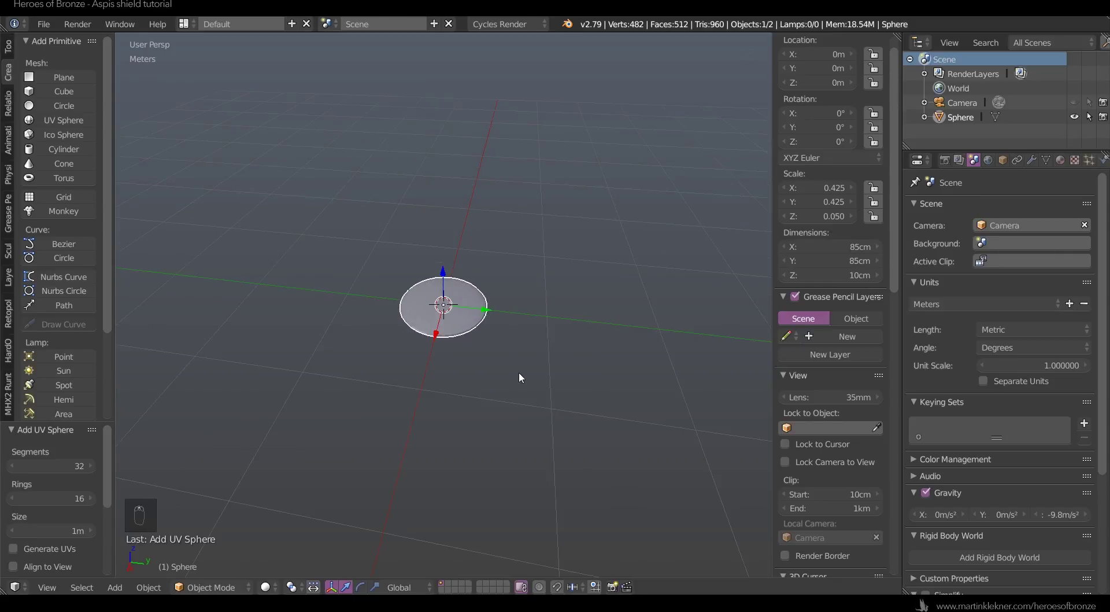
- Select the lower half of the flattened sphere by growing a selection from an underside edge loop and delete its faces
key("KP_Decimal")
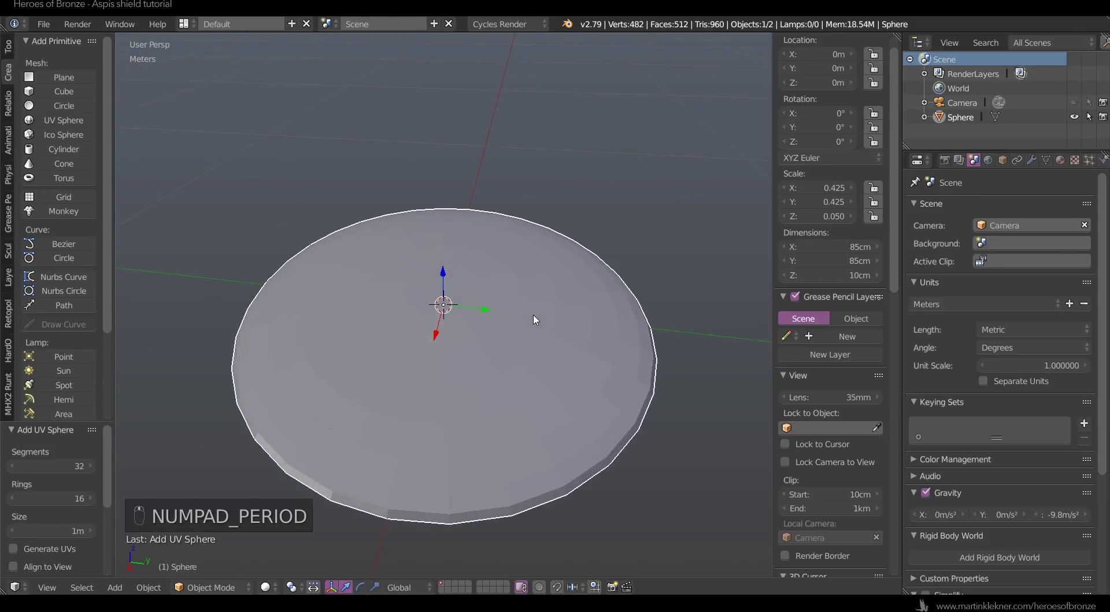
key("Tab")
middle_click_drag(562, 345, 491, 288)
right_click(485, 266, "alt")
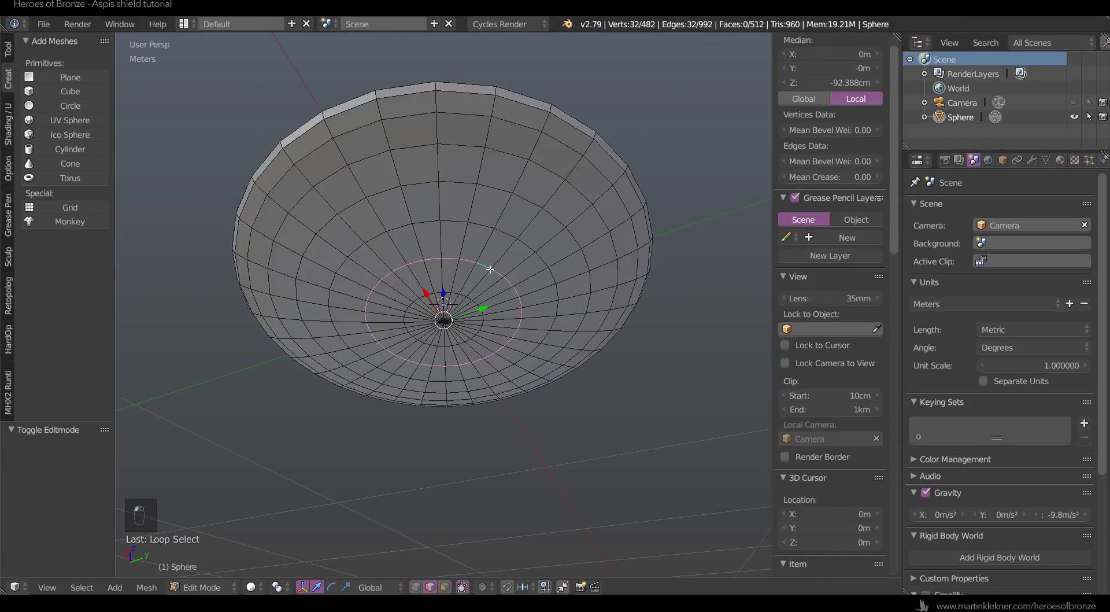
key("ctrl+KP_Add")
key("ctrl+KP_Add")
key("ctrl+KP_Add")
key("ctrl+KP_Add")
key("ctrl+KP_Add")
key("ctrl+KP_Add")
key("ctrl+KP_Add")
key("ctrl+KP_Add")
key("ctrl+KP_Add")
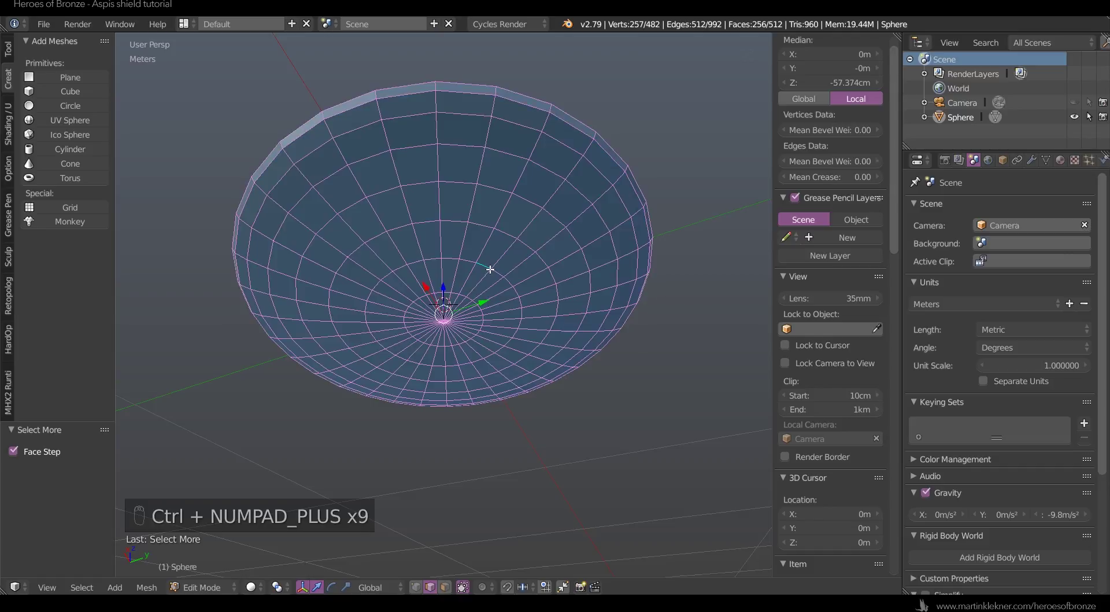
middle_click_drag(571, 345, 564, 433)
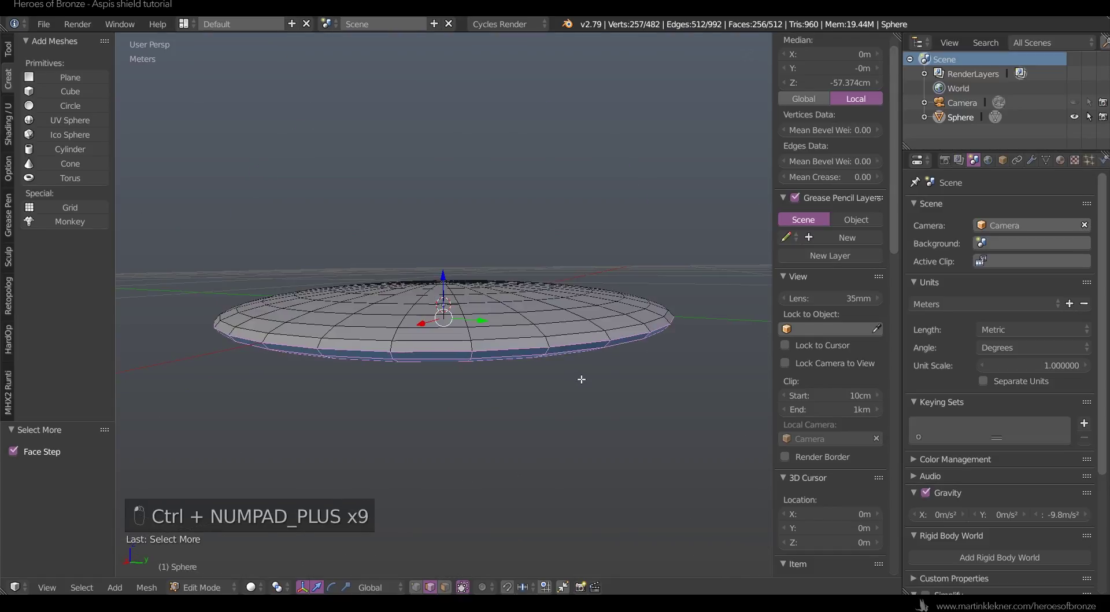
key("Delete")
left_click(560, 374)
- Extrude the dome's open bottom edge loop and scale it outward by about 1.119 to form a flat rim
middle_click_drag(588, 416, 580, 426)
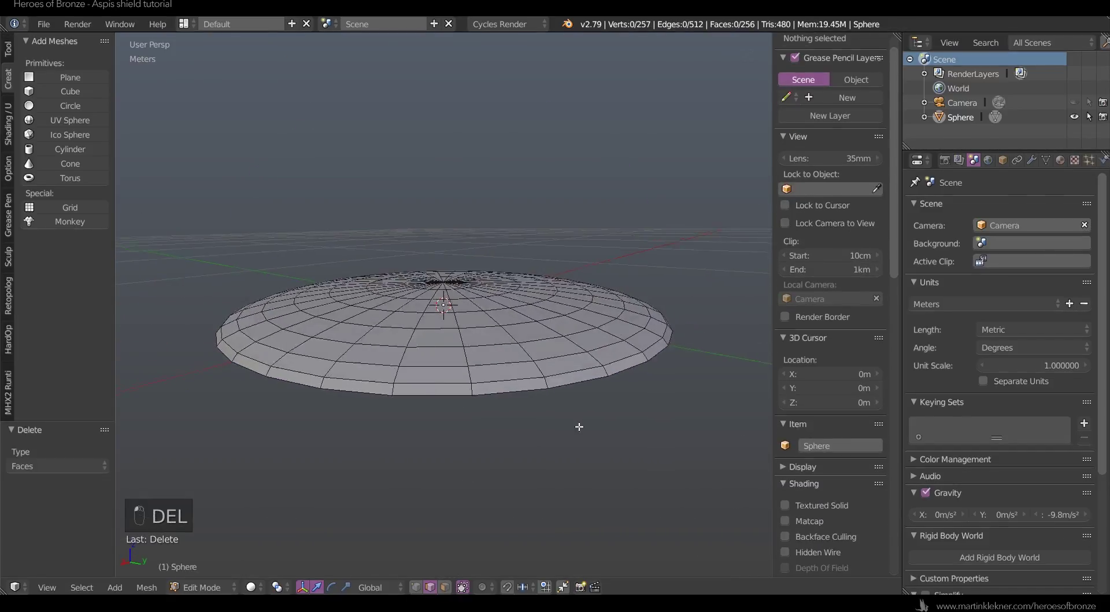
right_click(545, 391, "alt")
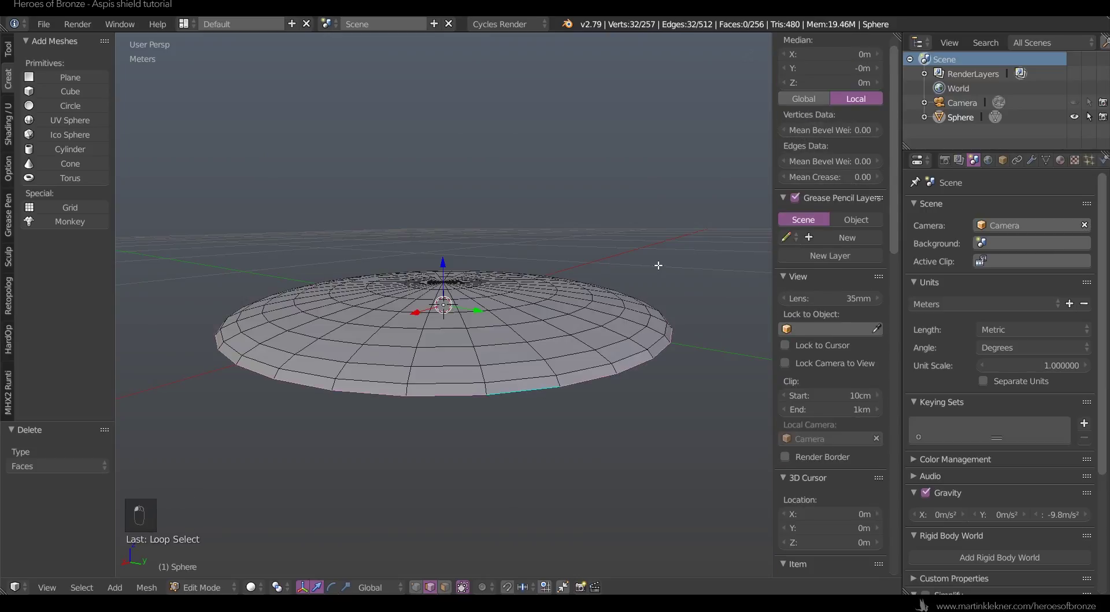
key("e")
key("s")
left_click(661, 309)
- Add a torus with a 4 cm minor radius and reduce its major radius until it encircles the disc's rim
middle_click_drag(635, 438, 626, 463)
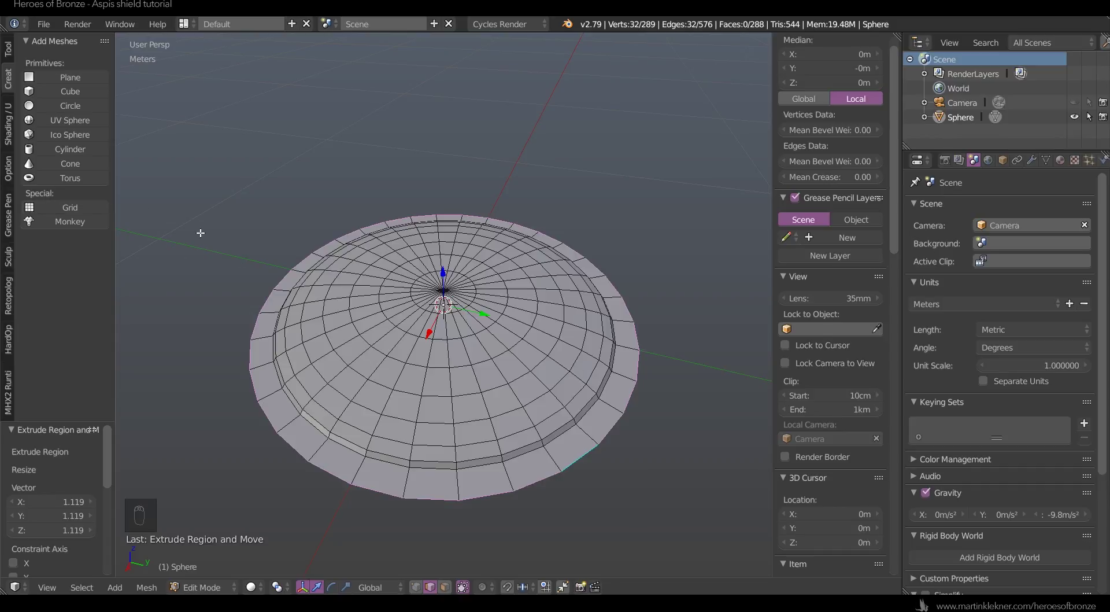
key("shift+a")
left_click(186, 331)
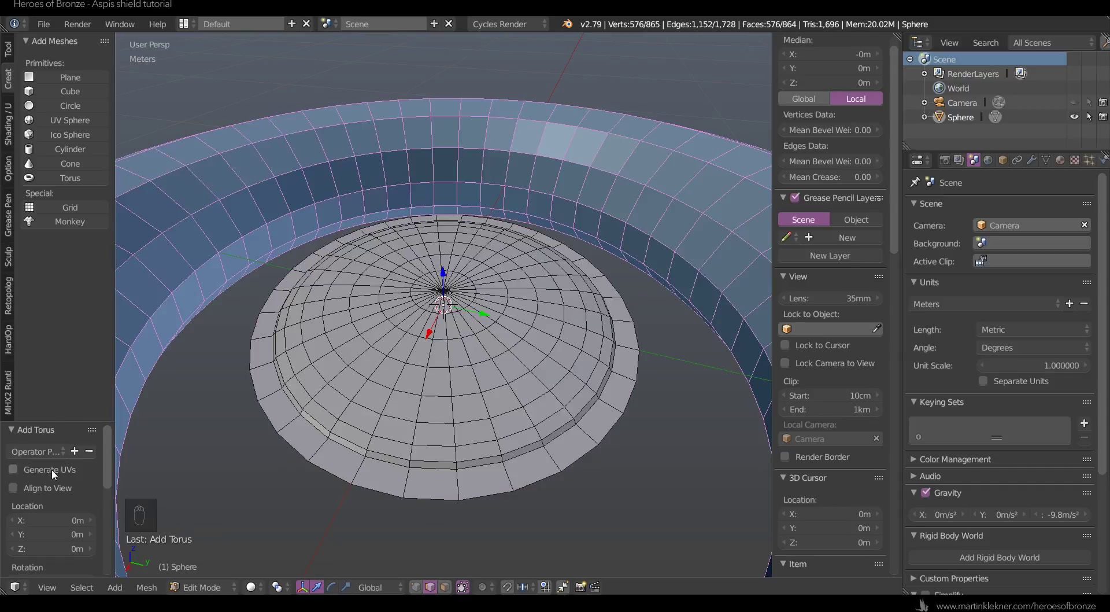
scroll(50, 468, "down", 3)
key("KP_Subtract")
scroll(64, 504, "down", 5)
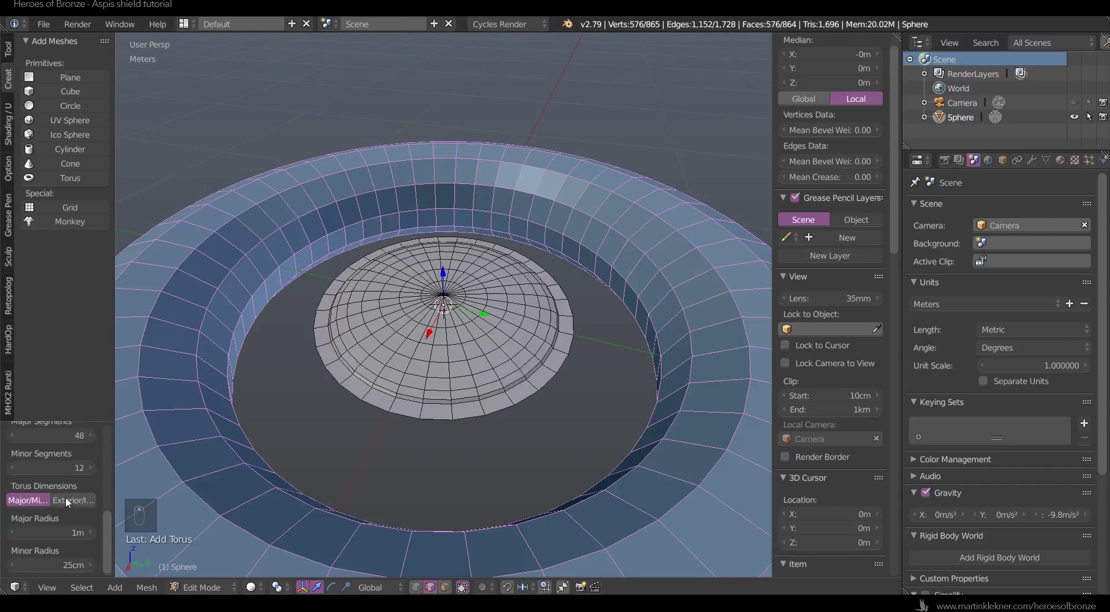
left_click(61, 568)
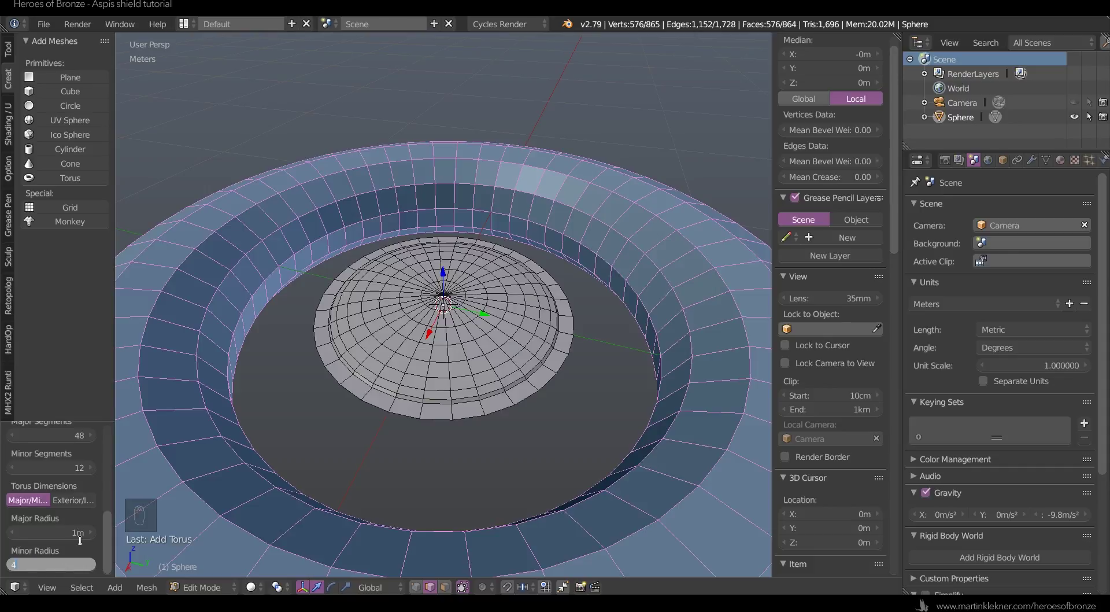
key("Return")
left_click_drag(84, 533, 53, 532)
key("Tab")
right_click(411, 330)
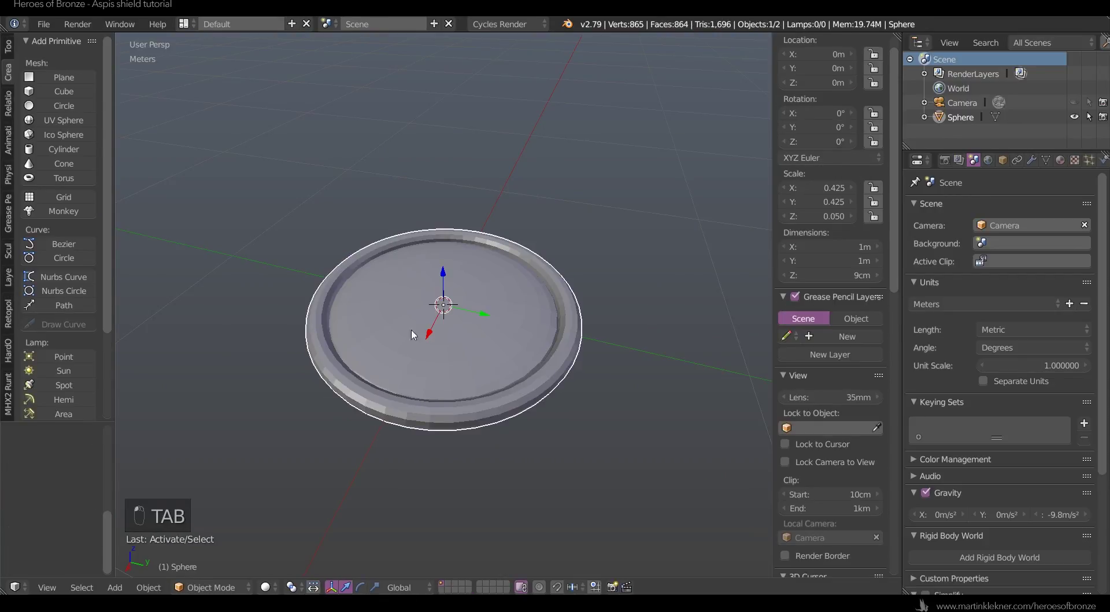
- Separate the torus ring from the disc mesh into its own object
scroll(384, 326, "up", 3)
key("a")
key("a")
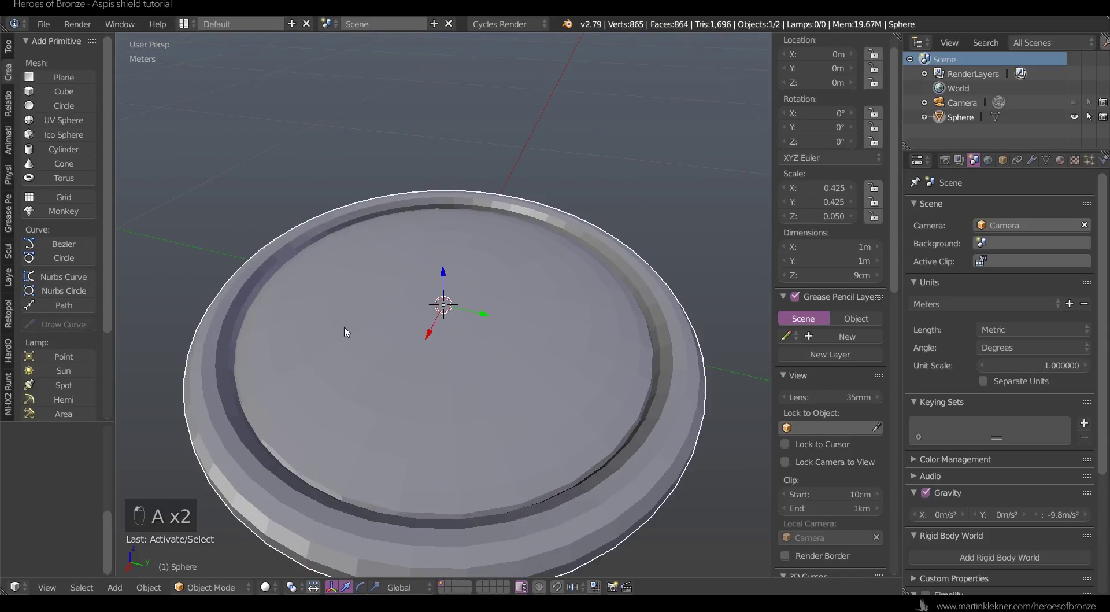
scroll(345, 332, "down", 1)
scroll(344, 334, "down", 1)
key("Tab")
right_click(317, 325)
key("ctrl+l")
key("p")
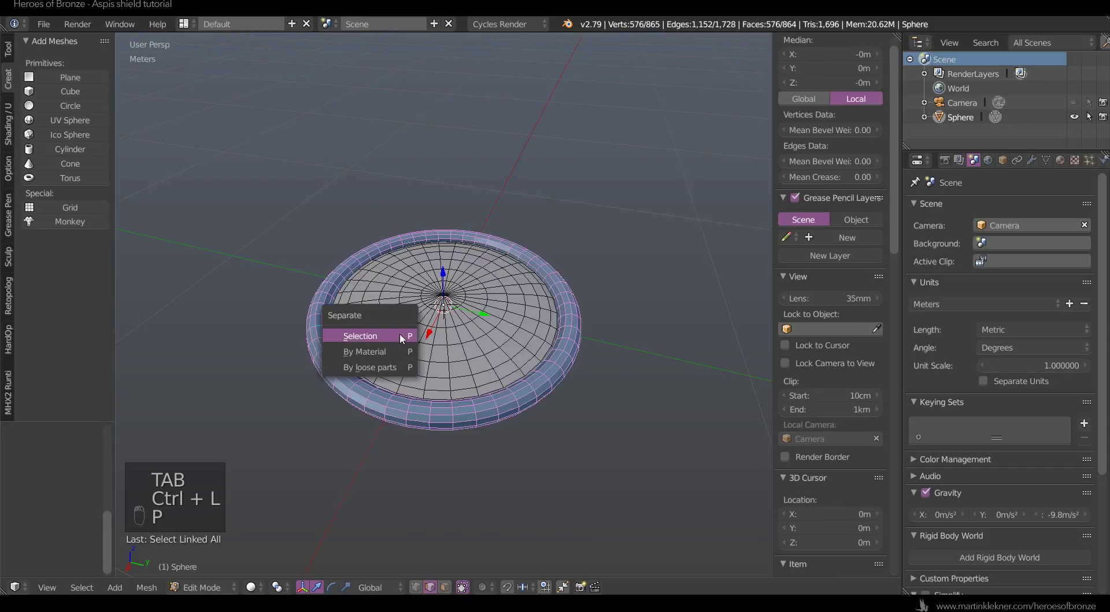
left_click(402, 337)
key("Tab")
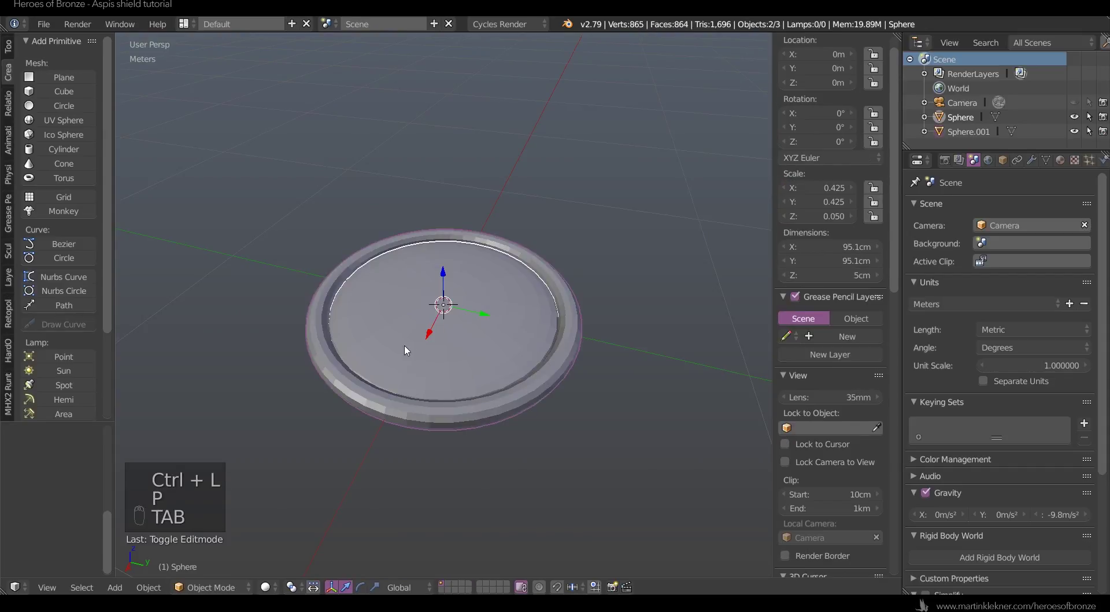
- Scale the disc's outermost edge loop outward within the torus, widening the disc to about 99.6 cm
right_click(397, 337)
key("Tab")
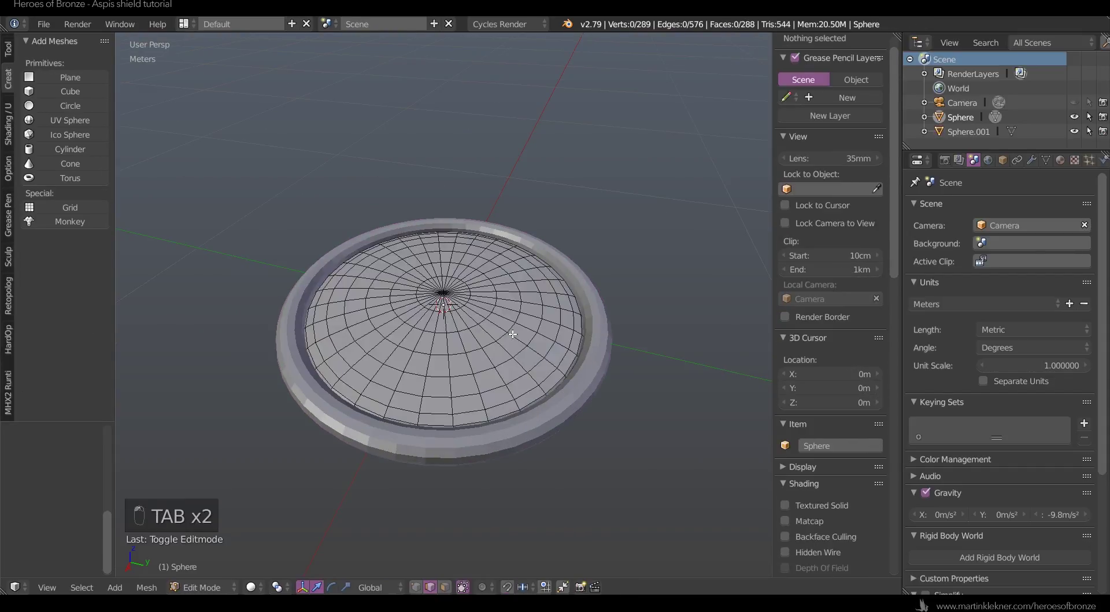
key("z")
right_click(598, 346, "alt")
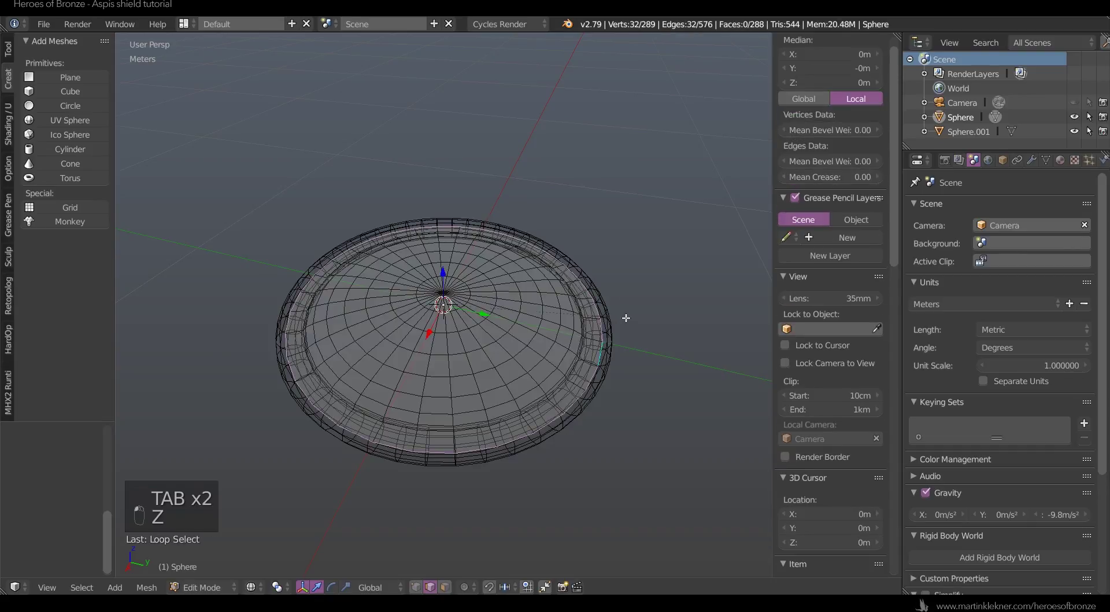
key("s")
left_click(634, 317)
key("KP_7")
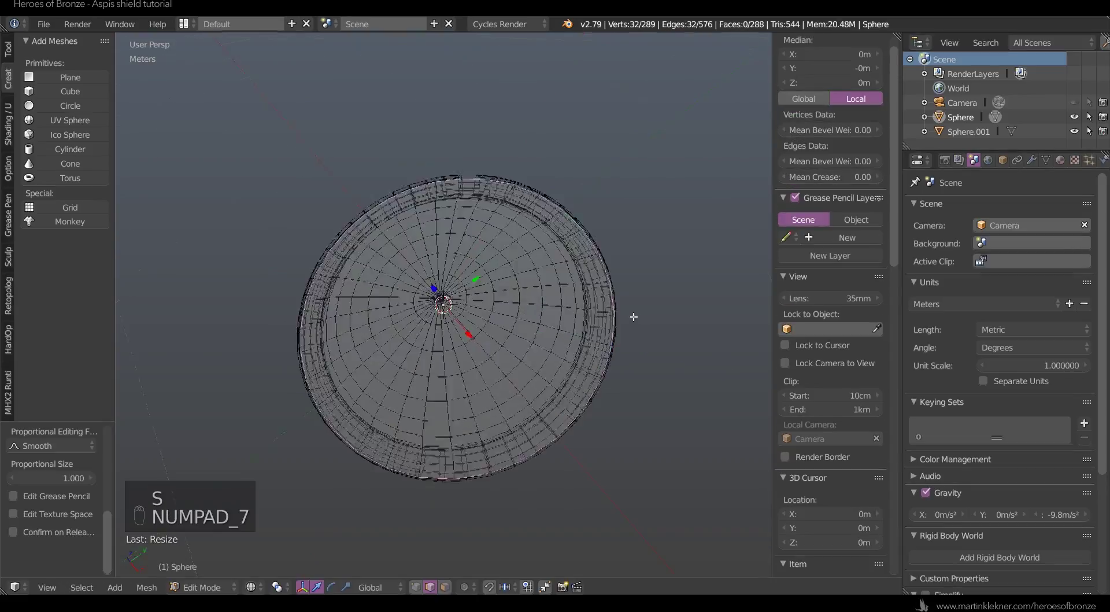
key("KP_5")
key("s")
right_click(660, 210)
- Return to solid shading and delete the separate torus object
key("Tab")
key("z")
right_click(589, 321)
middle_click_drag(589, 322, 591, 281)
key("Delete")
- Apply a level 2 subdivision surface to the remaining disc
right_click(590, 280)
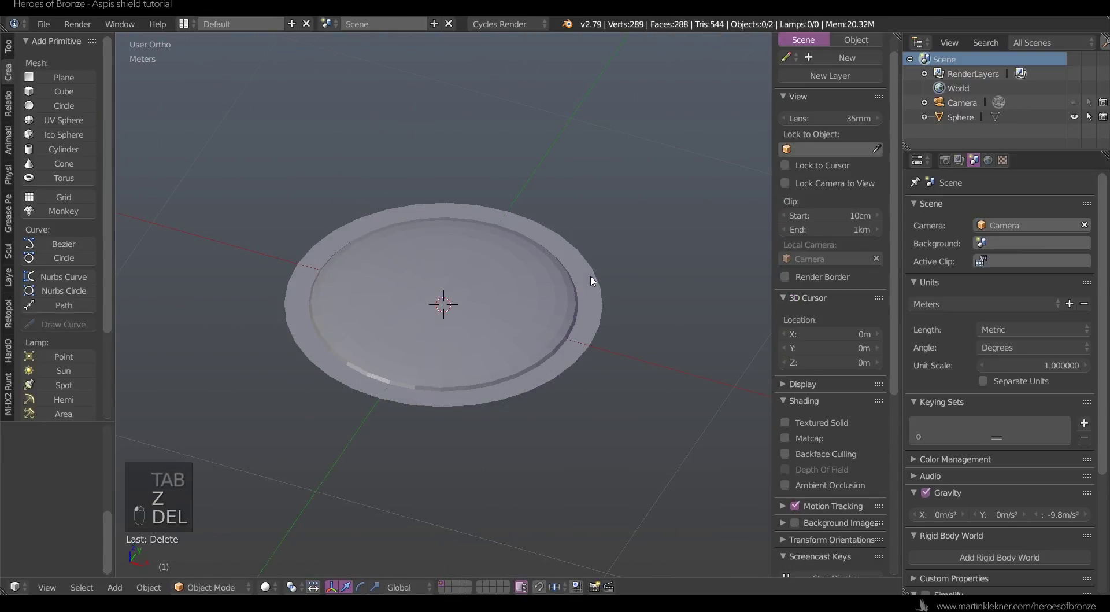
scroll(549, 312, "up", 2)
key("ctrl+2")
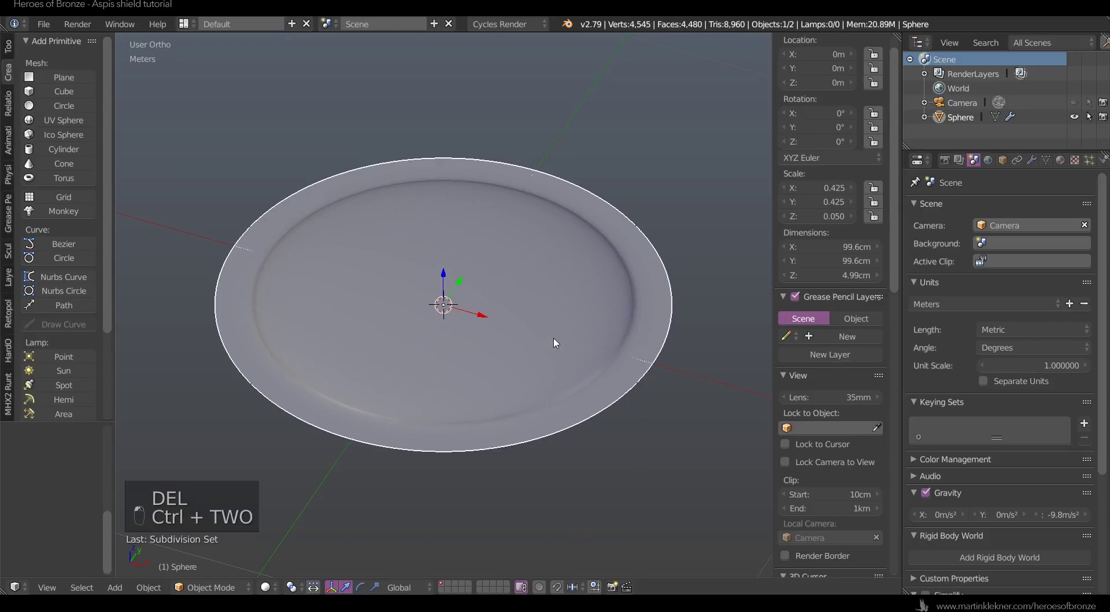
- Scale the edge loop where the dome meets the flat rim slightly outward
key("Tab")
middle_click_drag(676, 295, 670, 356)
scroll(671, 355, "up", 2)
left_click(669, 362, "alt")
key("z")
key("z")
key("s")
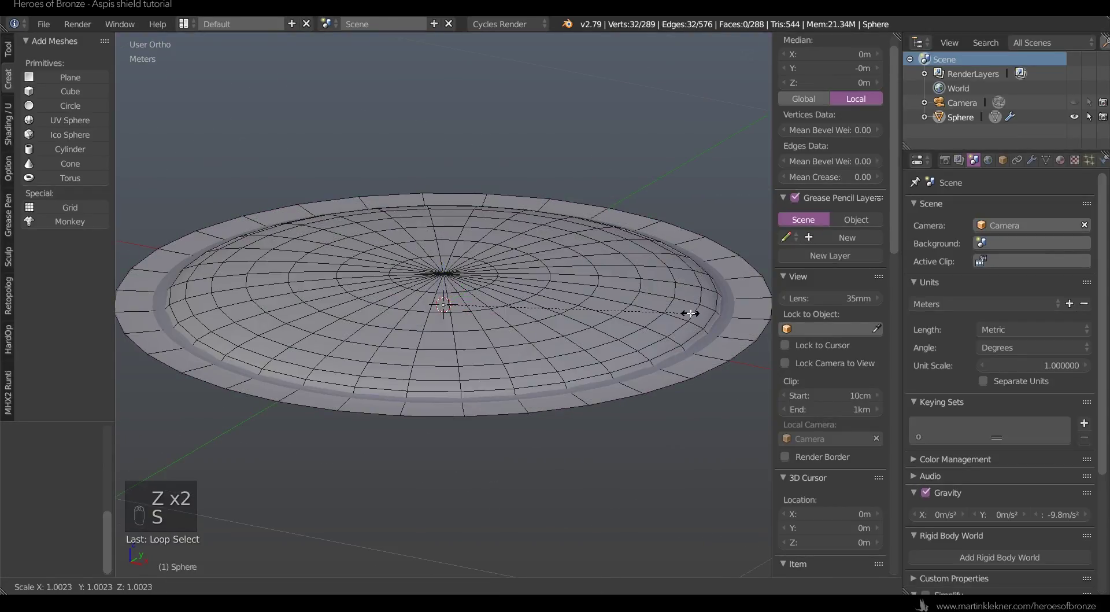
left_click(699, 316)
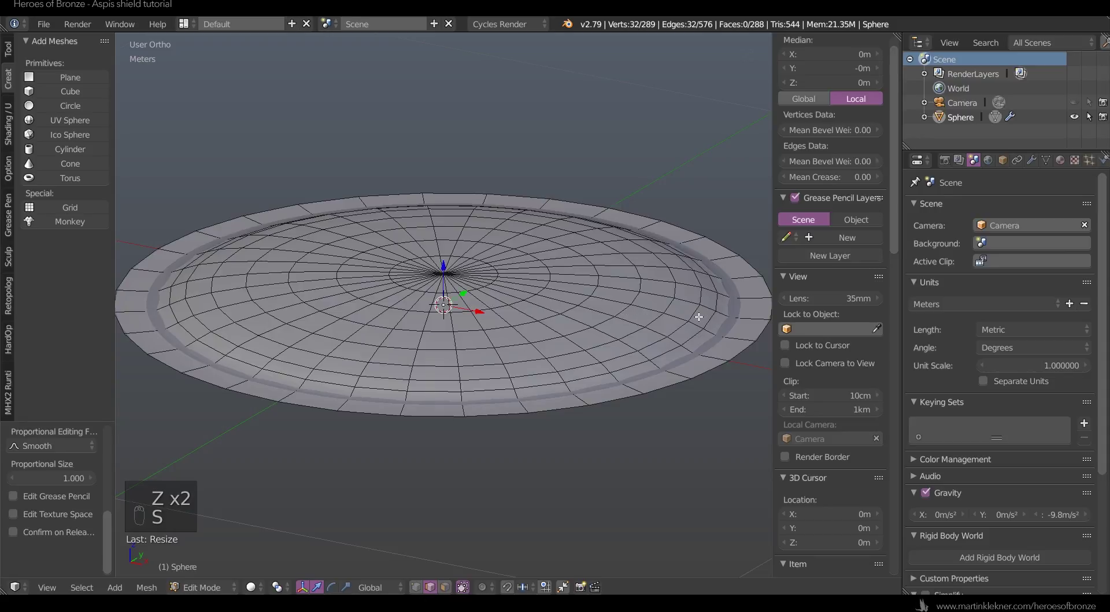
- Scale the rim's outermost edge loop inward to about 0.977 to narrow the flat rim
middle_click_drag(721, 320, 662, 368, "shift")
right_click(725, 244, "alt")
key("KP_5")
scroll(671, 302, "down", 5)
scroll(662, 368, "up", 3)
key("s")
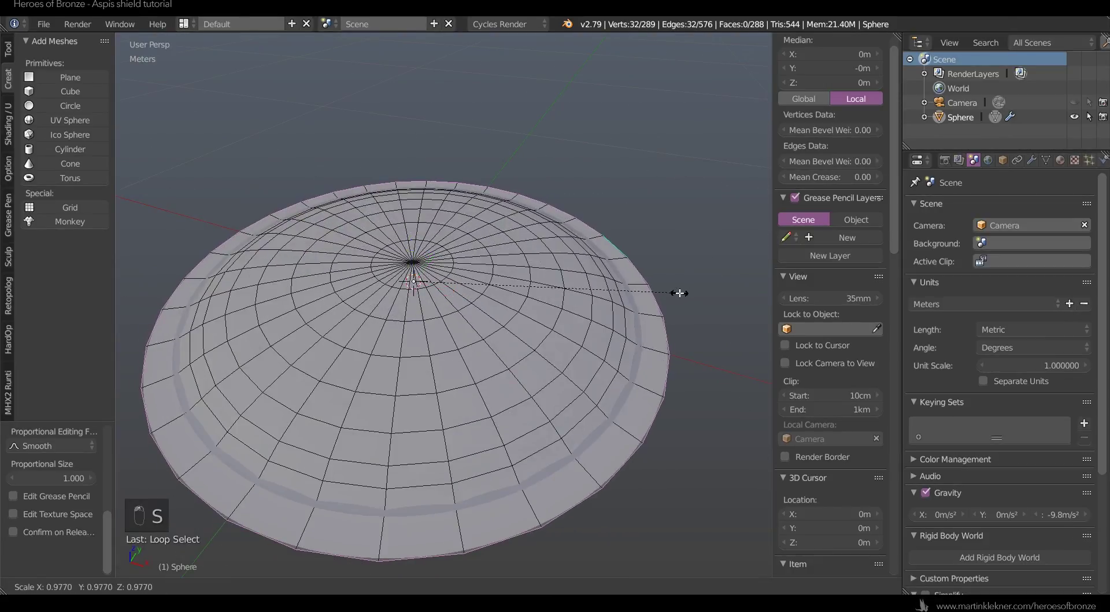
left_click(679, 293)
- Bevel the edge loop between the dome and the flat rim into a narrow band with two segments
right_click(644, 332, "alt")
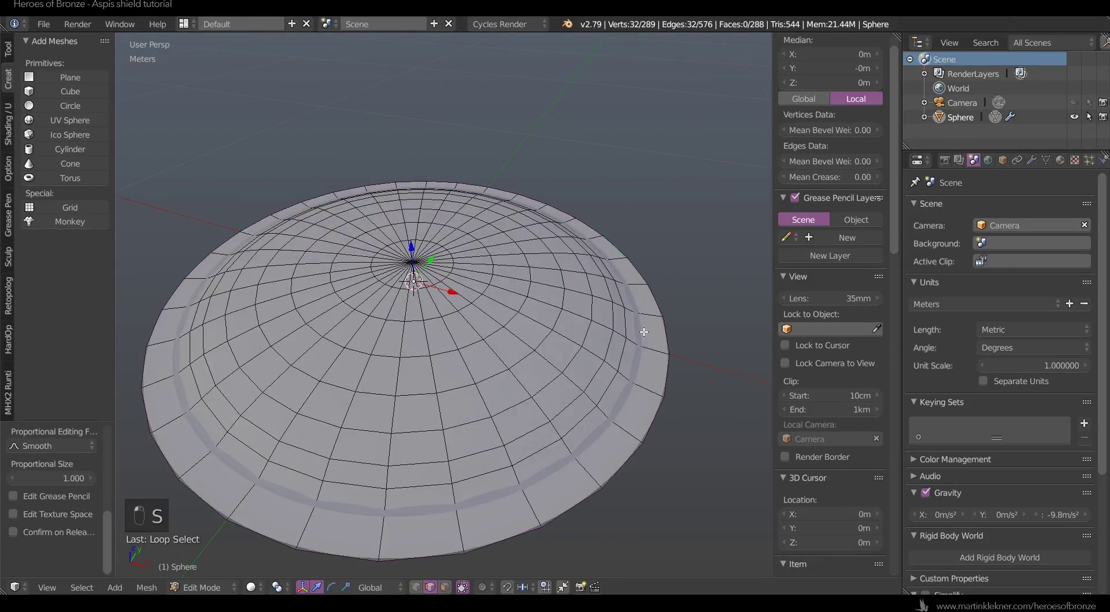
key("ctrl+b")
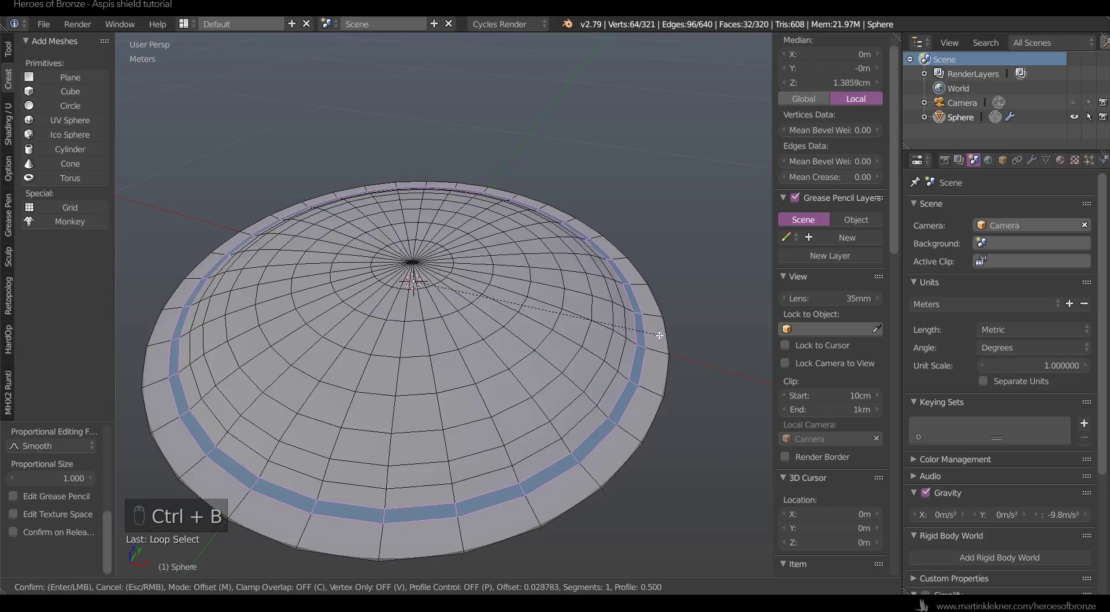
left_click(652, 337)
- Select the middle edge loop of the beveled band and set the view's clip start to 1 mm
scroll(634, 340, "up", 5)
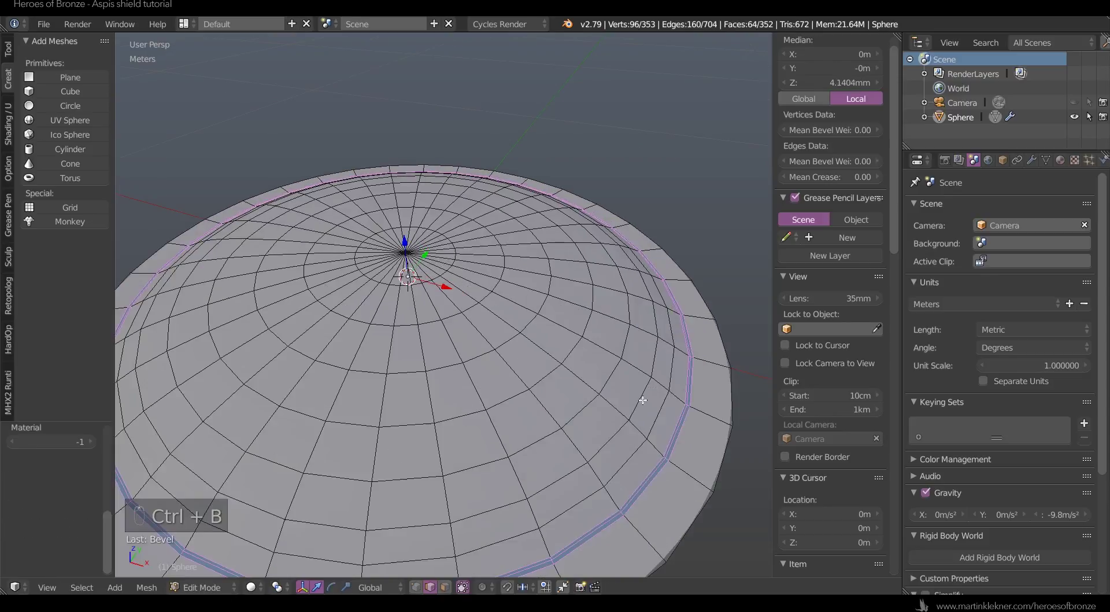
right_click(558, 253, "alt")
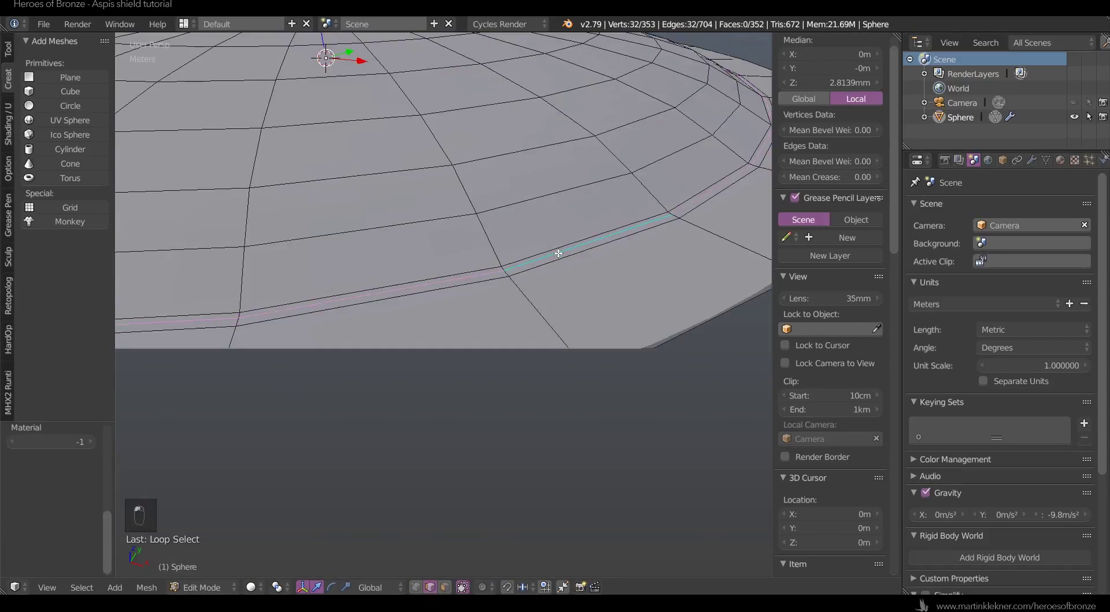
scroll(849, 118, "down", 2)
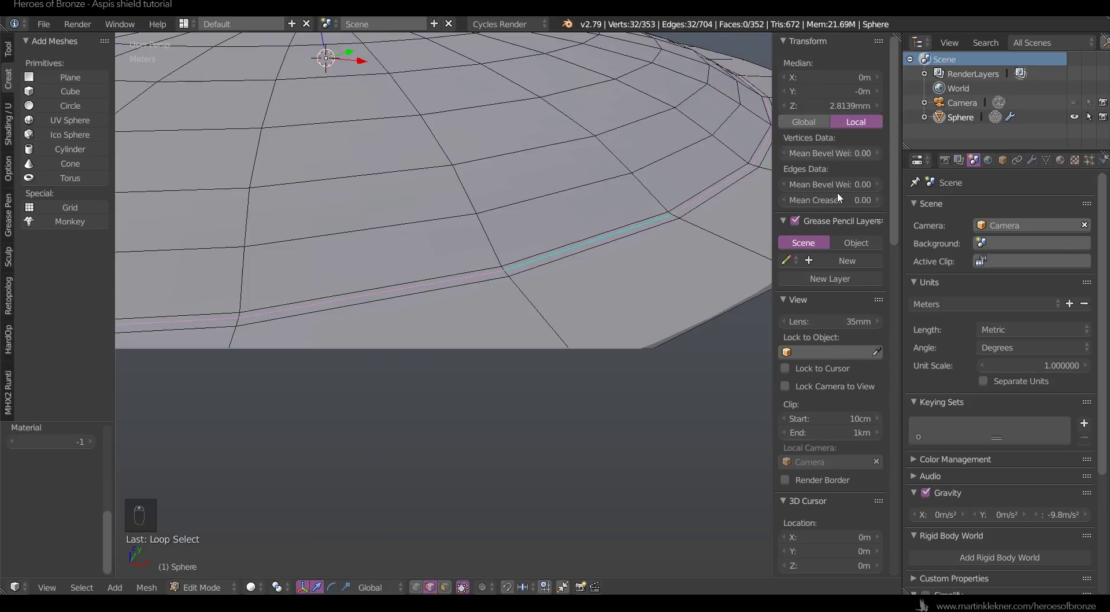
left_click(845, 368)
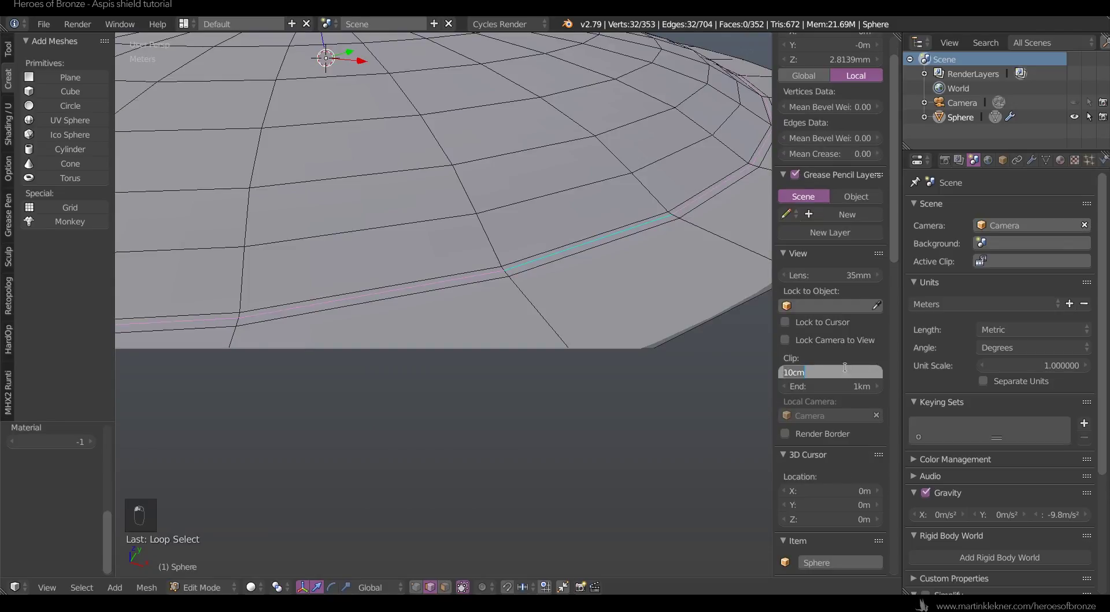
type("1mm")
key("Return")
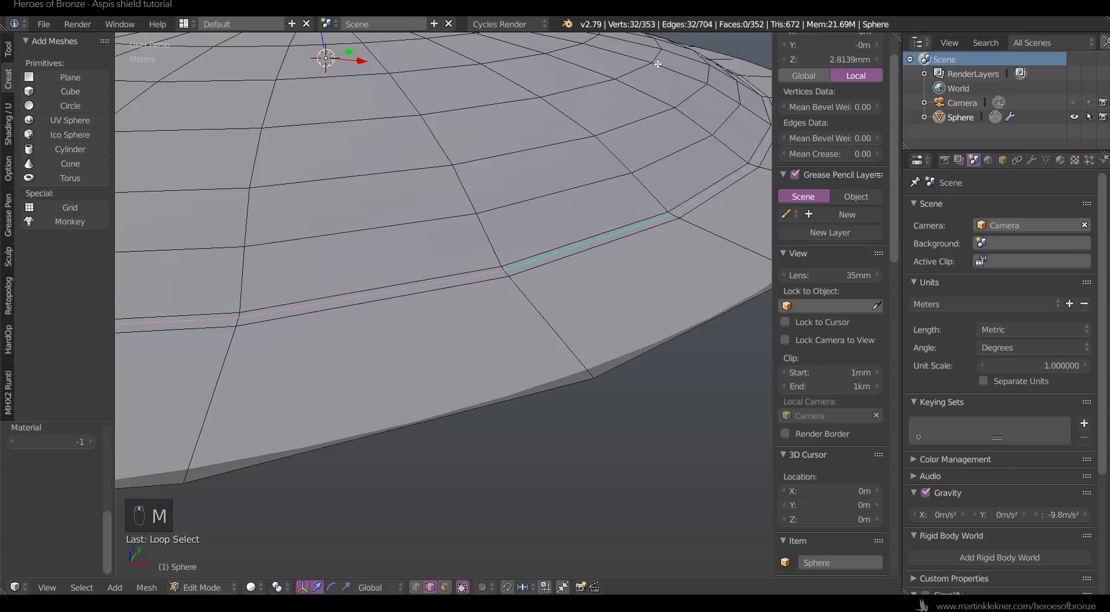
- Lower the band's middle edge loop along Z to about -3.05 cm local height, forming a groove around the dome
key("g")
key("z")
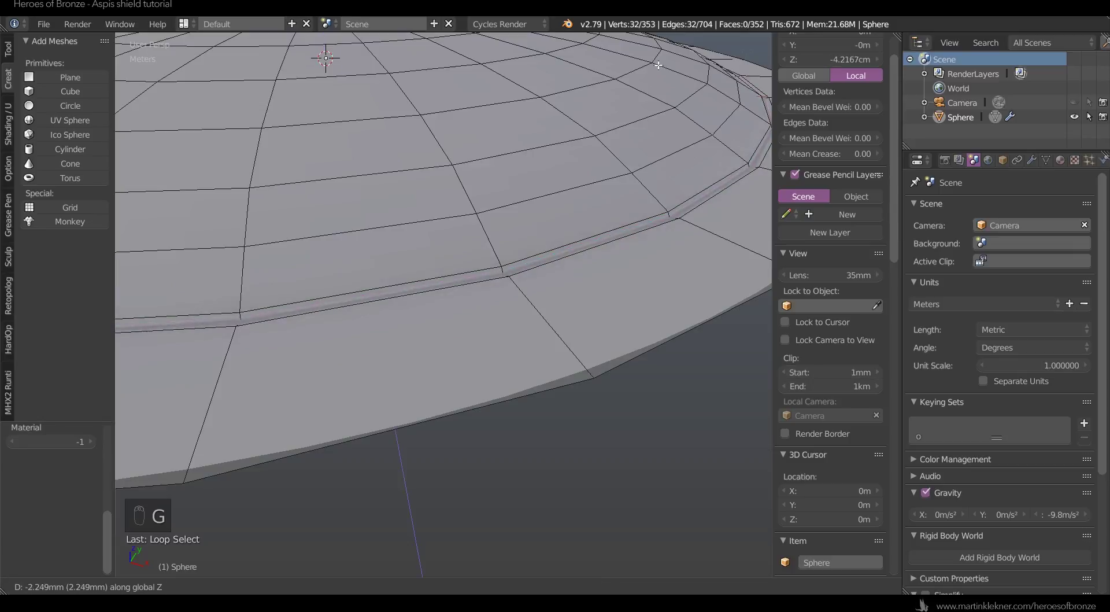
left_click(658, 81)
scroll(658, 82, "down", 6)
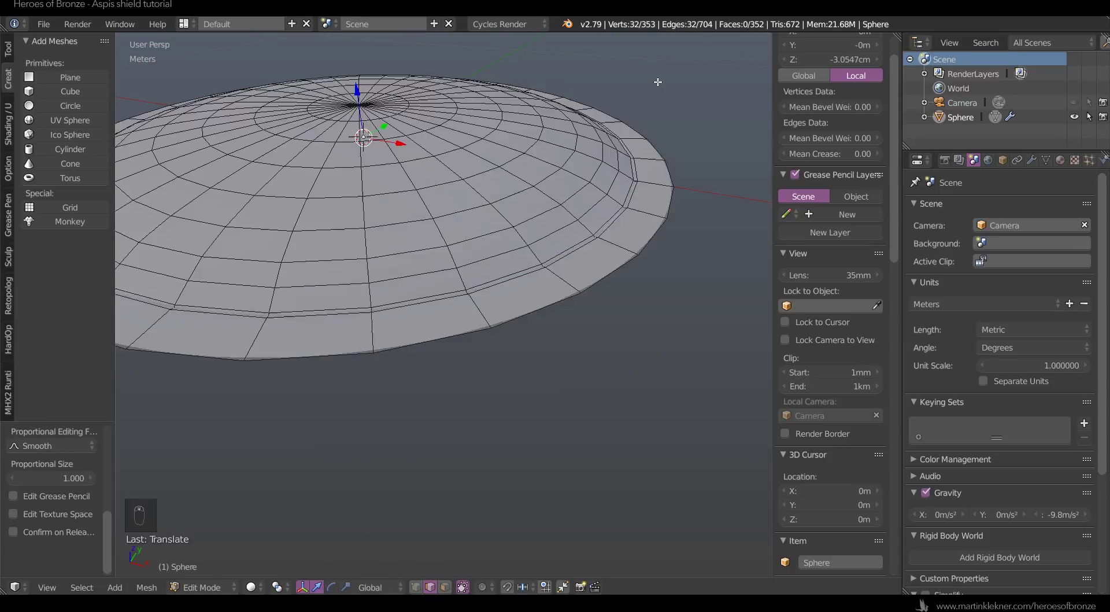
key("Tab")
scroll(657, 258, "up", 8)
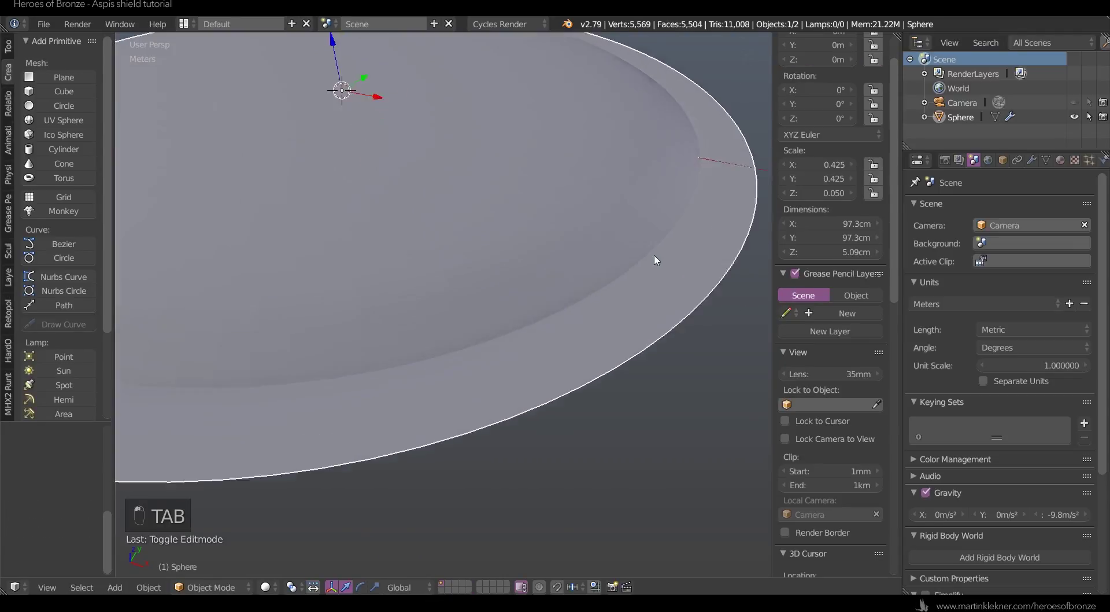
- Move the groove's edge loop further down along Z to deepen the crease
key("Tab")
scroll(659, 258, "down", 3)
left_click_drag(334, 48, 334, 45)
key("Tab")
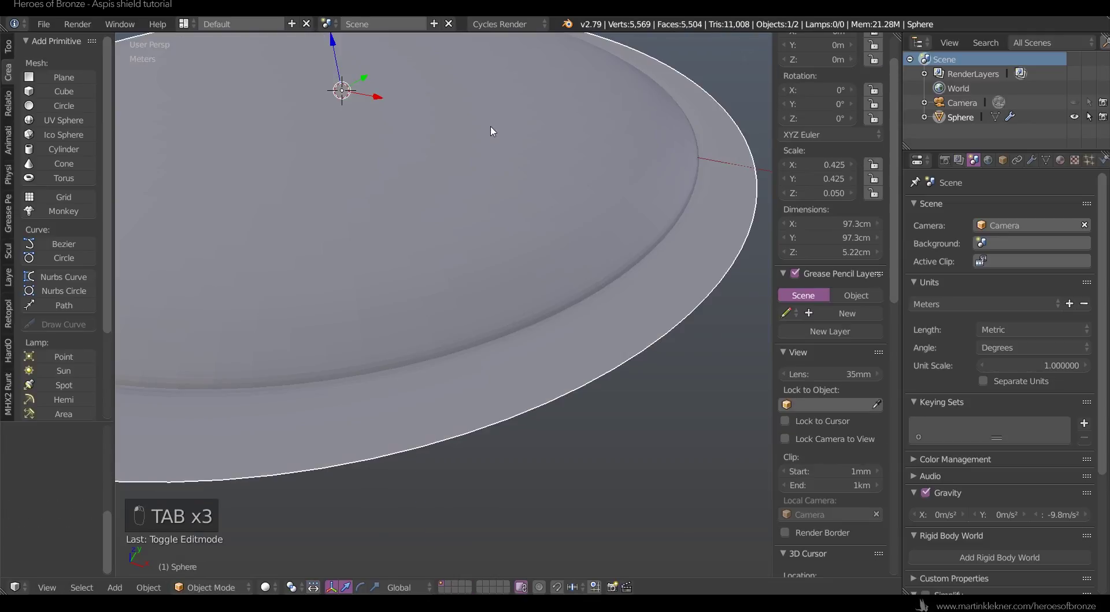
- Examine the overall shape of the smoothed shield and the crease around its dome
scroll(503, 173, "down", 6)
key("a")
key("a")
key("a")
key("a")
scroll(633, 271, "down", 4)
scroll(631, 261, "up", 3)
right_click(584, 203)
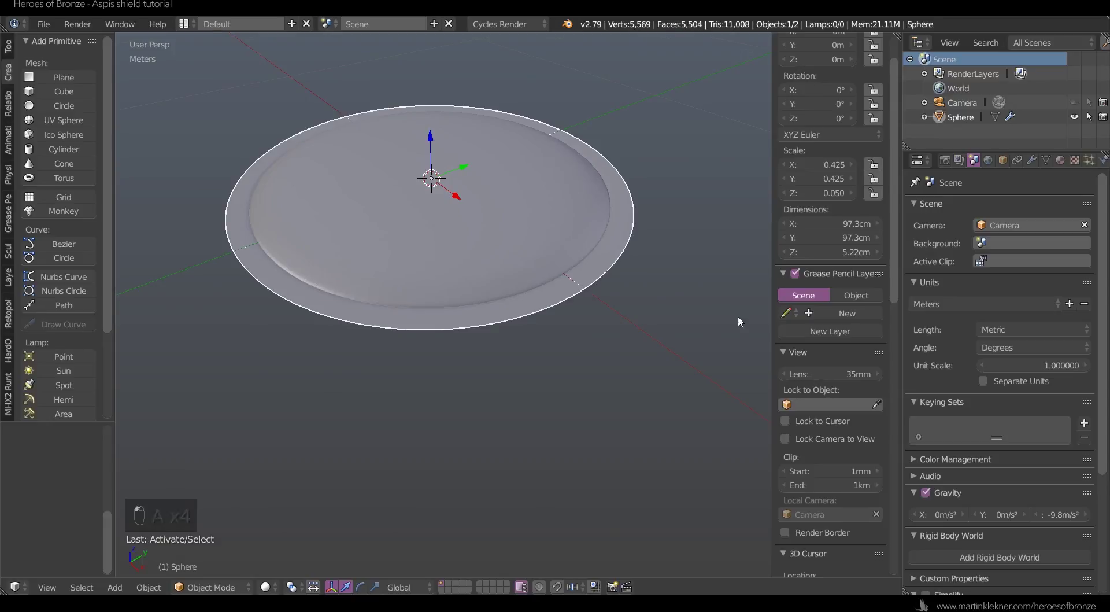
- Hide the grid floor and the X and Y axis lines in the viewport display, keeping the shield framed
scroll(738, 318, "down", 4)
scroll(824, 352, "down", 18)
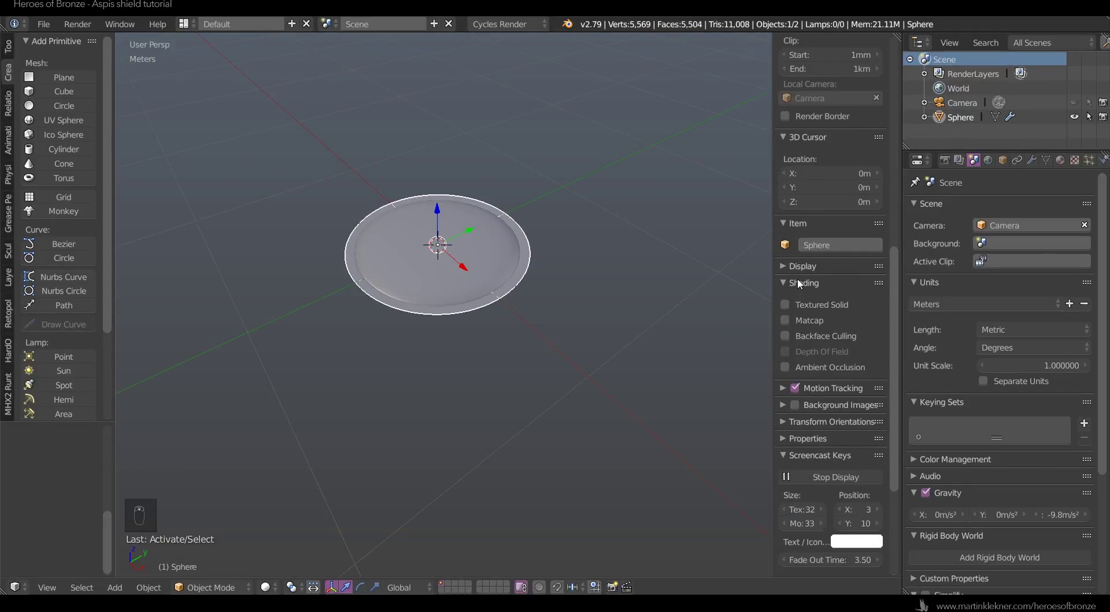
left_click(800, 283)
left_click(801, 266)
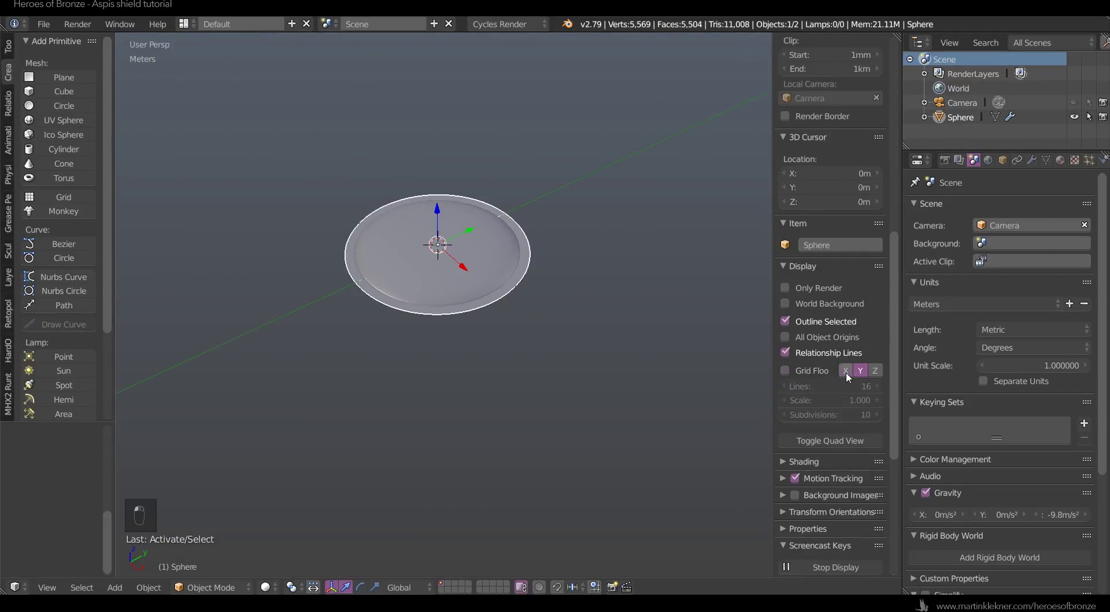
key("KP_Decimal")
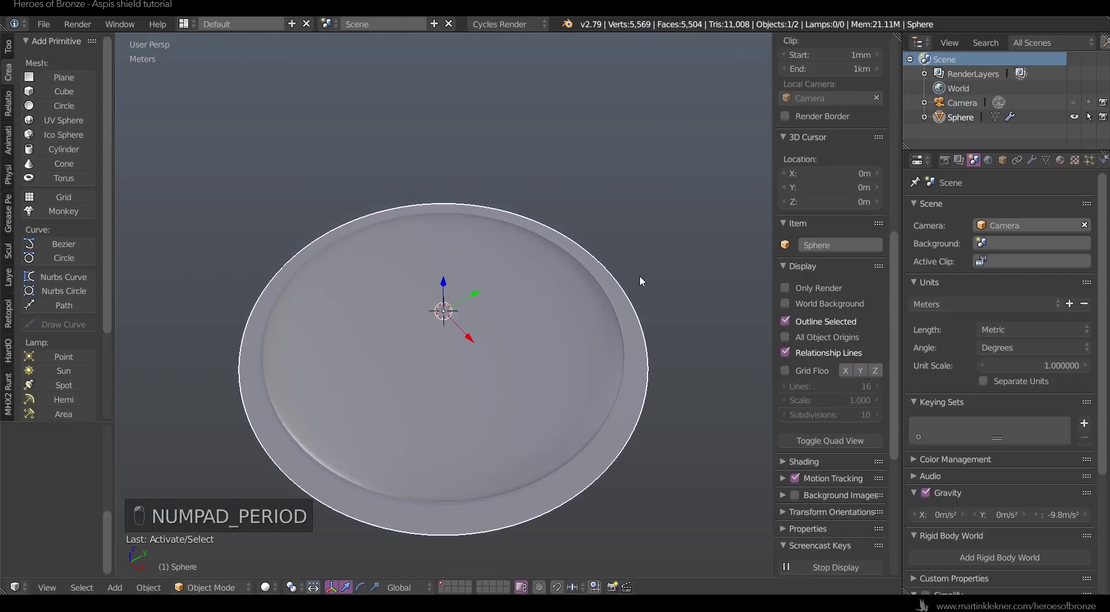
- Select the shield's outermost edge loop and extrude it along Z to form the rim's side wall
middle_click_drag(662, 271, 644, 377)
key("Tab")
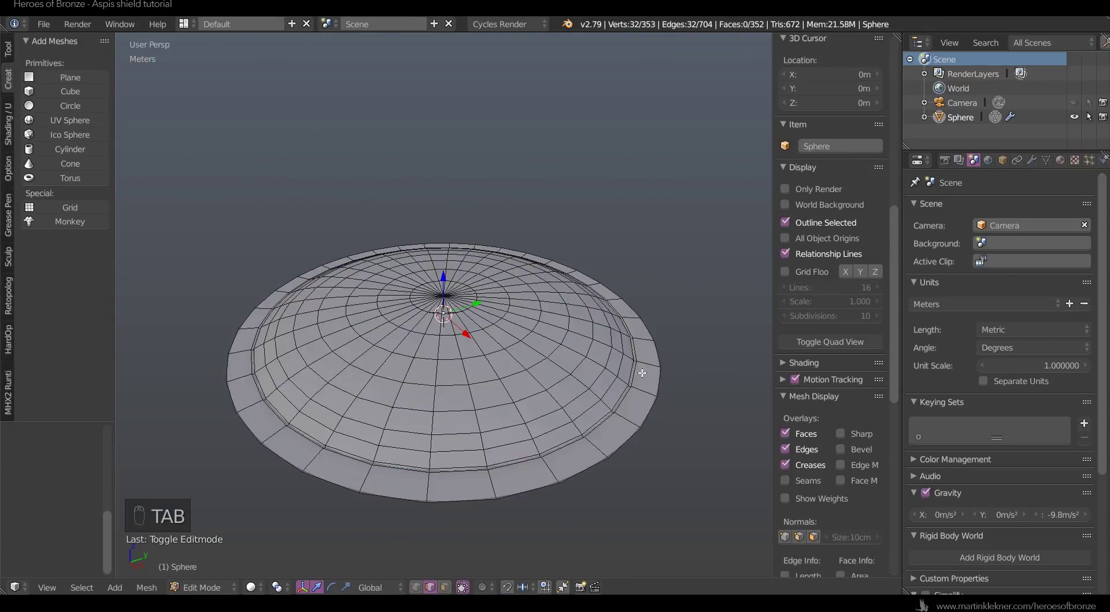
right_click(650, 410, "alt")
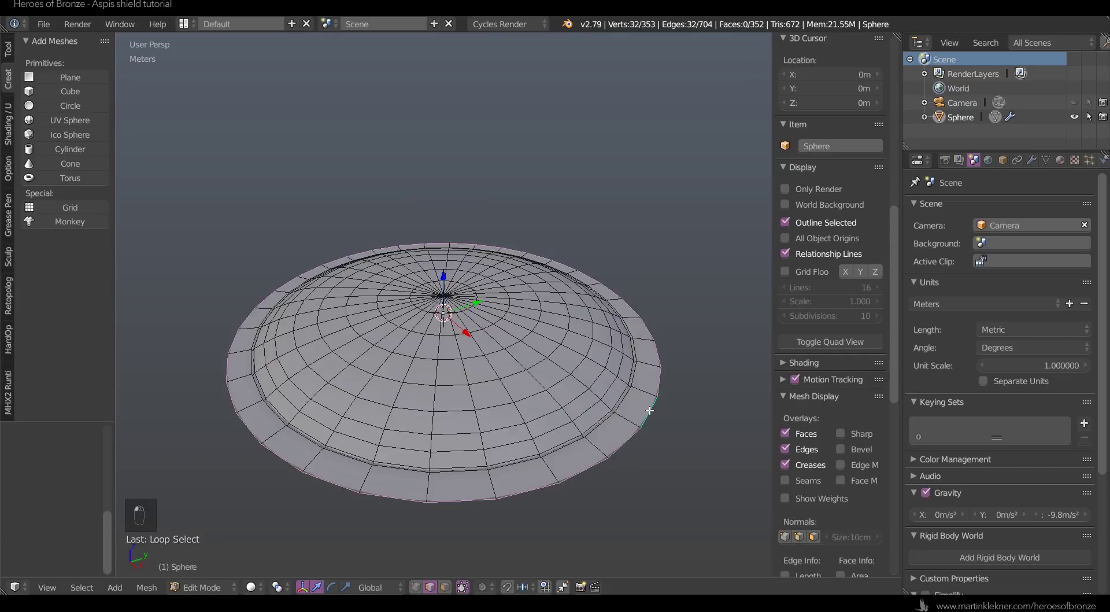
key("e")
key("z")
left_click(669, 314)
- Extrude the rim's lower edge loop again and scale it slightly inward to form a narrow lip on the underside
middle_click_drag(685, 340, 685, 307)
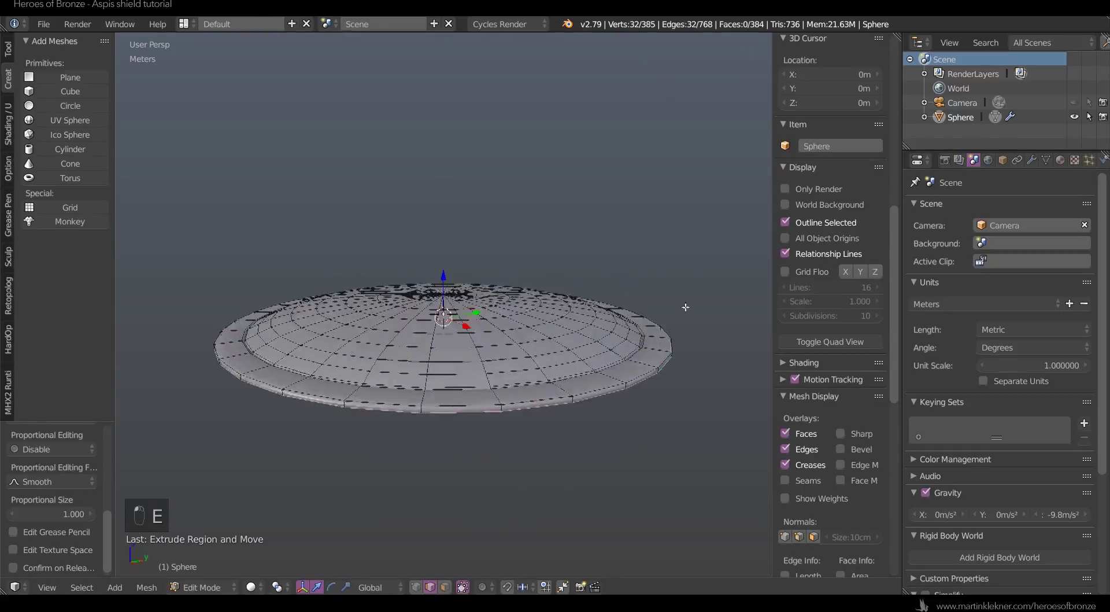
scroll(685, 300, "up", 4)
key("e")
key("s")
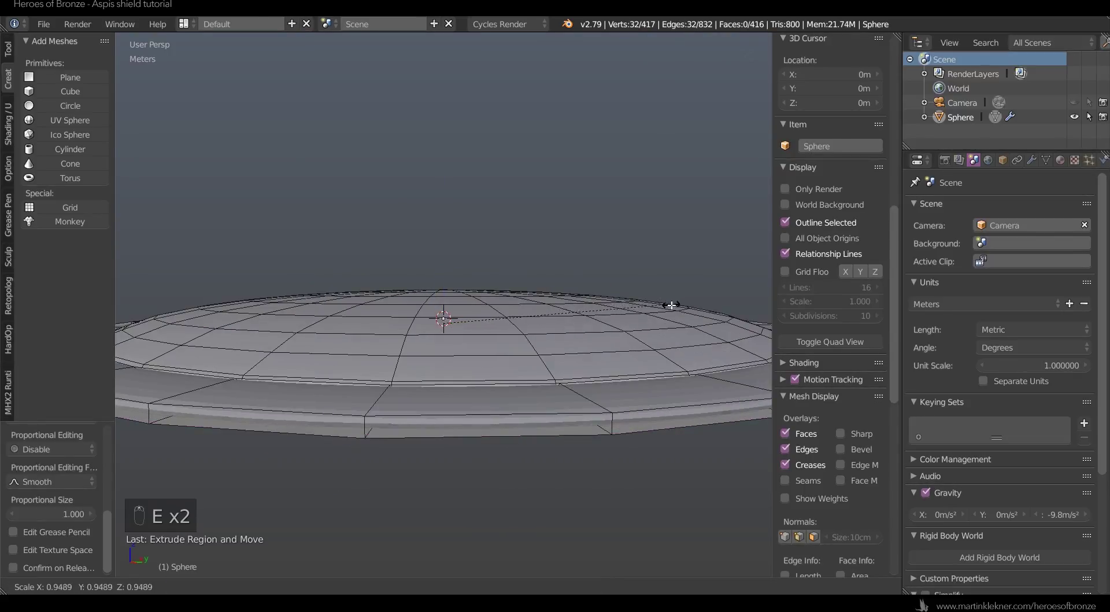
left_click(664, 310)
- Add a loop cut around the rim's side wall, slid close to its lower edge
scroll(670, 295, "down", 5)
middle_click_drag(681, 280, 627, 356)
scroll(665, 281, "up", 4)
key("ctrl+r")
left_click(650, 394)
left_click(655, 404)
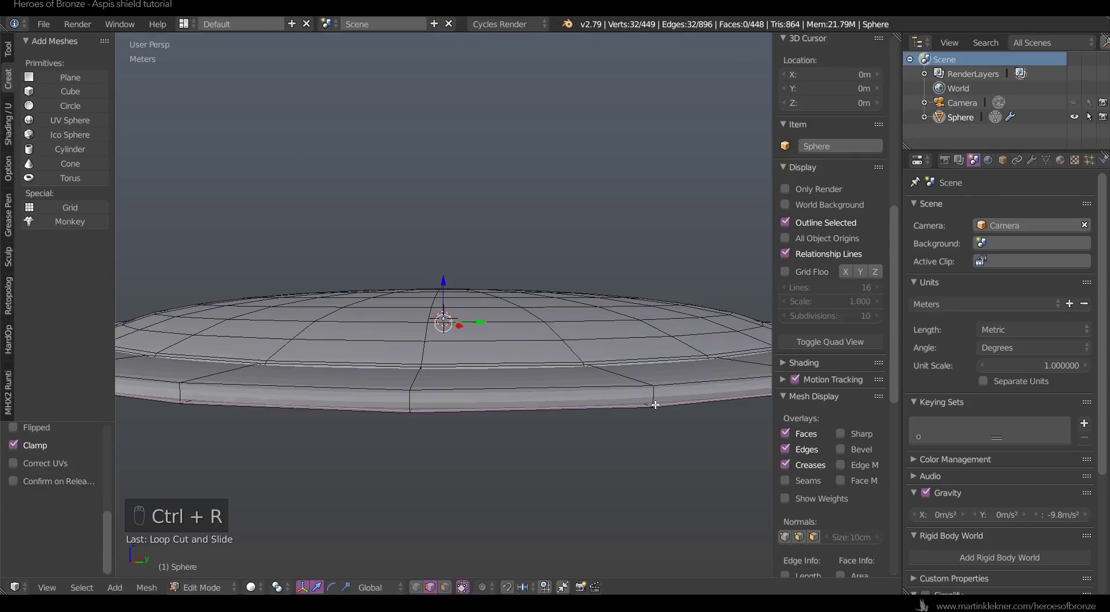
- Try to add a second loop cut around the middle of the rim's side wall
key("ctrl+r")
left_click(658, 397)
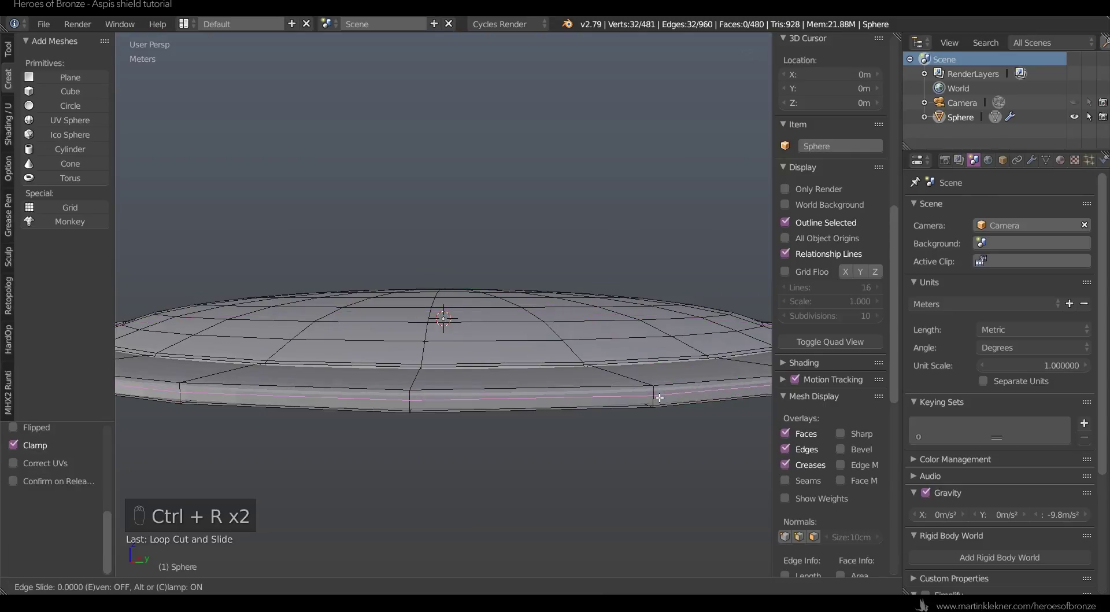
left_click(660, 399)
key("ctrl+z")
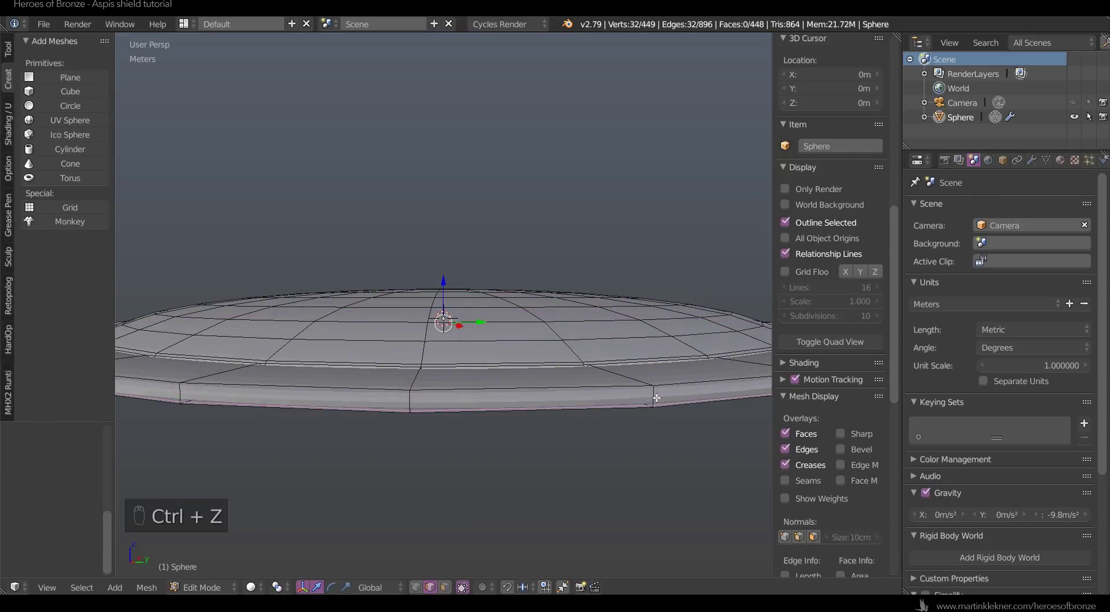
- Adjust the rim's selected edge loop and return to object mode to check the smoothed shield
key("g")
left_click(659, 396)
key("Tab")
key("a")
key("a")
middle_click_drag(606, 426, 622, 448)
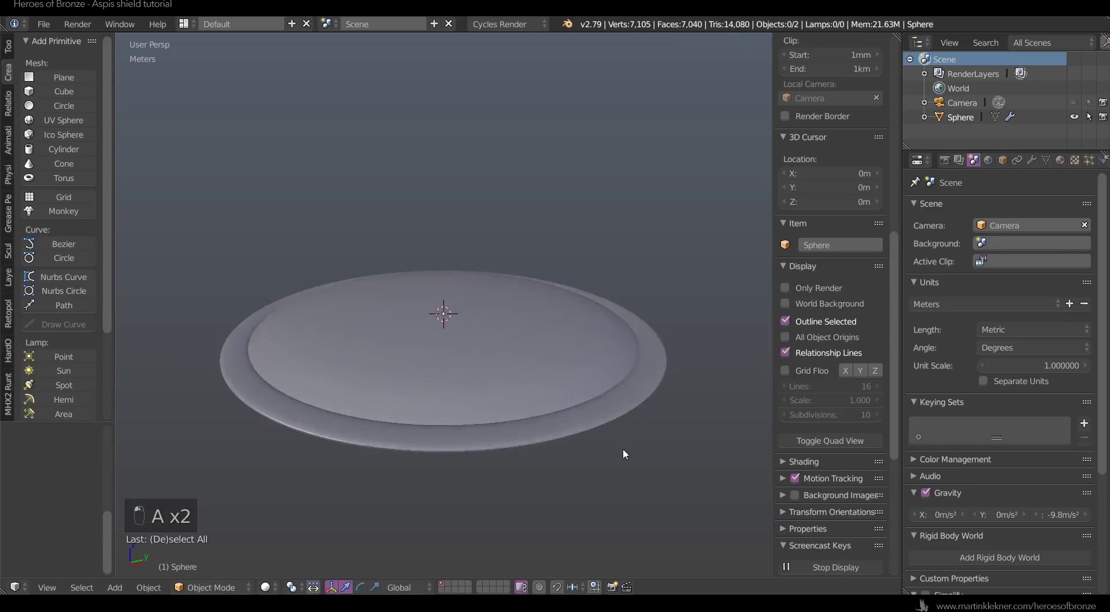
- Select the shield object and apply smooth shading to it
scroll(622, 447, "up", 4)
right_click(630, 375)
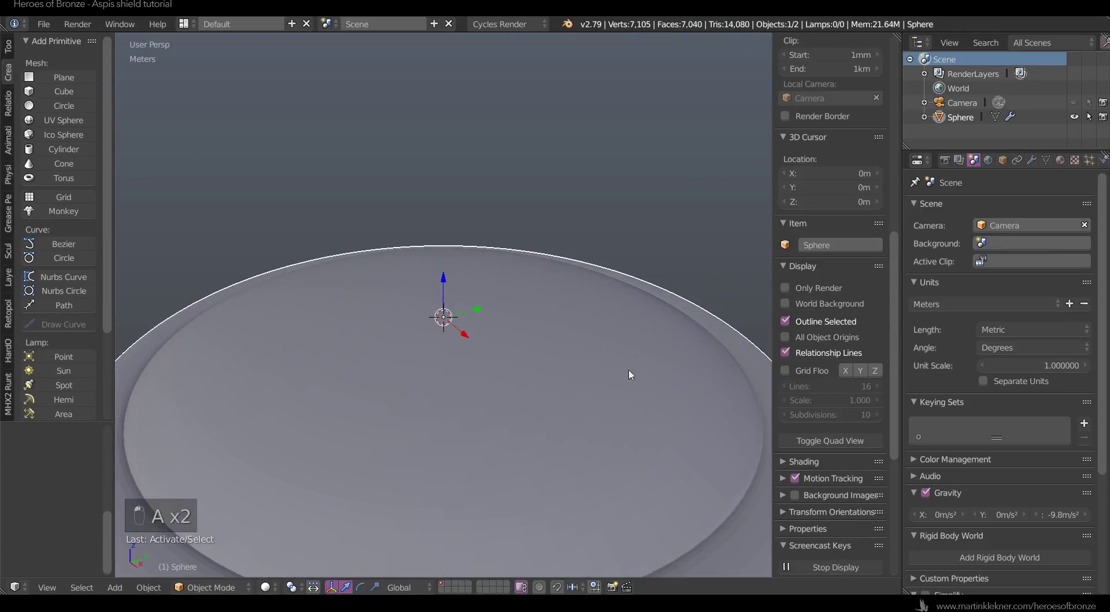
left_click(8, 49)
left_click(40, 249)
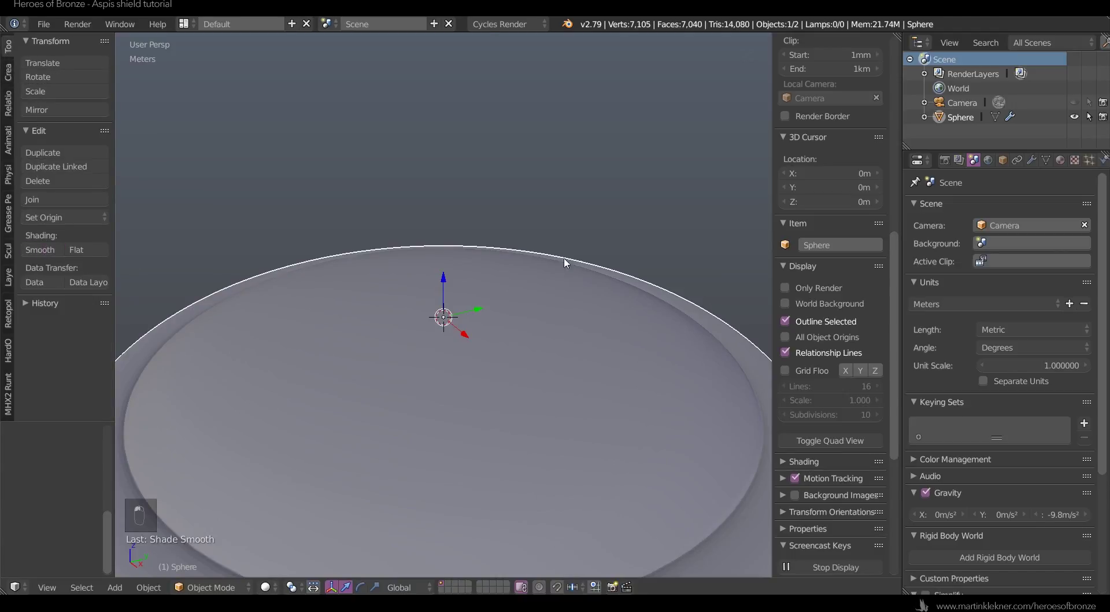
- Add the rim's lower edge loops on the underside to the selection and move them slightly down along Z to thicken the rim
scroll(565, 263, "down", 3)
key("a")
scroll(547, 197, "down", 3)
middle_click_drag(605, 208, 608, 192)
scroll(610, 219, "up", 4)
right_click(614, 258)
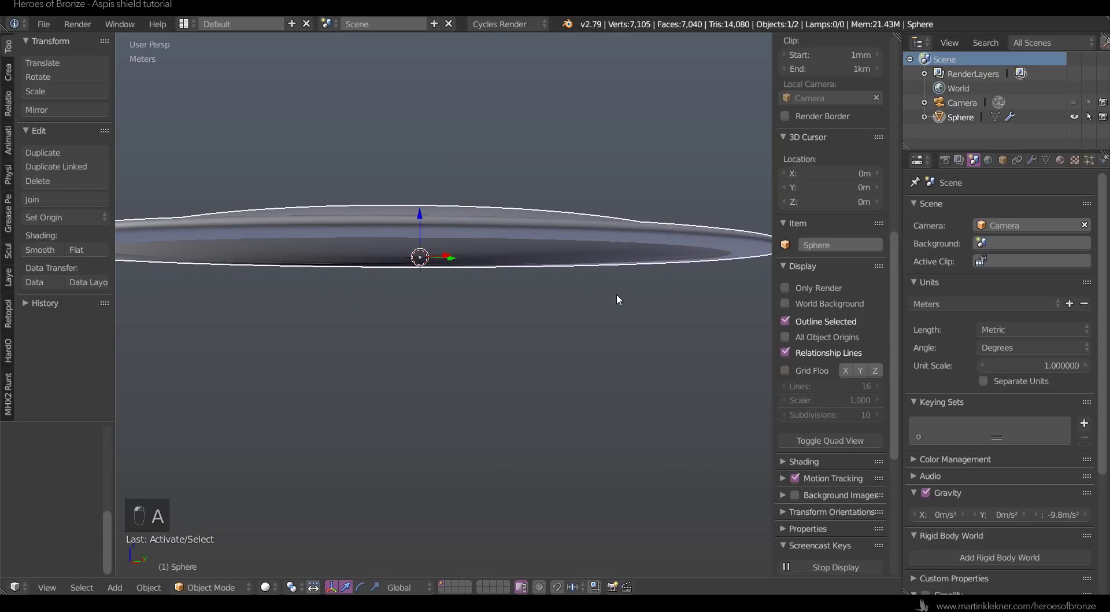
key("Tab")
right_click(665, 237, "alt+shift")
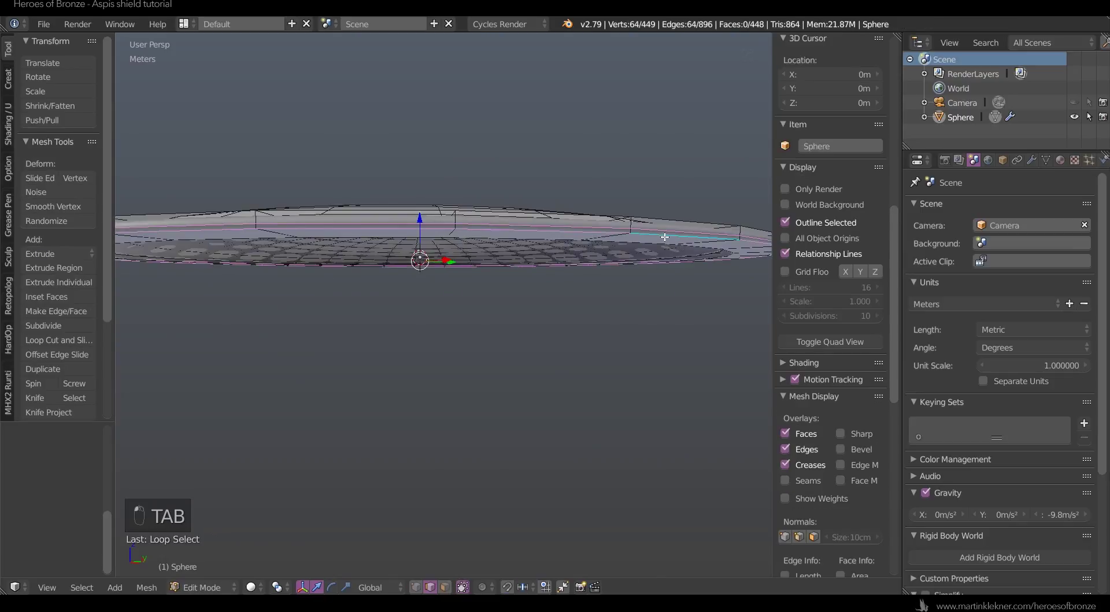
right_click(563, 238, "alt+shift")
left_click_drag(420, 218, 421, 221)
key("Tab")
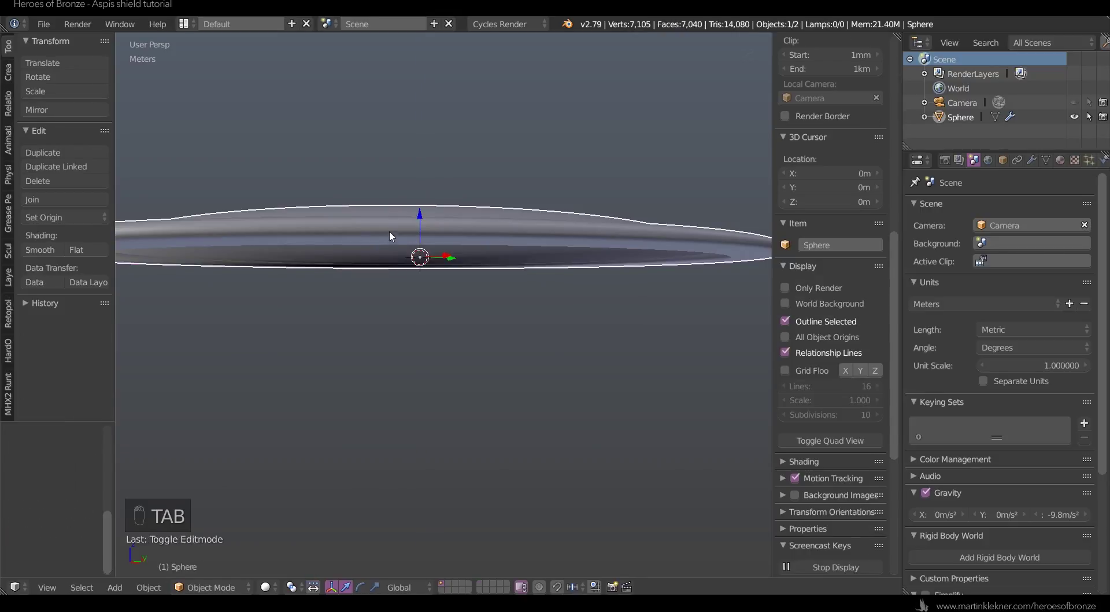
- Examine the thickened rim and the smoothed dome from above and below
key("a")
key("a")
middle_click_drag(516, 337, 585, 146)
right_click(528, 317)
scroll(532, 211, "up", 2)
middle_click_drag(541, 244, 539, 295)
- Select an edge loop around the dome's crown and grow the selection to cover the whole dome, groove and flat rim top
key("Tab")
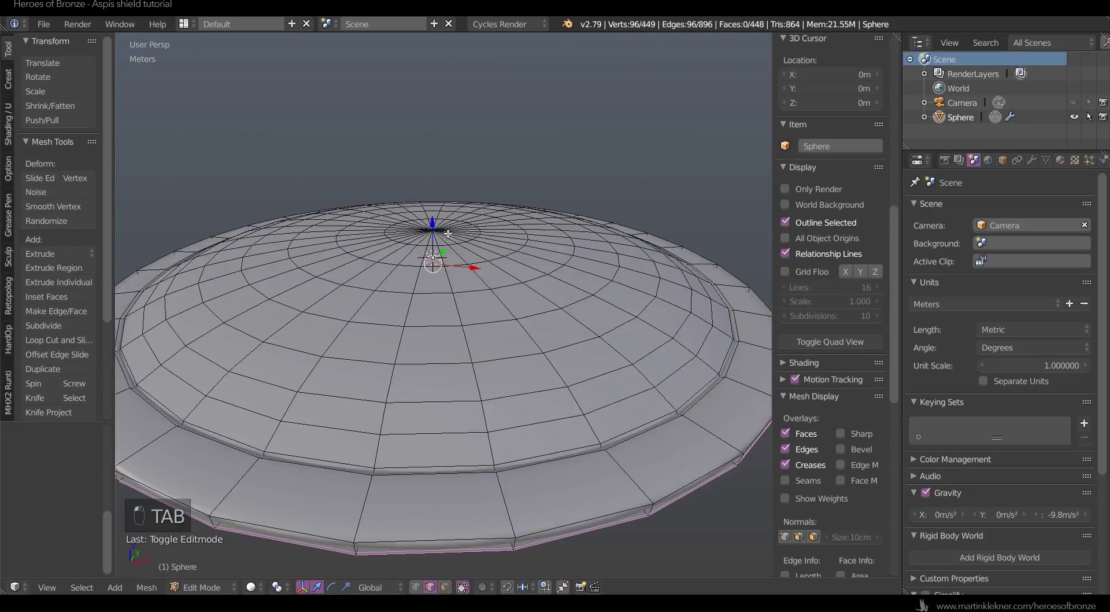
right_click(468, 240, "alt")
right_click(482, 232, "alt")
right_click(479, 229, "alt")
middle_click_drag(473, 229, 464, 312)
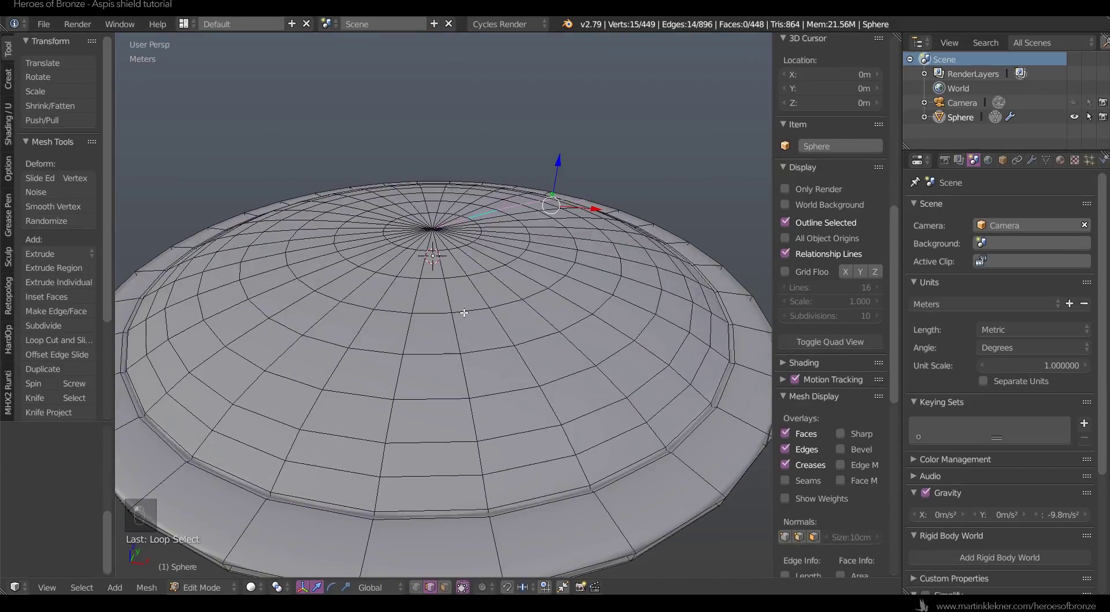
right_click(459, 276, "alt")
key("ctrl+KP_Add")
key("ctrl+KP_Add")
key("ctrl+KP_Add")
key("ctrl+KP_Add")
key("ctrl+KP_Add")
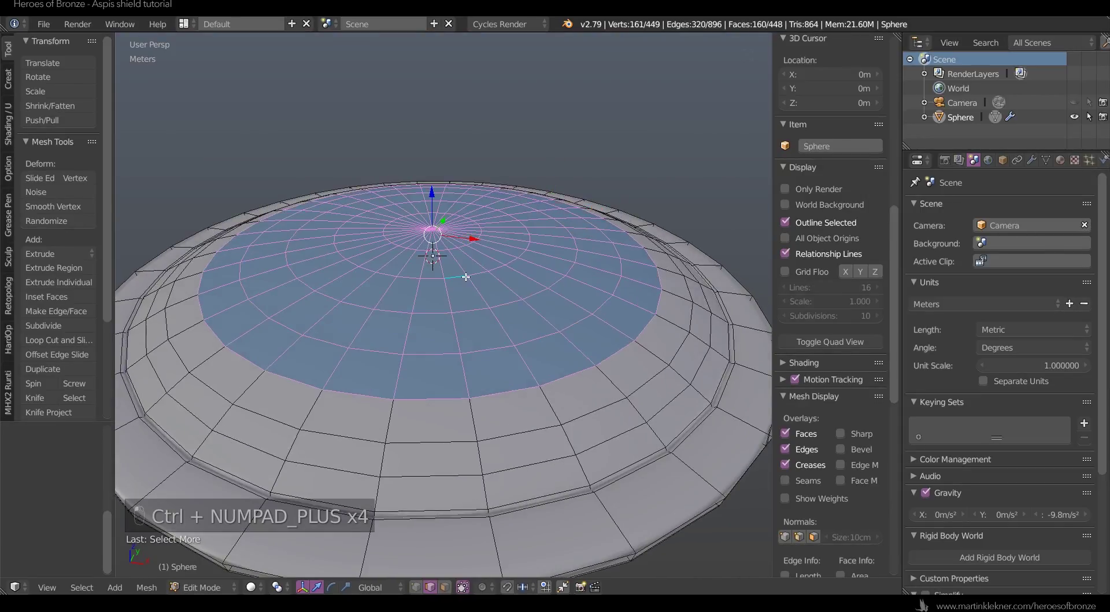
key("ctrl+KP_Add")
key("ctrl+KP_Add")
key("ctrl+KP_Add")
key("ctrl+KP_Add")
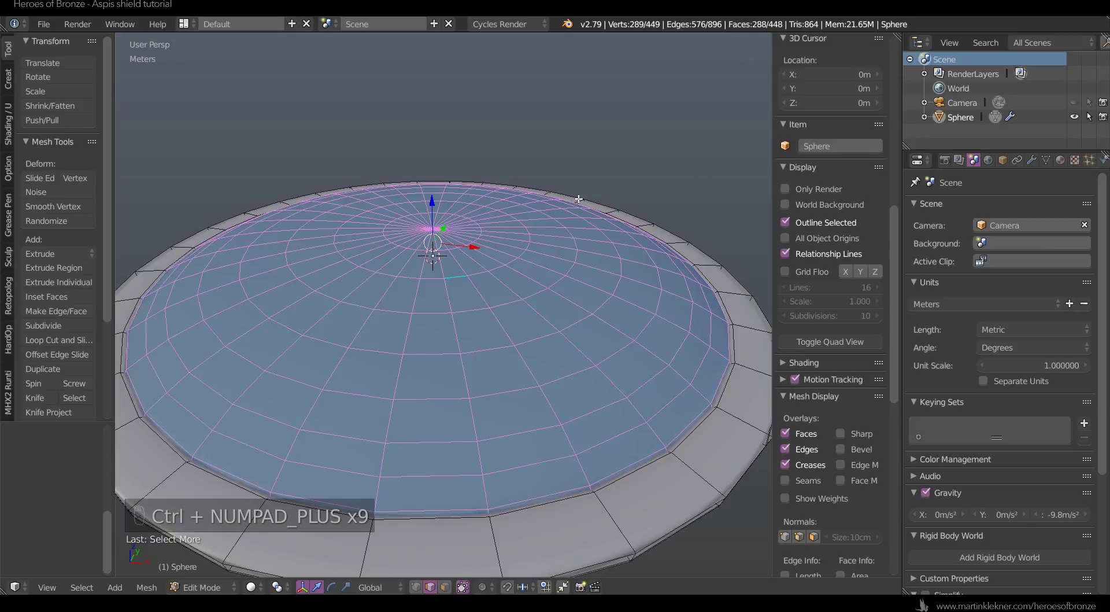
key("ctrl+KP_Add")
key("ctrl+KP_Add")
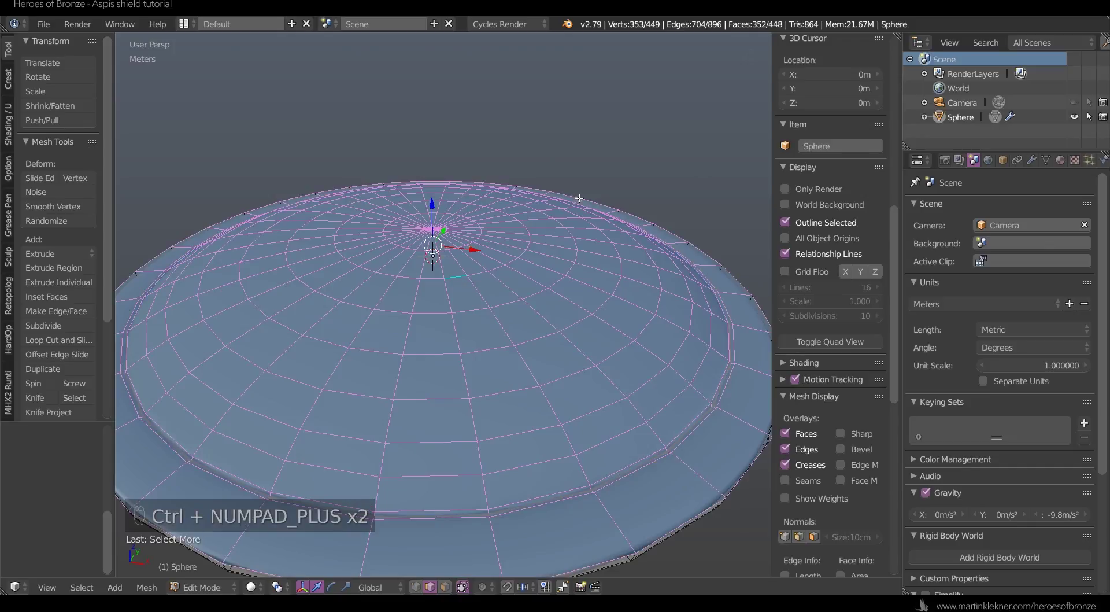
- Duplicate the selected dome and rim faces in place and move the copy slightly down along Z
key("shift+d")
right_click(470, 201)
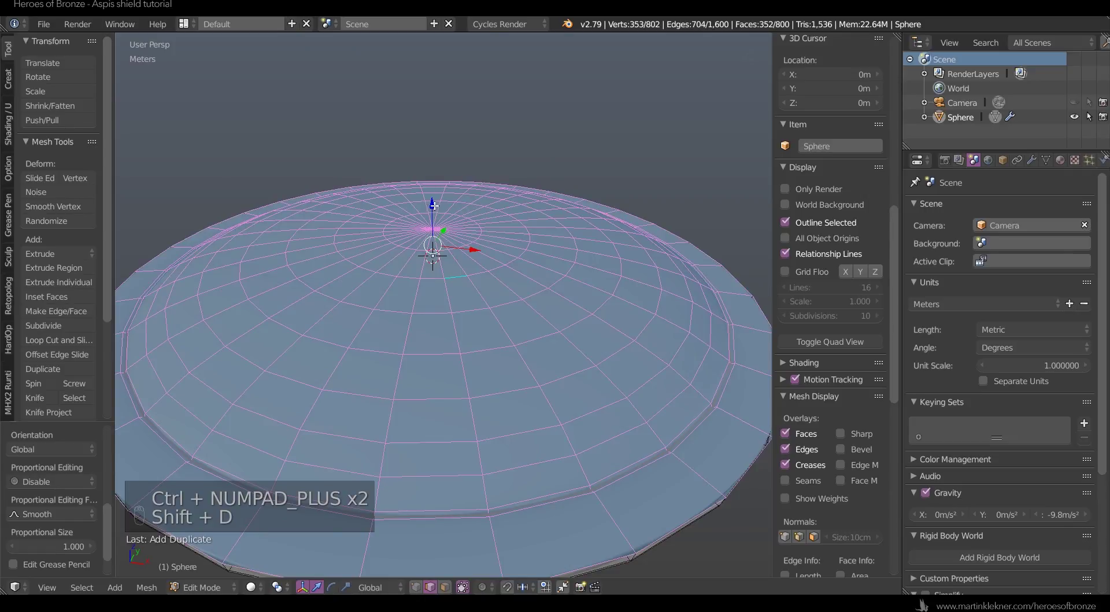
left_click_drag(434, 206, 435, 209)
middle_click_drag(557, 268, 553, 219)
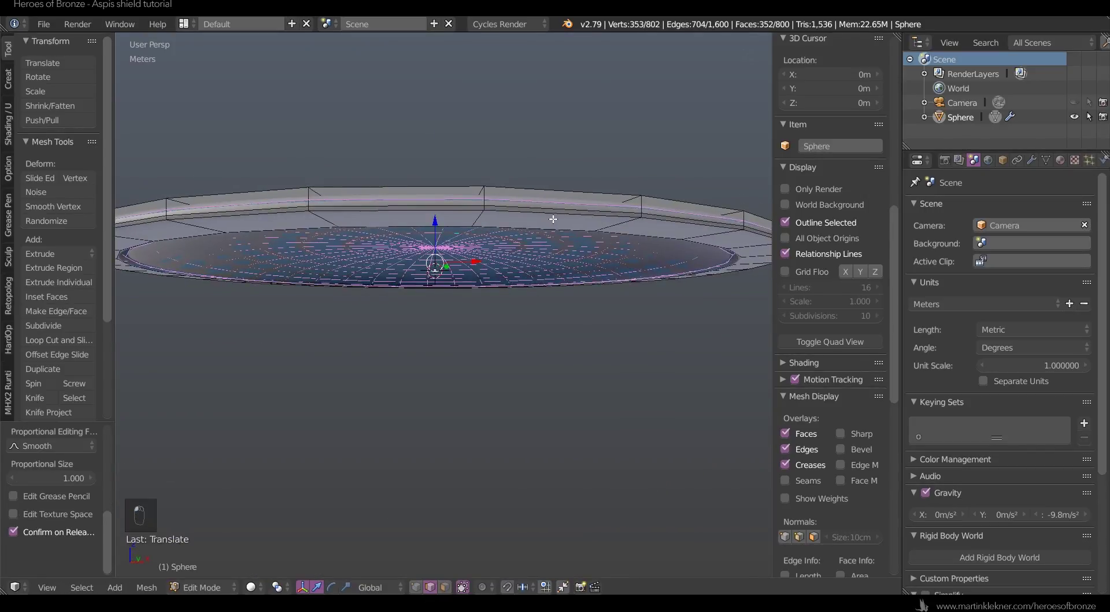
- Separate the duplicated faces from the shield mesh into their own object
key("space")
key("Escape")
key("p")
left_click(592, 158)
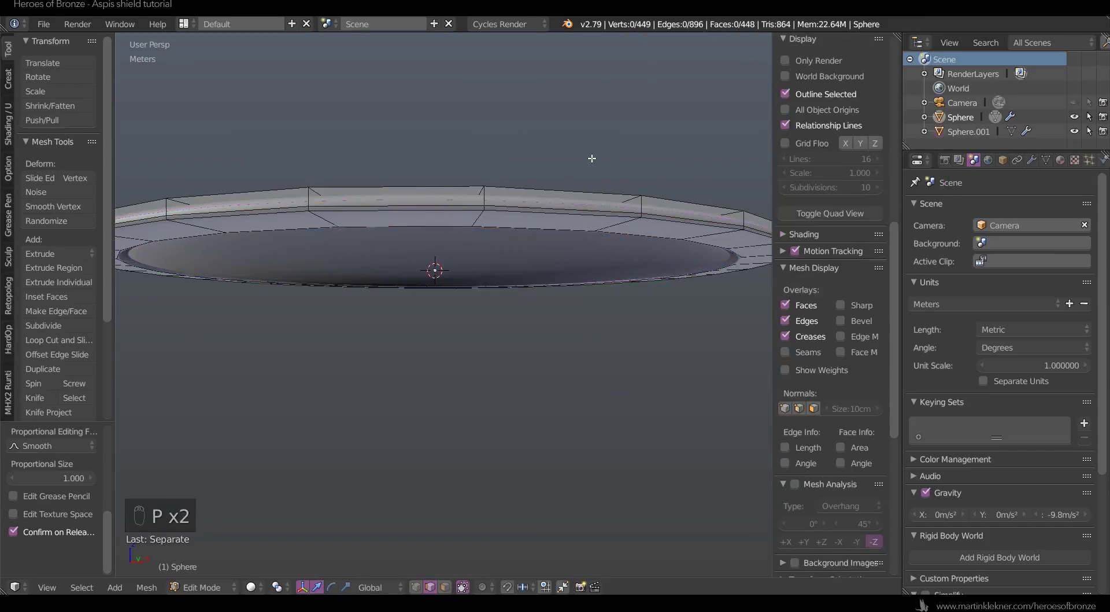
- In wireframe display, edit the separated inner shell and scale its outer edge loop to fit the shield's rim
key("Tab")
middle_click_drag(668, 272, 584, 243)
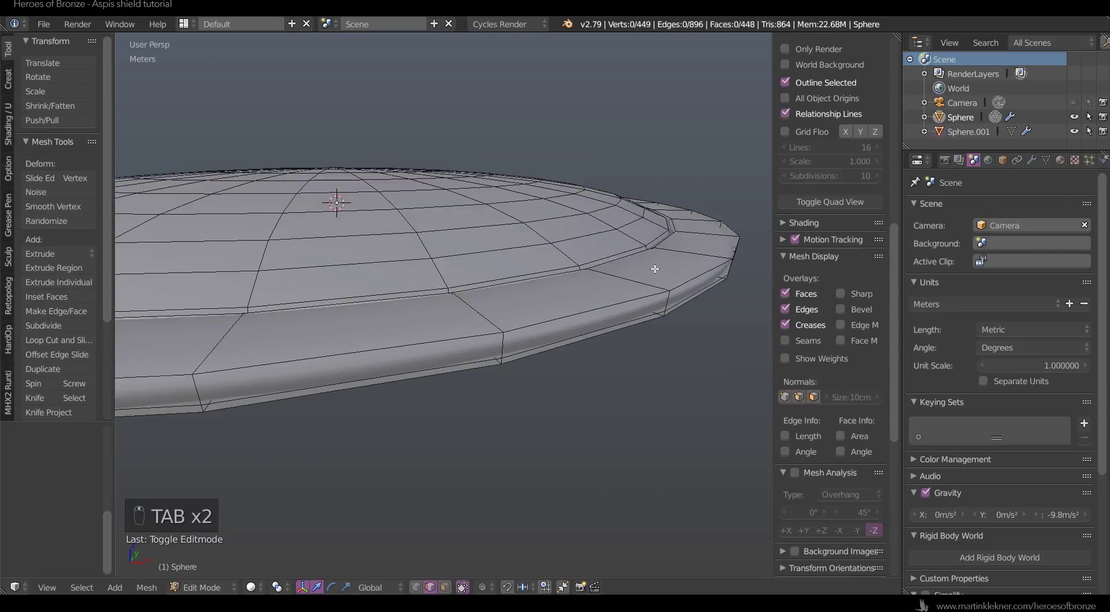
key("Tab")
key("z")
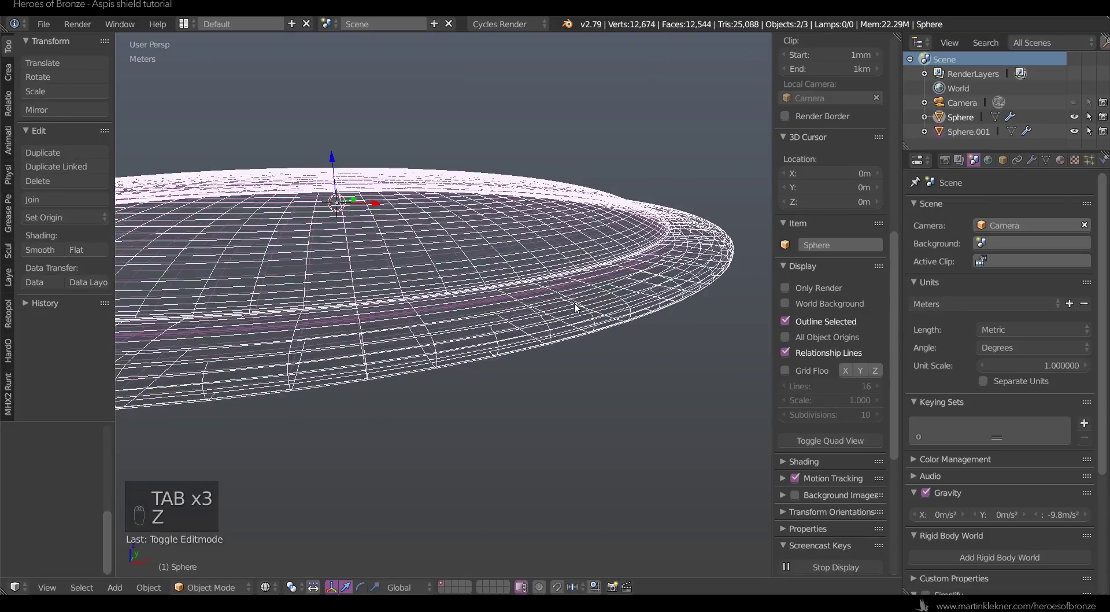
right_click(589, 278)
key("Tab")
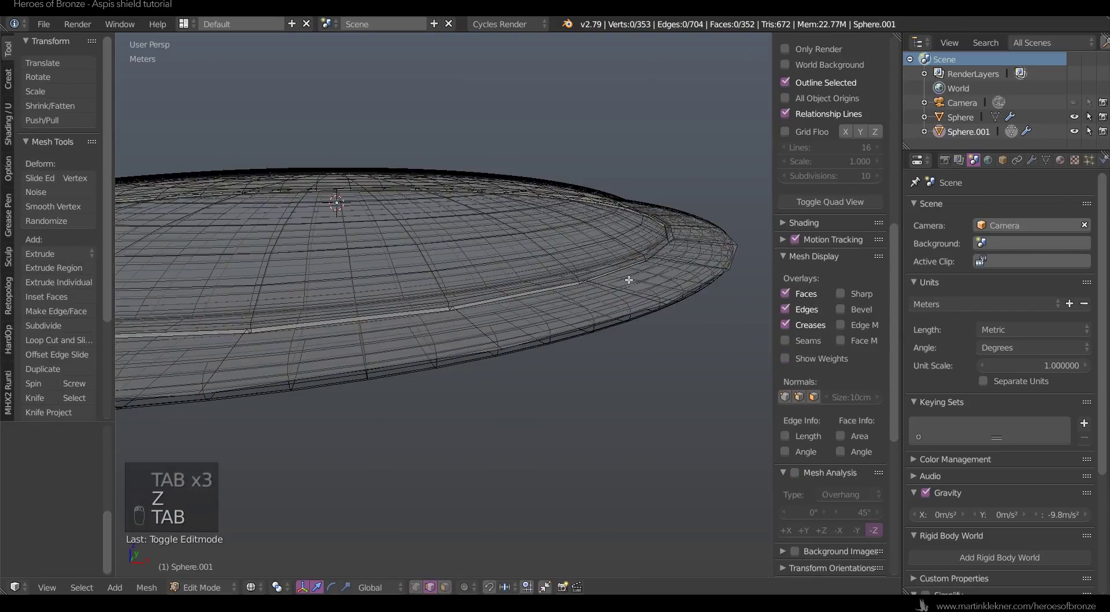
key("s")
left_click(741, 239)
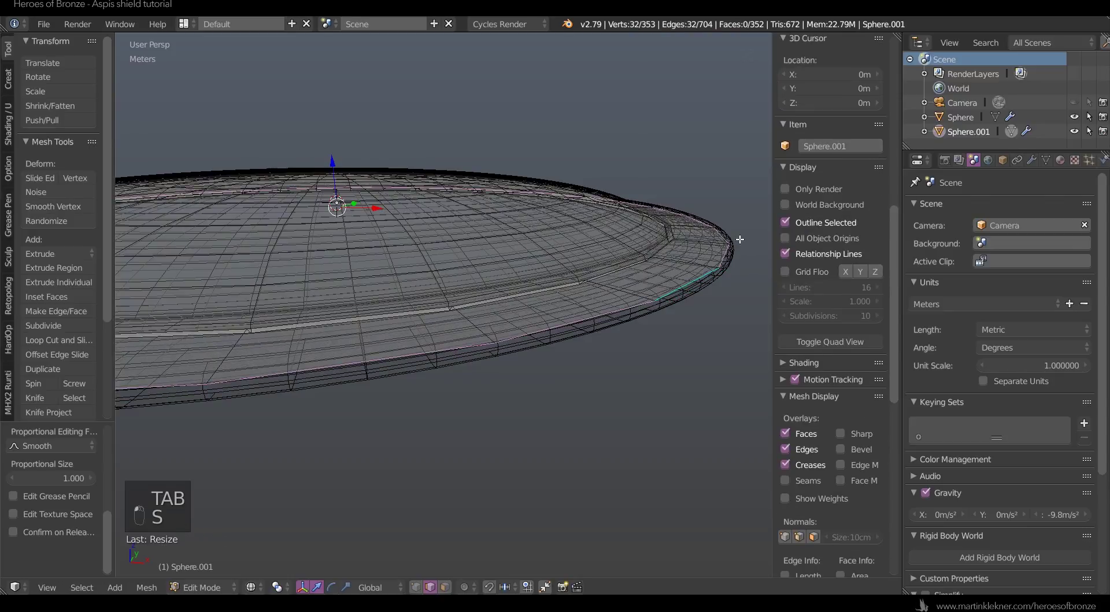
- Rename the separated inner shell object to aspis_inner
key("KP_Decimal")
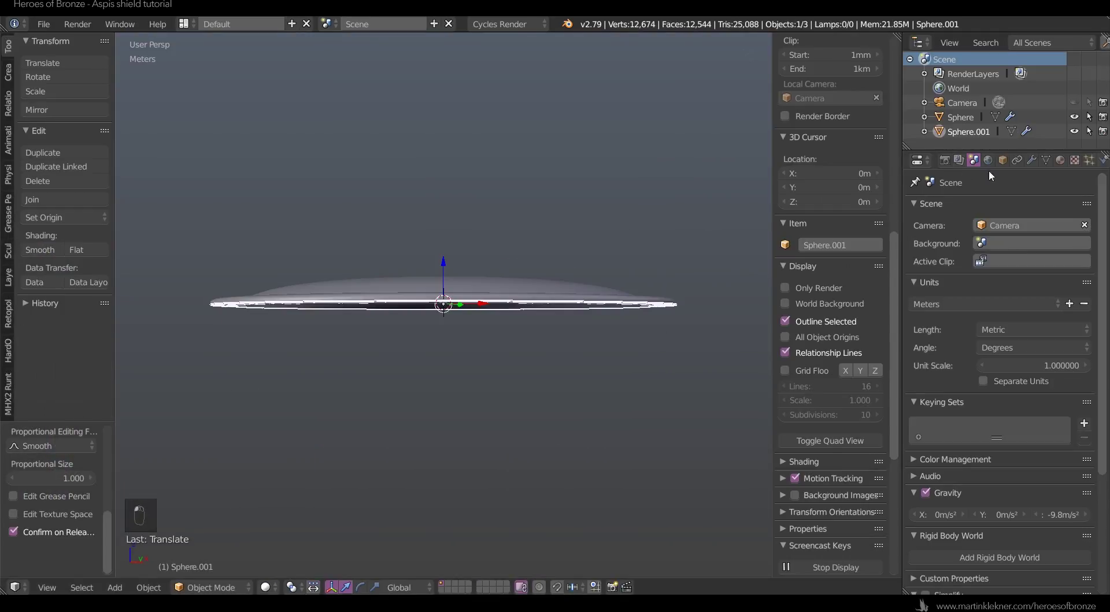
left_click(1003, 160)
left_click(978, 207)
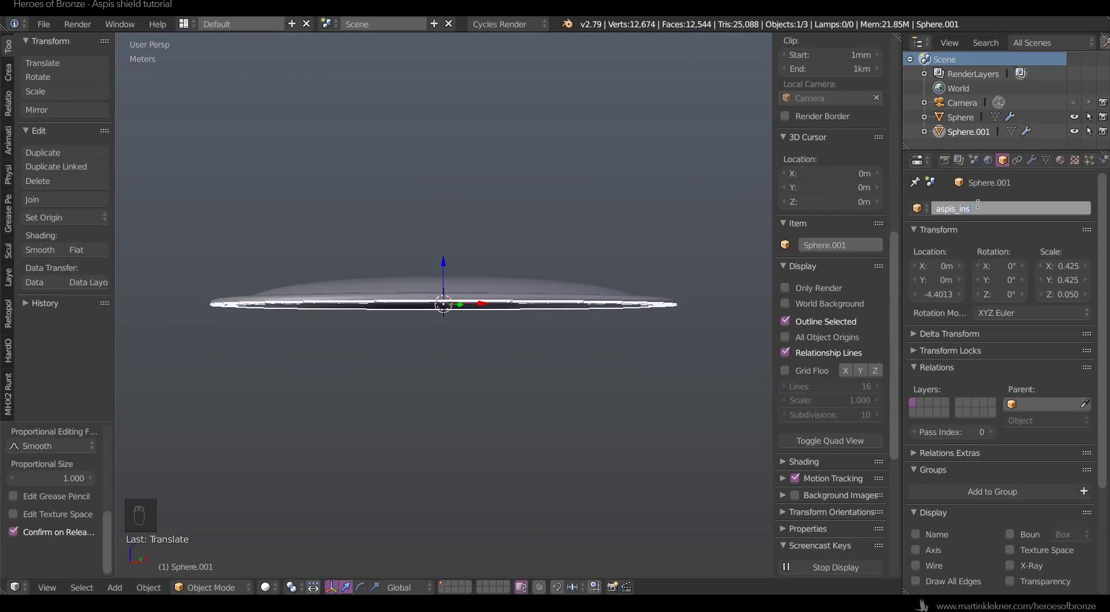
key("Return")
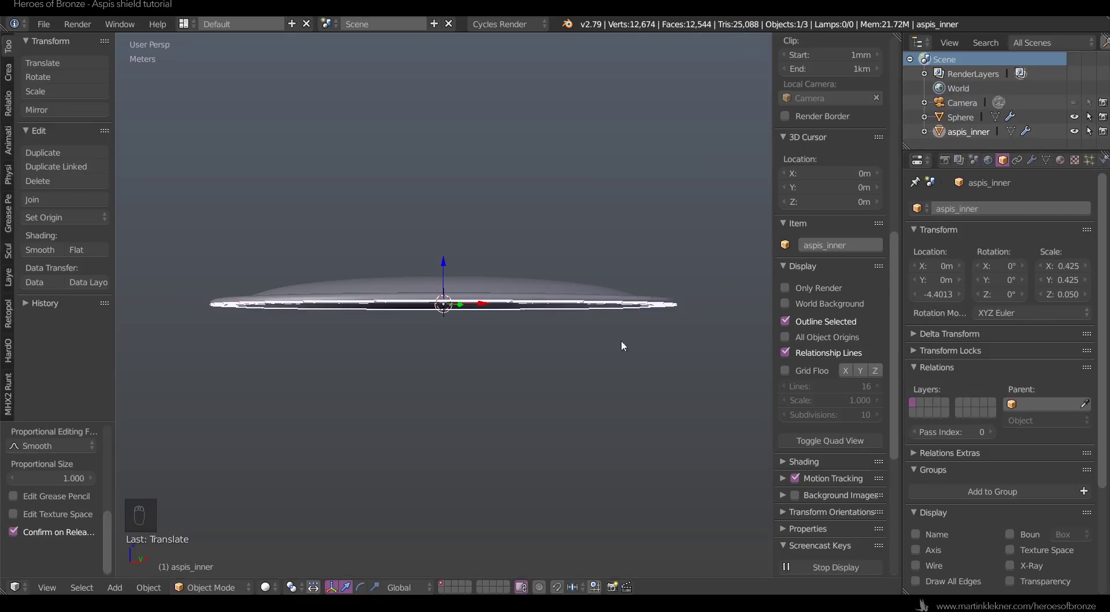
- Select the original shield object and rename it aspis_outer
right_click(561, 262)
left_click(962, 206)
type("aspis")
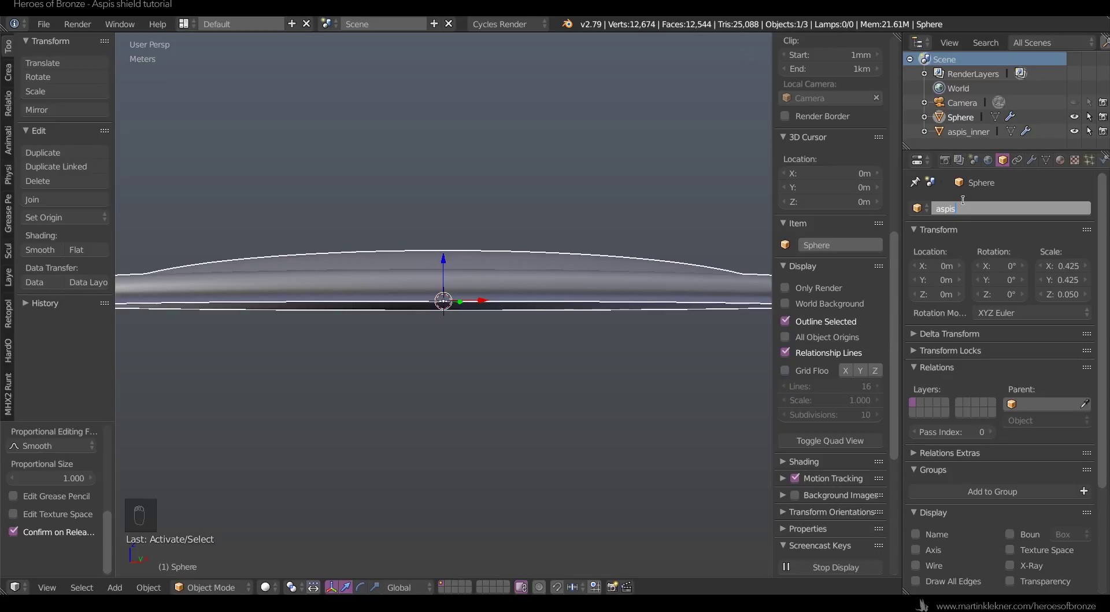
type("_outer")
key("Return")
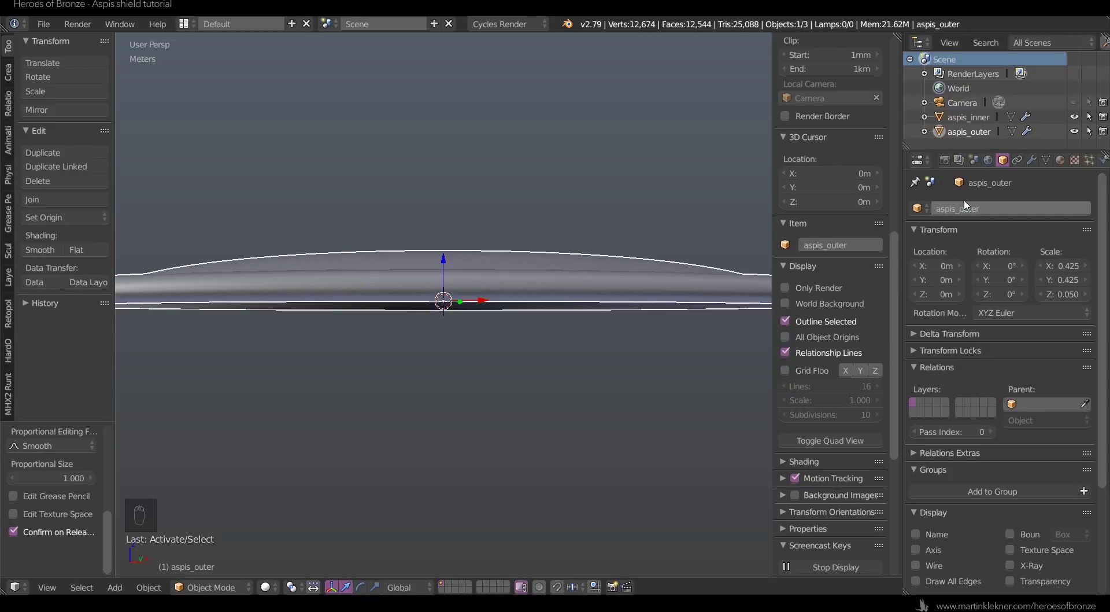
- Edit aspis_outer and lower the rim's bottom edge loops together with the underside's inner edge loop along Z
key("Tab")
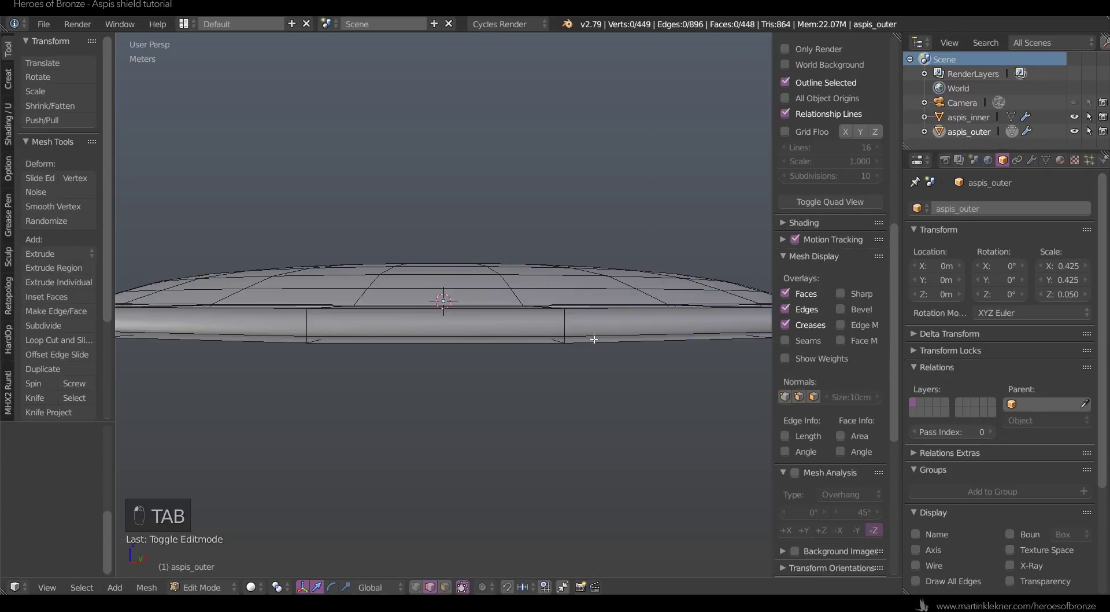
right_click(571, 338, "alt")
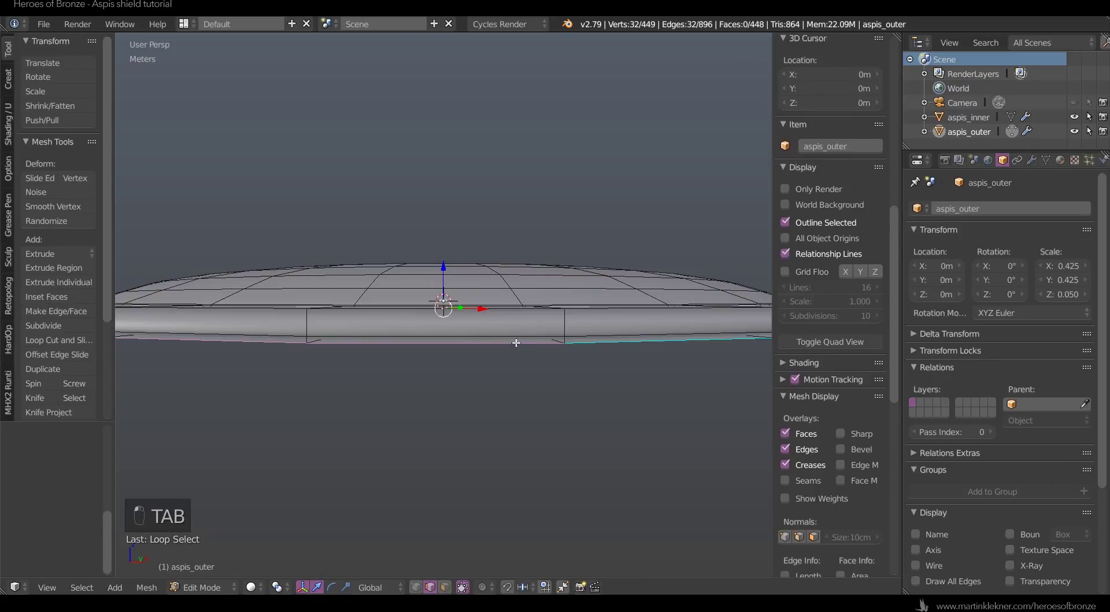
key("e")
key("z")
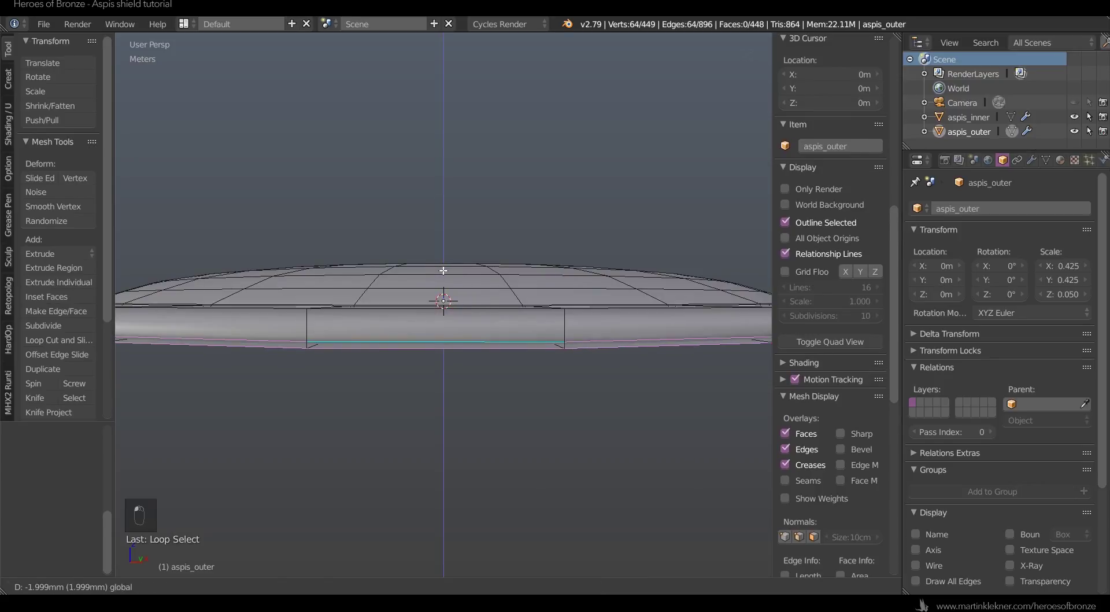
left_click(443, 270)
middle_click_drag(536, 374, 533, 355)
key("ctrl+z")
right_click(520, 135, "alt+shift")
key("g")
key("z")
left_click(497, 242)
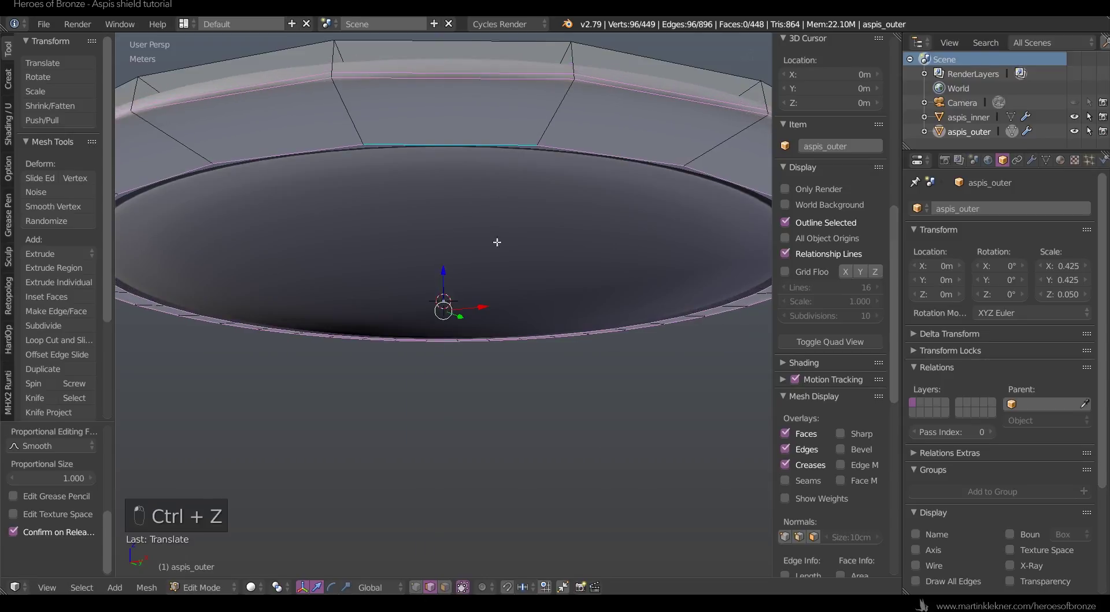
- Scale the inner edge loop on the rim's underside outward by about 1.06, fine-tune its size, and extrude the loop
right_click(523, 144, "alt")
key("s")
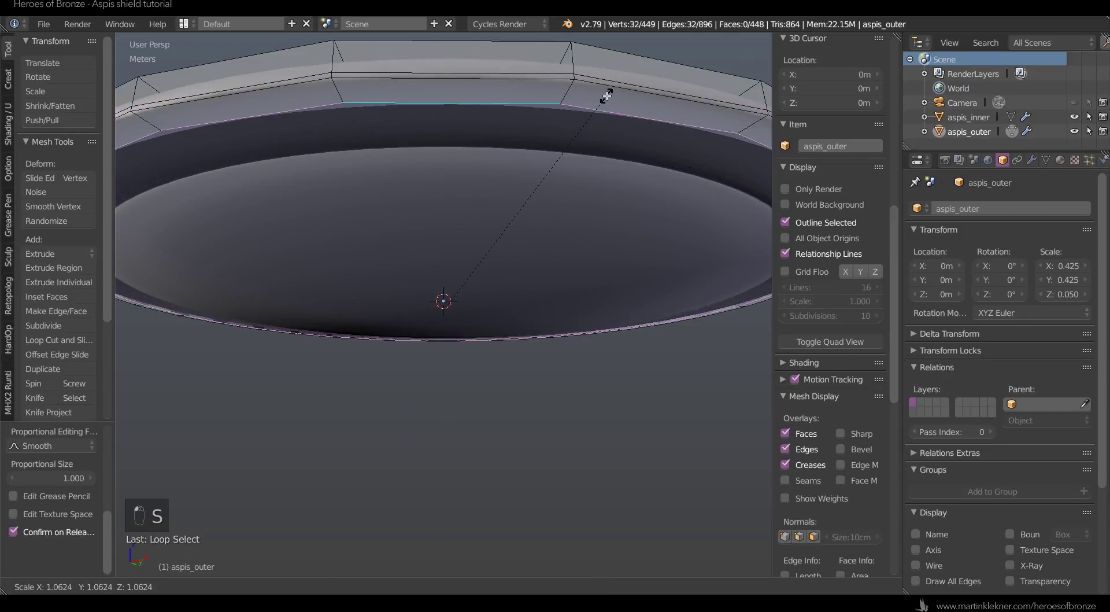
left_click(602, 99)
scroll(603, 174, "down", 3)
middle_click_drag(603, 174, 590, 159)
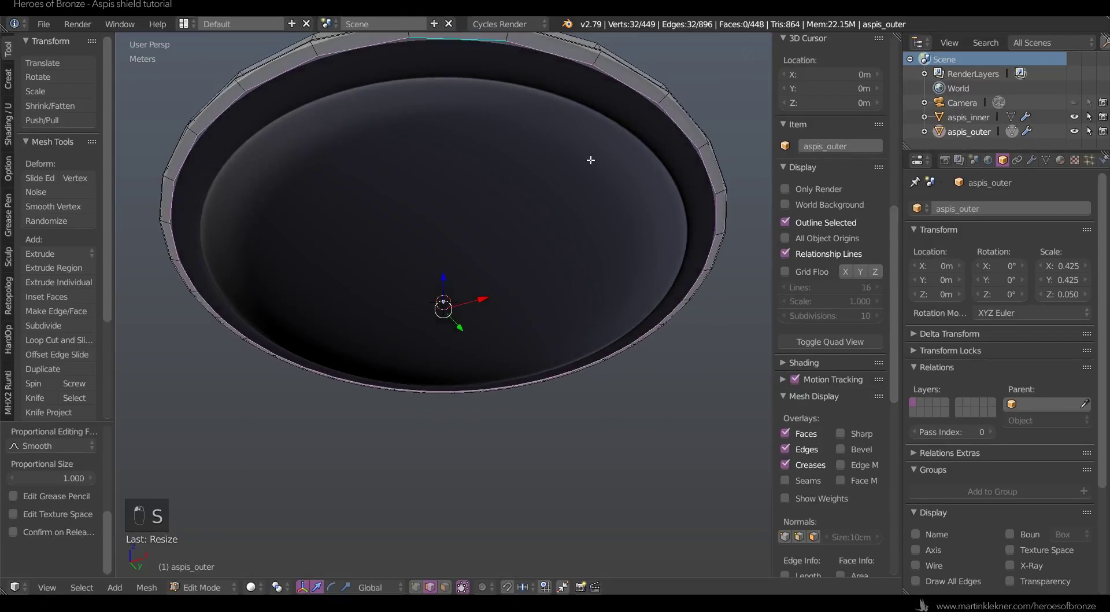
scroll(590, 158, "down", 2)
key("s")
left_click(650, 94)
key("e")
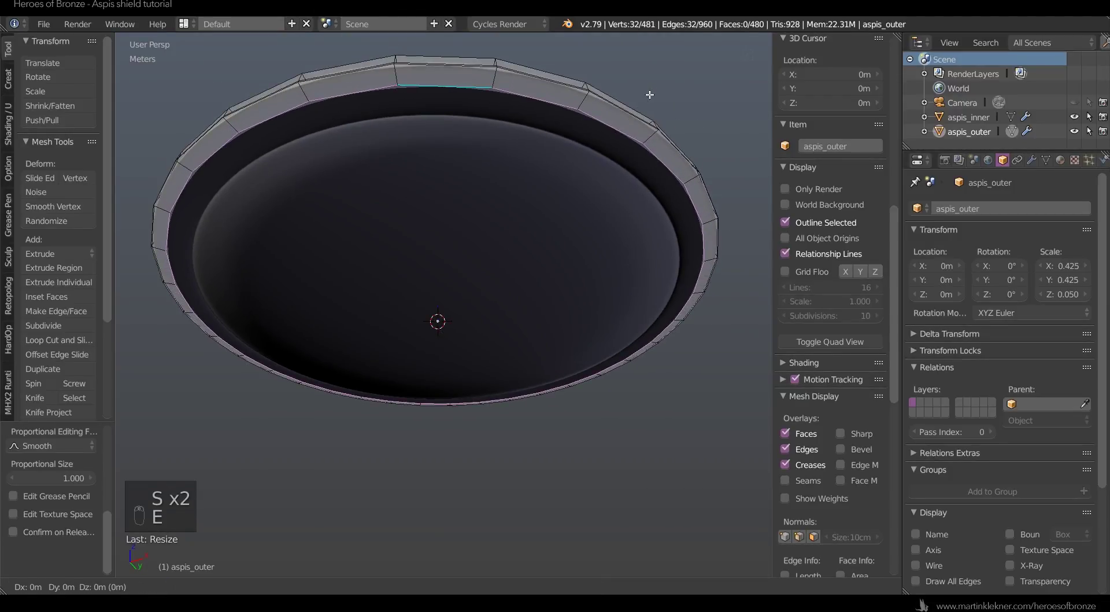
left_click(650, 92)
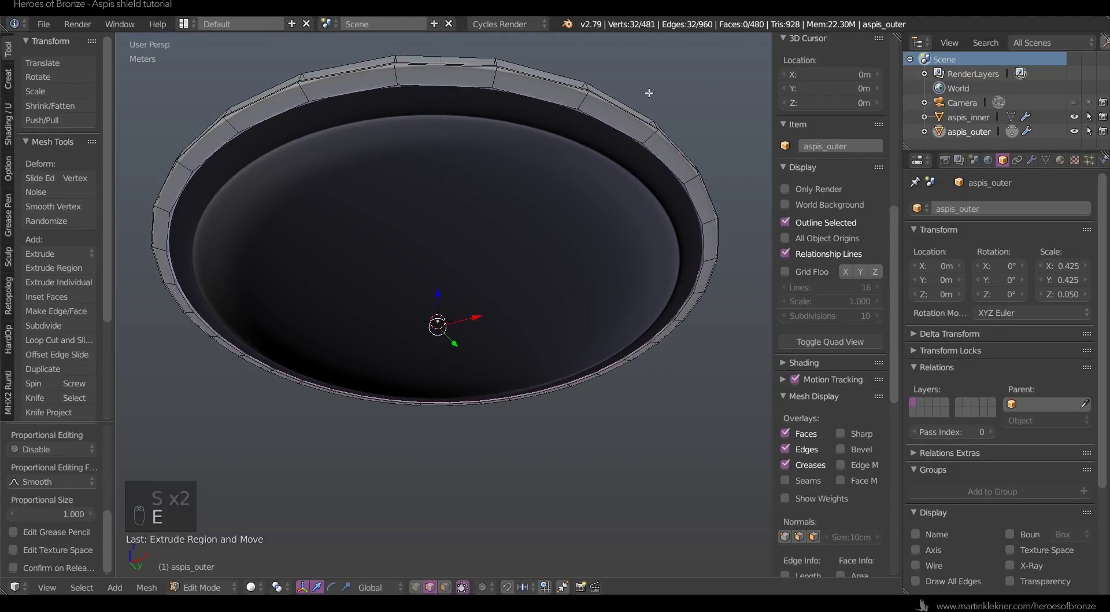
- Edit aspis_inner and scale its outermost edge loop to fit inside the rim of aspis_outer
key("Tab")
right_click(437, 169)
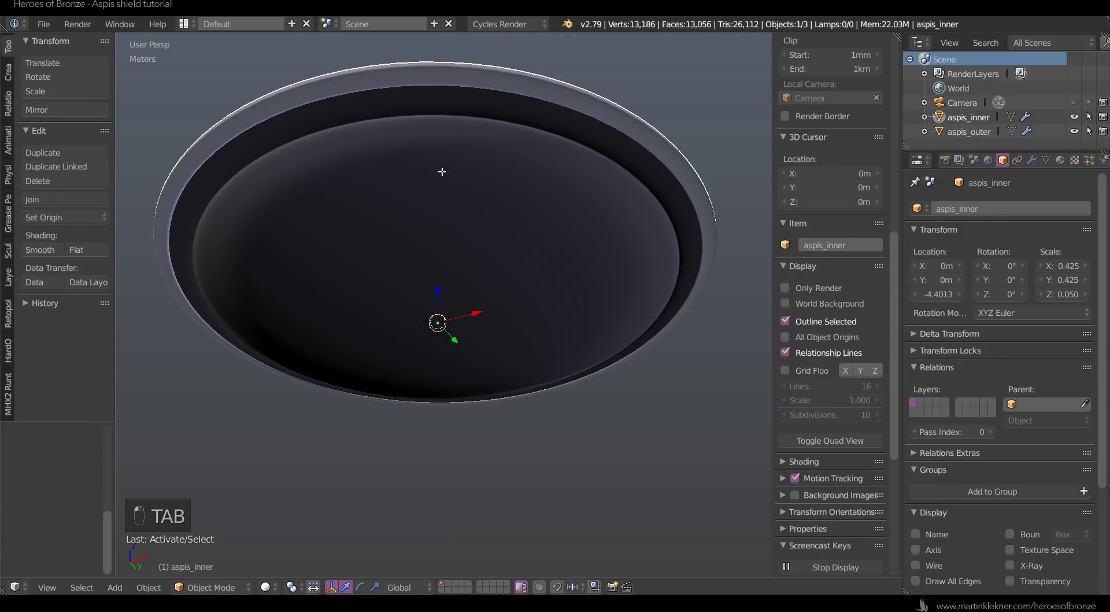
key("Tab")
scroll(833, 173, "up", 5)
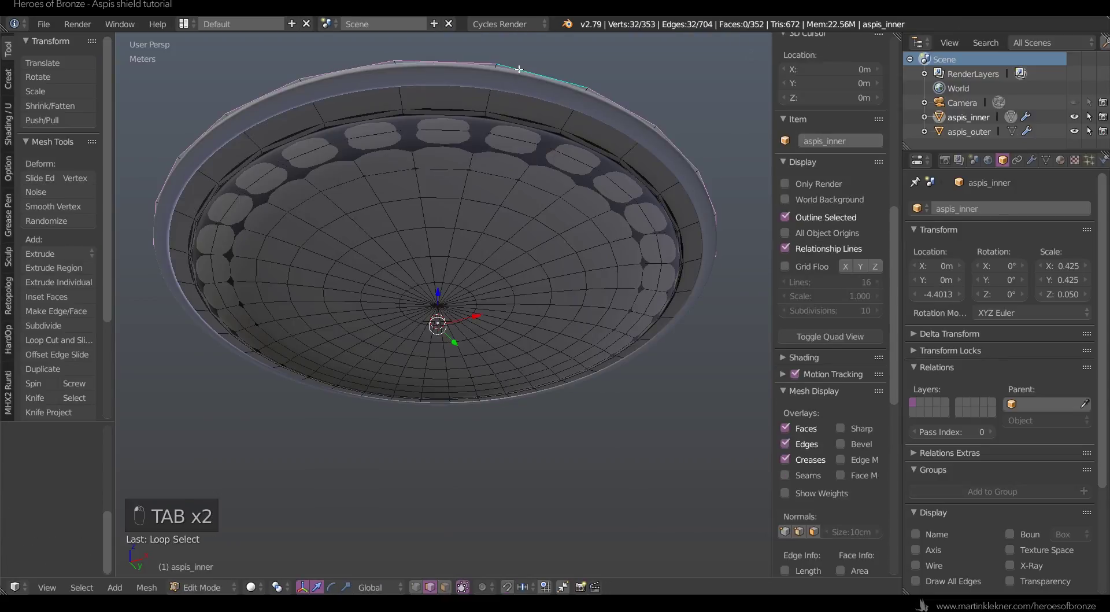
right_click(617, 64, "alt")
key("s")
left_click(613, 67)
- Move the whole aspis_inner object down about 2.7 mm along Z and select aspis_outer
key("Tab")
key("g")
key("z")
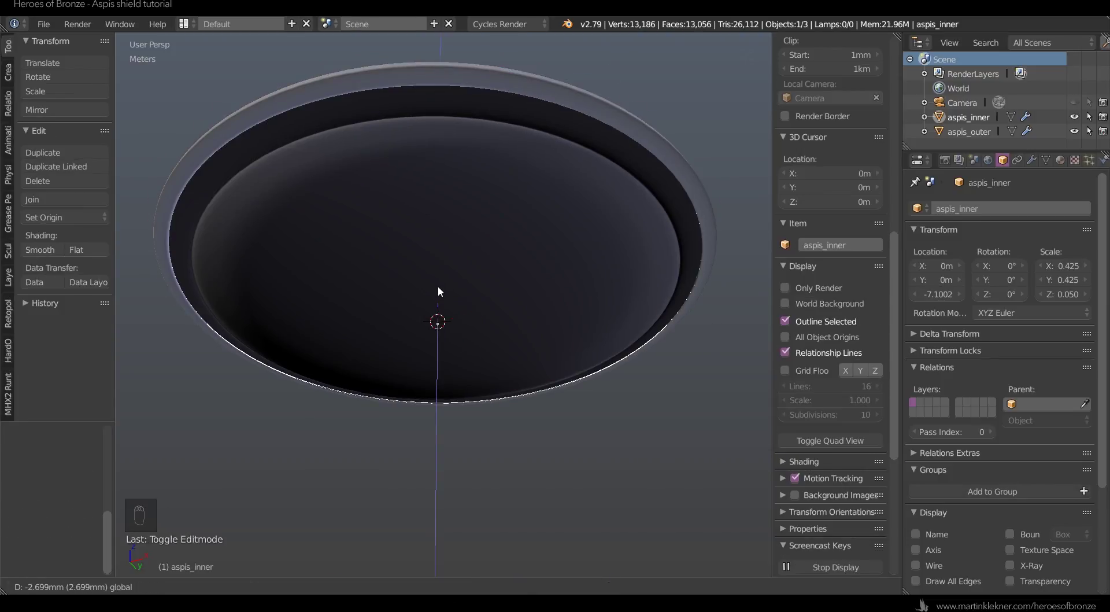
left_click(438, 286)
key("a")
mouse_move(491, 377)
middle_mouse_down()
mouse_move(504, 422)
mouse_move(477, 477)
mouse_move(491, 466)
mouse_move(491, 367)
middle_mouse_up()
right_click(561, 357)
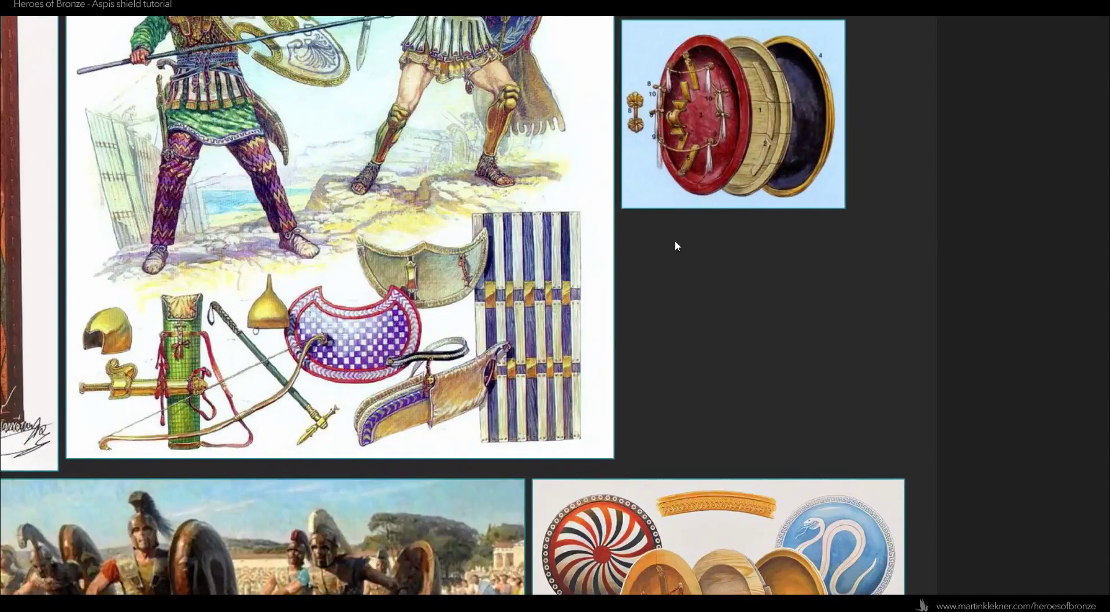
- Examine the reference board's shield images for the layered construction, inner face, rim shape and painted outer face
scroll(636, 262, "up", 2)
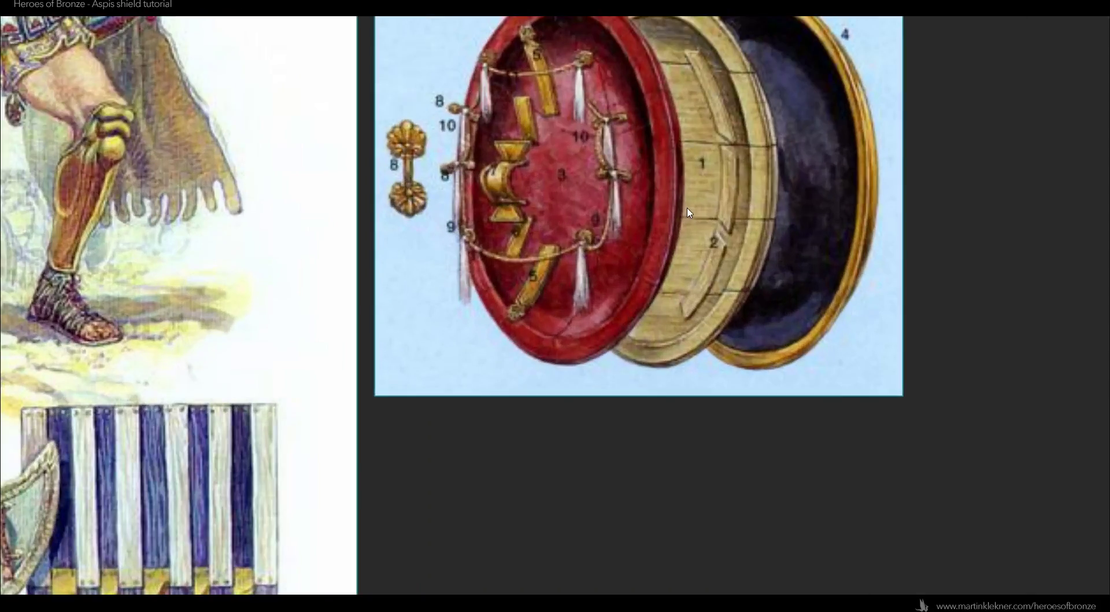
scroll(687, 211, "down", 6)
middle_click_drag(687, 211, 642, 432)
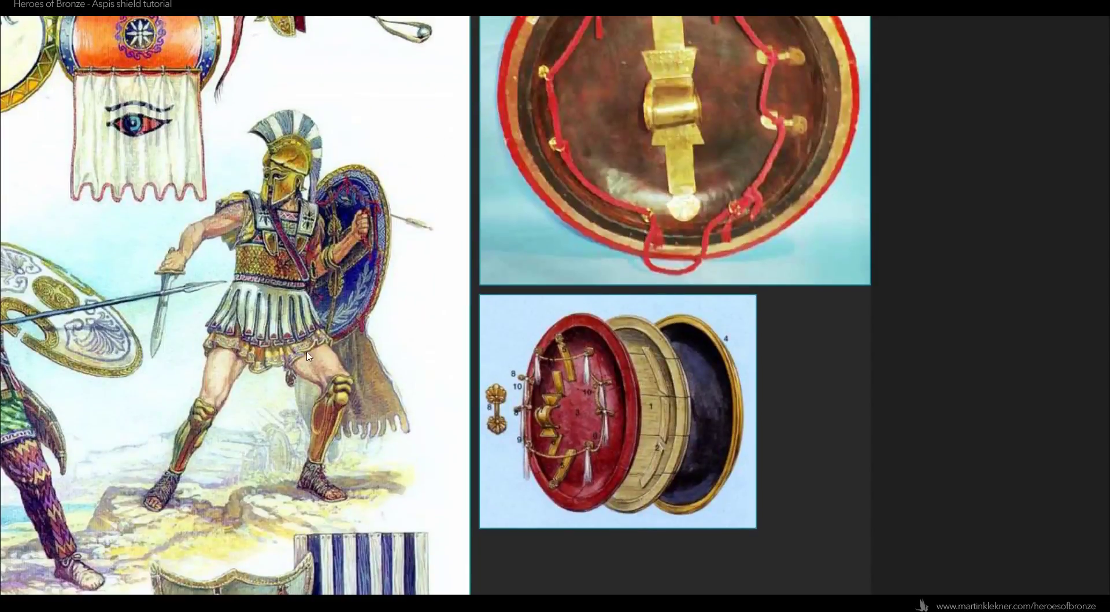
middle_click_drag(286, 357, 752, 263)
scroll(753, 267, "down", 4)
middle_click_drag(273, 373, 744, 369)
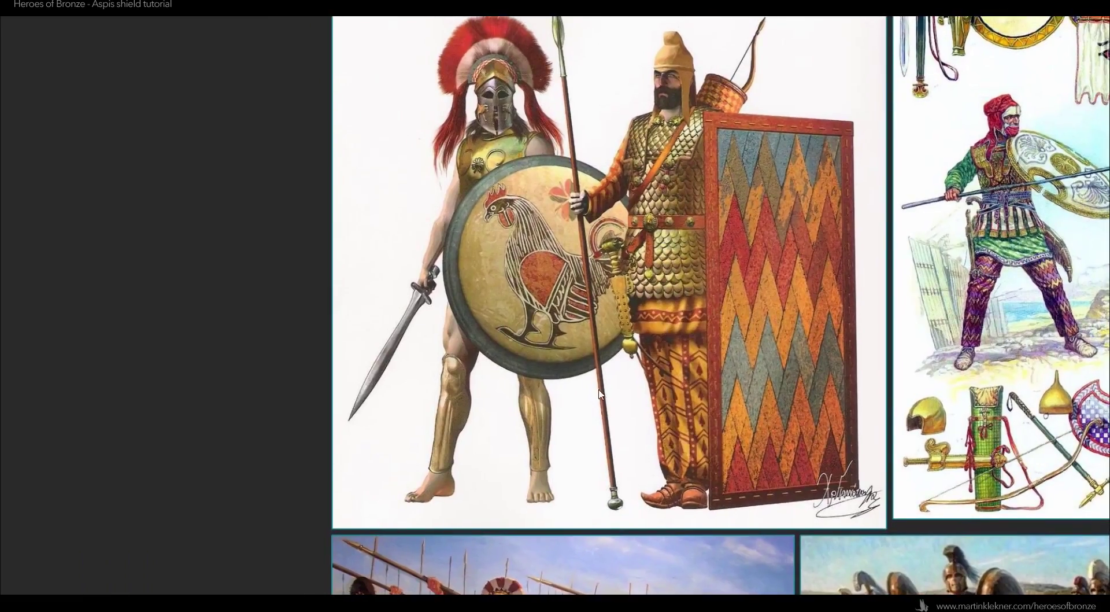
middle_click_drag(602, 514, 576, 313)
middle_click_drag(617, 380, 523, 161)
mouse_move(346, 380)
middle_mouse_down()
mouse_move(430, 321)
mouse_move(399, 187)
mouse_move(148, 495)
middle_mouse_up()
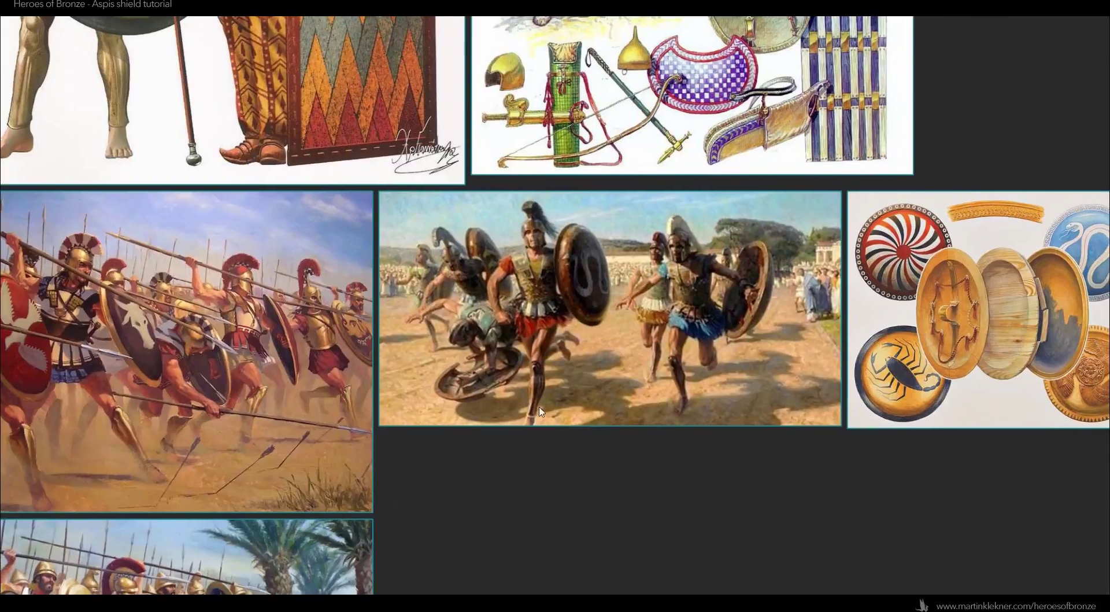
middle_click_drag(769, 376, 375, 376)
scroll(375, 376, "up", 4)
scroll(715, 333, "up", 1)
middle_click_drag(715, 333, 262, 336)
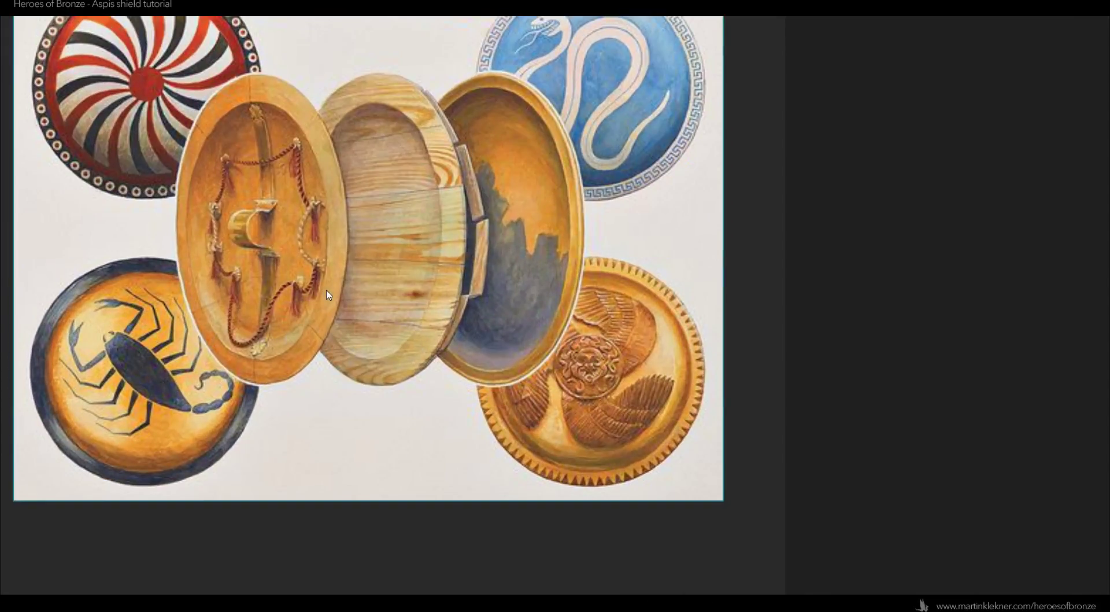
scroll(327, 295, "down", 4)
middle_click_drag(453, 17, 490, 346)
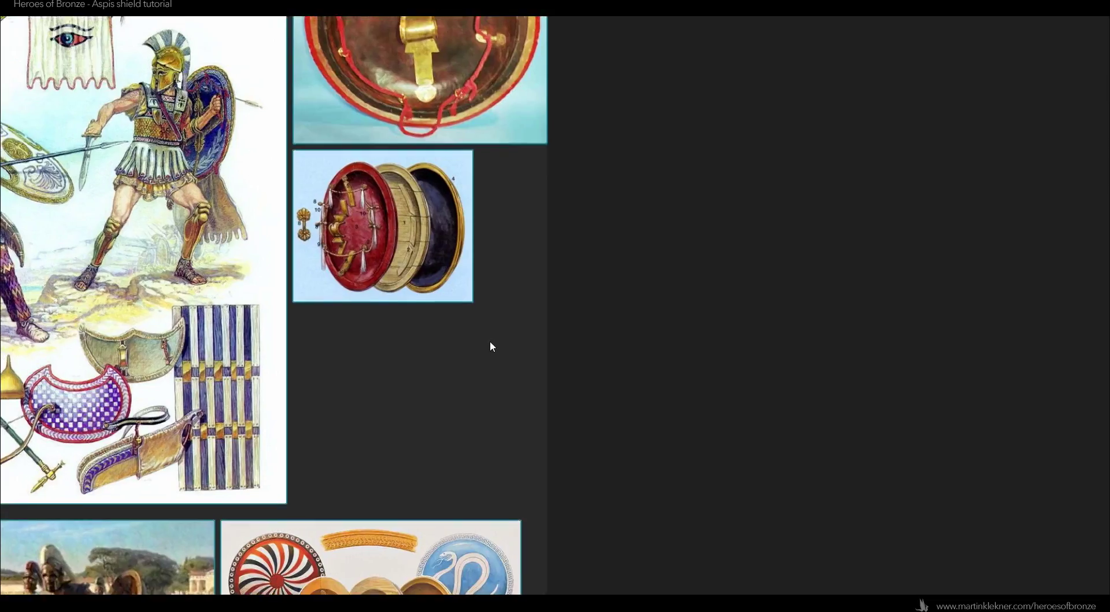
scroll(492, 260, "up", 3)
middle_click_drag(493, 203, 538, 555)
middle_click_drag(505, 330, 447, 599)
scroll(438, 454, "down", 2)
middle_click_drag(317, 515, 640, 307)
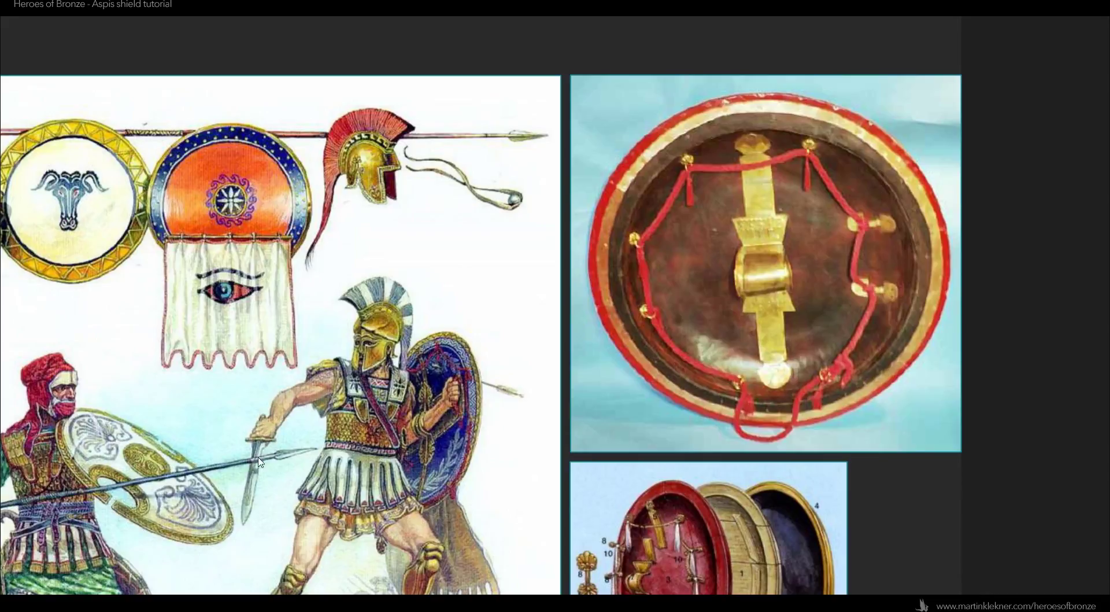
middle_click_drag(222, 485, 781, 238)
scroll(772, 239, "down", 2)
middle_click_drag(249, 307, 593, 250)
scroll(593, 250, "up", 2)
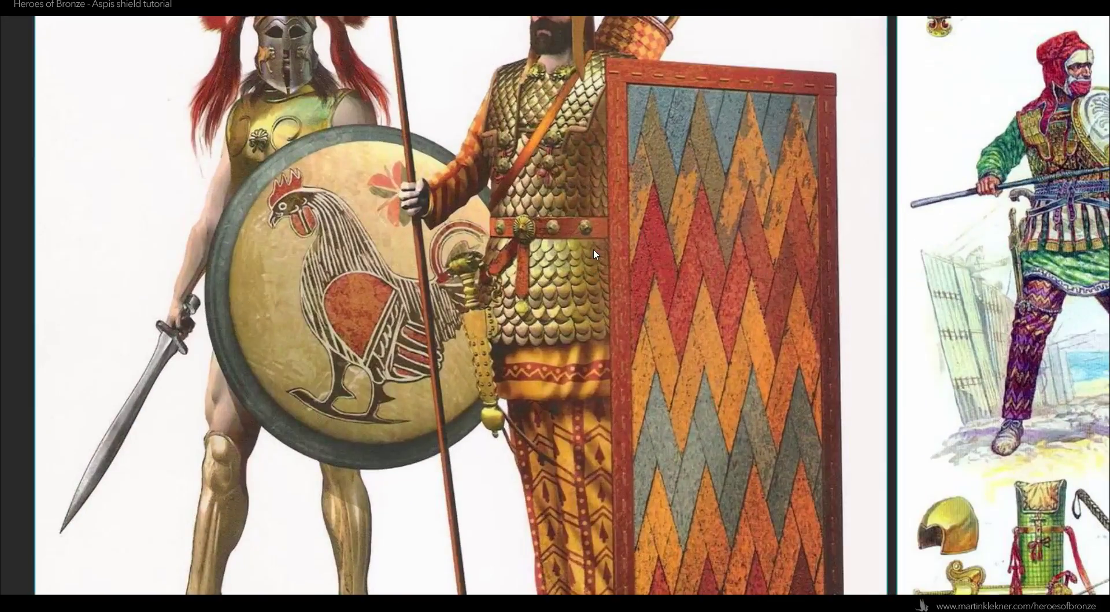
- Return to Blender and edge-slide the bottom outer edge loop of aspis_outer's rim along its side faces
key("alt+Tab")
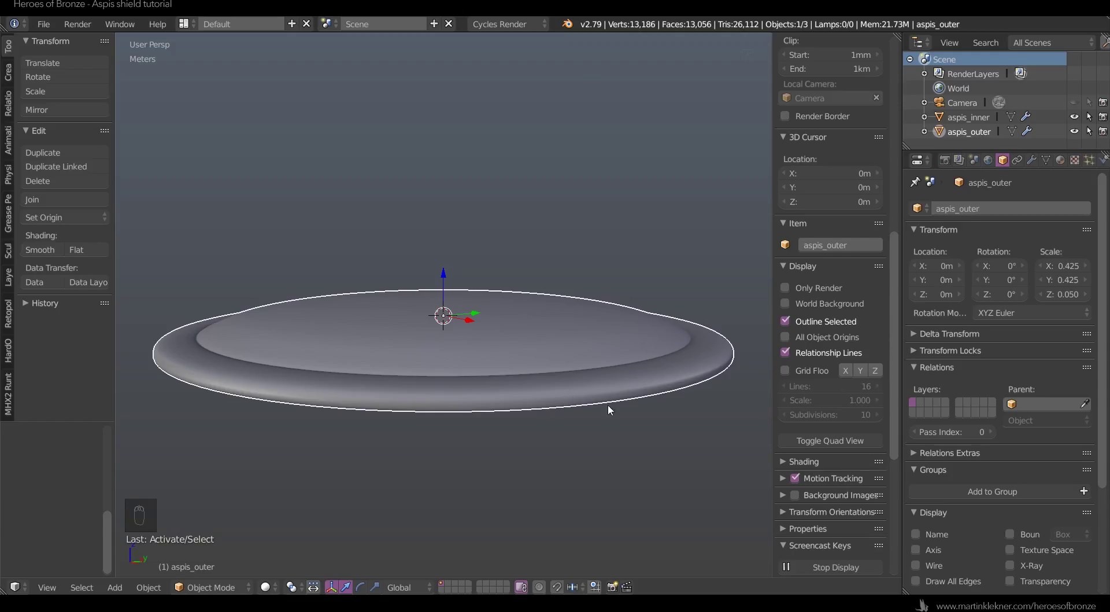
key("Tab")
left_click(635, 396, "alt")
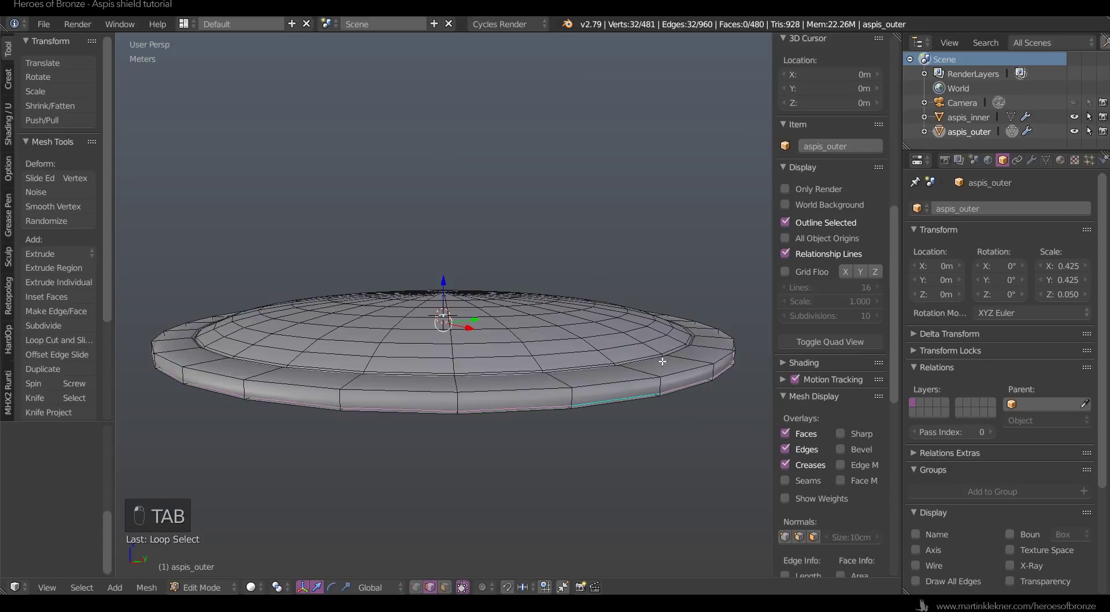
key("s")
right_click(661, 365)
key("g")
key("g")
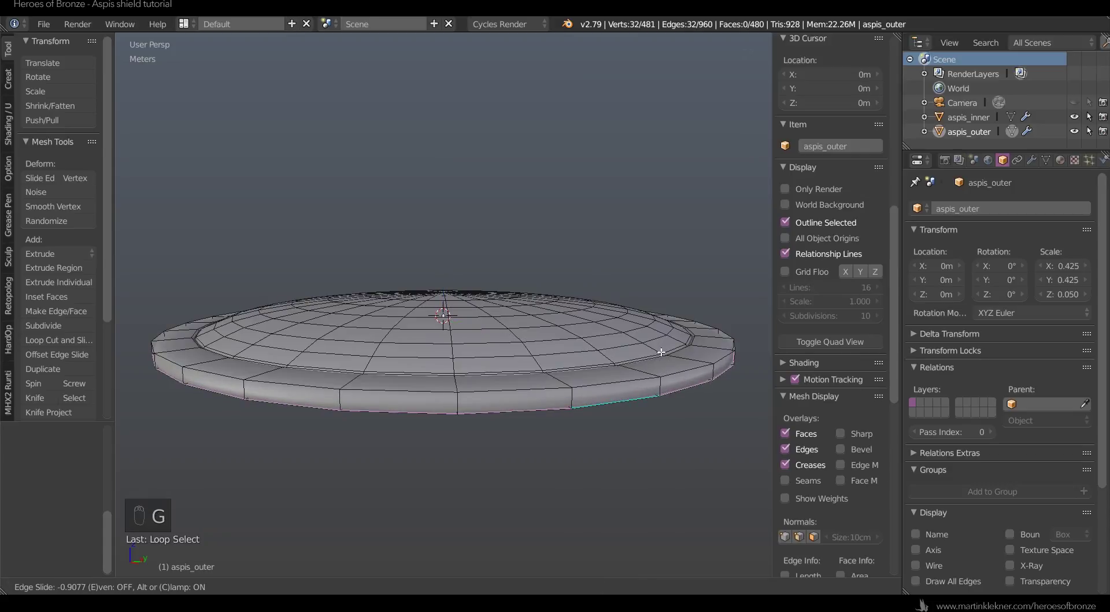
left_click(663, 330)
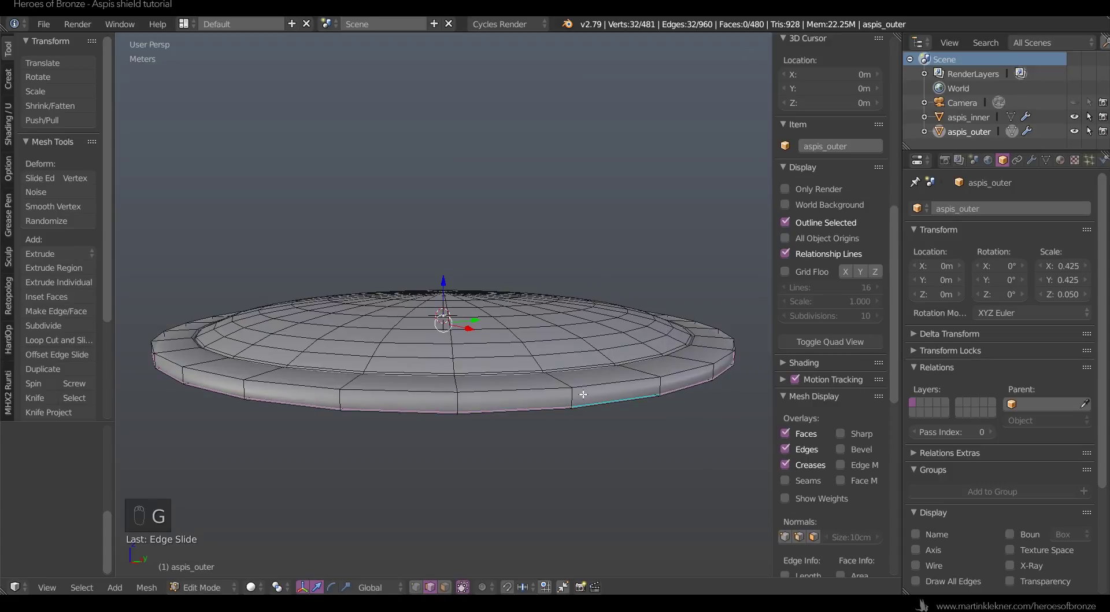
- Add an edge loop around the outer side of the rim and slide it toward the rim's bottom edge
key("ctrl+r")
left_click(580, 397)
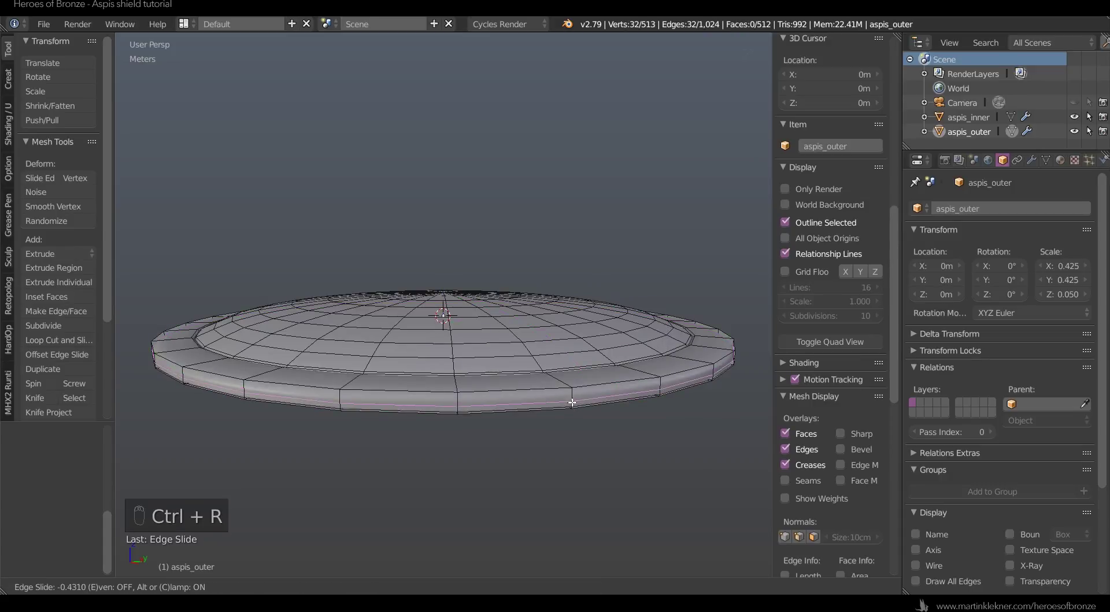
left_click(575, 399)
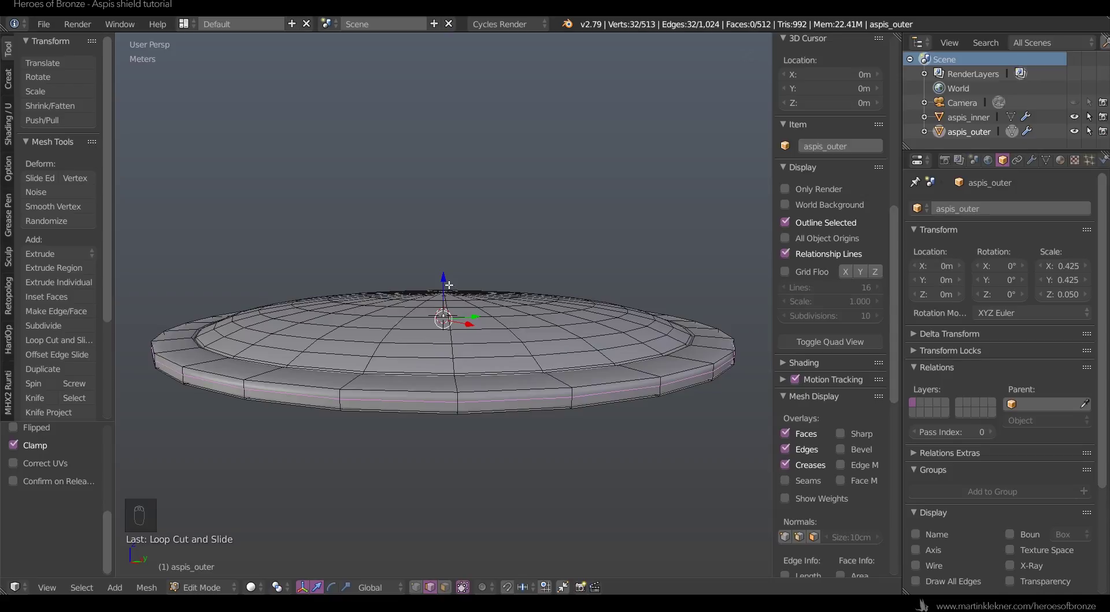
key("g")
key("g")
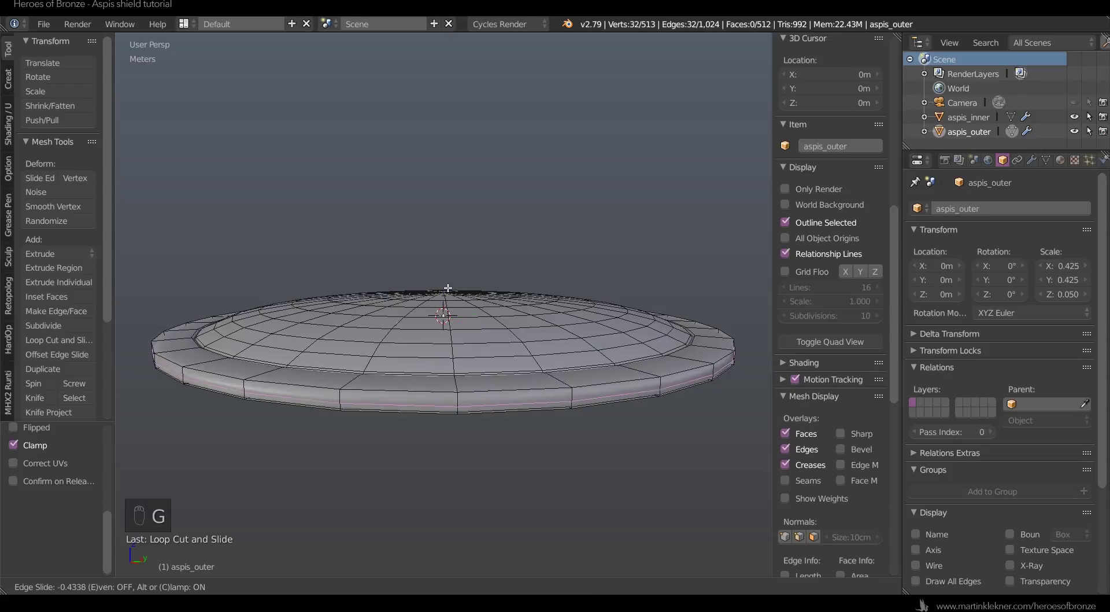
left_click(449, 290)
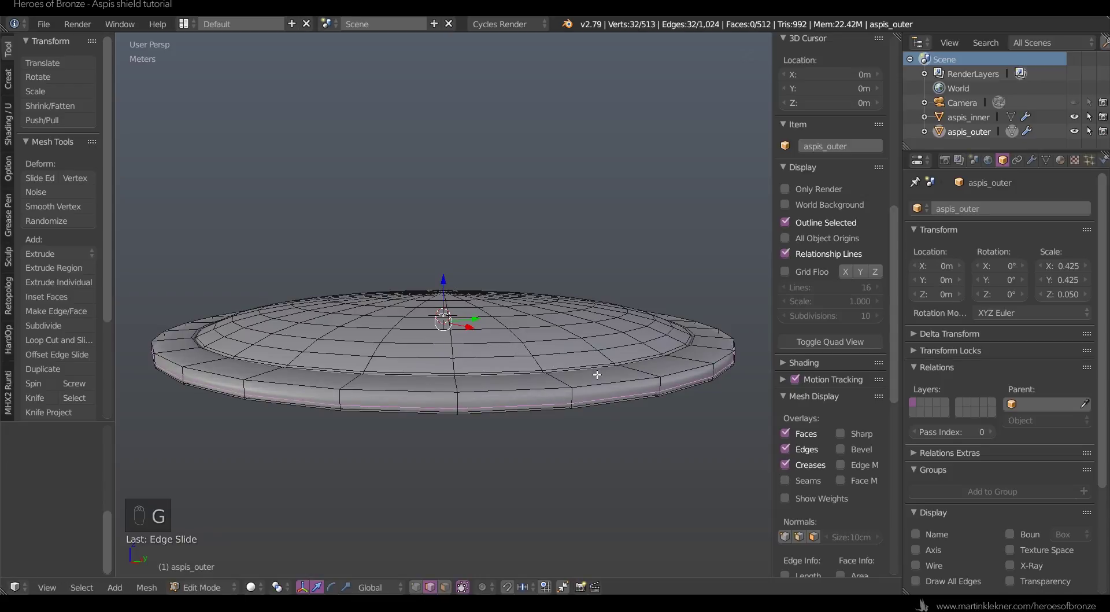
- Scale the upper outer edge loop of aspis_outer's rim to about 0.99 and leave mesh editing
key("s")
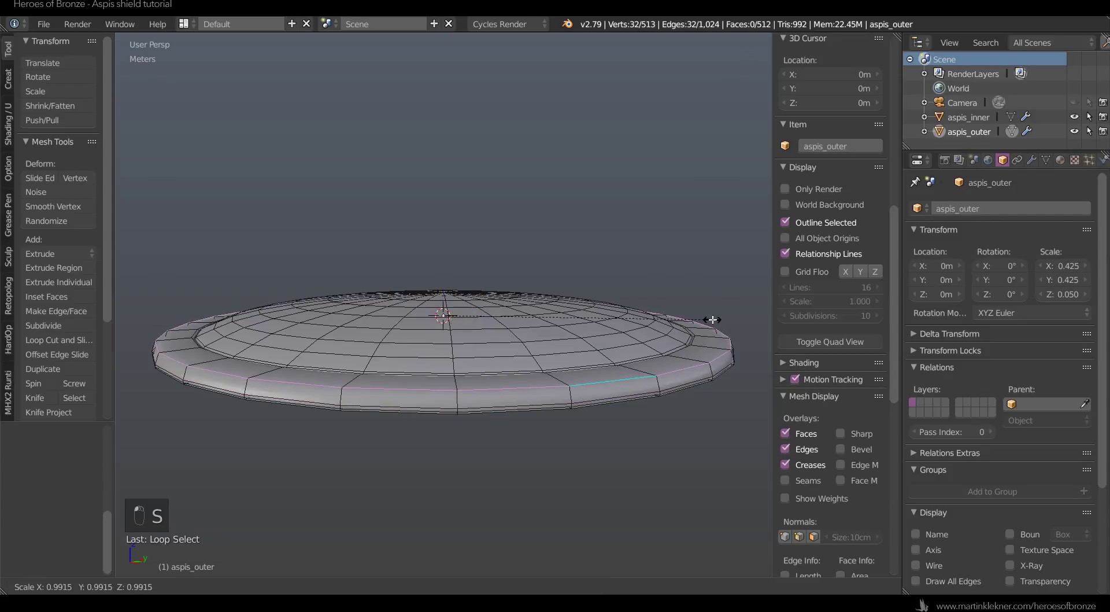
left_click(712, 319)
key("Tab")
key("a")
key("a")
middle_click_drag(594, 497, 591, 537)
scroll(393, 451, "up", 3)
middle_click_drag(384, 324, 459, 264)
- Open aspis_outer's mesh for editing in wireframe display and undo the last move
right_click(460, 264)
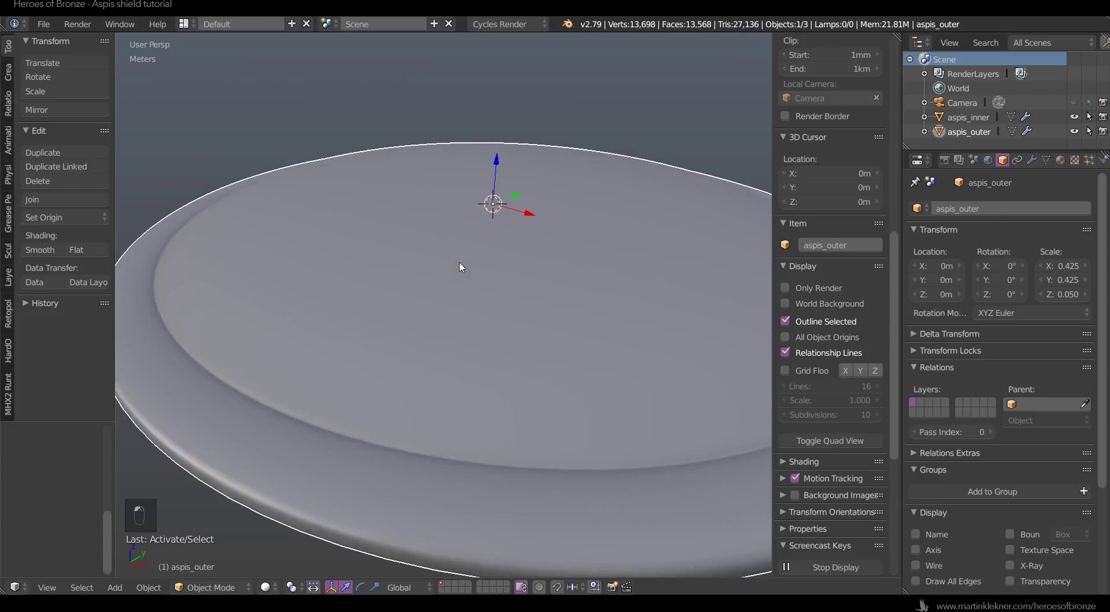
key("Tab")
key("z")
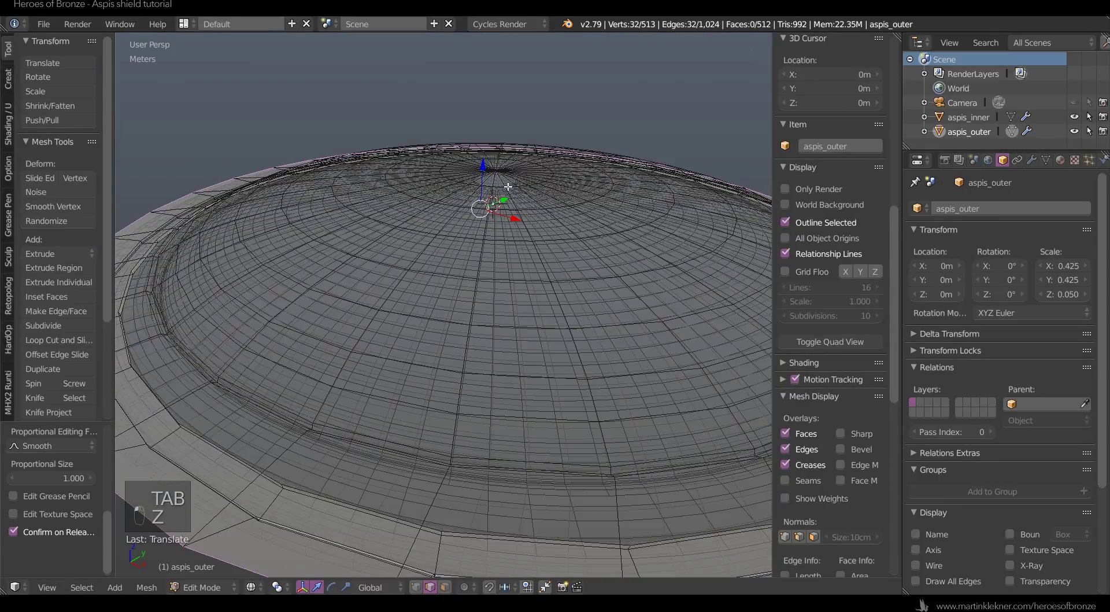
key("ctrl+z")
middle_click_drag(511, 181, 532, 187)
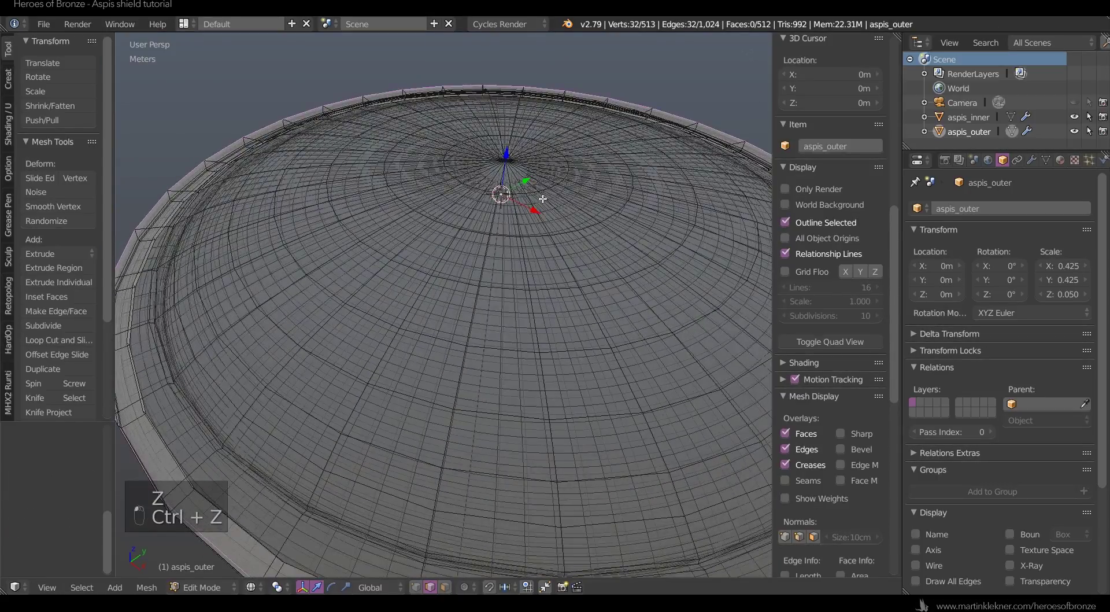
- Raise aspis_outer's centre vertex about 1.1 cm along Z with smooth proportional editing at a size of about 0.56
key("ctrl+Tab")
left_click(533, 185)
right_click(499, 158)
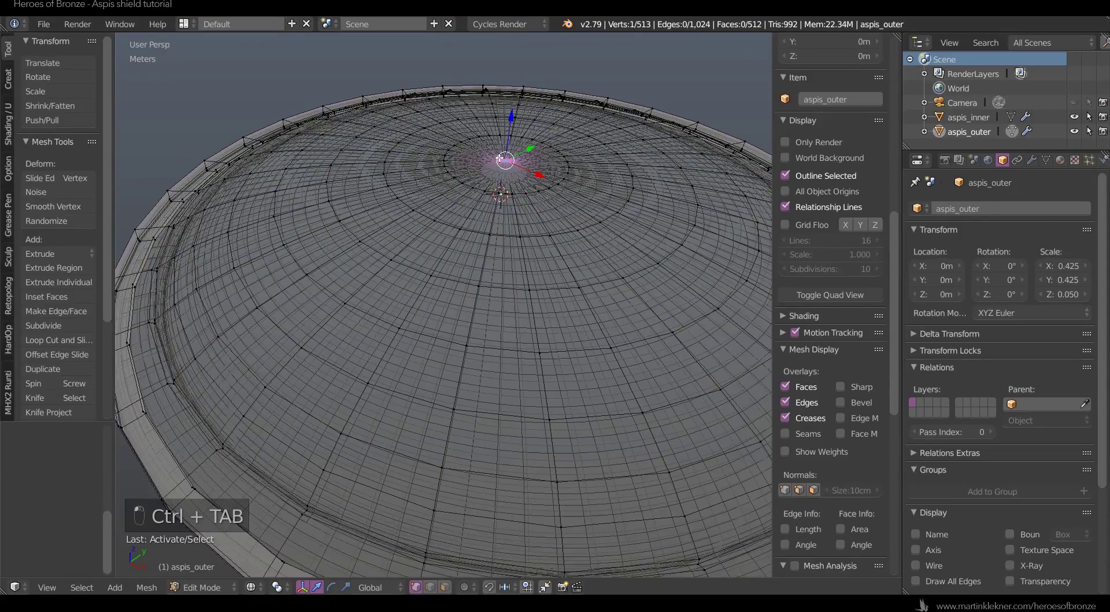
key("o")
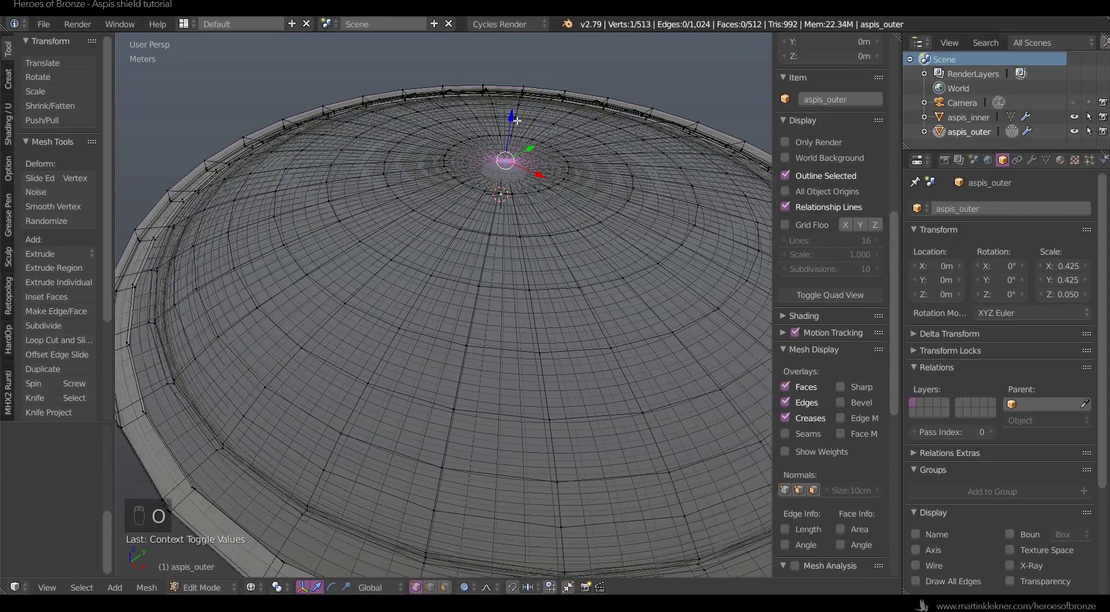
key("g")
scroll(518, 119, "up", 16)
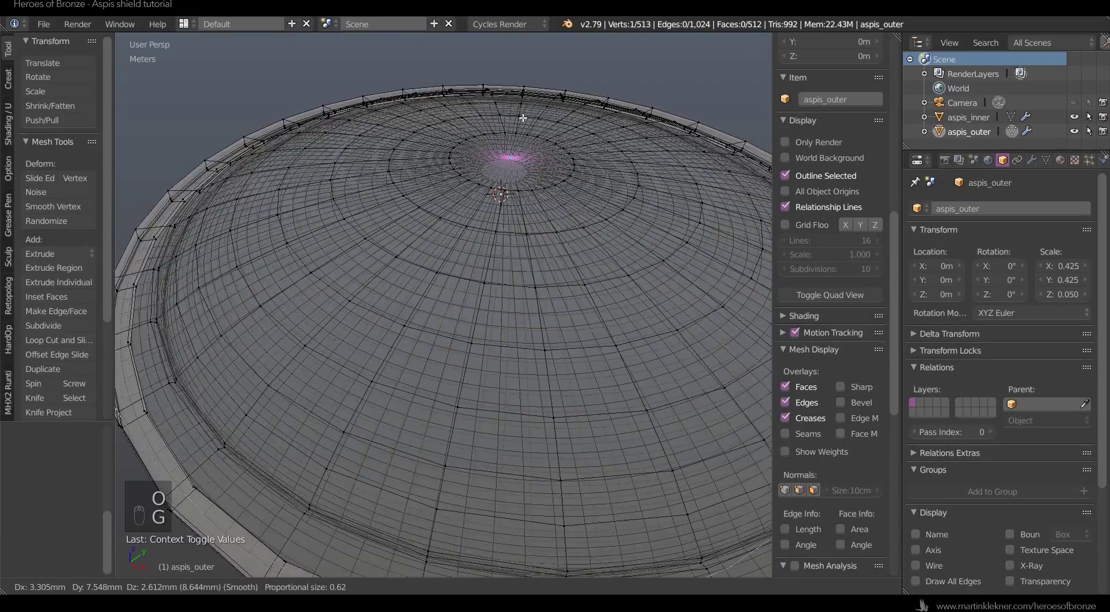
scroll(521, 117, "down", 10)
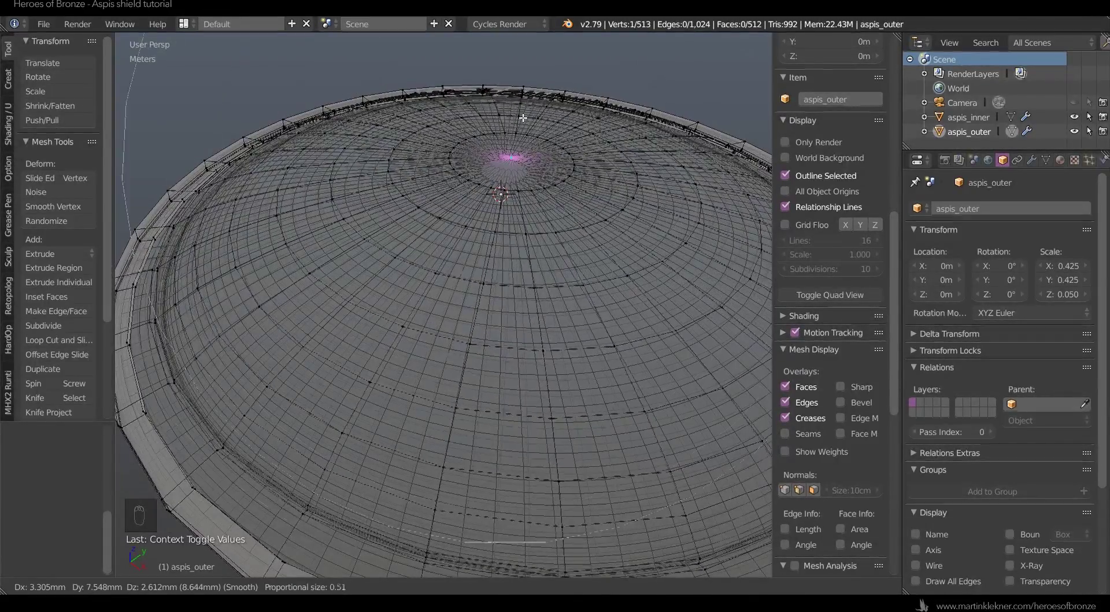
key("z")
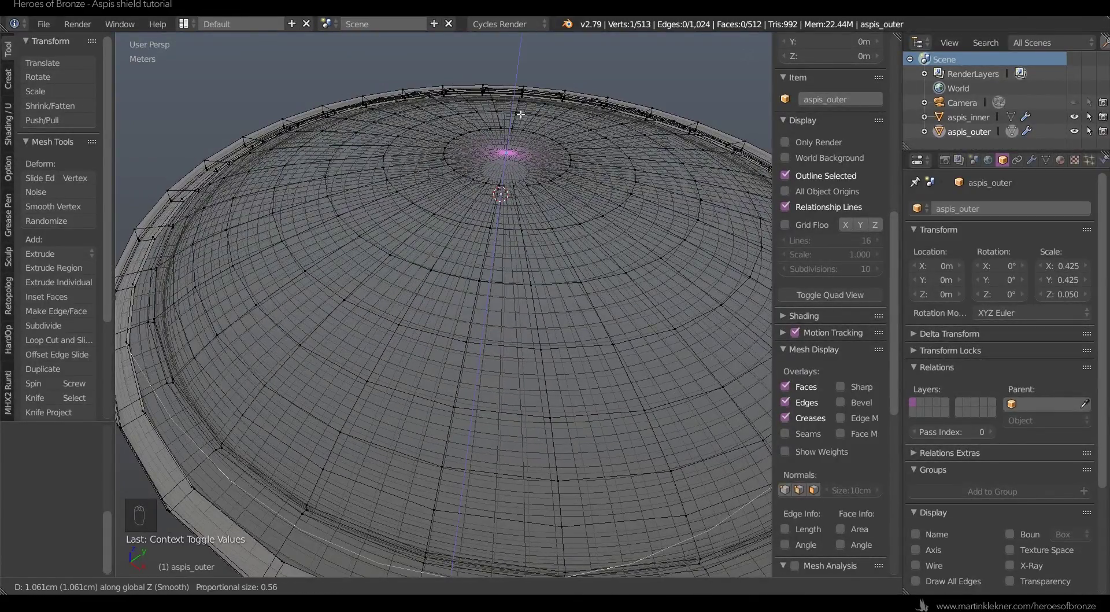
left_click(521, 114)
- Leave mesh editing, return to solid shading and turn the shield to its inner face
scroll(508, 119, "down", 8)
key("Tab")
scroll(633, 161, "down", 3)
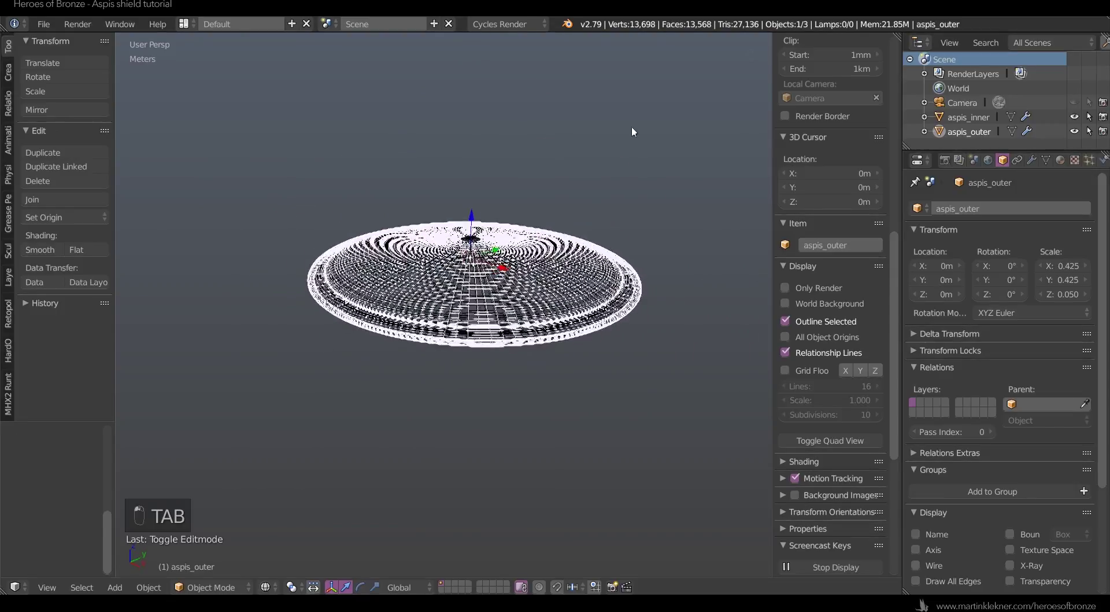
key("a")
key("a")
key("z")
middle_click_drag(643, 187, 594, 492)
- Make the normals of the whole aspis_inner mesh consistent, leave mesh editing and clear the object selection
right_click(576, 433)
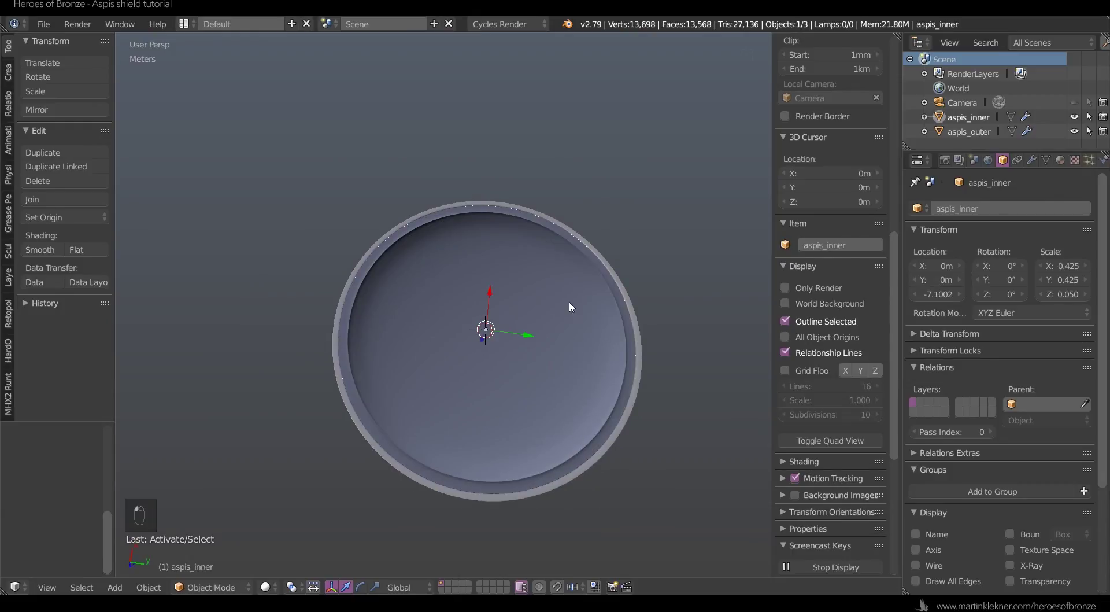
key("Tab")
key("a")
key("a")
key("a")
key("a")
key("ctrl+n")
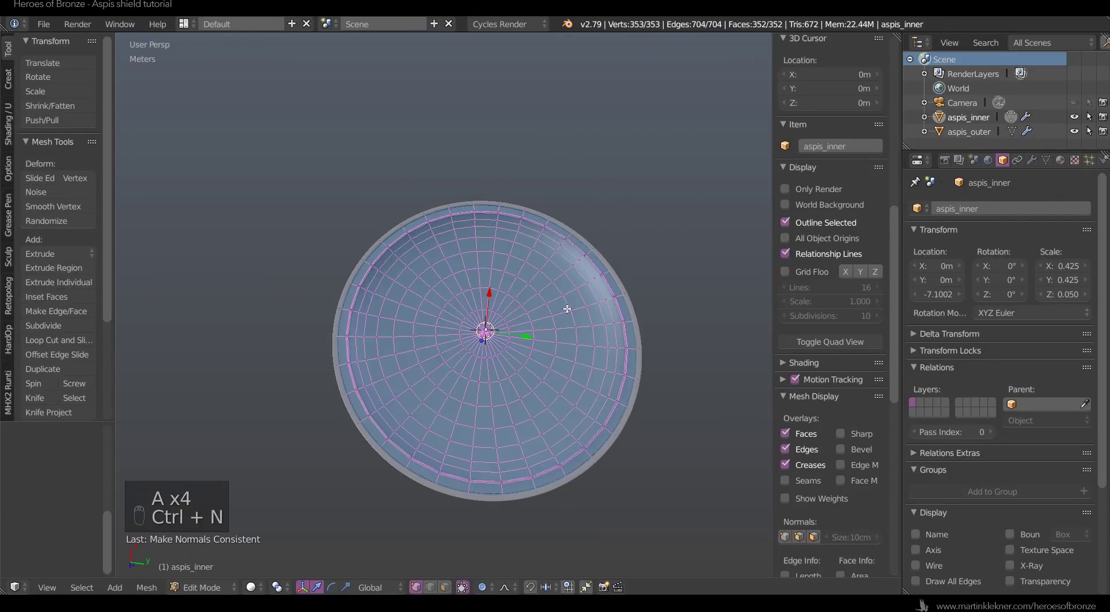
key("Tab")
key("a")
key("a")
- Inspect the shield's shading and shape up close from several angles
middle_click_drag(630, 296, 508, 299)
right_click(508, 299)
key("KP_Decimal")
middle_click_drag(542, 412, 519, 283)
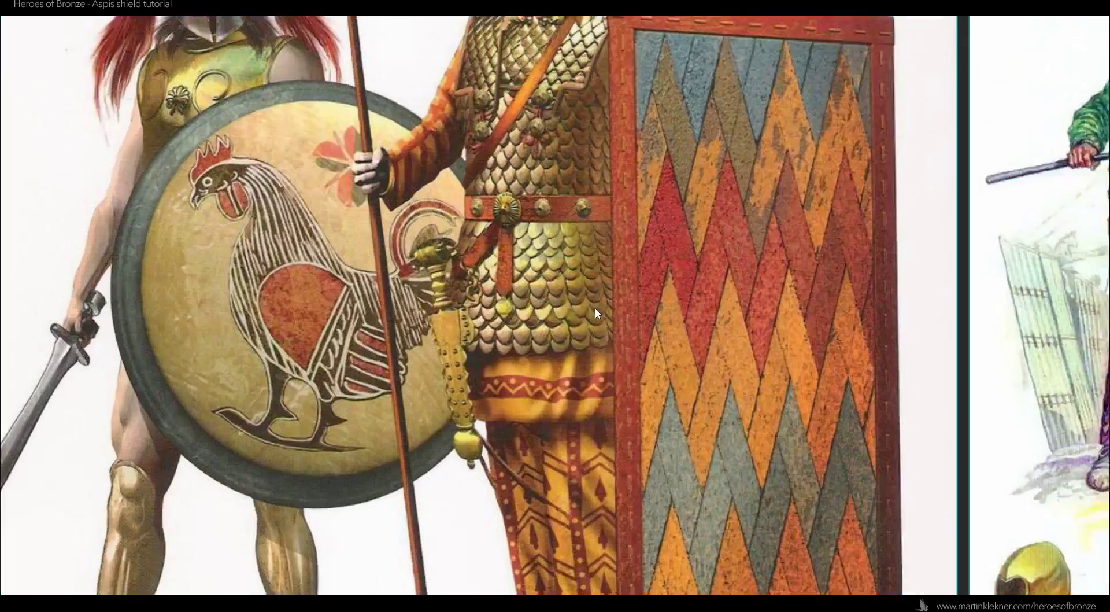
- Examine the reference board's photo of a shield interior for its central armband strip, handgrip and rope fittings, and return to Blender
scroll(594, 307, "down", 5)
middle_click_drag(773, 293, 439, 368)
scroll(440, 368, "up", 4)
middle_click_drag(806, 218, 571, 321)
scroll(569, 324, "up", 5)
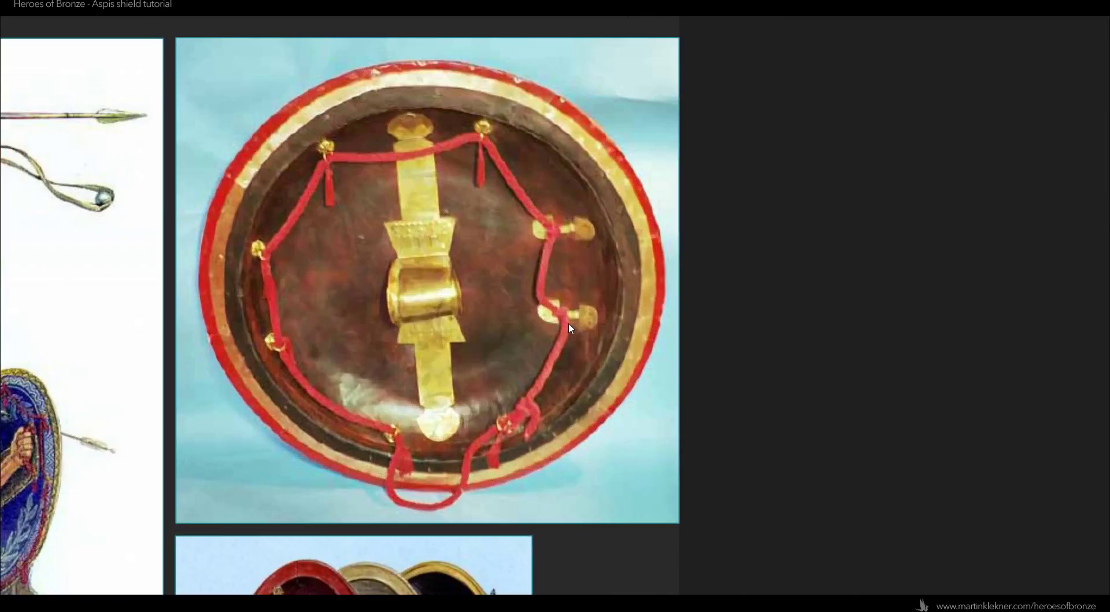
scroll(569, 325, "up", 2)
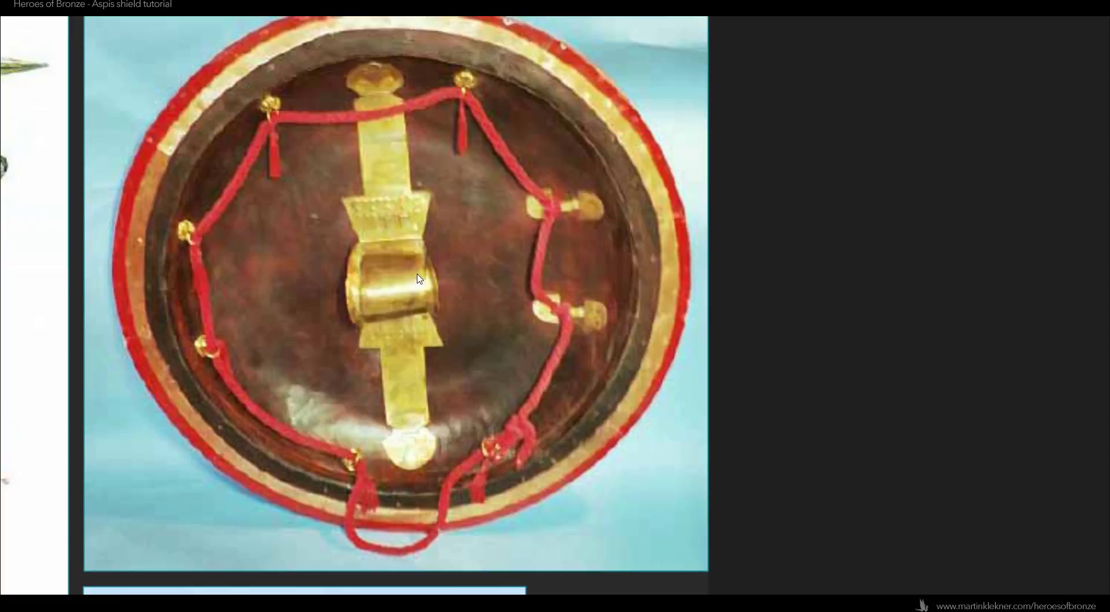
key("alt+Tab")
key("alt+Tab")
key("alt+Tab")
key("alt+Tab")
key("alt+Tab")
key("alt+Tab")
key("alt+Tab")
key("alt+Tab")
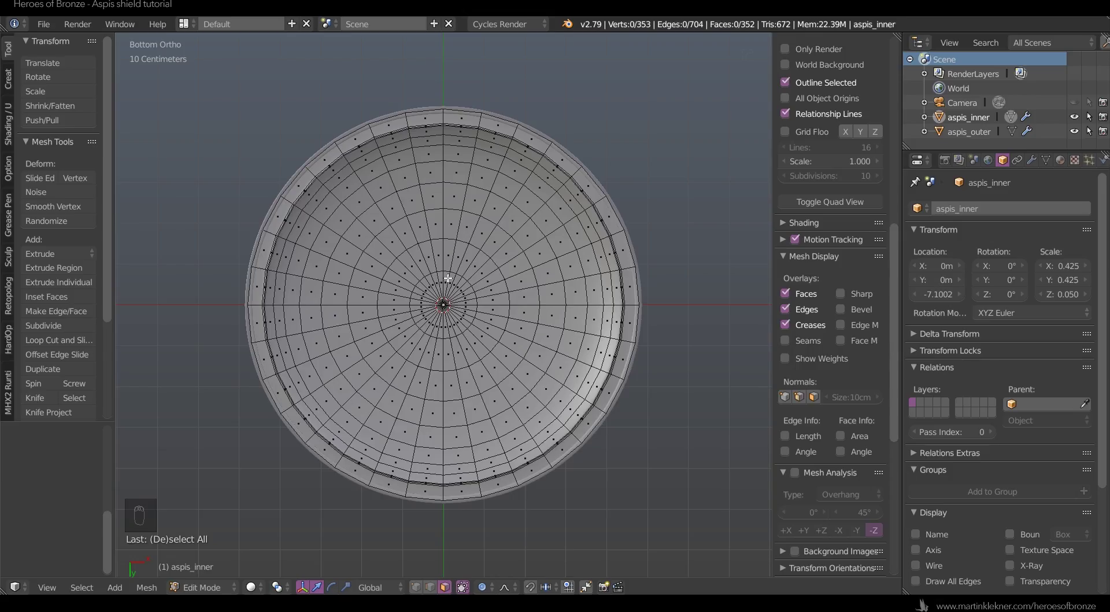
- Duplicate the two adjacent faces astride the vertical centre line near aspis_inner's lower edge and separate them into their own object
scroll(448, 278, "up", 1)
right_click(431, 463)
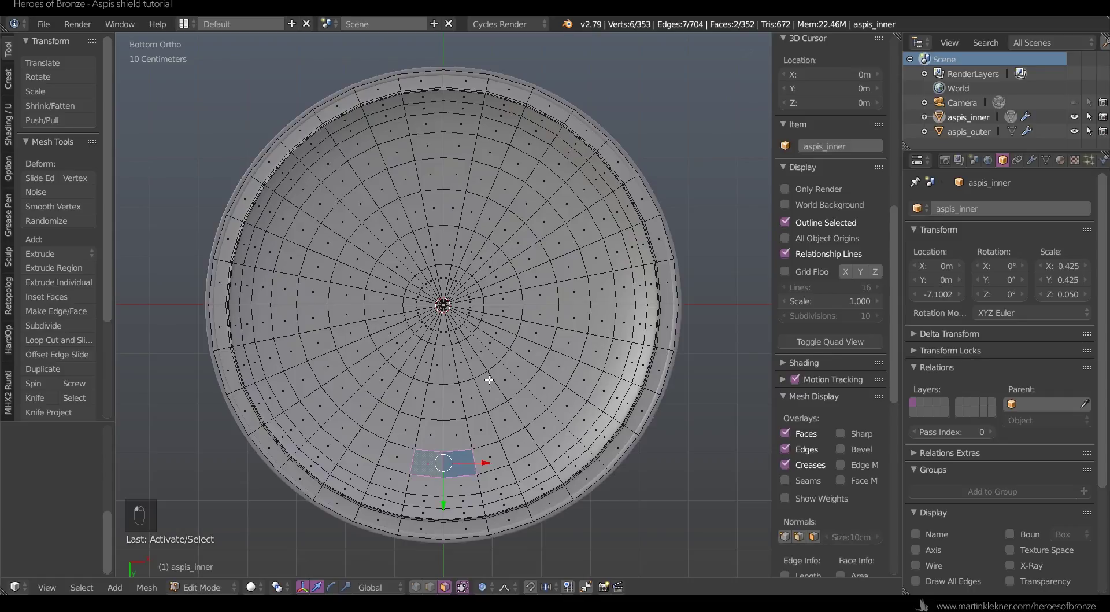
key("shift+d")
key("p")
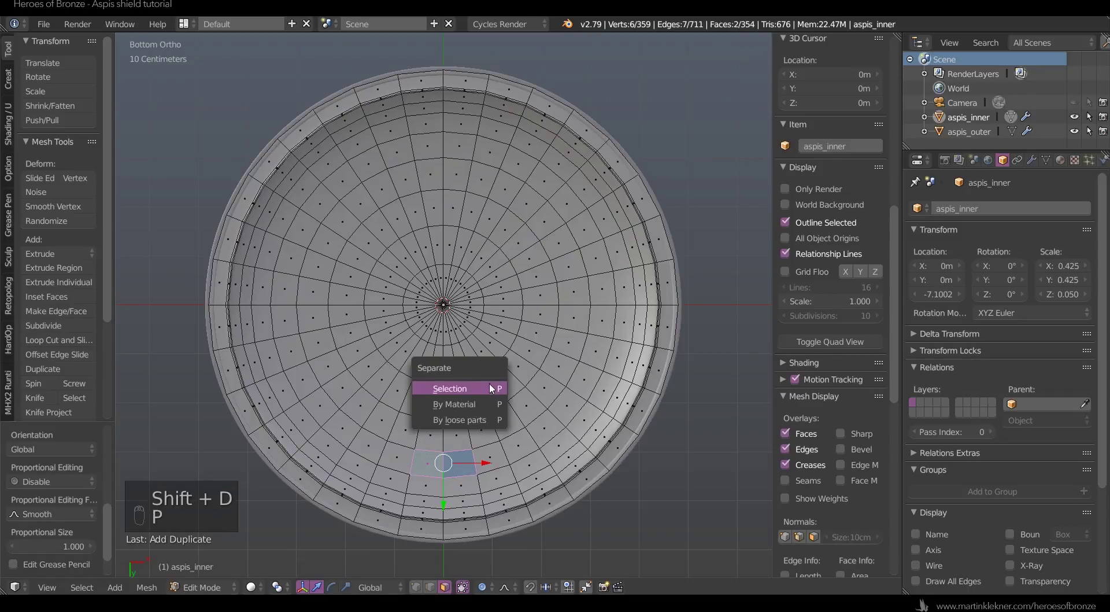
left_click(489, 383)
key("Tab")
right_click(447, 458)
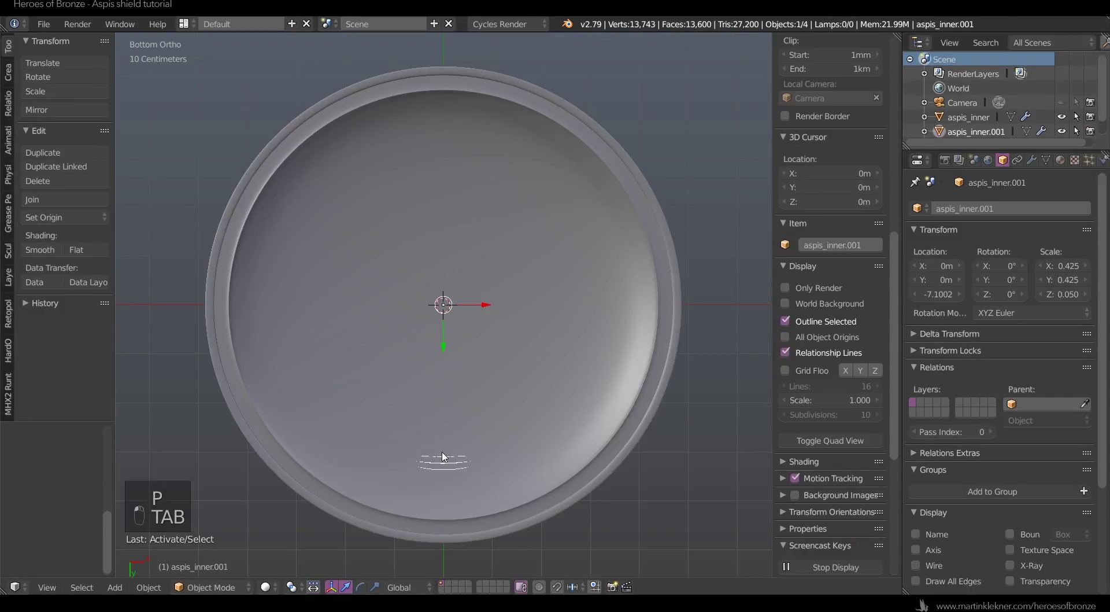
- With proportional editing off, move the separated piece's two inner edges along Y to the shield's centre, forming a long strip
key("Tab")
right_click(456, 455)
key("ctrl+Tab")
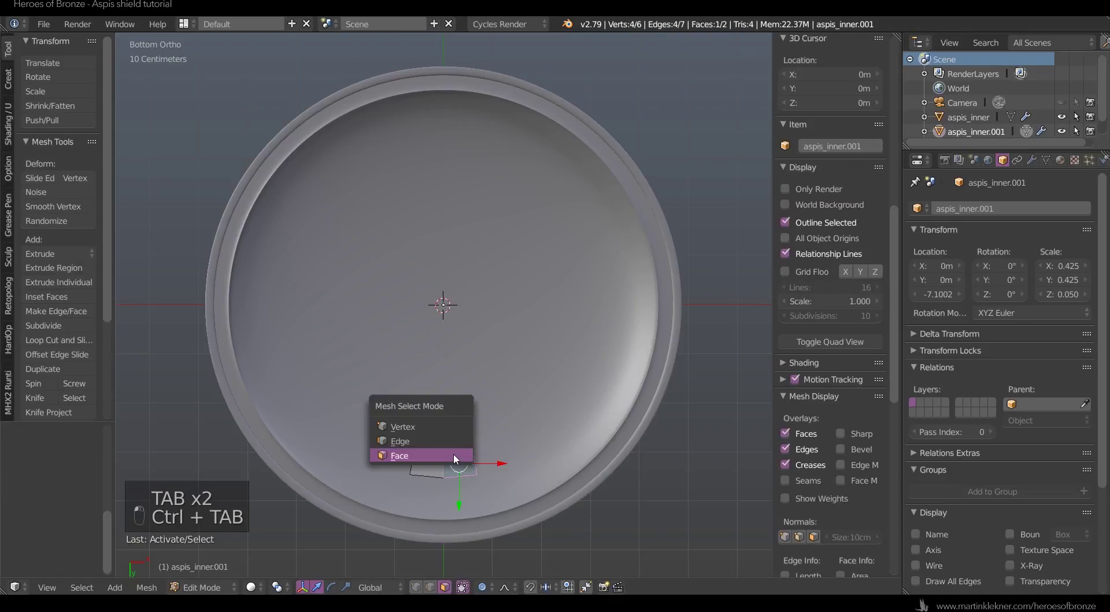
left_click(453, 442)
right_click(463, 445)
right_click(431, 448, "shift")
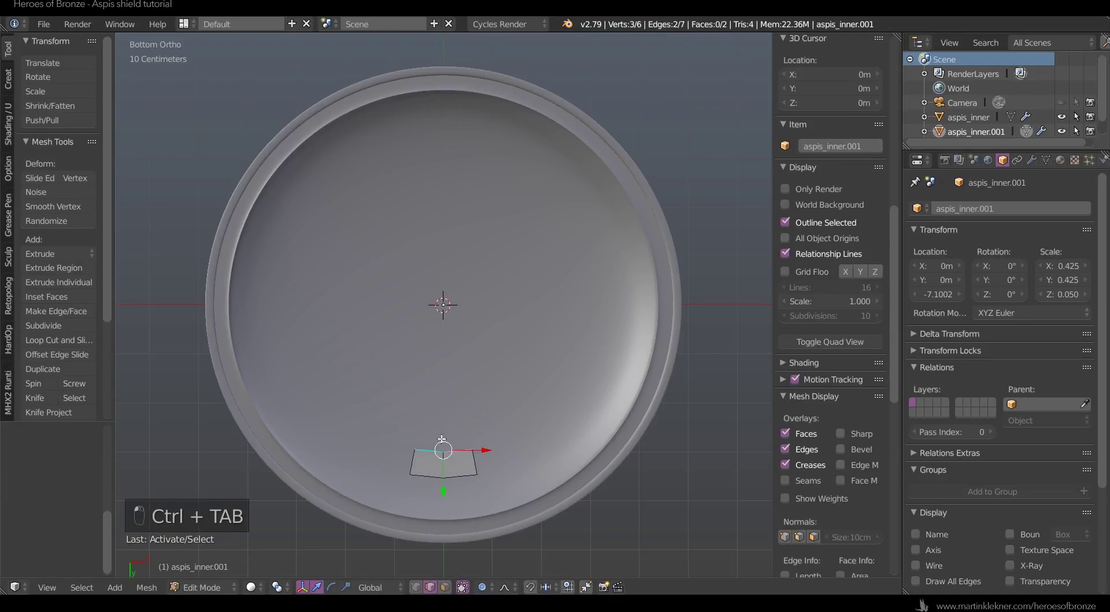
key("g")
right_click(456, 351)
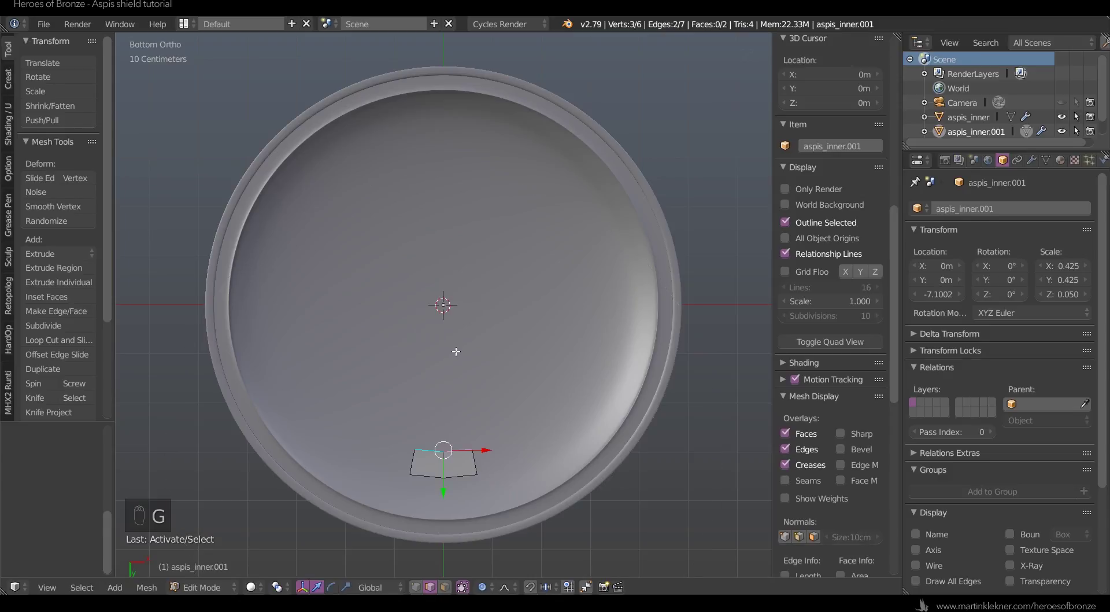
key("o")
key("g")
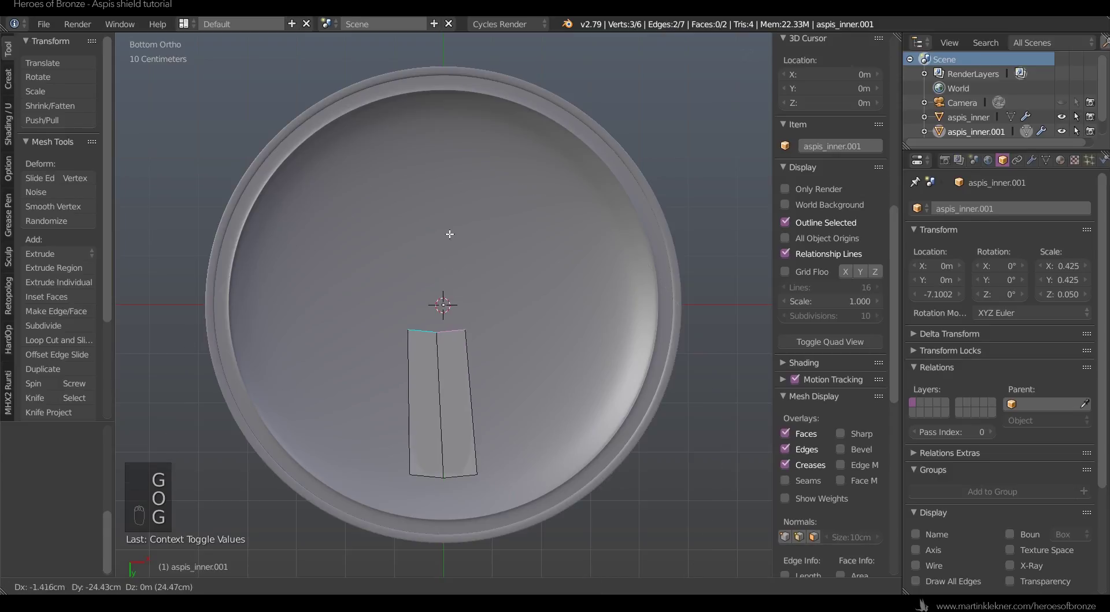
middle_click(449, 232)
middle_click(456, 223)
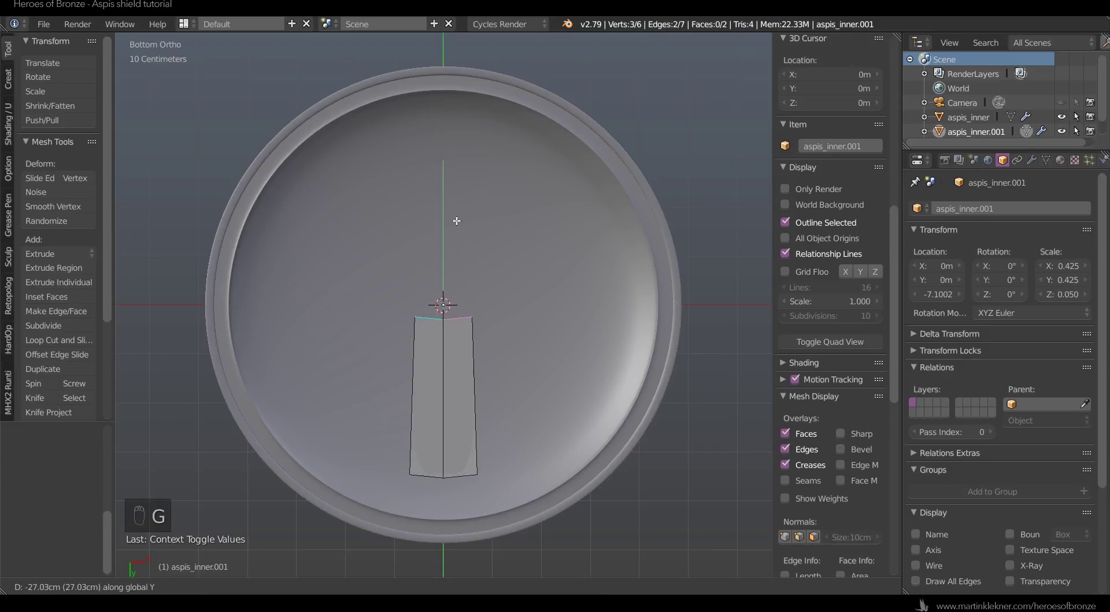
left_click(458, 207)
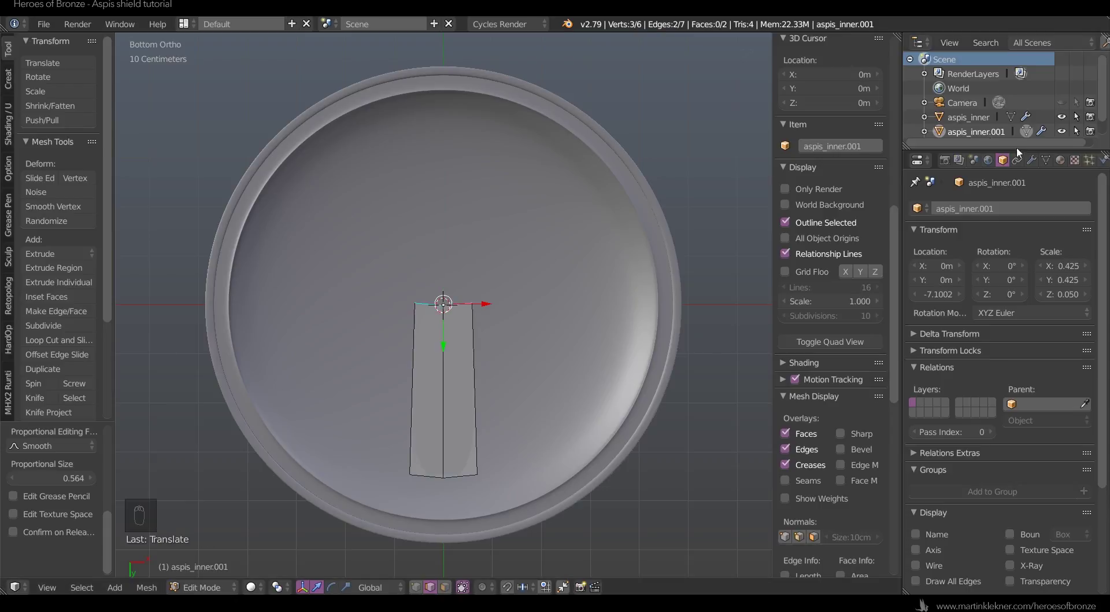
- Add a Mirror modifier to the strip, mirroring across Y only with clipping enabled
left_click(1031, 159)
left_click(986, 208)
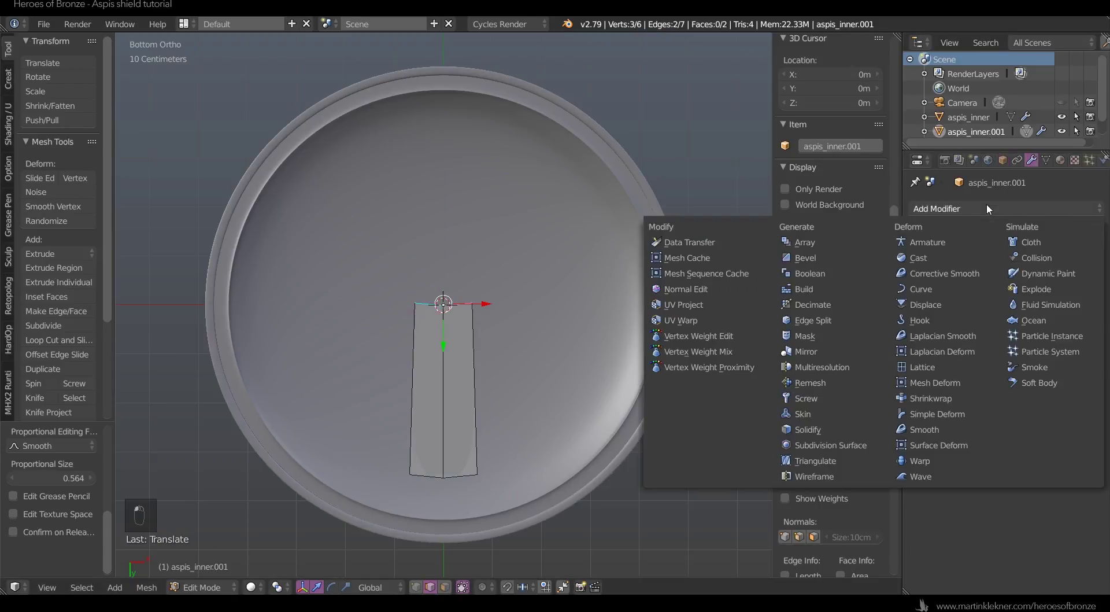
left_click(840, 353)
left_click(921, 437)
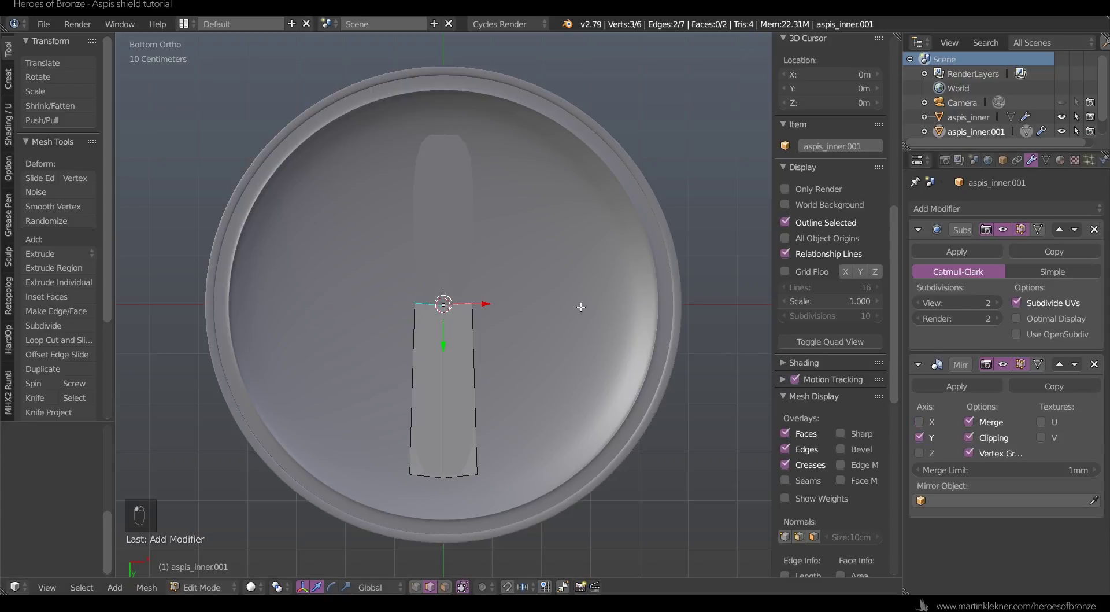
- Move the strip's two inner edges along Y until their middle vertex meets the mirror line
key("g")
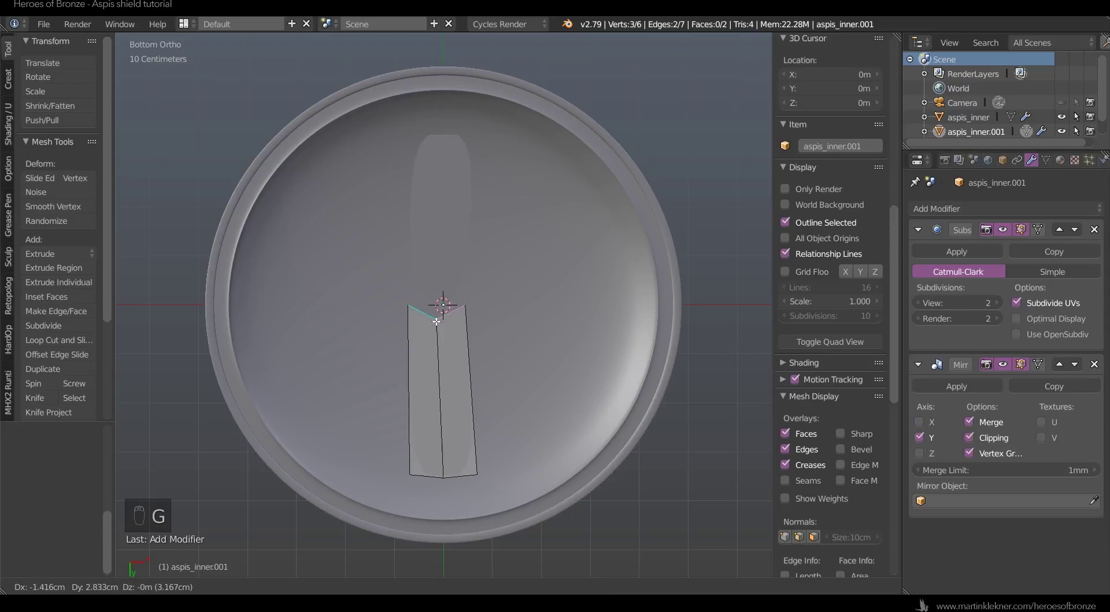
right_click(438, 327)
key("g")
key("x")
key("y")
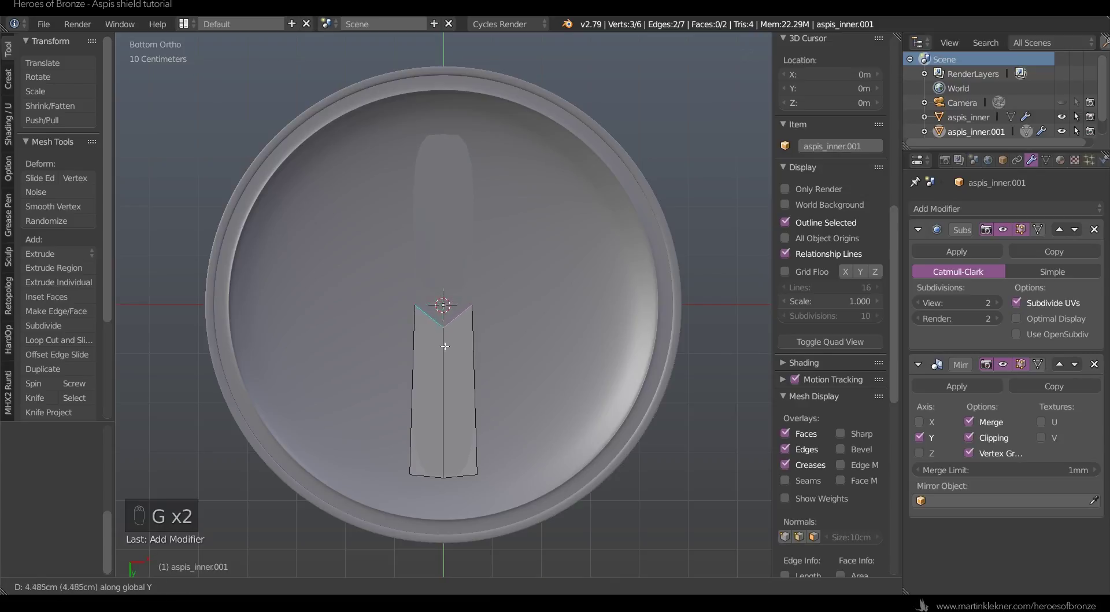
left_click(450, 299)
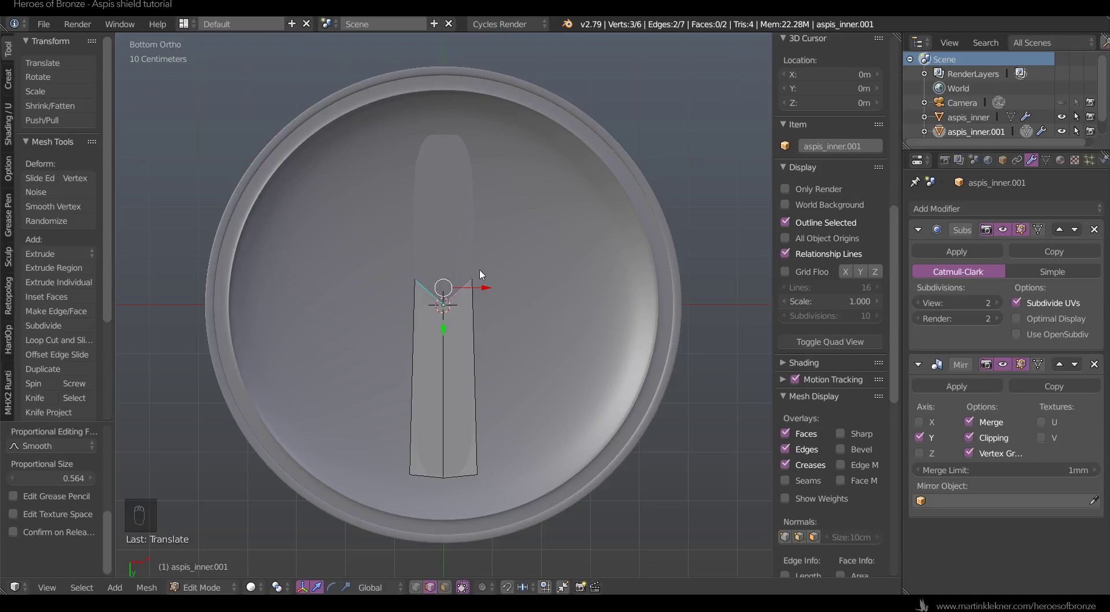
- Move the strip's two inner corner vertices individually onto the mirror line, level with the middle vertex
key("ctrl+Tab")
left_click(465, 256)
left_click(474, 276)
key("g")
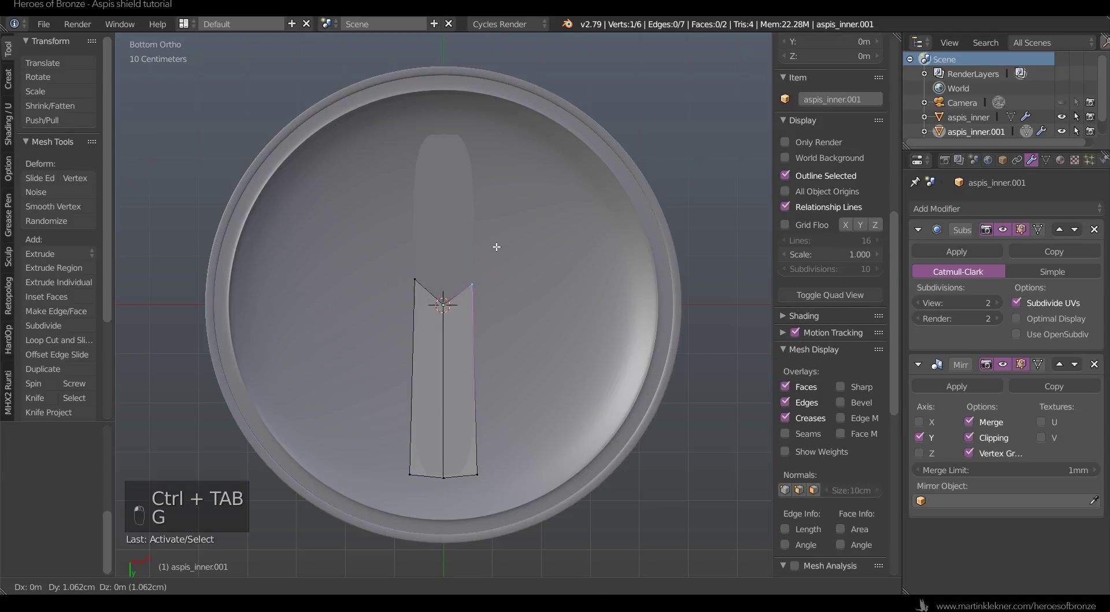
left_click(493, 273)
right_click(416, 281)
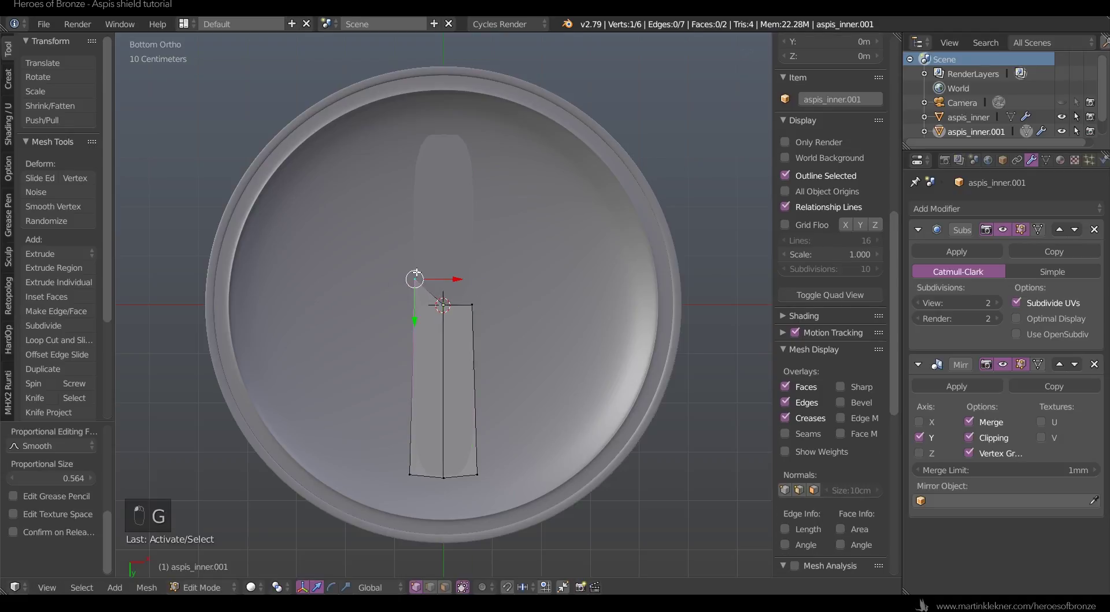
key("y")
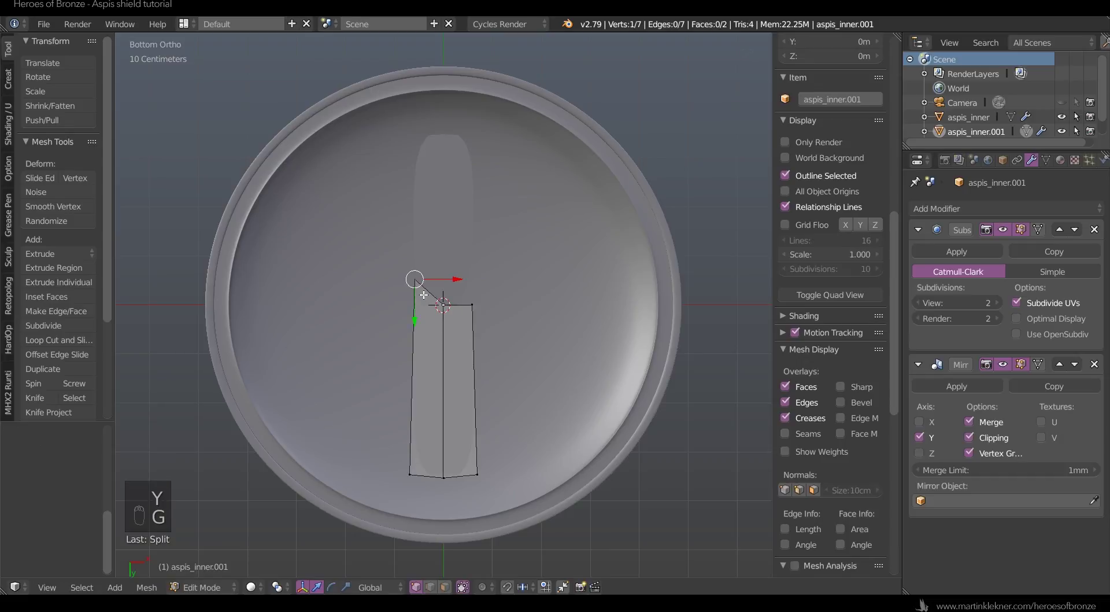
key("ctrl+z")
key("g")
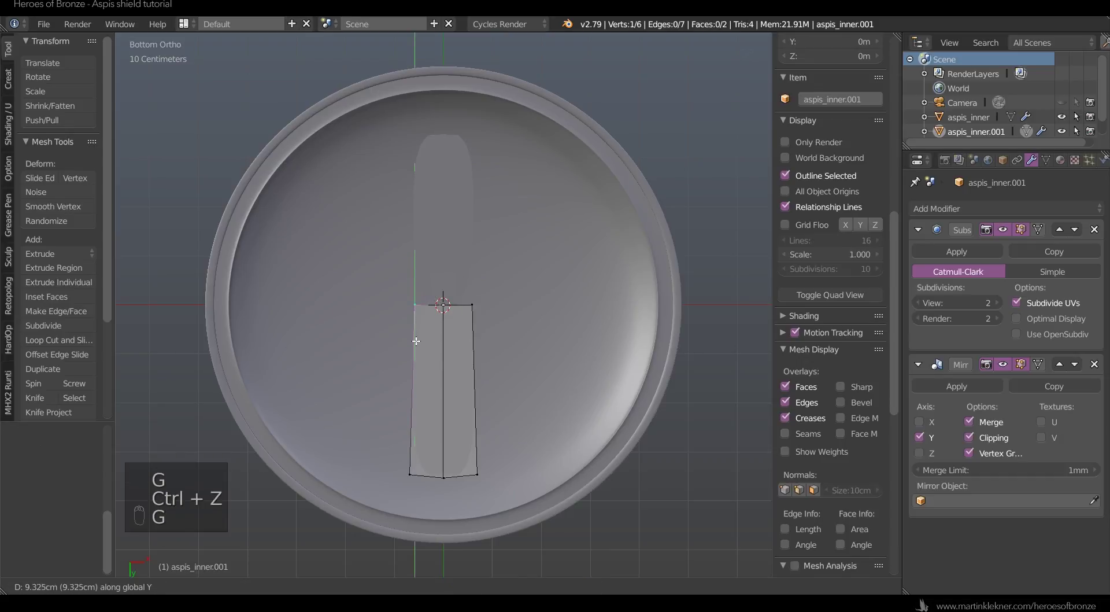
left_click(417, 311)
- Try moving the strip's inner corner vertex freely to test the mirror clipping, and cancel each move
key("g")
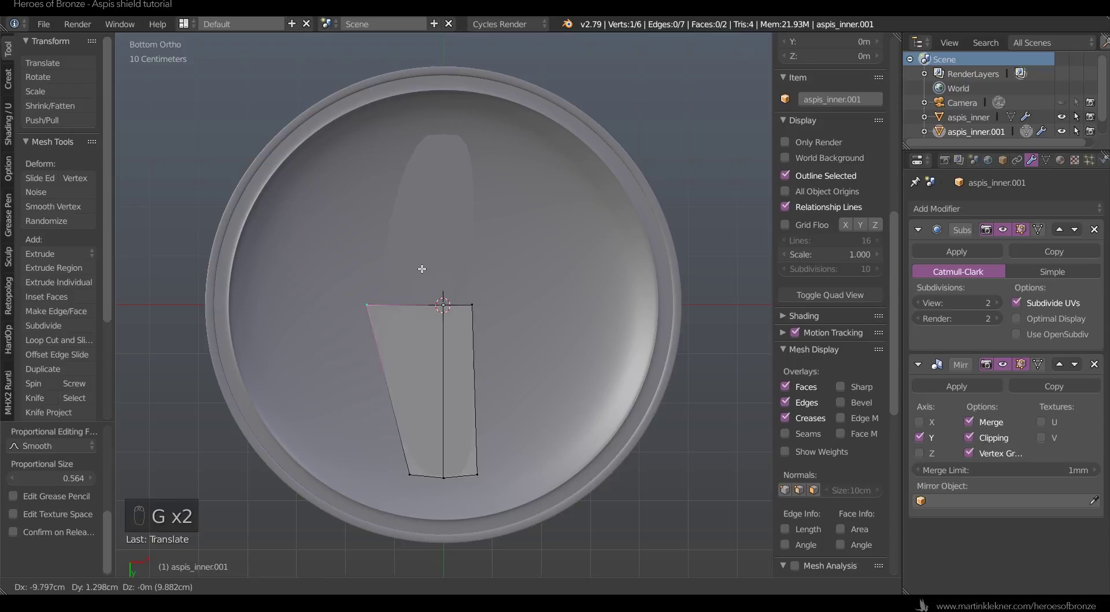
right_click(439, 266)
key("g")
right_click(363, 380)
scroll(485, 205, "up", 3)
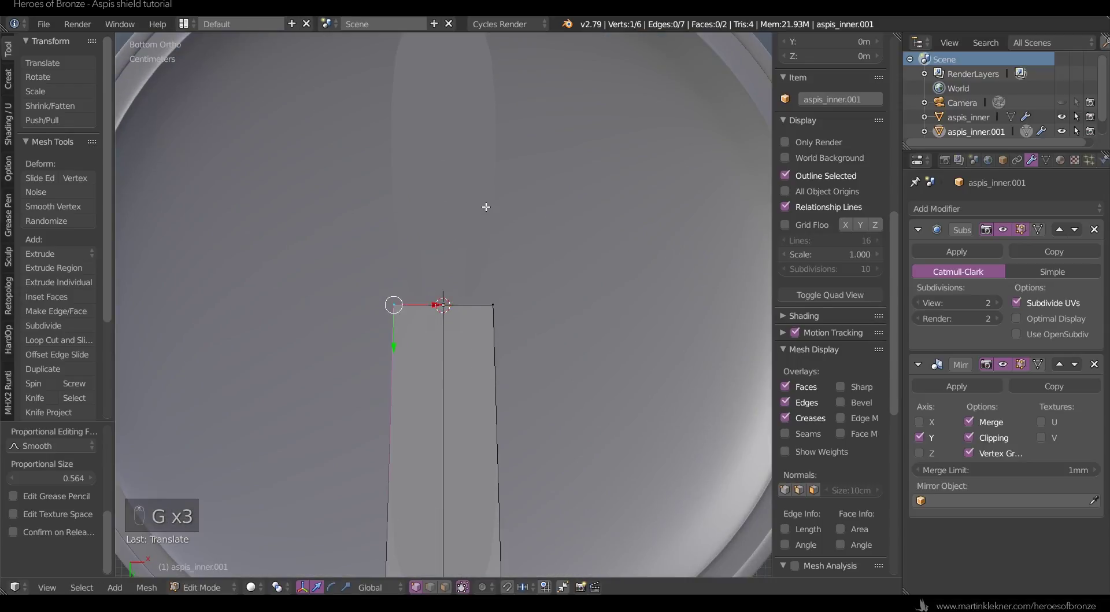
- Remove the Subdivision Surface modifier from the strip, keeping only its Mirror modifier
scroll(486, 207, "down", 1)
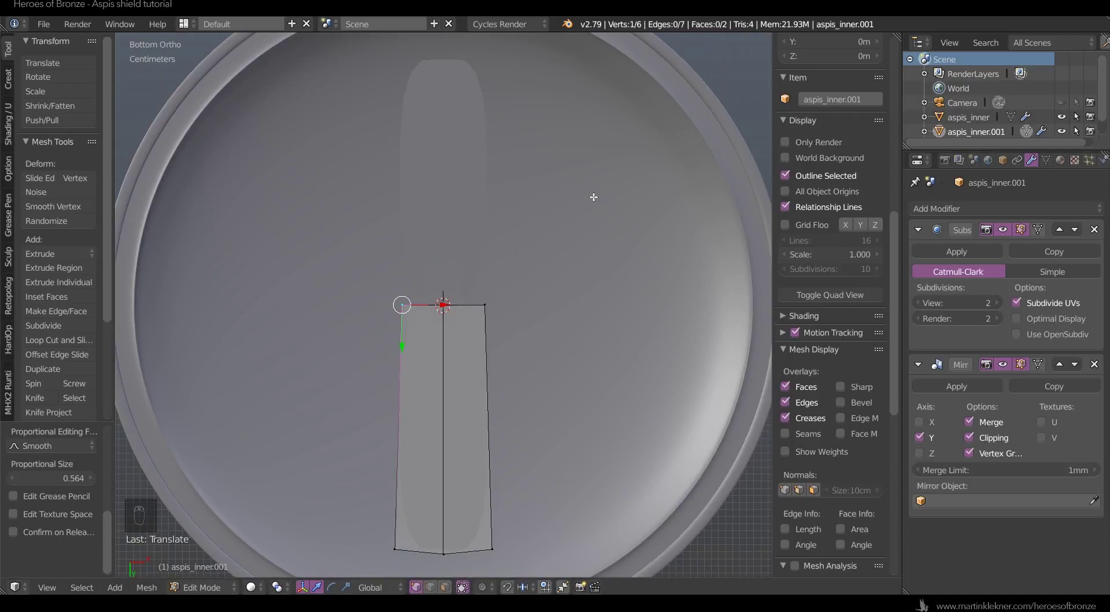
key("Tab")
left_click(1095, 230)
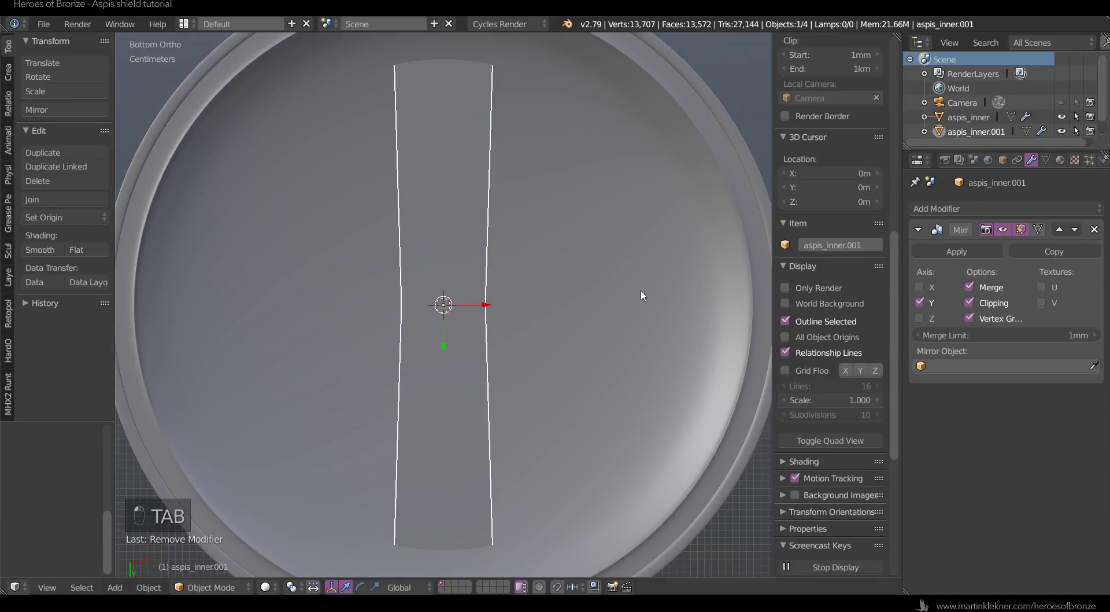
- Add four evenly spaced, unshifted loop cuts across the width of the strip
scroll(633, 287, "down", 1)
key("Tab")
key("ctrl+r")
scroll(443, 374, "up", 3)
left_click(442, 374)
right_click(442, 374)
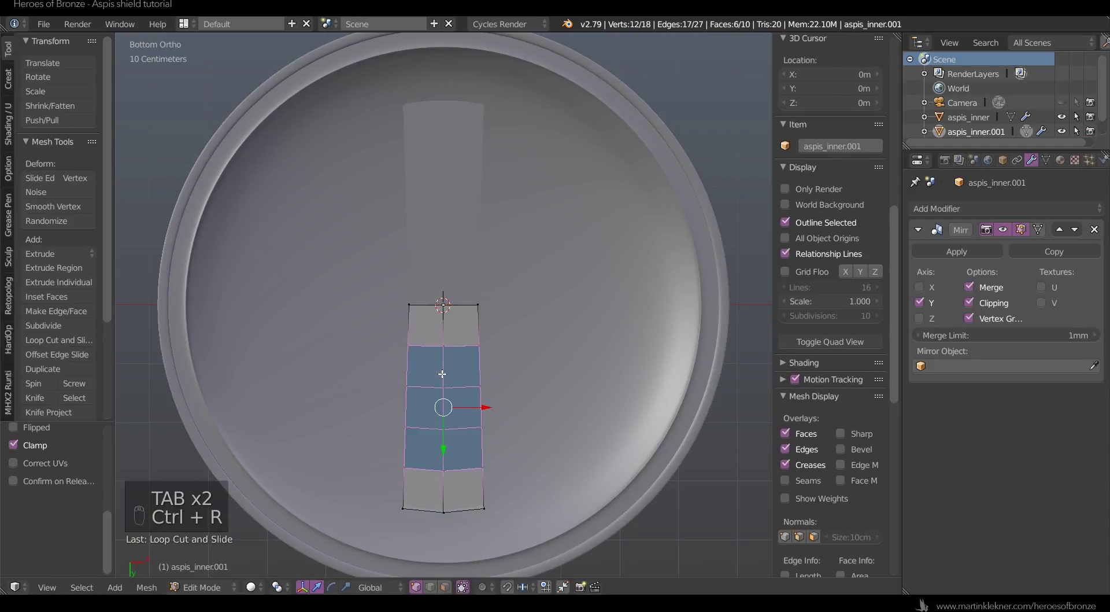
- Extrude the strip's outer end edge along Y toward the shield rim
right_click(443, 509)
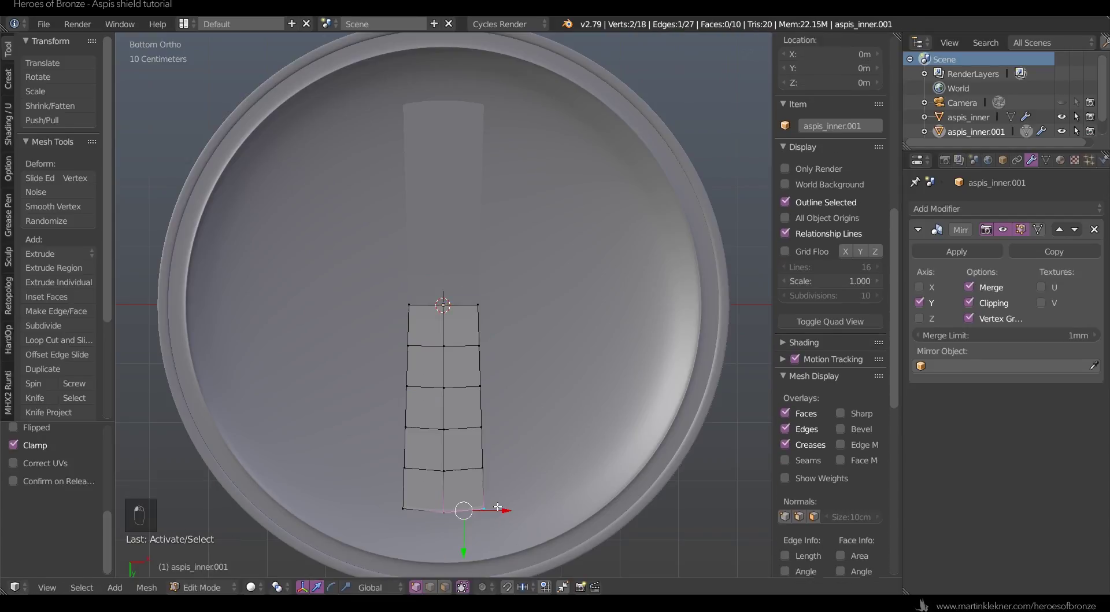
key("e")
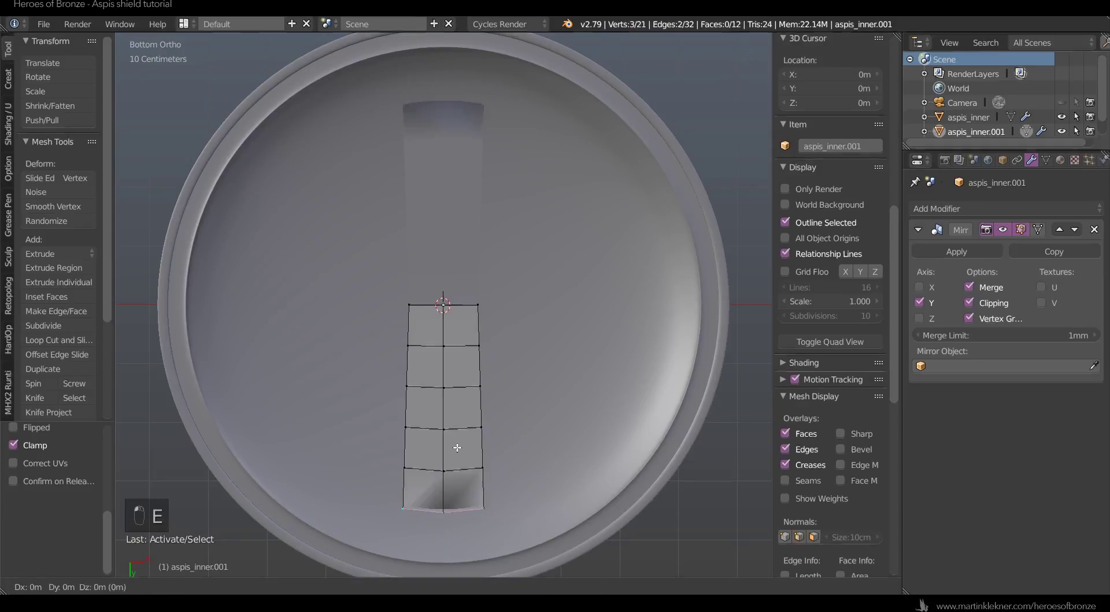
key("y")
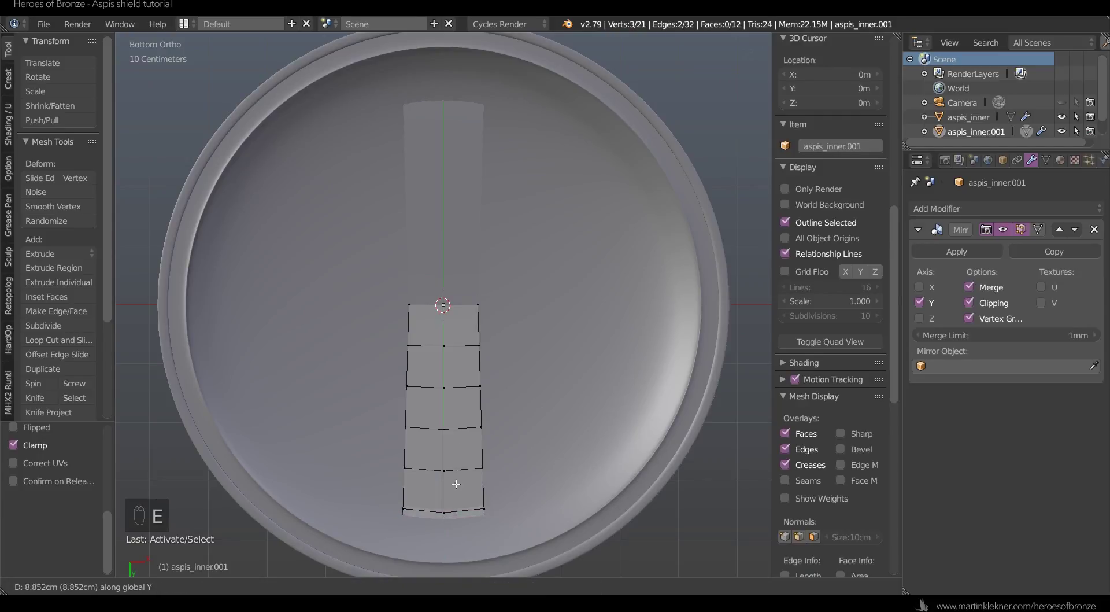
left_click(449, 501)
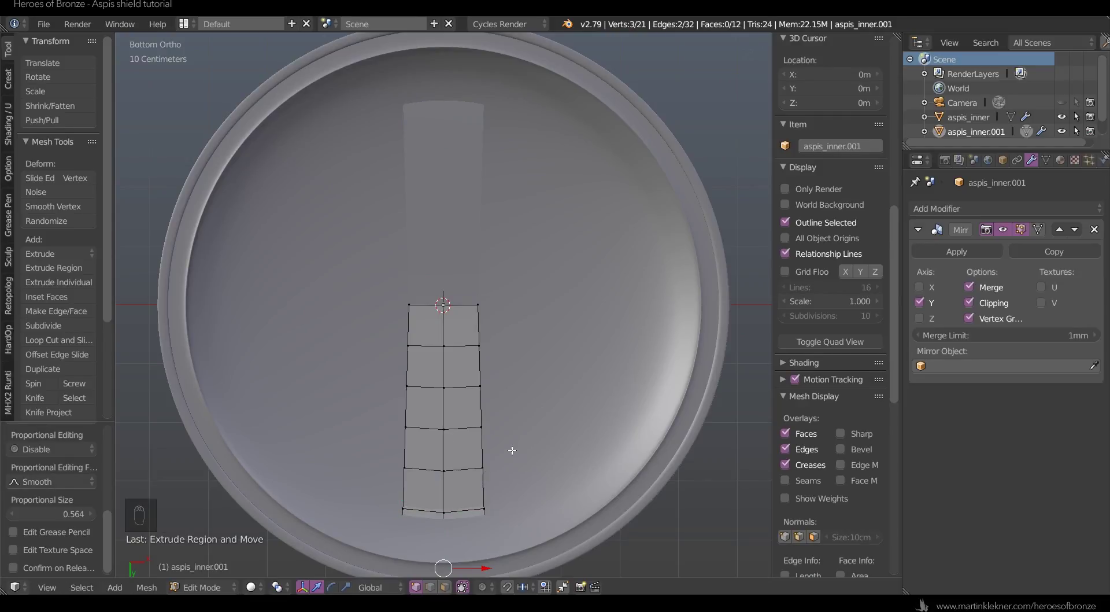
- Add a Shrinkwrap modifier to the strip with aspis_inner as its target
key("Tab")
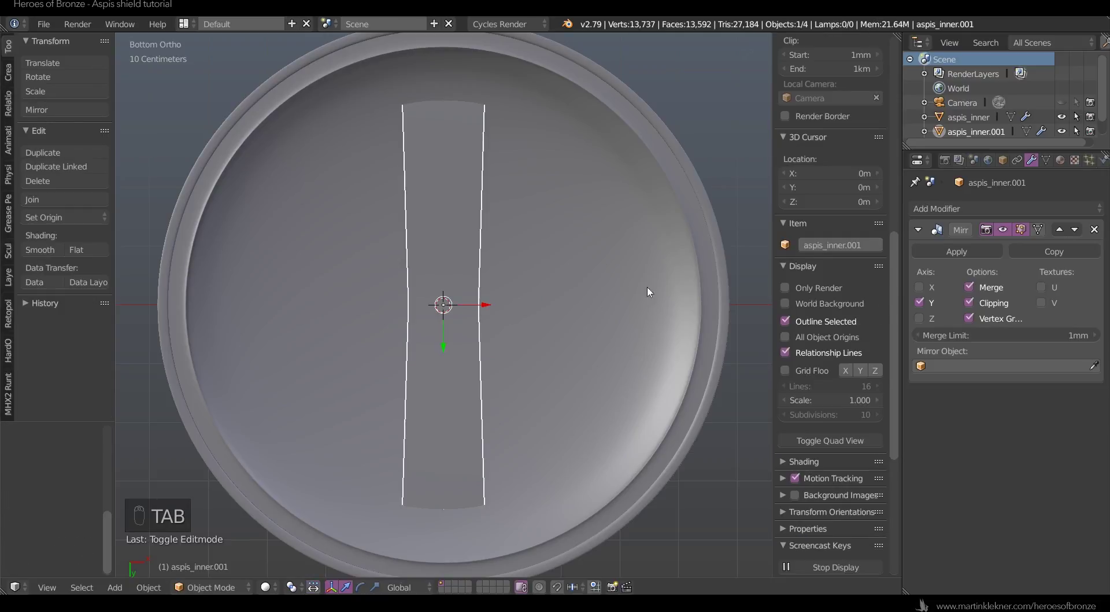
left_click(960, 209)
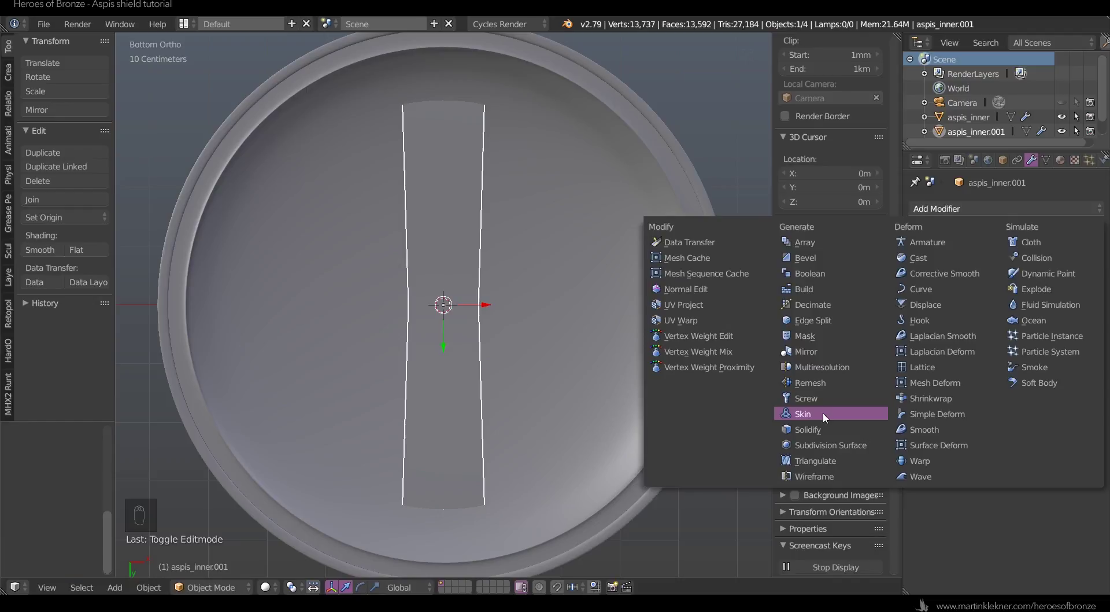
left_click(959, 398)
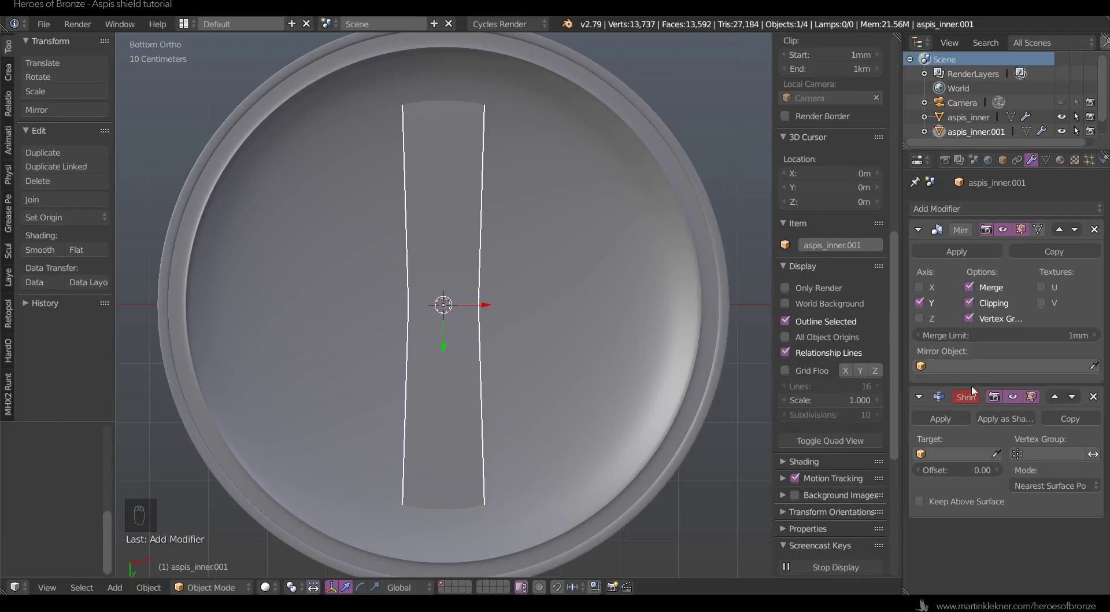
left_click(963, 449)
left_click(947, 305)
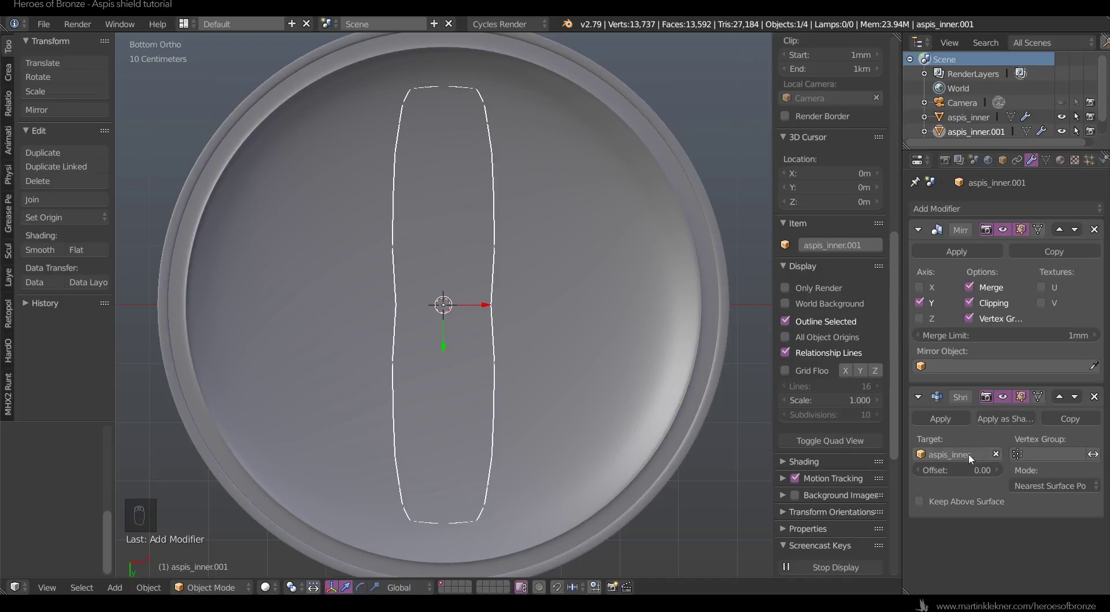
- Set the Shrinkwrap mode to Project, check the strip against the dome, and apply the modifier
left_click(1029, 480)
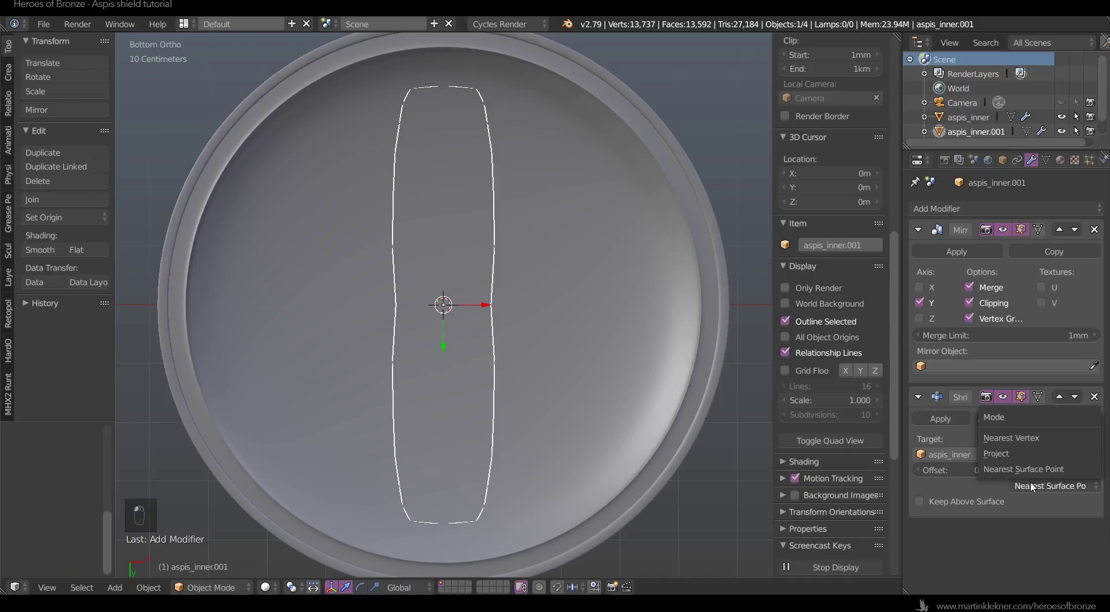
left_click(1022, 450)
scroll(689, 398, "down", 3)
middle_click_drag(664, 449, 154, 398)
scroll(157, 398, "up", 3)
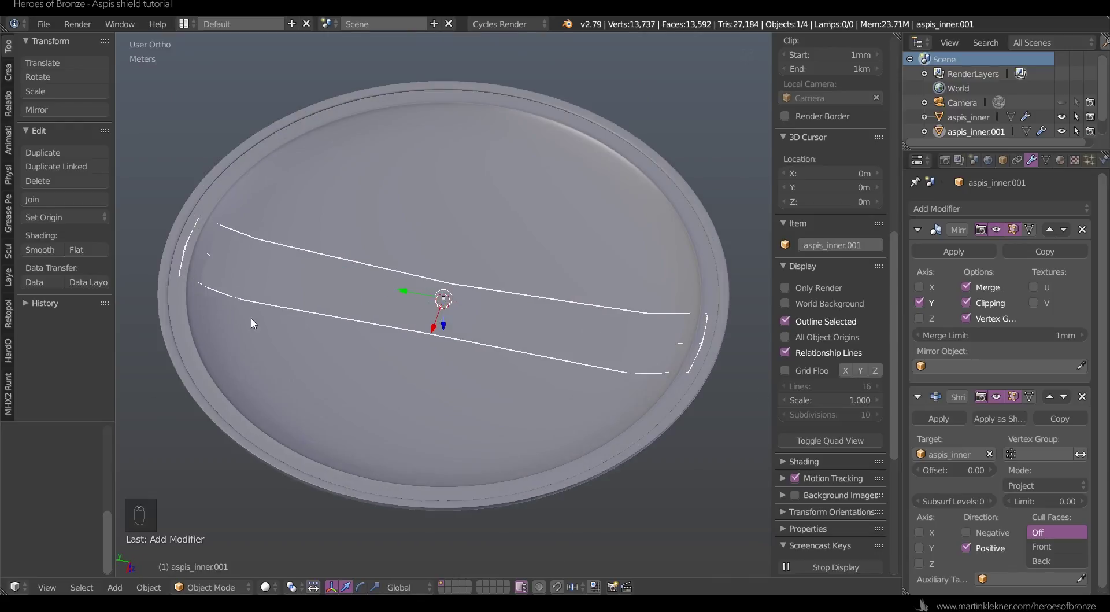
key("Tab")
key("Tab")
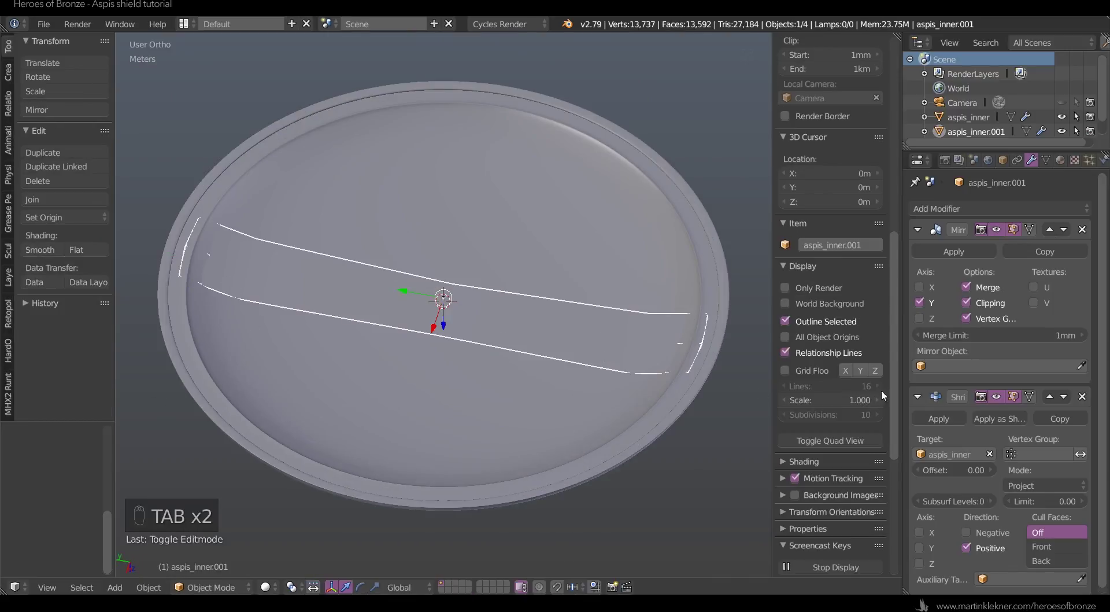
left_click(949, 414)
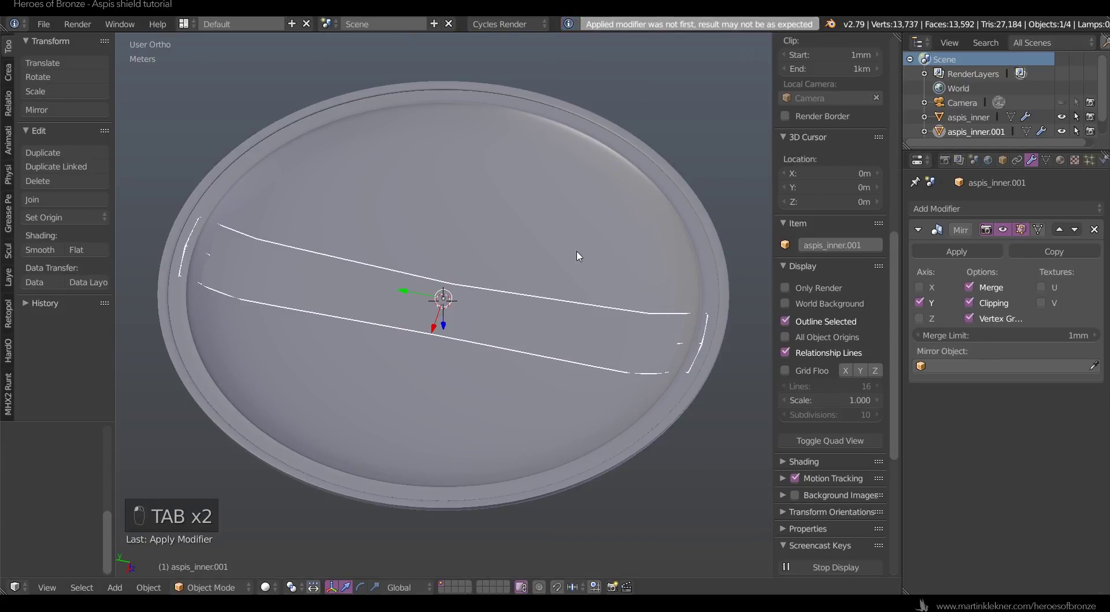
- Slide the strip's outer end edge inward off the shield rim and adjust its height against the inner wall
key("Tab")
key("g")
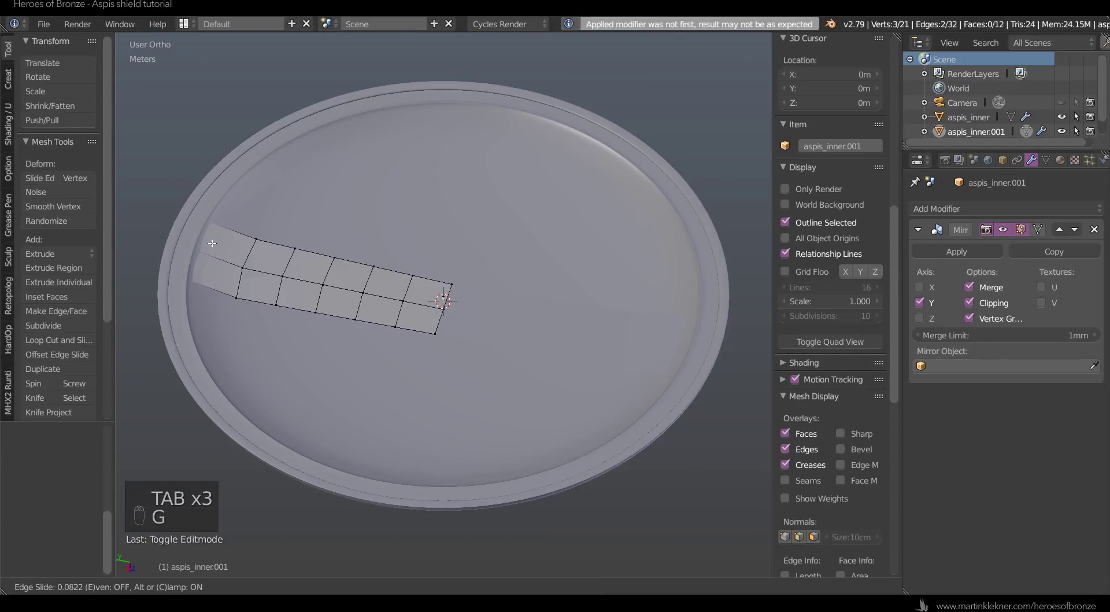
left_click(214, 243)
left_click_drag(185, 274, 188, 274)
key("ctrl+z")
middle_click_drag(241, 354, 240, 329)
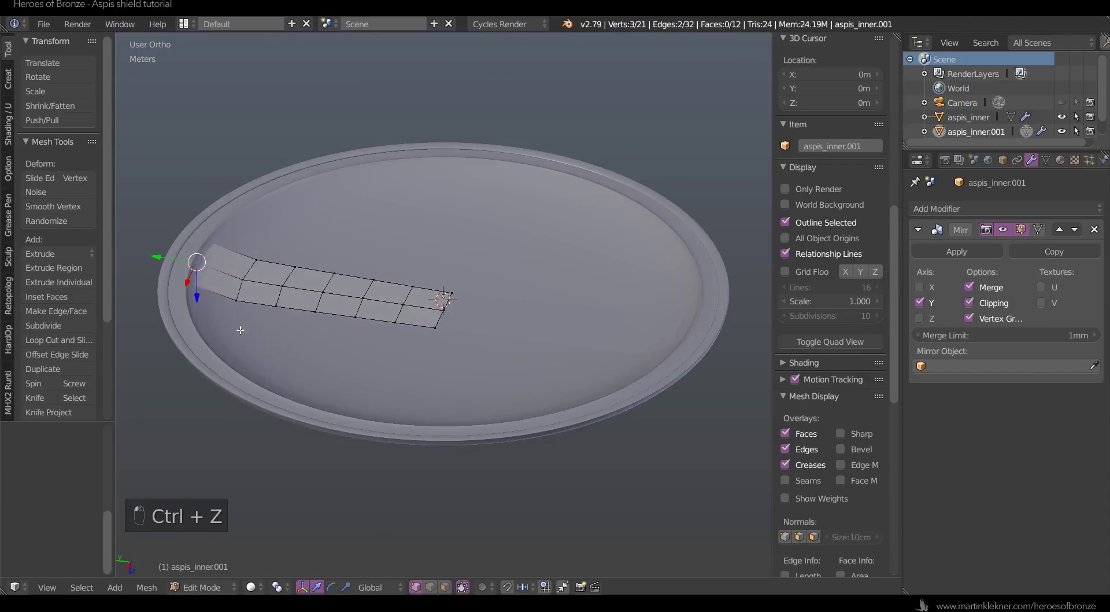
left_click_drag(199, 298, 198, 295)
- Try sliding the cross-edge next to the strip's outer end, and undo the slide
left_click(241, 285, "alt")
key("g")
key("g")
key("ctrl+z")
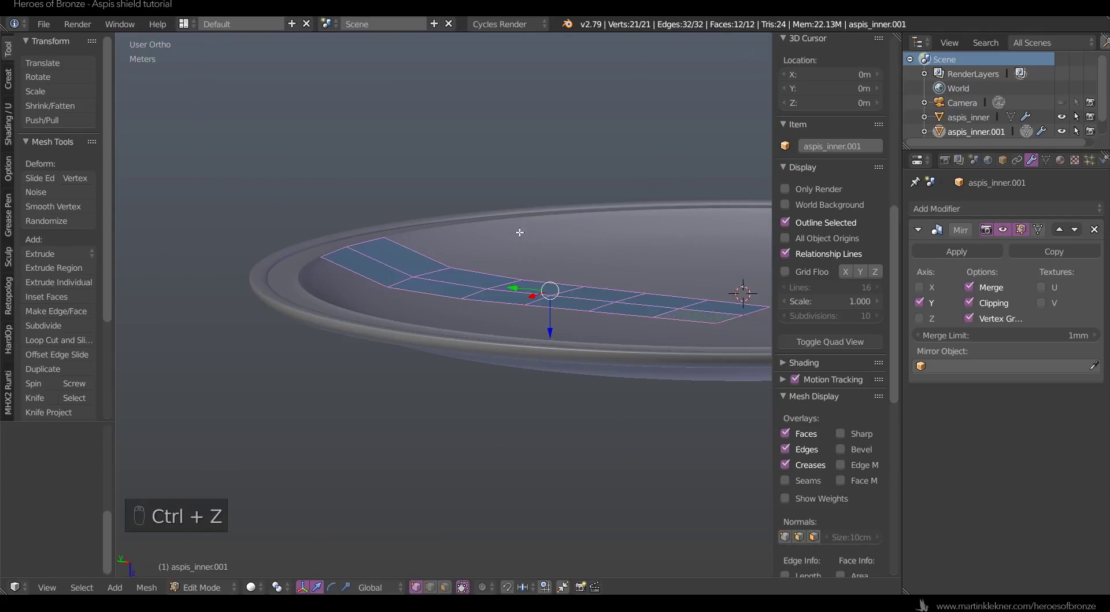
- Move the third and fourth cross-edges from the strip's outer end along Z to follow the dome's curvature
left_click(486, 283)
key("g")
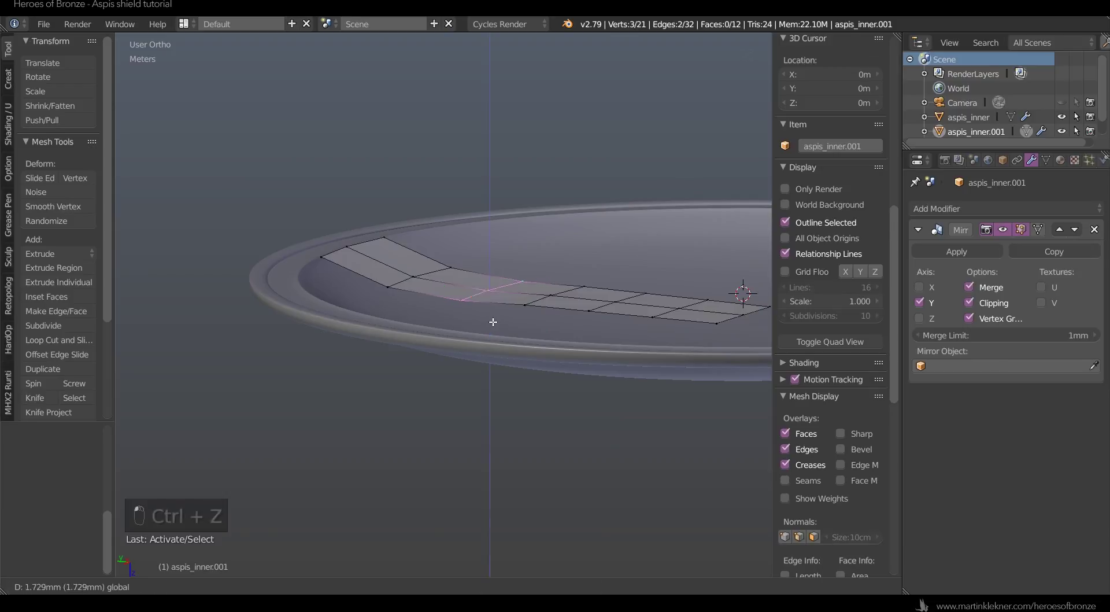
key("z")
left_click_drag(492, 329, 491, 326)
left_click(524, 306)
left_click(551, 296, "shift")
left_click(583, 288, "shift")
- Move the strip's remaining three cross-edges toward the centre along Z, one after another, to follow the dome's curvature
left_click(589, 310)
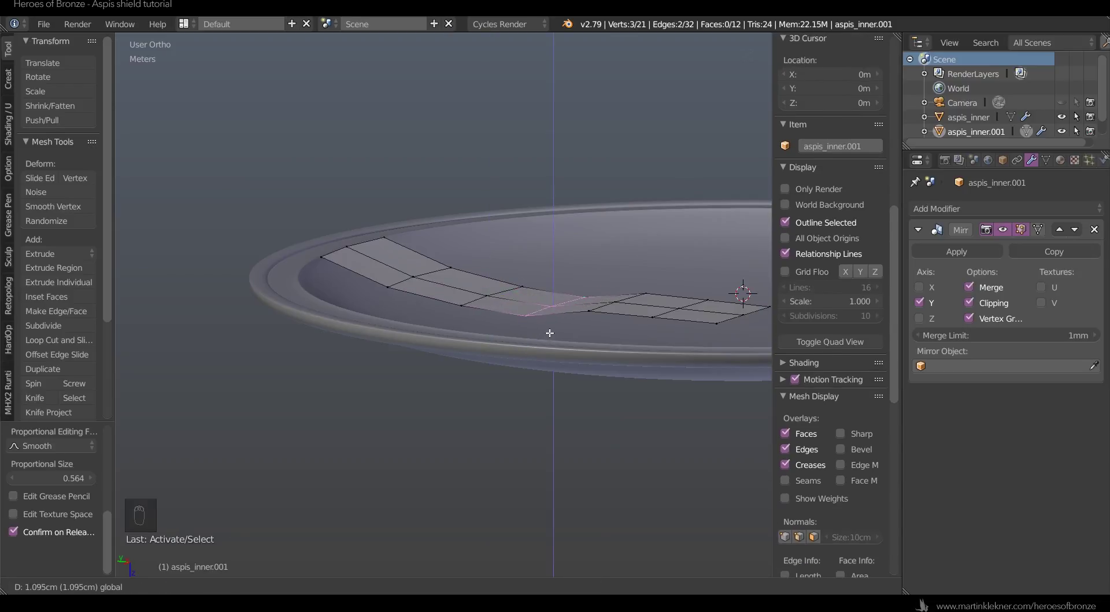
left_click(616, 300, "shift")
left_click(645, 294, "shift")
key("g")
key("z")
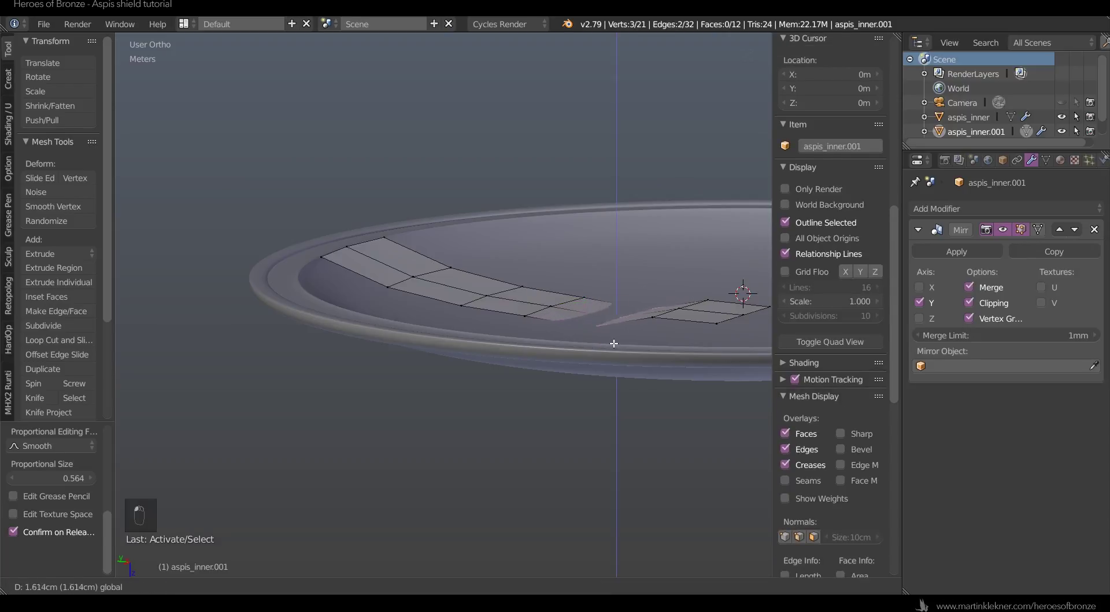
left_click(652, 317)
left_click_drag(614, 339, 677, 341)
left_click(679, 309, "shift")
left_click(707, 300, "shift")
left_click(677, 324)
left_click(766, 311, "shift")
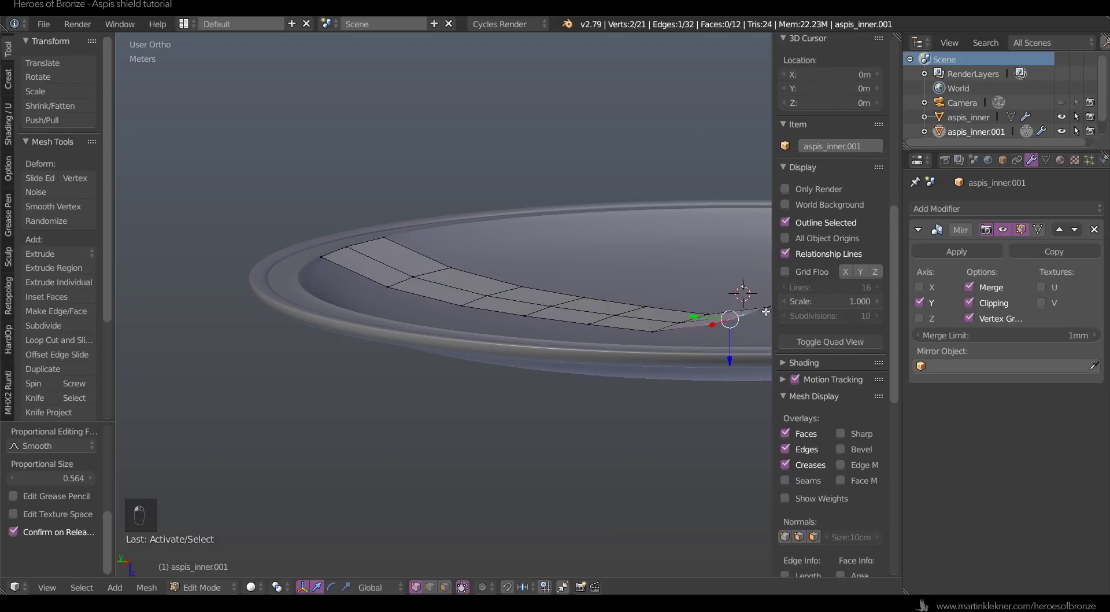
left_click_drag(744, 336, 741, 349)
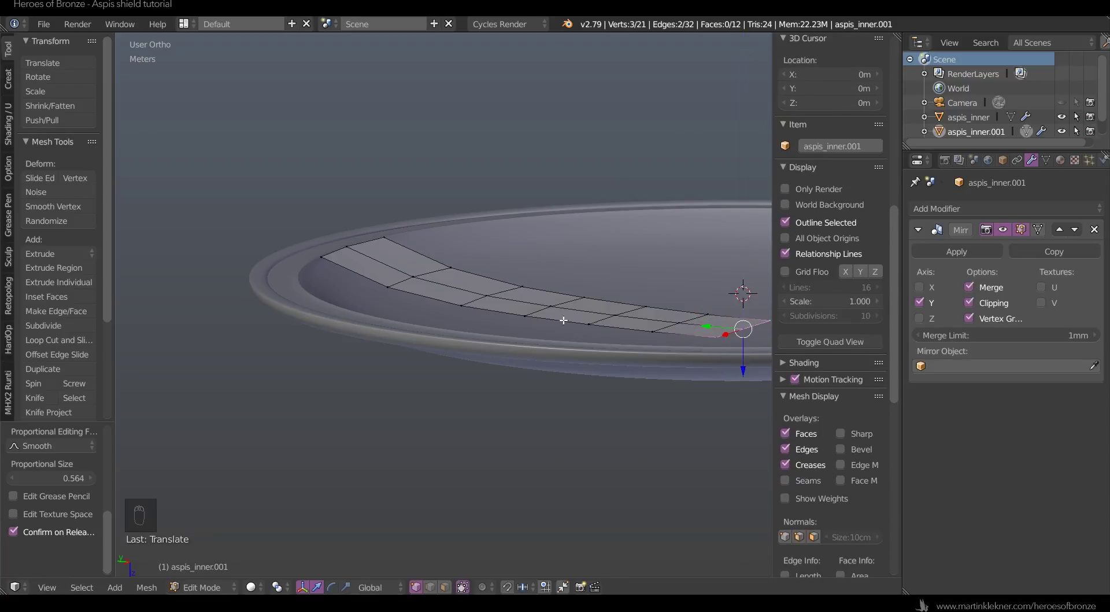
- Bevel the second cross-edge from the strip's outer end into two parallel cross-edges
key("Tab")
middle_click_drag(358, 300, 454, 360)
key("Tab")
right_click(401, 287)
right_click(412, 267, "shift")
right_click(424, 246, "shift")
key("ctrl+b")
left_click(442, 268)
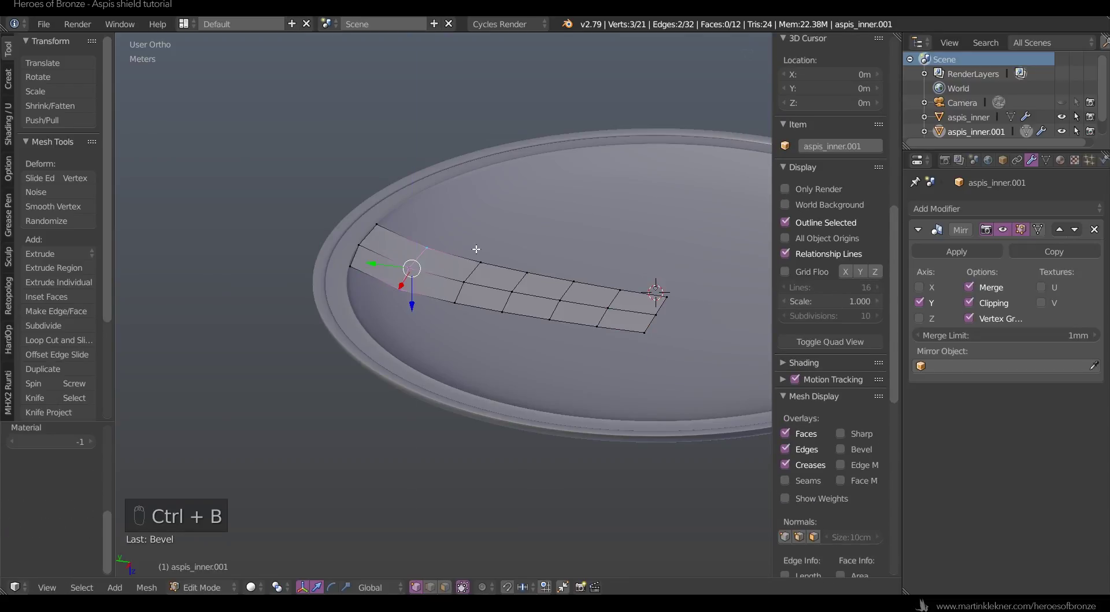
key("ctrl+b")
right_click(422, 258)
- Slide the bevelled cross-edges' vertices along the strip and move the bevelled faces about 3.7 mm along Z
key("g")
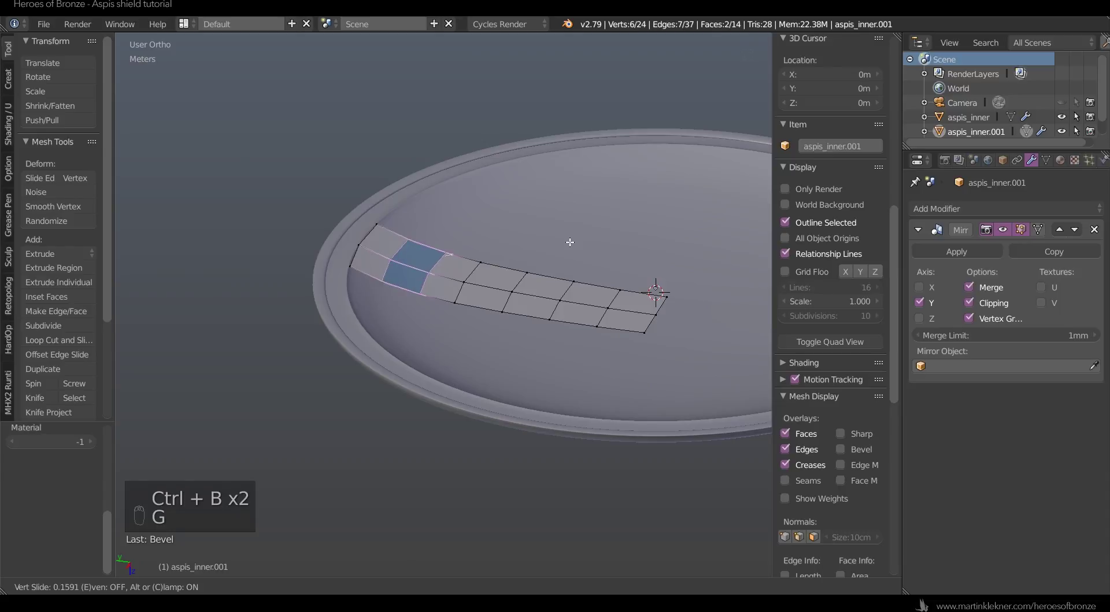
key("g")
left_click(410, 283)
key("g")
key("z")
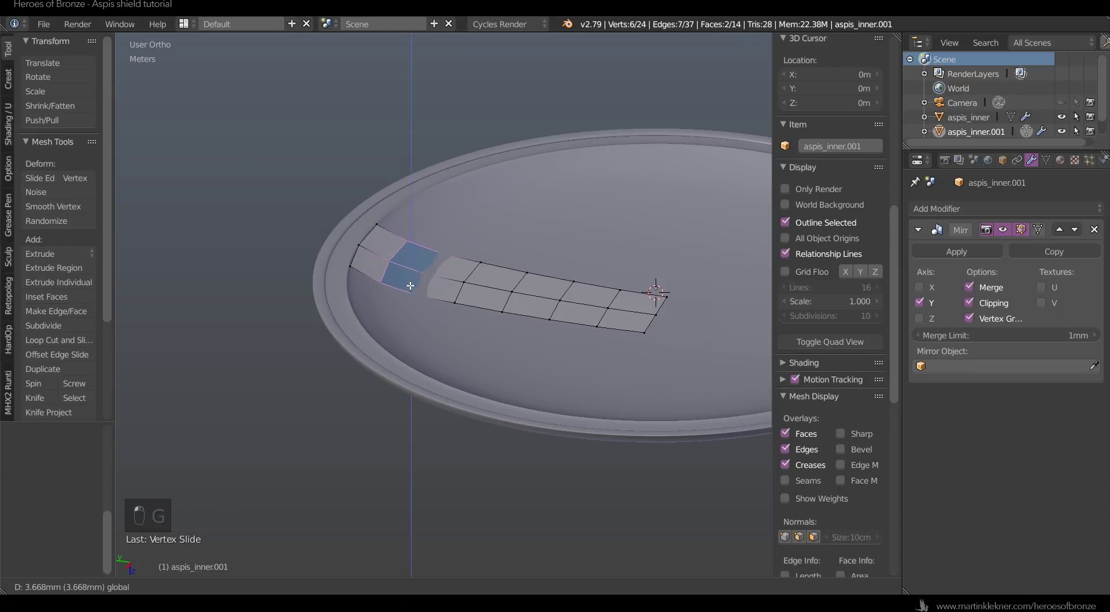
left_click(410, 285)
- Move the outer one of the two bevelled cross-edges along Z to smooth the strip's curve
right_click(405, 243)
right_click(390, 259, "shift")
right_click(382, 281, "shift")
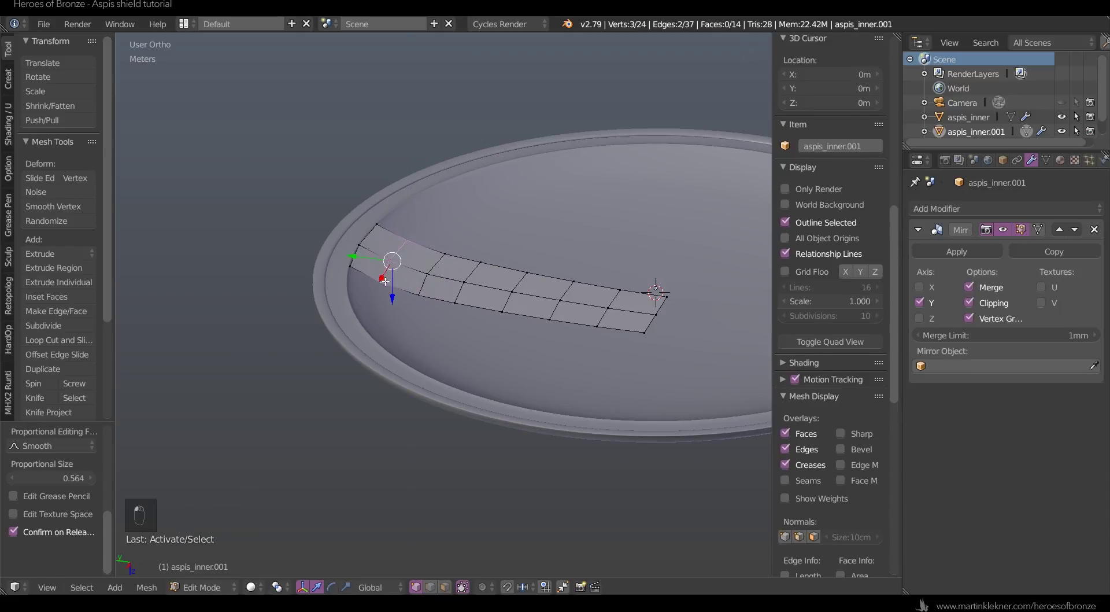
key("g")
key("z")
left_click(392, 284)
- Extrude the strip's outer end edge and both long side edges to give its border some thickness
right_click(359, 245)
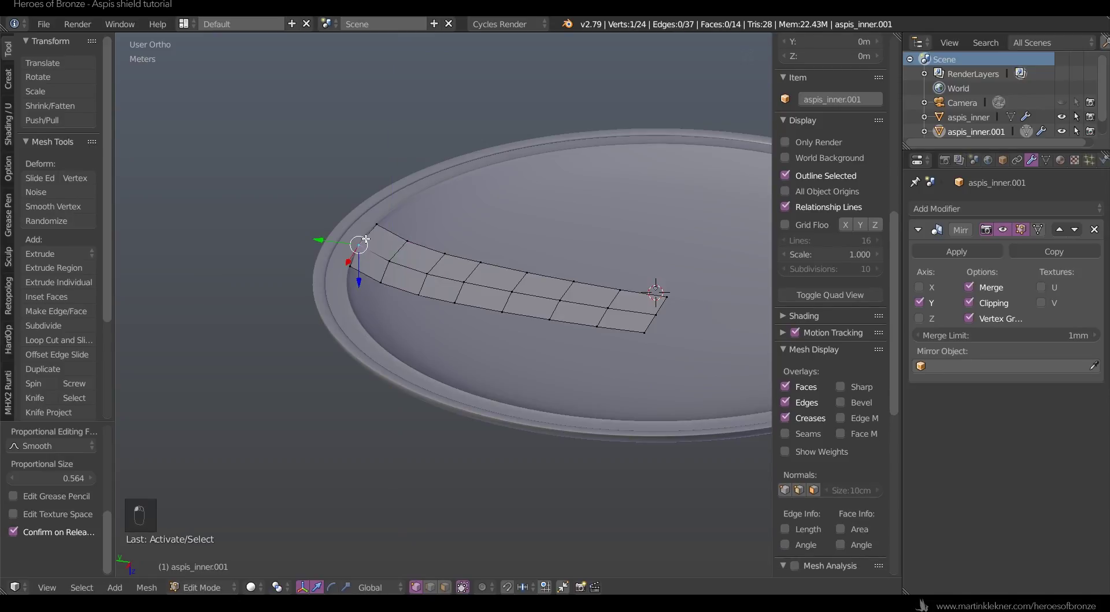
key("Tab")
key("Tab")
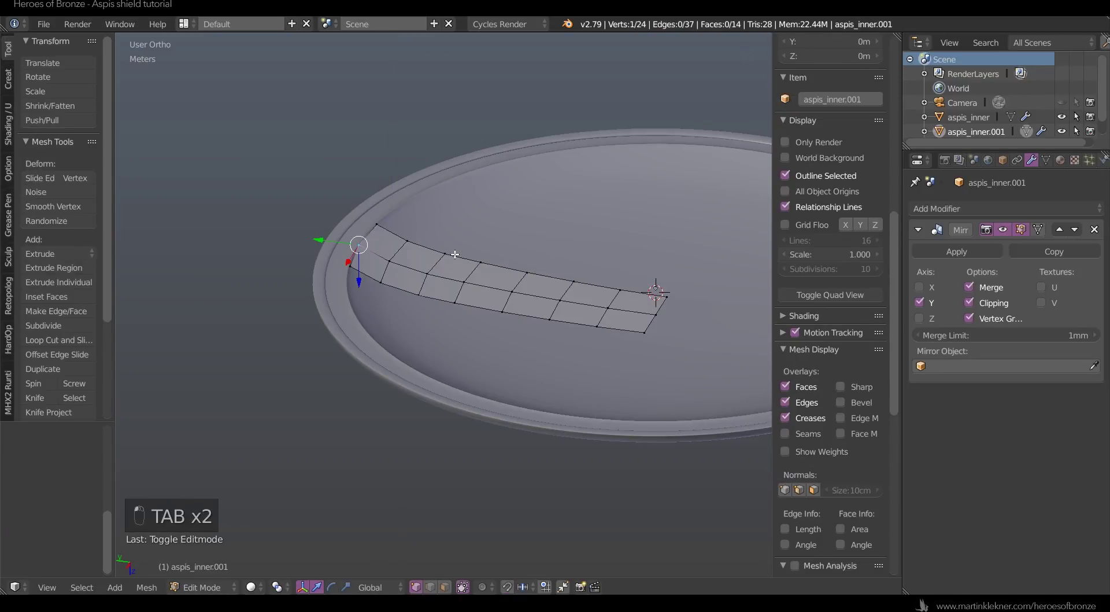
right_click(375, 238, "alt")
right_click(357, 258, "alt+shift")
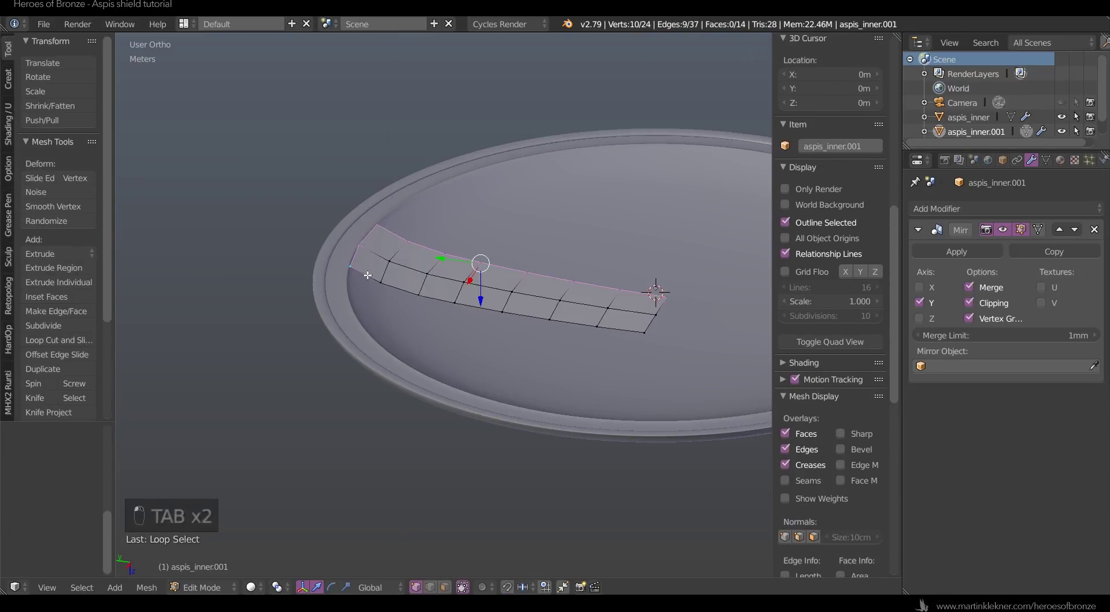
right_click(614, 302, "alt+shift")
scroll(514, 273, "up", 4)
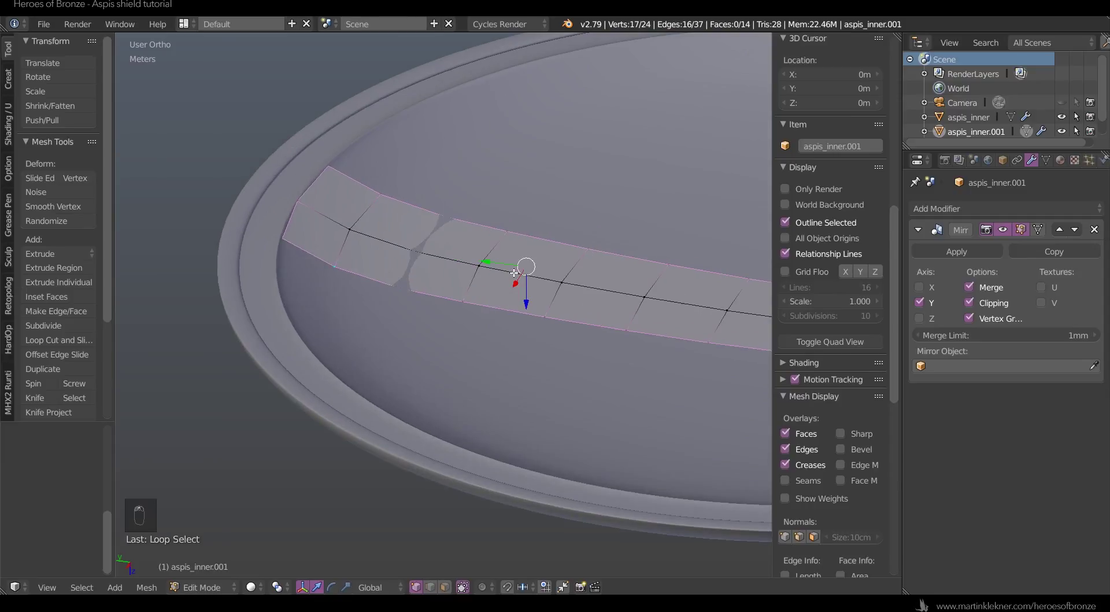
key("e")
left_click(514, 276)
- Select the cross-loop where the strip sinks into the dome and raise it slightly along Z
scroll(528, 376, "down", 1)
middle_click_drag(528, 376, 473, 331)
key("Tab")
key("a")
key("a")
key("Tab")
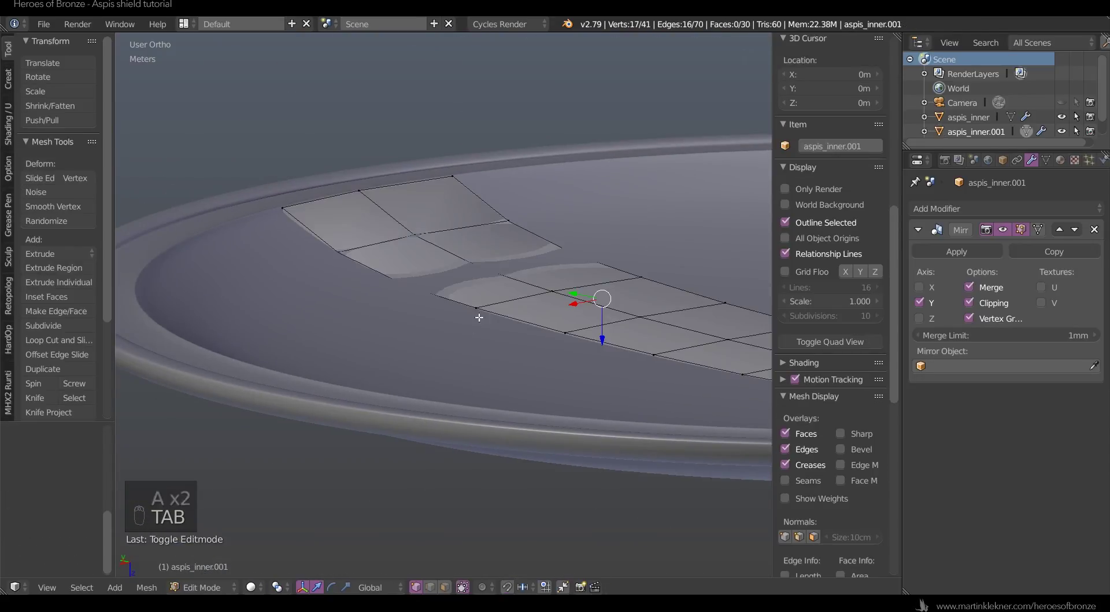
left_click(450, 279, "alt")
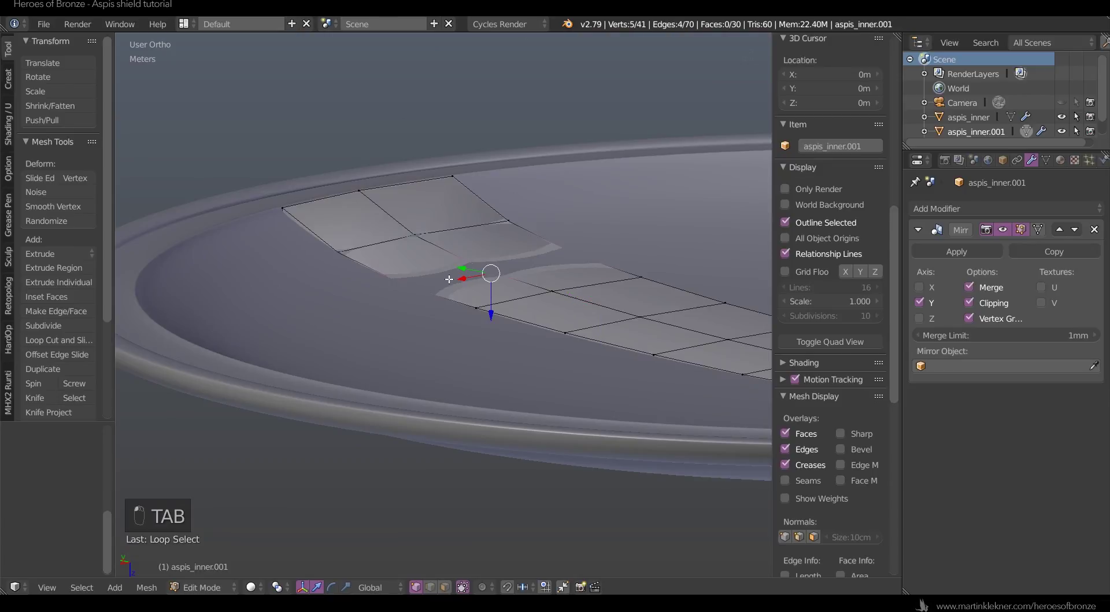
right_click(488, 293)
left_click(490, 281, "alt")
key("g")
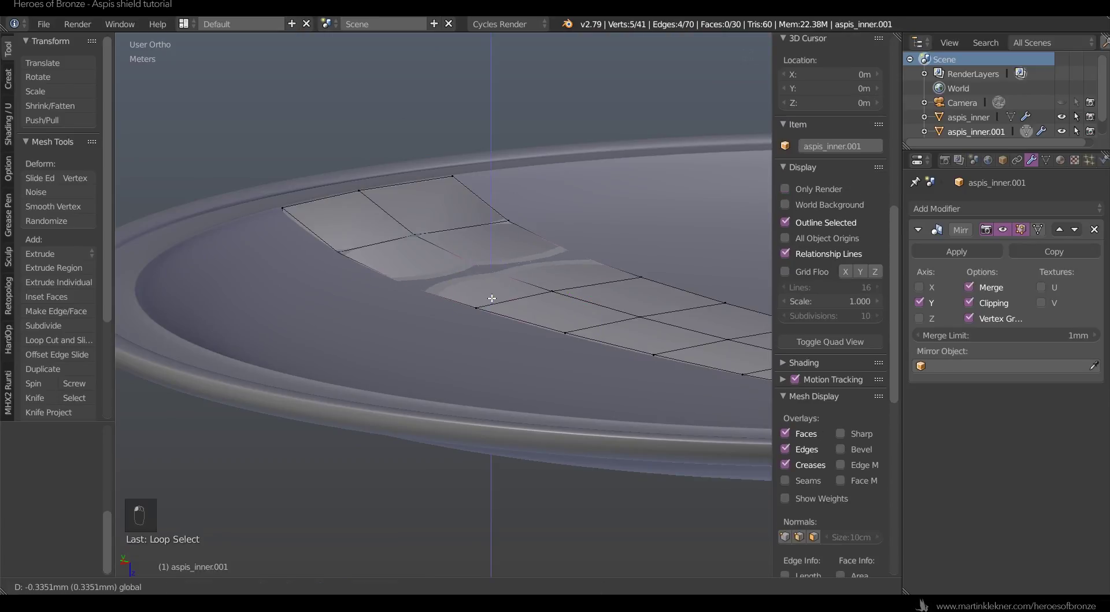
left_click(488, 292)
- Fine-tune the height of the cross-loops on either side of the sunken section, one at a time
right_click(388, 242, "alt")
left_click_drag(421, 268, 421, 266)
right_click(505, 300, "alt")
left_click_drag(557, 328, 556, 328)
right_click(603, 327, "alt")
left_click_drag(642, 347, 642, 347)
- Adjust the height of the three cross-loops nearest the shield centre together, and check the whole strip
middle_click_drag(642, 346, 486, 345, "shift")
right_click(539, 342, "alt")
right_click(630, 363, "alt+shift")
right_click(703, 381, "alt+shift")
left_click_drag(659, 383, 659, 383)
key("Tab")
scroll(629, 382, "down", 3)
middle_click_drag(463, 408, 490, 515)
scroll(491, 352, "up", 1)
- Select the strip's long edge loops together with its outer end loop
key("Tab")
right_click(465, 360, "alt")
right_click(571, 290, "alt+shift")
right_click(280, 162, "alt+shift")
- Switch to the reference board and examine the armband in the aspis shield images
key("alt+Tab")
scroll(495, 302, "down", 3)
middle_click_drag(260, 398, 430, 199)
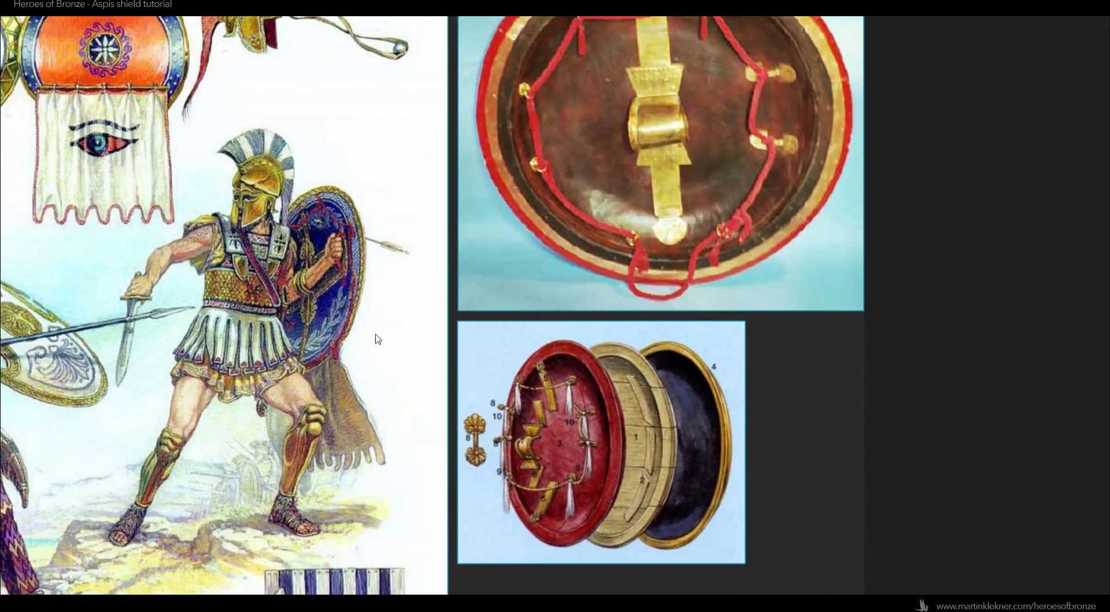
- Switch back to Blender and examine the whole strip face-on, including its outer end near the rim
key("alt+Tab")
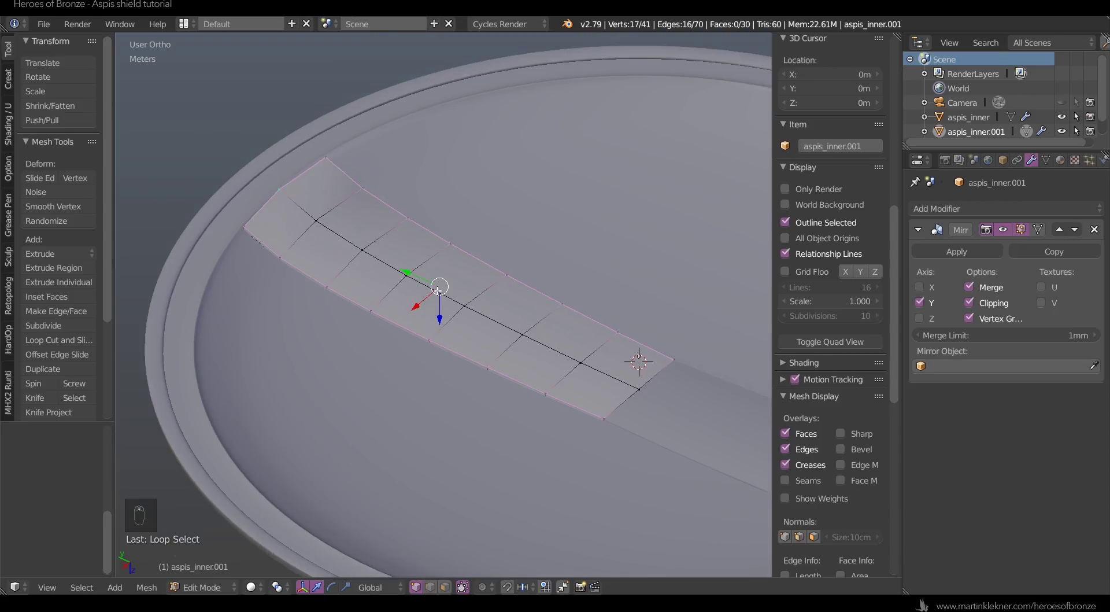
right_click(330, 232)
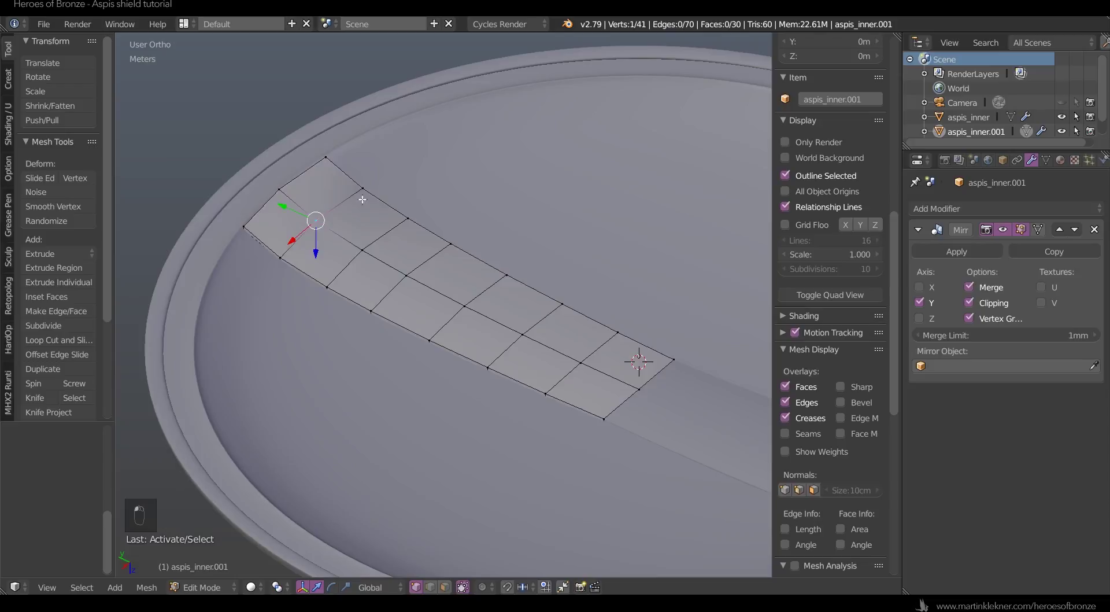
key("KP_6")
key("KP_5")
key("KP_9")
key("KP_5")
key("KP_7")
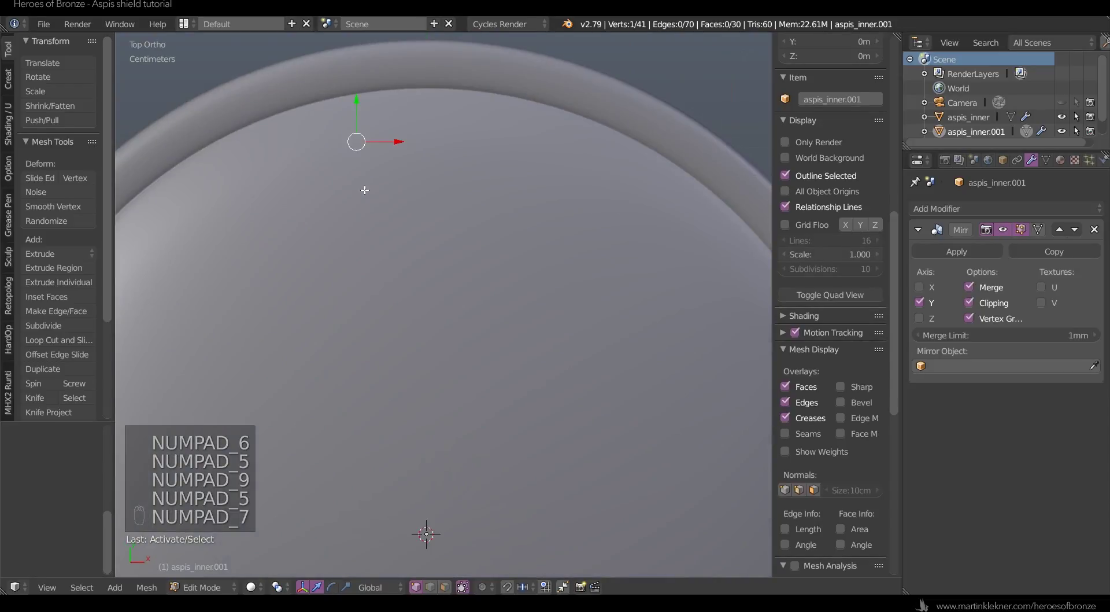
key("KP_2")
key("KP_2")
key("KP_2")
key("KP_2")
key("KP_2")
key("KP_2")
key("KP_2")
key("KP_2")
key("KP_2")
key("KP_2")
key("KP_2")
key("KP_2")
key("KP_2")
key("KP_2")
key("KP_2")
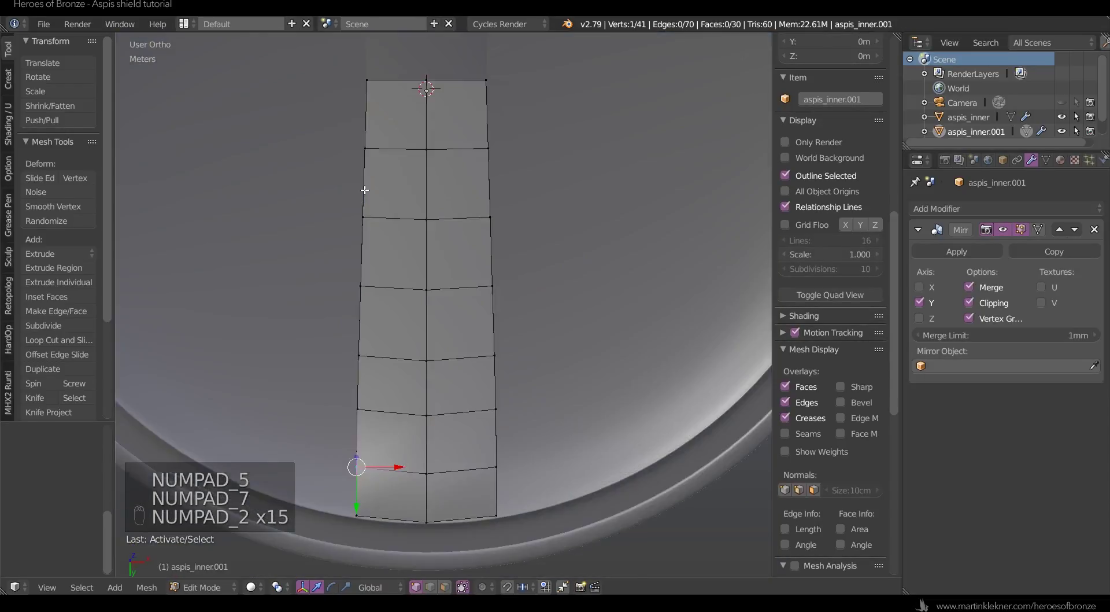
key("KP_2")
scroll(563, 245, "down", 5)
key("KP_2")
key("KP_2")
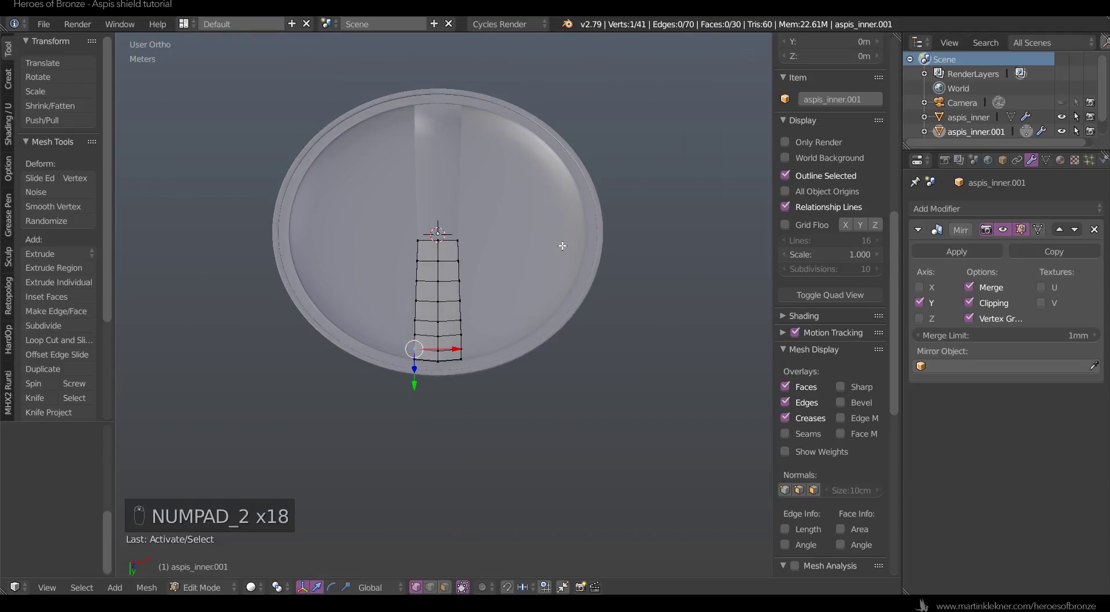
key("KP_8")
scroll(562, 245, "up", 5)
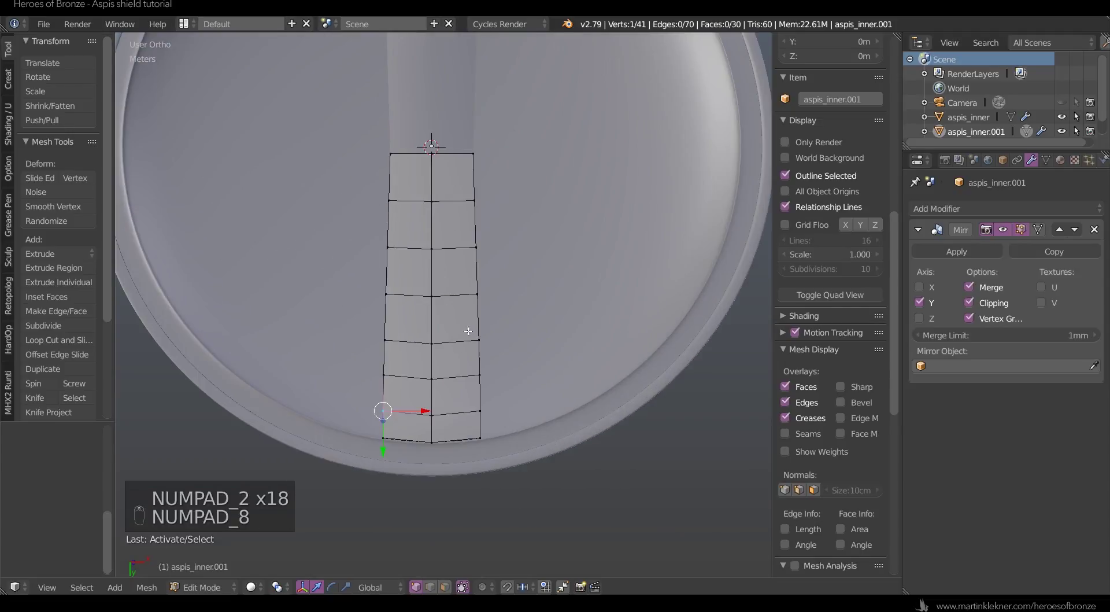
- Scale the side vertices of the cross-loop next to the strip's outer end inward to form a narrow neck, and compare with the reference board
key("a")
key("a")
scroll(451, 296, "up", 2)
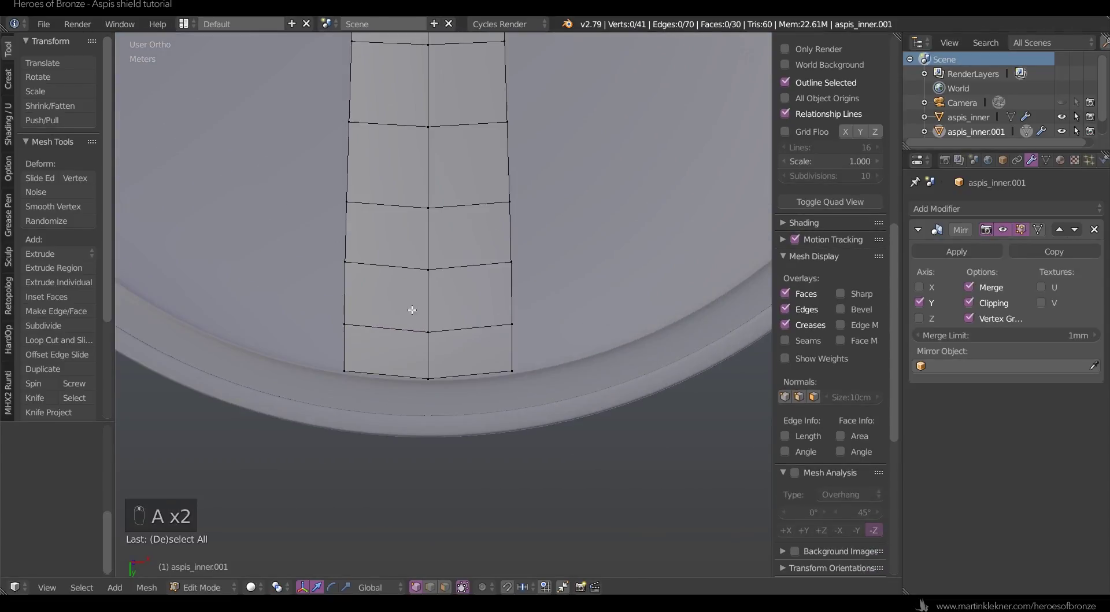
key("c")
key("z")
key("c")
left_click(345, 323)
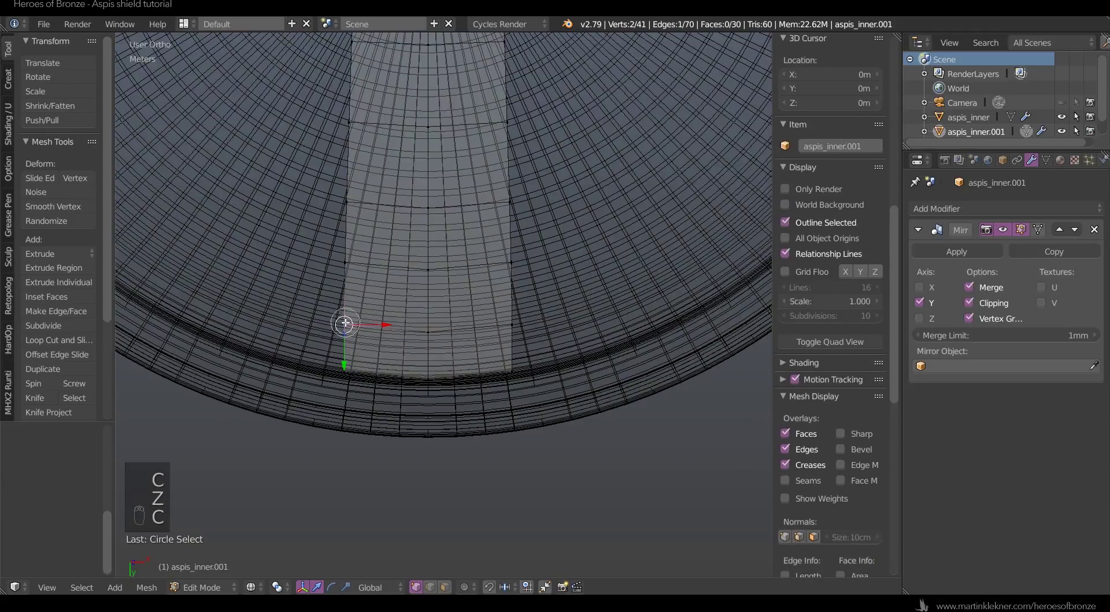
left_click(512, 323)
right_click(547, 265)
key("s")
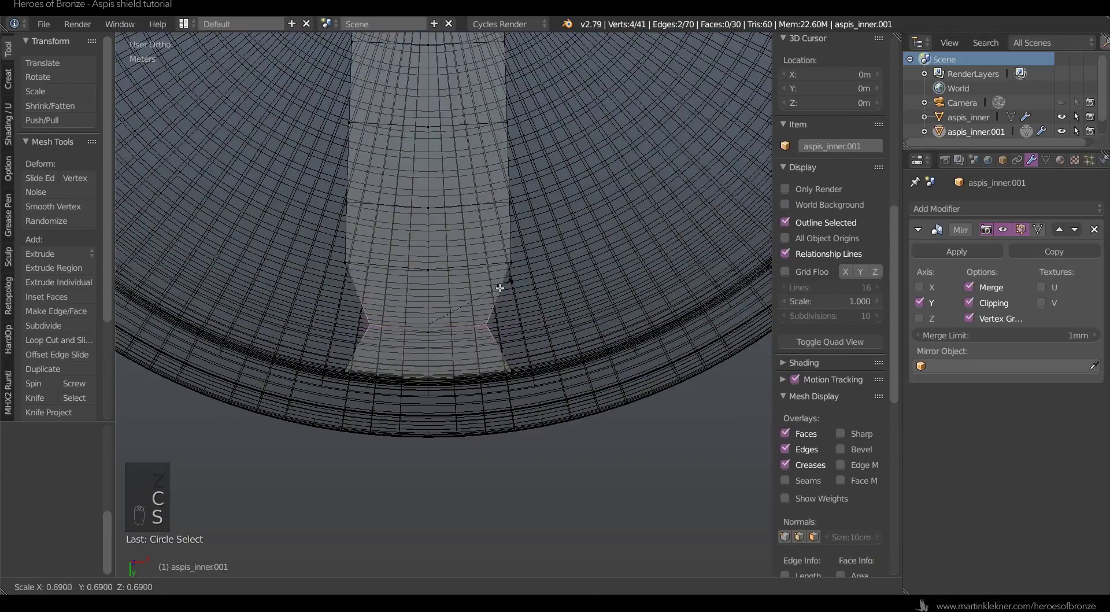
left_click(450, 320)
key("alt+Tab")
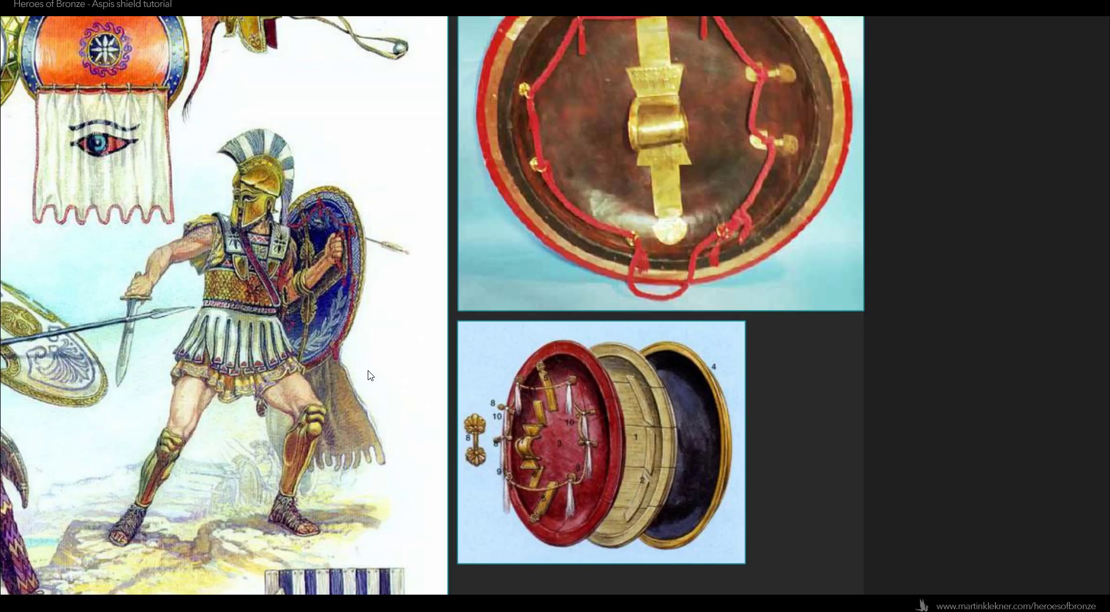
key("alt+Tab")
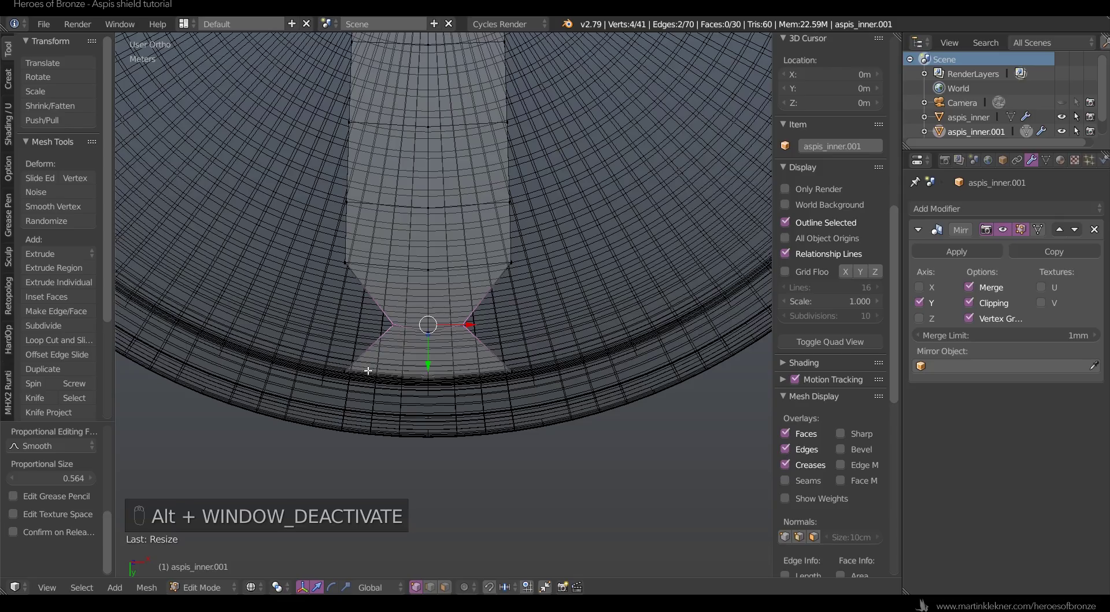
- Add a lengthwise loop cut to the strip on each side of its centre line
right_click(361, 368)
key("ctrl+r")
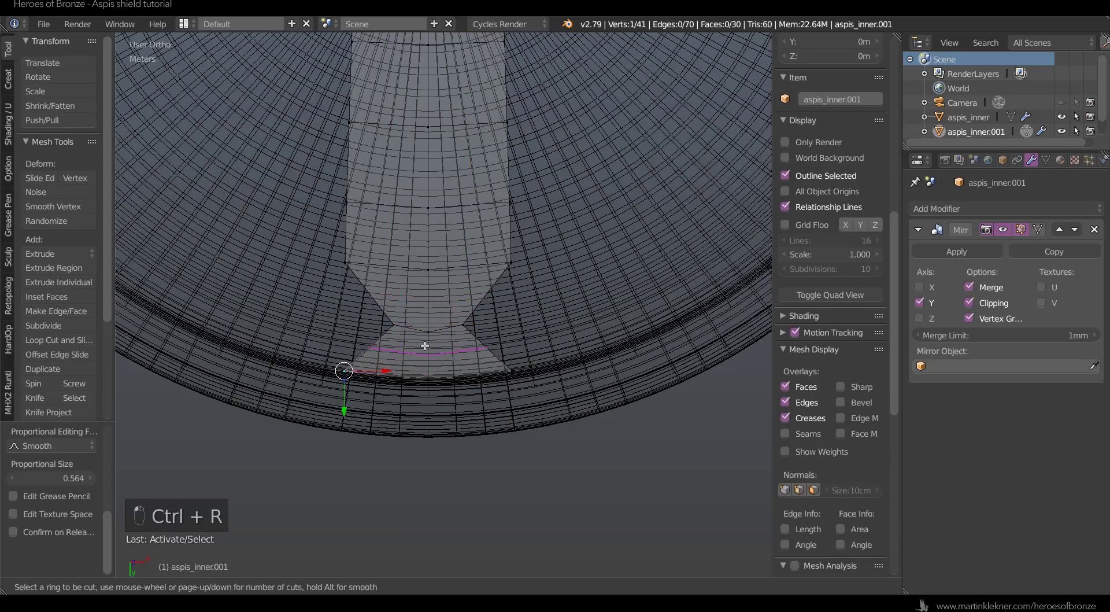
key("ctrl+r")
left_click(396, 371)
key("ctrl+r")
left_click(453, 360)
left_click(452, 361)
- Select the strip's outermost row of vertices and scale it along global Y into a pointed tip
key("a")
key("c")
left_click_drag(510, 368, 347, 371)
right_click(347, 370)
key("s")
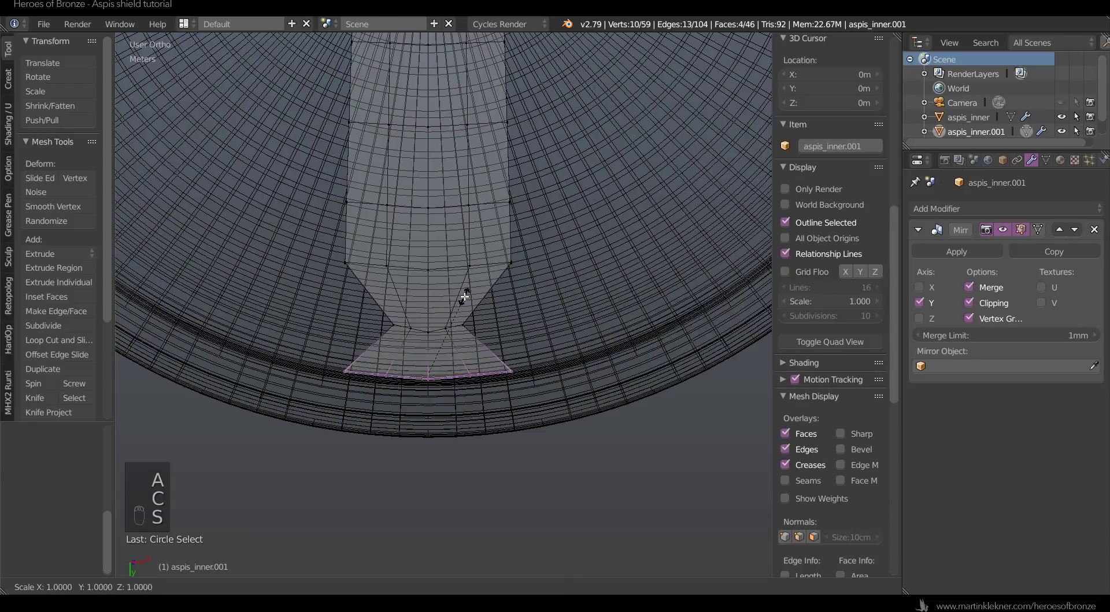
key("y")
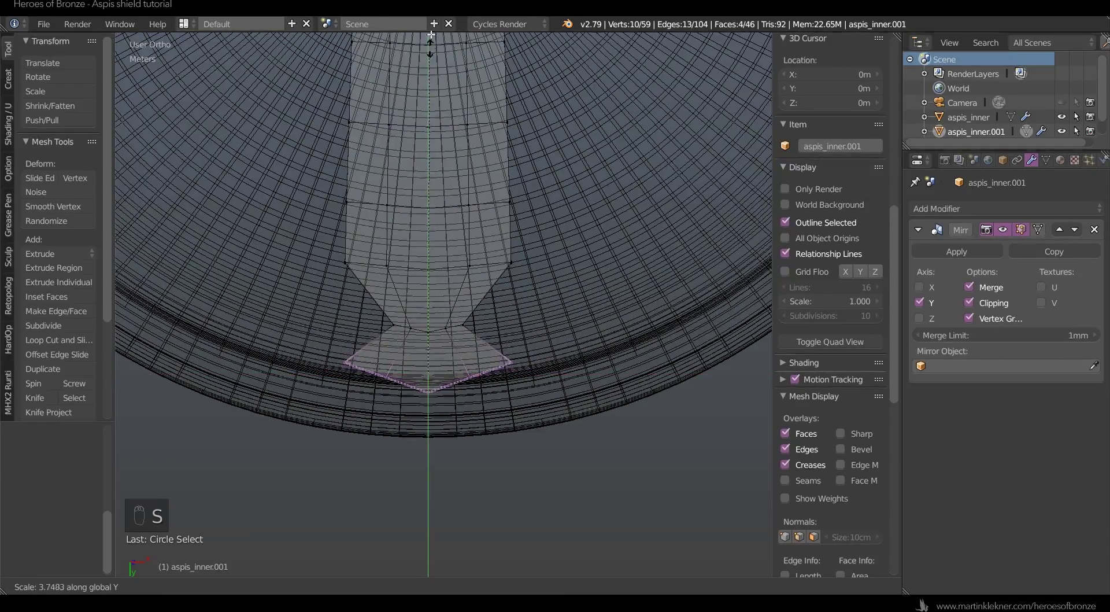
left_click(442, 399)
key("a")
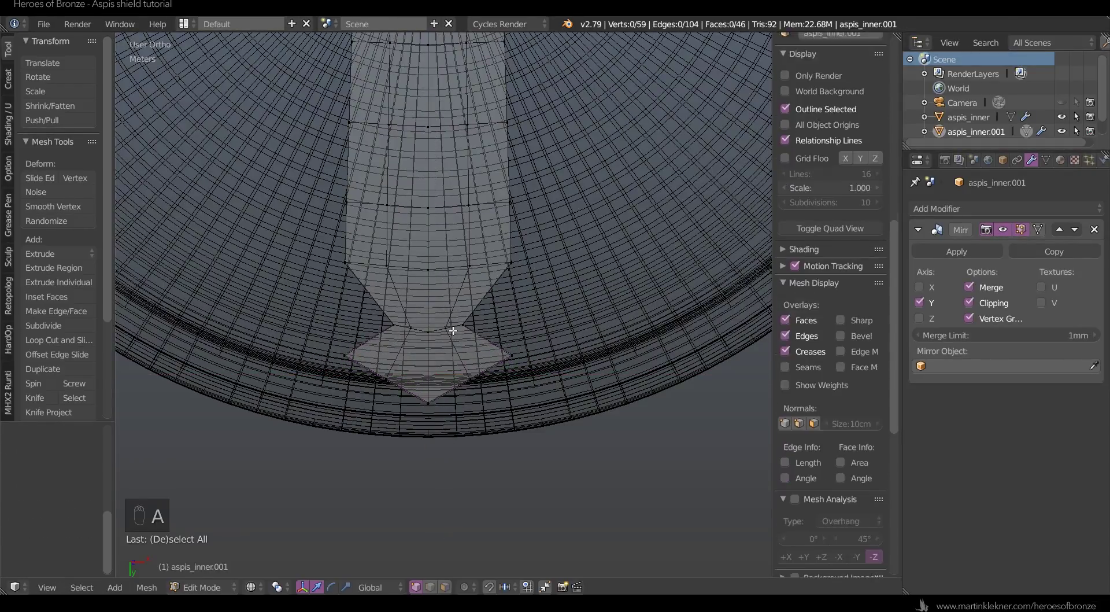
- Select the flared end section with its neck and move it along Y away from the rim
key("c")
scroll(453, 333, "down", 9)
mouse_move(373, 277)
left_mouse_down()
mouse_move(389, 302)
mouse_move(498, 290)
mouse_move(412, 369)
mouse_move(428, 343)
left_mouse_up()
right_click(358, 357)
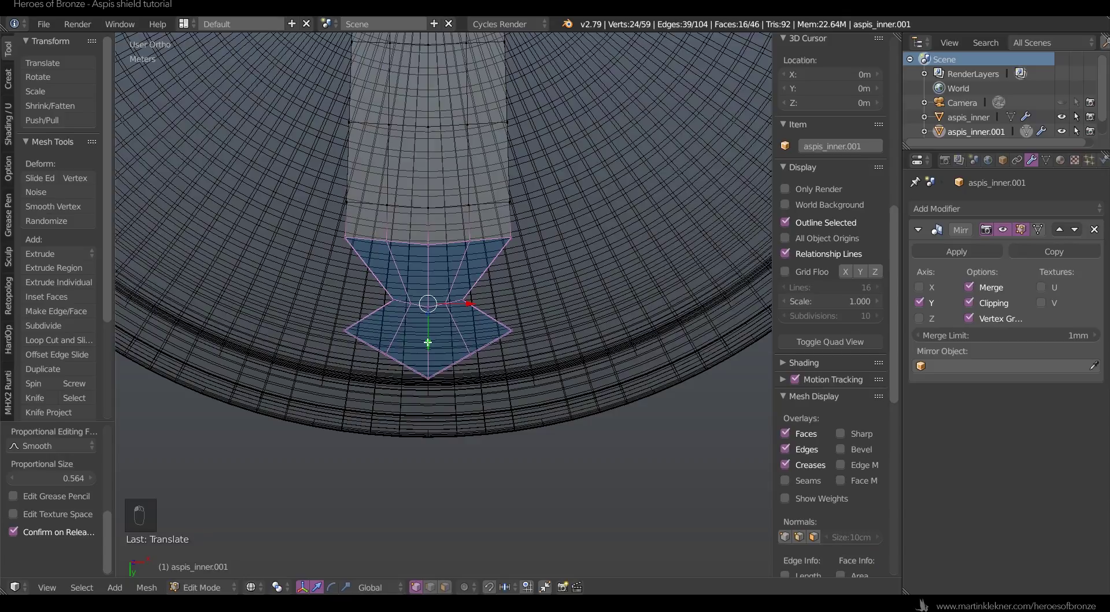
- Shift the selected end section about 4.6 mm along Z to fit the dome
key("z")
mouse_move(510, 378)
middle_mouse_down()
mouse_move(550, 449)
mouse_move(397, 357)
mouse_move(429, 337)
middle_mouse_up()
key("KP_5")
scroll(478, 309, "down", 4)
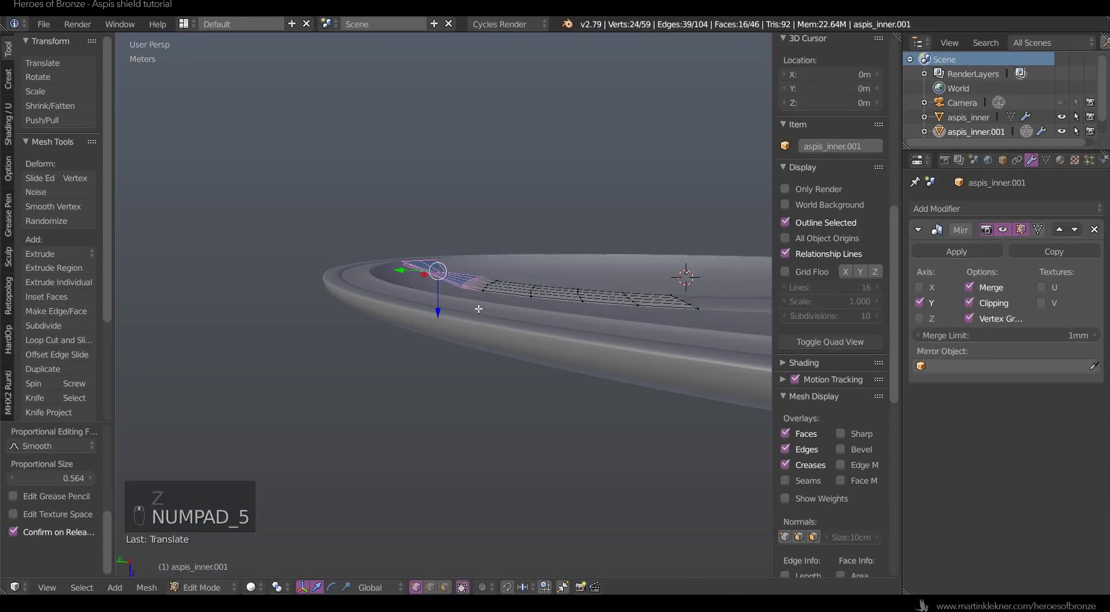
middle_click_drag(478, 309, 443, 366)
scroll(442, 266, "up", 3)
key("g")
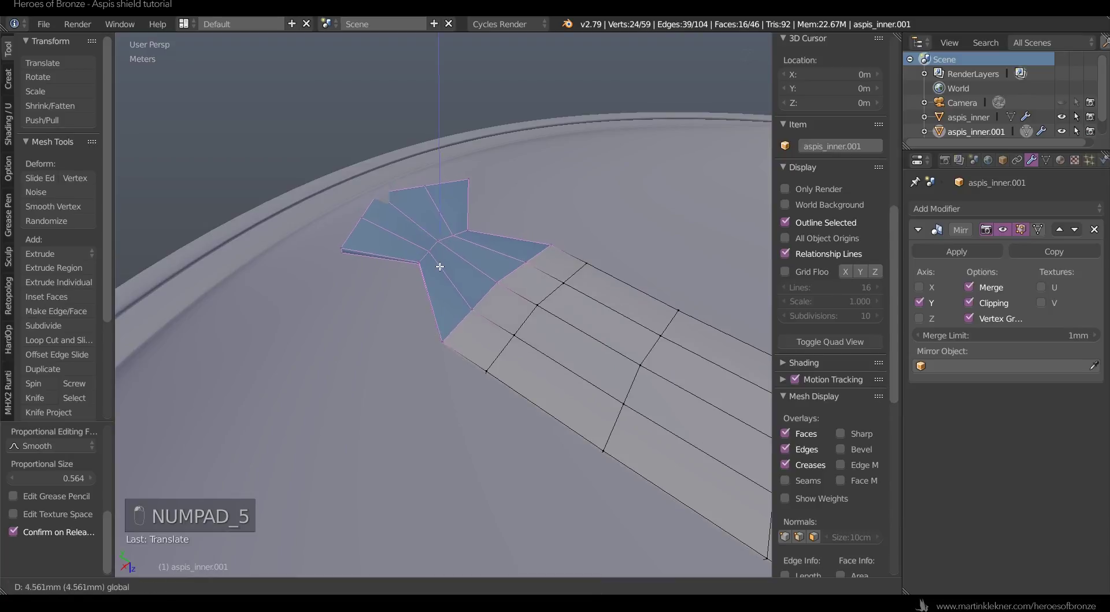
key("z")
right_click(440, 266)
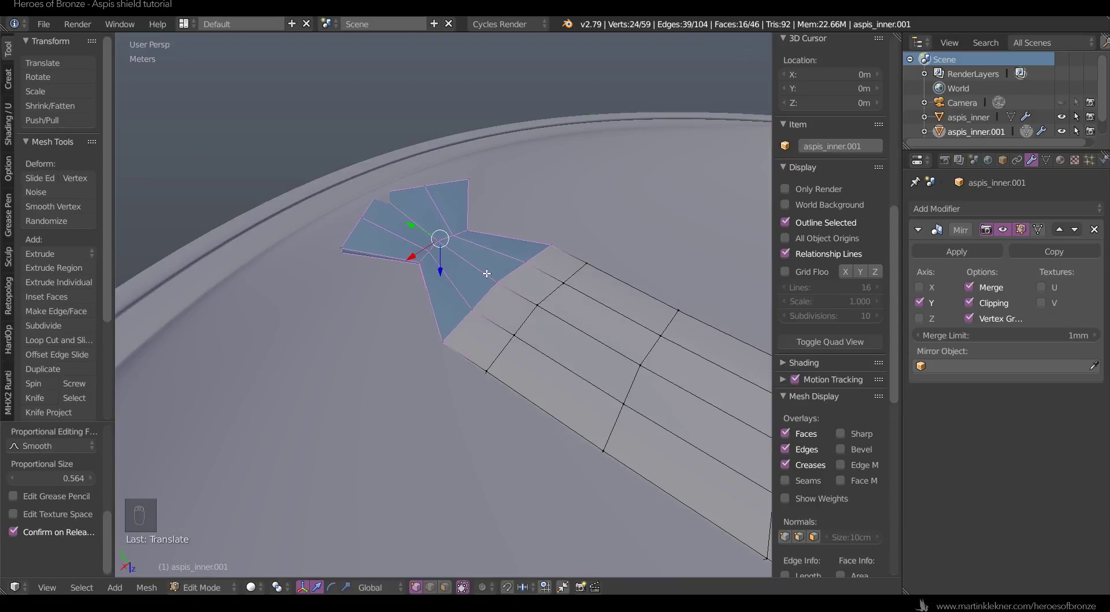
- Select the strip's lengthwise centre loop and move it about 0.5 mm along Z
right_click(435, 237, "alt")
key("g")
key("z")
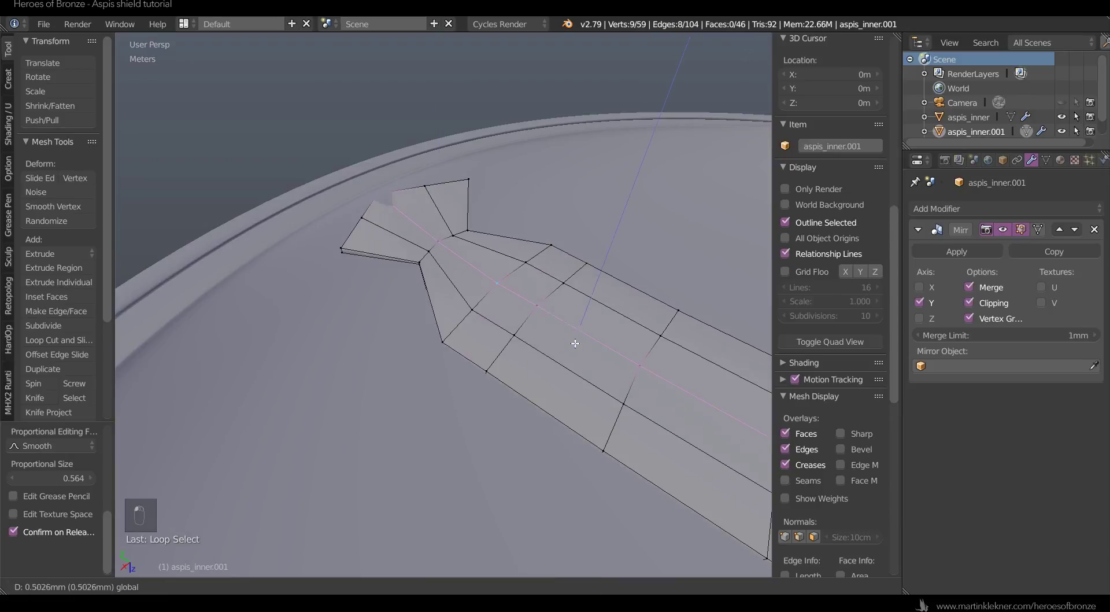
left_click(575, 342)
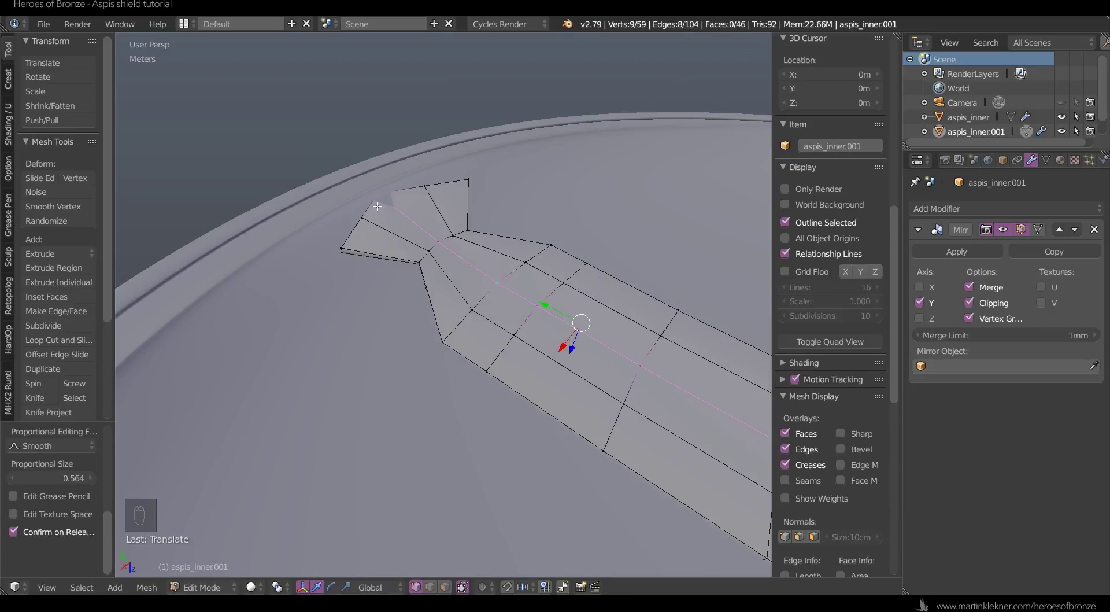
- Select the vertices at the strip's pointed tip and move them clear of the dome surface
right_click(378, 194)
key("z")
key("c")
left_click(386, 189)
scroll(389, 207, "up", 9)
middle_click(433, 184)
right_click(415, 200)
key("z")
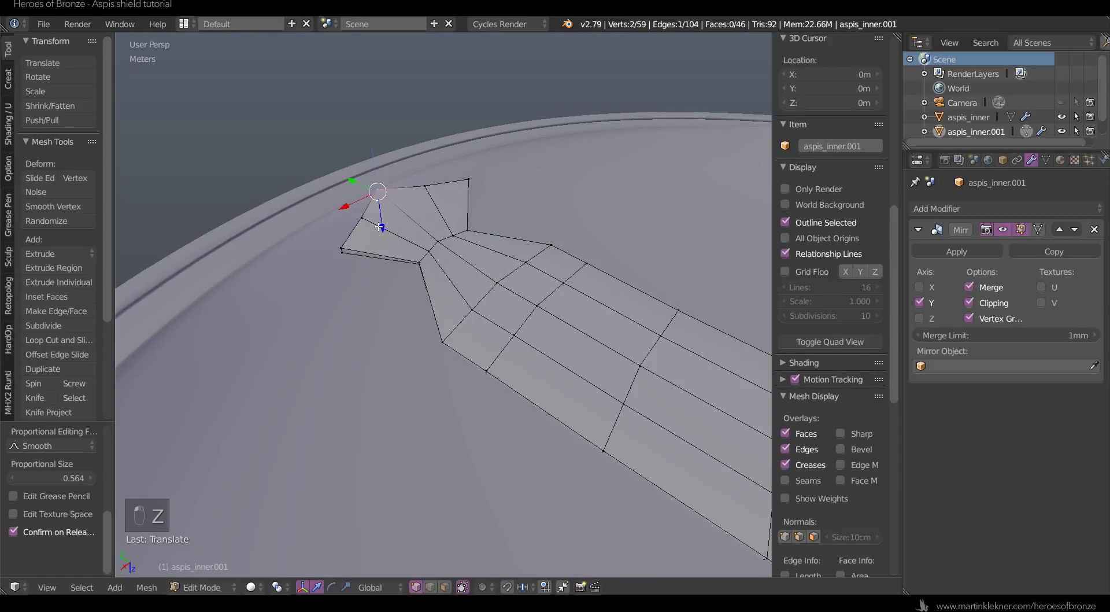
- Select the two outer side corners of the flared end, adjust their height along Z and bring them closer together
key("c")
key("z")
left_click(345, 249)
key("z")
key("g")
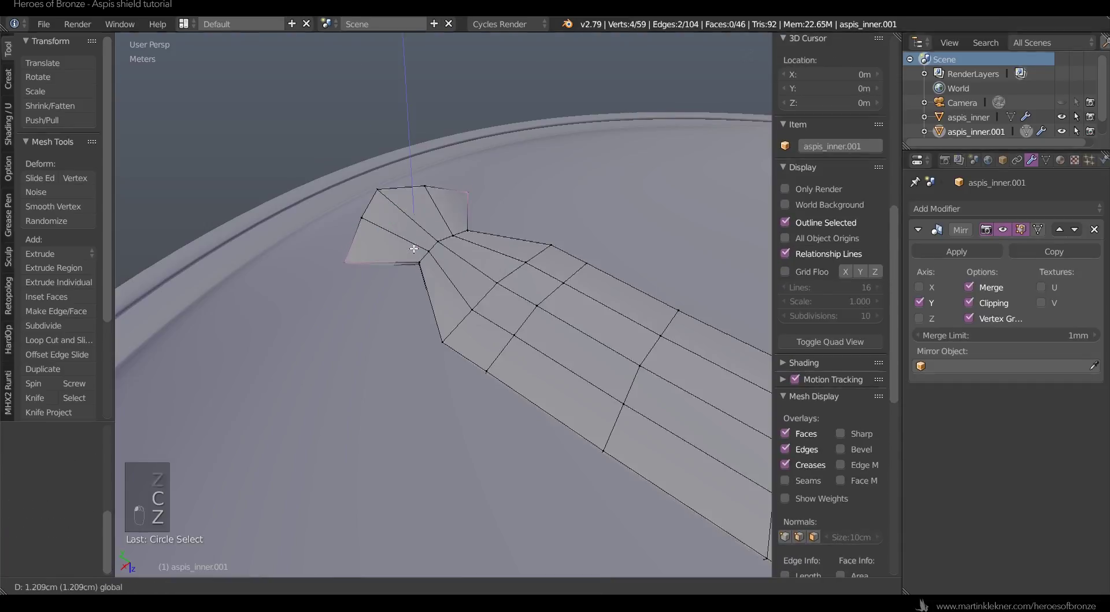
left_click(429, 227)
key("a")
- Select the side vertices at the neck and fine-tune their height along Z
key("z")
key("c")
key("z")
left_click(418, 264)
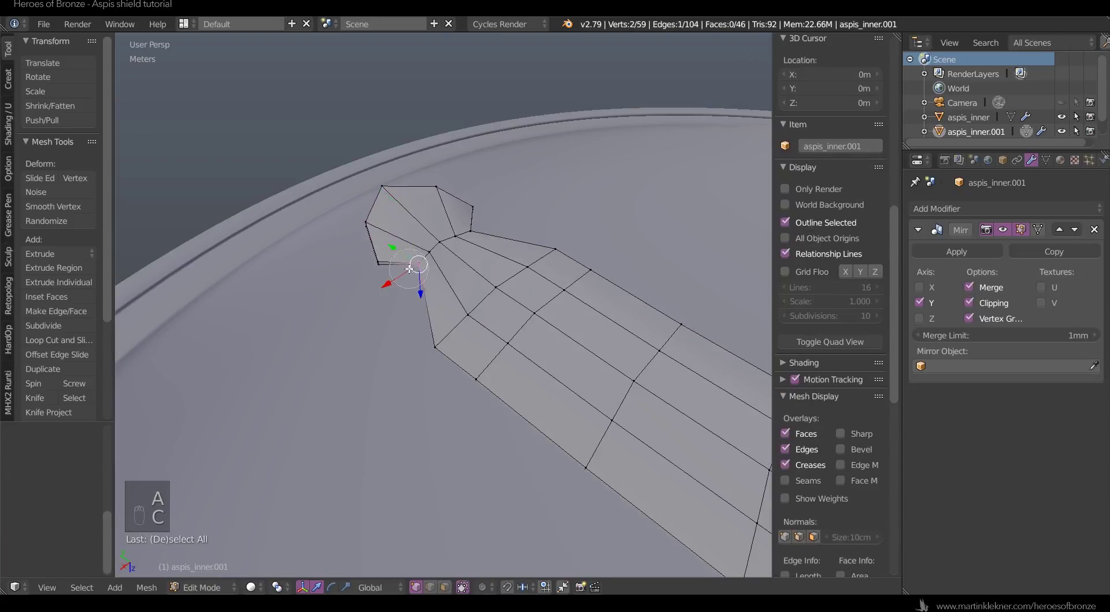
right_click(419, 264)
key("z")
key("c")
left_click(485, 234)
right_click(485, 234)
key("g")
key("z")
left_click(484, 240)
key("z")
key("g")
key("z")
left_click(486, 241)
key("a")
- Reselect the side corners of the rounded end, slide them along their edges and adjust their height along Z
key("z")
key("c")
left_click(377, 263)
left_click(476, 203)
right_click(475, 202)
key("z")
key("g")
key("g")
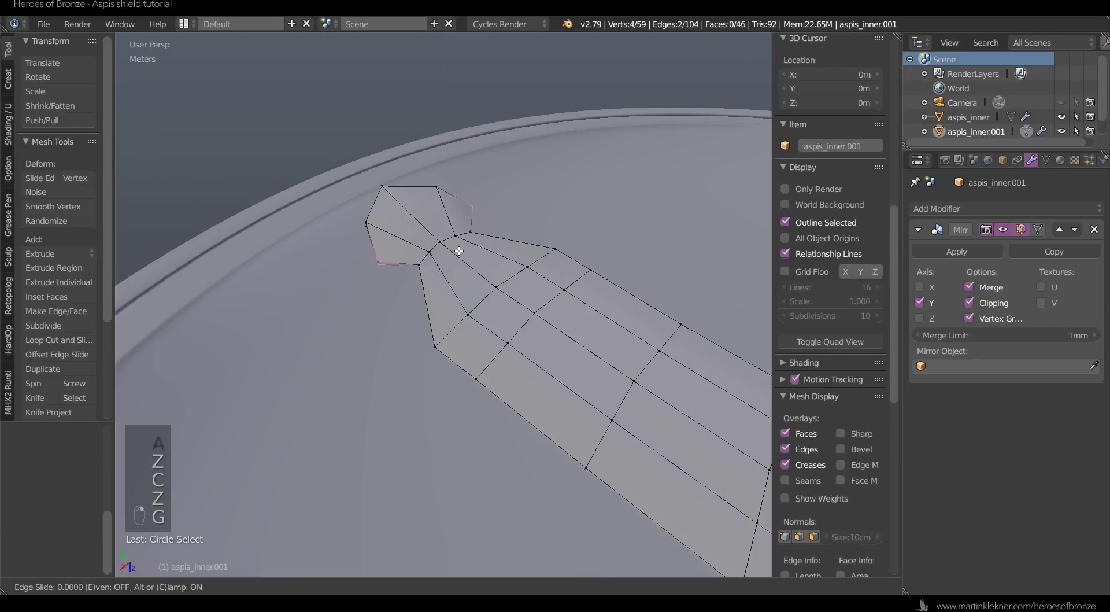
left_click(450, 253)
key("g")
key("z")
left_click(463, 215)
key("a")
- Select the centre vertices at the neck and reposition them against the dome
key("z")
key("c")
left_click(443, 240)
right_click(446, 231)
key("z")
key("g")
left_click(443, 187)
scroll(470, 391, "down", 3)
key("a")
- Select the vertices at the tip of the rounded end and reposition them to follow the inner dome
middle_click_drag(471, 391, 521, 384)
scroll(440, 289, "up", 3)
key("a")
key("a")
key("c")
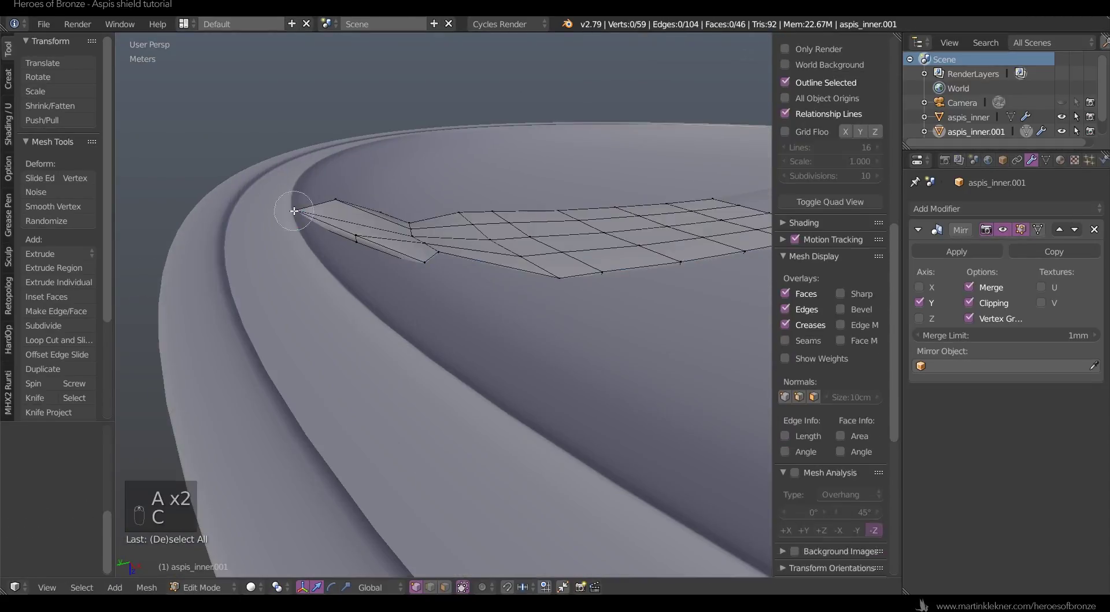
left_click(296, 211)
key("z")
key("c")
key("z")
key("g")
left_click(389, 278)
middle_click_drag(389, 279, 400, 214)
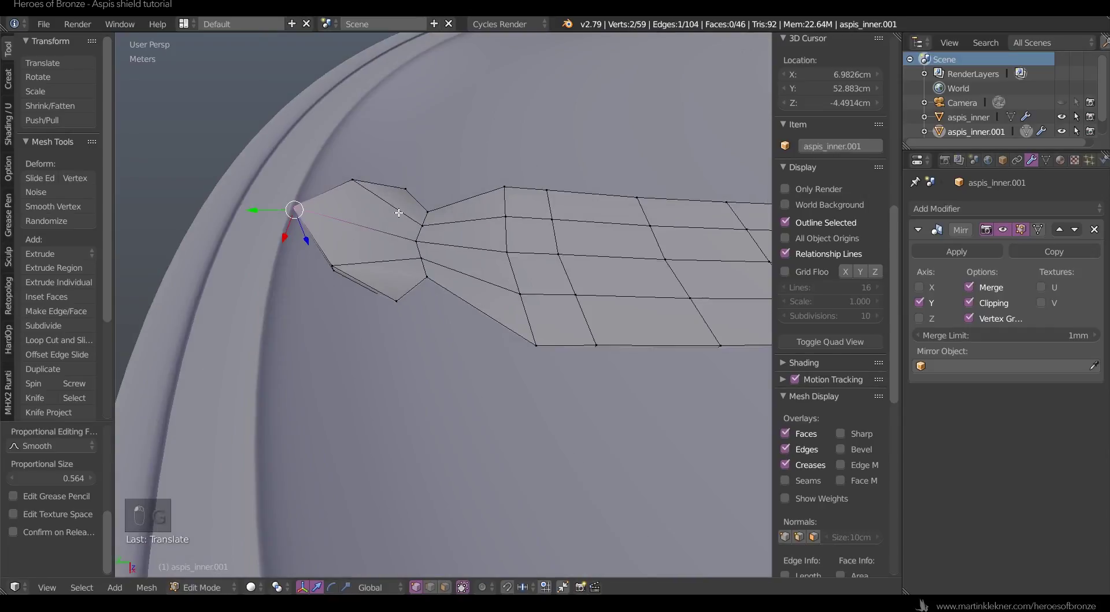
- Change to edge selection, add a loop cut across the rounded end and slide it close to the outer border
scroll(400, 214, "up", 4)
key("ctrl+Tab")
left_click(139, 263)
right_click(130, 262)
scroll(194, 243, "down", 3)
middle_click_drag(194, 244, 384, 287)
key("ctrl+r")
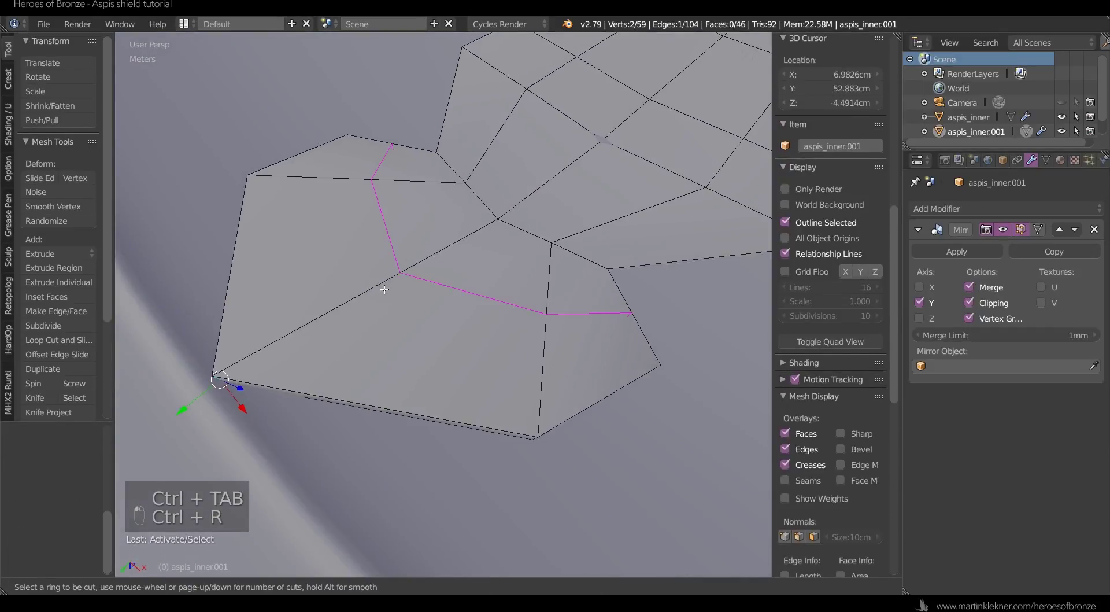
left_click(379, 292)
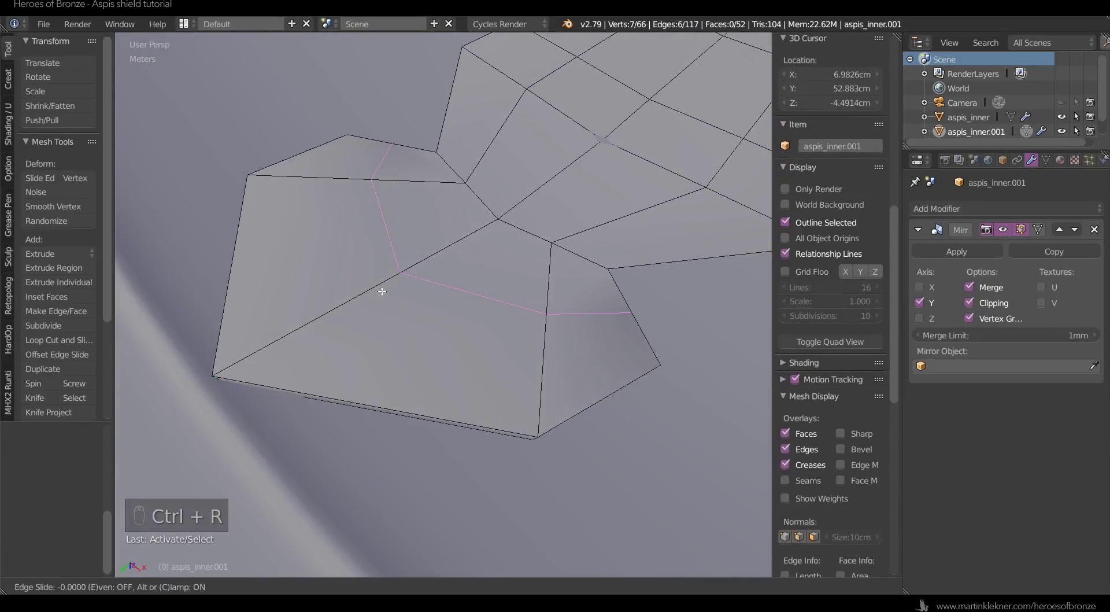
right_click(384, 289)
key("g")
key("g")
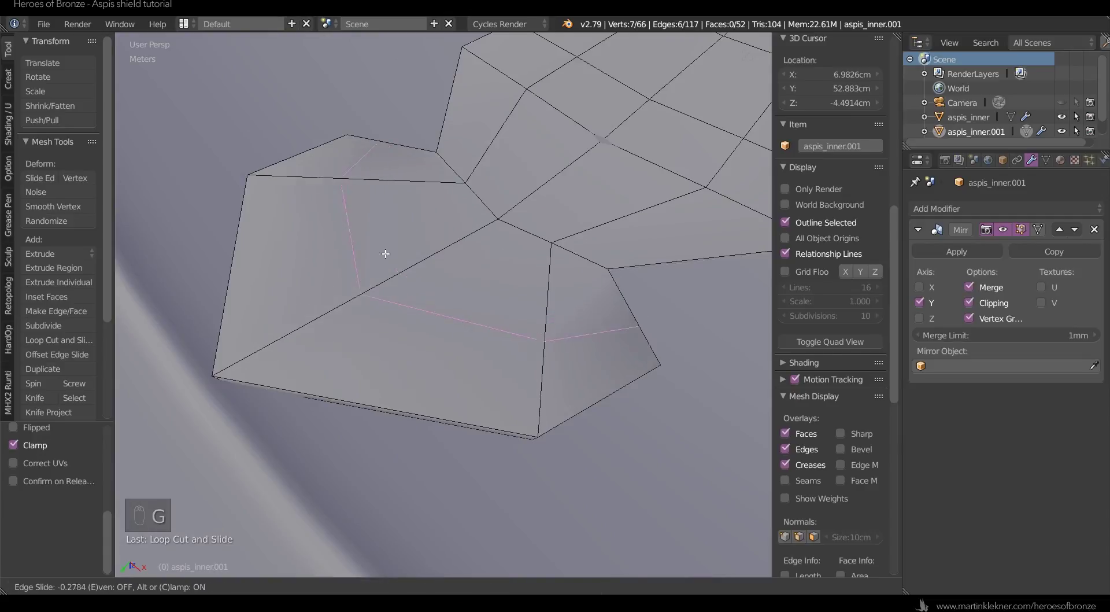
left_click(321, 270)
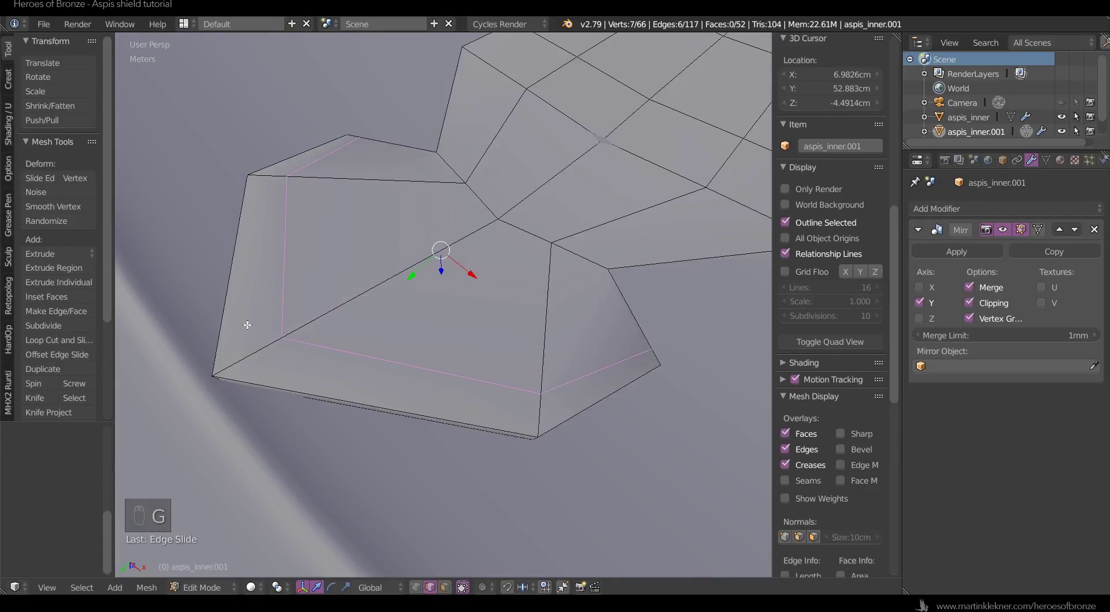
key("Tab")
key("ctrl+Tab")
key("Tab")
key("Tab")
key("Tab")
key("ctrl+Tab")
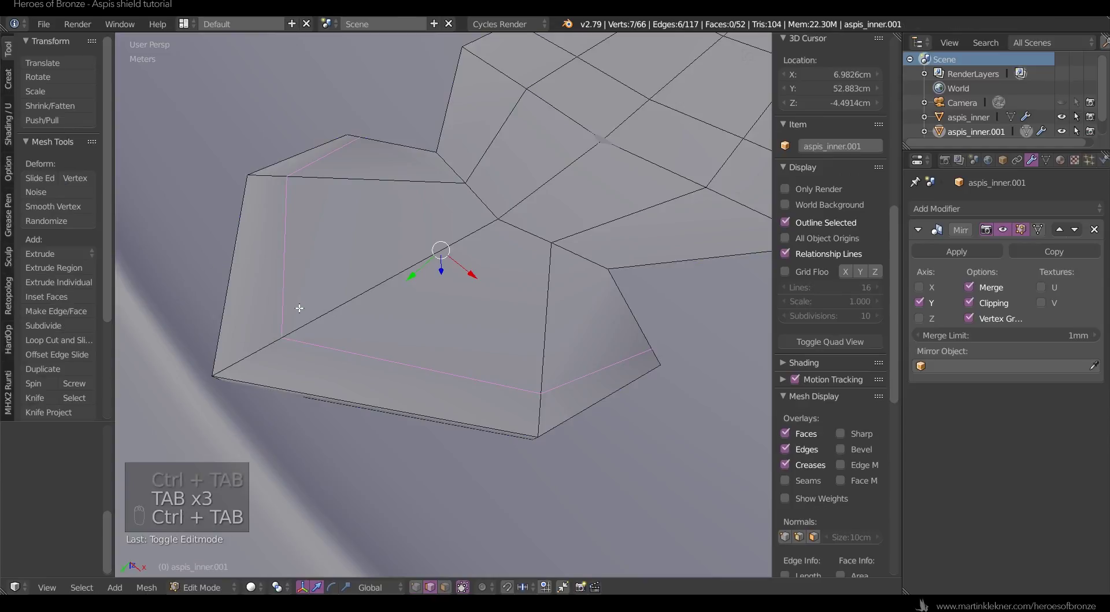
- Switch to vertex selection, select the two stacked vertices at the rounded end's outer corner and slide them to fit the dome
key("ctrl+Tab")
left_click(290, 295)
key("a")
key("a")
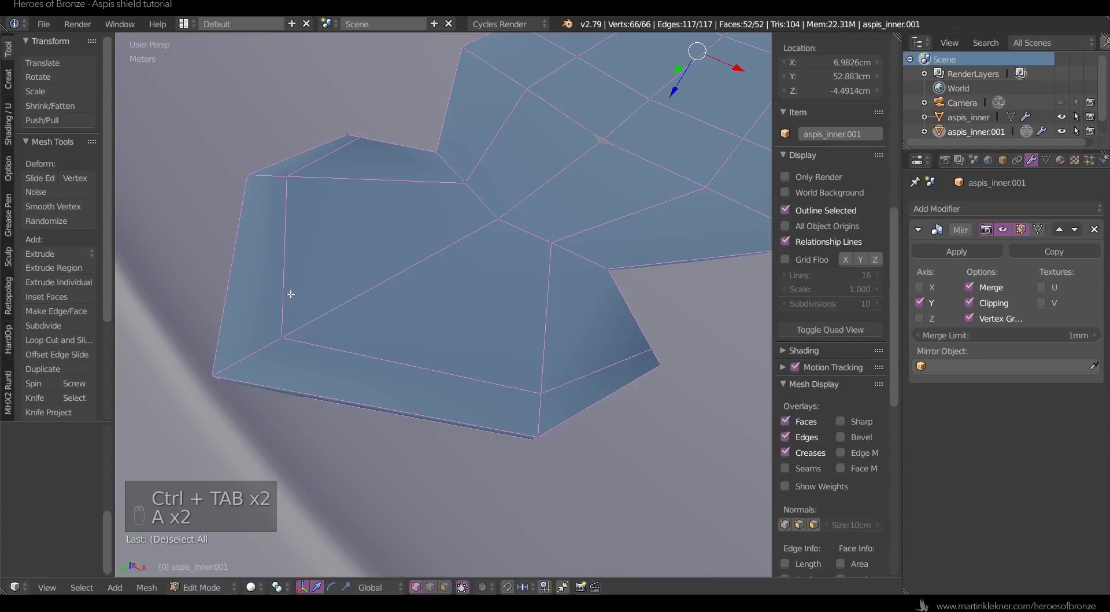
key("a")
key("a")
key("z")
key("c")
left_click(209, 371)
right_click(223, 389)
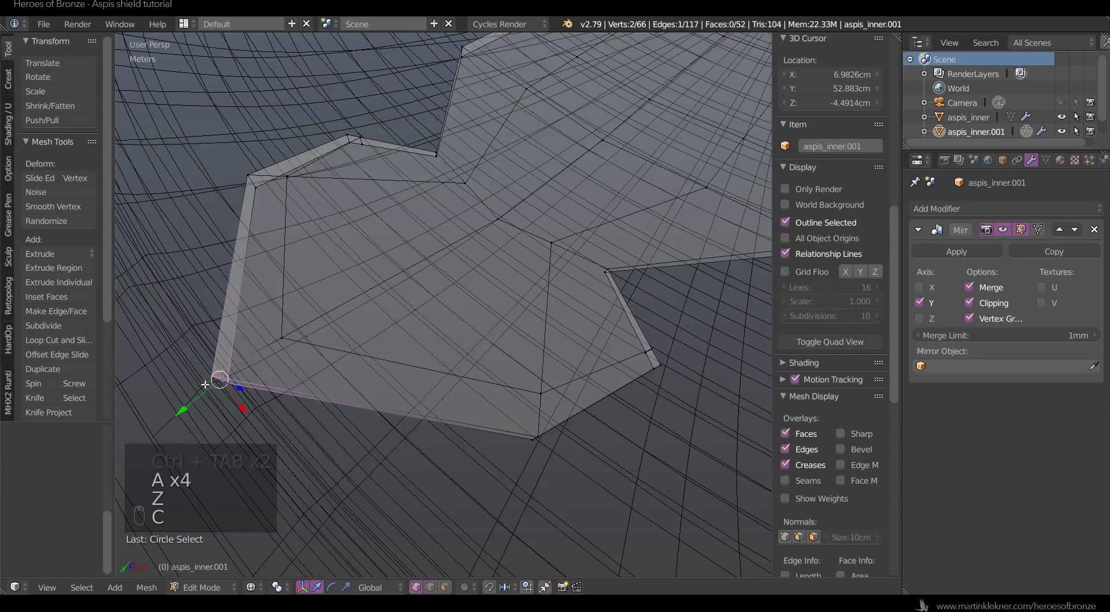
key("ctrl+z")
key("g")
key("g")
left_click(265, 391)
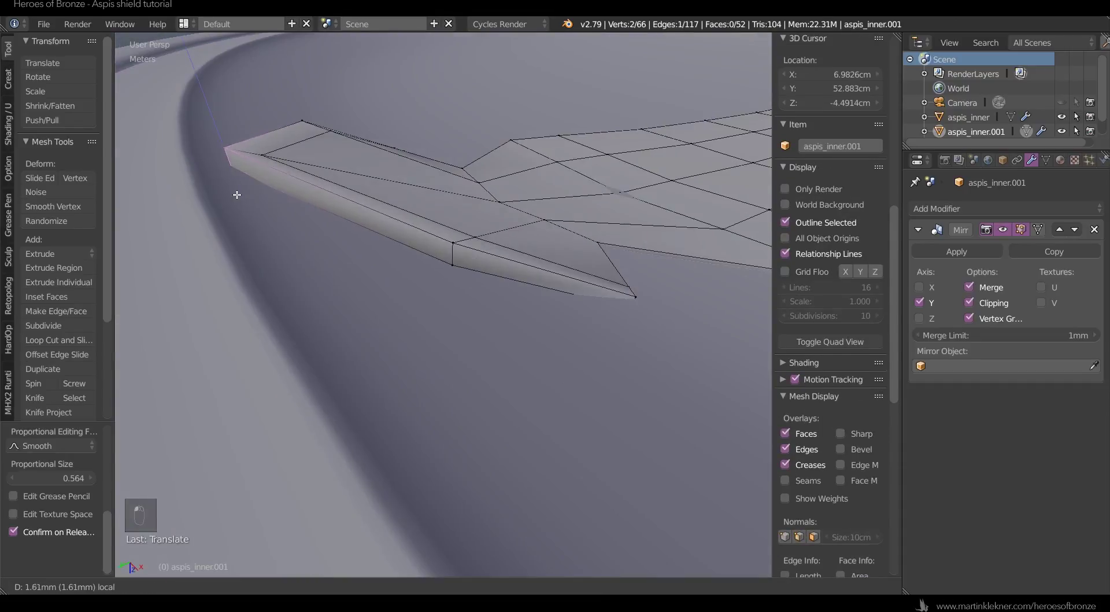
- Select the inner loop's corner vertices on the rounded end and reposition them
right_click(457, 255)
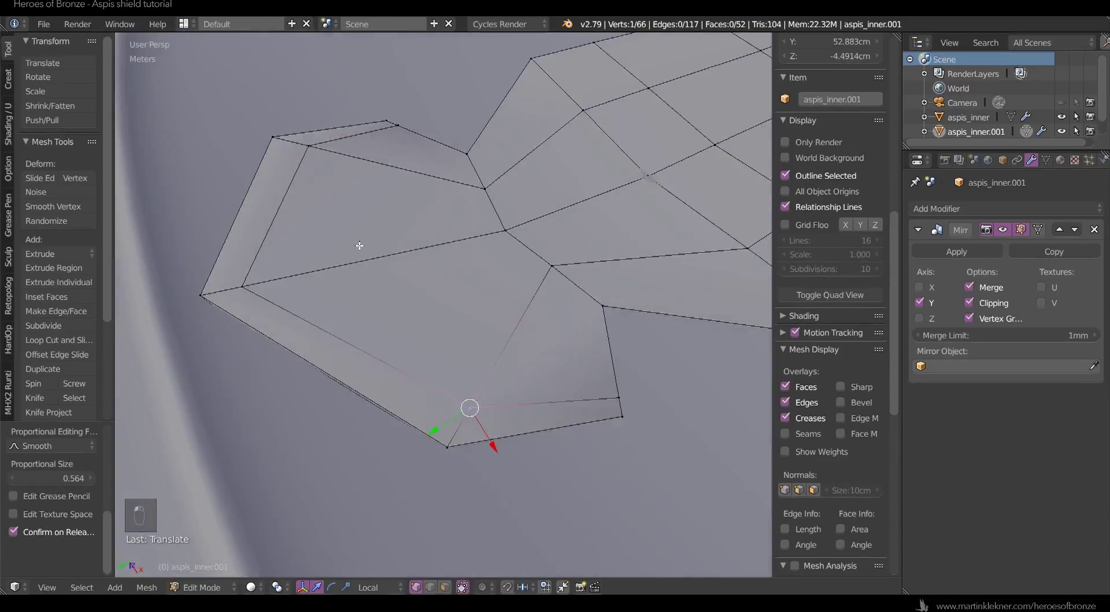
key("z")
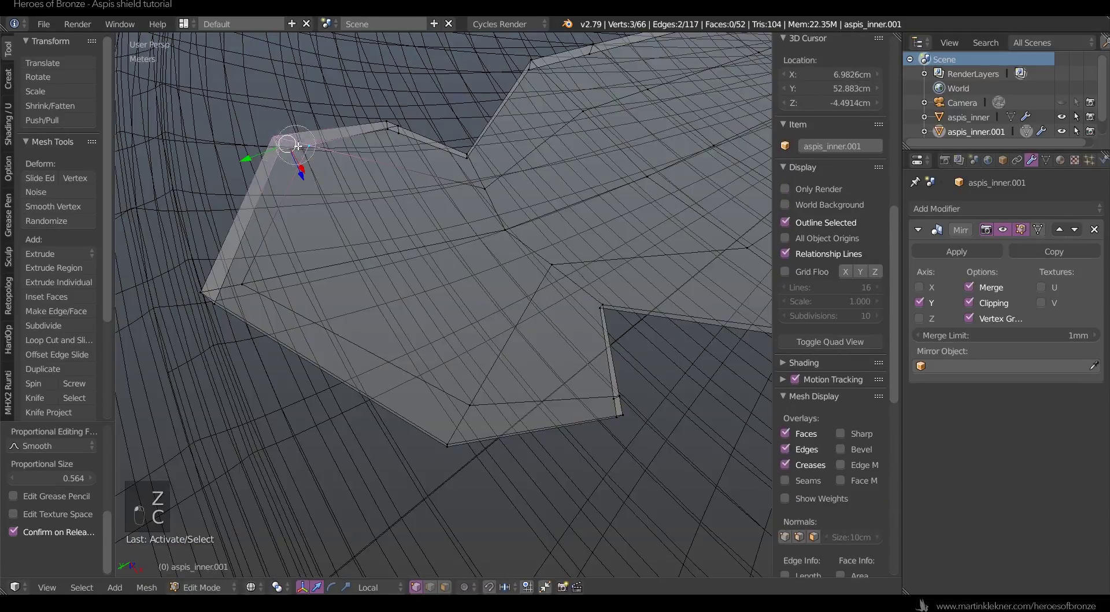
key("c")
left_click(299, 173)
key("Escape")
key("z")
key("g")
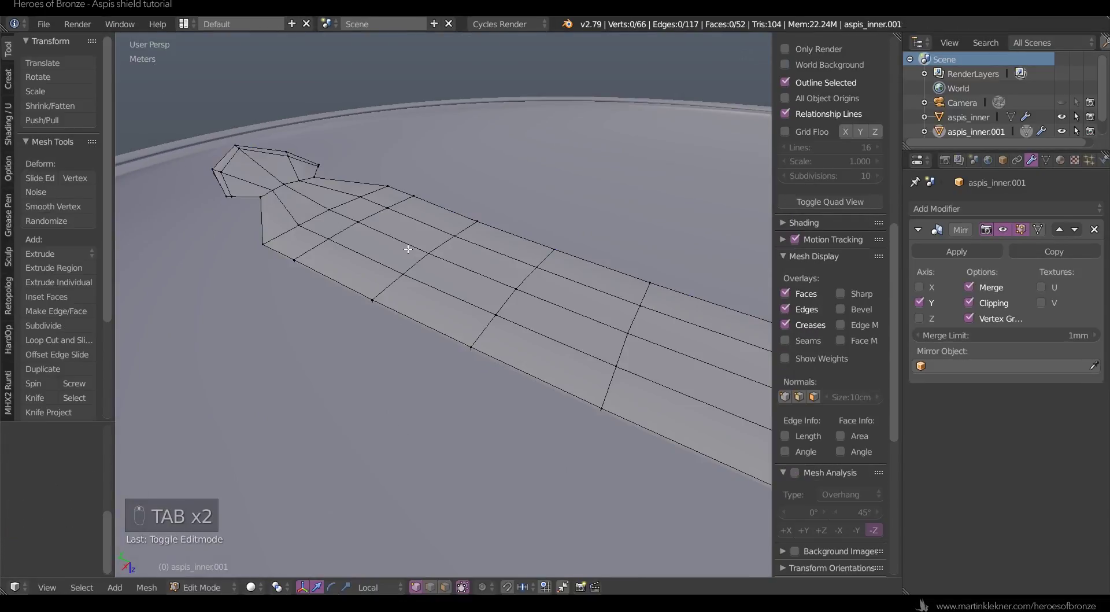
- Nudge a vertex on the armband near the neck and clear the selection
right_click(334, 208)
left_click_drag(336, 238, 339, 235)
key("a")
key("a")
key("a")
- Select the border edge loops along both sides of the armband and bevel them
right_click(340, 281, "alt")
right_click(514, 224, "alt+shift")
middle_click_drag(513, 224, 463, 180)
key("ctrl+Tab")
left_click(313, 215)
key("ctrl+b")
key("ctrl+b")
scroll(579, 88, "up", 1)
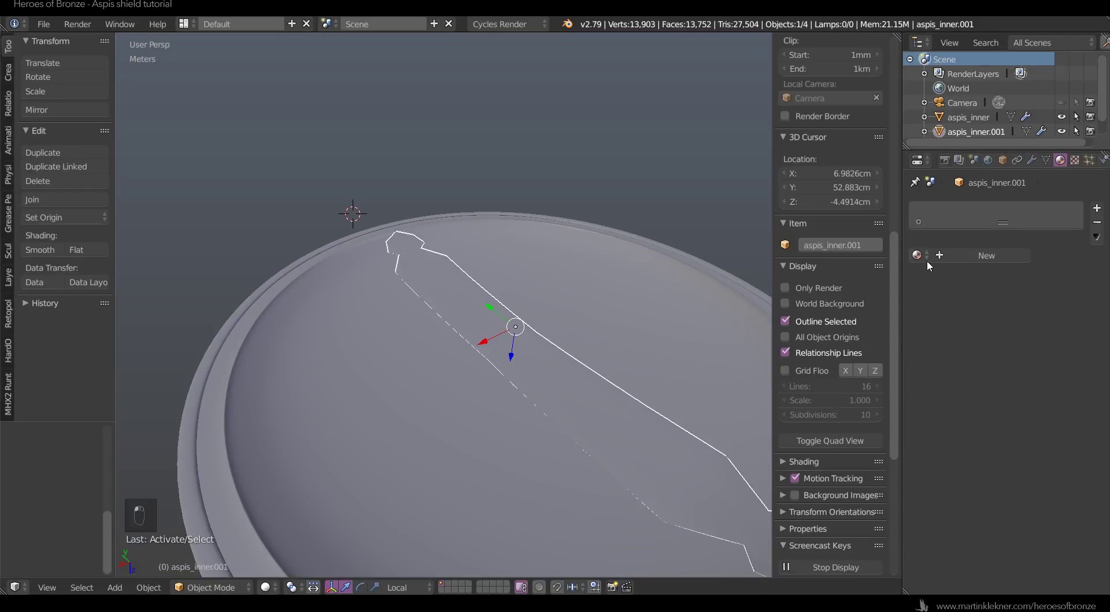
- Add a new material to the armband and name it bronze_handle_mat
left_click(977, 256)
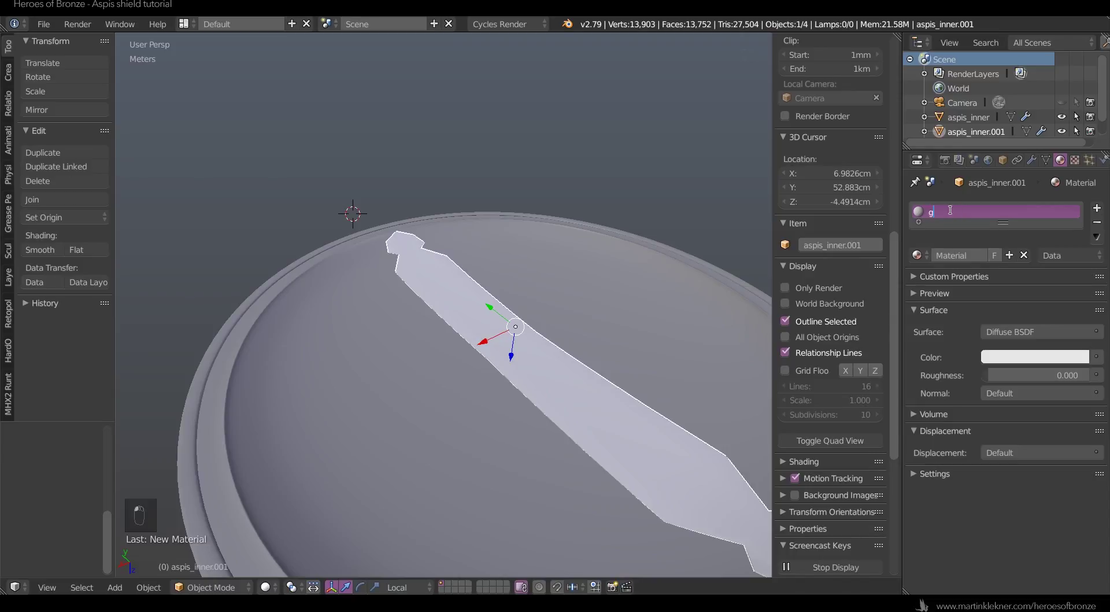
double_click(952, 210)
left_click(949, 214)
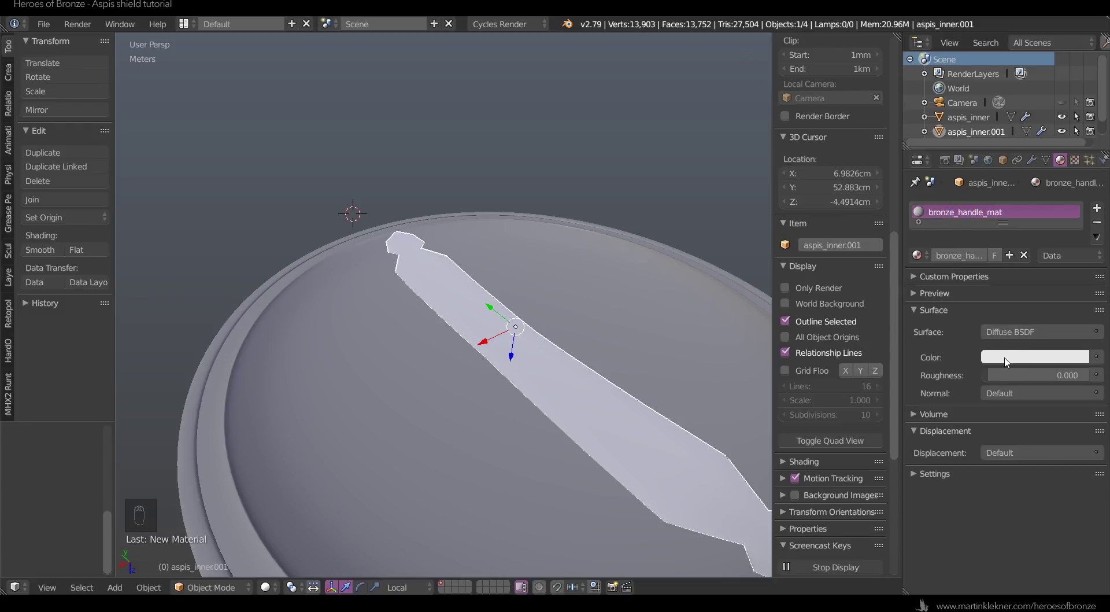
- Set the viewport colour of the armband's material to a light bronze orange
left_click(943, 413)
left_click(943, 412)
left_click(932, 293)
left_click(932, 294)
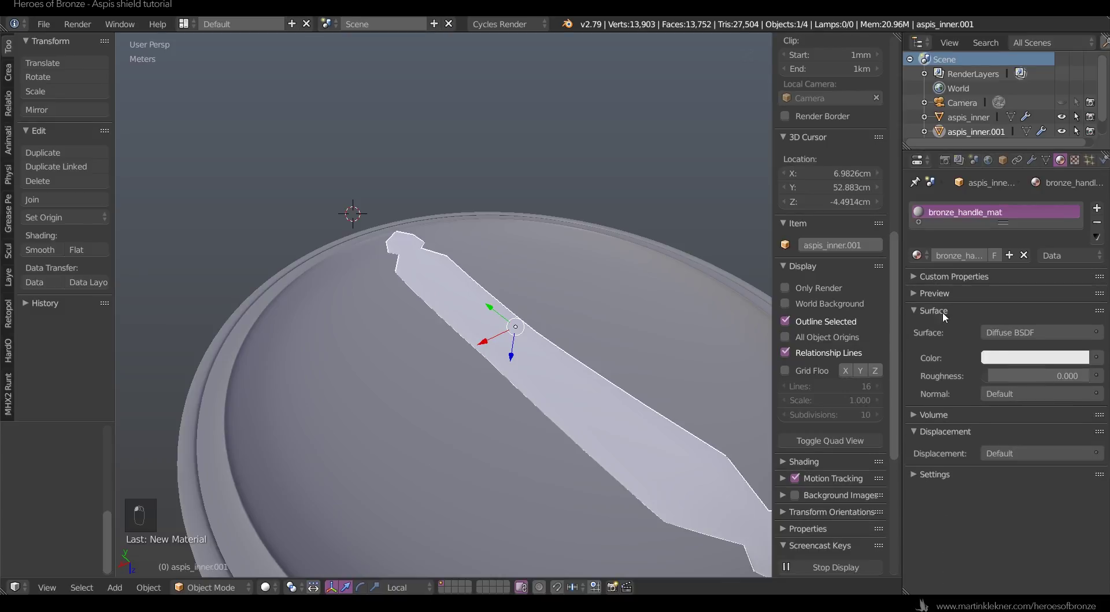
left_click(944, 473)
scroll(964, 481, "down", 2)
left_click(946, 537)
left_click_drag(900, 403, 906, 420)
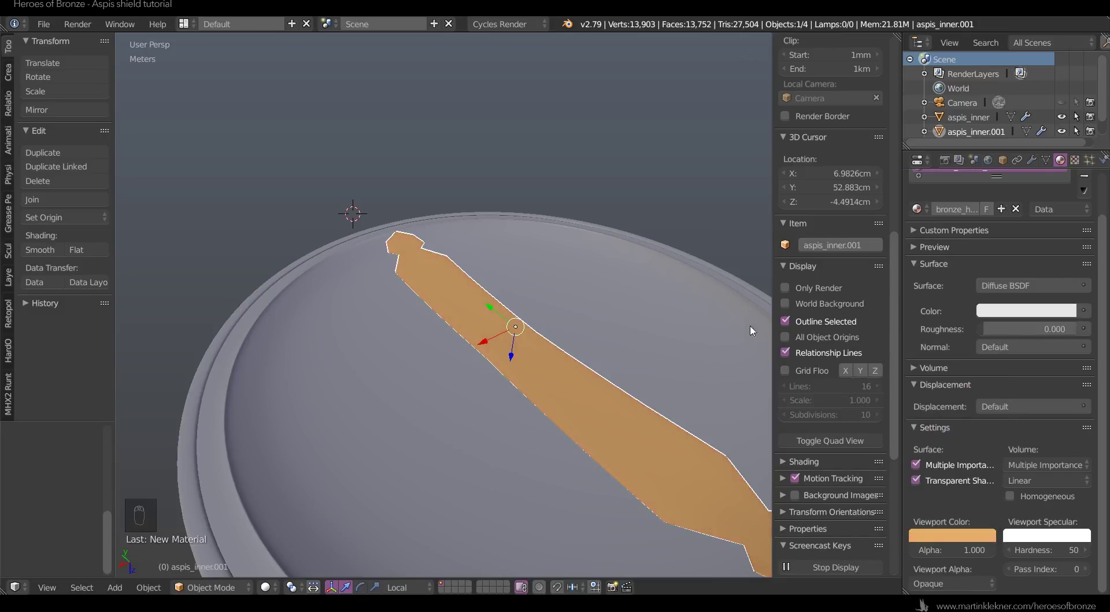
- Add a new material to the inner dome and set its viewport colour to a dark reddish brown
scroll(611, 179, "down", 5)
right_click(520, 307)
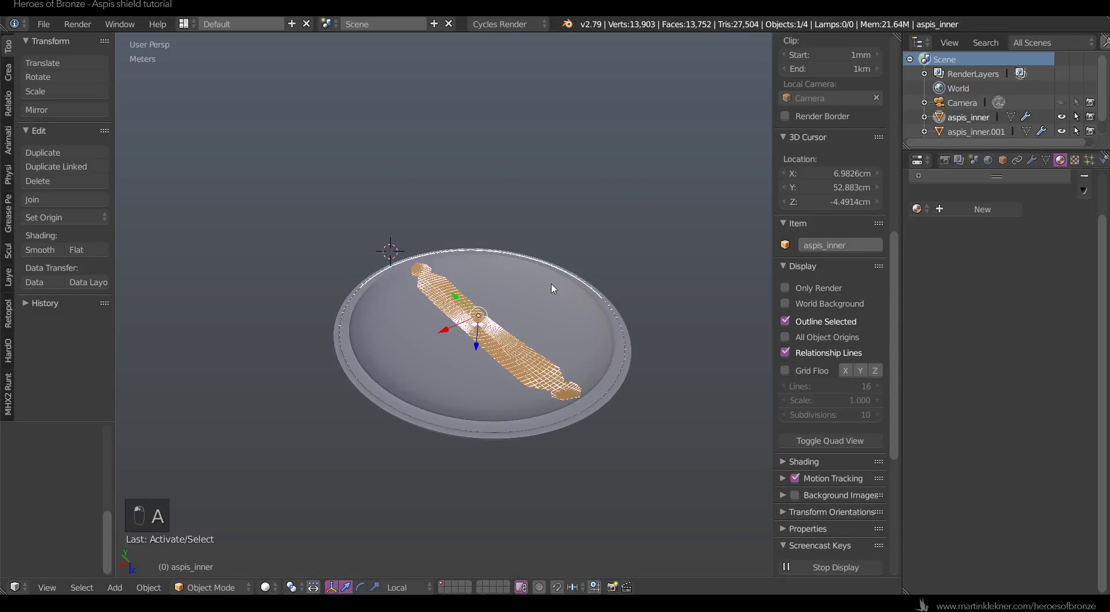
scroll(552, 288, "up", 3)
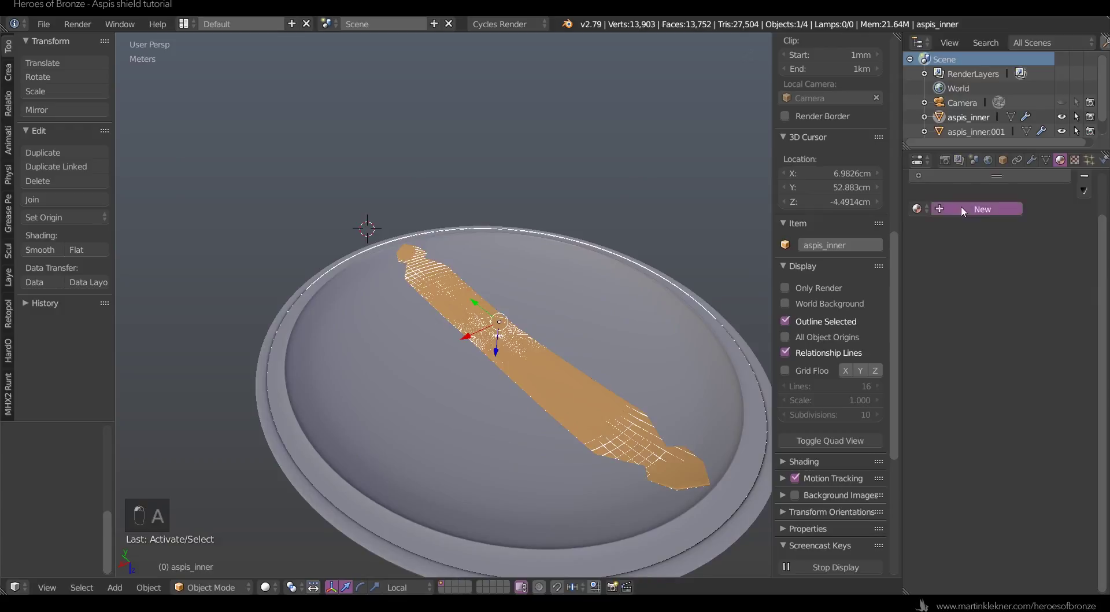
left_click(961, 210)
left_click(937, 581)
left_click_drag(921, 456, 913, 472)
left_click_drag(985, 401, 985, 447)
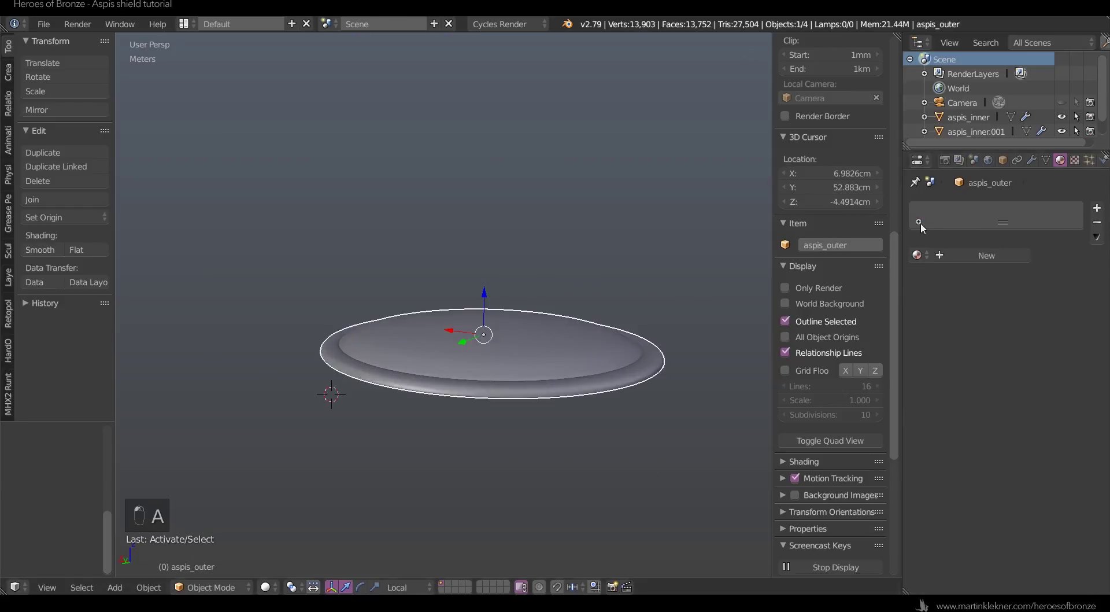
- Add a material named bronze_aspis_mat to the outer shield and set its viewport colour to golden bronze
left_click(972, 255)
double_click(940, 211)
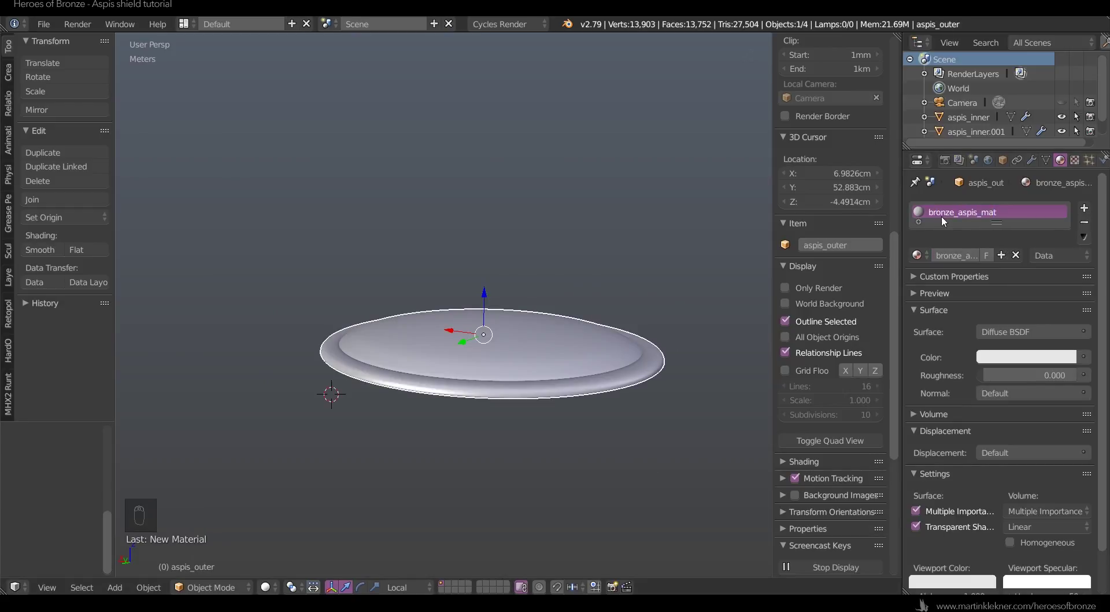
scroll(943, 222, "down", 2)
left_click(942, 535)
left_click_drag(920, 411, 916, 418)
key("a")
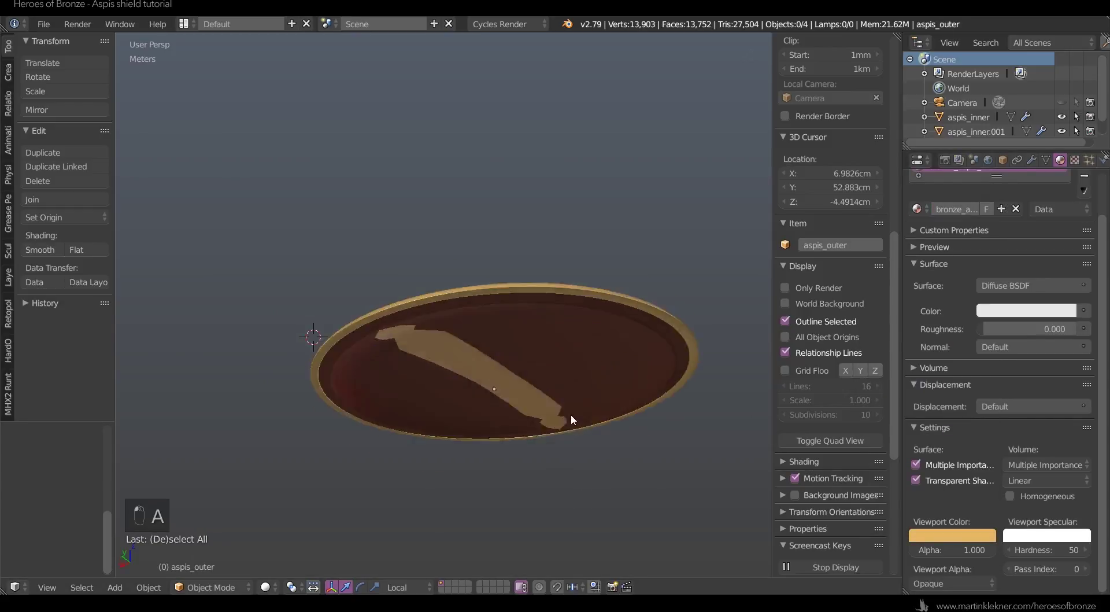
- Edit the armband mesh in face selection and select the row of four faces next to the mirror centre
middle_click_drag(570, 414, 553, 229)
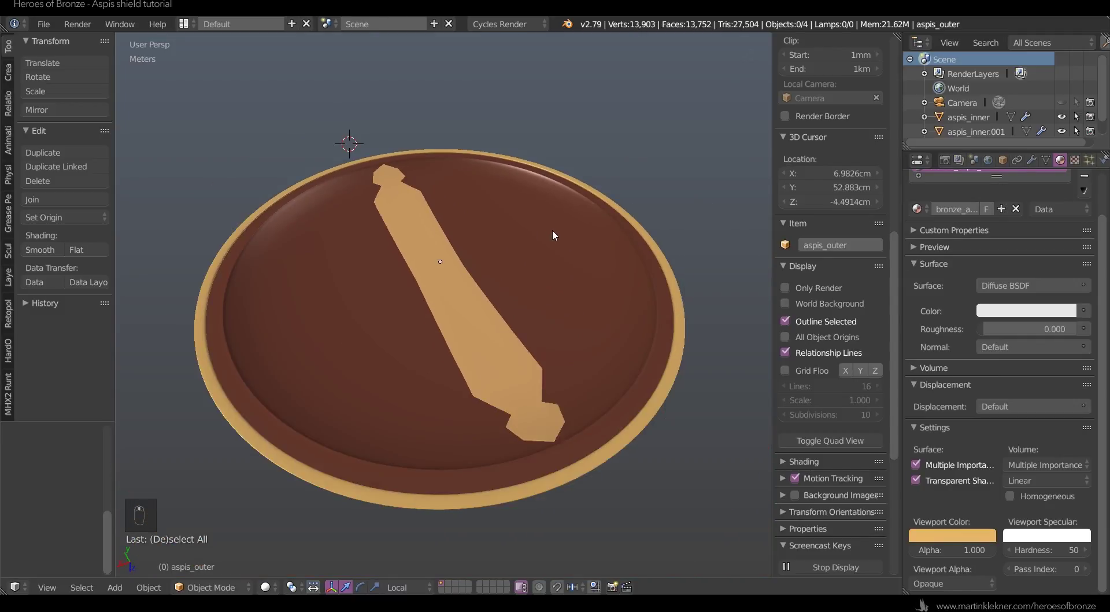
scroll(498, 243, "up", 2)
right_click(457, 247)
scroll(456, 248, "up", 4)
key("Tab")
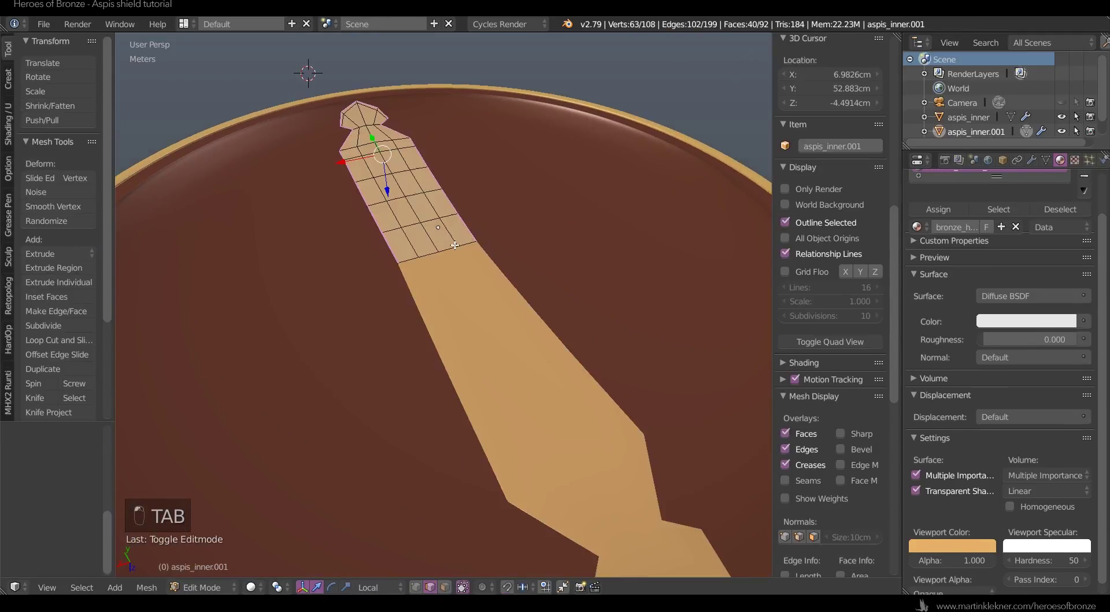
middle_click_drag(455, 245, 439, 277)
scroll(430, 304, "up", 5)
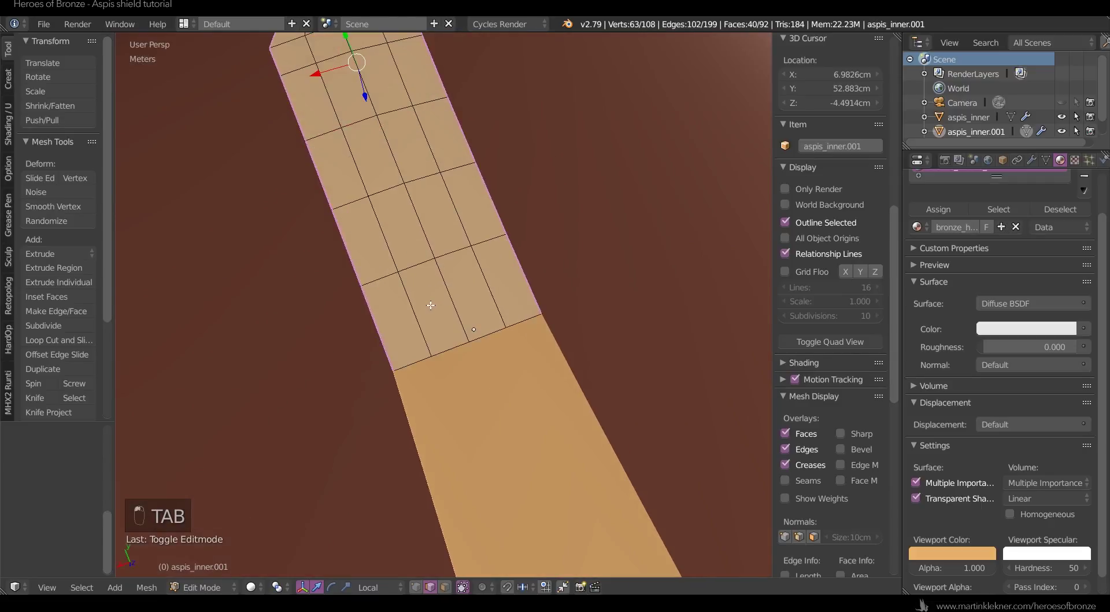
key("ctrl+Tab")
left_click(371, 328)
right_click(389, 323)
right_click(393, 314, "shift")
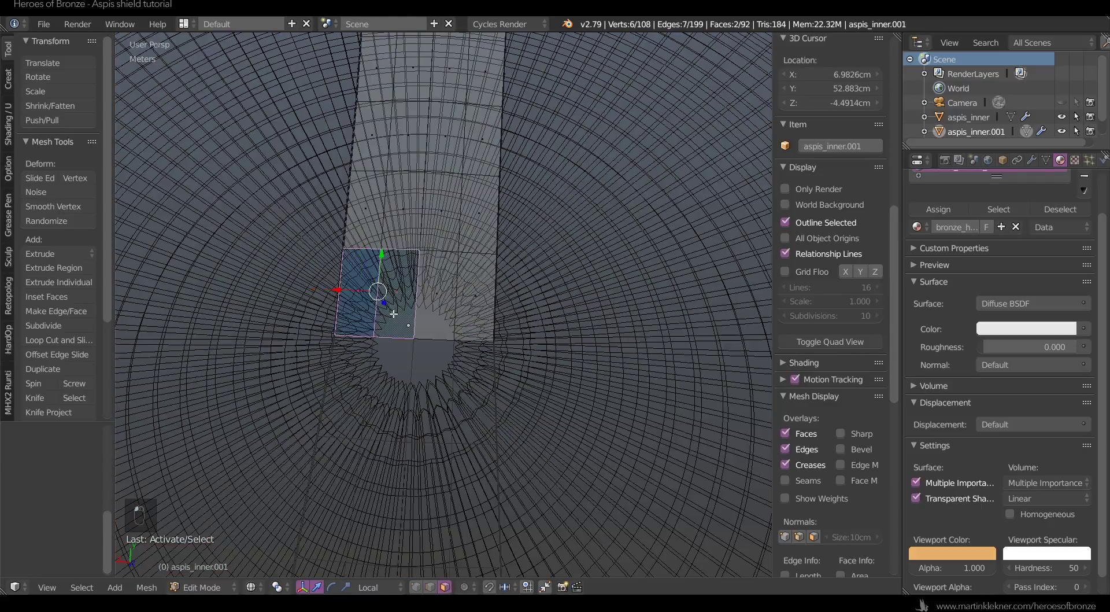
right_click(447, 317, "shift")
right_click(482, 280, "shift")
key("z")
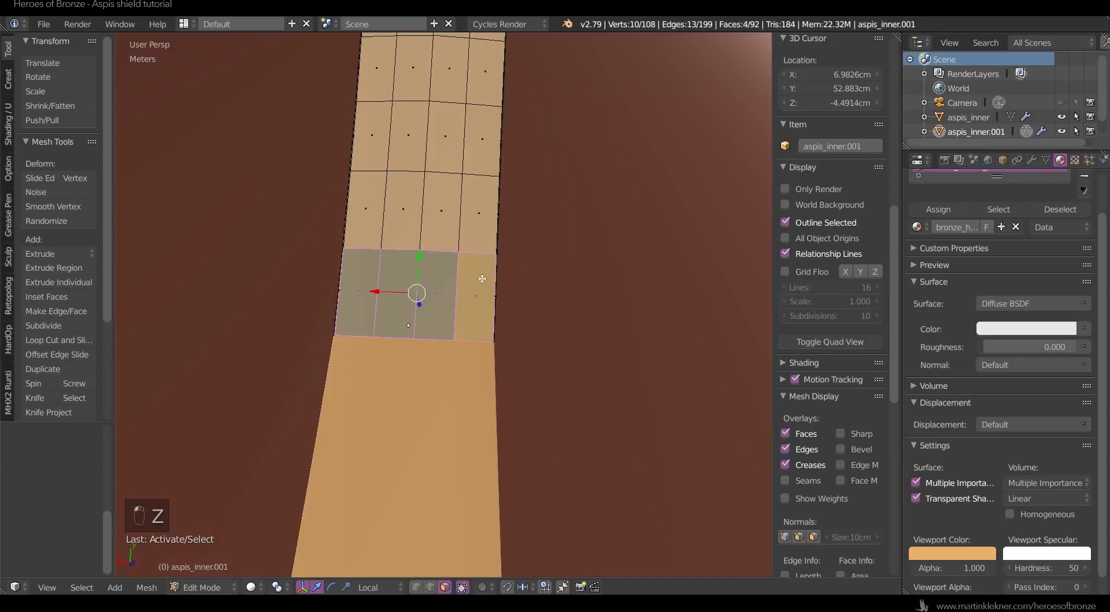
- Duplicate the four selected faces, separate the copy into its own object and select that object
key("shift+d")
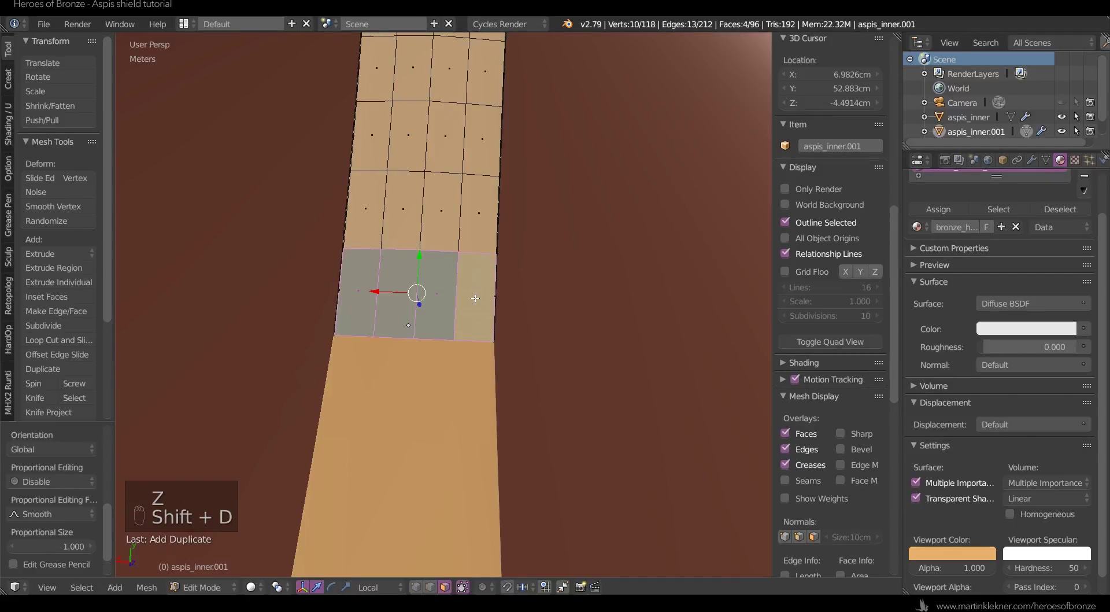
key("p")
left_click(474, 297)
key("Tab")
right_click(461, 293)
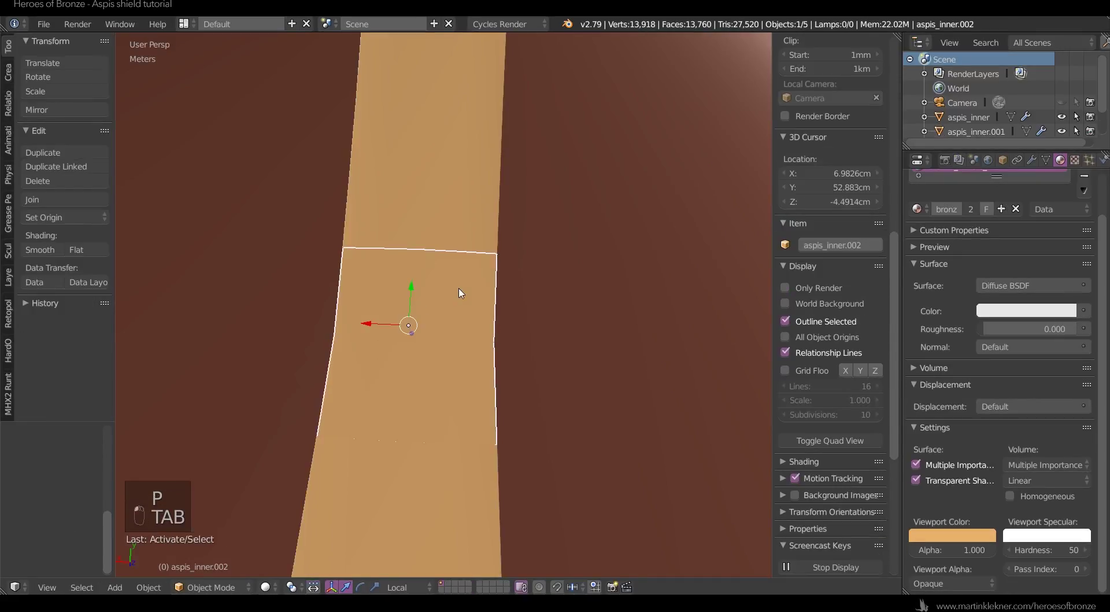
- Select the outer edge vertices of the separated piece, scale them about 1.4 along X and move them outward along Y
middle_click_drag(461, 294, 464, 510)
key("Tab")
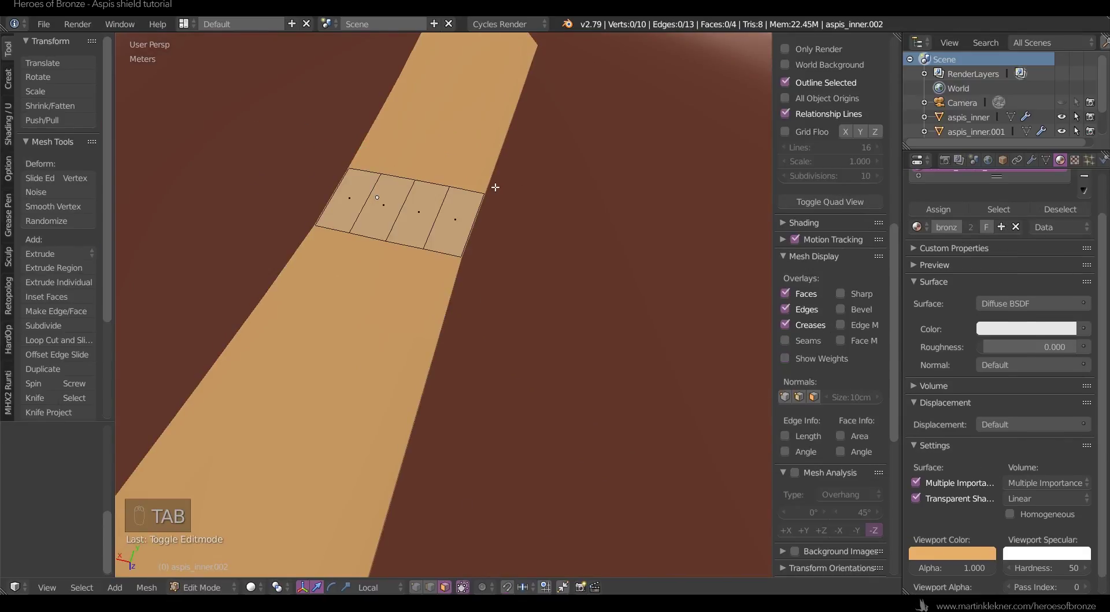
key("ctrl+Tab")
left_click(456, 228)
key("c")
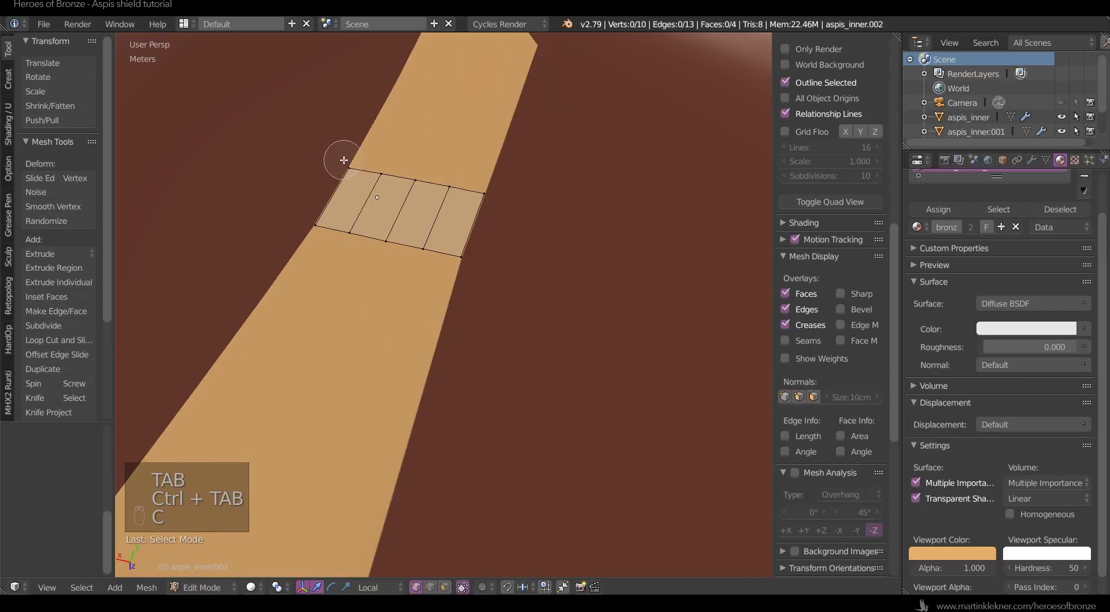
left_click_drag(339, 158, 484, 188)
right_click(496, 185)
key("s")
key("x")
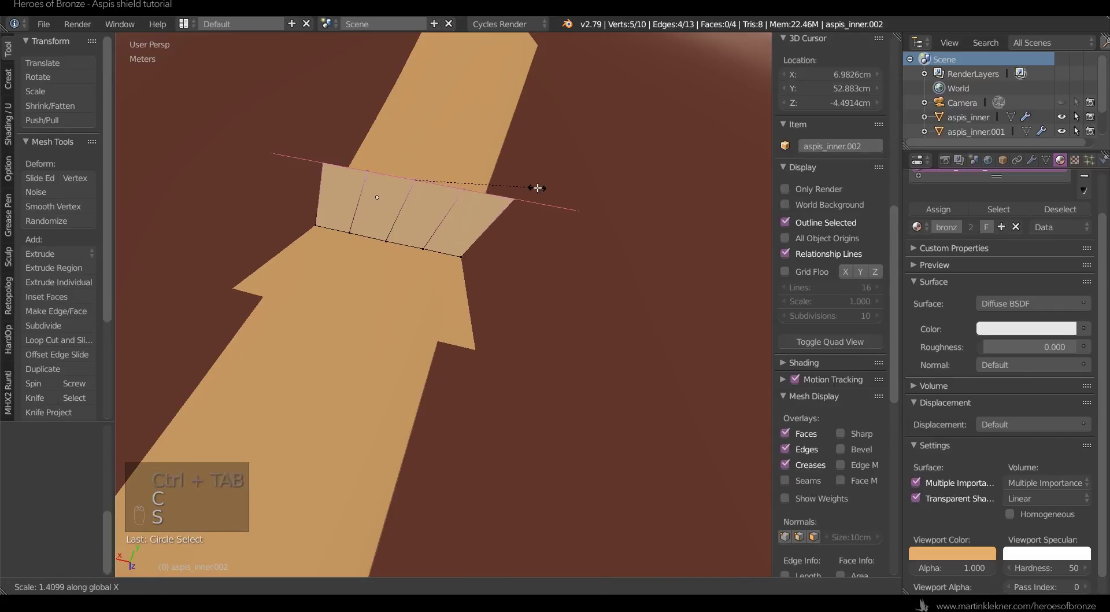
left_click(543, 184)
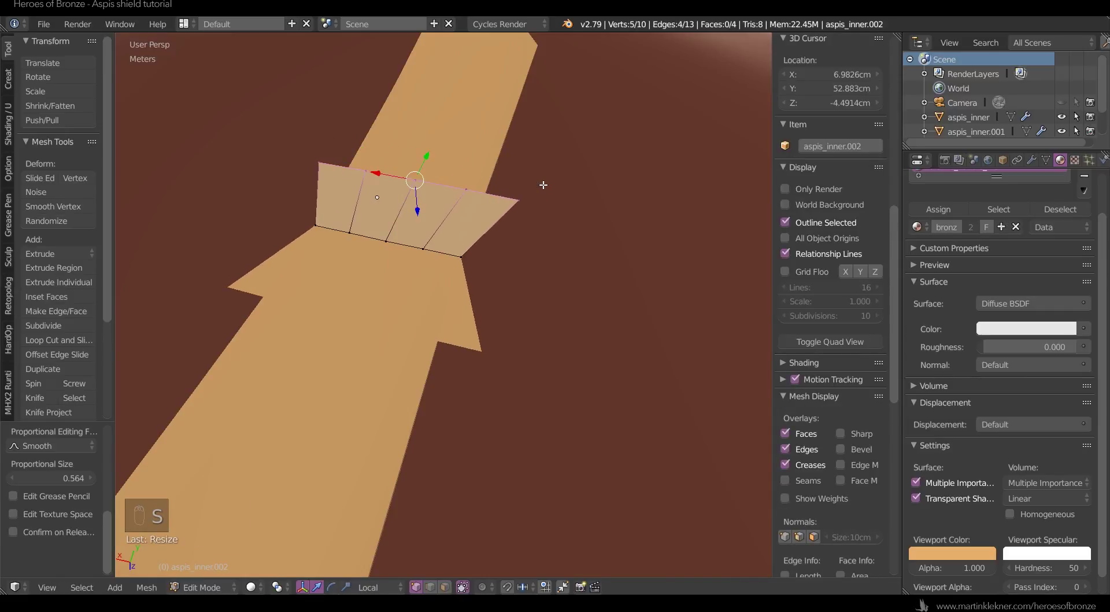
left_click_drag(428, 161, 449, 131)
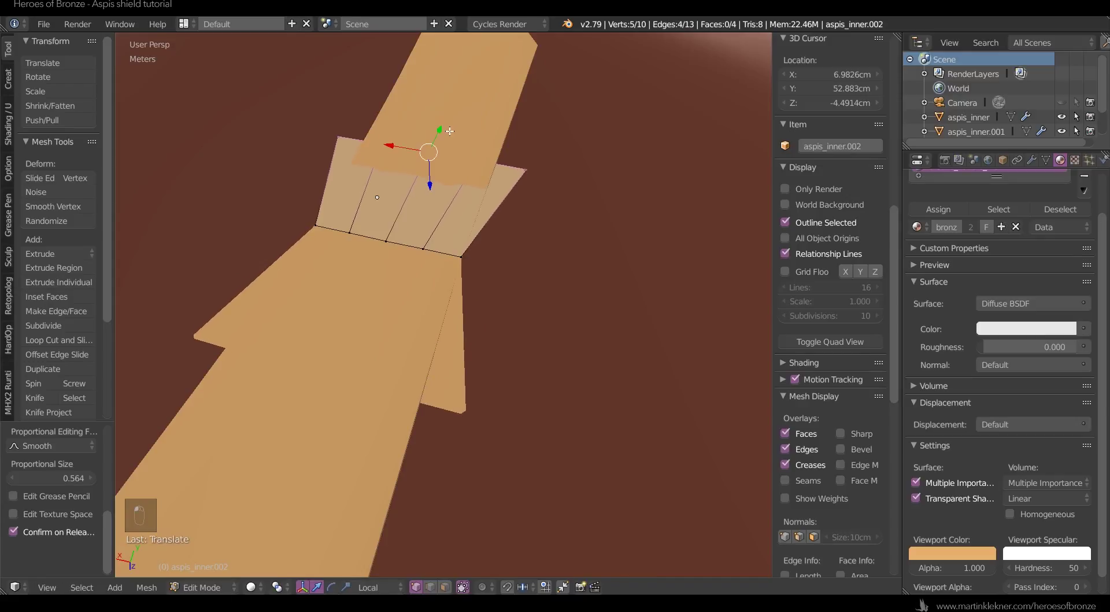
left_click_drag(429, 186, 429, 185)
- Review the whole shield, select all vertices of the flared piece and move them outward along Y
middle_click_drag(526, 208, 579, 344)
scroll(500, 279, "down", 8)
scroll(578, 344, "down", 2)
key("alt+Tab")
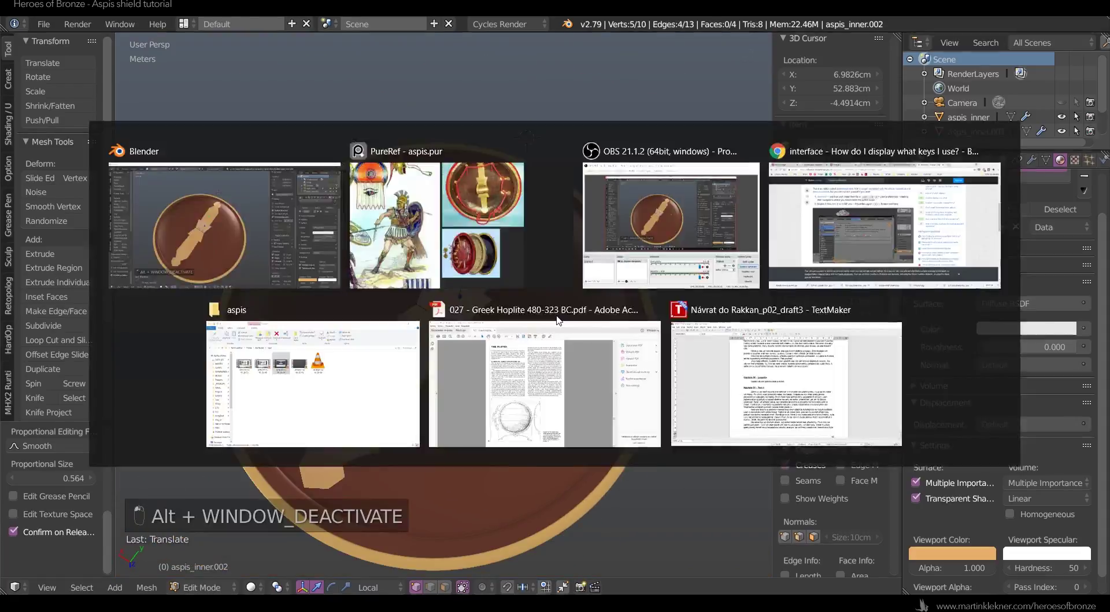
key("alt+Tab")
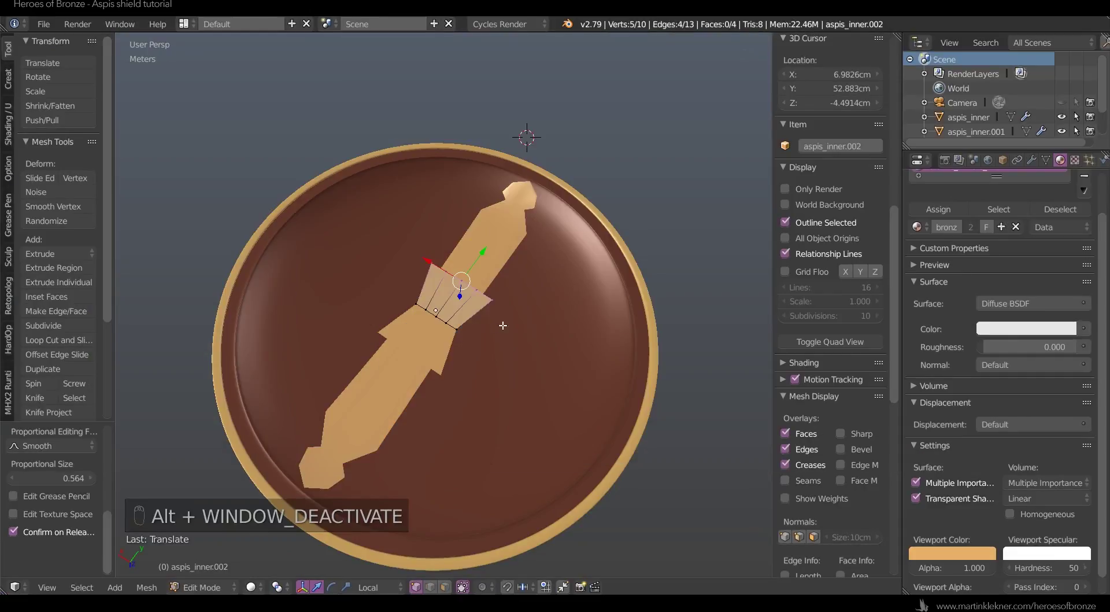
scroll(497, 324, "up", 2)
key("a")
key("a")
left_click_drag(469, 276, 486, 252)
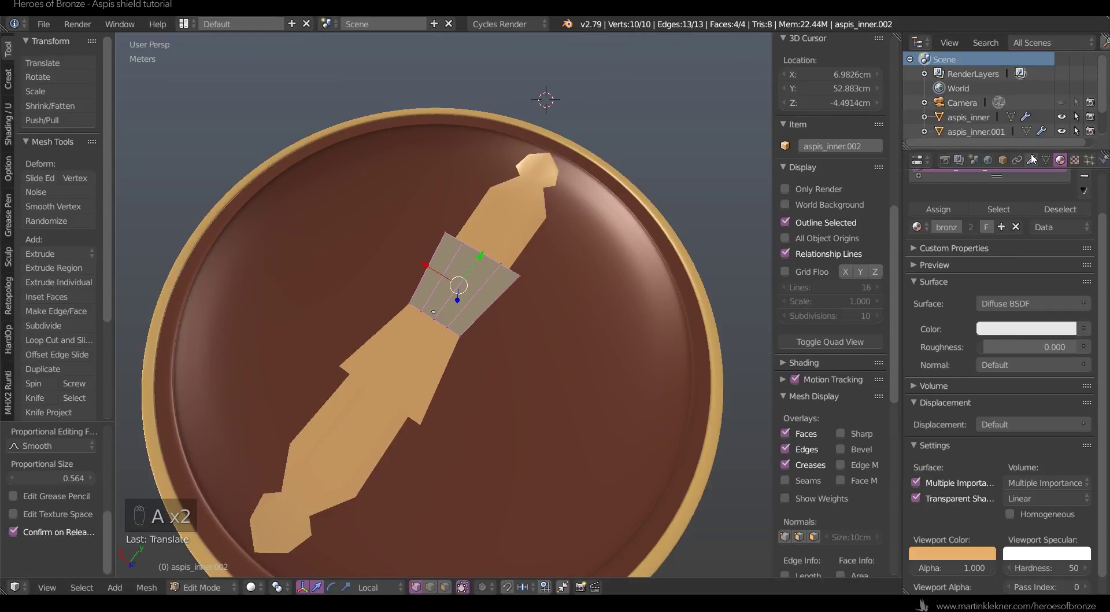
- Turn off Clipping in the piece's Mirror modifier and move its inner edge vertices outward along Y
left_click(1033, 159)
left_click(978, 305)
key("a")
key("c")
left_click_drag(412, 305, 481, 335)
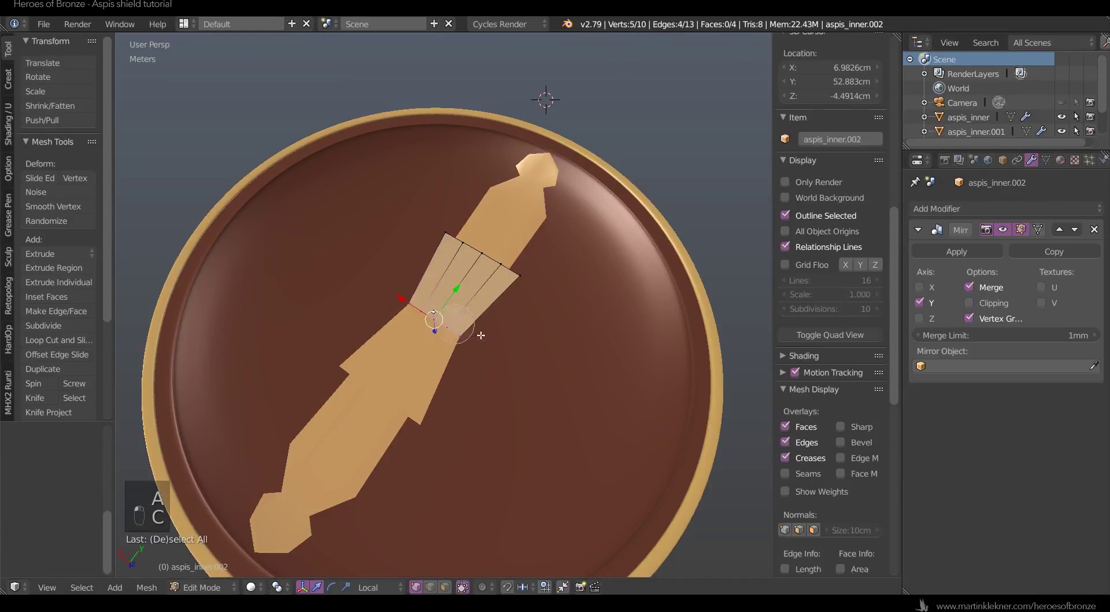
right_click(481, 335)
left_click_drag(456, 288, 469, 284)
- Select the entire flared piece and raise it slightly above the armband along Z
middle_click_drag(470, 284, 503, 279)
key("a")
key("a")
key("a")
left_click_drag(468, 211, 474, 207)
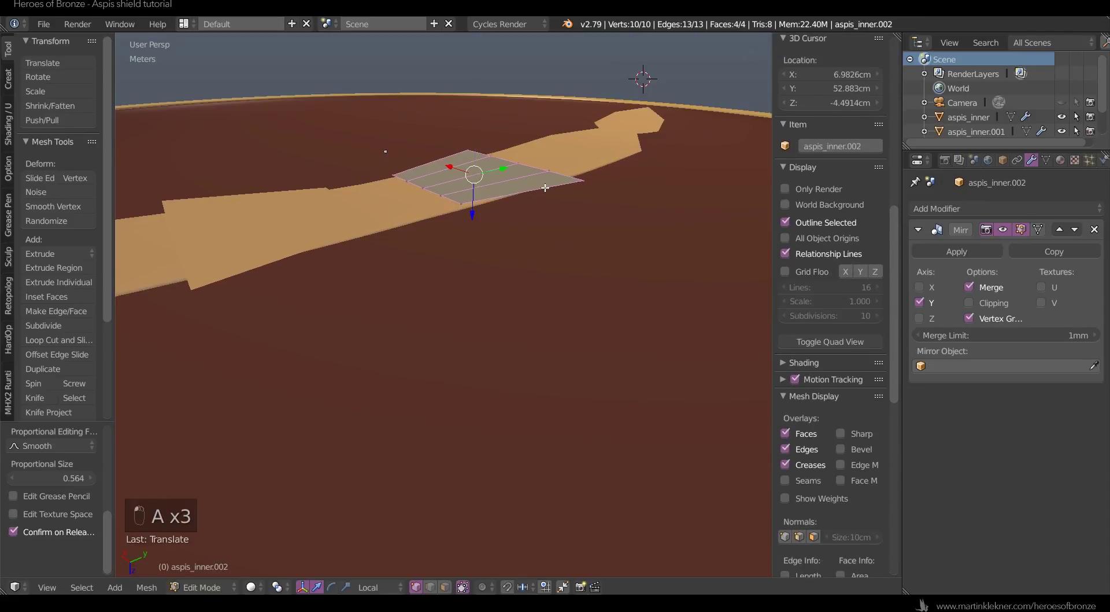
- Select only the flared piece's boundary edges, extrude them slightly along Z for thickness and isolate the piece in Local View
right_click(546, 187, "alt")
right_click(418, 185, "alt+shift")
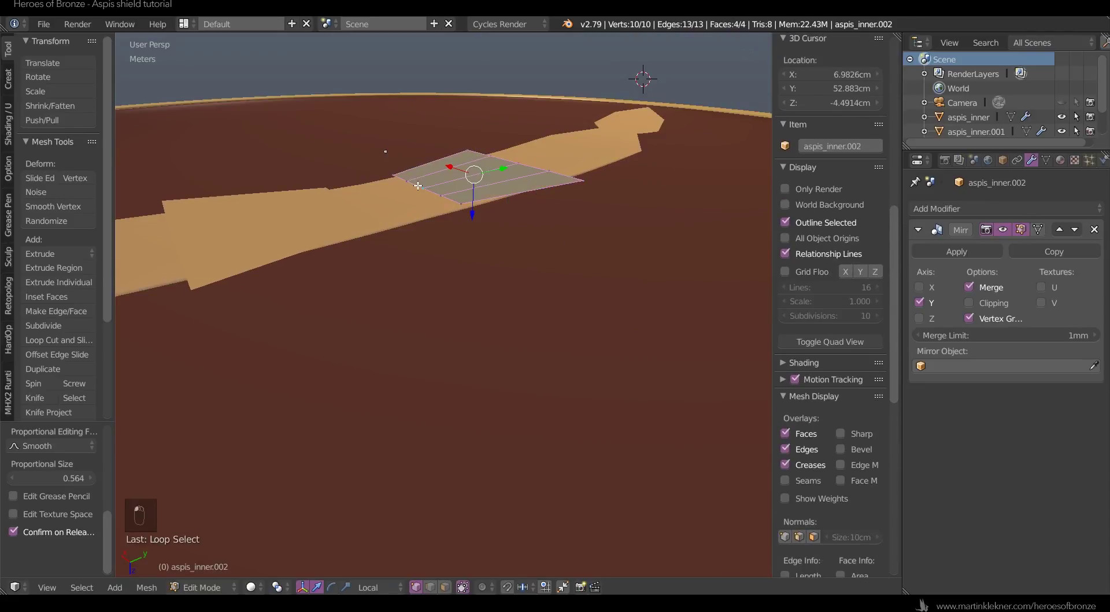
key("ctrl+Tab")
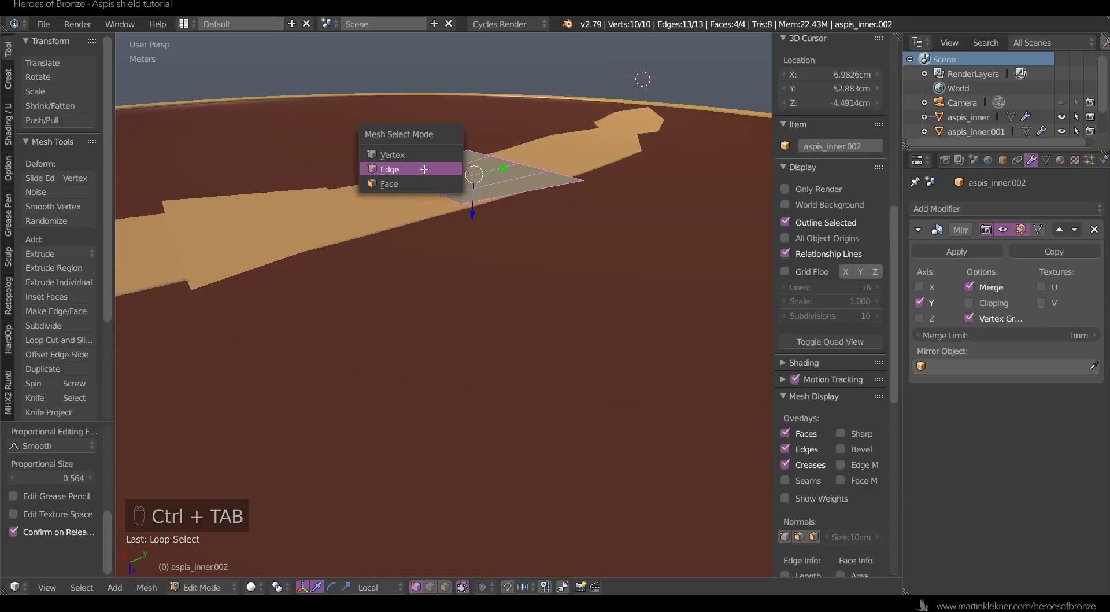
left_click(425, 169)
key("c")
middle_click_drag(451, 170, 472, 178)
key("e")
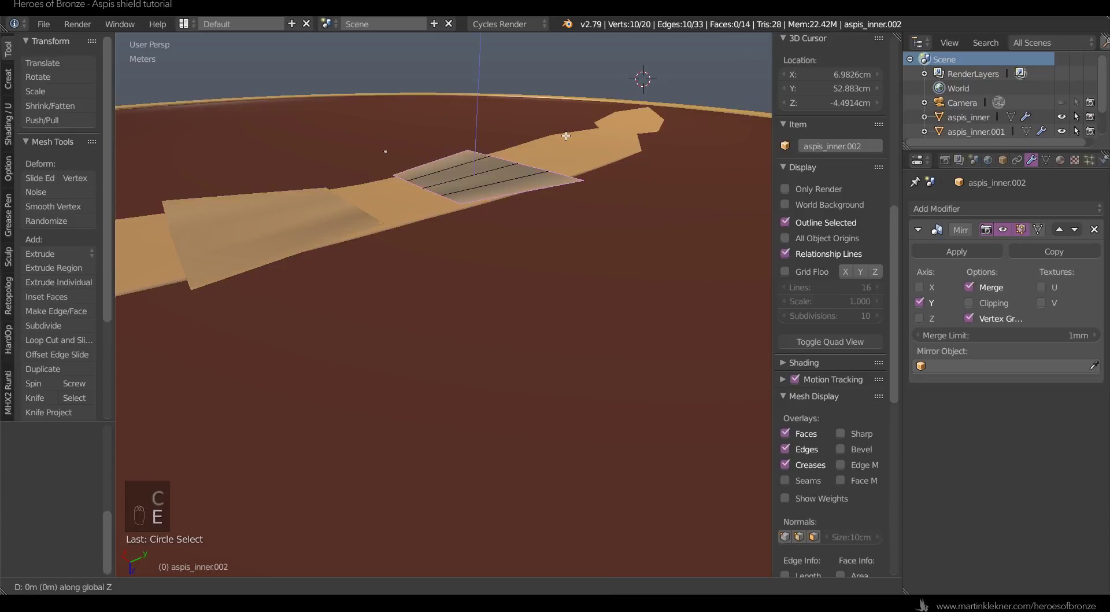
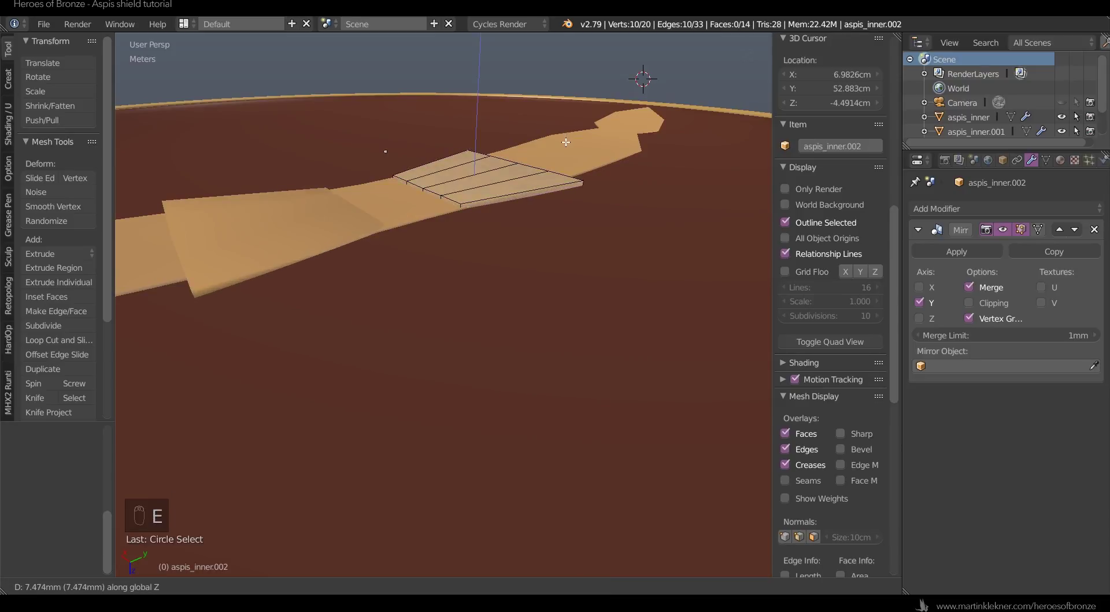
left_click(565, 139)
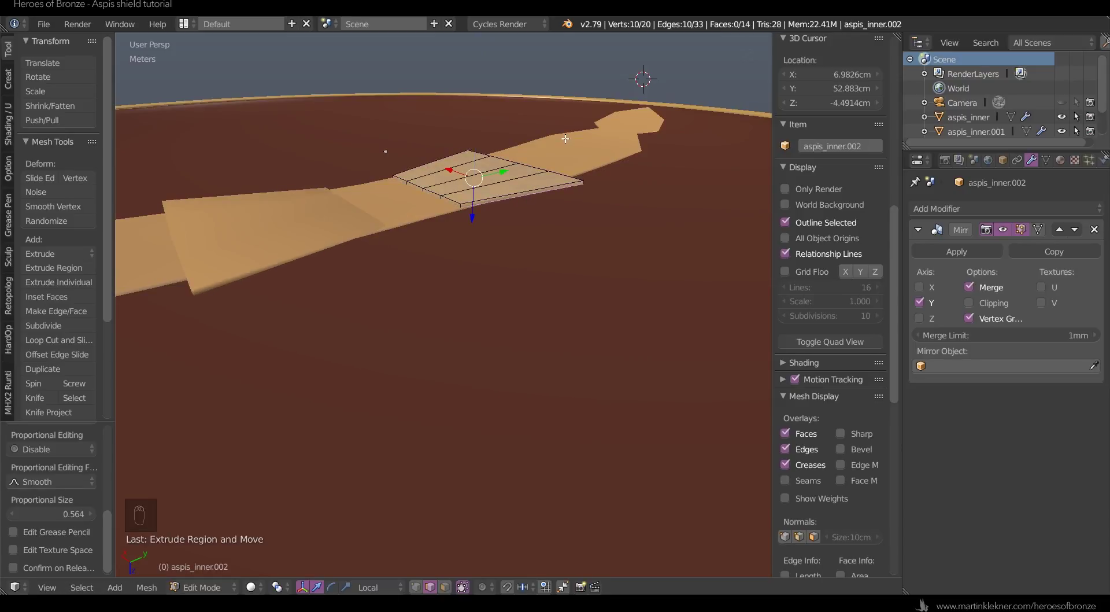
key("KP_Divide")
scroll(601, 274, "up", 2)
middle_click_drag(586, 428, 508, 322)
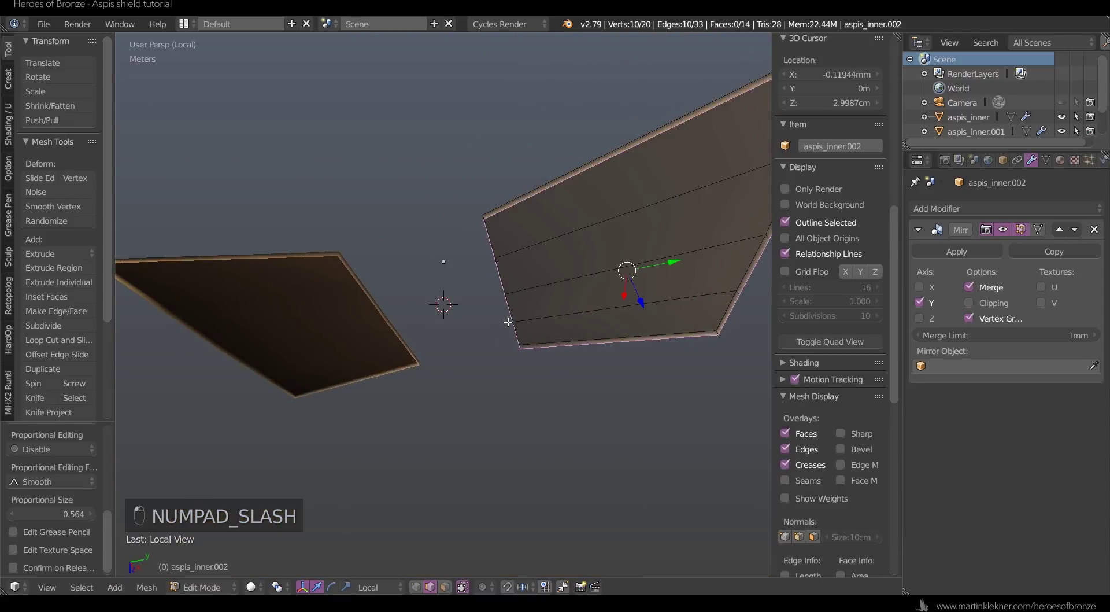
- Try Bridge Edge Loops on the piece's extruded boundary edges
key("space")
type("br")
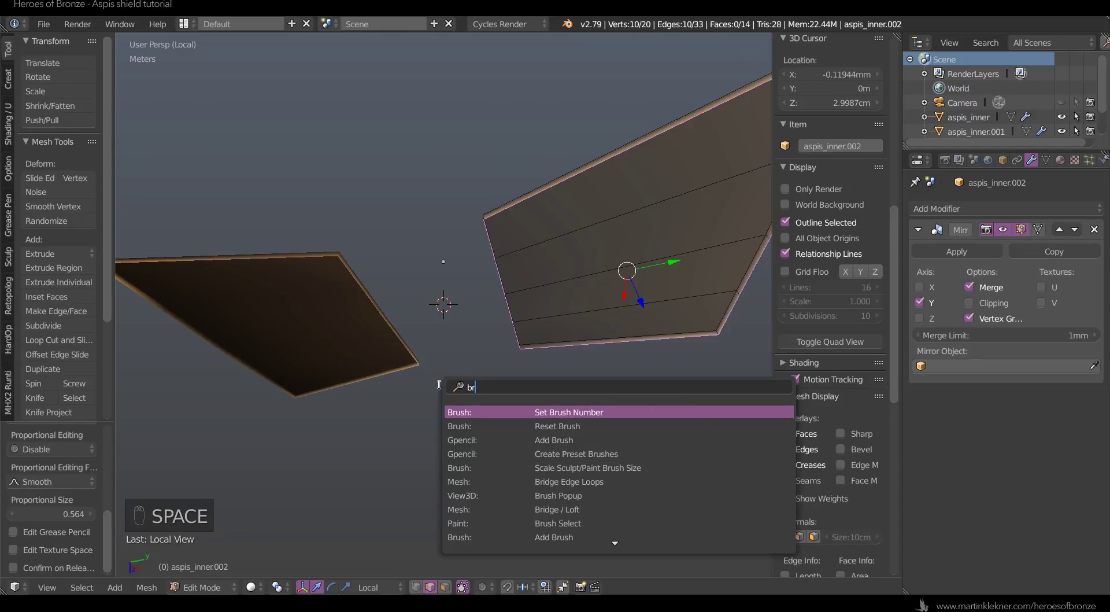
type("id")
left_click(533, 413)
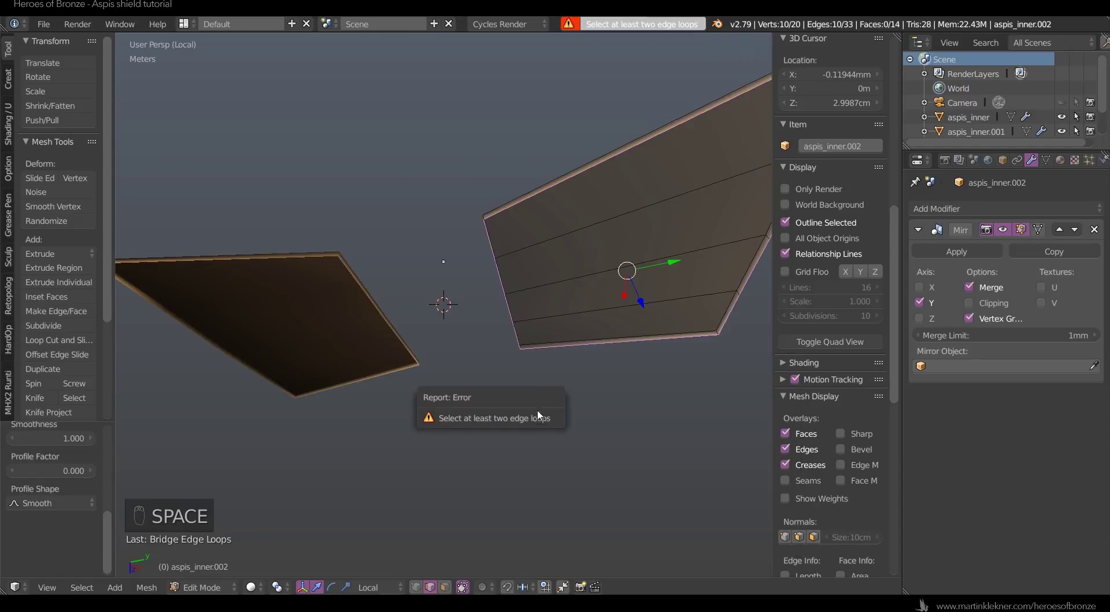
- In edge select mode, fill the first strip of the open underside with a face between its two end edges
key("ctrl+Tab")
left_click(508, 273)
right_click(495, 242)
middle_click_drag(496, 242, 462, 301)
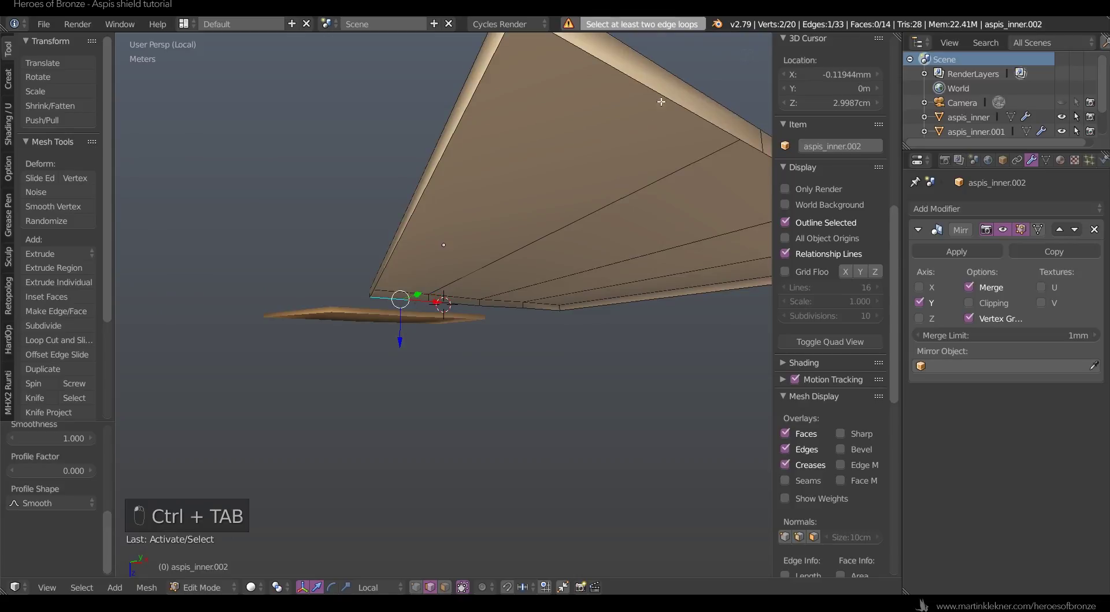
right_click(663, 94, "shift")
key("f")
middle_click_drag(742, 164, 736, 171)
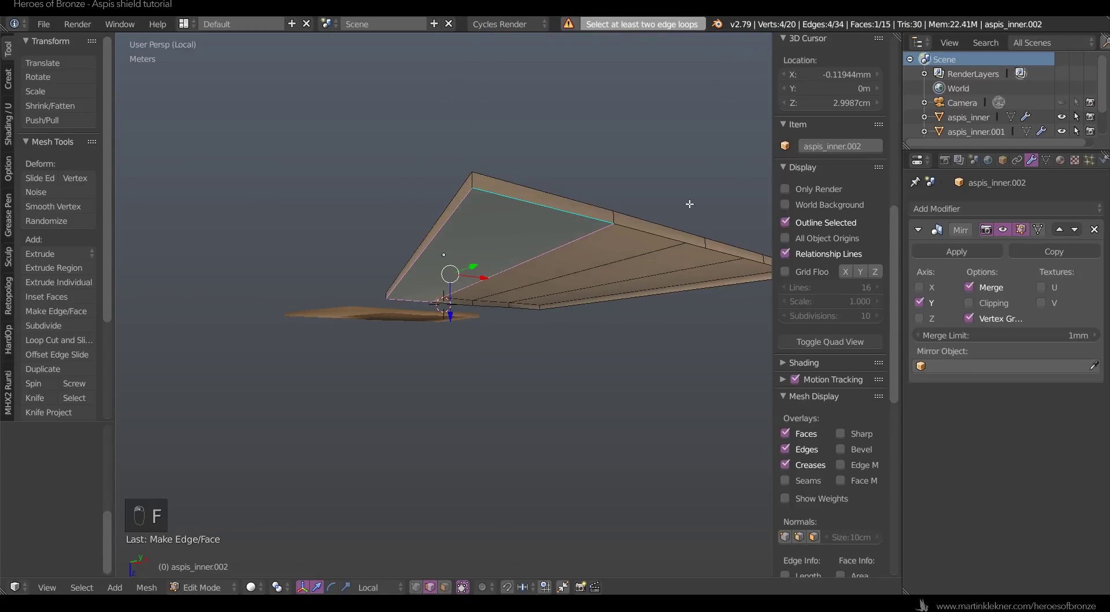
- Fill the remaining three open strips of the piece's underside with faces and clear the selection
middle_click_drag(690, 204, 671, 215)
right_click(640, 233)
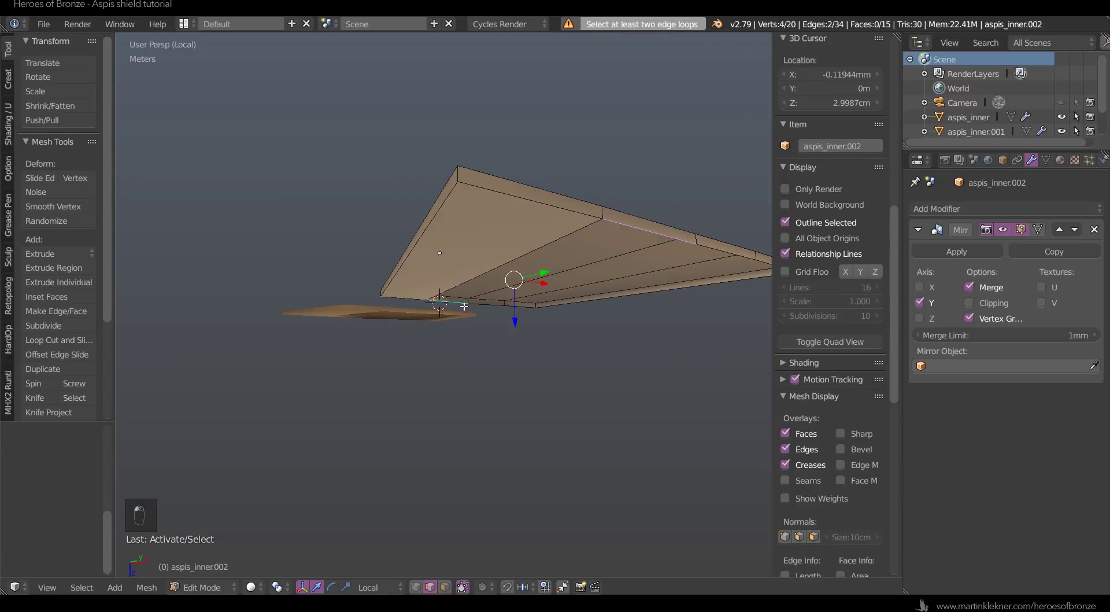
key("f")
key("f")
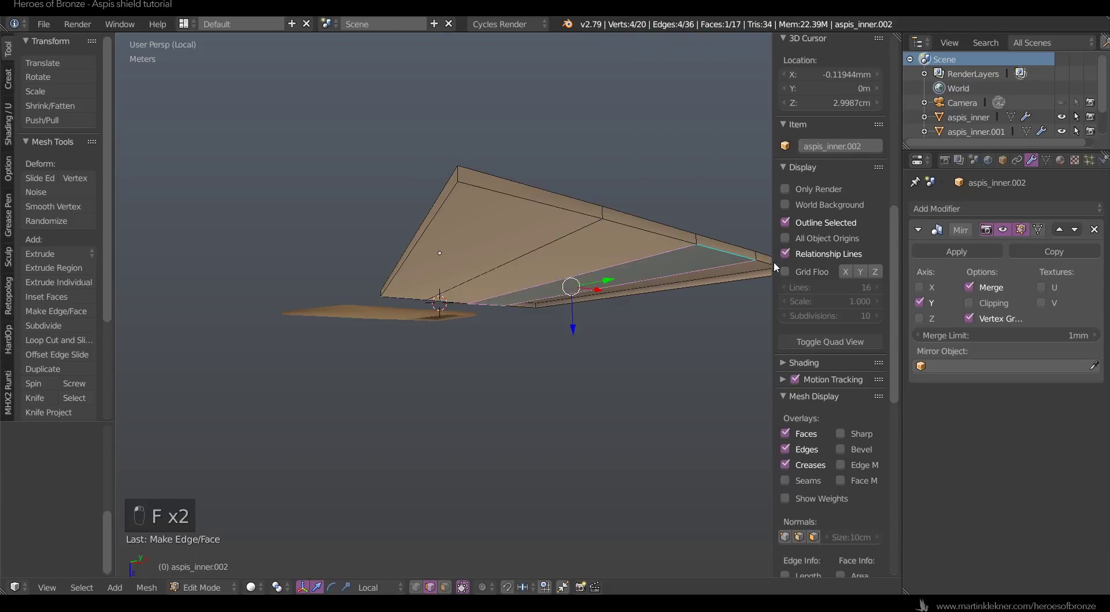
right_click(766, 264)
key("f")
key("a")
- Return to Object Mode, leave Local View and deselect all objects
key("Tab")
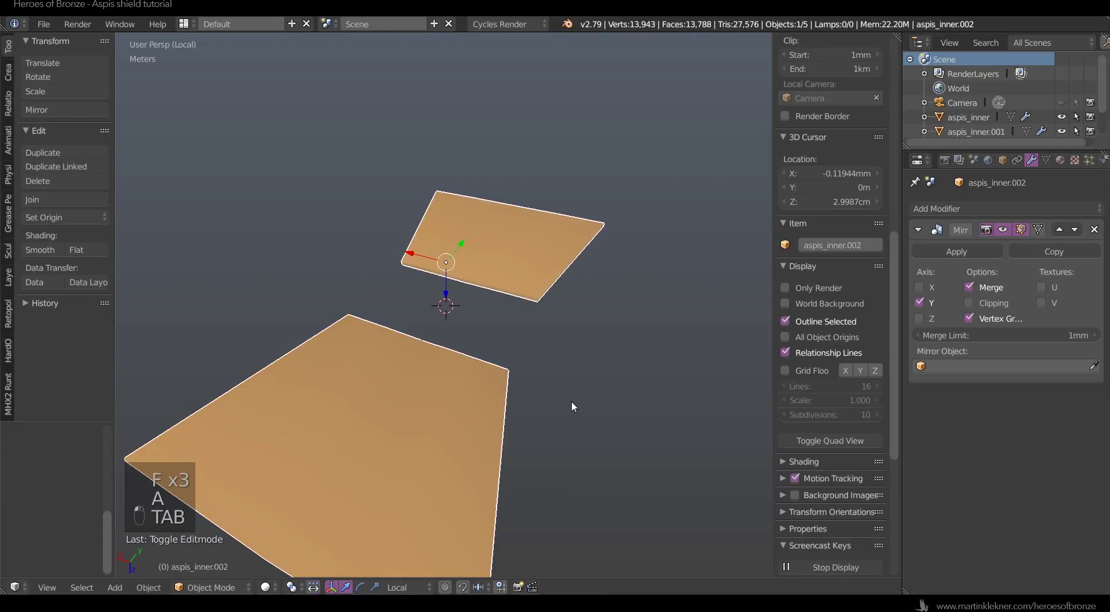
scroll(571, 407, "down", 1)
key("a")
key("a")
key("KP_Divide")
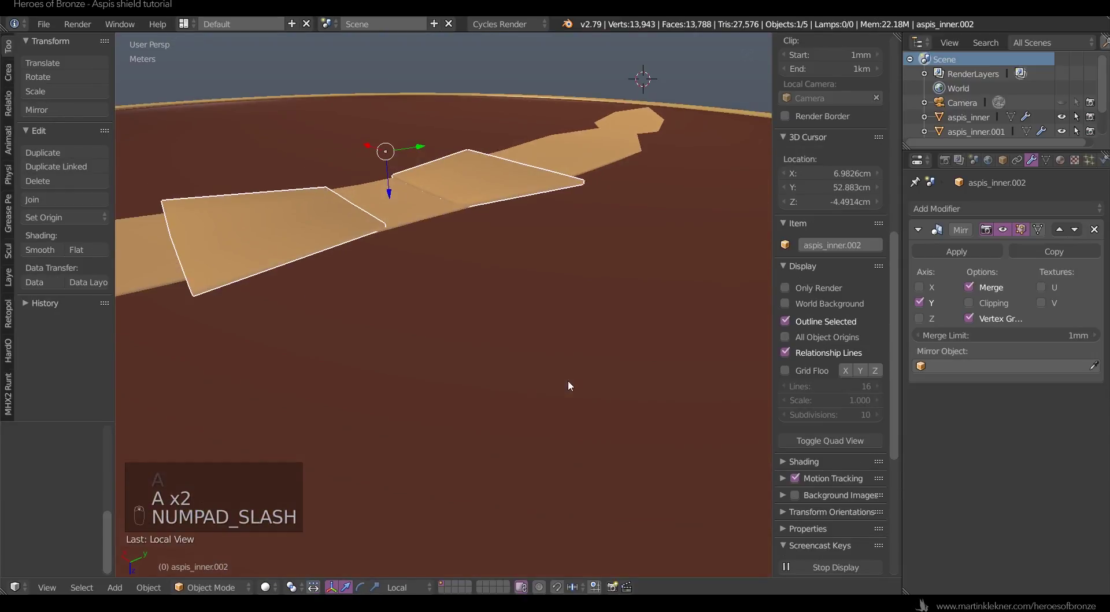
key("a")
key("a")
- Add a cylinder with 16 vertices and scale it down to 0.2
middle_click_drag(493, 305, 440, 324)
scroll(498, 335, "up", 5)
key("shift+a")
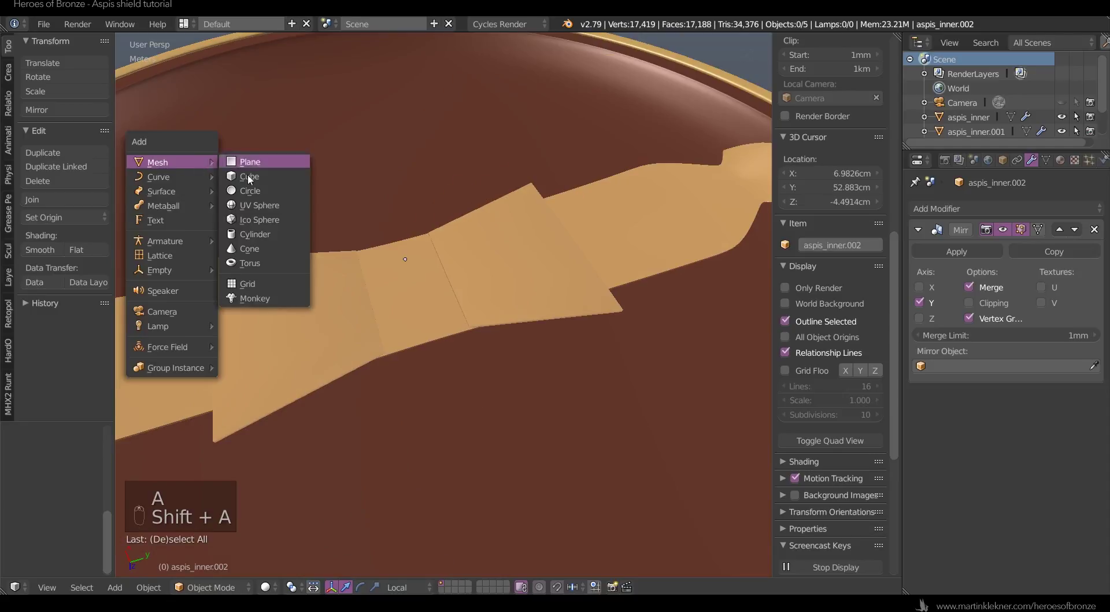
left_click(258, 235)
scroll(402, 243, "down", 5)
scroll(618, 222, "up", 8)
scroll(620, 223, "down", 5)
scroll(66, 452, "up", 5)
left_click(71, 466)
type("16")
key("Return")
key("s")
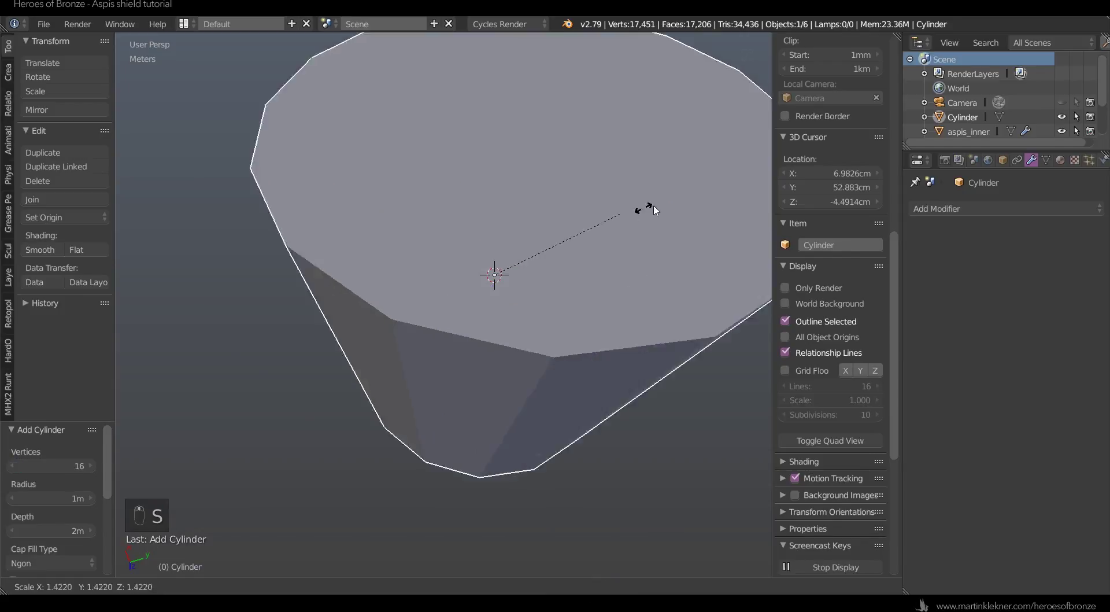
left_click(504, 261)
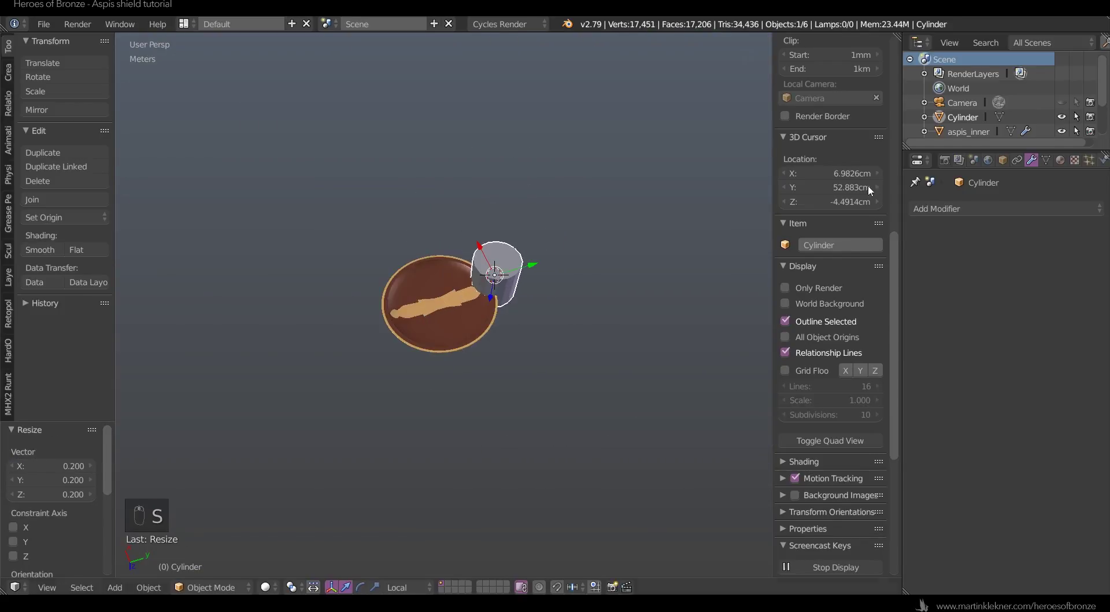
- Set the cylinder's location to 0 on all axes and its Y rotation to 90°
left_click(1002, 159)
left_click_drag(938, 266, 938, 294)
type("0")
key("Return")
left_click(998, 265)
type("90")
key("Return")
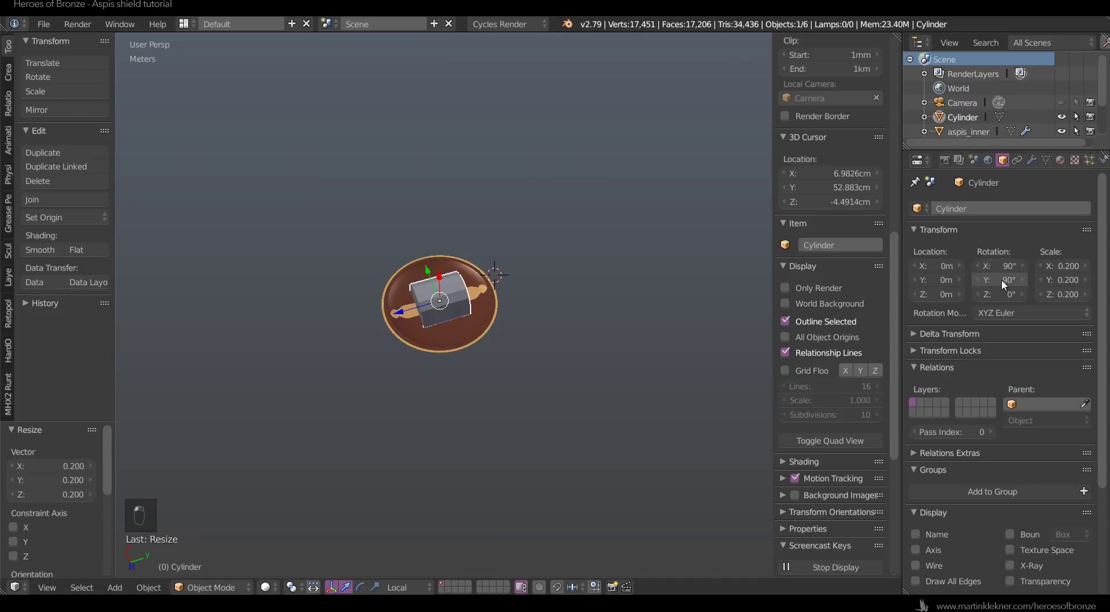
key("Return")
- Scale the cylinder down to about 0.071 so it fits over the middle of the armband
scroll(598, 283, "up", 6)
key("s")
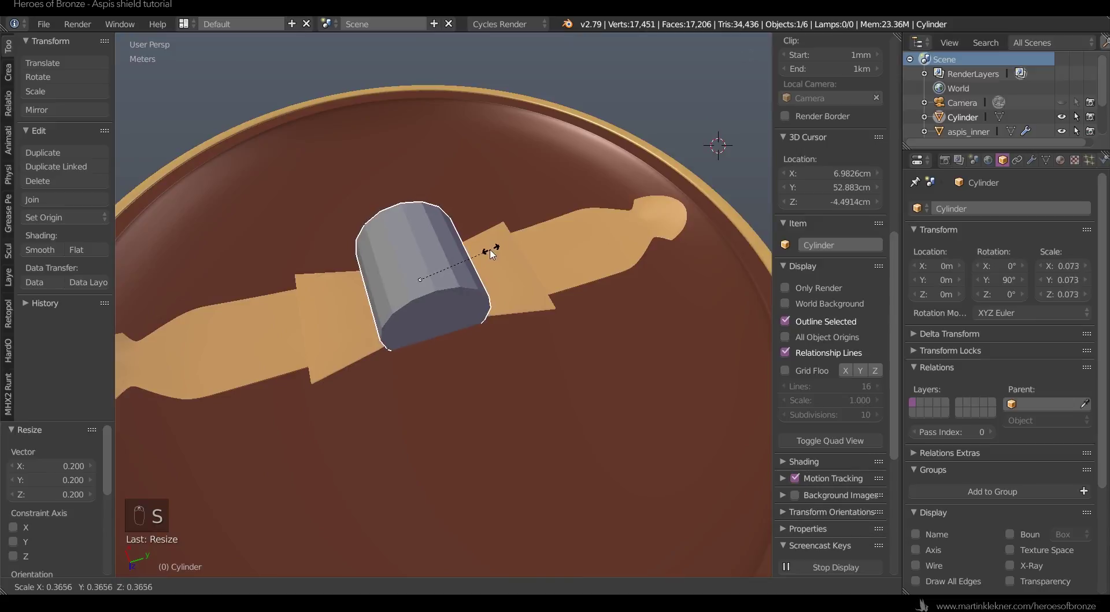
left_click(491, 253)
- Delete the cylinder's end caps and lower faces so that only a half-round arch is left
middle_click_drag(564, 281, 536, 210)
key("Tab")
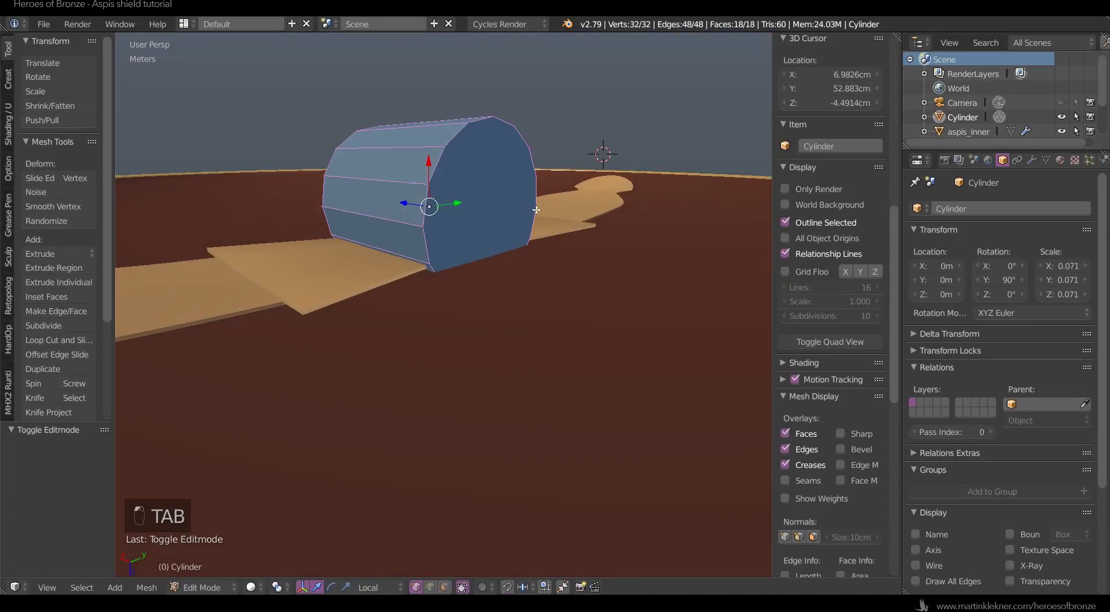
key("ctrl+Tab")
left_click(367, 244)
key("z")
key("c")
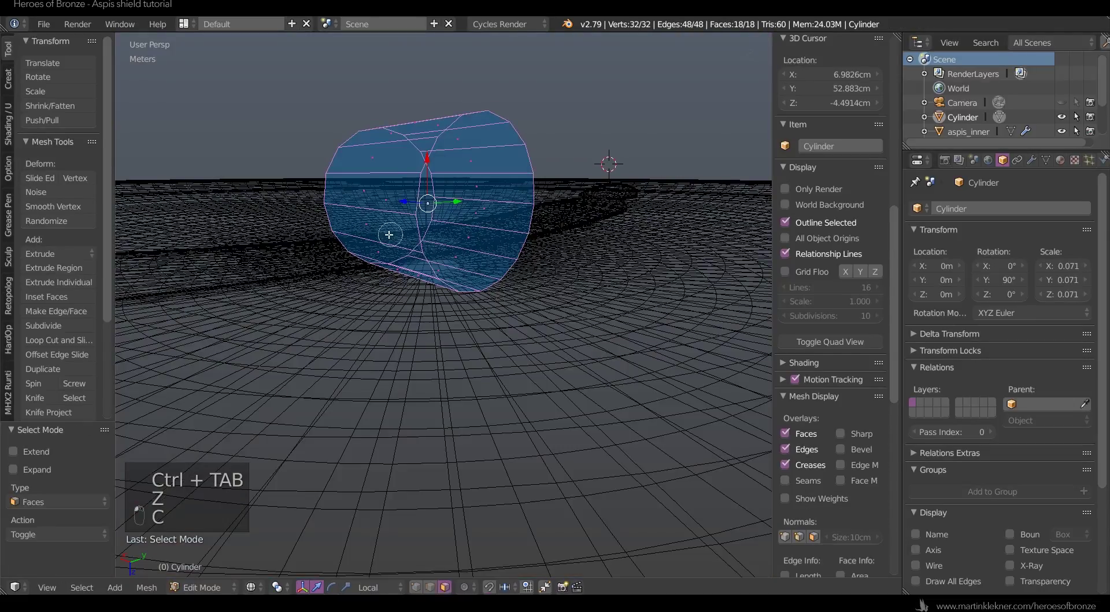
key("a")
key("c")
left_click(368, 230)
mouse_move(369, 229)
left_mouse_down()
mouse_move(427, 260)
mouse_move(377, 260)
mouse_move(456, 258)
left_mouse_up()
right_click(456, 258)
mouse_move(456, 258)
middle_mouse_down()
mouse_move(478, 269)
mouse_move(440, 254)
mouse_move(540, 278)
mouse_move(491, 249)
middle_mouse_up()
key("Delete")
left_click(540, 277)
key("a")
key("z")
key("Tab")
- Raise the arch along Z to about 3.65 cm and scale it by about 0.601
mouse_move(409, 185)
left_mouse_down()
mouse_move(406, 196)
mouse_move(428, 192)
left_mouse_up()
key("s")
left_click(528, 188)
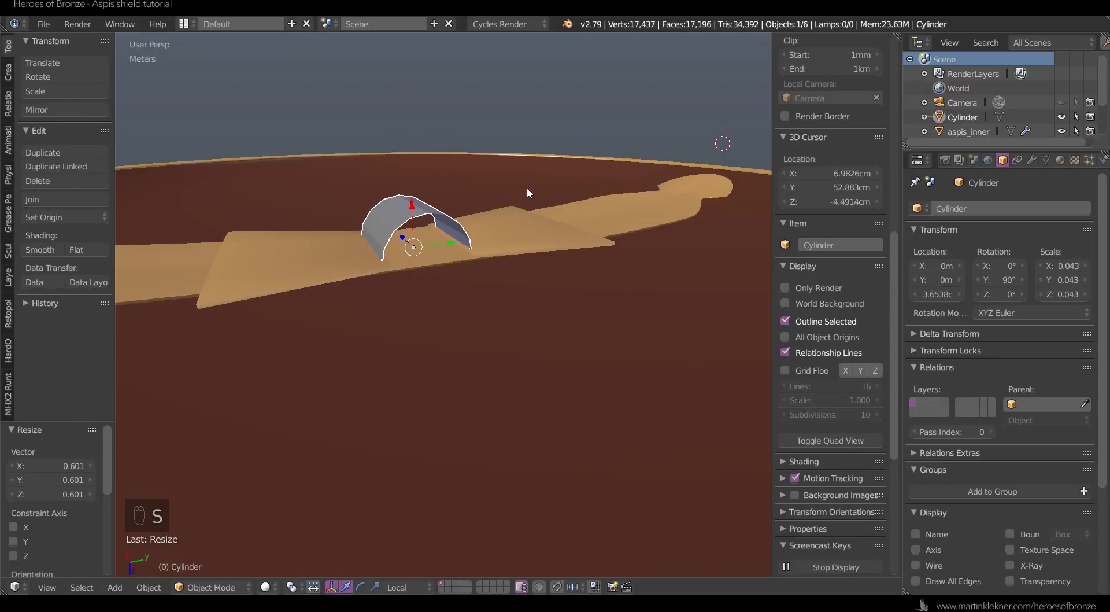
- Enlarge the arch to a scale of about 0.052, lengthen it along X to about 0.060 and shade it smooth
middle_click_drag(527, 189, 572, 144)
key("s")
left_click(599, 137)
key("x")
left_click(412, 270)
left_click(36, 250)
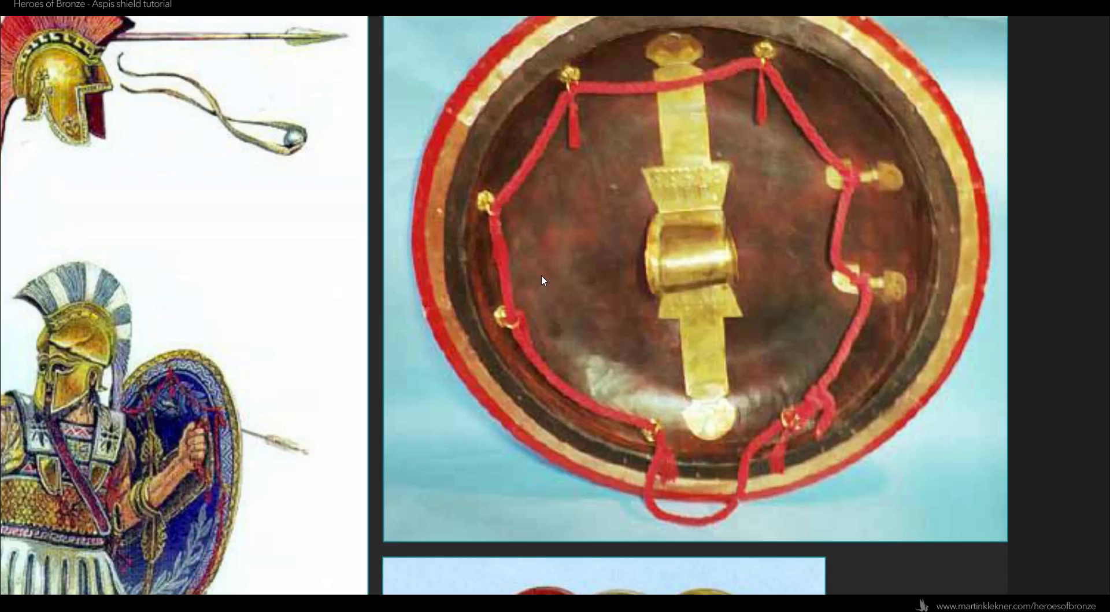
- Return to Blender from the reference image and scale one end edge loop of the arch to about 0.817 along Y
key("alt+Tab")
key("Tab")
key("ctrl+Tab")
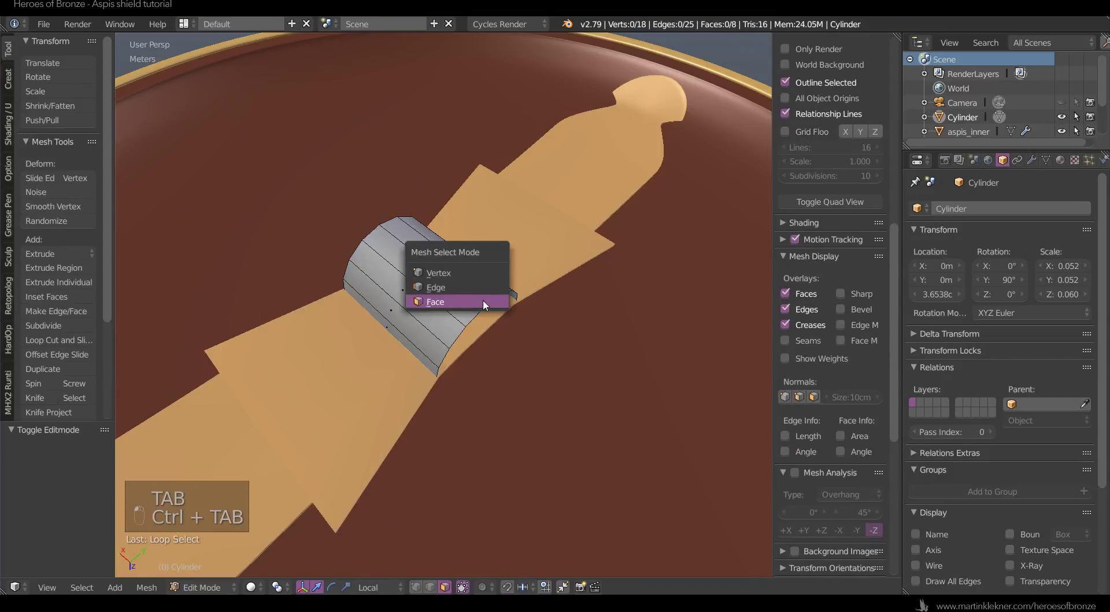
left_click(489, 286)
key("s")
left_click(562, 277)
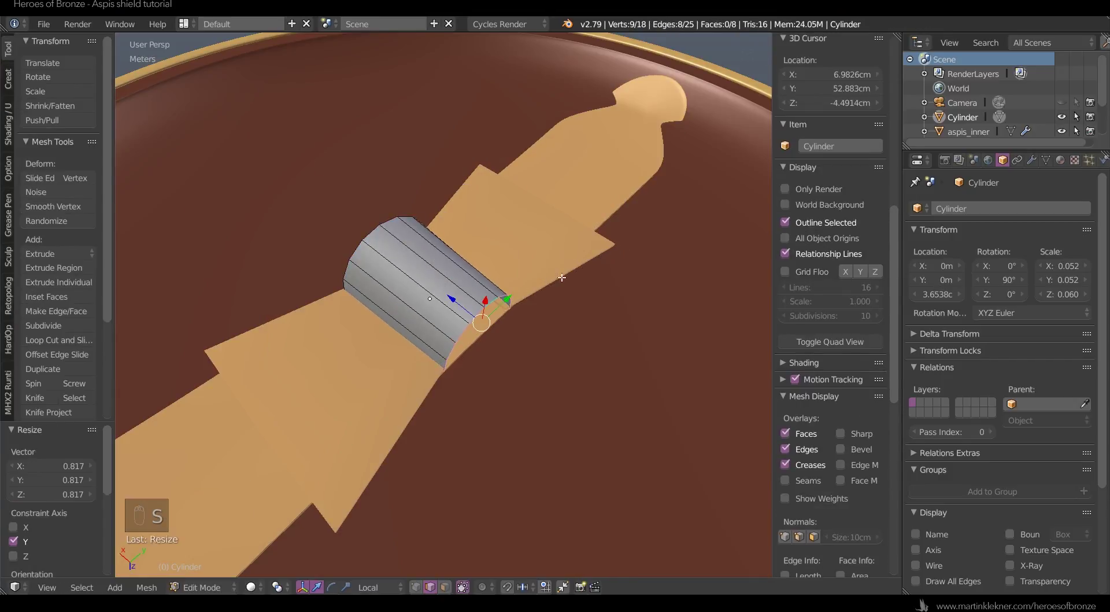
- Extrude that end loop, scale it up about 1.384 and move it outward about 9.38 mm along local Z
key("e")
key("s")
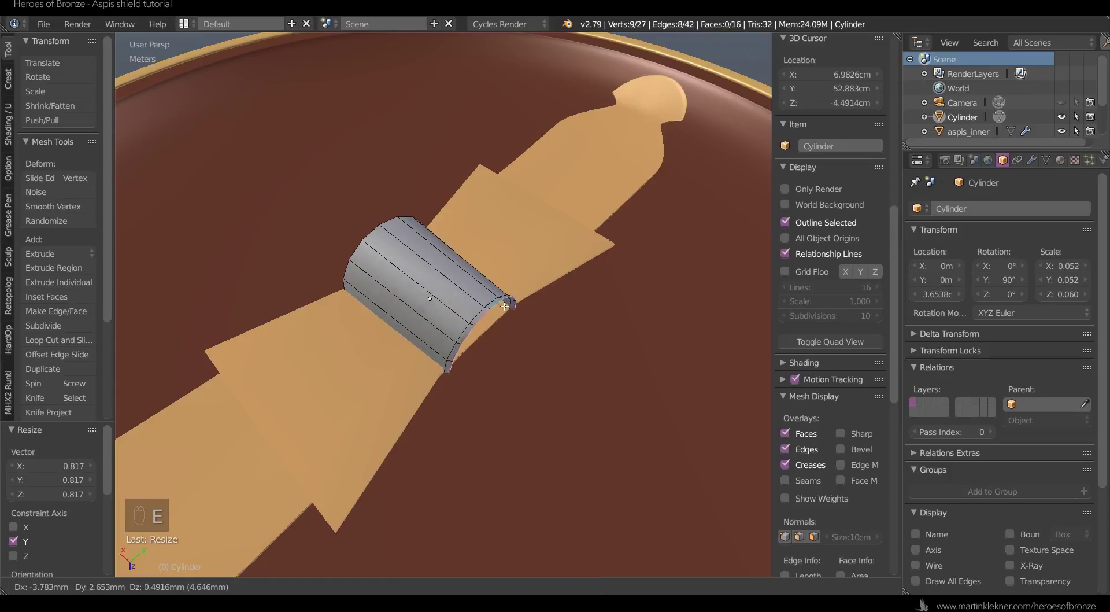
left_click(512, 310)
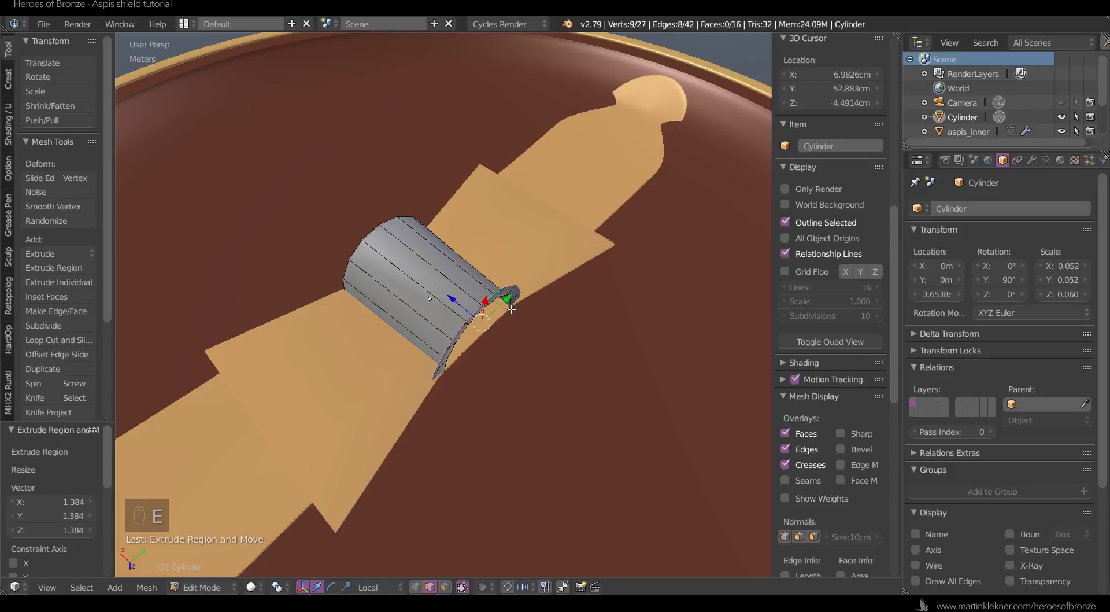
key("g")
key("z")
key("z")
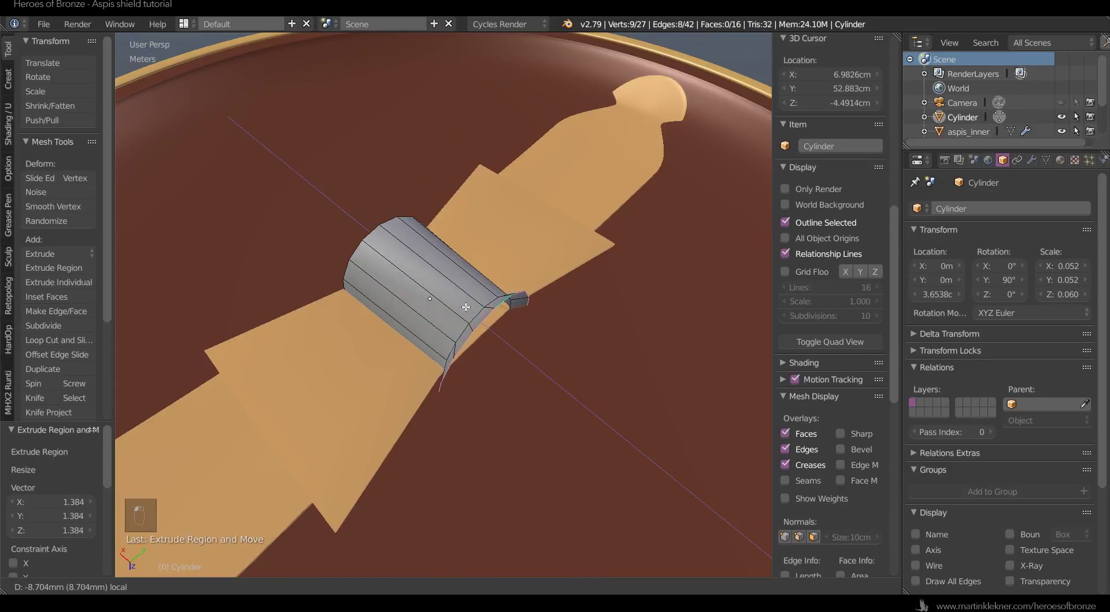
left_click(464, 306)
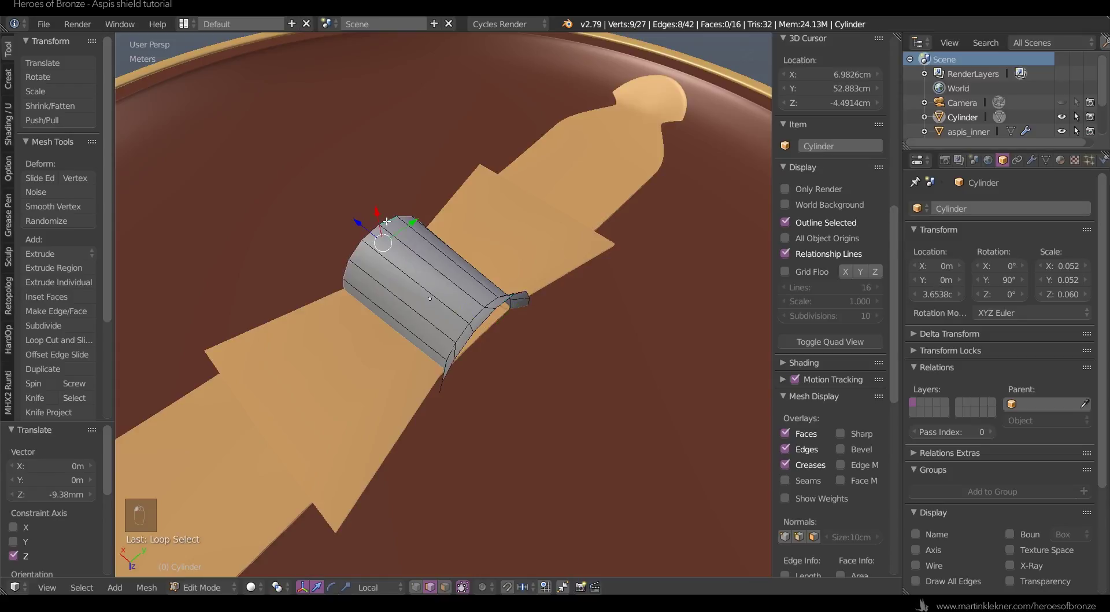
- Extrude the arch's opposite end loop about 1.11 cm along X and scale it up about 1.23 into a flared lip
key("e")
key("x")
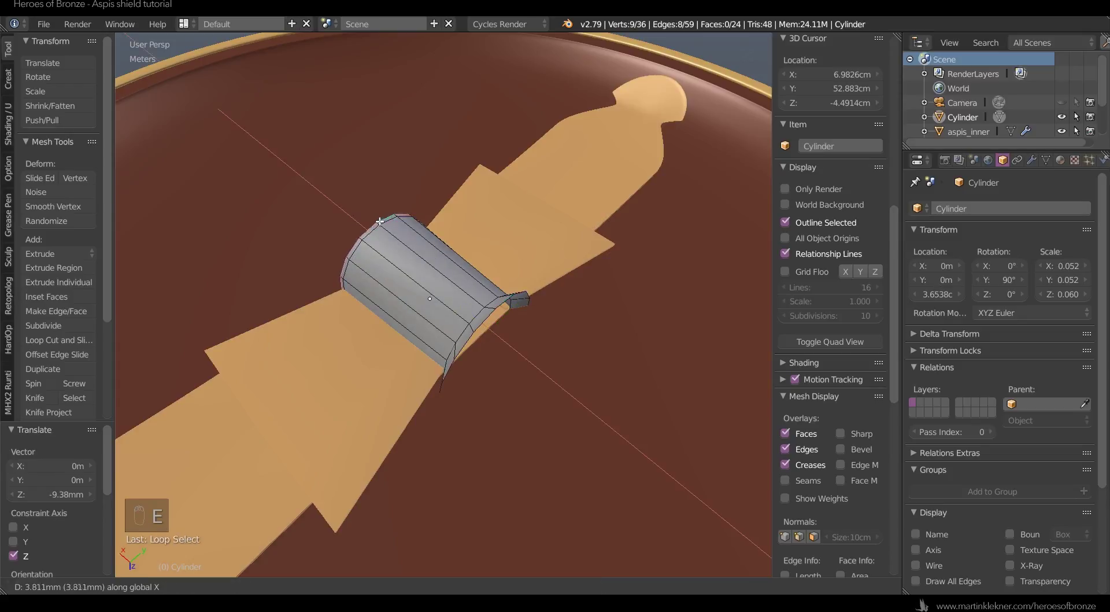
left_click(375, 219)
key("s")
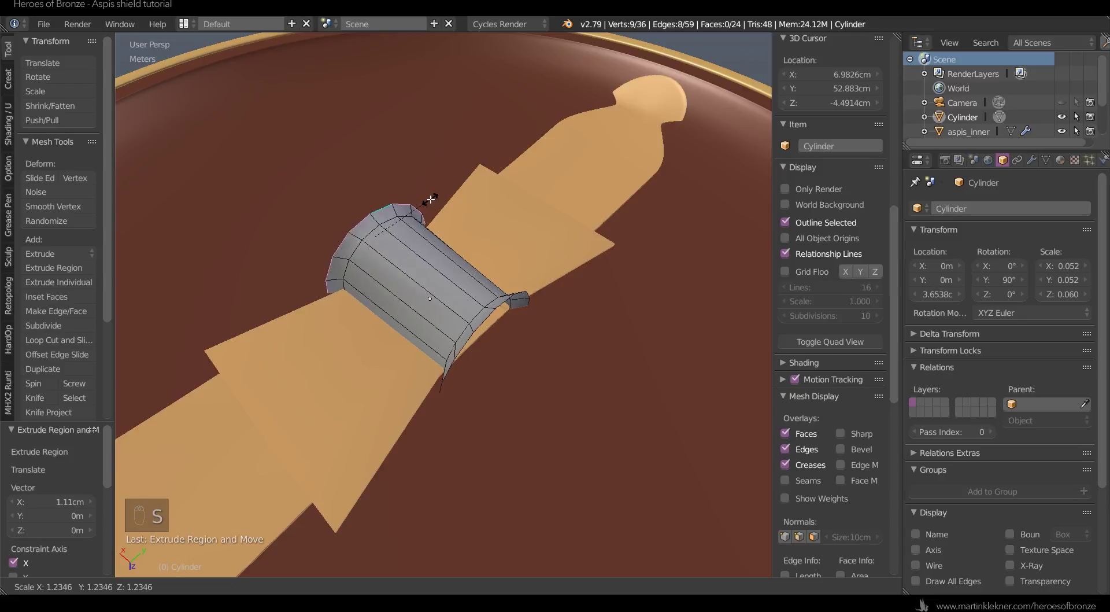
left_click(430, 199)
- Select only the lowest vertices along both sides of the arch, including those of the flared lips
middle_click_drag(512, 262, 552, 215)
right_click(546, 219, "alt")
key("ctrl+Tab")
left_click(535, 220)
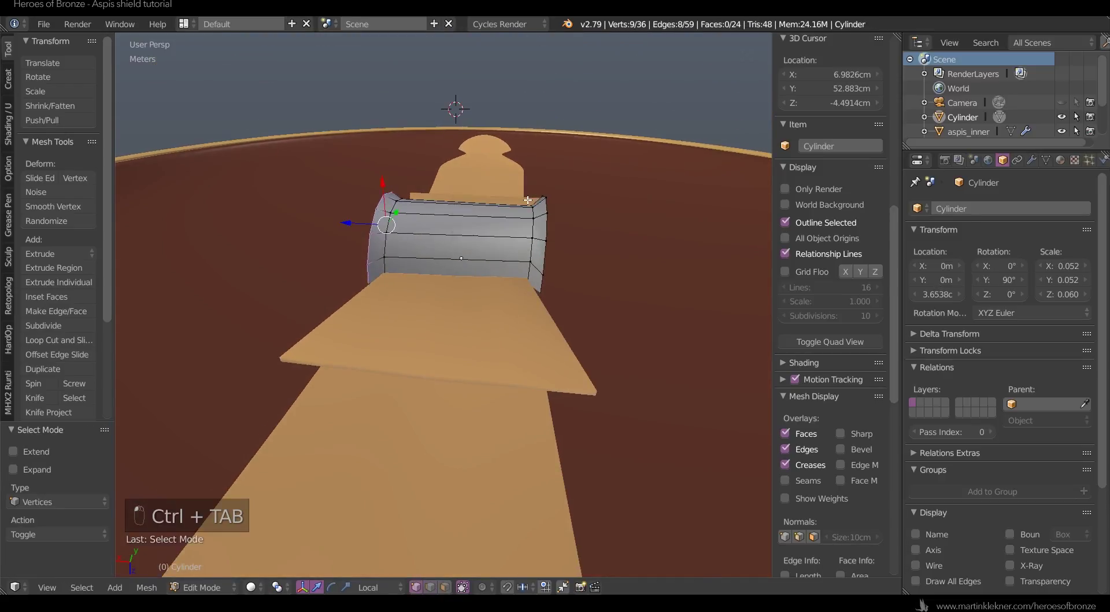
key("z")
mouse_move(432, 311)
middle_mouse_down()
mouse_move(438, 296)
mouse_move(411, 277)
middle_mouse_up()
key("a")
key("c")
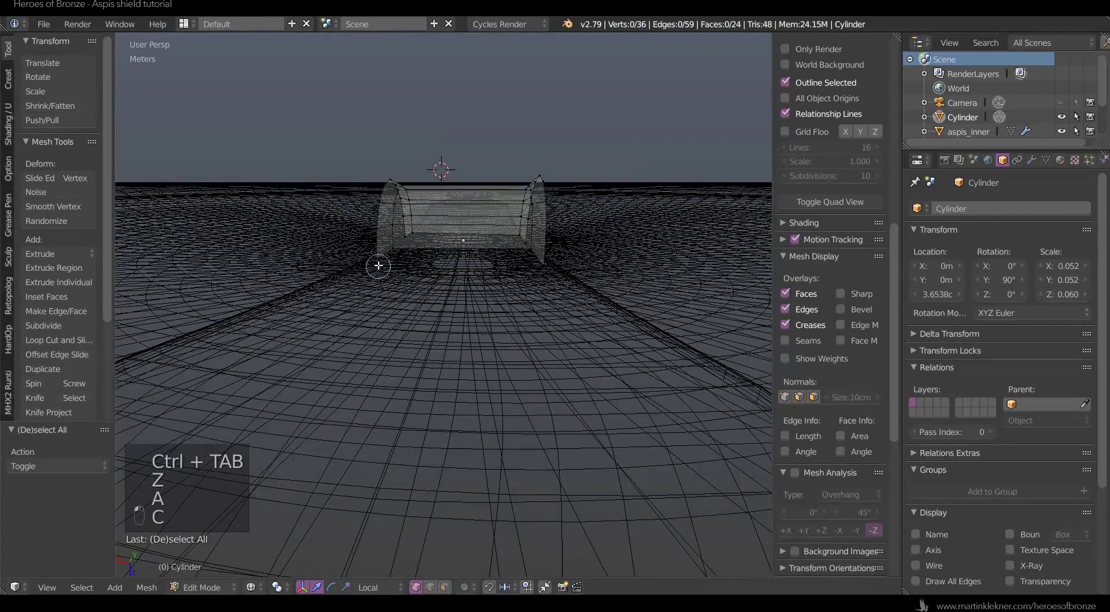
left_click_drag(377, 265, 399, 243)
left_click_drag(515, 243, 540, 257)
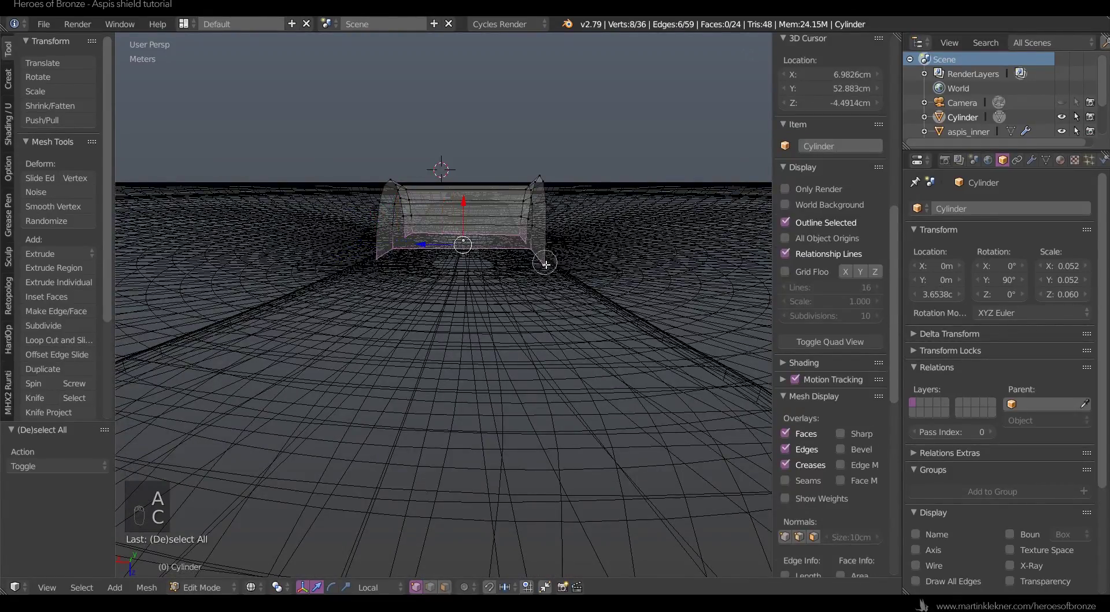
right_click(544, 265)
- Try LoopTools Flatten on the arch's selected bottom vertices and undo it
key("z")
middle_click_drag(466, 325, 250, 353)
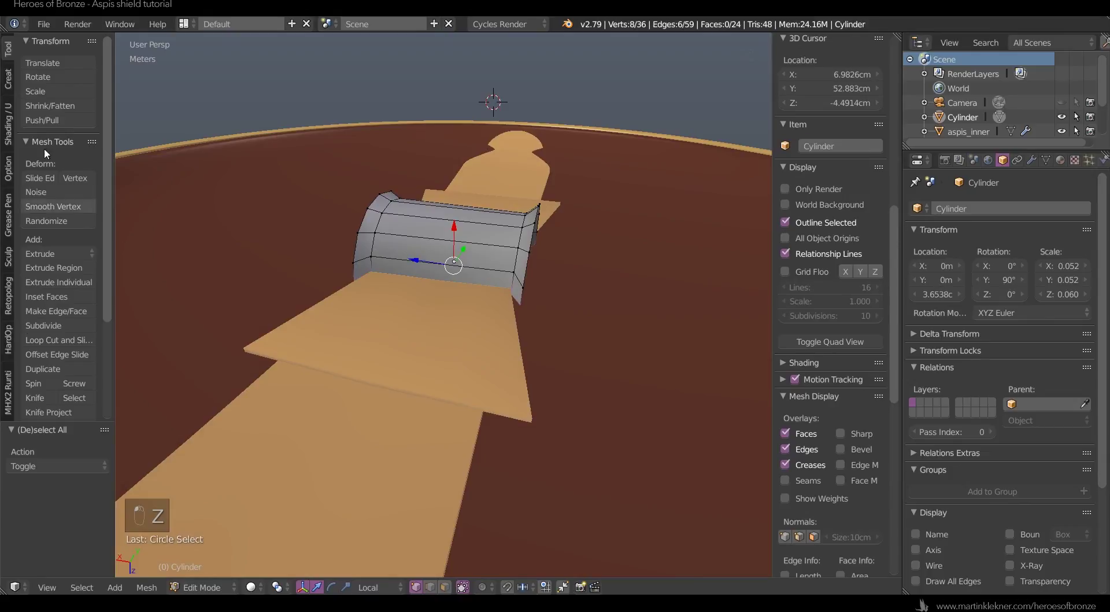
scroll(62, 295, "down", 5)
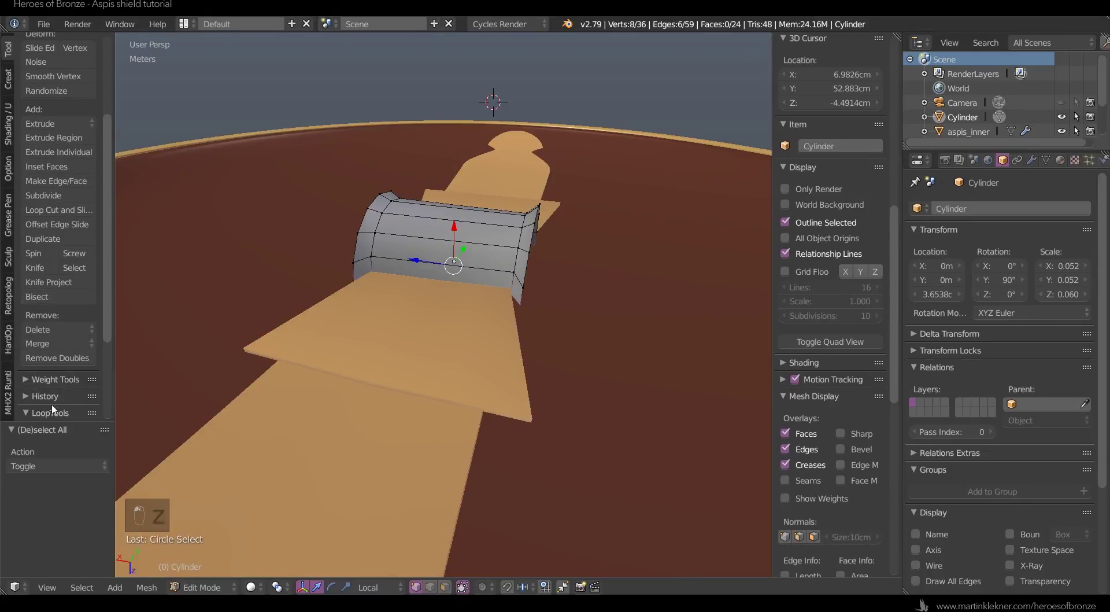
scroll(53, 410, "down", 5)
left_click(64, 349)
key("z")
middle_click_drag(454, 296, 449, 315)
key("ctrl+z")
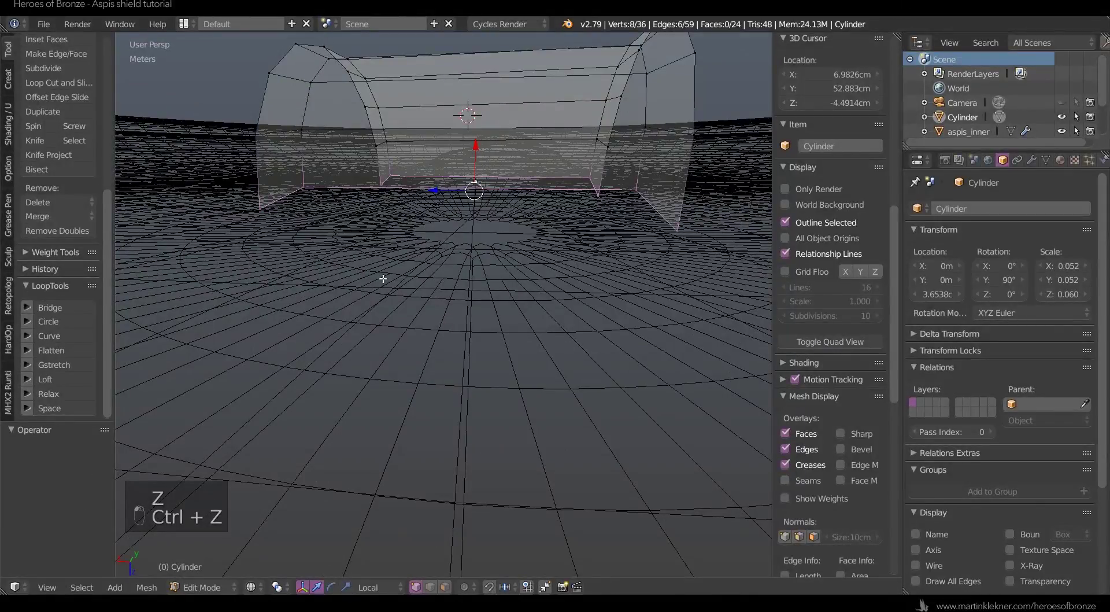
- Level the selected bottom vertices by scaling them to 0 along Z
key("s")
key("z")
key("0")
key("Return")
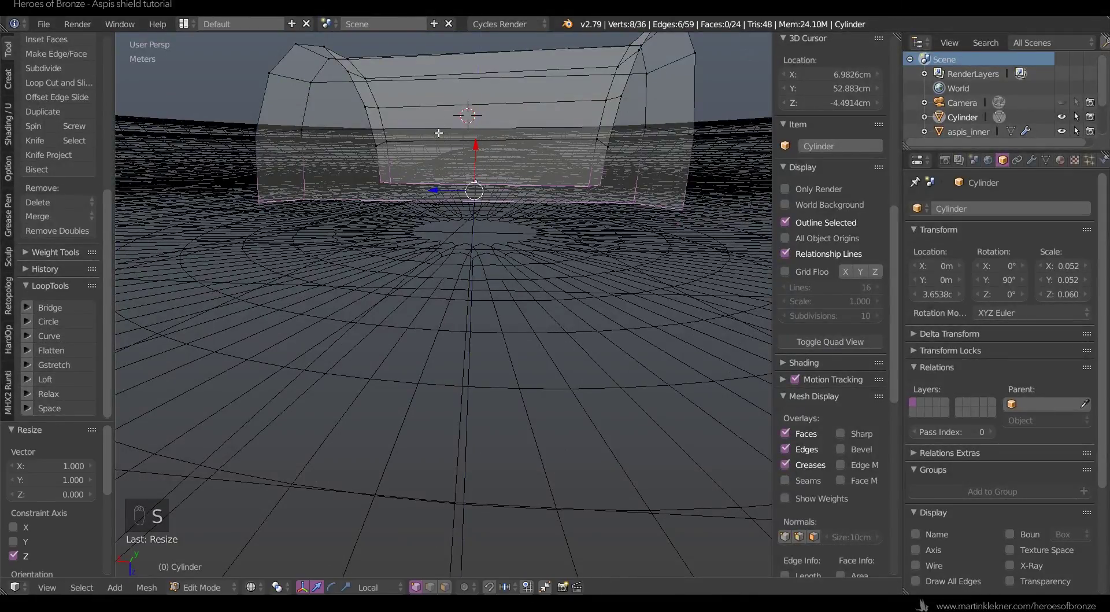
- Move the arch's bottom vertices down about 9 mm along local X
mouse_move(474, 256)
middle_mouse_down()
mouse_move(463, 266)
mouse_move(439, 252)
mouse_move(432, 286)
mouse_move(382, 234)
middle_mouse_up()
key("t")
key("z")
key("g")
key("x")
key("x")
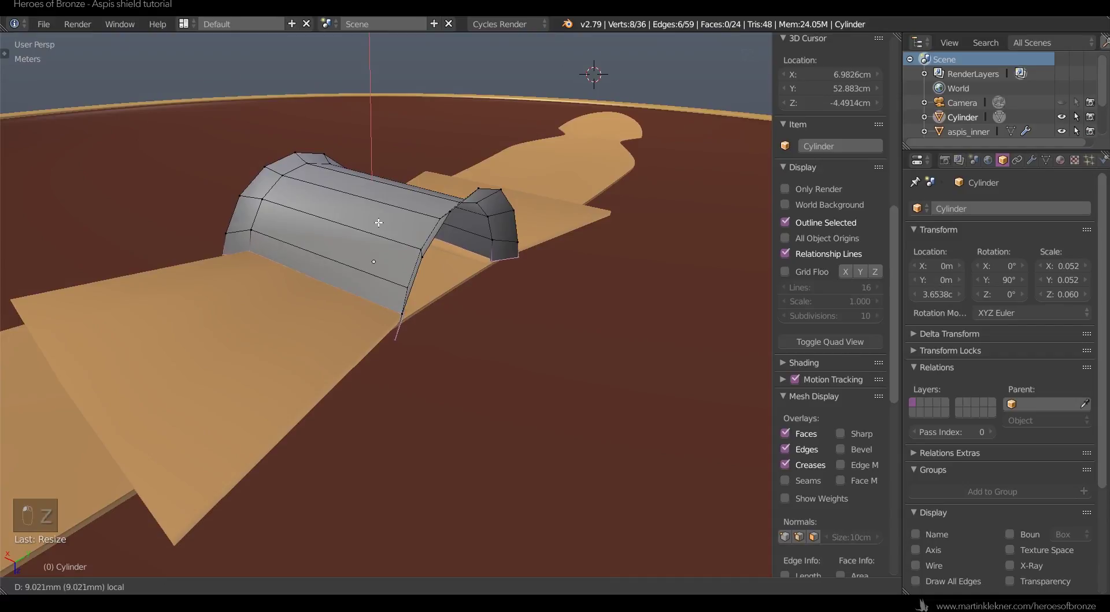
left_click(378, 225)
- Add a lengthwise loop cut near the bottom edge on each side of the arch
middle_click_drag(548, 260, 412, 292)
key("ctrl+r")
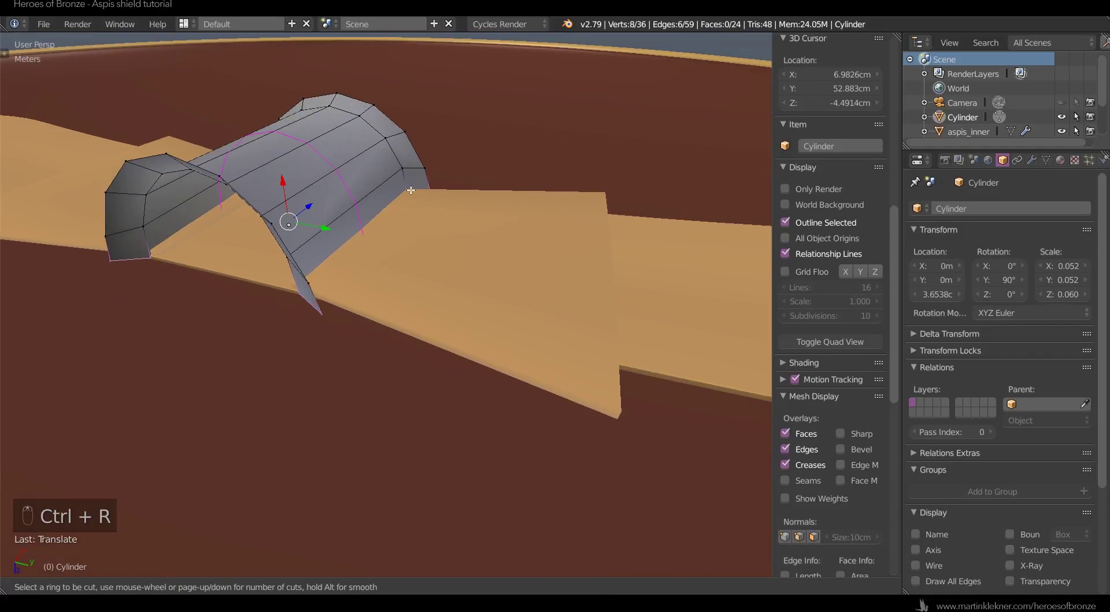
left_click(415, 184)
left_click(411, 190)
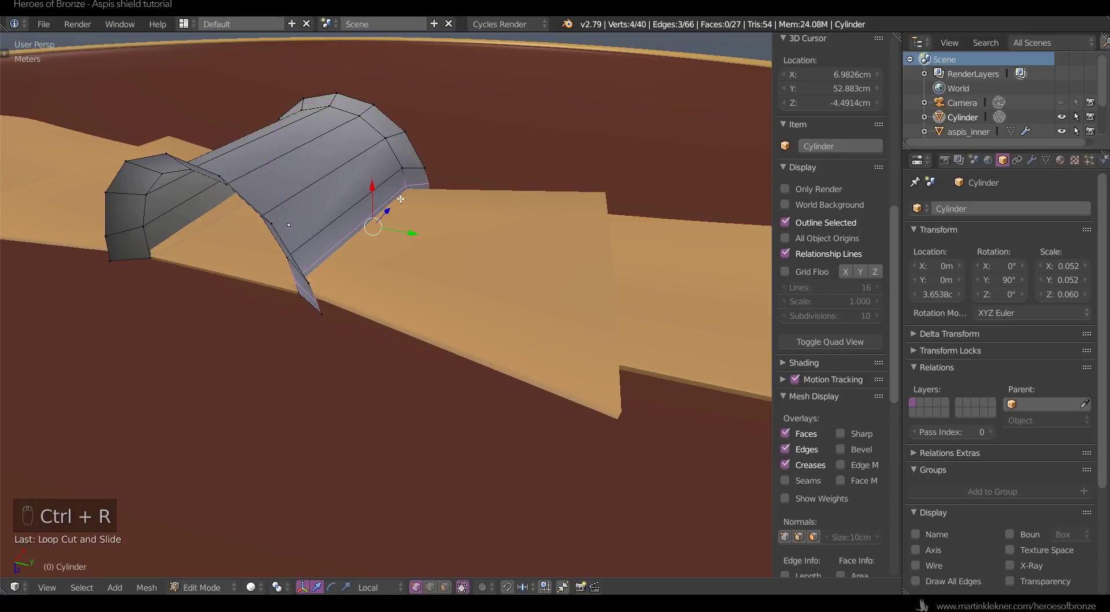
middle_click_drag(410, 190, 341, 313)
key("ctrl+r")
left_click(185, 229)
left_click(284, 243)
- Delete the bottom strip faces of the arch's middle section on both sides, keeping the lip ends, and leave Edit Mode
middle_click_drag(445, 274, 334, 295)
key("ctrl+Tab")
left_click(354, 279)
right_click(366, 233)
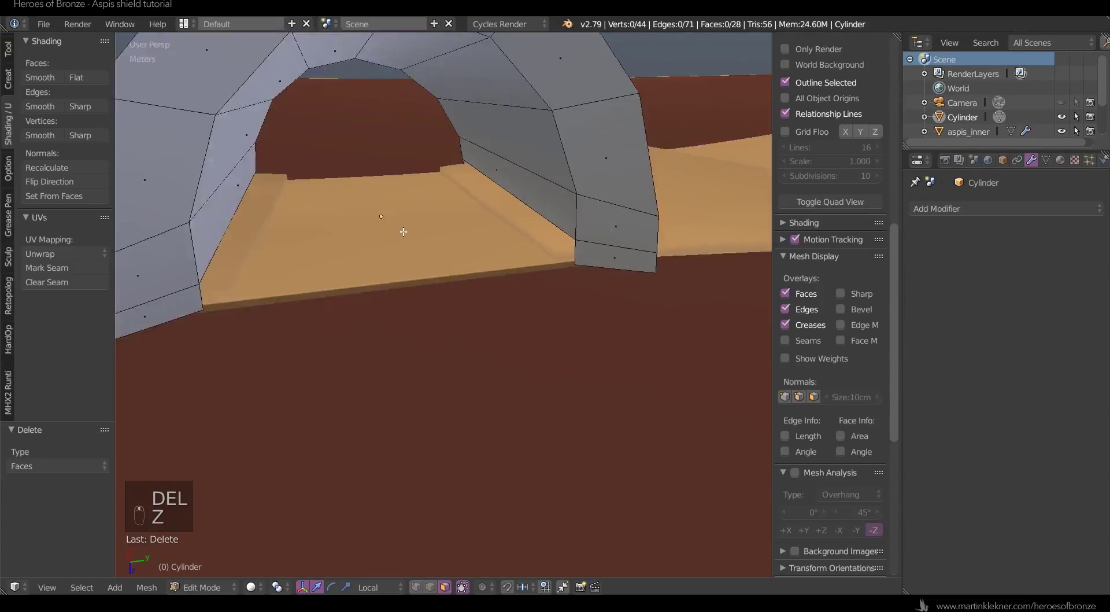
middle_click_drag(404, 231, 451, 261)
scroll(451, 260, "down", 5)
key("Tab")
- Reselect the arch object and add a Subdivision Surface modifier at level 2
middle_click_drag(418, 365, 389, 422)
right_click(494, 382)
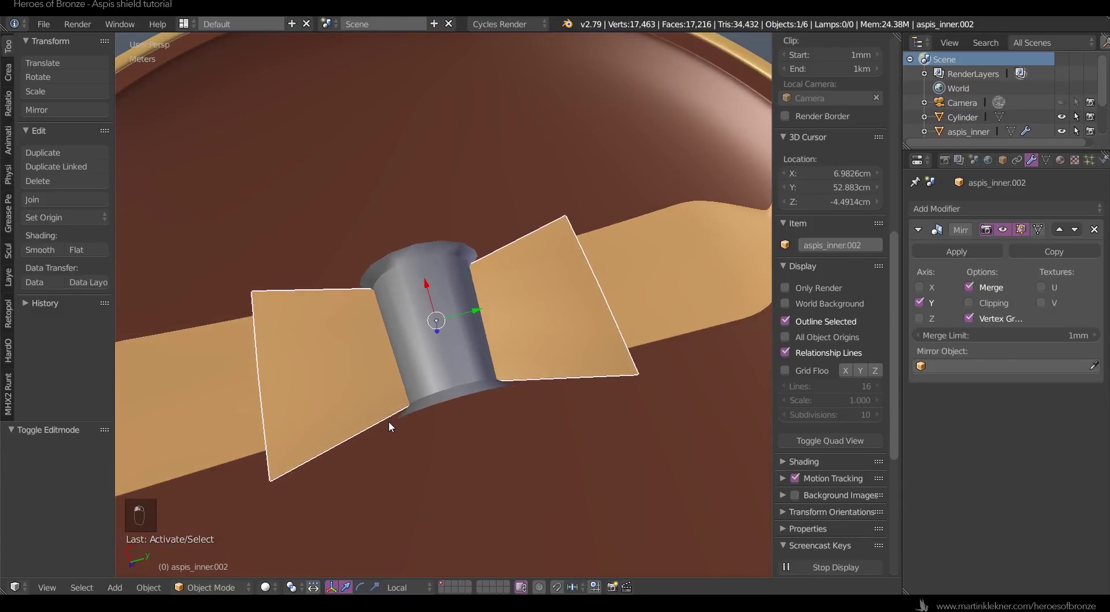
scroll(388, 426, "down", 4)
key("a")
right_click(411, 313)
middle_click_drag(411, 313, 451, 244)
scroll(524, 305, "up", 5)
middle_click_drag(524, 305, 509, 289)
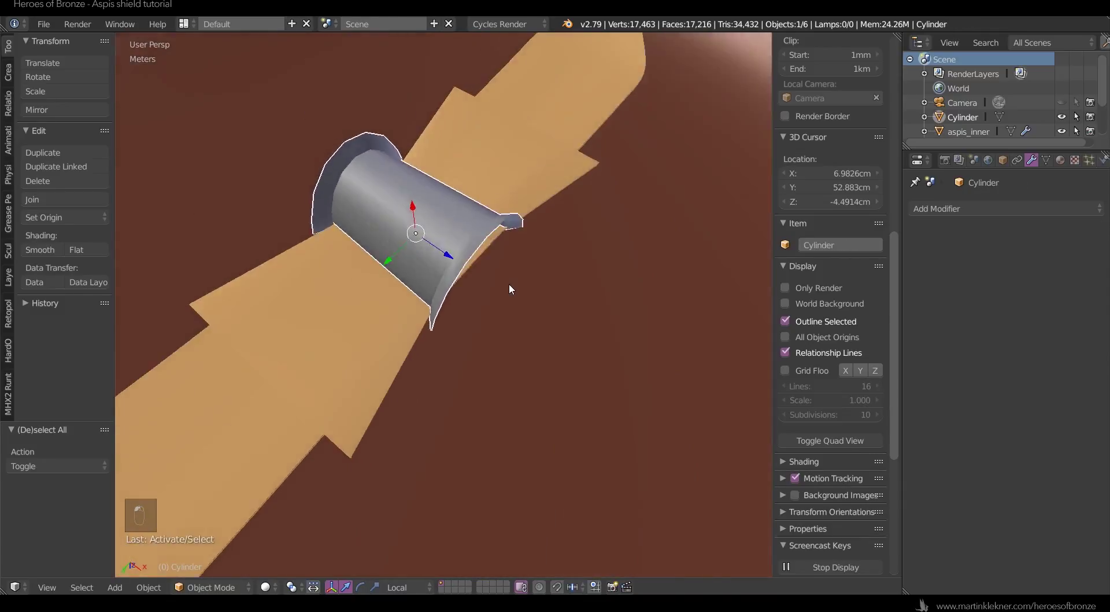
scroll(509, 277, "up", 3)
key("ctrl+2")
scroll(514, 268, "down", 2)
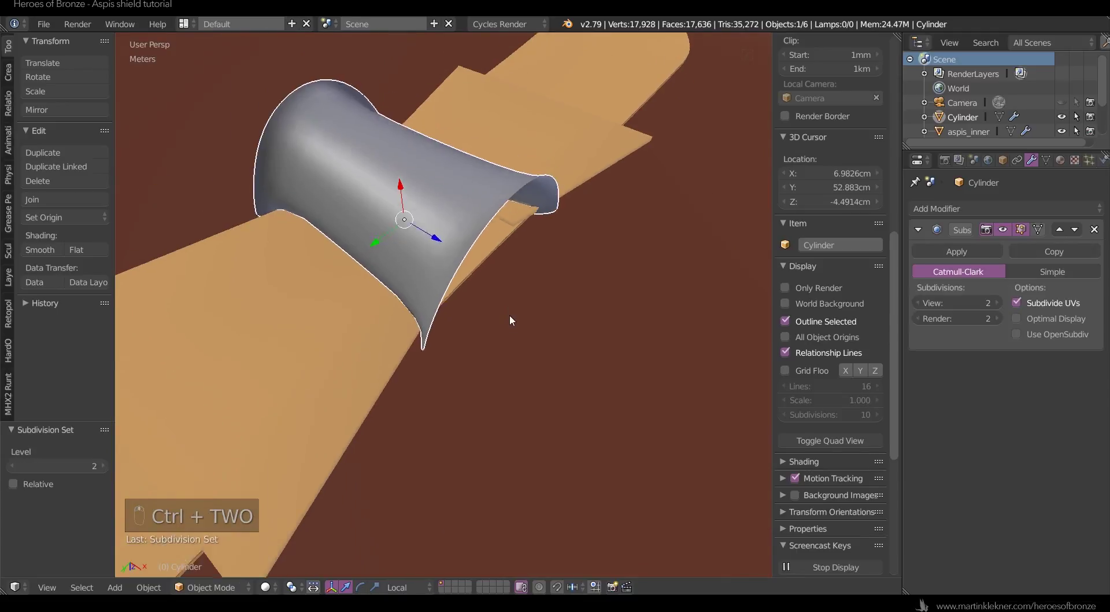
- Add a loop cut beside each flared lip of the arch, sliding them to about -0.90 and 0.96
key("Tab")
key("ctrl+r")
left_click(461, 284)
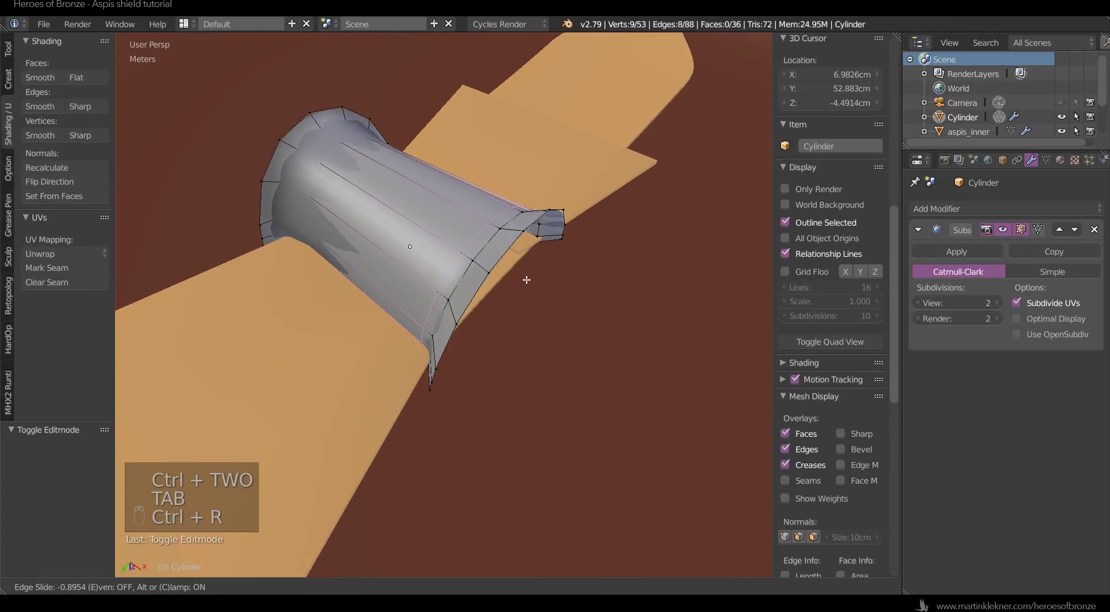
left_click(523, 280)
key("ctrl+r")
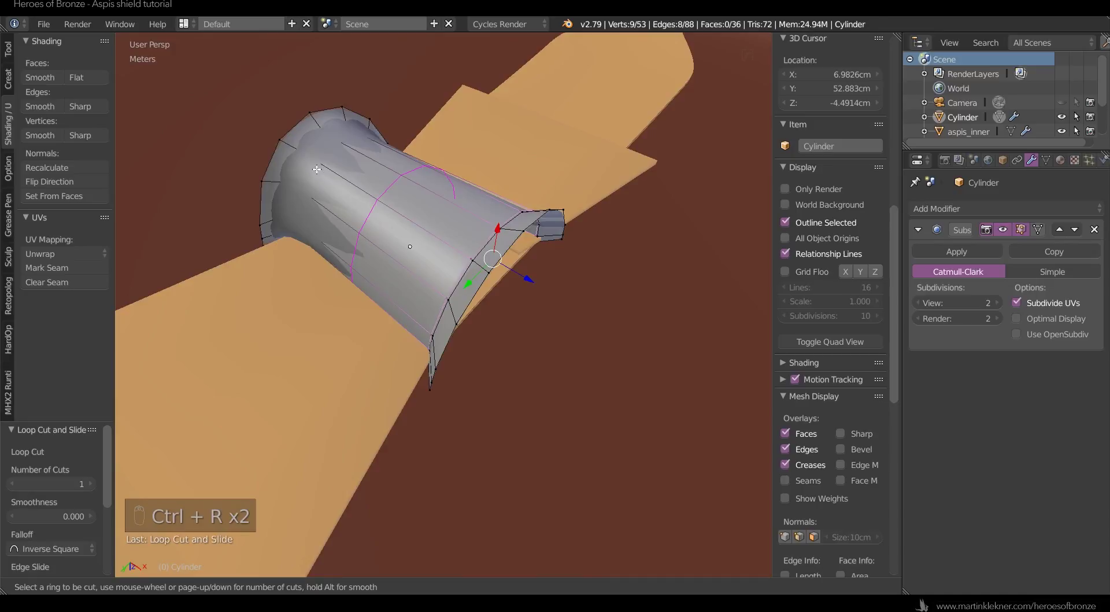
left_click(329, 176)
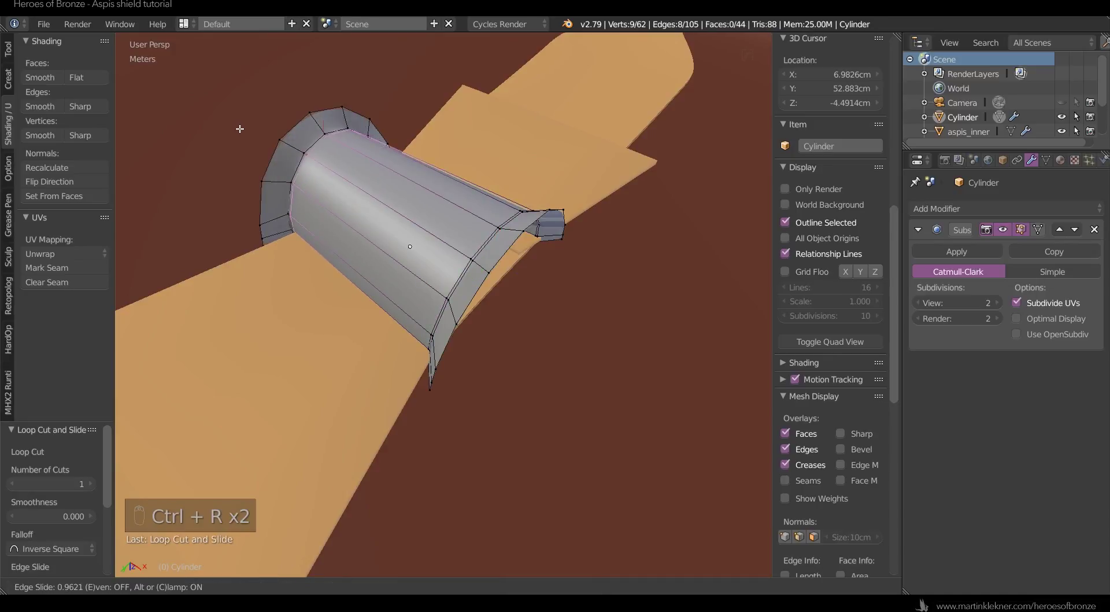
left_click(240, 128)
key("Tab")
- Add a Solidify modifier to the arch and set its thickness to 4 cm
left_click(960, 209)
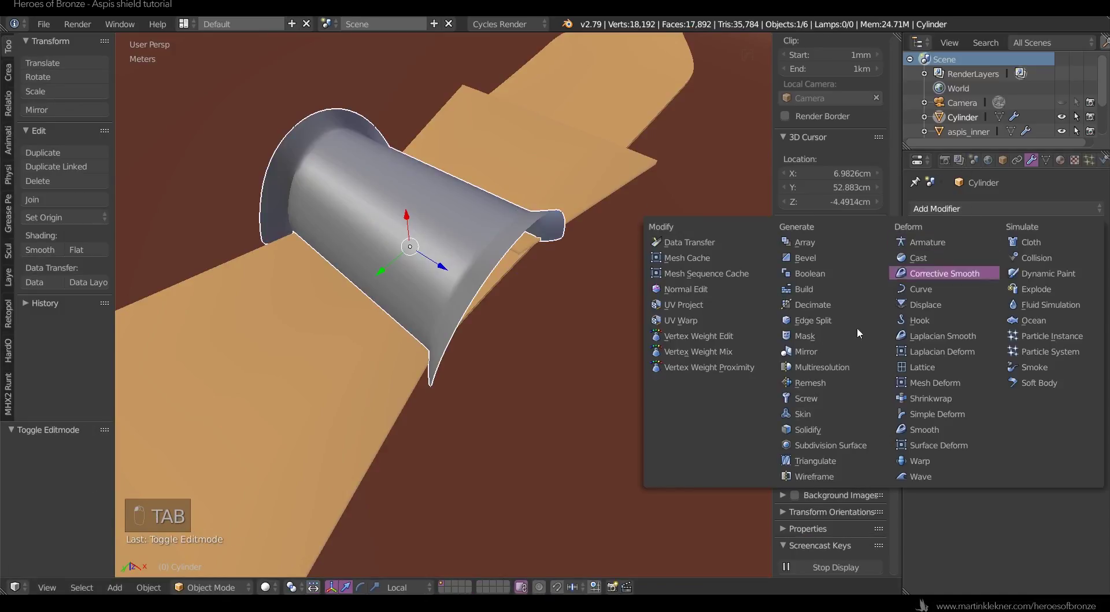
left_click(867, 429)
middle_click_drag(602, 406, 728, 384)
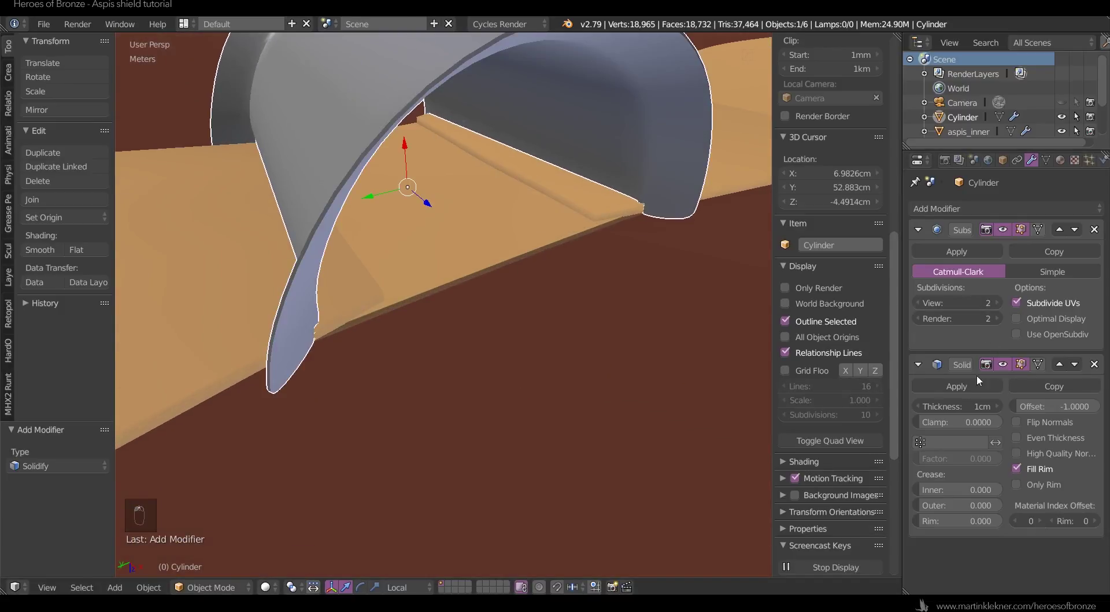
left_click_drag(956, 405, 986, 406)
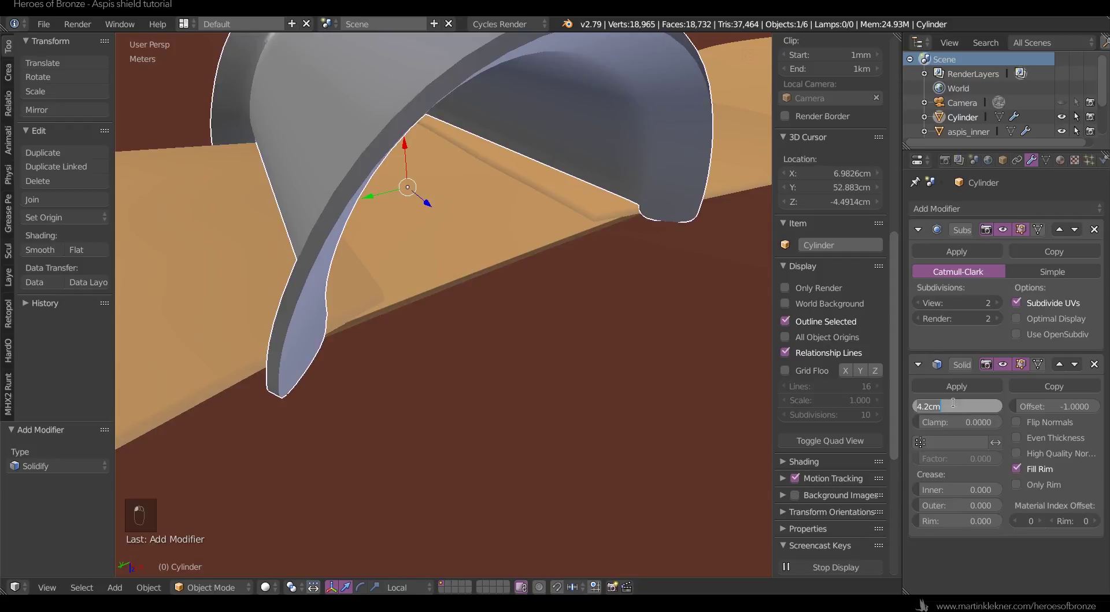
key("Return")
key("ctrl+z")
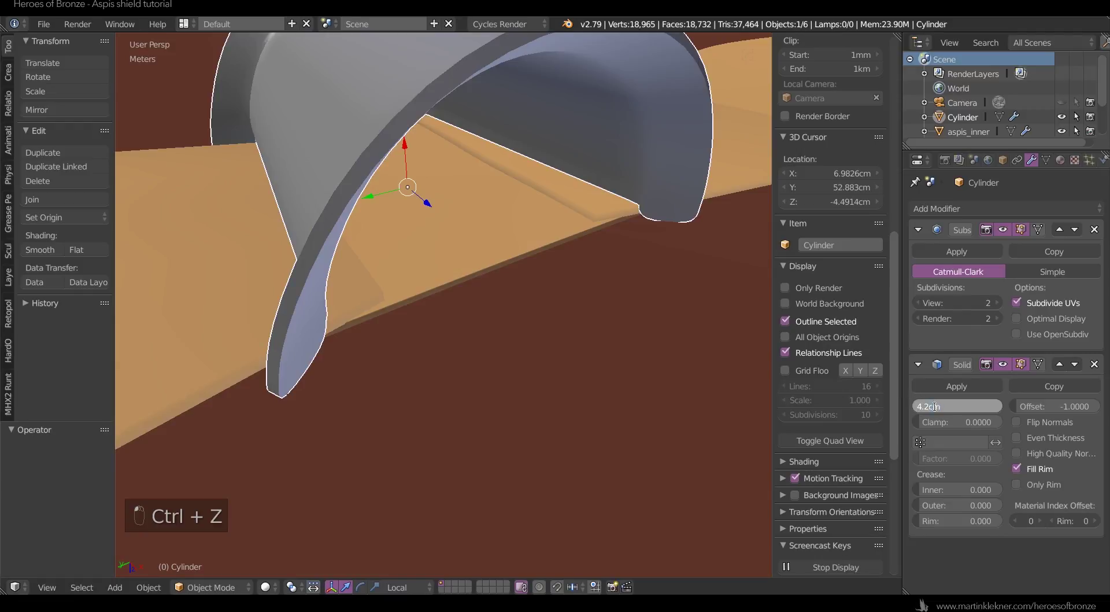
key("BackSpace")
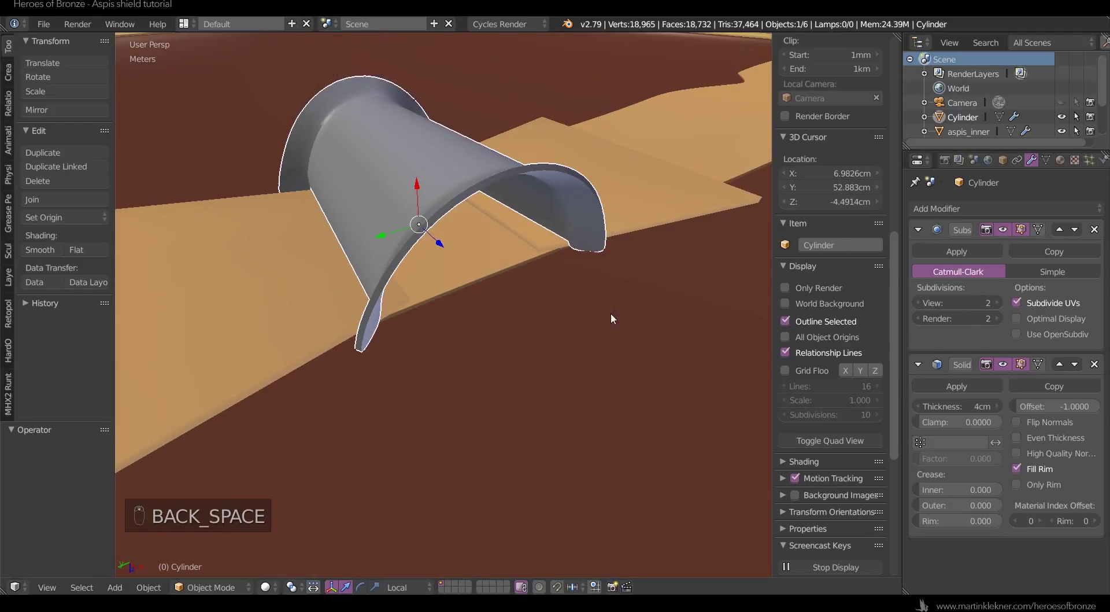
key("Tab")
middle_click_drag(383, 320, 491, 353)
scroll(502, 352, "up", 3)
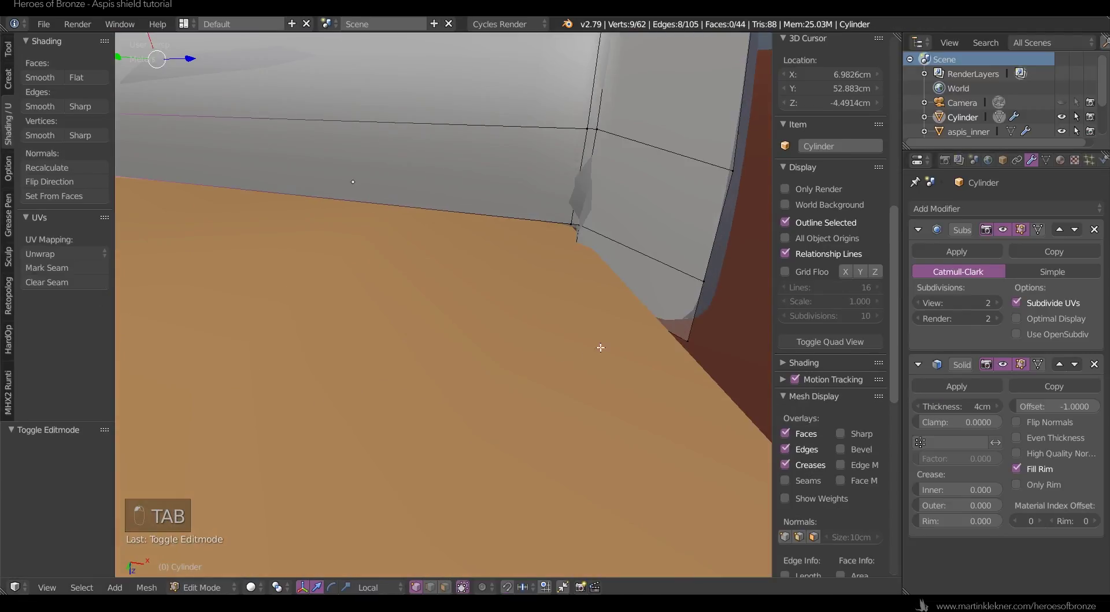
key("z")
key("c")
left_click_drag(572, 273, 653, 317)
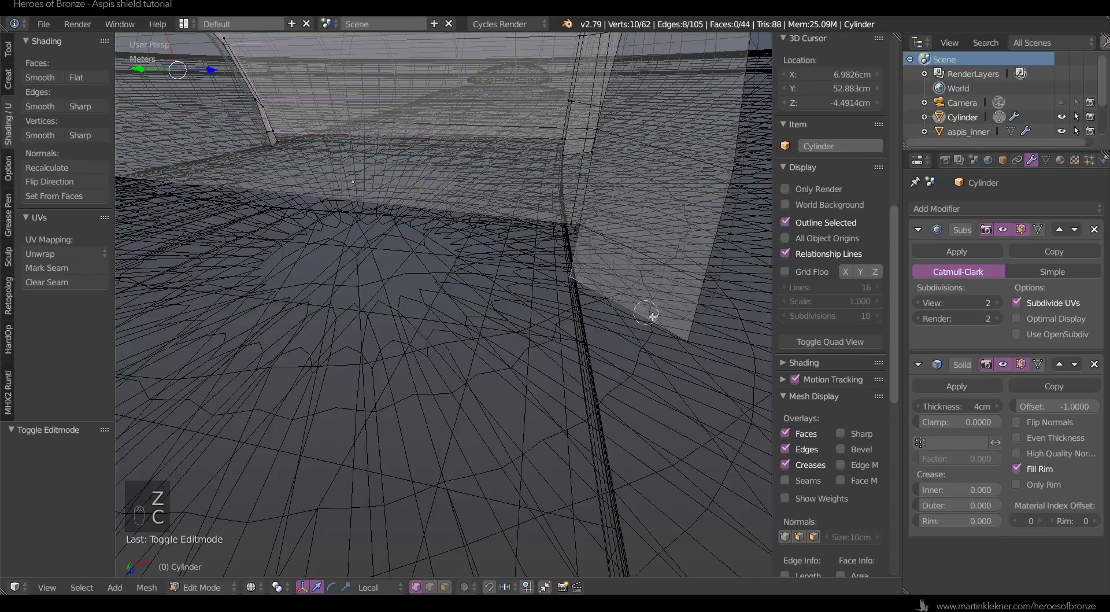
right_click(690, 344)
scroll(687, 345, "down", 3)
mouse_move(684, 345)
middle_mouse_down()
mouse_move(584, 352)
mouse_move(493, 280)
middle_mouse_up()
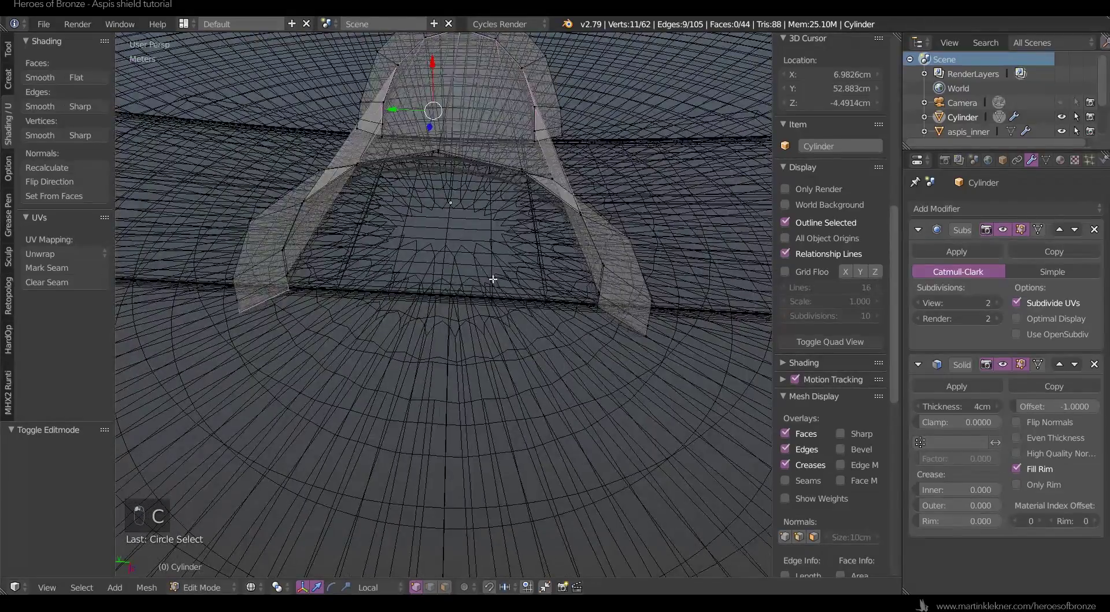
scroll(486, 271, "down", 3)
key("a")
- Delete the vertices of one lengthwise half of the arch up to its centre line and leave Edit Mode
key("c")
mouse_move(414, 119)
left_mouse_down()
mouse_move(371, 231)
mouse_move(316, 312)
left_mouse_up()
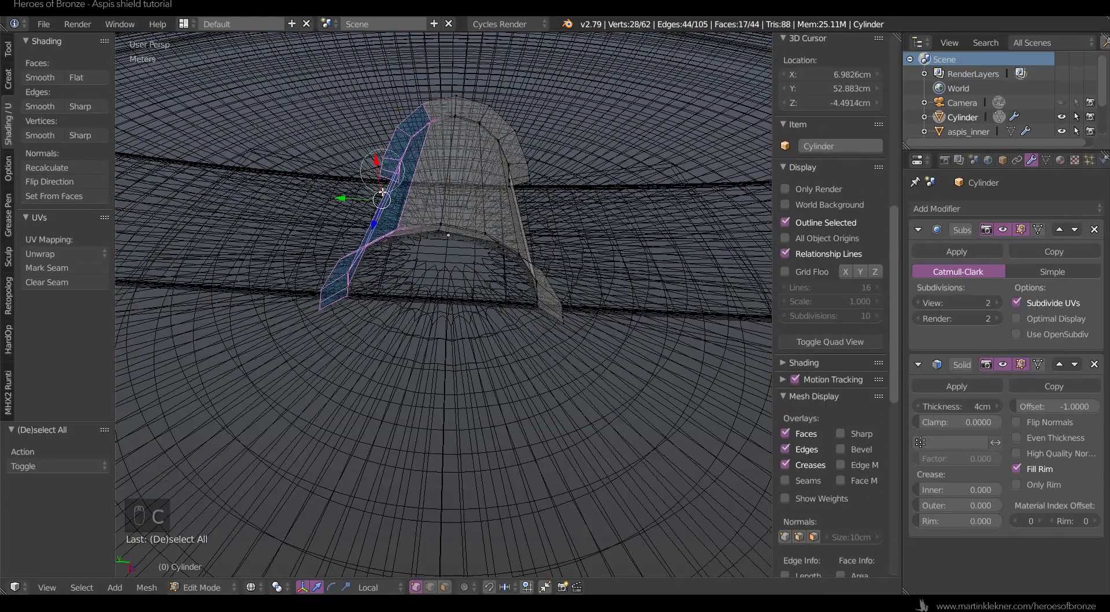
key("Delete")
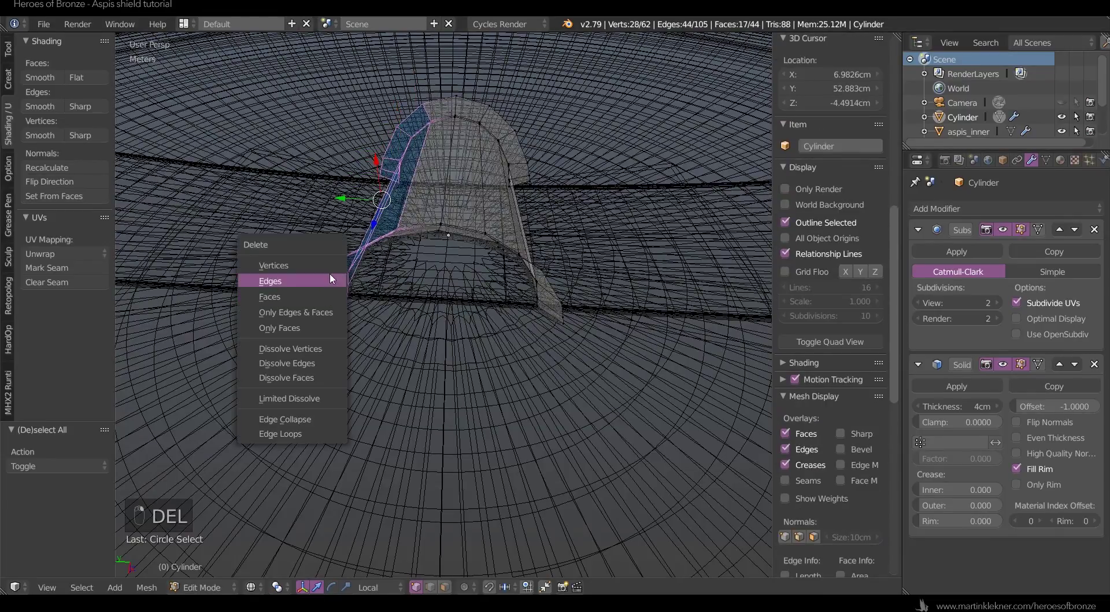
left_click(330, 272)
key("ctrl+z")
key("Delete")
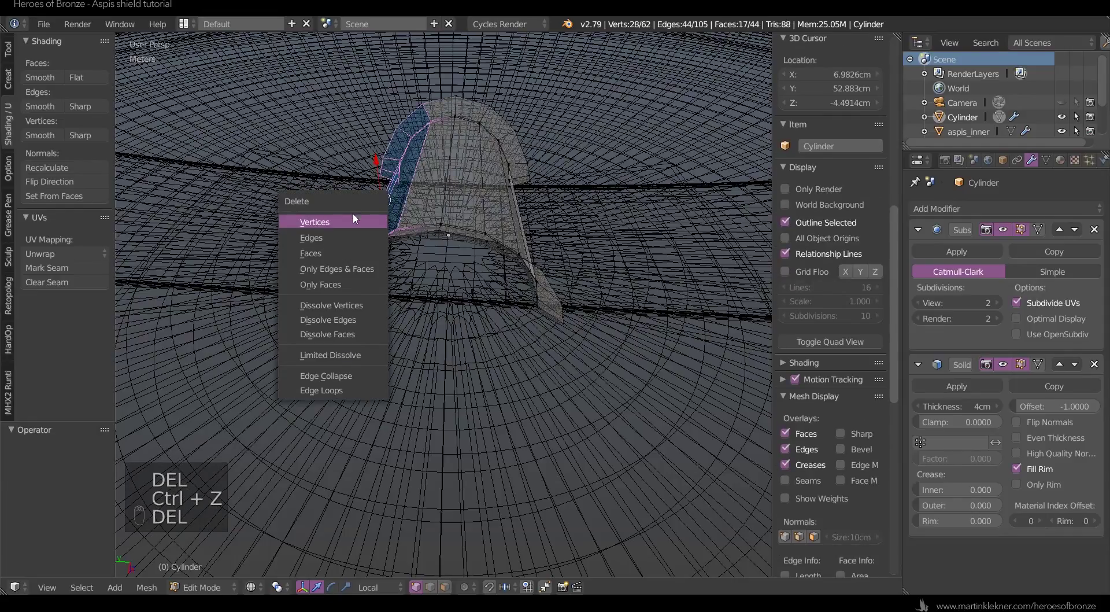
left_click(353, 215)
key("Tab")
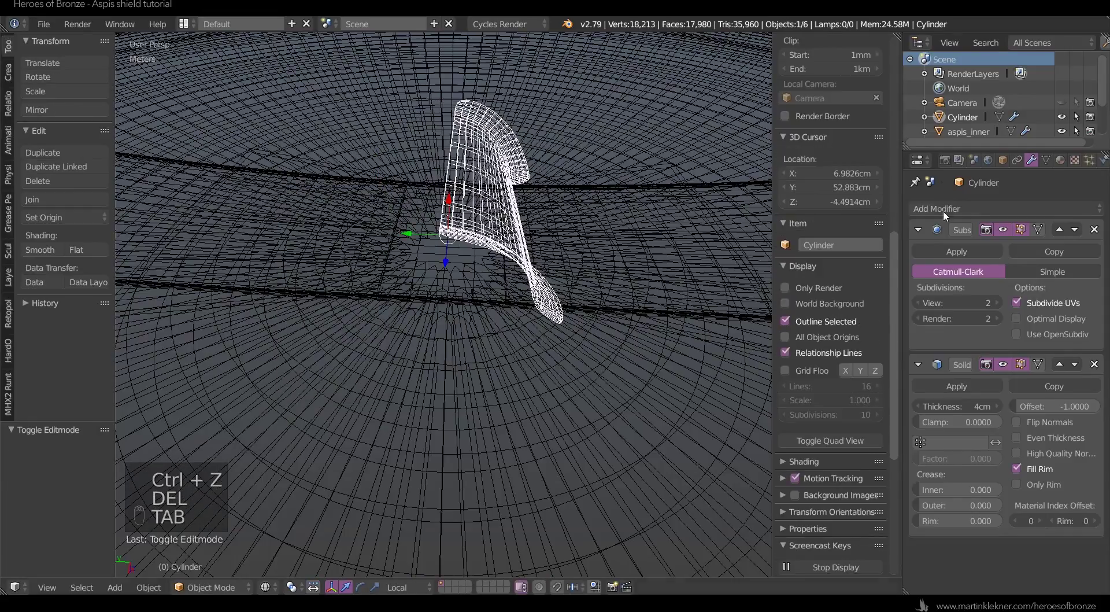
- Add a Mirror modifier at the start of the modifier stack, mirroring across Y instead of X with Clipping enabled
left_click(963, 208)
left_click(807, 352)
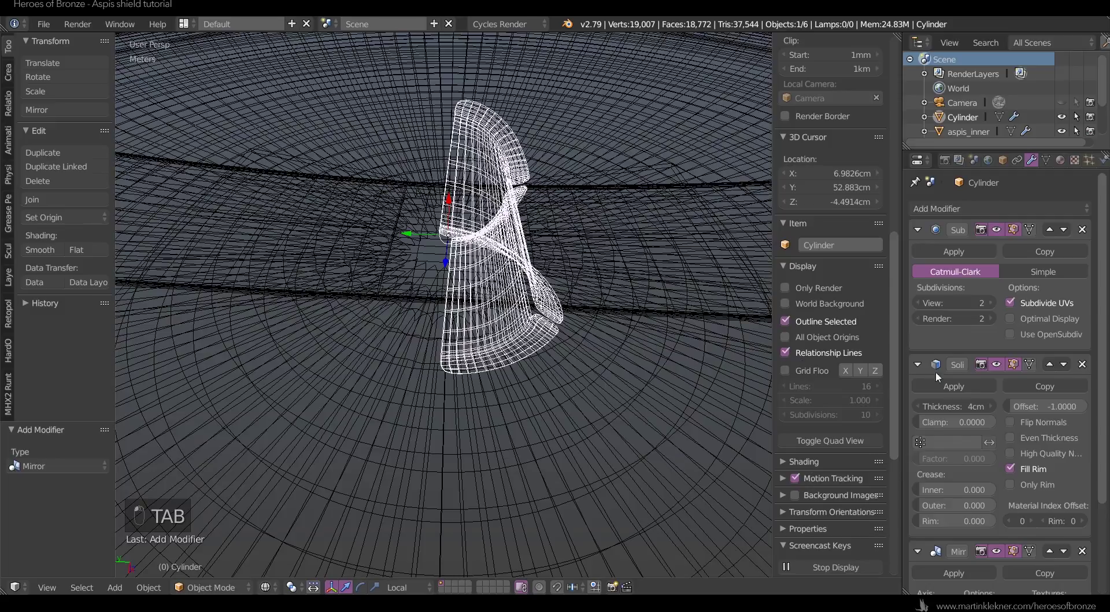
left_click(1050, 551)
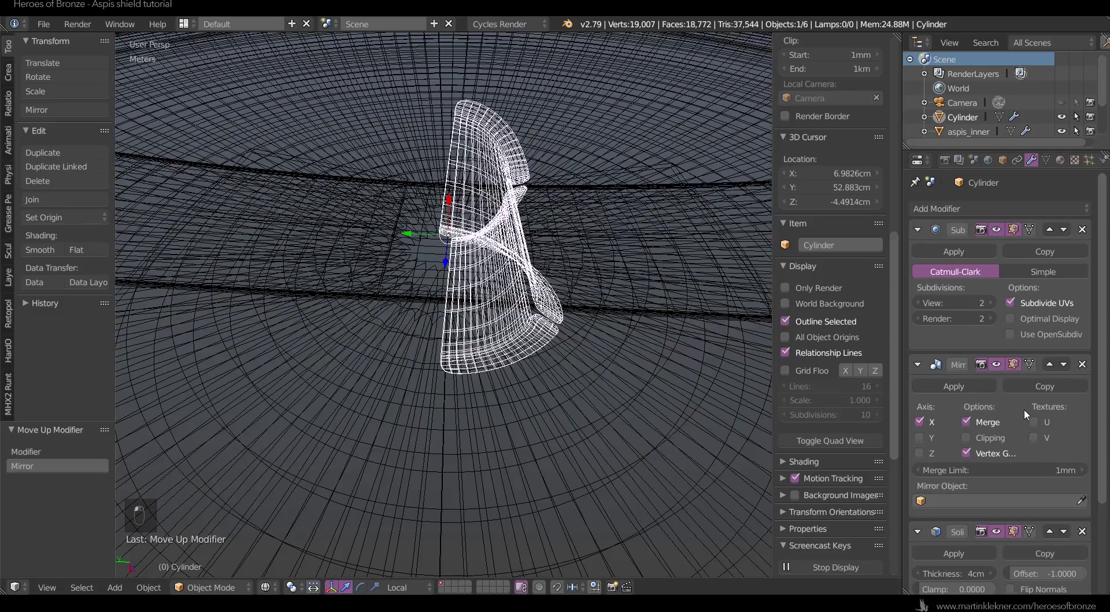
left_click(1049, 364)
left_click(978, 303)
left_click(919, 287)
left_click(920, 302)
key("z")
mouse_move(569, 277)
middle_mouse_down()
mouse_move(550, 345)
mouse_move(558, 325)
mouse_move(525, 361)
middle_mouse_up()
scroll(525, 368, "up", 2)
- Move the two lowest end vertices of one lip about 1.47 mm in X and 0.42 mm in Y using proportional editing
key("Tab")
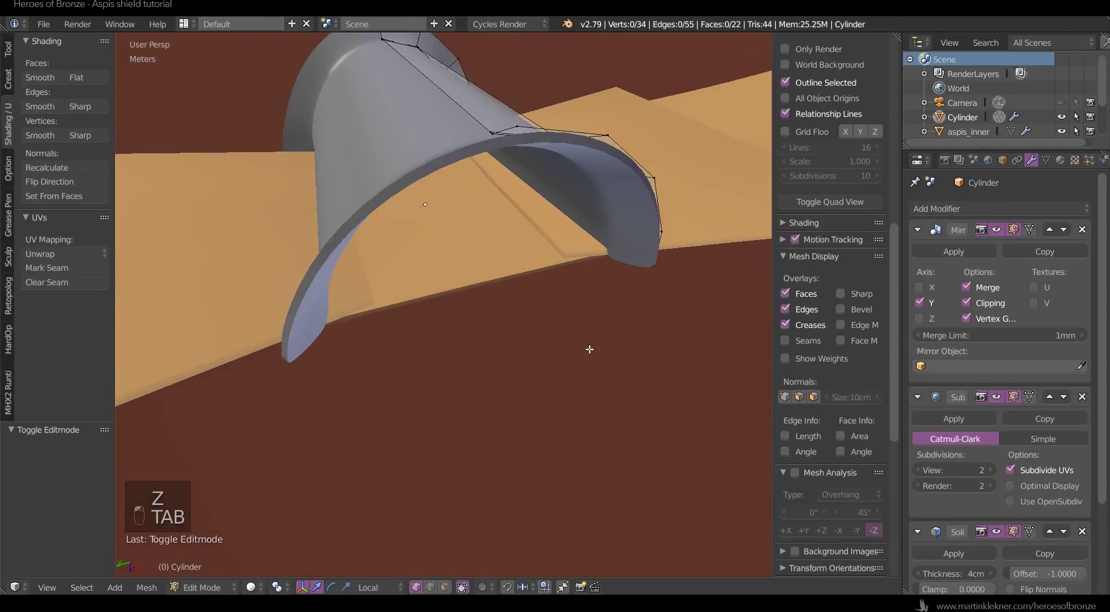
right_click(654, 266)
key("z")
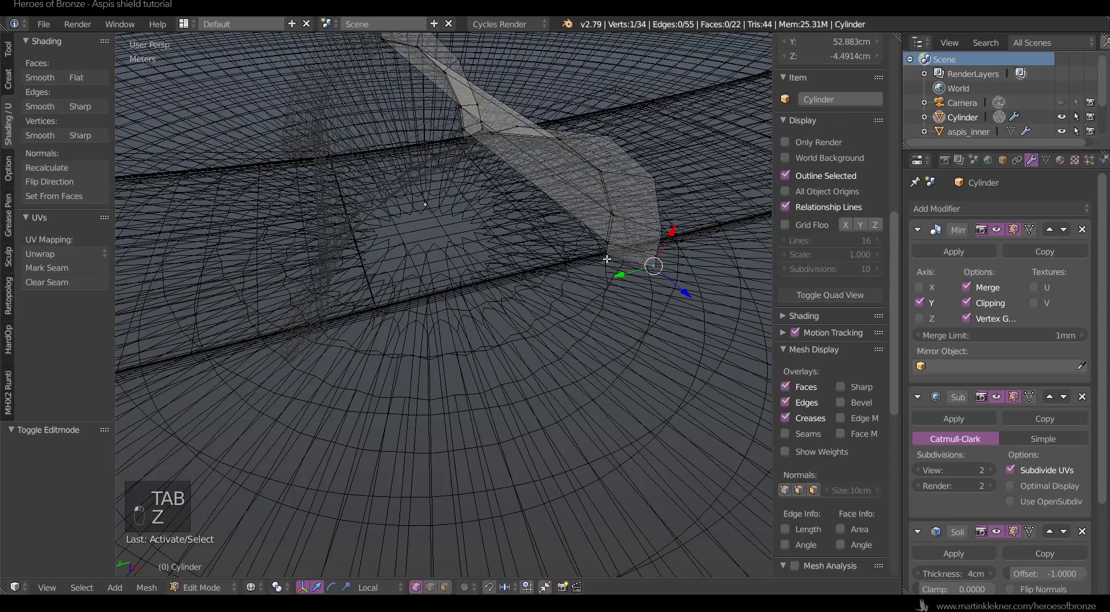
right_click(607, 259, "shift")
middle_click_drag(635, 337, 584, 357, "shift")
scroll(585, 356, "up", 4)
key("z")
middle_click_drag(677, 355, 446, 315)
key("g")
right_click(441, 314)
key("o")
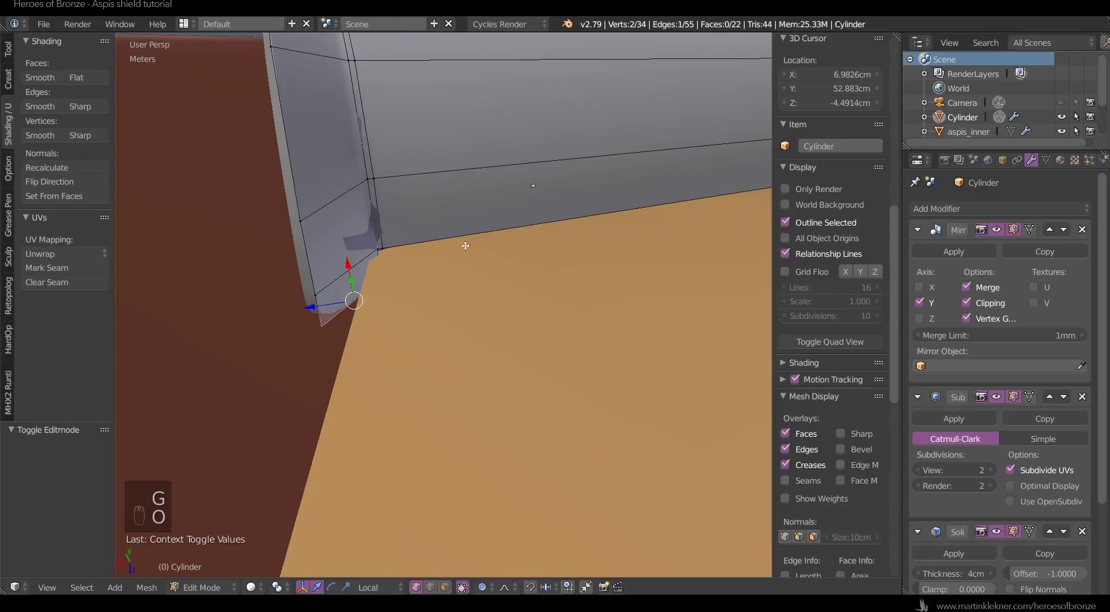
key("g")
left_click(456, 245)
scroll(467, 312, "down", 3)
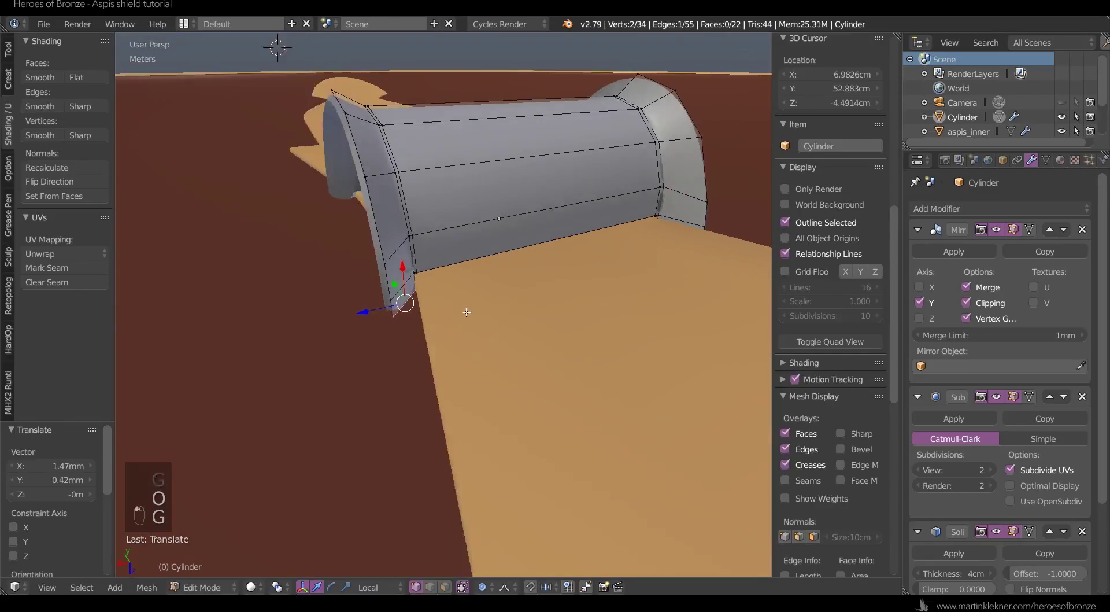
- Move the lowest corner vertex of the lip about 1.11 mm along X with proportional editing off
middle_click_drag(467, 312, 488, 310)
scroll(462, 324, "up", 2)
right_click(443, 330)
key("o")
key("g")
key("x")
key("x")
left_click(442, 279)
scroll(446, 354, "down", 5)
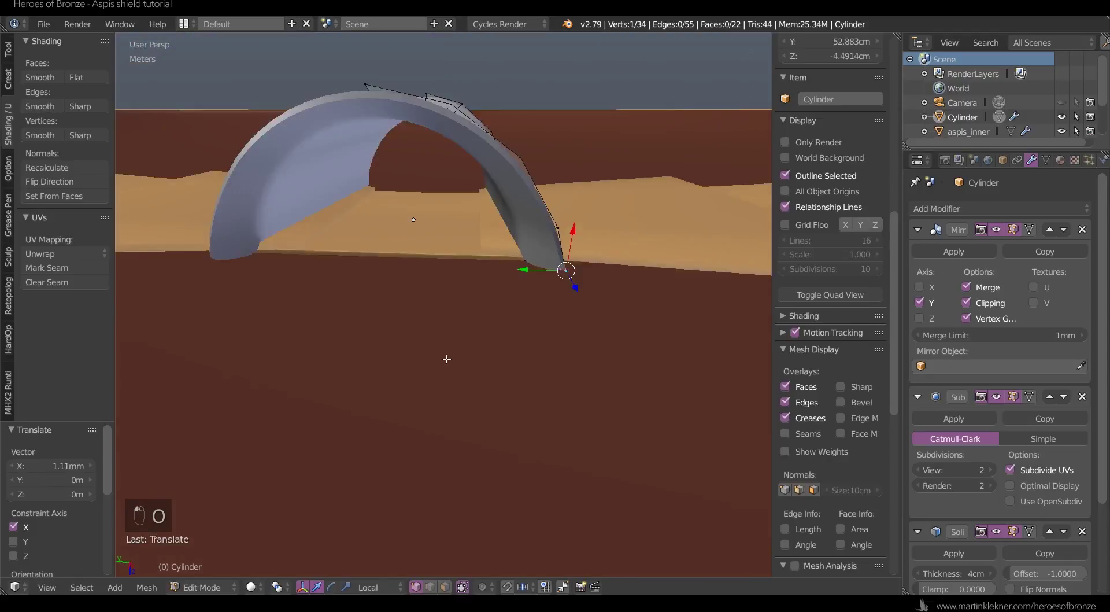
scroll(457, 353, "up", 5)
scroll(464, 354, "down", 5)
scroll(401, 345, "up", 5)
key("a")
key("z")
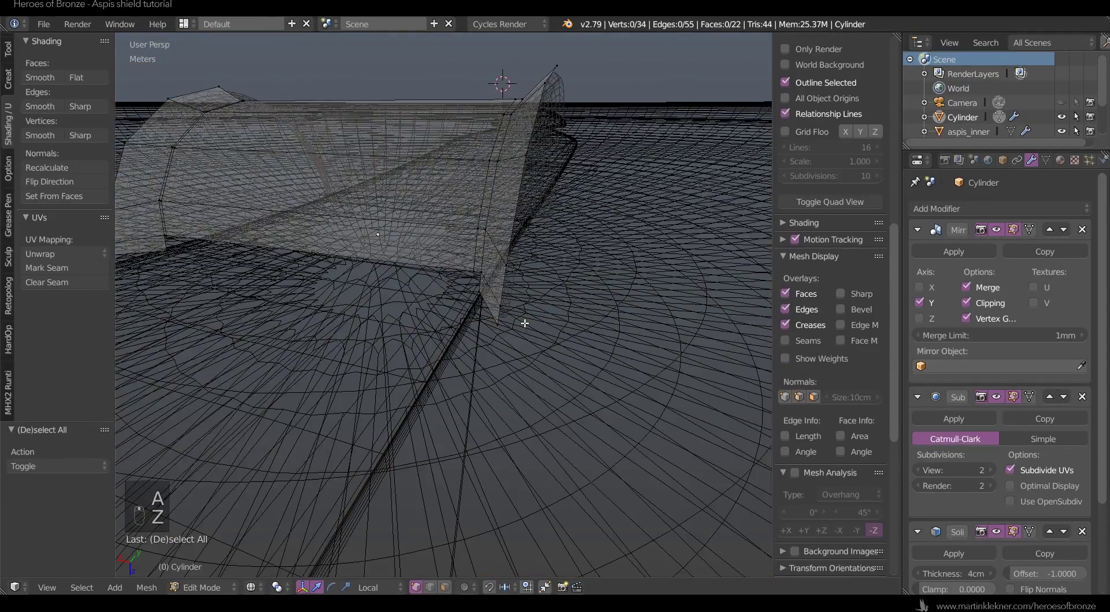
key("c")
left_click_drag(503, 318, 465, 282)
right_click(559, 341)
key("z")
key("ctrl+z")
- Enable proportional editing and move the three lowest vertices at the lip's neck about 1.54 mm along local Z
key("o")
key("Tab")
key("a")
key("a")
middle_click_drag(465, 280, 359, 315)
key("Tab")
key("a")
key("a")
key("c")
left_click(347, 315)
key("g")
key("y")
key("y")
left_click(312, 317)
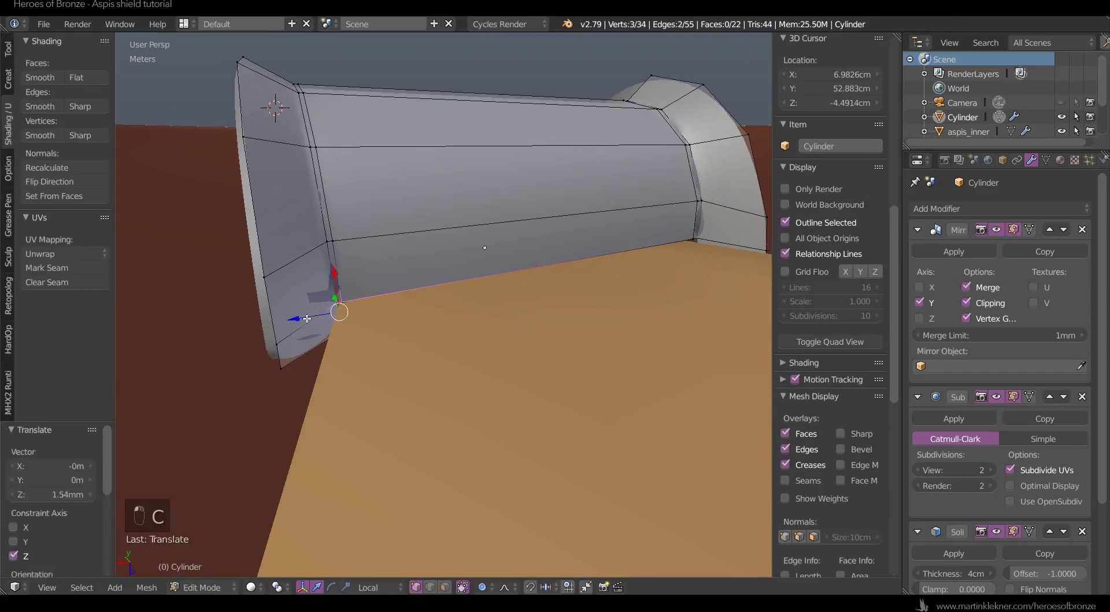
- Undo the last move, shift the same three neck vertices slightly along local Z again, and leave Edit Mode
key("ctrl+z")
key("g")
key("y")
key("y")
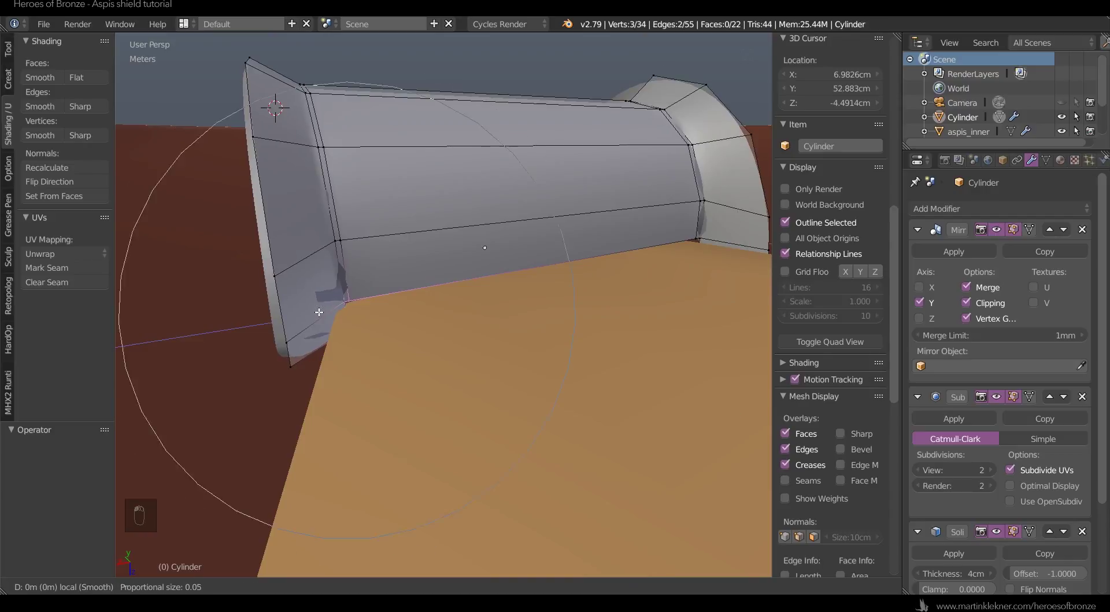
left_click(314, 313)
scroll(314, 312, "down", 4)
middle_click_drag(314, 312, 461, 302)
key("Tab")
key("a")
key("a")
- Assign the existing bronze_handle_mat material to the arm cuff
right_click(460, 298)
left_click(1059, 159)
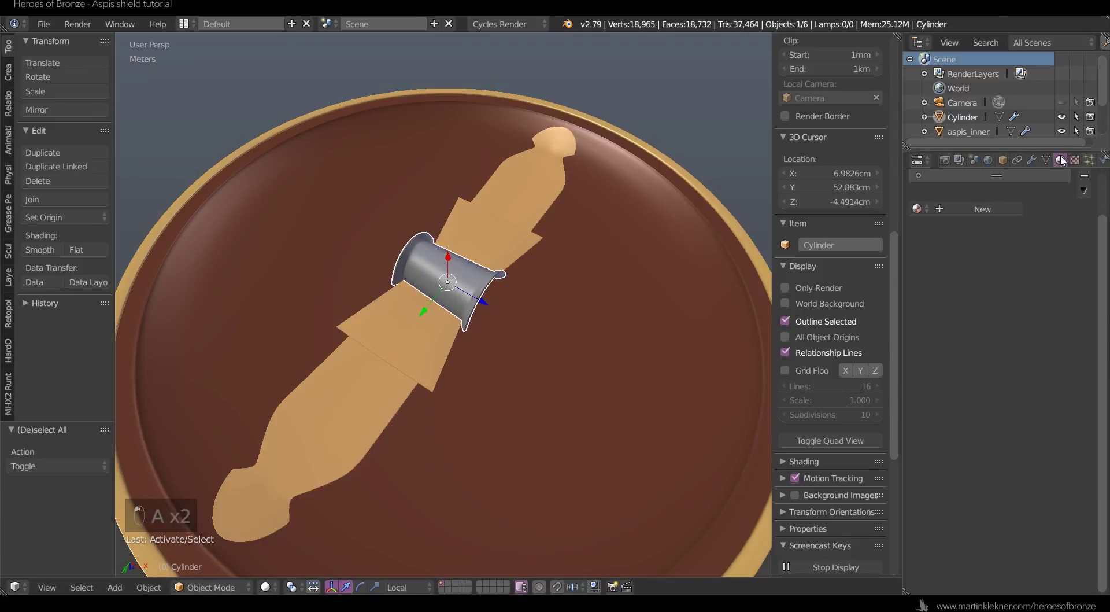
left_click(916, 208)
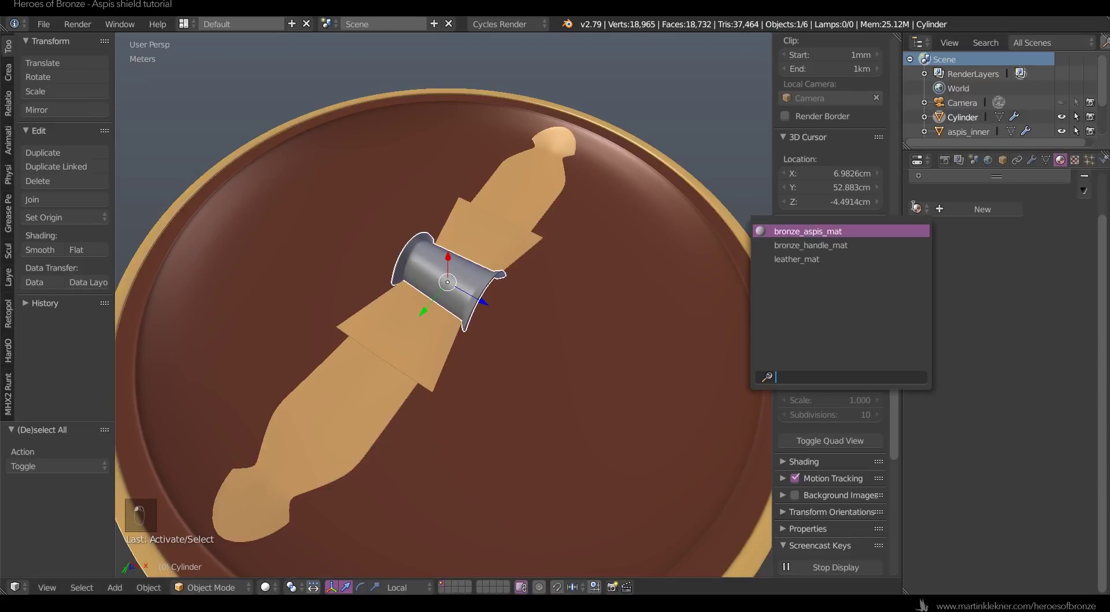
left_click(819, 245)
key("a")
scroll(596, 289, "down", 3)
middle_click_drag(589, 308, 554, 329)
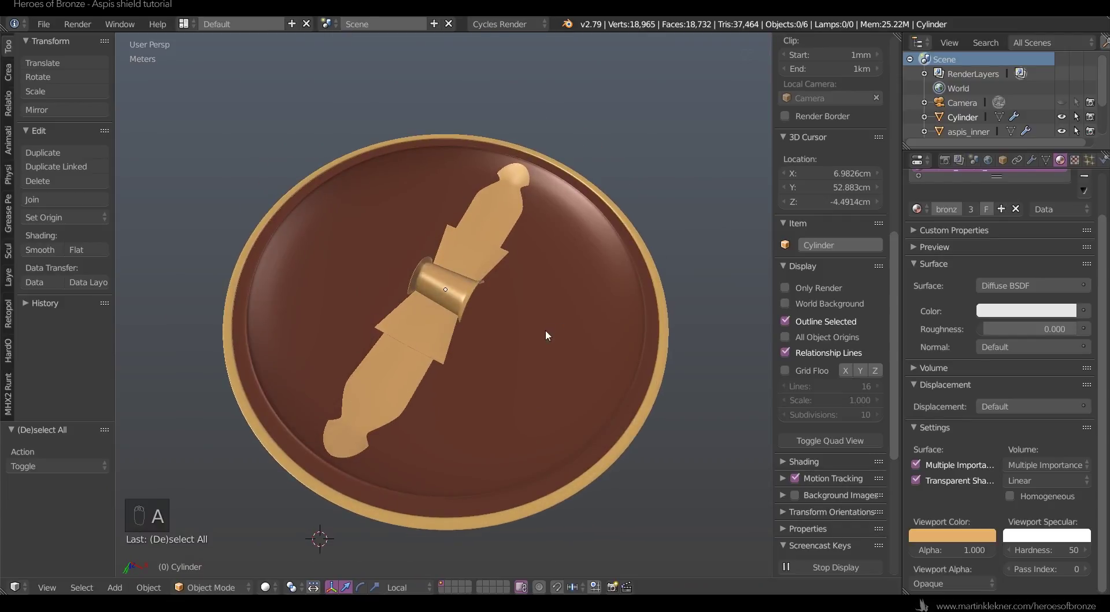
scroll(487, 334, "up", 3)
scroll(469, 374, "up", 2)
right_click(540, 391)
key("a")
scroll(482, 406, "down", 4)
middle_click_drag(482, 406, 527, 411)
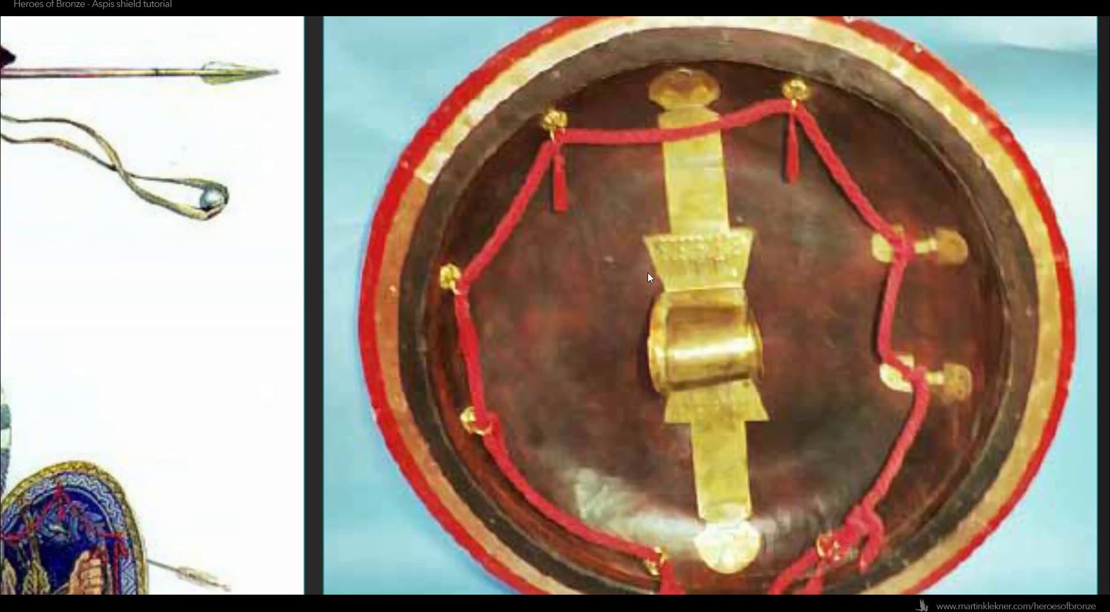
- Add a UV sphere with 10 segments and 10 rings at the shield's centre
key("KP_Divide")
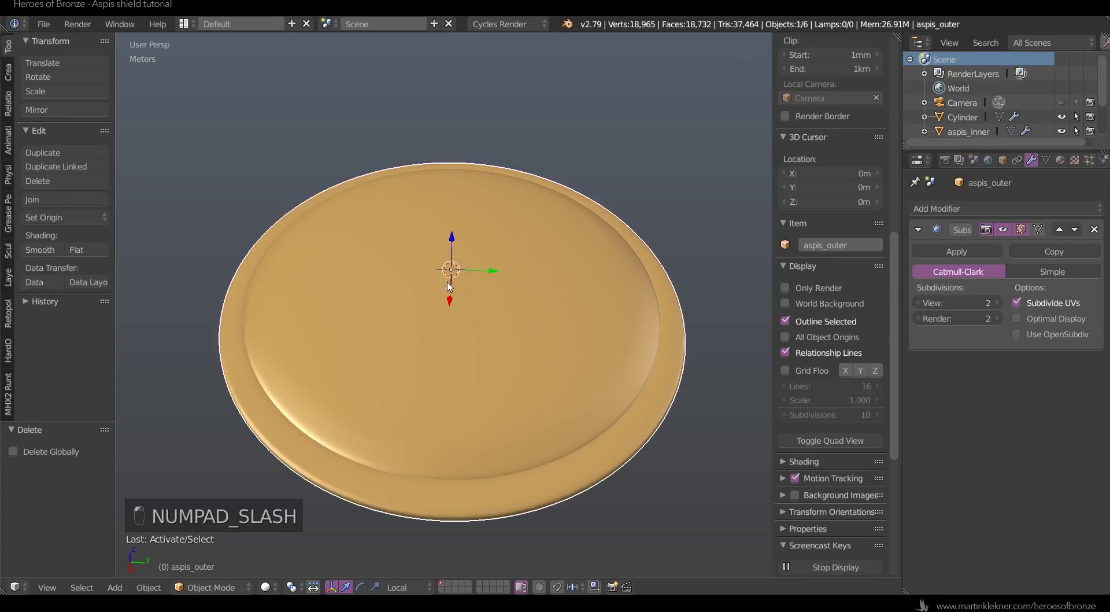
key("shift+a")
mouse_move(446, 280)
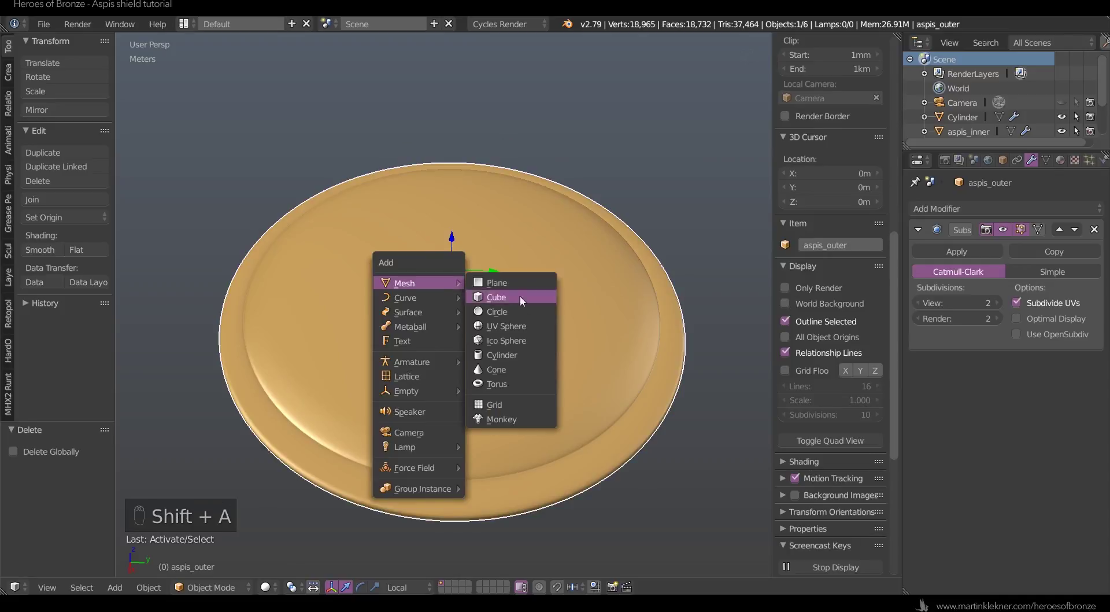
left_click(522, 325)
left_click(67, 463)
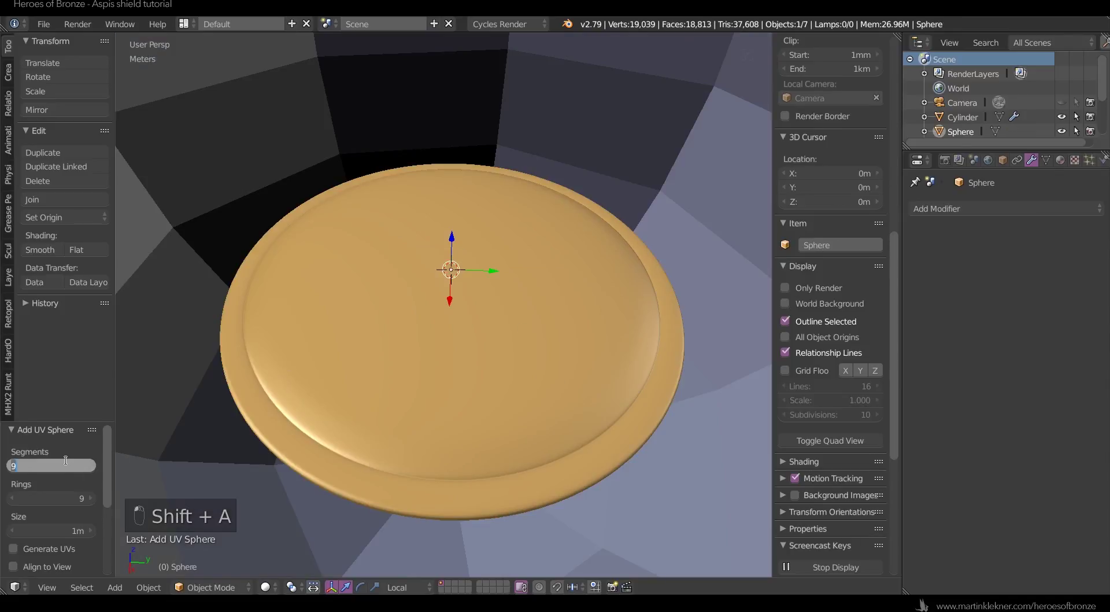
type("10")
key("Return")
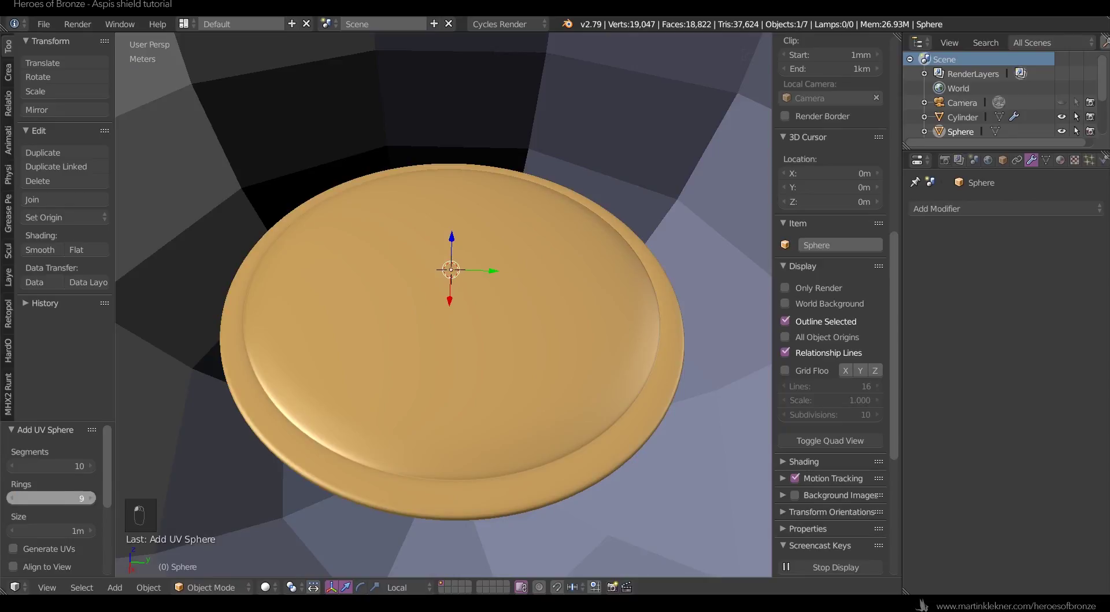
left_click(85, 499)
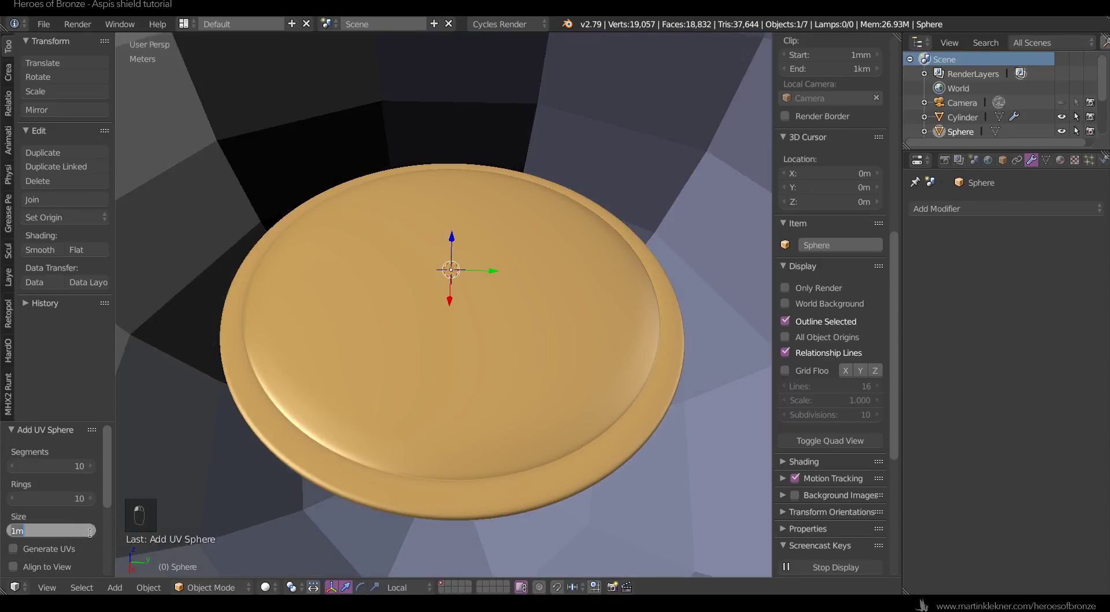
- Set the new sphere's size to 2 cm
left_click(95, 537)
type("10cm")
key("Return")
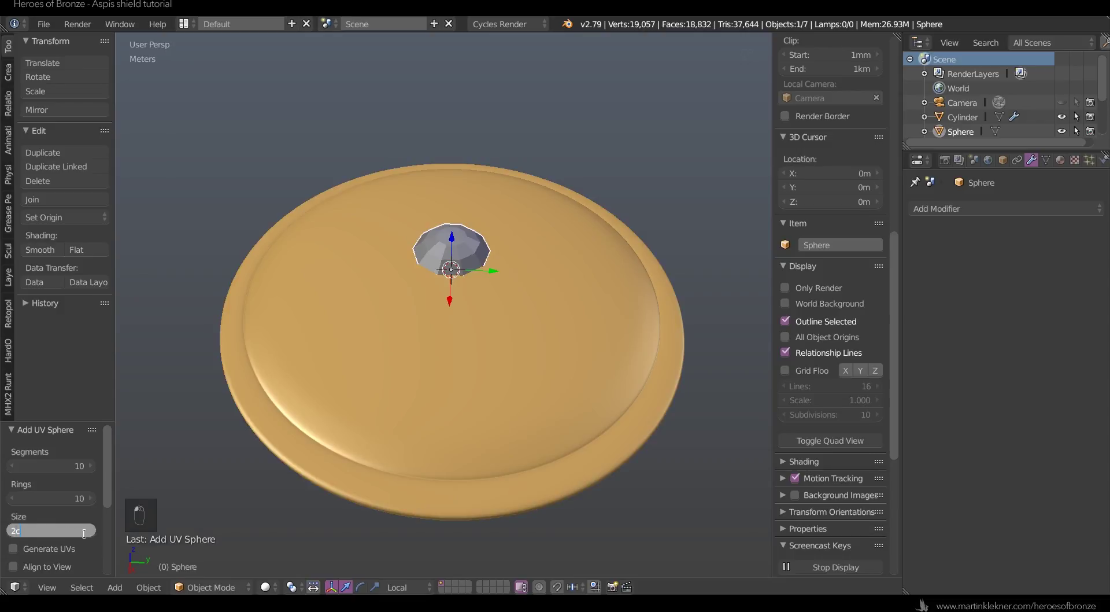
type("m")
key("Return")
- Isolate the sphere and delete the faces of its lower half to leave an open dome
key("KP_Divide")
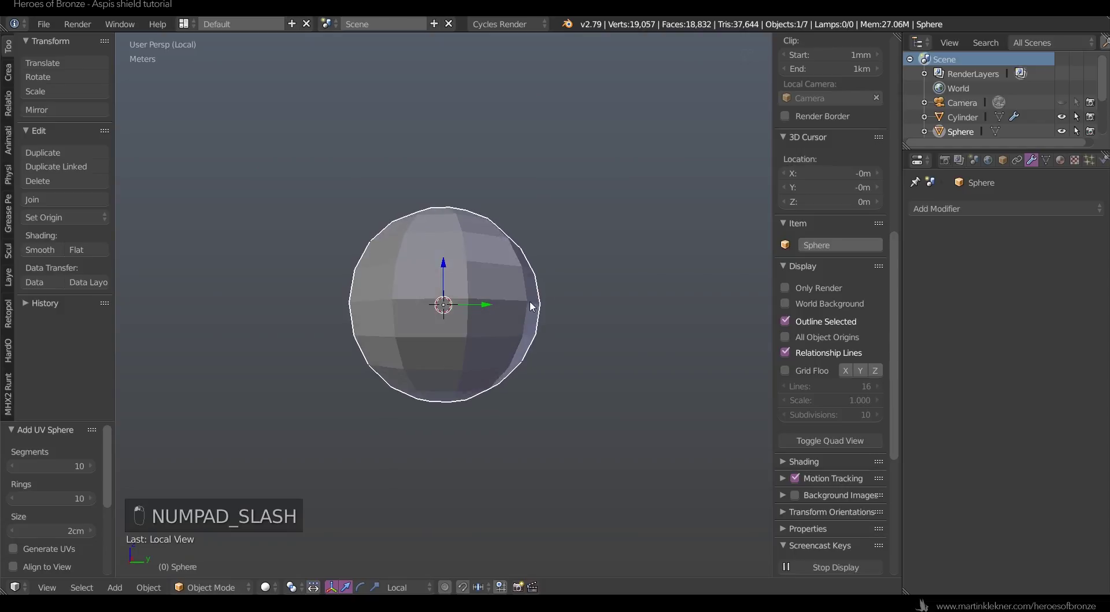
key("Tab")
key("z")
key("a")
key("b")
left_click_drag(322, 300, 680, 494)
key("Delete")
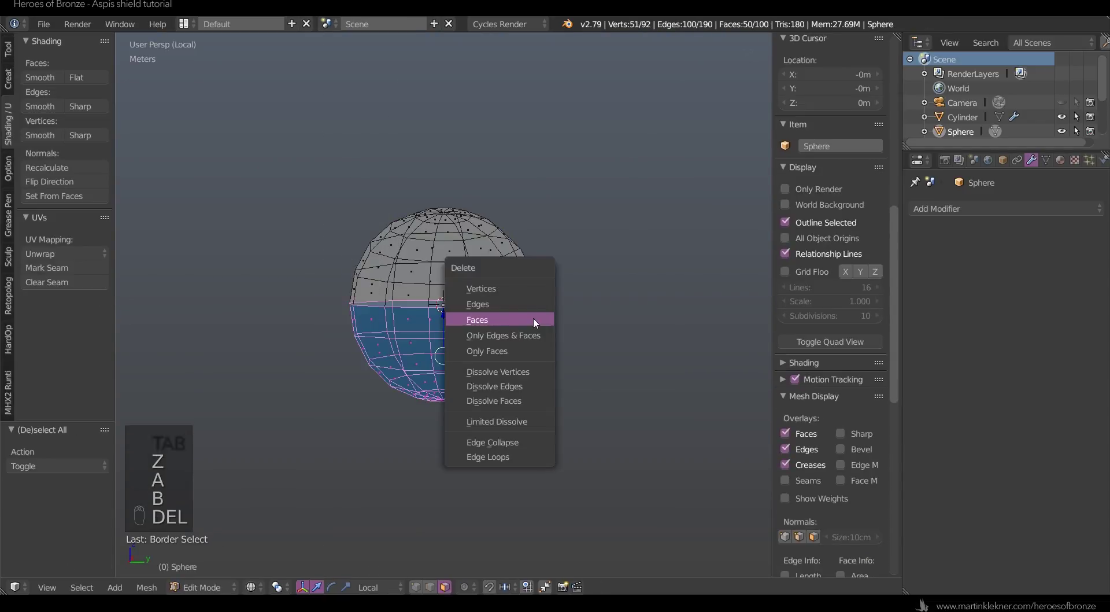
left_click(528, 288)
key("ctrl+z")
key("Delete")
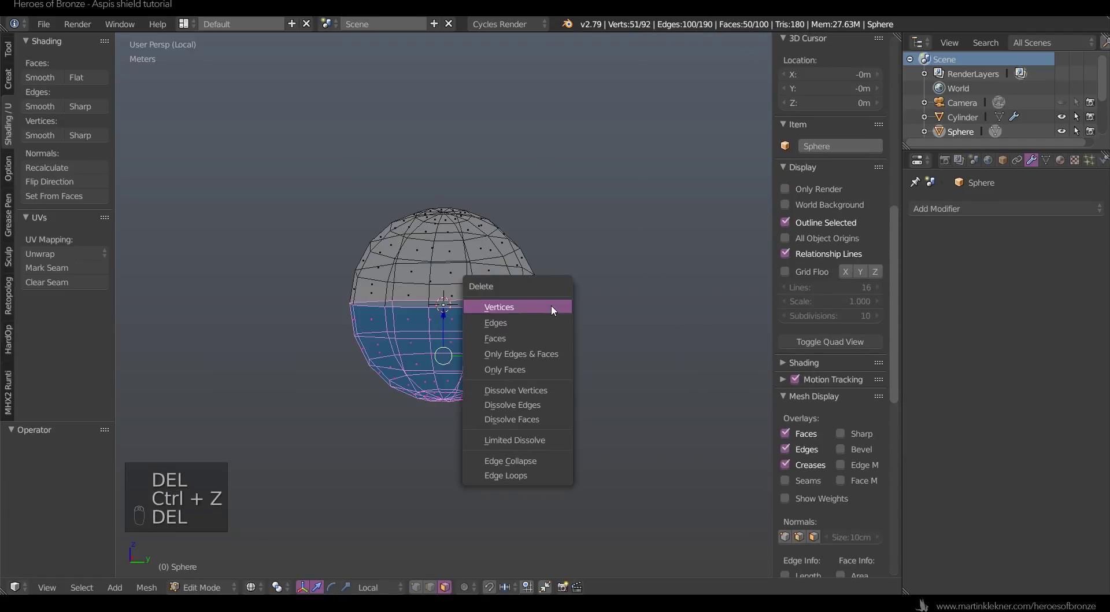
left_click(549, 333)
middle_click_drag(553, 340, 559, 253)
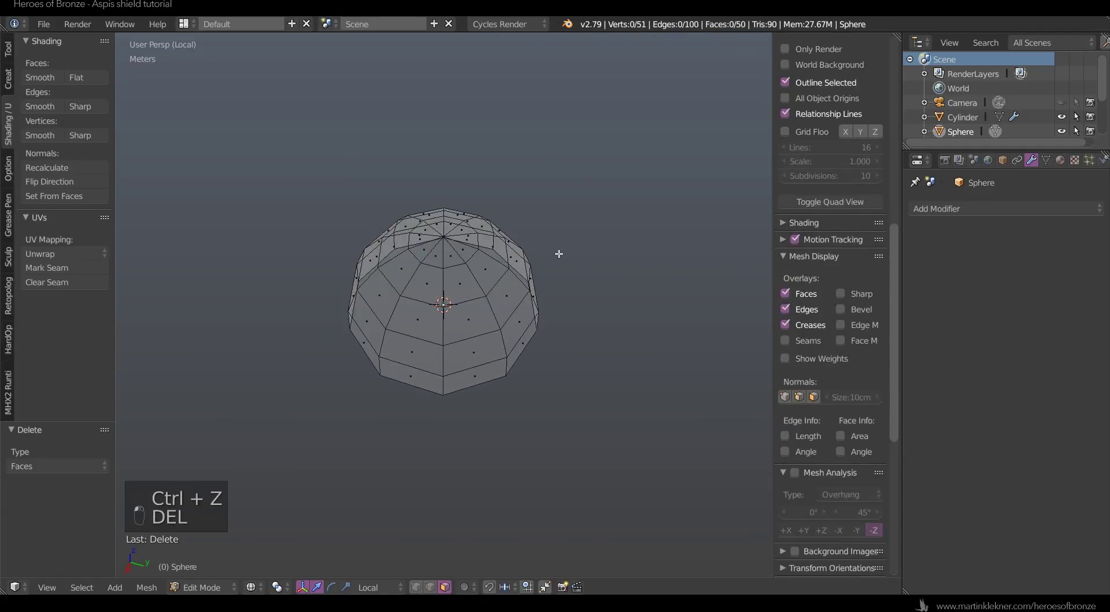
key("z")
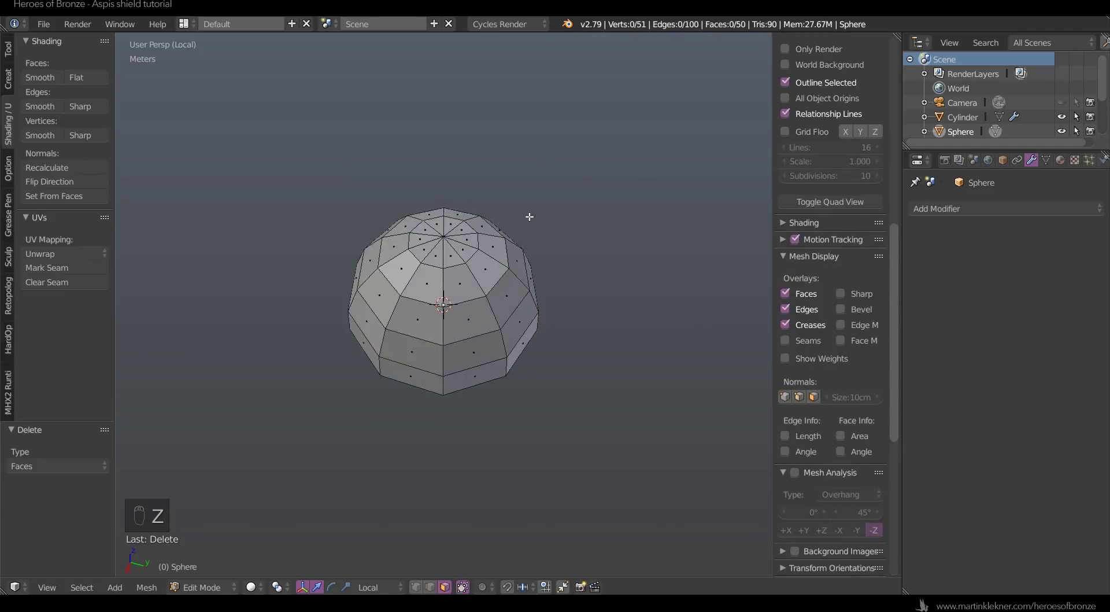
- Extrude the dome's ten top cap faces about 4.53 mm downward, and raise them about 3.39 mm along Z
left_click(438, 247)
mouse_move(370, 238)
middle_mouse_down()
mouse_move(361, 281)
mouse_move(468, 316)
middle_mouse_up()
mouse_move(384, 329)
middle_mouse_down()
mouse_move(580, 363)
mouse_move(386, 324)
middle_mouse_up()
key("c")
key("e")
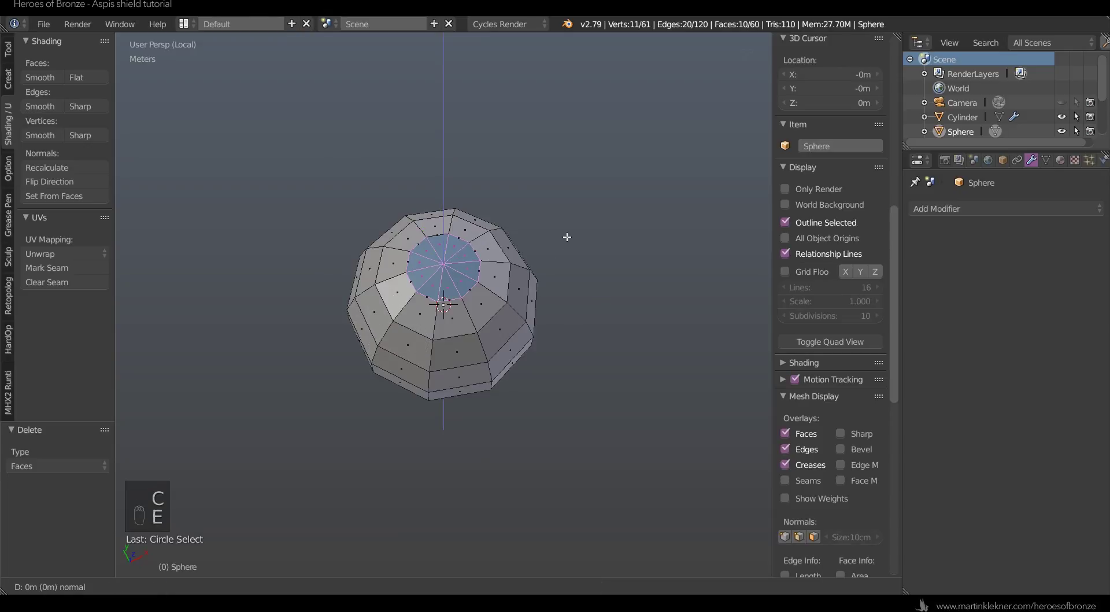
left_click(601, 269)
middle_click_drag(604, 272, 588, 230)
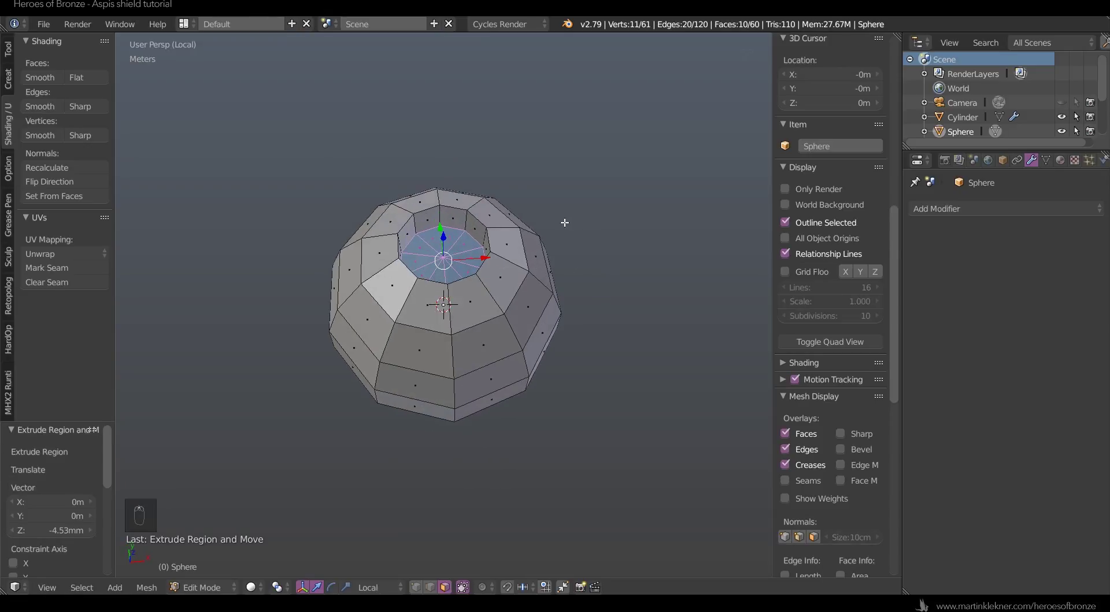
key("g")
key("z")
left_click(565, 212)
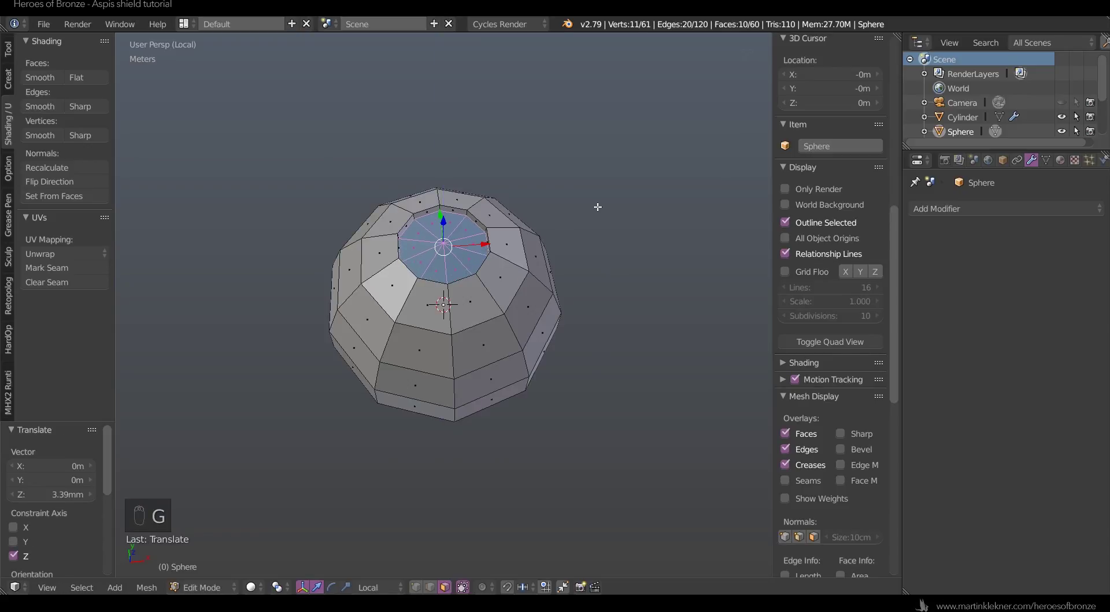
- Extrude the recessed cap faces scaled slightly inward, and extrude them again about 1.06 mm upward
key("e")
left_click(584, 209)
key("s")
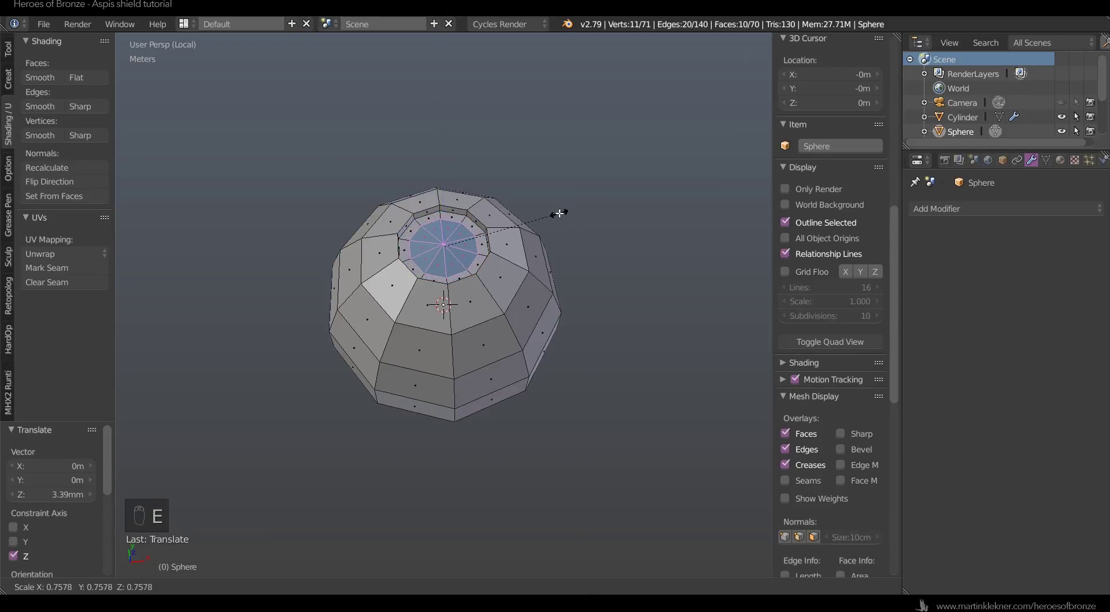
left_click(569, 211)
key("e")
left_click(571, 207)
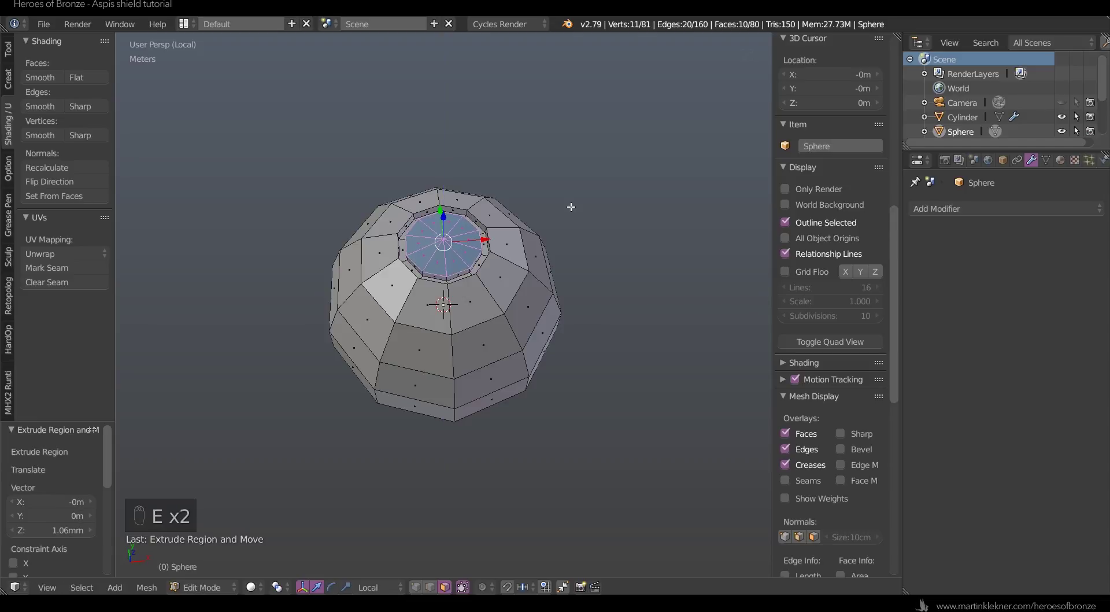
- Extrude the cap faces inward at a scale of about 0.506, and extrude them about 2.08 mm down along Z
key("e")
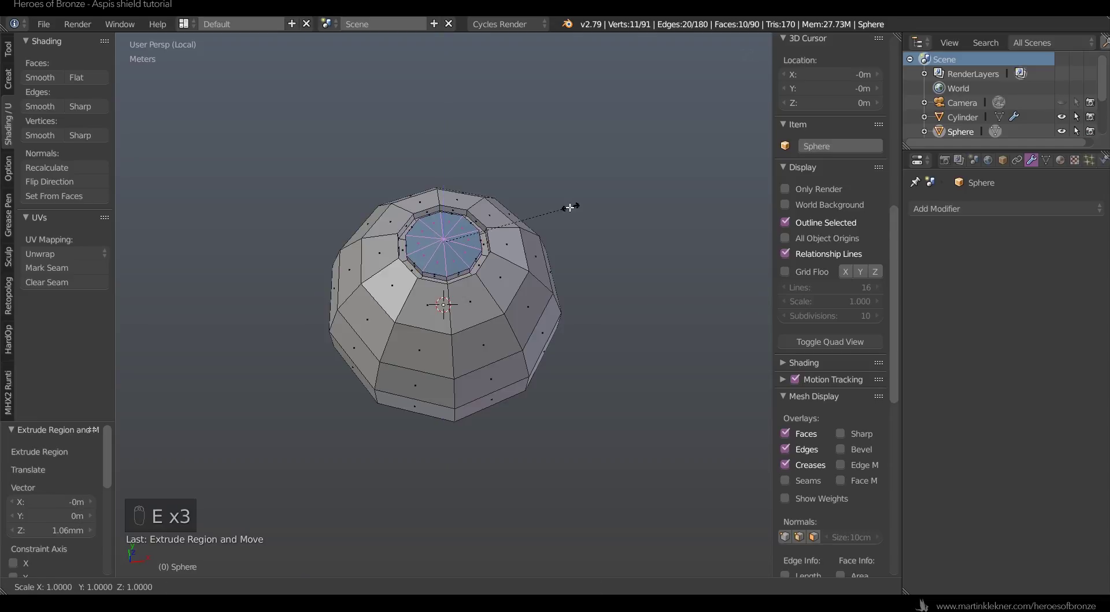
left_click(509, 226)
key("e")
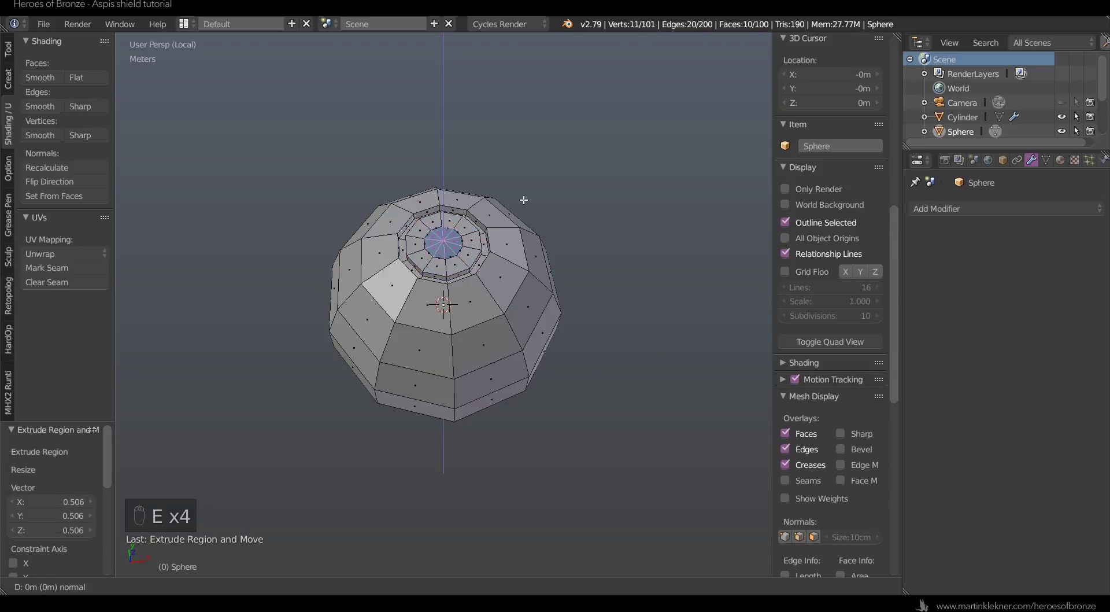
key("z")
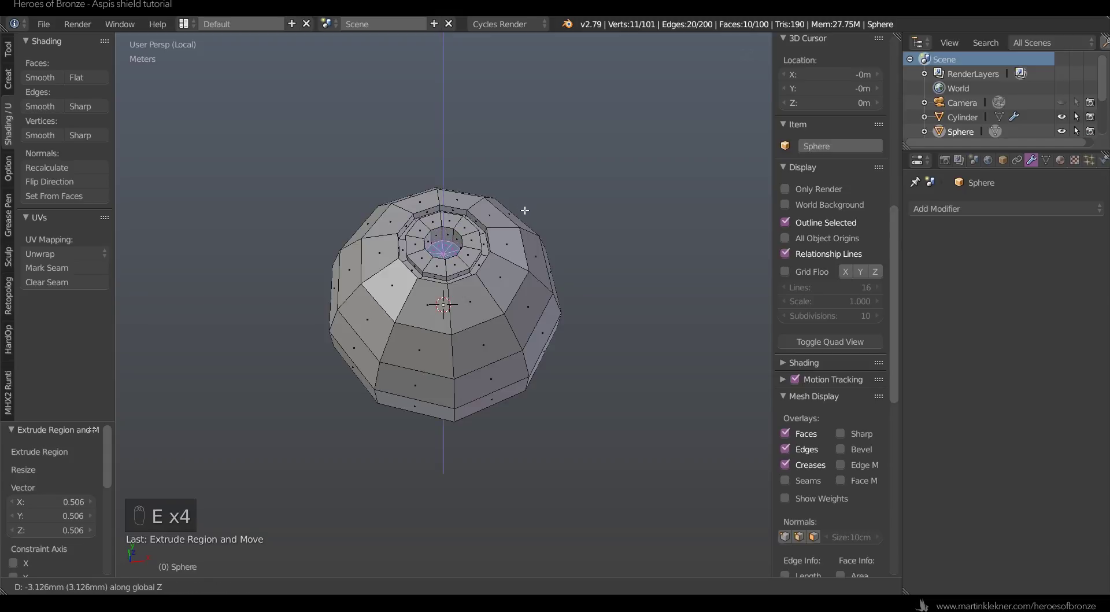
left_click(526, 207)
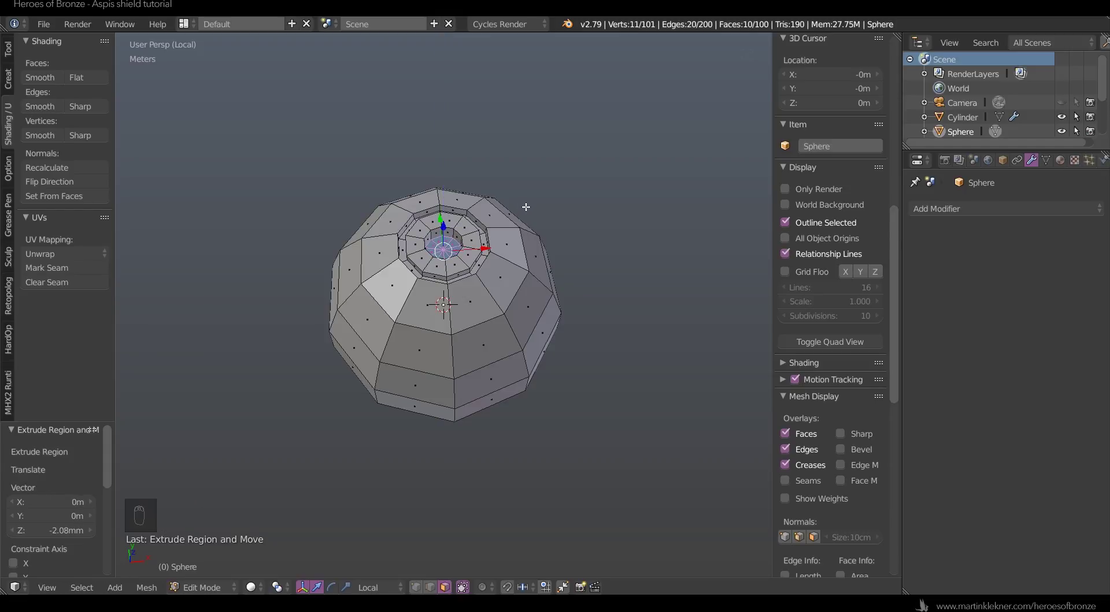
- Delete the sunken cap faces to leave an open hole at the top of the dome
key("Delete")
left_click(526, 204)
middle_click_drag(602, 243, 598, 206)
- Extrude five alternating vertical strips of the dome's side faces outward with a scale of about 1.05
left_click(492, 369)
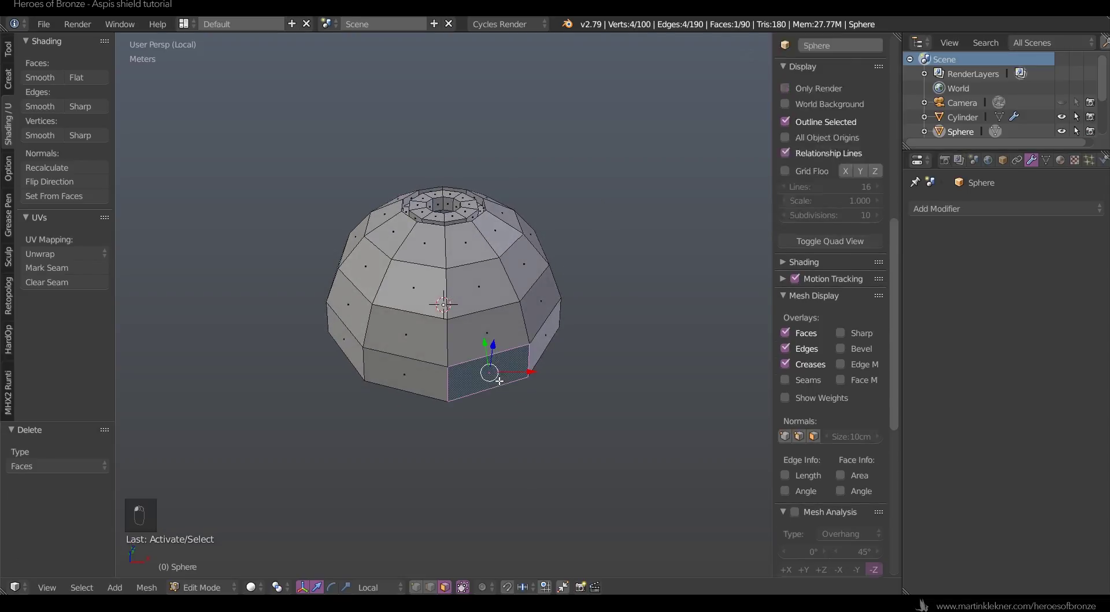
left_click(472, 320, "shift")
left_click(472, 290, "shift")
left_click(484, 245, "shift")
middle_click_drag(608, 305, 499, 352)
left_click(485, 394, "shift")
left_click(483, 359, "shift")
left_click(489, 327, "shift")
middle_click_drag(476, 287, 405, 312)
left_click(477, 386, "shift")
left_click(478, 347, "shift")
left_click(471, 300, "shift")
left_click(465, 258, "shift")
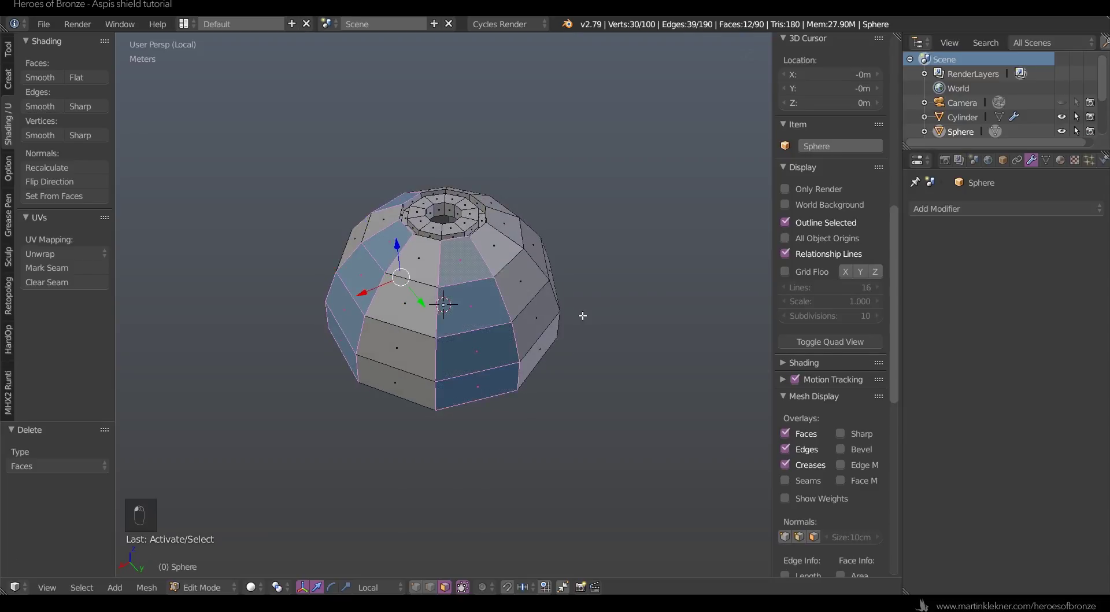
middle_click_drag(559, 349, 468, 353)
left_click(473, 391, "shift")
left_click(472, 374, "shift")
left_click(463, 334, "shift")
left_click(456, 284, "shift")
middle_click_drag(538, 323, 463, 332)
left_click(458, 393, "shift")
left_click(458, 366, "shift")
left_click(459, 315, "shift")
left_click(467, 285, "shift")
key("e")
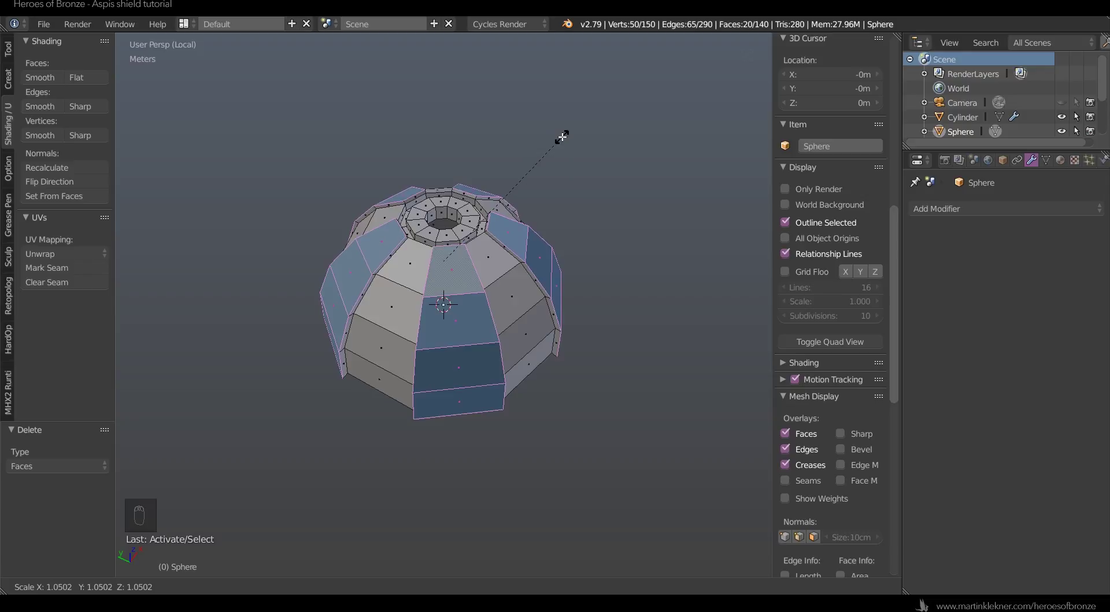
left_click(561, 137)
- Select all faces of the five recessed vertical strips between the raised strips of the dome
right_click(538, 335)
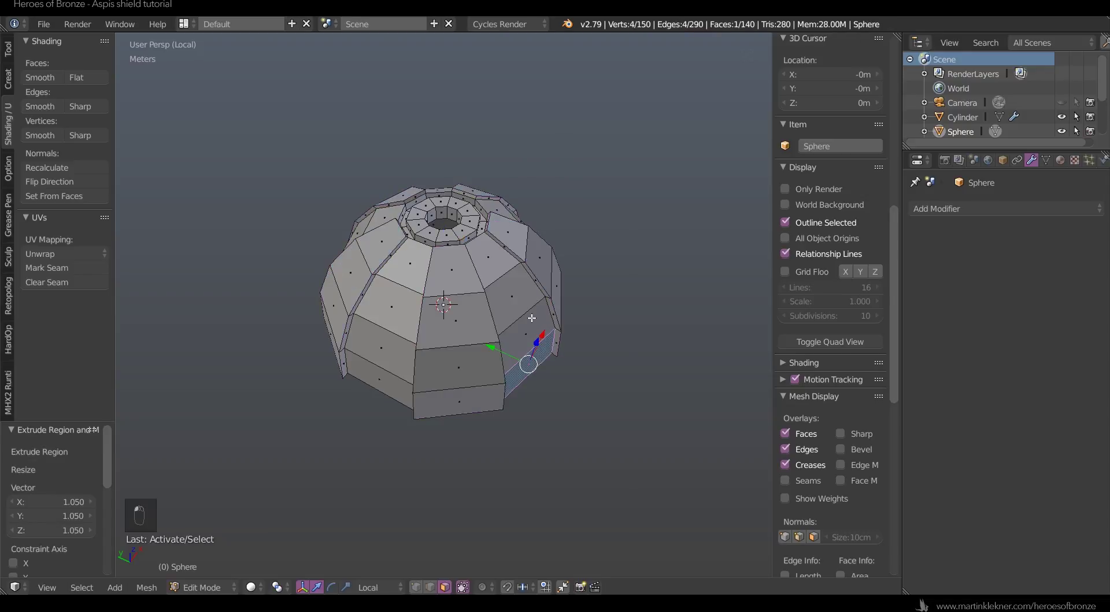
right_click(530, 315, "shift")
right_click(517, 284, "shift")
right_click(492, 255, "shift")
right_click(400, 255, "shift")
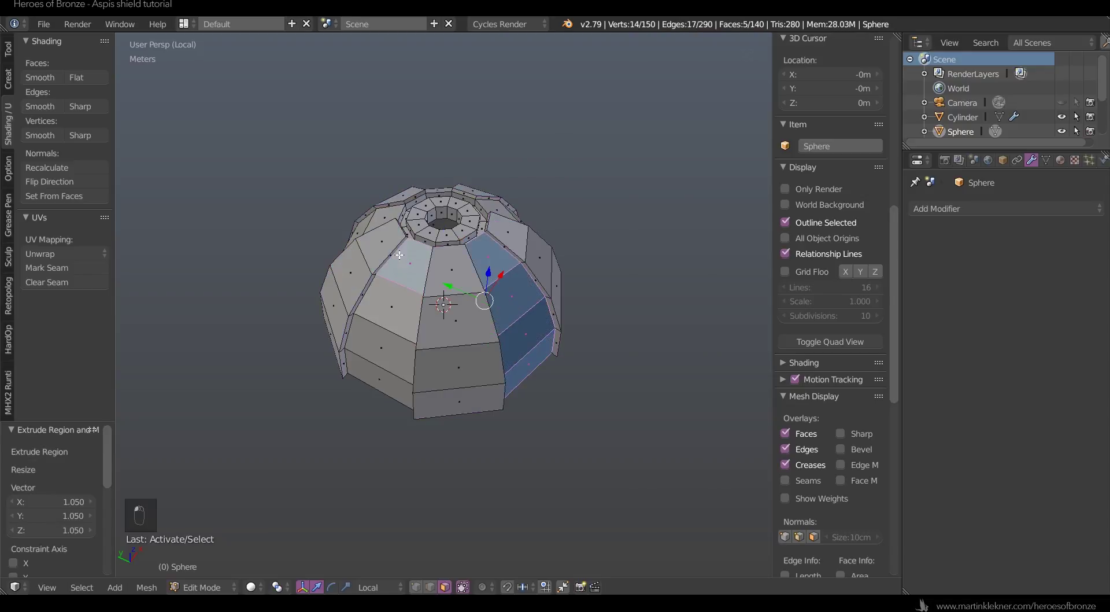
right_click(395, 322, "shift")
right_click(386, 355, "shift")
right_click(386, 385, "shift")
middle_click_drag(387, 385, 525, 413)
right_click(491, 395, "shift")
right_click(488, 378, "shift")
right_click(471, 324, "shift")
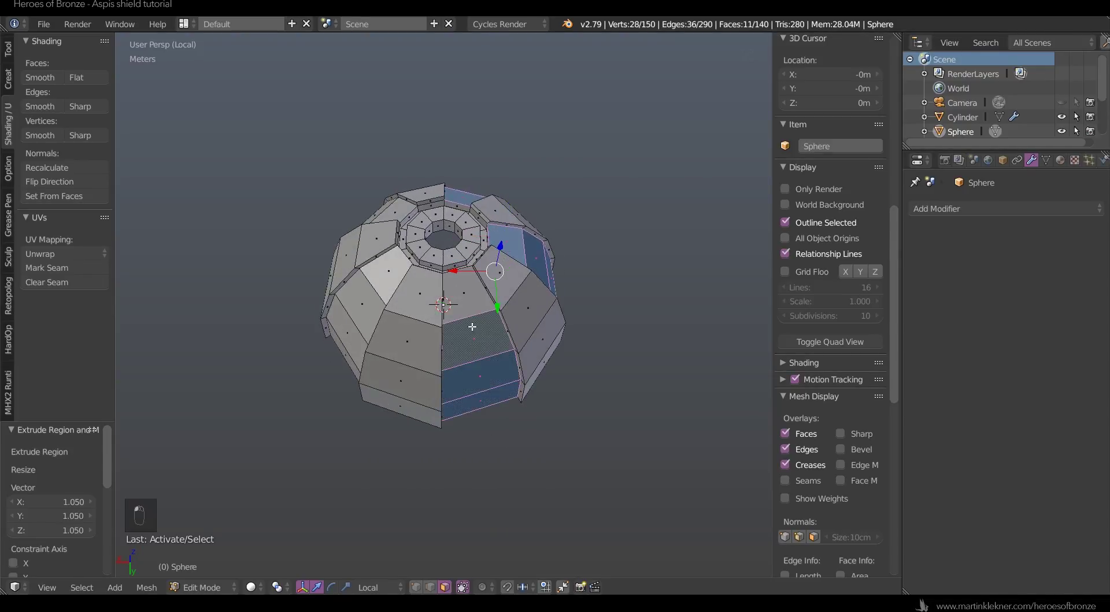
right_click(467, 306, "shift")
right_click(392, 279, "shift")
right_click(363, 304, "shift")
right_click(346, 332, "shift")
middle_click_drag(326, 448, 448, 462)
right_click(424, 381, "shift")
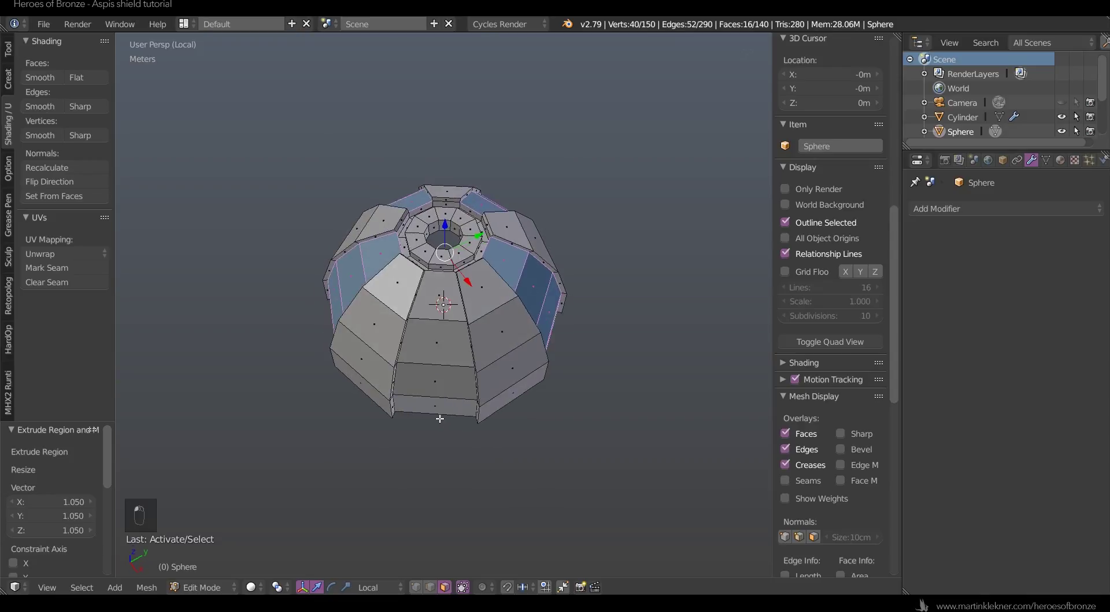
right_click(435, 405, "shift")
right_click(435, 378, "shift")
right_click(441, 340, "shift")
right_click(432, 305, "shift")
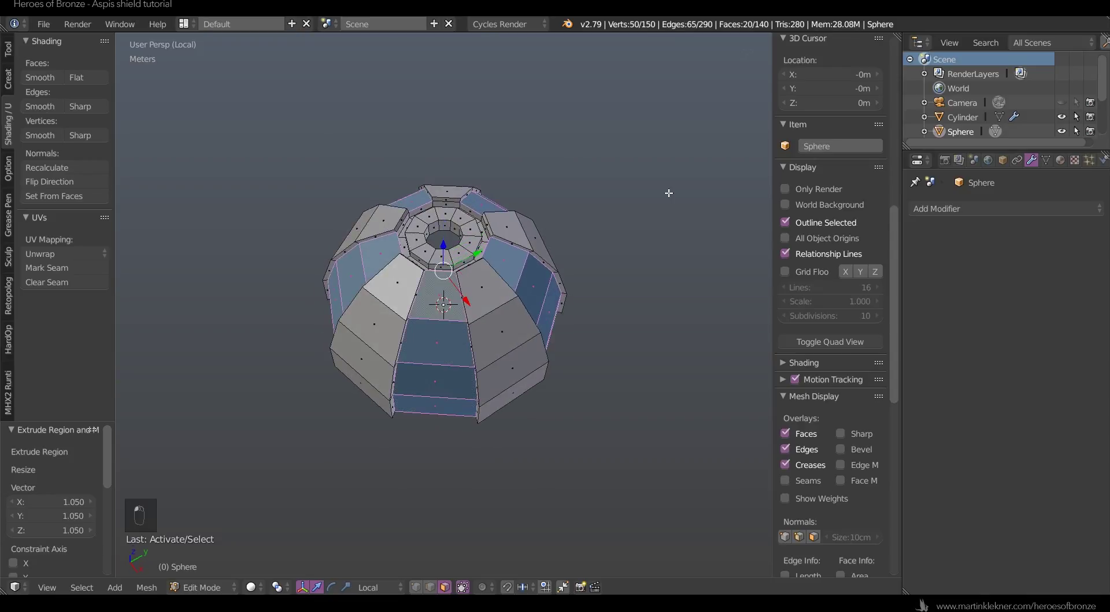
- Extrude the selected alternating face strips of the dome and scale them outward by about 1.05
key("e")
key("s")
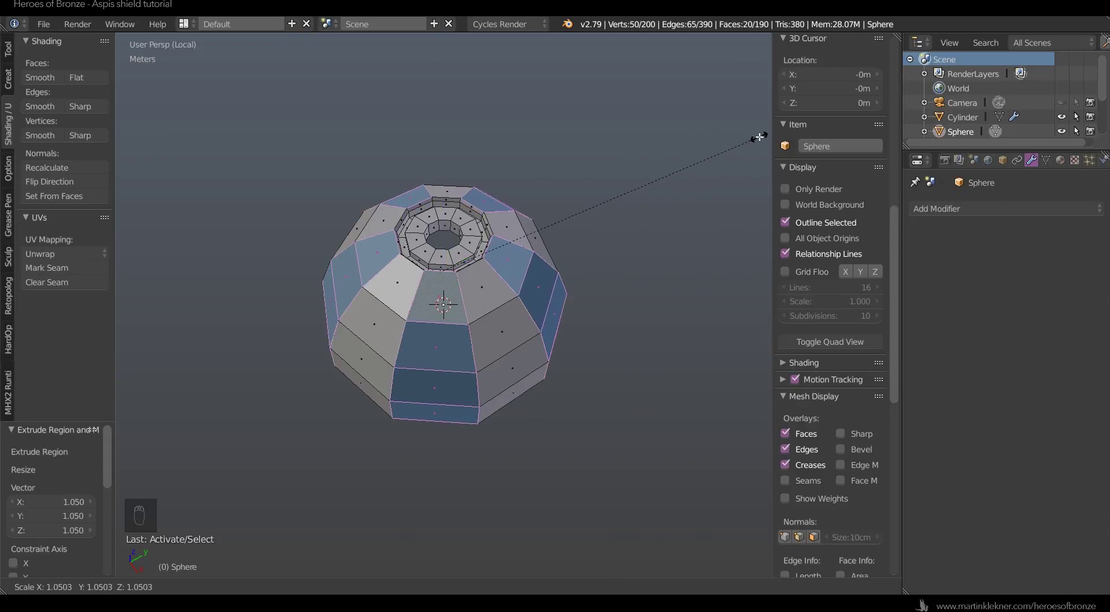
left_click(754, 140)
key("Tab")
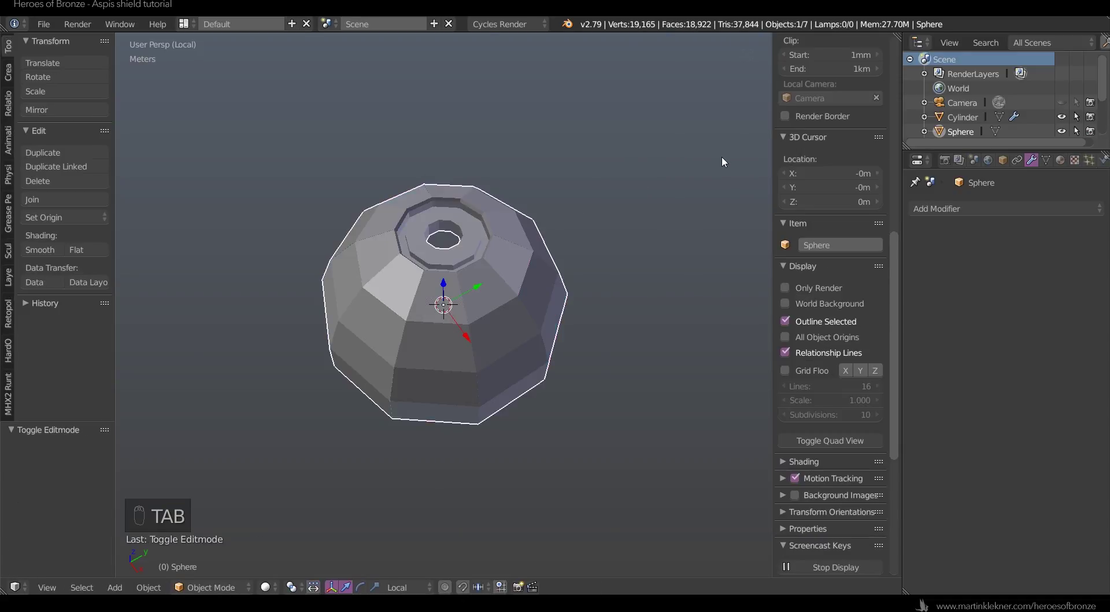
- Add a level 2 Subdivision Surface modifier to the dome and check the smoothed shape
key("ctrl+2")
key("Tab")
key("Tab")
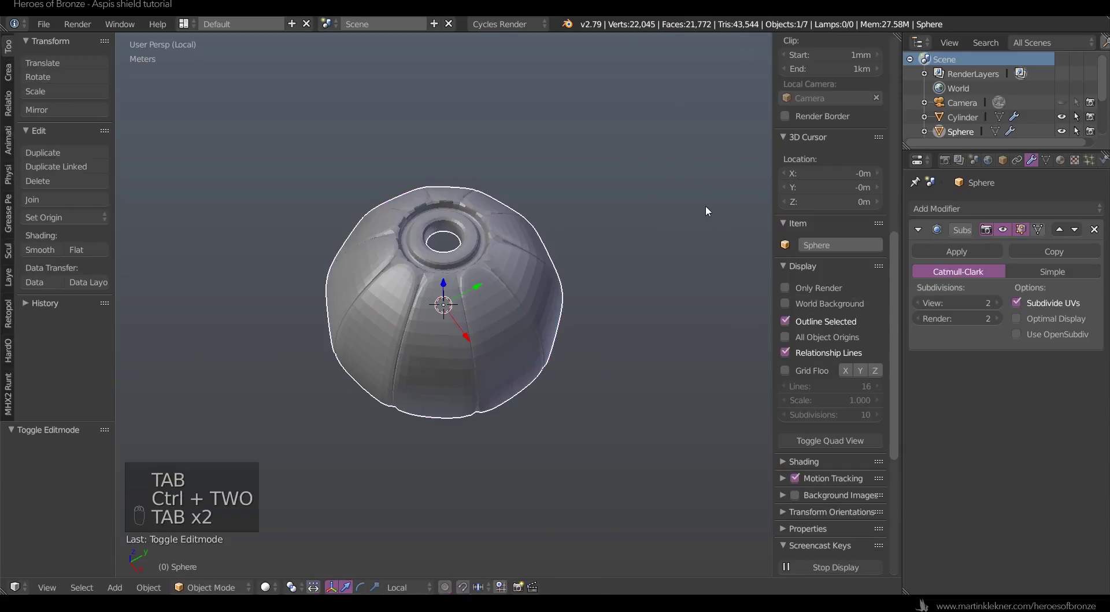
scroll(705, 208, "down", 2)
mouse_move(668, 265)
middle_mouse_down()
mouse_move(663, 227)
mouse_move(670, 266)
middle_mouse_up()
scroll(670, 266, "up", 3)
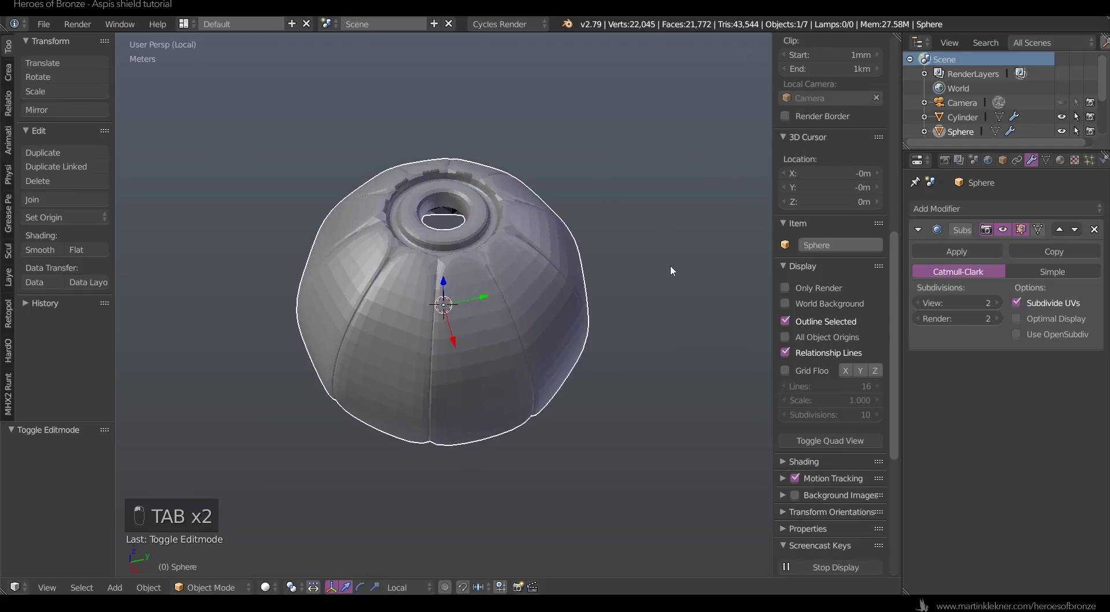
- Select all 40 outer panel faces around the dome and scale them to about 0.842 around Individual Origins
key("Tab")
scroll(657, 275, "up", 1)
left_click(501, 289)
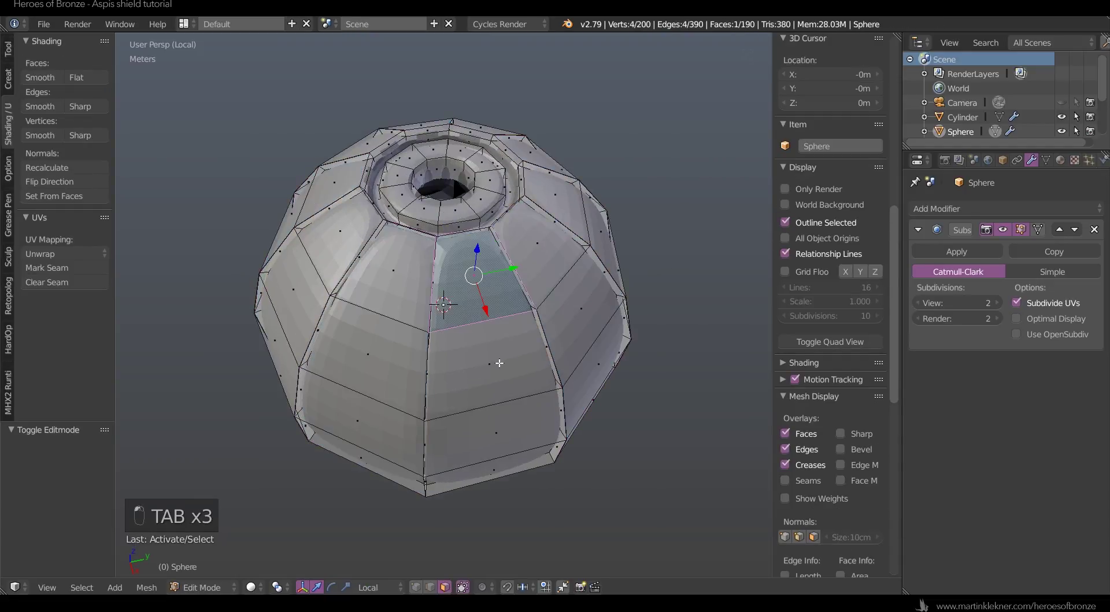
left_click(499, 364, "shift")
left_click(489, 440, "shift")
left_click(499, 467, "shift")
left_click(360, 459, "shift")
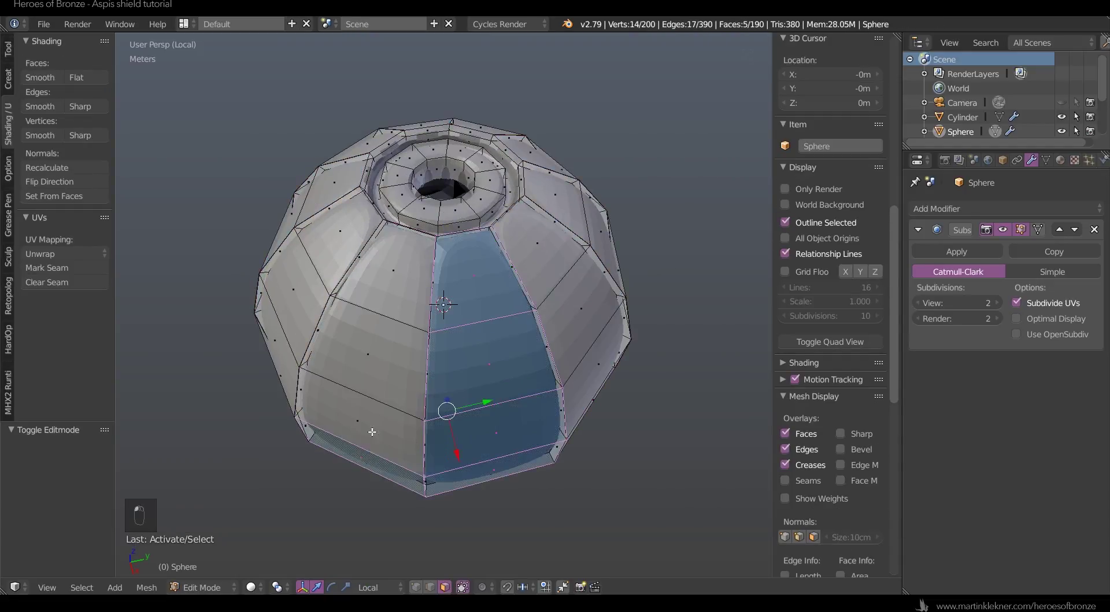
left_click(365, 418, "shift")
left_click(373, 353, "shift")
left_click(394, 275, "shift")
middle_click_drag(492, 272, 399, 255)
left_click(487, 260, "shift")
left_click(498, 330, "shift")
left_click(501, 405, "shift")
left_click(507, 309, "shift")
left_click(510, 384, "shift")
left_click(510, 442, "shift")
middle_click_drag(550, 450, 498, 456)
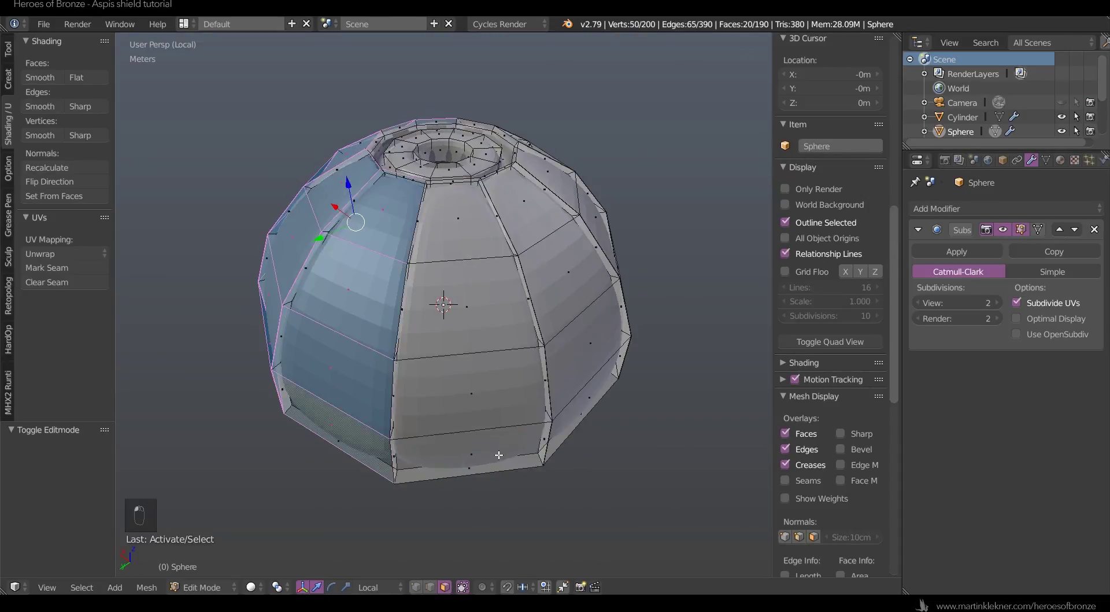
left_click(489, 444, "shift")
left_click(484, 379, "shift")
left_click(476, 298, "shift")
left_click(465, 225, "shift")
left_click(498, 260, "shift")
left_click(502, 352, "shift")
left_click(506, 425, "shift")
left_click(594, 309, "shift")
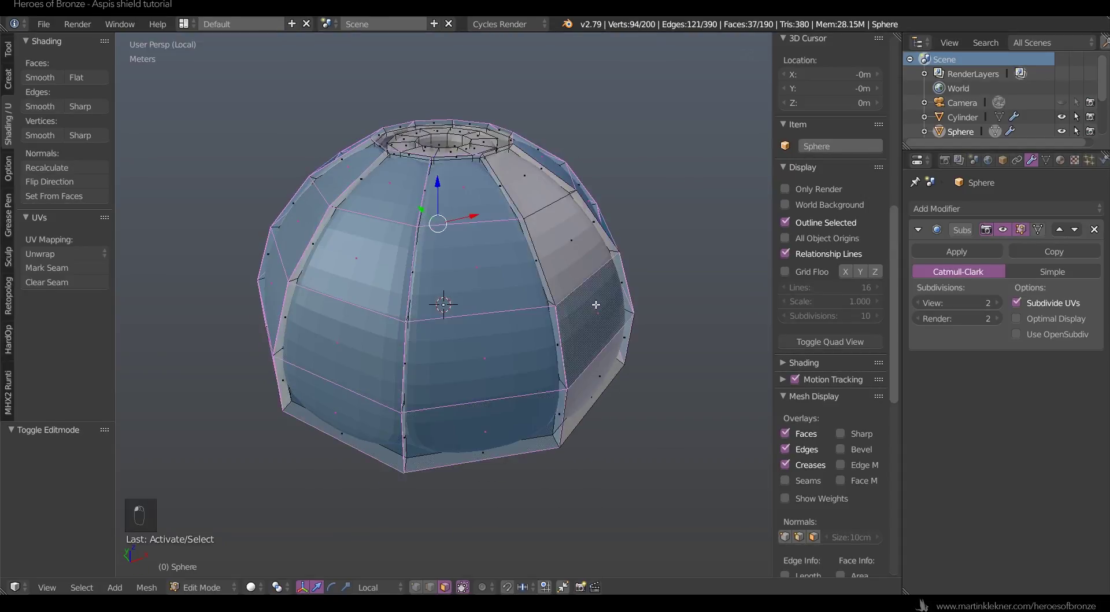
left_click(570, 243, "shift")
left_click(532, 185, "shift")
left_click(609, 381, "shift")
key("s")
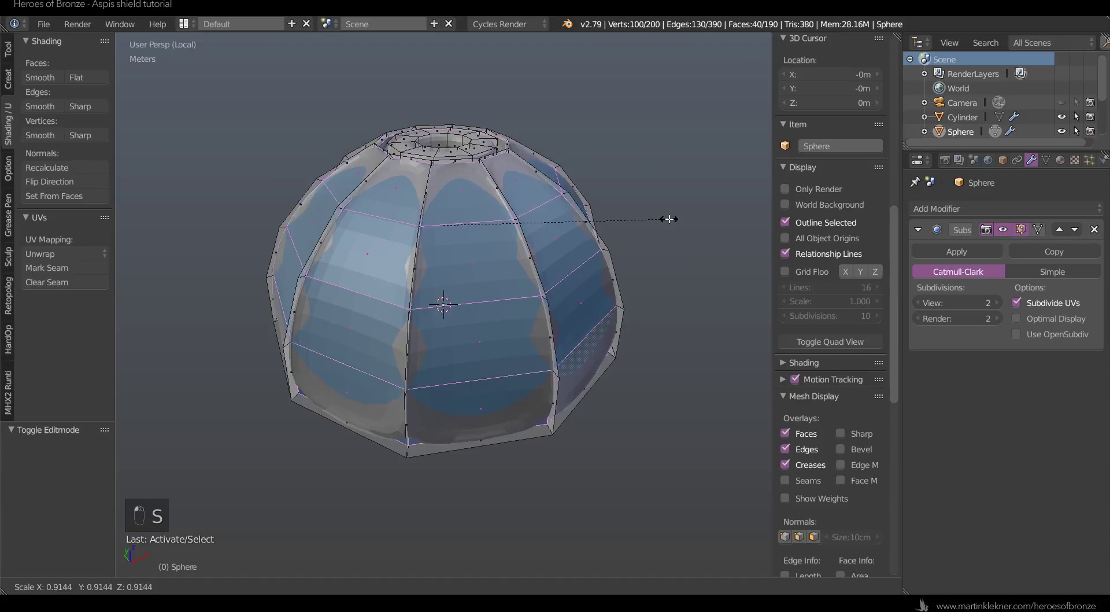
right_click(673, 218)
left_click(278, 587)
left_click(337, 528)
key("s")
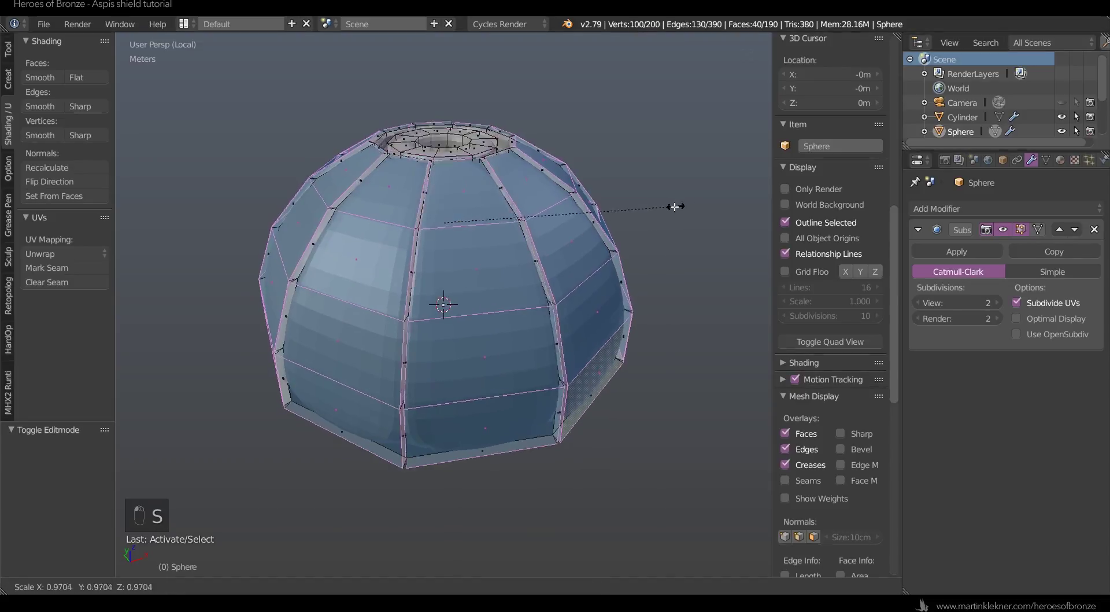
left_click(646, 209)
- Set the transform orientation to Normal and push the selected panel faces outward along their normals by about 1 mm
middle_click_drag(554, 443, 462, 417)
left_click(385, 592)
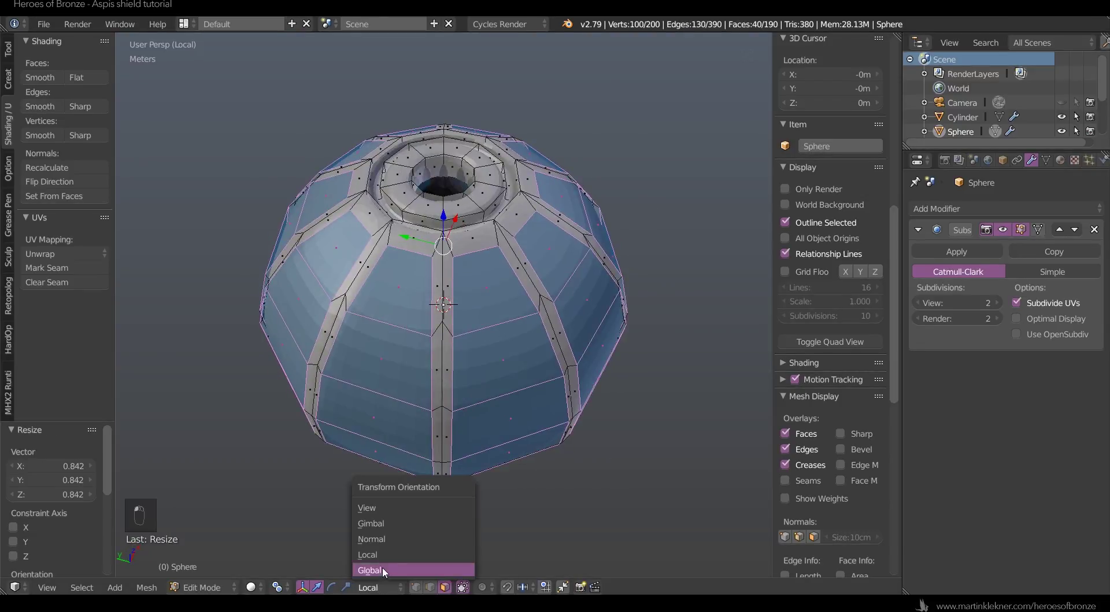
left_click(383, 542)
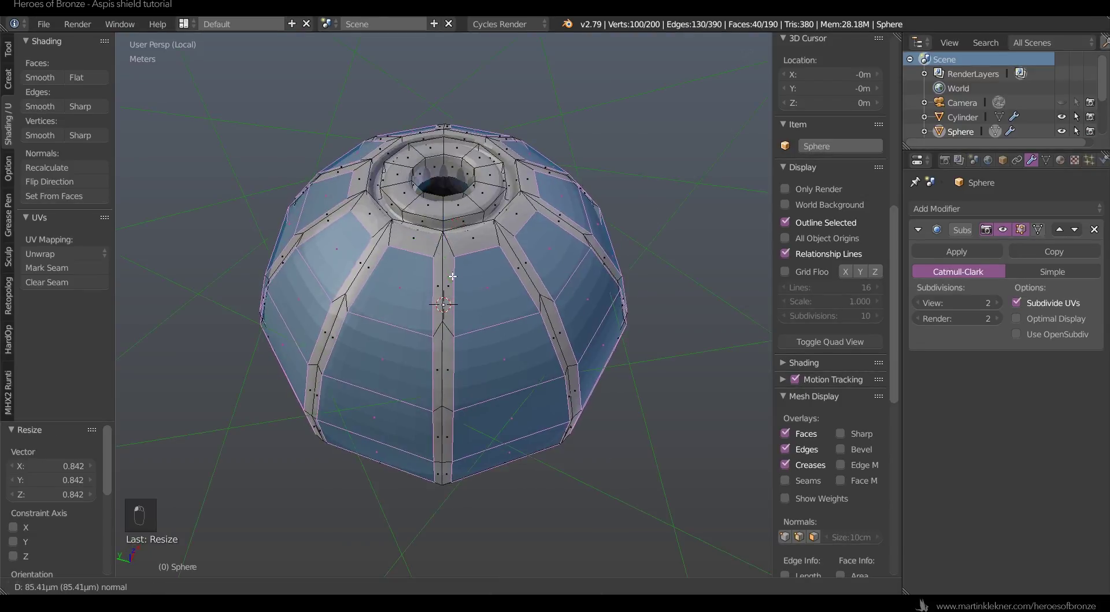
key("ctrl+z")
key("e")
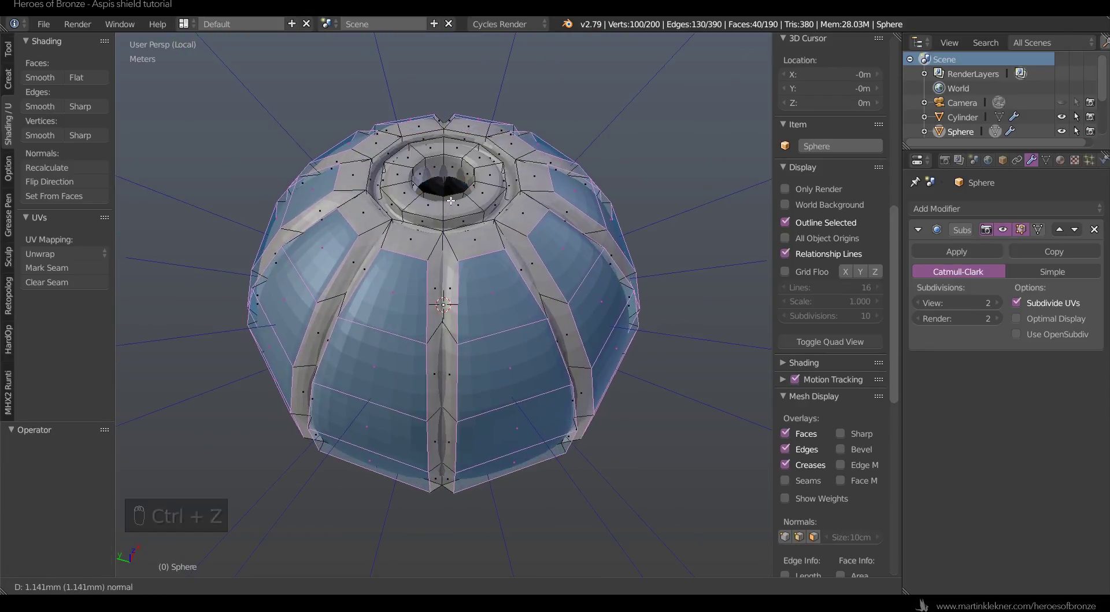
left_click(505, 335)
- Delete the ten faces along the underside of the dome's bottom rim
middle_click_drag(534, 393, 524, 267)
right_click(377, 150)
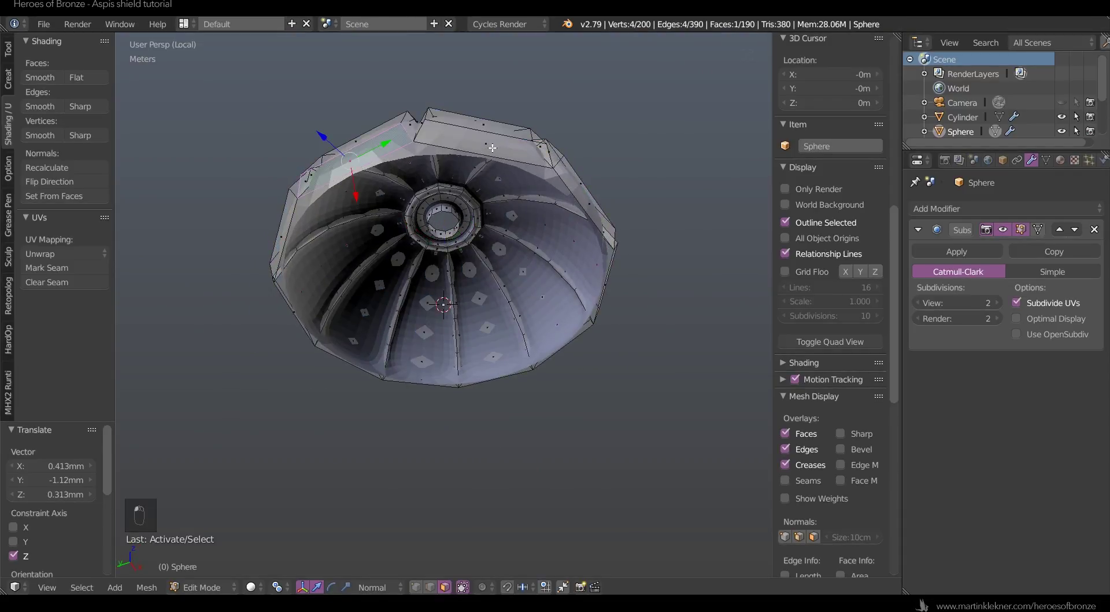
right_click(495, 147, "shift")
right_click(585, 196, "shift")
middle_click_drag(645, 244, 553, 264)
right_click(485, 211, "shift")
right_click(593, 235, "shift")
middle_click_drag(693, 273, 594, 277)
right_click(483, 218, "shift")
right_click(488, 217, "shift")
middle_click_drag(487, 217, 493, 205)
right_click(494, 205, "shift")
right_click(599, 234, "shift")
middle_click_drag(626, 238, 580, 307)
right_click(534, 220, "shift")
key("Delete")
left_click(540, 218)
- Flatten the dome's open bottom edge loop by scaling it to 0 along Z
scroll(580, 306, "down", 3)
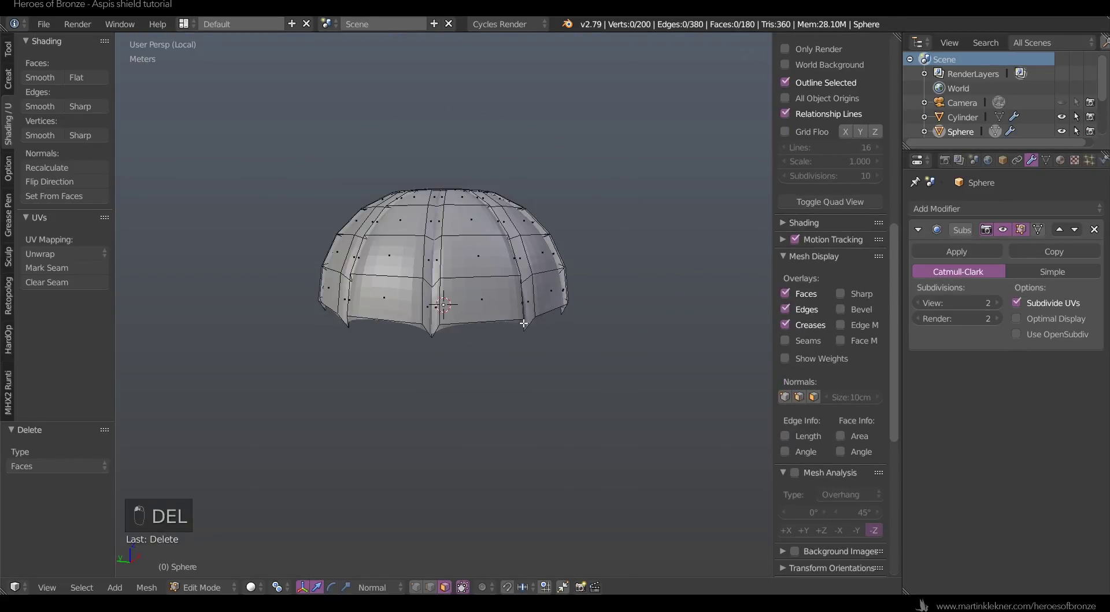
key("ctrl+Tab")
left_click(486, 316)
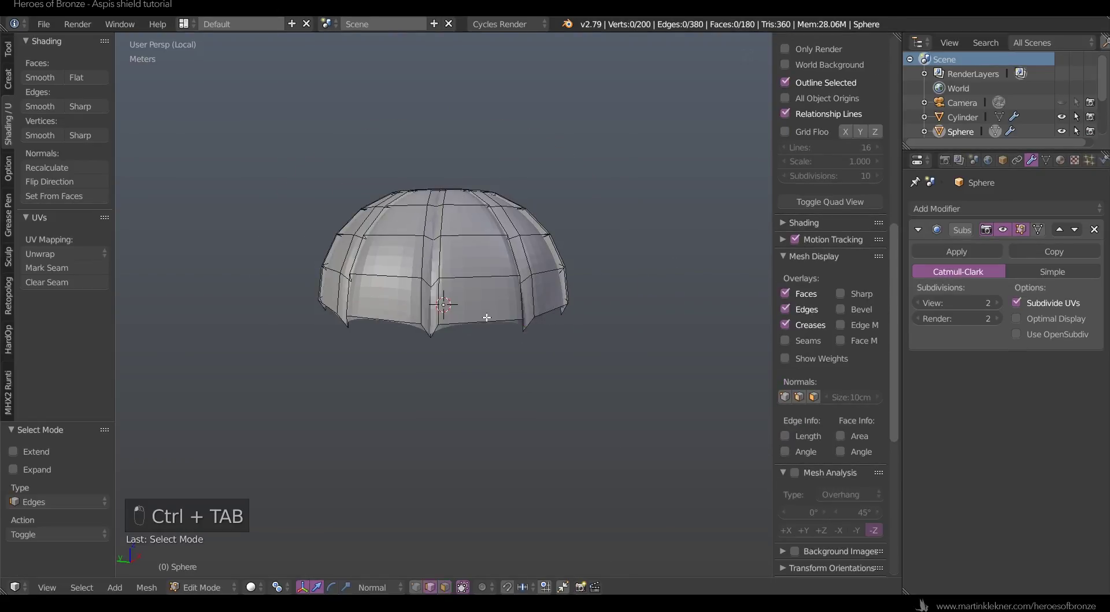
right_click(486, 320, "alt")
key("s")
key("z")
key("0")
key("Return")
middle_click_drag(677, 244, 503, 440)
key("a")
key("Tab")
key("Tab")
scroll(471, 389, "up", 2)
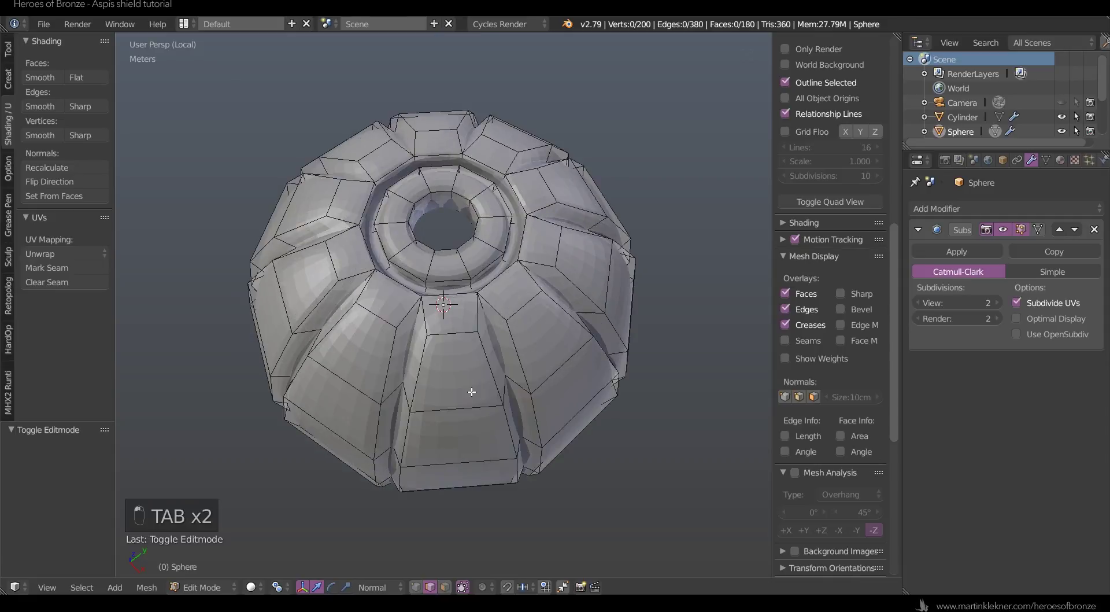
- Raise the edge loop in the groove around the top ring by about 0.5 mm along its normal
right_click(375, 253, "alt")
middle_click_drag(375, 254, 344, 265)
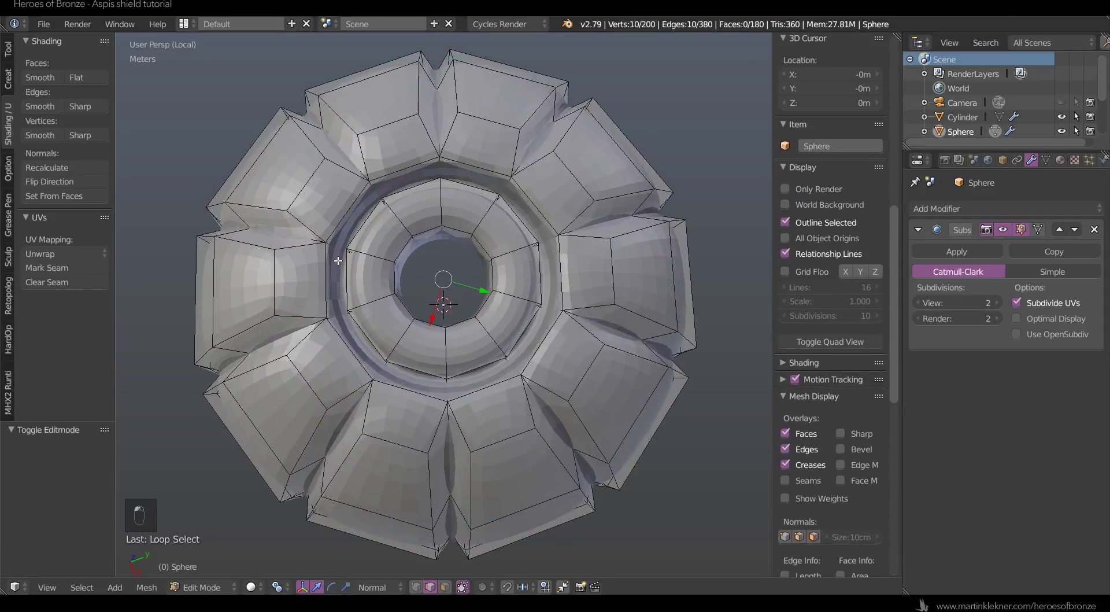
key("z")
key("z")
middle_click_drag(593, 349, 509, 326)
scroll(457, 170, "up", 3)
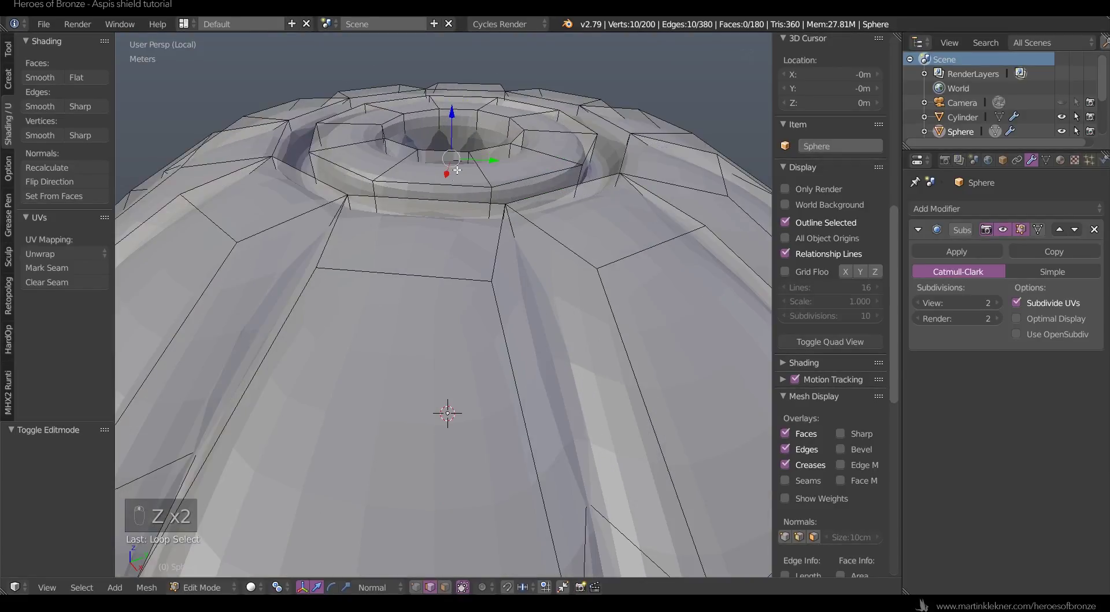
key("g")
key("z")
key("z")
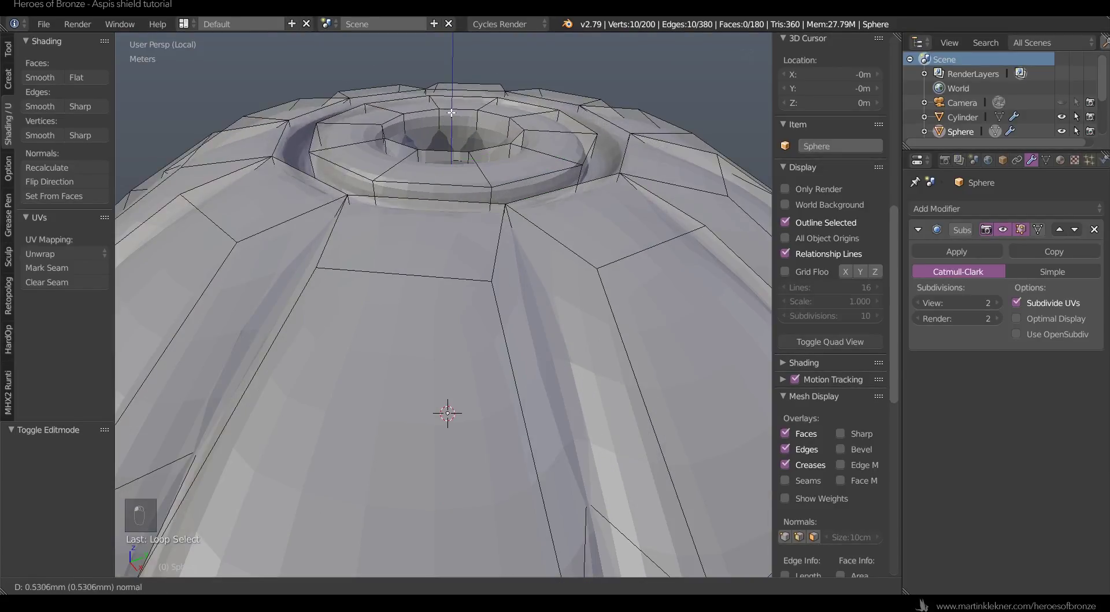
left_click(451, 117)
- Raise the neighbouring edge loop of the top ring's groove slightly and return to Object Mode
key("z")
right_click(382, 218, "alt")
key("z")
left_click_drag(452, 115, 451, 106)
key("Tab")
scroll(476, 144, "down", 8)
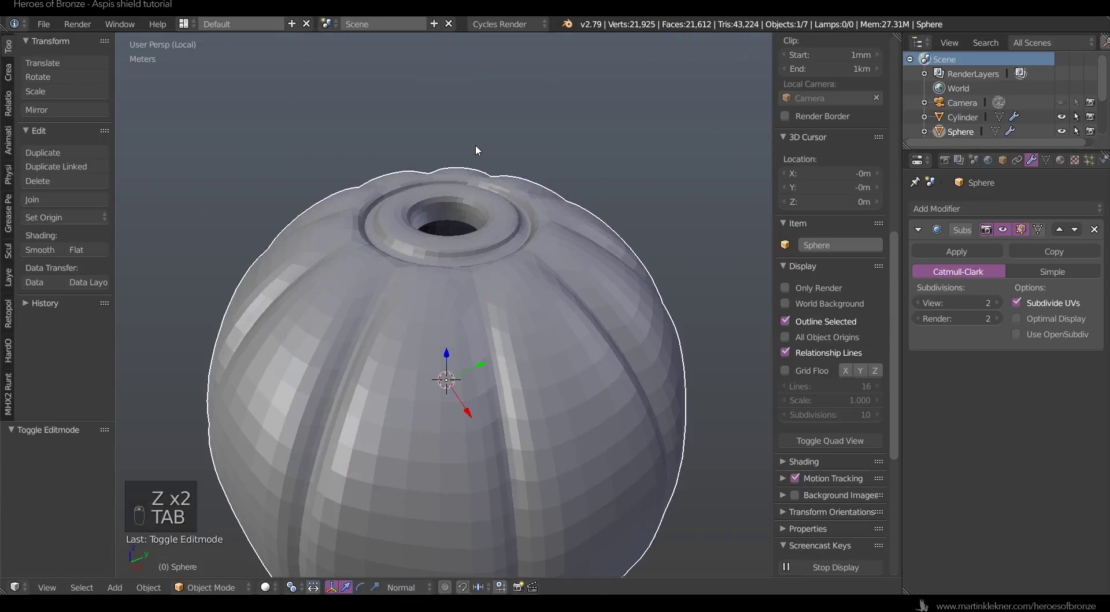
- Select the edge loops running down the grooves between all panels and scale them to about 0.912 around the Median Point
key("a")
key("a")
middle_click_drag(567, 297, 568, 310)
scroll(567, 310, "down", 2)
scroll(568, 311, "up", 9)
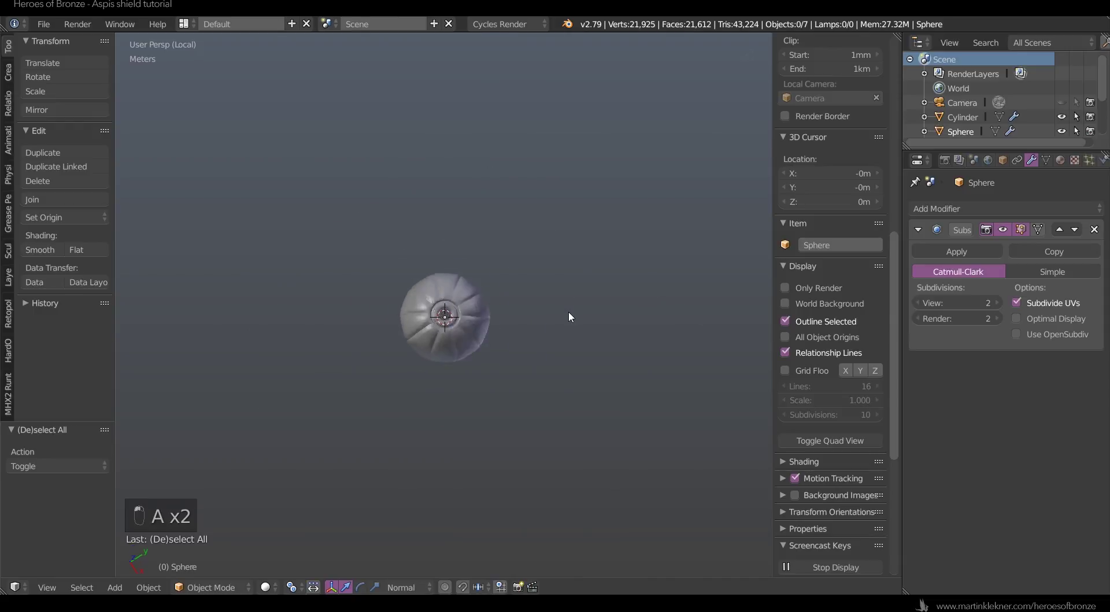
right_click(439, 244)
key("Tab")
right_click(504, 224, "alt")
right_click(423, 223, "alt+shift")
right_click(350, 280, "alt+shift")
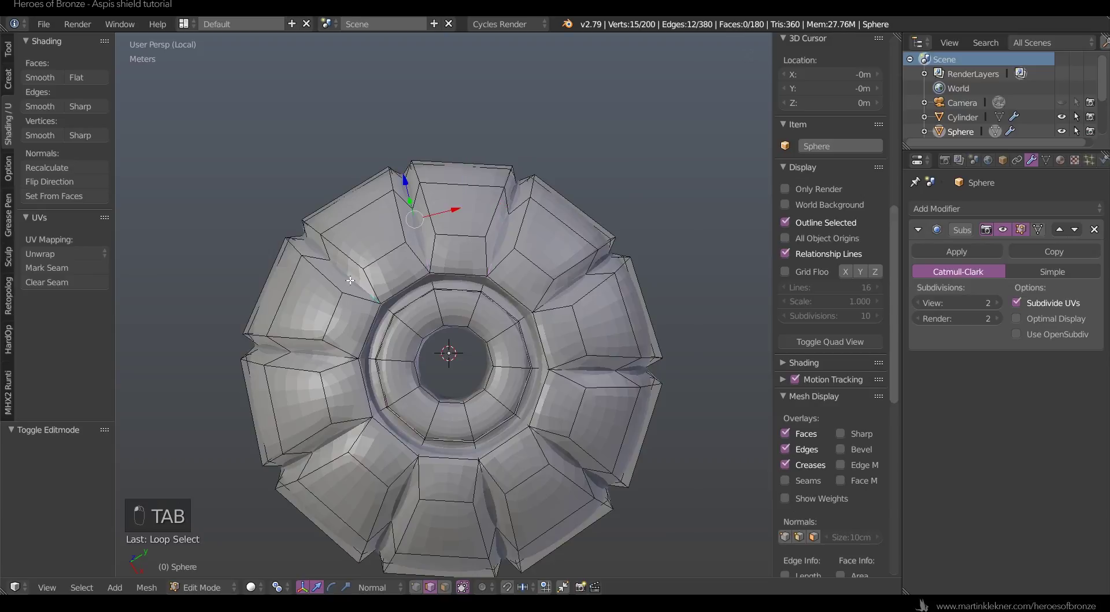
right_click(315, 351, "alt+shift")
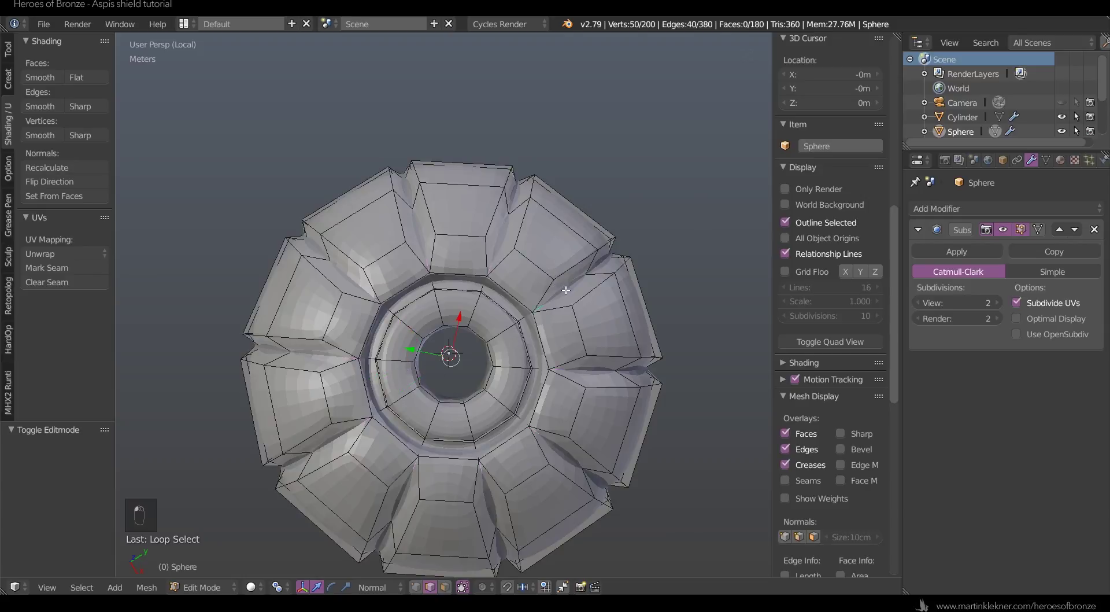
left_click(279, 586)
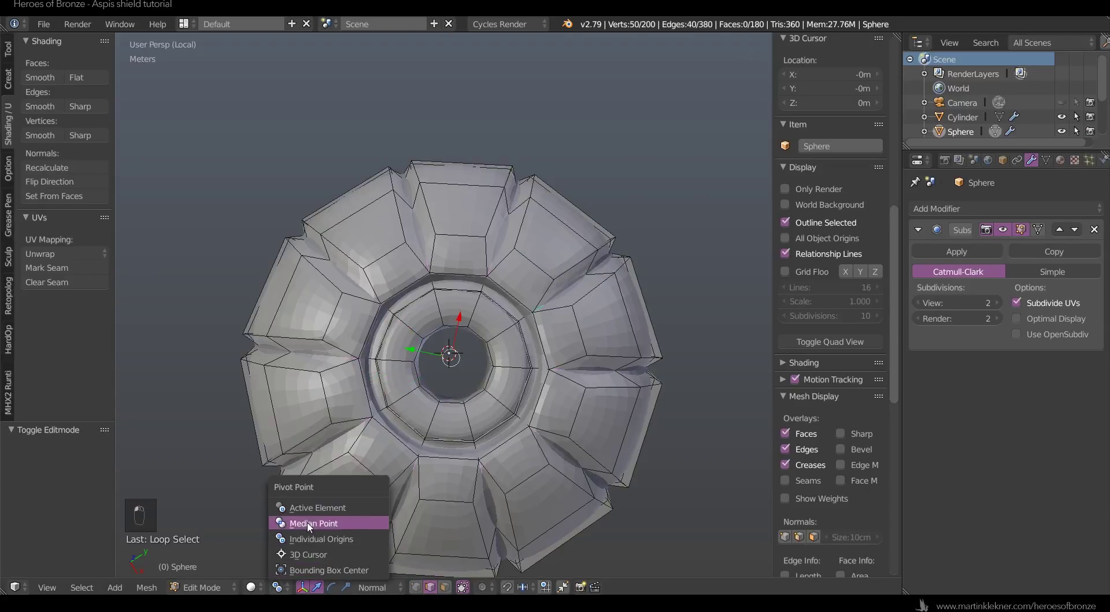
left_click(313, 522)
key("s")
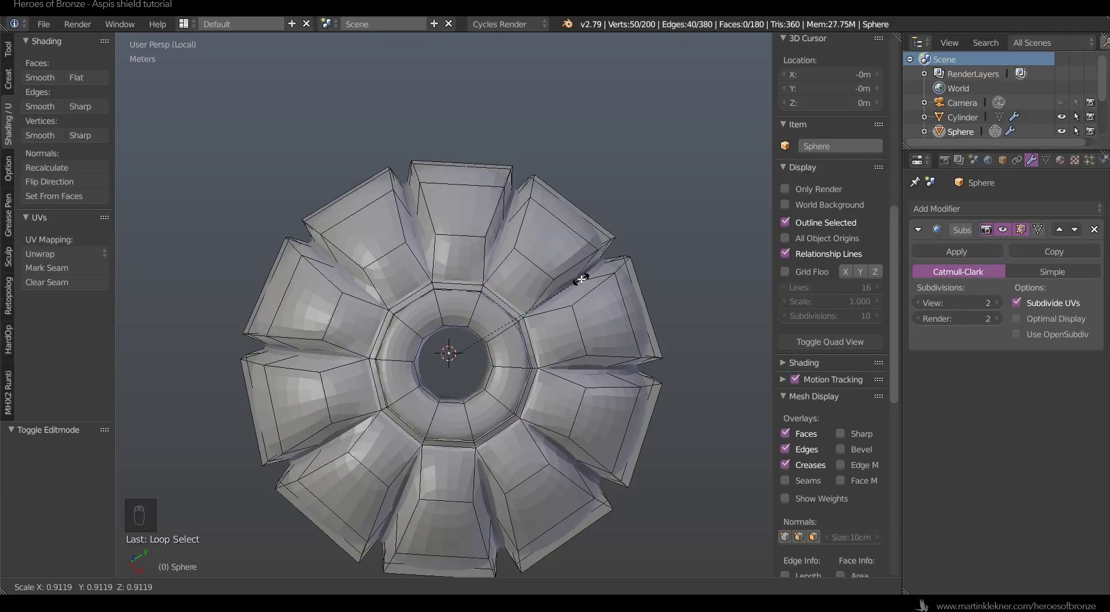
left_click(581, 279)
- Scale the edge loop where the panels meet the top ring, then return to the solid Object Mode view
key("z")
right_click(507, 297, "alt")
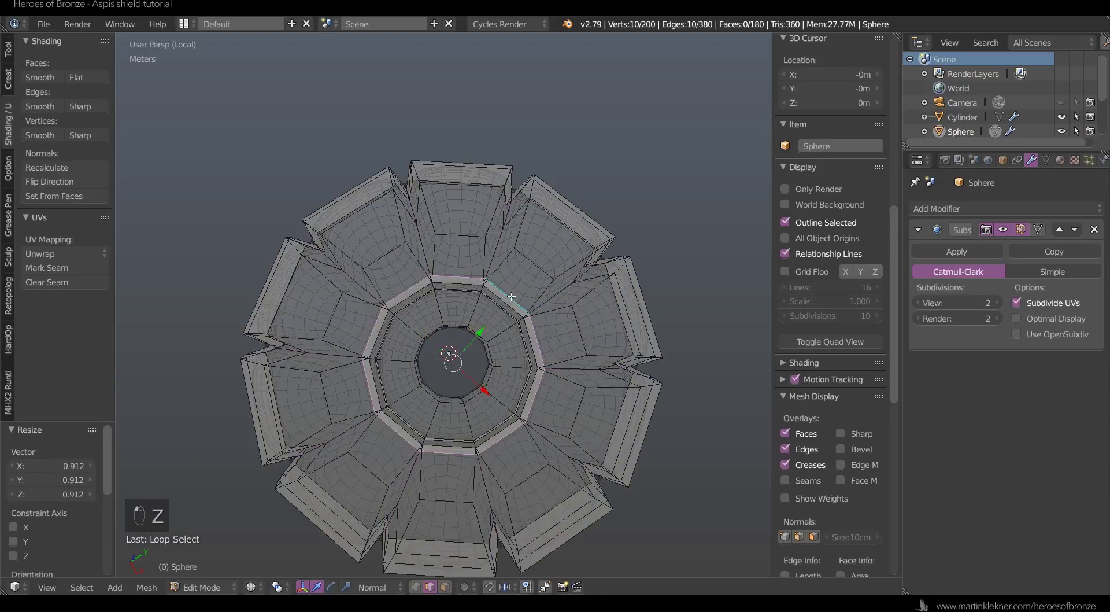
key("s")
left_click(587, 283)
key("Tab")
key("a")
key("a")
key("z")
- Check the fluted sphere from several distances and undo the last four operations
mouse_move(589, 318)
middle_mouse_down()
mouse_move(583, 296)
mouse_move(506, 313)
middle_mouse_up()
scroll(582, 292, "down", 4)
scroll(505, 314, "down", 3)
scroll(507, 311, "up", 5)
key("ctrl+z")
key("ctrl+z")
key("ctrl+z")
key("ctrl+z")
scroll(391, 373, "down", 7)
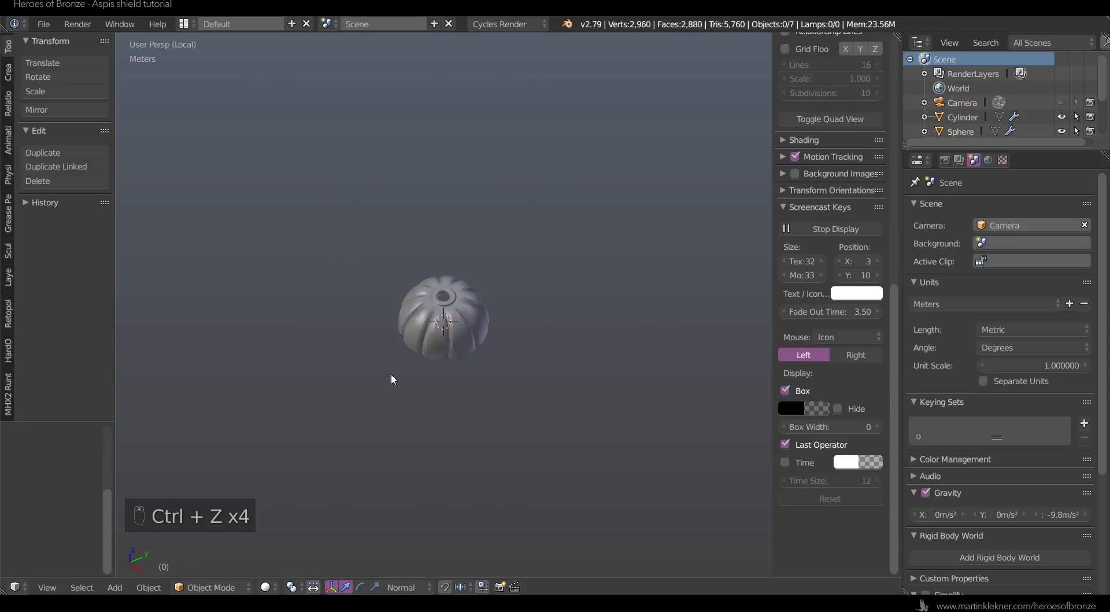
- Add a torus mesh at the centre of the fluted sphere
scroll(391, 375, "up", 7)
key("shift+a")
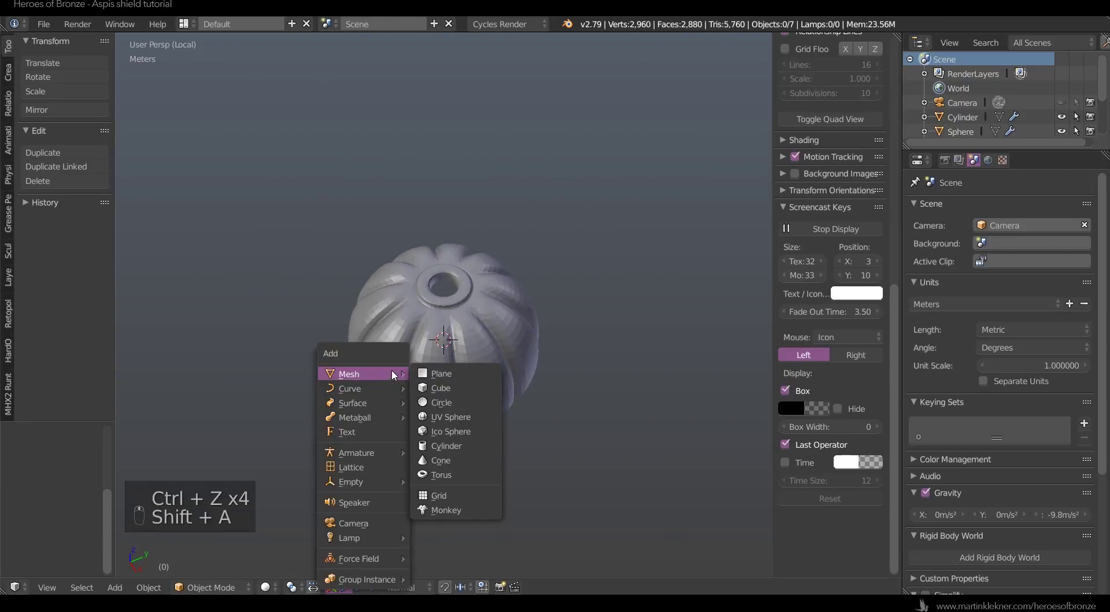
left_click(447, 474)
scroll(71, 526, "down", 4)
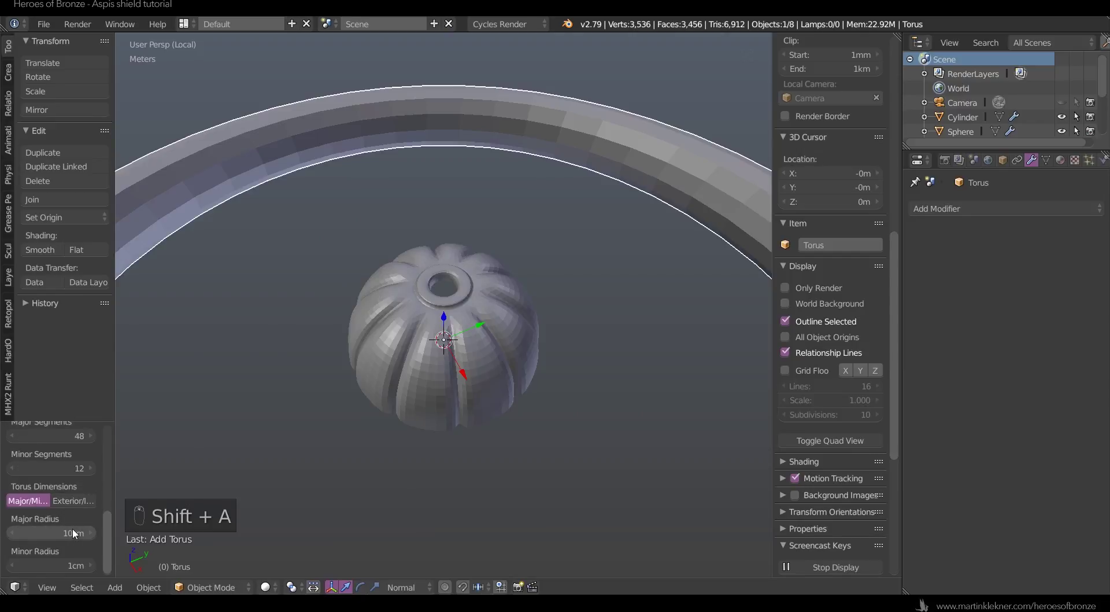
- Try a minor radius of 2 cm for the torus
left_click(65, 564)
type("2cm")
key("Return")
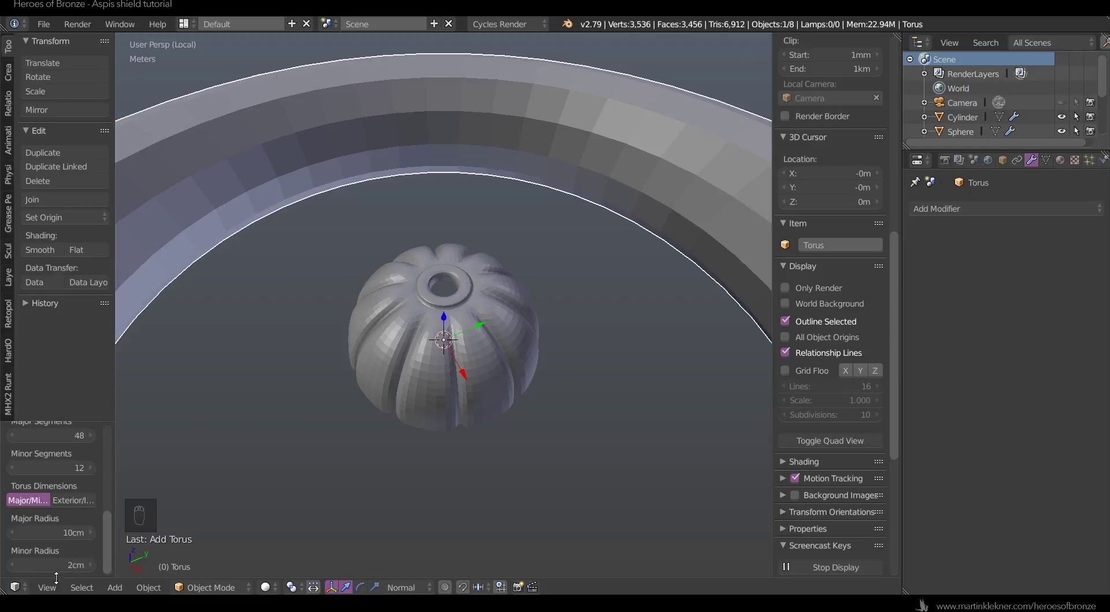
- Set the torus's minor radius to 1.5 cm
left_click(75, 567)
type("1.5cm")
key("Return")
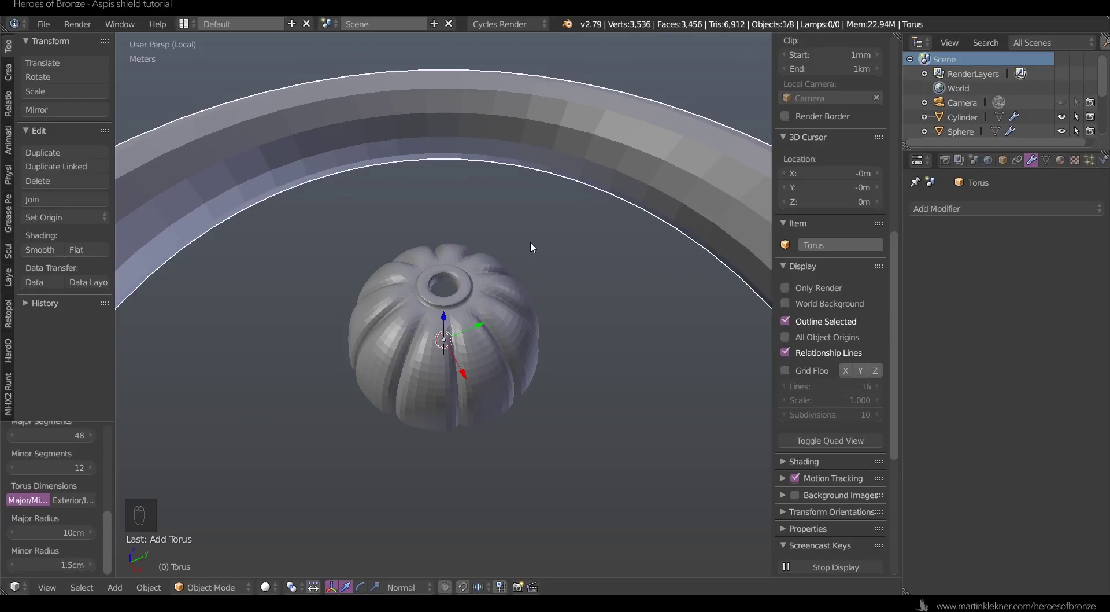
- Shrink the torus to a small ring and raise it above the hole in the top of the fluted sphere
key("s")
left_click(462, 297)
left_click_drag(444, 316, 453, 235)
key("s")
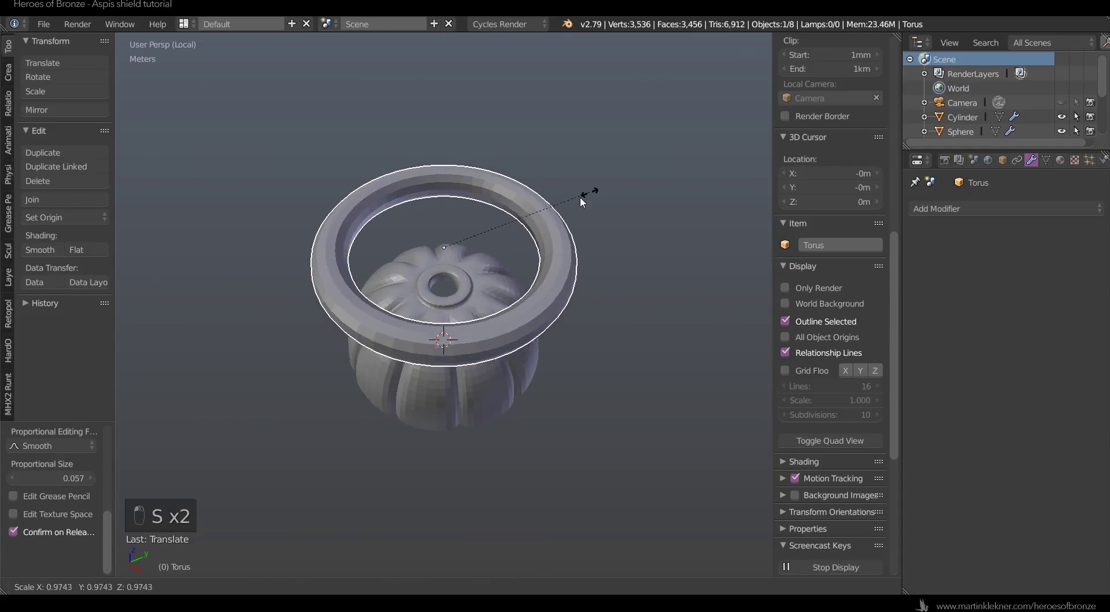
left_click(478, 227)
- Rotate the small ring about the X axis so that it stands upright above the hole
key("r")
key("x")
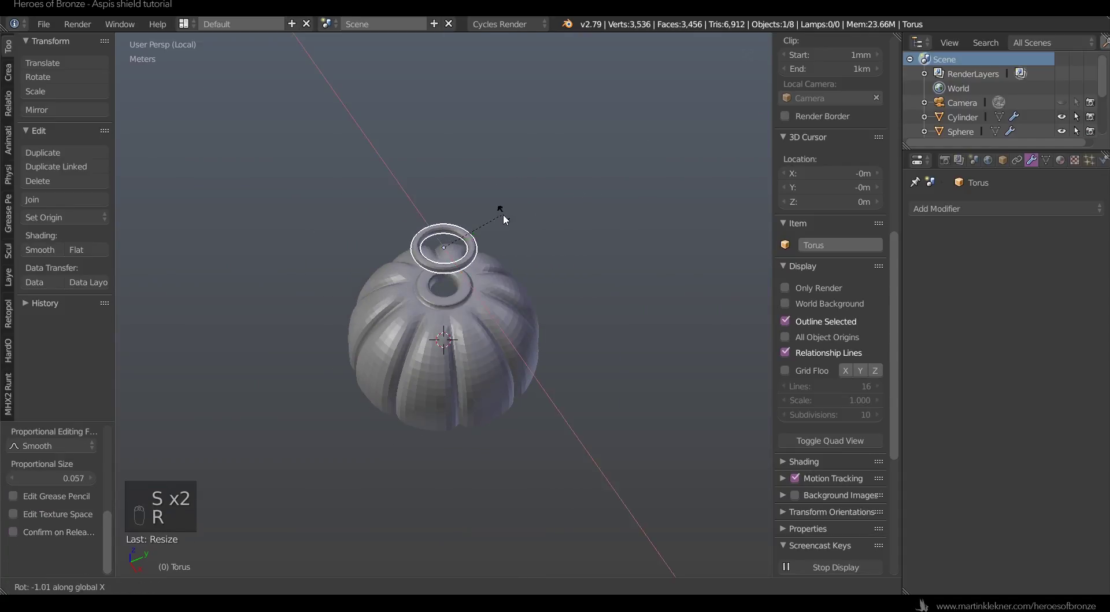
left_click(475, 280)
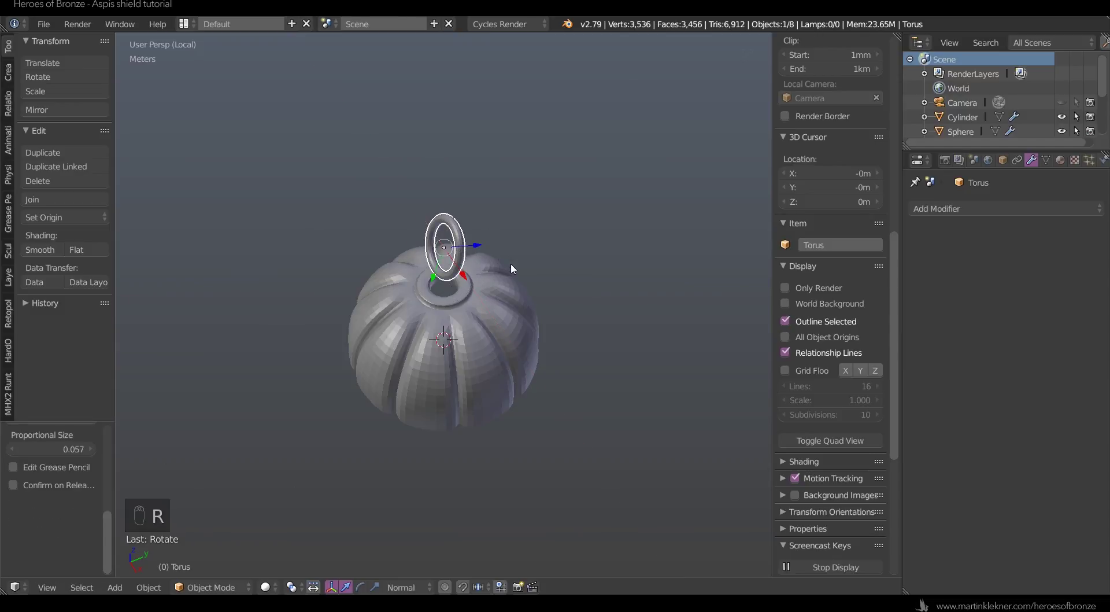
- Enlarge the upright ring above the fluted sphere to a scale of about 0.059
left_click(1002, 160)
key("Return")
scroll(613, 273, "up", 1)
key("s")
left_click(616, 199)
middle_click_drag(616, 196, 564, 203)
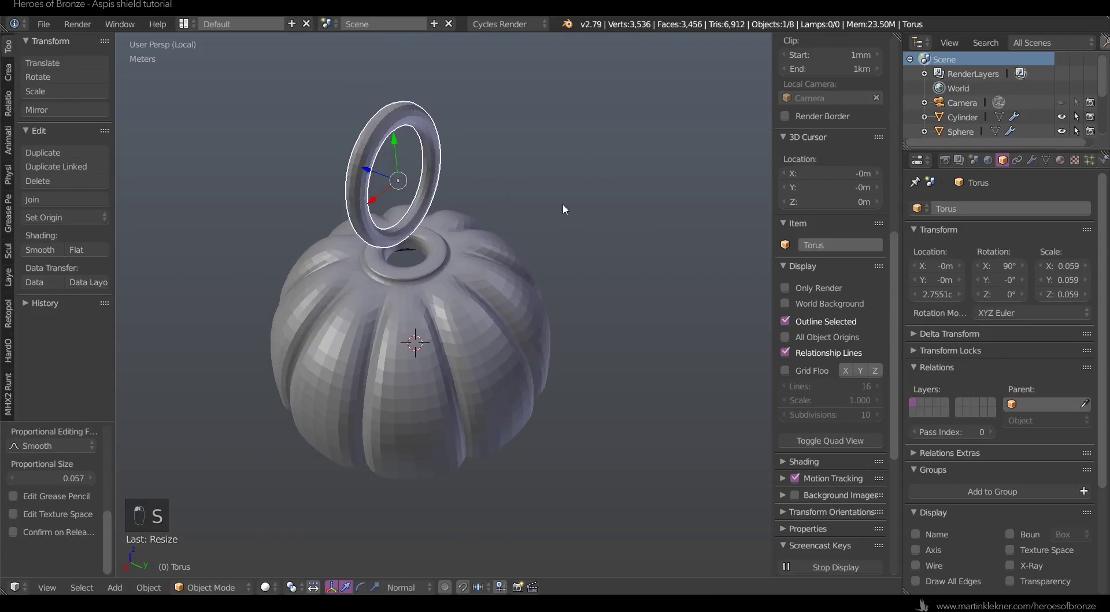
- Delete the selected object and add a 16-vertex cylinder with its cap fill type set to Nothing
key("Delete")
key("shift+a")
mouse_move(489, 209)
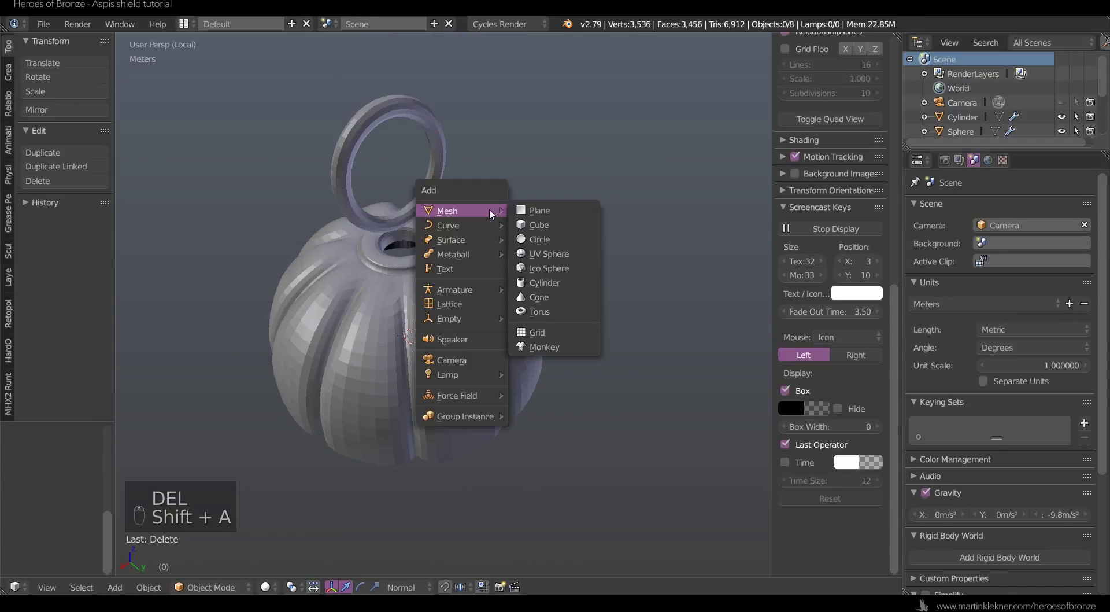
left_click(567, 287)
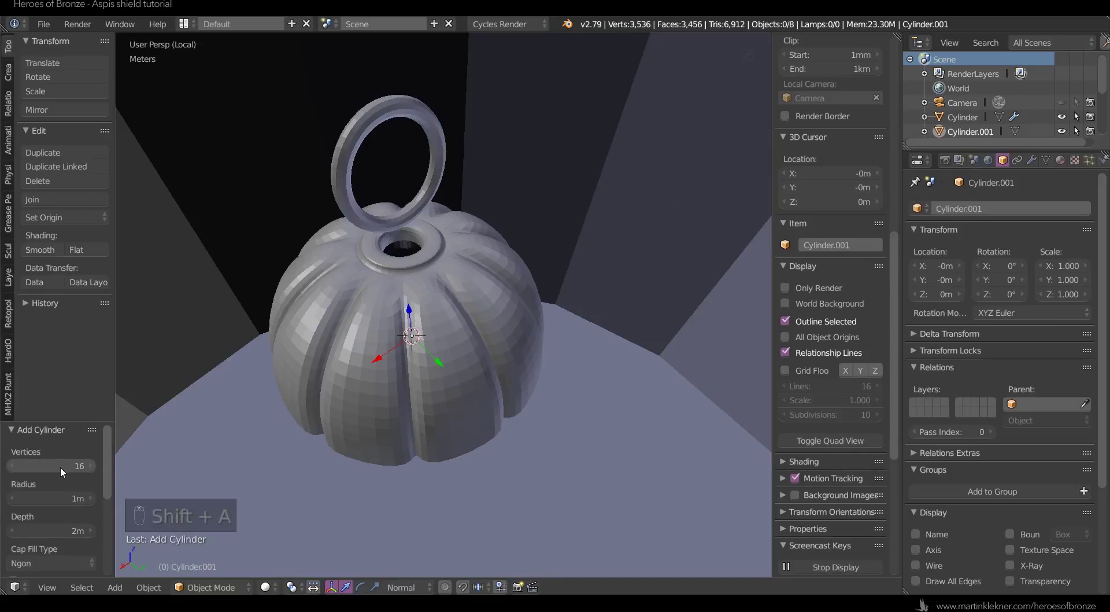
key("s")
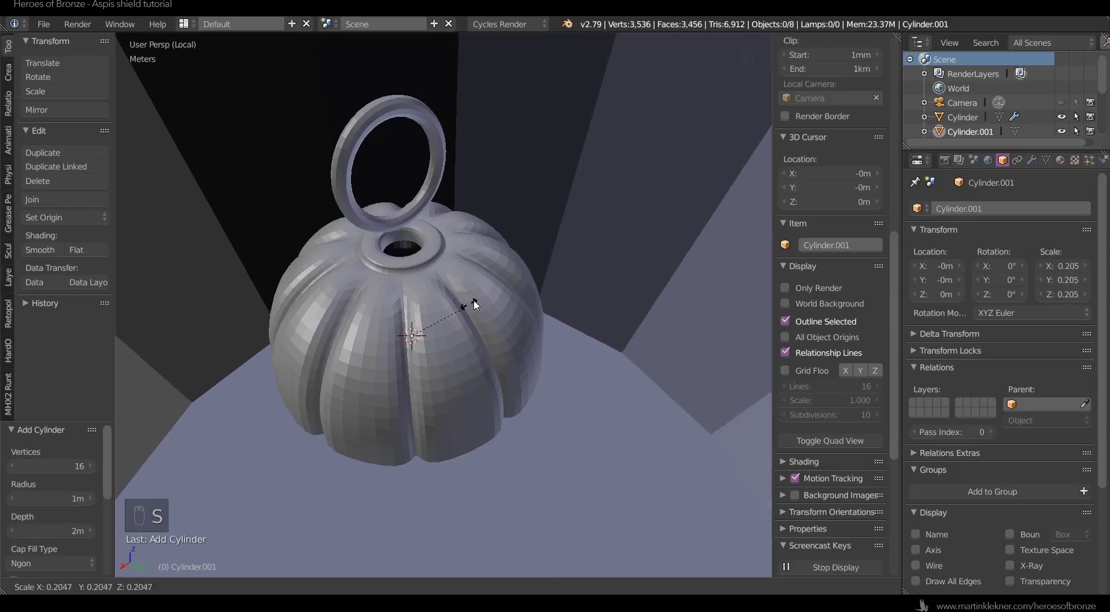
right_click(475, 305)
scroll(37, 466, "down", 4)
scroll(39, 506, "up", 2)
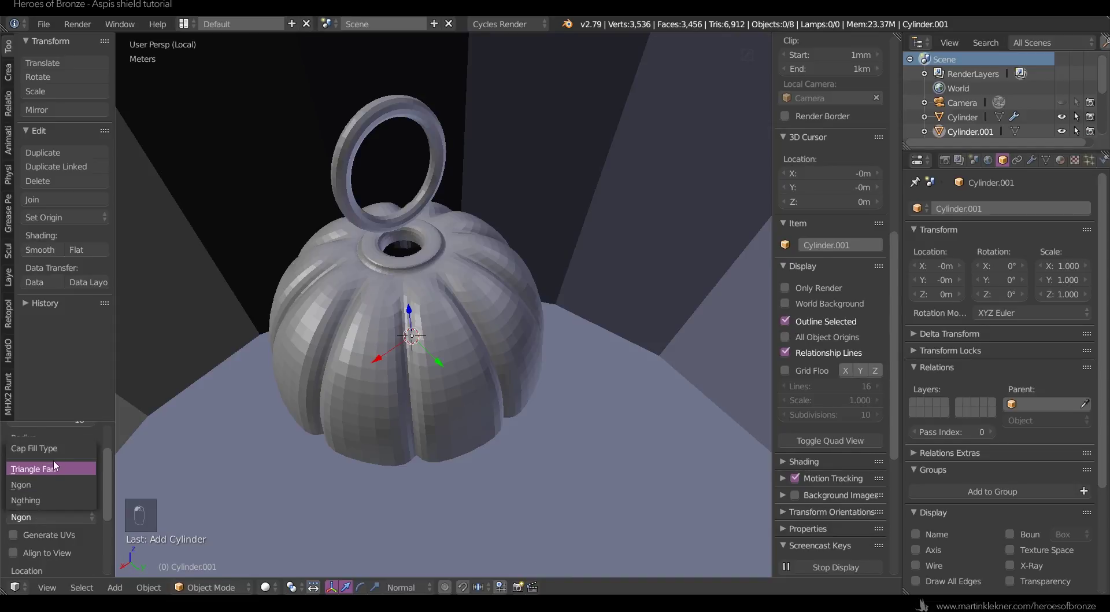
left_click(34, 499)
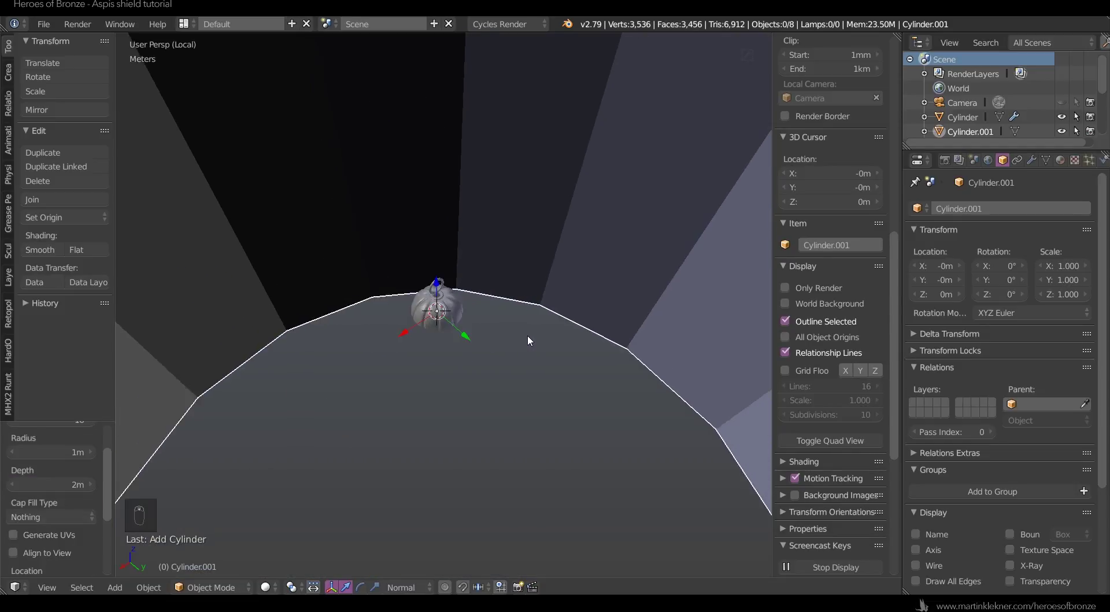
- Shrink the cylinder to a scale of about 0.002 and raise it to about Z 1.879 cm, into the hole beneath the ring
key("s")
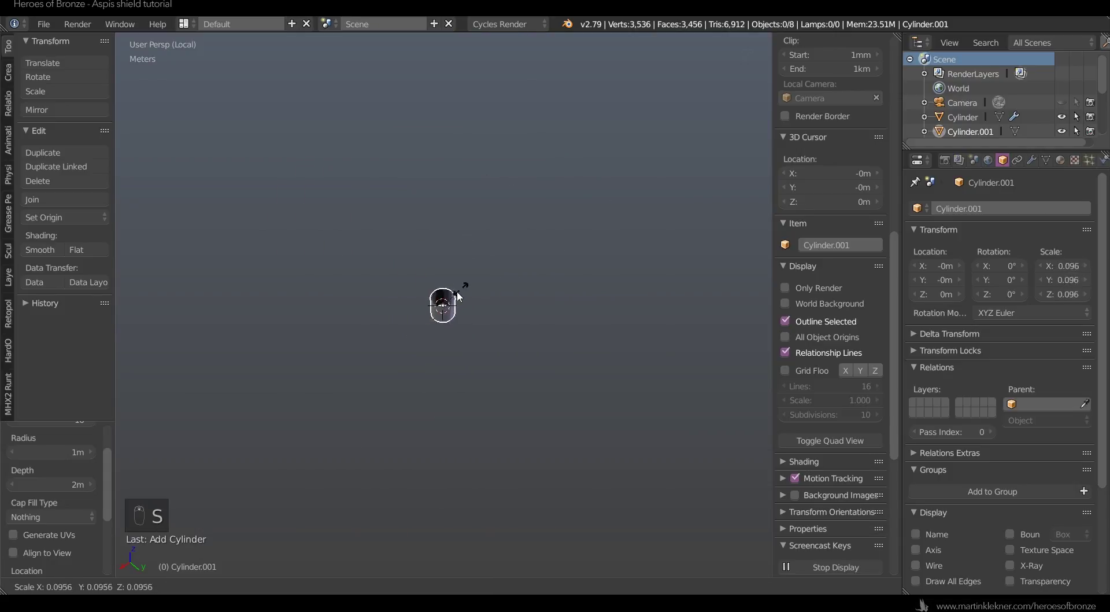
left_click(445, 301)
key("KP_Decimal")
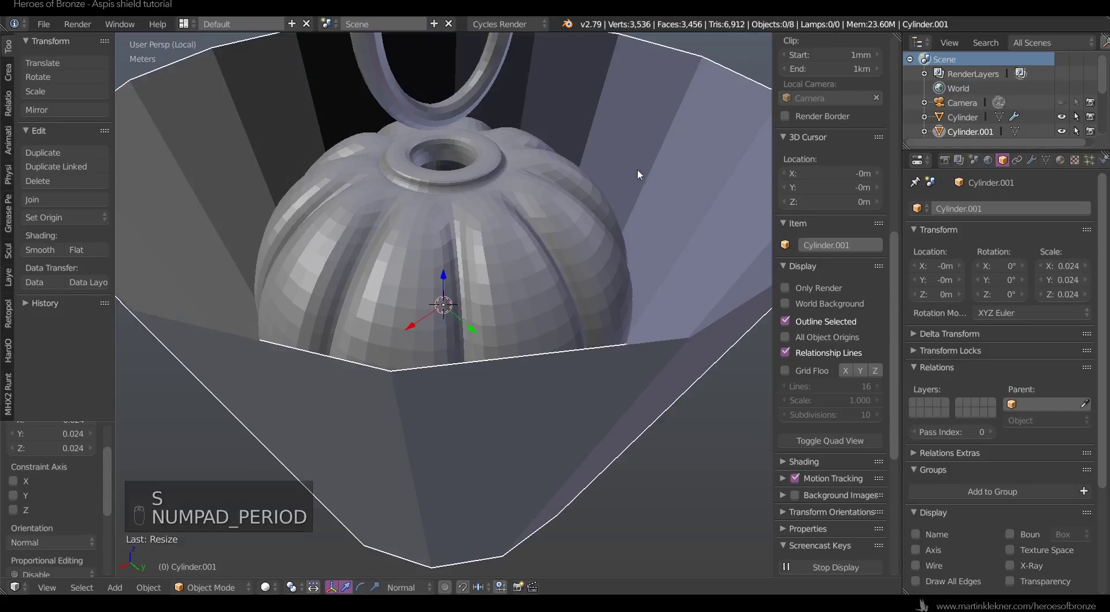
key("s")
left_click(457, 230)
left_click_drag(443, 269, 469, 137)
key("s")
left_click(473, 153)
left_click_drag(443, 44, 443, 92)
scroll(457, 174, "up", 6)
middle_click_drag(455, 203, 451, 254, "shift")
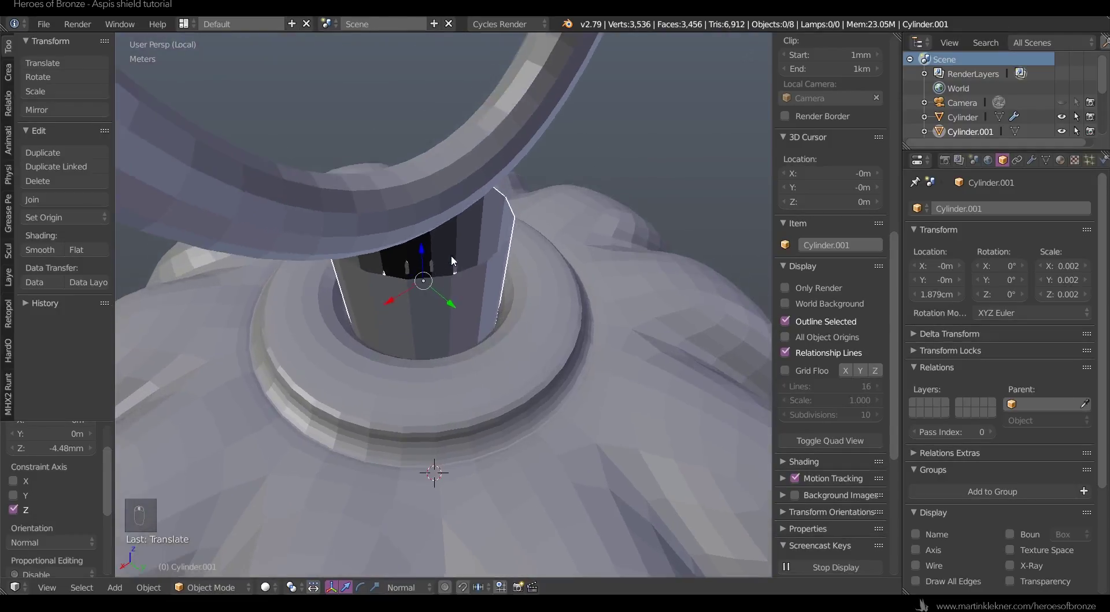
- Undo the recent mesh edits on the small cylinder, back to its short open tube
key("ctrl+z")
key("ctrl+z")
key("ctrl+z")
key("ctrl+z")
key("ctrl+z")
key("ctrl+z")
key("ctrl+z")
key("ctrl+z")
key("ctrl+z")
key("ctrl+z")
key("ctrl+z")
key("ctrl+z")
key("ctrl+z")
key("ctrl+z")
key("ctrl+z")
key("ctrl+z")
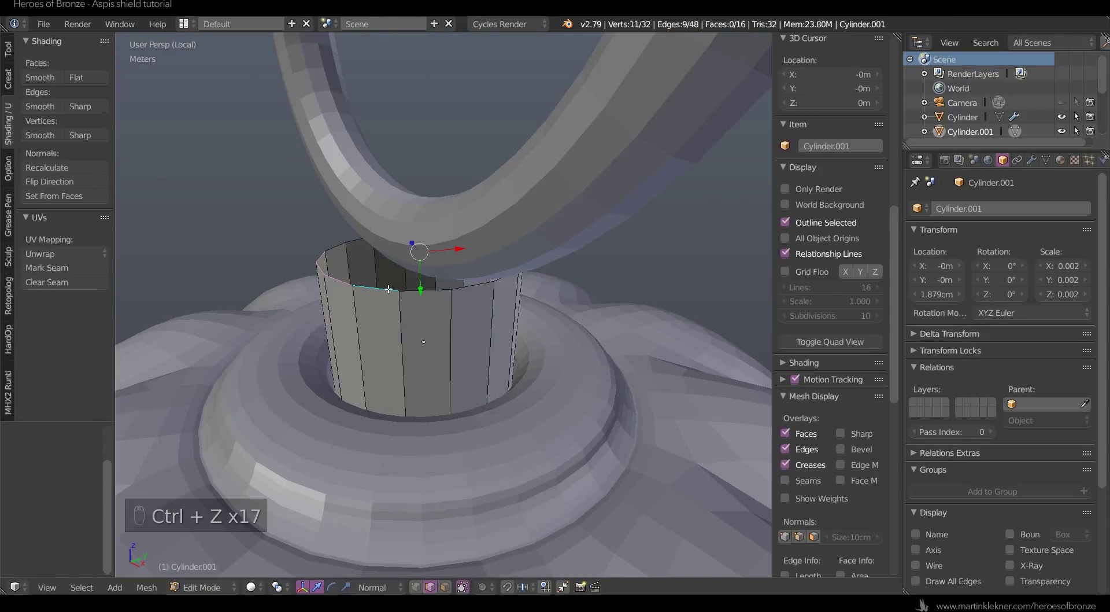
- Extrude the cylinder's top edge loop upward about 3.3 mm and cut a horizontal edge loop into the new section
key("e")
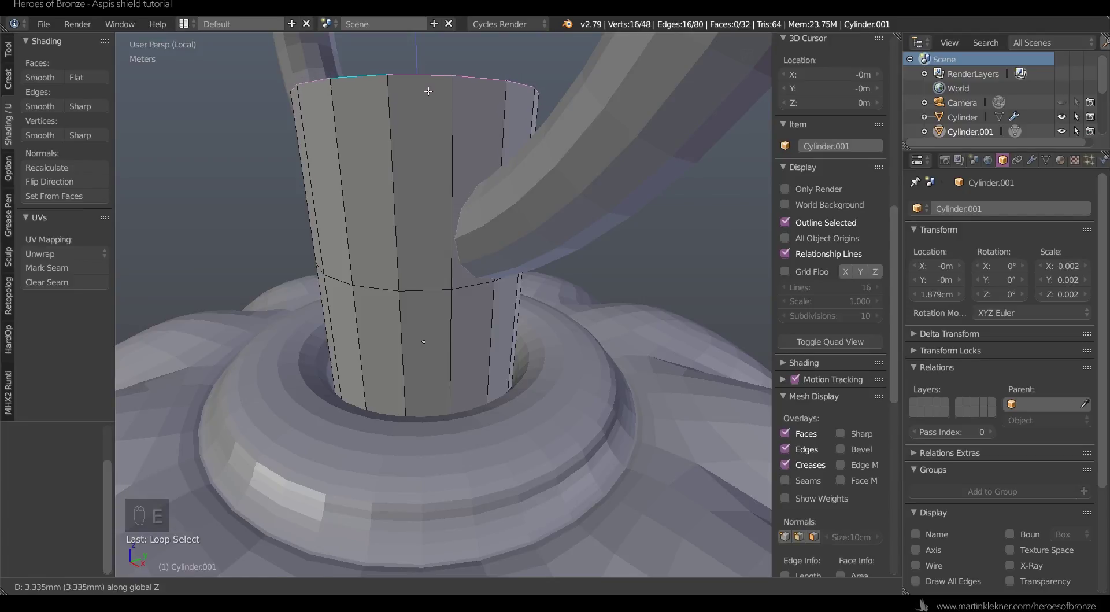
left_click(427, 91)
middle_click_drag(428, 92, 496, 234)
key("ctrl+r")
left_click(491, 195)
left_click(491, 191)
- Close the cylinder's top by extruding its edge loop inward twice and merging the innermost loop at its center
left_click(495, 253, "alt")
key("e")
key("s")
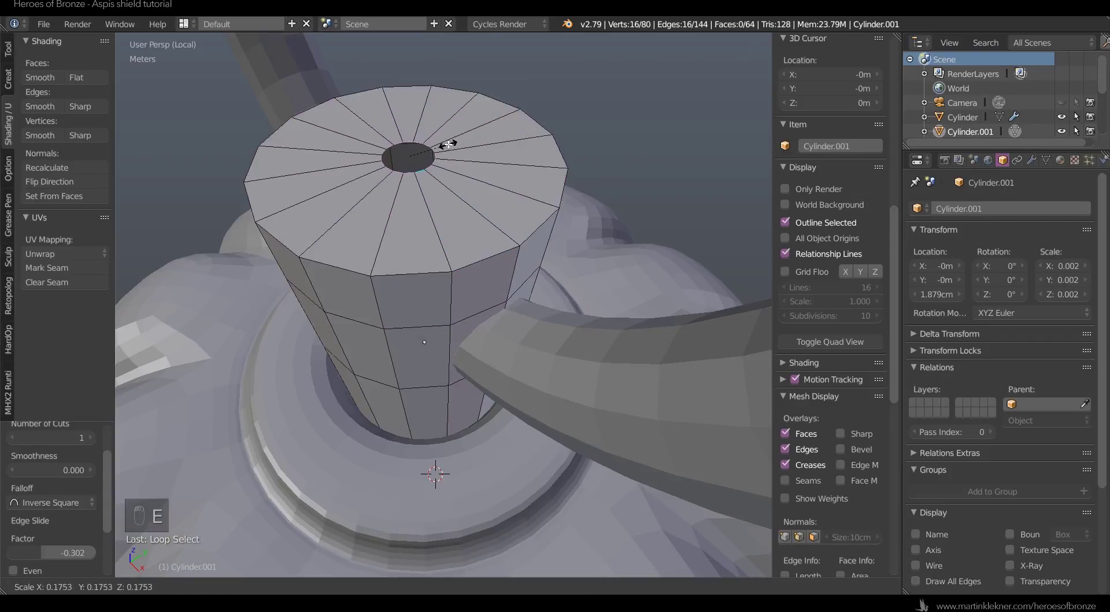
left_click(451, 142)
key("e")
key("s")
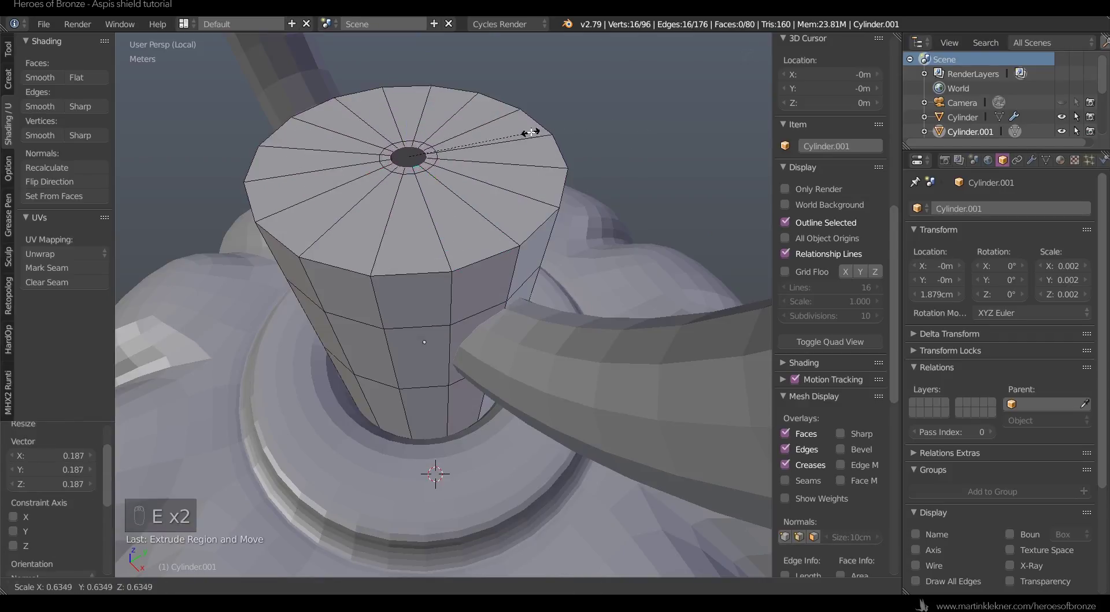
left_click(531, 132)
key("alt+m")
left_click(532, 123)
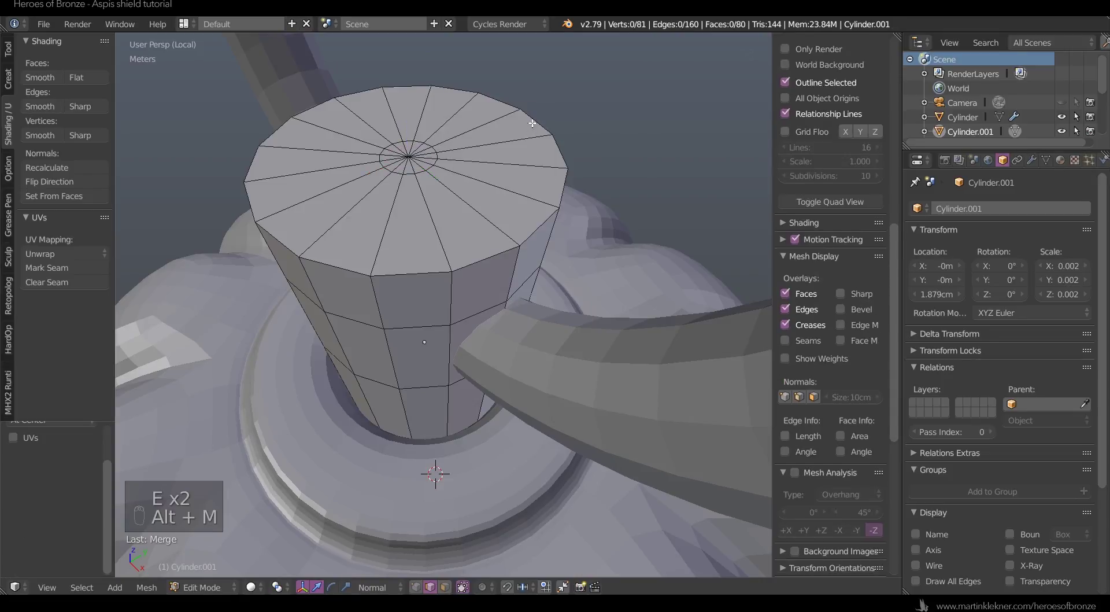
- Scale the cylinder's top outer edge loop to about 0.718 to taper the tip
middle_click_drag(506, 151, 540, 187)
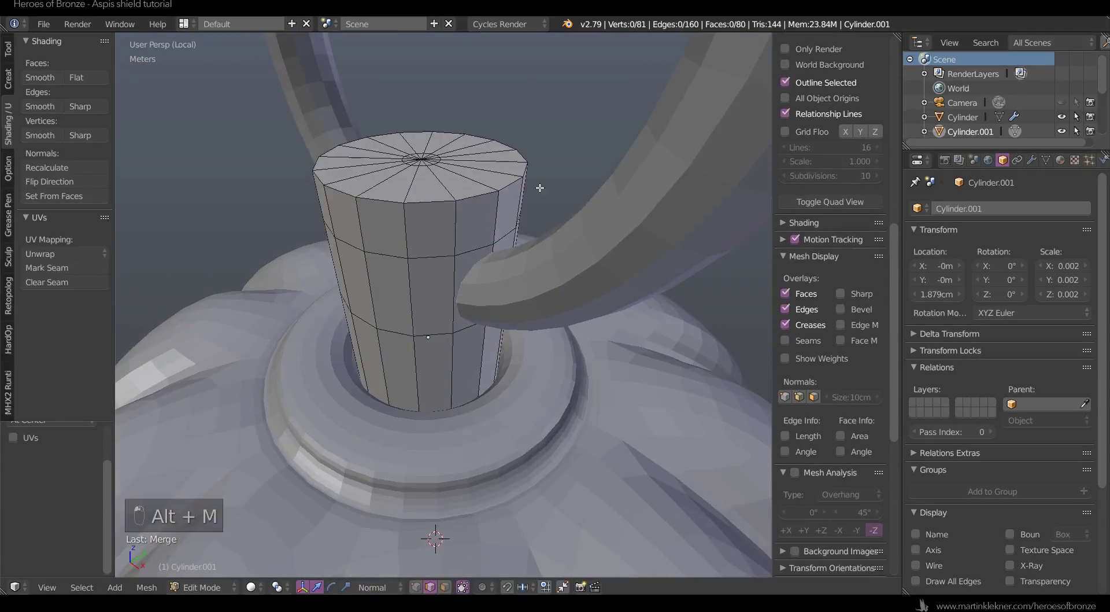
left_click(488, 194, "alt")
key("s")
left_click(574, 129)
scroll(578, 136, "down", 2)
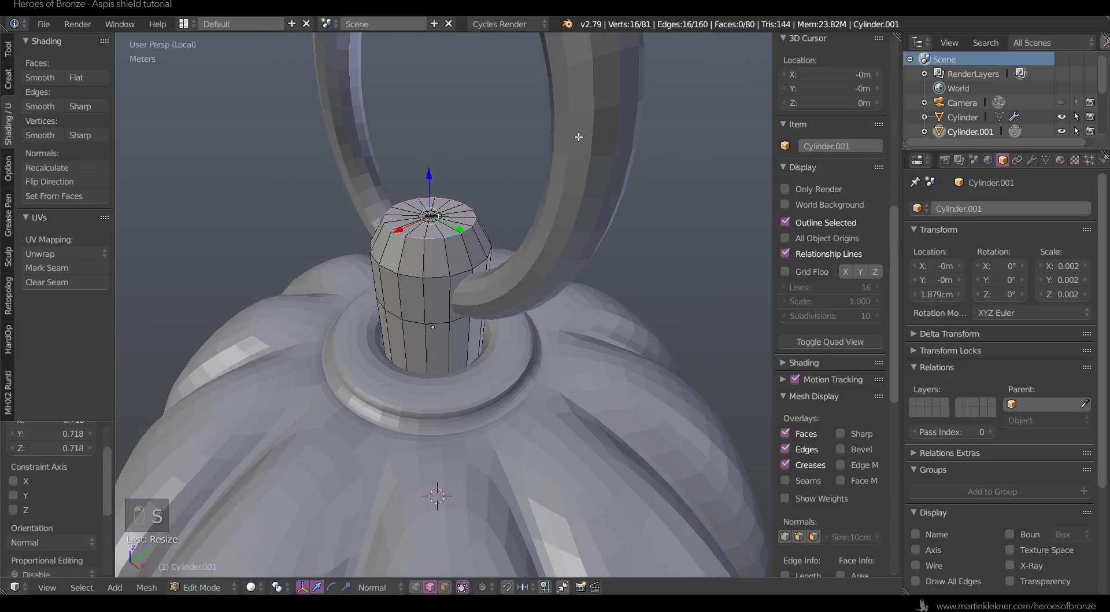
- Delete two adjacent faces on each of the cylinder's opposite sides to open a passage for the ring
key("Tab")
scroll(564, 151, "down", 3)
scroll(549, 168, "up", 5)
key("Tab")
key("ctrl+Tab")
left_click(471, 266)
right_click(485, 263)
middle_click_drag(485, 263, 470, 256)
right_click(416, 231, "shift")
right_click(381, 209, "shift")
middle_click_drag(373, 192, 470, 228)
right_click(481, 226, "shift")
key("Delete")
left_click(534, 198)
scroll(507, 255, "up", 3)
scroll(470, 228, "up", 2)
key("Tab")
key("Tab")
scroll(471, 229, "down", 5)
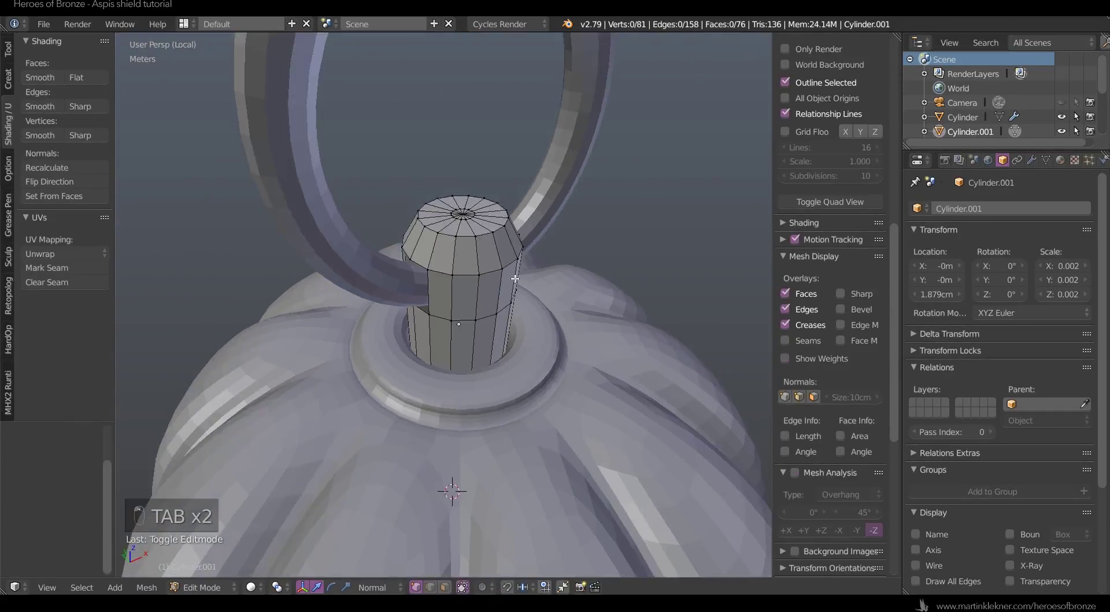
- Box-select one lengthwise half of the cylinder in wireframe, try deleting its vertices, and undo the deletion
scroll(451, 301, "up", 1)
key("z")
scroll(427, 331, "up", 1)
middle_click_drag(427, 330, 388, 191)
key("a")
key("a")
key("a")
key("b")
left_click_drag(356, 176, 448, 421)
key("Delete")
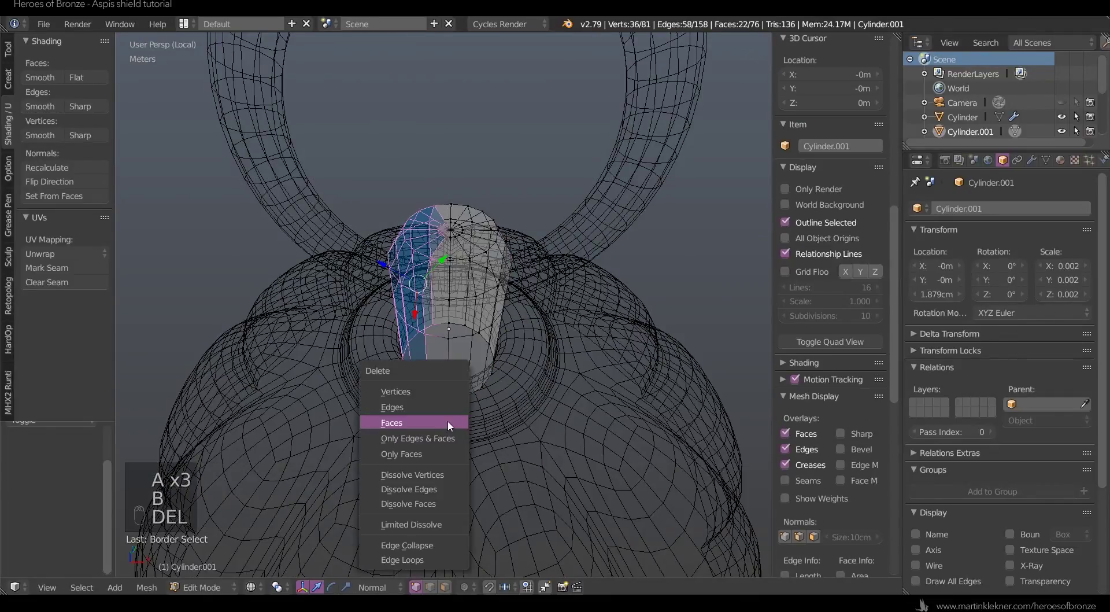
left_click(453, 396)
key("ctrl+z")
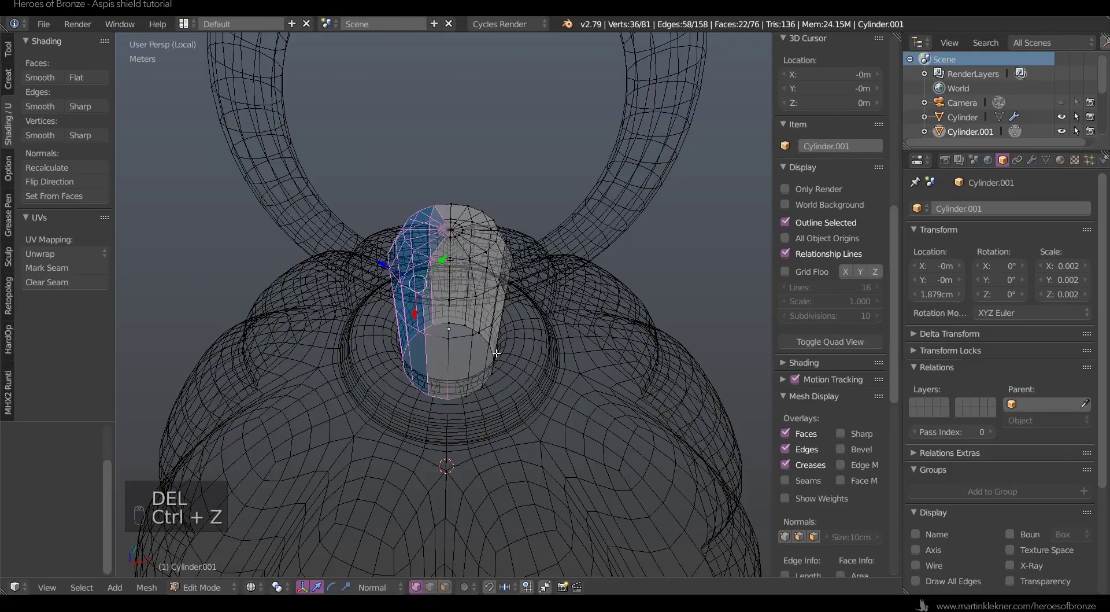
- Deselect the stray bottom vertex on the cylinder's centre line and delete the remaining selected half
key("c")
middle_click(469, 410)
right_click(469, 409)
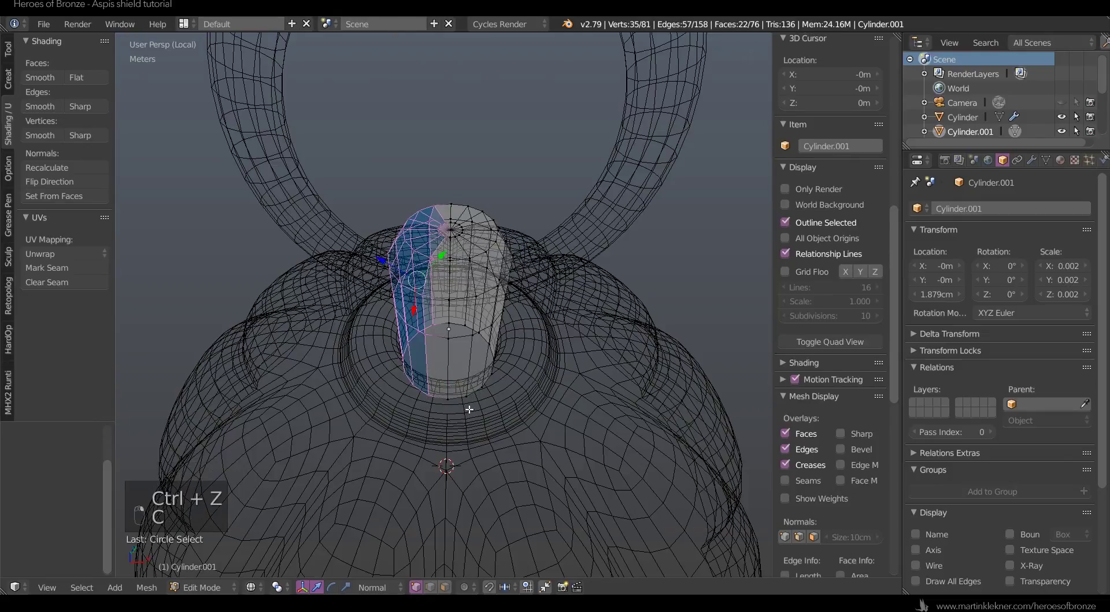
key("Delete")
left_click(483, 339)
key("Tab")
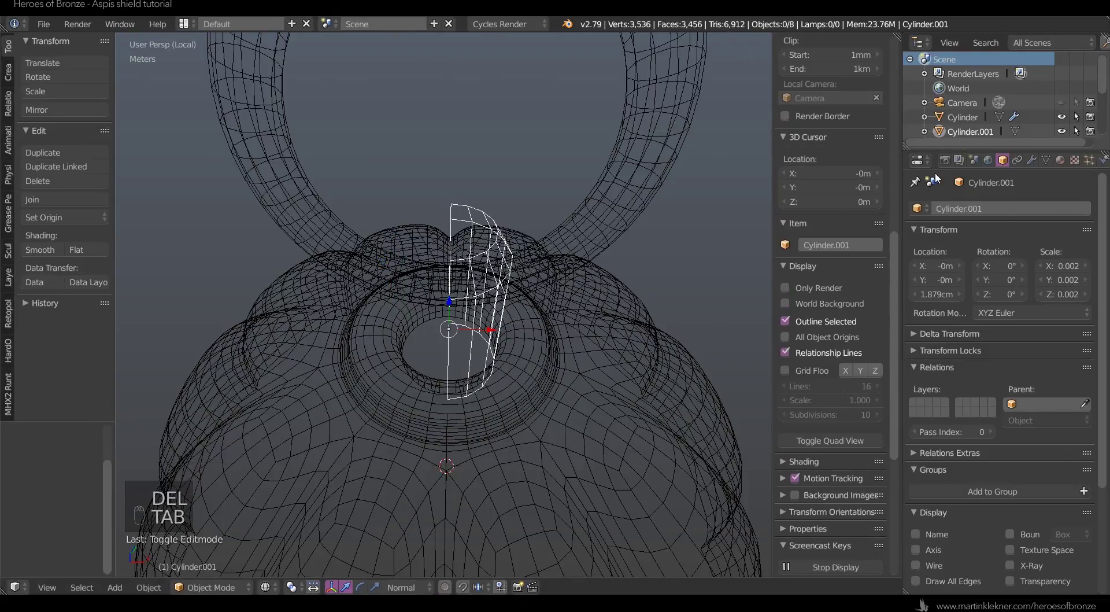
- Add a Mirror modifier on X with Clipping enabled and a level 2 Subdivision Surface modifier to the half cylinder
left_click(1033, 161)
left_click(981, 206)
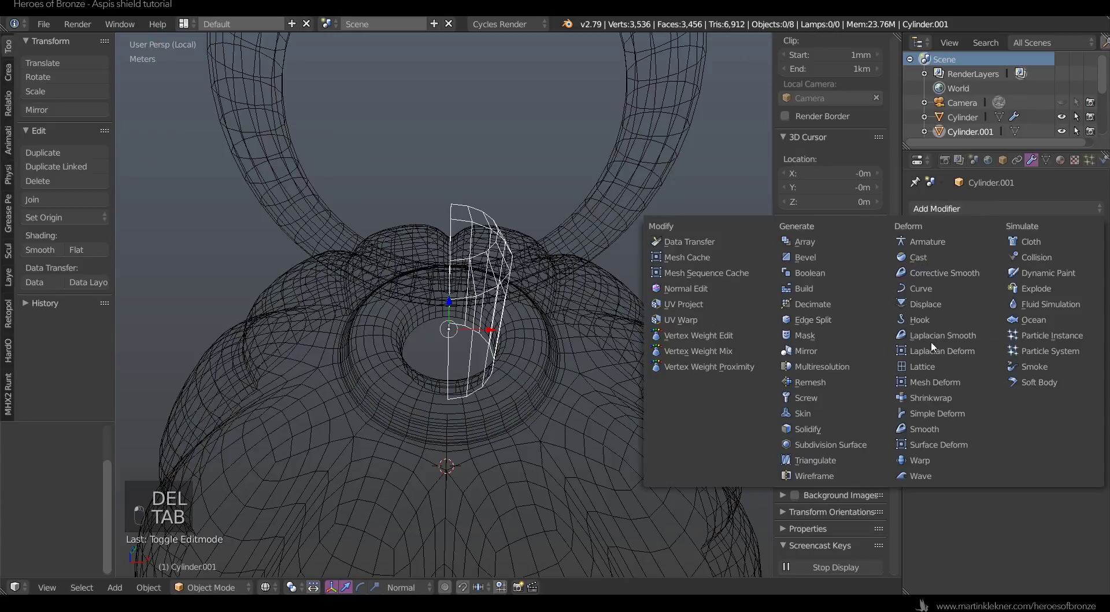
left_click(827, 366)
key("z")
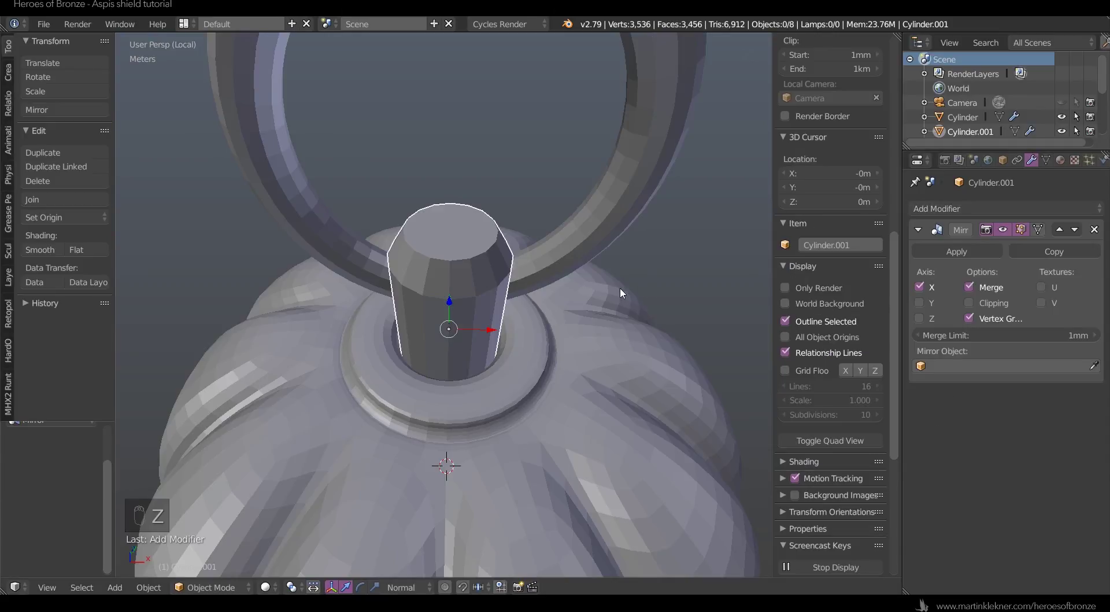
left_click(969, 302)
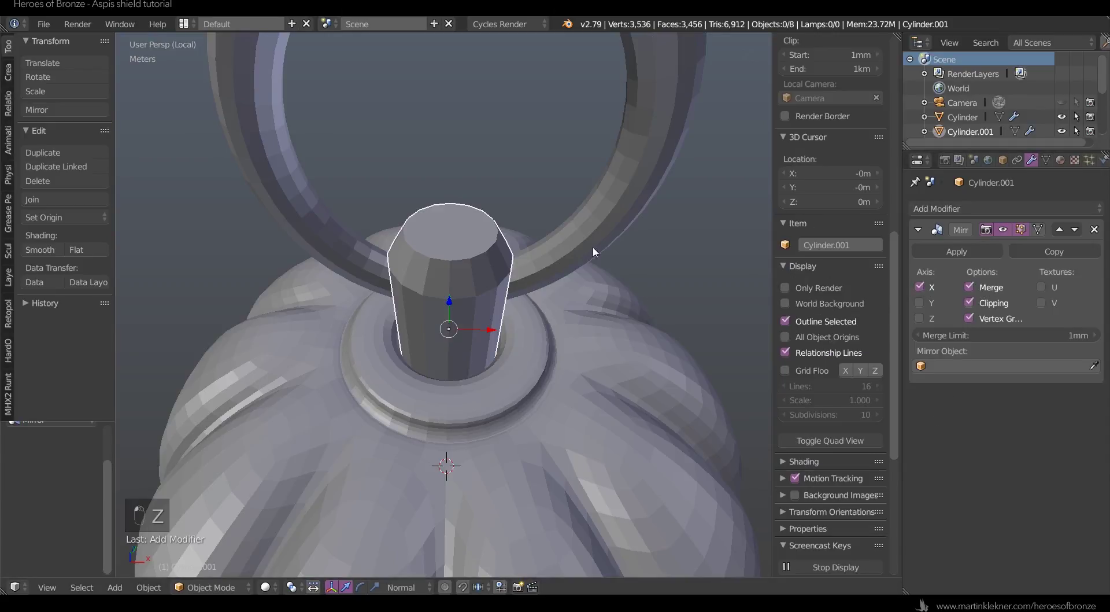
key("ctrl+2")
middle_click_drag(646, 323, 435, 216)
- Select the edge loop around the cylinder's side opening and round it with LoopTools Circle
key("Tab")
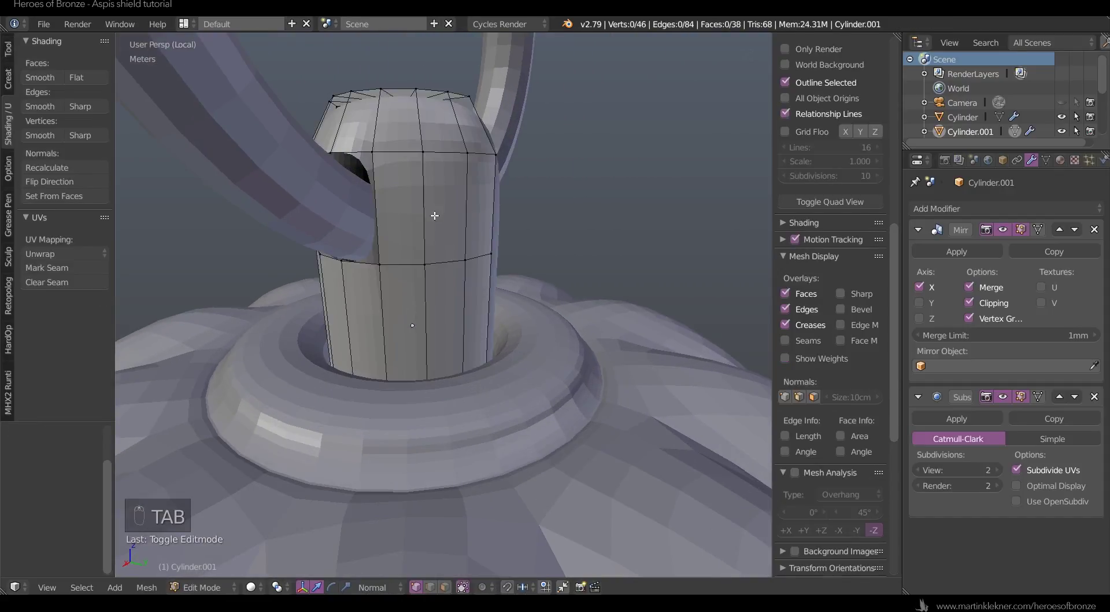
key("ctrl+Tab")
left_click(367, 164)
left_click(366, 162, "alt")
middle_click_drag(466, 287, 542, 283)
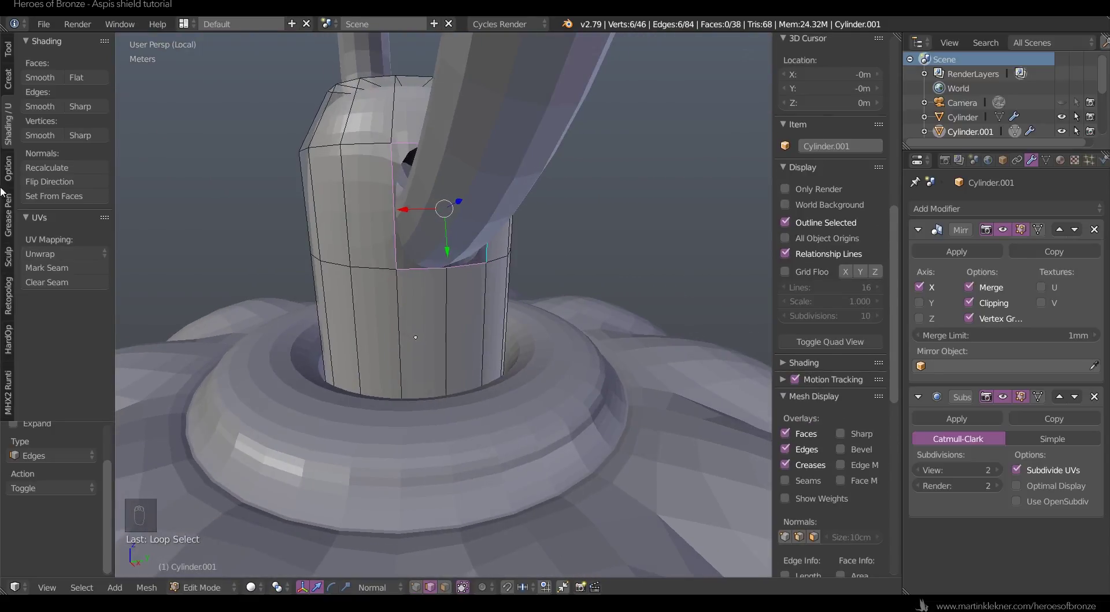
left_click(8, 50)
scroll(61, 219, "down", 8)
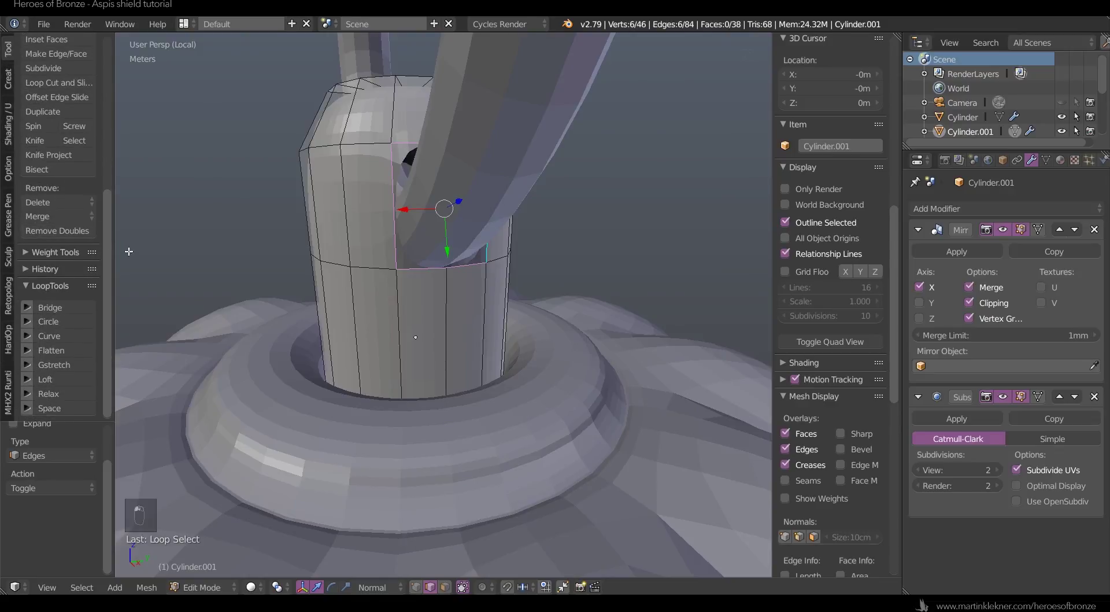
left_click(81, 328)
mouse_move(437, 311)
middle_mouse_down()
mouse_move(471, 215)
mouse_move(520, 243)
mouse_move(339, 243)
mouse_move(384, 253)
middle_mouse_up()
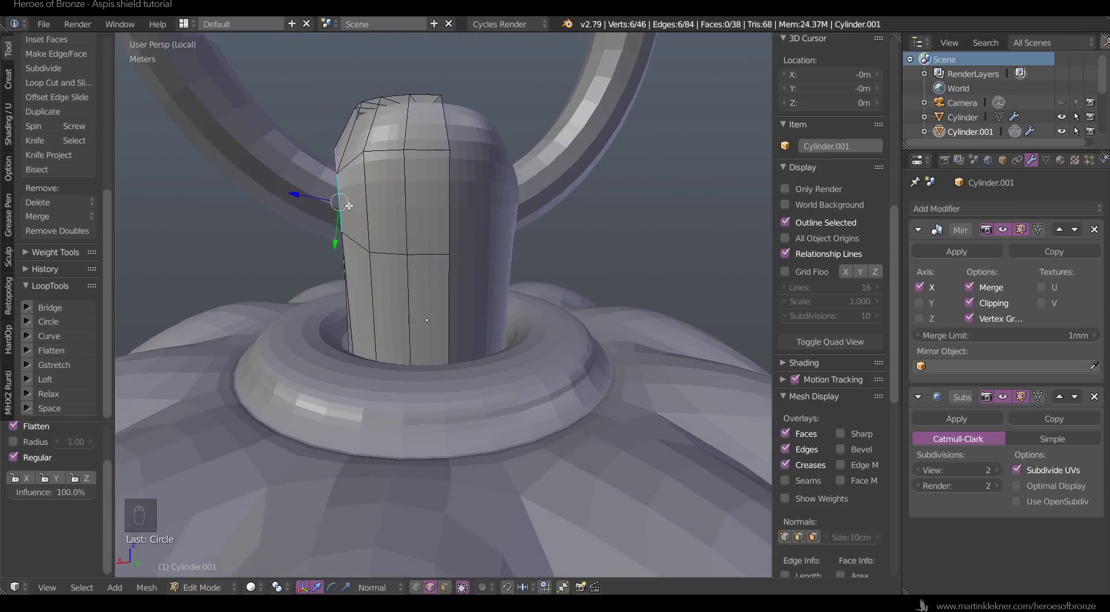
- Move the rounded opening's edge loop slightly downward in the front orthographic view
key("KP_3")
key("KP_1")
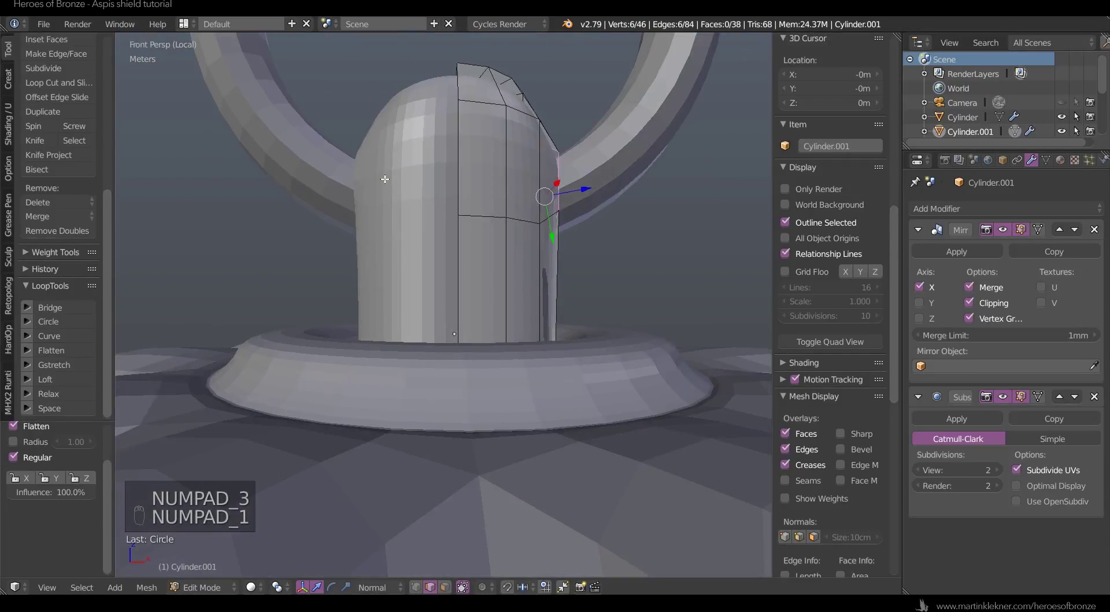
key("KP_5")
scroll(590, 163, "up", 5)
key("g")
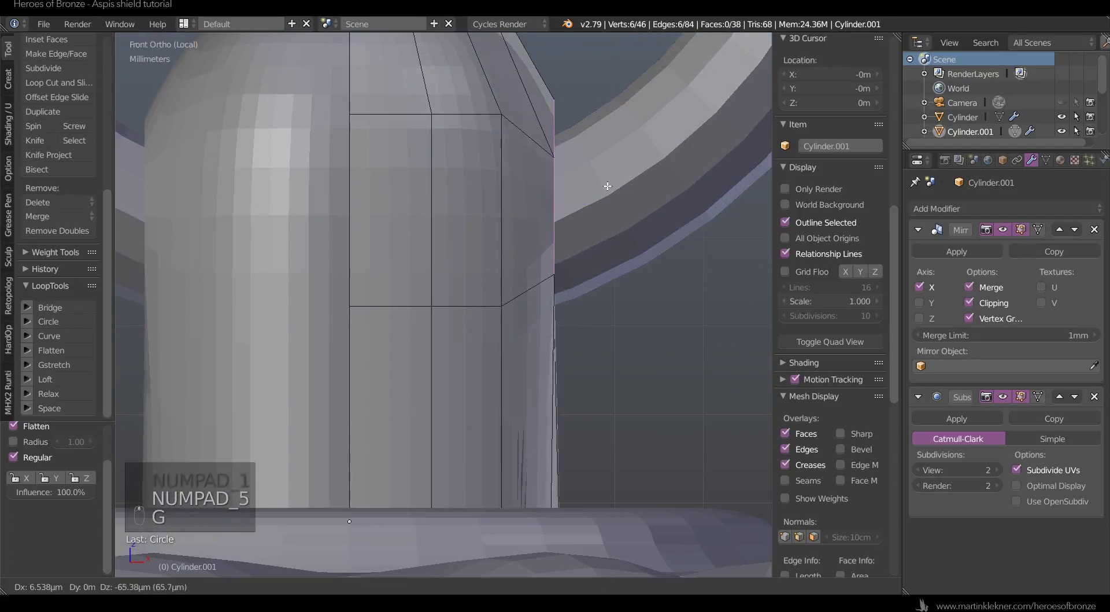
left_click(604, 203)
middle_click_drag(604, 203, 425, 276)
left_click_drag(434, 295, 433, 289)
key("ctrl+z")
middle_click_drag(351, 394, 430, 399)
- Extrude the opening's edge loop about 2 mm inward to the mirror plane and add an edge loop inside the tunnel
key("e")
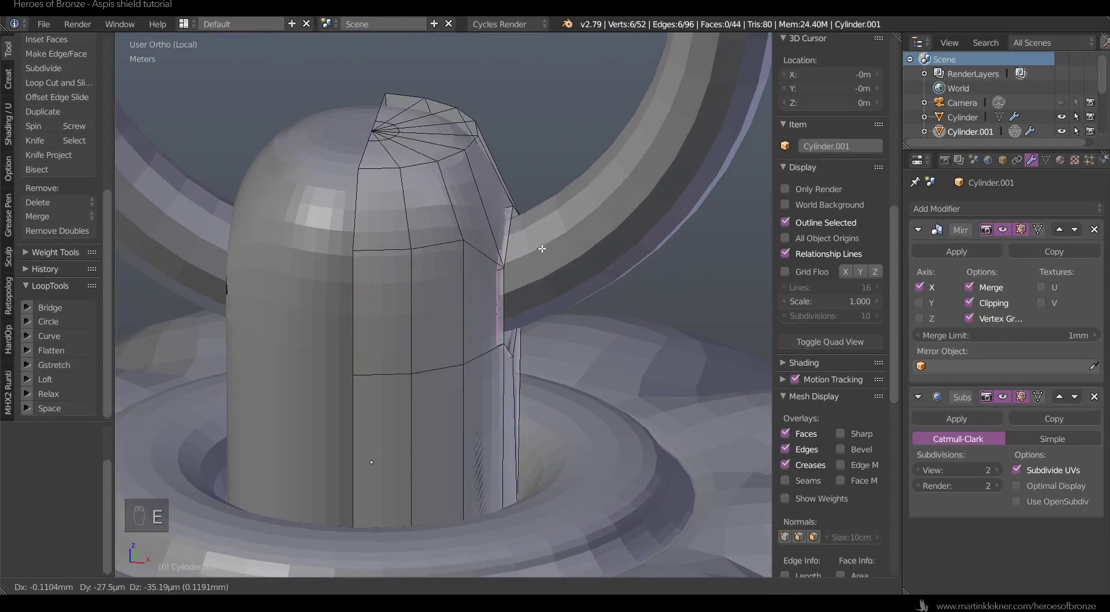
left_click(425, 243)
key("ctrl+r")
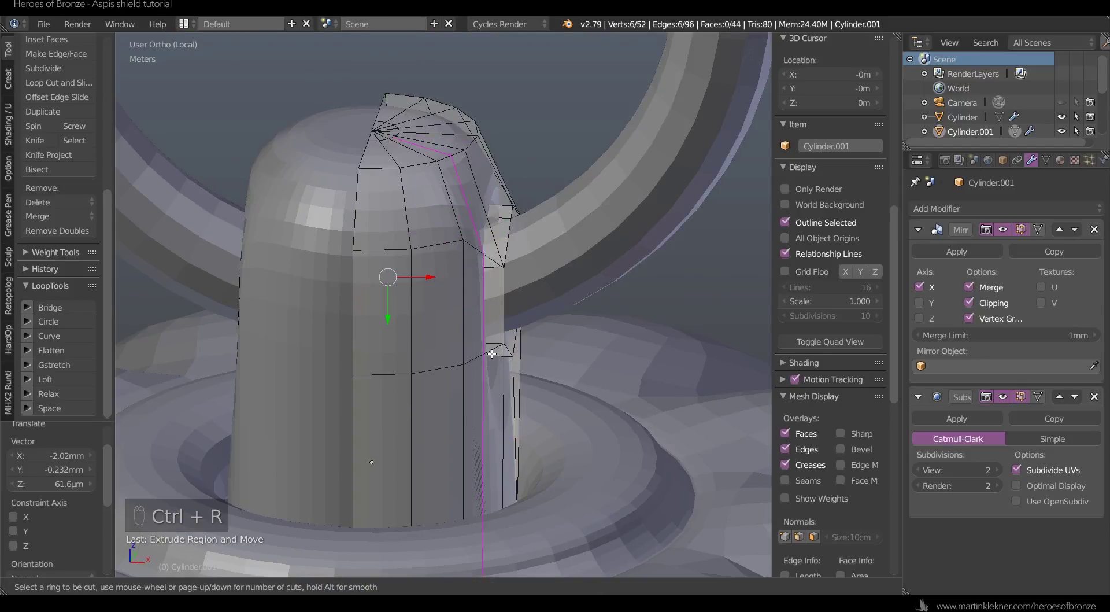
left_click(492, 278)
left_click(552, 283)
- Leave mesh editing, select only the ring, and shade it smooth
middle_click_drag(624, 347, 538, 319)
key("Tab")
key("a")
key("a")
scroll(532, 319, "down", 5)
scroll(536, 317, "down", 4)
key("a")
key("a")
key("a")
scroll(544, 297, "up", 2)
key("a")
right_click(458, 254)
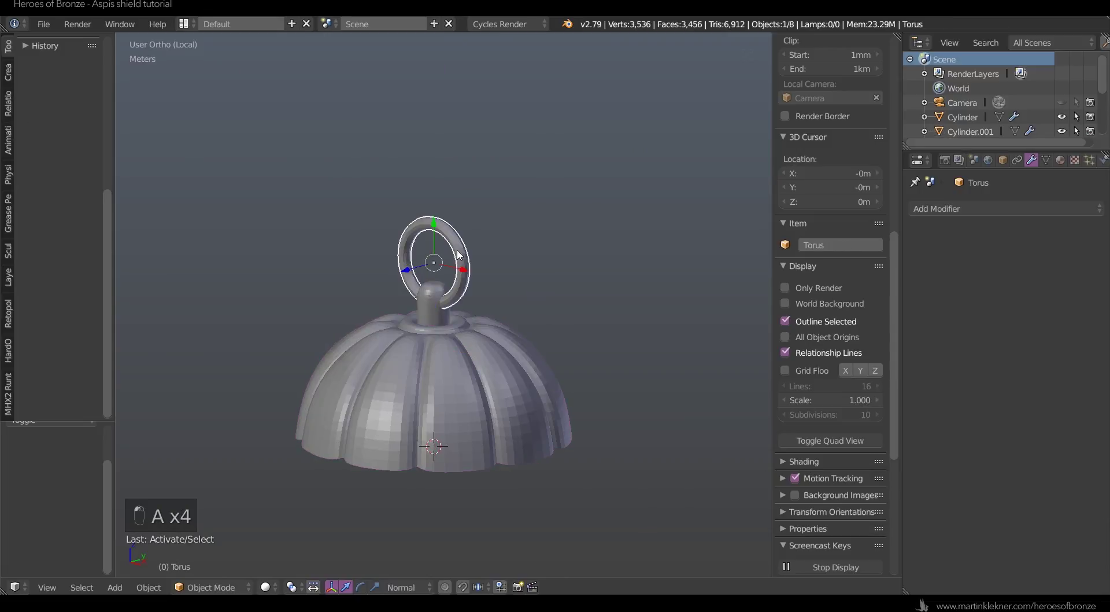
left_click(9, 52)
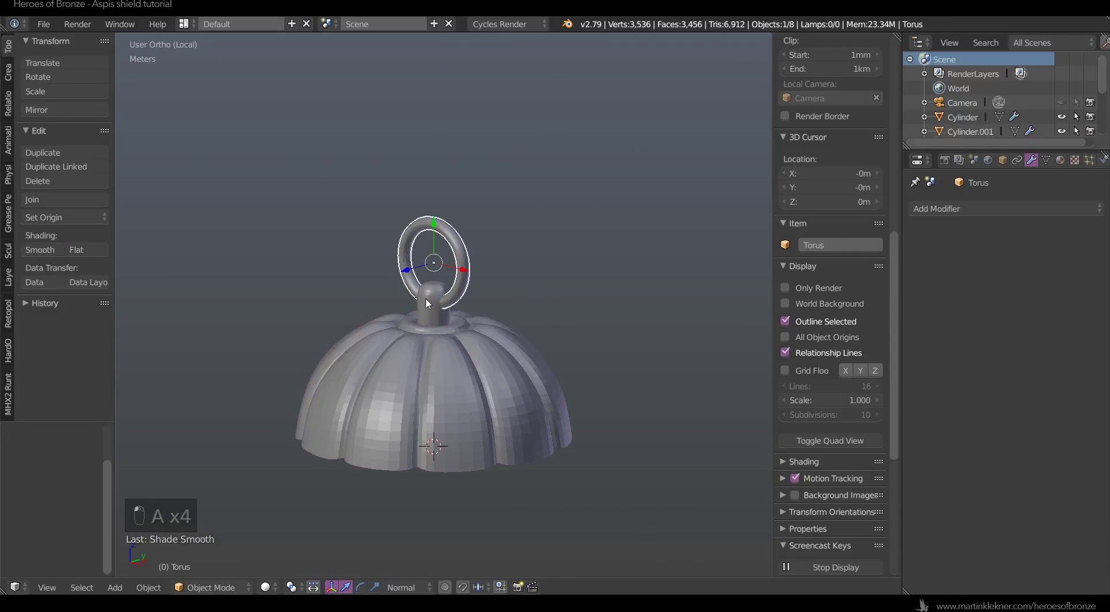
- Enlarge the ring slightly and raise it to fit through the cylinder's opening
scroll(426, 298, "up", 6)
key("s")
left_click(597, 197)
left_click_drag(416, 141, 418, 116)
key("s")
left_click(437, 136)
- Assign the existing bronze_aspis_mat material to the fluted dome and bronze_handle_mat to the ring
left_click(1062, 159)
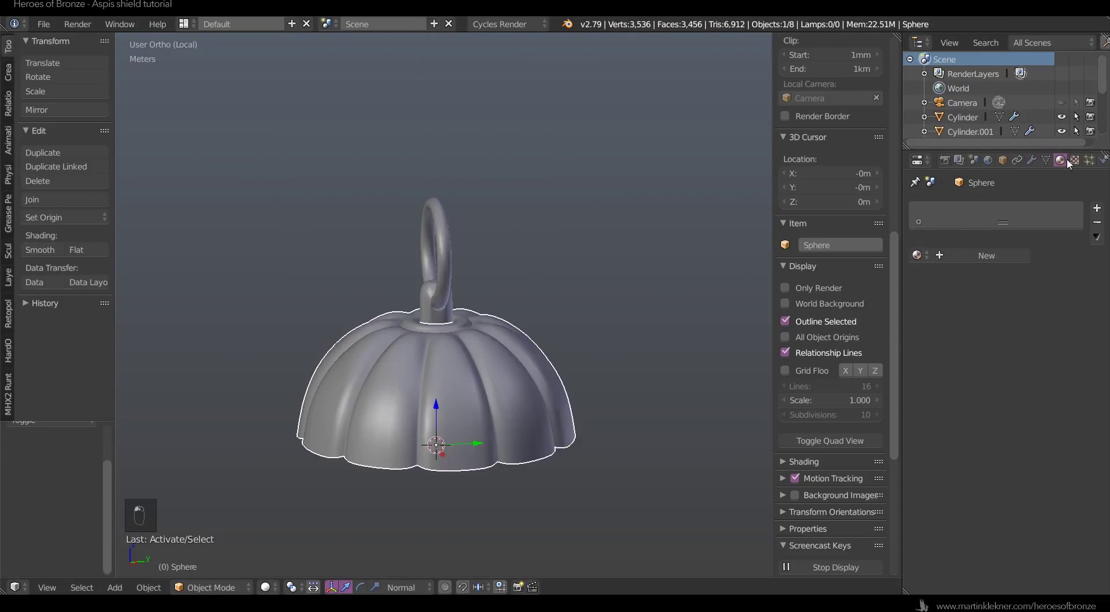
left_click(917, 256)
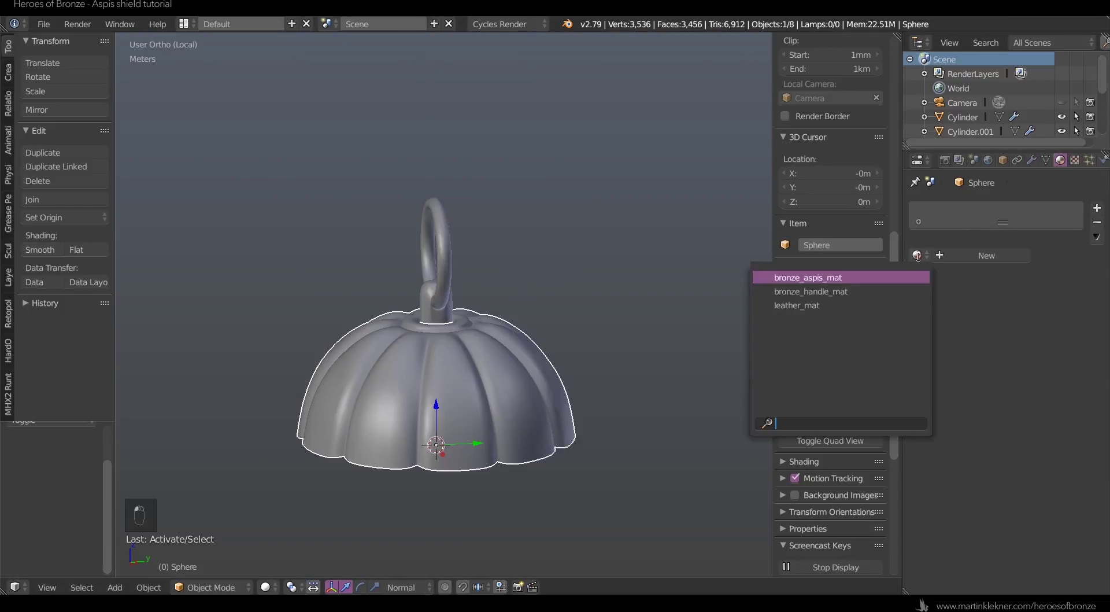
left_click(807, 278)
right_click(446, 237)
left_click(918, 255)
left_click(810, 291)
- Assign the existing bronze_handle_mat material to the pierced post
right_click(436, 298)
left_click(918, 255)
left_click(838, 301)
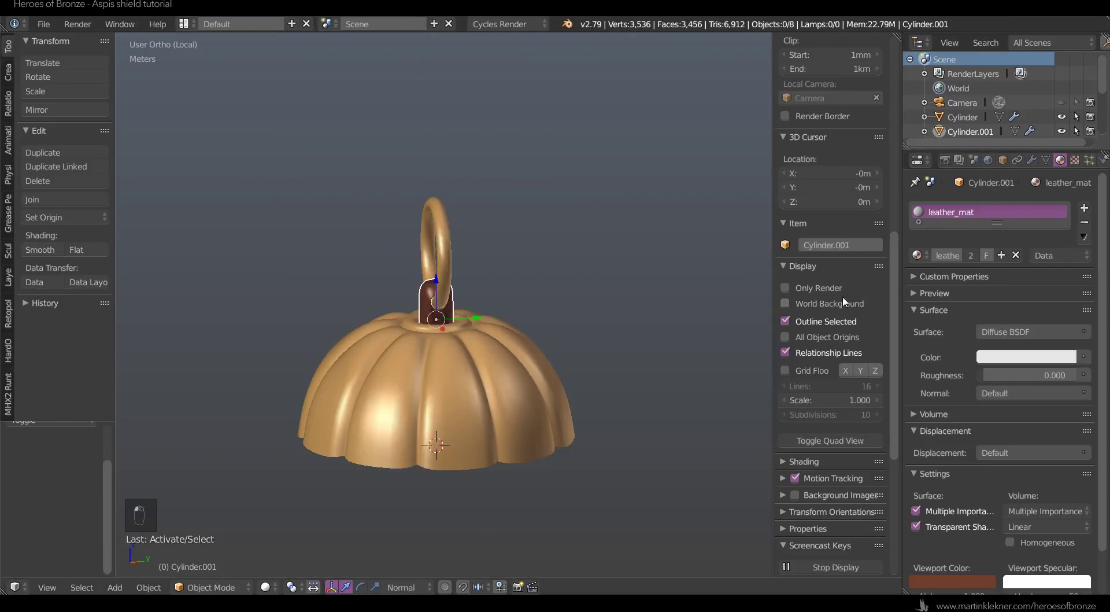
left_click(918, 255)
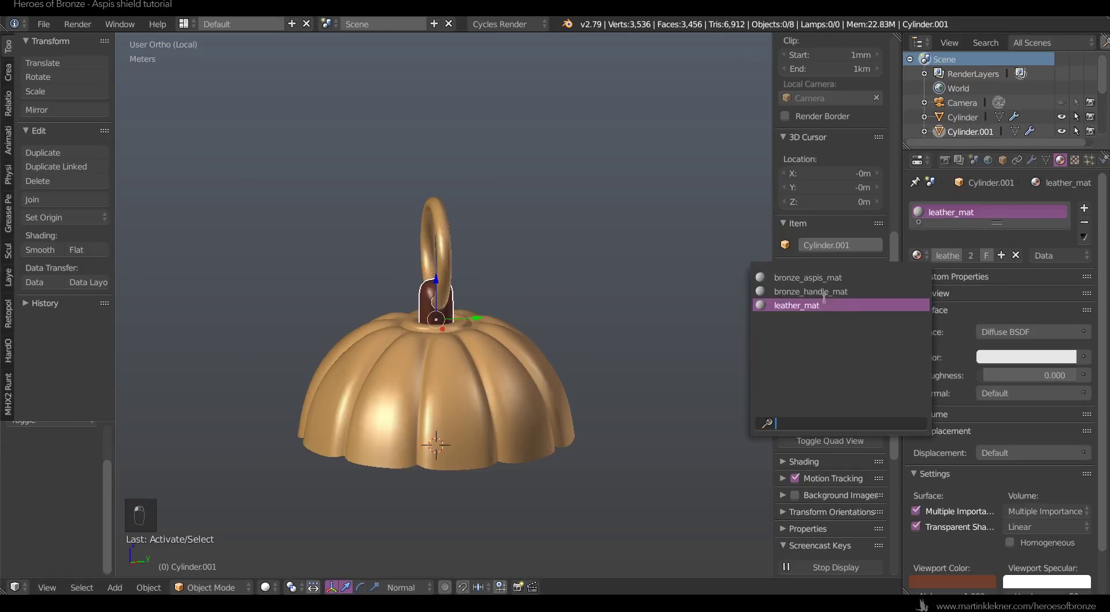
left_click(810, 292)
- Select the dome, post and ring together and join them into one object
scroll(596, 227, "down", 3)
key("a")
scroll(589, 234, "up", 3)
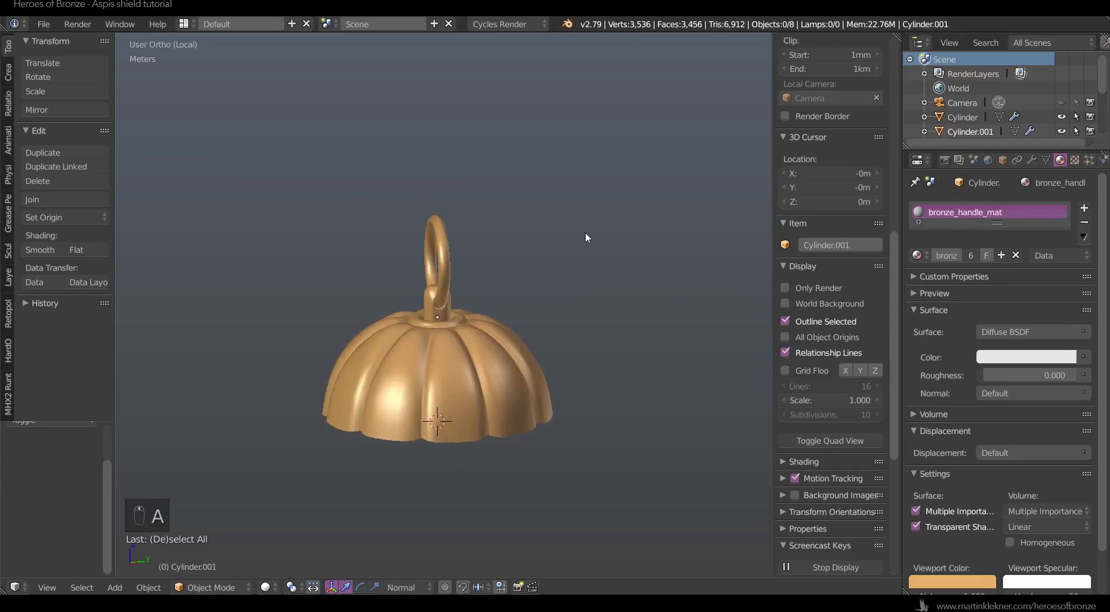
key("b")
left_click_drag(320, 227, 640, 372)
key("space")
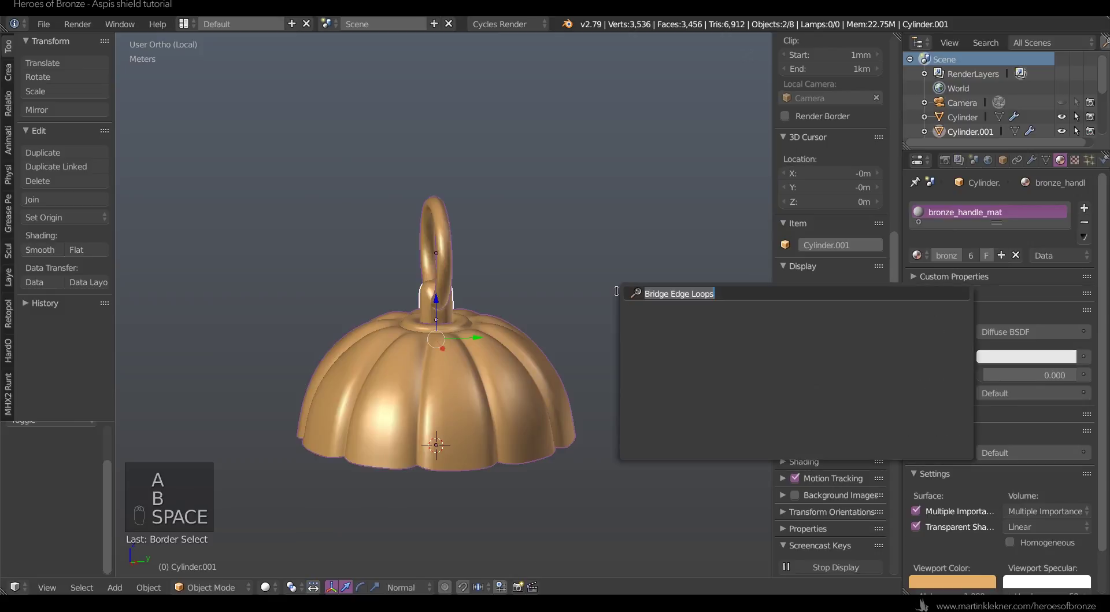
type("joi")
left_click(702, 318)
- Set the joined ornament's origin to the 3D cursor at the dome's base and scale it to about 0.636
scroll(575, 312, "down", 3)
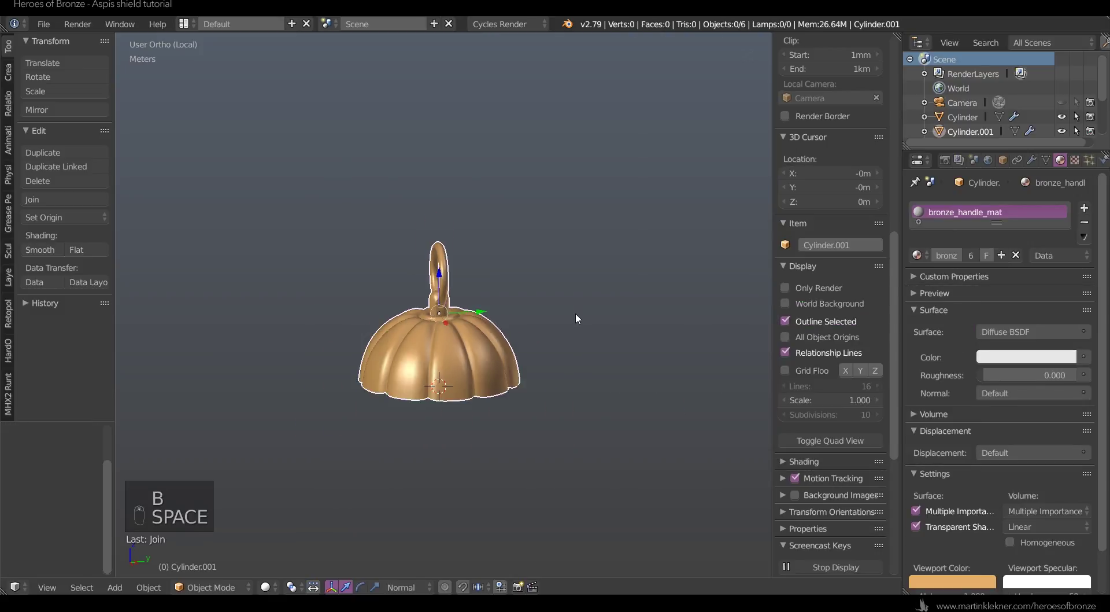
scroll(572, 315, "up", 4)
middle_click_drag(571, 317, 542, 364)
scroll(540, 346, "down", 3)
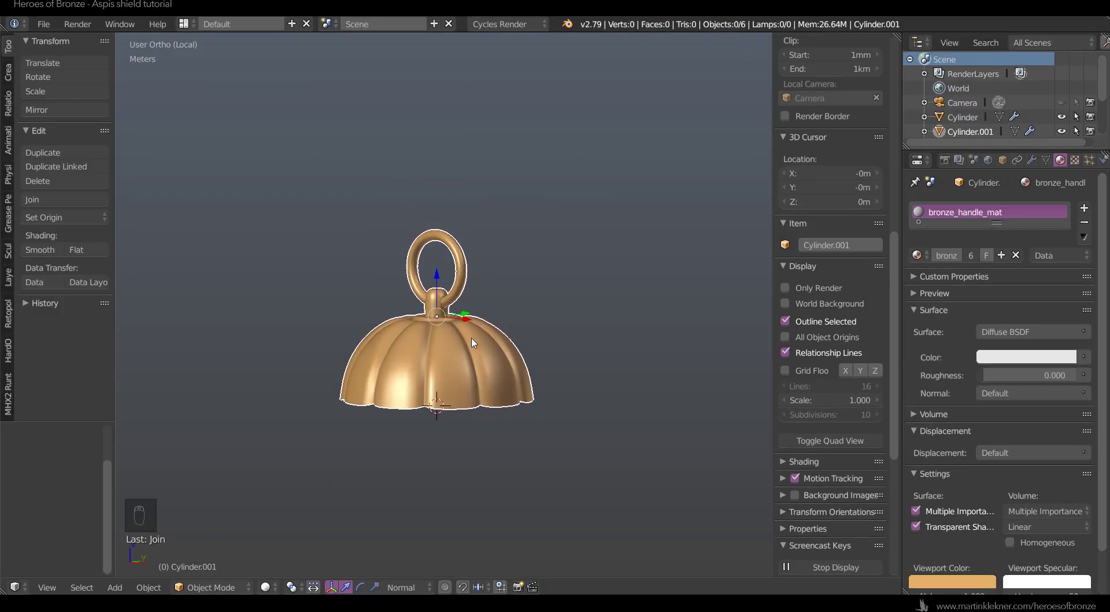
key("KP_7")
key("KP_3")
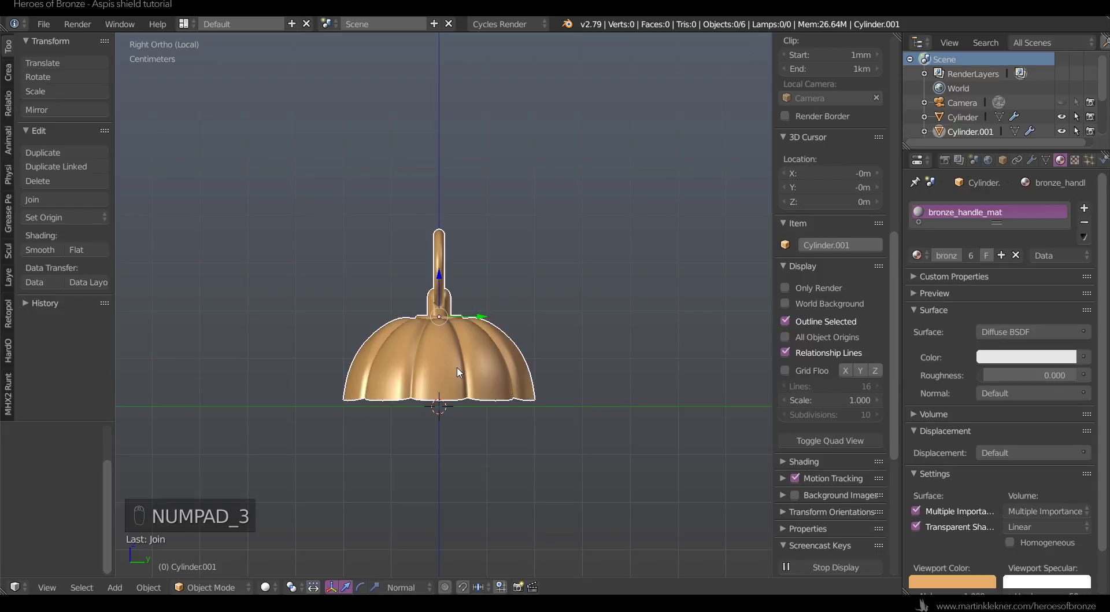
key("ctrl+alt+shift+c")
left_click(429, 401)
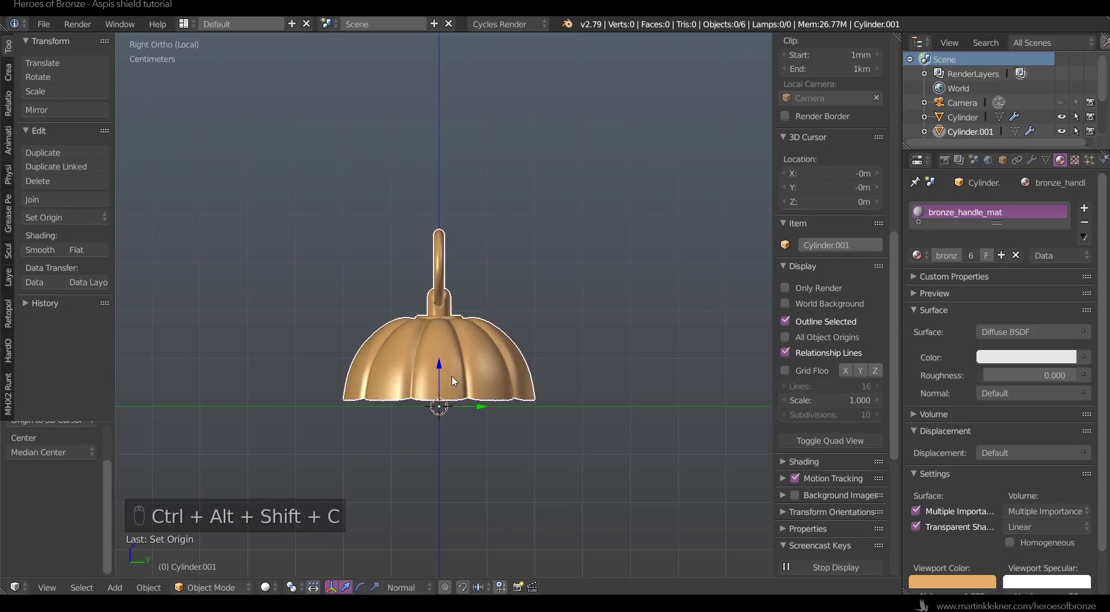
key("s")
left_click(485, 332)
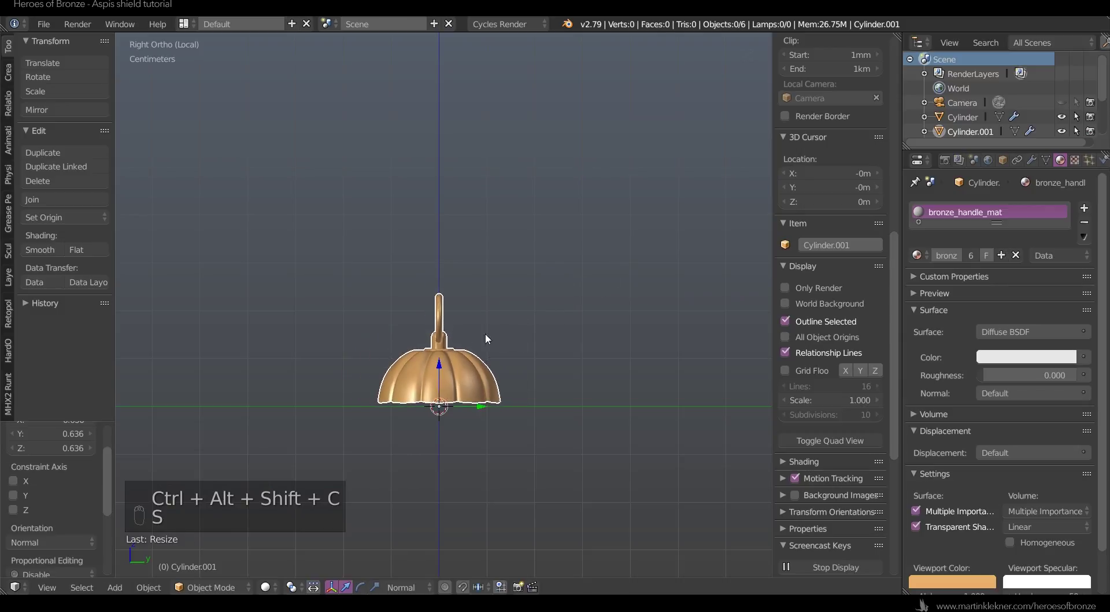
- Shrink the ornament's entire mesh along its normals by about 0.92 mm and return to object mode
scroll(483, 340, "up", 3)
key("Tab")
key("a")
key("a")
key("a")
key("a")
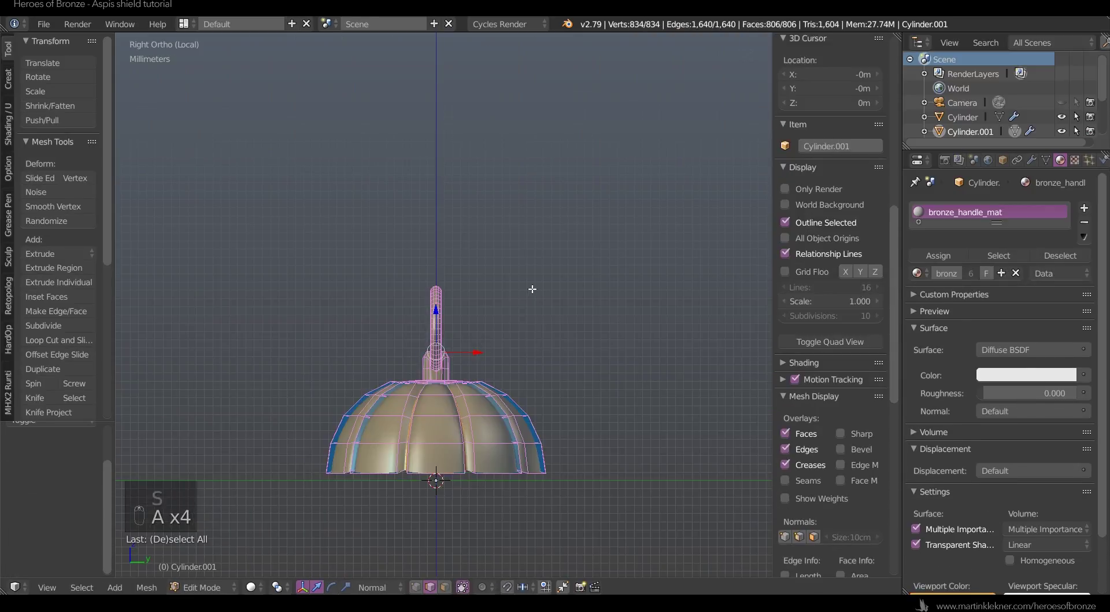
key("alt+s")
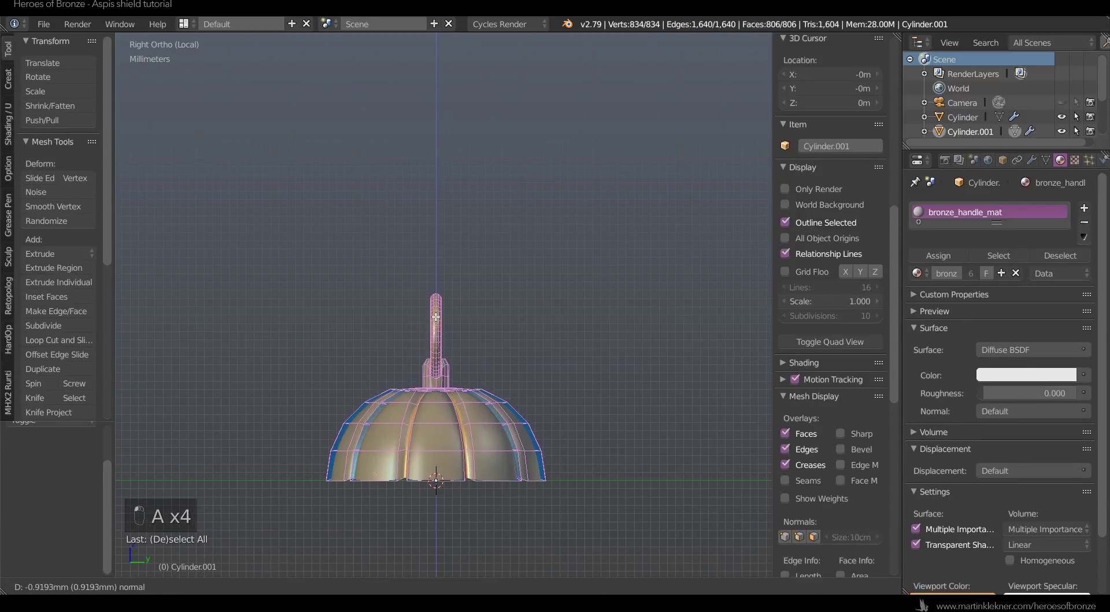
left_click(435, 315)
key("Tab")
key("a")
key("a")
key("z")
key("z")
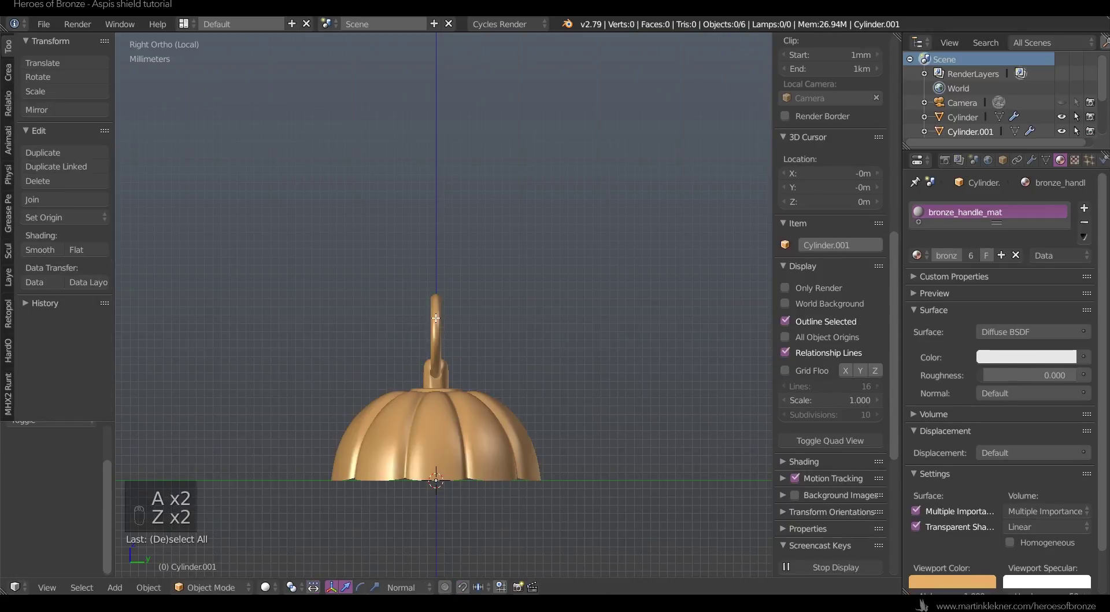
- Select the vertices of the dome's bottom rim in wireframe and flatten them by scaling to 0 along global Z
key("Tab")
scroll(401, 490, "up", 5)
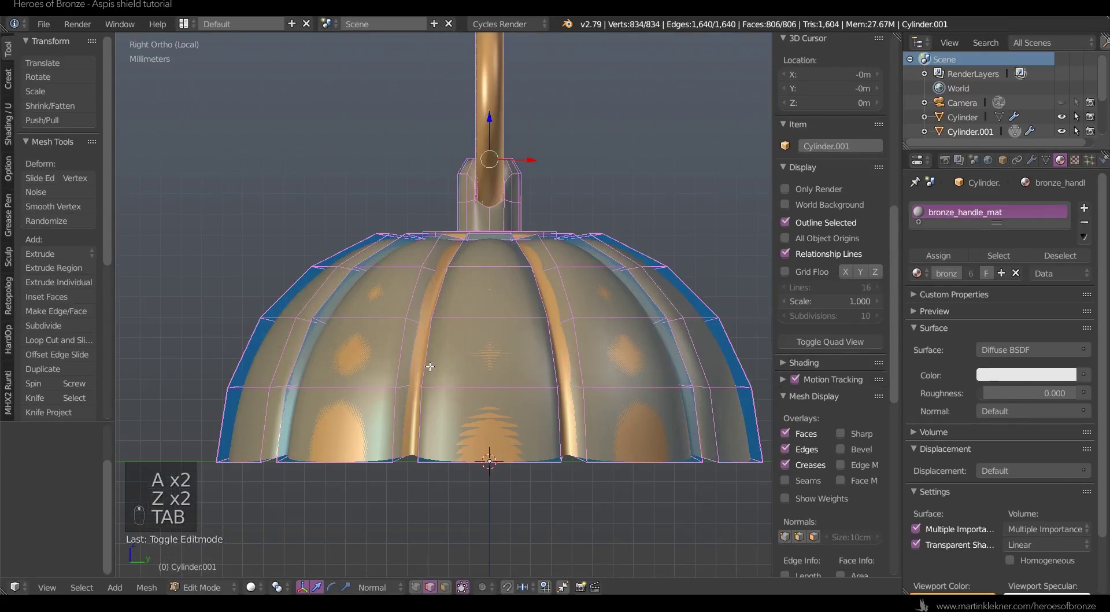
key("ctrl+Tab")
left_click(430, 354)
key("ctrl+Tab")
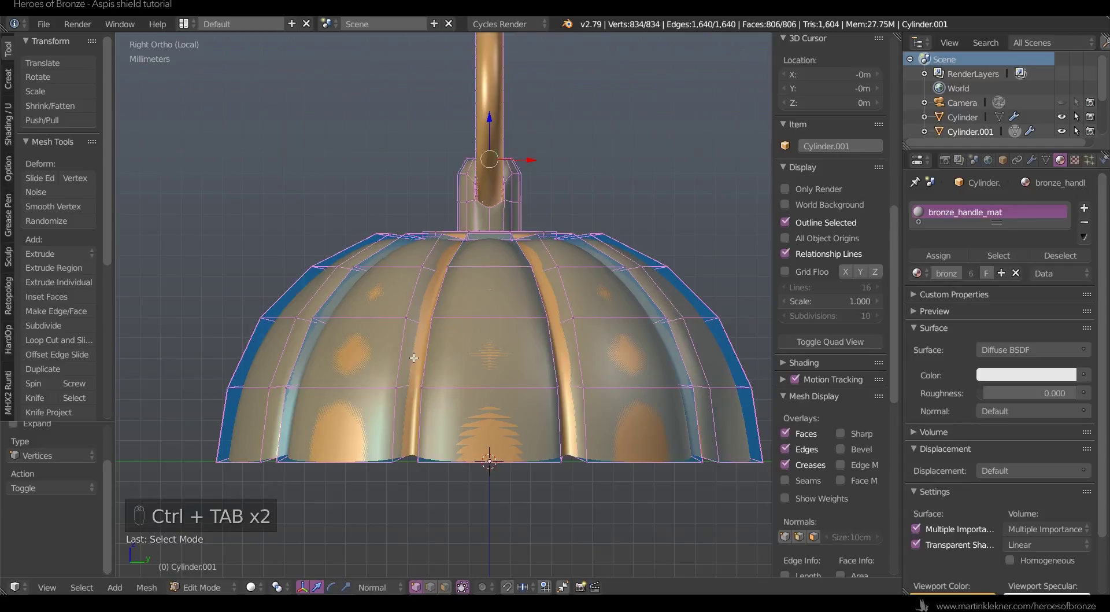
key("a")
key("z")
scroll(405, 347, "down", 3)
scroll(833, 289, "down", 3)
key("b")
left_click_drag(321, 370, 633, 405)
scroll(833, 289, "up", 5)
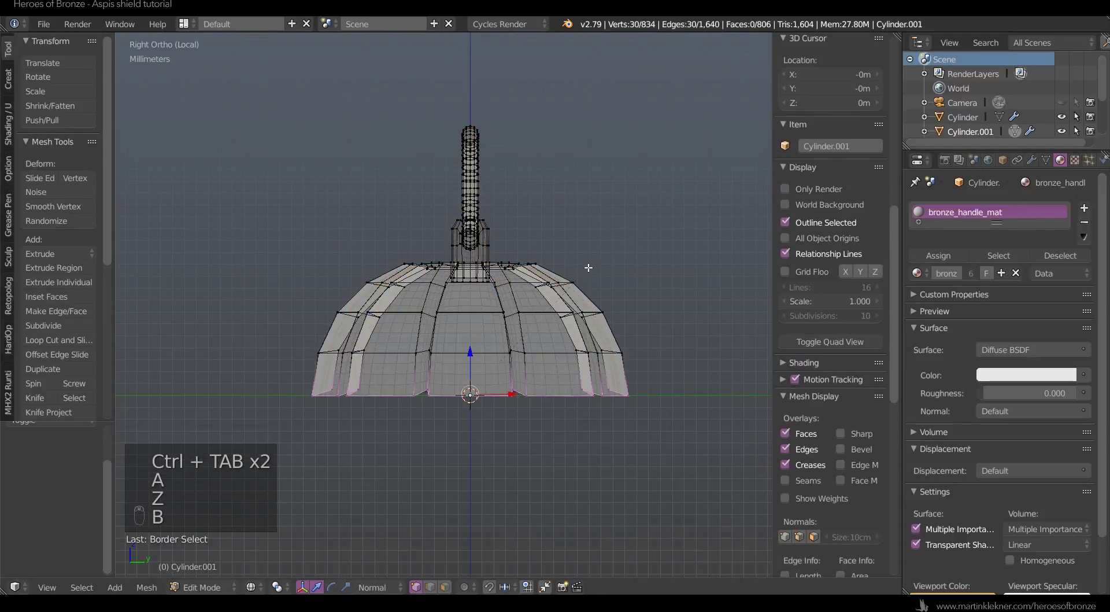
key("s")
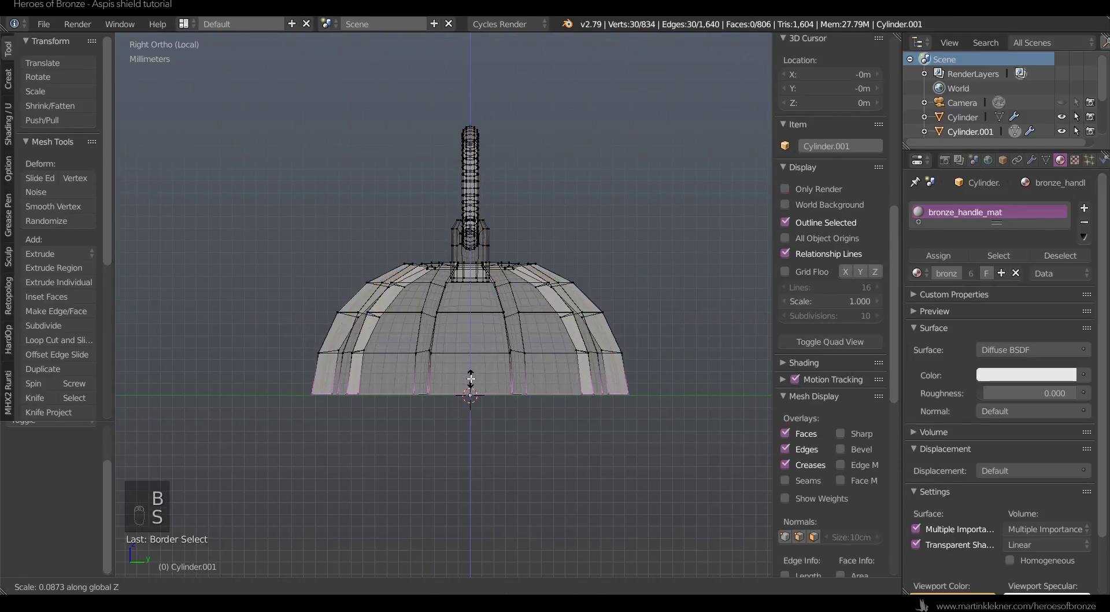
key("Return")
- Scale the dome's bottom rim to about 0.995, leave mesh editing, and deselect the ornament in solid display
key("s")
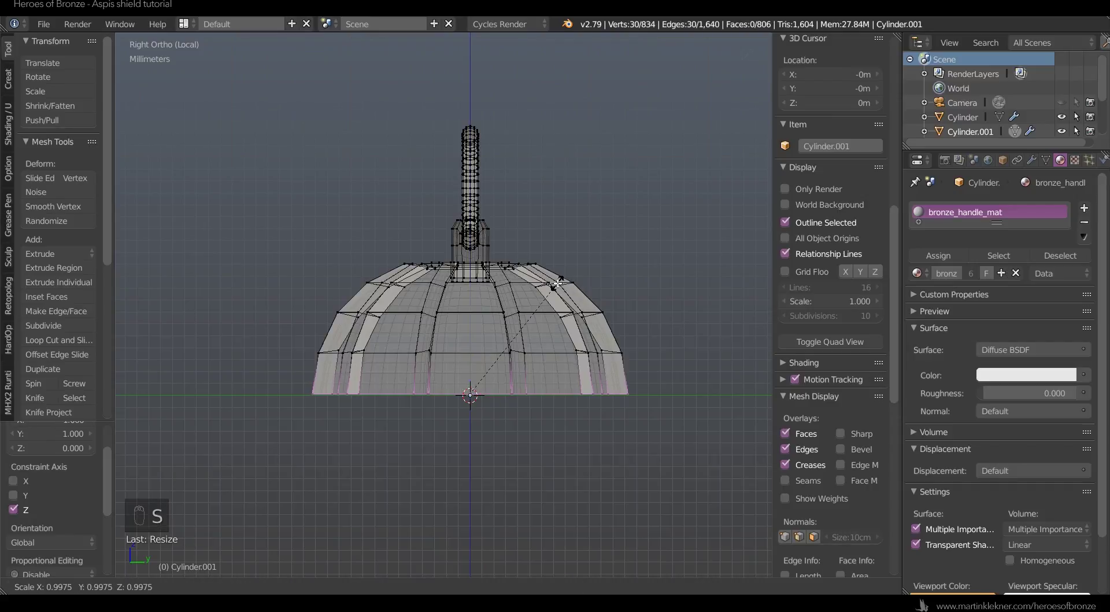
left_click(556, 284)
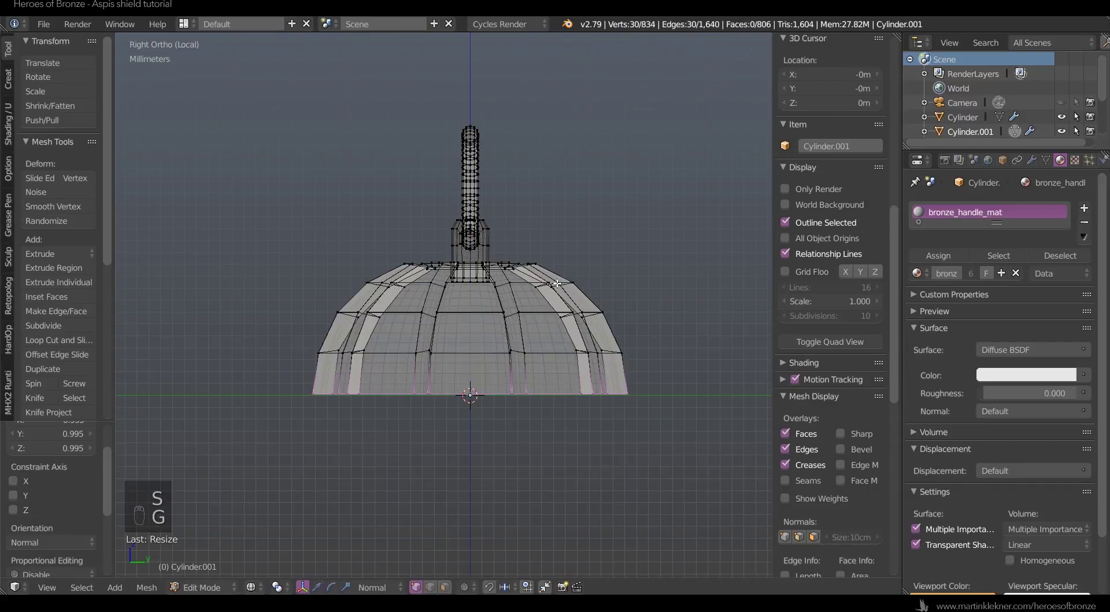
key("Tab")
key("a")
key("a")
key("z")
key("z")
key("z")
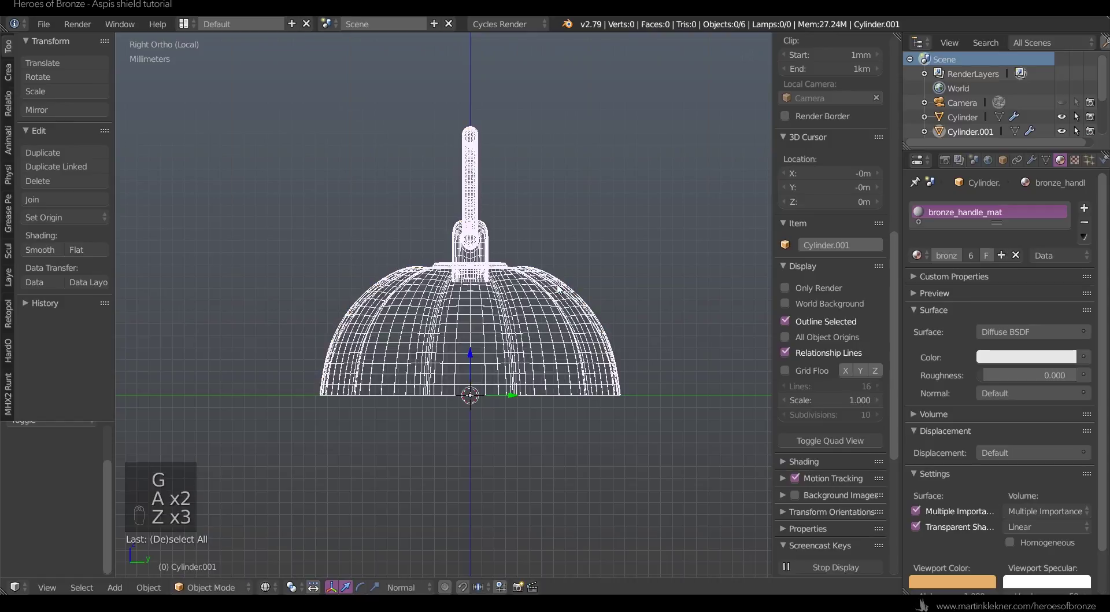
key("z")
key("a")
- Leave local view to bring back the whole shield and enable snapping with Face as the snap element
middle_click_drag(597, 289, 505, 314)
key("KP_Divide")
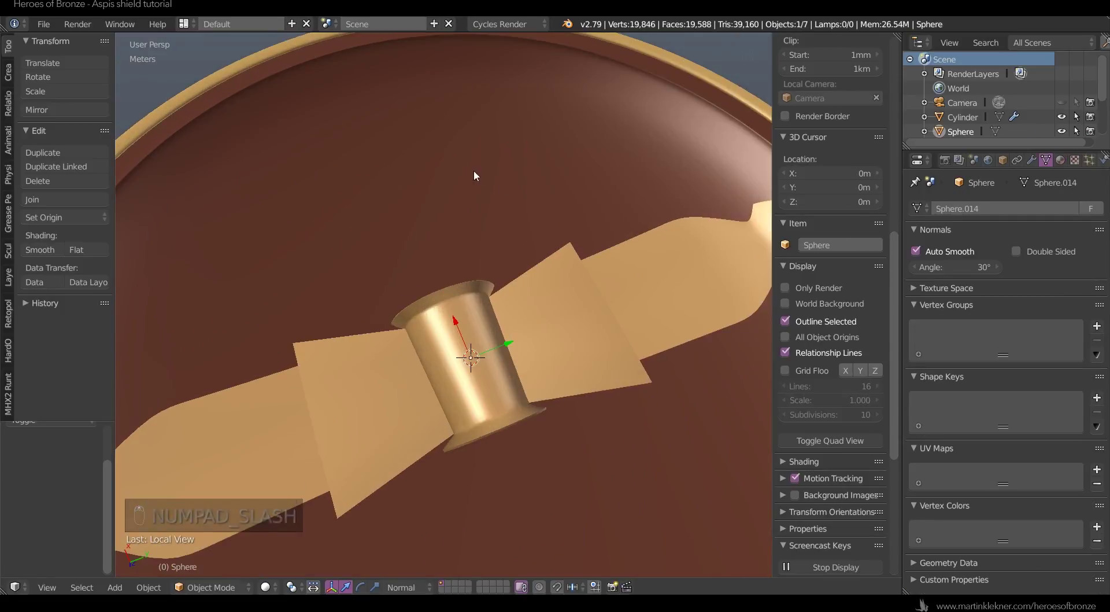
key("g")
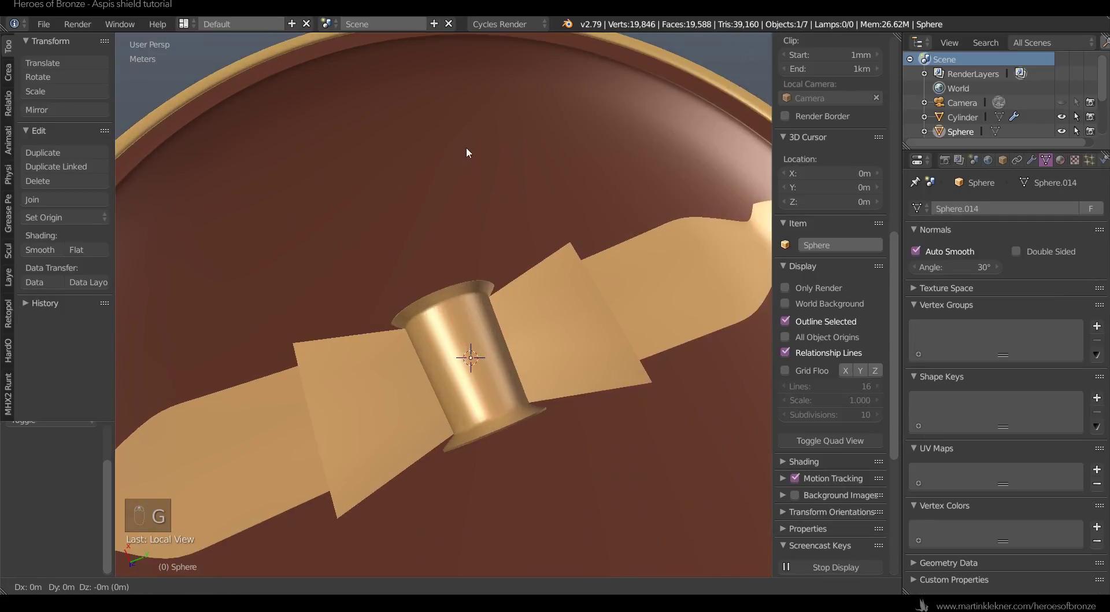
right_click(484, 109)
left_click(573, 586)
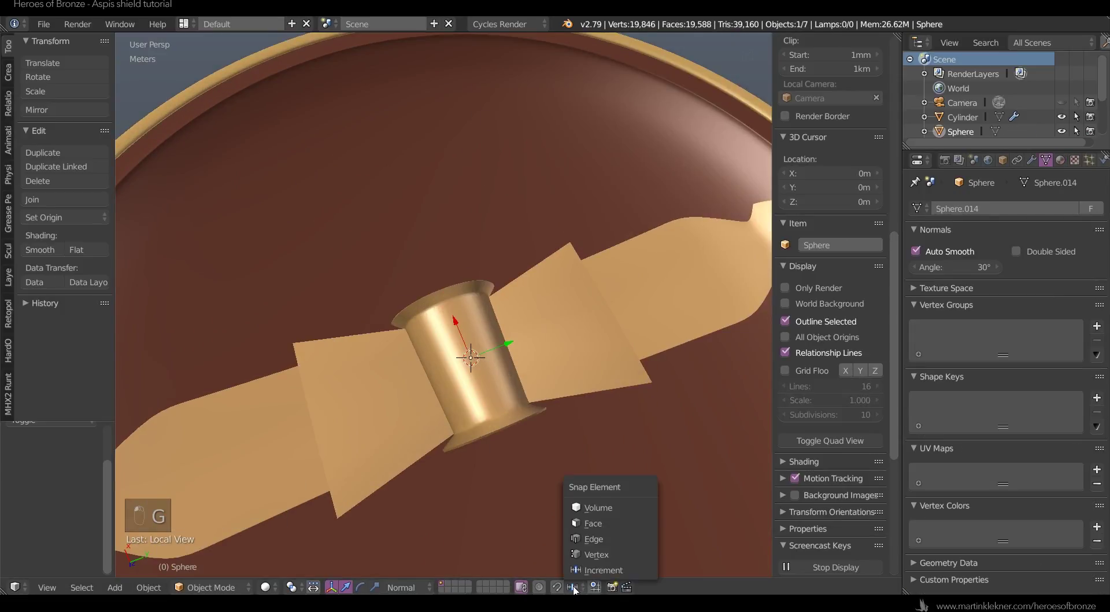
left_click(592, 523)
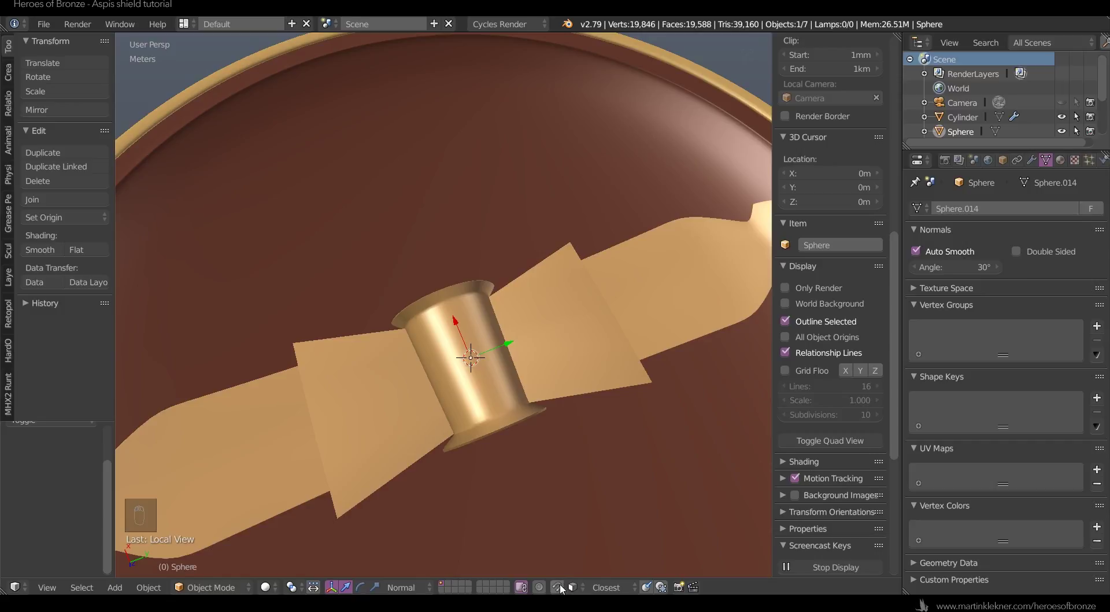
- In the bottom view, snap the ornament onto the shield's inner surface beside the handle's upper end, about 36 cm along Y from the centre
left_click(47, 587)
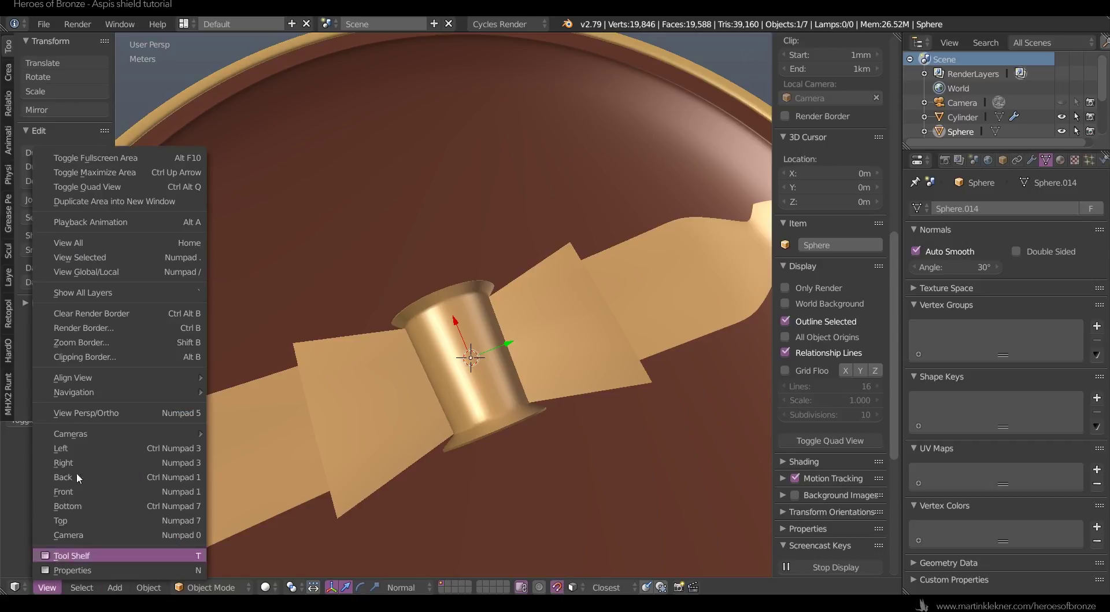
left_click(84, 506)
scroll(387, 305, "down", 4)
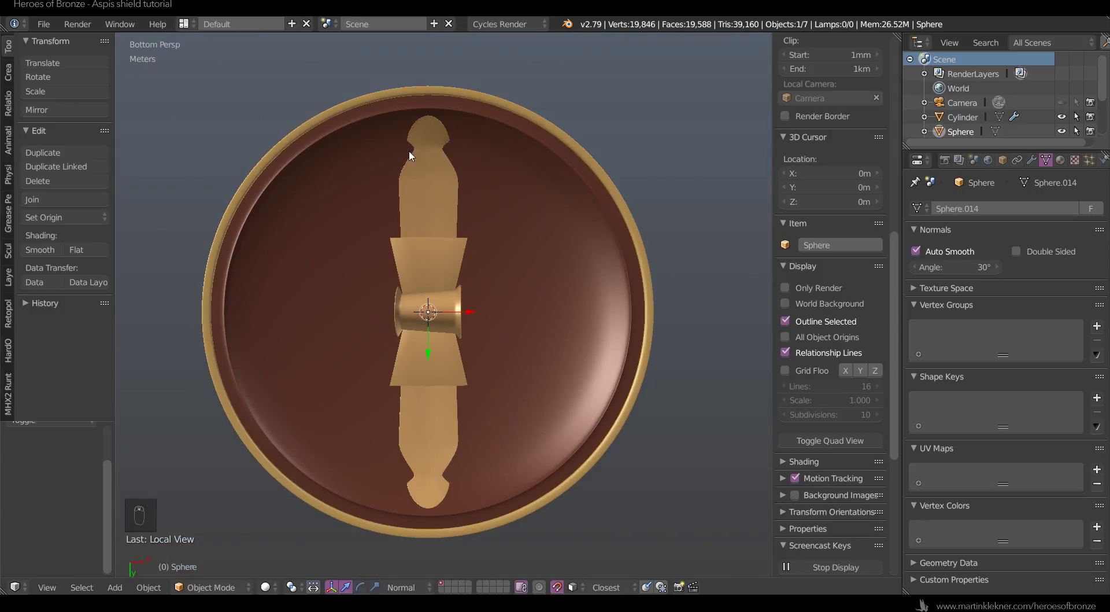
scroll(407, 163, "up", 1)
key("g")
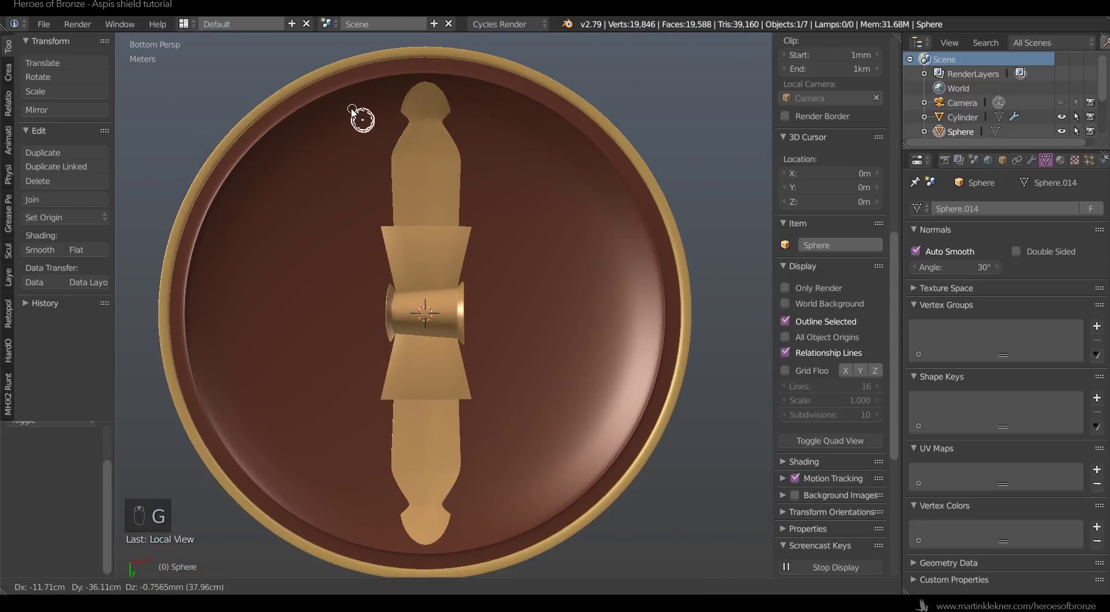
left_click(346, 108)
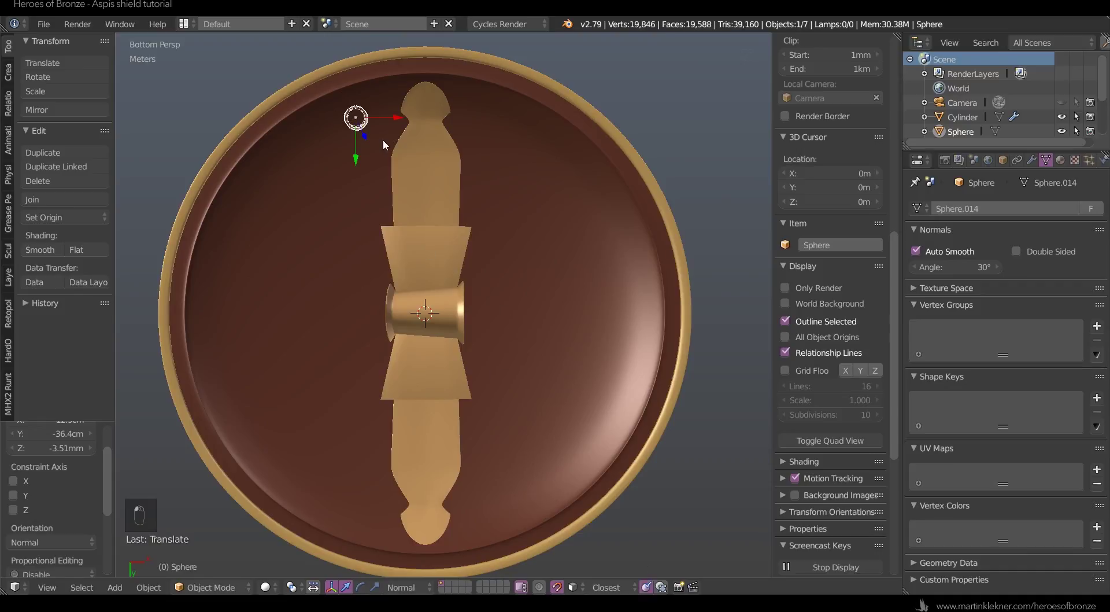
- Reposition the ornament closer to the shield's rim with its rotation aligned to the surface, using Center as the snap target
key("g")
left_click(365, 115)
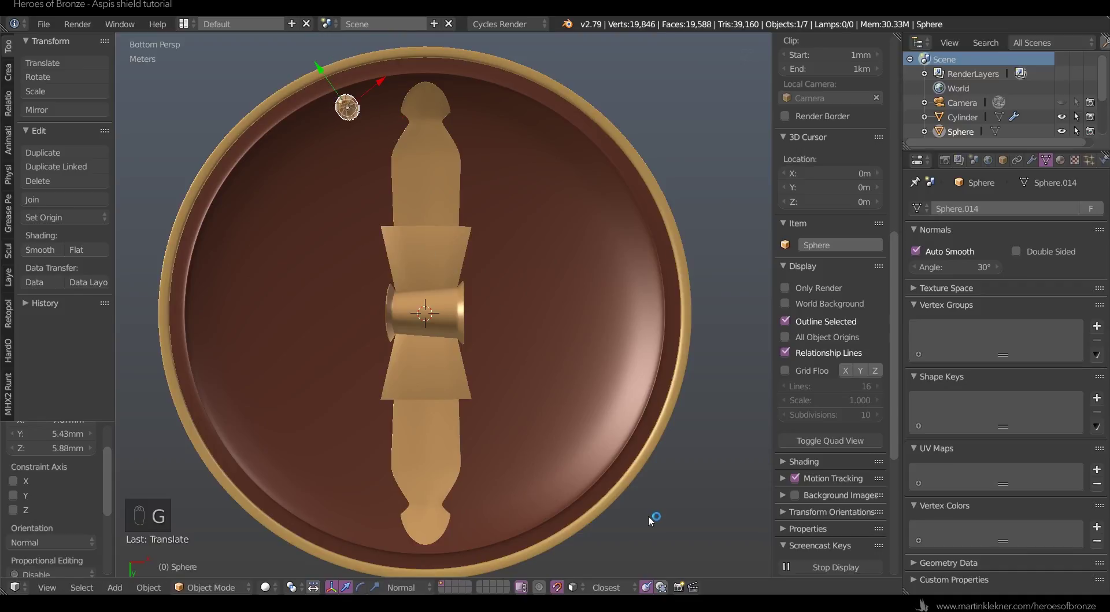
left_click(608, 585)
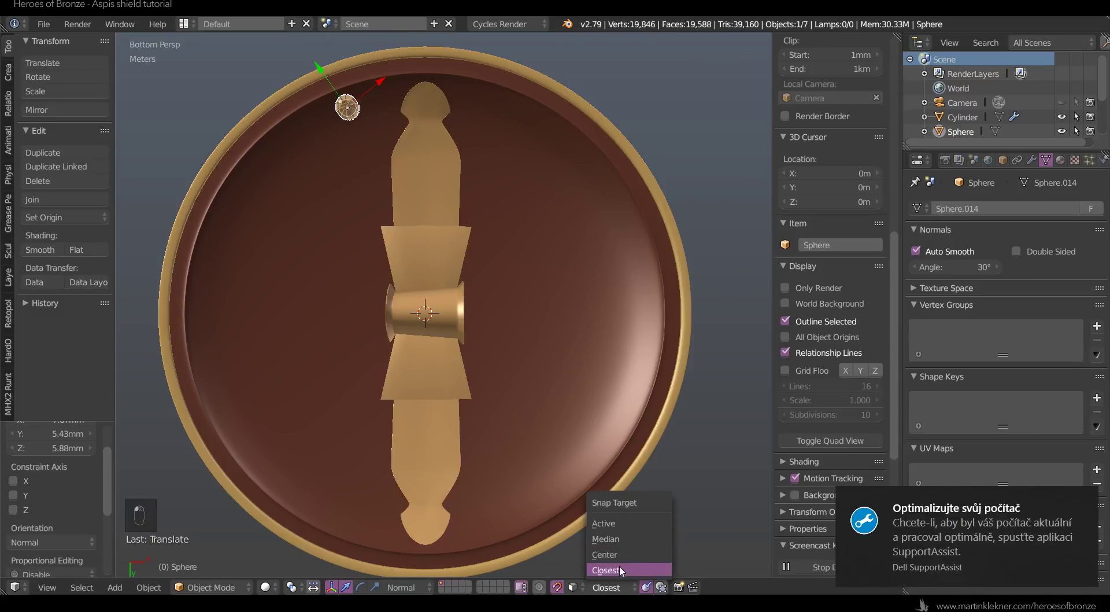
left_click(618, 553)
key("g")
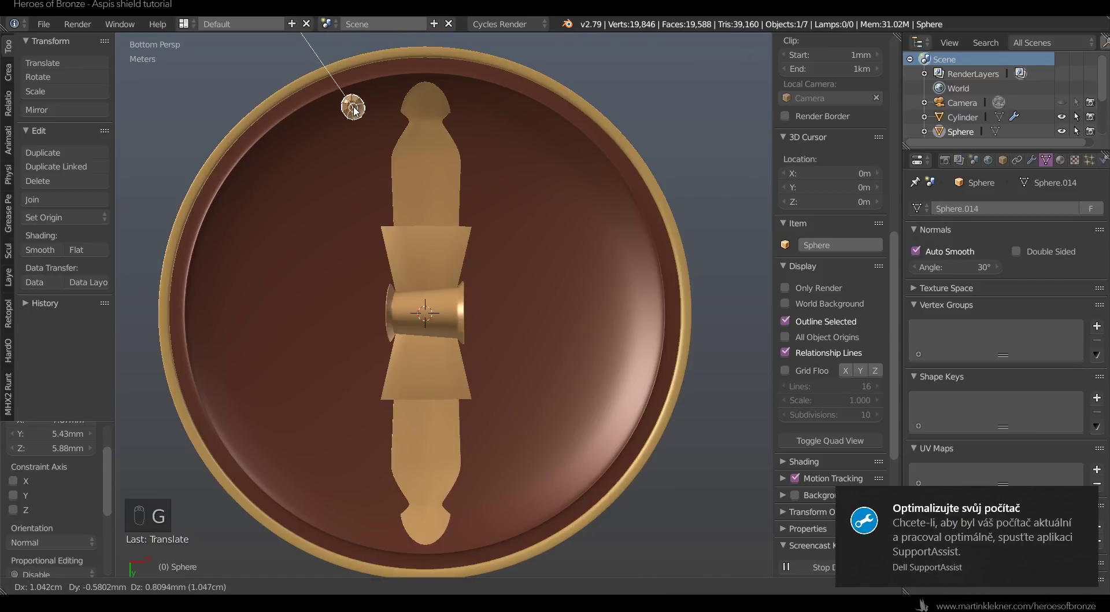
left_click(352, 111)
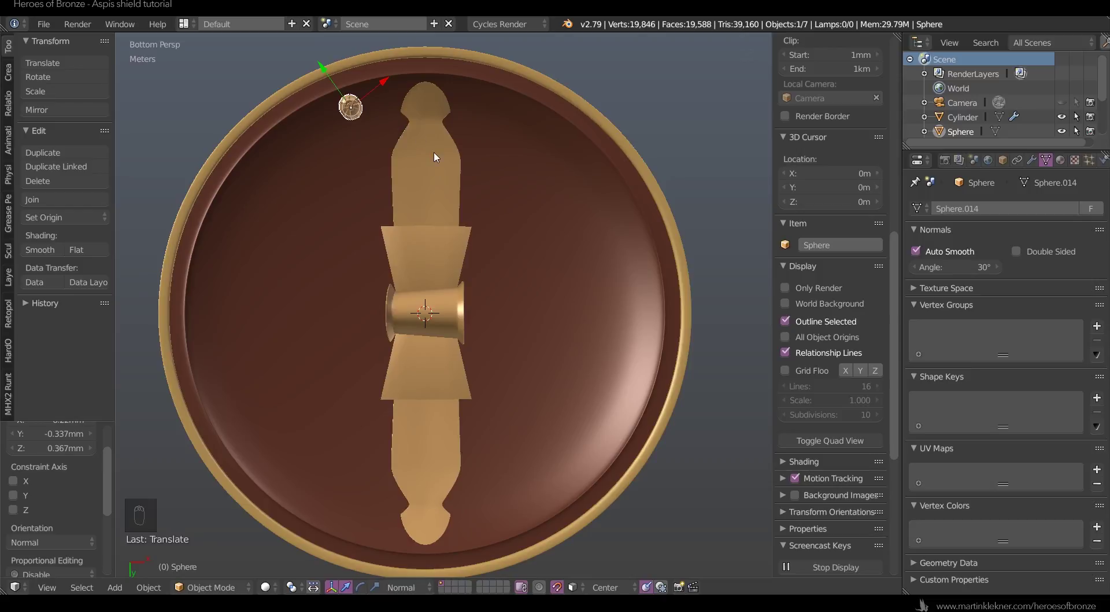
- Move the ornament's origin to the 3D cursor at the shield's centre and apply its rotation and scale
key("KP_5")
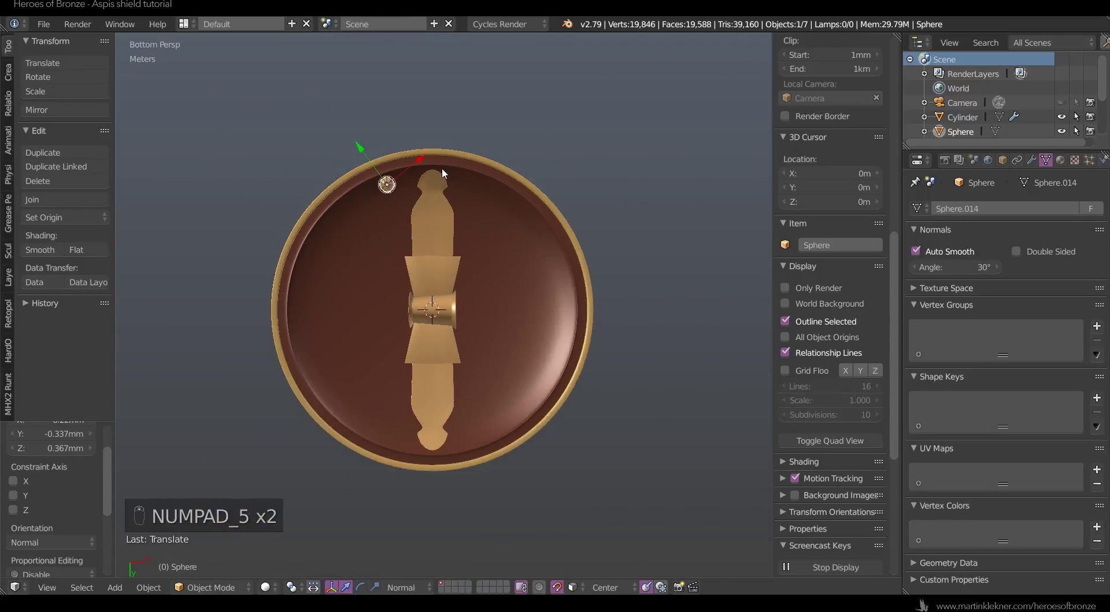
key("z")
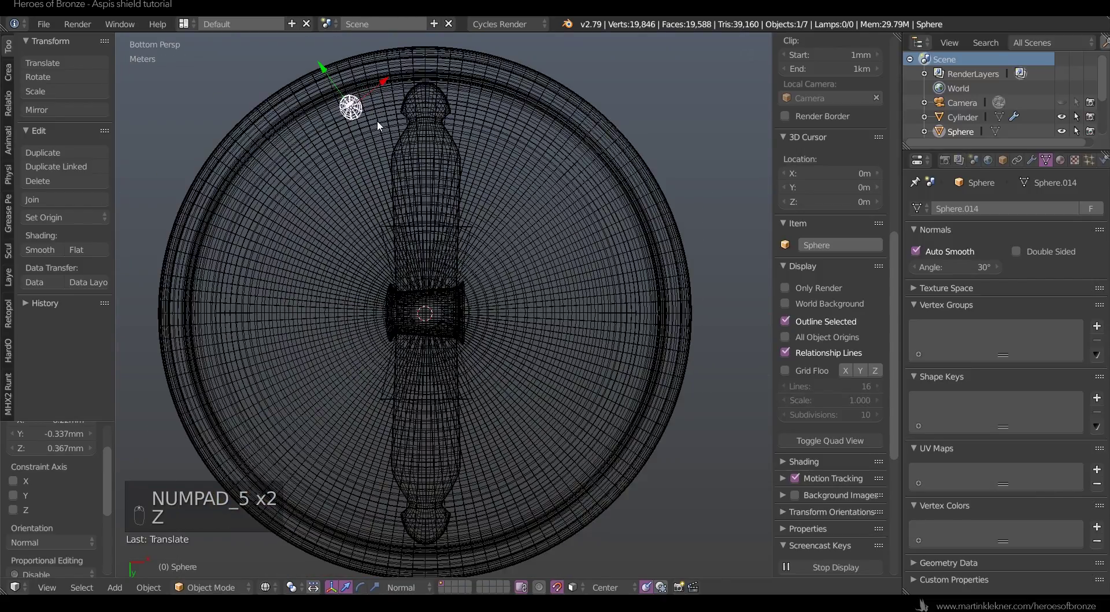
key("ctrl+alt+shift+c")
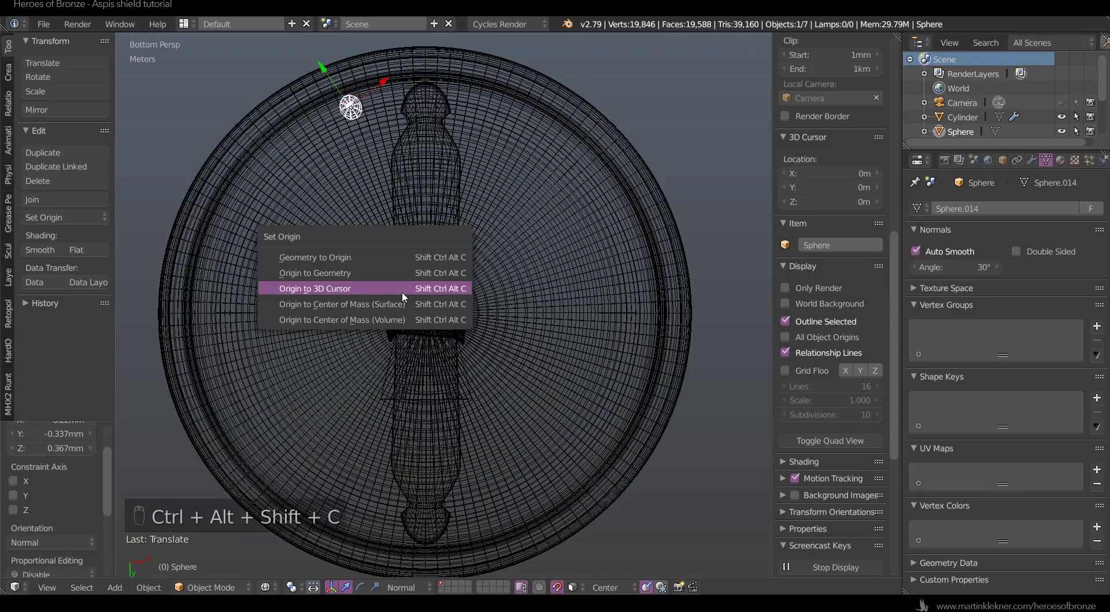
left_click(393, 282)
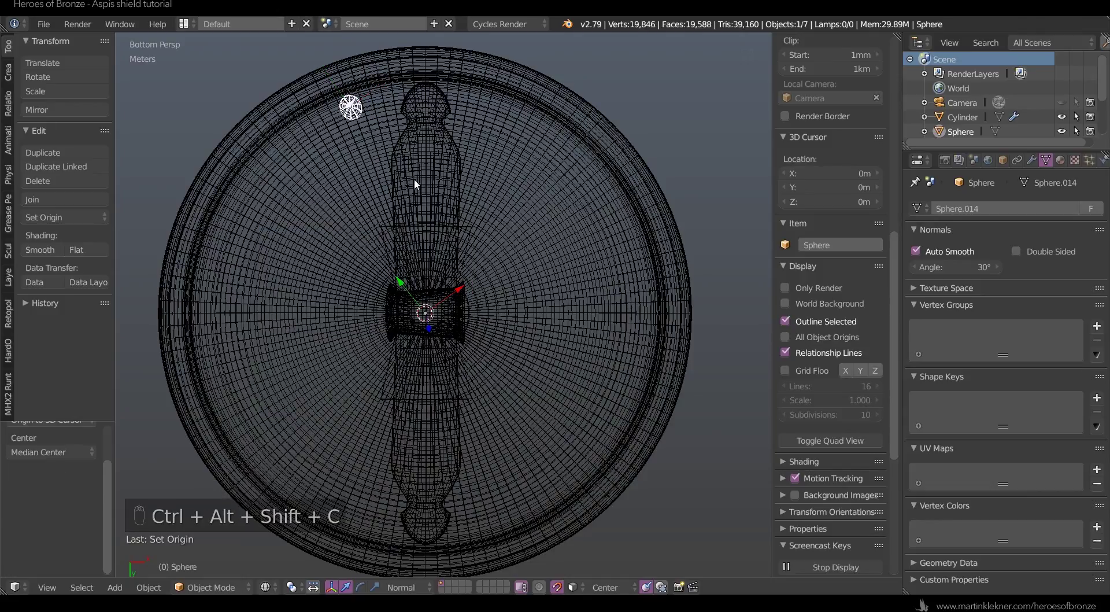
left_click(1003, 160)
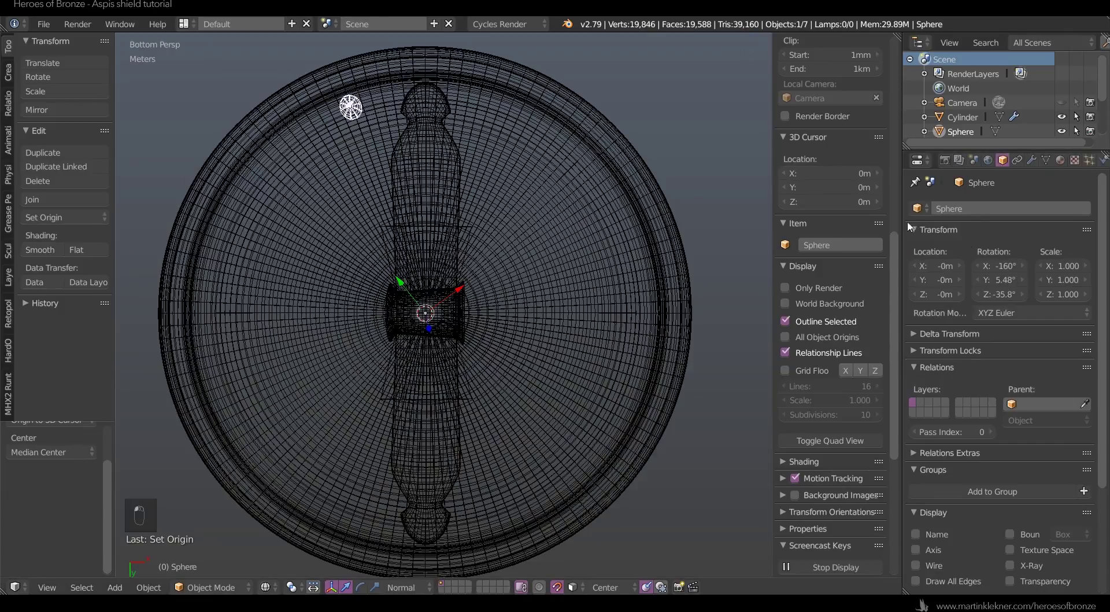
key("ctrl+a")
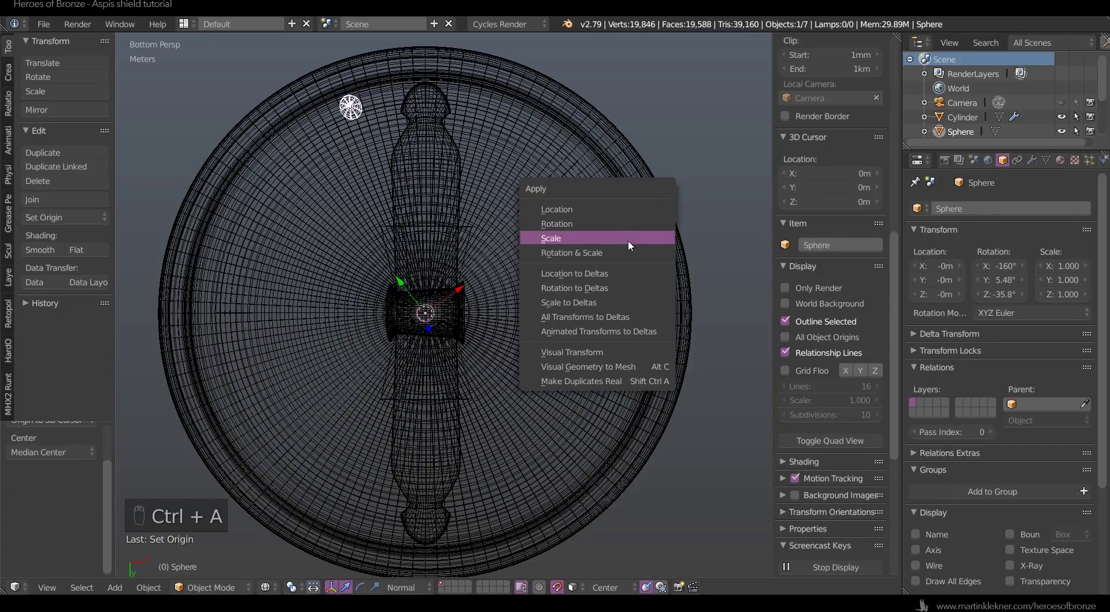
left_click(620, 254)
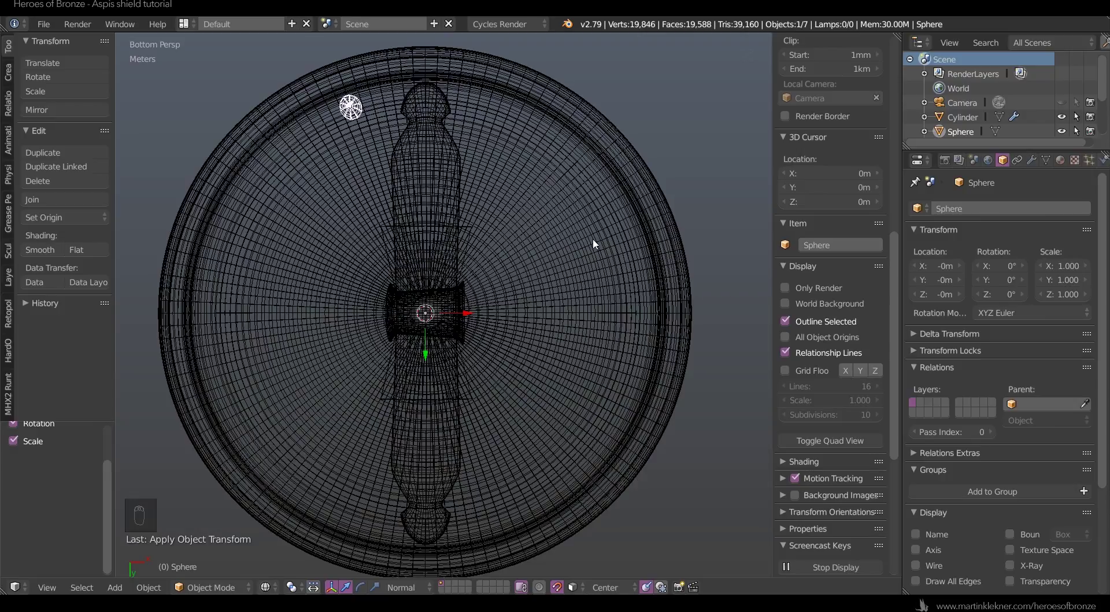
- Make a linked duplicate of the ornament in place and set its Z rotation to 40°
key("alt+d")
right_click(604, 217)
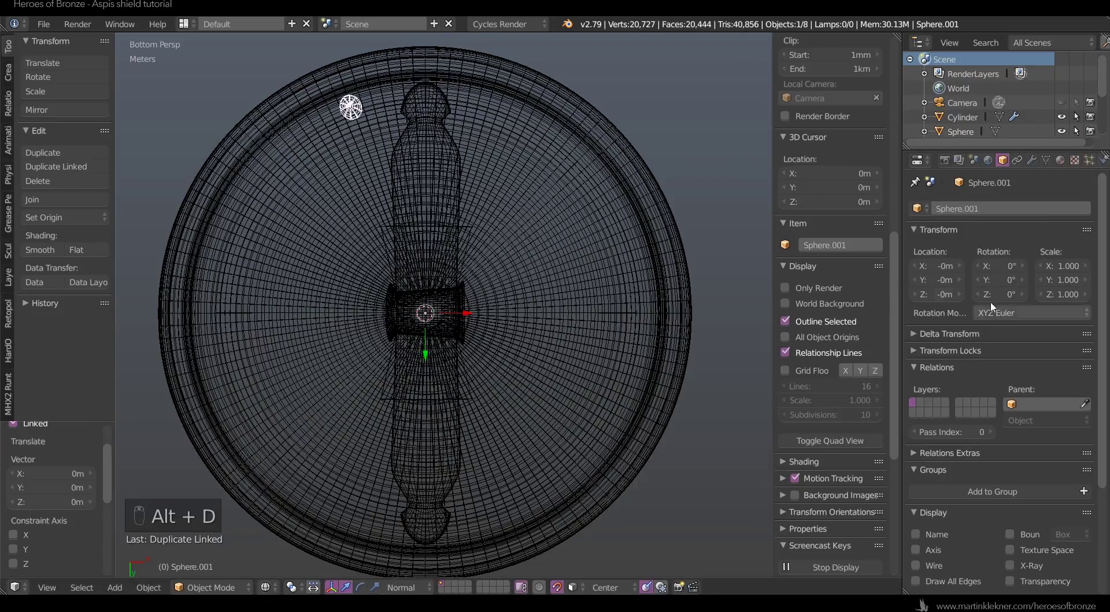
left_click_drag(996, 289, 1020, 289)
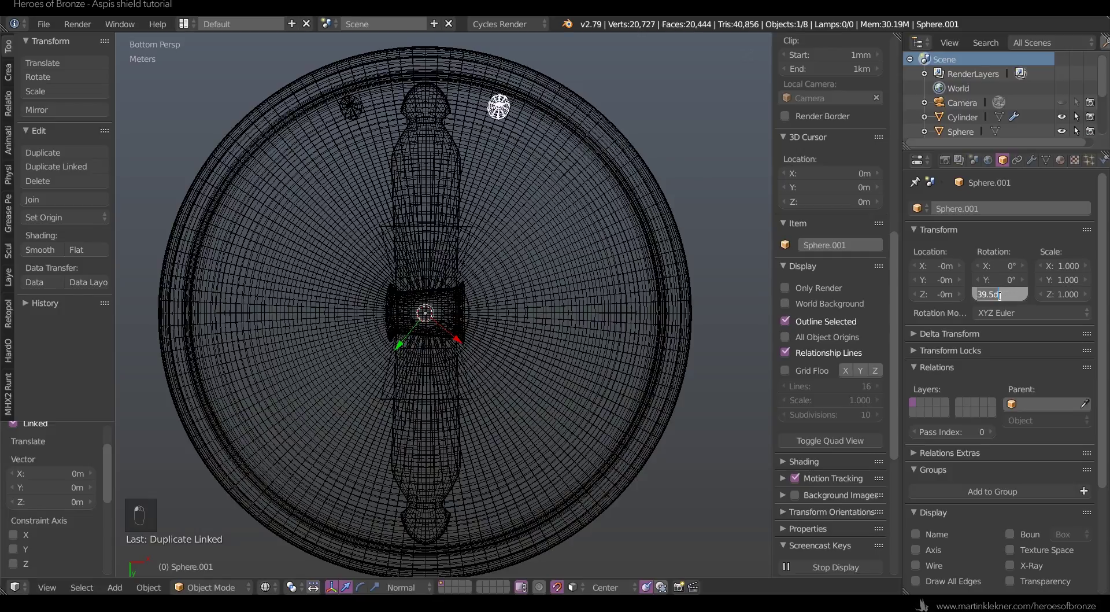
type("40")
key("Return")
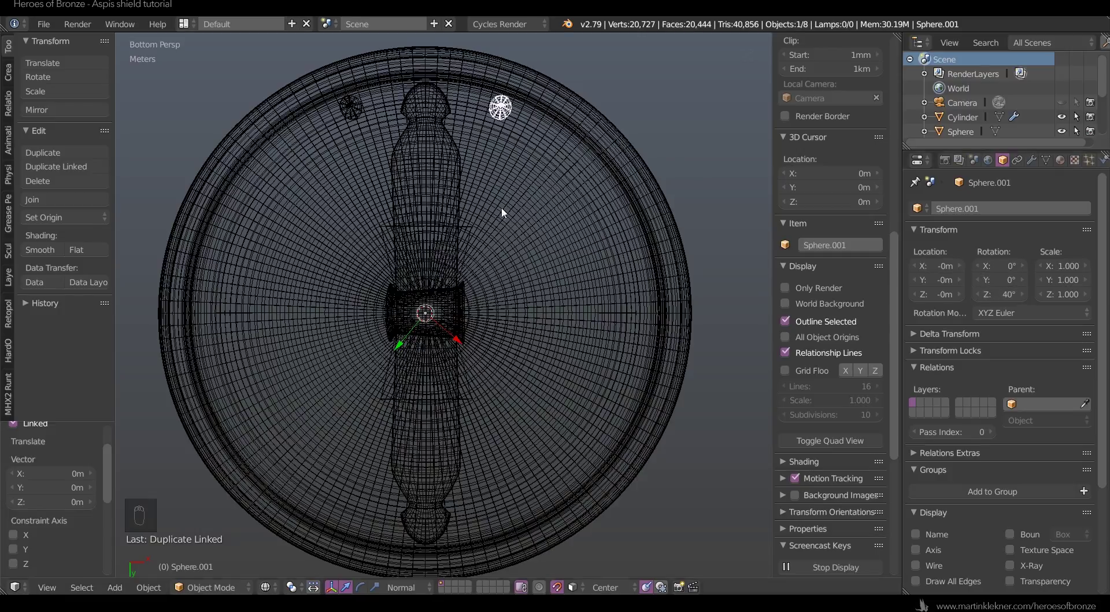
- Make another linked duplicate of the original ornament
right_click(359, 117)
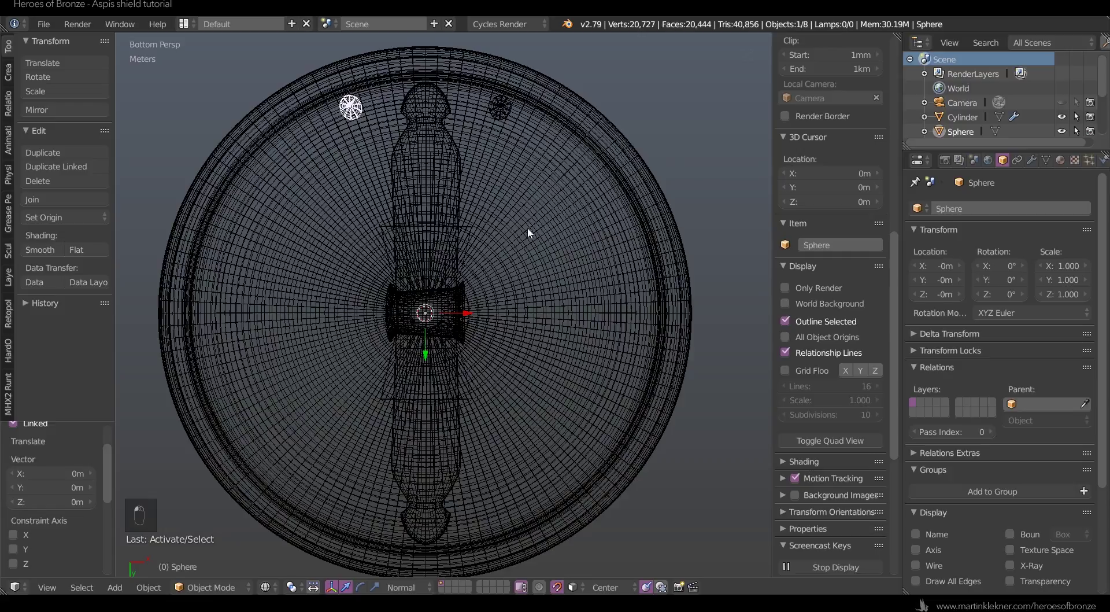
key("alt+d")
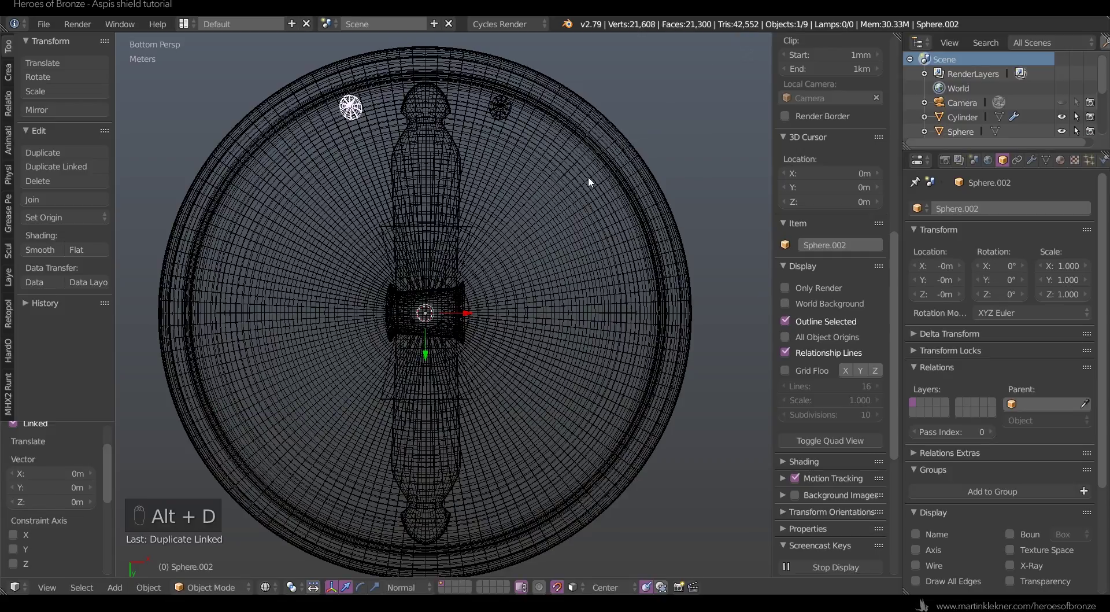
- Try rotating the new duplicate freely in the view and about its X axis
key("r")
right_click(457, 185)
left_click_drag(1011, 265, 1049, 265)
key("ctrl+z")
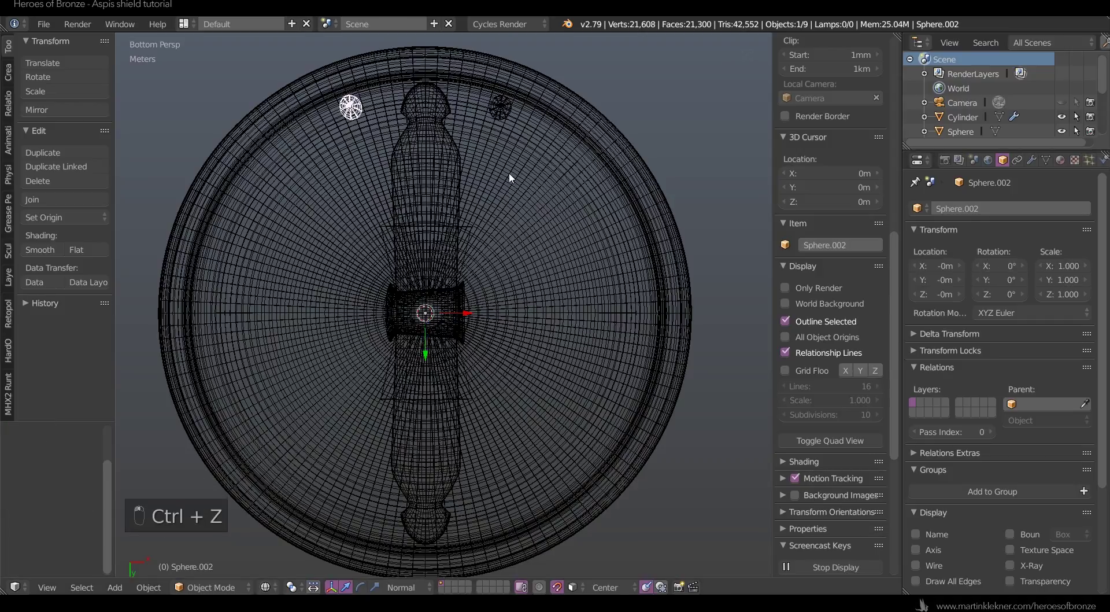
- In solid display, rotate the new duplicate about Z to -138°, placing it beside the handle's opposite end
key("z")
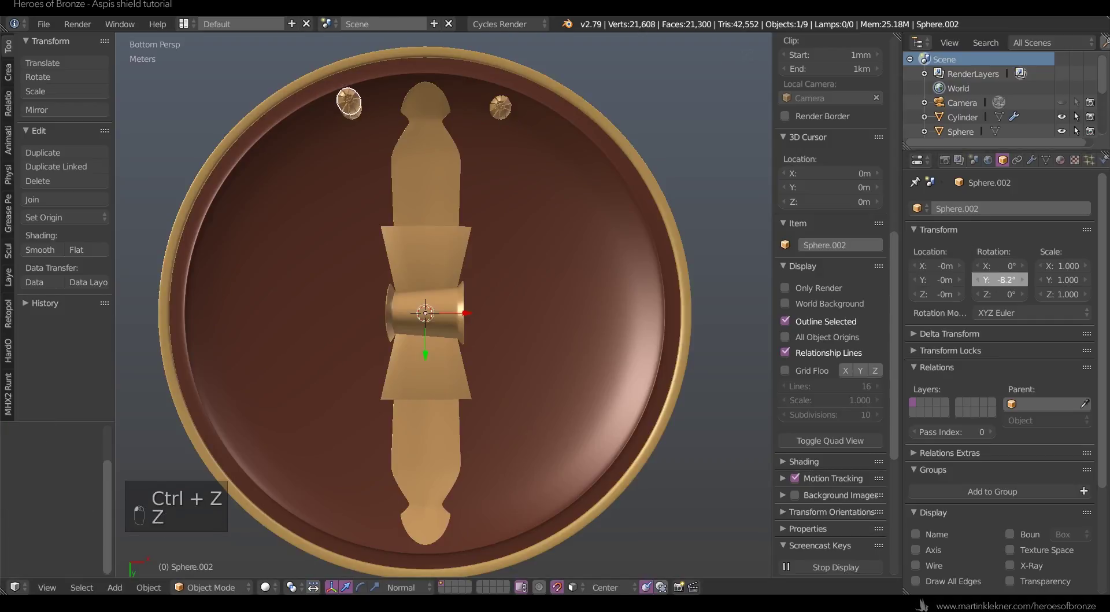
key("ctrl+z")
left_click_drag(999, 294, 1093, 272)
left_click(1000, 293)
type("-1")
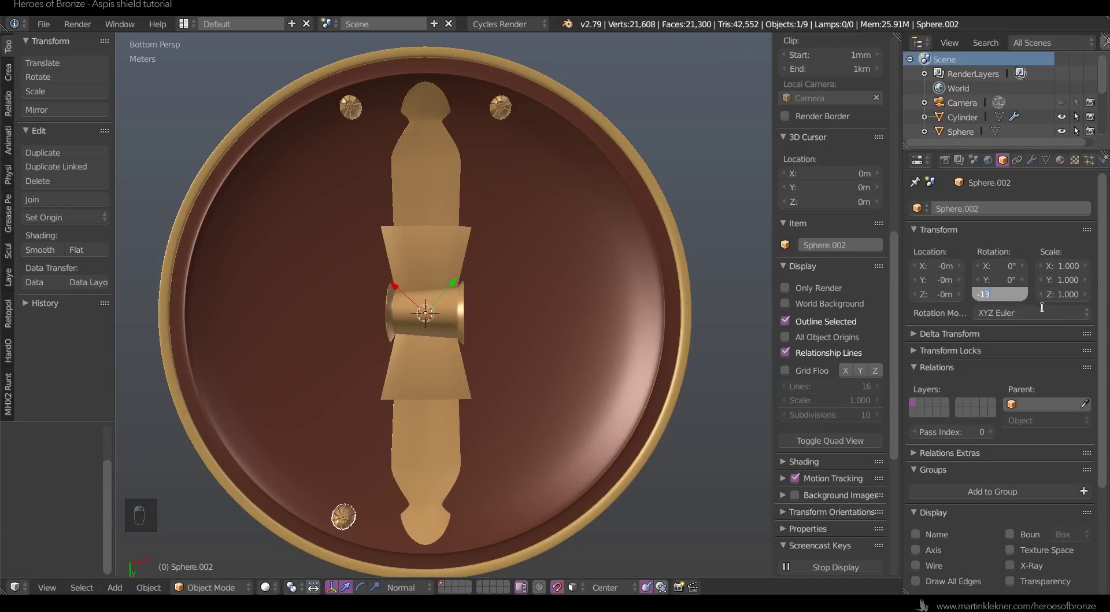
type("3")
key("Return")
key("ctrl+z")
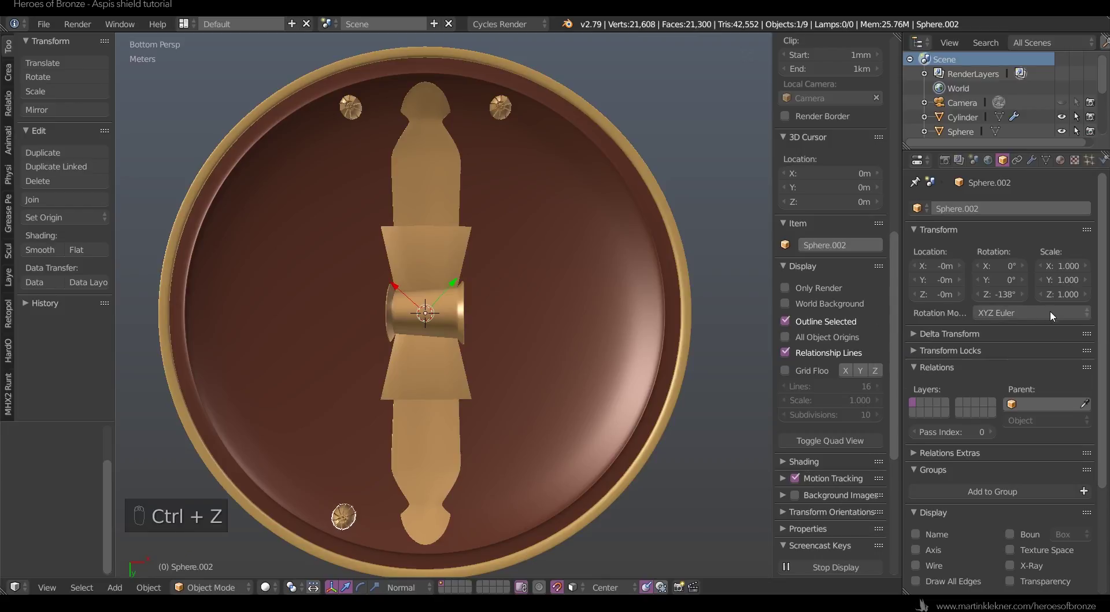
- Make a linked duplicate of that ornament, set its Z rotation to -180°, and deselect it
key("alt+d")
right_click(611, 363)
left_click_drag(999, 293, 977, 293)
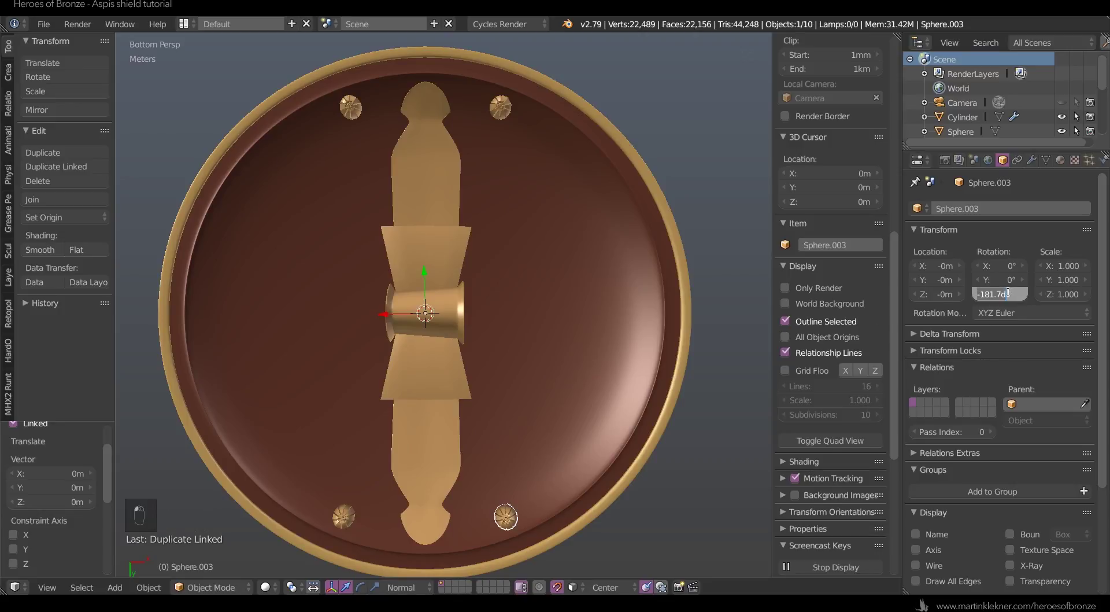
type("-180")
key("Return")
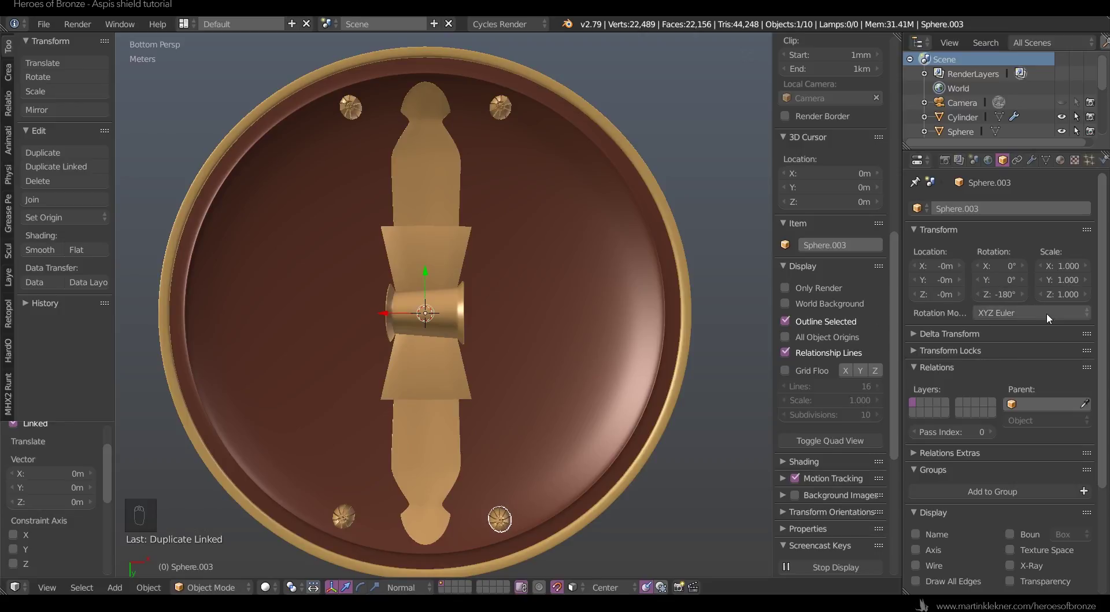
key("a")
- Make a linked duplicate of the ornament with the -180° rotation and rotate it 90° about the global Z axis
scroll(592, 263, "down", 3)
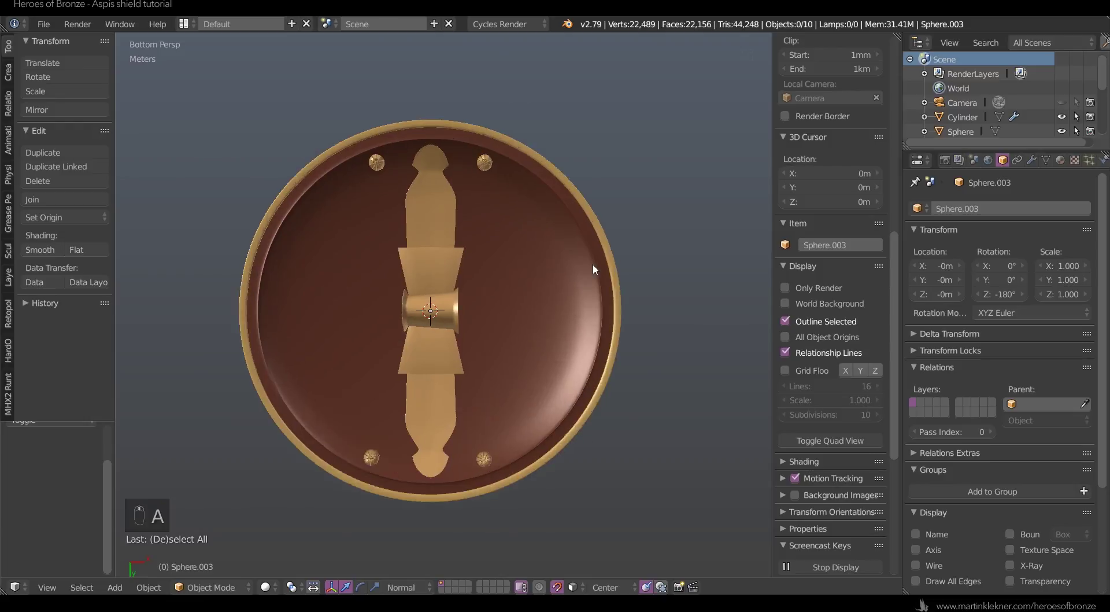
scroll(592, 267, "up", 1)
right_click(487, 484)
key("alt+d")
right_click(574, 227)
key("r")
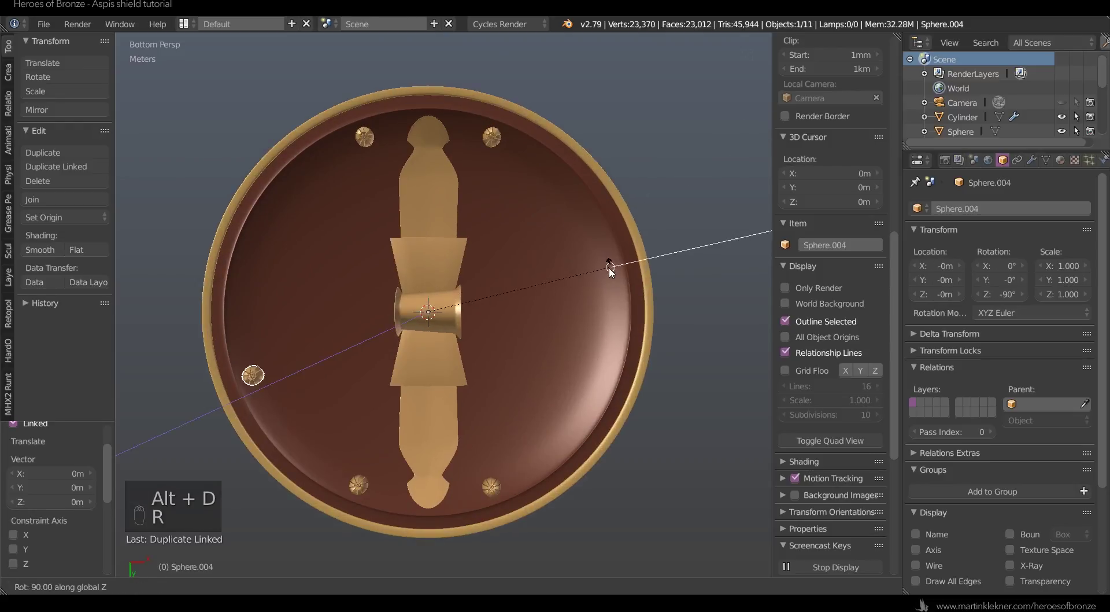
left_click(608, 269)
- Make a linked duplicate of the ornament at -90°, set its Z rotation to -45°, and deselect everything
key("alt+d")
right_click(529, 186)
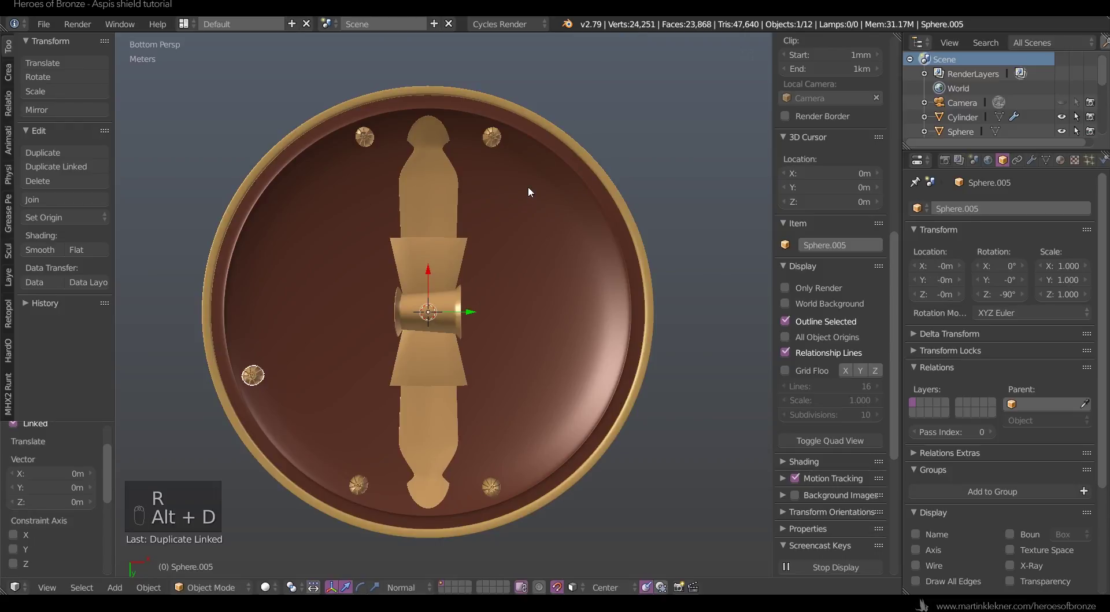
key("r")
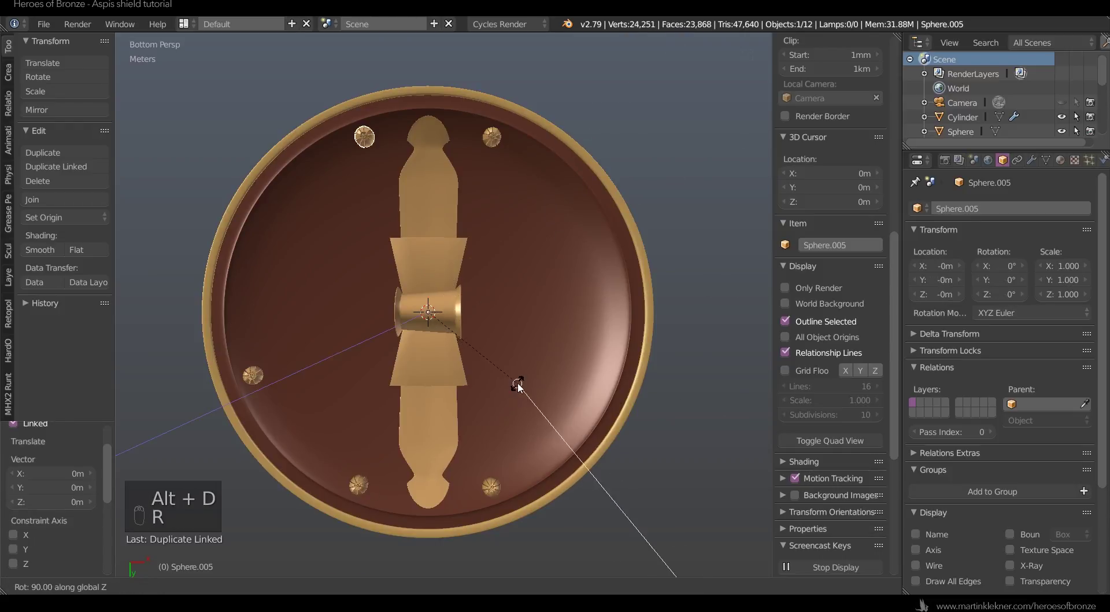
left_click(548, 233)
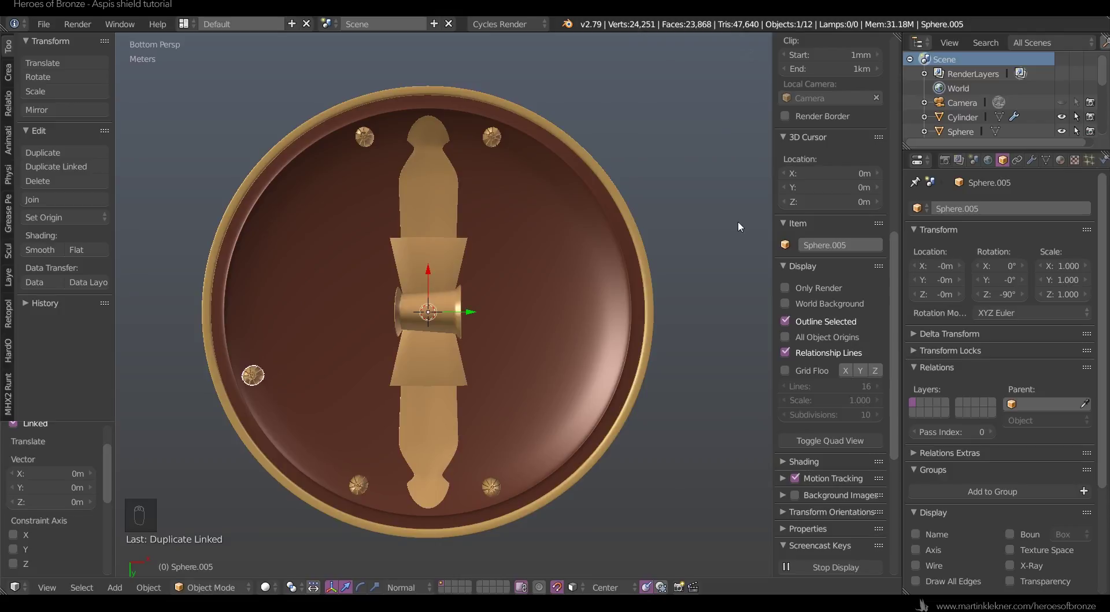
mouse_move(999, 294)
left_mouse_down()
mouse_move(1013, 294)
mouse_move(997, 293)
left_mouse_up()
left_click(998, 294)
type("-45")
key("Return")
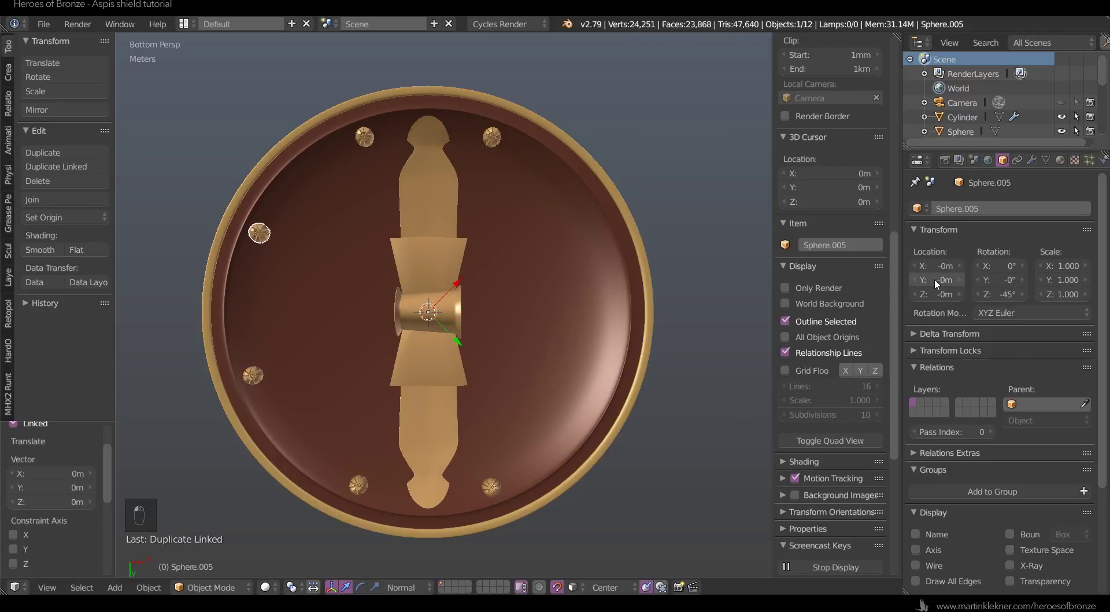
key("a")
key("a")
- Set the newest side ornament's Z rotation to -50° and deselect it
scroll(545, 217, "down", 1)
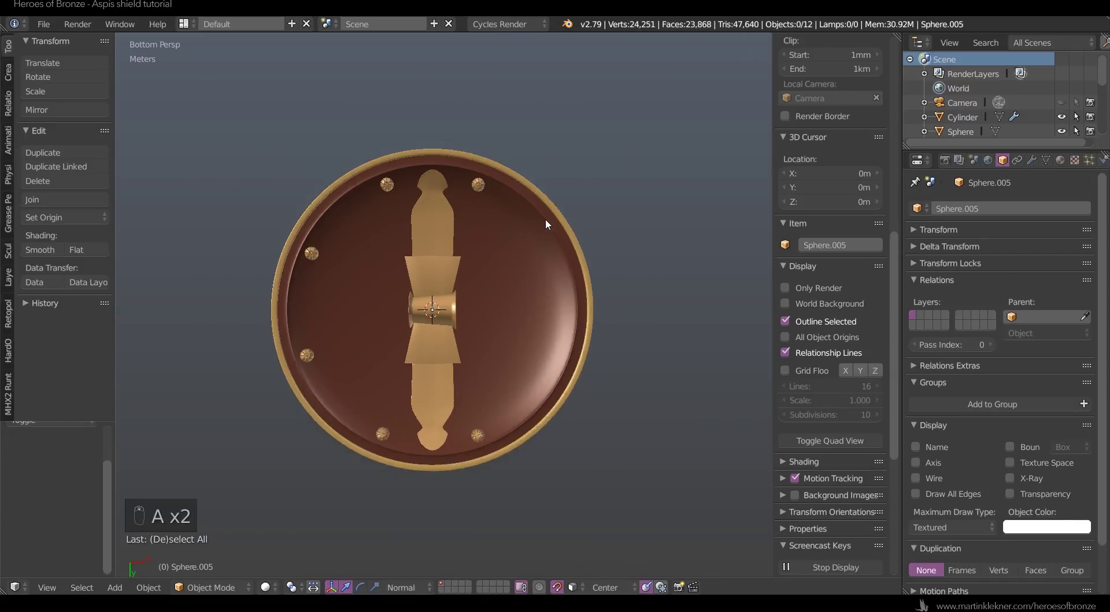
scroll(546, 218, "up", 3)
right_click(223, 207)
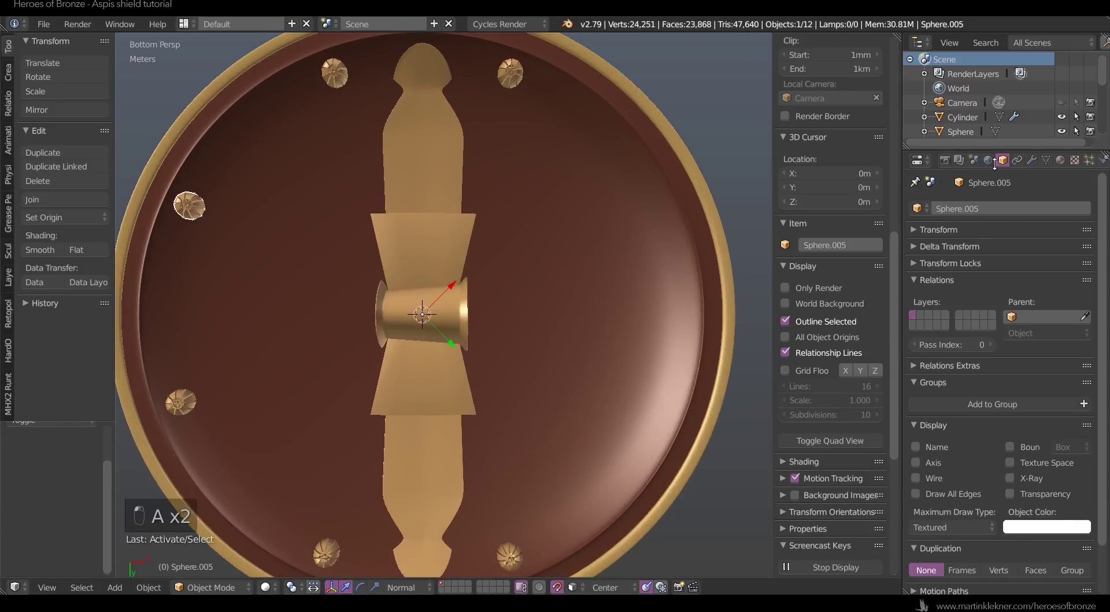
left_click(952, 227)
left_click_drag(1008, 291, 1011, 291)
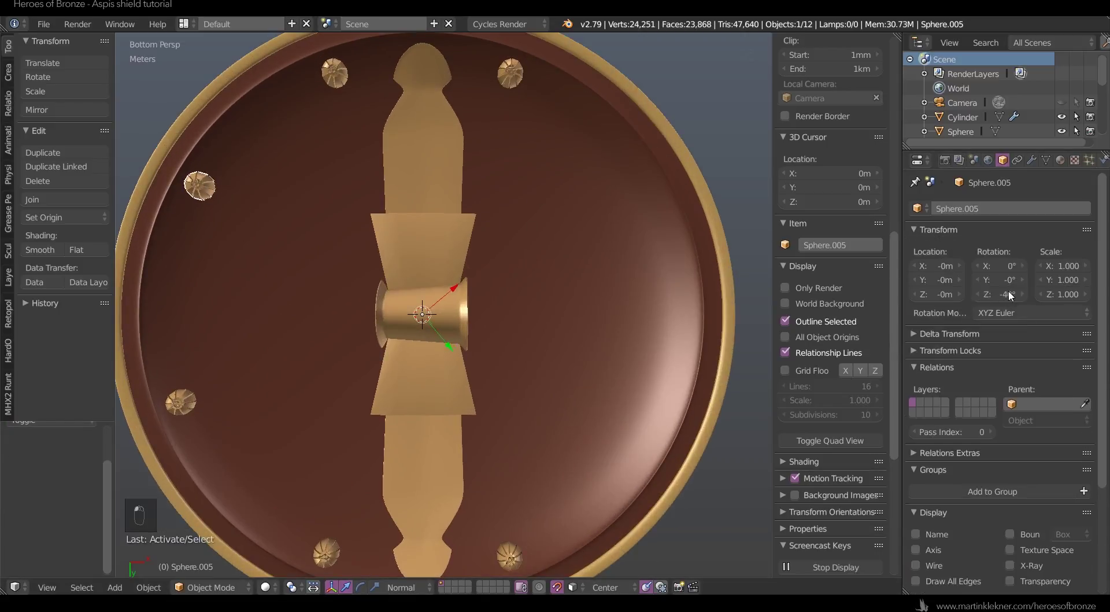
key("ctrl+z")
left_click(1008, 291)
type("-50")
key("Return")
scroll(512, 312, "down", 3)
key("a")
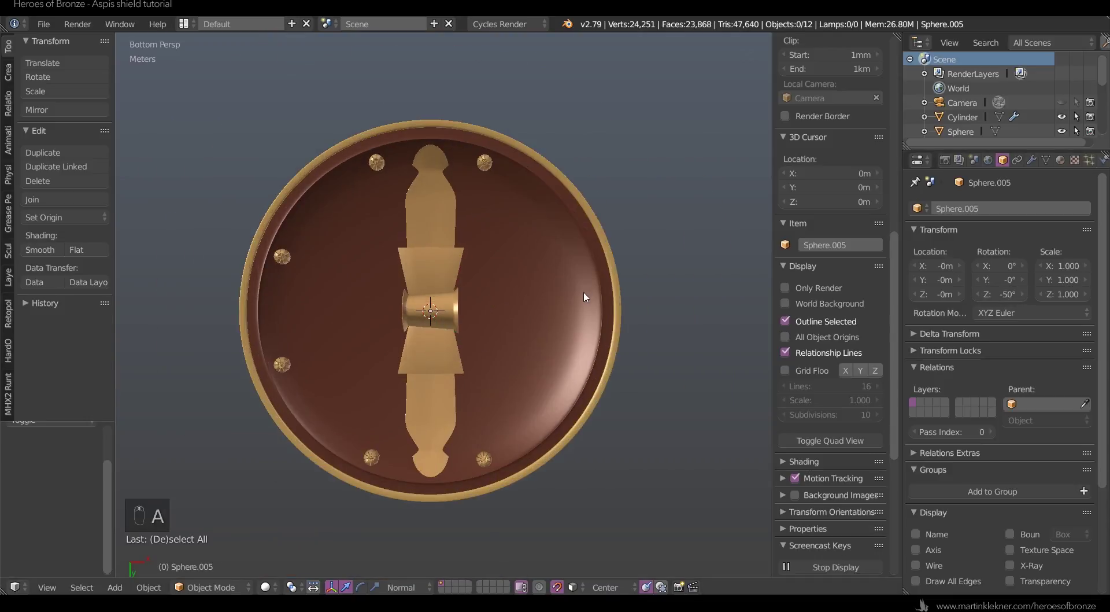
- Compare the layout with the reference photo, rescale the whole shared ornament mesh in Edit Mode, and return to Object Mode with nothing selected
key("alt+Tab")
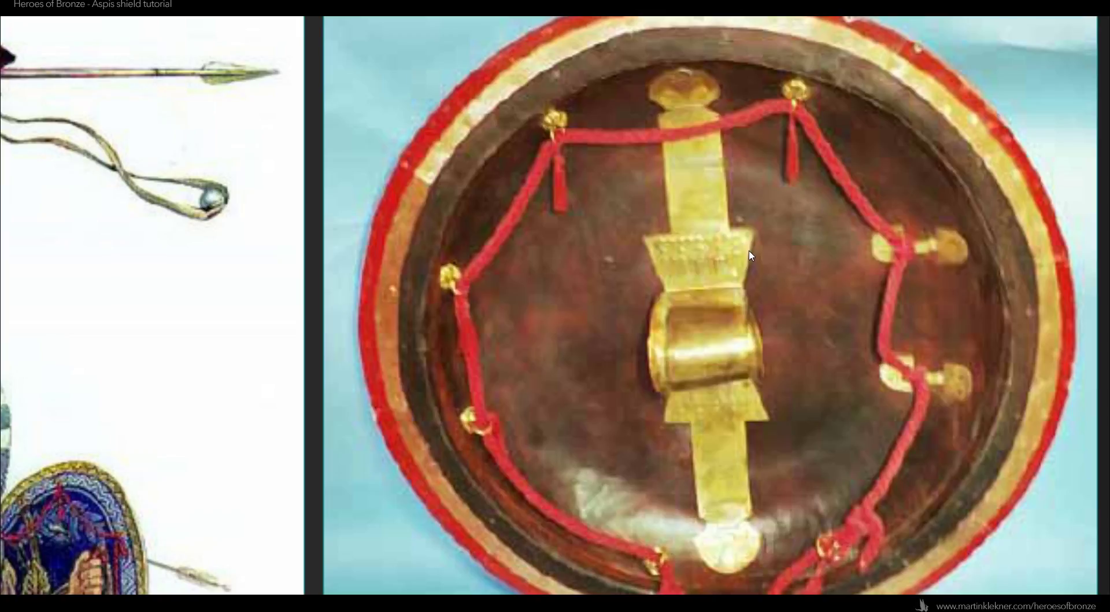
key("alt+Tab")
key("Tab")
key("a")
key("a")
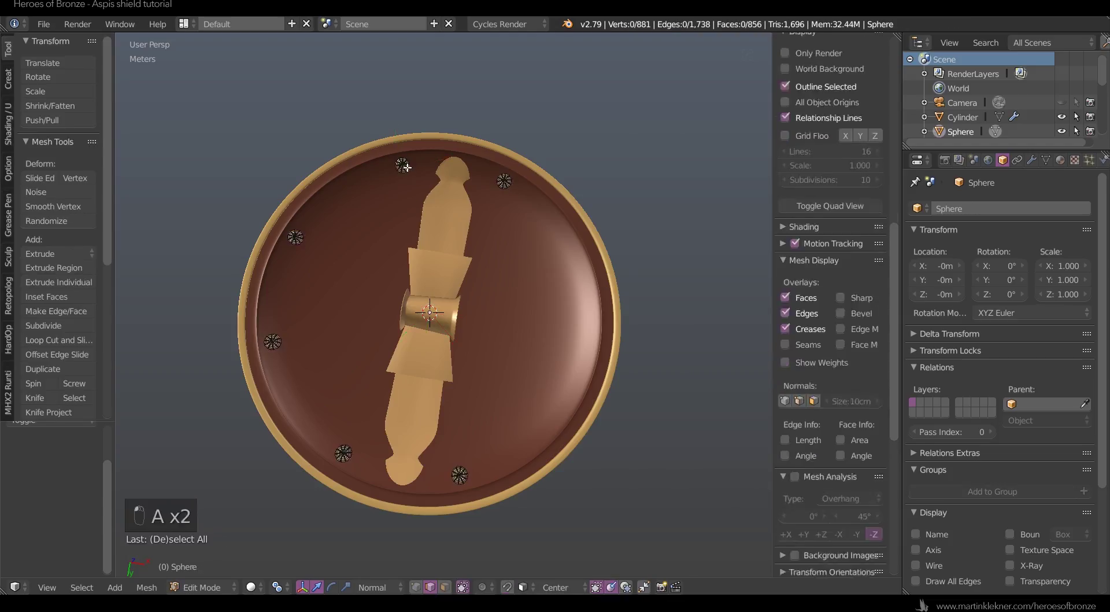
key("a")
key("a")
key("s")
left_click(528, 130)
key("s")
left_click(522, 134)
key("Tab")
key("a")
key("a")
- Select the original ornament, frame it up close, and select its entire mesh in Edit Mode
middle_click_drag(581, 161, 647, 145)
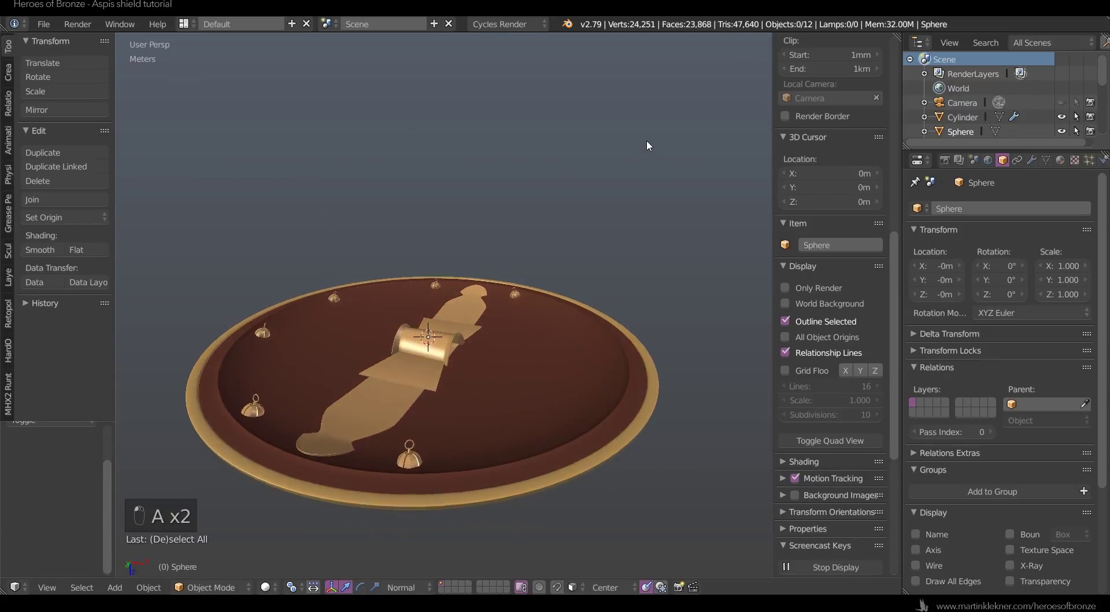
scroll(425, 286, "up", 4)
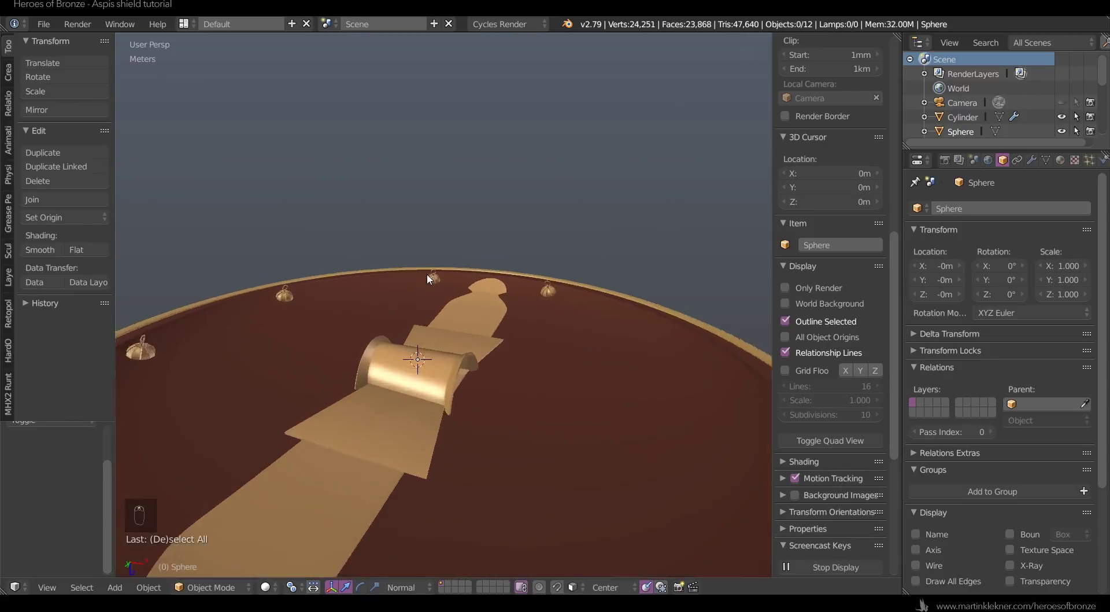
scroll(427, 274, "up", 1)
right_click(427, 275)
key("KP_Decimal")
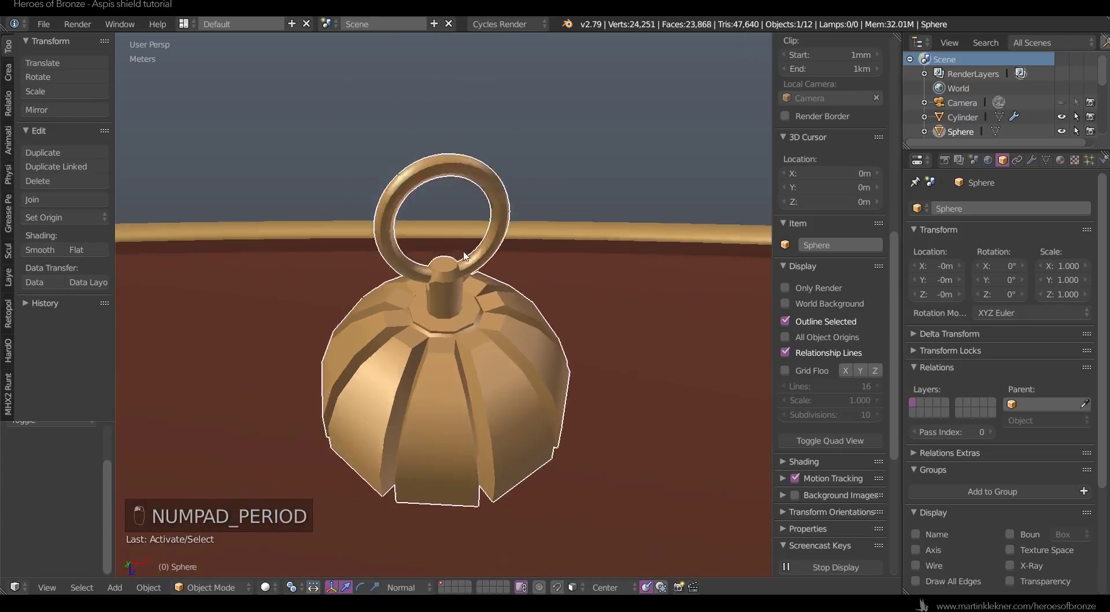
key("Tab")
key("a")
key("a")
key("a")
- Try rotating the entire ornament mesh about the global Z axis
key("r")
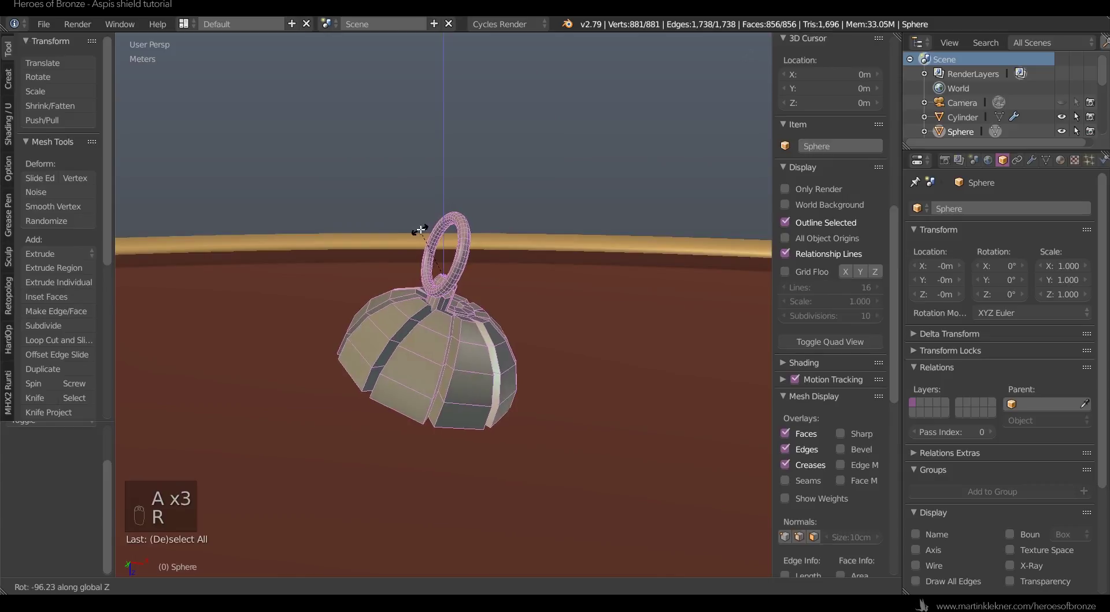
left_click(570, 299)
middle_click_drag(570, 299, 513, 372)
key("ctrl+z")
- Frame the selected ornament mesh up close and set the pivot point to Median Point
scroll(536, 283, "down", 8)
key("KP_Decimal")
scroll(514, 383, "down", 4)
scroll(473, 385, "up", 3)
left_click(278, 587)
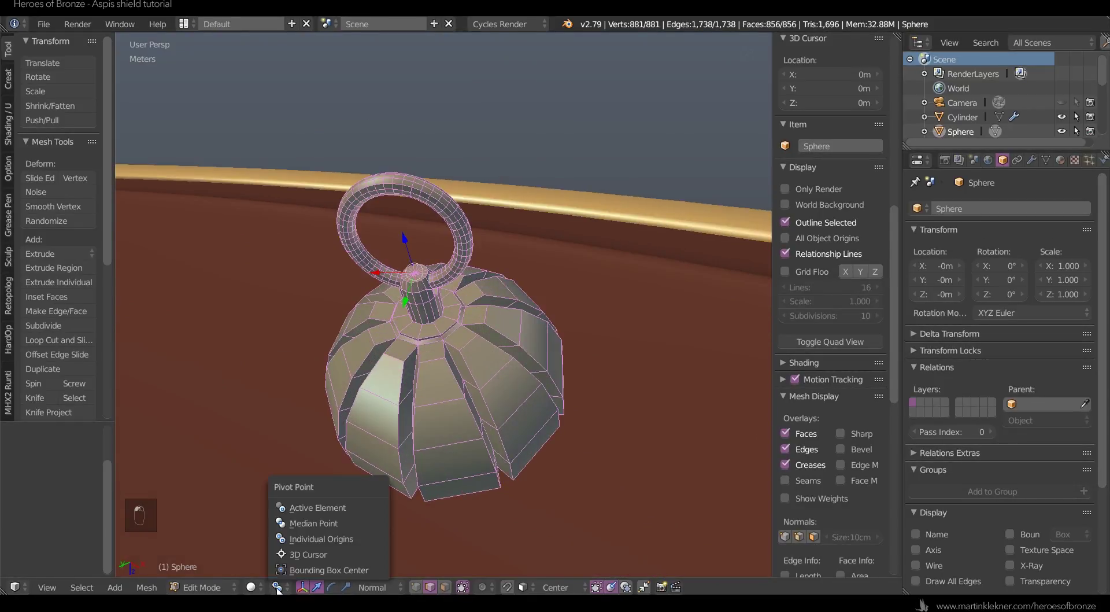
left_click(327, 523)
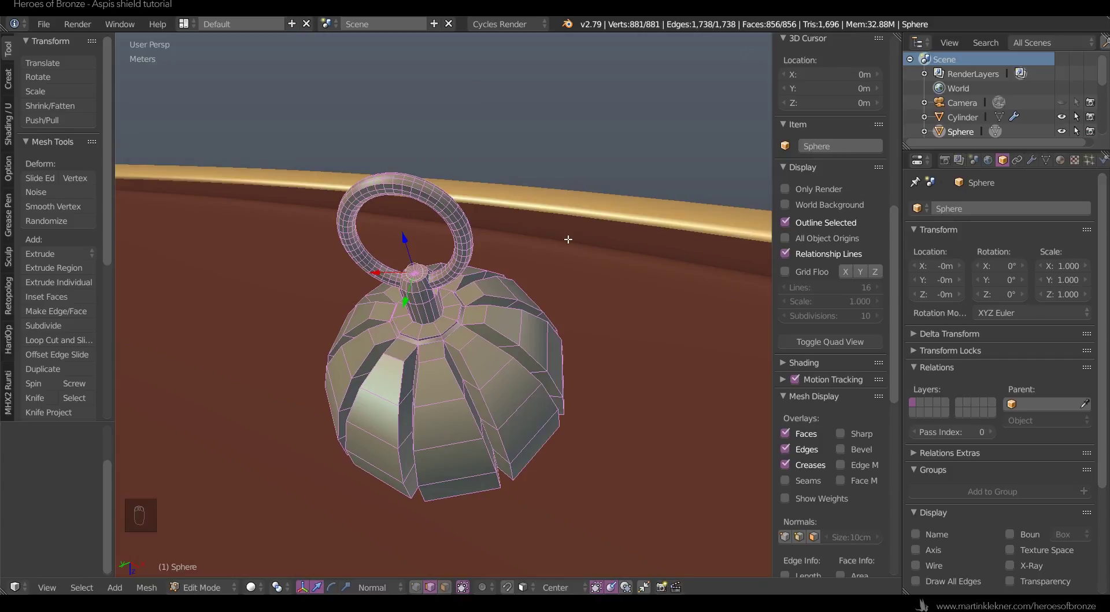
key("r")
key("z")
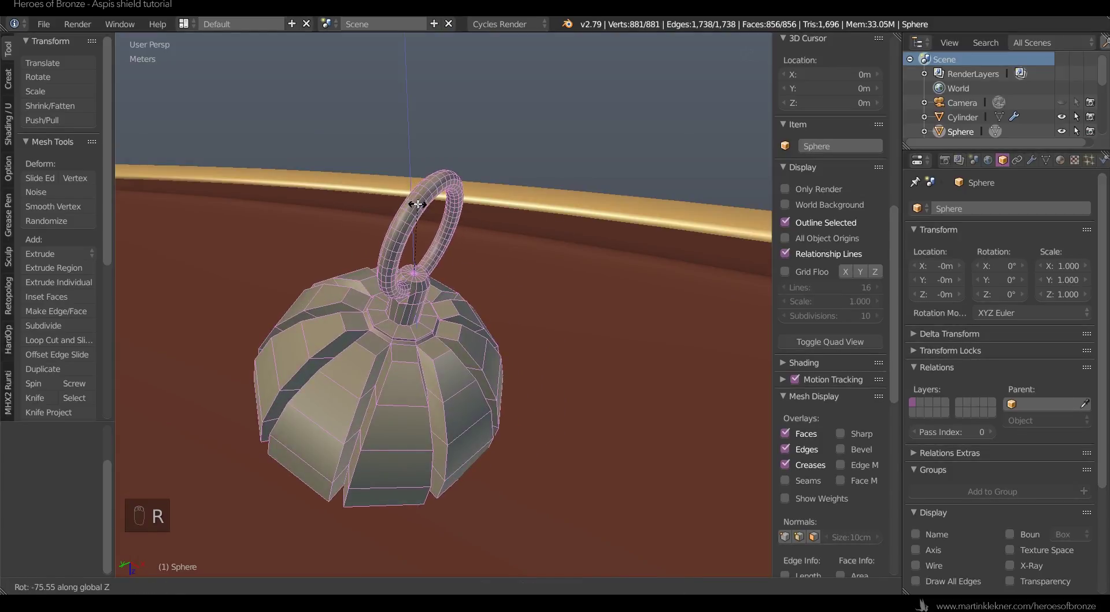
right_click(418, 205)
- Set the transform orientation to Local and rotate the whole ornament mesh about -75° around the Z axis
left_click(374, 587)
left_click(390, 558)
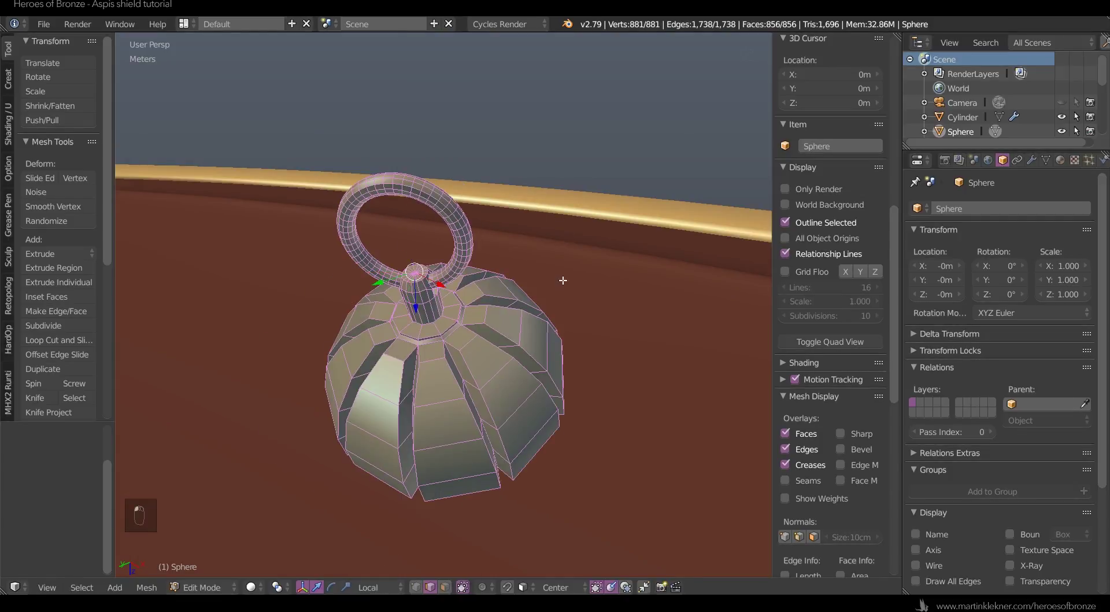
key("r")
key("z")
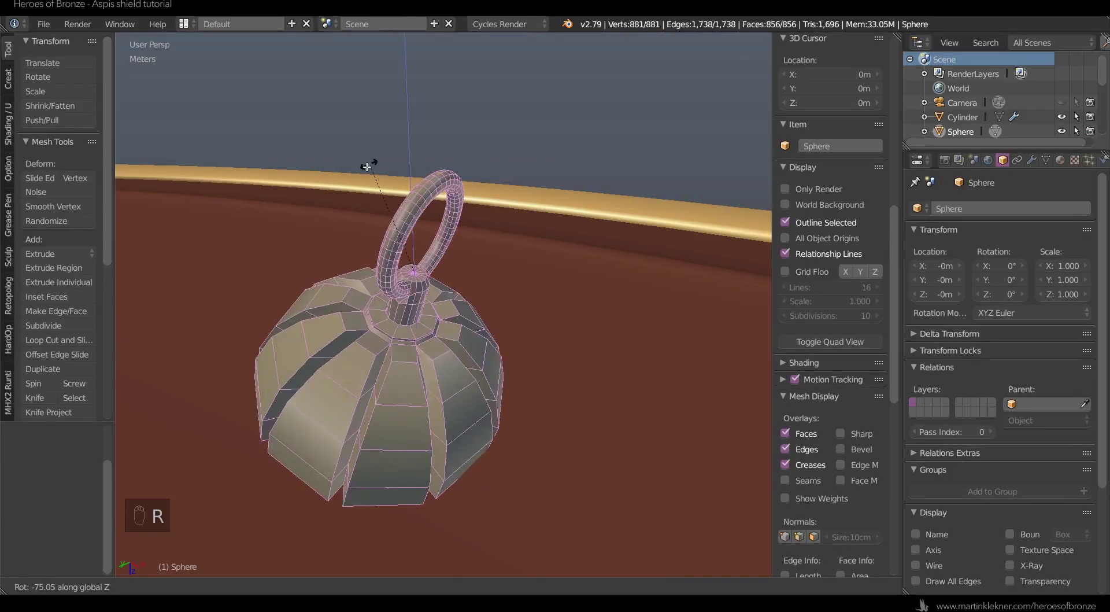
left_click(367, 166)
- Tilt the whole ornament mesh freely from two different side views to align its base with the shield's inner surface
scroll(299, 316, "down", 6)
middle_click_drag(299, 316, 615, 307)
scroll(609, 352, "up", 4)
key("r")
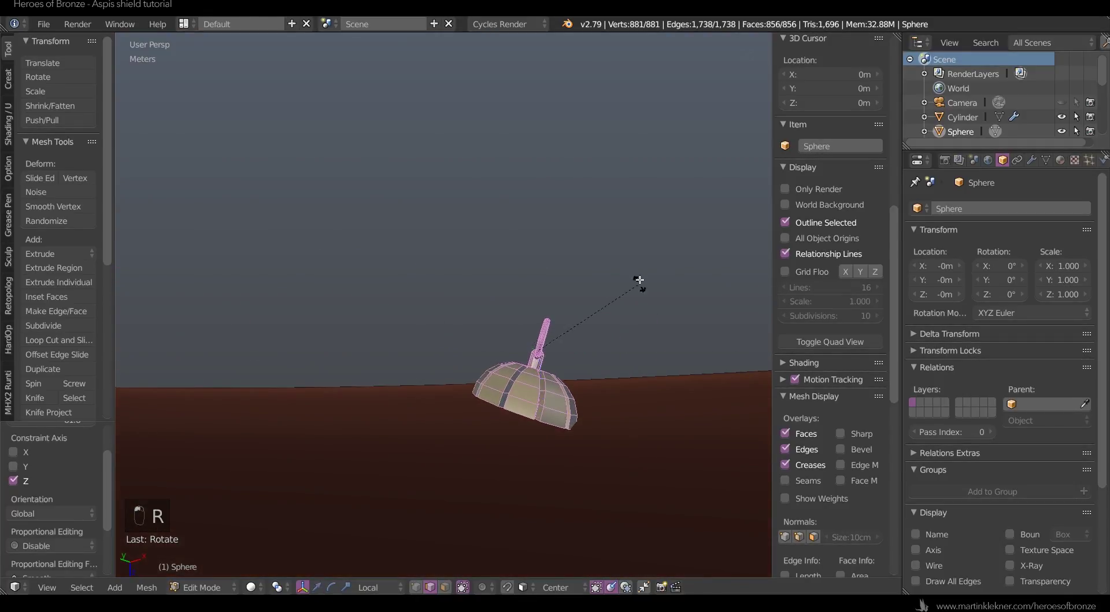
left_click(613, 256)
middle_click_drag(633, 353, 543, 333)
key("r")
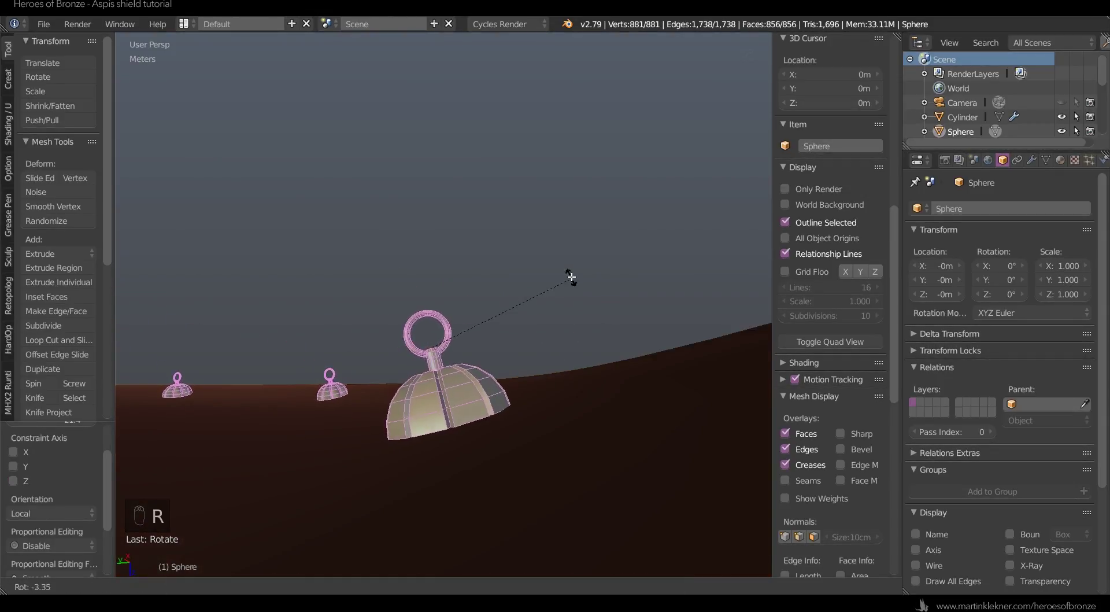
left_click(571, 273)
- Fine-tune the ornament mesh's seat on the shield with small moves of under 1 mm and a slight extra rotation
key("g")
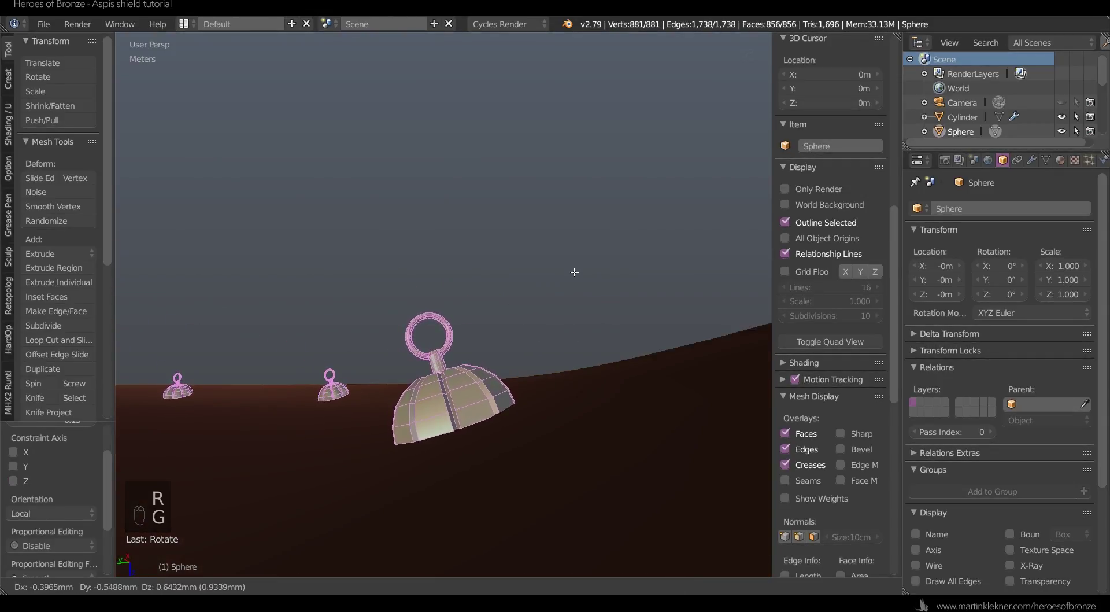
left_click(574, 272)
key("r")
left_click(586, 254)
key("g")
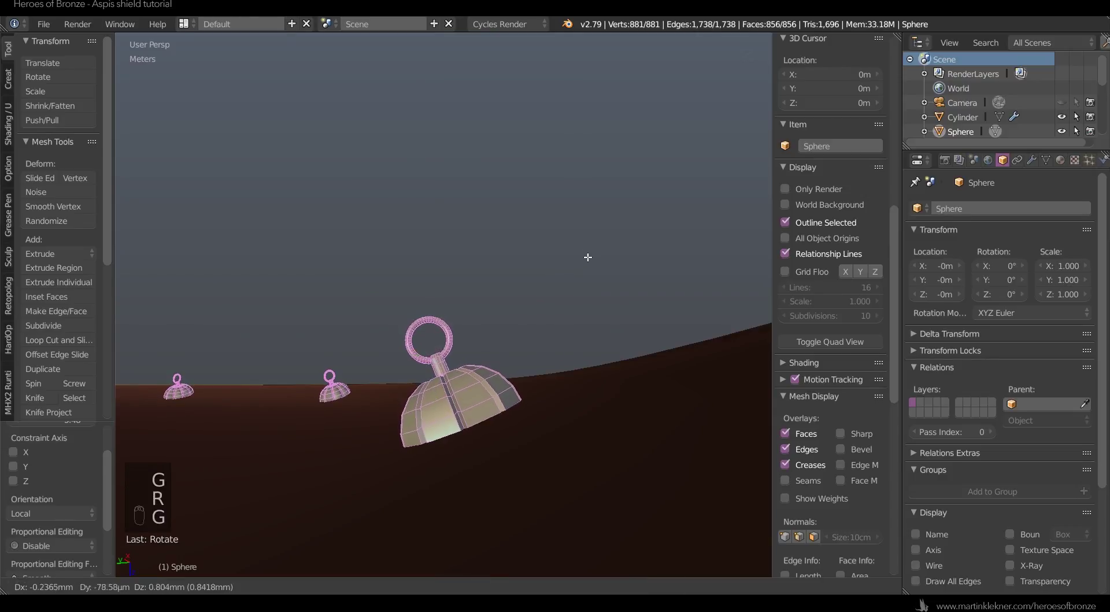
left_click(587, 258)
- Return to Object Mode, give one of the linked ornament copies a level 2 Subdivision Surface, and deselect everything
key("Tab")
scroll(591, 284, "down", 8)
key("a")
scroll(555, 354, "down", 5)
middle_click_drag(552, 354, 488, 463)
scroll(603, 415, "down", 4)
scroll(591, 343, "up", 5)
right_click(473, 421)
key("ctrl+2")
key("a")
scroll(515, 408, "down", 6)
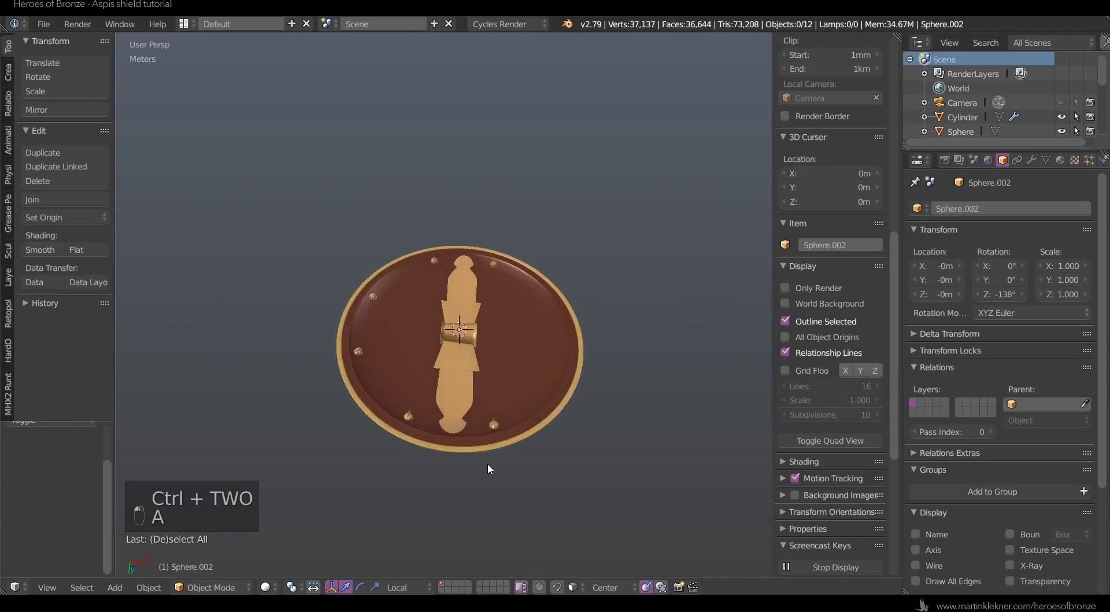
scroll(488, 462, "up", 8)
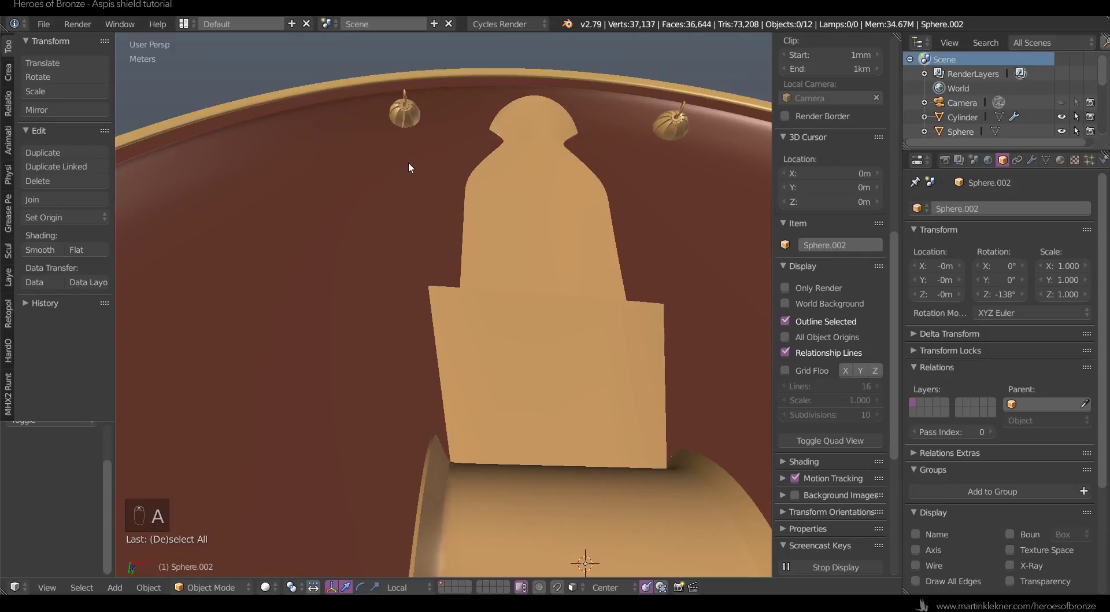
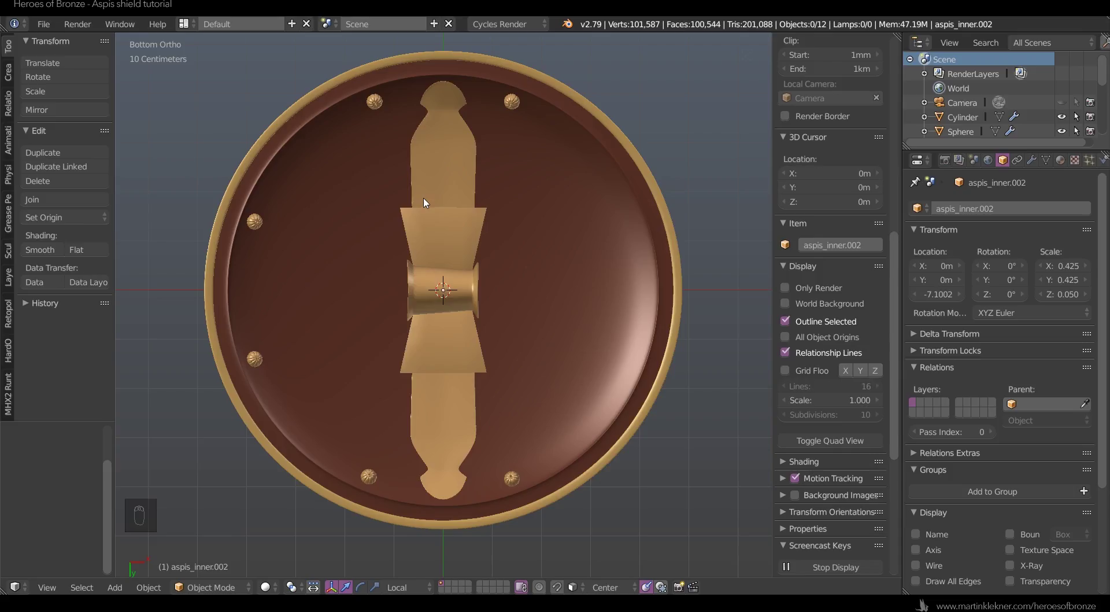
- Add a plane at the shield's centre, scale it down to about 0.303, and isolate it in local view
key("shift+a")
mouse_move(420, 199)
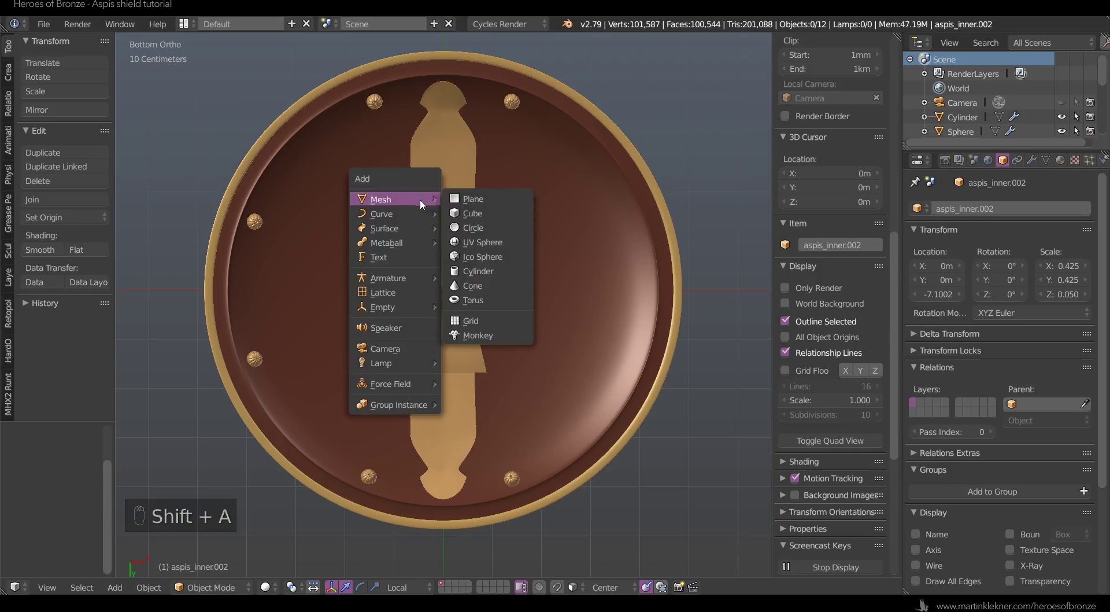
left_click(471, 199)
key("s")
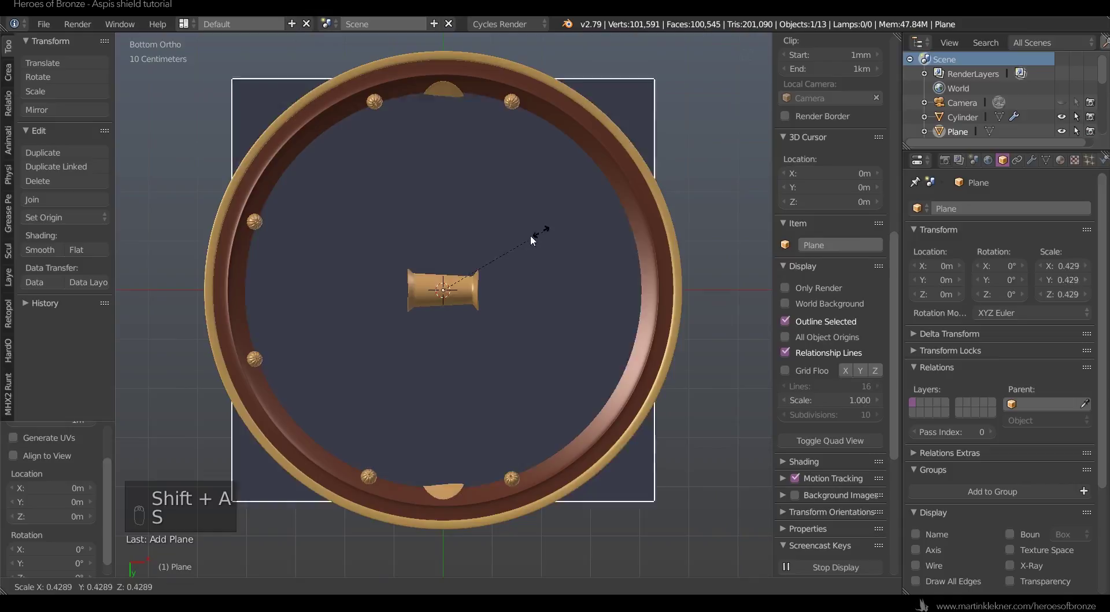
left_click(510, 245)
key("KP_Divide")
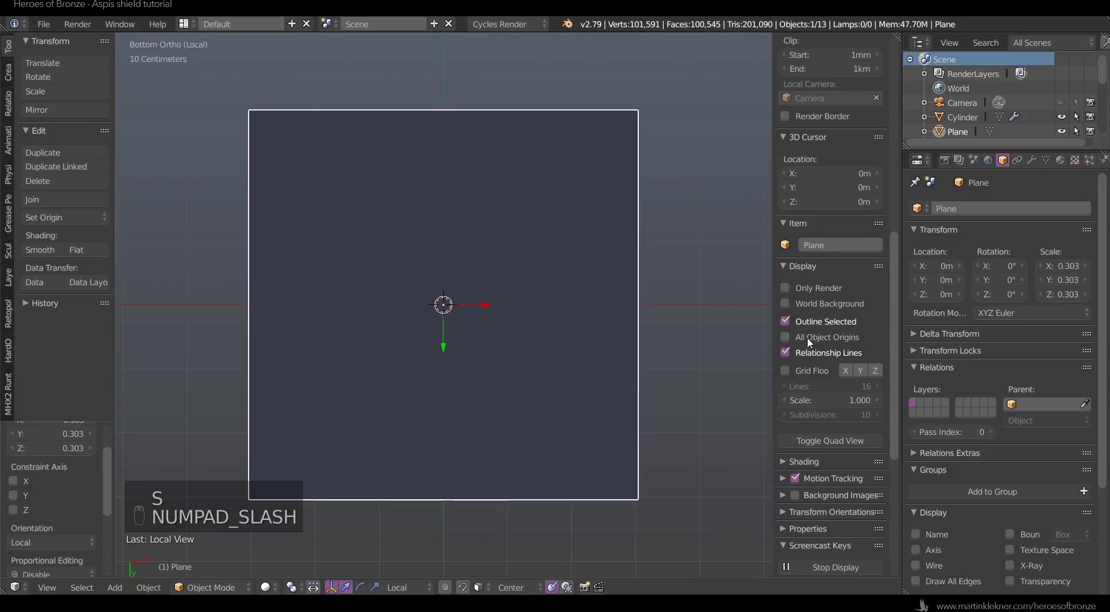
- Enable background images and add an image entry shown only in the Bottom view
left_click(836, 494)
left_click(796, 495)
left_click(816, 516)
scroll(824, 491, "down", 3)
left_click(838, 489)
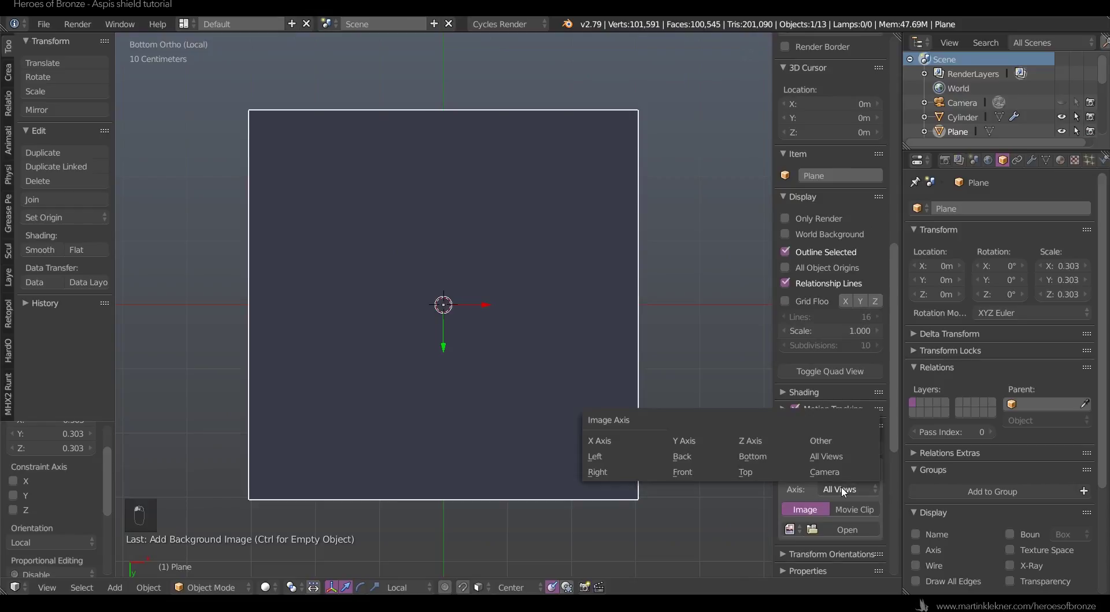
left_click(720, 456)
- Load images.jpg from the Aspis project's 01_reference\img_src folder as the background image
left_click(855, 529)
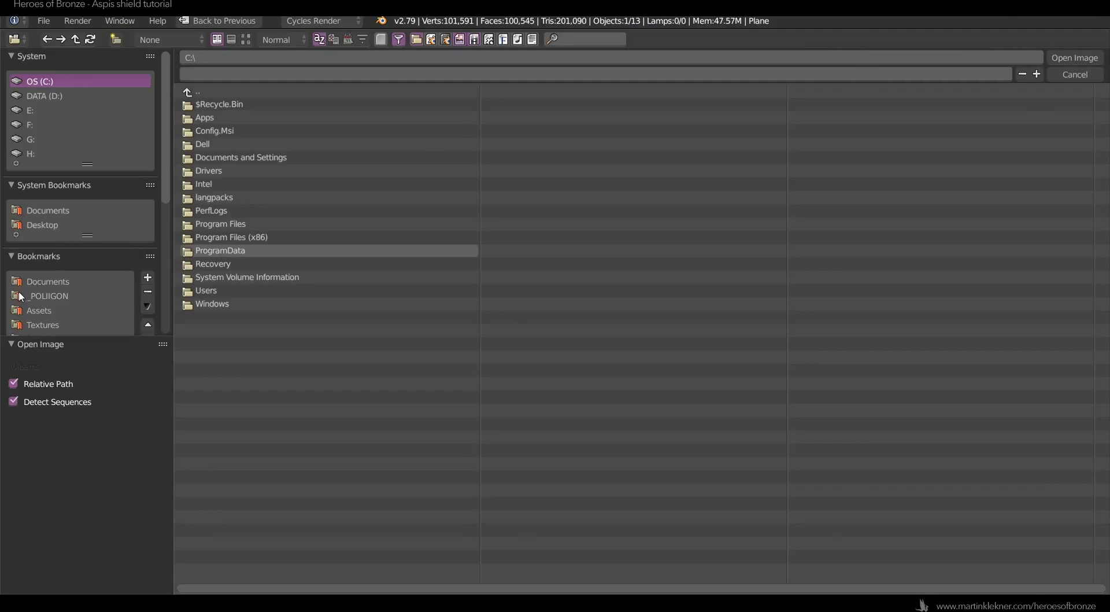
scroll(37, 276, "down", 3)
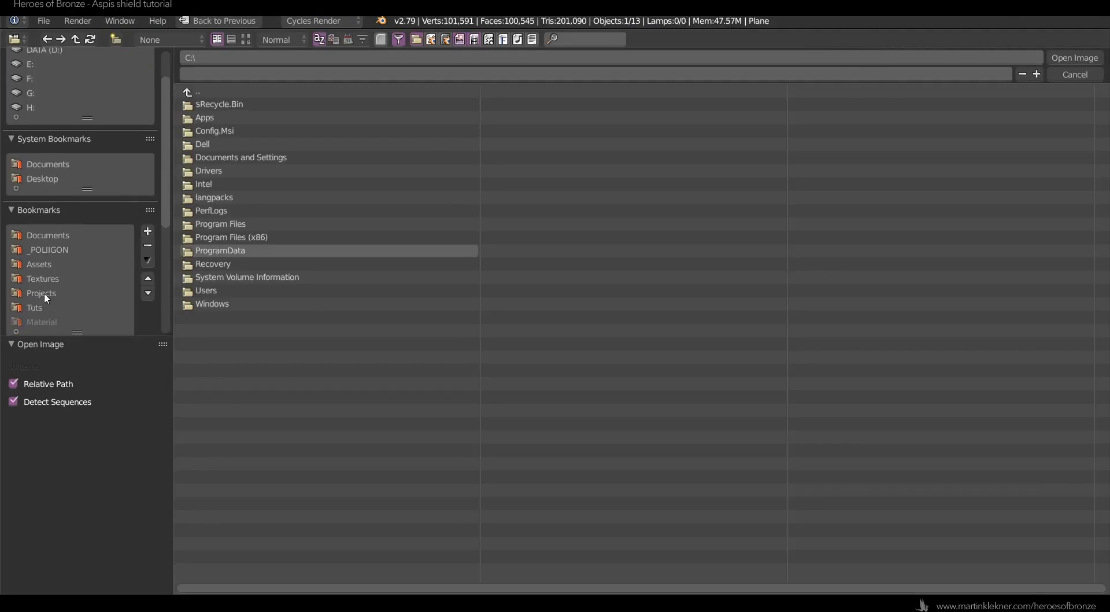
left_click(44, 293)
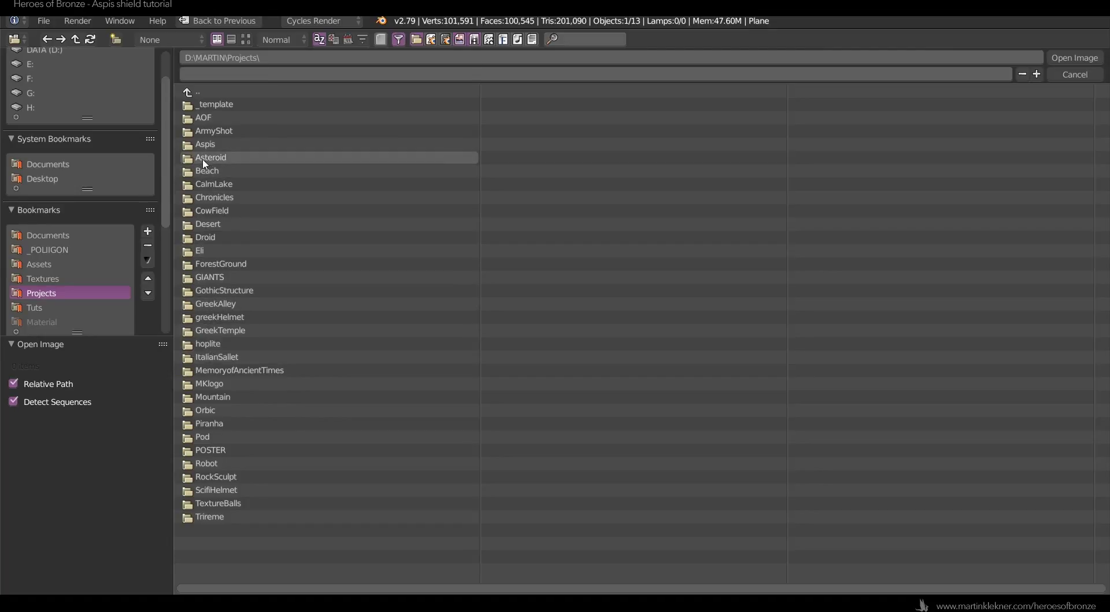
left_click(213, 145)
left_click(224, 105)
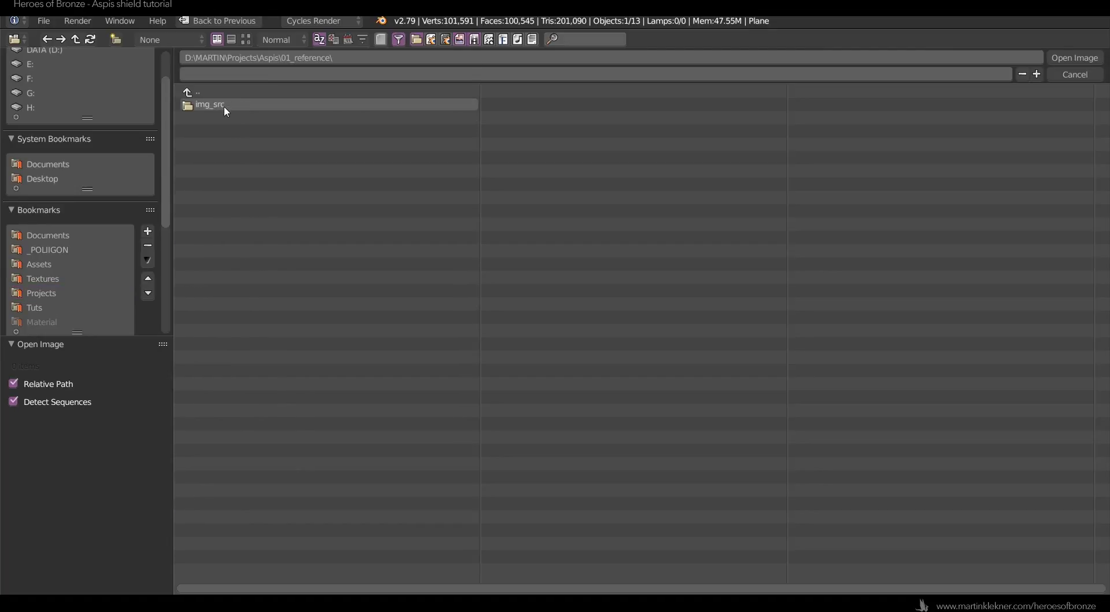
left_click(224, 105)
left_click(246, 39)
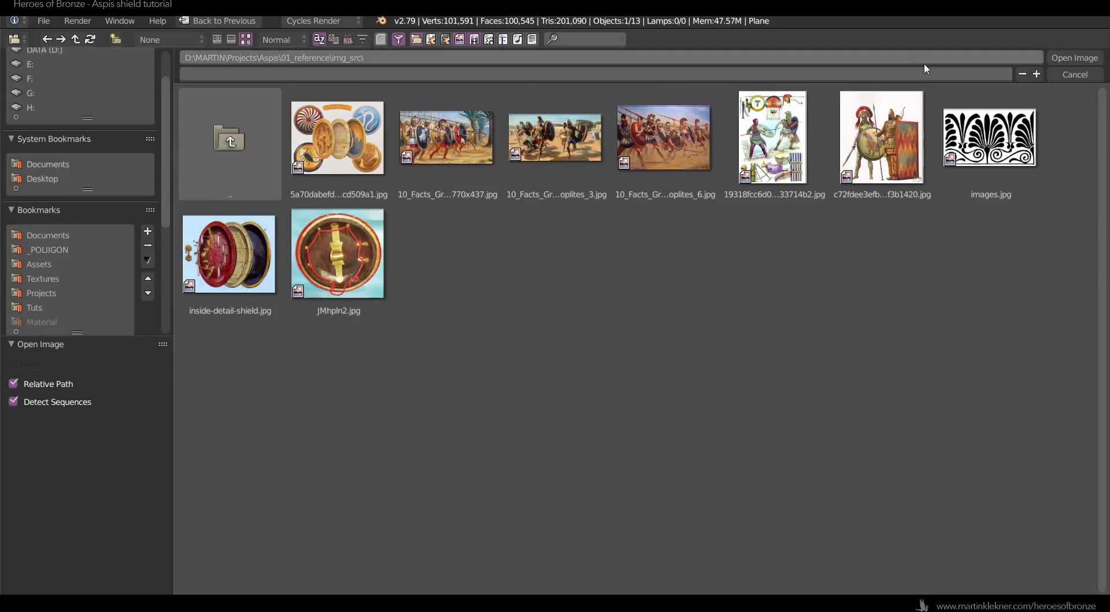
double_click(970, 128)
- Set the background image's size to 1.2 m and display it in front of the plane
scroll(472, 277, "down", 5)
scroll(467, 283, "up", 5)
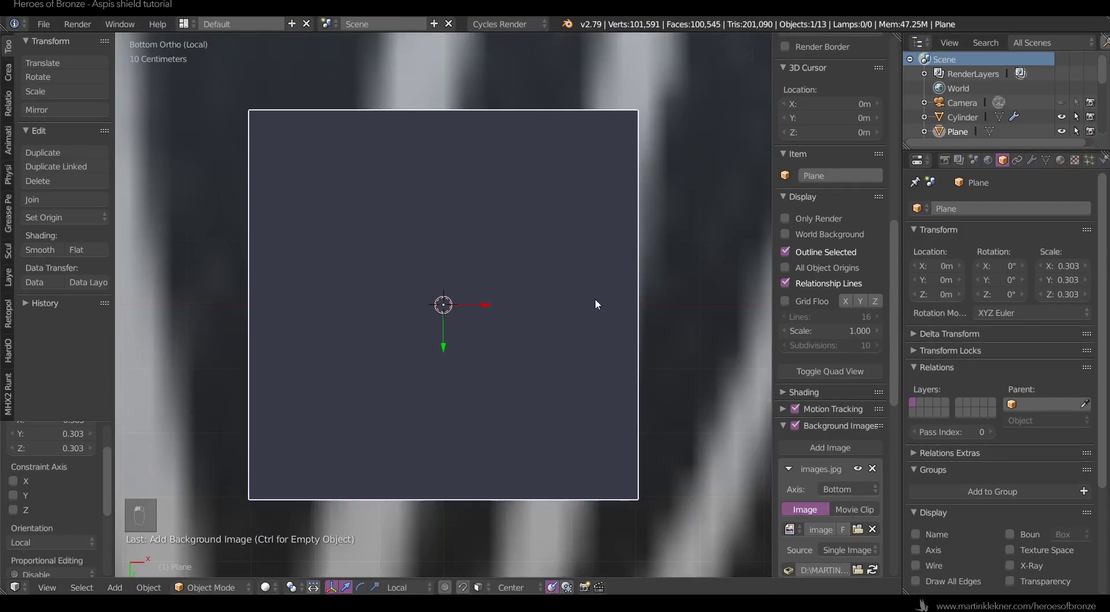
scroll(648, 306, "down", 3)
scroll(793, 407, "down", 3)
scroll(795, 405, "down", 7)
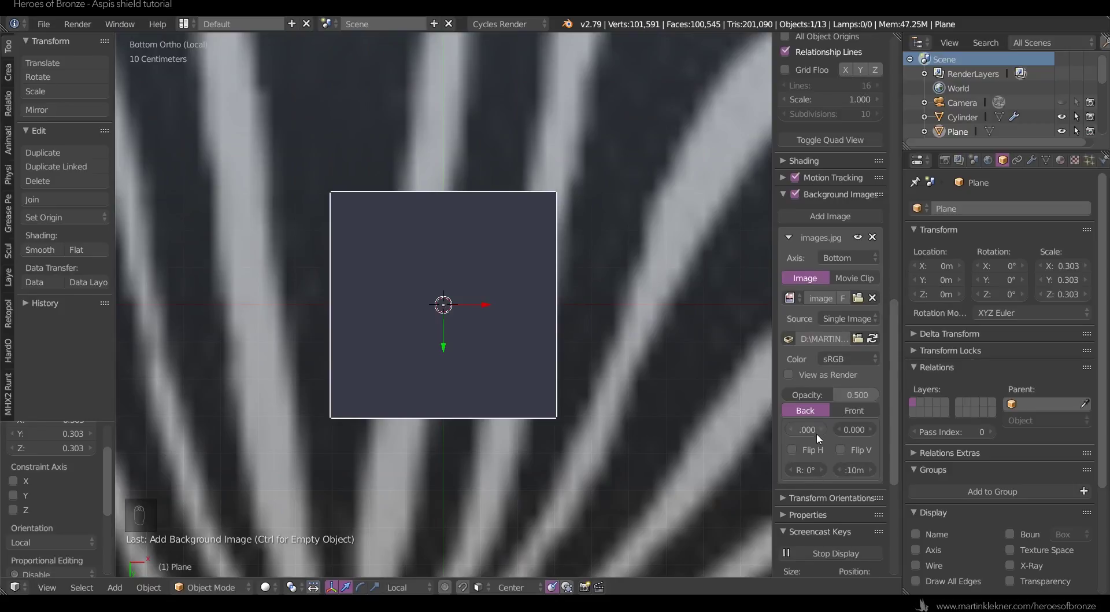
left_click_drag(775, 419, 701, 417)
left_click_drag(838, 470, 793, 471)
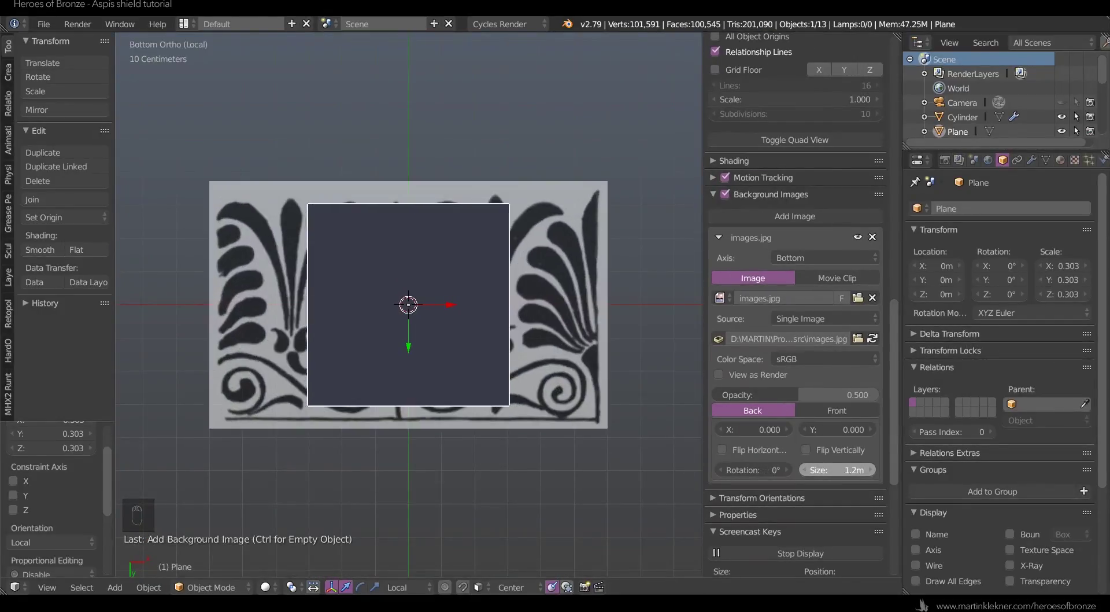
left_click(807, 410)
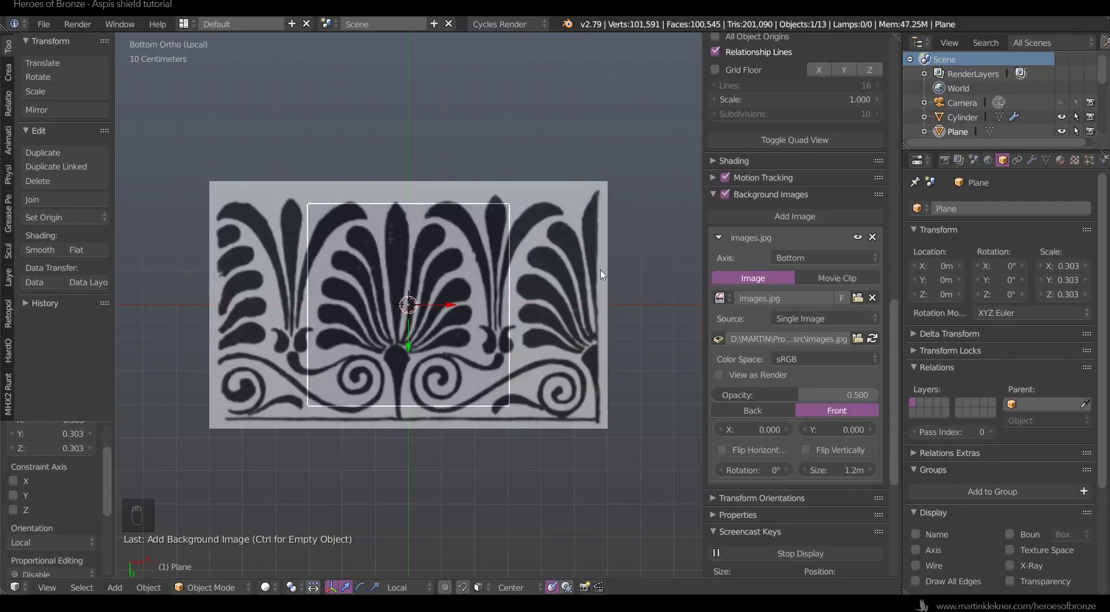
left_click(496, 251)
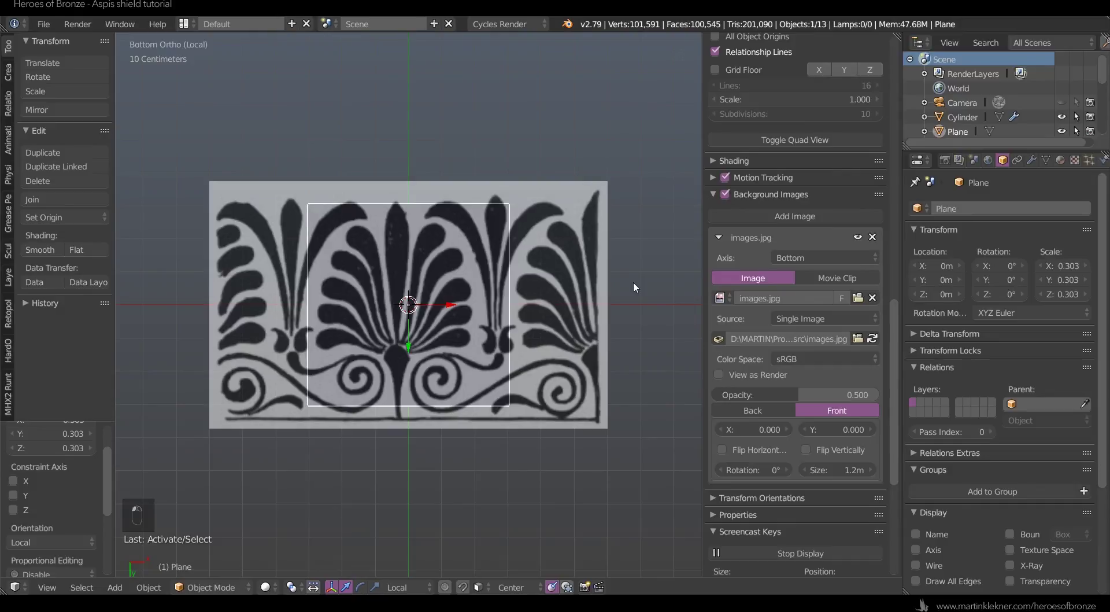
- Scale the plane down to about 0.109 and centre the palmette by setting the background image's X offset to 0.040
scroll(644, 199, "up", 4)
key("s")
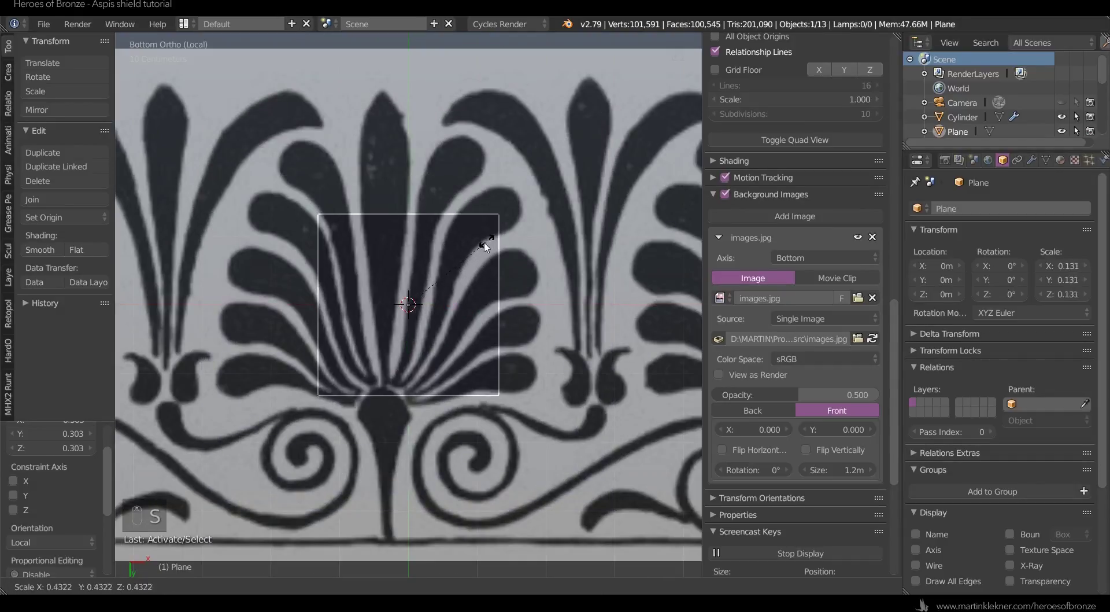
left_click(476, 248)
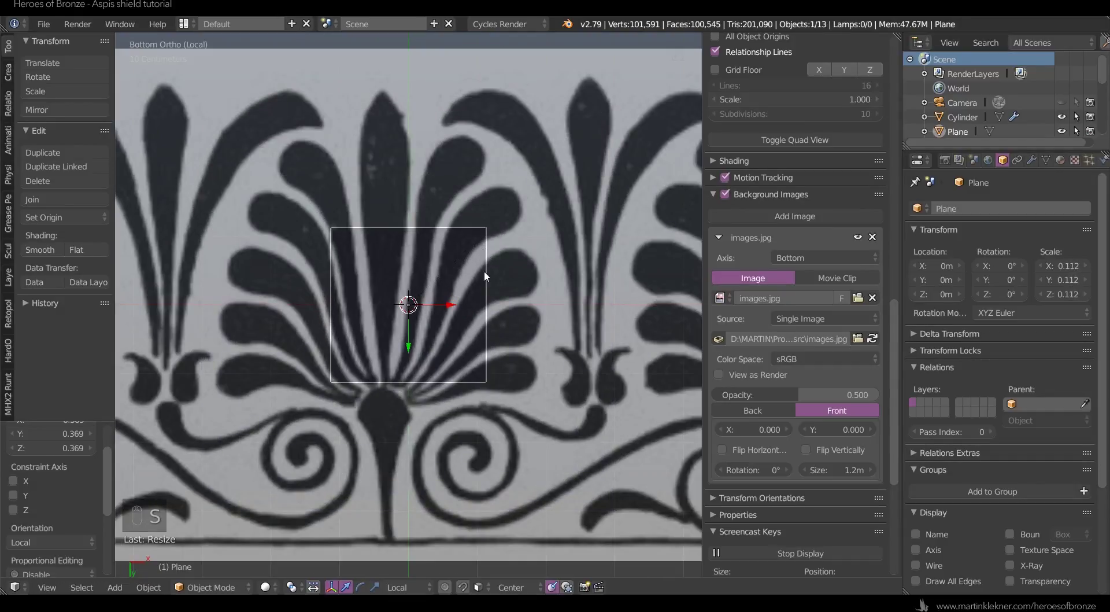
left_click_drag(764, 428, 793, 428)
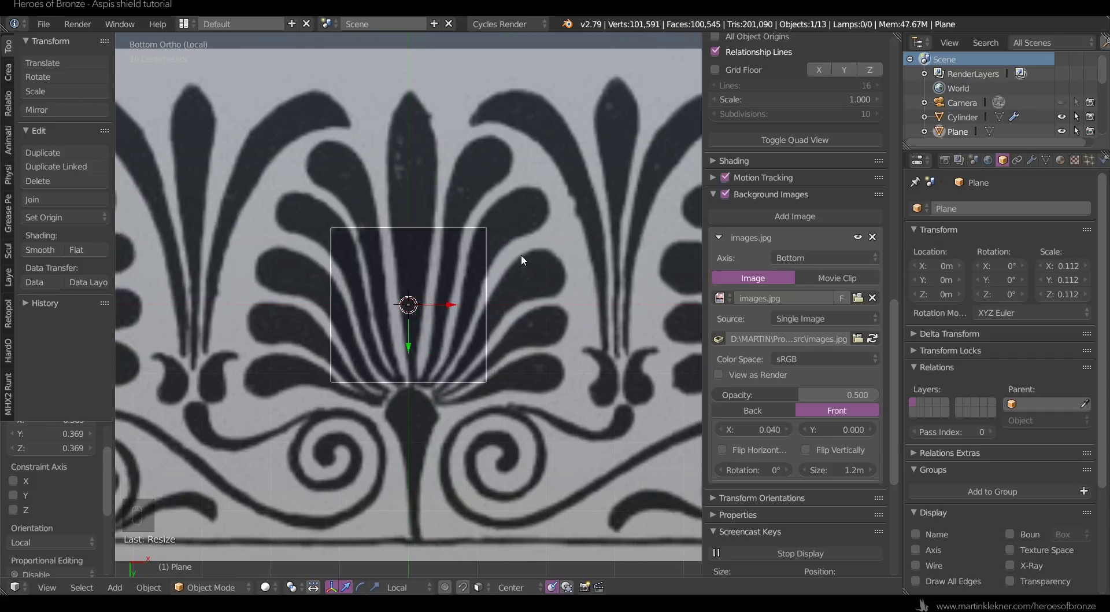
key("s")
left_click(514, 248)
- In Edit Mode, switch to vertex selection and add a centred vertical loop cut to the plane
key("Tab")
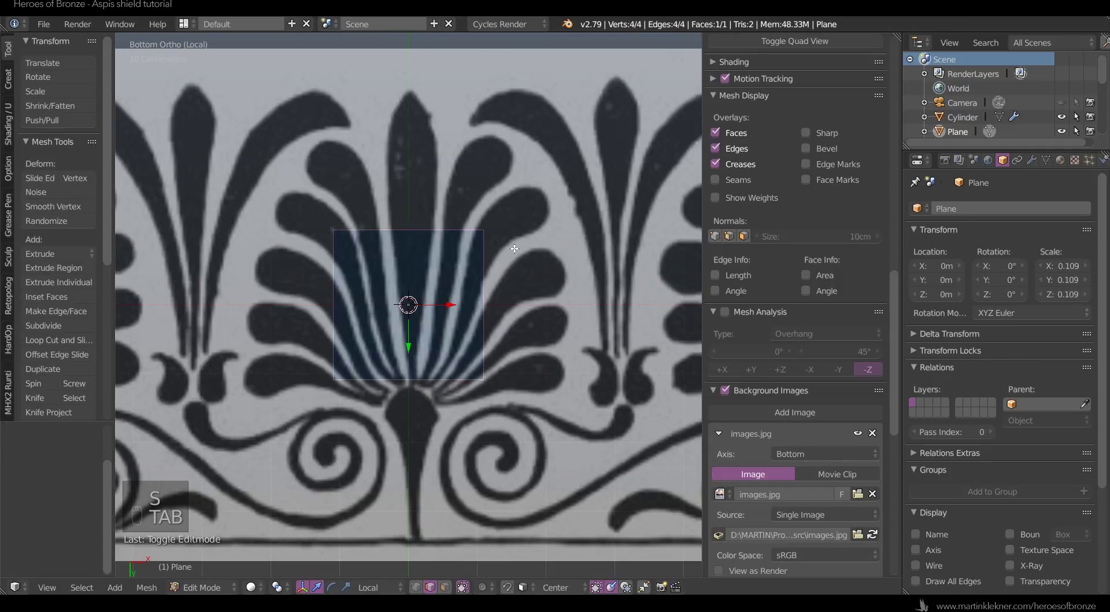
right_click(485, 232)
key("ctrl+Tab")
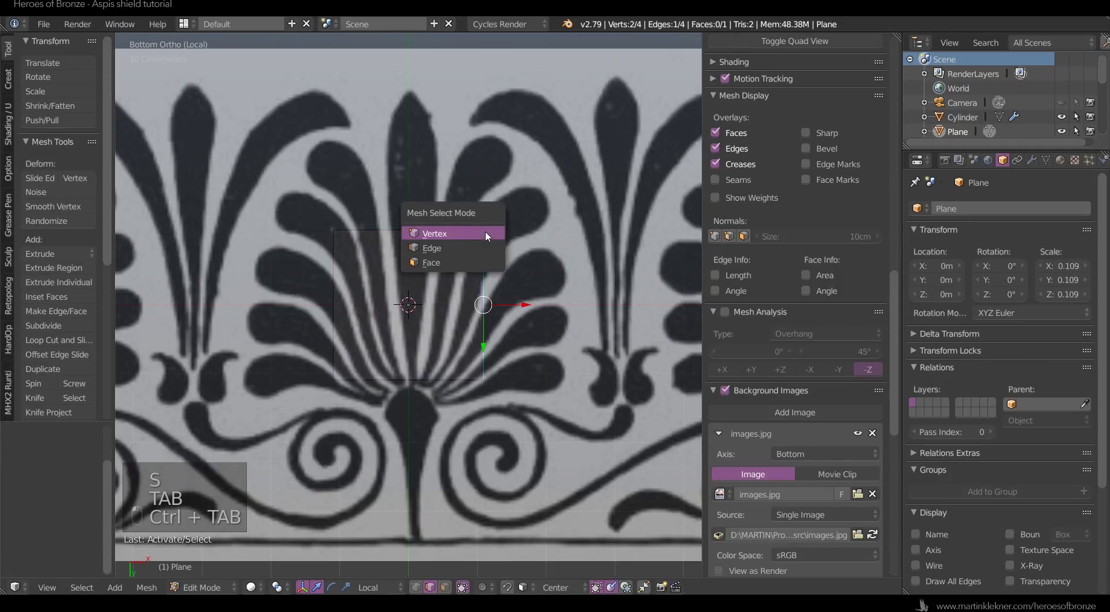
left_click(450, 233)
key("ctrl+r")
left_click(411, 248)
right_click(411, 249)
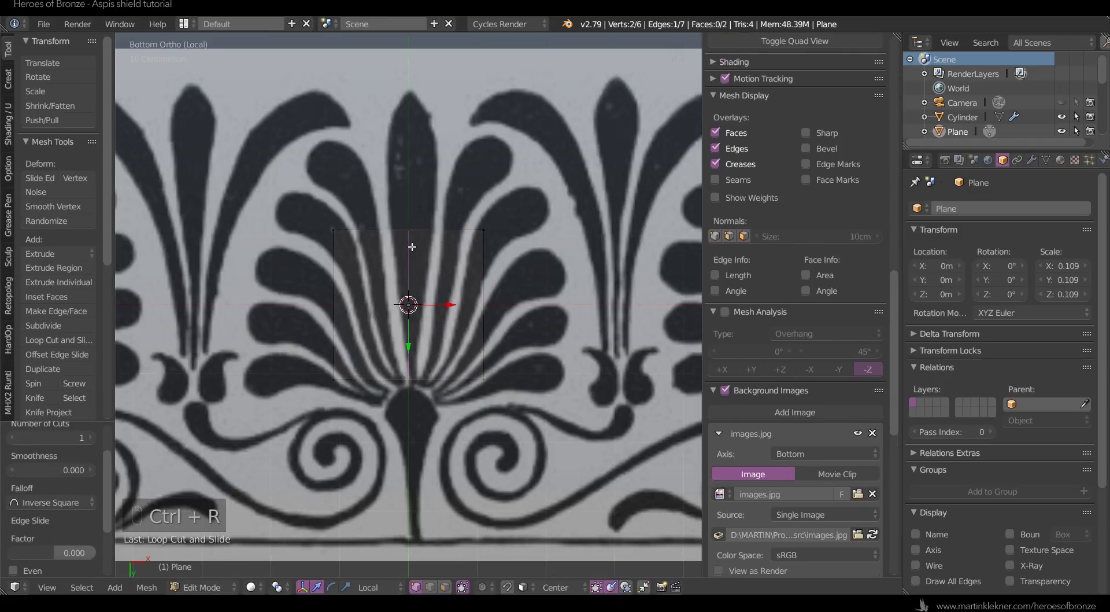
- Delete the vertices of the plane's left half and add a Mirror modifier to the plane
key("Delete")
left_click(334, 387)
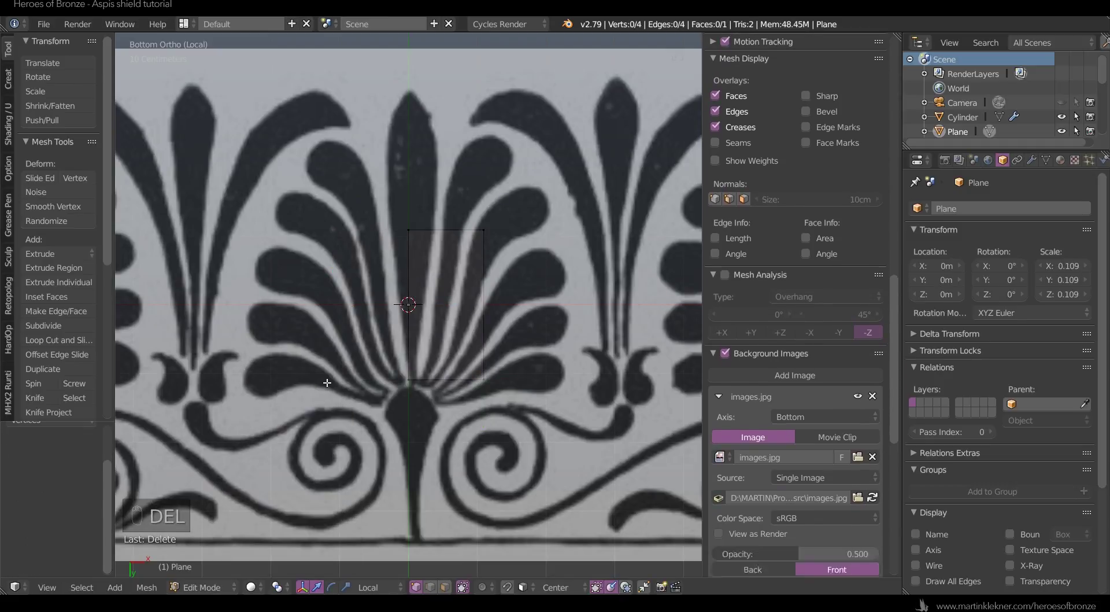
left_click(1032, 161)
left_click(973, 210)
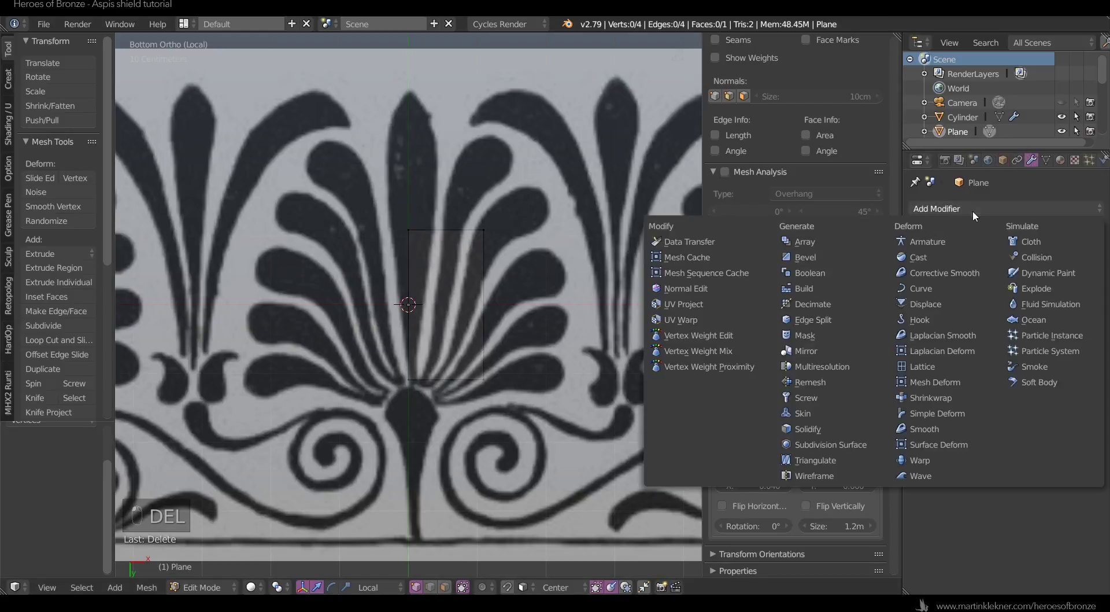
left_click(808, 353)
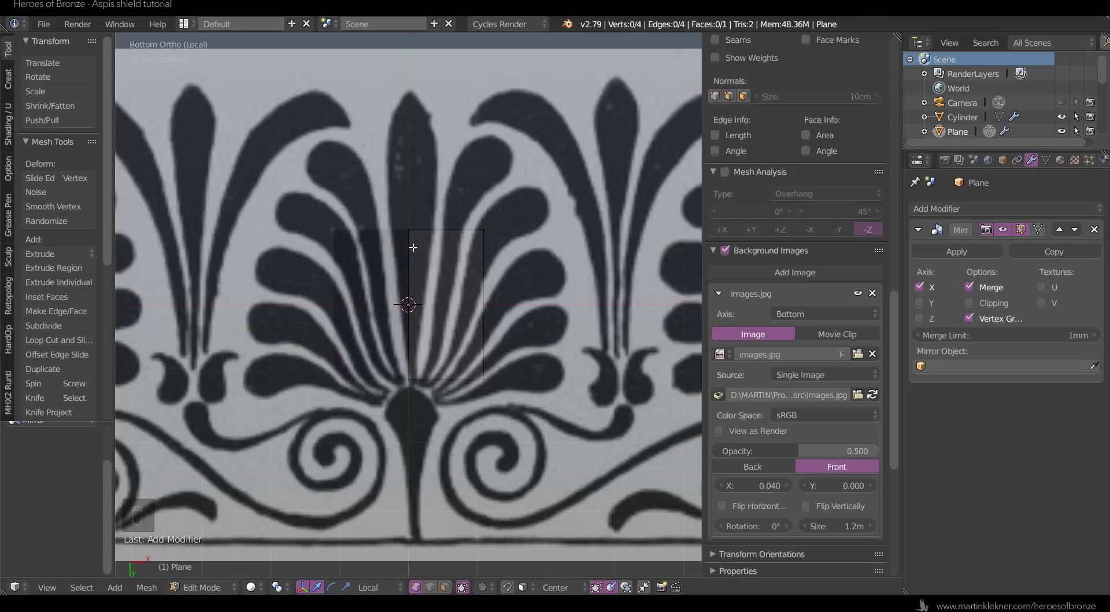
- Narrow the half plane by moving its outer bottom vertex towards the centre line and its outer top vertex to the central leaf's edge
right_click(484, 230)
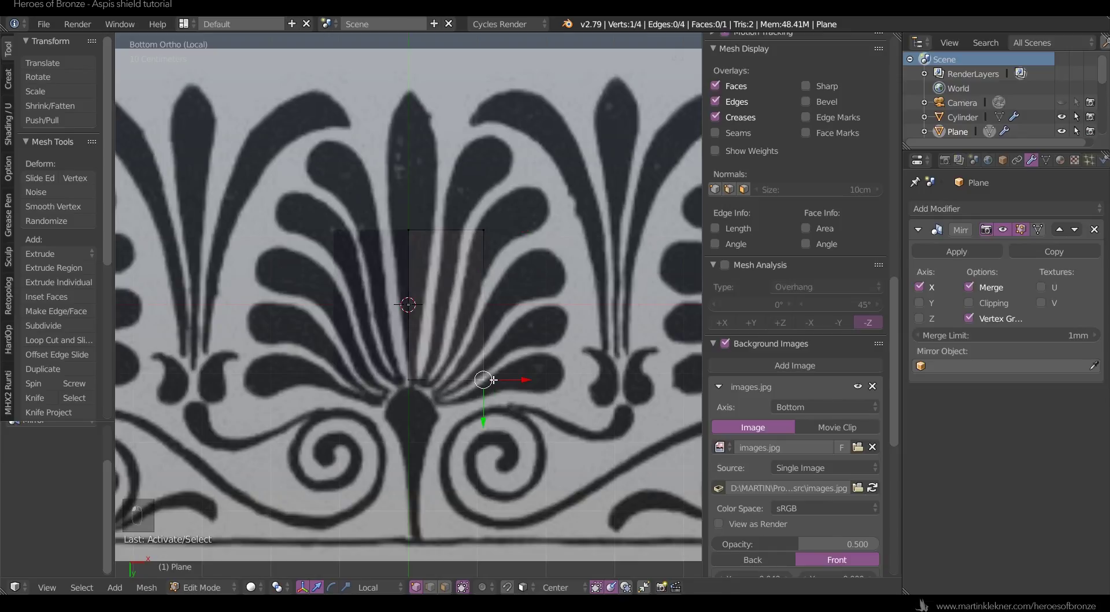
key("g")
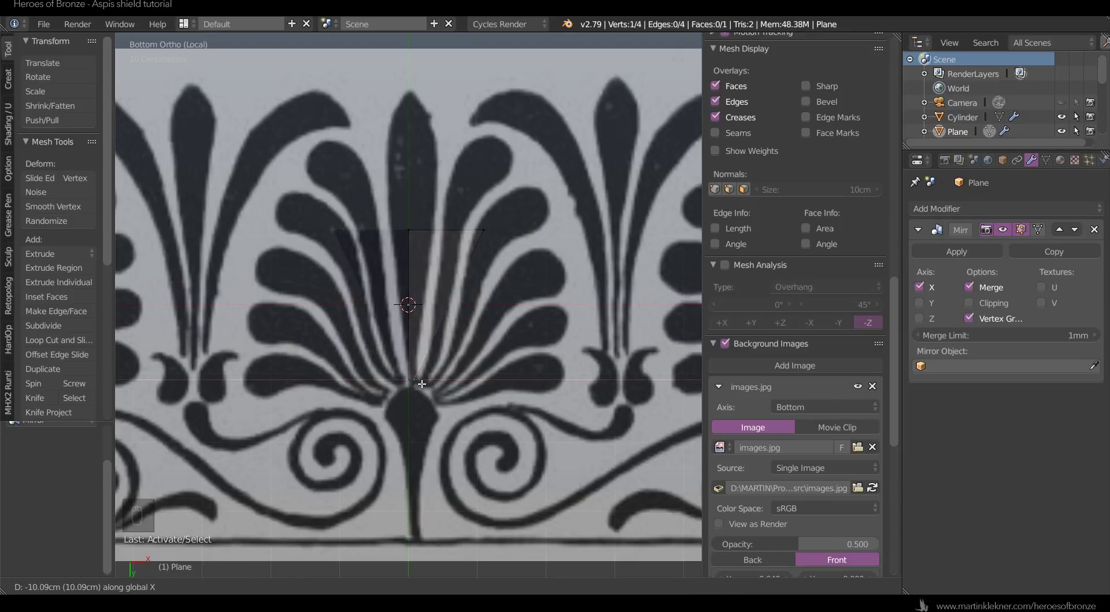
left_click(422, 383)
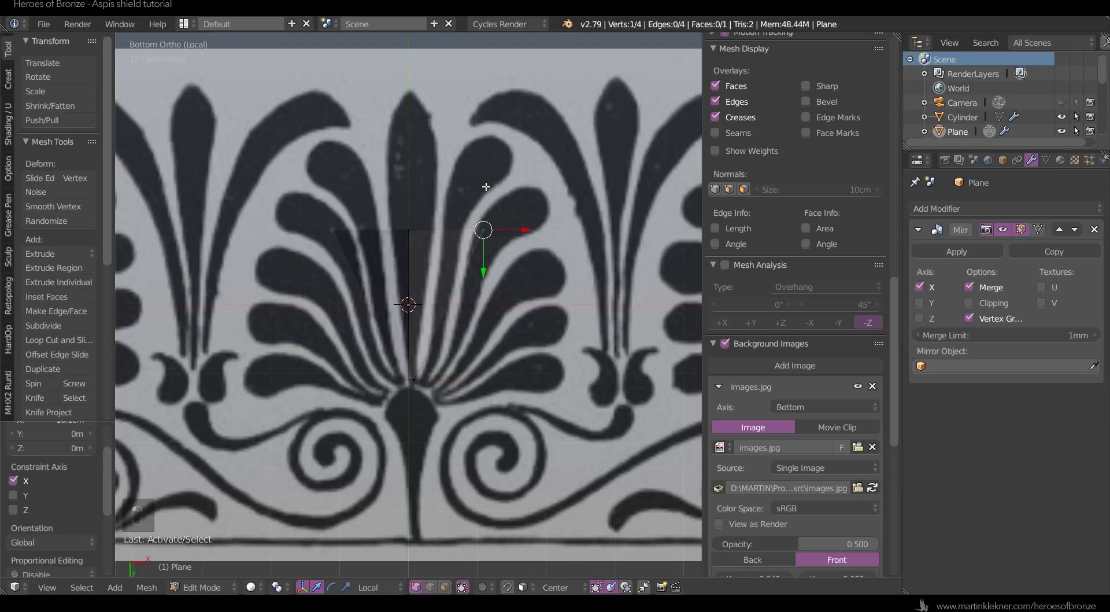
left_click_drag(518, 228, 416, 240)
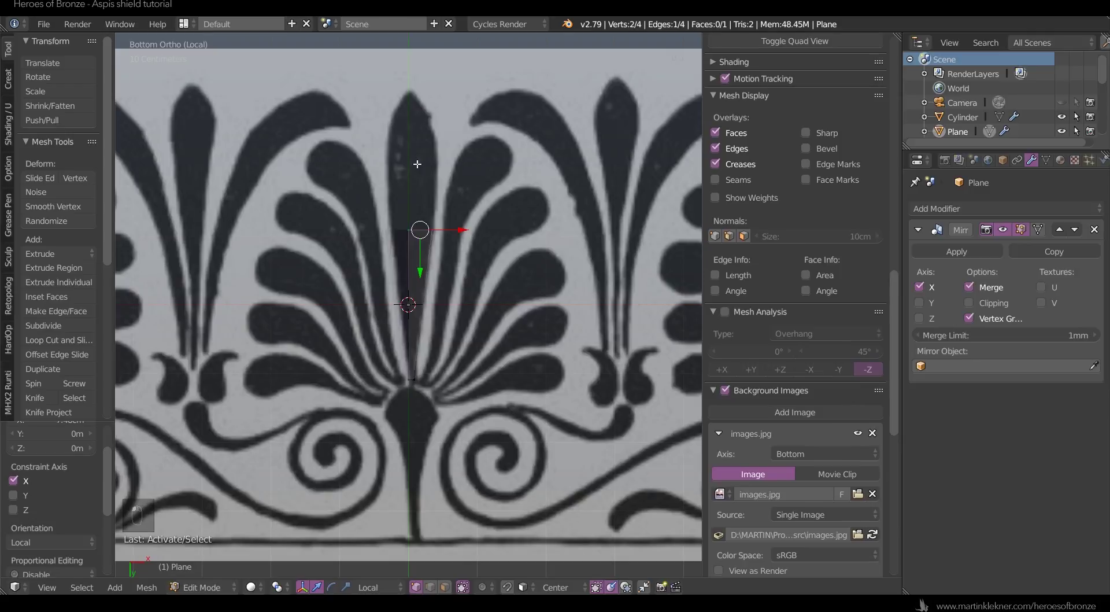
- Extrude the plane's upper edge twice up to the central leaf's tip and fit the new vertices to the leaf's outline
key("e")
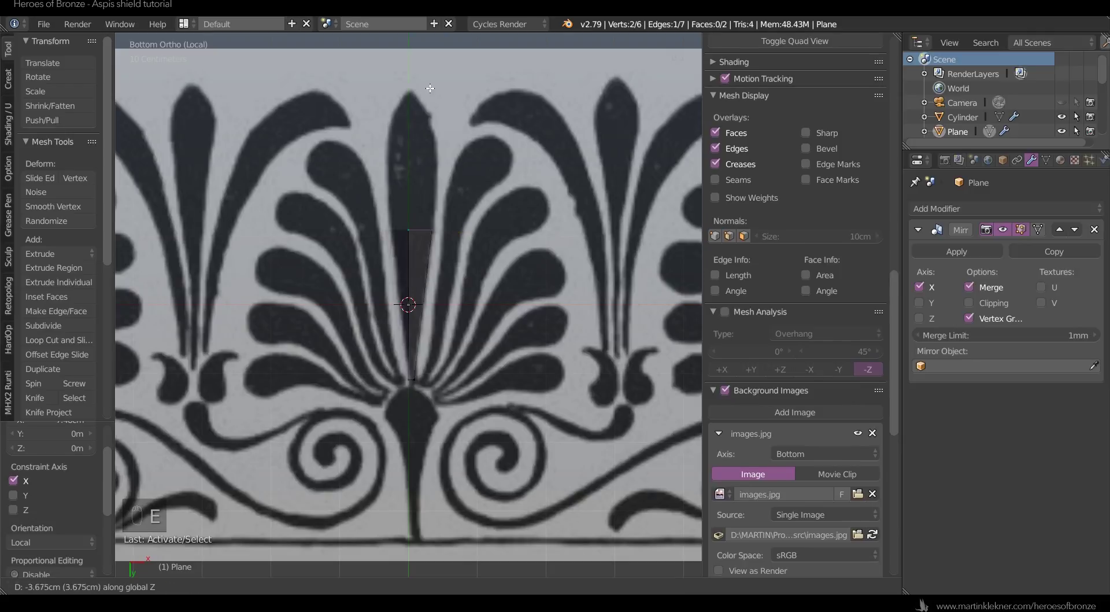
left_click(426, 64)
key("e")
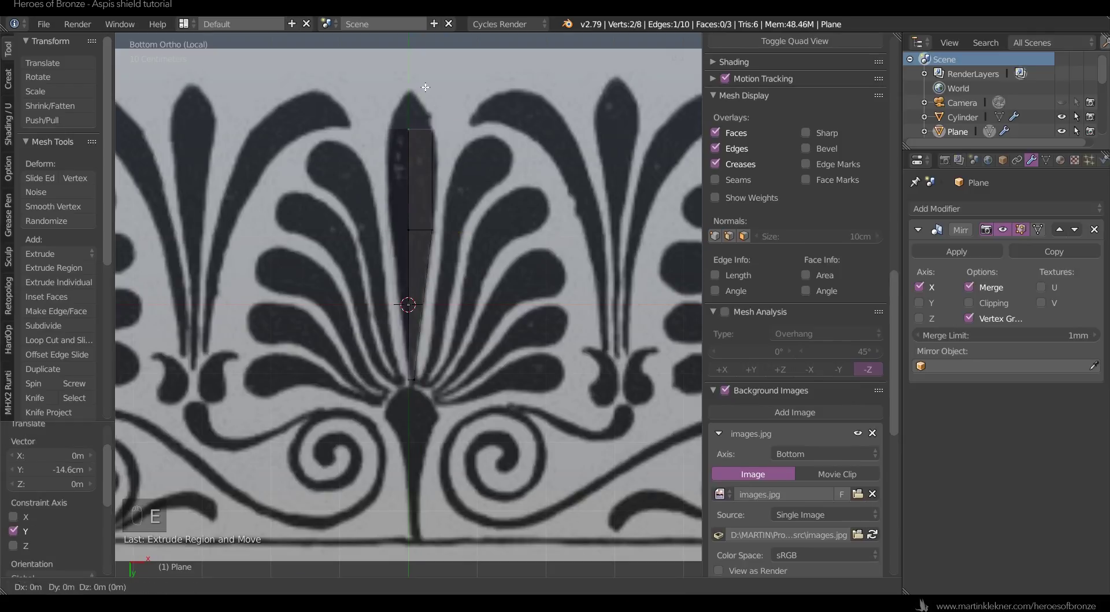
left_click(423, 55)
key("g")
left_click(441, 145)
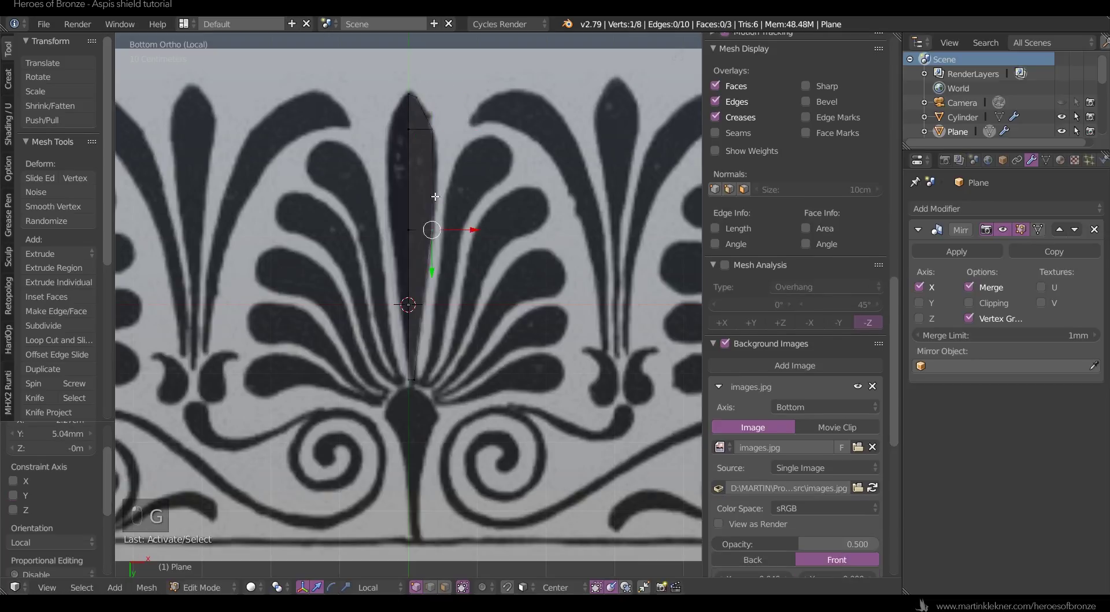
- Bevel the middle cross edge of the central leaf, fit the resulting outer vertices to the outline and return to Object Mode
key("ctrl+b")
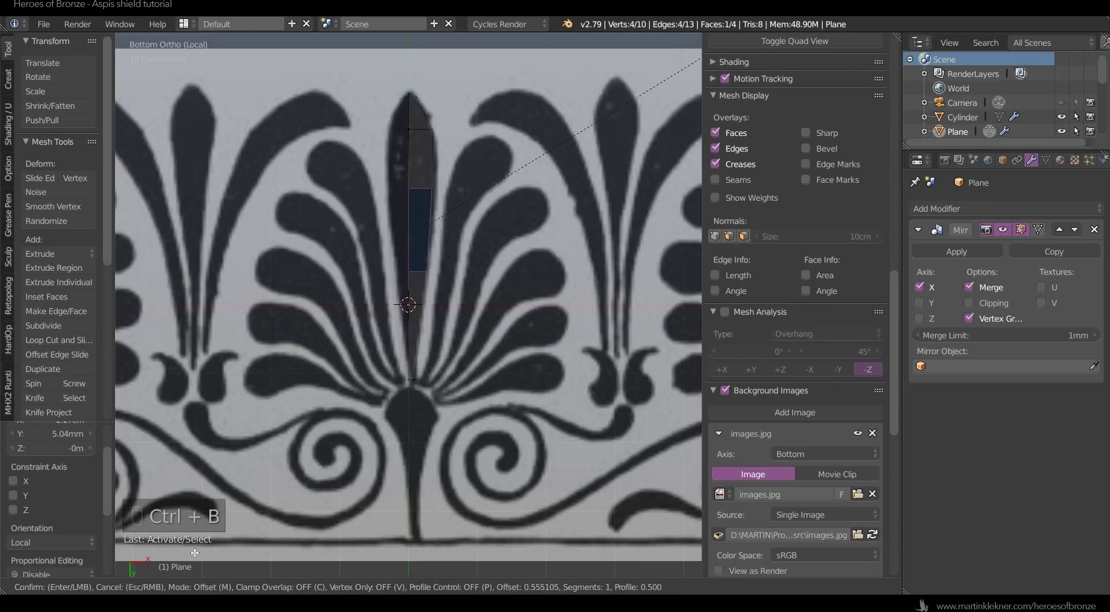
left_click(195, 553)
right_click(433, 188)
left_click_drag(451, 188, 454, 189)
key("Tab")
key("Tab")
key("Tab")
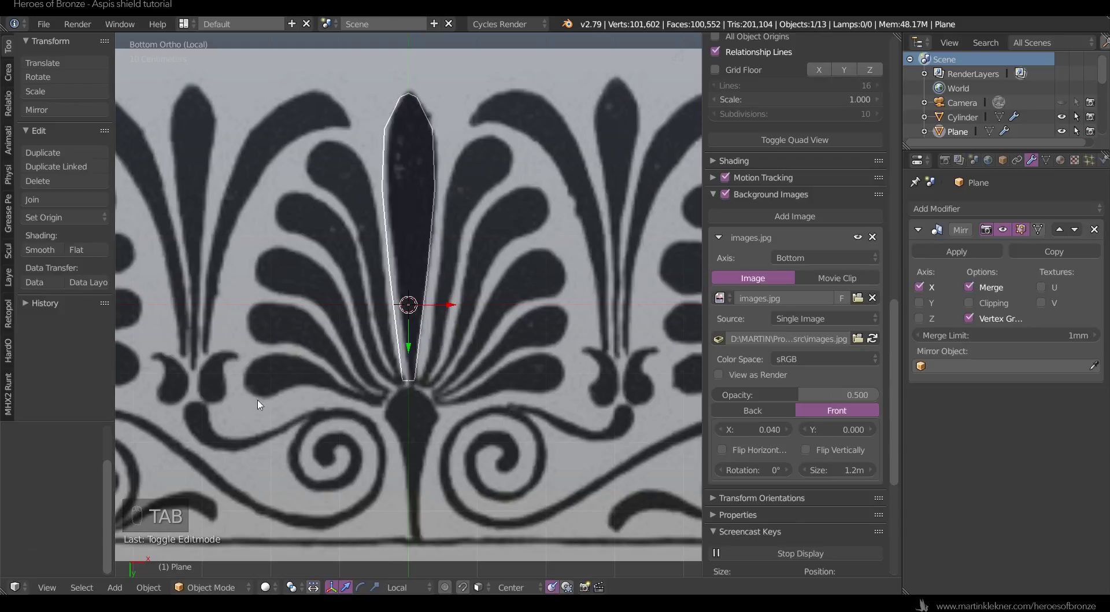
- Duplicate the central leaf and shift the copy along X towards the neighbouring petal
key("shift+a")
key("shift+d")
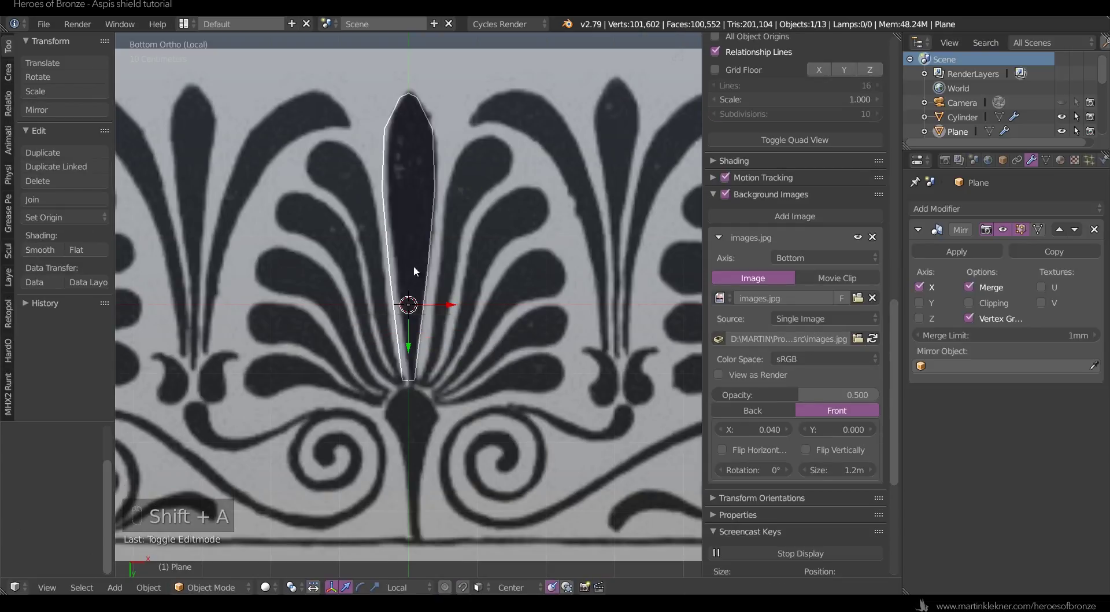
key("x")
left_click(407, 291)
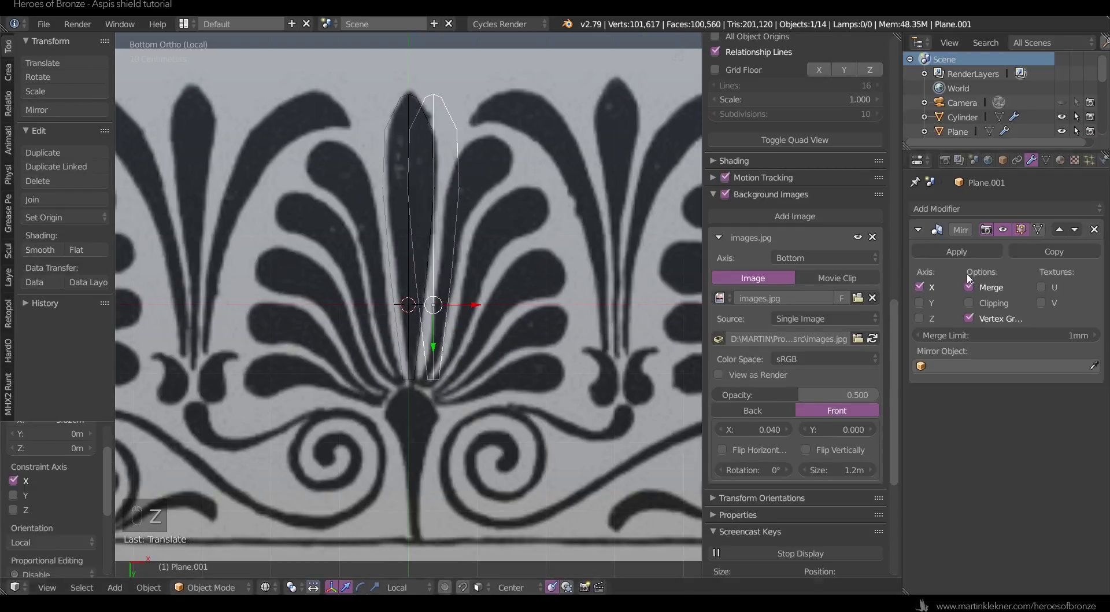
key("Tab")
left_click(979, 369)
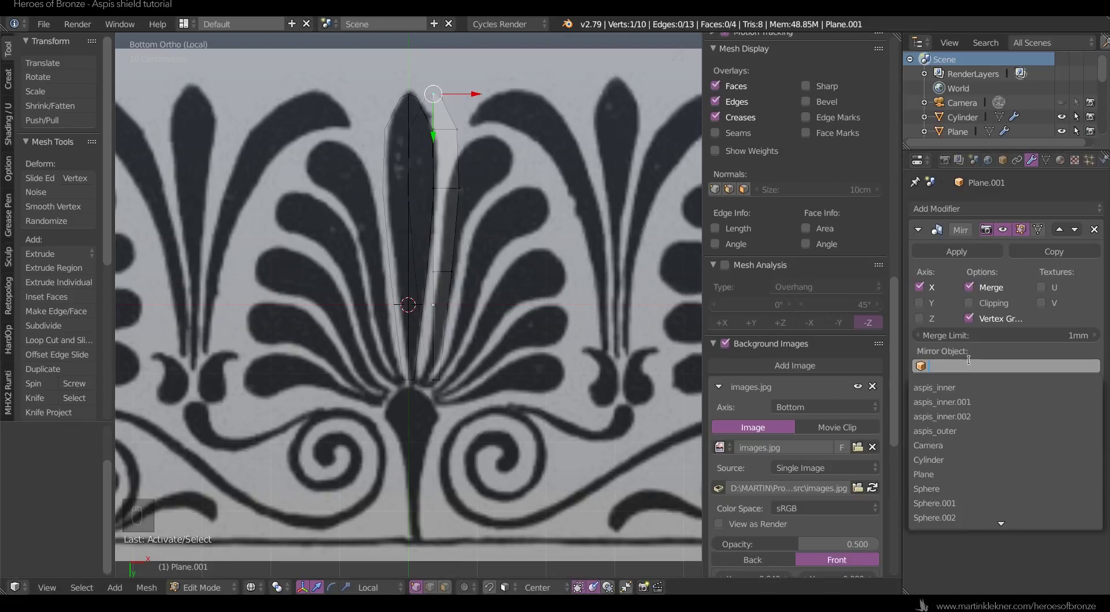
left_click(977, 178)
key("Tab")
- Rename the central leaf to leaf_decor_01 and its shifted copy to leaft_decor_02
right_click(426, 122)
left_click(1002, 160)
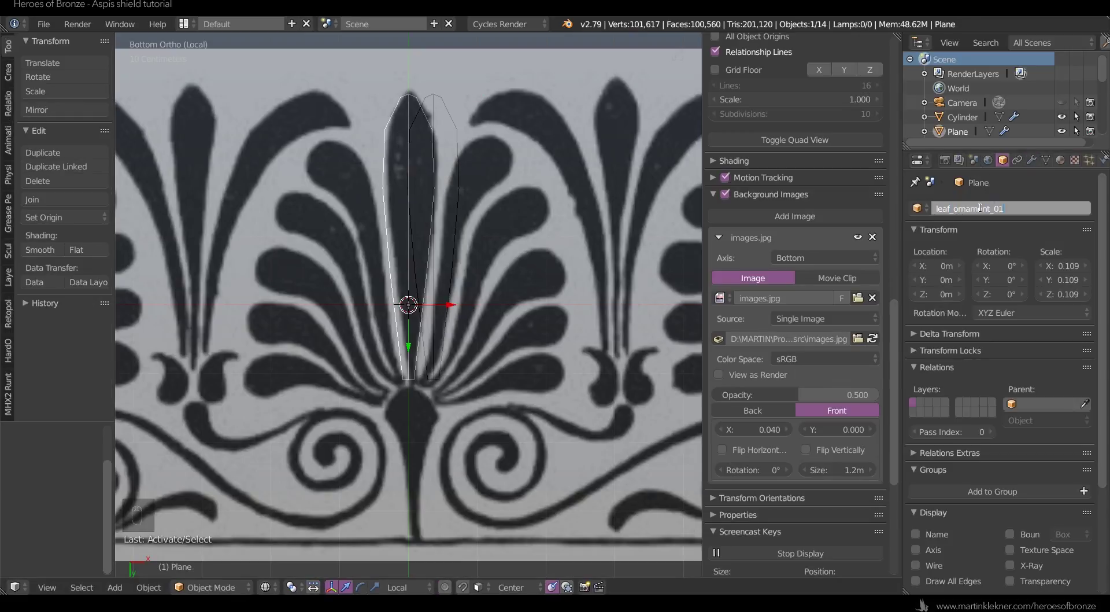
key("Return")
key("Delete")
key("Delete")
key("Return")
right_click(471, 166)
left_click(975, 208)
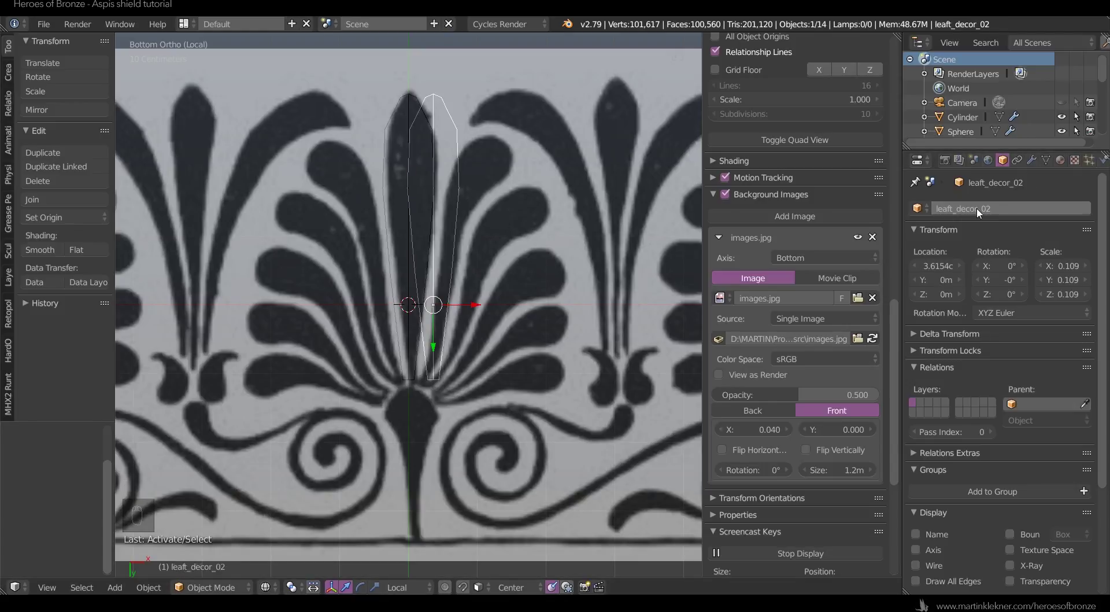
- Remove the Mirror modifier from leaft_decor_02 and fit its upper vertices to the rounded head of the first side petal
key("Tab")
left_click(1031, 161)
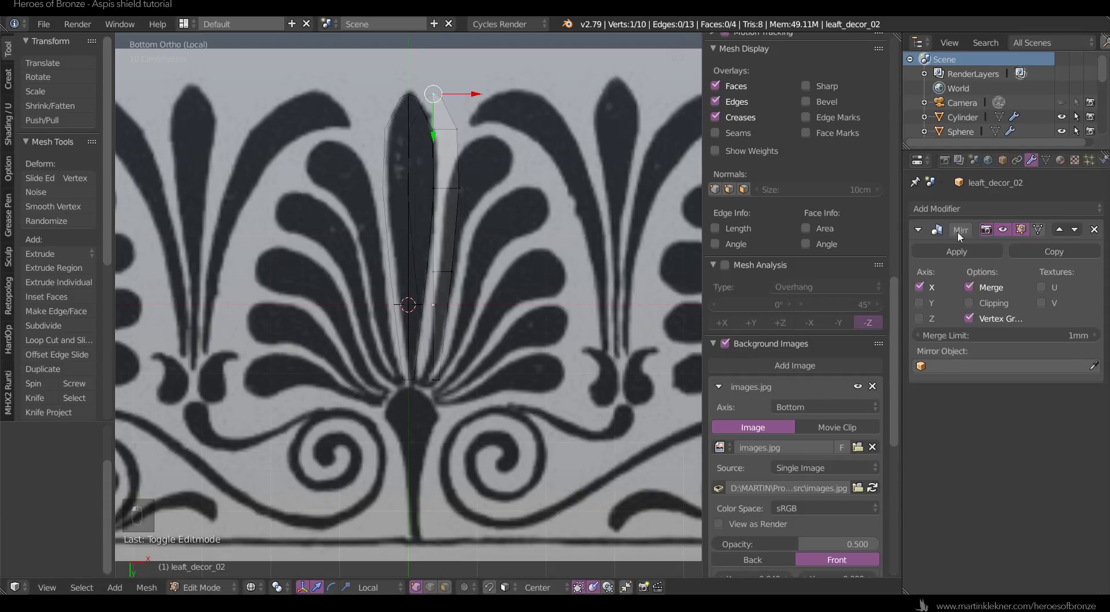
key("g")
left_click(522, 157)
right_click(437, 96)
key("g")
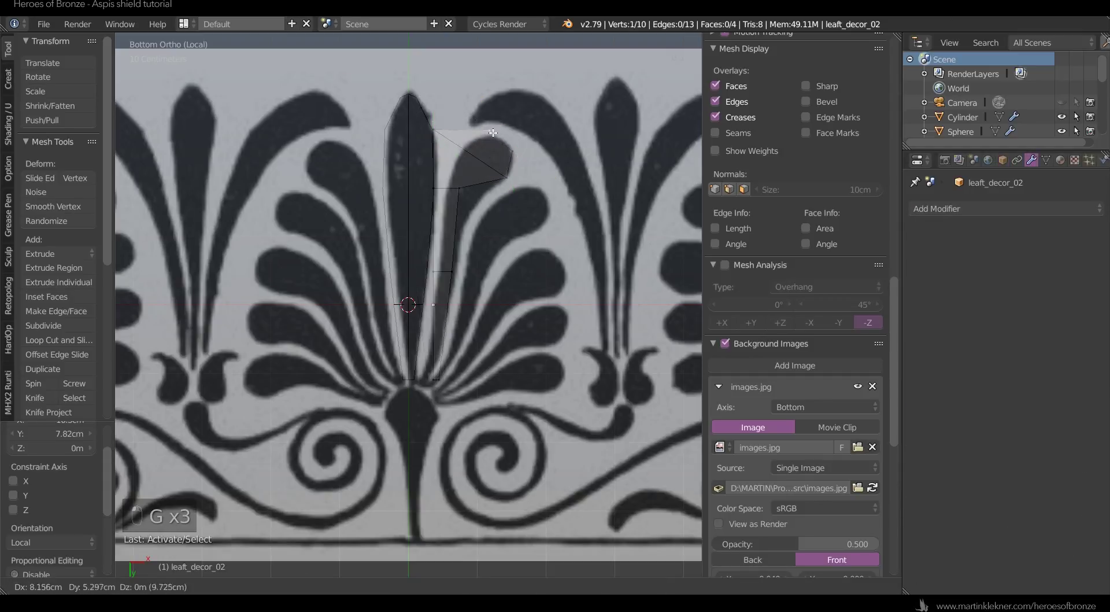
left_click(503, 141)
right_click(436, 131)
key("g")
left_click(476, 144)
right_click(436, 190)
left_click(482, 202)
- Add a loop cut below the first side petal's head, slide it into place and fit the vertices underneath to the stem
right_click(454, 273)
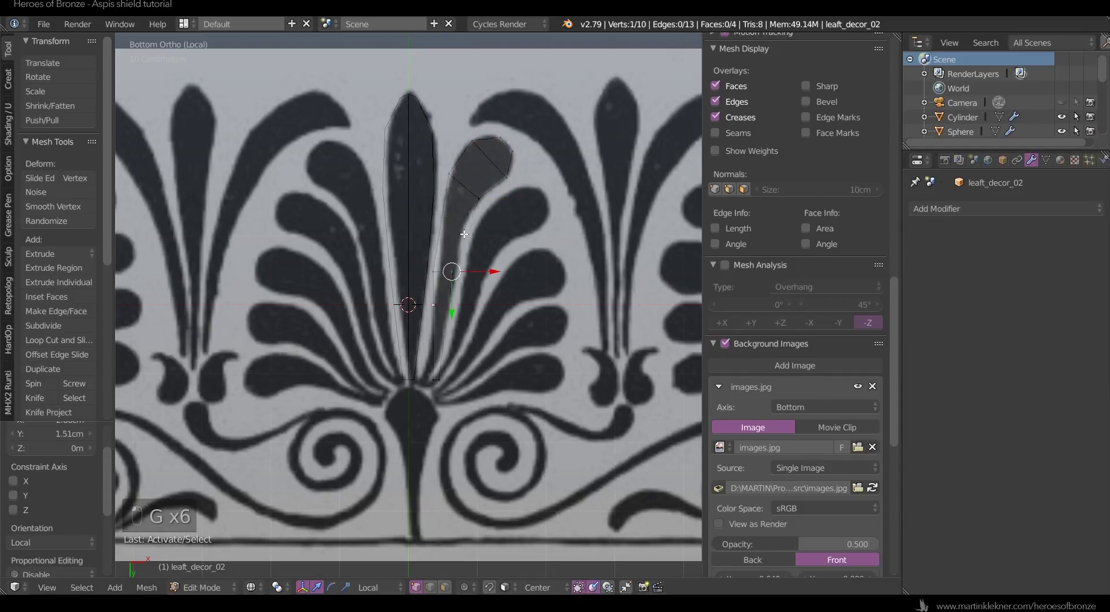
key("ctrl+r")
left_click(464, 246)
left_click(467, 250)
key("g")
key("g")
left_click(472, 226)
key("a")
right_click(443, 271)
key("g")
left_click(459, 269)
- Add a loop cut to the lower stem of the first side petal, shift it onto the reference and select the bottom vertices
key("ctrl+r")
left_click(440, 305)
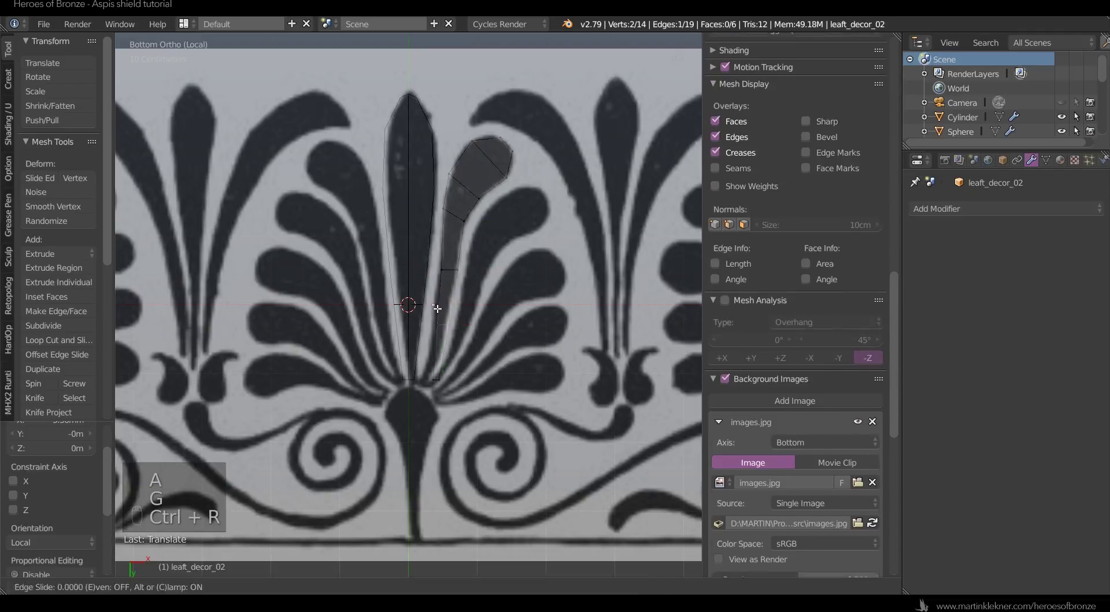
left_click(439, 308)
key("g")
left_click(444, 309)
key("a")
key("c")
left_click(437, 381)
- Add another loop cut near the base of the first side petal and adjust the stem's position along X
key("ctrl+r")
left_click(437, 364)
right_click(437, 364)
key("g")
left_click(484, 272)
- Rotate the first side petal's cross edges to follow its curve, slide the upper one along the stem and leave Edit Mode
key("r")
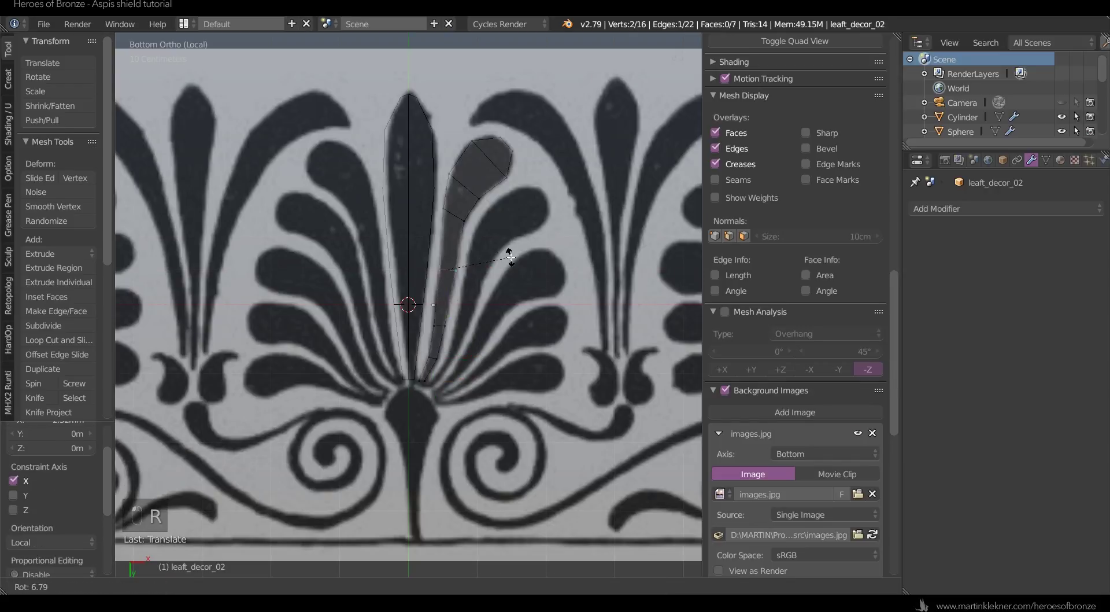
left_click(512, 252)
left_click(520, 298)
key("a")
right_click(454, 215, "alt")
key("r")
left_click(521, 216)
key("g")
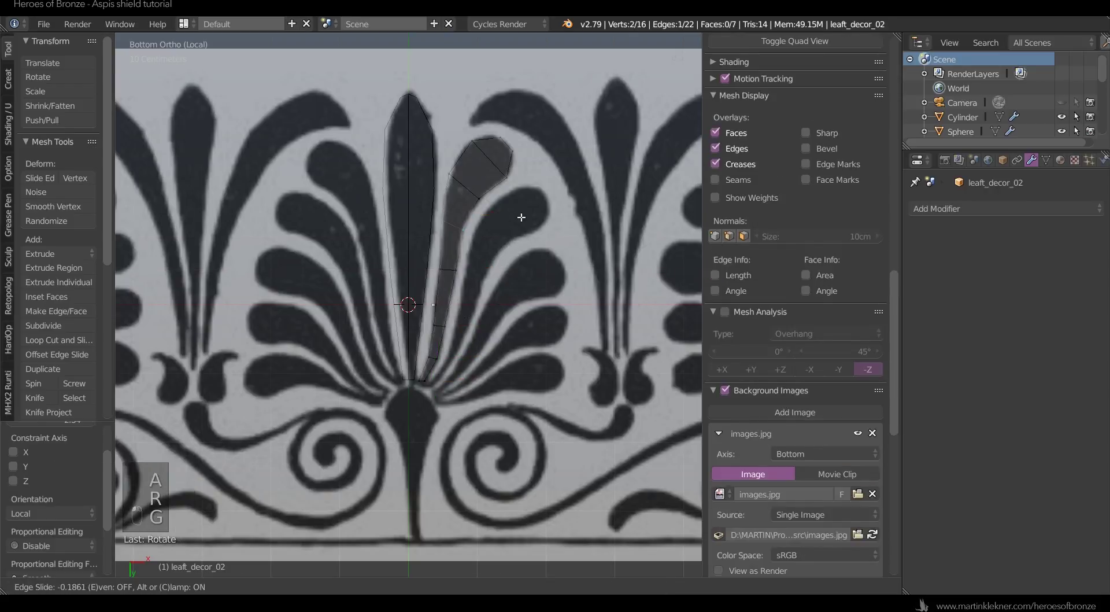
left_click(521, 221)
key("Tab")
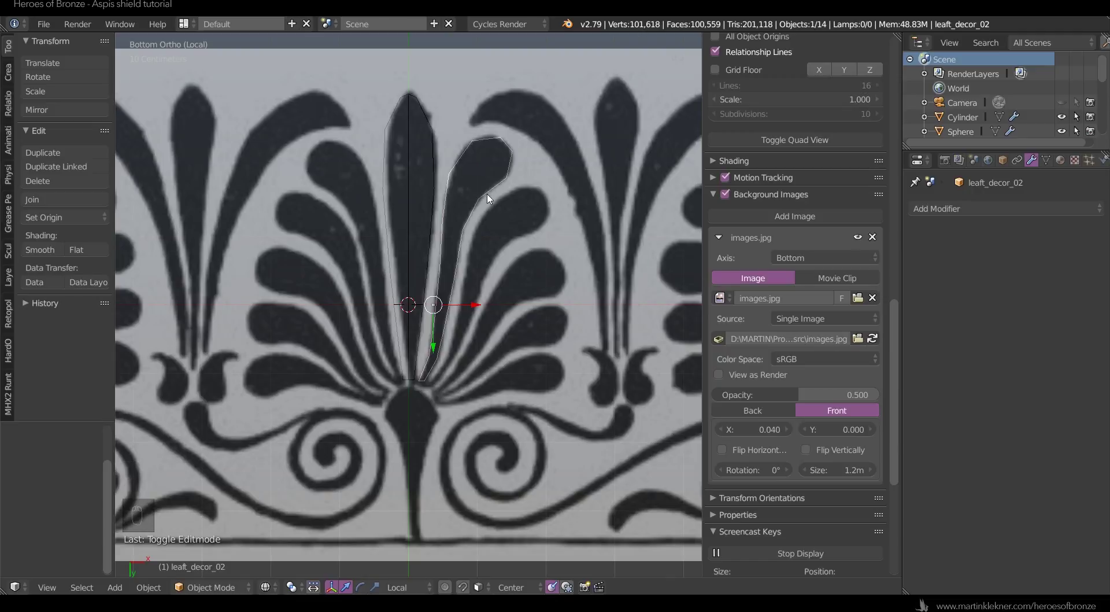
- Duplicate the first side petal, set the copy's origin to the 3D cursor at its base, scale it to 0.858 and rotate it onto the second side petal
key("space")
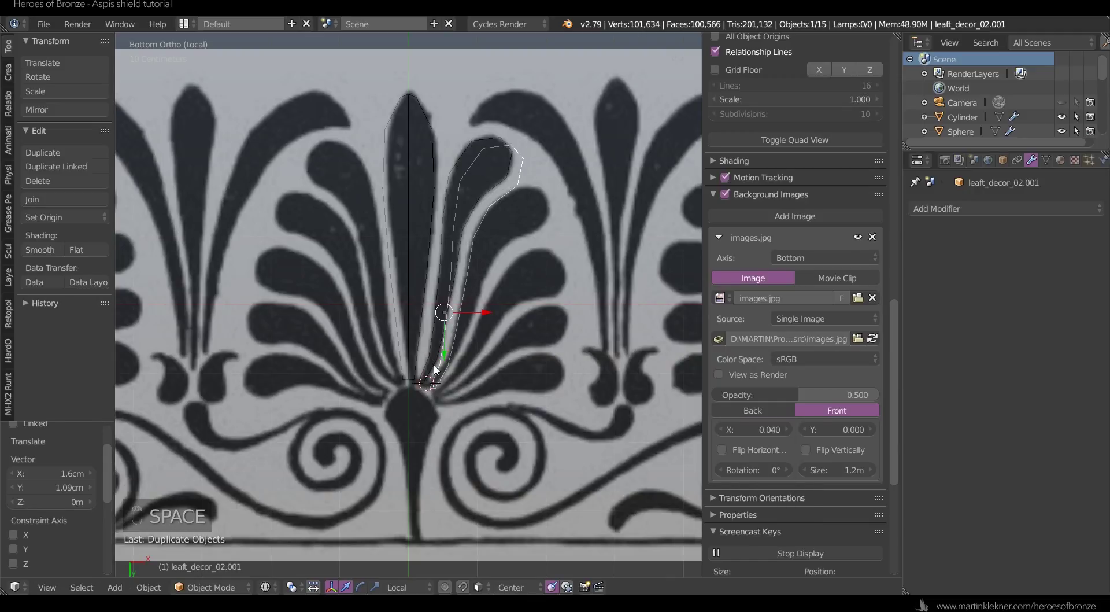
key("ctrl+alt+shift+c")
left_click(435, 375)
key("s")
left_click(552, 250)
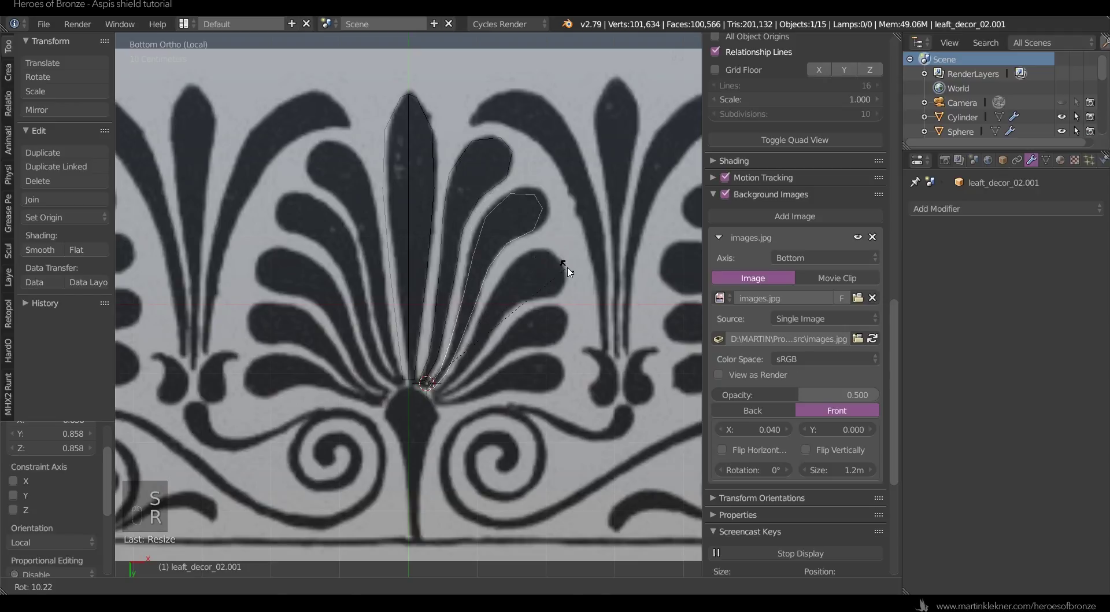
left_click(567, 269)
- In Edit Mode, move the upper vertices of the second side petal to match its head and curved neck
key("Tab")
key("g")
key("g")
key("g")
left_click(526, 184)
right_click(475, 248)
key("g")
key("g")
left_click(471, 242)
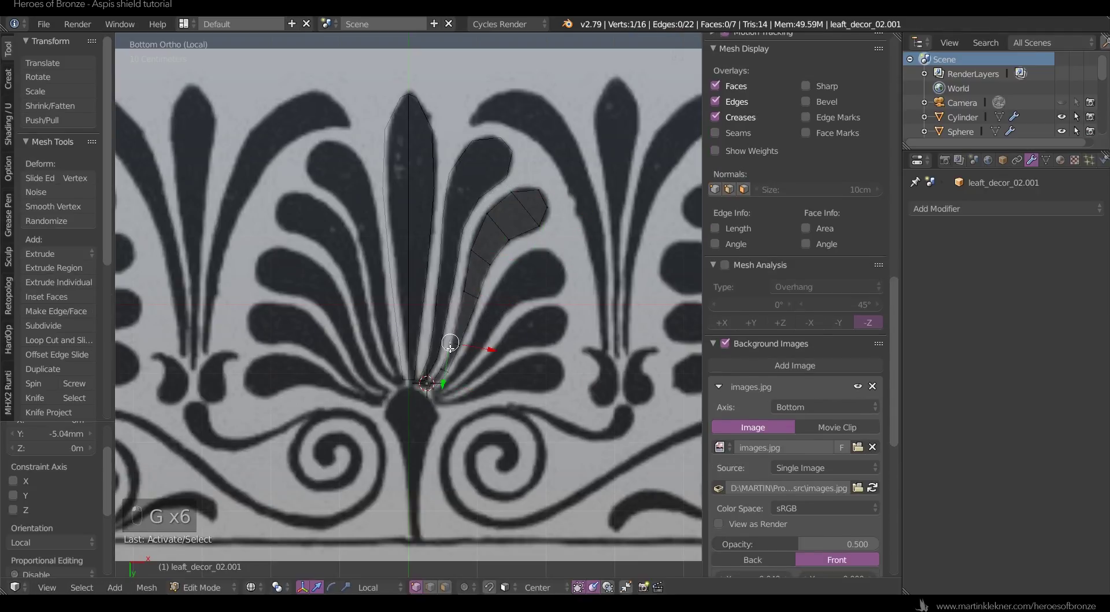
- Move the lower stem and base vertices of the second side petal to match the reference
key("a")
key("a")
key("a")
key("a")
key("a")
key("c")
left_click(430, 393)
key("g")
left_click(433, 406)
key("g")
left_click(429, 400)
key("a")
key("g")
key("g")
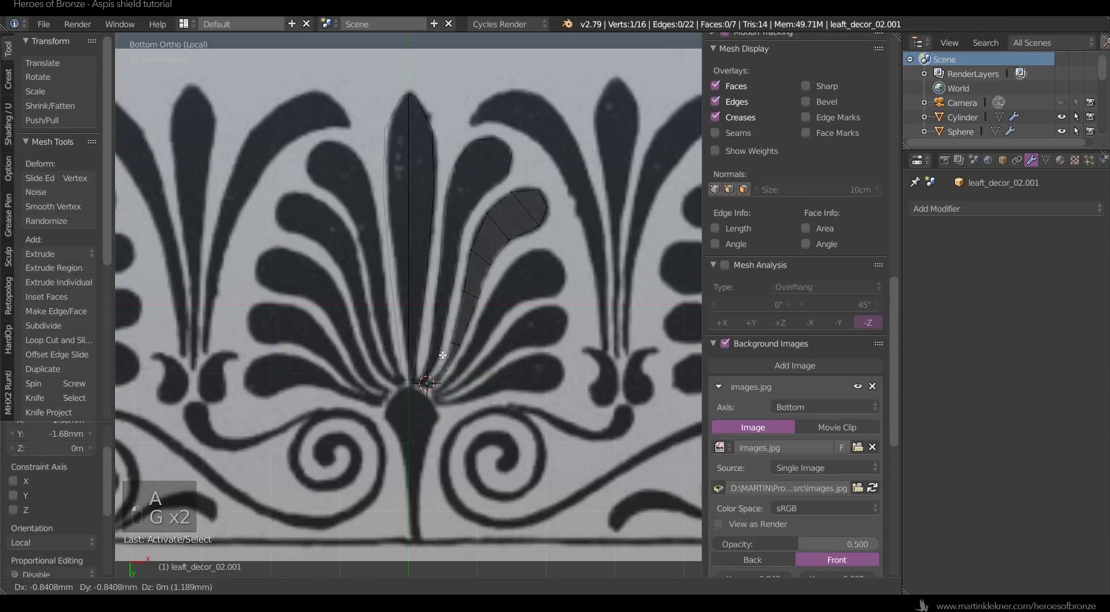
- Duplicate the second side petal, then rotate and scale the copy to fit the third side petal
key("Tab")
key("Delete")
key("shift+d")
key("r")
left_click(538, 266)
key("s")
left_click(587, 255)
- In Edit Mode, move the upper vertices of the third side petal to match its rounded head and neck
key("Tab")
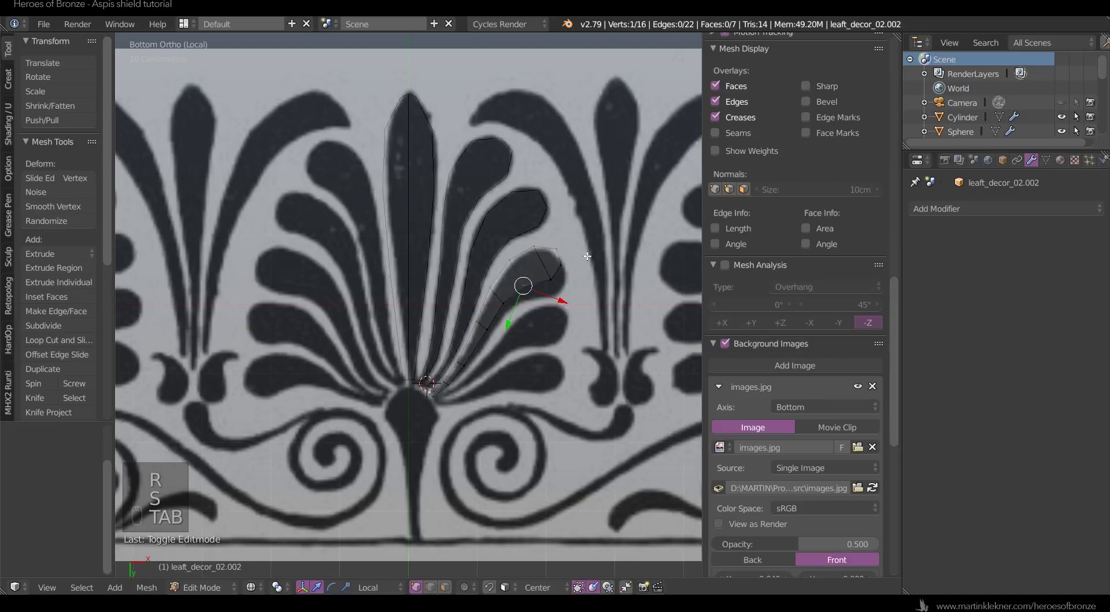
key("a")
key("c")
left_click(538, 284)
key("g")
key("a")
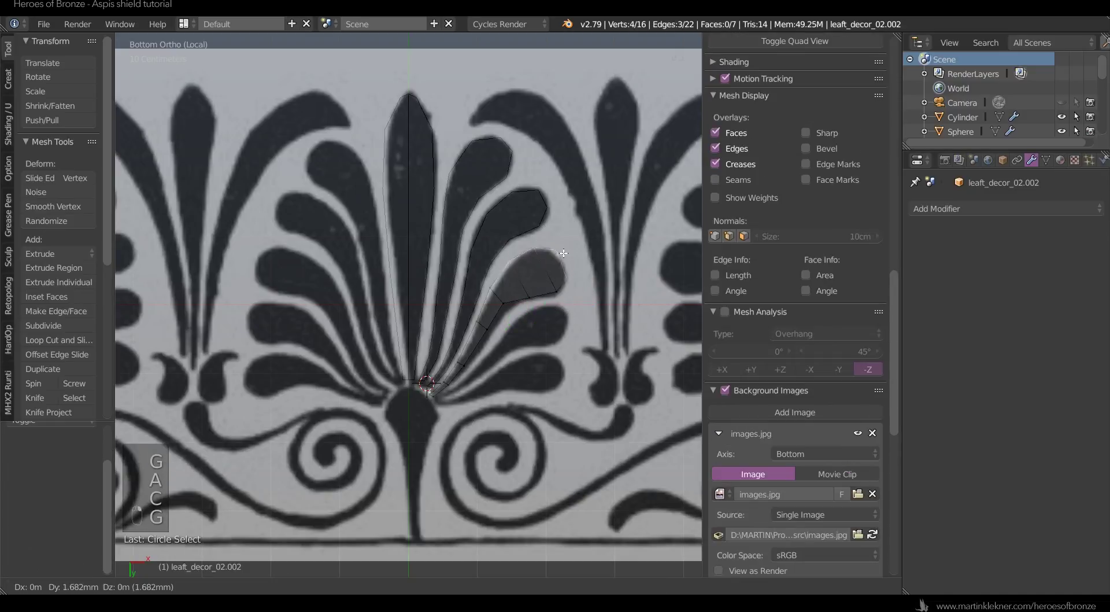
key("c")
right_click(579, 289)
right_click(573, 279)
key("g")
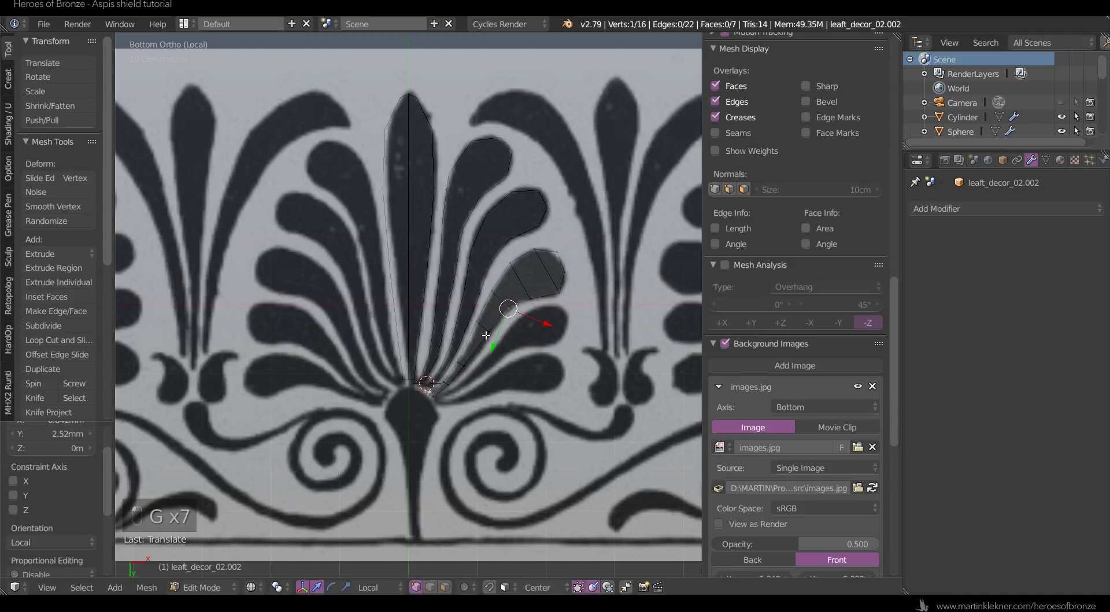
- Fit the lower vertices of the third side petal to the reference stem and return to Object Mode
key("a")
key("c")
left_click(465, 376)
key("g")
left_click(480, 400)
key("Tab")
key("Tab")
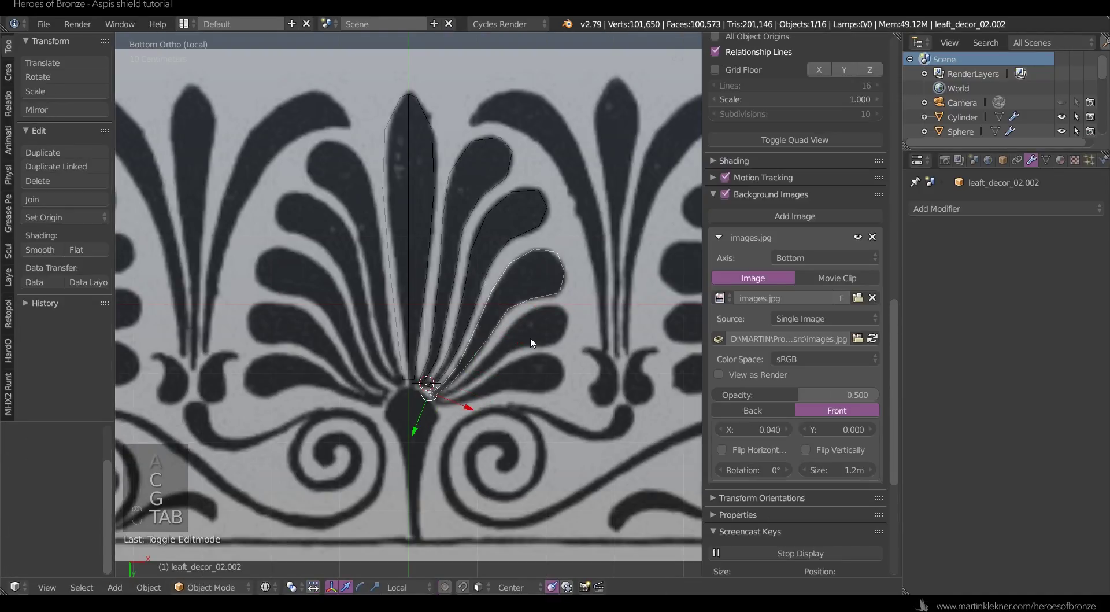
- Duplicate the third side petal, rotate the copy onto the fourth side petal and scale it to 0.803
key("Tab")
key("shift+d")
key("g")
left_click(580, 297)
key("r")
key("s")
left_click(603, 303)
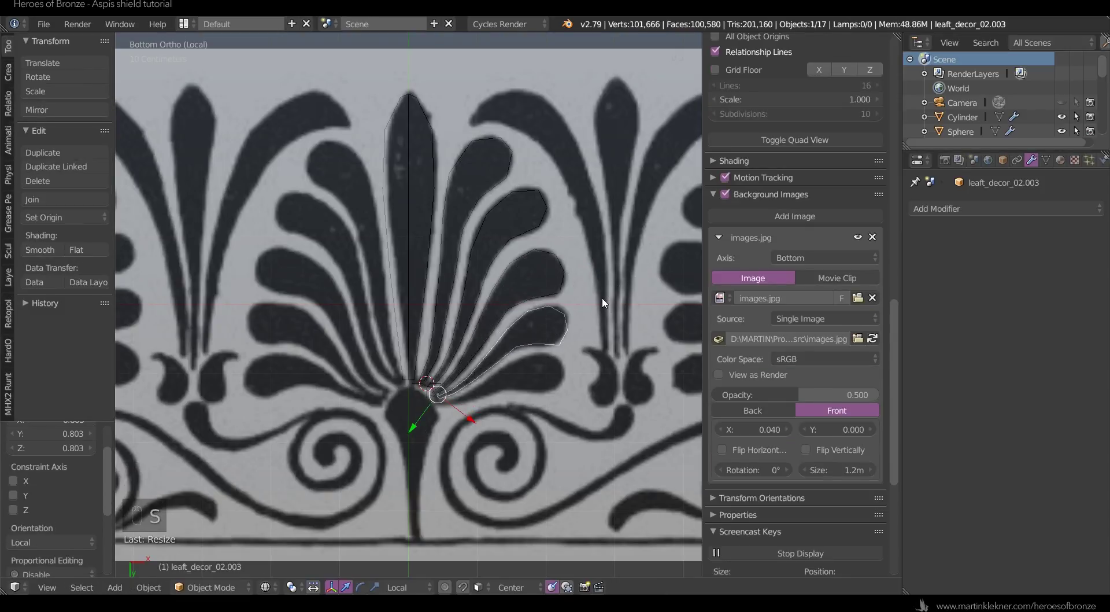
- Duplicate the fourth side petal, then scale and rotate the copy onto the lowest side petal
key("shift+d")
left_click(619, 341)
key("s")
key("r")
left_click(587, 281)
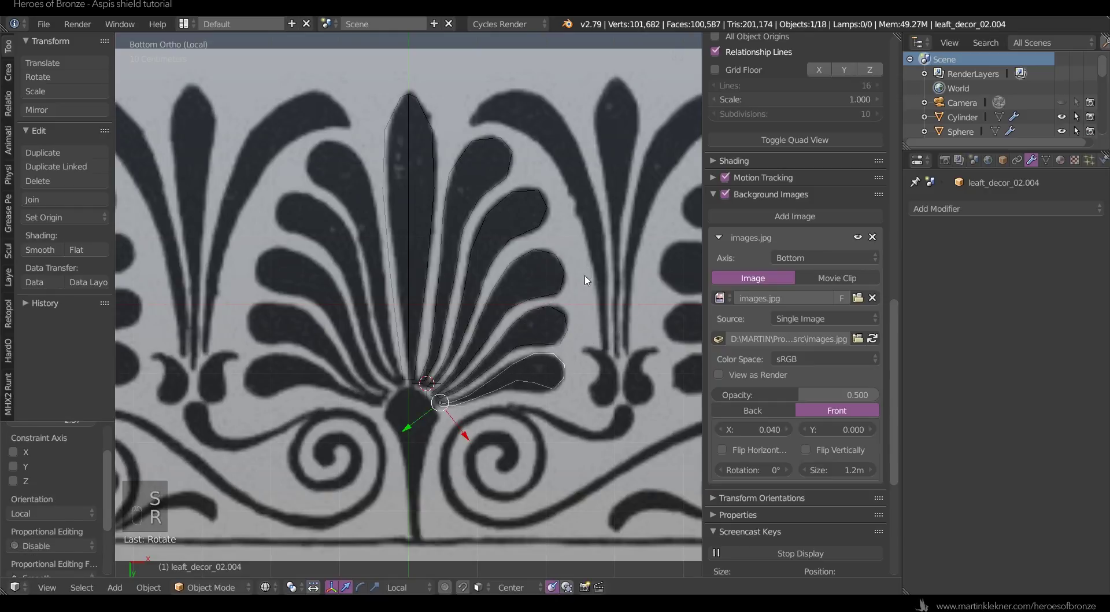
- In Edit Mode, adjust the vertices of the lowest side petal to its reference outline and return to Object Mode
key("Tab")
left_click(529, 381)
key("g")
key("g")
key("g")
left_click(559, 386)
key("g")
key("Tab")
- Duplicate the central leaf in place and apply the Mirror modifier on the copy
middle_click_drag(471, 260, 471, 220, "shift")
right_click(438, 116)
key("shift+d")
right_click(448, 112)
left_click(945, 250)
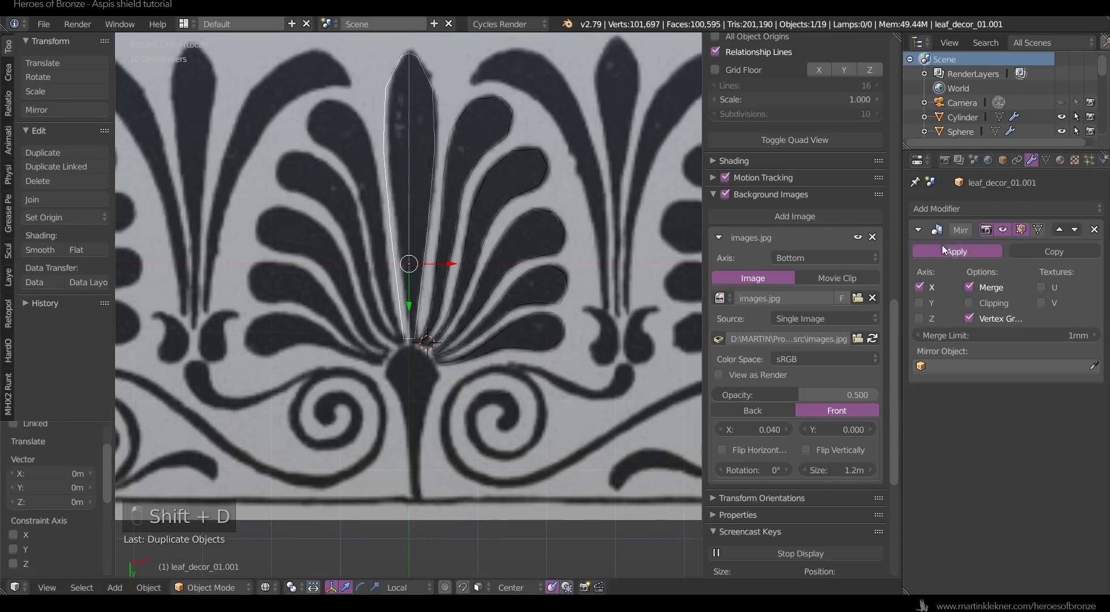
- Undo the Mirror application on the central leaf's copy and move the copy 23.4 cm along Y onto the stem below
key("g")
key("y")
left_click(423, 455)
key("Tab")
key("Tab")
key("ctrl+z")
key("ctrl+z")
key("ctrl+z")
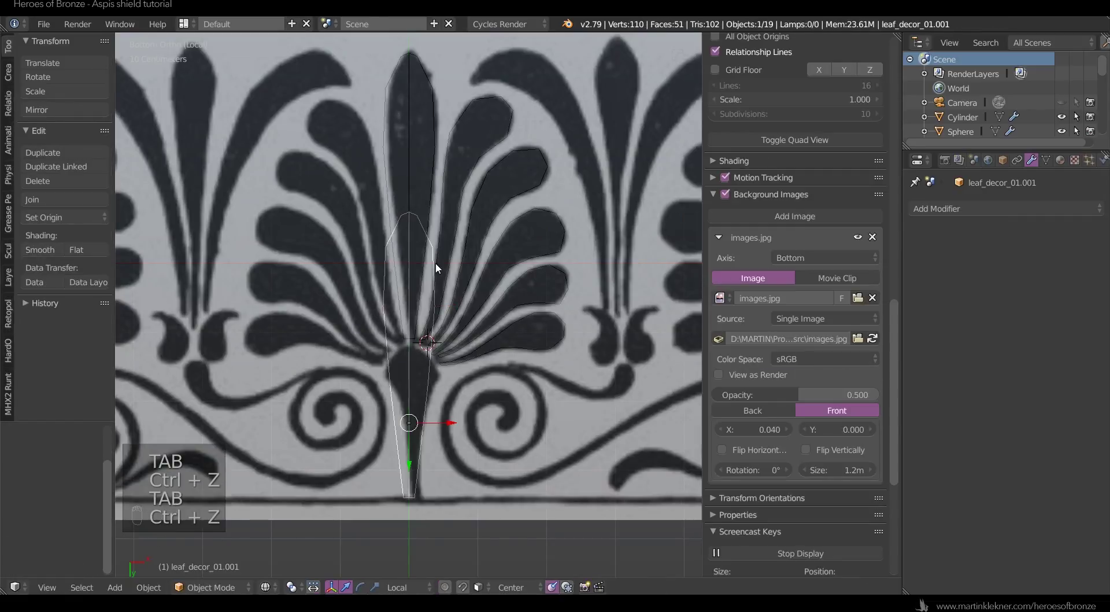
left_click(414, 450)
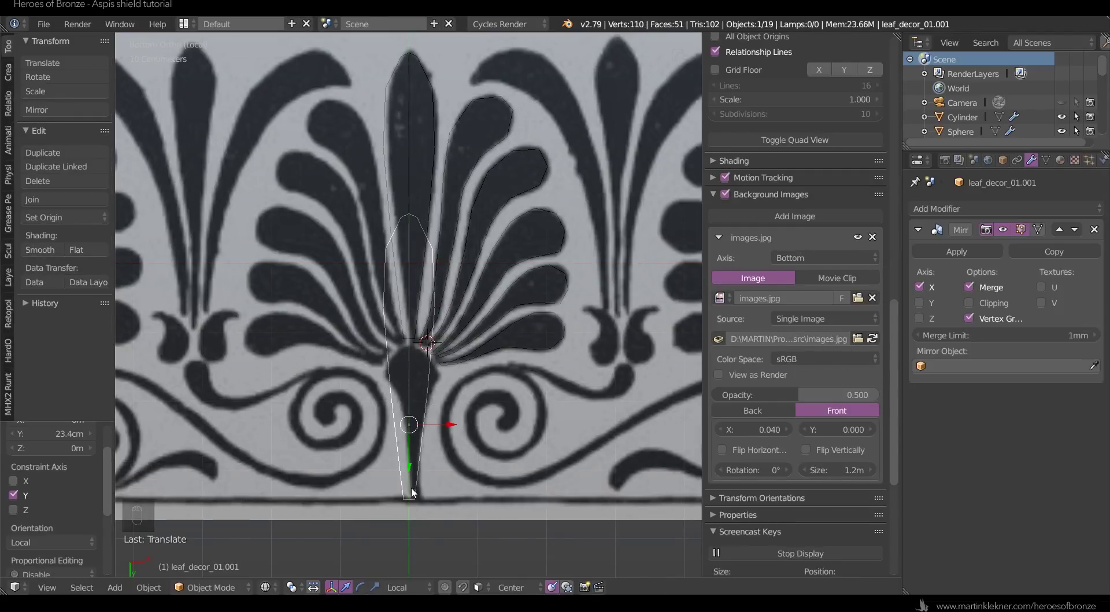
- Place the 3D cursor at the stem's base and, in Edit Mode, narrow the copy's upper vertices along X and shift them down along Y
left_click(412, 492)
key("ctrl+alt+shift+c")
left_click(411, 496)
key("Tab")
key("a")
key("a")
key("c")
left_click_drag(429, 231, 424, 384)
right_click(424, 379)
key("s")
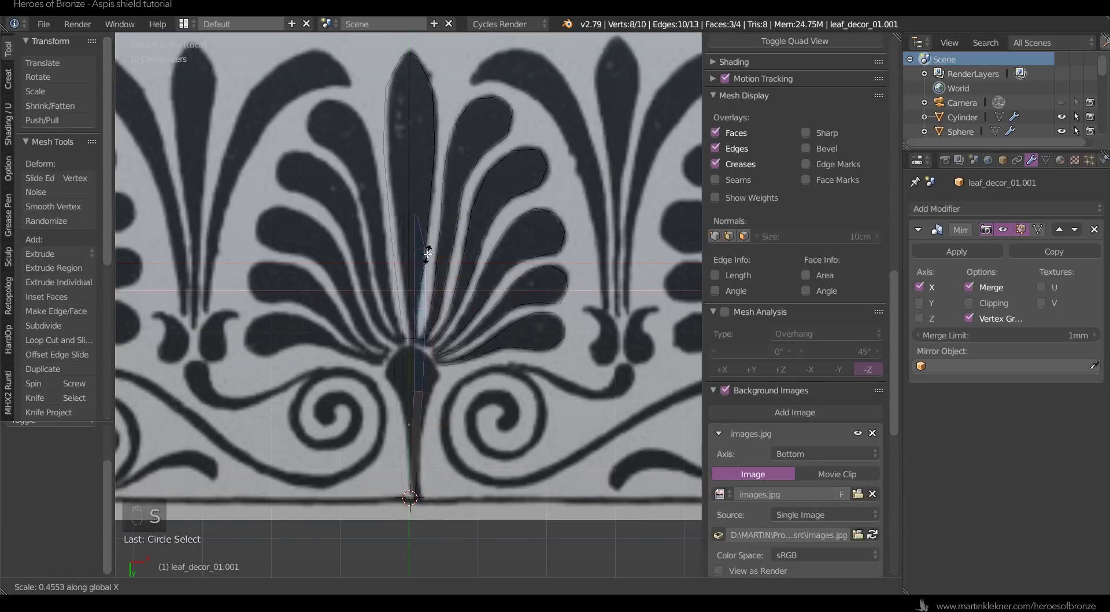
left_click(428, 254)
key("g")
key("y")
key("y")
left_click(409, 410)
- Move the copy's outer side vertices onto the reference outline of the stem
right_click(438, 389)
key("g")
left_click(435, 388)
right_click(428, 425)
key("g")
left_click(425, 424)
right_click(443, 385)
key("g")
right_click(443, 385)
- Add a loop cut across the stem's wide part, fit its side and base vertices to the reference, and return to Object Mode
key("ctrl+r")
left_click(442, 384)
right_click(442, 384)
right_click(439, 376)
key("g")
left_click(443, 373)
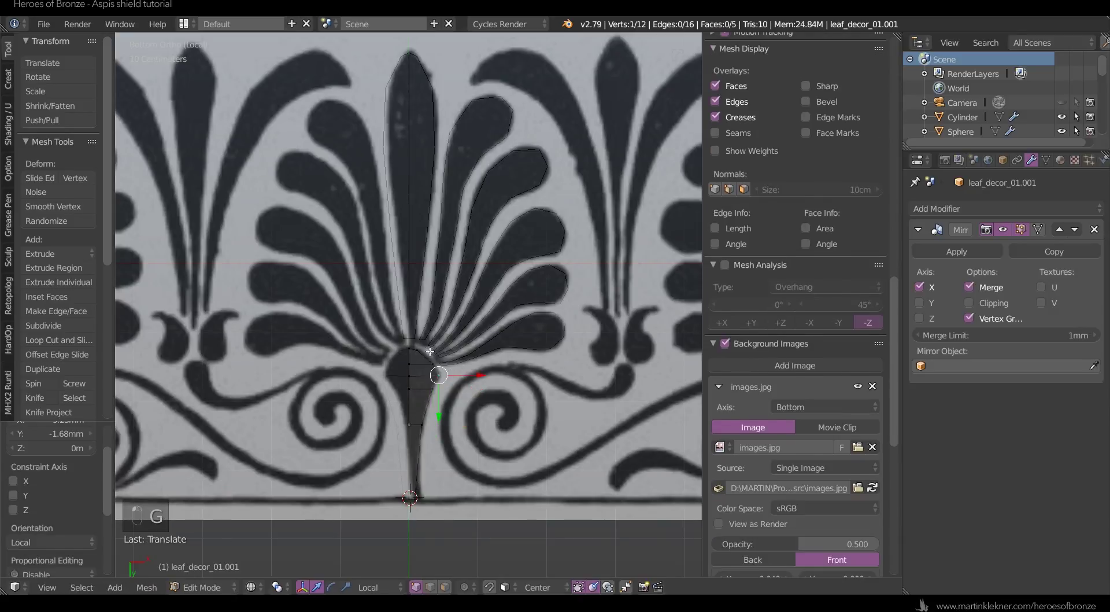
right_click(428, 503)
key("g")
left_click(432, 502)
key("a")
key("Tab")
key("a")
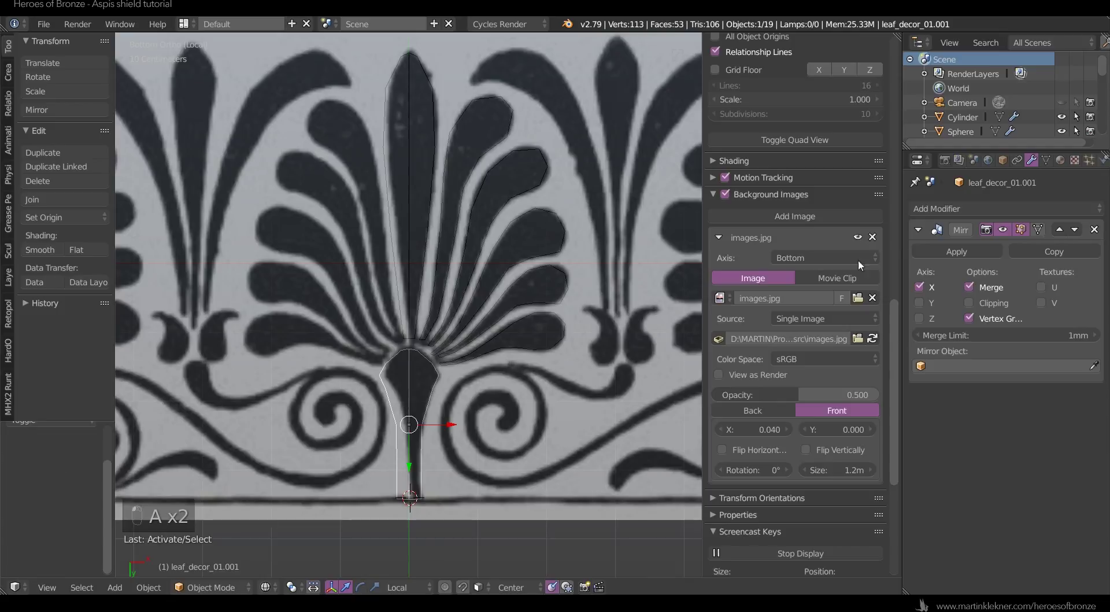
- Apply the stem's Mirror modifier and show the palmette in solid shading with the background image hidden
left_click(944, 252)
key("z")
middle_click_drag(532, 405, 474, 214)
scroll(513, 329, "up", 2)
left_click(855, 236)
scroll(466, 331, "down", 2)
key("a")
- Add a Mirror modifier to the uppermost side petal with leaf_decor_01 as the mirror object
right_click(474, 214)
left_click(983, 208)
left_click(809, 352)
left_click(1009, 366)
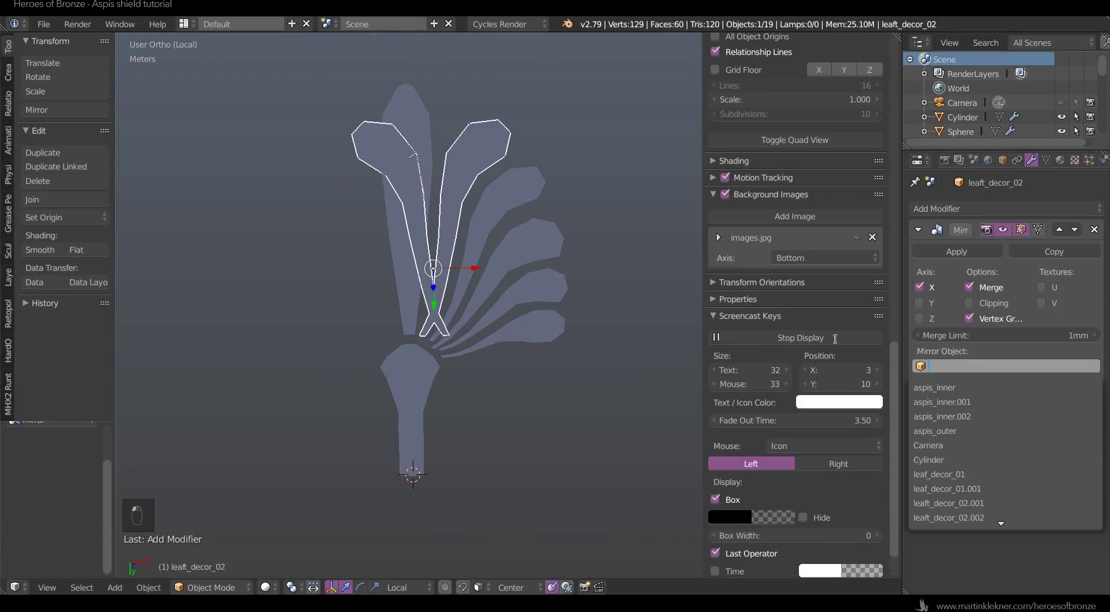
left_click(962, 388)
- Copy the uppermost side petal's Mirror modifier to the other four side petals
right_click(503, 201)
right_click(531, 246, "shift")
right_click(540, 293, "shift")
right_click(535, 327, "shift")
right_click(489, 149, "shift")
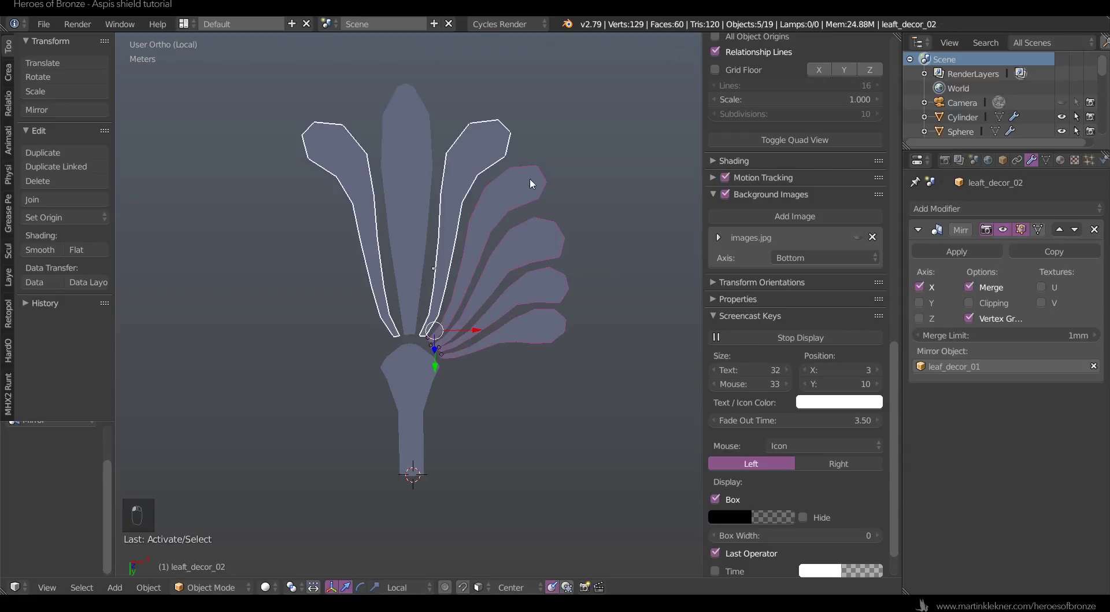
key("ctrl+l")
left_click(517, 273)
- Add a level 2 Subdivision Surface modifier to all the palmette pieces
key("a")
middle_click_drag(516, 273, 565, 185)
scroll(565, 185, "down", 2)
key("a")
scroll(506, 225, "up", 4)
key("ctrl+2")
- Delete the lower end of the stem piece in Edit Mode and return to Object Mode
middle_click_drag(522, 454, 507, 507)
key("Tab")
key("Tab")
right_click(380, 423)
key("Tab")
key("Delete")
key("ctrl+z")
key("Delete")
left_click(375, 409)
key("Tab")
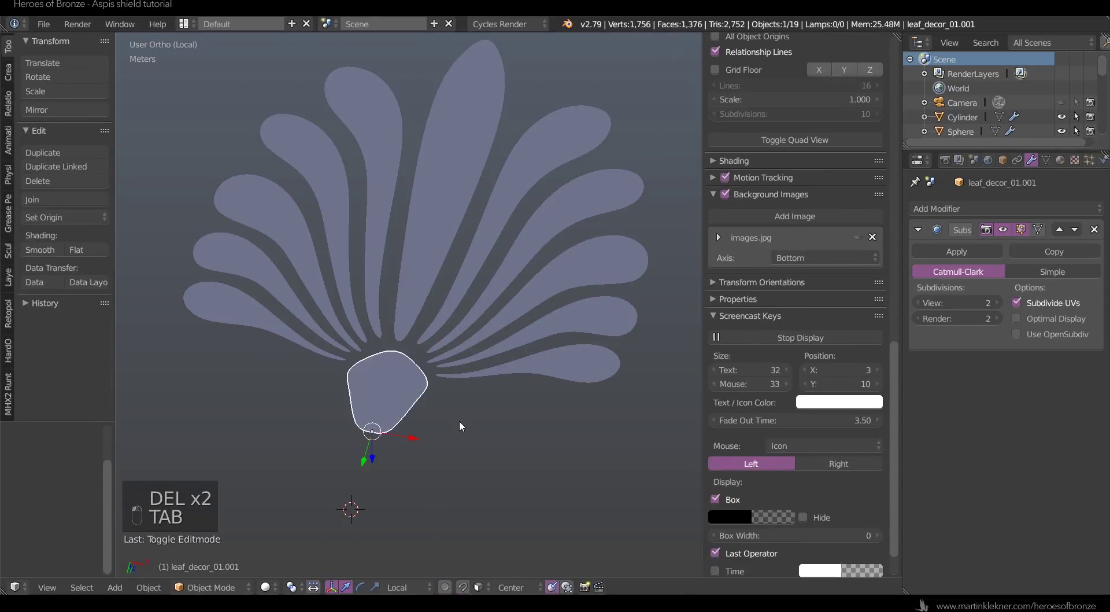
- Add an edge loop near the stem's lower edge to sharpen its corners
key("Tab")
key("ctrl+r")
key("Tab")
key("a")
key("a")
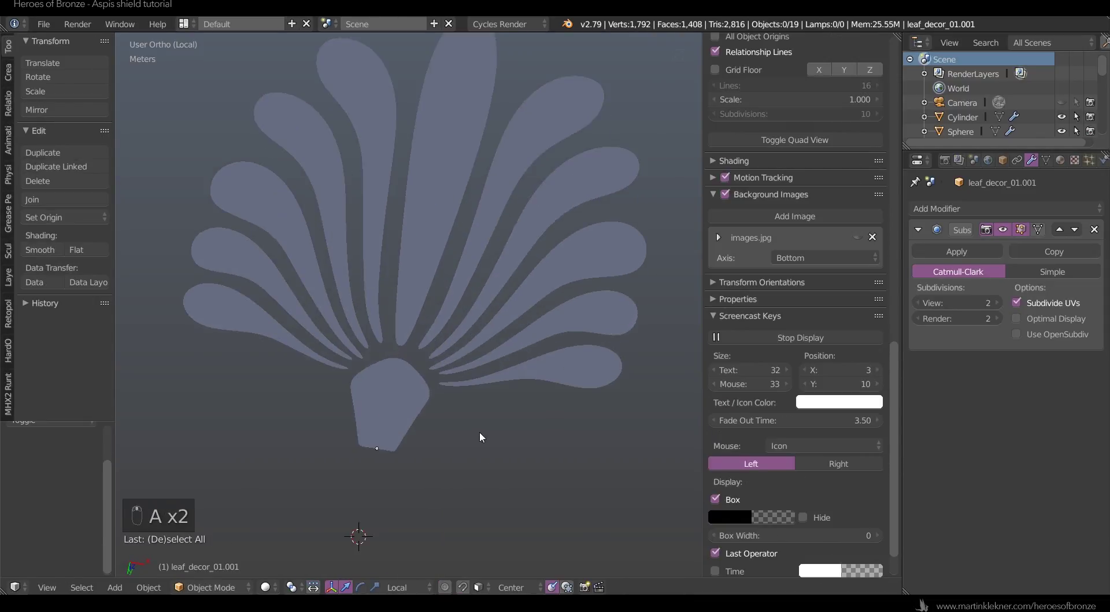
- Try to join all the palmette pieces into one object
key("a")
key("space")
type("join")
left_click(554, 445)
key("ctrl+z")
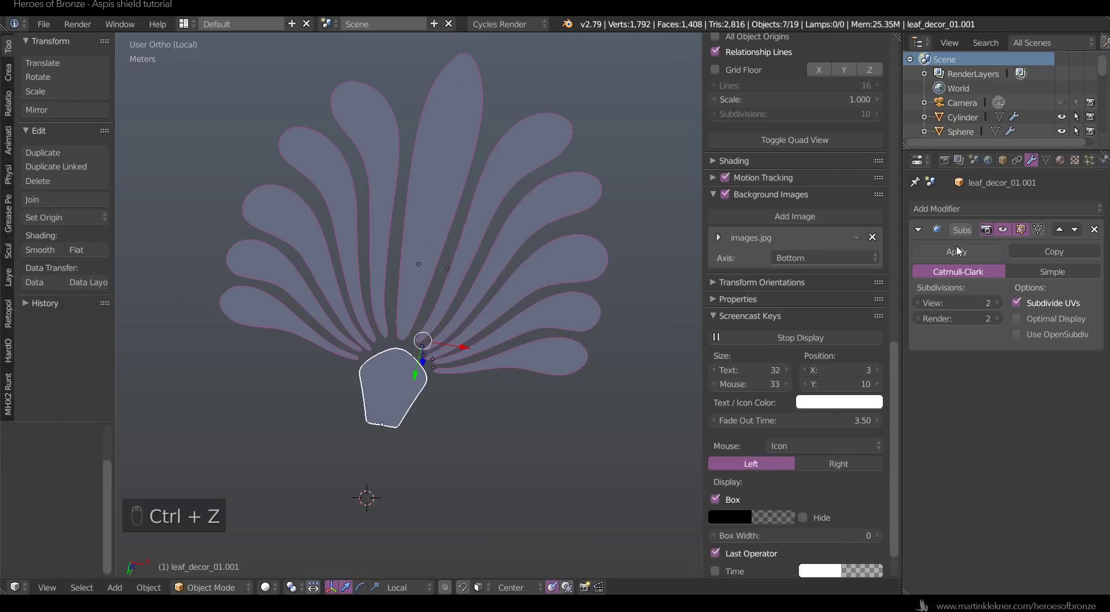
- Apply the first modifier on the central leaf and on each side petal, from the uppermost to the lowest, and select all pieces
left_click(433, 198)
left_click(957, 252)
left_click(511, 155)
left_click(955, 253)
left_click(541, 203)
left_click(958, 253)
left_click(555, 260)
left_click(958, 258)
left_click(561, 311)
left_click(957, 253)
left_click(555, 354)
left_click(957, 253)
key("a")
key("a")
key("a")
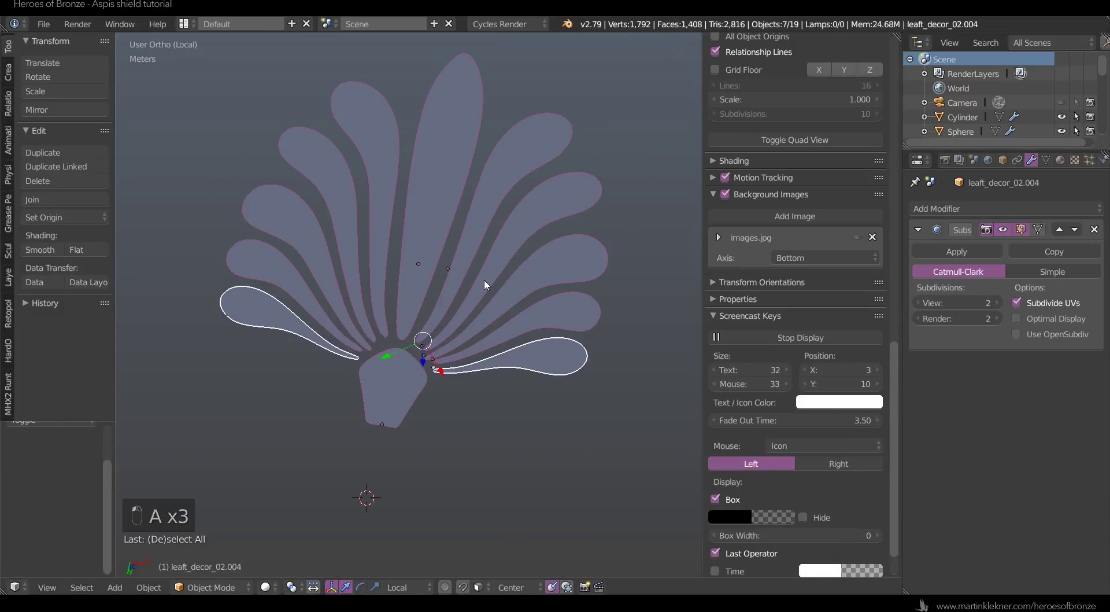
- Join all the selected palmette pieces into a single object
key("space")
type("joi")
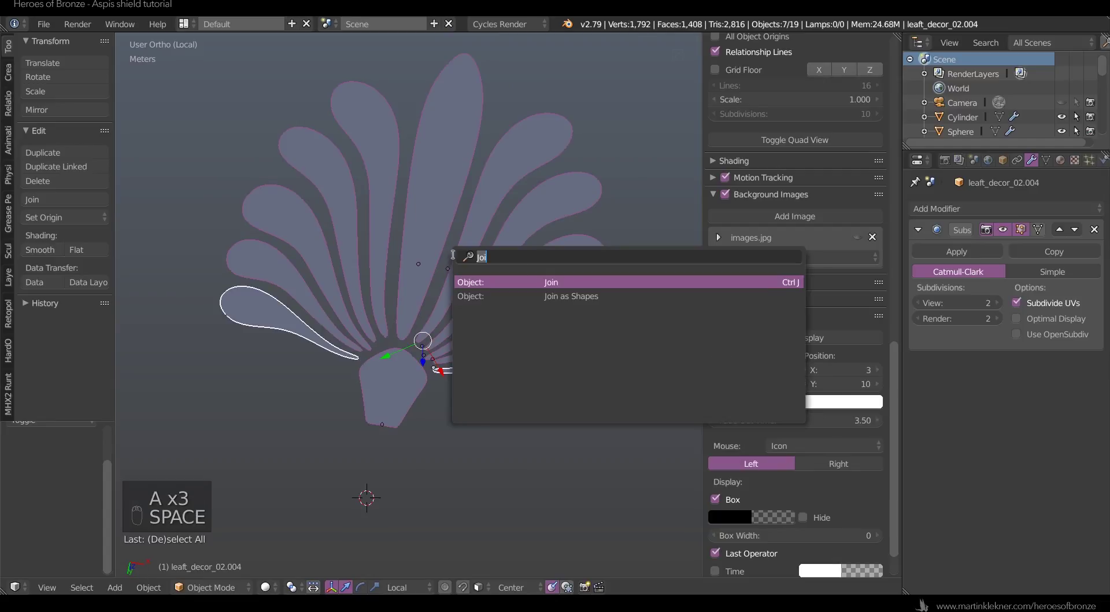
left_click(545, 281)
middle_click_drag(530, 460, 511, 289)
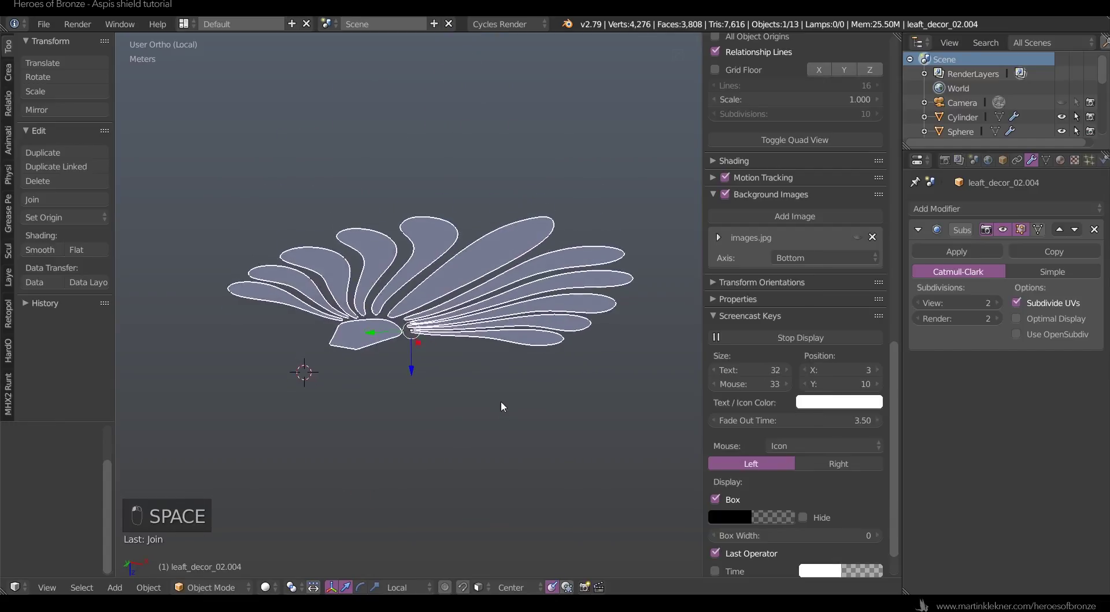
- Remove the Subdivision Surface modifier from the joined palmette and inspect its mesh
key("a")
key("a")
right_click(554, 231)
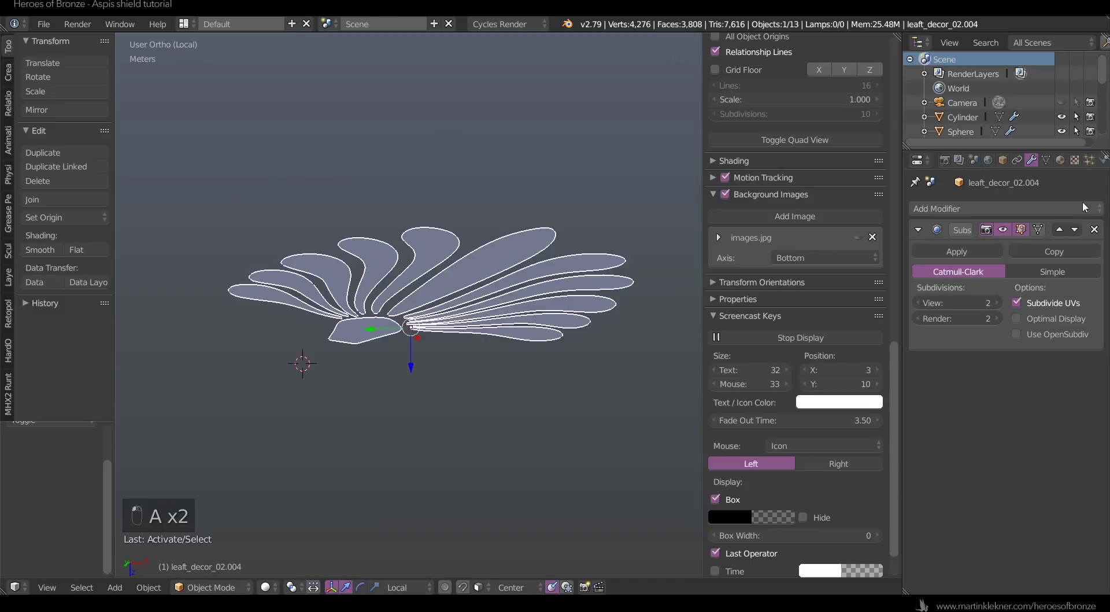
left_click(1094, 229)
key("z")
key("z")
key("z")
key("z")
middle_click_drag(543, 198, 430, 470)
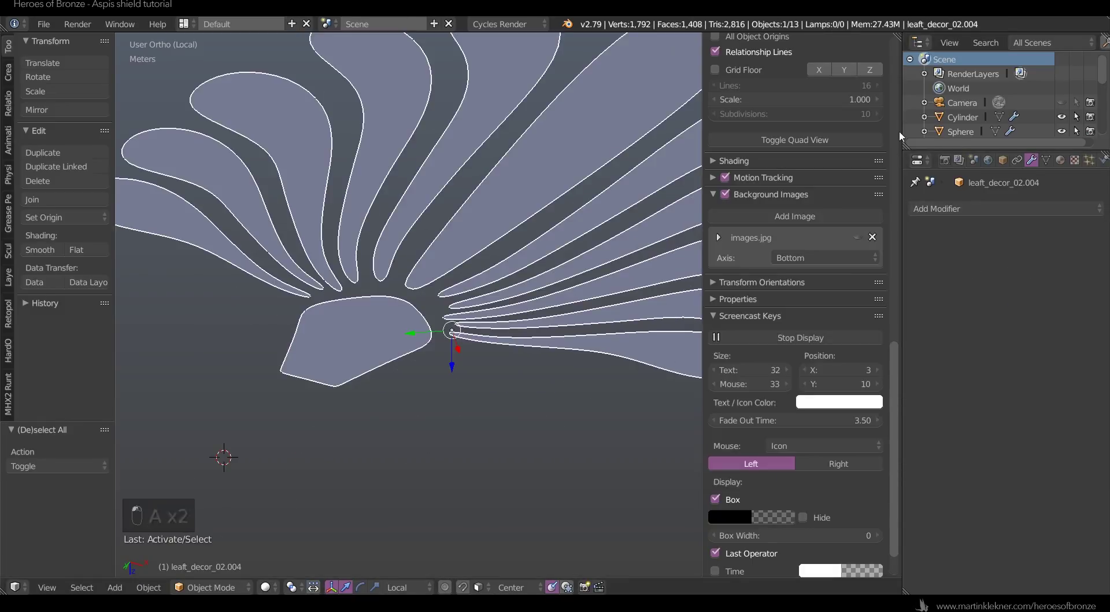
- Add a Solidify modifier to the palmette with a thickness of -3 cm
left_click(957, 209)
left_click(799, 426)
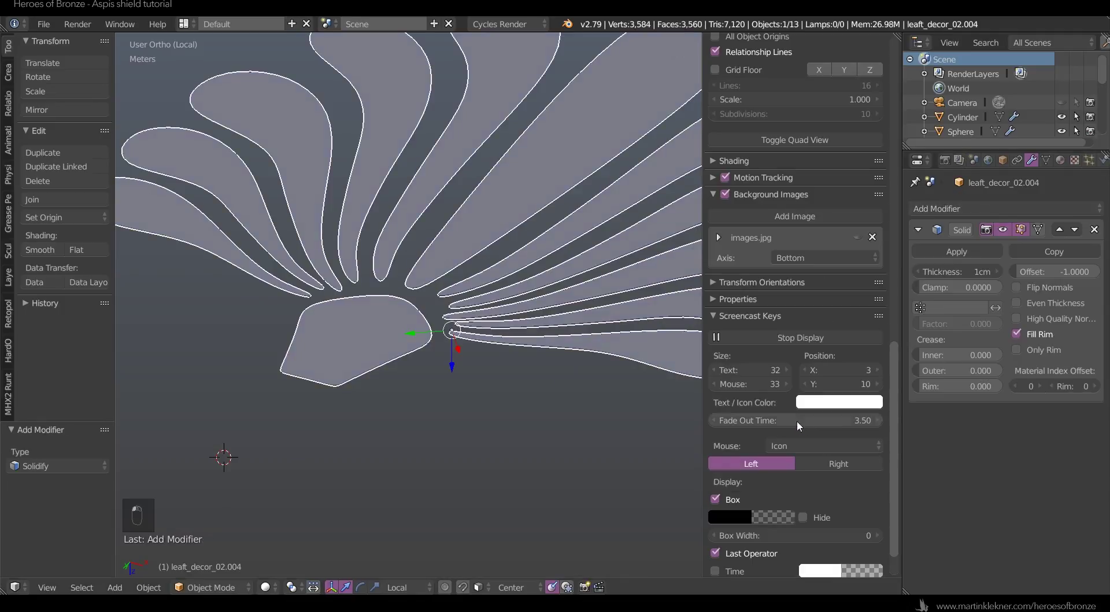
left_click_drag(957, 271, 911, 271)
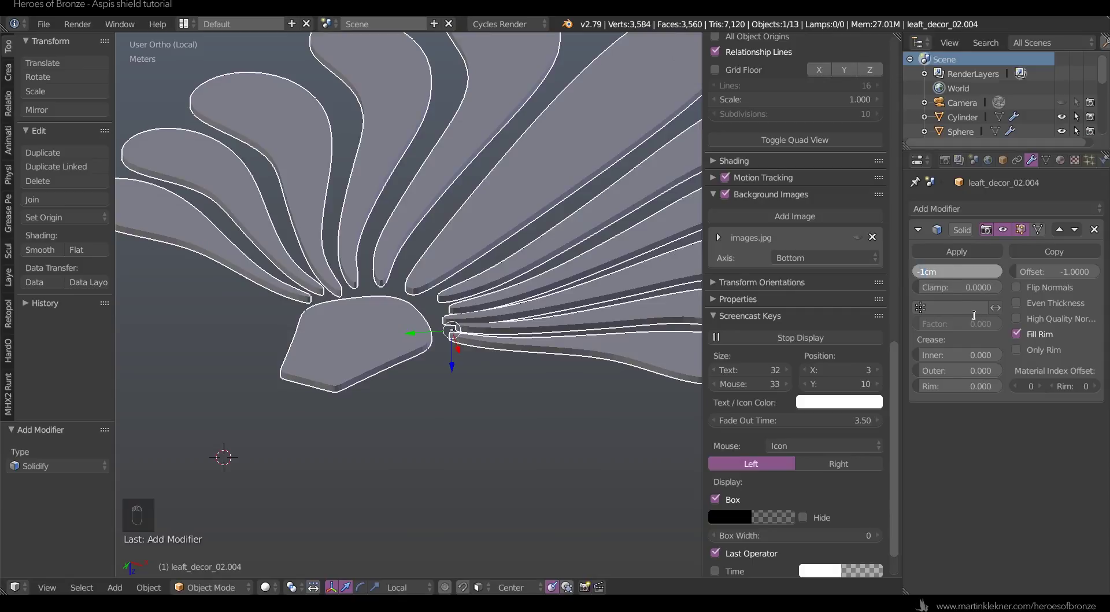
key("Return")
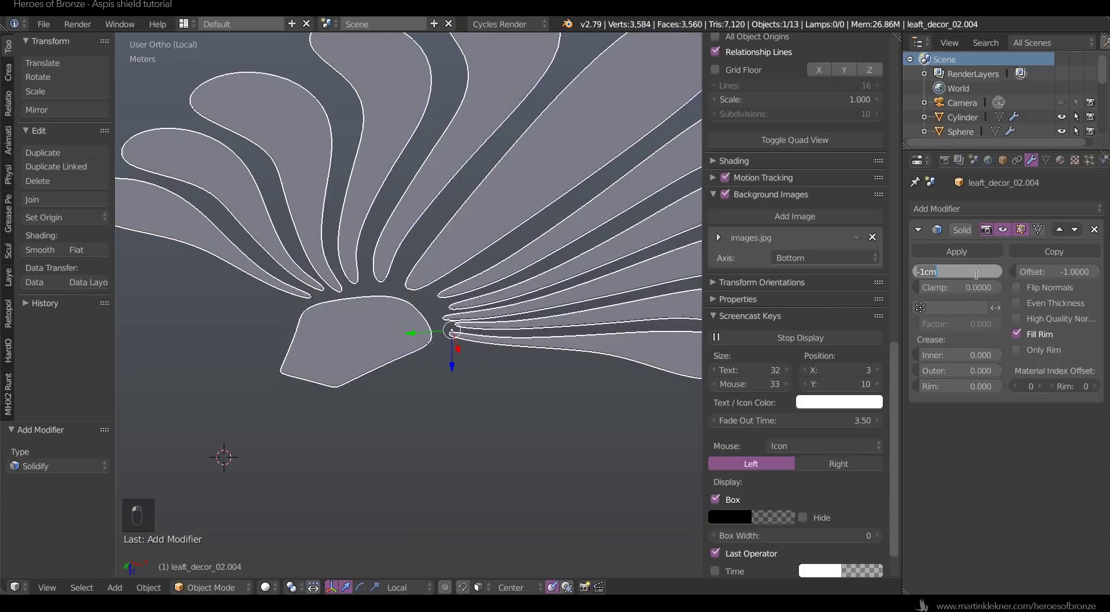
type("3")
key("Return")
- Exit local view to show the whole shield and set the palmette's origin to the 3D cursor
key("n")
key("KP_Divide")
key("s")
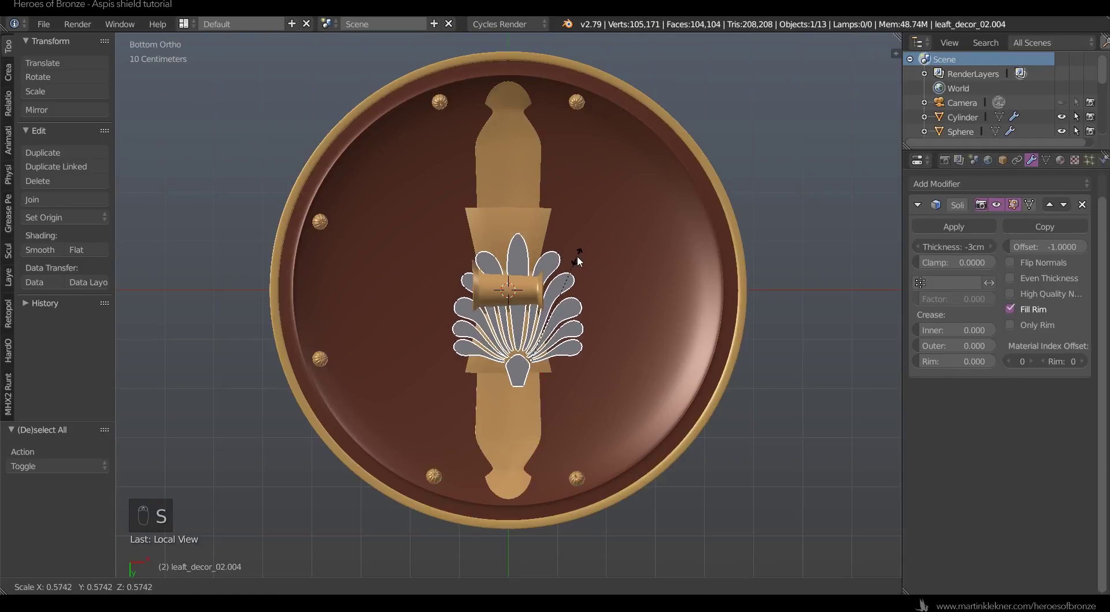
right_click(578, 259)
key("ctrl+alt+shift+c")
left_click(575, 255)
right_click(572, 255)
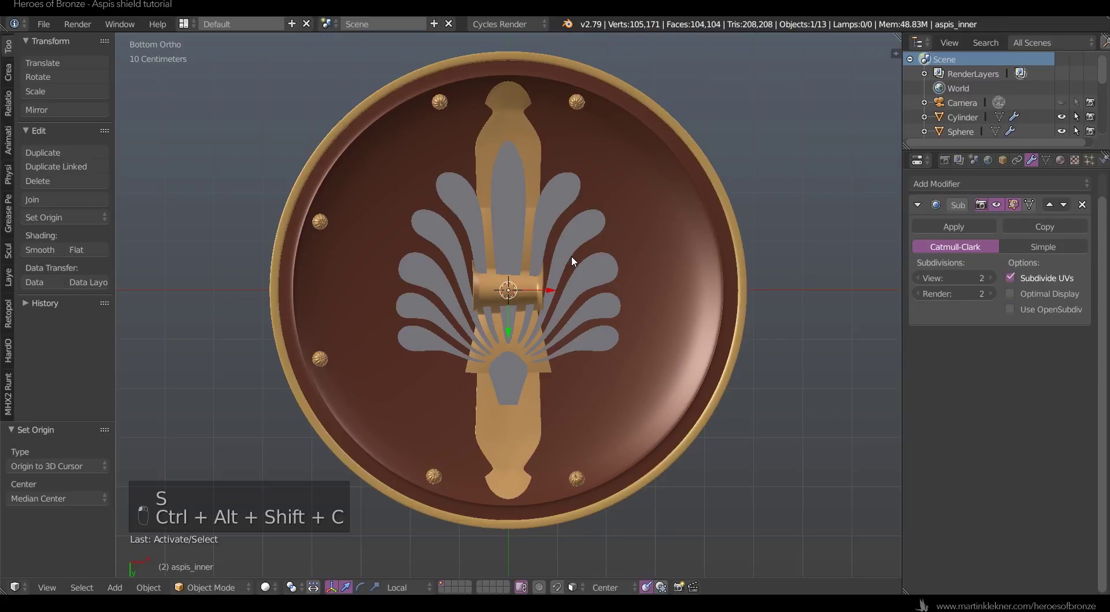
- Set the palmette's origin to its geometry and apply its rotation and scale
right_click(579, 223)
key("ctrl+alt+shift+c")
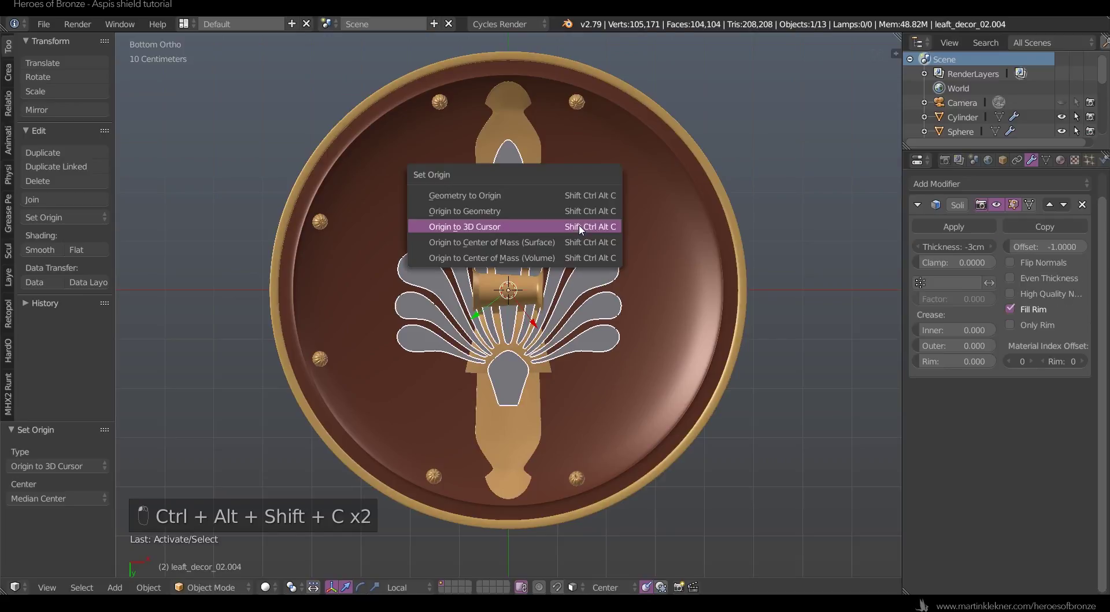
left_click(572, 212)
key("ctrl+a")
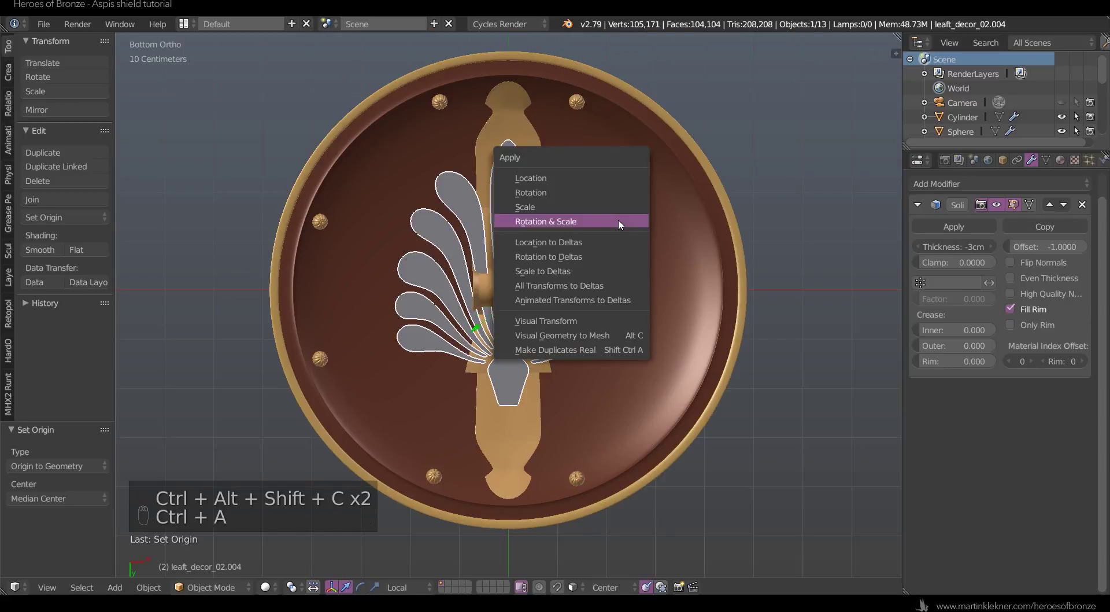
left_click(618, 221)
- Switch the transform orientation to Global and scale the palmette to 0.399
left_click(404, 588)
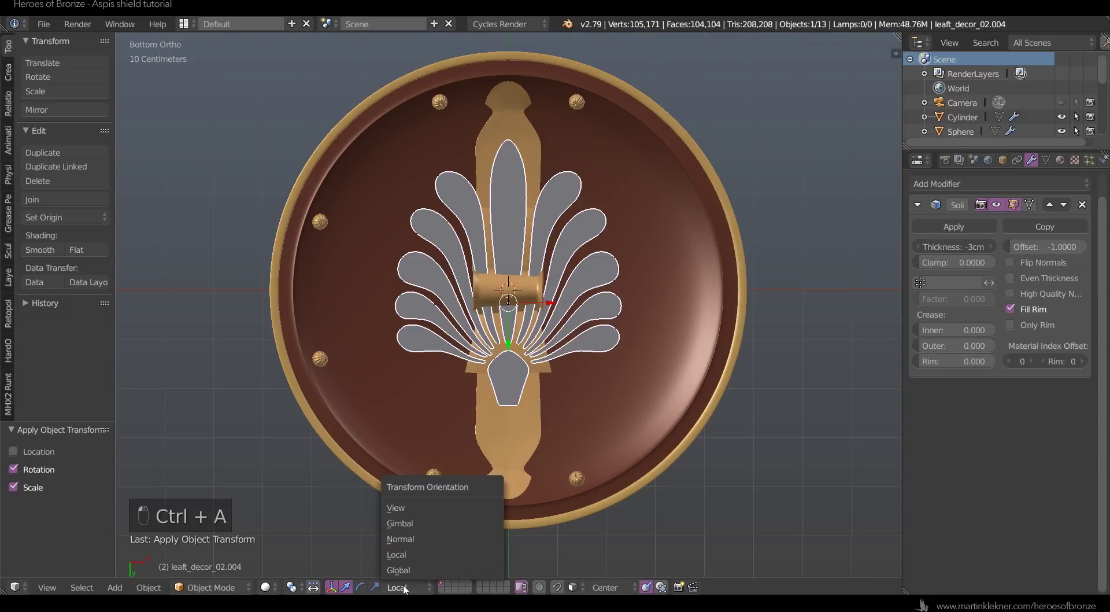
left_click(408, 570)
key("s")
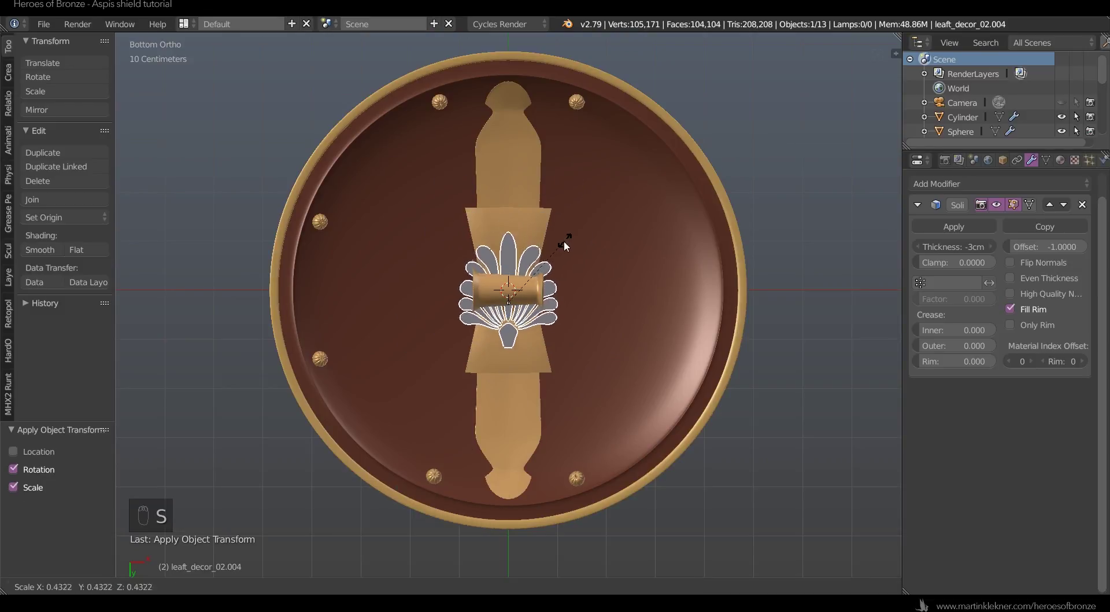
left_click(562, 242)
- Move the palmette -11.7 cm along Y onto the metal plate above the shield's central grip
key("g")
left_click(564, 185)
key("s")
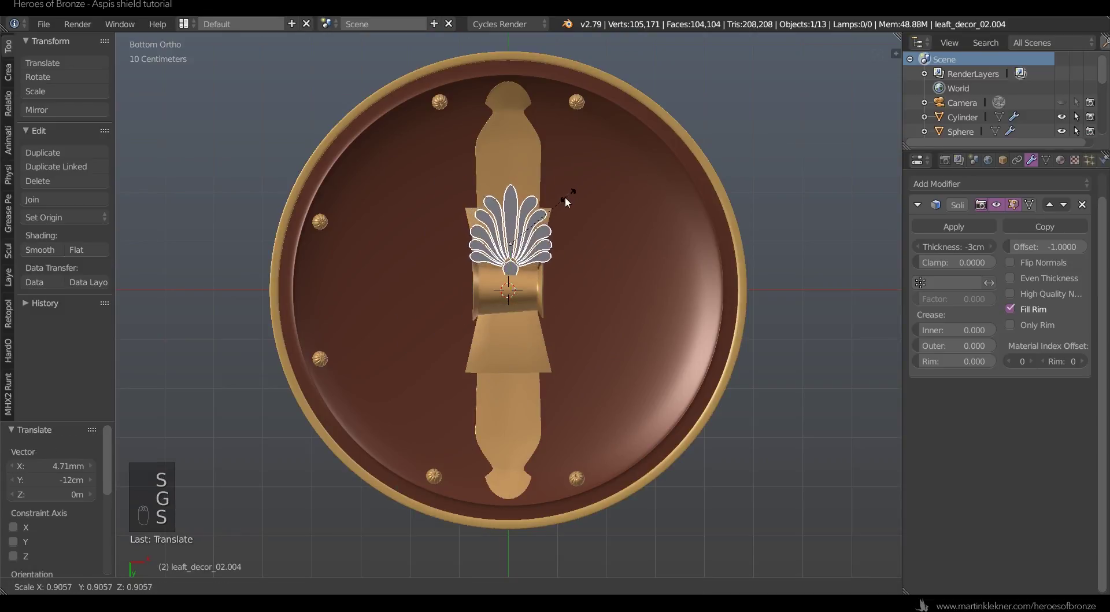
right_click(563, 197)
left_click(1003, 160)
key("s")
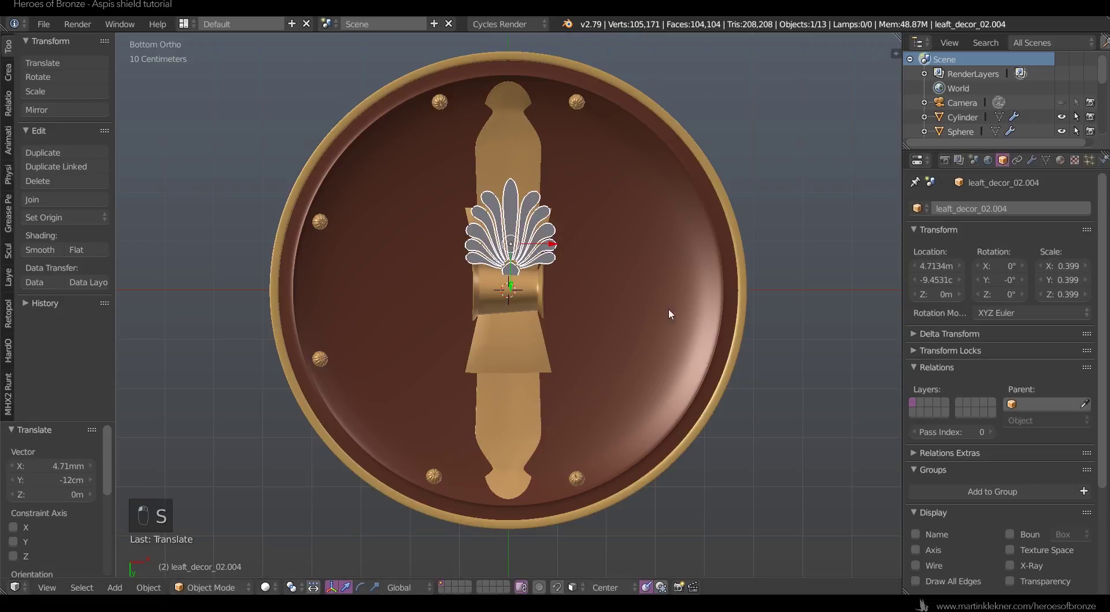
key("ctrl+z")
left_click_drag(501, 332, 512, 292)
- Set the palmette's Solidify thickness to -5 mm and its offset to 0
key("KP_Decimal")
middle_click_drag(513, 289, 717, 197)
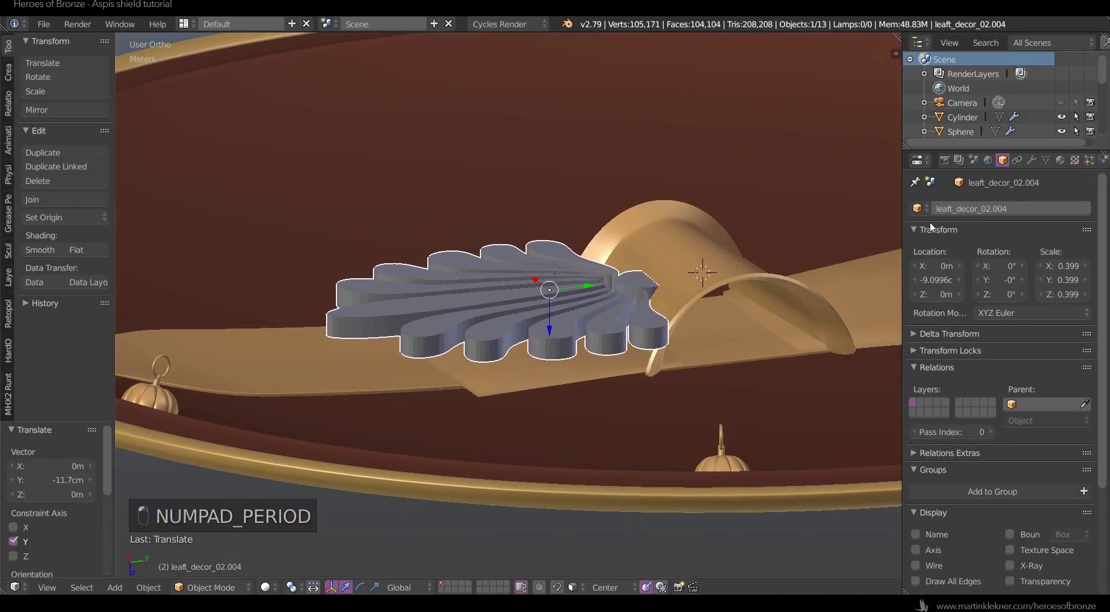
left_click(1029, 162)
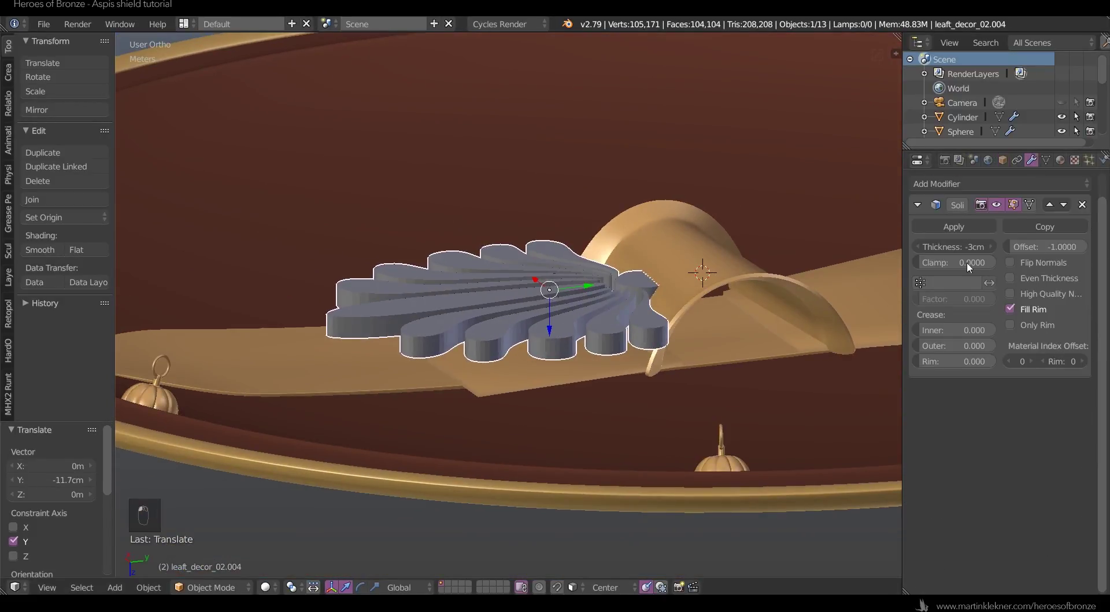
left_click_drag(954, 246, 980, 246)
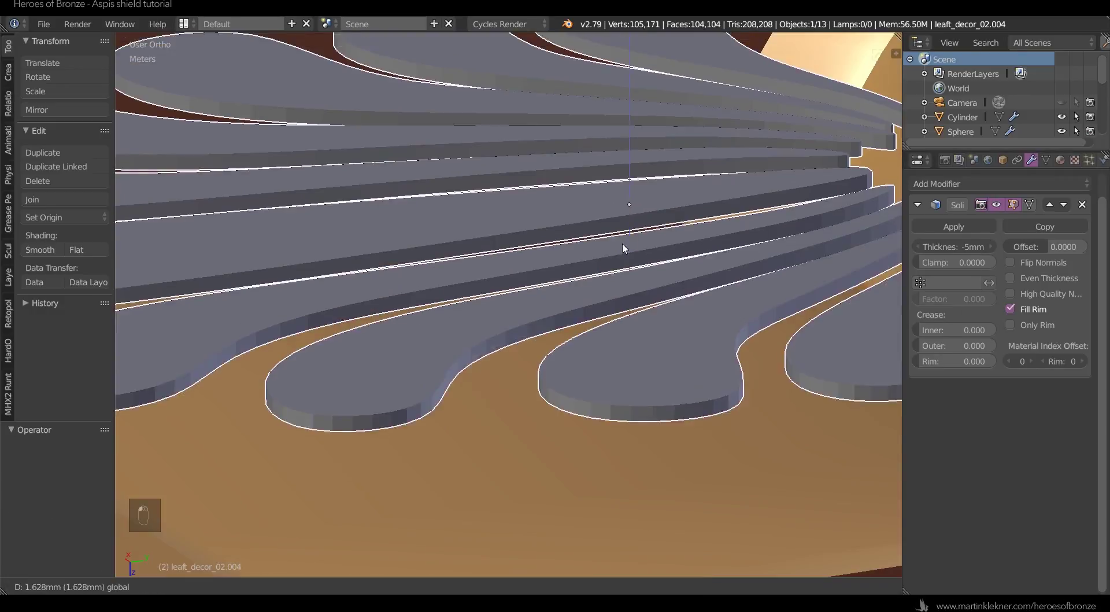
- Move the palmette 2.95 cm along Z to the surface of the metal plate
left_click_drag(622, 241, 664, 445)
left_click(664, 450)
middle_click_drag(664, 450, 808, 251)
- Rotate the palmette about the global X axis until it lies parallel to the metal plate
key("r")
key("x")
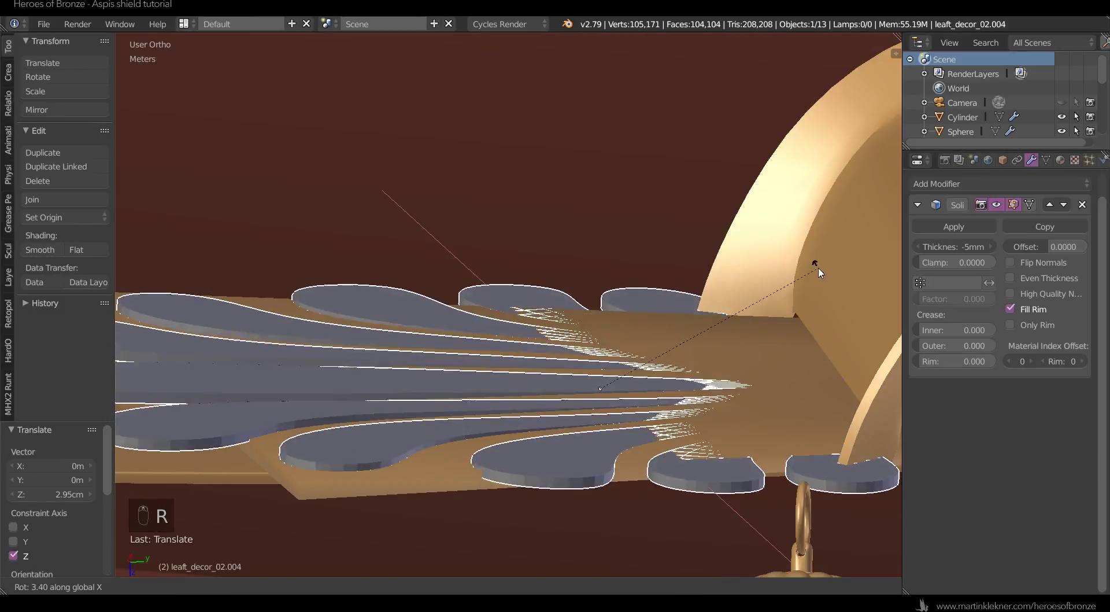
left_click(817, 263)
left_click_drag(600, 424, 599, 422)
key("r")
key("x")
left_click(842, 256)
right_click(579, 447, "shift")
- Scale the palmette uniformly to 0.781 to fit the plate beside the central grip
left_click_drag(841, 319, 836, 316)
key("a")
scroll(510, 388, "down", 4)
middle_click_drag(510, 388, 602, 431)
left_click(678, 298)
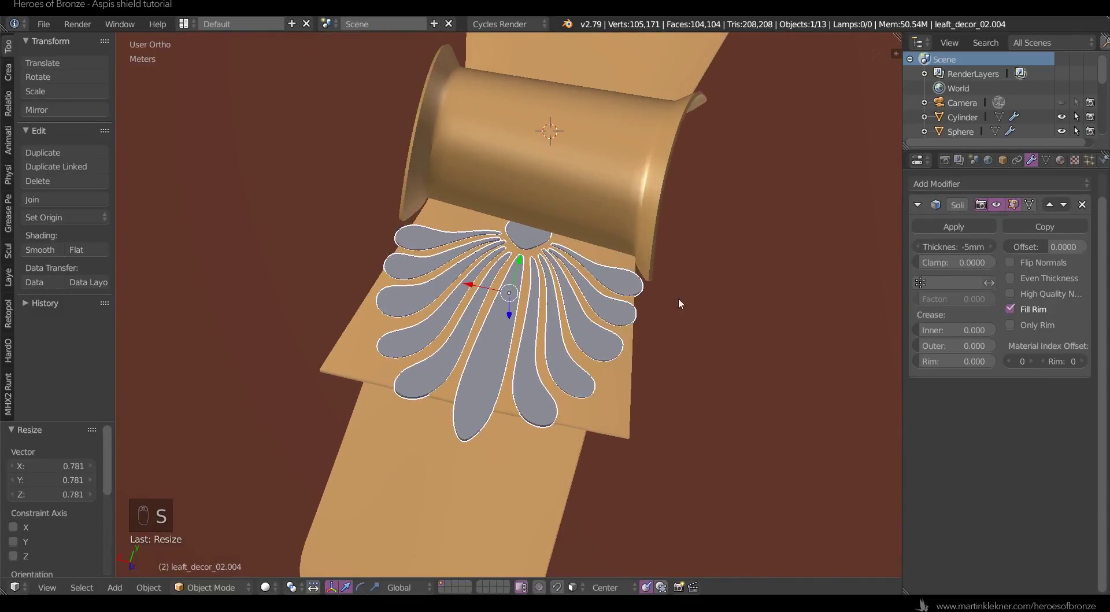
- Add a Mirror modifier to the palmette with aspis_outer as the mirror object
key("a")
middle_click_drag(678, 297, 585, 354)
scroll(585, 354, "down", 2)
right_click(570, 372)
key("Tab")
middle_click_drag(557, 300, 496, 453, "shift")
key("Tab")
right_click(496, 453)
scroll(589, 398, "down", 4)
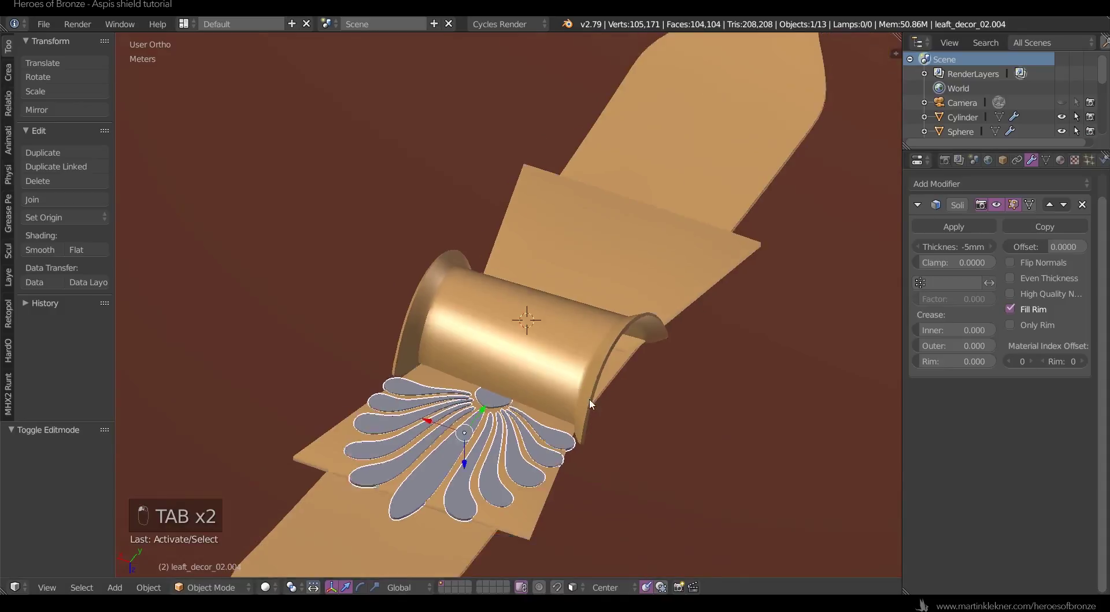
left_click(976, 184)
left_click(803, 327)
left_click(962, 528)
type("sh")
key("BackSpace")
type("p")
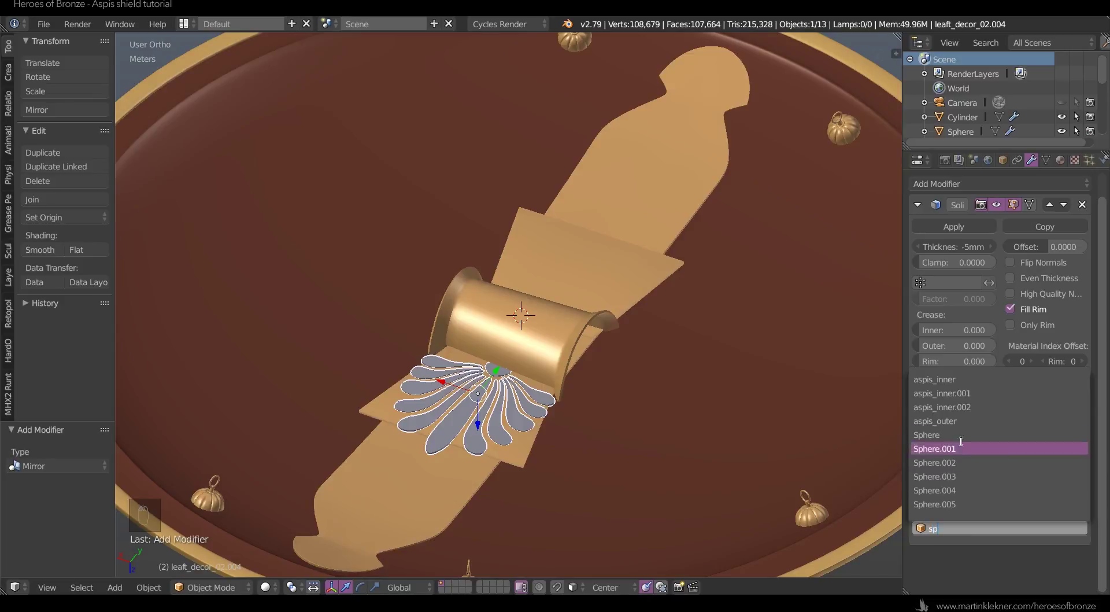
left_click(943, 421)
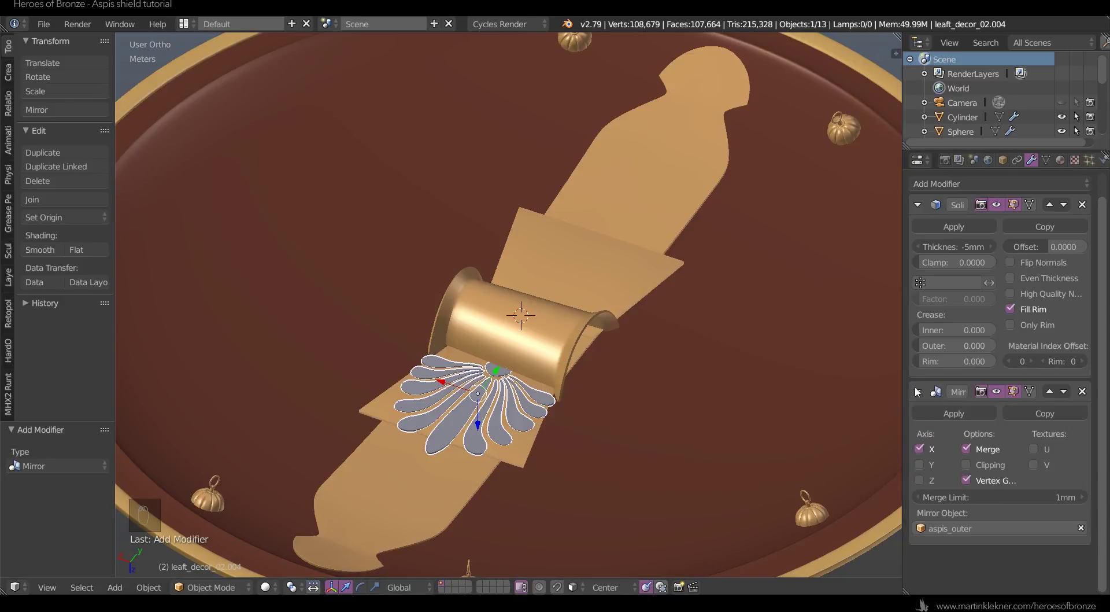
- Set the palmette's Mirror modifier to the Y axis only, with X disabled
left_click(929, 463)
left_click(927, 446)
middle_click_drag(723, 382, 576, 298)
scroll(681, 381, "up", 5)
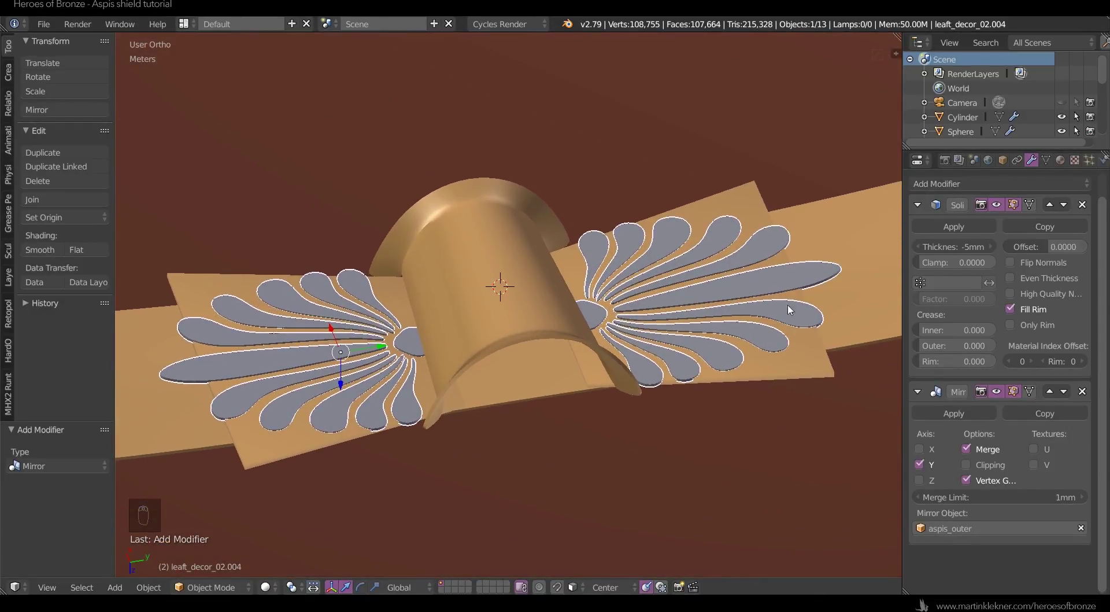
- Select the vertices along the outer end of the plate aspis_inner.002 in Edit Mode and scale them to 0.637
right_click(816, 374)
key("Tab")
key("ctrl+Tab")
left_click(820, 364)
key("a")
key("c")
left_click(834, 374)
key("z")
key("z")
key("z")
key("c")
left_click(758, 183)
key("z")
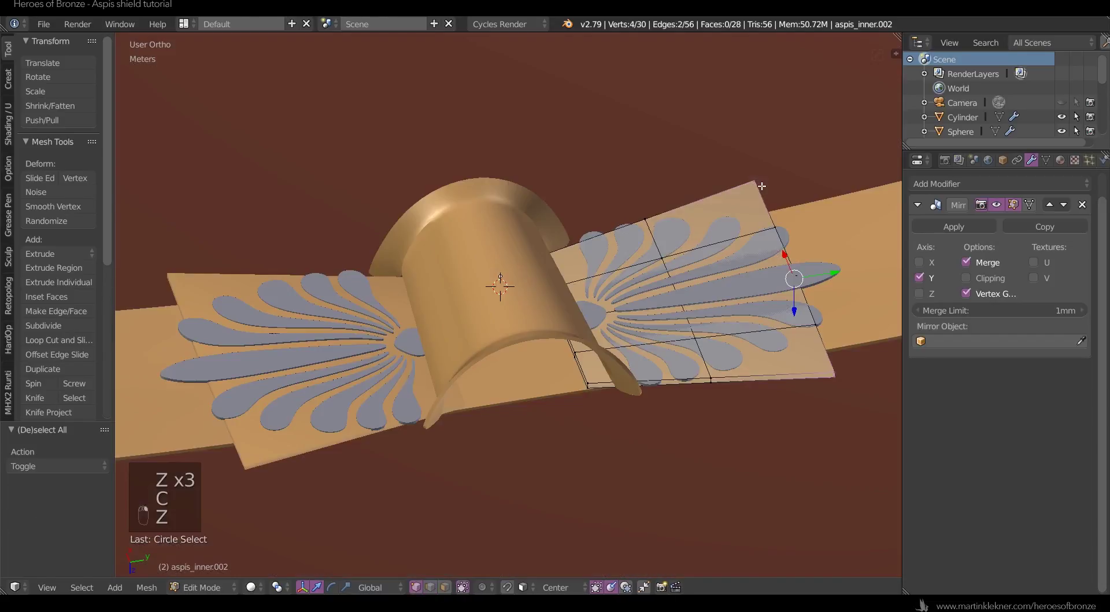
key("s")
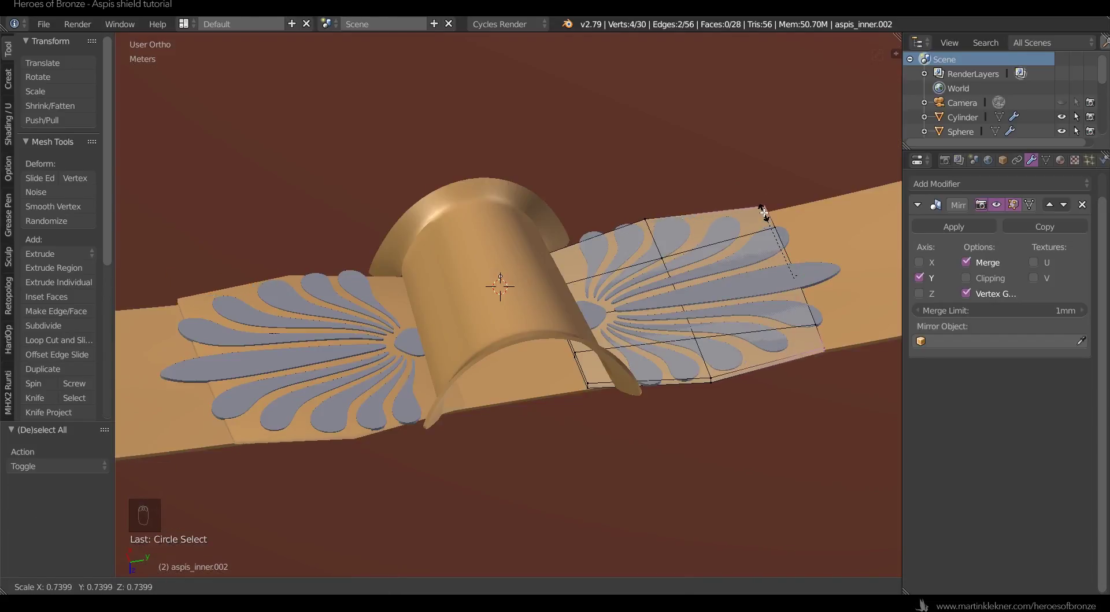
left_click(765, 224)
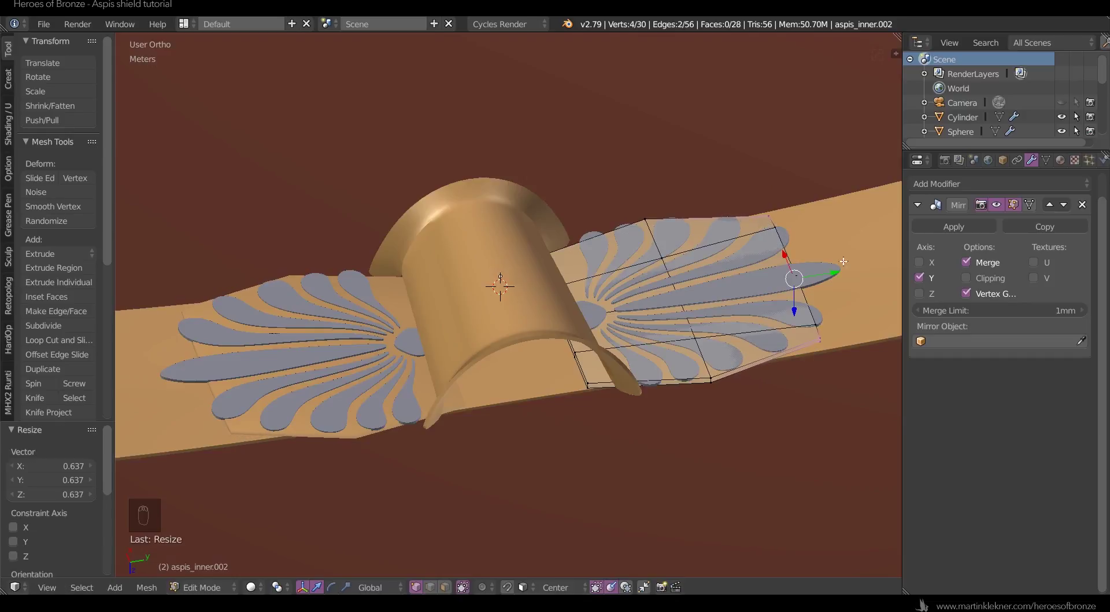
- Undo the last change, switch the transform orientation to Local and shift the plate's end vertices to fit beneath the palmette
key("ctrl+z")
left_click(370, 587)
left_click(384, 557)
key("g")
key("g")
left_click(814, 277)
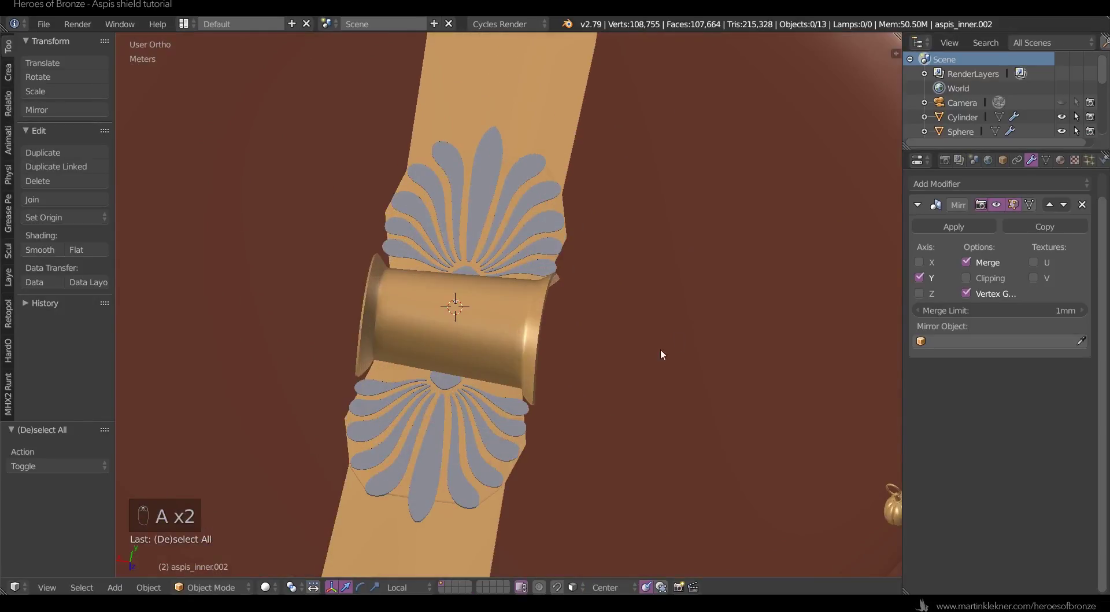
- Set the palmette's Solidify thickness to 3 mm
scroll(660, 354, "down", 3)
middle_click_drag(660, 354, 755, 303)
right_click(505, 373)
scroll(505, 374, "up", 1)
right_click(336, 378)
left_click_drag(578, 399, 603, 405)
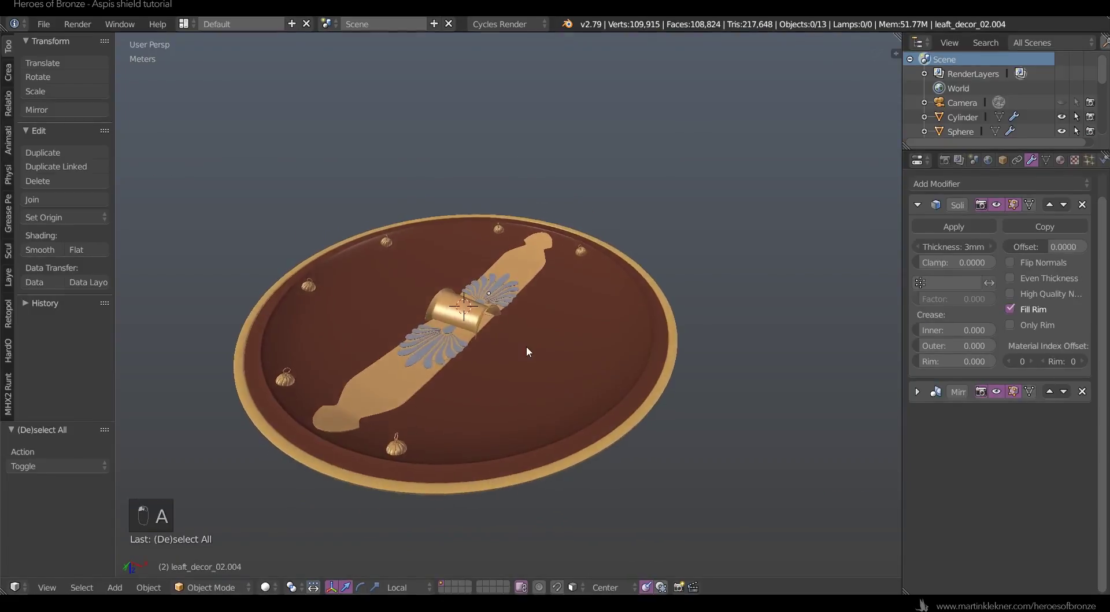
- Assign the existing material bronze_handle_mat to the palmette
middle_click_drag(526, 345, 560, 379)
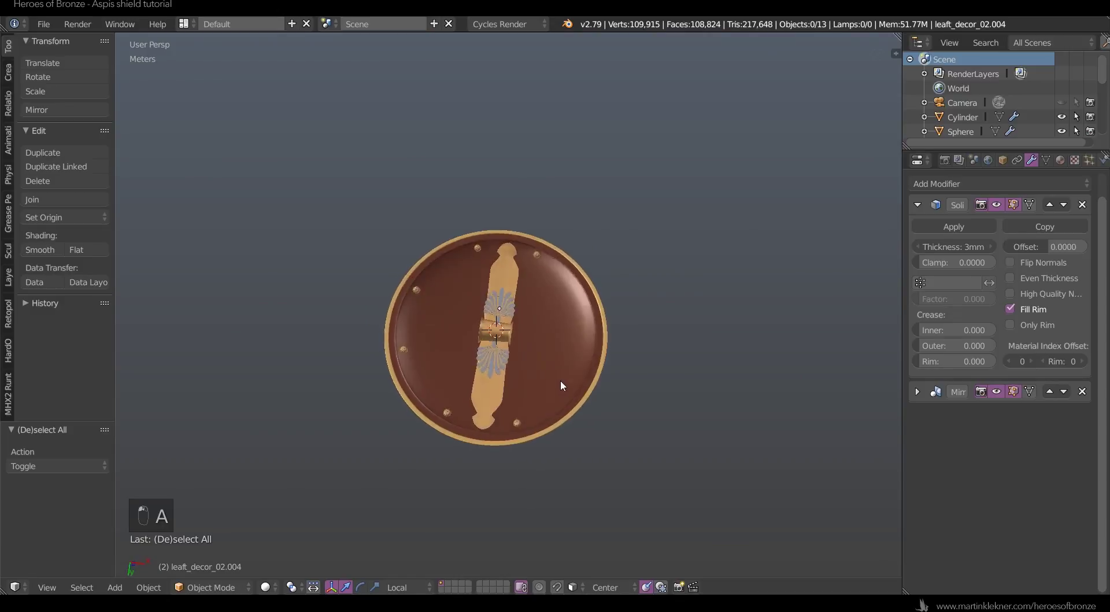
scroll(498, 300, "up", 3)
left_click(1060, 160)
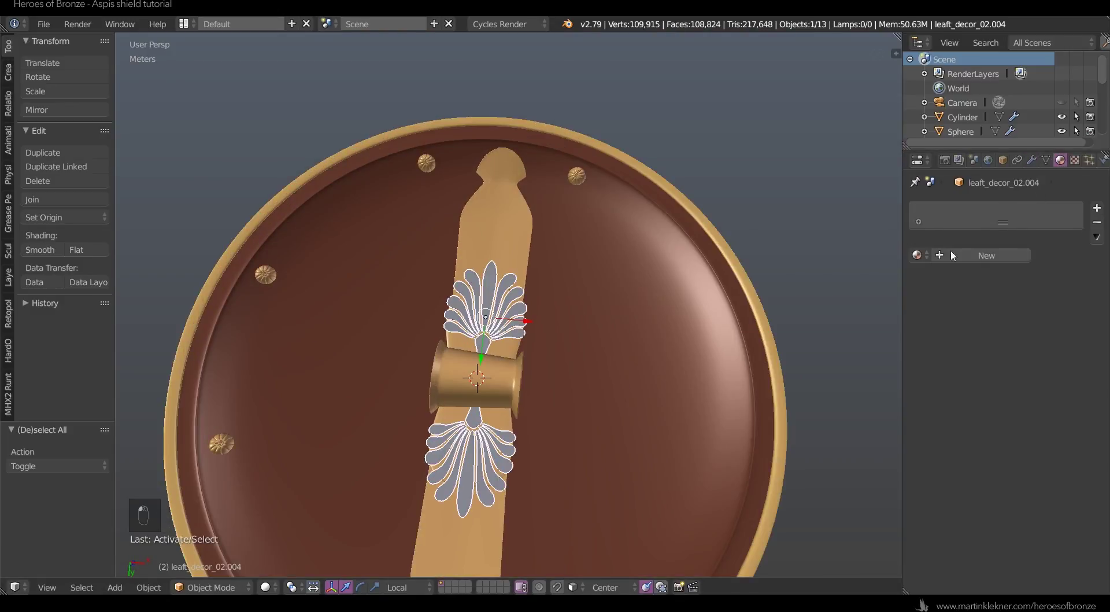
left_click(916, 255)
left_click(817, 290)
scroll(726, 318, "down", 3)
- Make a separate copy of the palmette's bronze material and rename it bronze_handle_color_m
key("a")
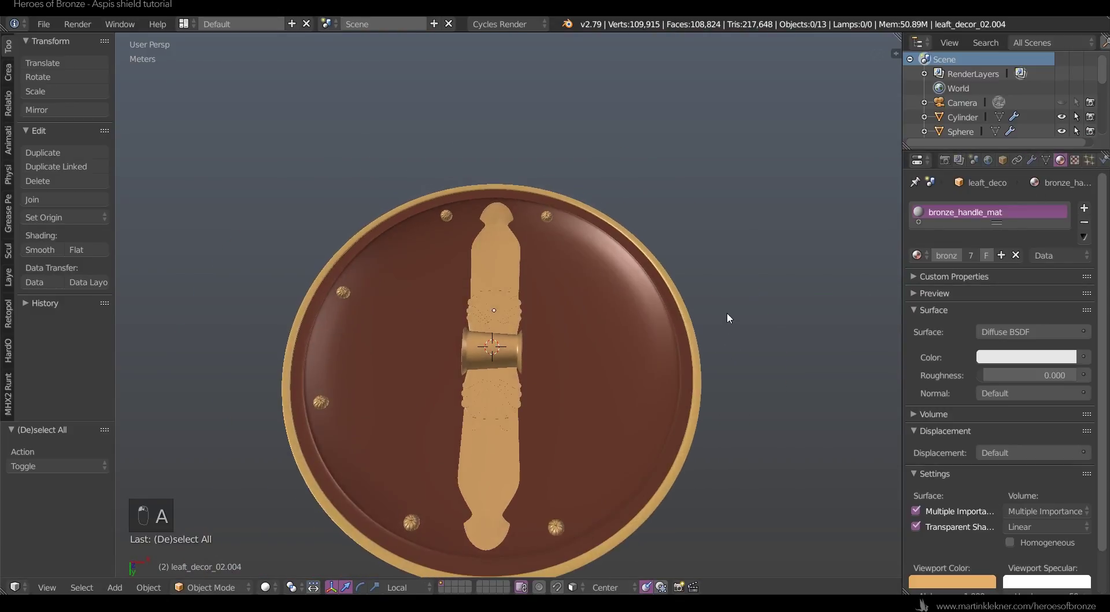
middle_click_drag(727, 318, 616, 322)
right_click(503, 393)
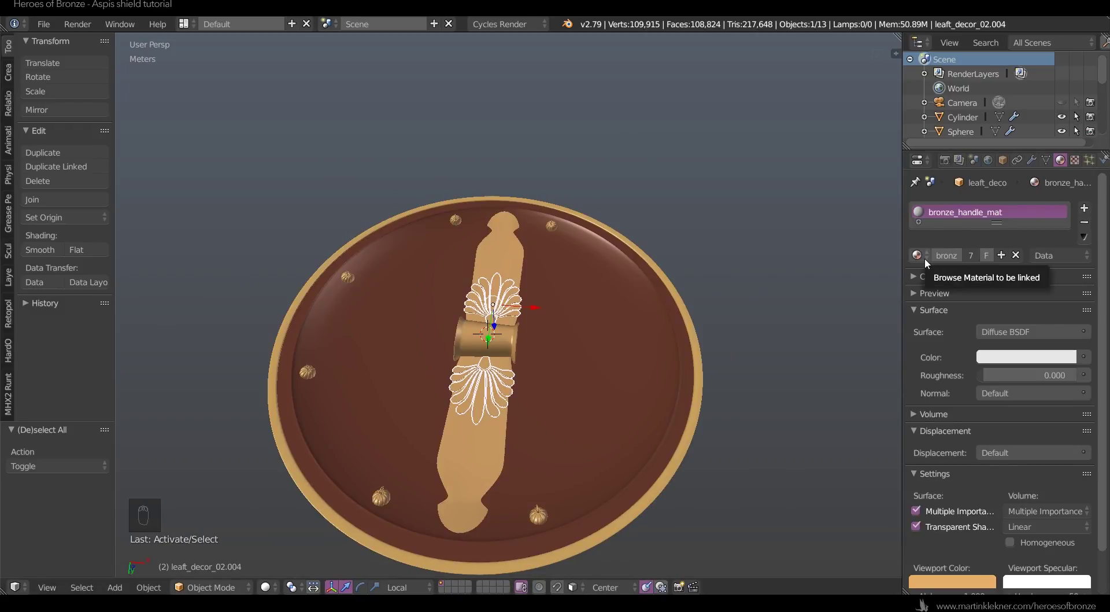
left_click(1001, 255)
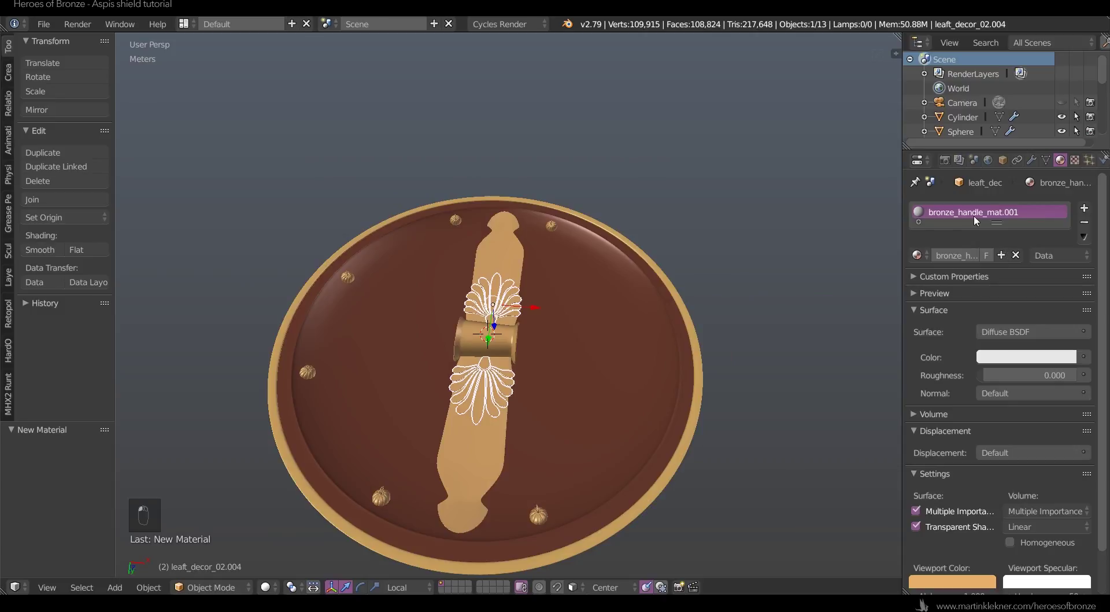
left_click_drag(973, 210, 1108, 219)
type("dle_colorm")
key("BackSpace")
type("_m")
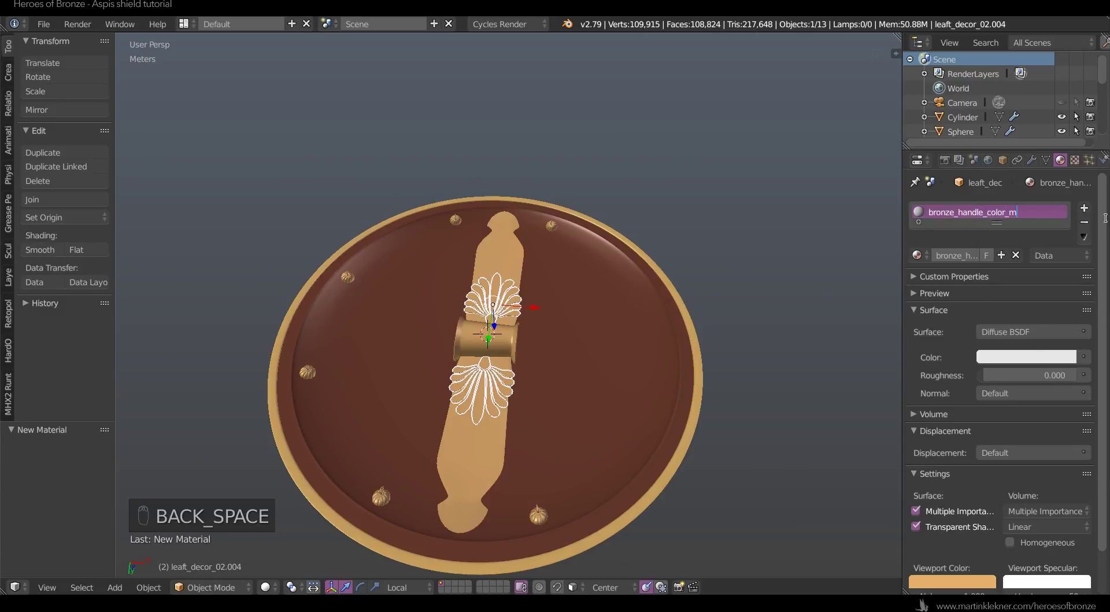
- Set the palmette material's viewport color to light blue, RGB 0.307, 0.650, 0.800
scroll(966, 394, "down", 2)
left_click(946, 536)
key("ctrl+v")
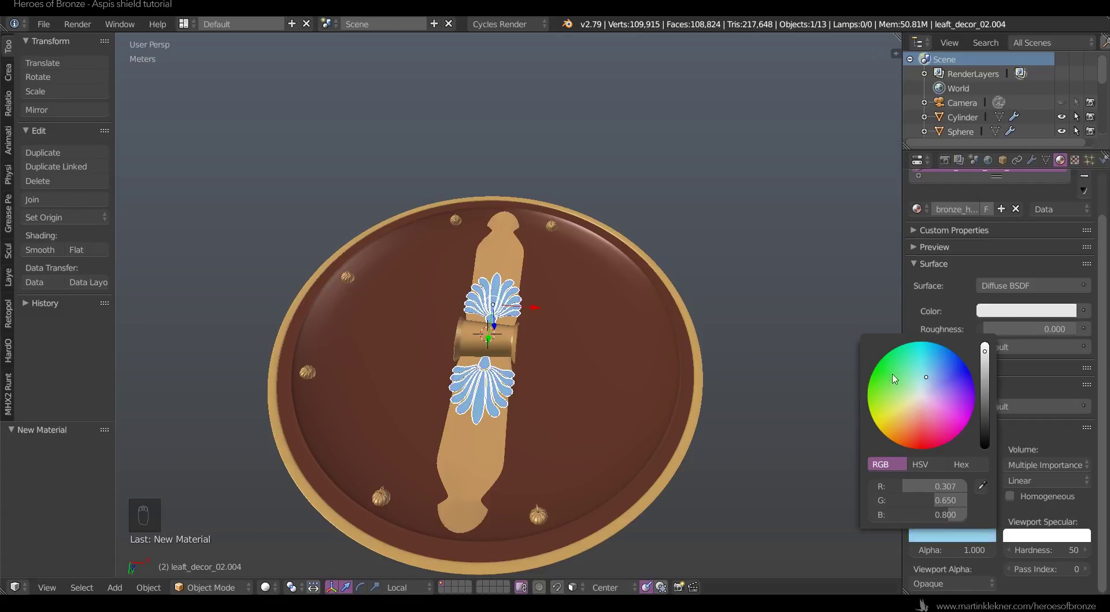
key("a")
- Duplicate the ribbed bronze knob Sphere.001 in place and rotate the copy -44.2° about the global Z axis
middle_click_drag(695, 248, 626, 395)
scroll(665, 324, "down", 3)
scroll(616, 342, "up", 3)
middle_click_drag(617, 342, 666, 381)
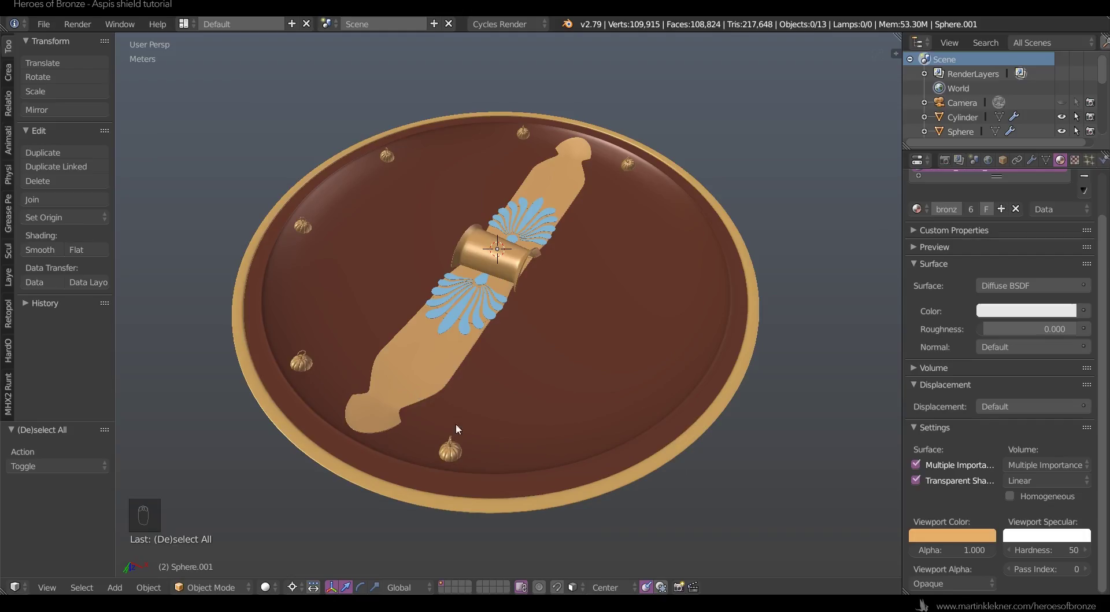
key("shift+d")
right_click(683, 314)
key("r")
key("z")
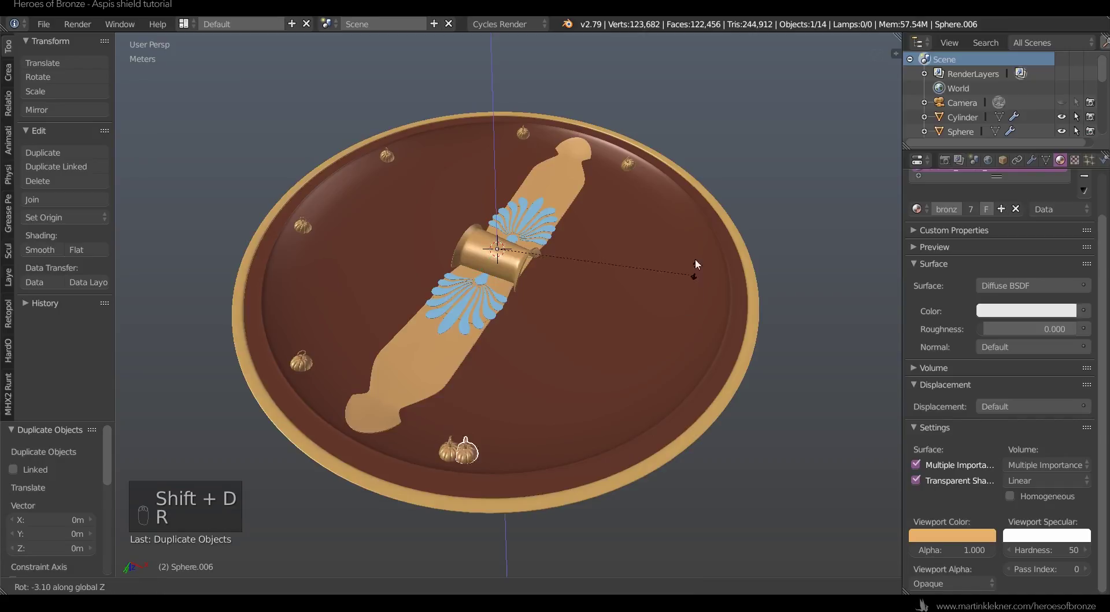
left_click(672, 132)
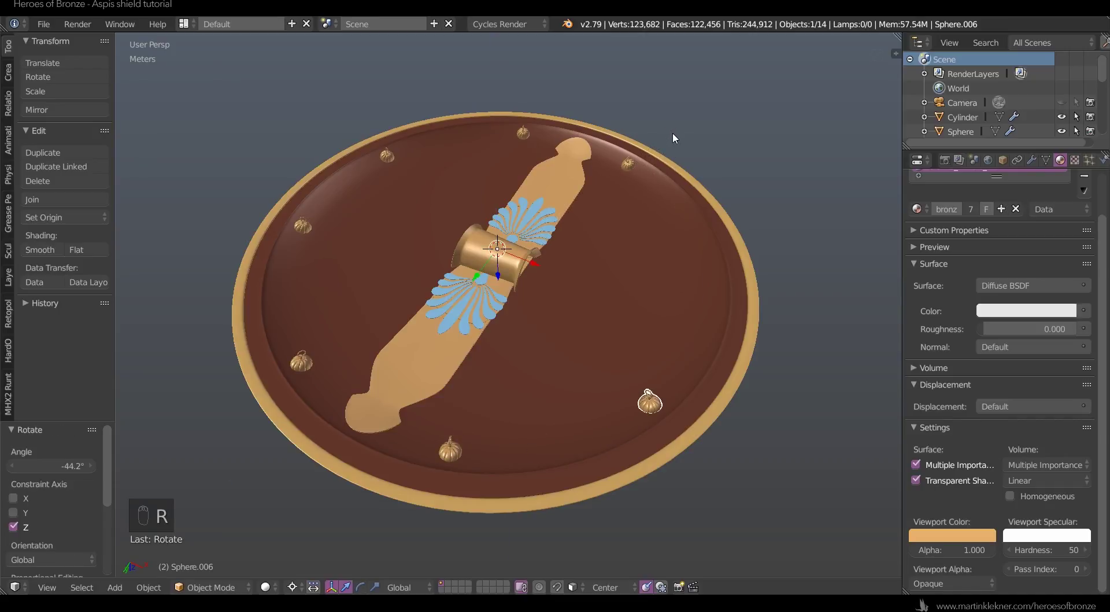
- View the shield from below in orthographic wireframe and rotate the copied knob a further -6.97° about Z
key("KP_7")
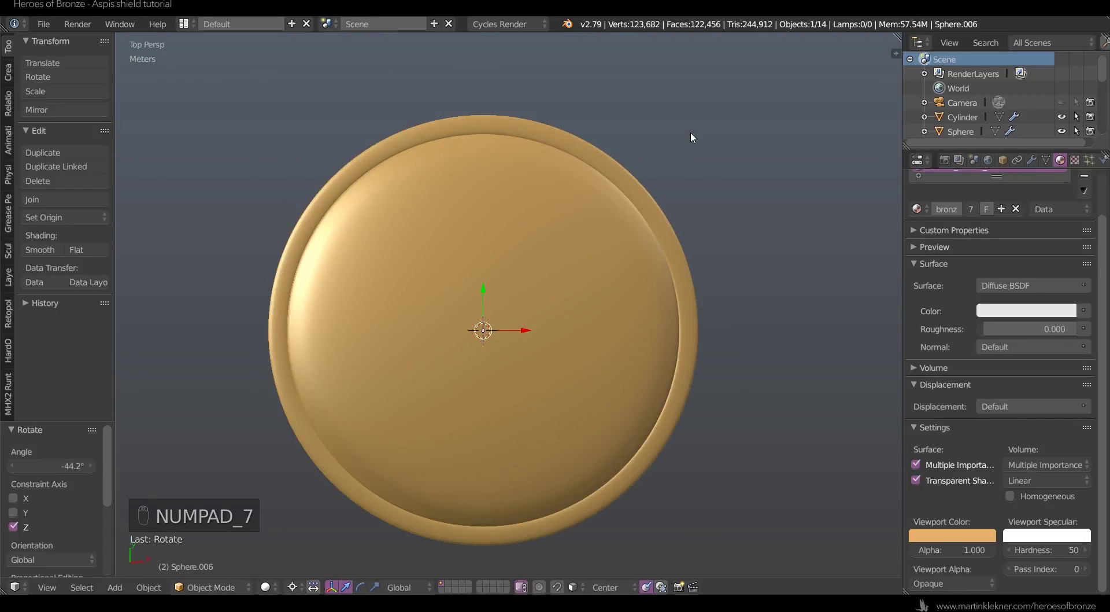
key("ctrl+KP_7")
key("KP_5")
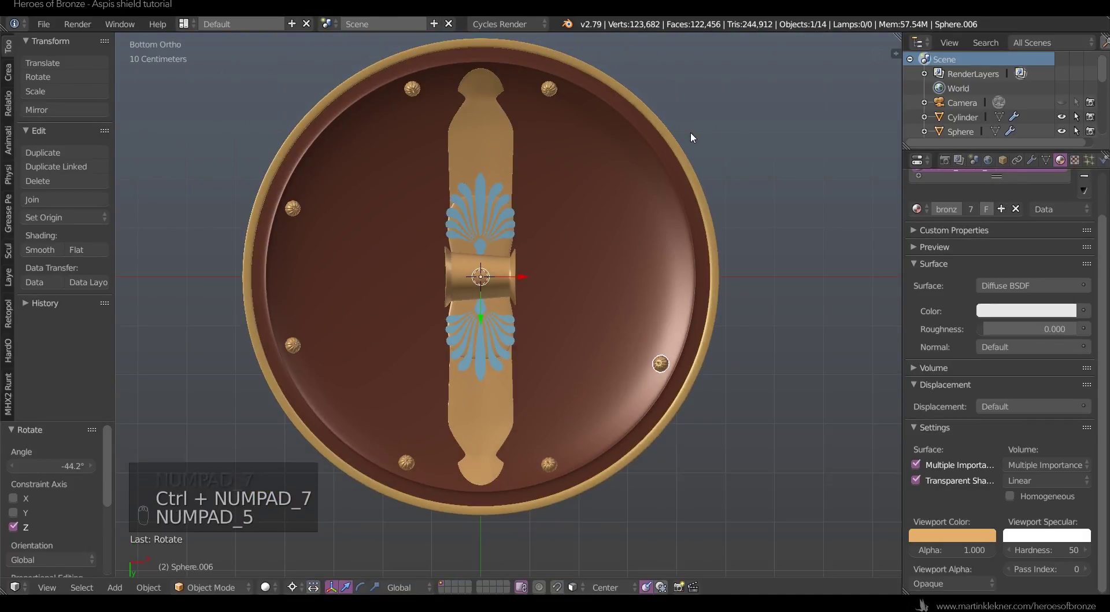
key("z")
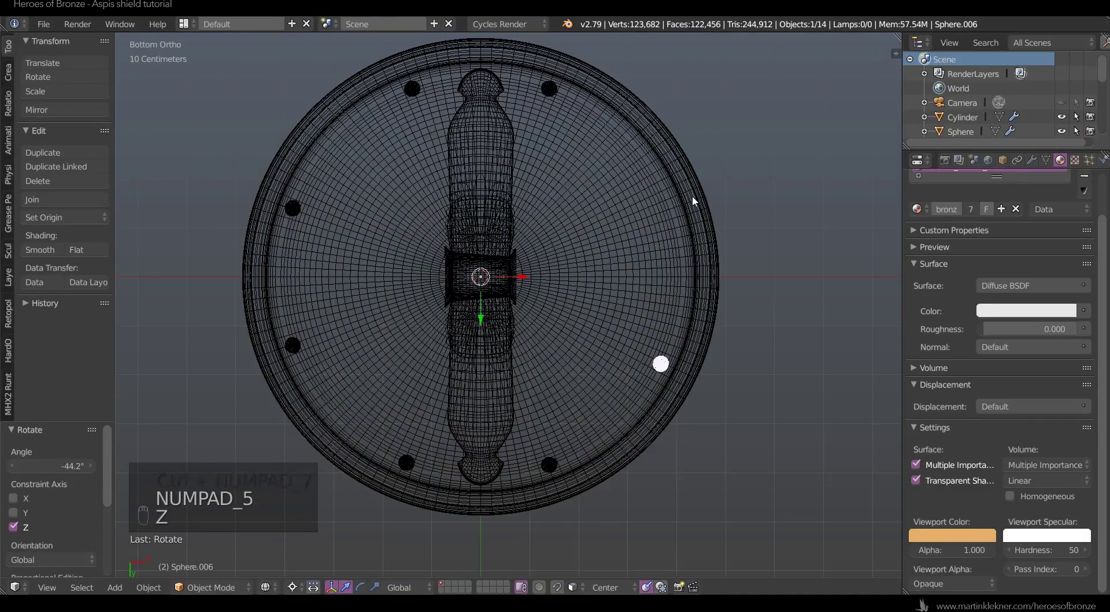
key("r")
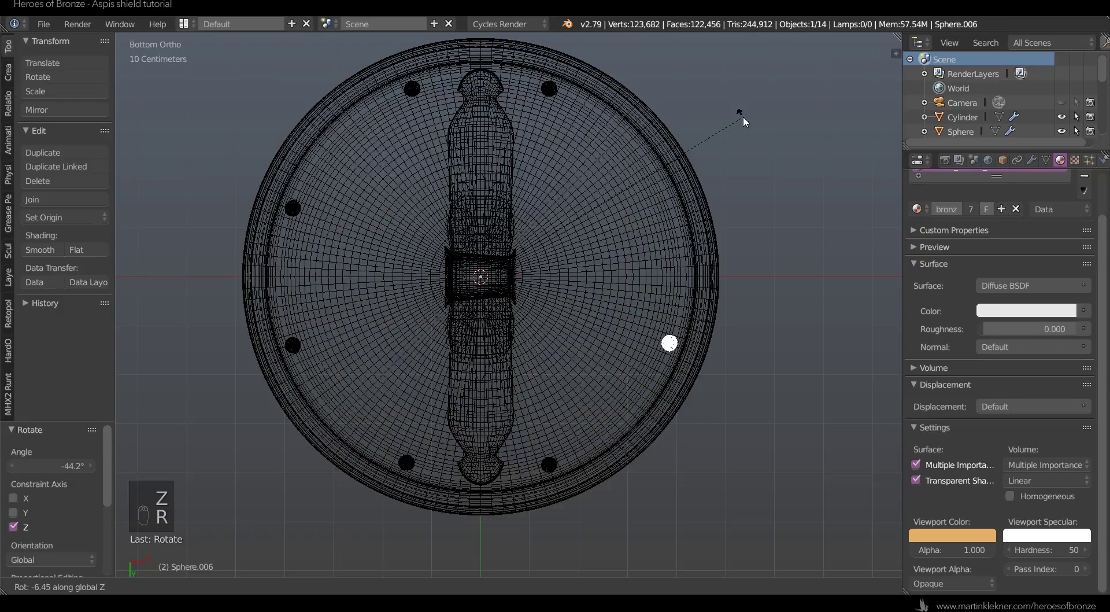
left_click(745, 114)
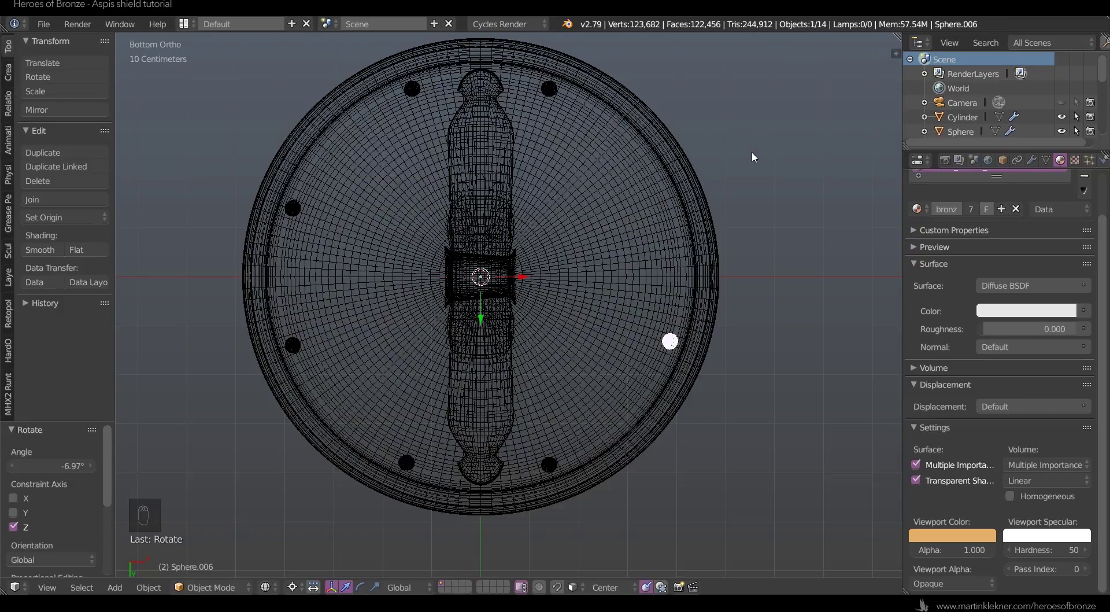
- Create a linked duplicate of the copied knob and rotate it about -35° around the shield's center
key("alt+d")
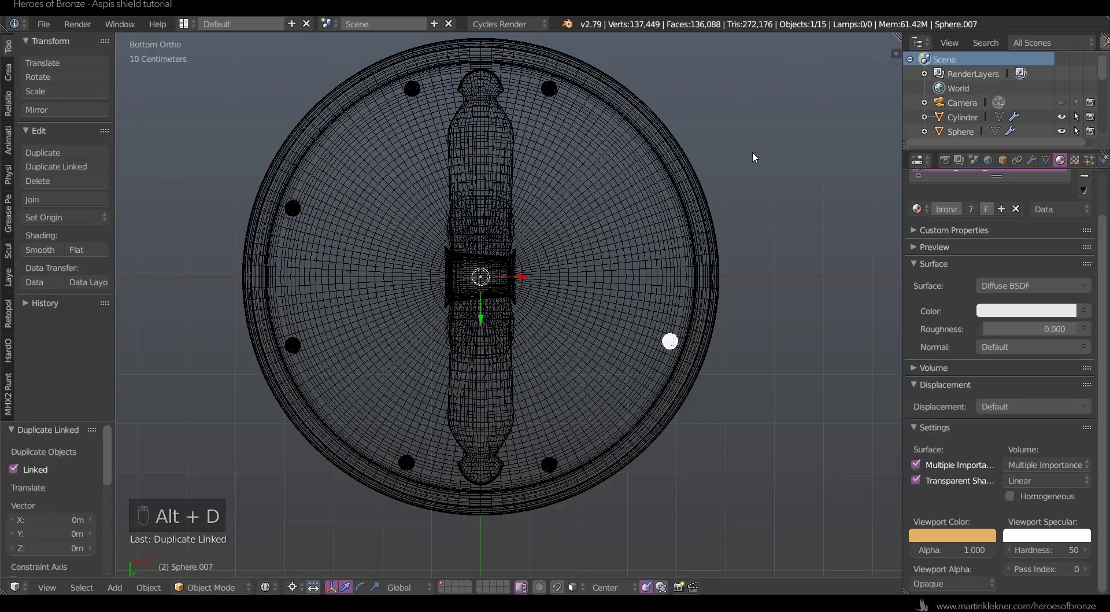
key("r")
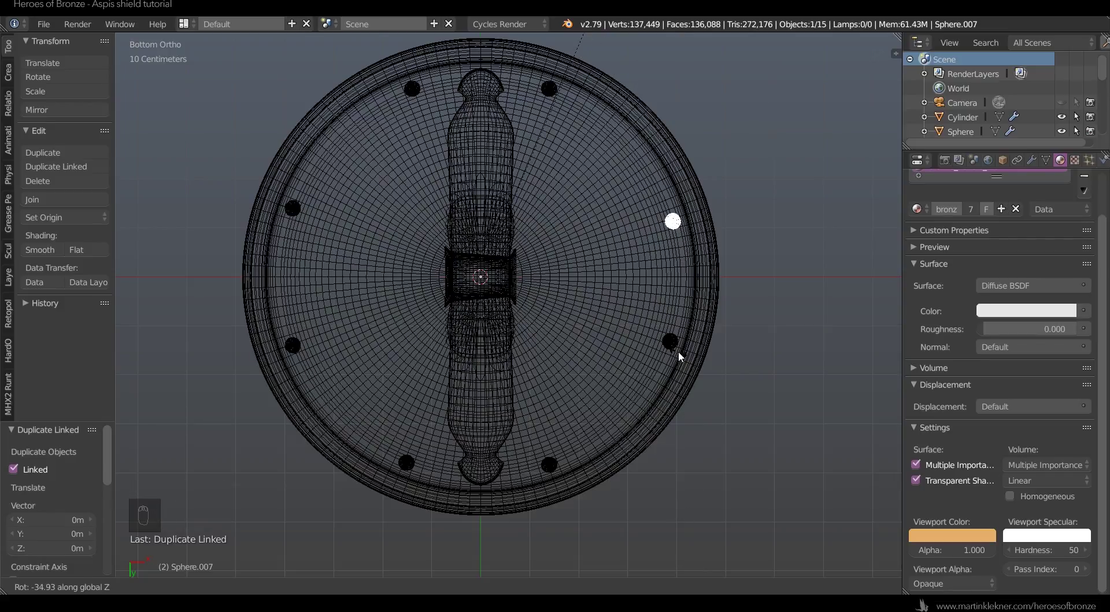
left_click(679, 354)
key("a")
middle_click_drag(689, 390, 682, 312)
key("z")
- Rotate the knob Sphere.006 -12.3° about the global Z axis
scroll(752, 357, "up", 3)
right_click(667, 452)
scroll(669, 450, "down", 2)
key("r")
key("z")
left_click(679, 237)
- Duplicate the central grip cylinder in the bottom wireframe view and scale the copy 5.697 along X as an alignment guide
middle_click_drag(680, 242, 719, 410)
key("z")
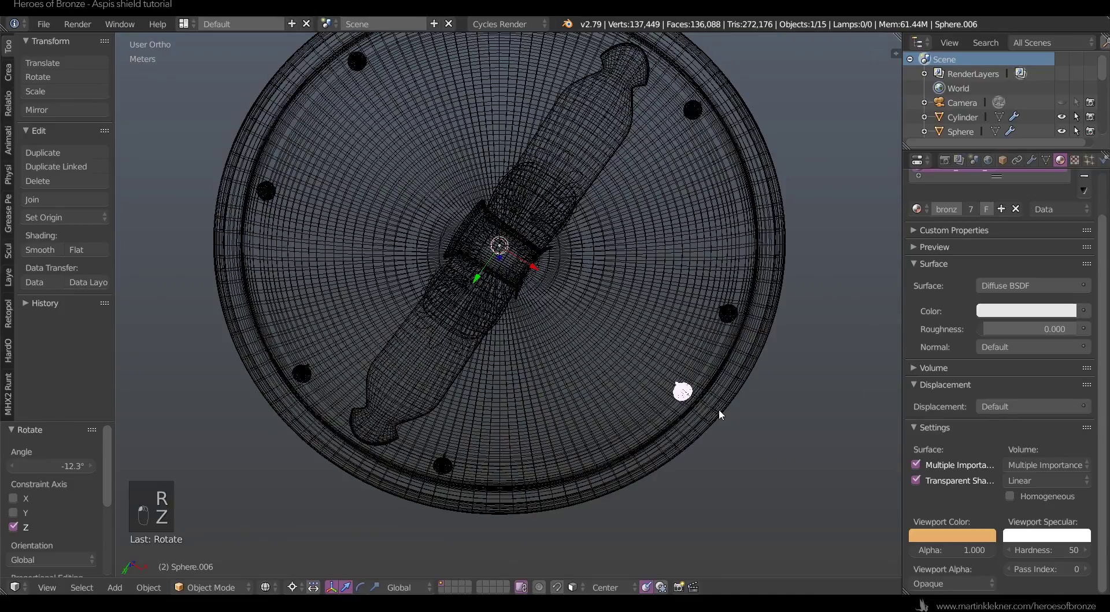
key("KP_7")
key("ctrl+KP_7")
right_click(515, 249)
key("shift+d")
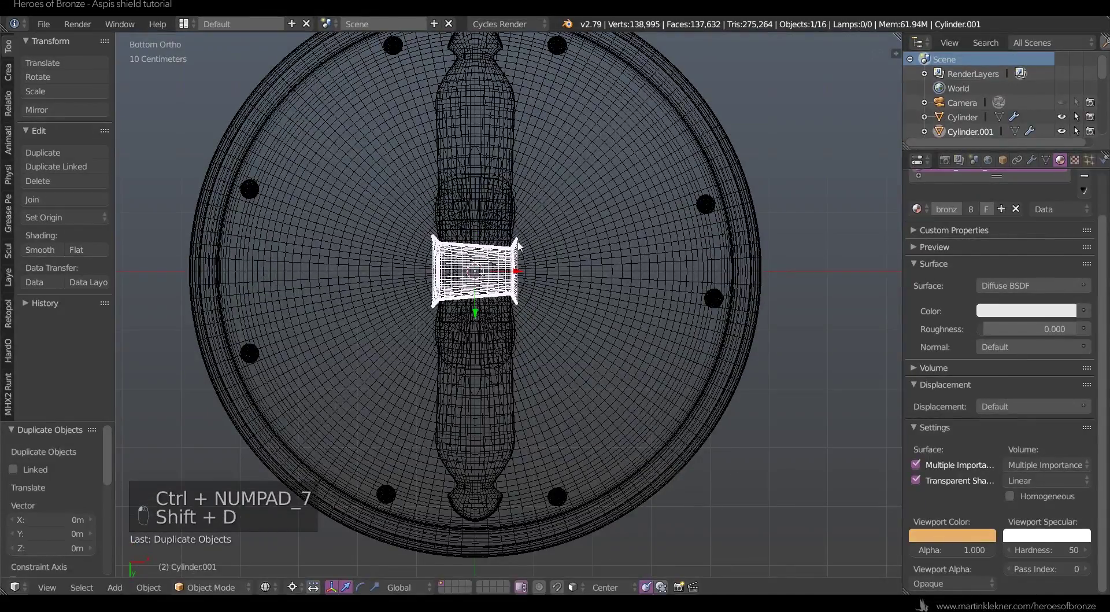
right_click(516, 245)
key("s")
key("x")
left_click(135, 100)
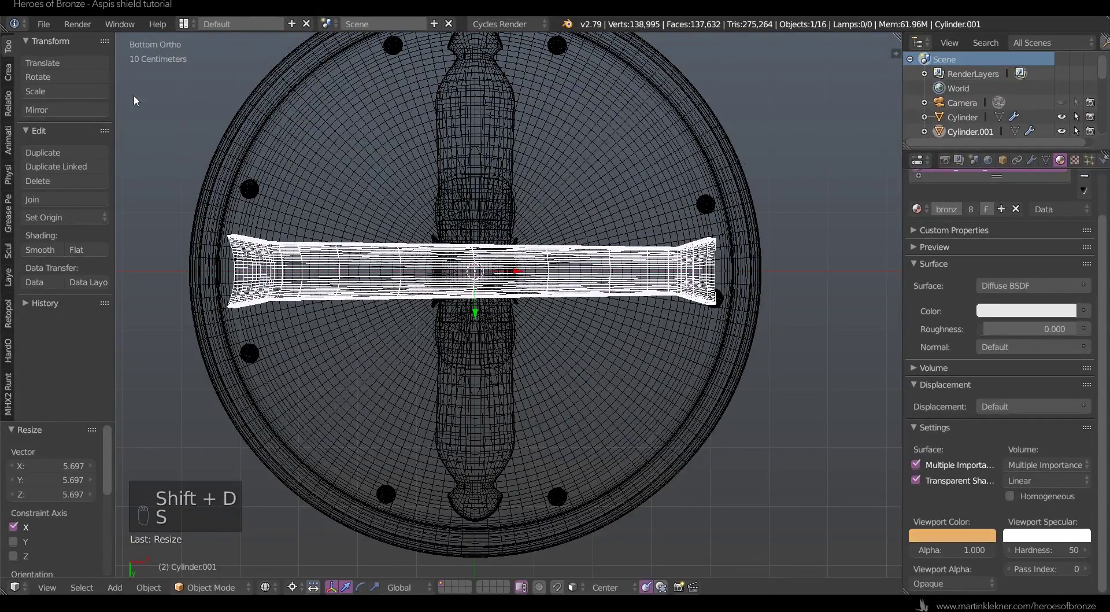
- Rotate the knob Sphere.007 7.67° about Z to meet the edge of the stretched guide cylinder
right_click(707, 203)
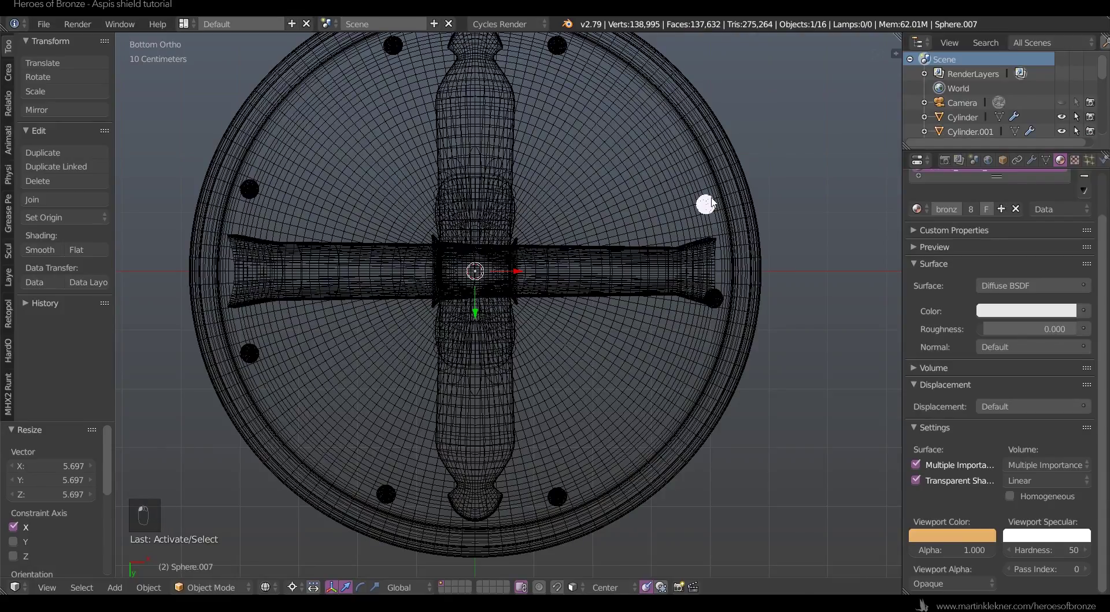
key("r")
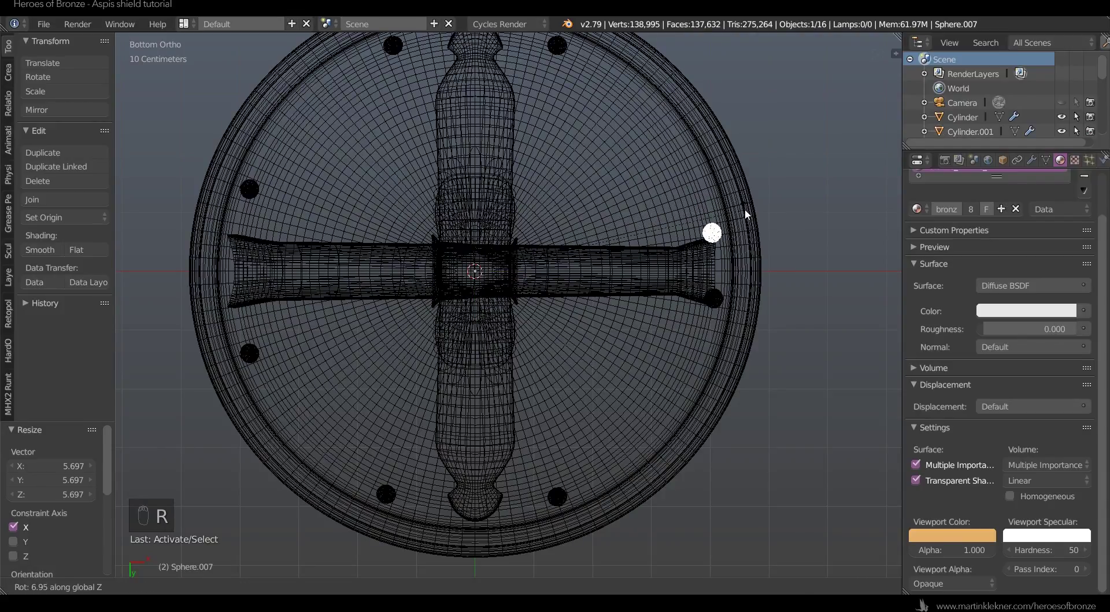
left_click(744, 213)
- Try to rotate the knob Sphere.005 -3.05° about Z and nudge the knob Sphere.004
right_click(255, 190)
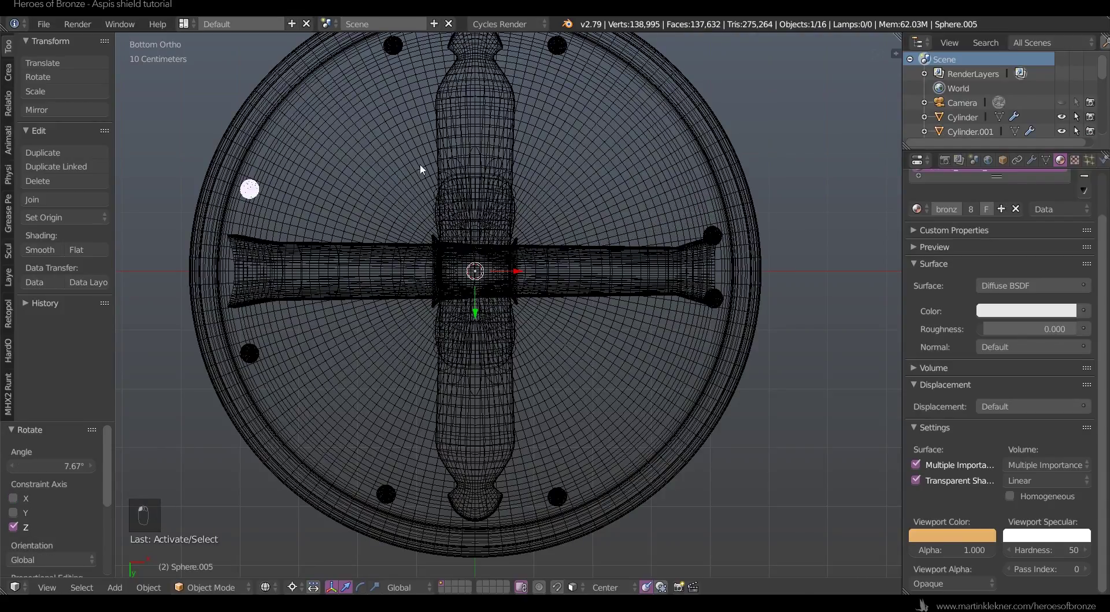
key("r")
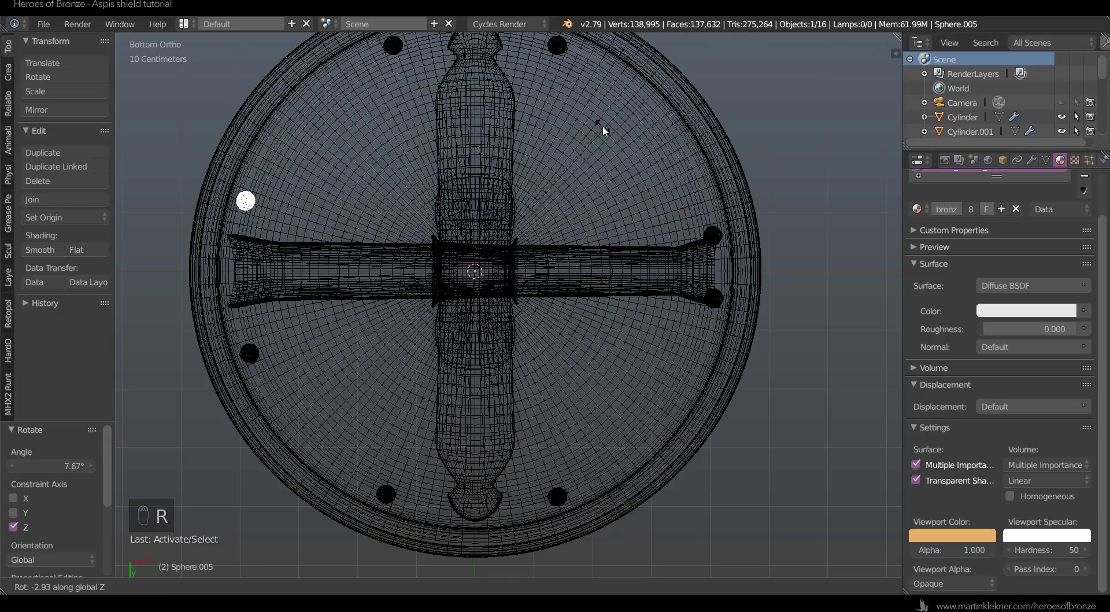
left_click(603, 125)
key("r")
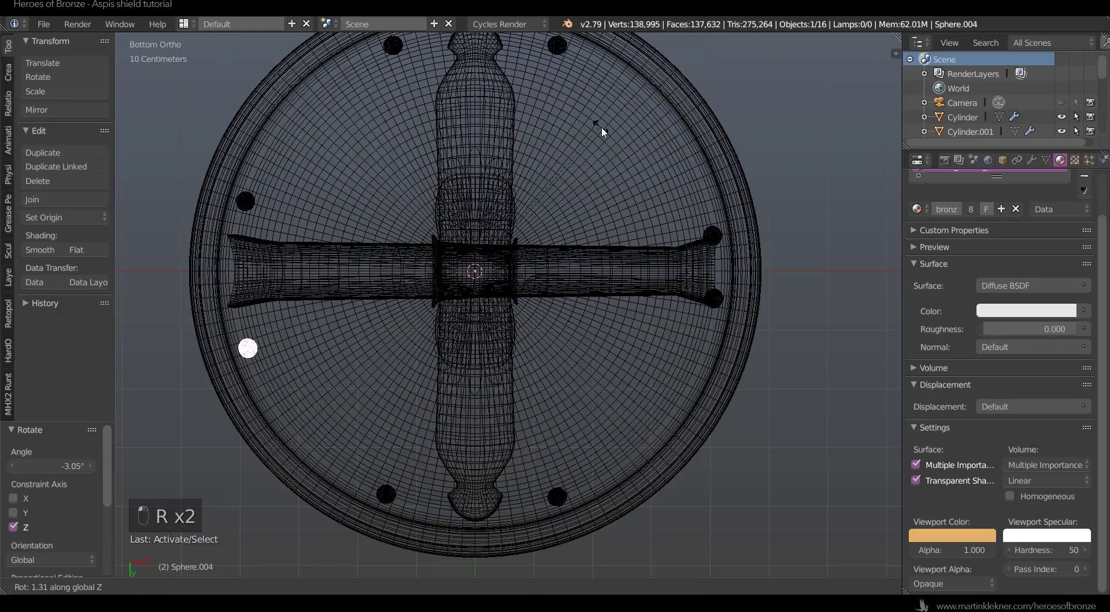
right_click(602, 128)
key("ctrl+z")
key("ctrl+z")
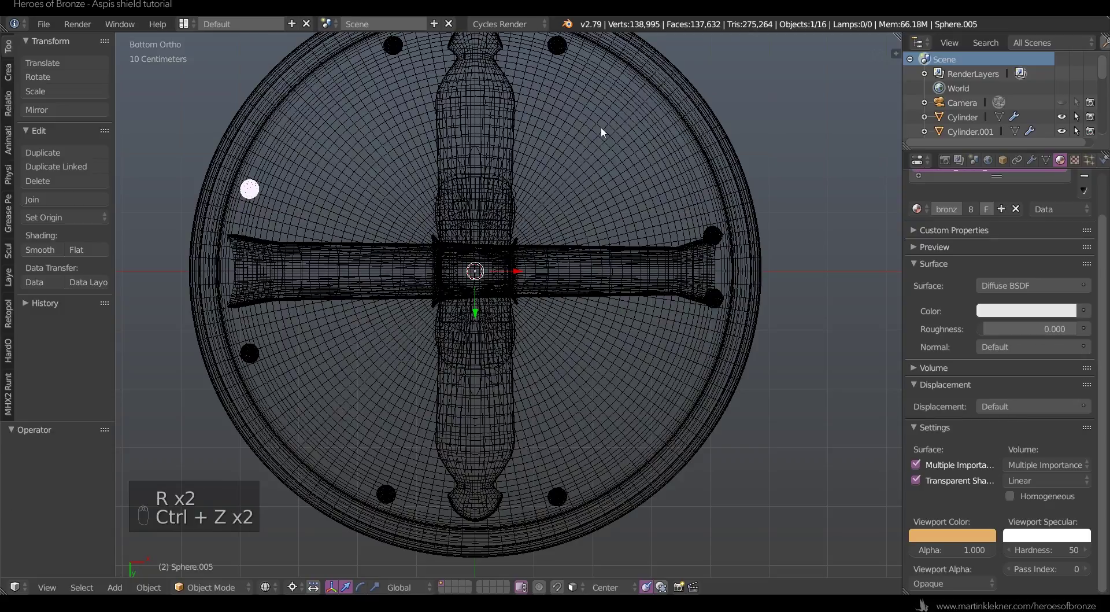
- Delete the stretched horizontal guide cylinder crossing the shield
key("a")
scroll(589, 154, "down", 2)
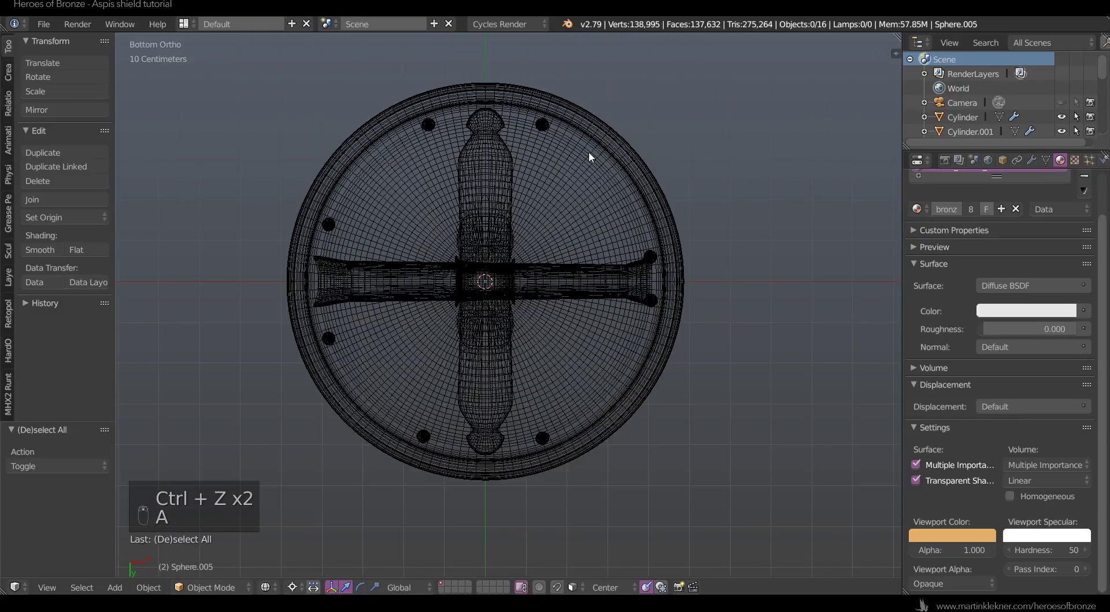
right_click(397, 290)
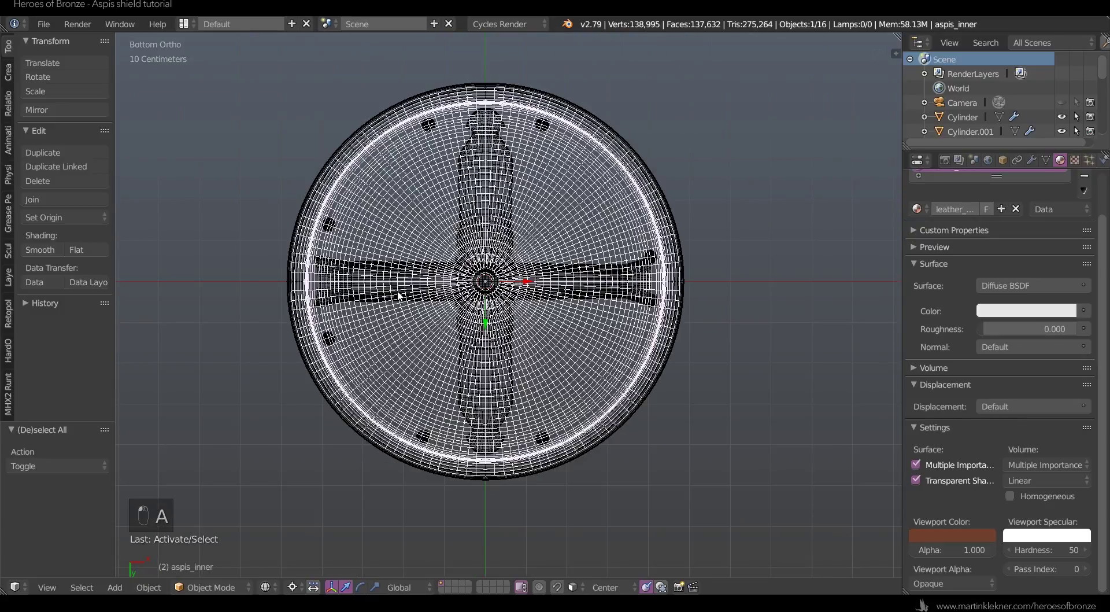
right_click(396, 289)
key("Delete")
left_click(393, 288)
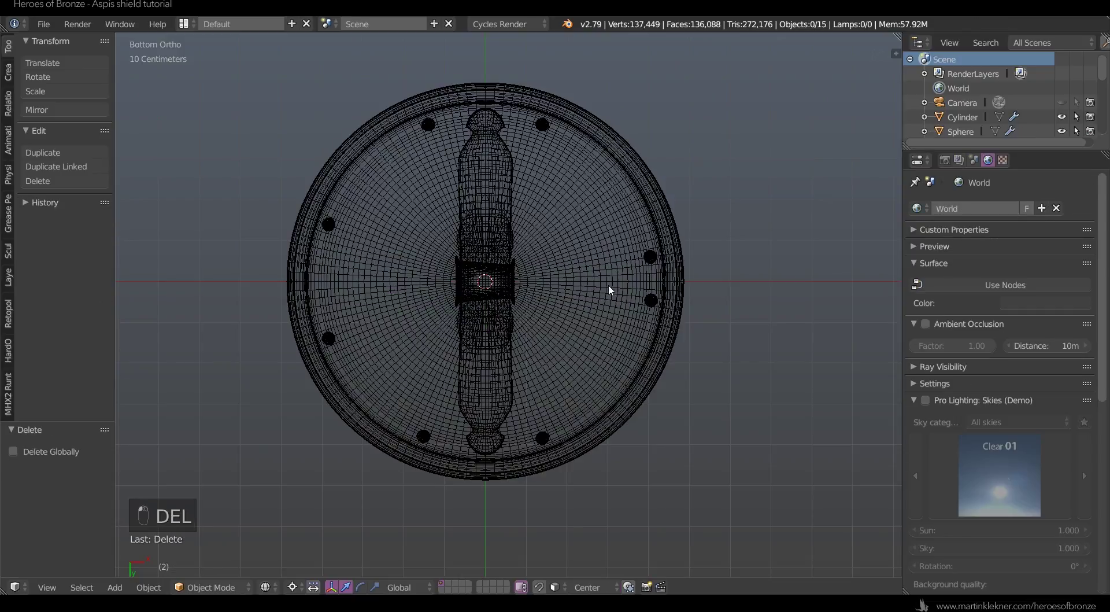
- Rotate the knob Sphere.006 0.739° about the global Z axis
scroll(566, 284, "up", 3)
right_click(712, 299)
key("r")
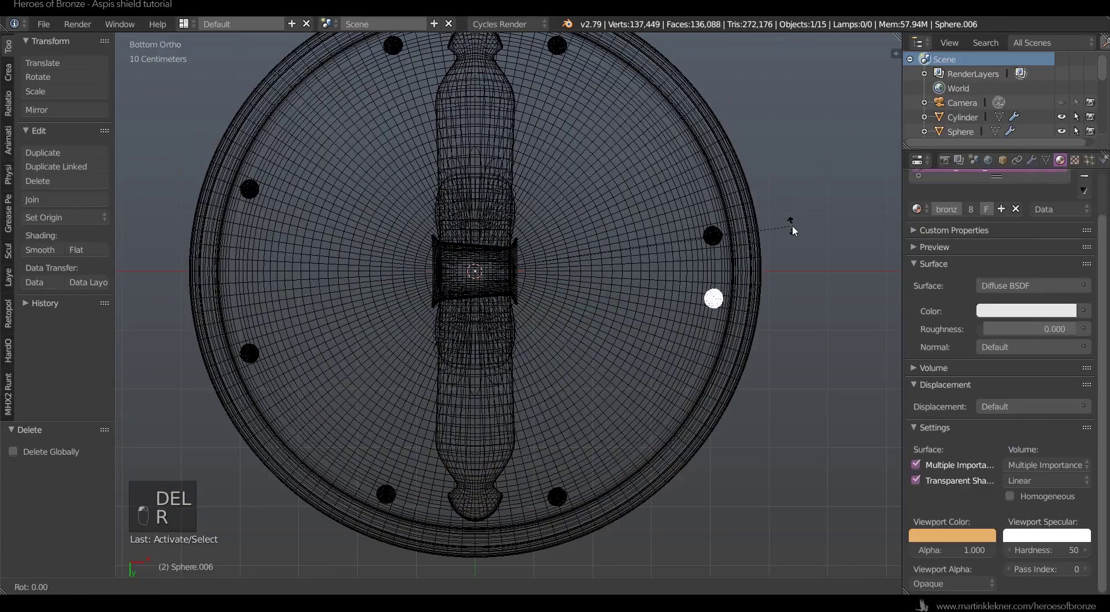
left_click(792, 230)
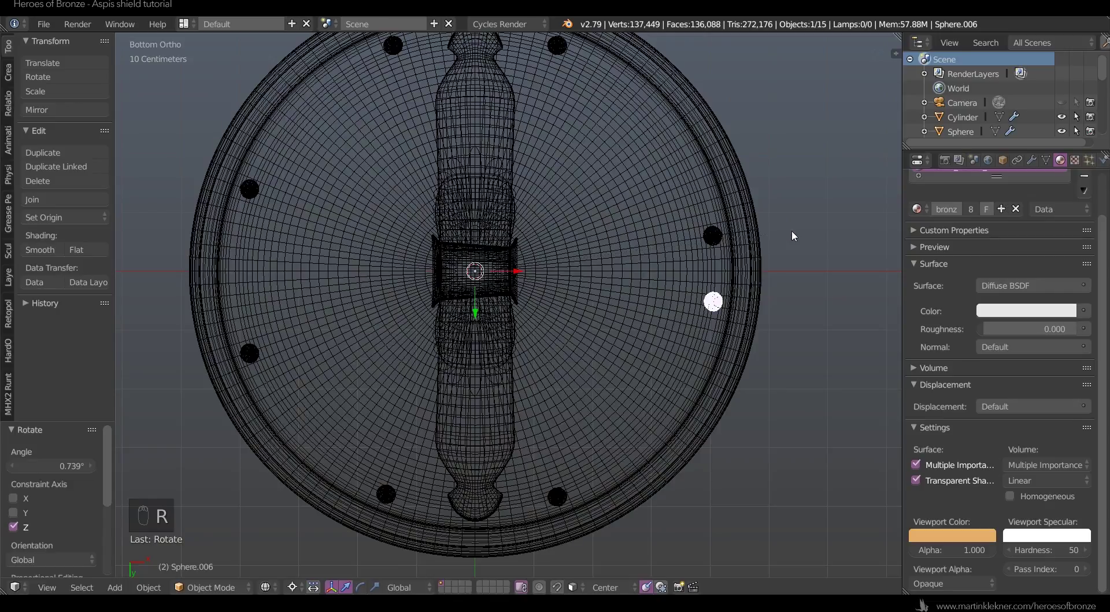
- Remove the ring from the linked knob mesh by deleting all its connected vertices on the knob Sphere.007 in solid shading
key("a")
key("z")
right_click(713, 235)
key("KP_Decimal")
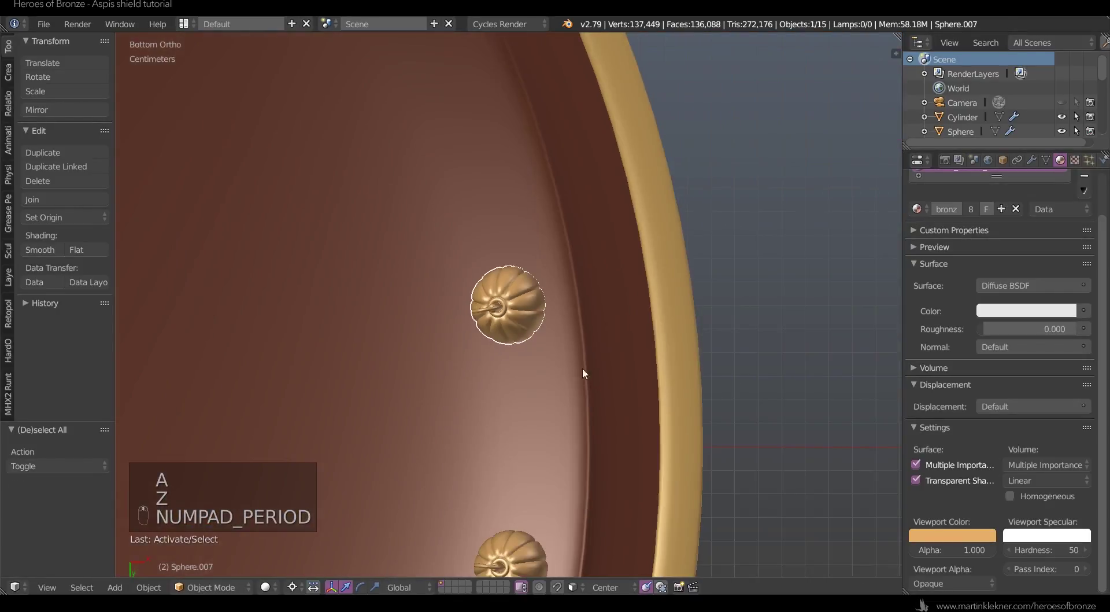
middle_click_drag(582, 371, 517, 266)
key("Tab")
right_click(517, 266)
scroll(506, 263, "up", 2)
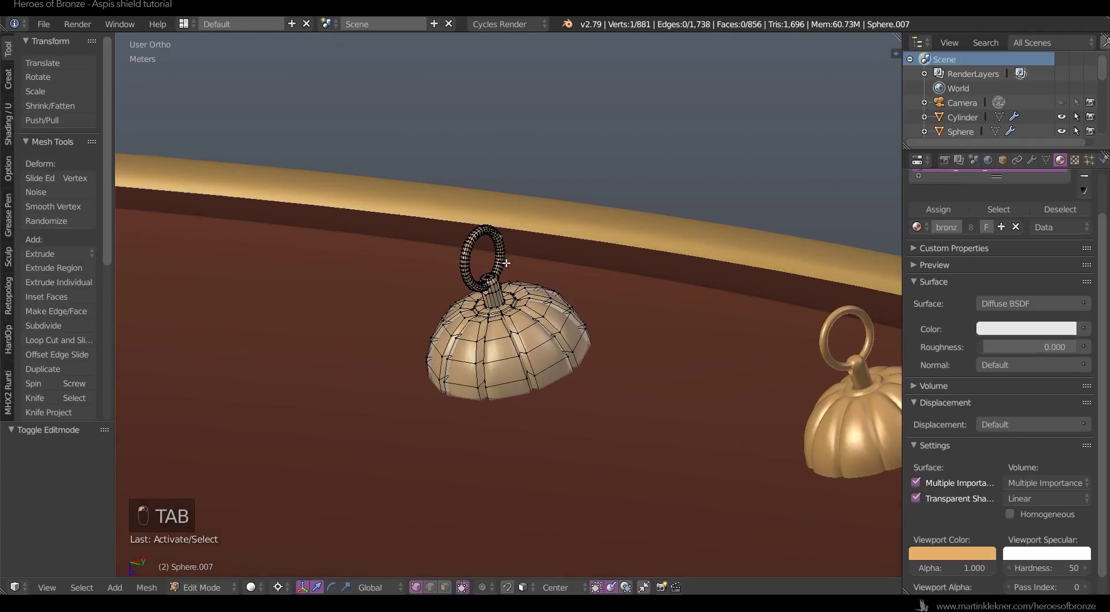
key("ctrl+l")
key("Delete")
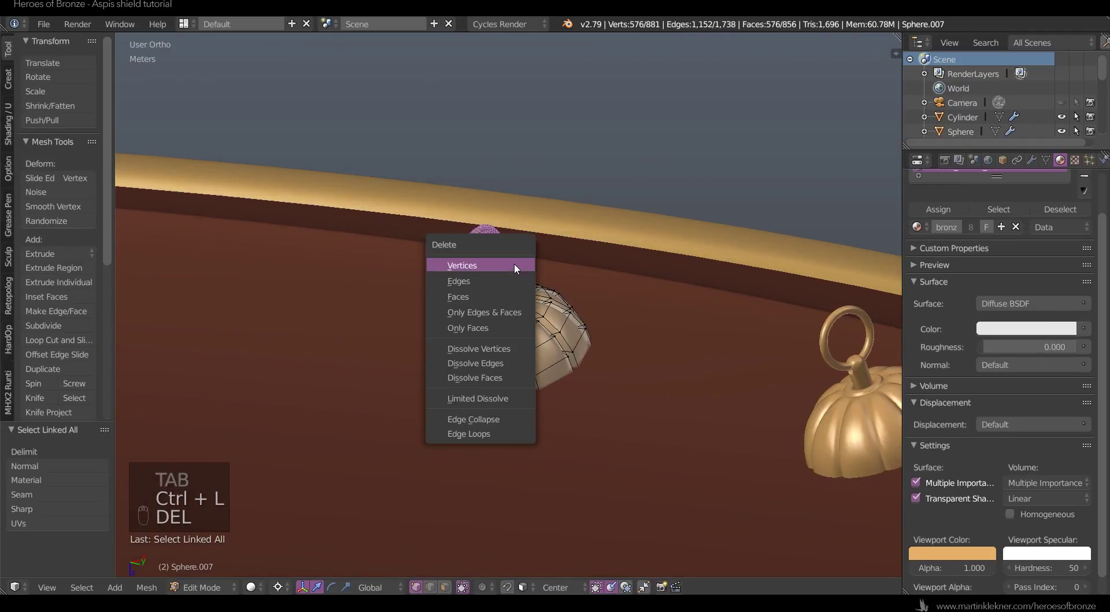
left_click(515, 262)
key("Tab")
- Examine the paired knobs Sphere.006 and Sphere.007 up close in perspective view
right_click(845, 314)
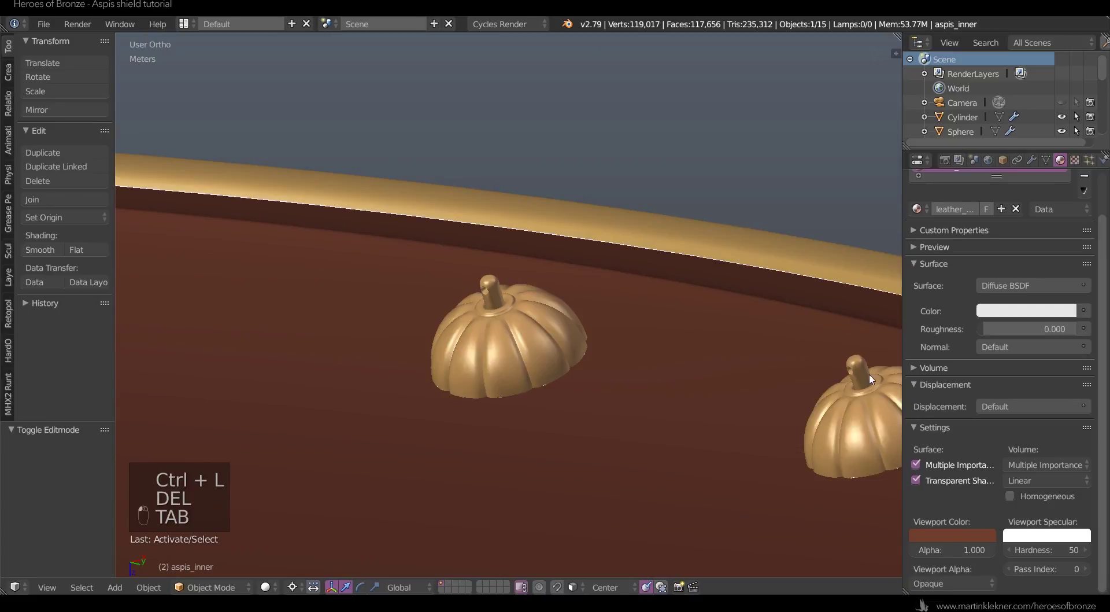
scroll(693, 354, "down", 5)
middle_click_drag(403, 345, 613, 347, "shift")
key("KP_Decimal")
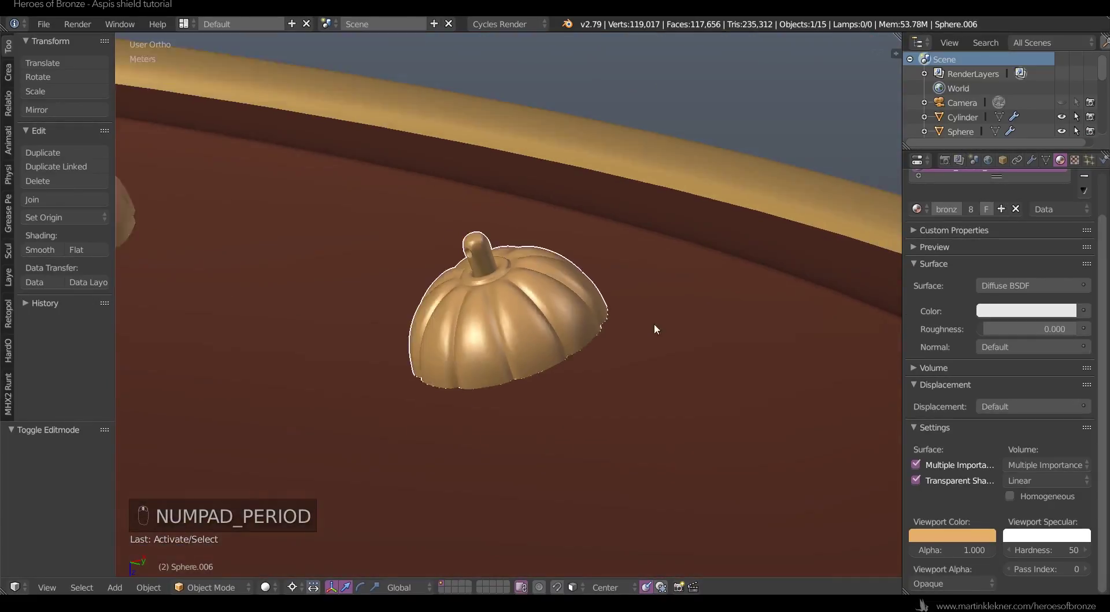
middle_click_drag(453, 324, 577, 375, "shift")
scroll(553, 339, "up", 2)
key("a")
key("a")
key("KP_5")
- Add a mesh circle with 32 vertices and a 1 m radius at the shield's center
key("shift+a")
mouse_move(573, 371)
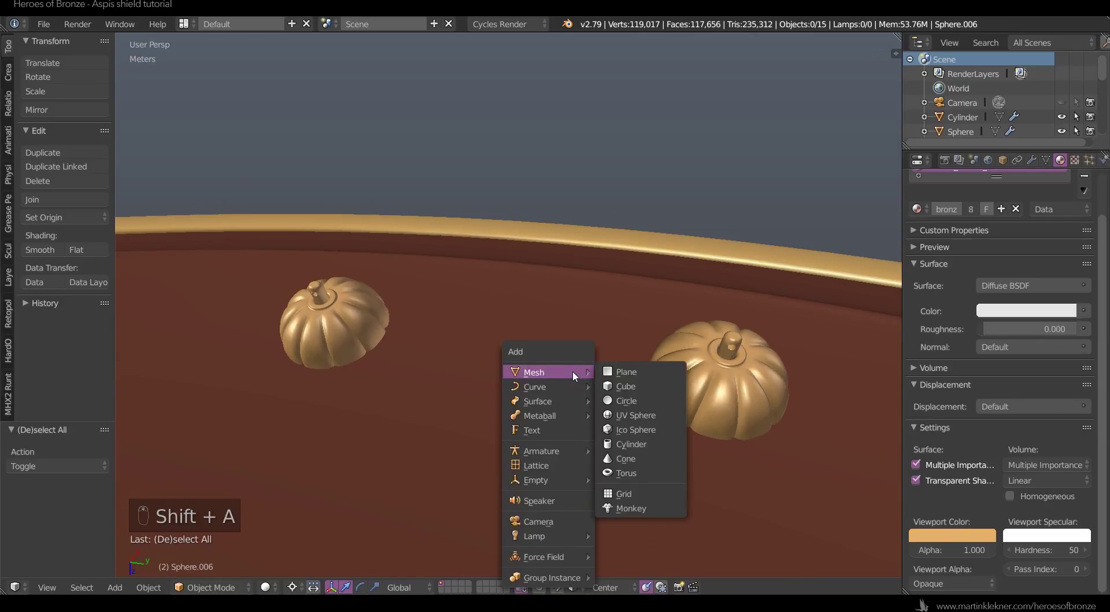
mouse_move(539, 388)
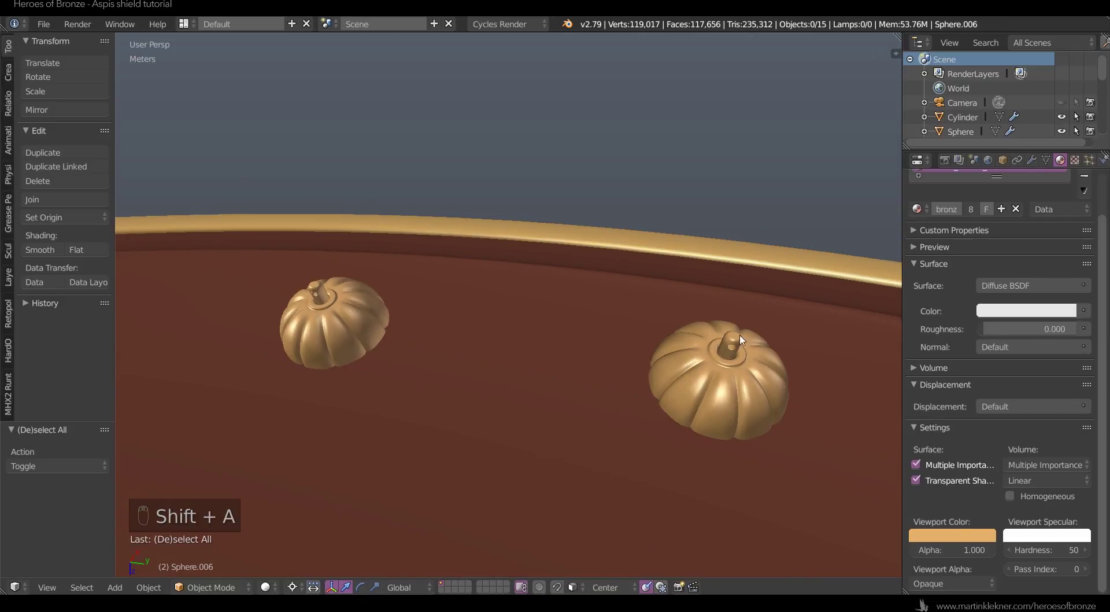
right_click(725, 345)
right_click(725, 345)
key("shift+a")
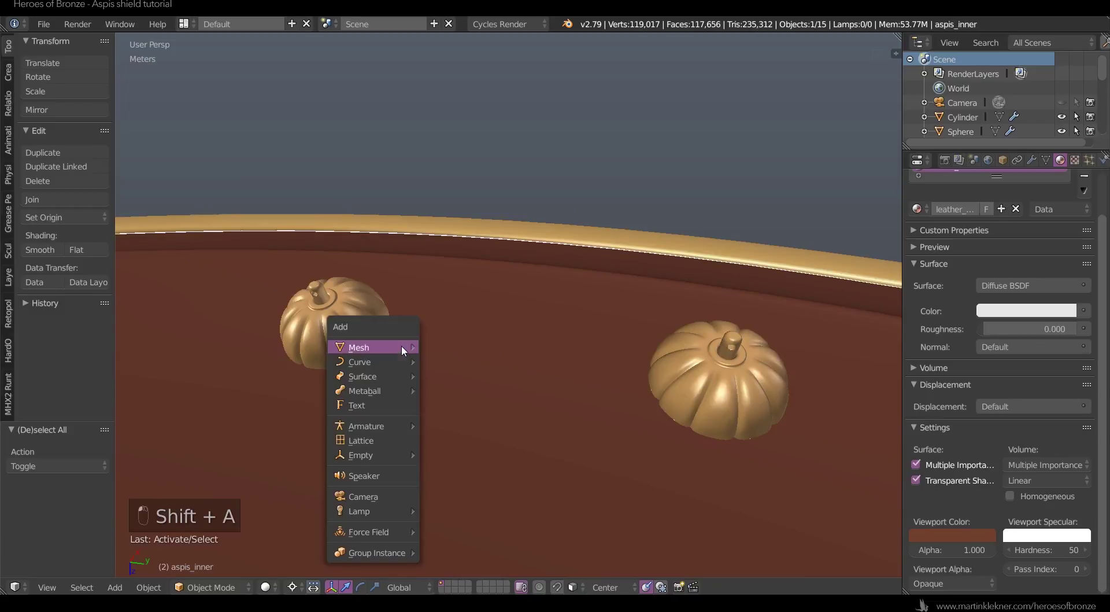
mouse_move(401, 347)
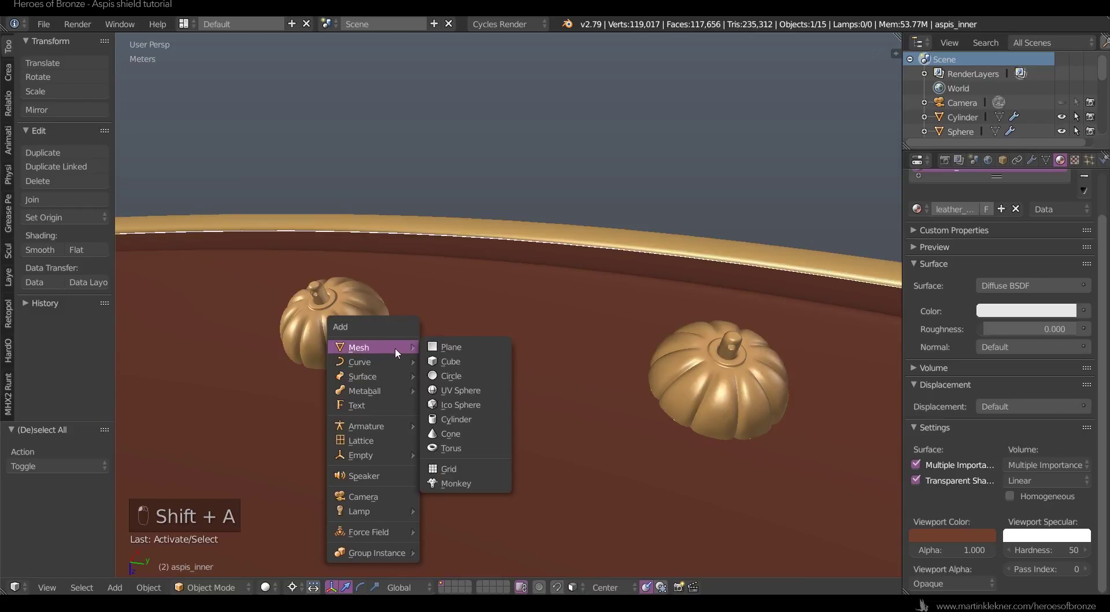
left_click(467, 375)
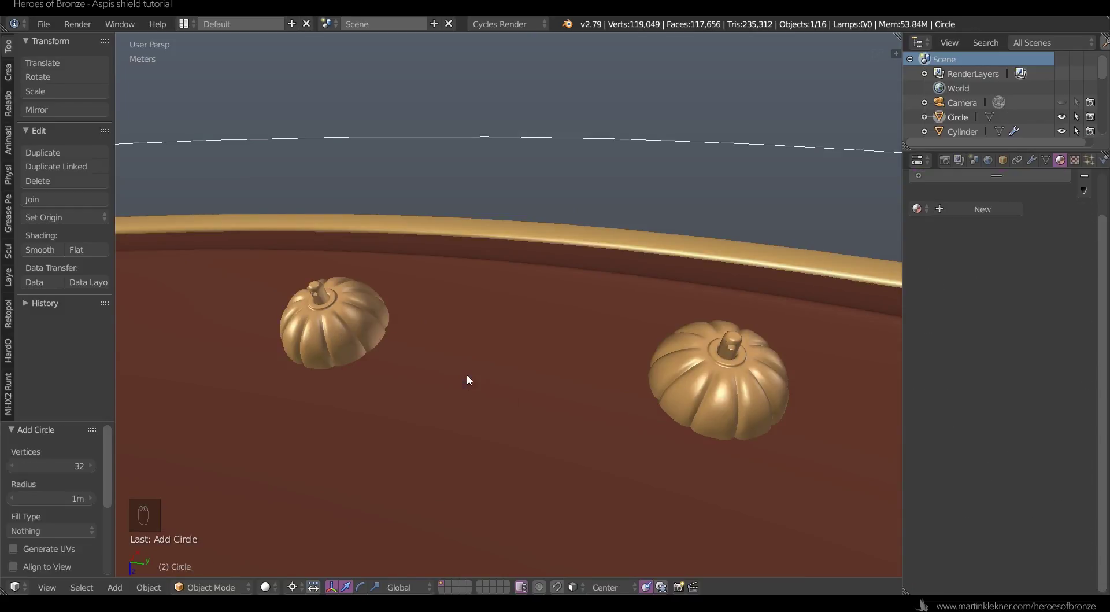
- Scale the circle to 0.067 and move it 41.8 cm along X to sit between the paired knobs
scroll(467, 373, "down", 8)
scroll(596, 315, "down", 5)
key("s")
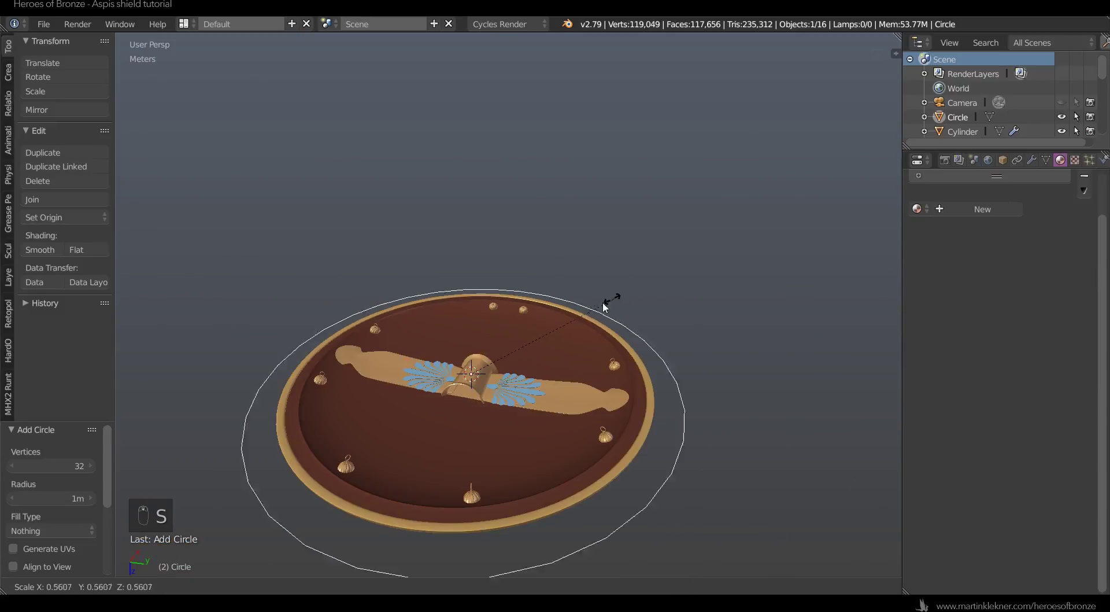
left_click(480, 356)
scroll(477, 353, "up", 6)
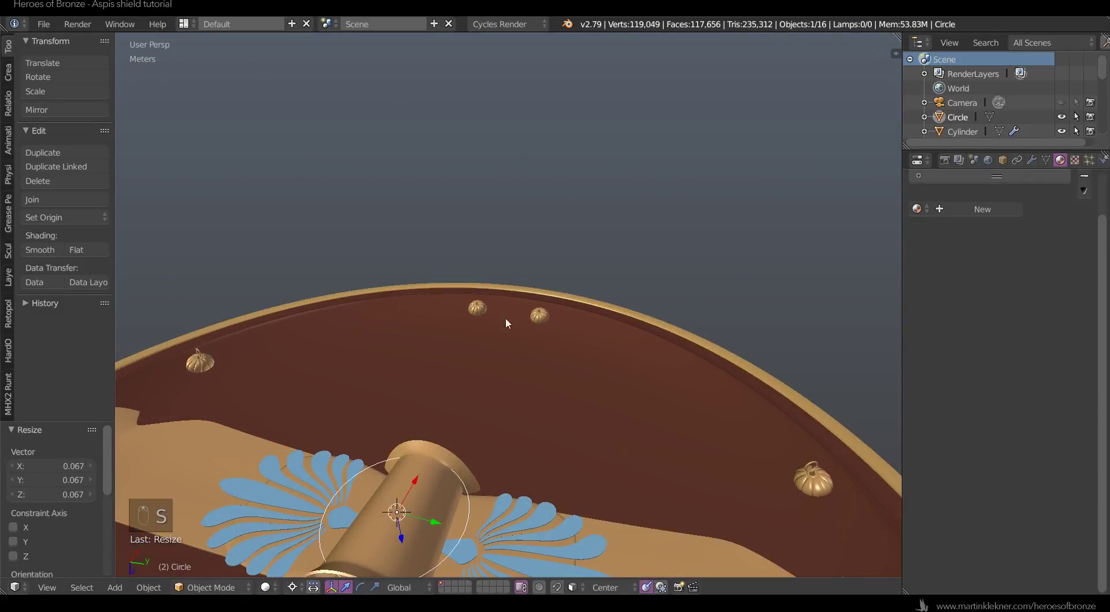
key("g")
key("x")
left_click(545, 289)
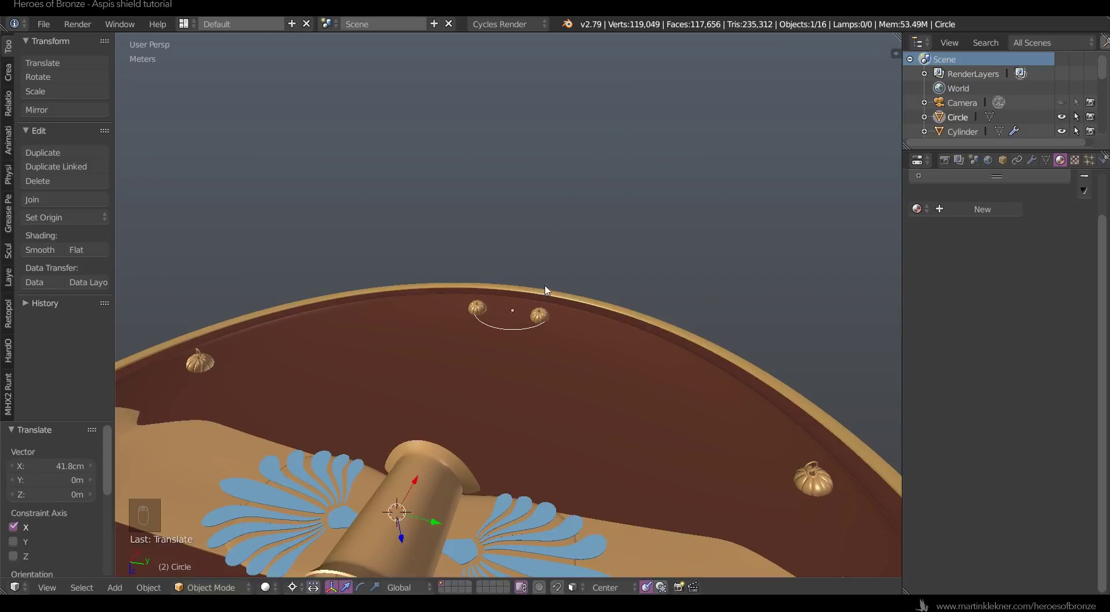
- Change the pivot so the circle transforms about its own origin, and scale it by 0.807
scroll(545, 287, "up", 3)
key("s")
key("Escape")
left_click(304, 586)
left_click(332, 524)
key("s")
left_click(690, 194)
- Rotate the circle about Y to stand it upright and move it along X toward the knob stems
key("r")
key("x")
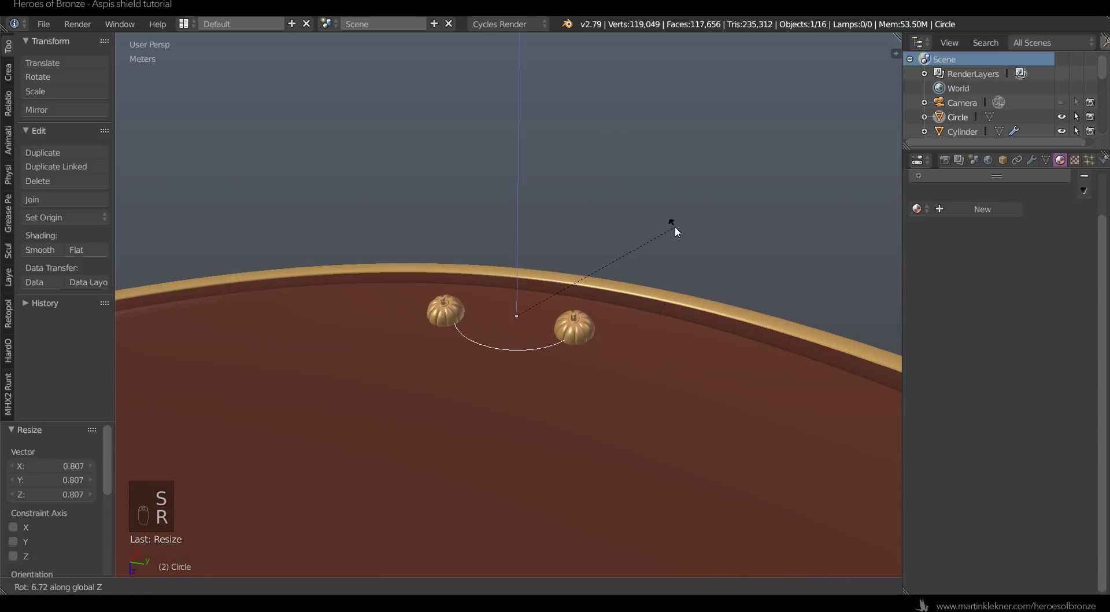
key("y")
left_click(546, 369)
middle_click_drag(656, 361, 576, 328)
key("g")
key("x")
left_click(581, 290)
- Tilt the circle 8.44° about Y and shift it slightly along X to line up with the knob stems
key("r")
left_click(642, 191)
middle_click_drag(642, 191, 555, 350)
key("g")
key("x")
left_click(526, 323)
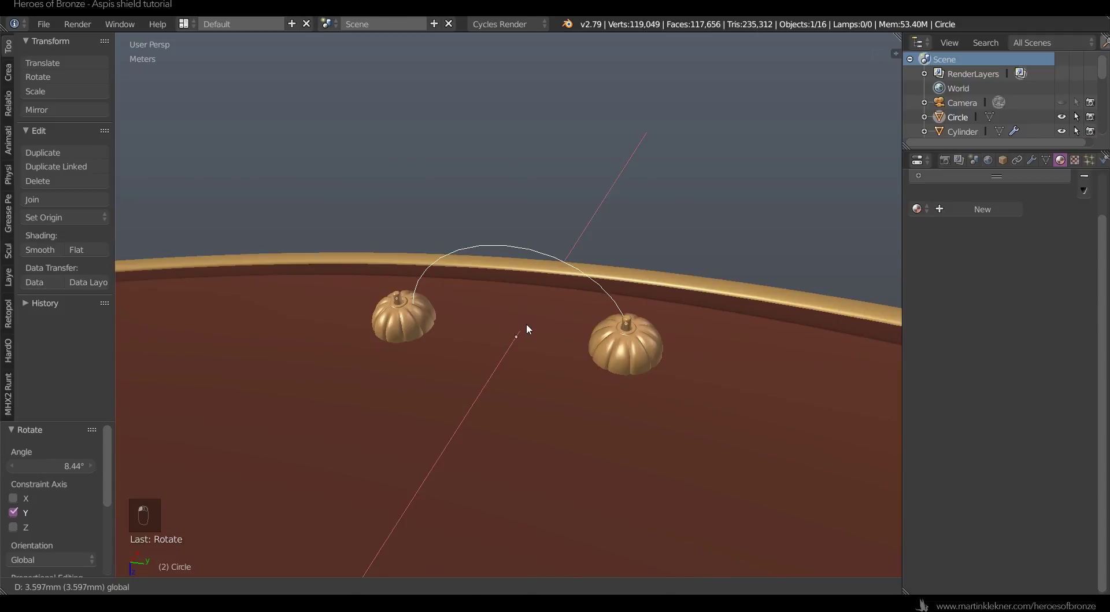
- Rotate the knob Sphere.007 about Z so its stem meets the end of the circle's arc
right_click(428, 320)
key("r")
key("z")
left_click(599, 243)
key("a")
scroll(606, 254, "down", 3)
middle_click_drag(606, 254, 573, 262)
scroll(569, 261, "up", 4)
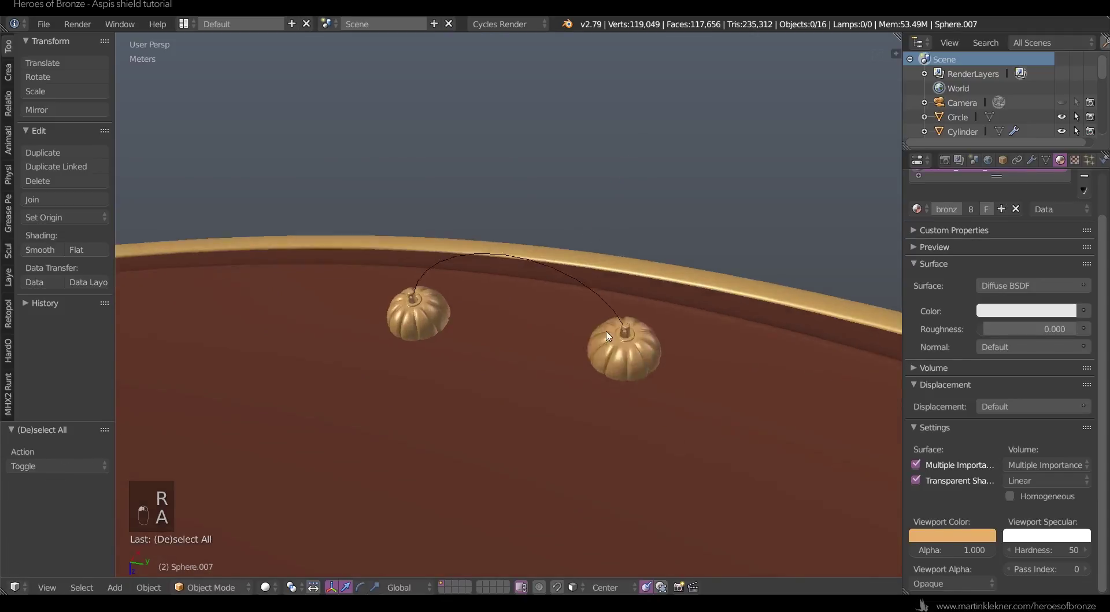
- Delete the circle's 19 lower vertices, keeping only the arc between the two knob stems
right_click(568, 260)
key("Tab")
key("z")
right_click(651, 340)
key("c")
mouse_move(396, 316)
left_mouse_down()
mouse_move(507, 377)
mouse_move(670, 399)
left_mouse_up()
right_click(664, 400)
key("z")
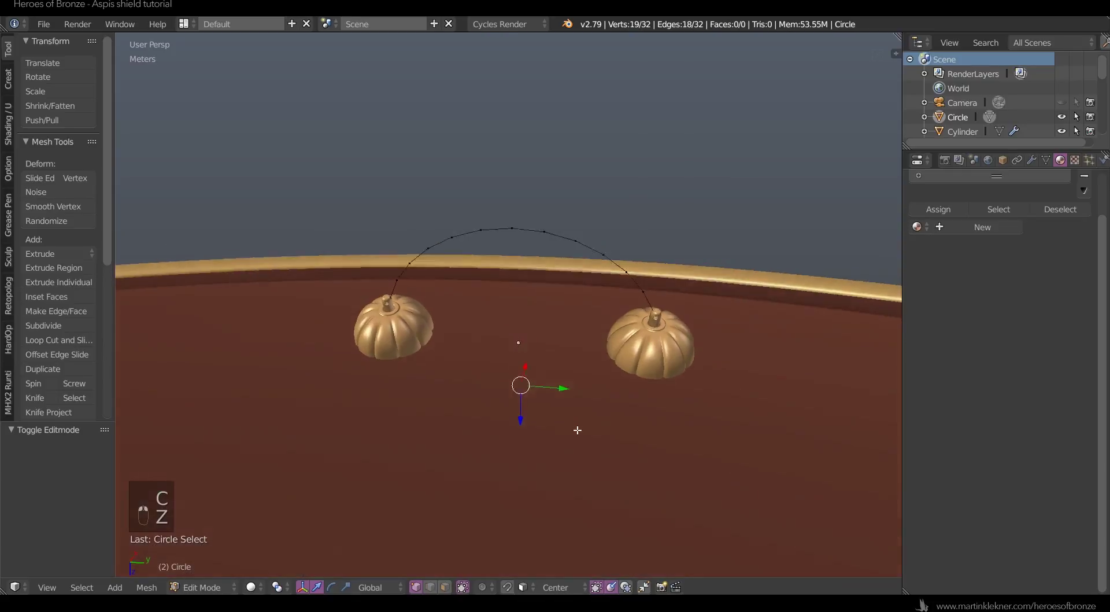
middle_click_drag(578, 430, 587, 396)
key("z")
key("z")
key("Delete")
left_click(585, 394)
key("Tab")
key("z")
key("z")
- Convert the arc mesh between the knobs to a curve
middle_click_drag(605, 387, 540, 395)
key("shift+a")
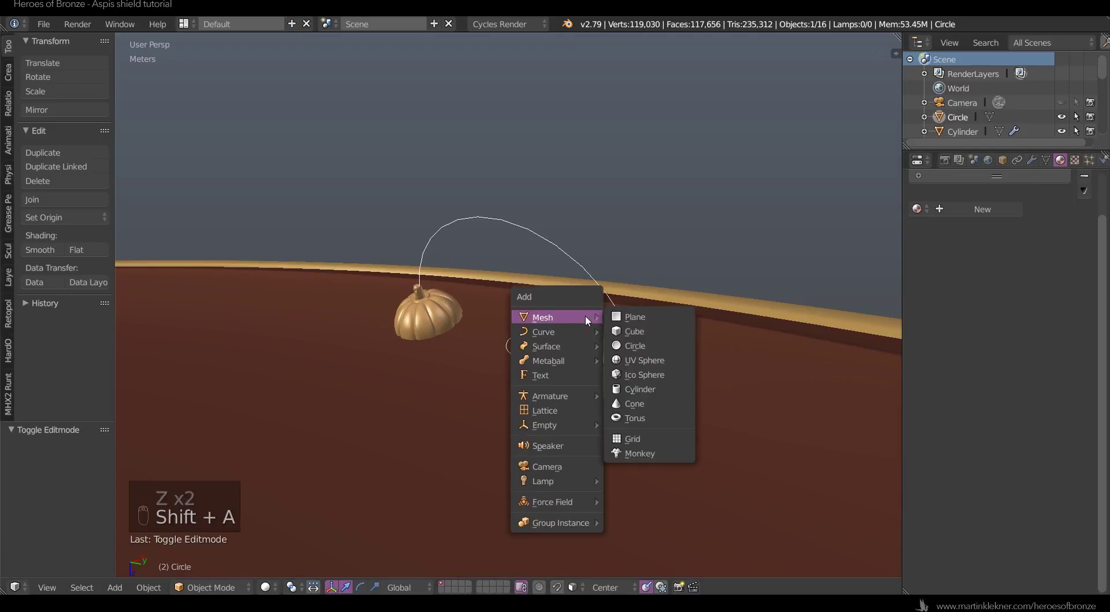
key("Escape")
key("space")
type("conv")
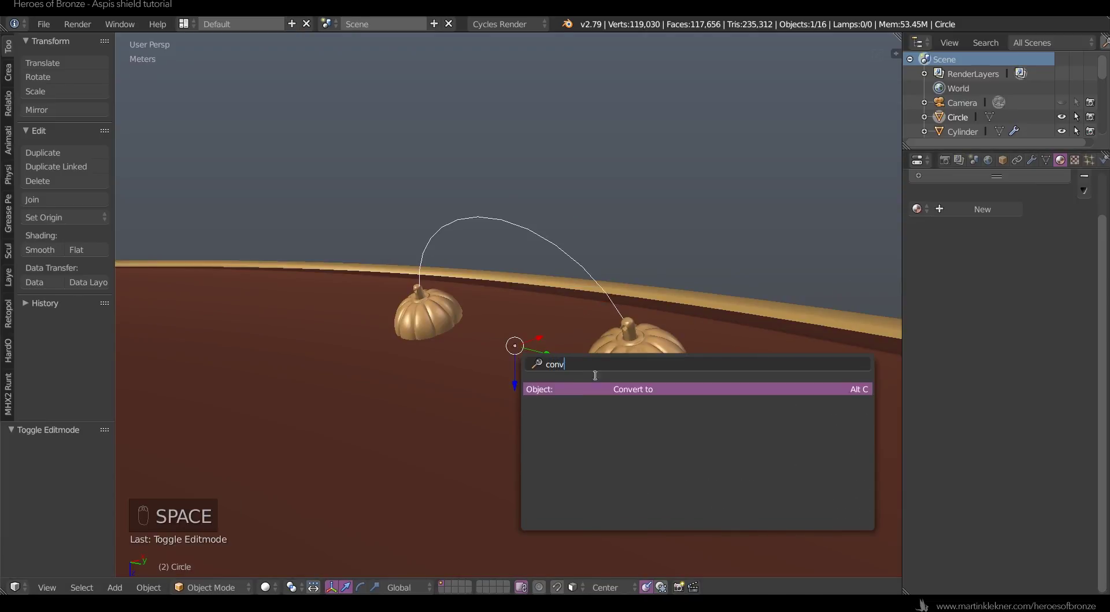
left_click(608, 386)
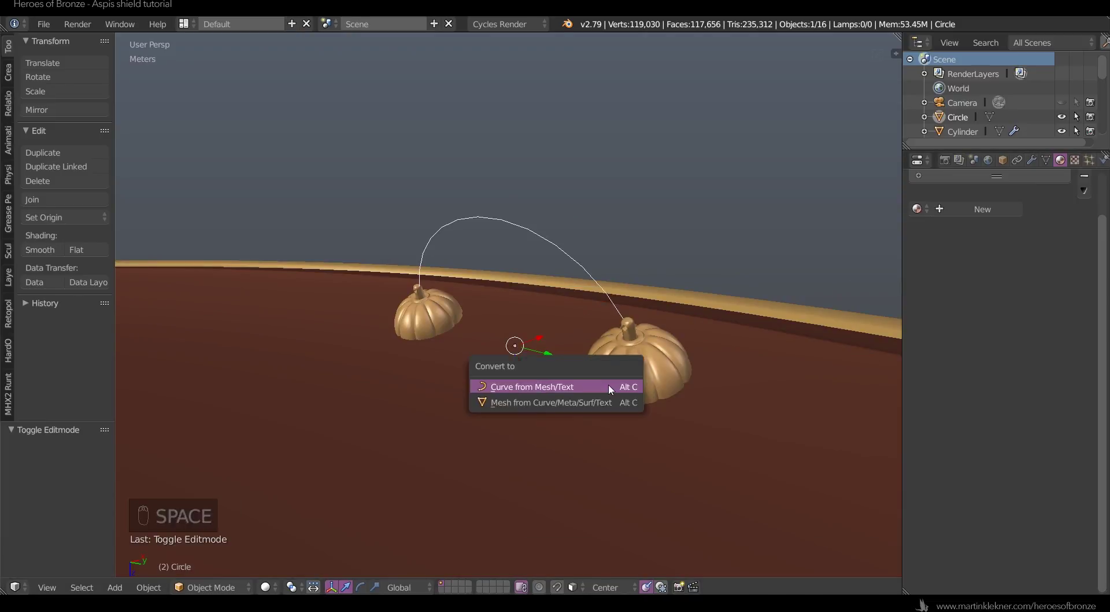
left_click(608, 384)
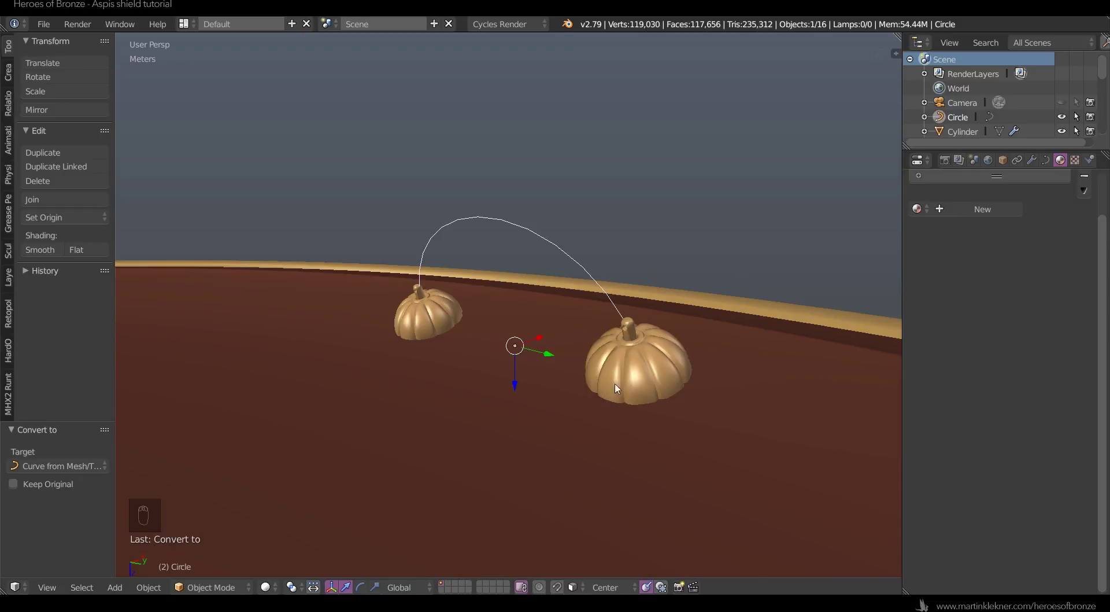
- Try thickening the arc curve with a bevel of resolution 6, first 7 cm and then 5 cm deep
left_click(1046, 160)
mouse_move(1069, 423)
left_mouse_down()
mouse_move(1087, 423)
mouse_move(1049, 439)
mouse_move(1081, 438)
left_mouse_up()
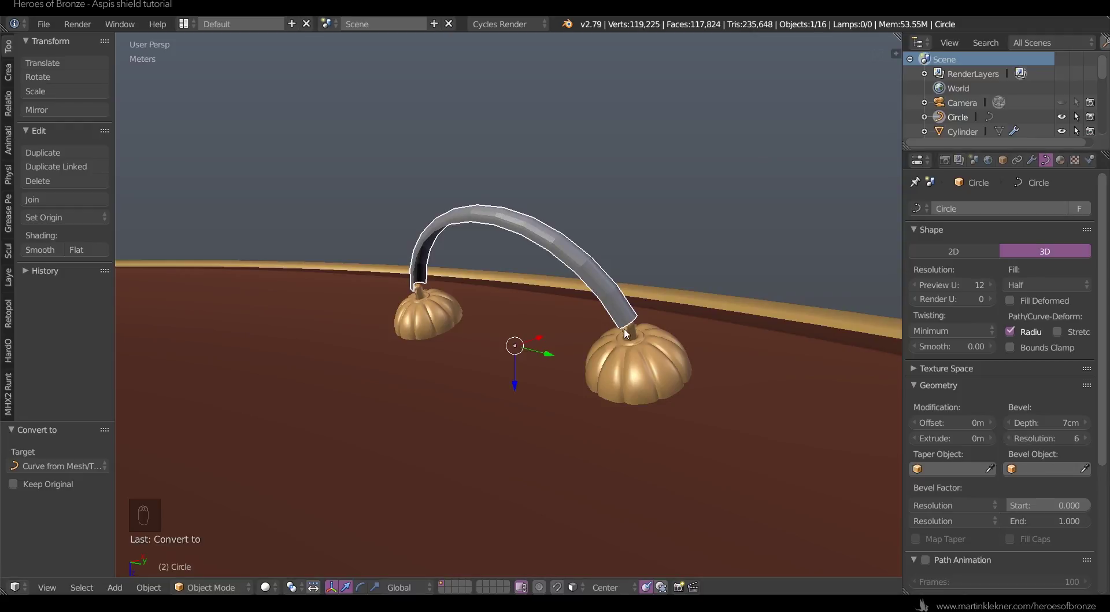
scroll(641, 314, "up", 2)
middle_click_drag(539, 362, 612, 385)
scroll(613, 385, "up", 2)
middle_click_drag(687, 363, 628, 383)
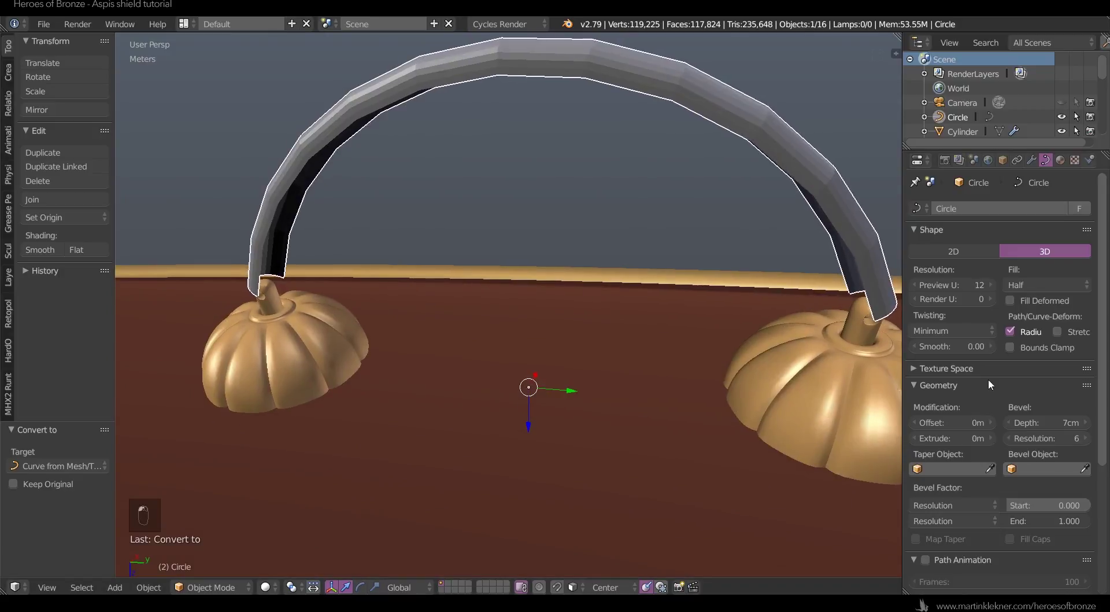
mouse_move(1047, 422)
left_mouse_down()
mouse_move(1076, 423)
mouse_move(1041, 422)
left_mouse_up()
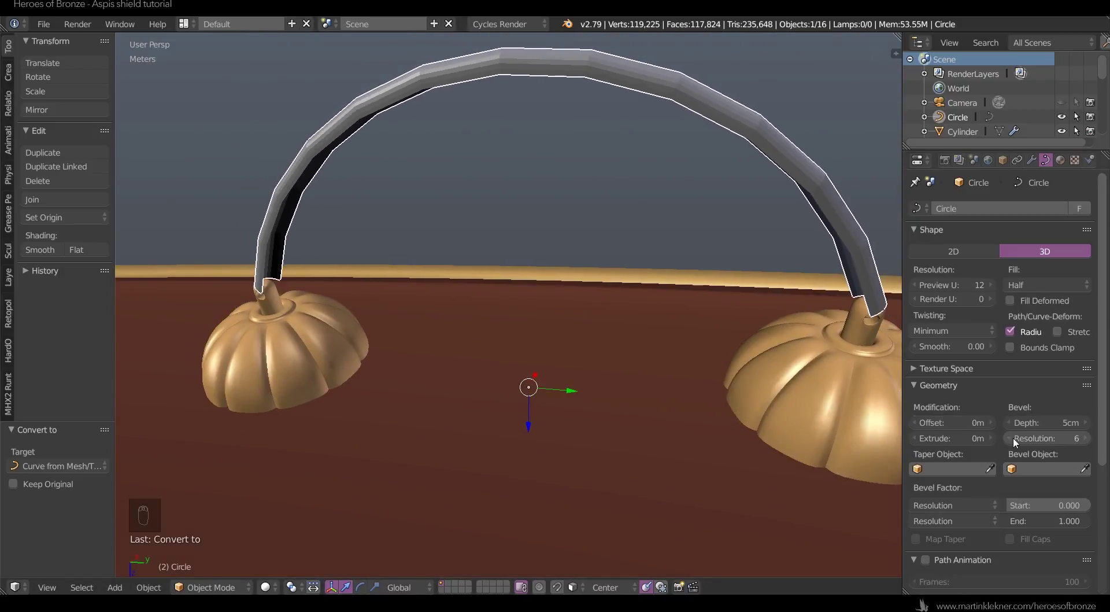
left_click_drag(1052, 441, 1061, 442)
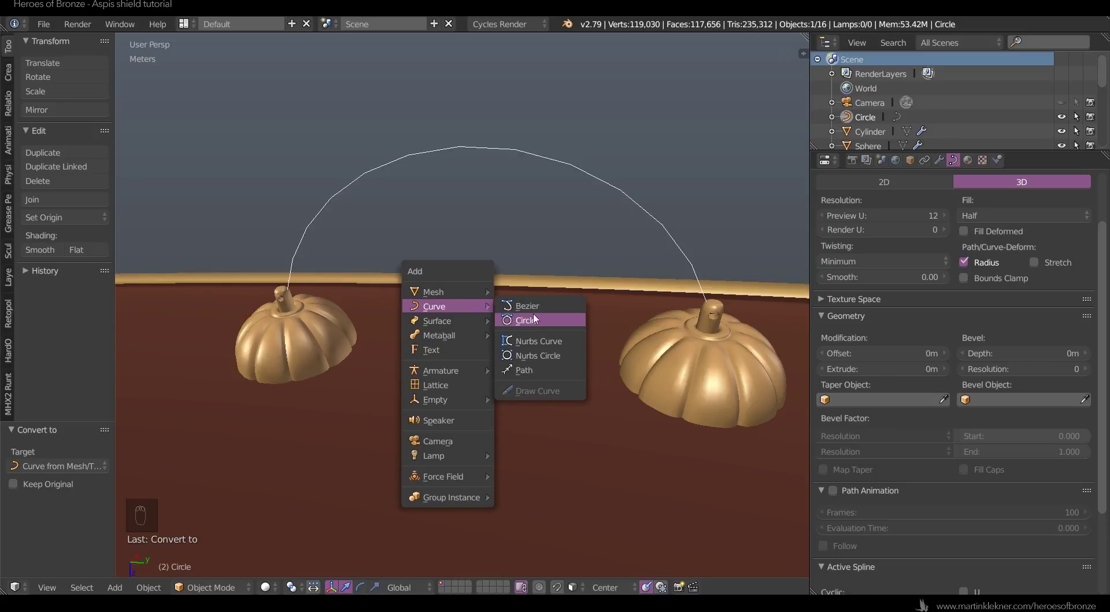
- Add a Bezier circle and scale it down to about 0.034, then by a further factor of about 0.966
mouse_move(463, 306)
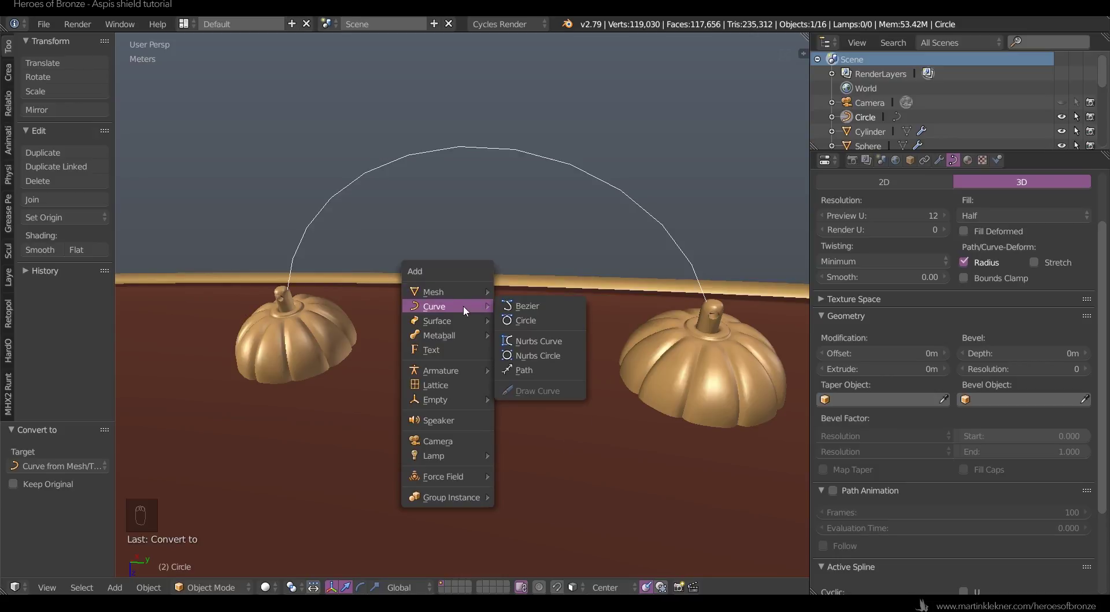
left_click(533, 321)
scroll(654, 211, "down", 8)
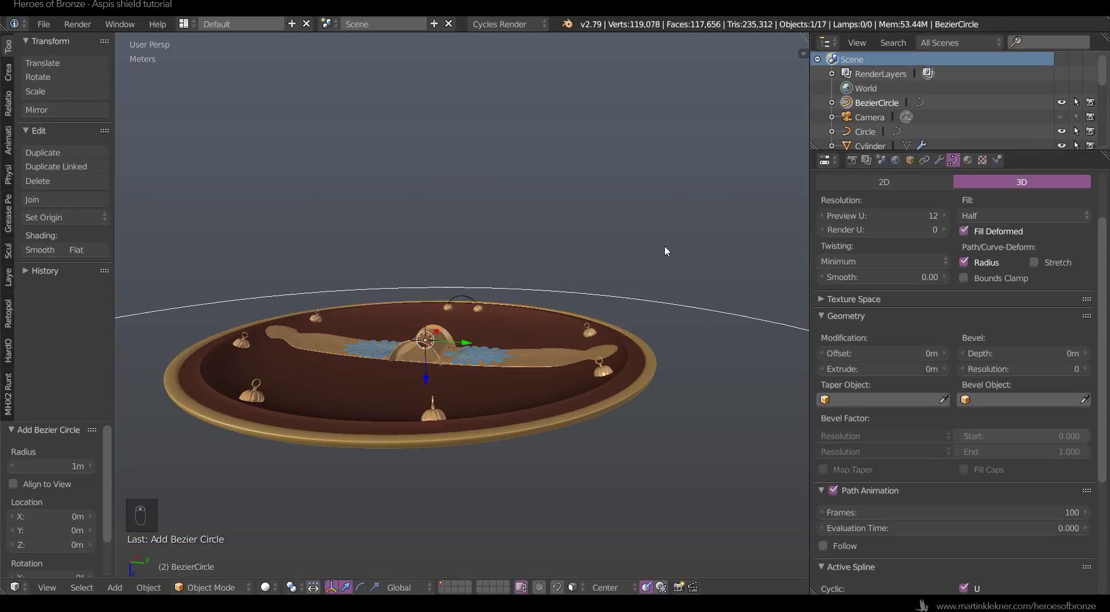
key("s")
left_click(434, 337)
scroll(630, 257, "up", 6)
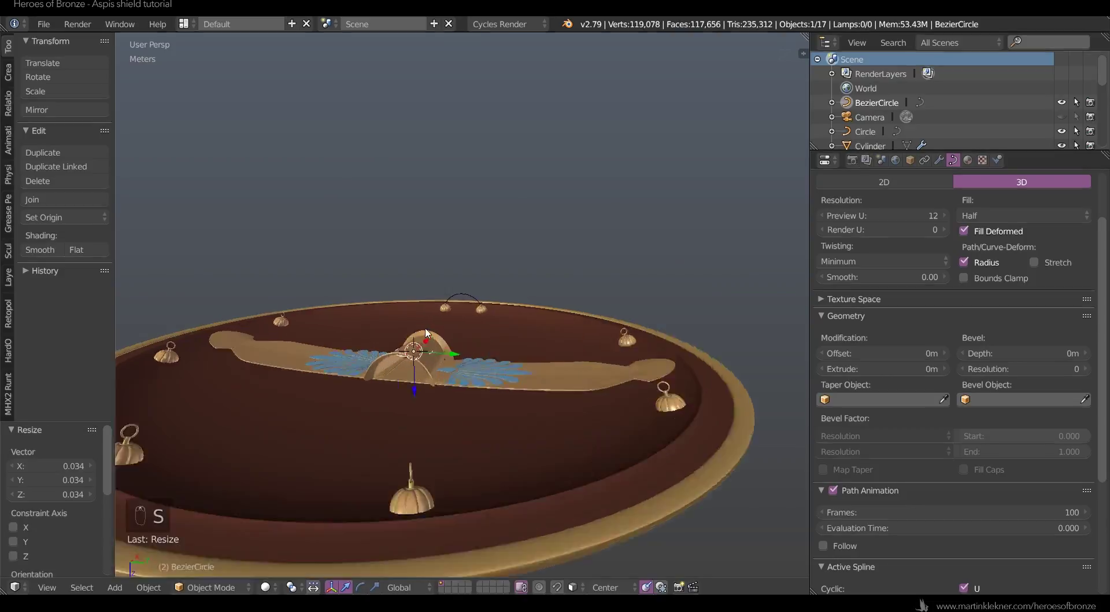
key("s")
- Move the Bezier circle about 39.6 cm in X, -5.2 cm in Y and -1.93 cm in Z, next to the paired knob
key("g")
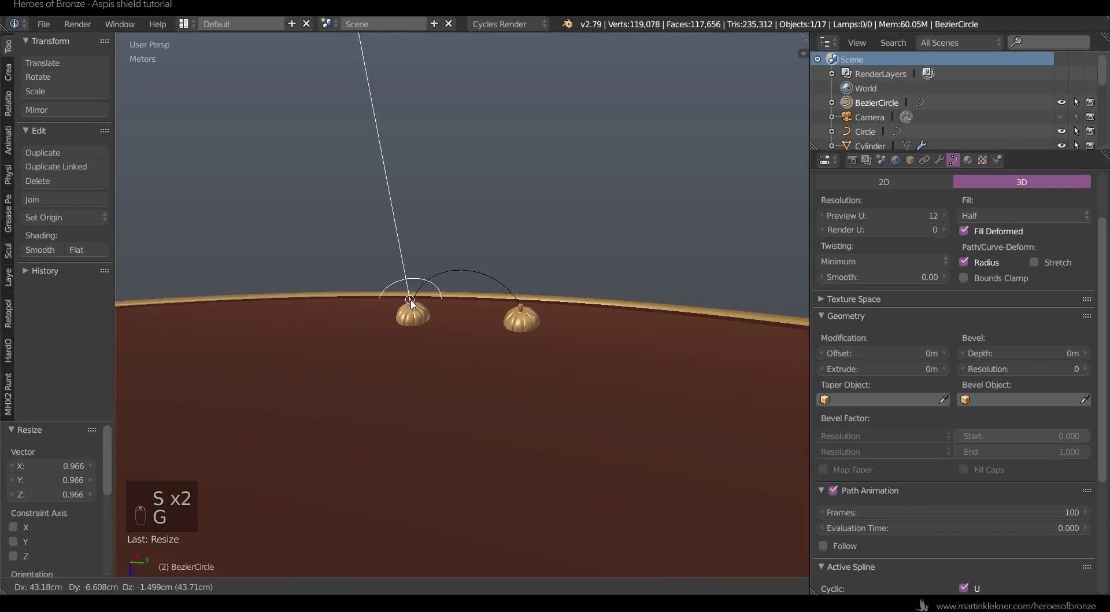
left_click(413, 305)
scroll(443, 300, "up", 4)
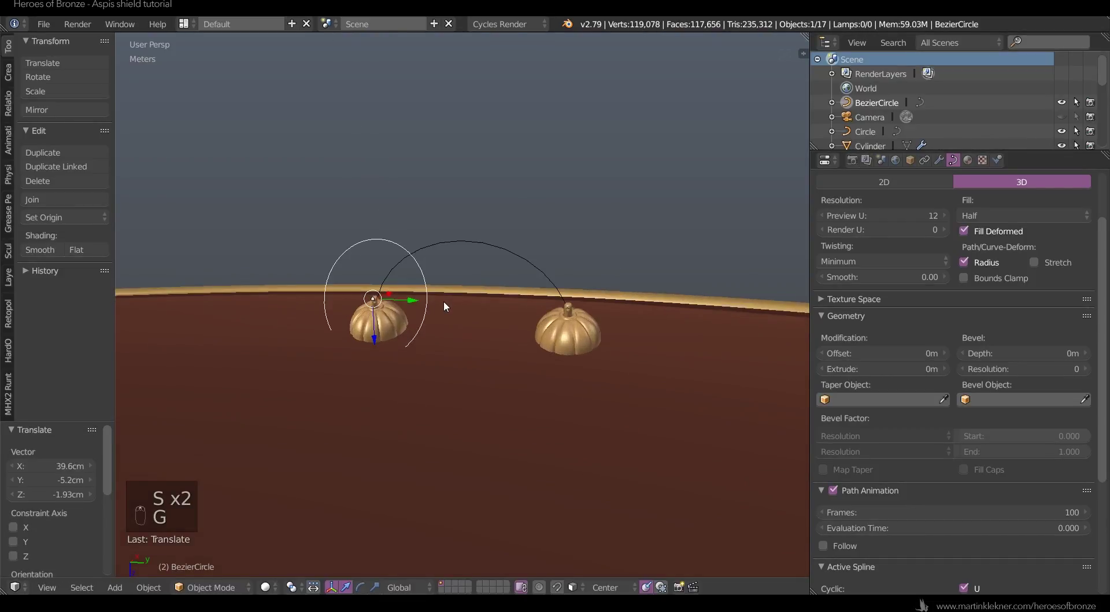
- Assign BezierCircle as the bevel object of the arc curve between the two knobs
right_click(467, 218)
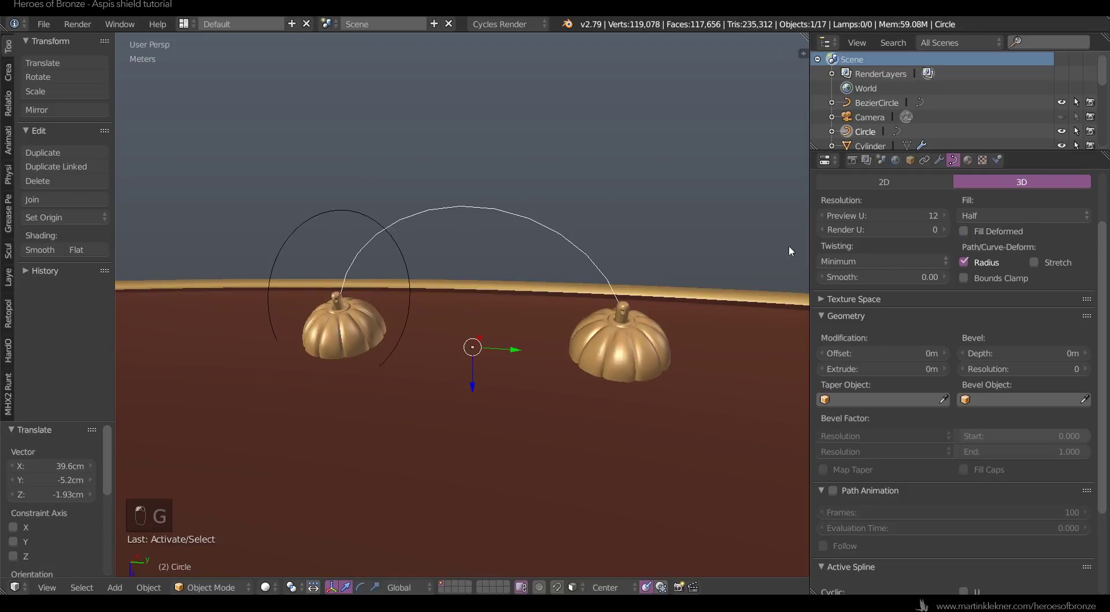
left_click(991, 399)
left_click(965, 417)
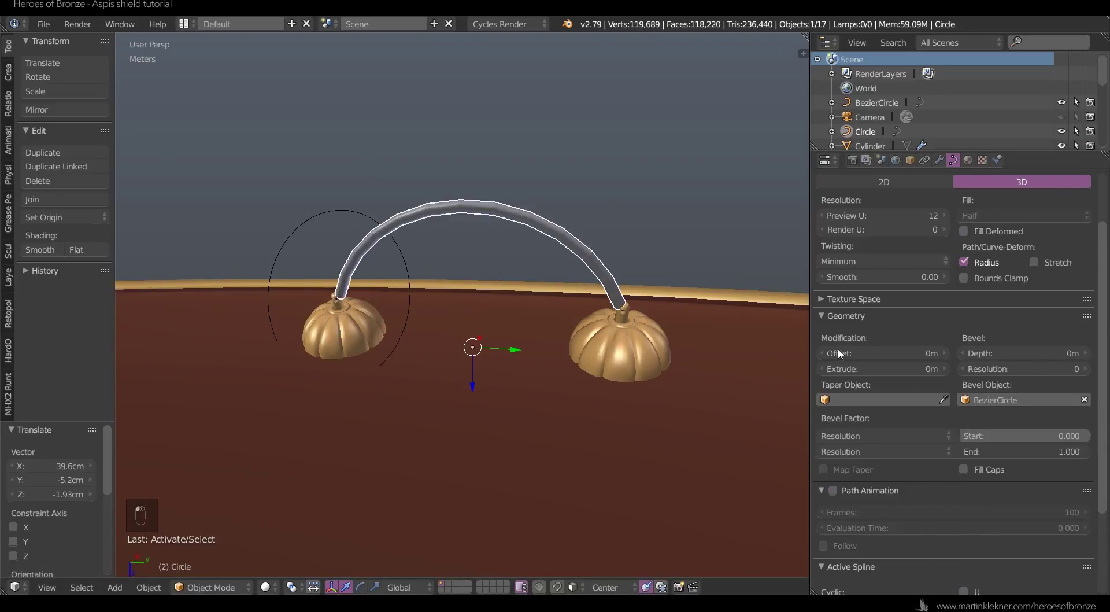
- Thicken the handle by scaling its profile curve BezierCircle up by about 1.787
right_click(355, 209)
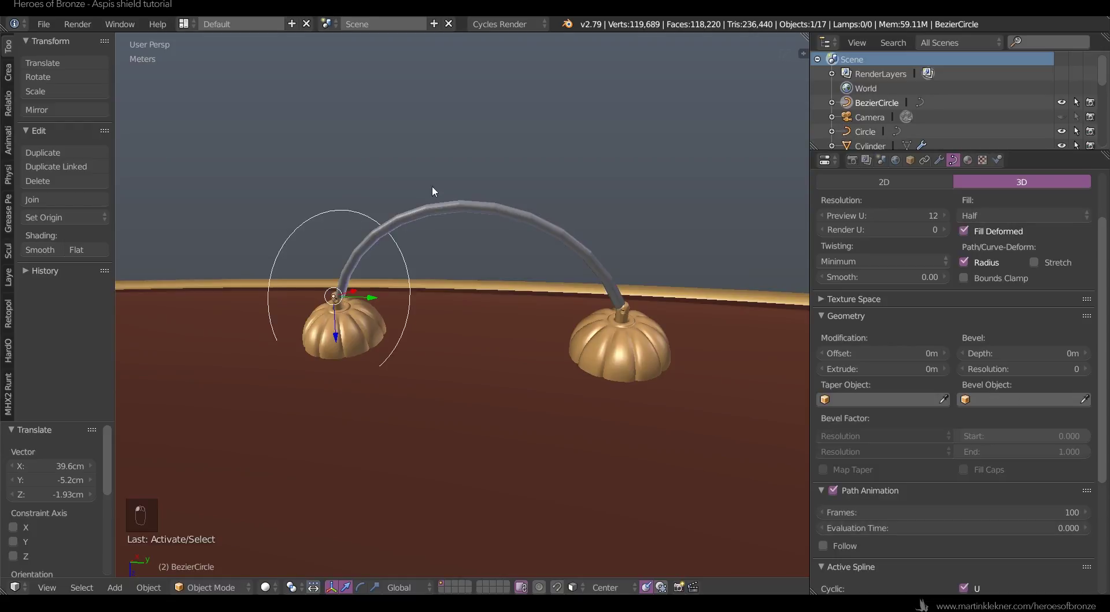
key("s")
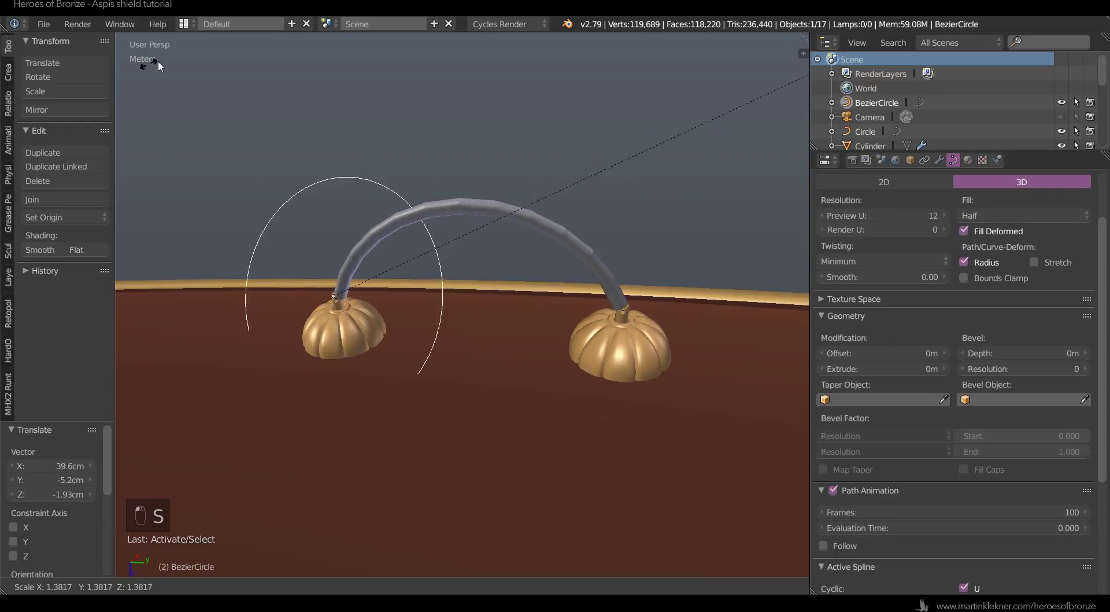
left_click(280, 558)
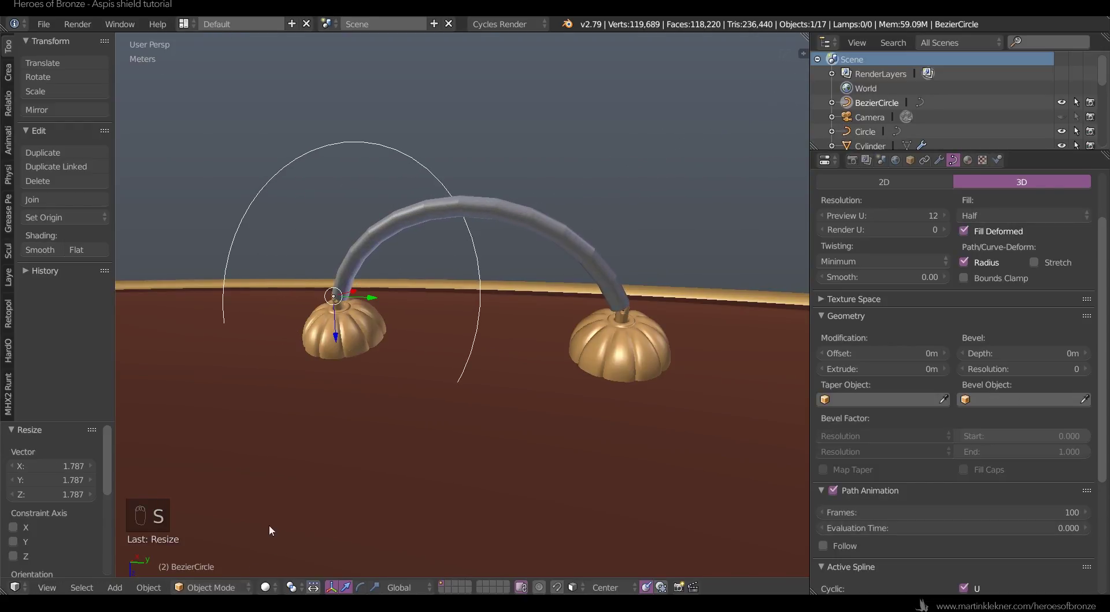
scroll(468, 307, "up", 2)
- Taper both ends of the handle curve by shrinking their end point radii, using a factor of about 0.461 at the first end
right_click(636, 219)
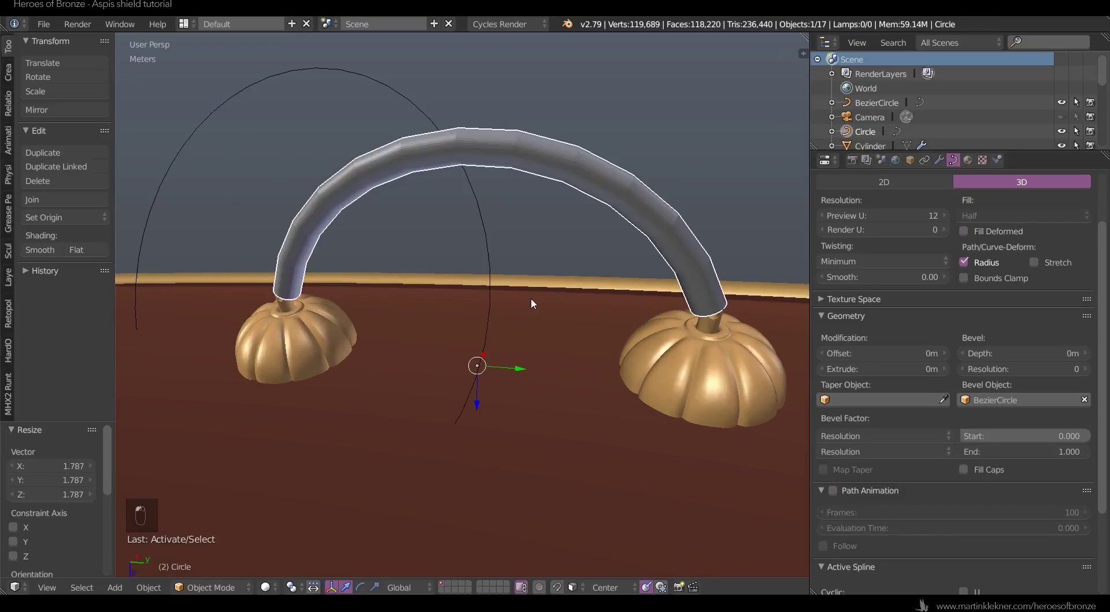
key("ctrl+z")
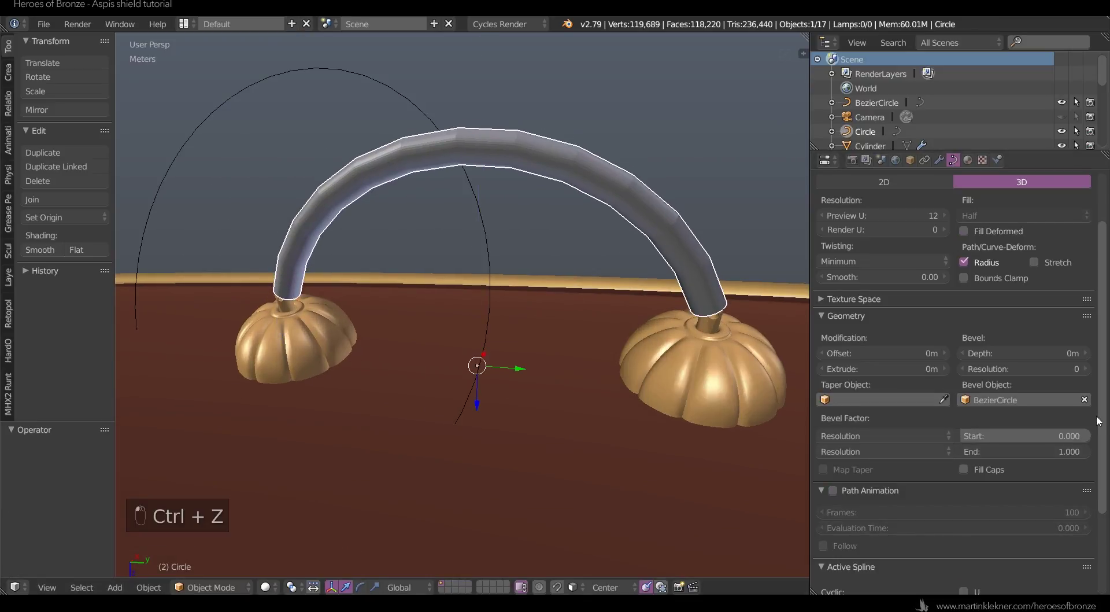
key("Tab")
key("Tab")
key("Tab")
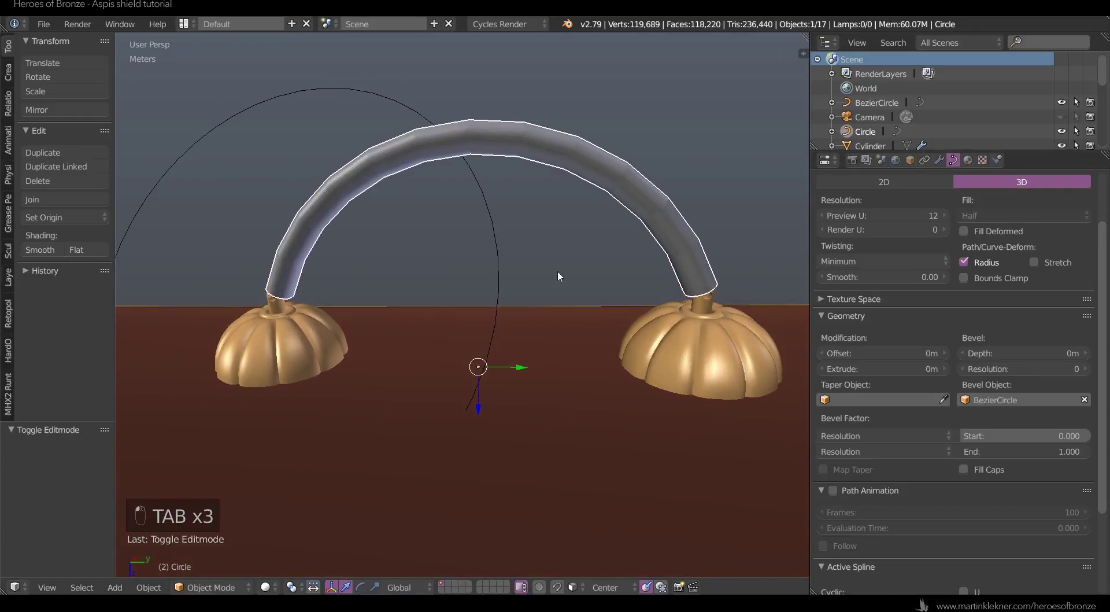
key("Tab")
right_click(704, 287)
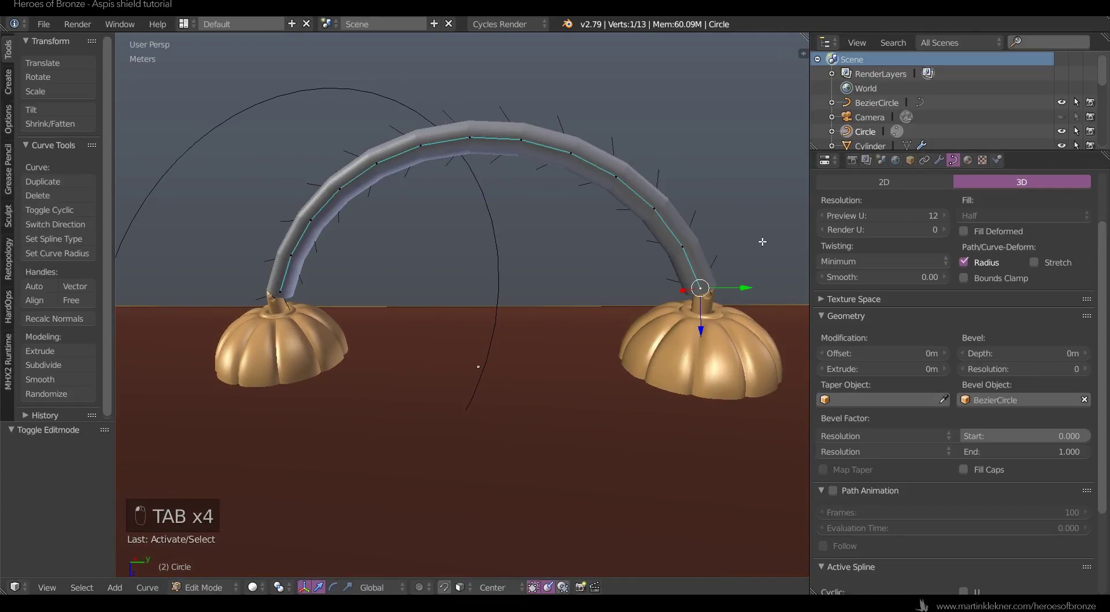
key("alt+s")
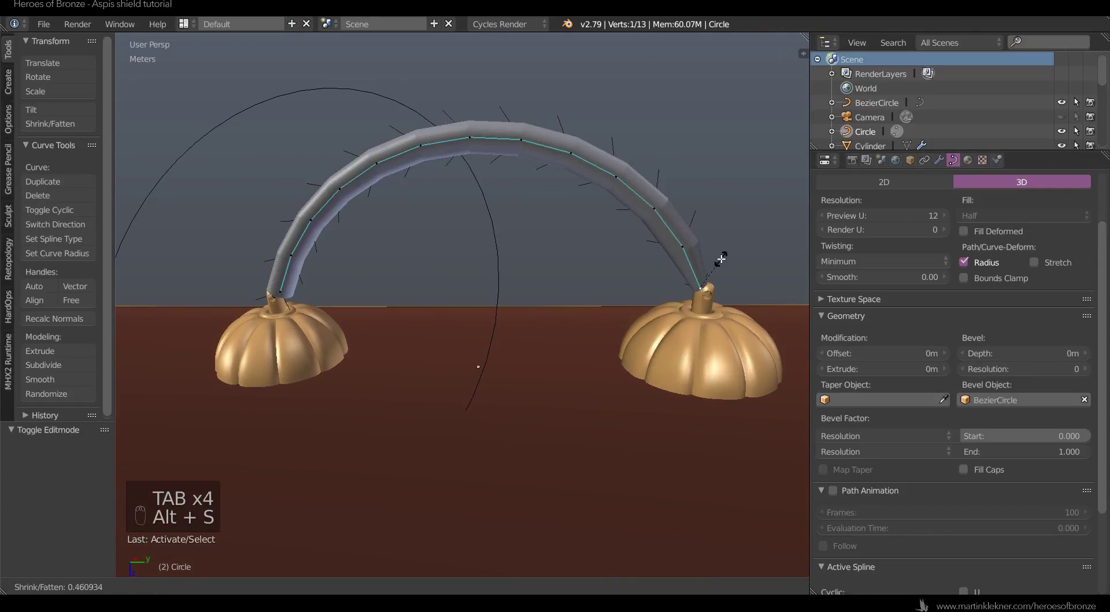
left_click(721, 258)
key("alt+s")
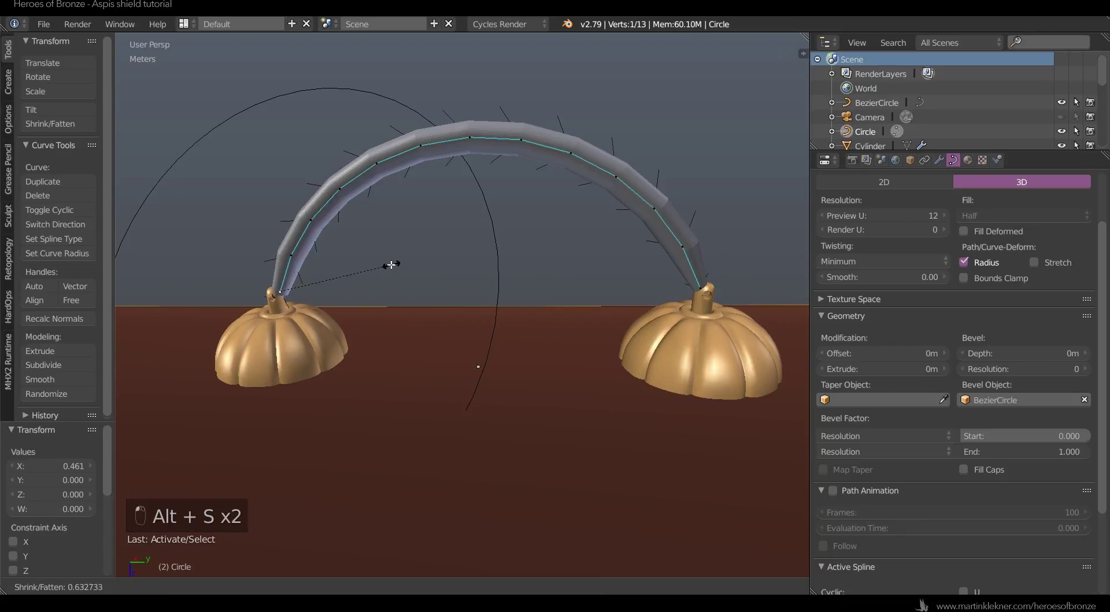
left_click(362, 270)
- Nudge both end points of the handle curve by fractions of a millimetre so they sit on the knob stems
key("g")
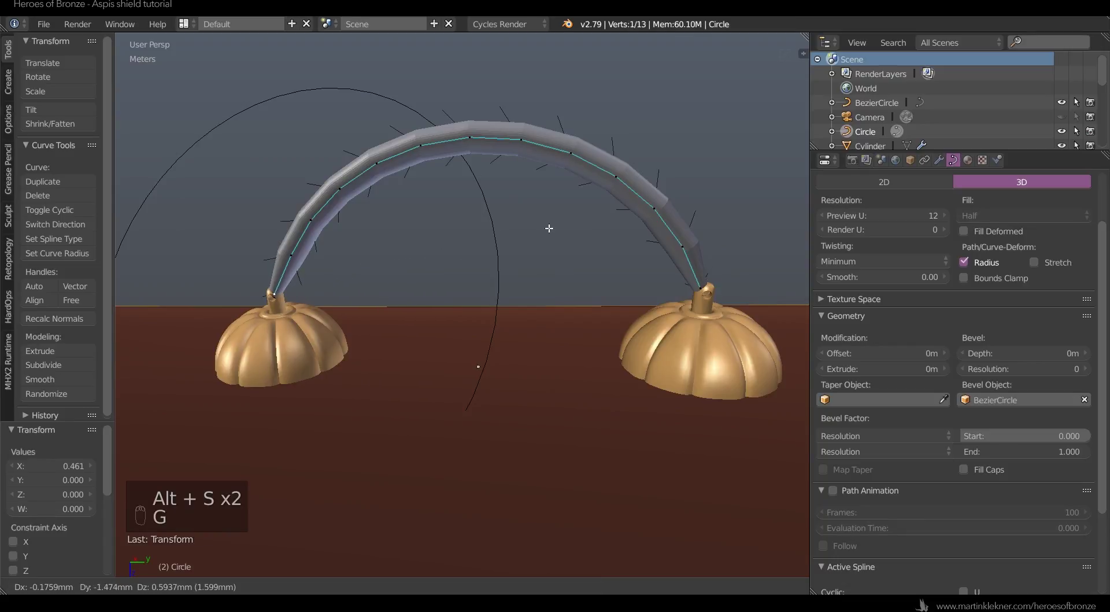
left_click(552, 226)
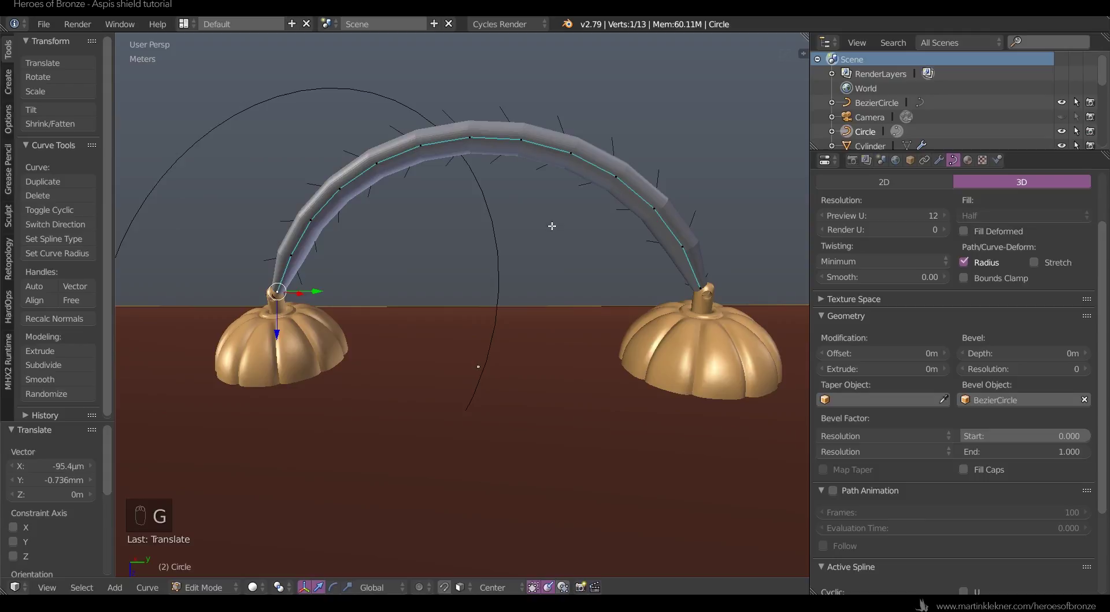
right_click(735, 274)
key("g")
left_click(733, 276)
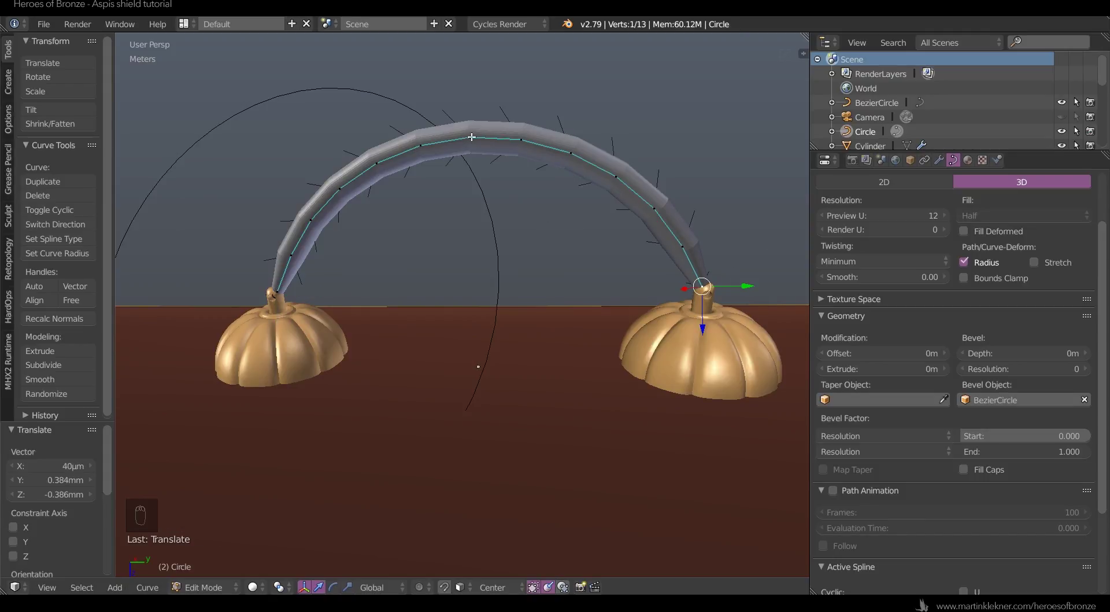
- Subdivide the handle curve's segments between all points except the two ends, with 1 cut
key("a")
key("c")
mouse_move(310, 203)
left_mouse_down()
mouse_move(372, 154)
mouse_move(664, 199)
left_mouse_up()
right_click(664, 200)
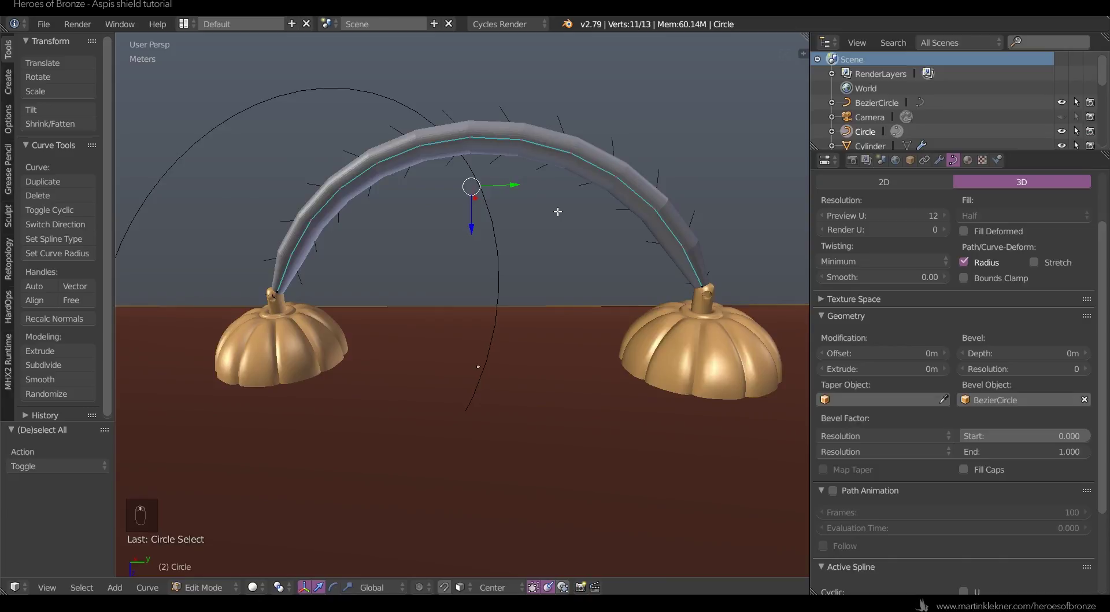
left_click(148, 587)
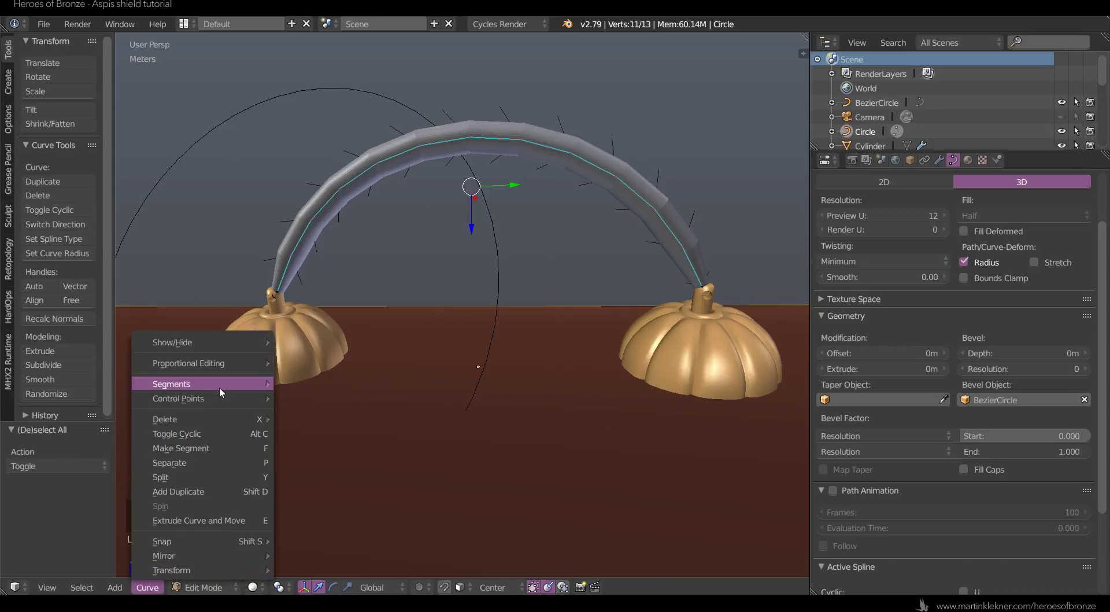
mouse_move(220, 386)
left_click(320, 380)
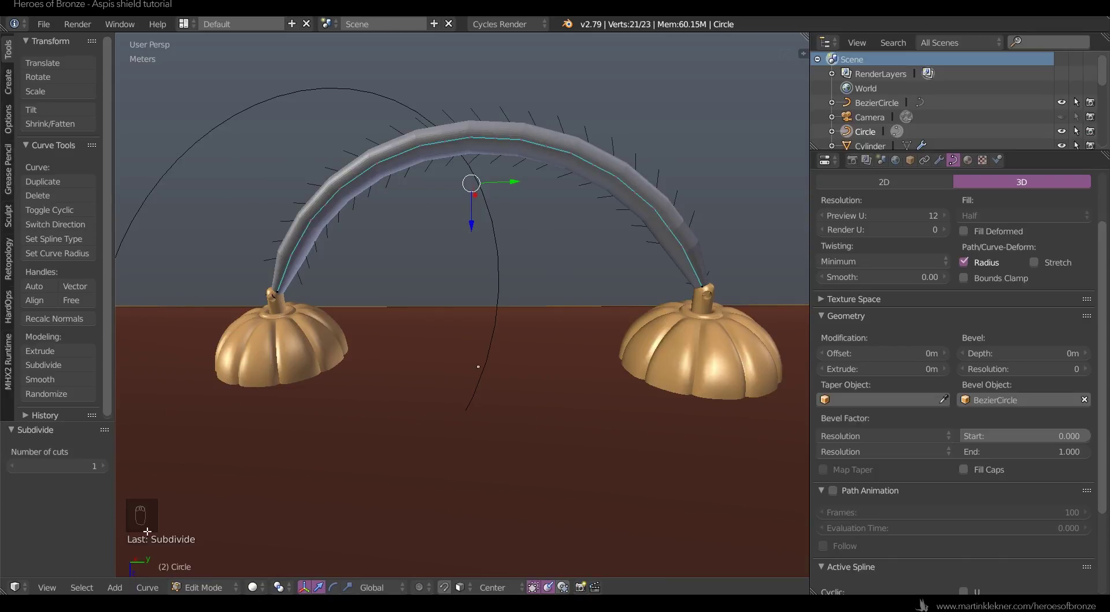
- Shrink the curve radius at every second control point along the handle to form a ribbed profile
left_click(147, 586)
right_click(467, 136)
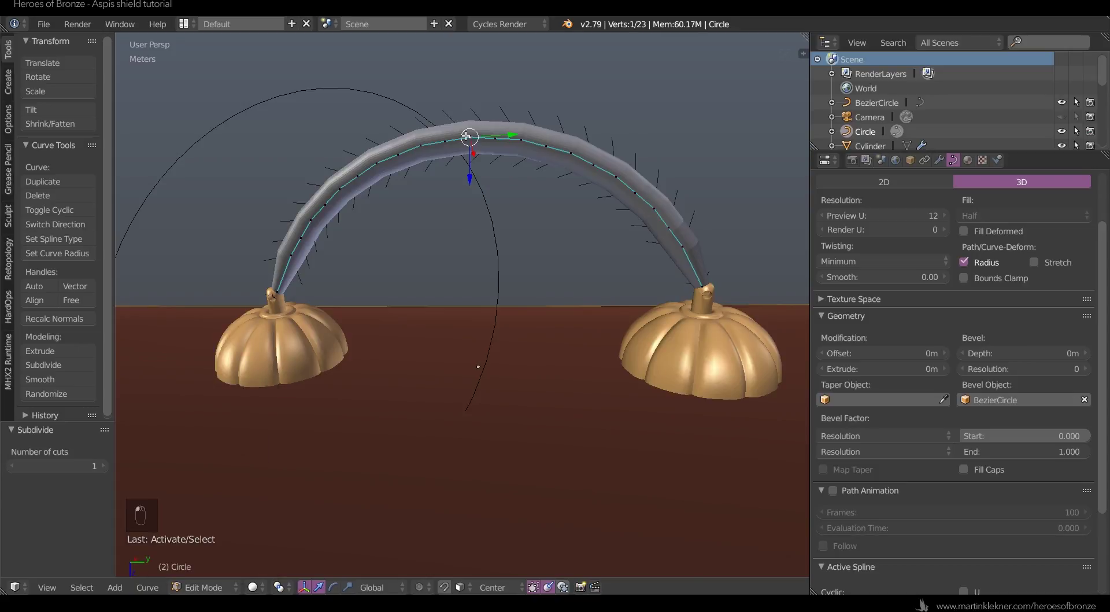
key("alt+s")
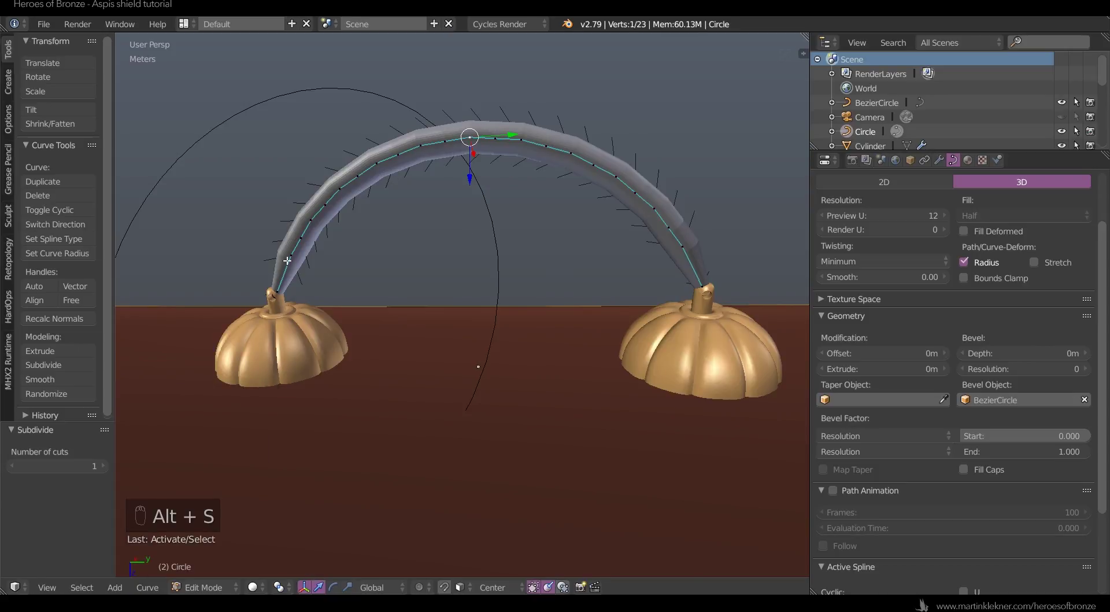
right_click(401, 155, "shift")
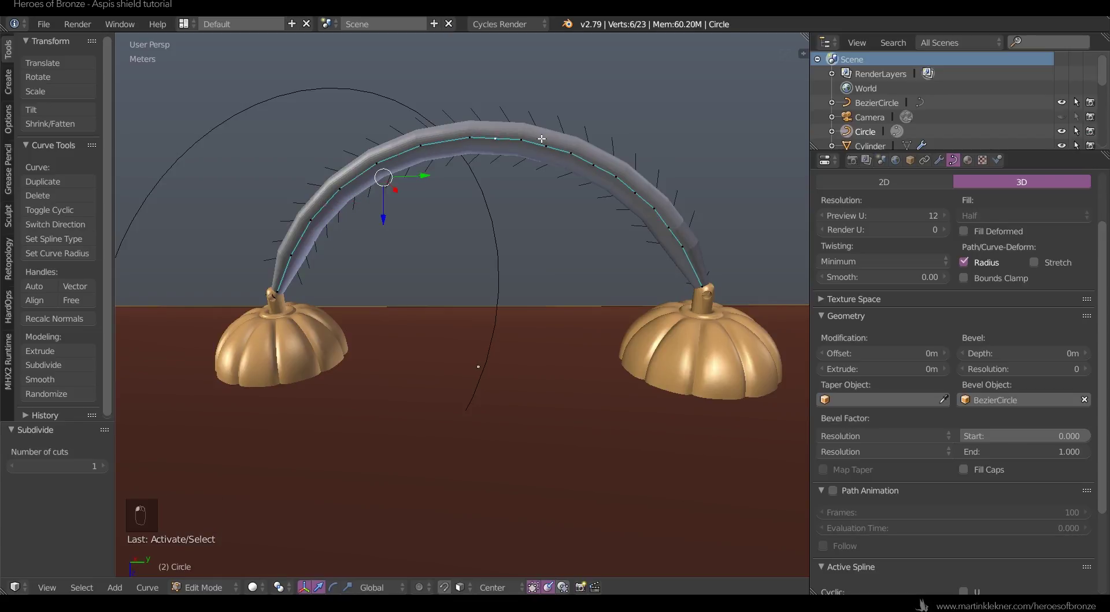
right_click(682, 232, "shift")
key("s")
right_click(665, 173)
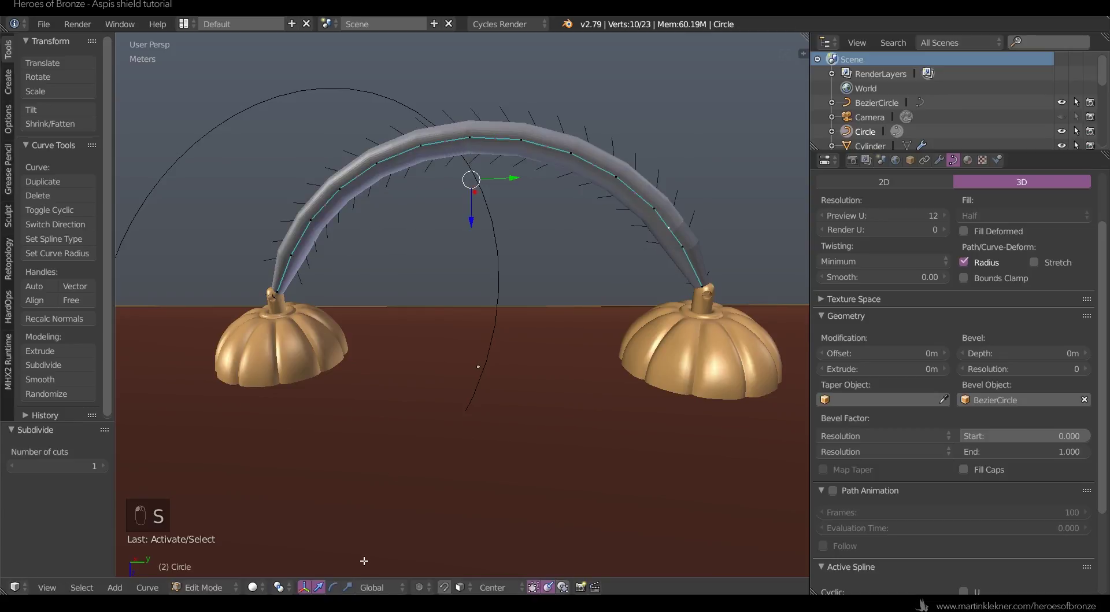
left_click(254, 587)
left_click(315, 547)
key("s")
right_click(657, 171)
key("alt+s")
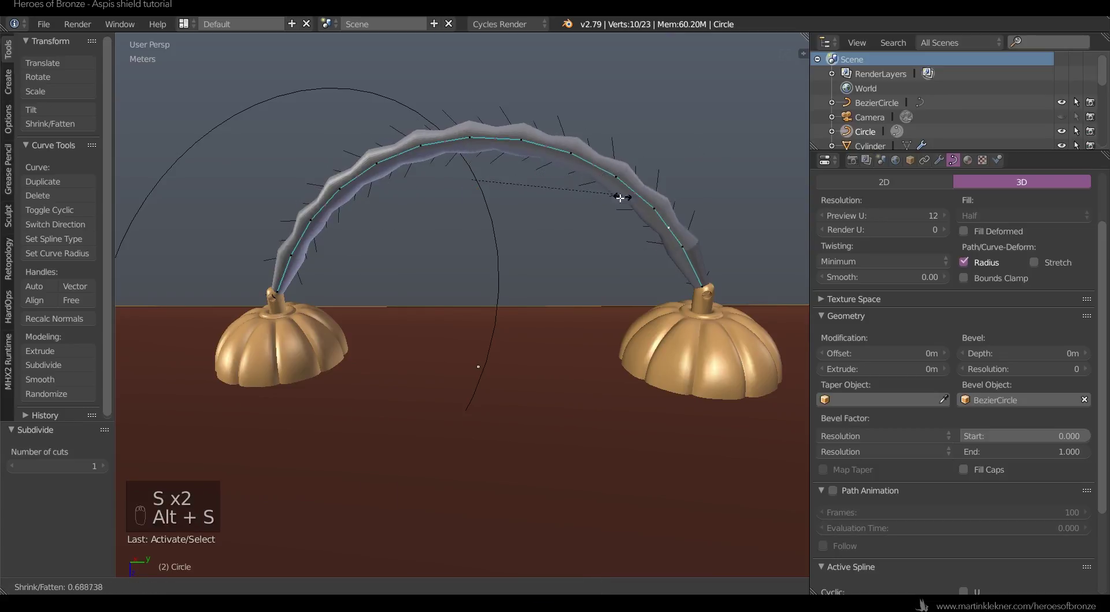
left_click(587, 198)
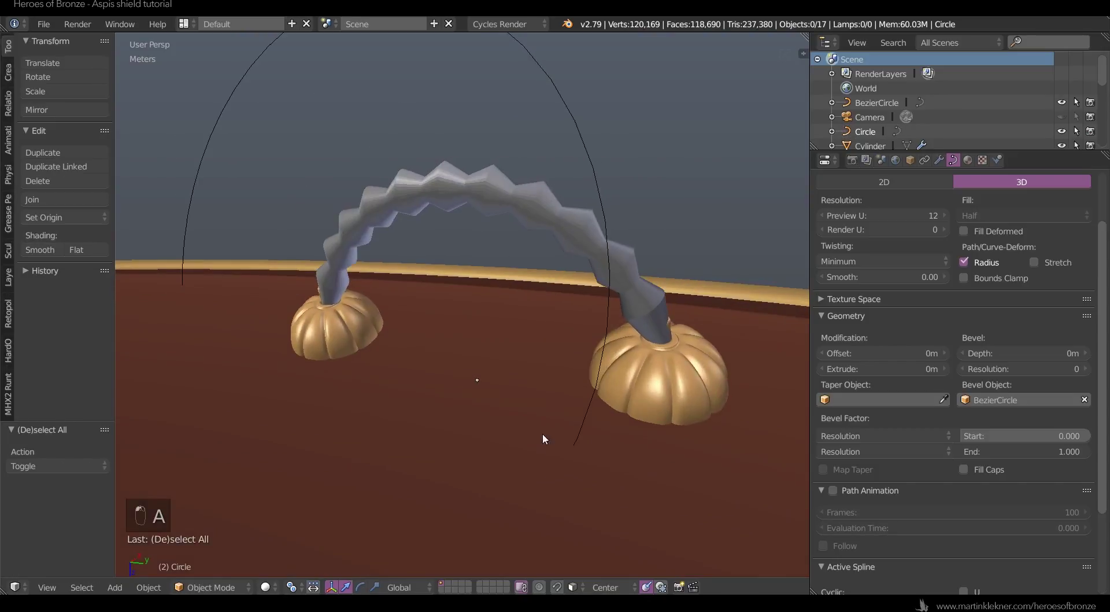
- Convert the ribbed handle curve to a mesh
left_click(557, 223)
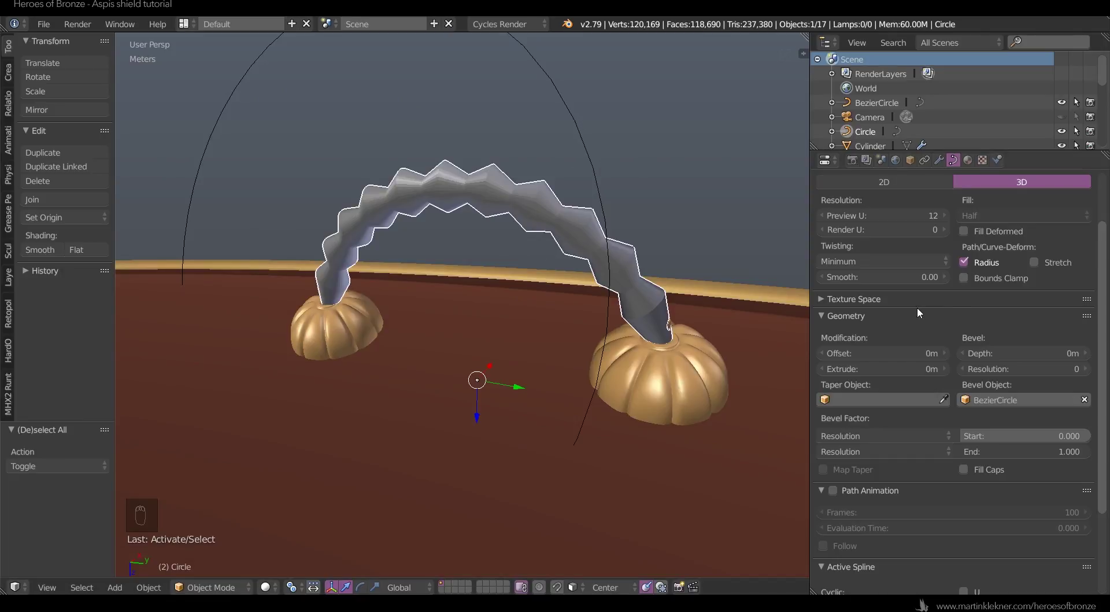
left_click(152, 587)
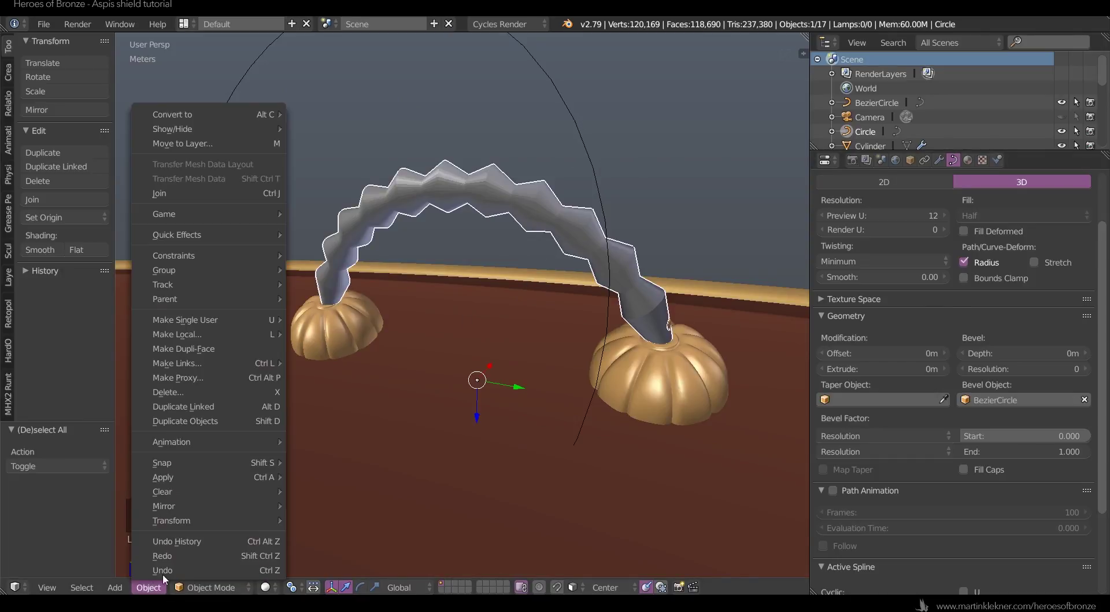
mouse_move(209, 476)
left_click(359, 466)
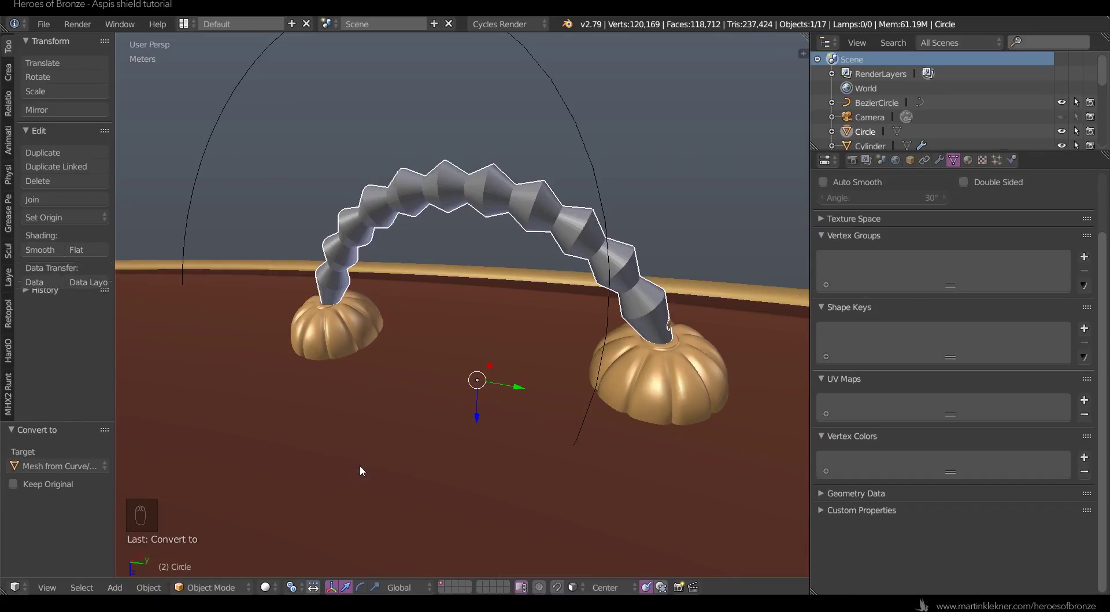
- Smooth the handle mesh with a level 2 subdivision surface and open the mesh in Edit Mode
key("ctrl+2")
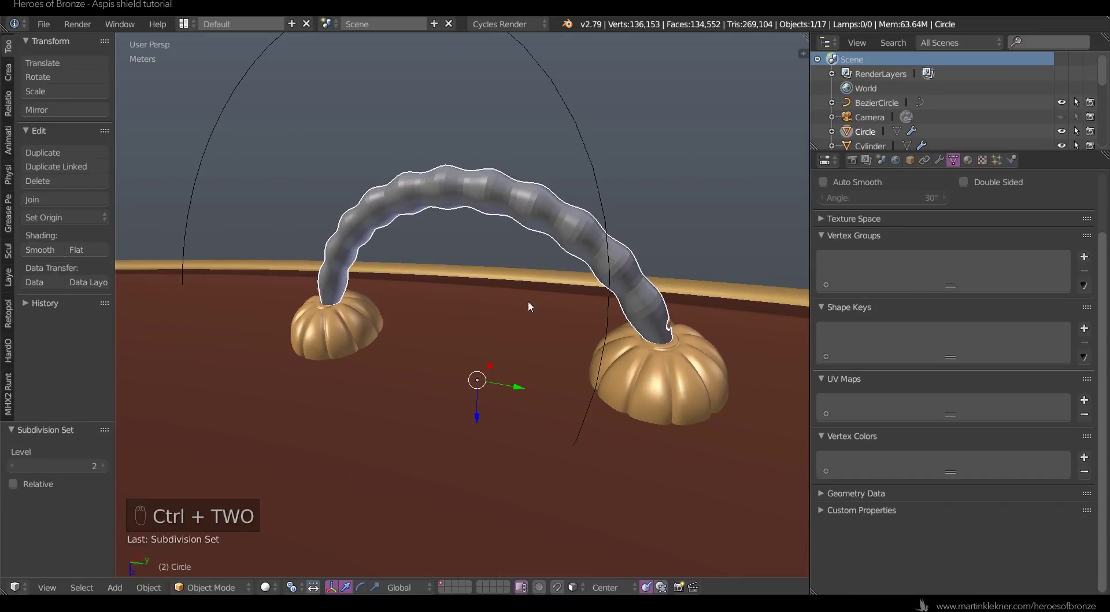
middle_click_drag(529, 300, 512, 323)
key("Tab")
scroll(470, 290, "up", 5)
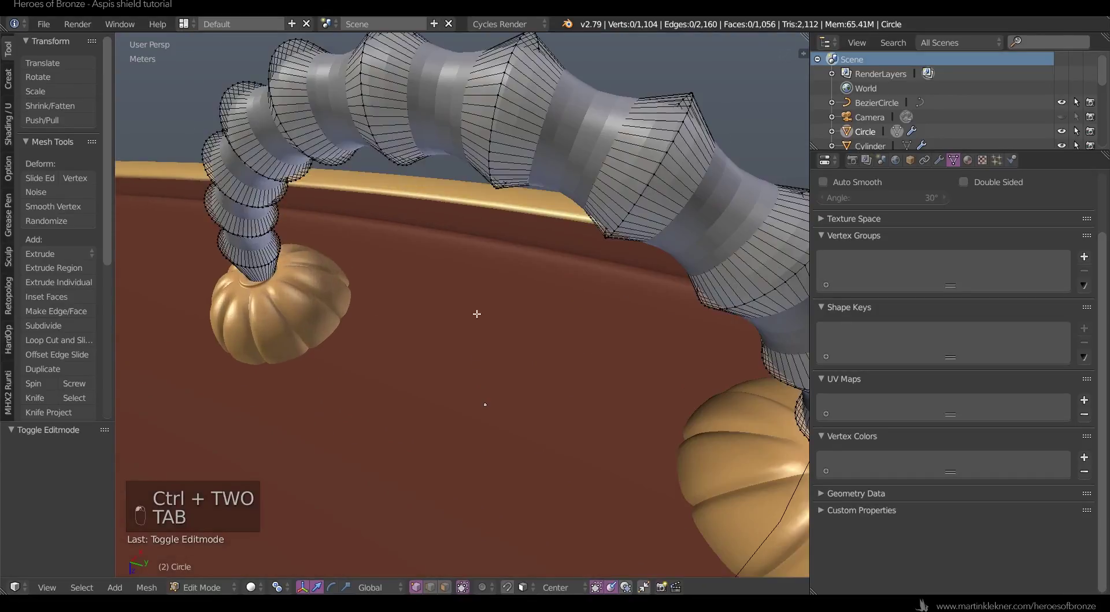
- Delete the vertices of the small knob protruding from the ribbed mount's collar at the handle's near end
middle_click_drag(471, 290, 515, 273)
scroll(516, 273, "down", 2)
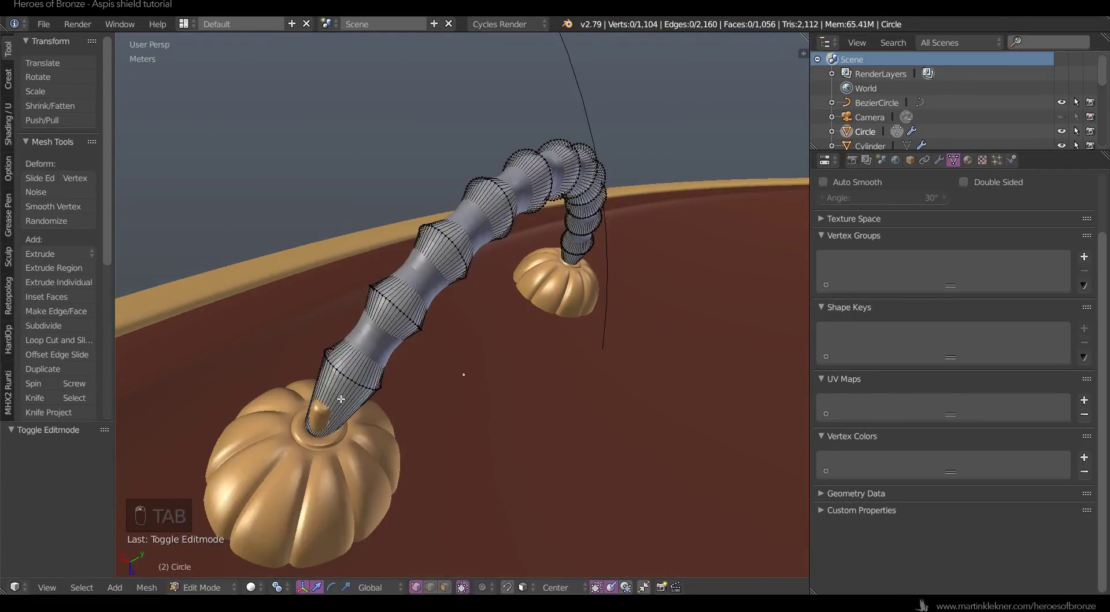
key("Tab")
right_click(311, 428)
key("Tab")
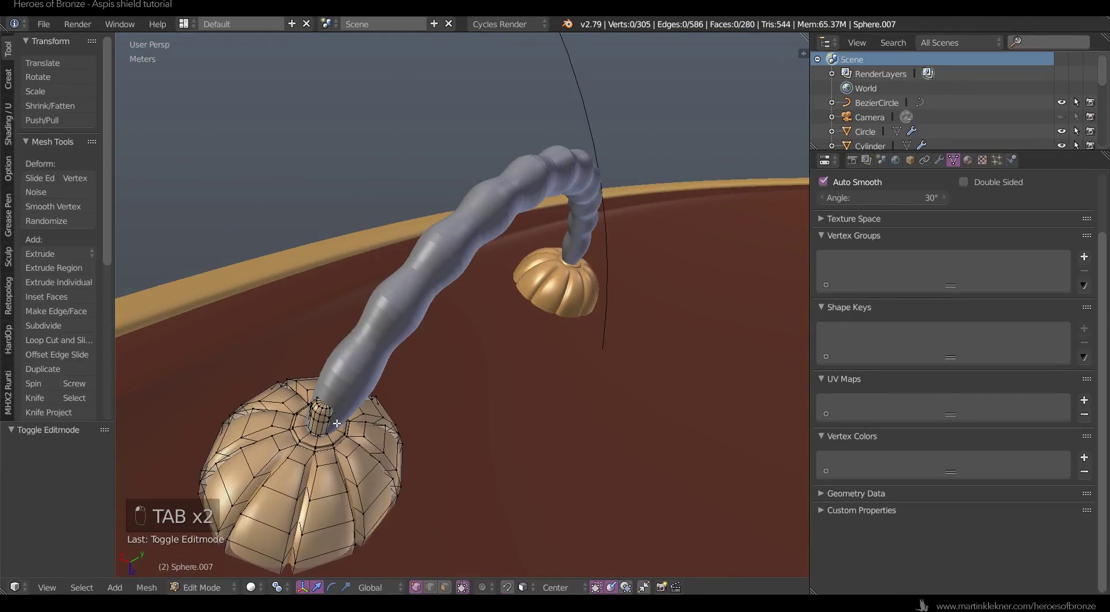
key("ctrl+l")
key("Delete")
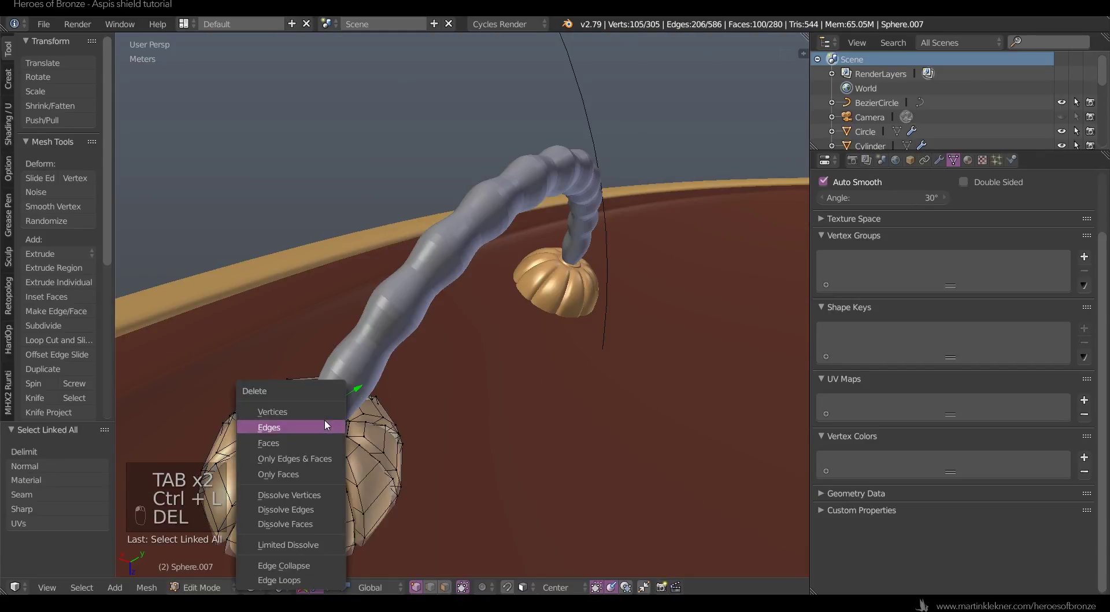
left_click(324, 414)
key("Tab")
- Delete the leftover Bezier circle curve above the handle and open the beaded handle's mesh for editing
middle_click_drag(455, 438, 434, 428)
key("a")
key("a")
scroll(456, 347, "down", 3)
scroll(456, 314, "down", 3)
middle_click_drag(435, 375, 473, 246)
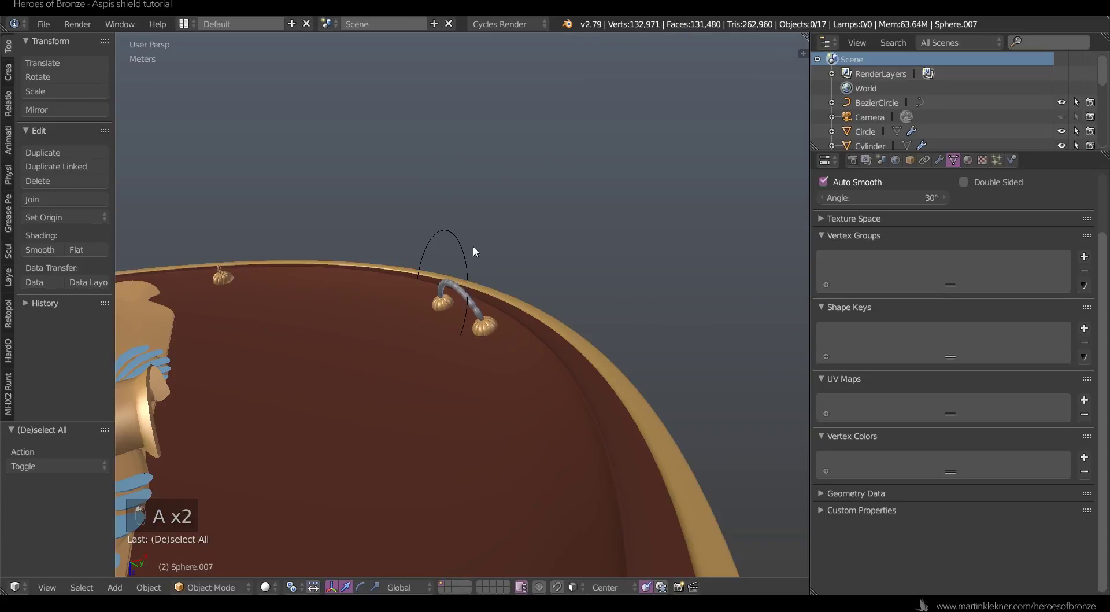
right_click(460, 230)
key("Delete")
scroll(460, 302, "up", 6)
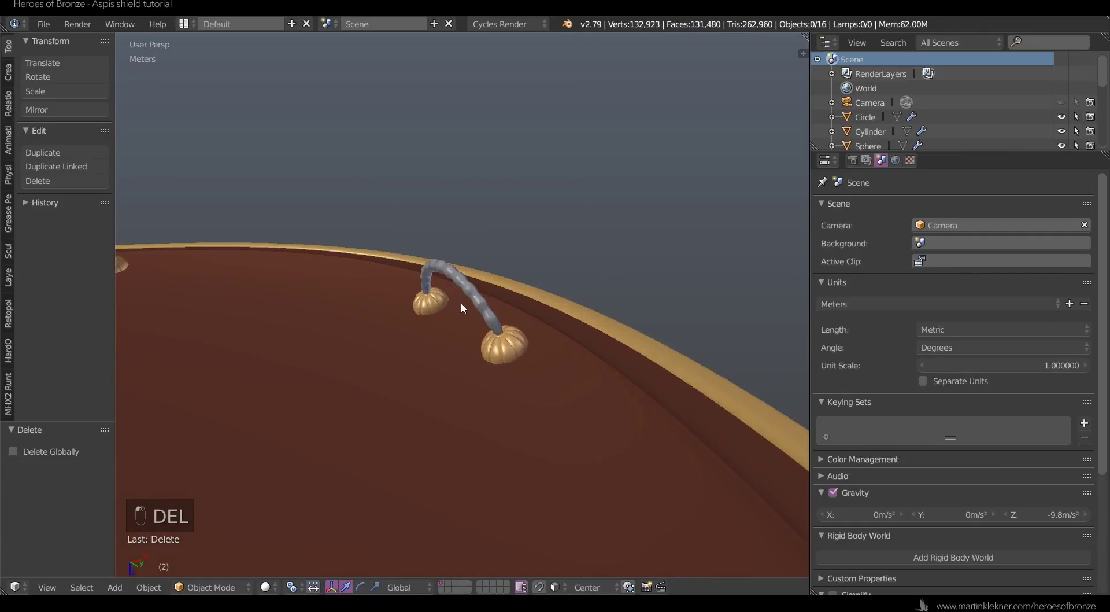
right_click(520, 296)
key("Tab")
scroll(521, 297, "up", 1)
key("ctrl+r")
left_click(571, 317)
left_click(579, 334)
key("ctrl+z")
- Delete the vertices of the handle's +Y half so only the half up to its middle remains
scroll(472, 392, "down", 4)
key("z")
middle_click_drag(472, 392, 536, 397)
key("b")
left_click_drag(485, 225, 656, 300)
key("Delete")
left_click(658, 299)
middle_click_drag(658, 299, 520, 376)
key("b")
left_click_drag(472, 257, 600, 397)
key("Delete")
left_click(575, 293)
key("Tab")
- Add a Mirror modifier to the handle above Subsurf, mirroring across Y instead of X
left_click(939, 159)
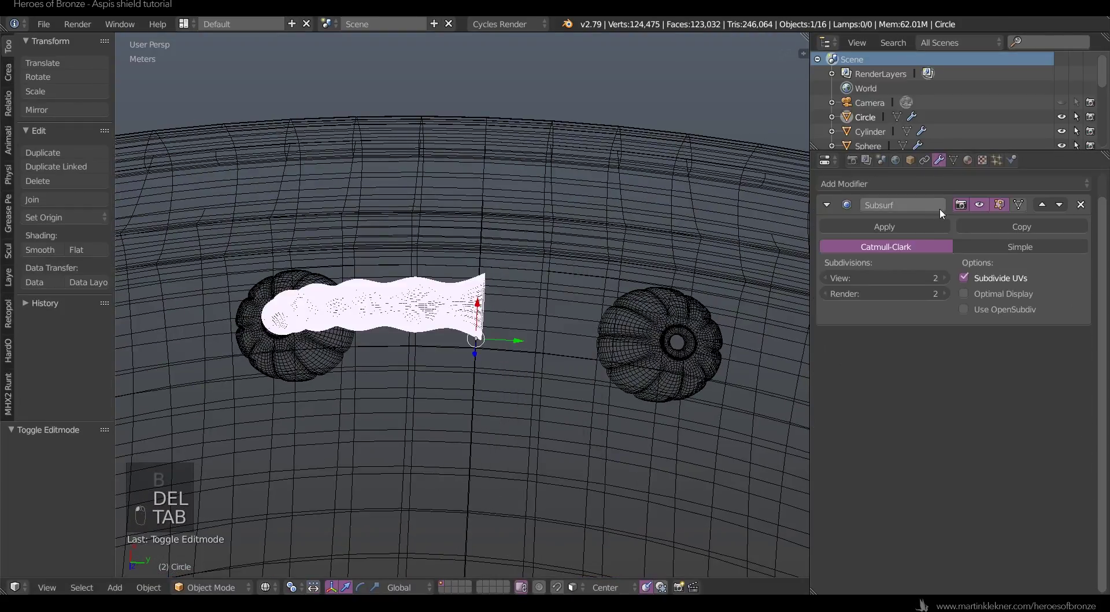
left_click(939, 183)
left_click(795, 328)
left_click(1042, 339)
left_click(827, 277)
left_click(827, 263)
key("z")
middle_click_drag(596, 408, 609, 280)
key("Tab")
scroll(609, 283, "up", 4)
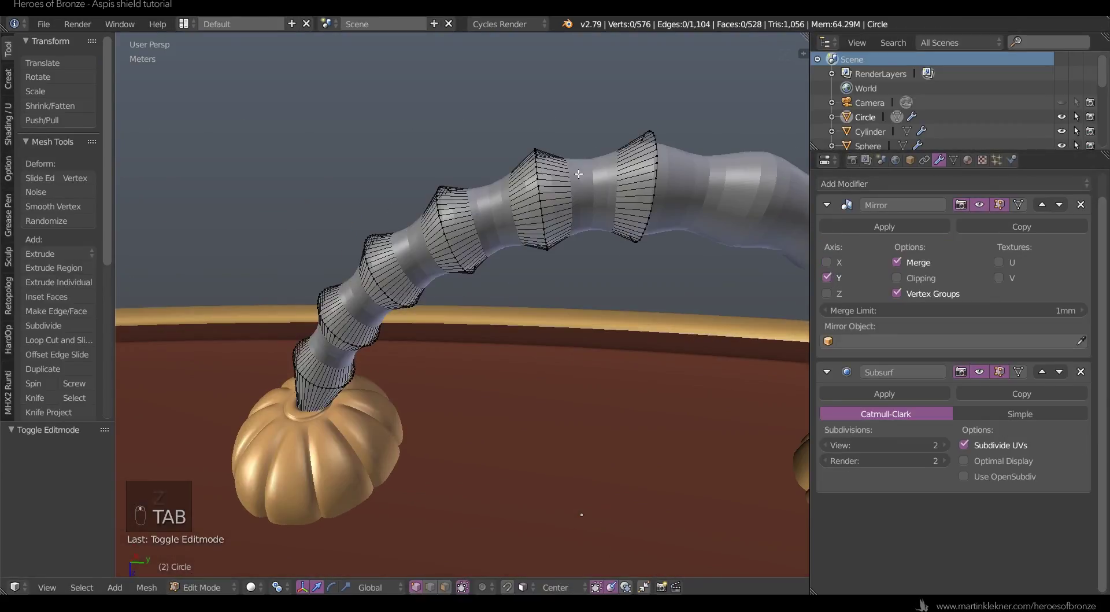
key("ctrl+r")
left_click(601, 184)
right_click(601, 184)
key("ctrl+z")
- Select the edge loops at all narrow necks between the handle's beads, using edge selection mode
key("z")
key("ctrl+Tab")
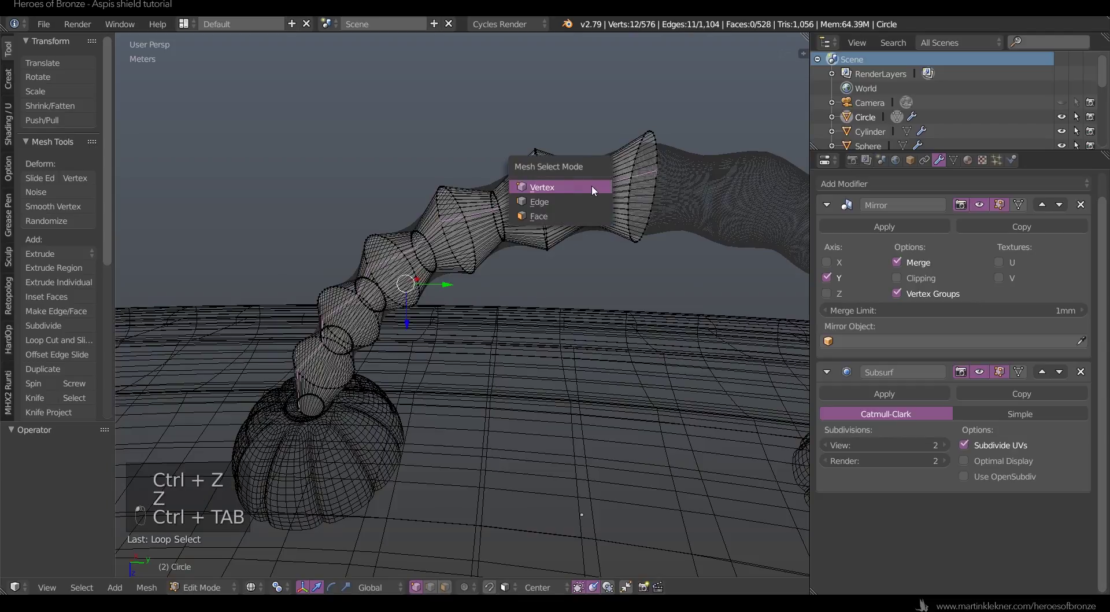
key("2")
left_click(592, 189, "alt")
key("ctrl+z")
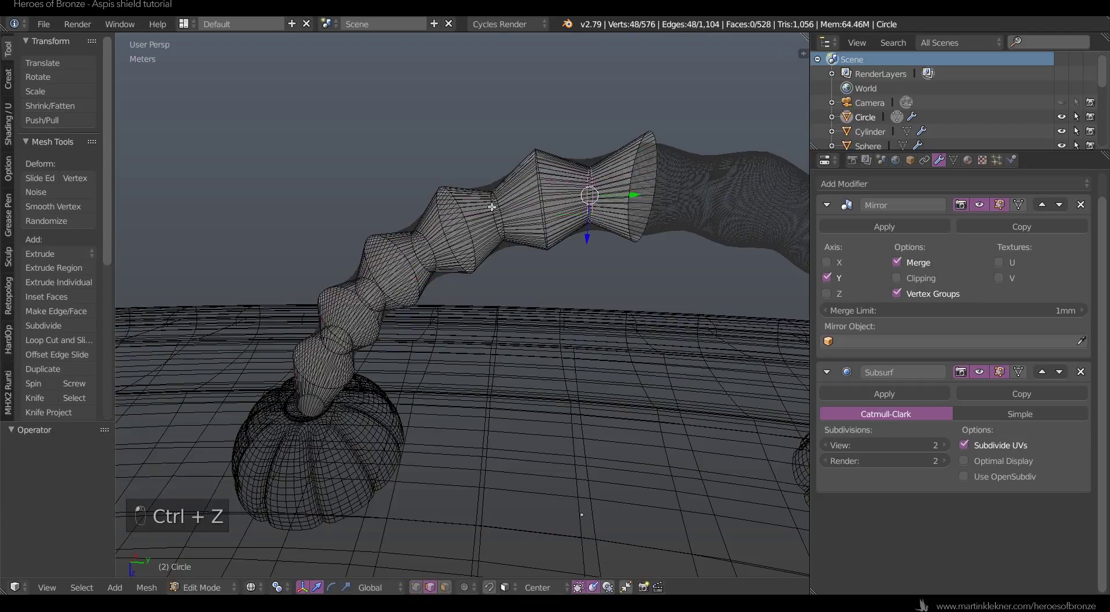
scroll(393, 217, "up", 3)
left_click(405, 207, "alt+shift")
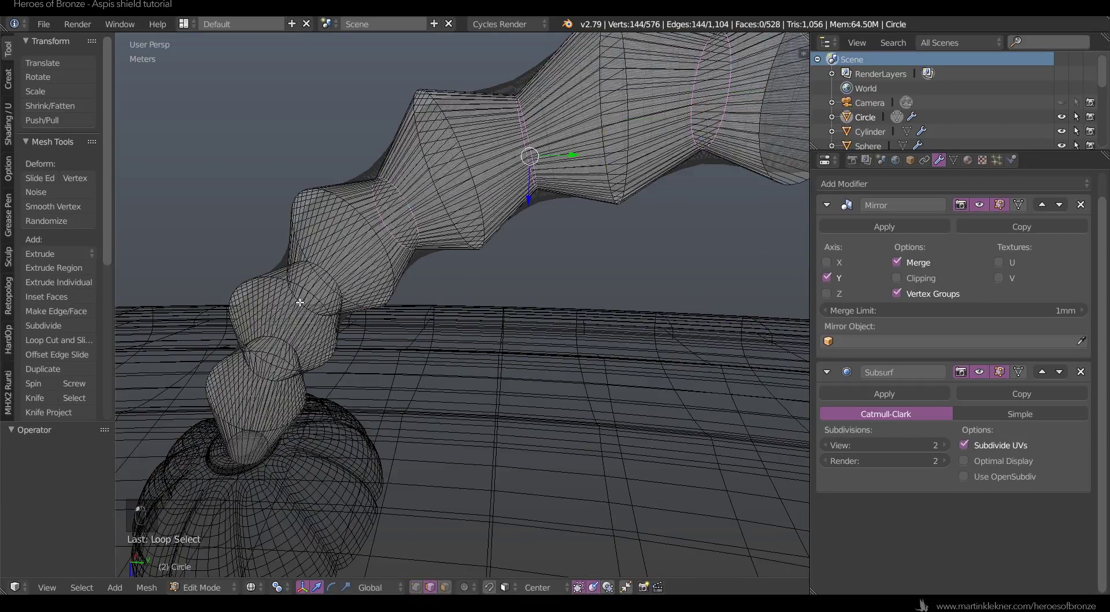
key("ctrl+z")
key("ctrl+z")
scroll(433, 360, "up", 3)
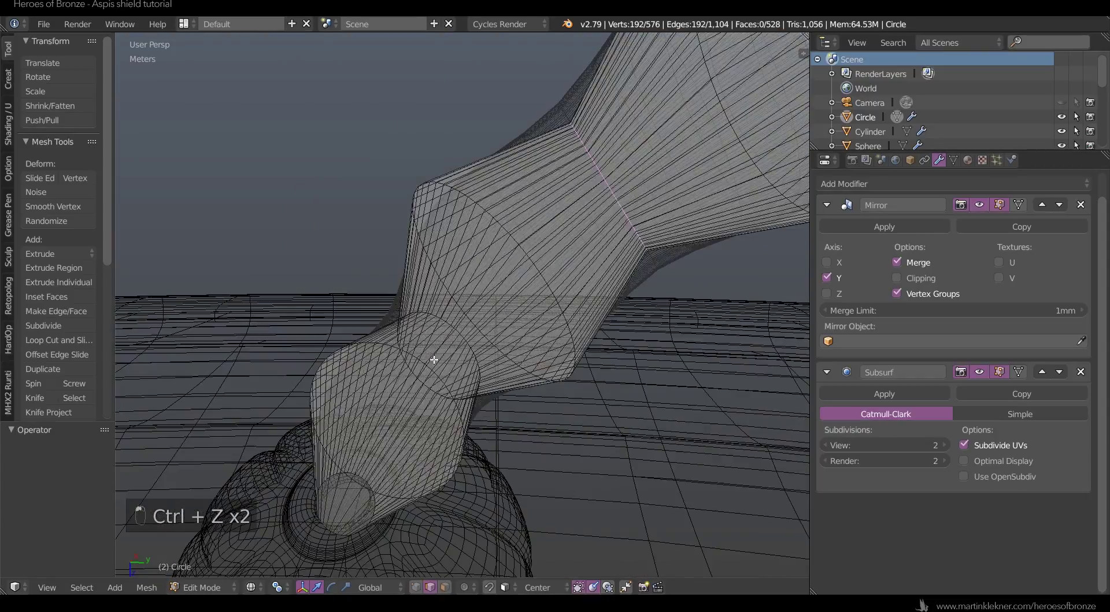
right_click(422, 383, "alt+shift")
scroll(422, 383, "down", 3)
middle_click_drag(552, 332, 554, 303)
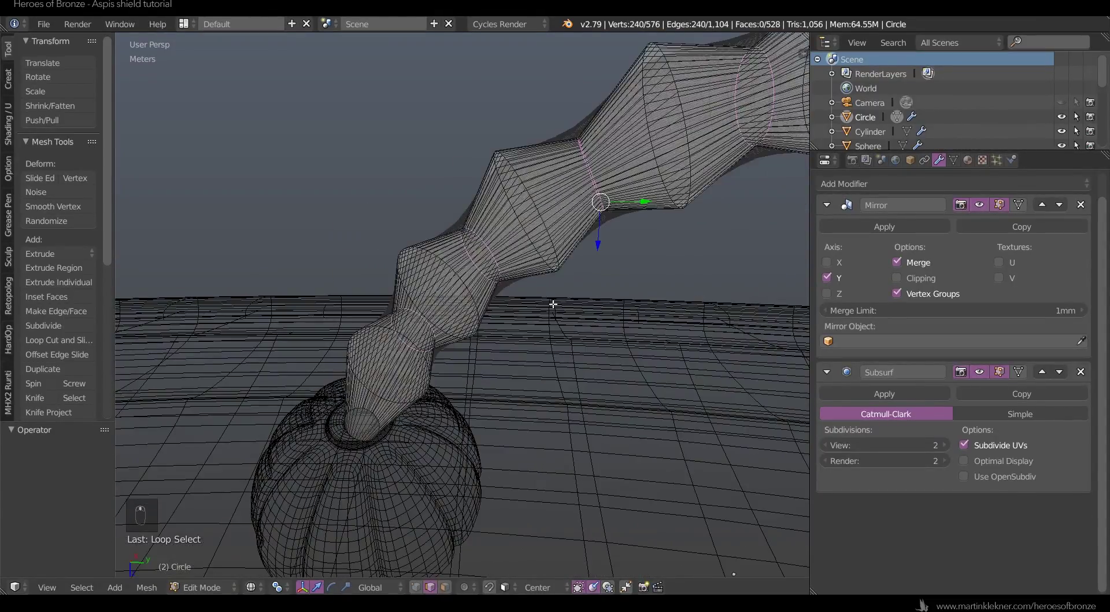
- Bevel the selected neck loops slightly with 2 segments, leave mesh editing and deselect everything
key("z")
key("ctrl+b")
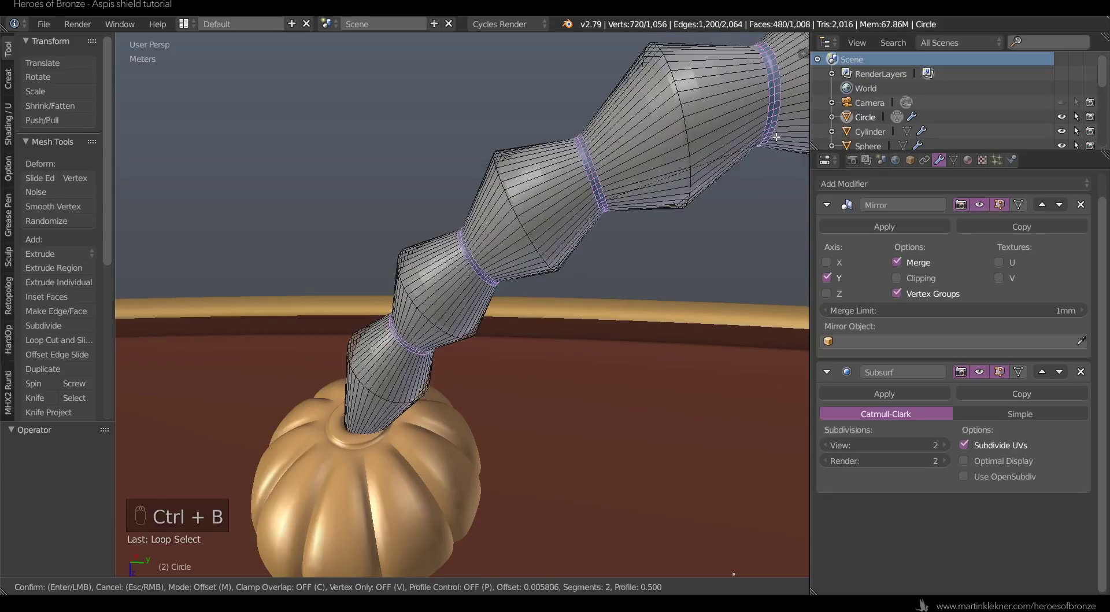
left_click(759, 140)
key("Tab")
scroll(685, 175, "down", 5)
key("a")
key("a")
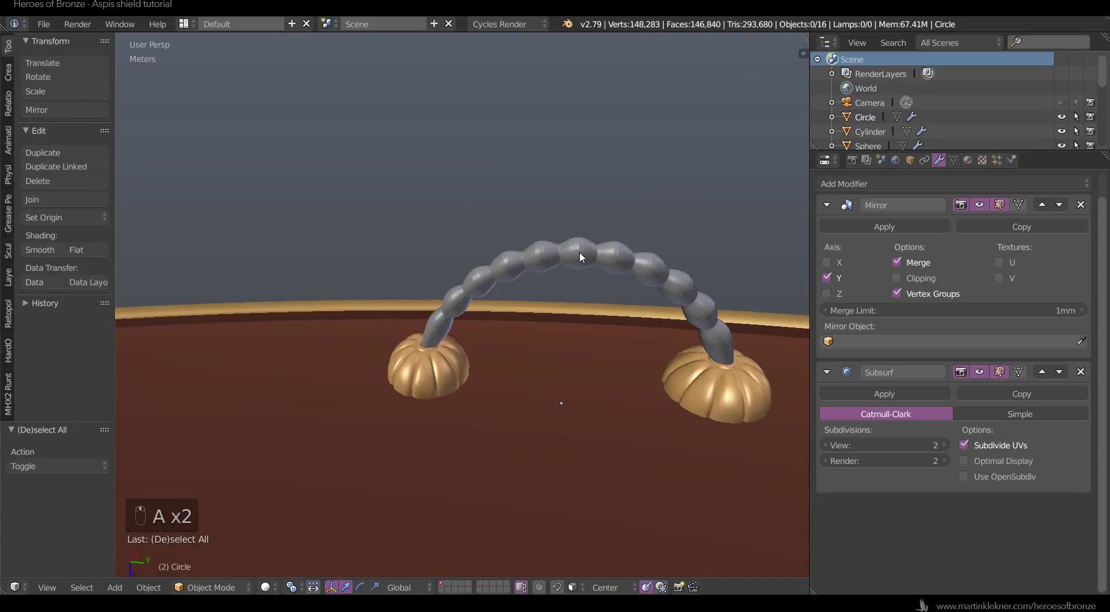
- Rotate the handle's open end ring about -18 degrees and shift it about -0.9 mm along Z at the mount
scroll(493, 293, "up", 5)
right_click(493, 293)
key("Tab")
scroll(535, 322, "up", 4)
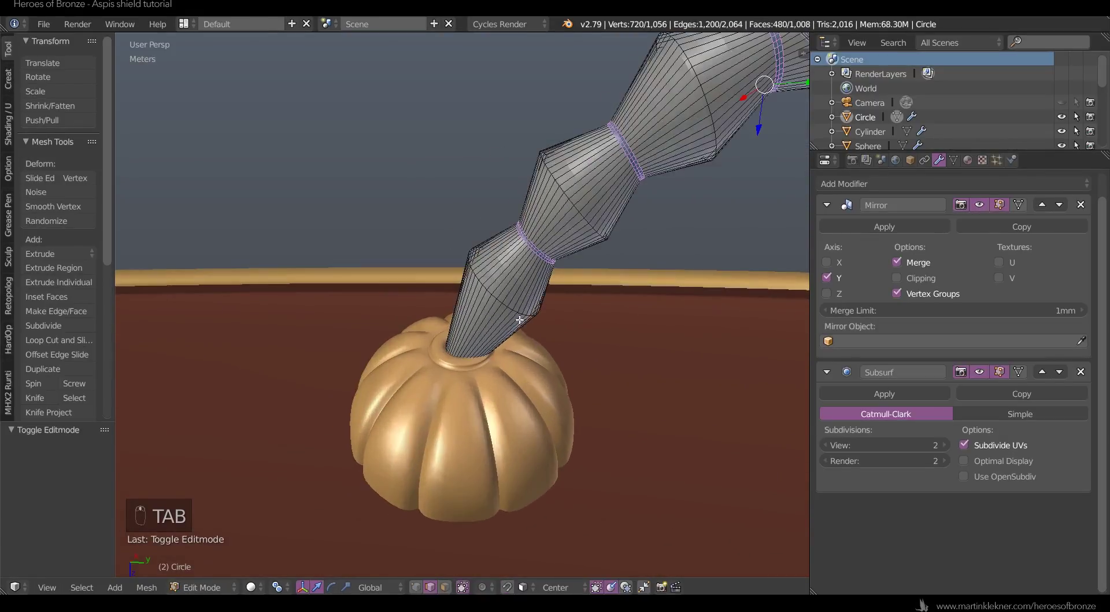
key("z")
key("a")
key("c")
left_click_drag(463, 354, 496, 312)
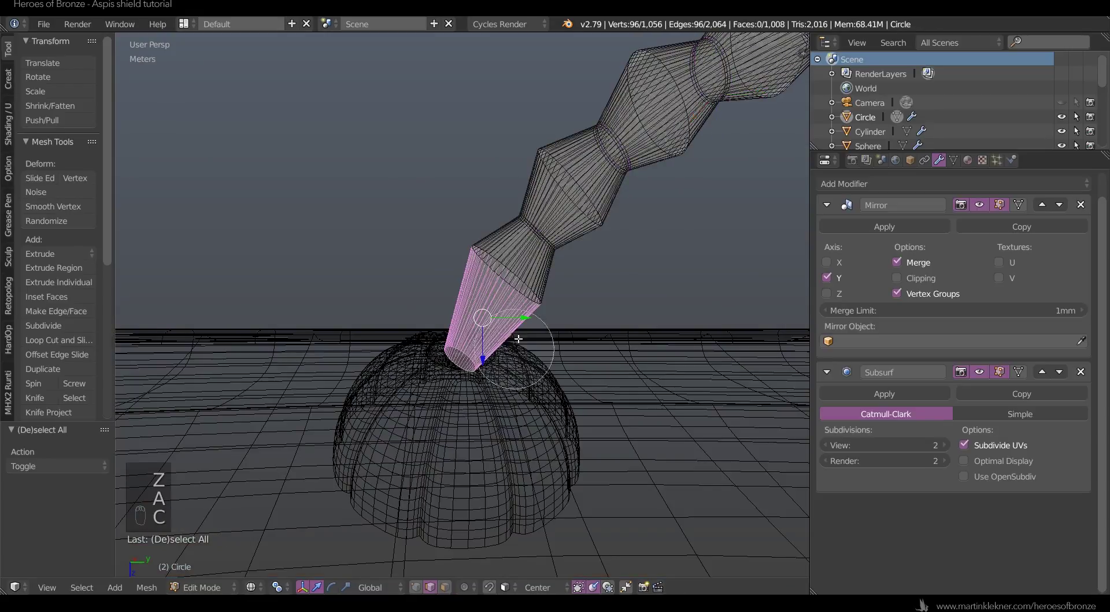
right_click(475, 248)
middle_click_drag(475, 248, 580, 310)
key("r")
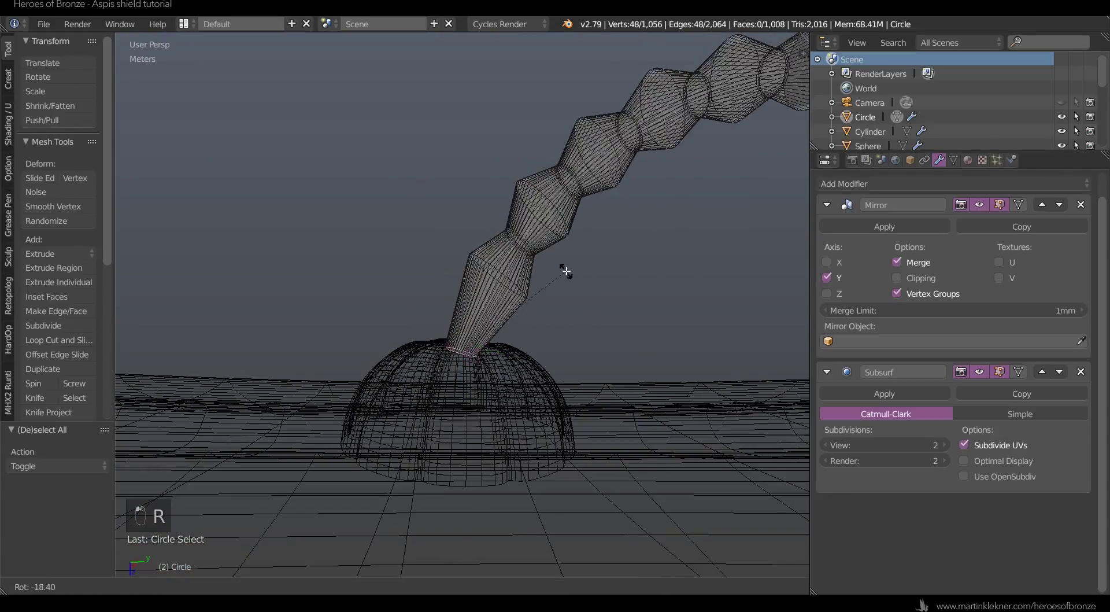
left_click(566, 269)
key("g")
left_click(565, 255)
key("z")
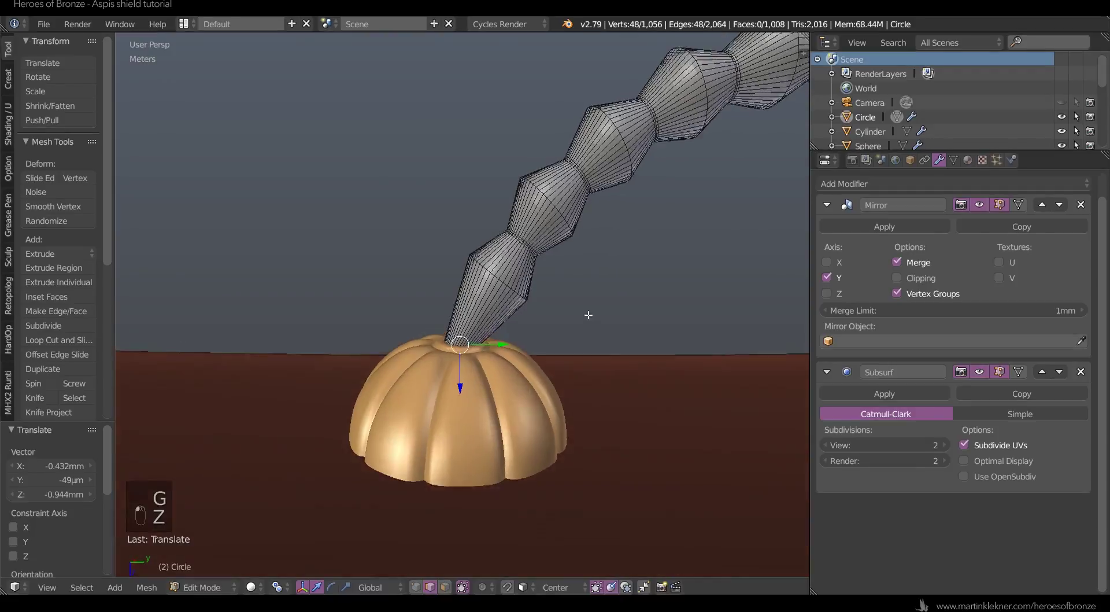
key("g")
right_click(589, 295)
- Extrude the end ring about 1.1 mm along Z into the ribbed mount and reposition it inside
key("e")
left_click(584, 309)
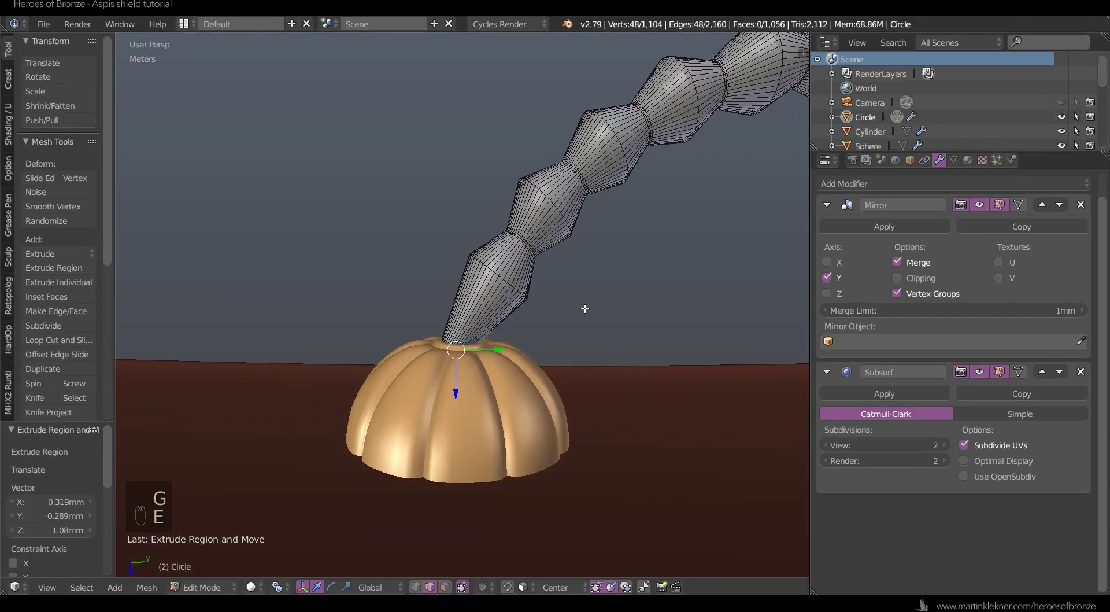
key("z")
key("g")
left_click(577, 405)
key("g")
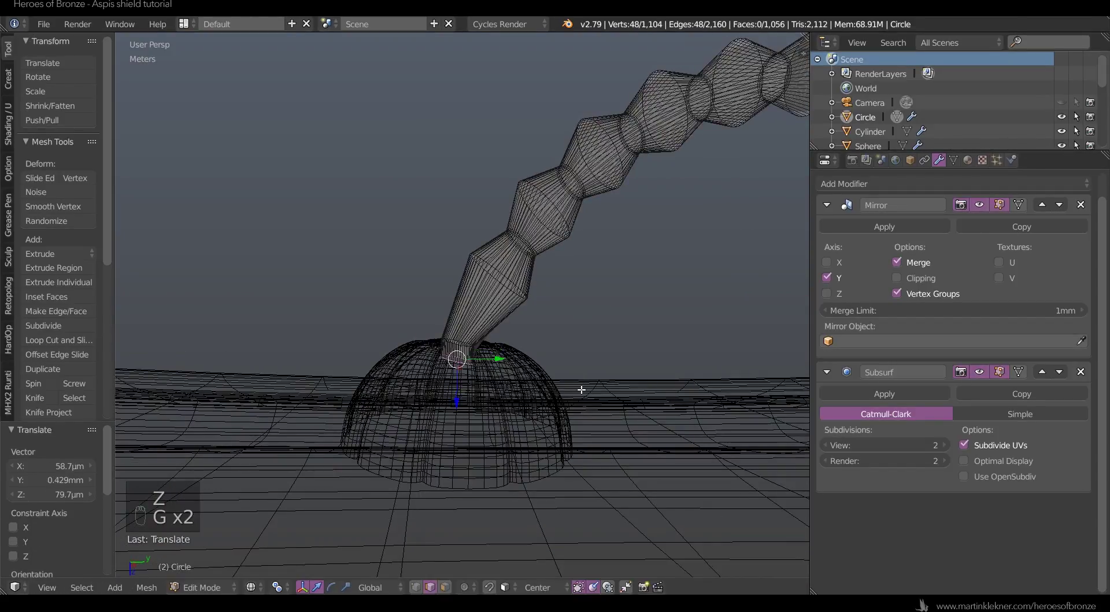
left_click(581, 376)
key("a")
key("z")
key("Tab")
scroll(581, 376, "down", 5)
key("a")
key("a")
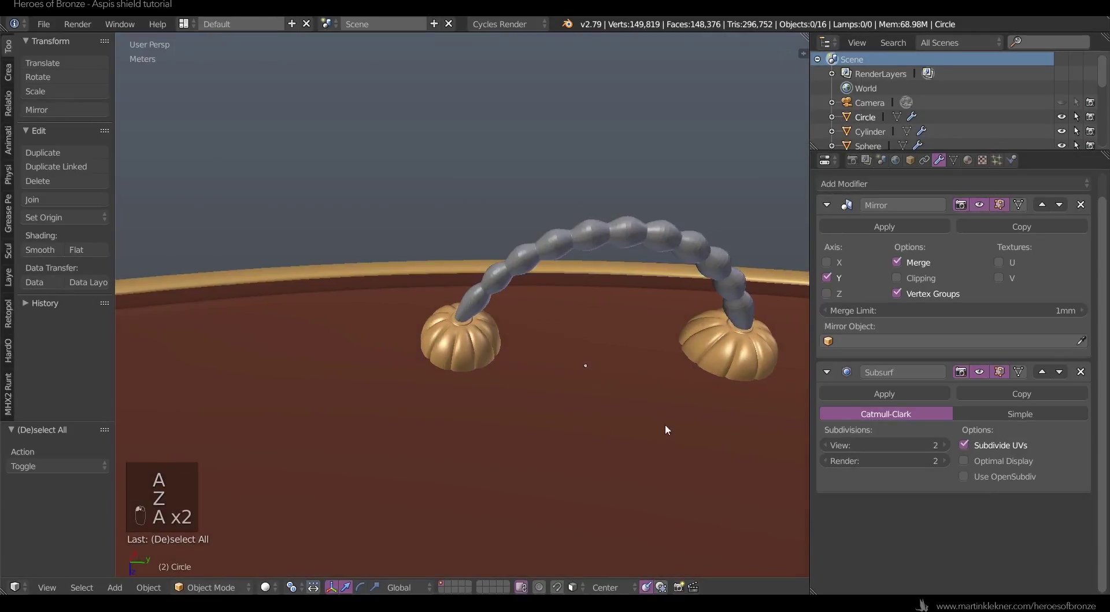
- Add two loop cuts around the handle's base close to where it enters the mount
scroll(665, 423, "up", 3)
scroll(504, 380, "up", 6)
key("Tab")
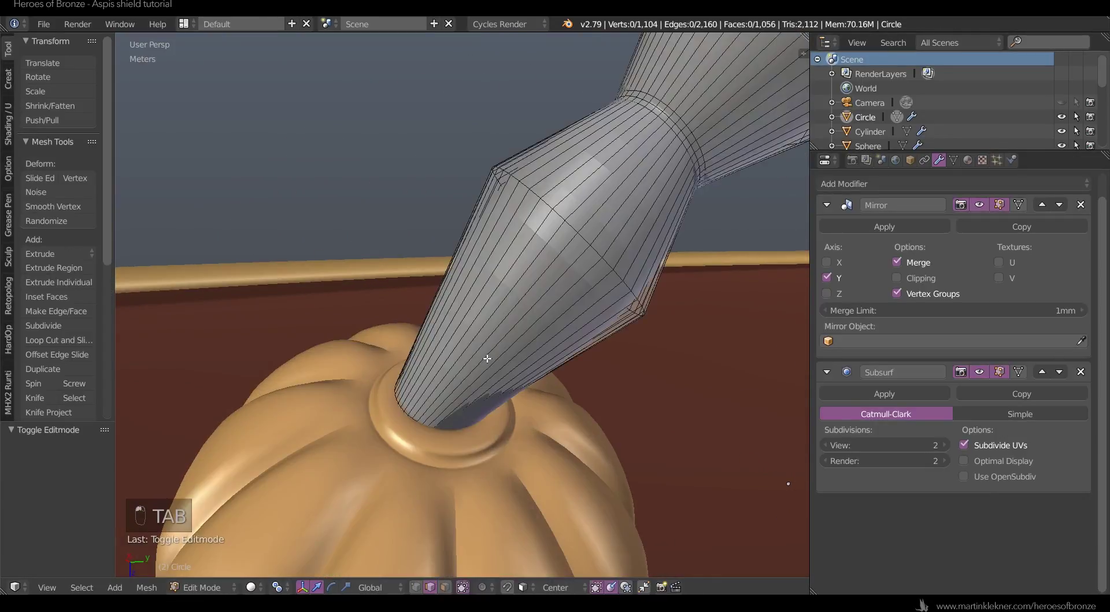
key("ctrl+r")
left_click(412, 398)
left_click(333, 484)
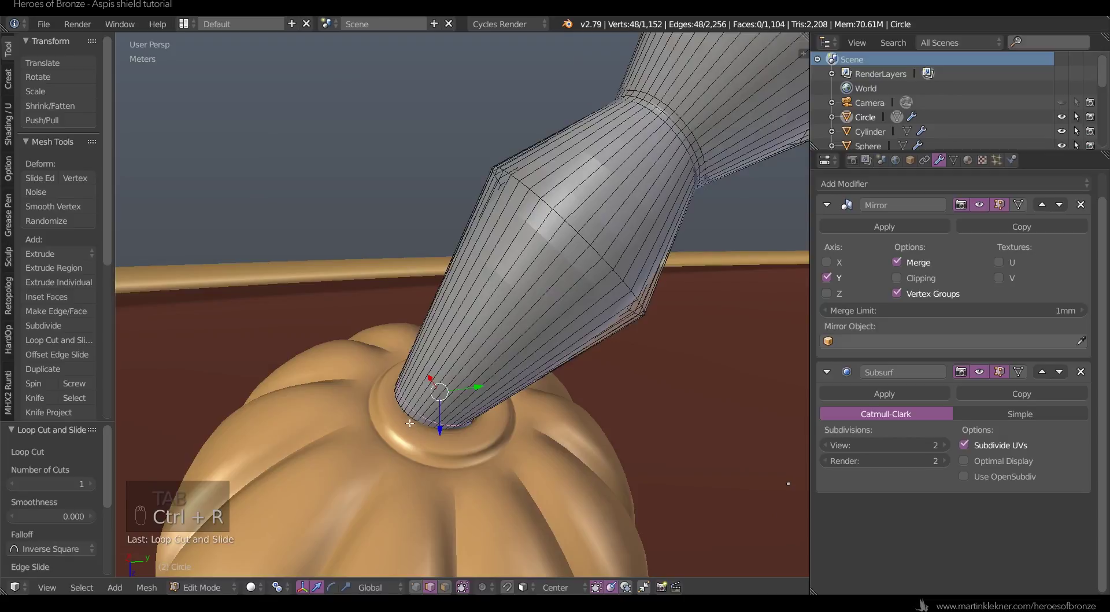
middle_click_drag(351, 444, 473, 353, "shift")
scroll(473, 353, "up", 4)
key("z")
key("ctrl+r")
right_click(617, 269)
key("z")
- Scale the edge loop at the handle's base by 1.24 to flare it over the mount's collar
right_click(597, 238, "alt")
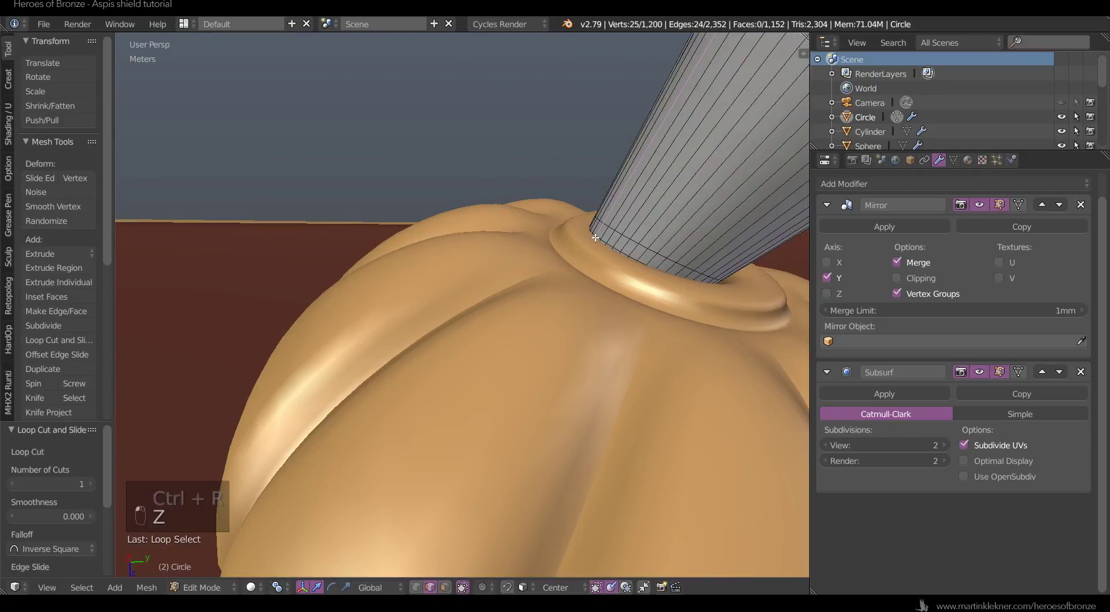
key("s")
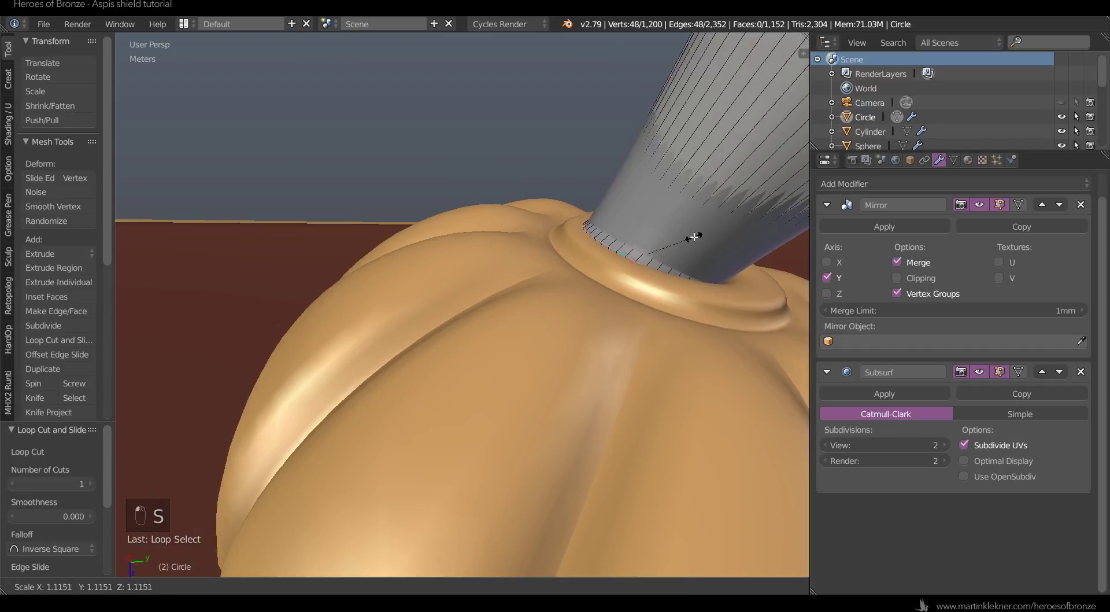
left_click(699, 236)
scroll(703, 275, "down", 2)
middle_click_drag(704, 276, 657, 288)
scroll(657, 288, "up", 2)
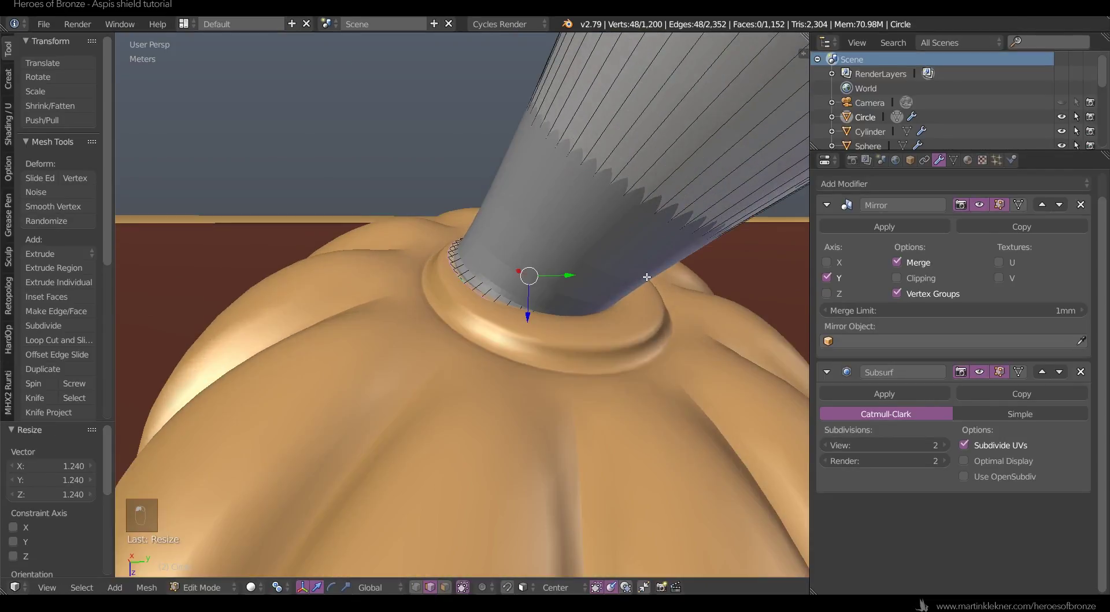
- Rotate the handle's flared base section to line up with the mount and move it into the collar
key("z")
scroll(636, 277, "down", 3)
key("a")
key("b")
left_click_drag(457, 107, 605, 206)
scroll(635, 237, "down", 2)
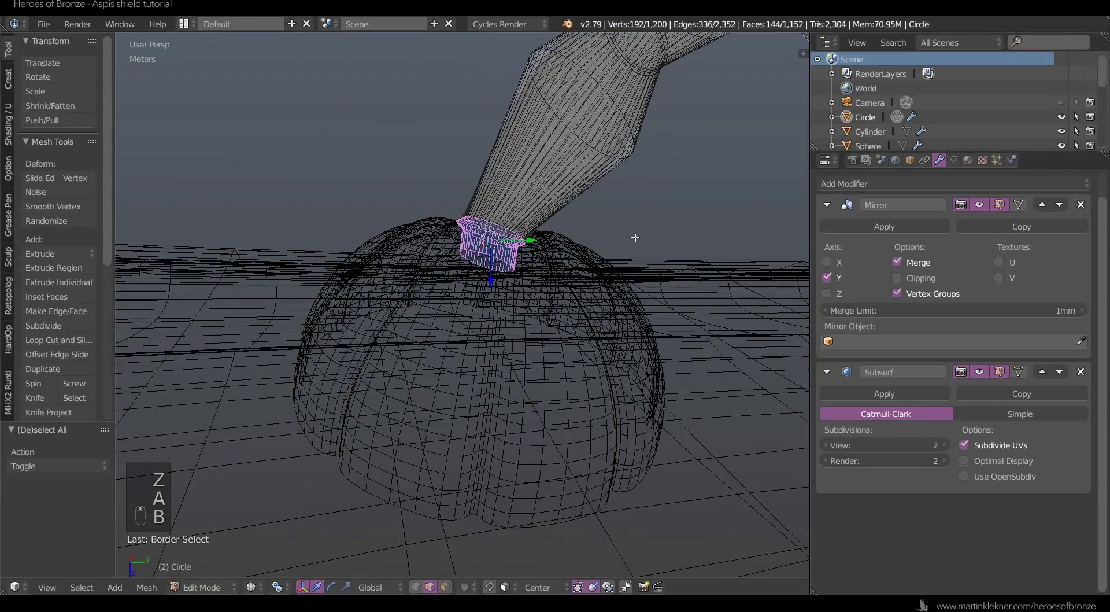
key("KP_3")
key("KP_1")
key("KP_5")
key("KP_3")
scroll(625, 249, "up", 3)
middle_click_drag(625, 249, 580, 228)
key("r")
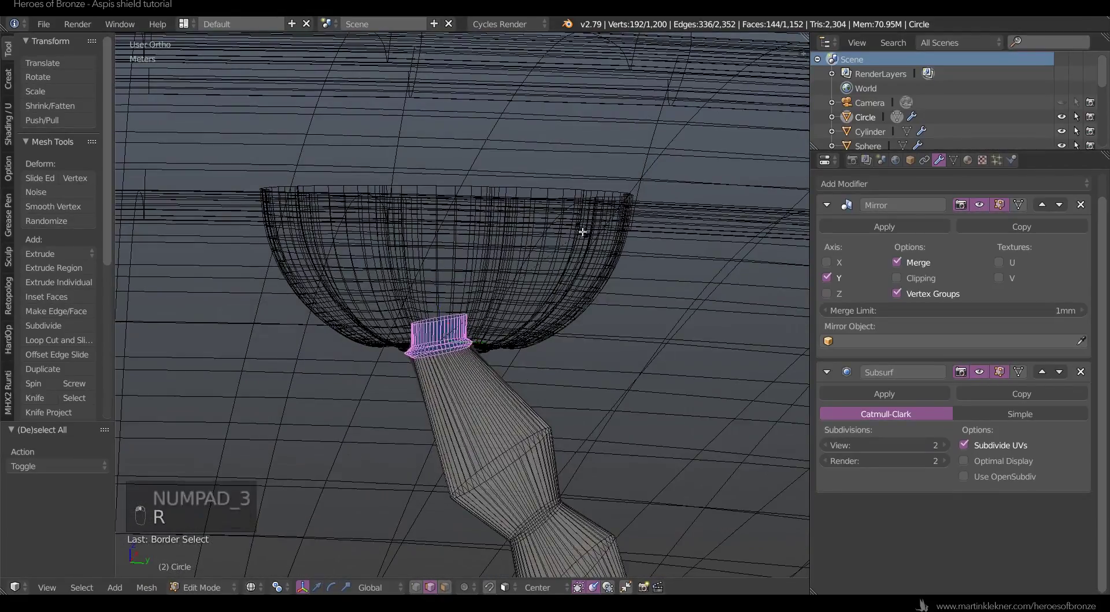
left_click(584, 254)
key("g")
left_click(588, 269)
key("g")
left_click(585, 268)
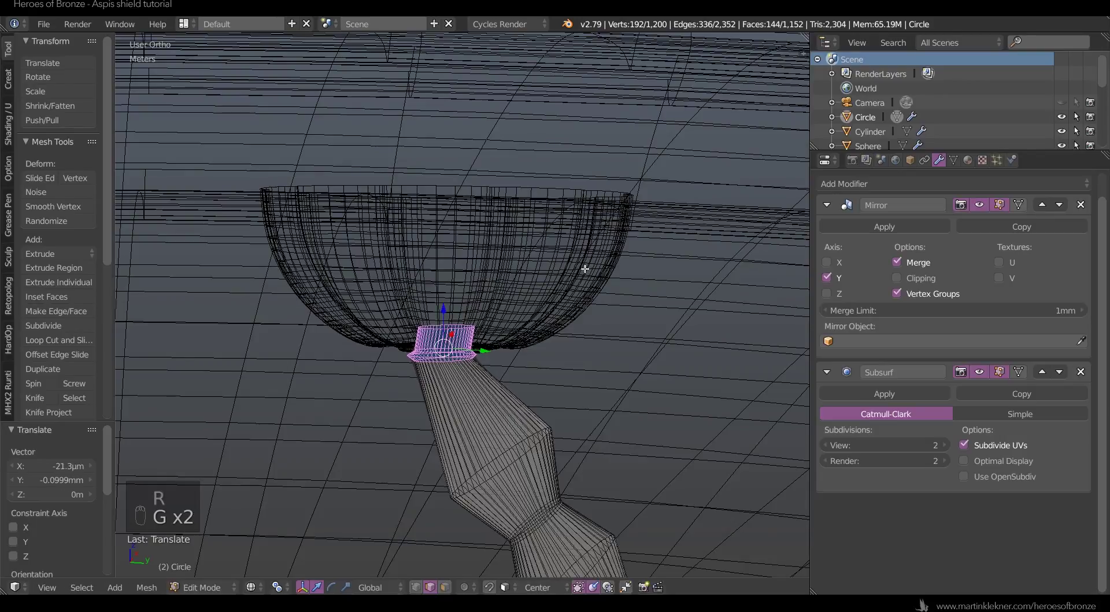
key("a")
key("Tab")
key("a")
key("z")
- Apply smooth shading to the beaded handle
scroll(584, 267, "down", 8)
scroll(616, 393, "down", 5)
middle_click_drag(607, 314, 543, 277)
right_click(542, 276)
left_click(40, 249)
middle_click_drag(347, 231, 602, 244)
key("a")
scroll(602, 244, "up", 4)
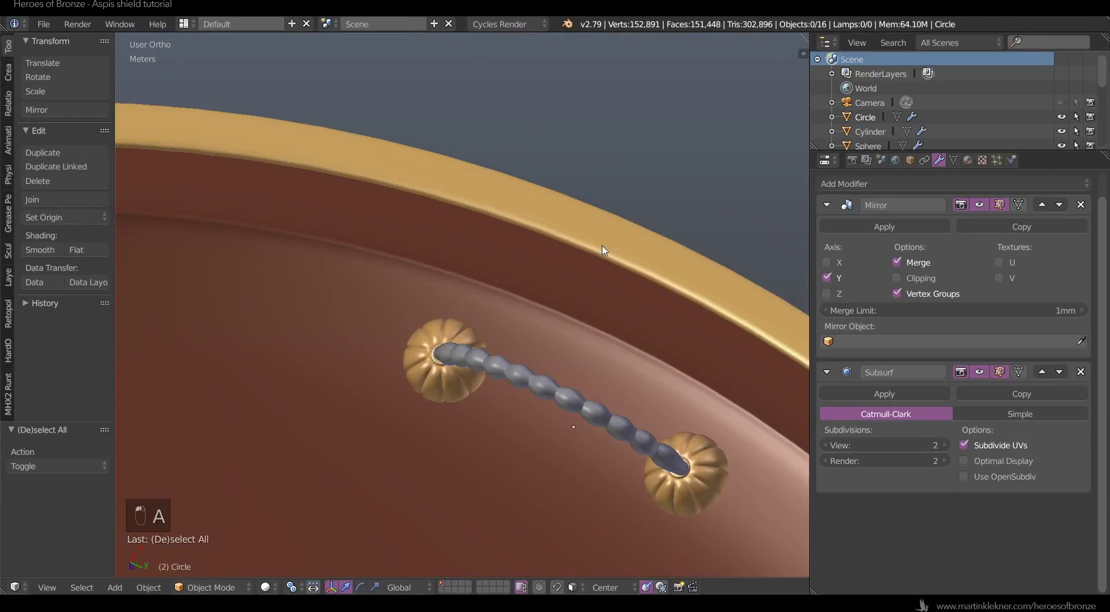
scroll(585, 245, "down", 6)
key("KP_5")
scroll(616, 269, "up", 3)
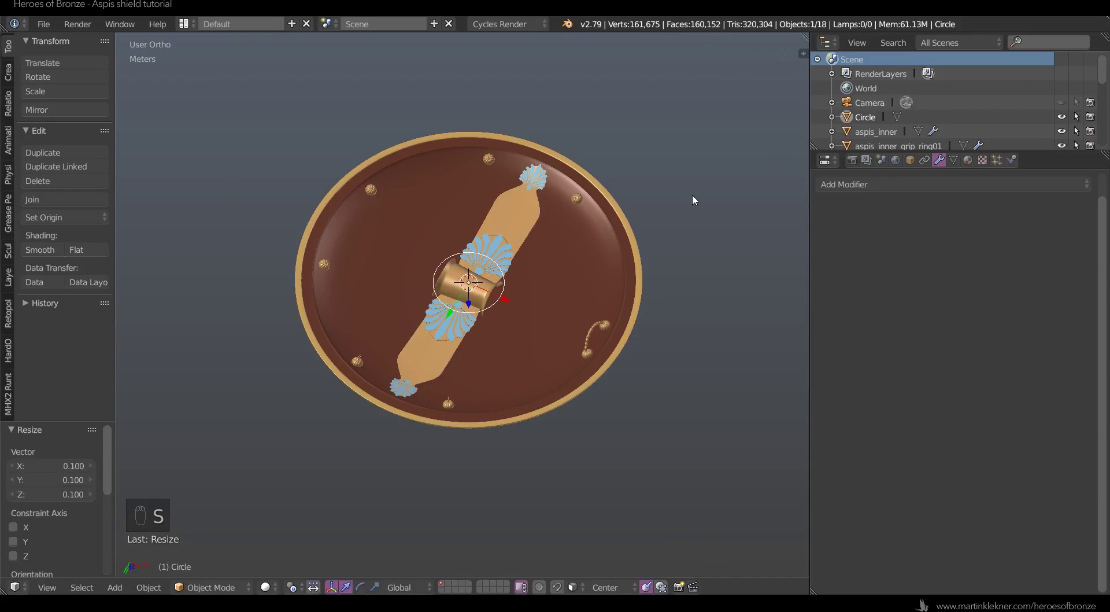
- Isolate the new circle in local view and look at it from the top
key("KP_Divide")
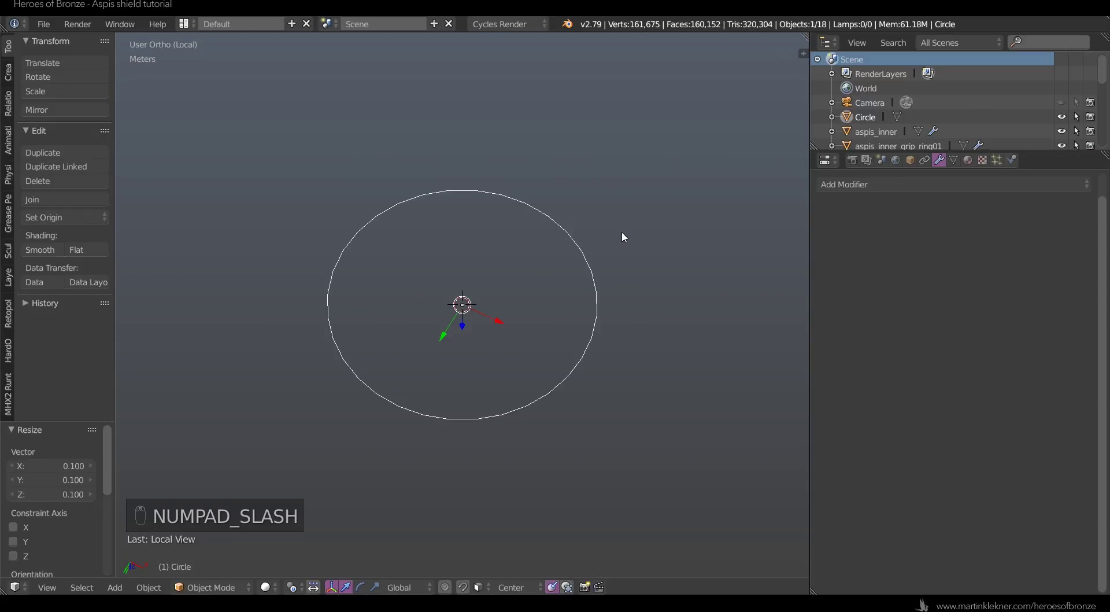
key("KP_1")
key("KP_5")
key("KP_3")
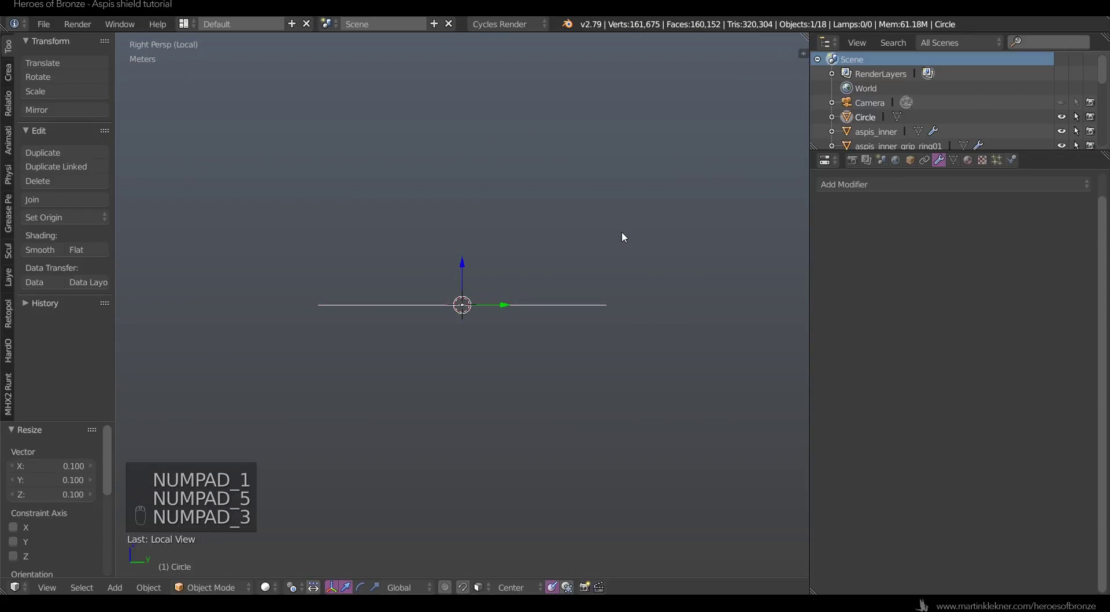
key("KP_1")
key("KP_7")
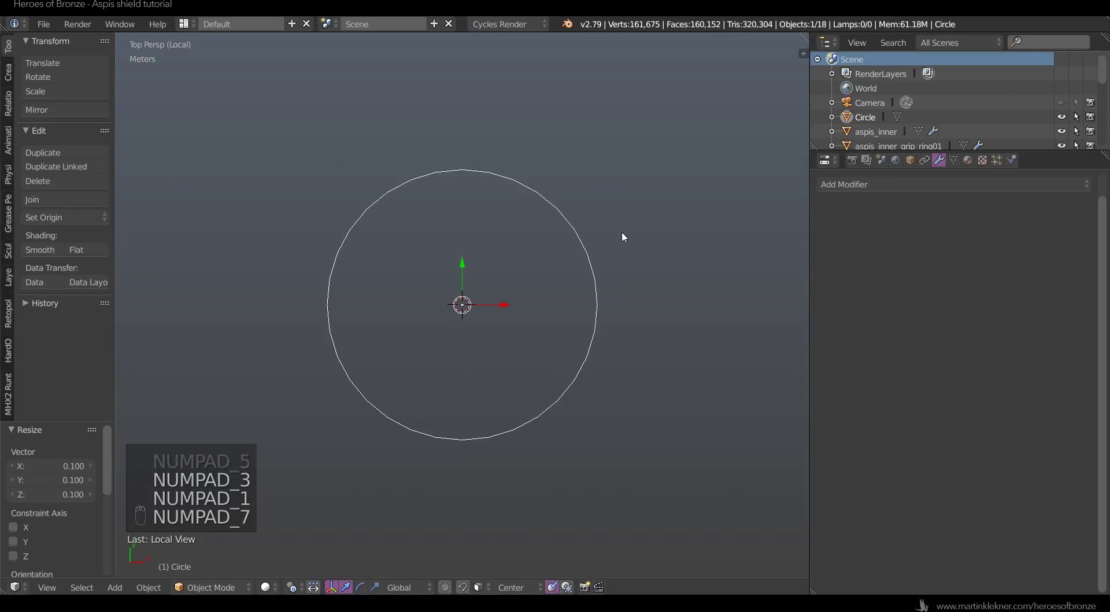
key("Tab")
key("Tab")
key("z")
key("z")
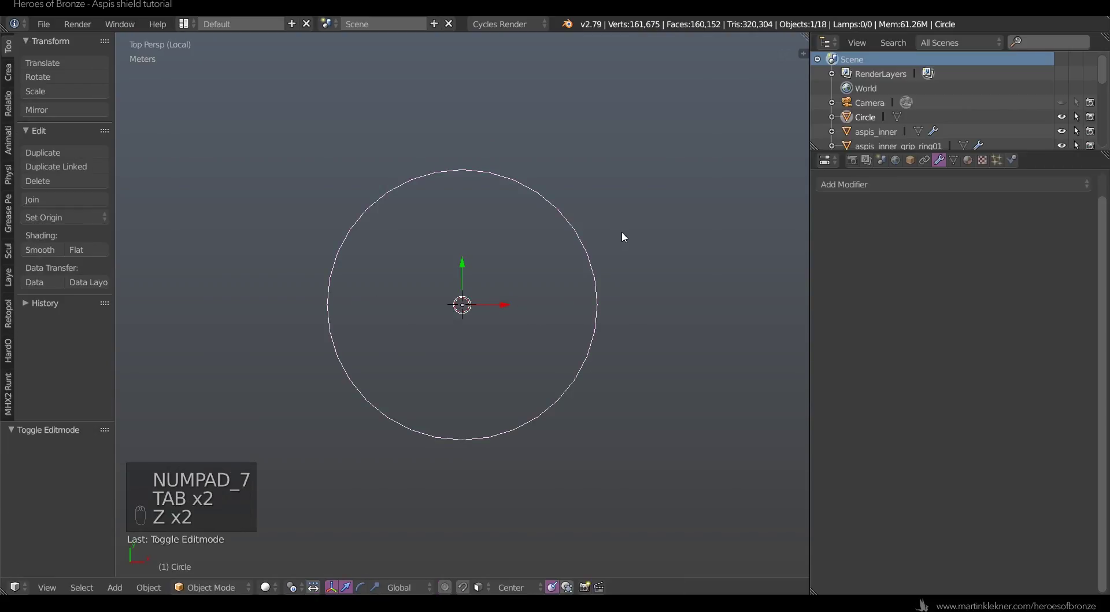
- Try moving the whole circle object 0.1 m along the X axis and undo the move
key("n")
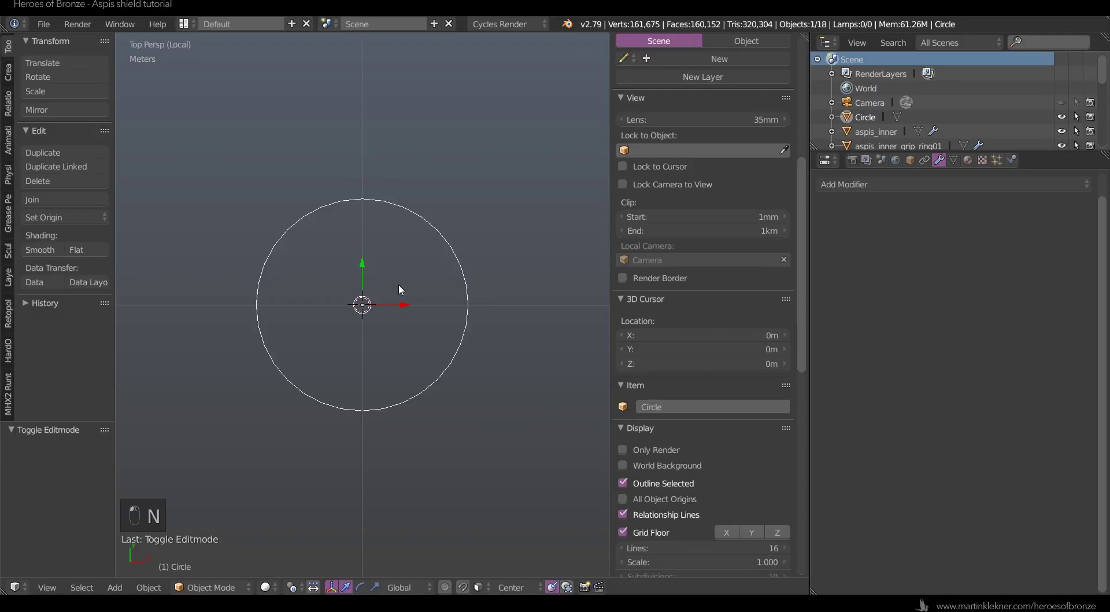
type("gx")
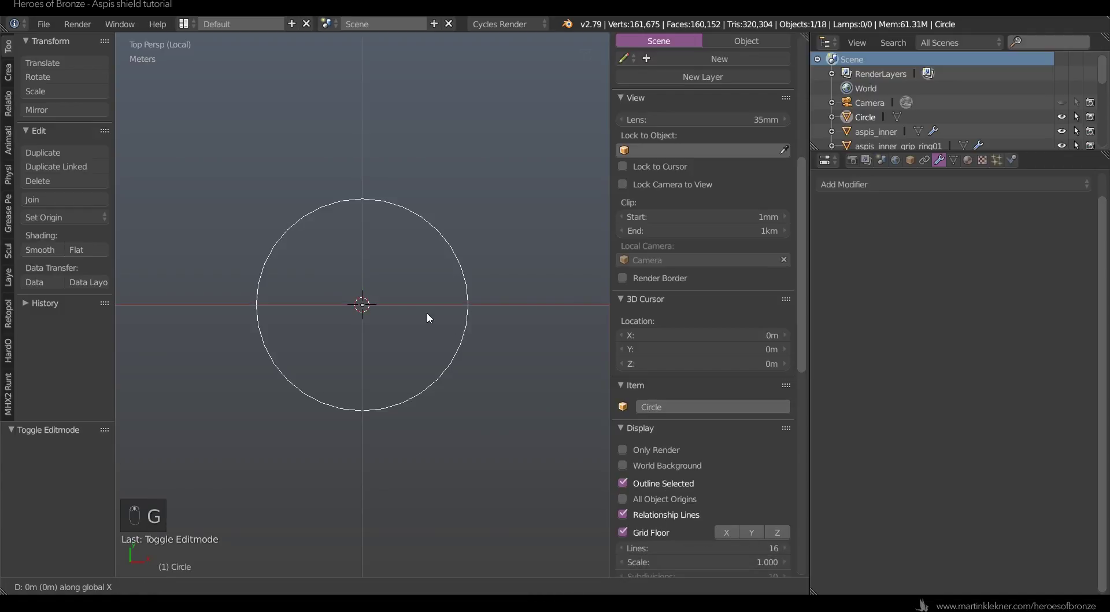
type("0.1")
key("Return")
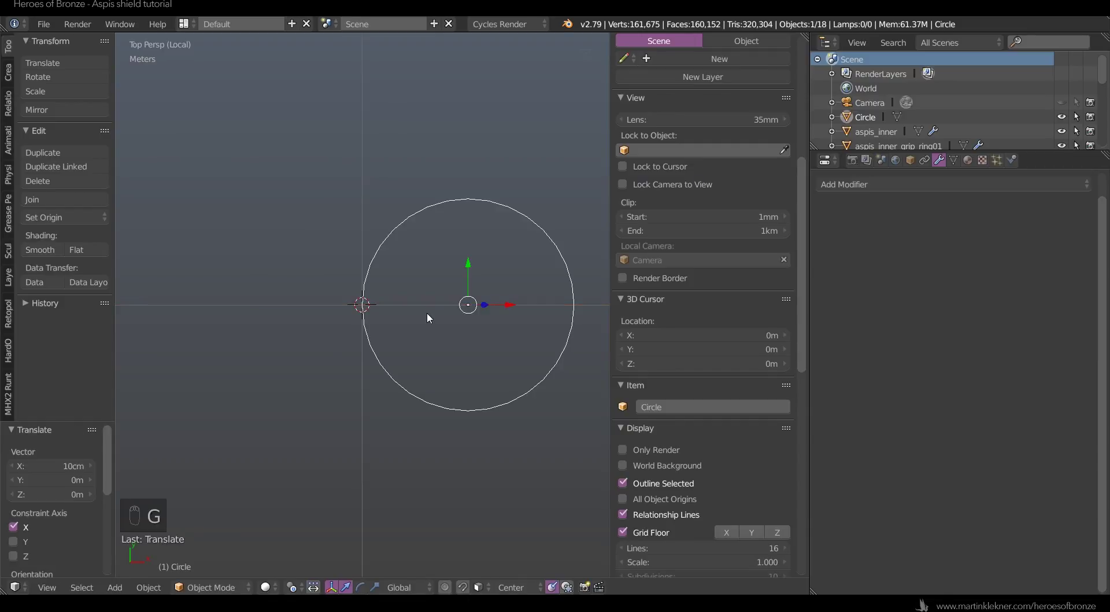
key("Tab")
key("ctrl+z")
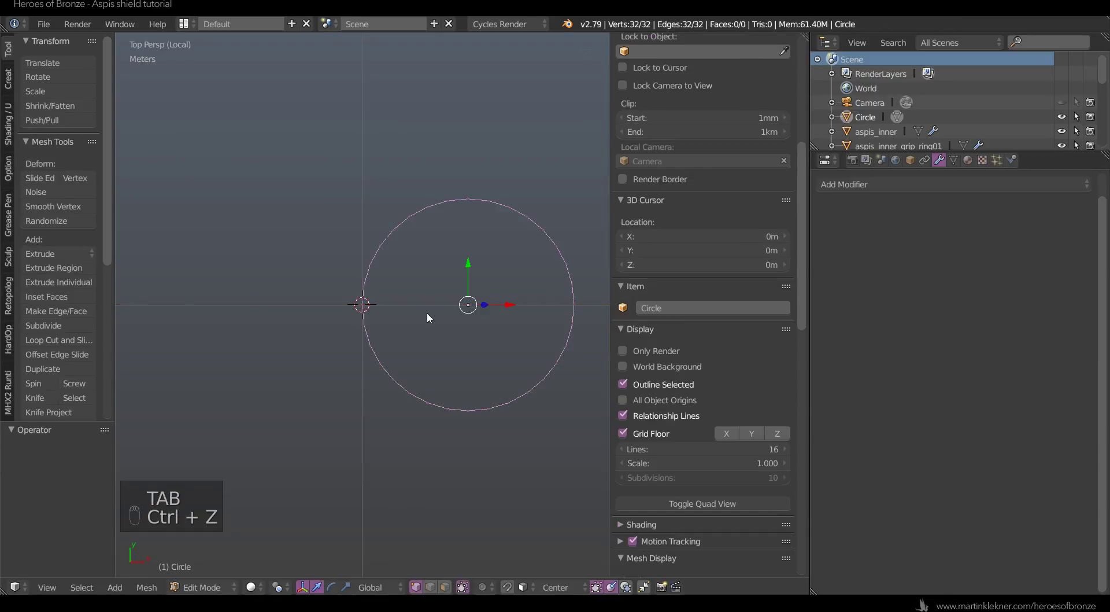
key("Tab")
key("ctrl+z")
key("ctrl+z")
- Move the circle's vertices 0.1 m along X in Edit Mode, keeping the object's origin at the world centre
key("Tab")
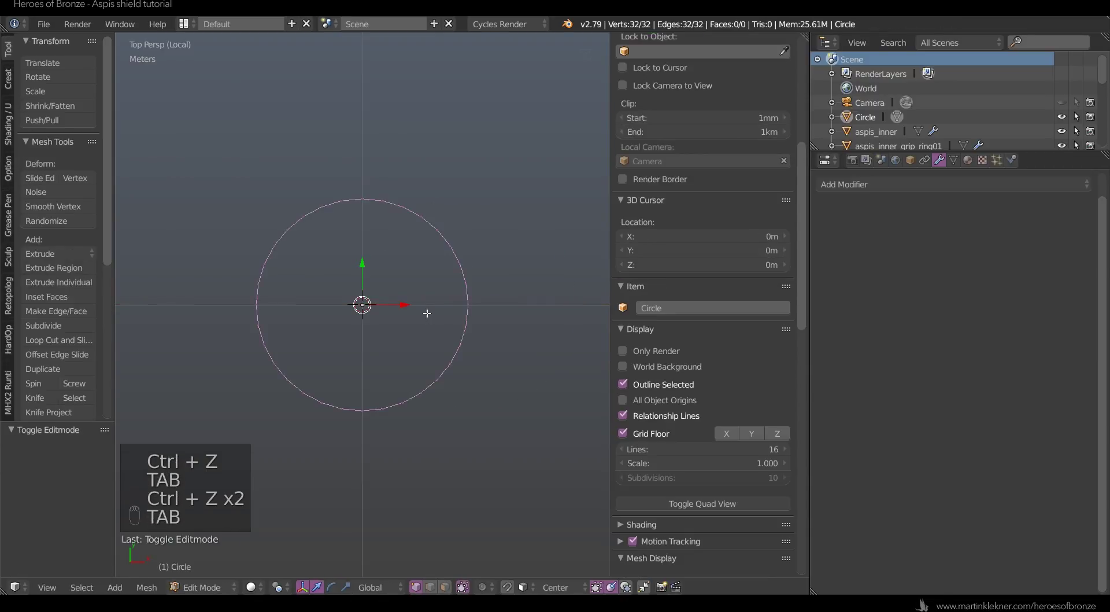
type("gx")
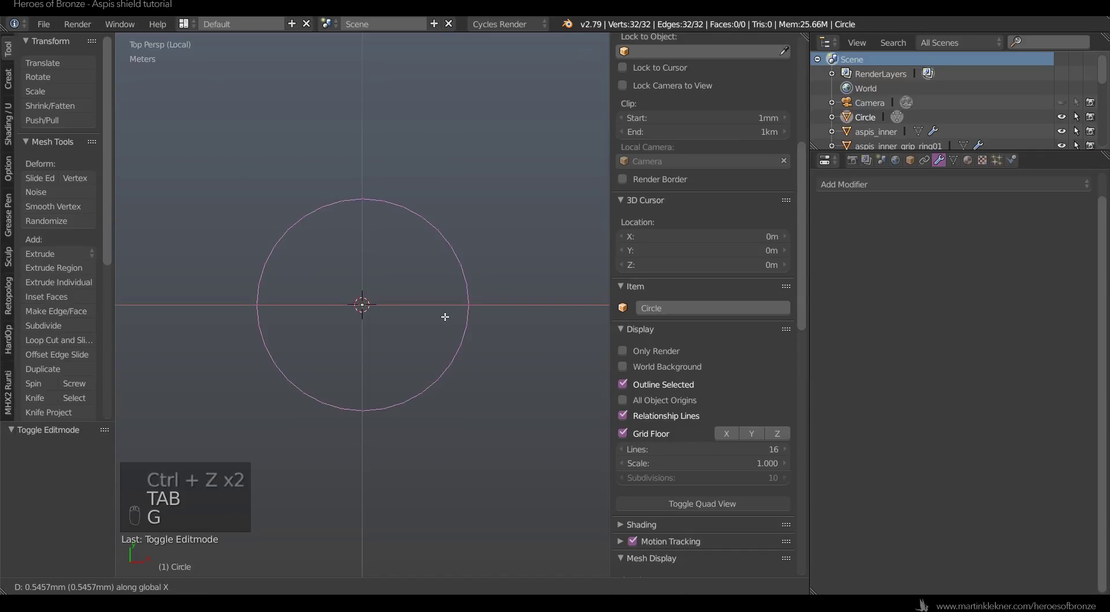
type("0.1")
key("Return")
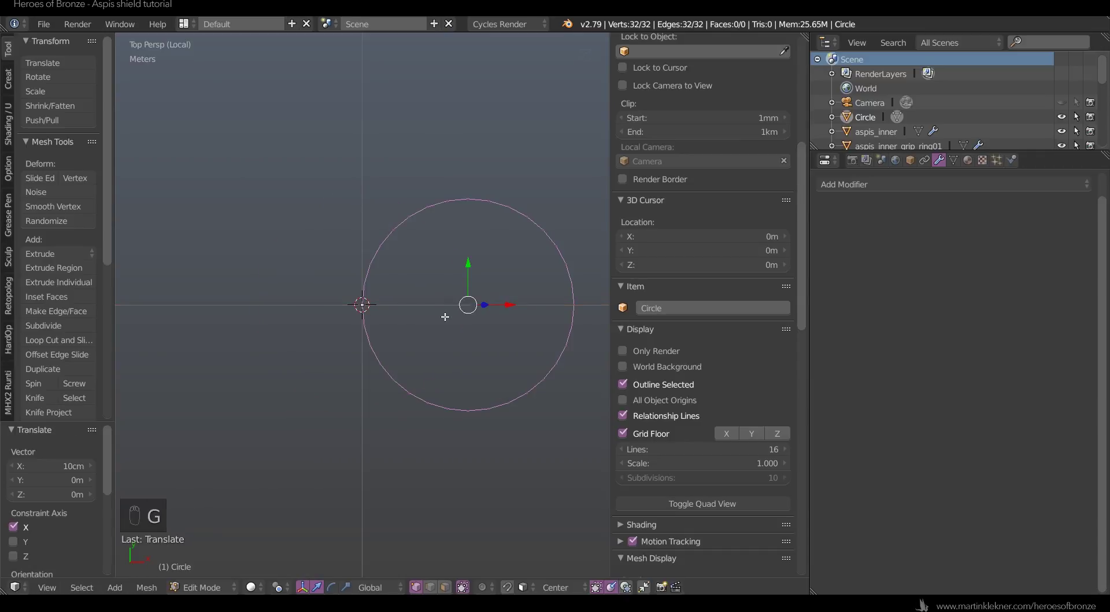
key("Tab")
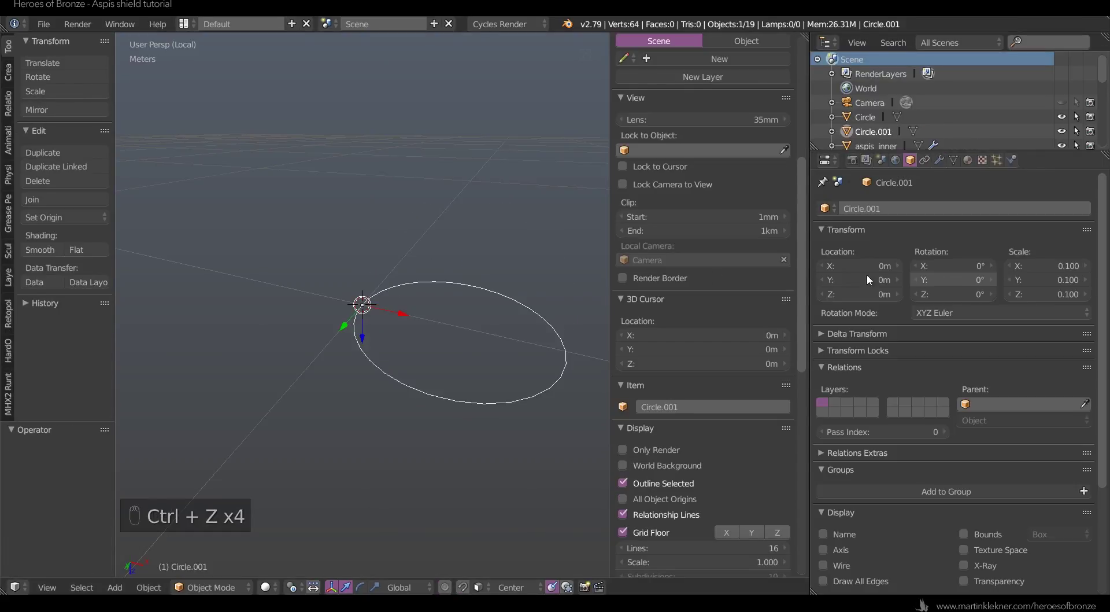
- Rotate the duplicated circle about the Y axis and set its Y rotation to exactly 90°
key("r")
key("y")
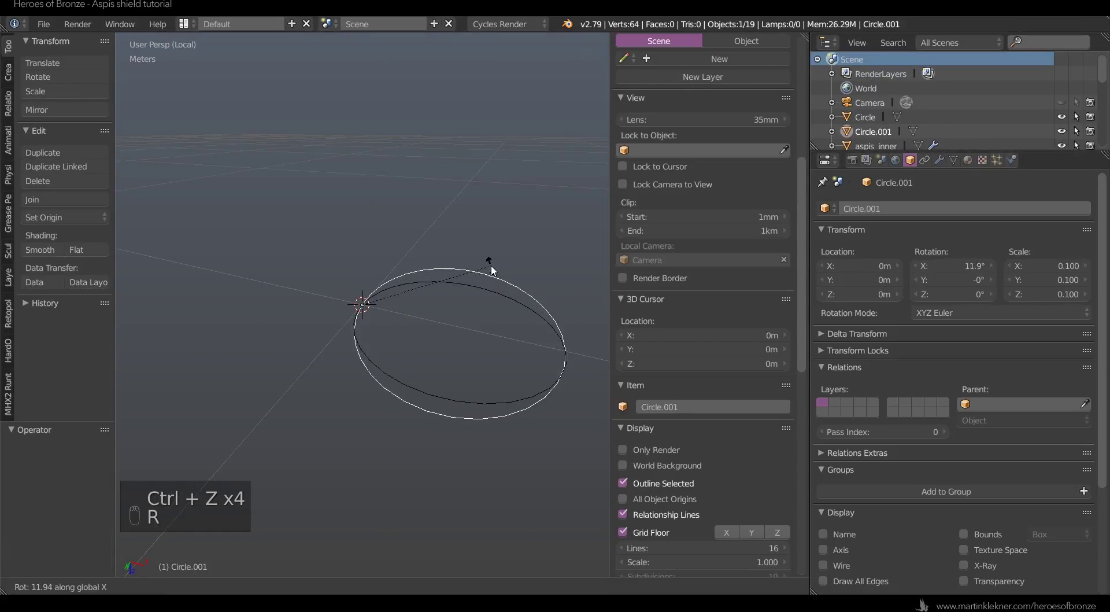
left_click(359, 239)
left_click(962, 278)
type("90")
key("Return")
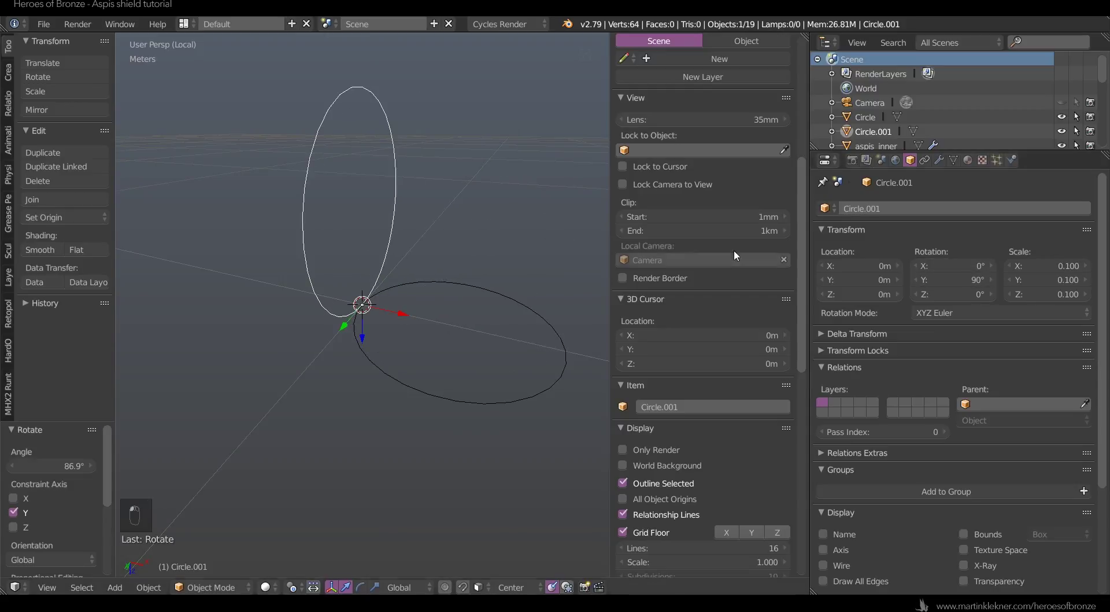
- Try repeating the last rotation on the upright circle and undo it
key("shift+r")
middle_click_drag(470, 317, 529, 277)
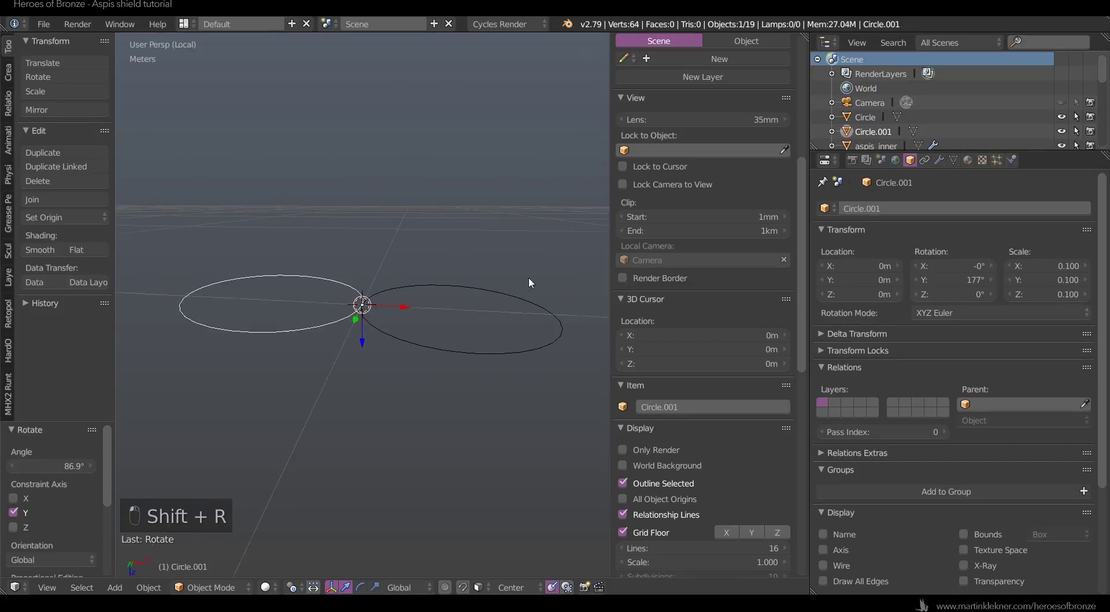
key("ctrl+z")
- Duplicate the upright circle in place and set the copy's Y rotation to 180°
key("shift+d")
right_click(528, 276)
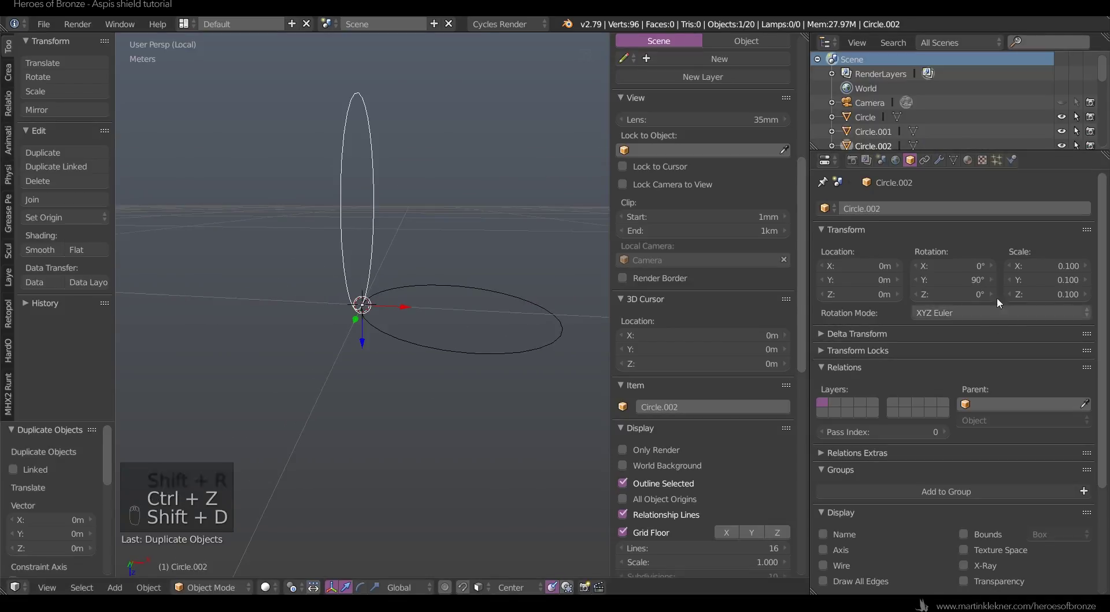
double_click(974, 280)
type("180")
key("Return")
- Duplicate the 180° circle in place and set the copy's Y rotation to 270°
key("shift+d")
right_click(328, 289)
double_click(991, 281)
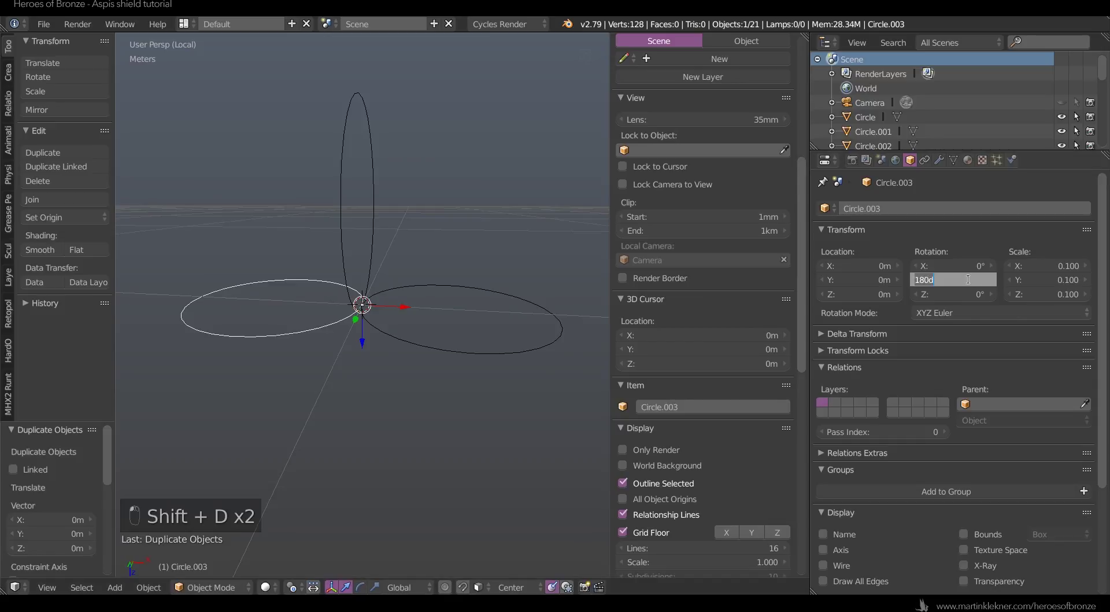
type("275")
key("Return")
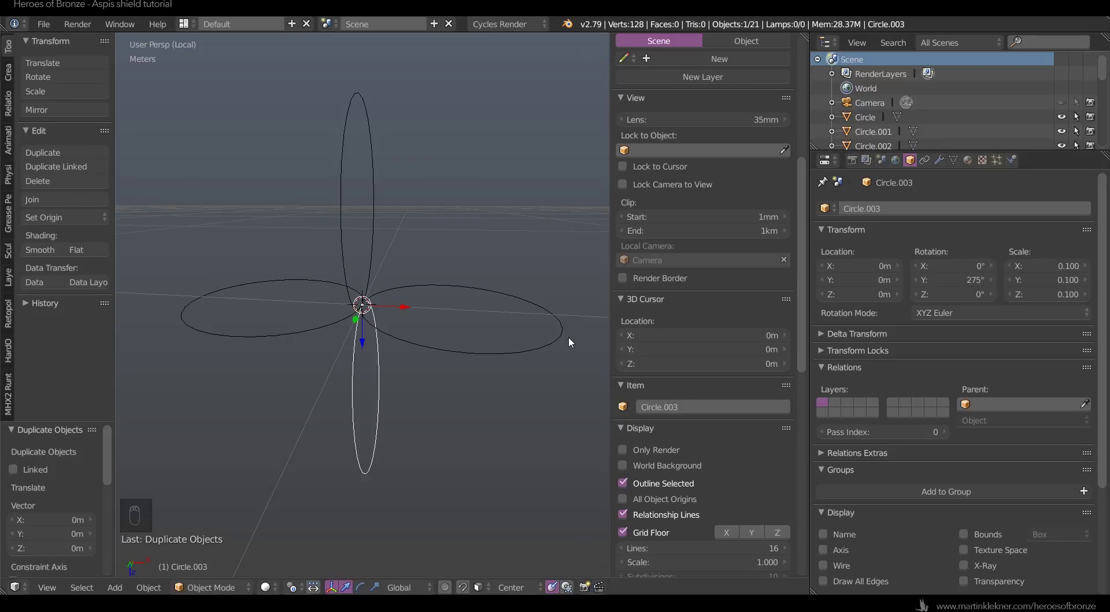
double_click(971, 284)
type("270")
key("Return")
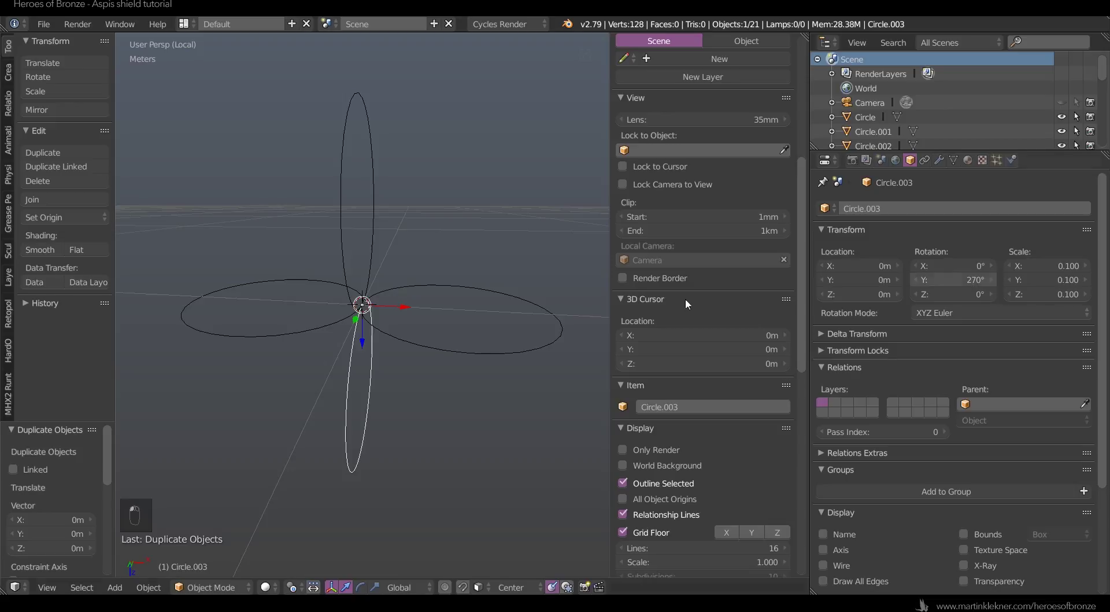
- Select all four circles around the shared origin and join them into one object
mouse_move(533, 347)
middle_mouse_down()
mouse_move(570, 316)
mouse_move(533, 326)
middle_mouse_up()
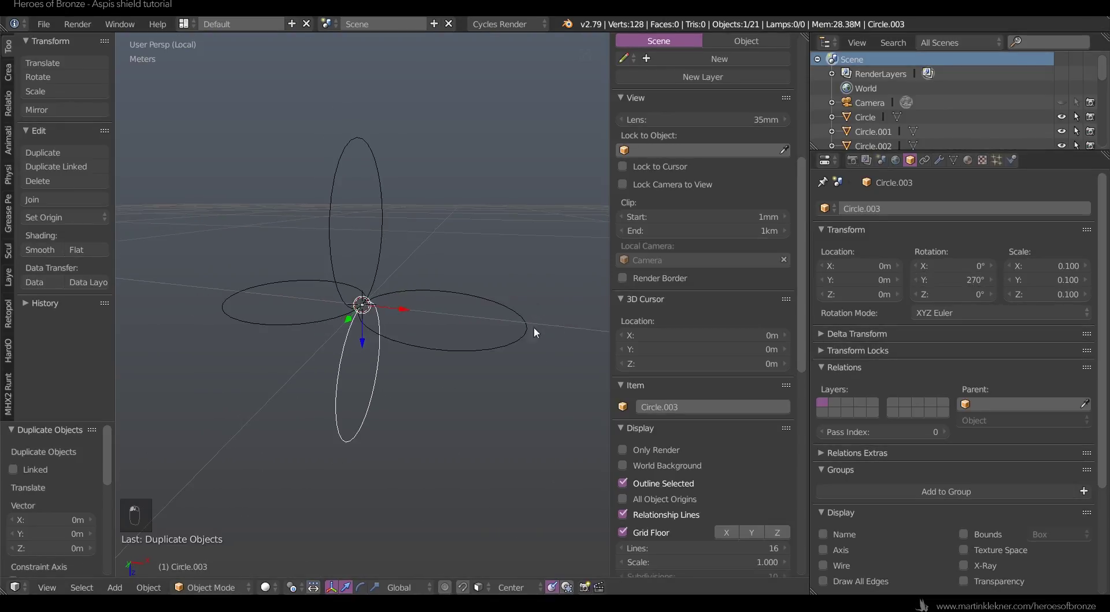
key("a")
key("a")
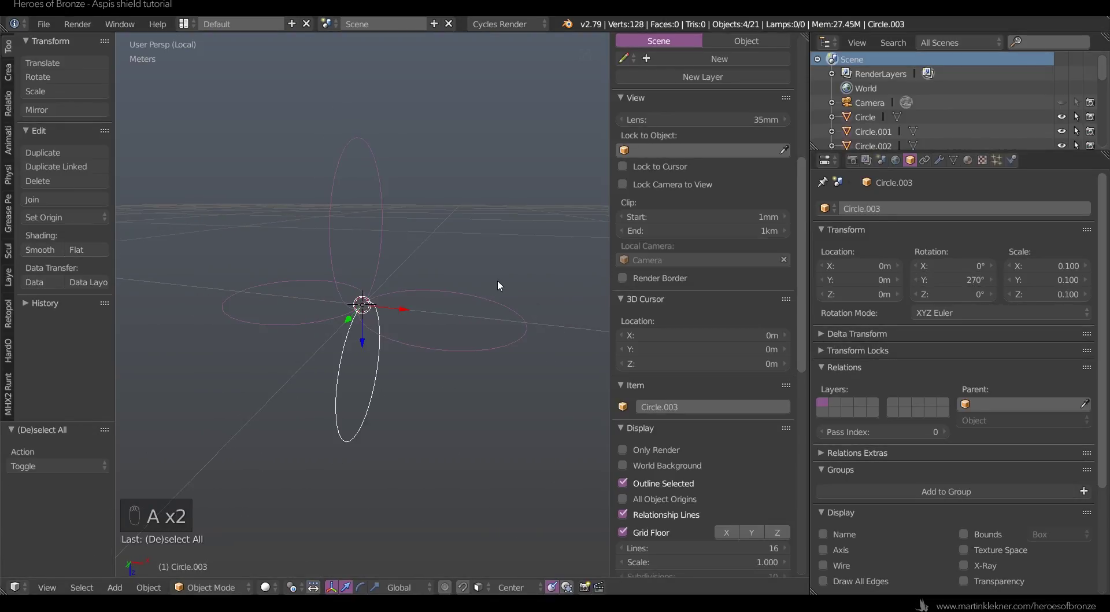
key("super")
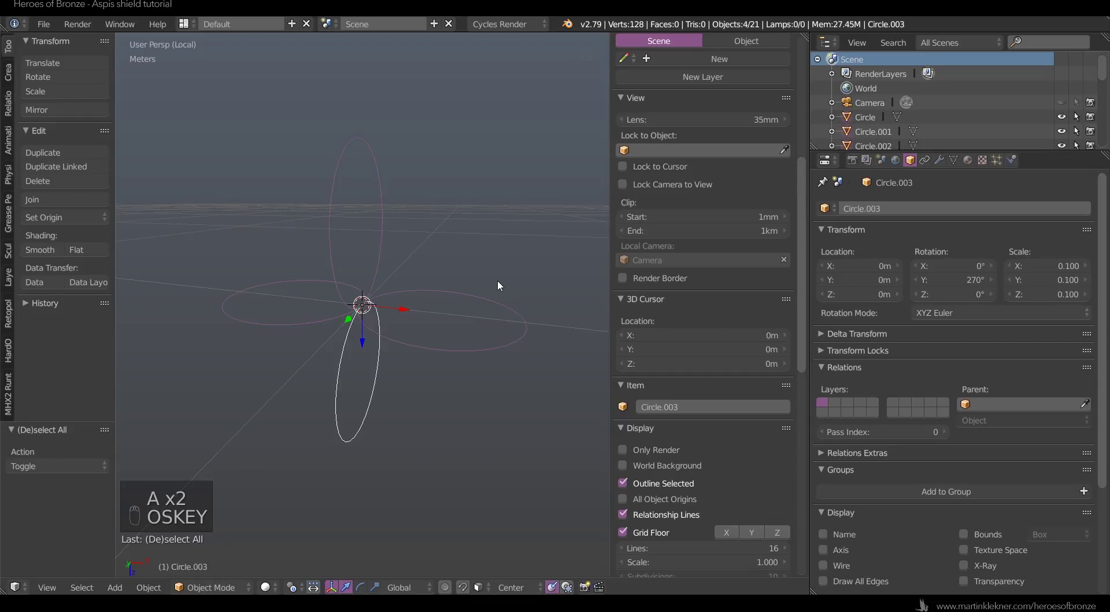
key("space")
type("joi")
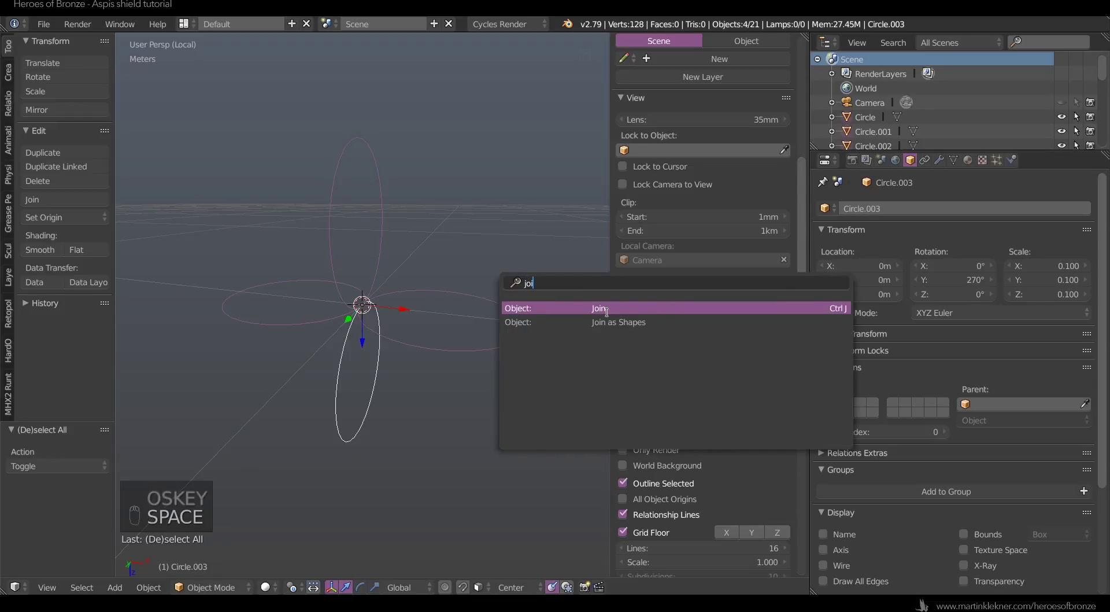
left_click(606, 312)
middle_click_drag(466, 341, 486, 333)
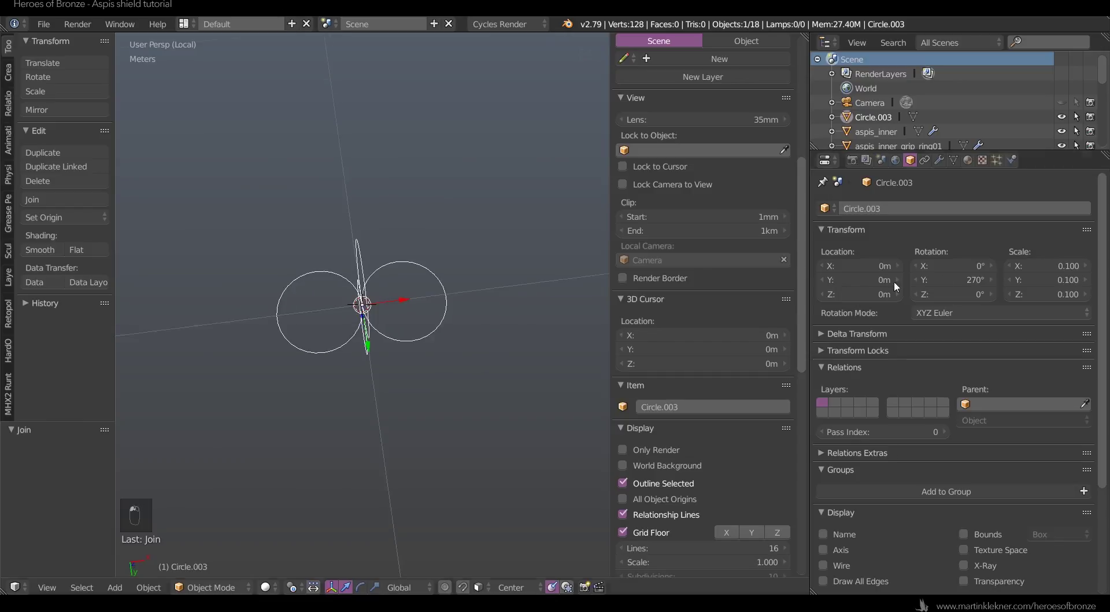
- Rename the joined circle object rope_base
left_click(895, 207)
type("rope")
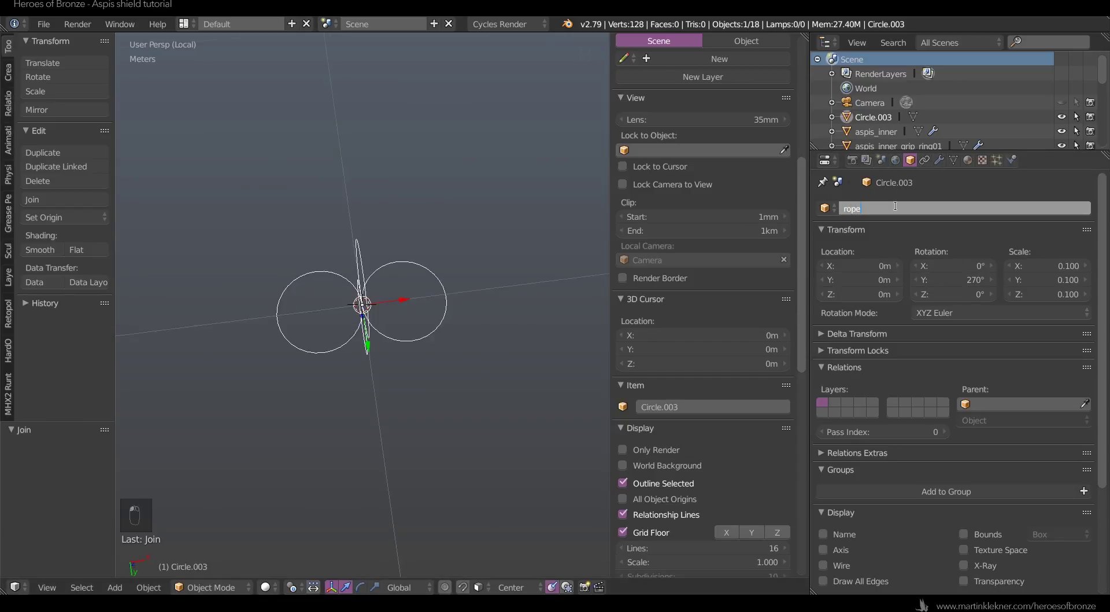
key("Return")
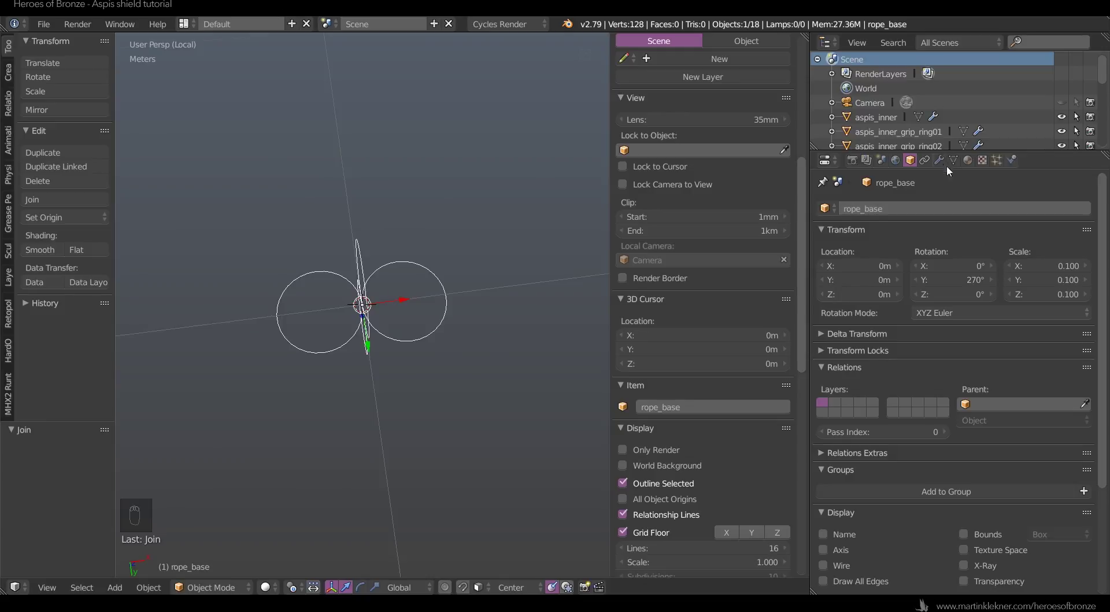
- Add a Screw modifier to rope_base and set its axis to Y
left_click(939, 160)
left_click(890, 183)
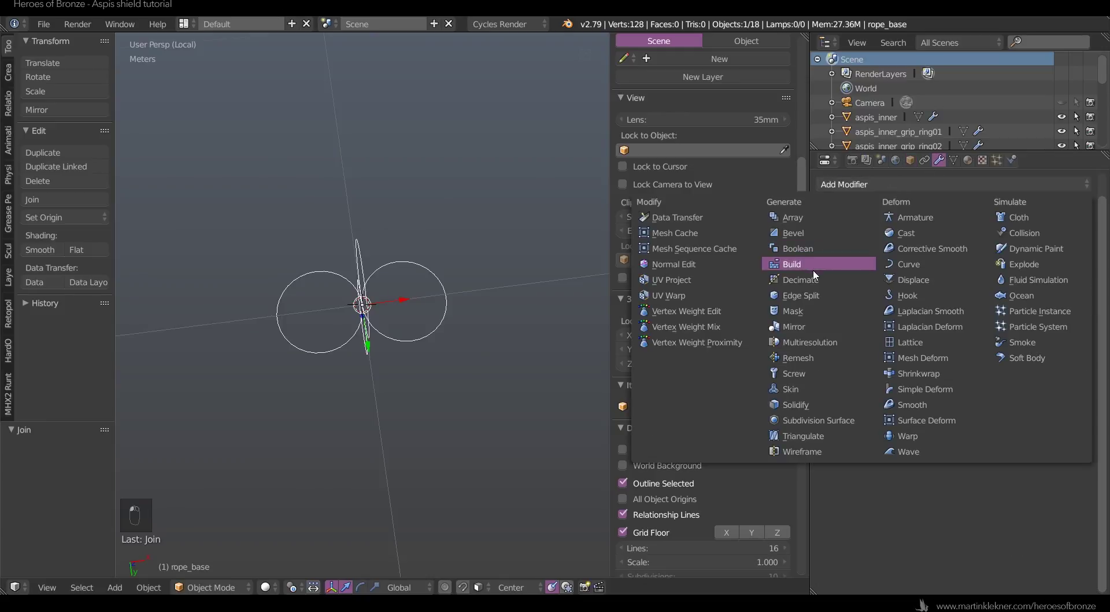
left_click(806, 371)
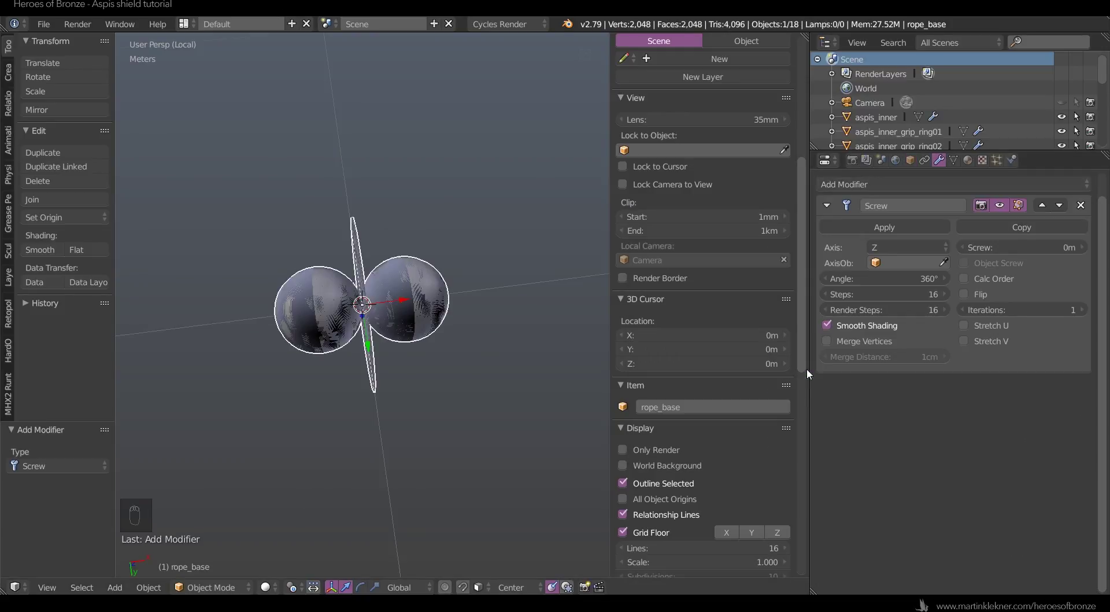
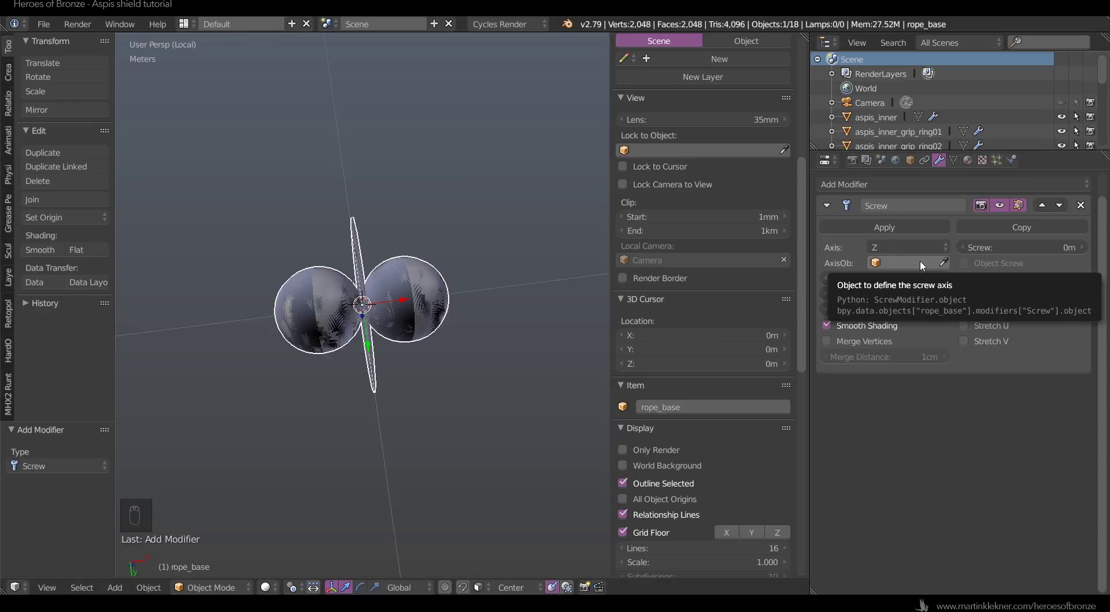
left_click(920, 244)
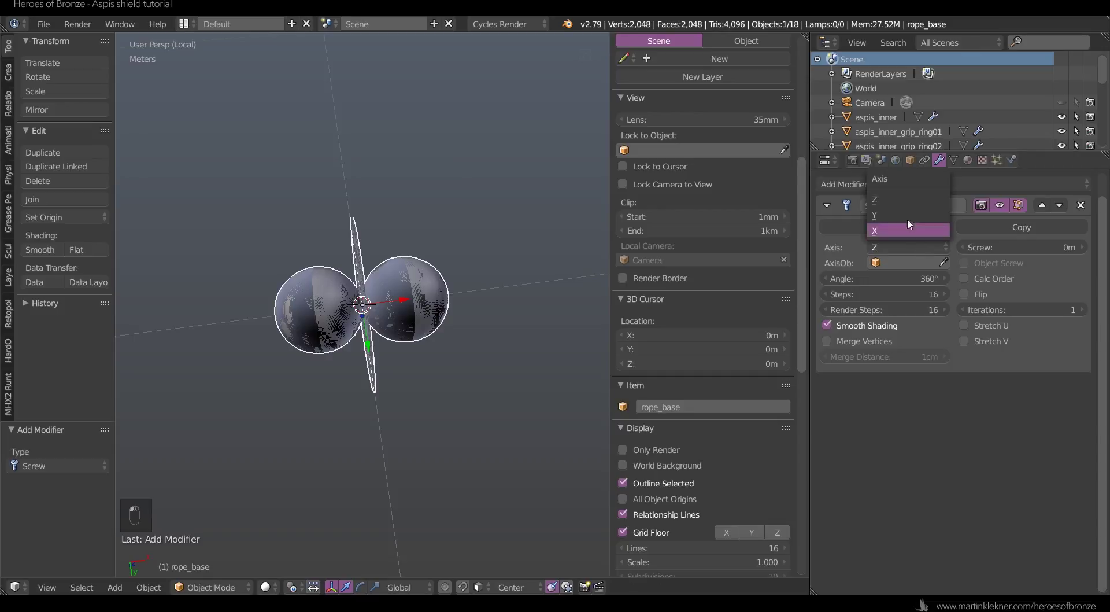
left_click(896, 209)
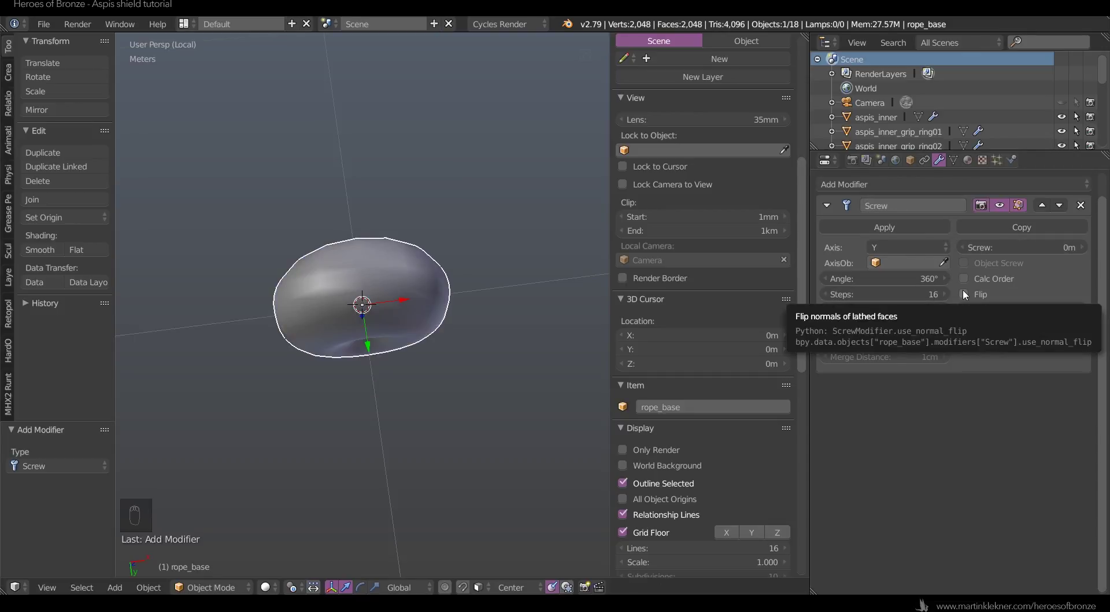
- Set the Screw modifier's screw offset to 8.1 m and its iterations to 3 to form a long twisted rope
left_click(1022, 247)
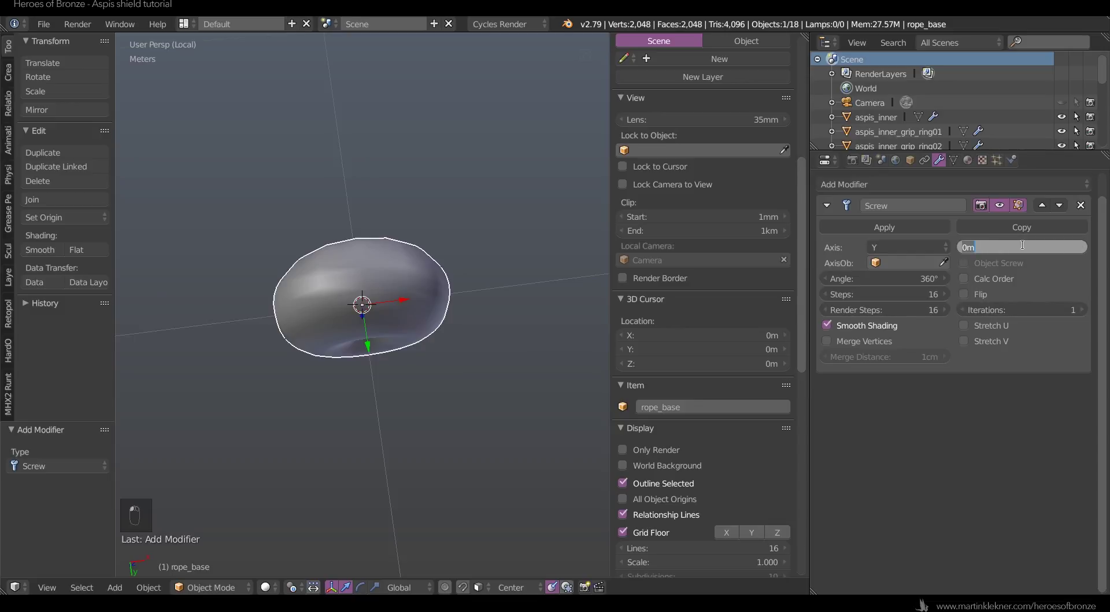
key("Return")
scroll(455, 262, "down", 3)
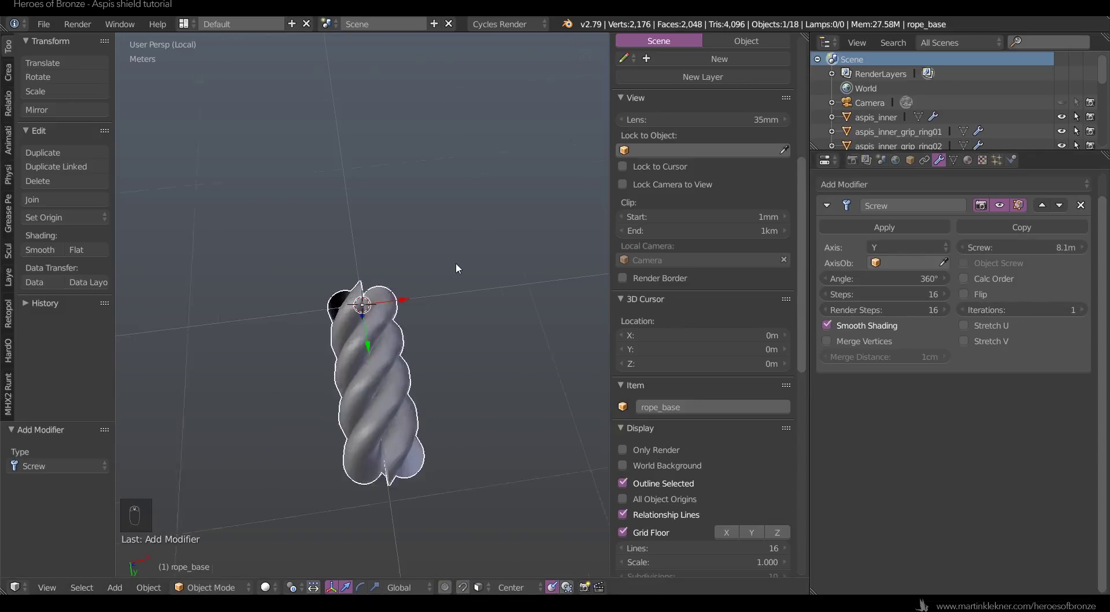
scroll(463, 300, "up", 2)
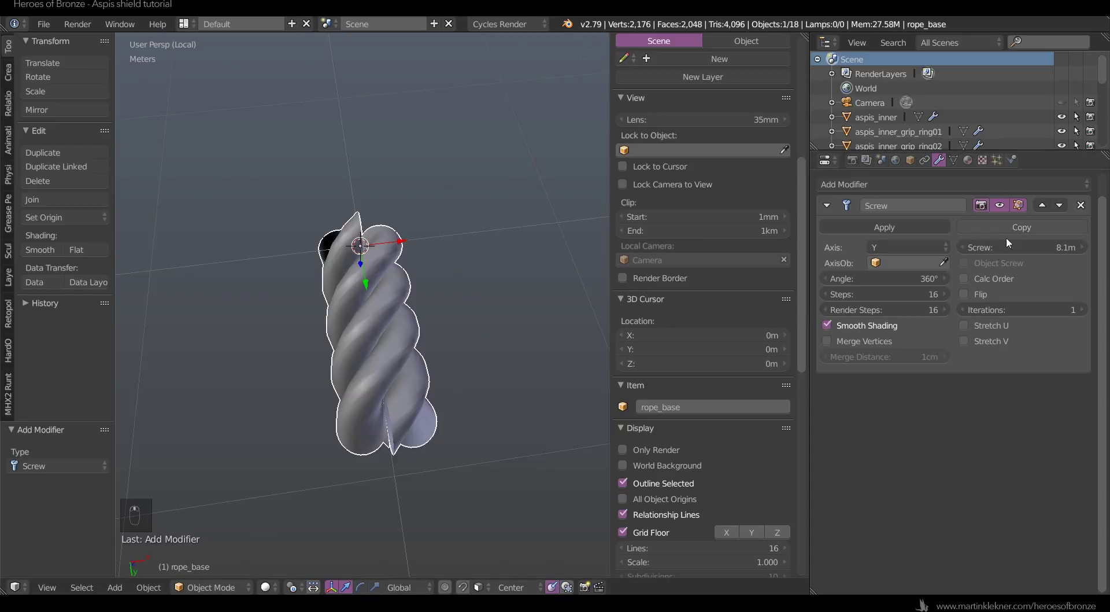
left_click(1080, 310)
left_click(1080, 310)
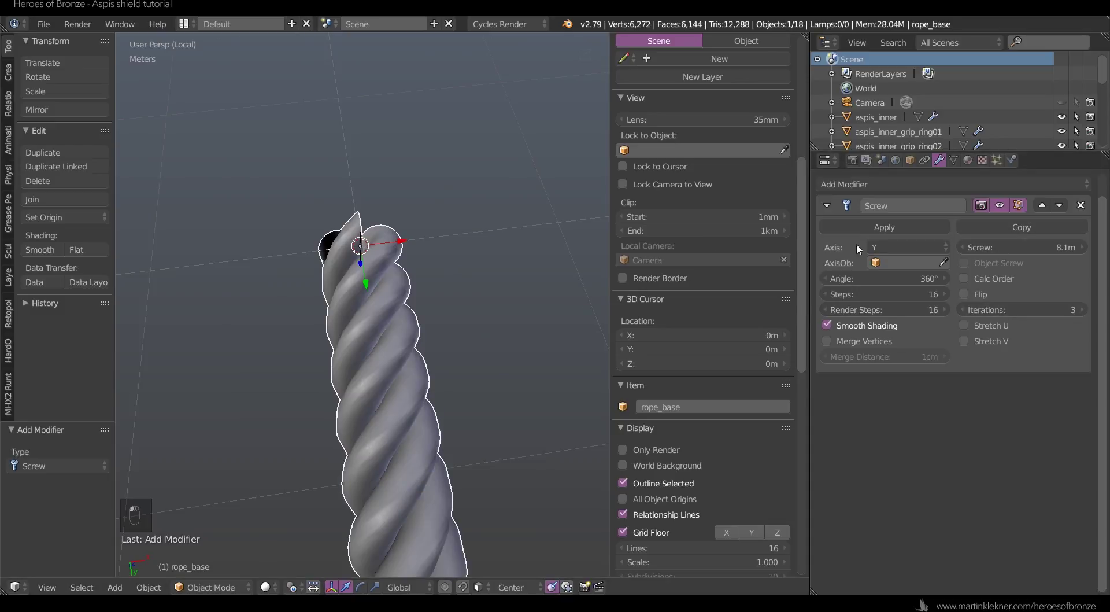
- Move the rope about 12.7 m along the X axis, away from the world centre
scroll(497, 268, "down", 5)
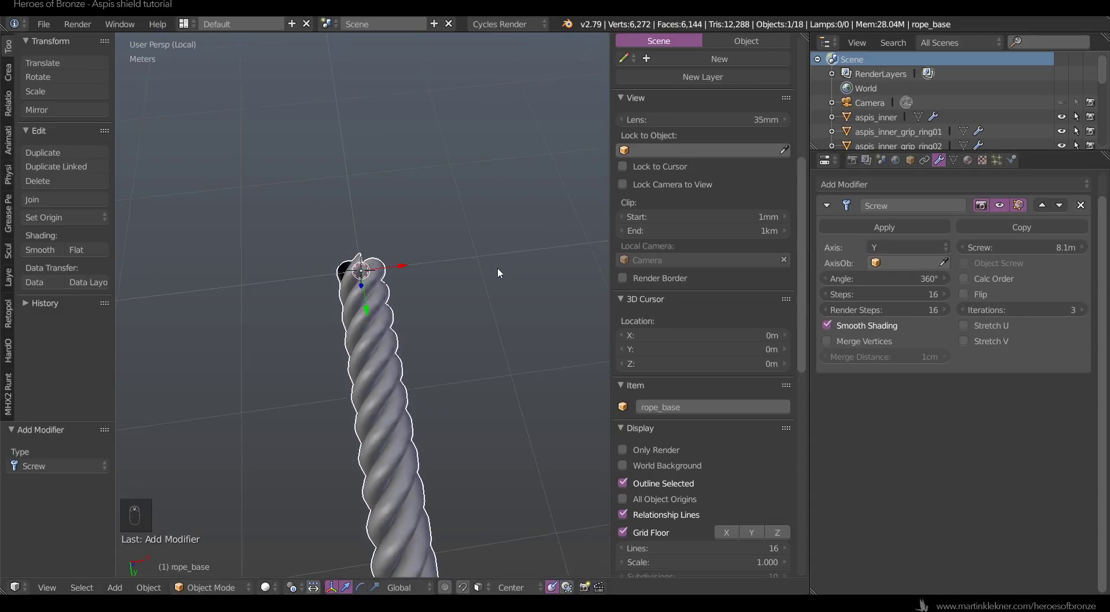
scroll(493, 276, "down", 3)
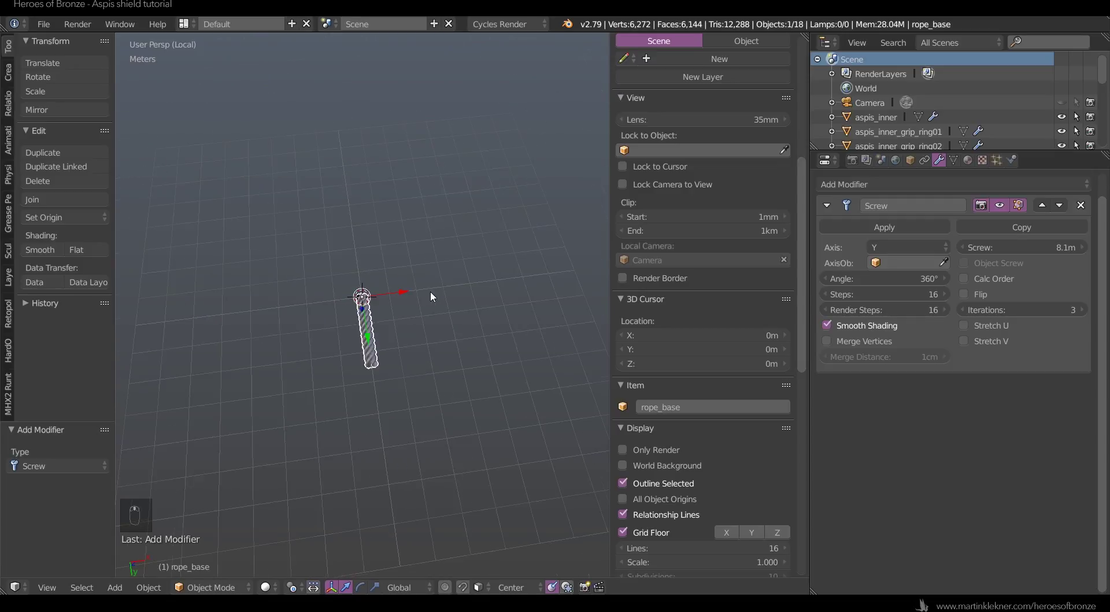
left_click_drag(403, 295, 244, 284)
scroll(241, 290, "down", 3)
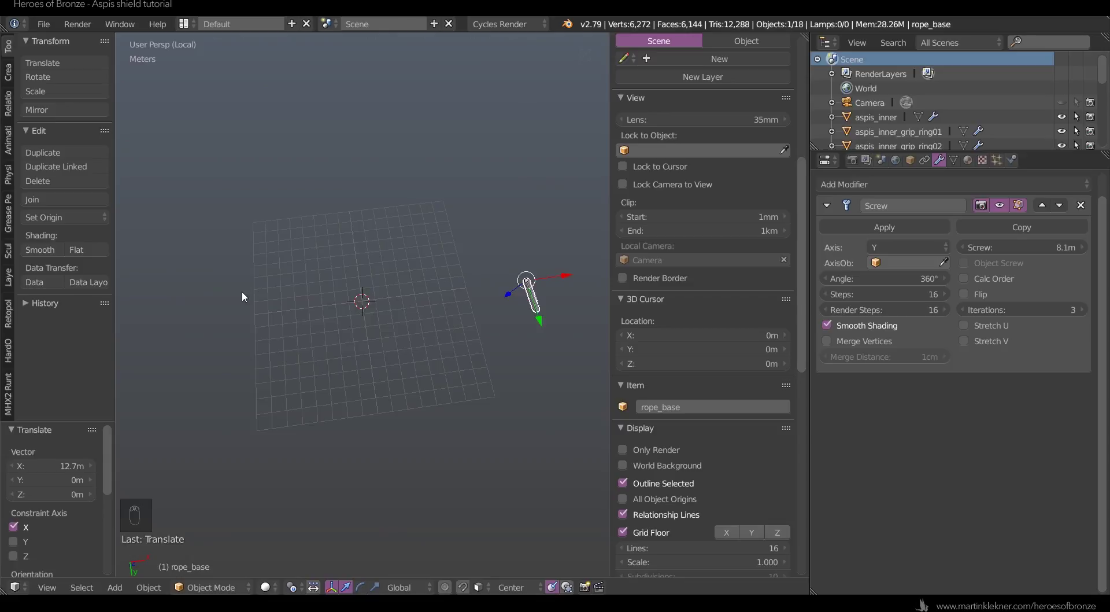
- Leave the isolated local view and move the rope back along the X axis until it sits just beside the shield
key("KP_Divide")
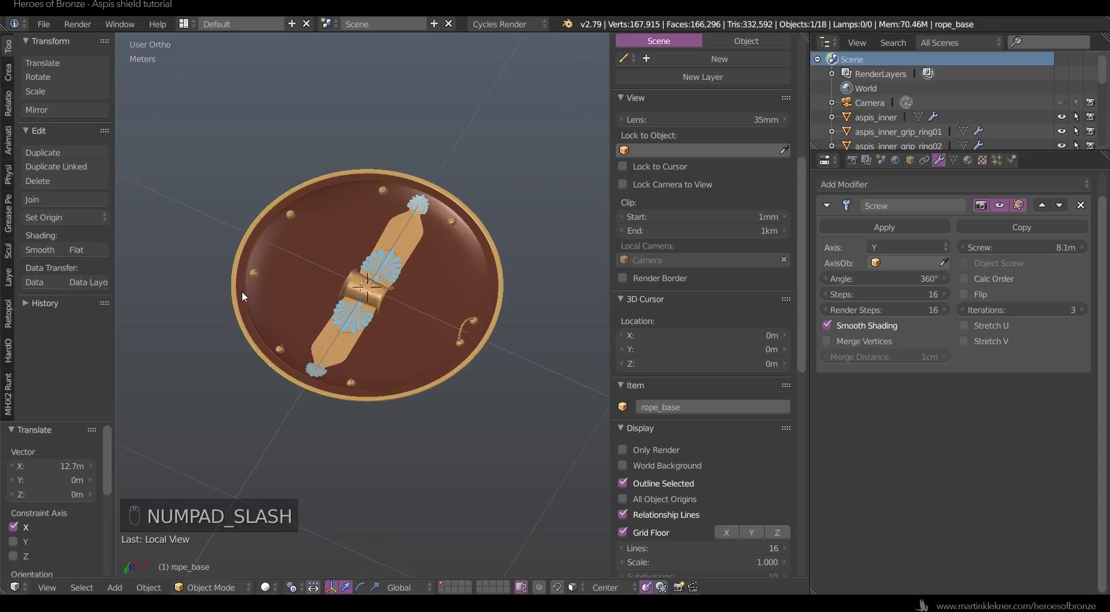
scroll(241, 290, "down", 10)
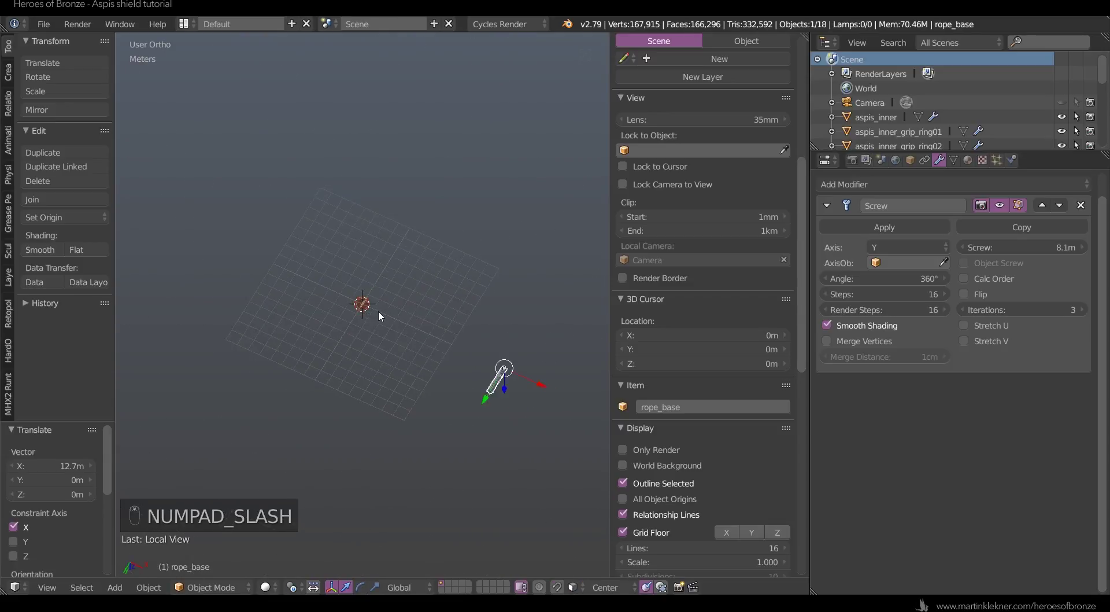
left_click_drag(542, 386, 421, 334)
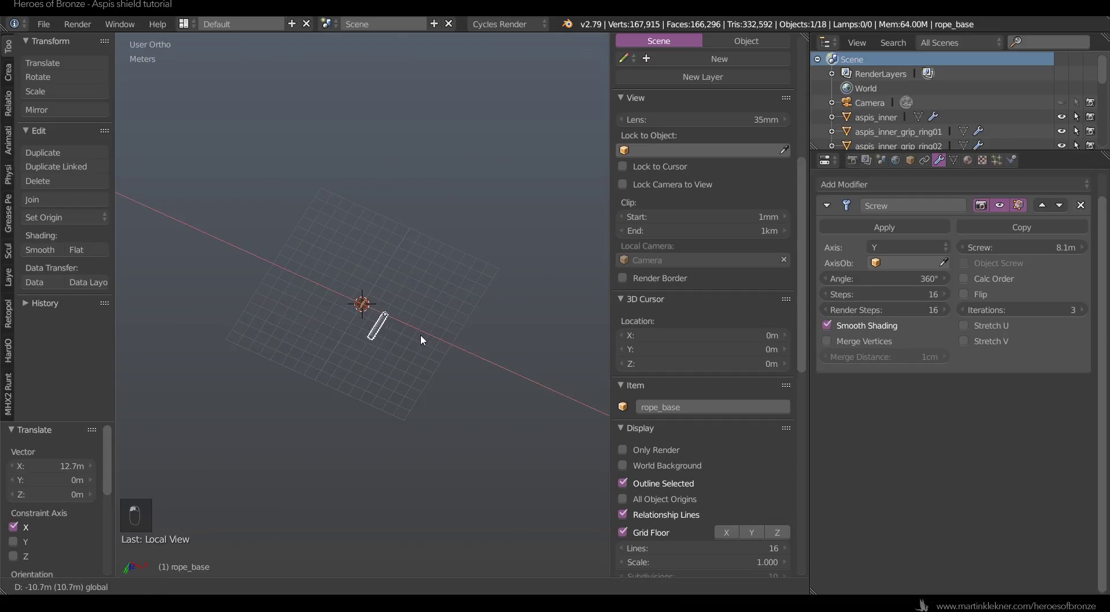
scroll(421, 334, "up", 10)
left_click_drag(536, 375, 462, 324)
scroll(481, 289, "up", 3)
- Scale the rope down in two passes, the first by a factor of about -0.089, to suit the shield's size
key("s")
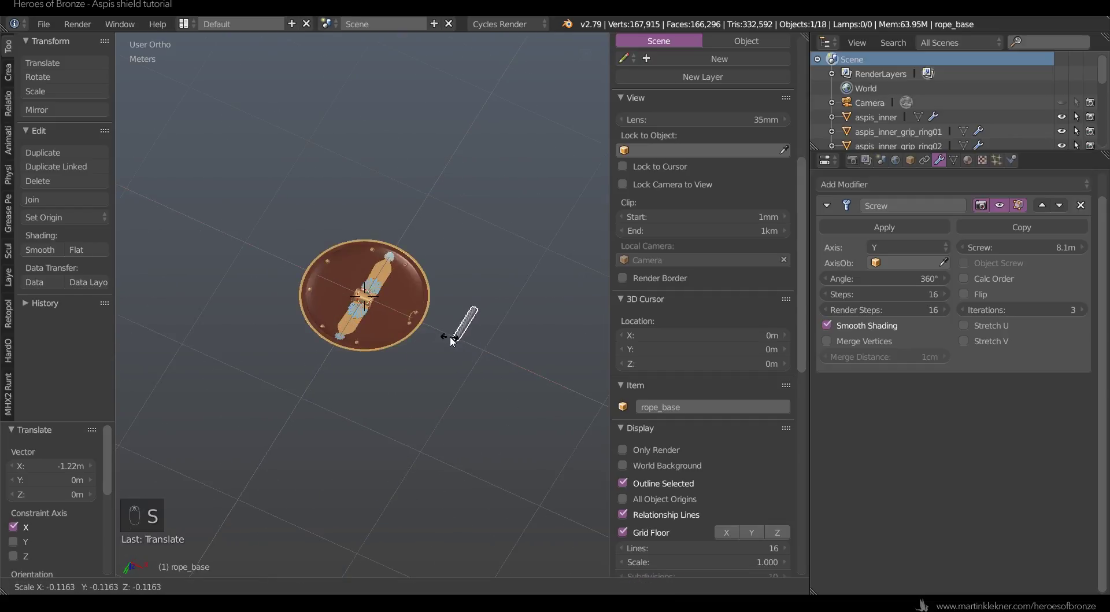
left_click(447, 340)
scroll(486, 334, "up", 4)
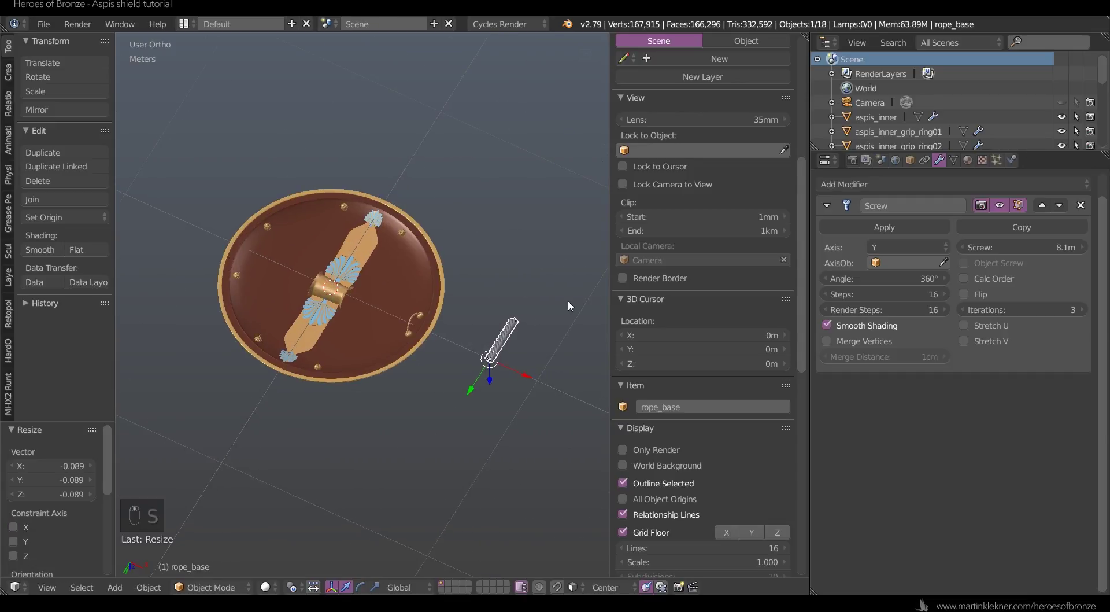
key("s")
left_click(516, 337)
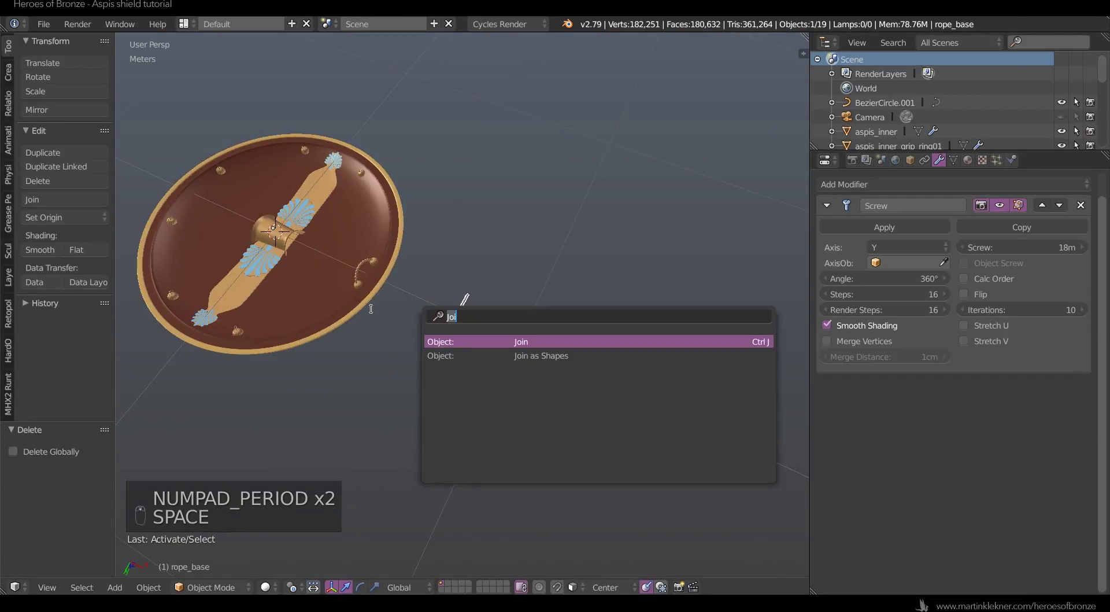
- Dismiss the operator search and add a Bezier curve at the centre of the shield
key("Escape")
middle_click_drag(372, 313, 577, 383)
key("shift+a")
mouse_move(573, 382)
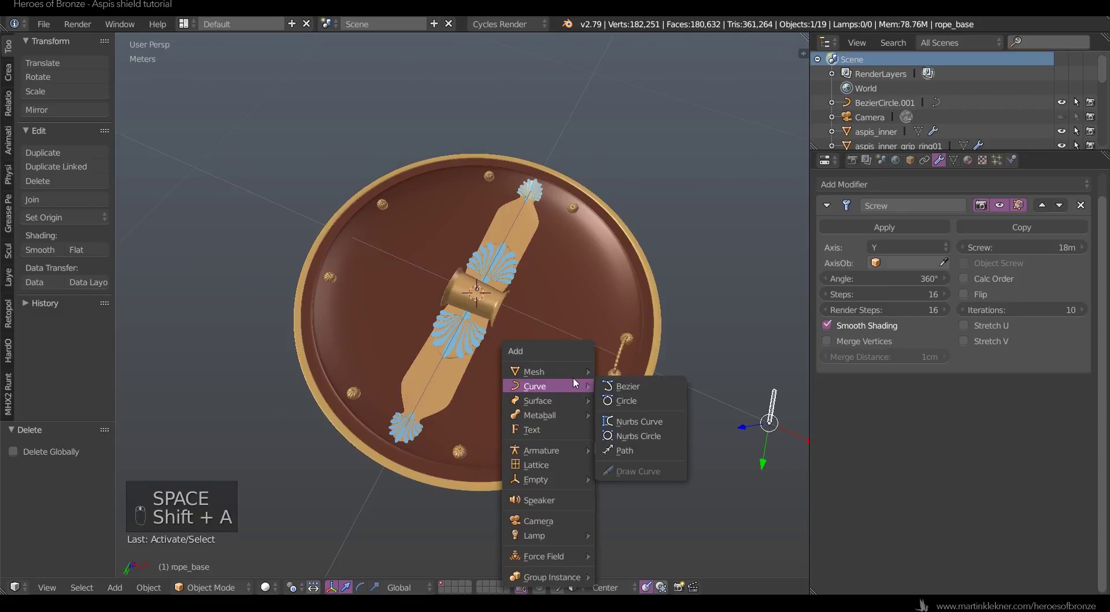
left_click(647, 390)
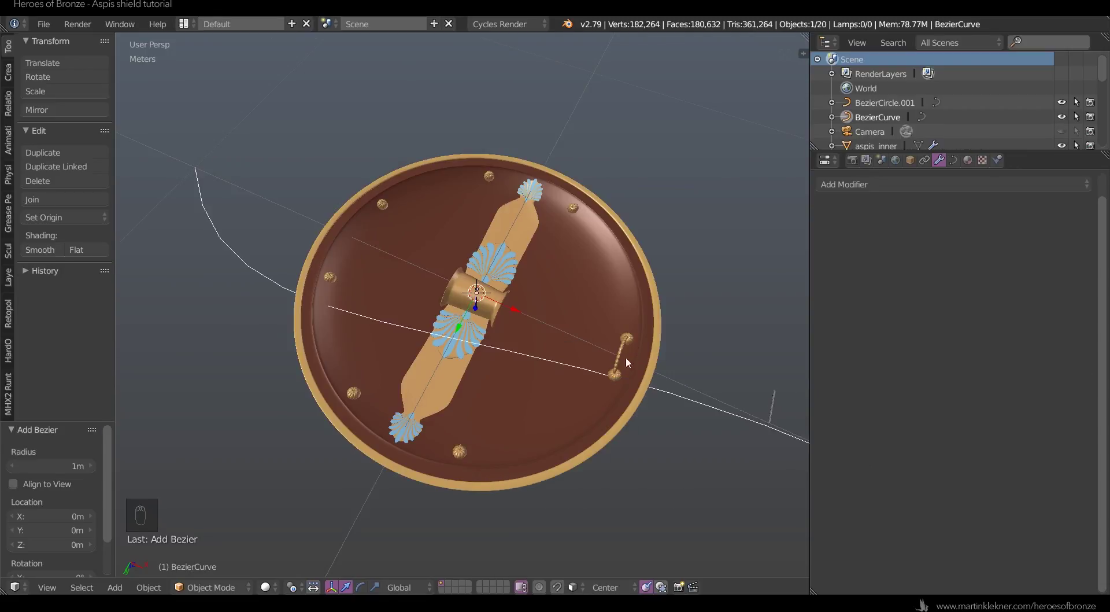
- In Edit Mode, move the Bezier curve's two end points onto two neighbouring rivets along the shield's upper rim
key("Tab")
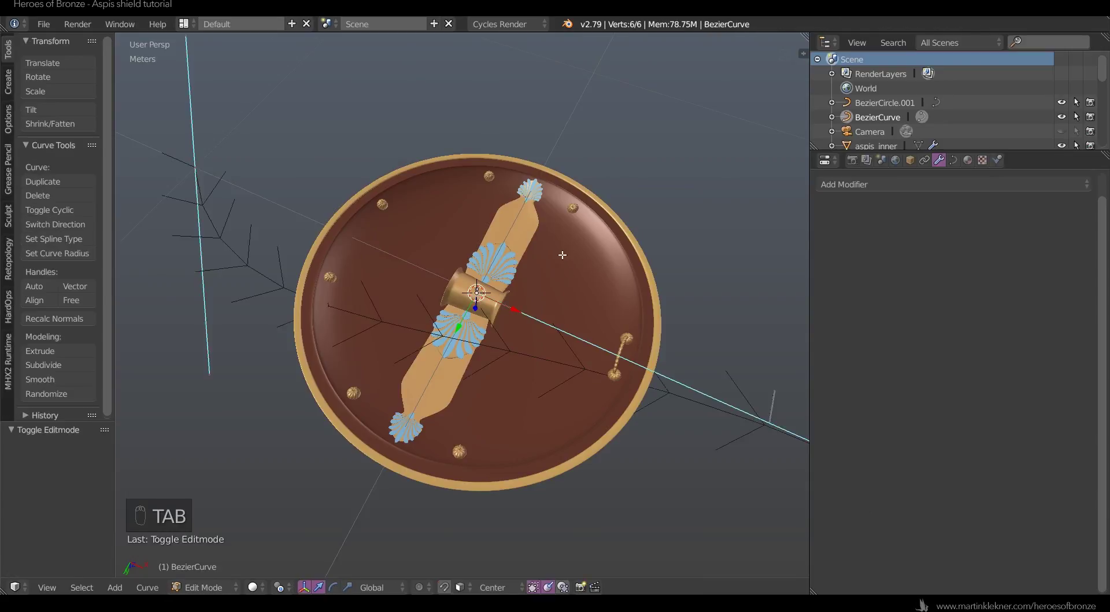
scroll(519, 254, "down", 3)
right_click(283, 202)
key("g")
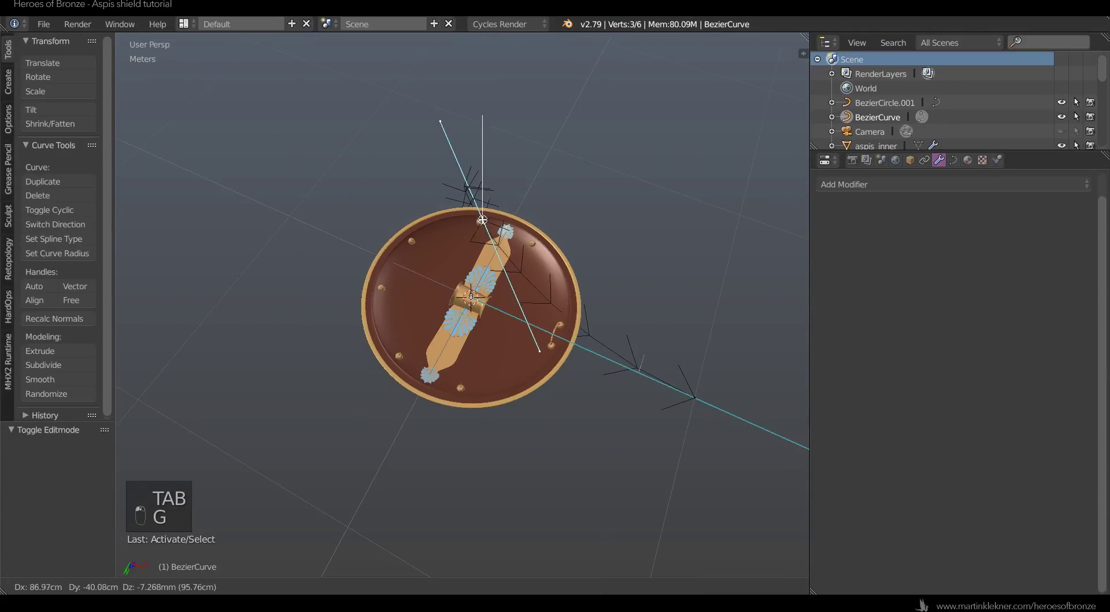
left_click(634, 355)
right_click(694, 398)
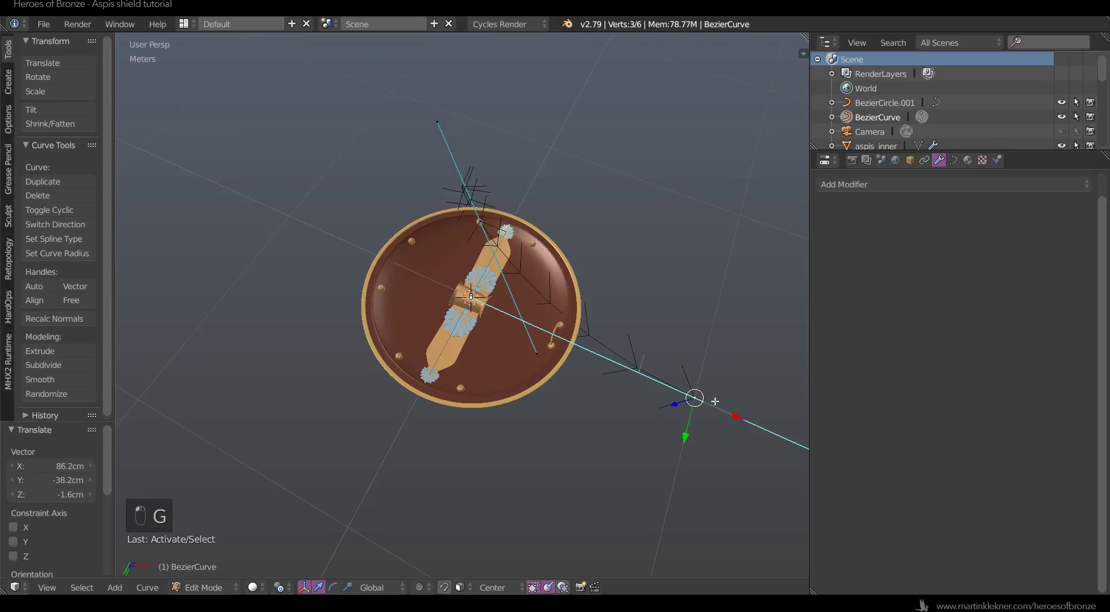
key("g")
left_click(411, 243)
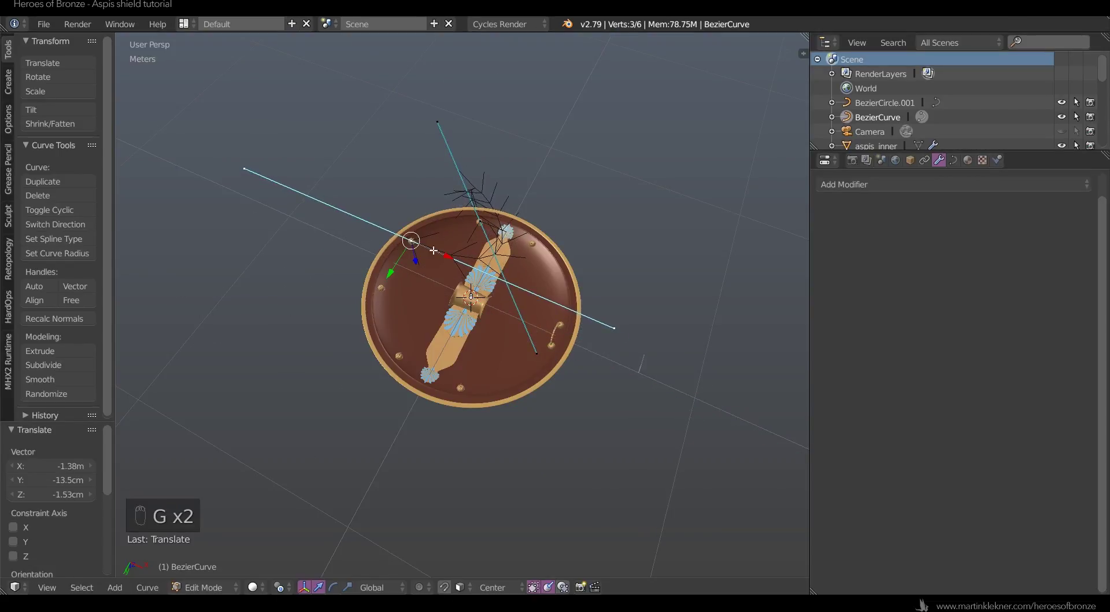
- Set the handle type of all the curve's control points to Automatic
key("a")
key("a")
key("a")
left_click(147, 587)
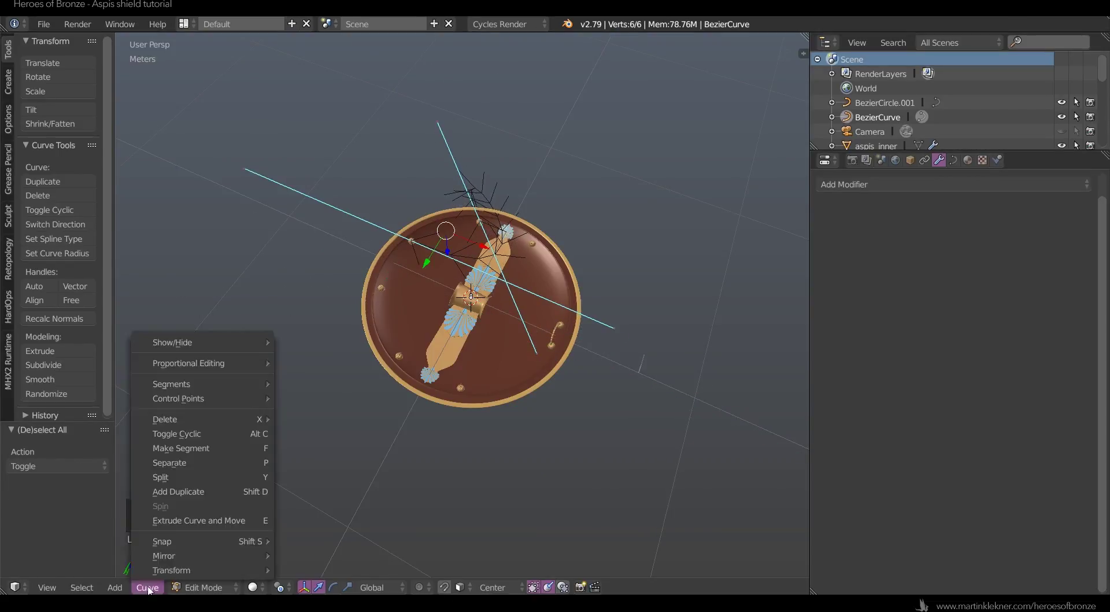
scroll(441, 242, "up", 6)
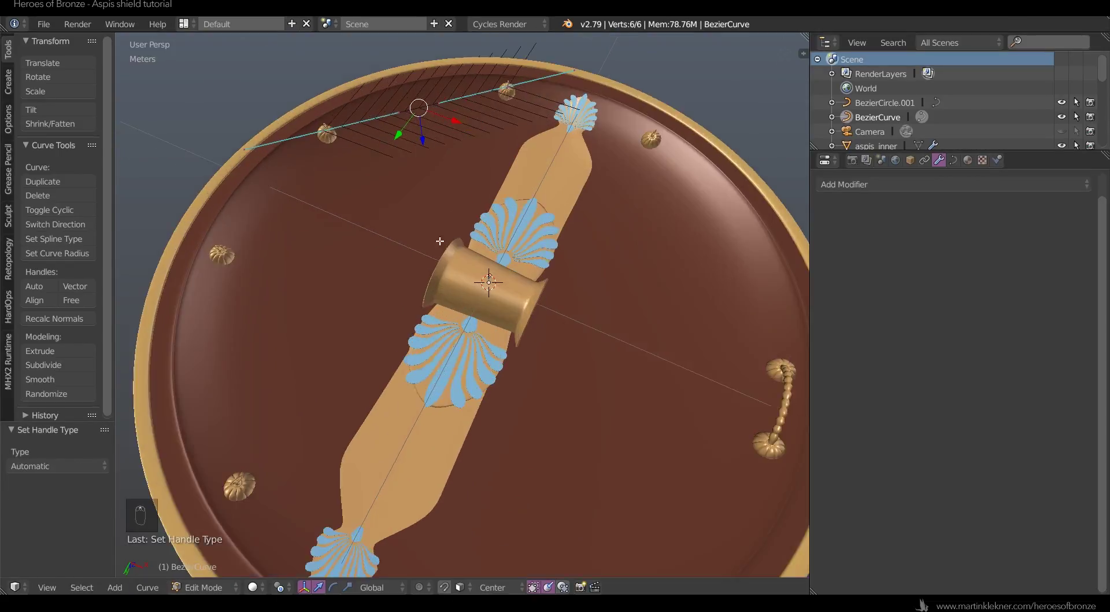
- Extrude the curve from its upper-left end point through the next three rivets, down to the one at the shield's lower rim
right_click(320, 135)
key("e")
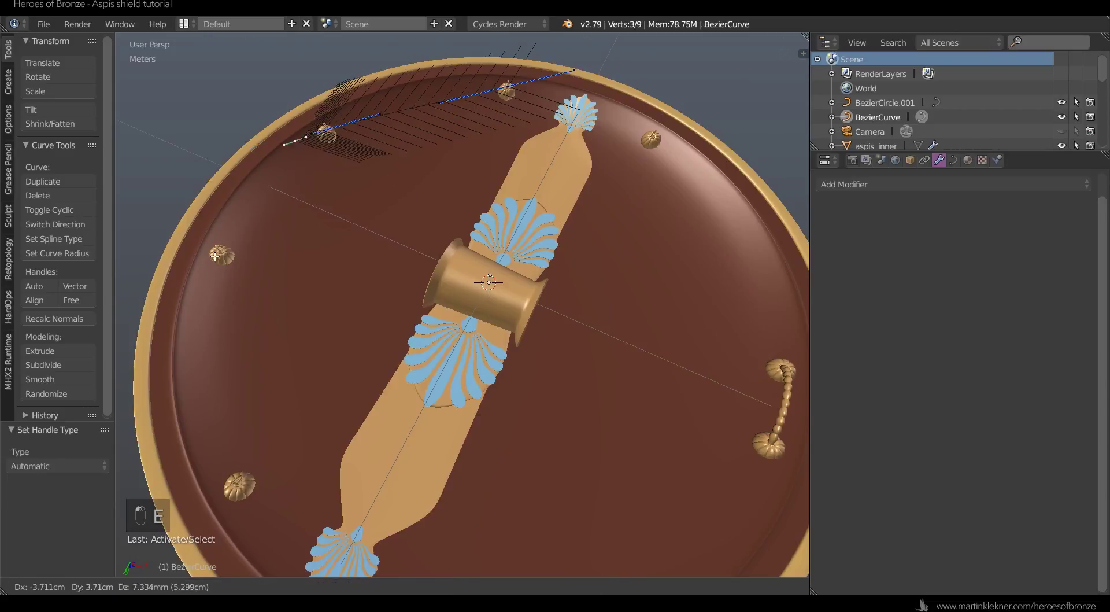
left_click(212, 258)
scroll(212, 258, "down", 1)
key("e")
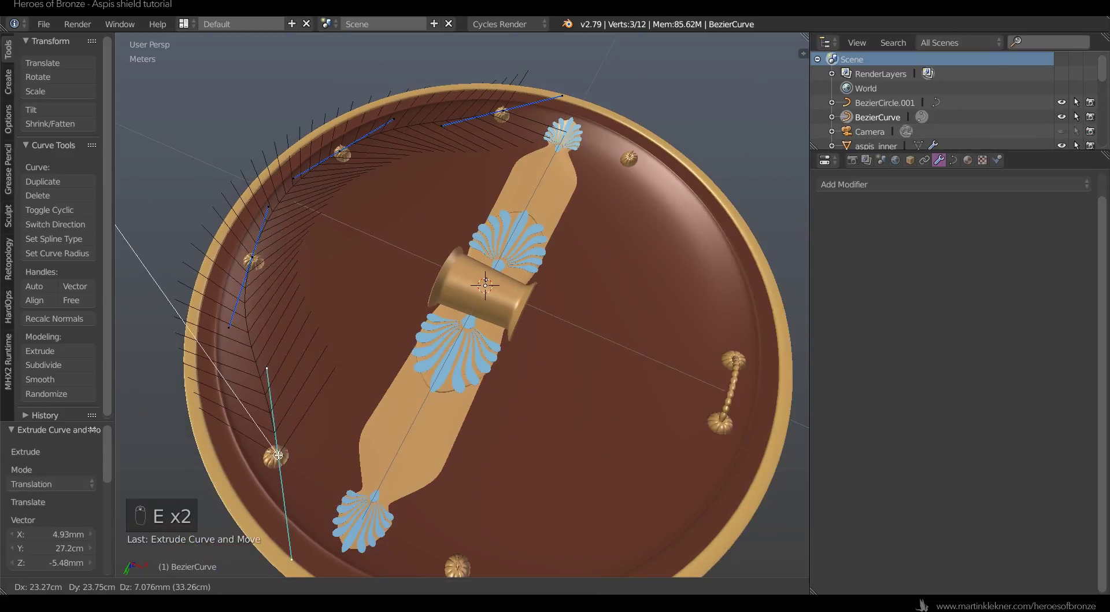
left_click(287, 463)
middle_click_drag(457, 509, 457, 387, "shift")
key("e")
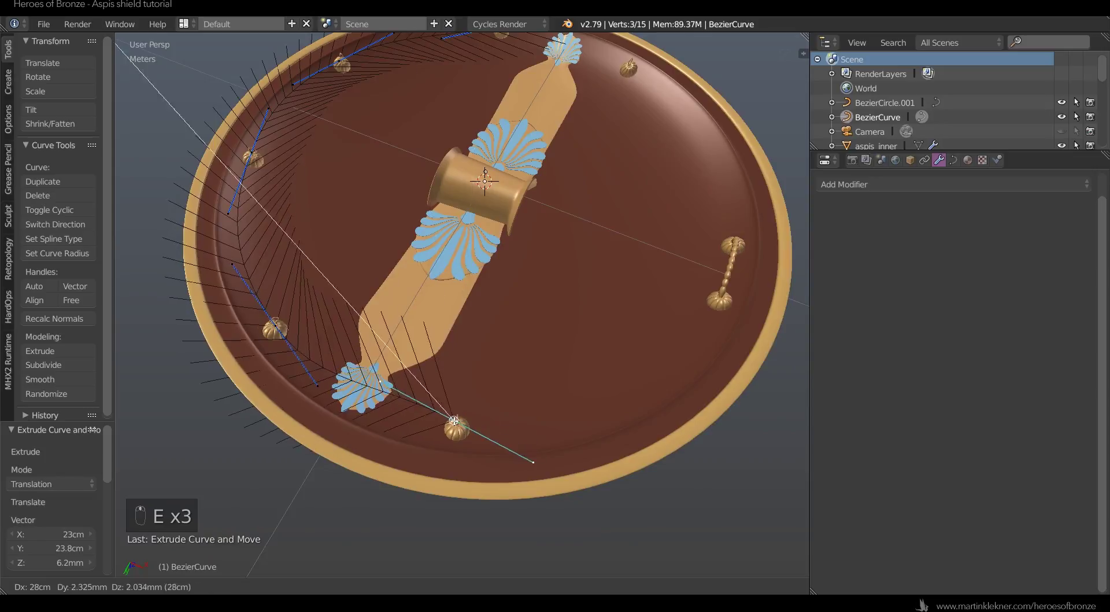
left_click(483, 410)
- Extrude the curve to the lower knob of the hand grip and onward in short segments to the grip's upper knob
key("e")
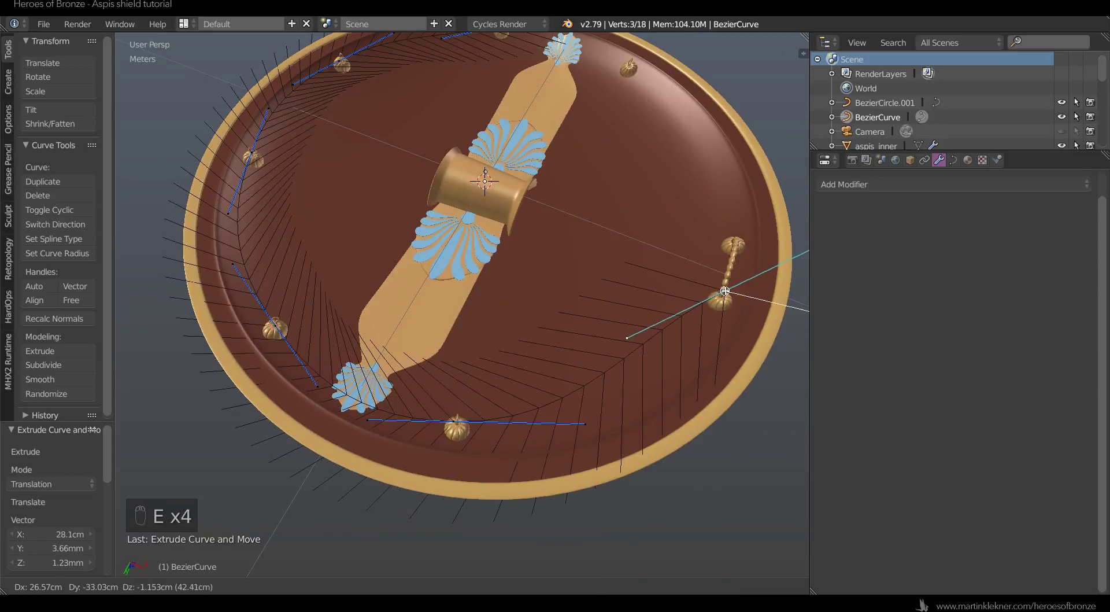
left_click(725, 292)
key("e")
left_click(730, 281)
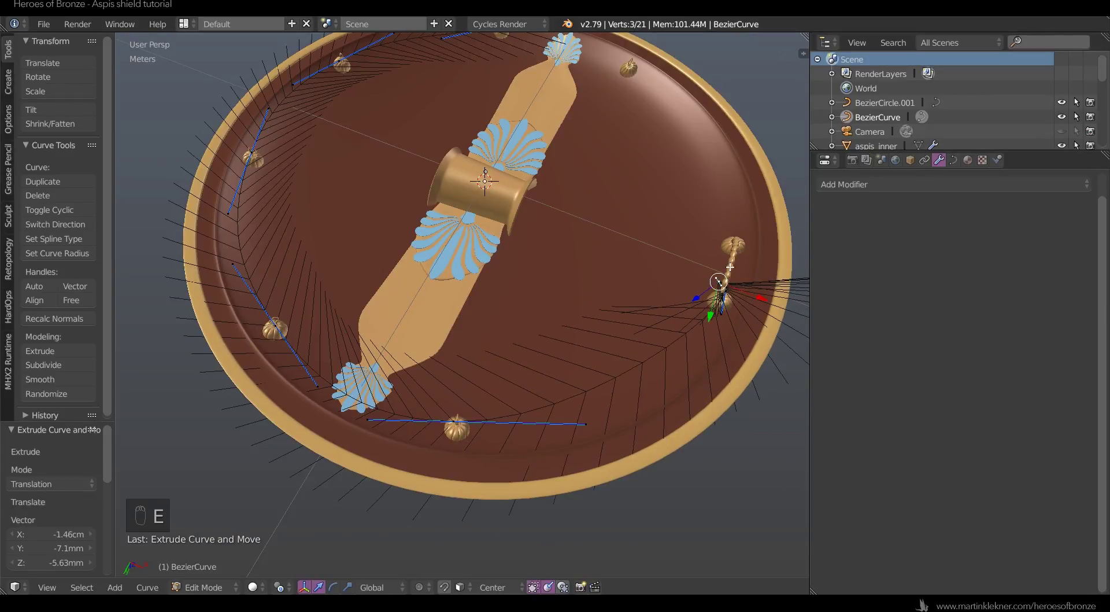
key("e")
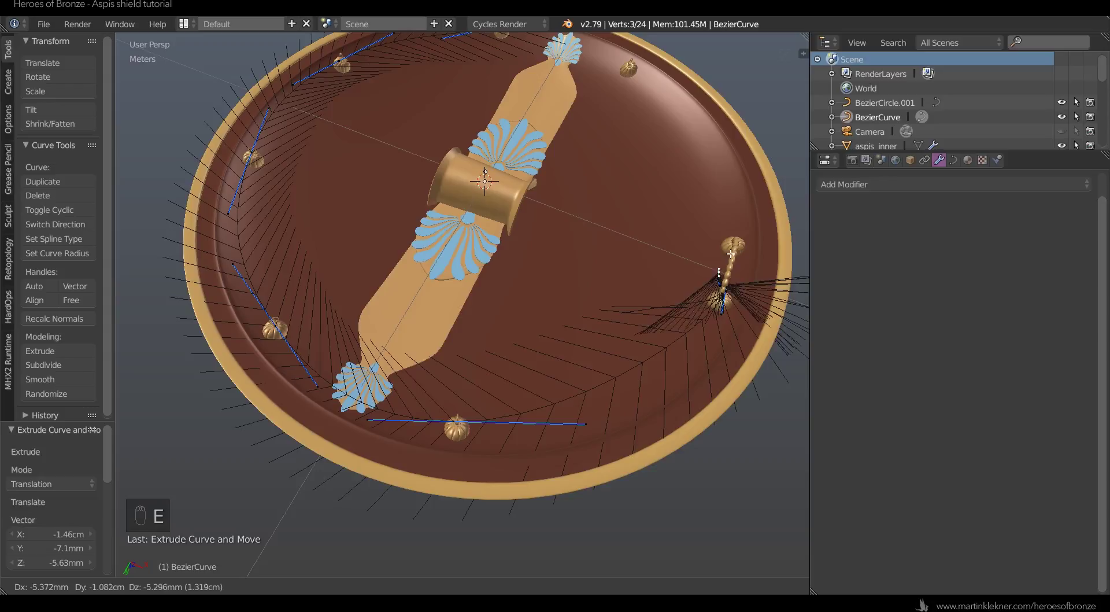
left_click(734, 240)
key("e")
left_click(744, 234)
- Extrude the curve from the hand grip to the upper-right rivet and back to the starting rivet to complete the loop
key("e")
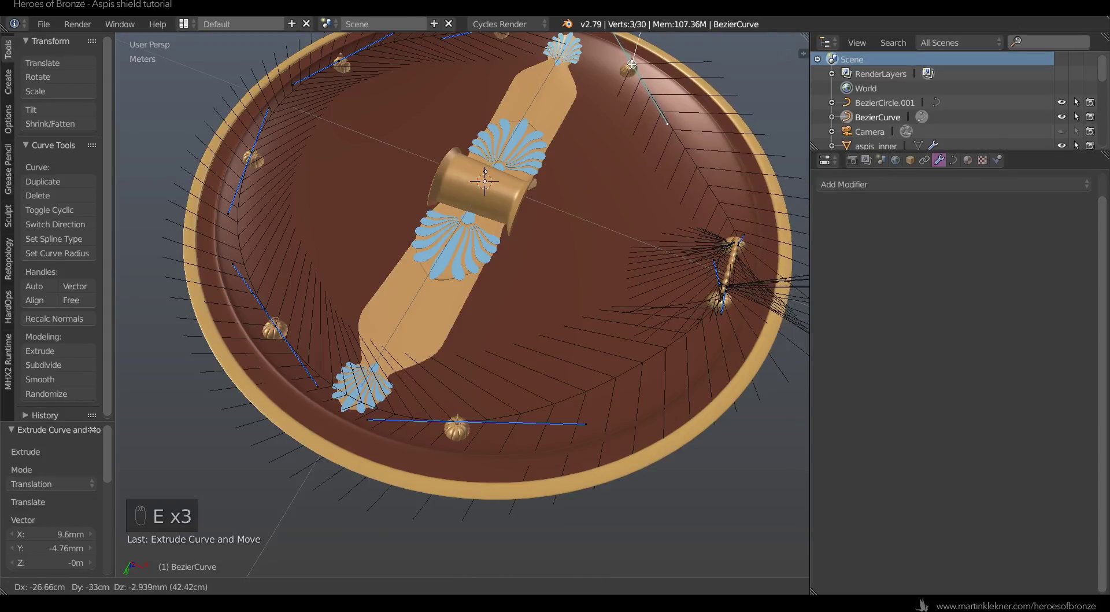
left_click(635, 58)
middle_click_drag(632, 180, 579, 344, "shift")
key("e")
left_click(480, 167)
- Set the handle type for all control points of the full curve loop and return to Object Mode
scroll(516, 226, "down", 4)
key("a")
key("a")
key("a")
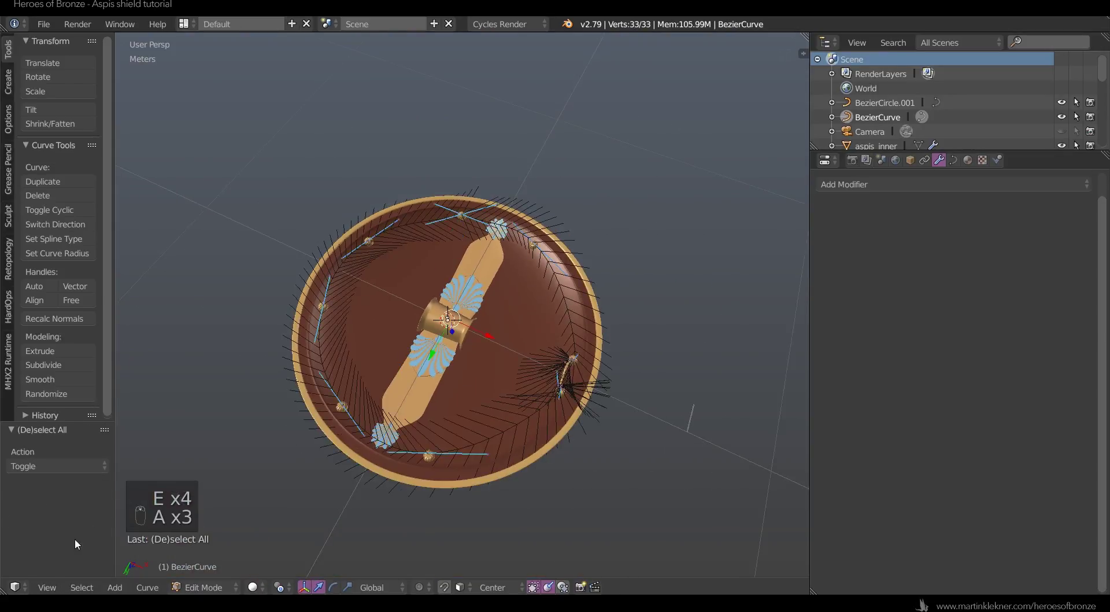
left_click(147, 587)
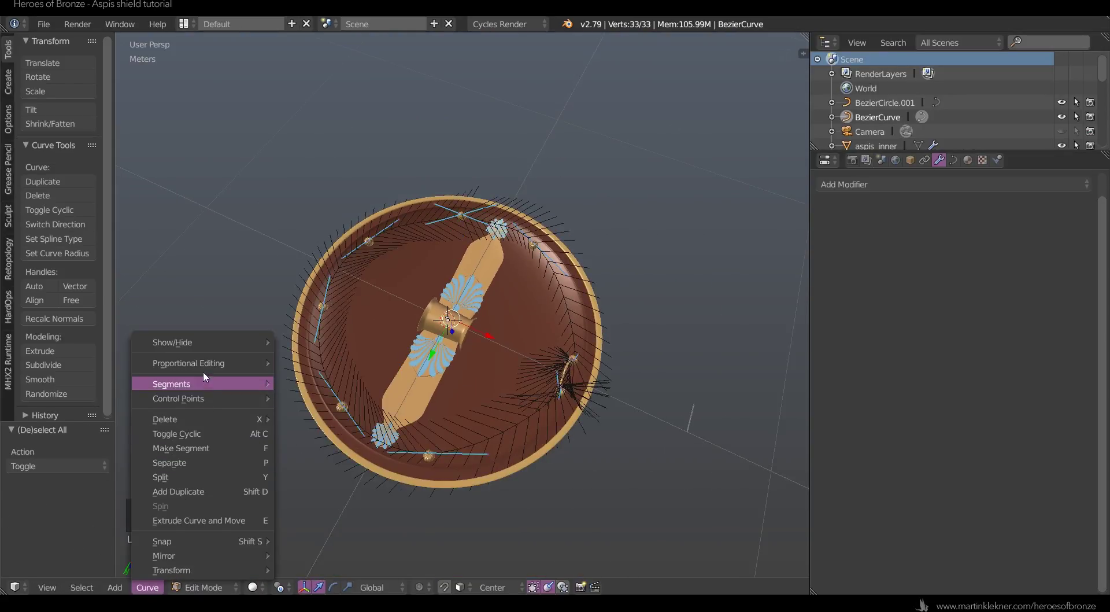
mouse_move(198, 396)
mouse_move(338, 434)
left_click(460, 433)
key("a")
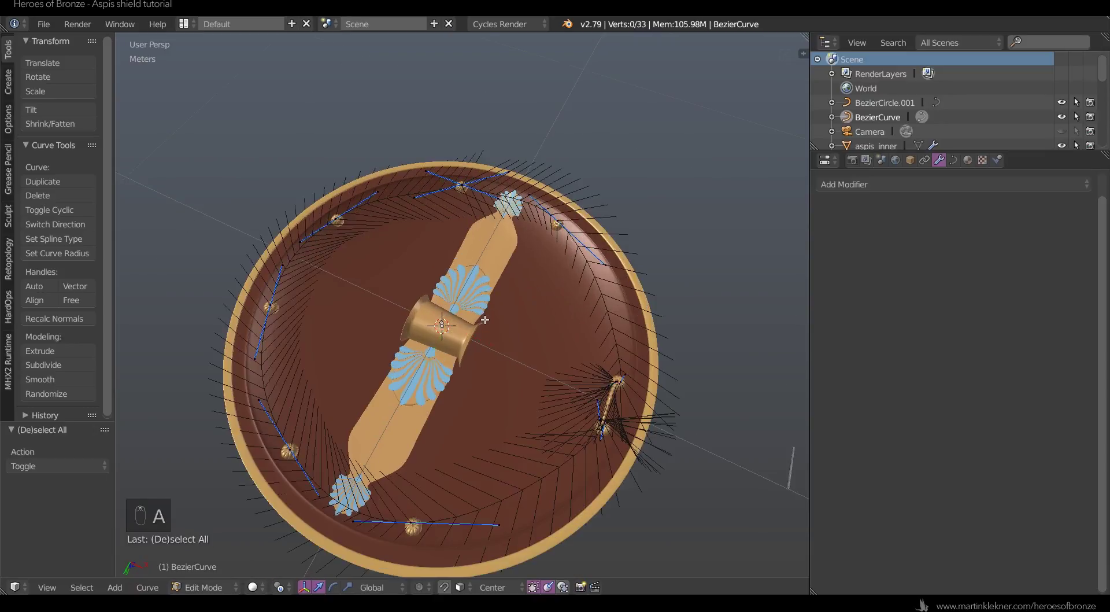
key("Tab")
scroll(485, 321, "up", 2)
middle_click_drag(564, 373, 535, 260)
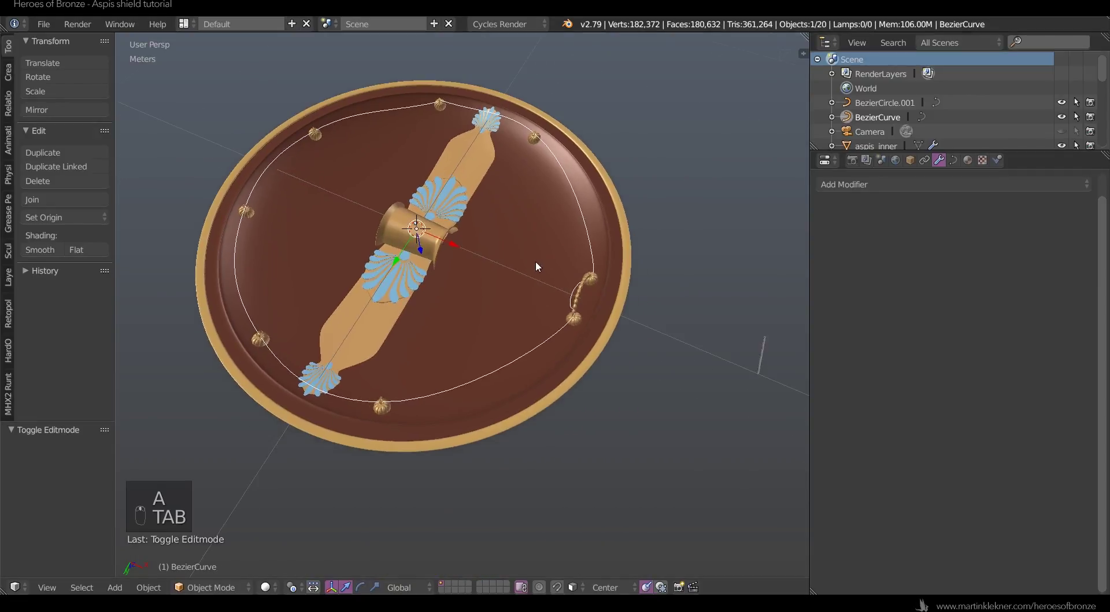
- Subdivide all segments of the curve loop with 2 cuts and return to Object Mode
key("Tab")
key("a")
key("a")
key("a")
key("a")
key("a")
key("a")
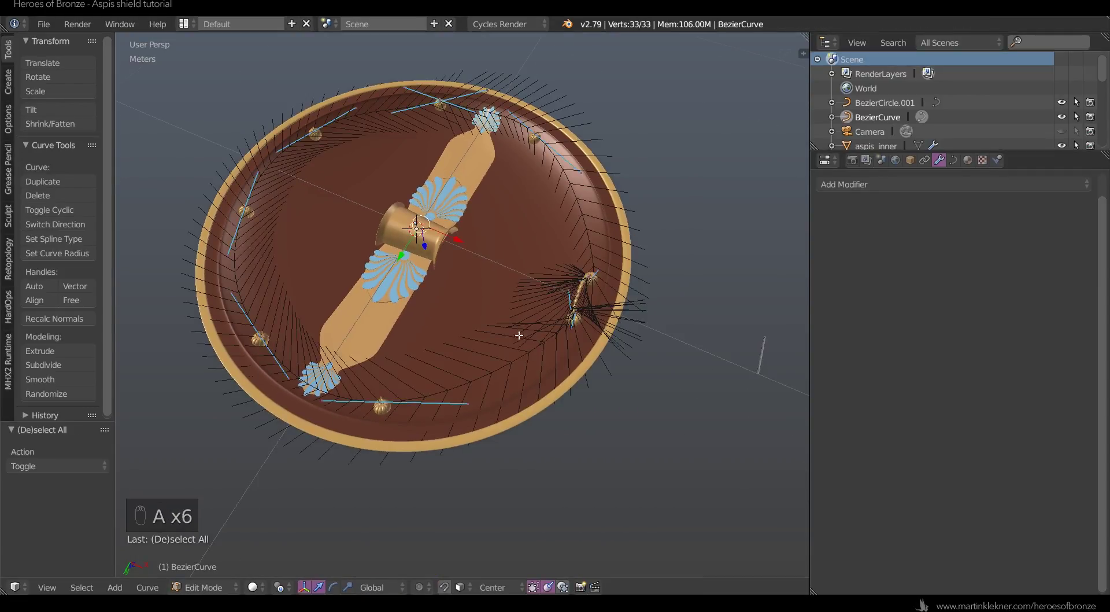
left_click(148, 588)
mouse_move(223, 382)
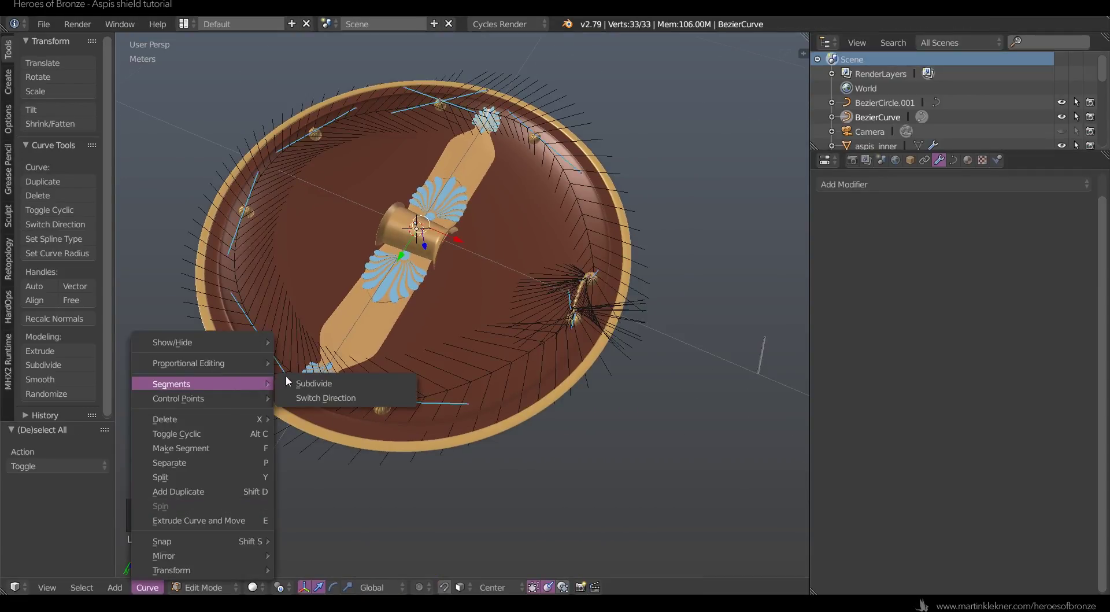
left_click(307, 383)
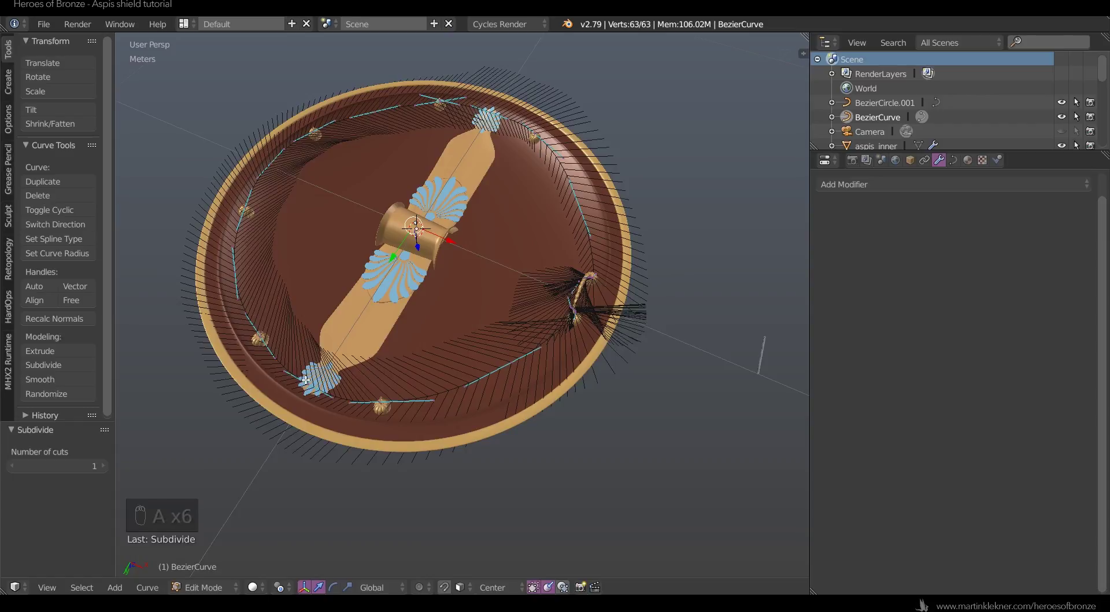
left_click(103, 466)
key("Tab")
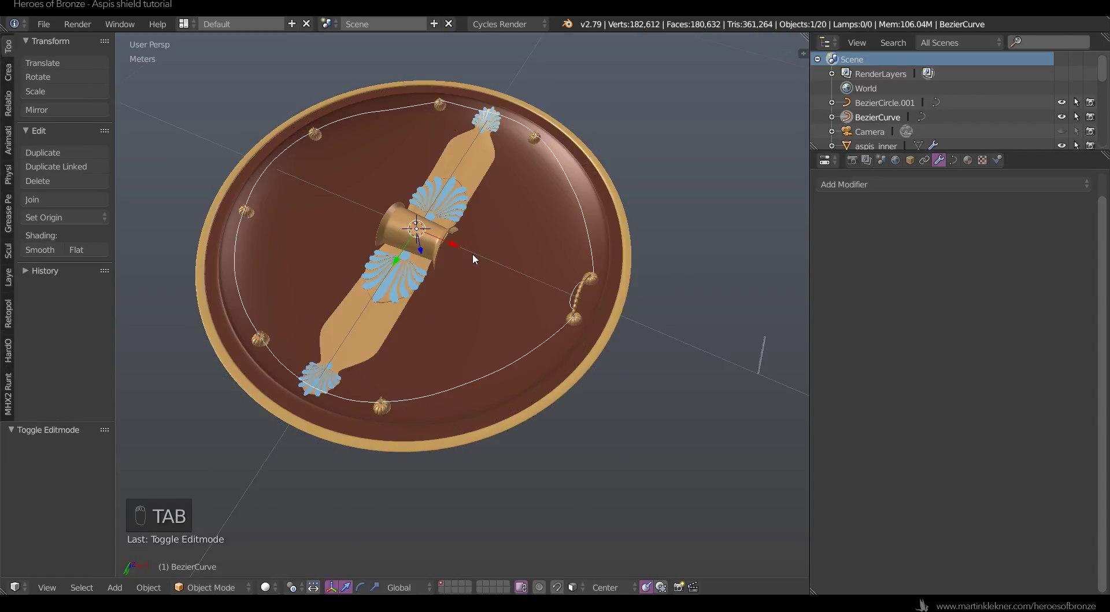
key("Tab")
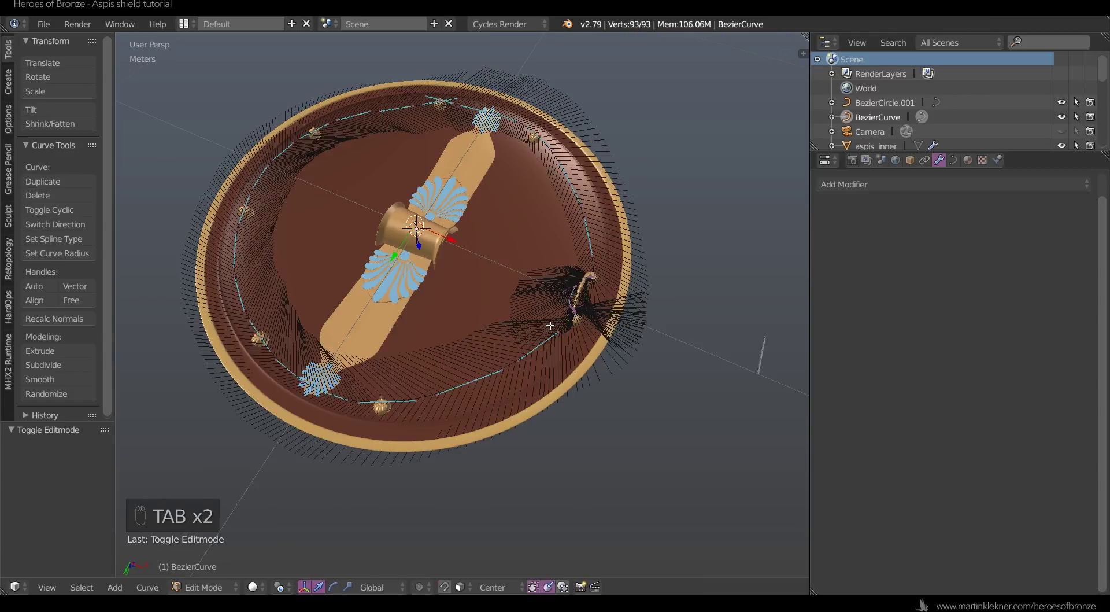
key("Tab")
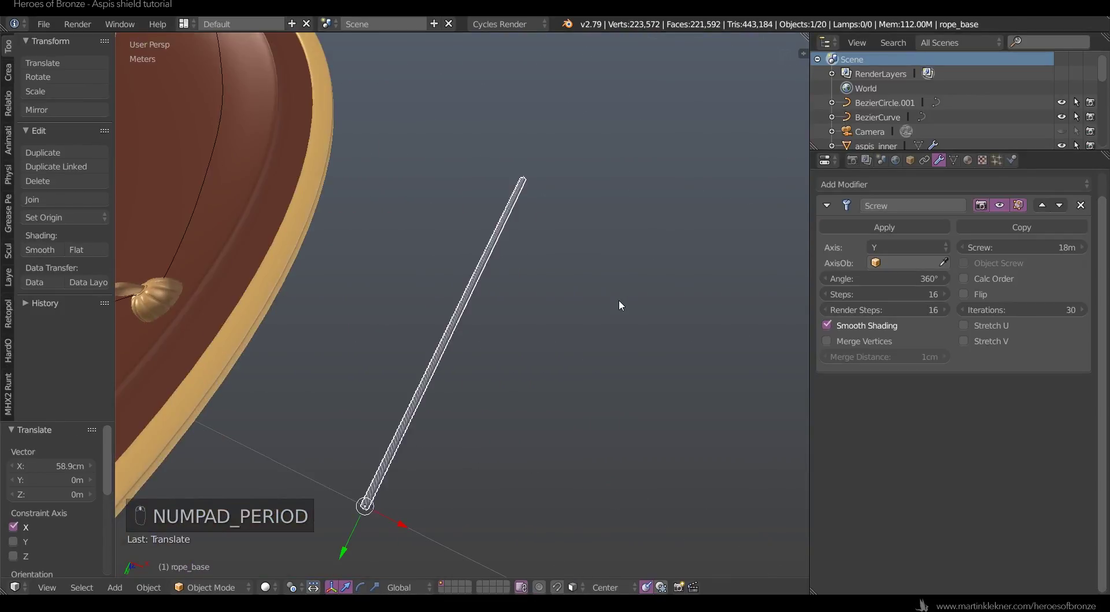
- Add a Curve modifier to the rope_base object with BezierCurve as its deforming object
key("KP_Decimal")
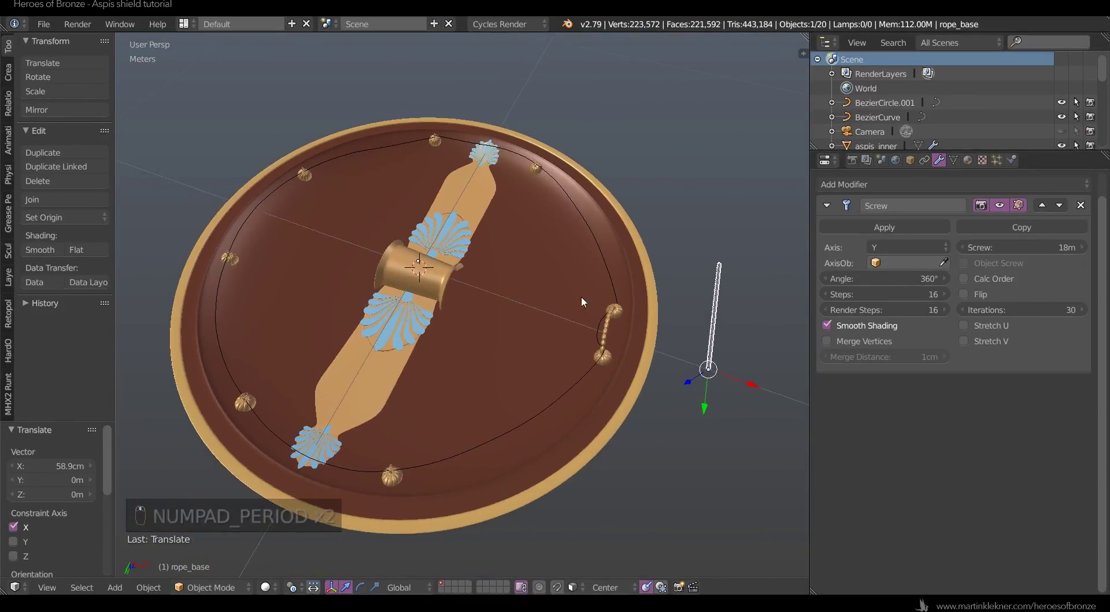
right_click(599, 241)
right_click(599, 243)
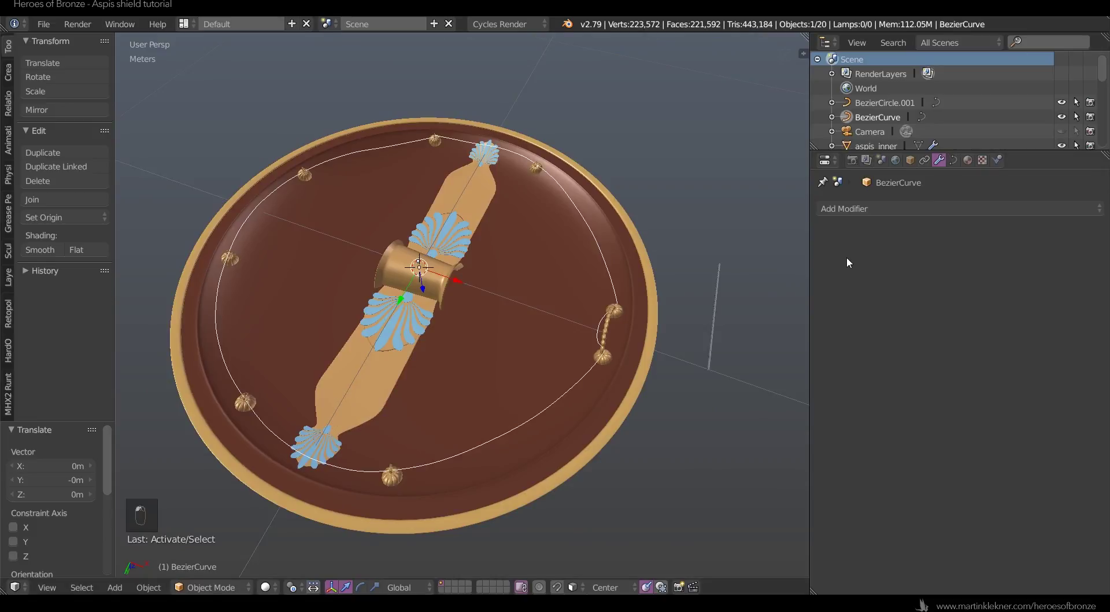
right_click(716, 297)
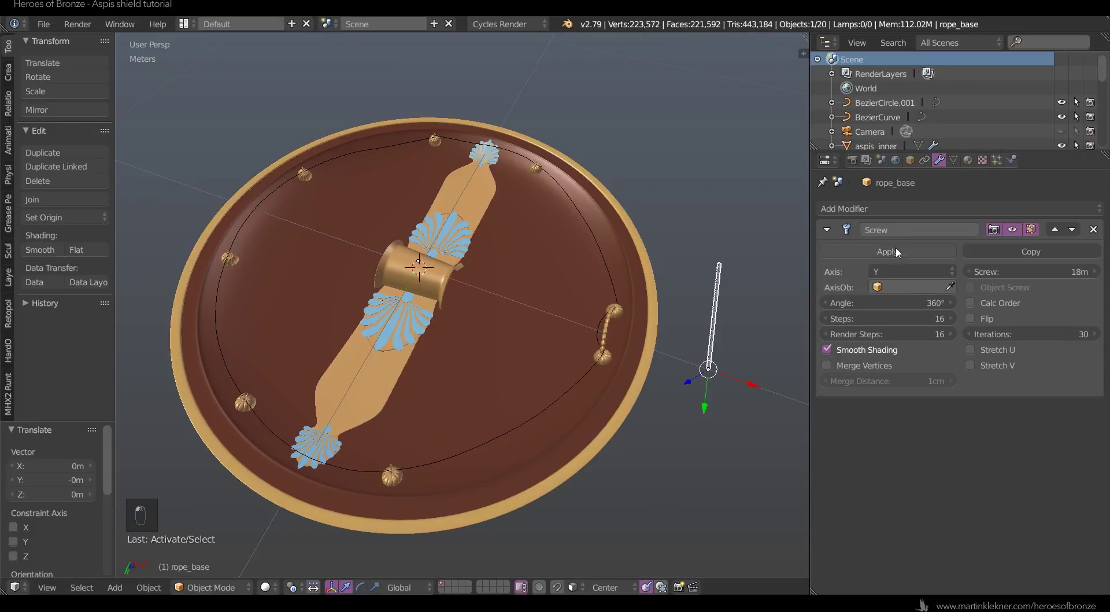
left_click(892, 207)
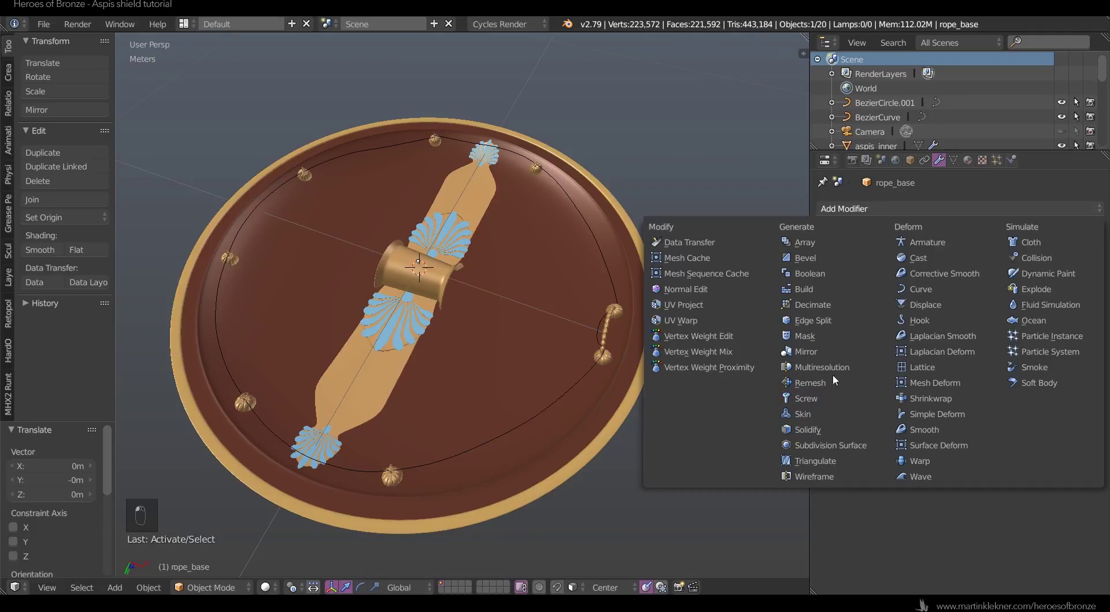
left_click(925, 289)
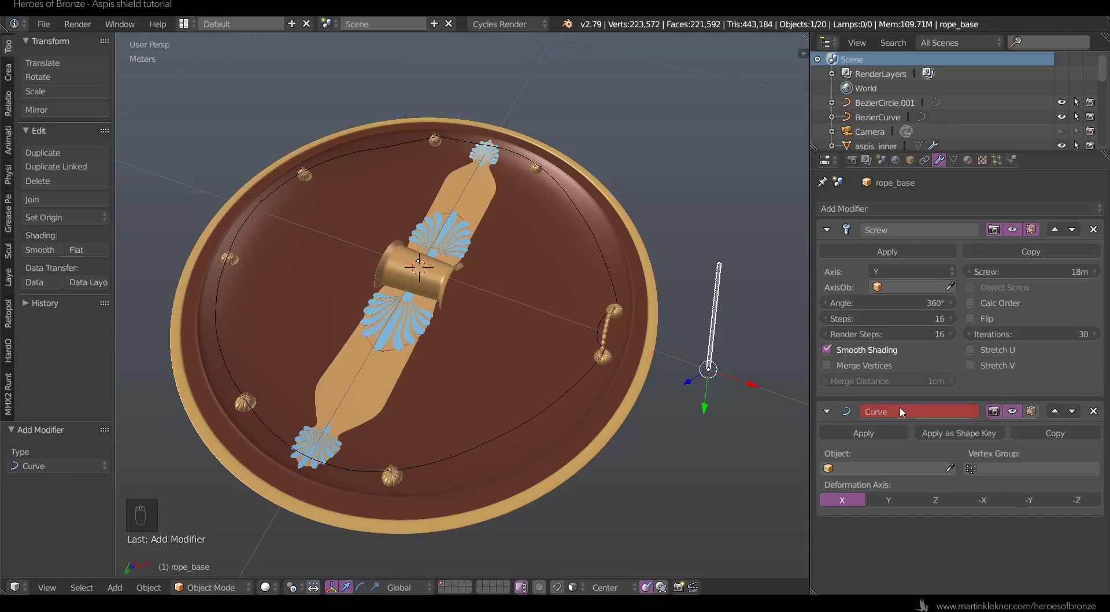
left_click(893, 467)
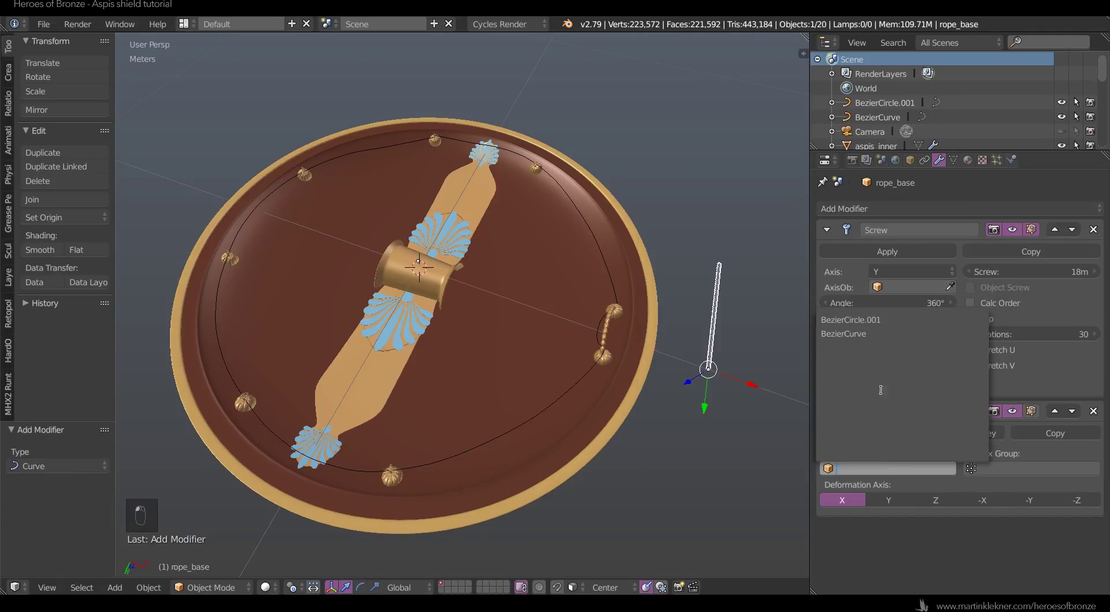
left_click(856, 334)
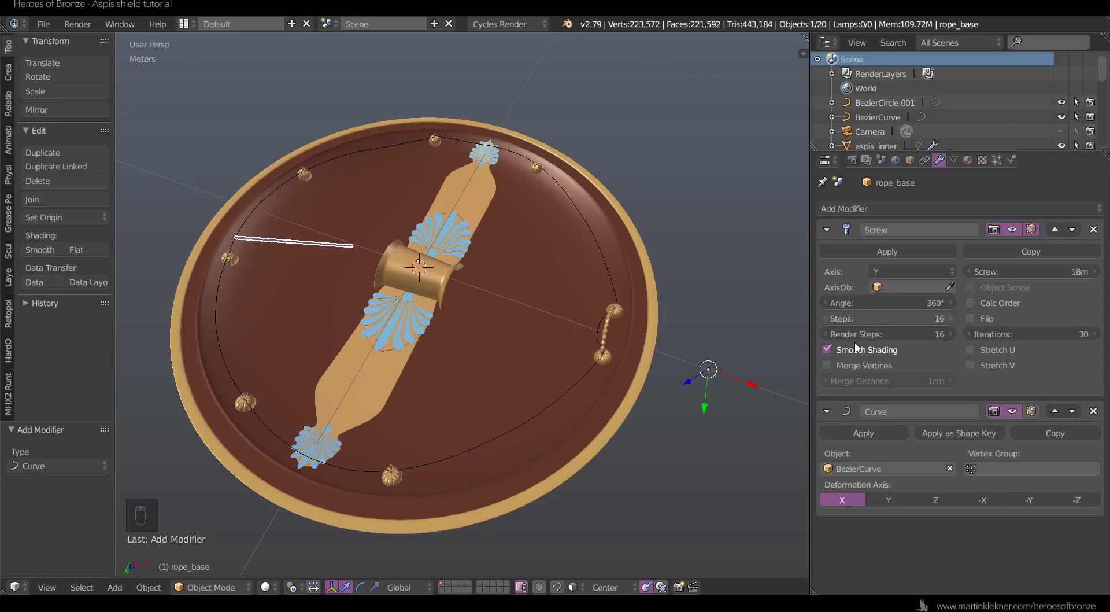
- Try Y, Z and -X as the deformation axis of the rope's Curve modifier
left_click(890, 501)
left_click(933, 501)
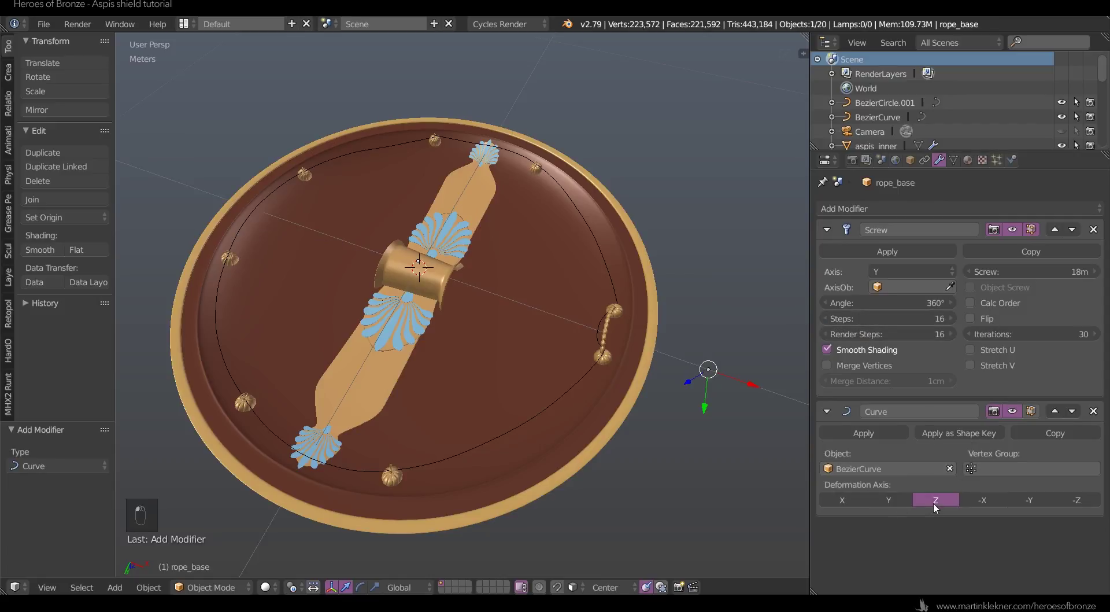
left_click(972, 502)
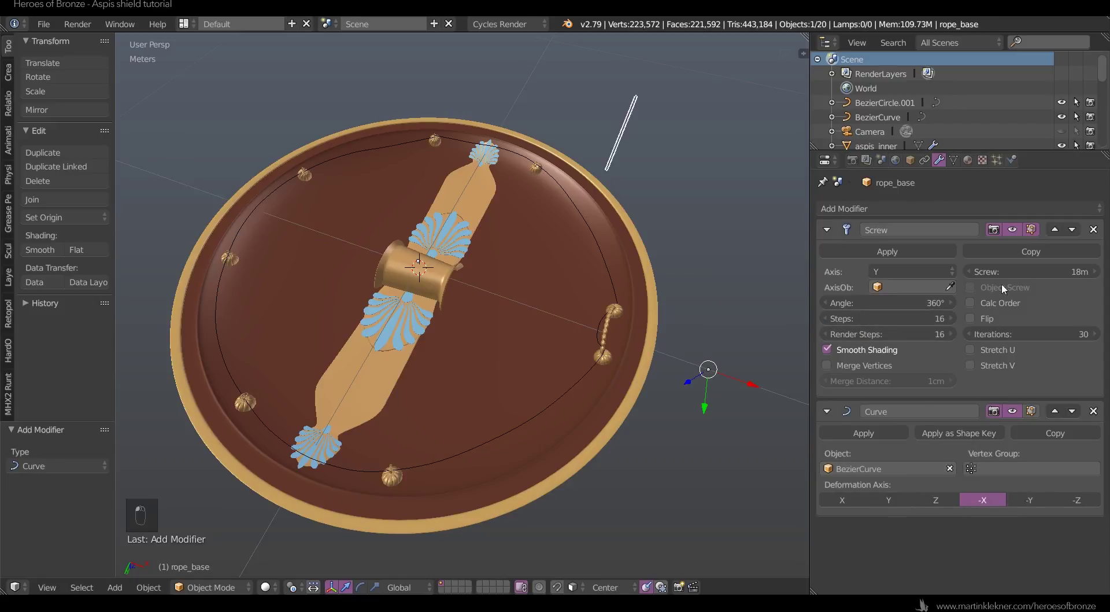
- Set the rope's X location to 0 m and its Curve modifier's deformation axis to -Y
left_click(910, 161)
left_click(876, 266)
key("Return")
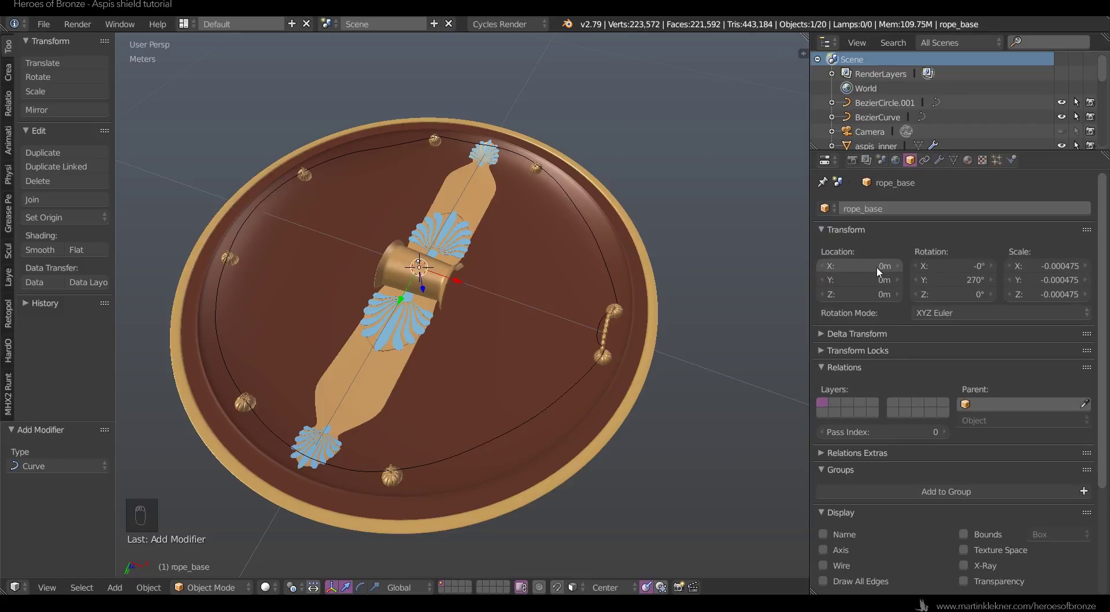
left_click(938, 162)
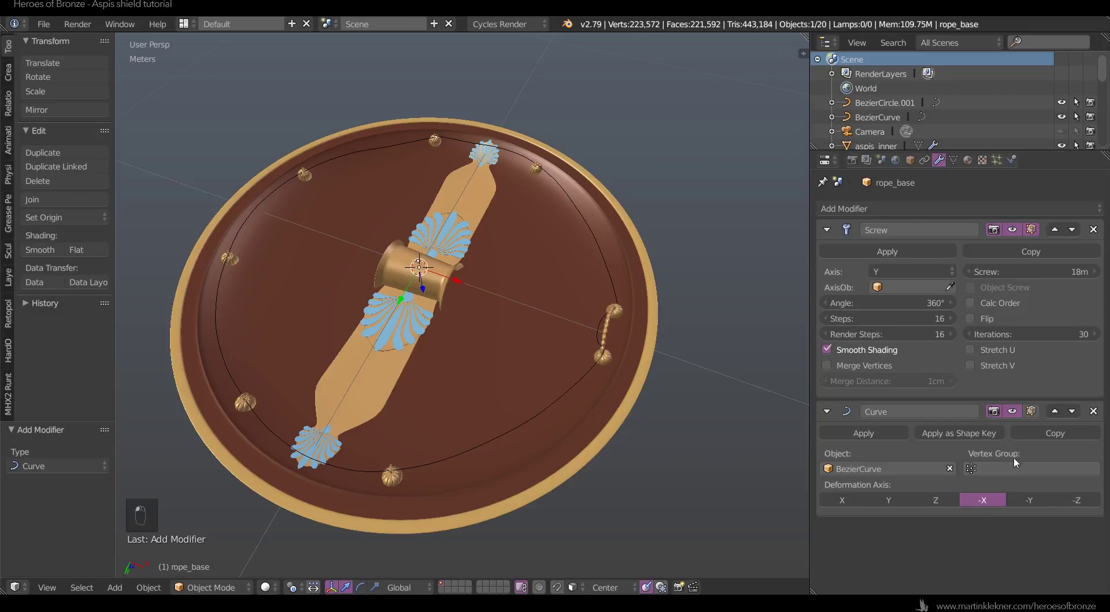
left_click(1023, 497)
- Try 300, 200, 250 and 280 iterations in the rope's Screw modifier to judge its length along the curve
mouse_move(1016, 332)
left_mouse_down()
mouse_move(1058, 332)
mouse_move(1000, 332)
left_mouse_up()
left_click(1017, 333)
type("300")
key("Return")
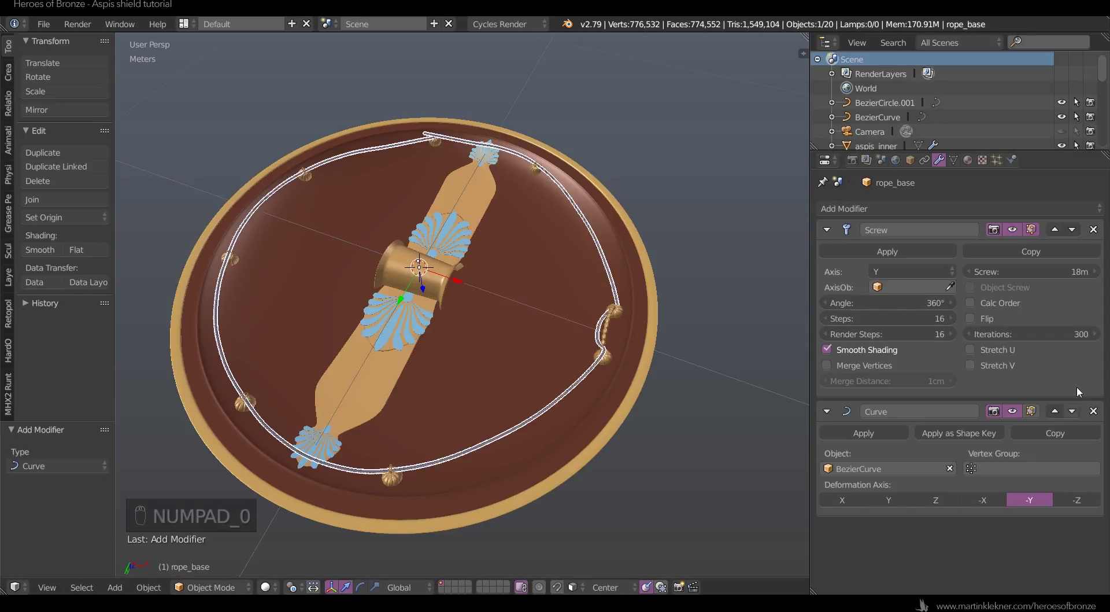
left_click(1061, 332)
type("200")
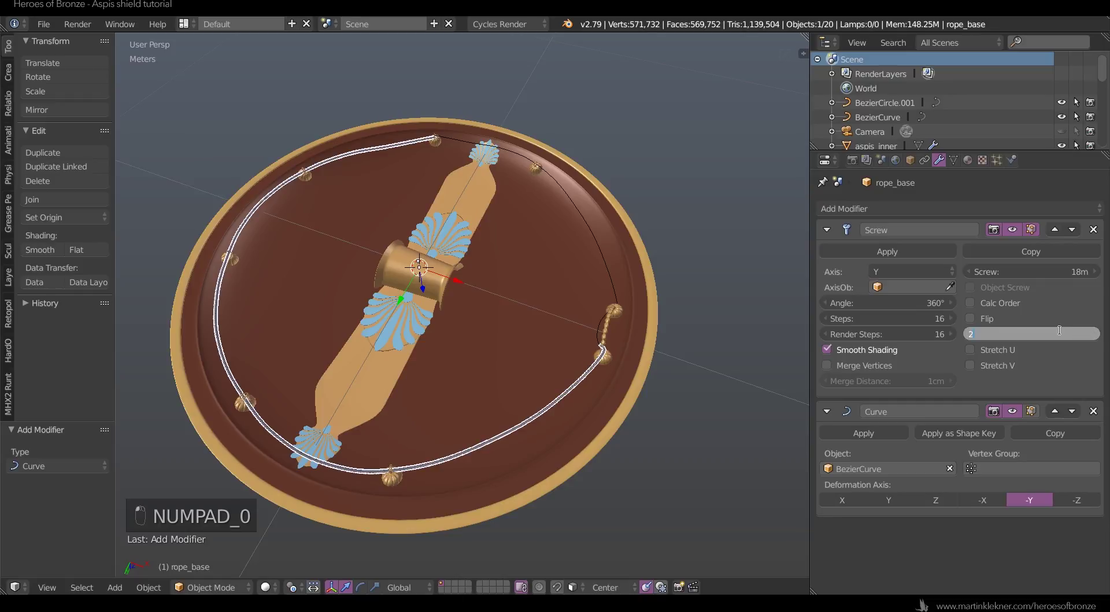
key("Return")
left_click(1048, 328)
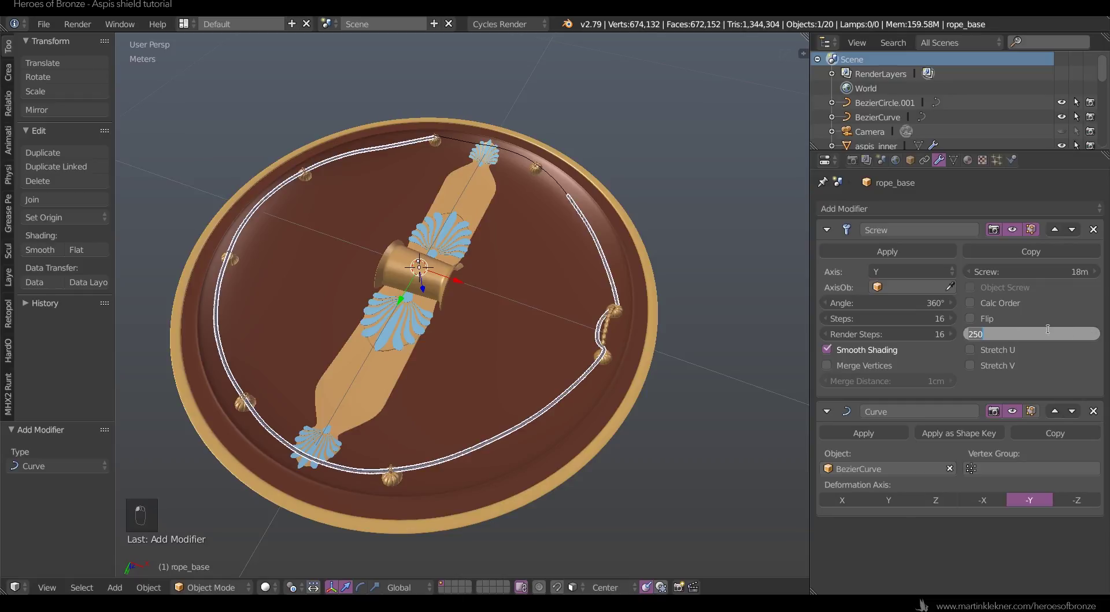
key("Return")
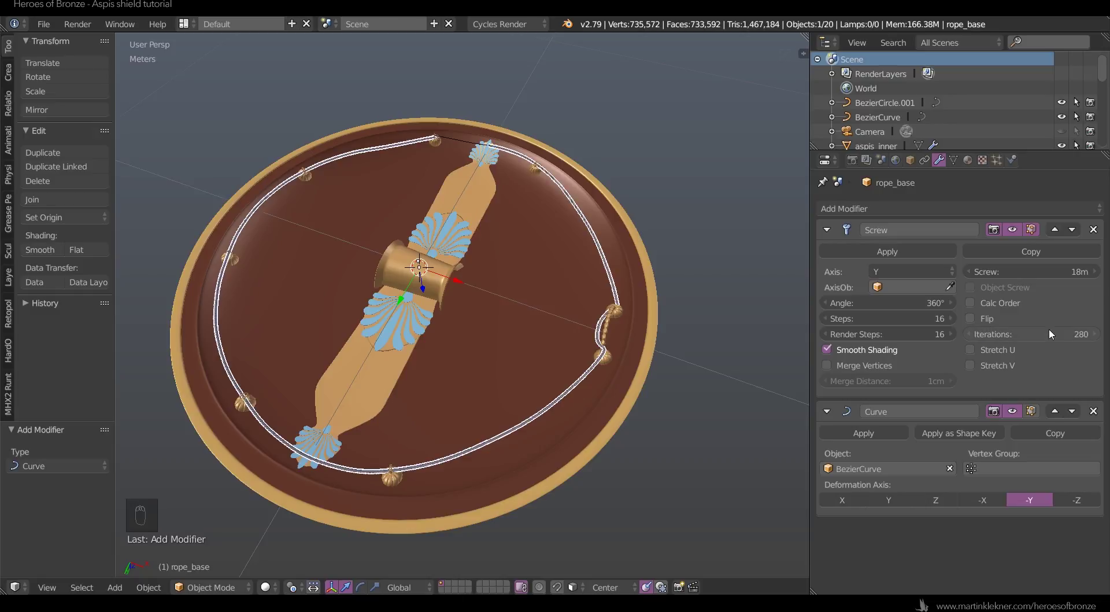
- Set the Screw modifier's iterations to 300, lower them to 297, and deselect the rope
left_click(1045, 326)
type("3")
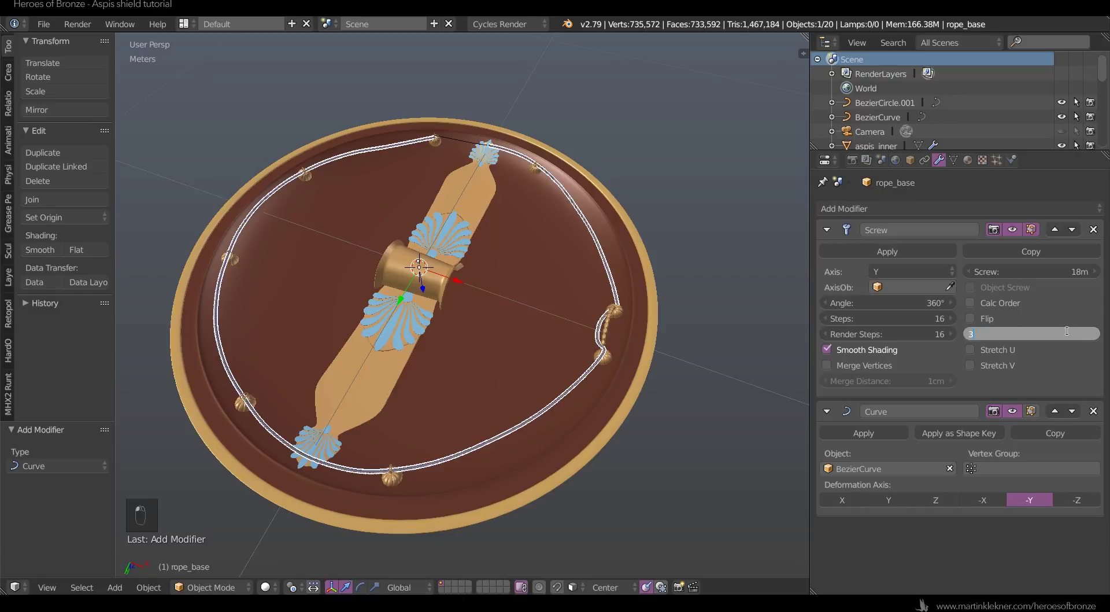
type("00")
key("Return")
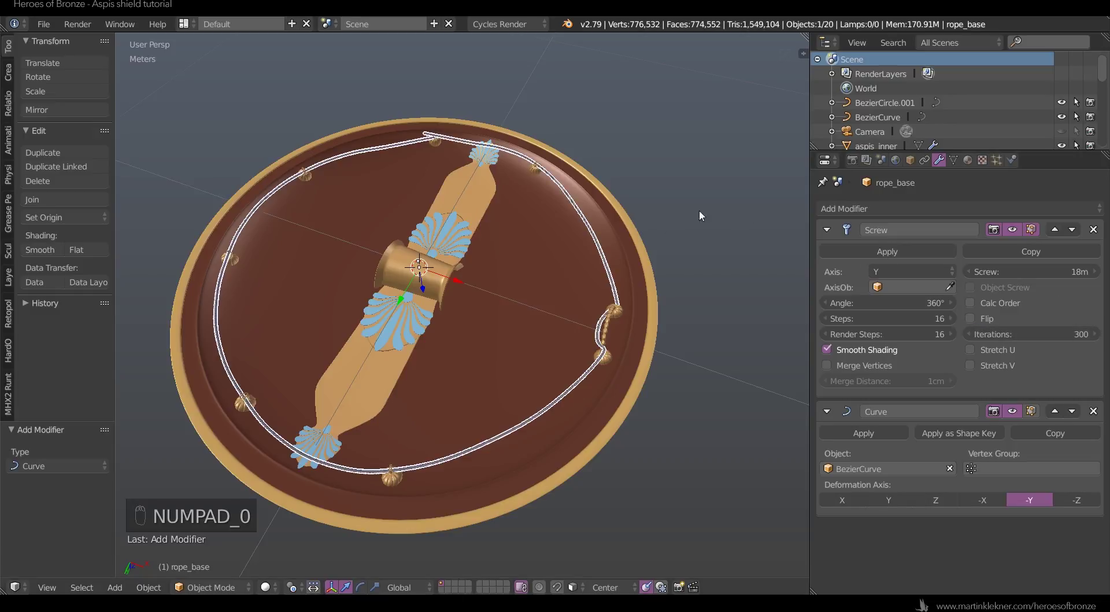
left_click(967, 334)
left_click(966, 334)
left_click(967, 334)
key("a")
scroll(489, 260, "up", 5)
middle_click_drag(489, 260, 401, 307)
scroll(400, 307, "up", 4)
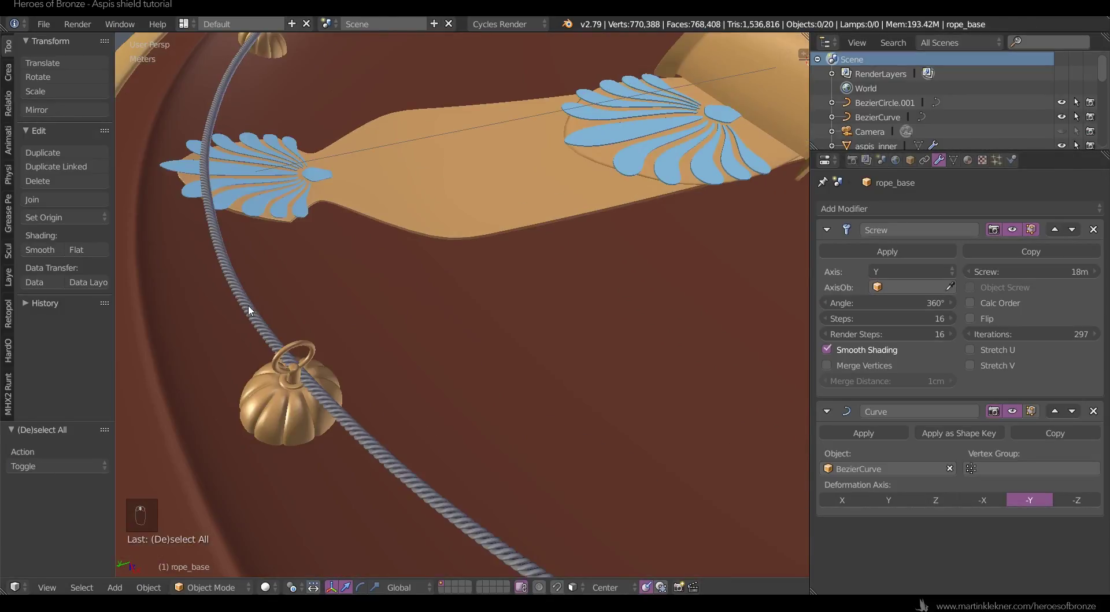
- Open the Bezier curve in Edit Mode and enable proportional editing with Smooth falloff
right_click(250, 306)
scroll(346, 299, "down", 5)
scroll(343, 299, "up", 2)
key("z")
right_click(342, 302)
scroll(342, 301, "down", 3)
right_click(473, 207)
key("z")
mouse_move(657, 165)
middle_mouse_down()
mouse_move(496, 242)
mouse_move(480, 312)
middle_mouse_up()
scroll(496, 245, "down", 4)
key("Tab")
scroll(480, 313, "up", 5)
left_click(441, 587)
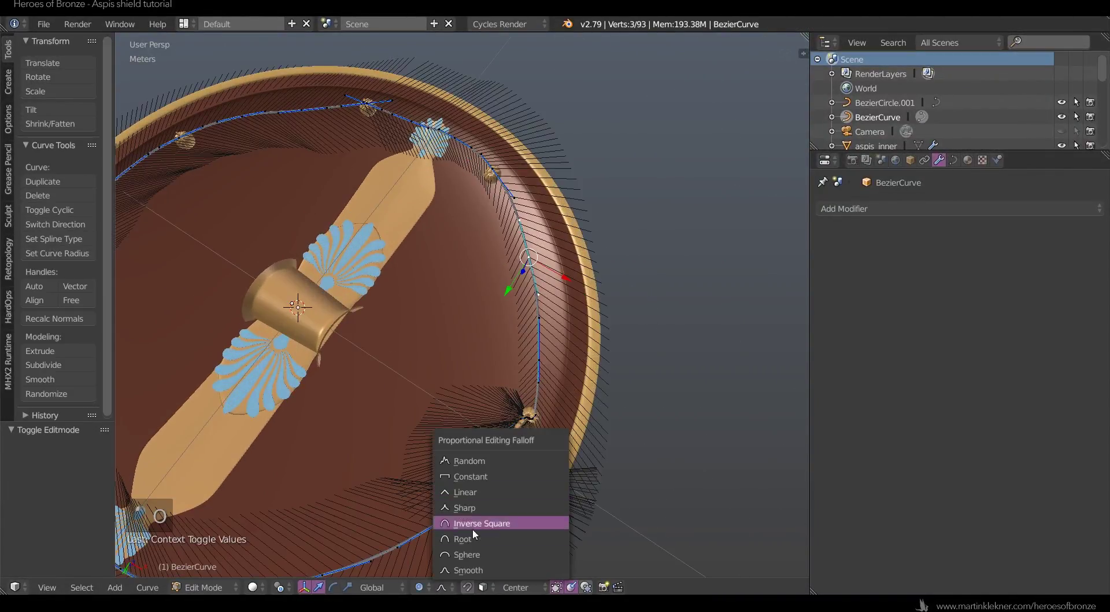
left_click(470, 570)
- Try moving the control point between the upper-right rivet and the hand grip, undo the move and return to Object Mode
key("g")
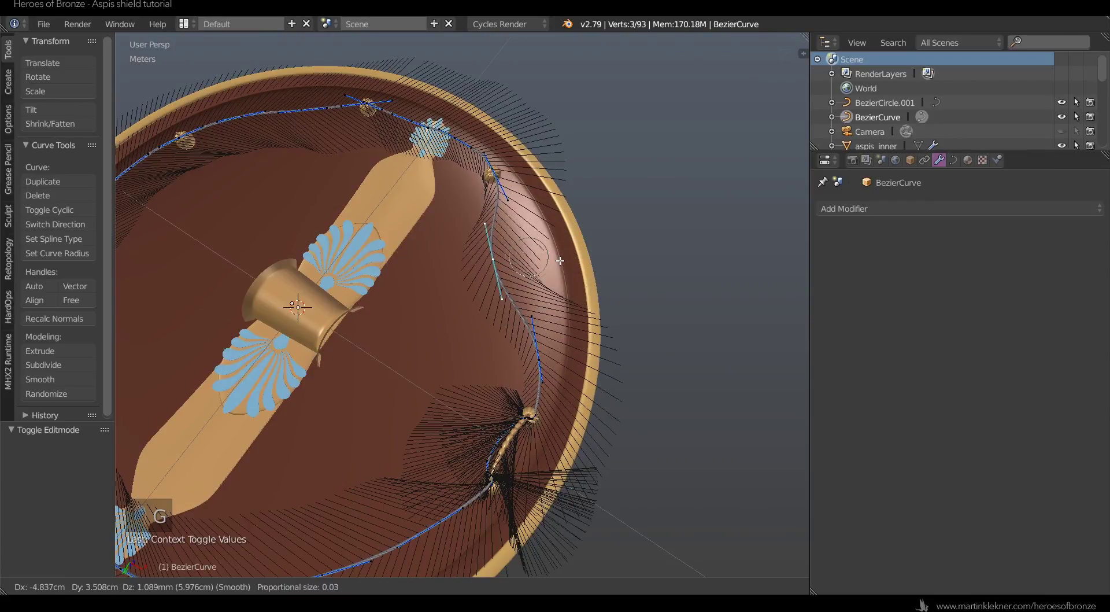
left_click(560, 260)
key("ctrl+z")
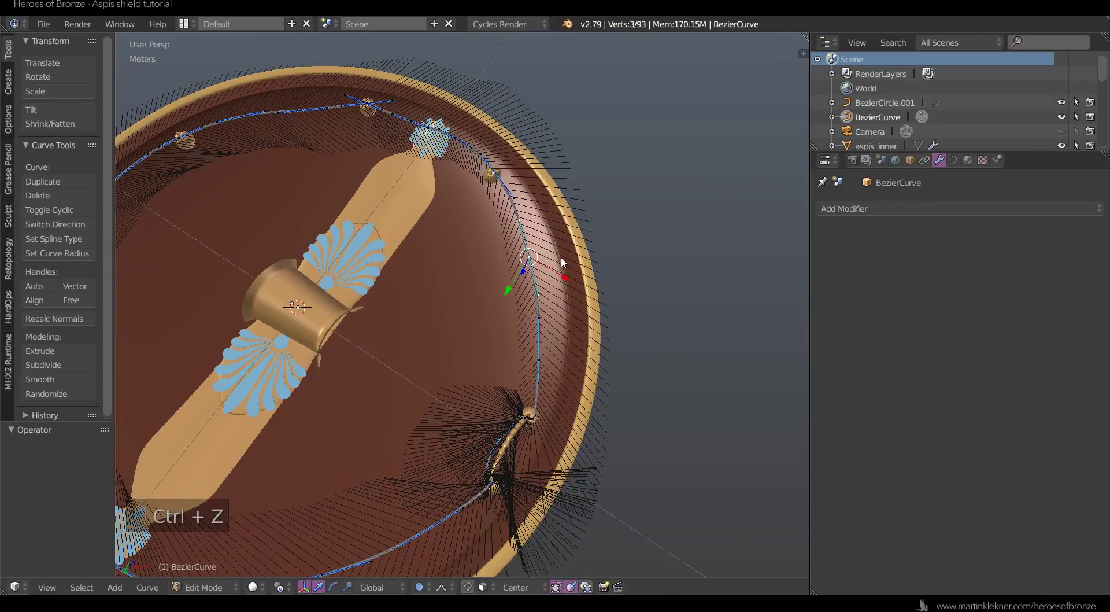
key("Tab")
- Scale up all vertices of the rope_base profile slightly in Edit Mode to thicken the rope
middle_click_drag(561, 256, 492, 243)
scroll(436, 238, "up", 5)
left_click(428, 192)
scroll(553, 300, "down", 5)
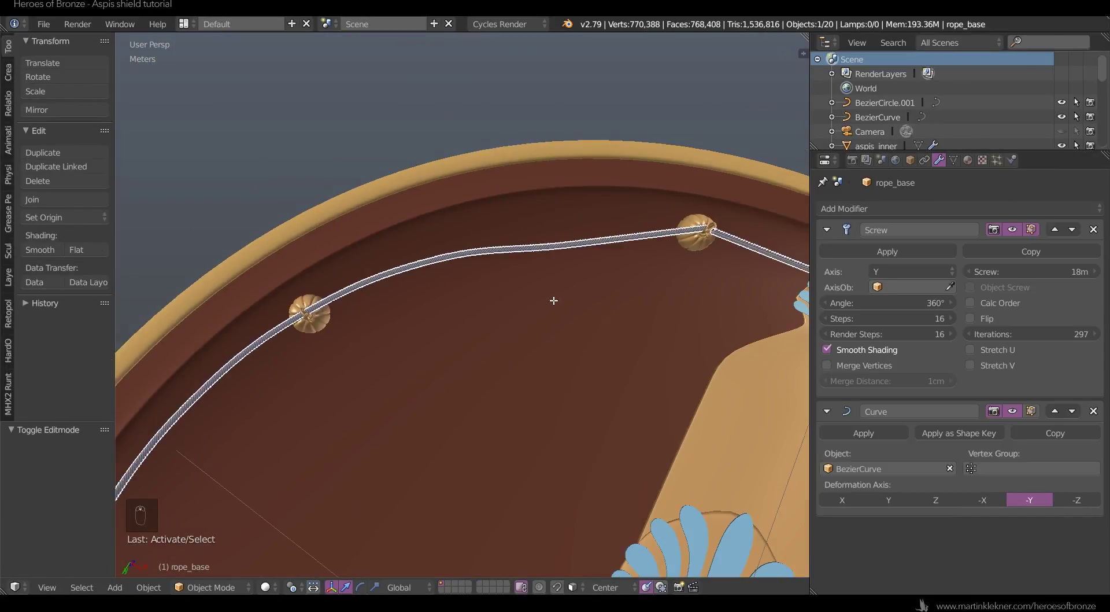
key("Tab")
middle_click_drag(553, 300, 612, 314)
key("a")
key("a")
key("a")
scroll(612, 314, "up", 6)
scroll(537, 241, "up", 2)
key("s")
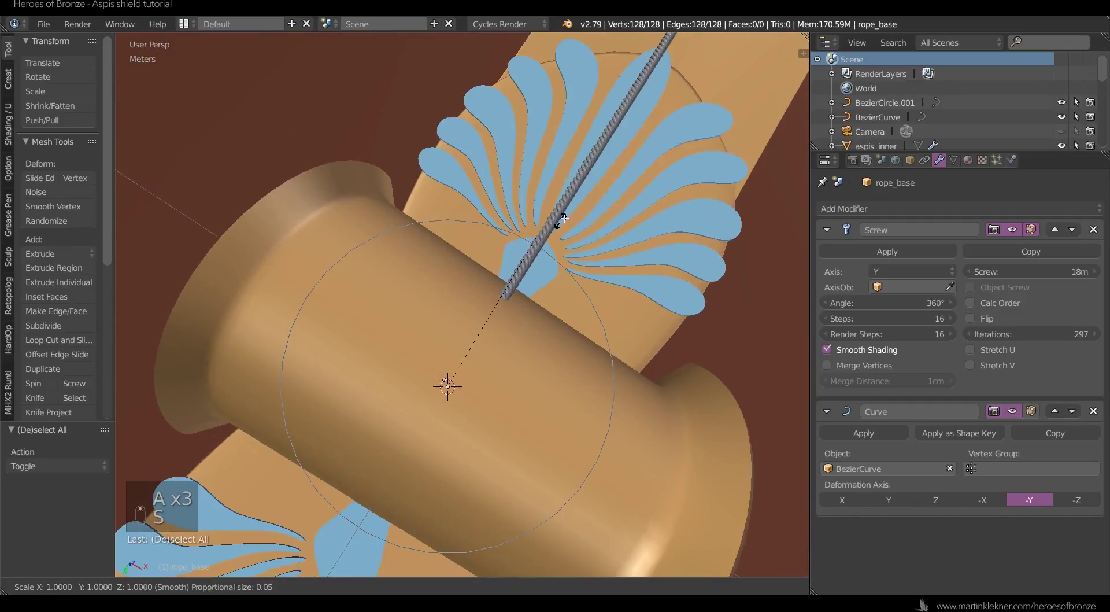
left_click(580, 206)
scroll(579, 214, "down", 5)
key("Tab")
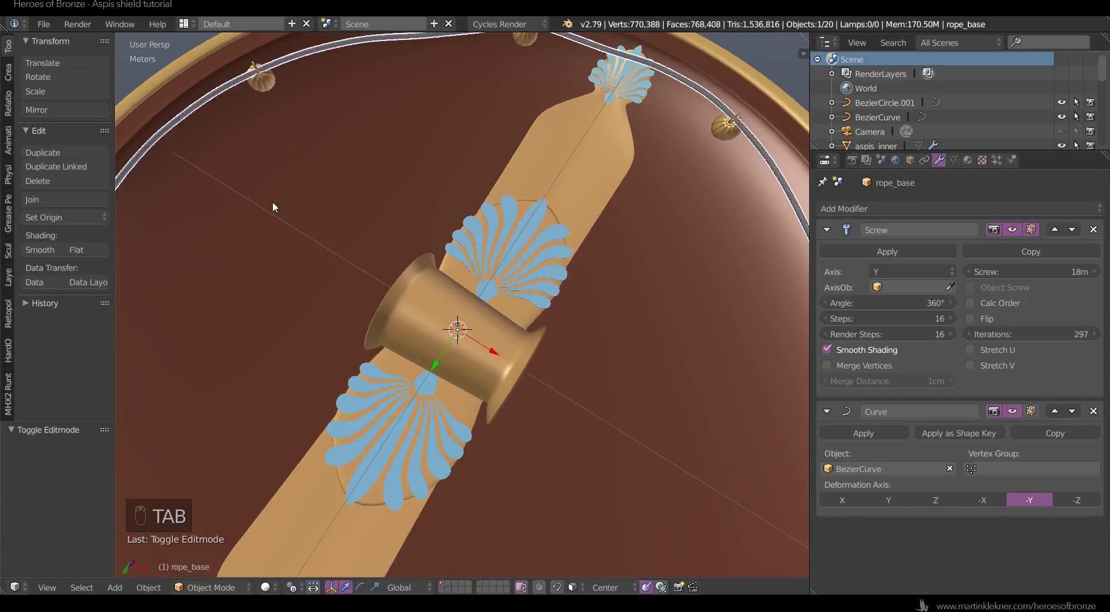
- Examine how the thickened rope runs along the rim and meets the upper rivets
scroll(435, 408, "up", 8)
scroll(457, 358, "down", 8)
key("KP_5")
key("KP_5")
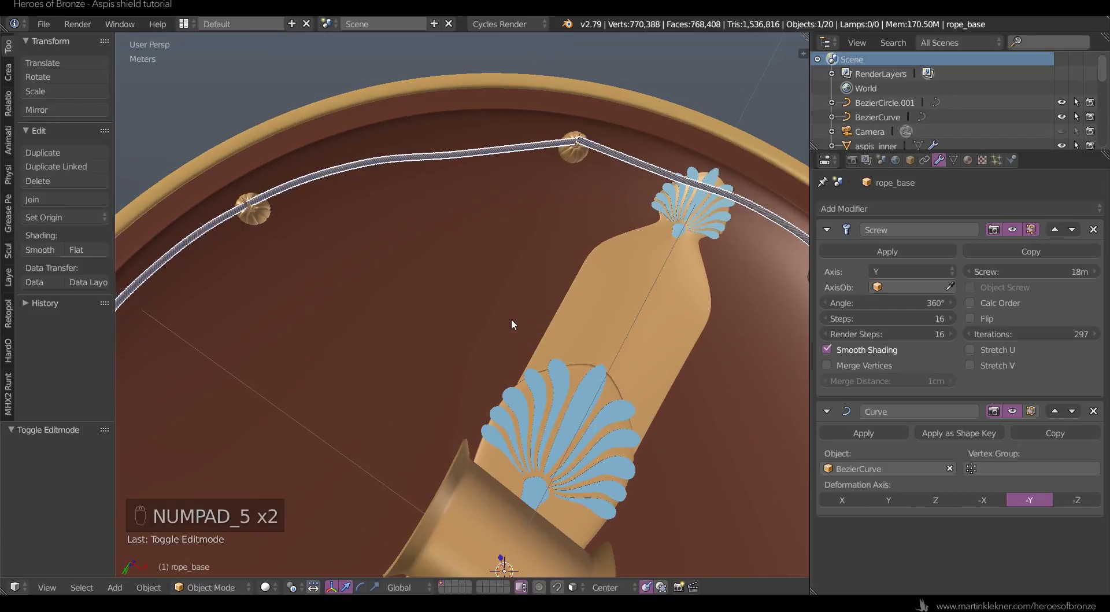
key("shift+space")
scroll(619, 265, "down", 3)
middle_click_drag(732, 292, 619, 265, "shift")
middle_click_drag(752, 188, 604, 134, "shift")
scroll(605, 134, "up", 4)
scroll(606, 137, "down", 2)
key("Tab")
key("Tab")
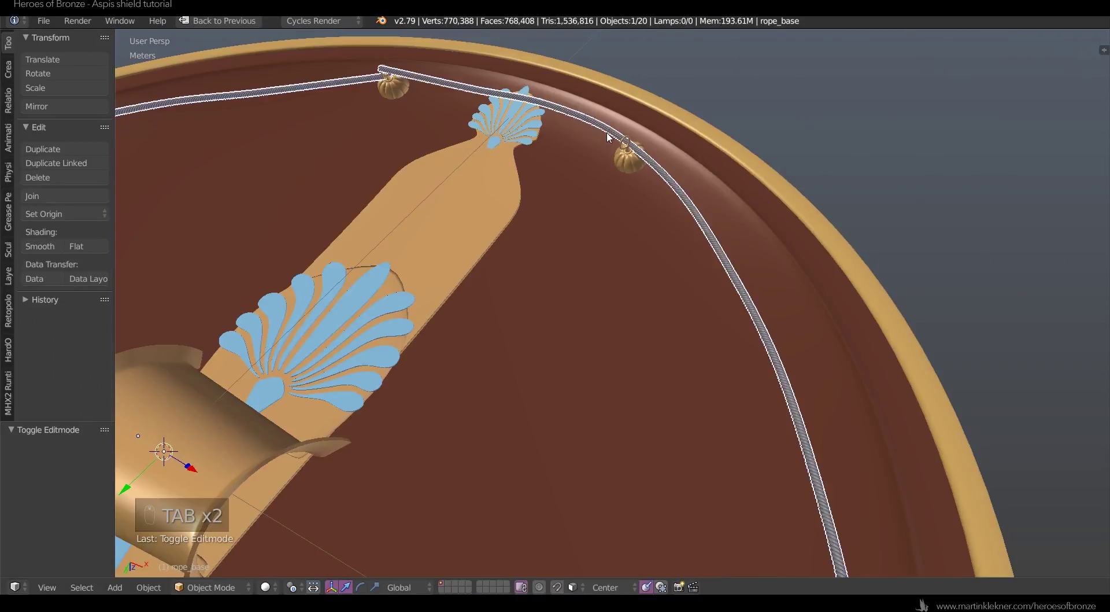
key("shift+space")
- Try to move the Bezier curve's control point at the upper-right rivet into the rivet's ring
left_click(893, 117)
key("Tab")
scroll(451, 174, "up", 4)
right_click(428, 122)
key("g")
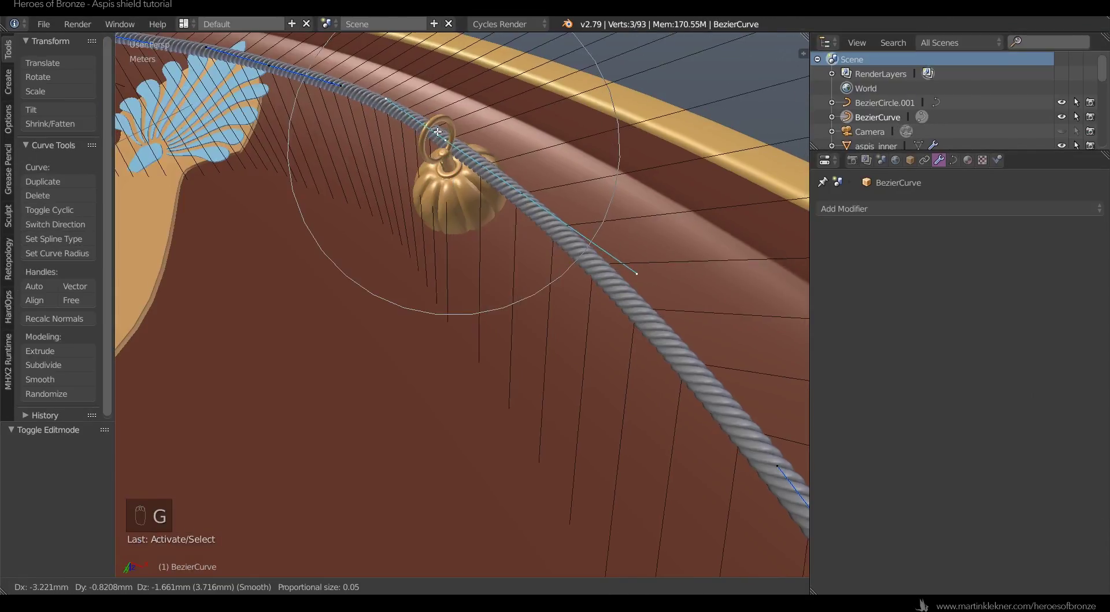
left_click(424, 118)
key("KP_Decimal")
middle_click_drag(425, 248, 461, 157)
key("g")
left_click(451, 182)
- Try to reposition the curve handle at the starting rivet and turn off proportional editing
scroll(454, 191, "down", 8)
middle_click_drag(456, 203, 682, 294)
scroll(636, 295, "up", 2)
middle_click_drag(370, 278, 504, 339, "shift")
scroll(463, 341, "up", 7)
scroll(359, 370, "down", 4)
right_click(301, 368)
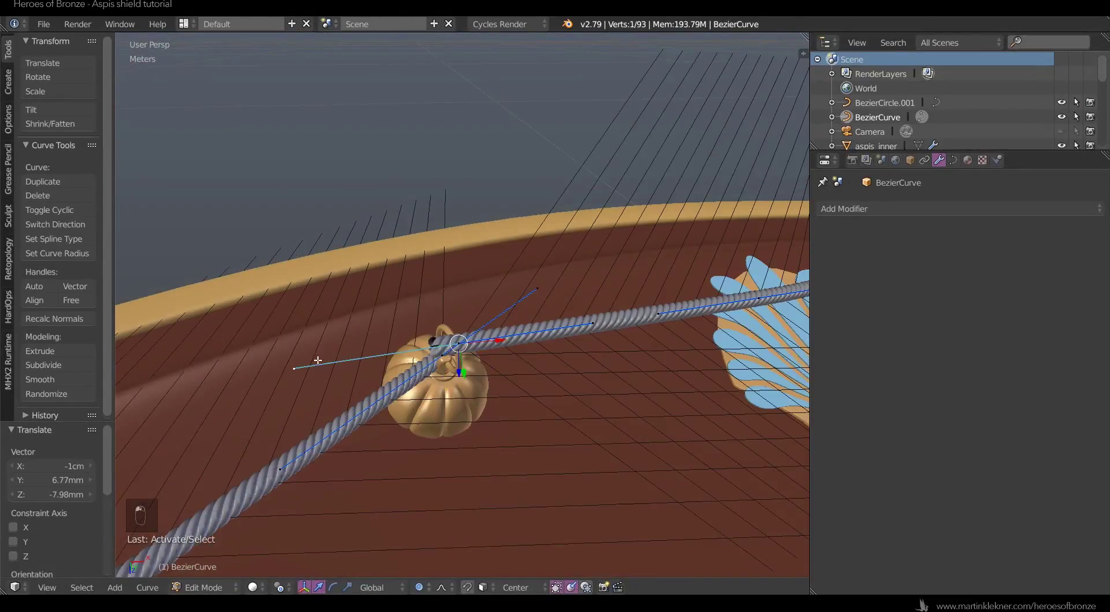
key("g")
left_click(428, 357)
key("o")
key("g")
key("Escape")
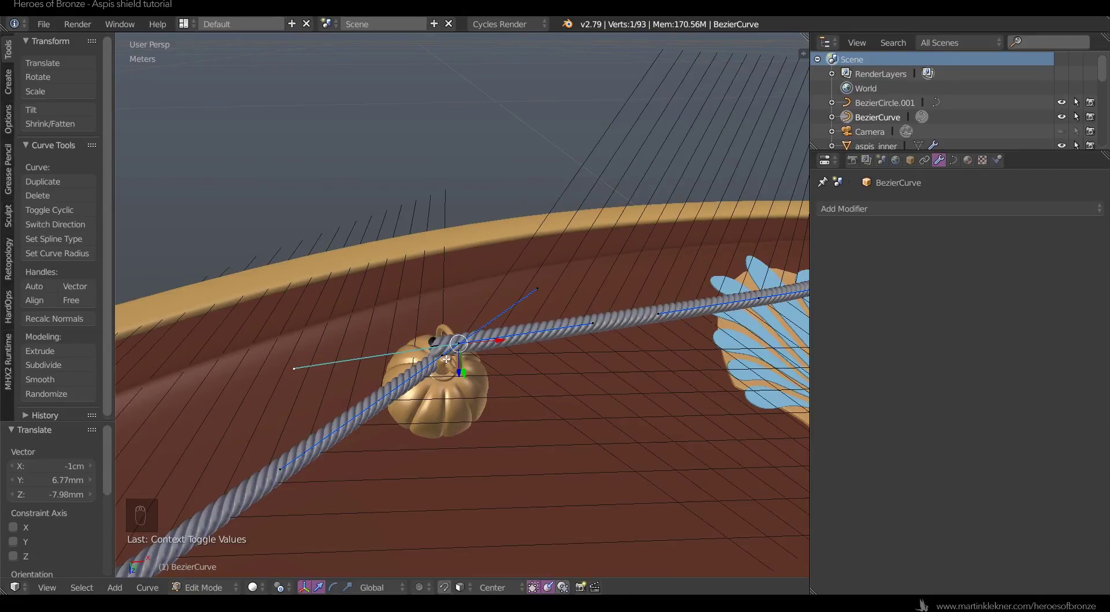
- Undo the last curve edits, return to Object Mode and deselect everything
scroll(505, 334, "up", 2)
key("ctrl+z")
key("ctrl+z")
key("ctrl+z")
key("ctrl+z")
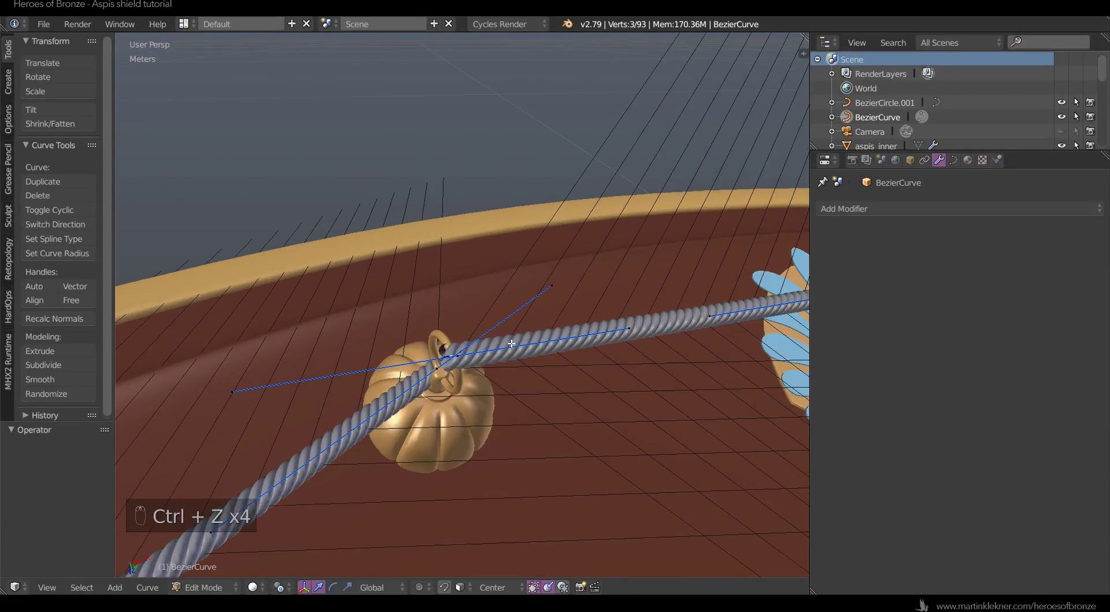
key("Tab")
key("a")
key("a")
- Hide the rope_base object so that only the guide curve remains in the viewport
scroll(552, 349, "down", 9)
scroll(553, 349, "down", 3)
middle_click_drag(553, 416, 449, 340)
scroll(449, 339, "up", 6)
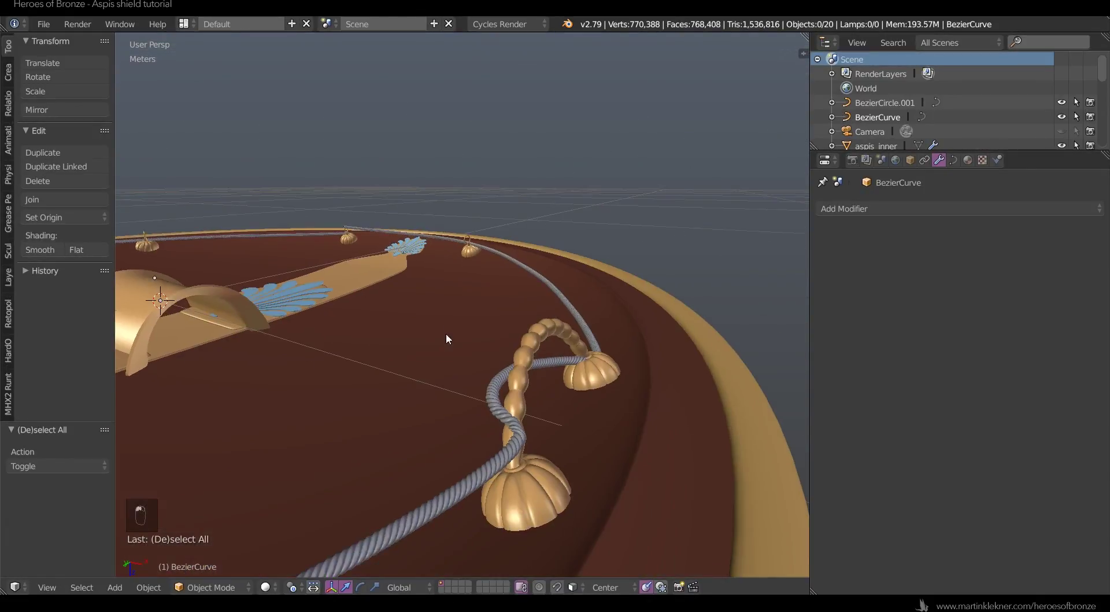
right_click(523, 438)
scroll(876, 99, "down", 1)
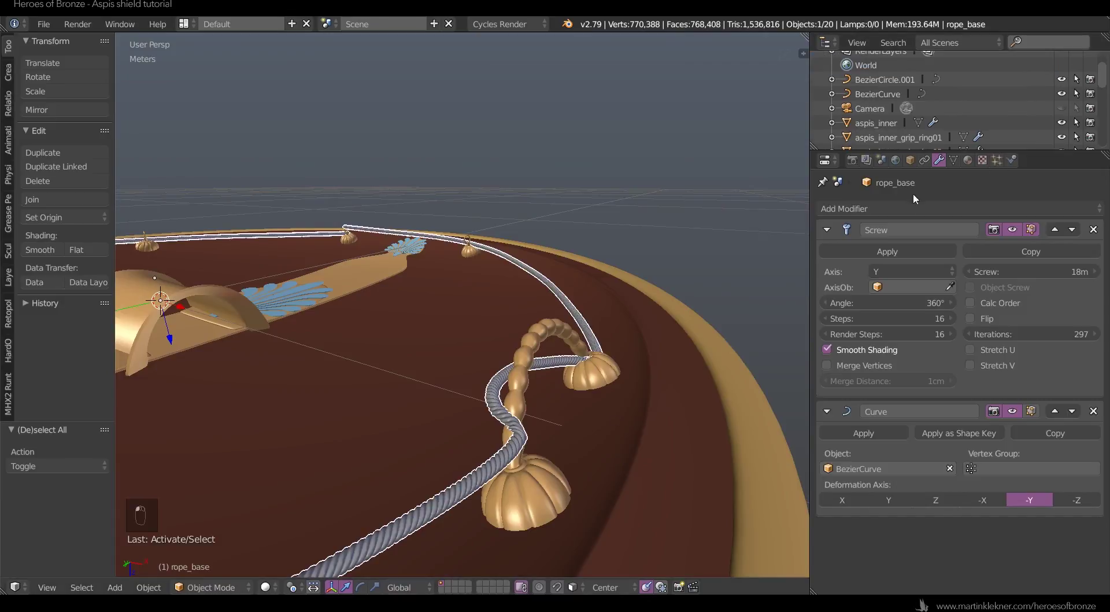
key("KP_Decimal")
left_click(1062, 143)
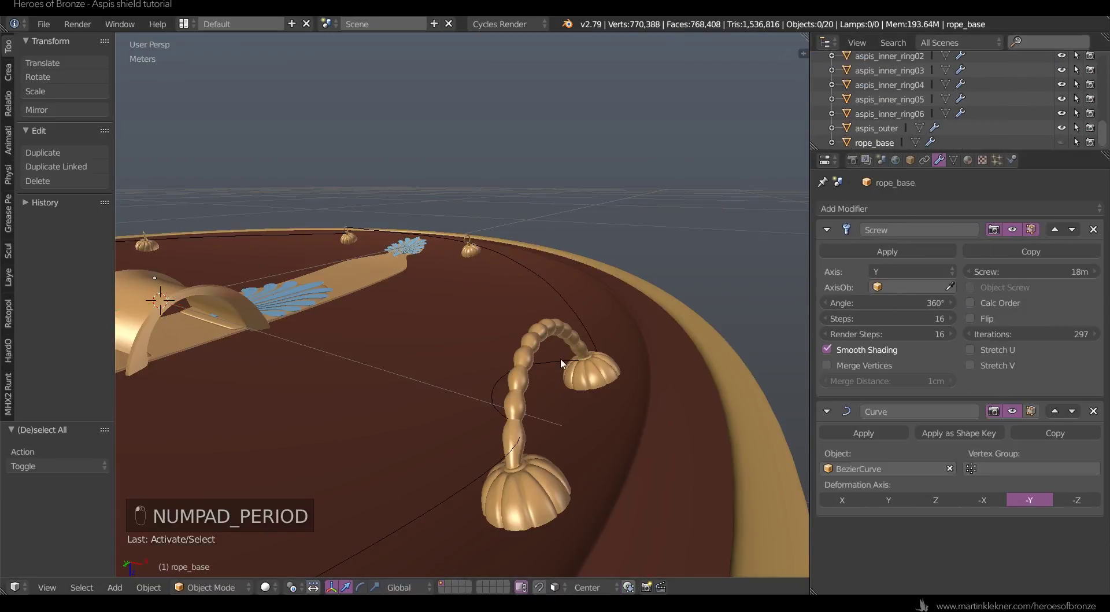
- Edit the Bezier curve, shifting one handle at the upper-right rivet by about 0.7 mm in X, 2.9 mm in Y and 4.3 mm in Z
right_click(560, 363)
key("Tab")
key("a")
key("a")
key("a")
scroll(502, 332, "up", 3)
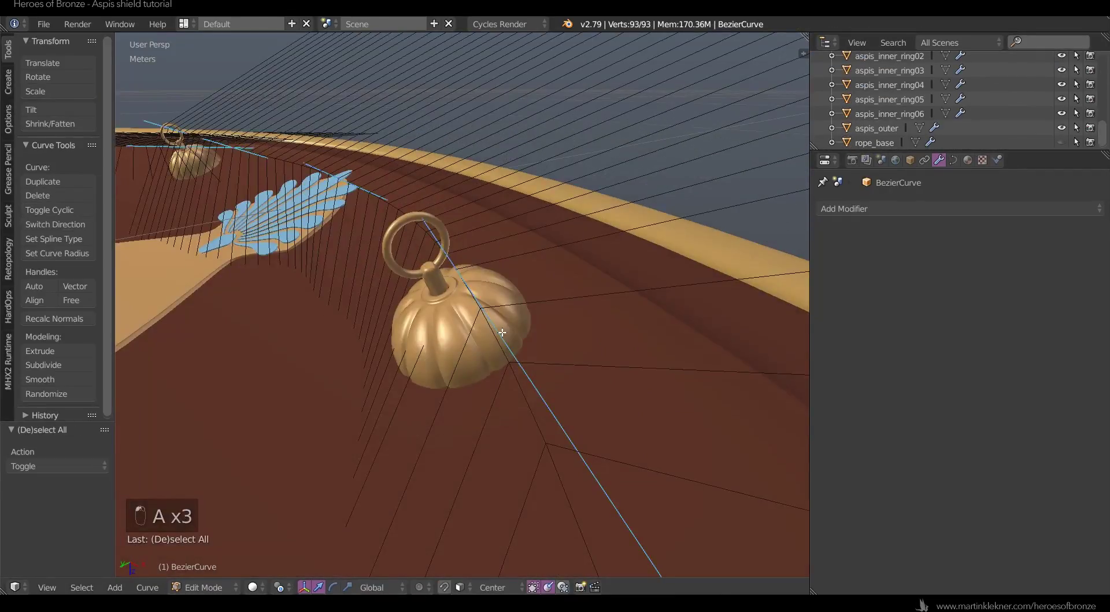
left_click(148, 587)
left_click(315, 383)
key("g")
key("Return")
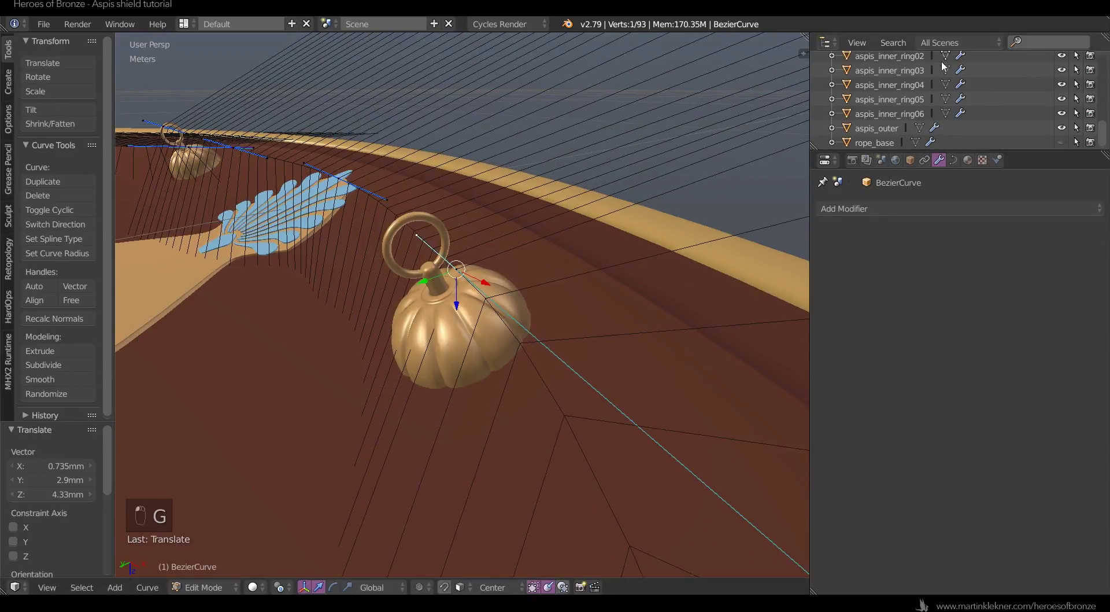
- Move the selected curve point at the upper-right ring by about -3.2 mm in X, -0.1 mm in Y and -6 mm in Z
key("Tab")
left_click(893, 142)
right_click(522, 346)
key("Tab")
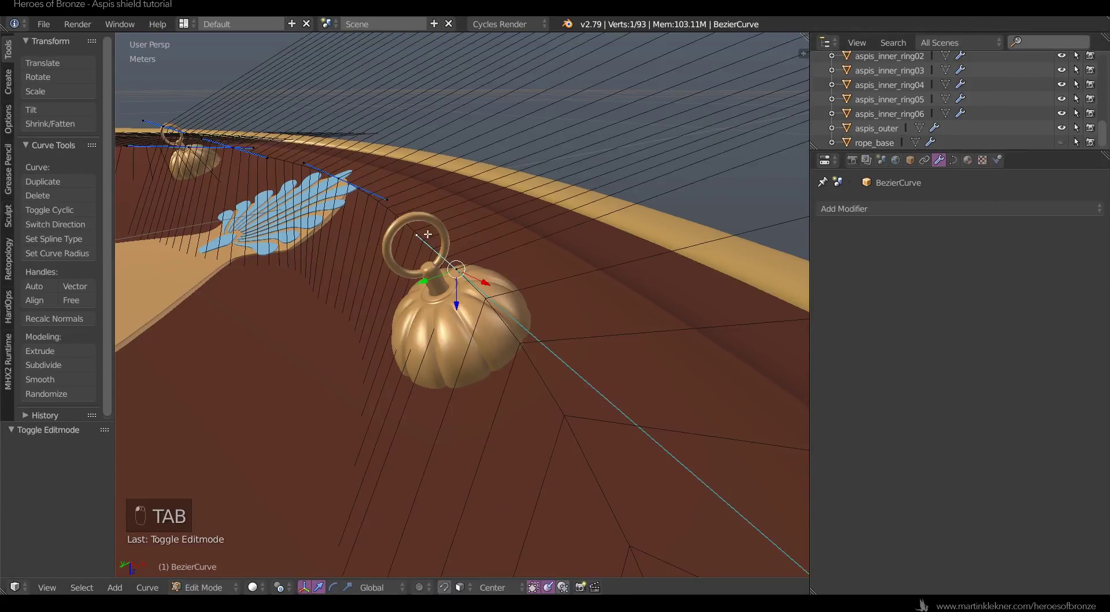
key("g")
right_click(555, 330)
scroll(557, 332, "down", 2)
middle_click_drag(558, 332, 504, 342)
key("g")
left_click(498, 216)
- Turn on proportional editing and reposition curve points between the upper-right ring and the palmette at the strap's tip
key("o")
key("g")
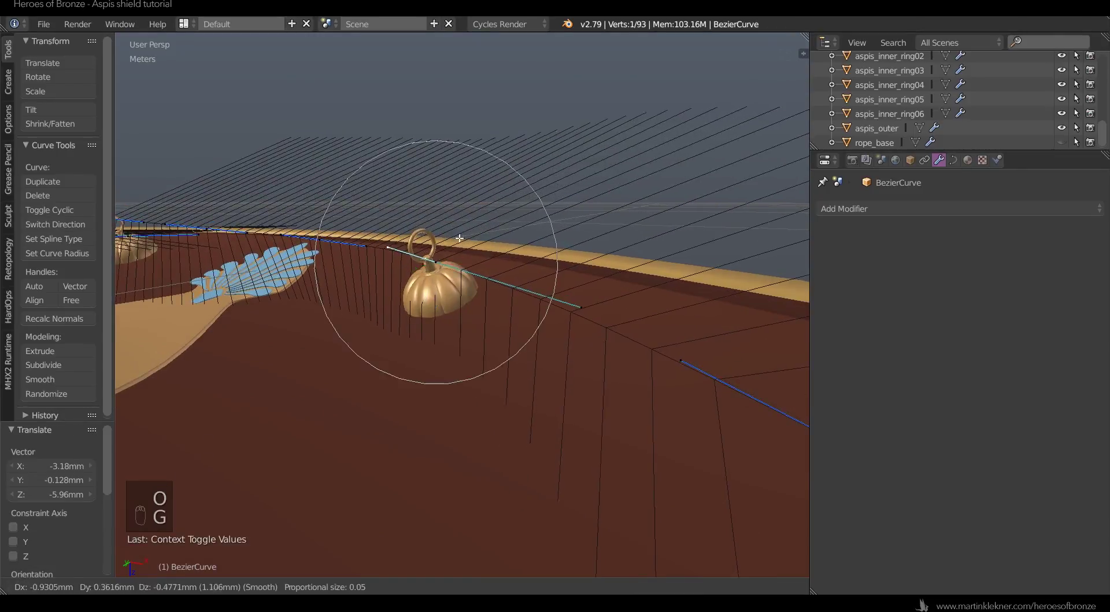
right_click(478, 235)
key("a")
left_click(437, 284)
middle_click_drag(438, 283, 457, 307)
key("g")
left_click(372, 321)
right_click(402, 290)
key("g")
right_click(362, 291)
- Circle-select the curve points around the strap's tip palmette and pull them towards the shield's centre with proportional size 0.05
key("a")
key("c")
left_click(358, 290)
key("g")
key("c")
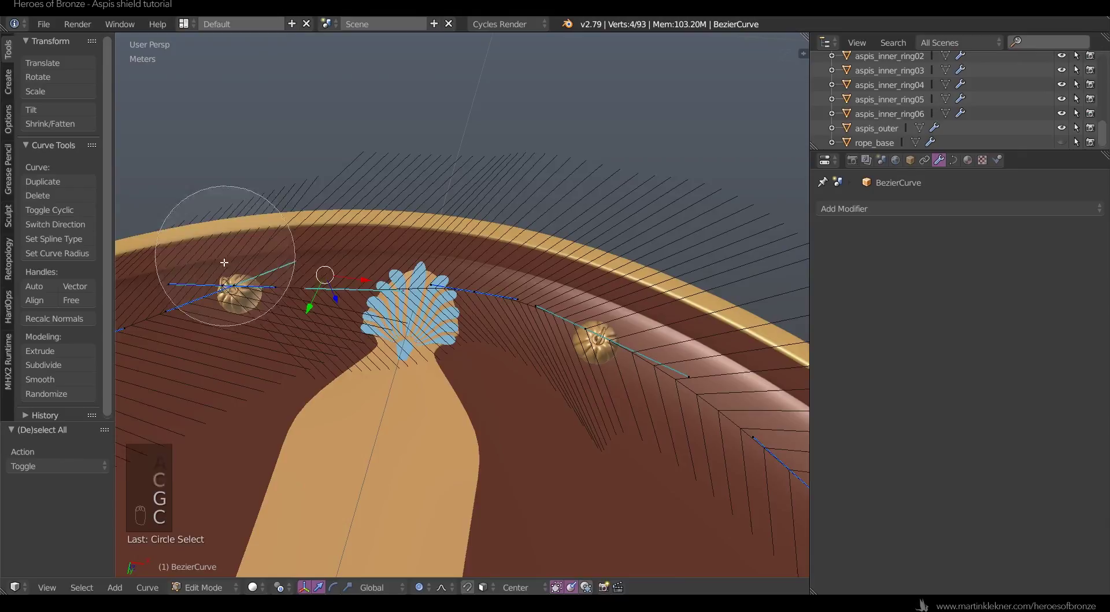
key("g")
key("c")
key("g")
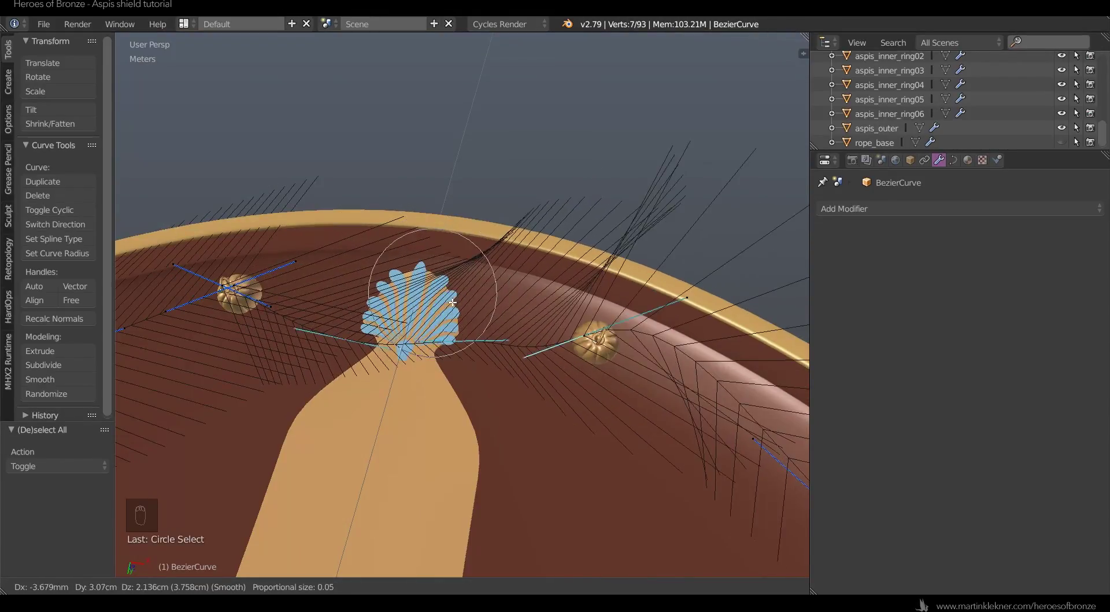
left_click(453, 300)
- Scale the curve handles at the ring right of the palmette and shift them by about 5.8 mm in X and -0.9 mm in Y
right_click(584, 335)
key("g")
right_click(694, 326)
key("s")
key("alt+s")
right_click(688, 324)
key("s")
left_click(607, 332)
key("g")
left_click(656, 336)
- Select the curve points at the ring left of the palmette and move them by about 5.5 mm in X and 8.8 mm in Z
middle_click_drag(234, 289, 520, 337, "shift")
scroll(520, 338, "up", 5)
right_click(537, 342)
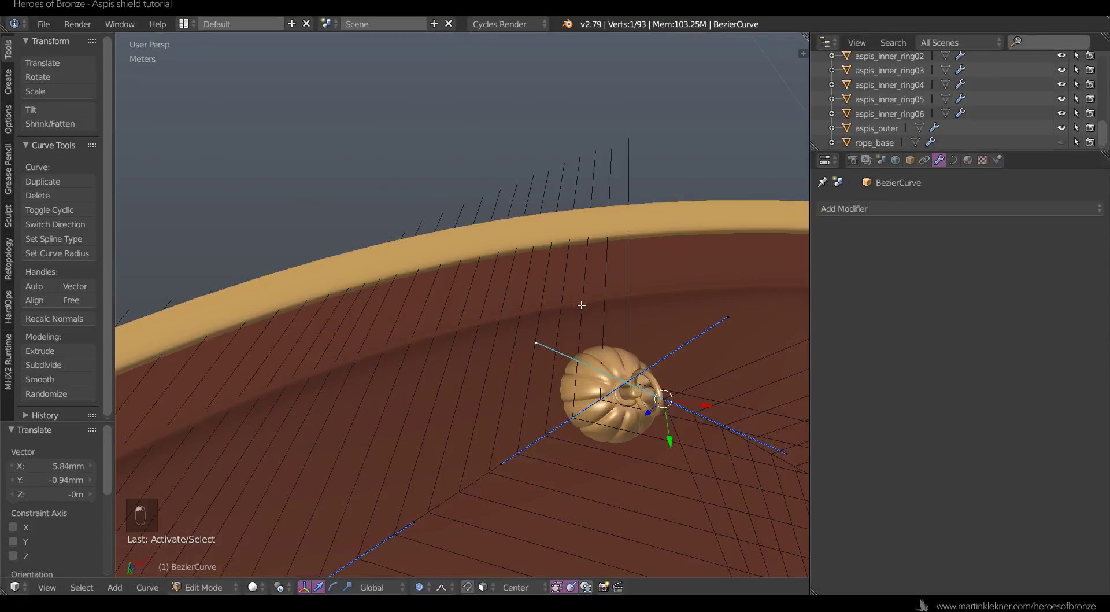
key("a")
key("c")
left_click(543, 327)
left_click(772, 452)
key("g")
left_click(776, 442)
middle_click_drag(772, 442, 716, 356)
key("g")
left_click(688, 283)
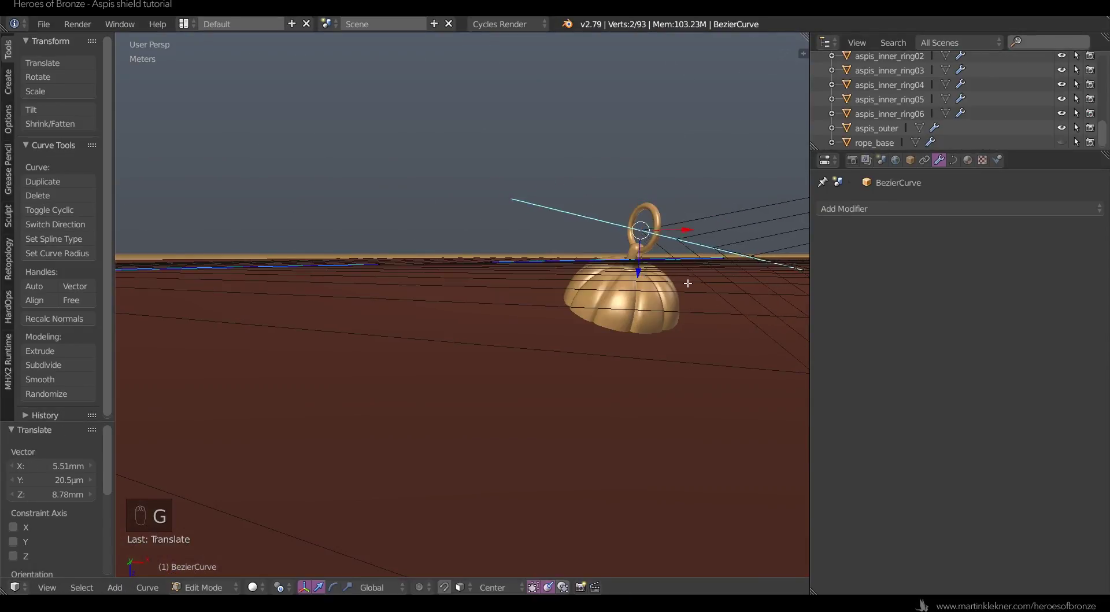
- Select the curve points between the two upper-left rings and move them about 3.7 cm in X and 2.55 cm in Y in bottom view
middle_click_drag(688, 283, 612, 317)
scroll(612, 318, "down", 8)
middle_click_drag(602, 382, 691, 316, "shift")
key("a")
key("c")
left_click(450, 281)
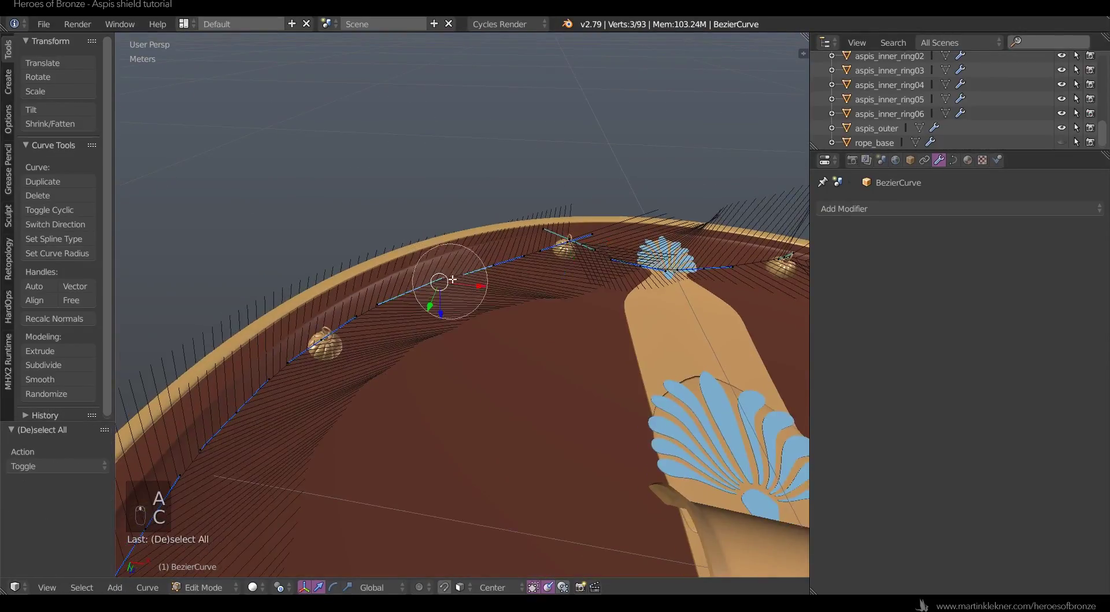
right_click(453, 279)
key("KP_7")
key("ctrl+KP_7")
key("KP_5")
key("g")
left_click(399, 215)
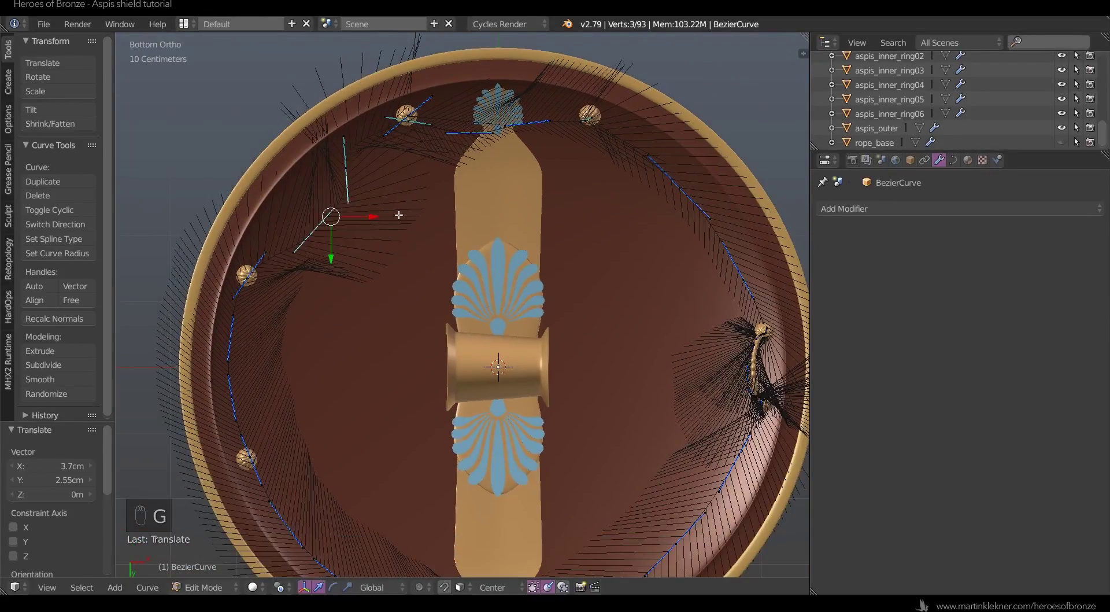
- Shift the curve stretch between the two upper-left rings again by about -1.5 cm in X and 1.94 cm in Y
key("c")
left_click(347, 177)
right_click(348, 180)
key("g")
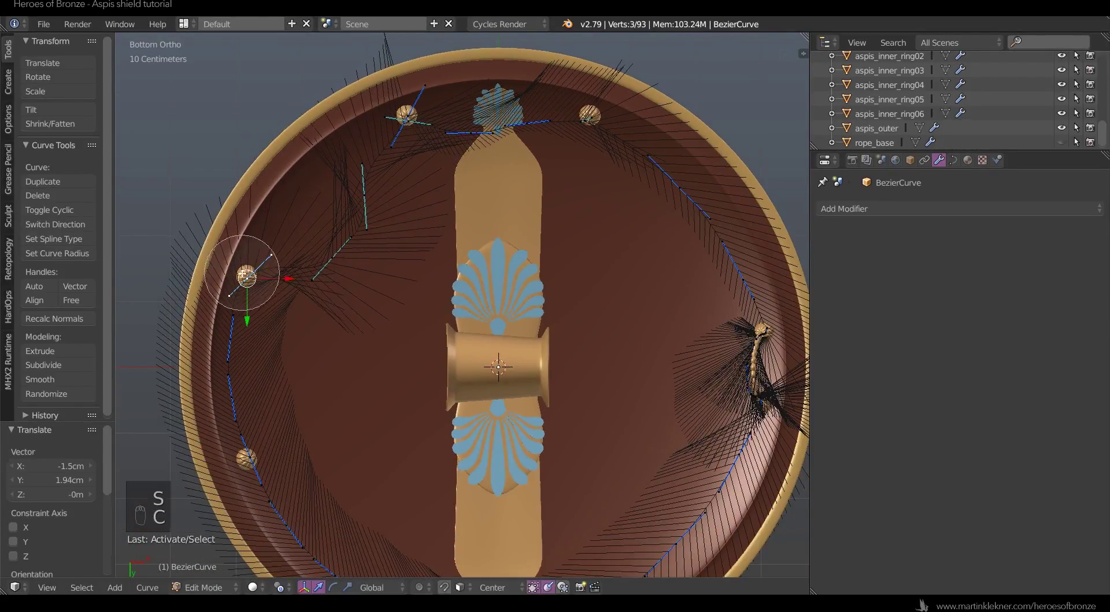
- Shrink the curve handles at the second upper-left ring and shift them by about 5.6 mm in X and -2.7 mm in Y
scroll(261, 255, "up", 5)
key("o")
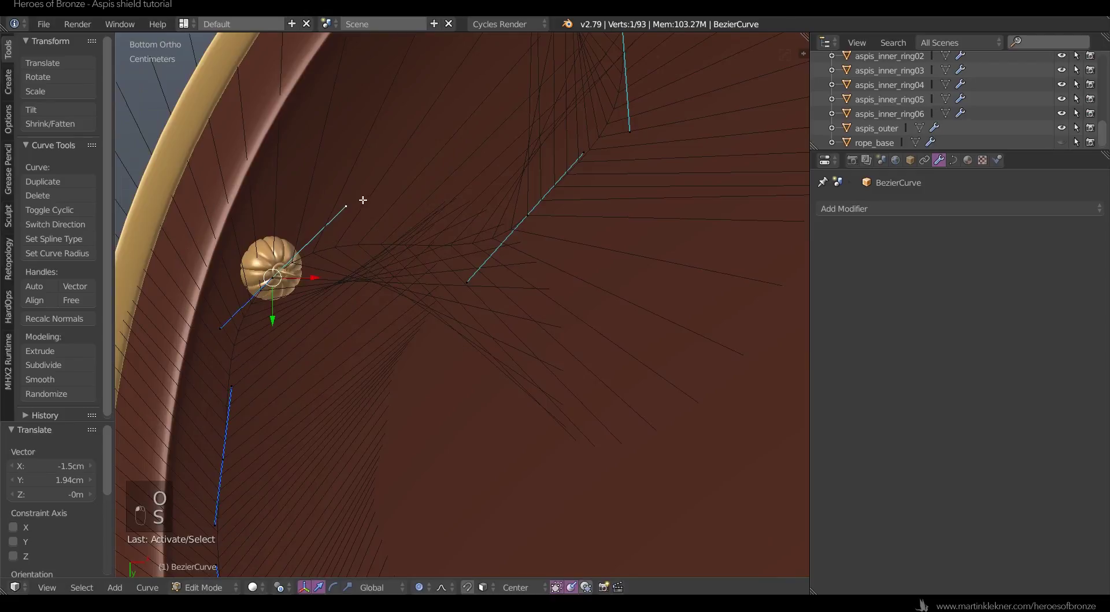
right_click(222, 328)
key("s")
left_click(234, 318)
key("a")
key("c")
key("g")
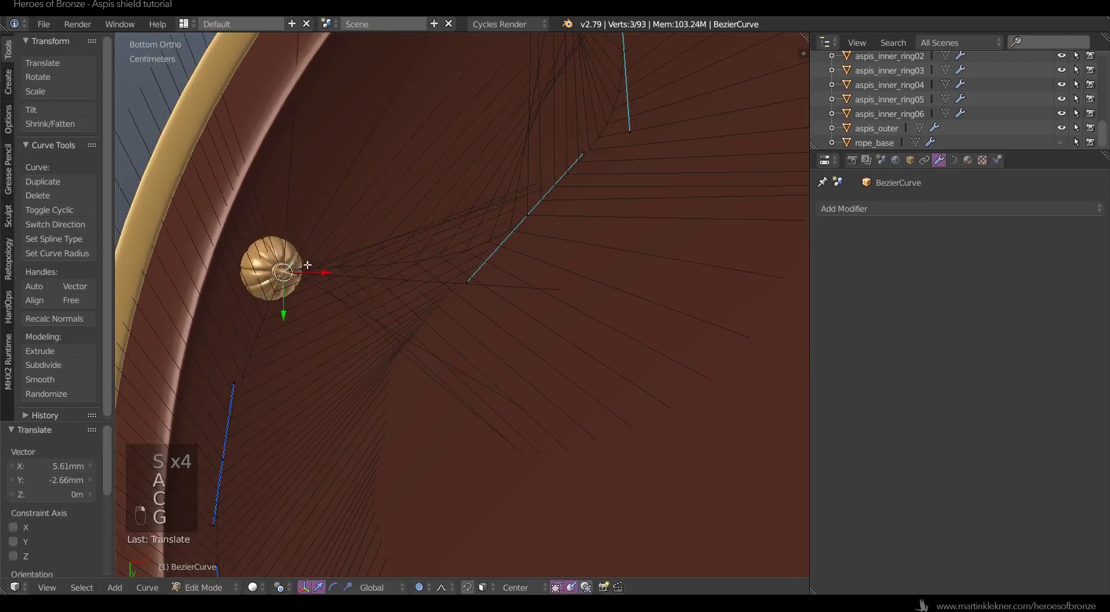
- Nudge the curve point at the second upper-left ring from an angled view and return to Object Mode
key("Tab")
middle_click_drag(347, 324, 407, 241)
scroll(407, 243, "up", 4)
key("Tab")
right_click_drag(292, 111, 293, 139)
key("Tab")
scroll(293, 141, "down", 3)
middle_click_drag(293, 141, 375, 58, "shift")
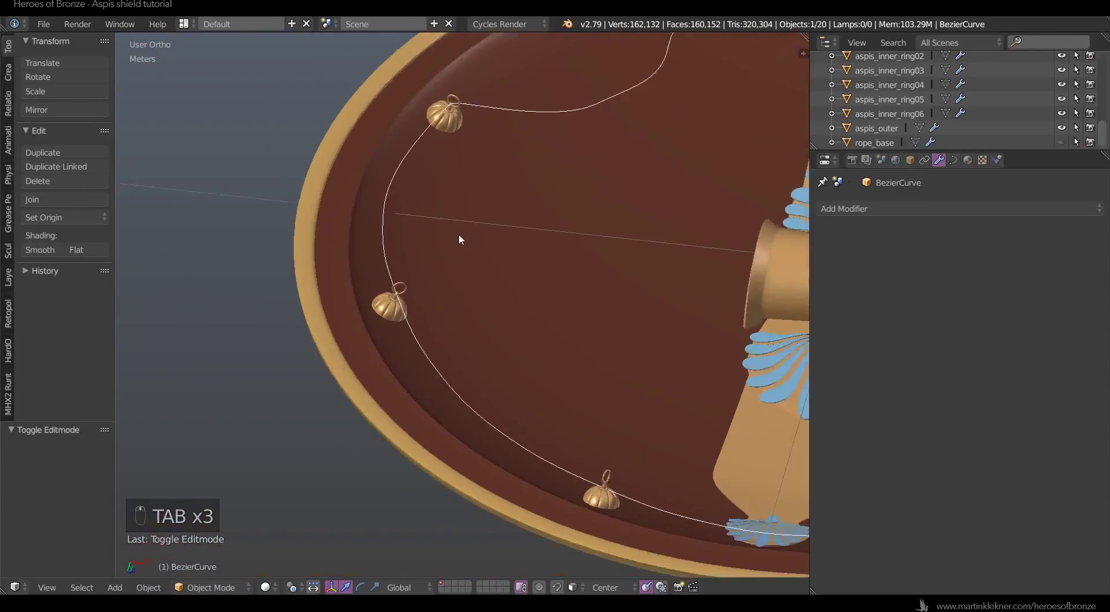
- Adjust the curve point at the next ring down the left rim and leave Edit Mode
key("Tab")
right_click(385, 298)
left_click_drag(386, 325, 387, 332)
scroll(486, 277, "down", 3)
key("Tab")
- Circle-select the curve points along the stretch below the left rim's ring and adjust their position
middle_click_drag(486, 278, 491, 230)
key("Tab")
key("a")
key("a")
key("a")
key("c")
left_click(391, 341)
left_click_drag(394, 365, 392, 374)
left_click(390, 376)
- Select the curve points at the lower-left ring, move them up to the ring and scale their handles
key("a")
key("c")
left_click(502, 409)
scroll(502, 405, "up", 6)
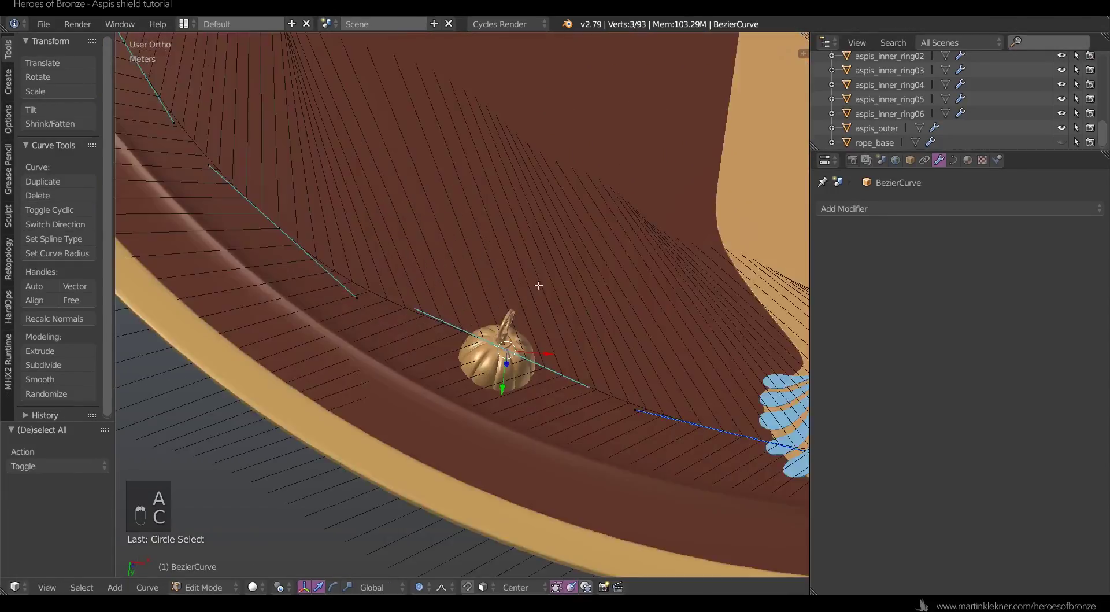
middle_click_drag(538, 285, 518, 190)
key("KP_Decimal")
key("g")
left_click(525, 166)
key("s")
left_click(504, 203)
- Scale the neighbouring curve handles beside the lower-left ring and return to Object Mode
key("a")
key("c")
left_click(457, 231)
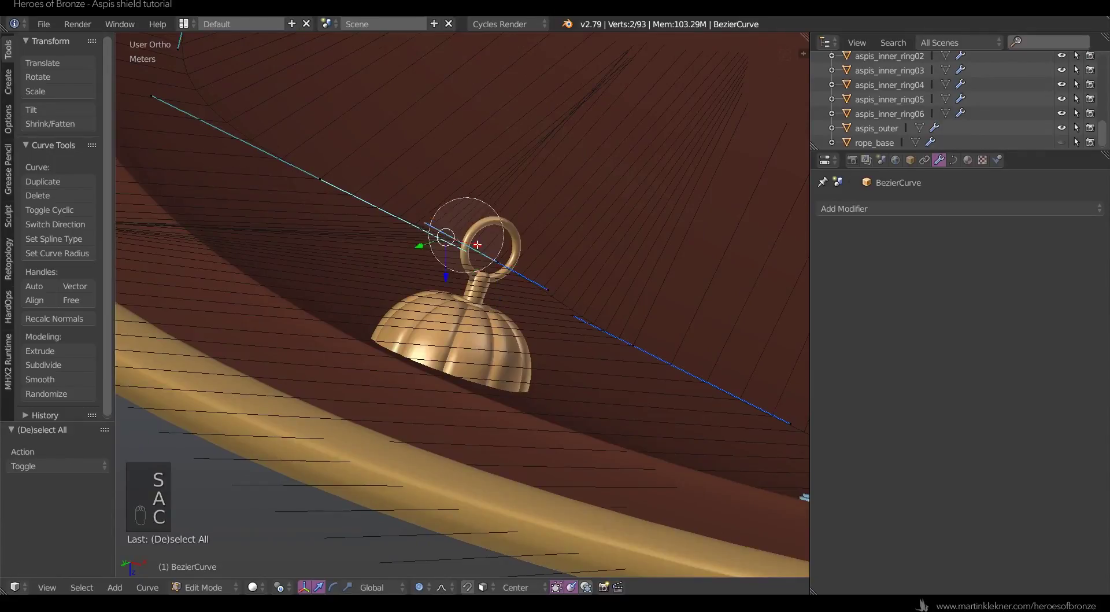
key("s")
left_click(528, 233)
key("a")
key("Tab")
scroll(528, 277, "down", 12)
middle_click_drag(528, 317, 602, 329)
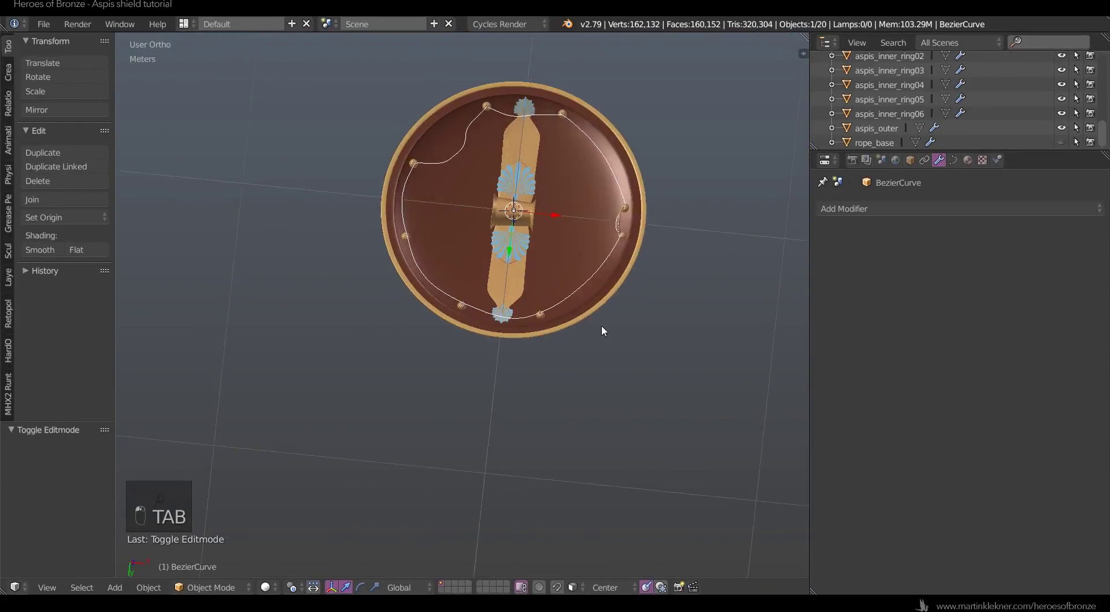
- Select the curve points around the short rope handle and shift them by about -4.6 mm in X, 2.9 mm in Y and -2.2 mm in Z
middle_click_drag(602, 260, 456, 344, "shift")
scroll(456, 345, "up", 6)
key("Tab")
key("a")
key("a")
key("c")
left_click(499, 265)
middle_click_drag(537, 254, 582, 389)
key("g")
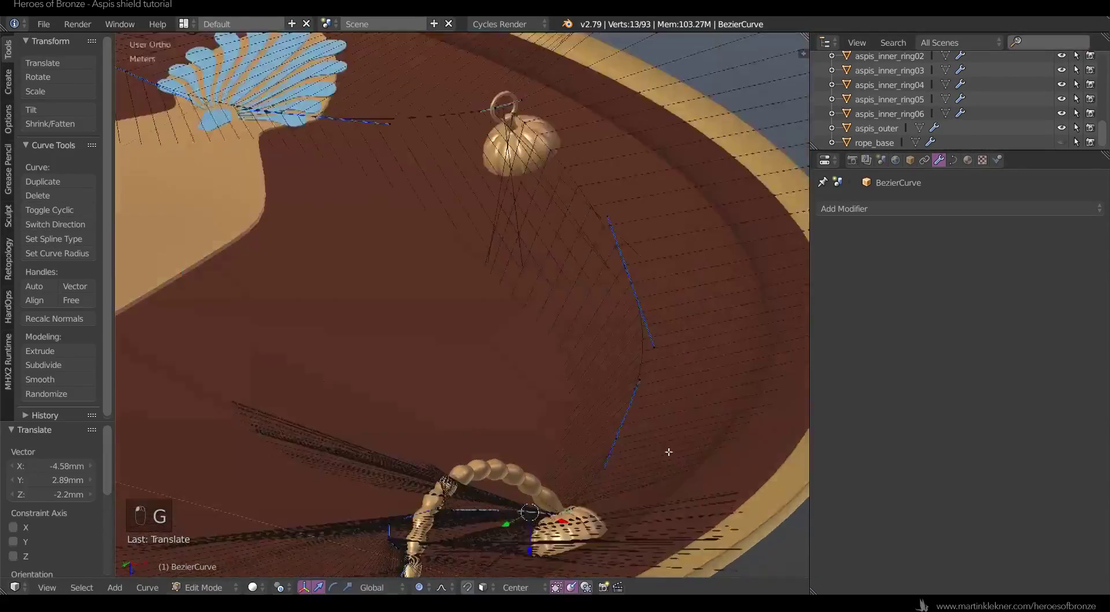
key("r")
key("g")
left_click(667, 418)
- Undo a trial move of a curve point near the rope handle and reposition points along that stretch
middle_click_drag(665, 417, 497, 370)
right_click(404, 400)
key("g")
left_click(401, 379)
key("ctrl+z")
left_click_drag(421, 394, 417, 405)
middle_click_drag(418, 416, 507, 399)
scroll(351, 385, "down", 4)
right_click(399, 315)
left_click_drag(403, 342, 399, 357)
left_click(398, 356)
- Toggle the rope_base object's visibility and reposition the curve points at the ring beside the strap's tip palmette
right_click(285, 367)
key("g")
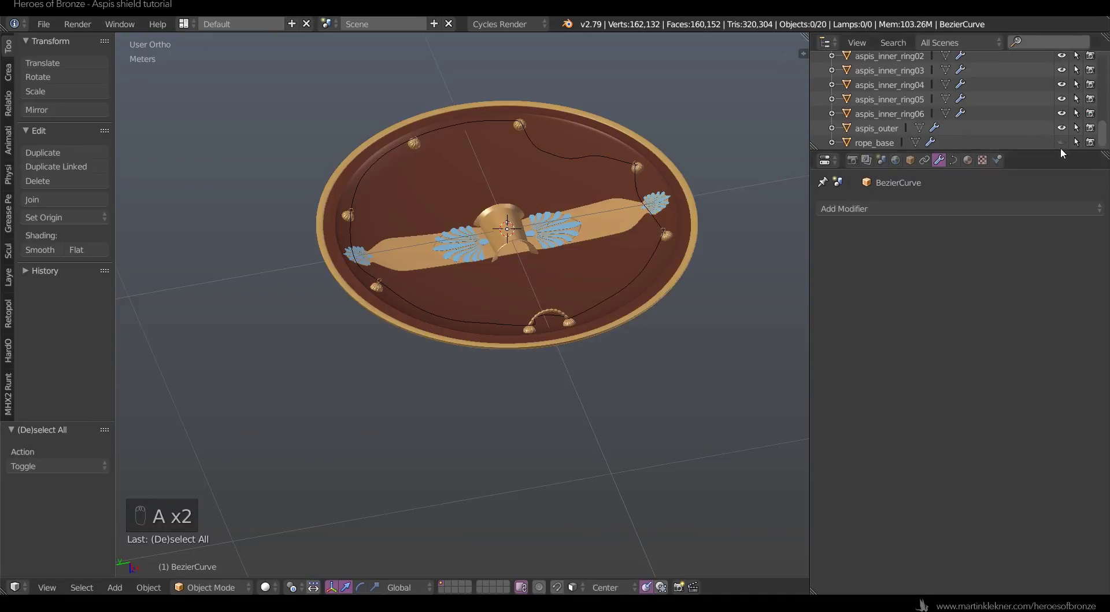
left_click(1062, 143)
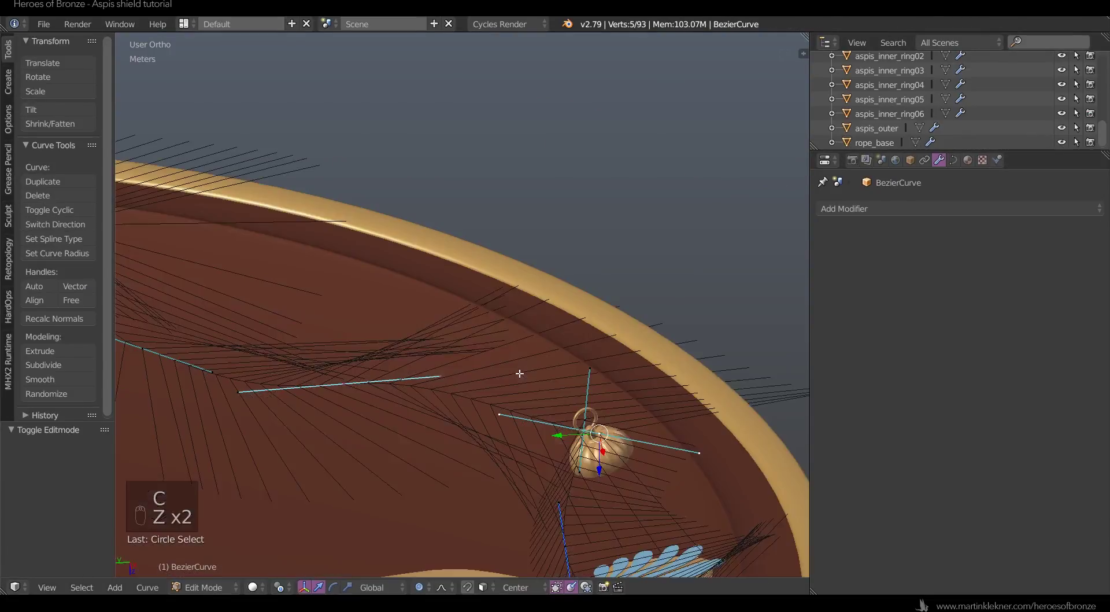
key("g")
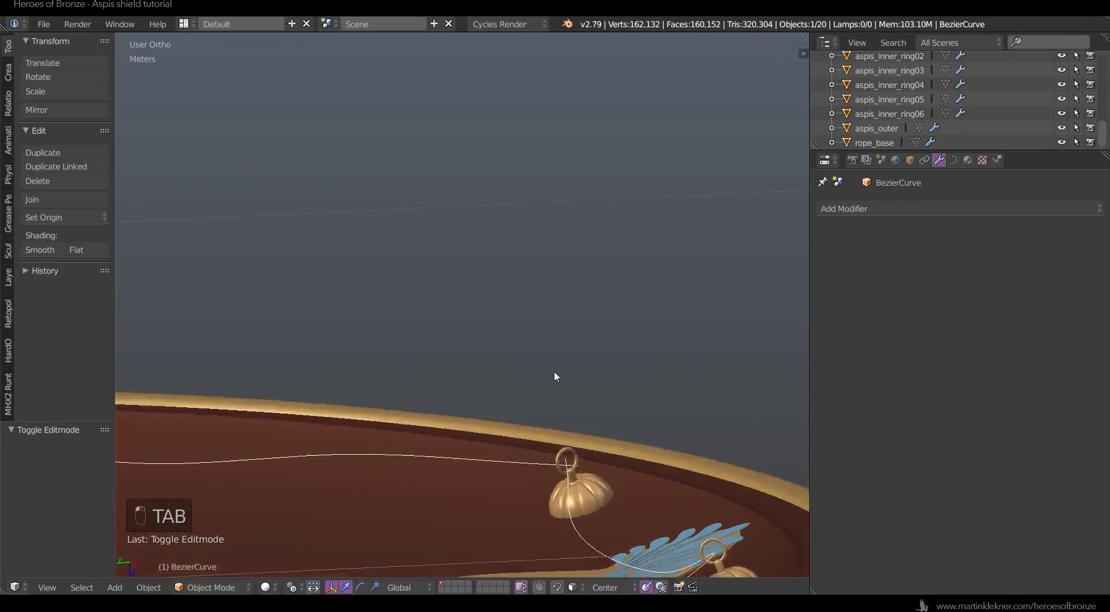
- Move a curve point on the loop's lower-right stretch using proportional editing with a size of 0.02
middle_click_drag(554, 370, 612, 363)
scroll(581, 287, "down", 6)
right_click(612, 363)
key("Tab")
right_click(591, 387)
key("g")
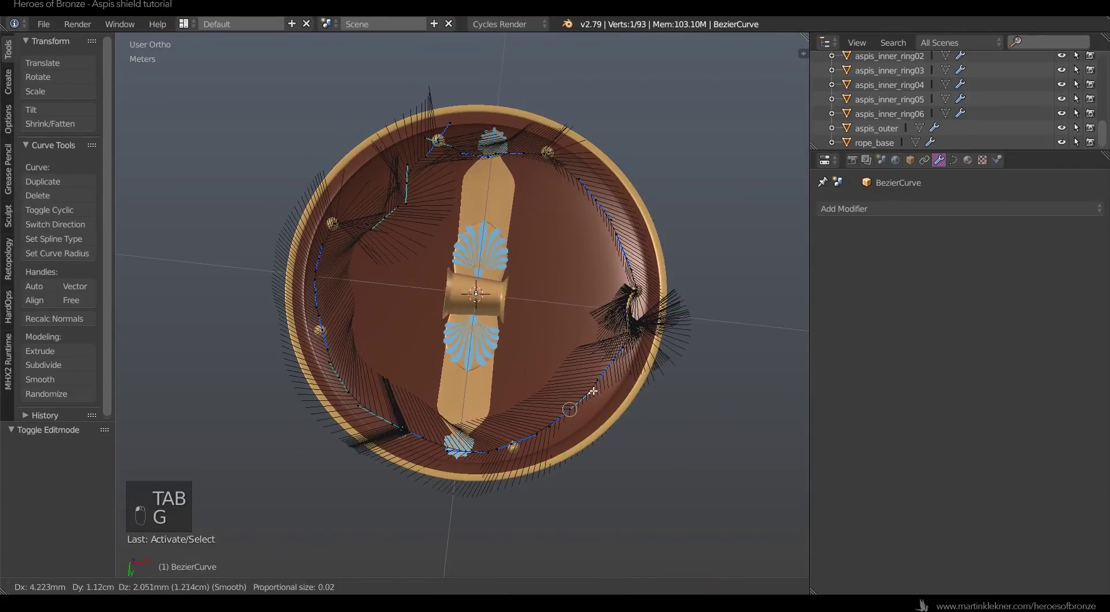
left_click(573, 396)
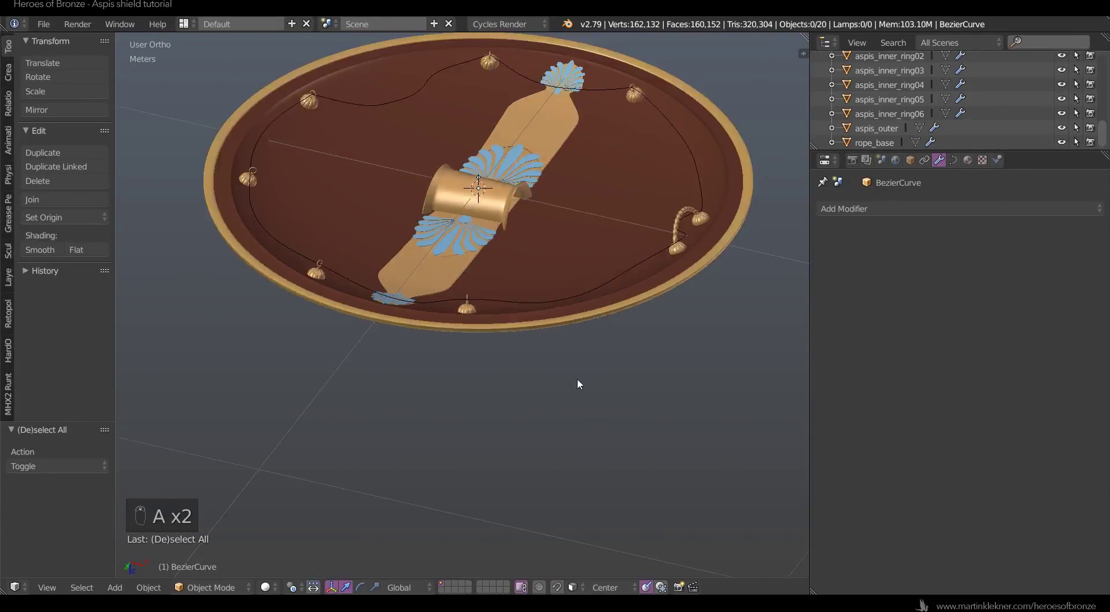
- Turn on viewport display of rope_base's Curve modifier and deselect everything
middle_click_drag(577, 382, 559, 428)
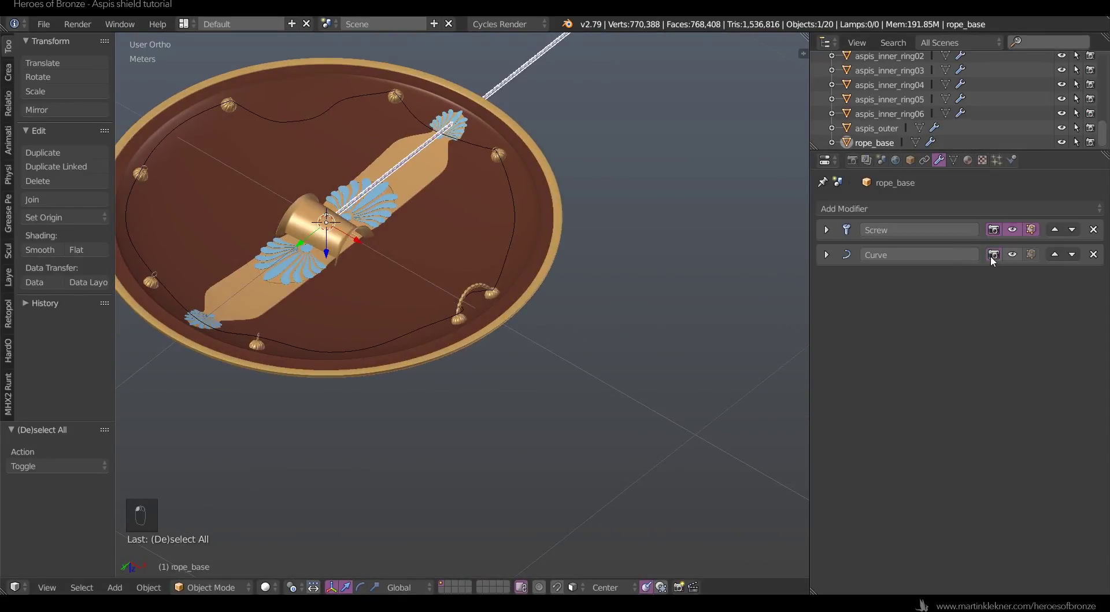
left_click(1012, 254)
middle_click_drag(717, 277, 723, 231)
scroll(723, 232, "down", 2)
key("a")
- Set the iterations of rope_base's Screw modifier to 305 to fit the rope's length to the curve loop
left_click(826, 231)
left_click(1074, 334)
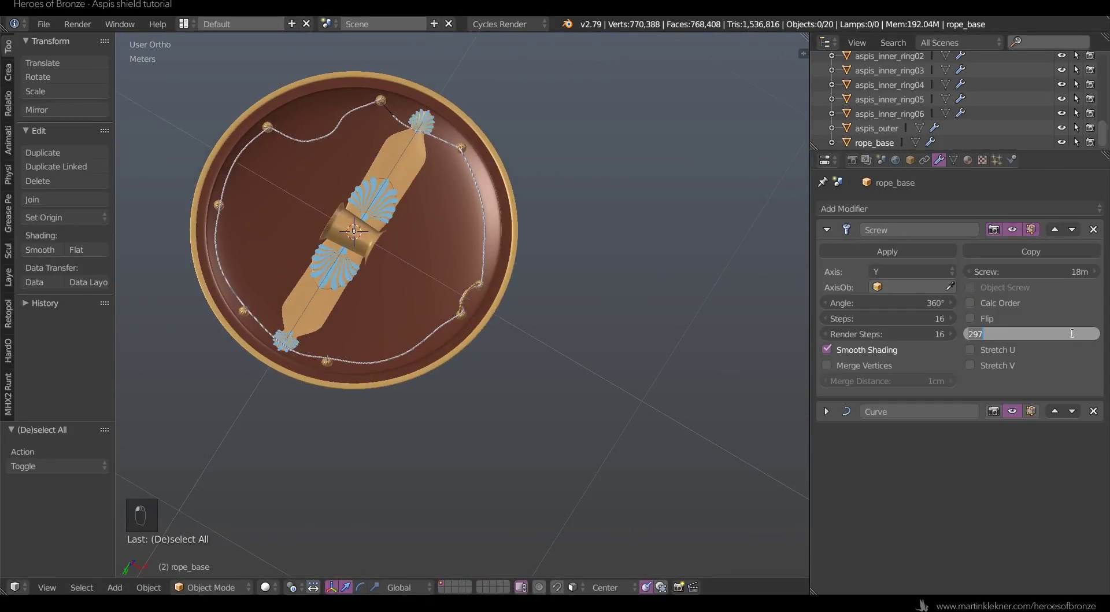
type("300")
key("Return")
left_click_drag(1074, 331, 1072, 335)
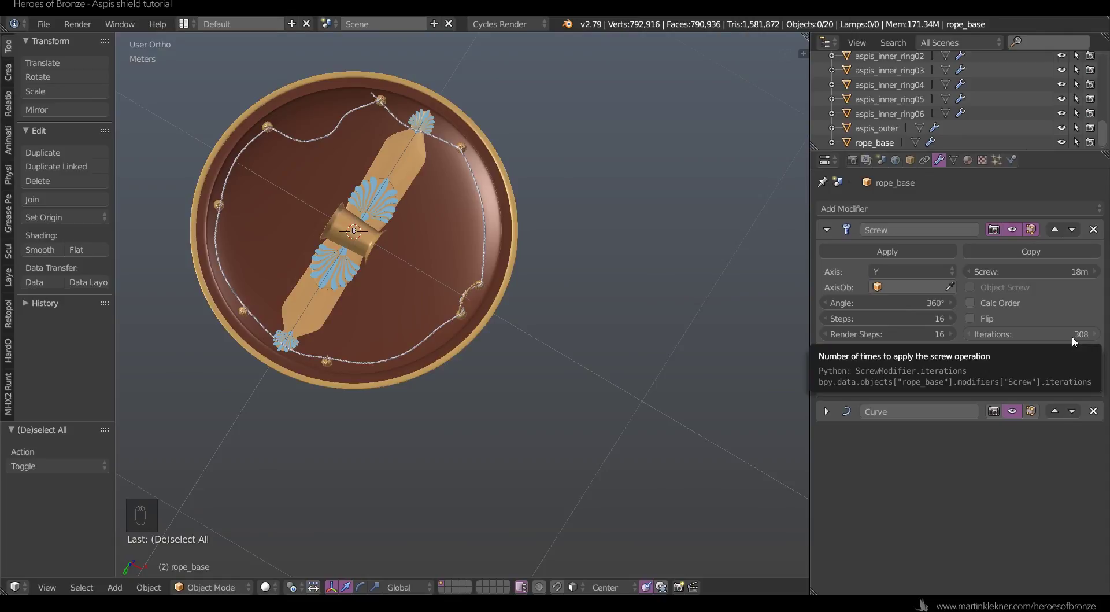
left_click(1070, 334)
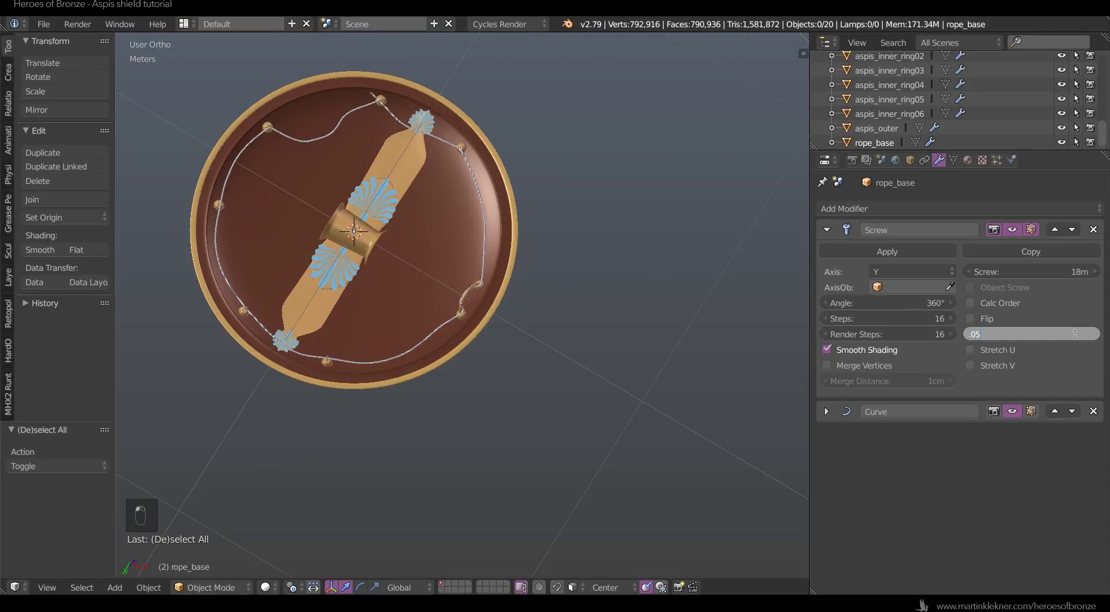
type("305")
key("Return")
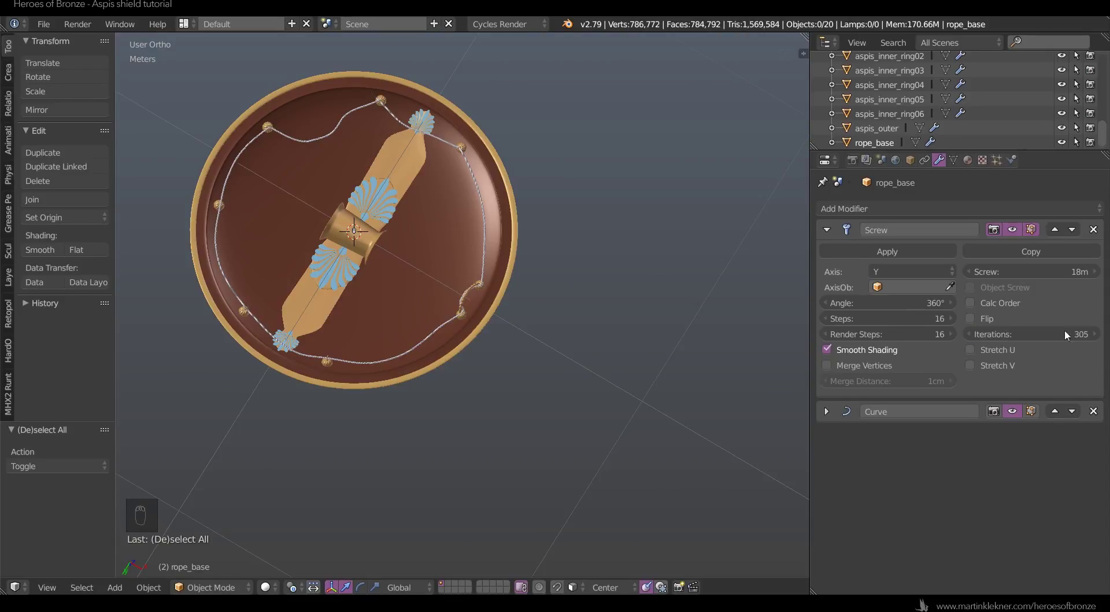
- Examine how the rope runs through the rivet rings and along the inside of the shield
key("a")
scroll(601, 194, "up", 5)
middle_click_drag(638, 435, 562, 303)
scroll(577, 276, "up", 9)
scroll(575, 278, "down", 9)
key("a")
scroll(563, 308, "up", 4)
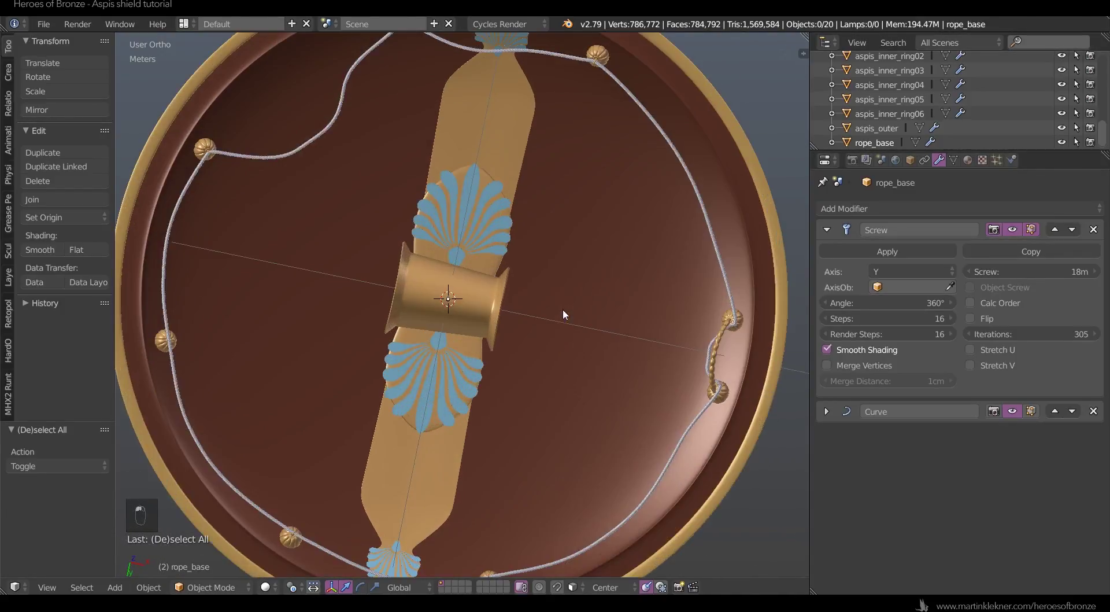
- Select rope_base and change the viewport color of its rope_mat material to red
right_click(323, 135)
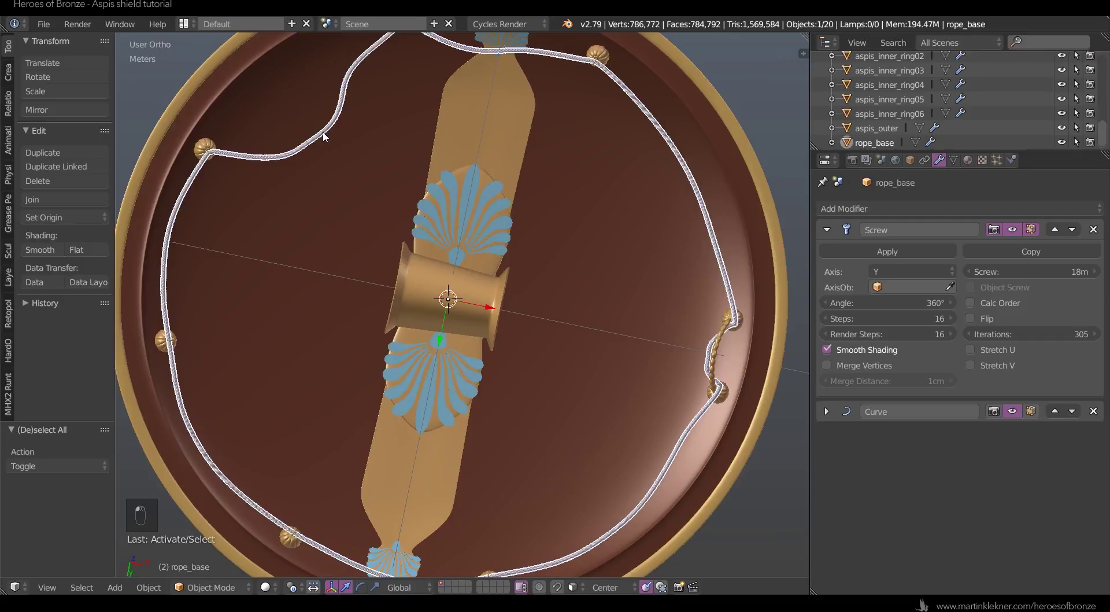
right_click(357, 137)
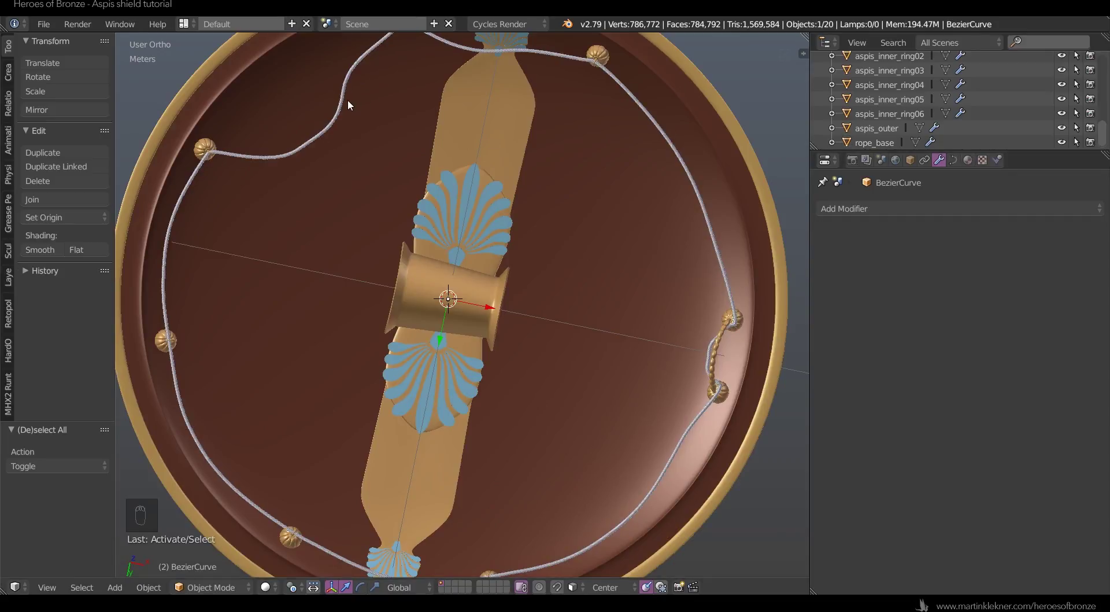
left_click(883, 143)
left_click(969, 159)
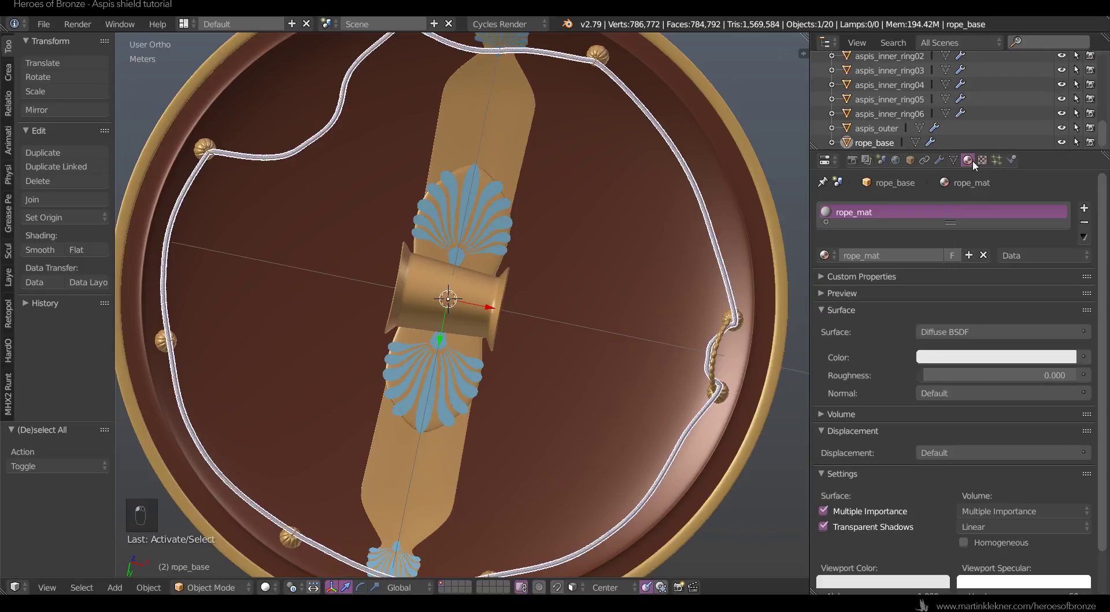
scroll(893, 538, "down", 2)
left_click(890, 536)
left_click(898, 425)
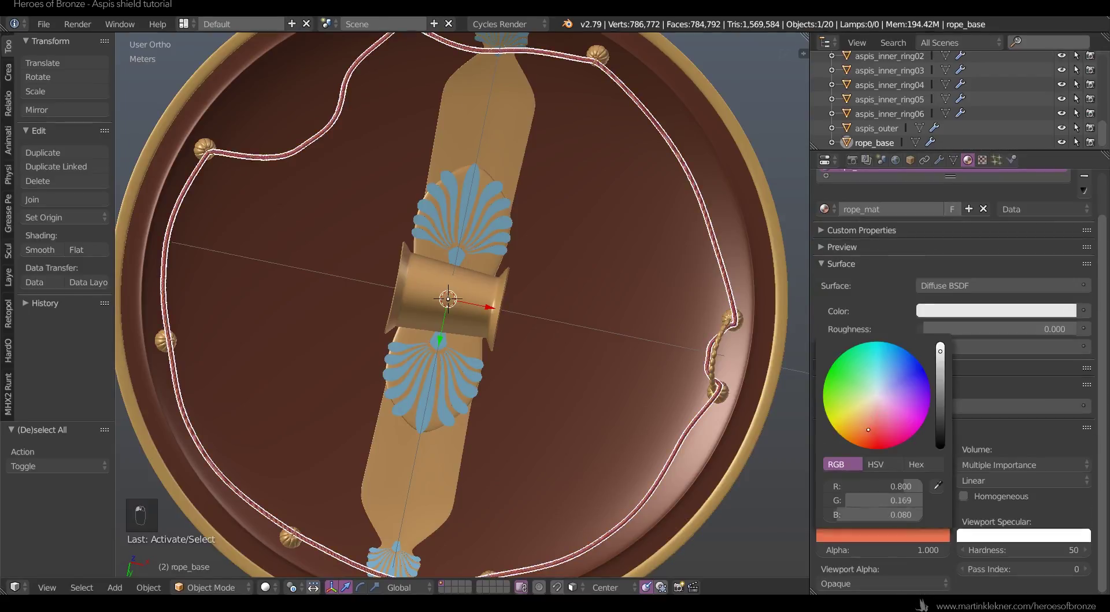
key("a")
scroll(576, 297, "down", 2)
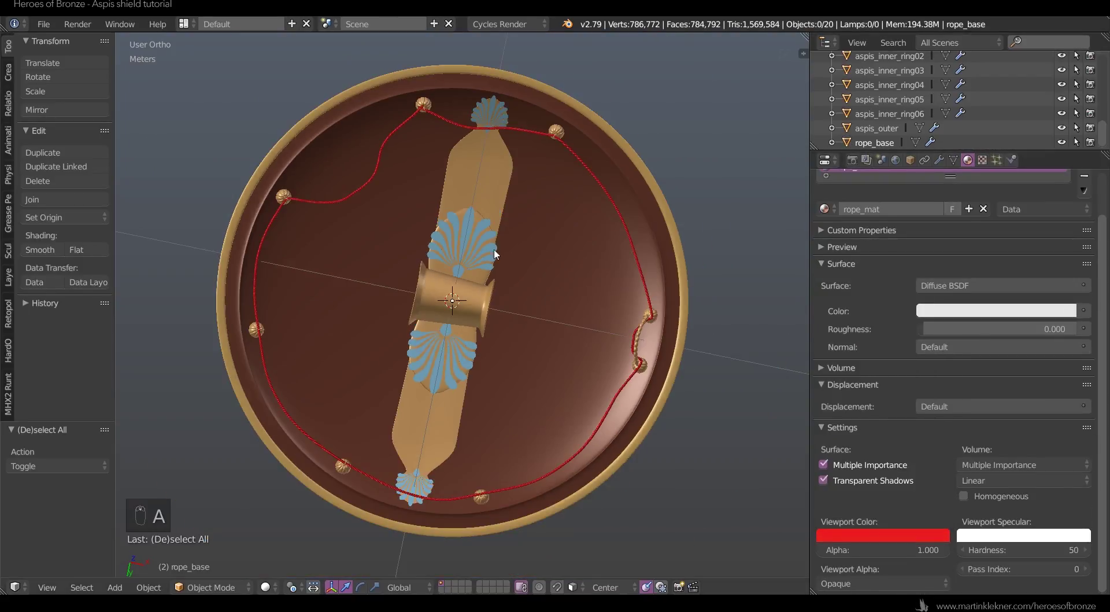
scroll(538, 240, "down", 2)
middle_click_drag(631, 229, 691, 278)
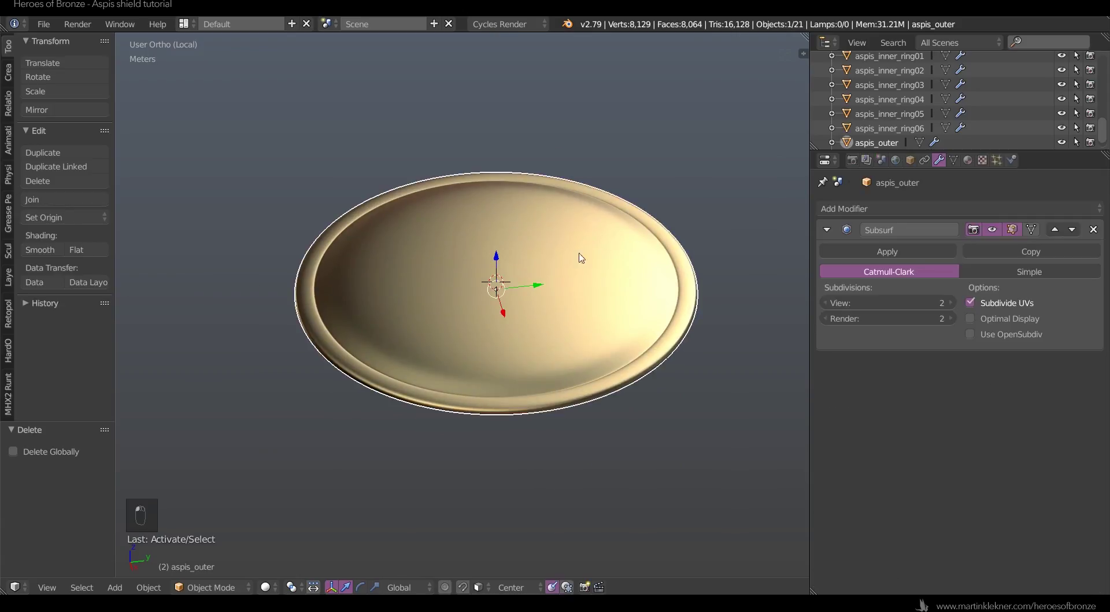
- Add a cube at the centre of the aspis_outer shield and scale it down to slightly less than the shield's width
scroll(581, 257, "up", 6)
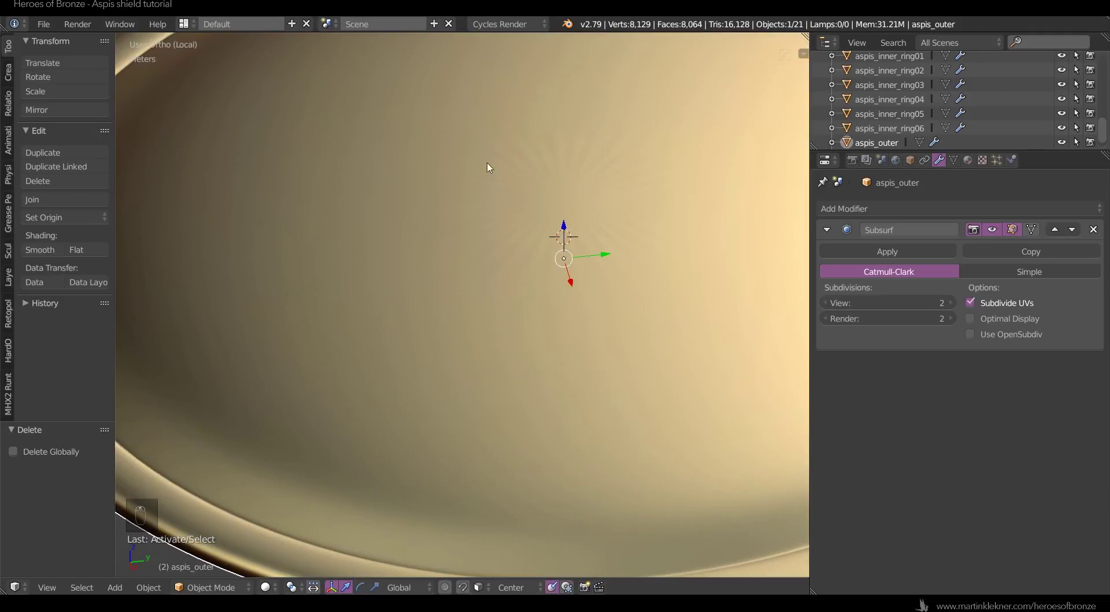
scroll(637, 275, "down", 6)
middle_click_drag(637, 275, 668, 260)
key("shift+a")
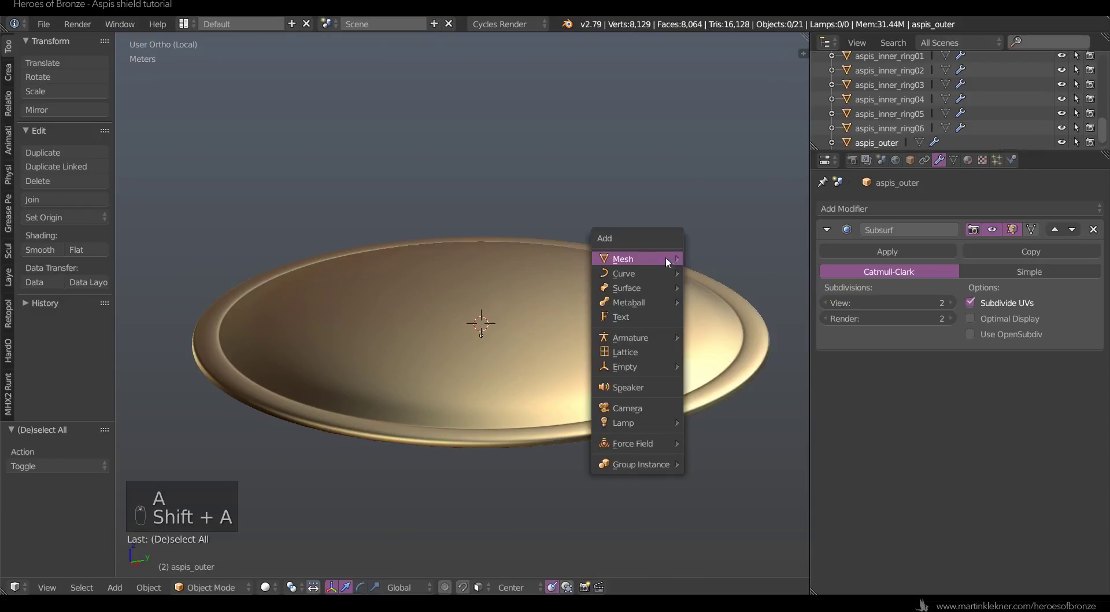
mouse_move(665, 256)
left_click(725, 272)
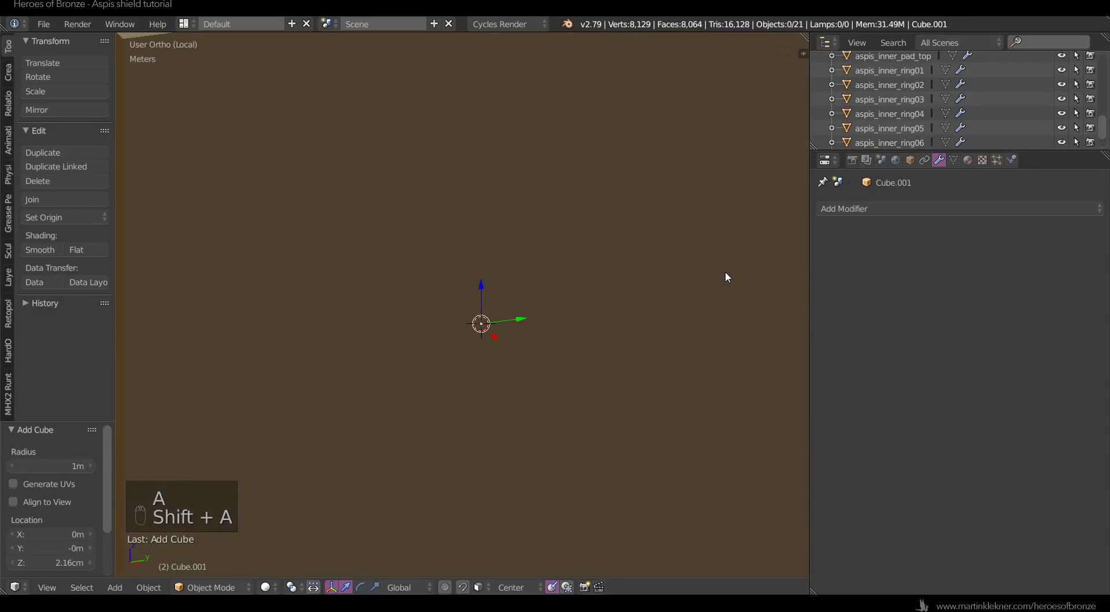
key("s")
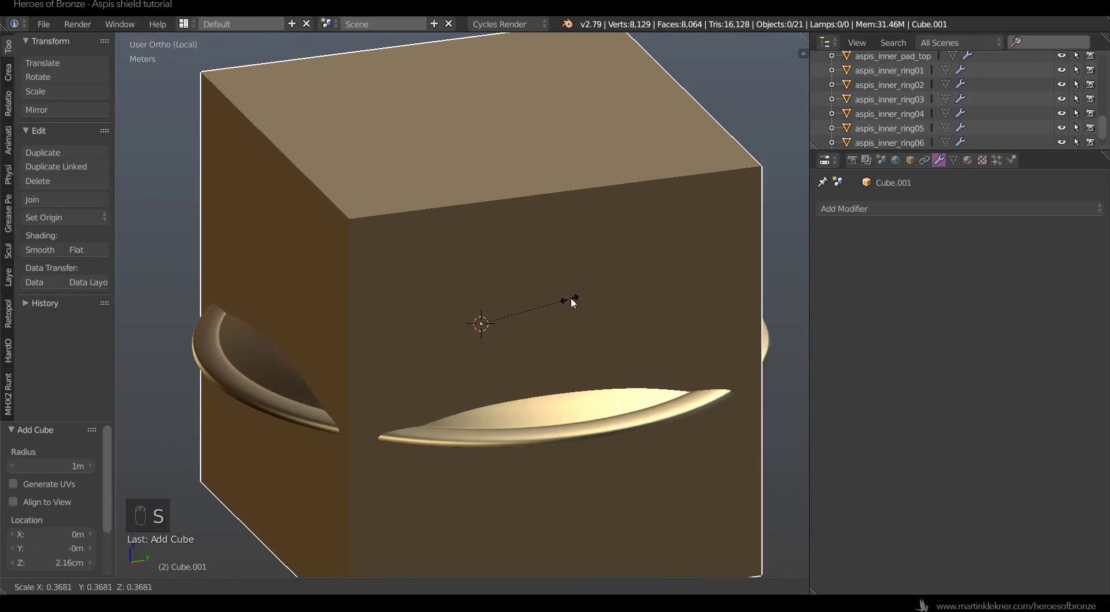
left_click(588, 296)
- Round the cube with a level 3 Subsurf modifier, enlarge it by about 1.178, and apply the modifier
key("ctrl+3")
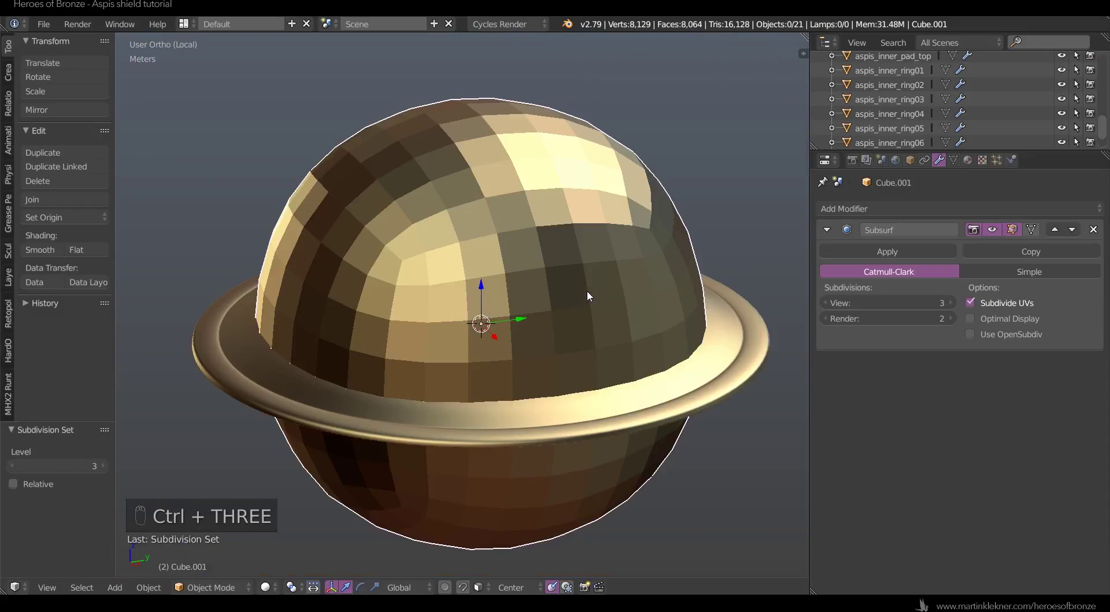
key("s")
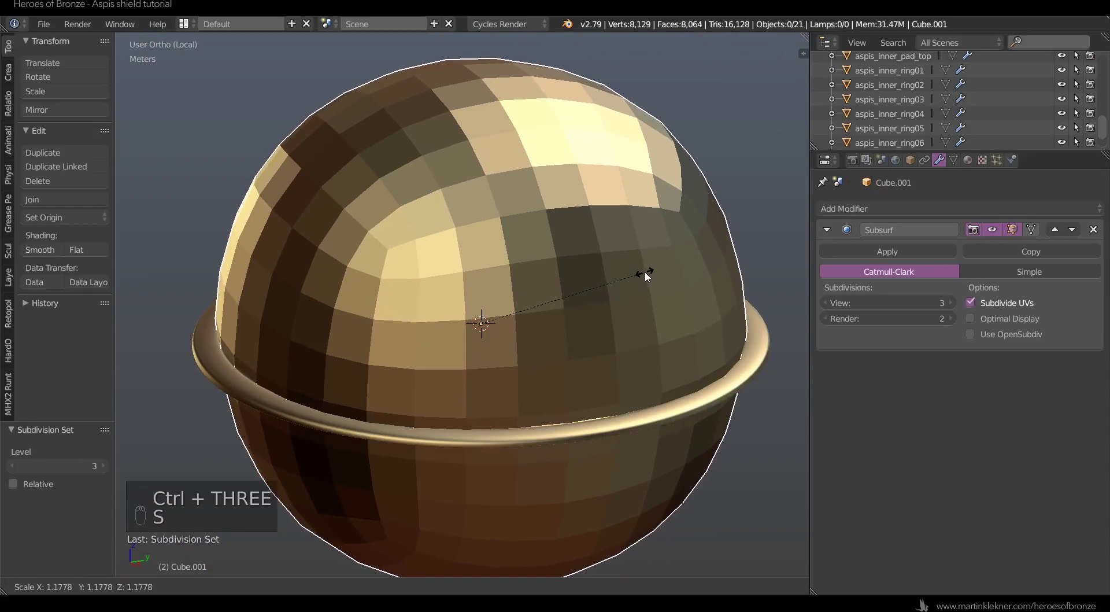
left_click(644, 270)
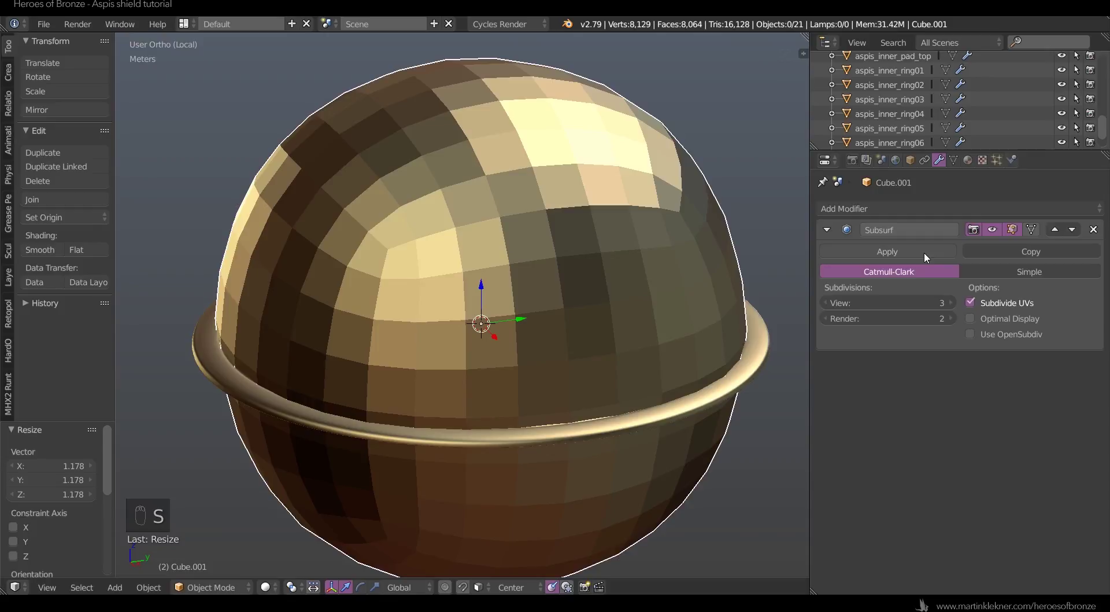
left_click(900, 253)
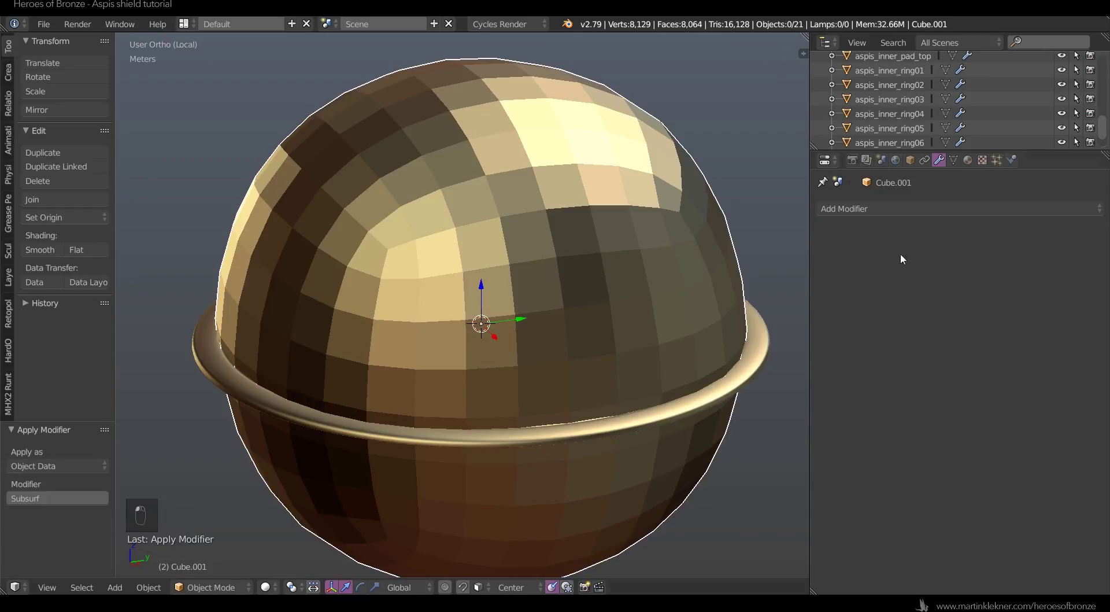
- Select the subdivided cube's whole mesh in Edit Mode and apply To Sphere with a factor of 1
key("Tab")
middle_click_drag(759, 250, 692, 380)
key("z")
scroll(712, 352, "down", 2)
key("z")
key("a")
key("z")
key("z")
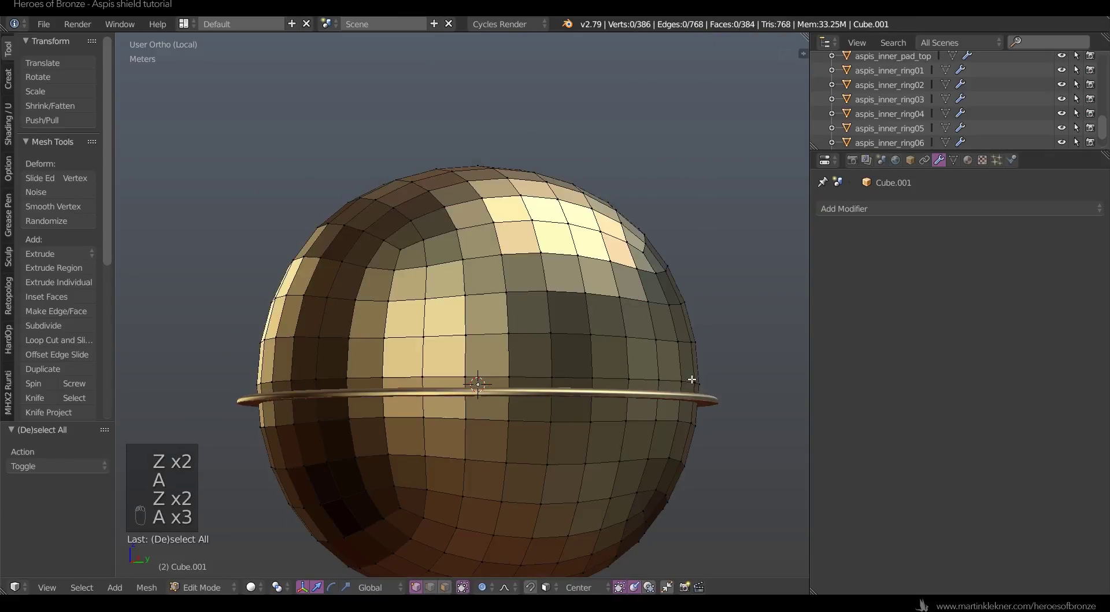
key("a")
left_click(144, 587)
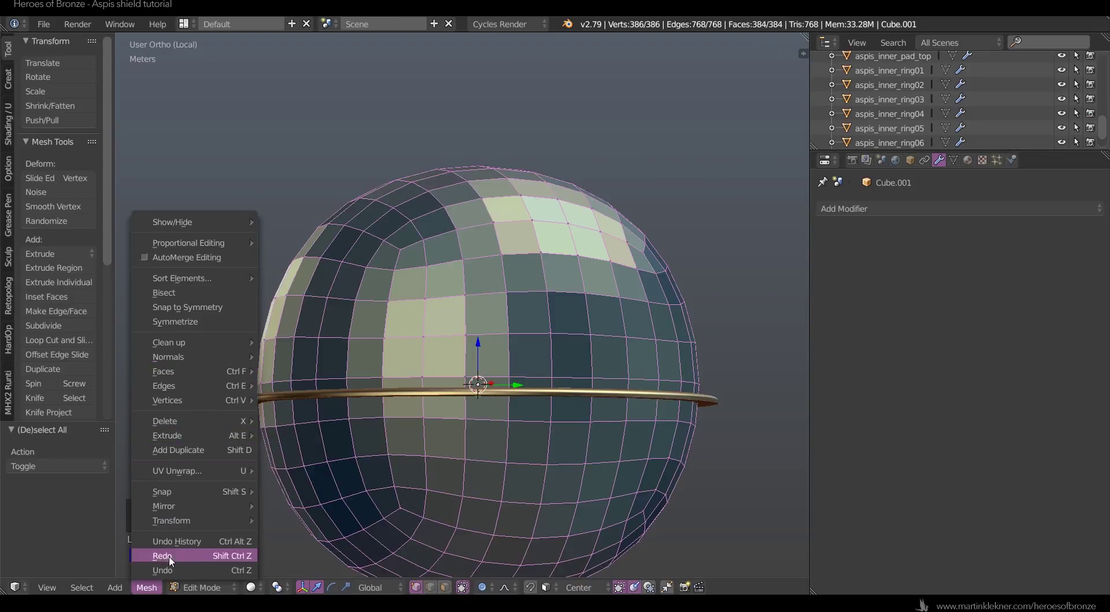
mouse_move(185, 492)
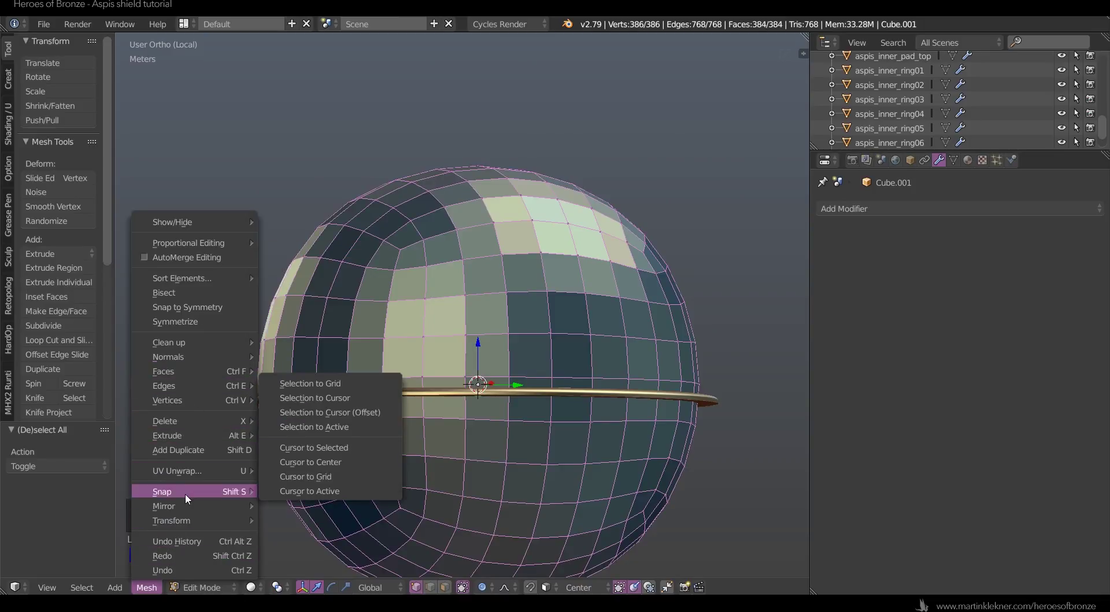
mouse_move(174, 521)
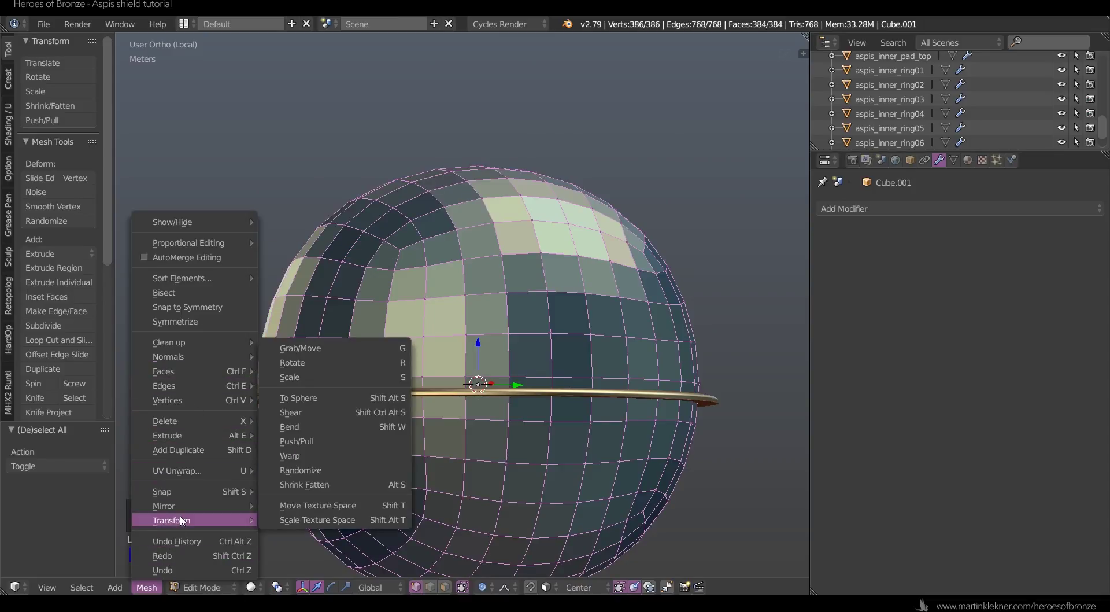
left_click(335, 398)
left_click(213, 146)
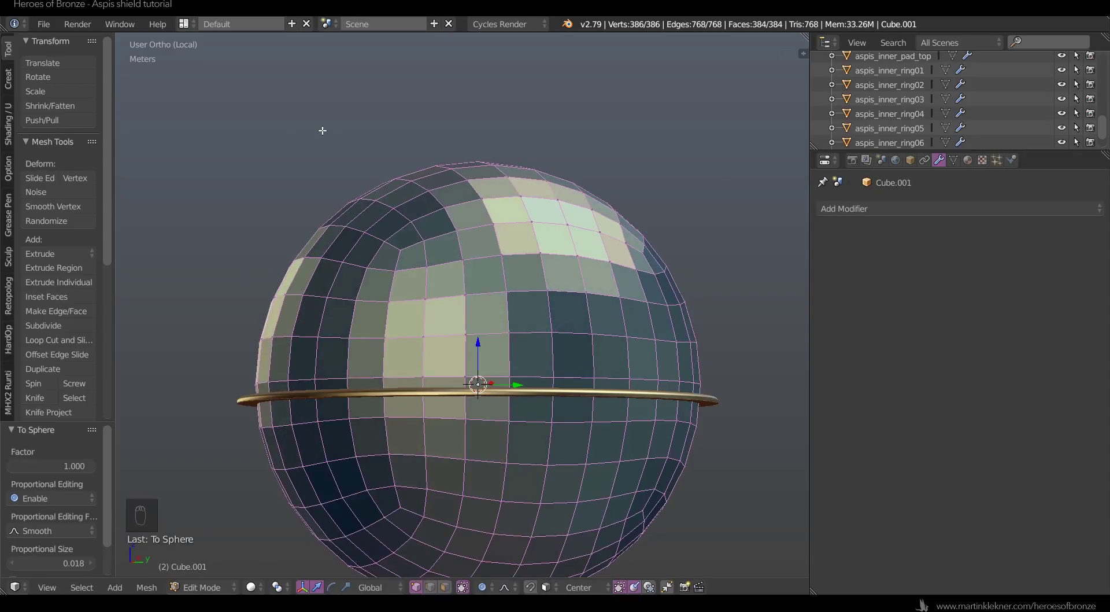
left_click(147, 587)
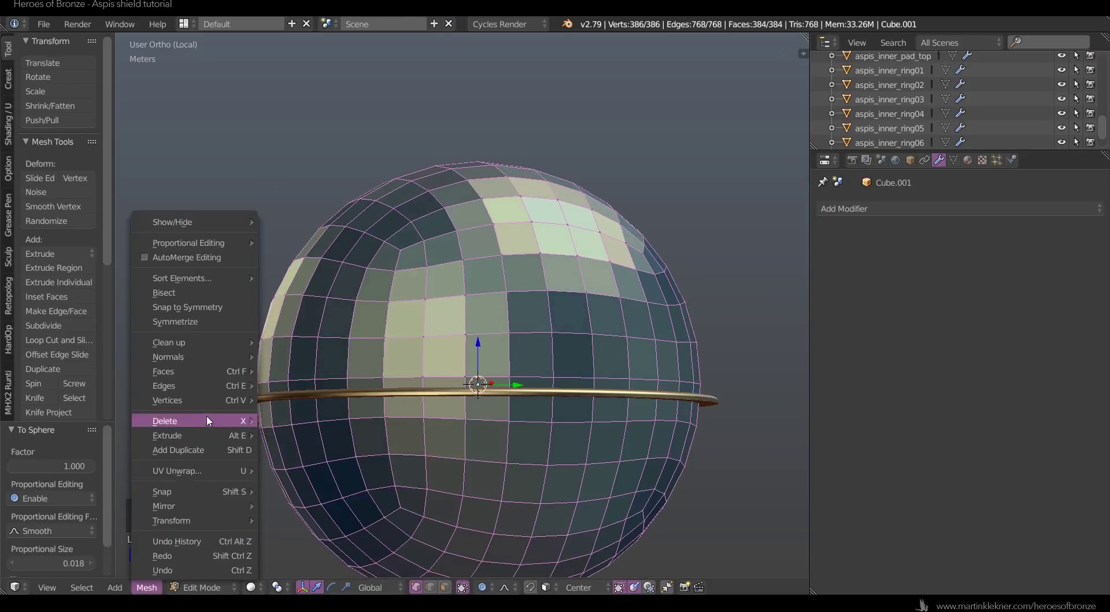
mouse_move(172, 523)
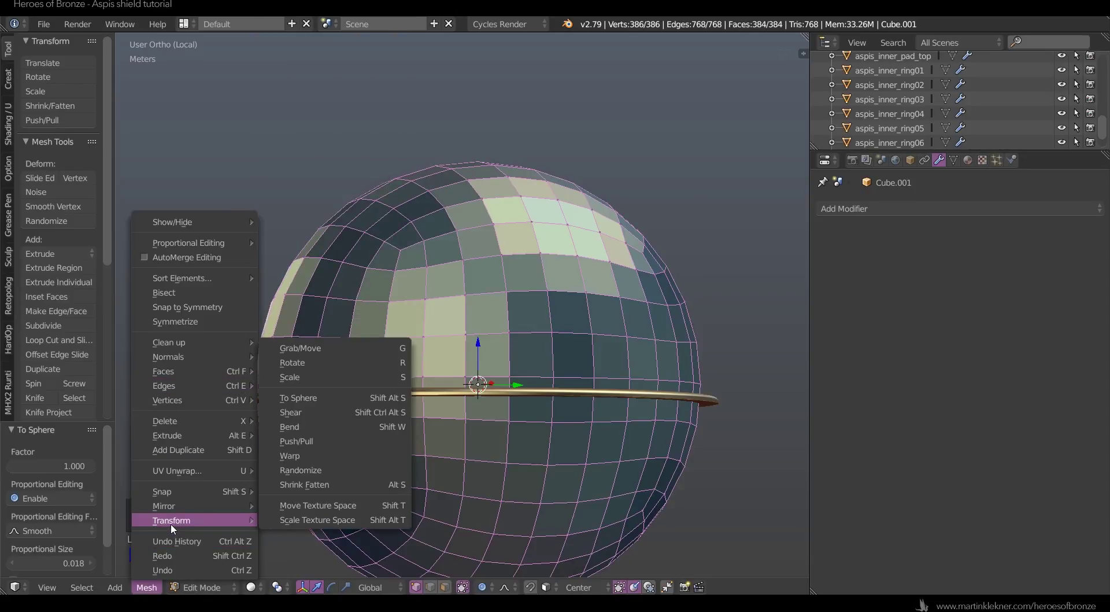
left_click(317, 398)
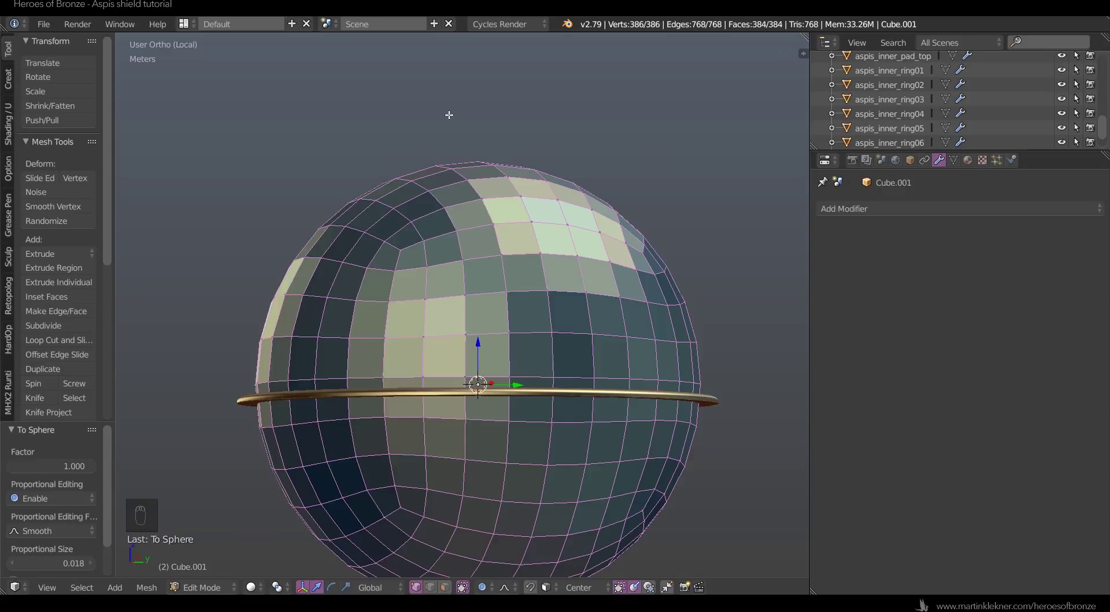
- Select all vertices of the sphere's lower half in wireframe display and delete them, keeping the upper dome
key("a")
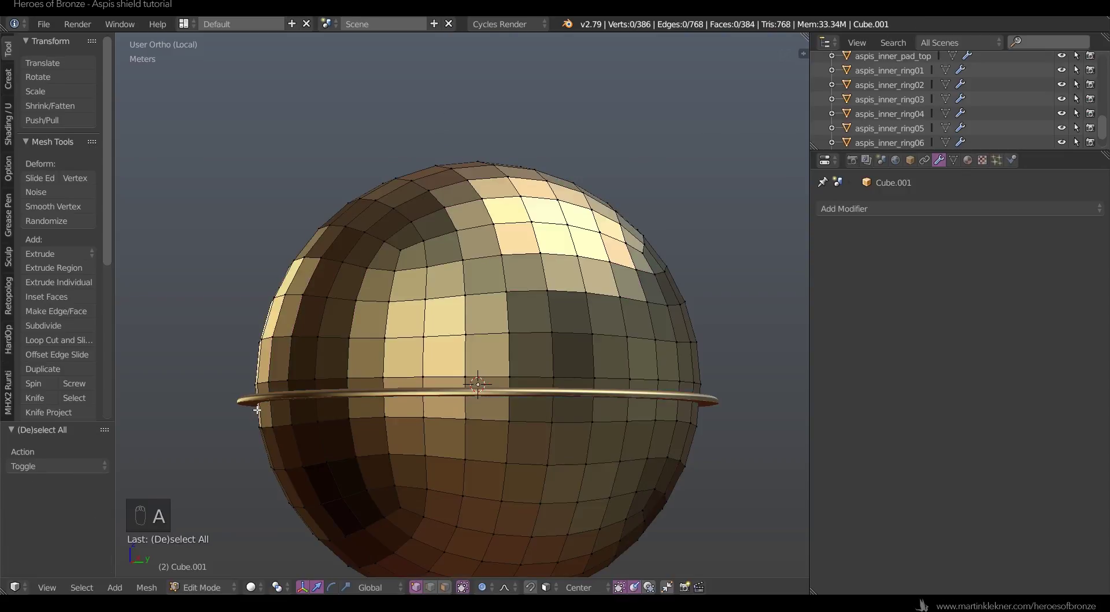
key("z")
left_click_drag(749, 576, 749, 575)
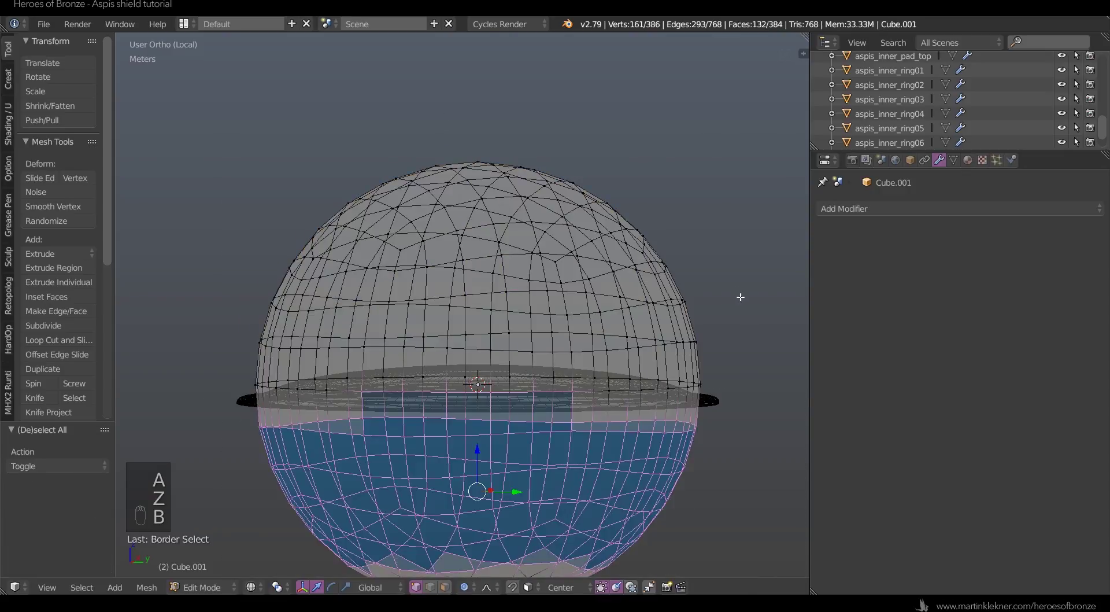
key("c")
middle_click_drag(317, 363, 616, 354)
right_click(542, 356)
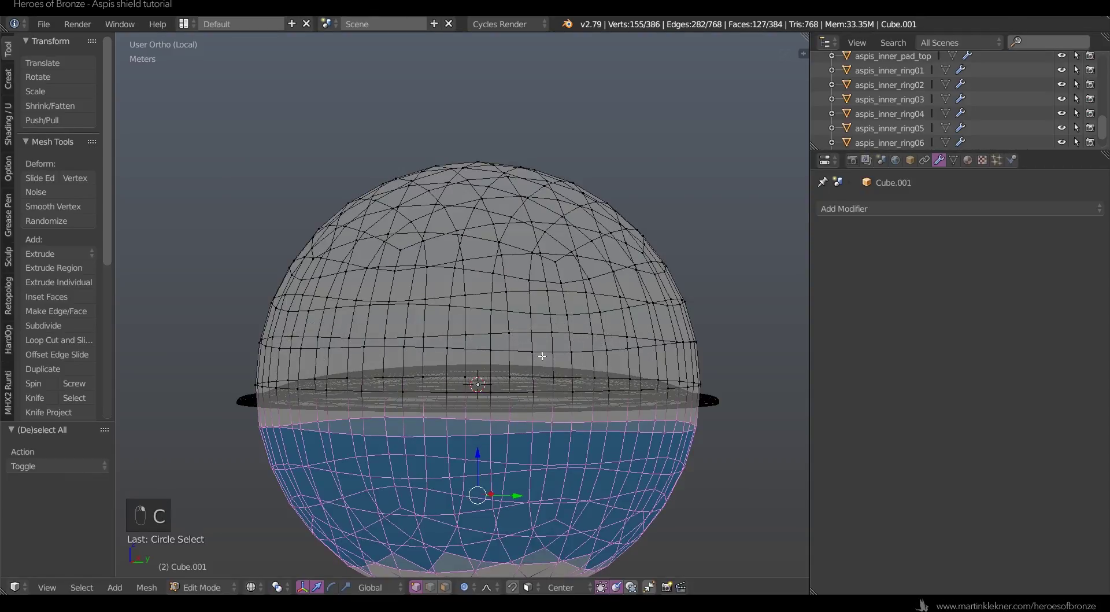
scroll(542, 356, "down", 2)
key("c")
left_click_drag(348, 489, 434, 505)
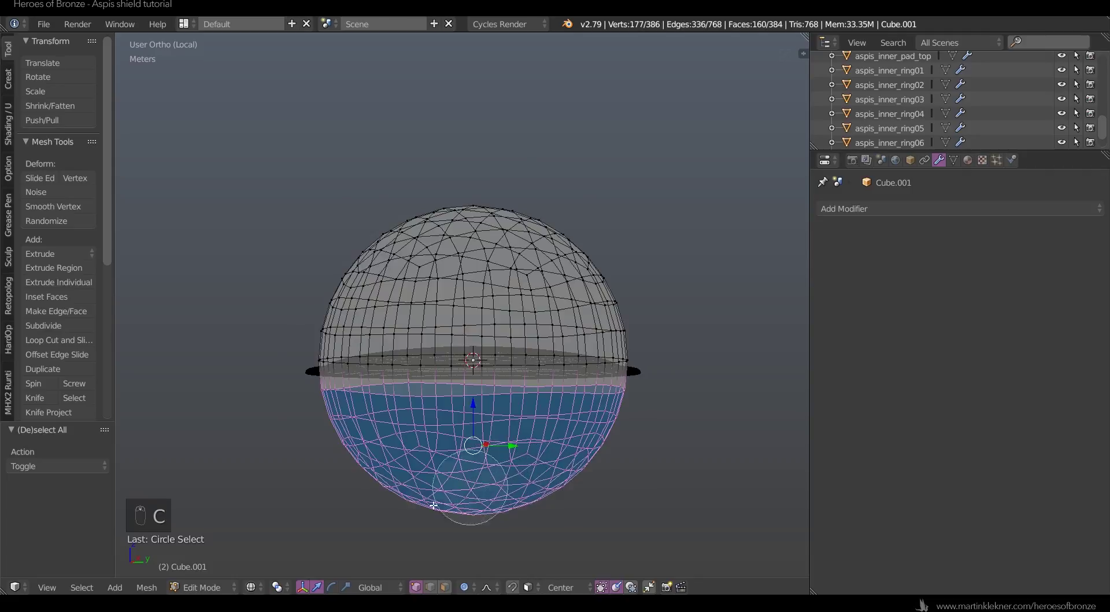
right_click(565, 525)
key("Delete")
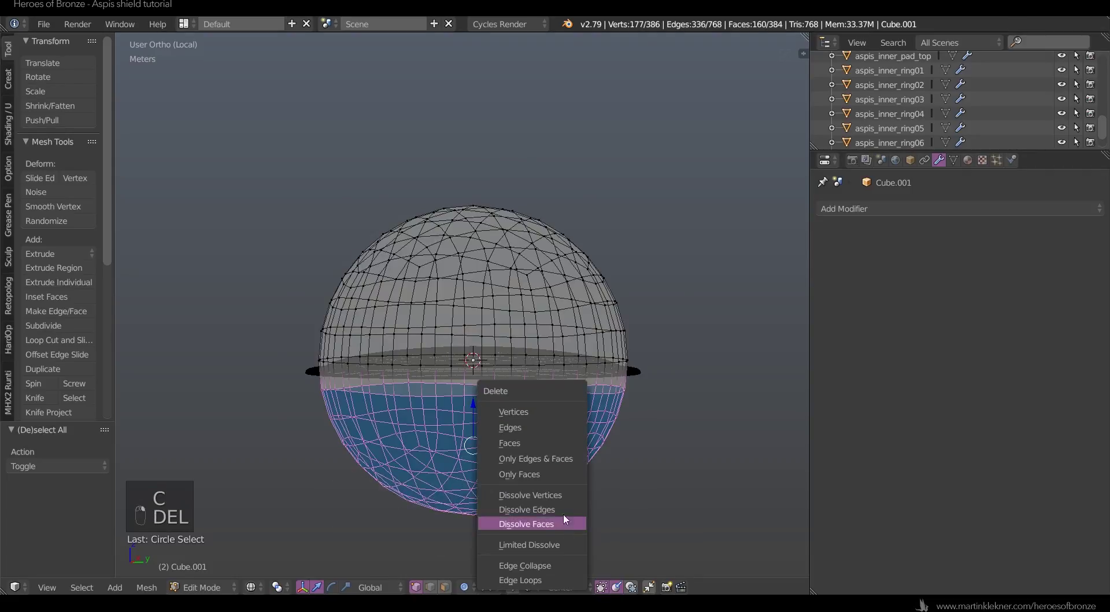
left_click(549, 411)
- Return to Object Mode and flatten the dome along the Z axis to about 0.402, viewing it from the front
key("Tab")
key("s")
key("z")
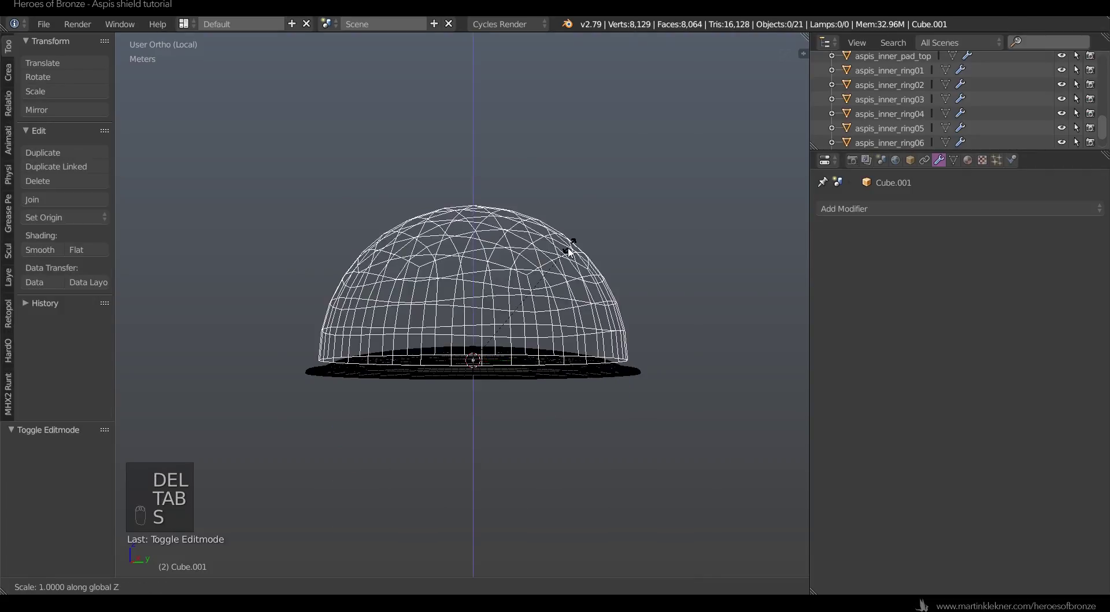
left_click(533, 351)
key("KP_1")
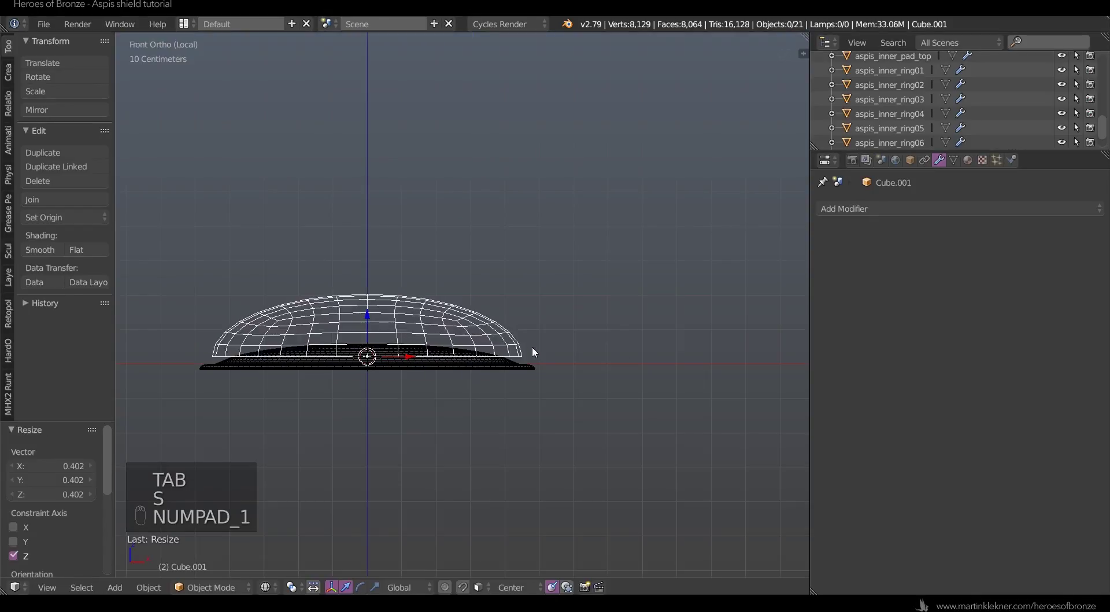
scroll(482, 325, "up", 4)
middle_click_drag(398, 319, 549, 268, "shift")
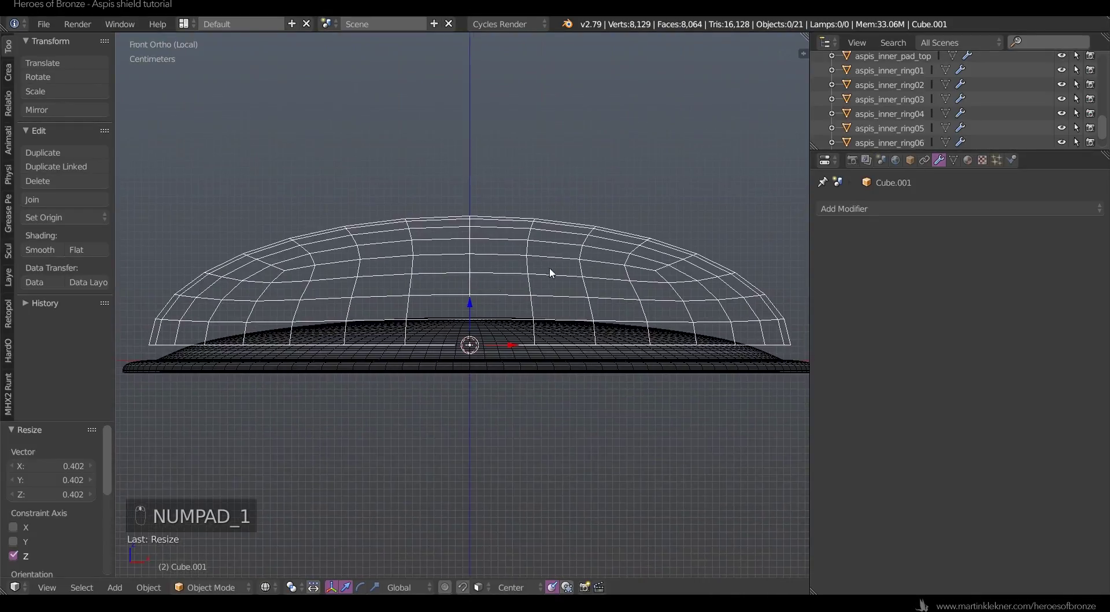
- Lower the dome about 2.11 cm along the Z axis and flatten it along Z to about 0.325
left_click_drag(466, 301, 469, 317)
key("s")
key("z")
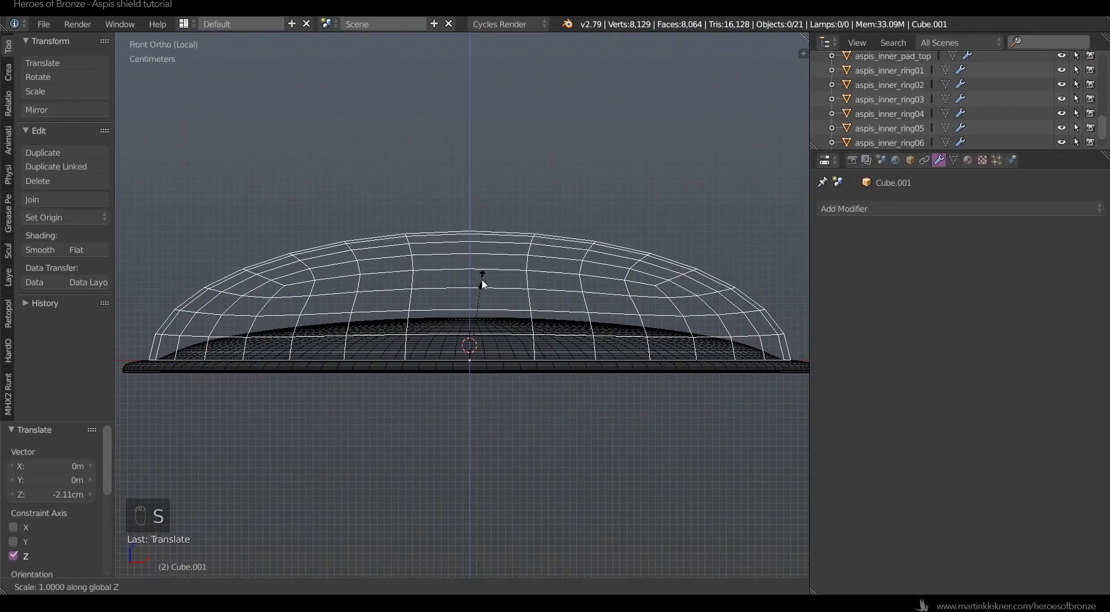
left_click(473, 338)
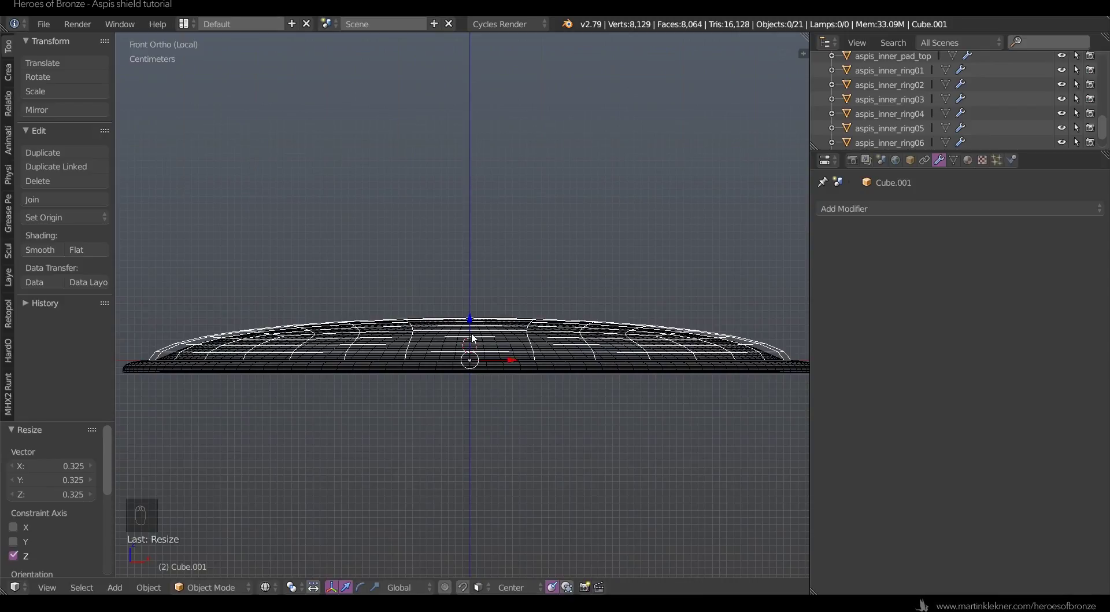
- Scale three successive edge loops above the dome's base inward to about 0.970, 0.963 and 0.959, working upwards
key("Tab")
right_click(170, 351, "alt")
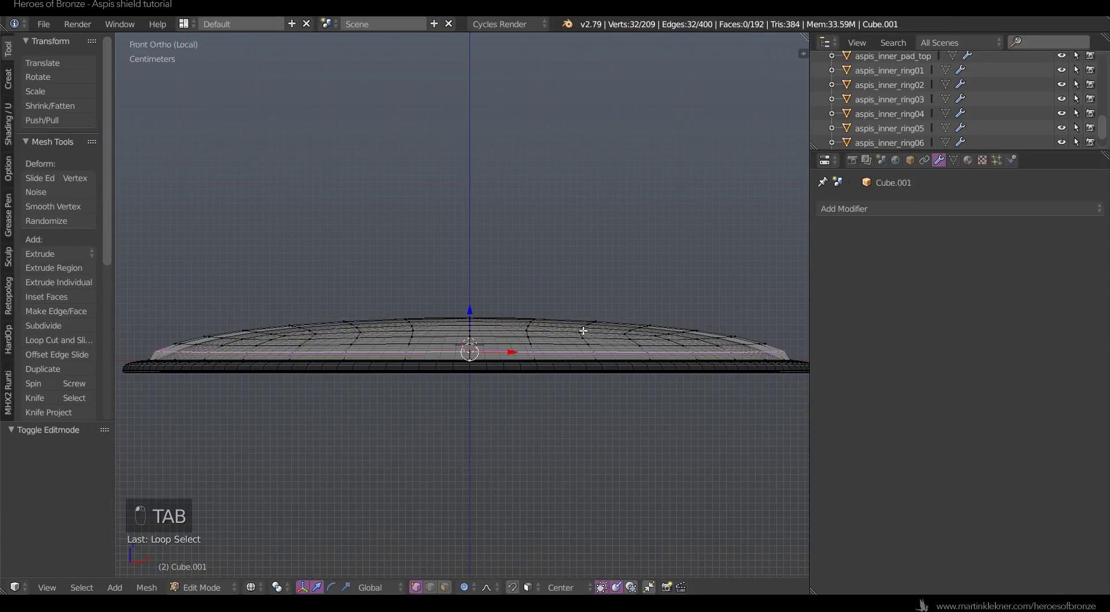
key("s")
left_click(682, 330)
right_click(757, 343, "alt")
right_click(767, 340, "alt")
right_click(734, 345, "alt")
key("s")
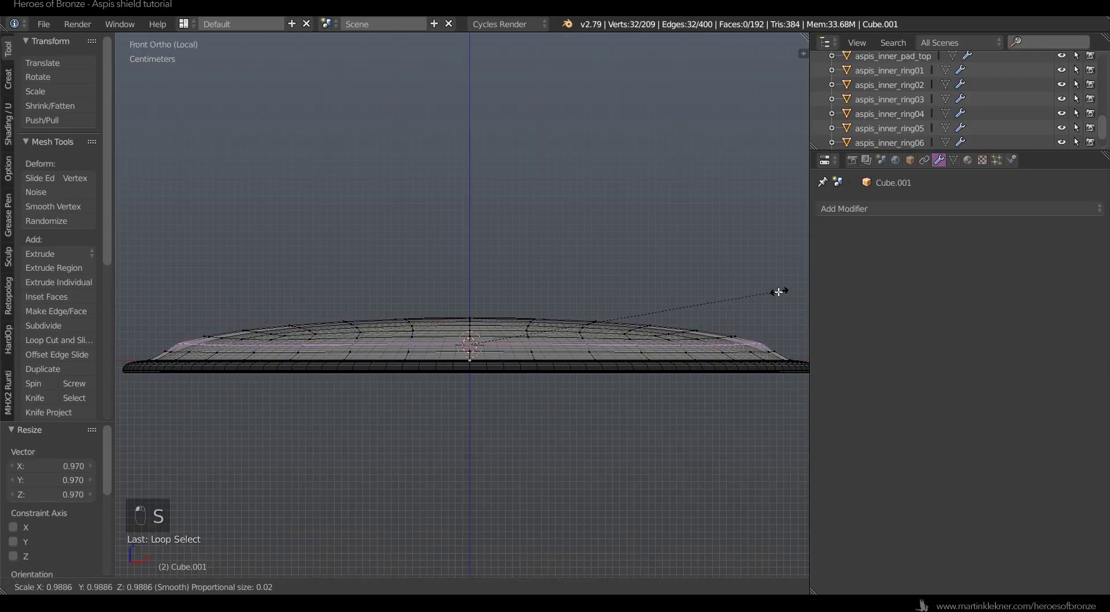
left_click(773, 295)
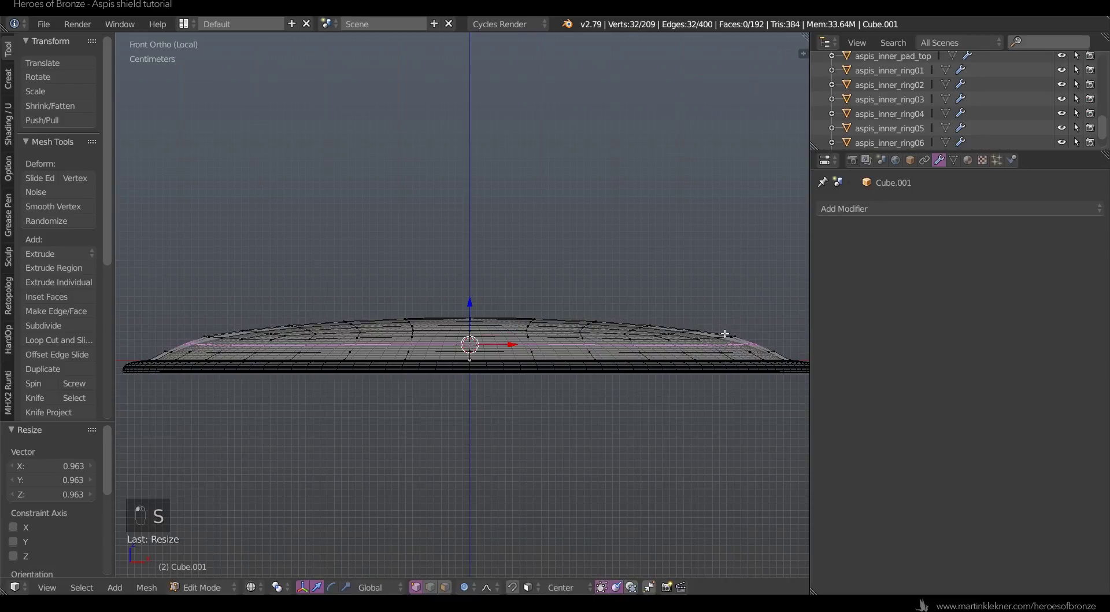
right_click(731, 336, "alt")
key("s")
left_click(742, 319)
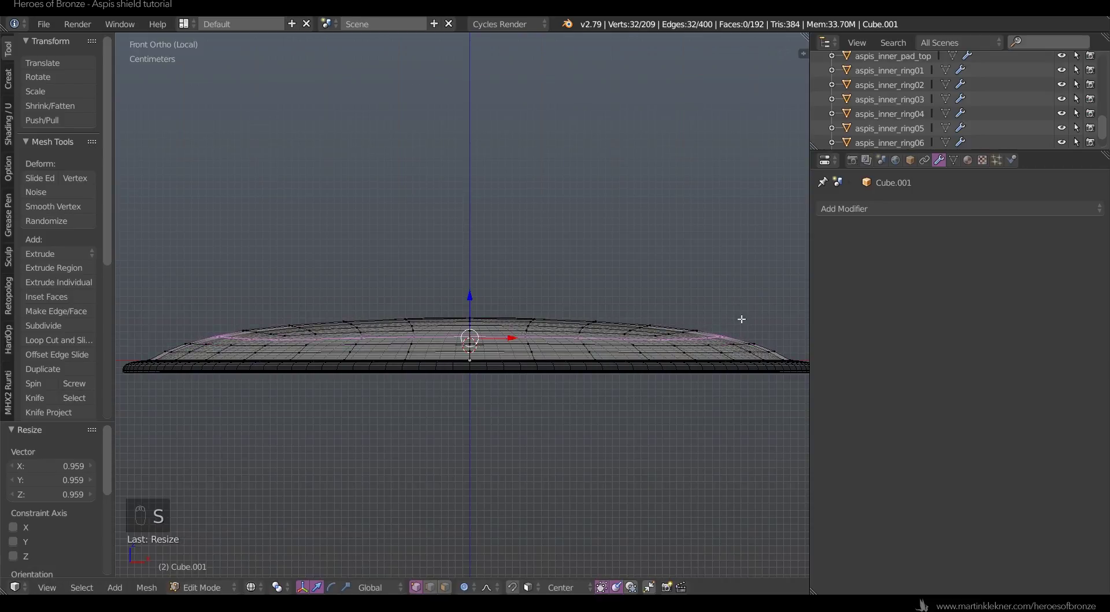
right_click(697, 327, "alt")
- Return to Object Mode in solid display and apply smooth shading to both aspis_outer and the dome
key("Tab")
key("a")
key("a")
key("z")
middle_click_drag(703, 281, 713, 305)
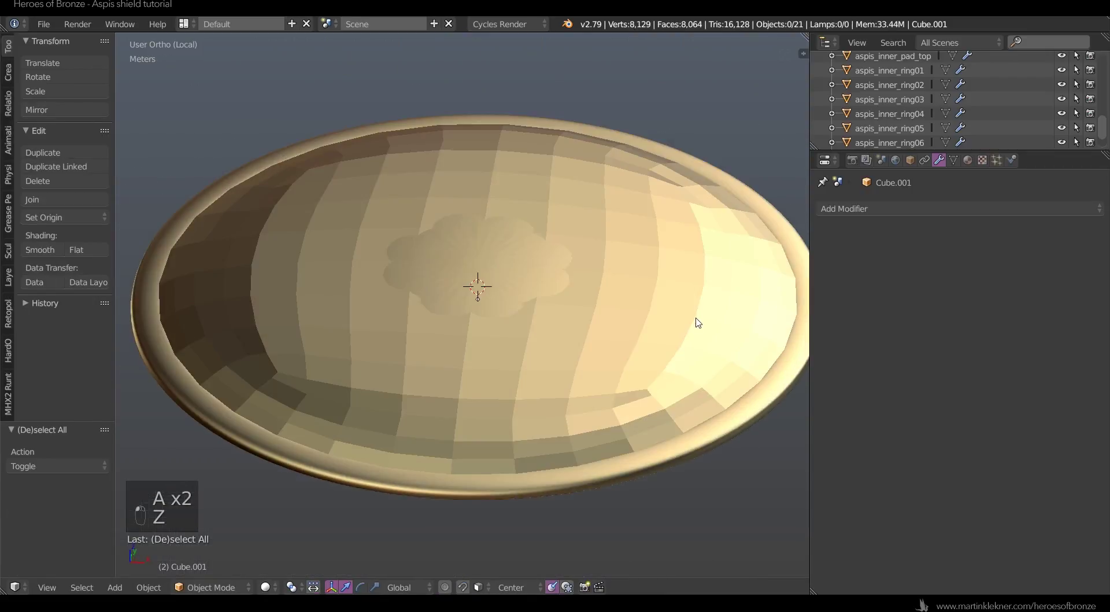
right_click(597, 362)
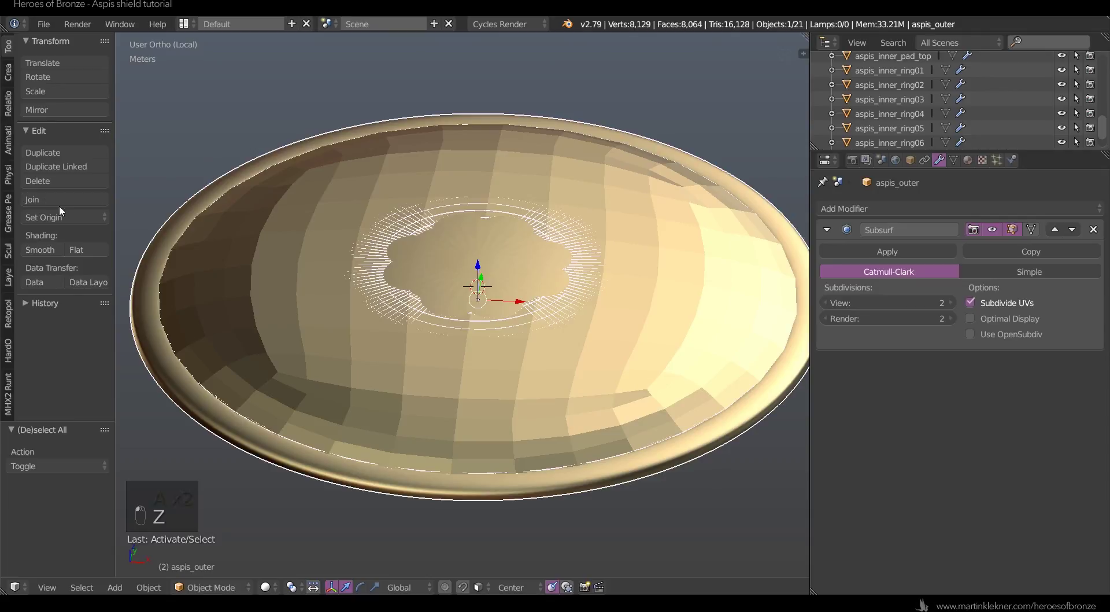
left_click(40, 249)
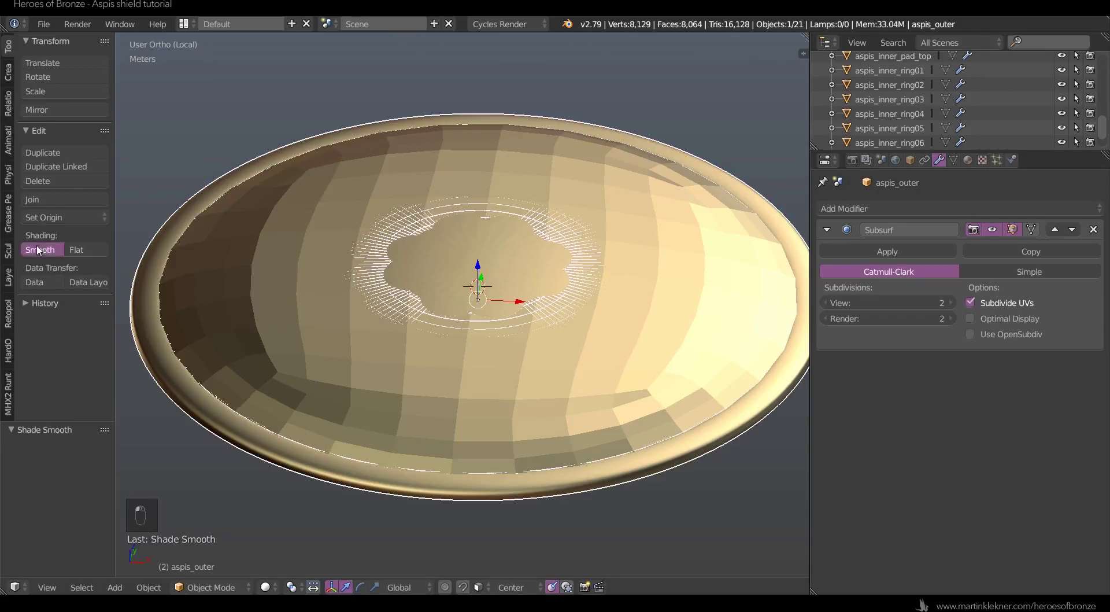
right_click(268, 266)
left_click(42, 253)
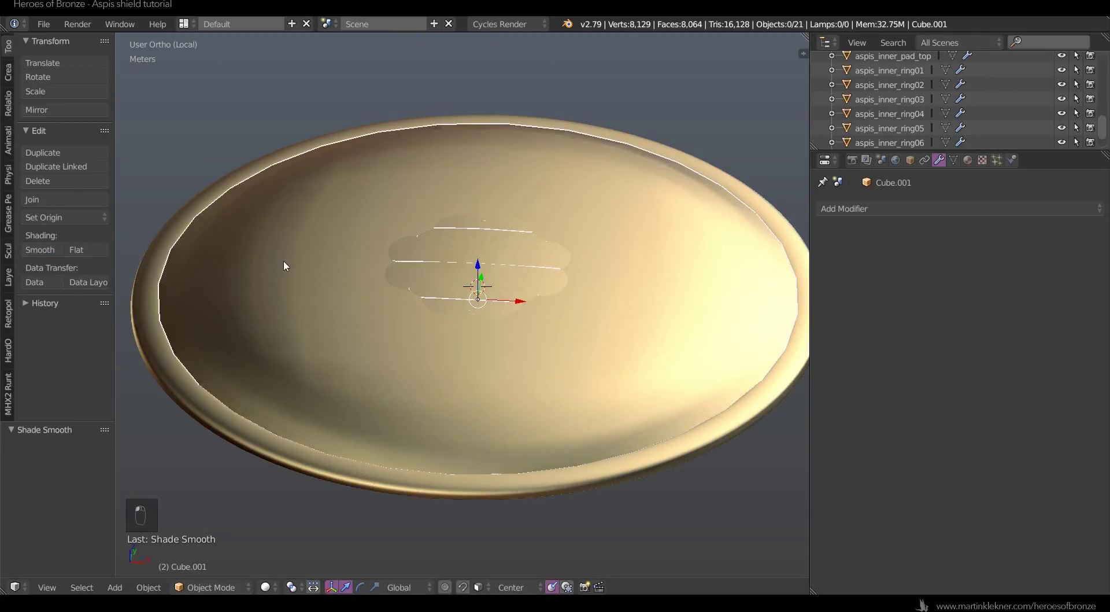
- Examine the smoothed dome's silhouette and its edge flow in Edit Mode, comparing solid and wireframe display
scroll(286, 260, "down", 2)
middle_click_drag(342, 311, 358, 279)
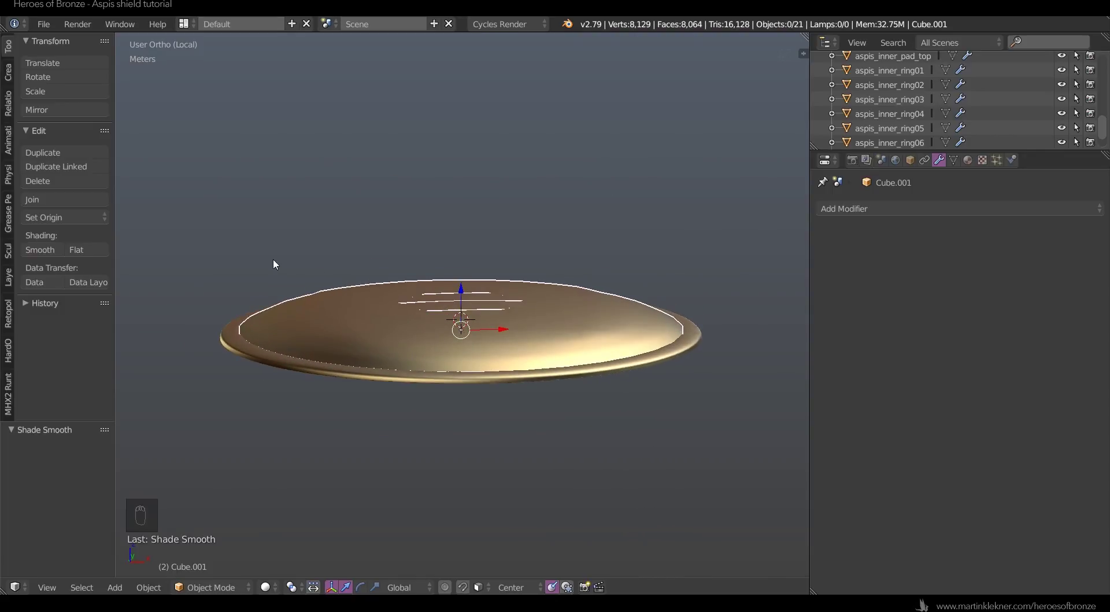
scroll(431, 268, "up", 3)
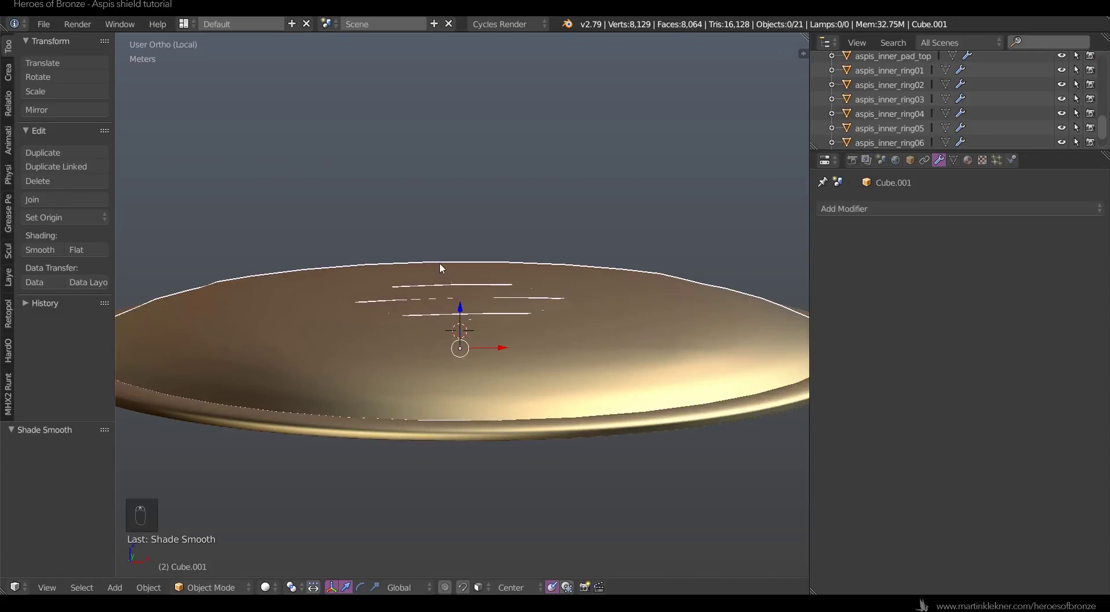
key("Tab")
middle_click_drag(484, 269, 538, 332)
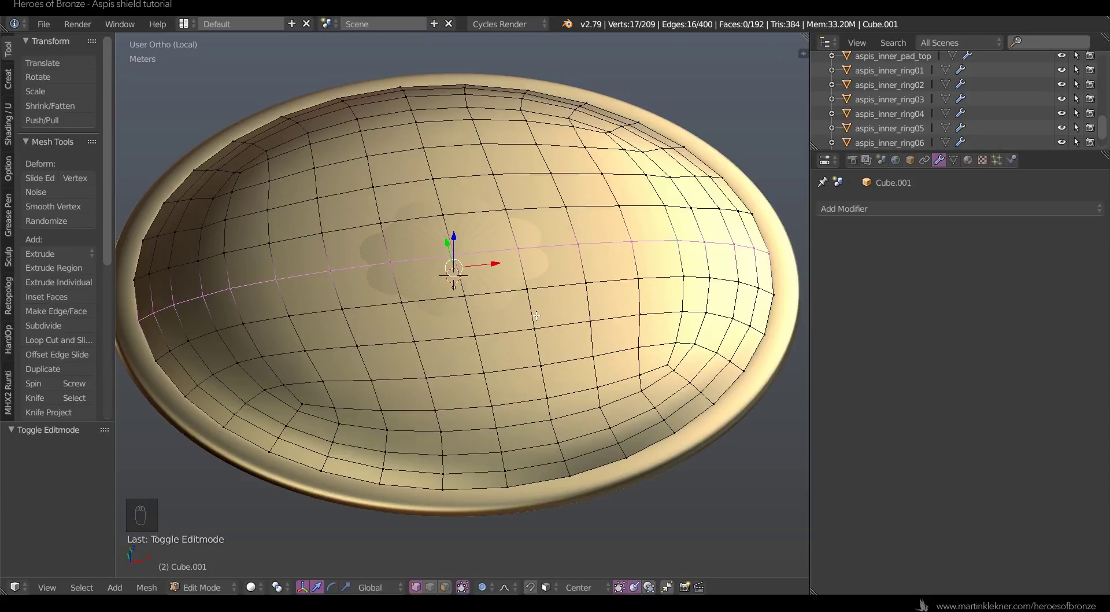
key("Tab")
key("Tab")
key("z")
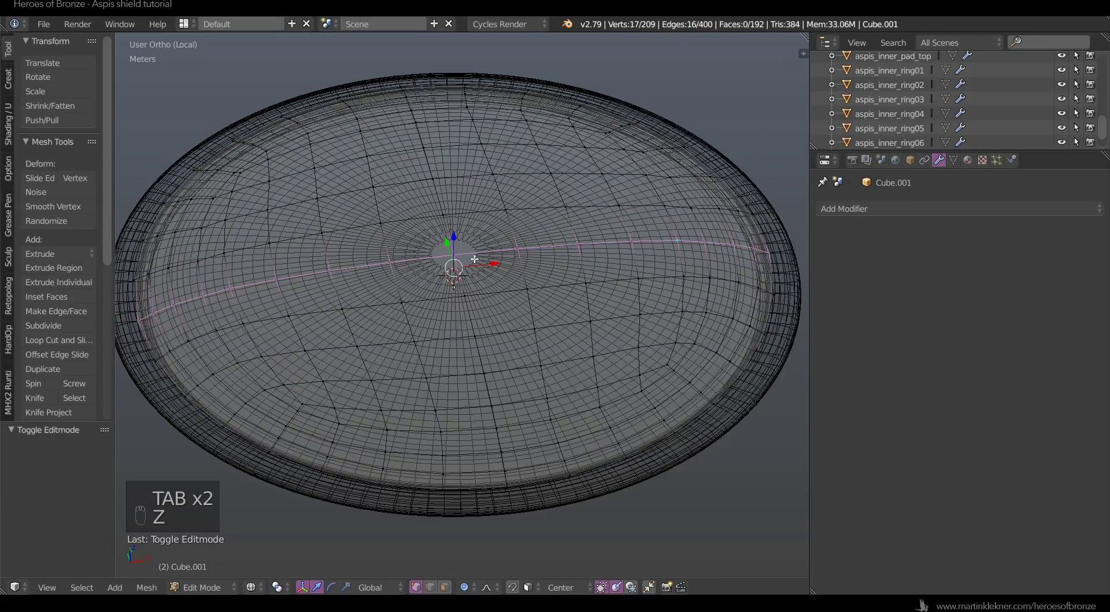
scroll(480, 278, "down", 3)
middle_click_drag(486, 290, 490, 322)
scroll(489, 309, "up", 2)
key("a")
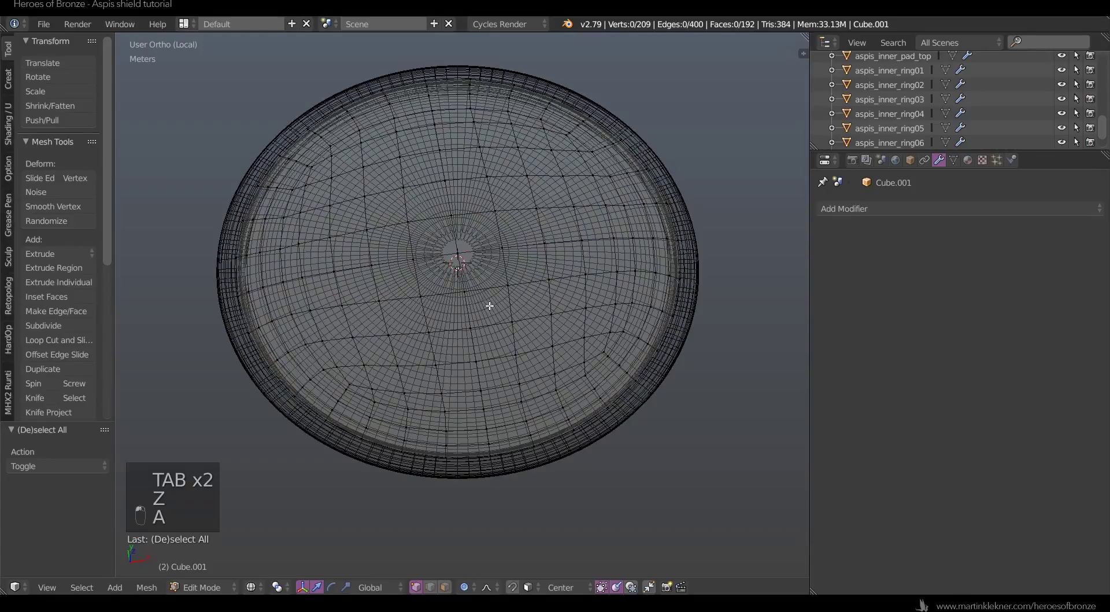
- Grow the selection on aspis_outer from the centre vertex to the inner rim and delete those faces, keeping only the rim
key("Tab")
right_click(474, 223)
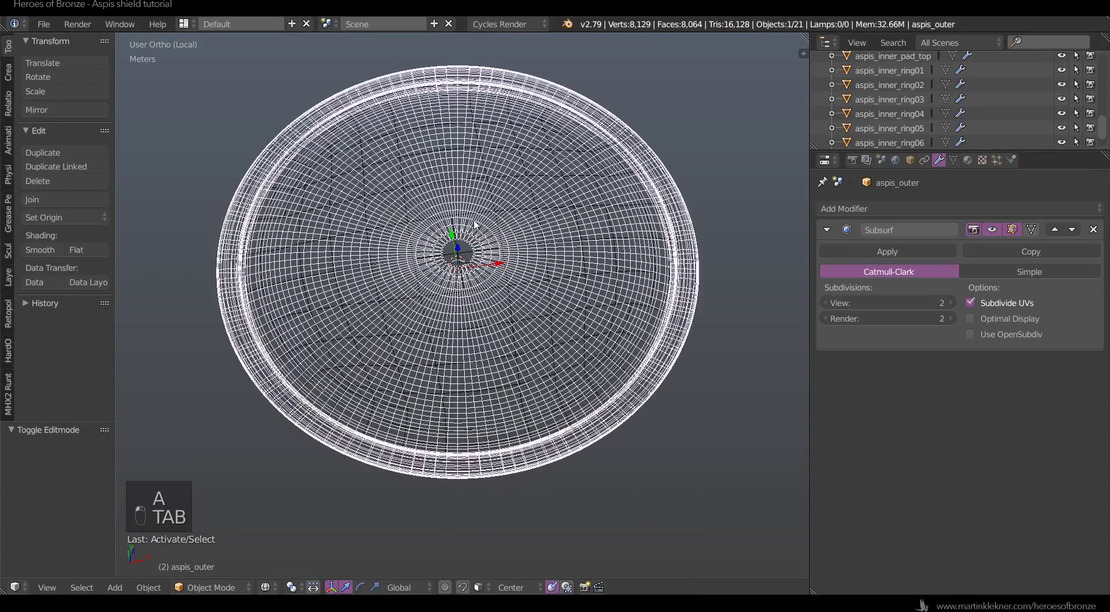
key("Tab")
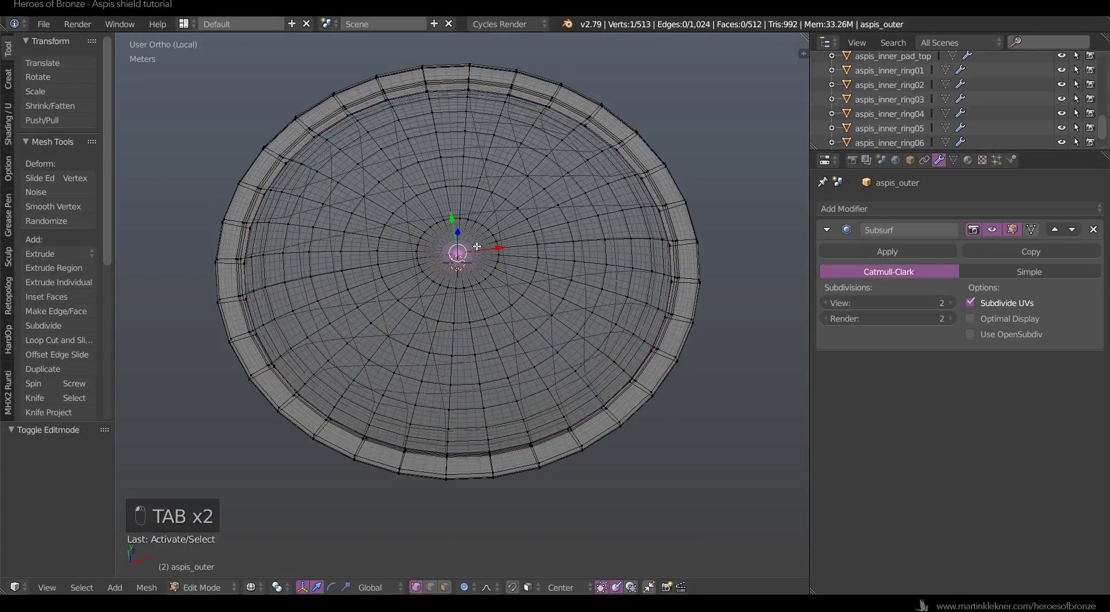
key("ctrl+KP_Add")
key("ctrl+KP_Add")
key("ctrl+KP_Add")
key("ctrl+KP_Add")
key("ctrl+KP_Add")
key("ctrl+KP_Add")
key("ctrl+KP_Add")
key("ctrl+KP_Add")
key("ctrl+KP_Add")
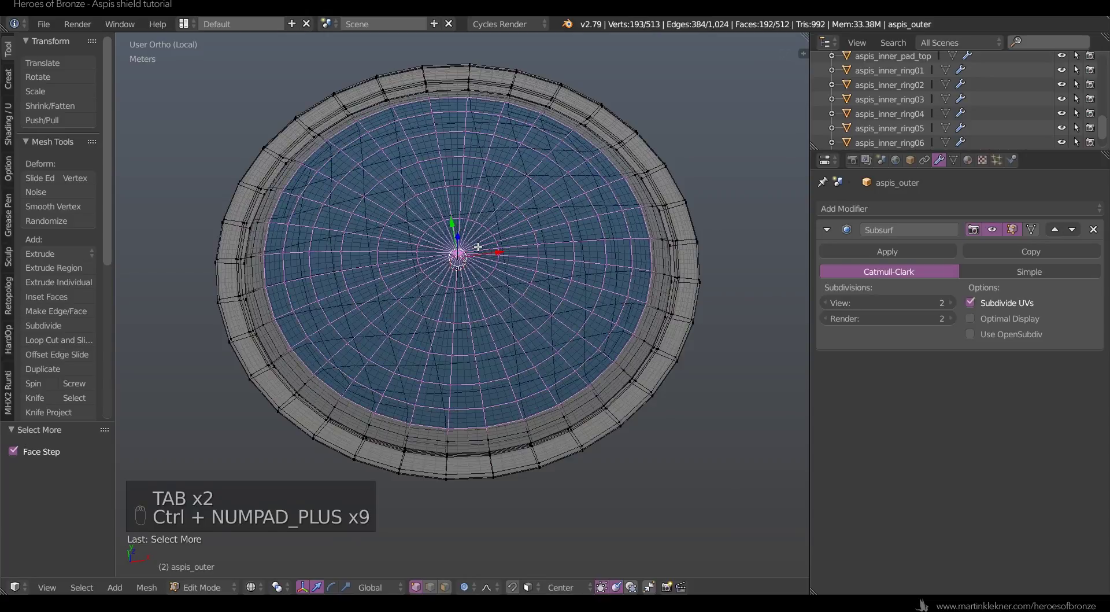
key("ctrl+KP_9")
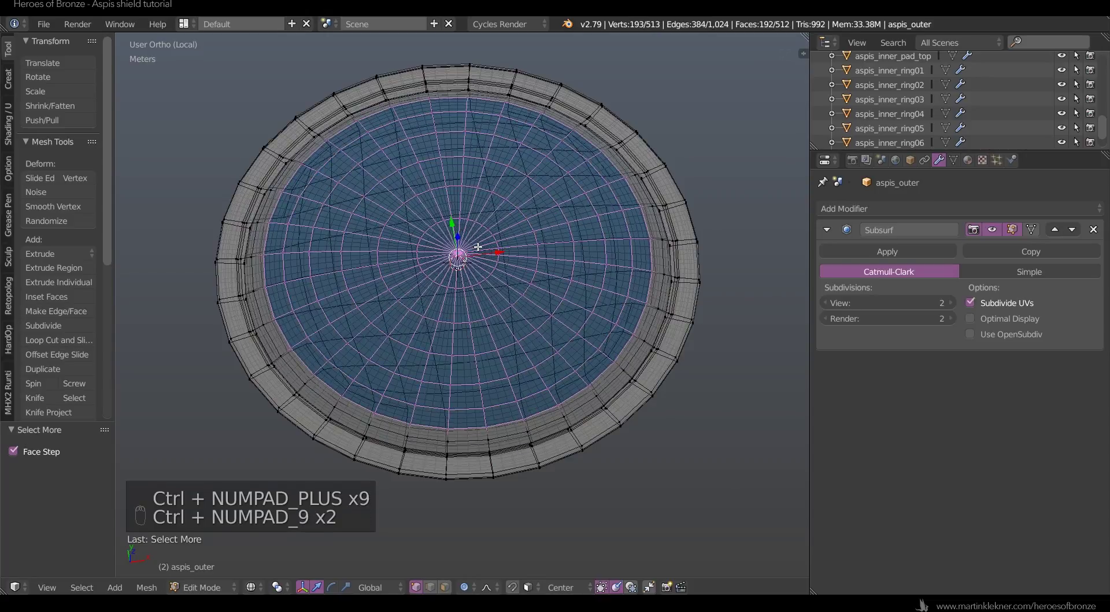
key("ctrl+KP_Add")
key("ctrl+KP_Add")
key("ctrl+KP_Add")
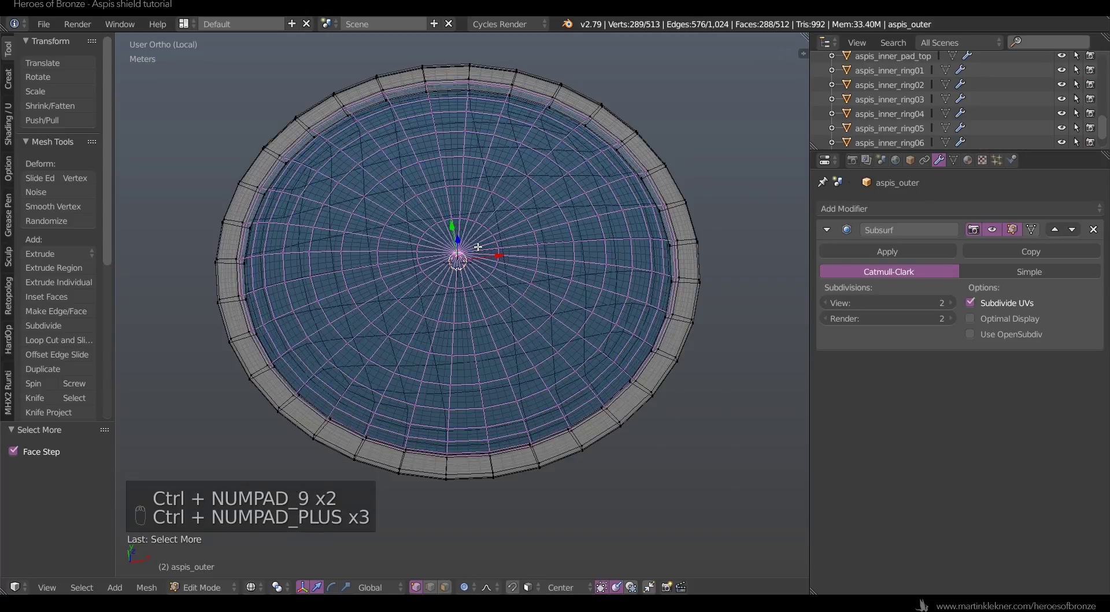
key("ctrl+KP_Subtract")
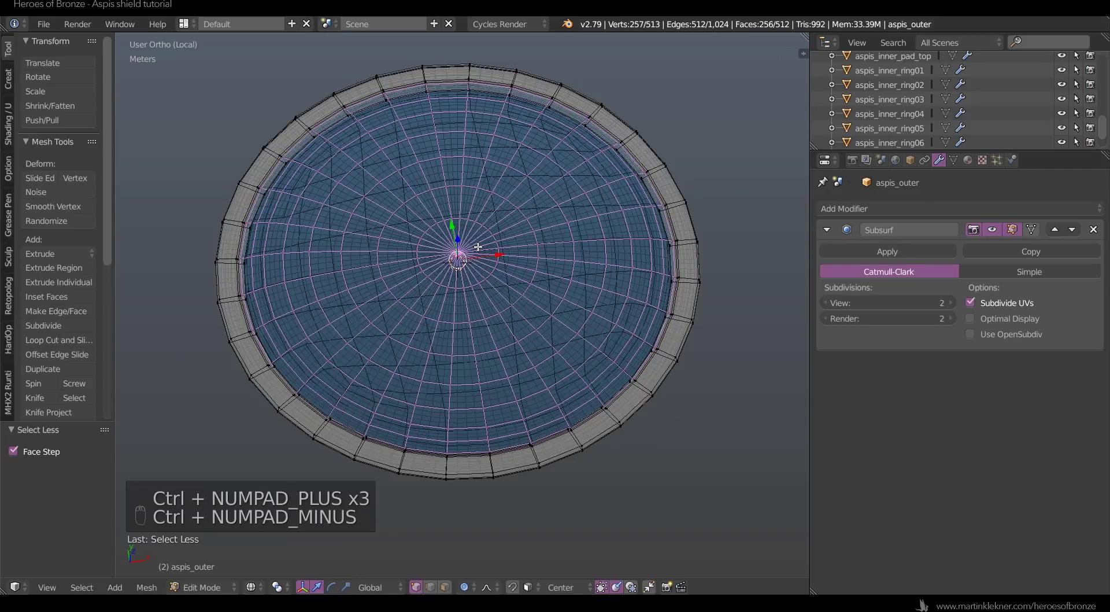
key("Delete")
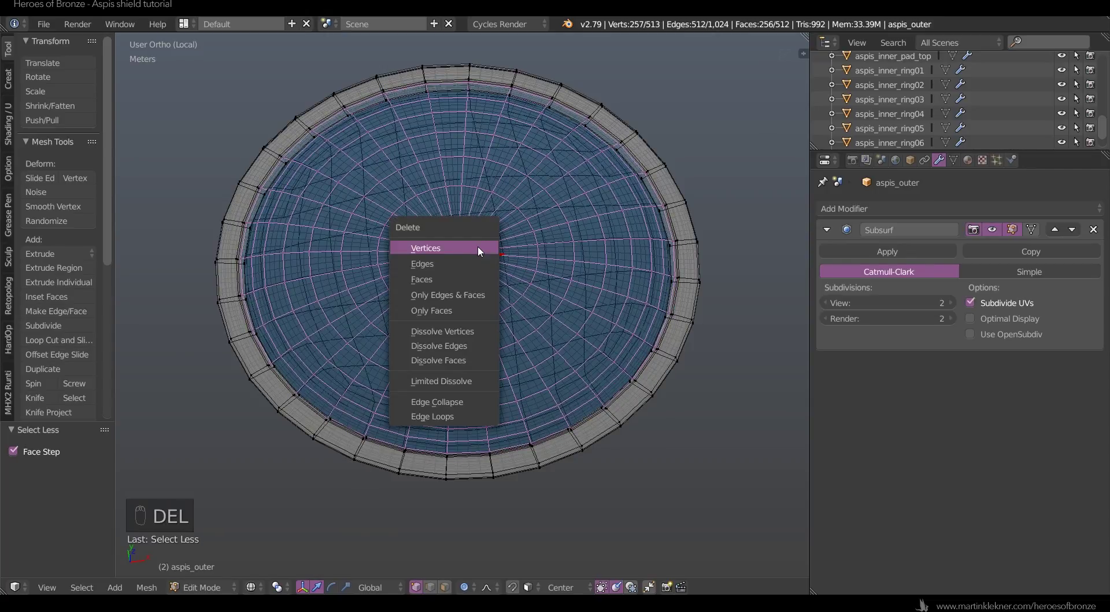
left_click(449, 280)
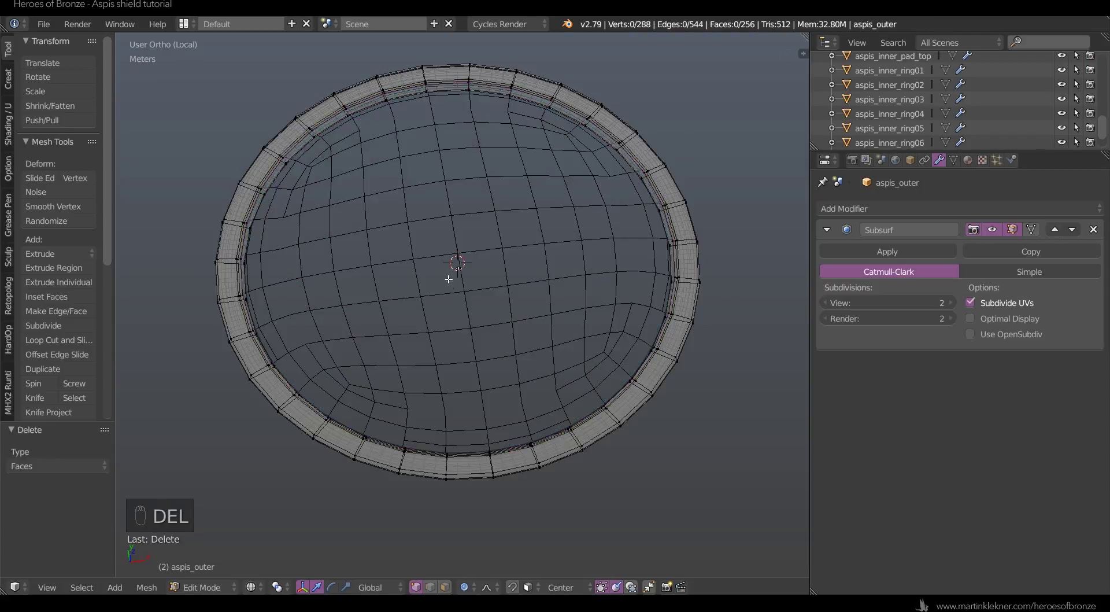
- Examine in solid display how the dome's border meets the aspis_outer rim, checking both objects
key("Tab")
right_click(498, 274)
scroll(498, 275, "up", 1)
middle_click_drag(498, 275, 497, 260)
key("z")
scroll(497, 262, "up", 3)
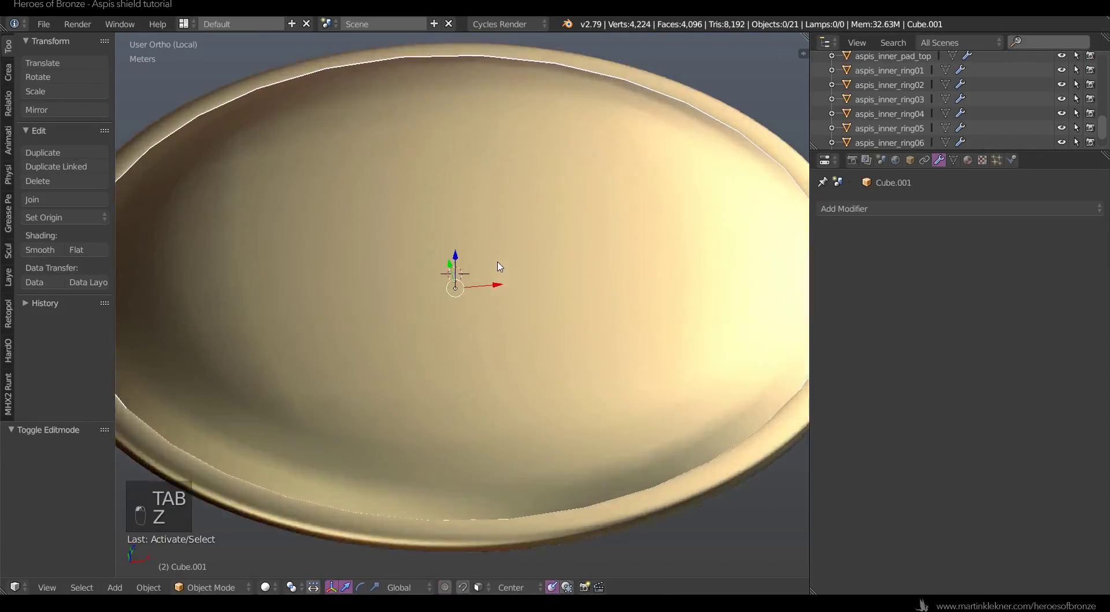
middle_click_drag(436, 327, 488, 228)
scroll(488, 231, "down", 2)
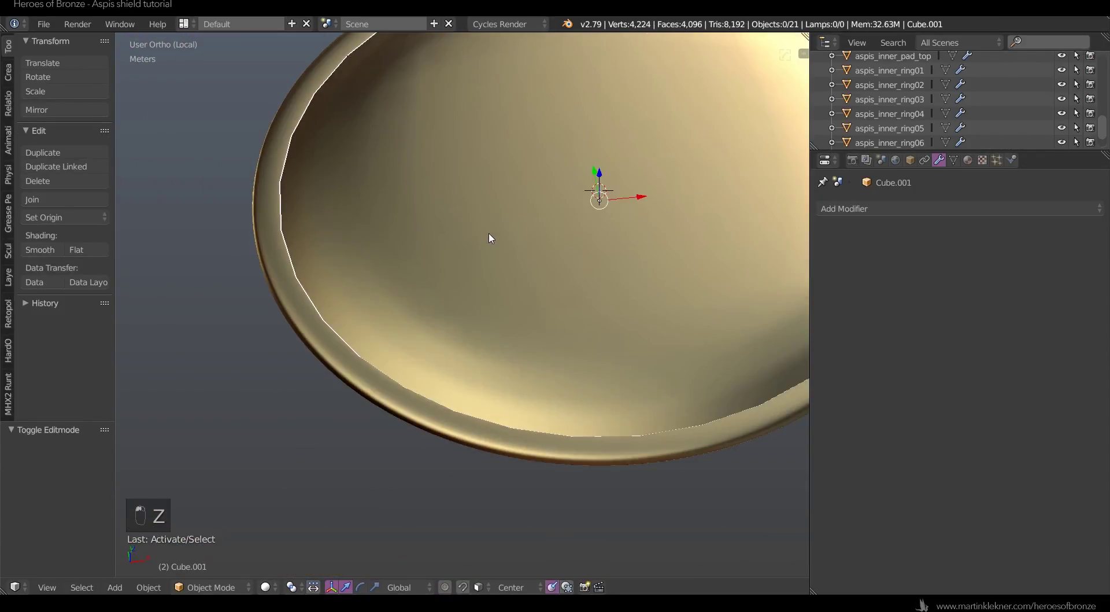
key("Tab")
key("Tab")
right_click(337, 351)
key("Tab")
key("Tab")
right_click(512, 268)
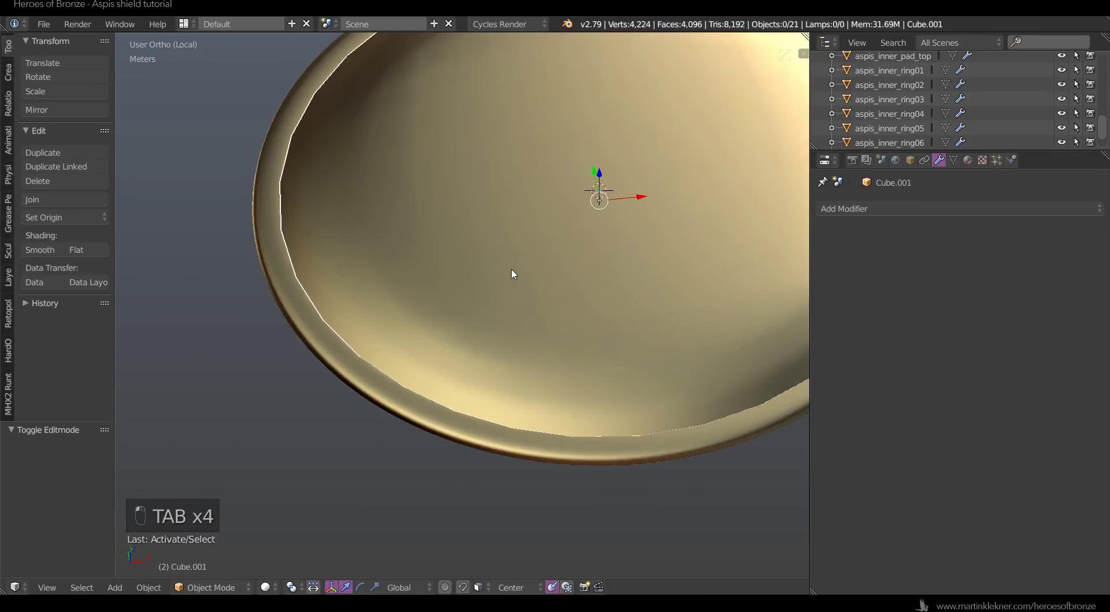
- Scale the dome down slightly to fit its border to the rim's inner edge, and check the junction up close
key("s")
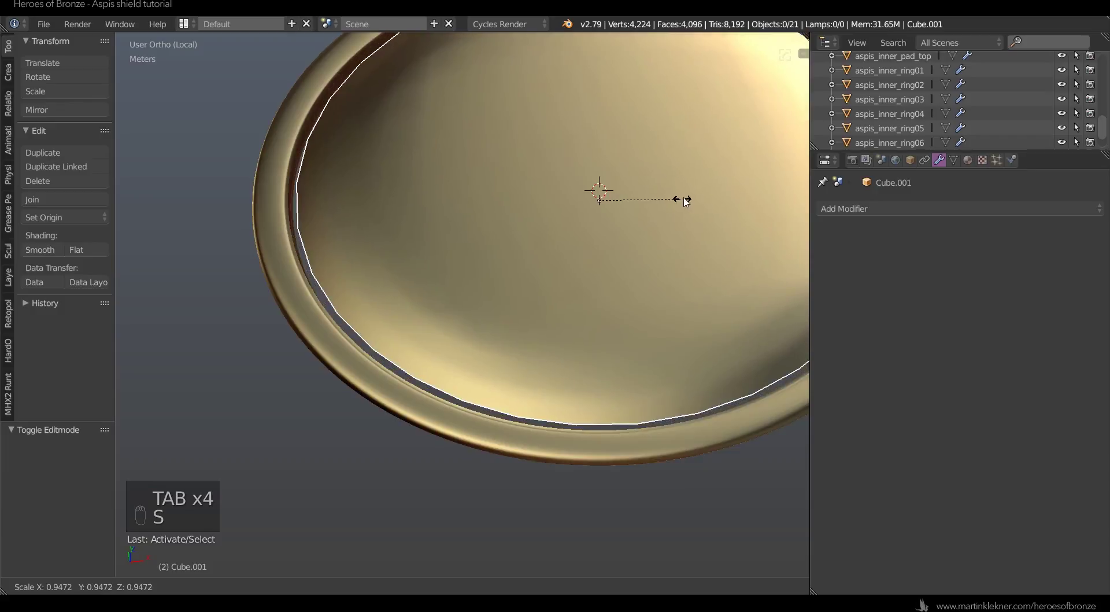
left_click(686, 199)
key("Tab")
scroll(473, 290, "up", 2)
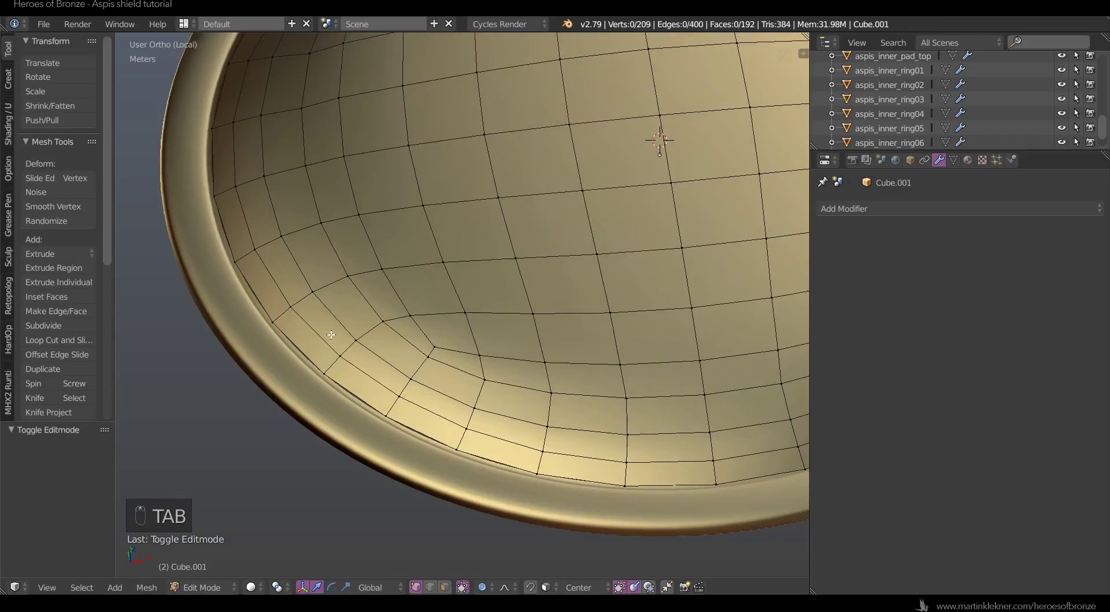
key("Tab")
middle_click_drag(659, 141, 493, 267)
scroll(409, 316, "up", 2)
- Remove the Subsurf modifier from aspis_outer in wireframe display, and return to Object Mode with the rim selected
right_click(432, 300)
key("z")
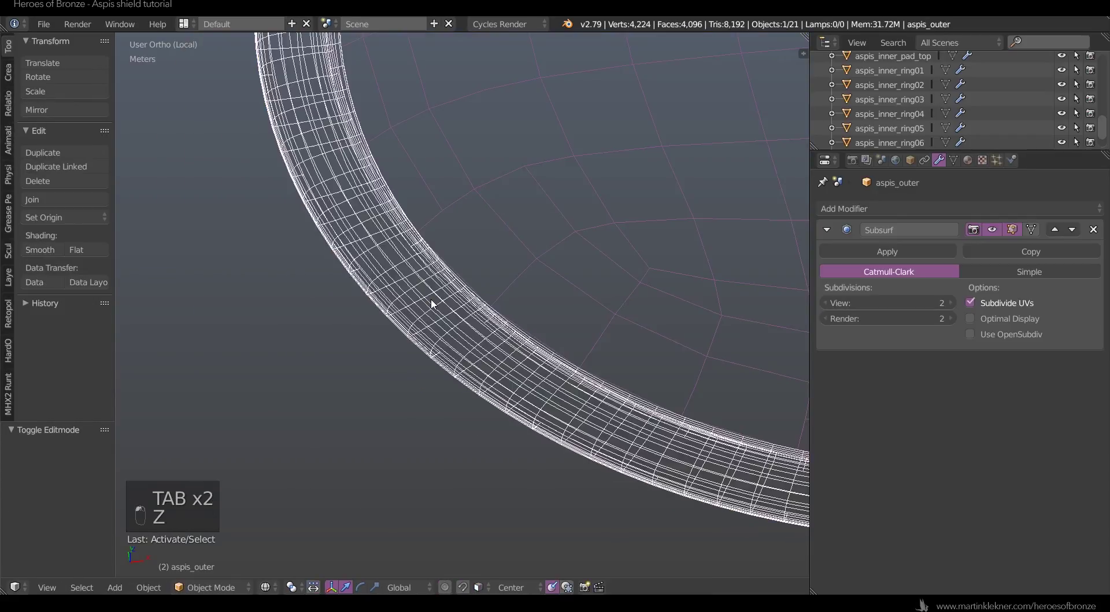
key("Tab")
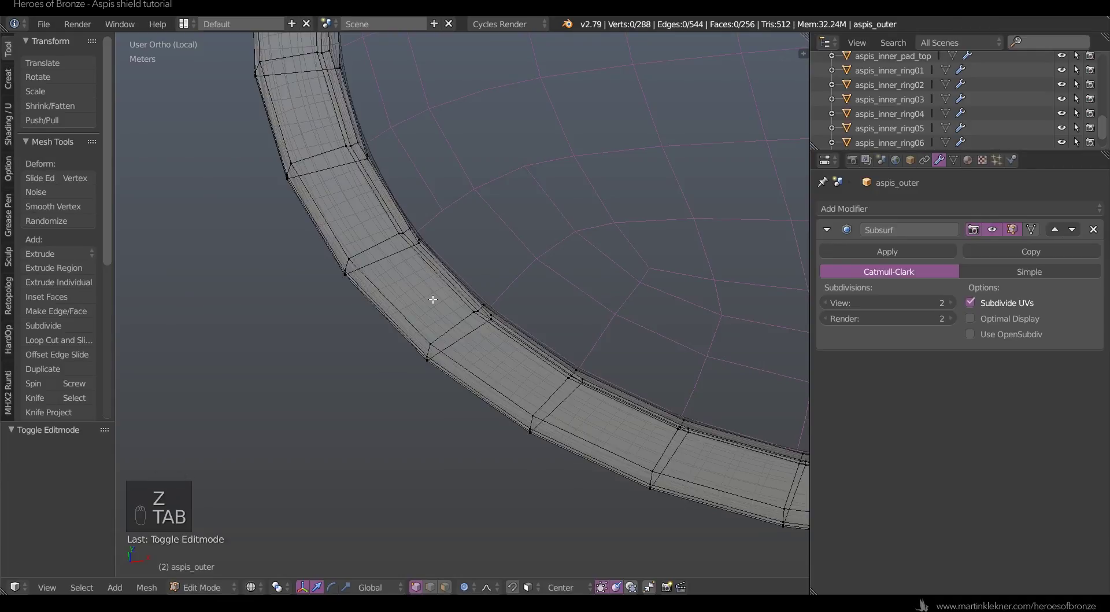
scroll(433, 299, "down", 5)
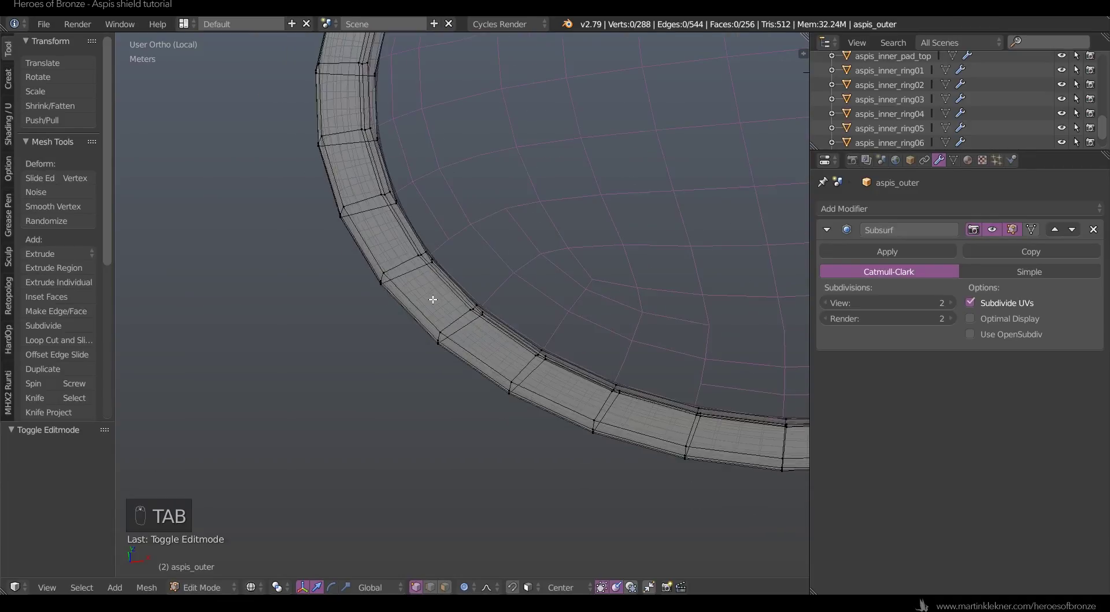
middle_click_drag(491, 299, 464, 304)
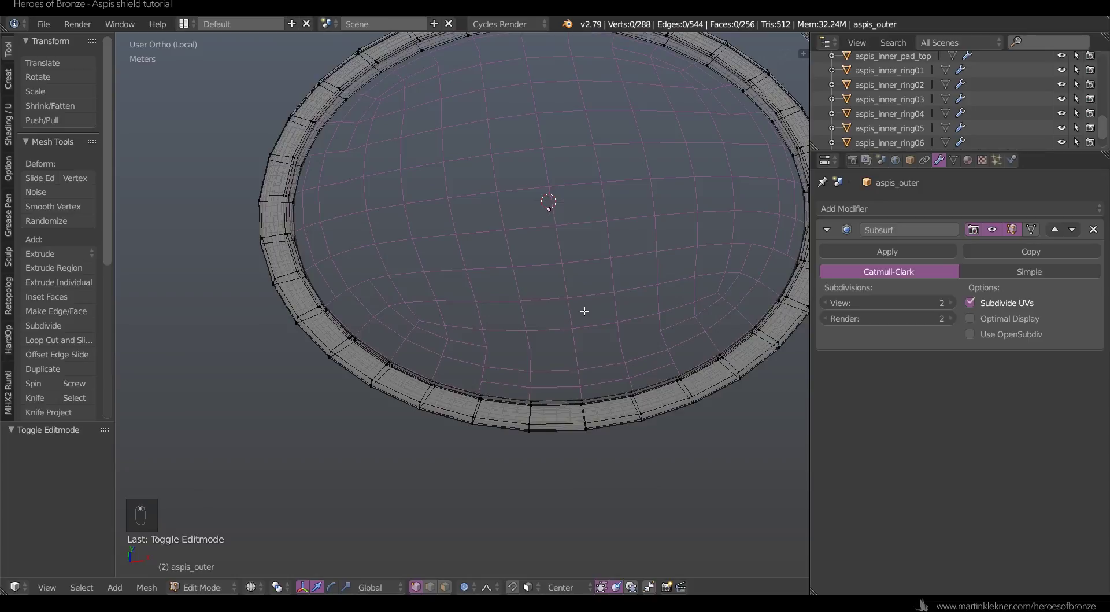
left_click(1093, 229)
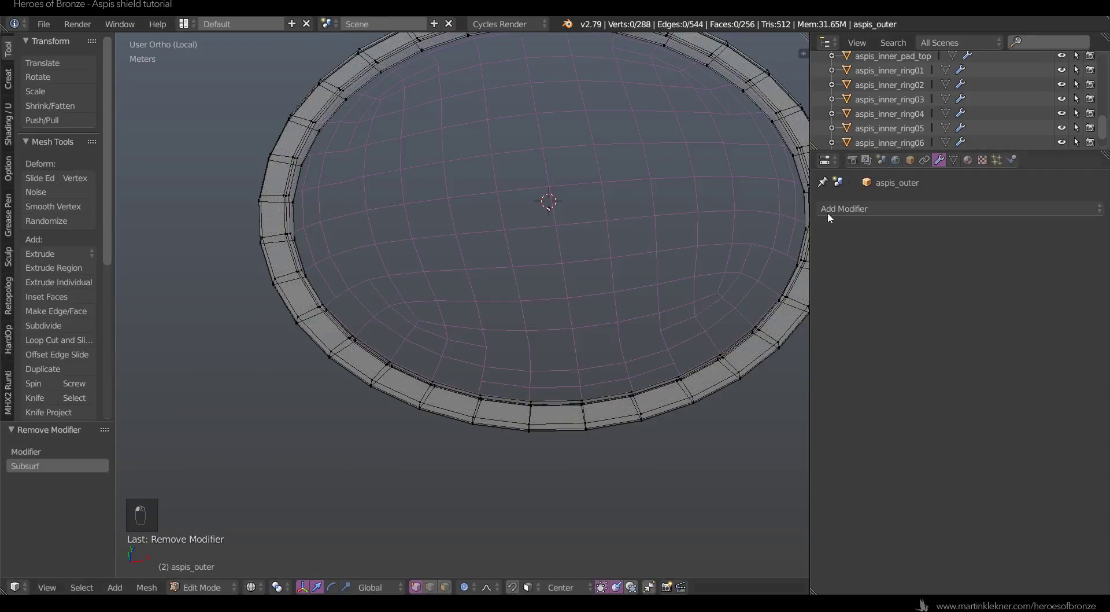
key("Tab")
right_click(656, 193)
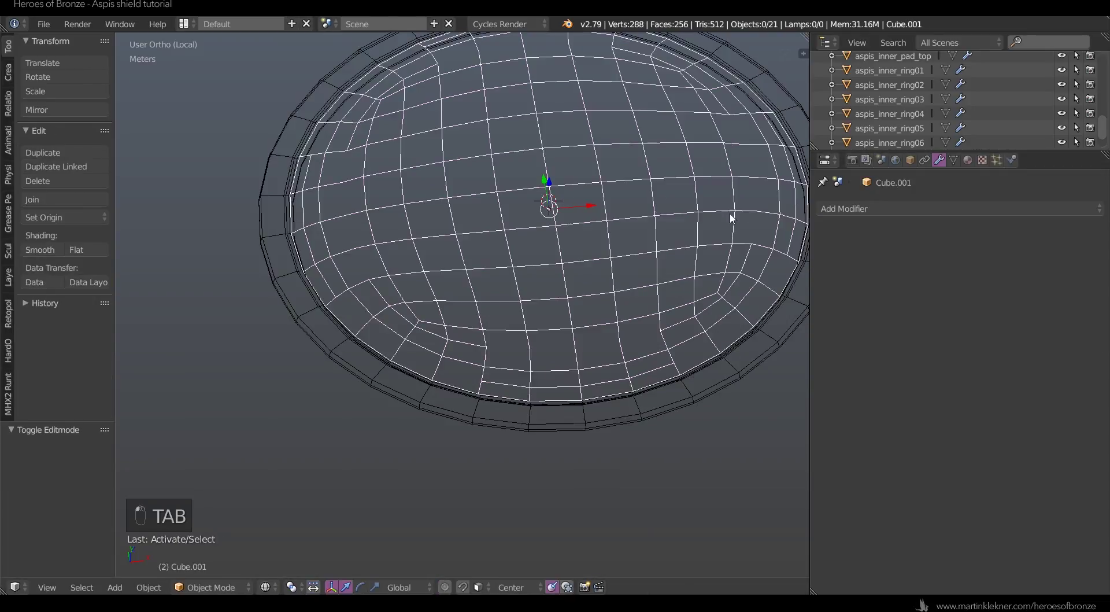
right_click(751, 339)
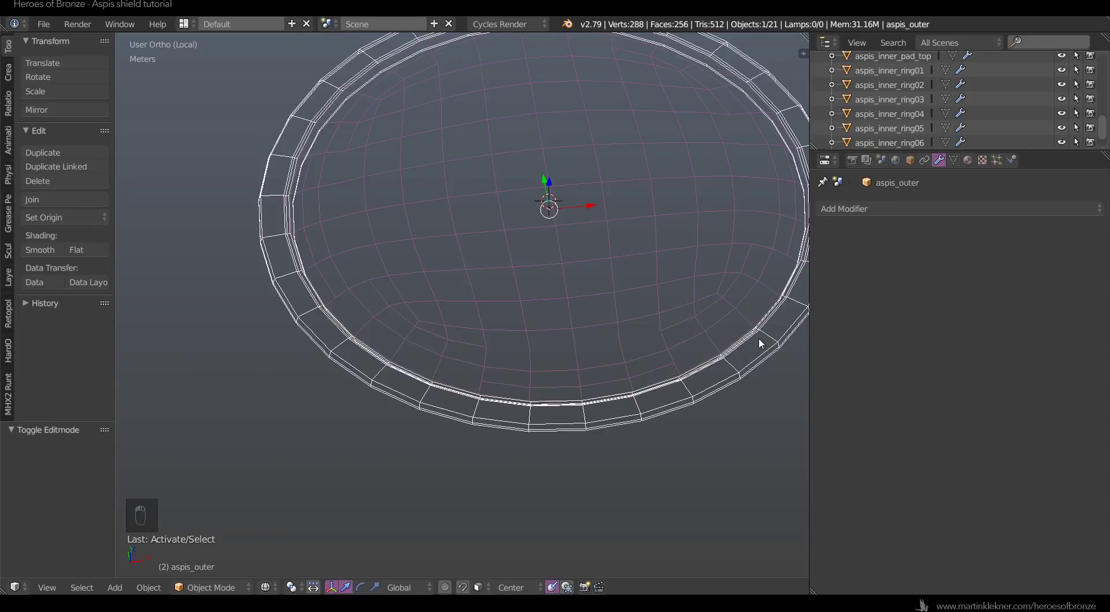
- Join the dome into aspis_outer and open the combined mesh in Edit Mode
key("ctrl+j")
key("Tab")
scroll(759, 339, "up", 5)
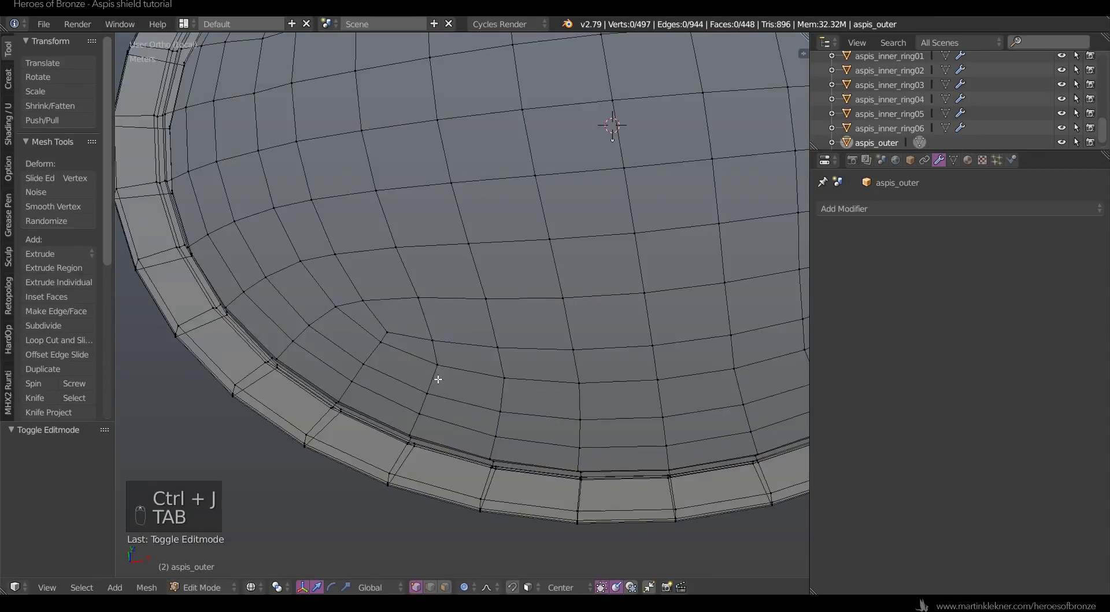
- Select the dome's entire linked mesh, view it from the top, and turn off proportional editing
right_click(451, 163, "alt")
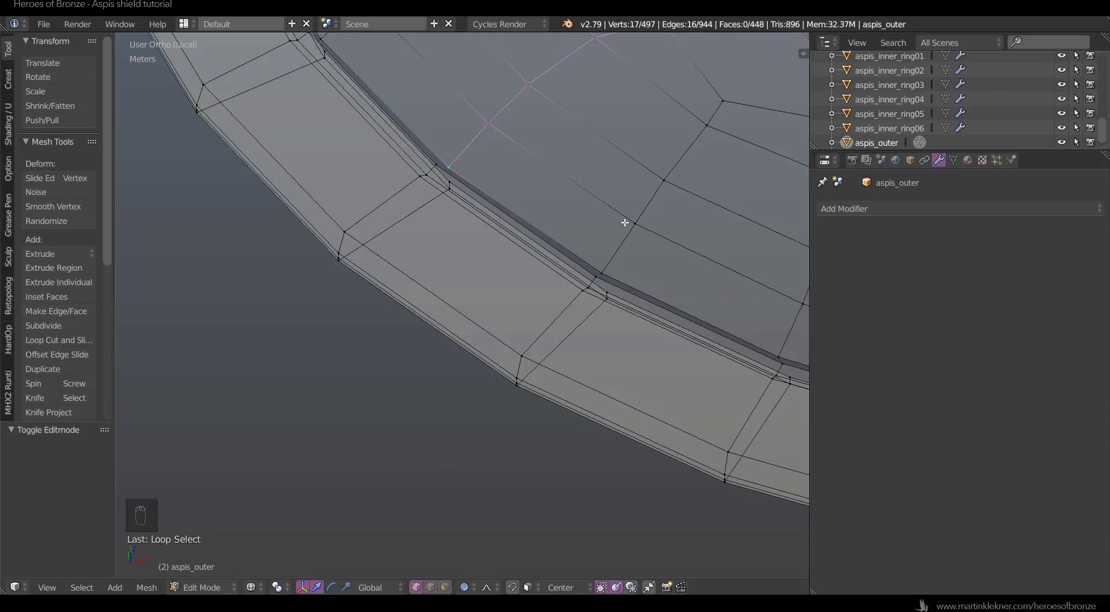
key("ctrl+l")
key("KP_7")
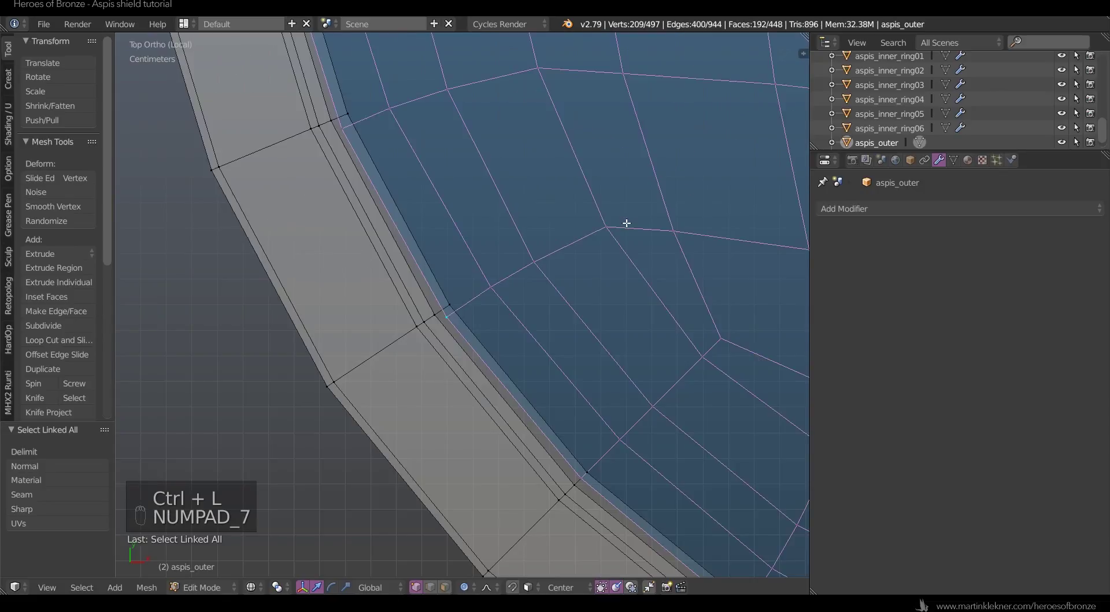
scroll(665, 202, "down", 2)
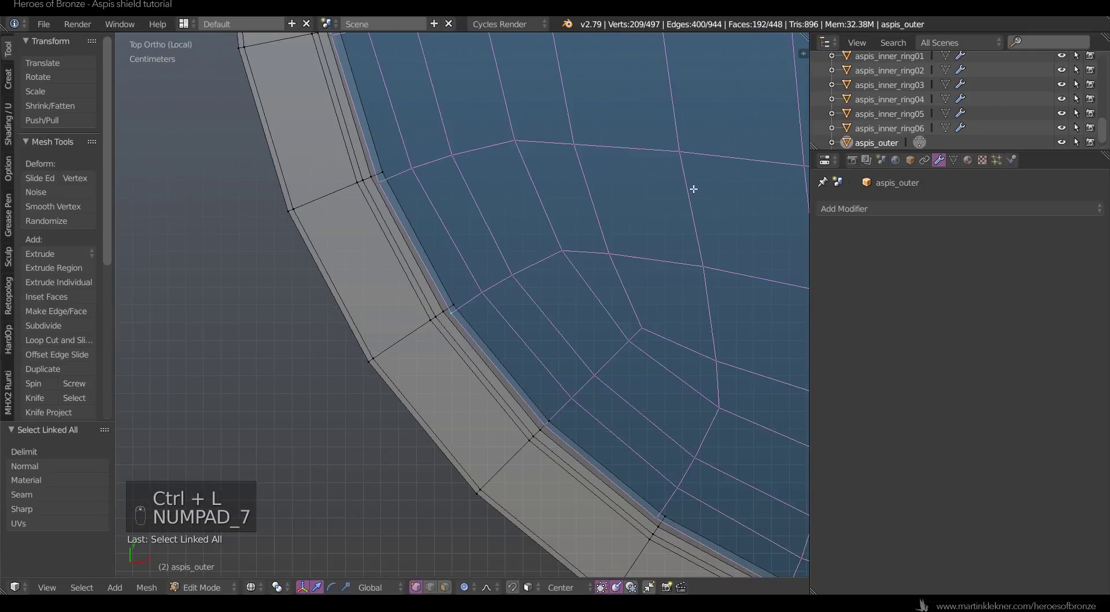
key("r")
right_click(724, 131)
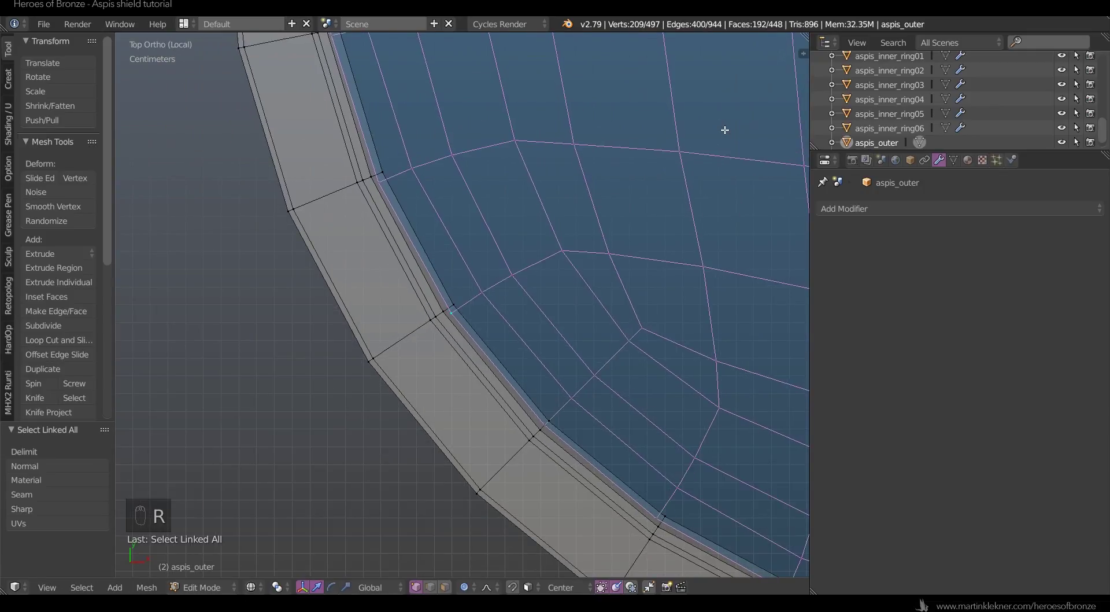
key("o")
- Try rotating the dome about -0.45° around Z to line its border up with the rim
key("r")
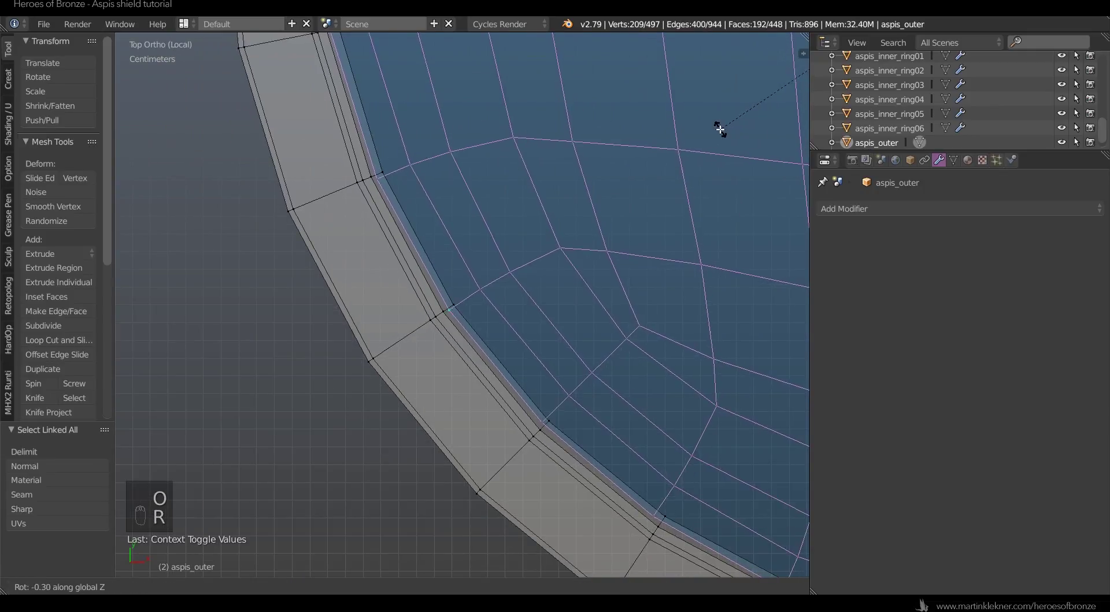
scroll(716, 128, "down", 2)
left_click(717, 126)
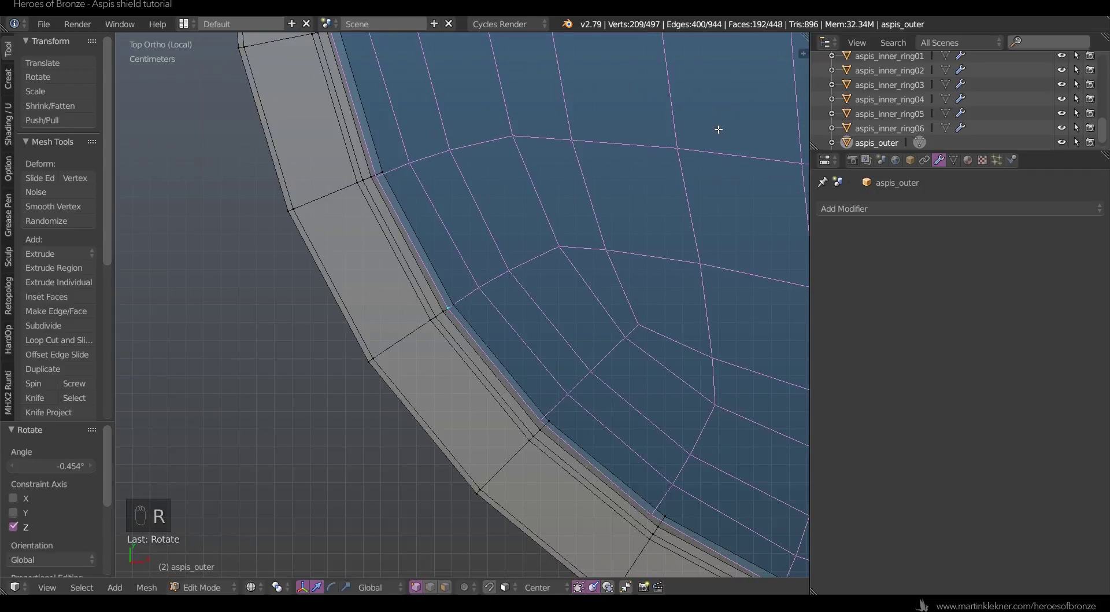
scroll(717, 164, "down", 3)
scroll(778, 156, "down", 1)
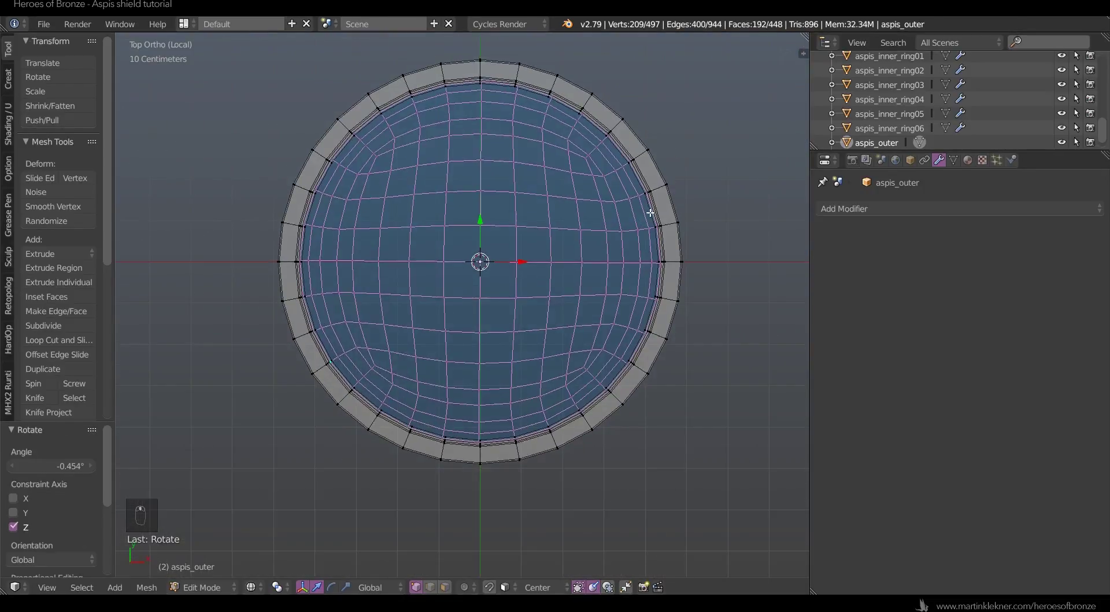
key("ctrl+z")
- Scale the selected dome mesh to 0.990 to fit it inside the rim
scroll(702, 183, "up", 4)
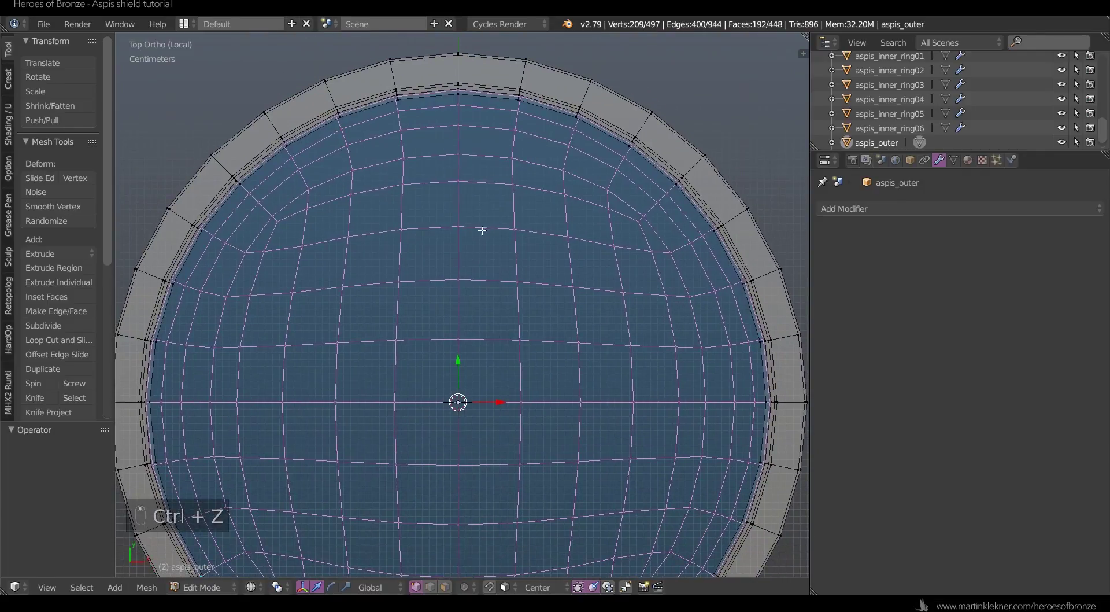
middle_click_drag(480, 230, 595, 235, "shift")
key("s")
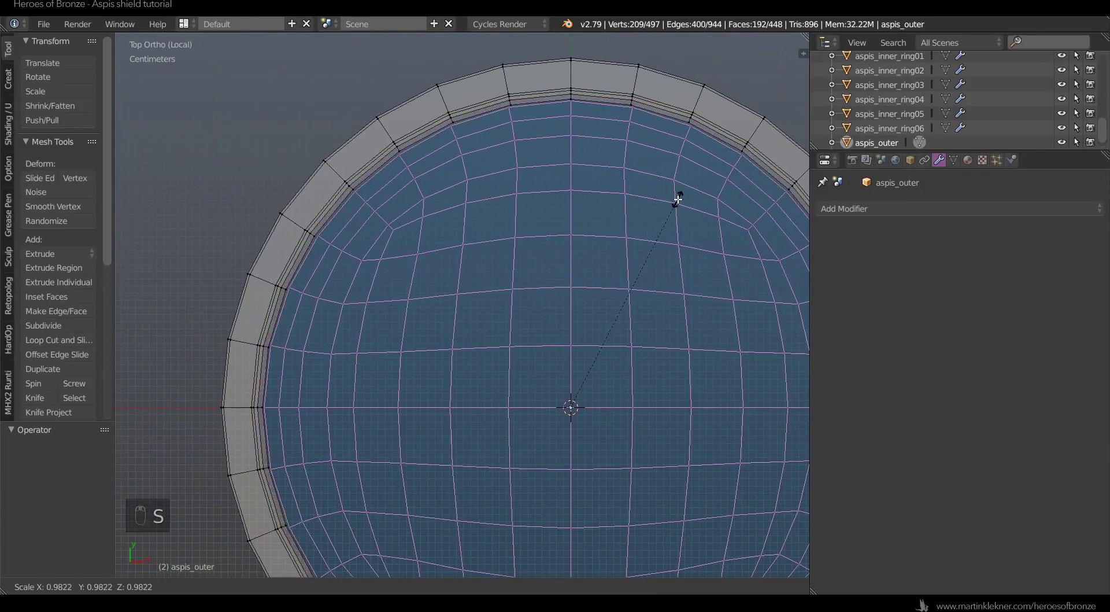
left_click(679, 198)
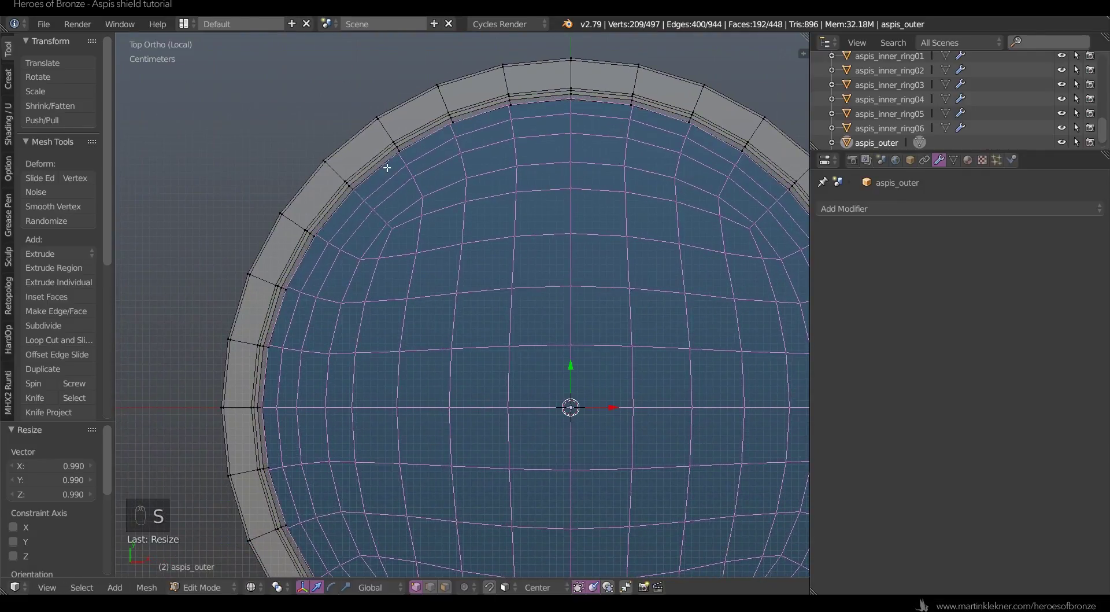
- Return to solid display and switch to edge selection close to the gap between dome and rim
key("z")
mouse_move(410, 203)
middle_mouse_down()
mouse_move(503, 245)
mouse_move(488, 211)
mouse_move(335, 292)
middle_mouse_up()
middle_click_drag(249, 232, 451, 220, "shift")
scroll(451, 220, "up", 2)
right_click(358, 191, "alt+shift")
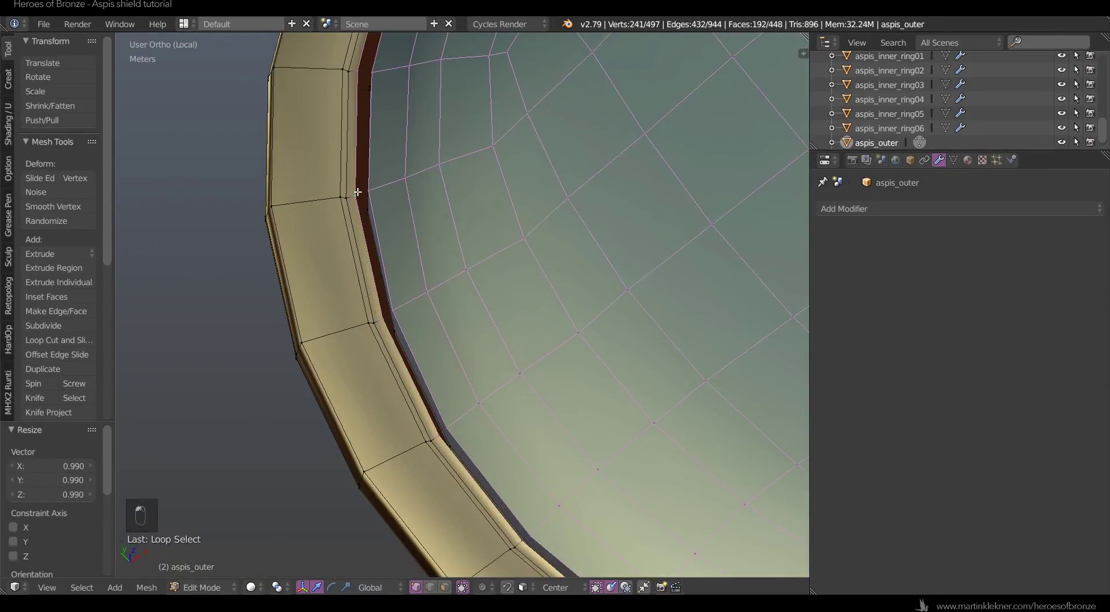
right_click(371, 187, "alt")
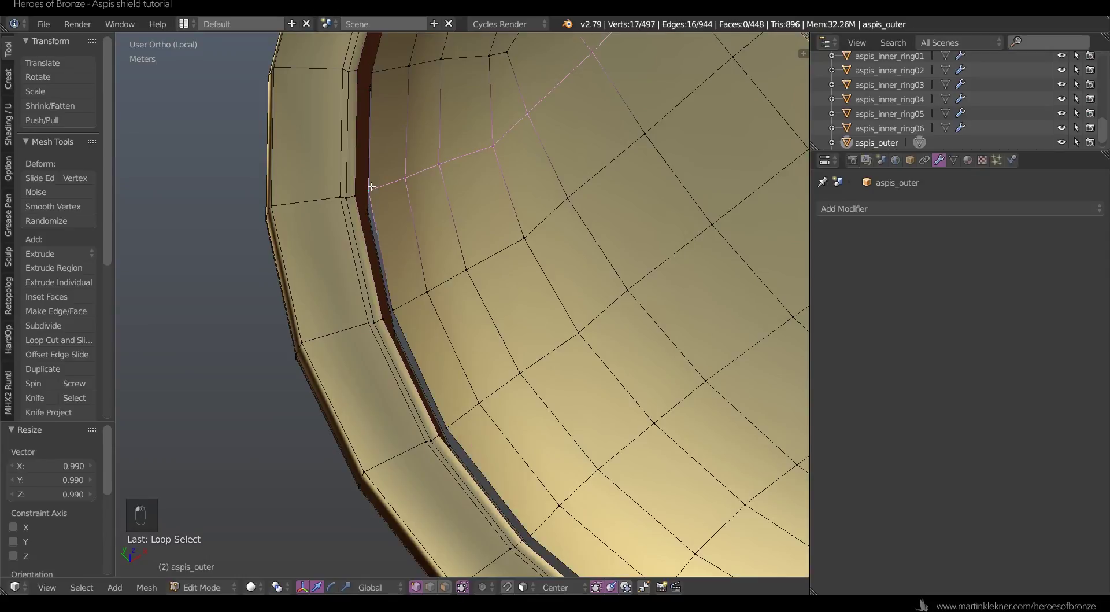
key("ctrl+Tab")
left_click(371, 213)
- Bridge the dome's border loop to the rim's inner border loop with Bridge Edge Loops, and clear the selection
right_click(373, 223, "alt")
right_click(353, 157, "alt+shift")
key("space")
type("dri")
key("BackSpace")
key("BackSpace")
key("BackSpace")
type("brid")
left_click(447, 183)
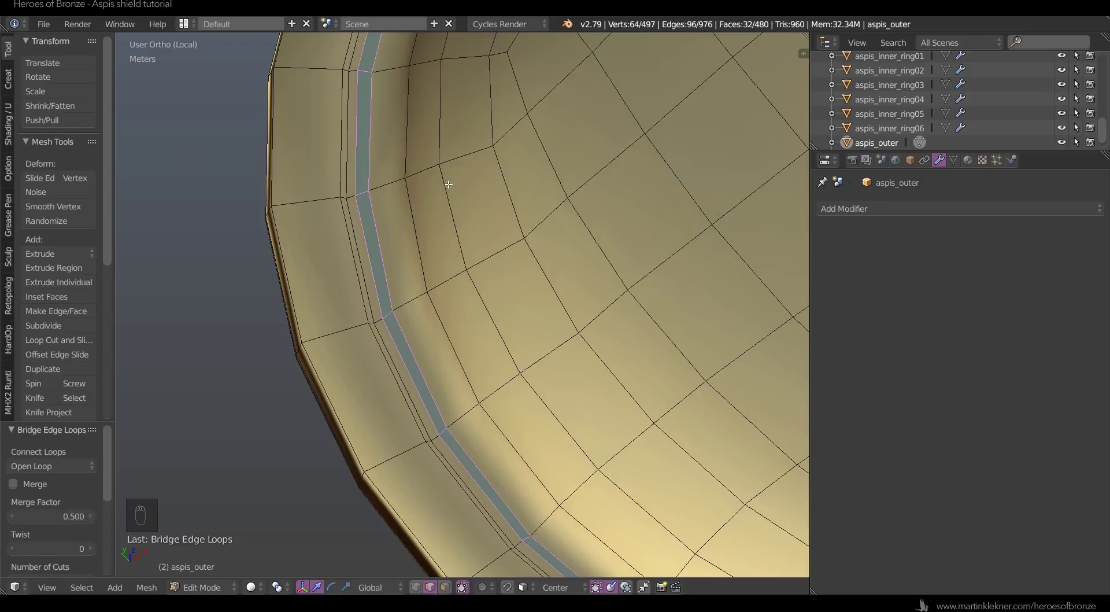
key("a")
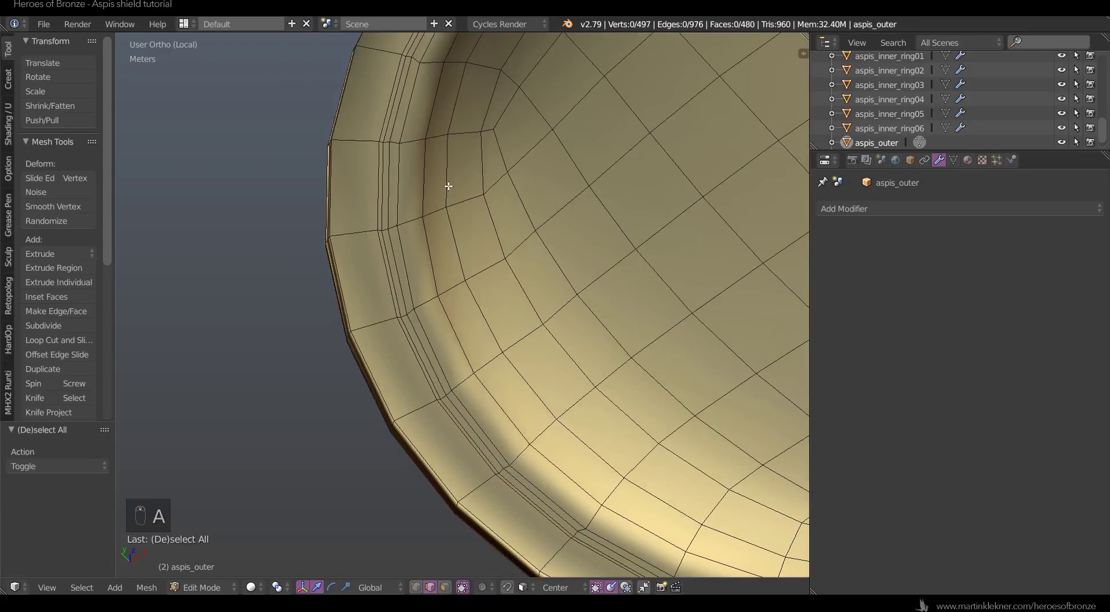
- Dissolve the extra edge loop beside the junction and slide the neighbouring dome loop toward the rim by a factor of 0.275
right_click(397, 163, "alt")
key("Delete")
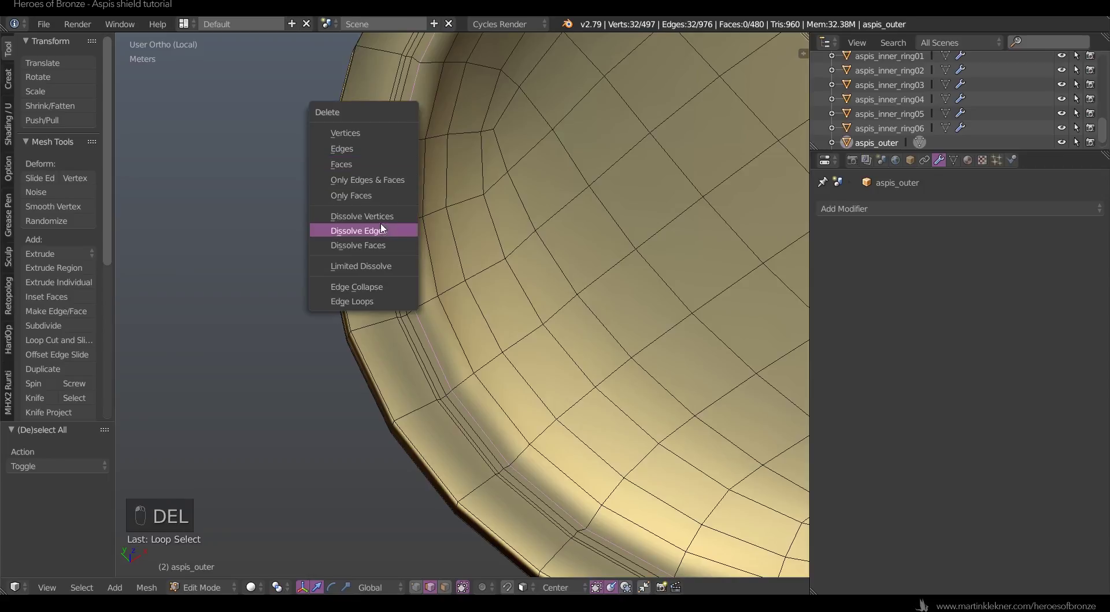
left_click(382, 229)
right_click(428, 171, "alt")
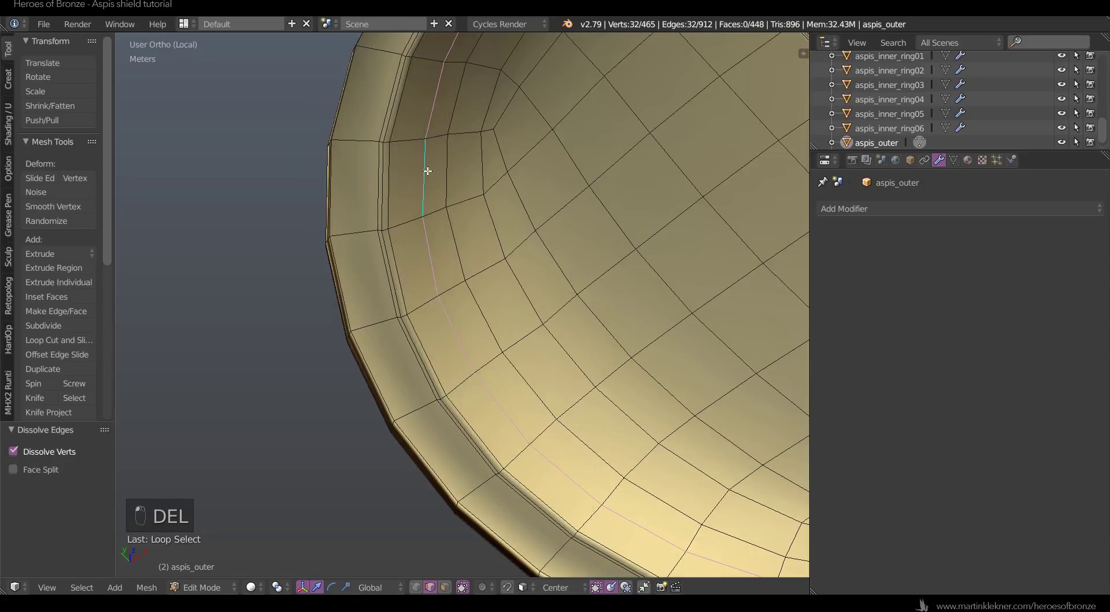
key("g")
key("g")
left_click(570, 154)
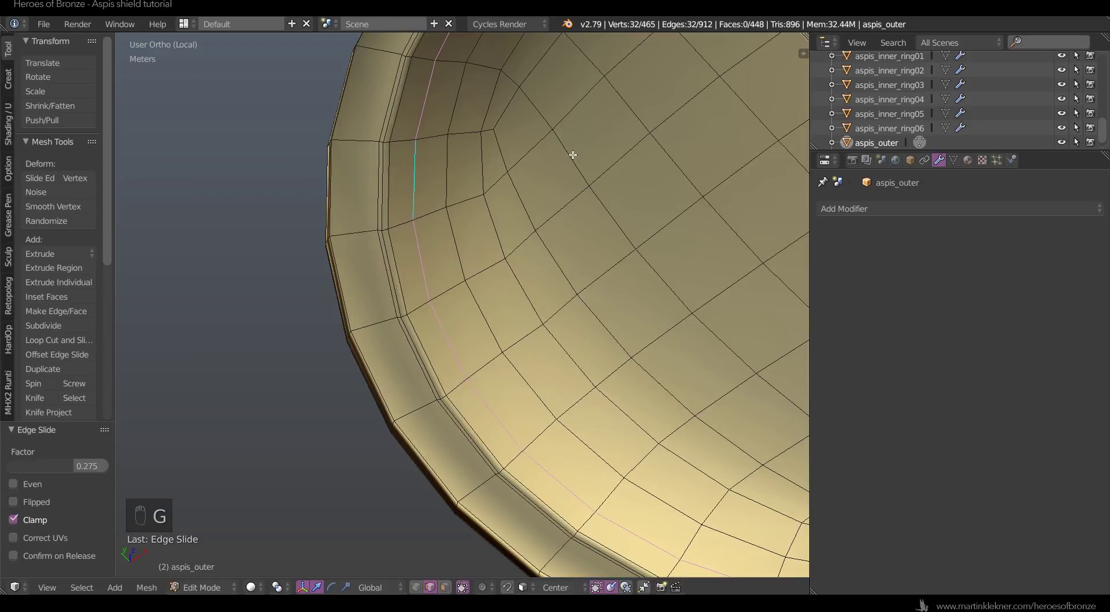
- Return to Object Mode and add a level 2 Subsurf modifier to aspis_outer, checking the smoothed surface
scroll(574, 160, "down", 4)
key("Tab")
key("a")
key("a")
scroll(636, 191, "down", 2)
middle_click_drag(663, 203, 593, 201)
right_click(594, 301)
scroll(595, 301, "up", 1)
key("ctrl+2")
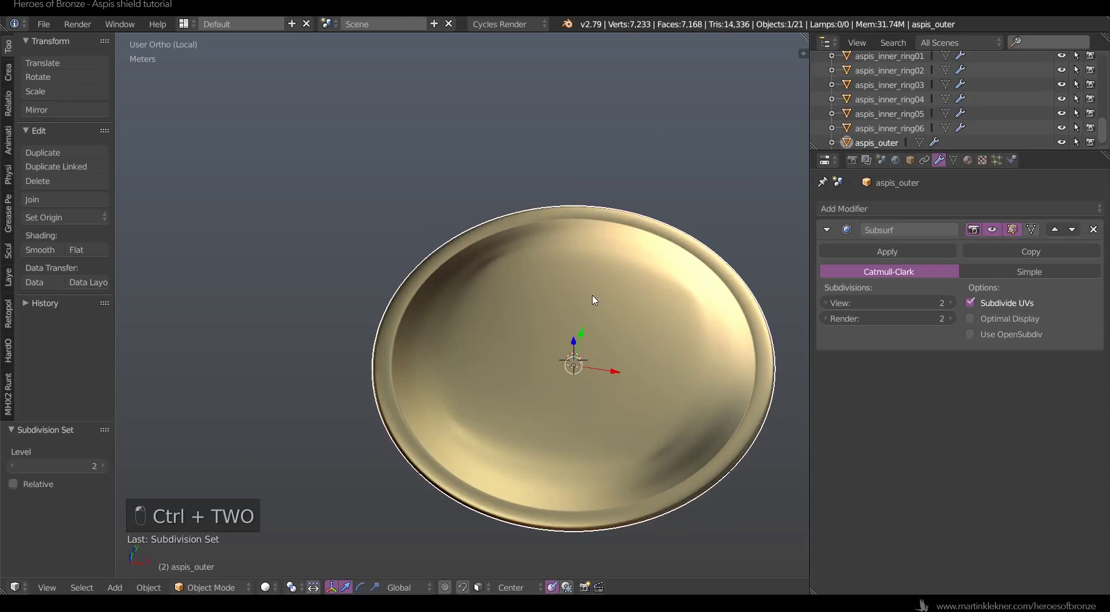
scroll(560, 329, "up", 2)
middle_click_drag(561, 329, 521, 285)
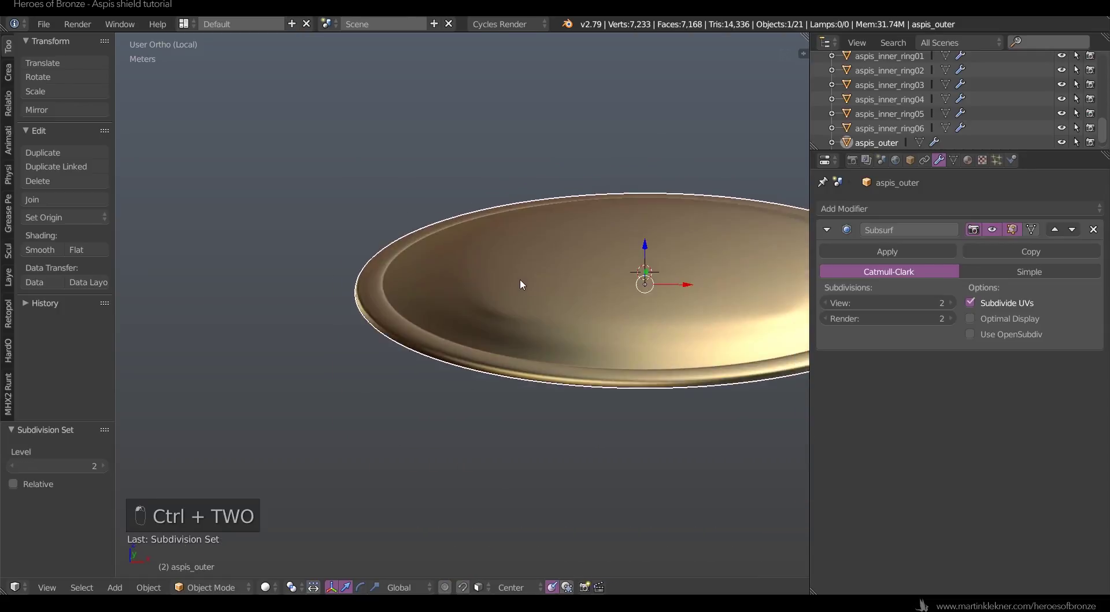
- Select the closed edge loop through the dome's four corner poles and slide it slightly toward the centre
scroll(521, 285, "up", 2)
key("Tab")
right_click(512, 312, "alt")
right_click(488, 287, "alt+shift")
middle_click_drag(653, 248, 471, 262, "shift")
right_click(802, 271, "alt+shift")
middle_click_drag(650, 178, 636, 214)
right_click(630, 189, "alt+shift")
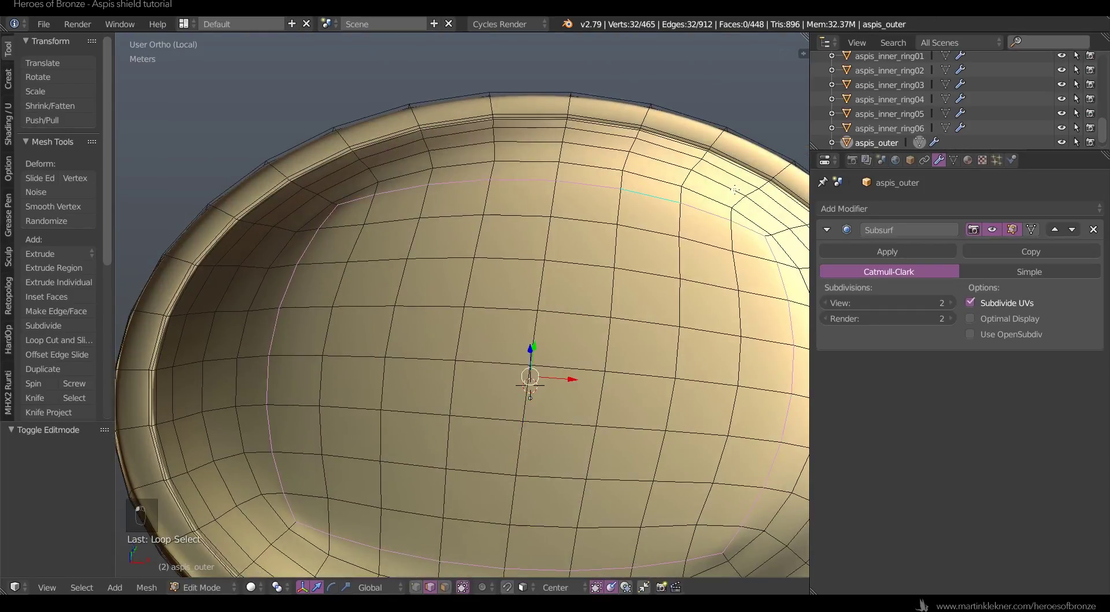
key("s")
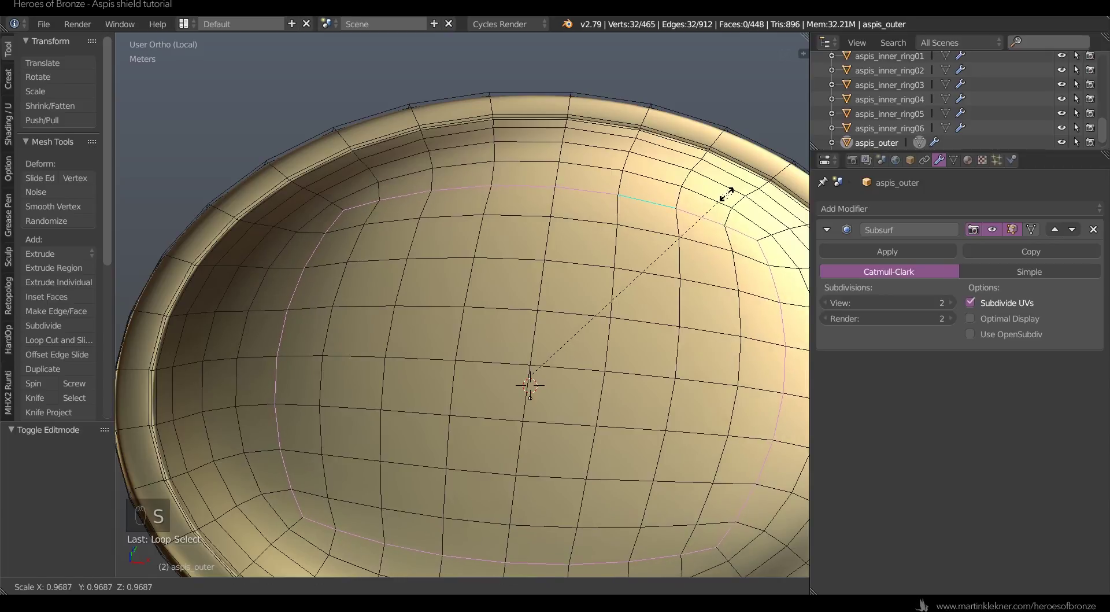
left_click(754, 189)
key("g")
key("g")
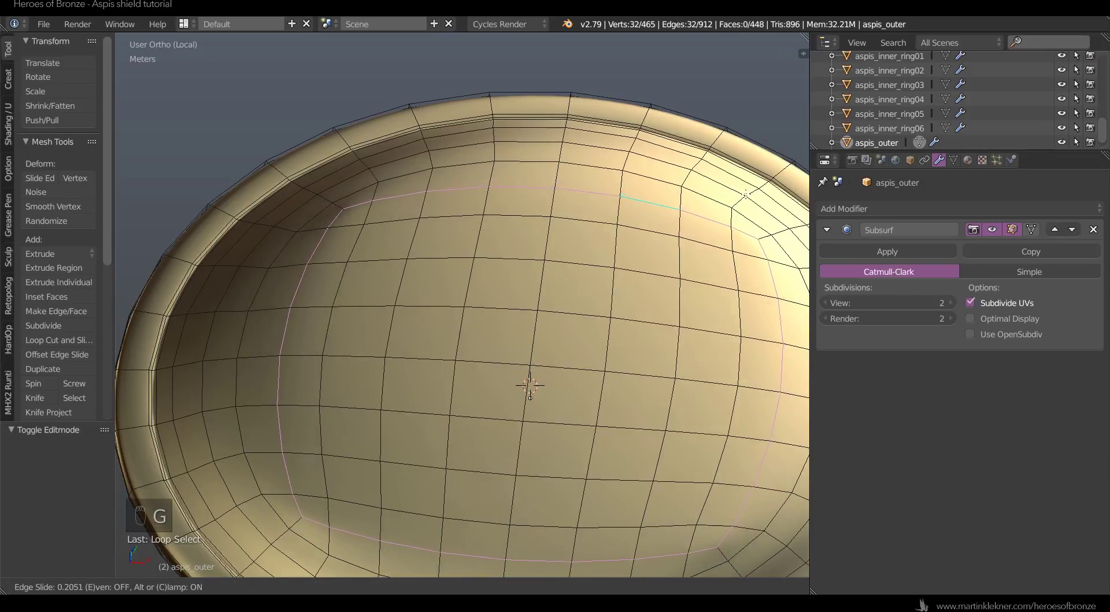
left_click(742, 198)
- Examine the dome's smoothed shading in Object Mode against its edge loops in Edit Mode
key("Tab")
key("a")
key("a")
scroll(716, 240, "down", 4)
middle_click_drag(717, 241, 649, 303)
key("Tab")
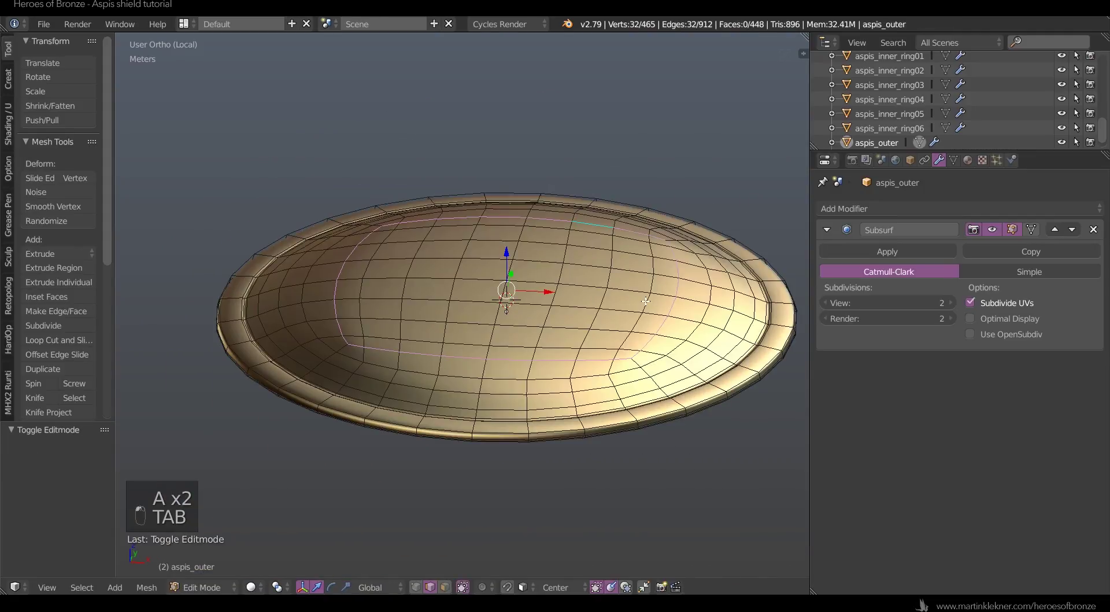
right_click(363, 326, "alt")
key("ctrl+z")
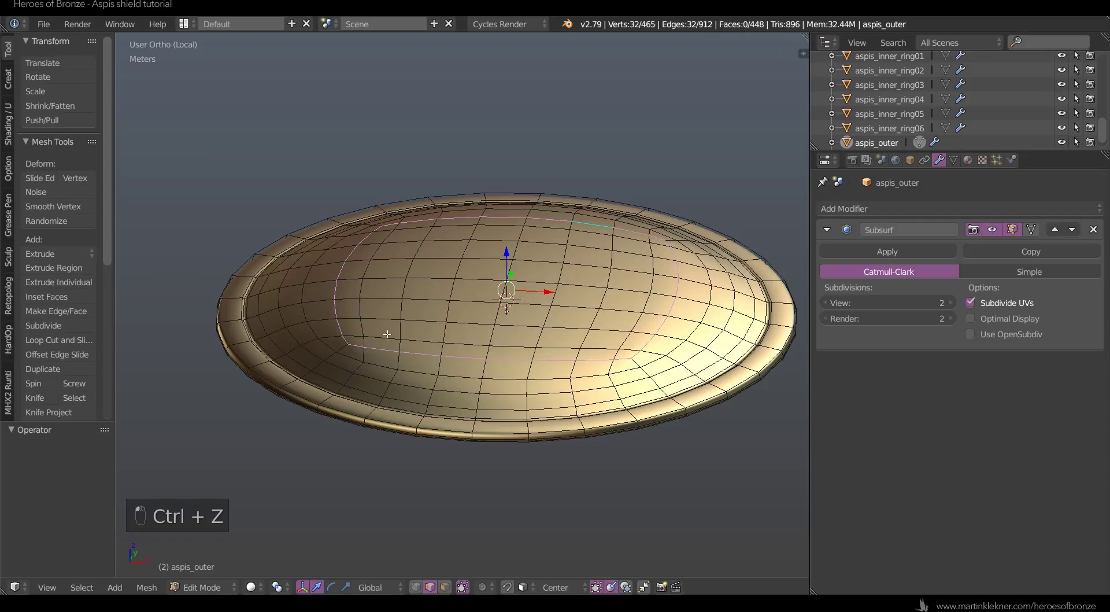
key("Tab")
key("Tab")
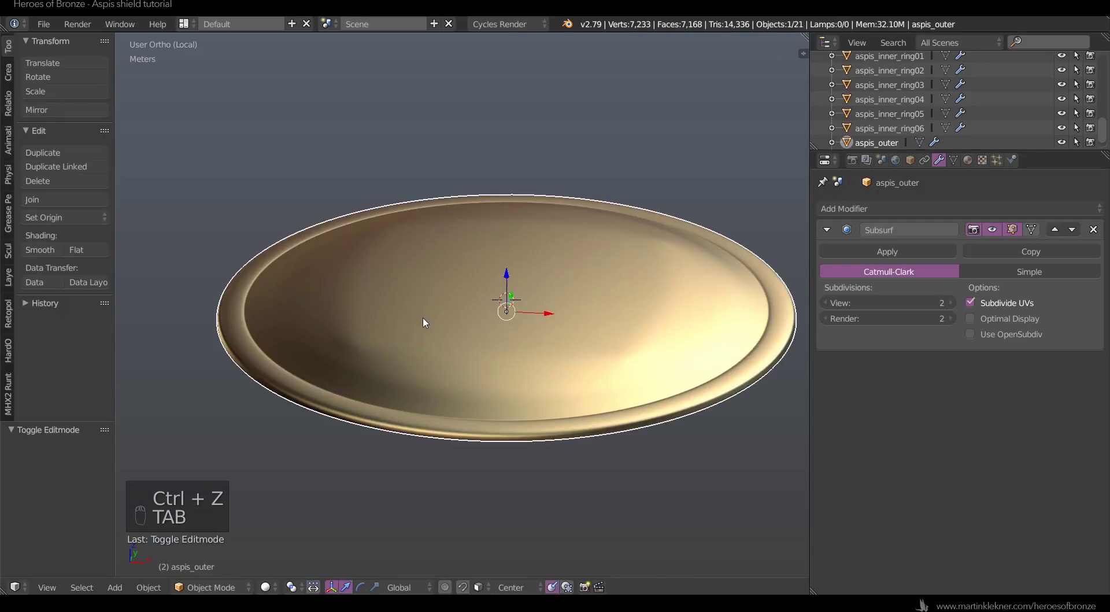
- Select the four edges that meet at the dome's centre vertex
right_click(468, 281)
right_click(547, 281, "shift")
right_click(519, 263, "shift")
middle_click_drag(520, 263, 519, 346)
scroll(519, 346, "up", 1)
key("a")
right_click(512, 335)
right_click(491, 353, "shift")
right_click(533, 360, "shift")
right_click(502, 394, "shift")
- Grow the centre selection to the dome's outer loops and try Smooth Vertex on it
key("ctrl+KP_Add")
key("ctrl+KP_Add")
key("ctrl+KP_Add")
key("ctrl+KP_Add")
key("ctrl+KP_Add")
key("ctrl+KP_Add")
key("ctrl+KP_Add")
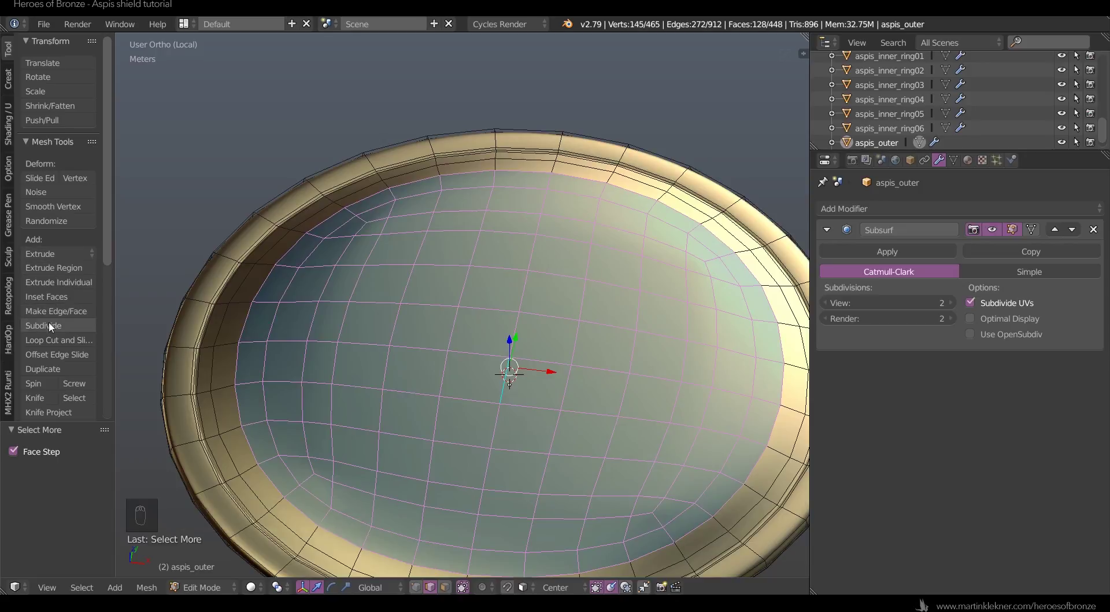
left_click(69, 208)
left_click(70, 212)
key("Tab")
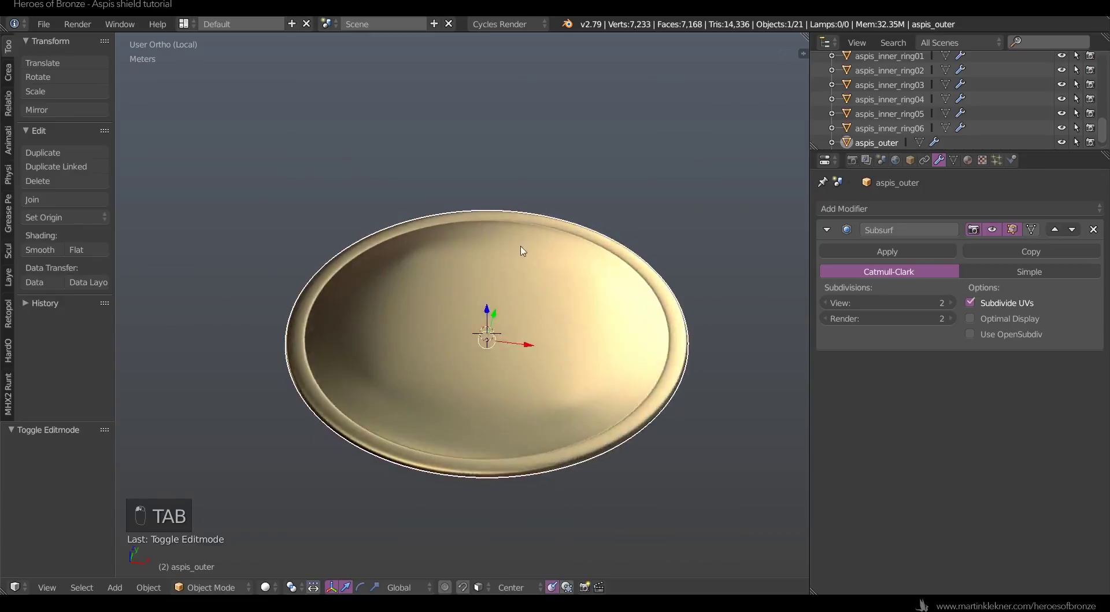
key("ctrl+z")
- Grow the selection from the corner-pole loop over the whole dome and try LoopTools Relax on it
key("Tab")
key("ctrl+KP_Add")
key("ctrl+KP_Add")
key("ctrl+KP_Add")
key("ctrl+KP_Add")
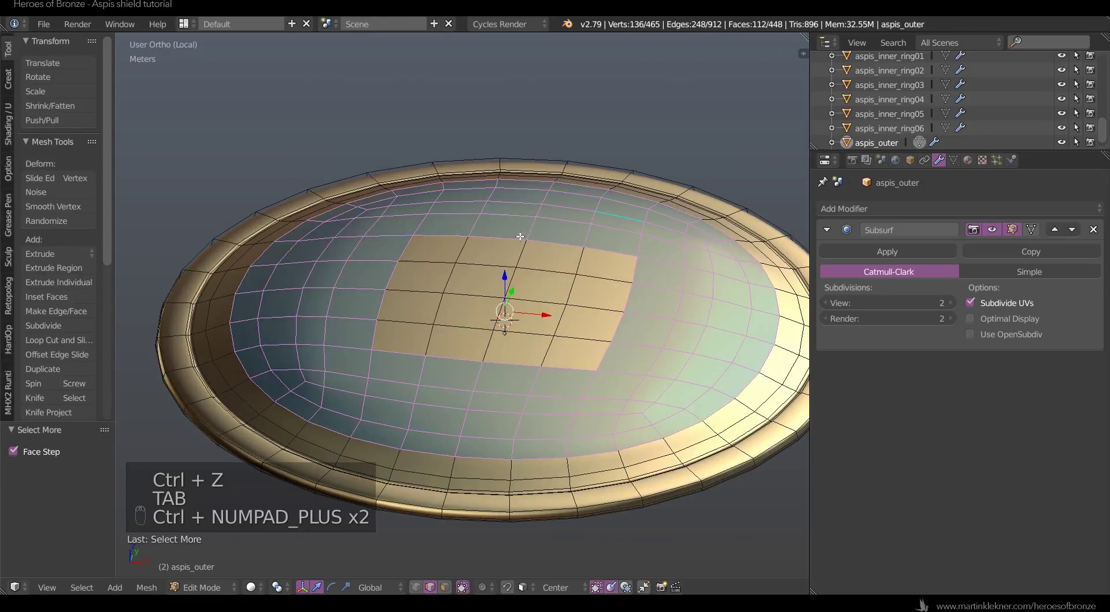
scroll(58, 265, "down", 8)
scroll(58, 265, "down", 2)
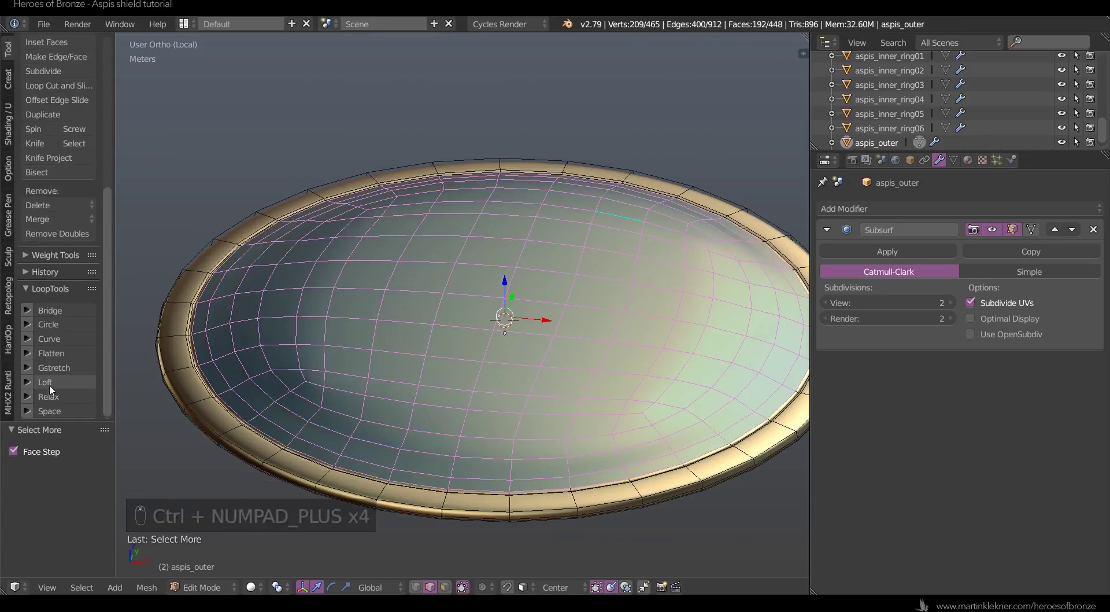
left_click(51, 396)
key("ctrl+z")
- Try LoopTools Space on the dome and undo back to the corner-pole loop selection
left_click(62, 407)
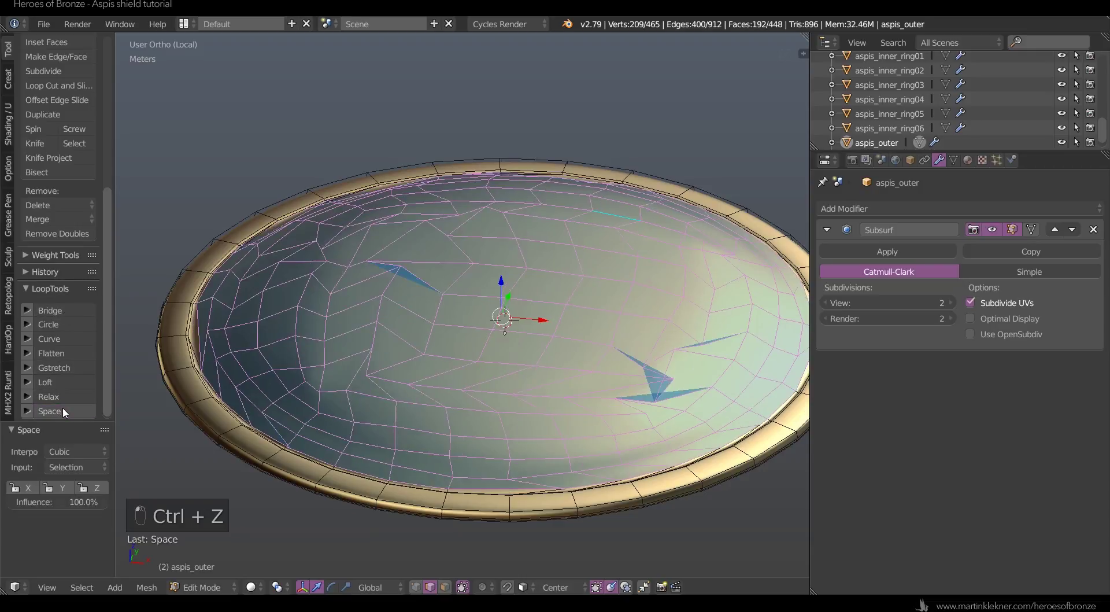
key("ctrl+z")
scroll(39, 231, "up", 10)
left_click(65, 182)
key("Tab")
key("Tab")
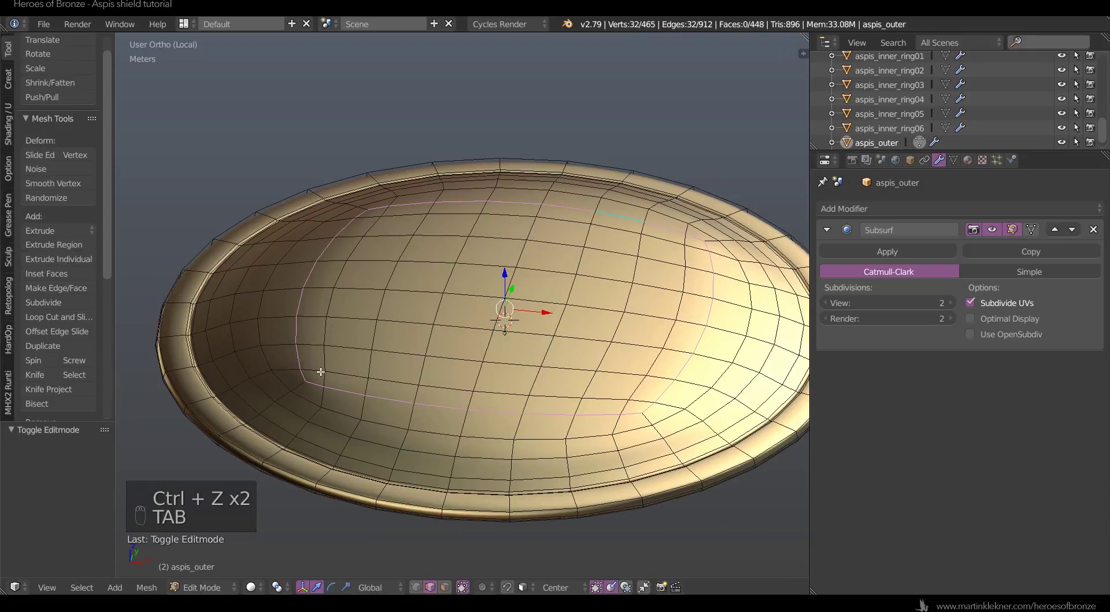
- Dissolve the edge loop just outside the dome's corner-pole loop
left_click(287, 376, "alt")
key("Delete")
left_click(256, 382)
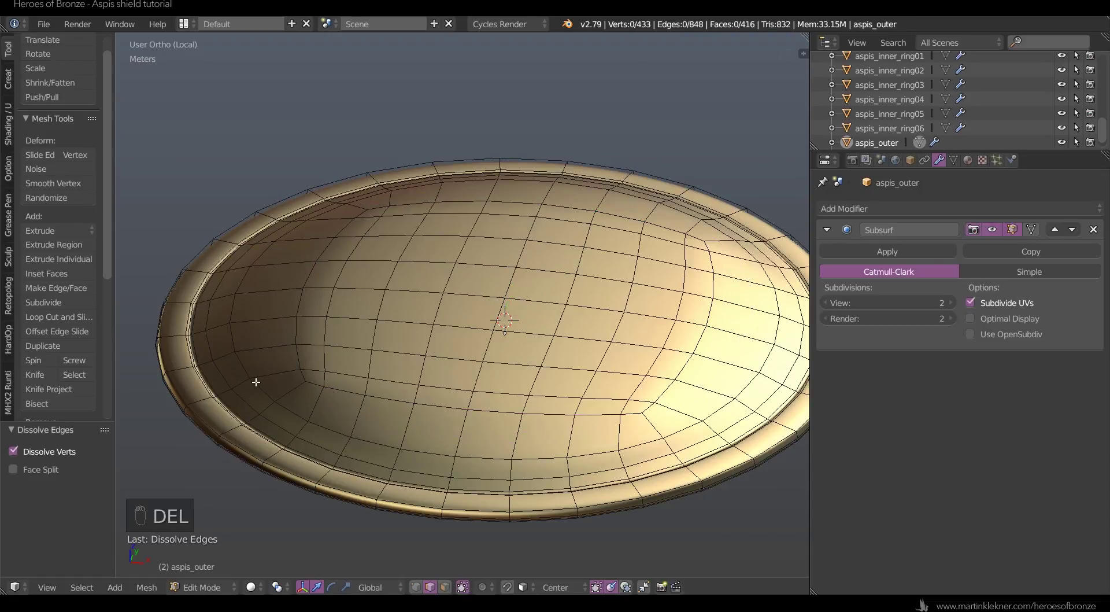
- Select the complete edge loop through the dome's corner poles and edge-slide it by about 0.34
left_click(298, 355, "alt")
left_click(341, 384, "alt+shift")
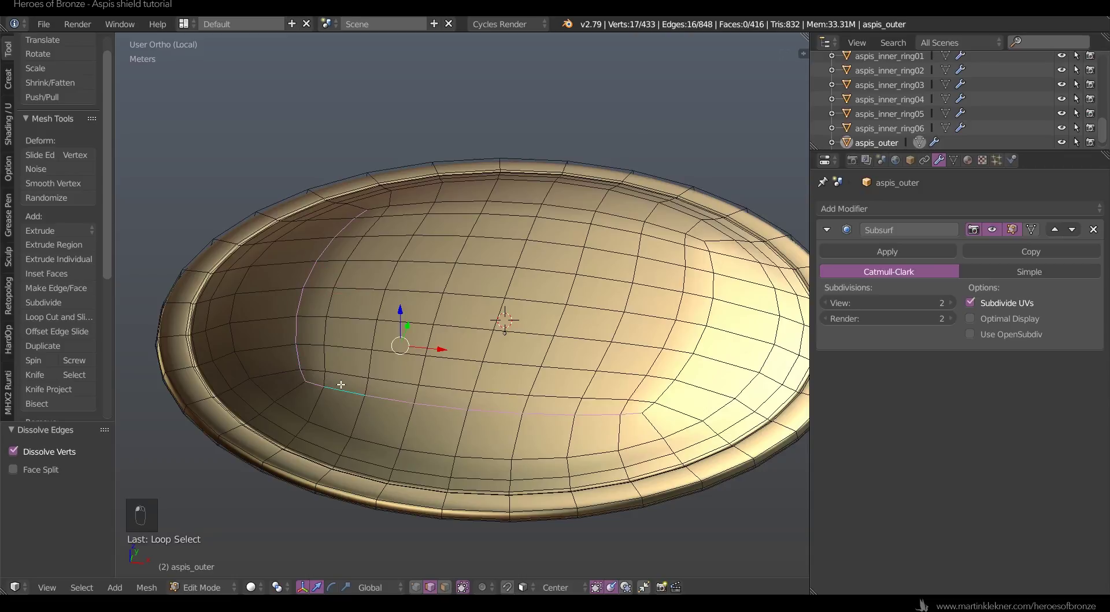
middle_click_drag(689, 348, 611, 322)
left_click(659, 253, "alt+shift")
key("g")
key("g")
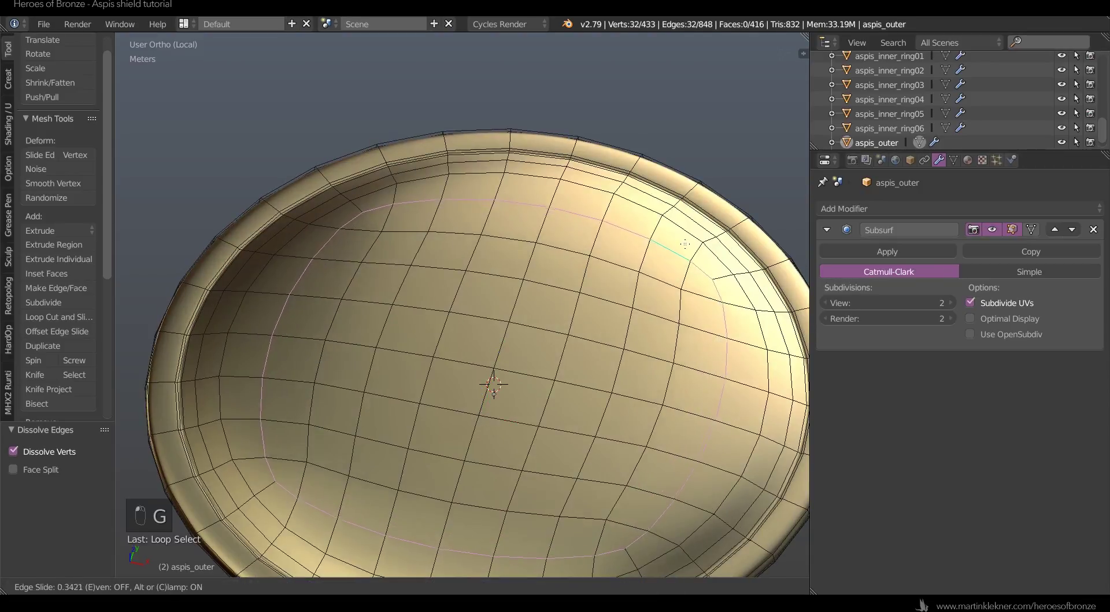
left_click(685, 243)
- Select the whole shield mesh and recalculate its normals
key("a")
key("a")
key("a")
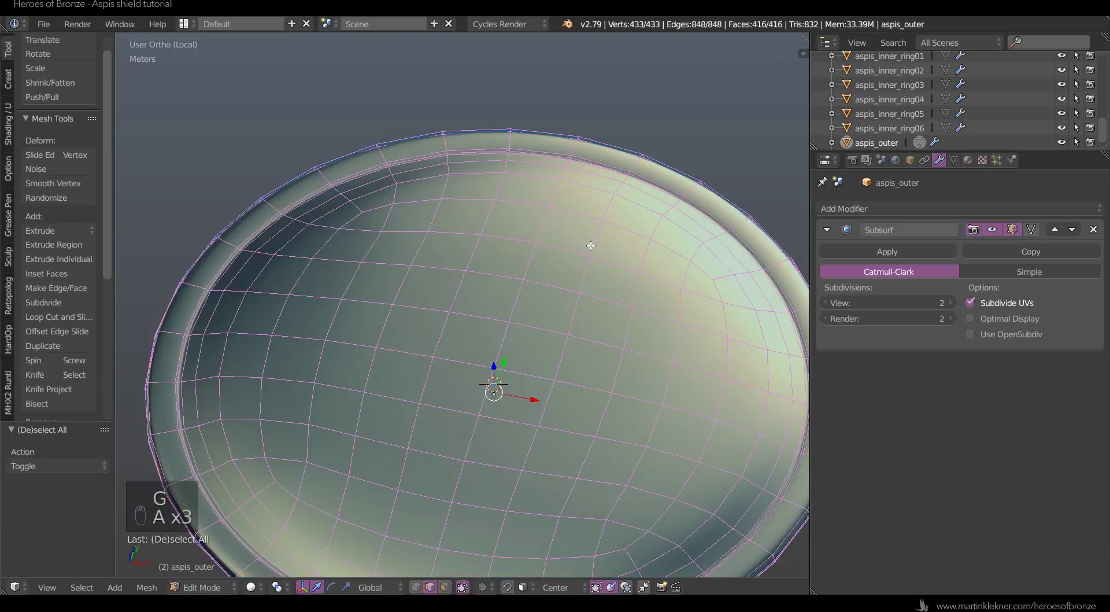
key("ctrl+n")
- Inspect the dome's smooth shading from several angles outside Edit Mode
key("Tab")
scroll(598, 272, "down", 4)
key("a")
key("a")
middle_click_drag(602, 241, 577, 299)
key("Tab")
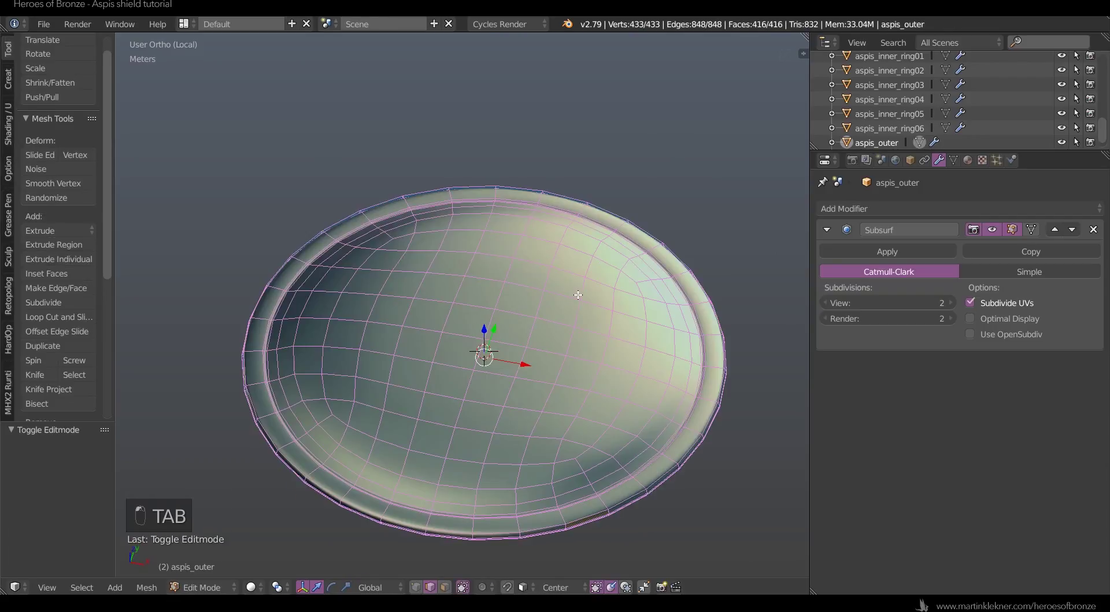
key("Tab")
middle_click_drag(578, 295, 532, 230)
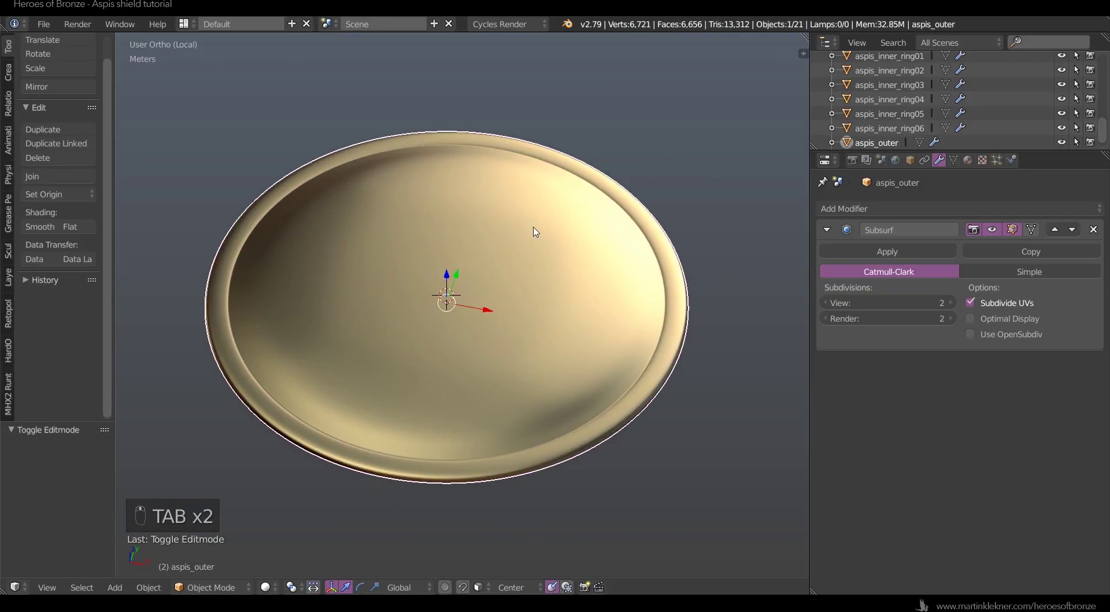
key("a")
key("a")
key("a")
mouse_move(573, 300)
middle_mouse_down()
mouse_move(585, 293)
mouse_move(572, 314)
middle_mouse_up()
- Dissolve the dome's outermost edge loop next to the rim
key("Tab")
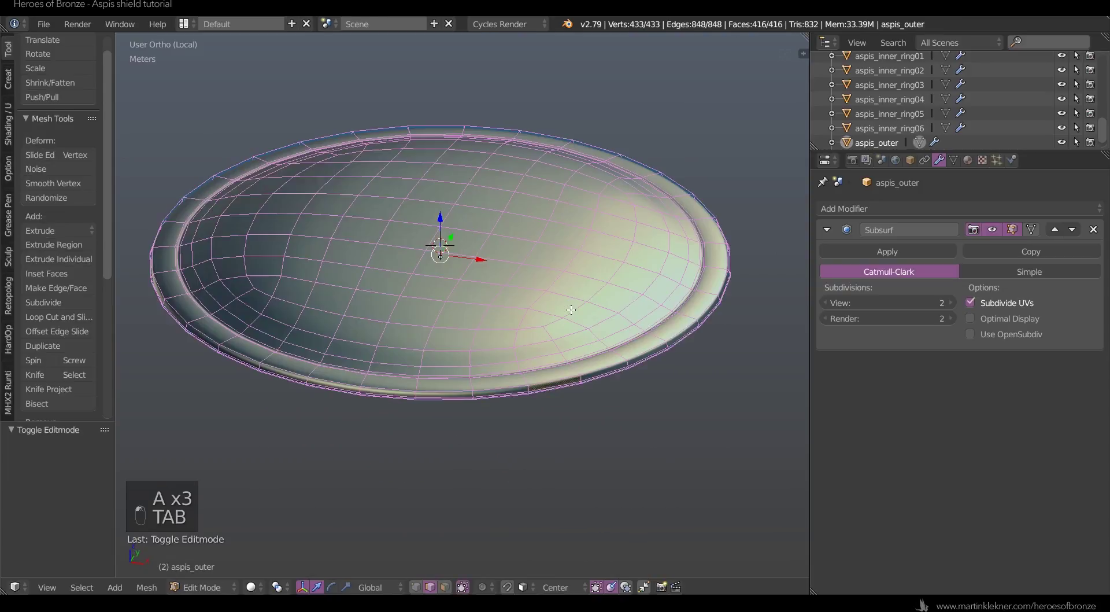
right_click(589, 342, "alt")
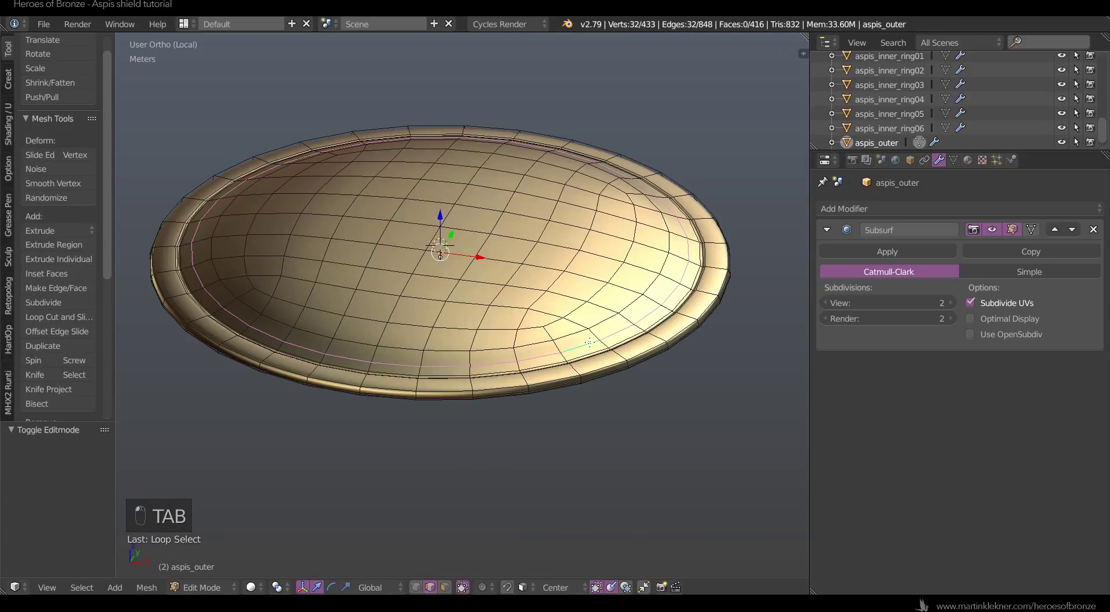
key("Delete")
left_click(580, 338)
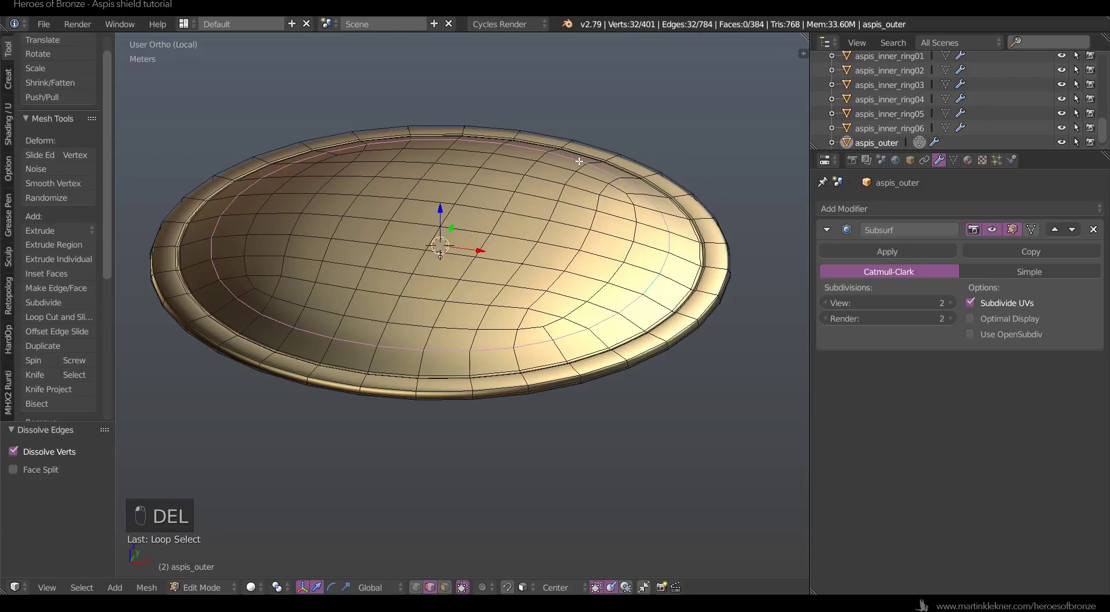
- Edge-slide the dome's remaining outer loop about 0.13 toward the rim and preview the shading
key("g")
key("z")
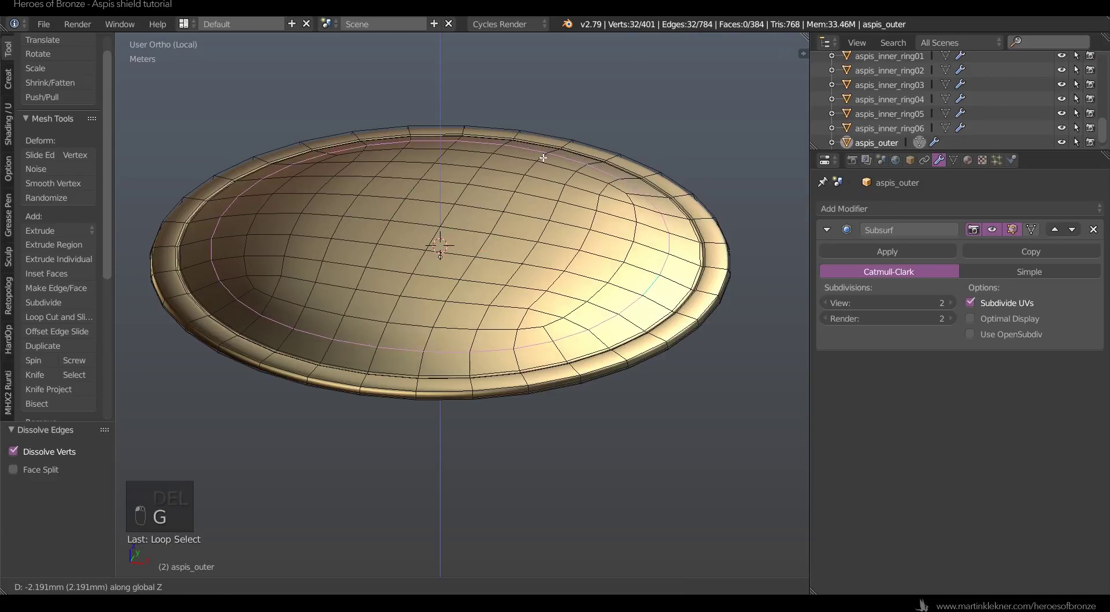
left_click(543, 158)
key("g")
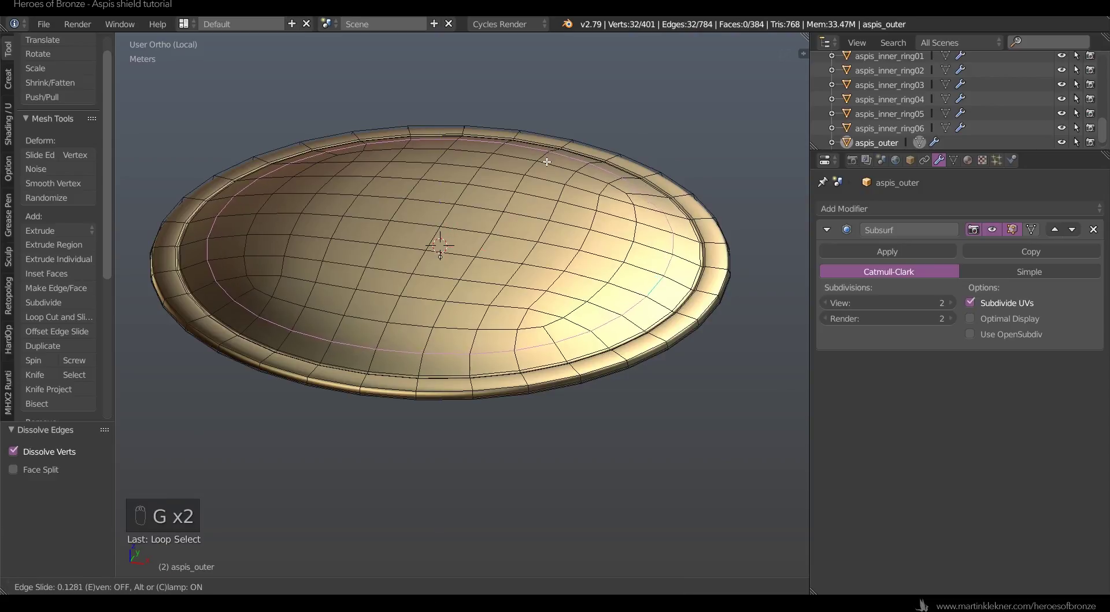
left_click(548, 166)
key("Tab")
key("a")
key("a")
middle_click_drag(551, 169, 547, 266)
right_click(485, 354)
- Switch to vertex selection, select the dome's four corner-pole vertices and try sliding them along their edges
key("Tab")
middle_click_drag(486, 358, 549, 428)
key("ctrl+Tab")
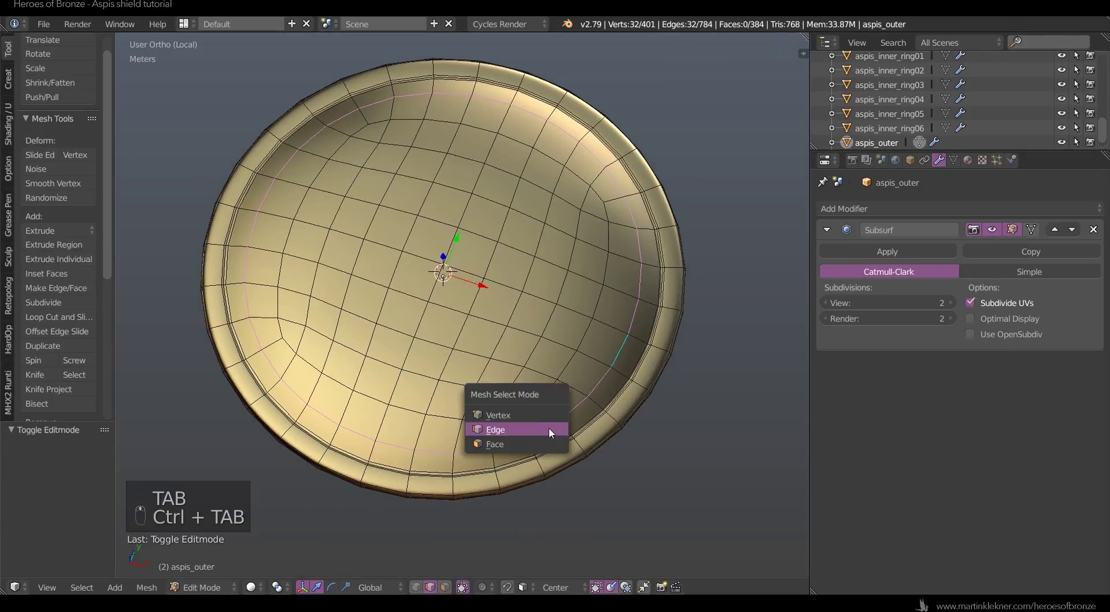
left_click(522, 414)
right_click(520, 414)
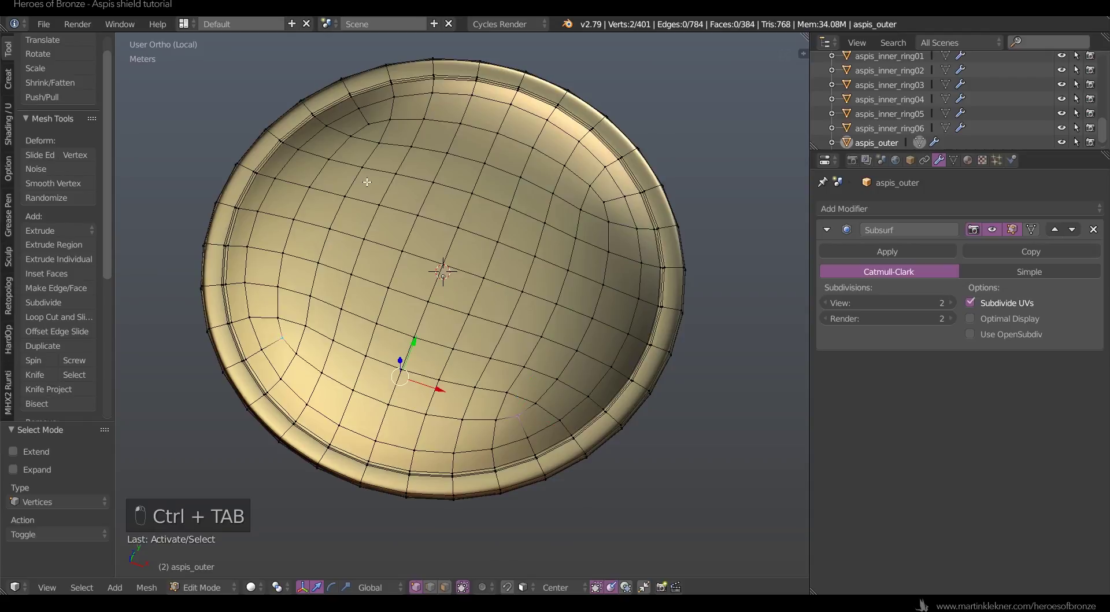
right_click(368, 124, "shift")
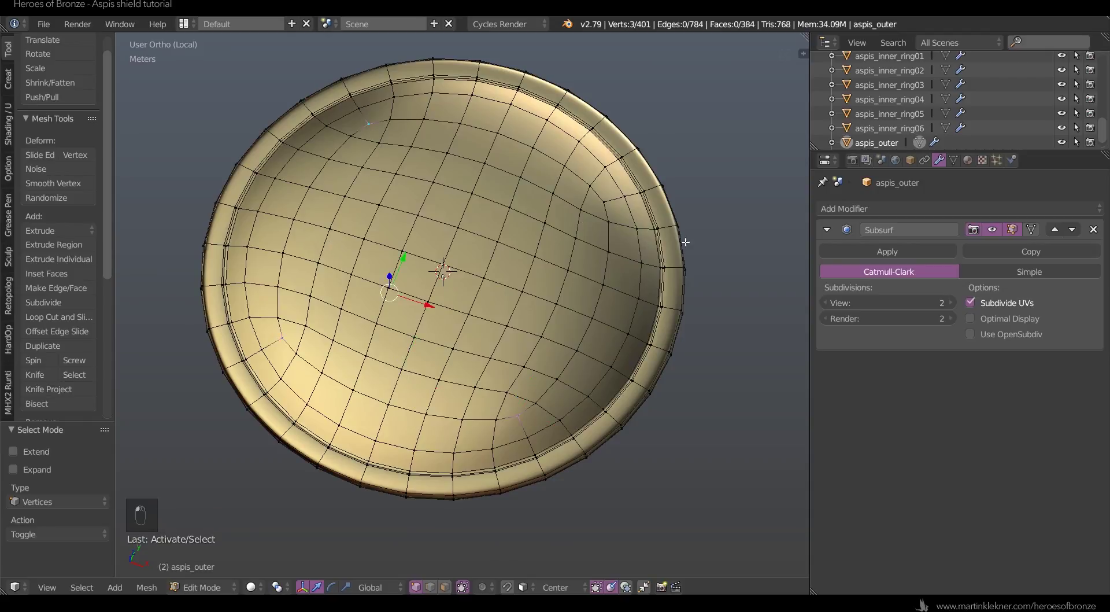
key("g")
key("g")
left_click(686, 152)
- Preview the dome's shading and try another vertex slide on the four corner poles
key("Tab")
middle_click_drag(688, 178, 689, 155)
key("Tab")
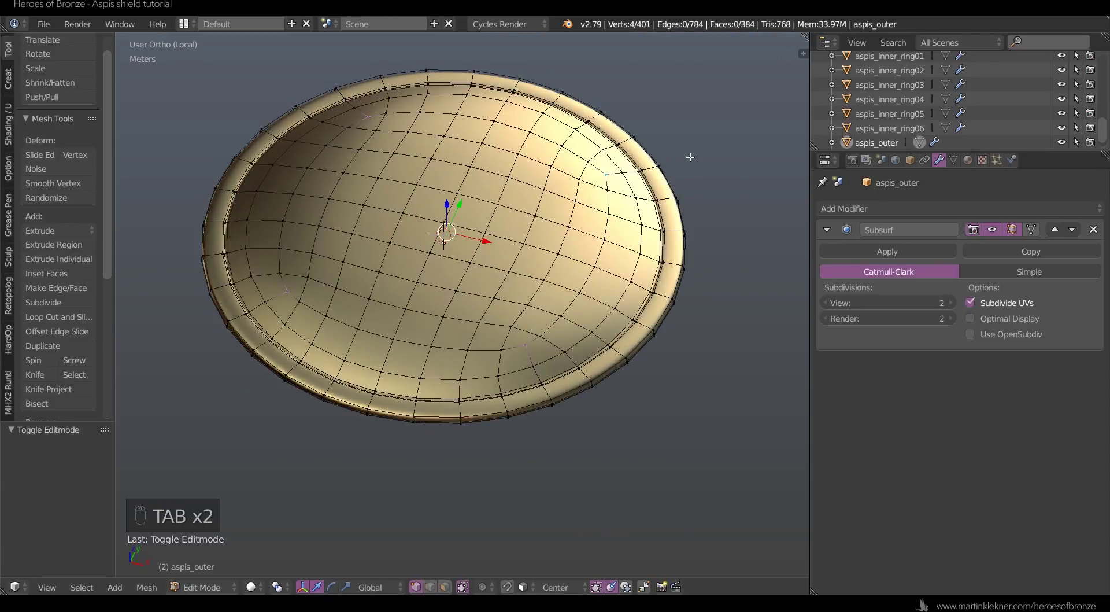
key("g")
key("g")
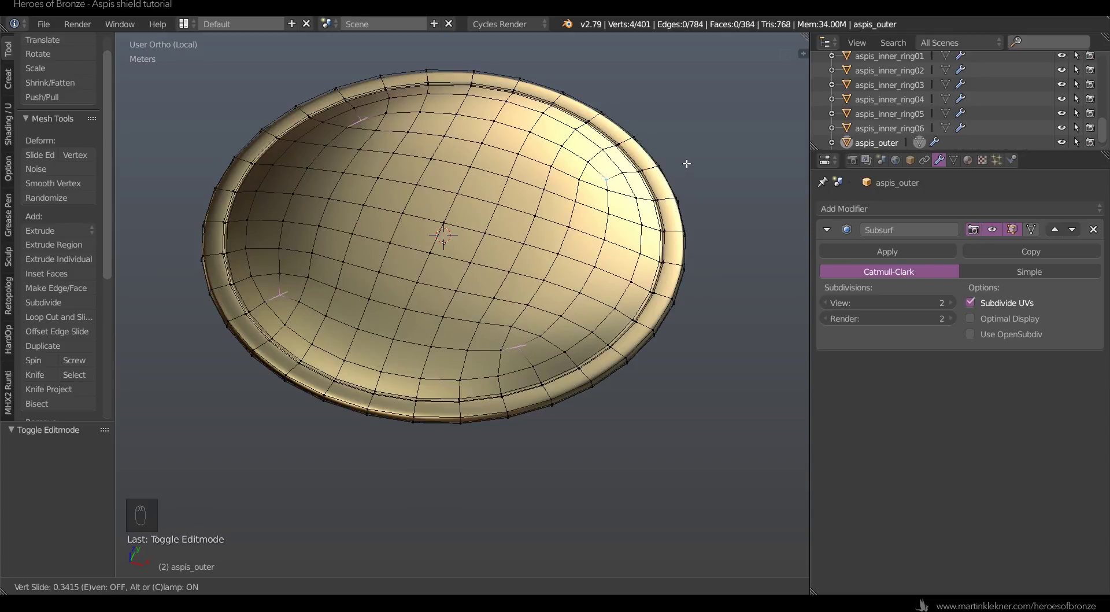
left_click(687, 164)
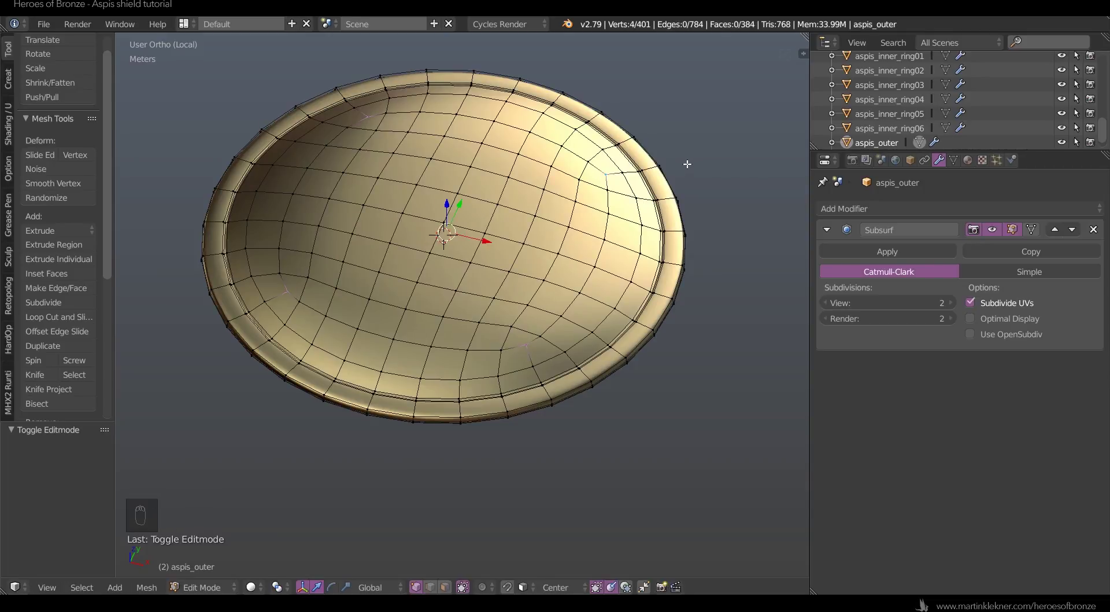
- Select four vertices around the dome's corners and try sliding and scaling them toward the centre
right_click(315, 266)
right_click(516, 319, "shift")
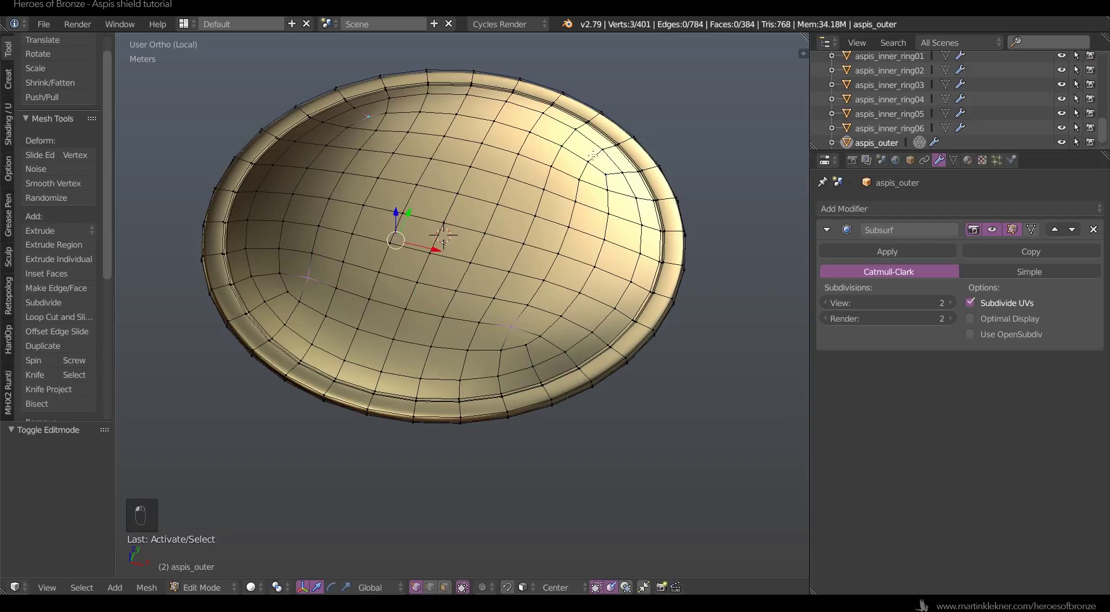
key("ctrl+z")
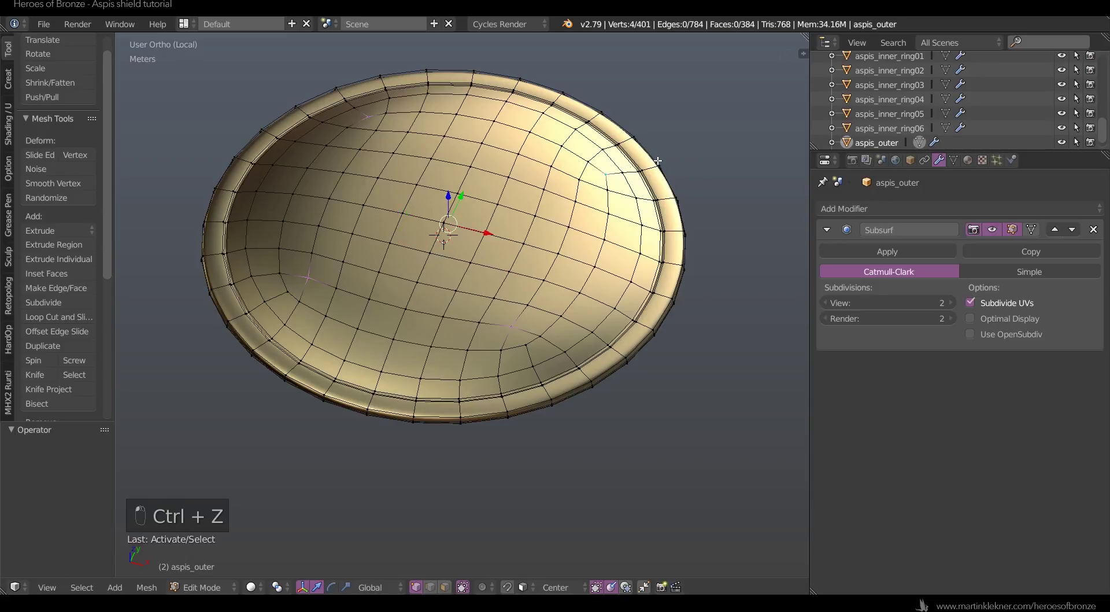
key("g")
key("g")
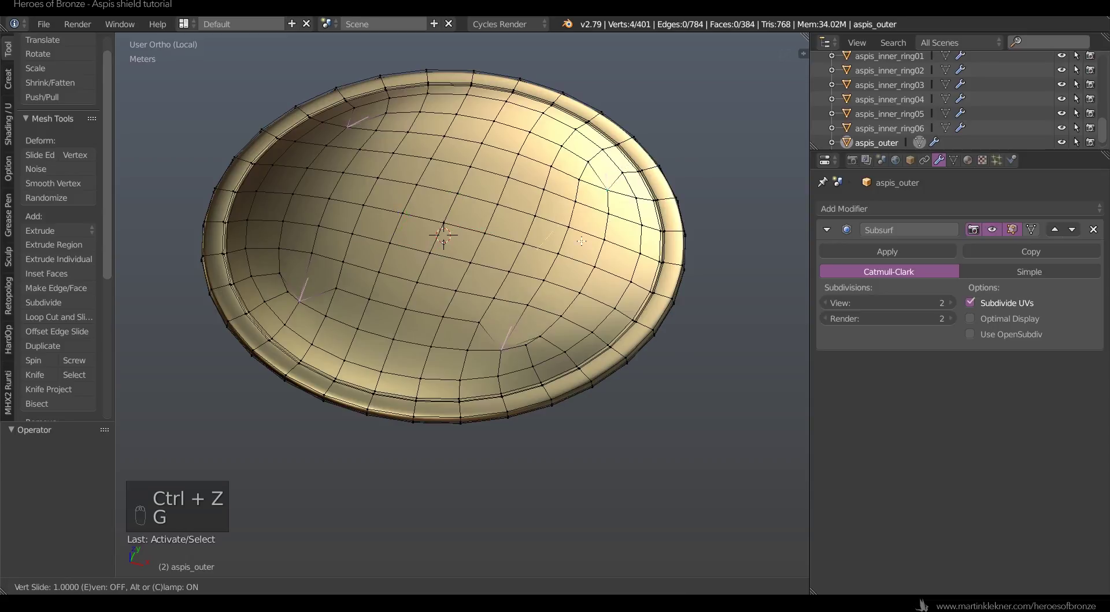
left_click(646, 143)
key("s")
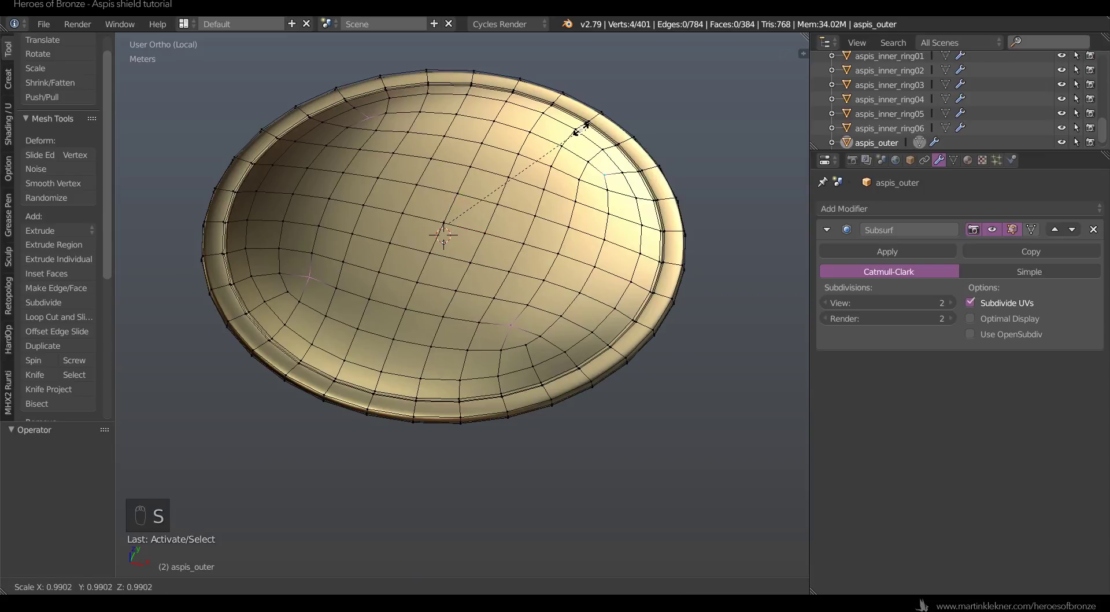
left_click(555, 178)
- Examine the dome's shading up close in Object Mode
middle_click_drag(516, 290, 564, 315)
scroll(516, 237, "up", 4)
left_click(444, 114)
key("Tab")
middle_click_drag(446, 114, 550, 288)
key("Tab")
key("Tab")
key("ctrl+Tab")
key("ctrl+Tab")
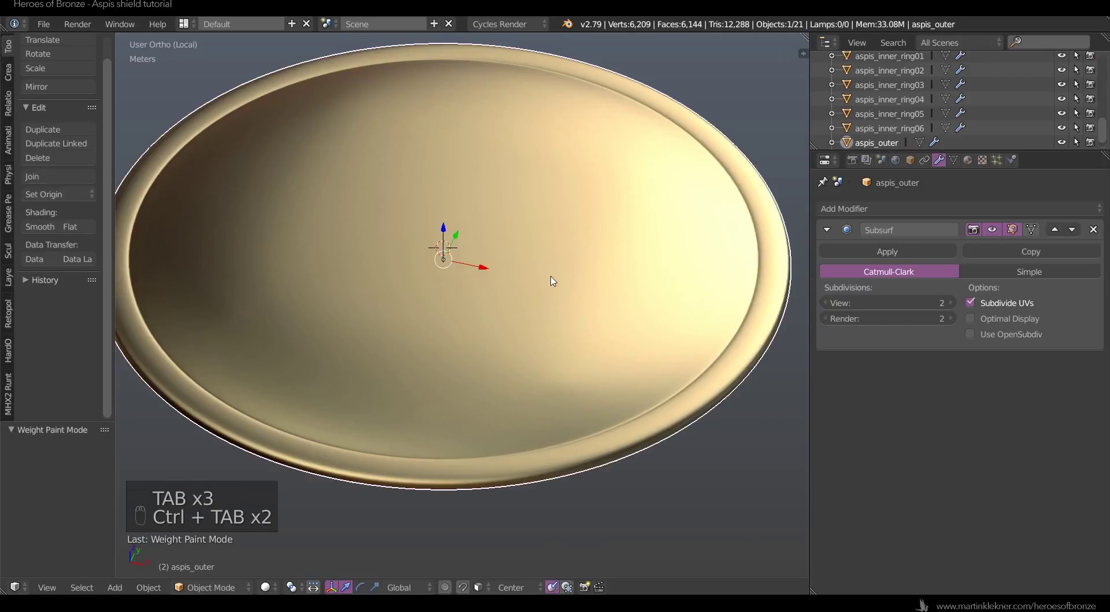
key("Tab")
key("Tab")
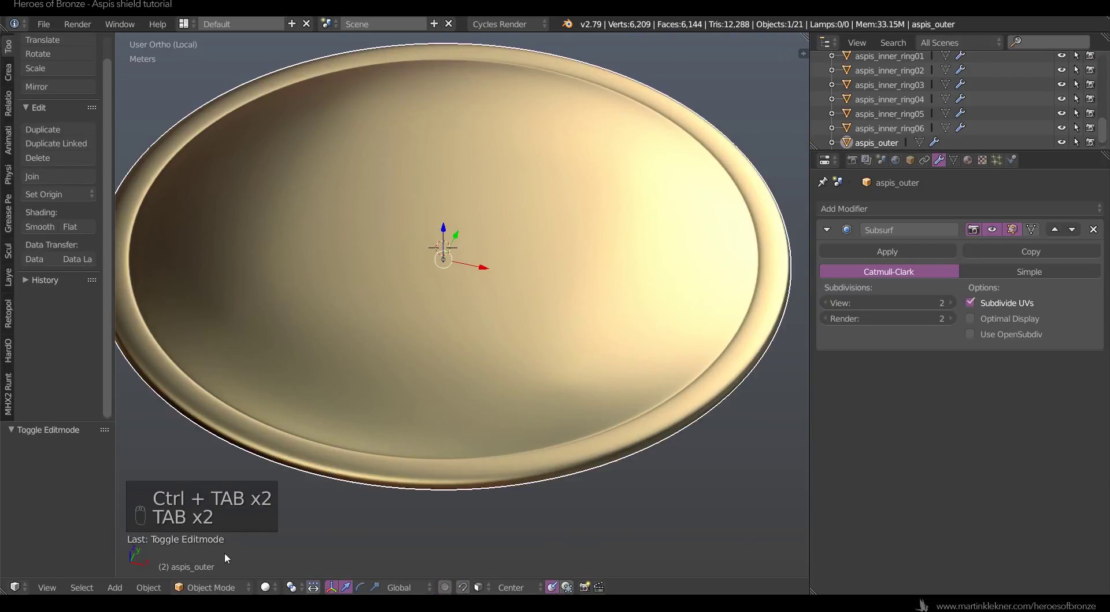
- Enter Sculpt Mode, choose the Smooth brush and set its radius to 81 px
left_click(214, 587)
left_click(221, 546)
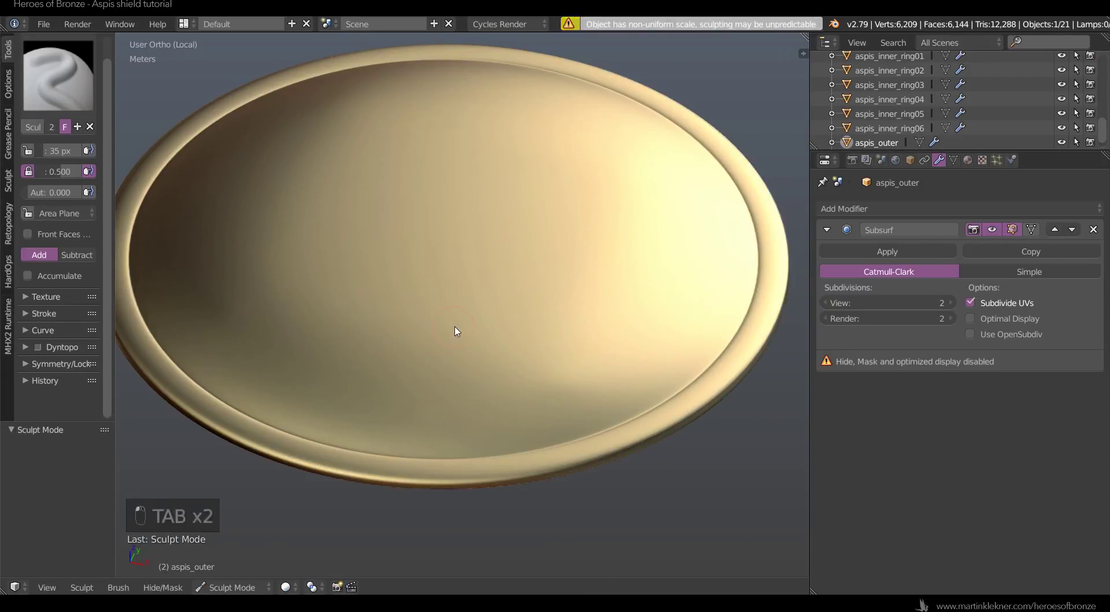
left_click(64, 87)
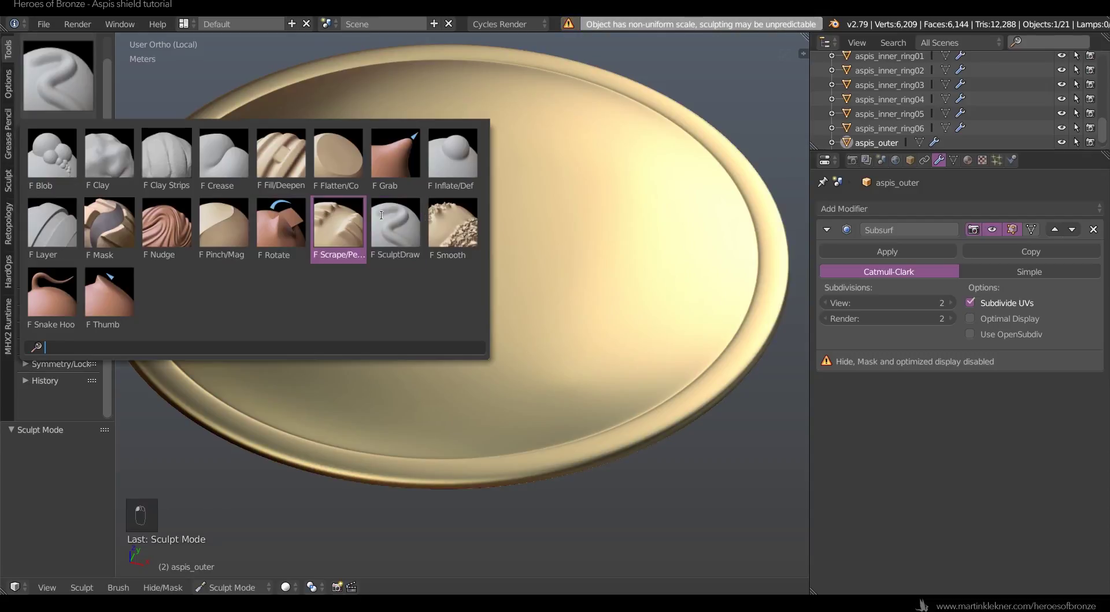
left_click(452, 222)
scroll(564, 342, "down", 4)
key("f")
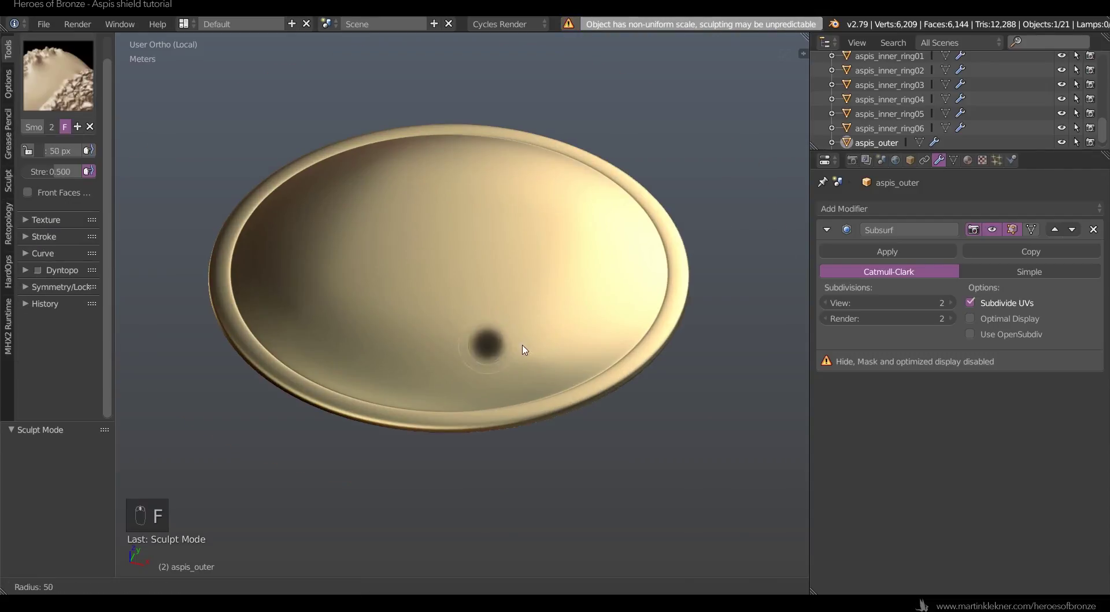
left_click(536, 350)
- Show the symmetry settings, undo the smoothing stroke and set the brush radius to 142 px in top view
left_click(46, 288)
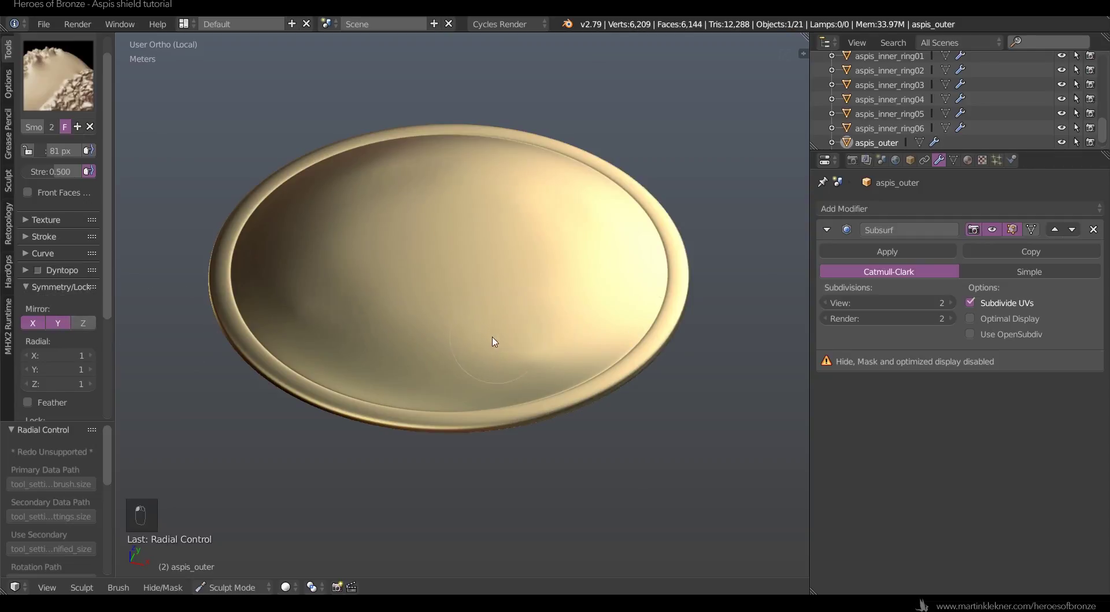
key("ctrl+z")
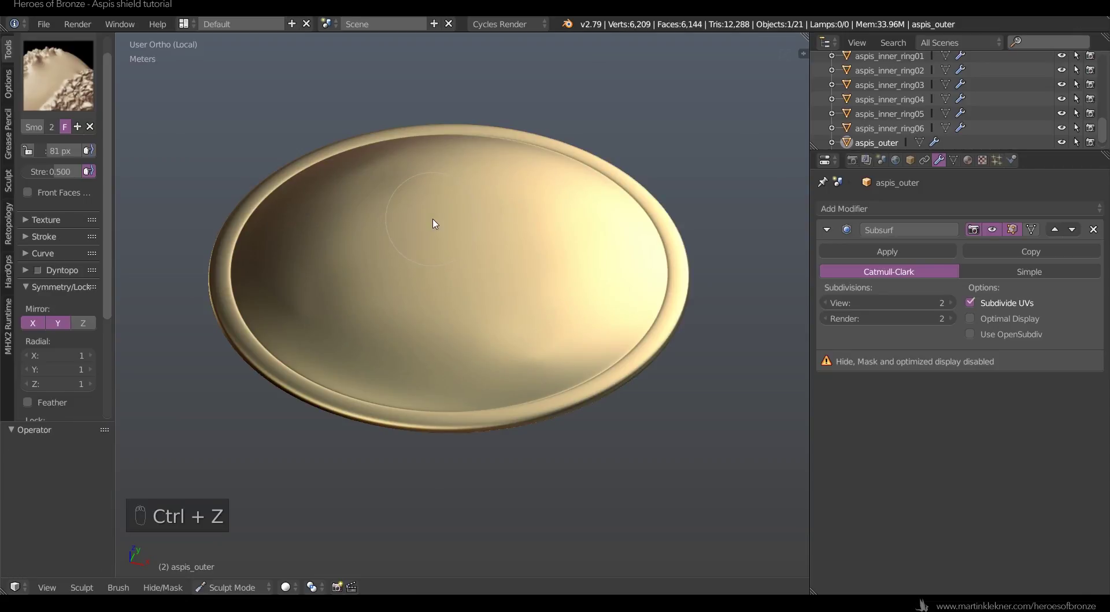
key("KP_7")
key("KP_5")
scroll(497, 289, "down", 5)
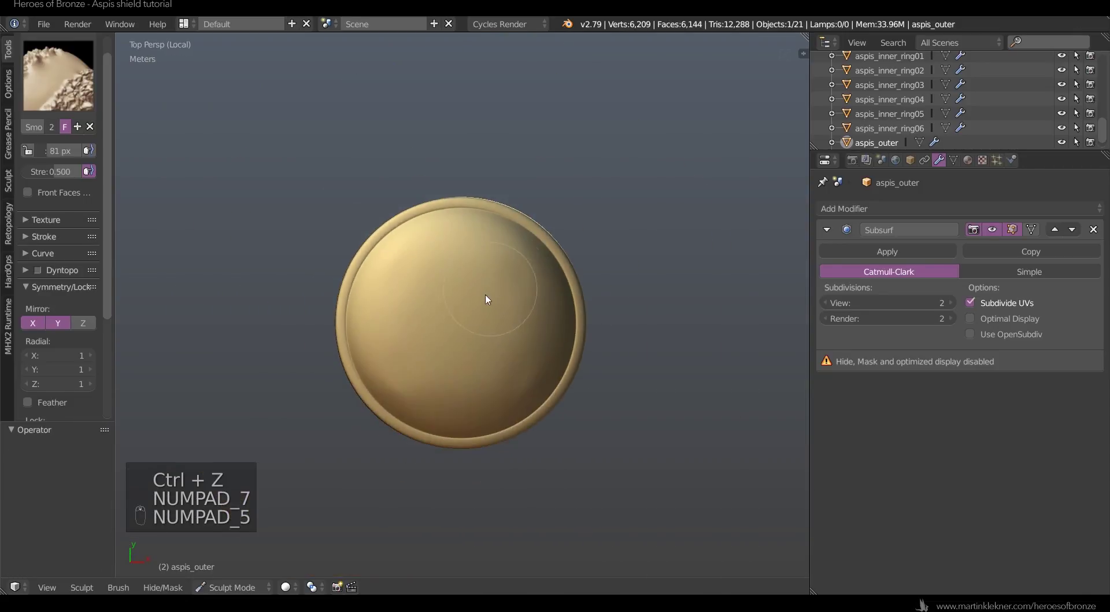
key("f")
left_click(501, 327)
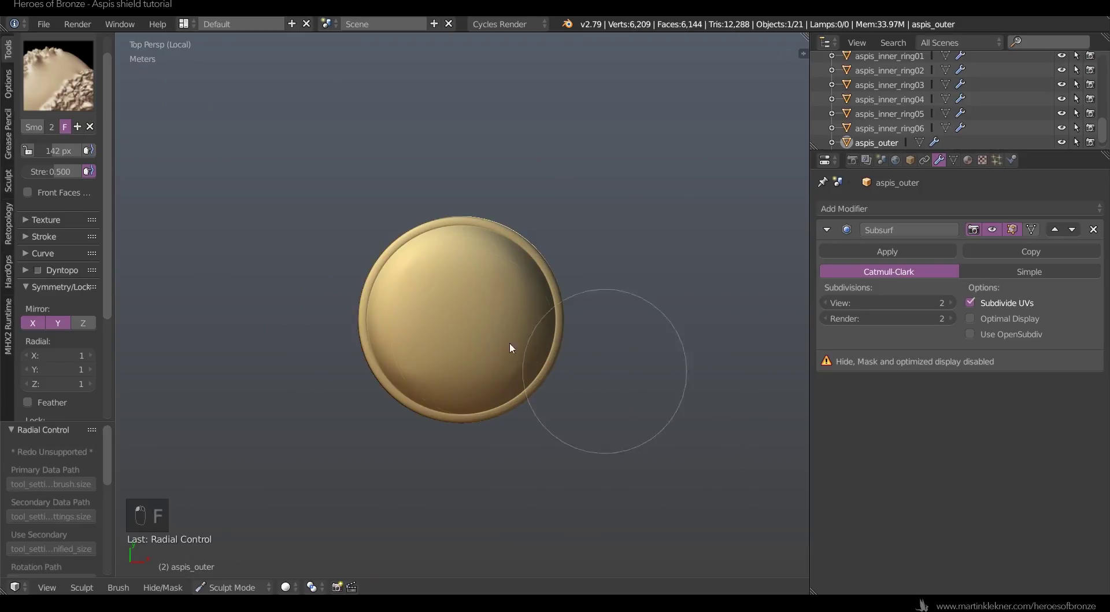
- Undo the last smoothing stroke and enlarge the Smooth brush to about 174 px to cover the dome
key("ctrl+z")
key("bracketright")
key("bracketright")
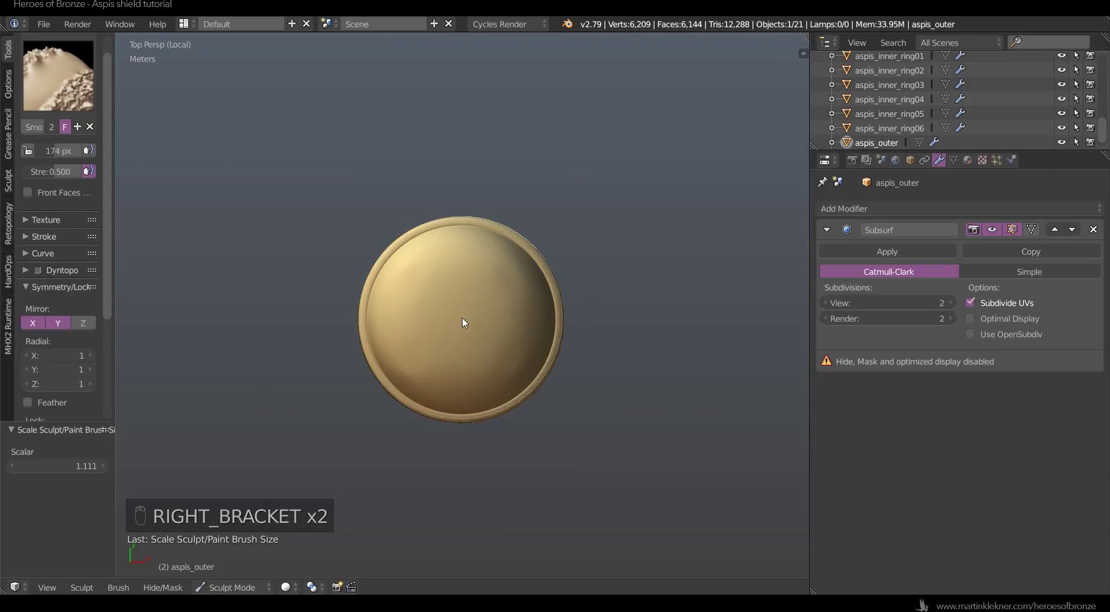
key("bracketleft")
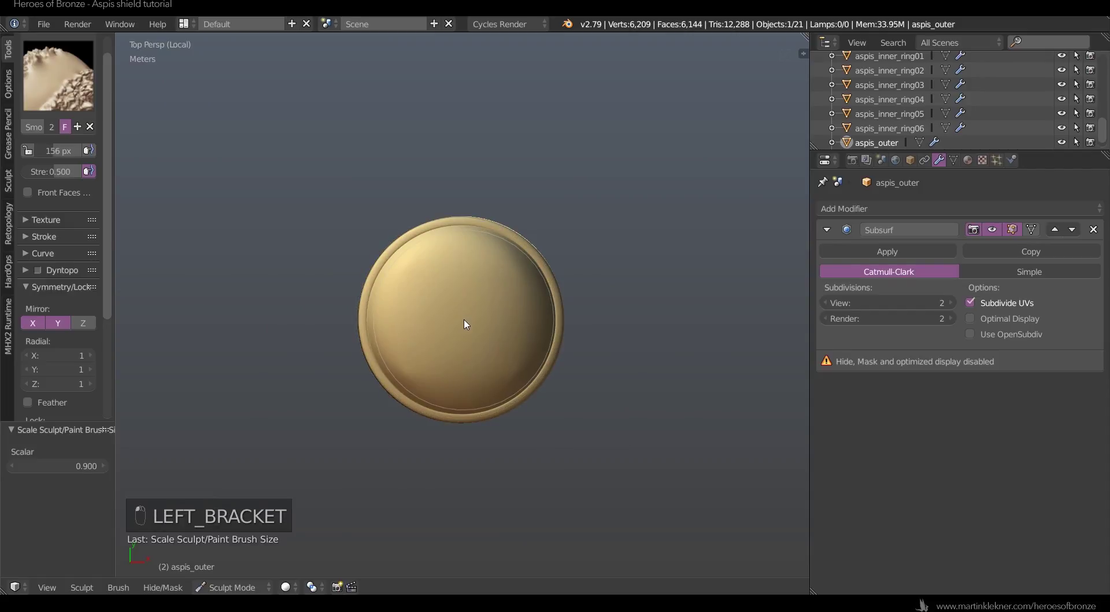
key("bracketright")
- Inspect the dome's surface from several angles and check its topology in Edit Mode
middle_click_drag(686, 379, 637, 292)
scroll(638, 292, "up", 5)
mouse_move(688, 331)
middle_mouse_down()
mouse_move(680, 306)
mouse_move(657, 345)
mouse_move(678, 356)
mouse_move(669, 297)
mouse_move(666, 354)
middle_mouse_up()
scroll(677, 357, "down", 3)
key("Tab")
key("a")
key("a")
scroll(670, 357, "down", 2)
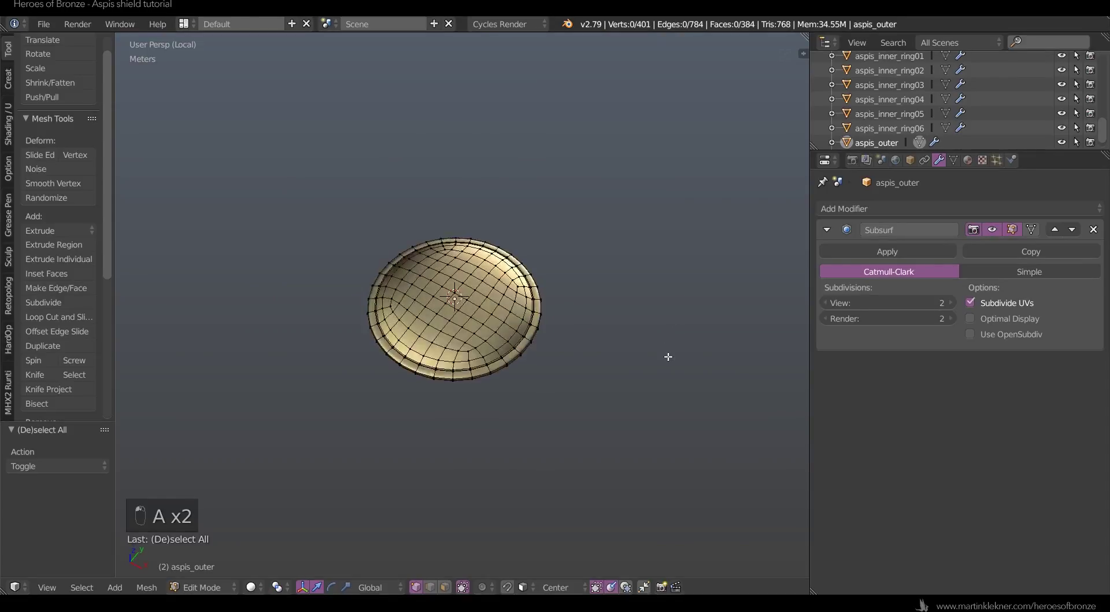
scroll(668, 357, "up", 4)
key("Tab")
key("Tab")
- In top orthographic wireframe view, select the dome's vertices outside one quarter and delete them
key("KP_7")
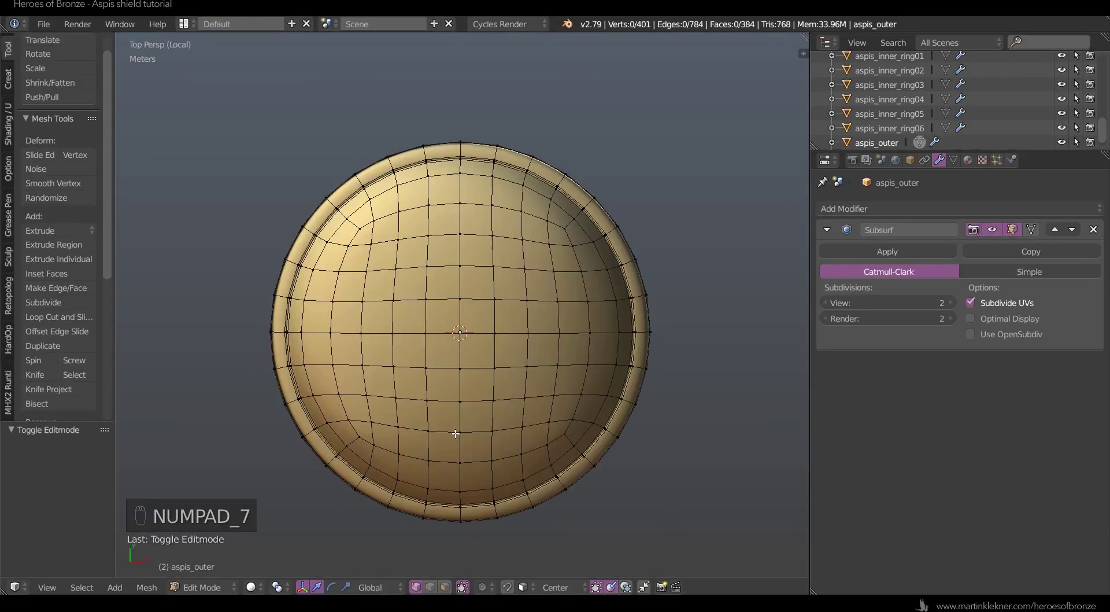
key("KP_5")
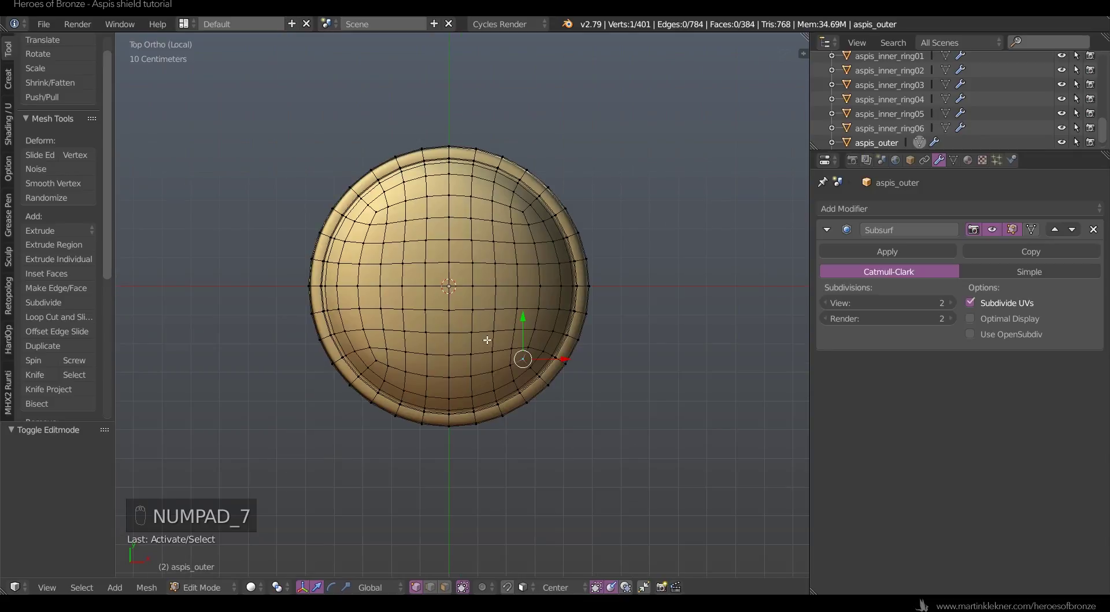
key("z")
key("b")
left_click_drag(272, 131, 636, 269)
key("b")
left_click_drag(231, 110, 443, 489)
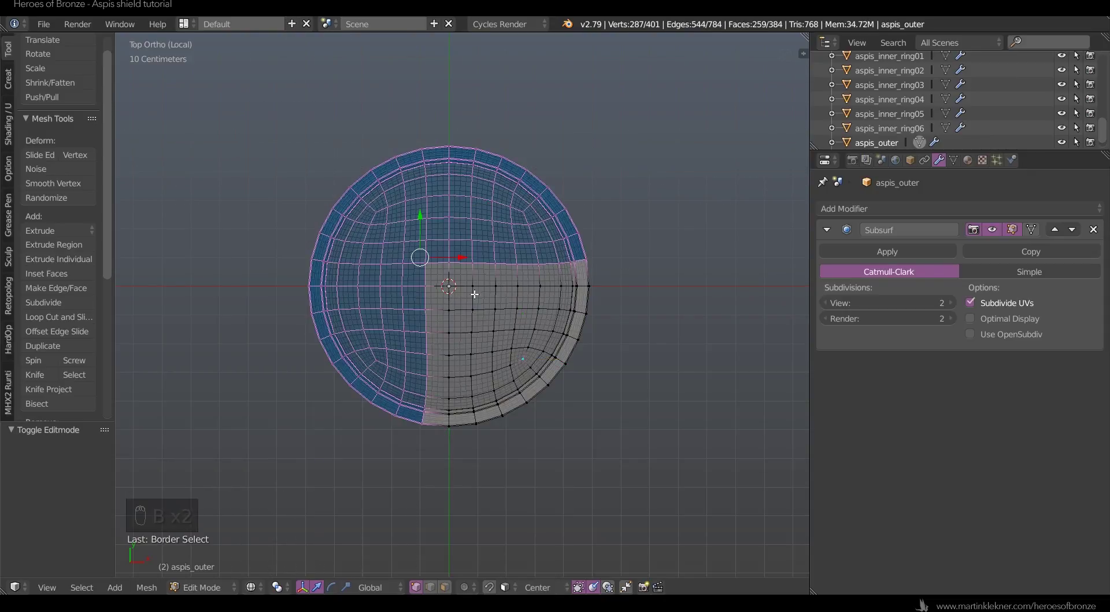
key("Delete")
left_click(449, 194)
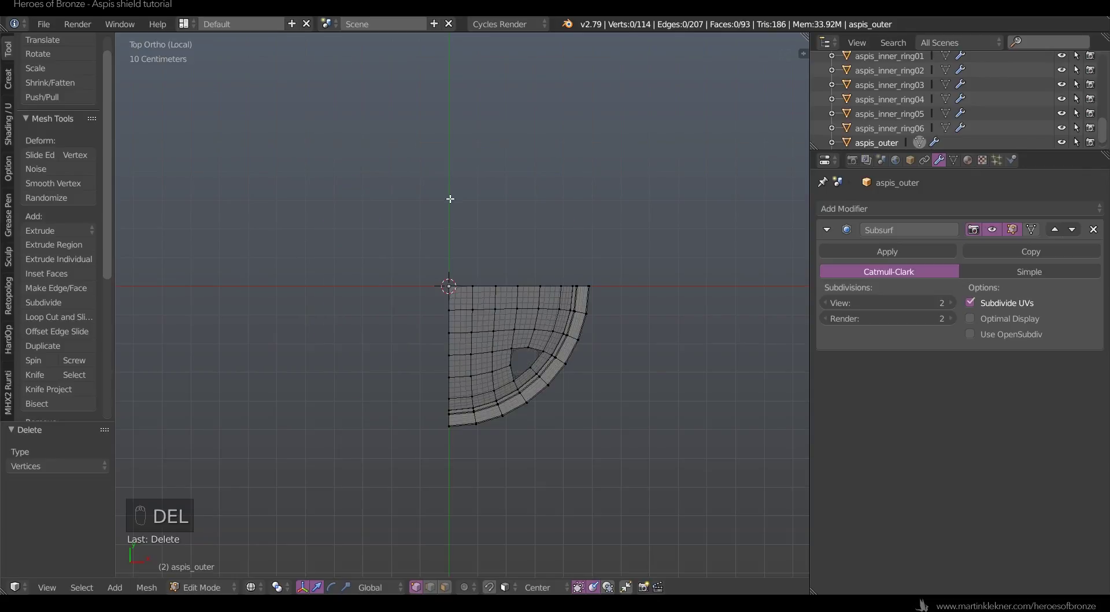
- Undo the deletion, deselect the stray vertex inside the quarter to keep, and delete the other three quarters' vertices
key("ctrl+z")
key("c")
middle_click_drag(550, 389, 515, 361)
right_click(516, 361)
key("Delete")
left_click(545, 297)
key("Tab")
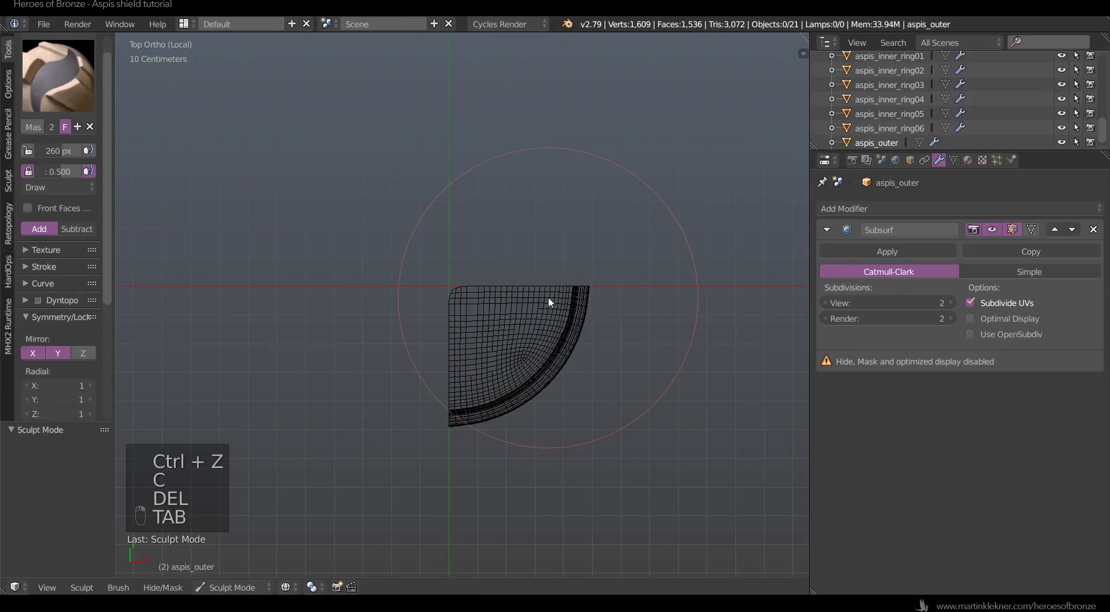
- Add a Mirror modifier to the quarter dome, switch to Object Mode, and enable the Y axis and Clipping
left_click(877, 213)
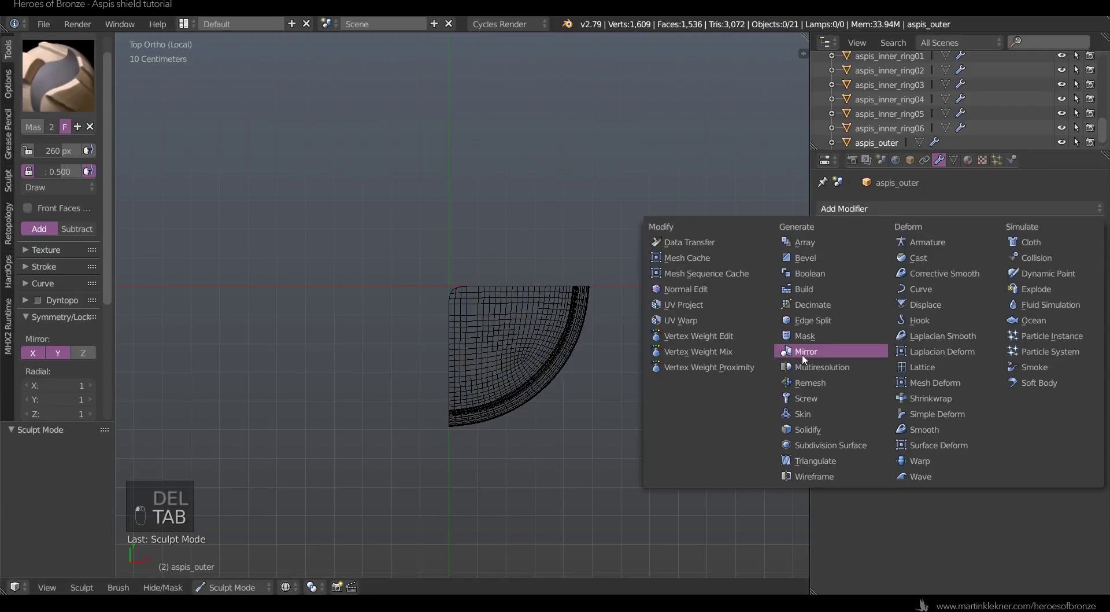
left_click(791, 350)
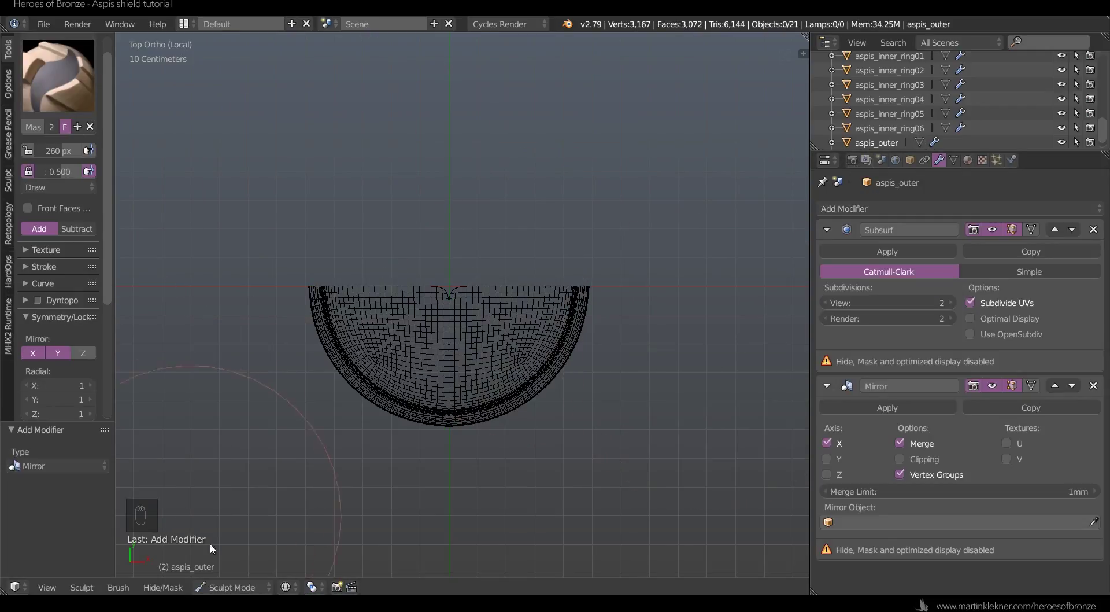
left_click(237, 587)
left_click(242, 569)
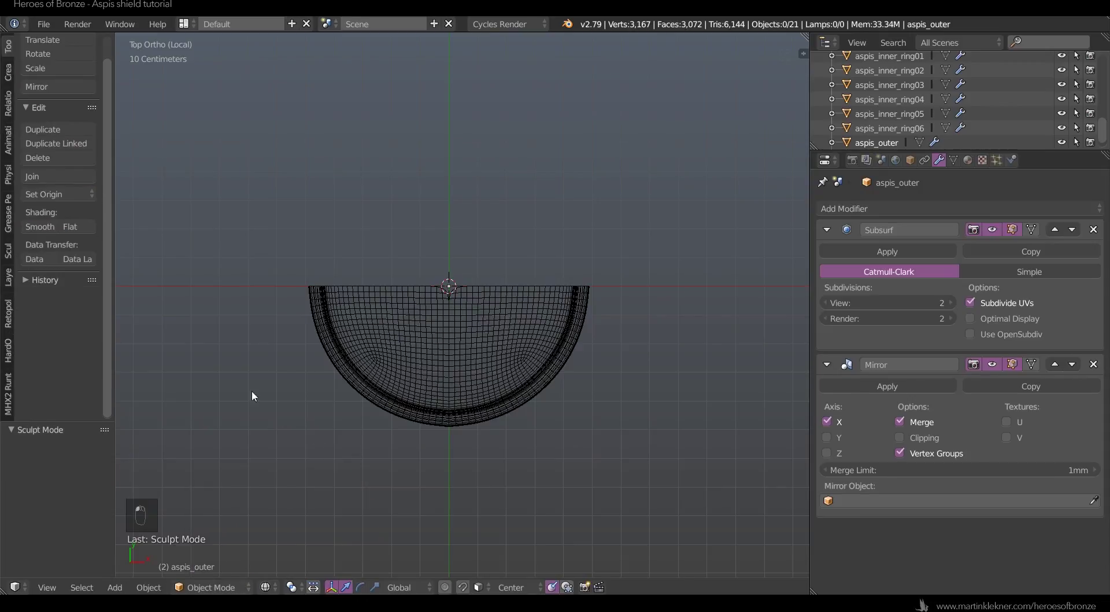
left_click(827, 438)
left_click(900, 437)
- Check the mirrored dome in solid shading and move the Mirror modifier above the Subsurf modifier
scroll(578, 300, "up", 2)
key("Tab")
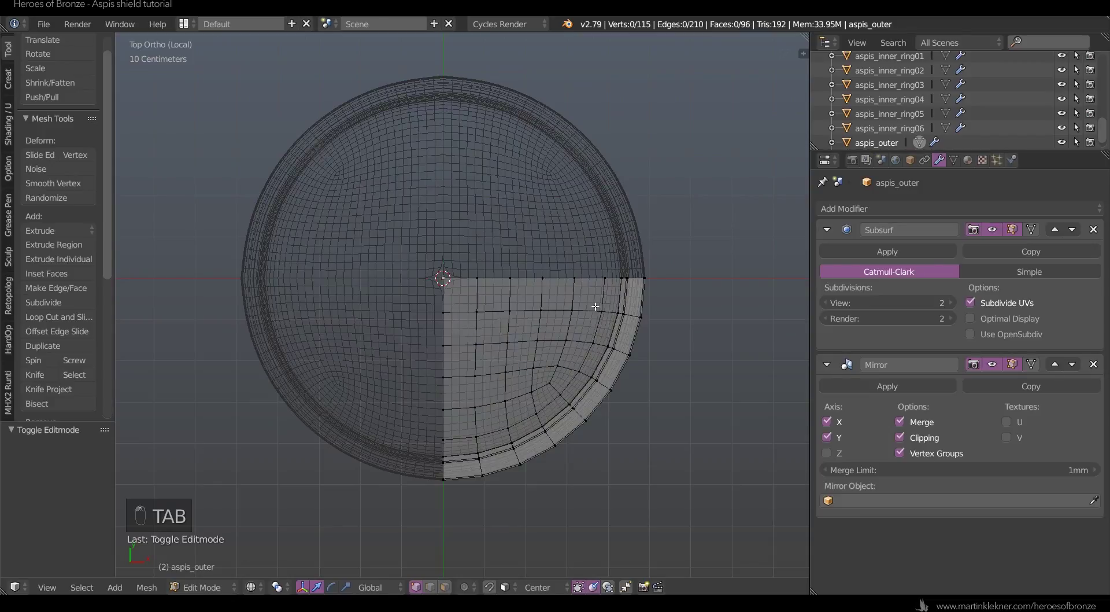
key("Tab")
key("z")
mouse_move(651, 397)
middle_mouse_down()
mouse_move(634, 325)
mouse_move(616, 338)
middle_mouse_up()
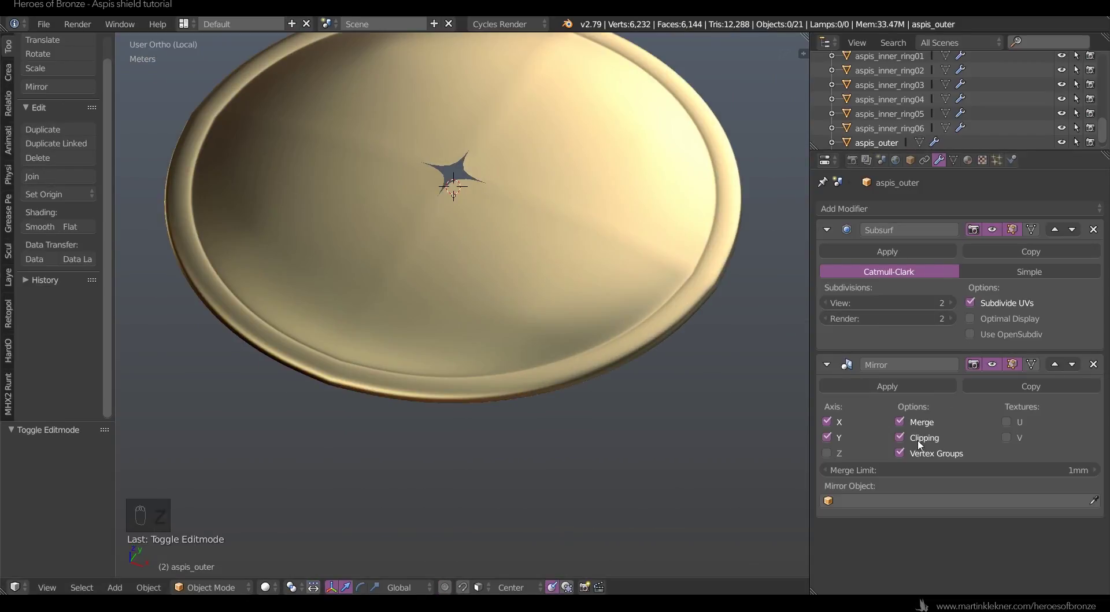
key("Tab")
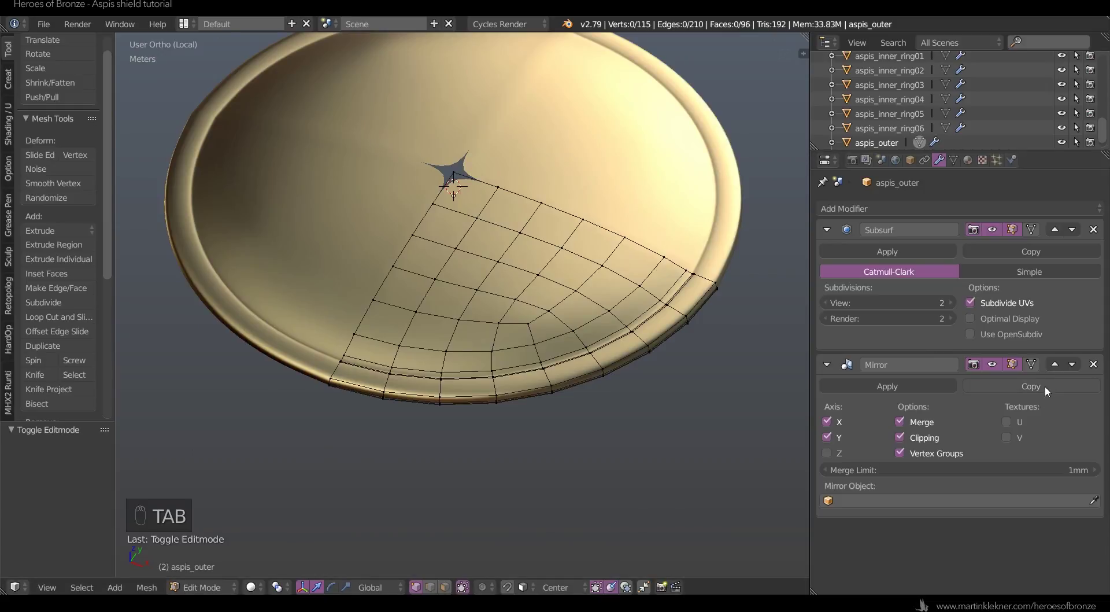
left_click(1055, 364)
key("Tab")
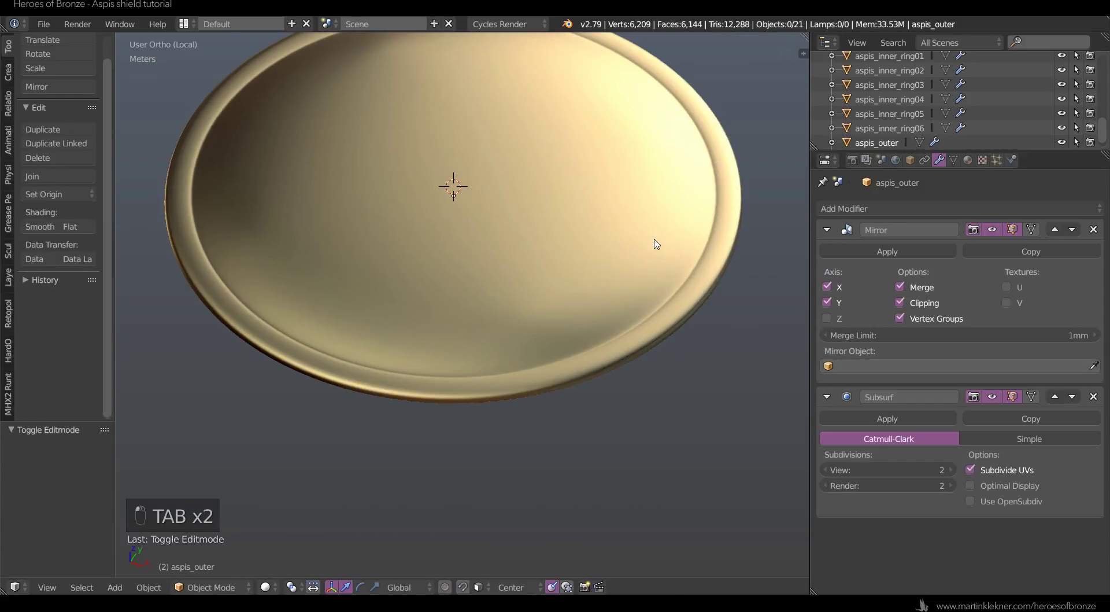
middle_click_drag(634, 330, 613, 313)
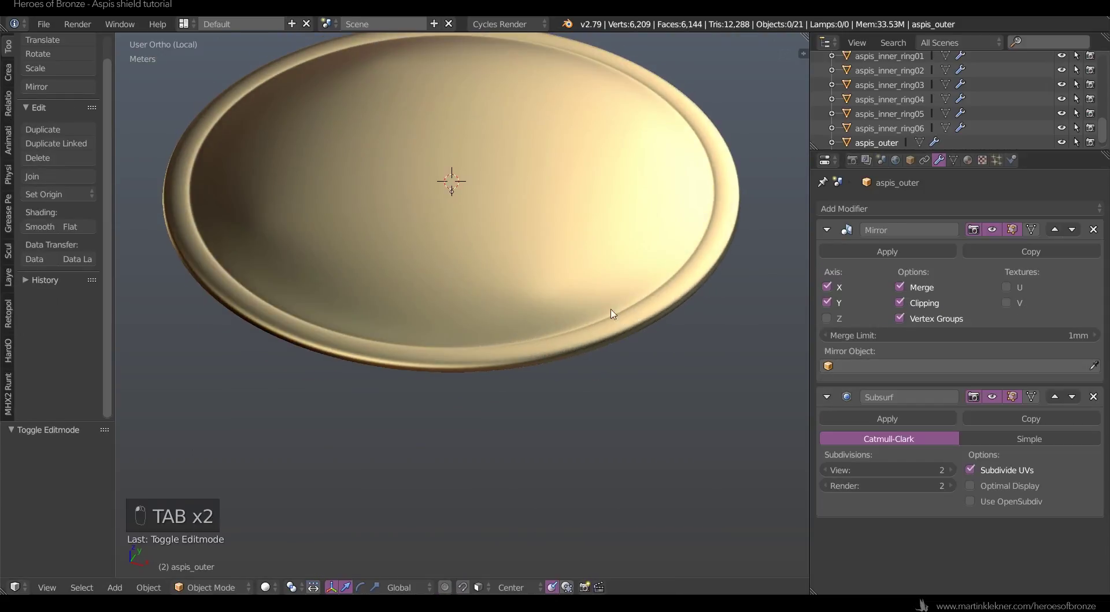
- Vertex-slide the corner pole vertex of the quarter mesh by a factor of about 0.230
key("Tab")
right_click(566, 289)
middle_click_drag(528, 329, 617, 355)
key("g")
key("g")
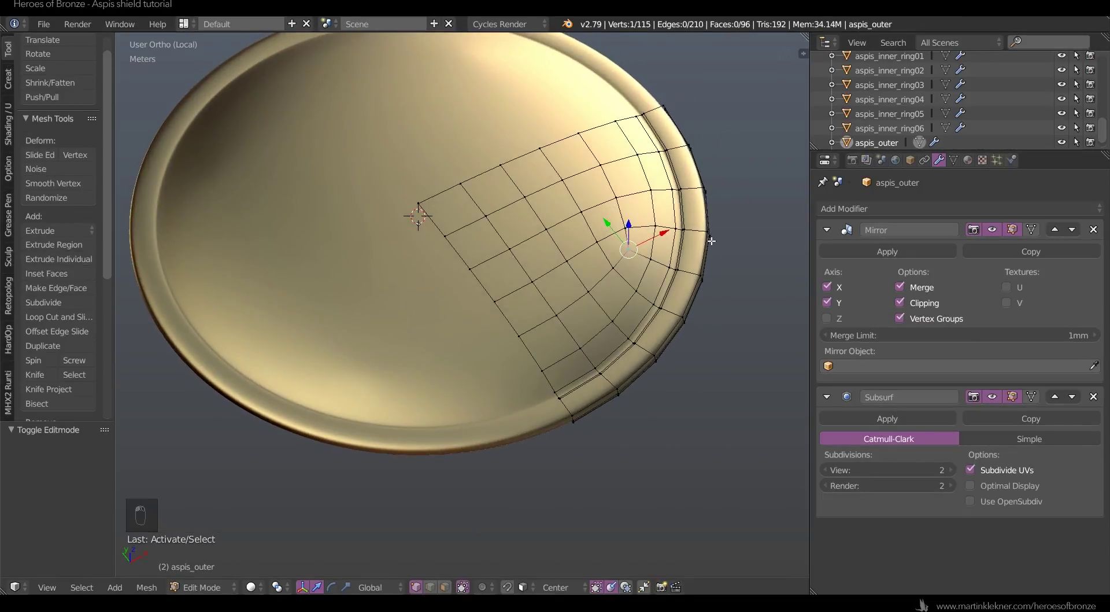
left_click(705, 244)
middle_click_drag(718, 368, 731, 333)
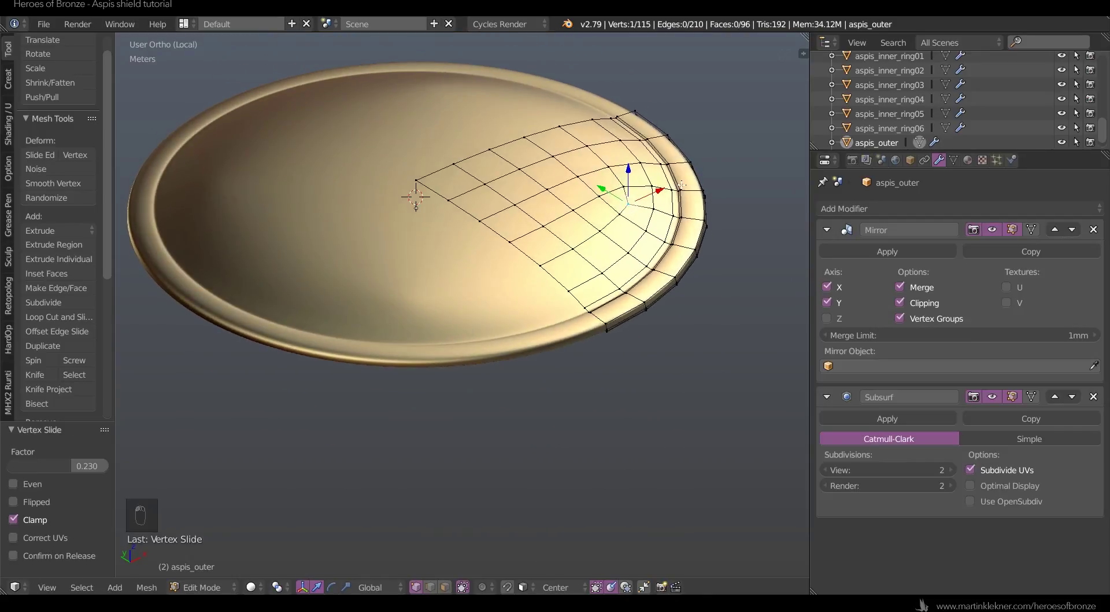
- Lower the pole vertex slightly along the global Z axis and check the dome's shading in Object Mode
left_click_drag(631, 172, 630, 172)
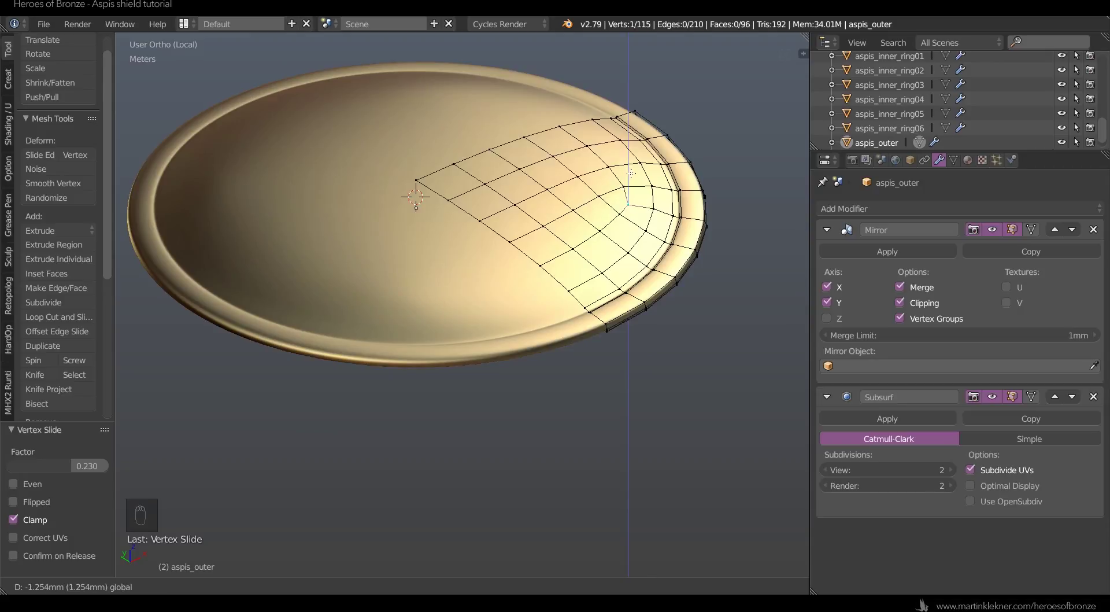
left_click(632, 175)
key("Tab")
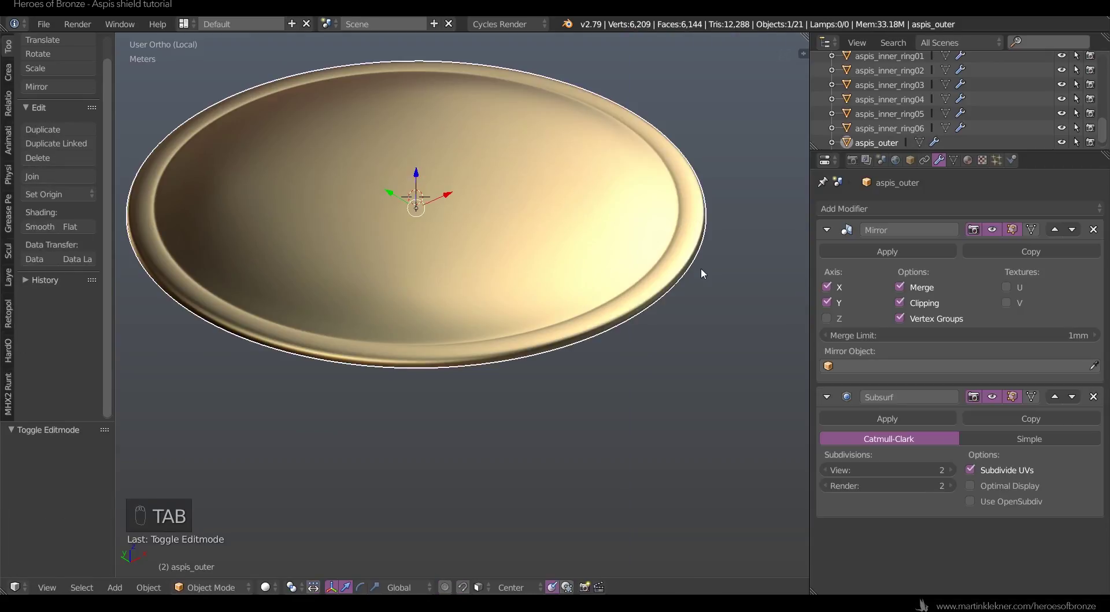
mouse_move(704, 363)
middle_mouse_down()
mouse_move(661, 389)
mouse_move(669, 360)
mouse_move(706, 372)
mouse_move(692, 367)
middle_mouse_up()
key("Tab")
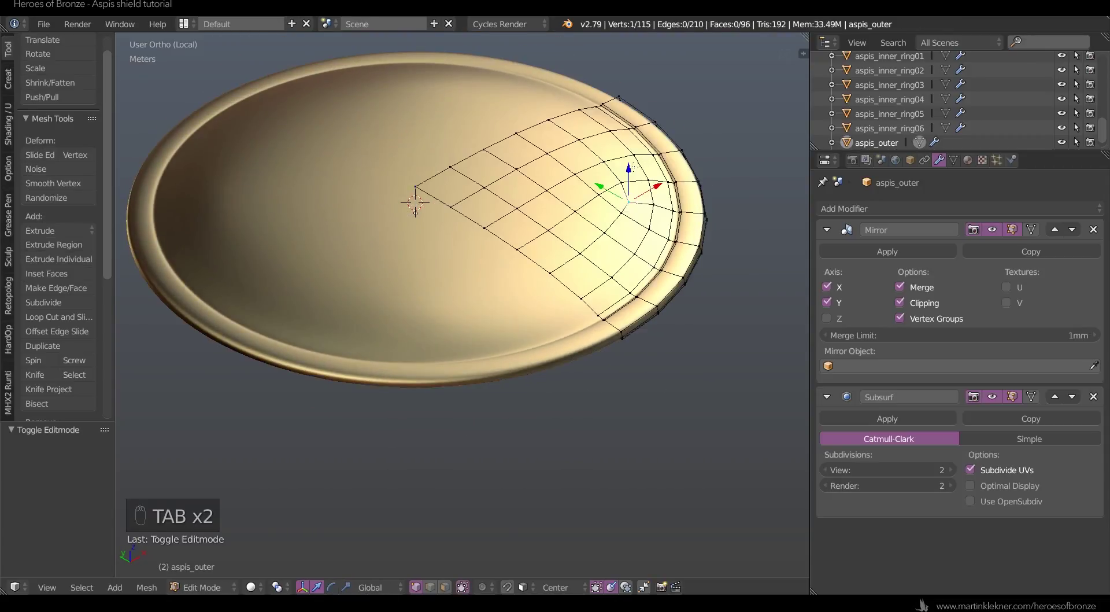
- Fine-tune the pole vertex with small moves, checking the smoothness of the dome in Object Mode between them
left_click_drag(628, 169, 630, 171, "shift")
key("Tab")
mouse_move(744, 154)
middle_mouse_down()
mouse_move(674, 200)
mouse_move(654, 174)
mouse_move(733, 172)
middle_mouse_up()
key("Tab")
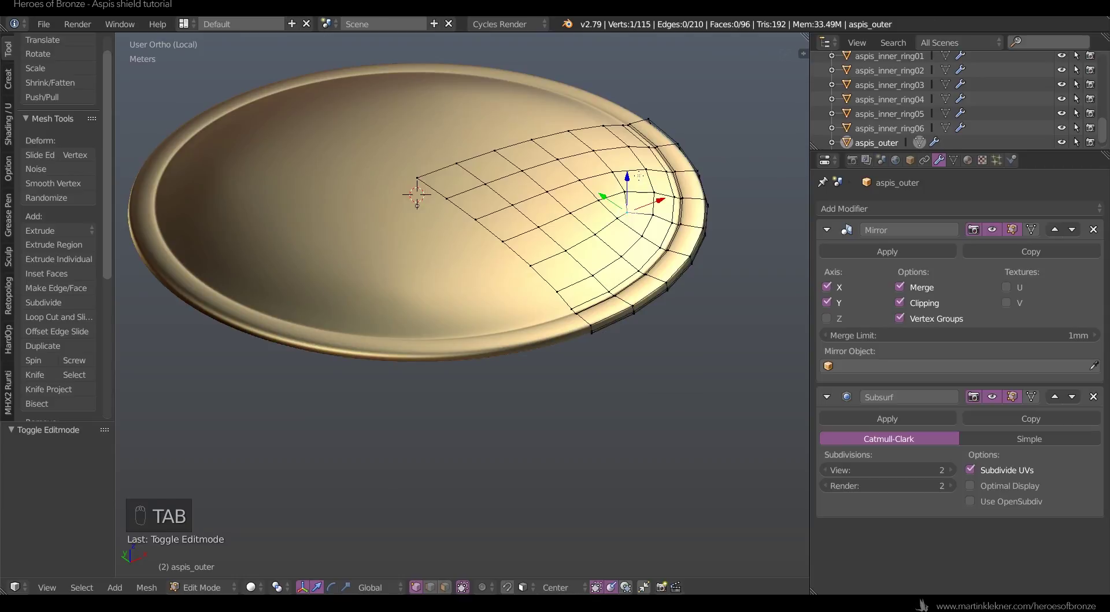
left_click_drag(628, 176, 629, 175)
key("Tab")
key("Tab")
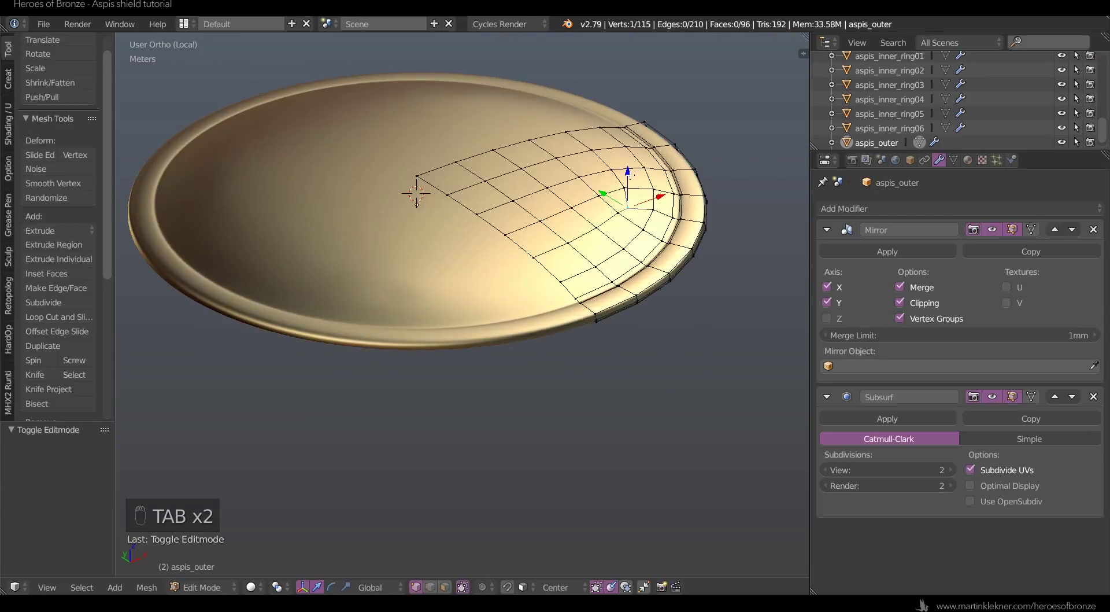
key("Tab")
middle_click_drag(701, 186, 661, 211)
key("Tab")
- Move the pole vertex about -0.143 mm in X and -0.557 mm in Y, and check the shading in Object Mode
left_click_drag(614, 217, 613, 218, "shift")
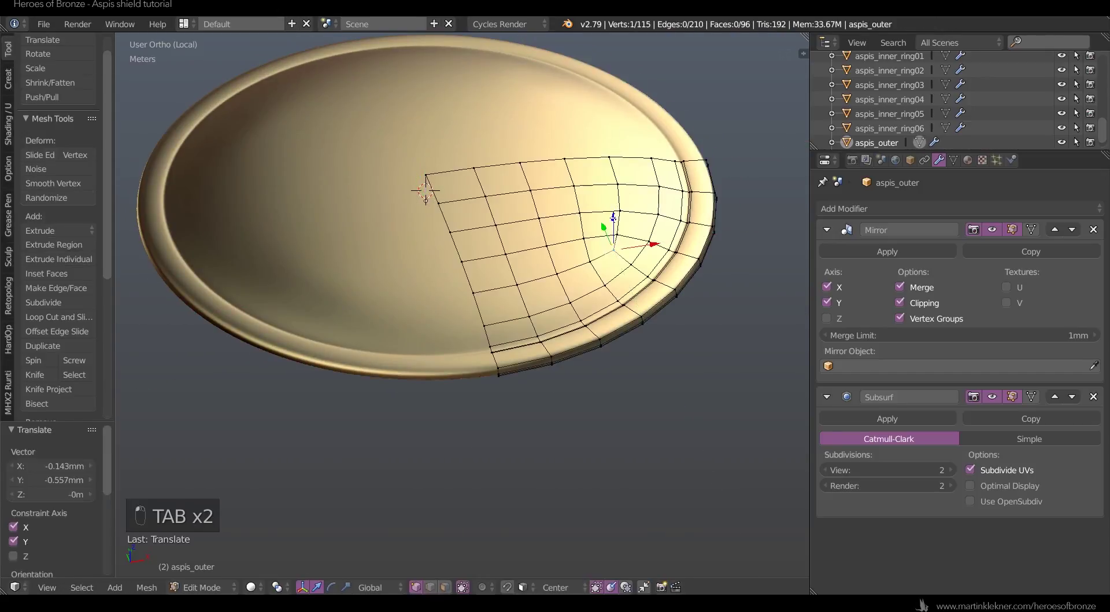
key("Tab")
key("a")
key("a")
key("a")
key("a")
middle_click_drag(700, 213, 686, 275)
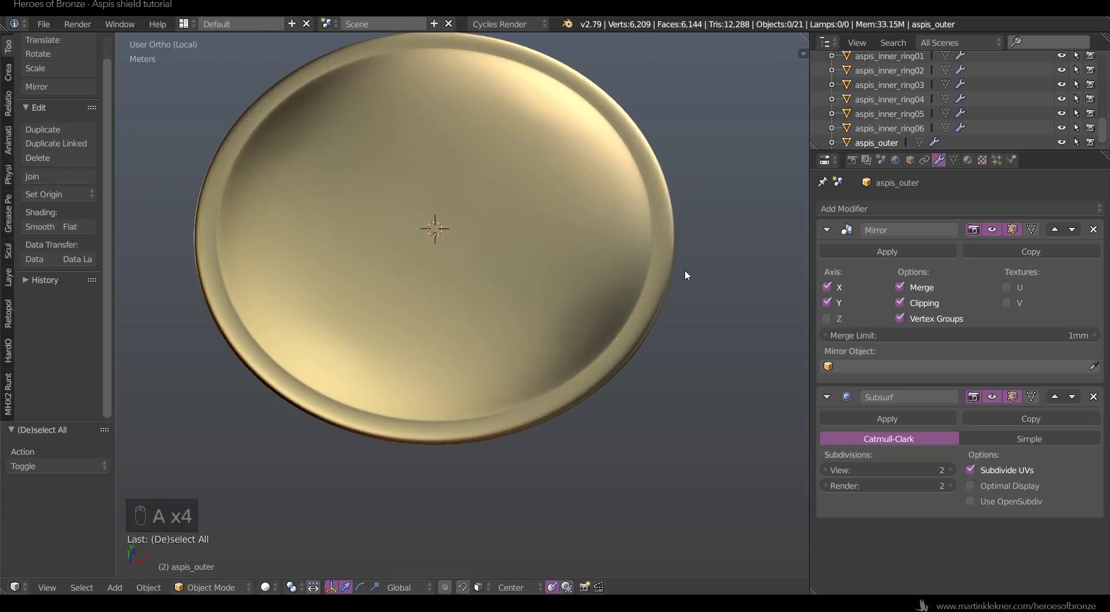
- Try another small vertex adjustment on the quarter mesh and check the dome's shading from a new angle
key("ctrl+z")
key("Tab")
right_click(625, 225, "alt")
right_click(617, 188)
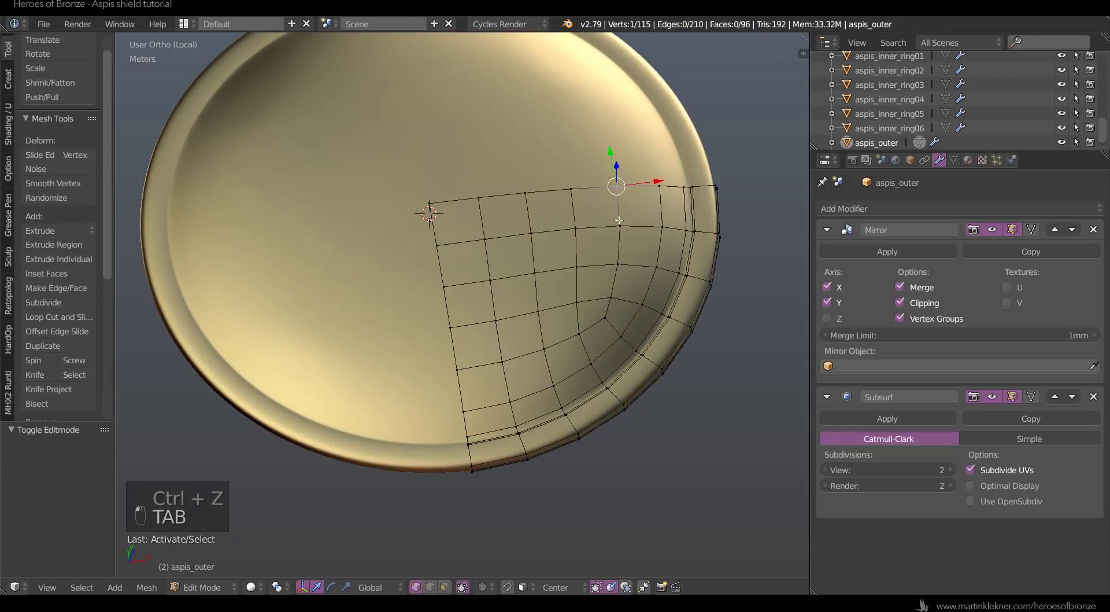
right_click(548, 348, "ctrl")
middle_click_drag(458, 367, 502, 306)
left_click_drag(585, 157, 585, 162)
key("Tab")
key("a")
key("a")
scroll(705, 172, "down", 2)
middle_click_drag(705, 173, 660, 218)
- Undo the last adjustment, try one more small vertex nudge in Edit Mode and undo it as well
key("ctrl+z")
key("ctrl+z")
scroll(671, 237, "up", 2)
key("Tab")
scroll(661, 218, "up", 2)
left_click_drag(726, 186, 728, 187)
key("ctrl+z")
- In top orthographic view, move the pole vertex about -2.3 mm in X and -3.5 mm in Y
key("KP_7")
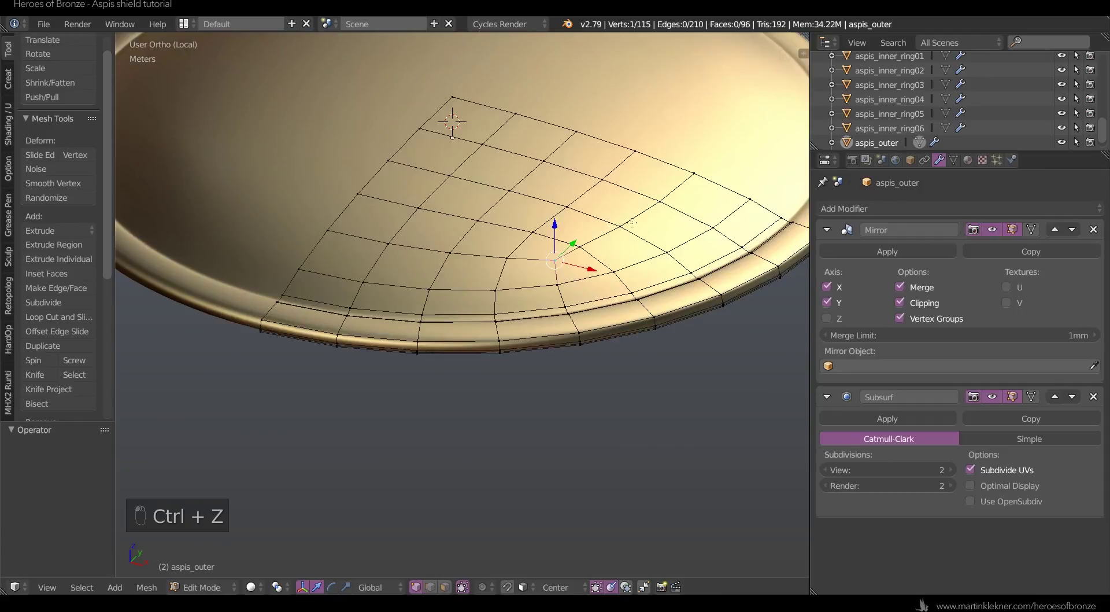
key("KP_5")
key("KP_5")
key("g")
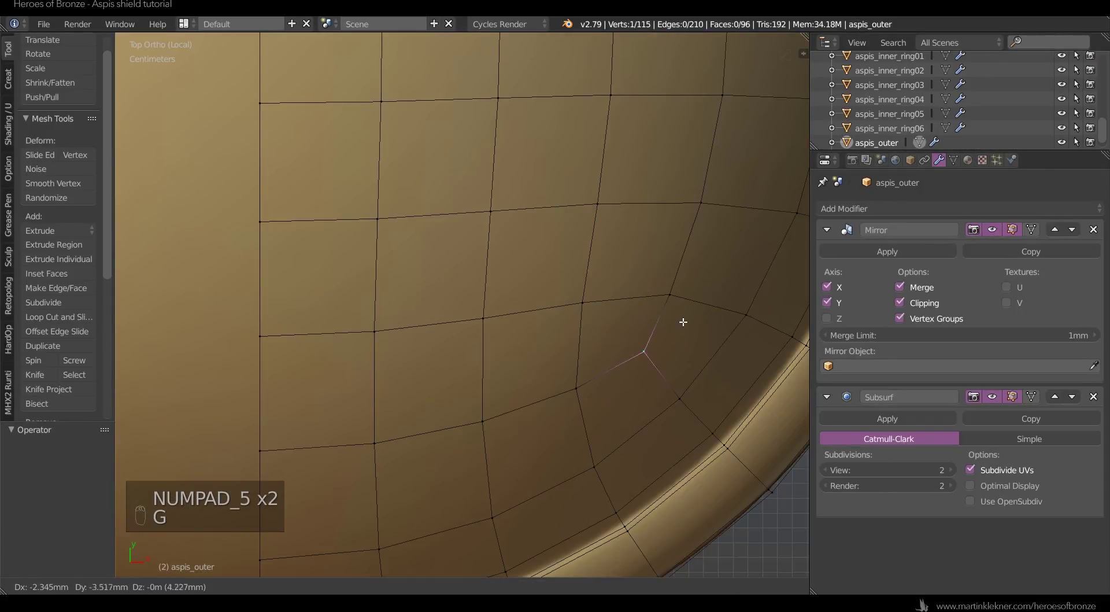
left_click(682, 321)
middle_click_drag(683, 322, 532, 185)
- Check the dome in perspective in Object Mode and apply its Mirror modifier
key("KP_5")
scroll(522, 220, "down", 5)
key("Tab")
scroll(468, 229, "down", 2)
key("a")
right_click(574, 246)
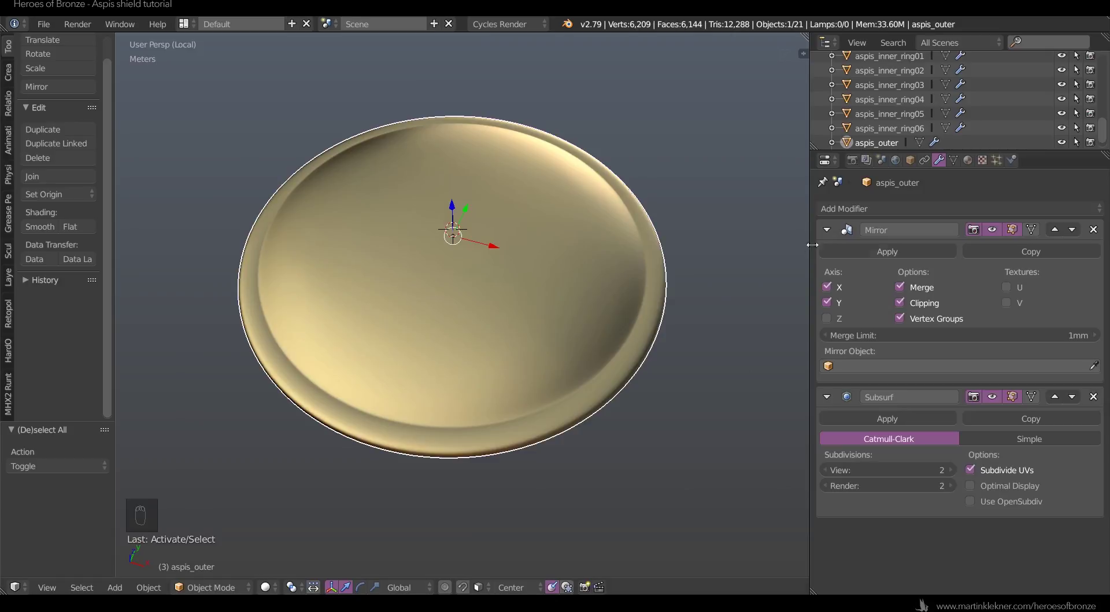
left_click(911, 251)
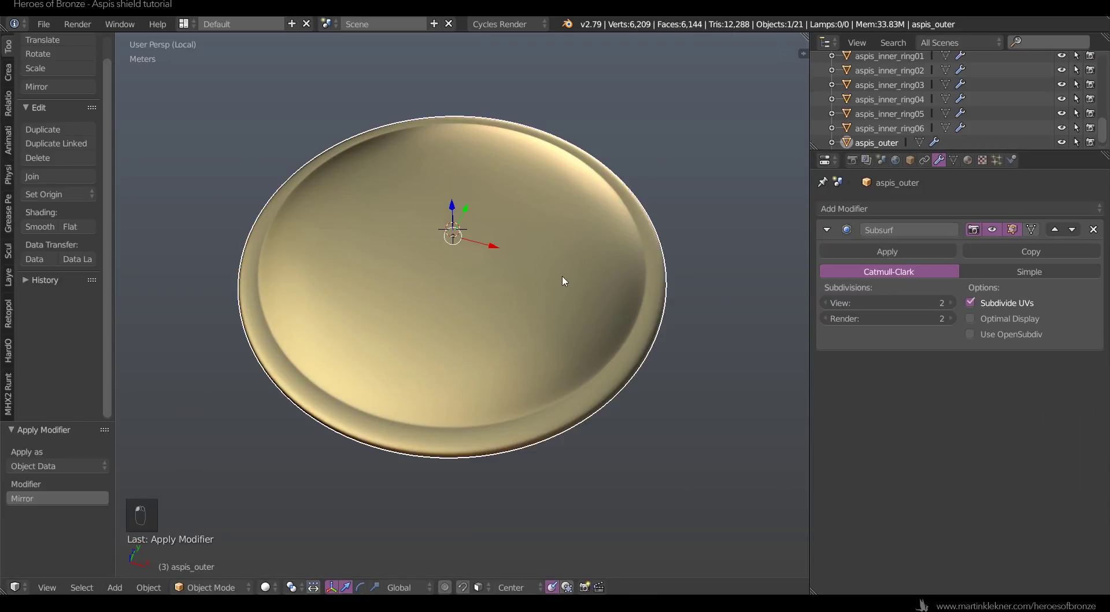
- Select the dome's whole mesh in Edit Mode, recalculate its normals and check the shading in Object Mode
key("Tab")
key("a")
key("a")
key("a")
key("a")
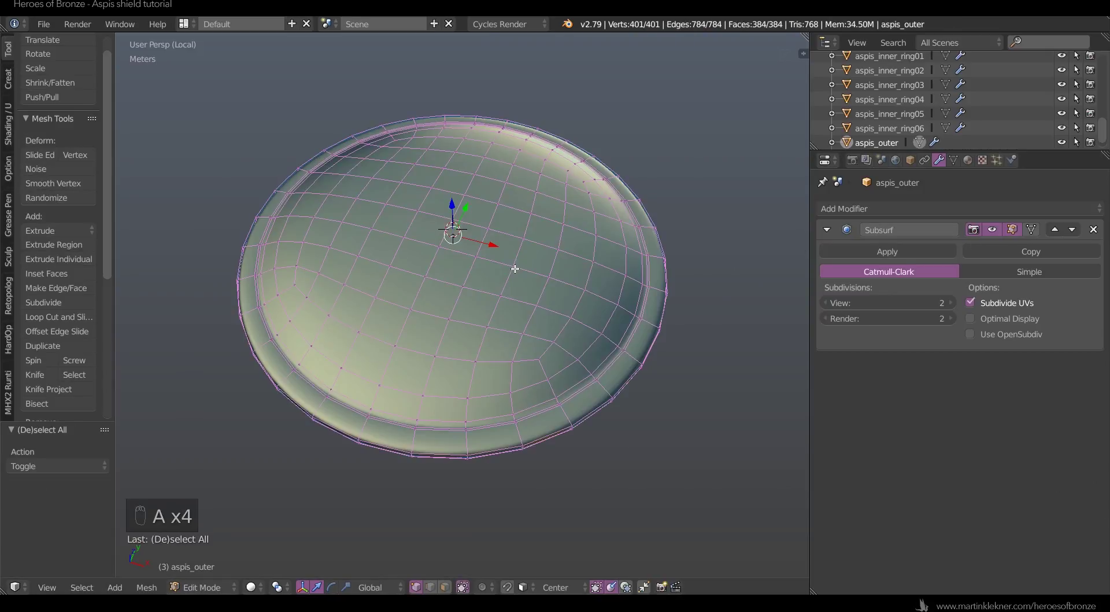
key("ctrl+n")
key("Tab")
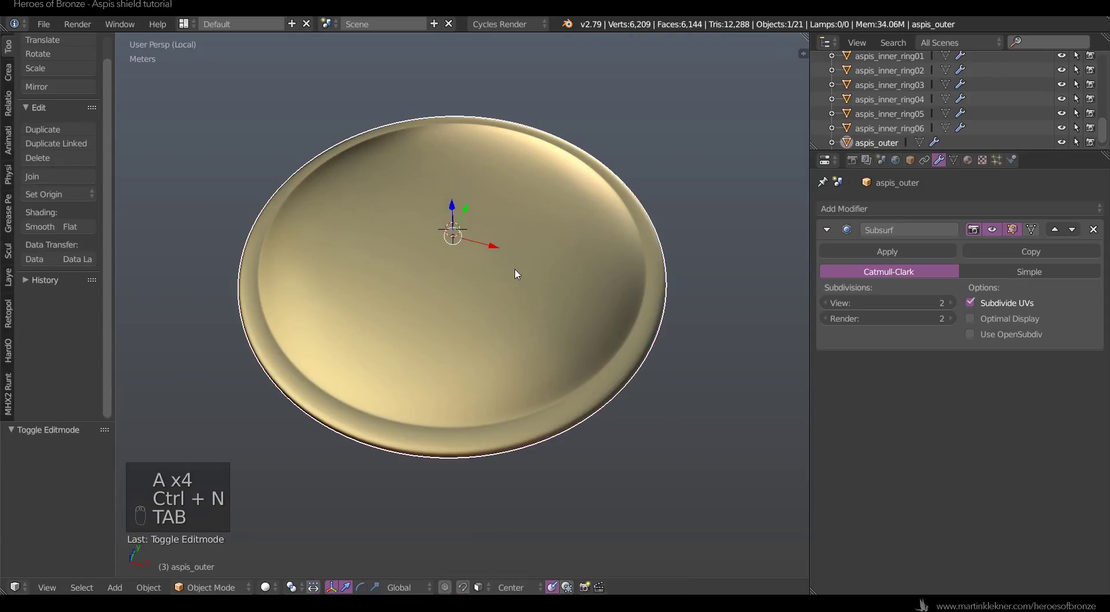
key("a")
key("a")
mouse_move(515, 268)
middle_mouse_down()
mouse_move(630, 260)
mouse_move(630, 273)
mouse_move(623, 158)
mouse_move(633, 296)
mouse_move(633, 238)
mouse_move(606, 236)
middle_mouse_up()
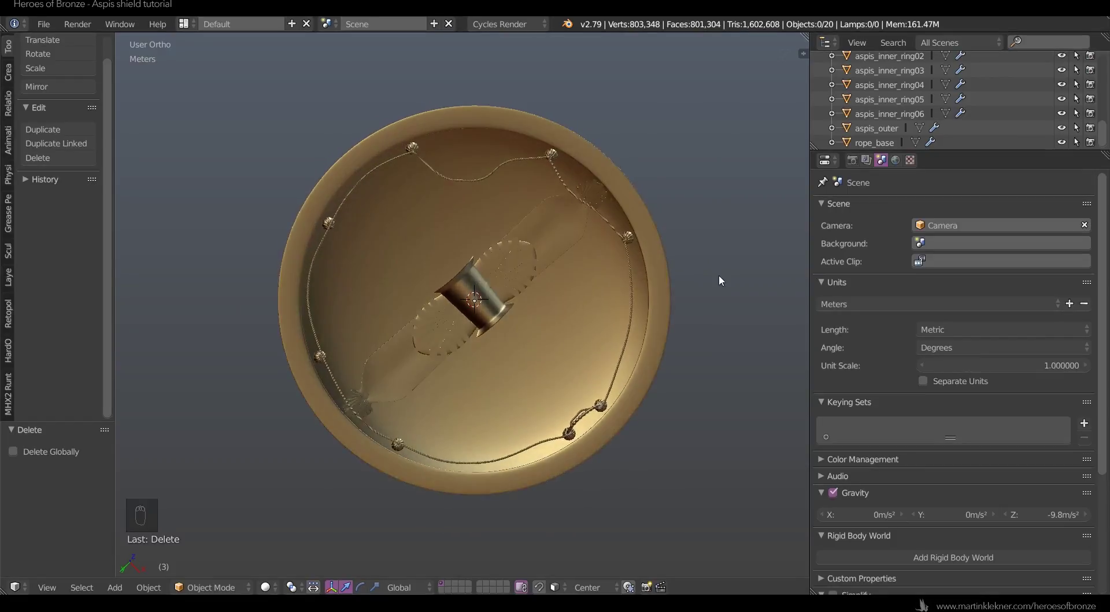
- Scale the inner rim edge loop of aspis_outer by about 1.006 in Edit Mode
scroll(719, 274, "up", 3)
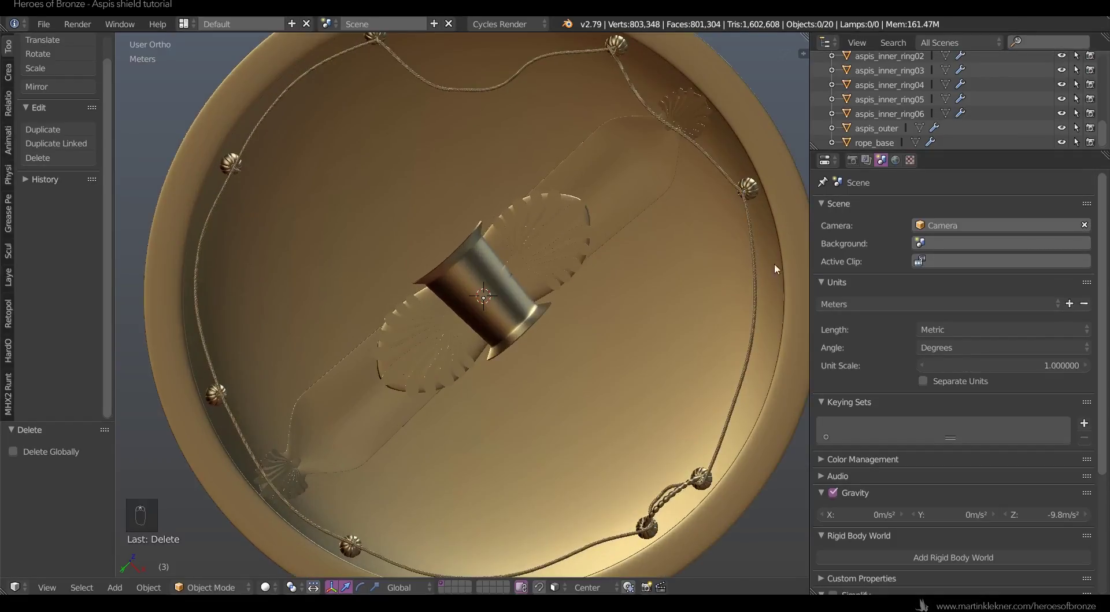
scroll(728, 342, "up", 1)
right_click(730, 341)
middle_click_drag(284, 303, 619, 242)
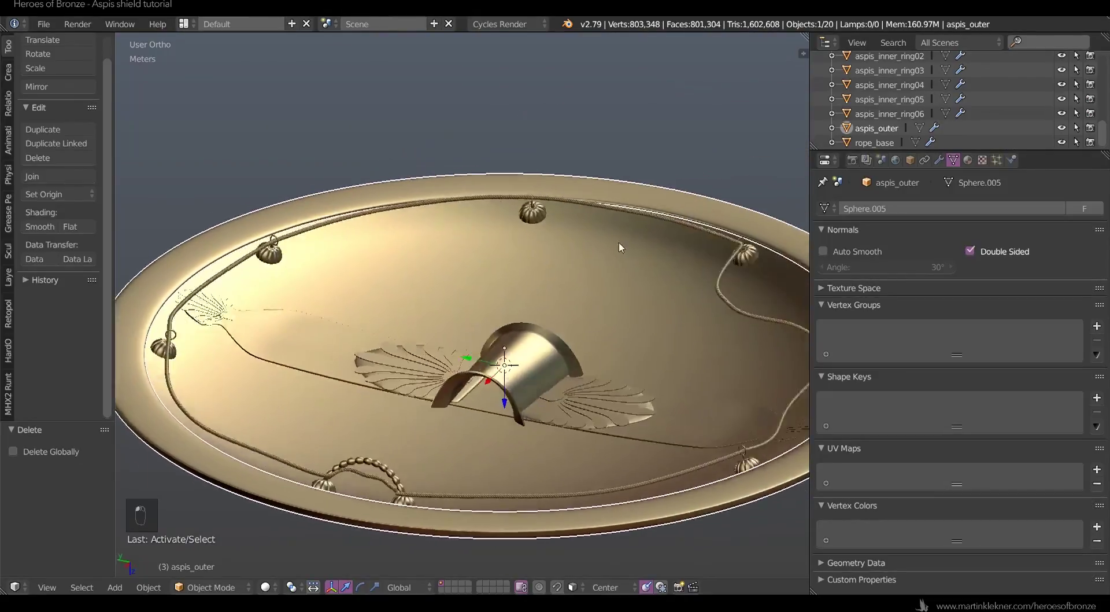
scroll(618, 243, "up", 2)
key("Tab")
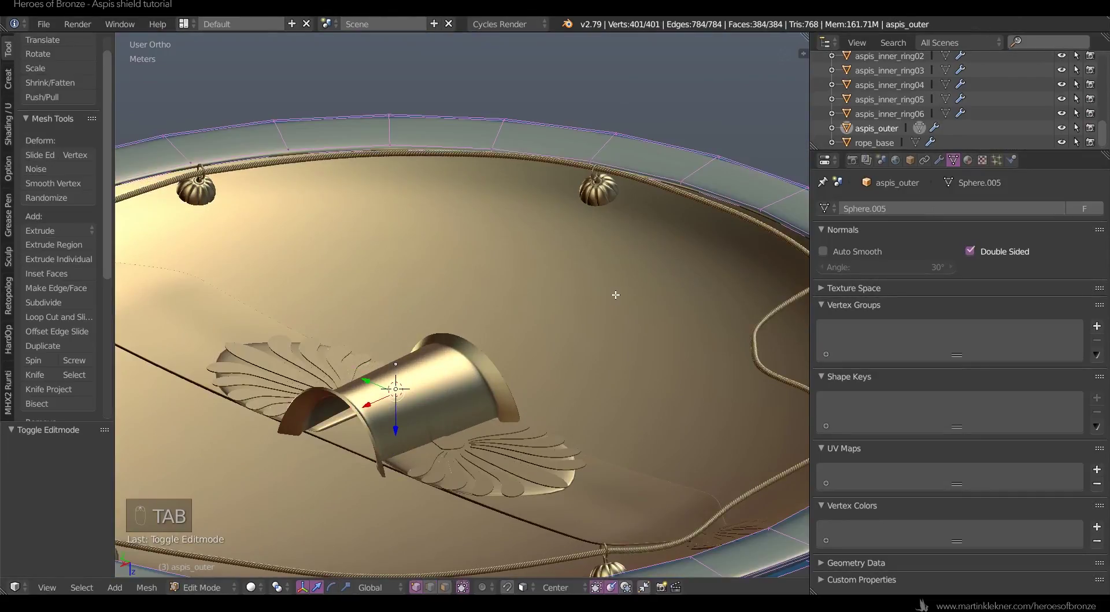
right_click(745, 208, "alt")
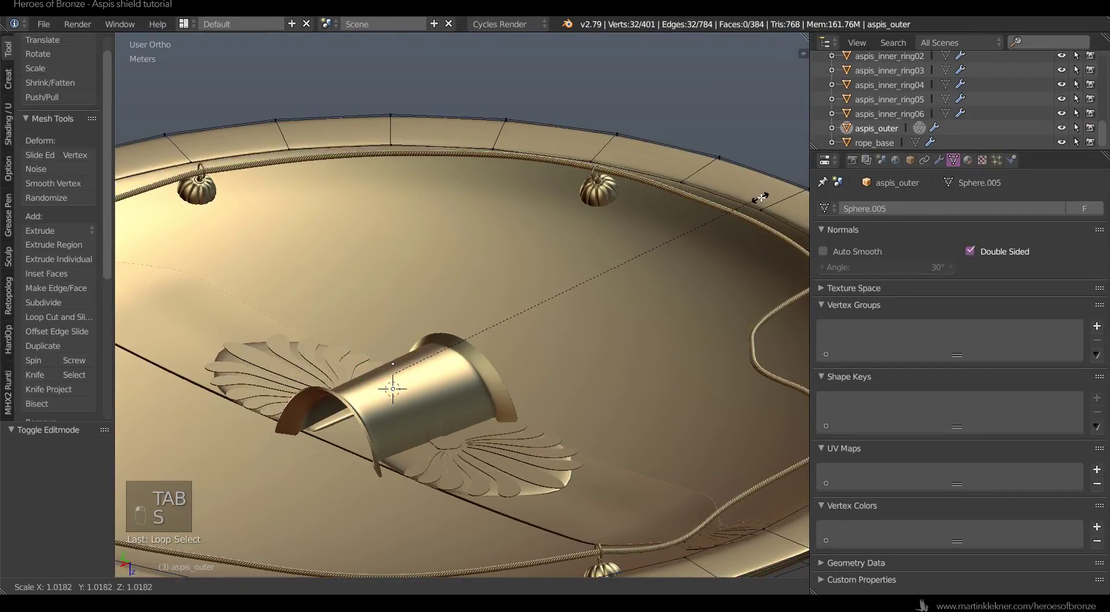
key("s")
left_click(757, 202)
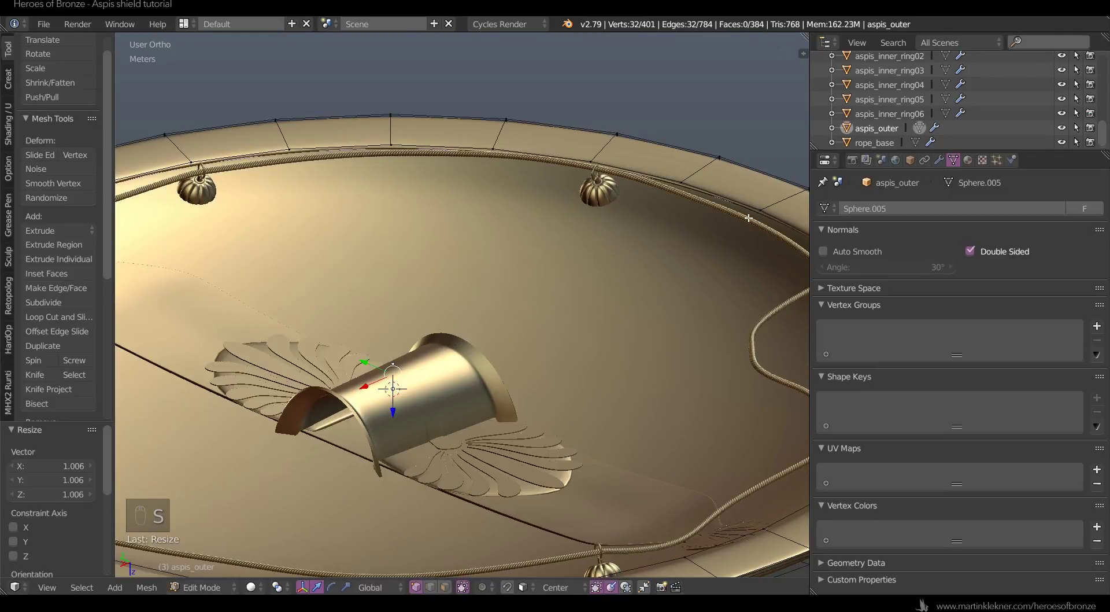
- Return to Object Mode, deselect all objects and examine the shield's inner side and the outer dome's shading
key("Tab")
key("a")
key("a")
scroll(747, 220, "down", 5)
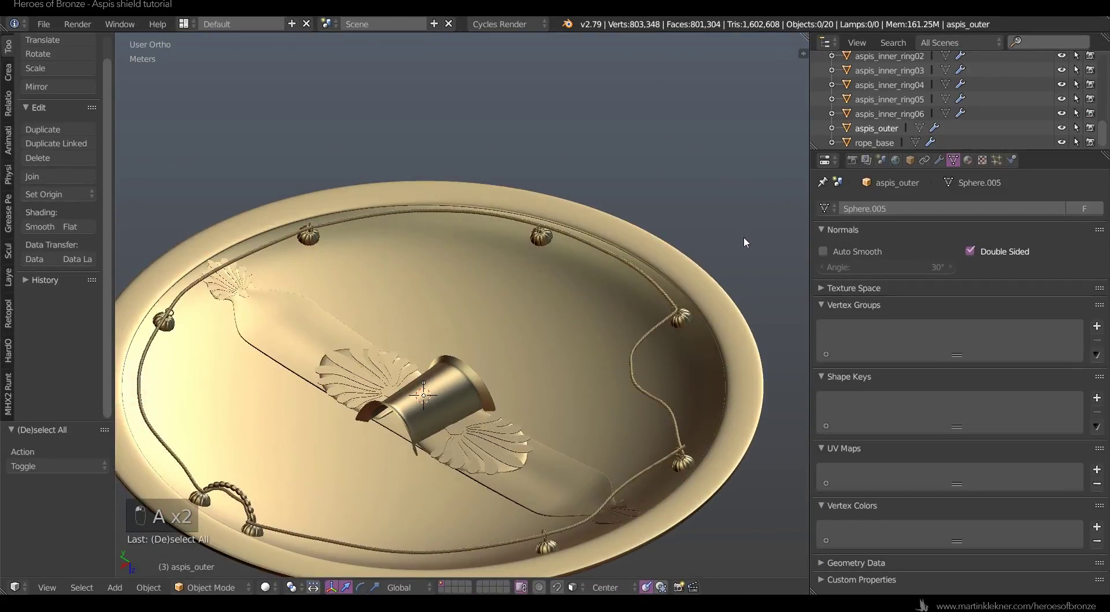
middle_click_drag(591, 231, 630, 182)
middle_click_drag(505, 208, 617, 422)
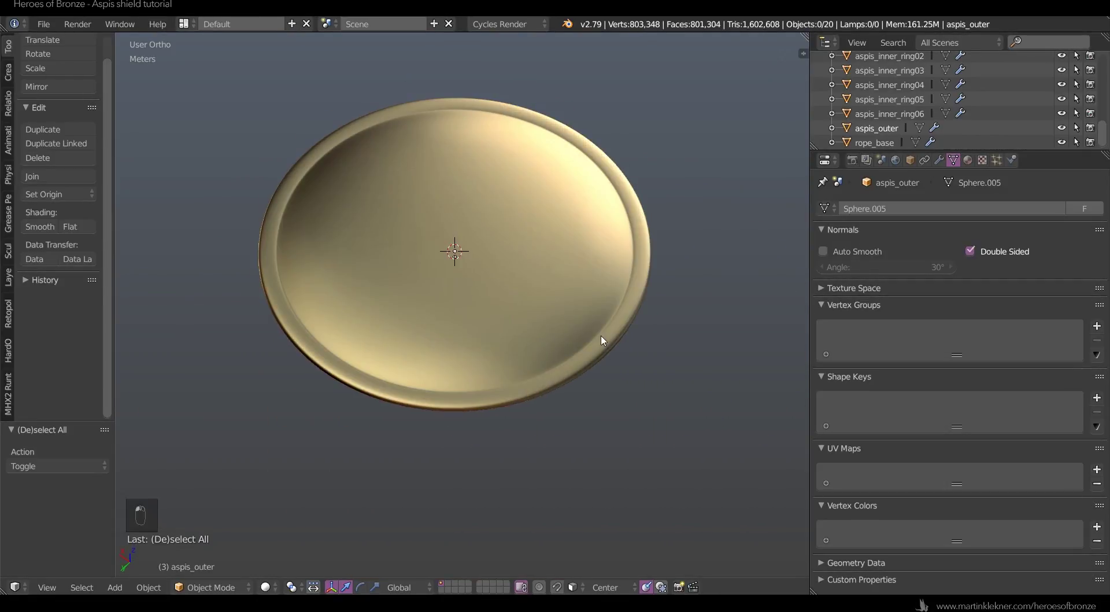
middle_click_drag(557, 314, 570, 359, "shift")
scroll(570, 359, "up", 2)
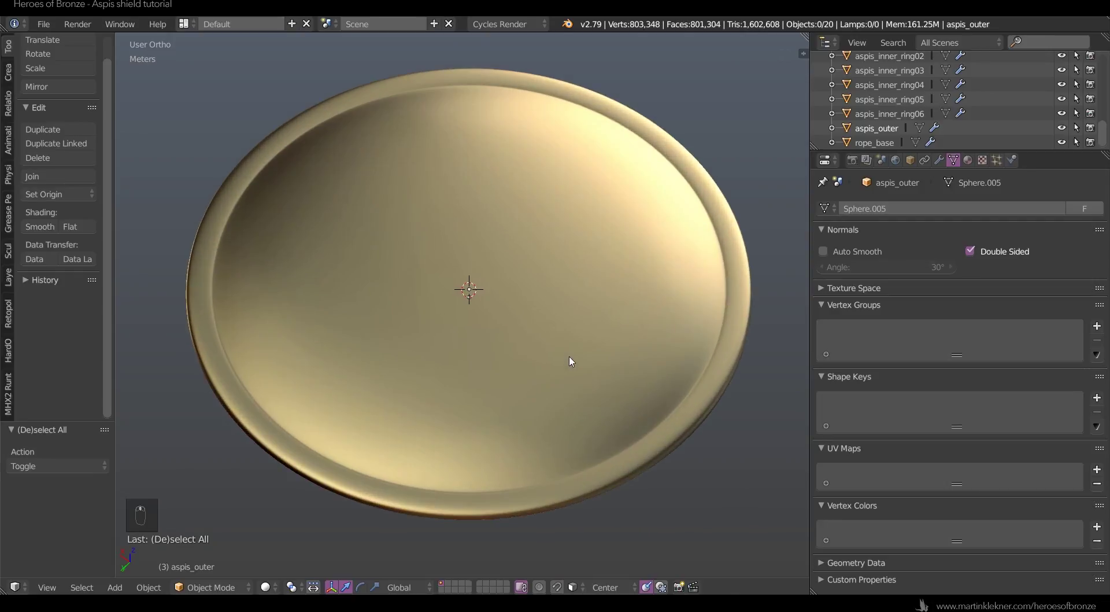
- Save the current shield file, overwriting it, and save a new version as aspis_04.blend in the same folder
key("ctrl+s")
left_click(569, 359)
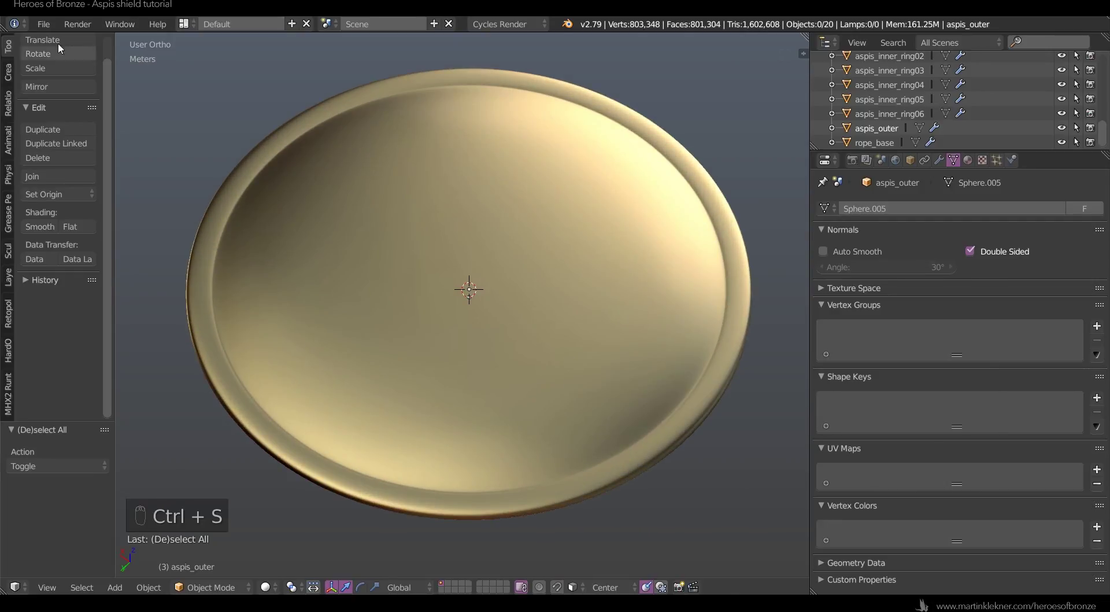
left_click(44, 24)
left_click(58, 147)
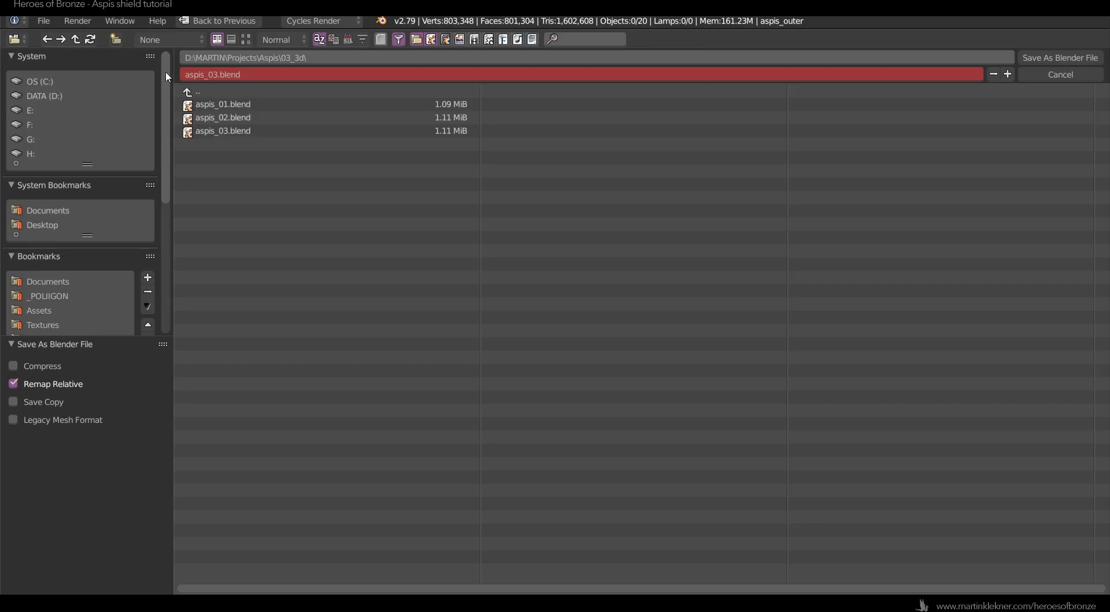
double_click(226, 75)
key("BackSpace")
type("4")
key("Return")
key("Return")
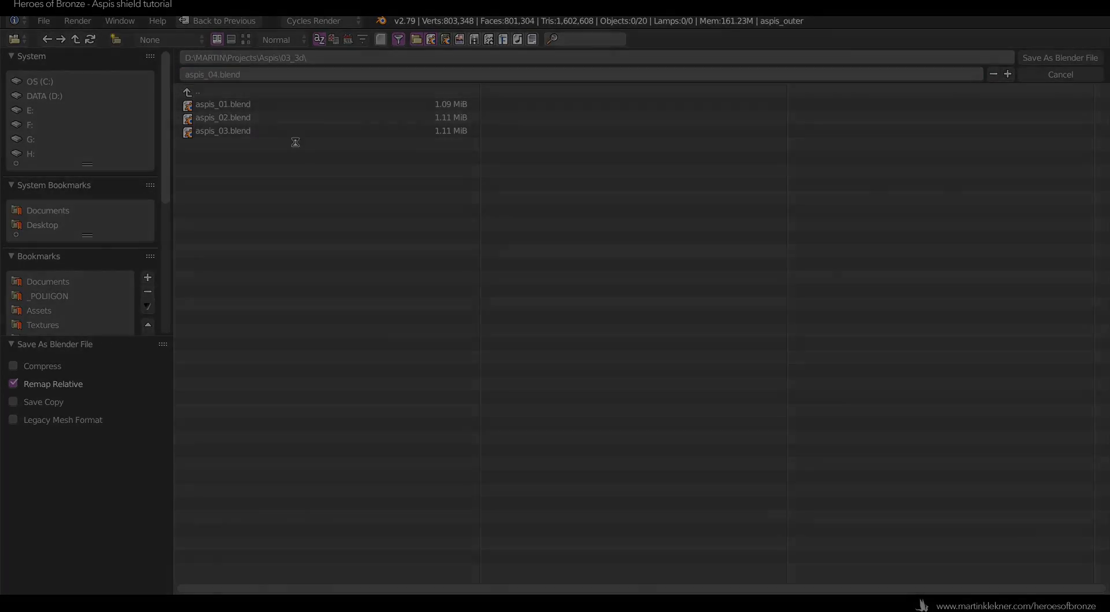
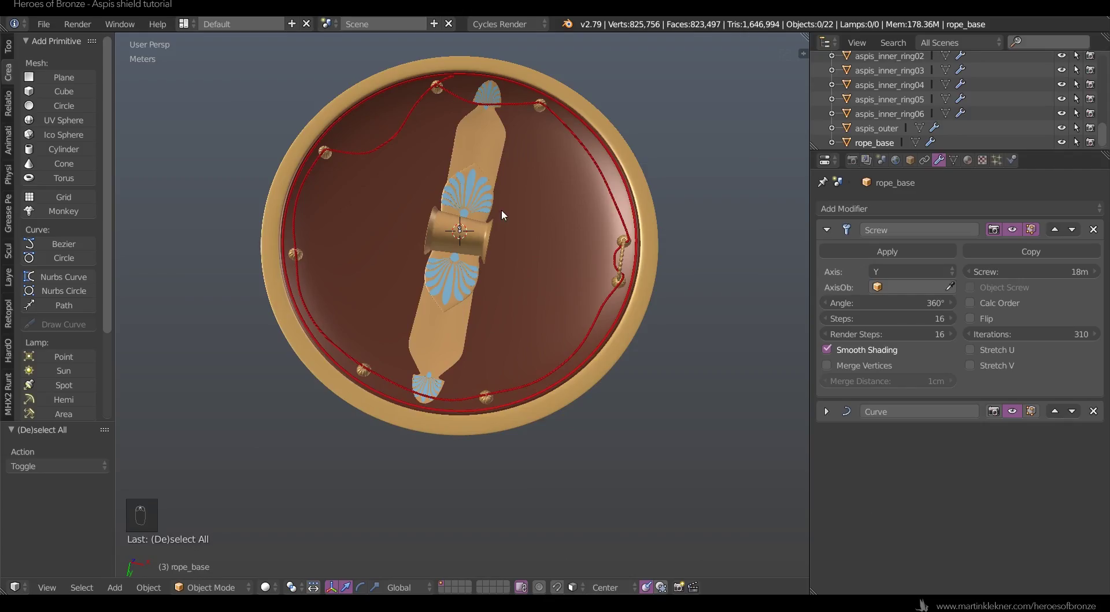
- Add a 2 cm UV sphere with 10 segments and 10 rings at the shield's centre, and isolate it in front orthographic view
key("shift+a")
mouse_move(458, 233)
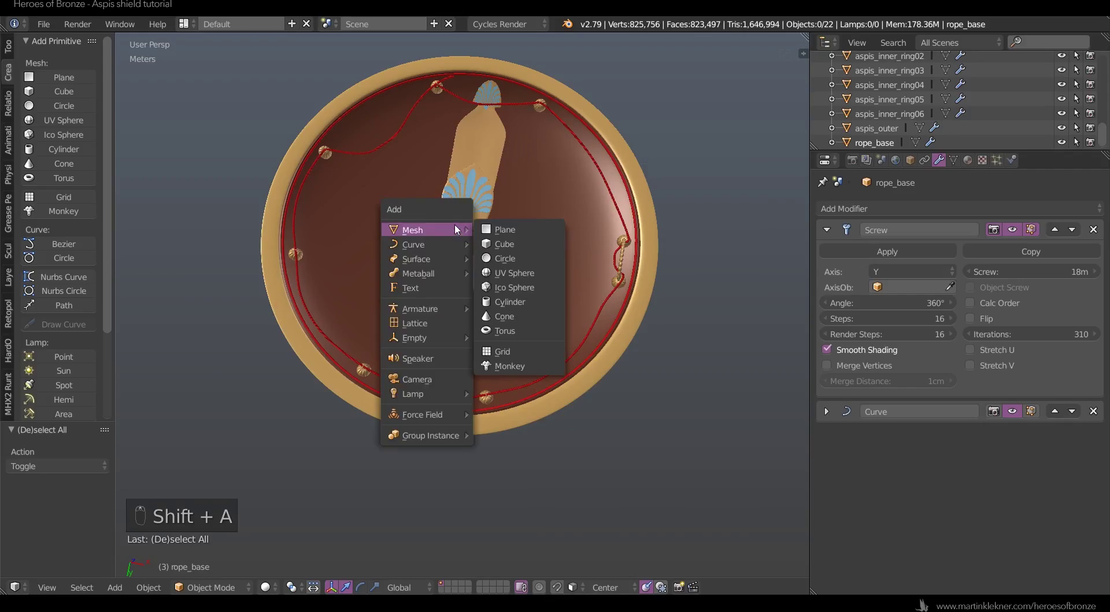
left_click(523, 271)
key("KP_Divide")
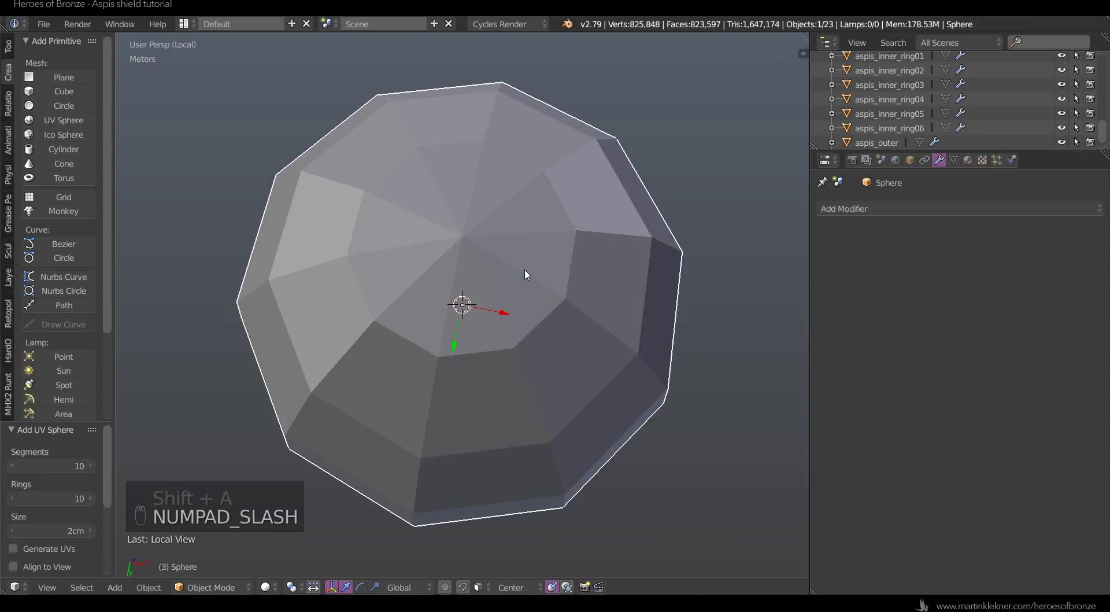
key("KP_1")
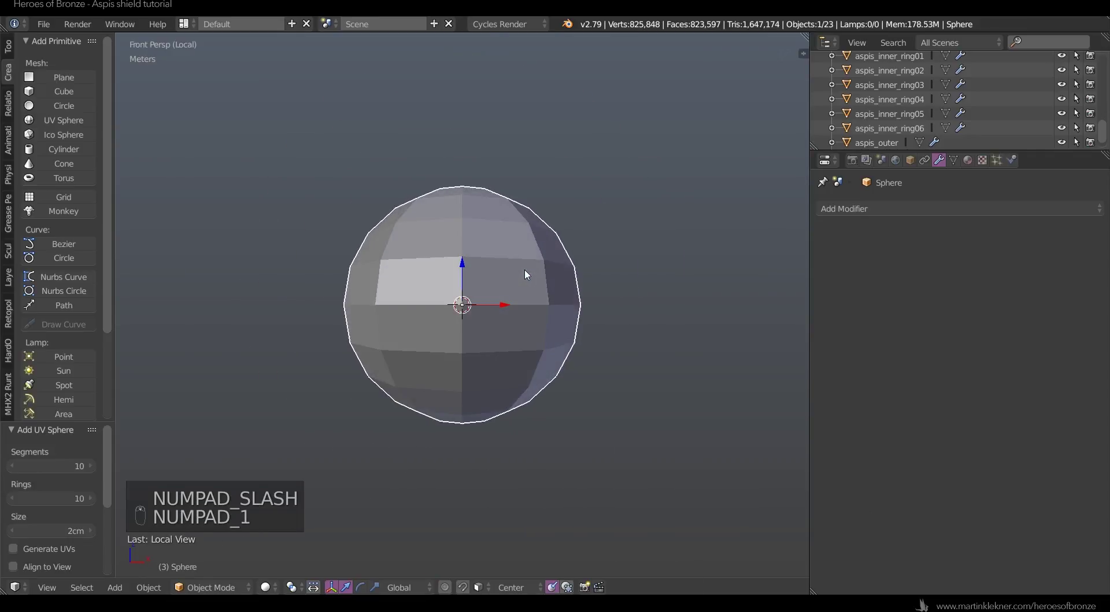
key("KP_5")
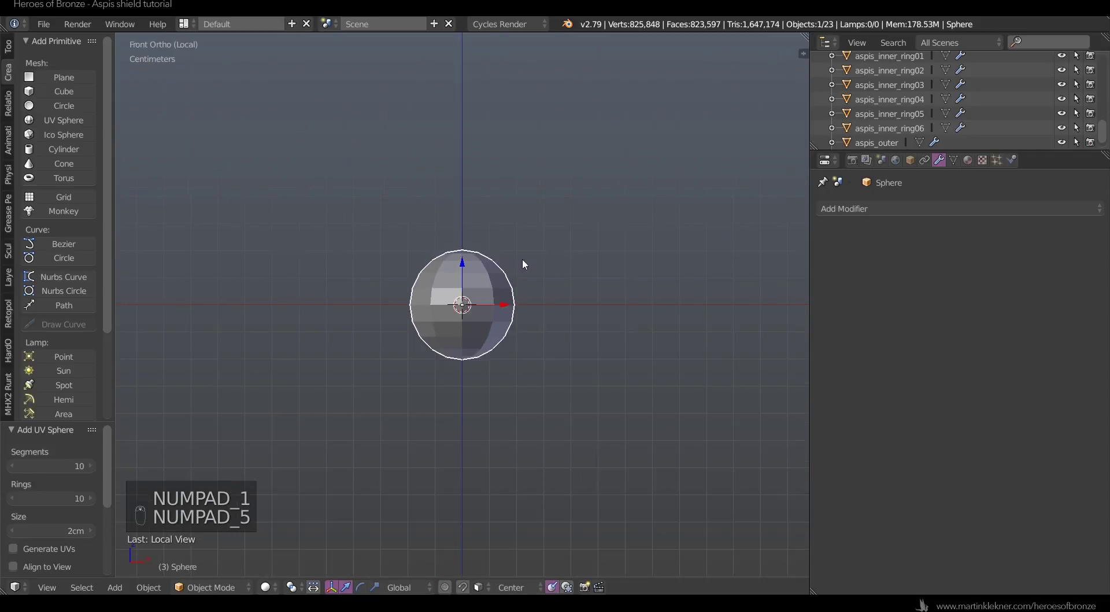
- Add a Hair particle system named aspis_tassel_hair to the sphere
left_click(997, 160)
left_click(978, 258)
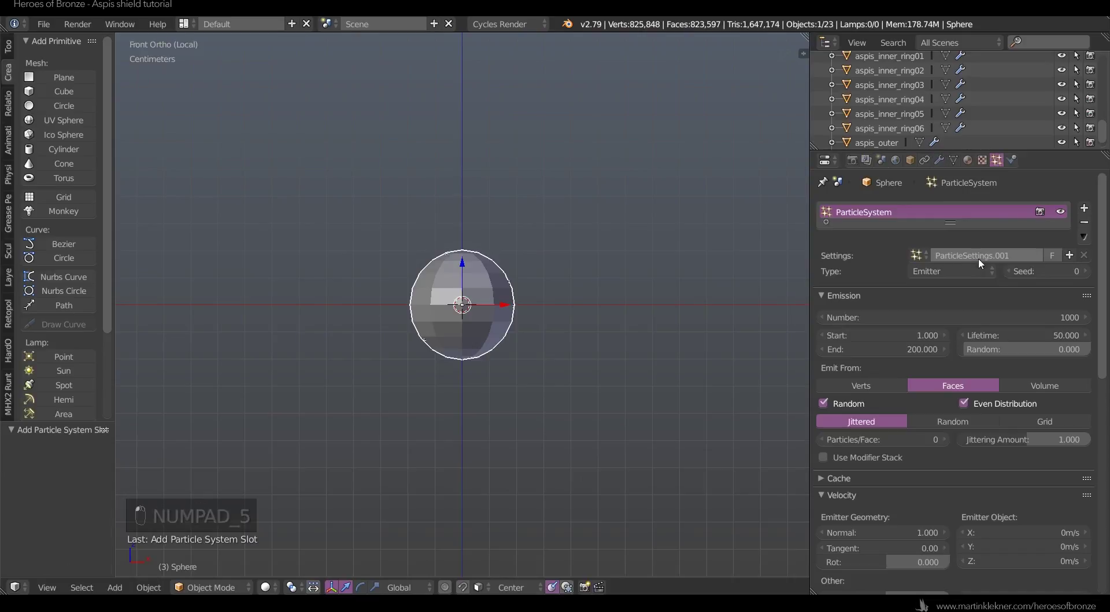
double_click(866, 212)
type("aspis_tassel_hair")
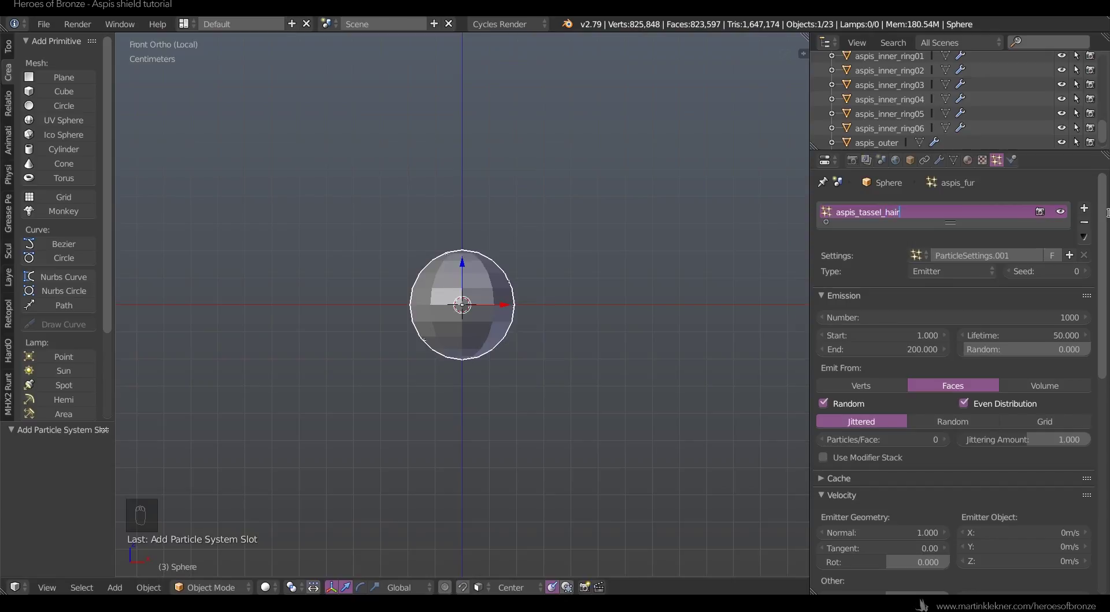
key("Return")
left_click(970, 269)
left_click(923, 239)
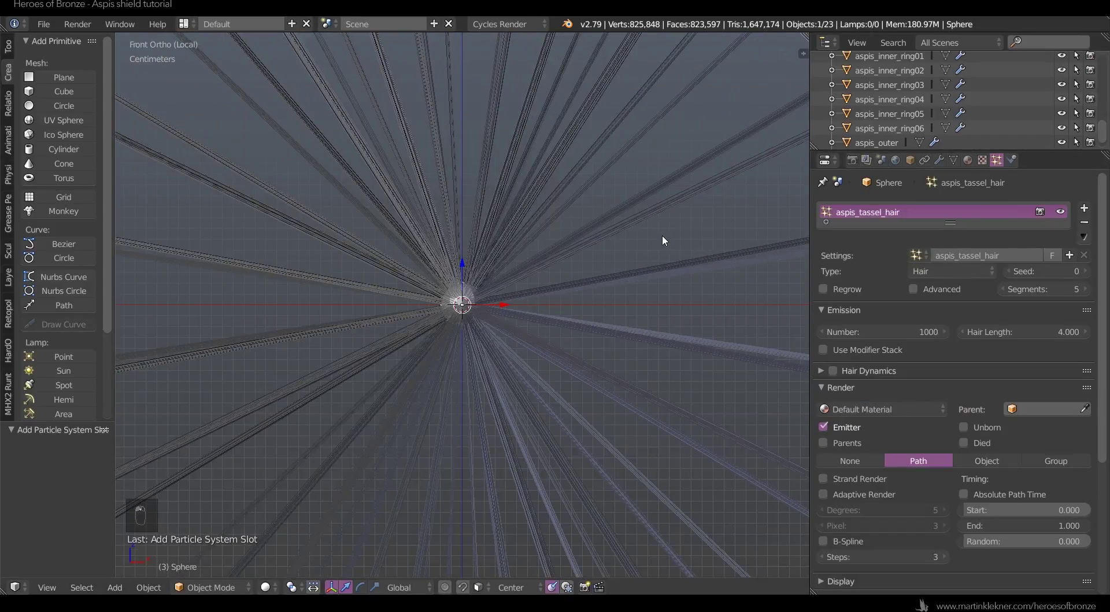
- Set the tassel hair length to 0.2
left_click(1055, 327)
type("0.5")
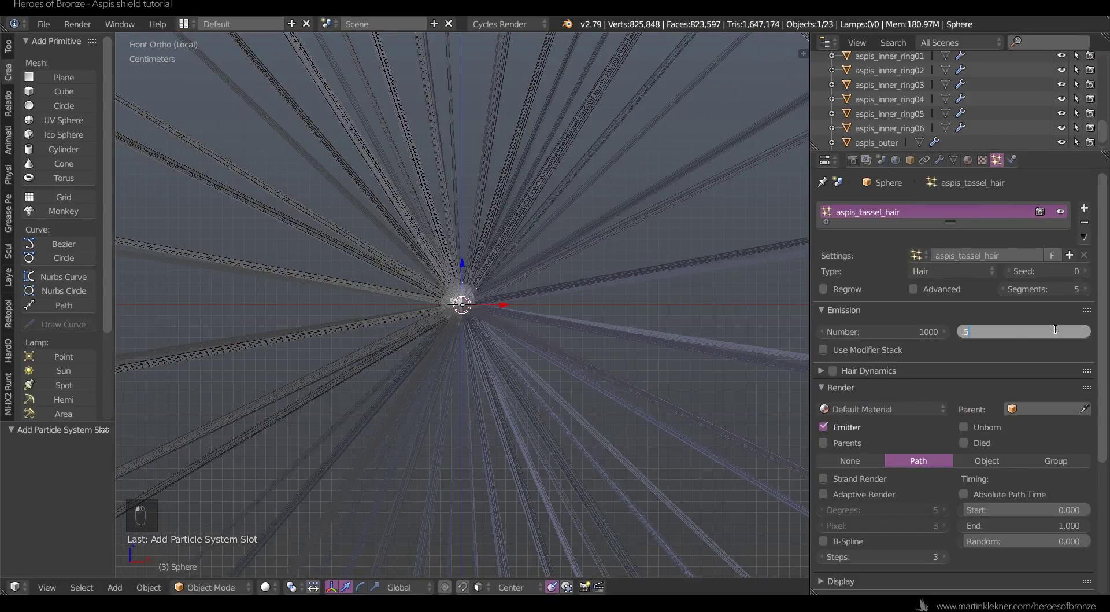
key("Return")
scroll(556, 266, "down", 4)
left_click(1052, 325)
type("0.2")
key("Return")
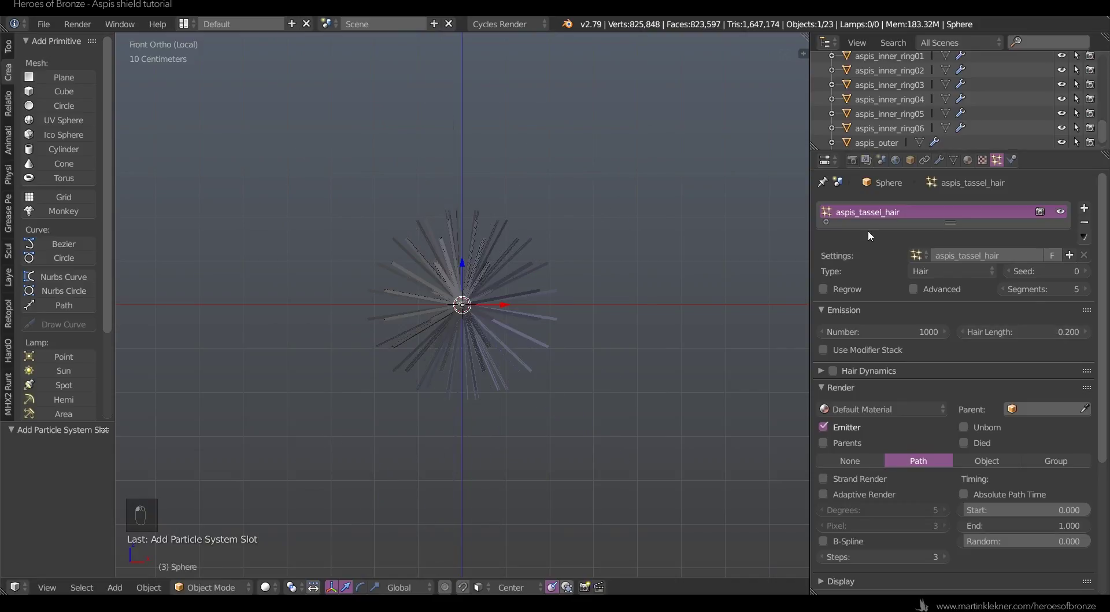
scroll(533, 282, "up", 4)
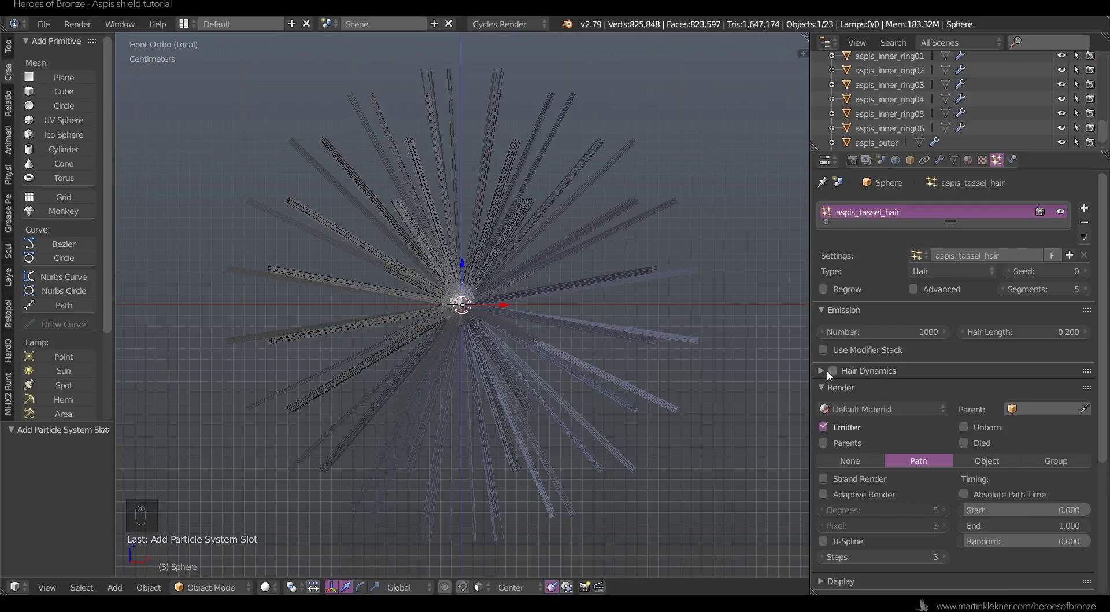
- Enable the advanced hair options, turn off Even Distribution and set the jittering amount to 2.000
left_click(824, 386)
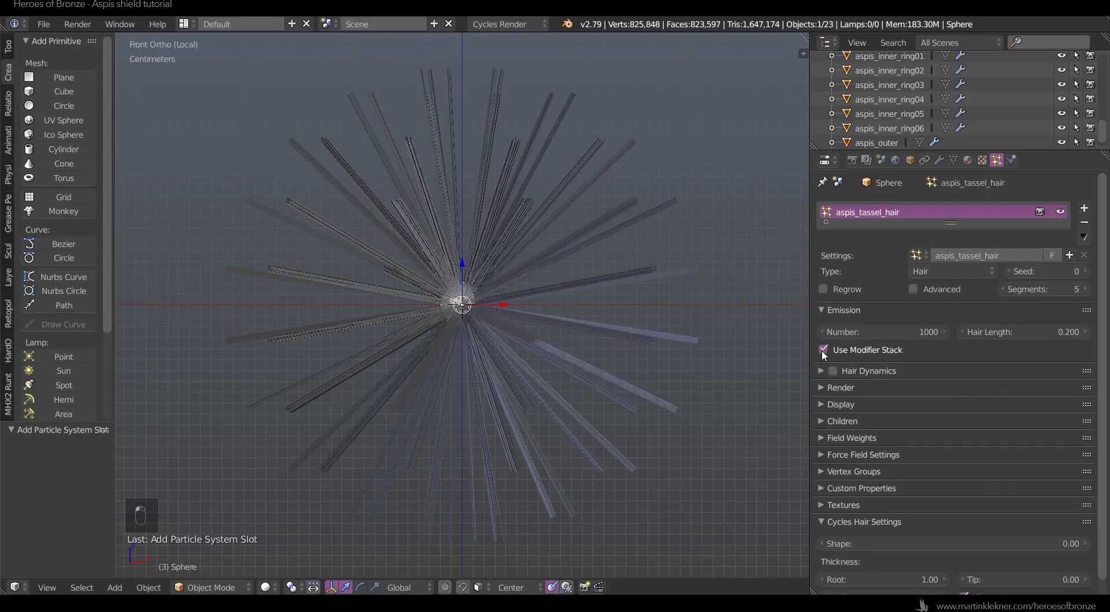
left_click(821, 370)
left_click(821, 373)
left_click(914, 289)
left_click(964, 385)
left_click_drag(1024, 421, 1087, 421)
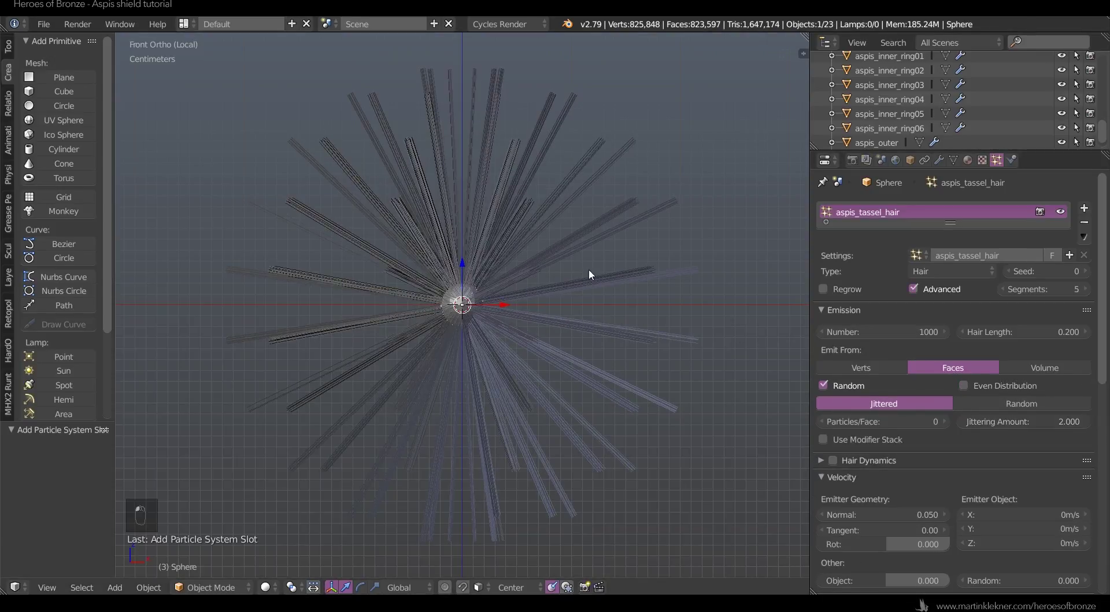
- In Particle Edit mode, comb all hairs straight down into a narrow bundle with a 156 px Comb brush
key("Tab")
key("Tab")
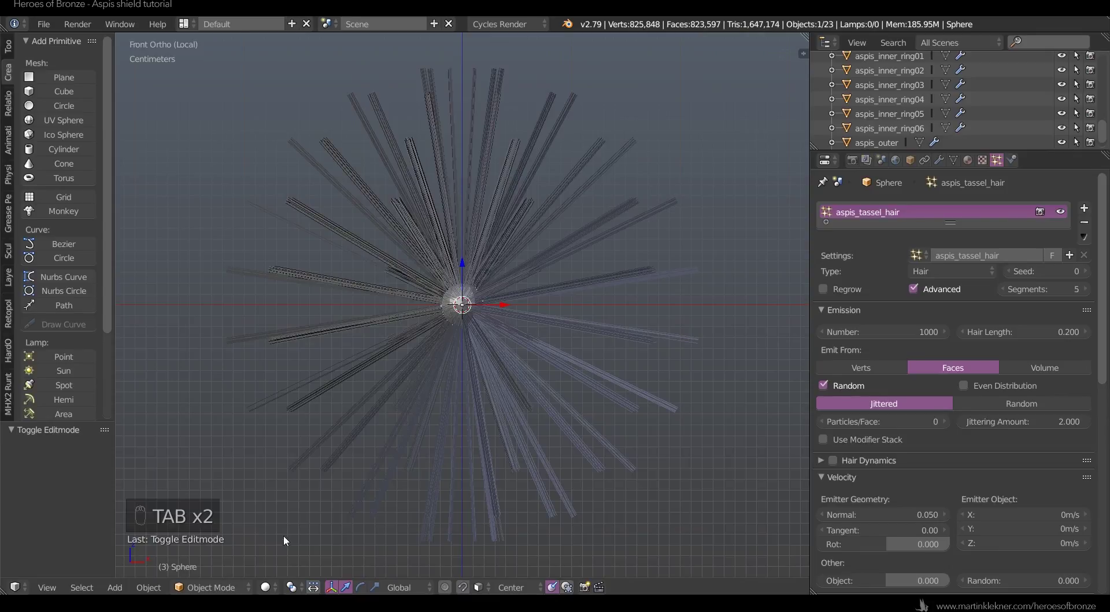
left_click(226, 586)
left_click(244, 476)
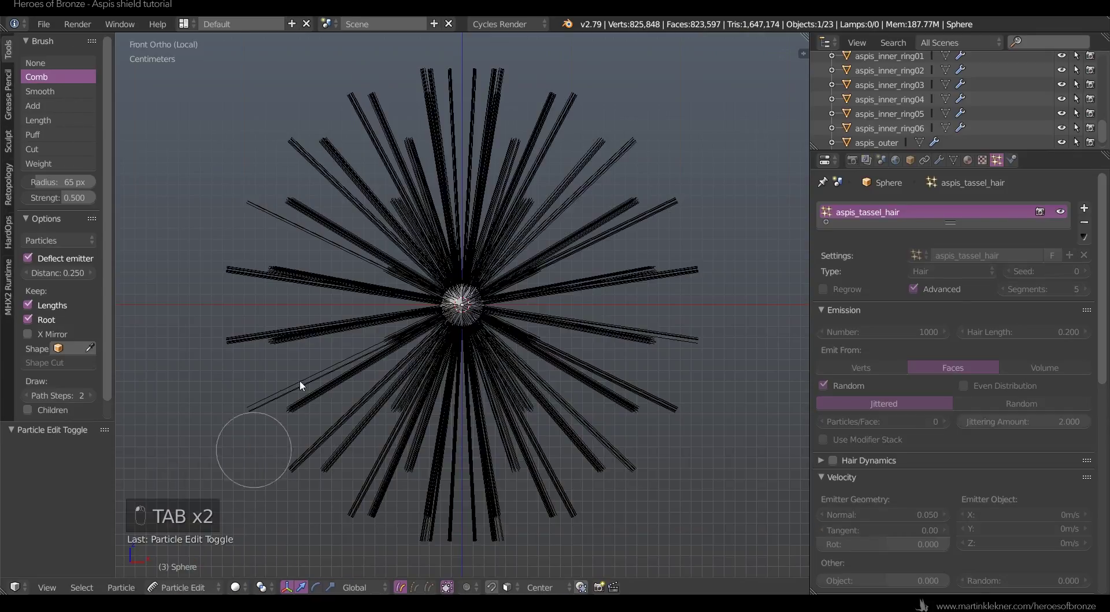
scroll(466, 268, "up", 1)
key("f")
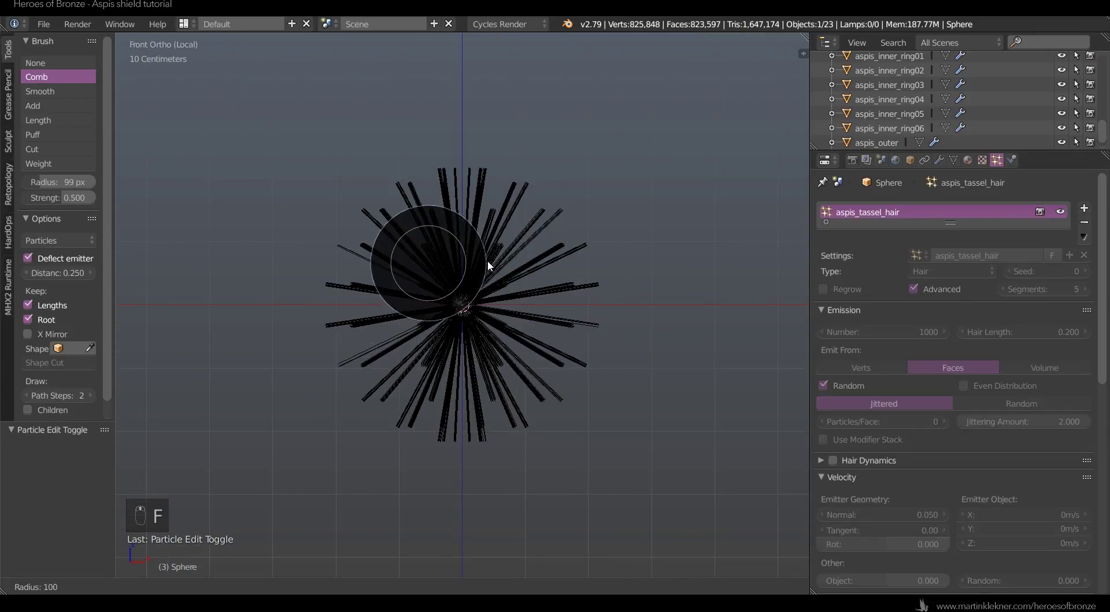
left_click(518, 264)
left_click_drag(463, 224, 453, 483)
left_click_drag(469, 249, 457, 482)
left_click_drag(451, 358, 476, 486)
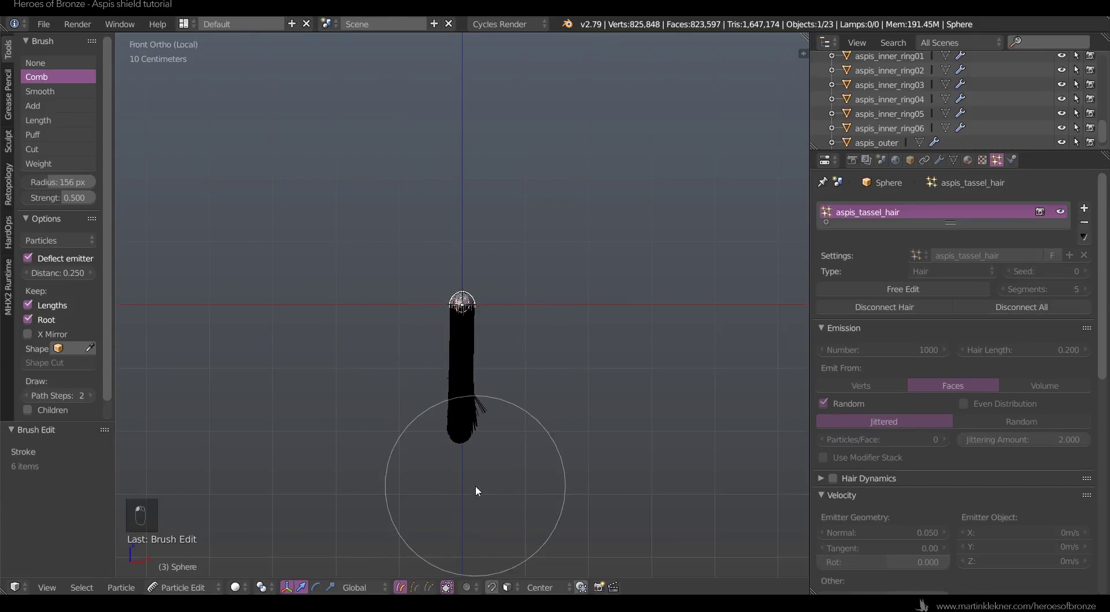
left_click_drag(459, 297, 459, 441)
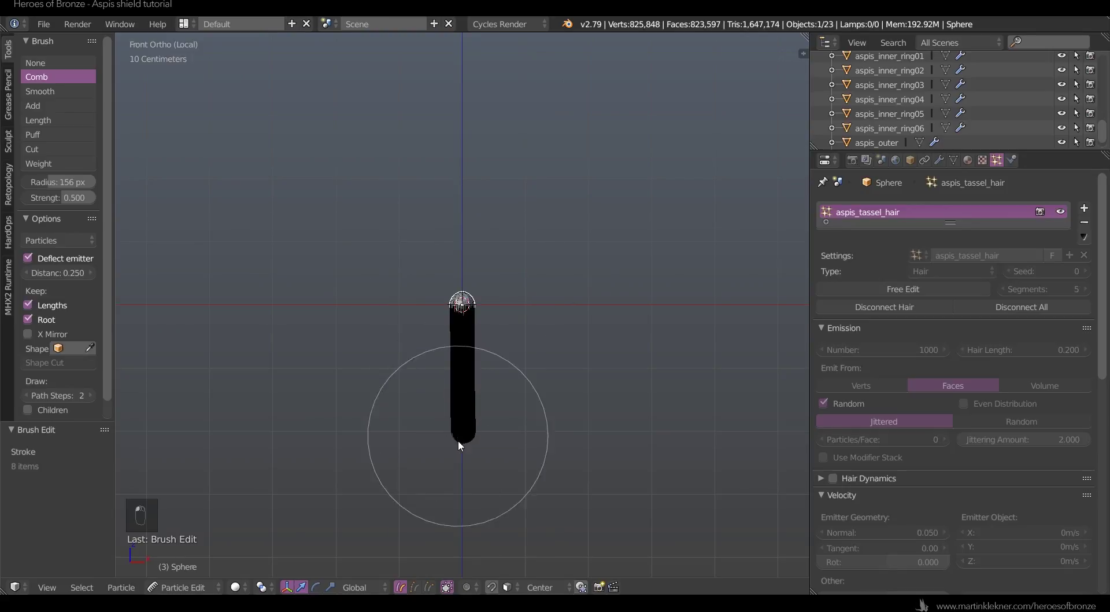
left_click_drag(453, 322, 465, 455)
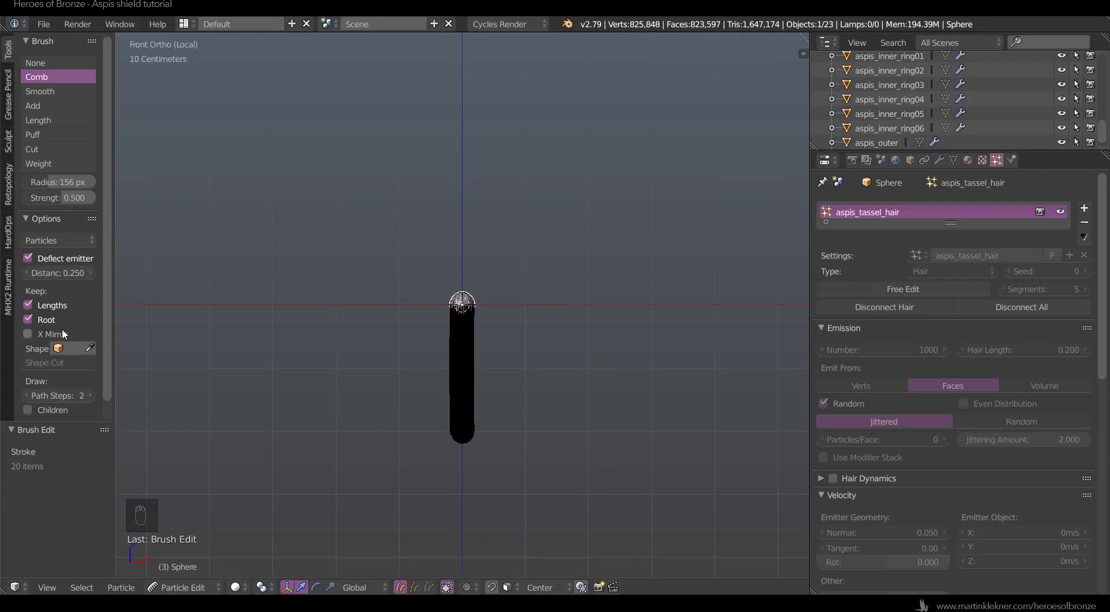
- Set the drawn path steps to 8 and comb the hair bundle downward again
left_click(89, 398)
left_click(90, 398)
left_click(89, 398)
left_click(89, 398)
left_click(89, 398)
left_click(89, 397)
mouse_move(469, 328)
left_mouse_down()
mouse_move(467, 454)
mouse_move(456, 410)
mouse_move(452, 463)
left_mouse_up()
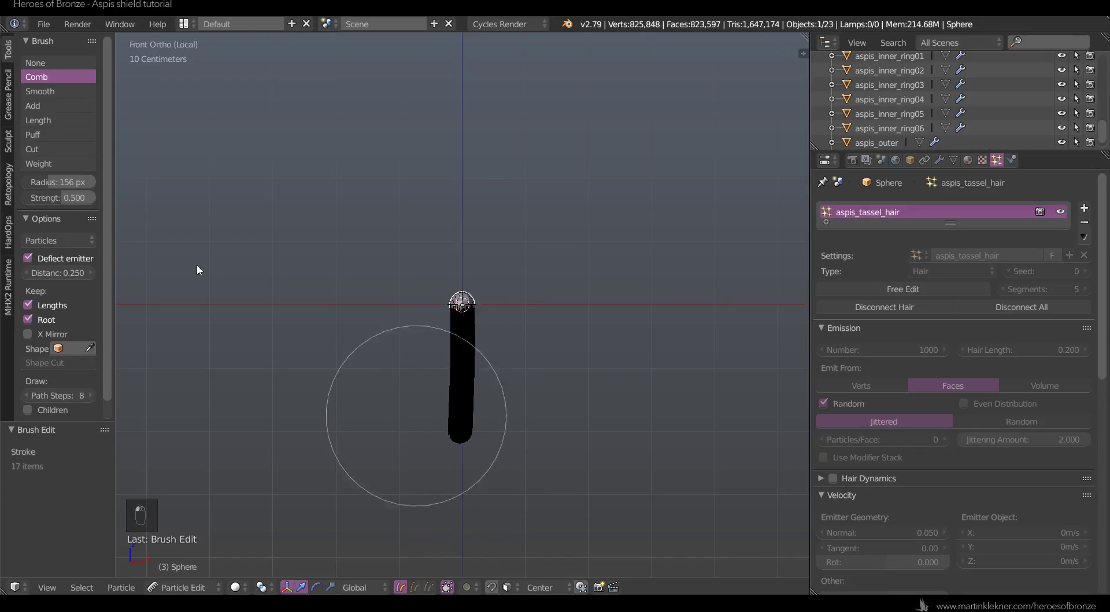
- Puff the hairs outward from the sphere and comb their lower ends inward
left_click(44, 134)
left_click_drag(463, 368, 461, 288)
left_click_drag(461, 325, 459, 301)
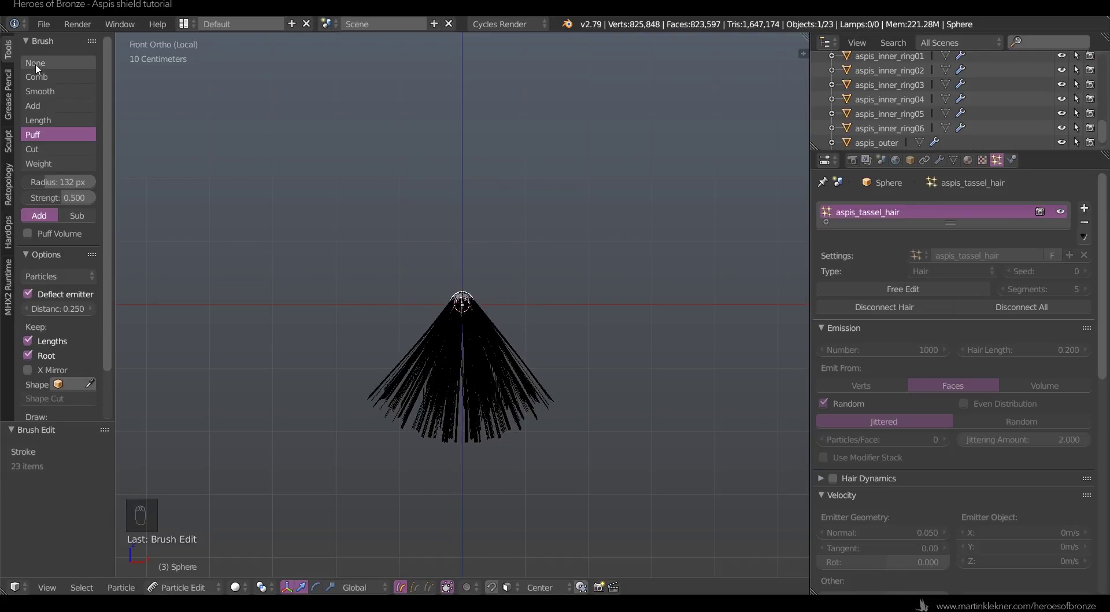
left_click(46, 76)
mouse_move(334, 347)
left_mouse_down()
mouse_move(394, 451)
mouse_move(570, 407)
mouse_move(547, 427)
mouse_move(367, 389)
mouse_move(424, 510)
mouse_move(441, 473)
mouse_move(538, 418)
mouse_move(517, 456)
left_mouse_up()
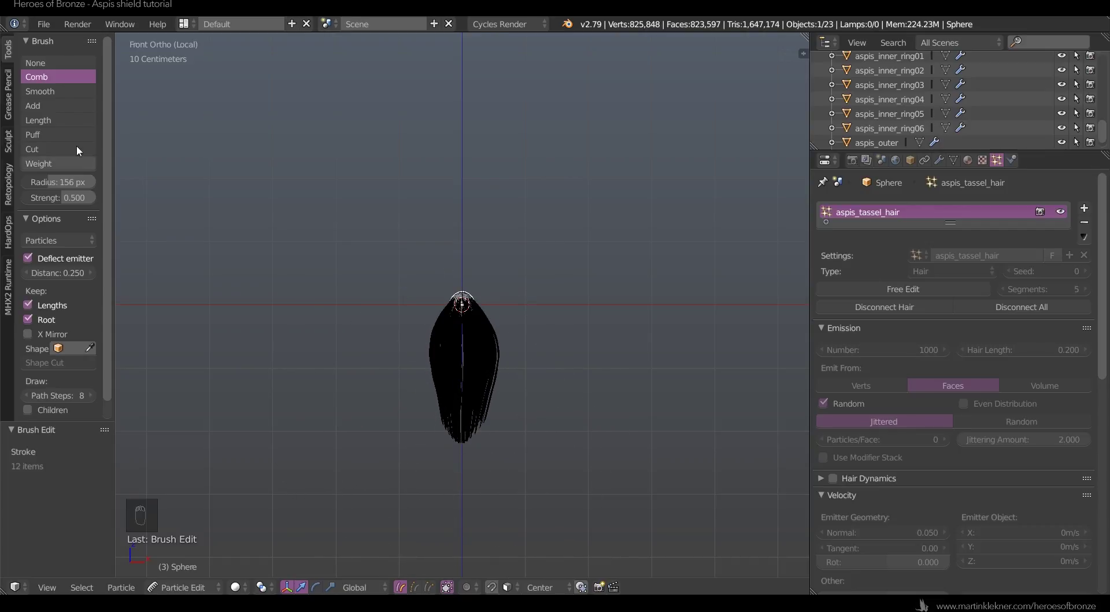
- Resize the Puff brush and puff the upper part of the hair outward a second time
left_click(47, 134)
key("f")
left_click(465, 345)
left_click_drag(465, 345, 461, 307)
- Set the Comb radius to 79 px and comb the hair into a tapered tassel from the front and right side views
left_click(36, 76)
key("f")
left_click(352, 374)
mouse_move(370, 374)
left_mouse_down()
mouse_move(540, 404)
mouse_move(518, 369)
mouse_move(508, 395)
mouse_move(402, 364)
mouse_move(429, 442)
left_mouse_up()
key("KP_3")
mouse_move(548, 338)
left_mouse_down()
mouse_move(485, 453)
mouse_move(360, 433)
mouse_move(389, 401)
mouse_move(446, 451)
mouse_move(520, 401)
mouse_move(495, 425)
mouse_move(387, 384)
mouse_move(425, 426)
mouse_move(530, 368)
mouse_move(509, 370)
mouse_move(484, 417)
mouse_move(408, 380)
mouse_move(434, 401)
mouse_move(506, 388)
mouse_move(485, 415)
mouse_move(436, 365)
mouse_move(434, 376)
mouse_move(484, 377)
mouse_move(498, 332)
left_mouse_up()
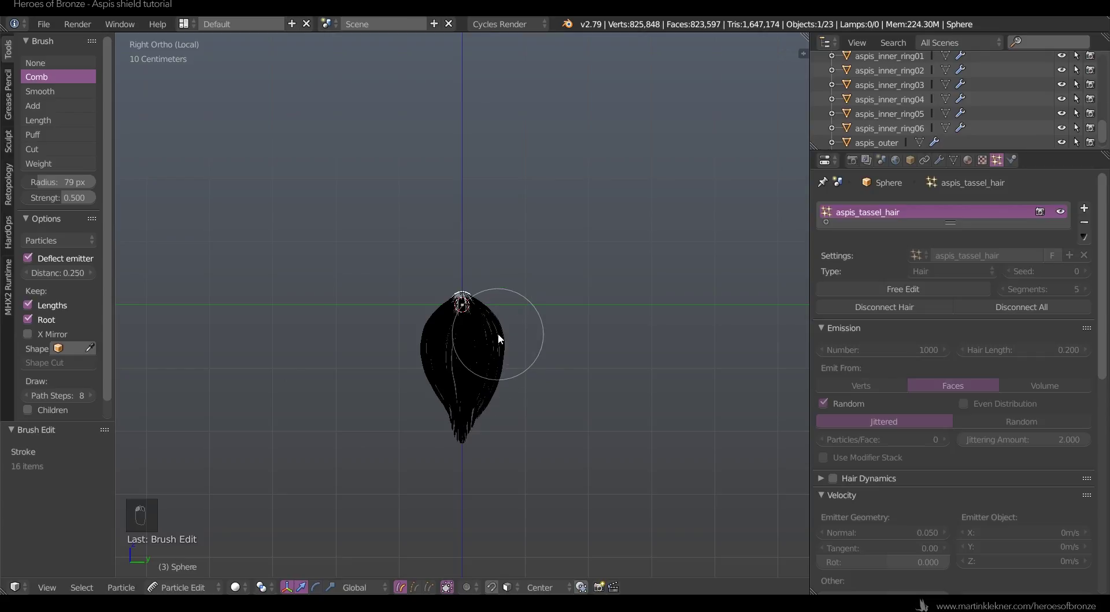
- Return to Object Mode and duplicate the tassel sphere about 21 cm straight below the original
key("Tab")
key("Tab")
key("Tab")
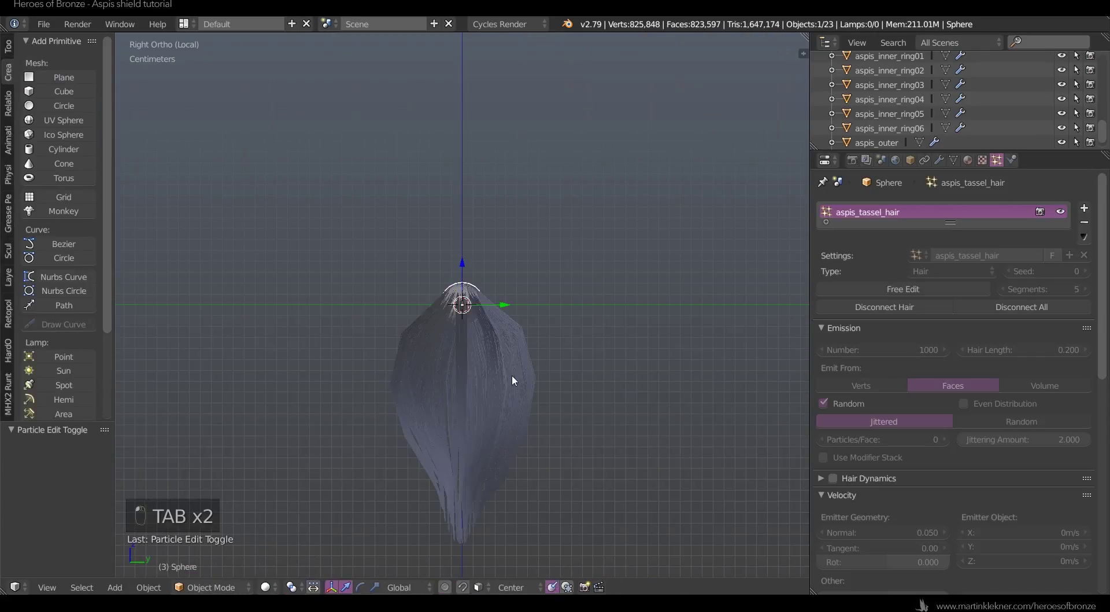
key("a")
key("a")
key("a")
right_click(470, 272)
scroll(471, 276, "down", 5)
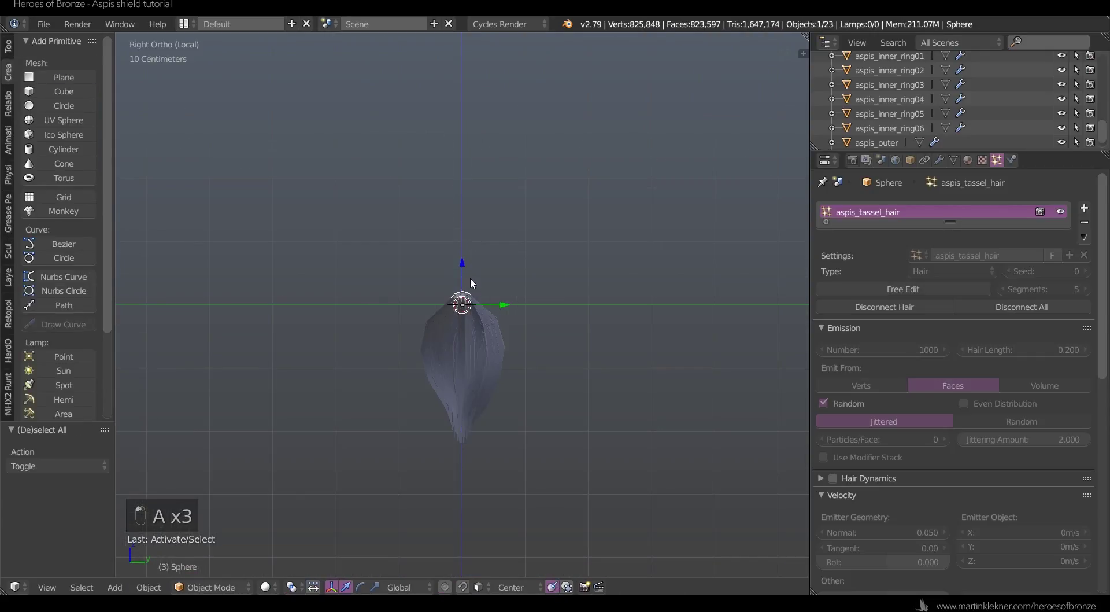
key("shift+d")
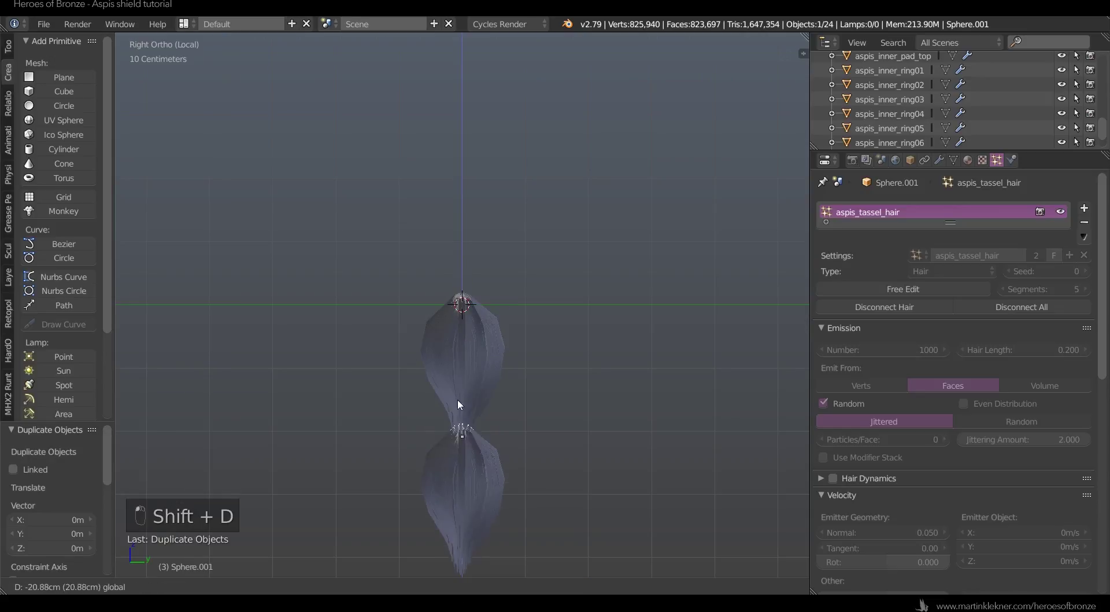
left_click(455, 398)
- Enter Particle Edit mode on the duplicated lower sphere and comb its hairs down into a narrow strand
key("Tab")
key("Tab")
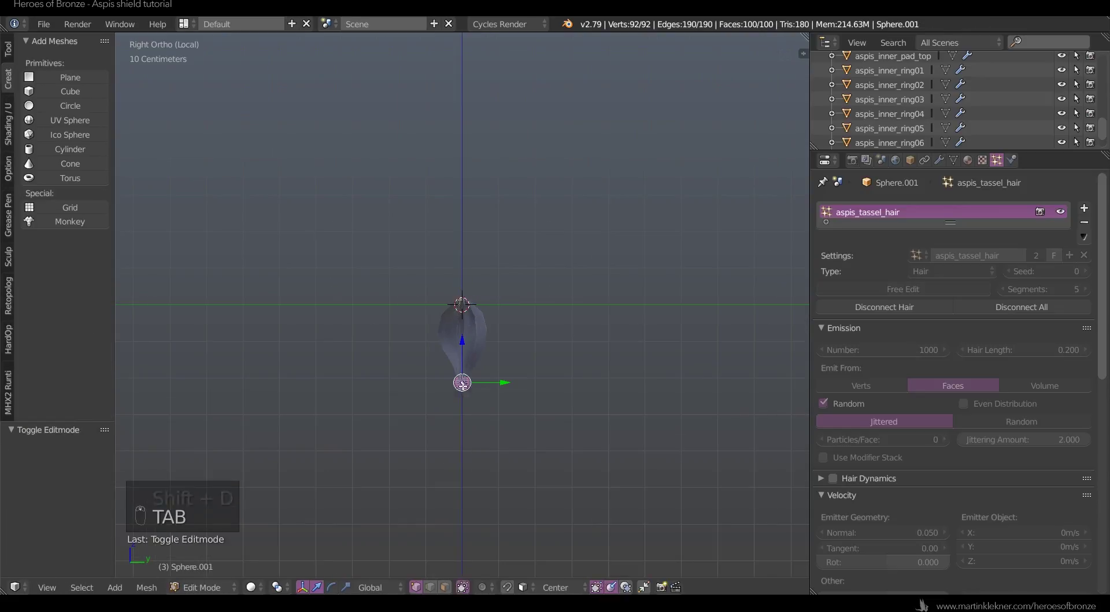
left_click(242, 586)
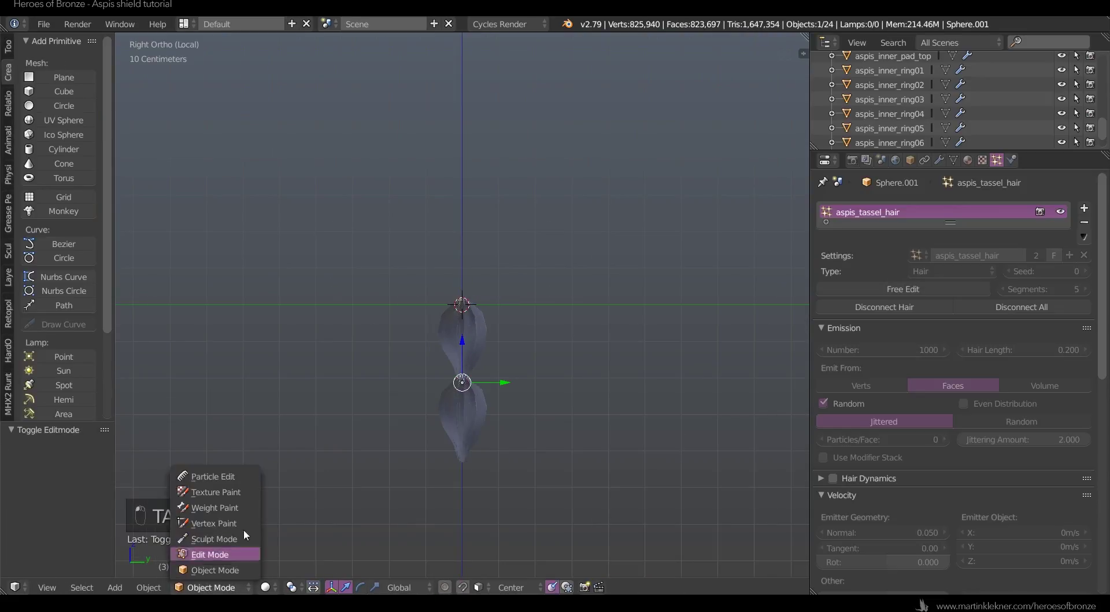
left_click(246, 479)
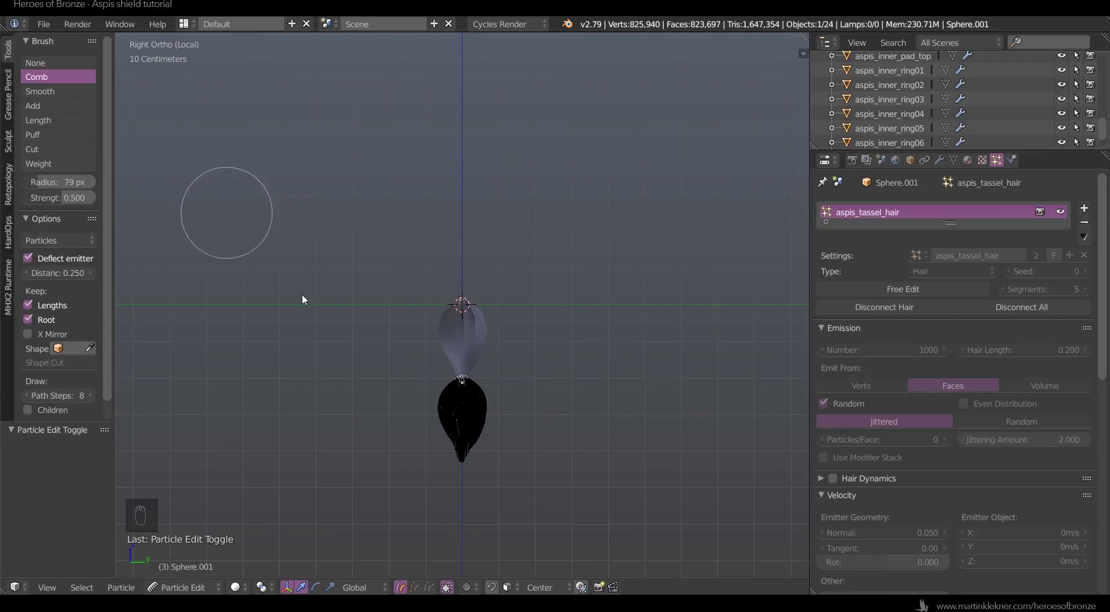
left_click_drag(466, 371, 464, 517)
left_click_drag(473, 388, 461, 547)
mouse_move(474, 372)
left_mouse_down()
mouse_move(461, 393)
mouse_move(459, 487)
mouse_move(483, 390)
left_mouse_up()
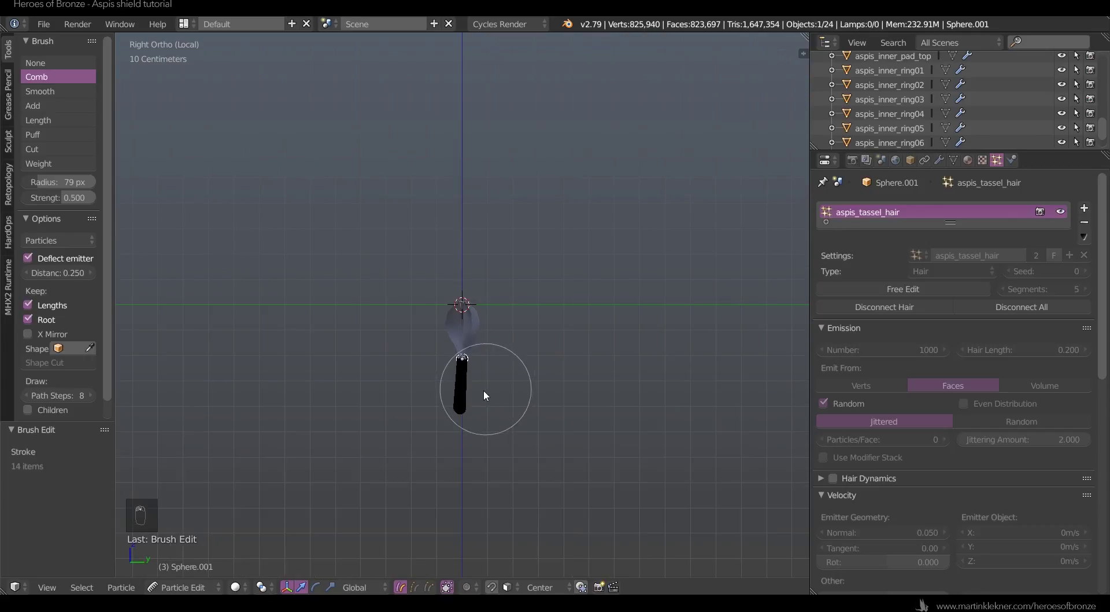
- Straighten the lower hair strand with a 194 px Comb brush, trying point select mode before returning to path edit mode
key("f")
left_click(544, 400)
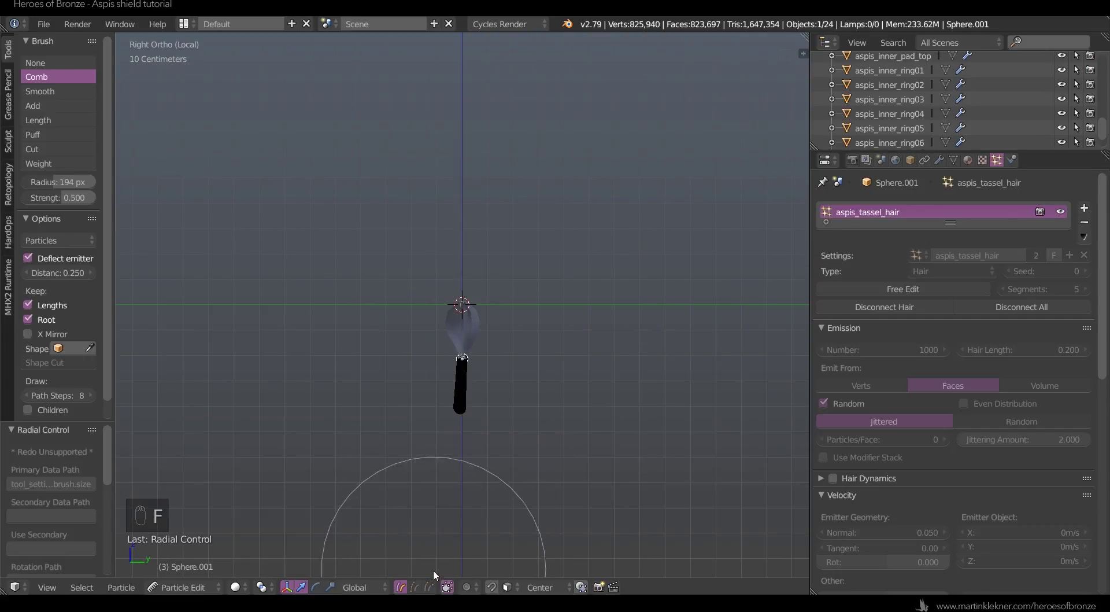
mouse_move(447, 430)
left_mouse_down()
mouse_move(459, 452)
mouse_move(455, 490)
mouse_move(416, 576)
left_mouse_up()
left_click(414, 587)
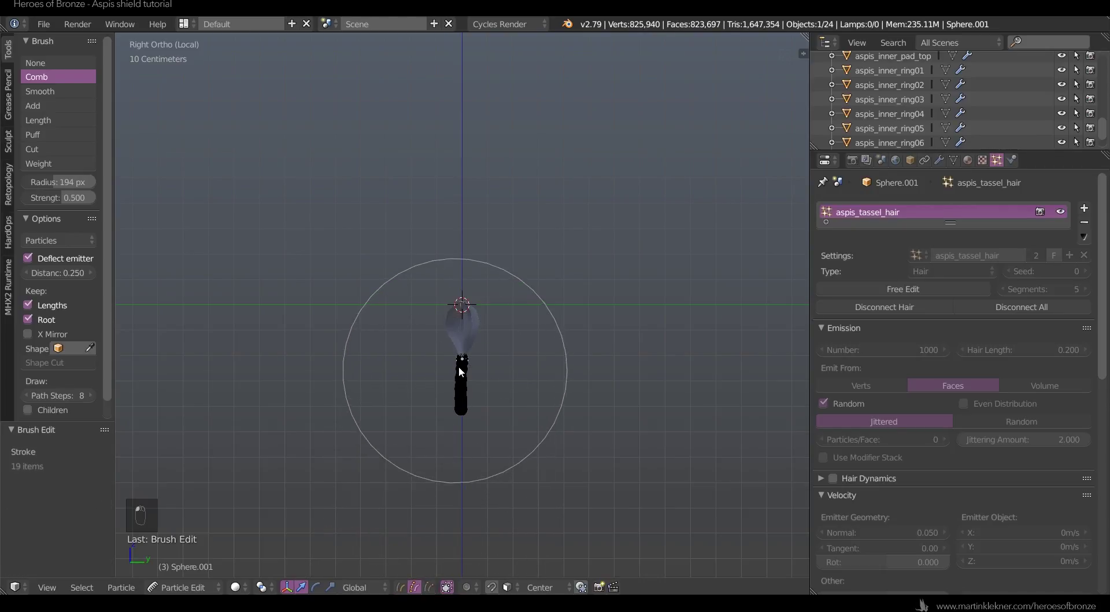
mouse_move(460, 408)
left_mouse_down()
mouse_move(459, 437)
mouse_move(364, 555)
left_mouse_up()
left_click(400, 587)
- Set the Comb radius to 40 px, then switch to the Length brush and lengthen the hairs of the lower strand
key("f")
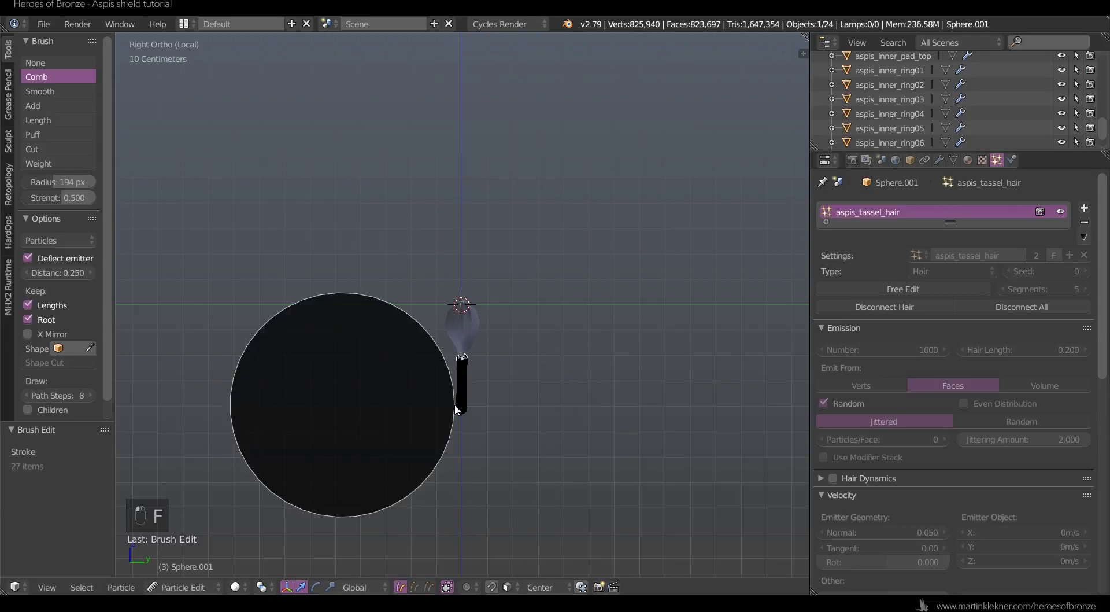
left_click(366, 404)
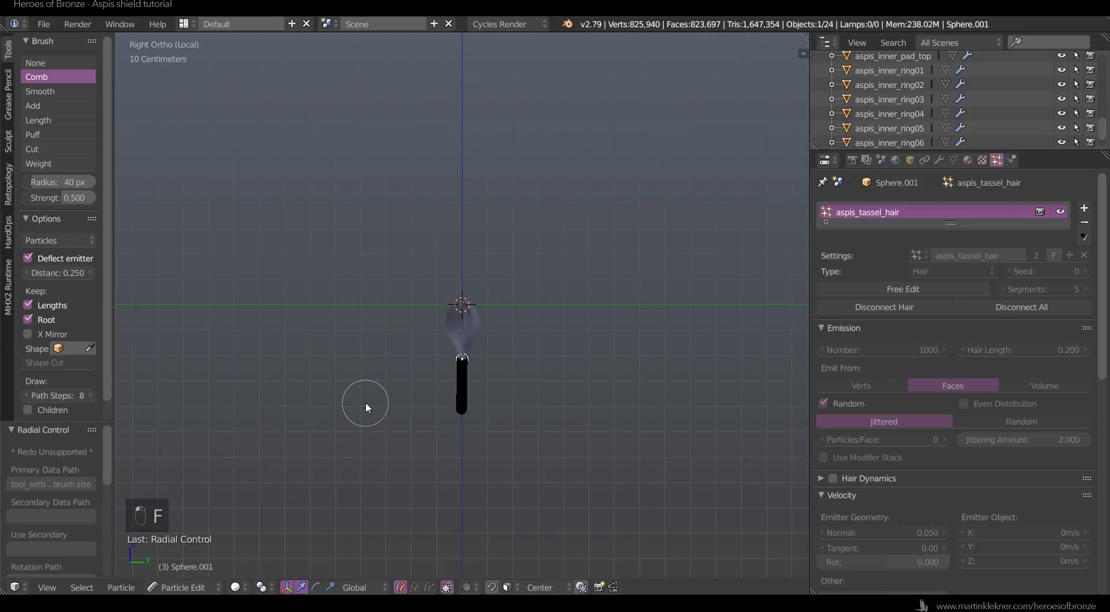
left_click(66, 149)
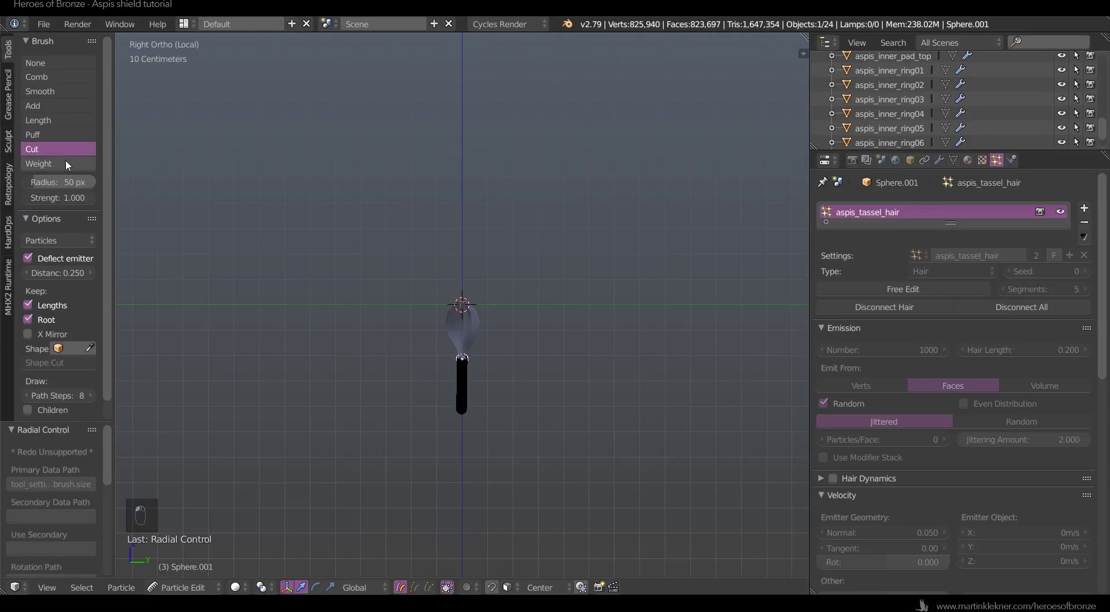
left_click(51, 120)
mouse_move(456, 422)
left_mouse_down()
mouse_move(452, 468)
mouse_move(452, 393)
left_mouse_up()
mouse_move(466, 479)
left_mouse_down()
mouse_move(459, 372)
mouse_move(461, 471)
mouse_move(456, 375)
mouse_move(457, 428)
mouse_move(459, 405)
mouse_move(419, 428)
left_mouse_up()
- Puff out the lower strand and comb it with a 71 px brush into a flared tassel
left_click(33, 134)
key("f")
left_click(47, 77)
key("f")
left_click(440, 422)
mouse_move(503, 440)
left_mouse_down()
mouse_move(505, 506)
mouse_move(426, 465)
mouse_move(409, 362)
mouse_move(408, 419)
mouse_move(431, 499)
mouse_move(508, 476)
mouse_move(495, 442)
mouse_move(497, 487)
left_mouse_up()
key("KP_3")
key("KP_1")
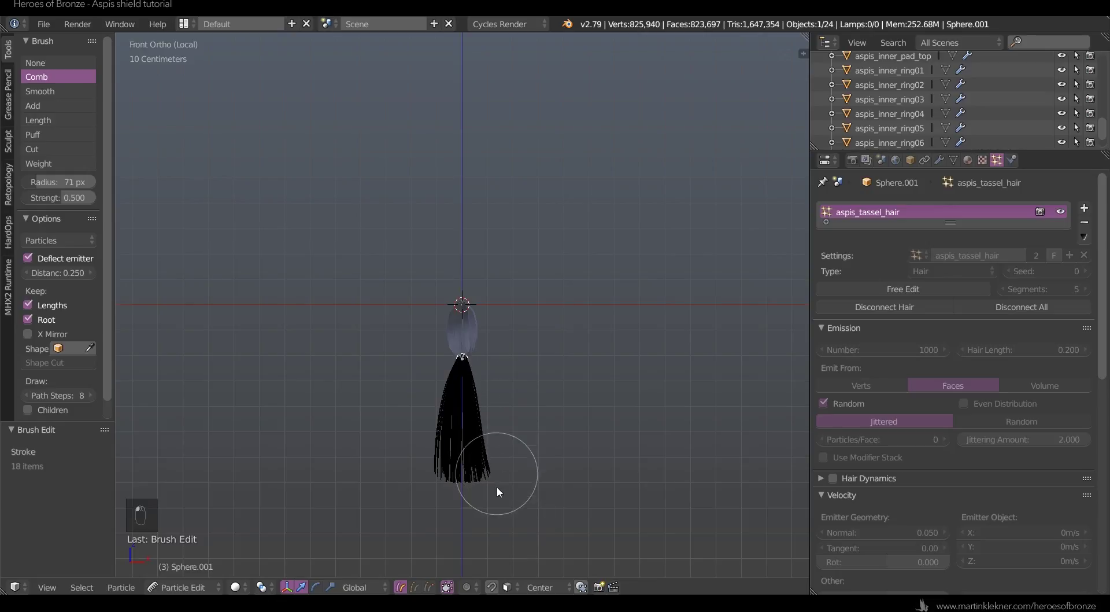
- Return the lower sphere to Object Mode and deselect all objects
key("Tab")
key("Tab")
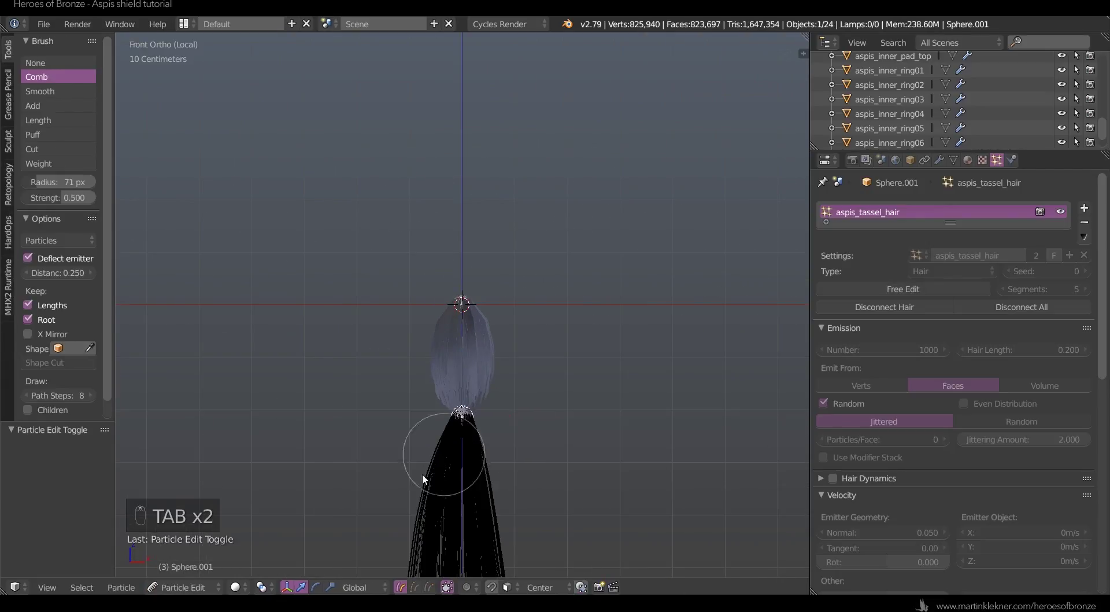
left_click(203, 583)
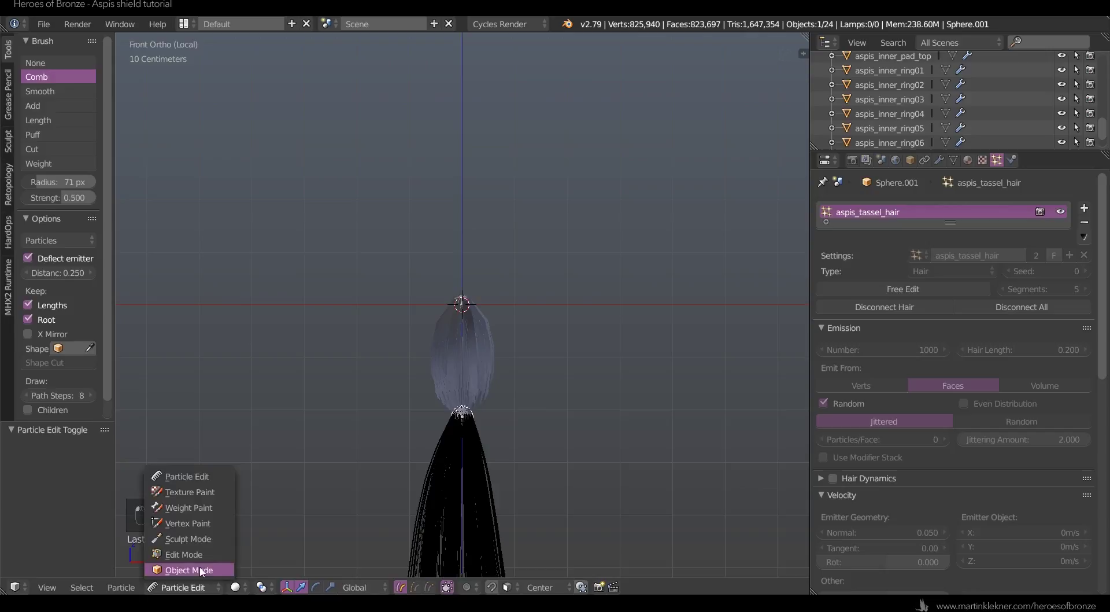
left_click(200, 570)
key("a")
key("a")
key("a")
scroll(506, 265, "up", 4)
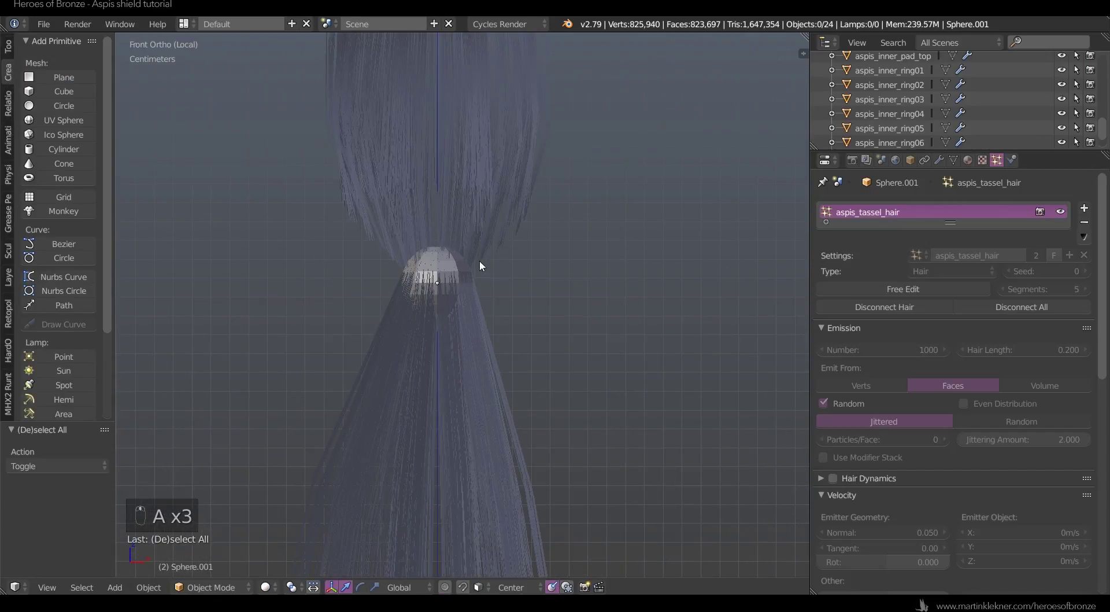
- Collapse the Emission, Velocity and Physics settings of the hair particle system and expand its Render settings
left_click(838, 327)
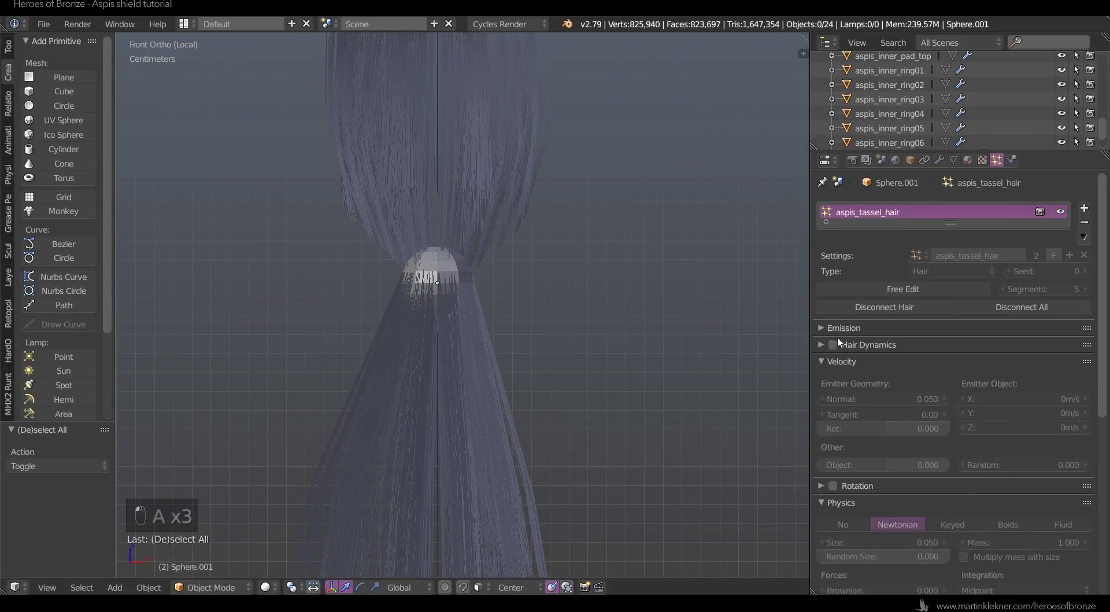
left_click(844, 361)
left_click(842, 395)
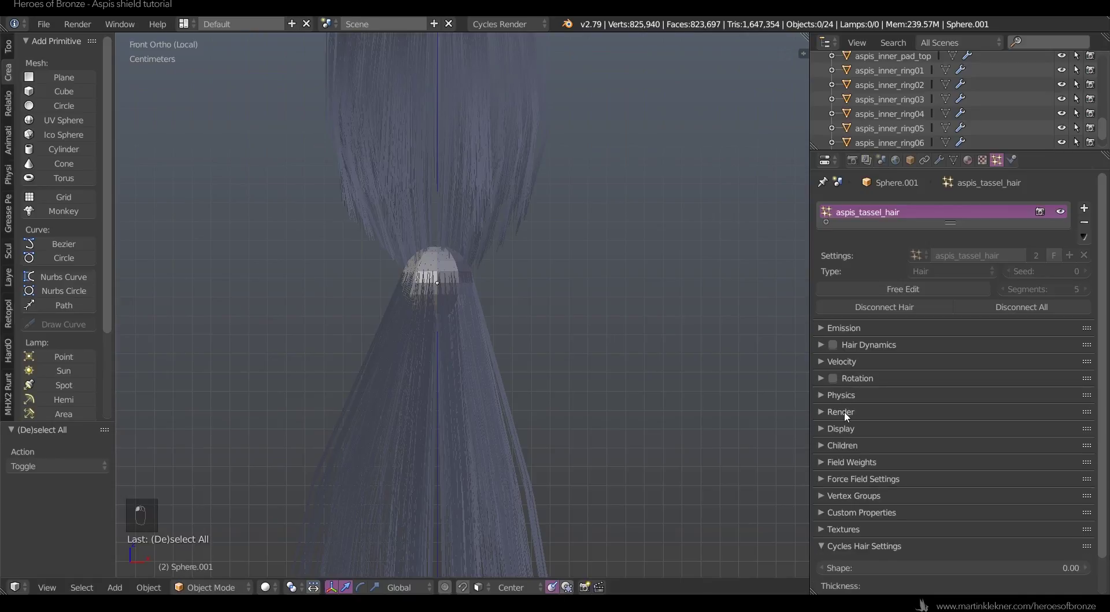
left_click(843, 411)
scroll(660, 350, "down", 3)
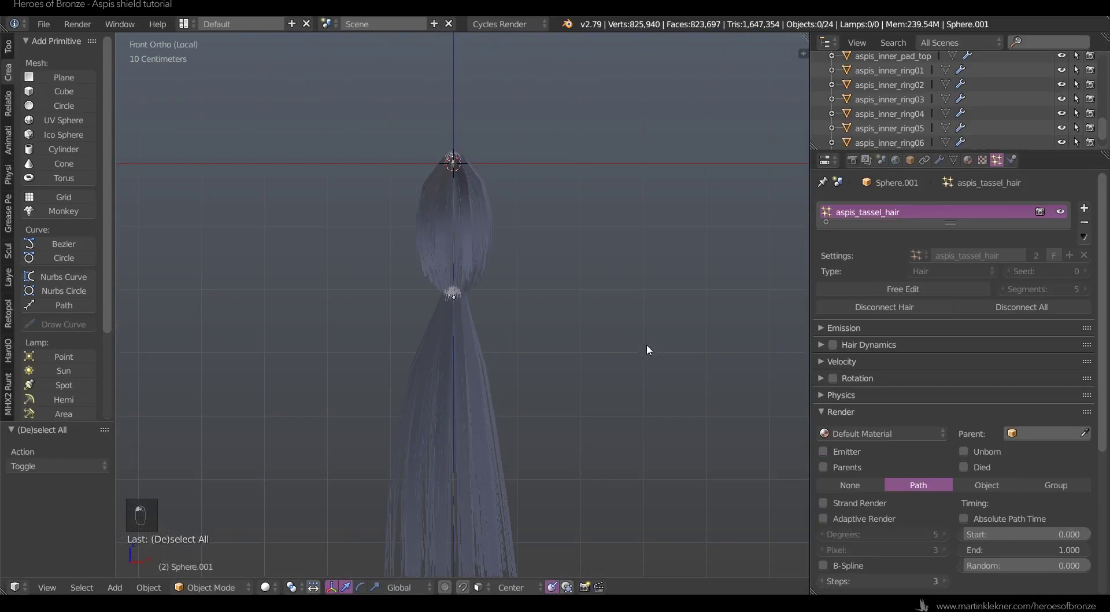
- Add a torus mesh at the 3D cursor on the tassel's upper sphere and adjust its ring proportions
middle_click_drag(531, 228, 530, 324, "shift")
key("shift+a")
mouse_move(518, 328)
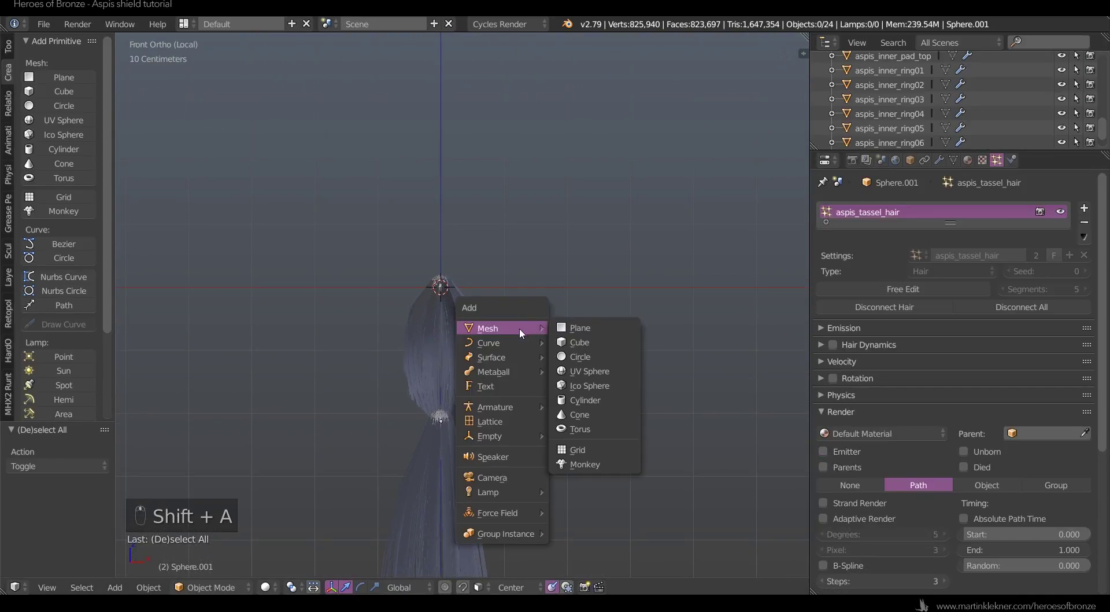
left_click(581, 428)
scroll(58, 480, "down", 4)
scroll(58, 481, "down", 4)
scroll(46, 449, "up", 8)
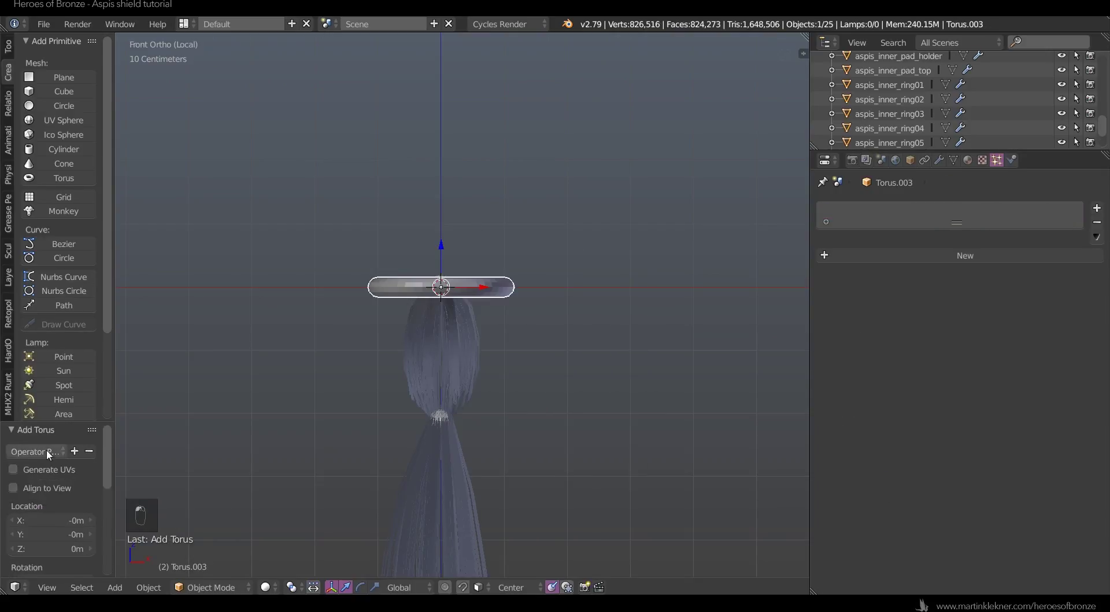
scroll(58, 552, "down", 8)
left_click_drag(58, 565, 93, 564)
- Scale the torus down, move it to the tassel's waist, and place a duplicate ring at the tassel's top
key("s")
left_click(469, 280)
left_click_drag(441, 247, 477, 351)
key("shift+d")
left_click(447, 232)
key("a")
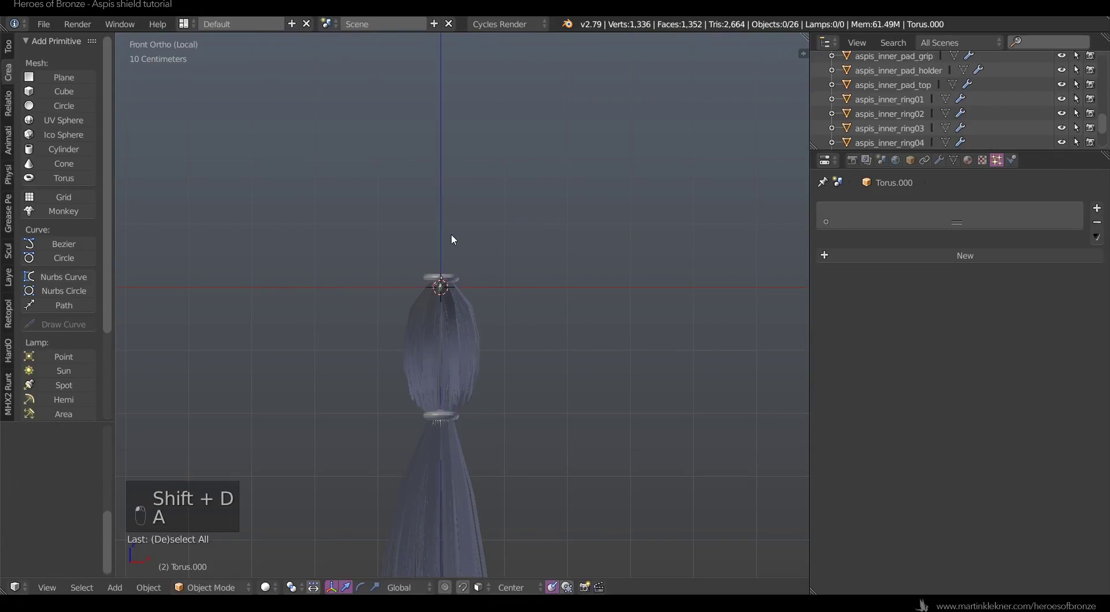
- Assign the rope_mat material to both the upper and lower hair spheres
scroll(520, 248, "down", 3)
right_click(463, 324)
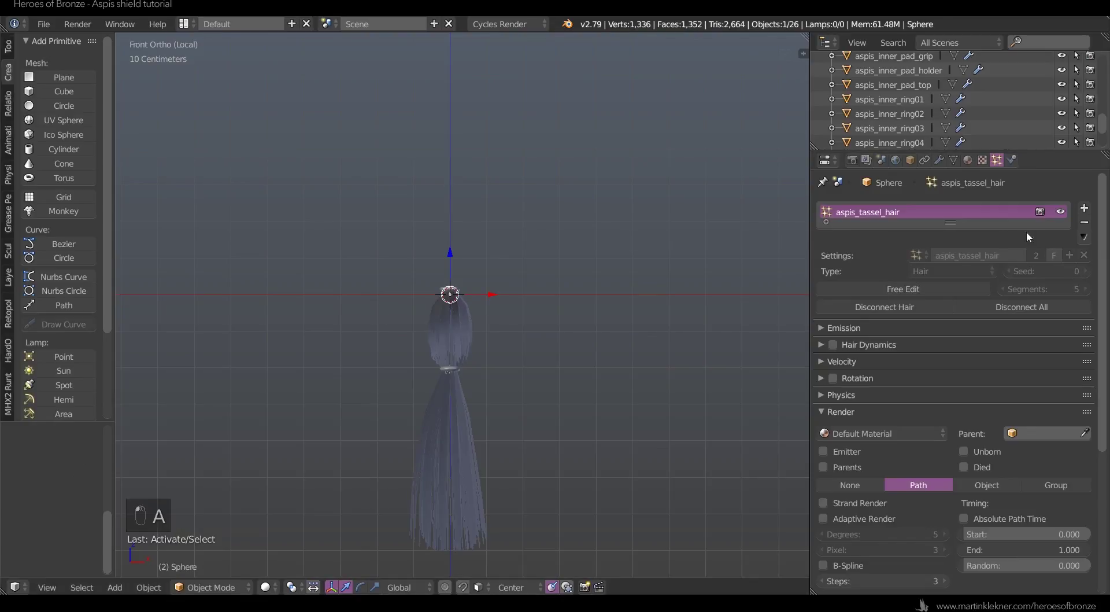
left_click(968, 160)
left_click(830, 254)
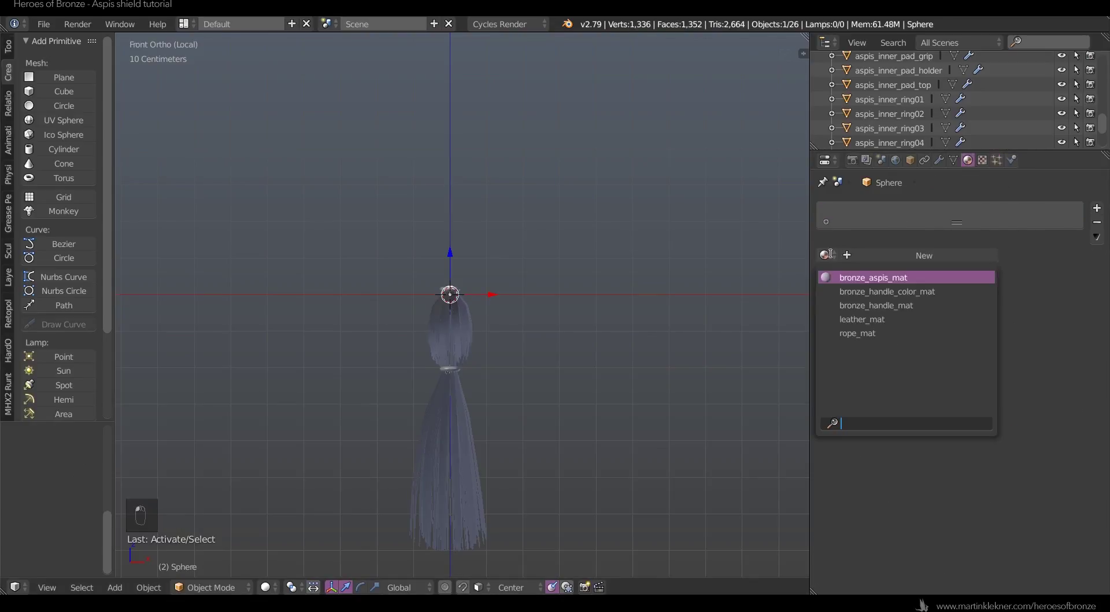
left_click(859, 334)
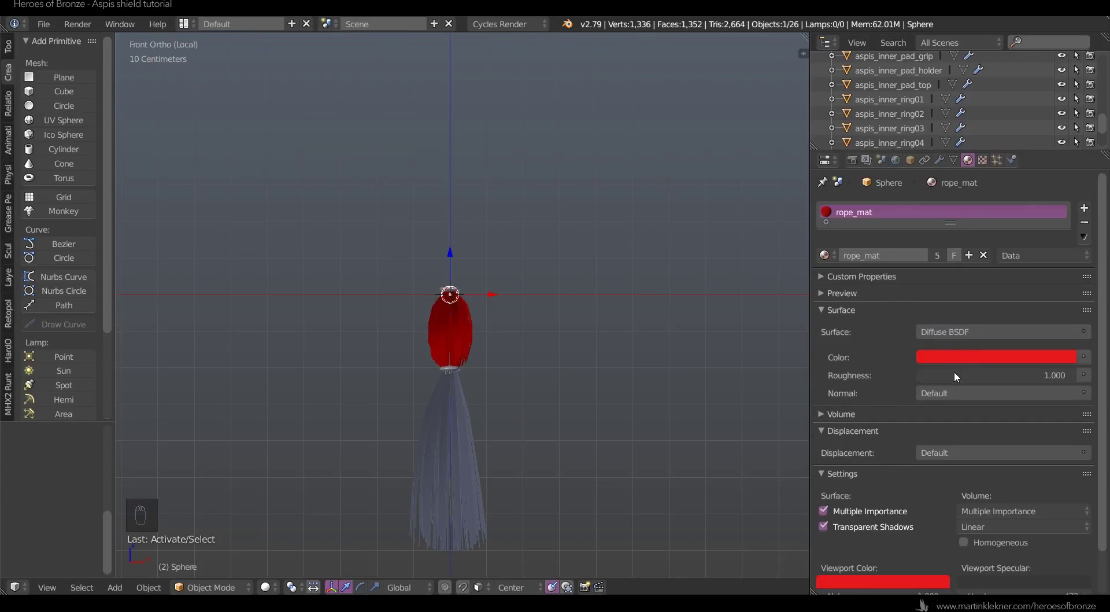
right_click(451, 399)
left_click(831, 255)
left_click(861, 334)
- Assign the bronze_handle_mat material to the top ring and the waist ring of the tassel
scroll(438, 359, "up", 3)
right_click(431, 266)
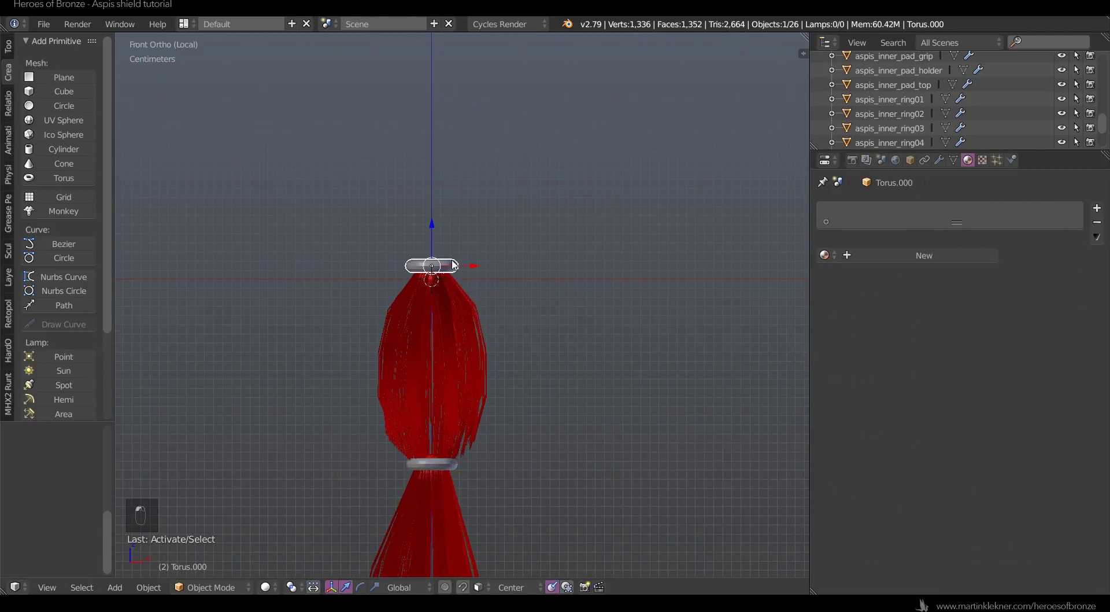
left_click(823, 255)
left_click(876, 304)
right_click(439, 464)
left_click(825, 255)
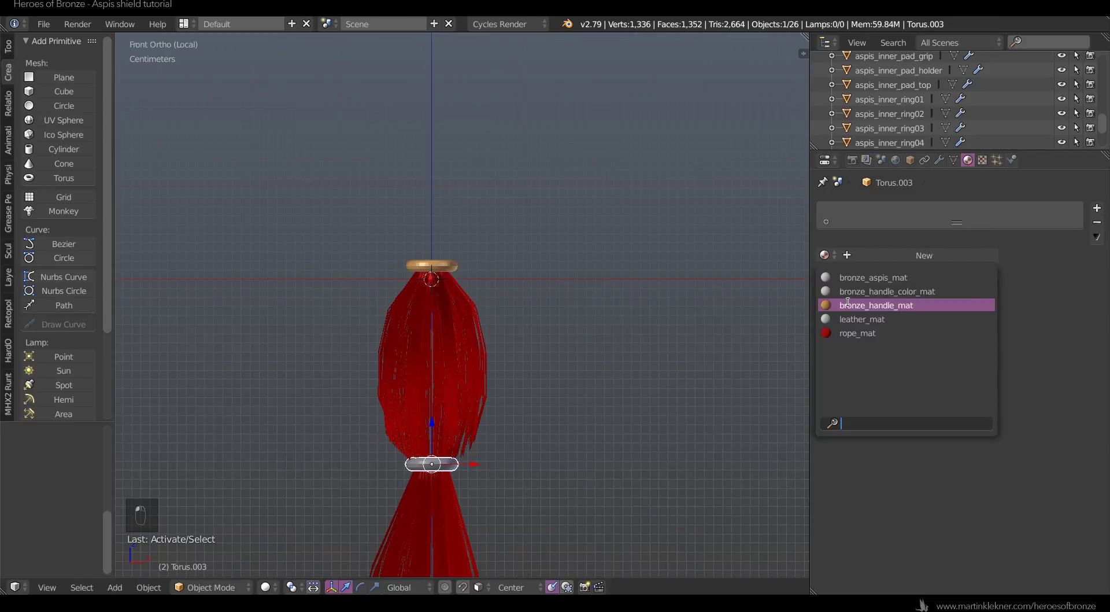
left_click(847, 304)
- Box-select the two hair spheres and the two rings of the tassel
scroll(391, 256, "down", 2)
key("a")
scroll(429, 244, "down", 2)
key("b")
left_click_drag(372, 264, 473, 359)
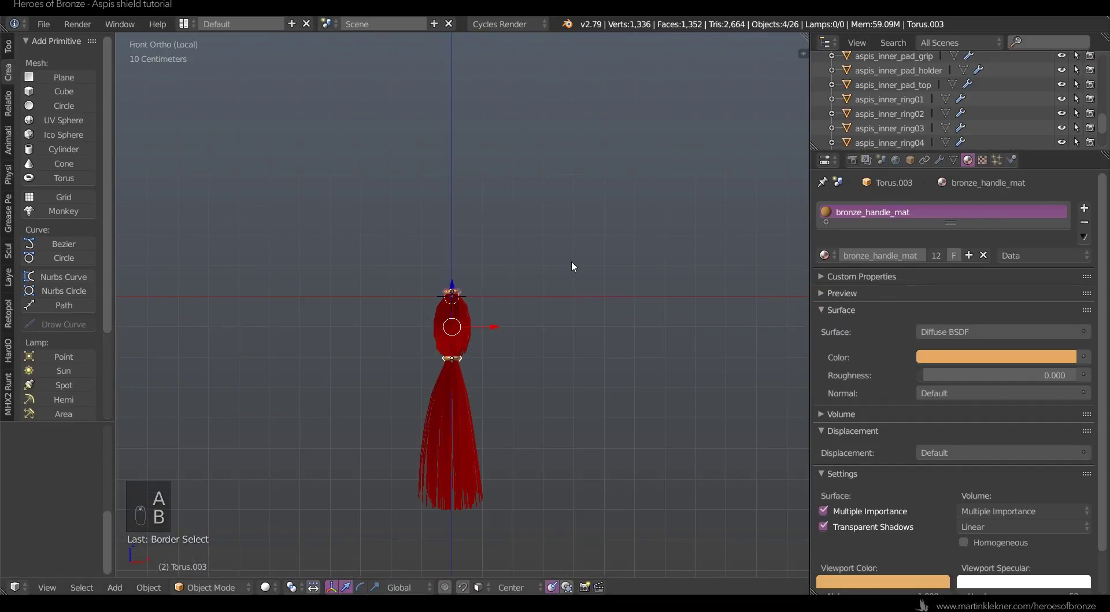
- Try to join the selected tassel spheres and rings into a single object
key("z")
key("z")
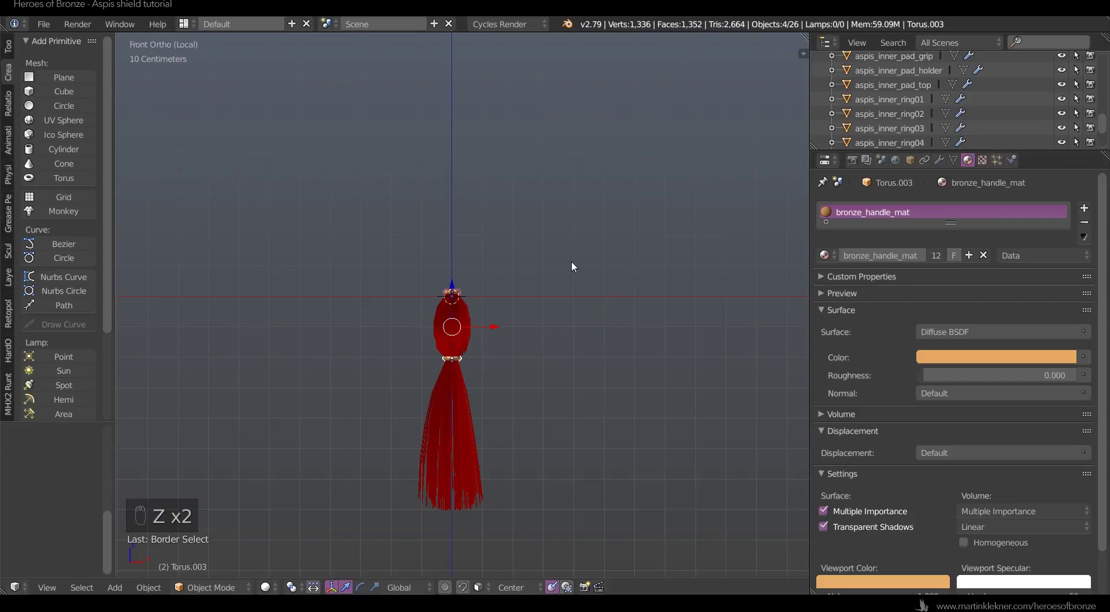
key("g")
right_click(474, 280)
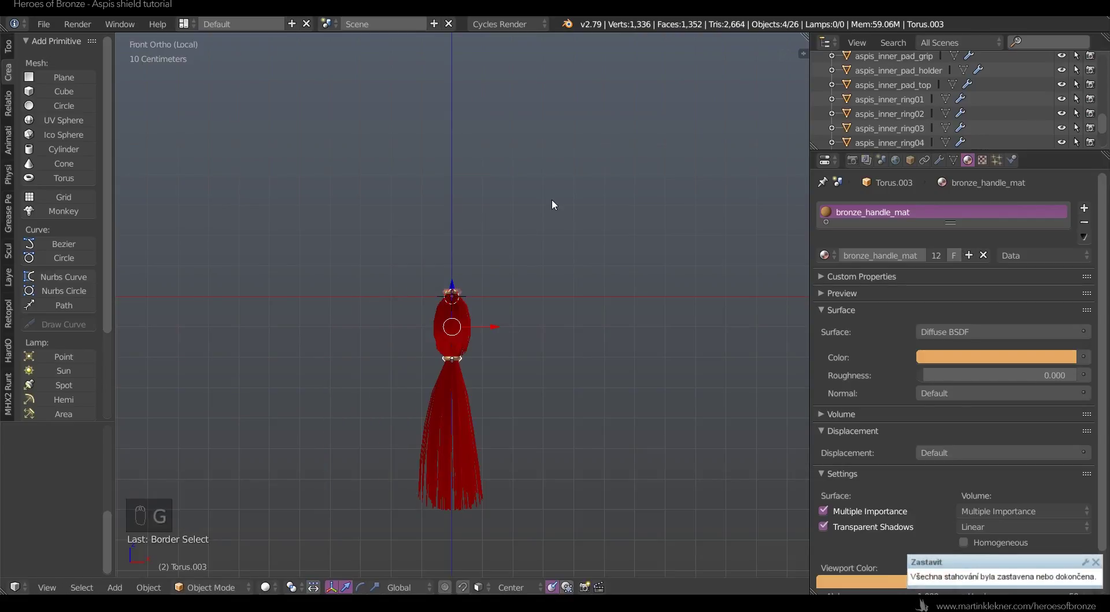
key("space")
type("joi")
left_click(626, 227)
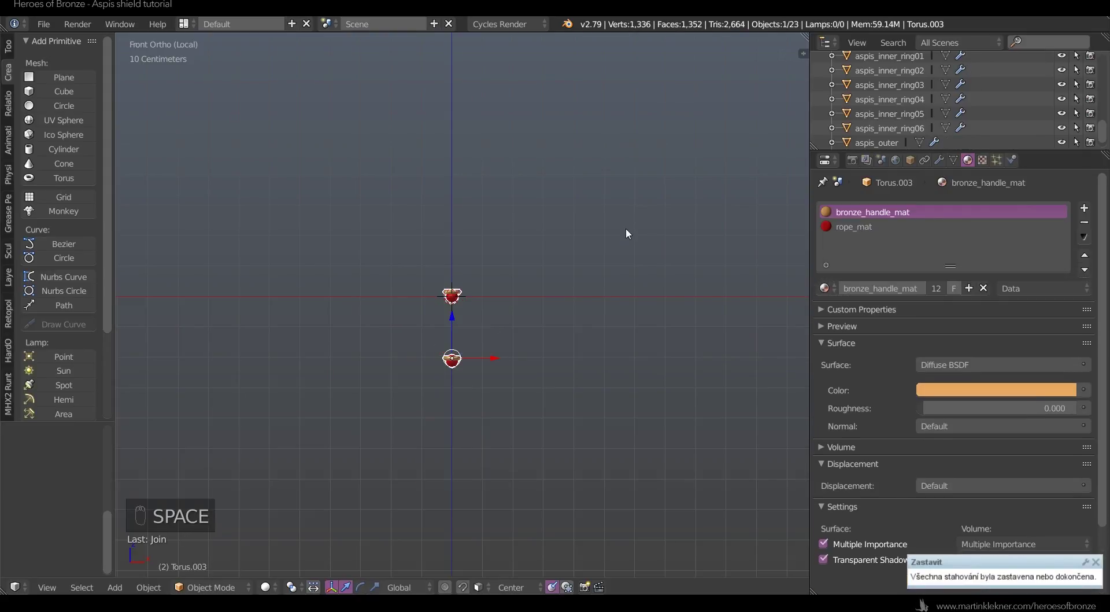
key("ctrl+z")
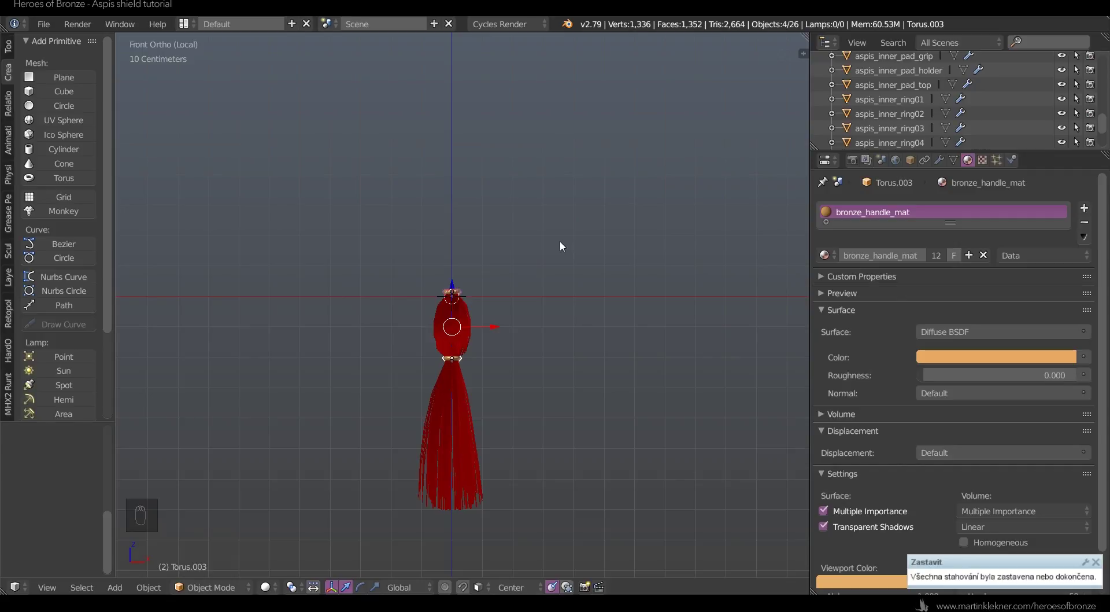
- Group the four selected tassel objects under the name aspis_tassel_01
key("ctrl+g")
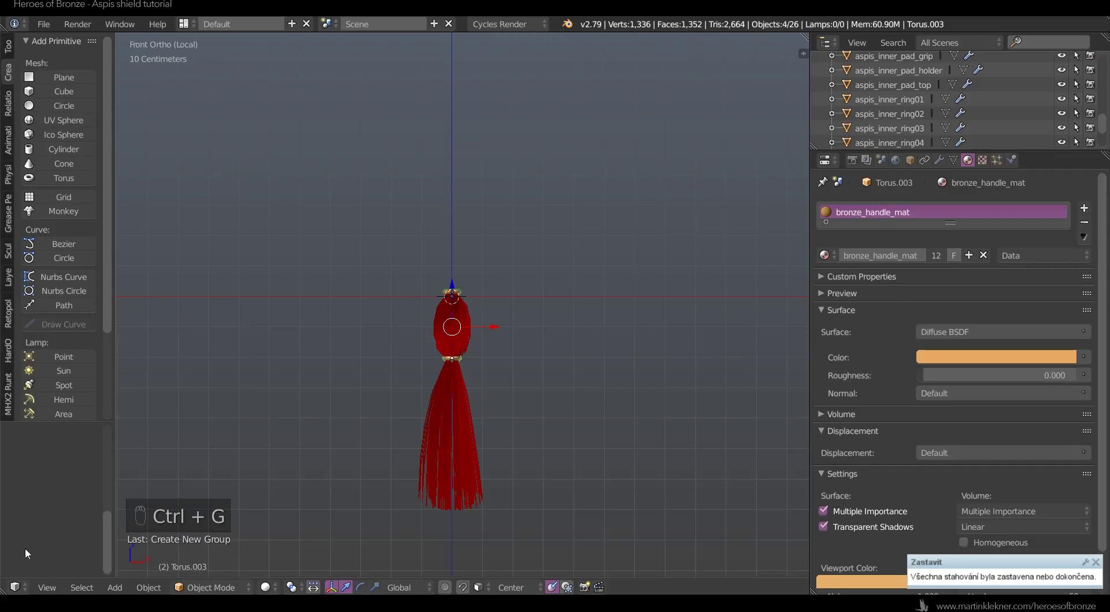
left_click(55, 466)
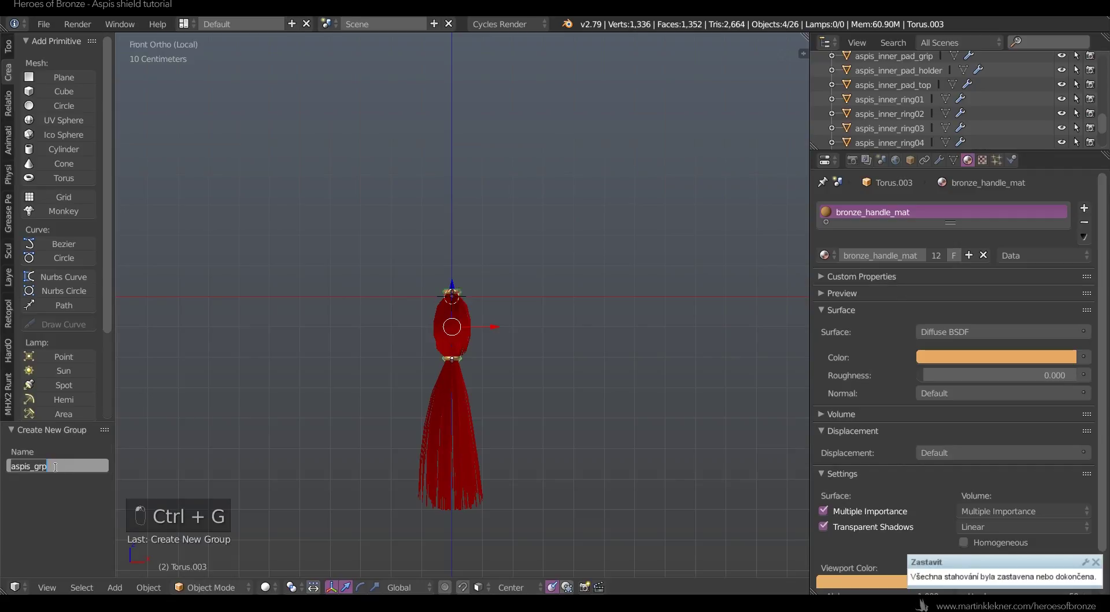
type("aspis_tassel")
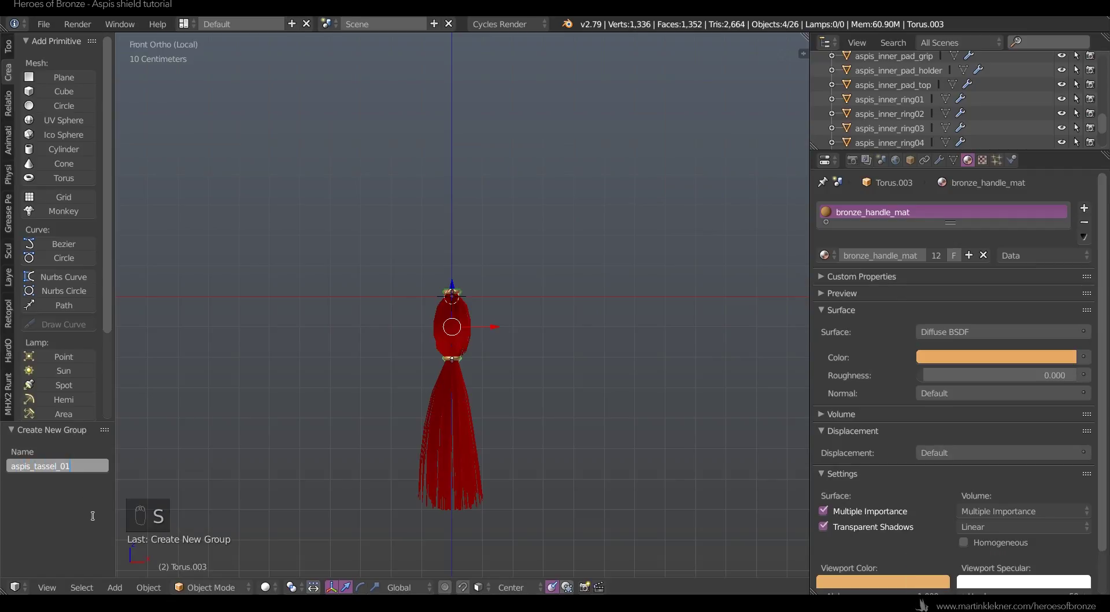
type("_01")
key("Return")
scroll(293, 338, "down", 2)
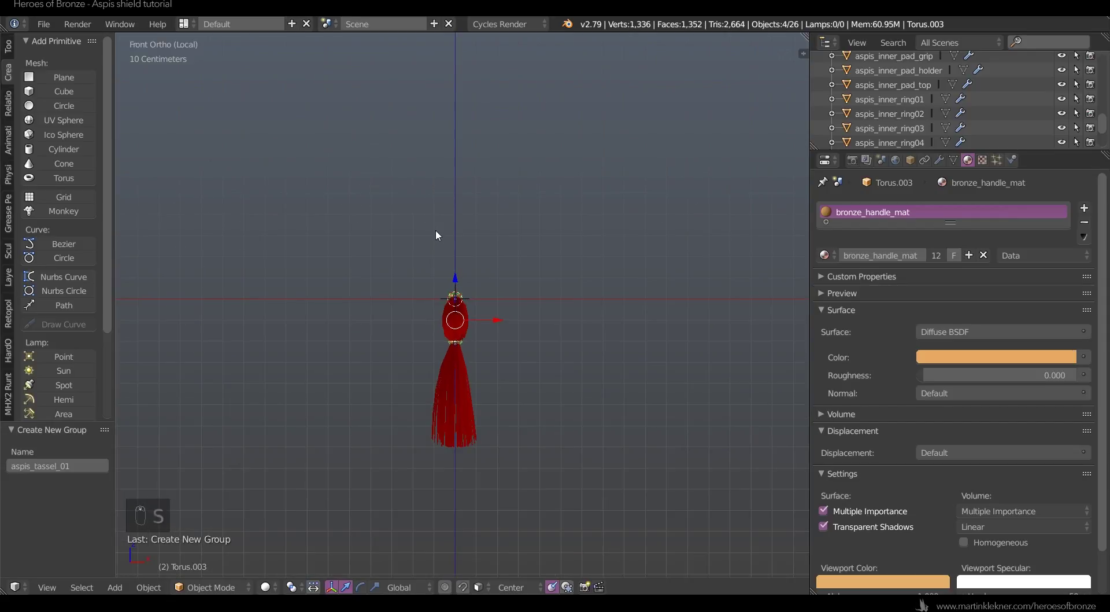
- Leave local view and scale the tassel by 0.164 about its median point above the shield
key("KP_Divide")
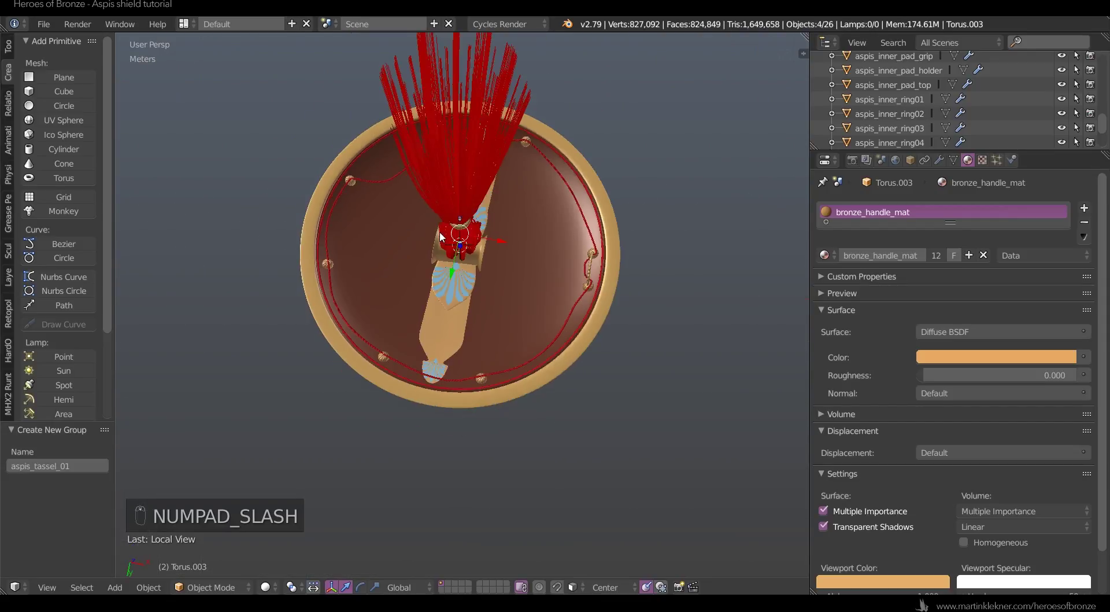
middle_click_drag(617, 285, 607, 190)
scroll(607, 191, "up", 4)
middle_click_drag(566, 137, 551, 277, "shift")
left_click(292, 587)
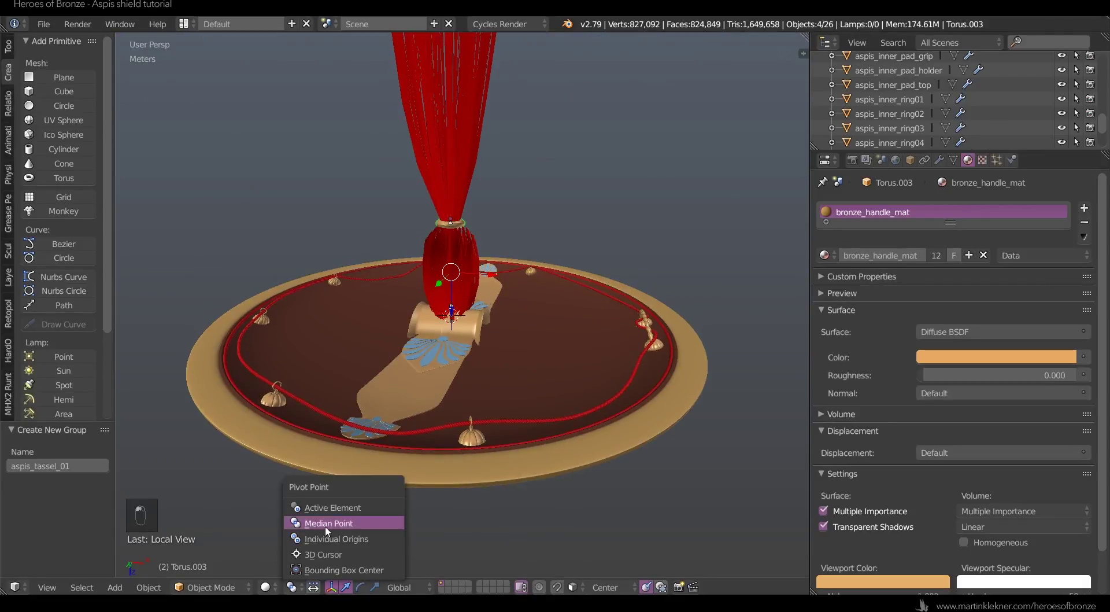
left_click(342, 505)
key("s")
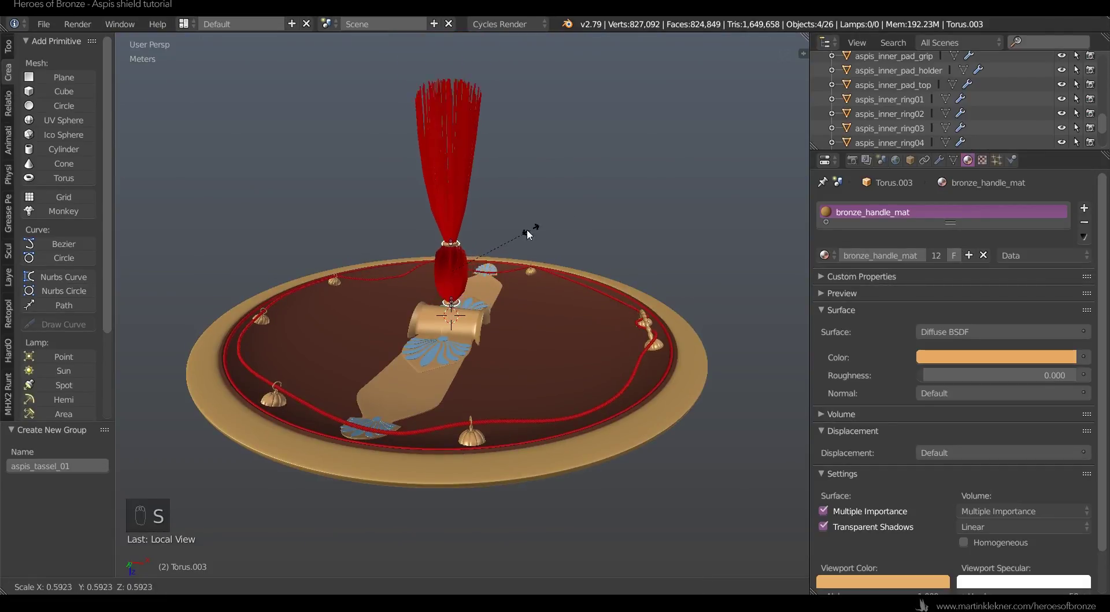
left_click(473, 252)
scroll(487, 216, "up", 4)
key("r")
key("y")
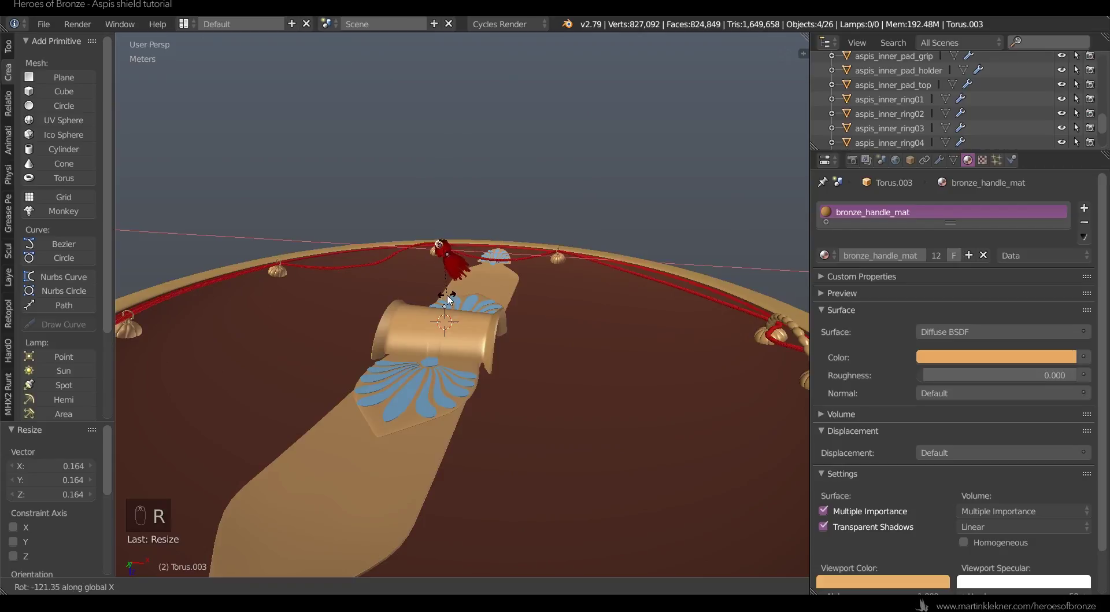
left_click(468, 296)
scroll(517, 166, "down", 6)
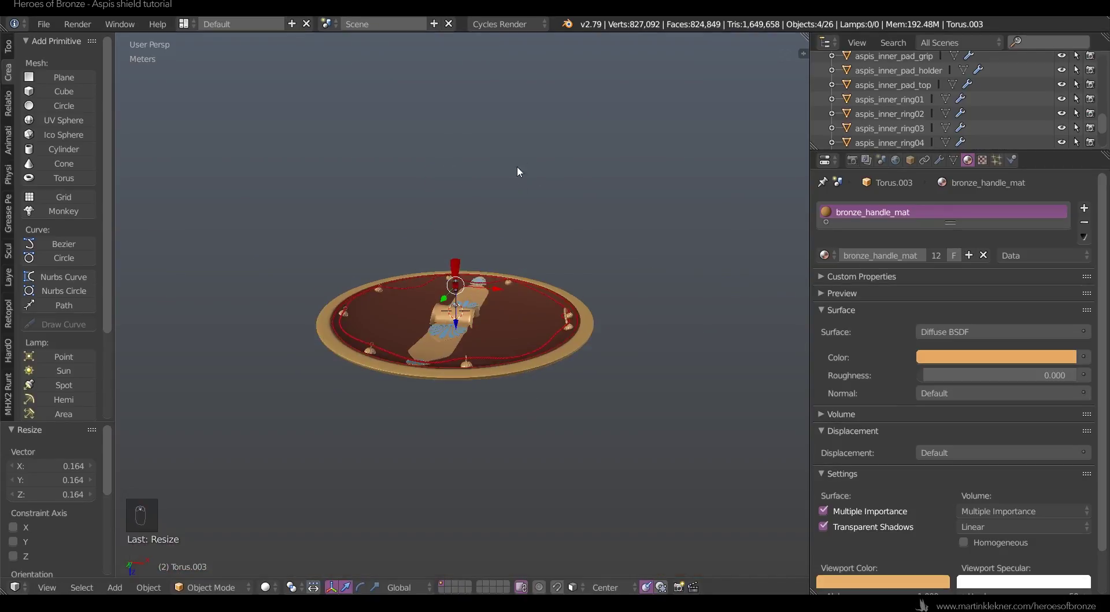
- Rotate the tassel 91.4° about the global X axis and view the shield from the bottom
key("KP_7")
middle_click_drag(502, 253, 561, 255)
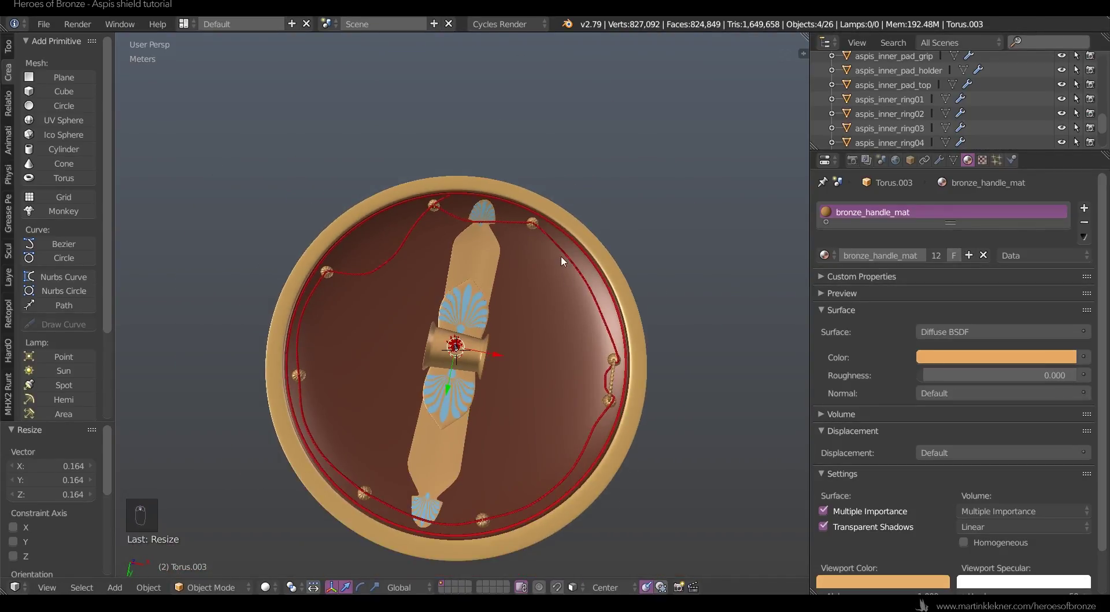
key("r")
key("x")
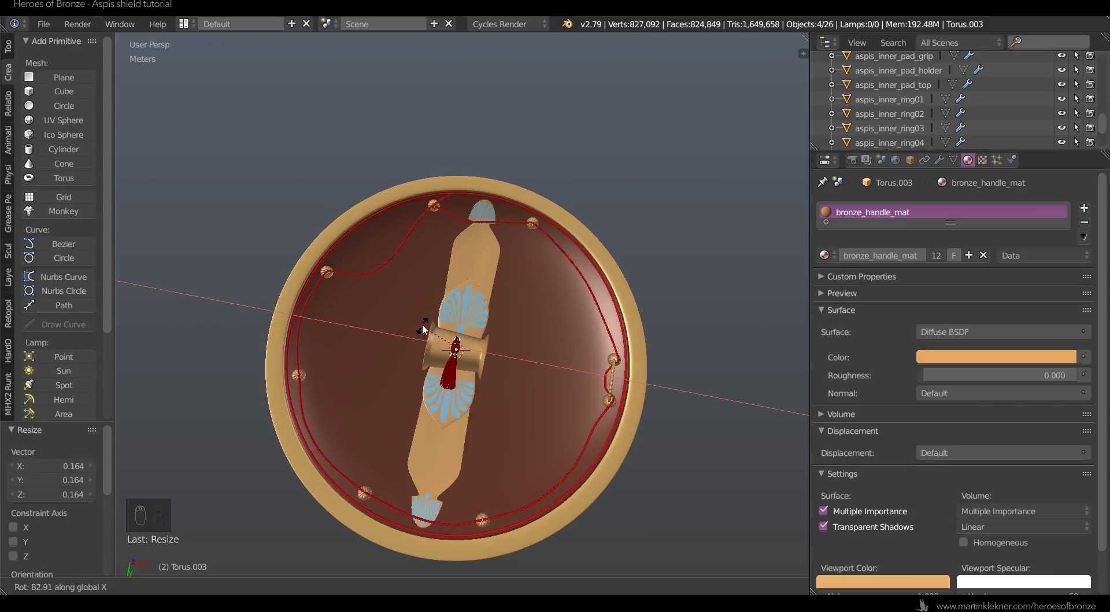
left_click(426, 324)
key("KP_7")
key("ctrl+KP_7")
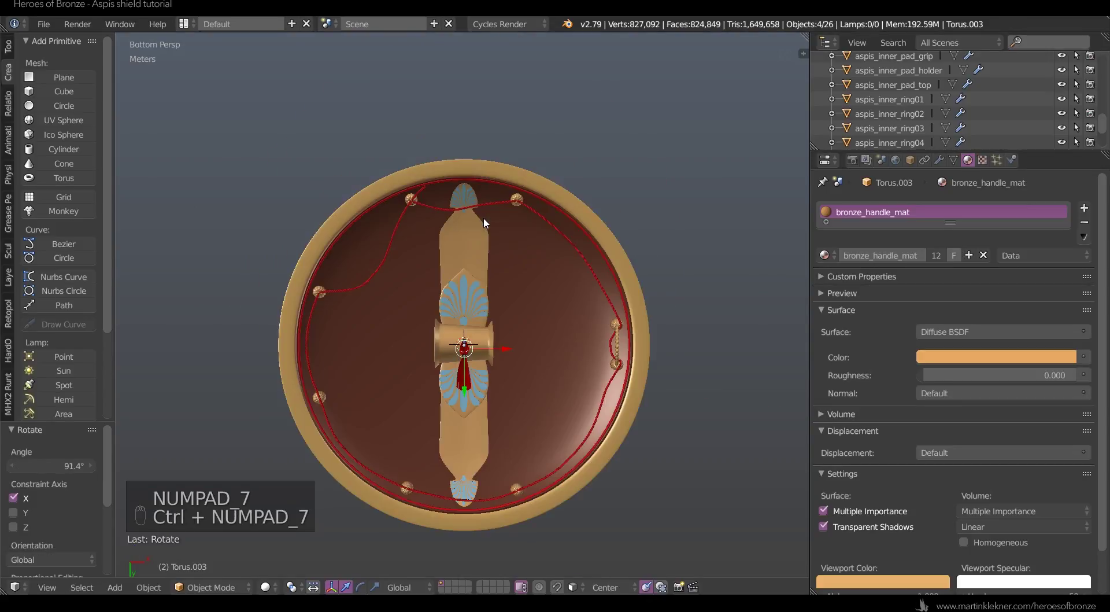
- Move the tassel beneath the upper-left rope ring inside the shield and shift it 7.72 cm along Z to the rope's height
key("KP_5")
scroll(520, 180, "up", 6)
key("g")
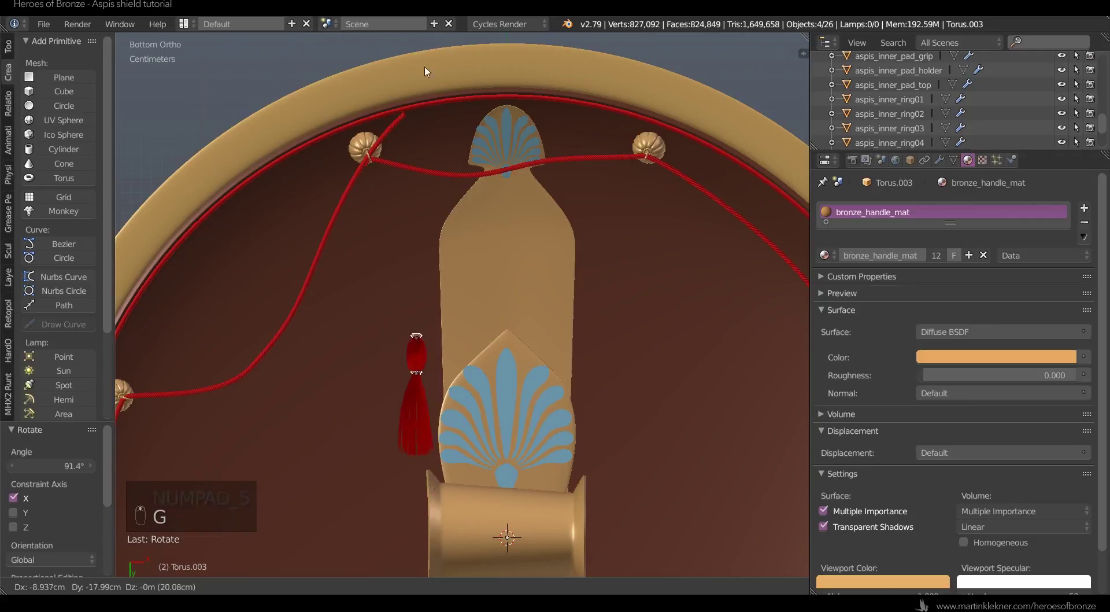
left_click(415, 508)
middle_click_drag(486, 288, 305, 321)
key("g")
key("z")
left_click(296, 399)
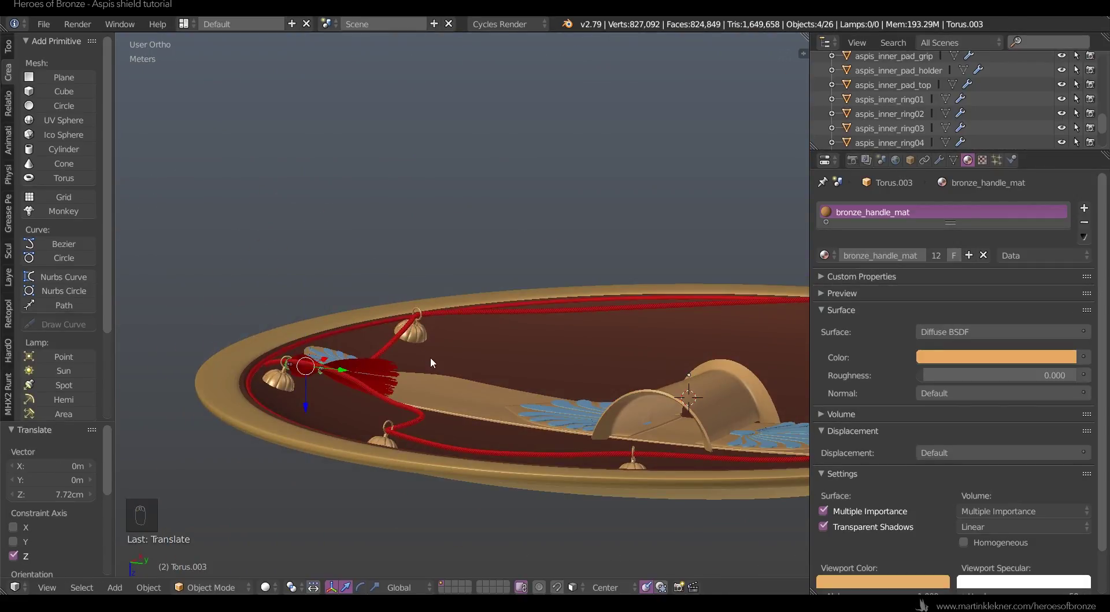
- Fine-tune the tassel's position in the bottom view so its top bronze ring meets the rope at the upper-left ring
key("ctrl+KP_7")
scroll(370, 161, "up", 6)
key("g")
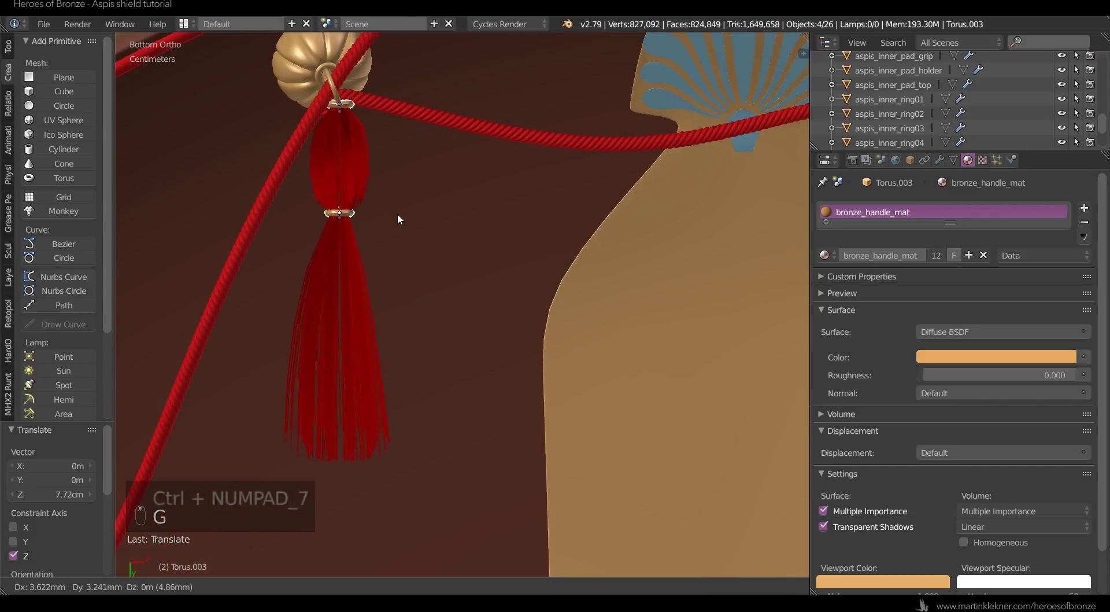
left_click(397, 214)
key("g")
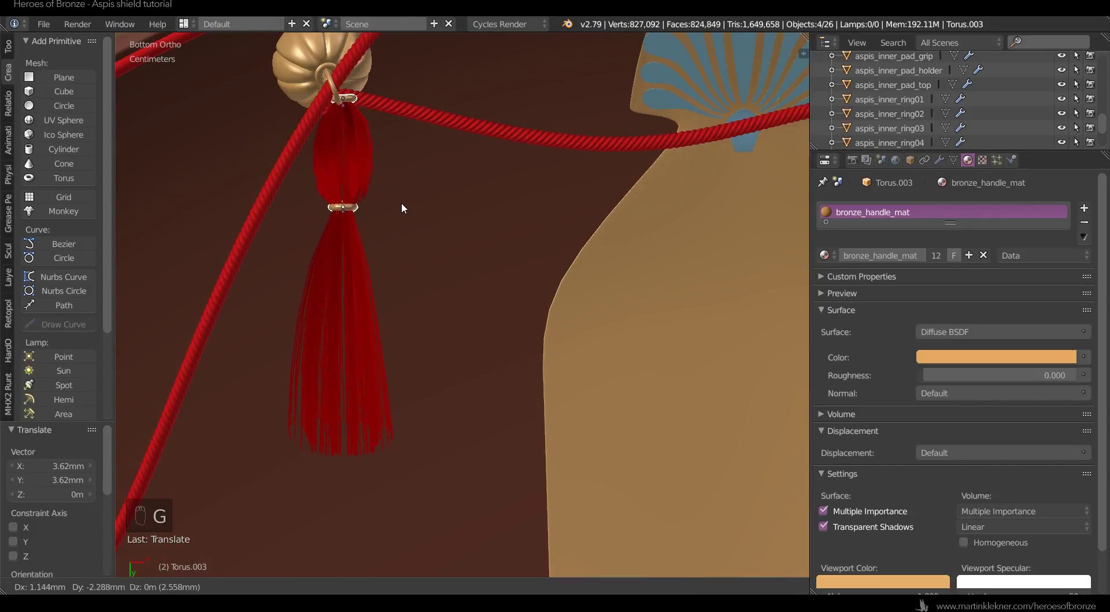
left_click(400, 210)
scroll(408, 223, "down", 8)
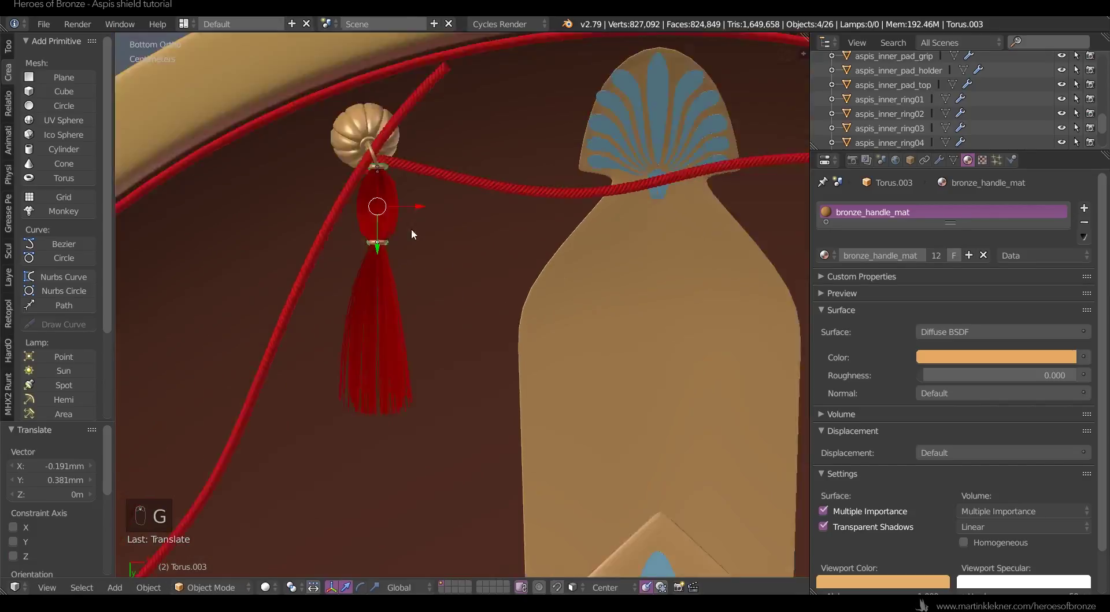
middle_click_drag(502, 272, 480, 156, "shift")
scroll(489, 214, "down", 2)
middle_click_drag(492, 240, 492, 200, "shift")
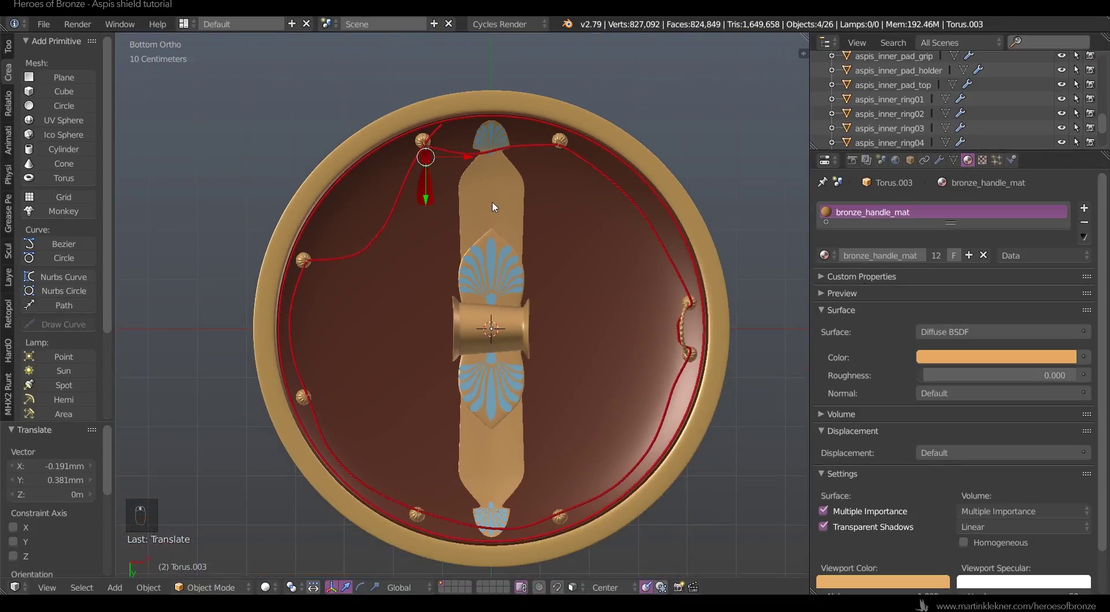
scroll(492, 200, "up", 1)
- Add a group instance of aspis_tassel_01 and slide it about 27.1 cm along X to the upper-right ring
key("Delete")
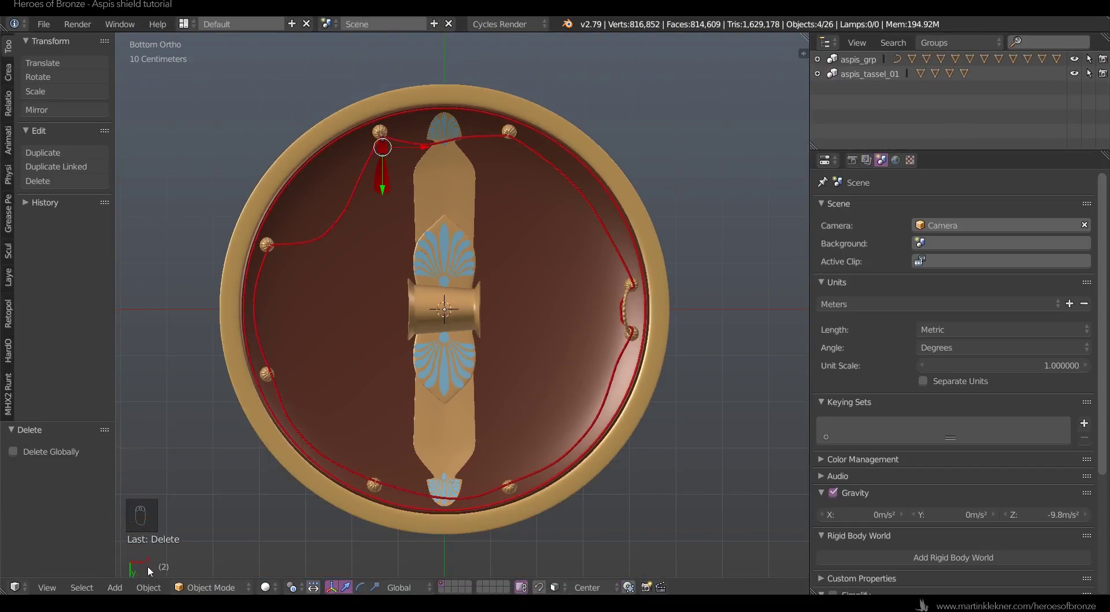
left_click(149, 587)
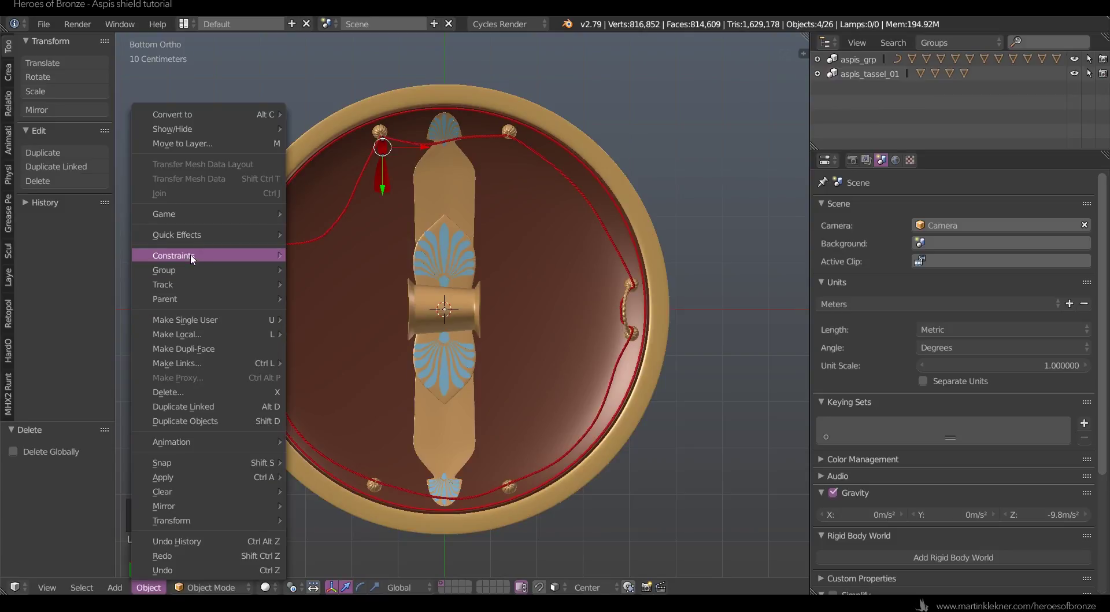
key("Escape")
left_click(115, 587)
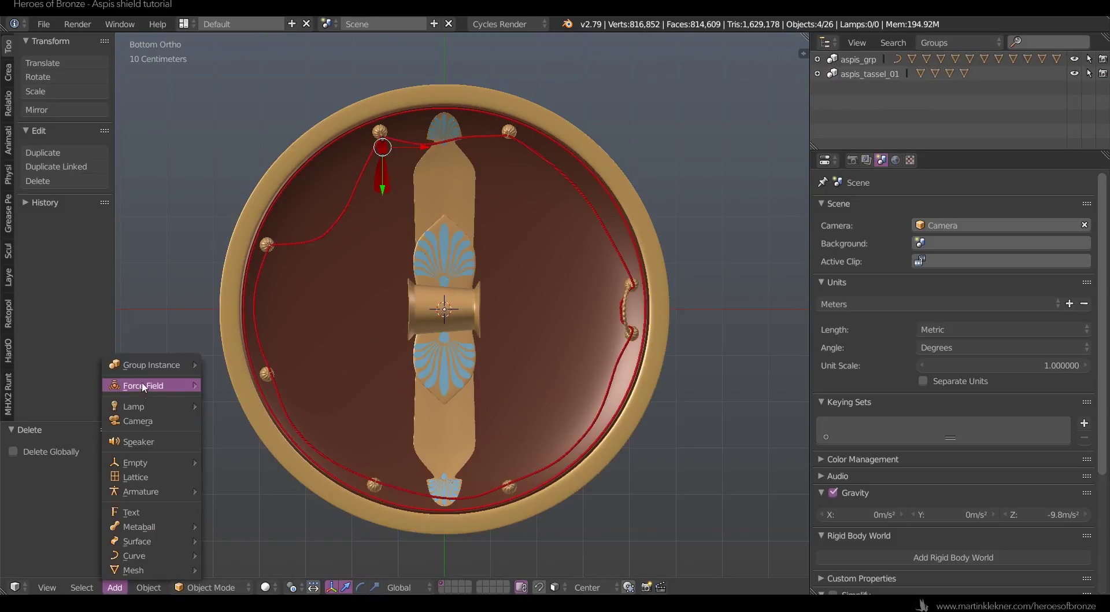
mouse_move(168, 365)
left_click(254, 380)
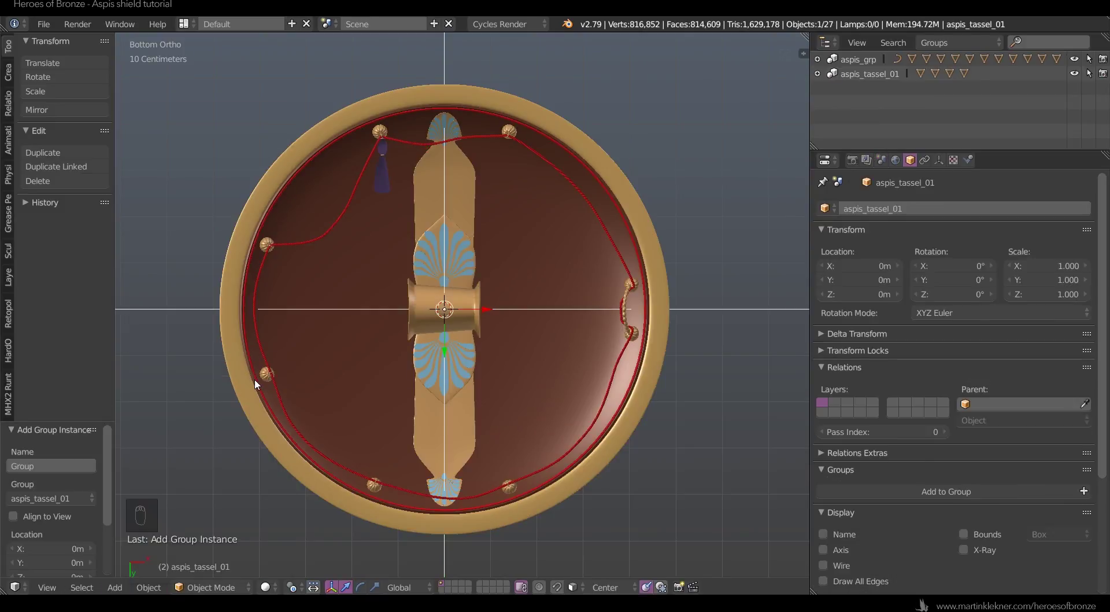
left_click_drag(480, 312, 605, 312)
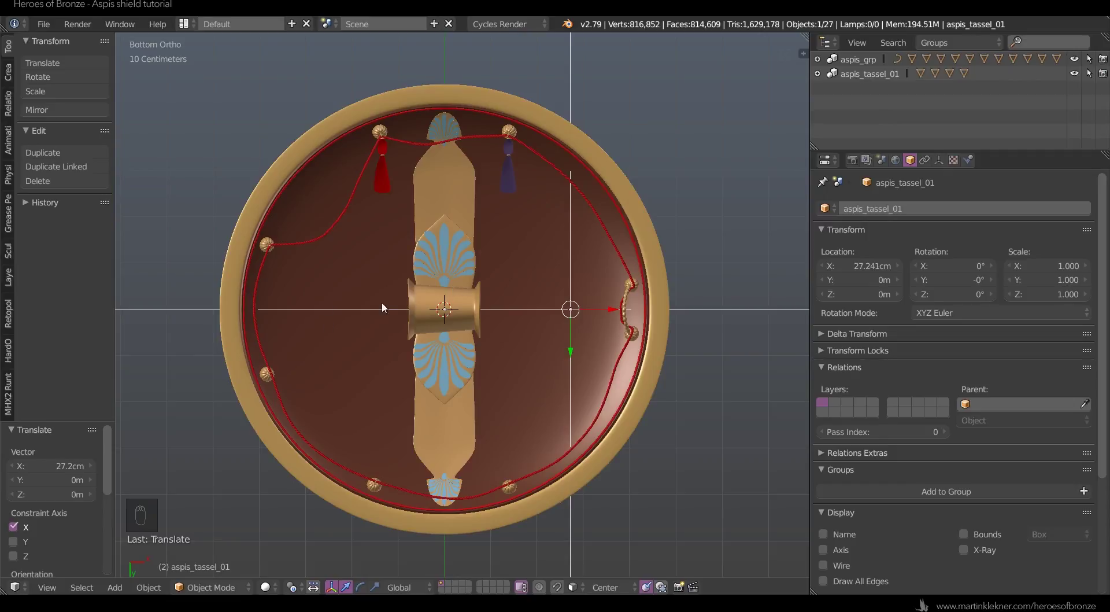
left_click_drag(615, 311, 612, 307)
- Add a second aspis_tassel_01 group instance and move it 21.7 cm along Y and -24.6 cm along X towards the upper ring on the left side
left_click(114, 587)
mouse_move(162, 364)
left_click(243, 382)
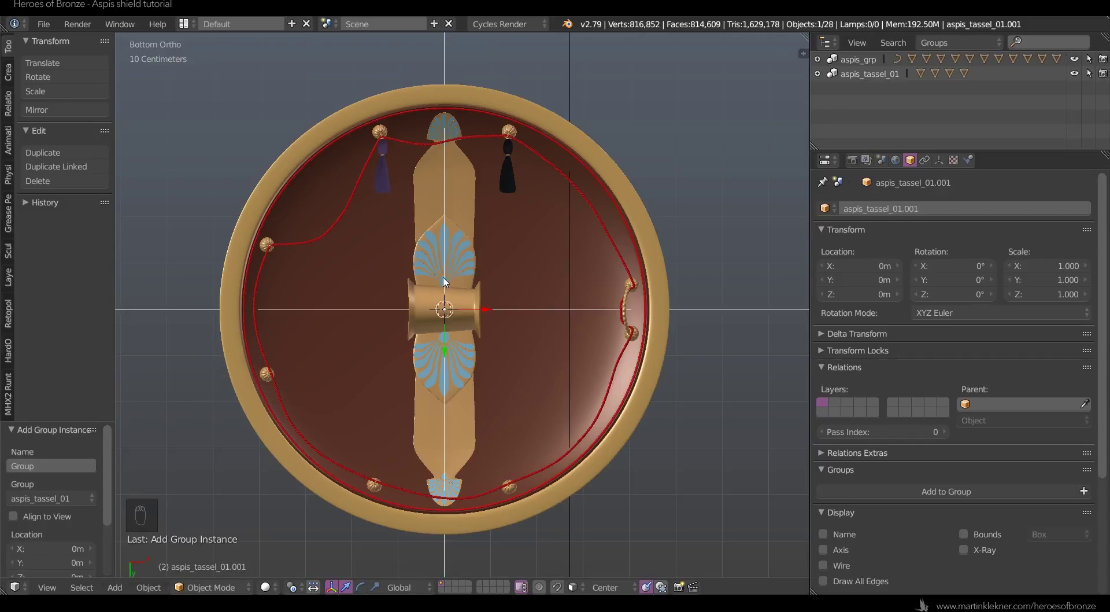
key("g")
key("y")
left_click(486, 445)
key("g")
key("x")
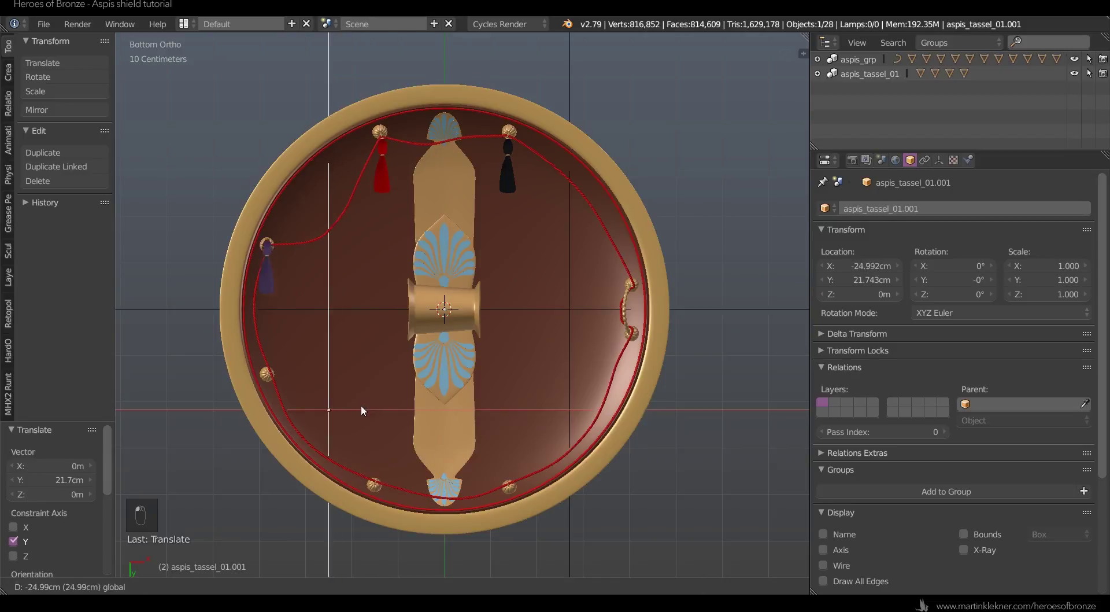
left_click(371, 408)
- Refine the second instance's placement just below its ring, at about X -23.9 cm and Y 23.4 cm
scroll(221, 243, "up", 8)
key("g")
key("y")
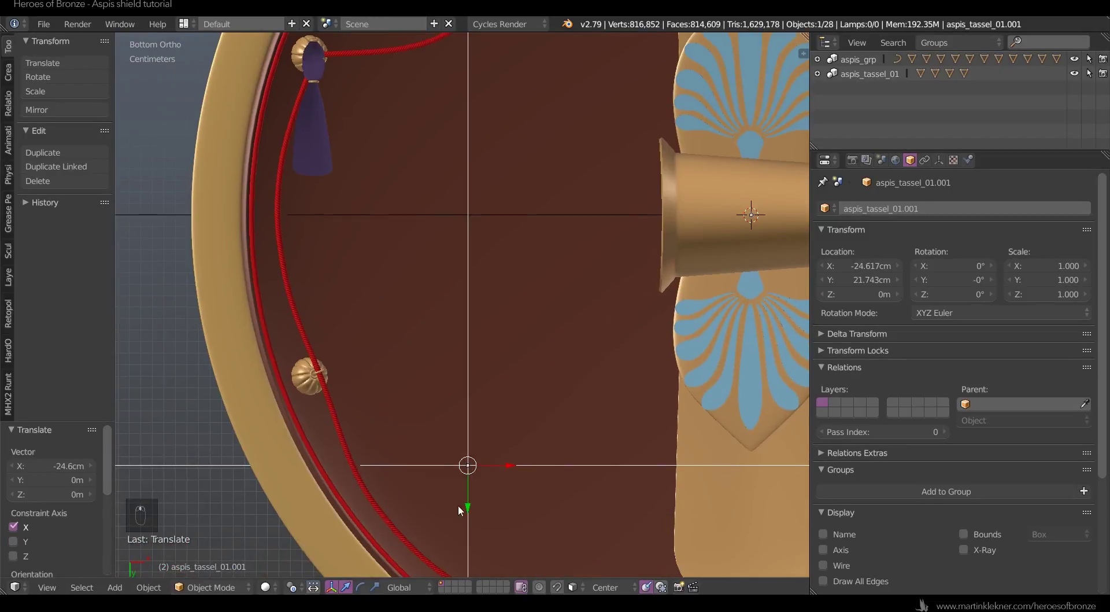
key("x")
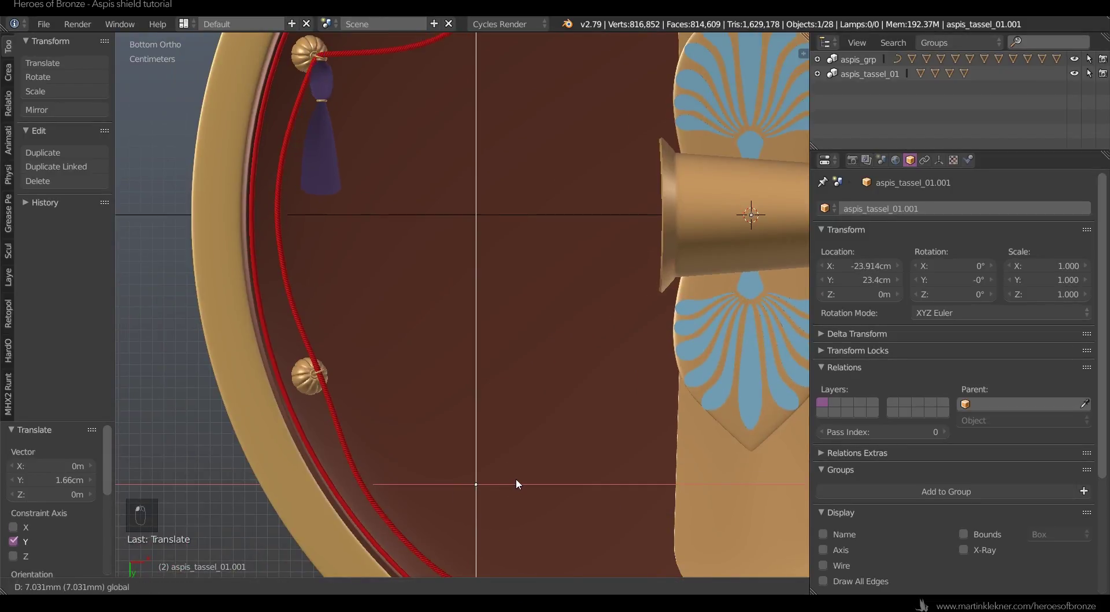
left_click(516, 477)
- Add a third aspis_tassel_01 group instance and hang it from the lower left-side ring, at about X -23.6 cm and Y 50.7 cm
scroll(494, 415, "down", 6)
left_click(115, 587)
mouse_move(173, 360)
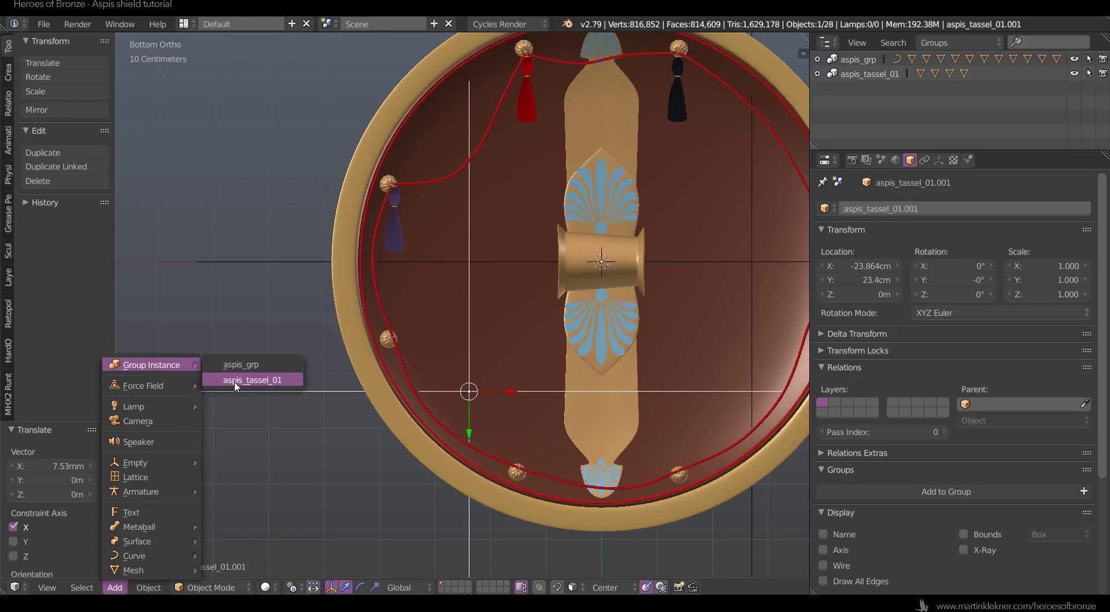
left_click(245, 380)
key("g")
key("x")
left_click(488, 259)
key("g")
key("y")
left_click(483, 46)
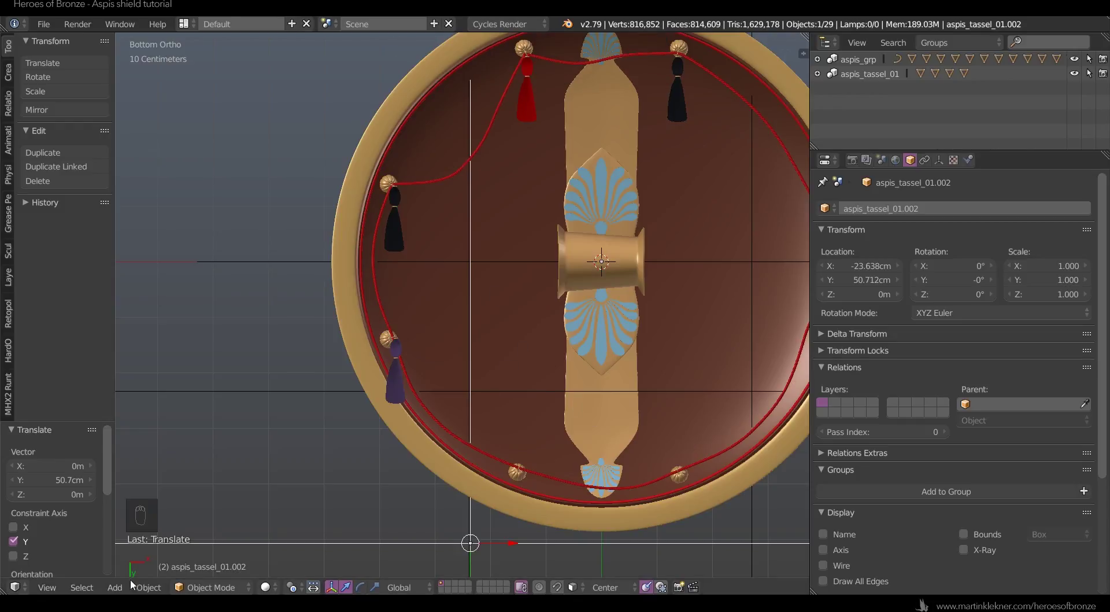
- Add a fourth aspis_tassel_01 group instance and position it along X and Y below the bottom-right ring
left_click(115, 587)
mouse_move(173, 364)
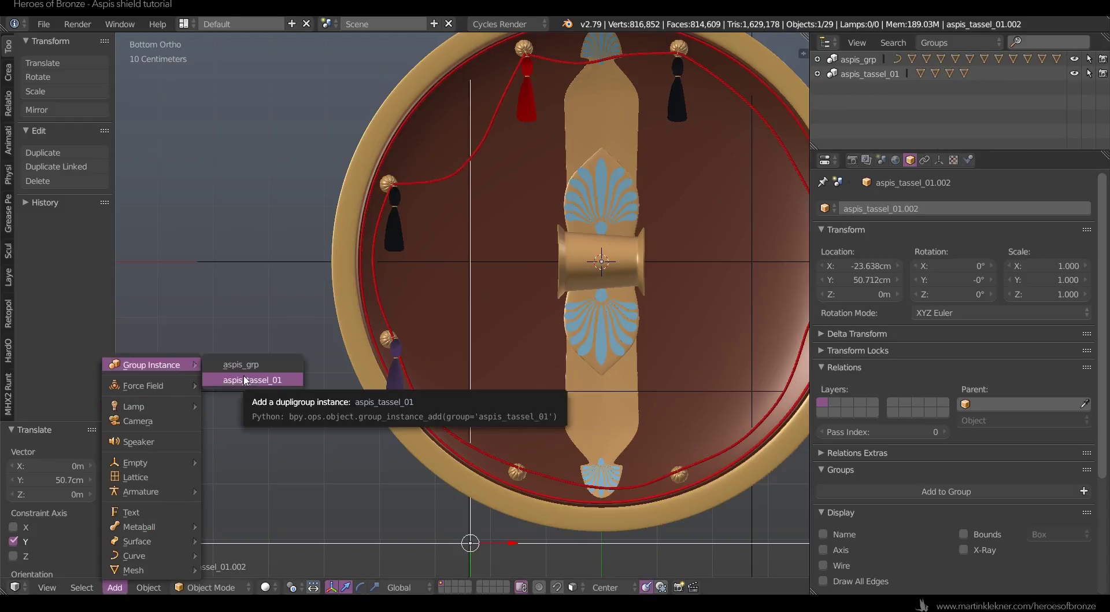
left_click(244, 377)
left_click_drag(644, 263, 760, 265)
scroll(727, 277, "down", 2)
left_click_drag(641, 312, 650, 581)
scroll(522, 432, "up", 3)
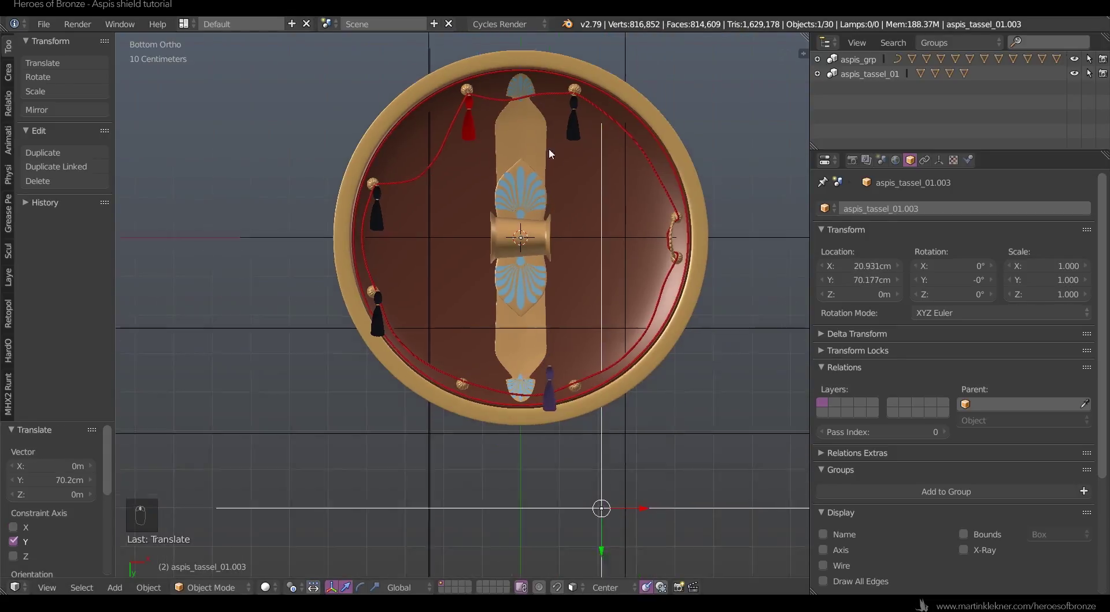
left_click_drag(513, 442, 552, 443)
left_click_drag(512, 483, 513, 515)
left_click_drag(540, 472, 542, 472)
- Add a fifth aspis_tassel_01 group instance and place it below the bottom-left ring, at about X -1.6 cm and Y 74.6 cm
left_click(115, 587)
left_click(244, 377)
scroll(350, 311, "down", 2)
left_click_drag(402, 203, 408, 405)
scroll(422, 342, "up", 2)
middle_click_drag(422, 342, 560, 298, "shift")
scroll(561, 347, "up", 3)
left_click_drag(574, 448, 559, 448)
left_click_drag(519, 482, 519, 483)
scroll(515, 307, "down", 4)
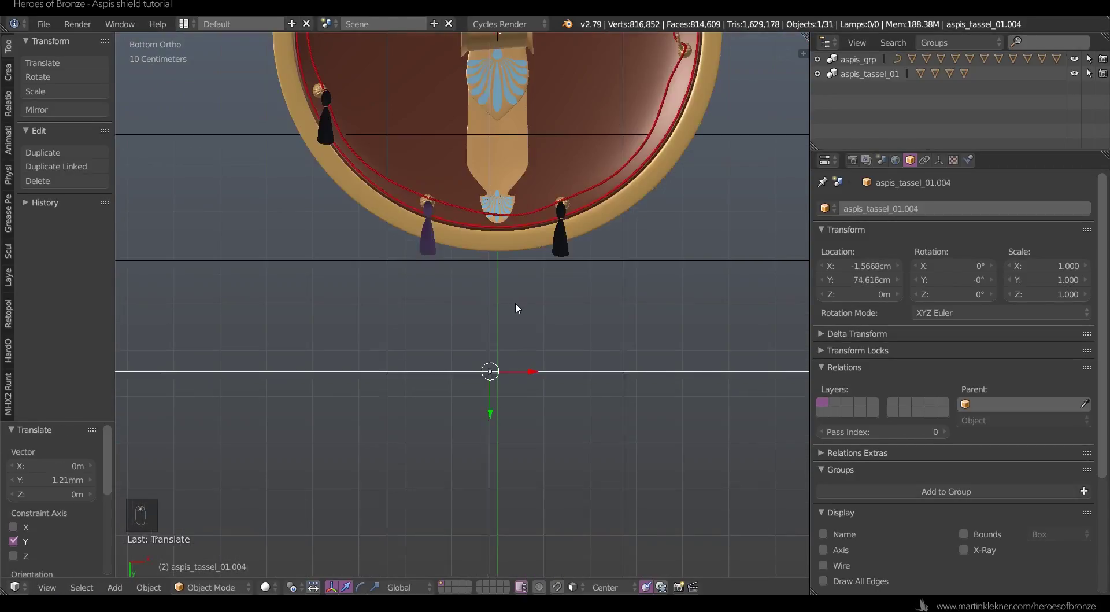
key("a")
- Add a sixth aspis_tassel_01 group instance and hang it from the ring under the hand rope, at about X 54 cm and Y 41.2 cm
middle_click_drag(610, 115, 531, 328, "shift")
left_click(115, 587)
mouse_move(151, 366)
left_click(244, 377)
left_click_drag(455, 258, 702, 271)
left_click_drag(667, 293, 667, 488)
scroll(666, 478, "up", 5)
middle_click_drag(666, 475, 320, 414, "shift")
key("g")
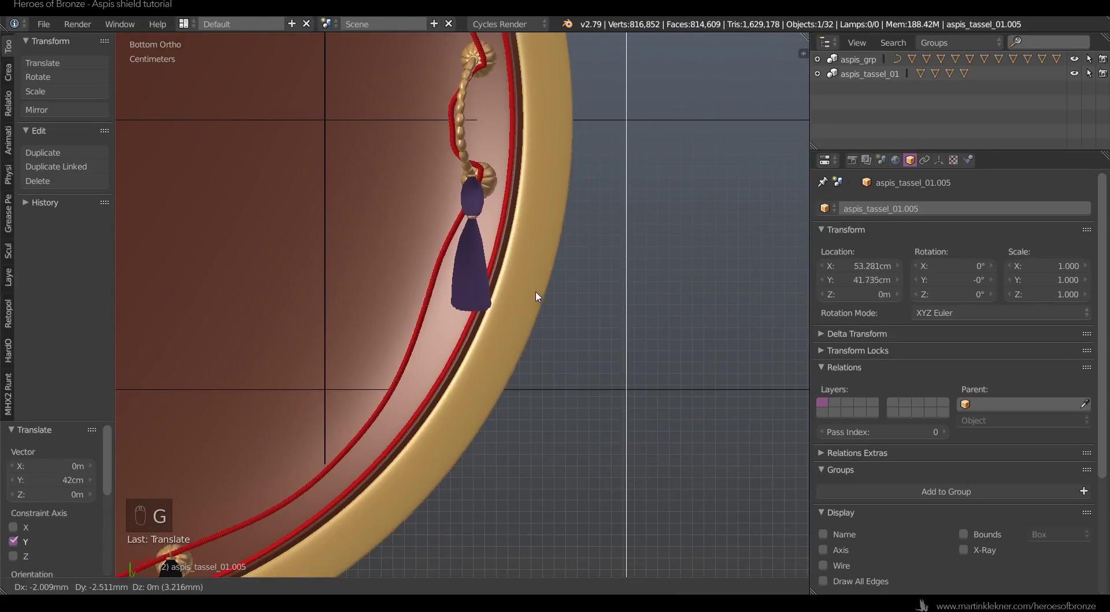
left_click(543, 285)
scroll(543, 285, "down", 4)
middle_click_drag(542, 285, 632, 242)
key("a")
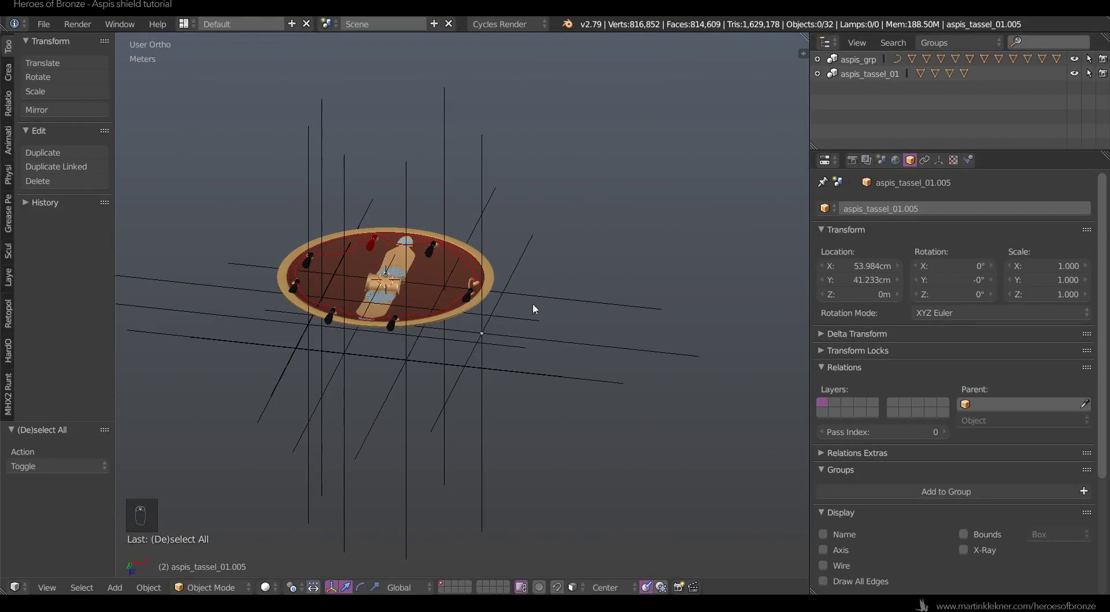
- Select the upper-right tassel instance, list all scenes in the outliner and inspect which group that instance references
right_click(482, 161)
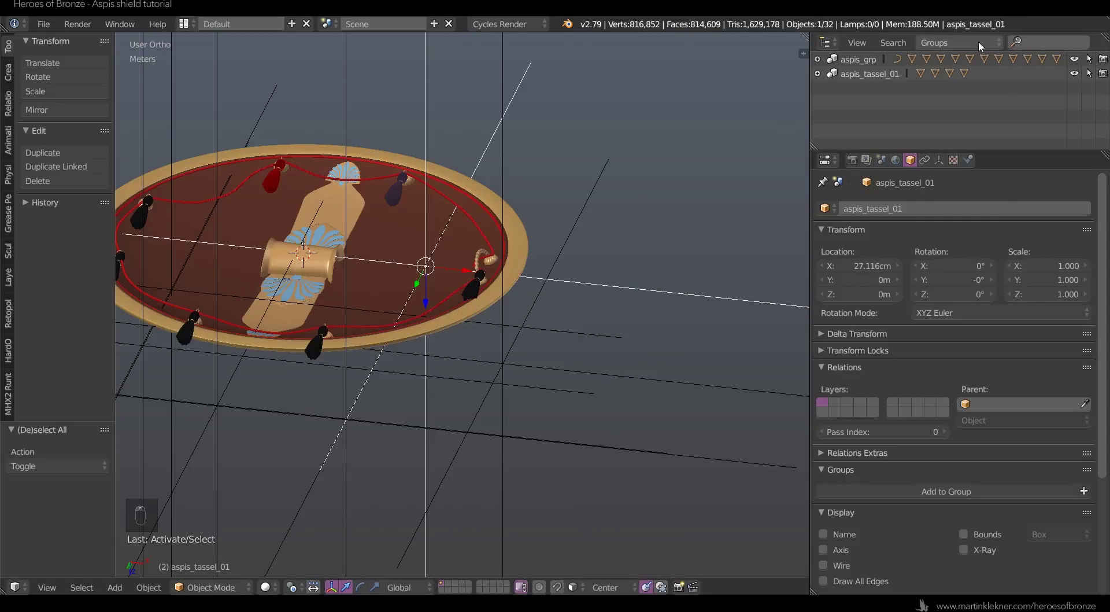
left_click(979, 41)
left_click(952, 58)
scroll(913, 120, "down", 6)
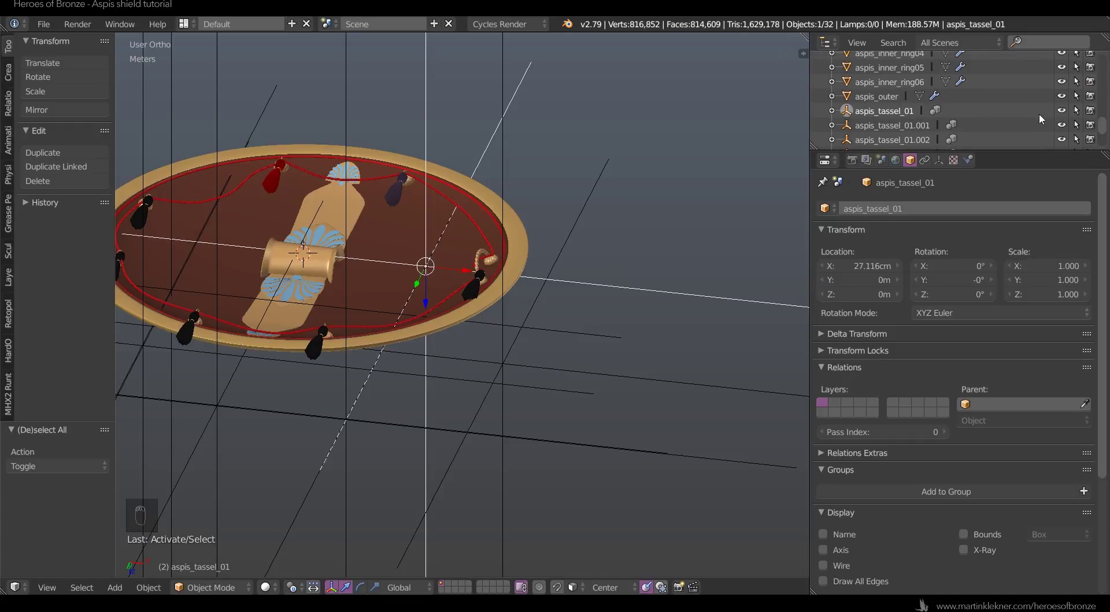
left_click(831, 111)
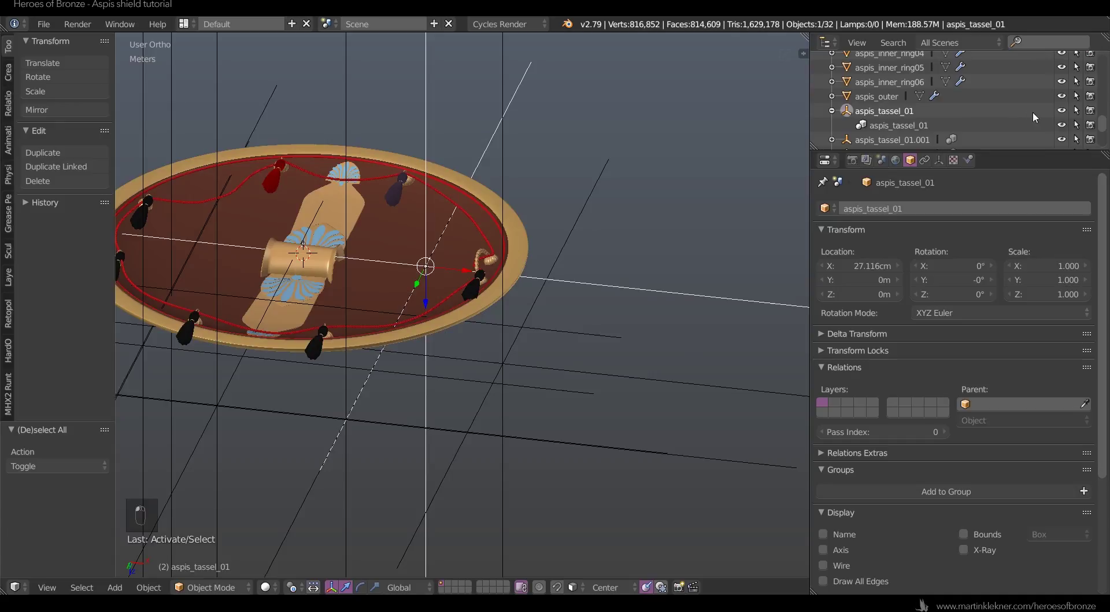
left_click(831, 110)
scroll(658, 168, "down", 2)
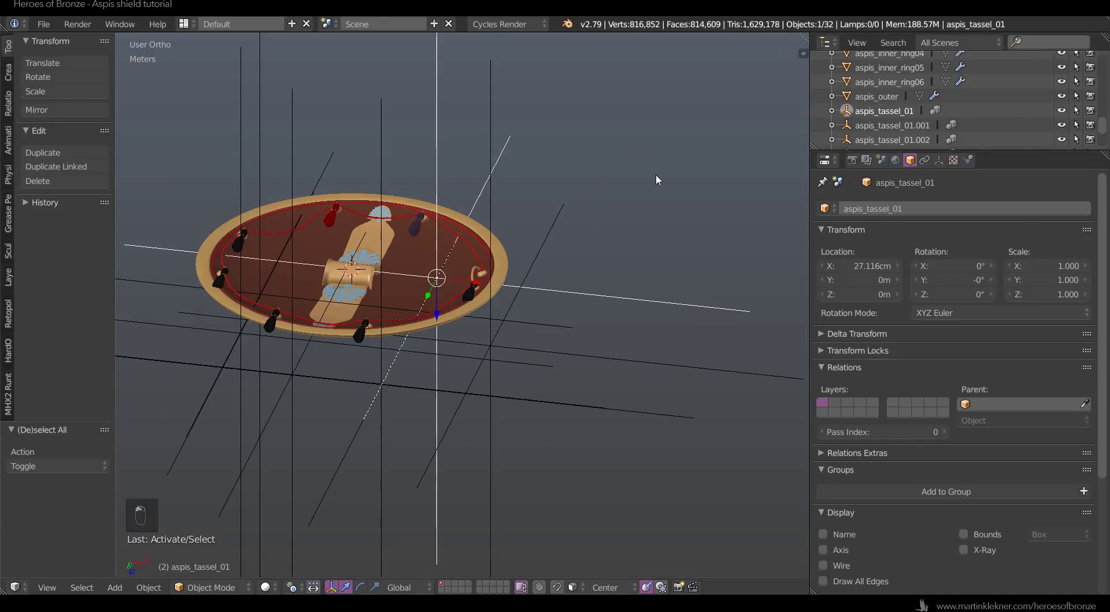
key("a")
mouse_move(617, 176)
middle_mouse_down()
mouse_move(623, 231)
mouse_move(585, 203)
mouse_move(658, 255)
mouse_move(603, 169)
middle_mouse_up()
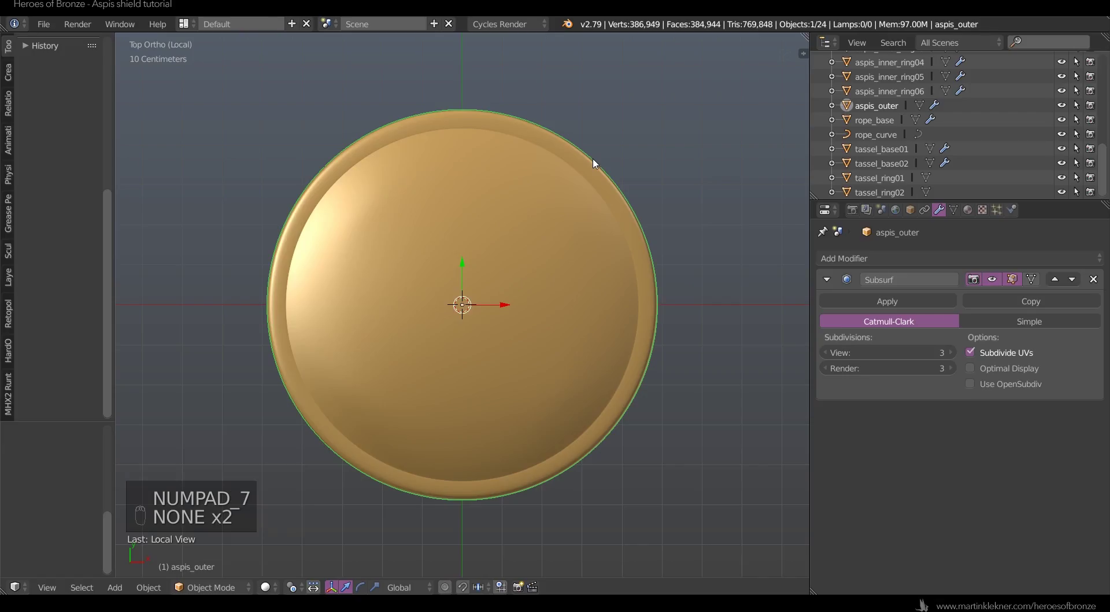
- Add a Bezier circle at the shield's centre and scale it down to just inside the outer rim
key("shift+a")
mouse_move(569, 161)
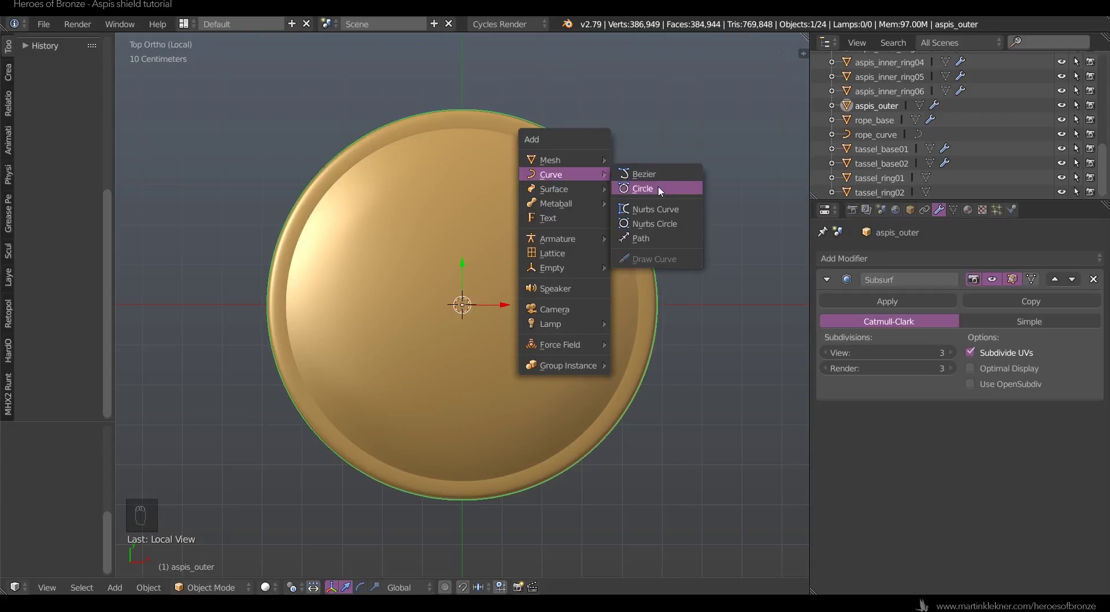
left_click(658, 185)
scroll(658, 185, "down", 3)
key("s")
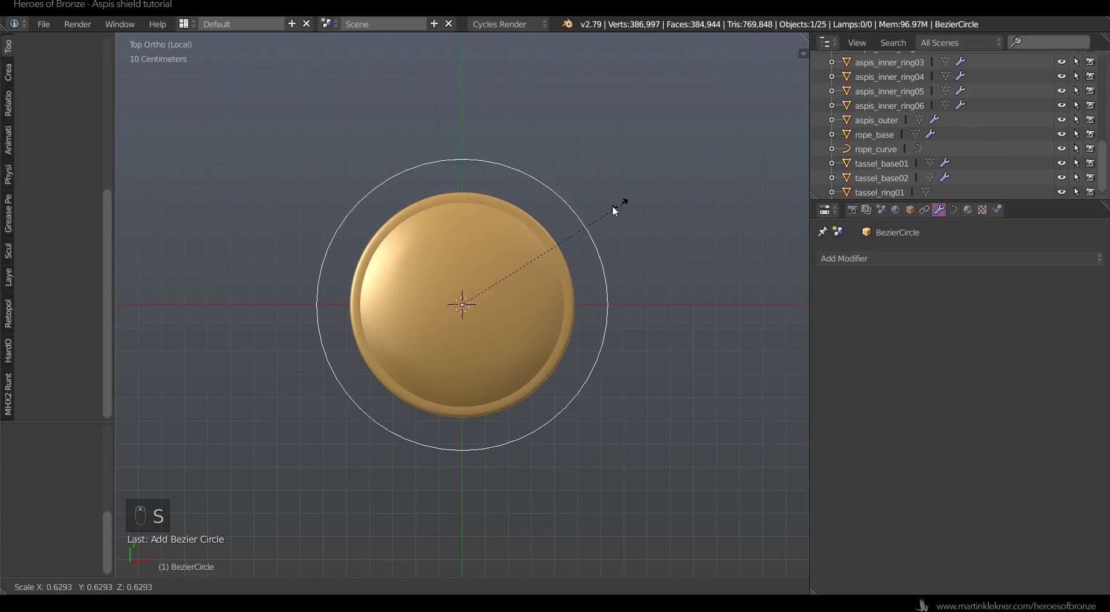
left_click(568, 222)
- Lower the Bezier circle about 2.1 cm along Z onto the shield's outer surface near the rim
scroll(568, 219, "up", 3)
middle_click_drag(659, 232, 483, 238)
scroll(483, 238, "up", 2)
key("g")
key("z")
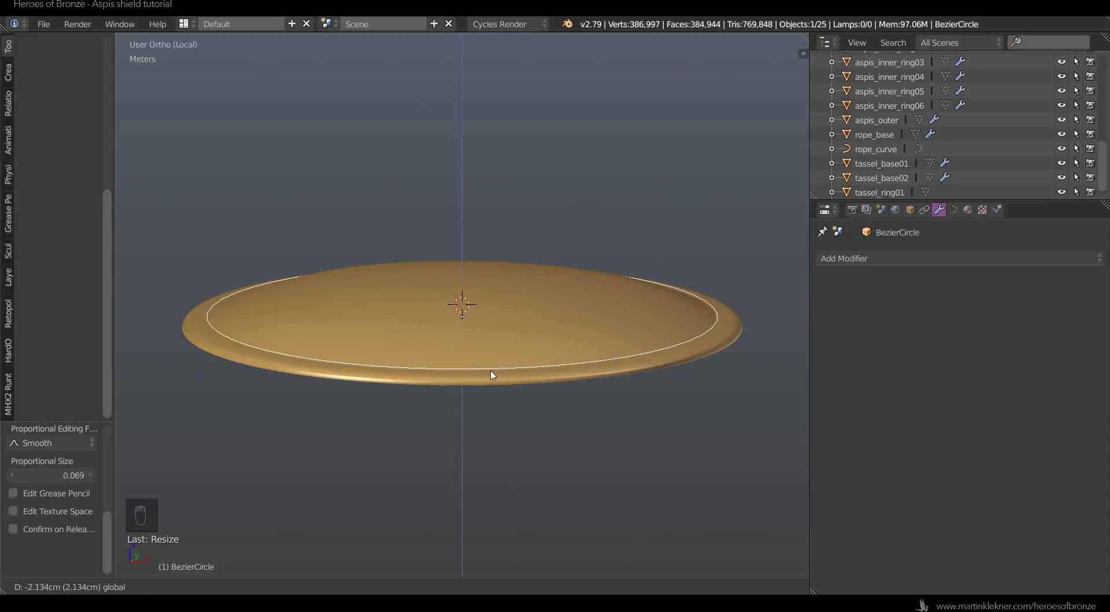
left_click(492, 374)
- Add a mesh circle at the shield's centre and scale it down to a tiny ring in wireframe display
key("a")
key("shift+a")
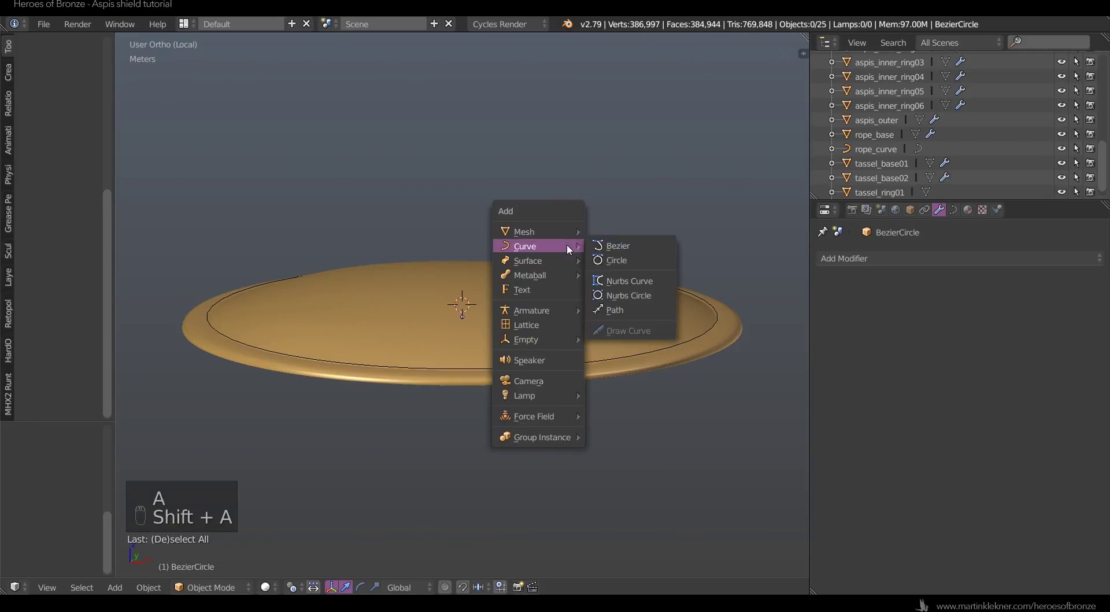
mouse_move(566, 231)
left_click(630, 259)
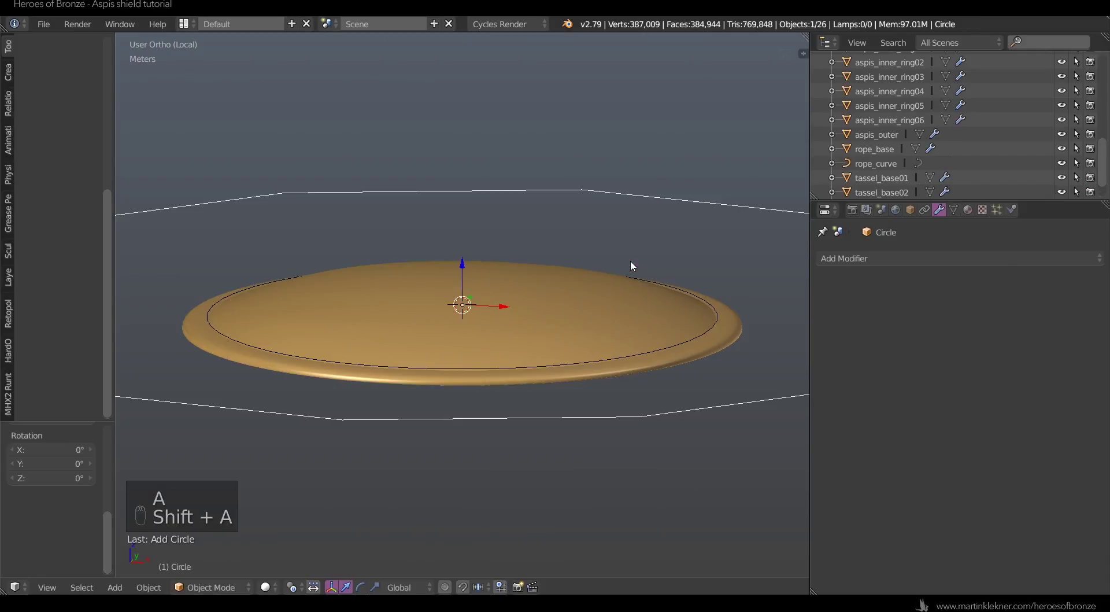
scroll(678, 255, "down", 3)
key("KP_7")
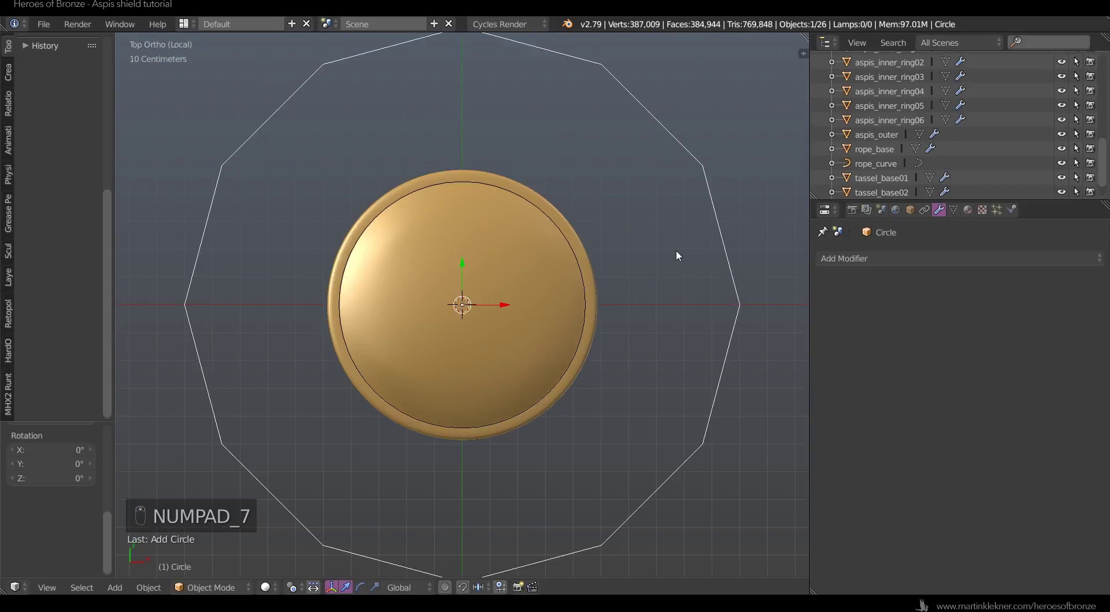
key("z")
key("s")
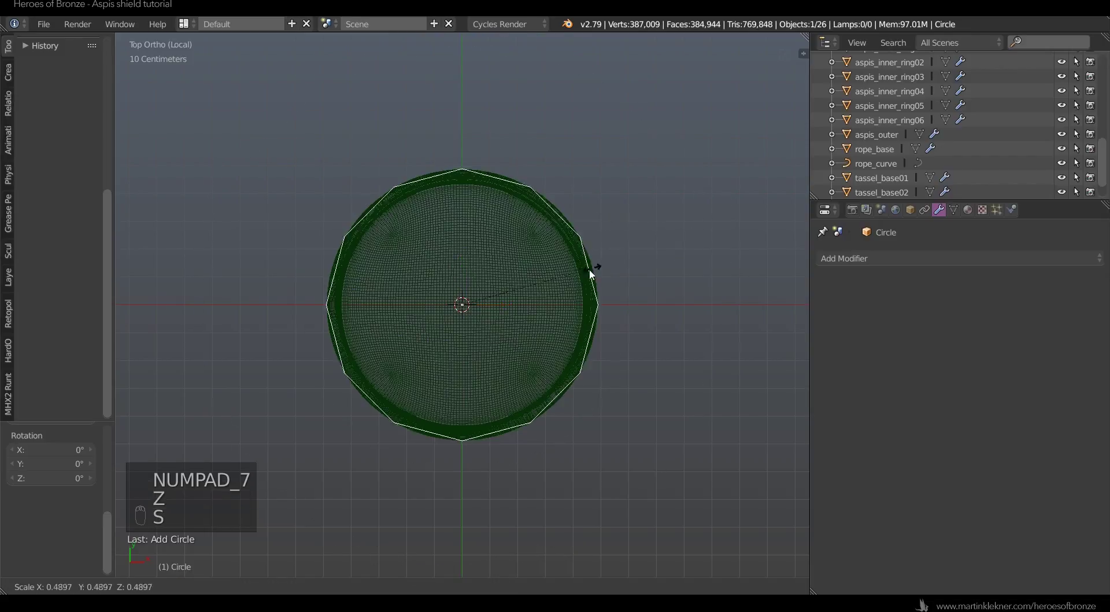
left_click(468, 310)
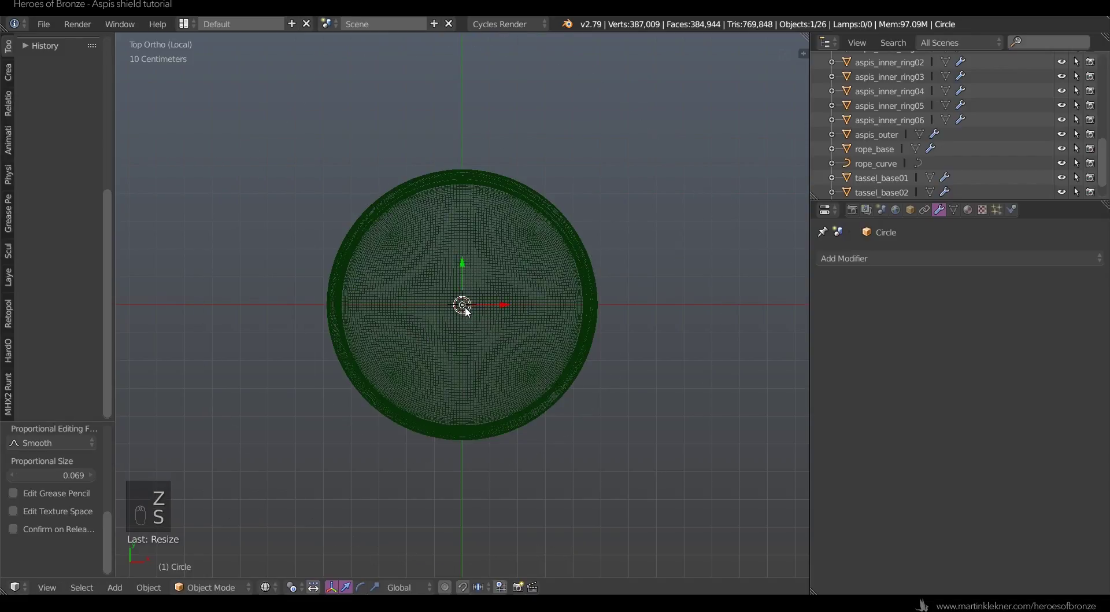
- Frame the tiny mesh circle and scale it down to about 2 cm across
key("KP_Decimal")
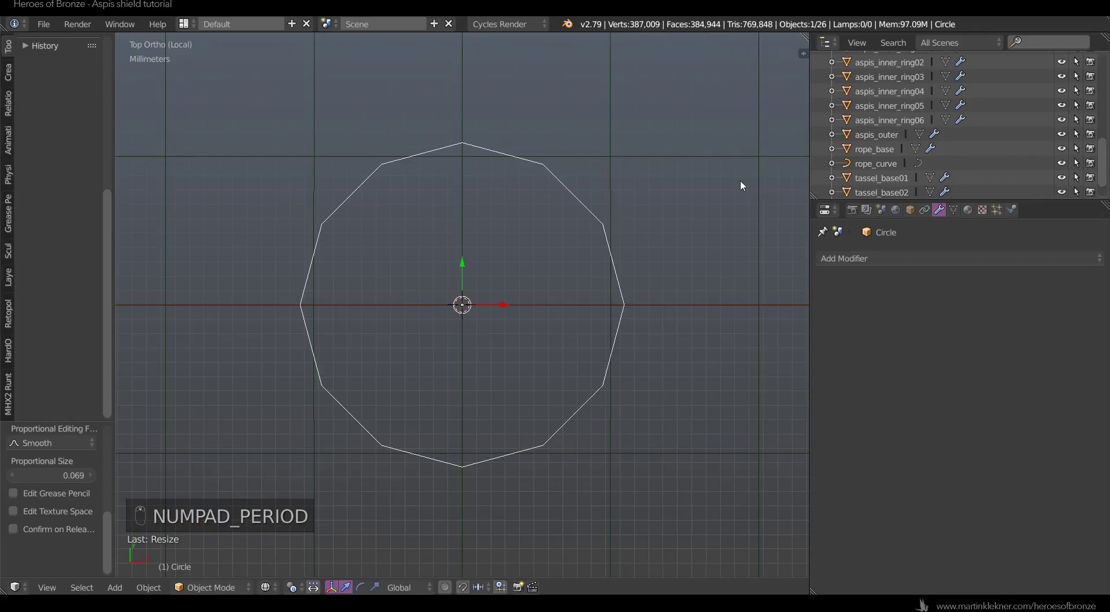
key("s")
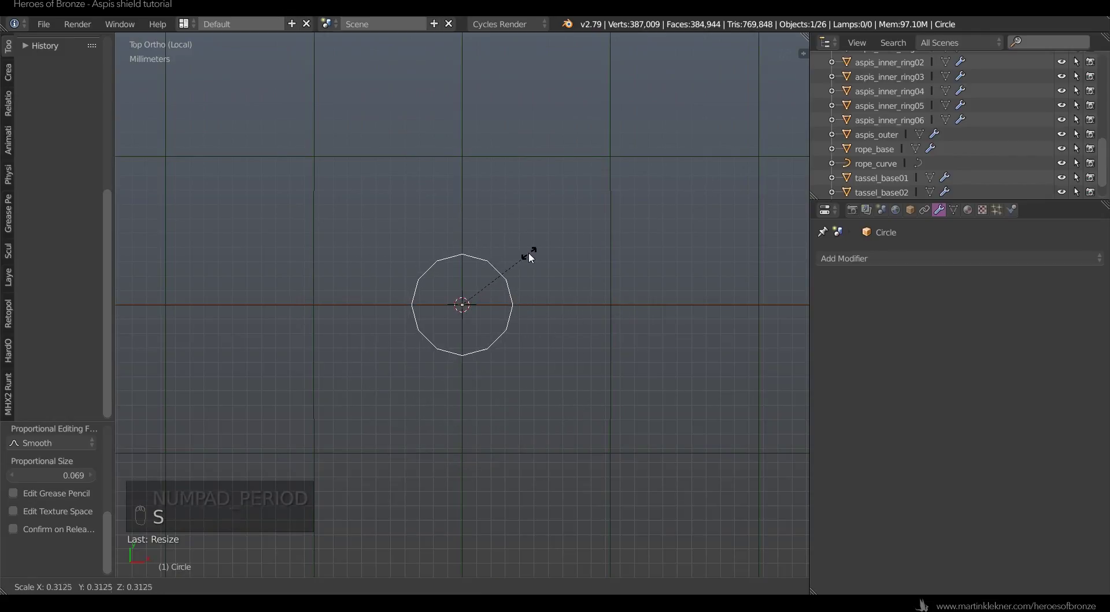
left_click(518, 256)
- Move all of the circle's vertices about 1 cm along positive X so its edge meets the object origin
key("Tab")
scroll(518, 256, "up", 4)
key("a")
key("g")
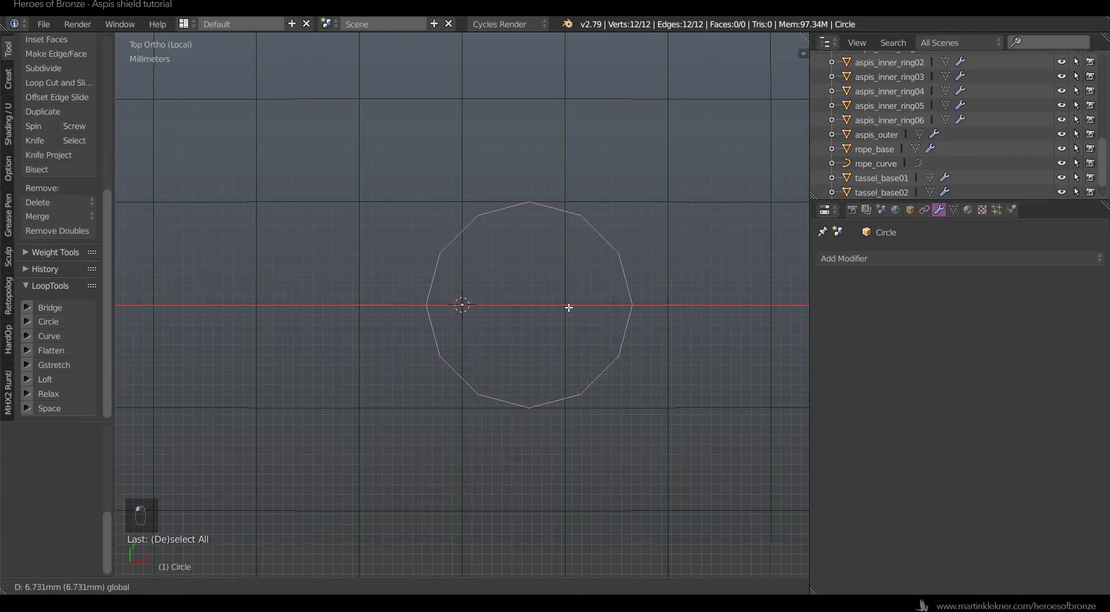
left_click(602, 312)
- Nudge the circle's vertex nearest the origin along X so it sits just beside the origin
scroll(462, 310, "up", 10)
right_click_drag(435, 298, 501, 308)
key("g")
key("x")
left_click(500, 308)
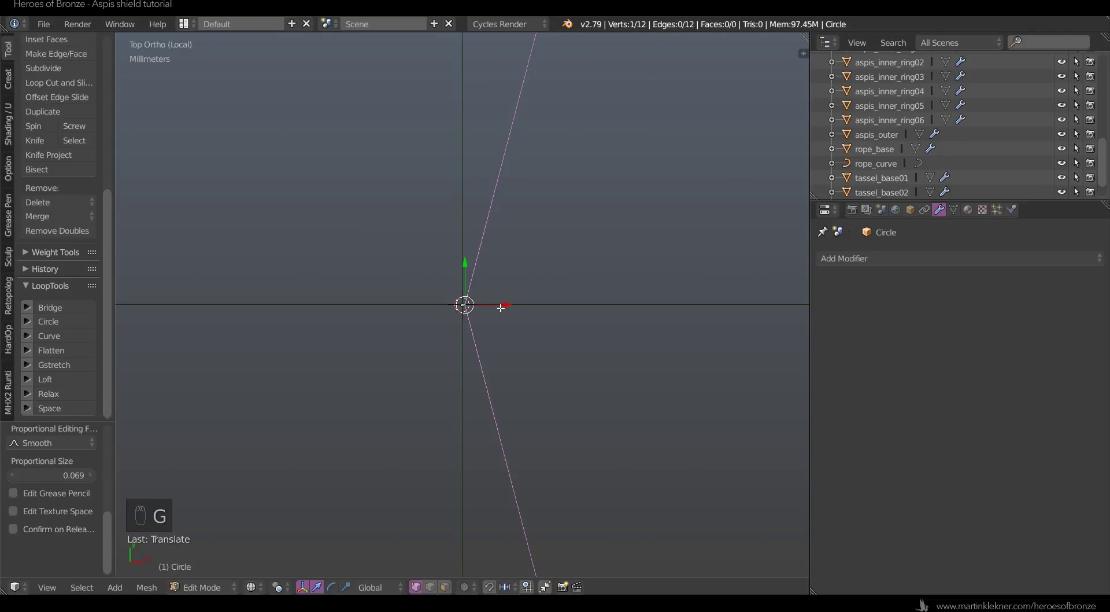
key("g")
key("x")
left_click(501, 308)
key("Tab")
scroll(501, 322, "down", 4)
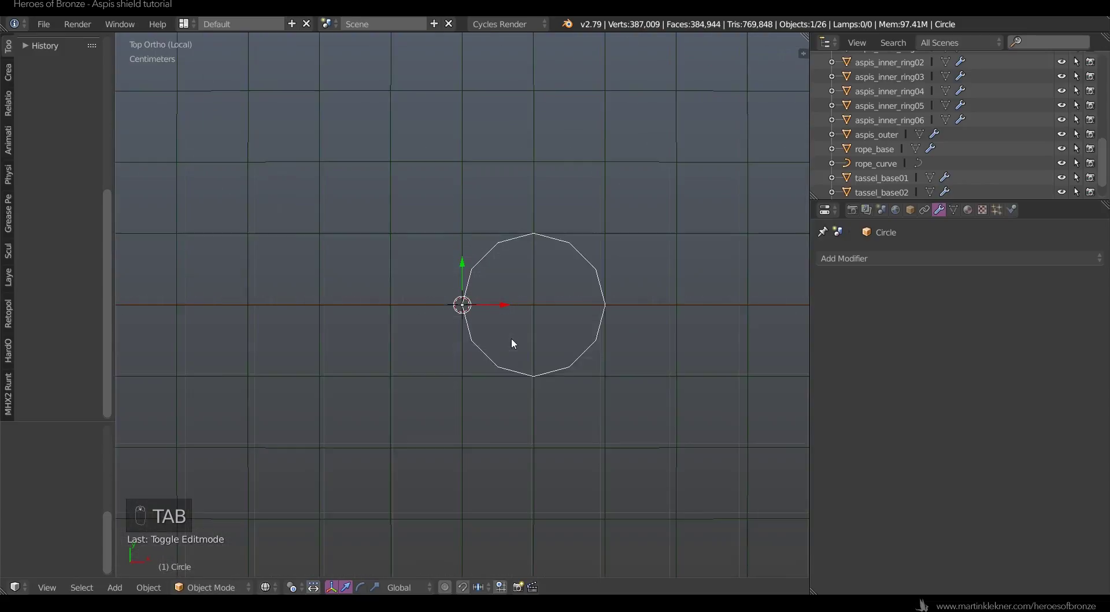
- Duplicate the whole circle about 2 cm along negative X, and place another copy on the positive Y side between the two
key("Tab")
scroll(509, 338, "up", 3)
key("a")
key("a")
key("a")
key("a")
key("a")
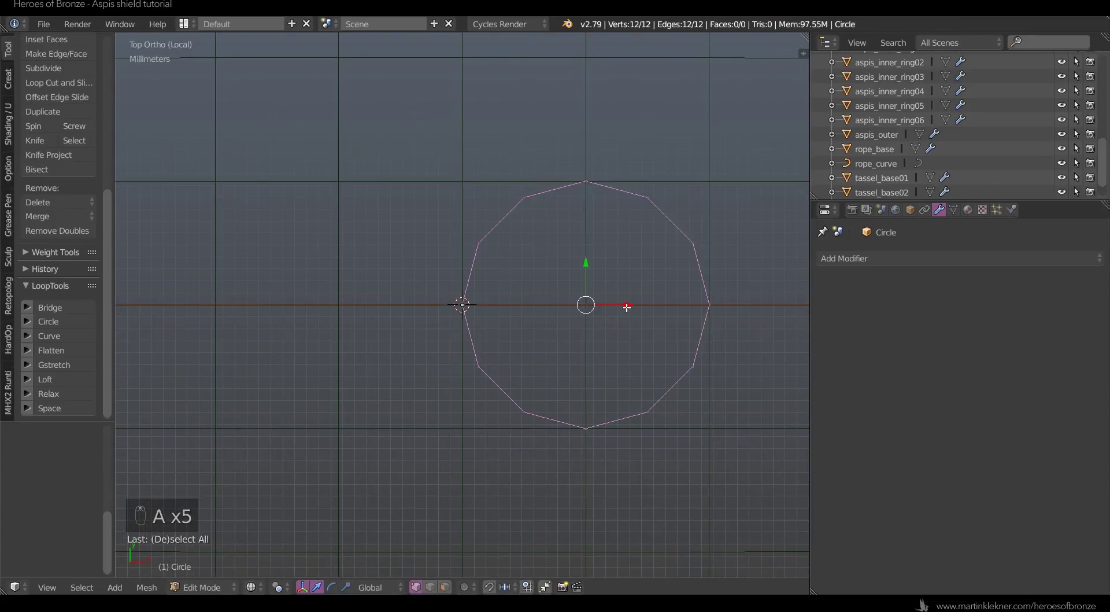
key("shift+d")
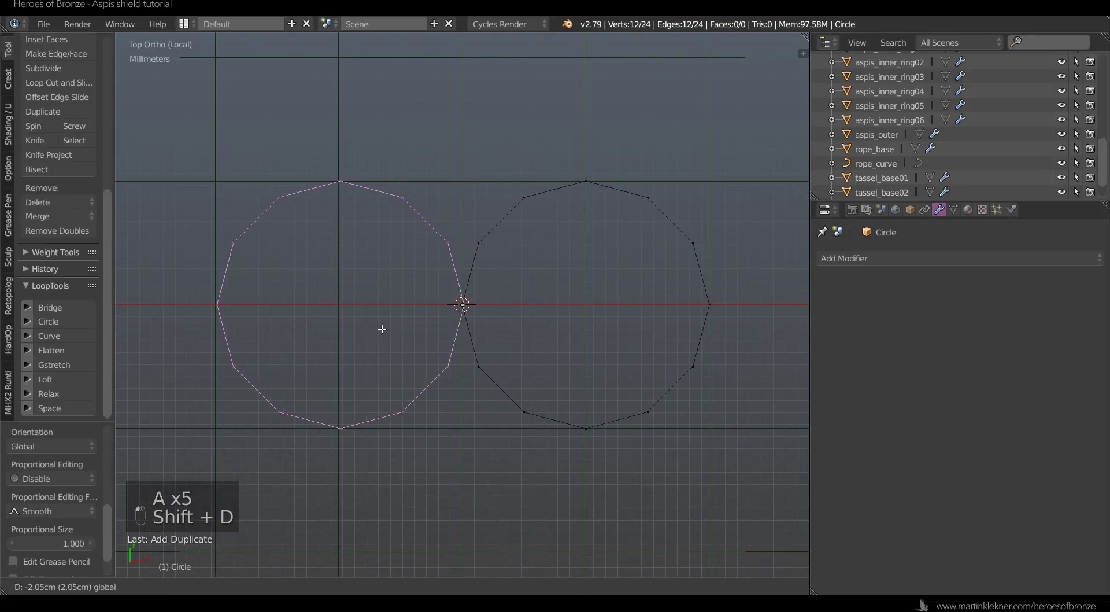
left_click(379, 327)
key("shift+d")
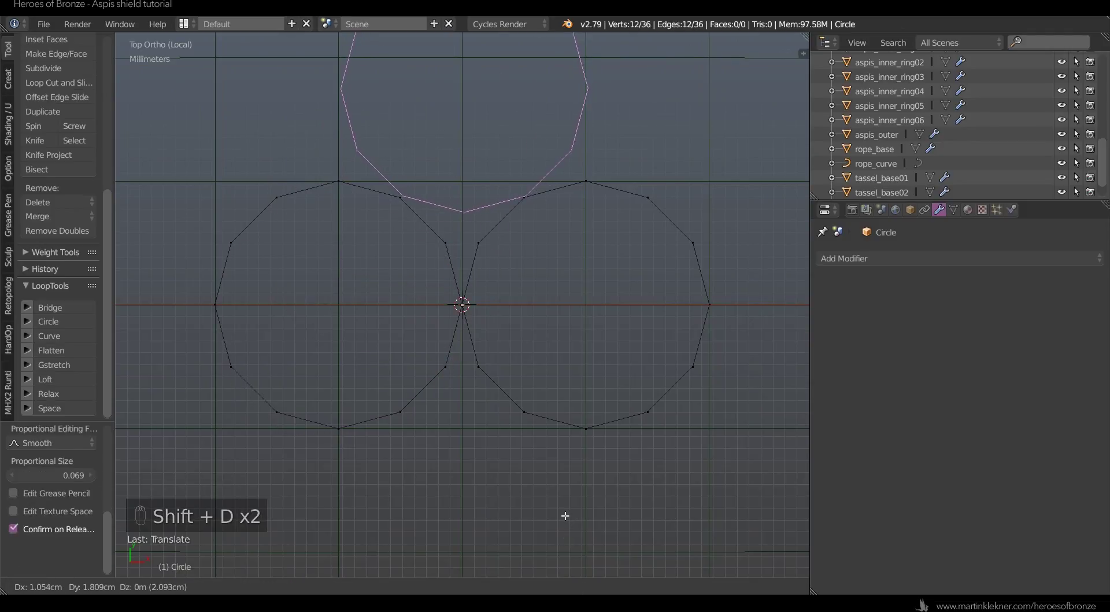
left_click(566, 520)
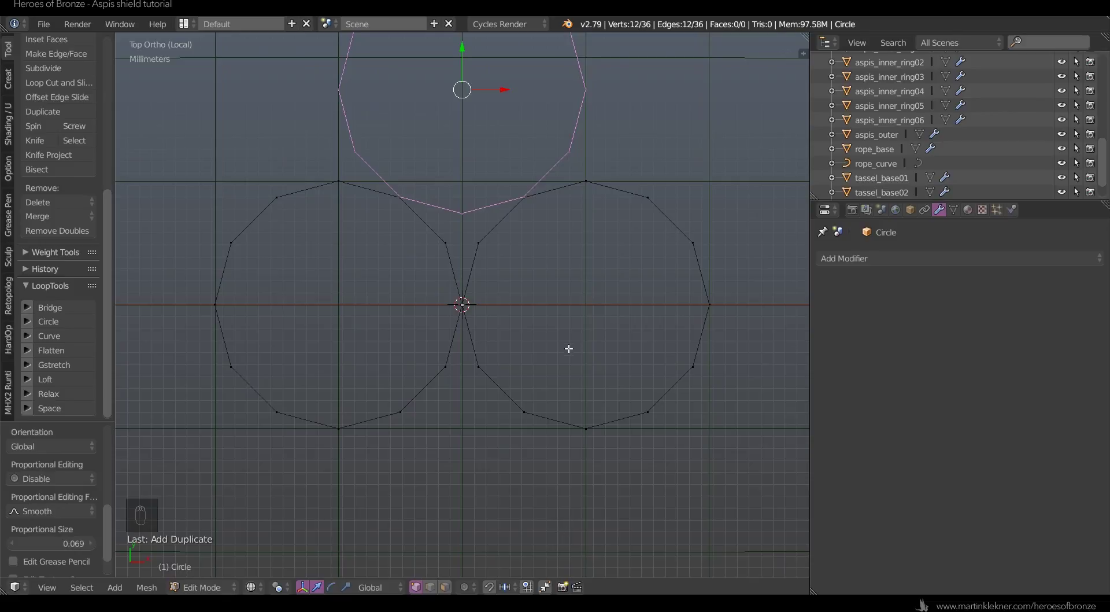
- Scale the three-circle object down at the shield's centre and apply its object transform
key("Tab")
scroll(569, 352, "down", 15)
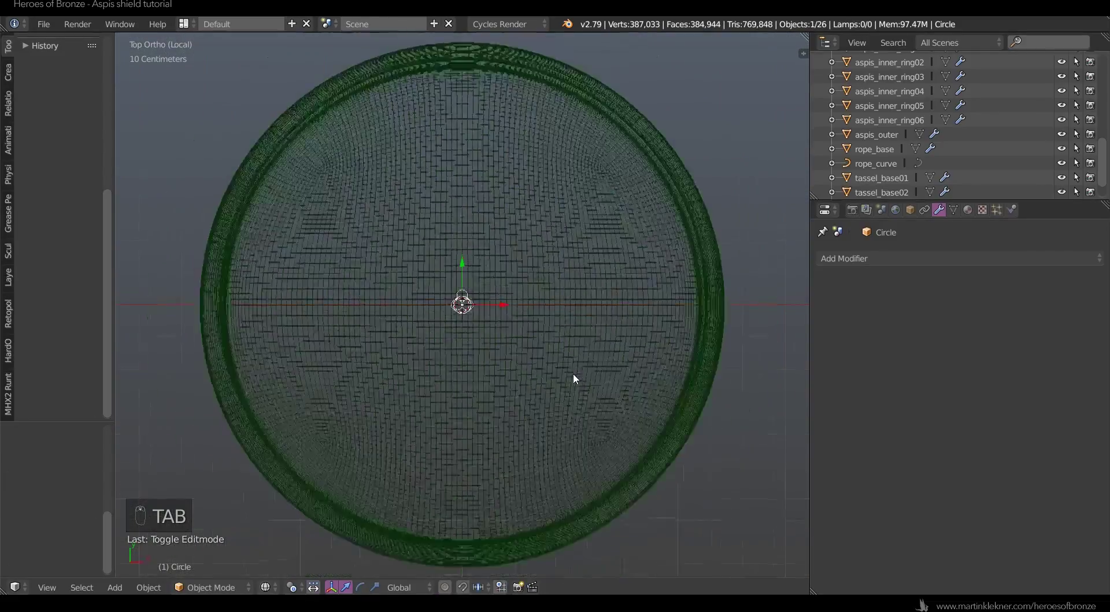
key("z")
key("z")
scroll(574, 372, "up", 3)
key("s")
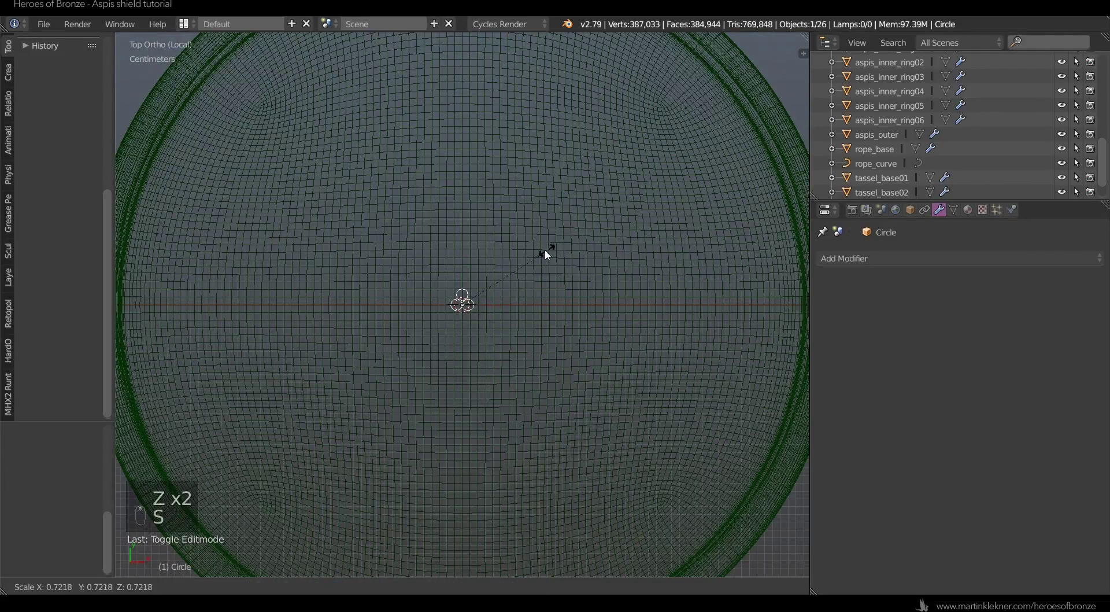
left_click(495, 281)
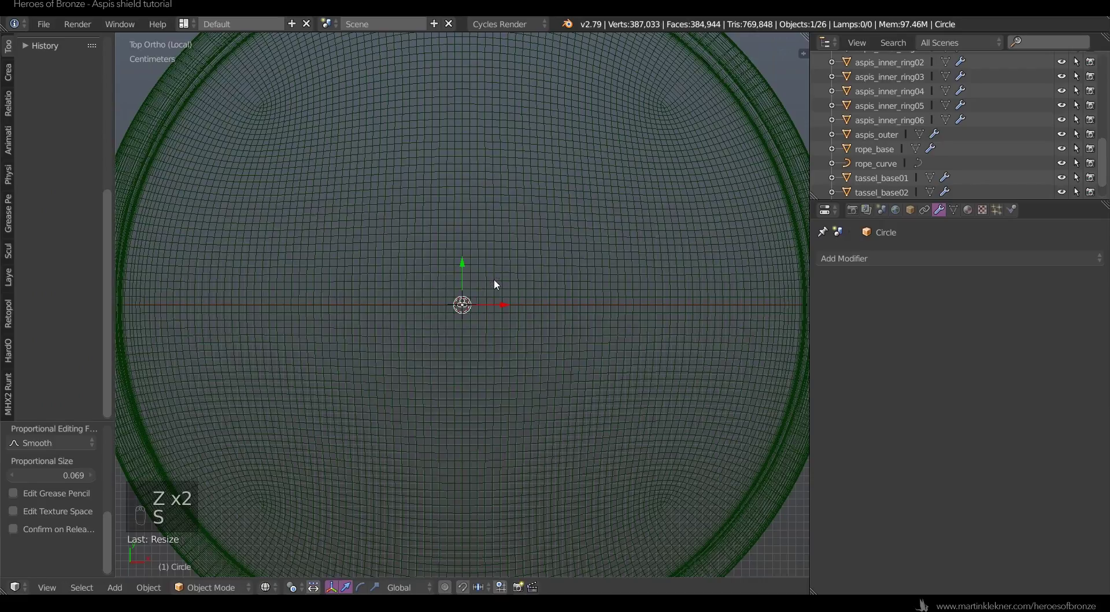
key("z")
scroll(495, 282, "down", 2)
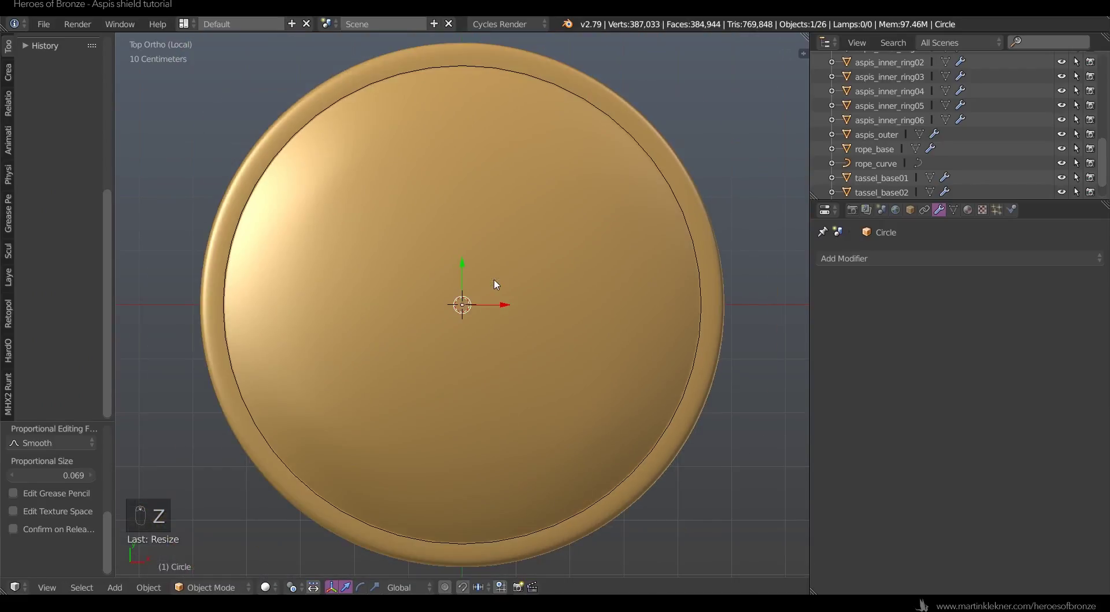
scroll(495, 283, "up", 1)
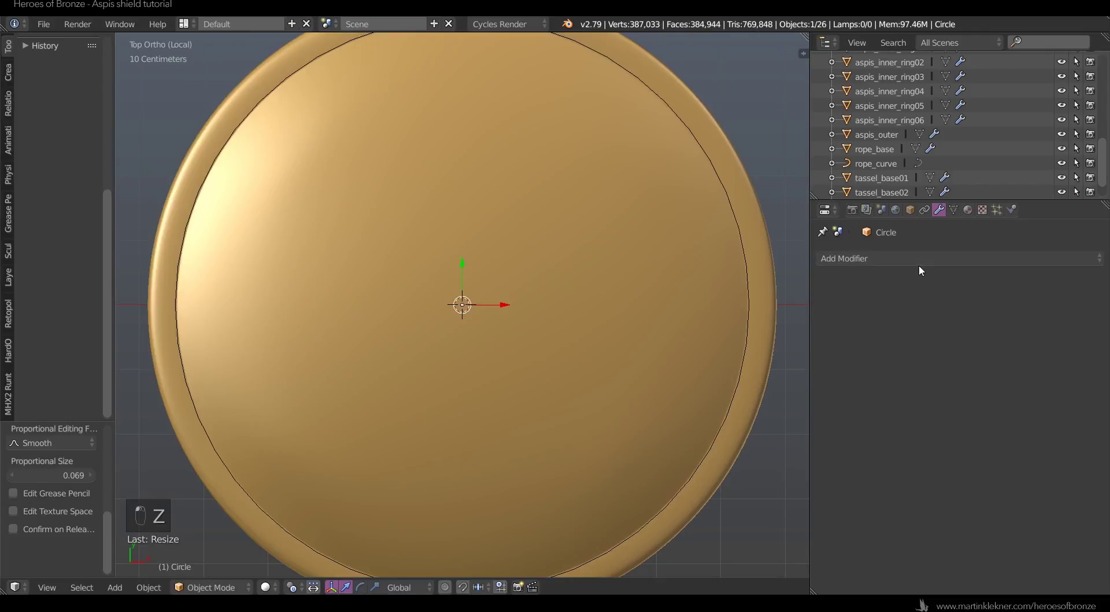
key("ctrl+a")
left_click(530, 311)
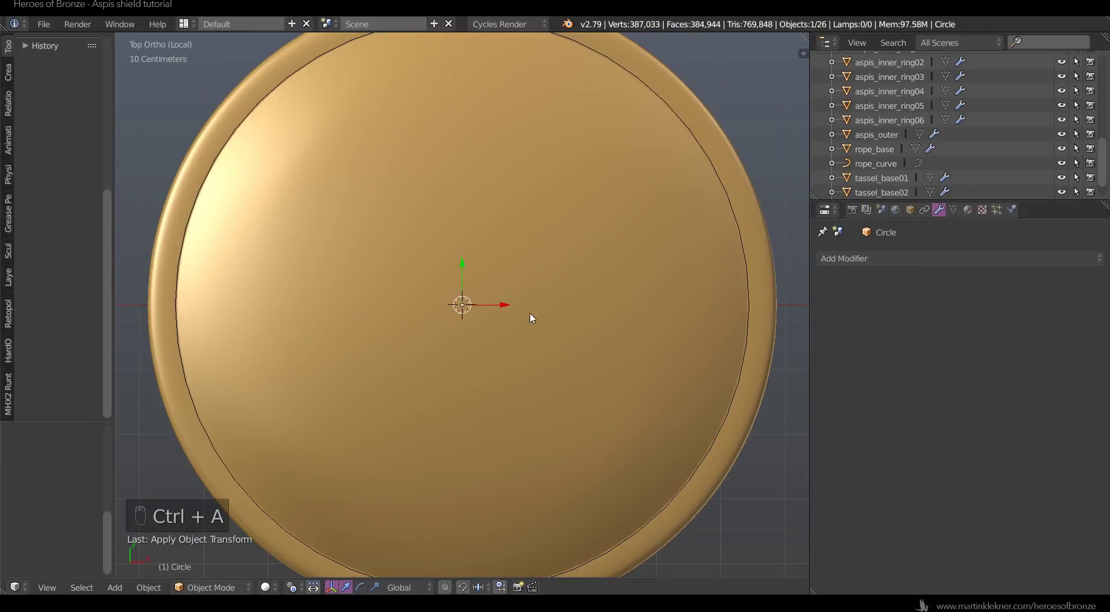
- Add a Screw modifier to the three-circle object and set its axis to Y
left_click(873, 259)
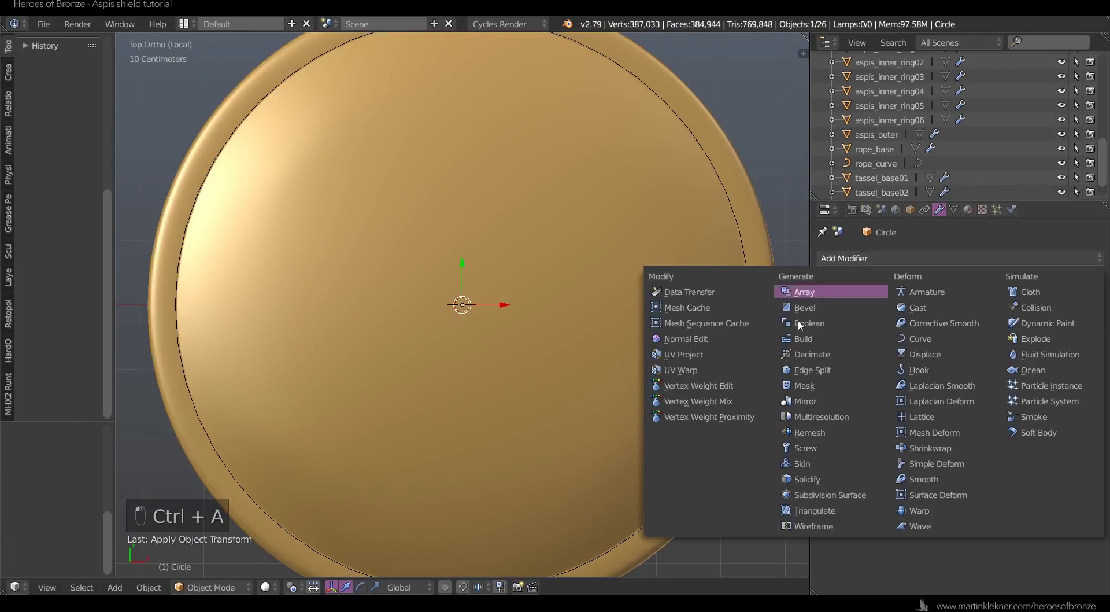
left_click(831, 449)
key("z")
scroll(550, 304, "up", 3)
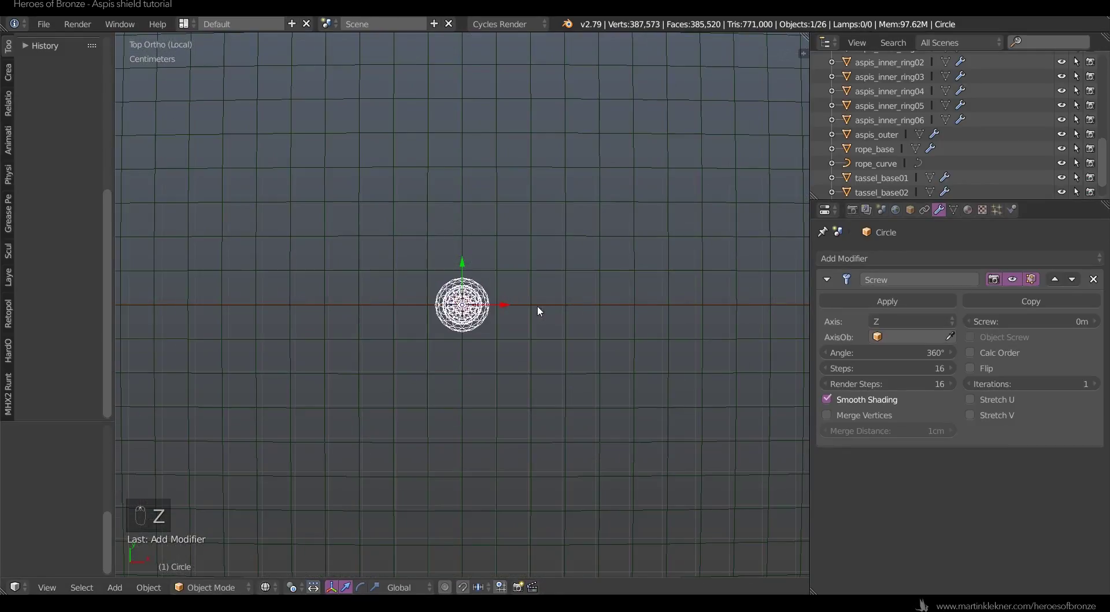
left_click(918, 323)
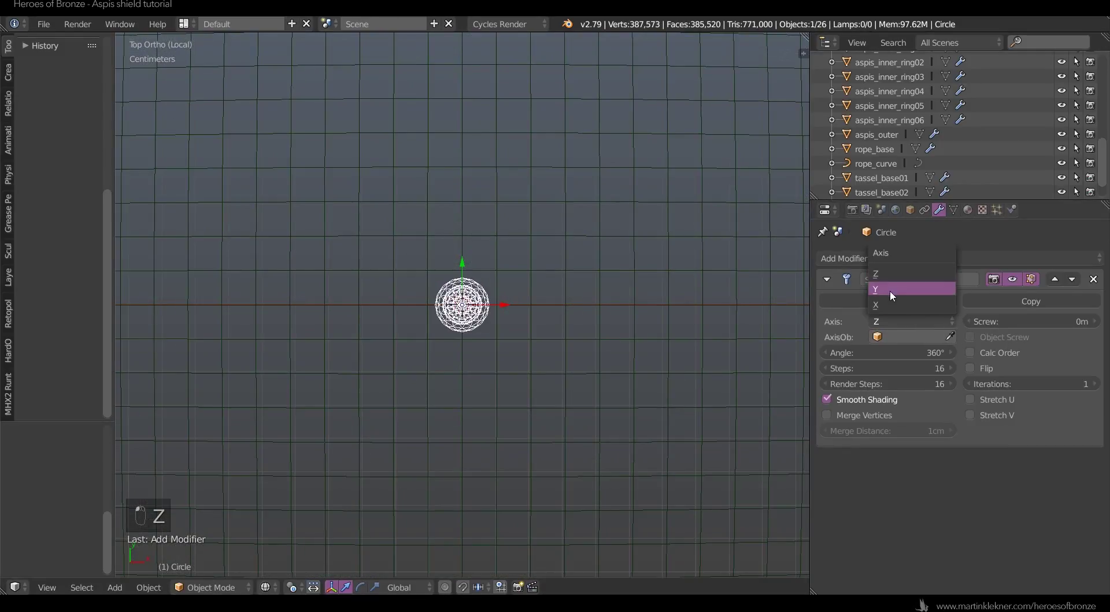
left_click(890, 290)
- Set the modifier's Screw height to 1 m and reduce it to 10 cm
left_click(1079, 321)
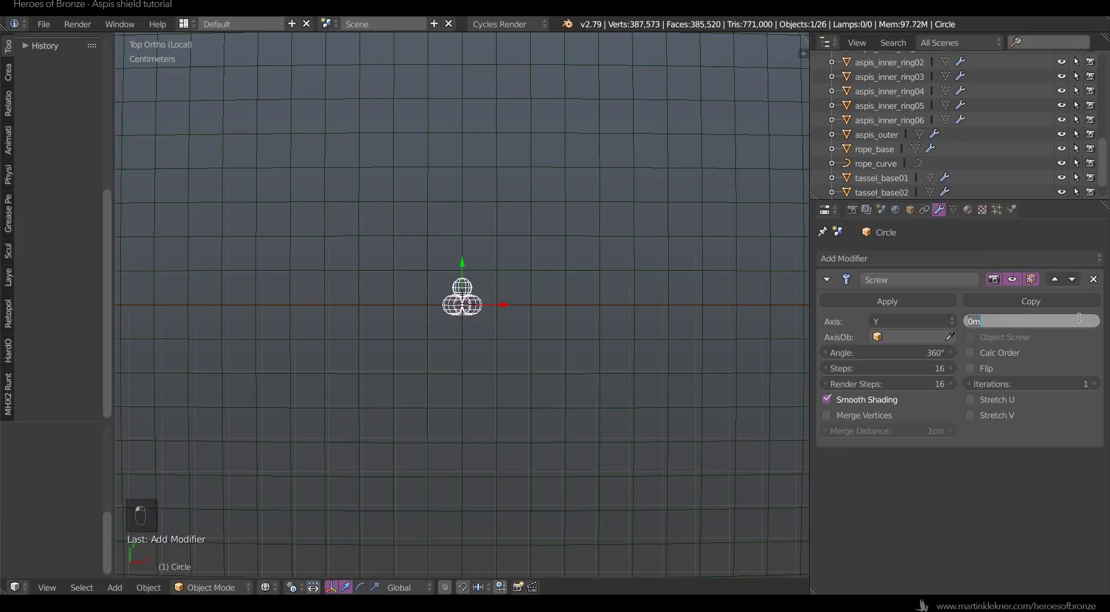
type("1")
key("Return")
key("z")
key("z")
middle_click_drag(515, 220, 605, 193)
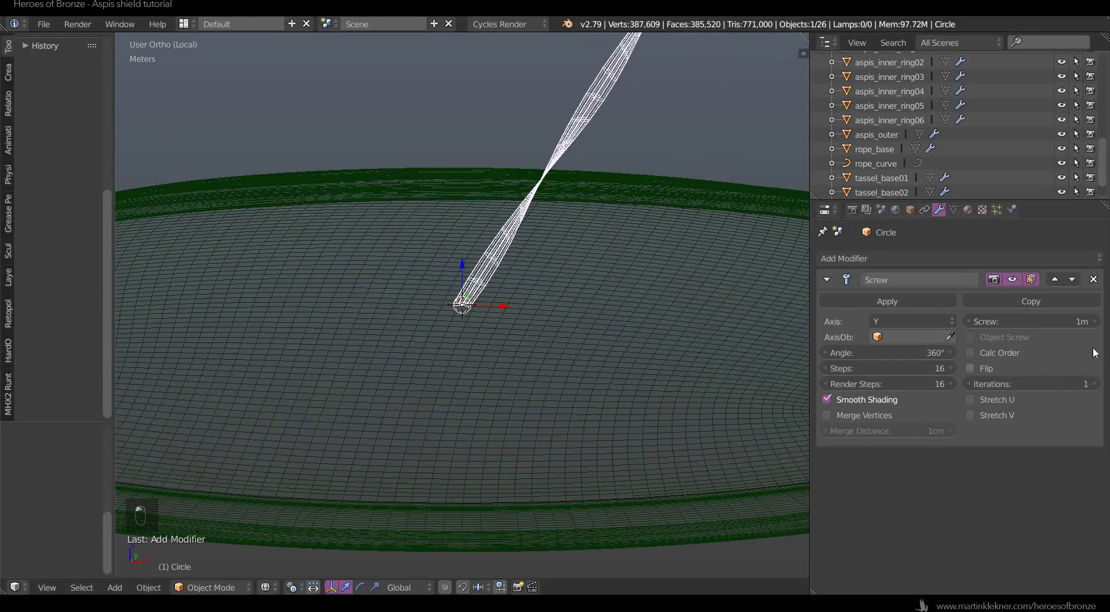
left_click_drag(1080, 321, 1051, 321)
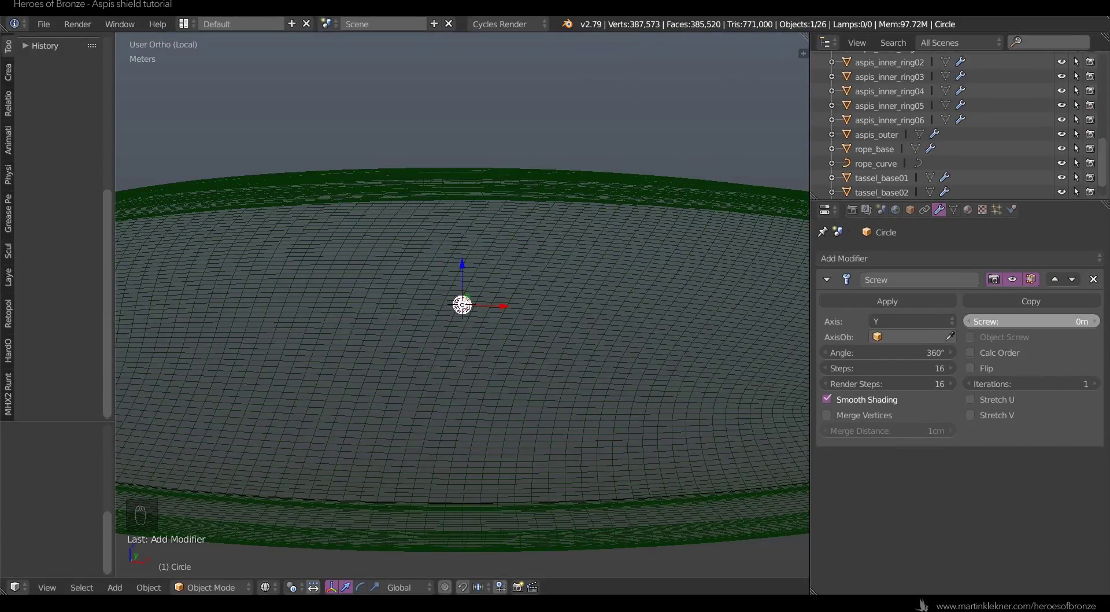
- Isolate the twisted object with the shield, try the X and Y screw axes and set the axis to Z
key("KP_Divide")
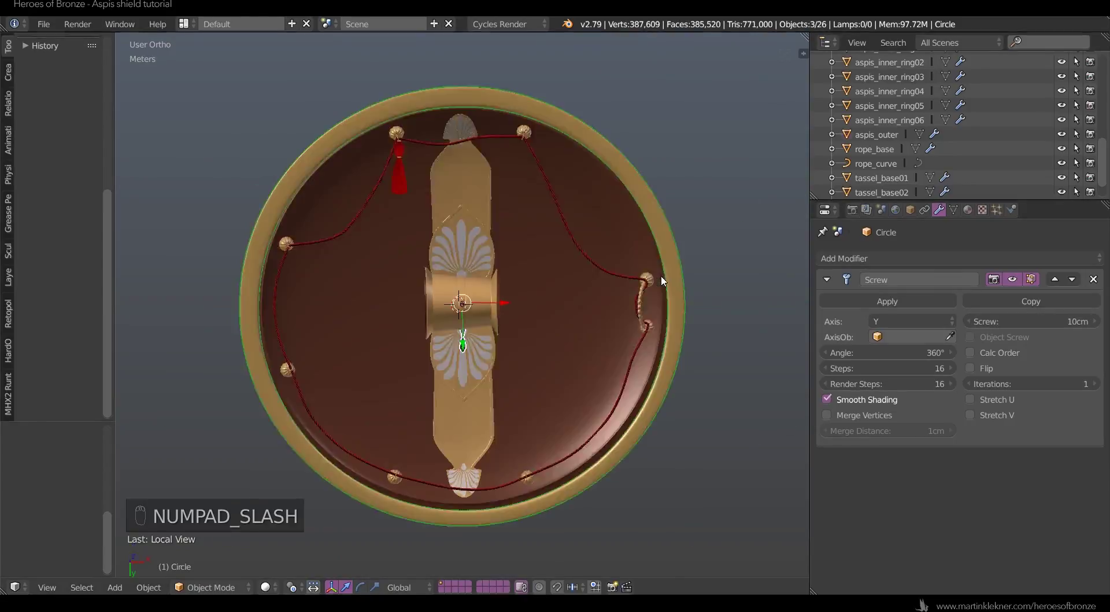
key("KP_Divide")
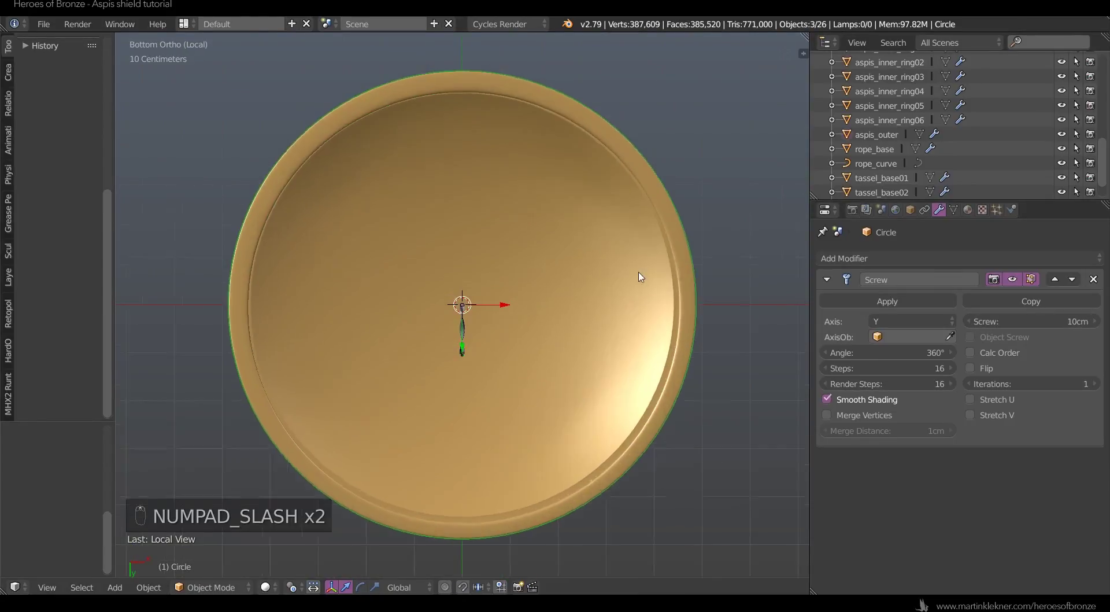
key("z")
key("z")
scroll(573, 297, "up", 4)
middle_click_drag(562, 329, 532, 305)
left_click(909, 318)
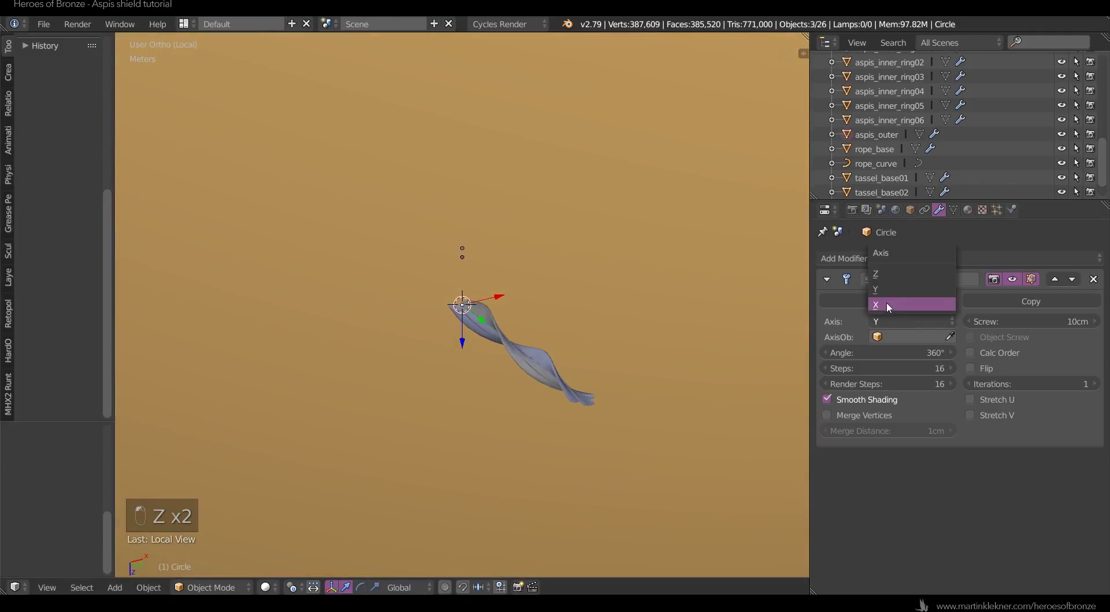
left_click(886, 299)
left_click(883, 321)
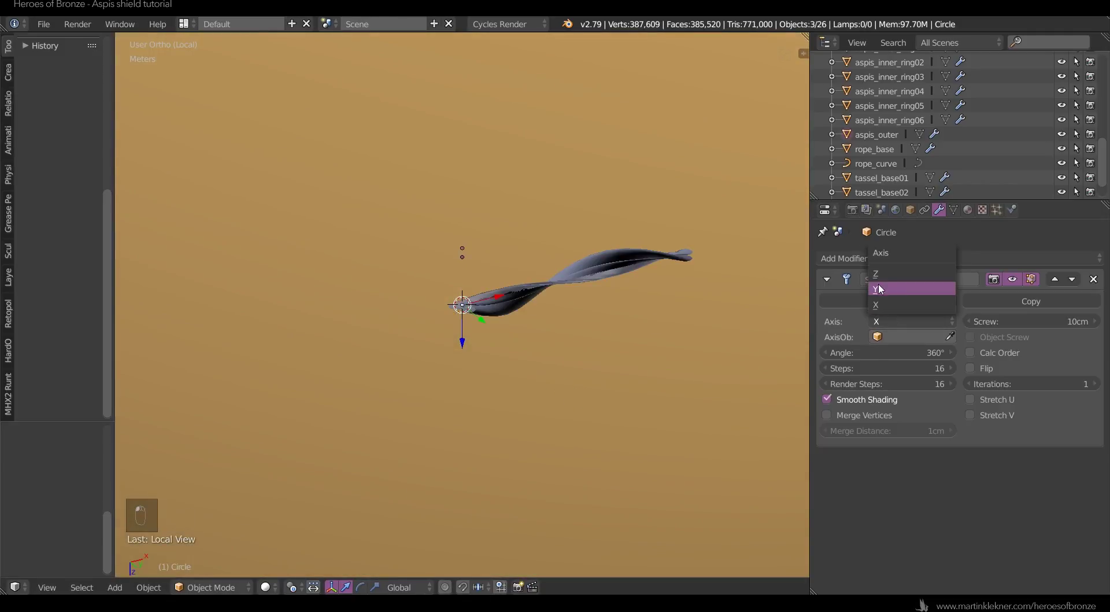
left_click(878, 288)
left_click(882, 321)
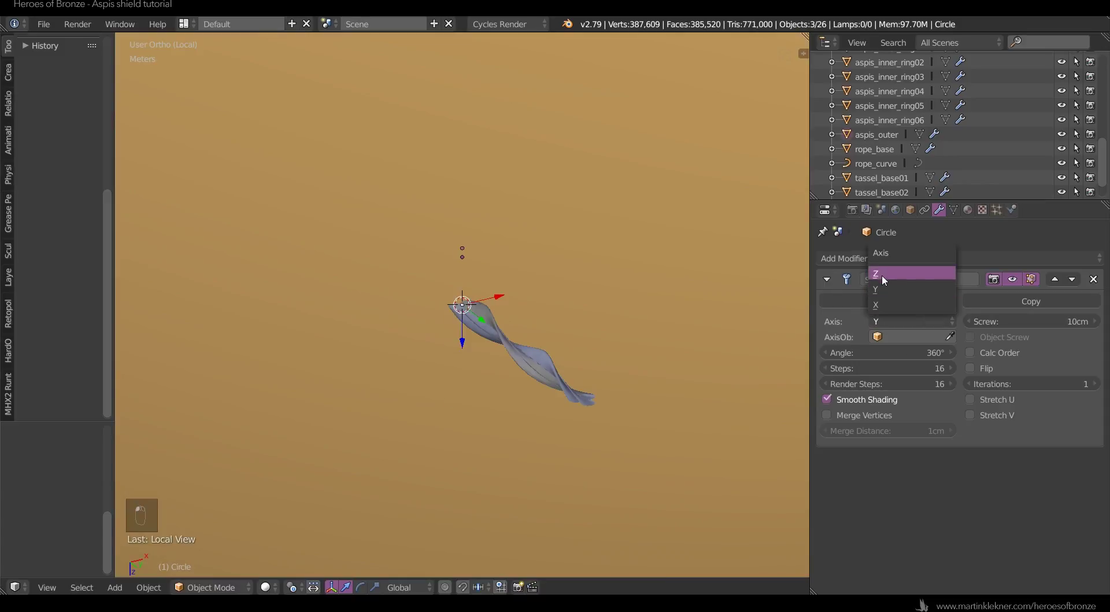
left_click(882, 274)
- Reduce the Screw height to shorten the twisted three-strand piece
mouse_move(561, 349)
middle_mouse_down()
mouse_move(590, 334)
mouse_move(576, 335)
mouse_move(567, 409)
mouse_move(565, 326)
mouse_move(550, 375)
mouse_move(597, 371)
mouse_move(558, 263)
mouse_move(553, 362)
mouse_move(555, 335)
middle_mouse_up()
key("z")
left_click_drag(1029, 322, 996, 322)
key("z")
scroll(585, 422, "up", 3)
middle_click_drag(583, 402, 555, 454)
scroll(463, 284, "down", 8)
- Undo the last changes and select the twisted Circle object in the outliner
key("ctrl+z")
key("ctrl+z")
key("ctrl+z")
scroll(902, 139, "up", 3)
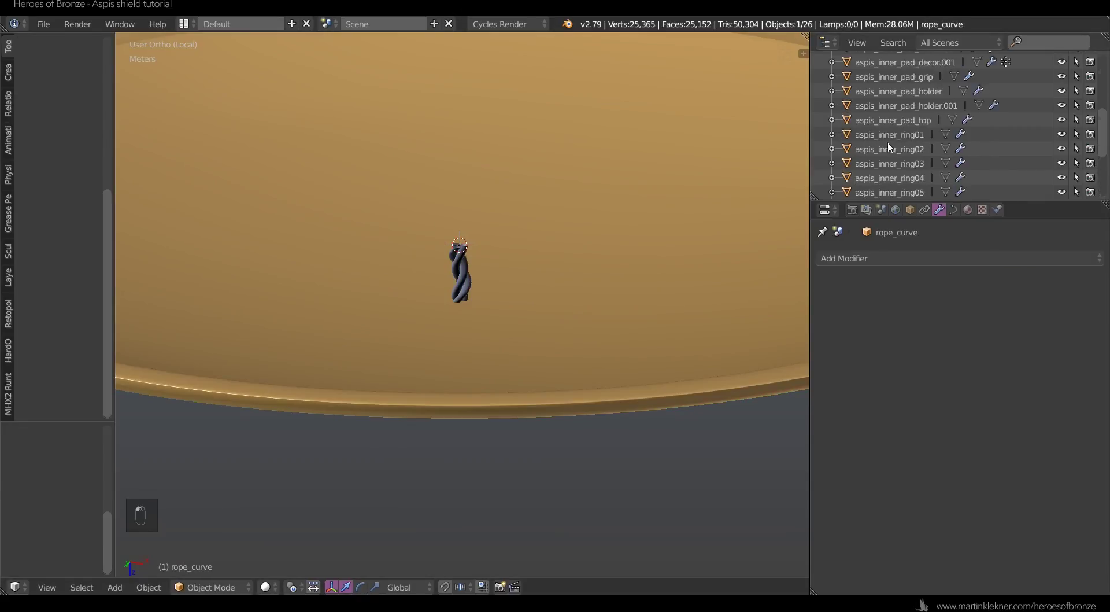
scroll(888, 143, "up", 6)
left_click(865, 132)
- Move the twisted piece along negative Z, well clear of the shield's surface
left_click_drag(460, 285, 462, 111)
middle_click_drag(508, 142, 553, 275, "shift")
scroll(552, 275, "up", 5)
- Set the modifier's Screw height to 2 cm and its angle to 250 degrees
mouse_move(1029, 322)
left_mouse_down()
mouse_move(1001, 322)
mouse_move(1015, 321)
left_mouse_up()
left_click_drag(888, 352, 841, 353)
left_click(1094, 321)
left_click(969, 322)
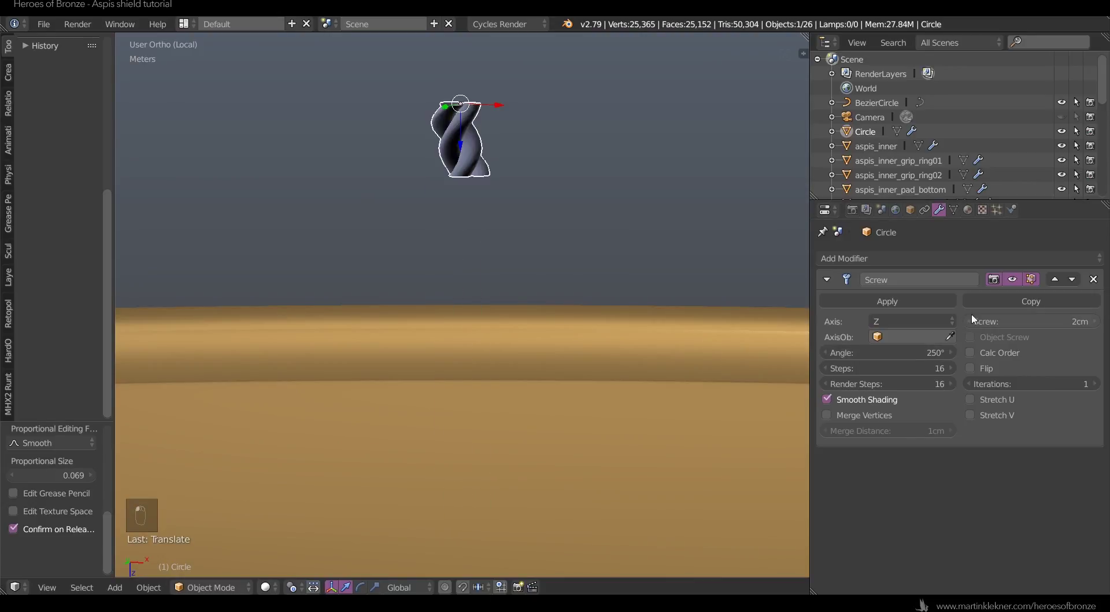
- Raise the Screw modifier's iterations to 6 to lengthen the twisted rope
left_click(1095, 385)
left_click(1095, 384)
left_click(1096, 385)
left_click(1096, 384)
left_click(1095, 384)
middle_click_drag(512, 261, 550, 208)
- Set the Screw modifier's angle to 360 degrees
key("Tab")
scroll(533, 266, "up", 4)
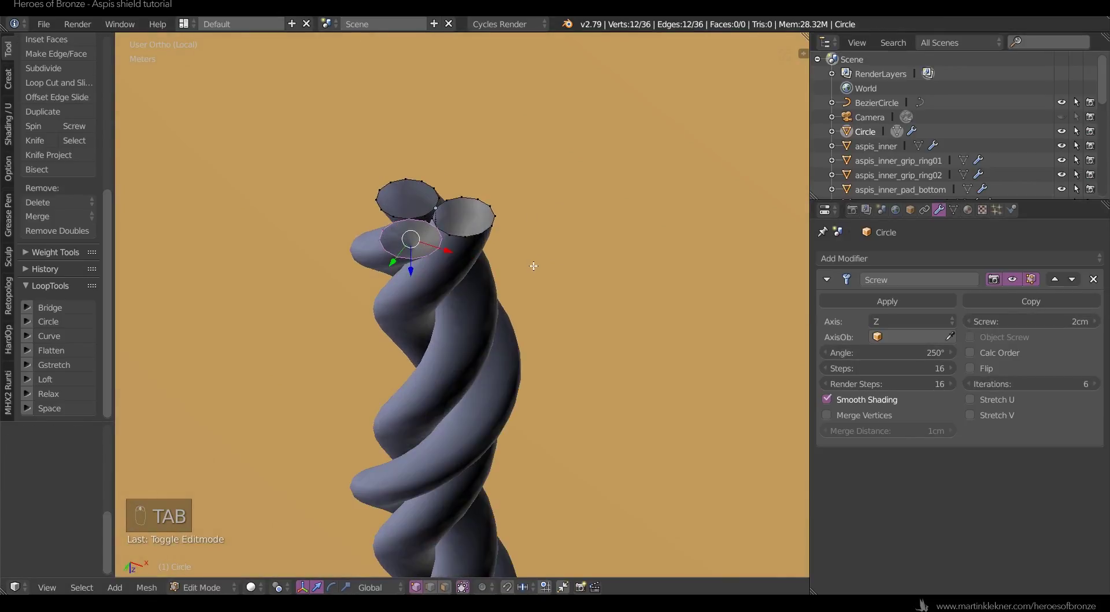
key("a")
key("a")
key("Tab")
left_click(937, 351)
key("Return")
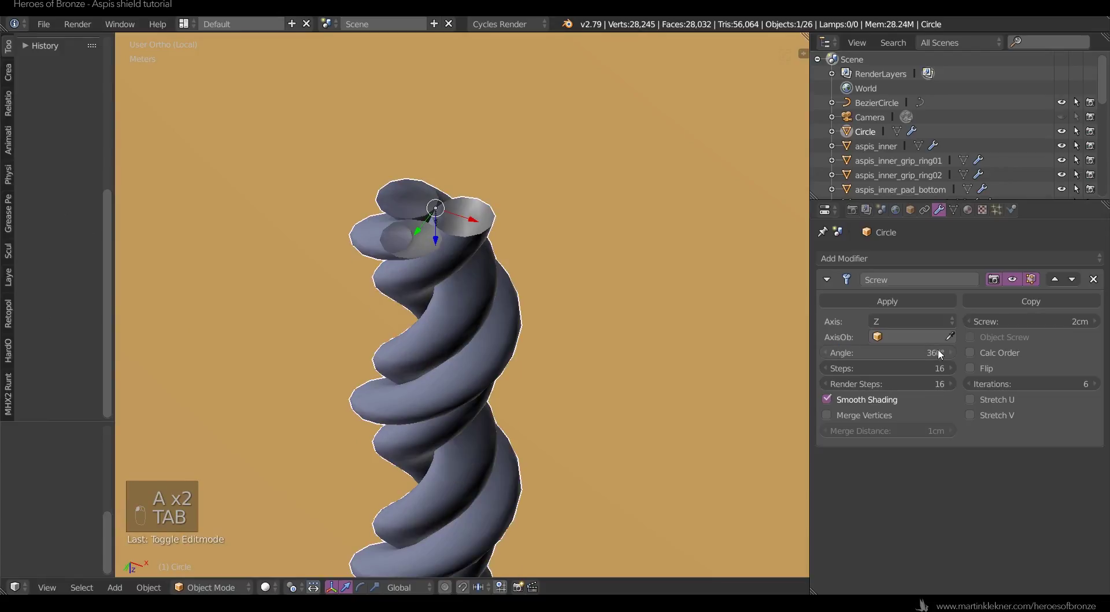
scroll(510, 274, "up", 1)
- Inspect the three circle profiles from above in Edit Mode and select all their vertices
key("Tab")
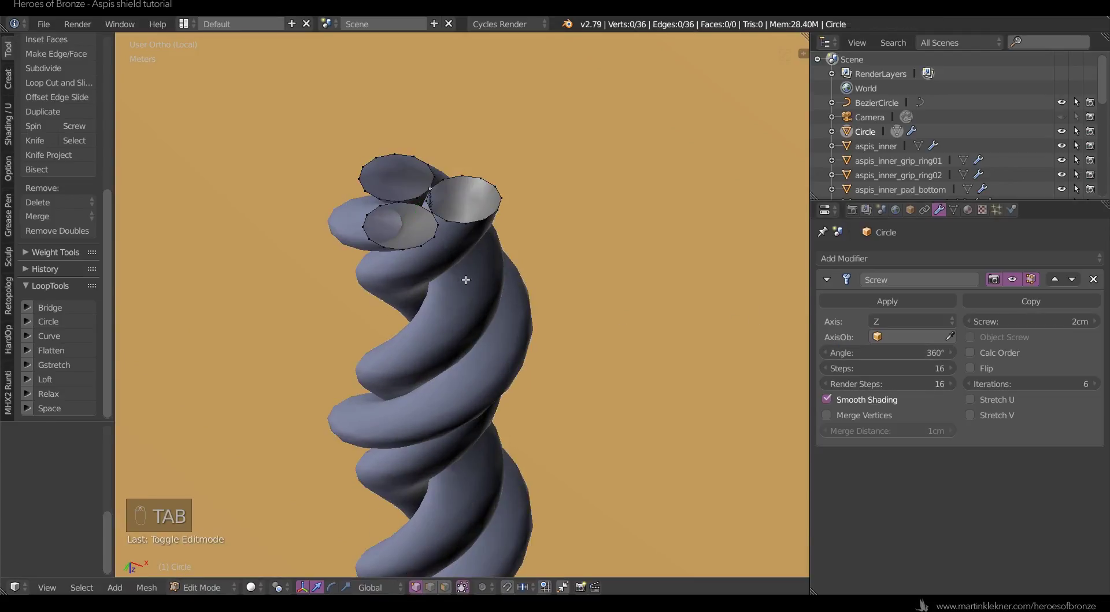
middle_click_drag(510, 274, 484, 301)
key("KP_7")
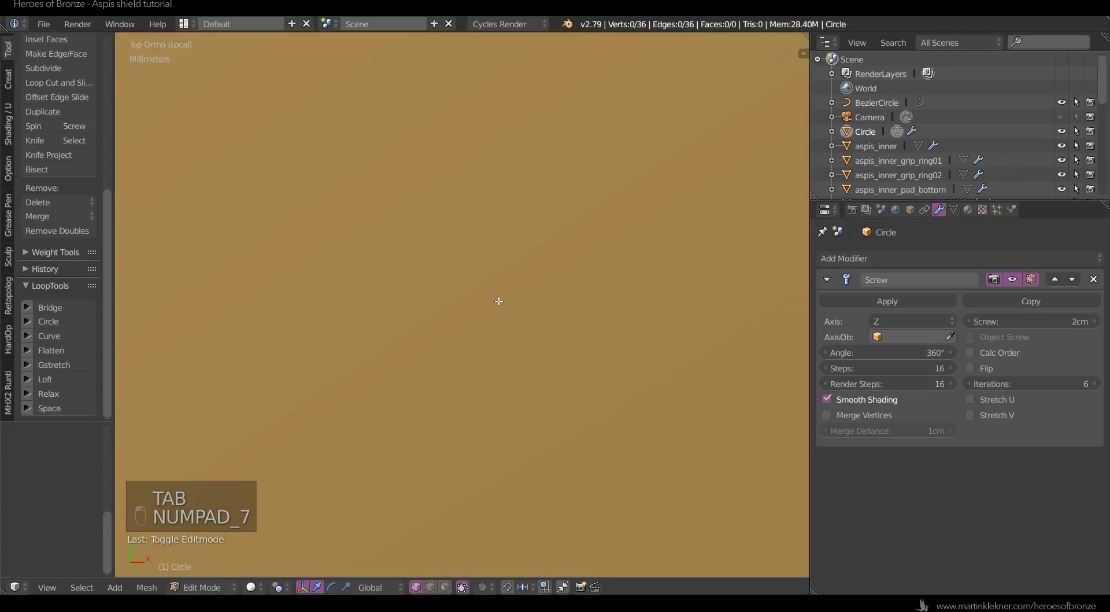
key("KP_5")
key("KP_5")
key("z")
scroll(499, 302, "down", 5)
scroll(518, 297, "up", 4)
middle_click_drag(518, 297, 500, 369, "shift")
key("z")
key("a")
middle_click_drag(463, 401, 565, 280)
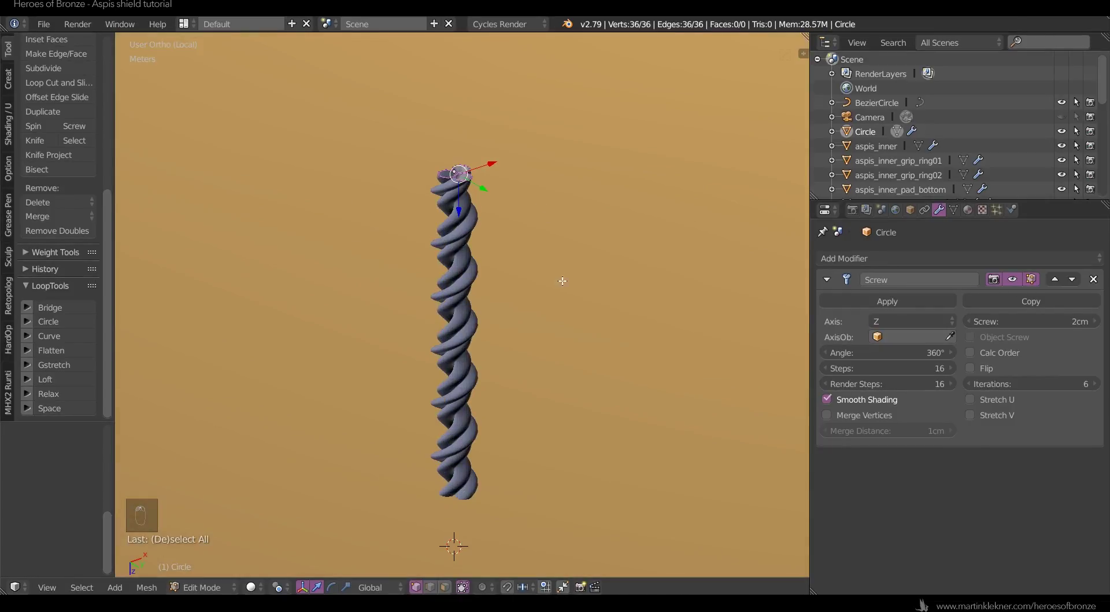
- Try the X, Y and Z axes for the Screw modifier and settle on Y
left_click(913, 320)
left_click(896, 301)
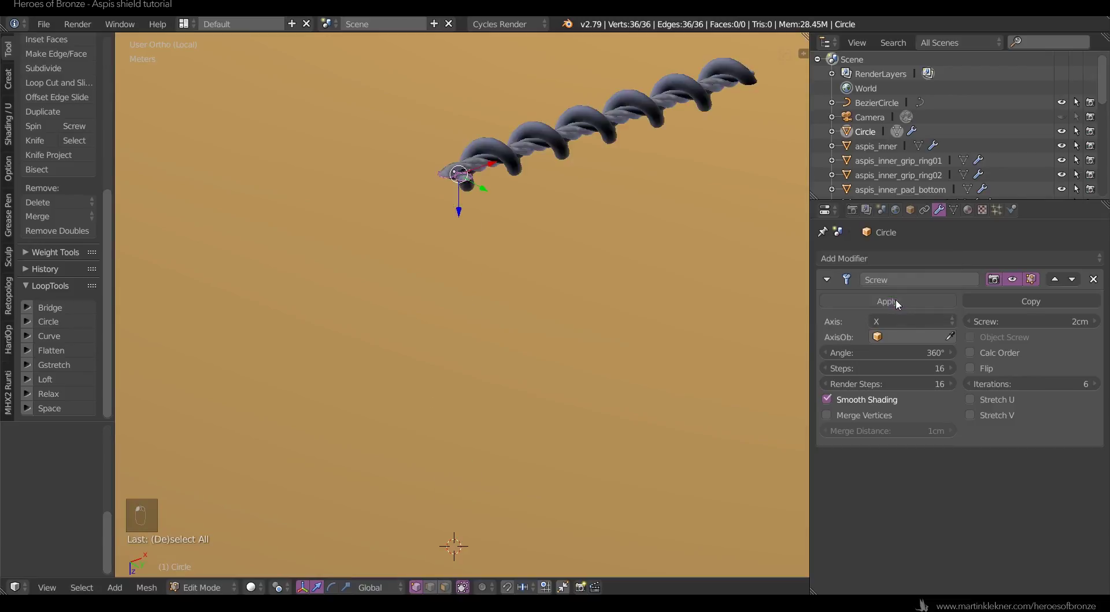
left_click(894, 319)
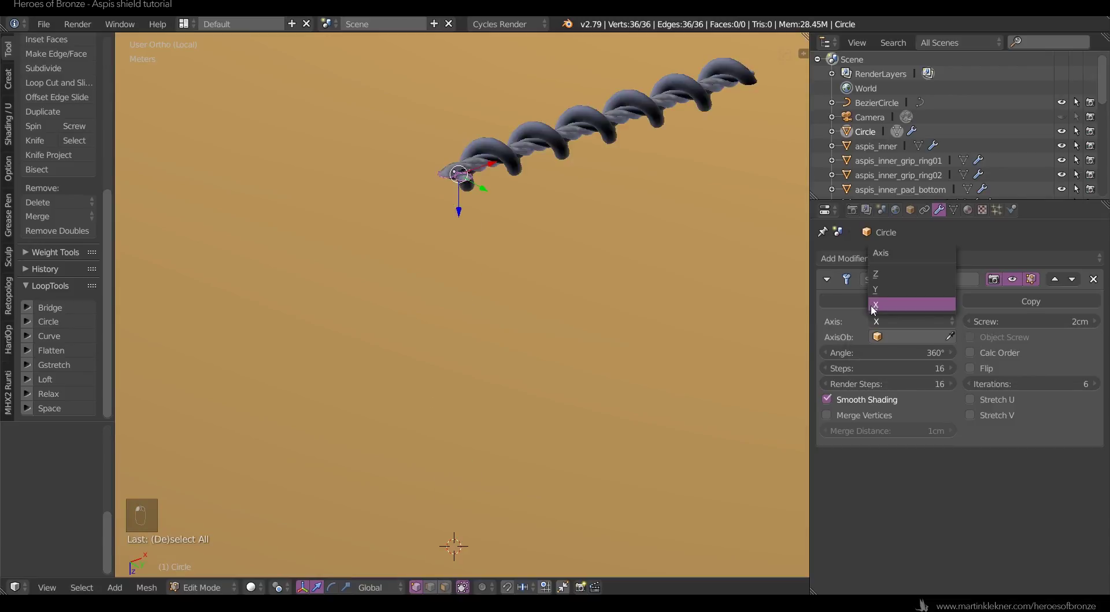
left_click(885, 293)
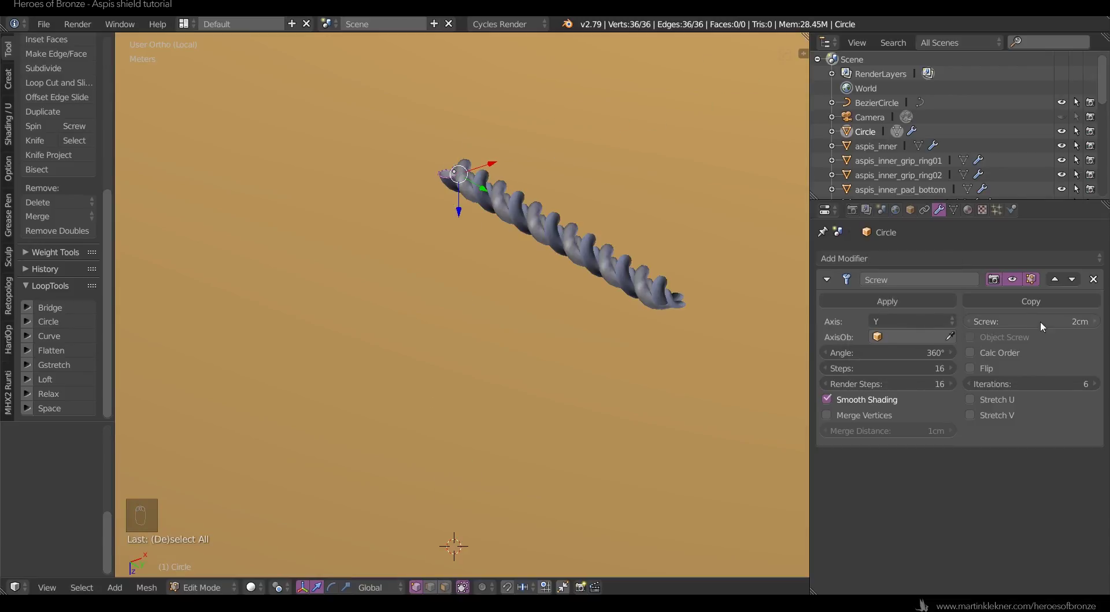
left_click(903, 322)
left_click(881, 272)
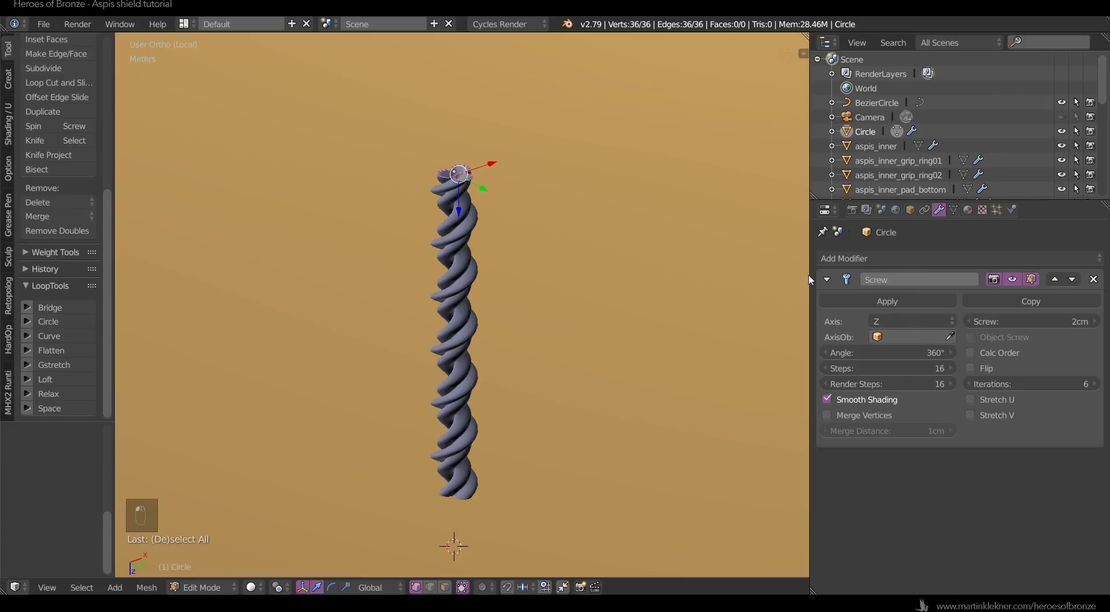
left_click(925, 320)
left_click(907, 288)
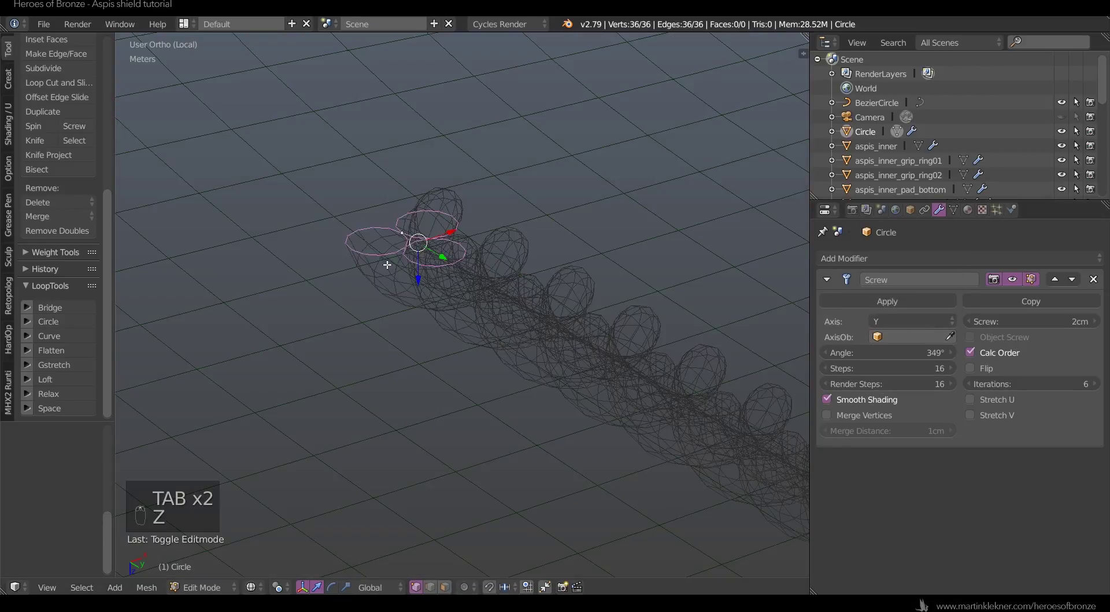
- Delete all vertices of the outermost of the three circle profiles and refresh the rope
right_click(358, 242)
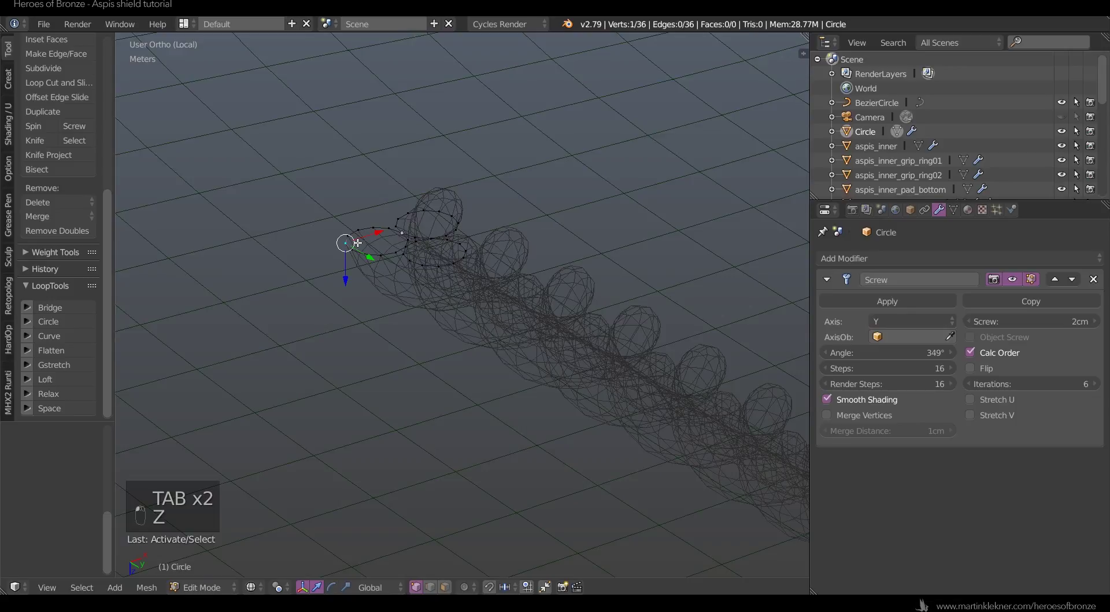
key("ctrl+l")
key("Delete")
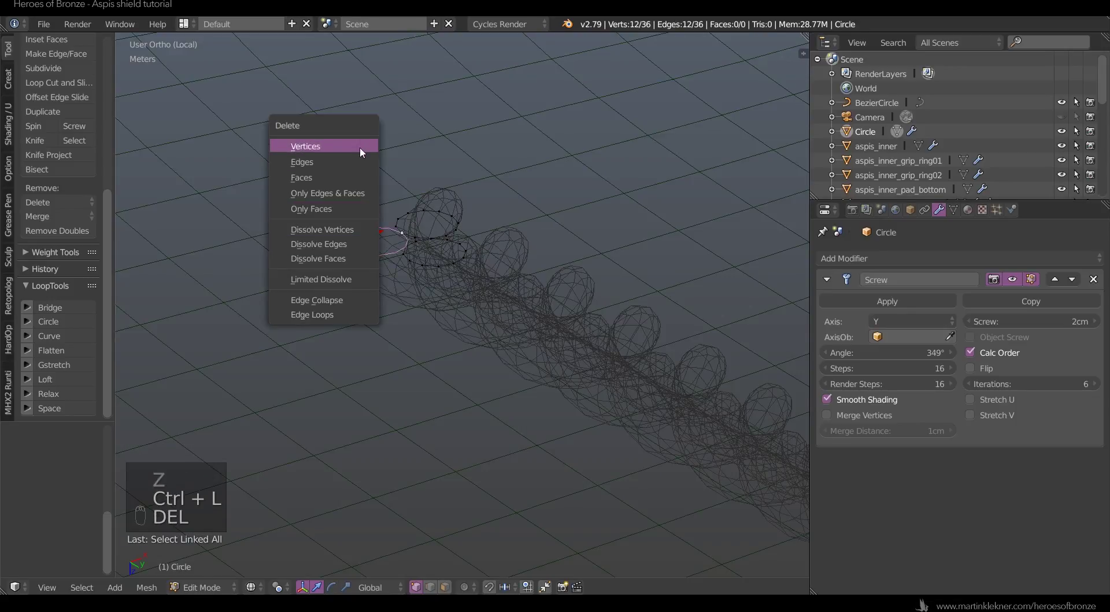
left_click(360, 148)
key("Tab")
key("Tab")
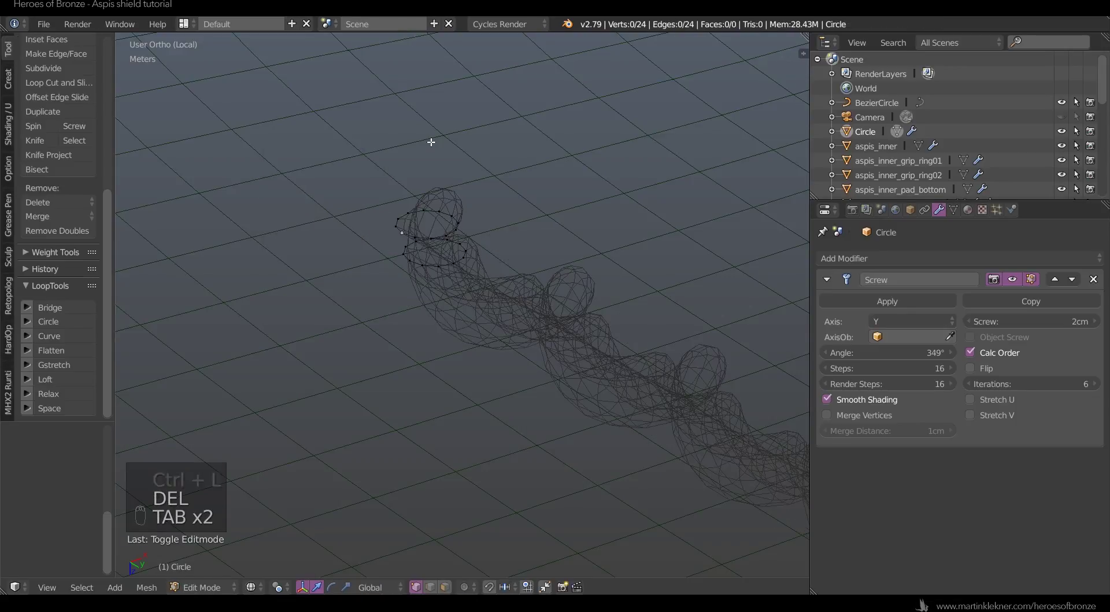
- From top view, move the other circle profile beside the one on the X axis so both touch at the object's origin
right_click(453, 217)
key("ctrl+l")
key("KP_7")
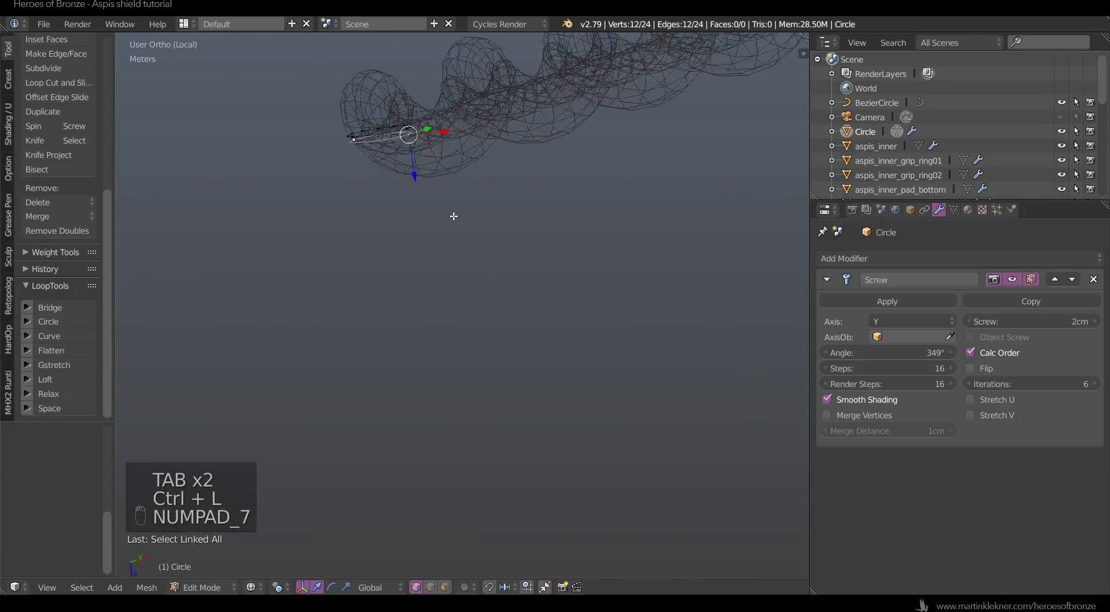
scroll(392, 161, "up", 3)
middle_click_drag(392, 161, 612, 355, "shift")
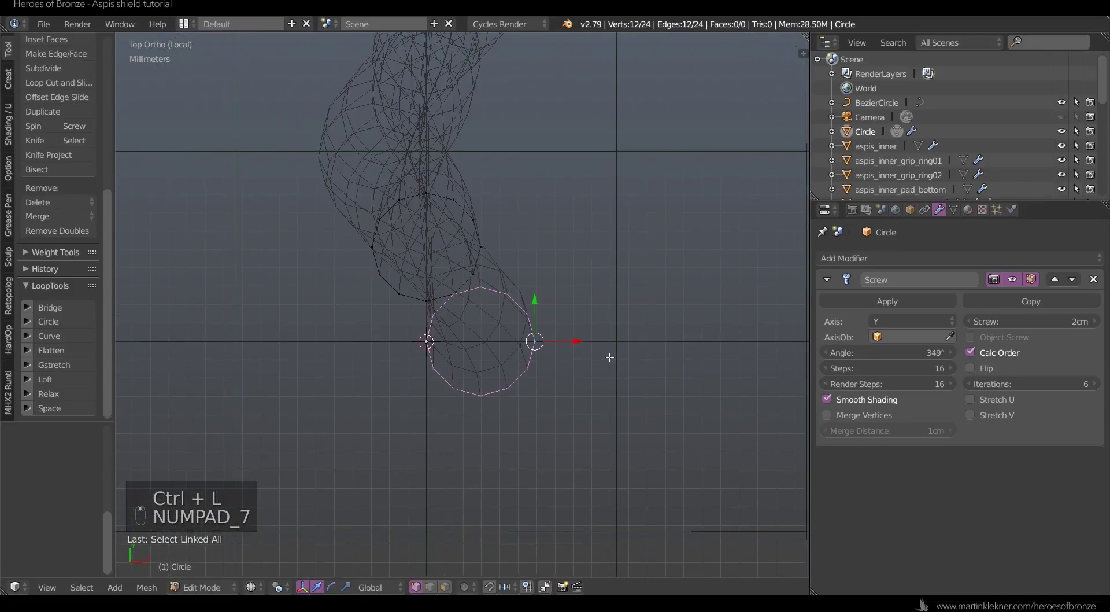
right_click(490, 251)
key("a")
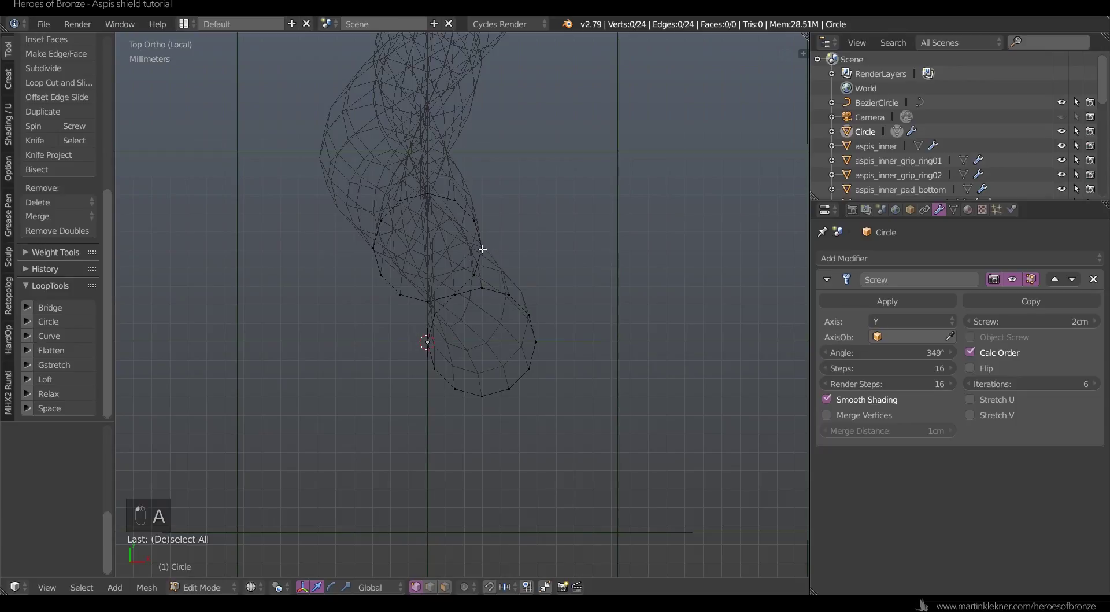
key("ctrl+l")
key("g")
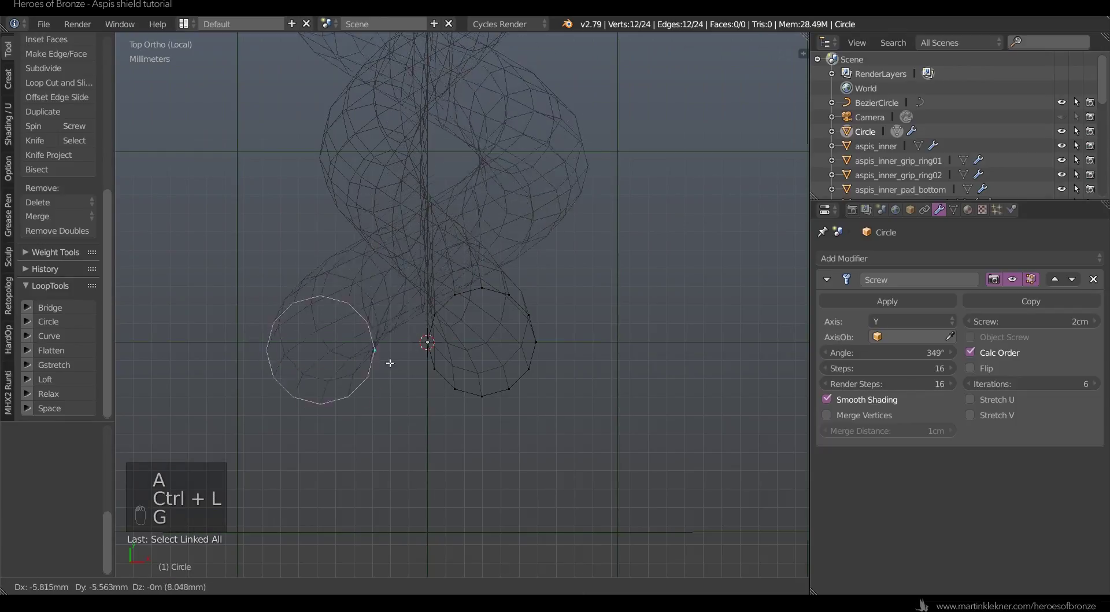
left_click(427, 342)
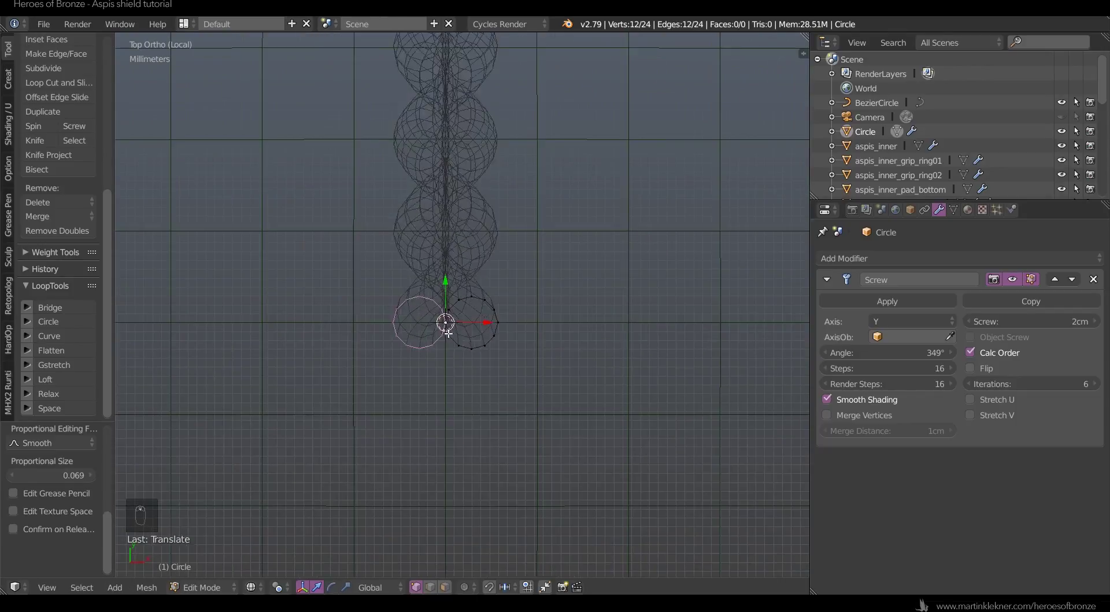
- Return to Object Mode with solid shading and view the two-strand rope at an angle
key("Tab")
key("a")
key("a")
key("z")
scroll(466, 351, "down", 6)
middle_click_drag(477, 197, 541, 267)
scroll(541, 268, "up", 4)
key("Tab")
key("a")
key("a")
key("Tab")
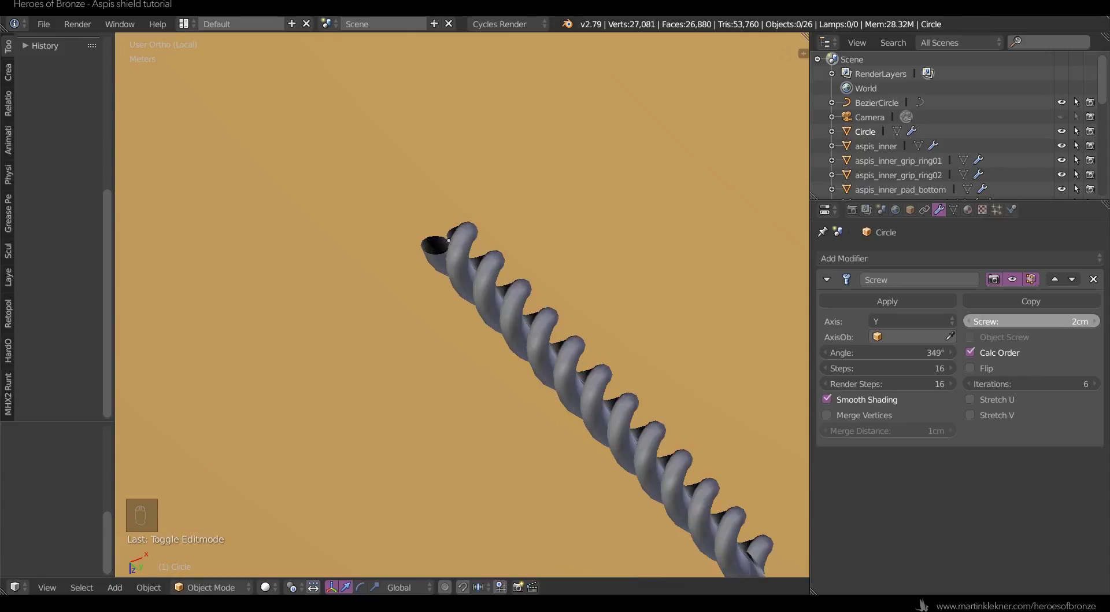
- Set the modifier's Screw height to 1.5 cm and its angle to 360 degrees
left_click(1075, 317)
type("1.5")
key("Return")
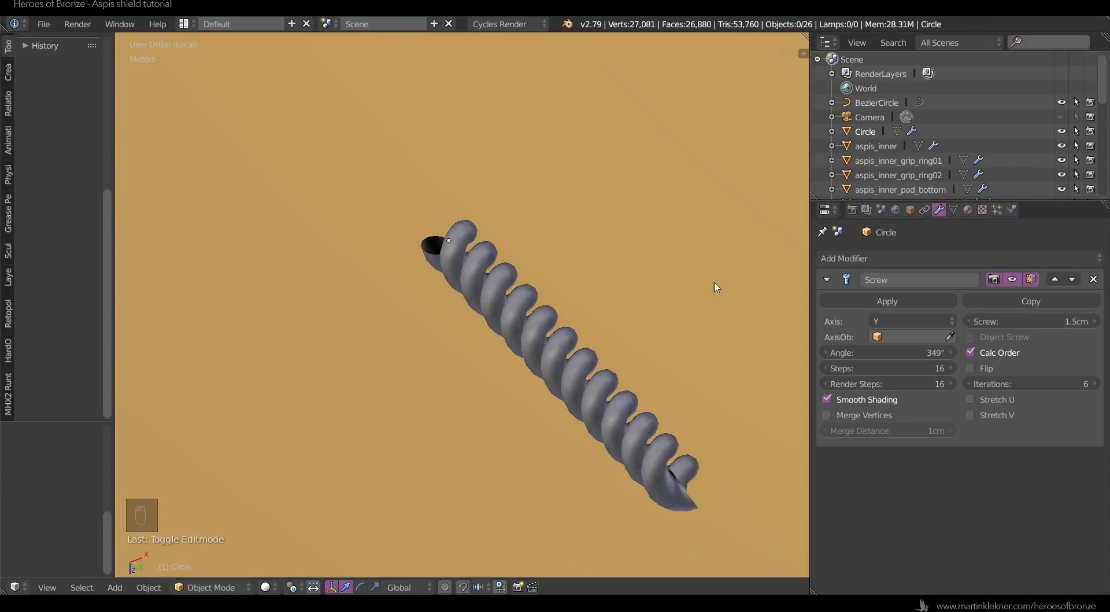
left_click_drag(931, 354, 983, 353)
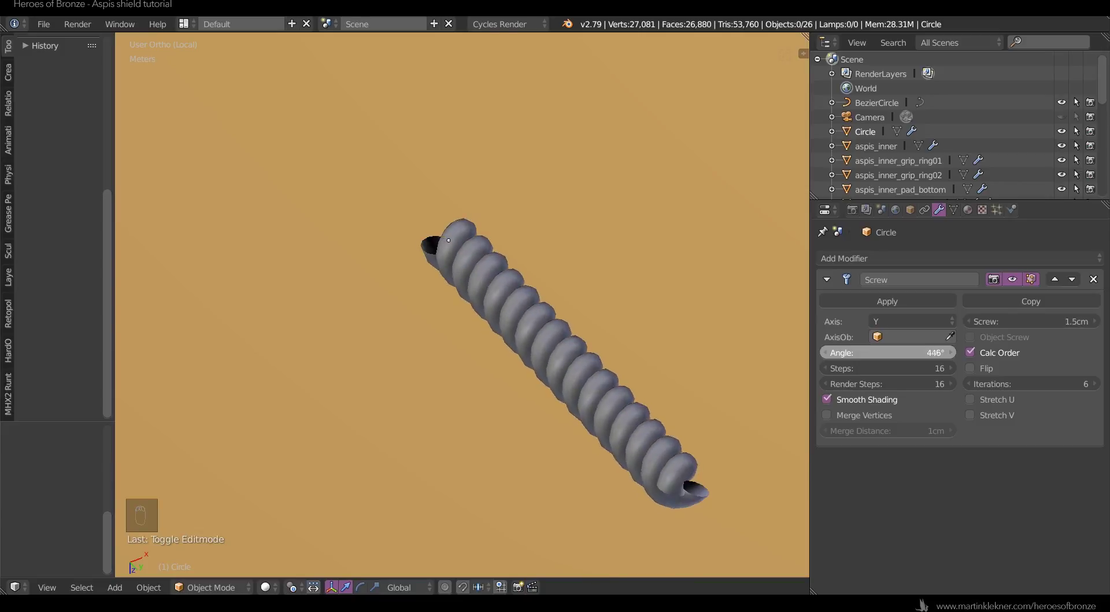
type("360")
key("Return")
- Try Screw heights of 2, 1 and 10 cm on the two-strand rope
left_click(1052, 321)
type("2")
key("Return")
left_click(1053, 320)
type("1")
key("Return")
left_click(1053, 320)
type("10")
key("Return")
- Set the modifier's Screw height to 1.3 cm
left_click(1055, 318)
type("1")
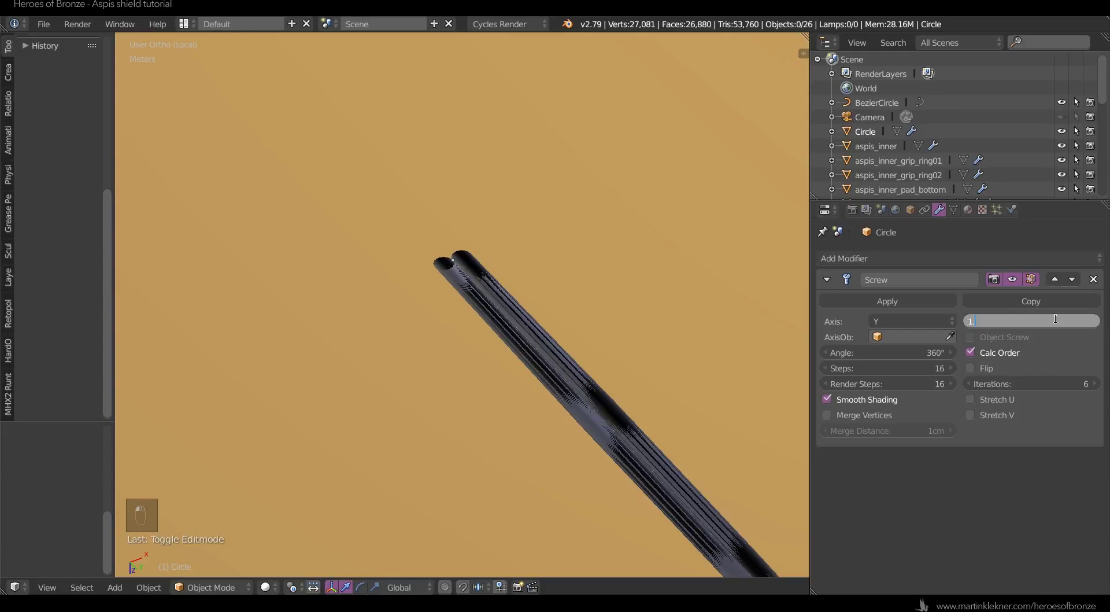
type(".3")
key("Return")
- Add a Curve modifier to the rope with BezierCircle as its object
scroll(501, 253, "down", 8)
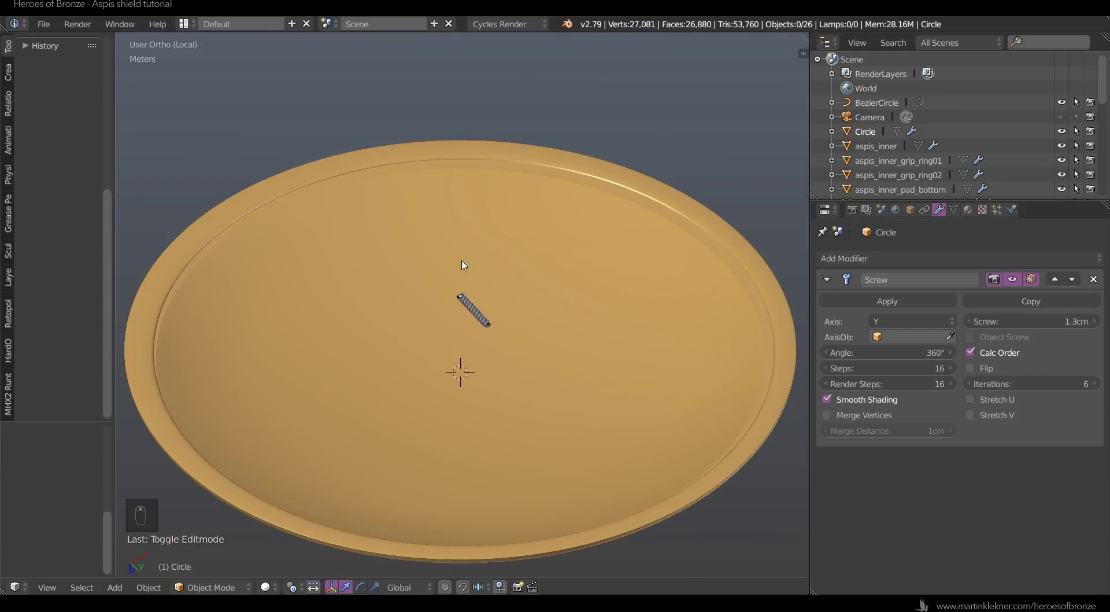
left_click(914, 258)
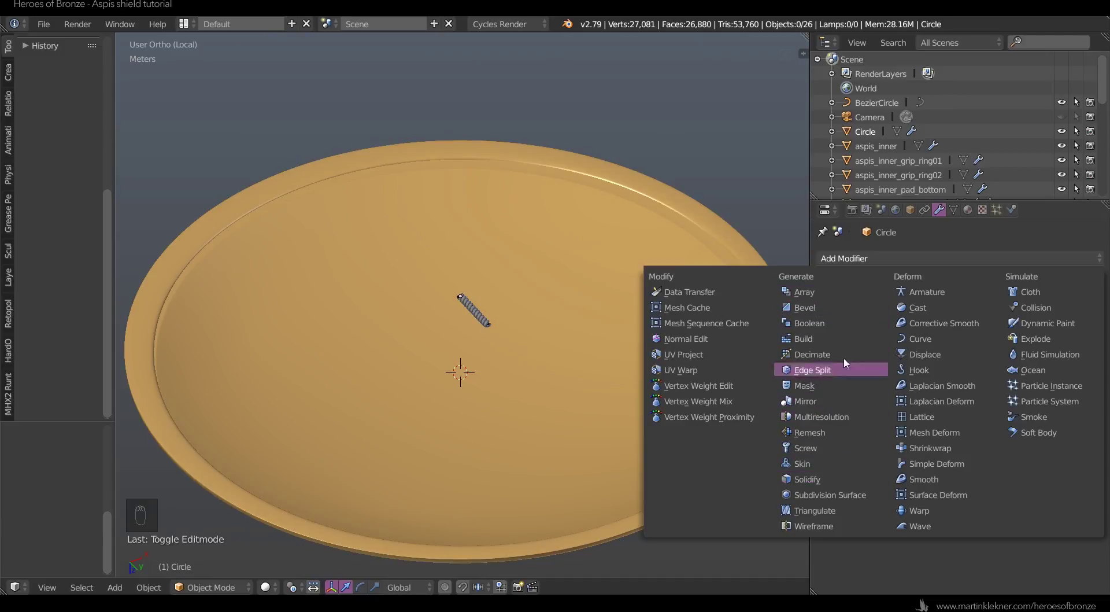
left_click(924, 339)
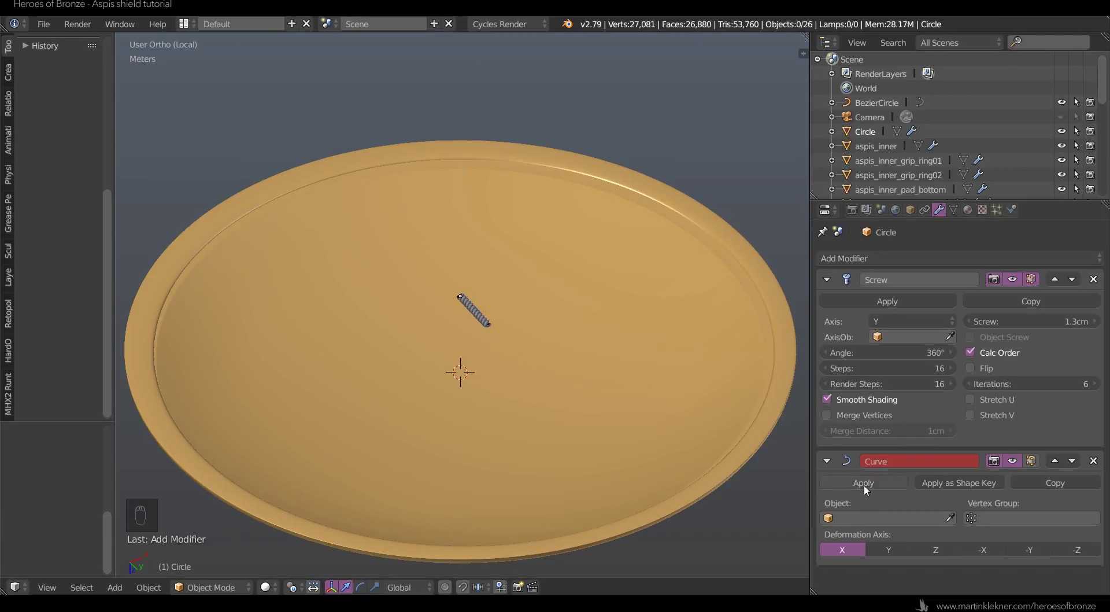
left_click(863, 517)
left_click(864, 370)
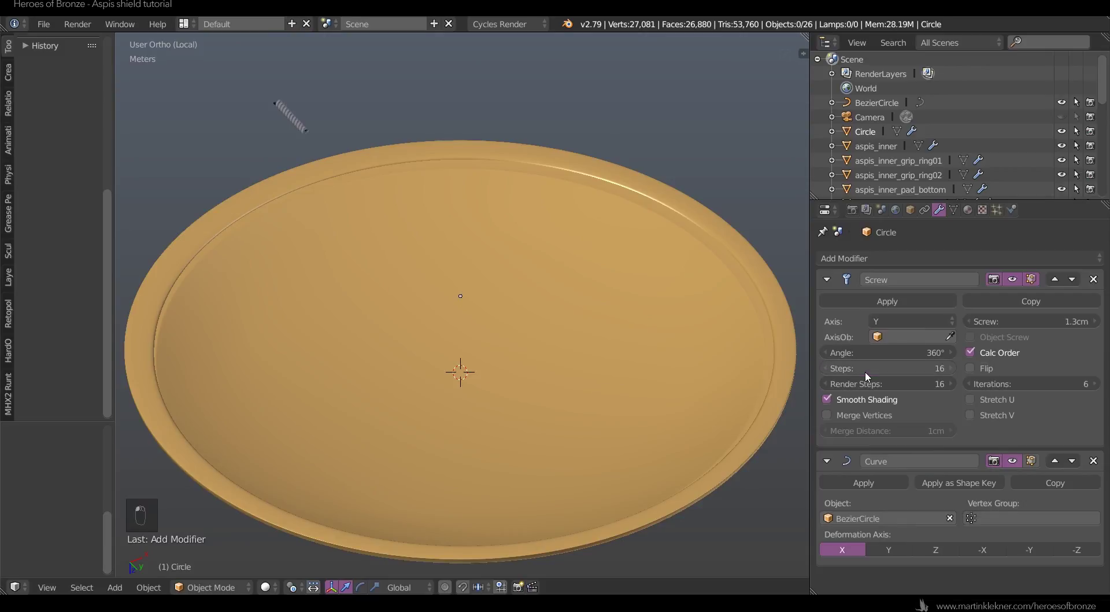
- Try different deformation axes for the Curve modifier and settle on -Y
left_click(881, 546)
left_click(952, 548)
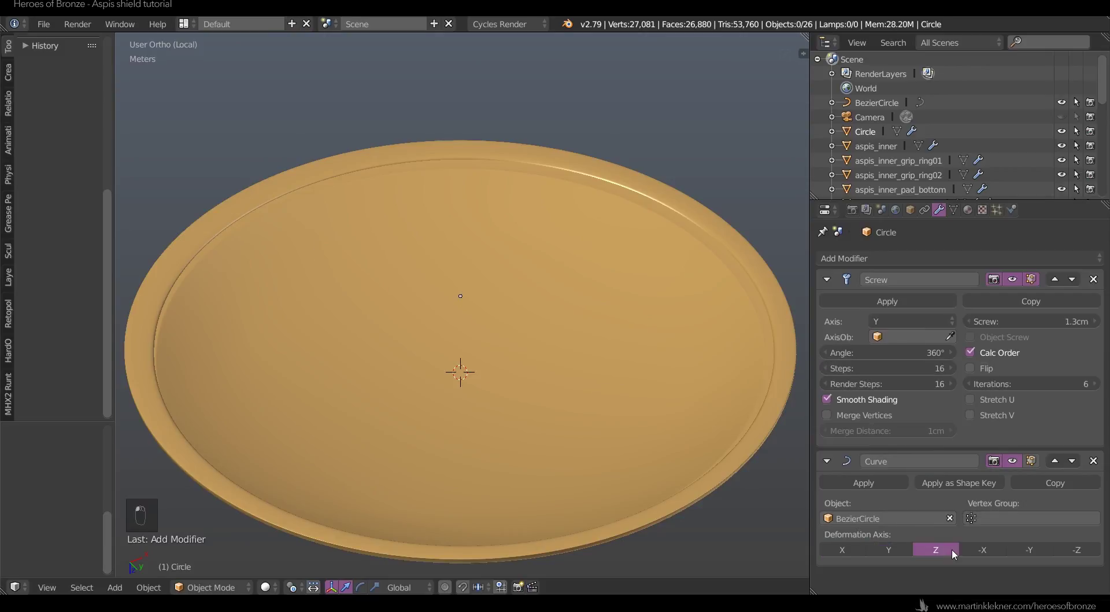
middle_click_drag(653, 425, 633, 214)
scroll(631, 222, "down", 2)
middle_click_drag(600, 348, 734, 359)
left_click(1029, 549)
left_click(1000, 549)
left_click(936, 550)
left_click(987, 550)
left_click(1028, 551)
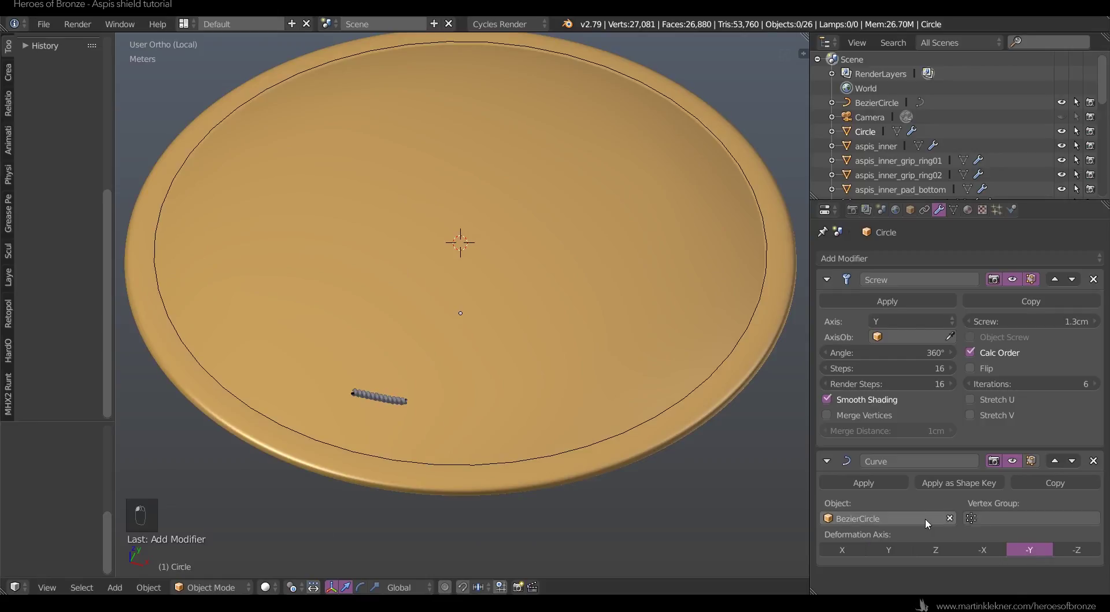
- Set the rope object's Z location to 0 to align it with the circle curve
left_click(910, 210)
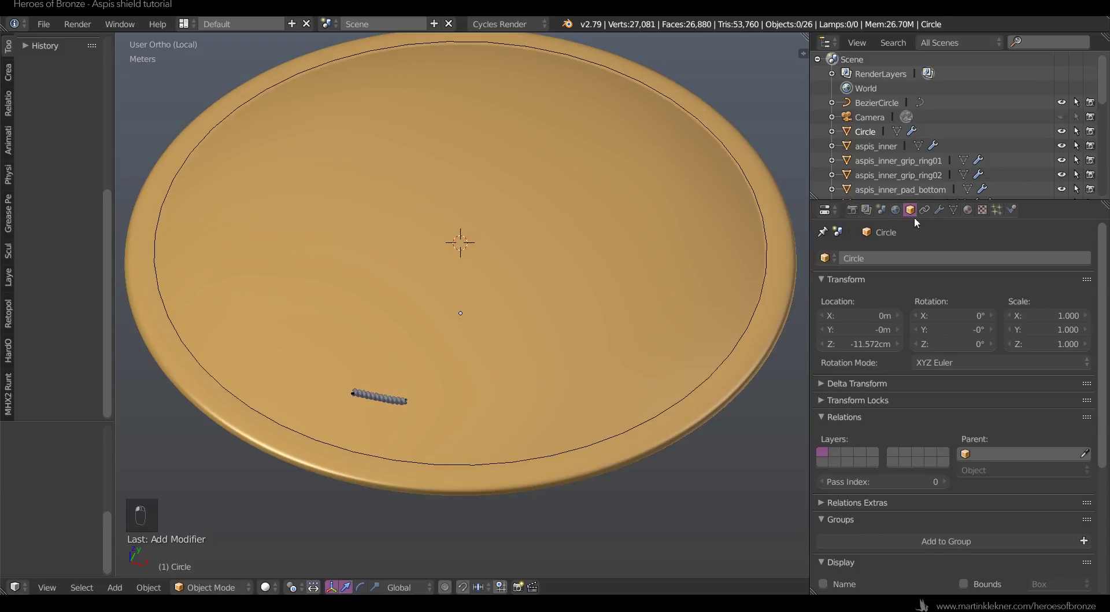
type("0")
key("Return")
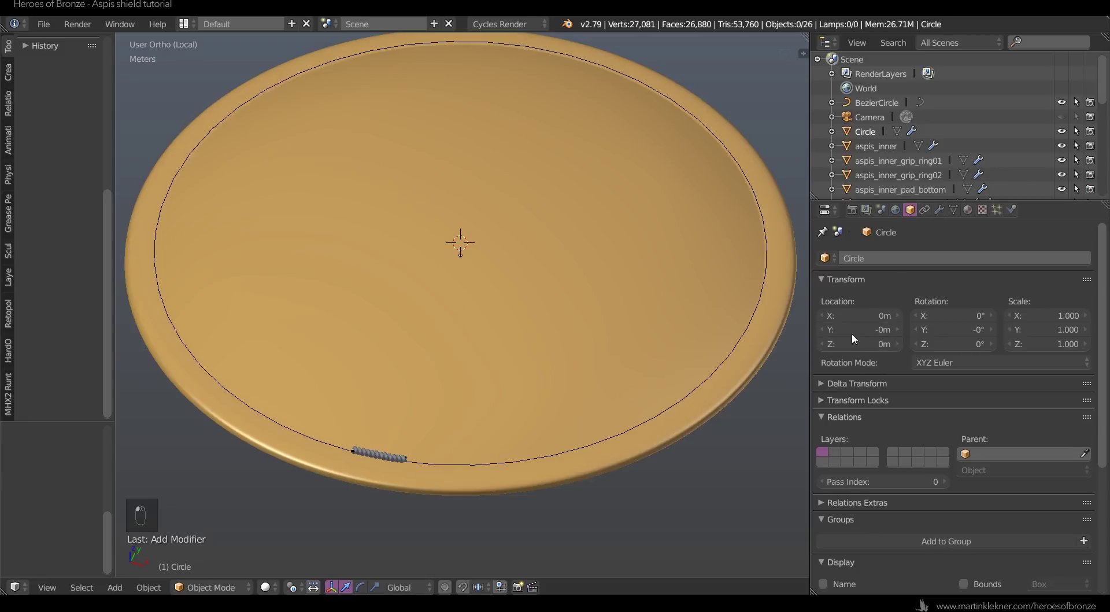
- Try Screw iterations of 300, 250 and 180 to extend the rope around the rim curve
left_click(939, 210)
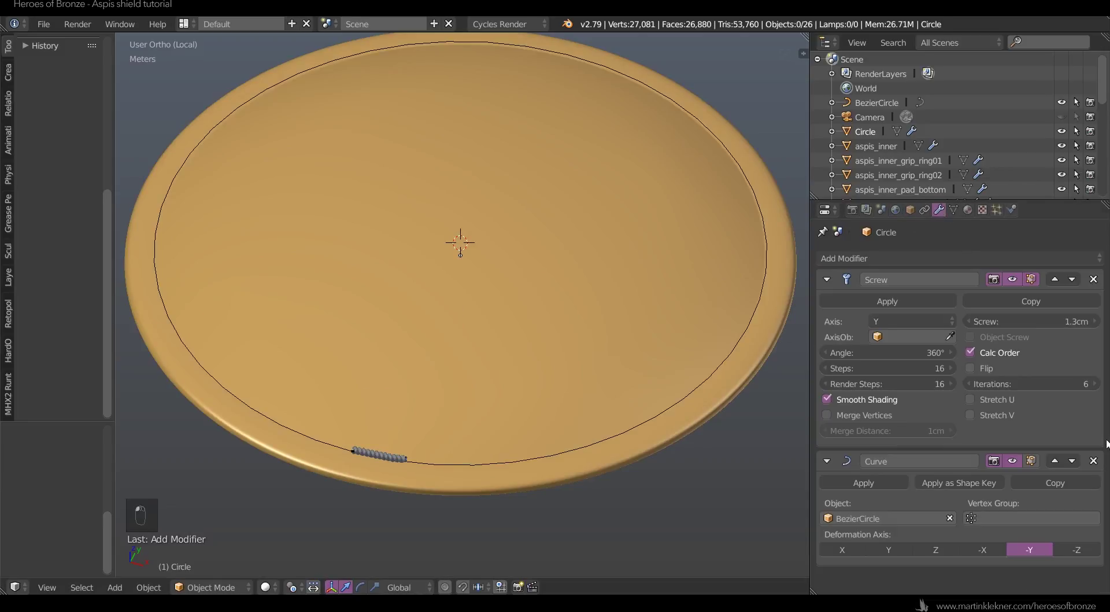
left_click_drag(1064, 384, 1076, 385)
left_click(1076, 385)
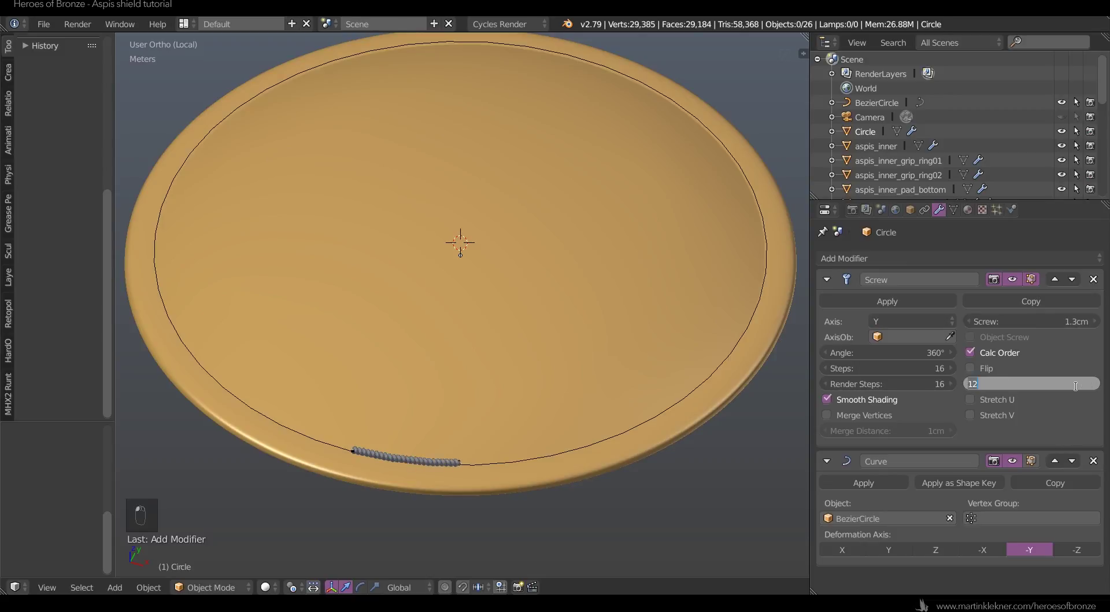
type("300")
key("Return")
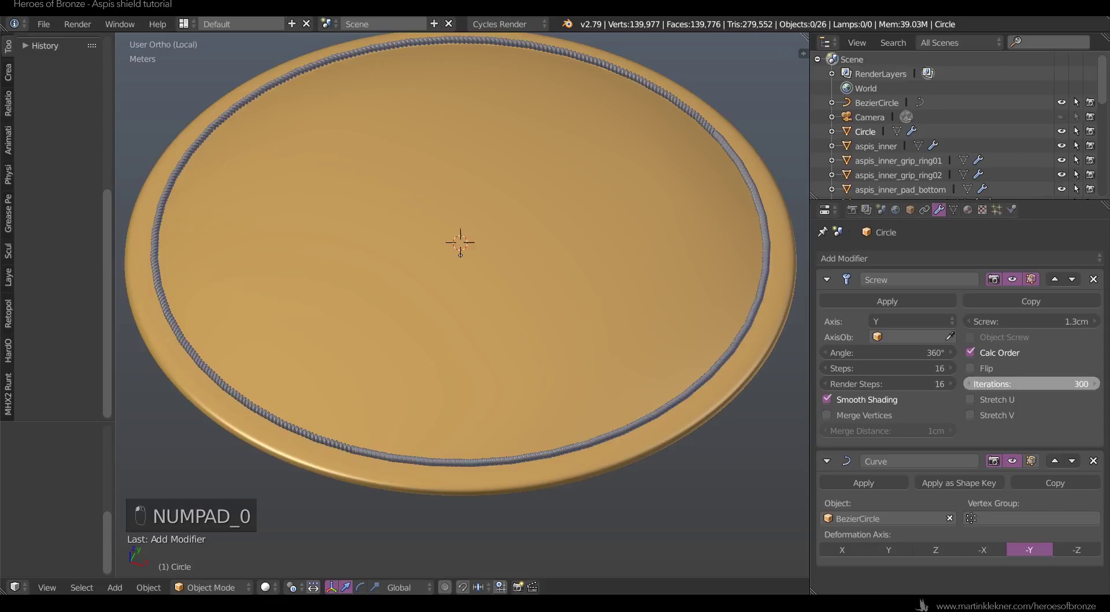
key("Return")
left_click(1075, 385)
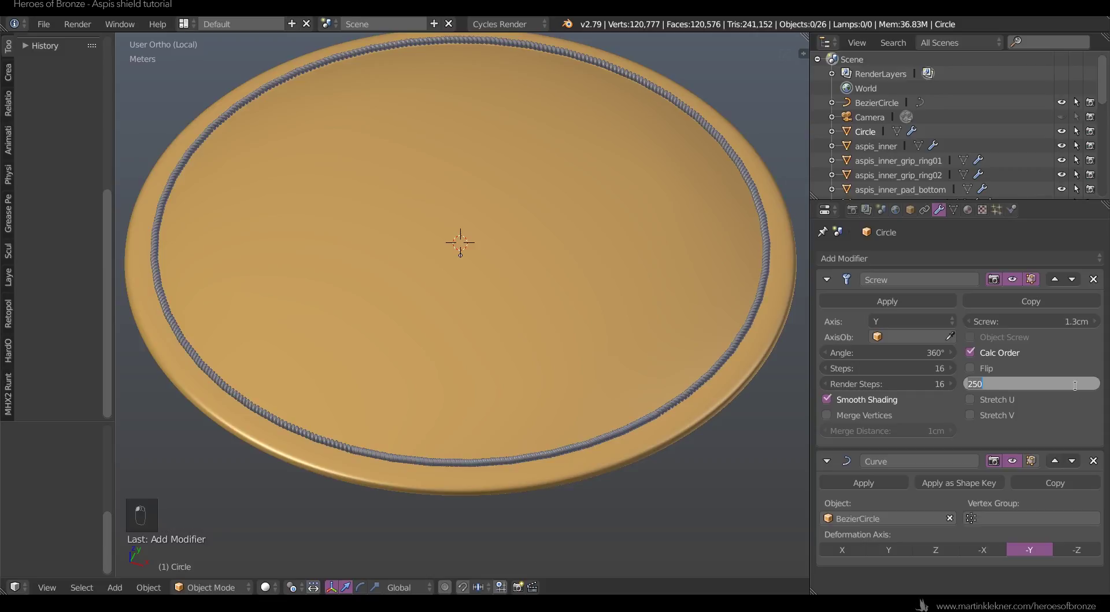
type("180")
key("Return")
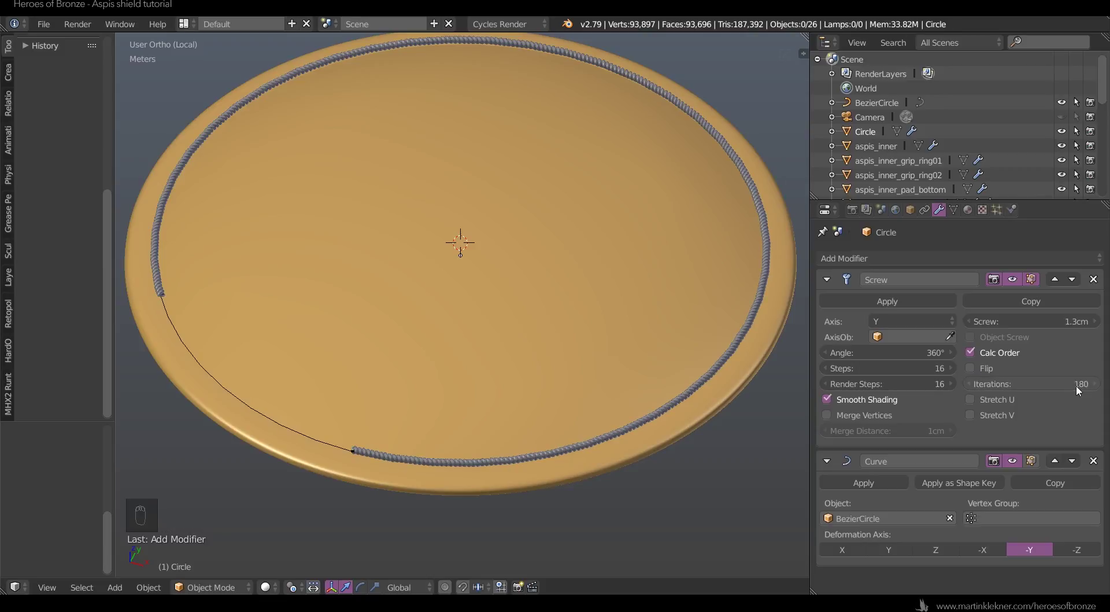
- Try 220 Screw iterations, and fine-tune the count to 215 to close the rope around the rim
left_click(1075, 385)
type("220")
key("Return")
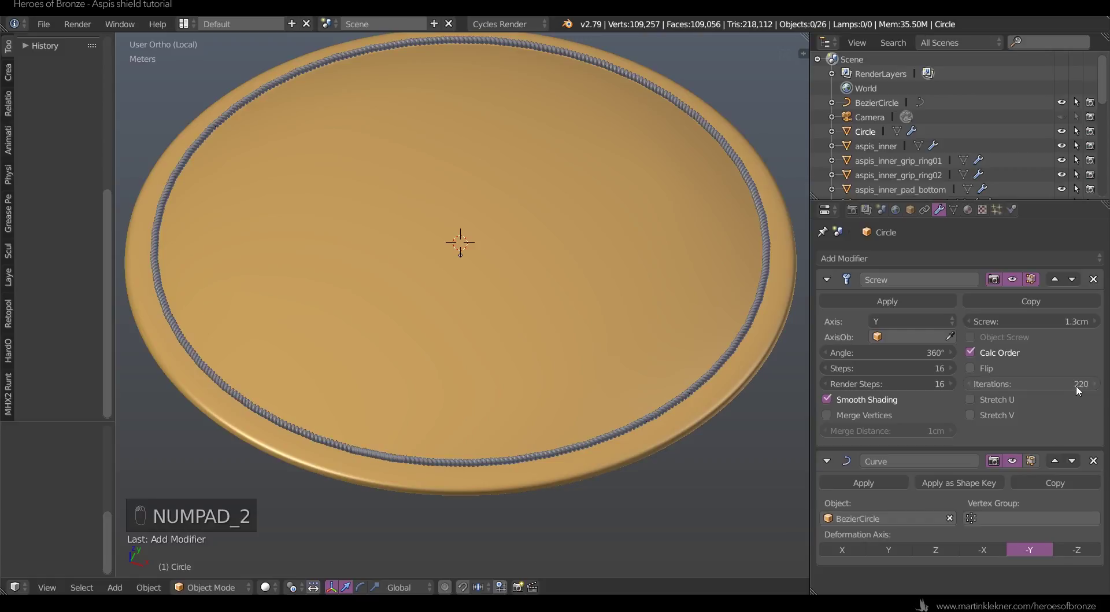
left_click(986, 386)
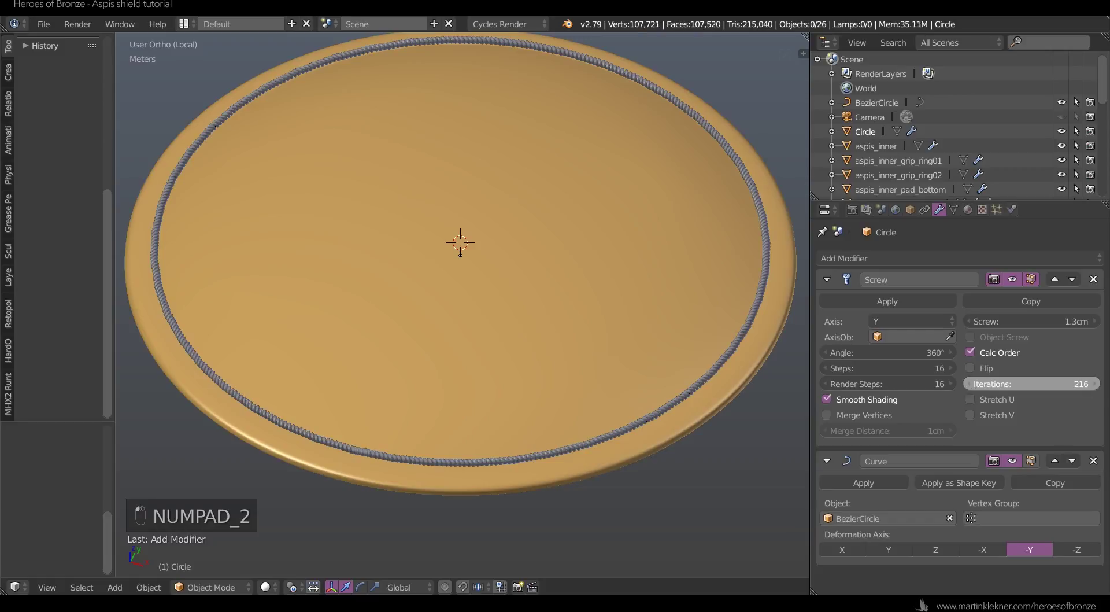
left_click(968, 383)
left_click(968, 384)
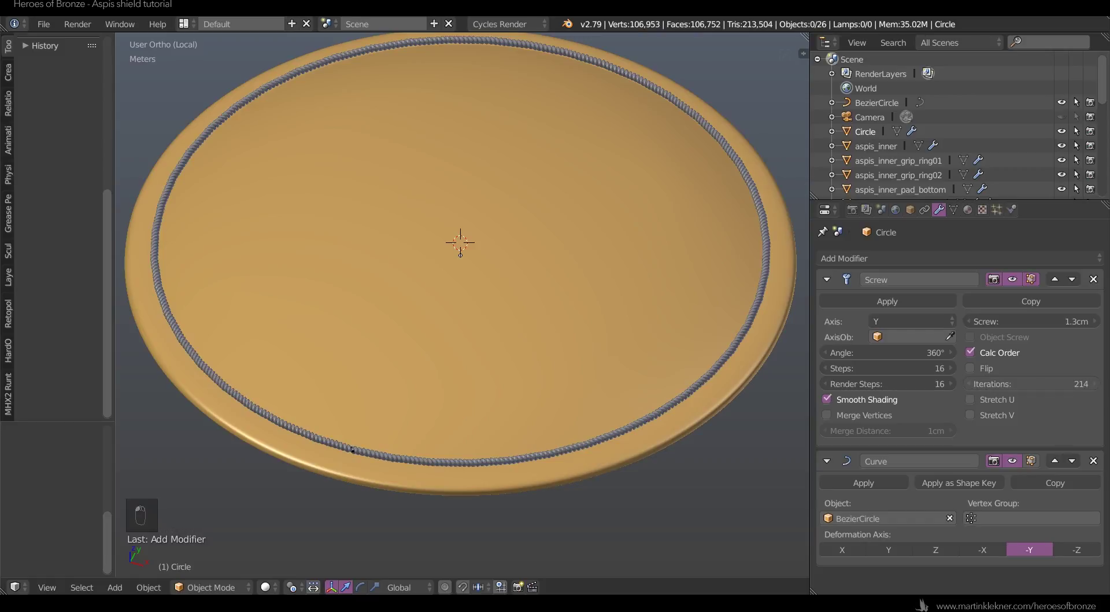
left_click(1094, 384)
- Set the Screw modifier's screw height to 1.25 cm and raise its iterations to 222 to extend the rope around the rim
scroll(370, 417, "up", 8)
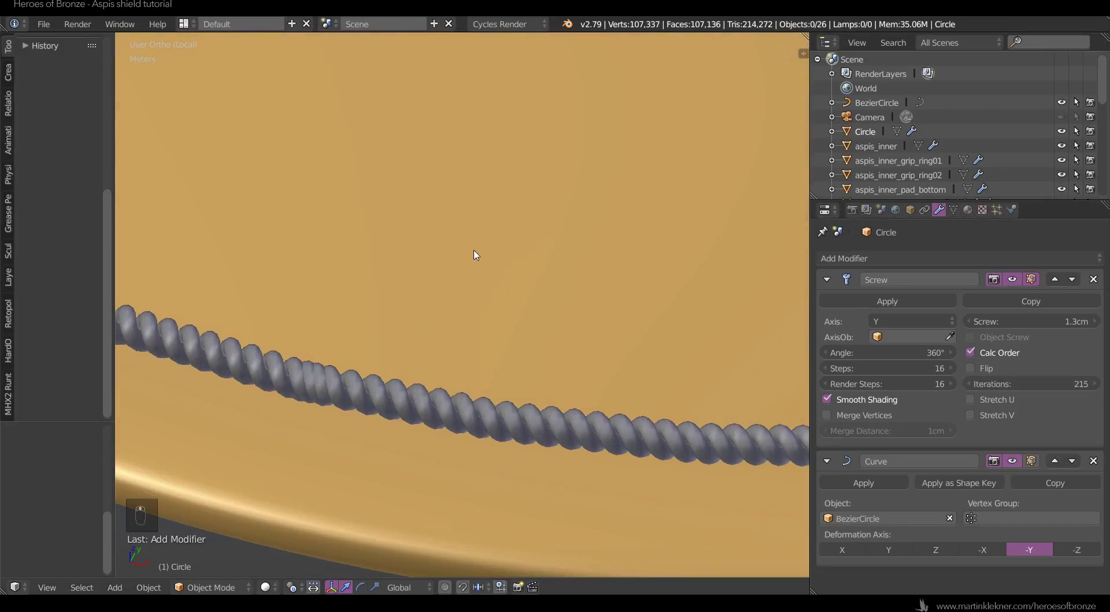
left_click(1051, 320)
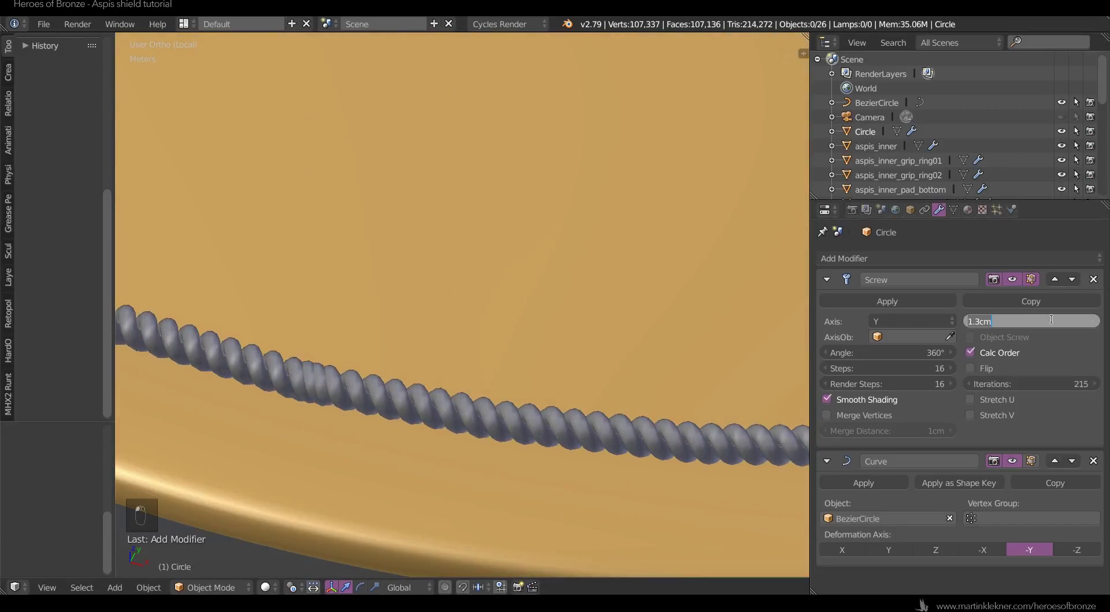
type("1.25")
key("Return")
left_click(1051, 320)
type("1")
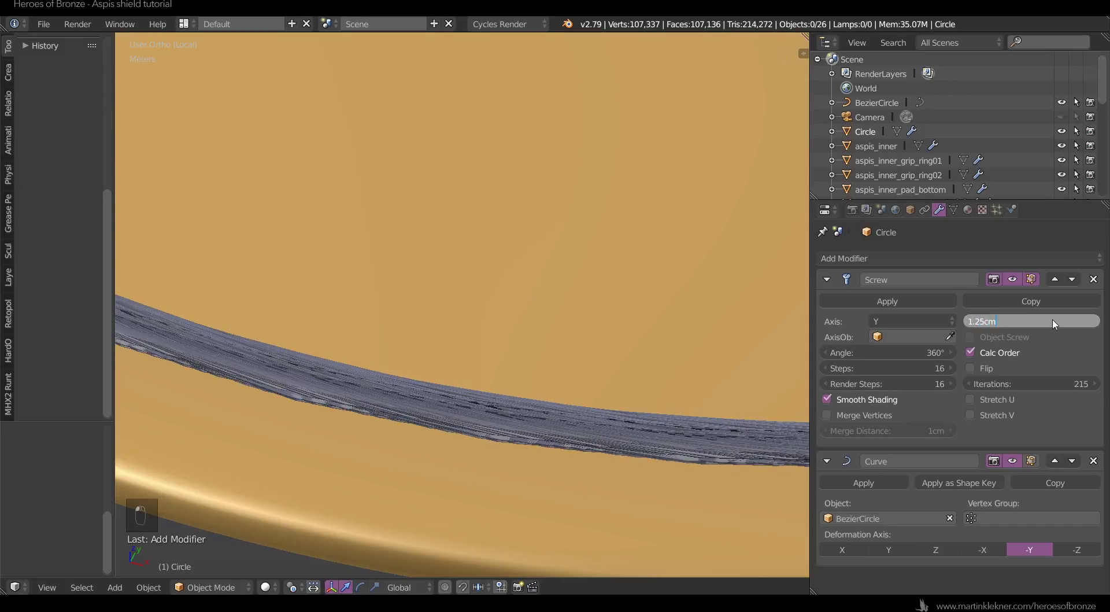
type(".25cm")
key("Return")
scroll(459, 314, "down", 4)
left_click_drag(1093, 383, 1101, 383)
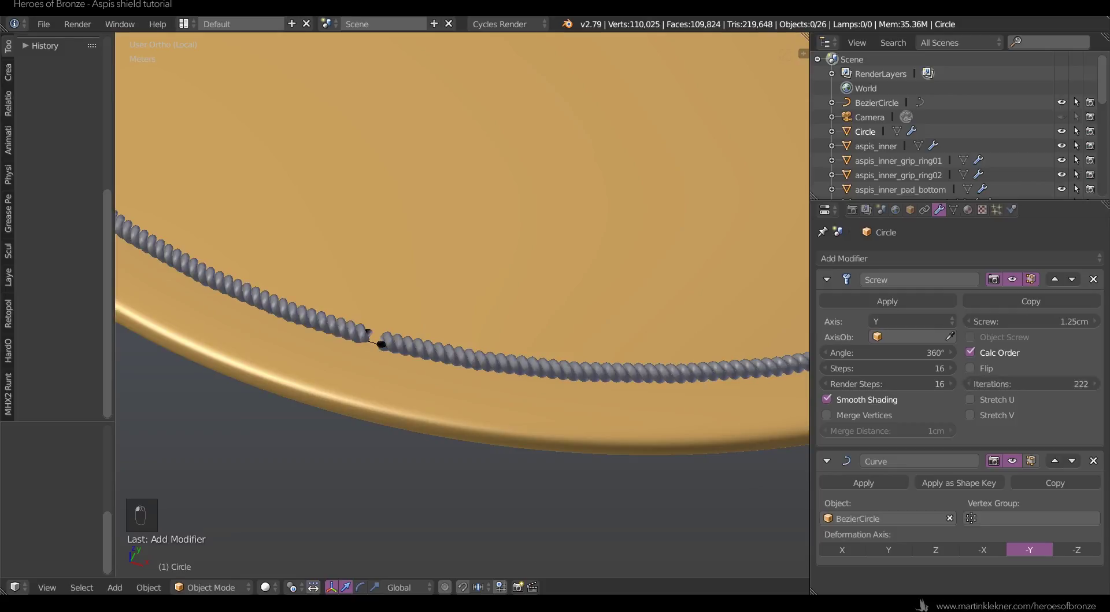
- Rename the rope object as aspis_outer_decor_circle and copy its new name
left_click(866, 131)
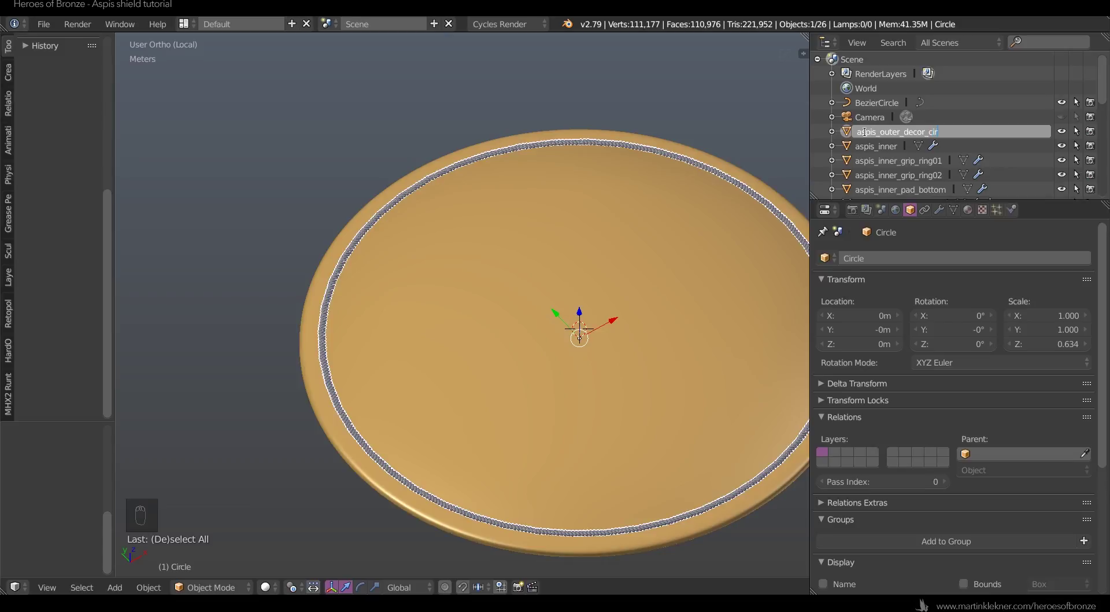
key("Return")
left_click(914, 257)
key("ctrl+c")
key("Escape")
- Rename the BezierCircle curve as aspis_outer_decor_base, reusing the copied name
left_click(878, 104)
double_click(877, 103)
key("ctrl+v")
key("BackSpace")
key("BackSpace")
key("BackSpace")
key("BackSpace")
key("BackSpace")
key("BackSpace")
type("path")
key("Return")
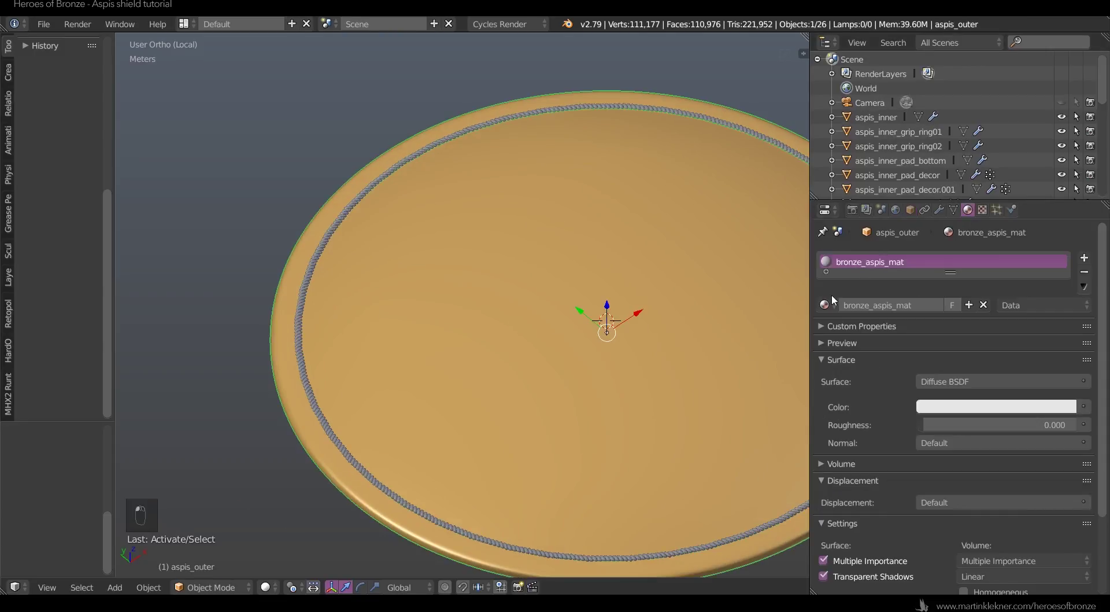
- Duplicate the outer shield's bronze_aspis_mat material and name the copy bronze_dark_aspis_mat
left_click(826, 304)
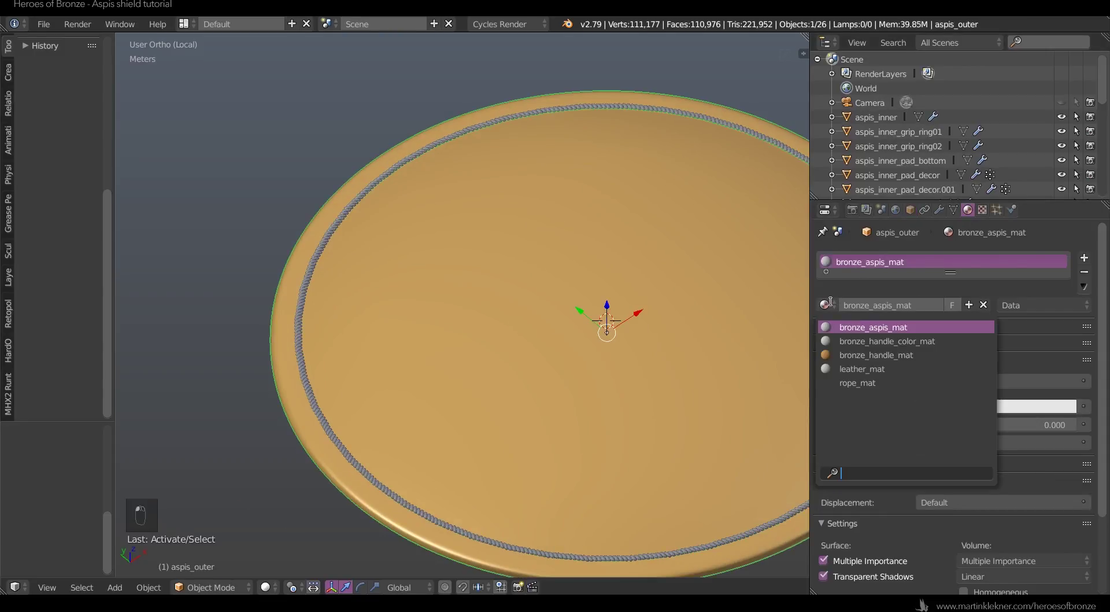
left_click(968, 305)
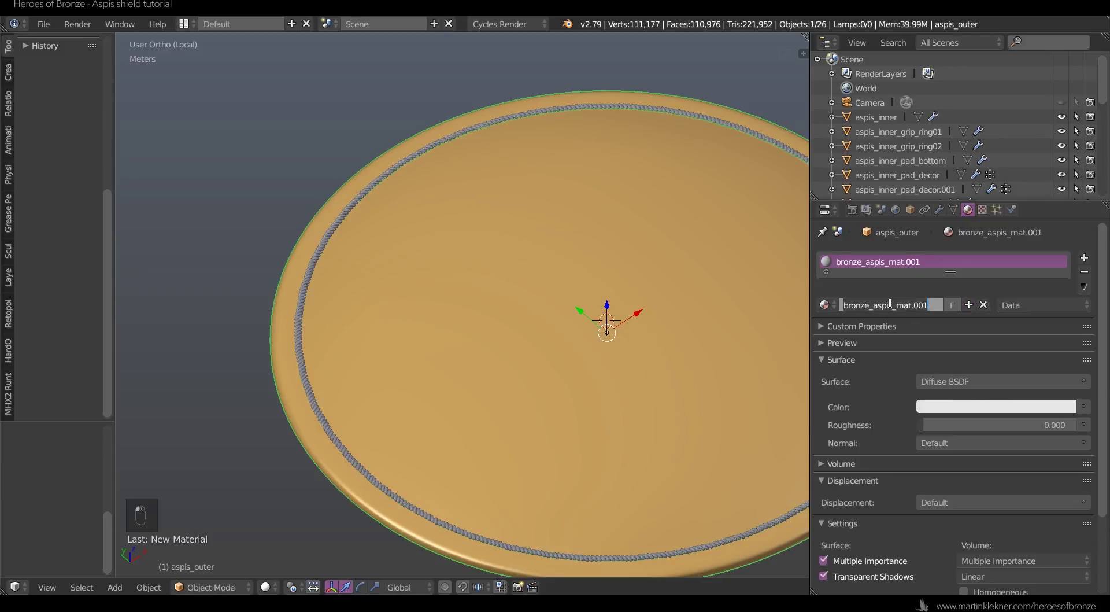
left_click(871, 304)
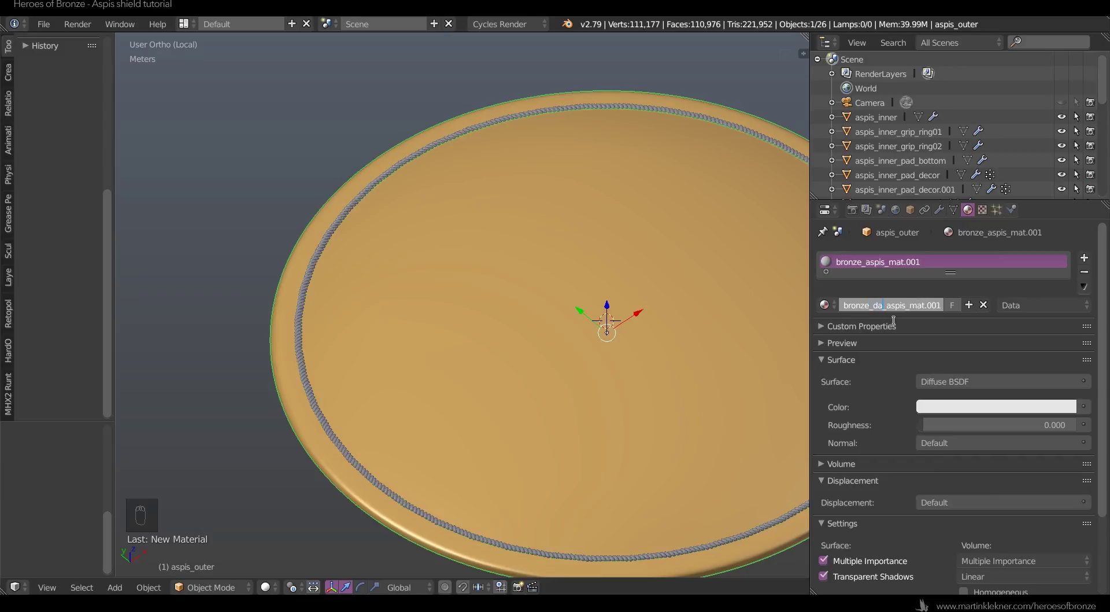
key("BackSpace")
key("BackSpace")
key("Return")
- Darken the viewport color of bronze_dark_aspis_mat to a dark brown
scroll(880, 507, "down", 5)
left_click(873, 536)
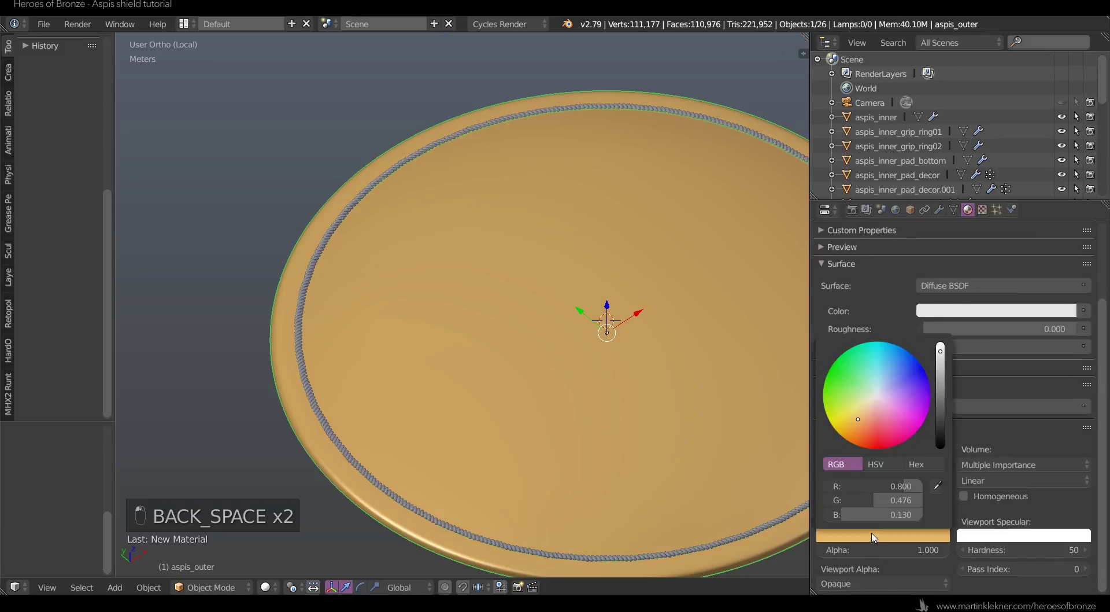
left_click(940, 398)
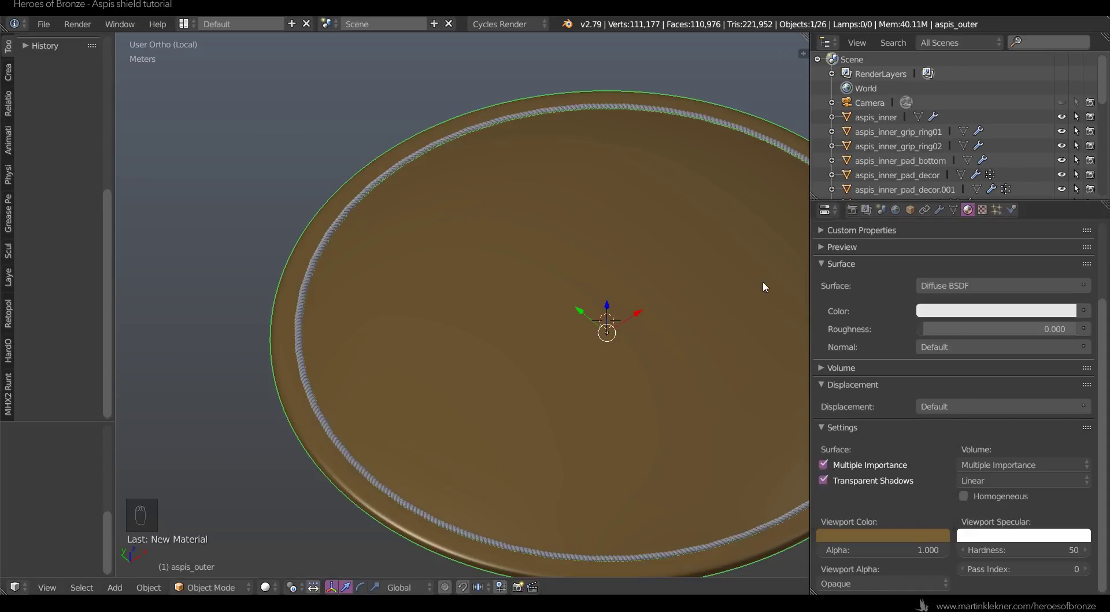
- Assign bronze_aspis_mat back to the outer shield
scroll(908, 265, "up", 5)
left_click(825, 305)
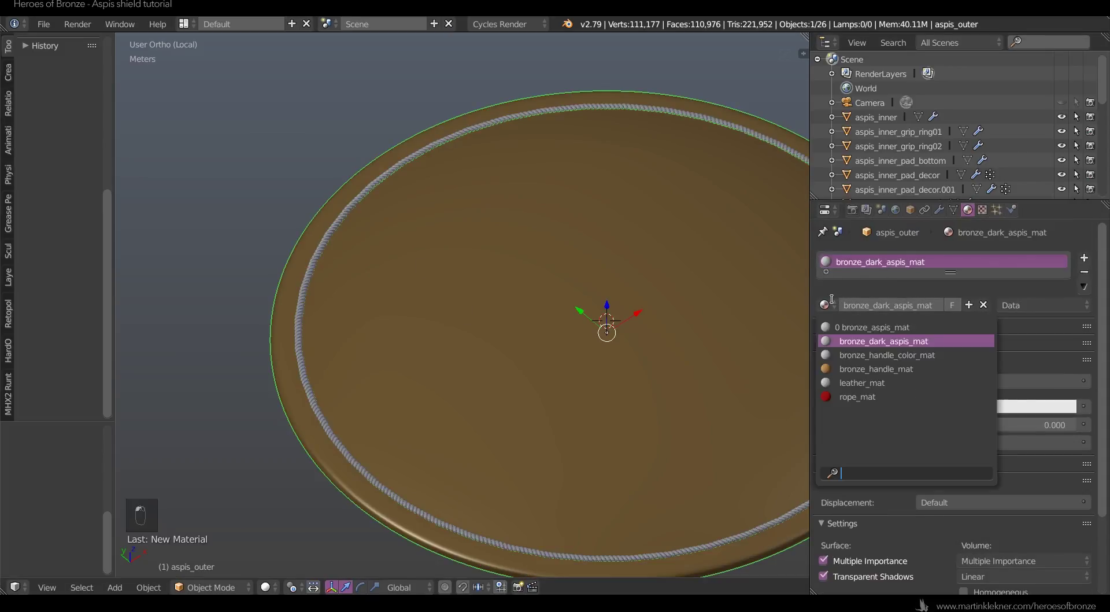
left_click(847, 327)
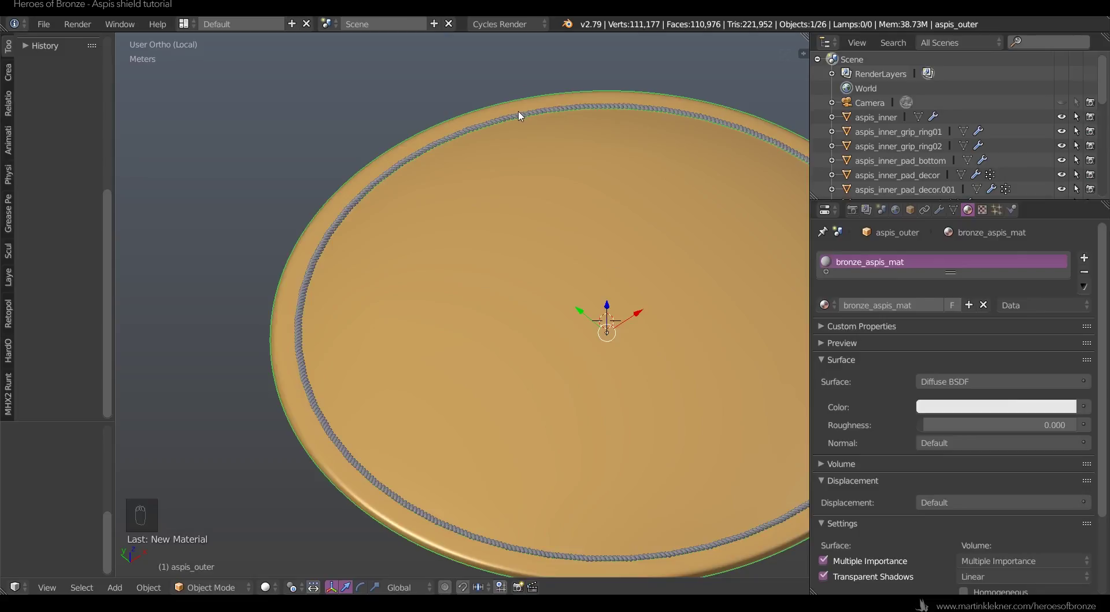
- Assign bronze_dark_aspis_mat to the rope ring on the rim and deselect everything
right_click(520, 115)
left_click(826, 305)
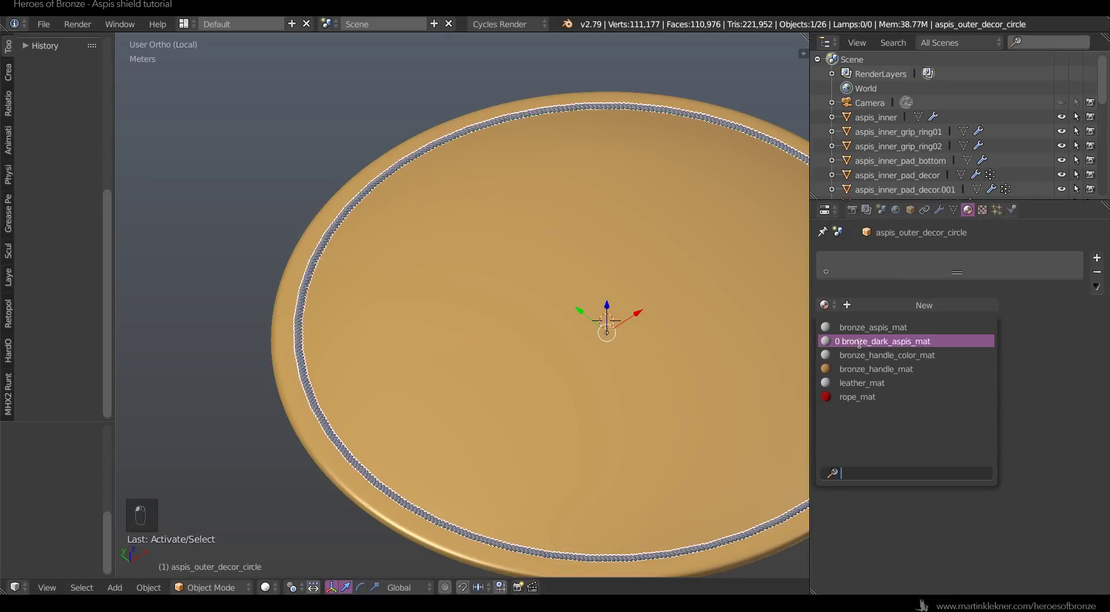
left_click(859, 343)
key("a")
scroll(563, 117, "down", 3)
middle_click_drag(720, 177, 697, 185)
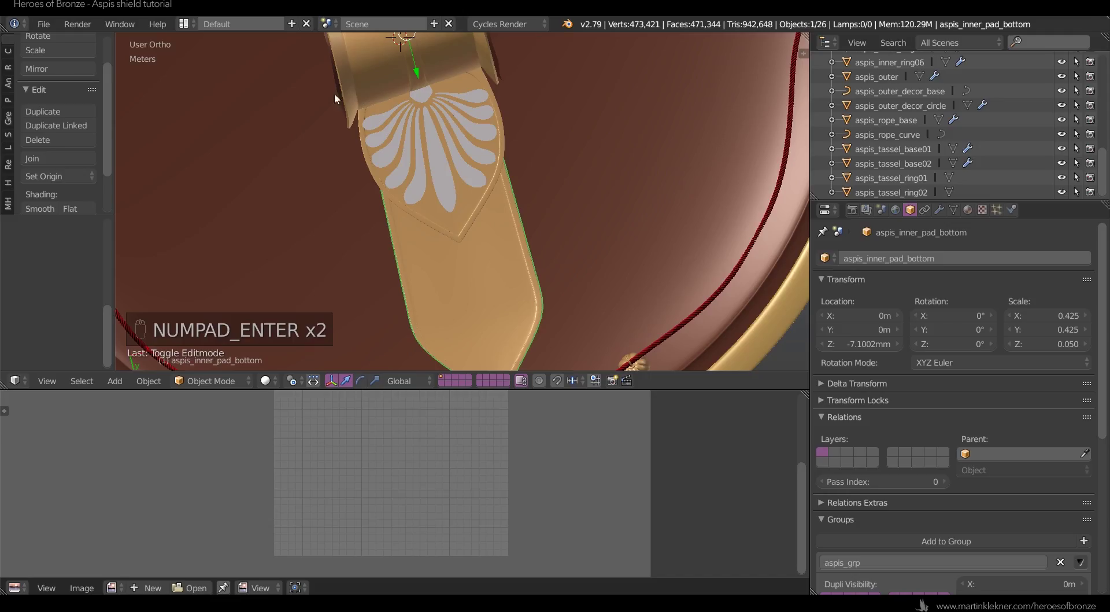
- Select the palmette decoration on the pad beside the arm band and enlarge the 3D view over the image editor area
middle_click_drag(334, 92, 525, 217)
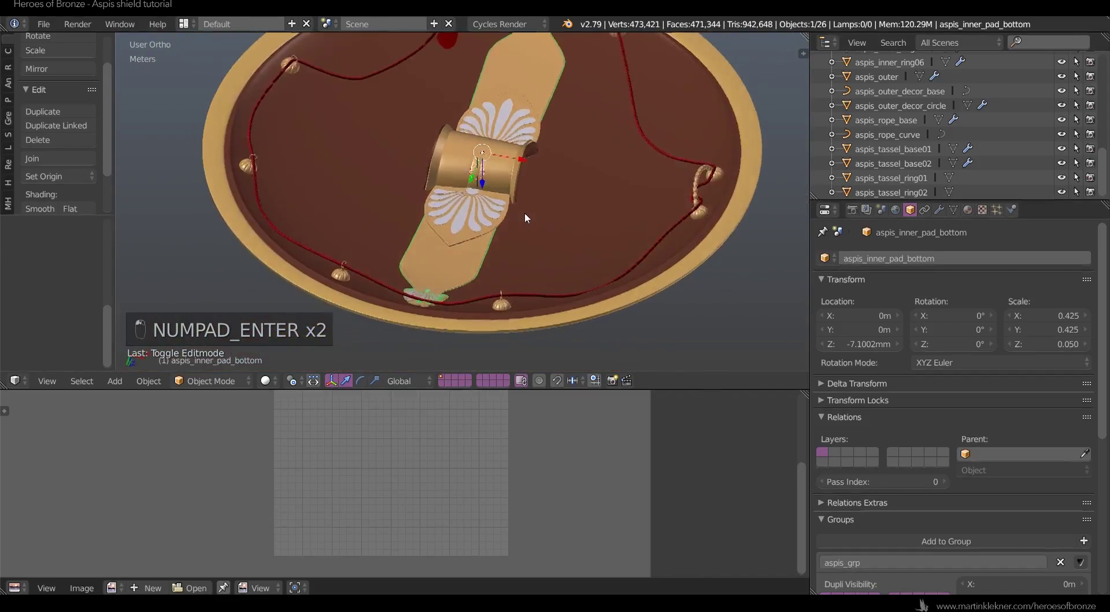
scroll(521, 210, "up", 7)
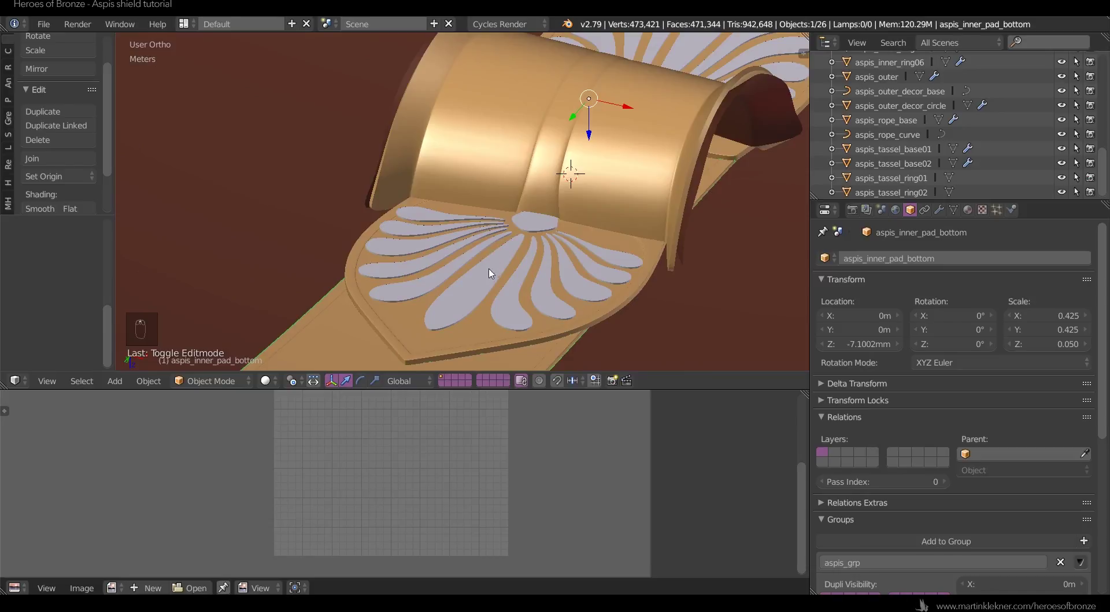
right_click(489, 272)
left_click_drag(2, 386, 6, 452)
scroll(425, 382, "up", 3)
middle_click_drag(523, 411, 441, 365, "shift")
key("Tab")
scroll(441, 365, "up", 6)
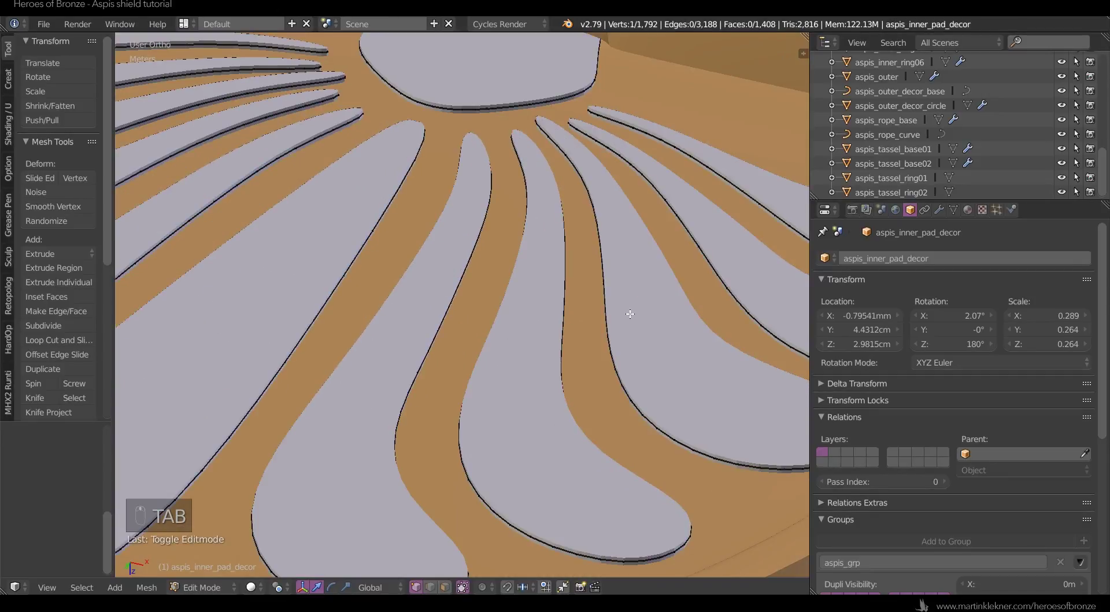
key("Tab")
- Apply the palmette's Solidify modifier ahead of its Mirror modifier, and shade the palmette smooth
left_click(939, 209)
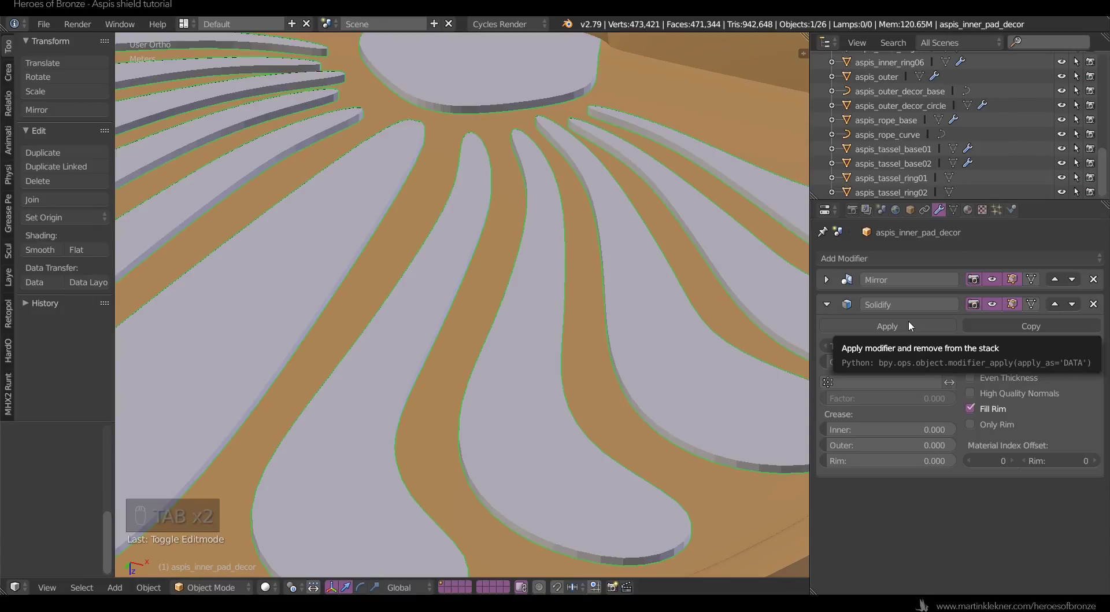
left_click(1055, 304)
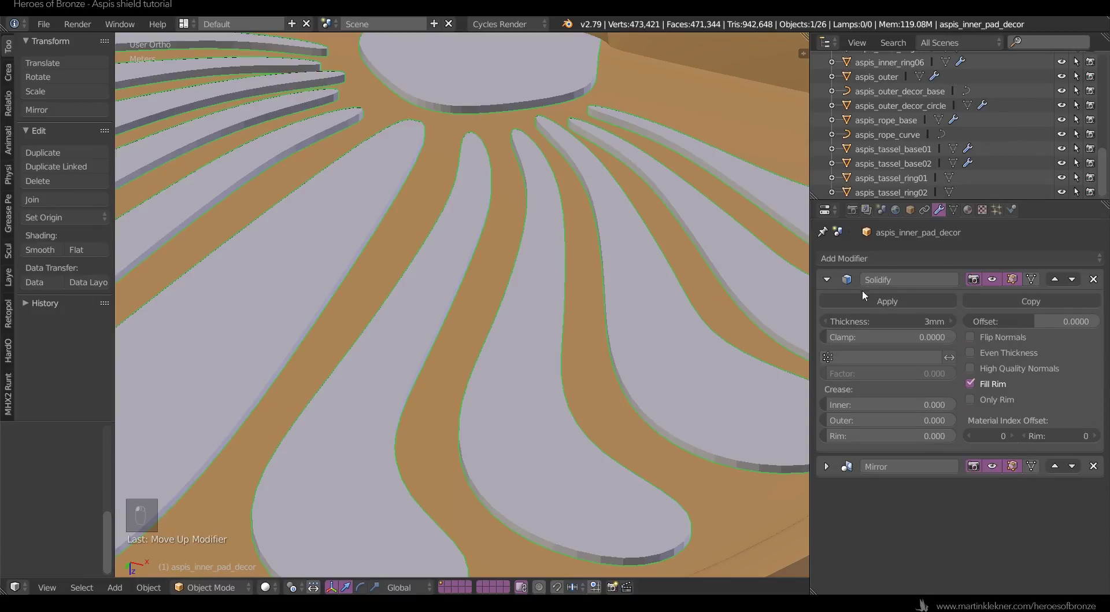
left_click(871, 299)
middle_click_drag(590, 351, 588, 389)
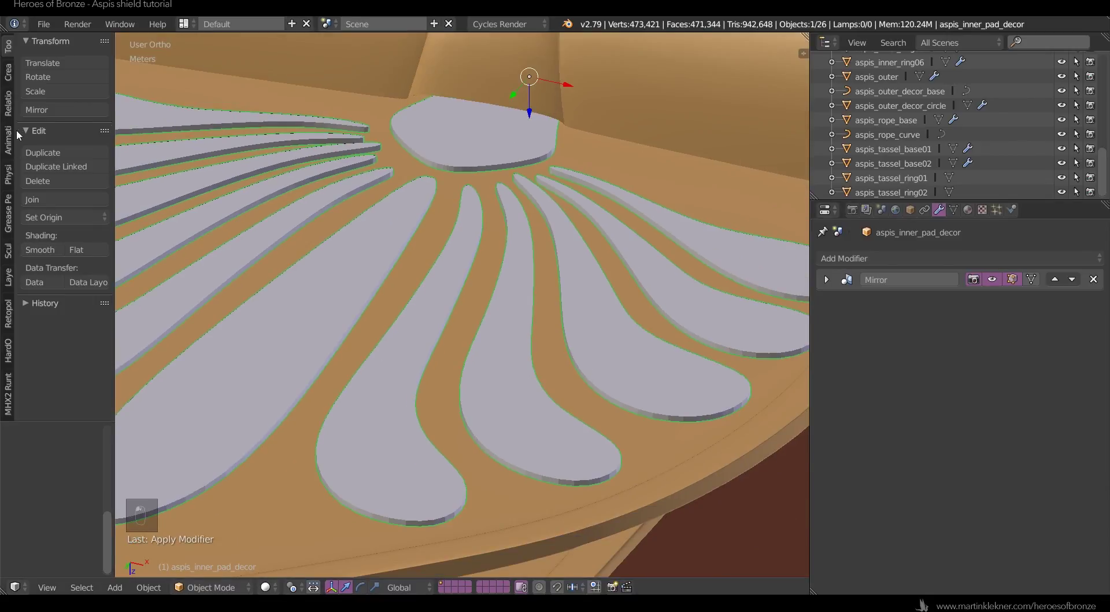
left_click(31, 250)
- In Edit Mode, cut a supporting edge loop around the side wall of the petal next to the long central one
key("Tab")
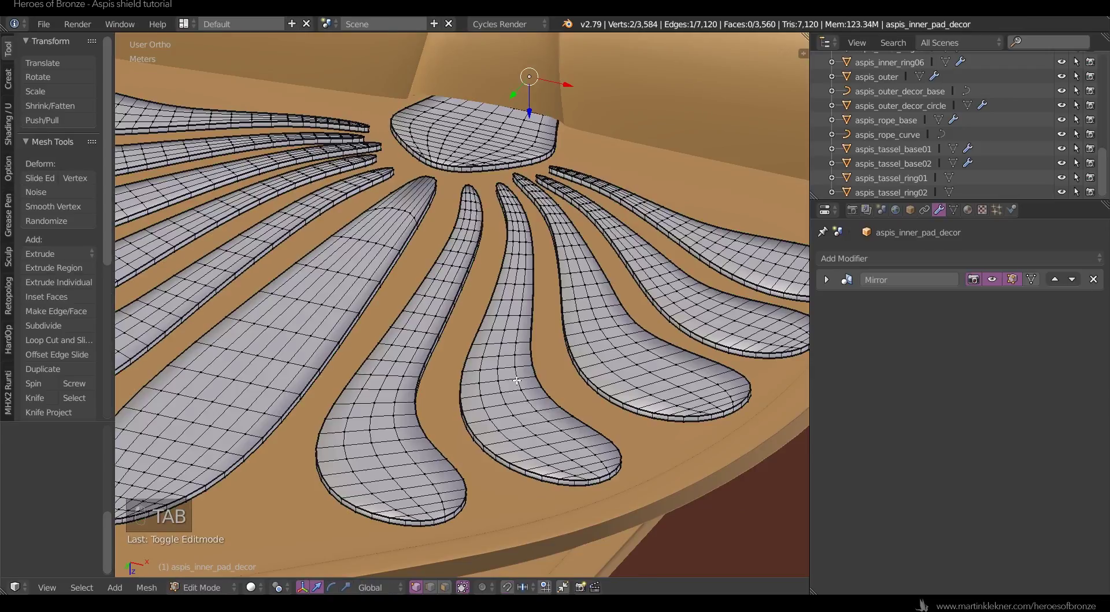
scroll(448, 388, "up", 5)
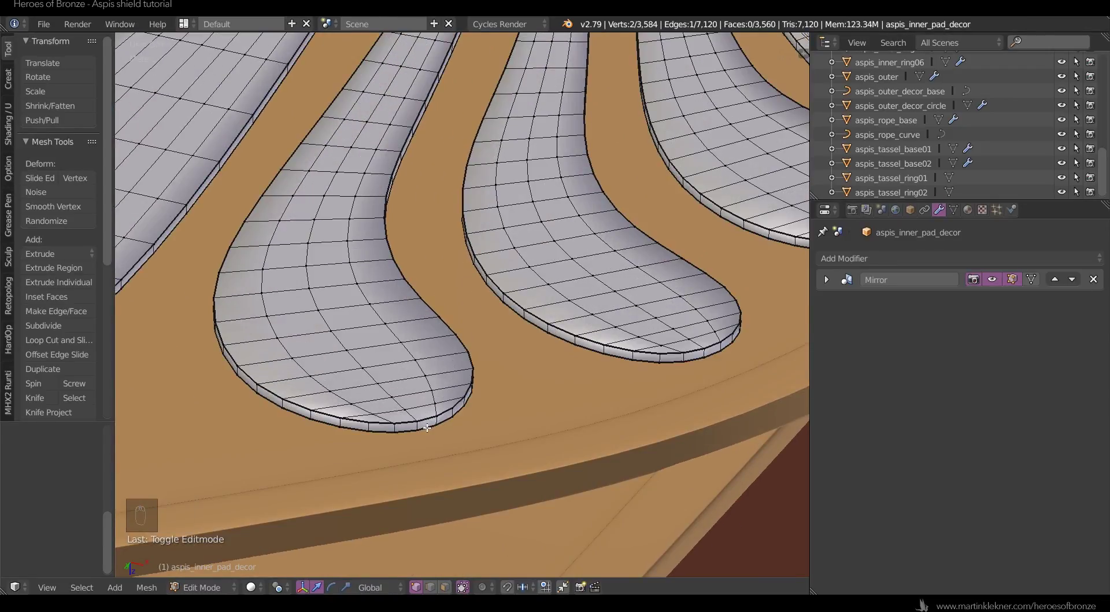
scroll(428, 428, "up", 2)
scroll(476, 342, "up", 3)
key("ctrl+r")
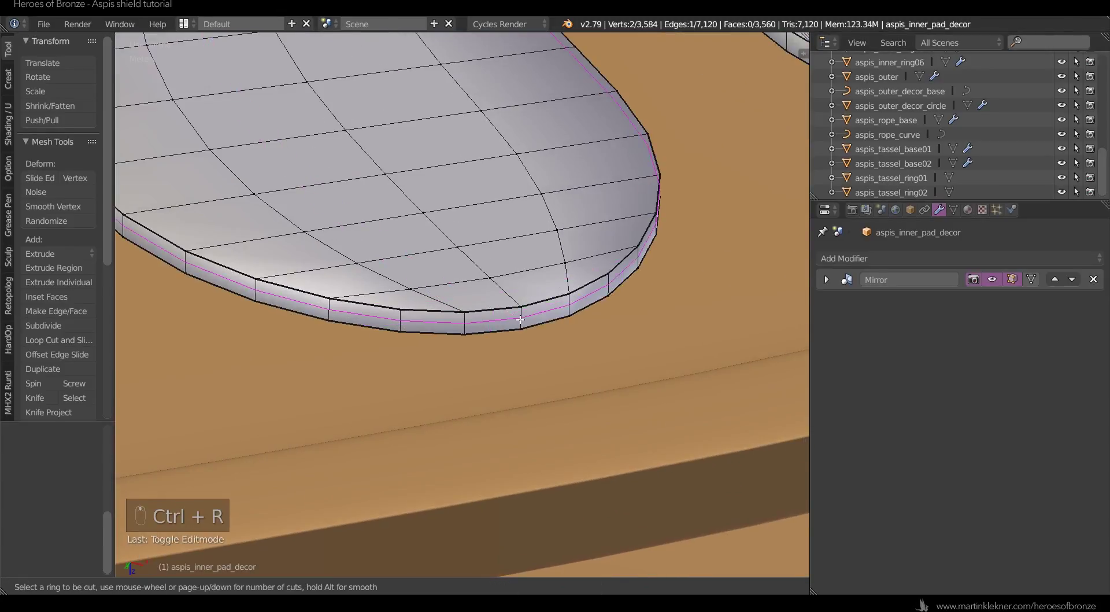
right_click(520, 320)
scroll(524, 332, "down", 8)
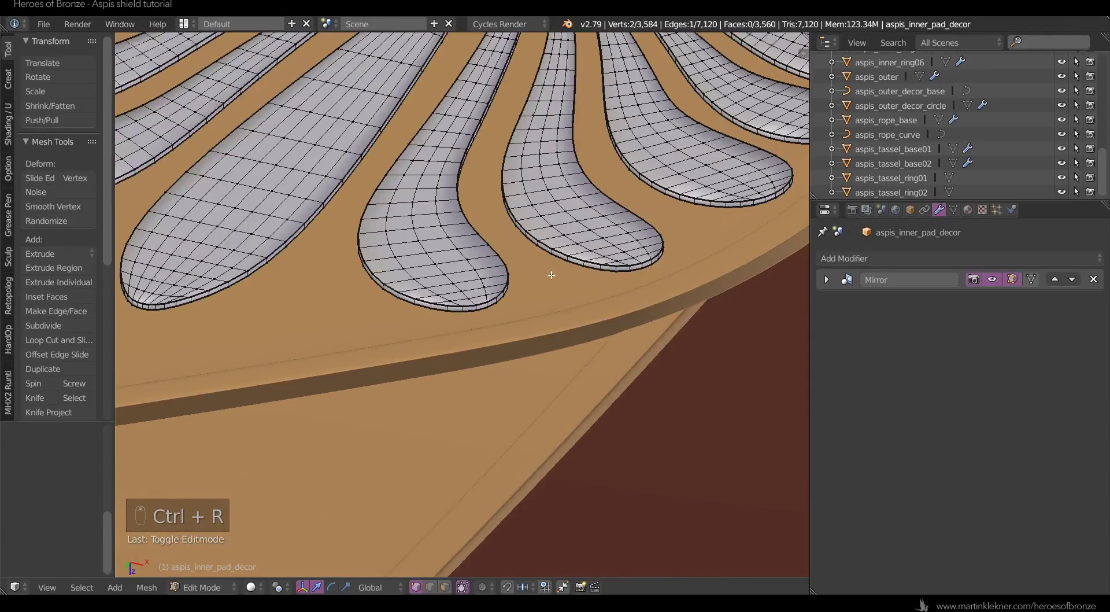
middle_click_drag(547, 290, 538, 492, "shift")
middle_click_drag(476, 444, 505, 195, "shift")
scroll(506, 195, "up", 6)
key("ctrl+r")
left_click(520, 167)
left_click(519, 167)
- Cut supporting edge loops around the side walls of the next two petals, moving outward along the fan
scroll(550, 171, "down", 3)
middle_click_drag(633, 173, 384, 254, "shift")
scroll(378, 260, "up", 4)
key("ctrl+r")
left_click(551, 184)
left_click(551, 179)
scroll(601, 162, "down", 1)
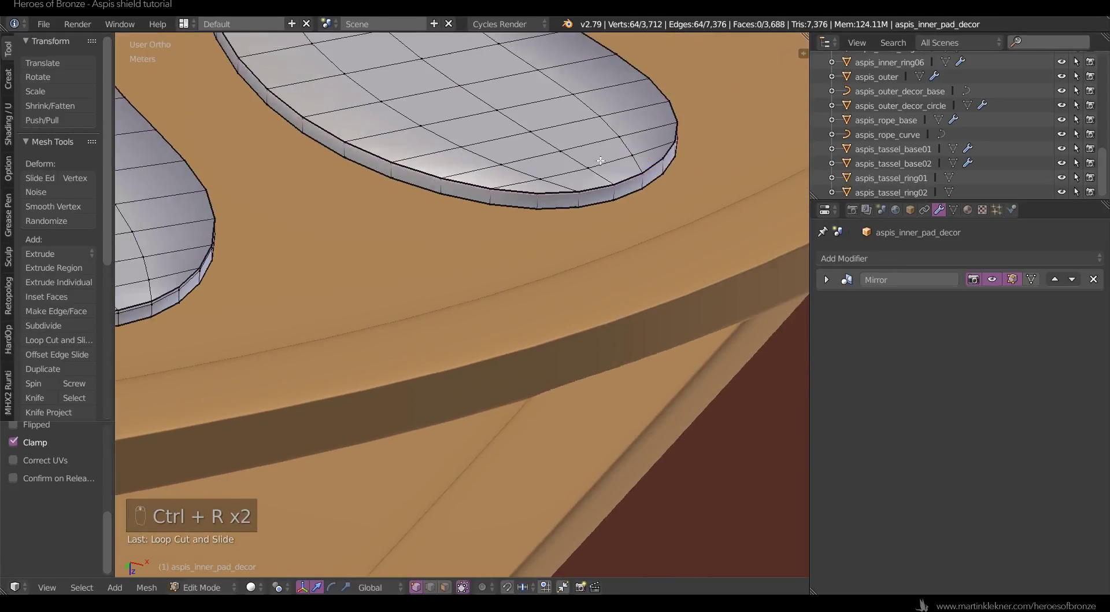
middle_click_drag(641, 140, 256, 420, "shift")
key("ctrl+r")
left_click(520, 300)
left_click(520, 295)
scroll(520, 295, "down", 1)
- Cut supporting edge loops around the side walls of the two outermost petals on this side of the fan
middle_click_drag(520, 295, 506, 144, "shift")
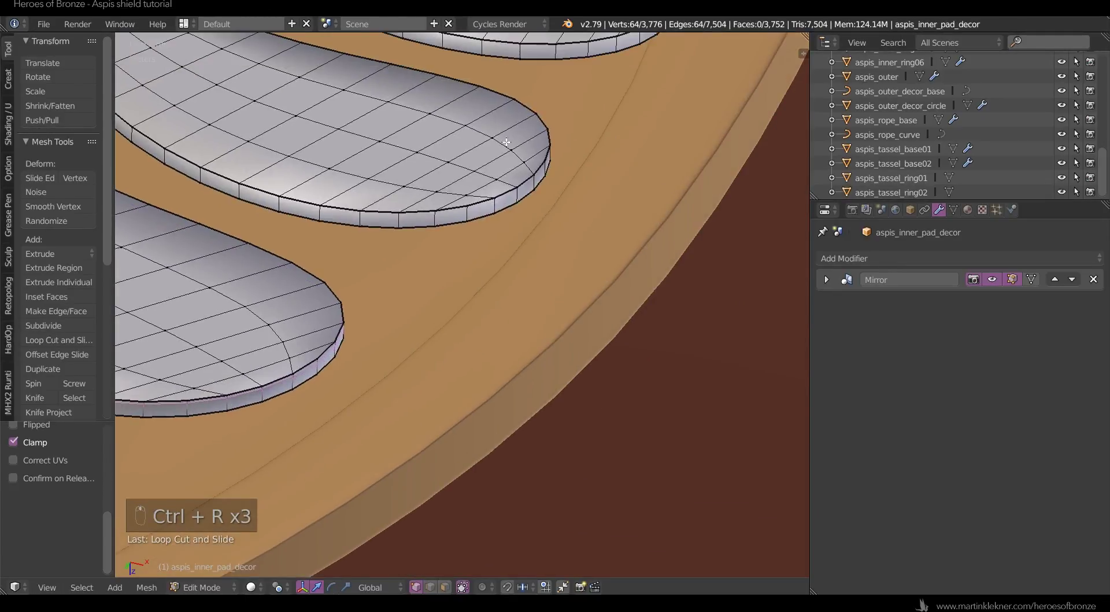
key("ctrl+r")
left_click(495, 197)
left_click(495, 196)
key("ctrl+r")
left_click(559, 48)
left_click(560, 47)
- Cut a supporting edge loop around the side wall of the half-round piece at the palmette's base
scroll(560, 47, "down", 1)
middle_click_drag(560, 49, 454, 248, "shift")
scroll(454, 248, "up", 2)
key("ctrl+r")
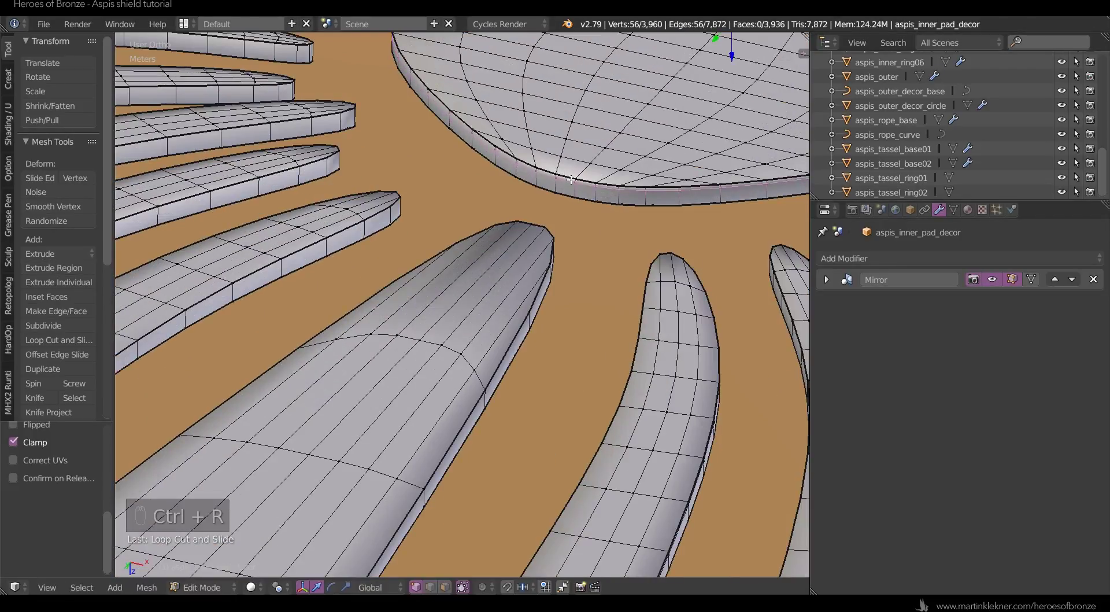
- Cut supporting edge loops around the petals on the opposite side of the fan, working outward from the long central petal
key("ctrl+r")
left_click(292, 231)
left_click(280, 260)
middle_click_drag(281, 260, 569, 312, "shift")
key("ctrl+r")
left_click(537, 238)
left_click(537, 237)
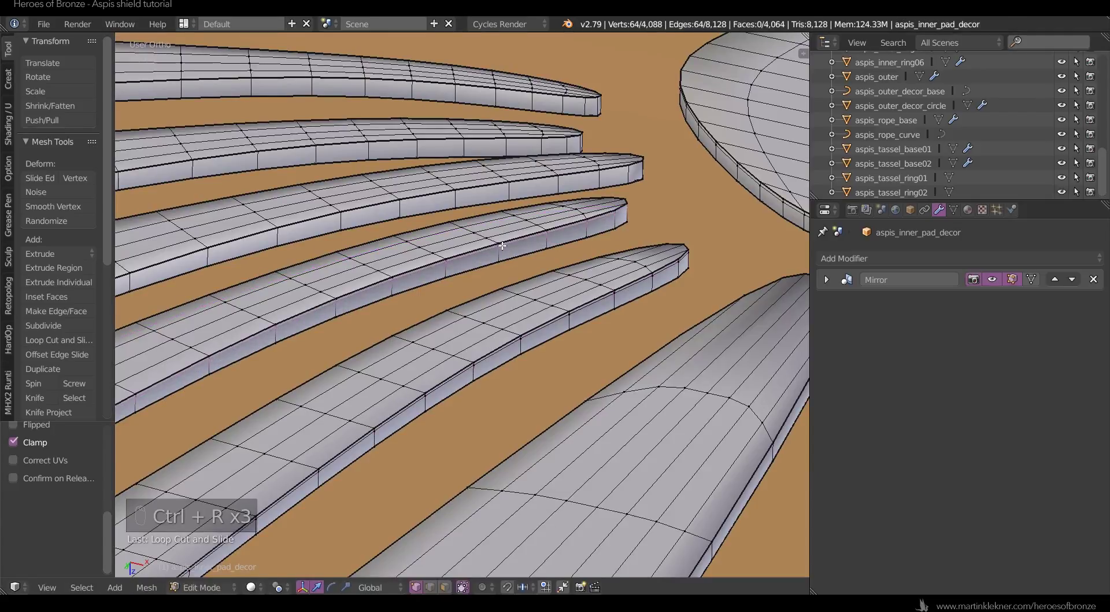
key("ctrl+r")
left_click(504, 194)
left_click(503, 191)
- Cut supporting edge loops around the side walls of the remaining outermost petals on the opposite side of the fan
key("ctrl+r")
left_click(469, 139)
left_click(467, 141)
key("ctrl+r")
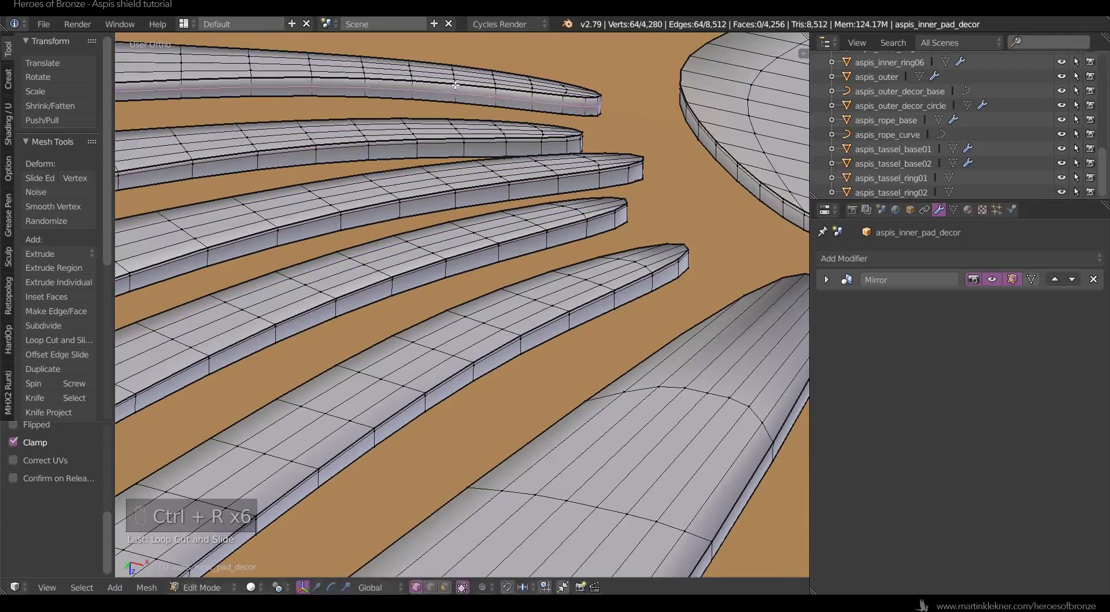
left_click(462, 93)
left_click(462, 95)
- Cut a supporting edge loop around the side wall of the long central petal, slid close to its edge
scroll(463, 96, "down", 3)
middle_click_drag(619, 377, 607, 200, "shift")
key("ctrl+r")
left_click(545, 461)
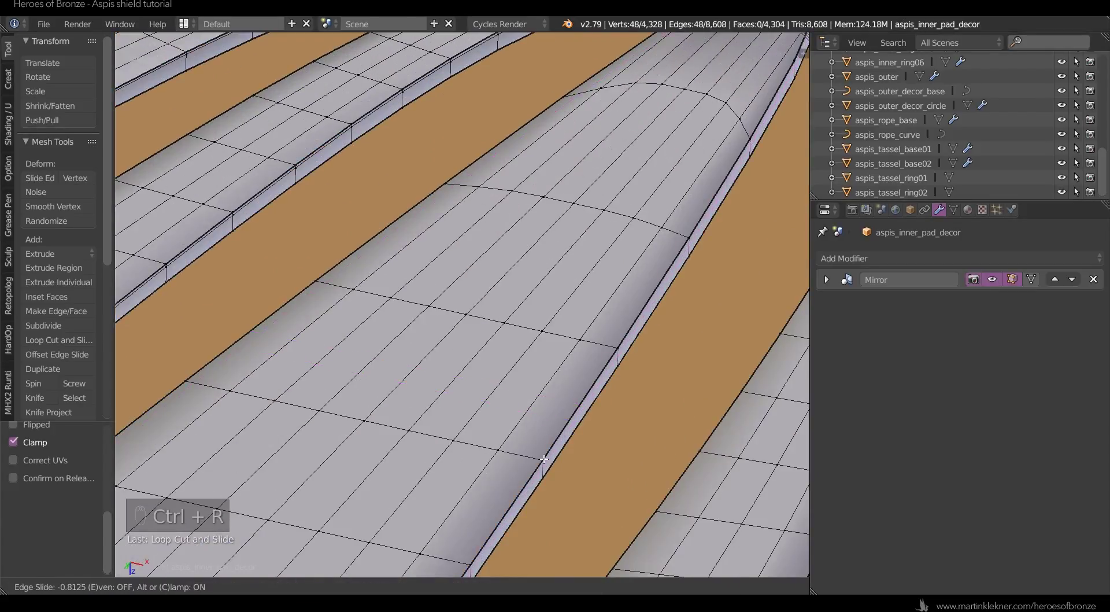
left_click(544, 462)
scroll(548, 457, "down", 4)
key("c")
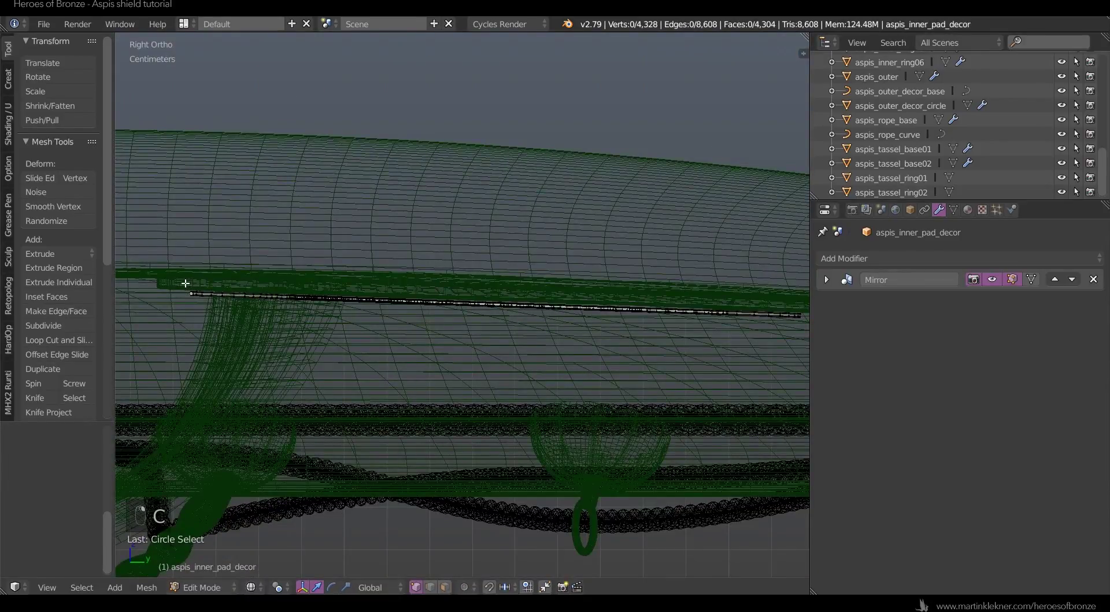
key("b")
left_click_drag(172, 276, 659, 297)
key("a")
- Delete all the hidden faces along the shield-facing side of the palmette mesh, over its full length, and return to solid object view
scroll(232, 298, "up", 6)
middle_click_drag(211, 299, 652, 376, "shift")
scroll(653, 375, "down", 3)
key("c")
left_click_drag(235, 342, 567, 375)
right_click(568, 374)
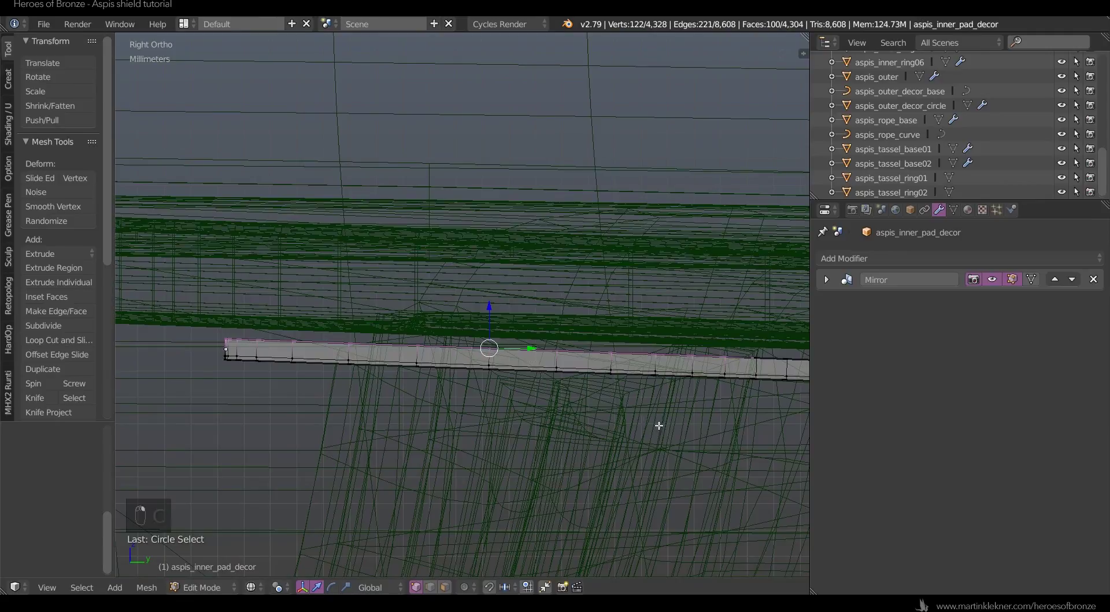
middle_click_drag(659, 424, 247, 298, "shift")
key("c")
left_click_drag(248, 297, 739, 321)
right_click(740, 320)
middle_click_drag(740, 321, 520, 333, "shift")
key("c")
left_click_drag(384, 314, 682, 329)
right_click(682, 329)
middle_click_drag(558, 376, 346, 360, "shift")
left_click_drag(465, 337, 727, 351)
middle_click_drag(710, 398, 673, 416, "shift")
key("c")
left_click_drag(248, 354, 724, 372)
right_click(724, 371)
key("c")
left_click_drag(377, 354, 668, 371)
right_click(668, 371)
key("c")
left_click_drag(409, 372, 622, 376)
right_click(622, 376)
scroll(599, 412, "down", 2)
scroll(599, 412, "up", 3)
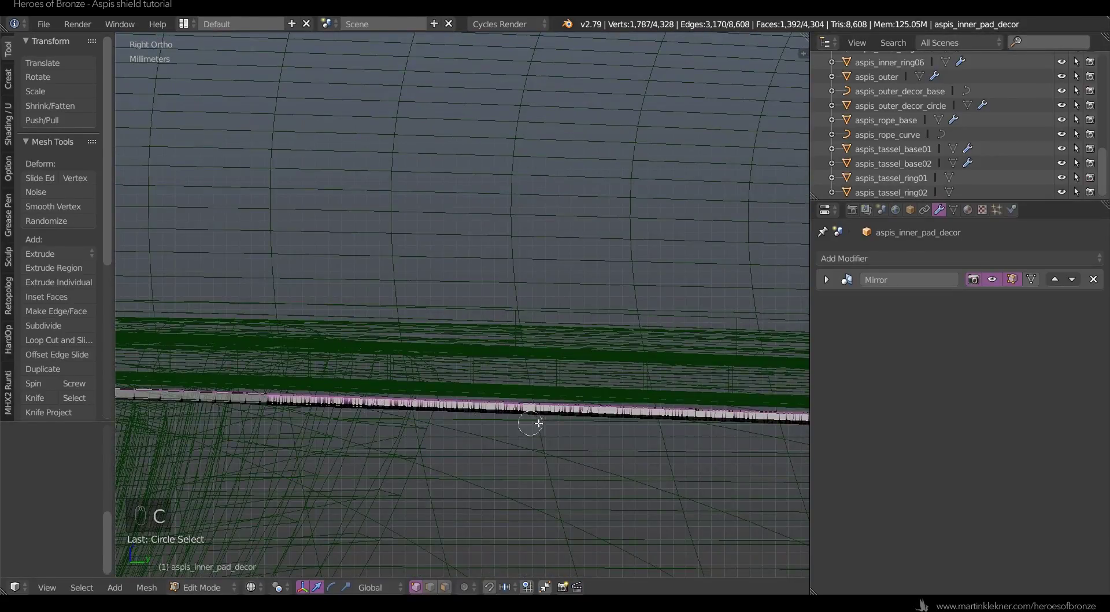
scroll(623, 424, "down", 2)
key("Delete")
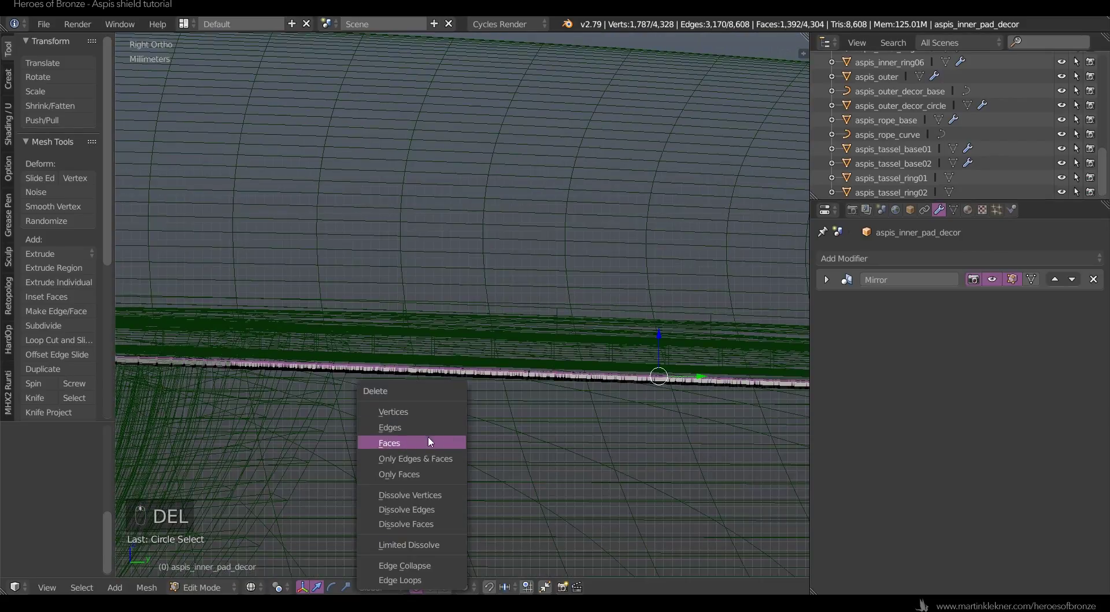
left_click(428, 437)
key("Tab")
key("z")
scroll(547, 364, "down", 4)
mouse_move(547, 365)
middle_mouse_down()
mouse_move(511, 365)
mouse_move(505, 289)
middle_mouse_up()
key("KP_5")
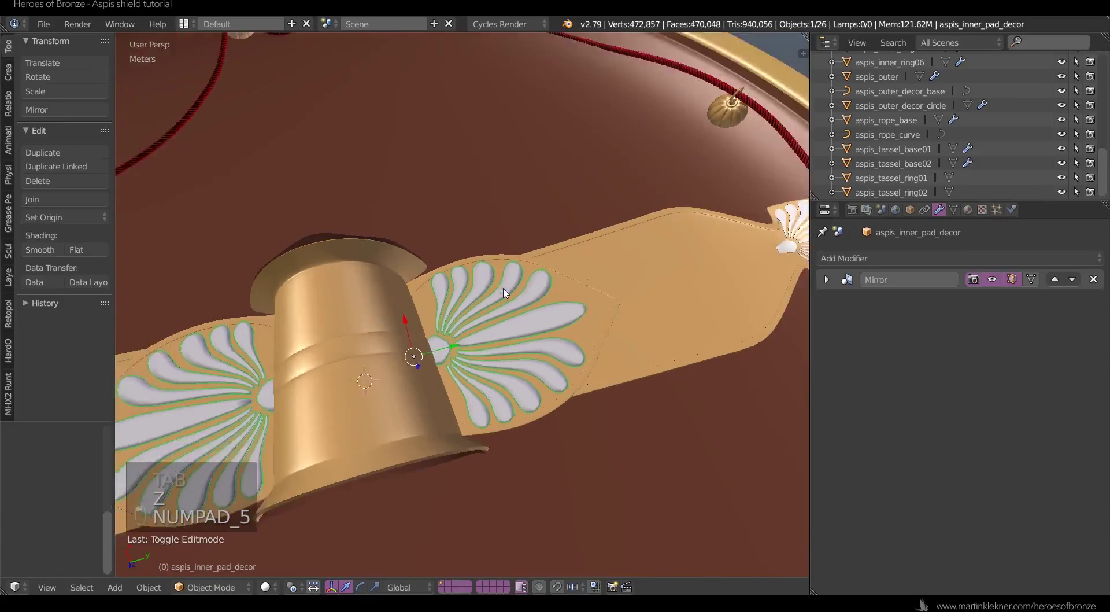
- Examine the palmette's petals and their edges against the pad, close up and from low angles
scroll(509, 300, "down", 2)
scroll(520, 309, "up", 6)
middle_click_drag(486, 317, 496, 293)
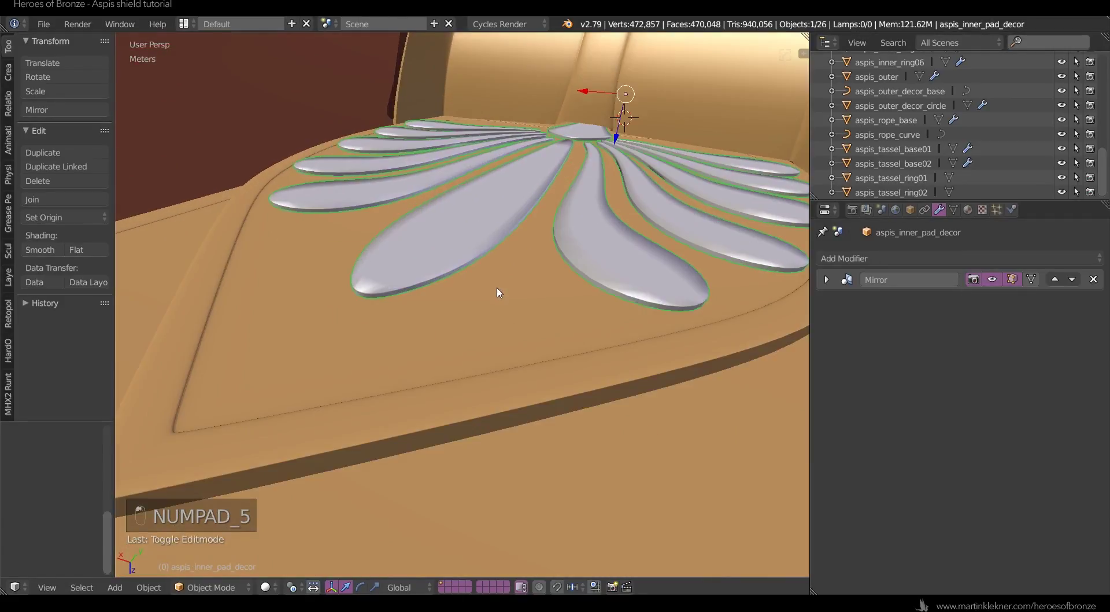
key("a")
key("a")
scroll(578, 295, "up", 3)
right_click(550, 305)
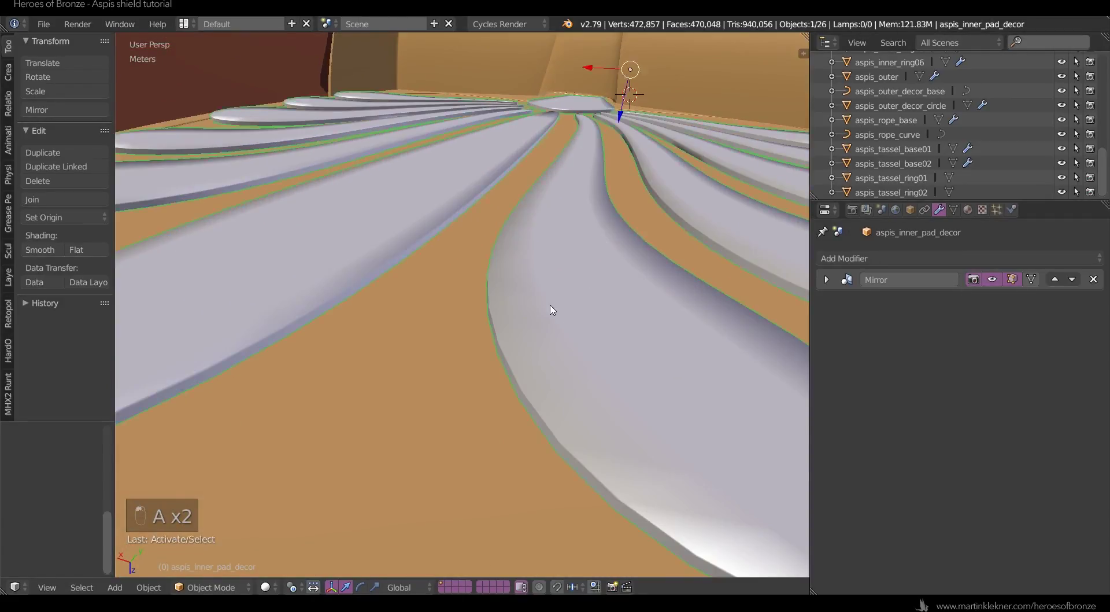
scroll(550, 306, "down", 6)
key("Tab")
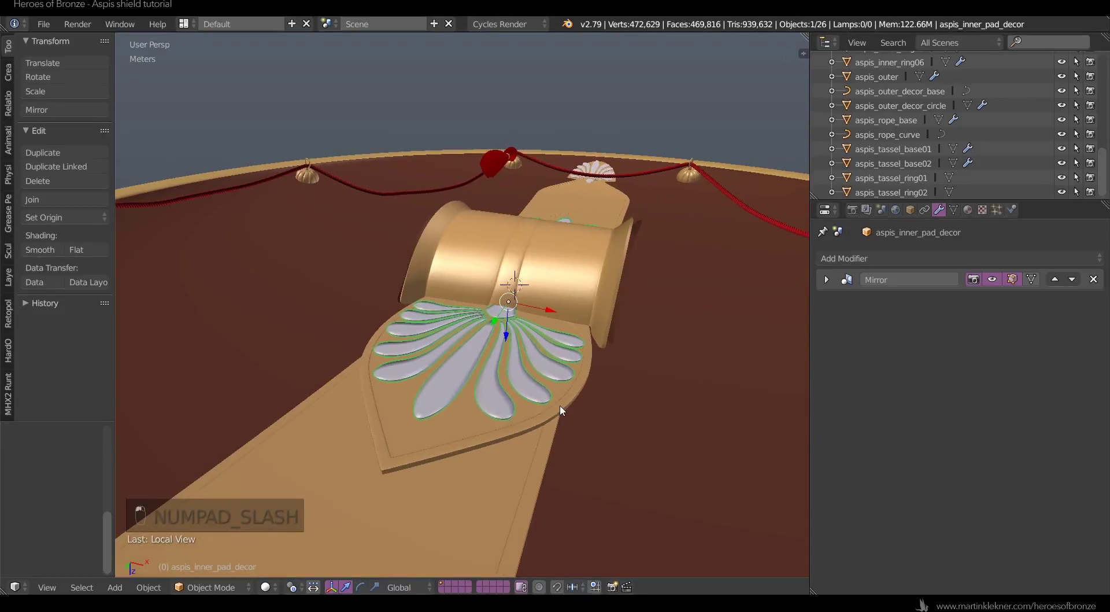
middle_click_drag(559, 404, 408, 377)
scroll(427, 399, "up", 3)
key("a")
middle_click_drag(441, 412, 571, 392)
scroll(512, 414, "up", 3)
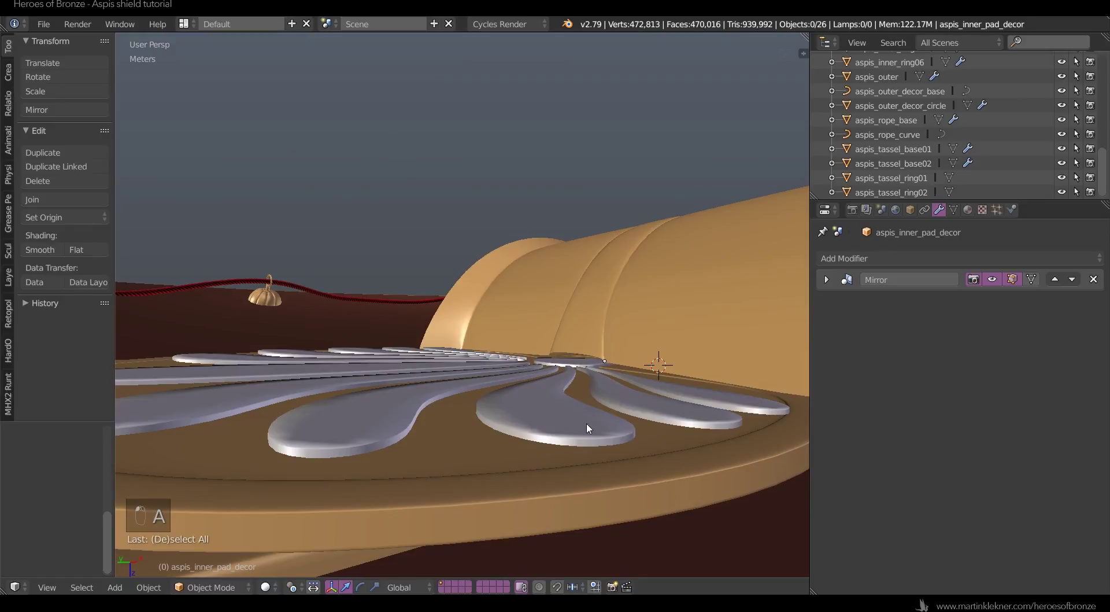
right_click(596, 390)
scroll(595, 388, "down", 2)
left_click_drag(583, 387, 580, 408)
key("a")
middle_click_drag(588, 425, 512, 480)
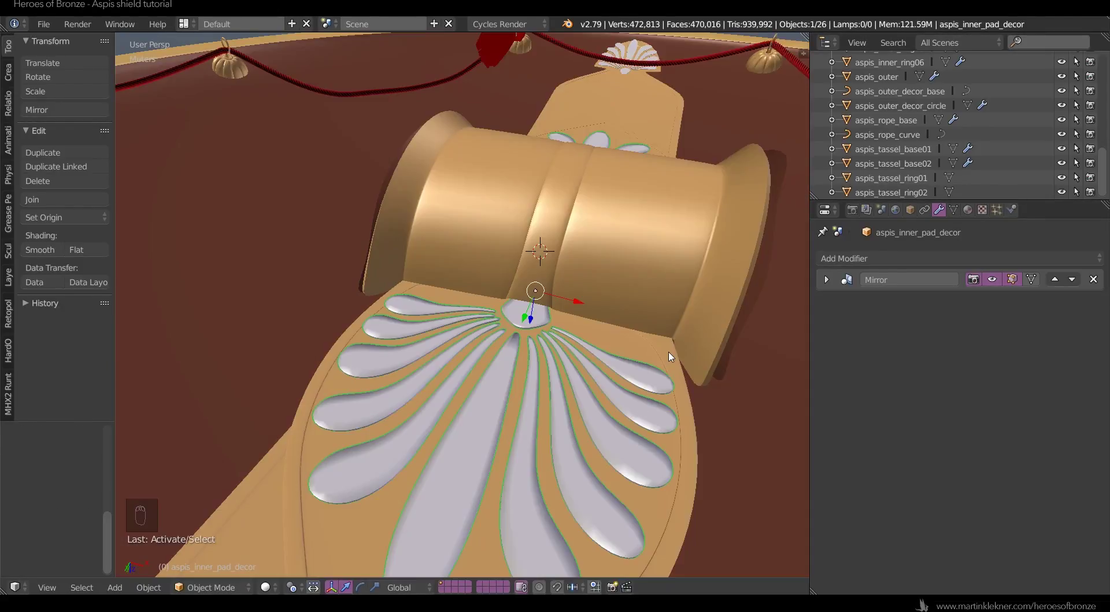
- Cut a supporting edge loop across the pad's top plate, slid close to its edge beneath the holder
right_click(668, 352)
scroll(669, 357, "up", 1)
key("Tab")
key("ctrl+r")
left_click(733, 360)
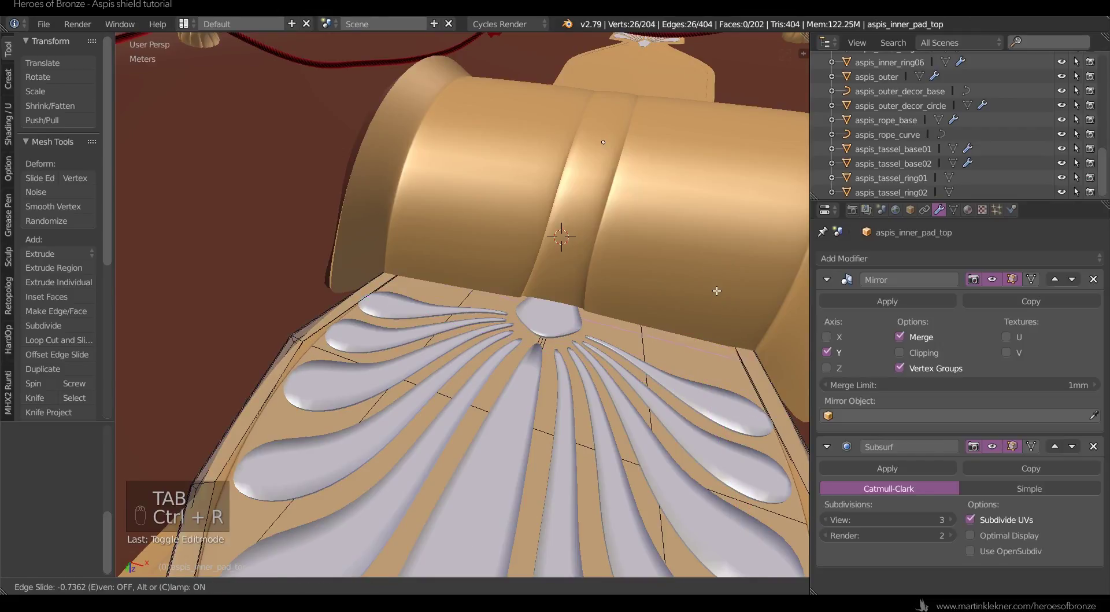
left_click(713, 274)
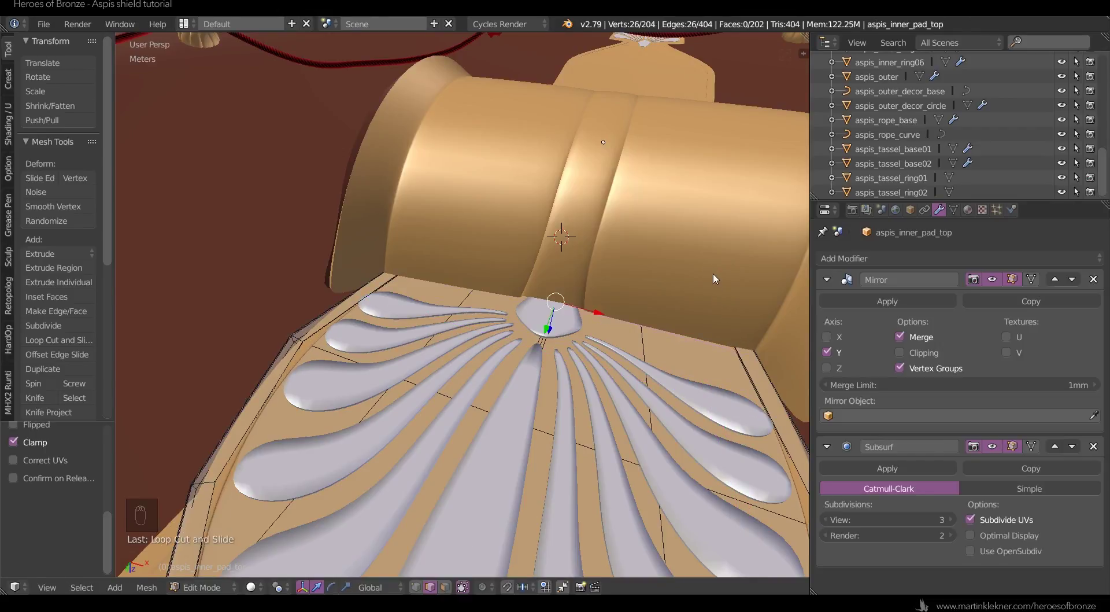
key("Tab")
scroll(713, 283, "down", 4)
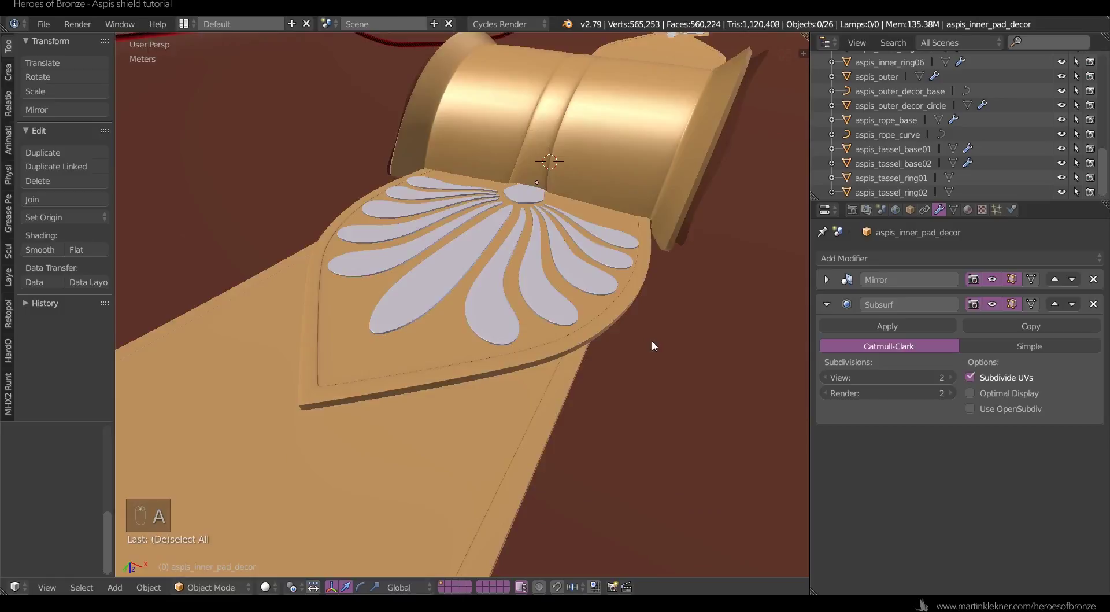
- Move all vertices at the pointed tip of the pad's top plate along the Y axis, slightly toward the holder
middle_click_drag(651, 339, 553, 333)
scroll(542, 340, "down", 4)
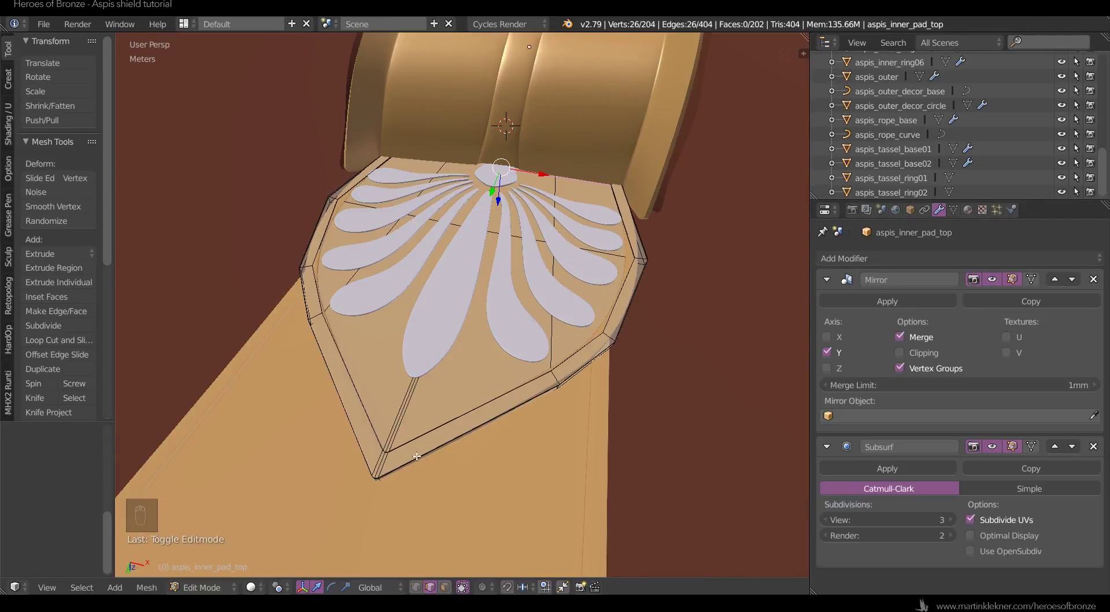
key("a")
key("a")
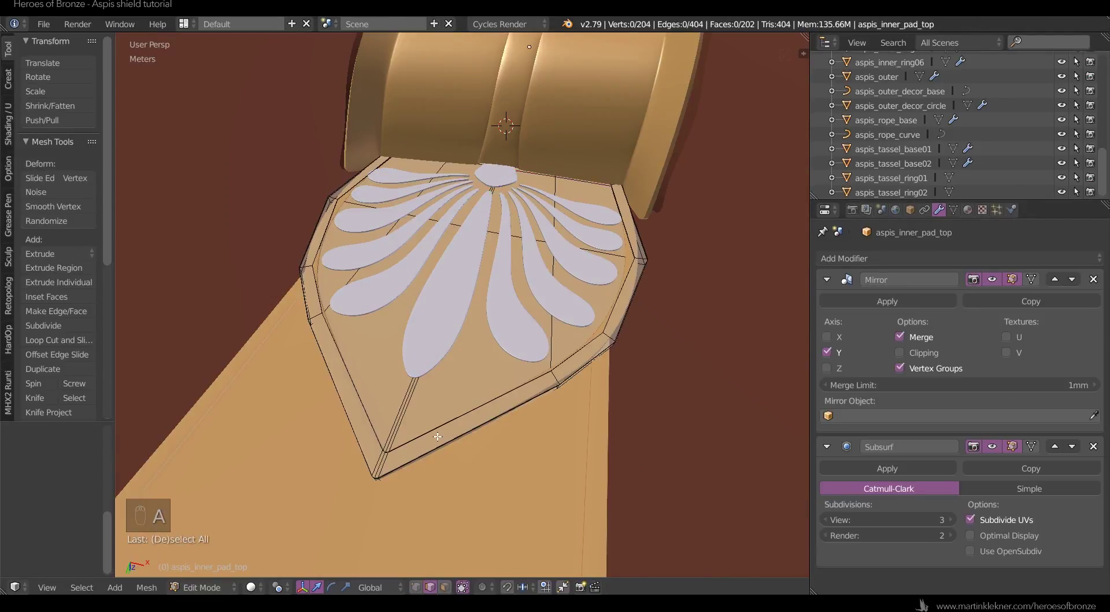
key("z")
key("a")
key("c")
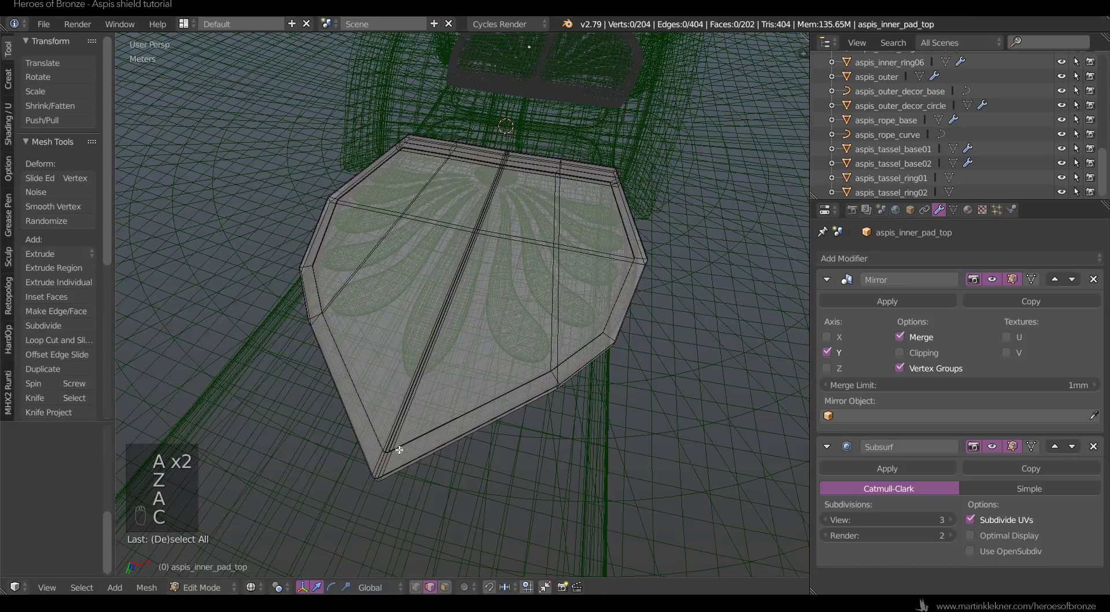
key("ctrl+Tab")
left_click(381, 425)
key("c")
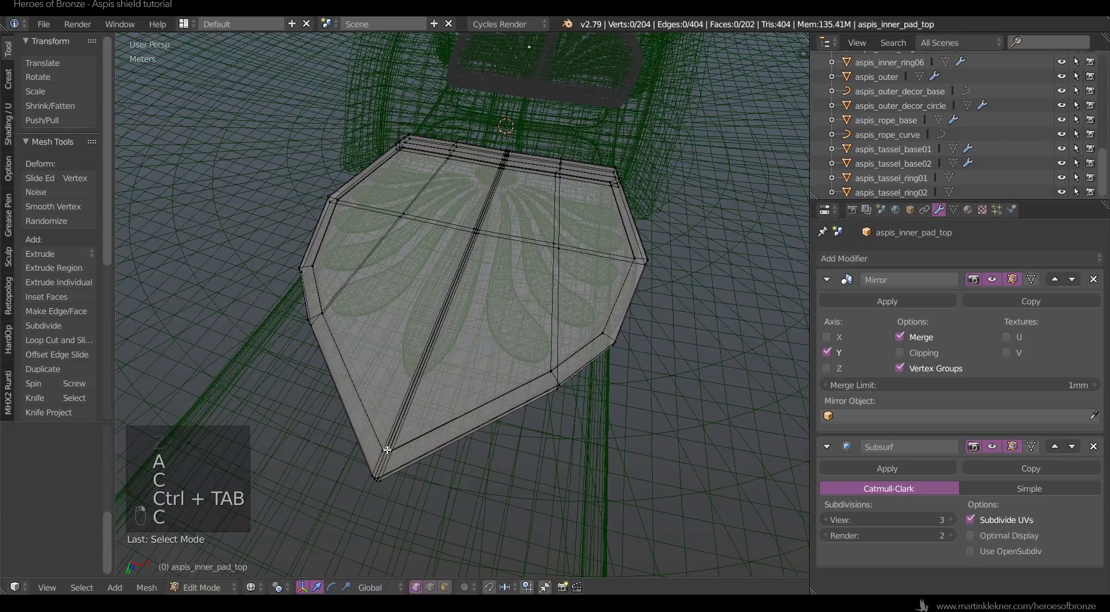
left_click_drag(386, 449, 371, 459)
key("Escape")
key("g")
key("y")
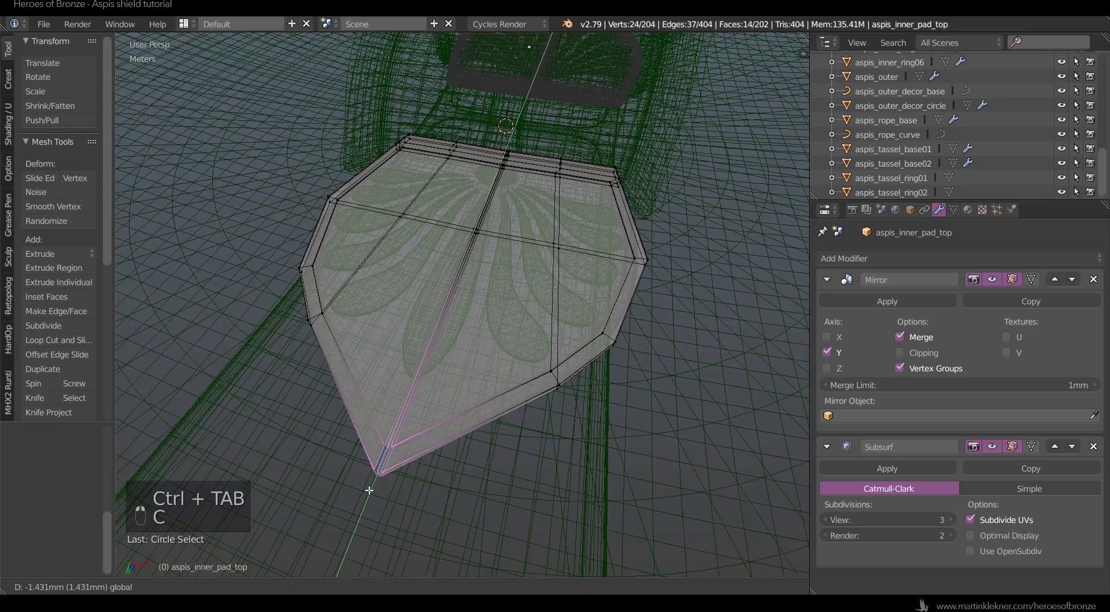
left_click(377, 469)
key("Tab")
key("a")
key("a")
key("z")
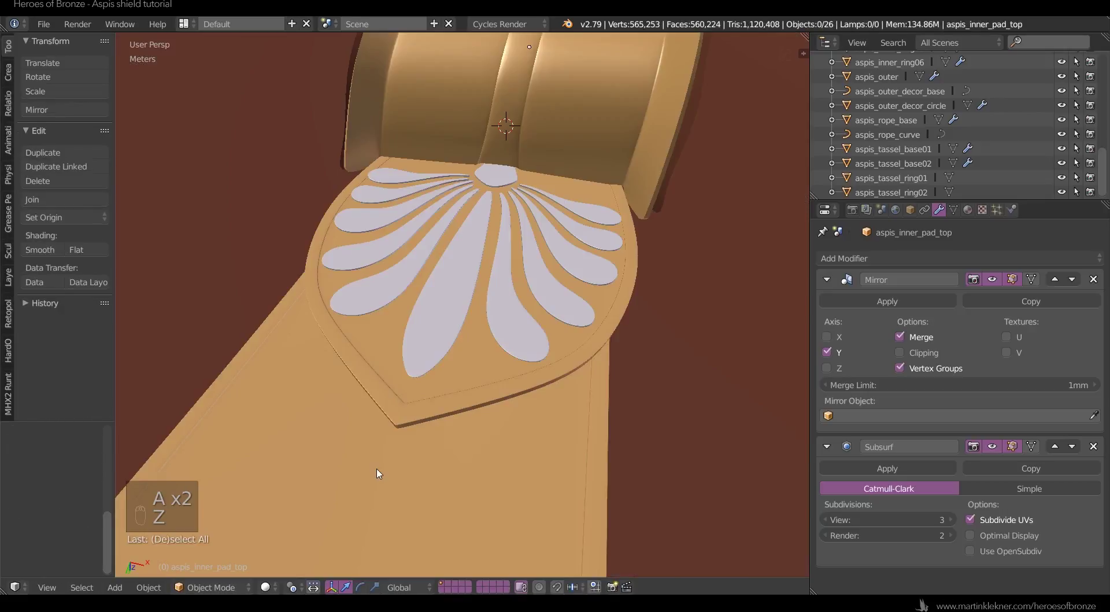
- Apply the object transform to the inner pad's long bottom strip
scroll(378, 469, "down", 6)
scroll(500, 479, "down", 5)
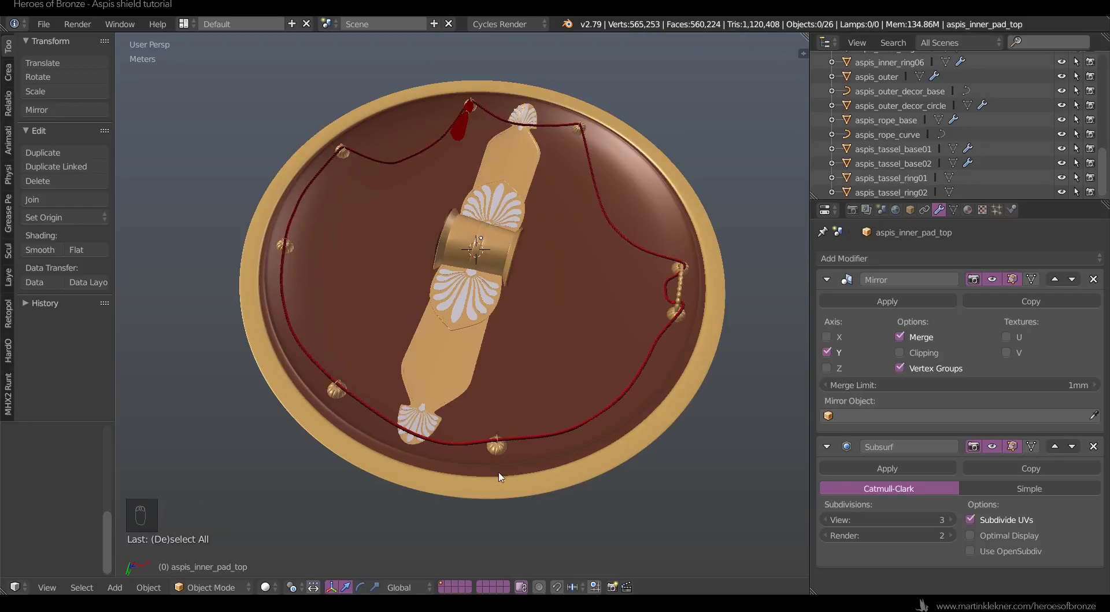
right_click(453, 379)
key("ctrl+a")
left_click(454, 375)
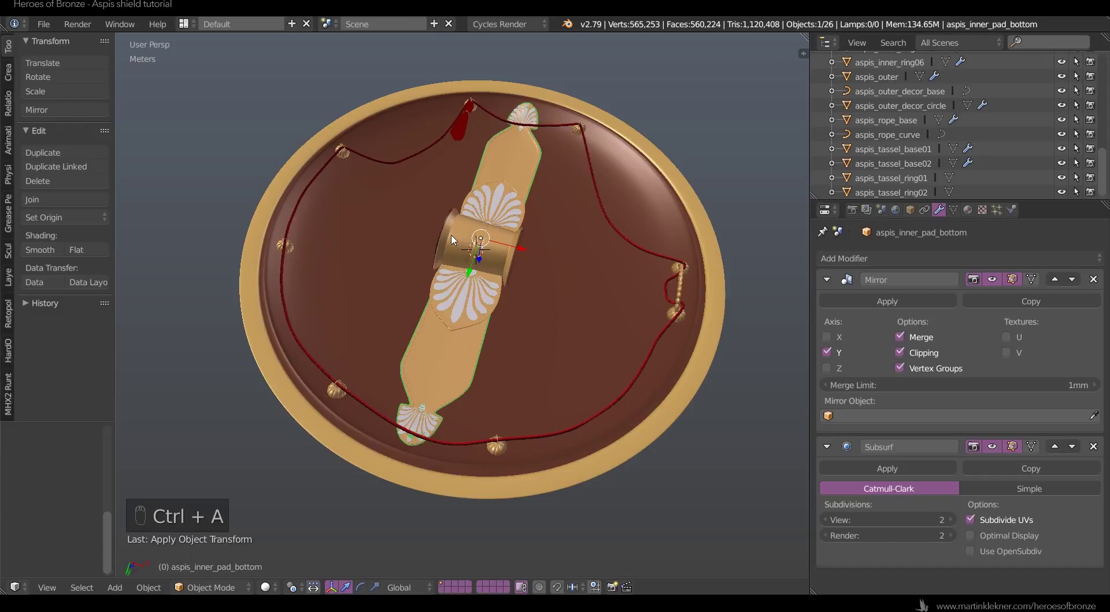
- Try to apply rotation and scale to the curved pad holder
right_click(454, 260)
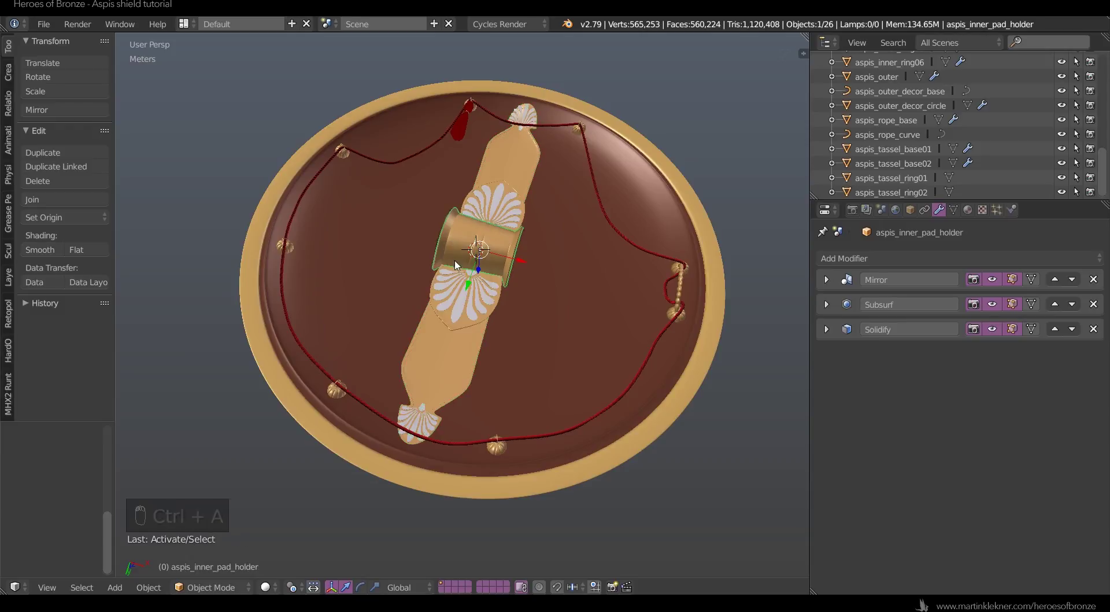
key("ctrl+a")
key("ctrl+a")
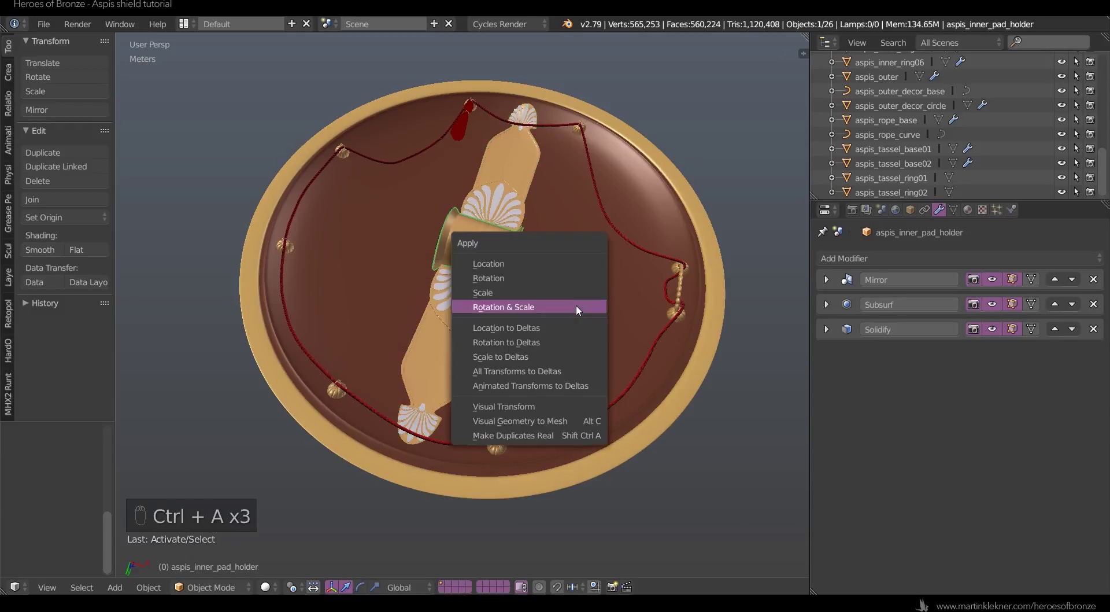
left_click(576, 308)
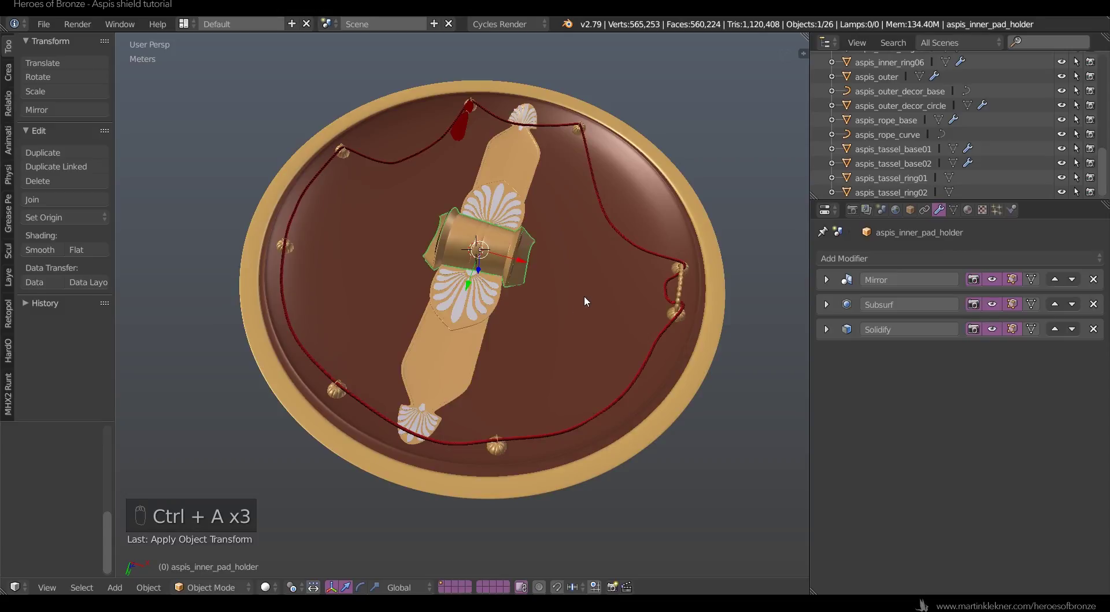
key("ctrl+z")
- Select the palmette decoration at the ends of the pad strip and isolate it in local view
middle_click_drag(616, 301, 258, 431)
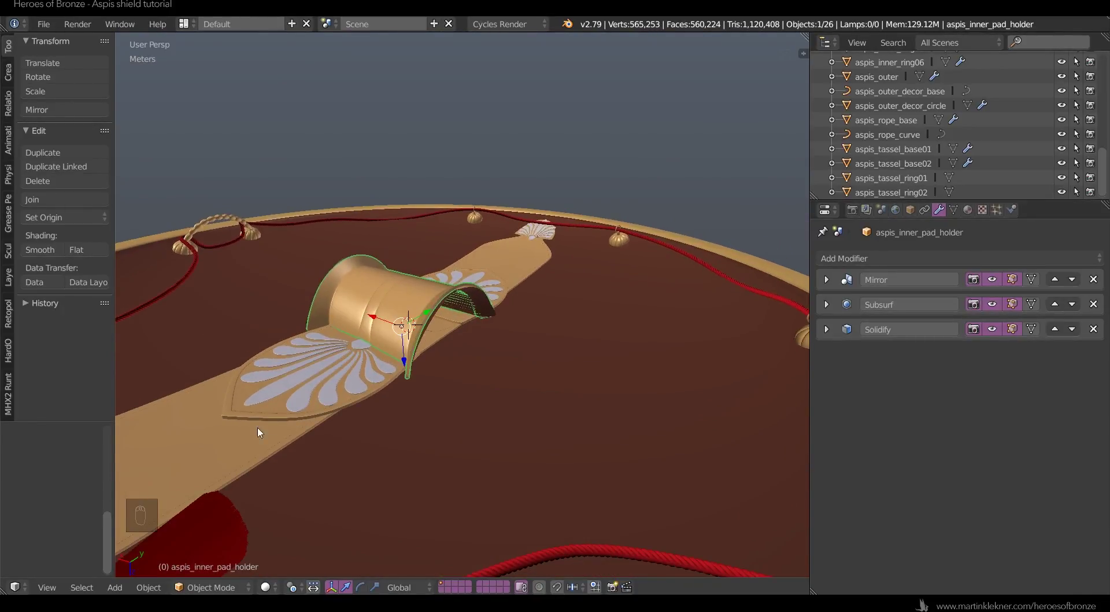
right_click(380, 391)
scroll(381, 392, "down", 5)
scroll(407, 396, "up", 3)
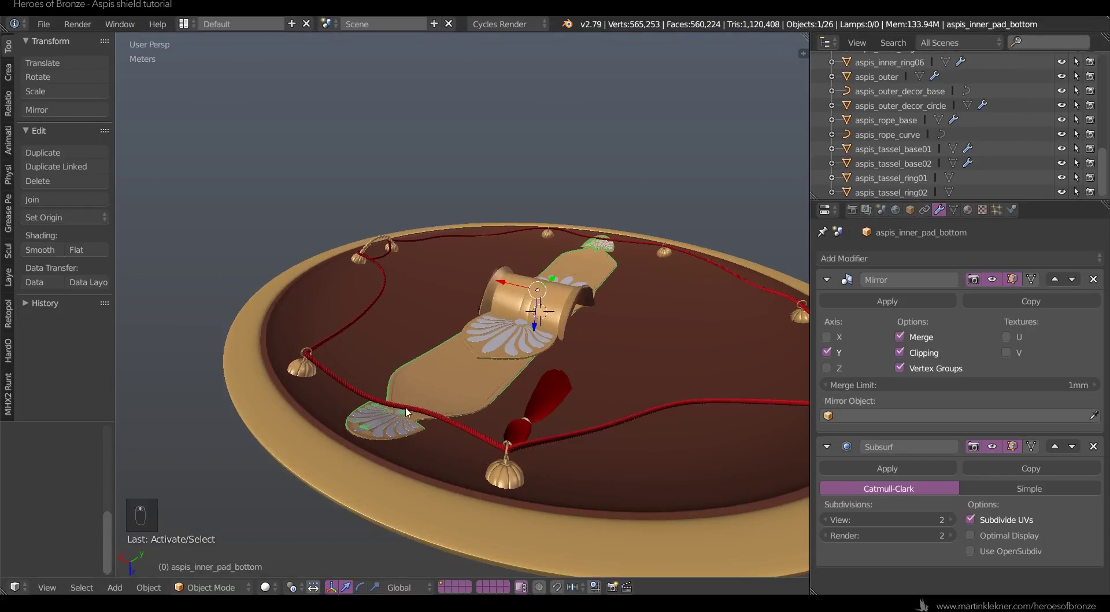
right_click(412, 437)
scroll(412, 436, "up", 3)
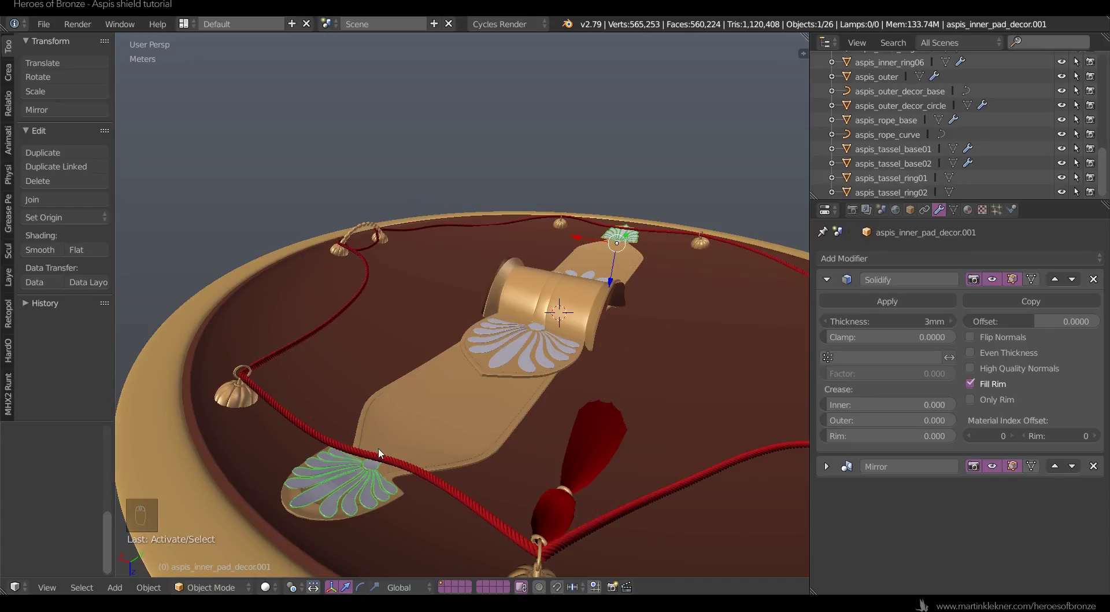
key("KP_Decimal")
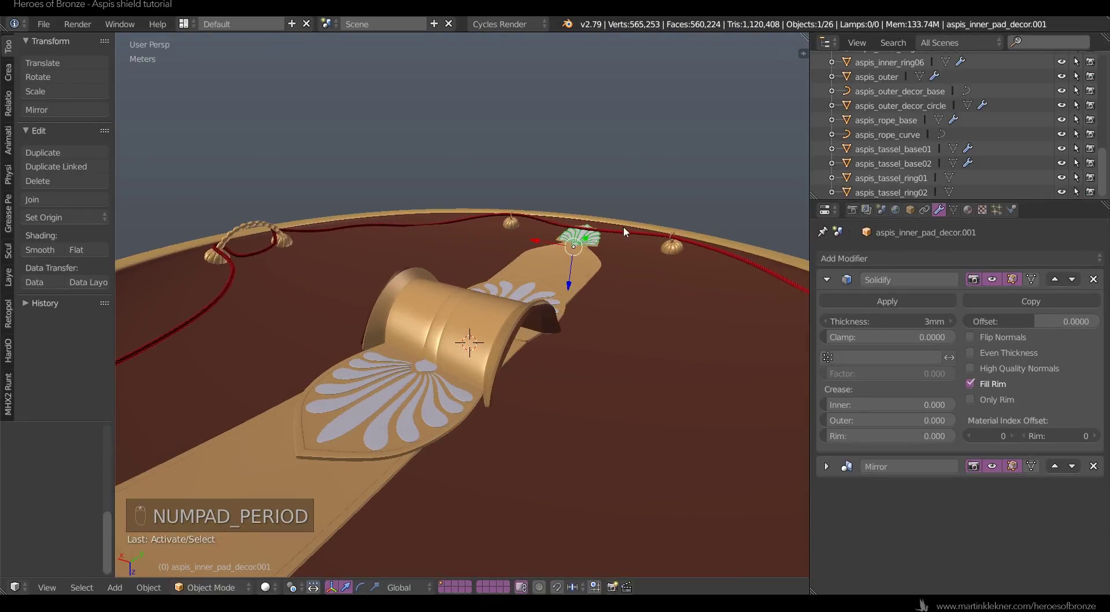
key("Tab")
key("a")
key("a")
key("a")
key("KP_Decimal")
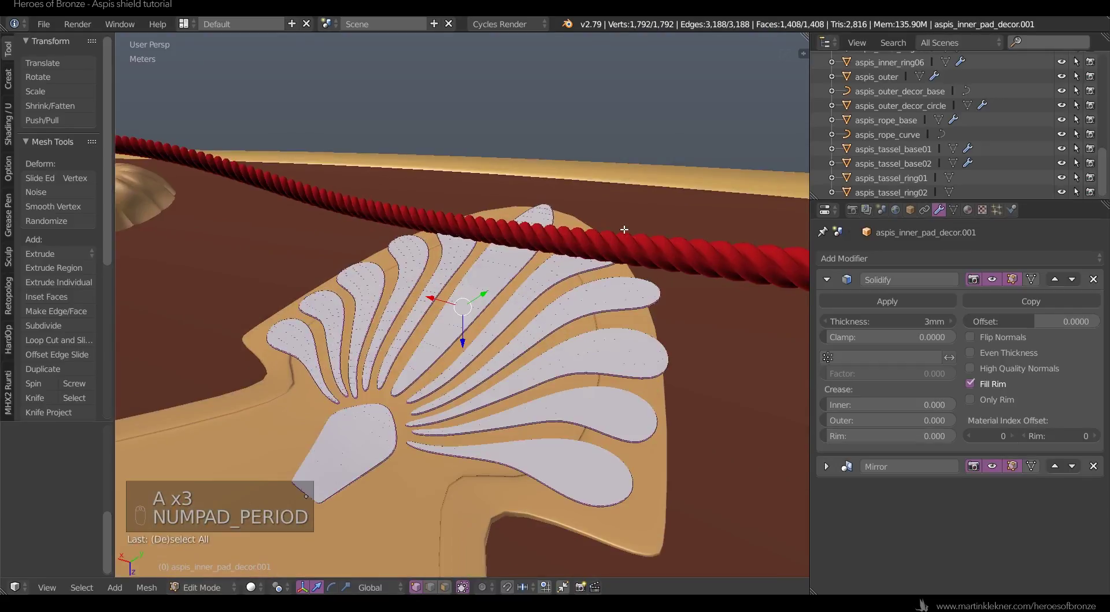
middle_click_drag(584, 276, 532, 277)
key("Tab")
key("KP_Divide")
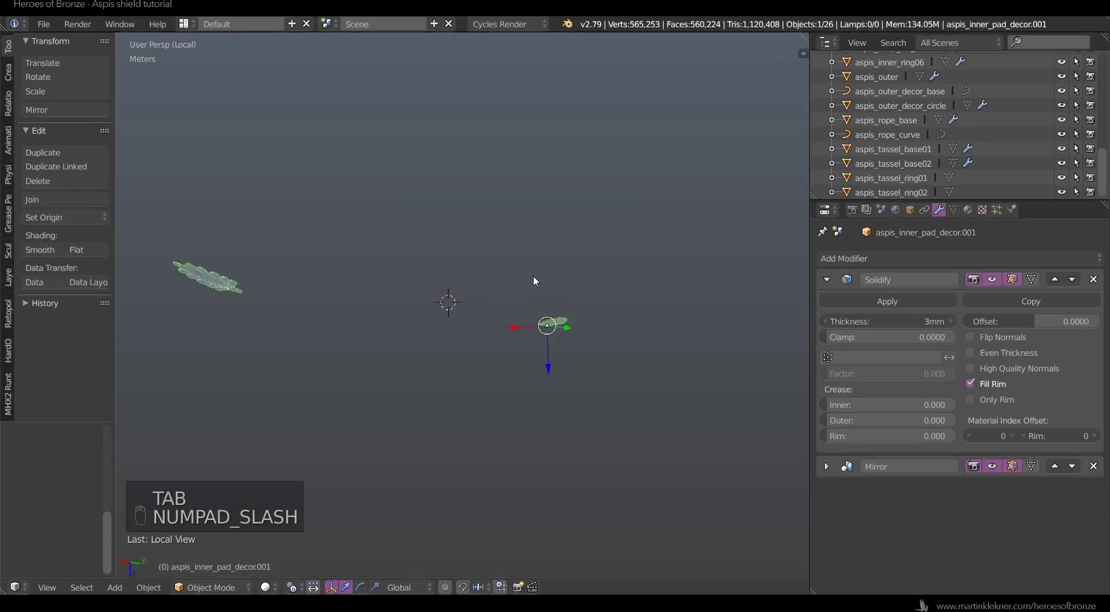
scroll(546, 289, "up", 1)
- Switch the isolated palmette's mesh to face selection and apply its Solidify modifier
key("Tab")
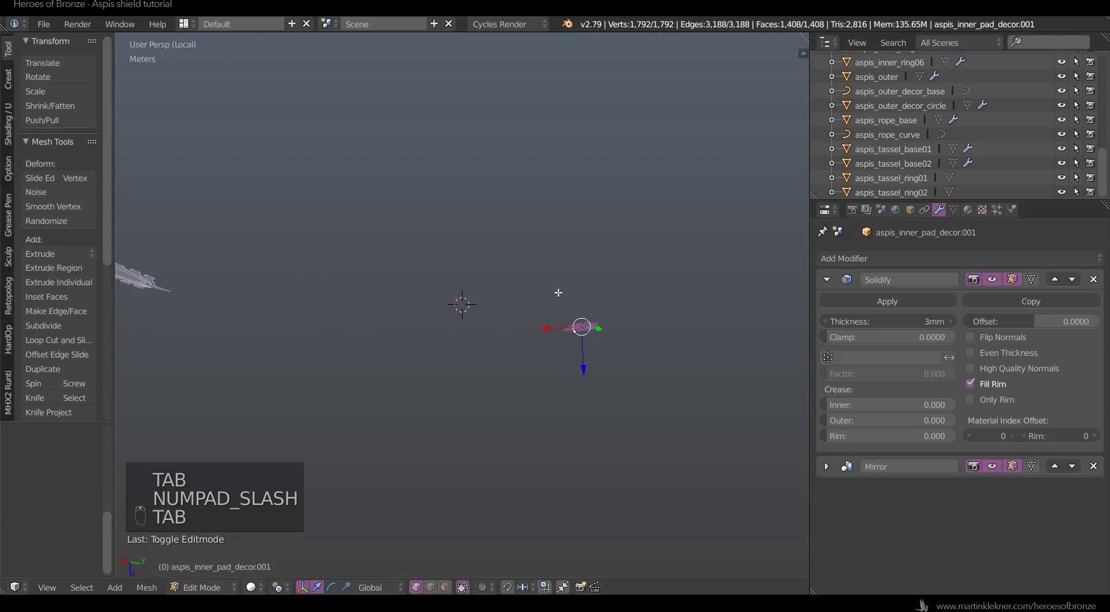
key("KP_Decimal")
key("ctrl+Tab")
left_click(555, 291)
middle_click_drag(555, 291, 515, 188)
key("ctrl+Tab")
left_click(280, 310)
right_click(275, 309)
middle_click_drag(312, 230, 304, 324)
key("z")
key("Tab")
key("z")
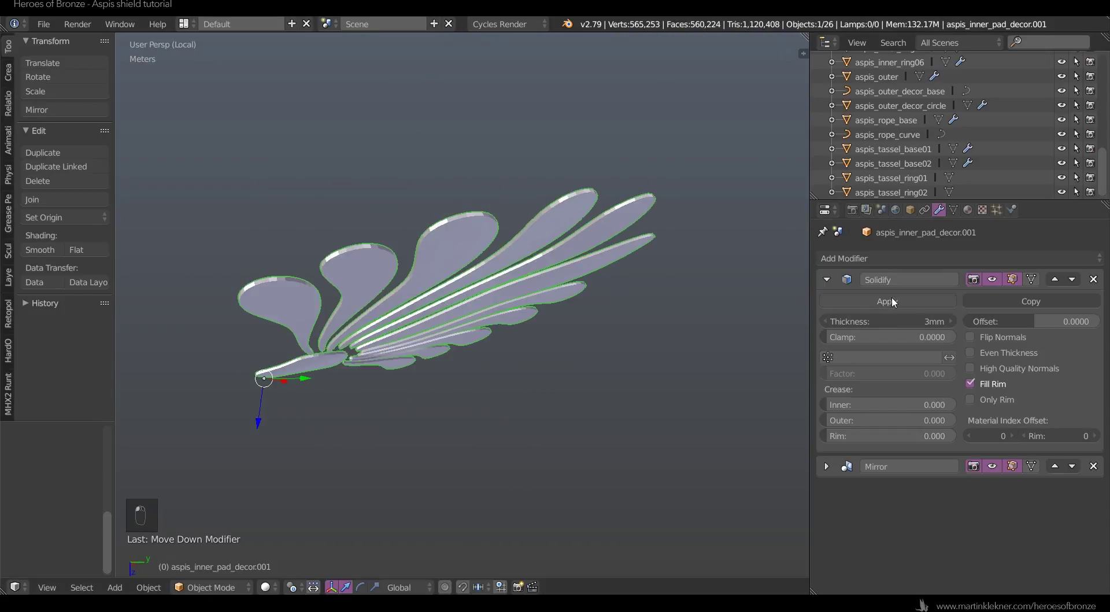
left_click(894, 302)
scroll(395, 269, "up", 2)
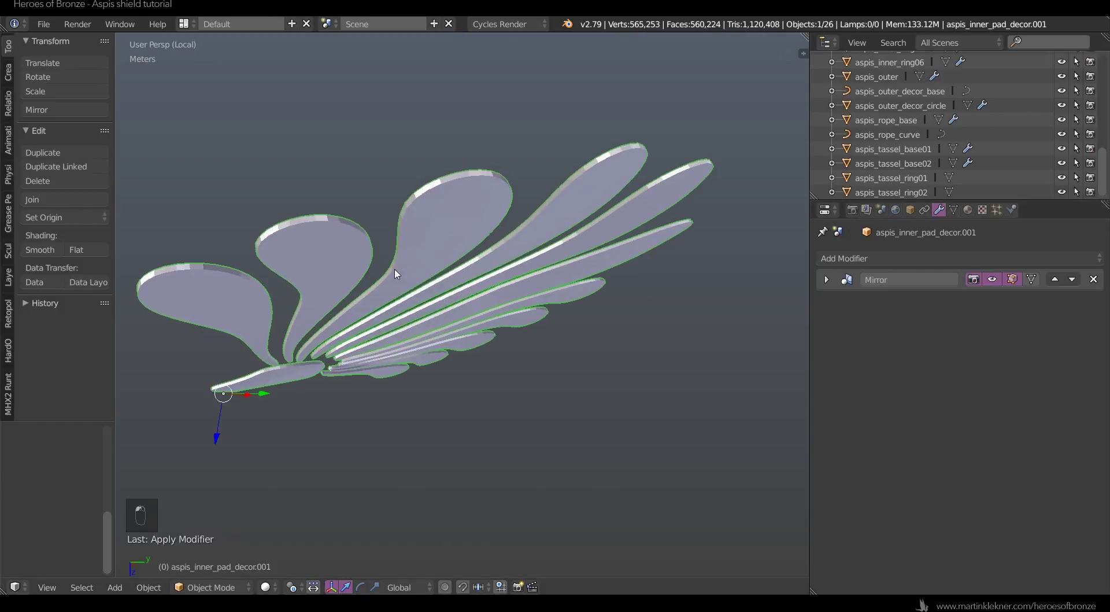
- Select one back face on every petal and on the base piece of the isolated palmette mesh
key("Tab")
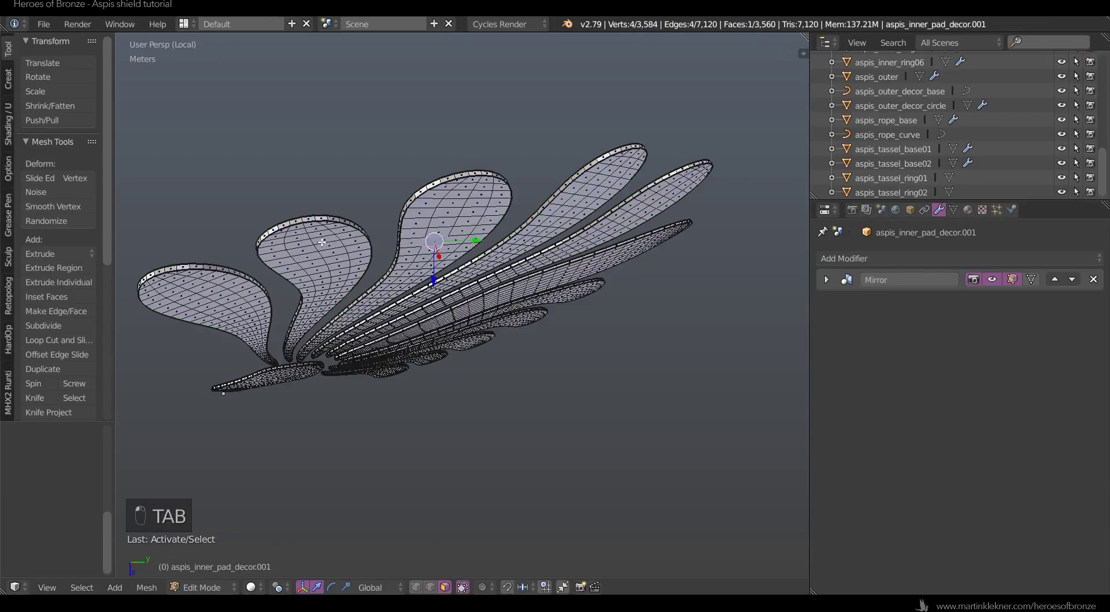
right_click(237, 294, "shift")
right_click(575, 192, "shift")
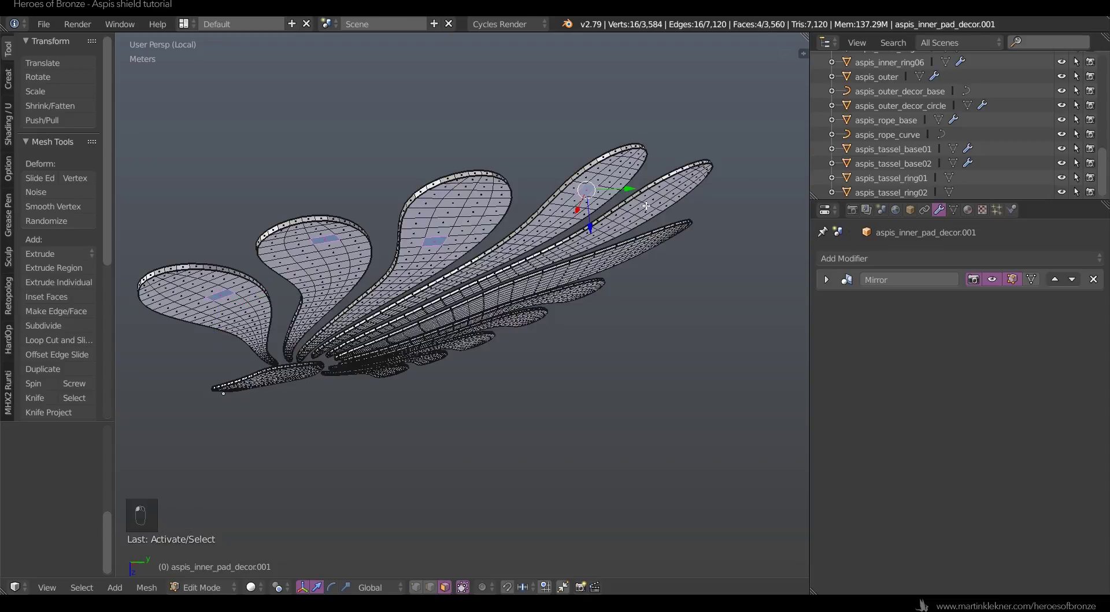
middle_click_drag(634, 316, 621, 248)
right_click(620, 248, "shift")
right_click(582, 341, "shift")
right_click(555, 372, "shift")
key("ctrl+z")
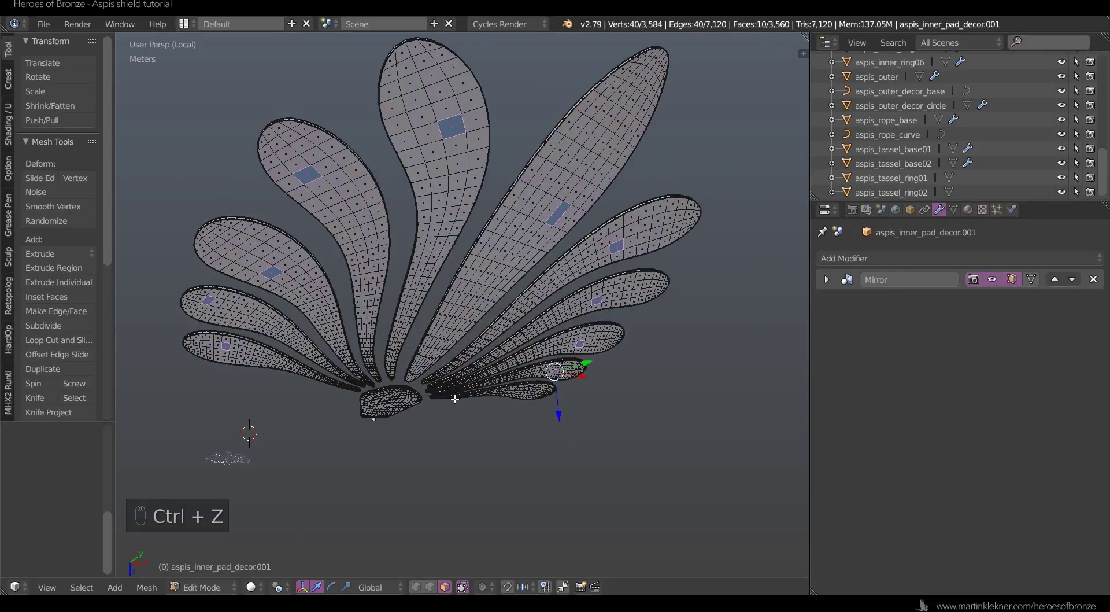
key("ctrl+shift+z")
right_click(410, 398, "shift")
- Extend the selection to all similar faces across the palmette's back side, adding seed faces where patches are missed
left_click(81, 586)
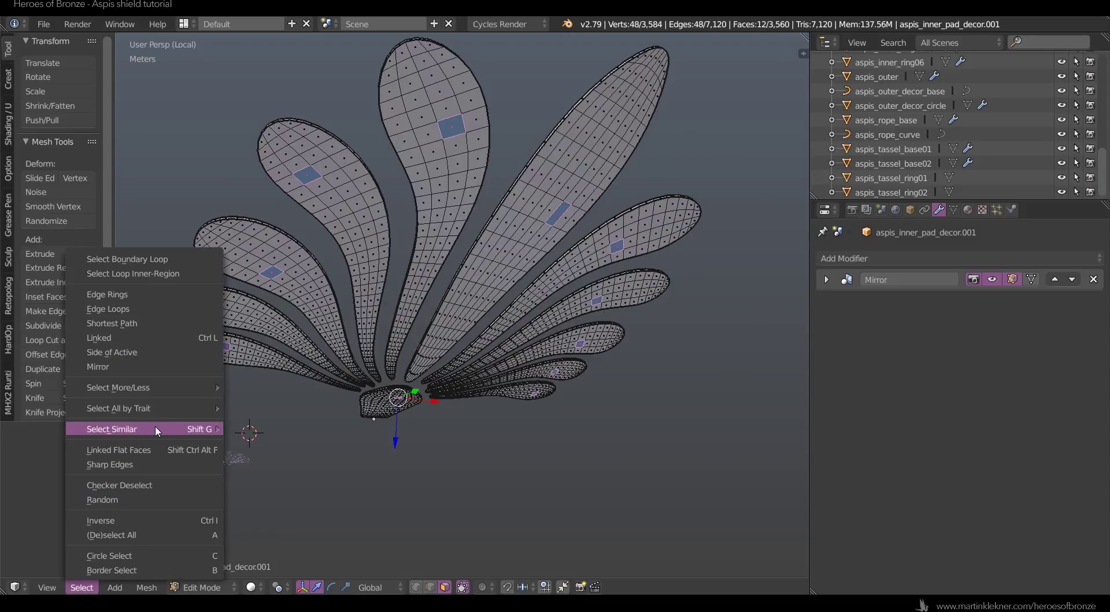
mouse_move(154, 428)
left_click(289, 358)
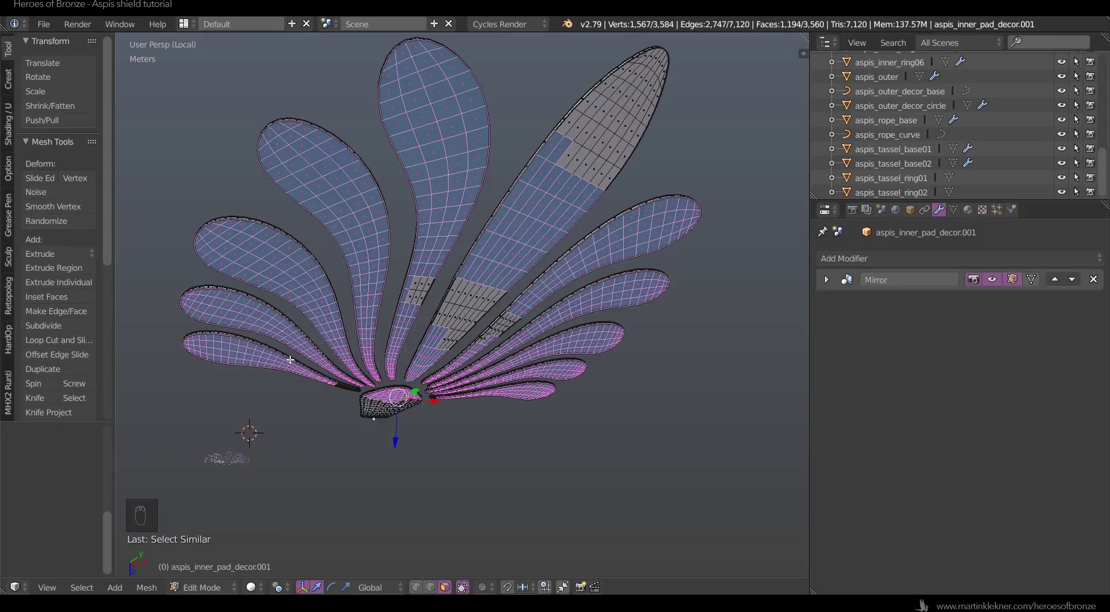
middle_click_drag(445, 311, 415, 345)
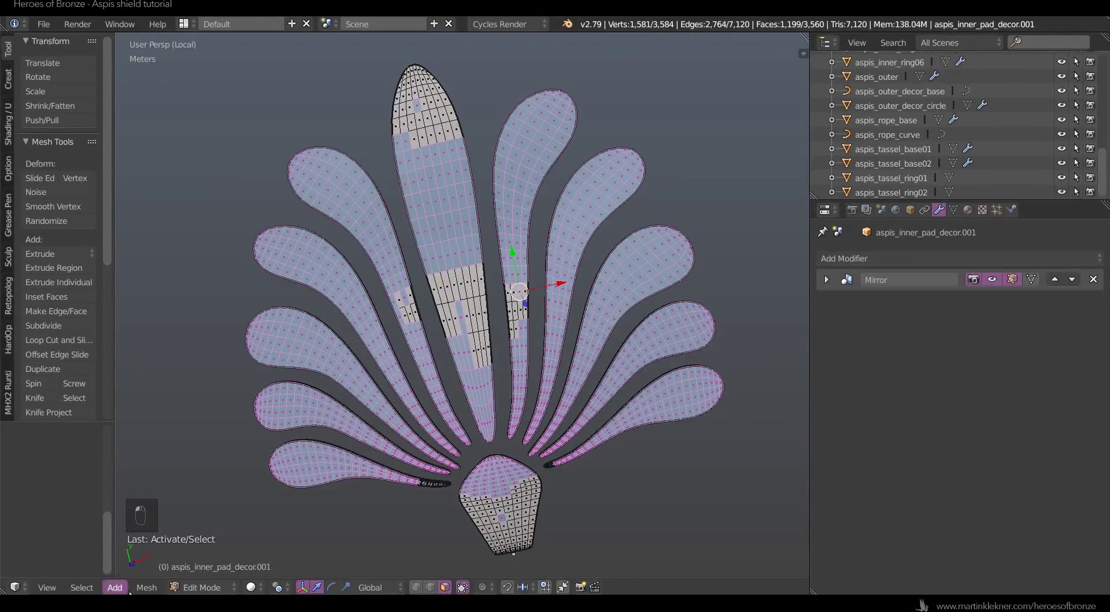
left_click(82, 587)
mouse_move(141, 456)
left_click(267, 358)
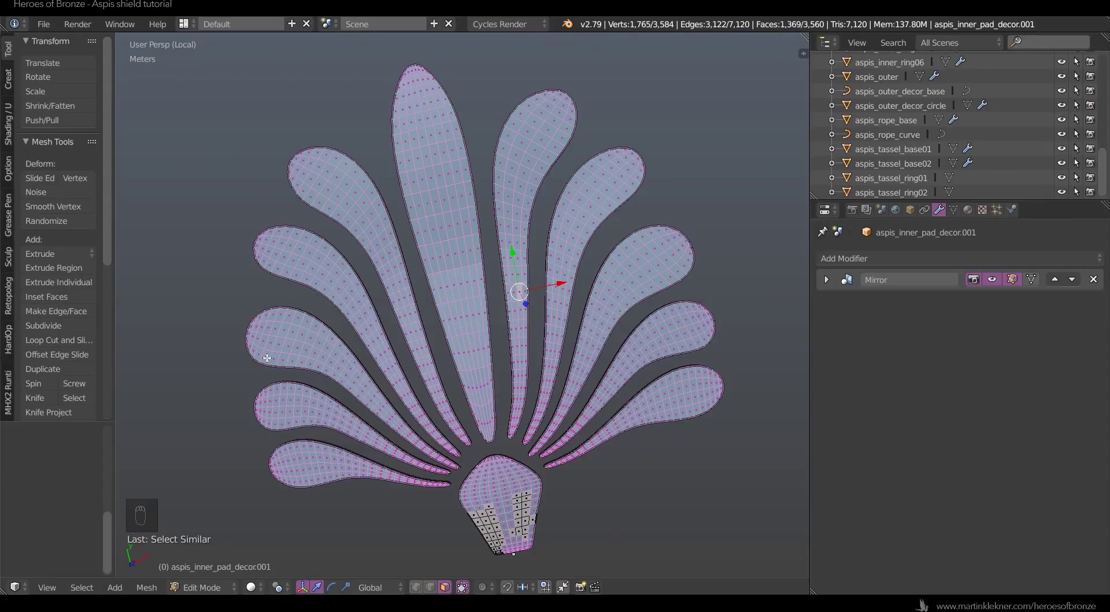
left_click_drag(500, 512, 509, 526)
right_click(519, 510)
- Delete the selected back faces of the palmette and return to Object Mode
middle_click_drag(519, 510, 466, 457)
scroll(481, 494, "up", 2)
scroll(484, 491, "down", 2)
scroll(382, 172, "up", 2)
middle_click_drag(381, 172, 395, 387)
mouse_move(390, 398)
left_mouse_down()
mouse_move(424, 396)
mouse_move(453, 364)
left_mouse_up()
right_click(453, 365)
mouse_move(453, 364)
middle_mouse_down()
mouse_move(544, 267)
mouse_move(521, 349)
mouse_move(474, 383)
mouse_move(473, 264)
middle_mouse_up()
key("Delete")
left_click(473, 390)
key("Tab")
- Add a level 2 Subsurf modifier to the palmette and check its smoothed edges
scroll(473, 390, "up", 4)
key("2")
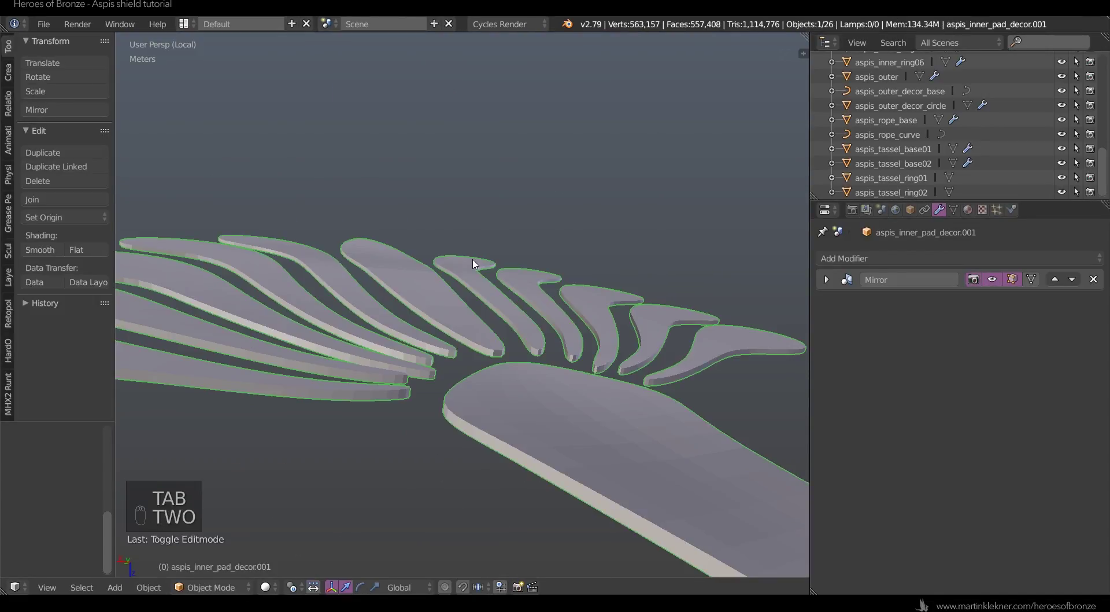
key("ctrl+2")
scroll(488, 291, "down", 3)
key("a")
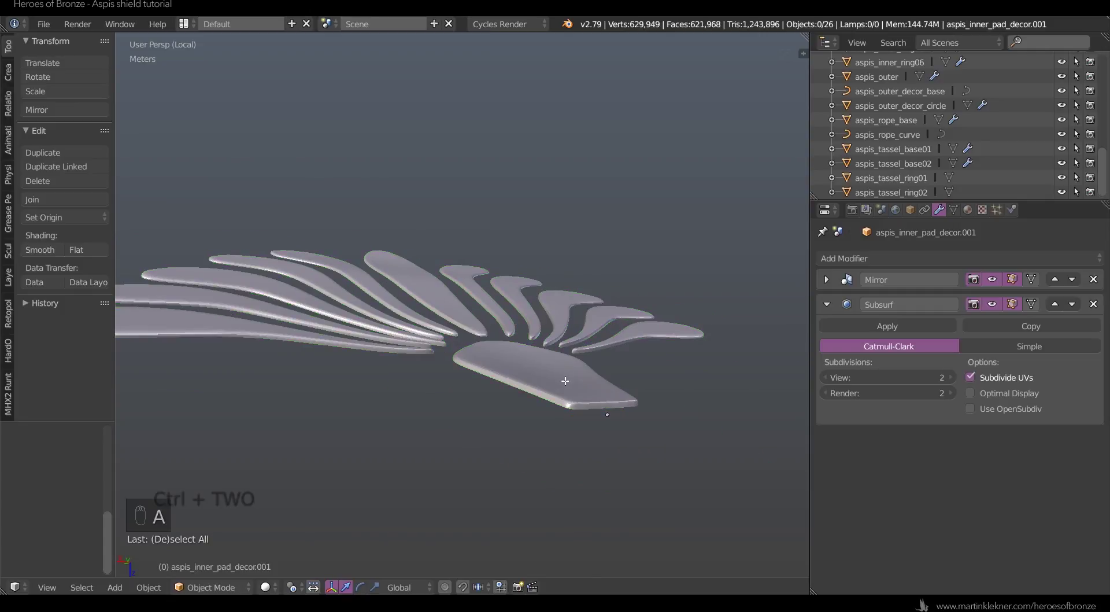
key("Tab")
scroll(565, 379, "up", 4)
middle_click_drag(612, 399, 500, 357)
key("Tab")
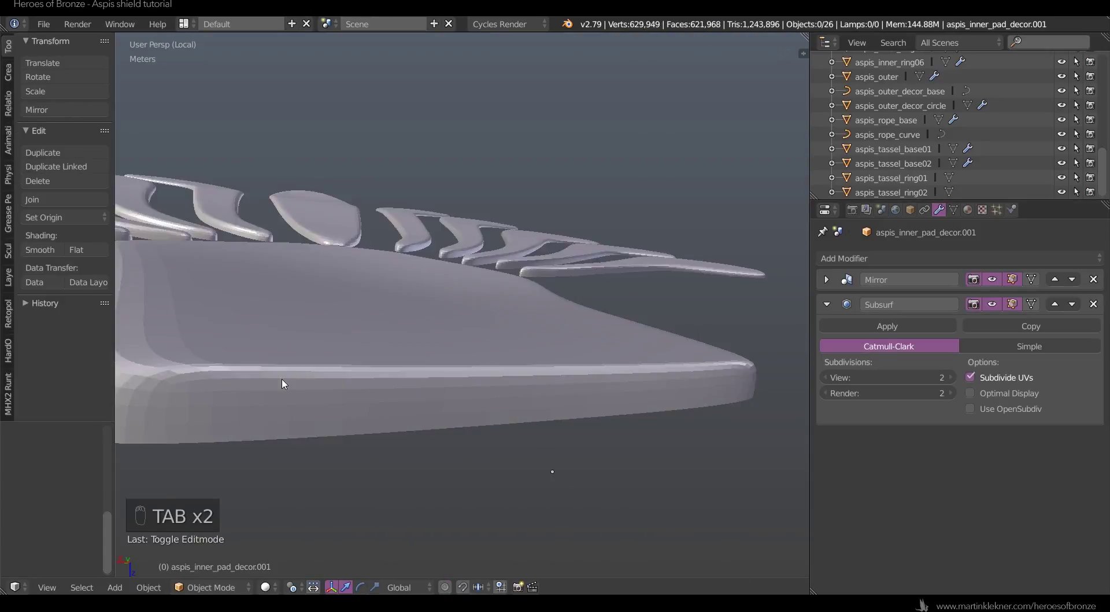
- Leave local view and examine the shield's whole inner side, ending in the bottom orthographic view
scroll(285, 379, "down", 8)
key("a")
key("a")
key("a")
middle_click_drag(359, 357, 366, 407)
key("a")
key("KP_0")
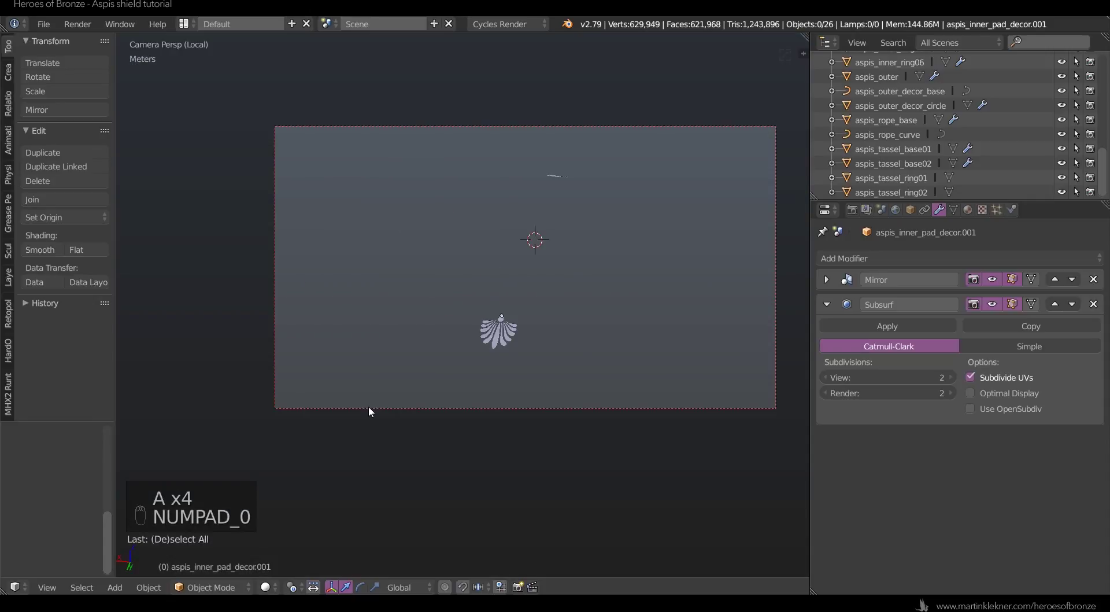
key("KP_Divide")
key("a")
key("a")
scroll(480, 243, "down", 5)
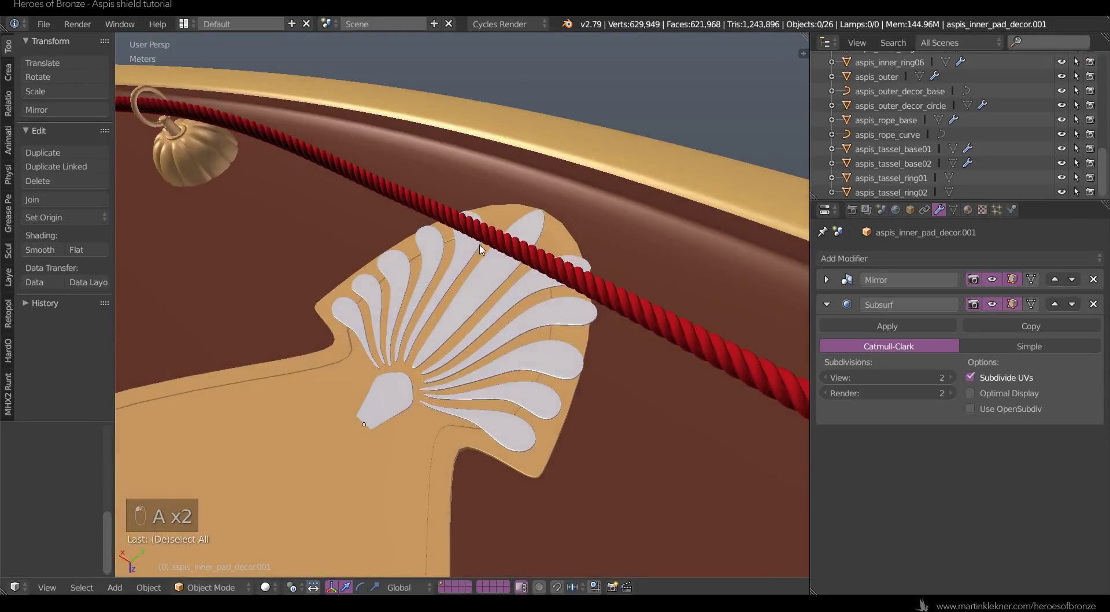
scroll(565, 245, "down", 8)
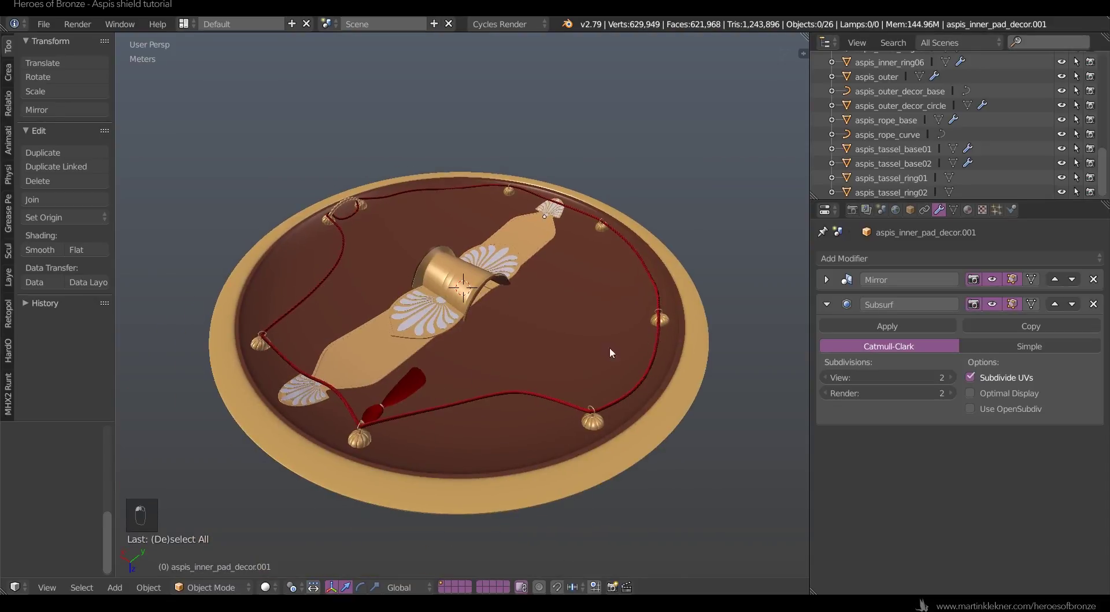
key("ctrl+KP_7")
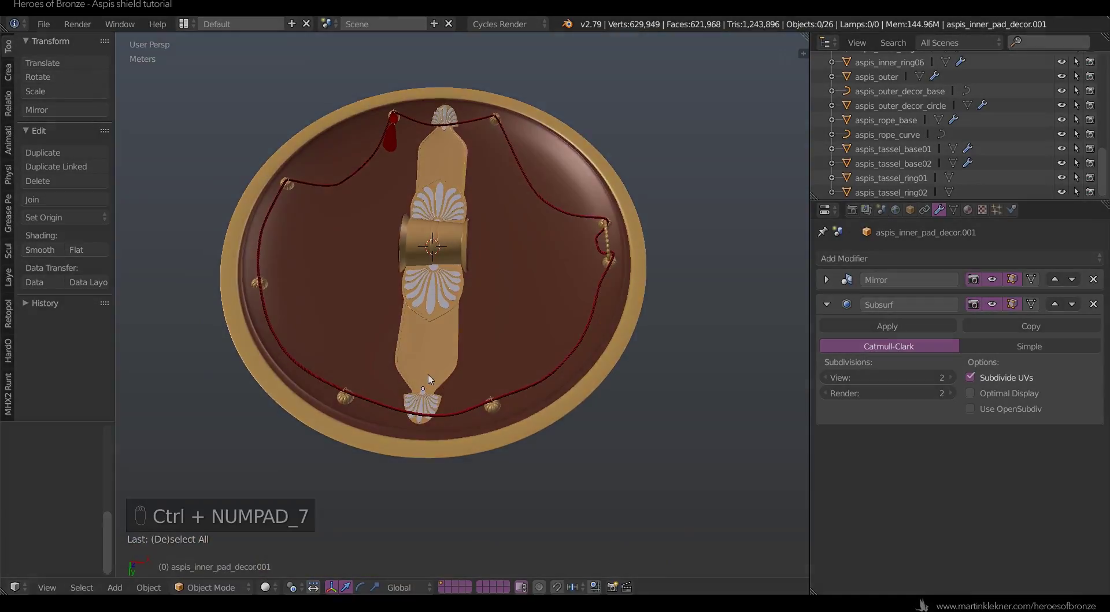
key("KP_5")
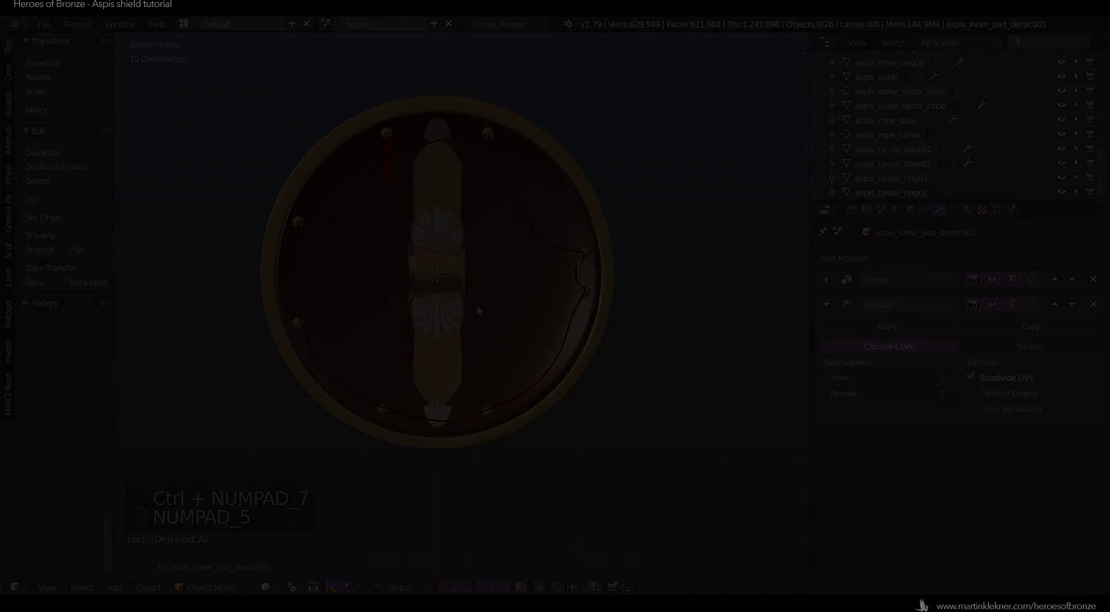
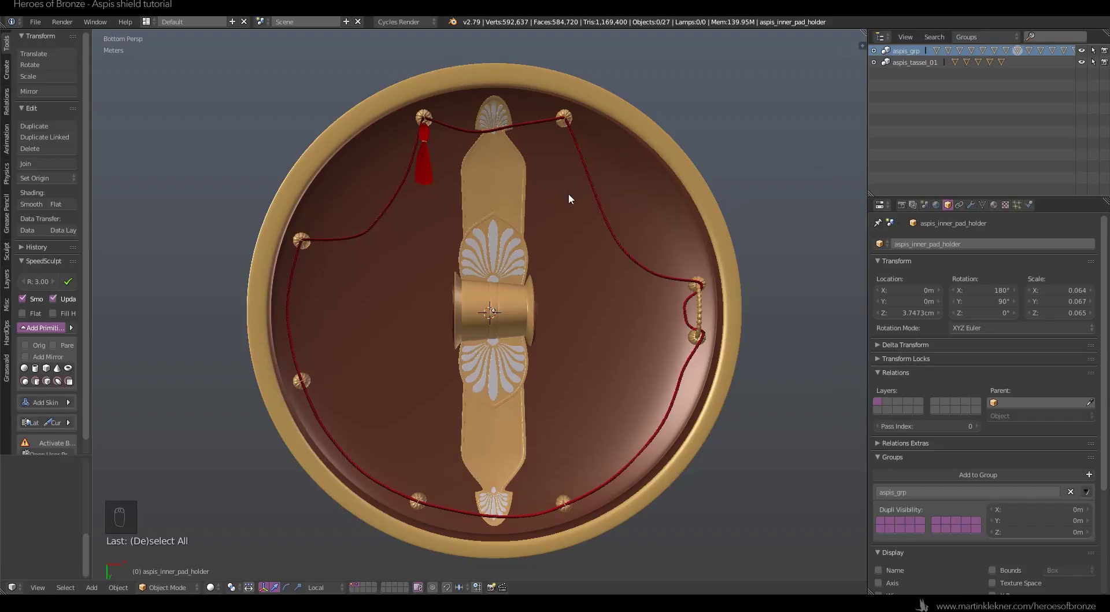
- Select the curved pad holder and split the viewport into one upper and two lower areas, hiding the lower tool shelf
right_click(462, 307)
left_click_drag(2, 590, 9, 349)
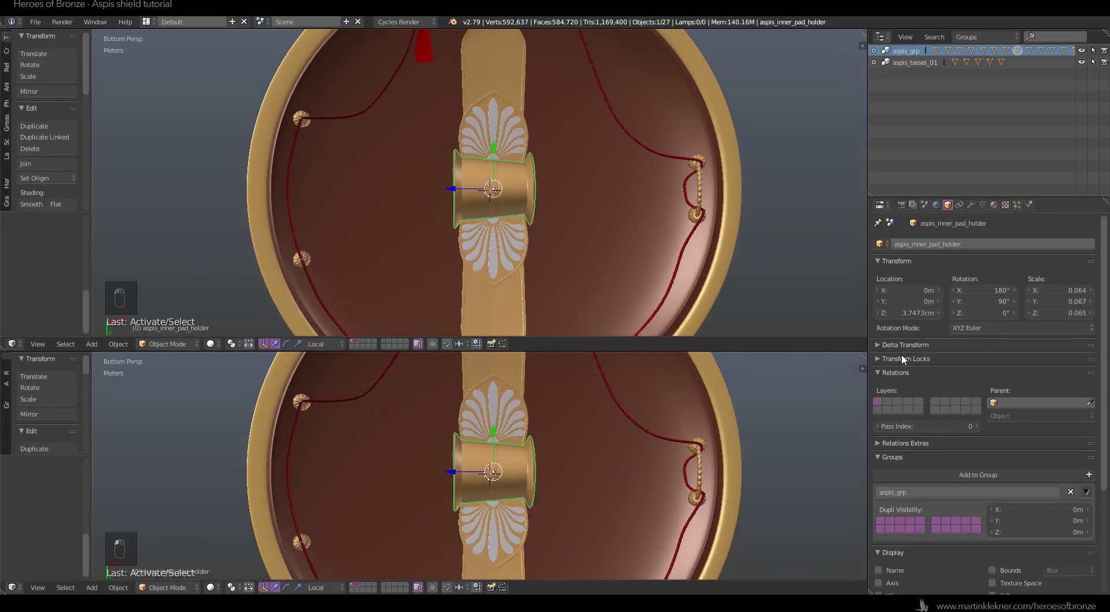
left_click_drag(863, 353, 478, 391)
key("n")
key("t")
key("n")
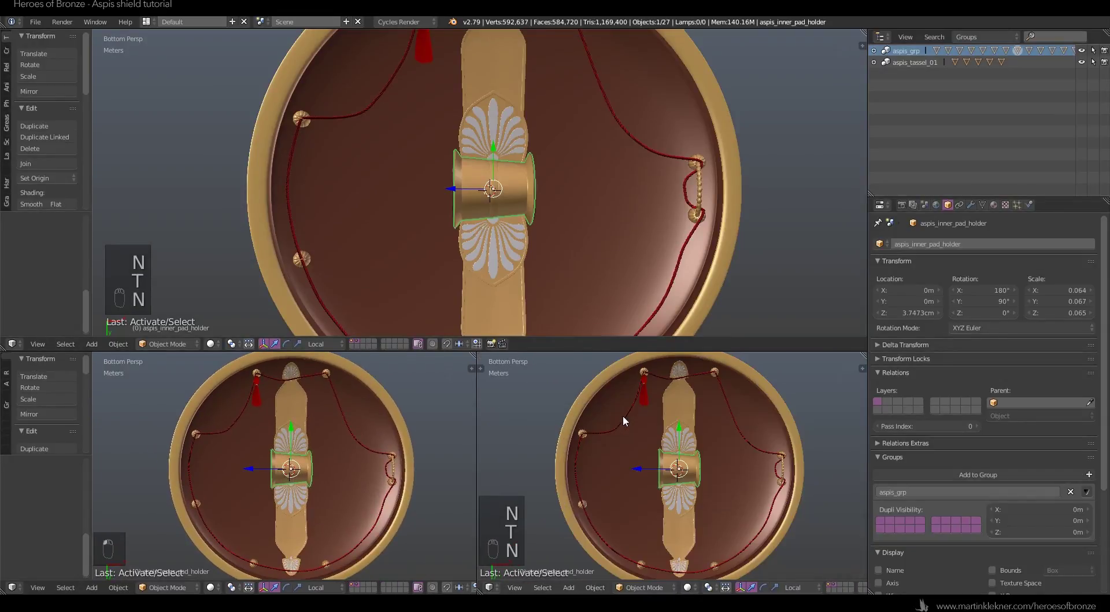
key("t")
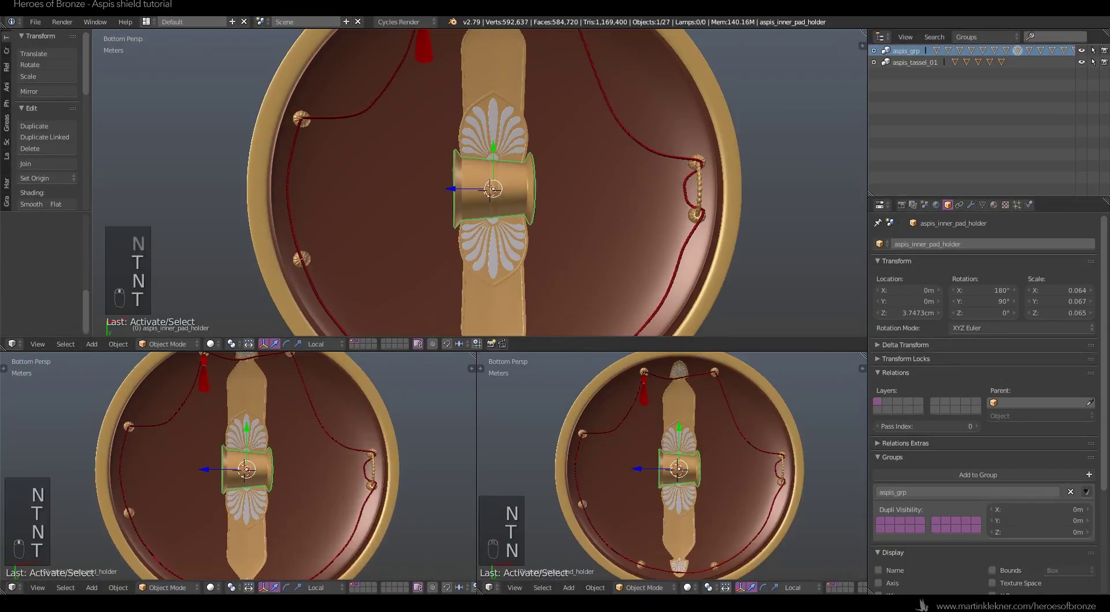
- Turn the two lower areas into a UV/Image Editor and a Node Editor without its properties sidebar
left_click(12, 586)
left_click(49, 496)
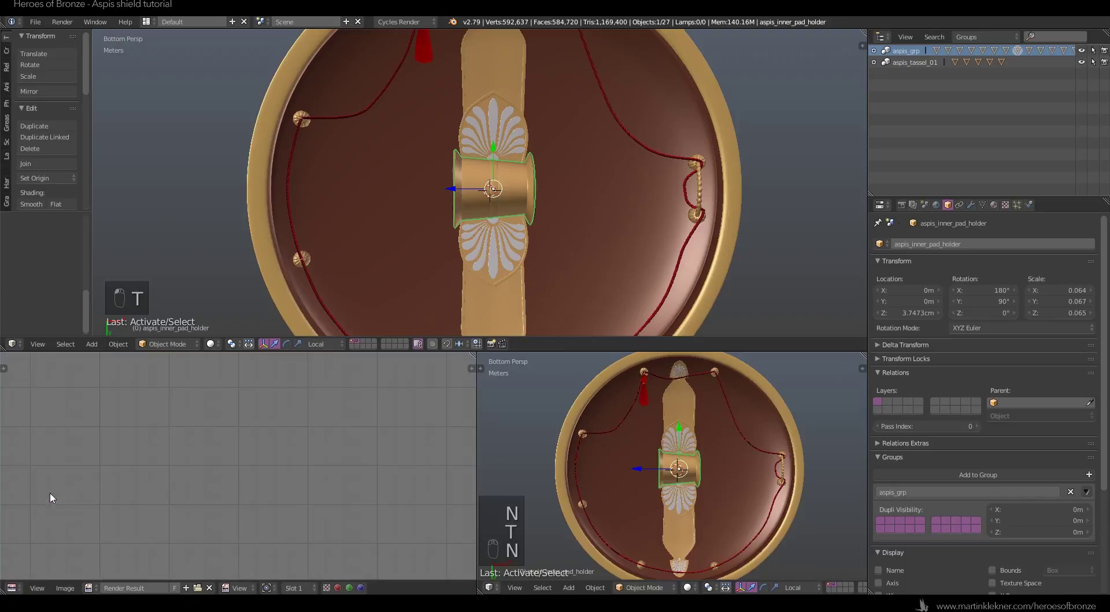
left_click(489, 587)
left_click(526, 445)
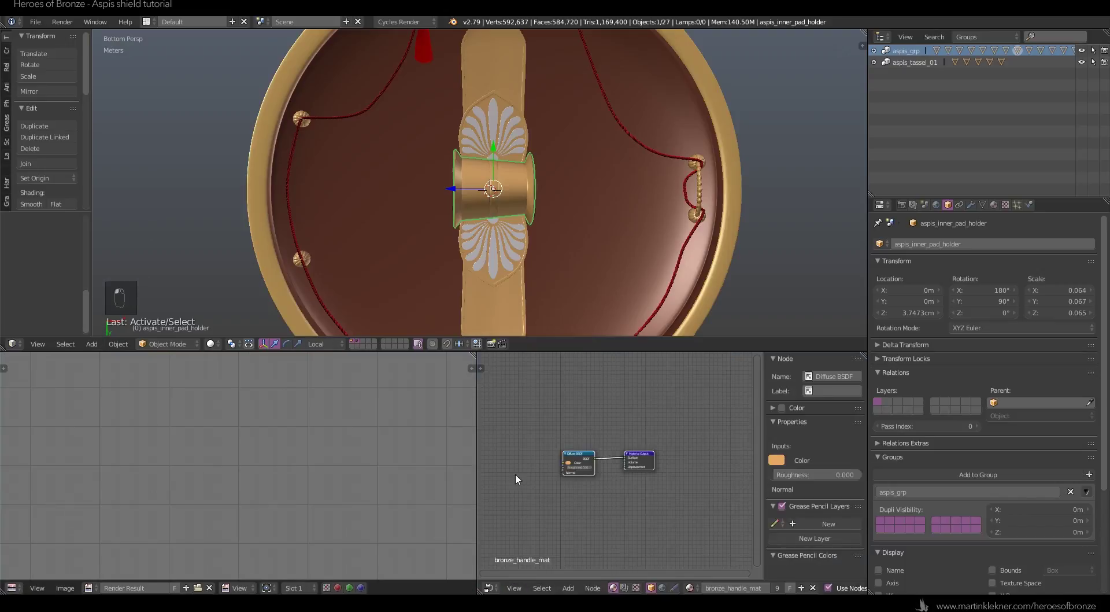
key("n")
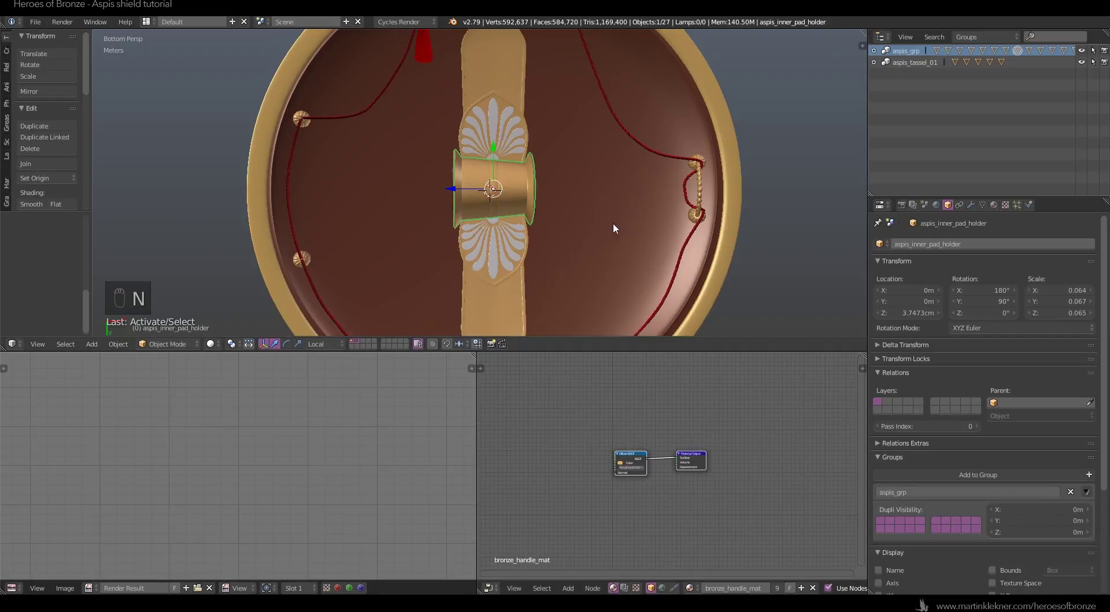
scroll(613, 222, "down", 4)
scroll(260, 429, "down", 3)
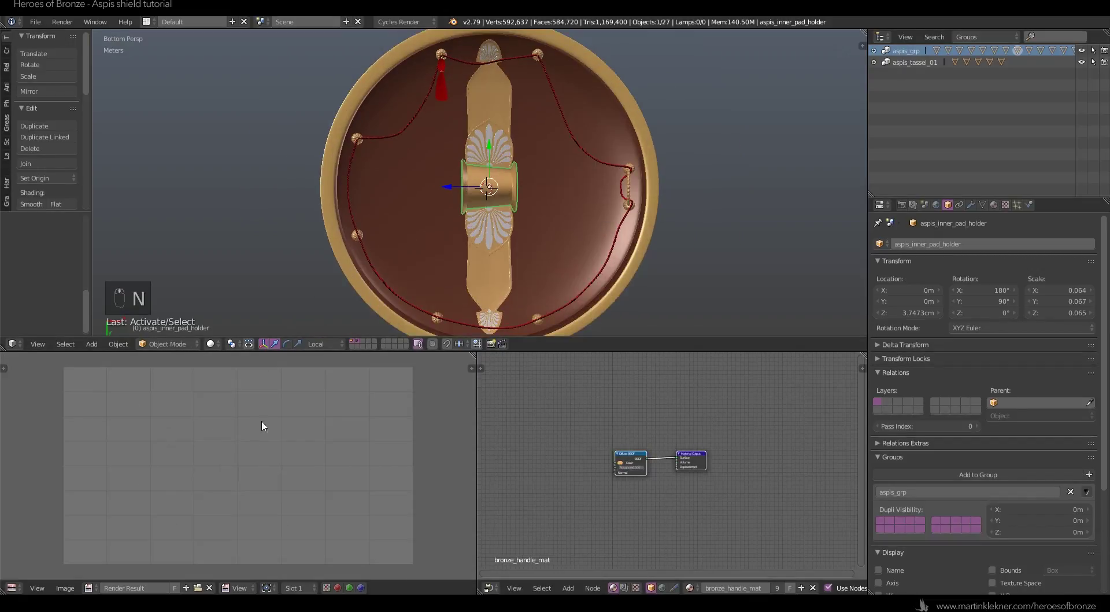
- Examine the curved pad holder's base mesh in Edit Mode and return to Object Mode
key("Tab")
left_click(534, 157)
key("a")
key("a")
key("a")
key("a")
scroll(505, 204, "up", 5)
middle_click_drag(505, 205, 616, 102)
key("Tab")
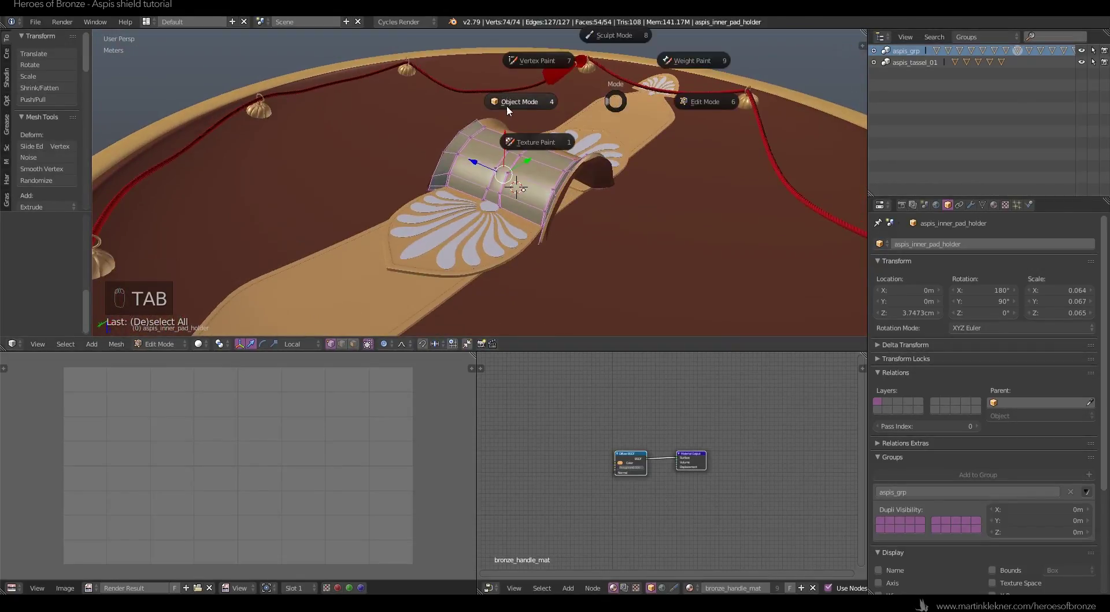
left_click(507, 105)
- Save the scene as a new version named aspis_09.blend
left_click(32, 21)
left_click(42, 123)
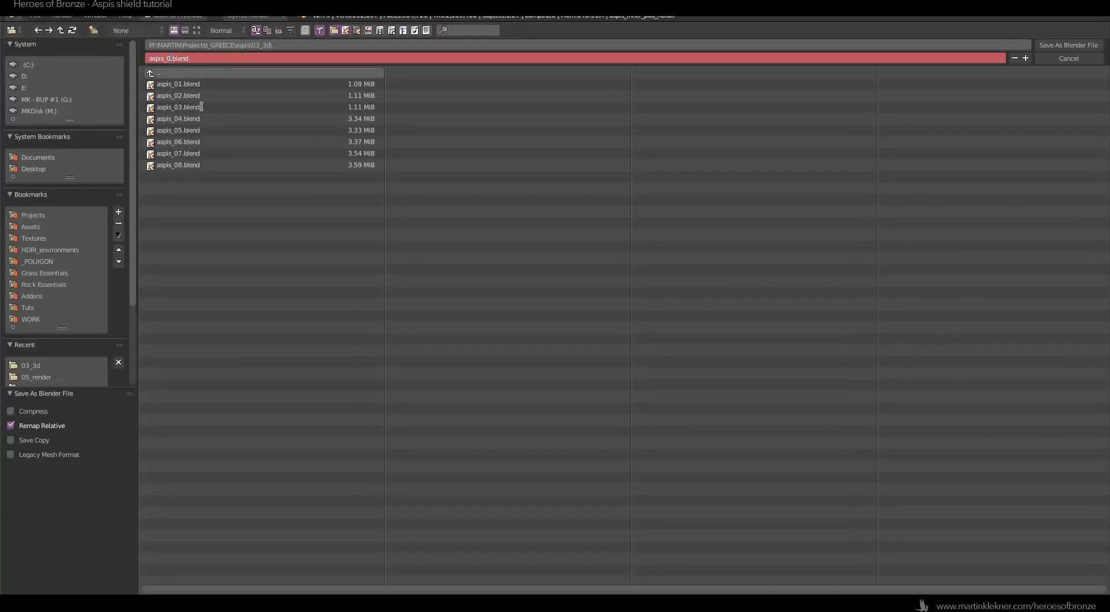
type("9")
key("KP_Enter")
key("KP_Enter")
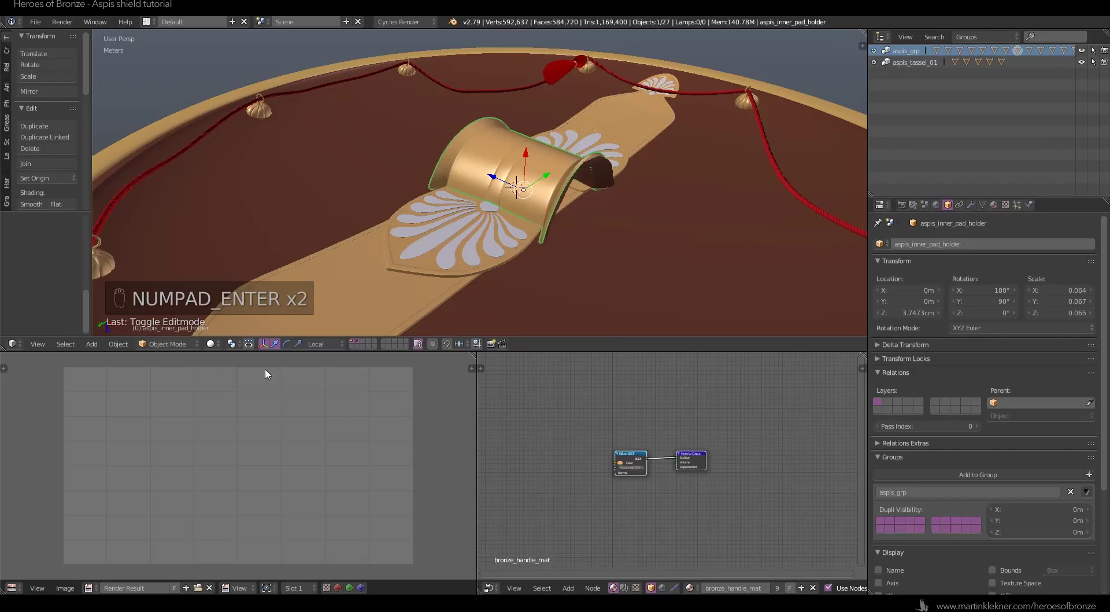
- Apply the pad holder's Mirror modifier
left_click(972, 205)
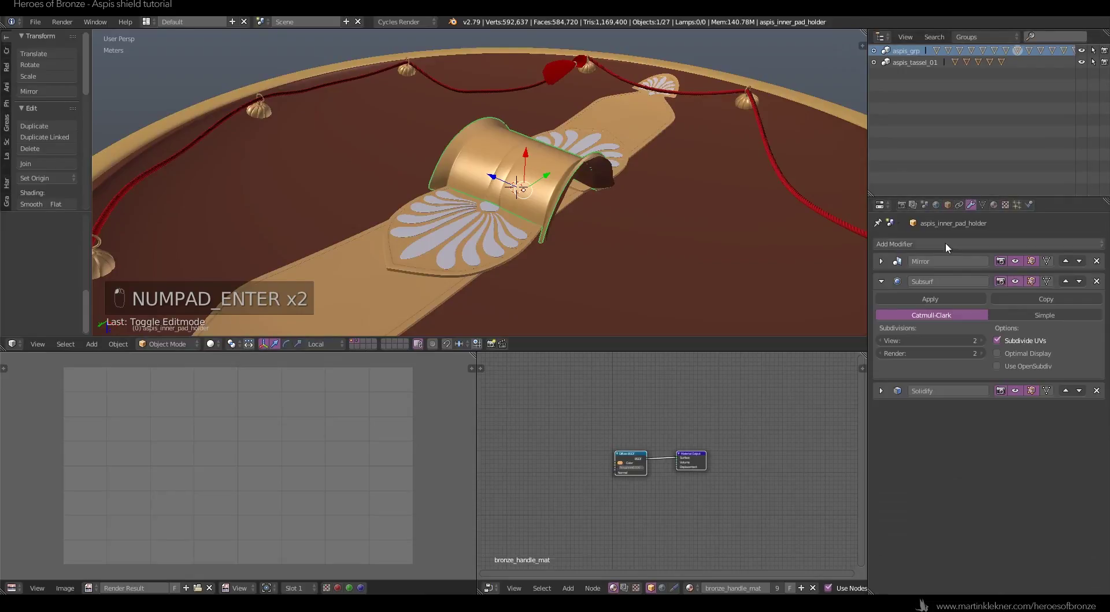
left_click(882, 261)
left_click(931, 278)
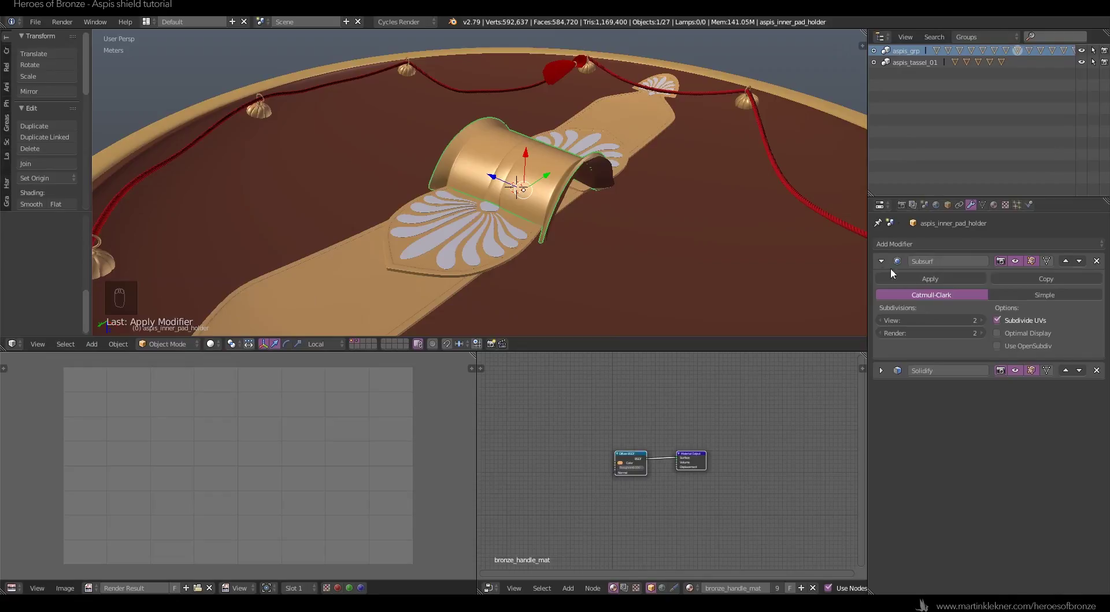
- Examine the mirrored pad holder's mesh in Edit Mode and its density in wireframe shading
key("Tab")
left_click(659, 172)
scroll(451, 252, "up", 2)
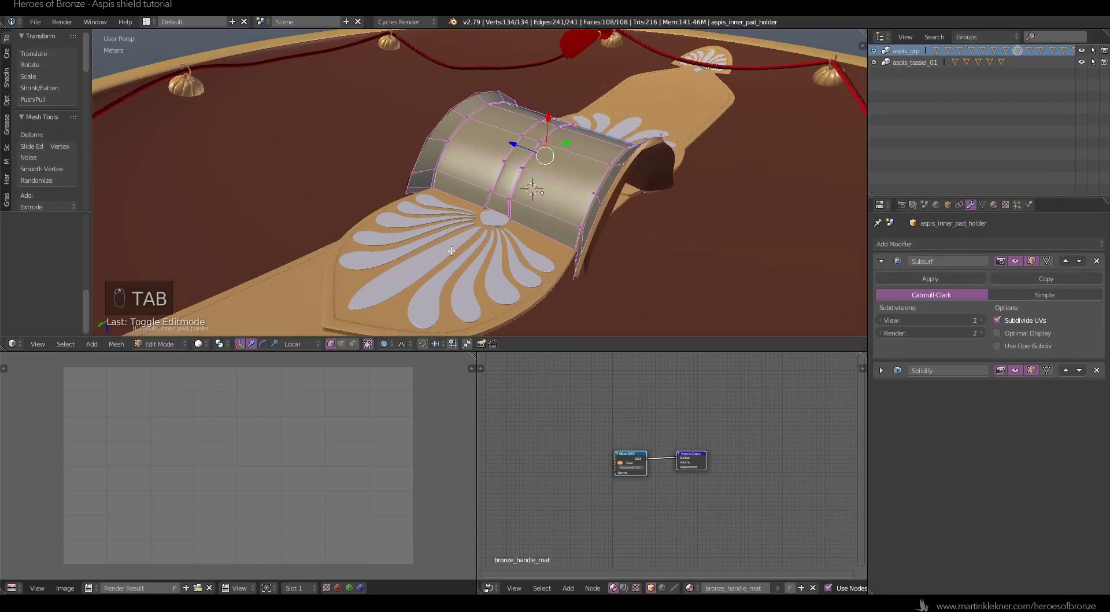
middle_click_drag(451, 251, 492, 293)
key("Tab")
left_click(413, 289)
key("a")
key("a")
key("a")
key("z")
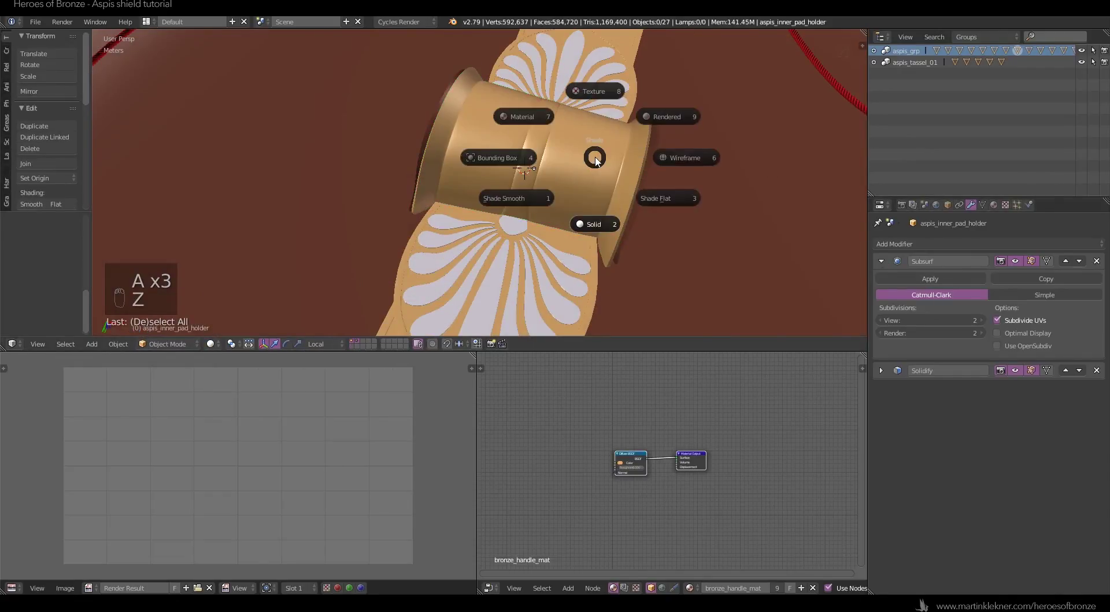
left_click(690, 155)
middle_click_drag(647, 186, 587, 142)
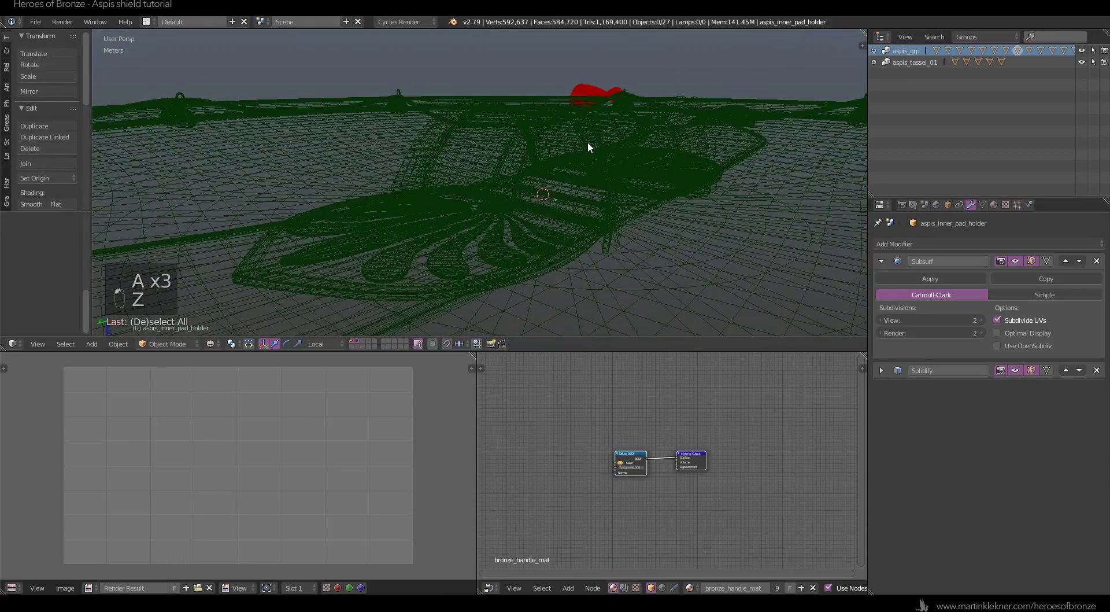
right_click(587, 142)
key("z")
left_click(805, 206)
key("z")
left_click(656, 272)
- Reduce the pad holder's Subsurf to level 1, and apply its Subsurf and Solidify modifiers
right_click(582, 151)
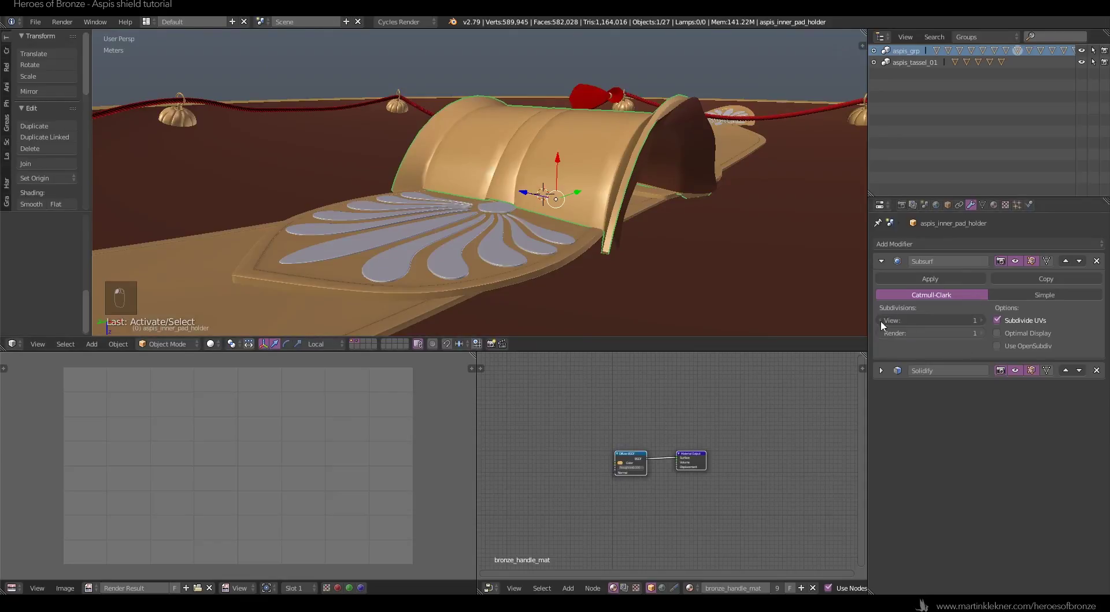
left_click(923, 276)
left_click(882, 261)
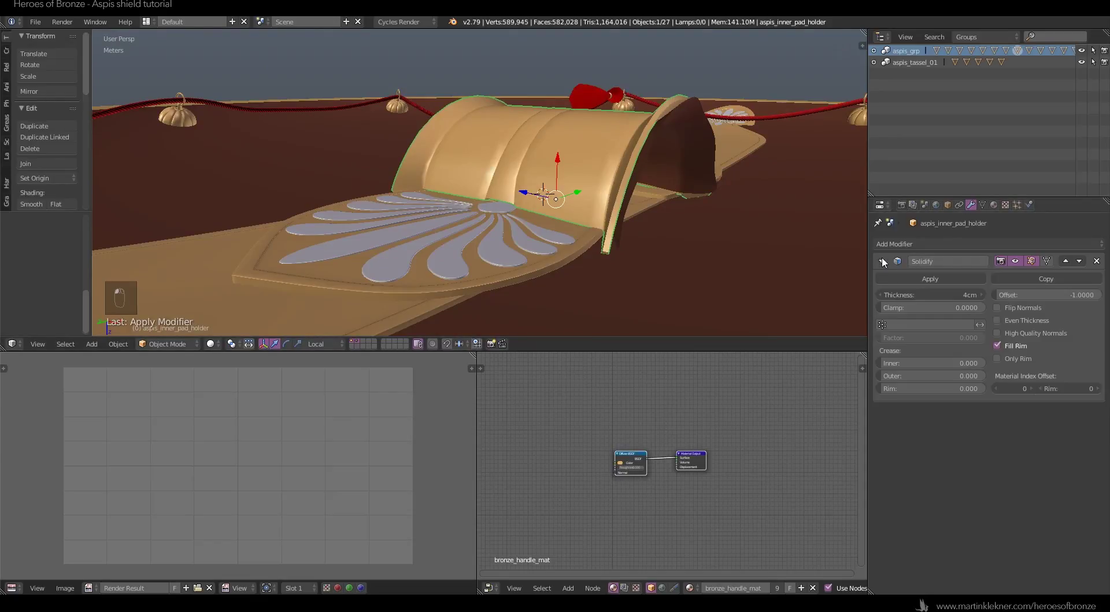
left_click(945, 277)
mouse_move(664, 192)
middle_mouse_down()
mouse_move(659, 238)
mouse_move(658, 183)
middle_mouse_up()
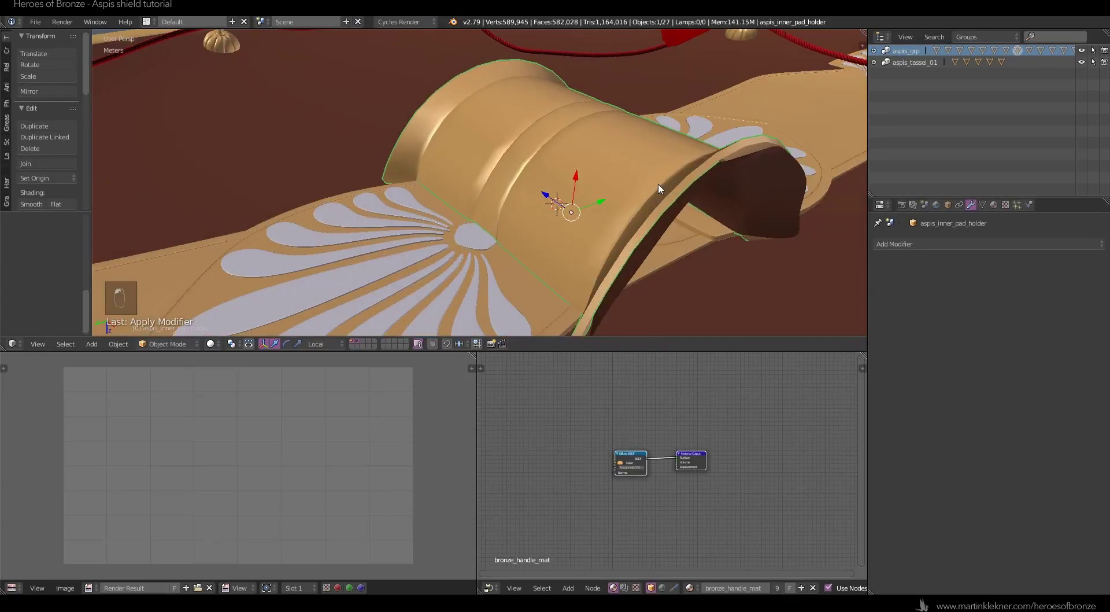
- Cut two support edge loops around the thickness of the pad holder's rim, one close to each edge
key("Tab")
key("ctrl+r")
left_click(685, 191)
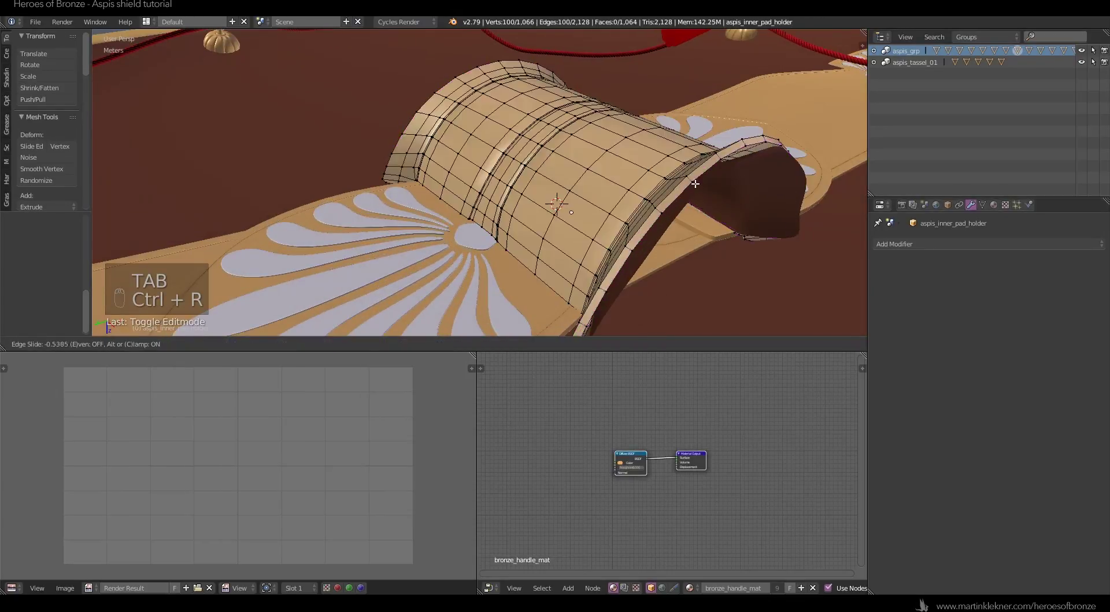
left_click(692, 182)
key("ctrl+r")
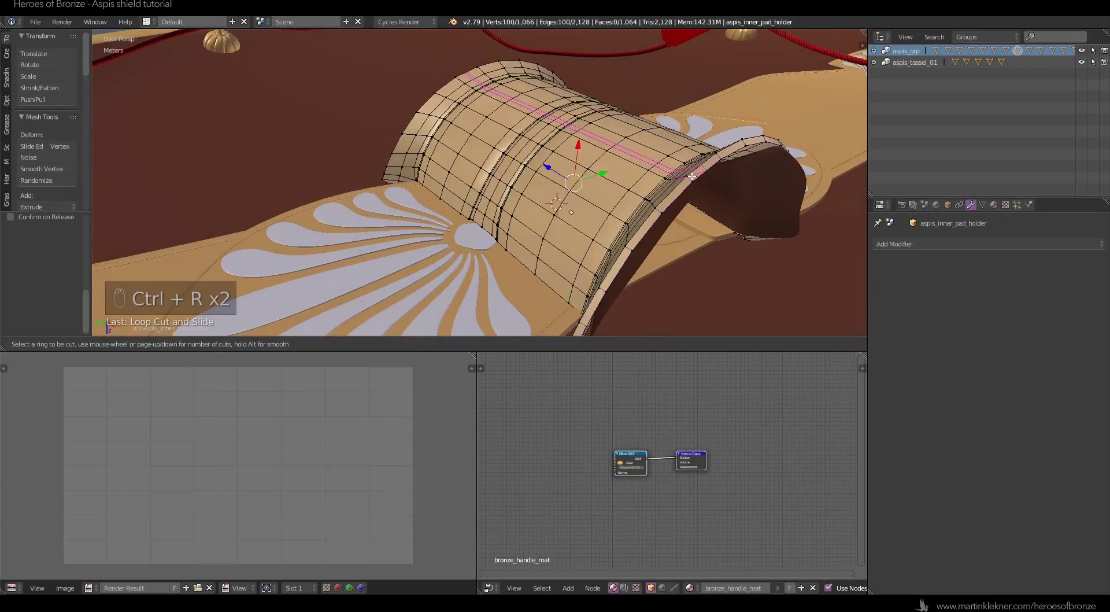
left_click(690, 180)
left_click(690, 180)
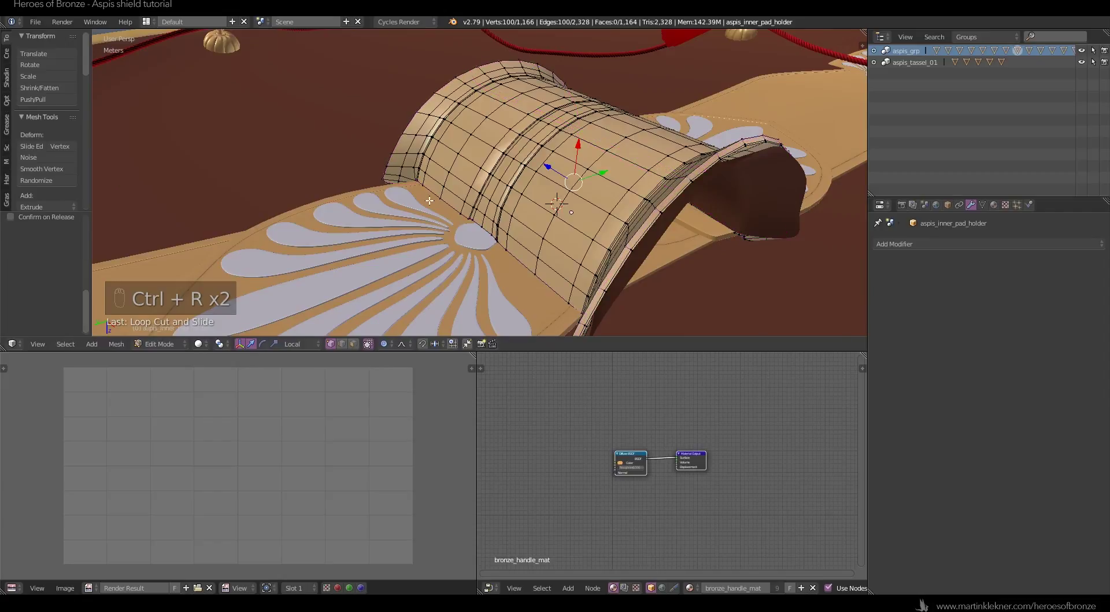
middle_click_drag(690, 180, 631, 201)
key("Tab")
- Add a Subsurf modifier to the pad holder with its View and Render subdivisions set to 1
left_click(511, 205)
middle_click_drag(512, 205, 474, 219)
key("ctrl+2")
left_click(880, 321)
left_click(880, 333)
scroll(607, 197, "up", 2)
key("a")
middle_click_drag(524, 292, 476, 249)
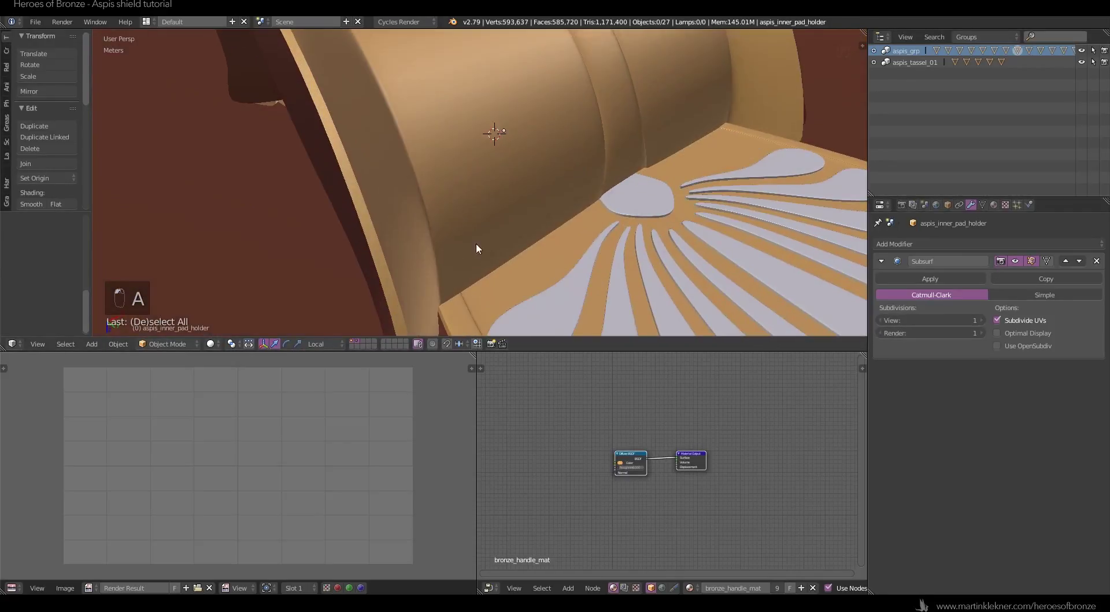
- Slide the rim's support loop beside the holder's outer surface to adjust its distance from the edge
right_click(395, 222)
key("Tab")
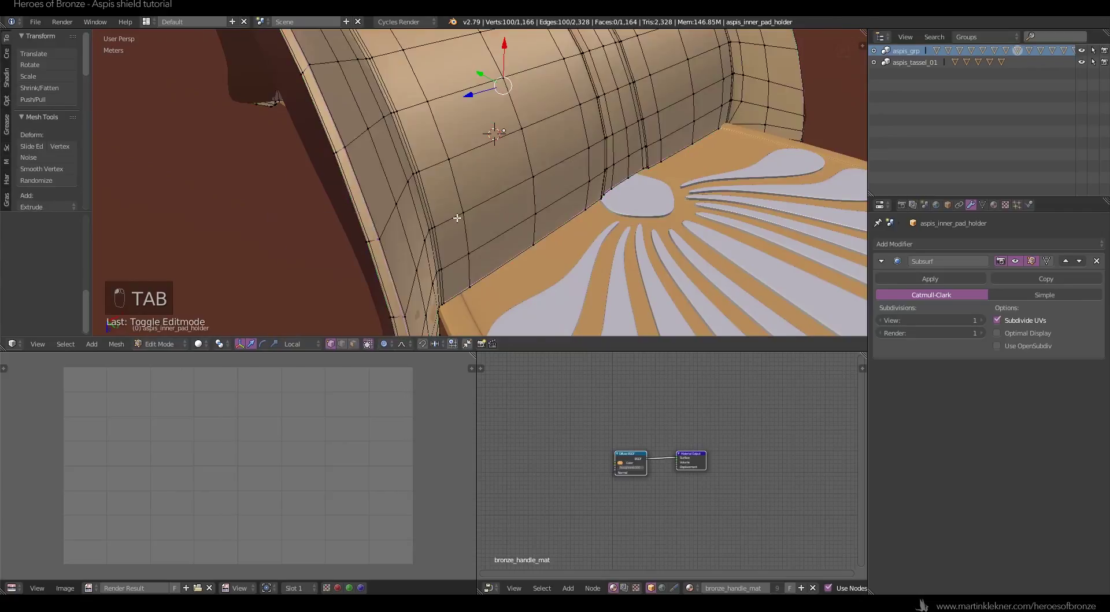
middle_click_drag(440, 214, 561, 228)
scroll(552, 226, "up", 2)
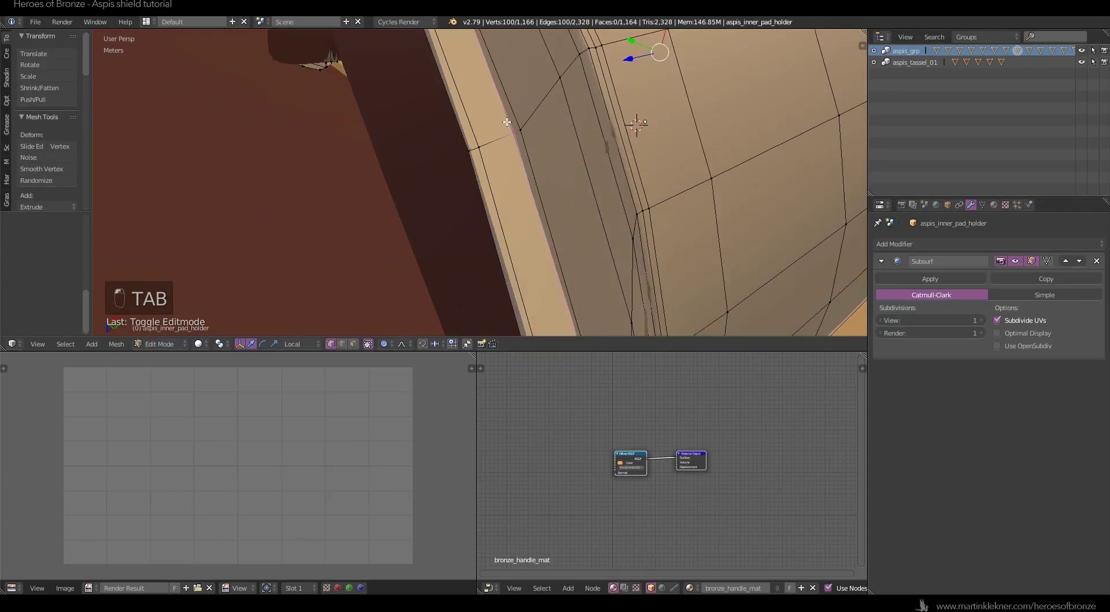
key("g")
key("g")
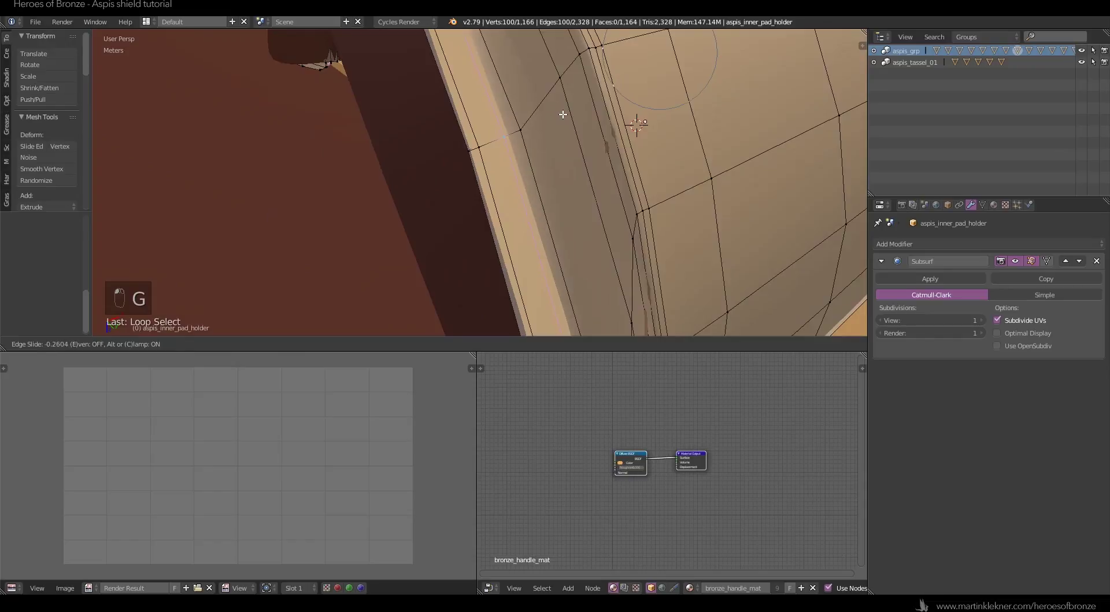
left_click(562, 113)
- Slide the rim's other support loop, beside the holder's inner edge, to even out the spacing across the thickness
right_click(467, 125, "alt")
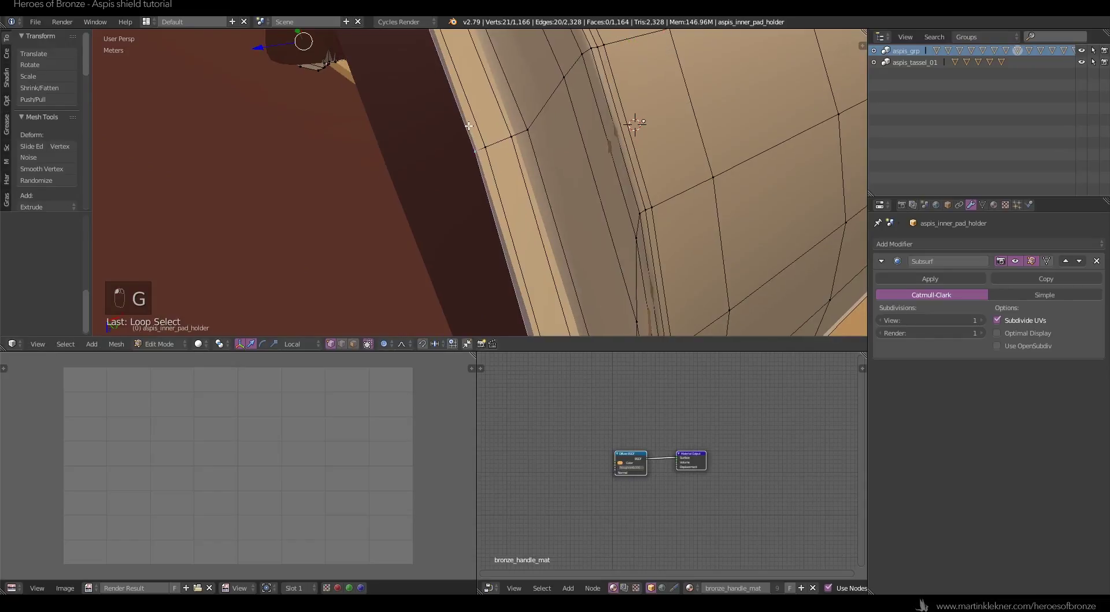
key("g")
key("g")
left_click(516, 119)
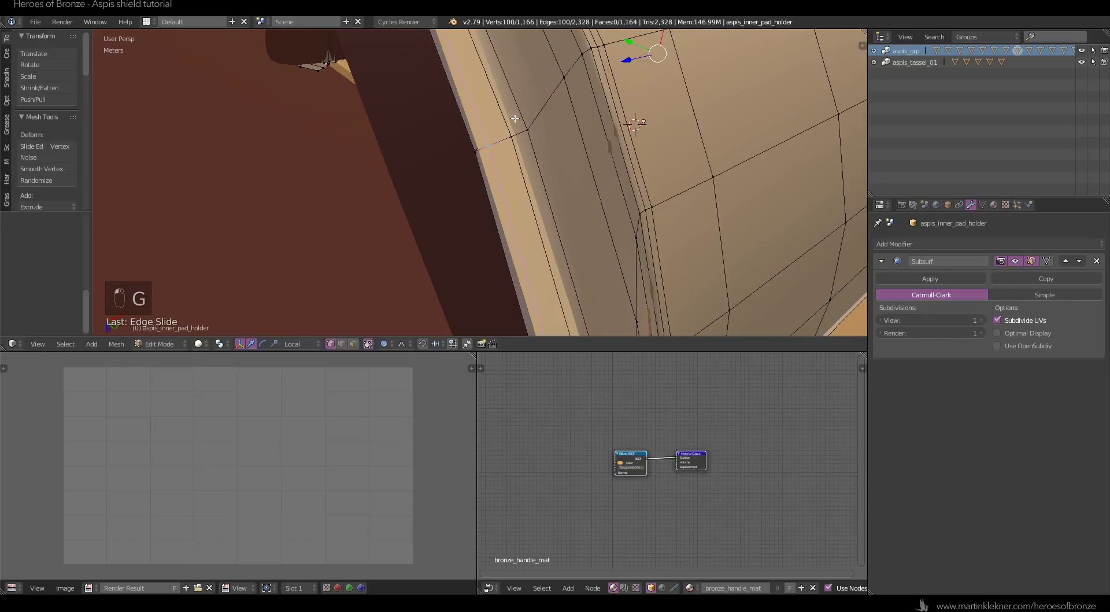
key("g")
left_click(544, 100)
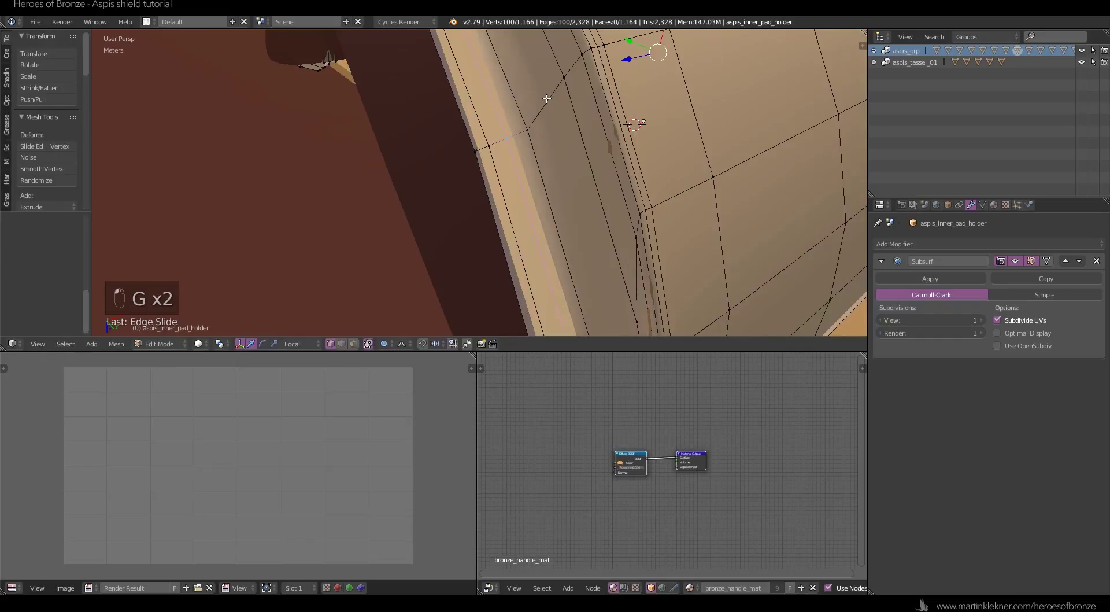
key("Tab")
- Check the smoothed pad holder from several angles and remove its Subsurf modifier
left_click(533, 99)
scroll(547, 121, "down", 4)
key("a")
key("a")
middle_click_drag(547, 121, 636, 188)
right_click(636, 188)
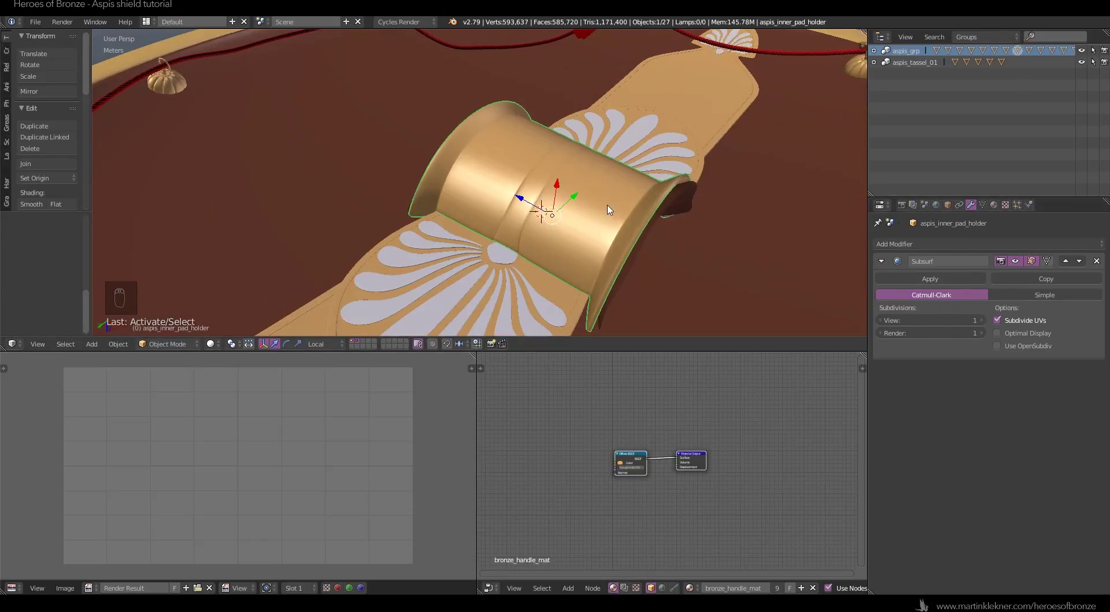
scroll(607, 204, "down", 4)
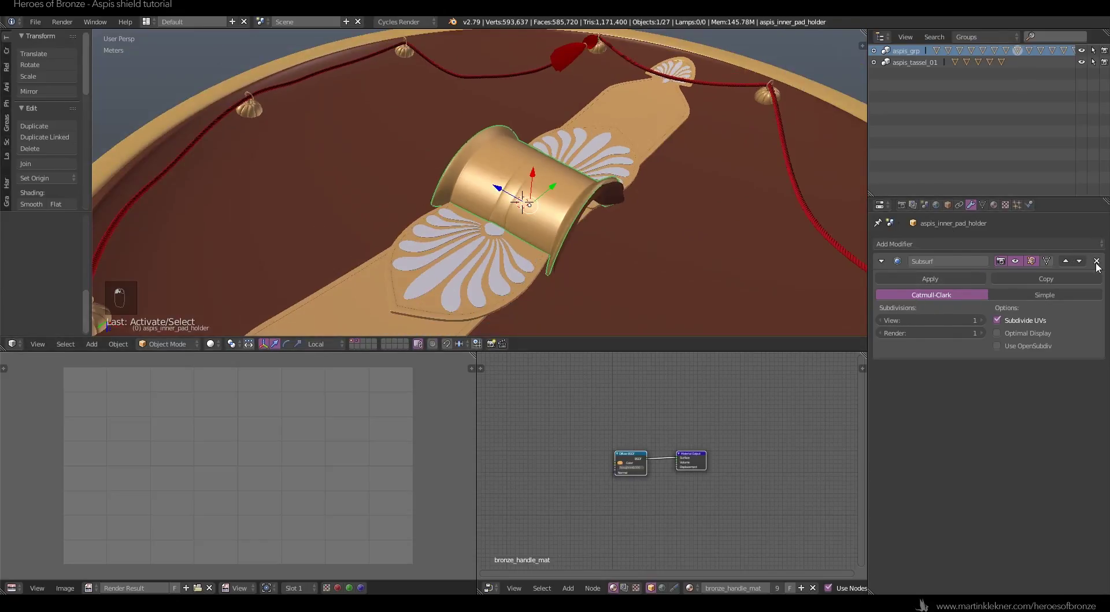
left_click(1097, 261)
scroll(579, 202, "up", 3)
- Set the pad holder's shading to smooth
left_click(27, 200)
left_click(983, 204)
left_click(896, 275)
left_click(896, 275)
left_click(896, 276)
left_click(896, 276)
- Examine the pad holder's mesh in Edit Mode up close around the creases of its middle band
middle_click_drag(428, 288, 656, 263)
key("a")
key("Tab")
key("a")
key("a")
key("a")
key("a")
middle_click_drag(533, 256, 552, 271)
scroll(563, 205, "up", 5)
middle_click_drag(676, 229, 519, 216)
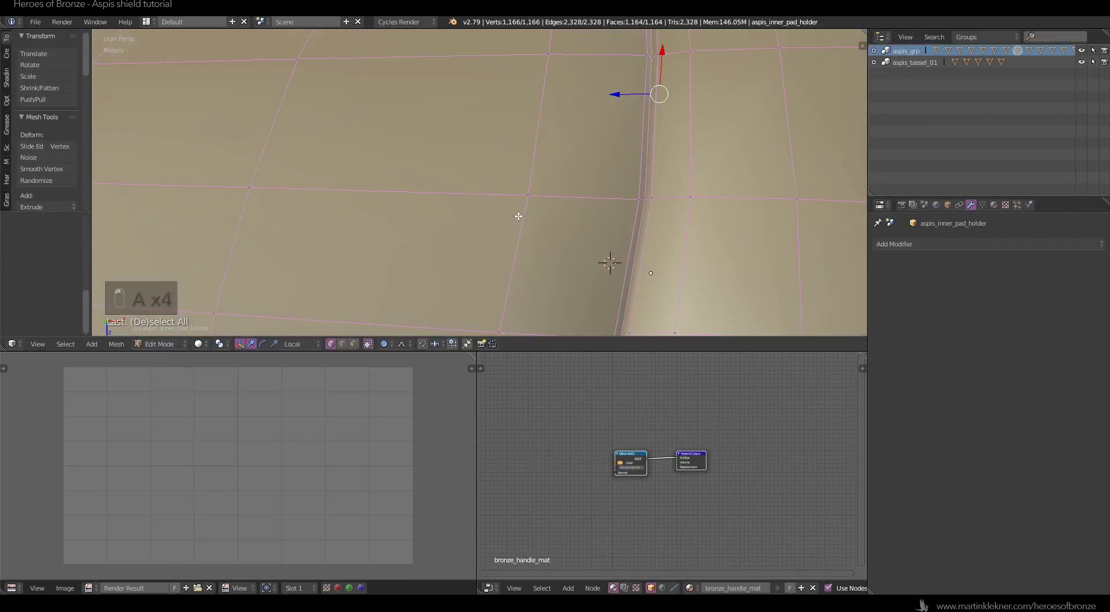
- Mark seams on four edge loops: both borders of the middle band and the creases where the end flanges begin
right_click(646, 156, "alt")
scroll(579, 179, "down", 4)
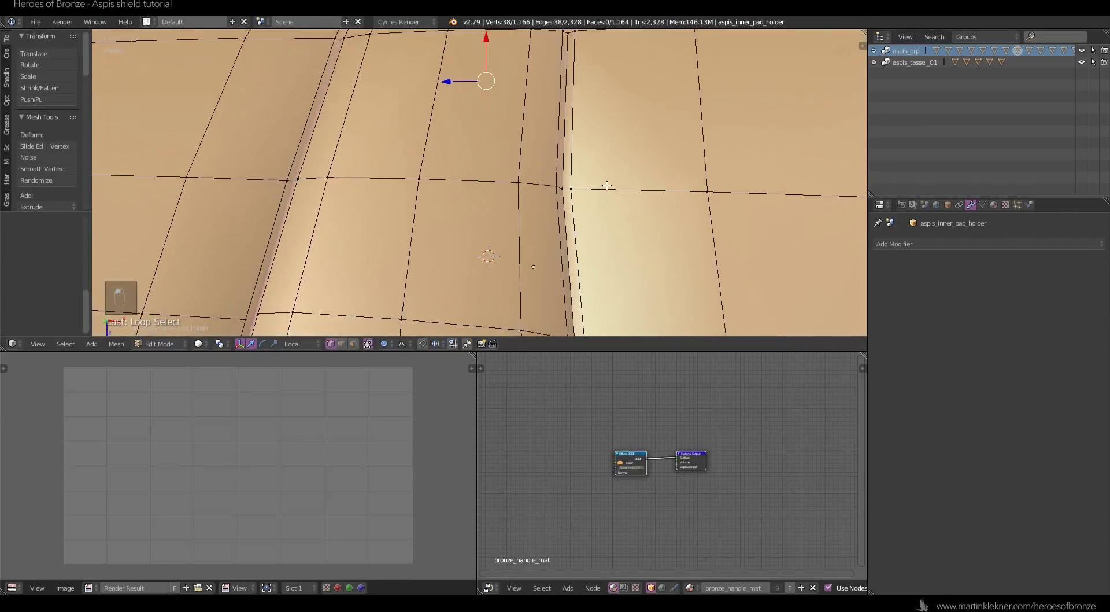
right_click(544, 162, "alt+shift")
scroll(570, 169, "down", 4)
middle_click_drag(750, 165, 711, 203)
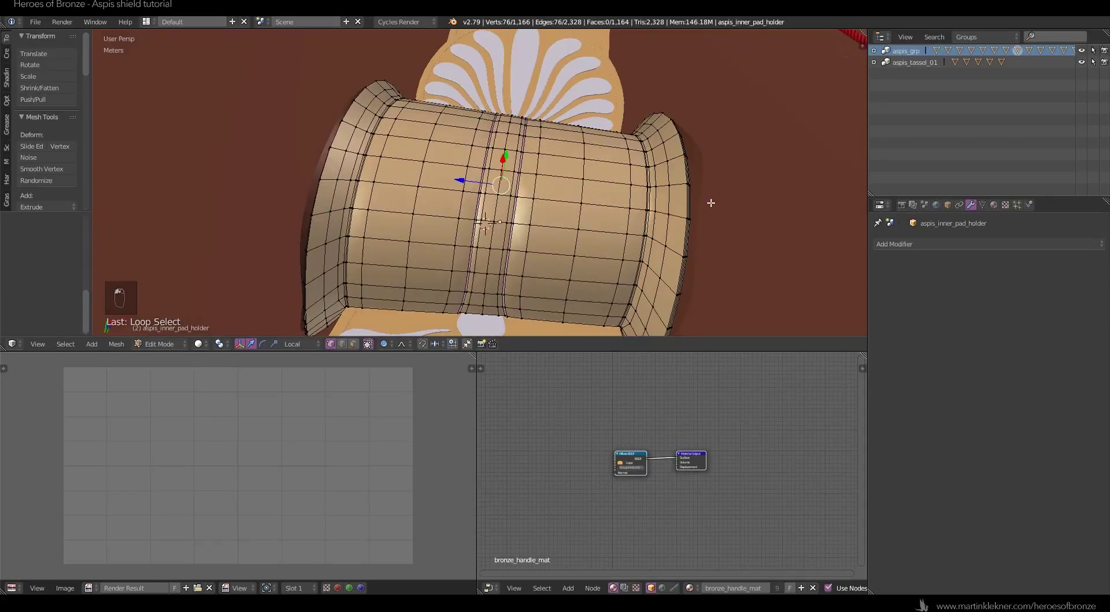
right_click(356, 190, "alt+shift")
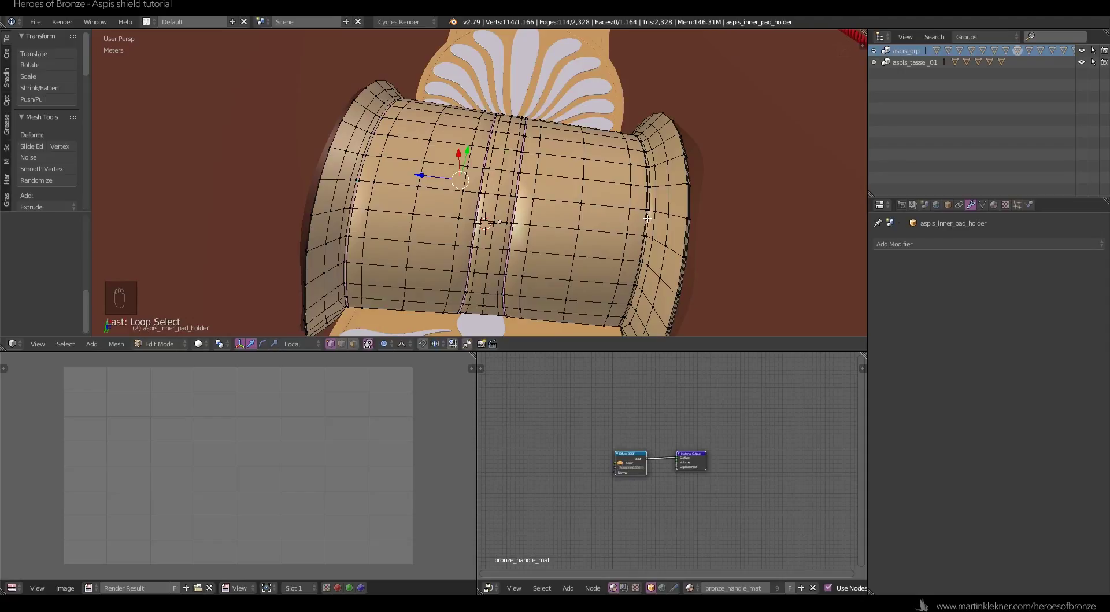
left_click(116, 344)
mouse_move(151, 183)
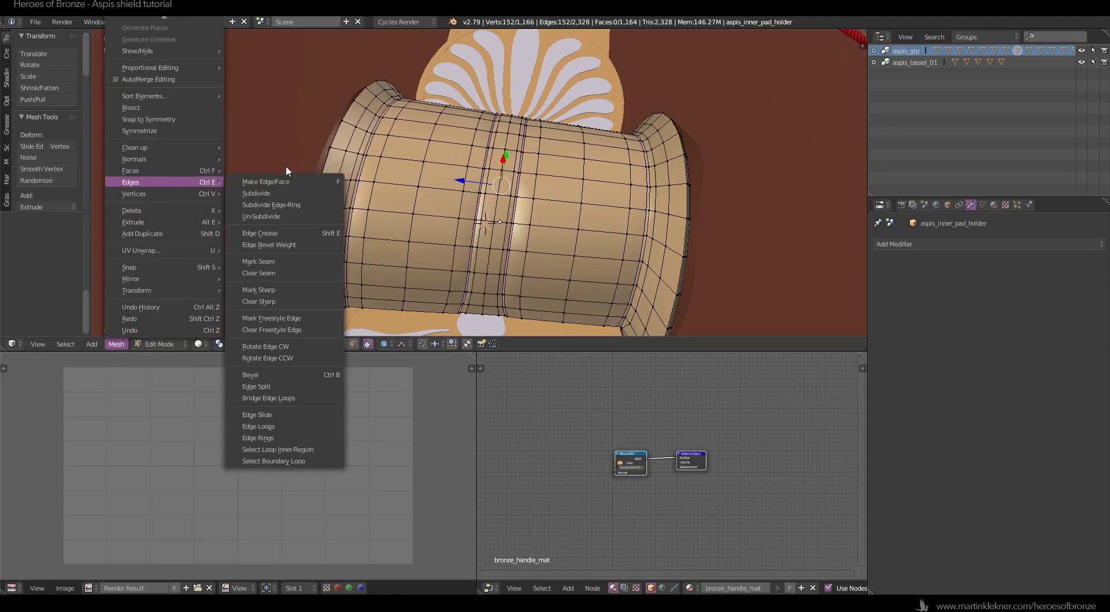
left_click(281, 260)
- Mark the edge loop running around the pad holder's thickness rim as a seam
middle_click_drag(517, 278, 588, 213)
scroll(588, 213, "up", 3)
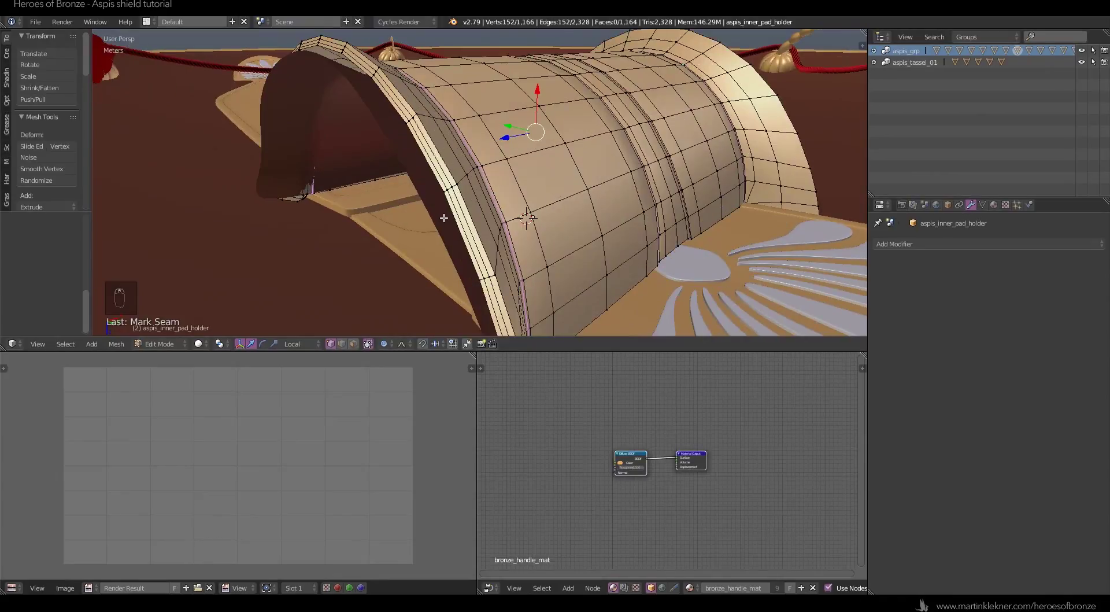
right_click(459, 204, "alt")
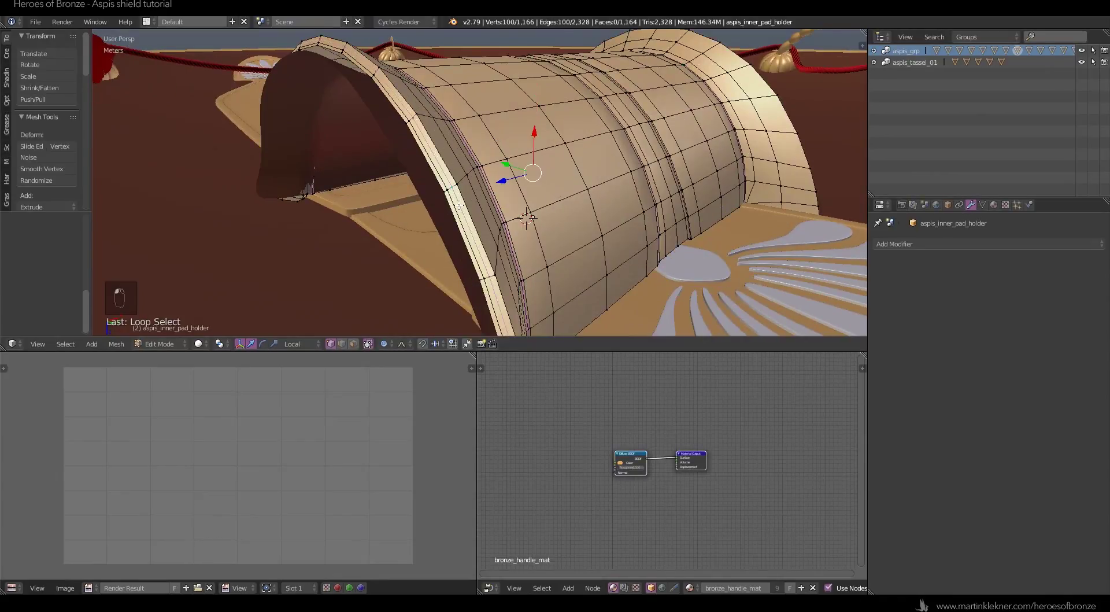
left_click(116, 344)
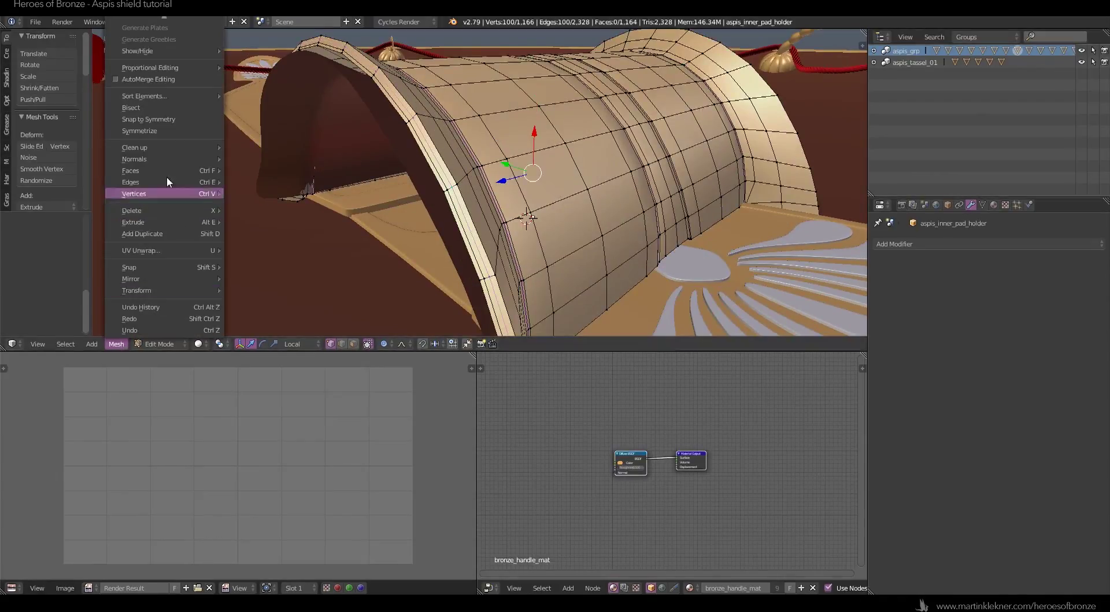
mouse_move(161, 183)
left_click(272, 266)
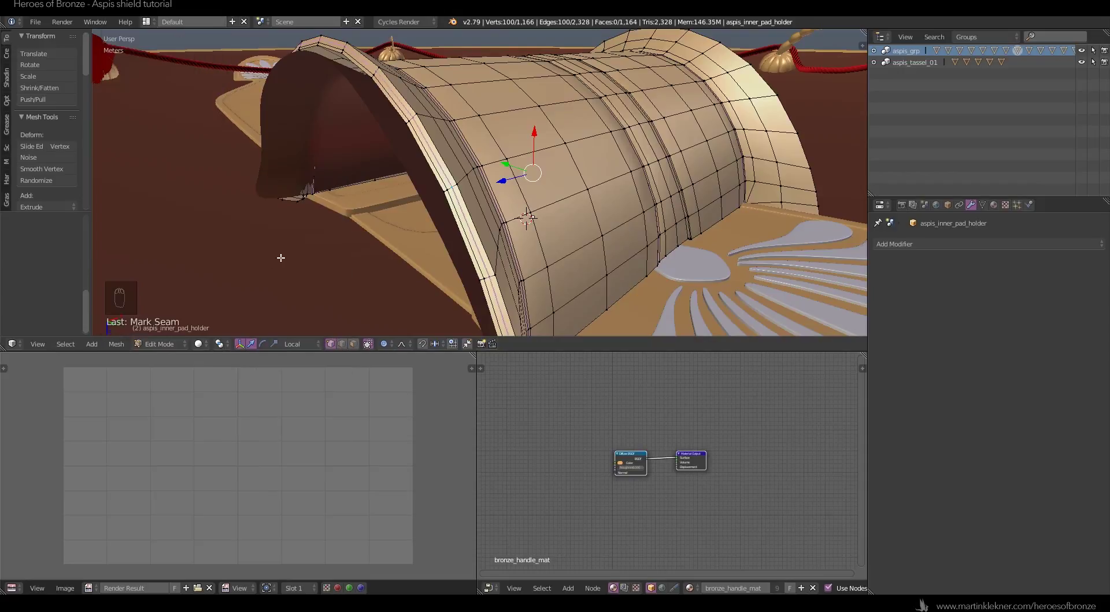
- Select the pad holder's entire mesh and unwrap it along the marked seams
key("a")
scroll(539, 181, "down", 3)
key("Tab")
key("a")
key("a")
key("a")
key("a")
key("a")
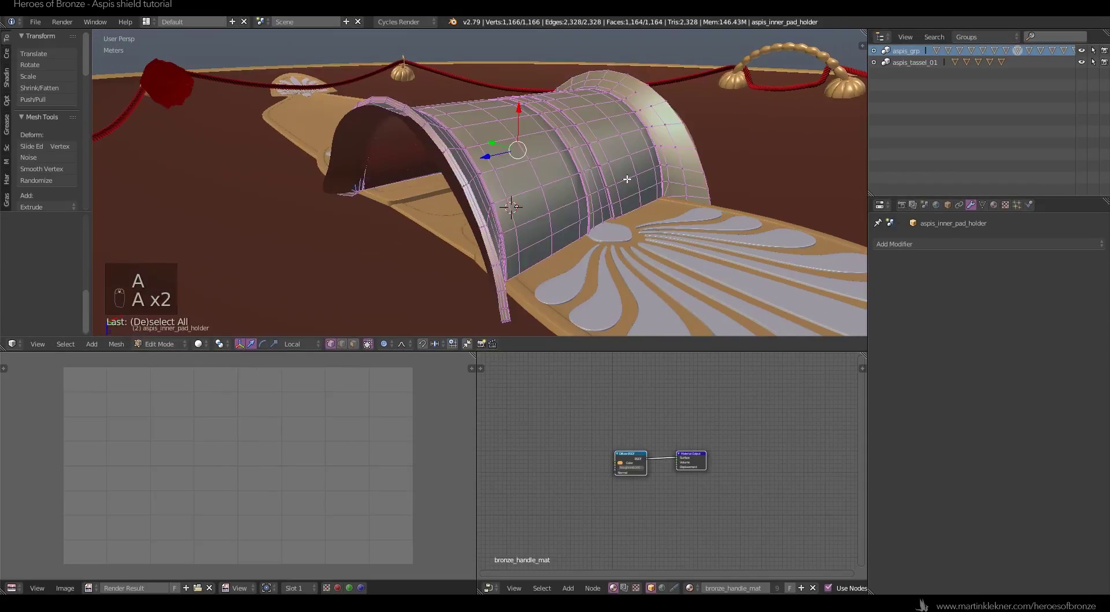
key("u")
left_click(627, 179)
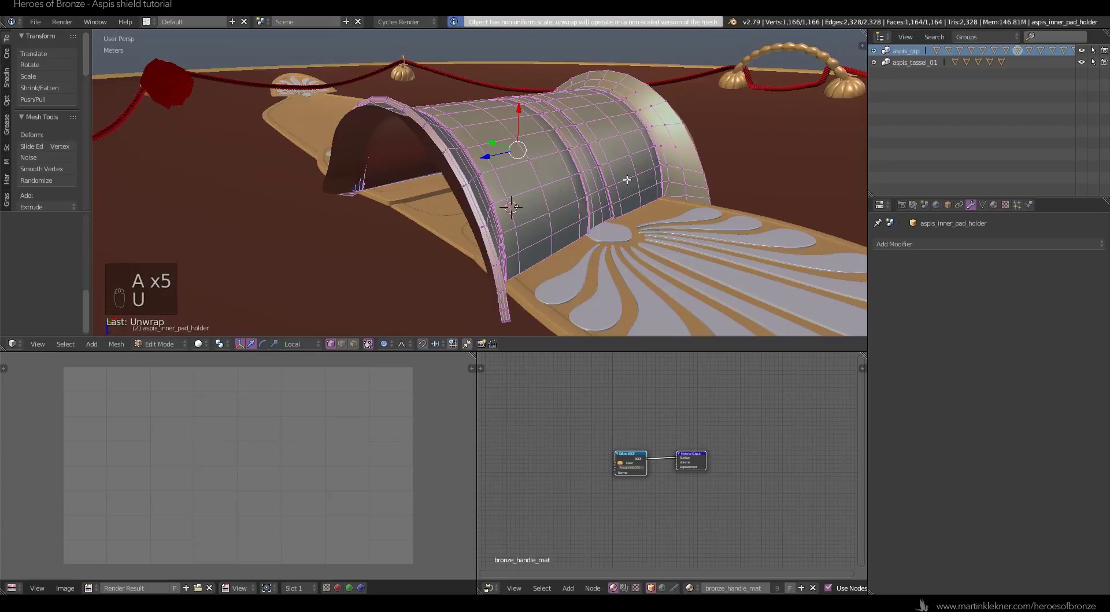
- Unlink the Render Result image to reveal the UV layout, and enable the Stretch display for the UVs
left_click(209, 587)
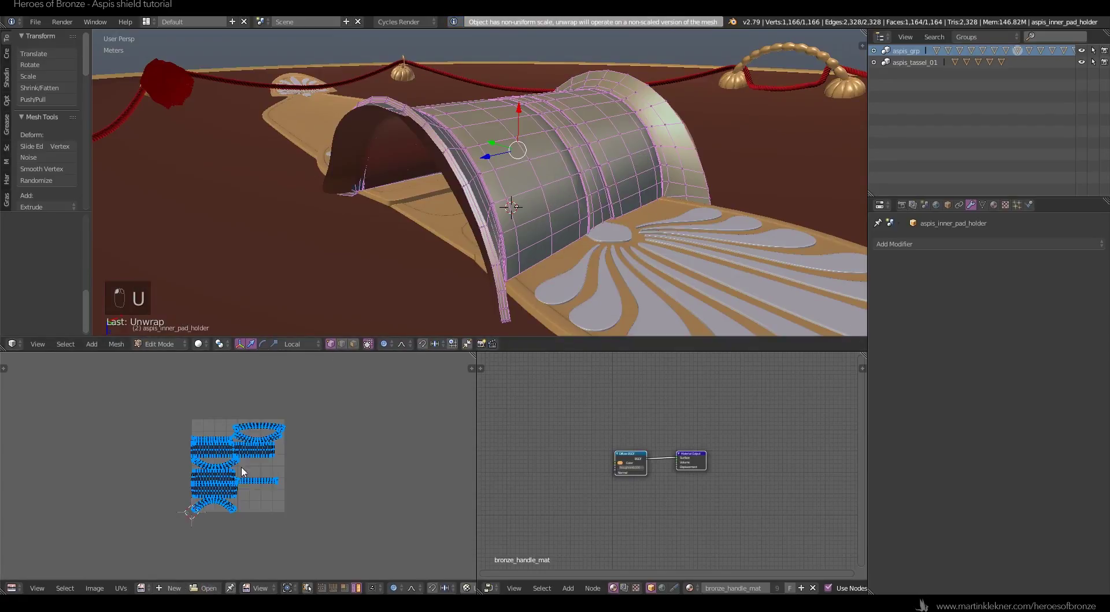
scroll(241, 466, "up", 4)
scroll(236, 458, "down", 2)
key("n")
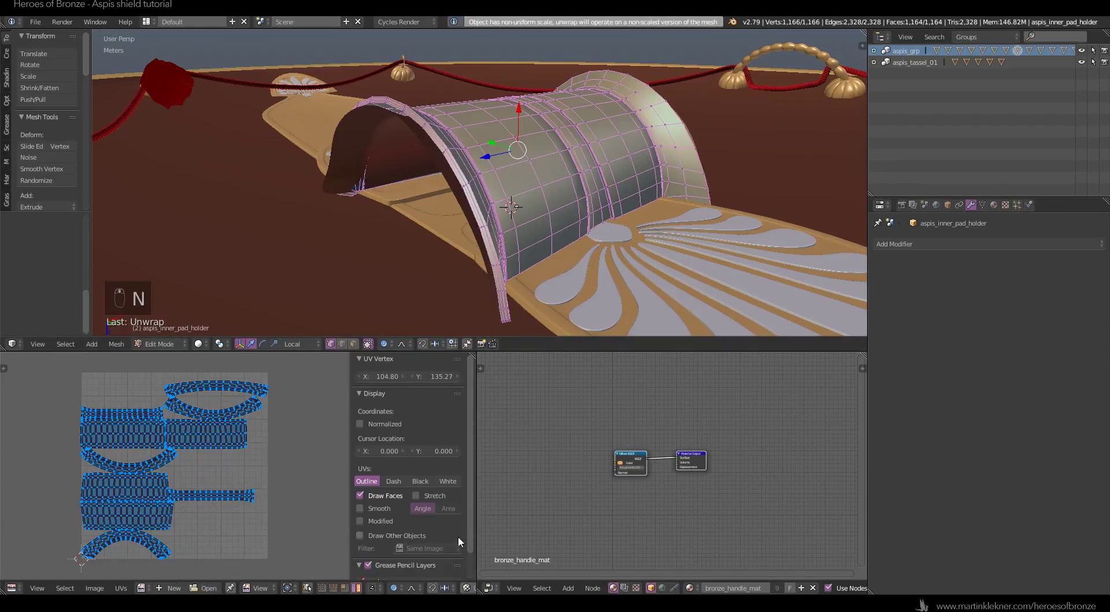
left_click(416, 495)
key("n")
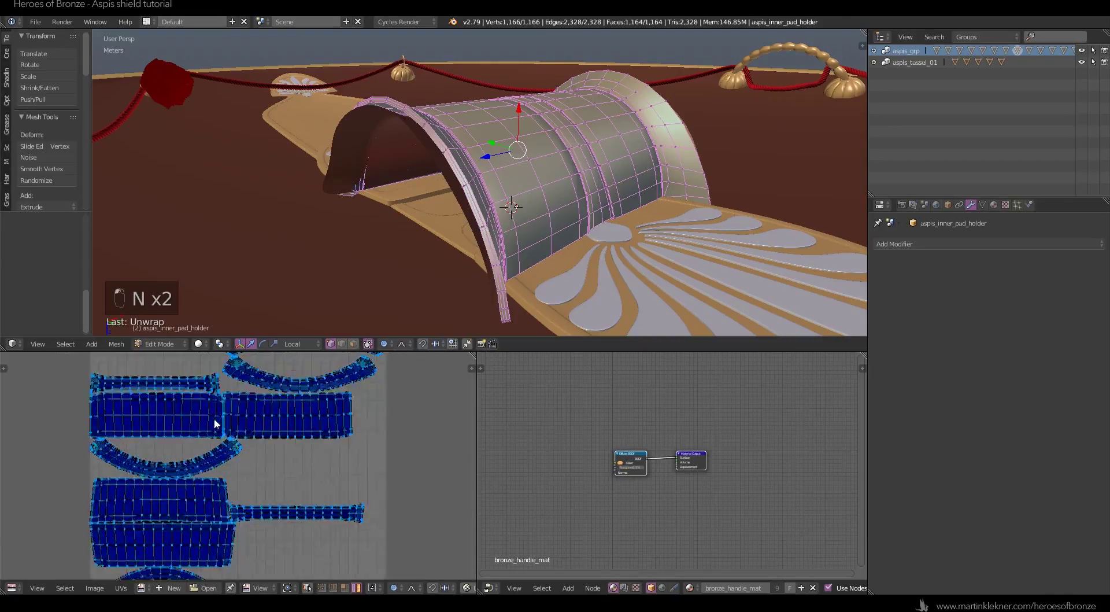
- Enable synced UV and mesh selection, and select a stretched corner of the curved UV island to locate it on the mesh
scroll(233, 409, "up", 5)
scroll(321, 522, "down", 2)
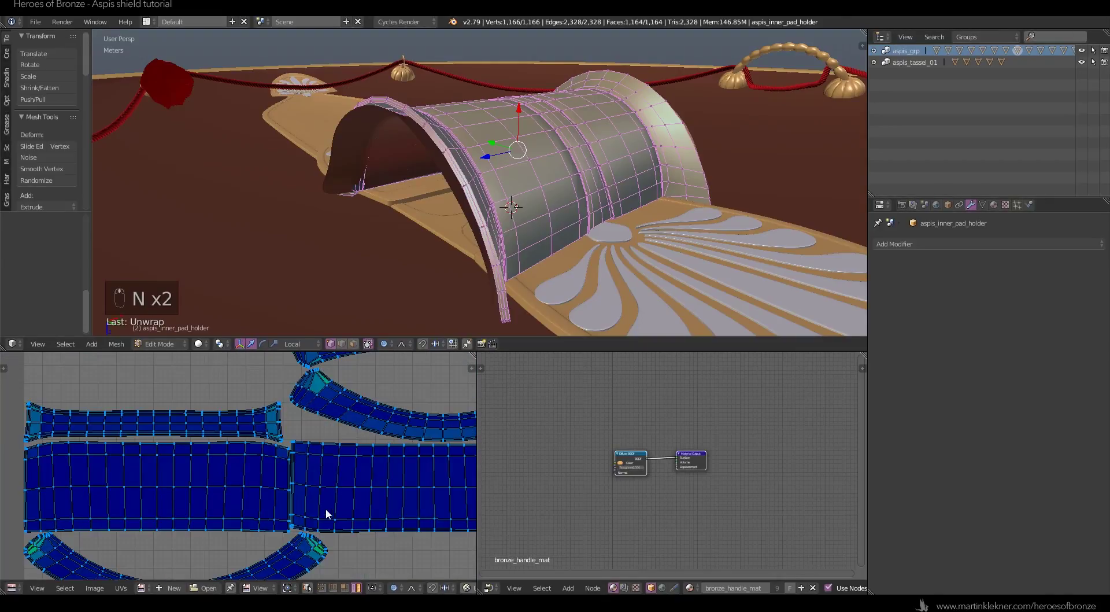
scroll(480, 191, "up", 1)
right_click(317, 547)
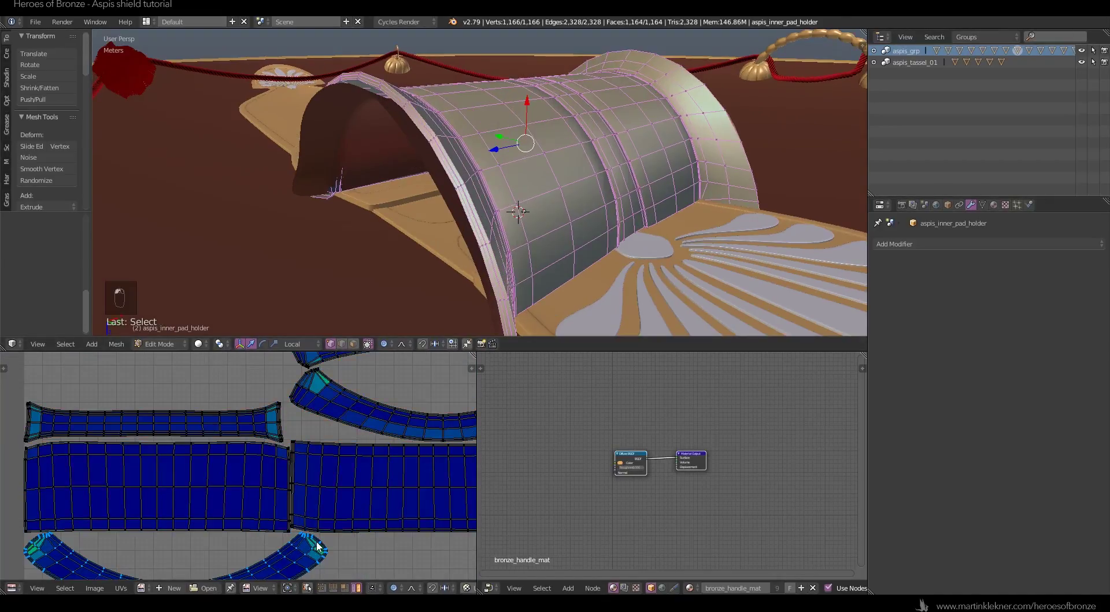
left_click(306, 588)
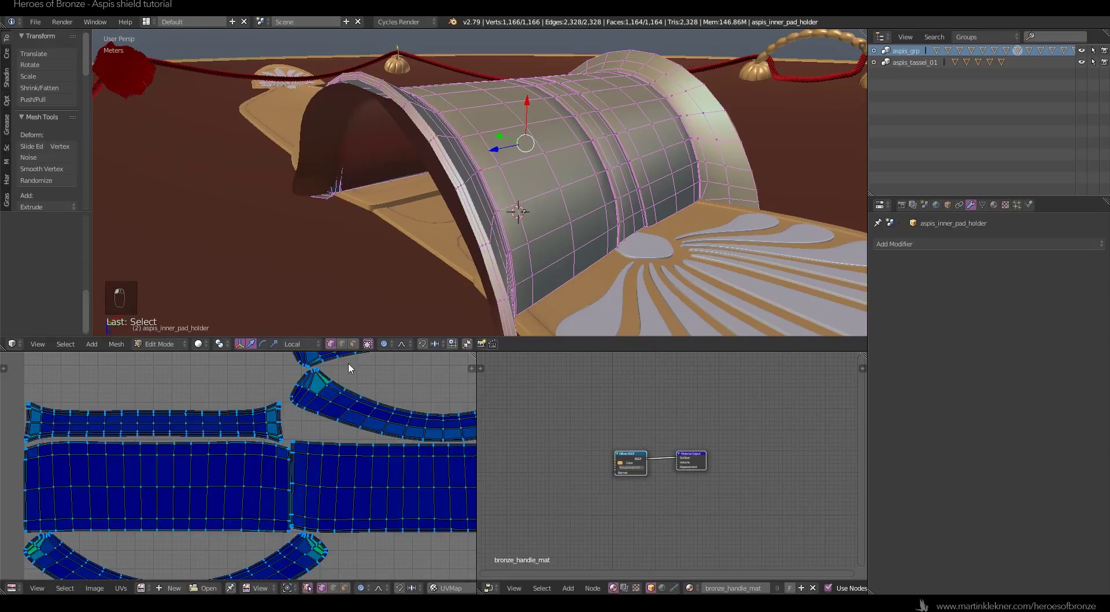
right_click(310, 547)
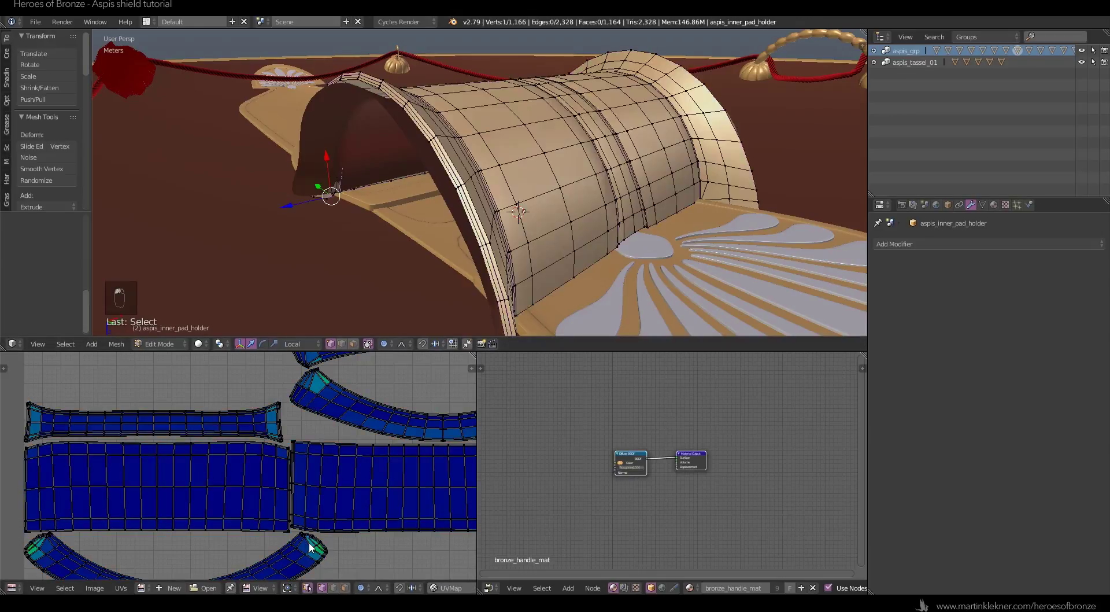
key("KP_Decimal")
middle_click_drag(481, 239, 636, 228)
- Leave Edit Mode on the pad holder and select the inner pad top with the palmette decoration
scroll(637, 227, "down", 8)
key("Tab")
left_click(425, 251)
key("a")
key("a")
middle_click_drag(425, 251, 469, 249)
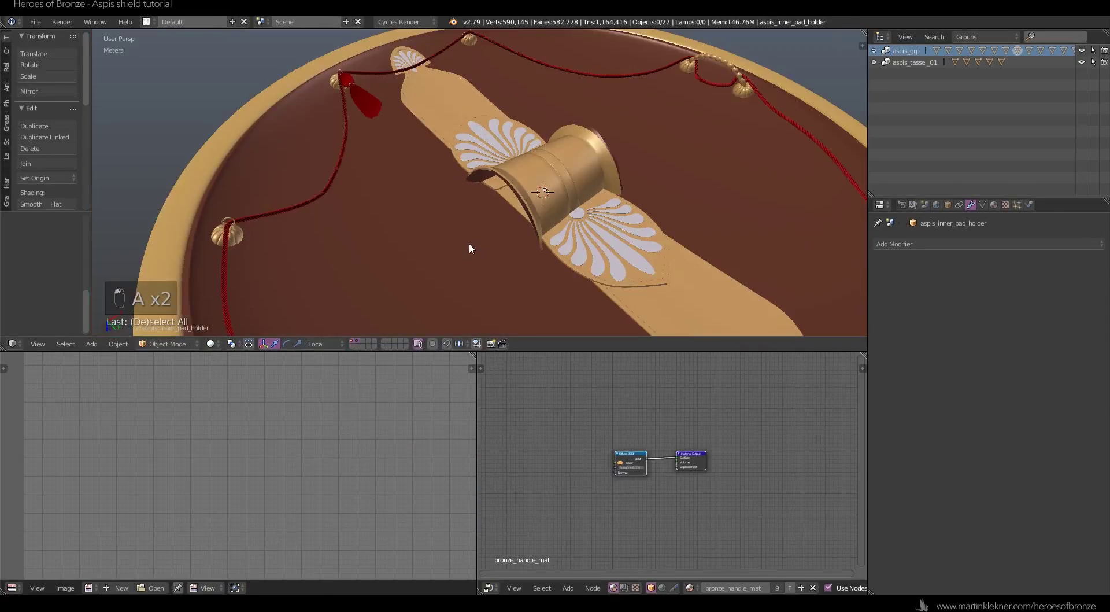
right_click(662, 266)
- Examine the inner pad top from several angles and inspect its unmirrored mesh in Edit Mode
middle_click_drag(692, 255, 537, 218)
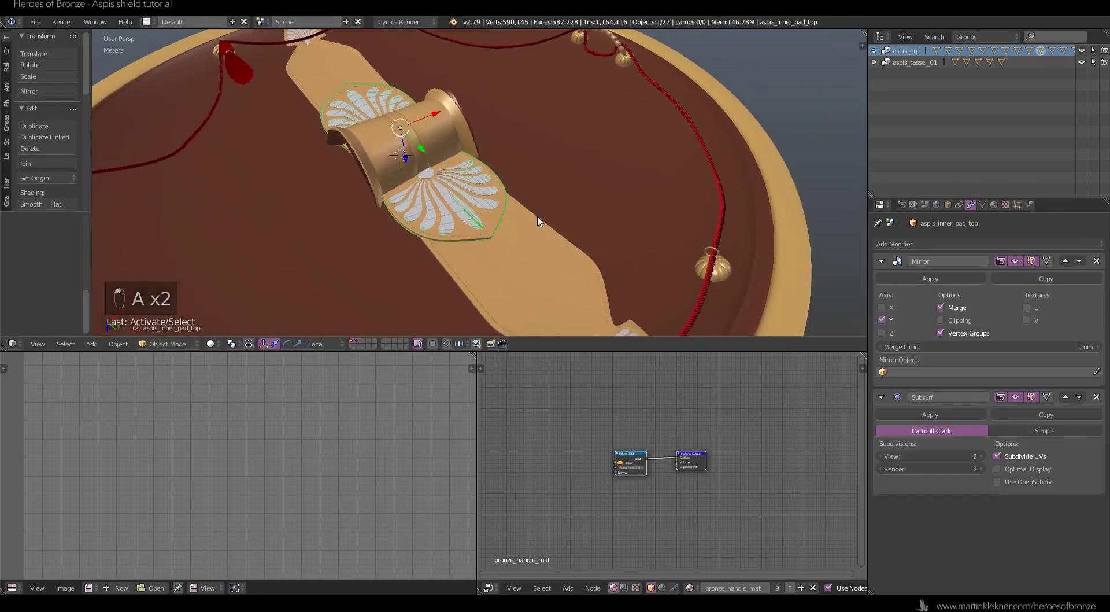
scroll(538, 218, "up", 3)
scroll(303, 266, "down", 5)
middle_click_drag(303, 266, 338, 293)
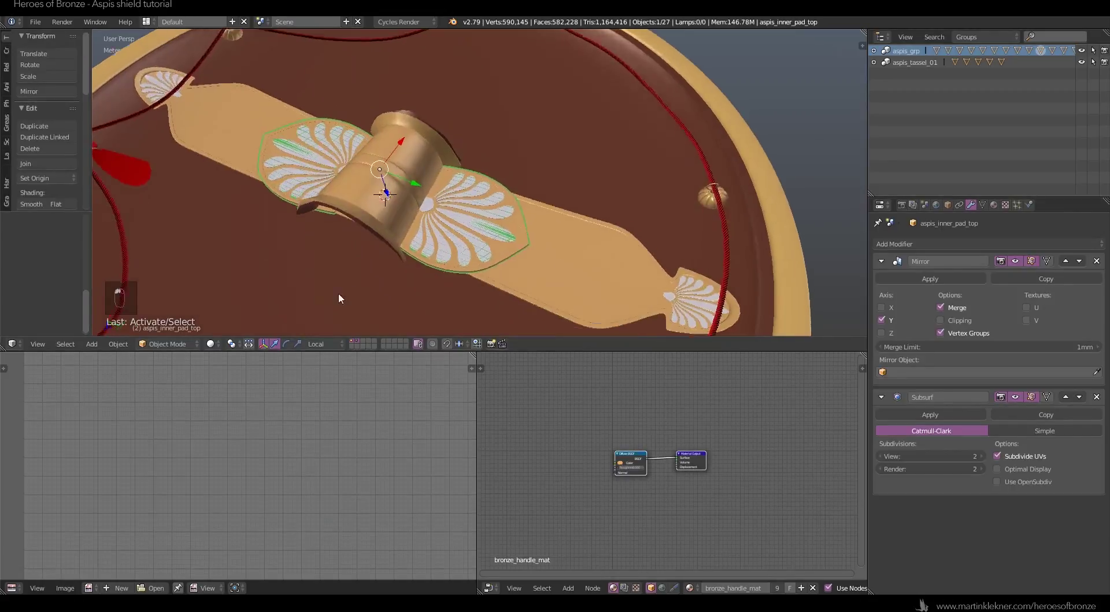
scroll(339, 293, "up", 5)
key("Tab")
left_click(427, 273)
key("a")
key("a")
key("a")
key("a")
key("Tab")
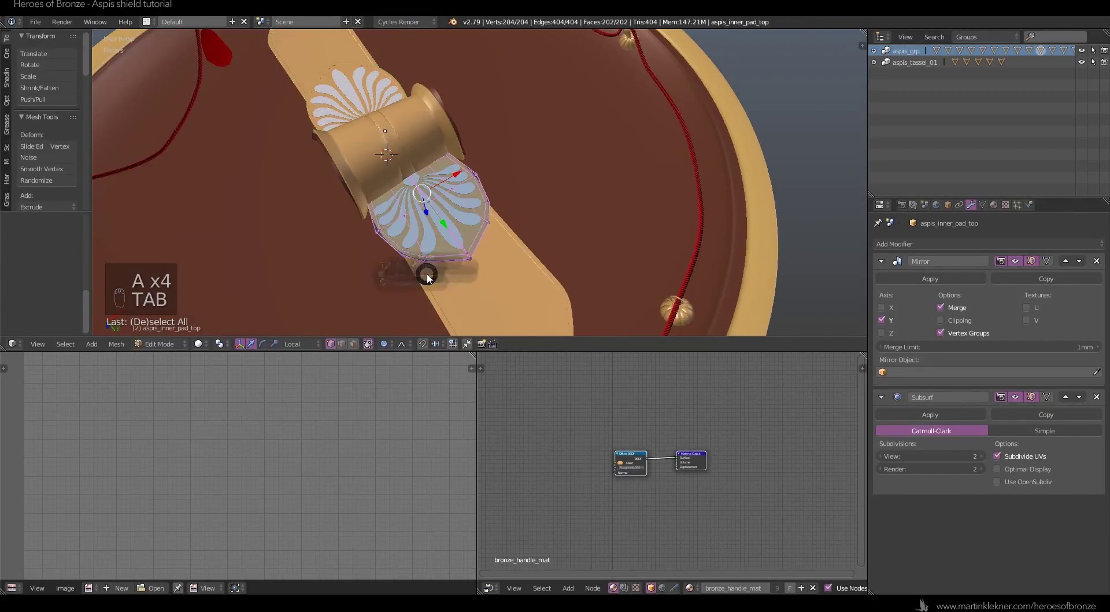
left_click(335, 279)
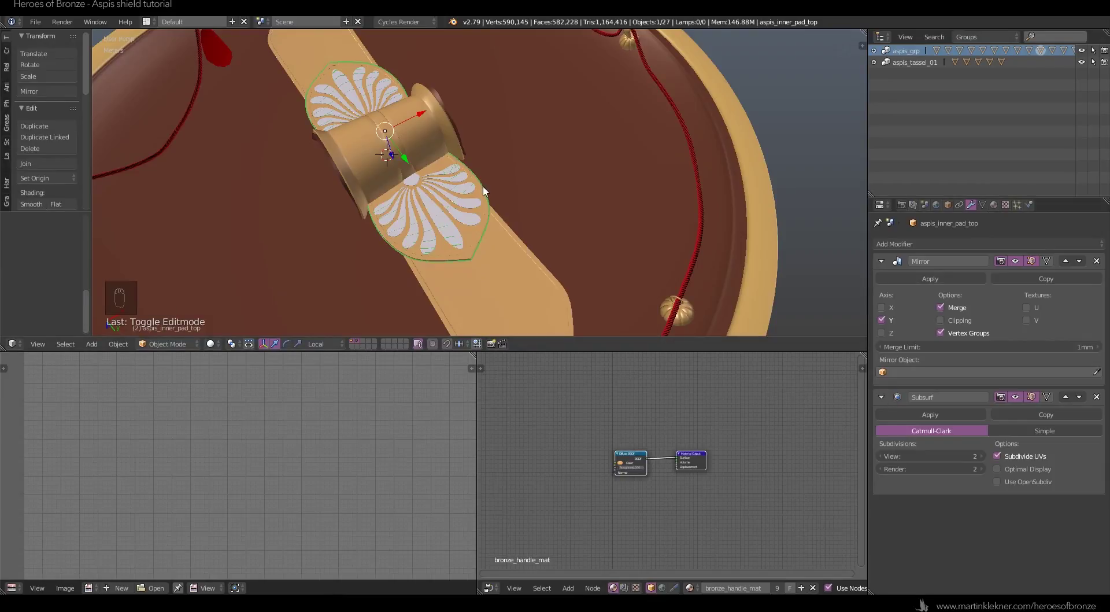
- Apply the Mirror modifier on the inner pad top and display its full mesh as wireframe in Edit Mode
key("Tab")
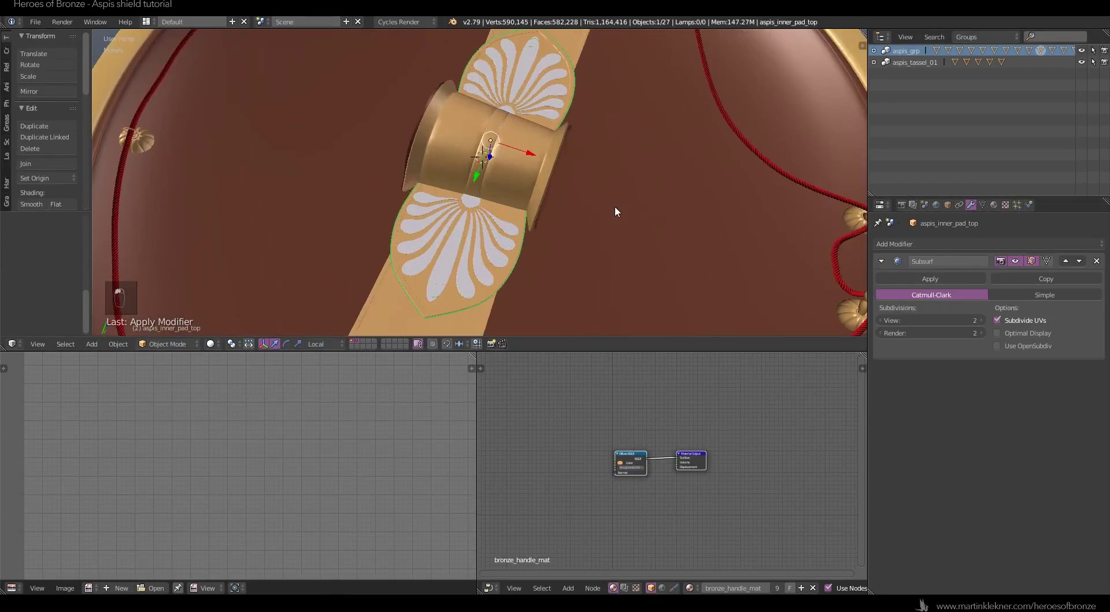
key("Tab")
left_click(630, 207)
scroll(519, 186, "up", 5)
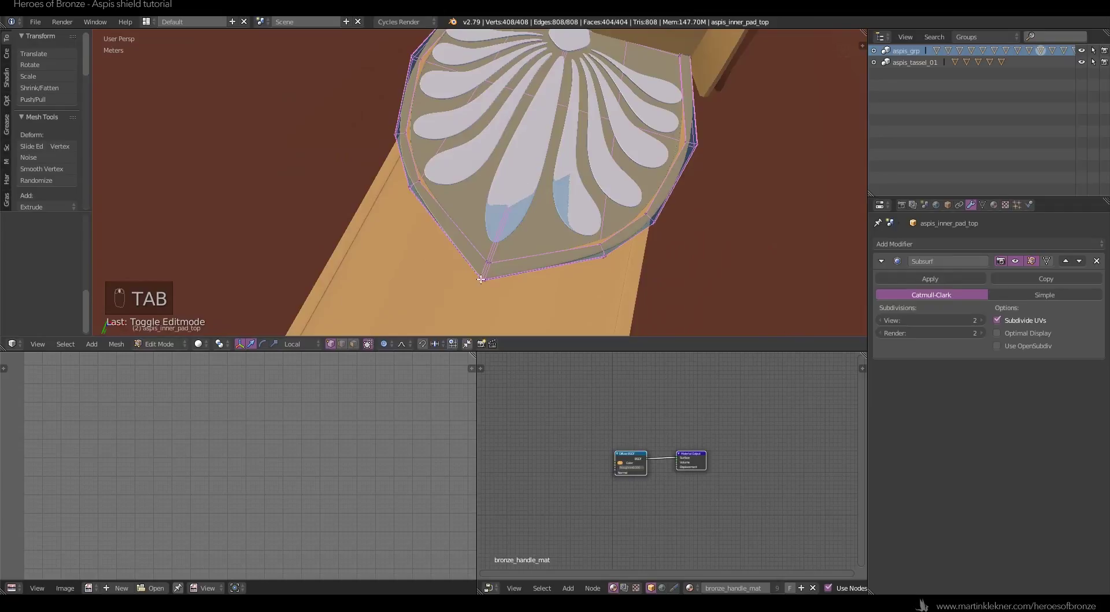
scroll(422, 149, "up", 5)
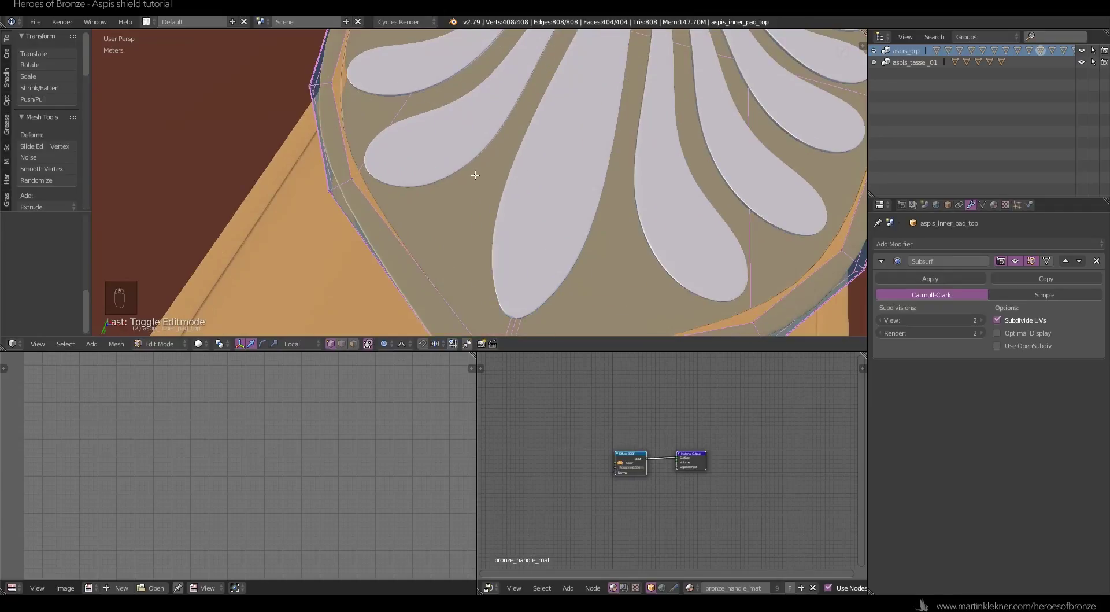
key("z")
left_click(323, 130)
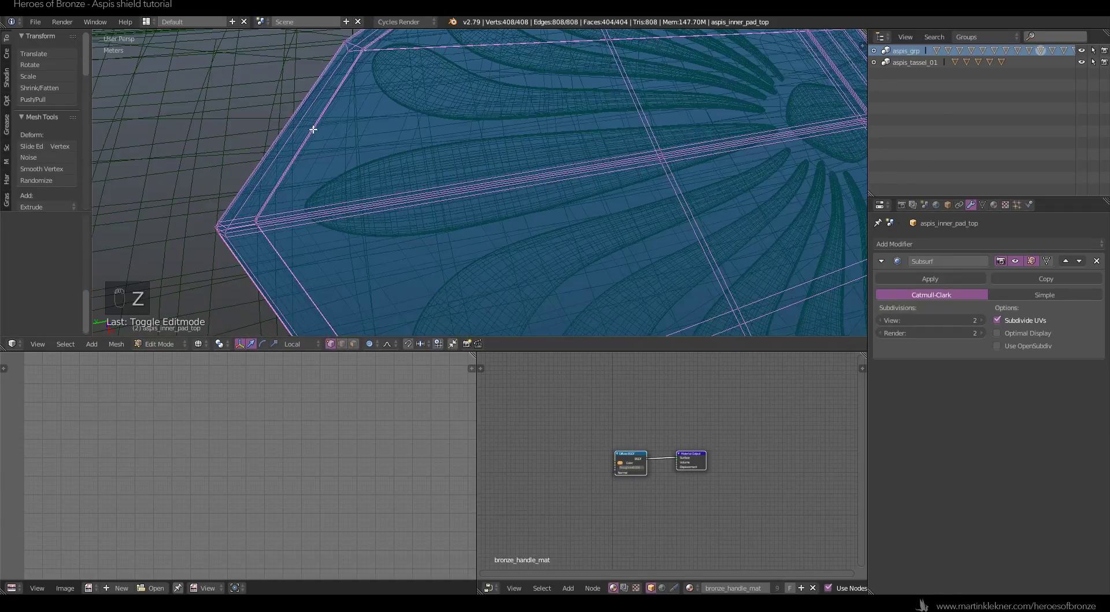
- Select the edge loop along the thin inset rim of one pad, try moving it, and undo the move
scroll(301, 143, "up", 5)
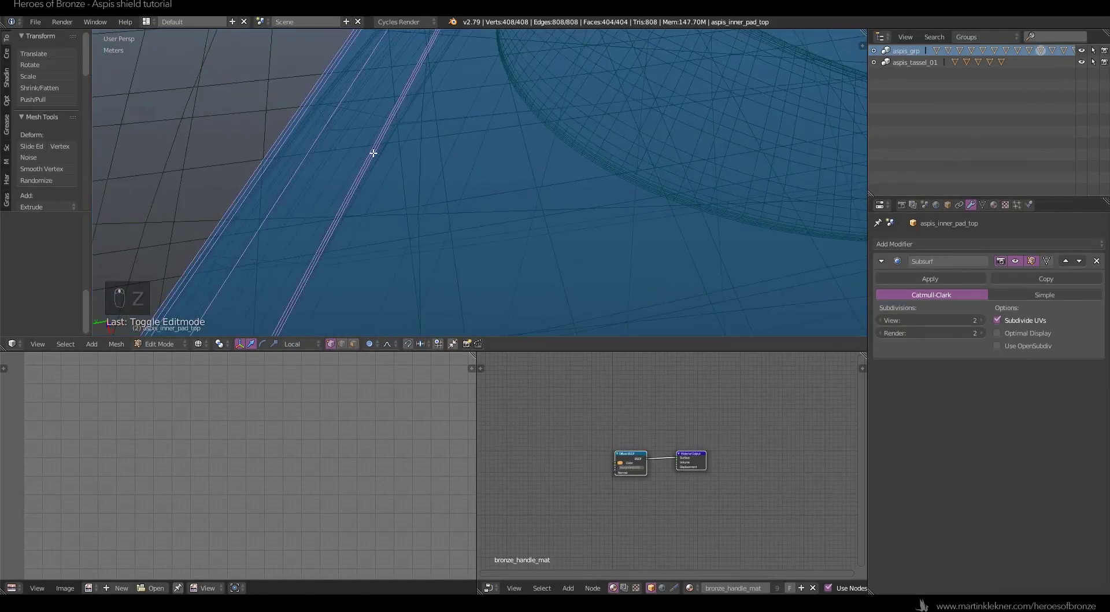
right_click(382, 133, "alt")
scroll(446, 153, "down", 9)
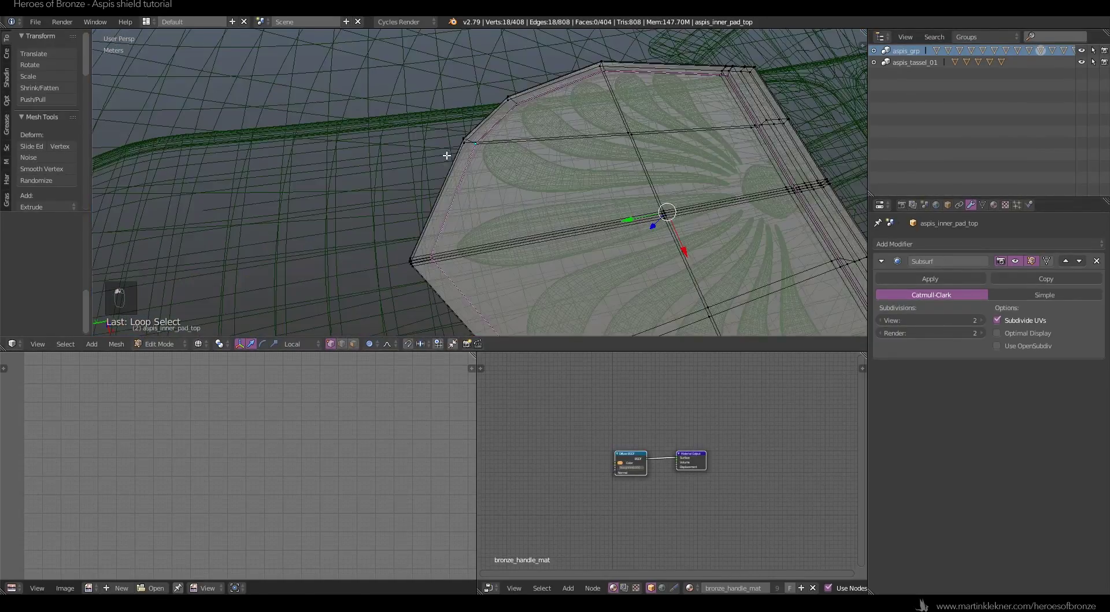
key("g")
key("ctrl+z")
- Add a loop cut around the outer side wall of the first pad
middle_click_drag(589, 177, 519, 183)
scroll(701, 196, "up", 3)
middle_click_drag(503, 110, 521, 156, "shift")
scroll(522, 156, "up", 5)
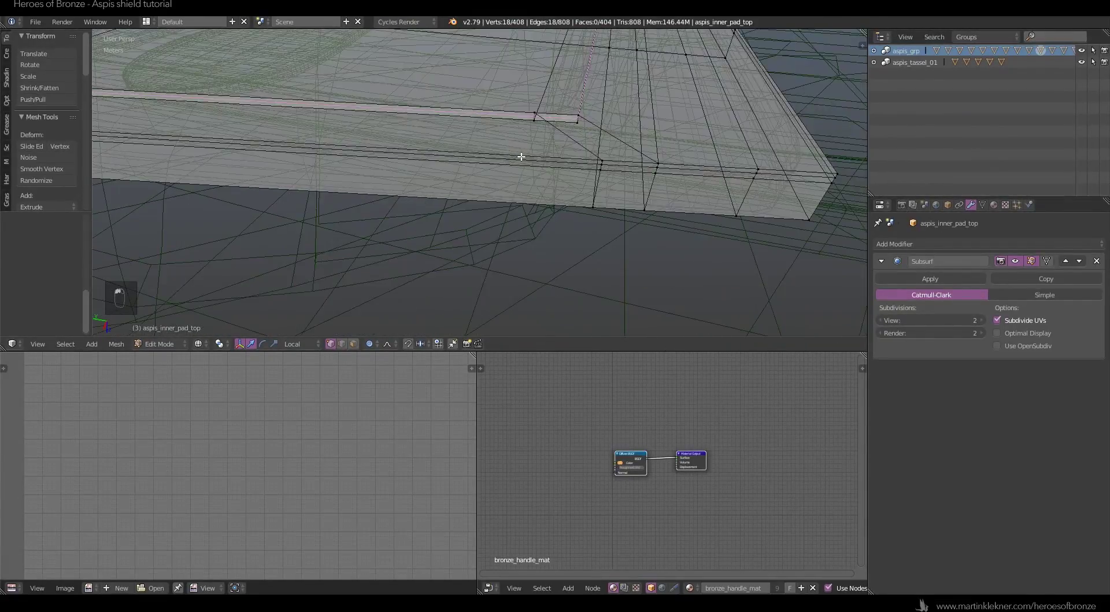
key("ctrl+r")
left_click(598, 185)
left_click(598, 185)
scroll(564, 153, "down", 8)
scroll(559, 153, "up", 8)
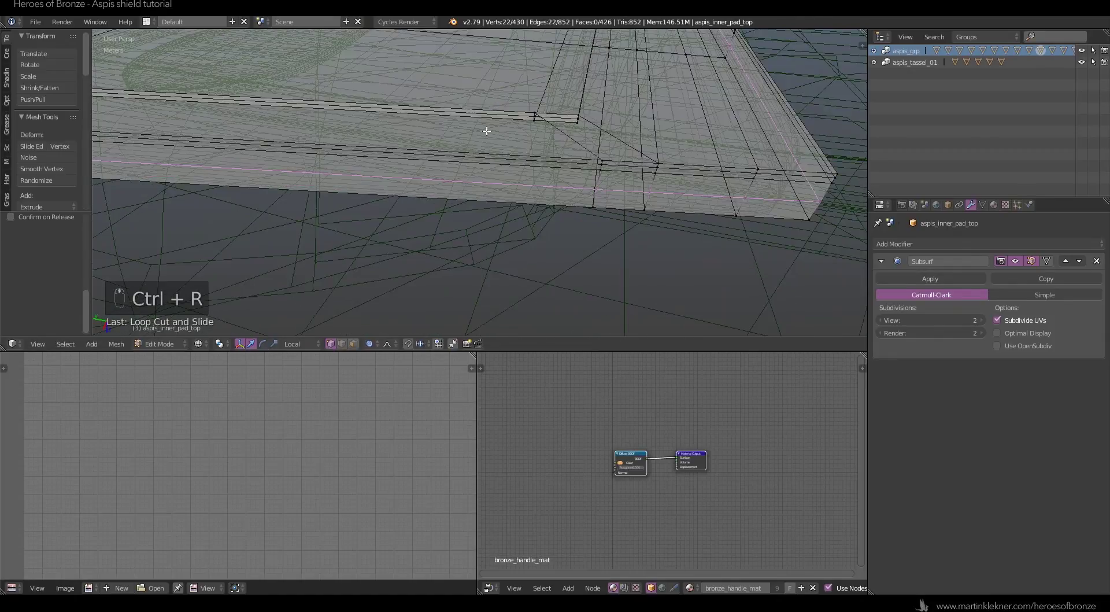
- Add the inset rim's edge loop to the selected side-wall loop and mark both as seams
right_click(502, 115, "alt")
left_click(116, 344)
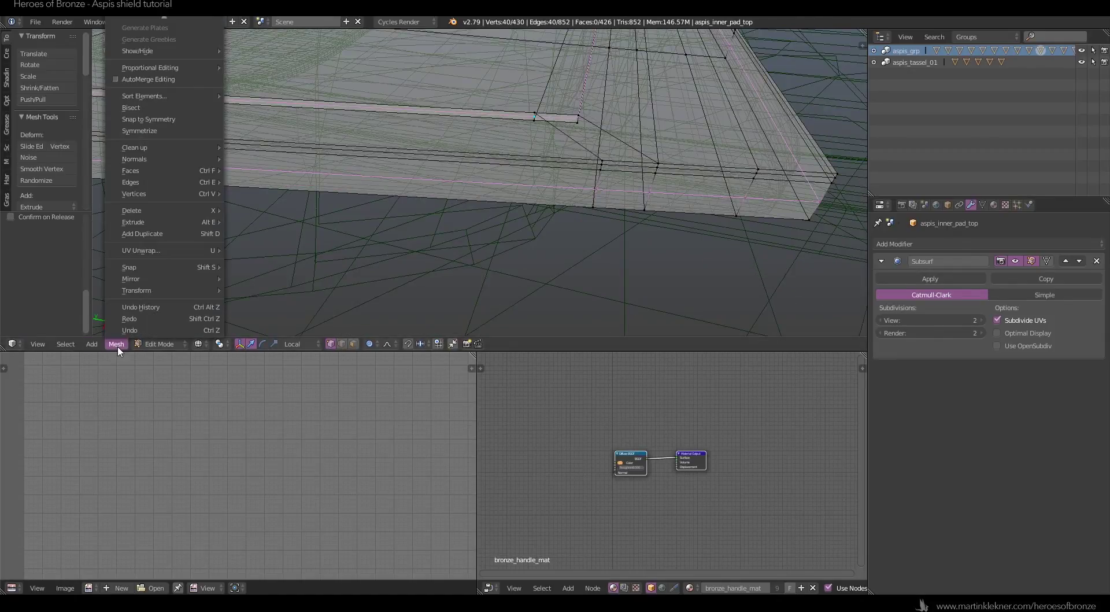
mouse_move(152, 182)
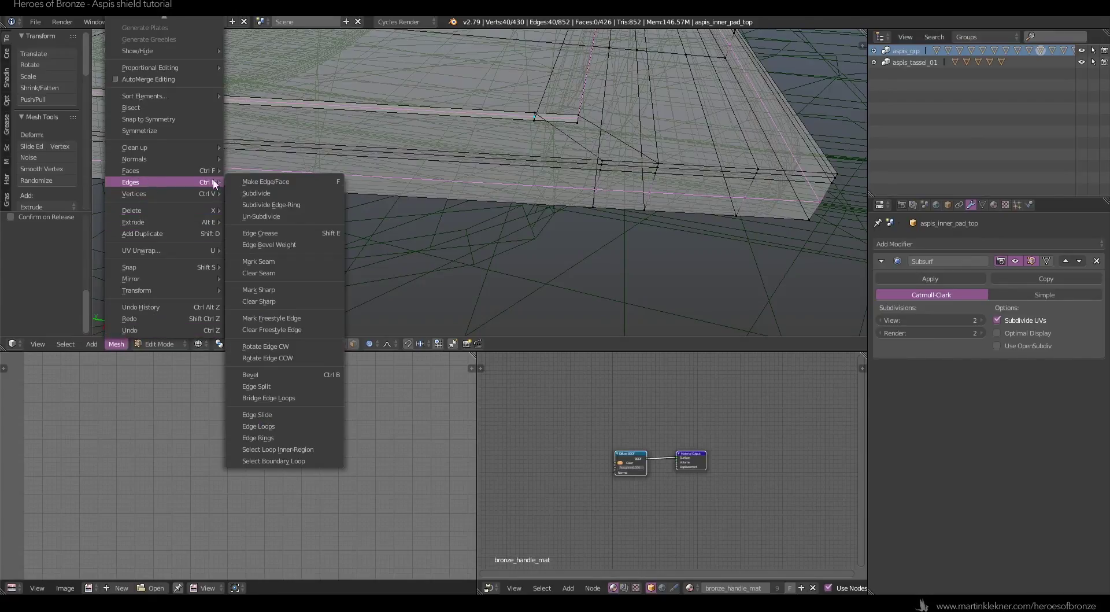
left_click(279, 261)
- Unwrap the entire inner pad top mesh and clear the selection
scroll(547, 224, "down", 8)
middle_click_drag(358, 331, 442, 257)
scroll(442, 256, "up", 3)
key("a")
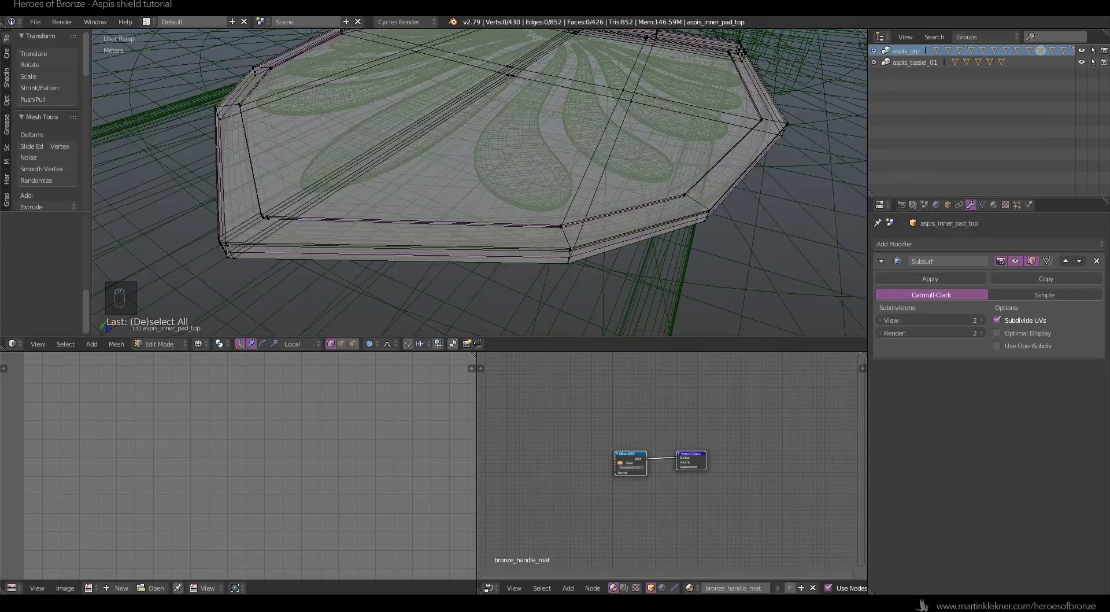
key("a")
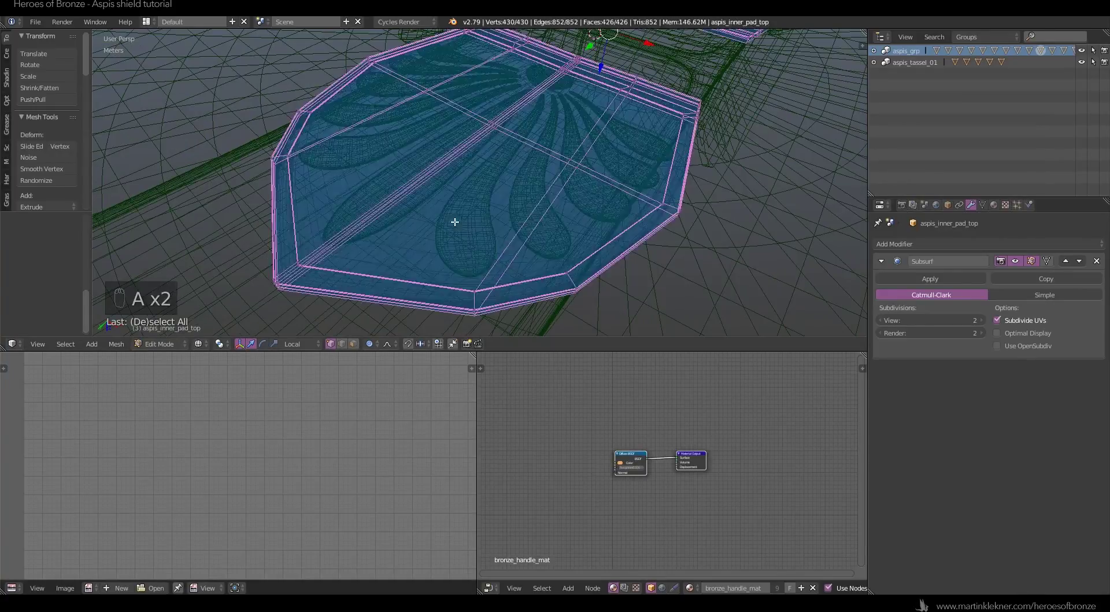
key("u")
left_click(455, 222)
scroll(297, 454, "down", 3)
scroll(550, 166, "up", 2)
middle_click_drag(573, 193, 469, 208)
key("a")
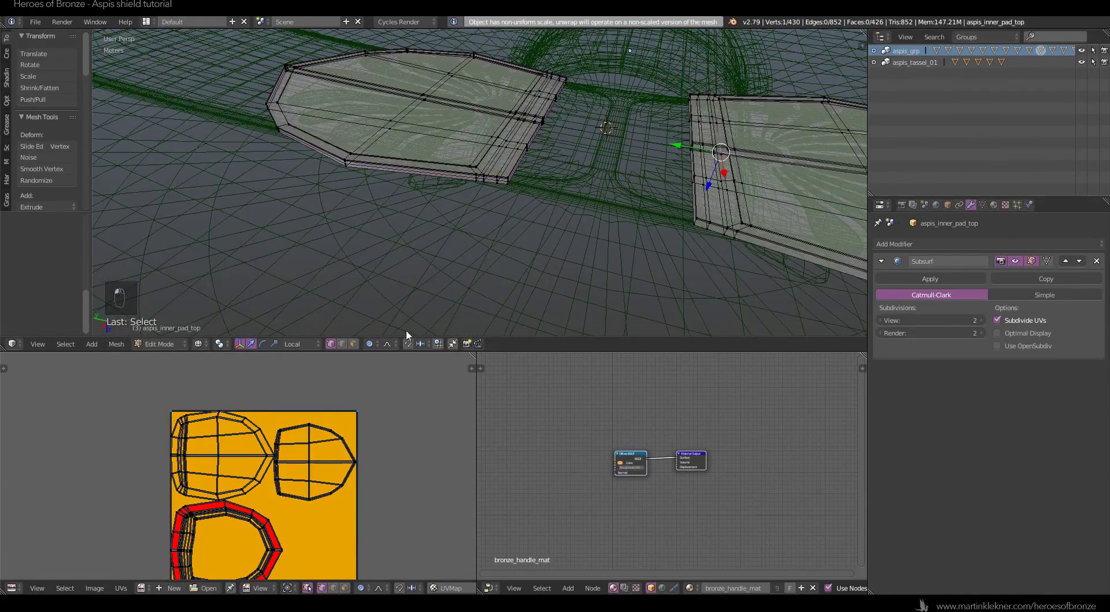
- Try a loop cut across the corner of the second pad and undo it
right_click(503, 107)
key("KP_Decimal")
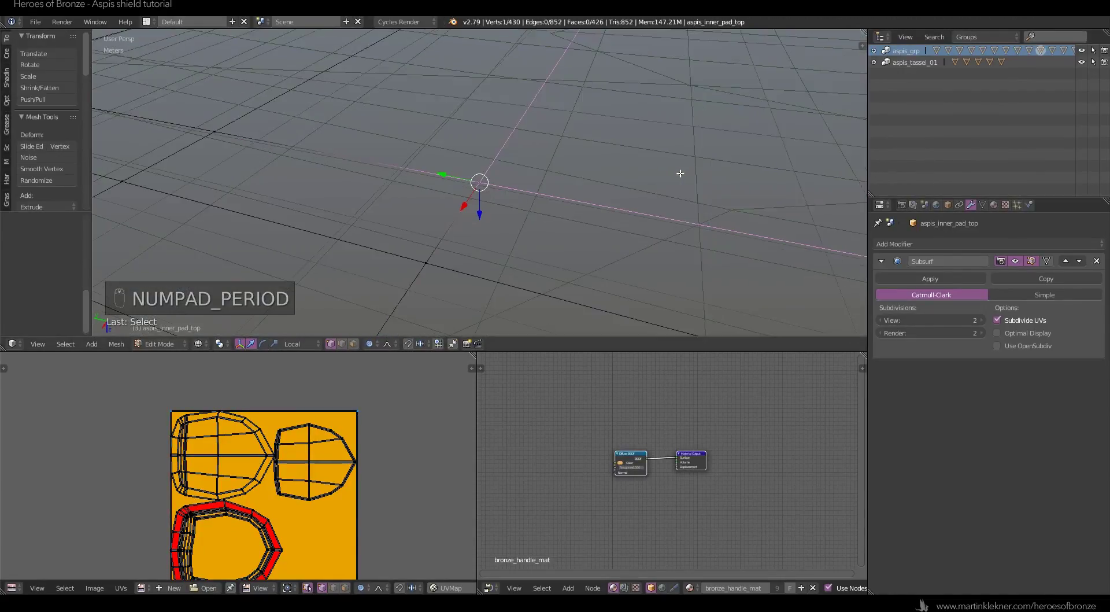
scroll(595, 186, "down", 10)
scroll(587, 242, "up", 8)
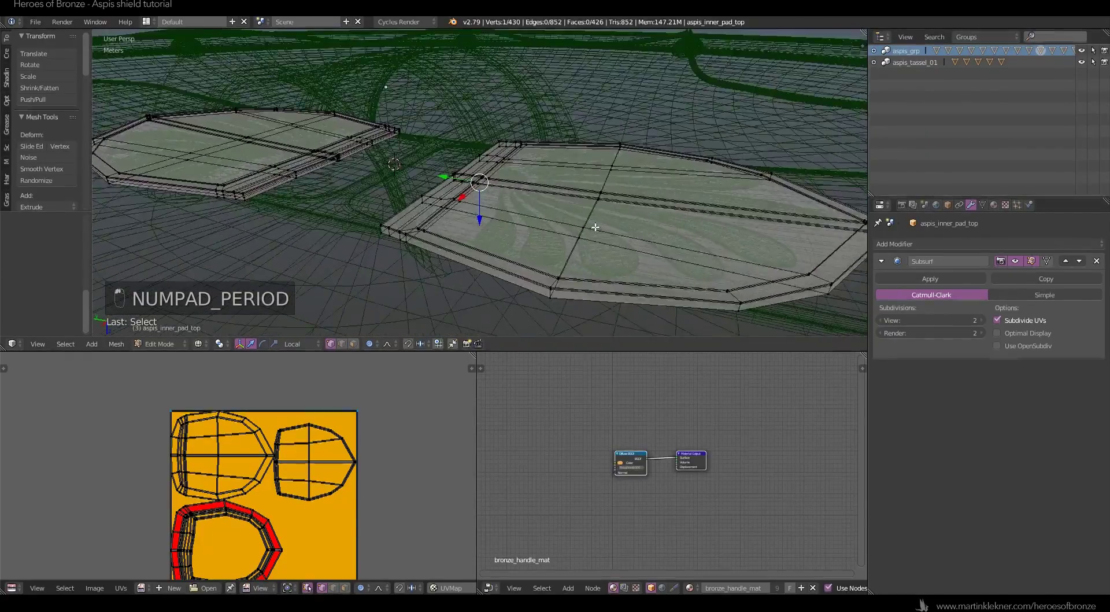
key("ctrl+r")
left_click(376, 154)
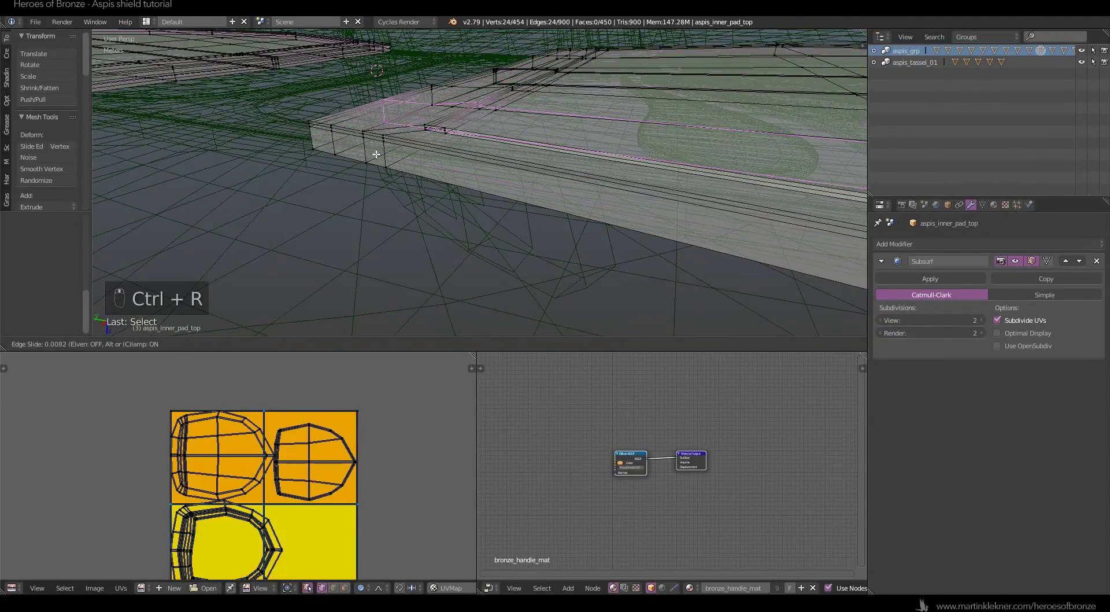
right_click(376, 155)
key("ctrl+z")
- Add a centred loop cut around the outer side wall of the second pad
key("ctrl+r")
left_click(381, 152)
right_click(382, 154)
- Select the second pad's side-wall loop and inset rim loop together and mark them as seams
middle_click_drag(567, 153, 429, 204)
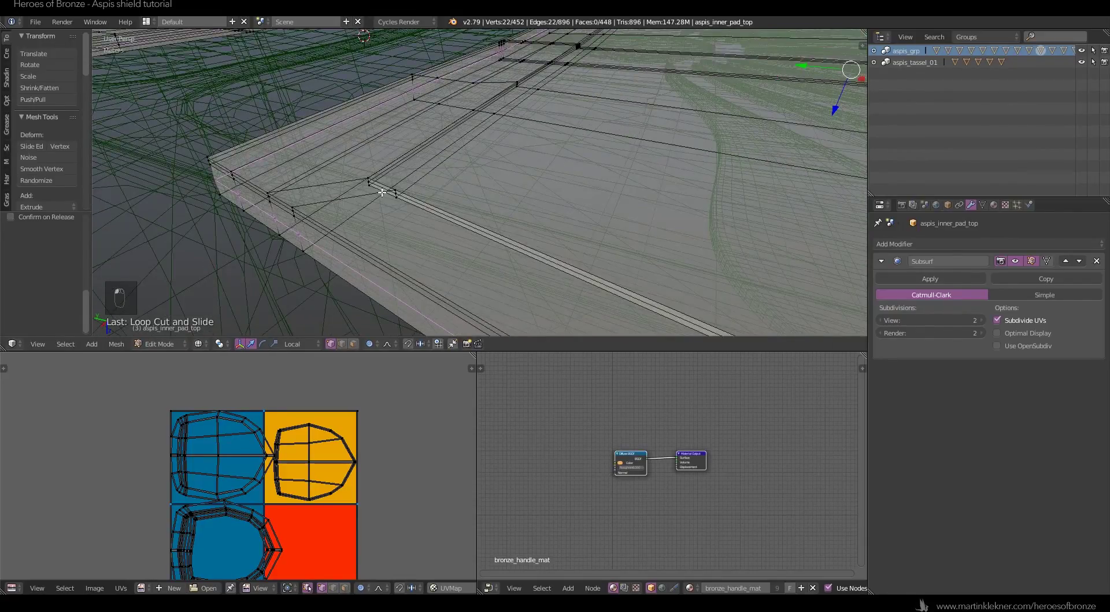
scroll(376, 191, "up", 3)
middle_click_drag(363, 190, 544, 167, "shift")
right_click(551, 172, "alt")
right_click(350, 229, "alt+shift")
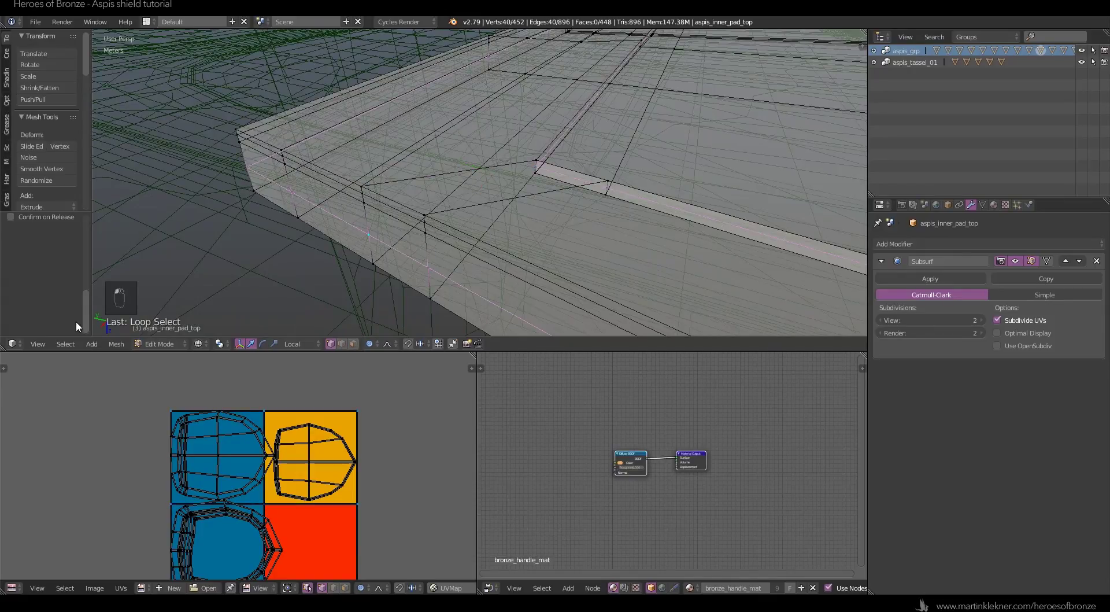
left_click(113, 344)
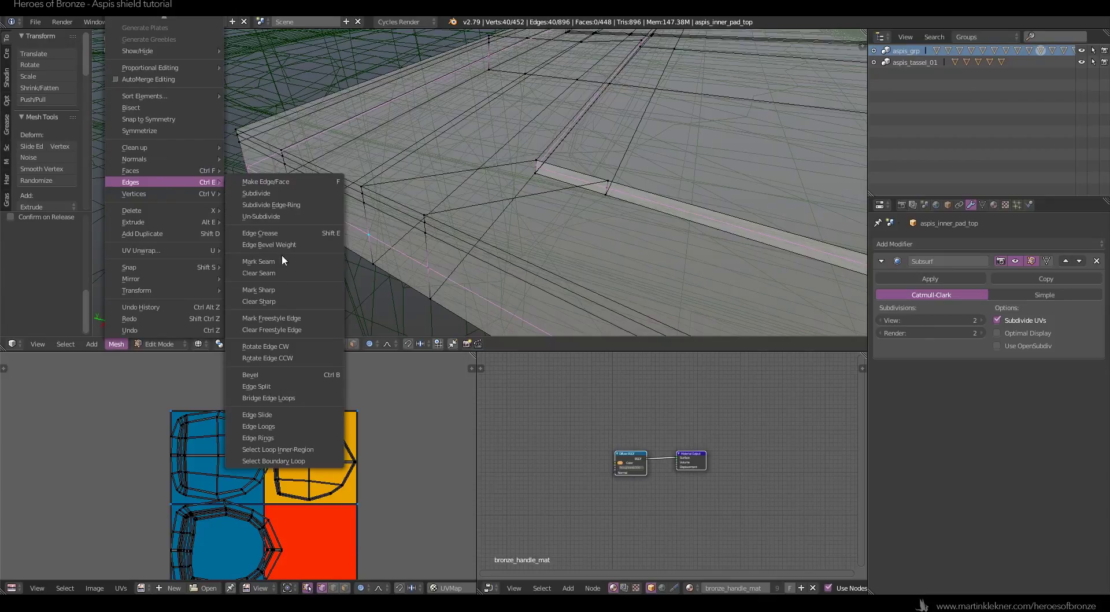
left_click(283, 255)
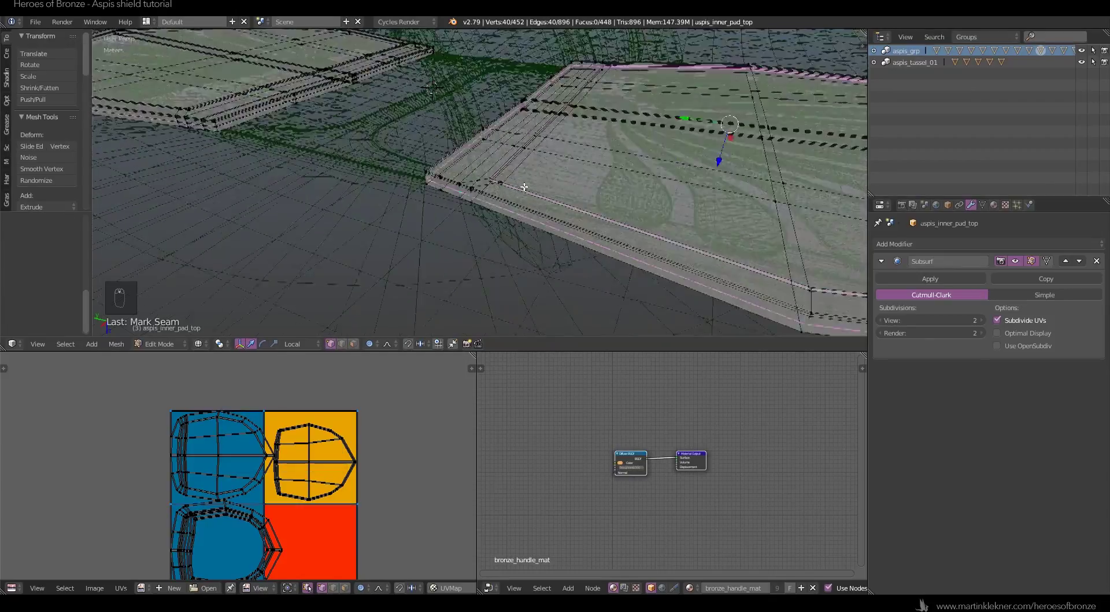
- Select all geometry of both pads and unwrap it again with the new seams
key("a")
key("a")
key("a")
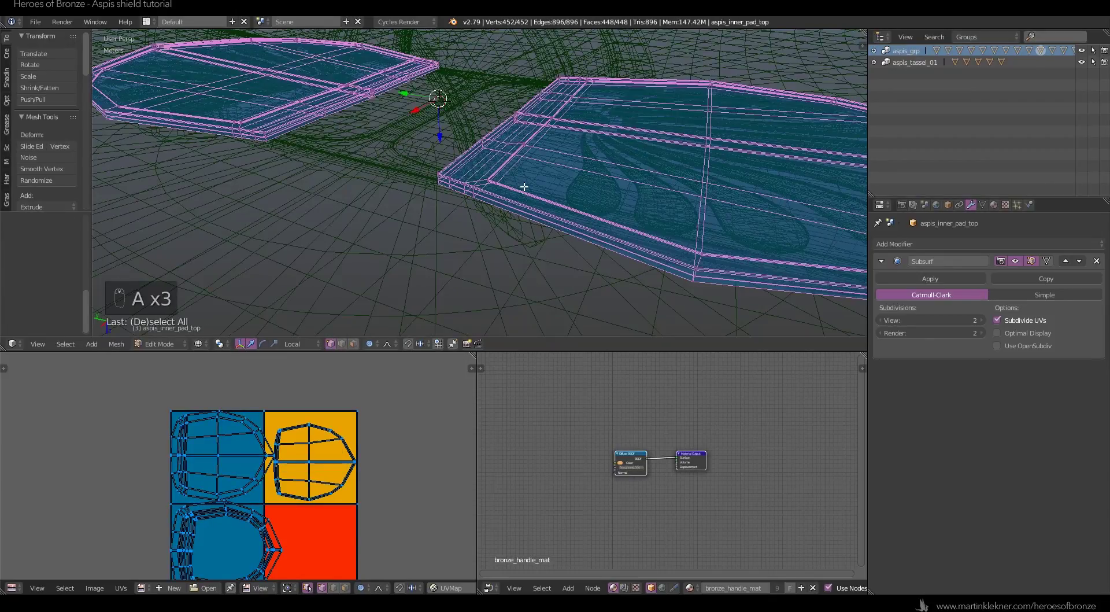
key("u")
left_click(524, 185)
- Examine the stretched corner of the ring-shaped UV island and the matching pad corner in solid and wireframe shading
scroll(222, 489, "up", 4)
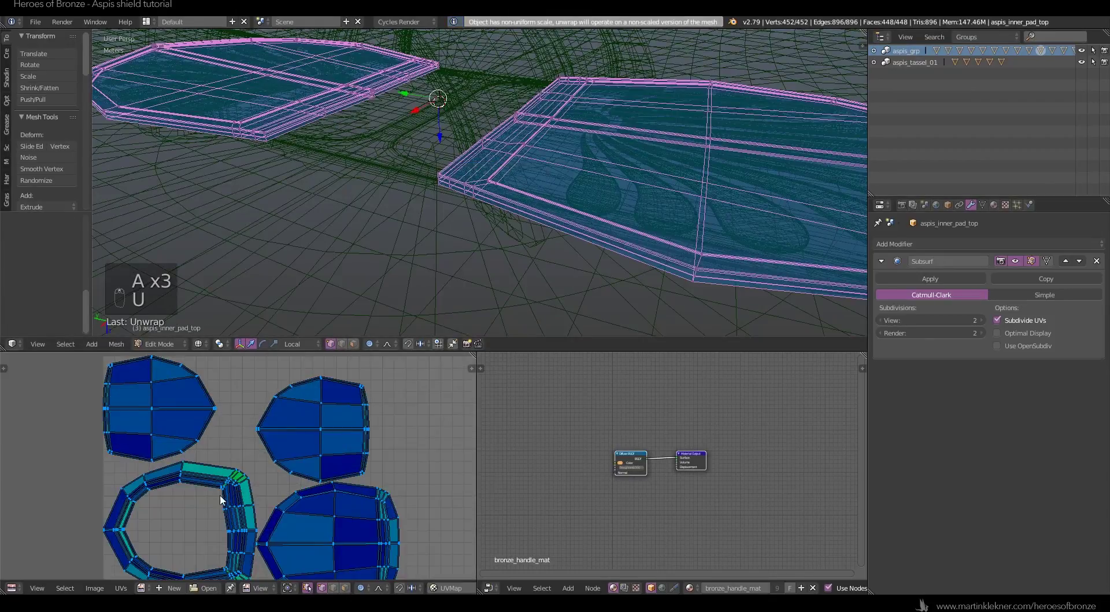
scroll(228, 493, "up", 3)
right_click(473, 188)
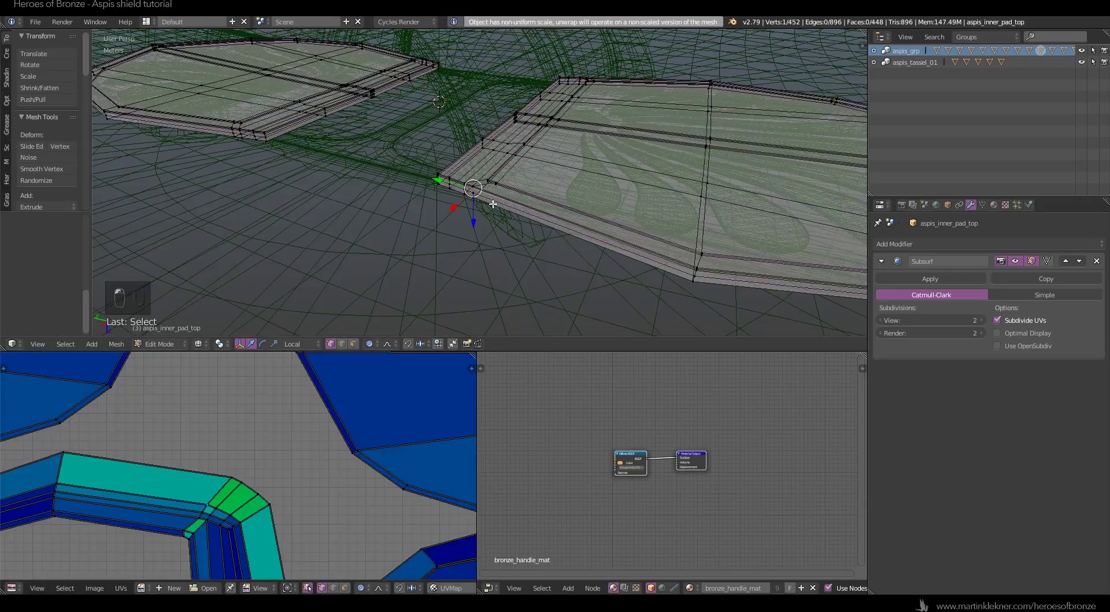
scroll(493, 204, "up", 3)
key("z")
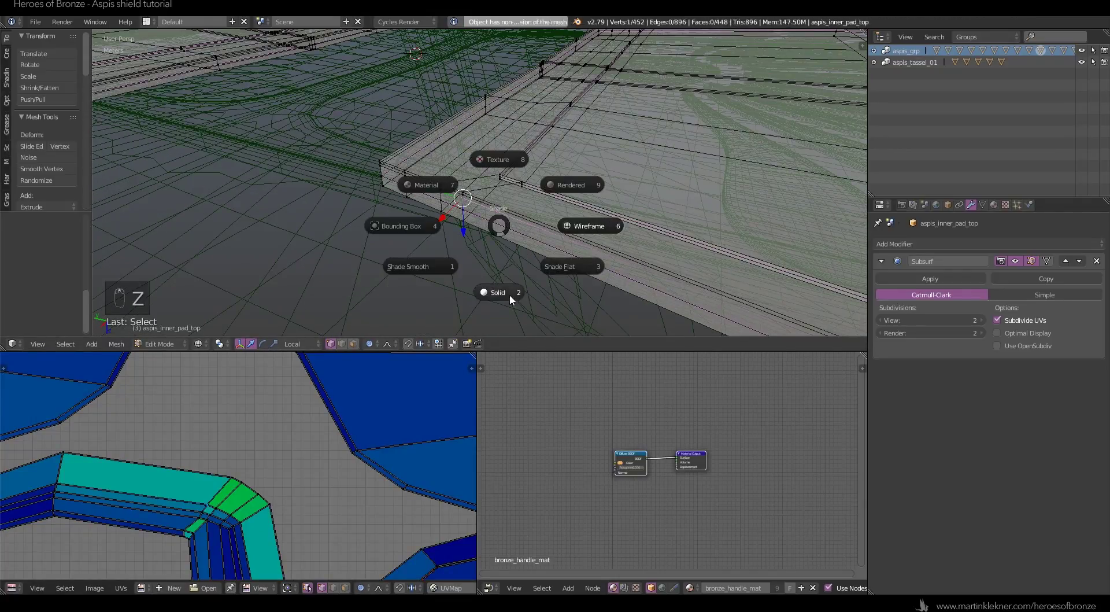
left_click(510, 296)
mouse_move(512, 207)
middle_mouse_down()
mouse_move(560, 248)
mouse_move(453, 231)
mouse_move(473, 240)
mouse_move(555, 226)
mouse_move(607, 199)
mouse_move(613, 169)
mouse_move(496, 218)
mouse_move(560, 213)
middle_mouse_up()
key("z")
left_click(641, 223)
mouse_move(641, 223)
middle_mouse_down()
mouse_move(533, 235)
mouse_move(543, 216)
mouse_move(508, 272)
middle_mouse_up()
- Switch the mesh to edge selection mode and clear the loop selection at the pad's corner
left_click(506, 212, "alt")
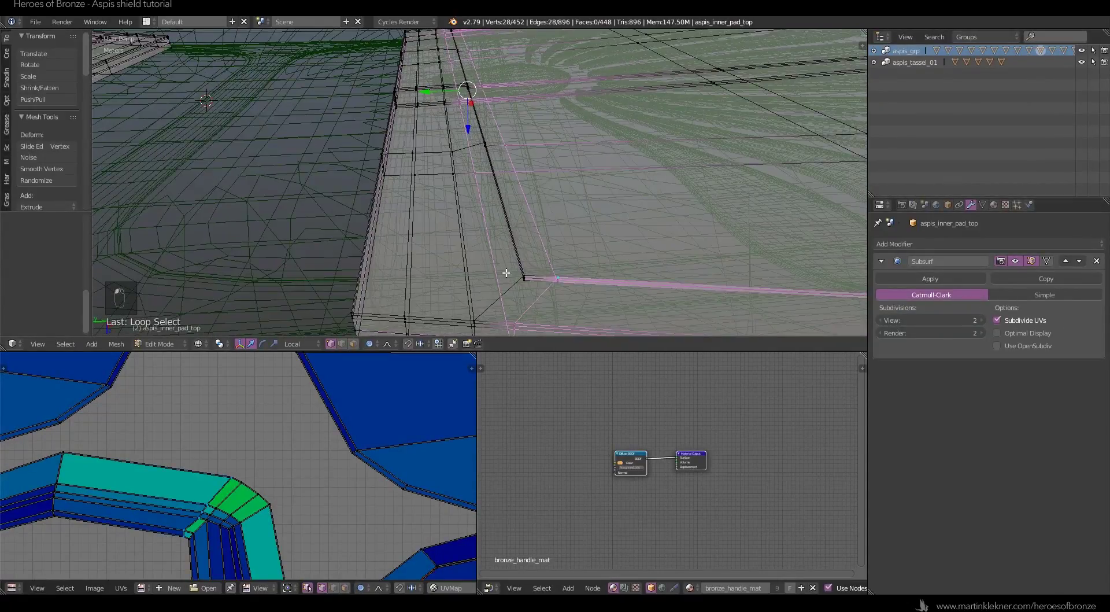
key("ctrl+Tab")
left_click(480, 275)
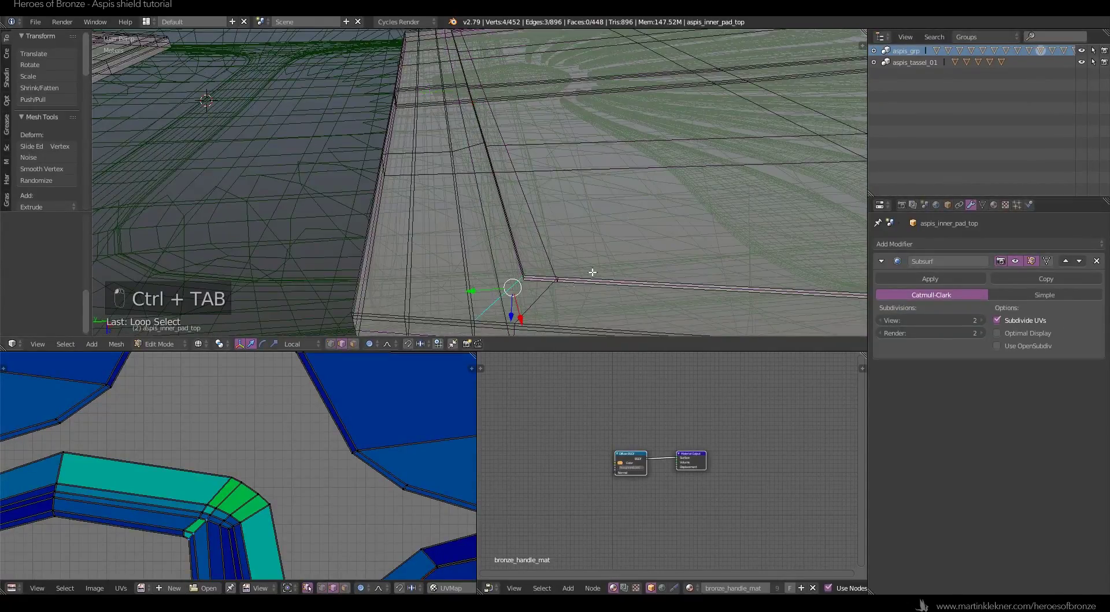
middle_click_drag(593, 272, 599, 174)
key("a")
- Select the edge loops running lengthwise through the pads and their tips, and mark them as seams
middle_click_drag(503, 186, 633, 234)
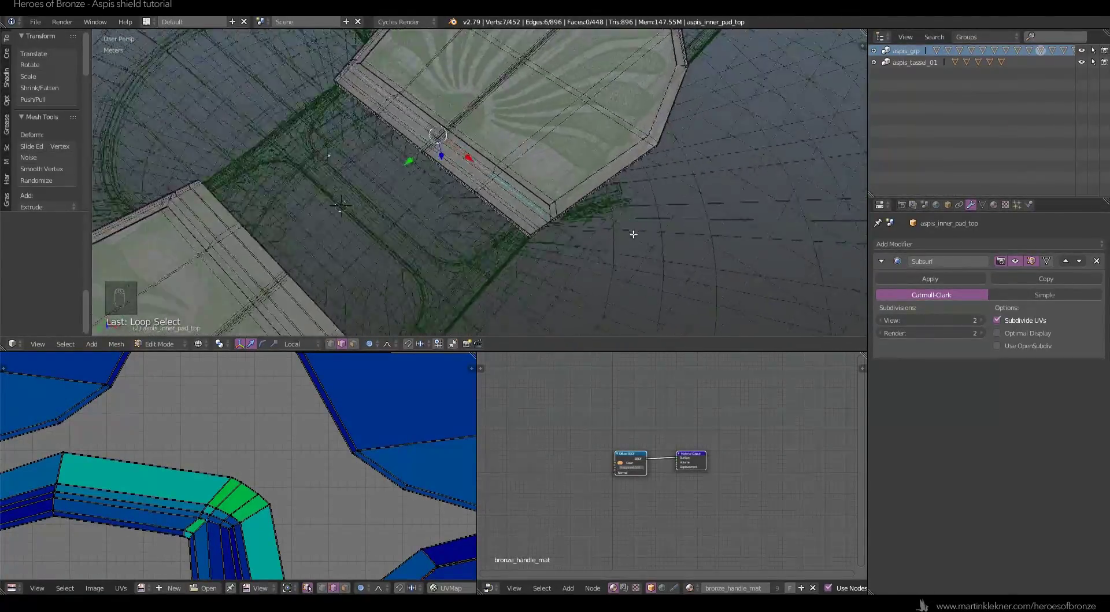
scroll(467, 163, "up", 5)
middle_click_drag(467, 157, 358, 315)
left_click(501, 169, "alt+shift")
scroll(500, 167, "down", 3)
scroll(354, 325, "up", 5)
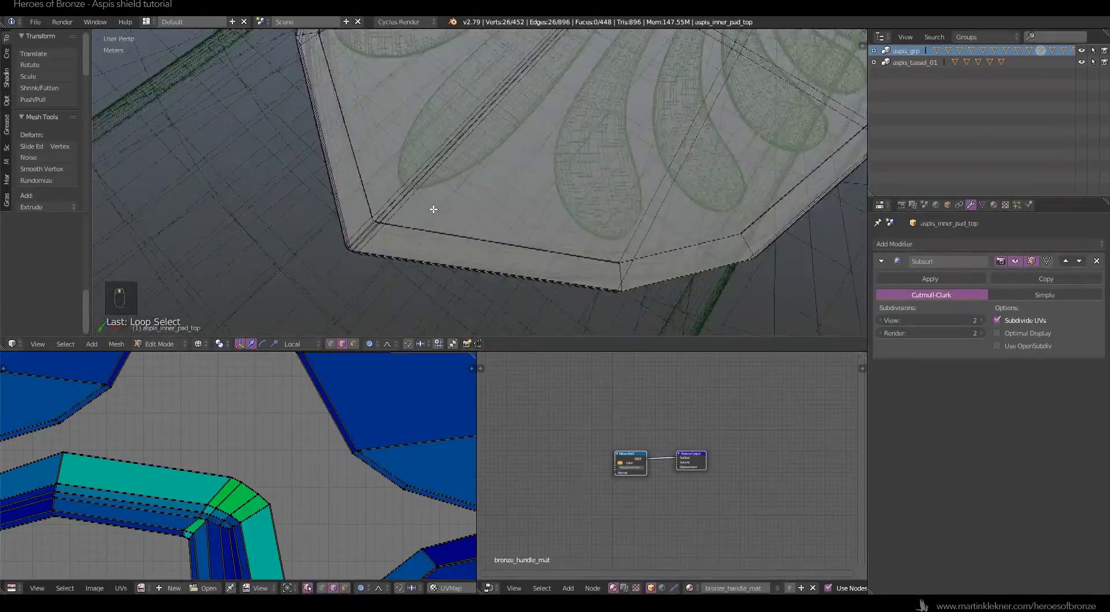
left_click(295, 265, "alt+shift")
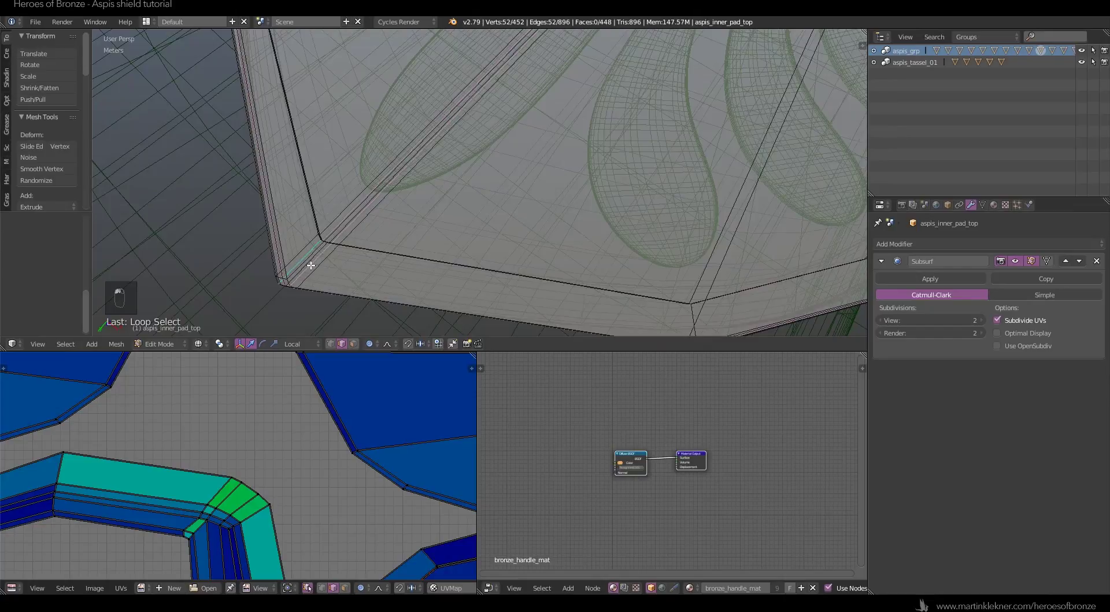
left_click(116, 344)
mouse_move(176, 182)
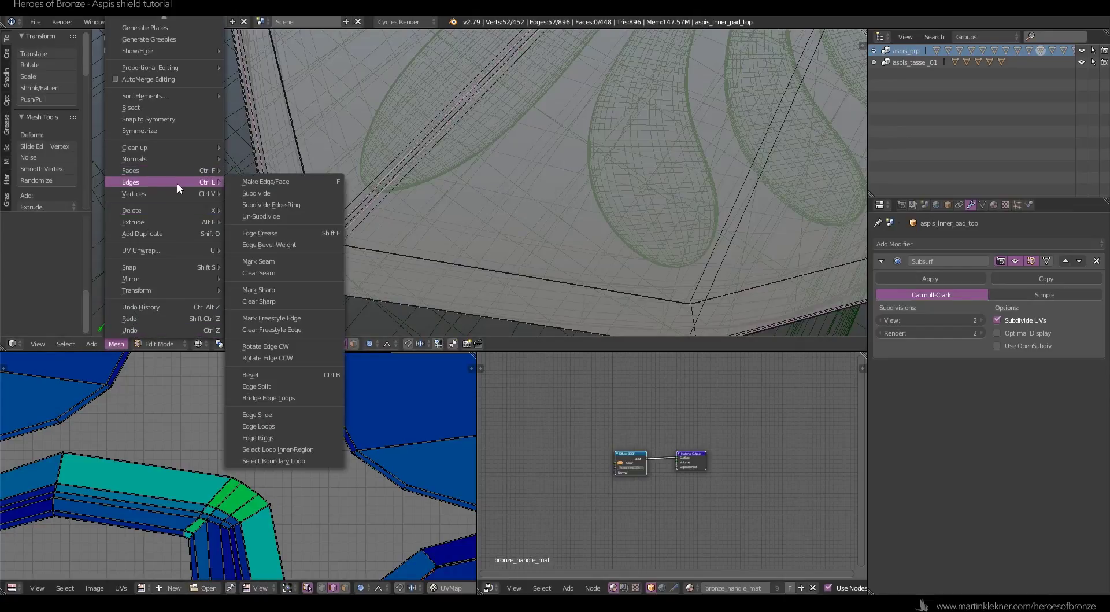
left_click(297, 260)
- Select the entire inner pad top mesh in preparation for another unwrap
scroll(453, 210, "down", 8)
key("a")
key("a")
key("a")
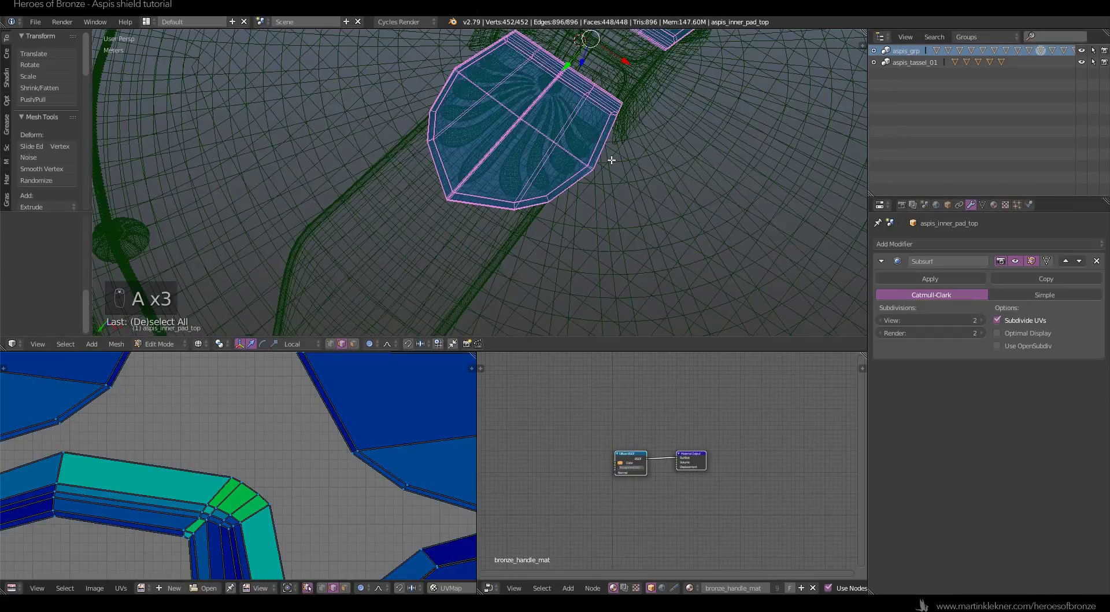
- Unwrap the whole mesh of the top inner pad and inspect its UV islands
key("u")
left_click(612, 160)
scroll(317, 429, "down", 6)
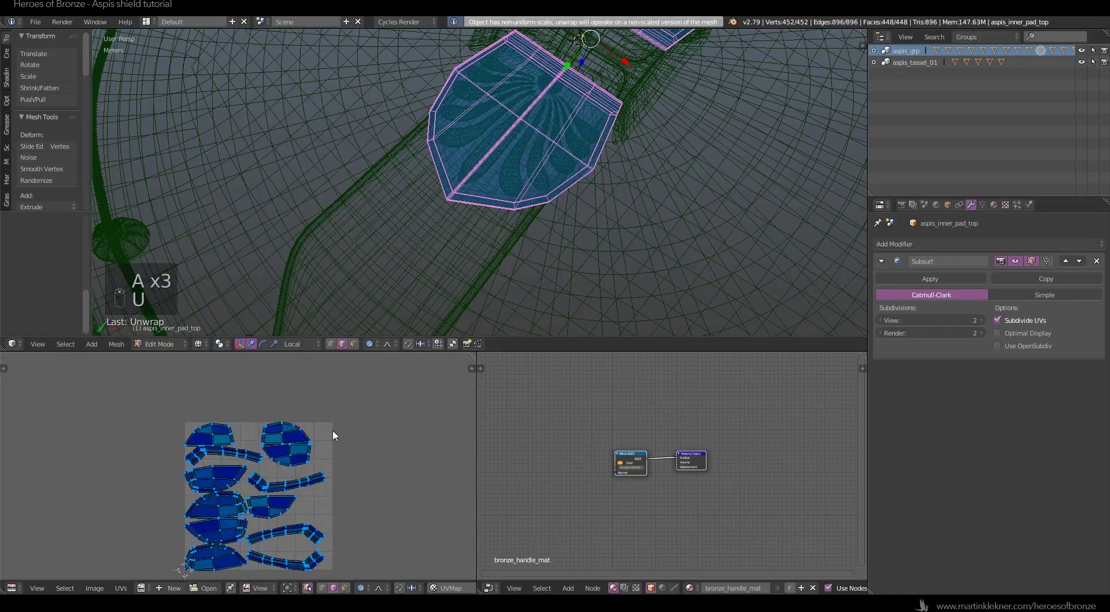
scroll(278, 483, "up", 8)
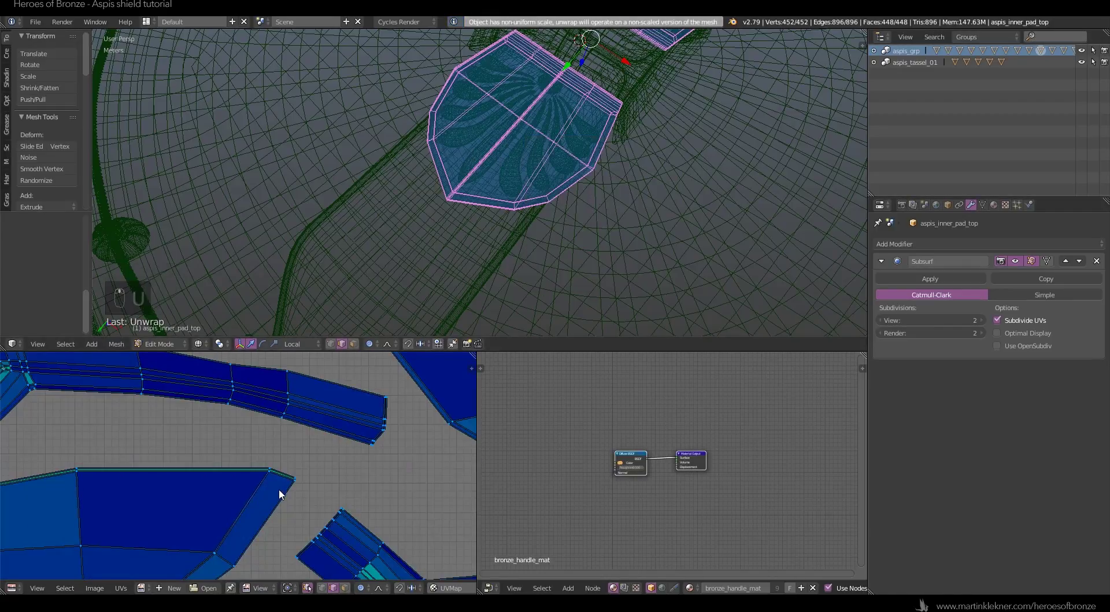
scroll(283, 440, "down", 12)
- Return to Object Mode, clear the selection and show the shield in solid shading
key("Tab")
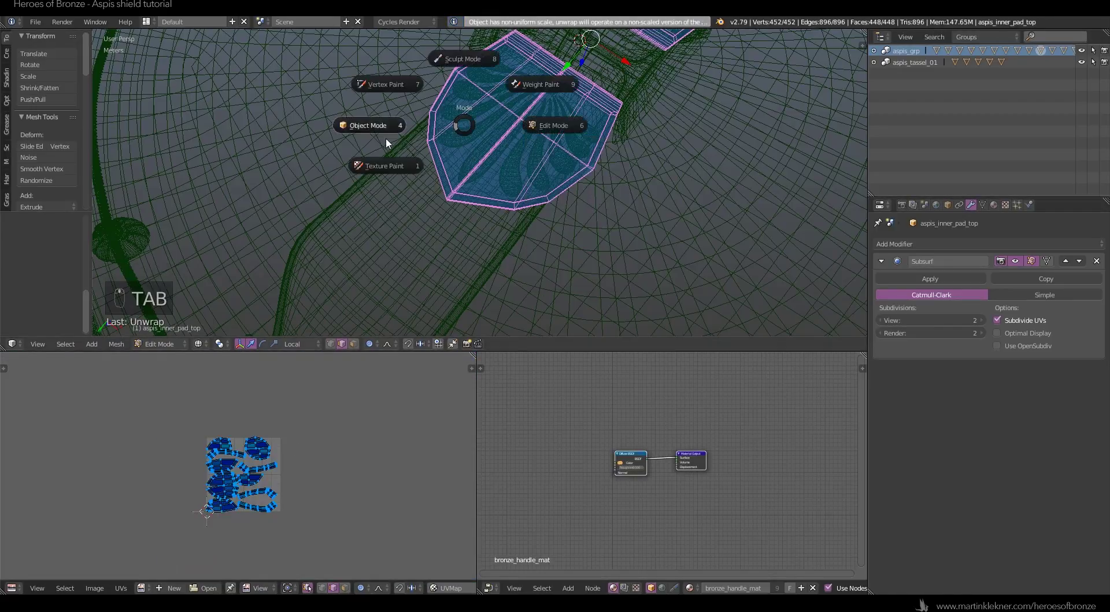
left_click(384, 136)
scroll(418, 158, "down", 5)
key("a")
key("a")
key("z")
left_click(449, 214)
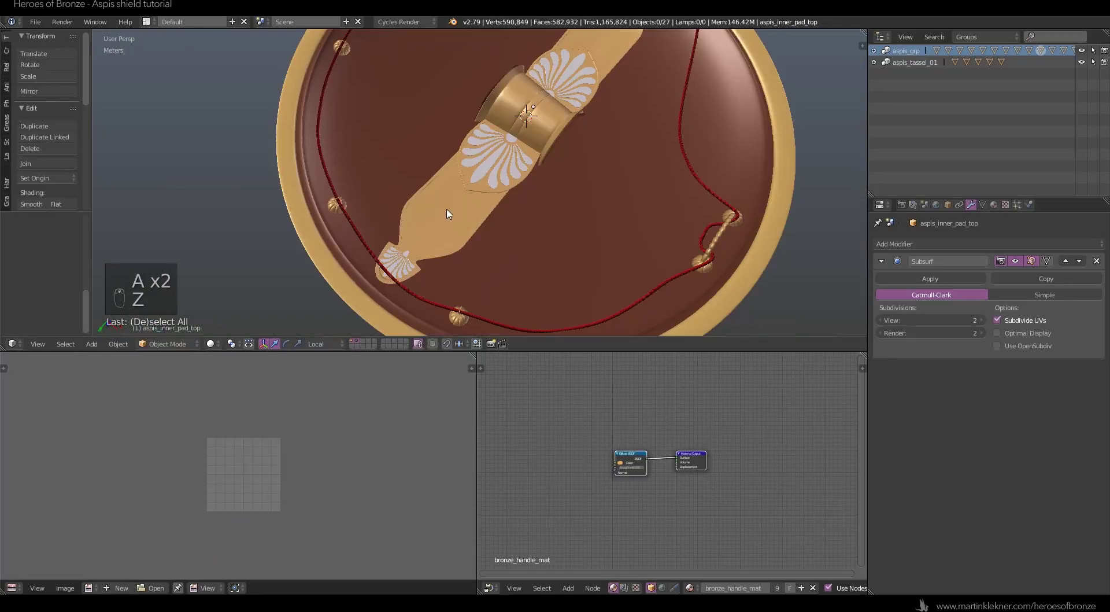
- Move the bottom inner pad's Subsurf modifier above its Mirror modifier
right_click(531, 212)
left_click(929, 279)
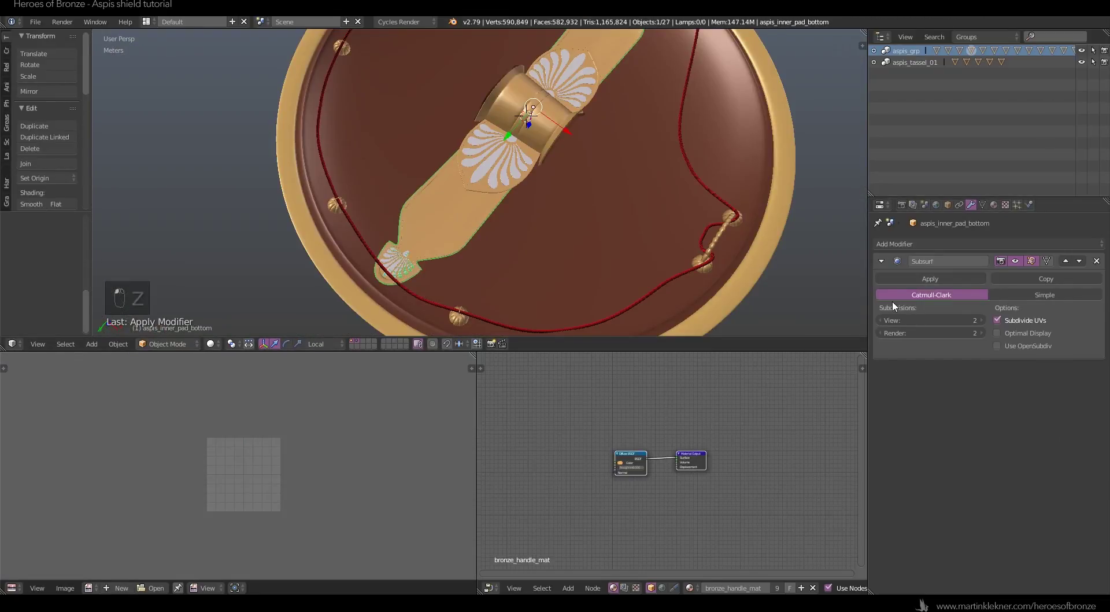
key("ctrl+z")
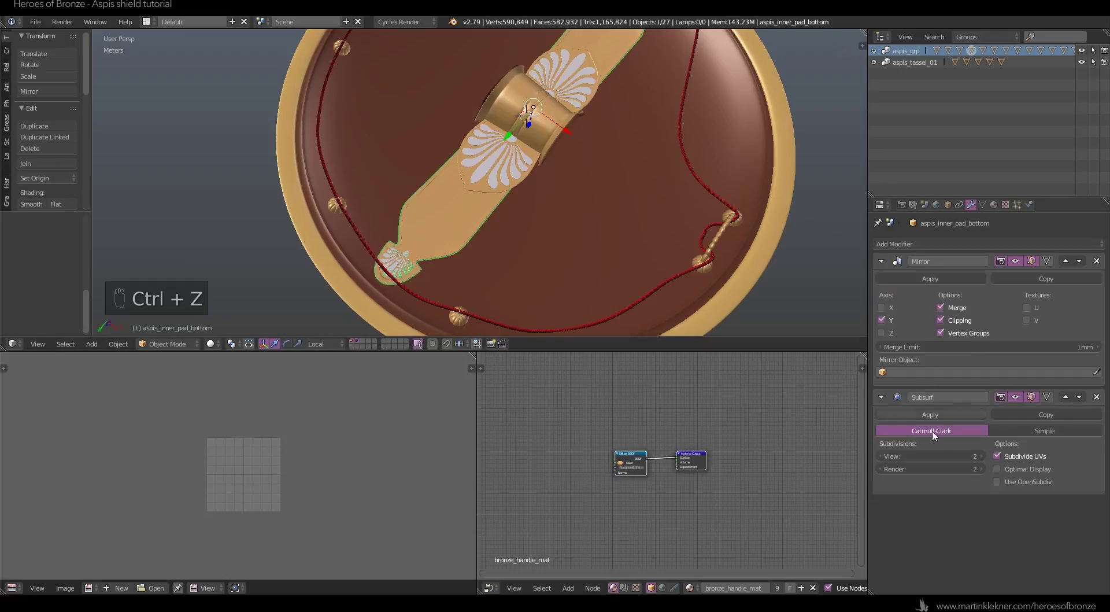
left_click(1065, 396)
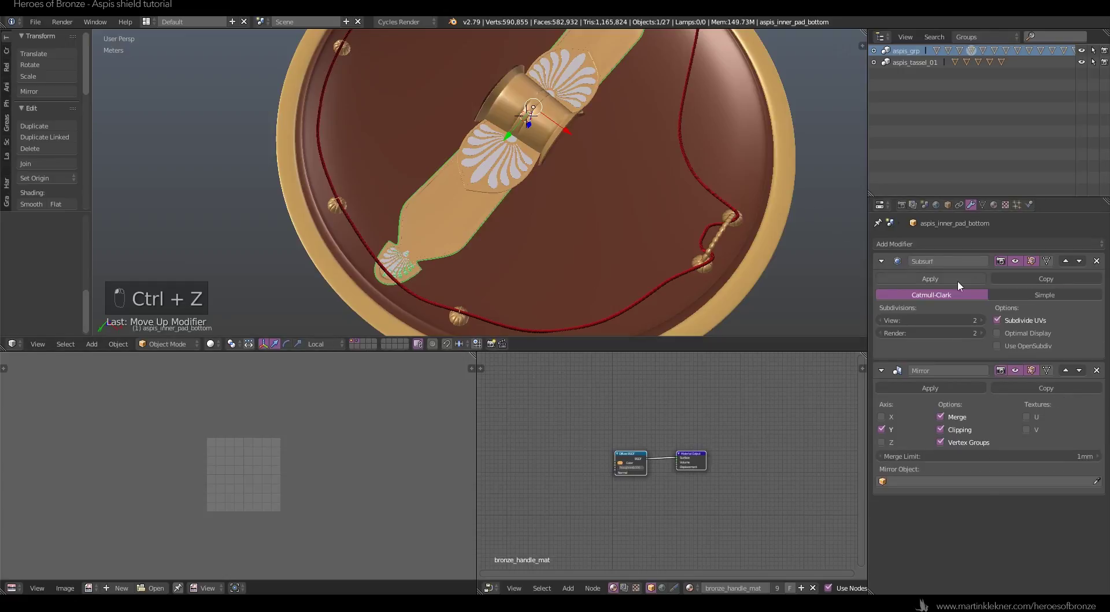
- Check the bottom inner pad's mesh in Edit Mode and the top inner pad's modifier stack
scroll(445, 226, "up", 5)
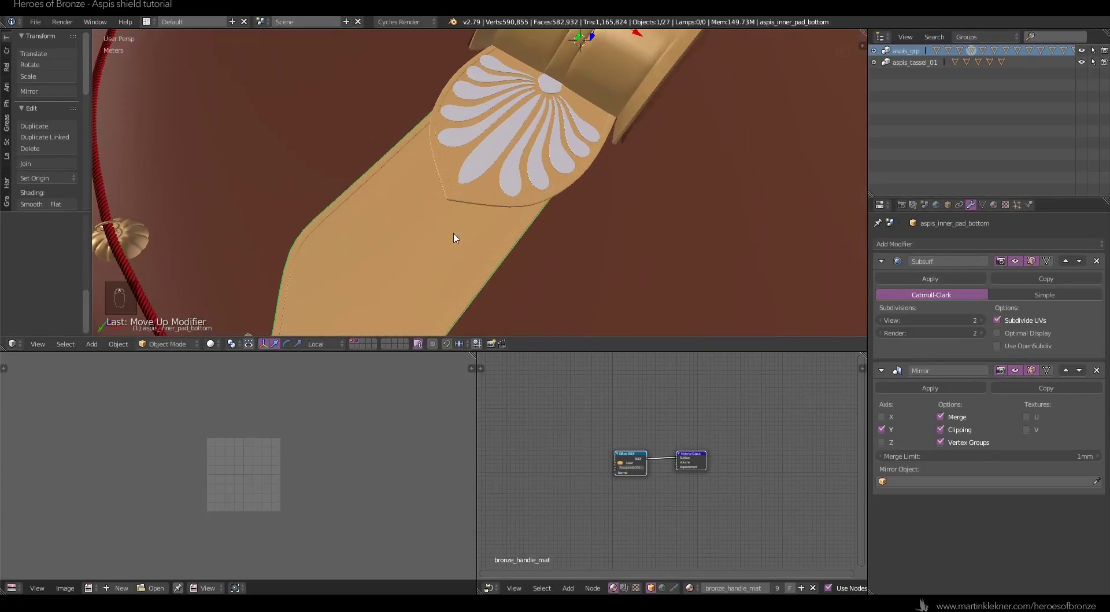
key("Tab")
scroll(561, 166, "up", 2)
scroll(496, 157, "down", 4)
key("Tab")
scroll(592, 145, "up", 2)
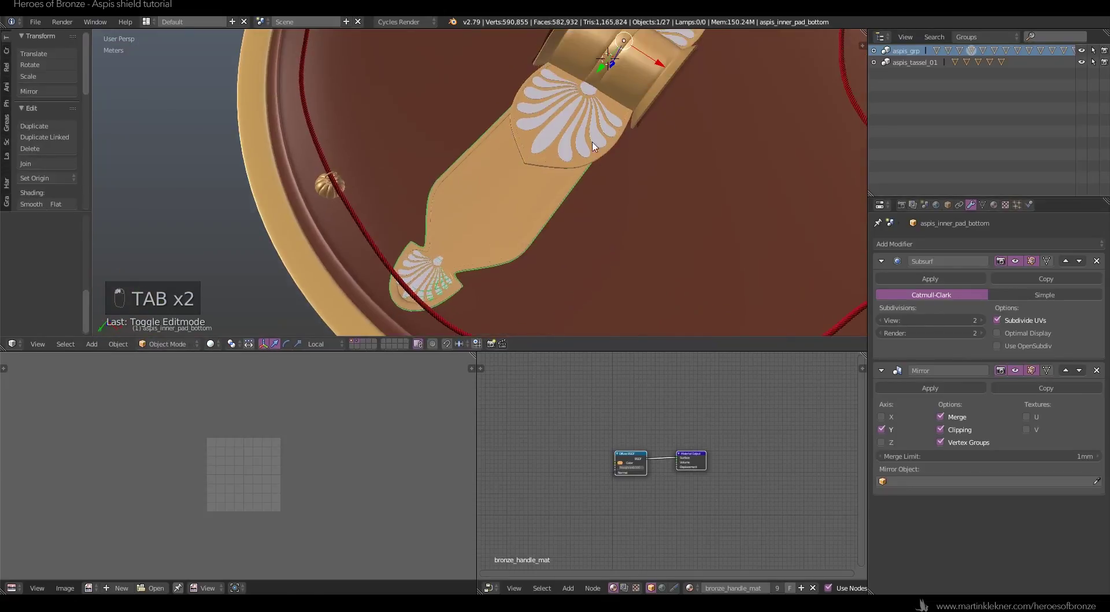
right_click(542, 169)
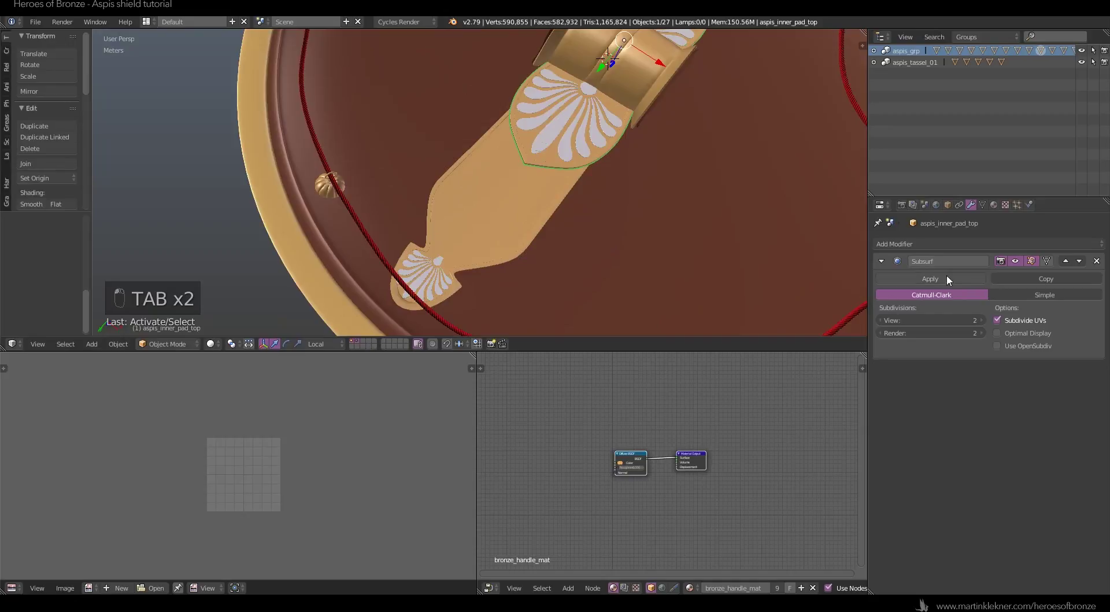
- Clear the selection and examine the inner side of the shield around the handle pads and rope
middle_click_drag(693, 125, 595, 185, "shift")
scroll(624, 214, "up", 1)
scroll(629, 181, "down", 2)
key("a")
scroll(696, 166, "down", 3)
middle_click_drag(697, 166, 550, 109)
scroll(649, 159, "down", 2)
scroll(650, 159, "up", 1)
middle_click_drag(661, 197, 612, 140, "shift")
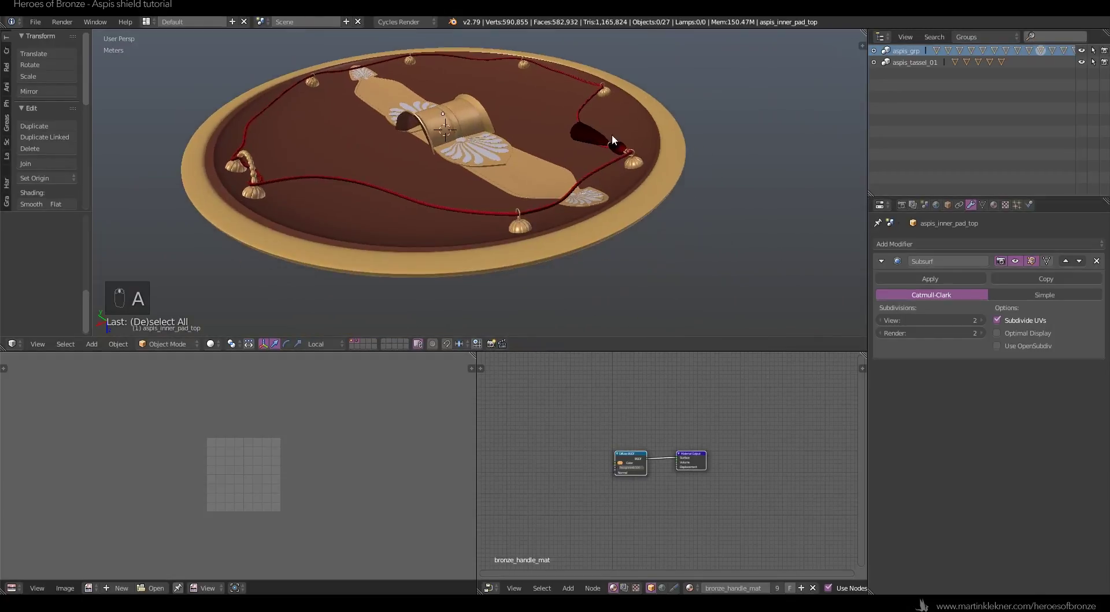
scroll(629, 200, "up", 2)
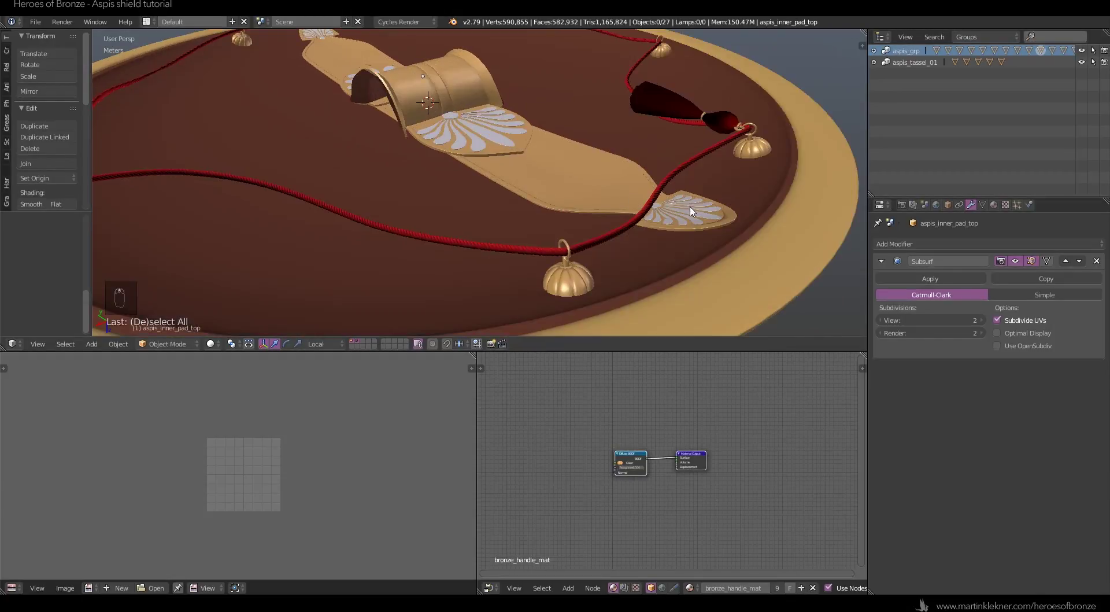
- Unwrap the whole mesh of the small palmette decor at the outer end of the bottom pad
right_click(692, 211)
key("Tab")
key("a")
key("a")
key("a")
key("a")
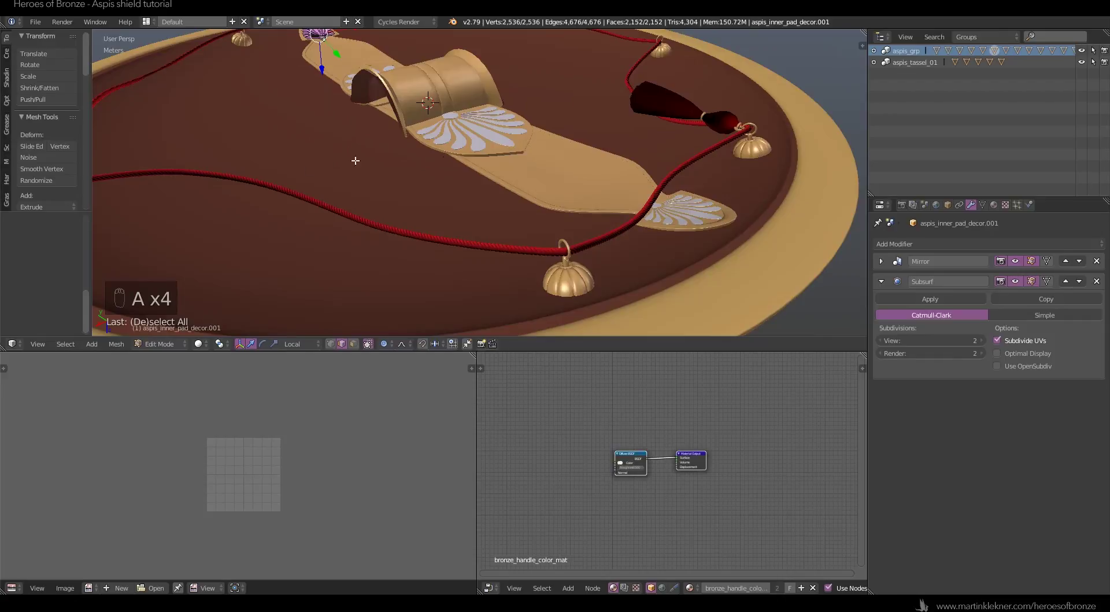
middle_click_drag(355, 160, 456, 192)
key("KP_Decimal")
key("u")
left_click(481, 154)
- Examine the UV islands of the small palmette decor and compare them with its petals on the pad
scroll(265, 447, "up", 6)
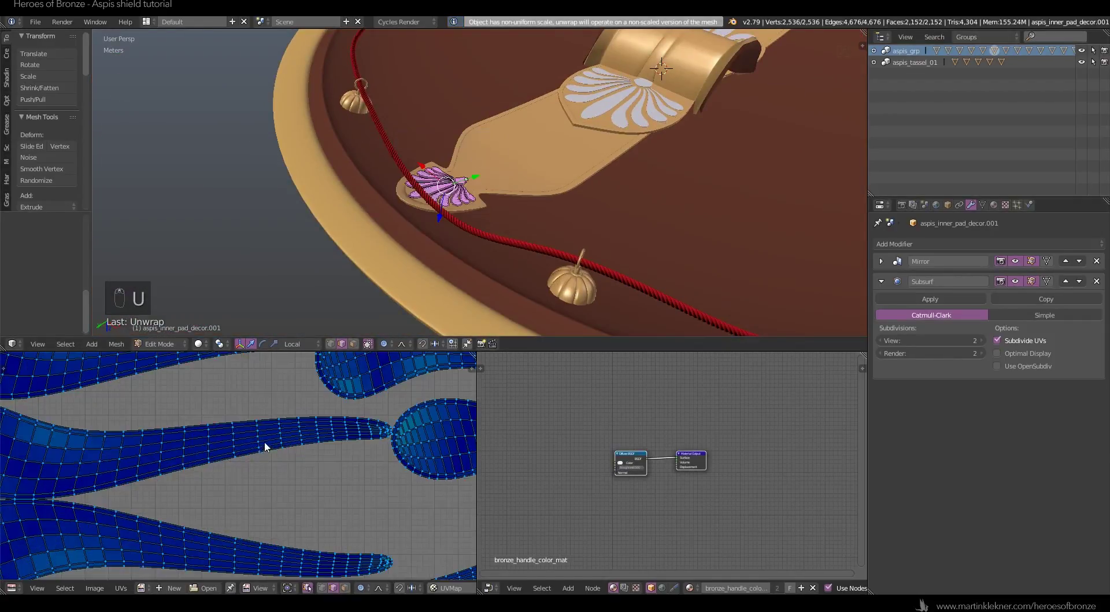
scroll(265, 446, "down", 5)
scroll(285, 434, "up", 2)
scroll(280, 428, "down", 3)
middle_click_drag(289, 505, 258, 401)
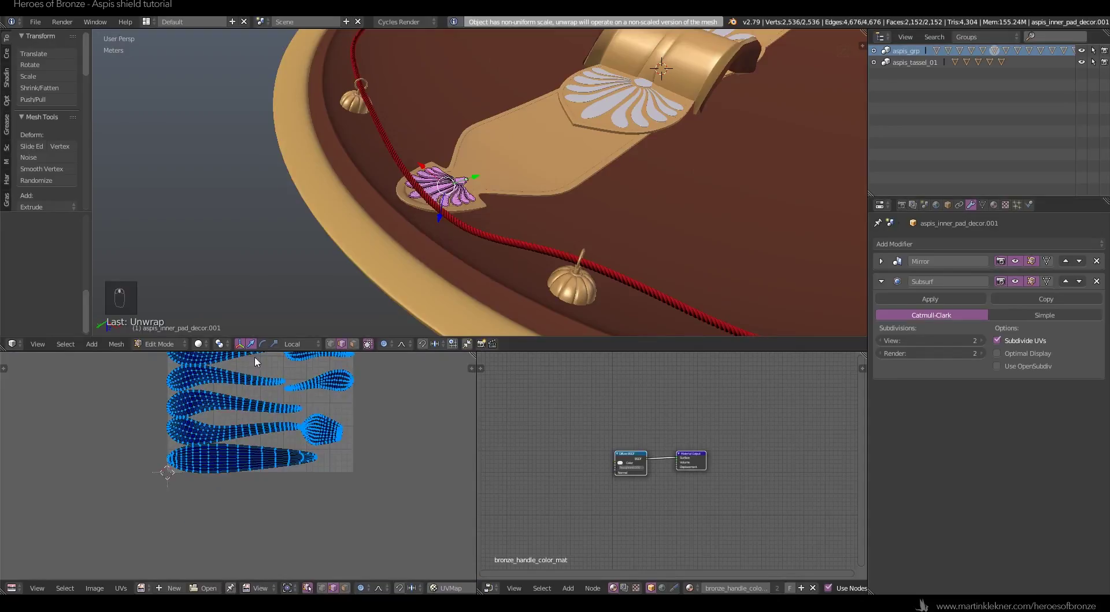
scroll(272, 417, "up", 5)
scroll(280, 450, "down", 4)
scroll(462, 170, "up", 5)
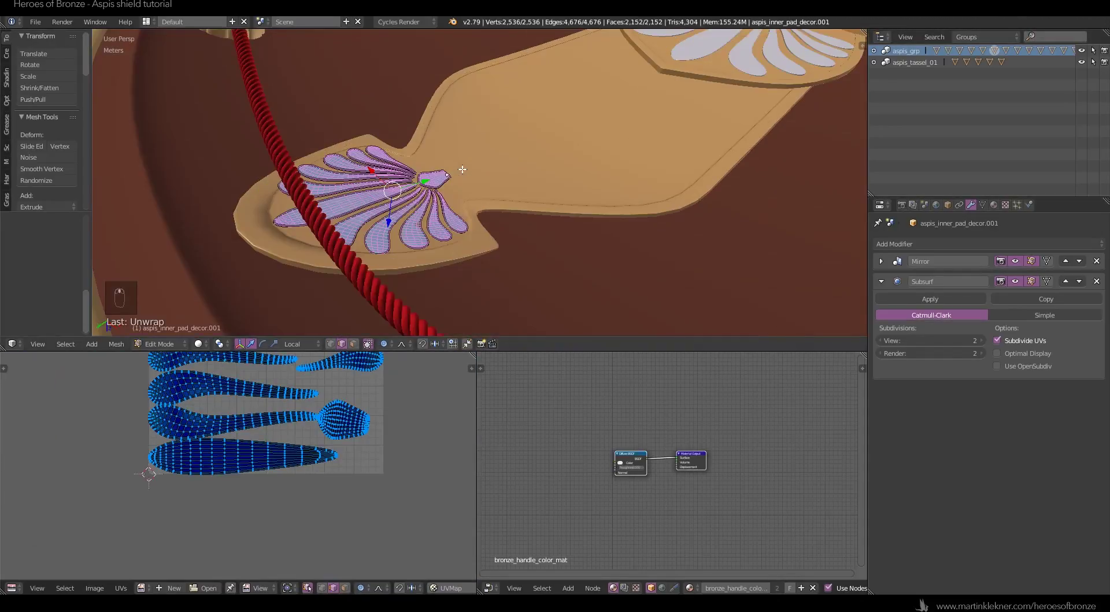
- Return to Object Mode and apply the small palmette decor's Mirror modifier
scroll(463, 170, "down", 3)
key("Tab")
left_click(411, 178)
scroll(471, 180, "down", 2)
middle_click_drag(471, 180, 489, 234)
scroll(554, 233, "up", 3)
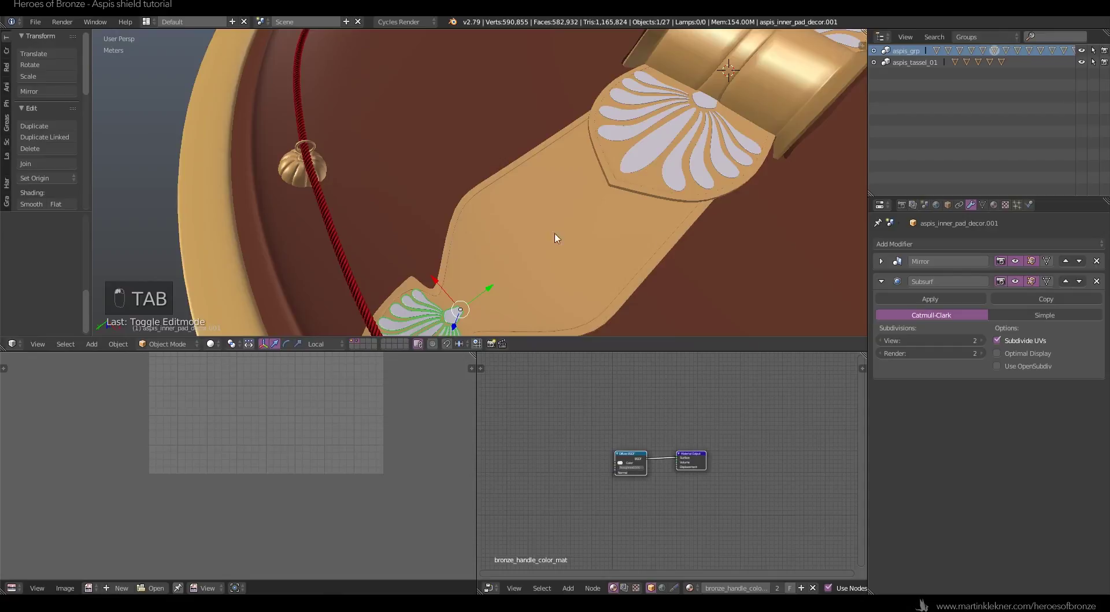
middle_click_drag(661, 212, 619, 200)
middle_click_drag(537, 193, 643, 231)
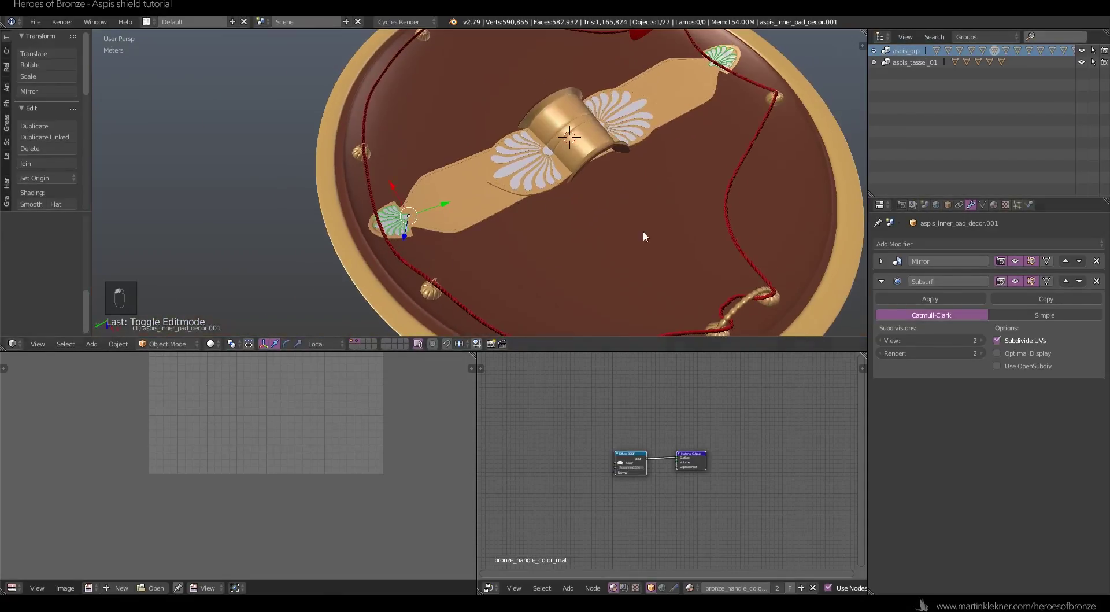
left_click(881, 261)
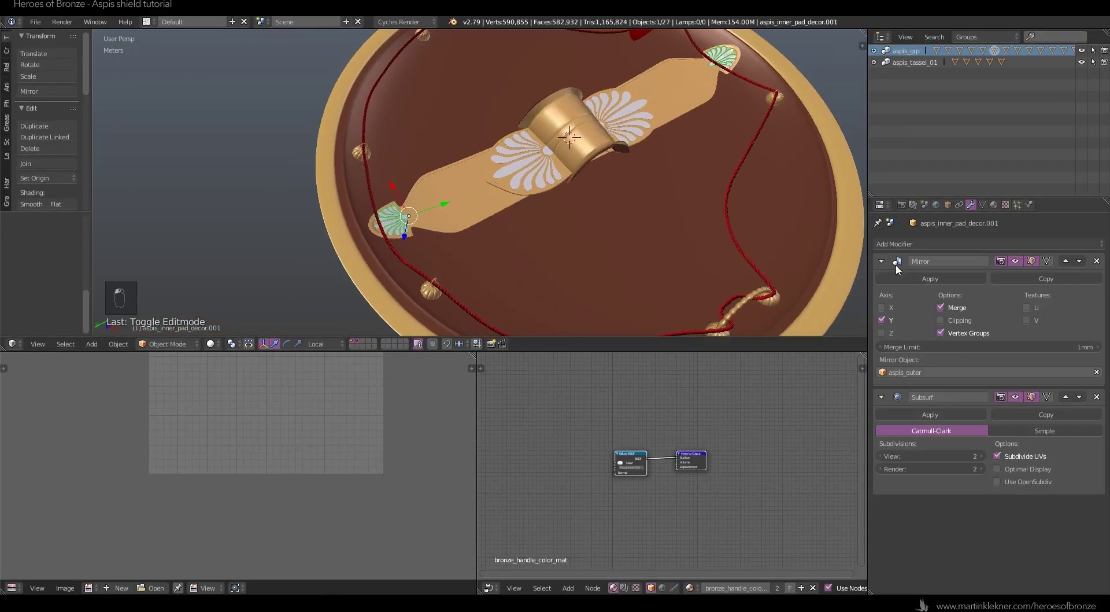
left_click(932, 276)
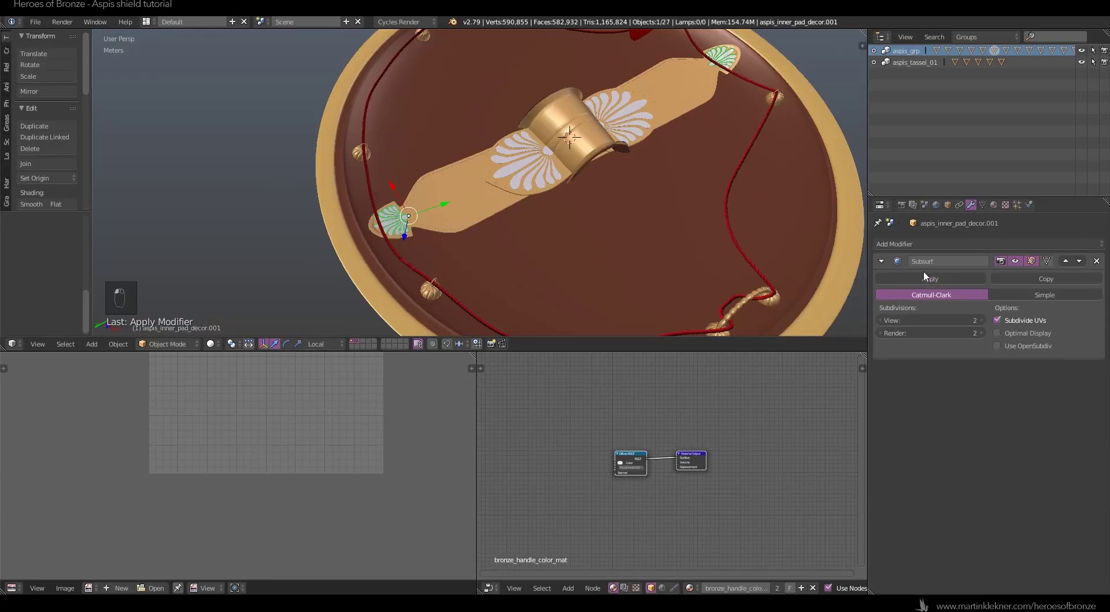
- Unwrap the mirrored mesh of both small palmettes as a whole and return to Object Mode
scroll(441, 163, "up", 3)
key("Tab")
left_click(517, 154)
scroll(518, 154, "down", 5)
key("a")
key("a")
key("a")
key("a")
key("u")
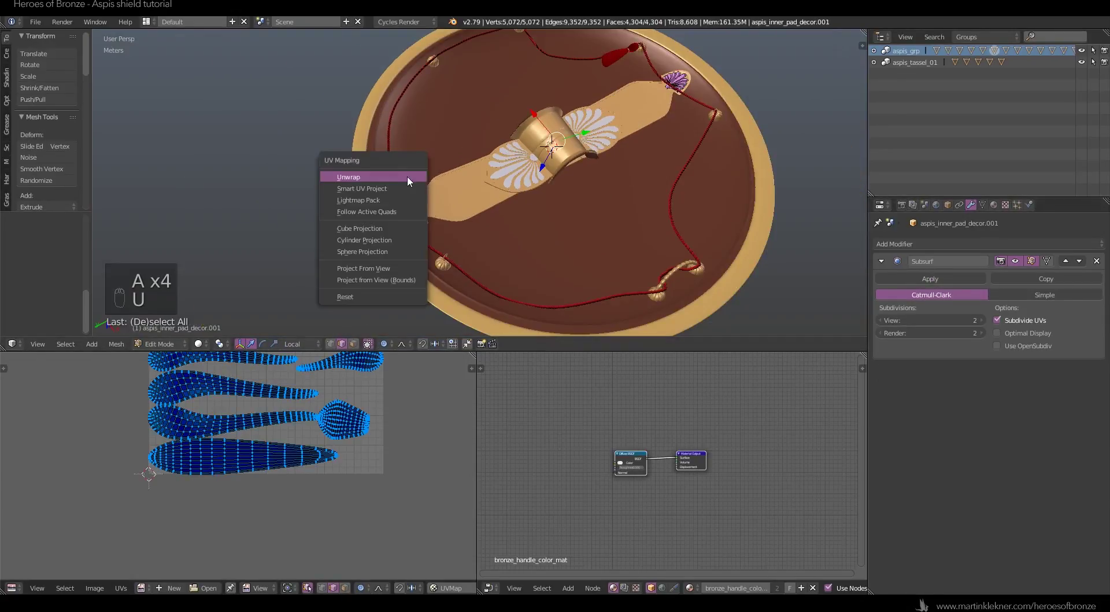
left_click(407, 176)
key("Tab")
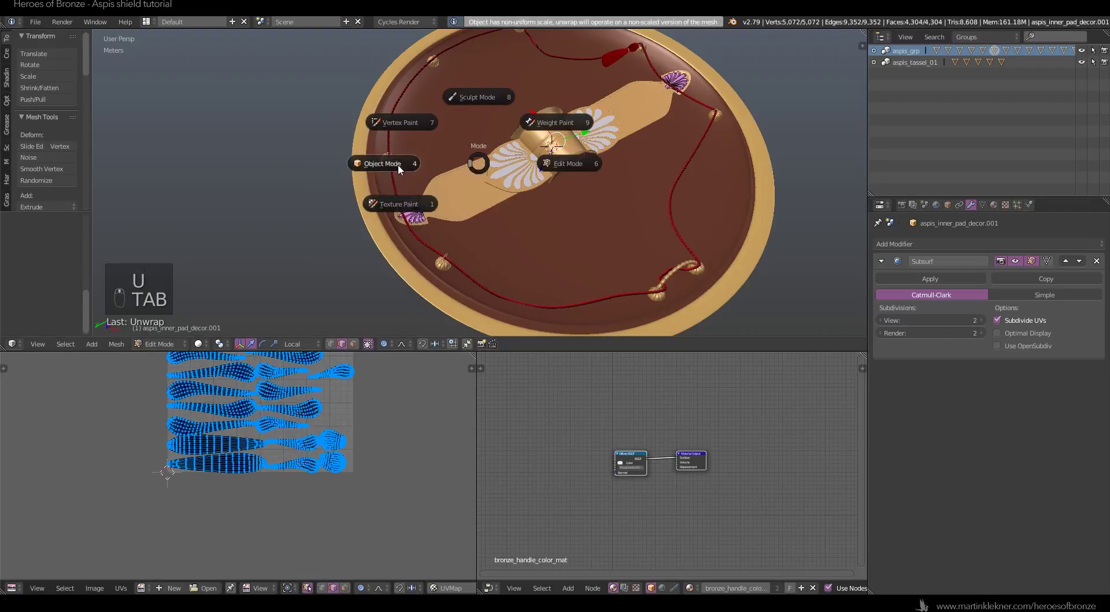
- Apply the small palmette decor's rotation and scale and unwrap its entire mesh again
key("ctrl+a")
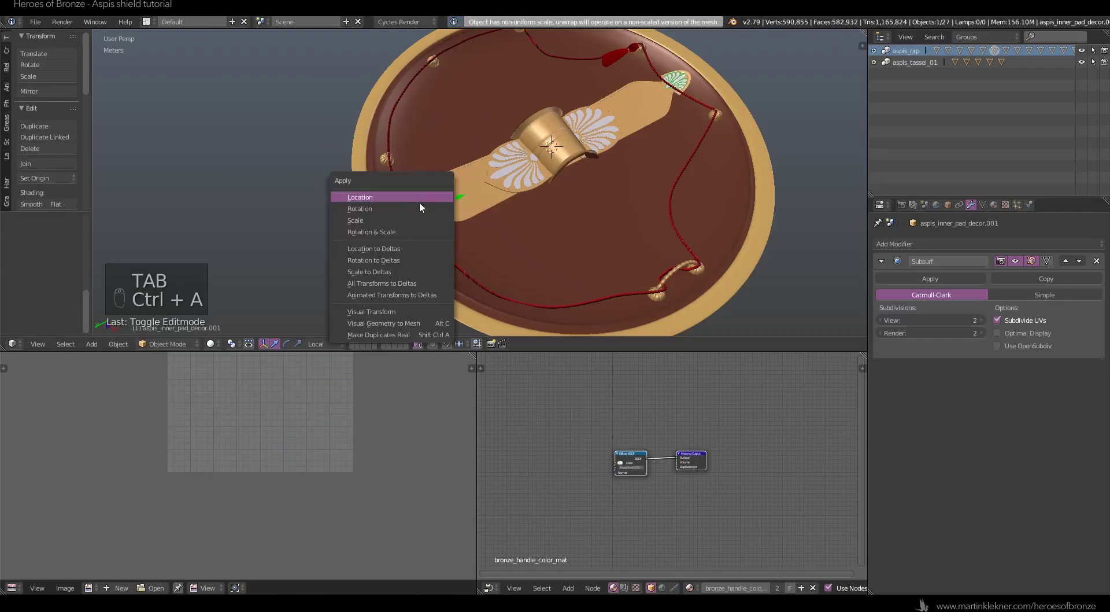
left_click(400, 227)
key("Tab")
key("a")
key("a")
key("a")
key("a")
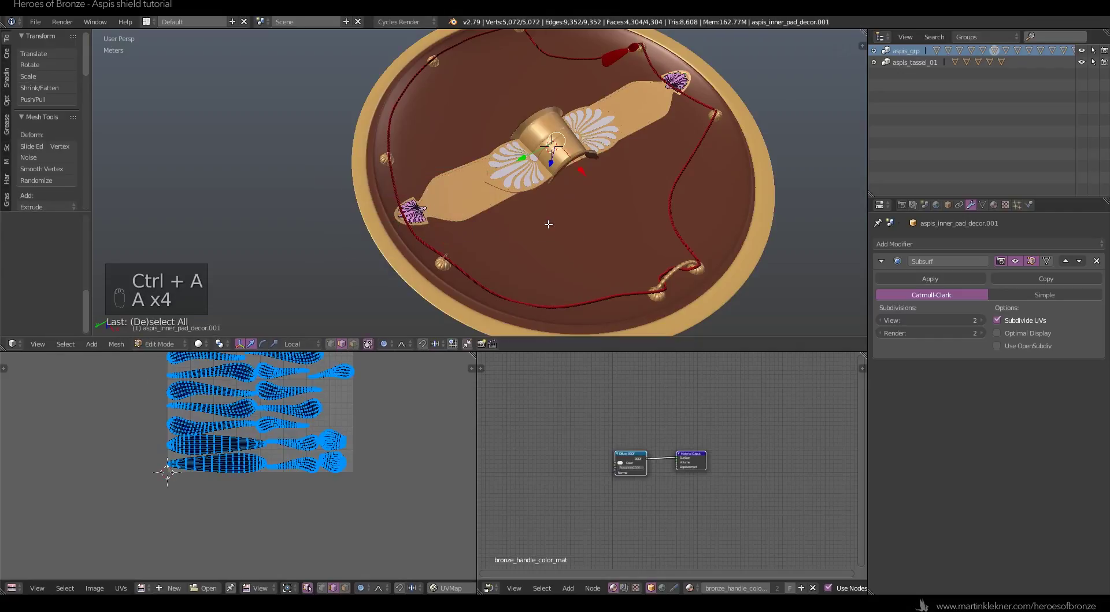
key("u")
left_click(547, 221)
key("Tab")
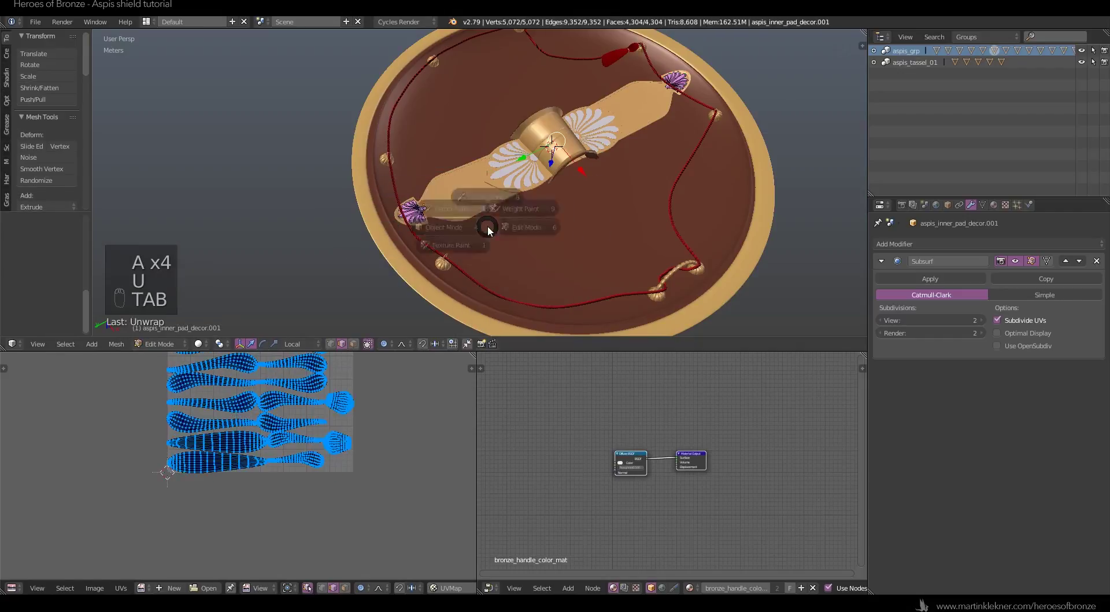
left_click(392, 230)
- Apply the rotation and scale of the large palmette decor beside the handle and check its mesh in Edit Mode
scroll(395, 228, "up", 5)
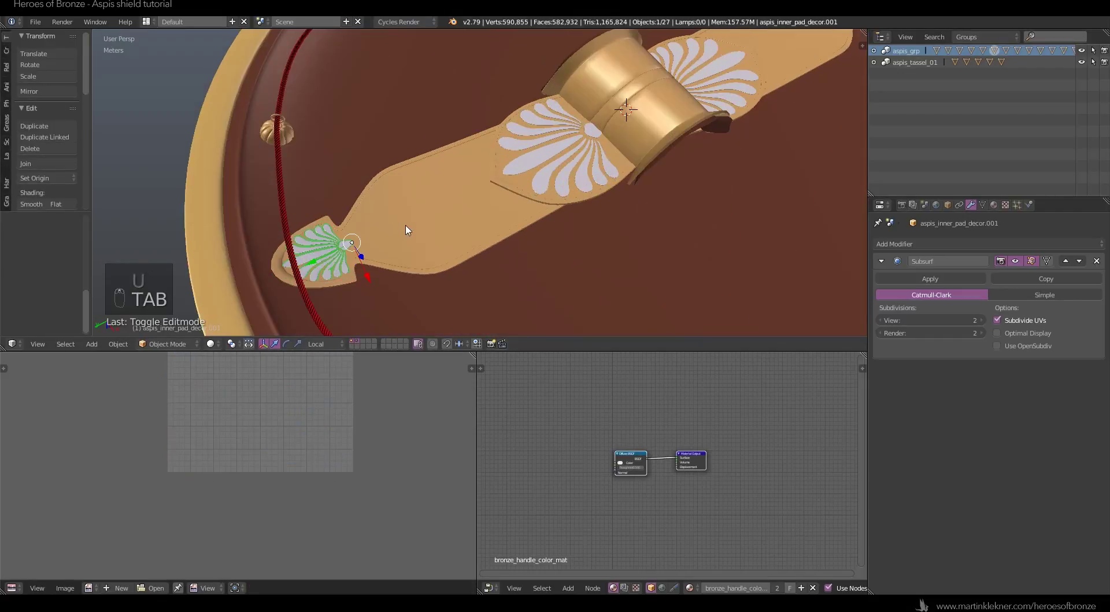
key("a")
key("a")
right_click(554, 144)
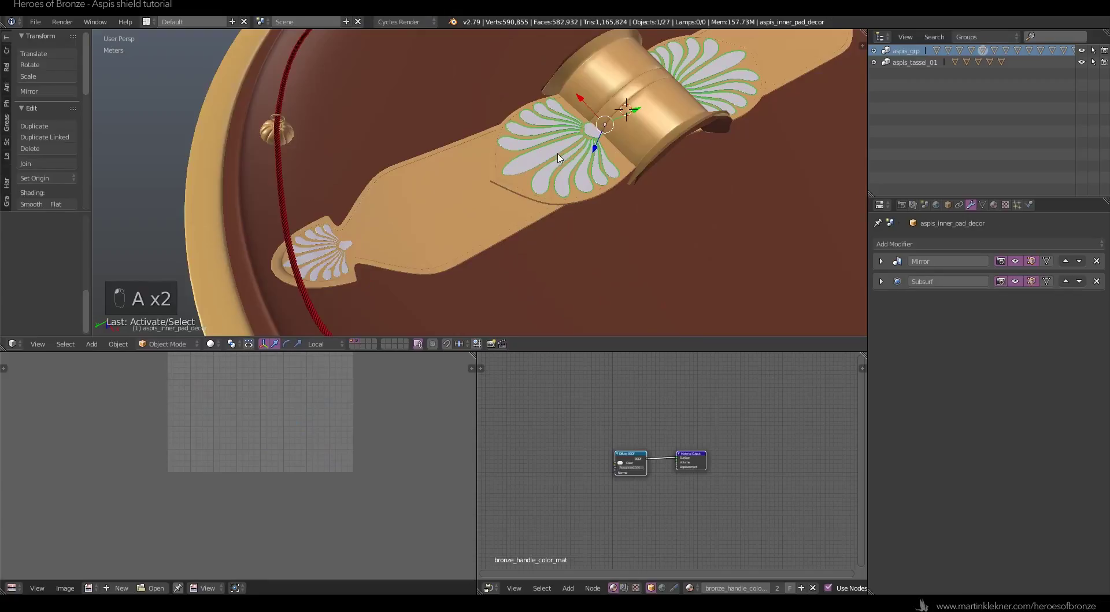
key("ctrl+a")
left_click(542, 158)
key("Tab")
left_click(628, 157)
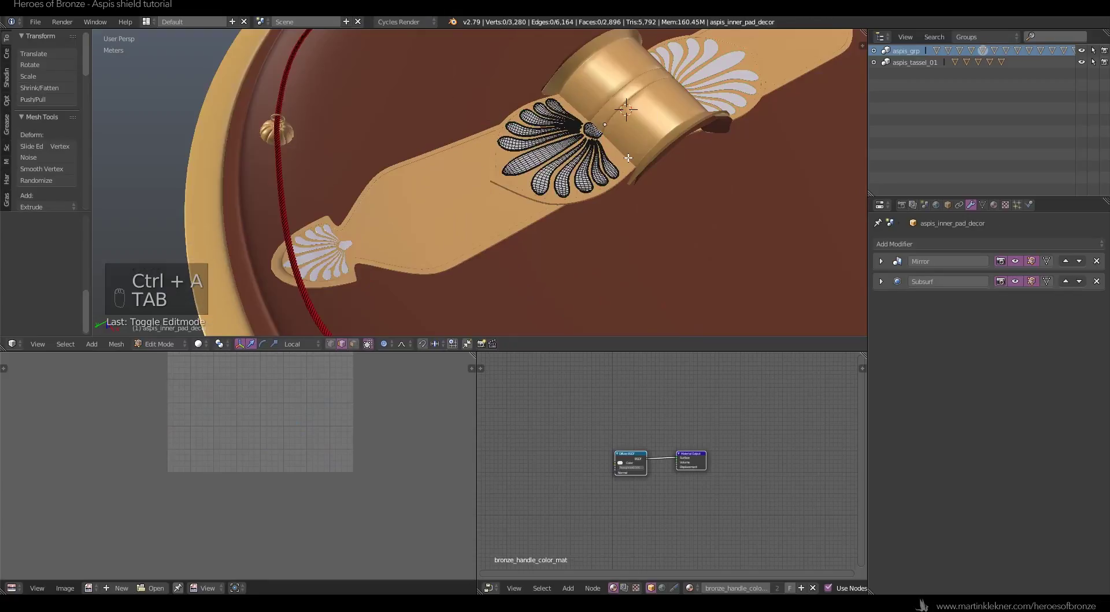
key("Tab")
left_click(540, 154)
scroll(431, 192, "down", 1)
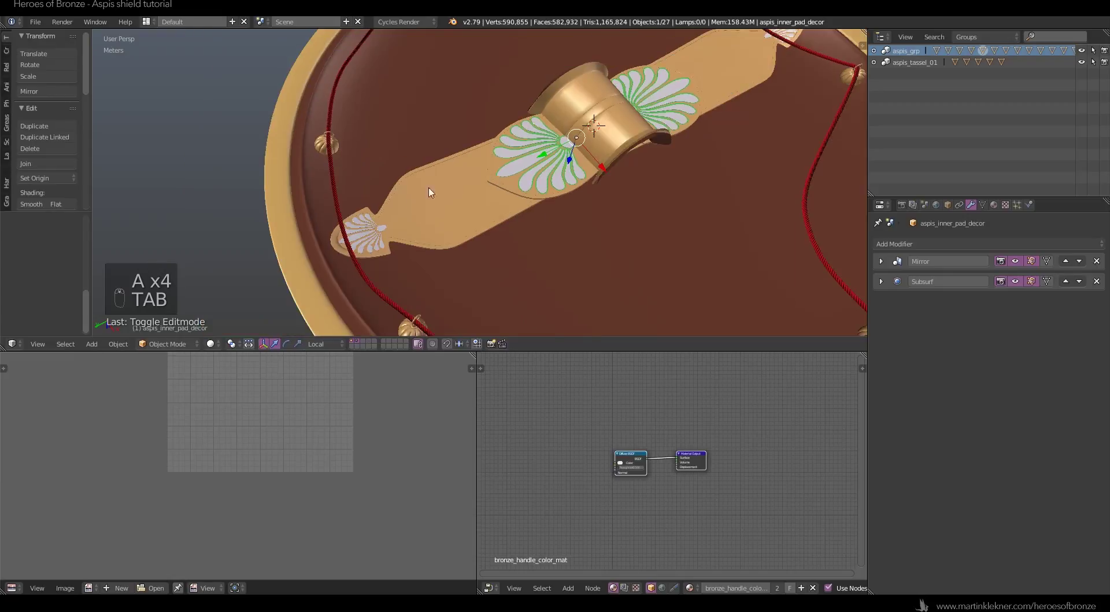
- Open the bottom inner pad in Edit Mode and select its entire mesh
right_click(469, 218)
key("Tab")
left_click(536, 210)
scroll(536, 209, "down", 2)
key("a")
key("a")
key("a")
key("a")
key("a")
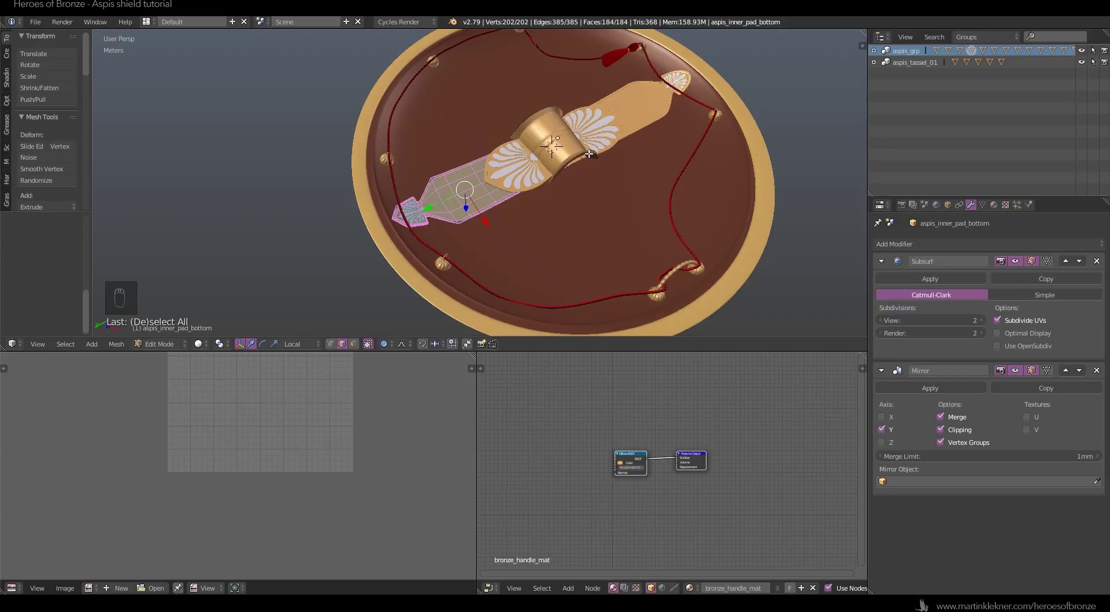
scroll(589, 153, "up", 4)
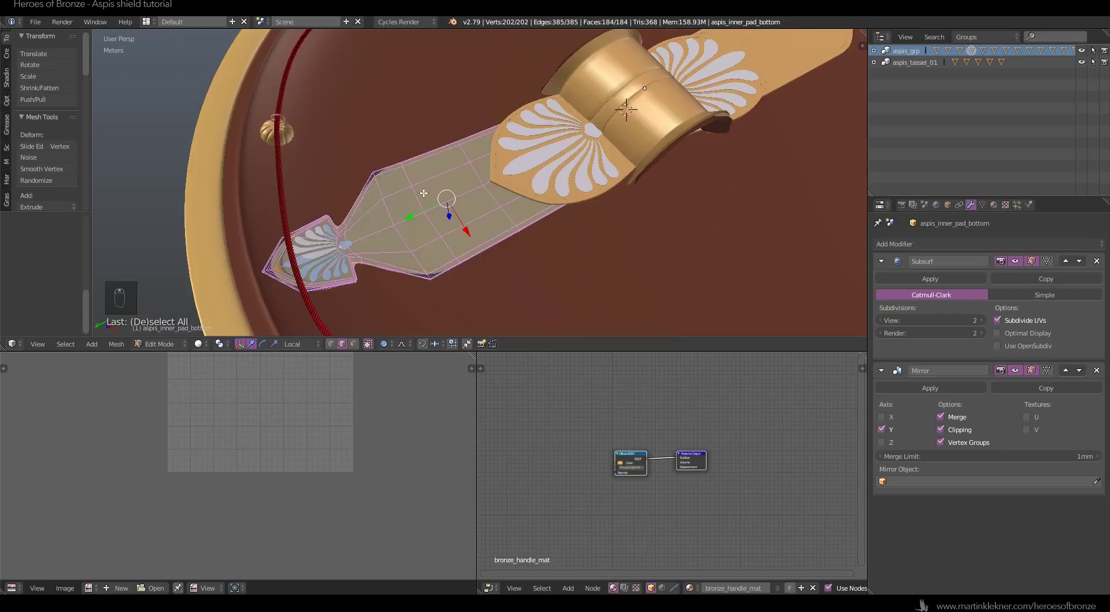
scroll(424, 193, "up", 2)
right_click(315, 262, "alt")
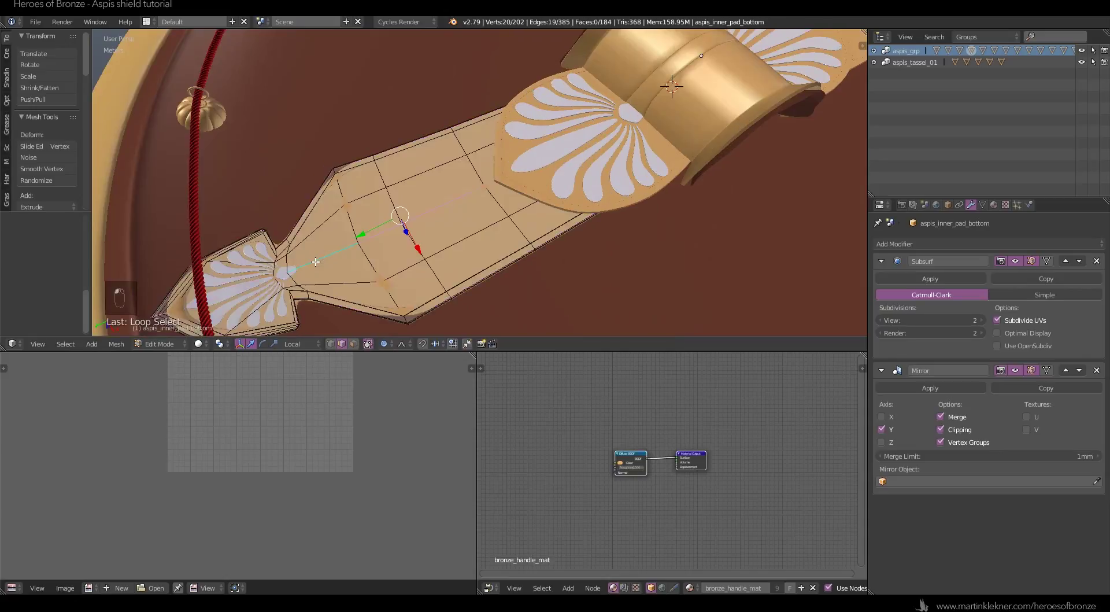
middle_click_drag(315, 262, 461, 193)
scroll(461, 193, "up", 3)
middle_click_drag(602, 169, 561, 173)
scroll(561, 173, "up", 4)
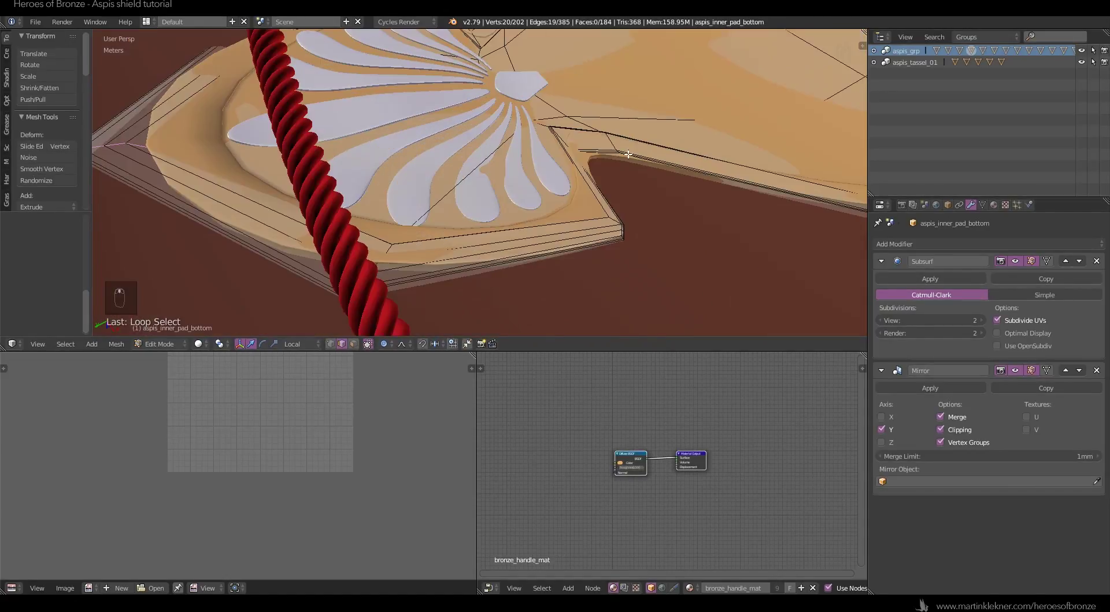
- Select the edge loop following the bottom inner pad's outline and mark it as a UV seam
right_click(406, 284, "alt")
middle_click_drag(643, 177, 639, 183)
scroll(639, 184, "down", 4)
scroll(480, 158, "up", 4)
scroll(480, 158, "up", 3)
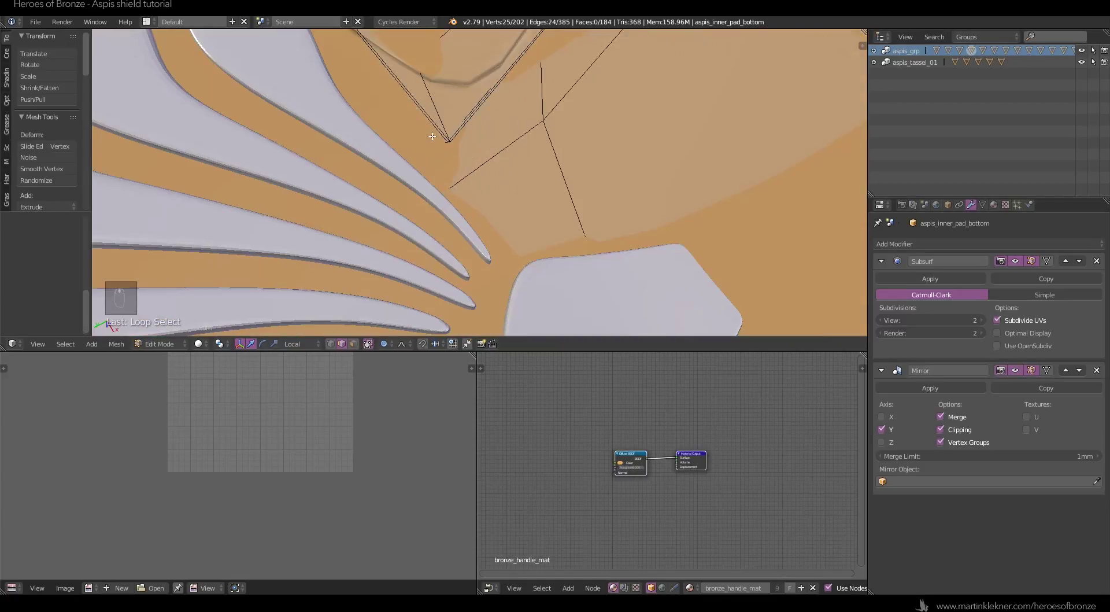
key("ctrl+z")
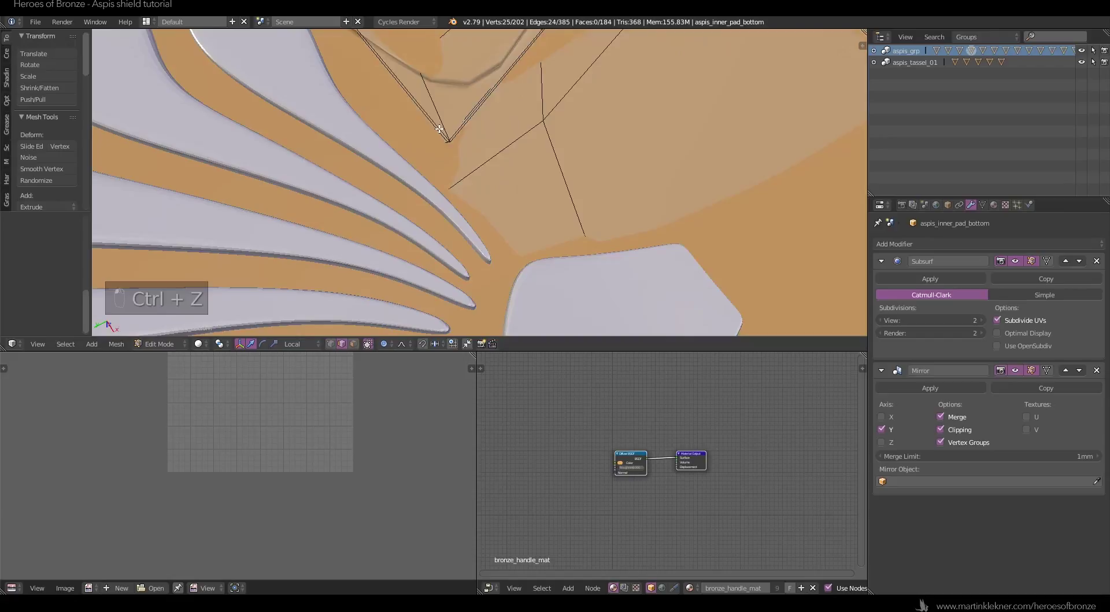
key("ctrl+z")
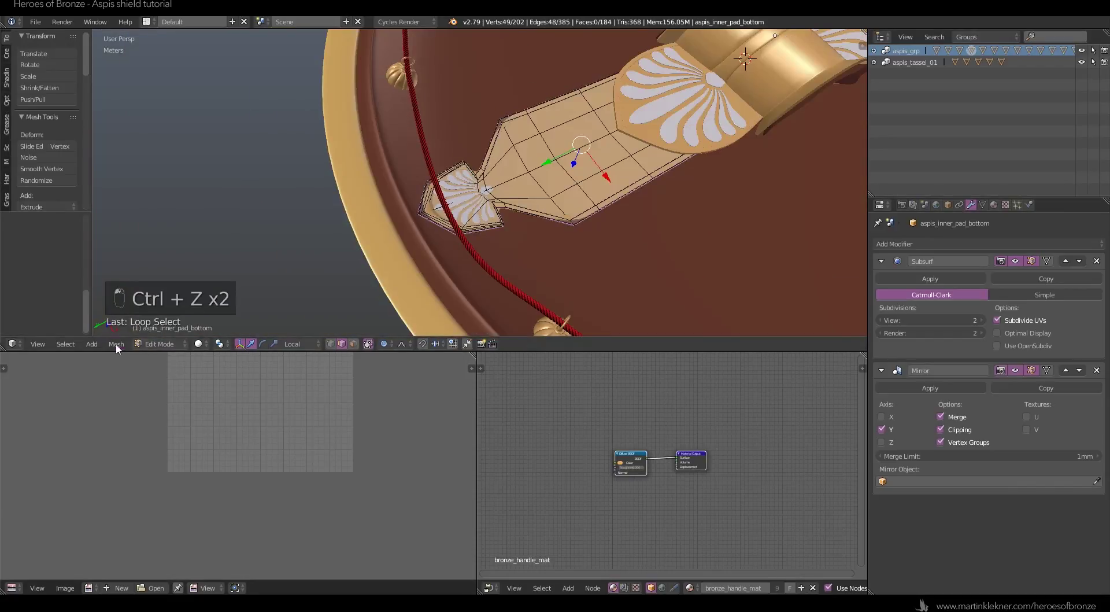
left_click(116, 344)
mouse_move(165, 182)
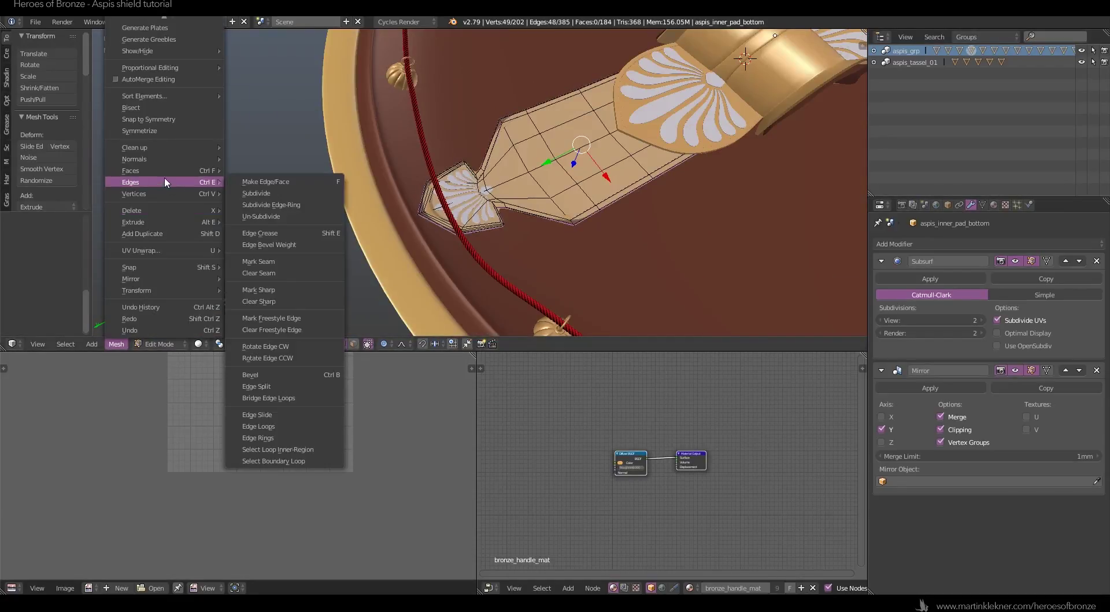
left_click(280, 263)
- Select the bottom inner pad's entire mesh, unwrap it, and inspect the resulting UV islands
key("a")
key("a")
key("a")
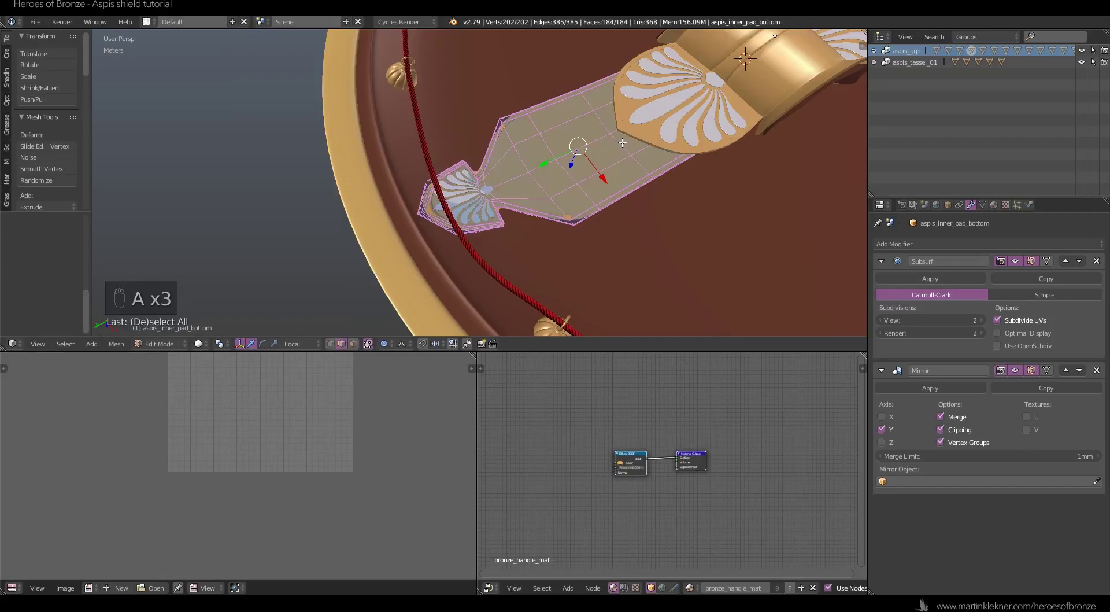
key("u")
left_click(619, 145)
scroll(203, 430, "up", 5)
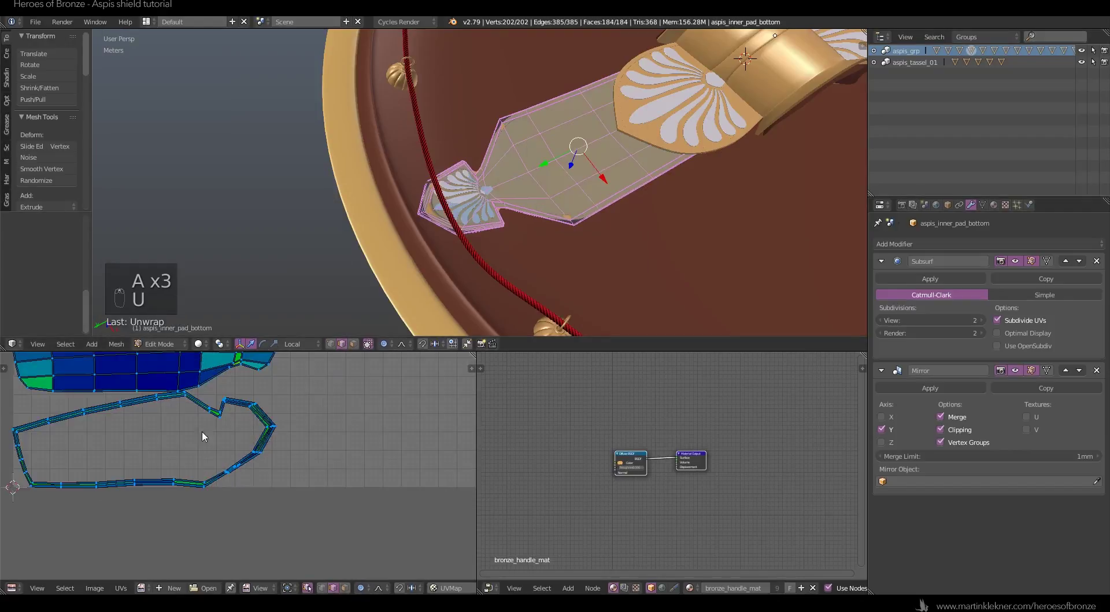
scroll(314, 456, "up", 2)
scroll(531, 207, "up", 6)
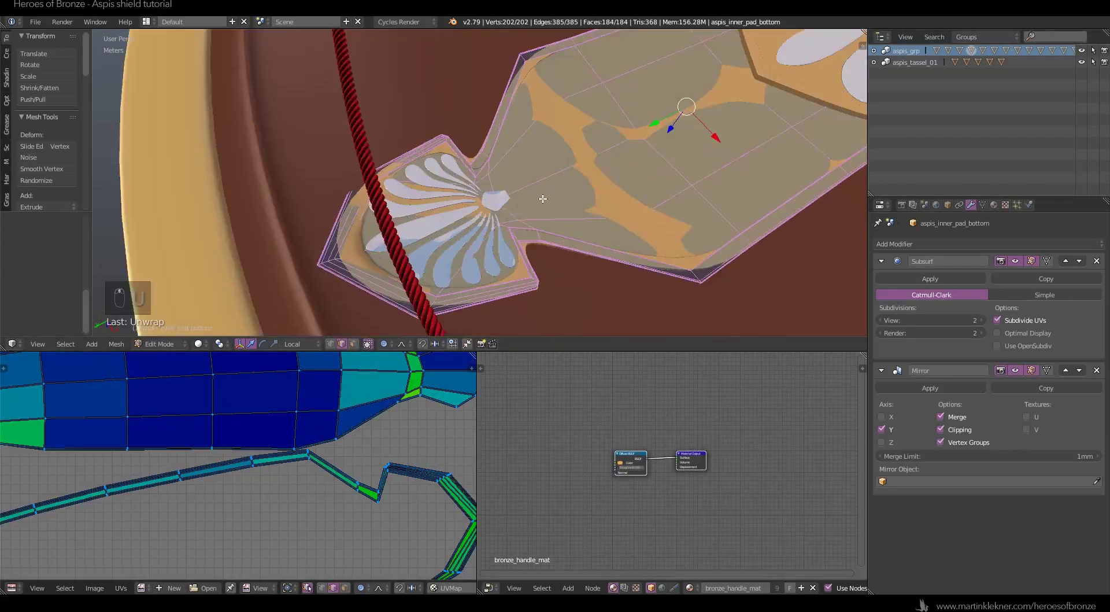
- Mark the edge loop across the pad's narrow neck as a seam and unwrap the entire mesh again
right_click(472, 197, "alt")
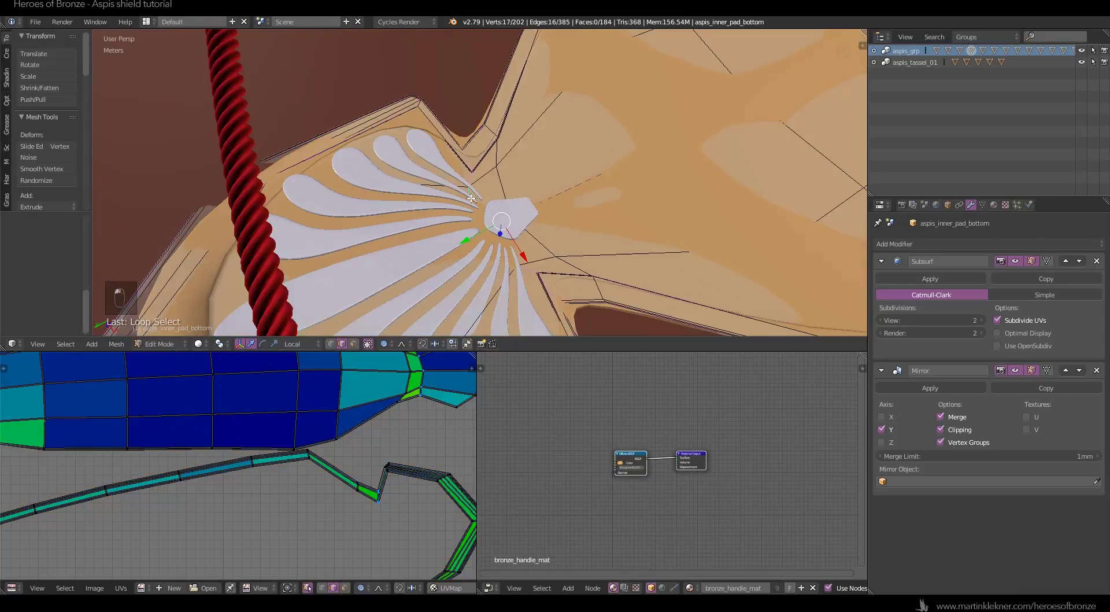
left_click(116, 344)
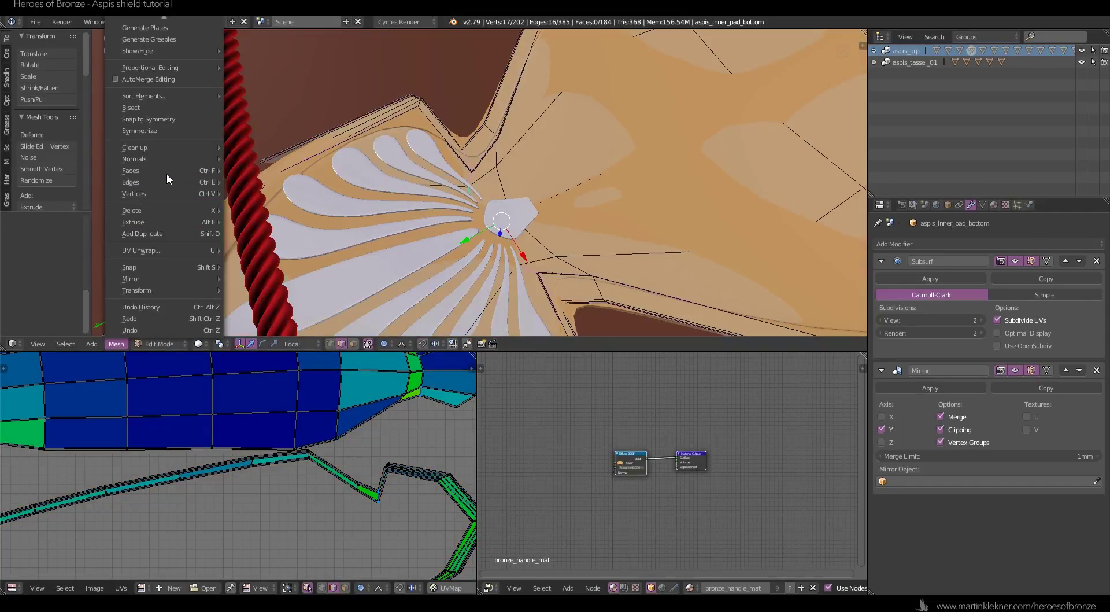
key("a")
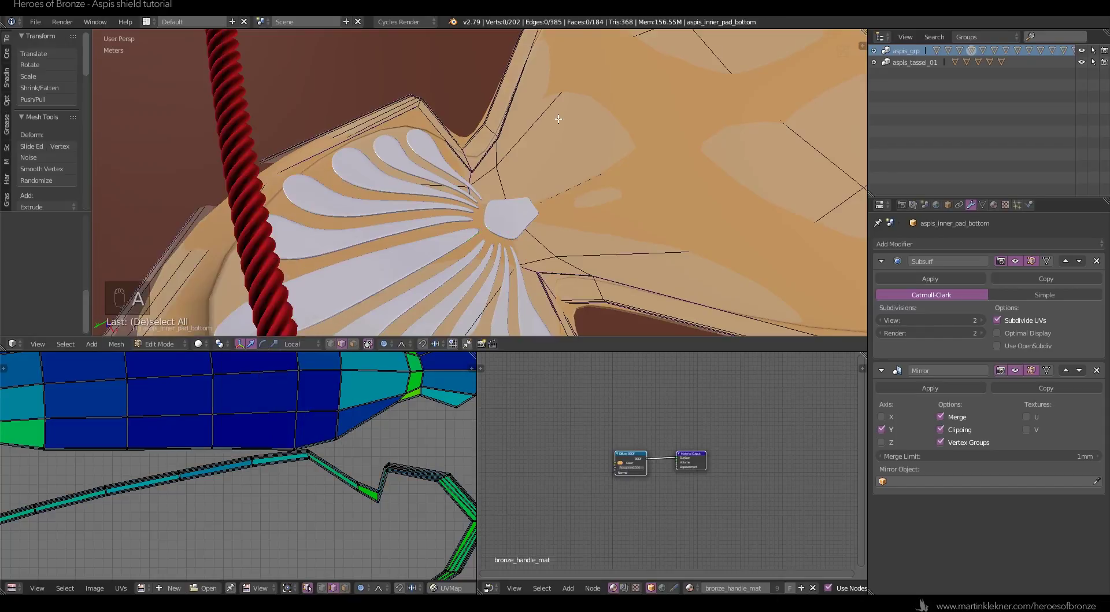
key("a")
key("u")
left_click(556, 120)
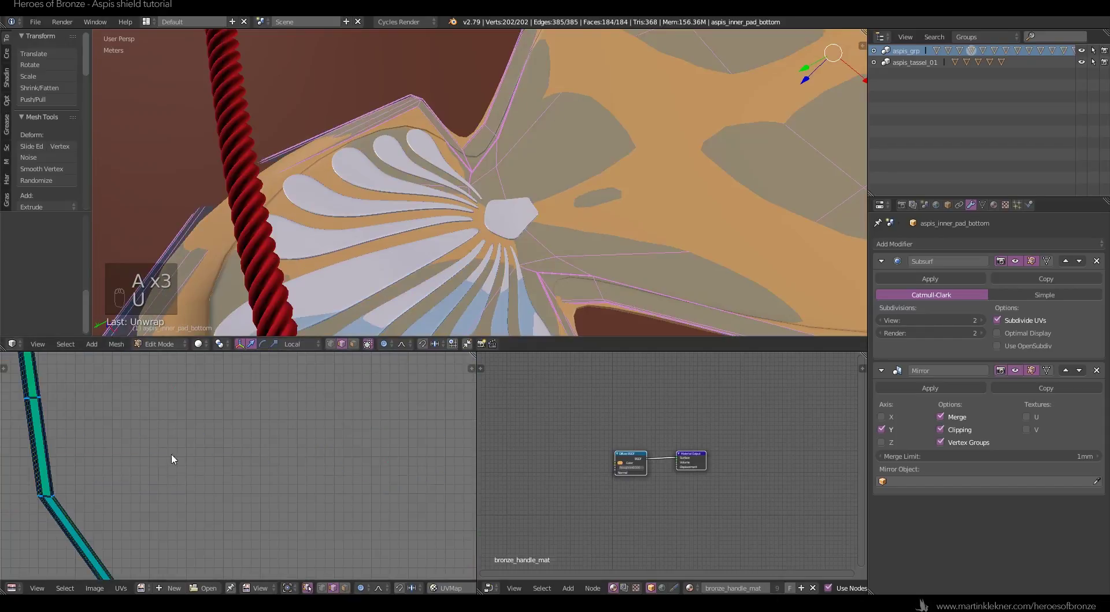
scroll(343, 471, "up", 5)
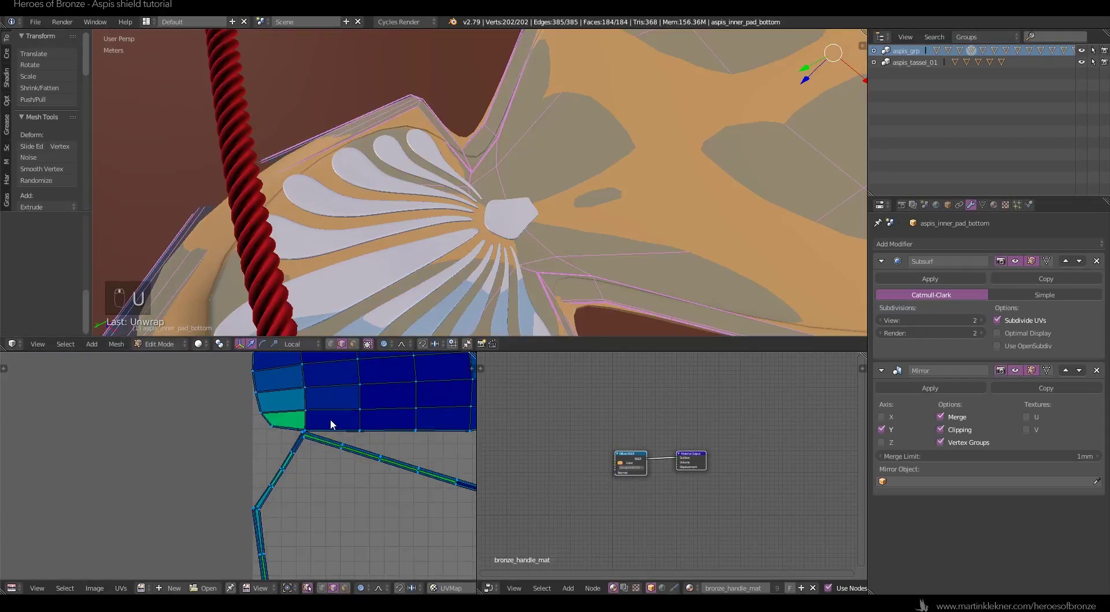
- Mark the short rim edges at both corners of the pad's inner end, under the handle, as seams
left_click(287, 451)
scroll(751, 173, "down", 6)
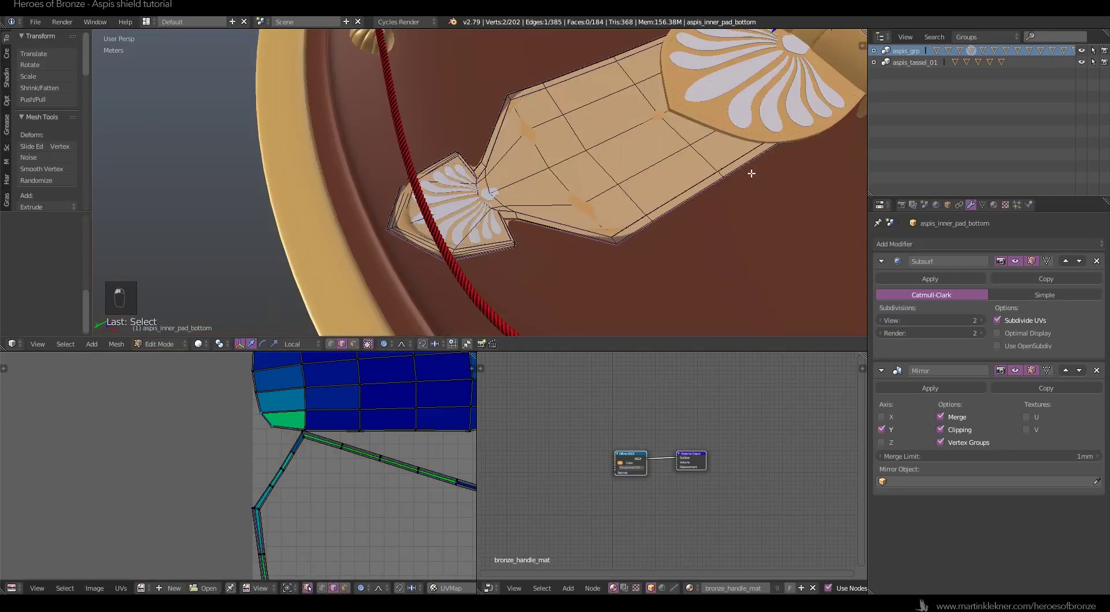
key("KP_Decimal")
scroll(751, 173, "down", 10)
middle_click_drag(751, 174, 527, 262)
scroll(592, 235, "up", 8)
middle_click_drag(592, 235, 463, 251)
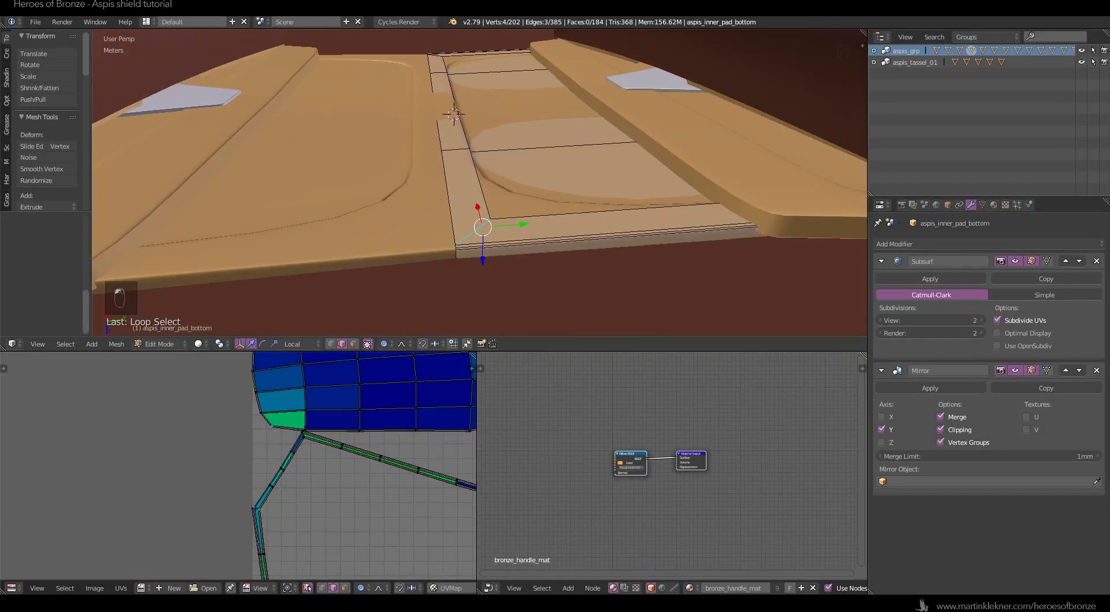
key("space")
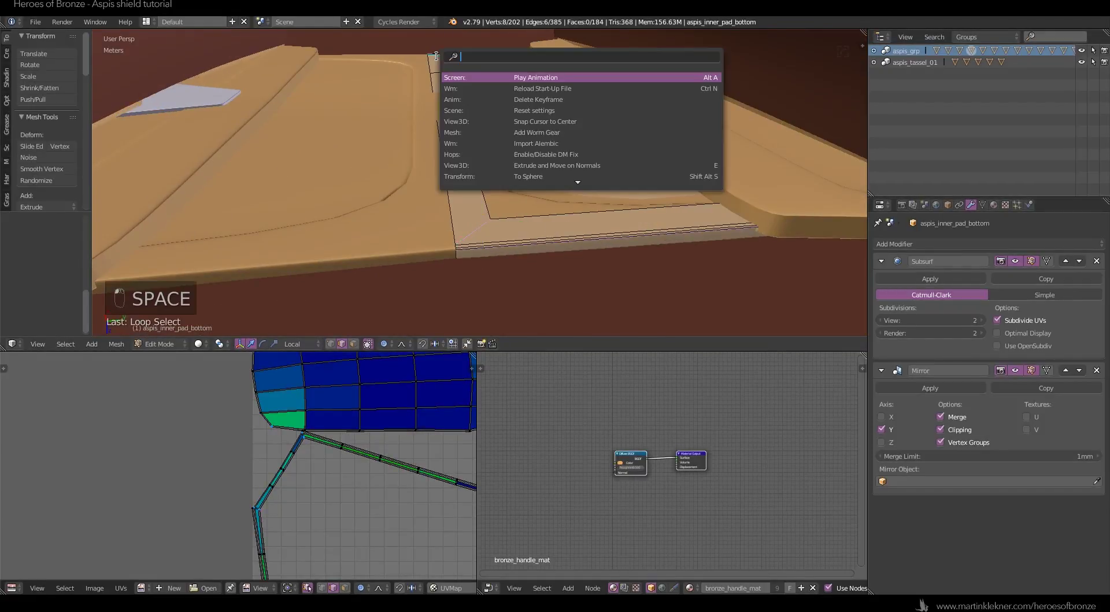
left_click(116, 344)
mouse_move(166, 183)
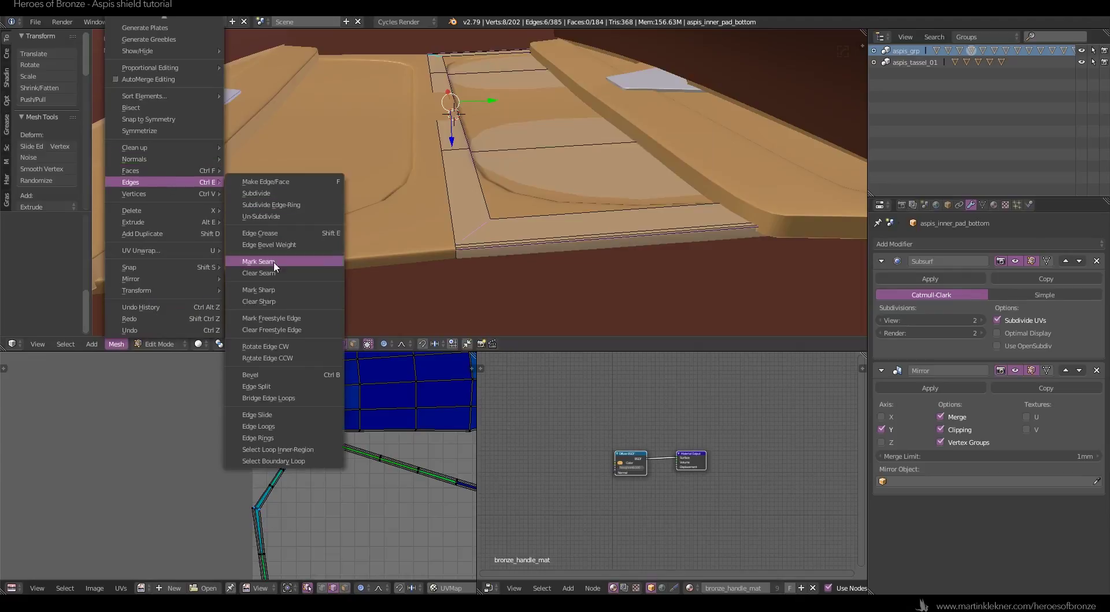
left_click(273, 260)
- Return to Object Mode and reselect the bottom inner pad
scroll(370, 226, "down", 3)
key("a")
key("a")
key("a")
scroll(412, 208, "down", 4)
key("Tab")
key("a")
key("a")
middle_click_drag(413, 211, 629, 212)
right_click(484, 186)
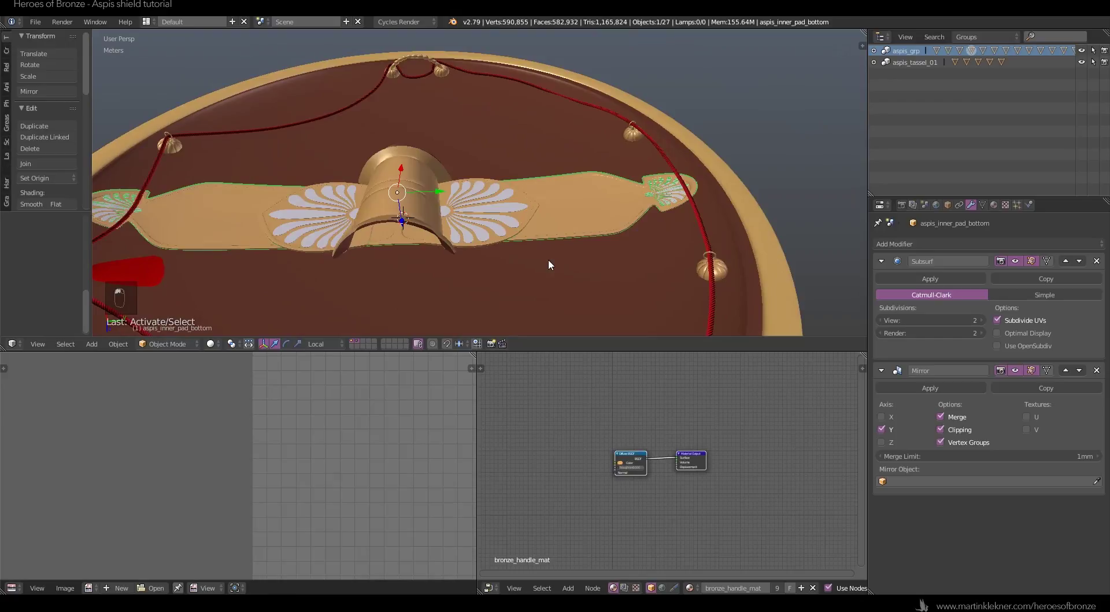
- Open the bottom inner pad in Edit Mode and unwrap its entire mesh with the new corner seams
scroll(548, 259, "up", 4)
key("Tab")
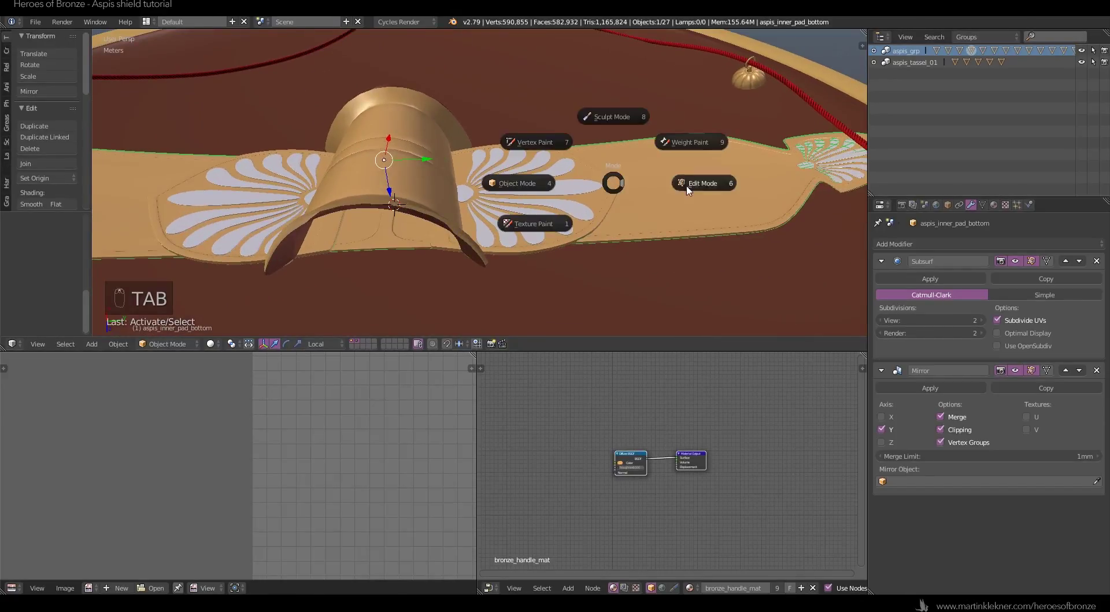
key("a")
key("a")
key("a")
key("a")
key("u")
left_click(622, 186)
middle_click_drag(390, 541, 295, 483)
scroll(295, 483, "up", 3)
scroll(671, 173, "up", 2)
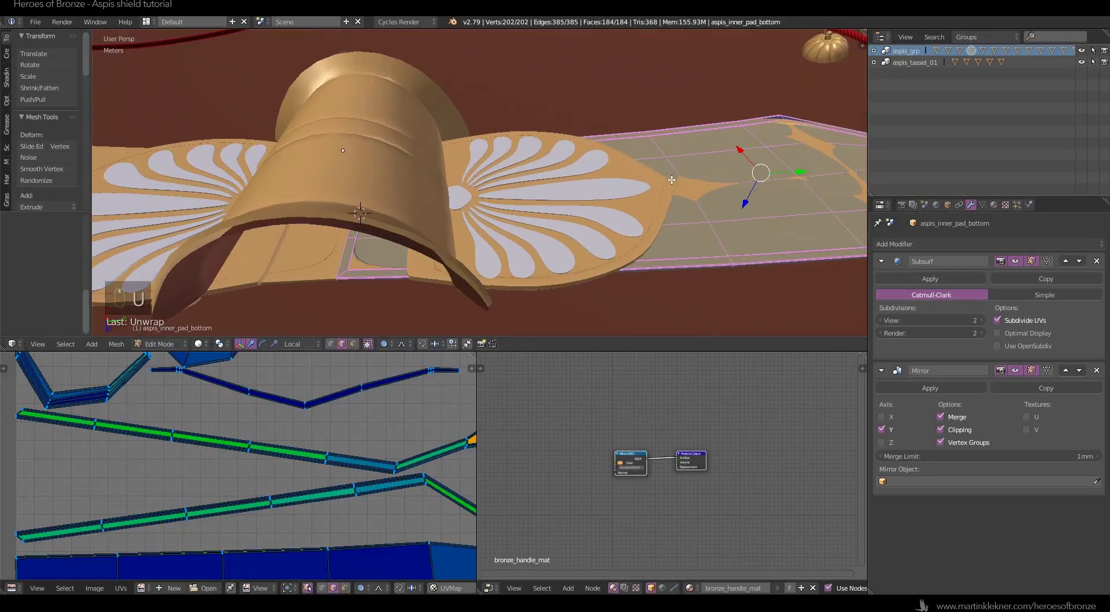
- Examine the rim edges at the pad's outer corner in wireframe and solid shading
right_click(754, 123)
key("KP_Decimal")
mouse_move(648, 242)
middle_mouse_down()
mouse_move(446, 181)
mouse_move(544, 178)
mouse_move(499, 270)
mouse_move(407, 258)
mouse_move(471, 231)
mouse_move(457, 249)
mouse_move(420, 191)
middle_mouse_up()
key("z")
left_click(475, 199)
right_click(544, 175)
key("z")
scroll(441, 260, "up", 5)
key("z")
left_click(459, 247)
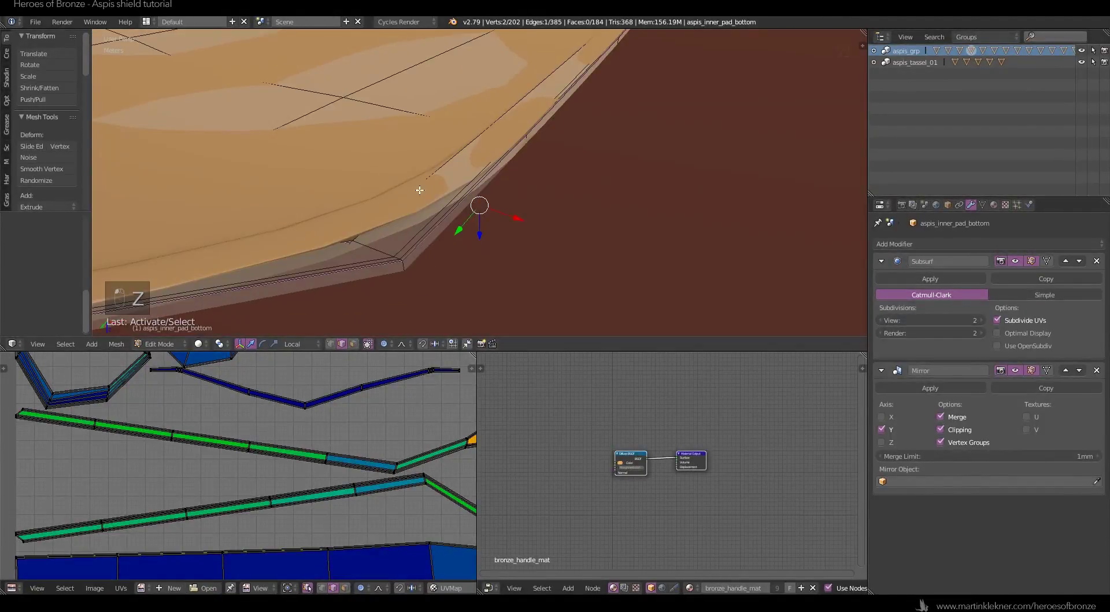
- Clear the seam from the edge loop running along the pad's side rim
right_click(404, 259)
middle_click_drag(405, 281, 457, 206)
scroll(307, 443, "down", 5)
scroll(307, 444, "up", 5)
middle_click_drag(323, 451, 186, 512)
middle_click_drag(572, 192, 626, 190)
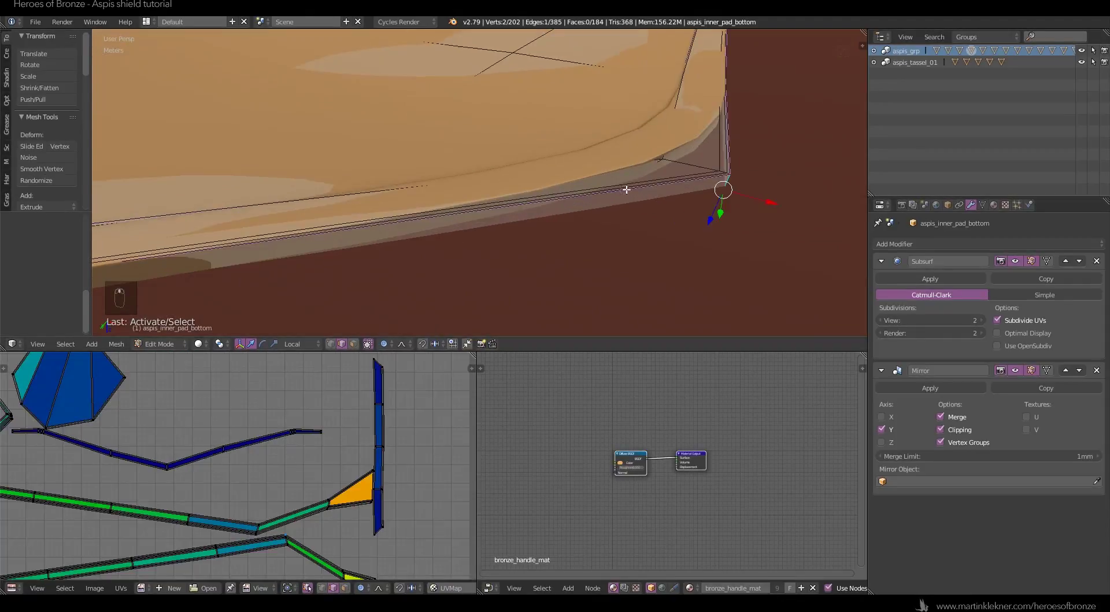
right_click(537, 203, "alt")
left_click(116, 344)
mouse_move(191, 181)
left_click(300, 273)
- Unwrap the pad's entire mesh after the rim seam change and review the full UV layout
key("a")
key("a")
key("a")
key("u")
left_click(525, 121)
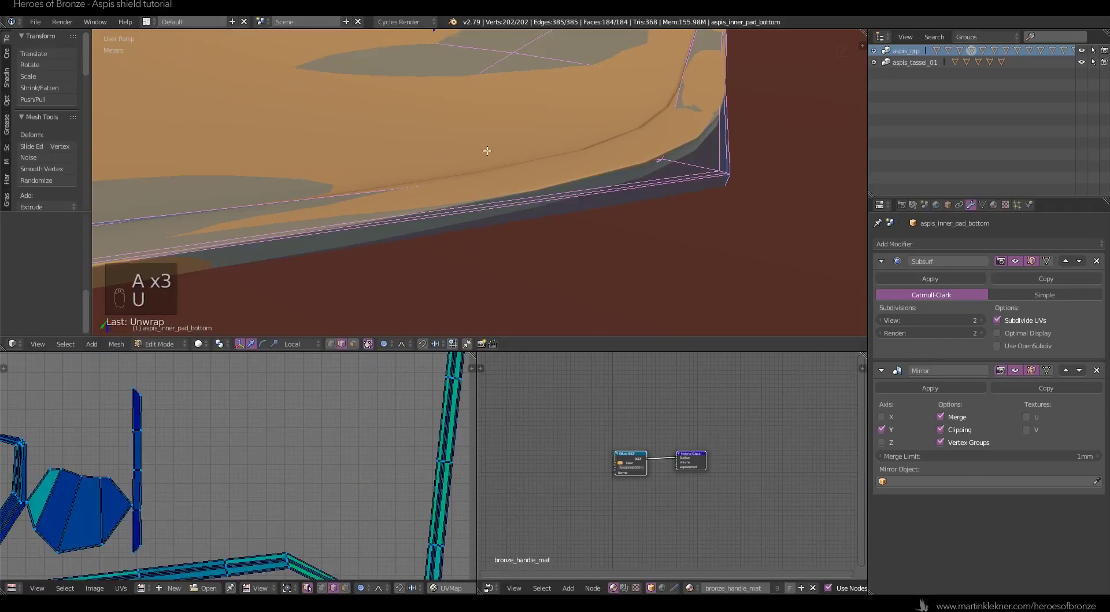
scroll(232, 495, "down", 3)
scroll(240, 394, "up", 2)
middle_click_drag(234, 509, 366, 493)
scroll(282, 465, "down", 2)
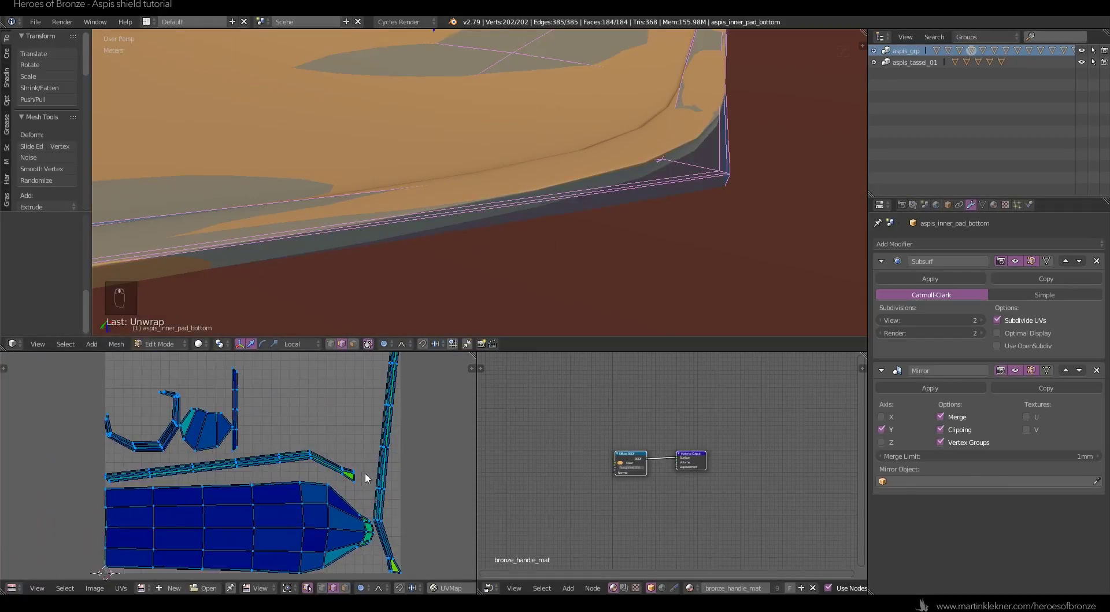
- Locate the side strip's end at the pad's neck, select the edge loop there in wireframe, and mark it as a seam
right_click(352, 484)
key("KP_Decimal")
scroll(396, 135, "down", 7)
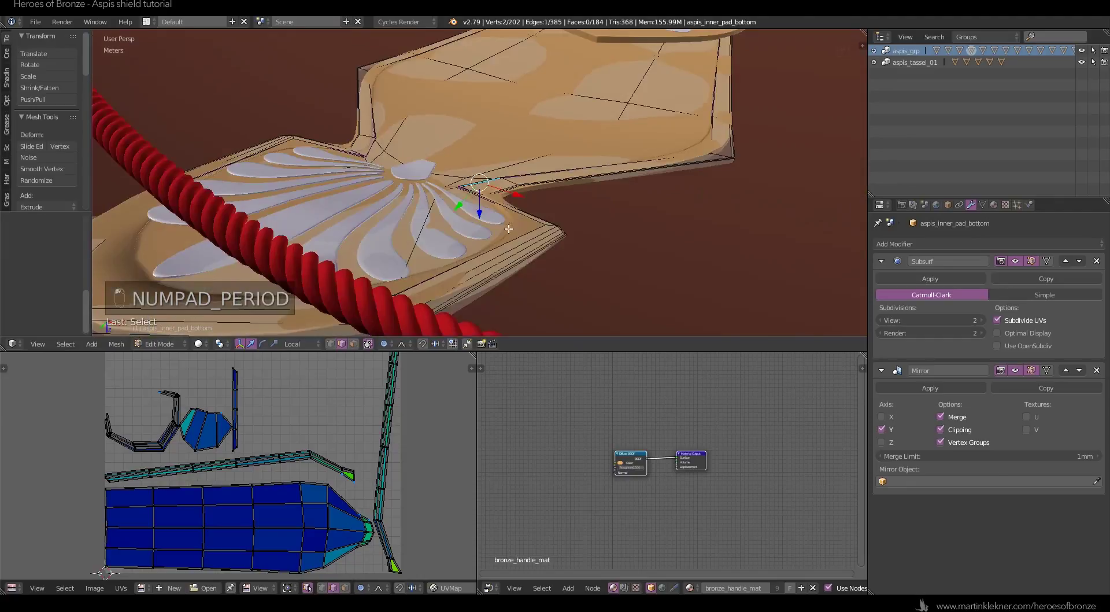
middle_click_drag(508, 228, 395, 214)
scroll(395, 214, "up", 5)
middle_click_drag(372, 263, 385, 227)
right_click(423, 169, "alt")
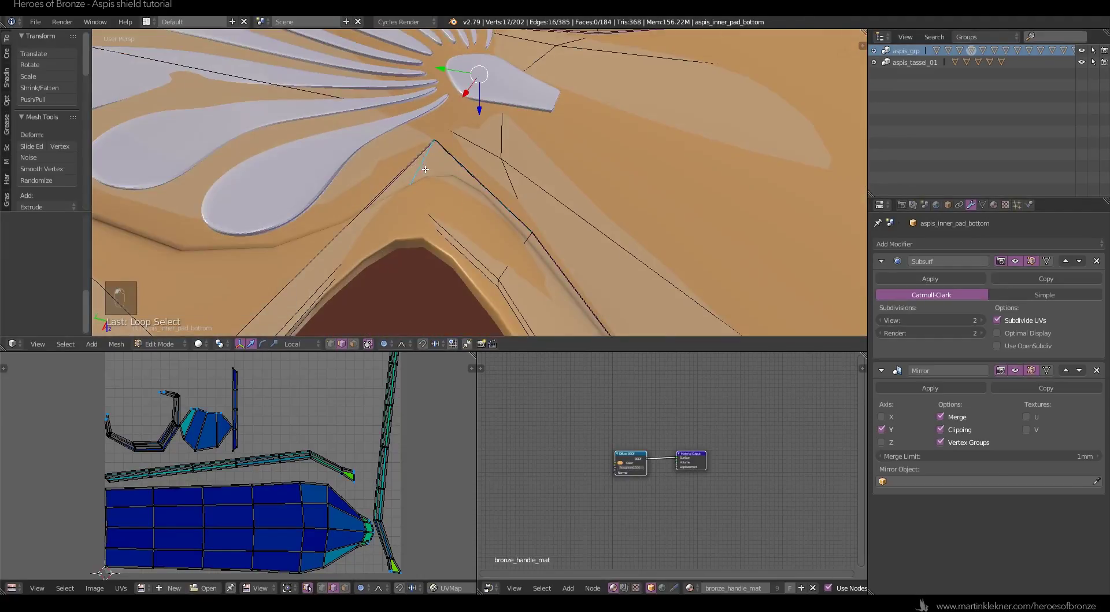
middle_click_drag(427, 169, 406, 259)
scroll(431, 216, "down", 3)
key("z")
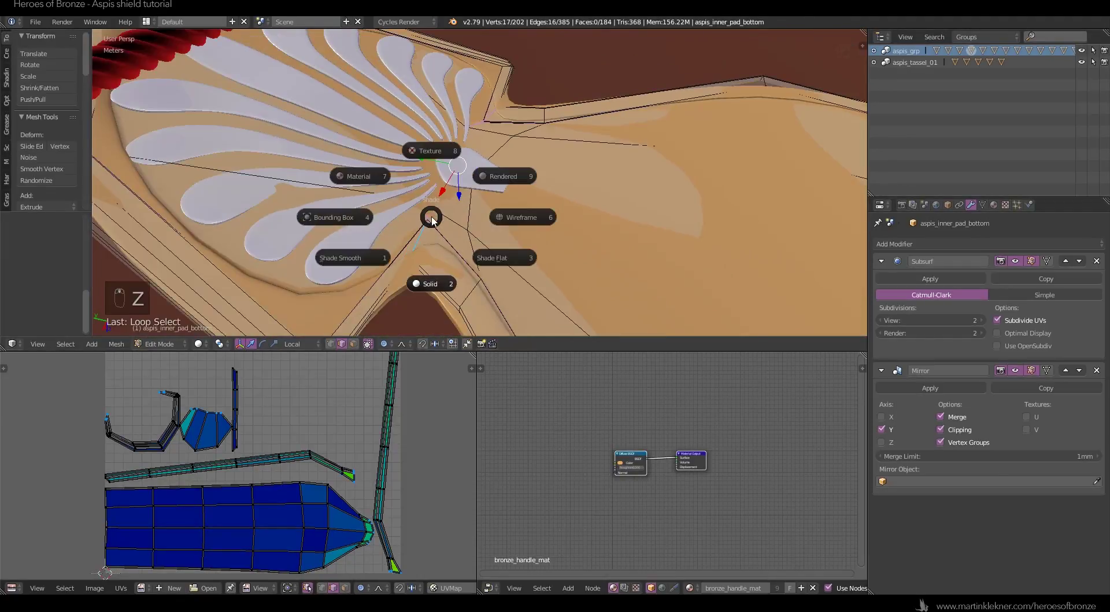
left_click(489, 236)
middle_click_drag(489, 236, 528, 228)
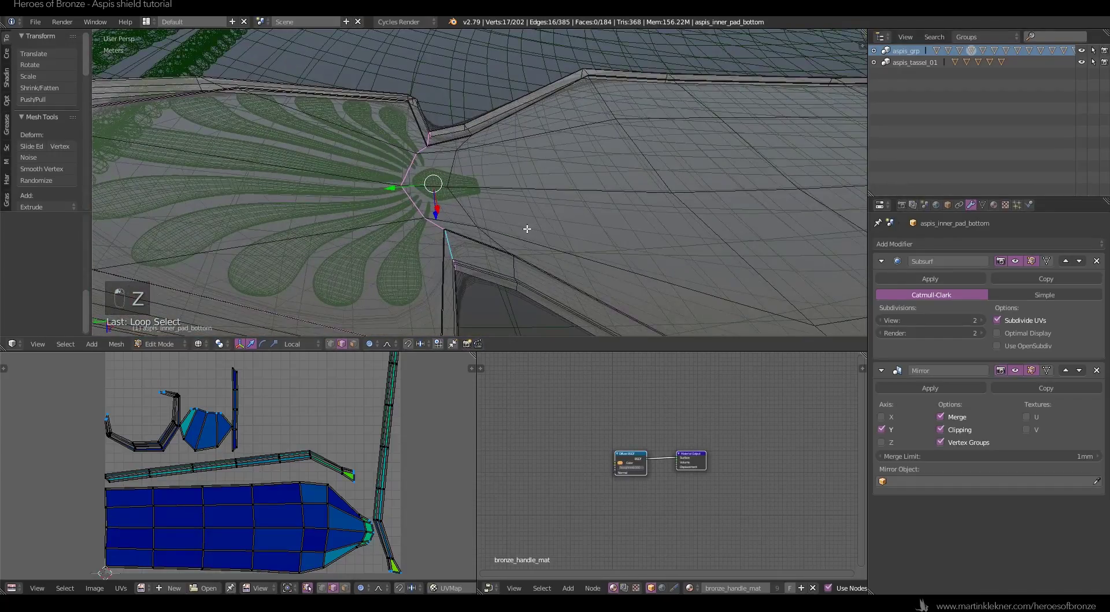
left_click(116, 344)
mouse_move(161, 177)
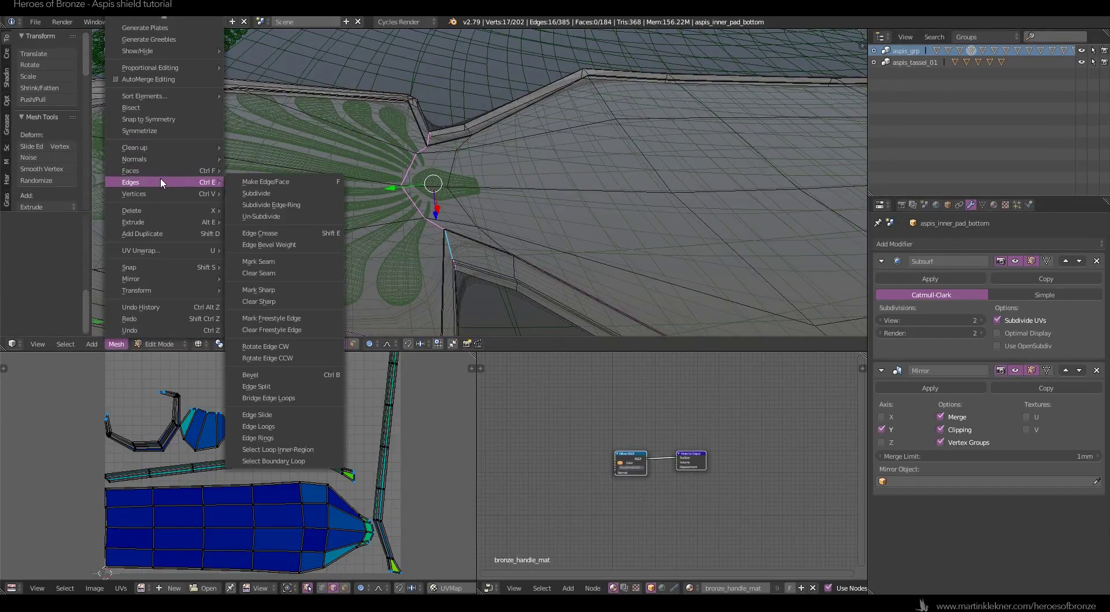
left_click(254, 244)
- Select the edge loop running lengthwise down the middle of the bottom pad and mark it as a seam
scroll(459, 163, "up", 2)
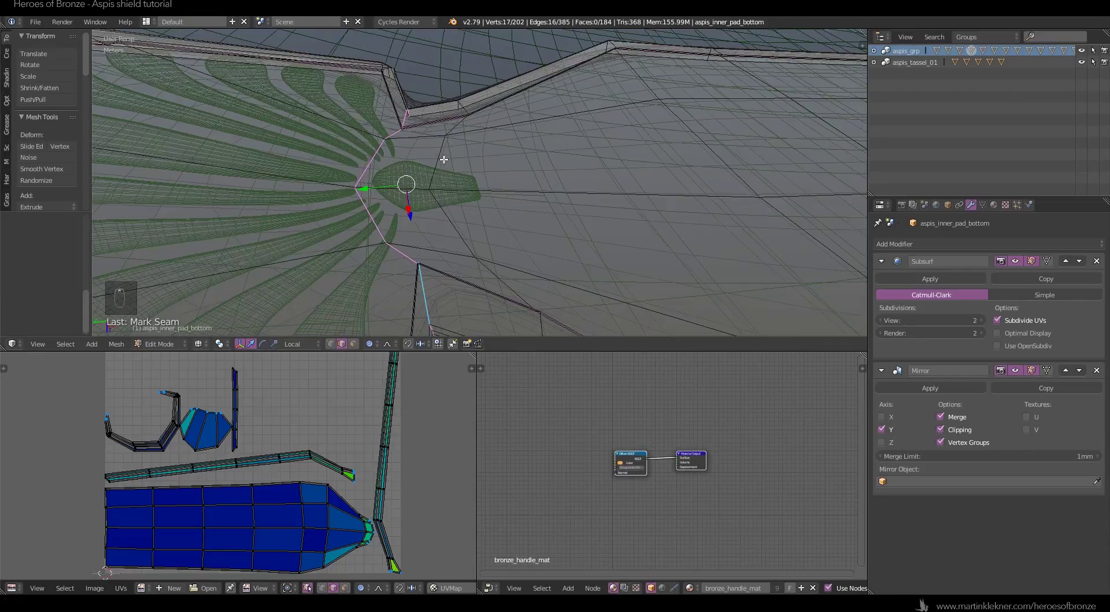
middle_click_drag(438, 158, 416, 207)
right_click(472, 234, "alt")
middle_click_drag(298, 171, 397, 150)
right_click(330, 235, "alt+shift")
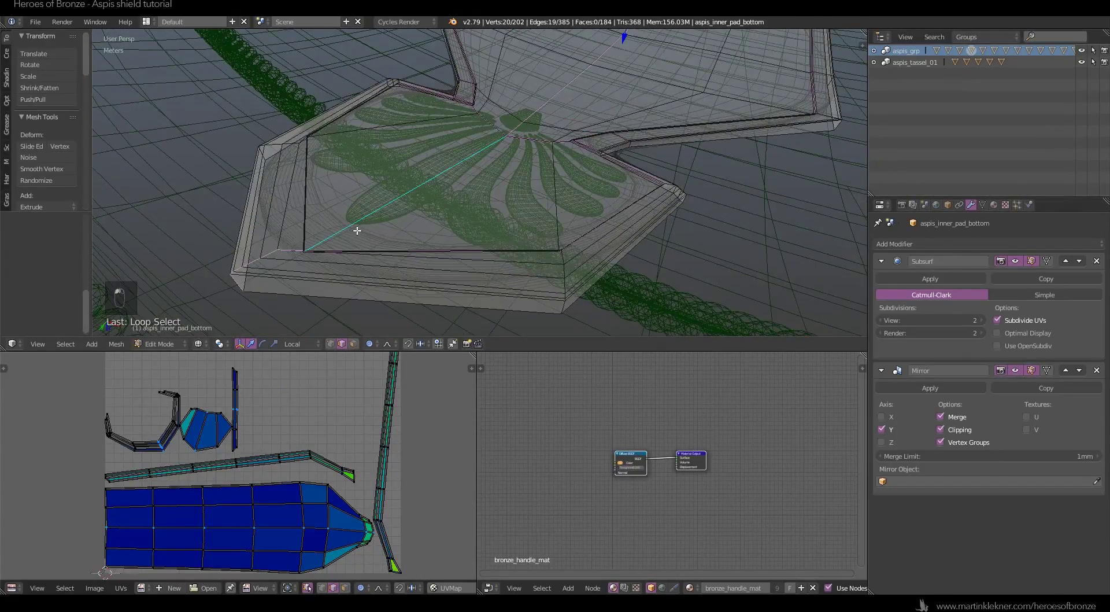
left_click(116, 344)
mouse_move(184, 168)
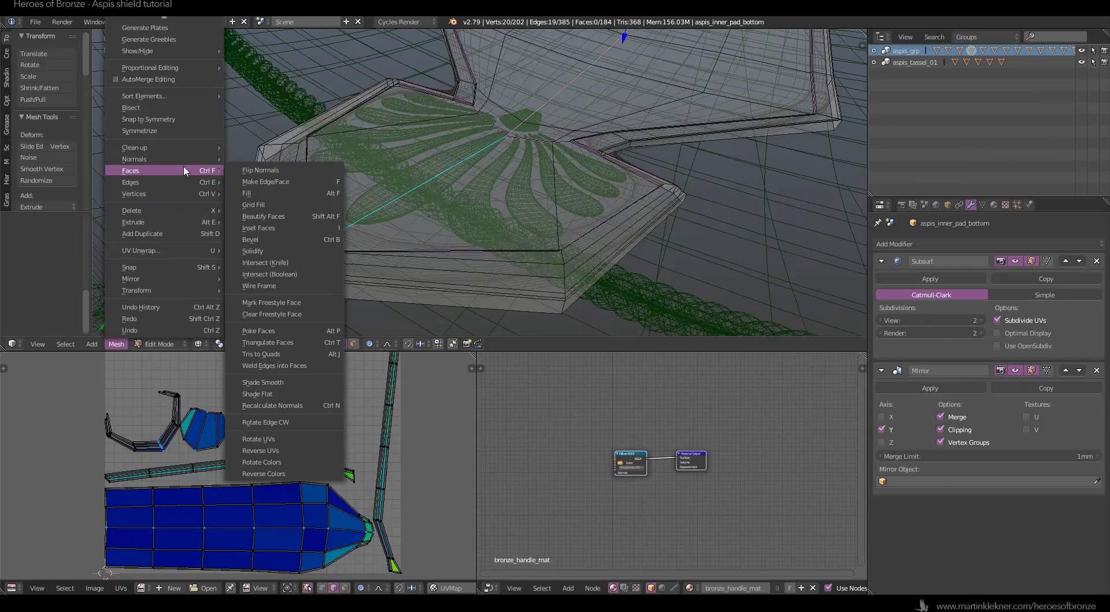
- Unwrap the pad's entire mesh using the new lengthwise seam
key("a")
key("a")
key("a")
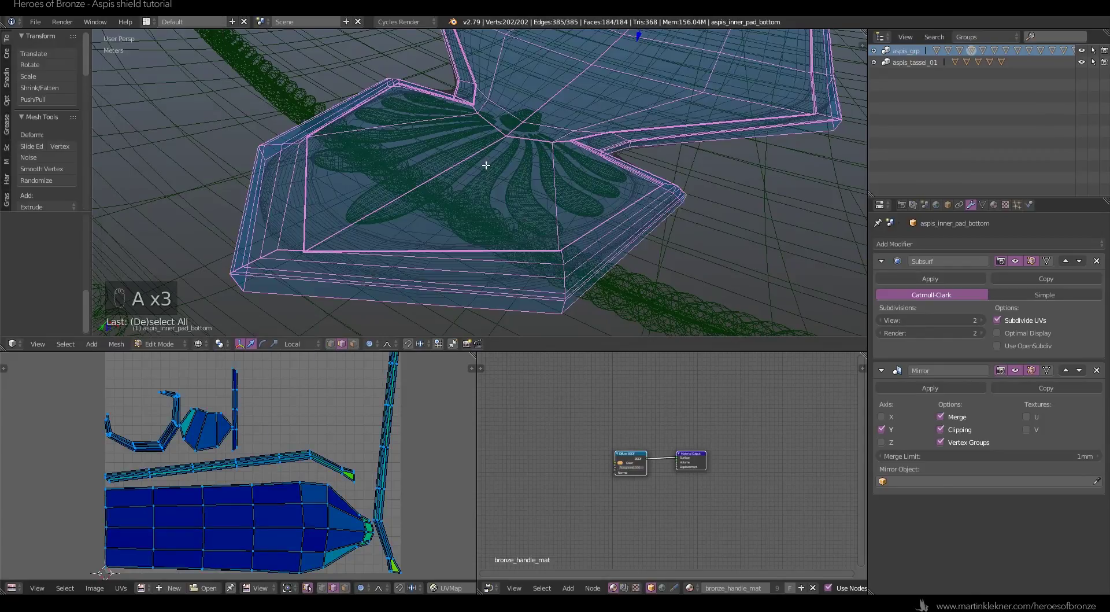
key("u")
left_click(485, 164)
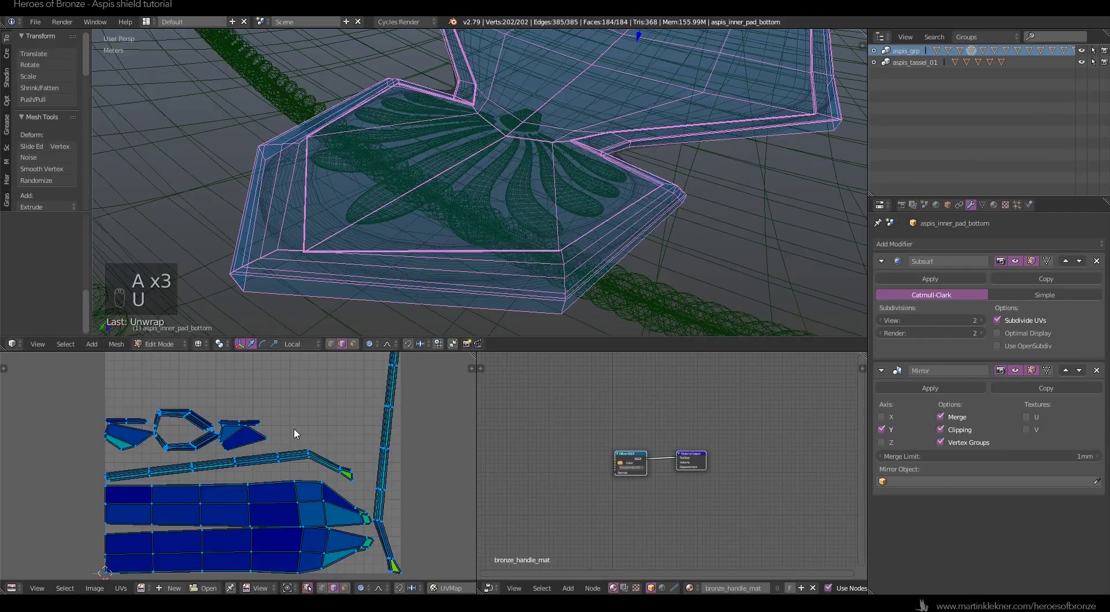
scroll(506, 190, "down", 3)
- In Object Mode, set the pad's Subsurf view subdivisions to 1 and apply both the Subsurf and Mirror modifiers
key("Tab")
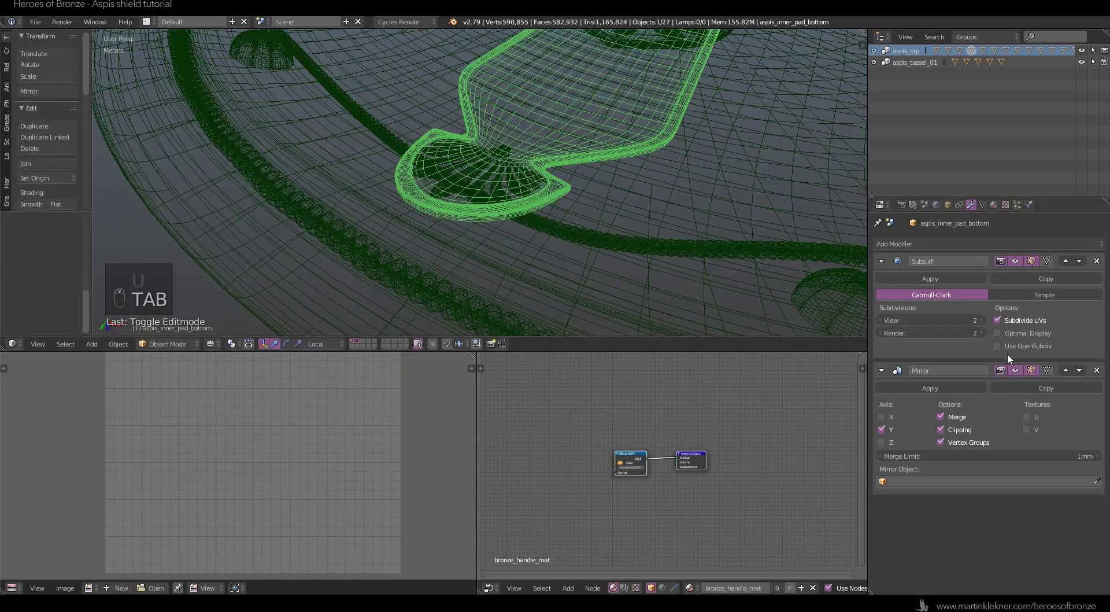
left_click(881, 319)
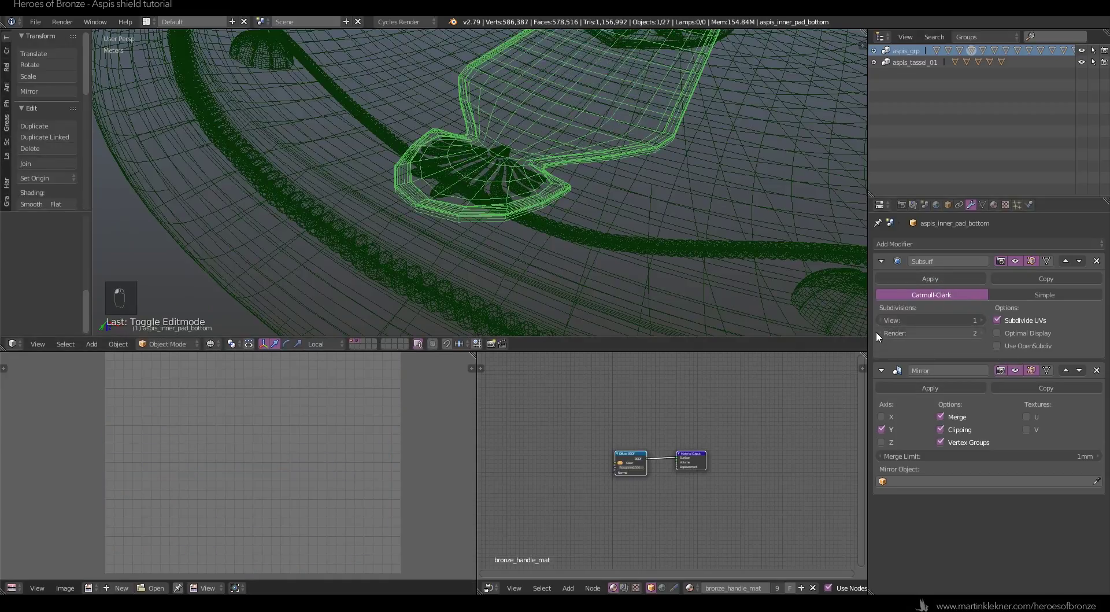
left_click(921, 274)
scroll(471, 186, "down", 5)
middle_click_drag(601, 136, 550, 194)
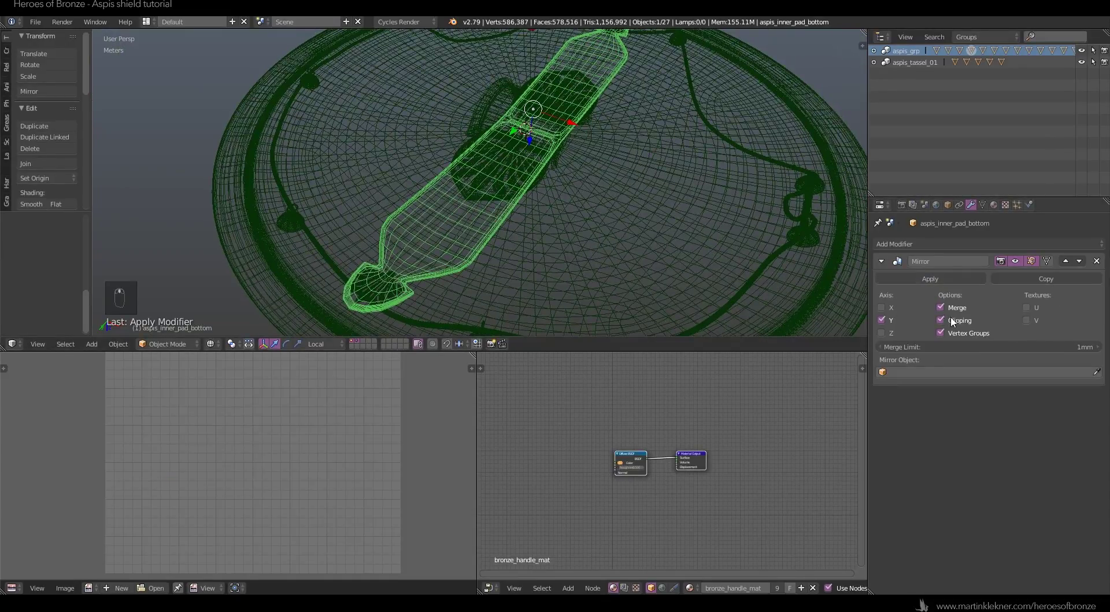
left_click(941, 276)
- Unwrap the pad's full mesh with the modifiers applied and return to Object Mode
key("Tab")
key("a")
key("a")
key("a")
key("a")
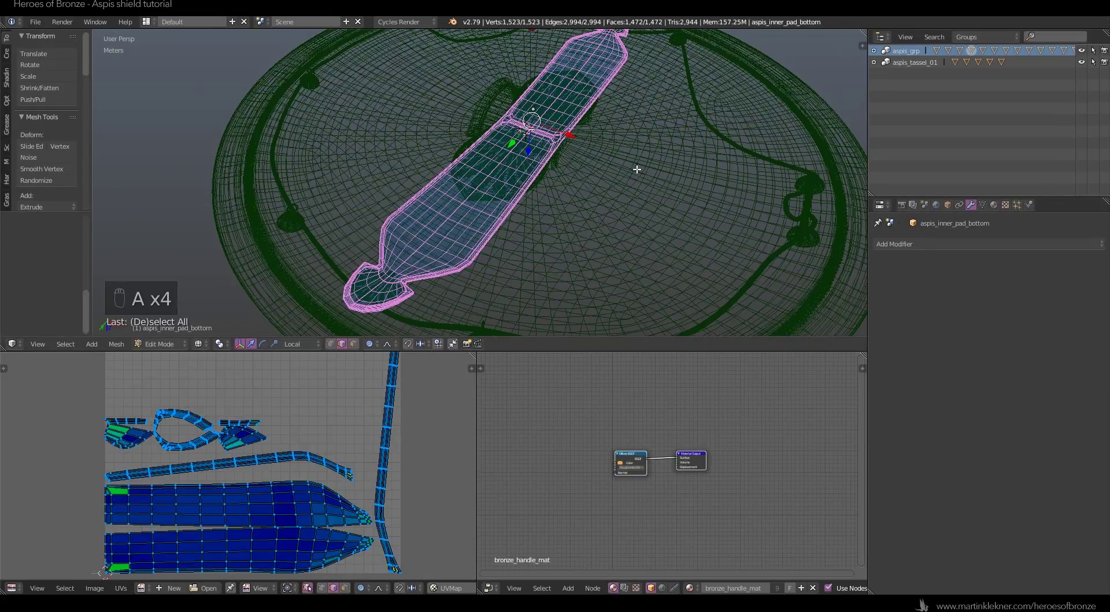
key("u")
left_click(637, 169)
scroll(459, 169, "down", 2)
key("Tab")
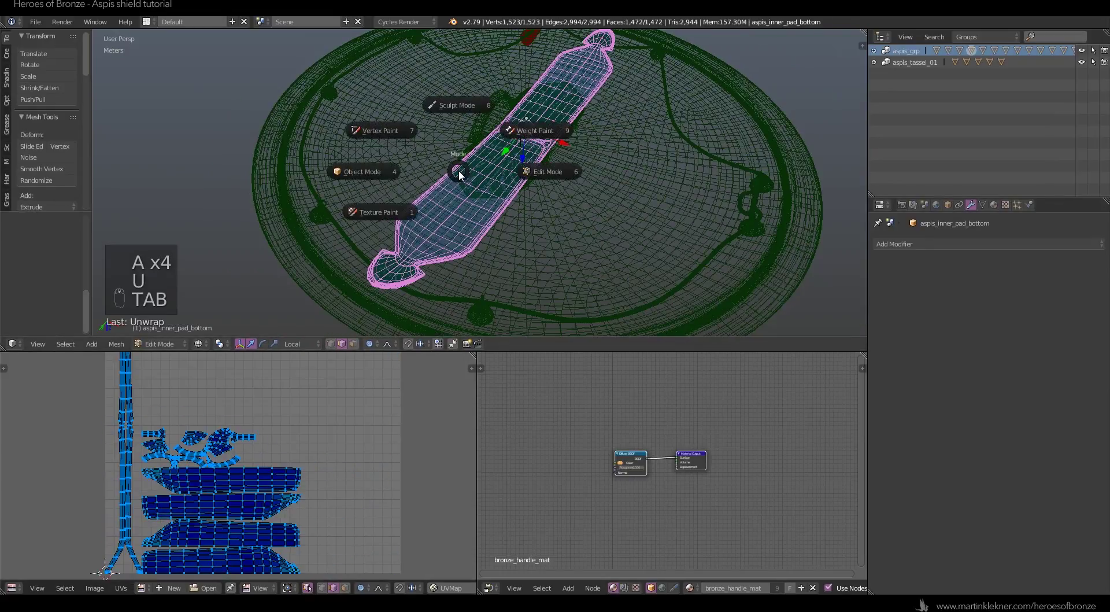
left_click(352, 176)
- Add a Subsurf modifier to the bottom pad in solid shading, set its view and render subdivisions to 1, and apply it
key("a")
key("a")
key("z")
left_click(344, 235)
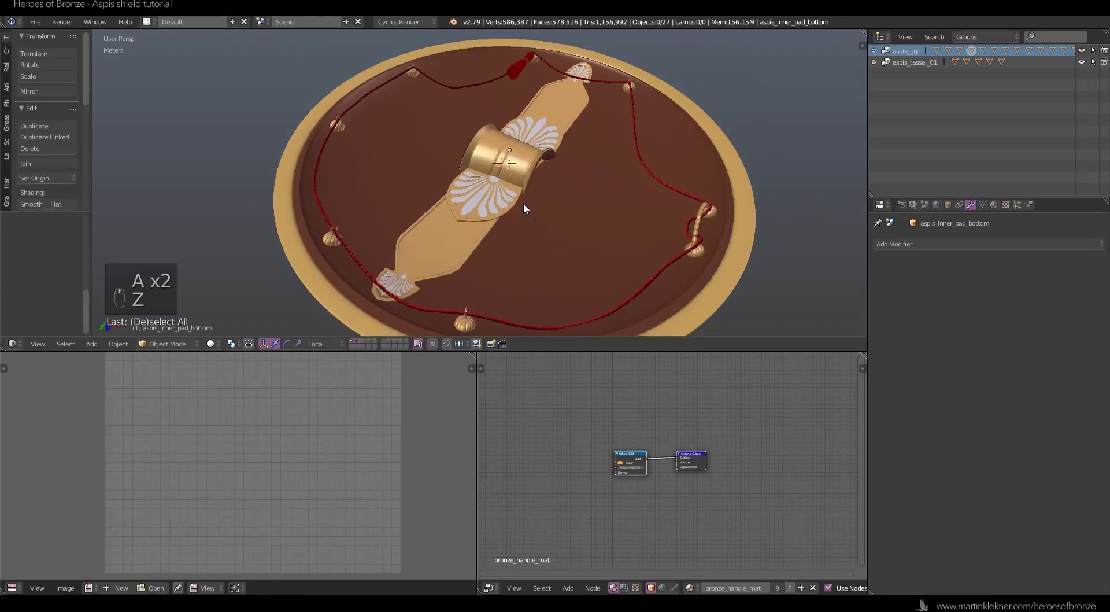
middle_click_drag(524, 205, 474, 250)
scroll(497, 230, "up", 5)
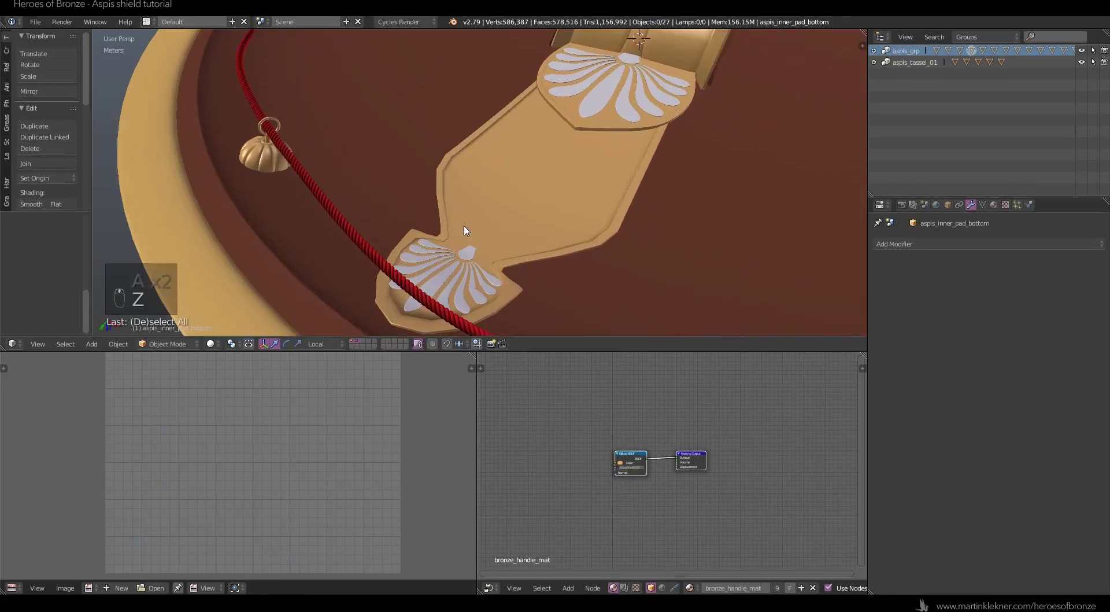
right_click(493, 170)
key("ctrl+2")
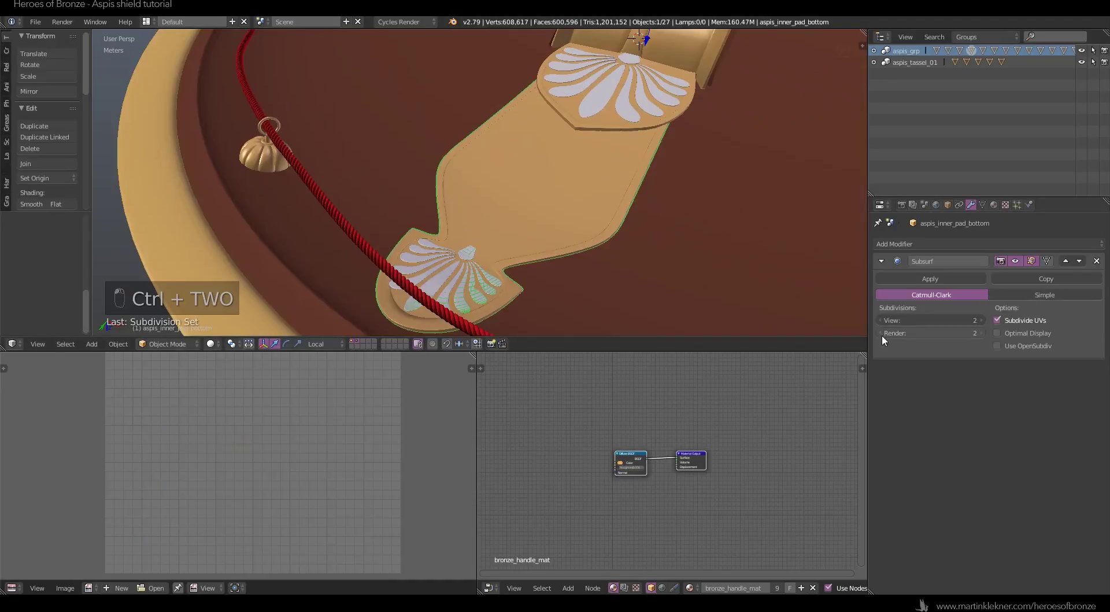
left_click(878, 333)
scroll(578, 266, "down", 5)
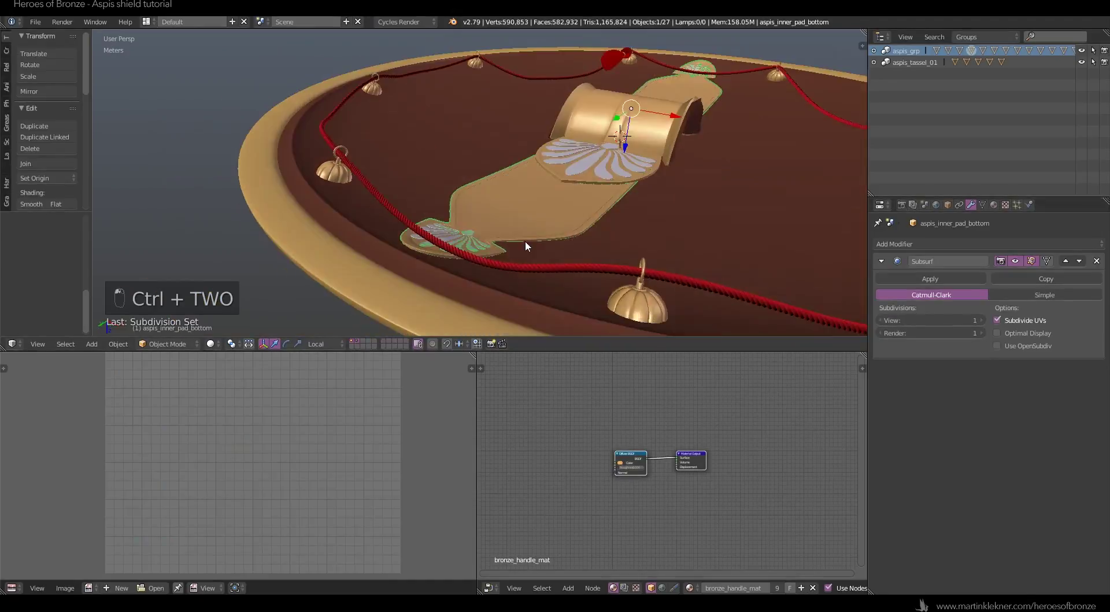
scroll(558, 282, "up", 5)
middle_click_drag(557, 282, 630, 198)
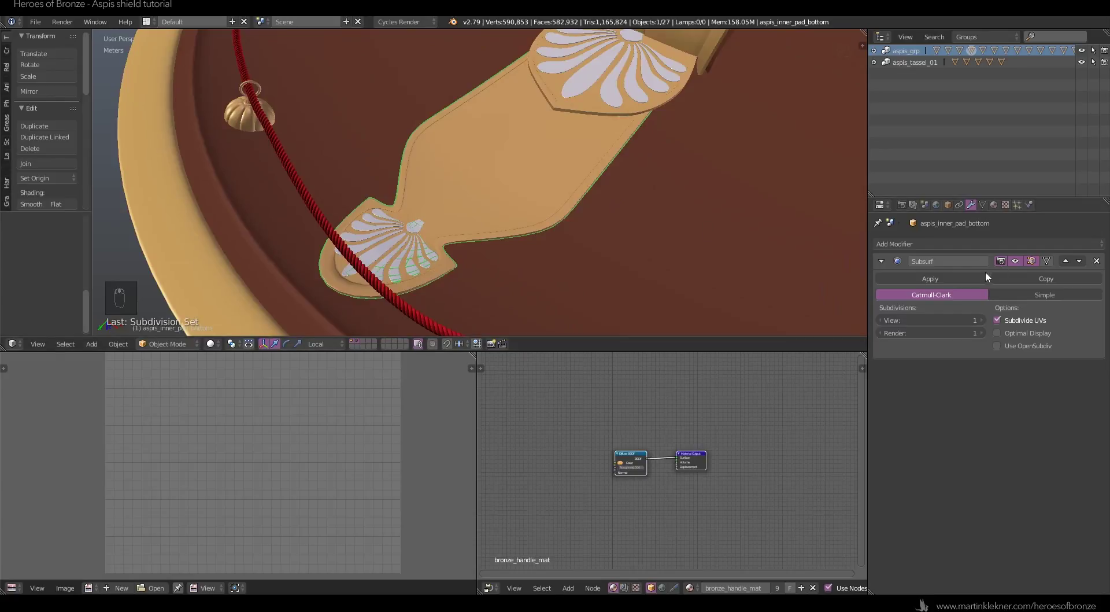
left_click(954, 278)
- Unwrap the subdivided pad's entire mesh, return to Object Mode and deselect everything
key("Tab")
left_click(596, 160)
key("a")
key("a")
key("a")
key("a")
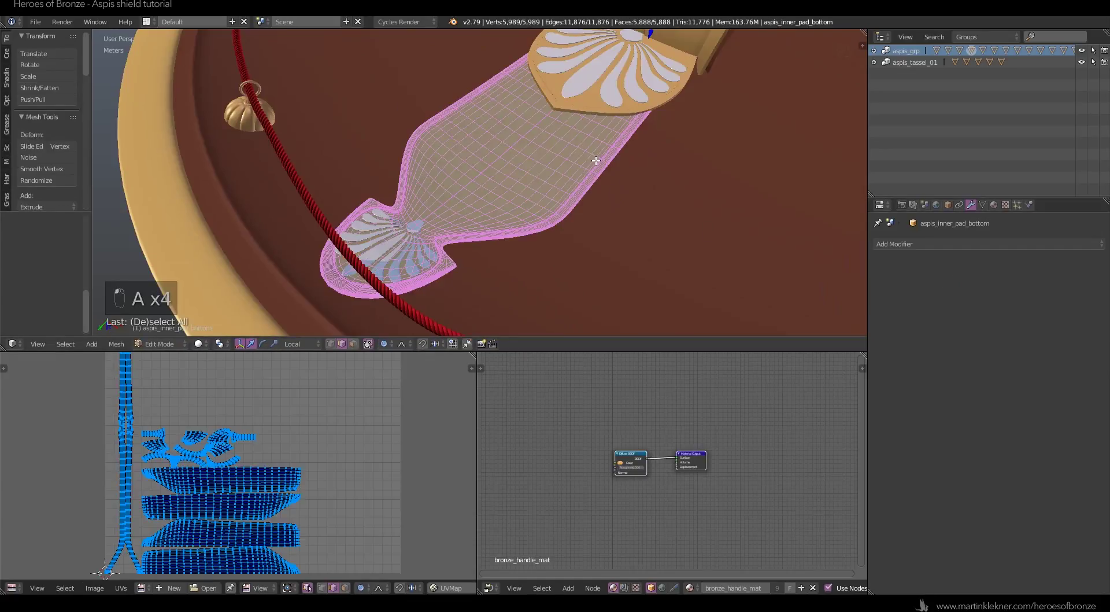
key("u")
left_click(590, 160)
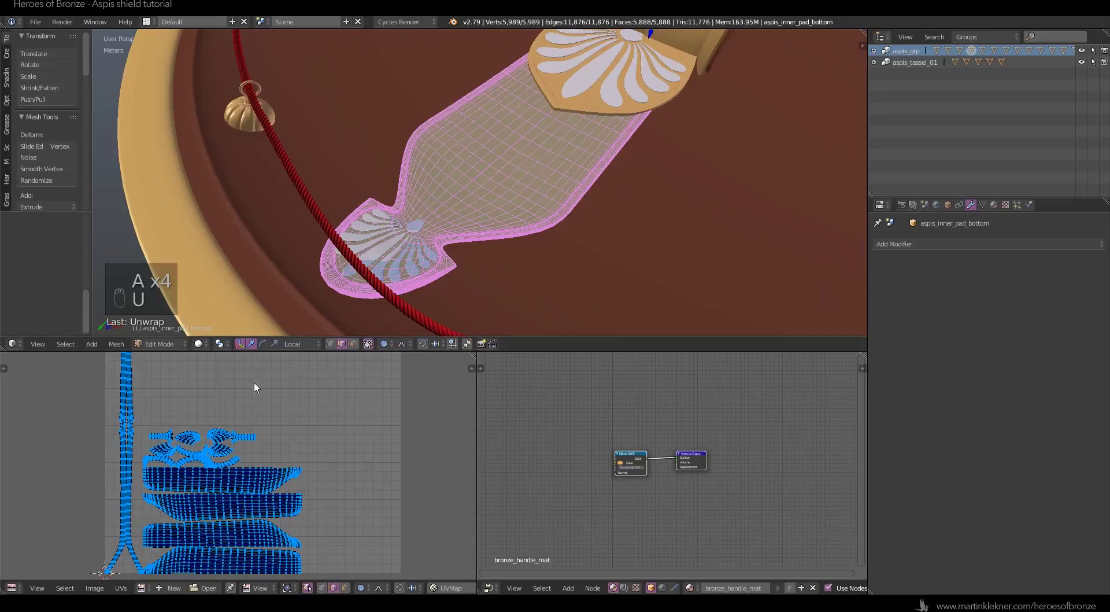
key("Tab")
scroll(474, 208, "down", 2)
key("a")
key("a")
- Select the ornament aspis_inner_ring02 where the rope attaches near the shield's edge and frame it in the view
middle_click_drag(474, 208, 450, 333)
scroll(480, 231, "down", 5)
middle_click_drag(480, 231, 469, 222)
scroll(469, 174, "up", 3)
middle_click_drag(462, 150, 407, 243, "shift")
right_click(395, 111)
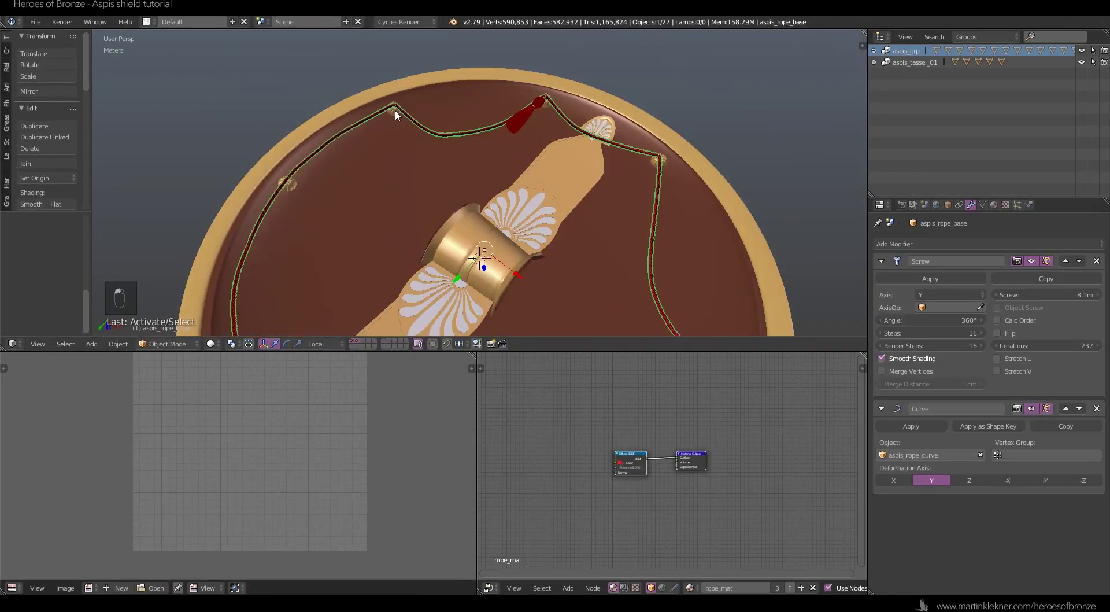
right_click(394, 113)
key("KP_Decimal")
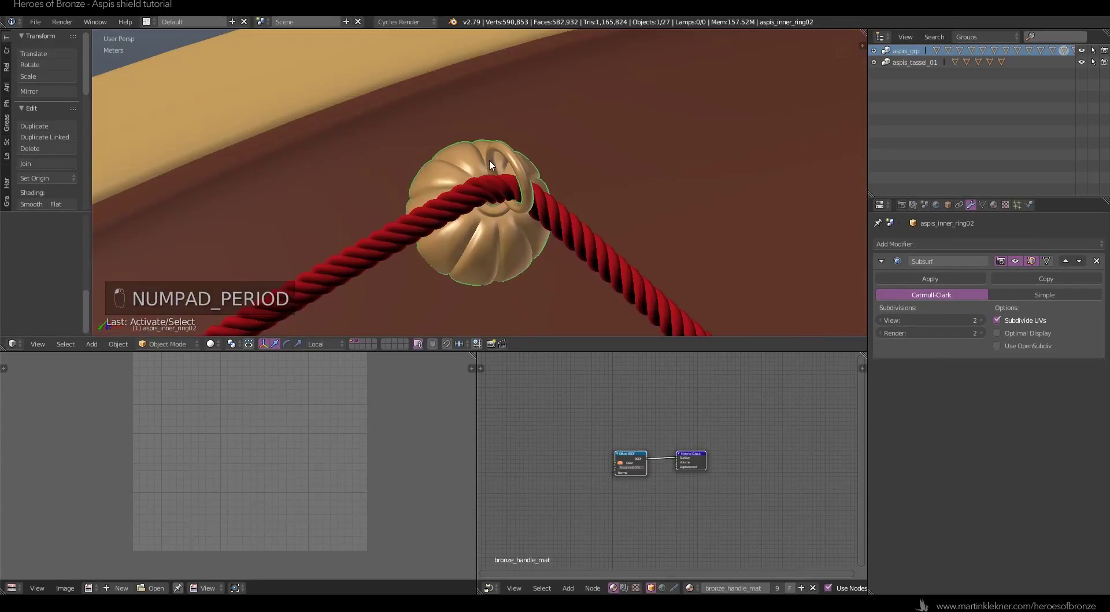
- Switch the outliner to All Scenes, locate the selected ornament in its list, and select aspis_inner_ring01 instead
scroll(526, 156, "down", 7)
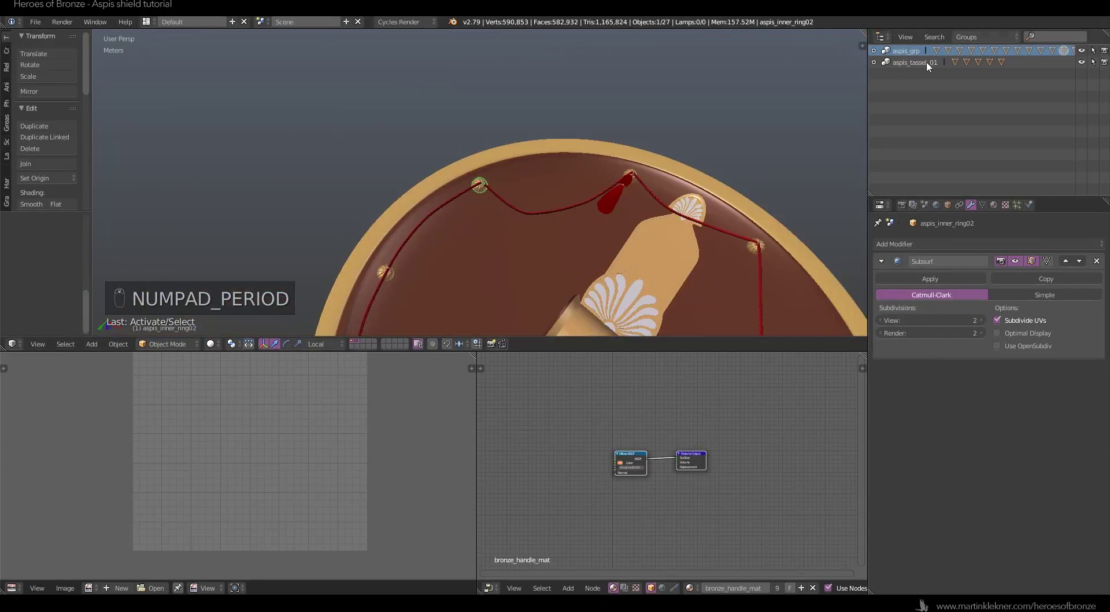
left_click(986, 37)
left_click(980, 52)
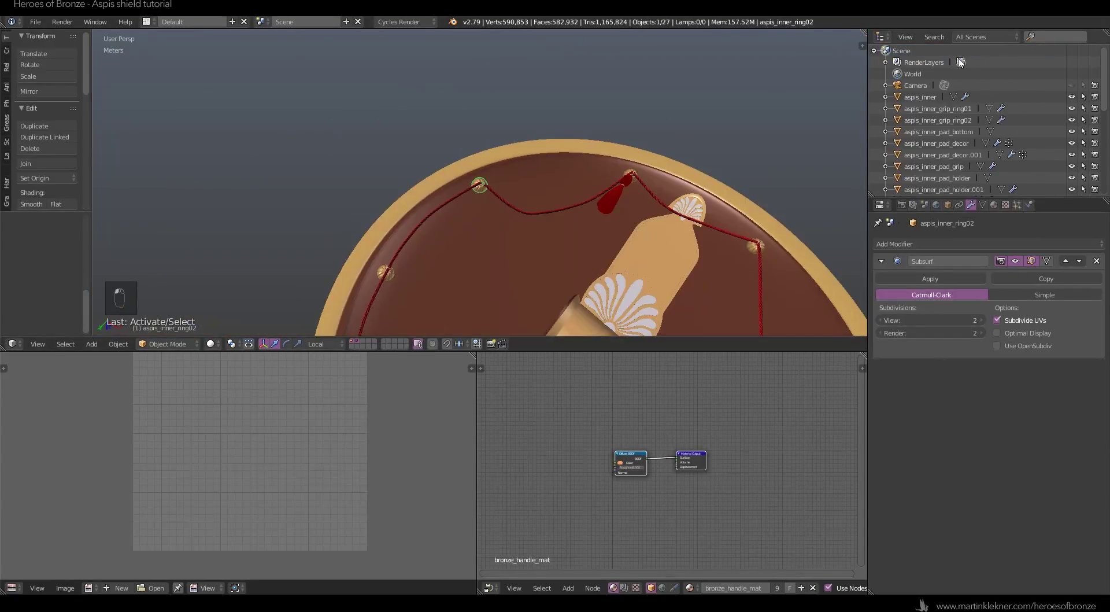
key("KP_Decimal")
left_click(940, 102)
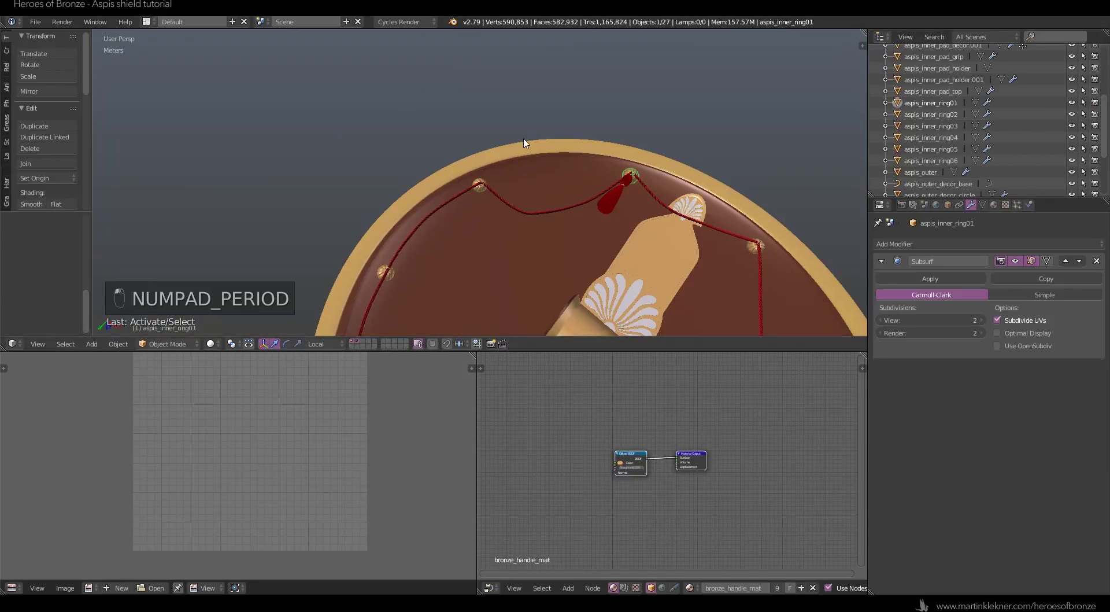
- Enter Edit Mode on aspis_inner_ring01 and frame its dome in wireframe shading
key("Tab")
left_click(744, 168)
scroll(729, 163, "up", 2)
middle_click_drag(727, 162, 547, 166, "shift")
scroll(550, 166, "up", 9)
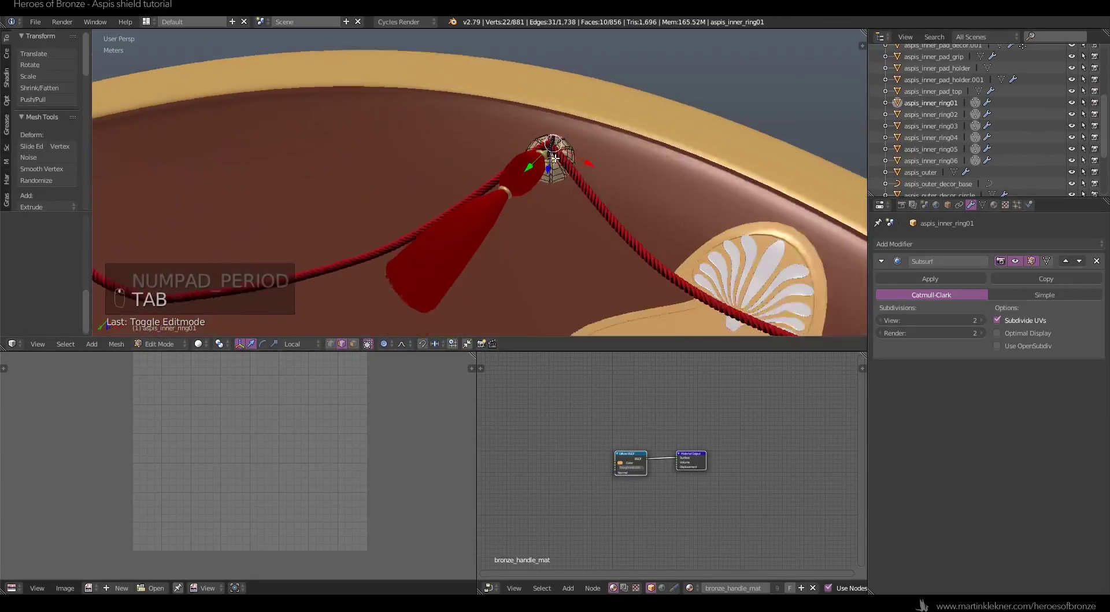
key("KP_Decimal")
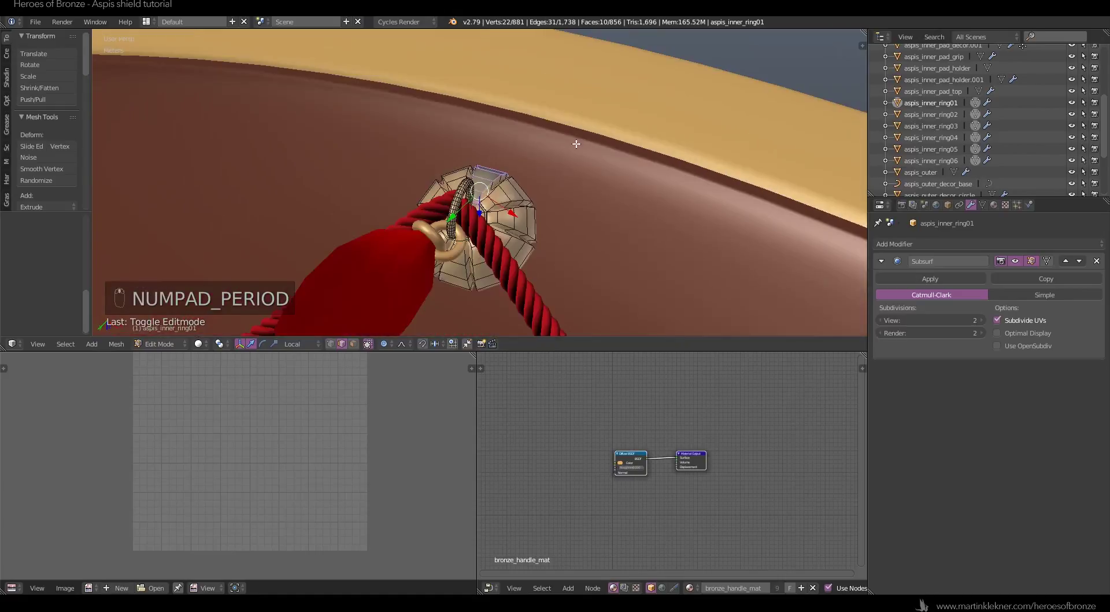
middle_click_drag(575, 146, 414, 99)
key("z")
left_click(426, 114)
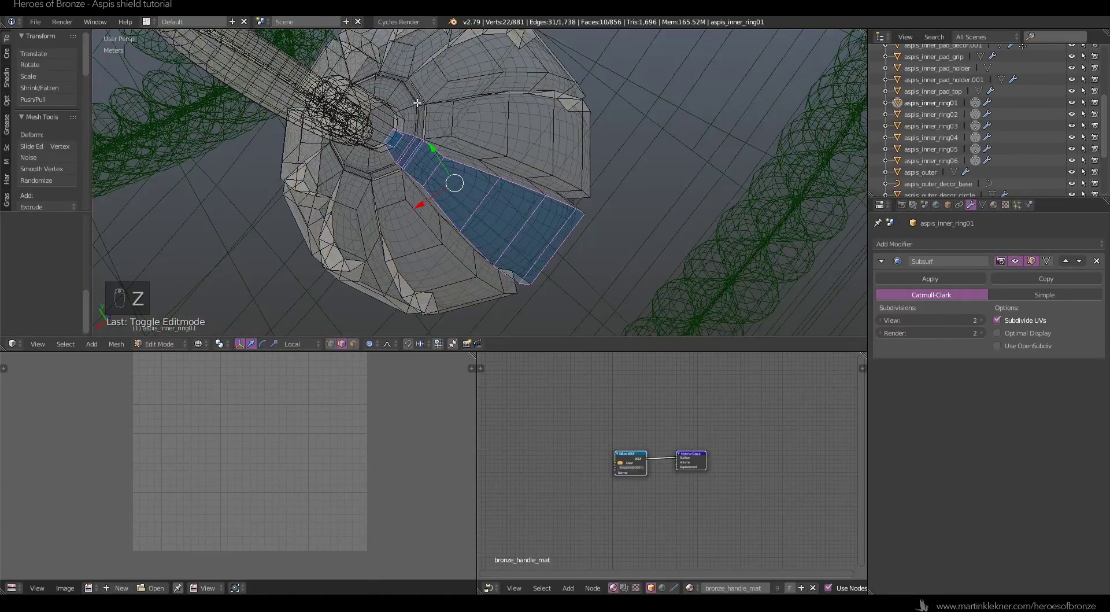
- Select the edge loop around the collar at the dome's centre and undo the stray loop pick
right_click(417, 109, "alt")
scroll(421, 131, "up", 3)
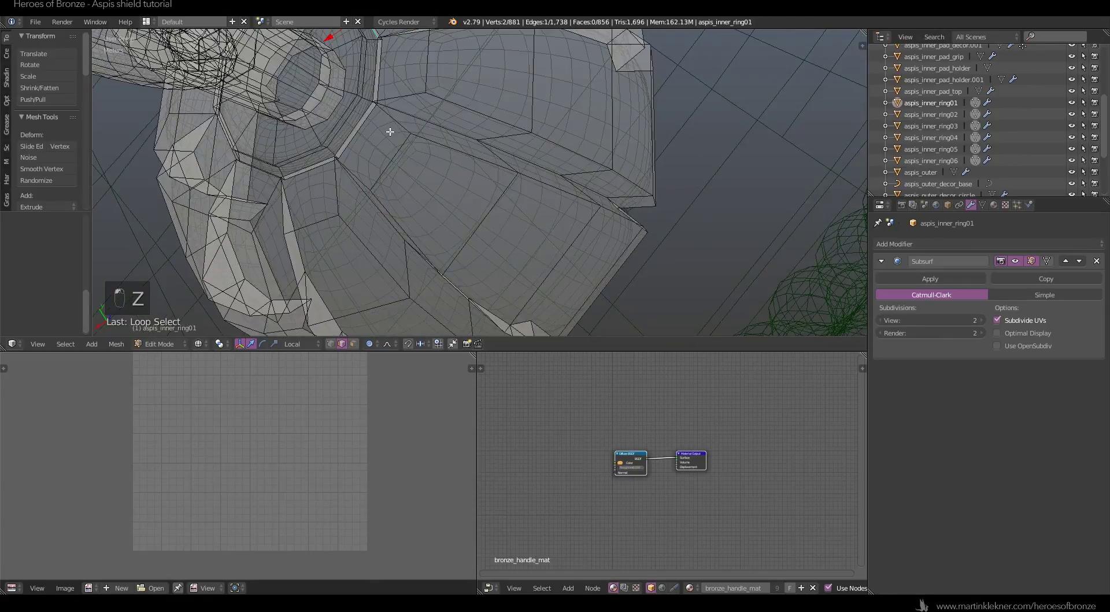
middle_click_drag(389, 131, 525, 172, "shift")
right_click(425, 197, "alt")
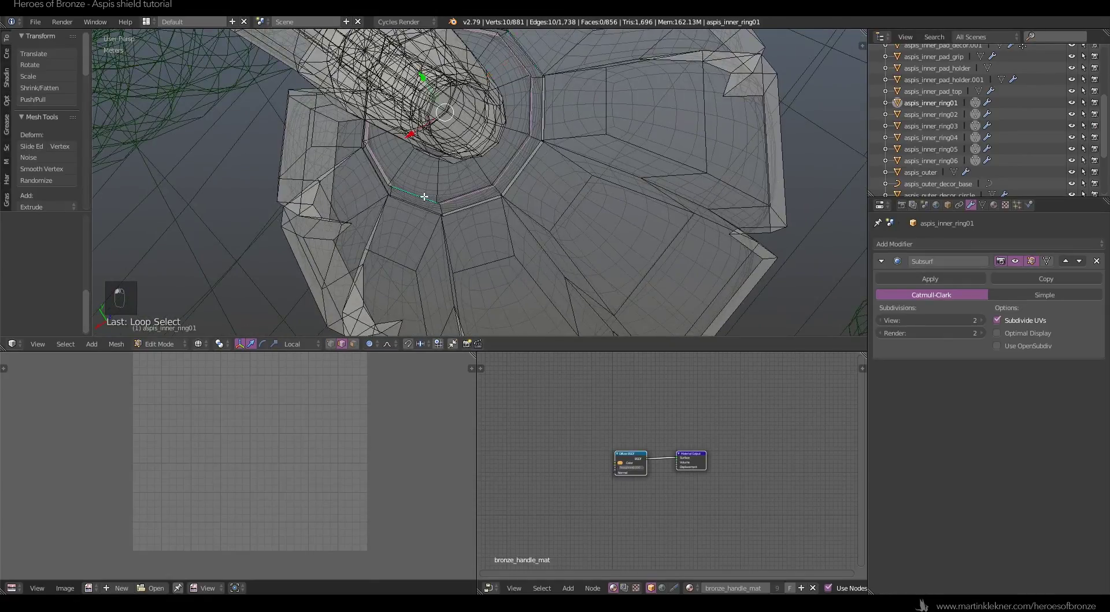
mouse_move(479, 201)
middle_mouse_down()
mouse_move(523, 176)
mouse_move(530, 200)
mouse_move(474, 193)
middle_mouse_up()
scroll(537, 201, "down", 4)
right_click(507, 200, "alt")
key("ctrl+z")
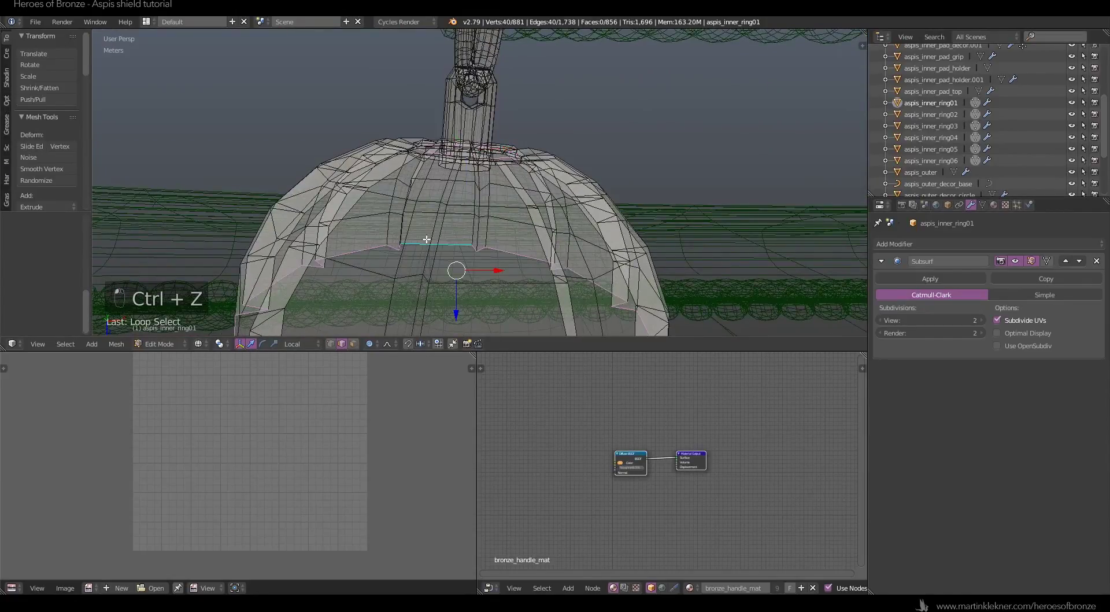
- Try further edge loops around the ornament's dome, stem and hanging ring, undoing the unwanted loop selections
right_click(429, 260, "alt")
middle_click_drag(429, 260, 452, 217)
scroll(448, 255, "down", 3)
scroll(485, 239, "up", 3)
scroll(452, 217, "up", 3)
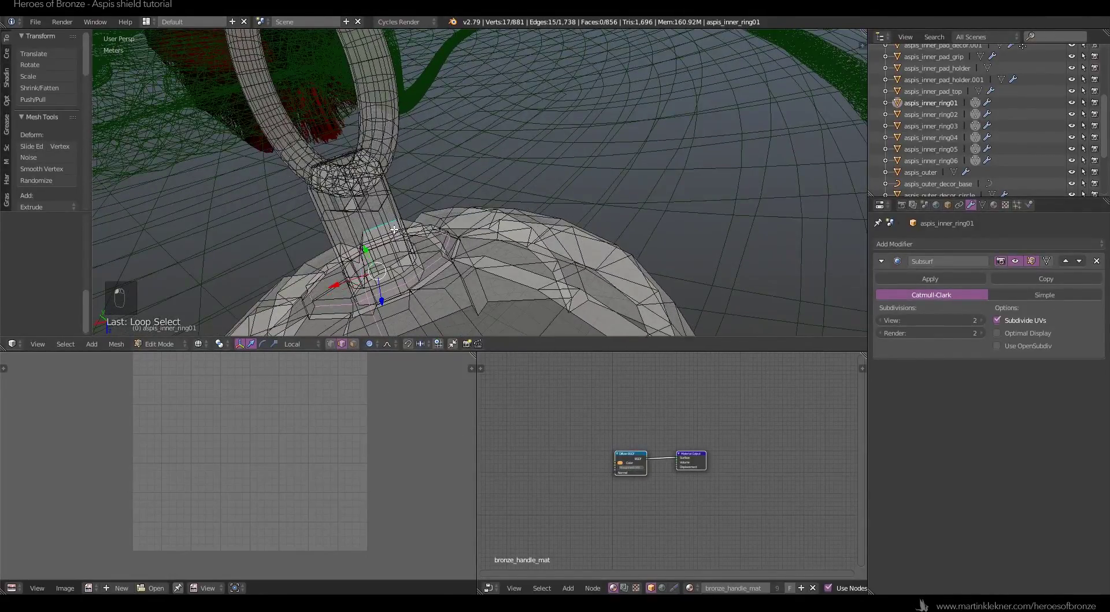
key("ctrl+z")
middle_click_drag(393, 226, 588, 206)
key("ctrl+z")
middle_click_drag(551, 157, 528, 115)
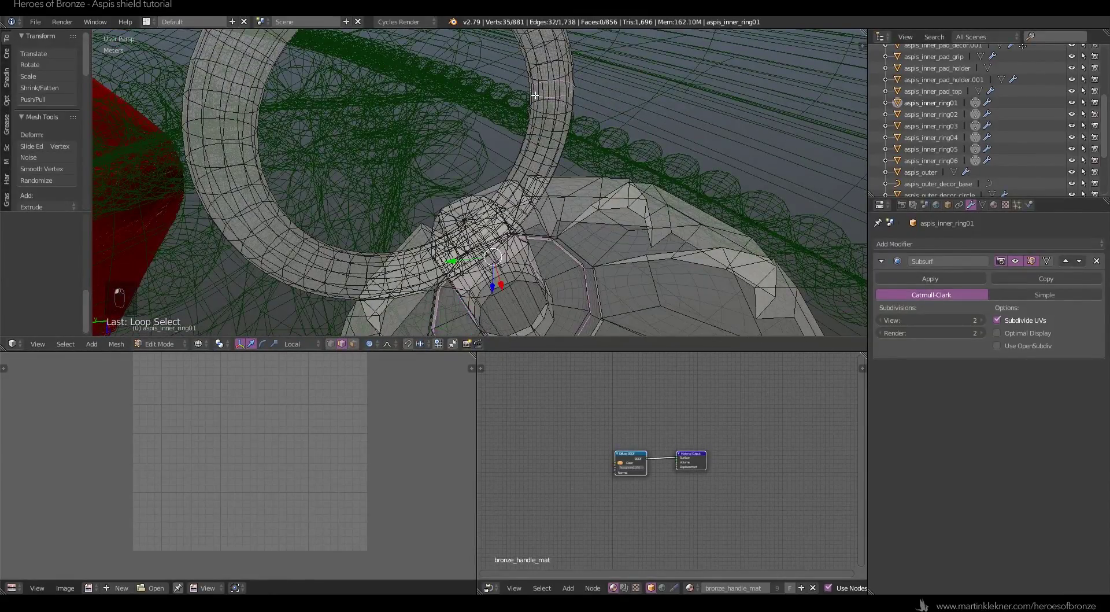
key("ctrl+z")
- Check the hanging ring in solid and wireframe shading, then mark the selected edge loops on the ornament as seams
key("z")
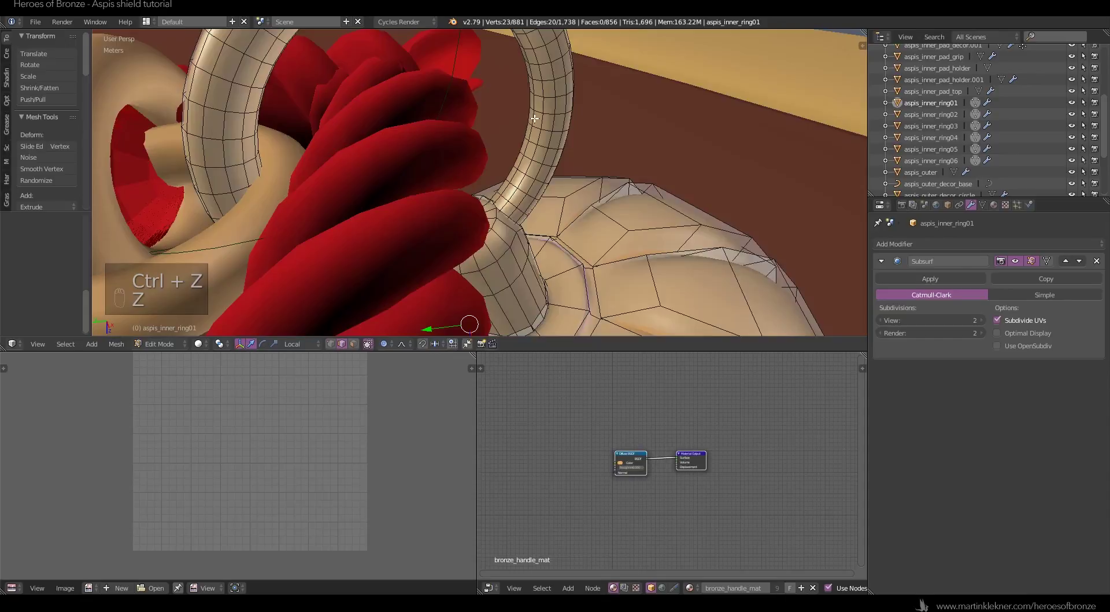
key("z")
left_click(622, 134)
scroll(617, 147, "down", 3)
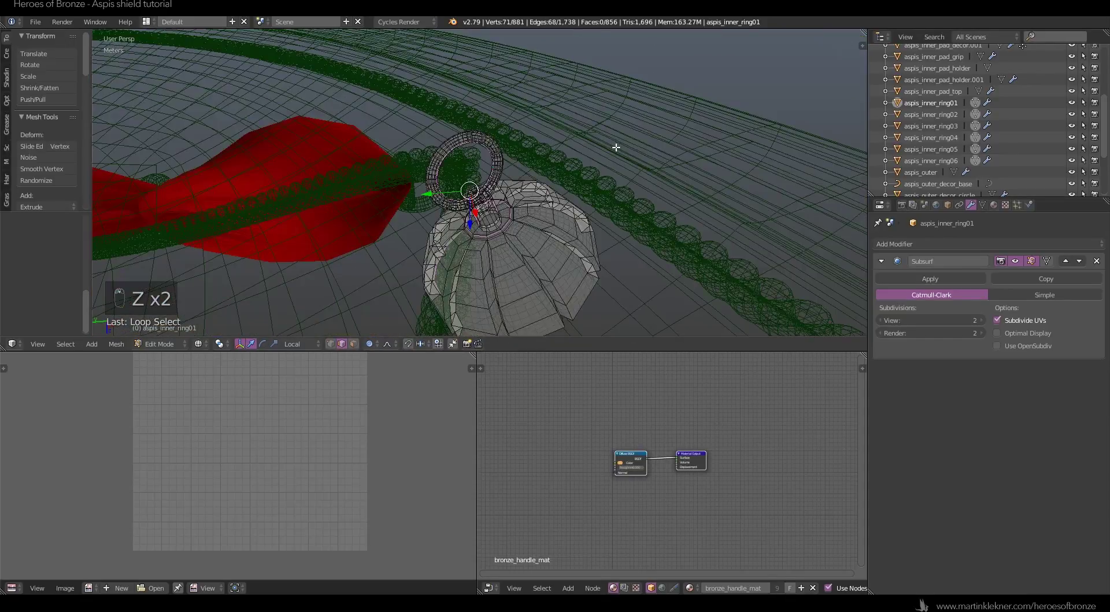
left_click(119, 343)
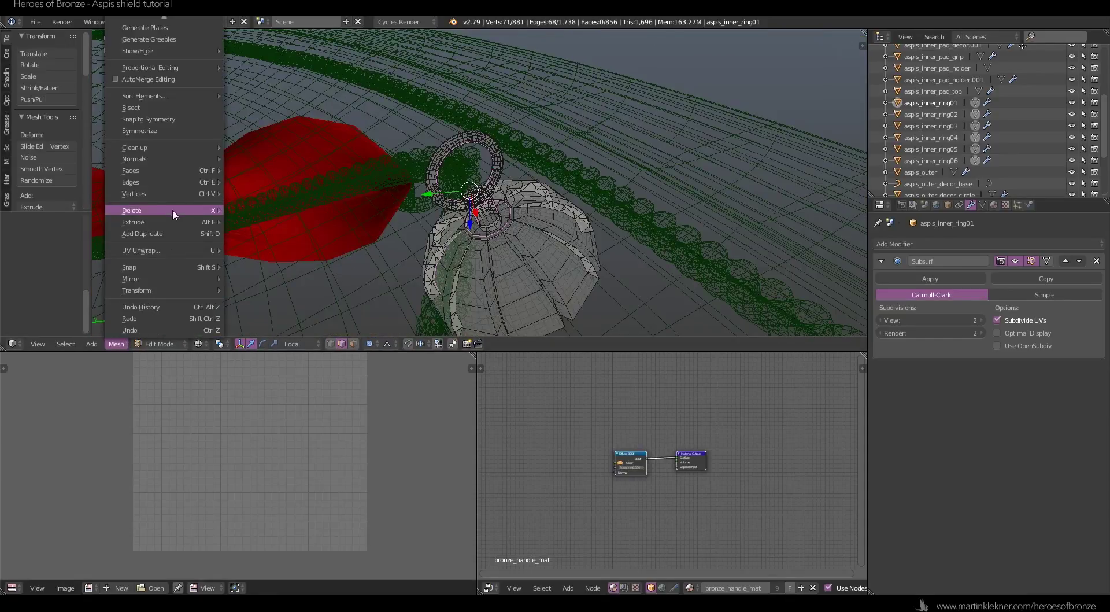
mouse_move(173, 182)
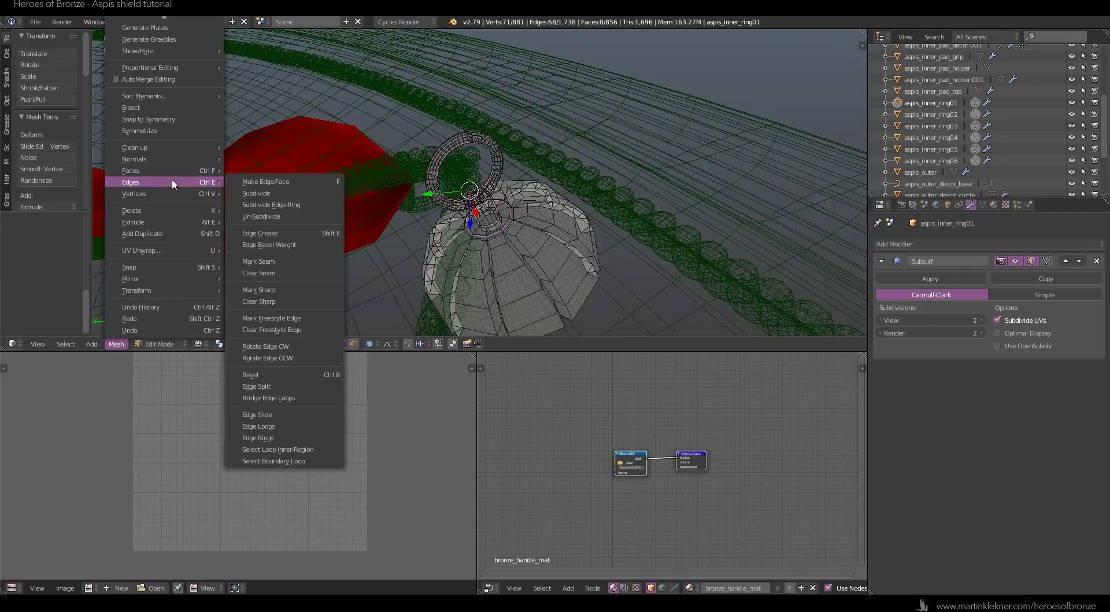
left_click(279, 261)
- Select the entire aspis_inner_ring01 mesh and unwrap it with the marked seams
key("a")
key("a")
key("a")
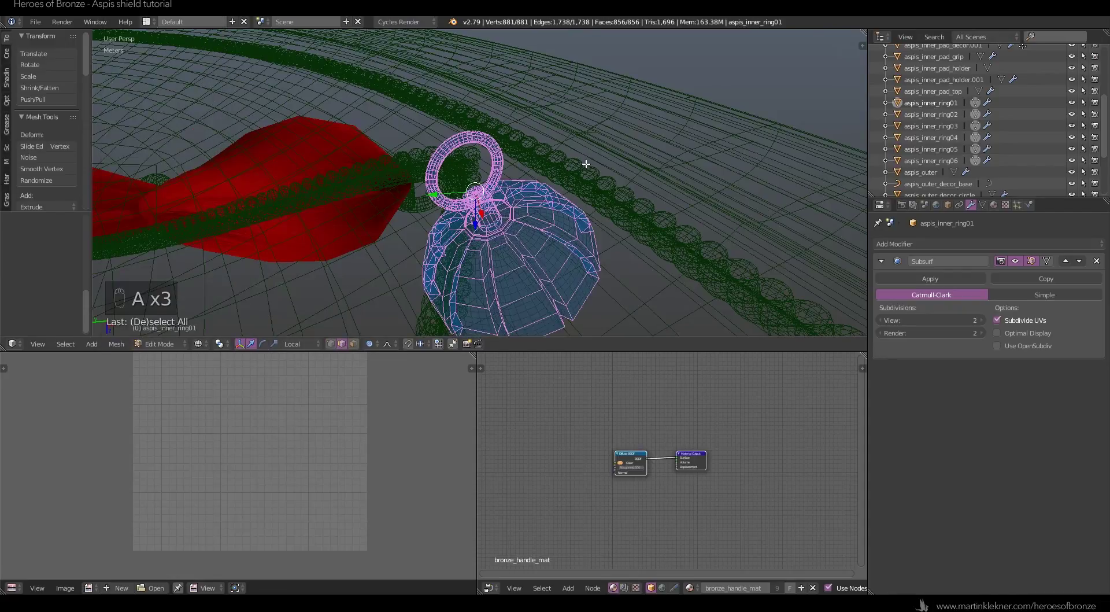
key("u")
left_click(585, 162)
- Select the short edge loop running down one side of the dome and mark it as a seam
scroll(536, 242, "up", 2)
mouse_move(536, 242)
middle_mouse_down()
mouse_move(697, 153)
mouse_move(471, 193)
mouse_move(526, 218)
mouse_move(508, 218)
mouse_move(505, 237)
mouse_move(552, 207)
middle_mouse_up()
key("a")
scroll(505, 237, "down", 3)
key("z")
middle_click_drag(669, 204, 489, 242)
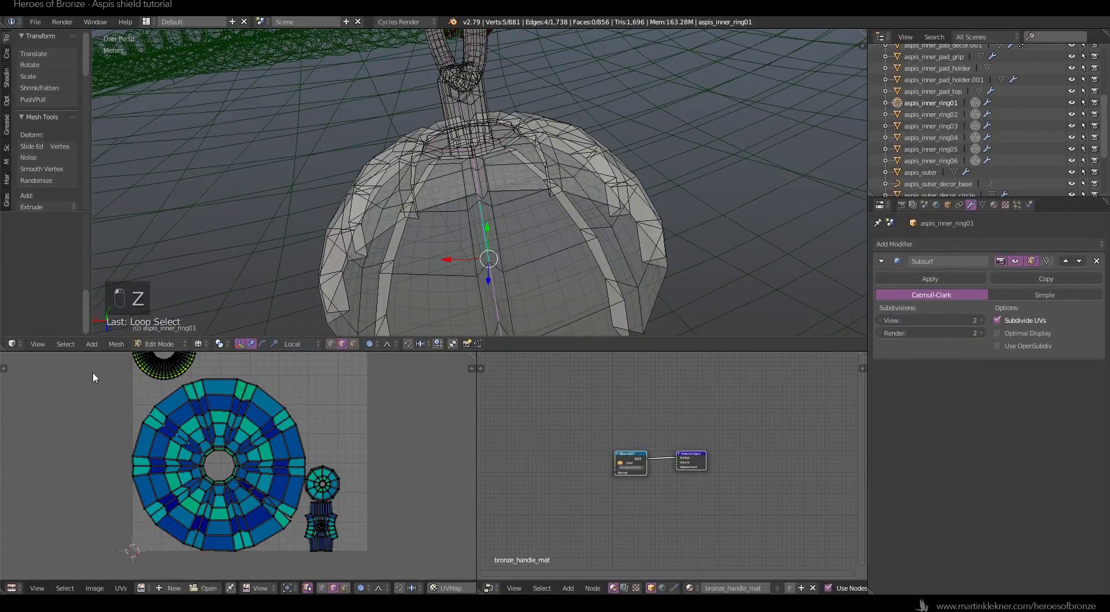
left_click(116, 343)
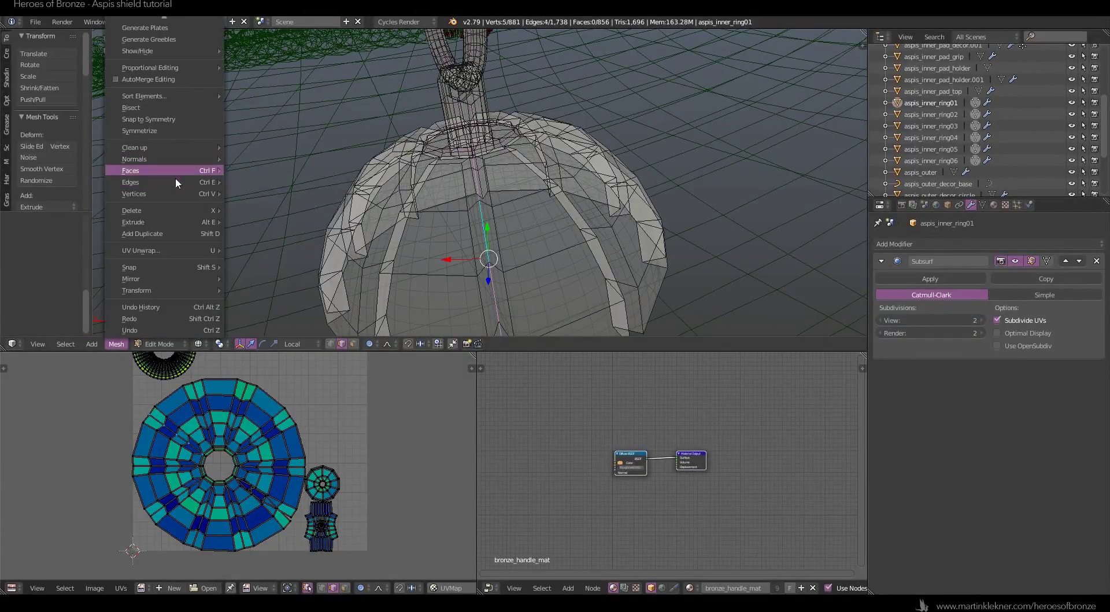
- Select the whole ornament mesh and unwrap it again with the added dome seam
key("a")
key("a")
key("a")
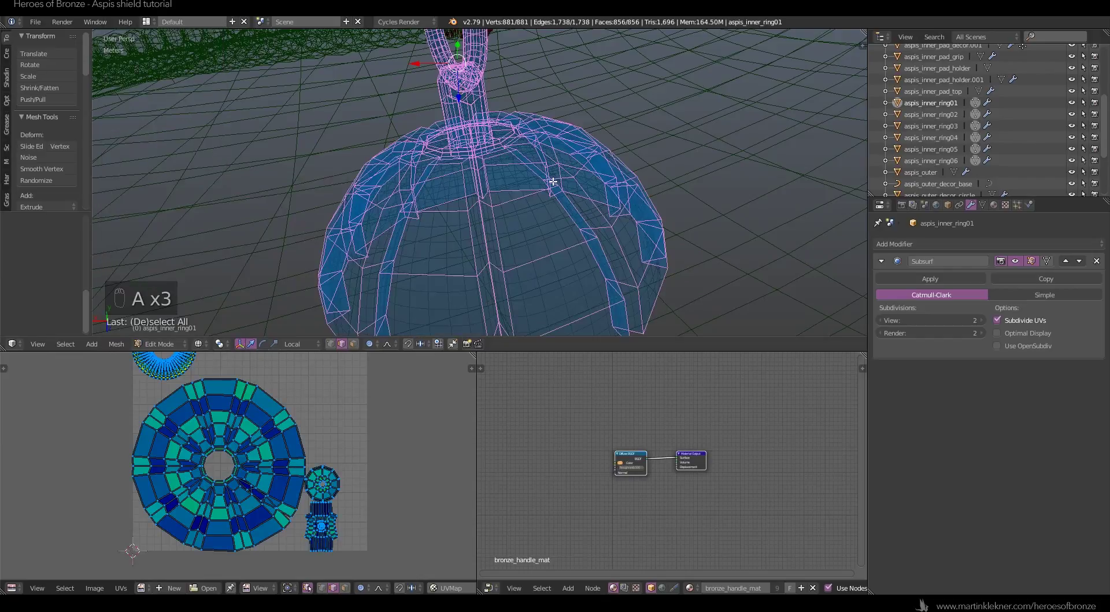
key("u")
left_click(549, 178)
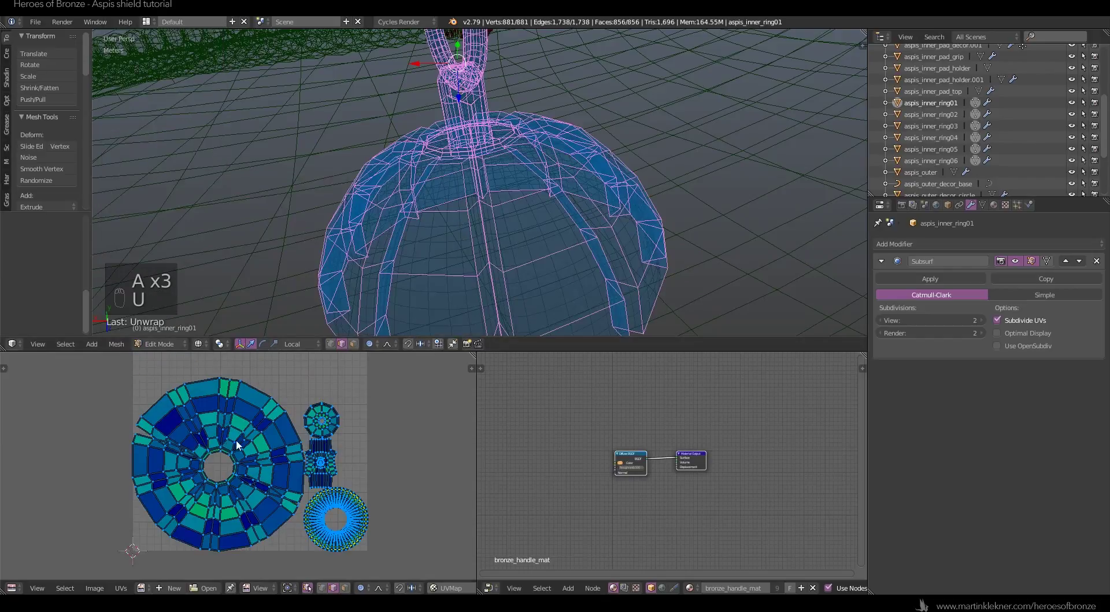
- Select the edge loop around the dome's collar, where the stem meets the dome, and mark it as a seam
scroll(237, 441, "up", 3)
left_click(271, 451)
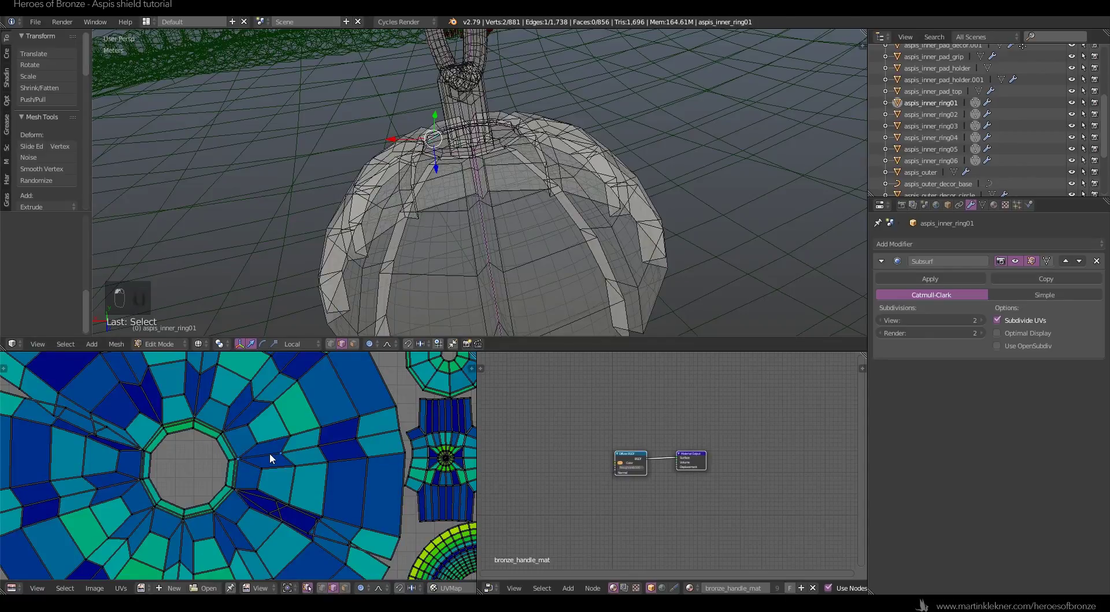
scroll(269, 452, "up", 7)
left_click(216, 394, "alt")
left_click(208, 404, "alt")
middle_click_drag(530, 166, 540, 218)
scroll(541, 218, "up", 3)
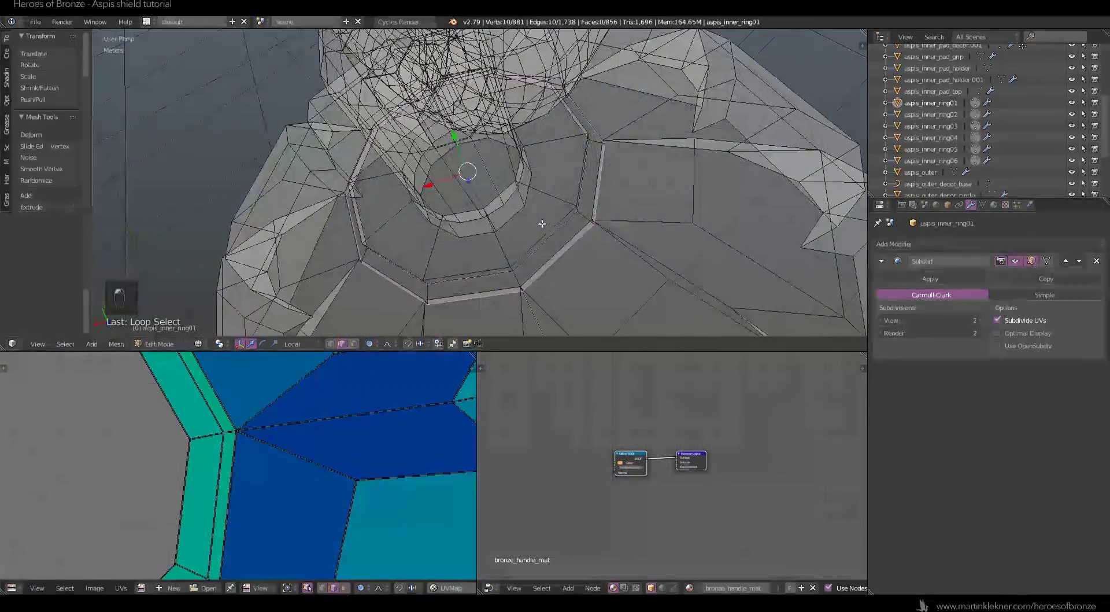
key("space")
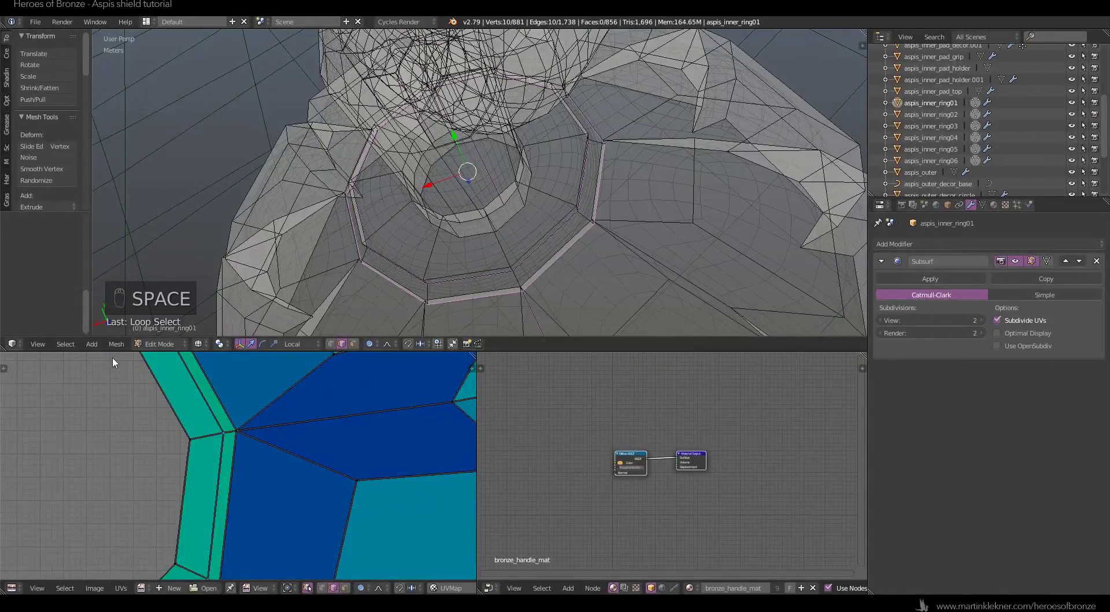
left_click(116, 343)
mouse_move(148, 182)
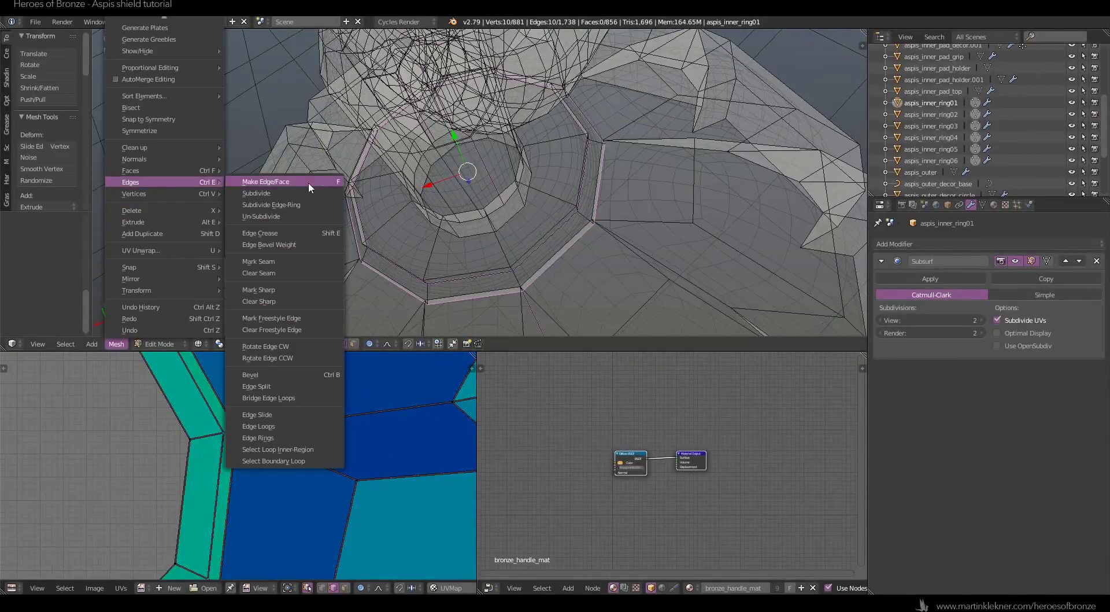
left_click(274, 264)
- Unwrap the whole ornament mesh again using the added collar seam
scroll(497, 229, "down", 4)
key("a")
key("a")
key("a")
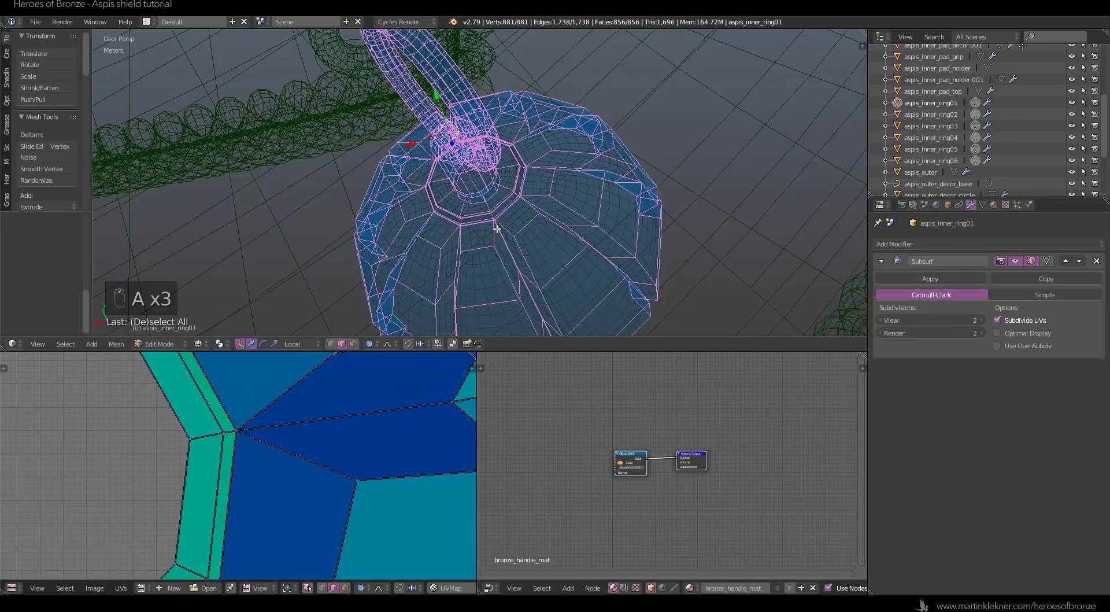
key("u")
left_click(497, 227)
scroll(280, 445, "down", 4)
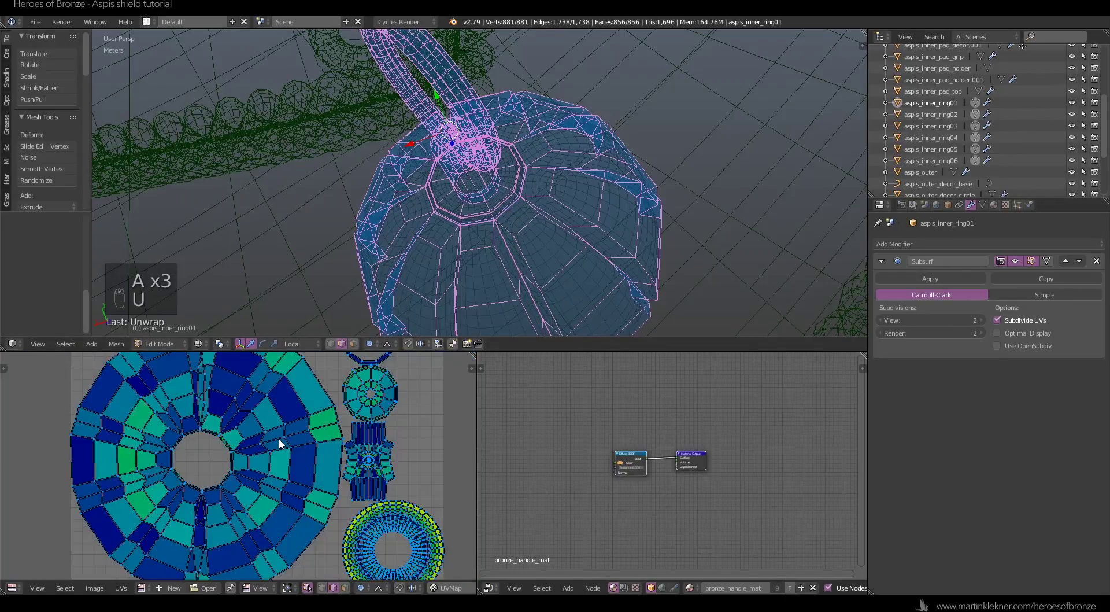
- Select the two short edge loops running down opposite sides of the dome and clear their seams
middle_click_drag(636, 243, 571, 232)
key("a")
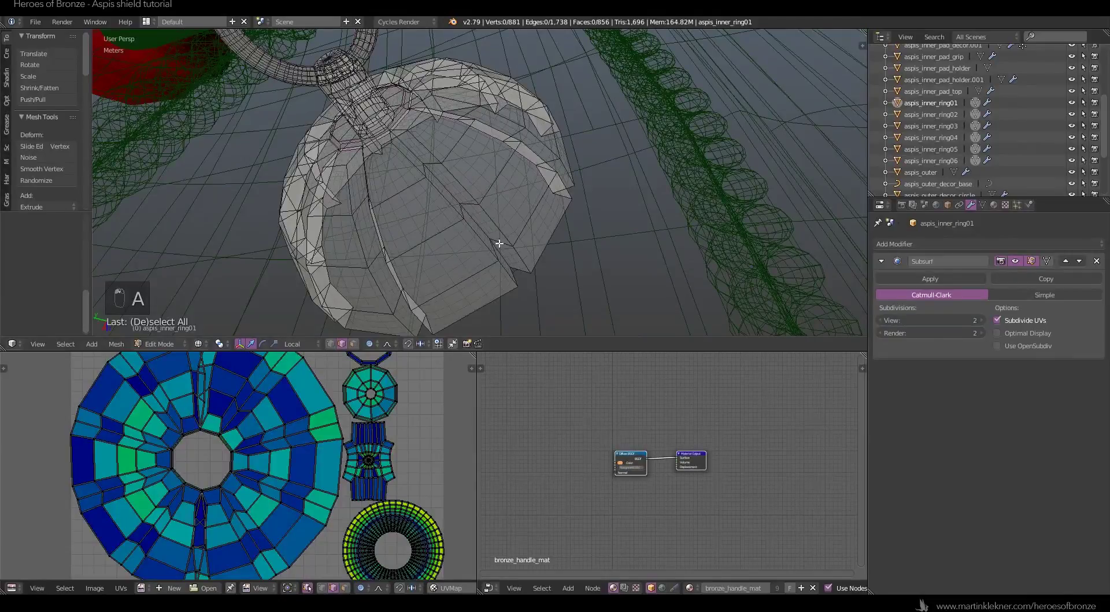
scroll(255, 499, "down", 2)
scroll(256, 498, "up", 2)
middle_click_drag(550, 169, 533, 121)
right_click(446, 176, "alt")
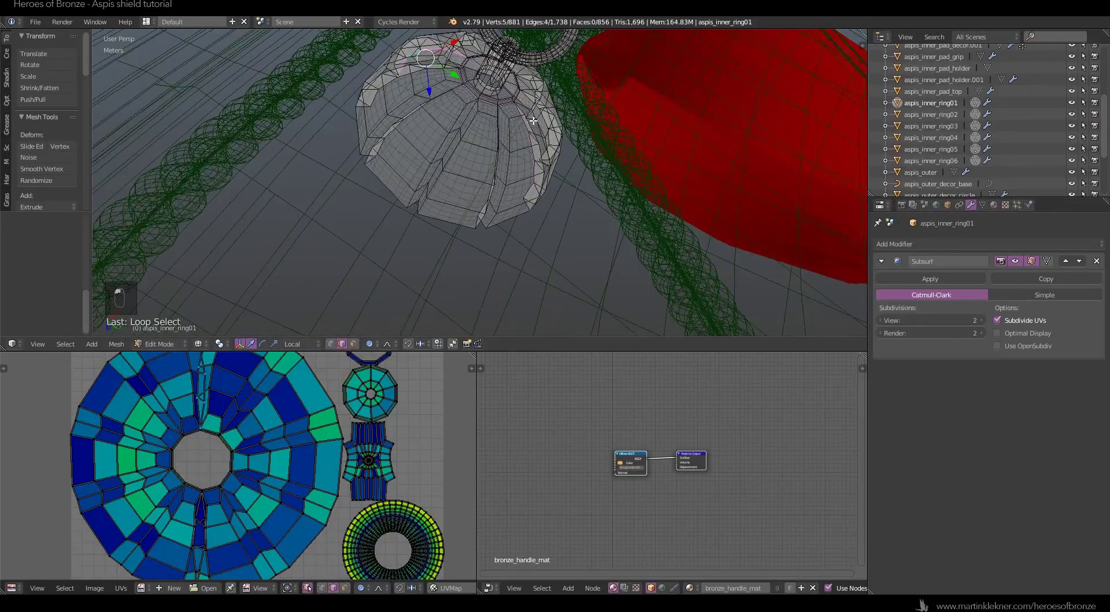
left_click(116, 344)
mouse_move(155, 181)
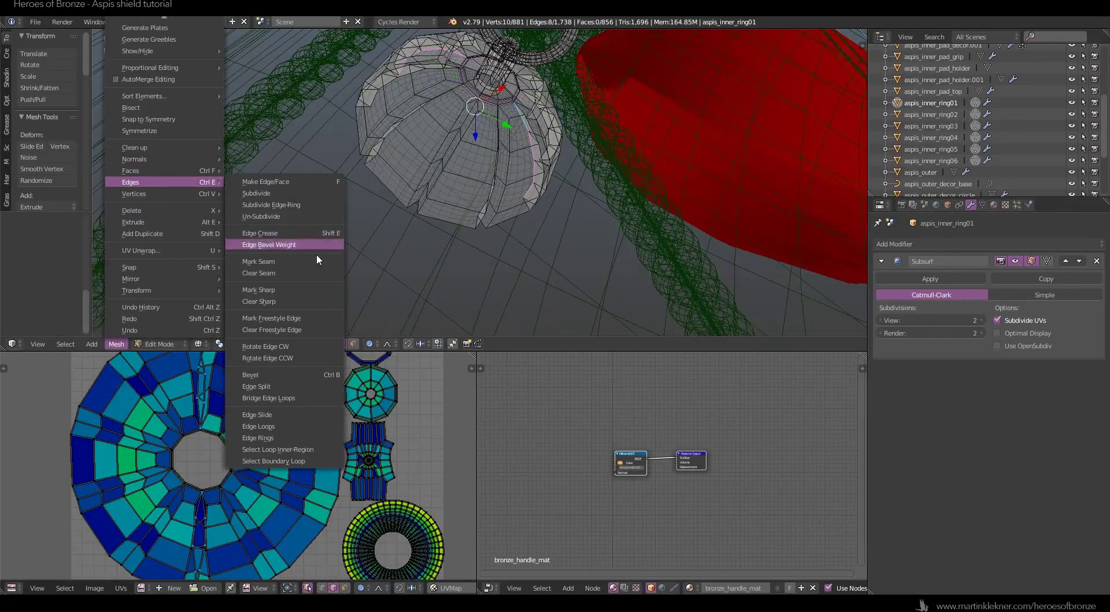
left_click(296, 274)
- Unwrap the whole ornament mesh without the dome's side seams and check the UV layout
key("a")
key("a")
key("a")
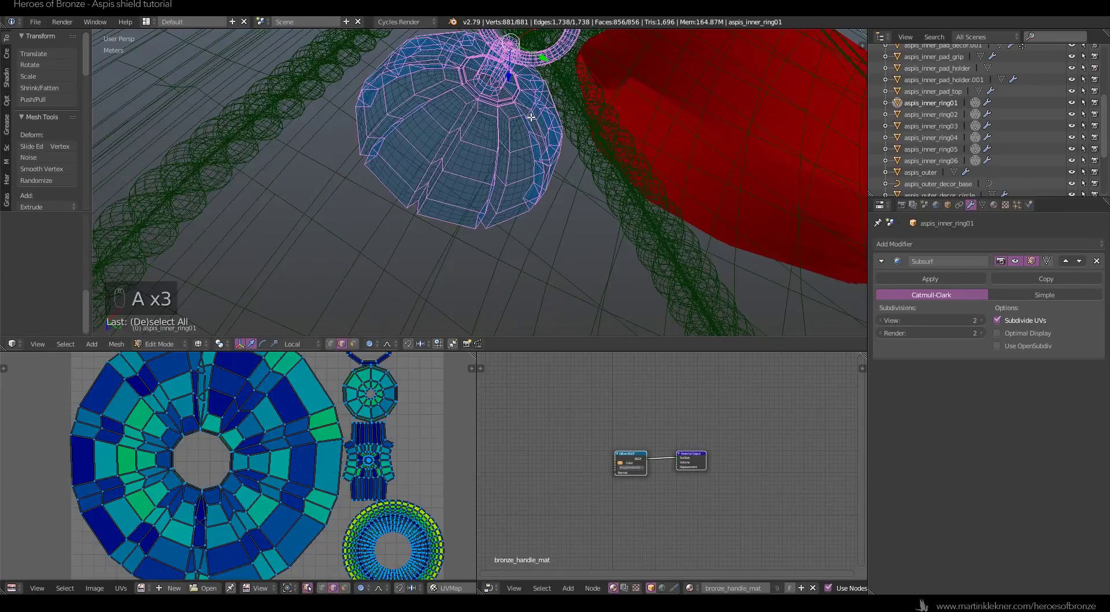
key("u")
left_click(529, 115)
scroll(294, 443, "up", 2)
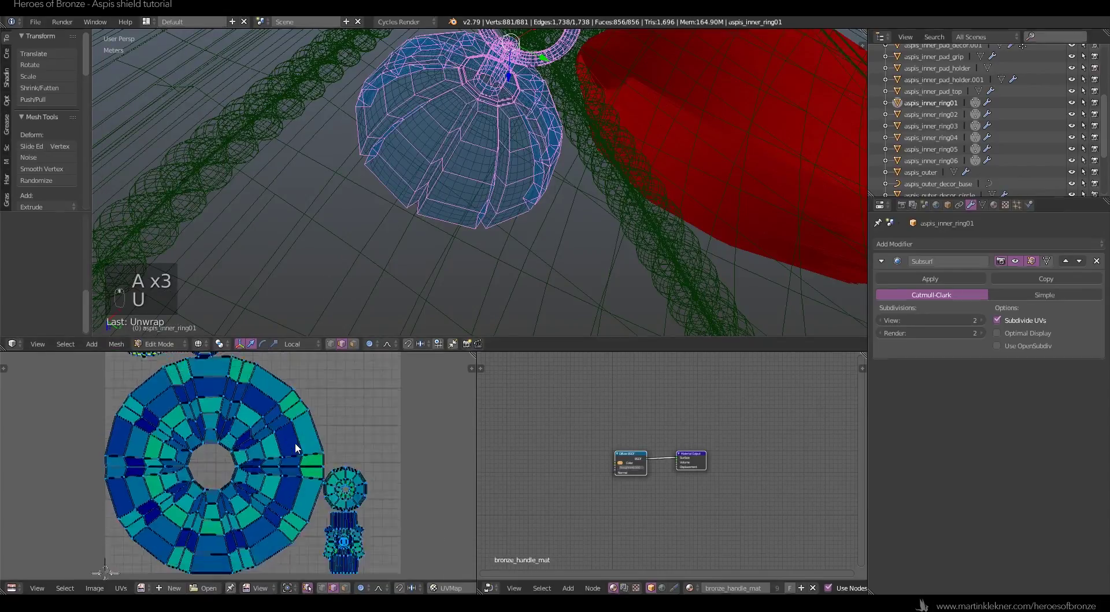
middle_click_drag(468, 136, 496, 166, "ctrl")
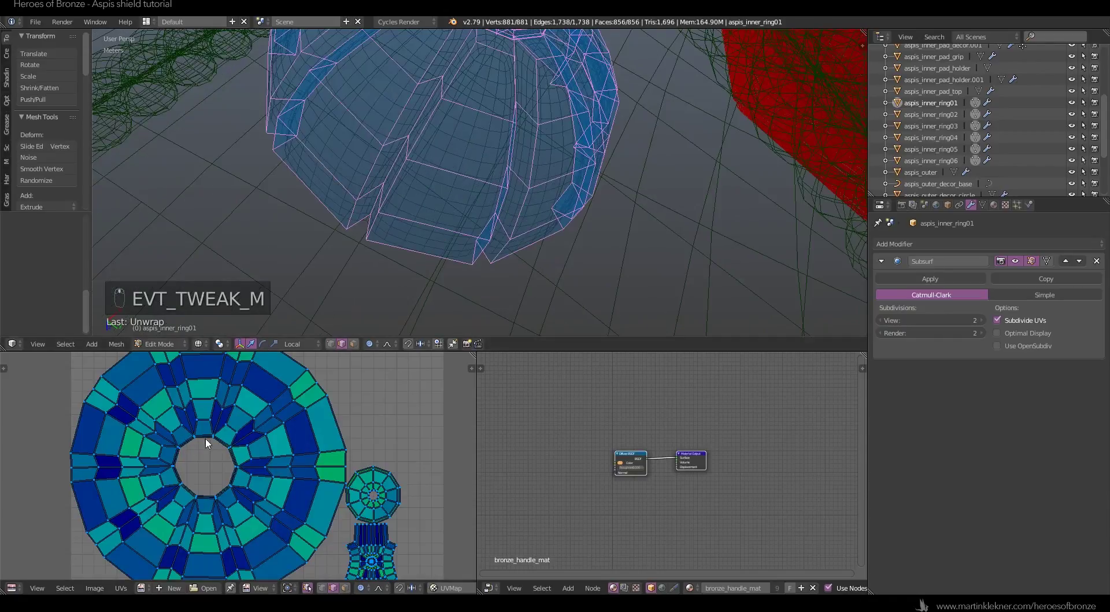
scroll(220, 430, "down", 2)
scroll(234, 429, "down", 2)
- Select the full edge loop running from the collar down one side of the dome and mark it as a seam
middle_click_drag(419, 142, 498, 247)
key("a")
right_click(481, 218, "alt")
right_click(478, 221, "alt")
right_click(432, 282, "alt")
middle_click_drag(432, 283, 435, 160)
right_click(451, 180, "alt")
scroll(451, 179, "up", 3)
scroll(449, 202, "down", 6)
middle_click_drag(449, 203, 494, 234)
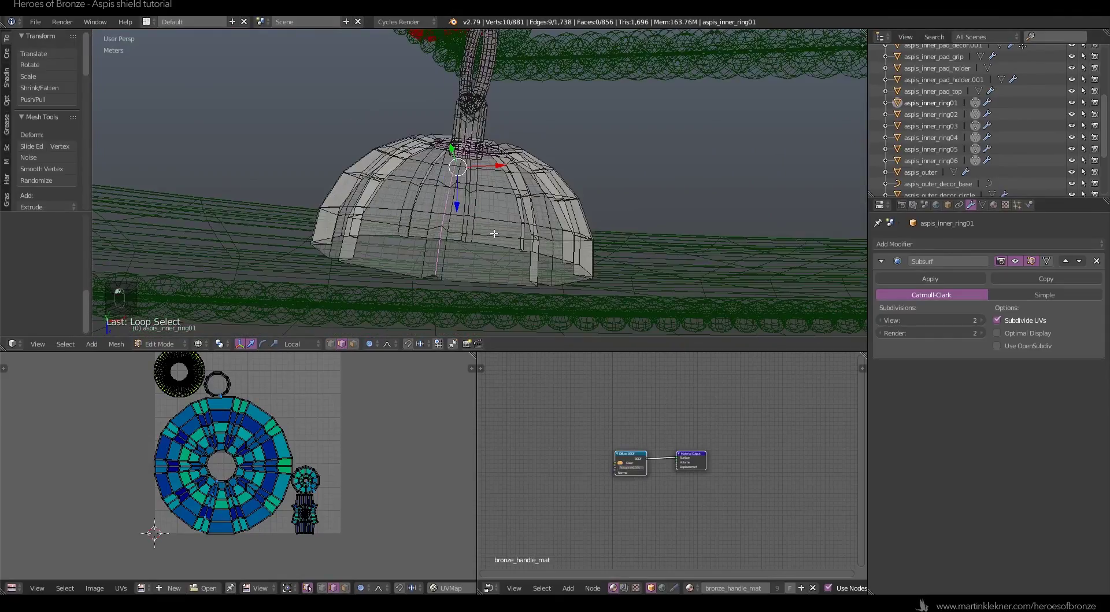
left_click(124, 344)
mouse_move(155, 178)
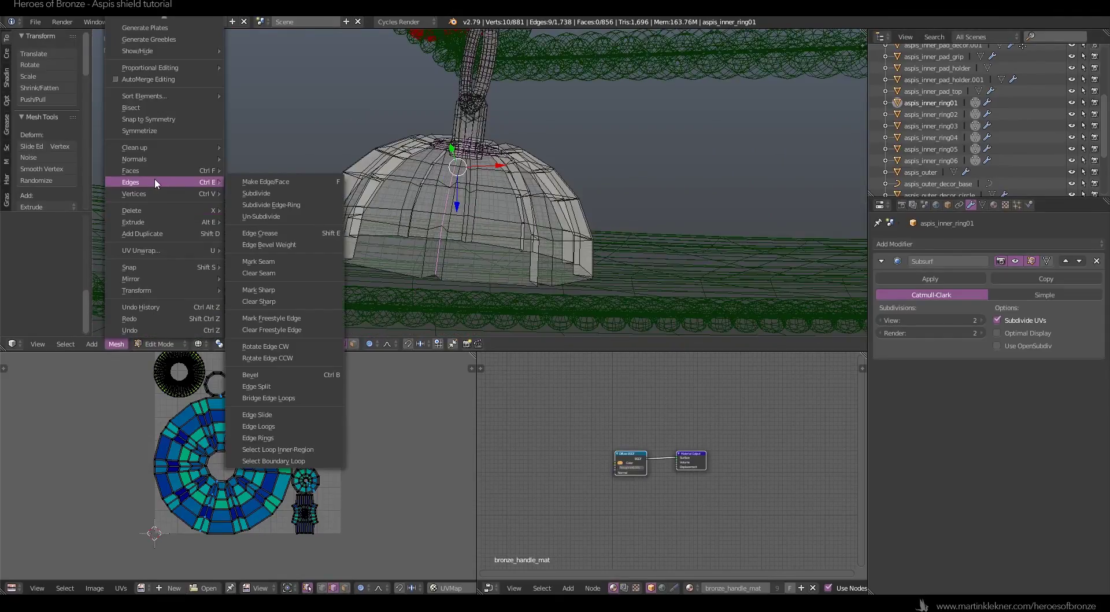
left_click(268, 261)
- Select the whole ornament mesh, unwrap it with the new side seam and check the dome's UV island
key("a")
key("a")
key("a")
key("u")
left_click(515, 169)
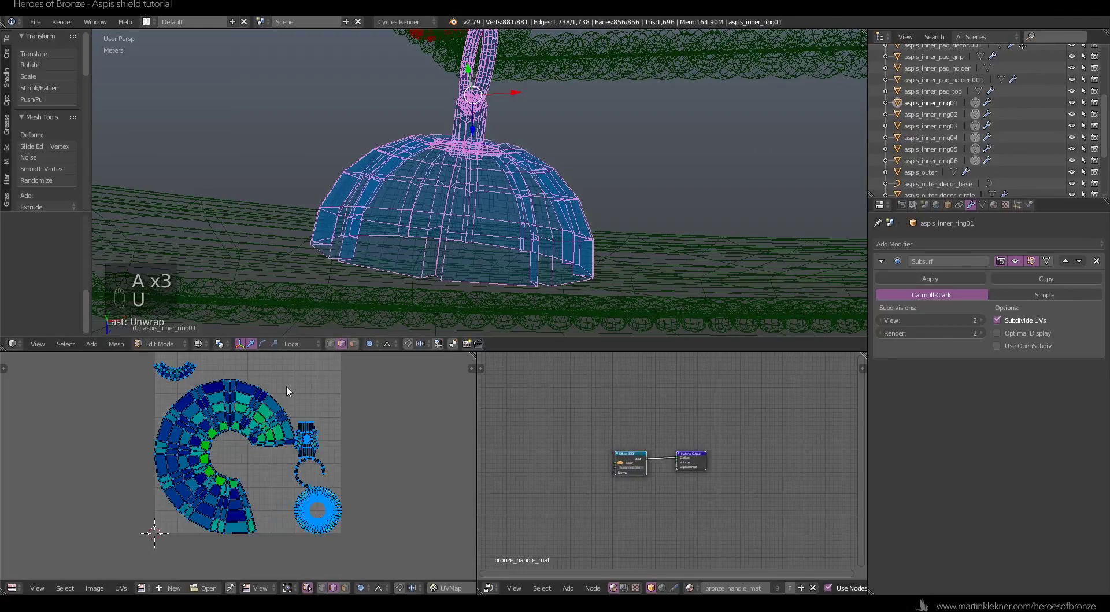
scroll(242, 433, "up", 5)
scroll(272, 417, "down", 3)
- Select the matching edge loop on the opposite side of the dome and mark it as a seam
middle_click_drag(384, 208, 605, 308)
scroll(547, 246, "up", 3)
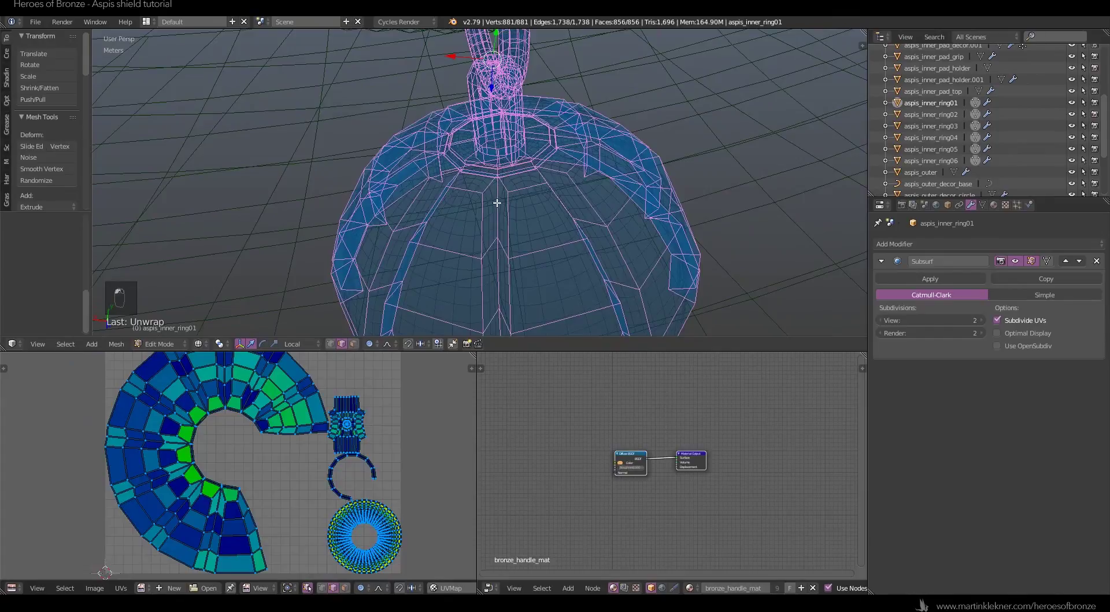
right_click(498, 202, "alt")
key("space")
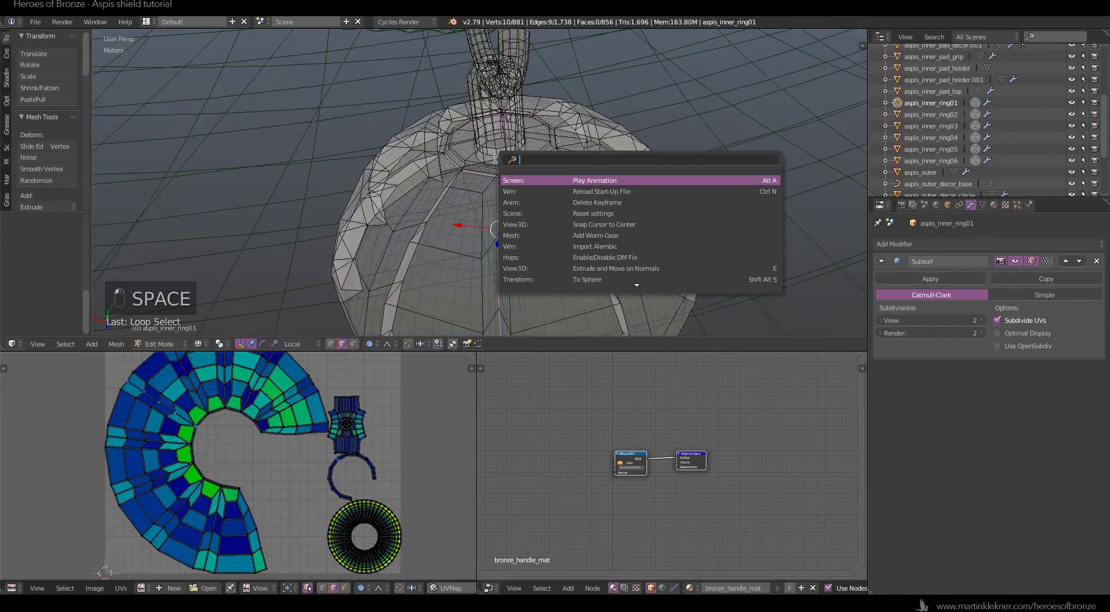
left_click(116, 344)
mouse_move(159, 184)
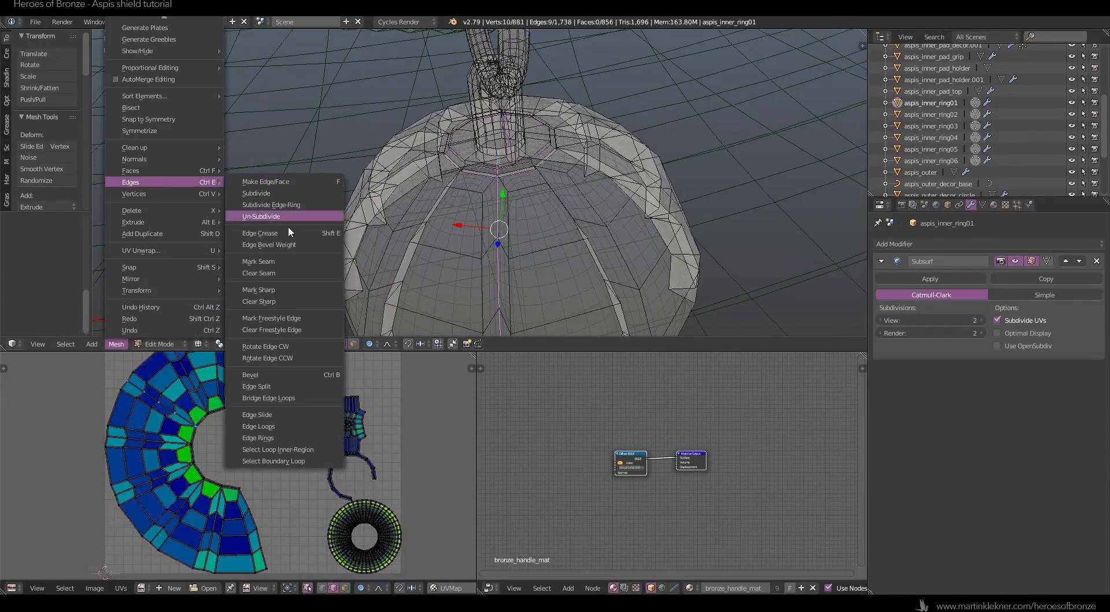
left_click(277, 261)
- Unwrap the whole ornament mesh using the seams on both sides of the dome
key("a")
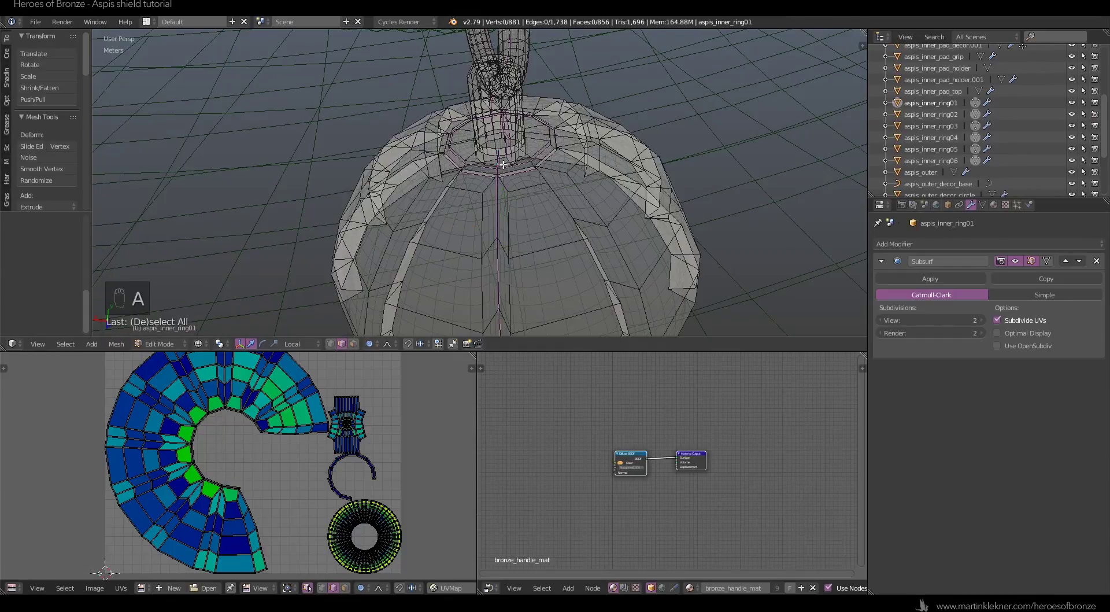
key("a")
key("u")
left_click(495, 165)
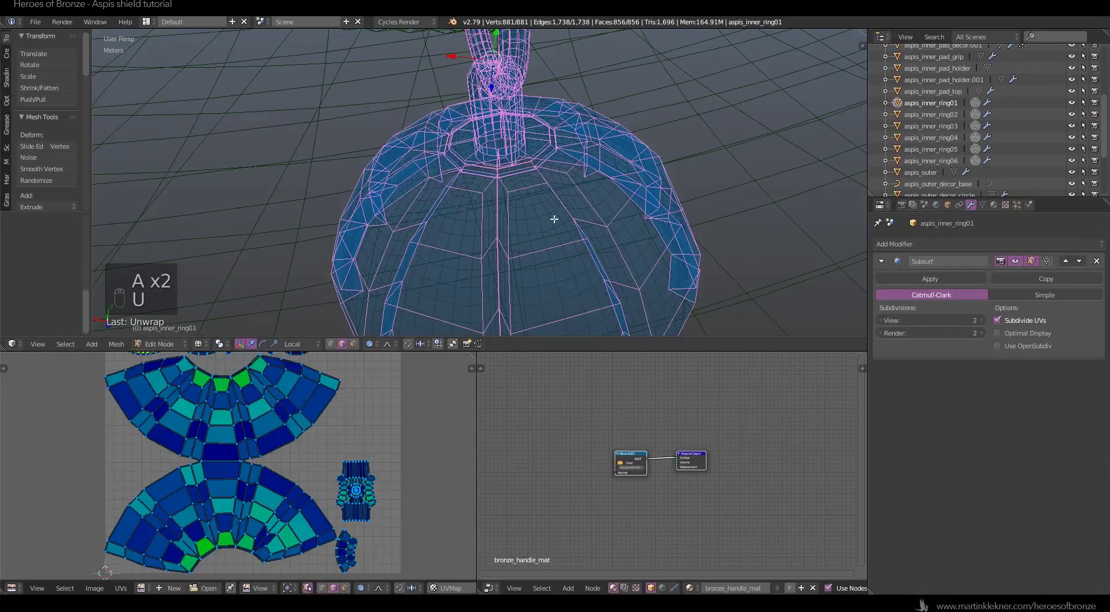
scroll(508, 238, "down", 3)
scroll(507, 238, "up", 1)
scroll(506, 239, "up", 3)
- Return to Object Mode, deselect everything and switch the viewport to solid shading
key("Tab")
left_click(433, 231)
key("a")
key("a")
key("z")
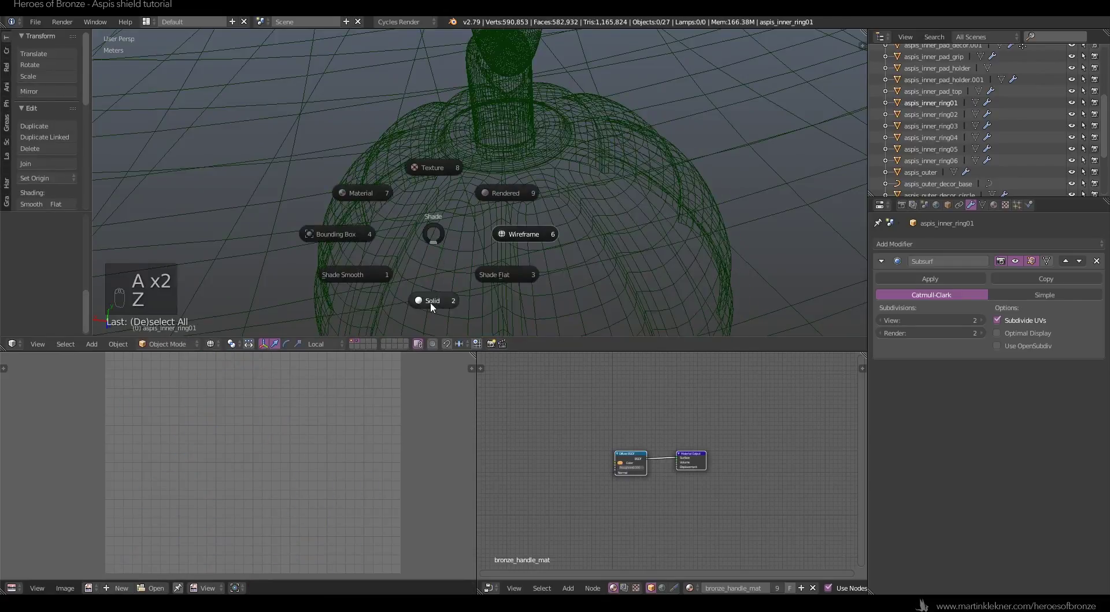
left_click(434, 301)
- Set the ornament's Subsurf view and render subdivisions to 1, deselect it and inspect its smoothness
right_click_drag(516, 240, 518, 240)
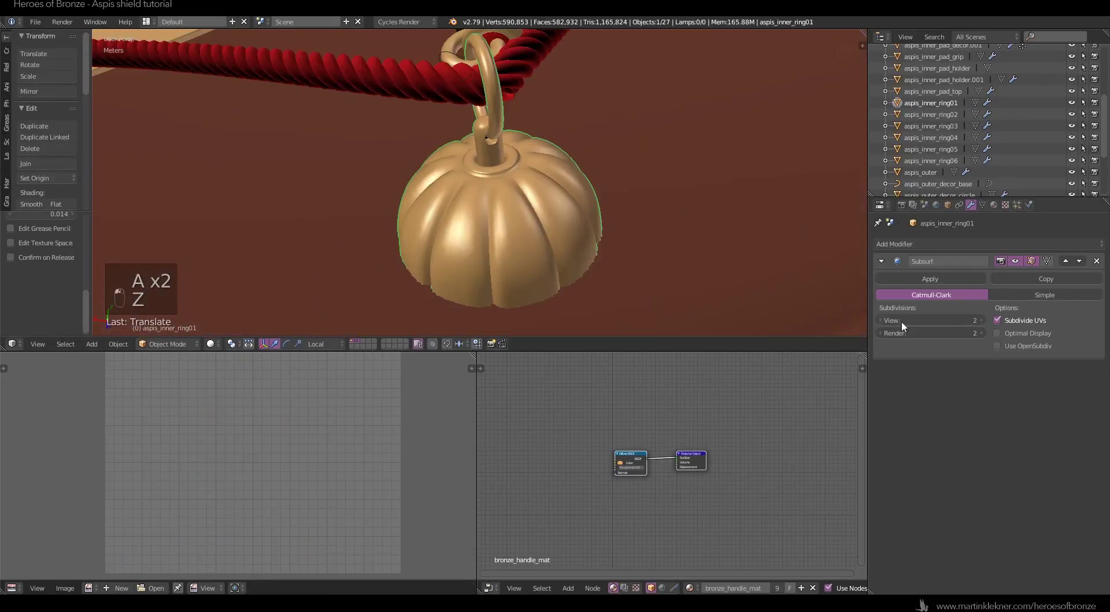
left_click(881, 321)
left_click(879, 332)
scroll(636, 229, "down", 5)
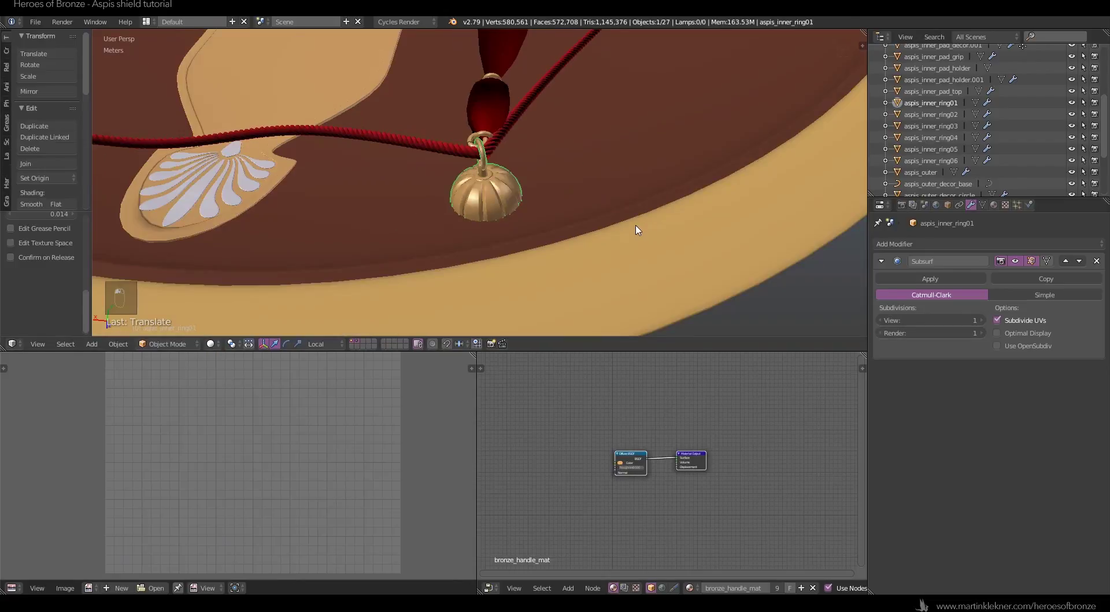
key("a")
scroll(620, 227, "up", 6)
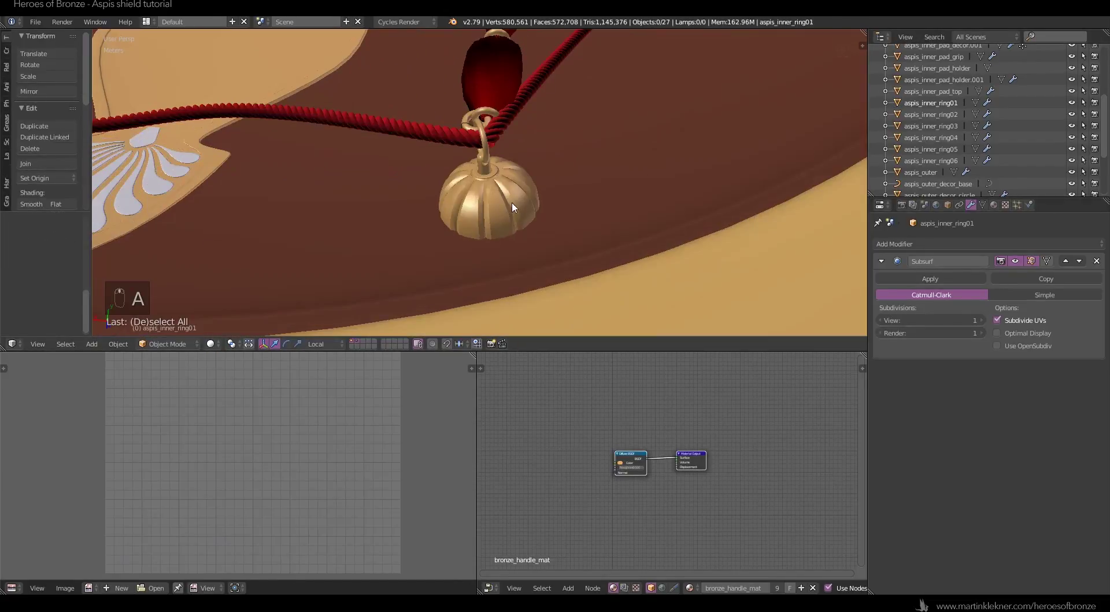
- Set the ornament's Subsurf view and render subdivisions to 2 and try to apply the modifier
right_click(530, 206)
left_click(979, 321)
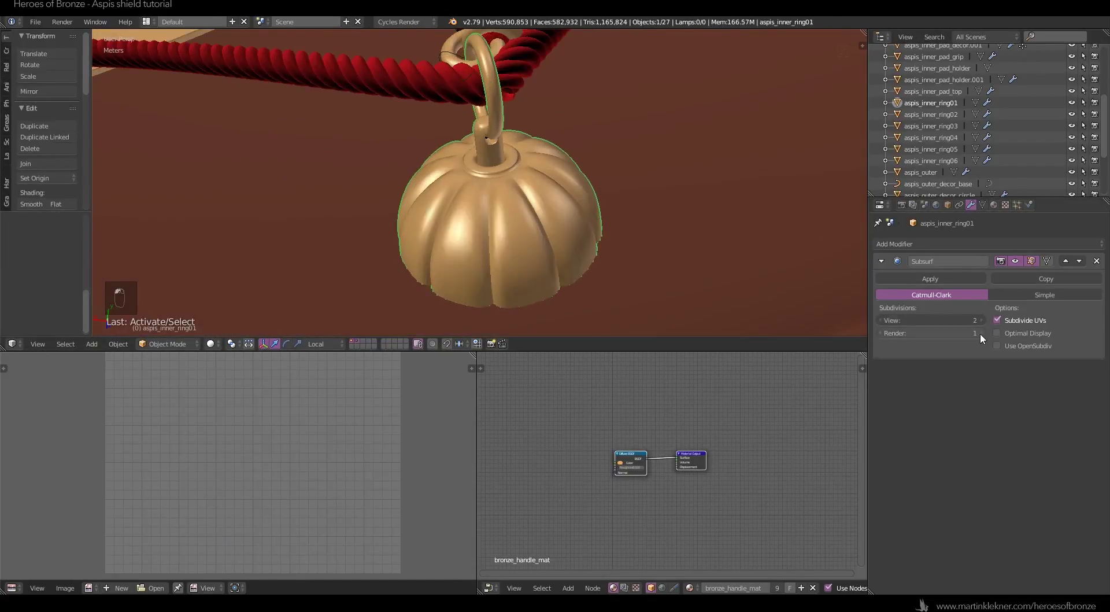
left_click(981, 334)
left_click(925, 279)
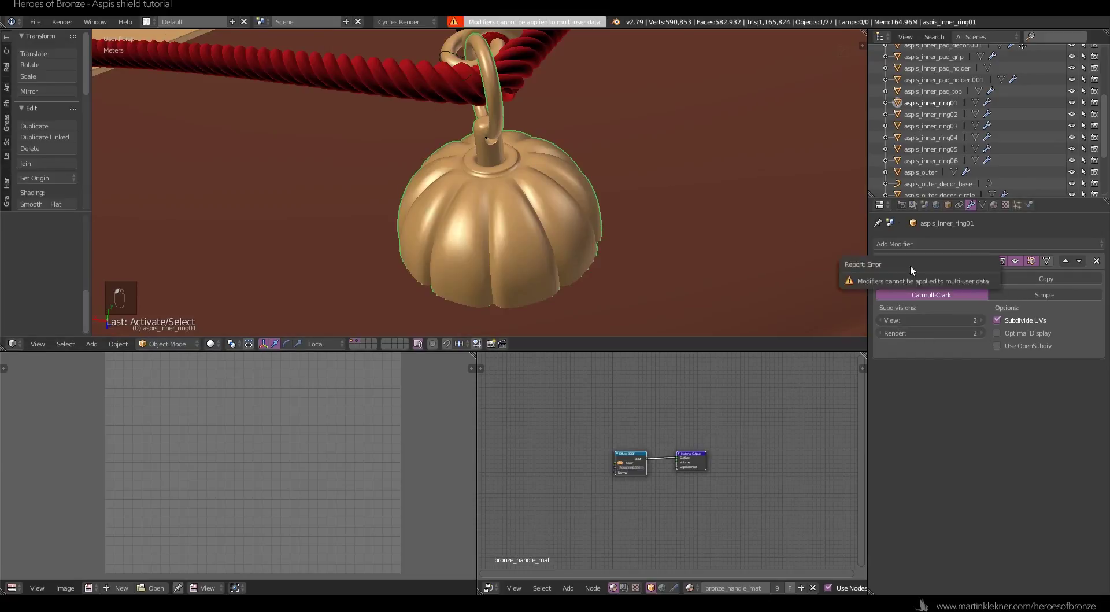
- Stay in Object Mode, deselect everything and look over the whole inner side of the shield
scroll(488, 108, "down", 2)
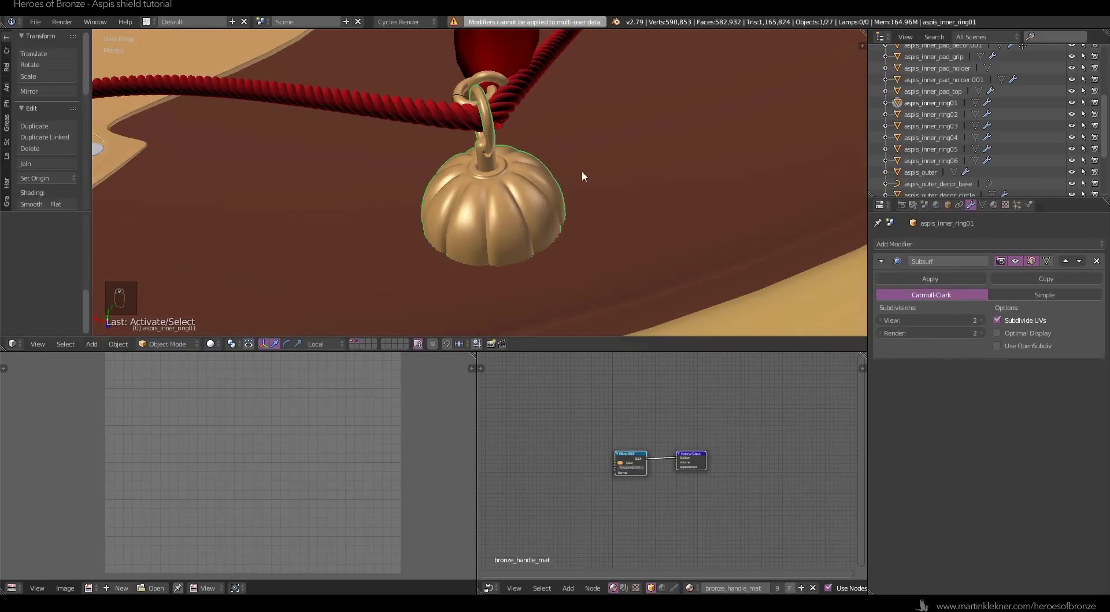
scroll(527, 157, "up", 3)
key("Tab")
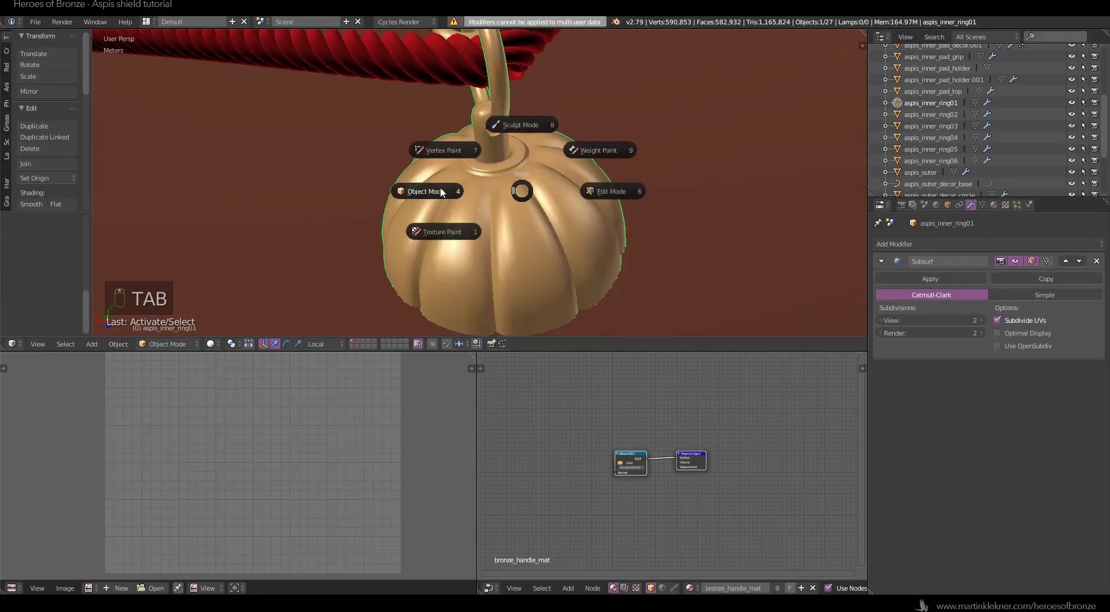
left_click(437, 188)
scroll(519, 183, "down", 7)
scroll(519, 181, "down", 6)
key("a")
key("a")
middle_click_drag(528, 177, 521, 247)
scroll(588, 168, "down", 4)
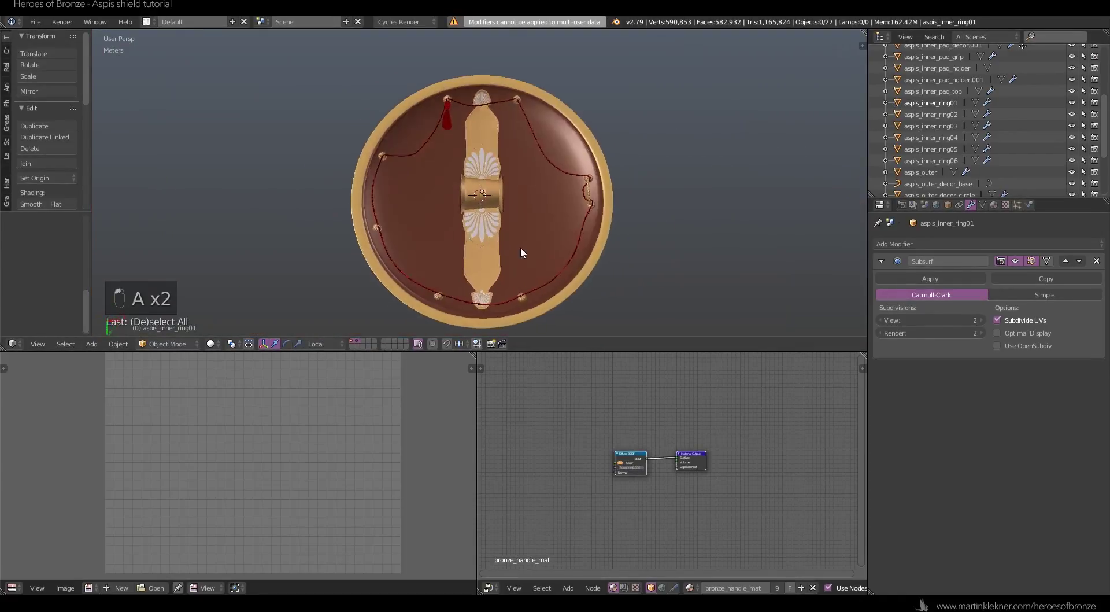
scroll(520, 246, "up", 5)
middle_click_drag(540, 172, 479, 305)
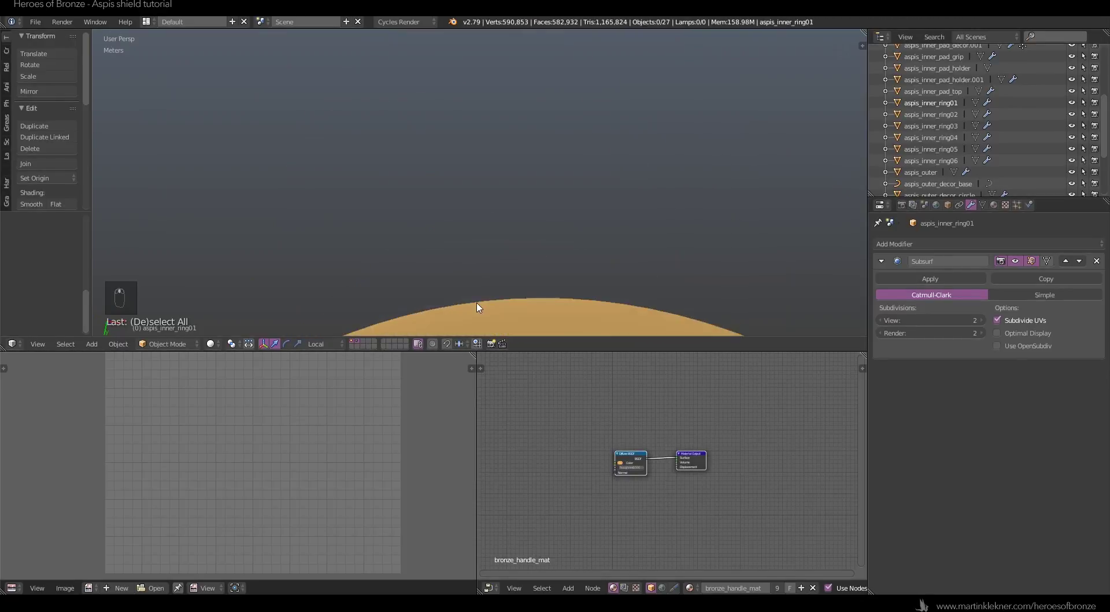
- Make the upper ring ornament beside the tassel single user for object and data, and apply its Subsurf modifier
scroll(459, 99, "up", 7)
scroll(435, 158, "down", 4)
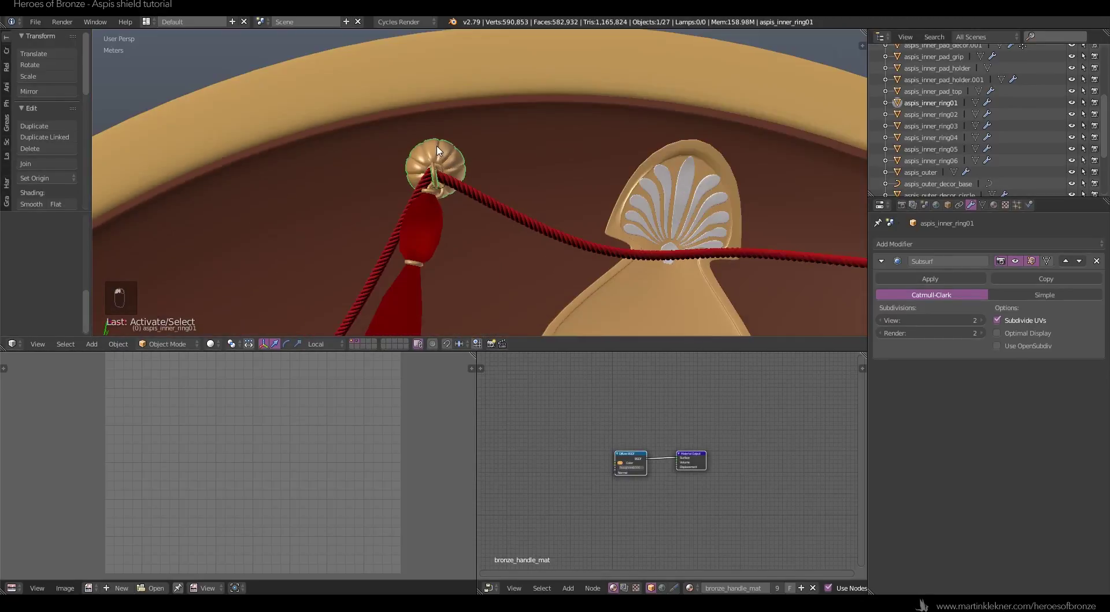
scroll(474, 163, "up", 3)
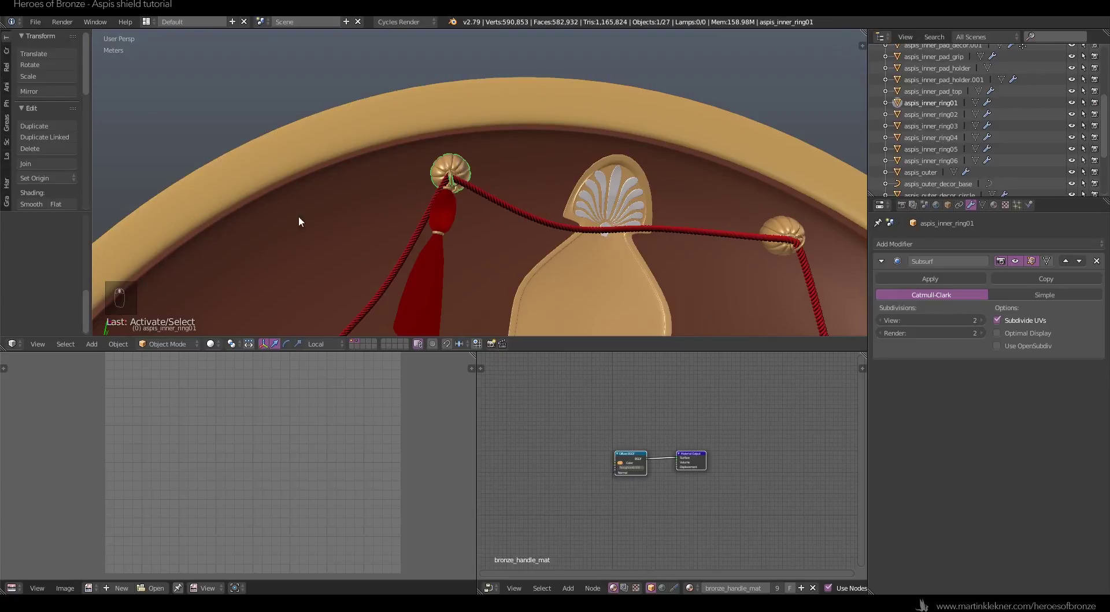
left_click(111, 345)
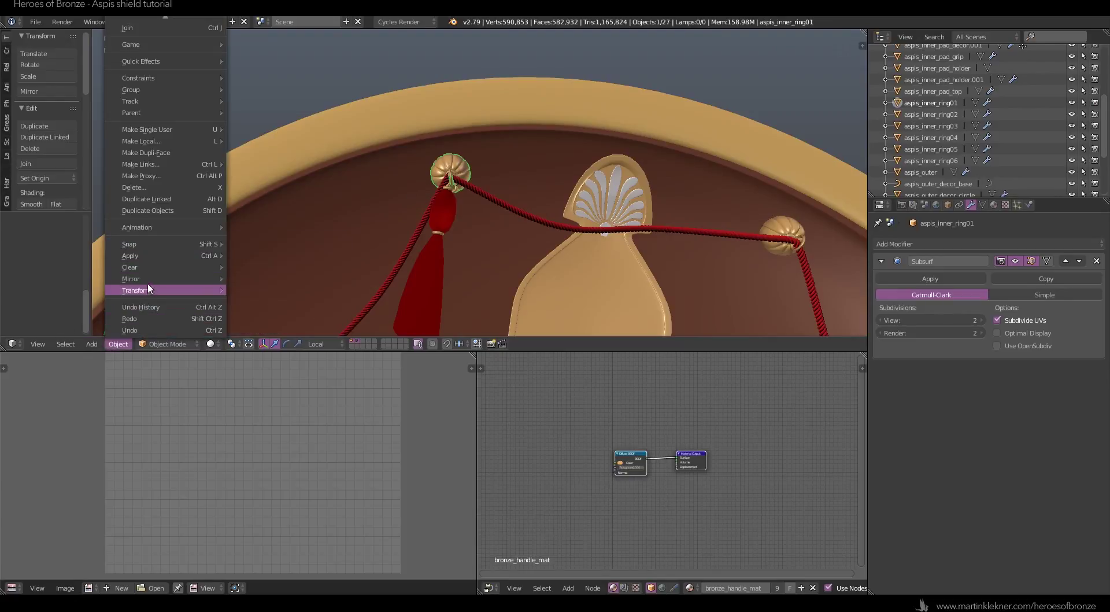
mouse_move(158, 290)
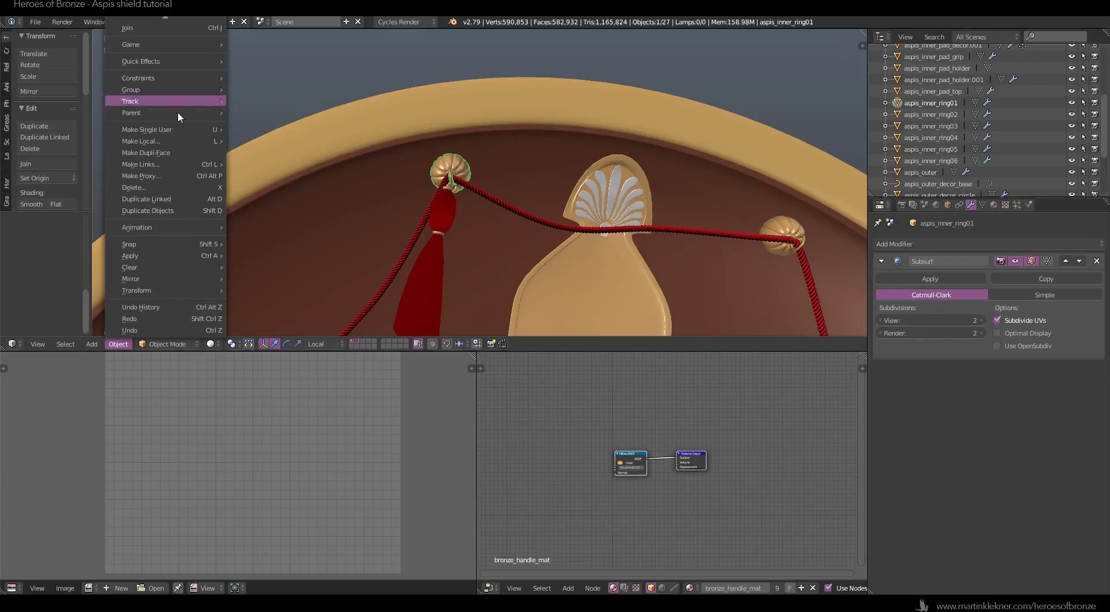
mouse_move(185, 134)
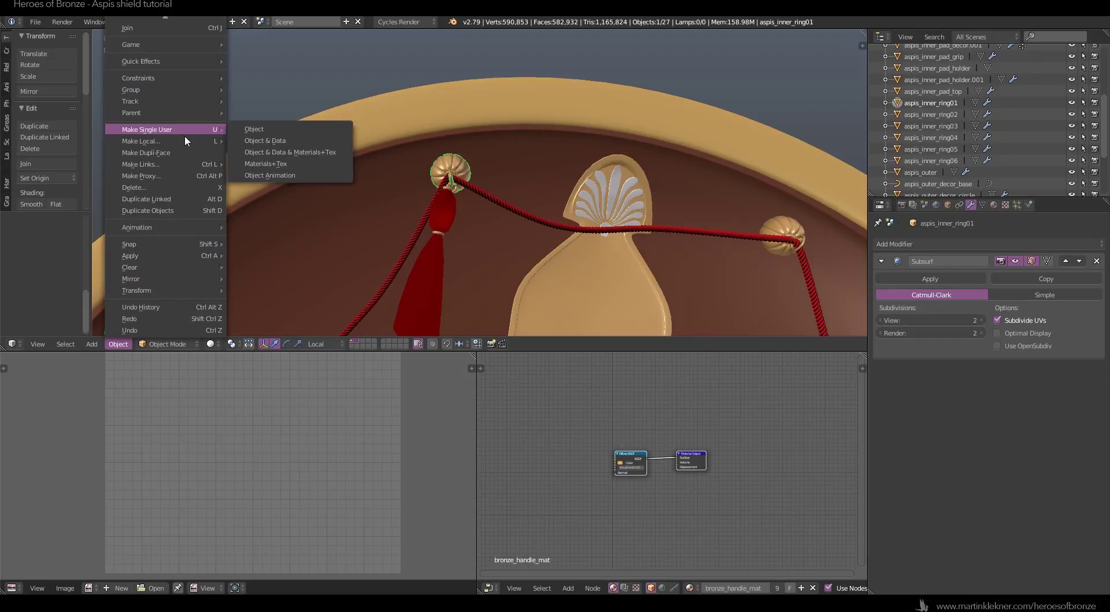
left_click(304, 140)
left_click(308, 140)
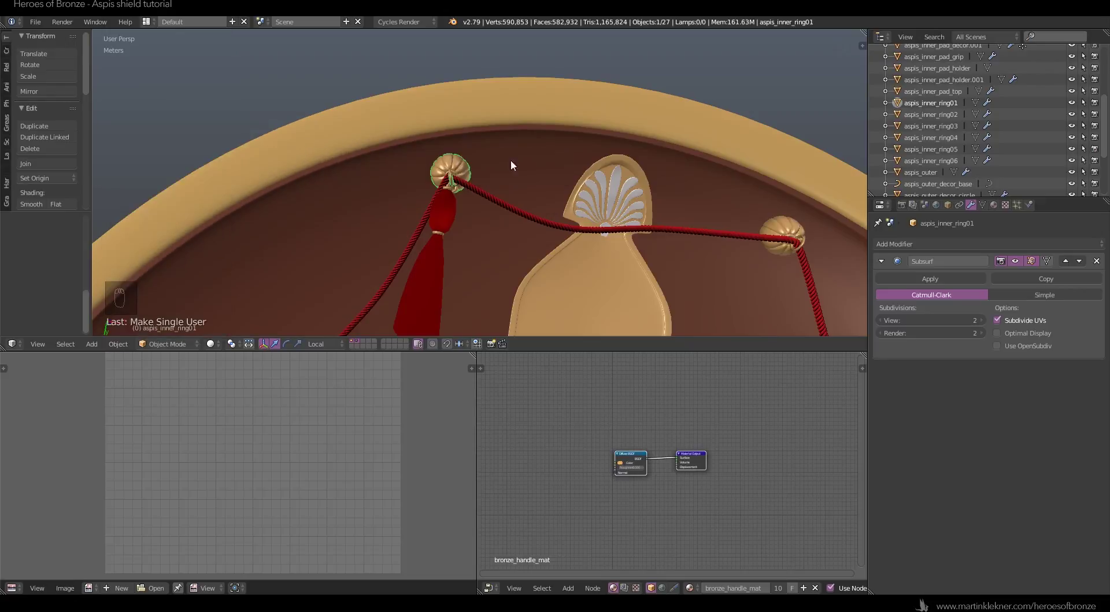
left_click(954, 278)
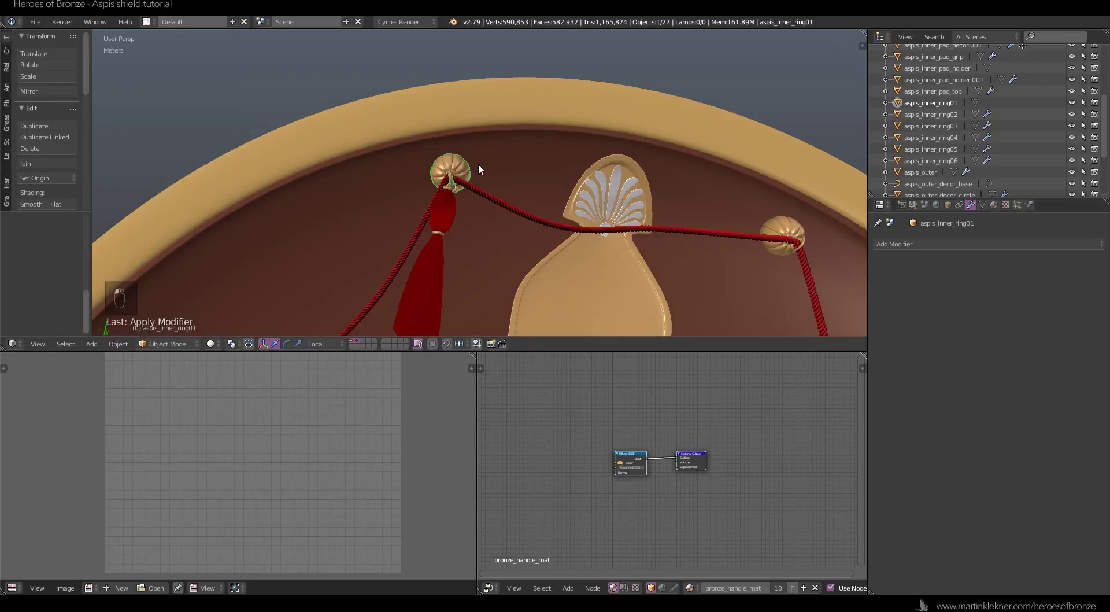
- Select the inner shield surface, check its UV layout in Edit Mode, and return to Object Mode with nothing selected
scroll(478, 163, "down", 5)
scroll(481, 171, "down", 4)
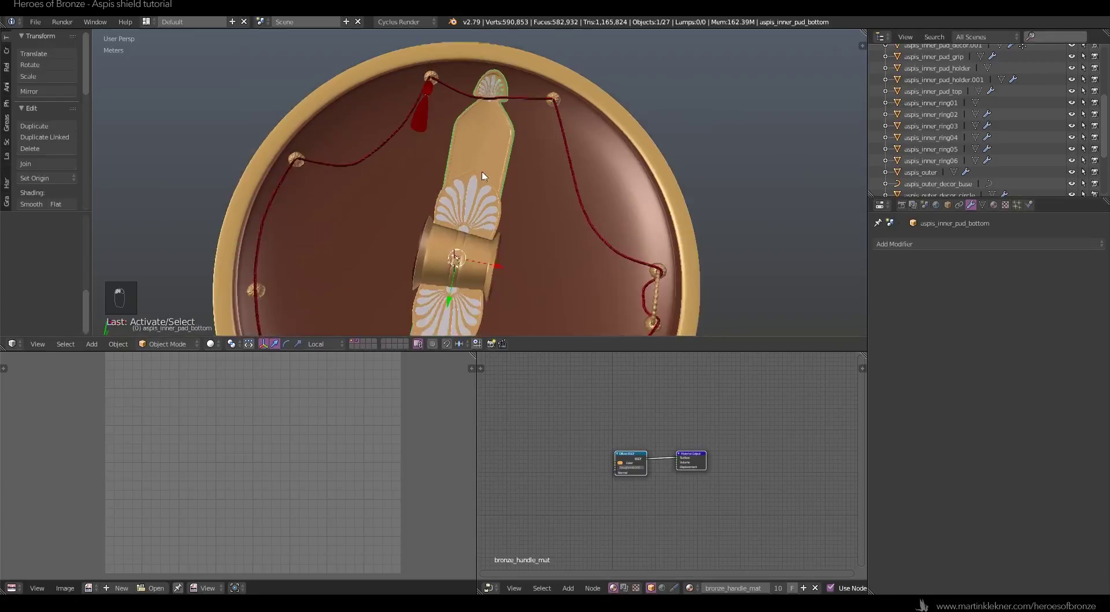
right_click(522, 200)
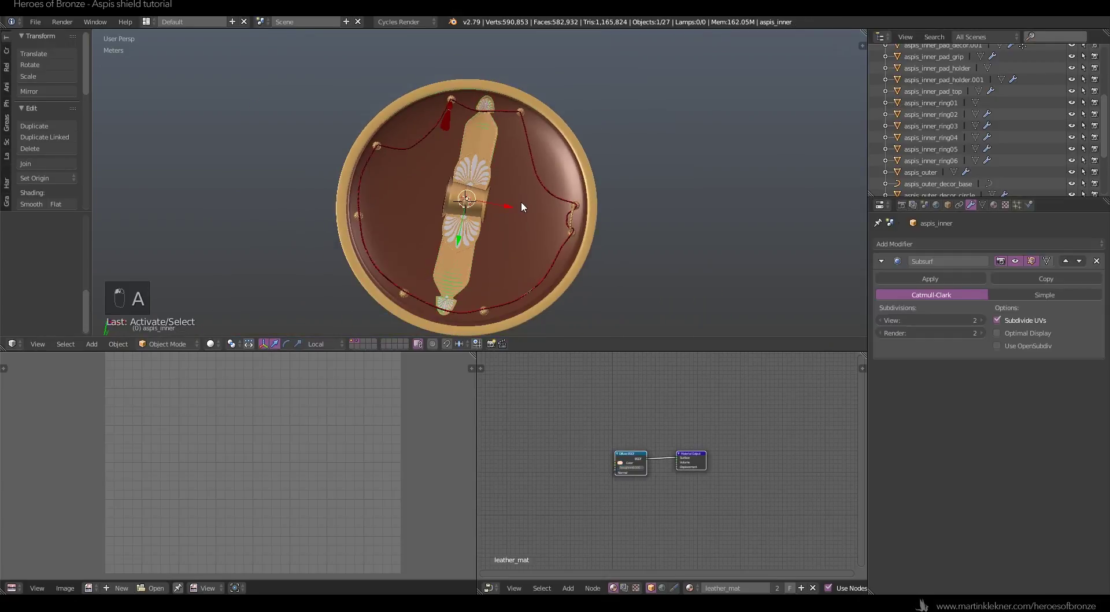
key("Tab")
key("a")
key("a")
key("a")
key("a")
key("Tab")
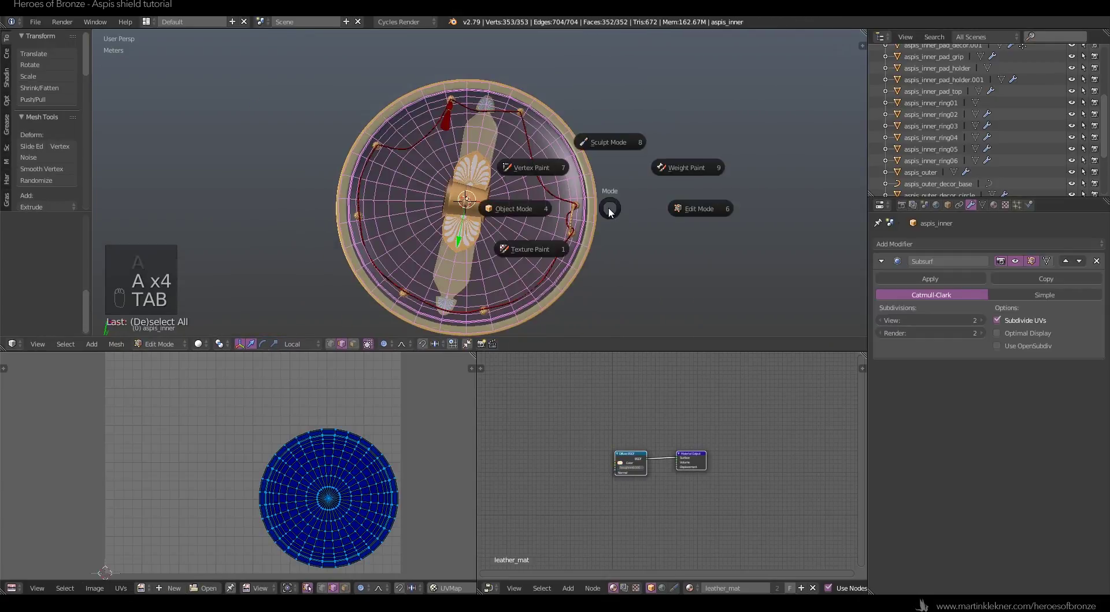
left_click(514, 208)
key("a")
key("a")
- Select the palmette decoration beside the handle and apply its Mirror modifier
scroll(515, 207, "up", 2)
mouse_move(584, 220)
middle_mouse_down()
mouse_move(538, 202)
mouse_move(540, 165)
mouse_move(546, 217)
mouse_move(574, 239)
mouse_move(622, 211)
mouse_move(620, 50)
mouse_move(589, 223)
middle_mouse_up()
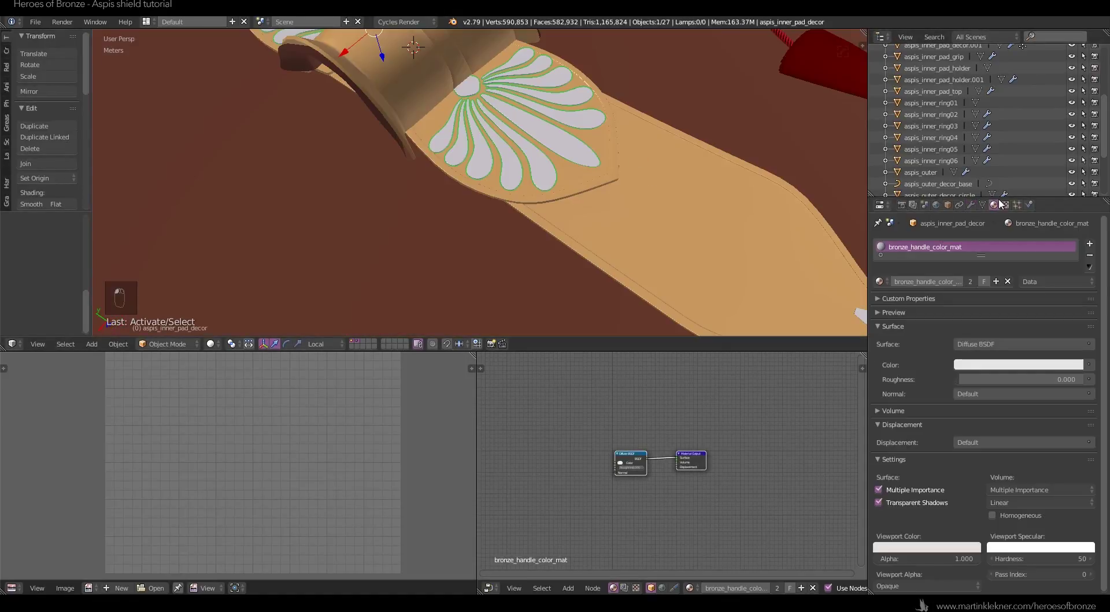
left_click(879, 282, "ctrl")
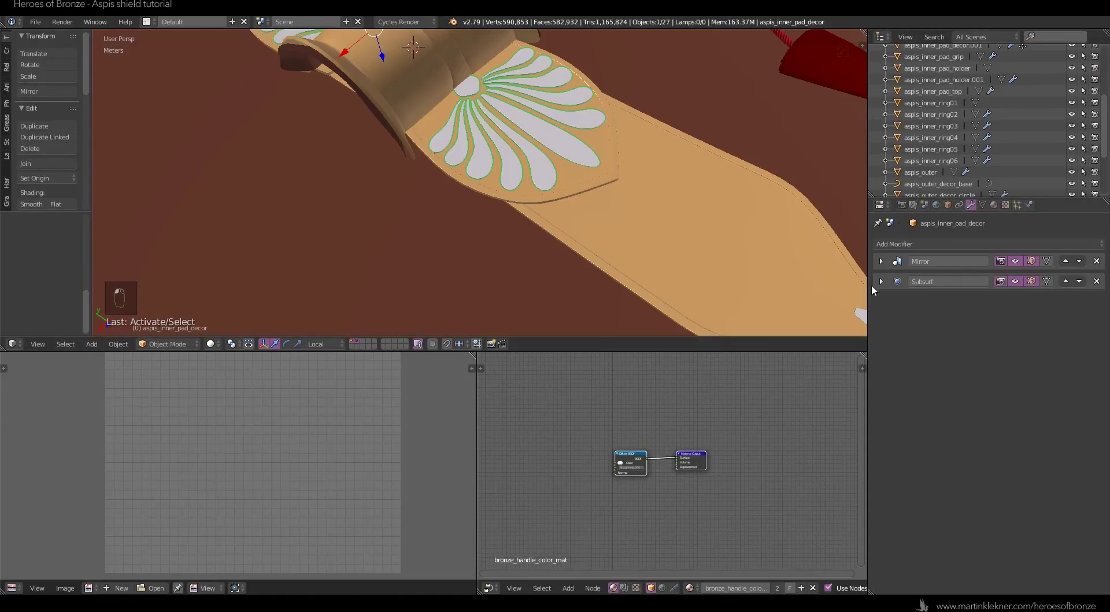
left_click(881, 281)
scroll(569, 174, "down", 4)
scroll(569, 175, "up", 2)
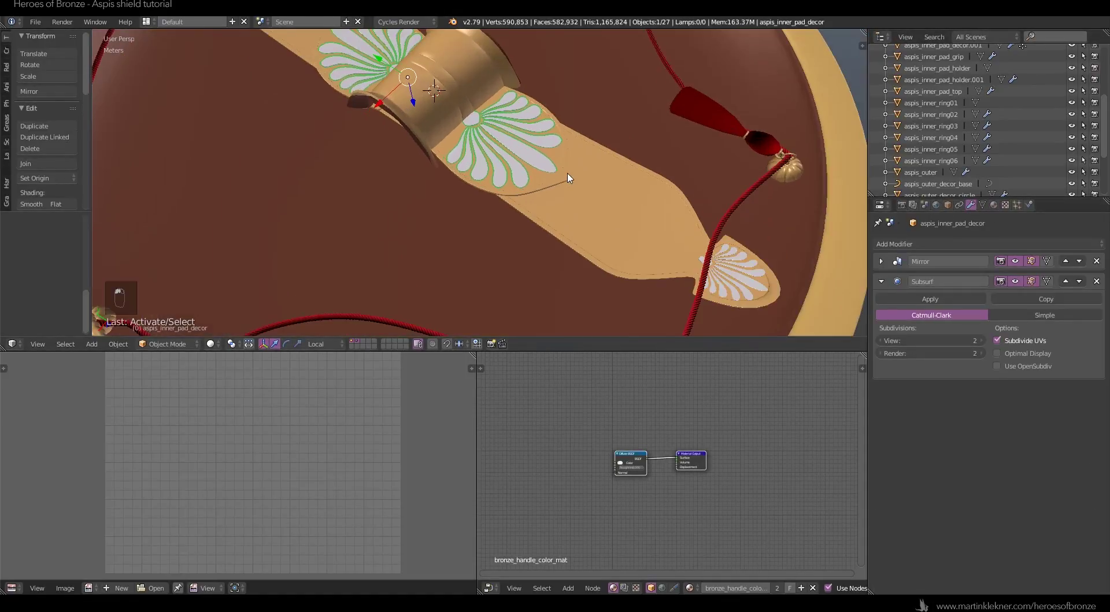
left_click(881, 261)
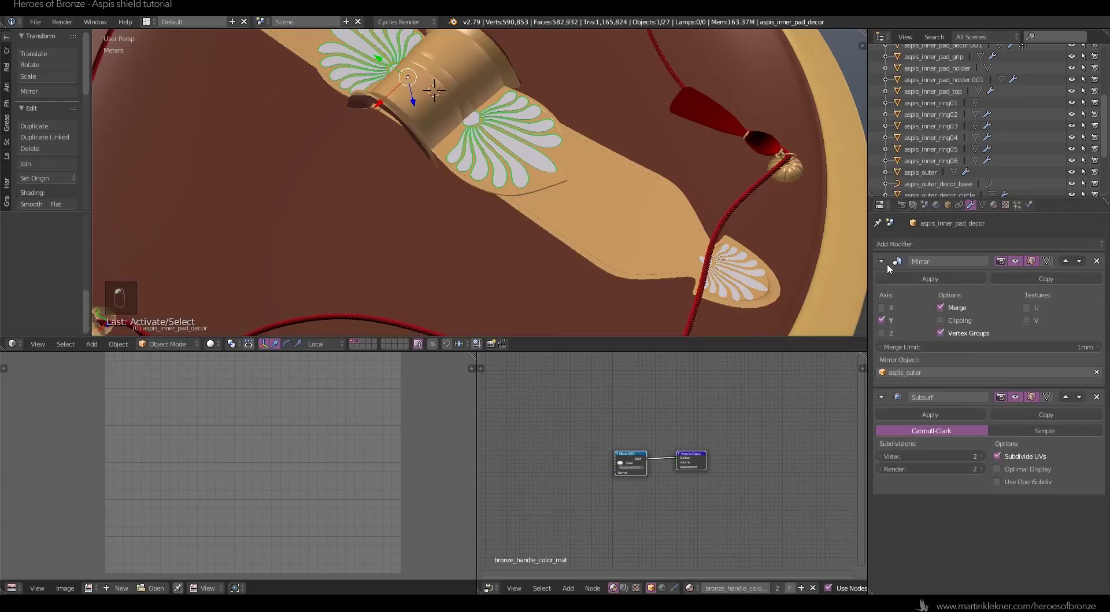
left_click(950, 279)
- Try applying the palmette decoration's Subsurf modifier and inspect its whole mesh in Edit Mode
left_click(929, 279)
key("Tab")
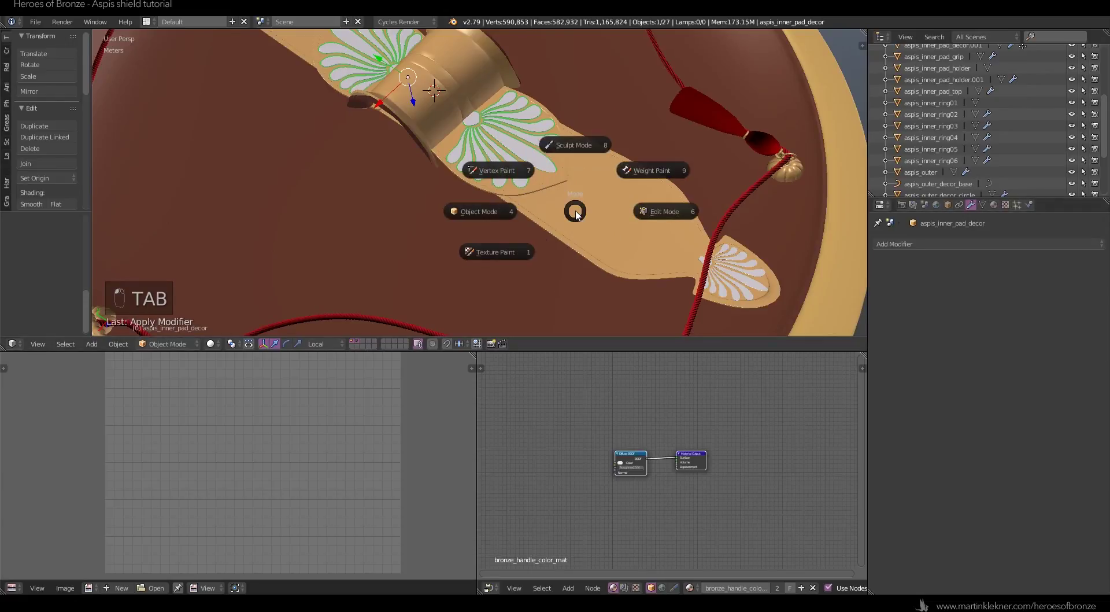
key("a")
key("a")
key("a")
key("a")
key("a")
scroll(573, 188, "up", 6)
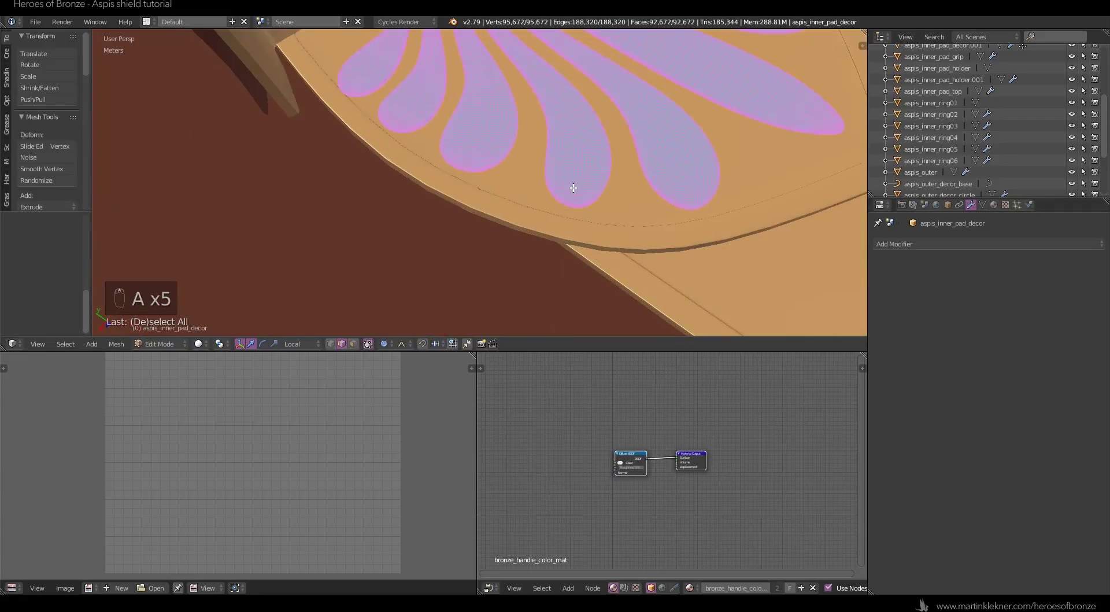
scroll(574, 187, "down", 4)
- Return to Object Mode and undo applying the palmette decoration's Subsurf modifier
key("ctrl+z")
key("Tab")
left_click(578, 202)
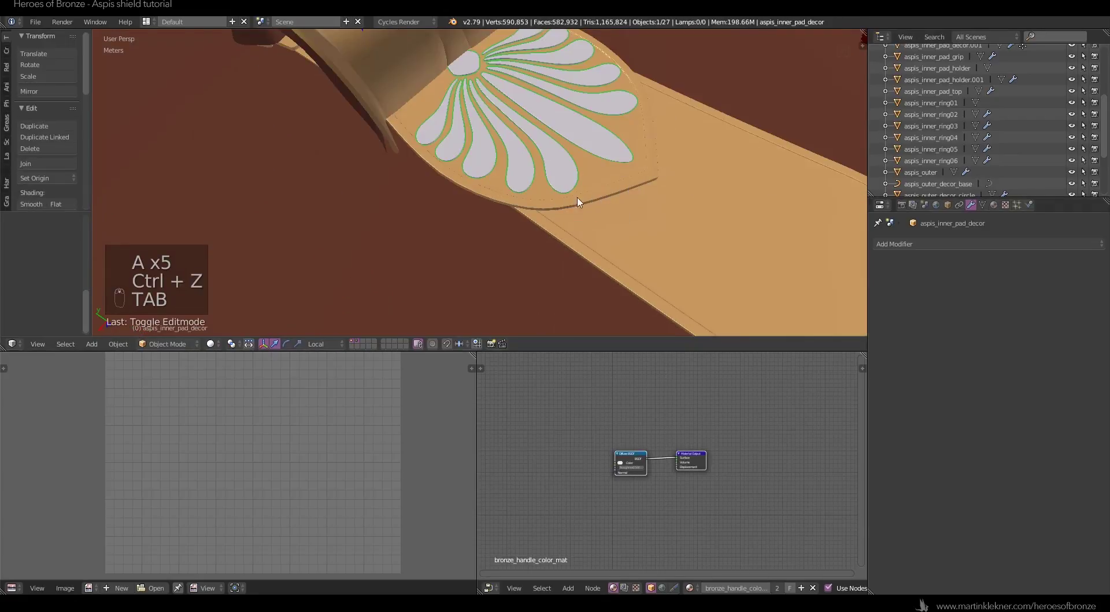
key("ctrl+z")
key("ctrl+z")
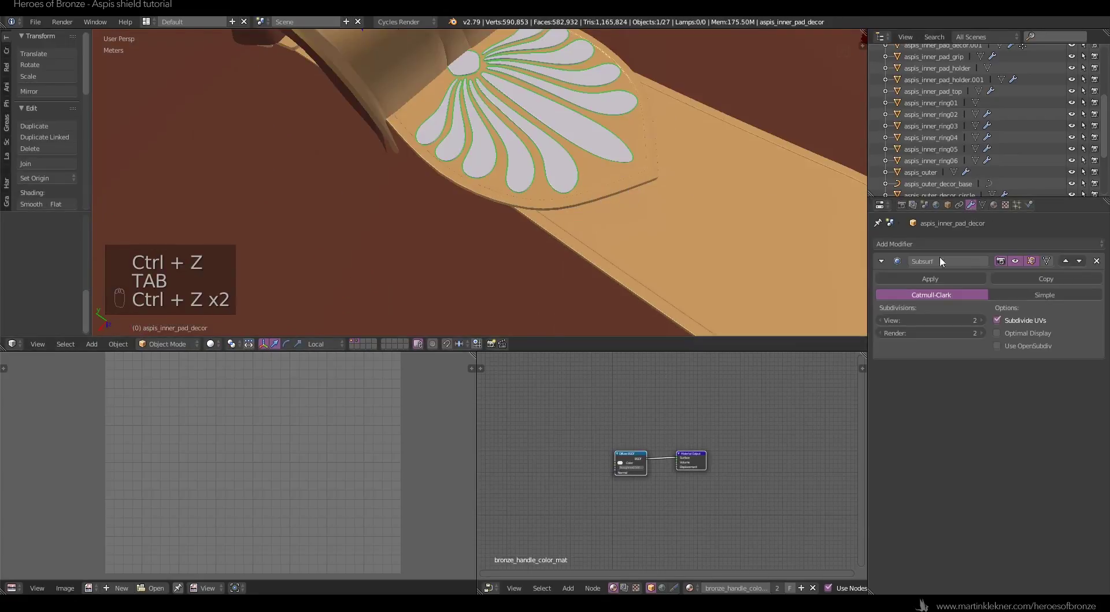
- Remove the Subsurf modifier from the palmette decoration and enter Edit Mode
left_click(1097, 260)
key("Tab")
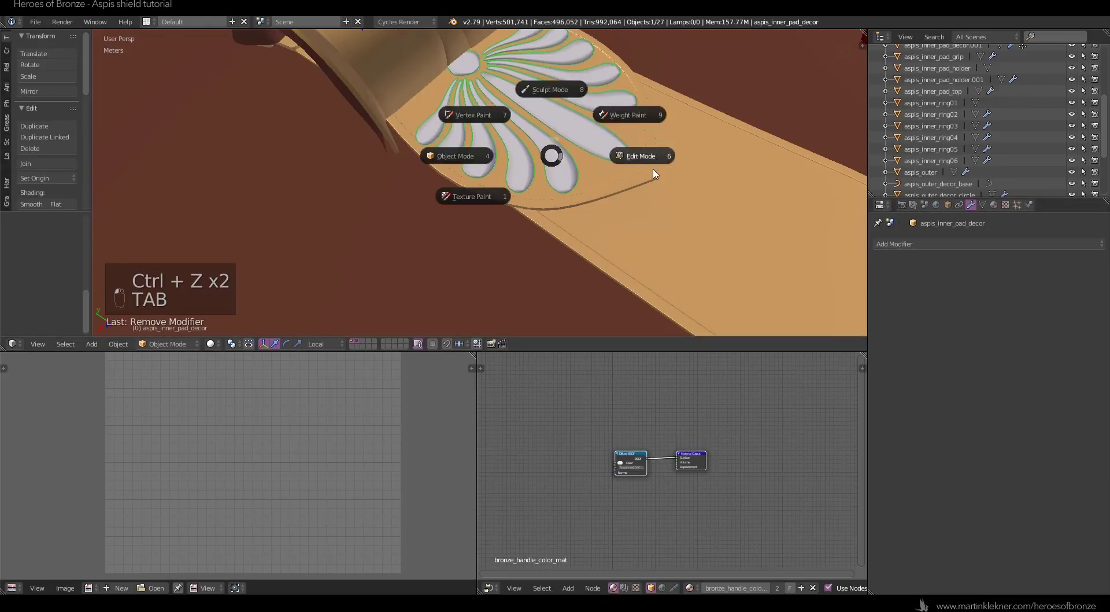
left_click(643, 155)
- Select the palmette decoration's entire mesh and UV unwrap it
key("a")
key("a")
key("a")
key("a")
scroll(580, 206, "down", 4)
middle_click_drag(579, 206, 633, 198)
key("u")
left_click(595, 179)
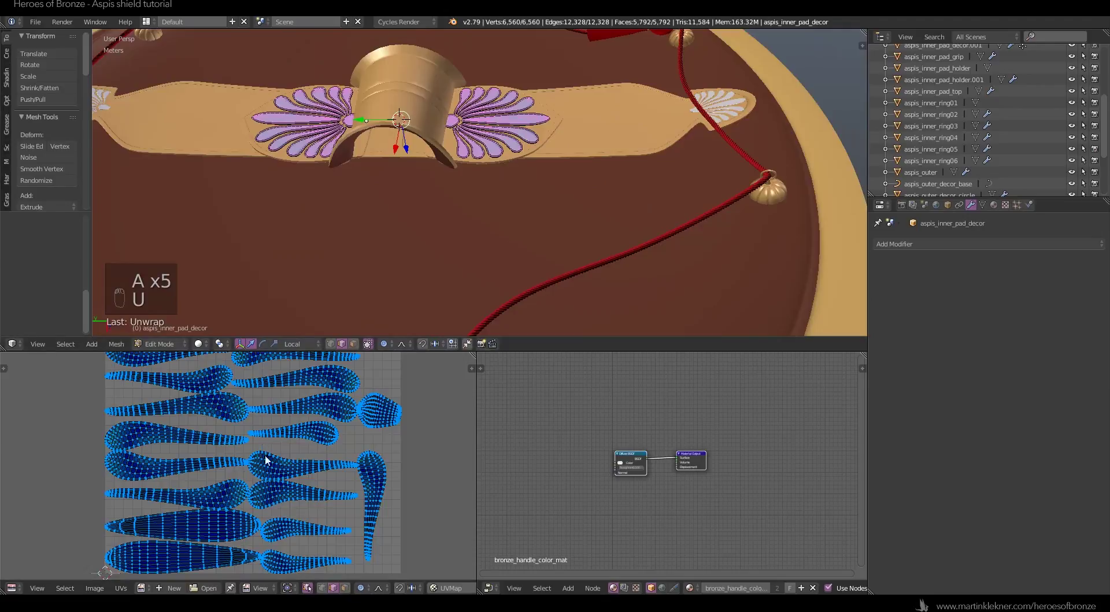
scroll(265, 458, "down", 3)
- Return to Object Mode and deselect everything
key("Tab")
left_click(306, 159)
scroll(349, 174, "down", 5)
key("a")
key("a")
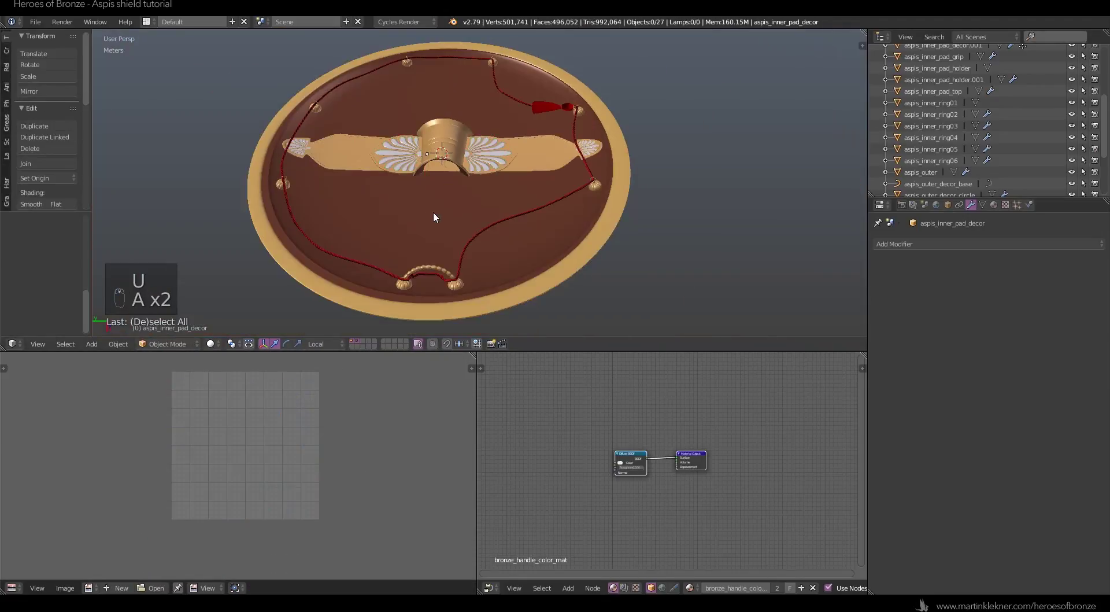
- Remove the Subsurf modifier from the palmette decoration at the pad's outer end and deselect it
middle_click_drag(433, 212, 578, 294, "shift")
middle_click_drag(578, 294, 621, 319)
scroll(620, 323, "up", 2)
scroll(546, 226, "up", 3)
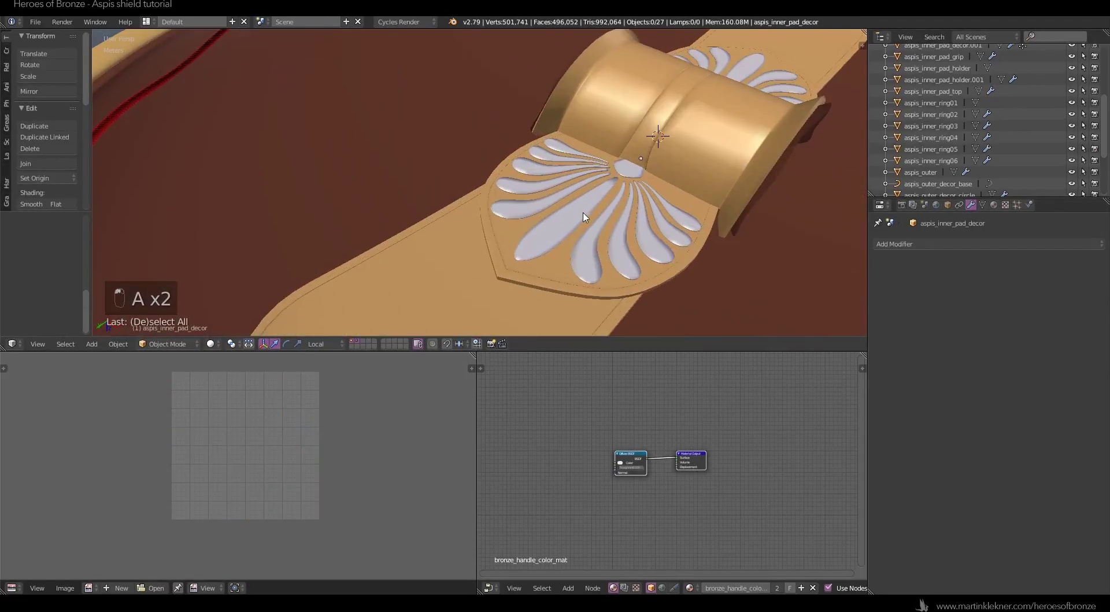
scroll(558, 161, "up", 2)
scroll(403, 222, "up", 2)
right_click(403, 243)
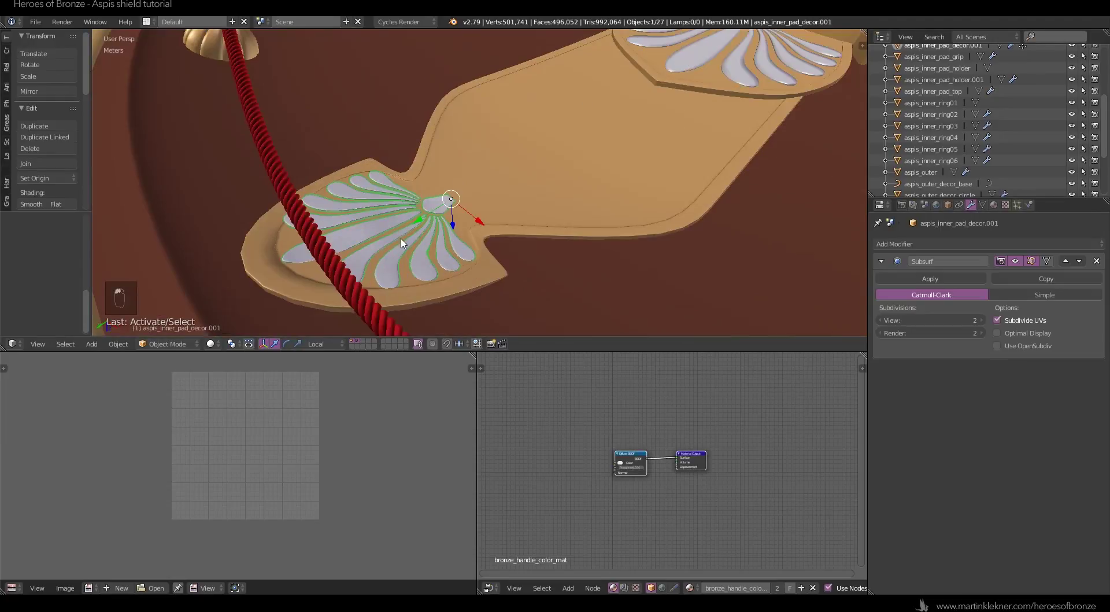
left_click(1099, 263)
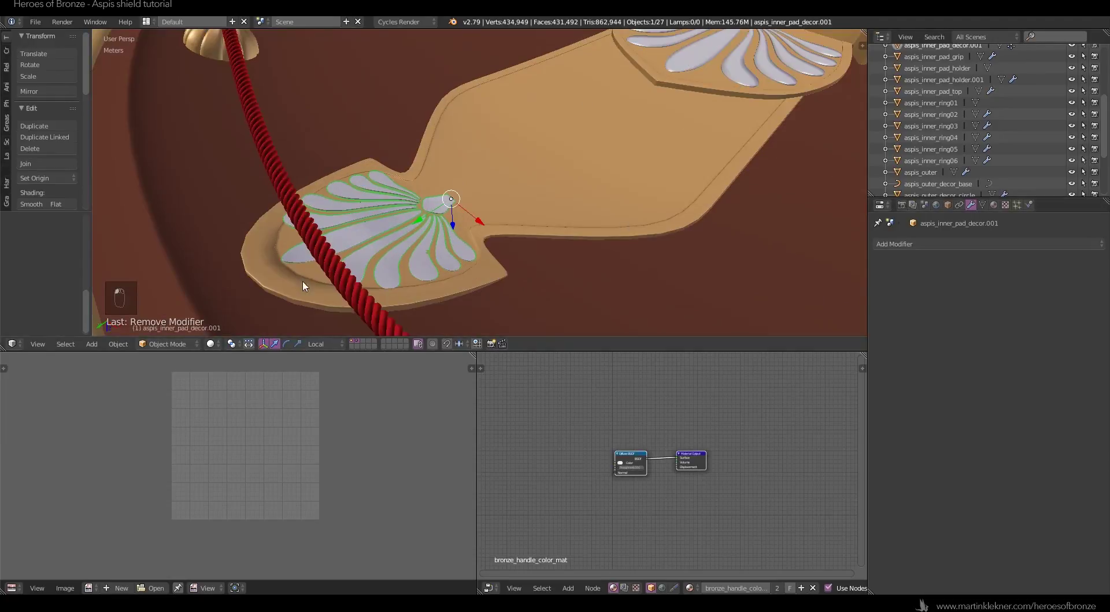
scroll(540, 218, "down", 3)
key("a")
scroll(544, 213, "down", 5)
- Select the beaded hand grip near the shield's rim and apply its Mirror modifier
middle_click_drag(545, 213, 669, 234)
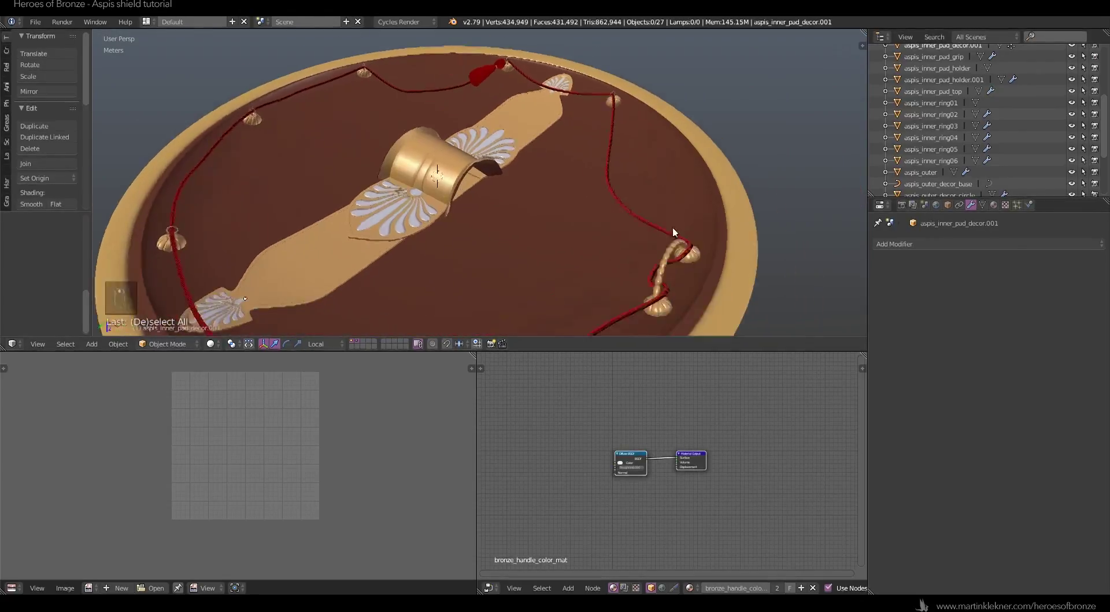
scroll(668, 229, "up", 5)
right_click(660, 219)
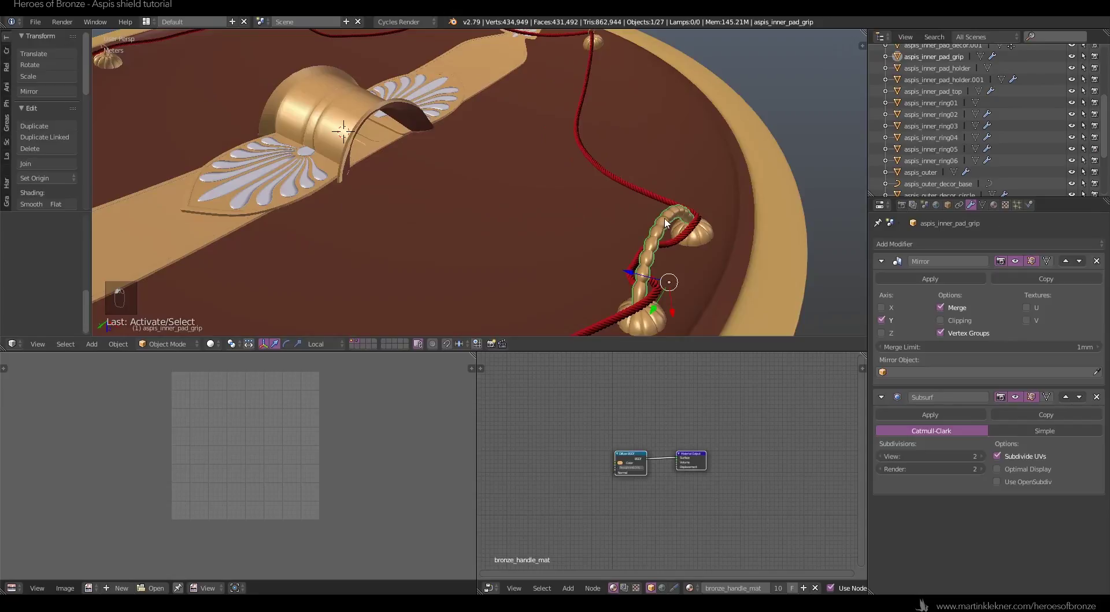
key("Tab")
middle_click_drag(736, 266, 631, 224)
key("Tab")
left_click(921, 277)
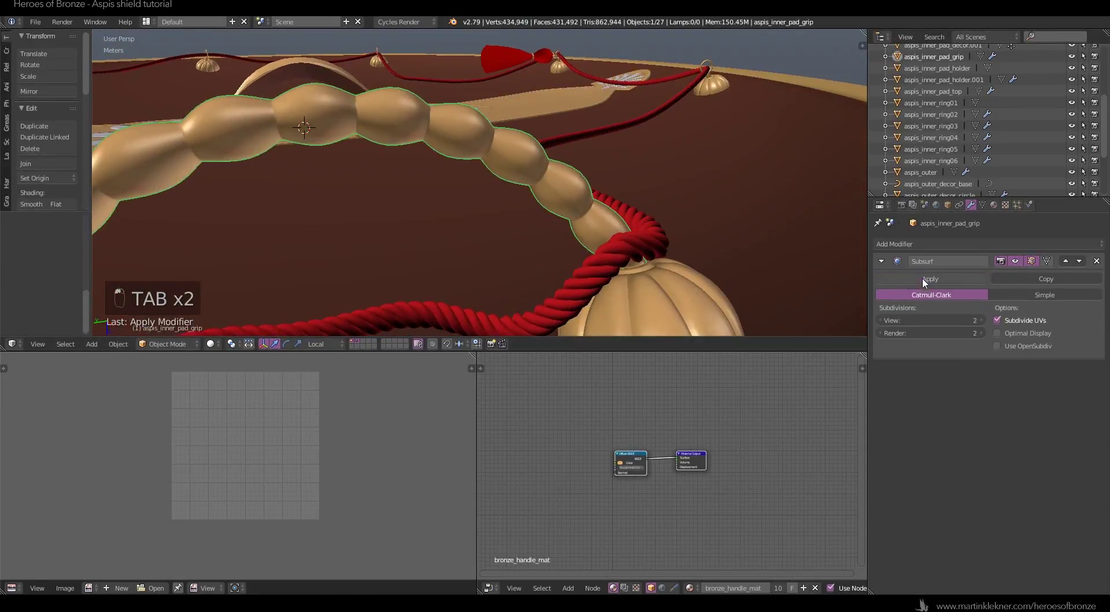
- Check the hand grip in wireframe with Subsurf view and render subdivisions at 1, and remove the modifier
middle_click_drag(696, 240, 775, 249)
key("Tab")
key("Tab")
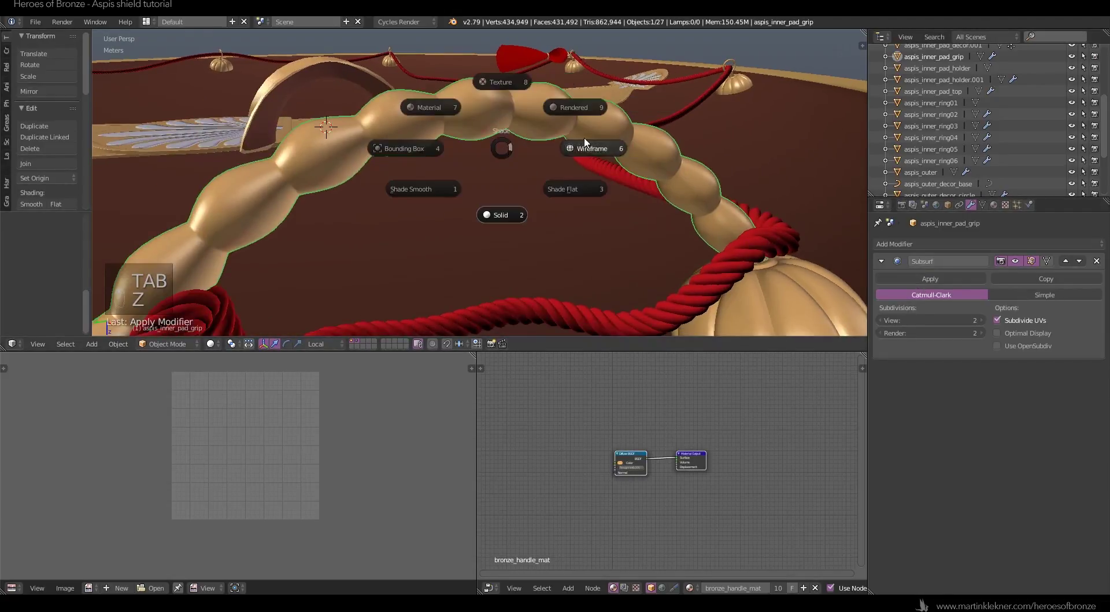
key("z")
left_click(880, 320)
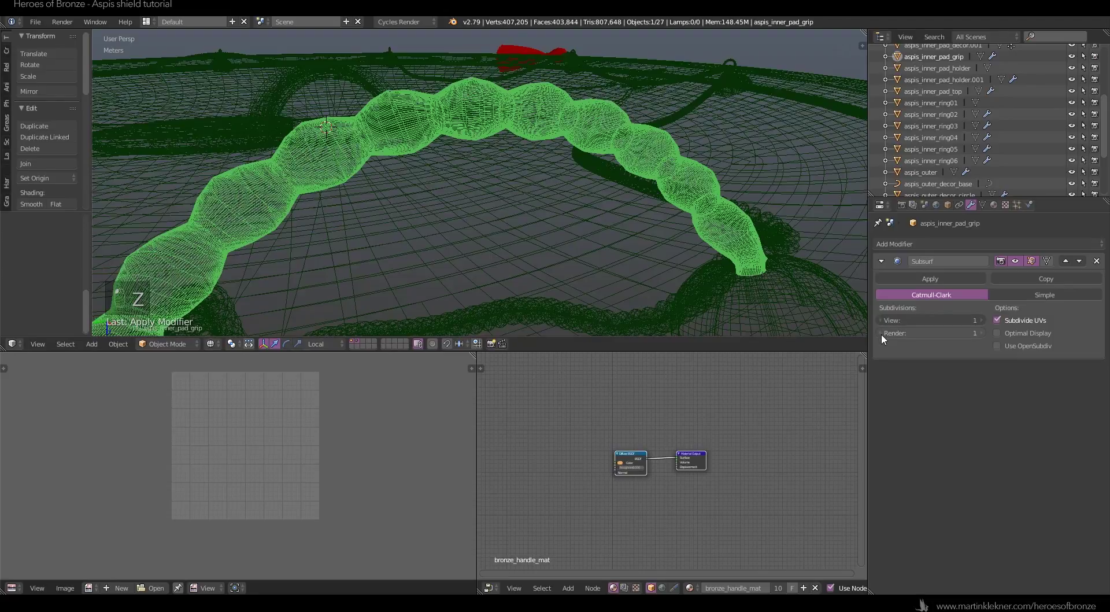
left_click(879, 332)
left_click(1097, 261)
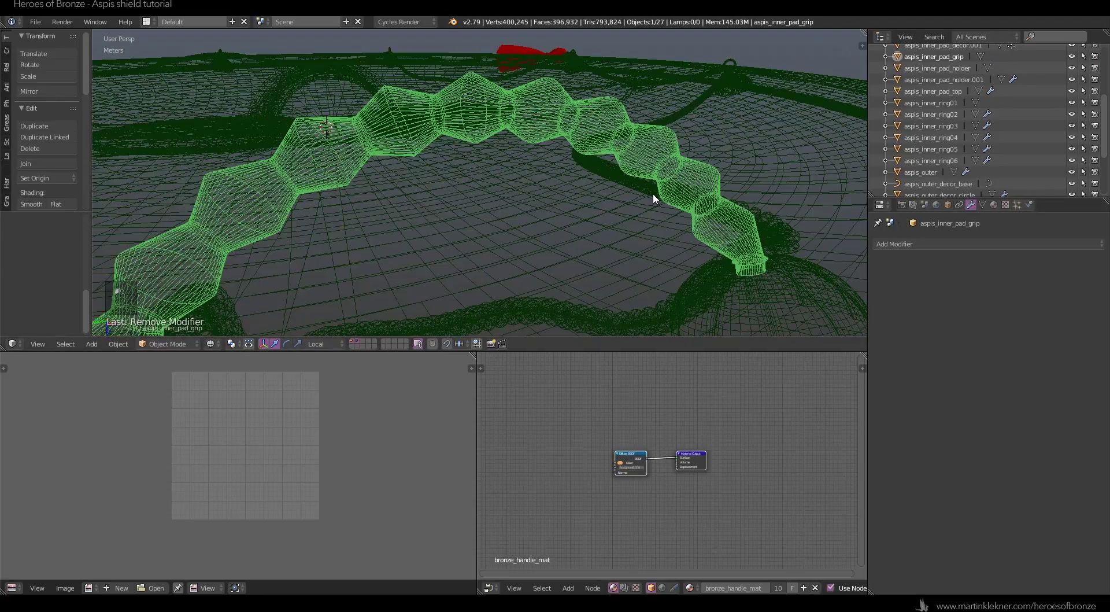
- Enter Edit Mode on the hand grip, restore solid shading, select the whole mesh and Un-Subdivide it
key("Tab")
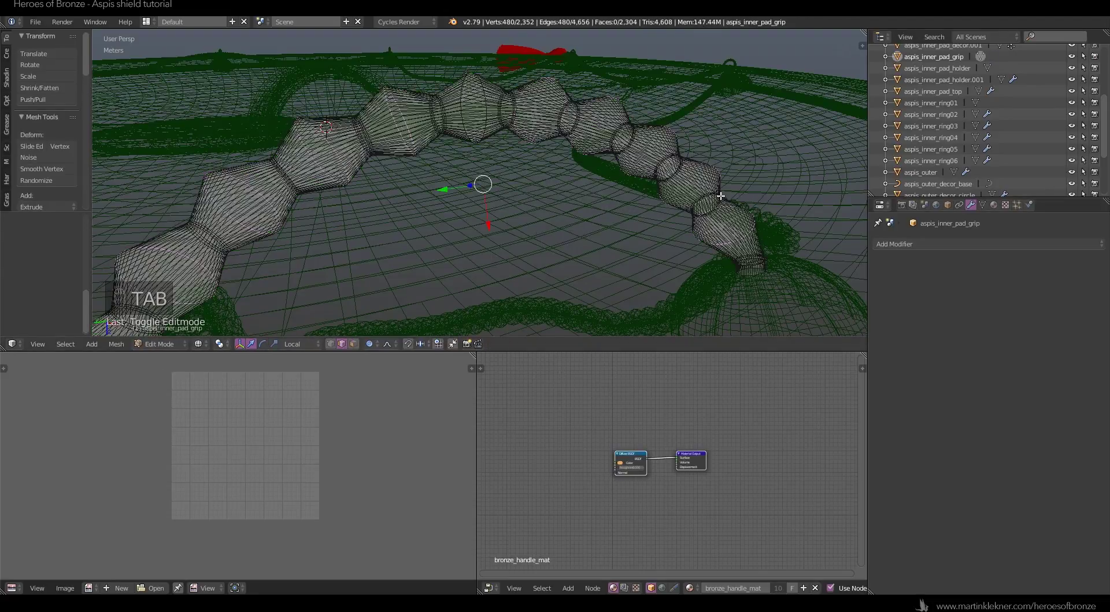
key("z")
key("a")
key("a")
key("a")
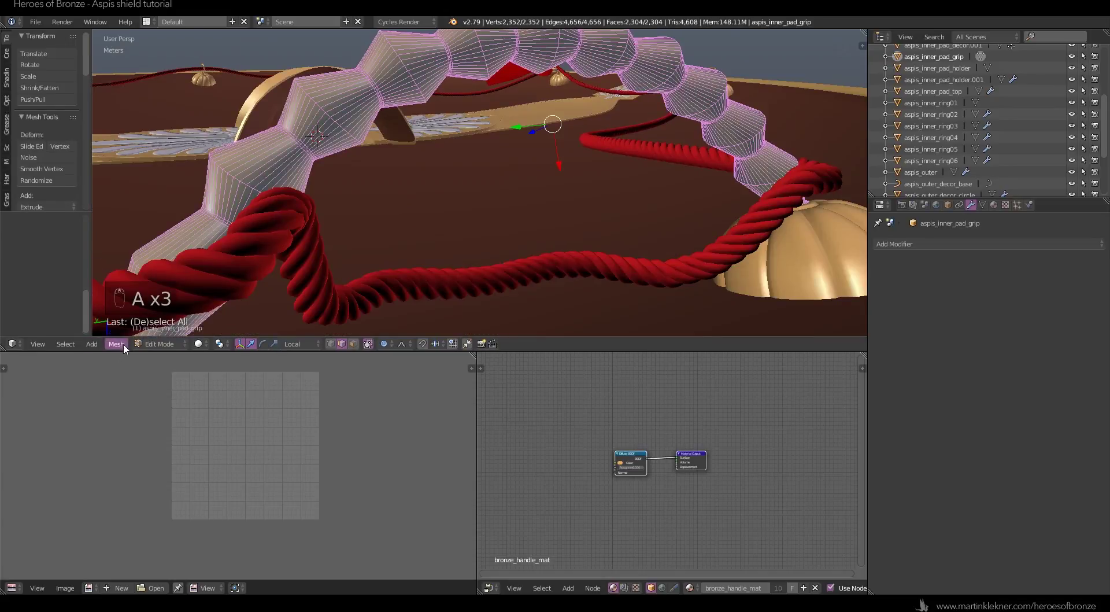
left_click(124, 345)
mouse_move(171, 180)
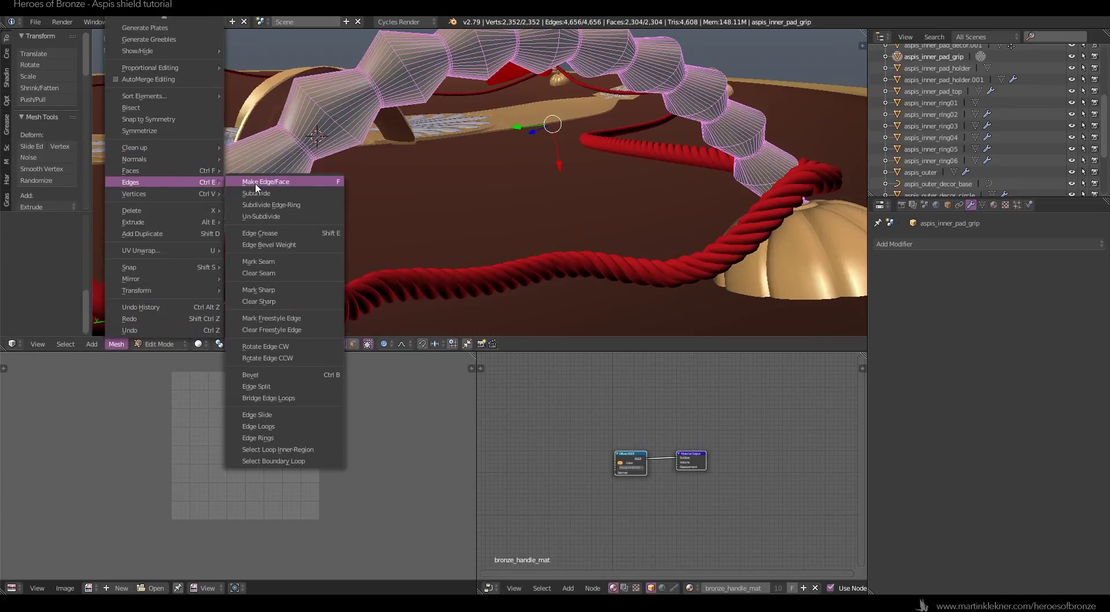
left_click(278, 214)
middle_click_drag(615, 149, 620, 147)
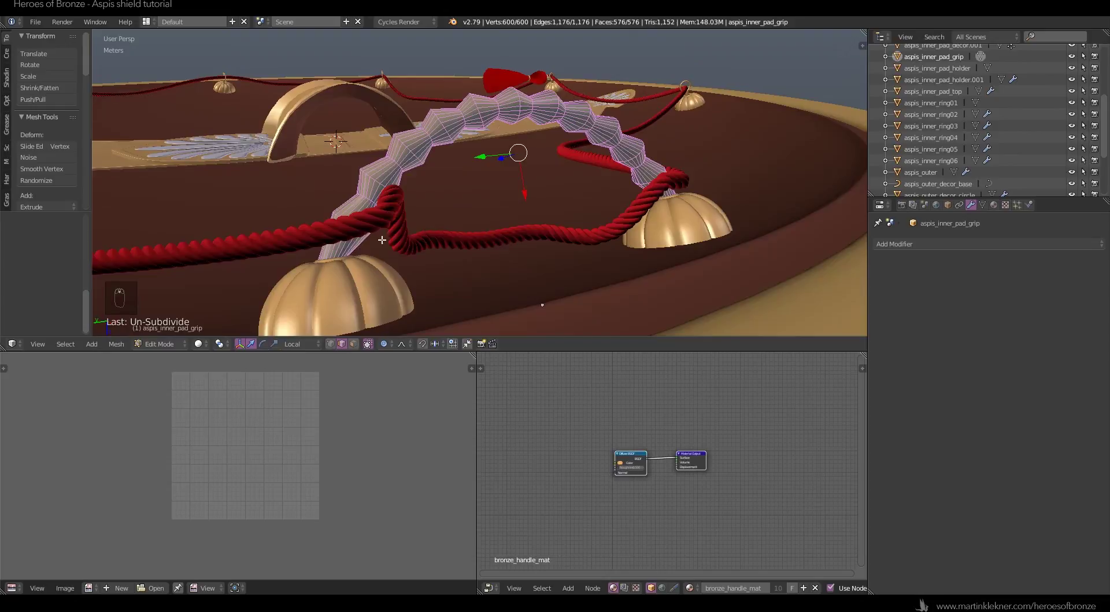
middle_click_drag(571, 226, 668, 264)
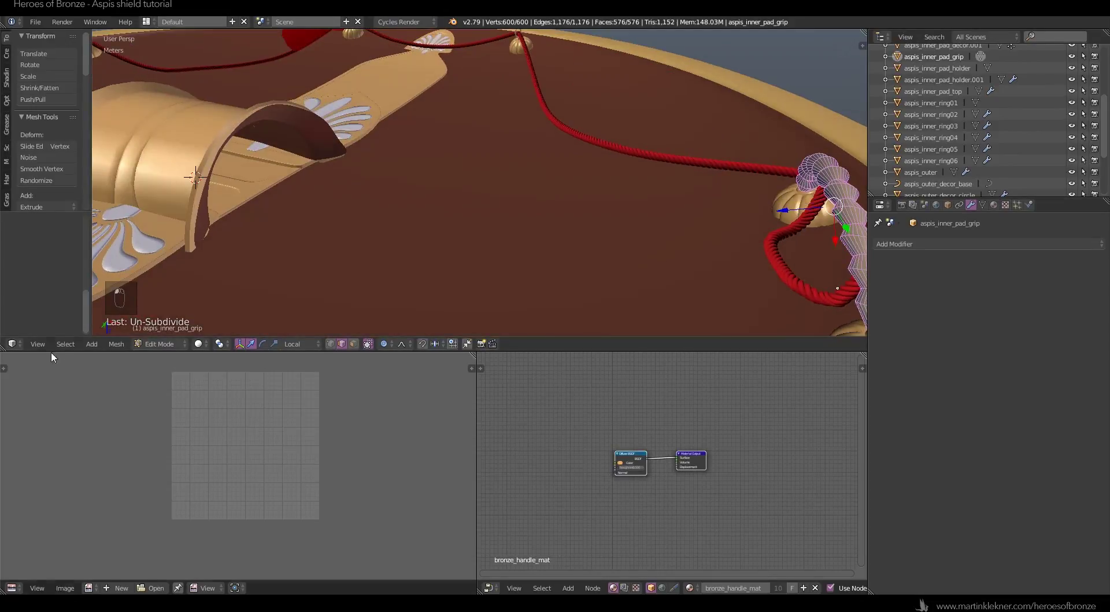
- Try to Un-Subdivide the hand grip mesh a second time and undo it
left_click(116, 343)
mouse_move(185, 183)
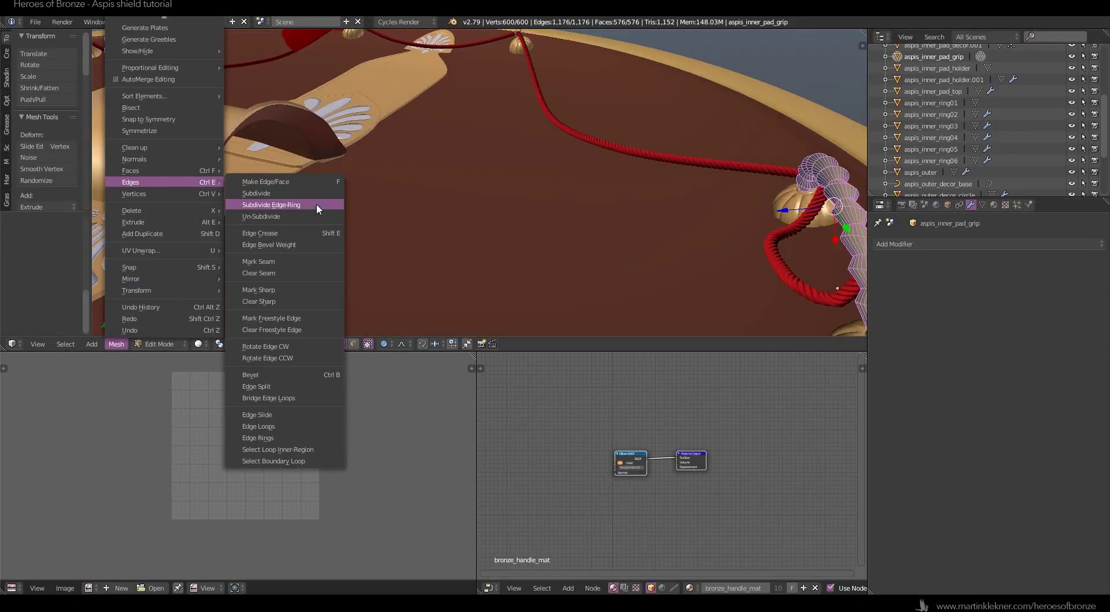
left_click(311, 213)
mouse_move(682, 219)
middle_mouse_down()
mouse_move(711, 216)
mouse_move(658, 207)
mouse_move(613, 230)
middle_mouse_up()
key("ctrl+z")
- Clear the mesh selection, restore solid shading and return the hand grip to Object Mode
key("a")
key("z")
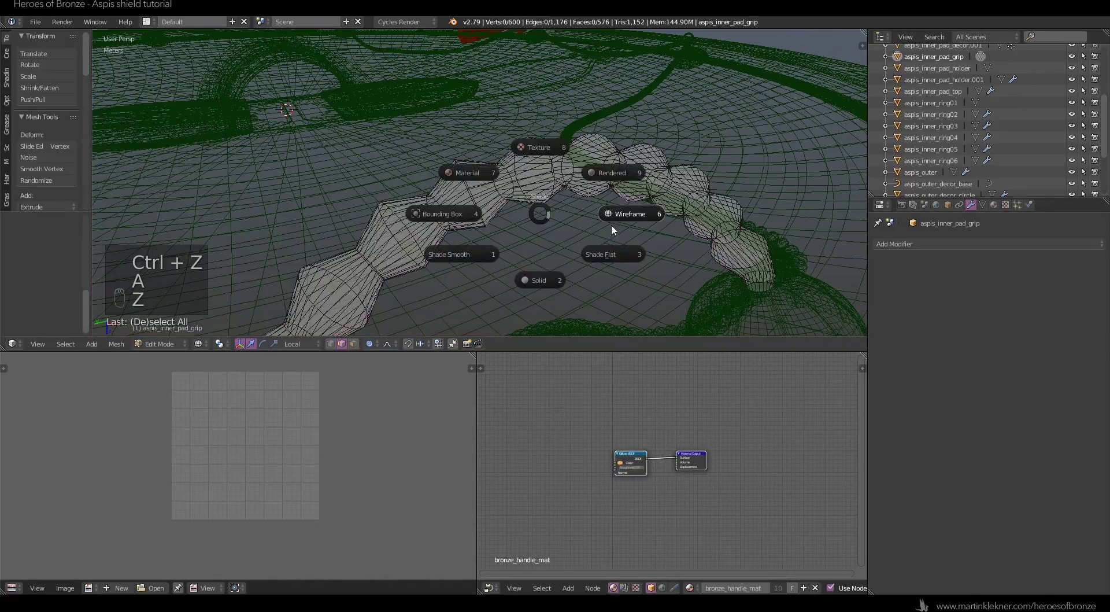
left_click(522, 280)
middle_click_drag(522, 280, 561, 250)
scroll(559, 248, "up", 4)
key("a")
key("Tab")
left_click(587, 230)
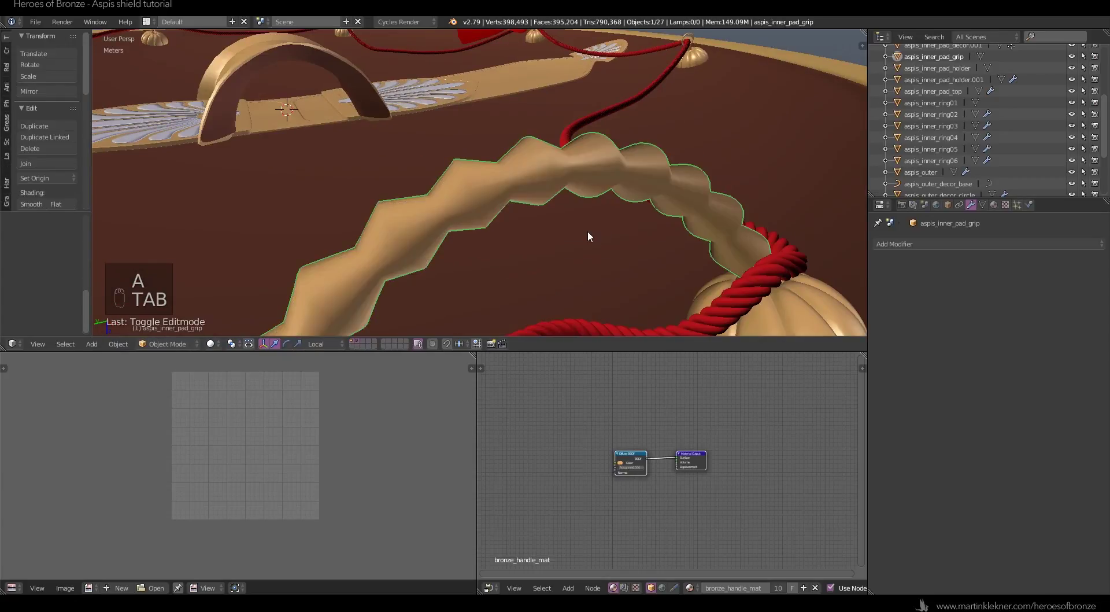
- Add a Subsurf modifier with view and render subdivisions of 1 to the hand grip, apply it and enter Edit Mode
key("ctrl+2")
left_click(880, 320)
left_click(879, 333)
left_click(934, 278)
key("Tab")
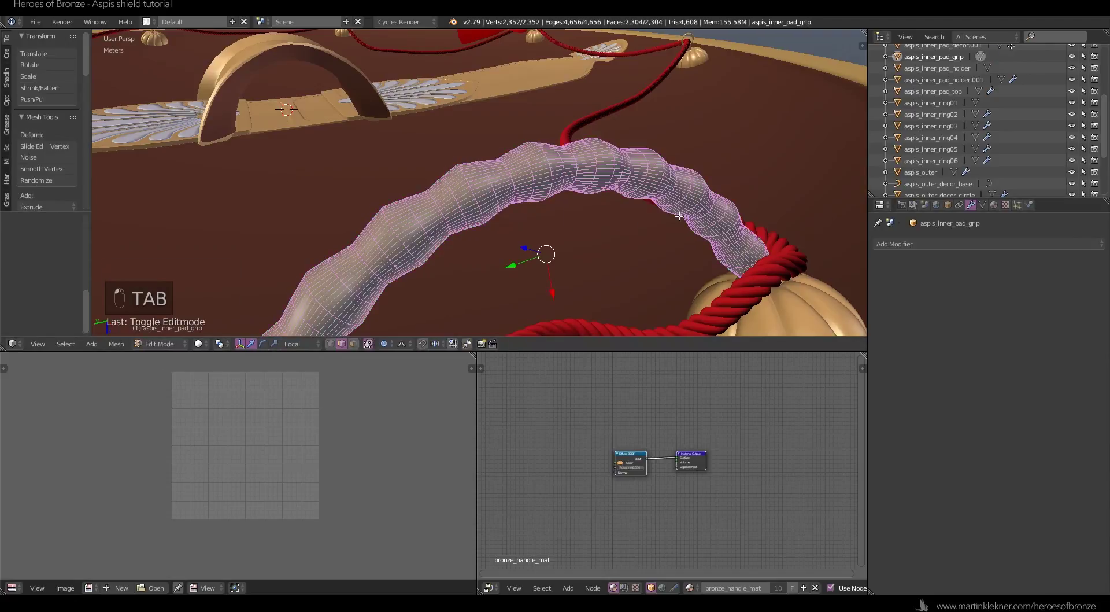
- Select the entire hand grip mesh, unwrap it and inspect the UV layout
key("a")
key("a")
key("a")
key("a")
key("u")
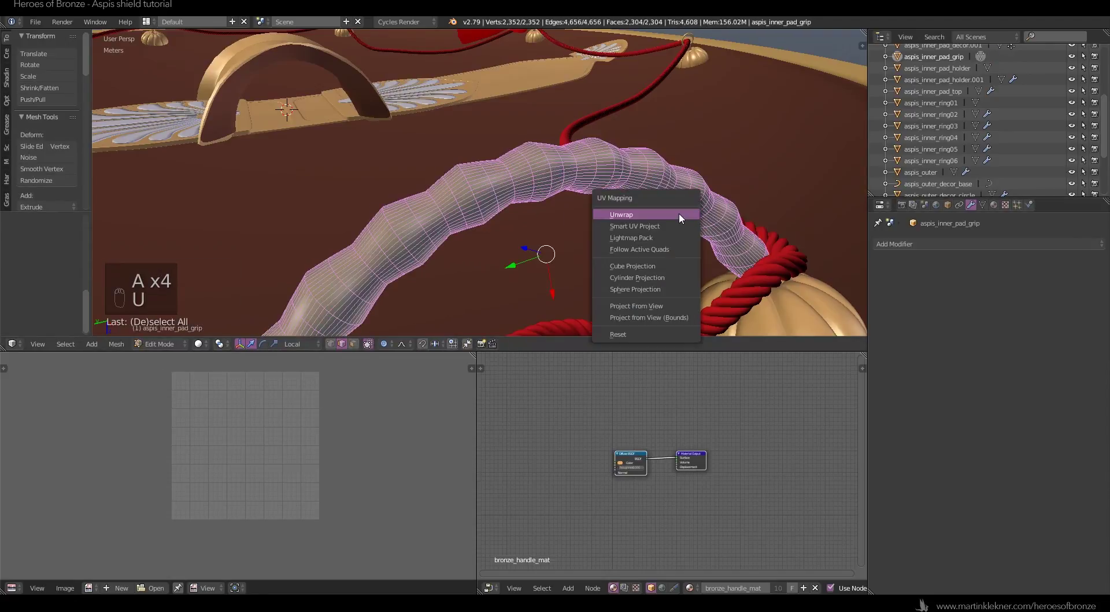
left_click(621, 214)
scroll(231, 456, "up", 5)
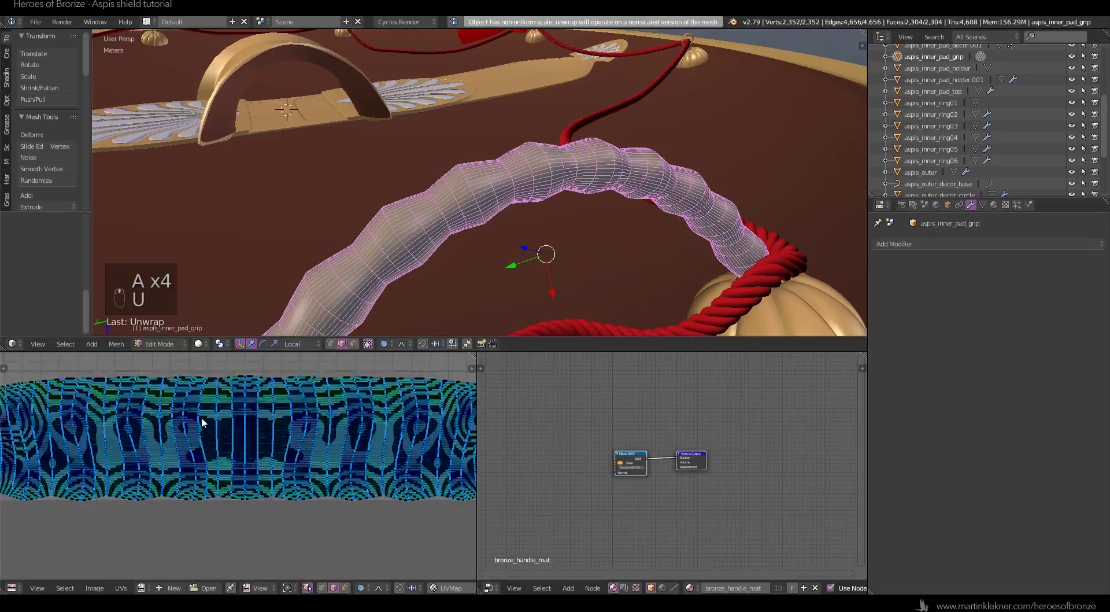
scroll(211, 433, "down", 2)
scroll(654, 127, "up", 4)
scroll(621, 222, "down", 6)
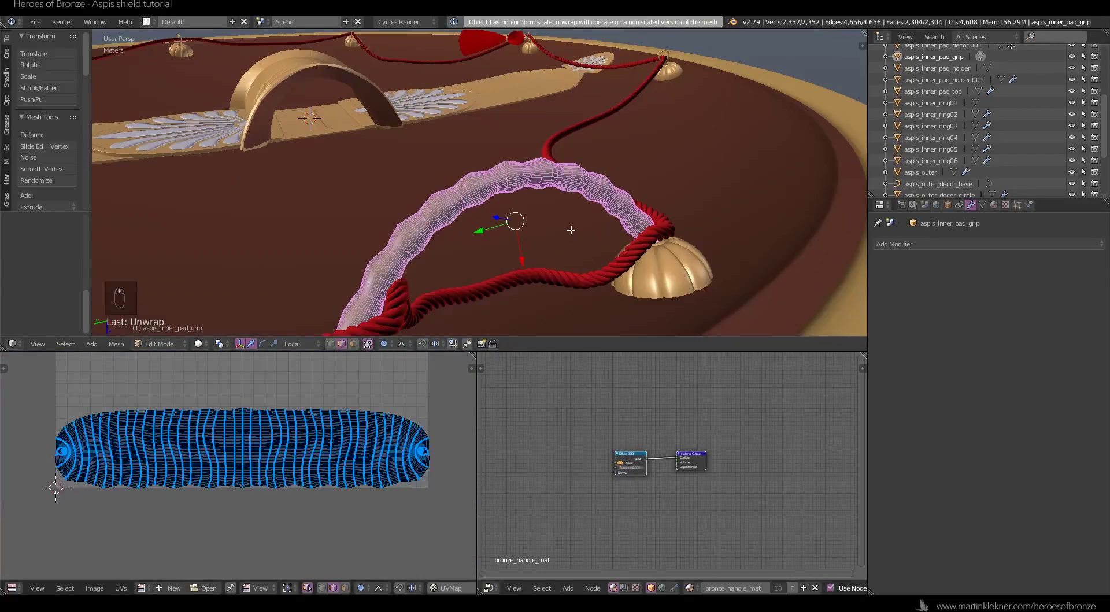
- Clear the selection, switch to wireframe shading and focus on a lengthwise edge near the grip's lower end
key("a")
scroll(610, 224, "up", 5)
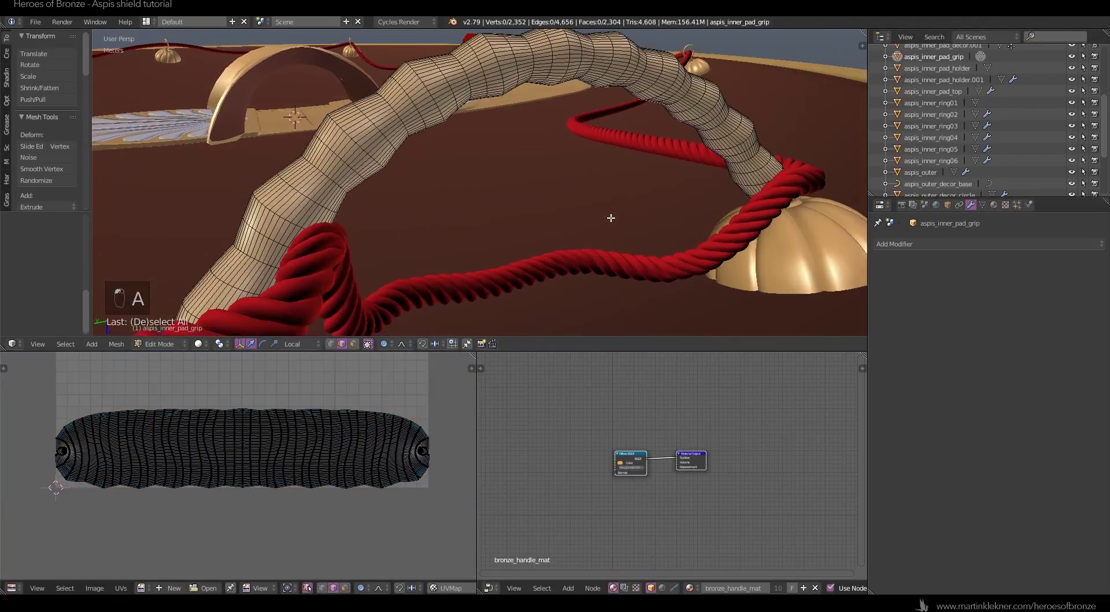
middle_click_drag(594, 219, 500, 218)
key("z")
left_click(594, 219)
scroll(409, 255, "up", 3)
scroll(512, 240, "down", 3)
scroll(521, 244, "up", 3)
mouse_move(521, 245)
middle_mouse_down()
mouse_move(550, 245)
mouse_move(534, 248)
middle_mouse_up()
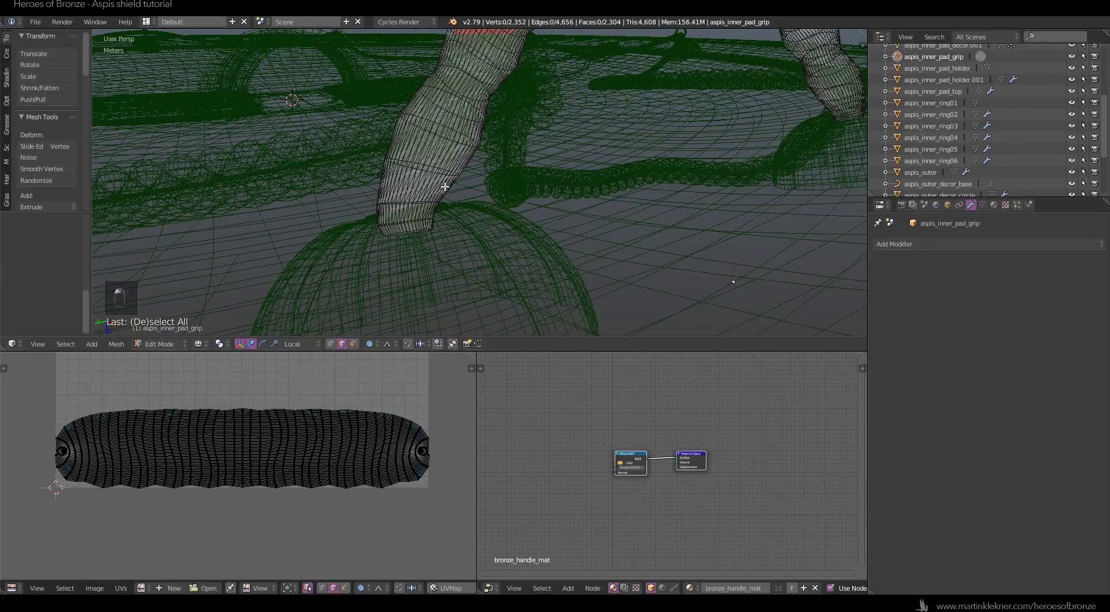
key("KP_Decimal")
middle_click_drag(480, 182, 591, 212)
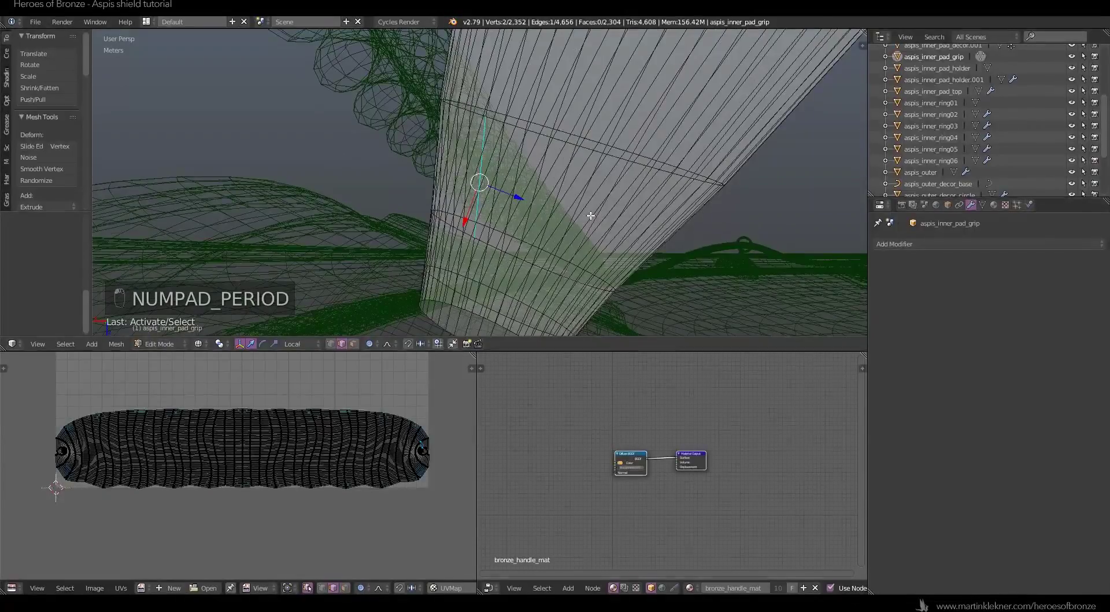
- Select the entire hand grip mesh and clear all of its seams
key("a")
key("a")
key("a")
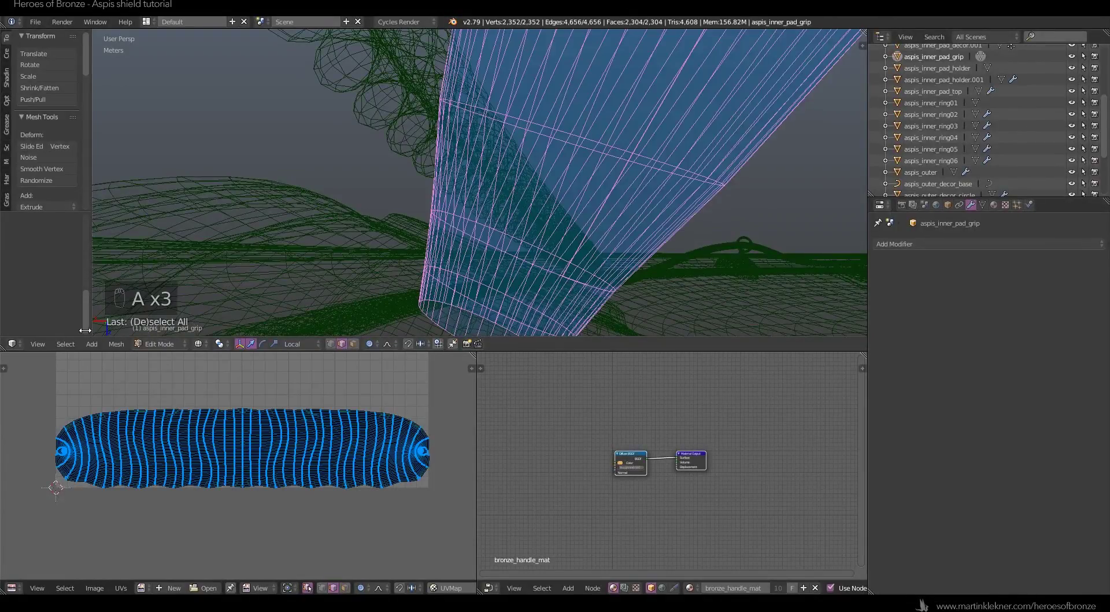
left_click(126, 343)
mouse_move(157, 181)
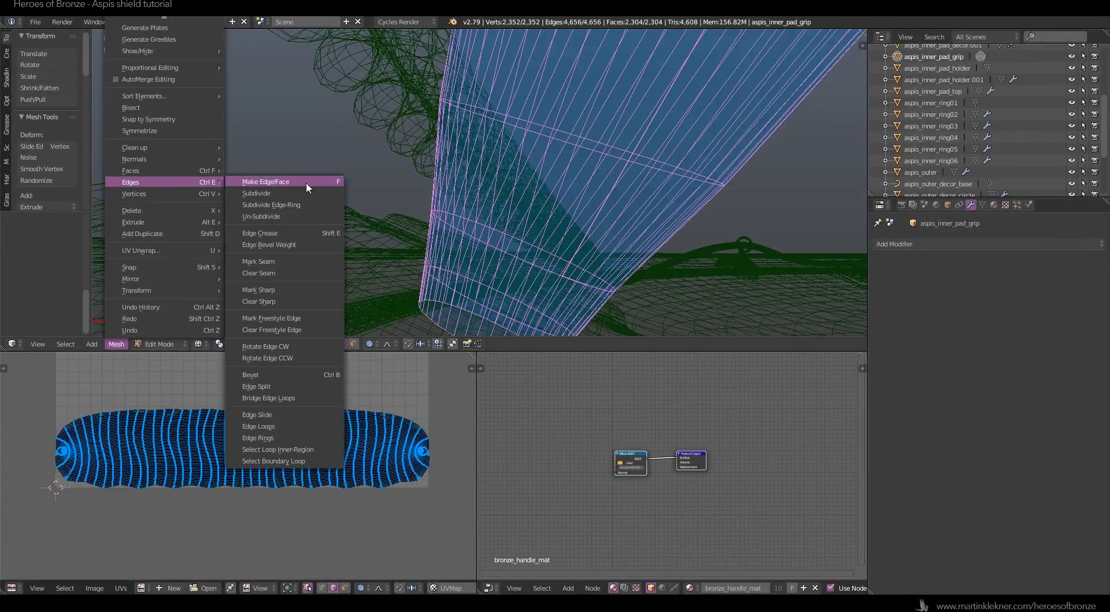
left_click(277, 262)
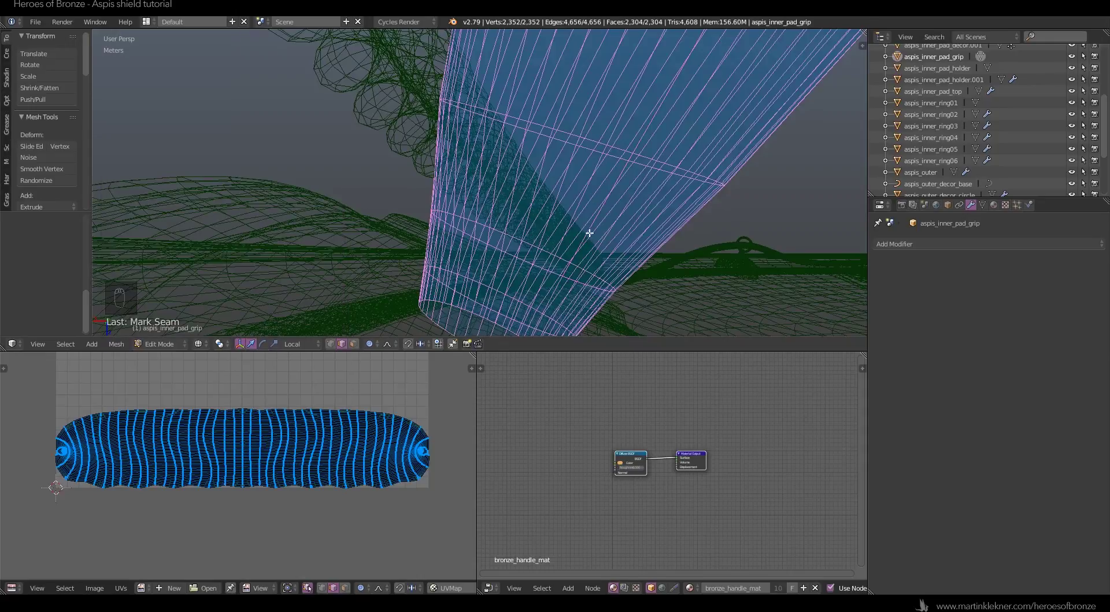
- Select a lengthwise edge loop along the hand grip and mark it as a seam
right_click(591, 225, "alt")
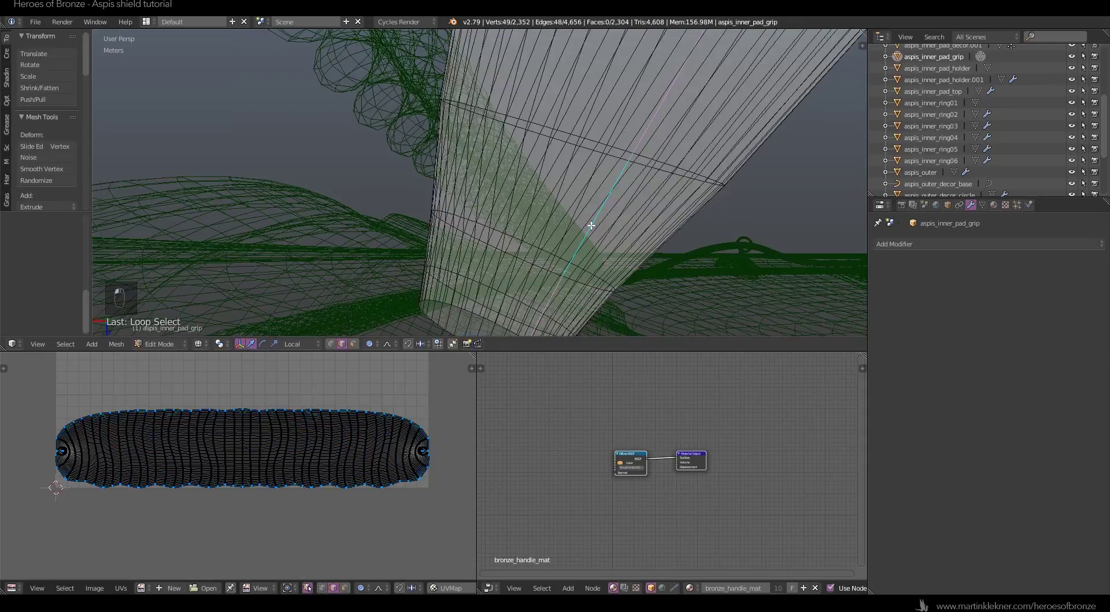
left_click(117, 344)
mouse_move(159, 180)
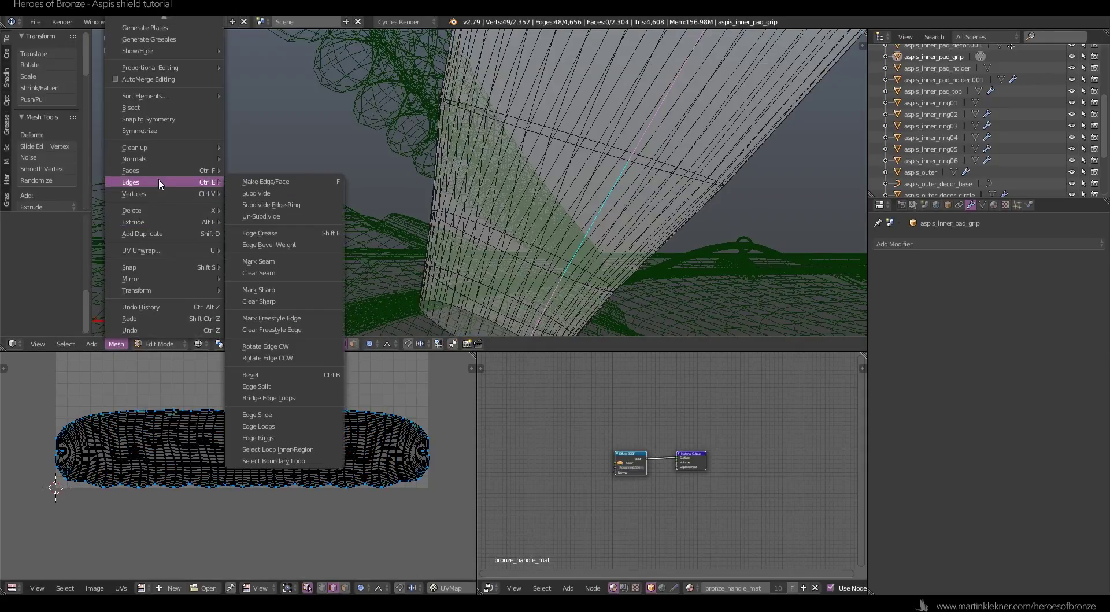
left_click(271, 265)
- Unwrap the entire hand grip mesh along the marked seam and check the UV layout
key("a")
key("a")
key("a")
key("u")
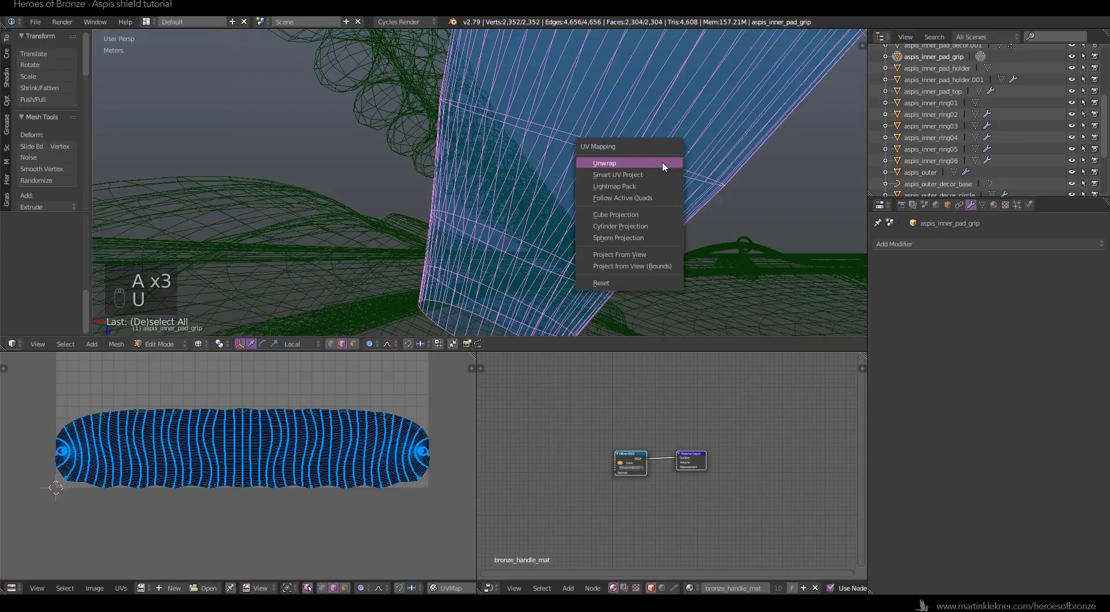
left_click(662, 162)
middle_click_drag(662, 162, 578, 190)
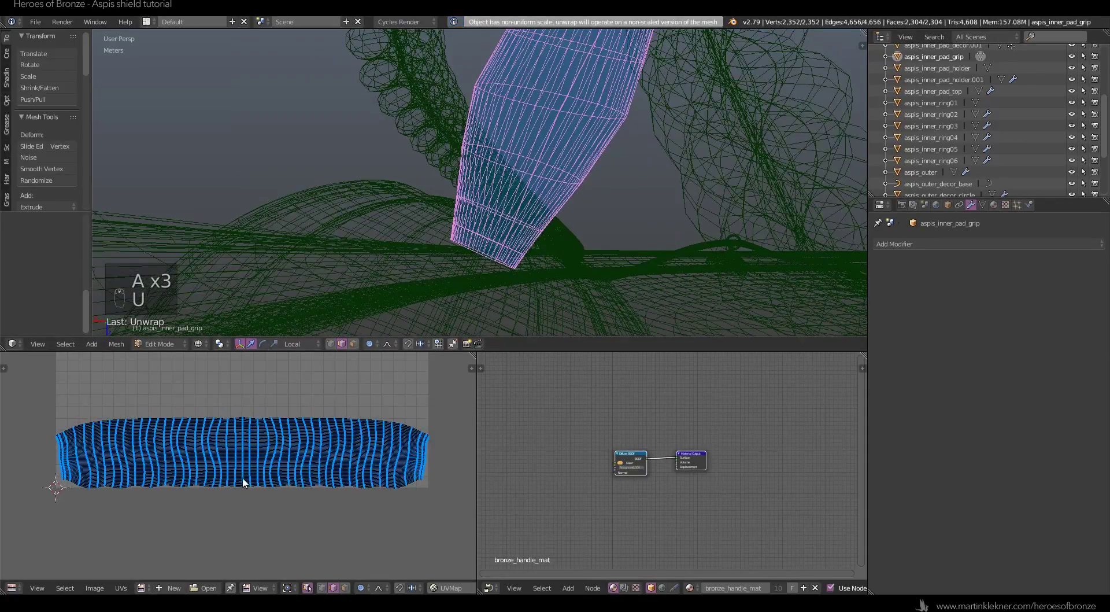
scroll(241, 475, "up", 5)
scroll(241, 475, "down", 3)
scroll(580, 166, "down", 1)
- Apply the hand grip's object transform in Object Mode and go back into Edit Mode
key("Tab")
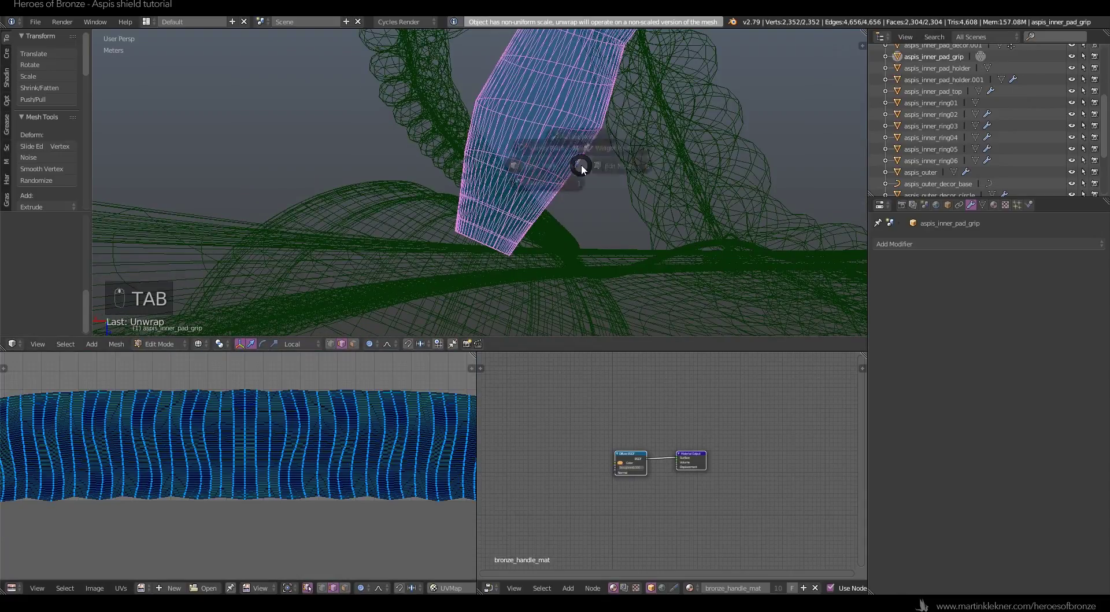
key("ctrl+a")
left_click(508, 169)
key("Tab")
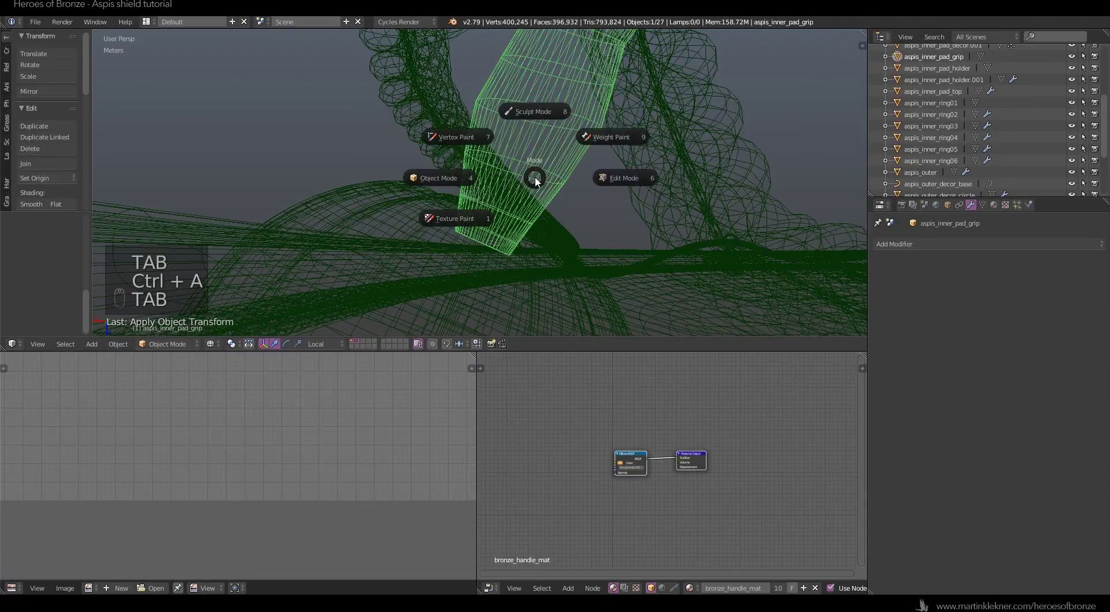
left_click(625, 178)
- Select all of the hand grip's geometry, unwrap it with the applied transform and return to Object Mode
key("a")
key("a")
key("a")
key("a")
key("u")
left_click(640, 175)
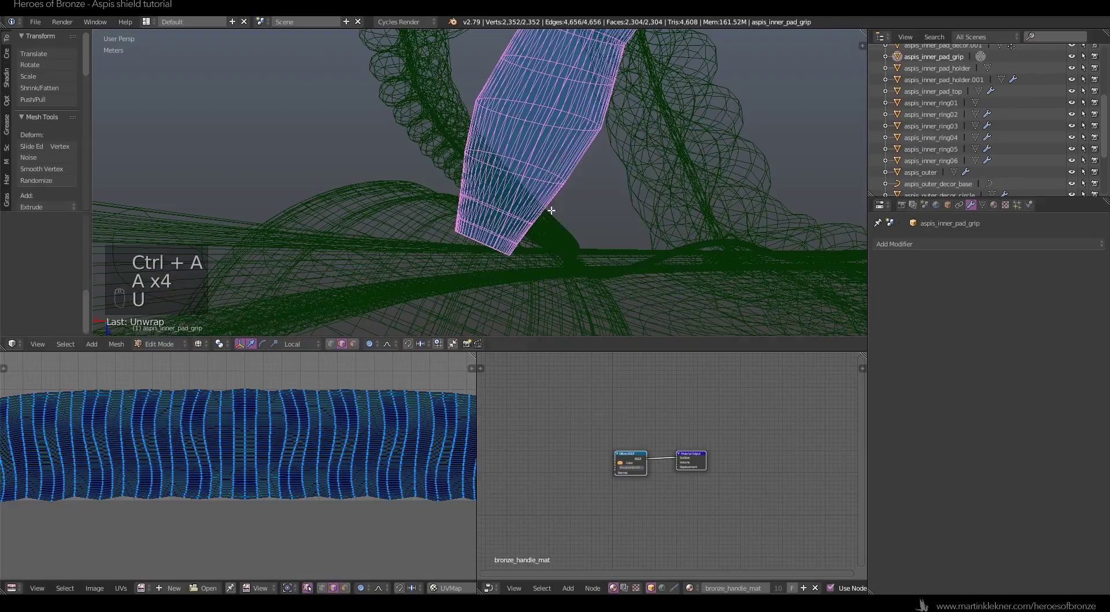
key("Tab")
left_click(373, 241)
- Deselect the hand grip, restore solid shading and look over the shield's inner side
scroll(510, 170, "down", 3)
key("a")
key("a")
key("z")
mouse_move(520, 243)
middle_mouse_down()
mouse_move(538, 161)
mouse_move(596, 188)
mouse_move(573, 168)
mouse_move(523, 266)
middle_mouse_up()
scroll(555, 173, "down", 4)
scroll(515, 272, "up", 5)
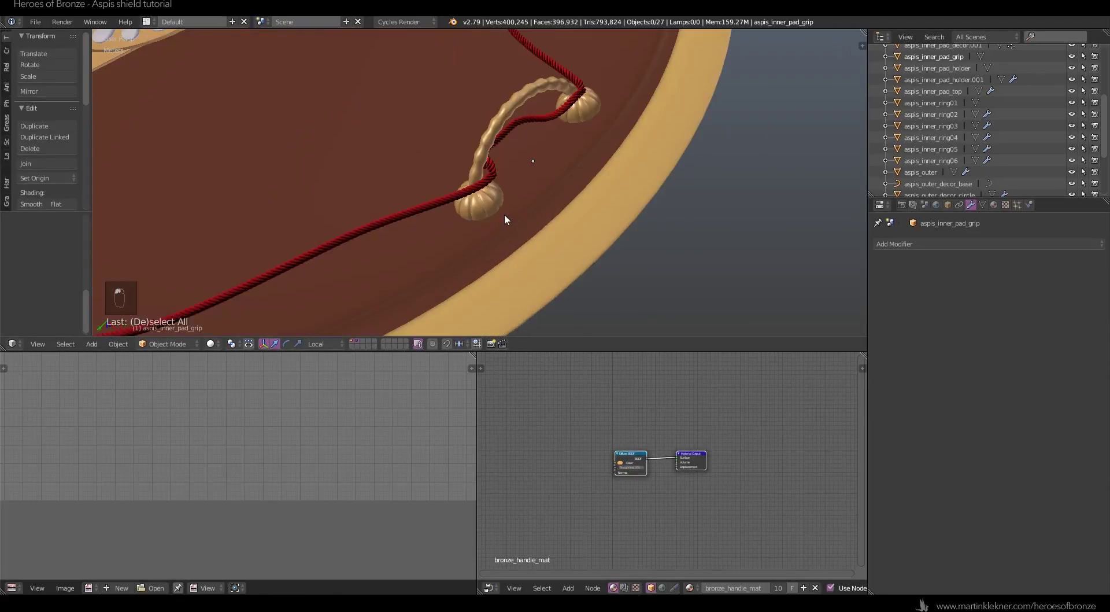
scroll(503, 174, "down", 4)
mouse_move(470, 188)
middle_mouse_down()
mouse_move(464, 273)
mouse_move(609, 226)
mouse_move(644, 203)
mouse_move(629, 184)
mouse_move(535, 203)
mouse_move(493, 237)
mouse_move(343, 220)
mouse_move(439, 220)
mouse_move(362, 190)
mouse_move(400, 179)
mouse_move(492, 187)
middle_mouse_up()
scroll(439, 220, "up", 5)
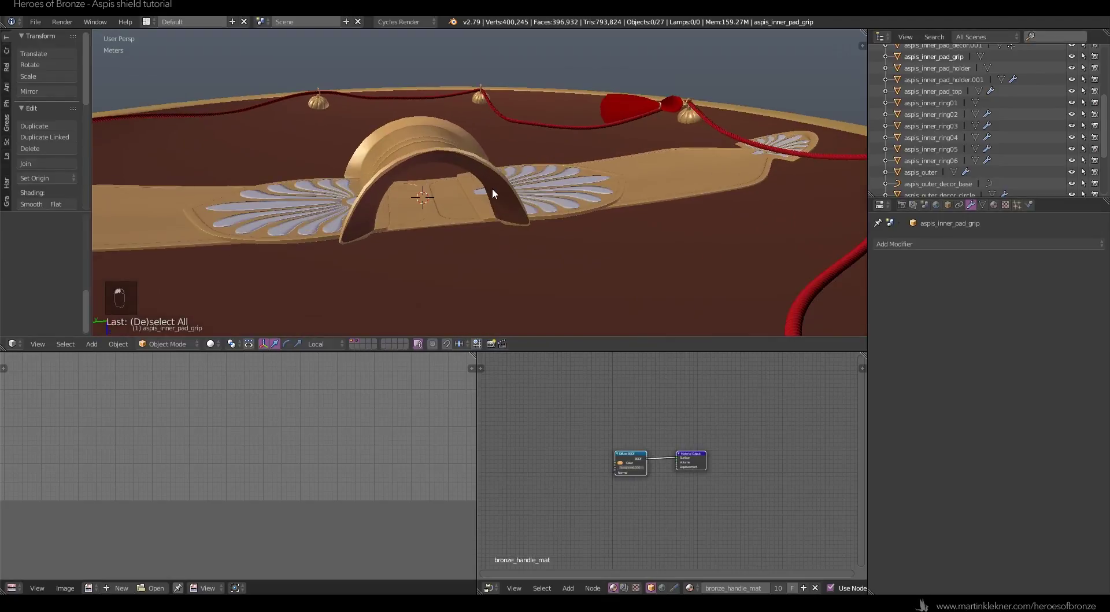
- Select the leather lining beneath the bronze arm holder, undoing any accidental move
right_click(493, 192)
key("KP_Decimal")
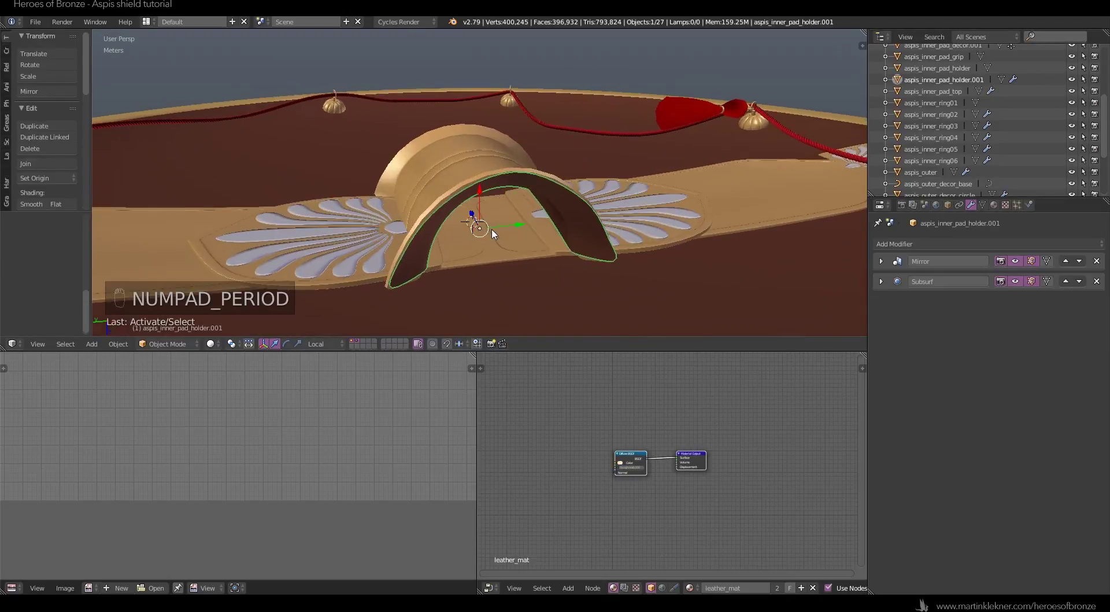
left_click_drag(526, 217, 509, 178)
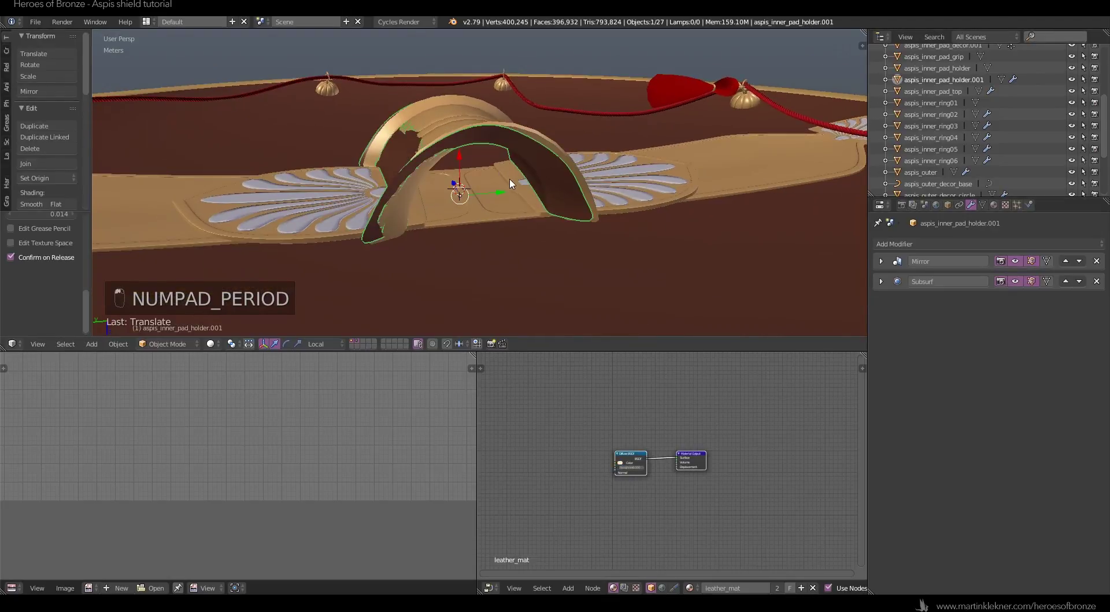
key("ctrl+z")
middle_click_drag(554, 248, 514, 250)
key("Tab")
key("a")
key("a")
key("a")
key("a")
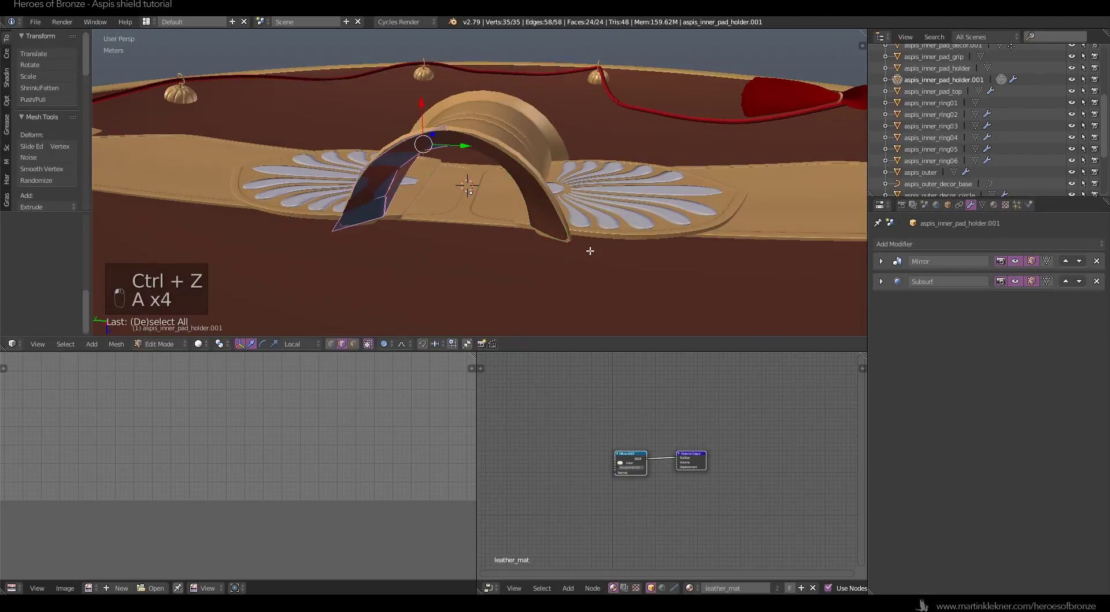
key("u")
key("Escape")
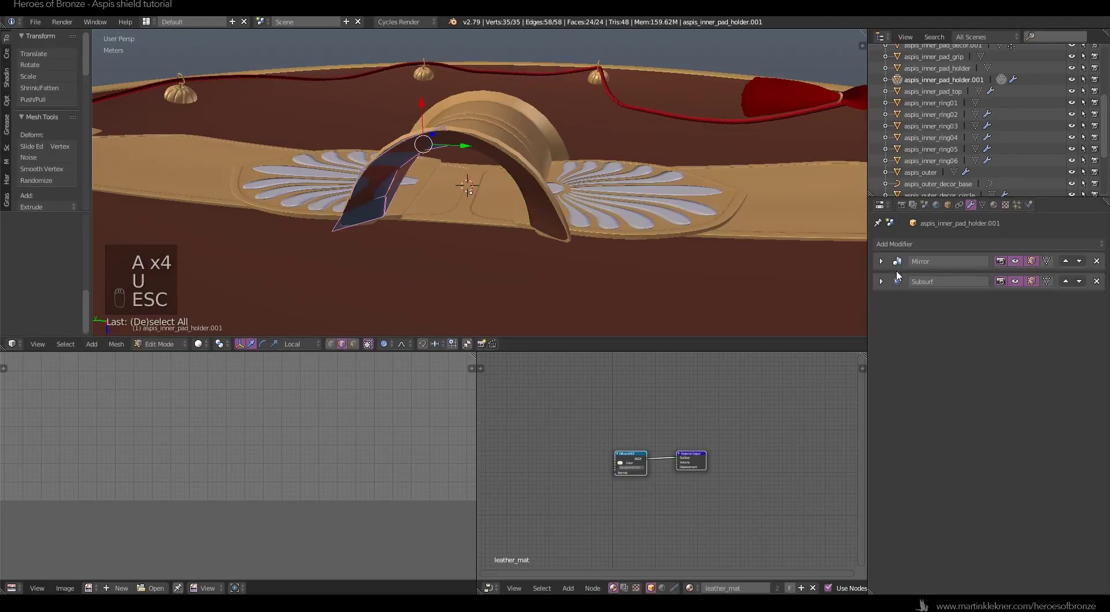
- Apply the leather lining's rotation and scale in Object Mode, and apply its Mirror modifier
left_click(882, 281)
left_click(881, 261)
left_click(930, 279)
key("Tab")
key("Tab")
key("ctrl+a")
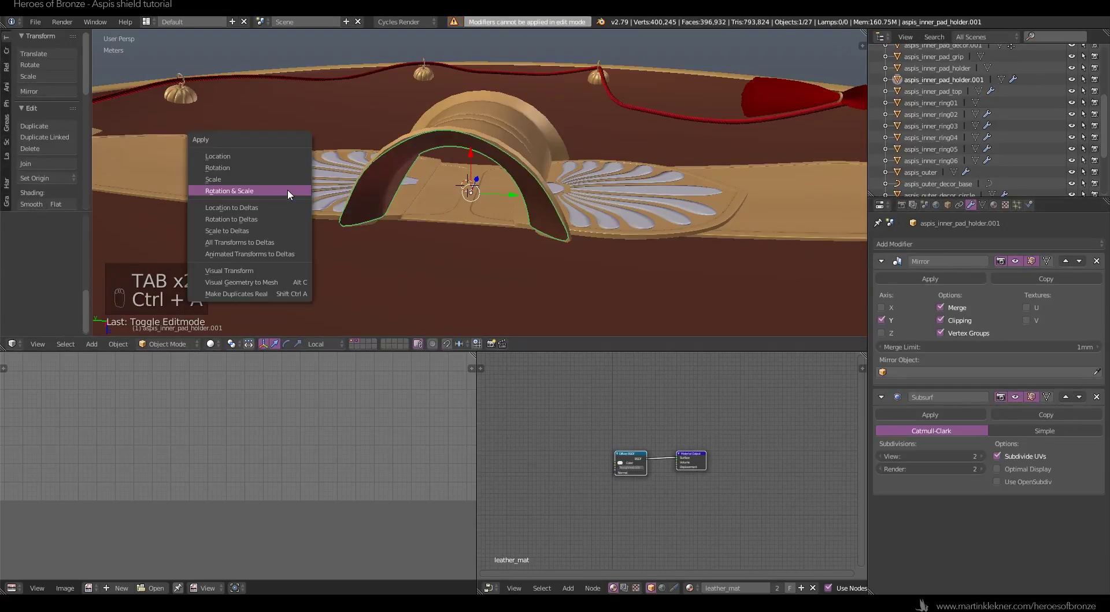
left_click(288, 189)
left_click(921, 281)
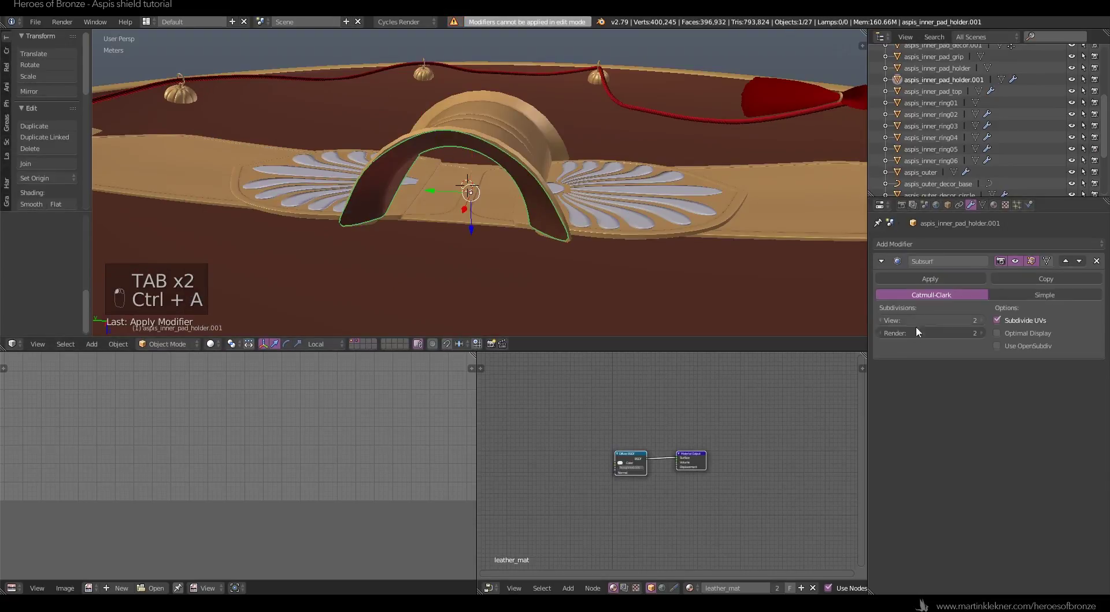
- Try view and render subdivisions of 1 on the lining's Subsurf in wireframe, and restore both to 2 in solid shading
left_click(881, 319)
left_click(881, 333)
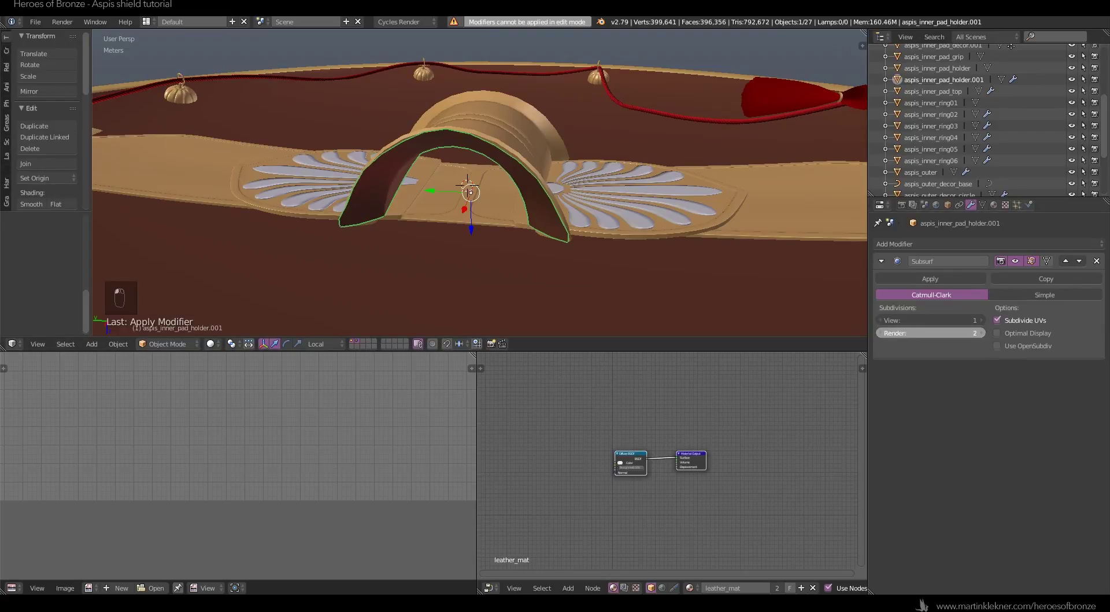
middle_click_drag(549, 251, 454, 289)
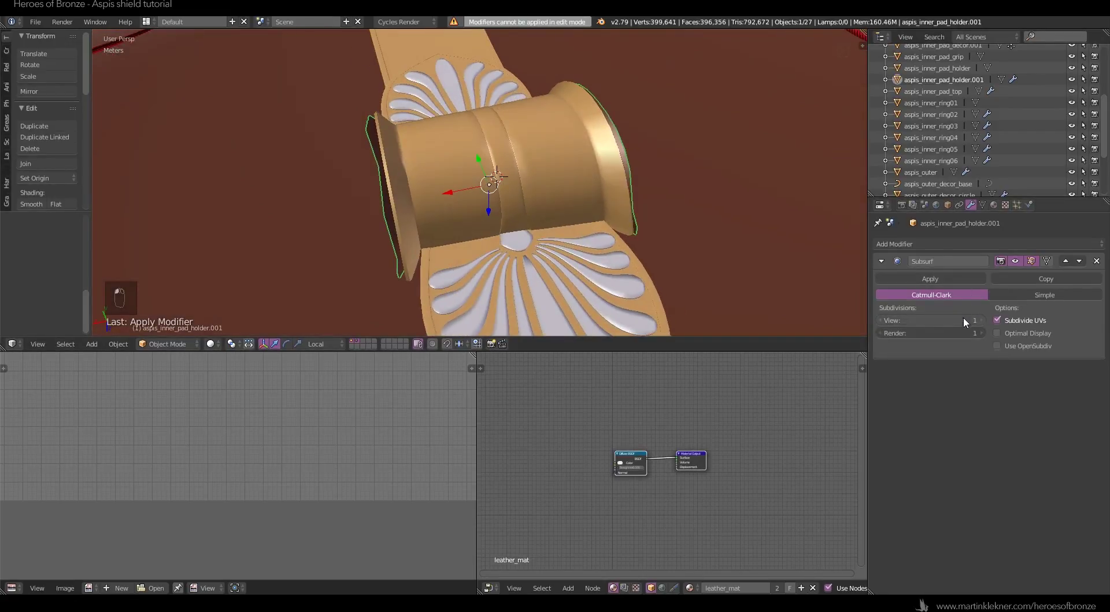
key("z")
left_click(510, 187)
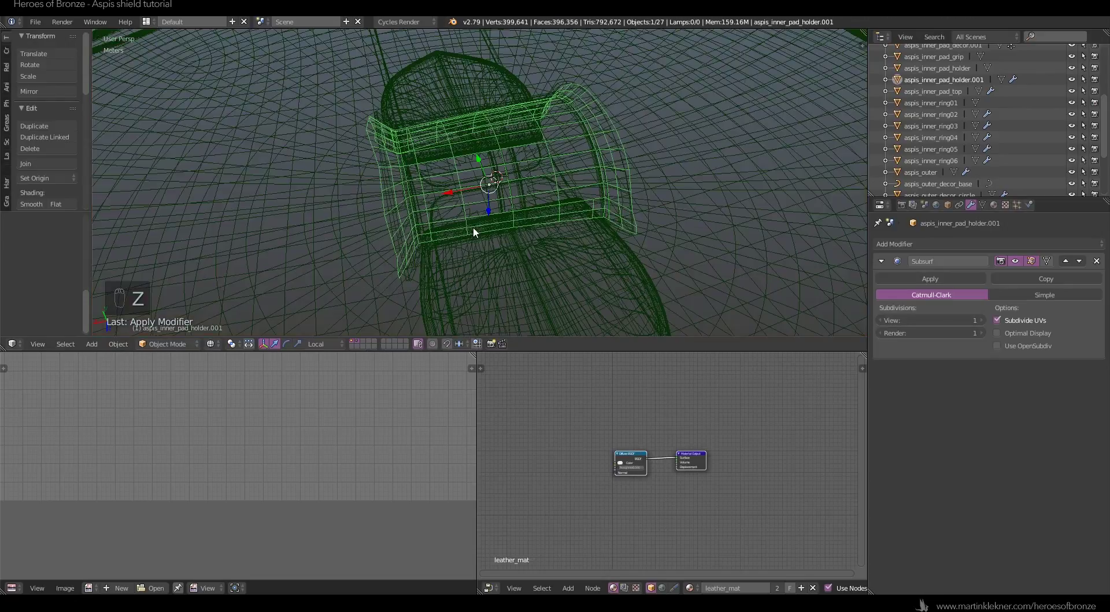
left_click(981, 320)
left_click(981, 332)
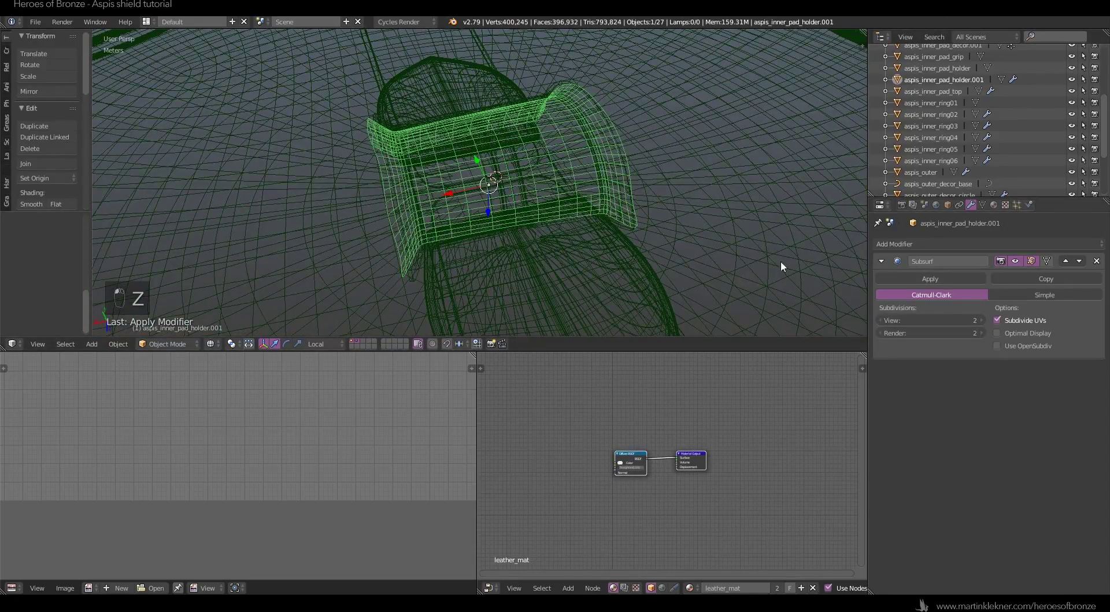
key("z")
left_click(621, 227)
middle_click_drag(621, 226, 602, 166)
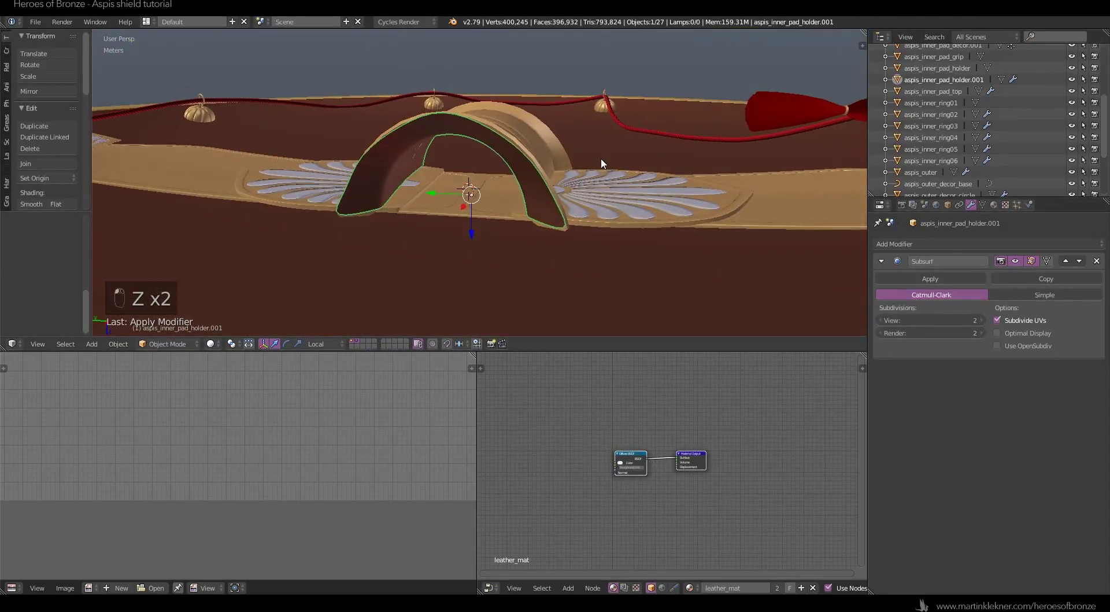
- Apply the leather lining's Subsurf modifier and deselect the lining
left_click(930, 279)
scroll(498, 186, "down", 8)
key("a")
middle_click_drag(448, 230, 582, 297)
scroll(574, 307, "up", 6)
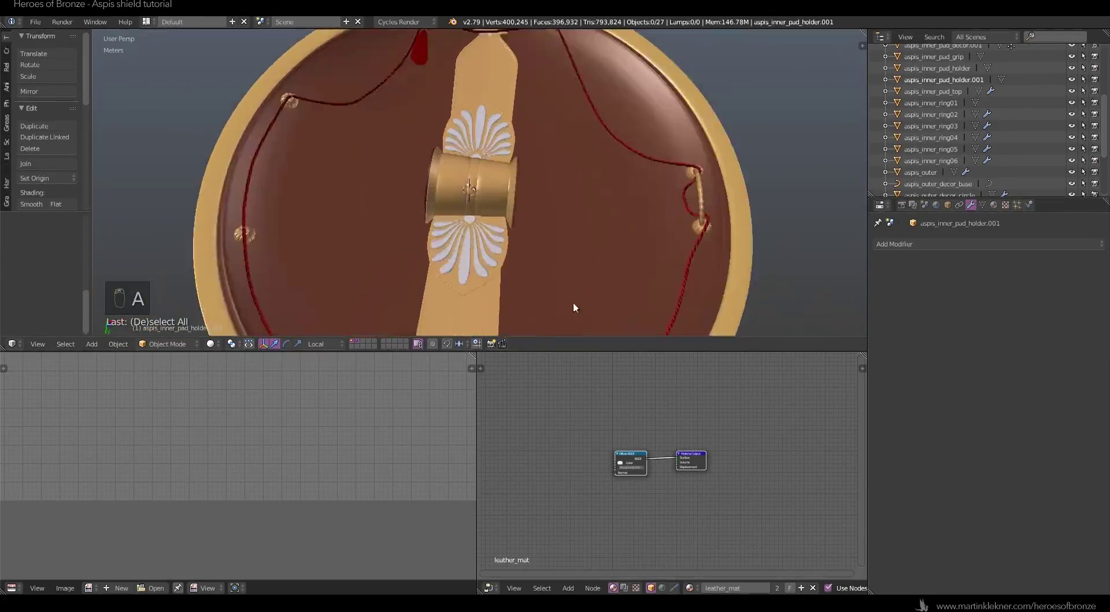
- Add a Subsurf modifier to the bronze arm holder with view and render subdivisions set to 1
right_click(505, 201)
middle_click_drag(504, 201, 587, 231)
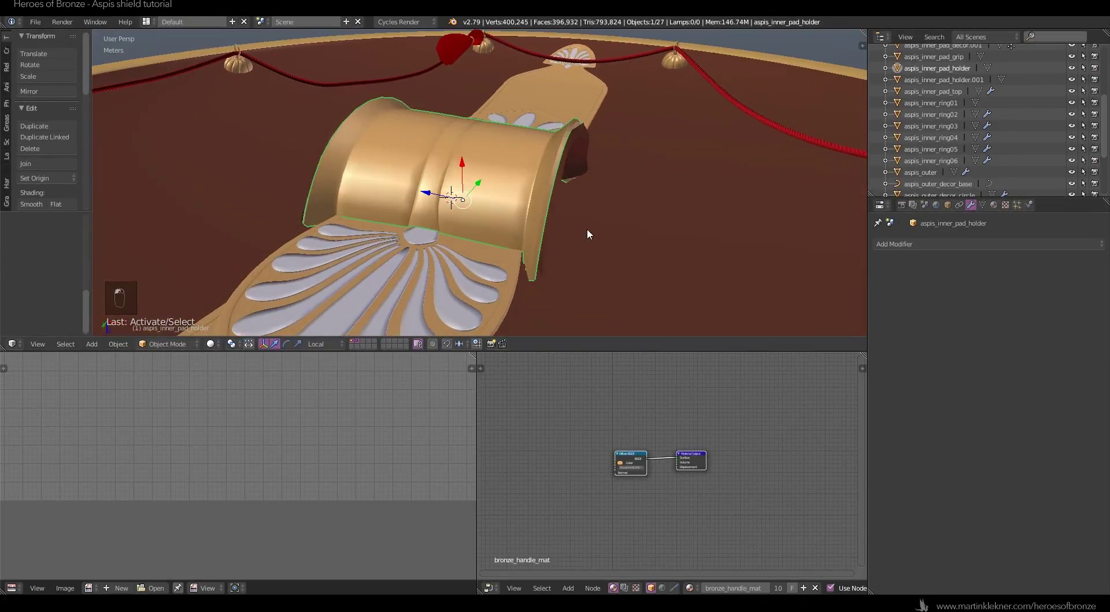
left_click(981, 204)
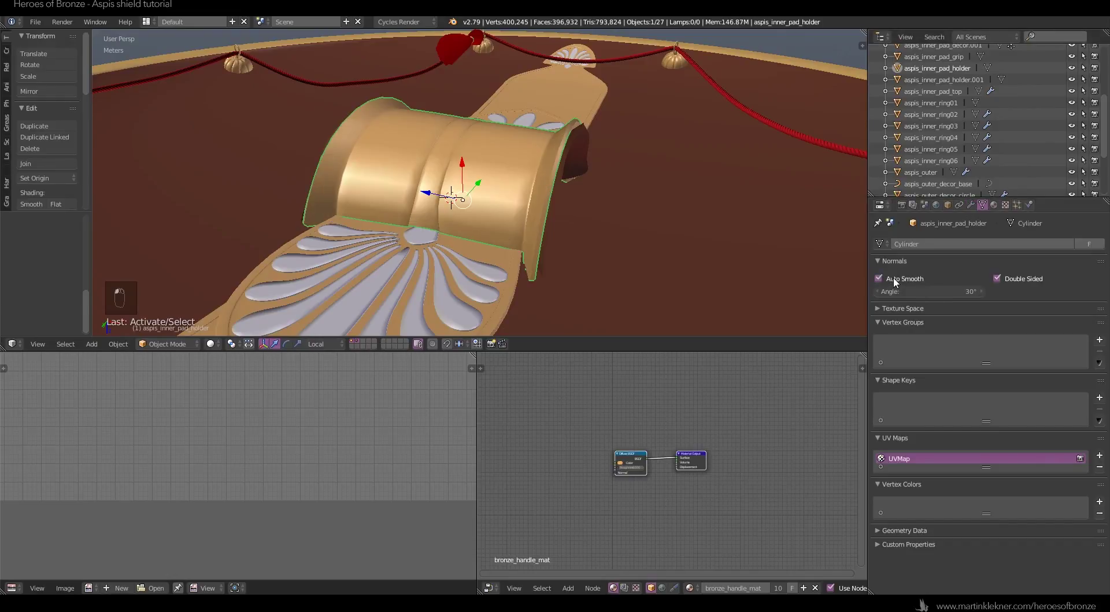
key("ctrl+2")
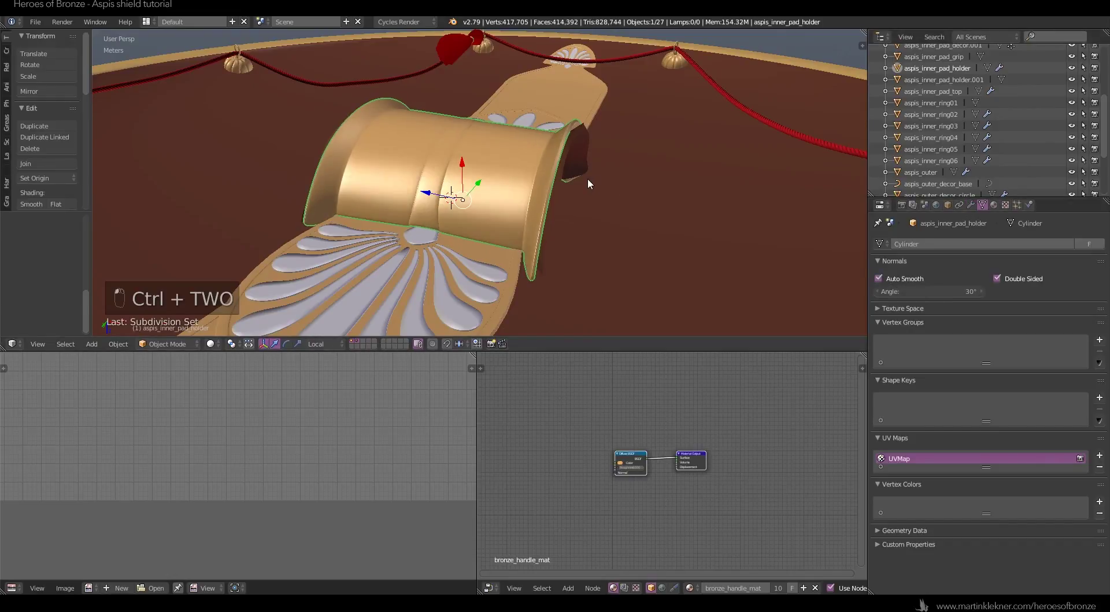
left_click(971, 204)
left_click(882, 320)
left_click(882, 333)
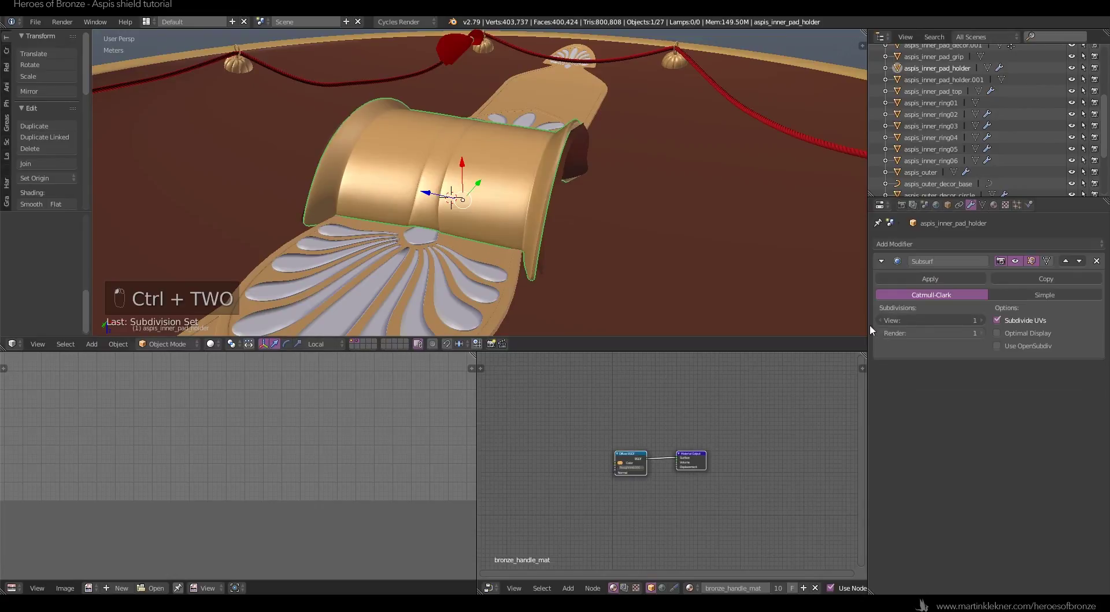
- Check the arm holder in wireframe, apply its Subsurf modifier, and return to solid shading with nothing selected
key("z")
left_click(657, 232)
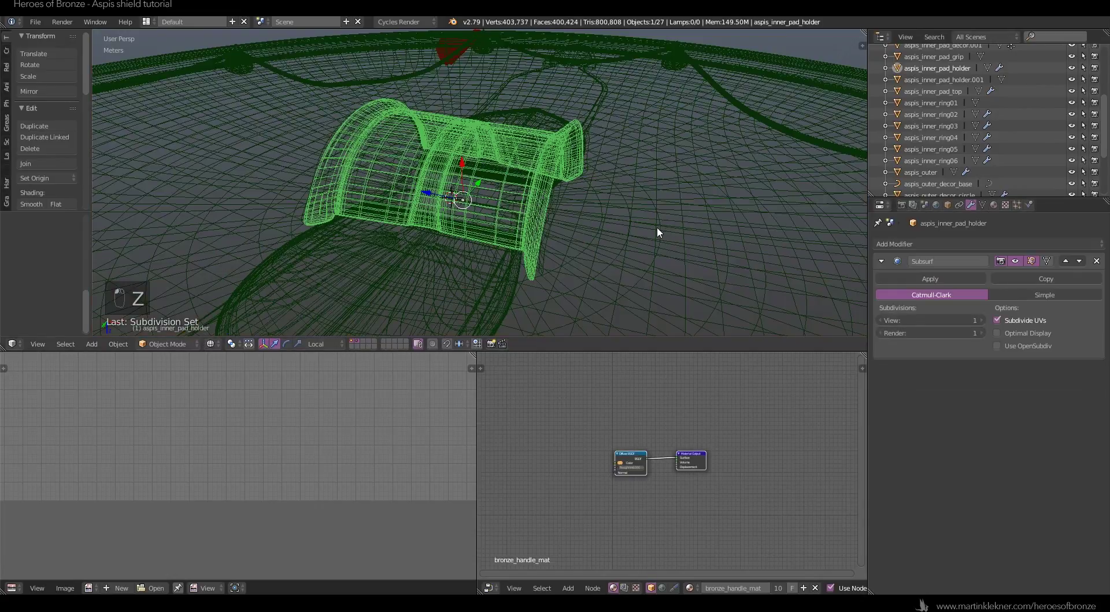
left_click(931, 278)
key("z")
left_click(600, 222)
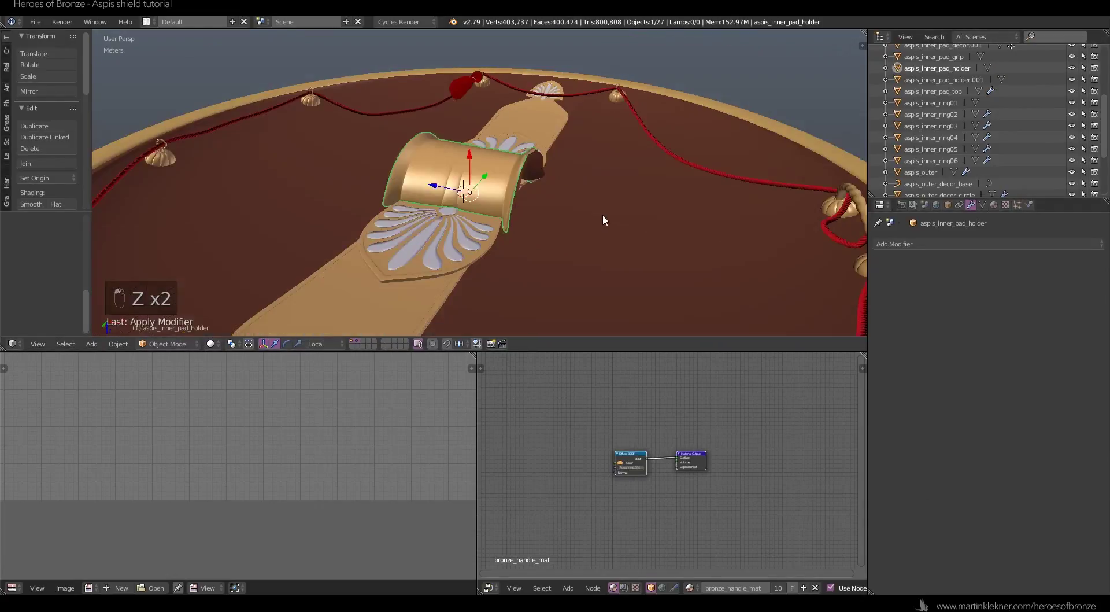
key("a")
- Select the rope-like decorative ring on the shield's outer face and apply its visual geometry to mesh
scroll(578, 214, "down", 4)
middle_click_drag(548, 211, 553, 244)
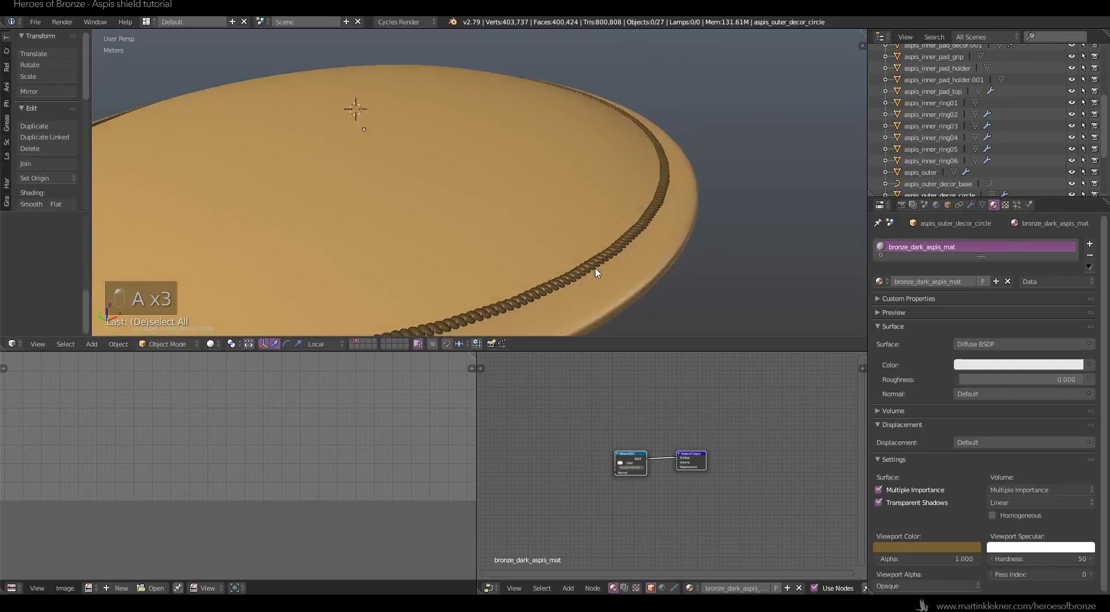
middle_click_drag(596, 268, 596, 272)
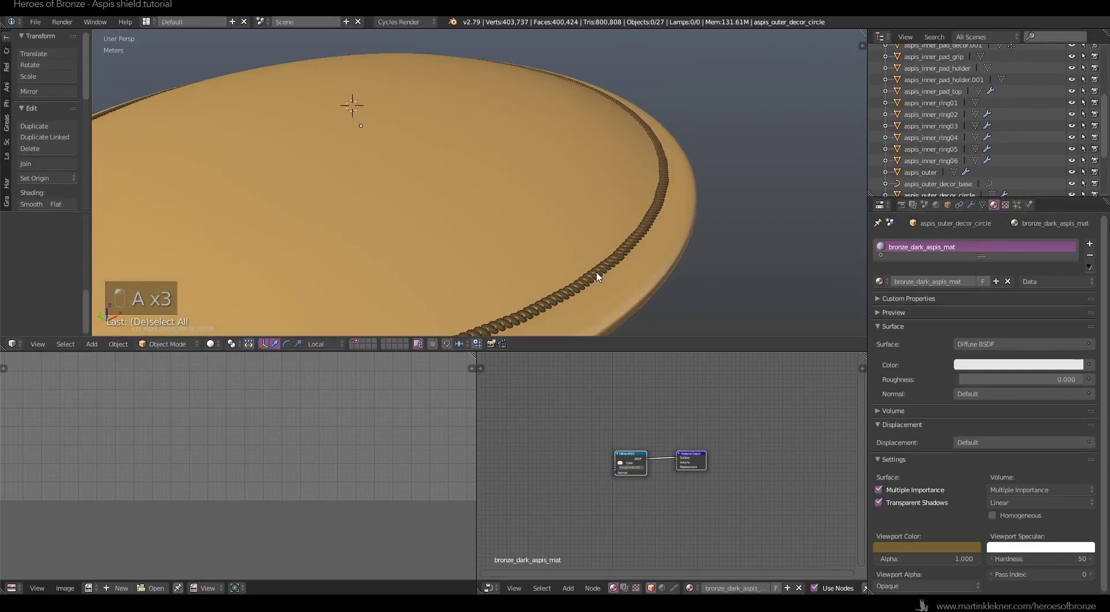
right_click(608, 262)
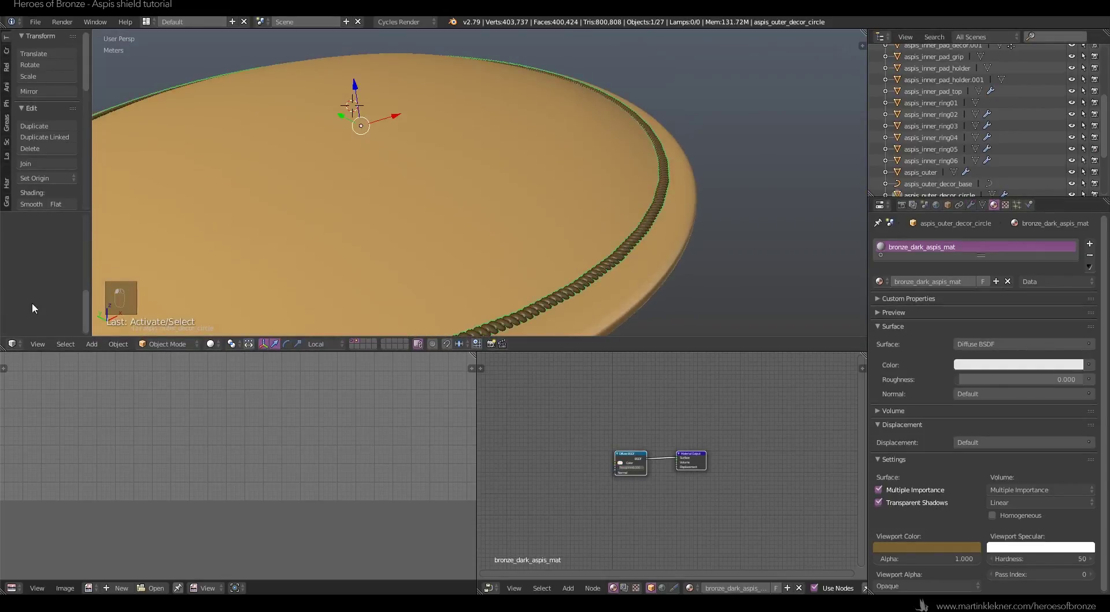
left_click(118, 344)
mouse_move(174, 256)
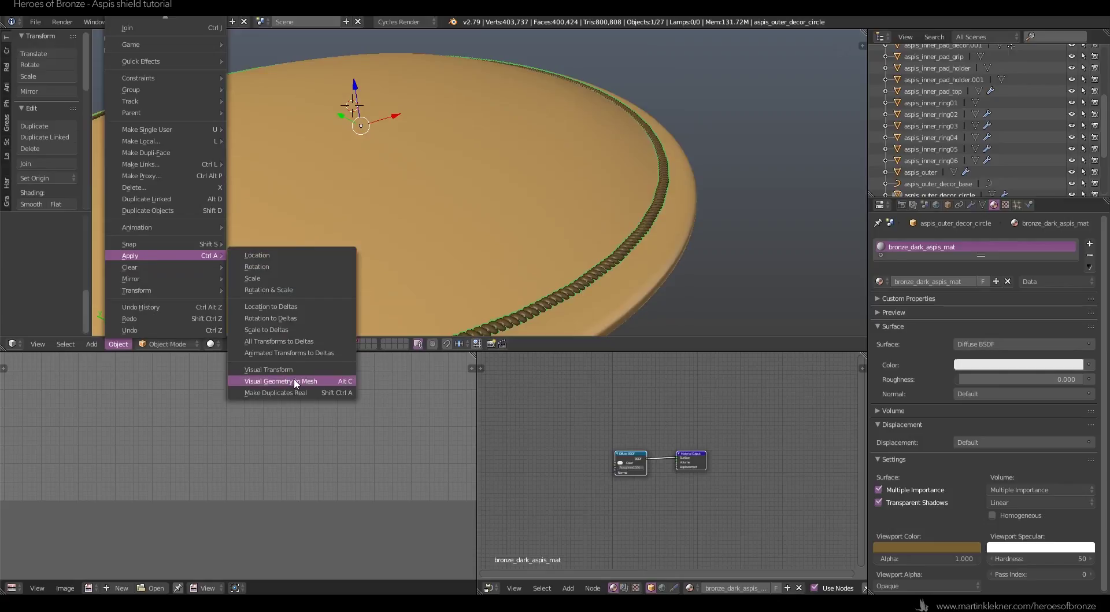
left_click(295, 380)
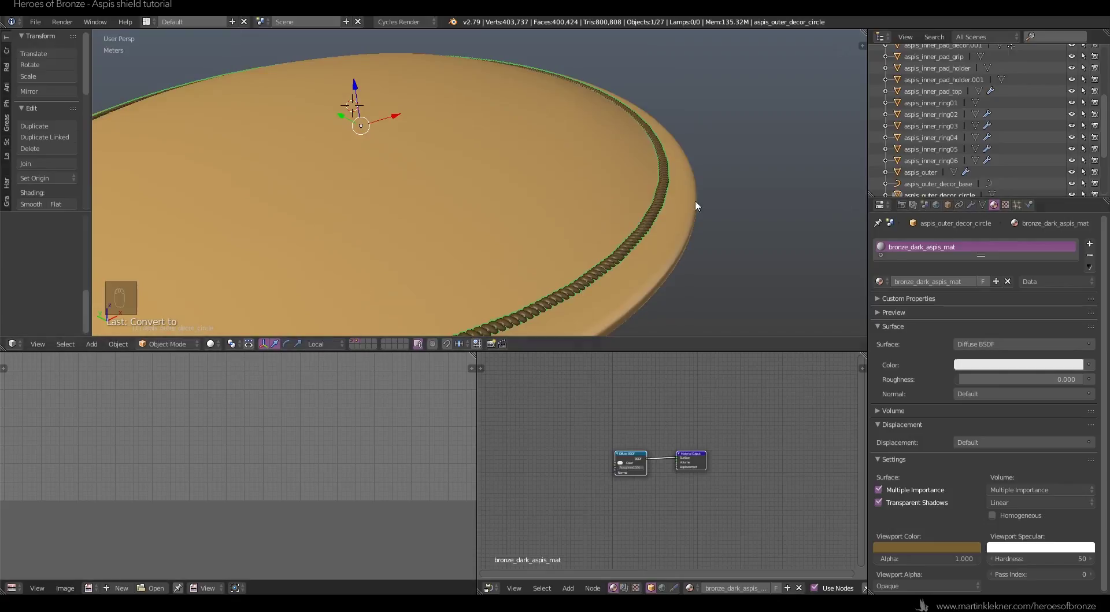
- Select all of the decorative ring's geometry in Edit Mode and frame the whole ring in top view
key("Tab")
left_click(746, 191)
key("a")
key("a")
key("a")
key("a")
key("a")
key("KP_7")
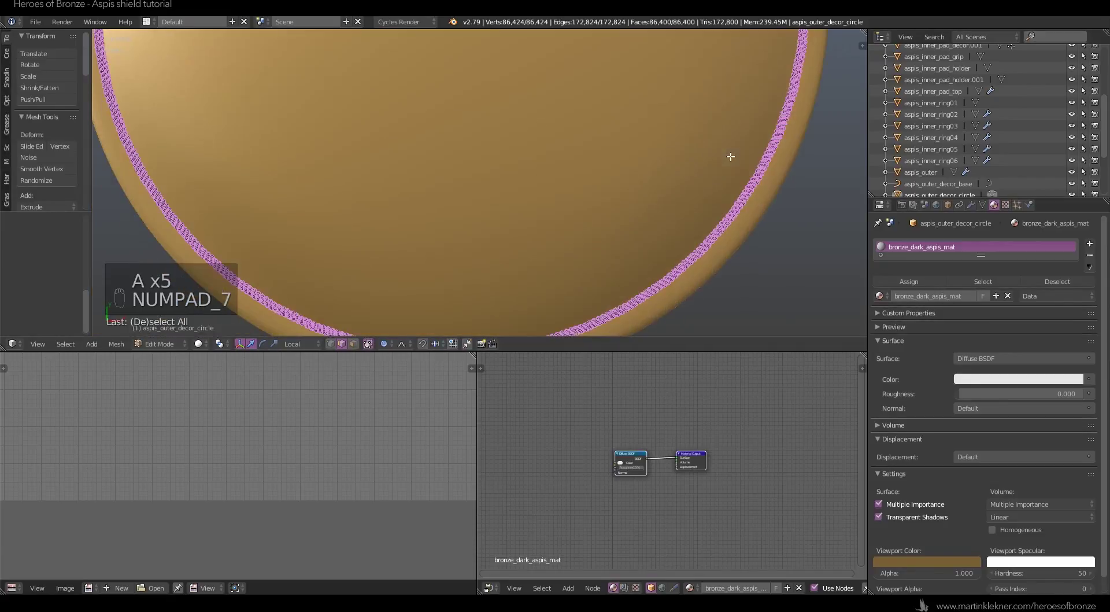
scroll(731, 157, "down", 6)
middle_click_drag(580, 110, 577, 164, "shift")
scroll(581, 174, "up", 1)
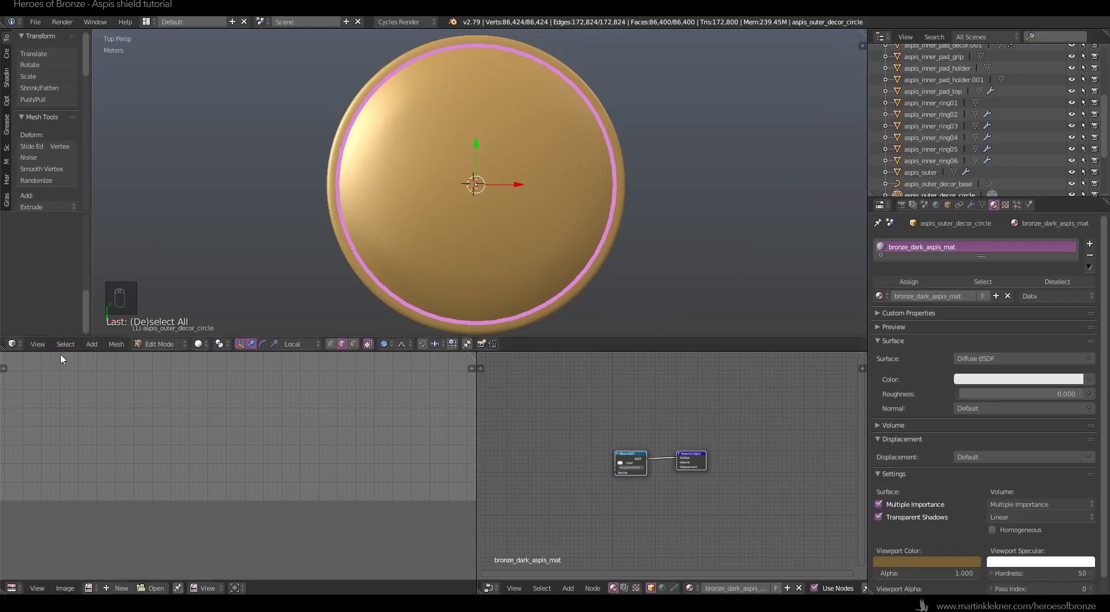
- Unwrap the decorative ring with Smart UV Project, using a 66.00 angle limit and 0.00 island margin
key("u")
left_click(453, 186)
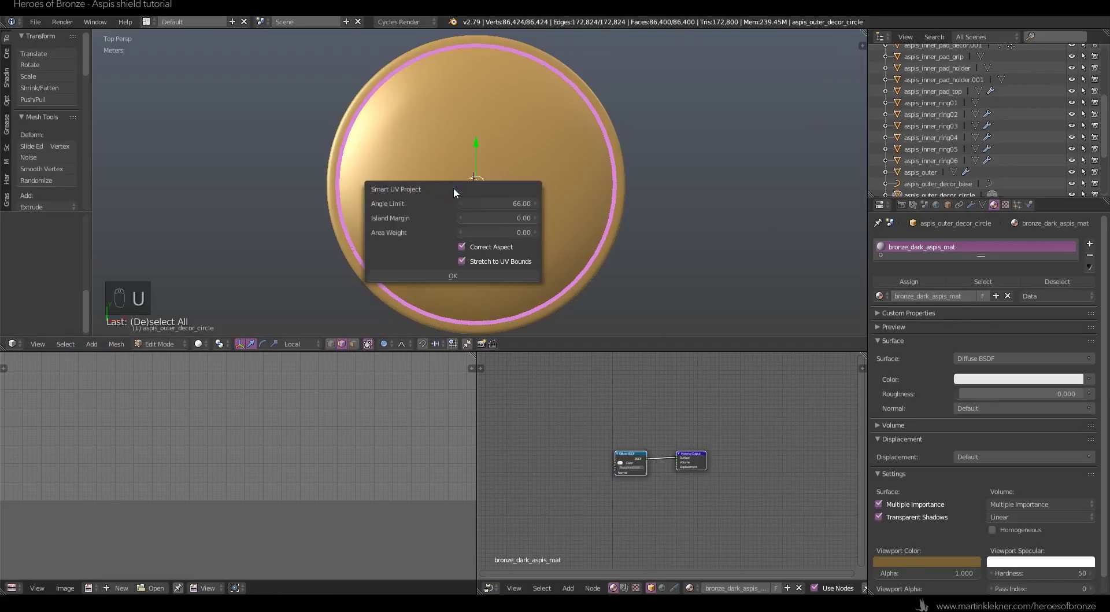
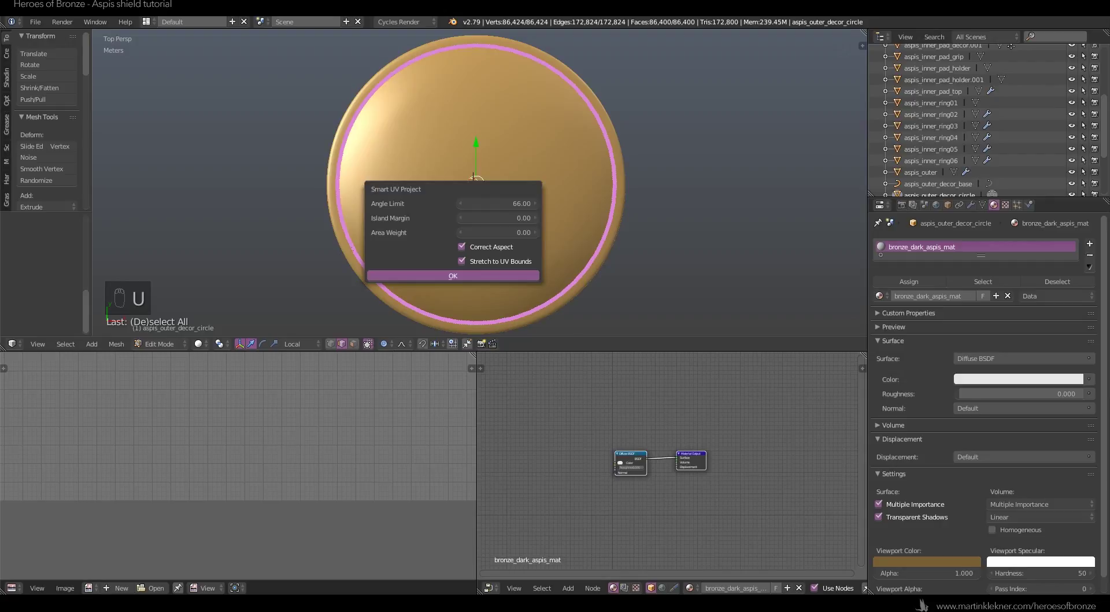
left_click(452, 275)
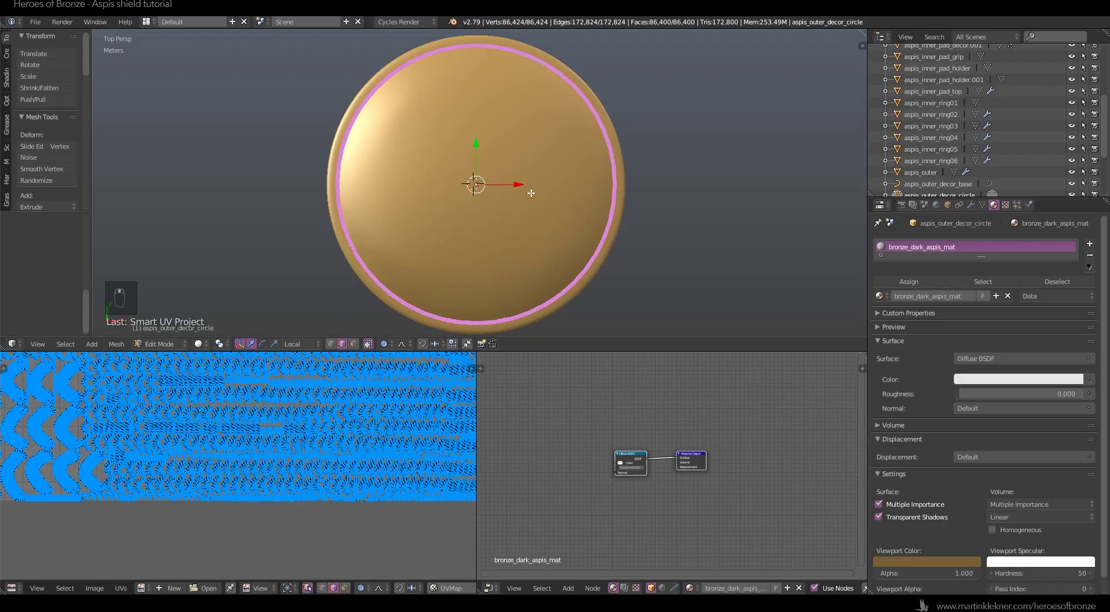
- Unwrap the ring from the top with Project from View (Bounds), and inspect the resulting UVs up close
key("u")
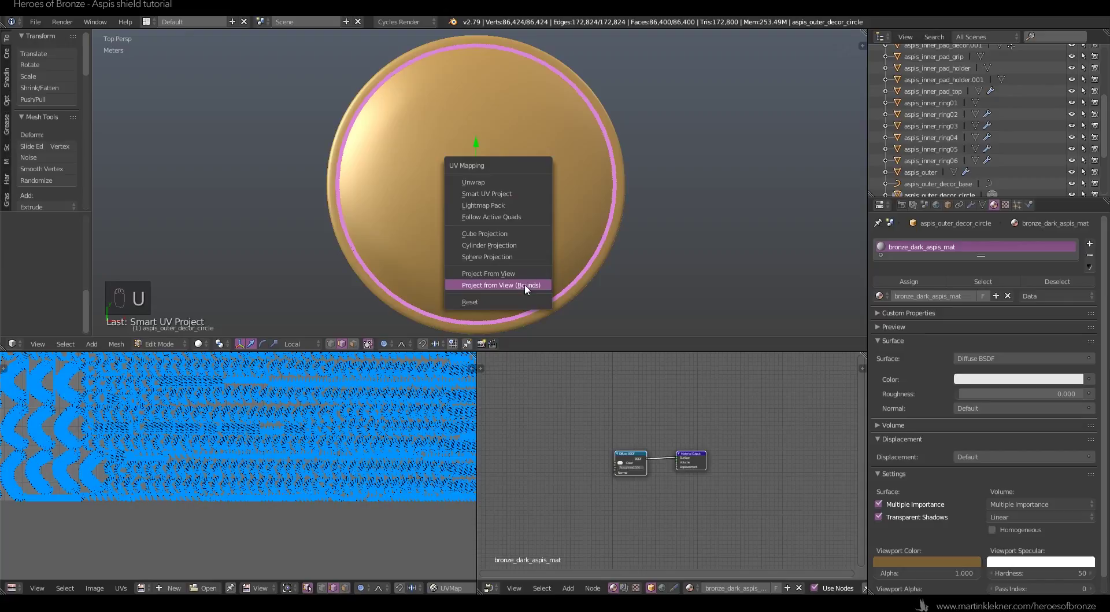
left_click(527, 285)
scroll(282, 455, "down", 5)
scroll(306, 415, "up", 2)
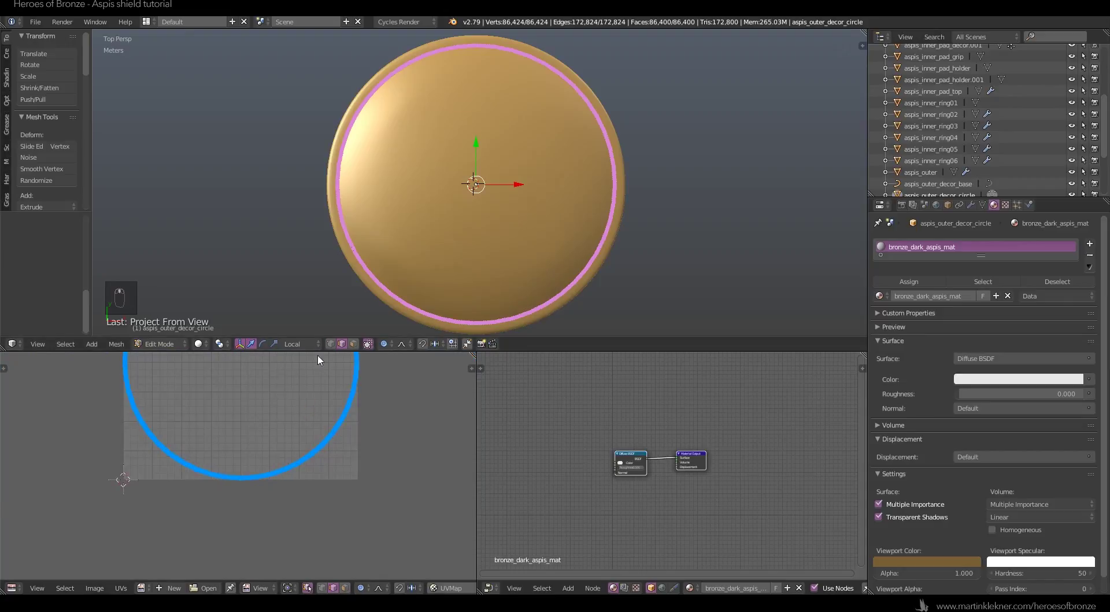
scroll(267, 398, "down", 1)
middle_click_drag(267, 397, 261, 461)
scroll(261, 462, "up", 3)
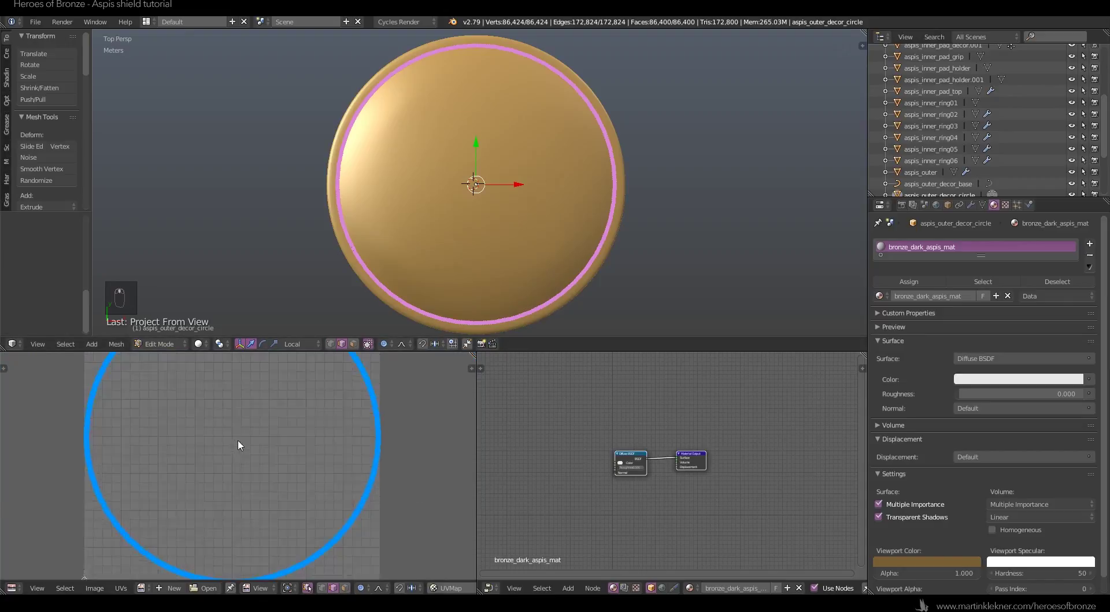
scroll(375, 472, "up", 3)
middle_click_drag(374, 472, 110, 509)
scroll(317, 461, "up", 4)
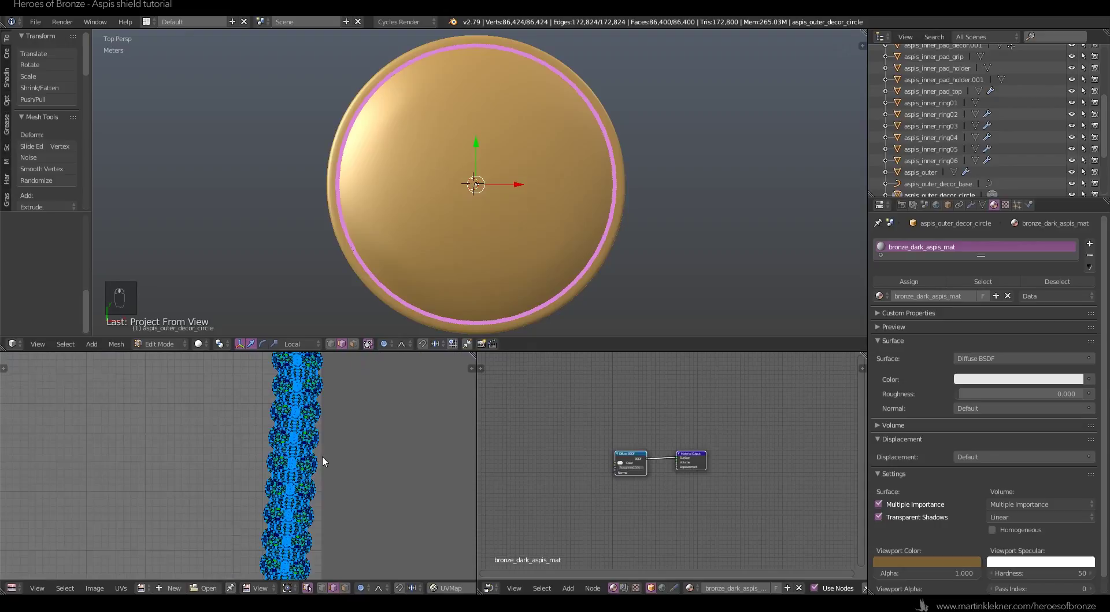
scroll(322, 457, "up", 4)
scroll(332, 457, "down", 6)
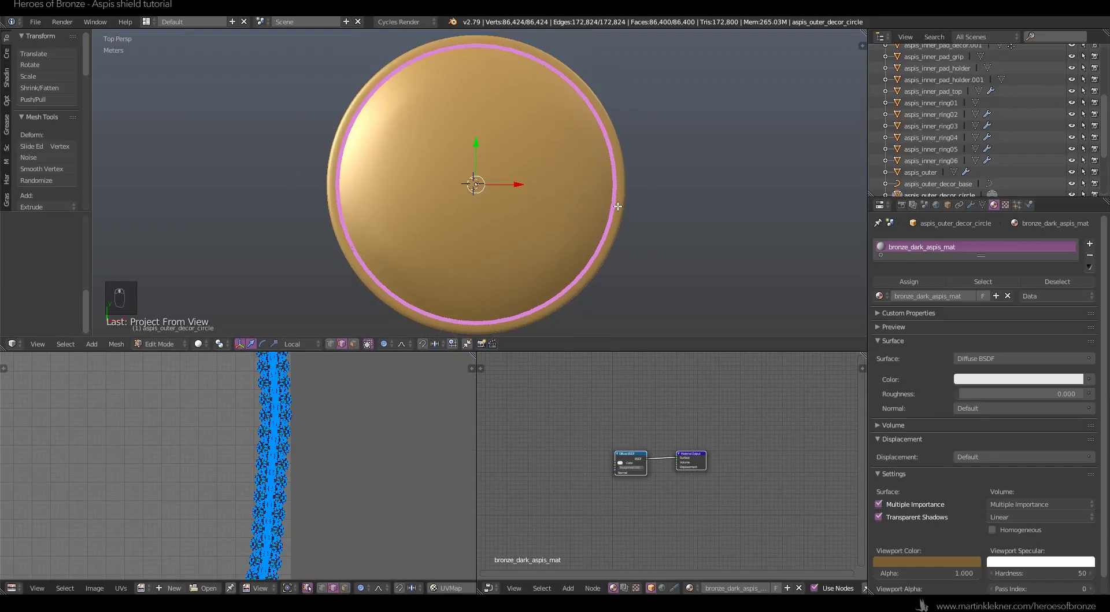
- Switch to the right orthographic view and reopen the decorative ring in Edit Mode
key("Tab")
left_click(535, 217)
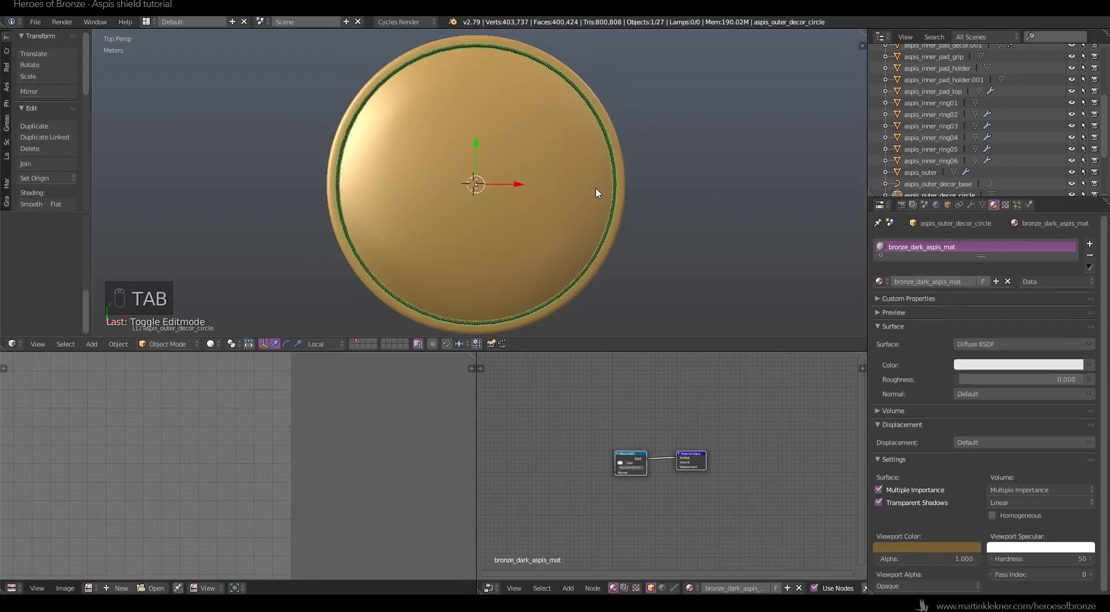
key("KP_7")
key("KP_5")
key("z")
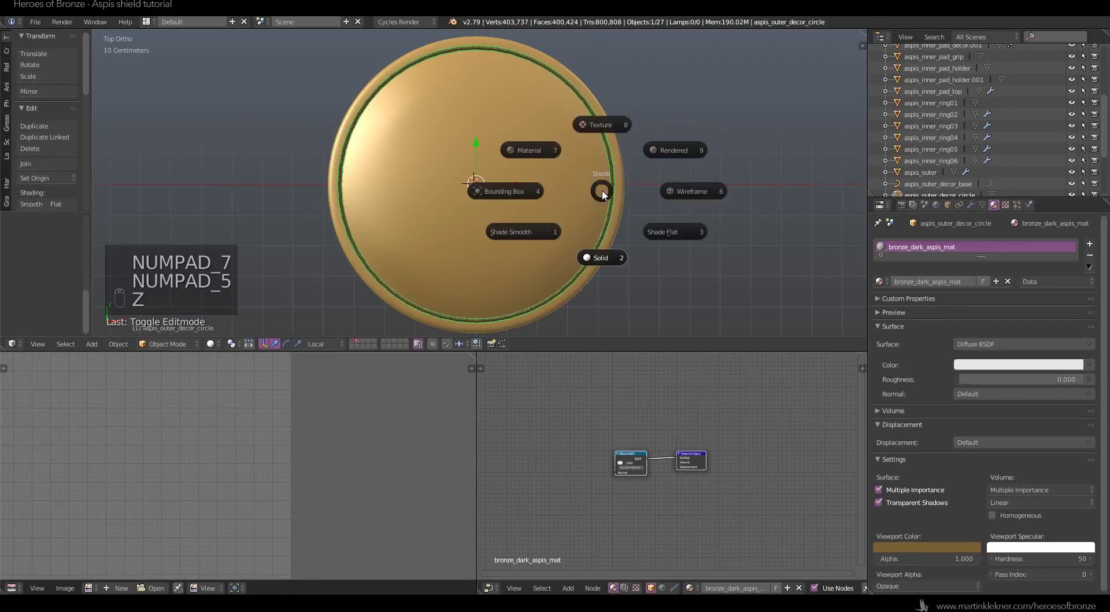
key("KP_3")
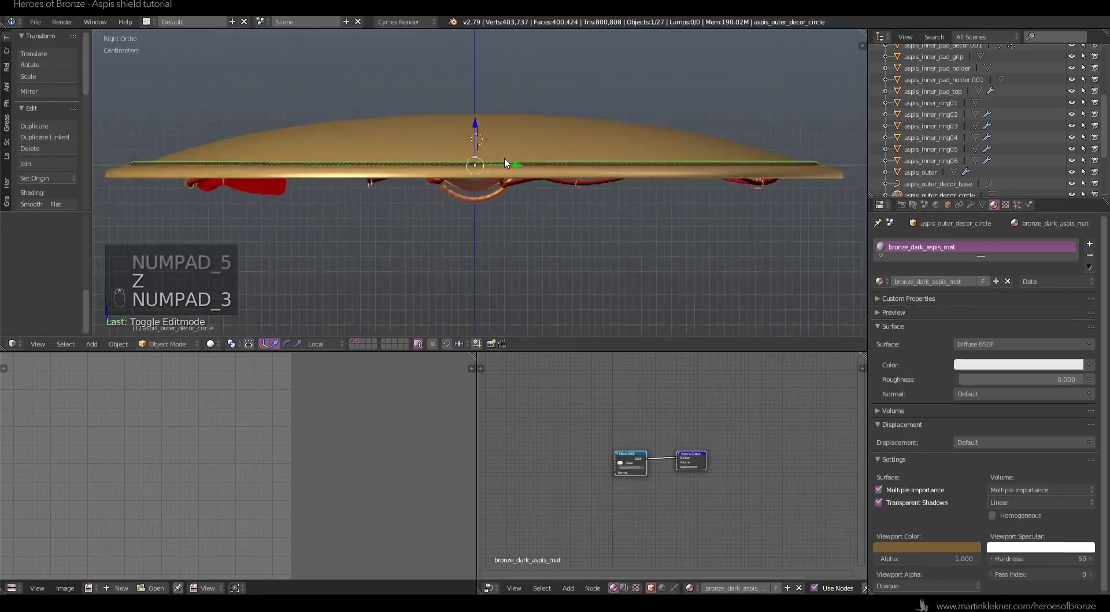
key("Tab")
left_click(604, 158)
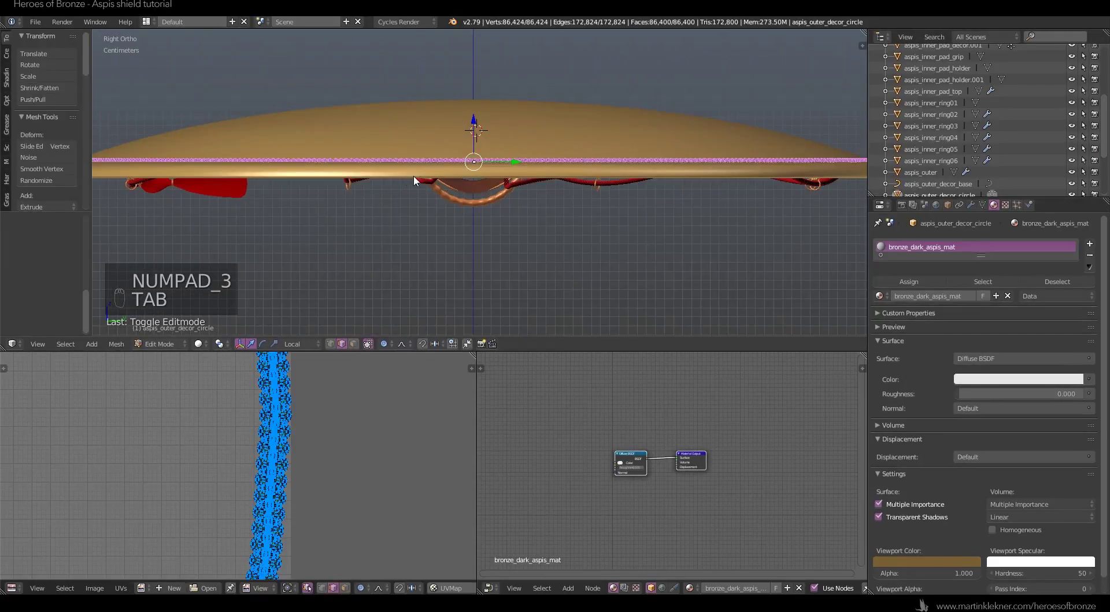
- Box-select the lower part of the decorative ring in wireframe, delete its vertices, and return to Object Mode in solid shading
key("z")
scroll(468, 169, "down", 1)
key("a")
key("b")
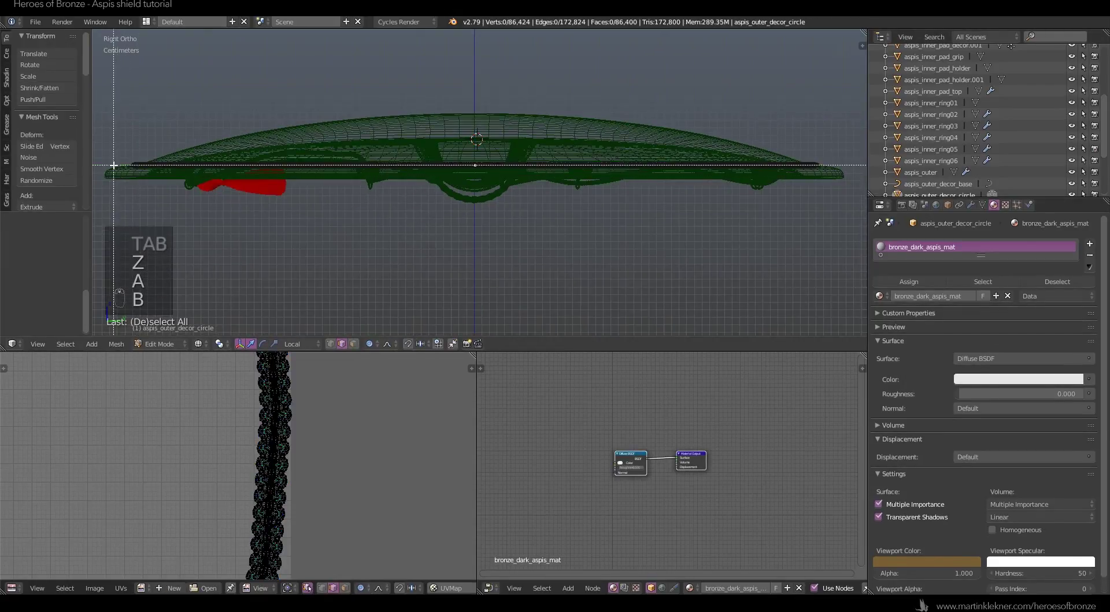
left_click_drag(113, 165, 954, 238)
key("z")
left_click(646, 221)
mouse_move(466, 210)
middle_mouse_down()
mouse_move(444, 252)
mouse_move(474, 223)
mouse_move(468, 208)
middle_mouse_up()
scroll(436, 230, "up", 2)
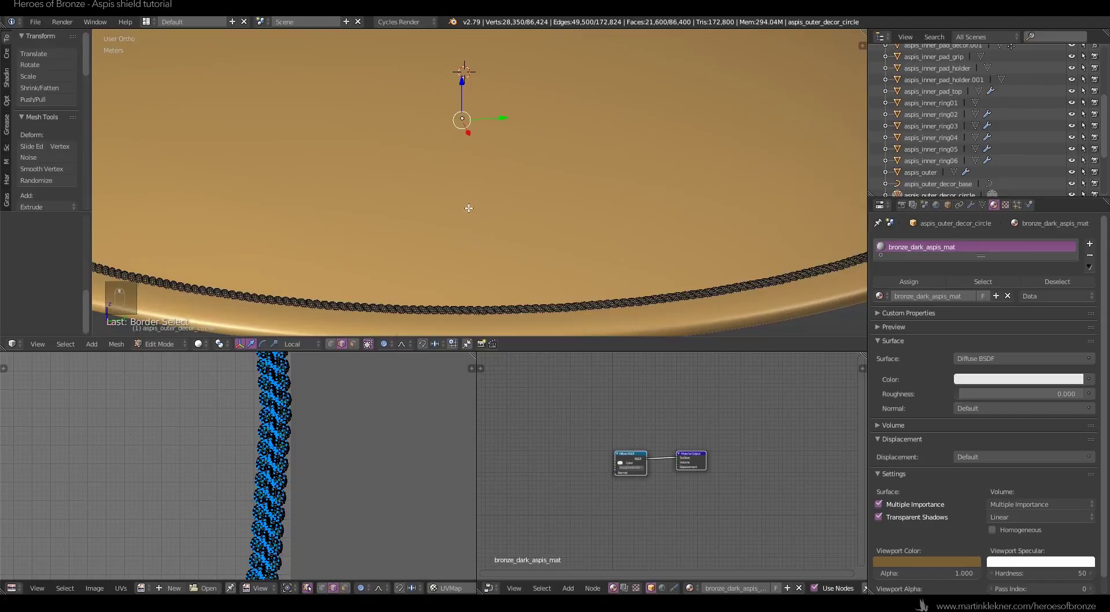
key("Delete")
left_click(466, 210)
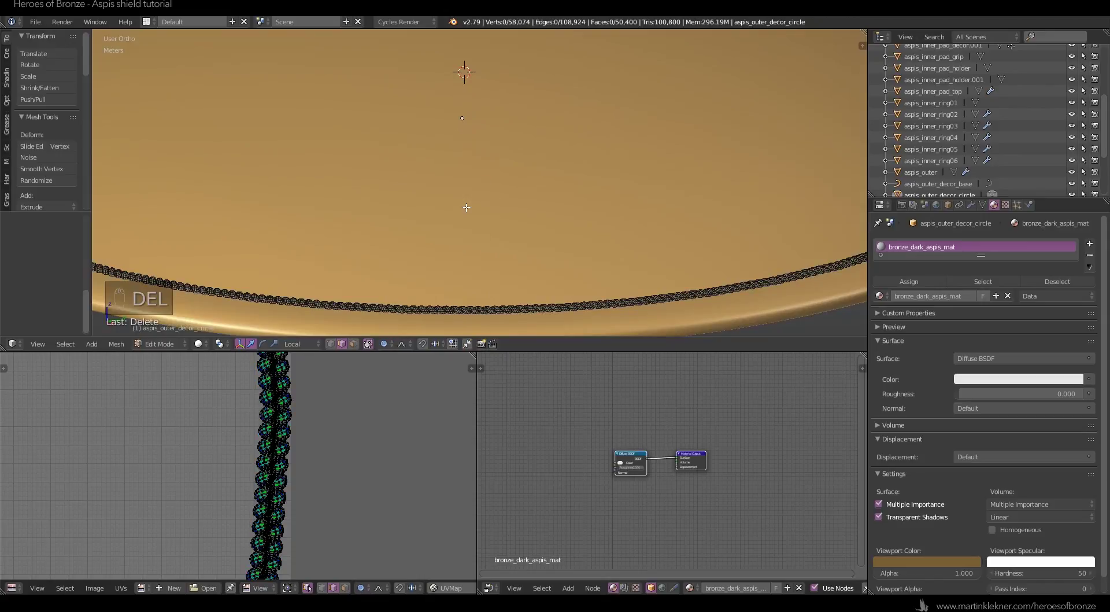
scroll(466, 205, "down", 1)
key("Tab")
left_click(399, 208)
- Examine the trimmed decorative ring around the shield's outer face from several angles, leaving nothing selected
scroll(434, 215, "down", 3)
scroll(469, 122, "up", 2)
left_click_drag(468, 99, 469, 100)
key("a")
scroll(701, 248, "down", 4)
middle_click_drag(710, 293, 697, 260)
scroll(730, 236, "up", 2)
left_click(806, 125)
left_click_drag(503, 143, 513, 148)
key("a")
scroll(741, 122, "up", 1)
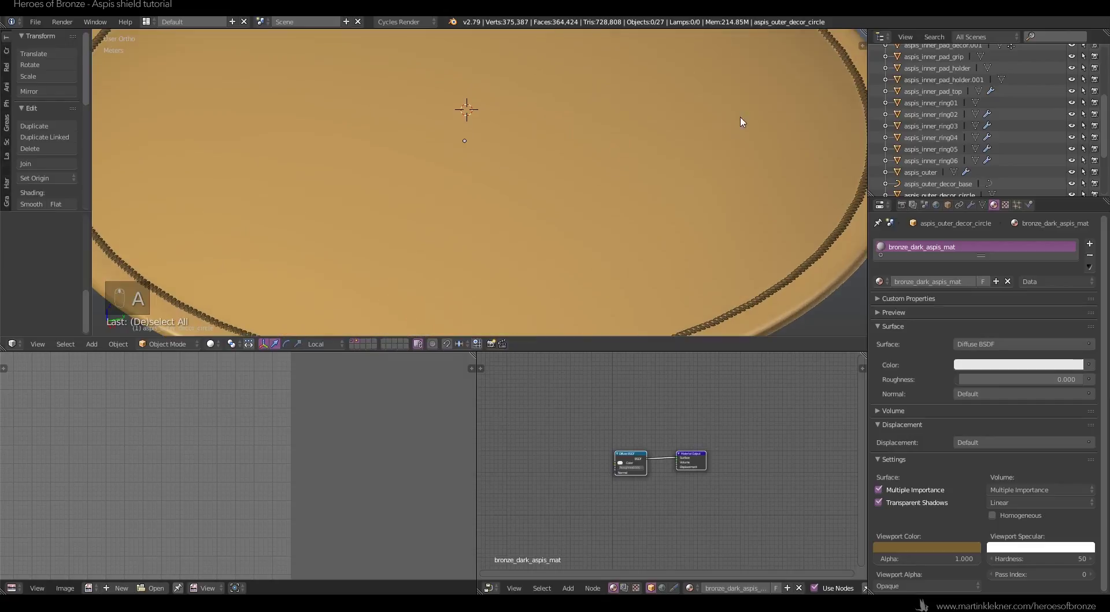
right_click(853, 73)
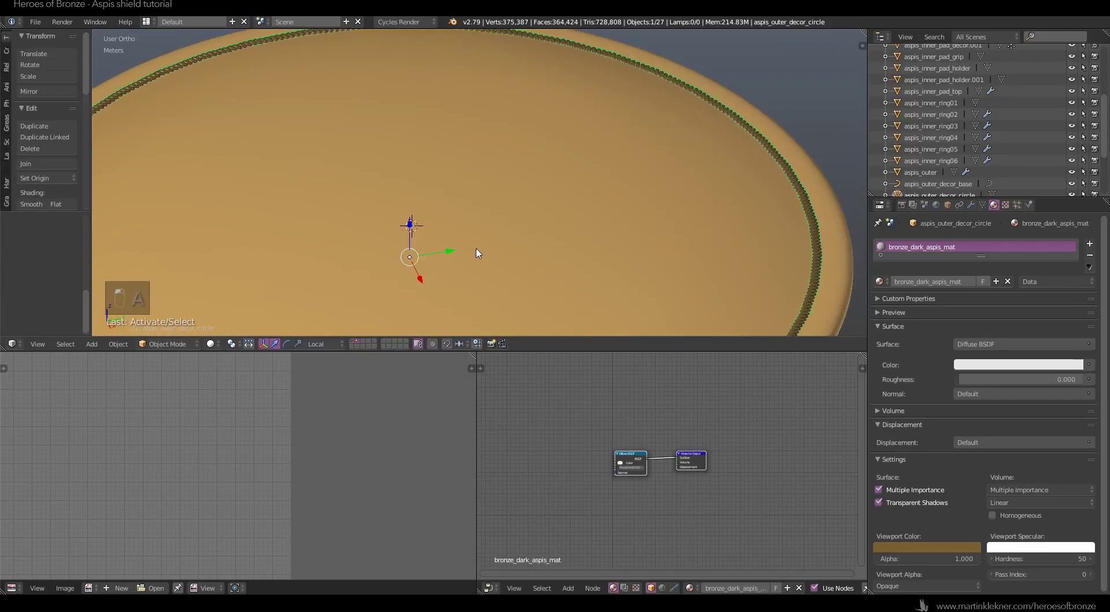
key("a")
key("Home")
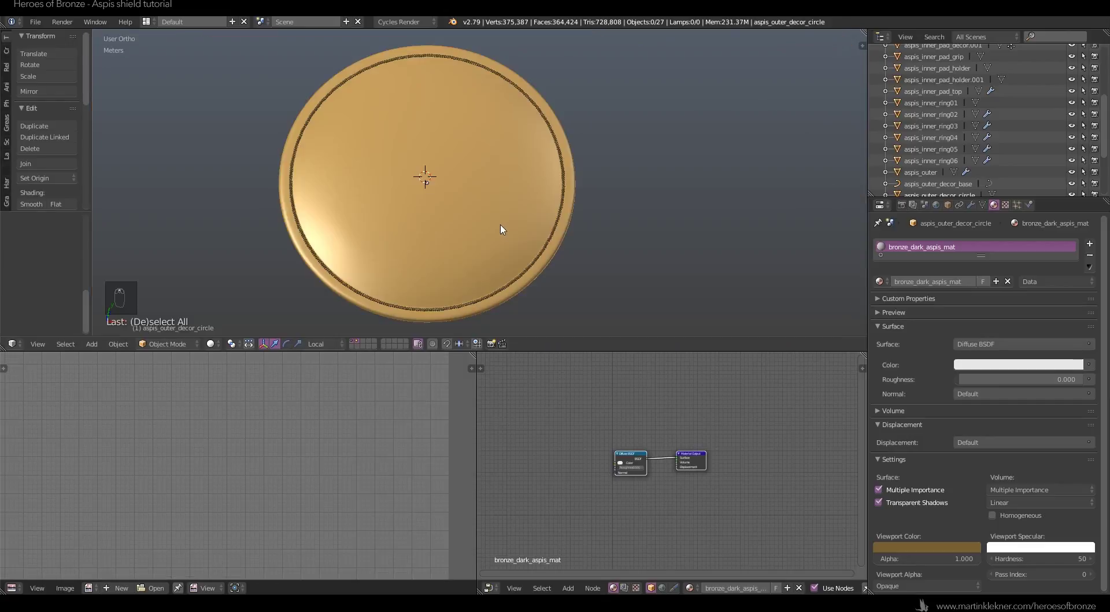
- Select all of the outer bronze shield's geometry in Edit Mode and inspect its existing UV layout
right_click(522, 210)
key("Tab")
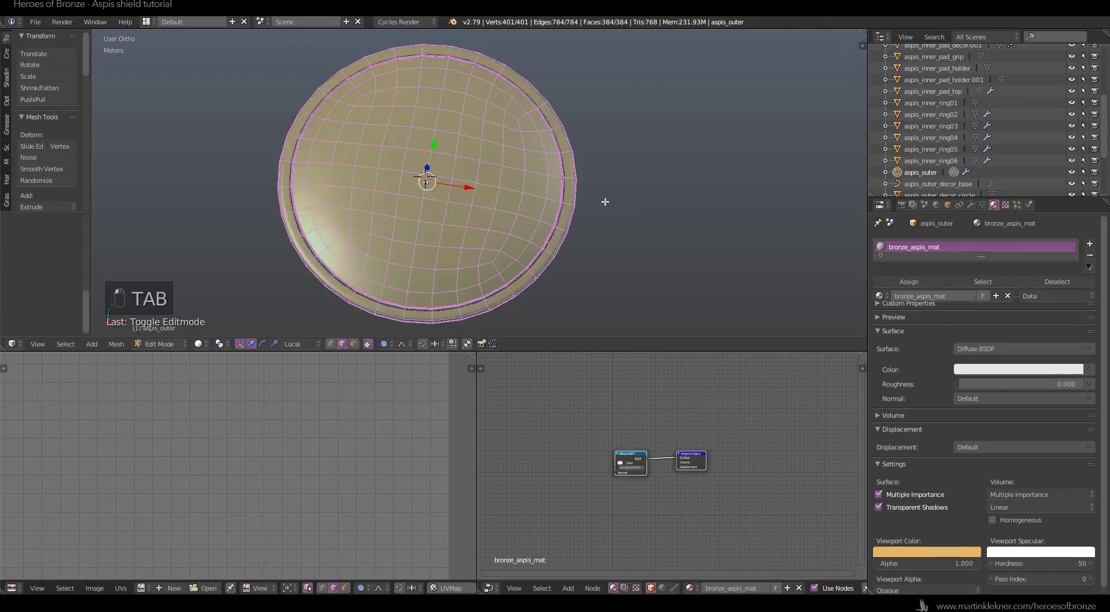
key("a")
key("a")
key("a")
key("a")
scroll(267, 468, "down", 3)
middle_click_drag(203, 414, 390, 487)
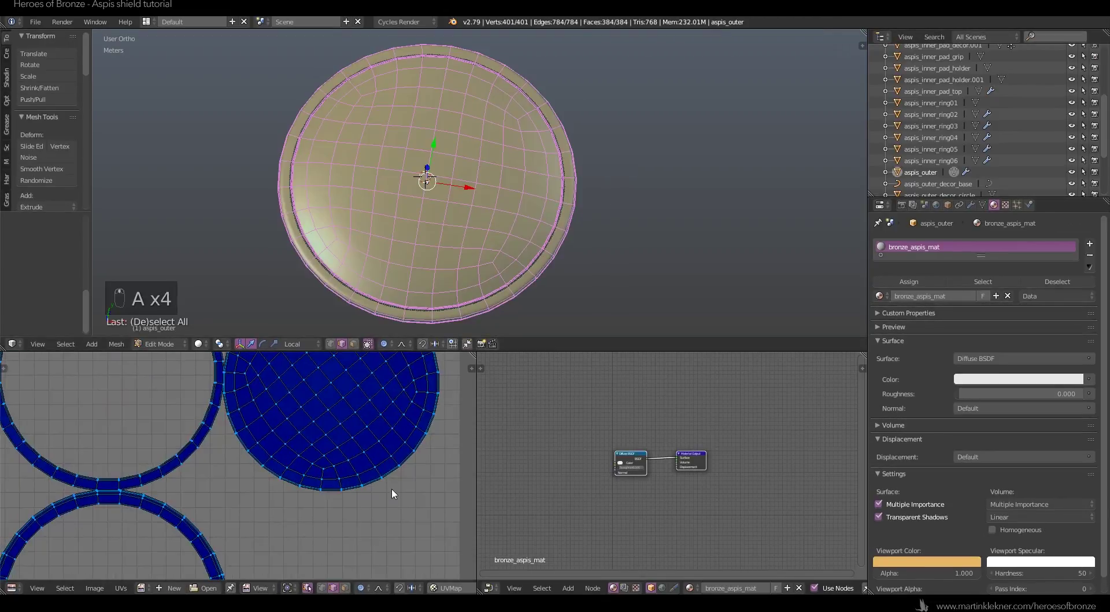
scroll(365, 480, "down", 6)
scroll(309, 464, "up", 3)
- Check which parts of the outer shield's dome correspond to its circular UV island by selecting individual edges
key("a")
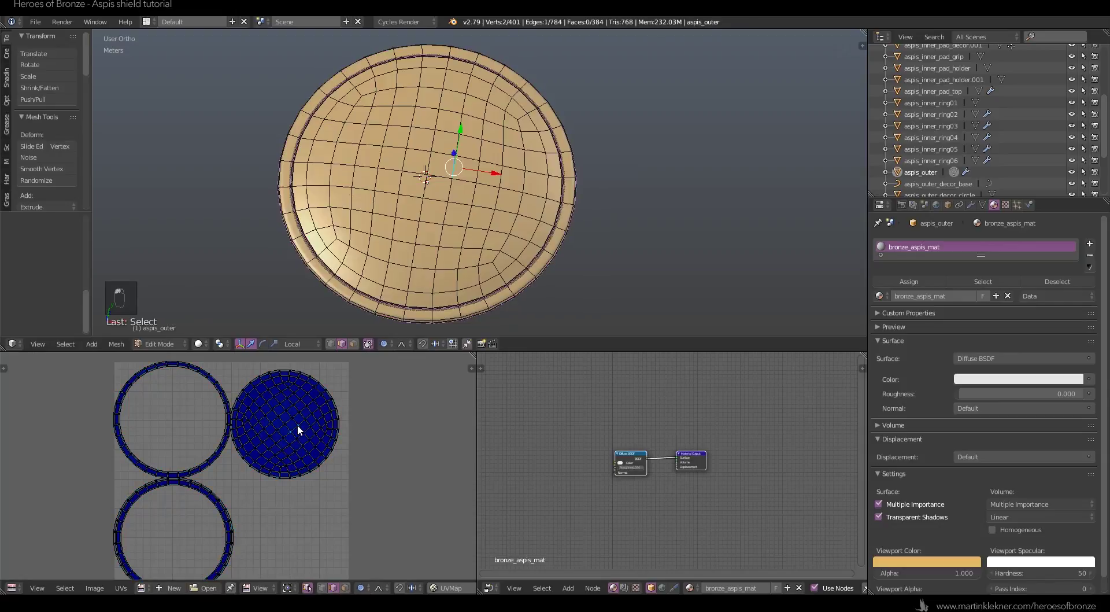
key("a")
key("a")
key("a")
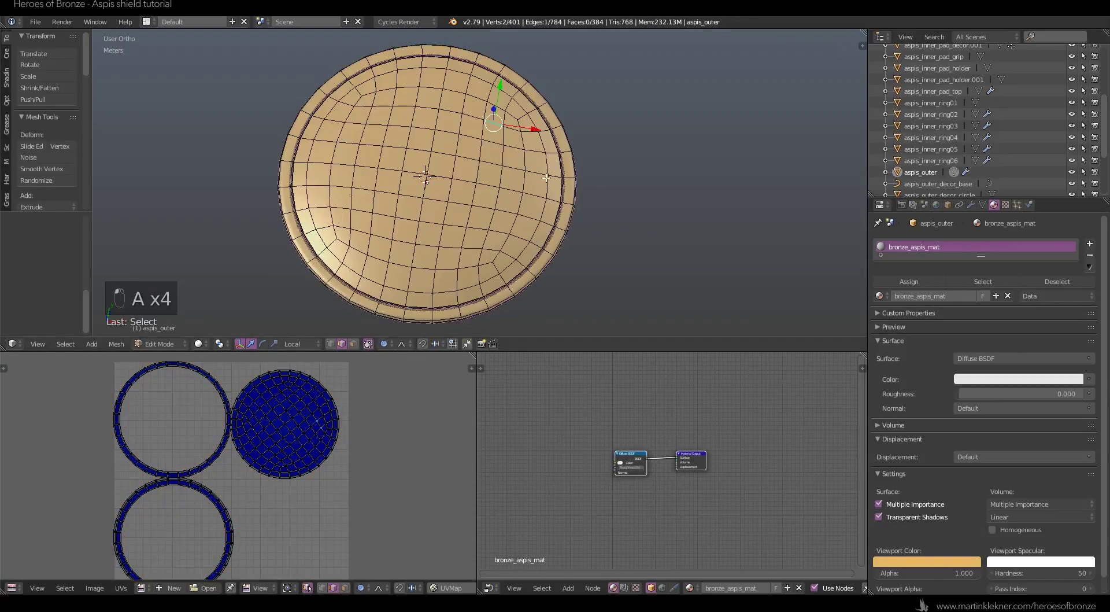
- Scale the outer decorative ring's UV island to about half size and move it to the lower right of the UV space
key("Tab")
right_click(564, 191)
key("Tab")
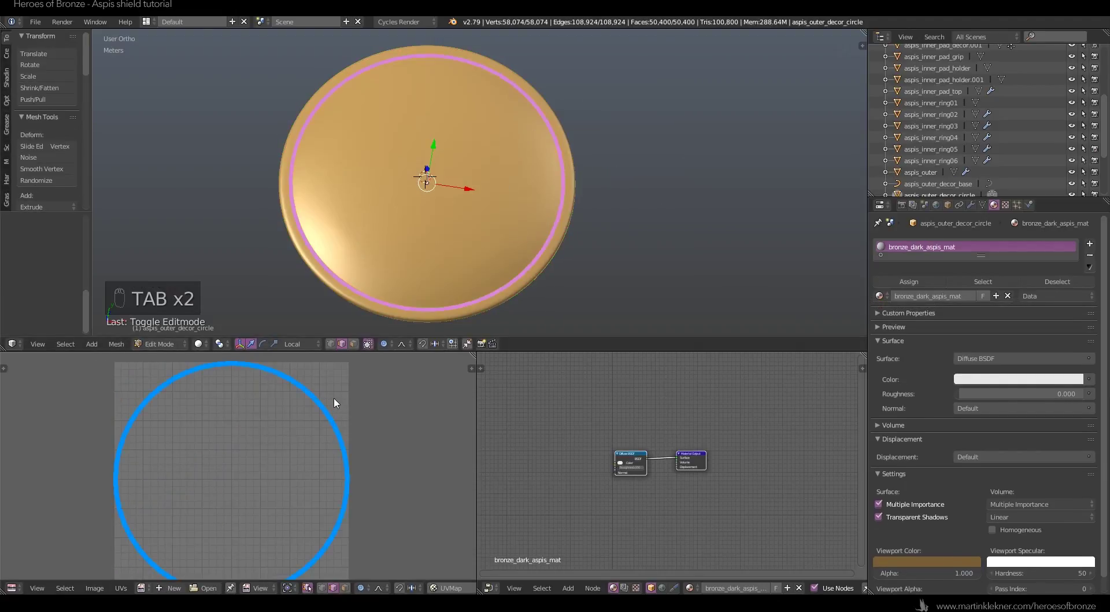
key("a")
key("a")
key("s")
left_click(290, 431)
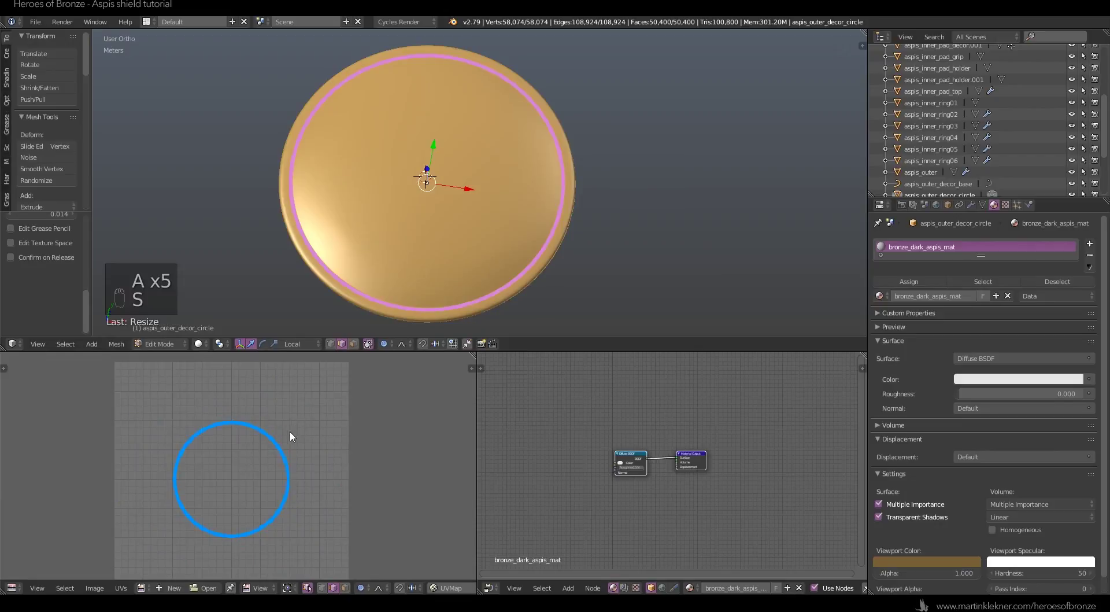
key("g")
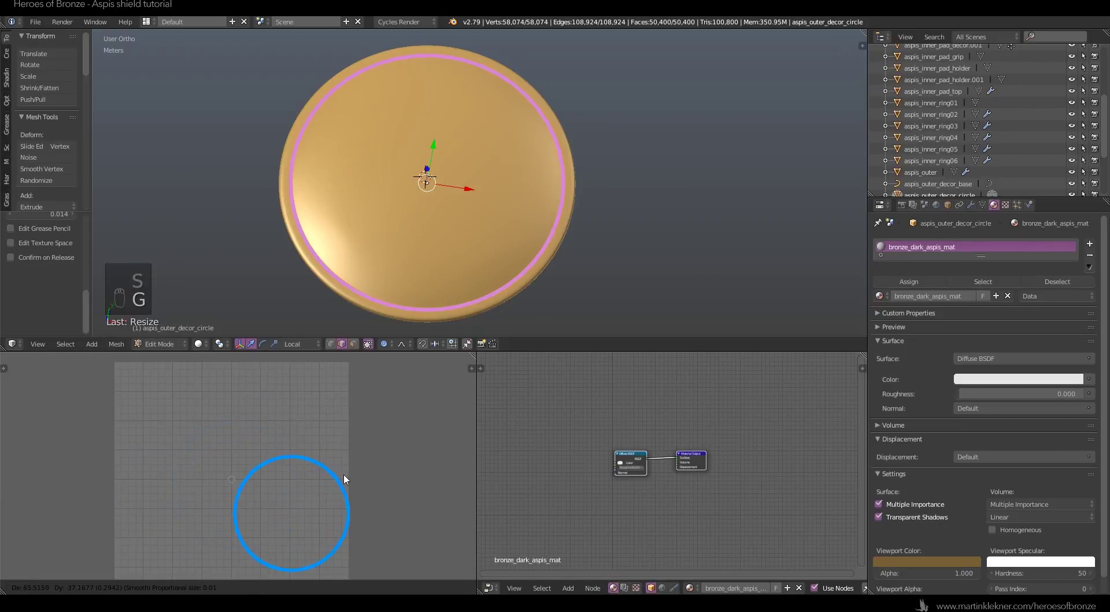
left_click(342, 479)
key("Tab")
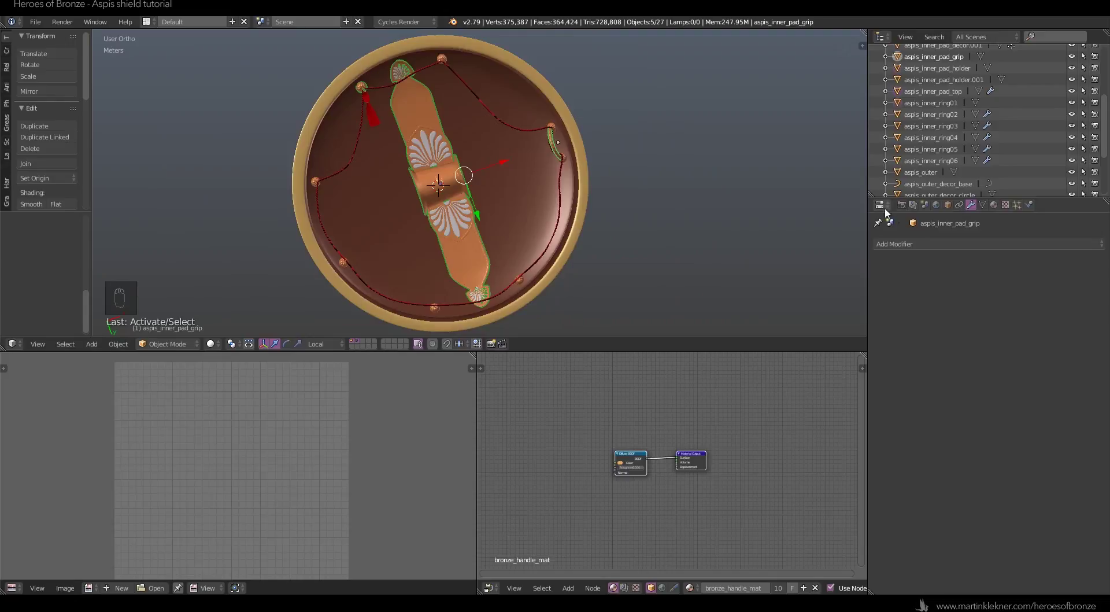
- Add a texture atlas group named insideBronze_mat for the shield's inner bronze parts
left_click(902, 205)
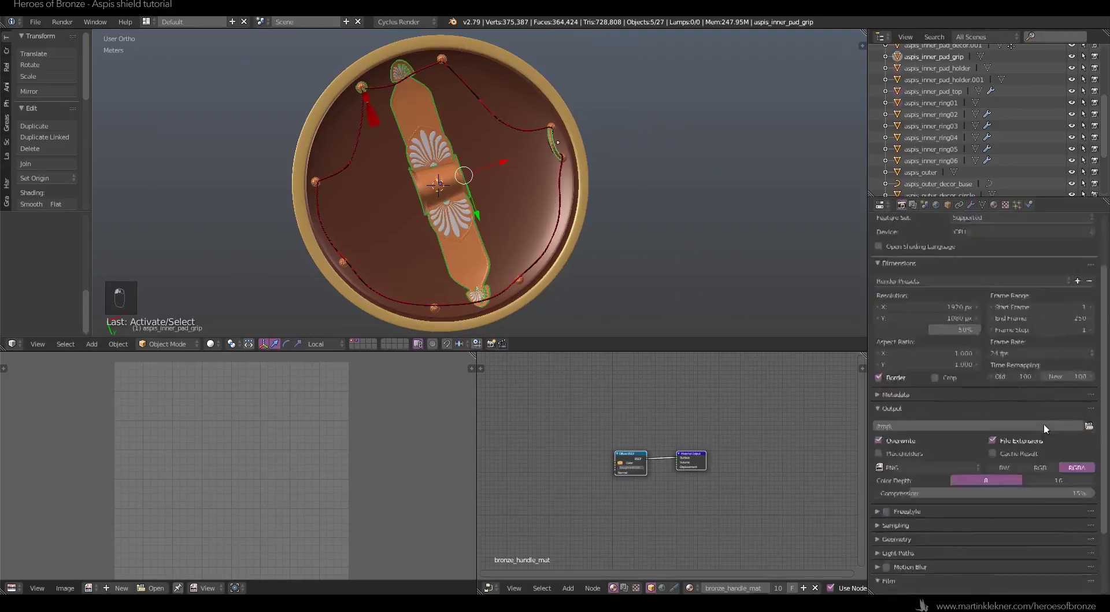
scroll(1023, 391, "down", 4)
scroll(563, 127, "up", 2)
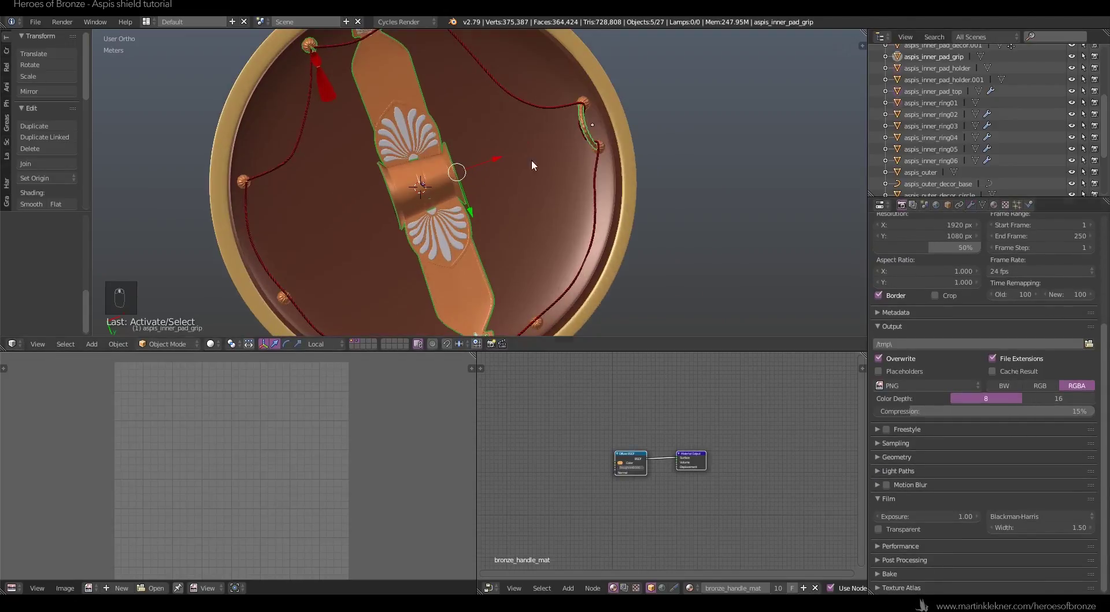
left_click(888, 587)
scroll(983, 578, "down", 2)
left_click(1090, 564)
left_click(1062, 568)
type("insideBronze_mat")
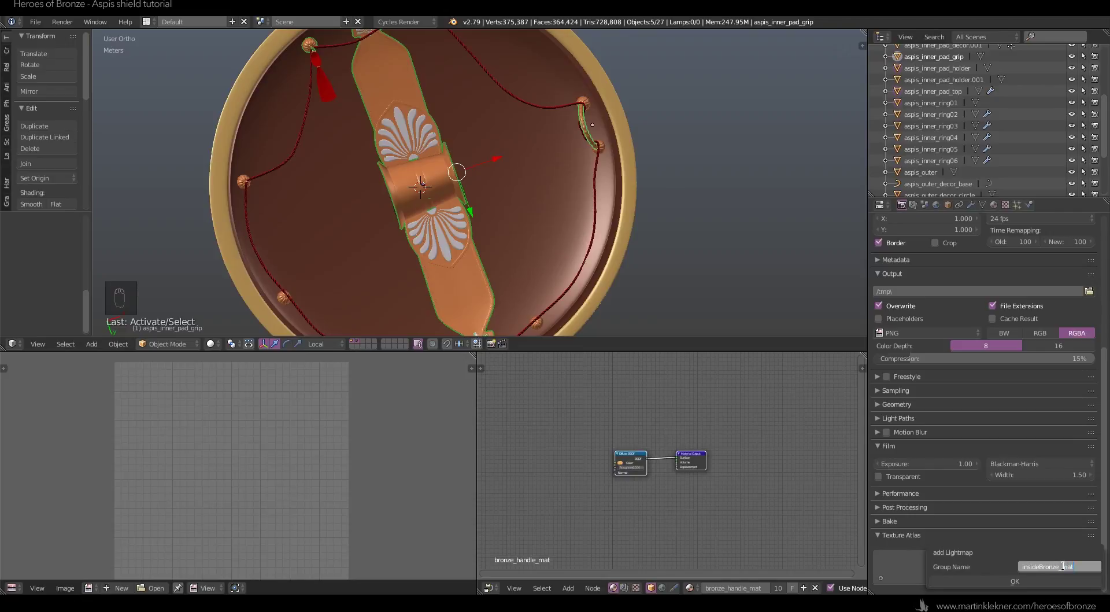
key("Return")
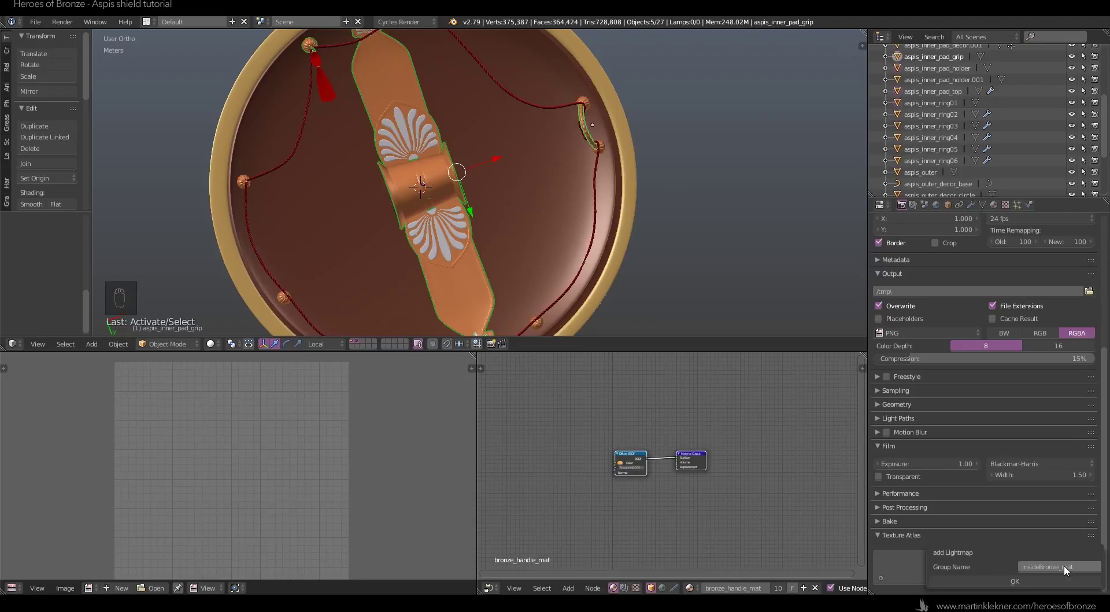
key("Return")
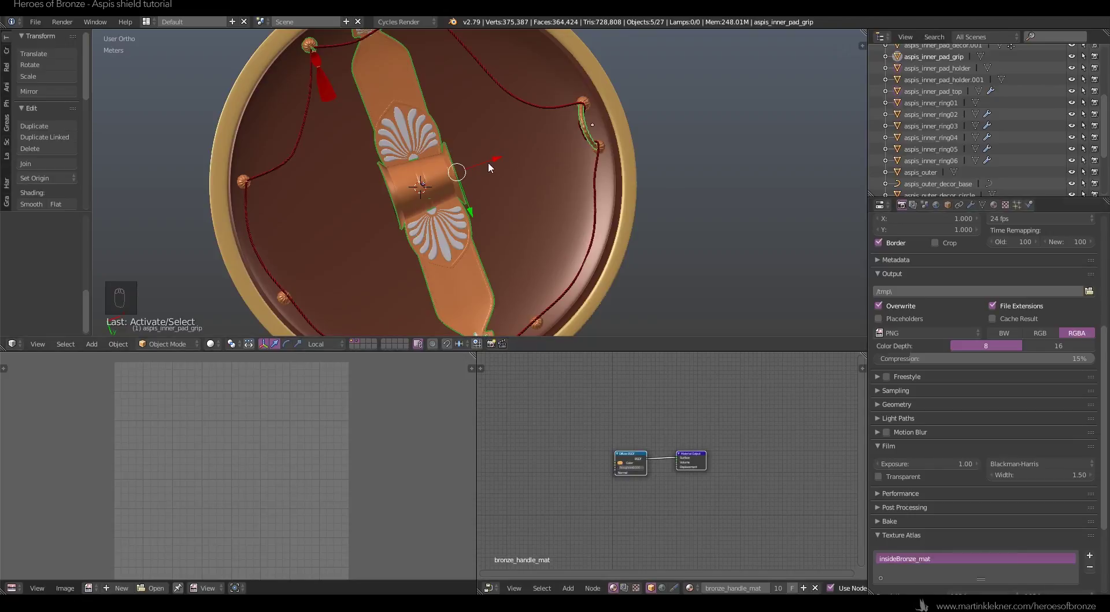
- Start the manual unwrap of the insideBronze_mat group and select all of the merged object's geometry and UVs in Edit Mode
scroll(1044, 529, "down", 4)
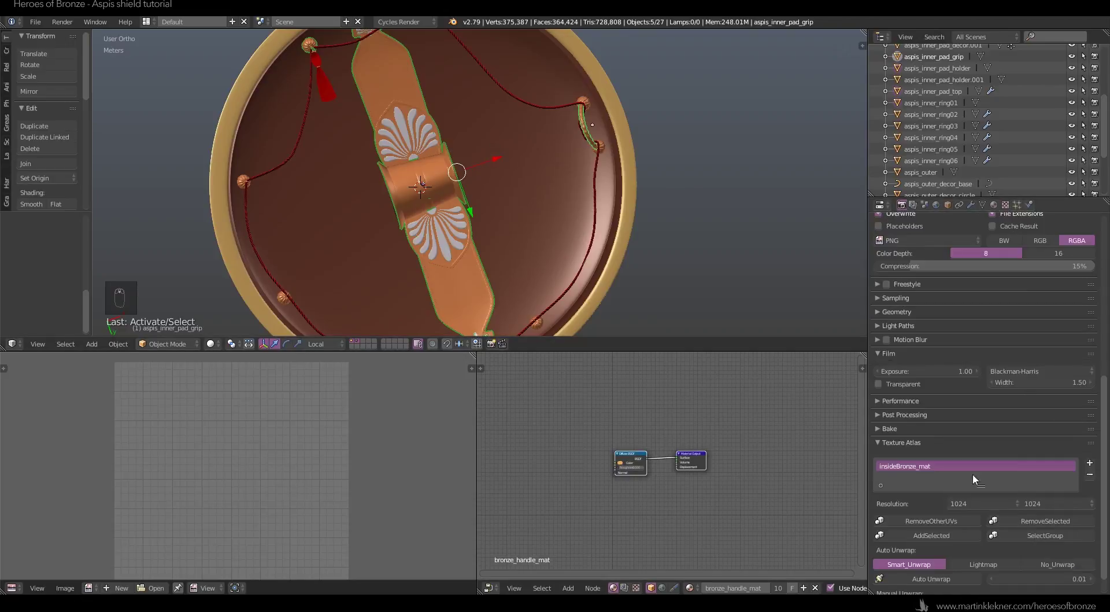
left_click(996, 503)
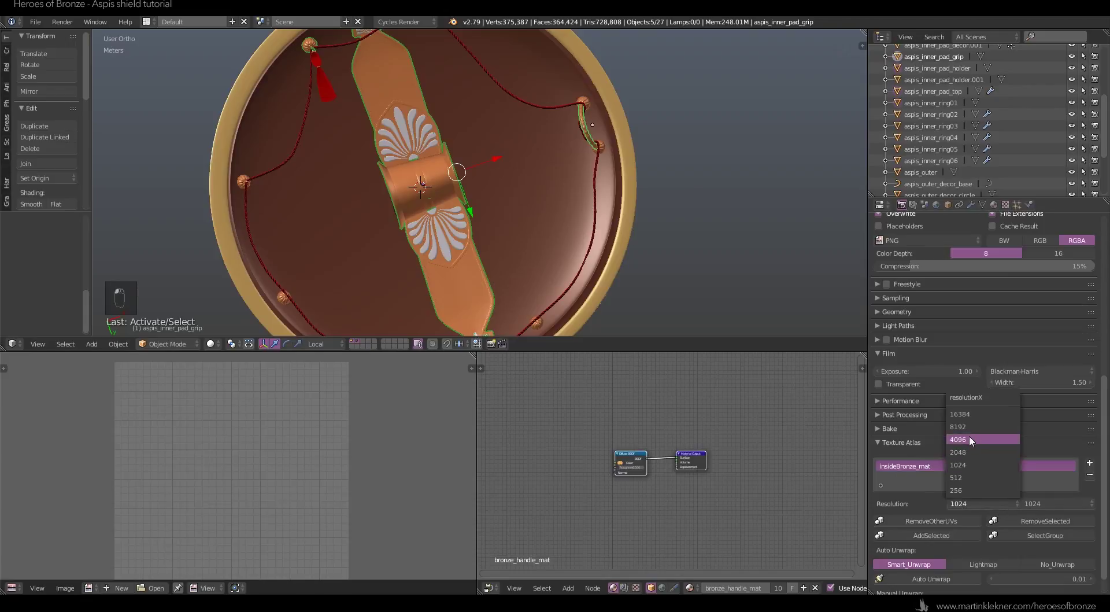
left_click(951, 579)
scroll(945, 576, "down", 1)
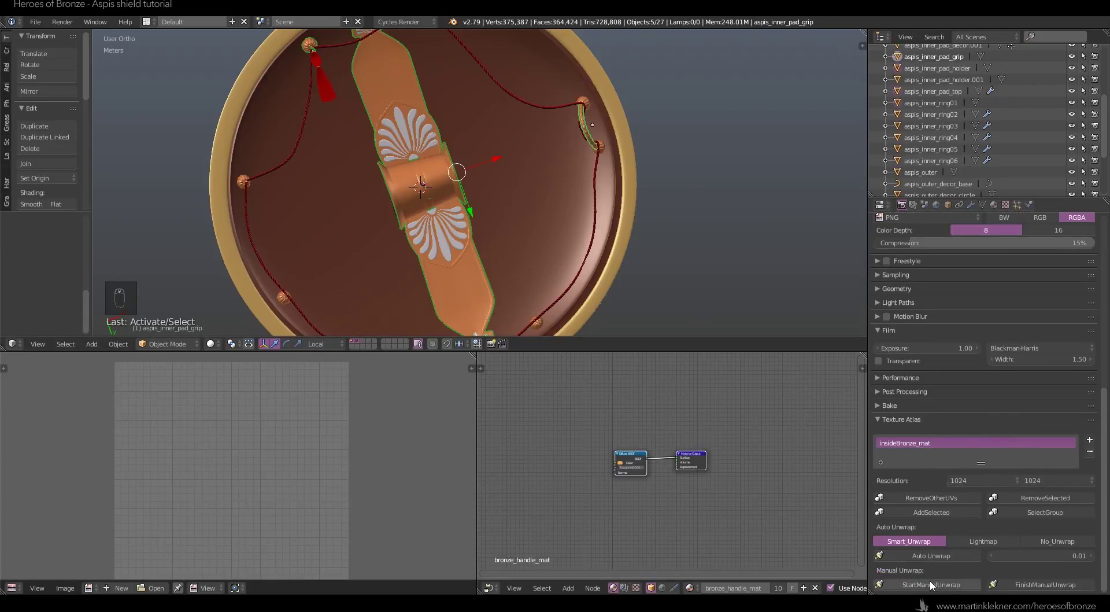
key("Tab")
key("Tab")
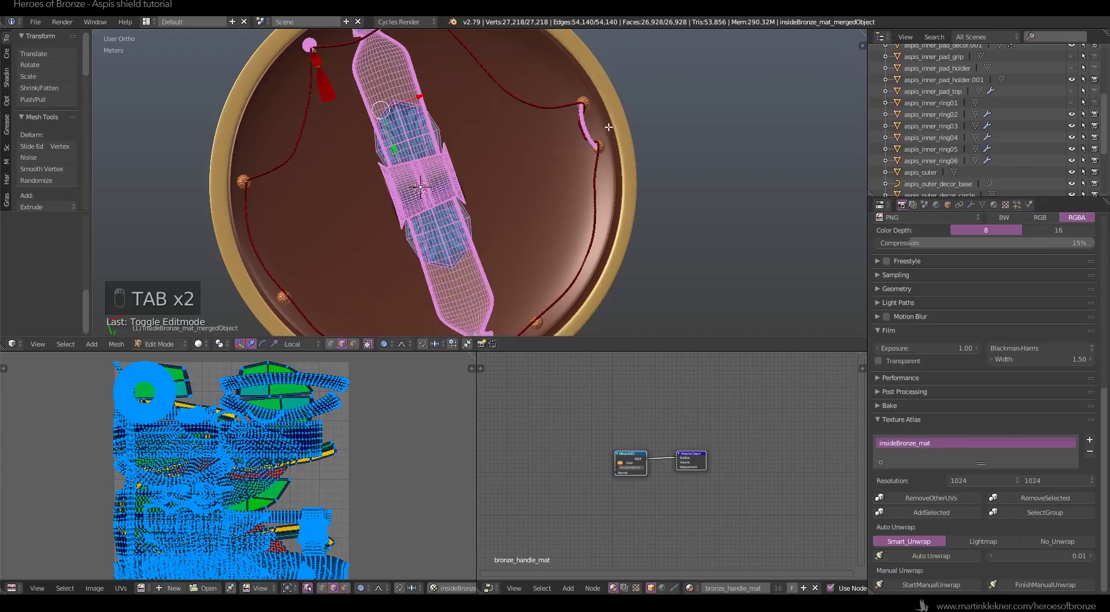
key("a")
key("a")
key("a")
key("a")
key("a")
key("a")
key("a")
key("a")
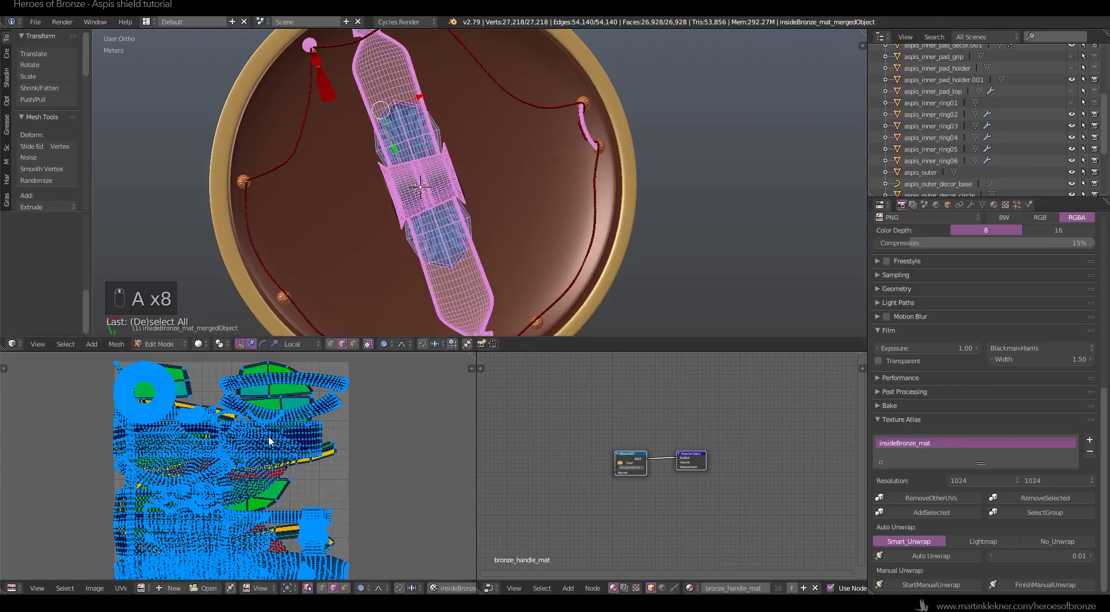
- Try averaging the scale of the merged object's UV islands and minimizing their stretch
left_click(120, 588)
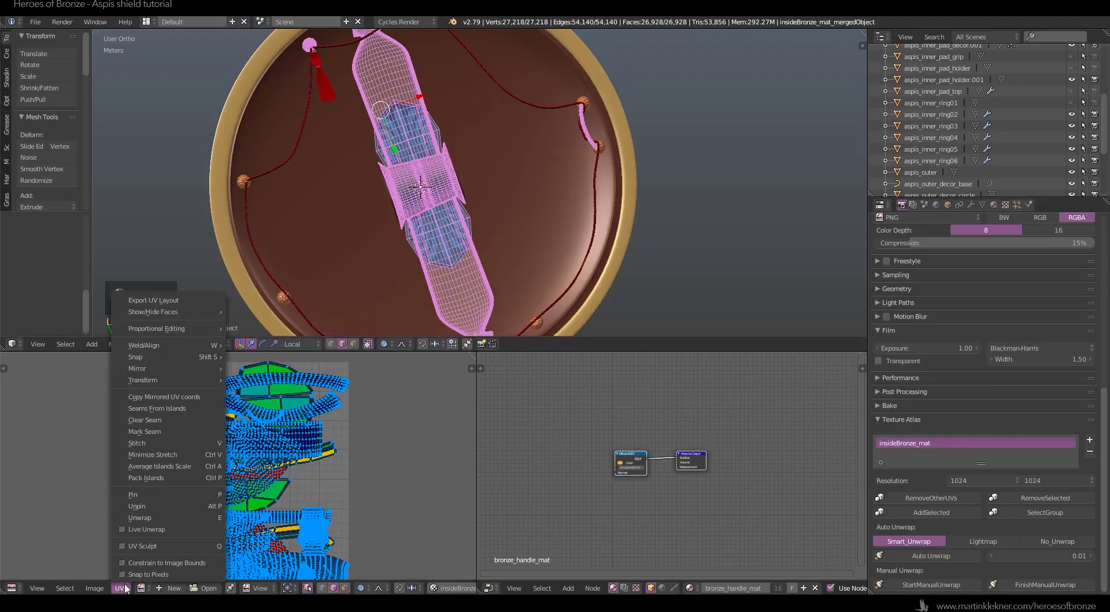
left_click(178, 469)
left_click(120, 587)
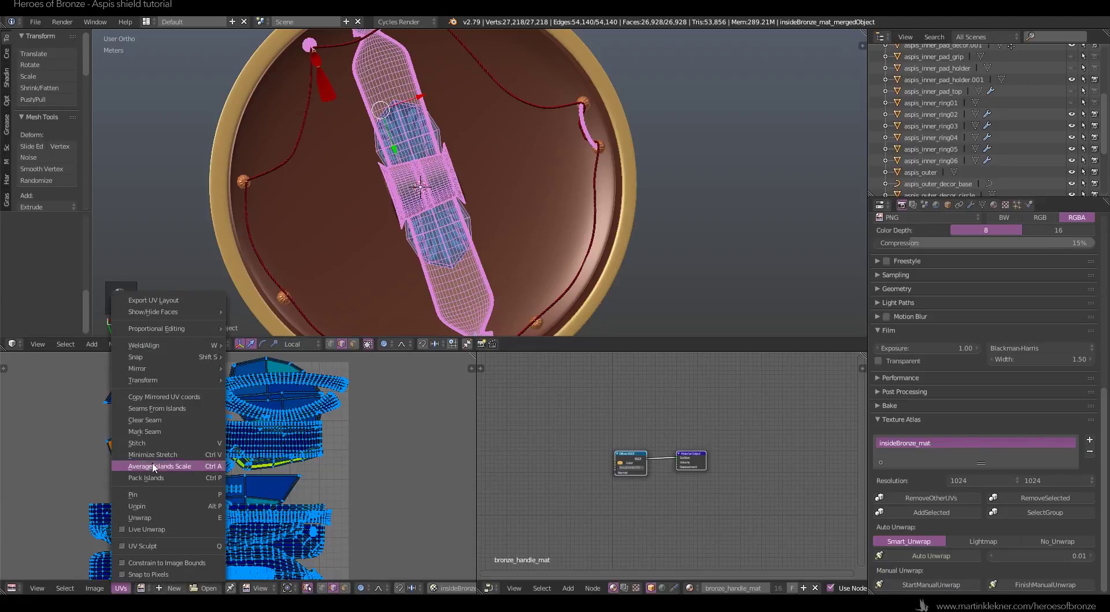
left_click(156, 452)
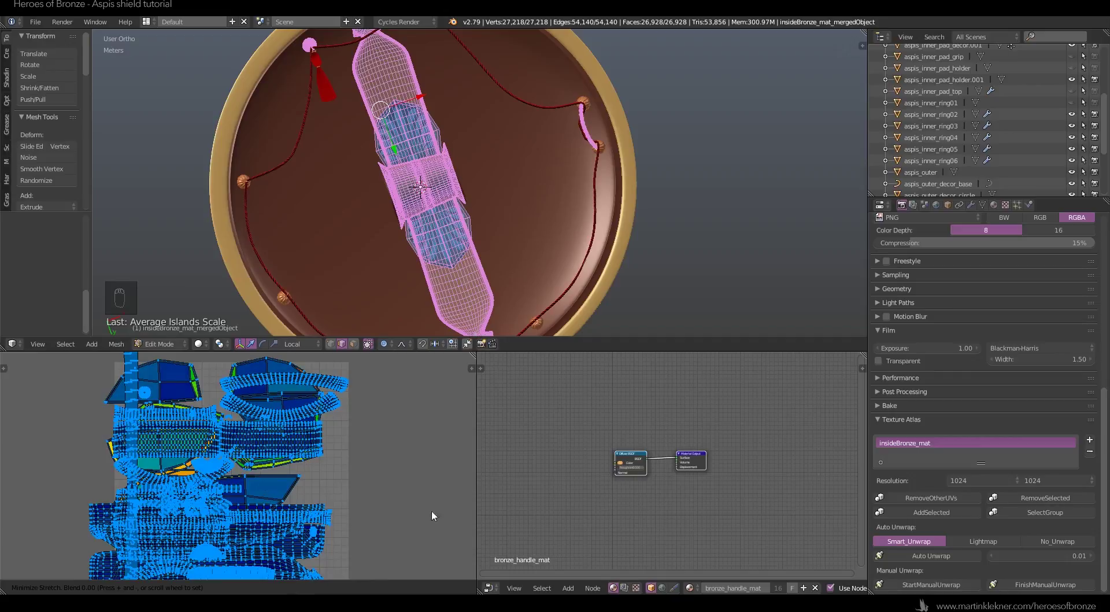
key("ctrl+z")
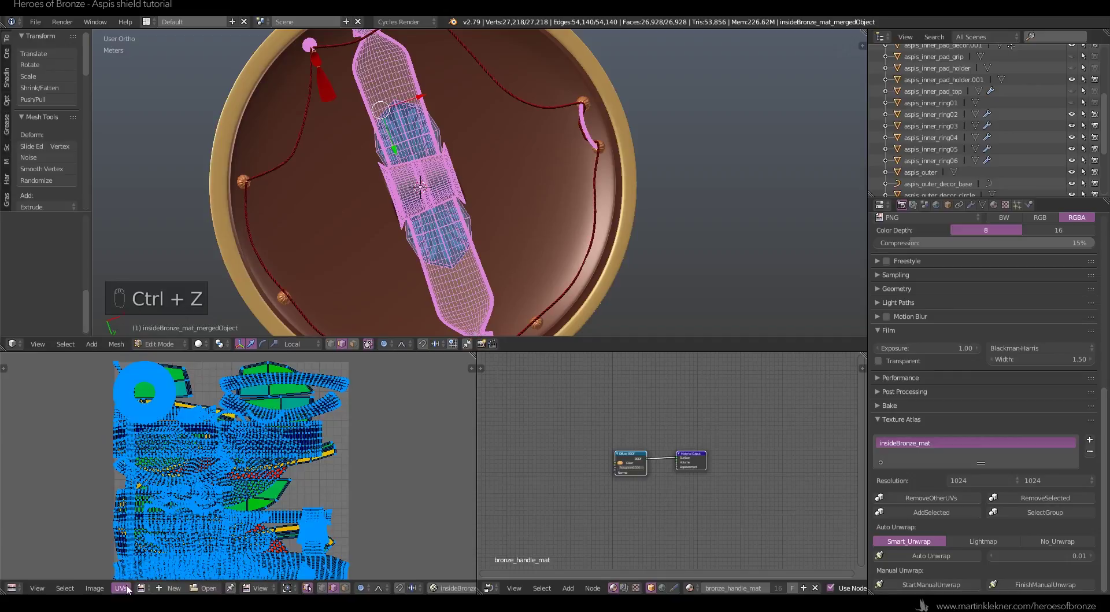
- Average the scale of the merged object's UV islands and pack them into the UV space
left_click(123, 587)
left_click(162, 463)
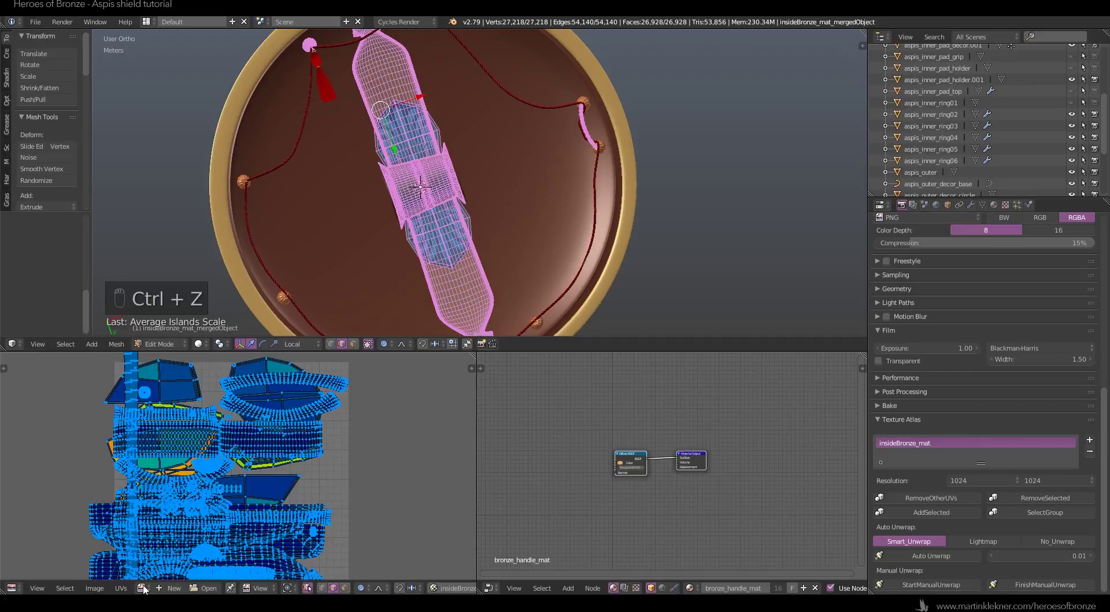
left_click(121, 588)
left_click(162, 476)
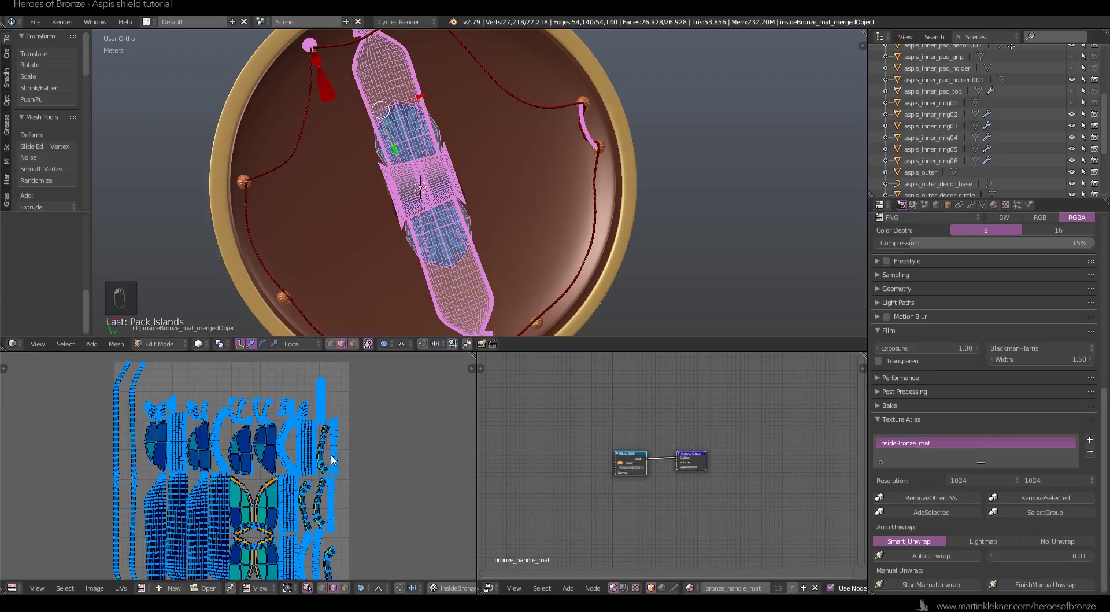
- Check the packed islands up close, return to Object Mode and finish the manual unwrap of the insideBronze_mat group
scroll(259, 511, "up", 5)
right_click(461, 142)
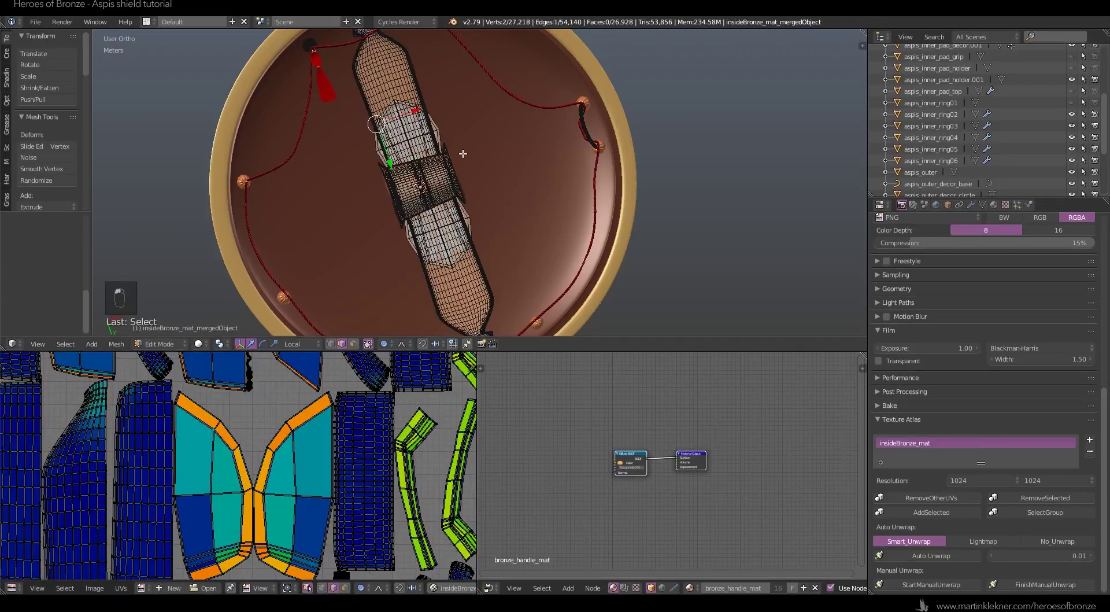
key("KP_Decimal")
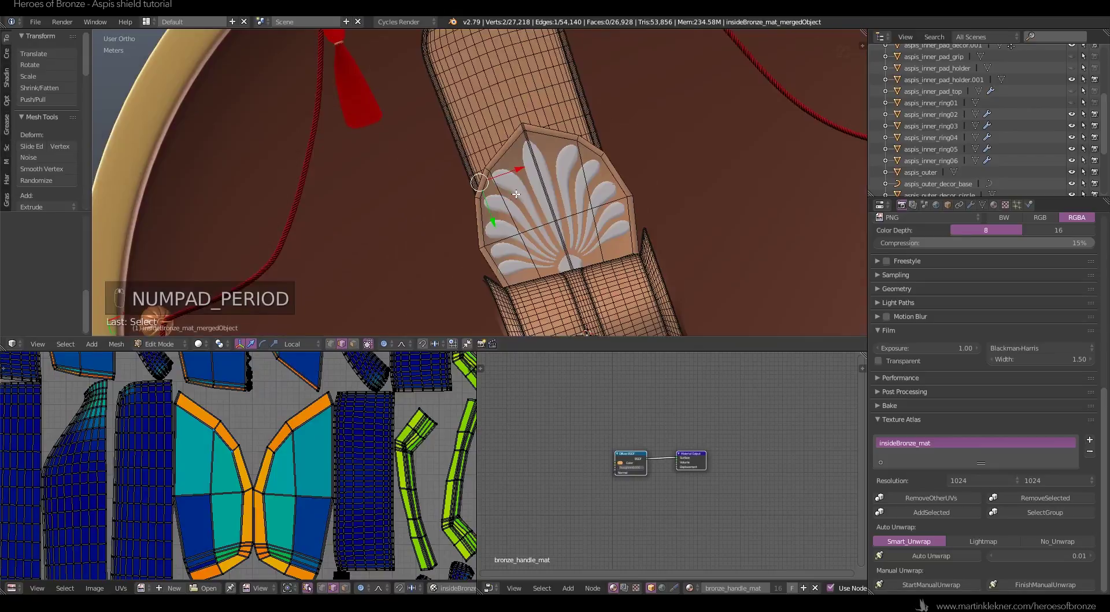
key("Tab")
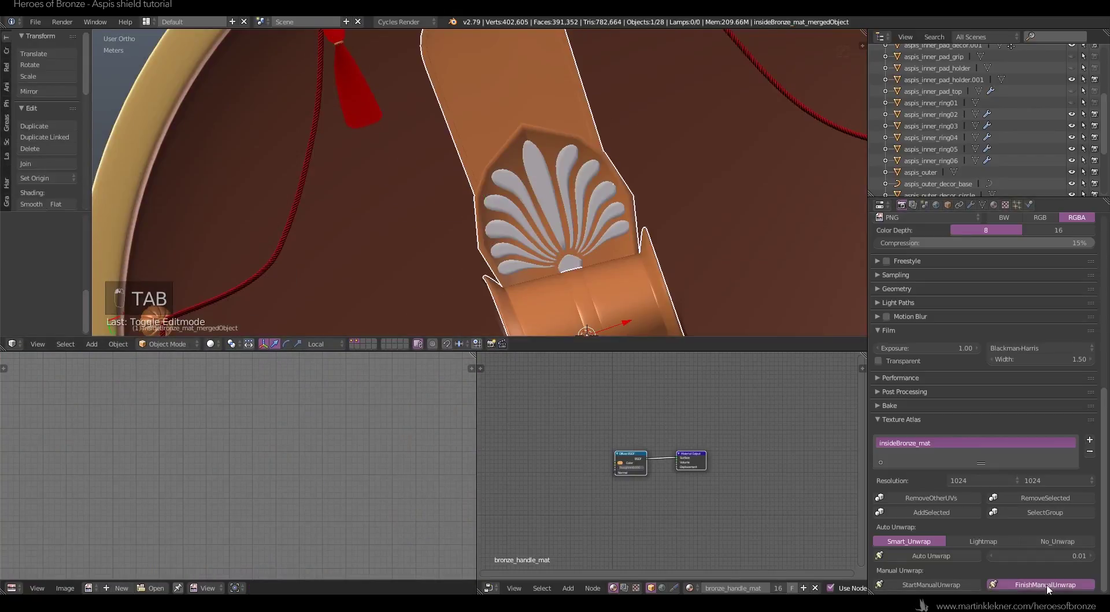
left_click(1047, 588)
key("Tab")
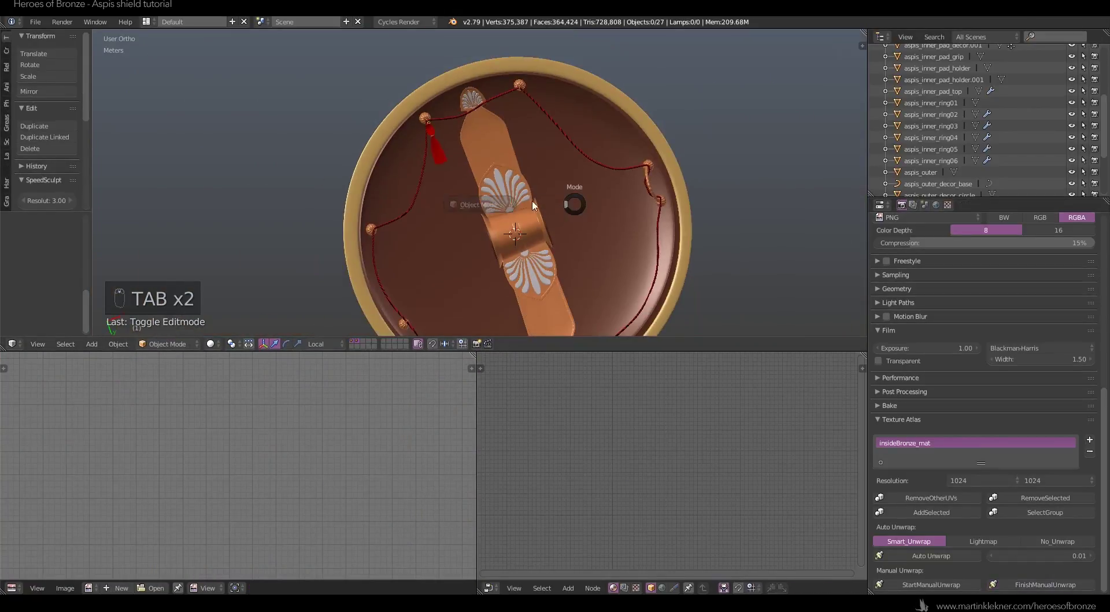
left_click(493, 199)
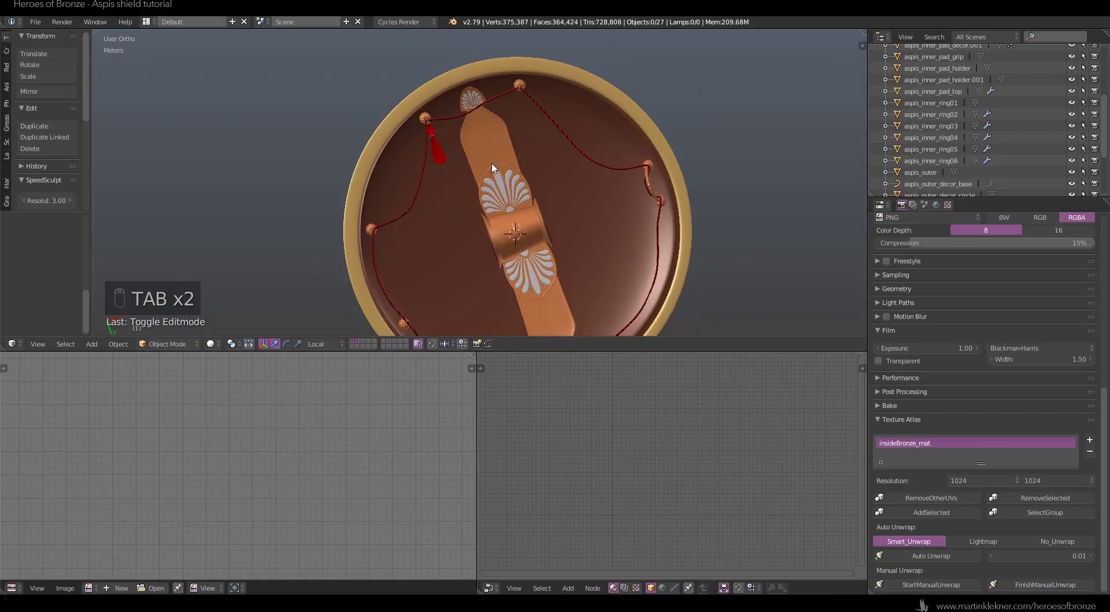
- Select all of the palmette-decorated inner pad top's geometry in Edit Mode and inspect its UV islands
right_click(493, 168)
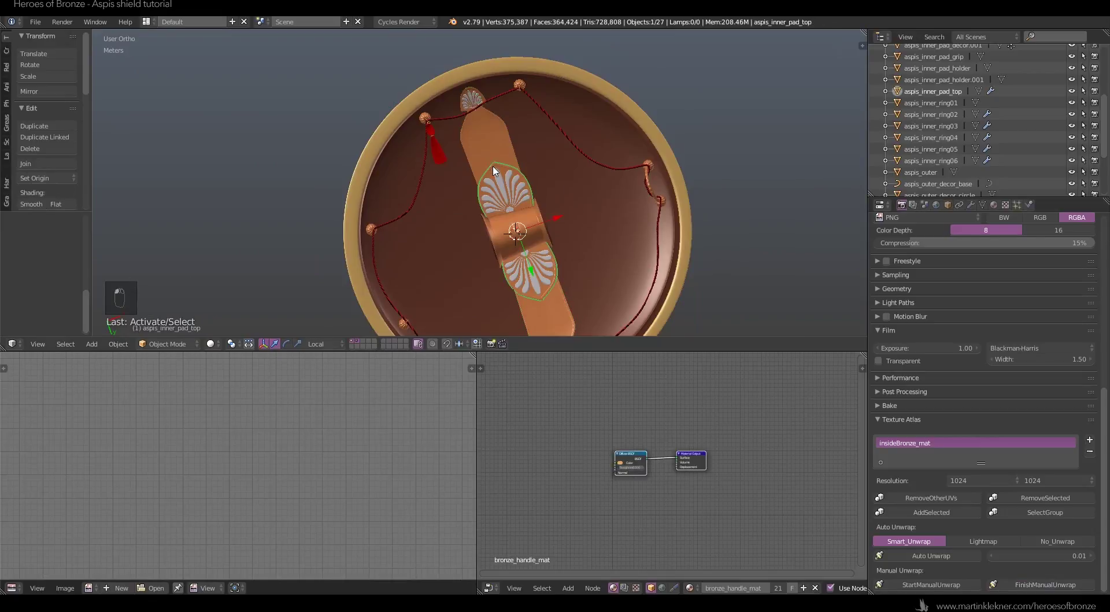
key("Tab")
key("a")
key("a")
key("a")
key("a")
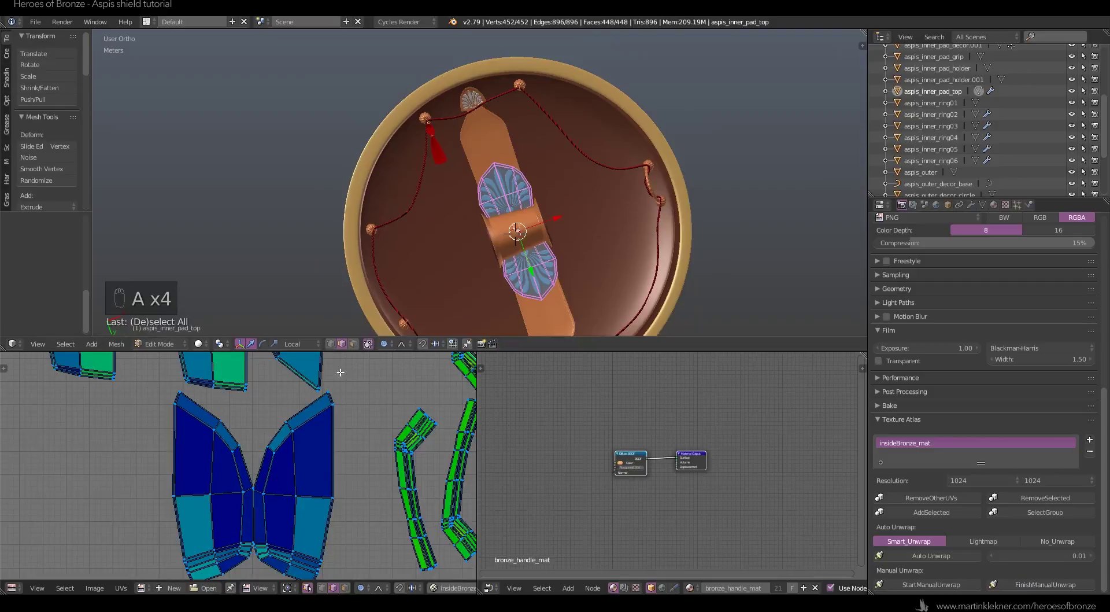
scroll(278, 481, "up", 7)
scroll(323, 464, "down", 3)
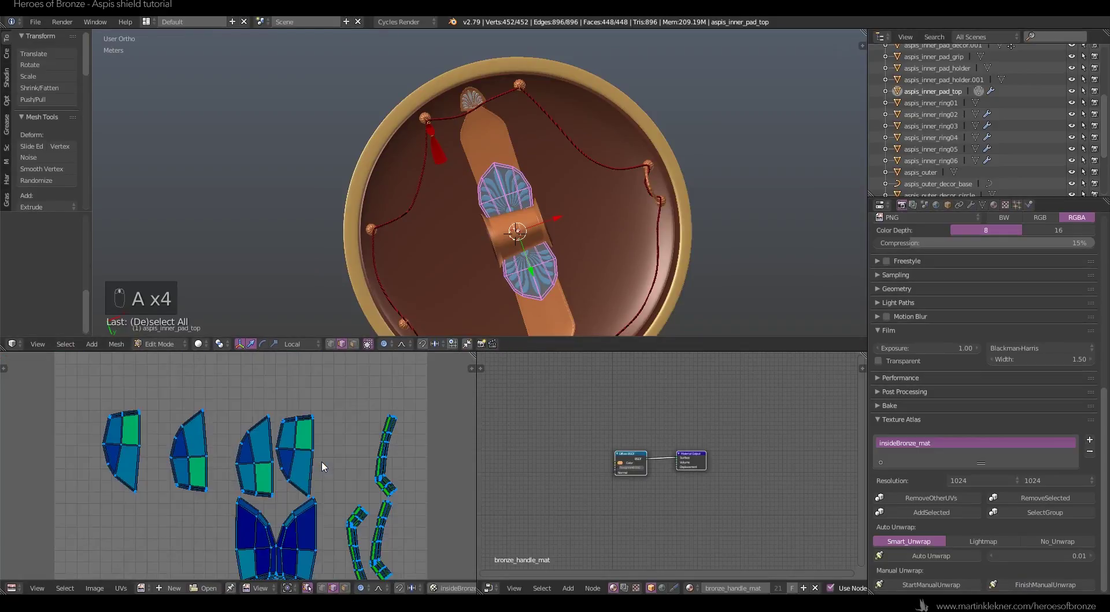
scroll(322, 460, "up", 2)
scroll(334, 424, "up", 3)
scroll(639, 301, "up", 5)
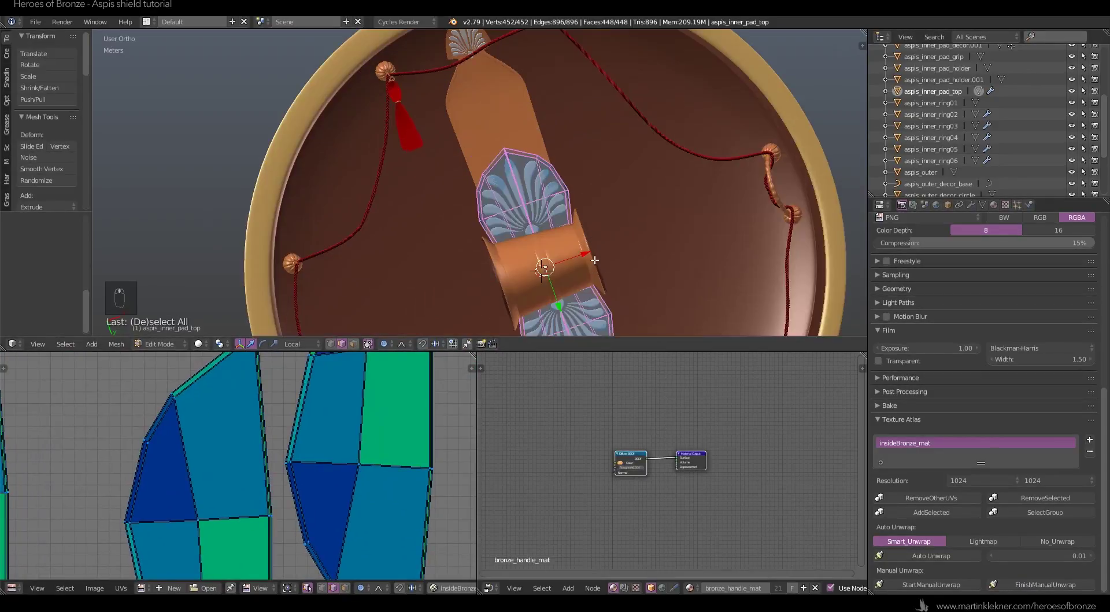
- Check in face select mode which of the inner pad top's faces correspond to its separate UV islands
scroll(639, 300, "down", 4)
middle_click_drag(638, 300, 594, 200)
key("ctrl+Tab")
left_click(587, 205)
right_click(564, 147)
scroll(325, 459, "down", 6)
right_click(270, 448)
right_click(275, 545)
right_click(264, 553)
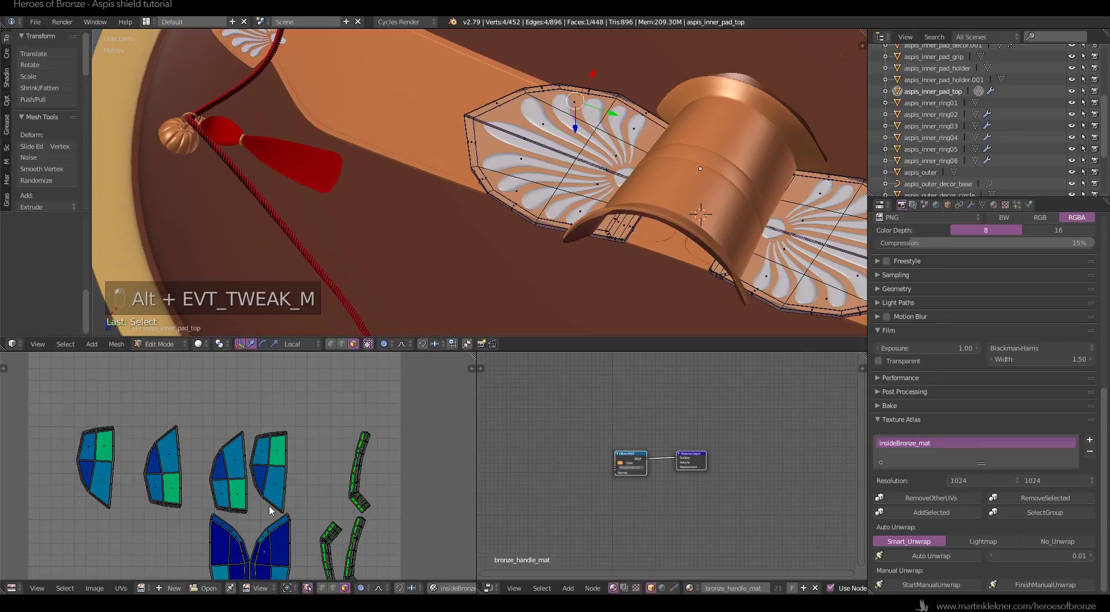
right_click(227, 486)
right_click(266, 482)
right_click(282, 450)
- Return the inner pad top to Object Mode and apply its Subsurf modifier
key("a")
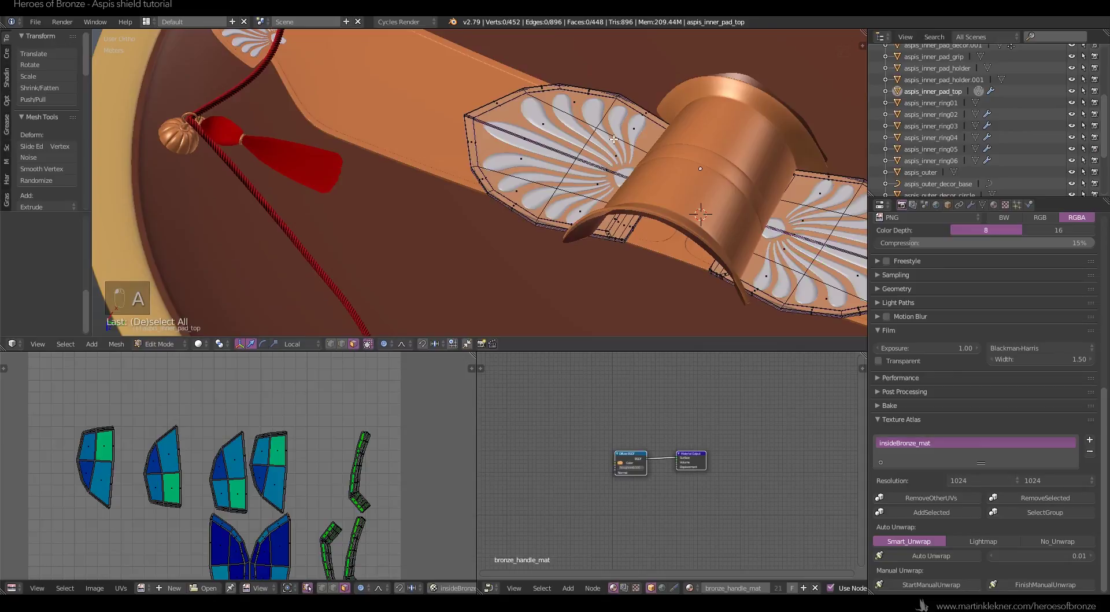
key("a")
left_click(971, 205)
key("Tab")
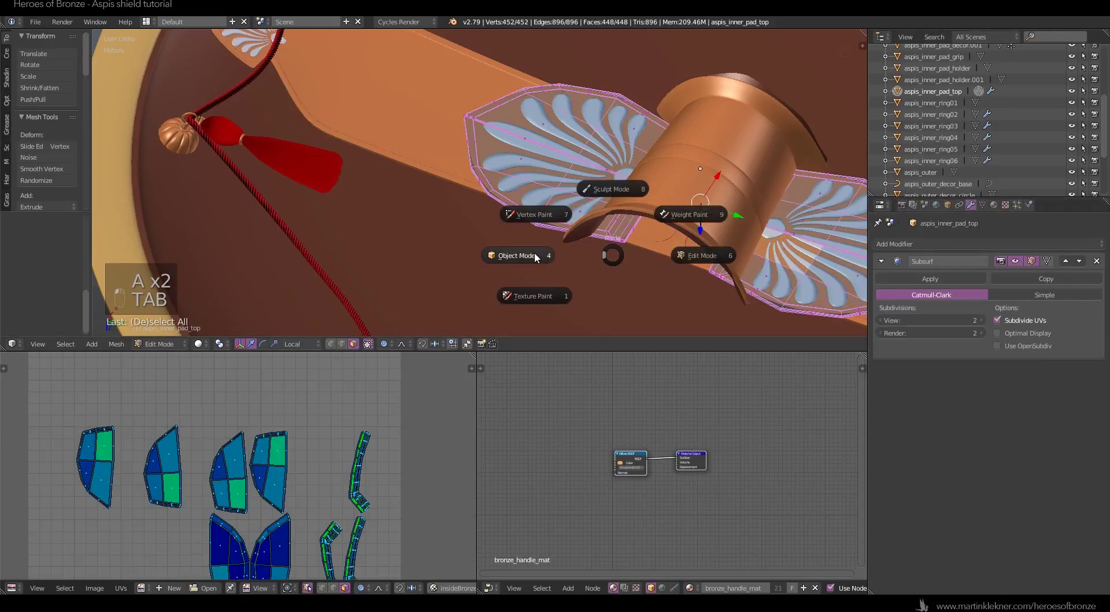
left_click(536, 255)
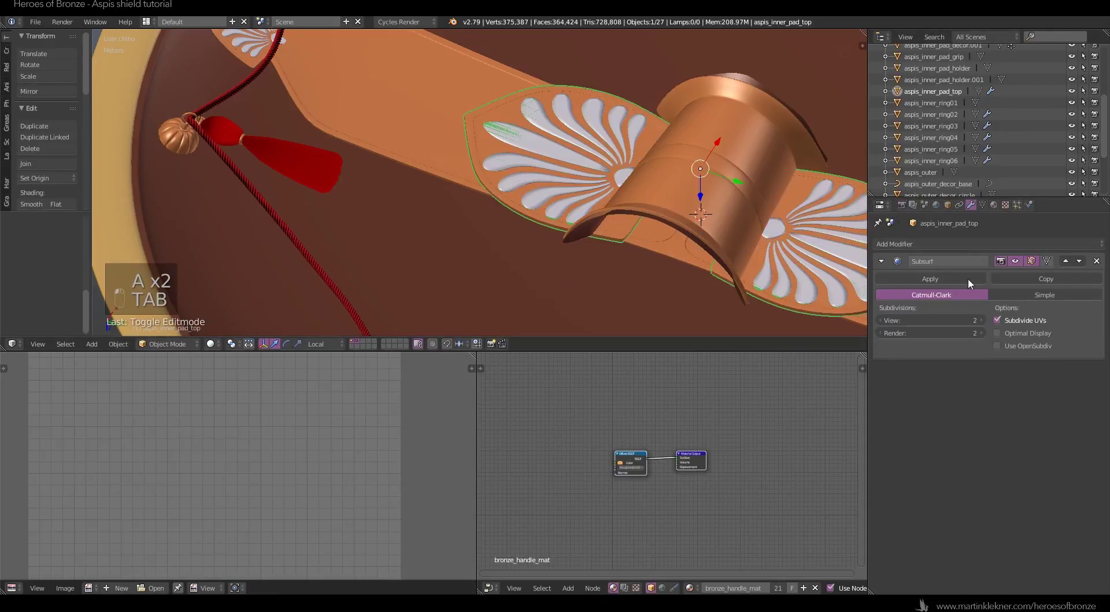
left_click(935, 278)
- Select all of the inner pad top's geometry in Edit Mode, unwrap it anew and return to Object Mode
key("Tab")
left_click(650, 145)
key("a")
key("a")
key("a")
key("a")
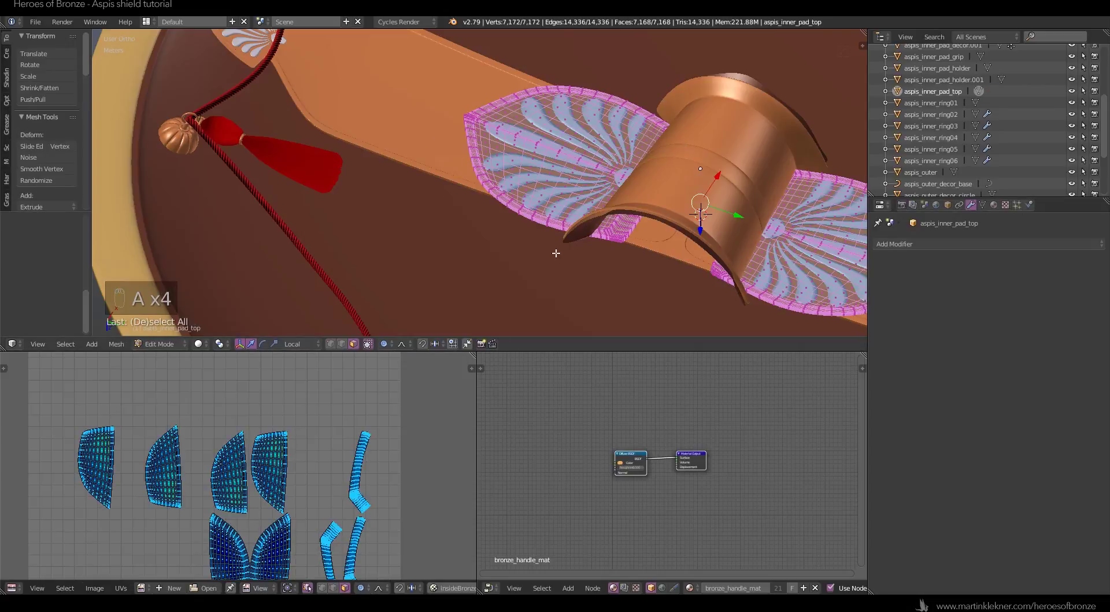
key("u")
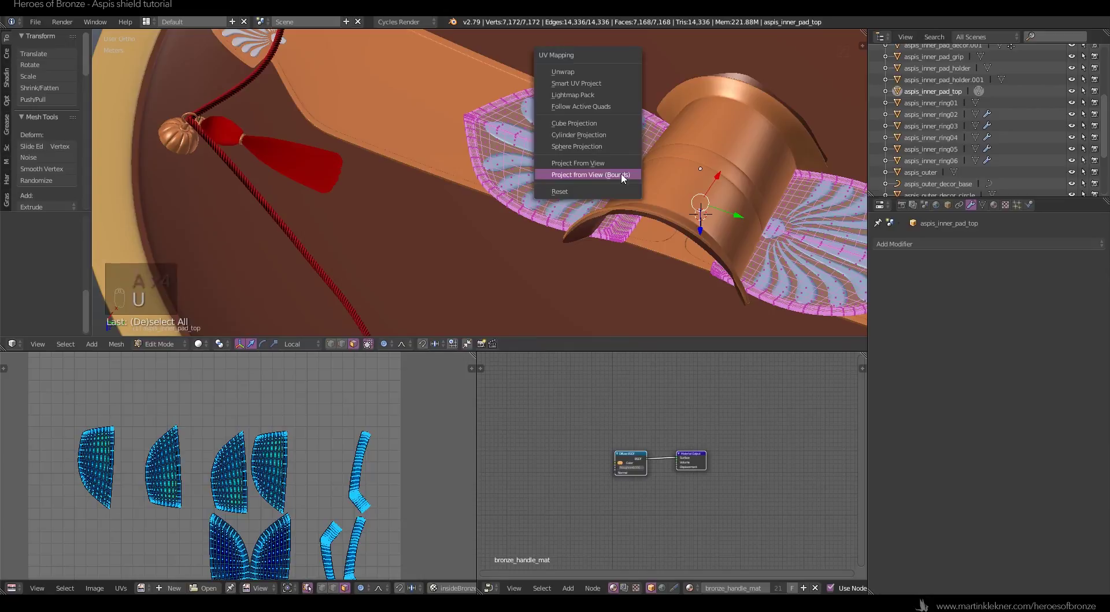
left_click(616, 71)
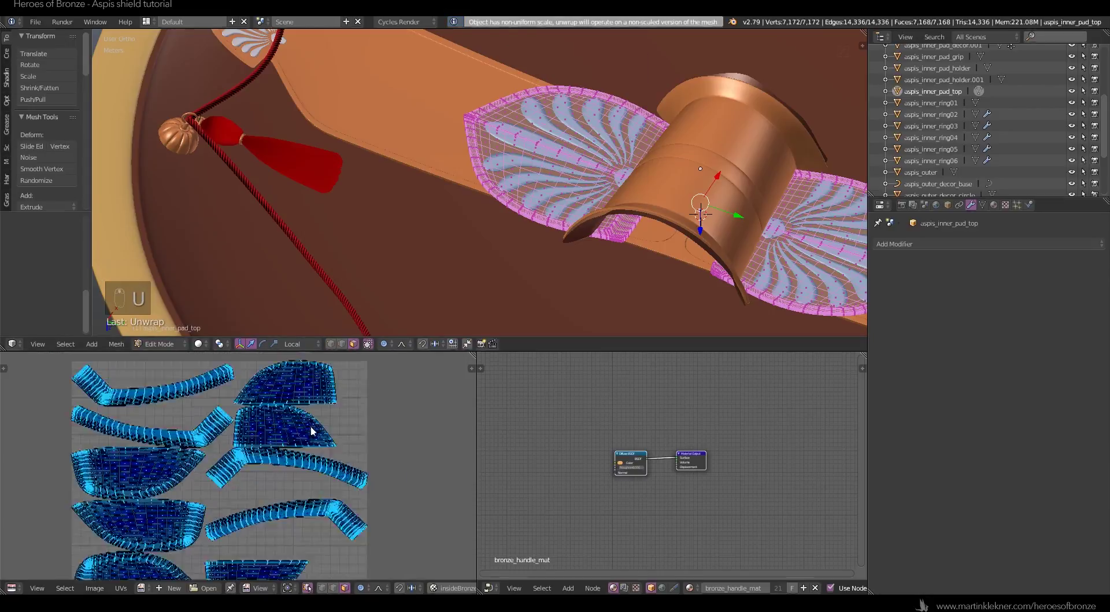
key("Tab")
- Select the insideBronze_mat texture atlas group and start its manual unwrap
left_click(903, 205)
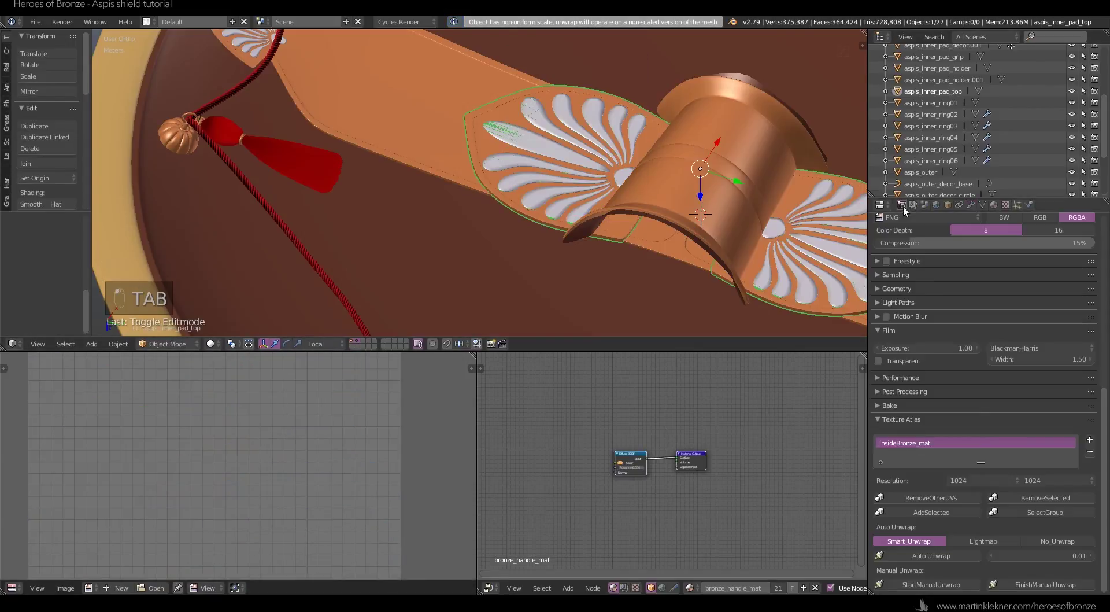
left_click(983, 36)
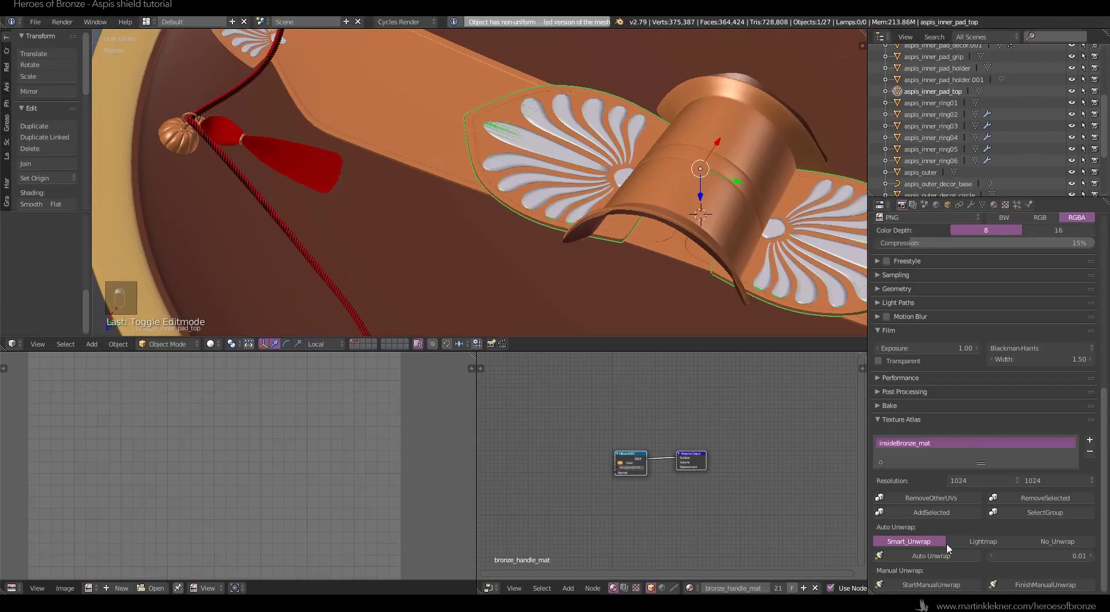
left_click(1025, 514)
scroll(626, 264, "down", 4)
left_click(907, 583)
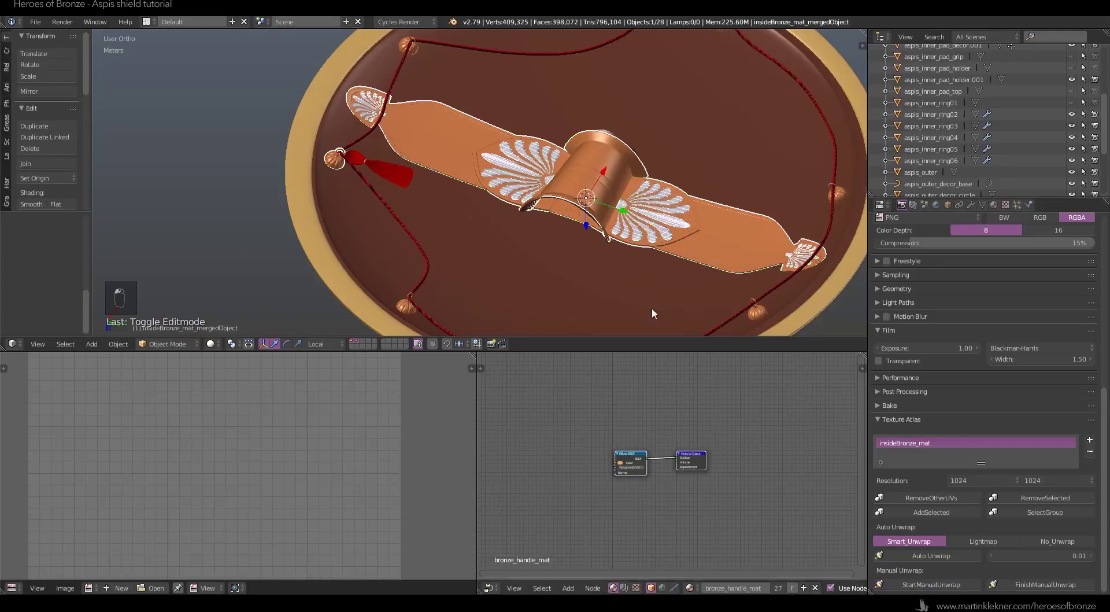
- Select all of the merged inner bronze object's geometry in Edit Mode and average its UV islands' scale
key("Tab")
key("a")
key("a")
key("a")
key("a")
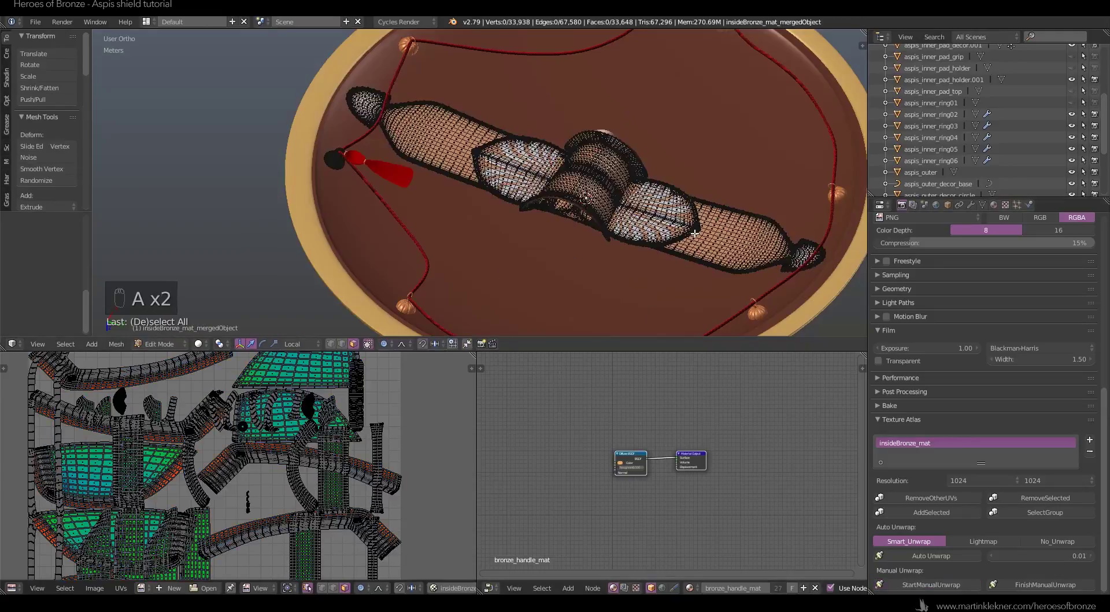
key("u")
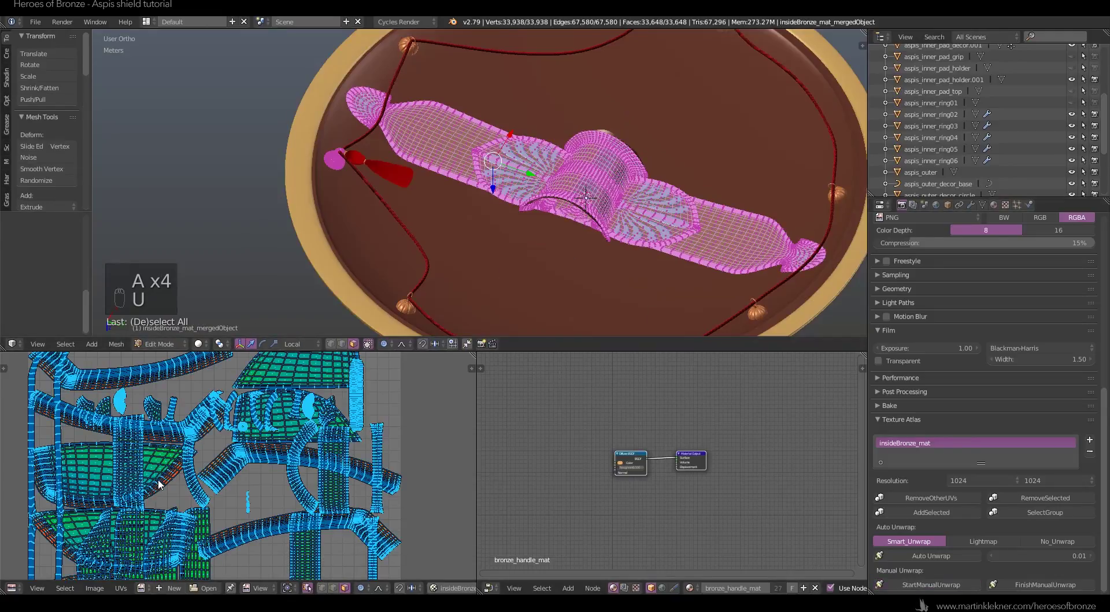
left_click(121, 588)
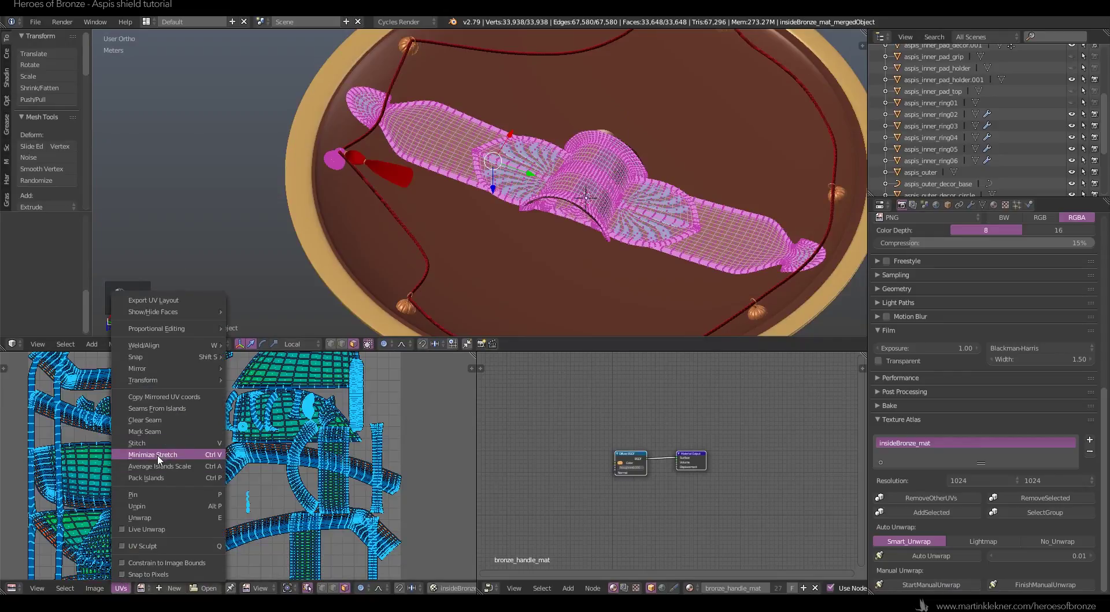
left_click(160, 459)
key("Escape")
left_click(120, 587)
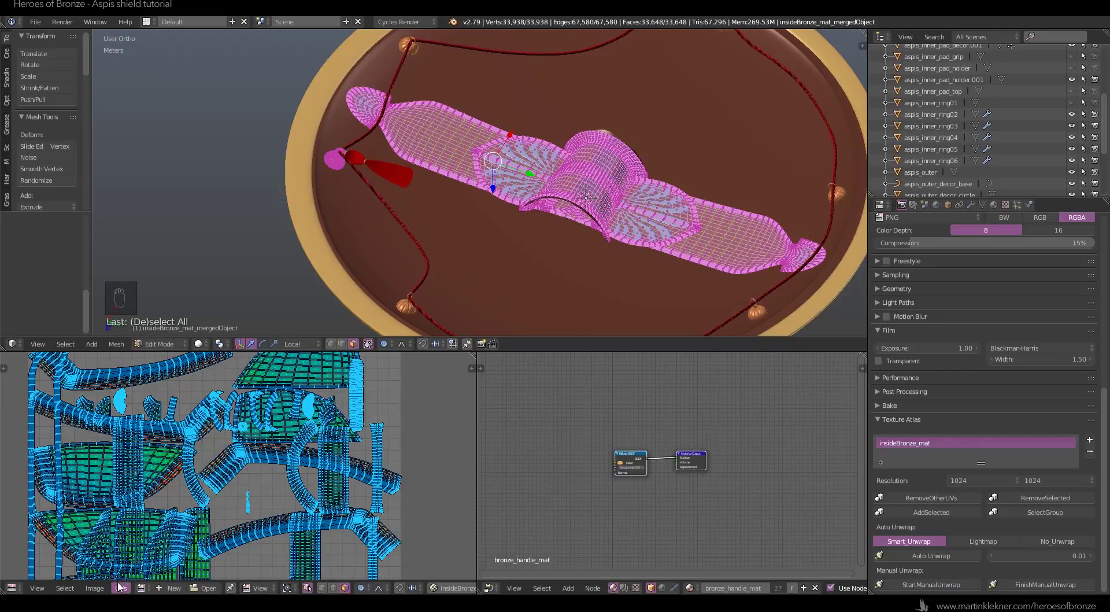
left_click(162, 466)
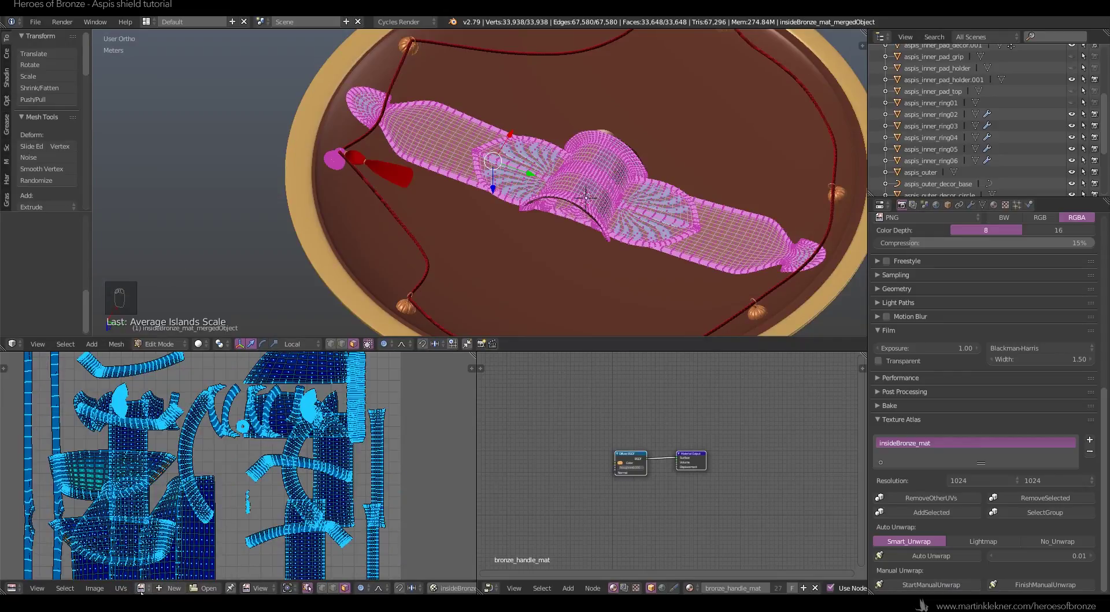
- Pack the merged object's UV islands and check the curved pad-top islands up close
left_click(120, 587)
left_click(155, 478)
scroll(247, 486, "up", 5)
scroll(247, 492, "down", 3)
scroll(240, 519, "up", 4)
middle_click_drag(240, 518, 235, 421)
scroll(236, 422, "up", 1)
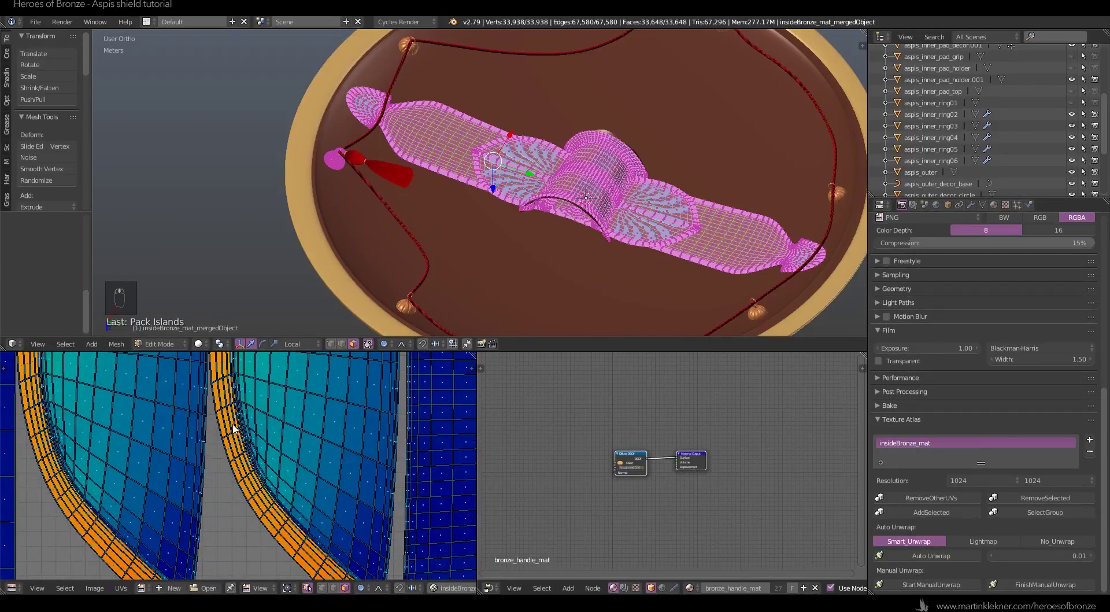
- Select a single face and examine the decorated pad's edge on the merged mesh in wireframe, clearing the selection at the end
right_click(234, 427)
scroll(635, 188, "up", 4)
middle_click_drag(634, 188, 578, 151)
scroll(305, 240, "up", 6)
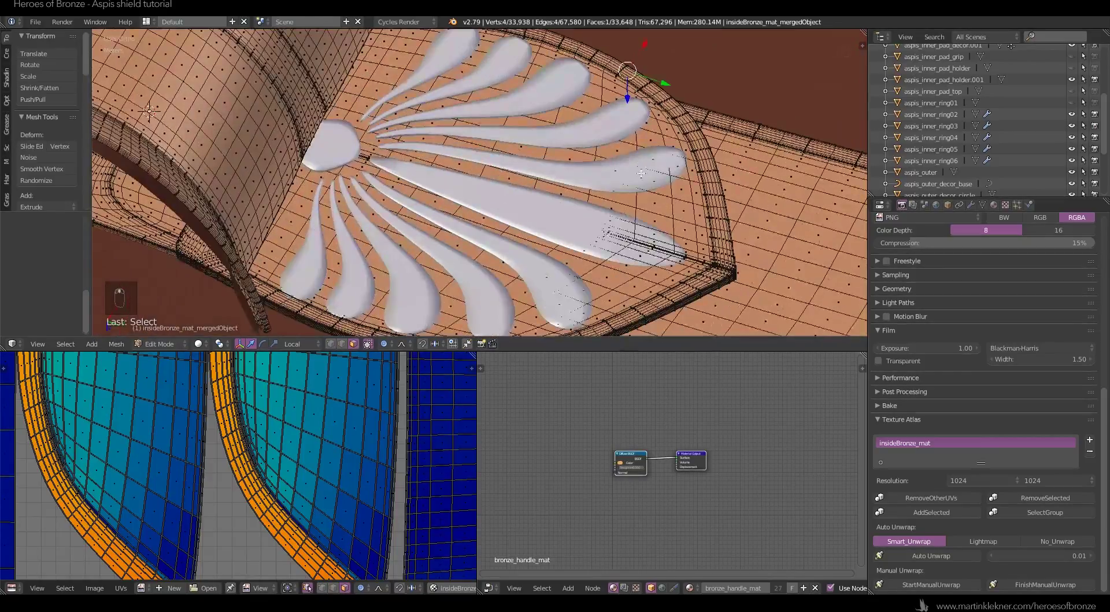
scroll(305, 240, "up", 3)
scroll(573, 152, "up", 3)
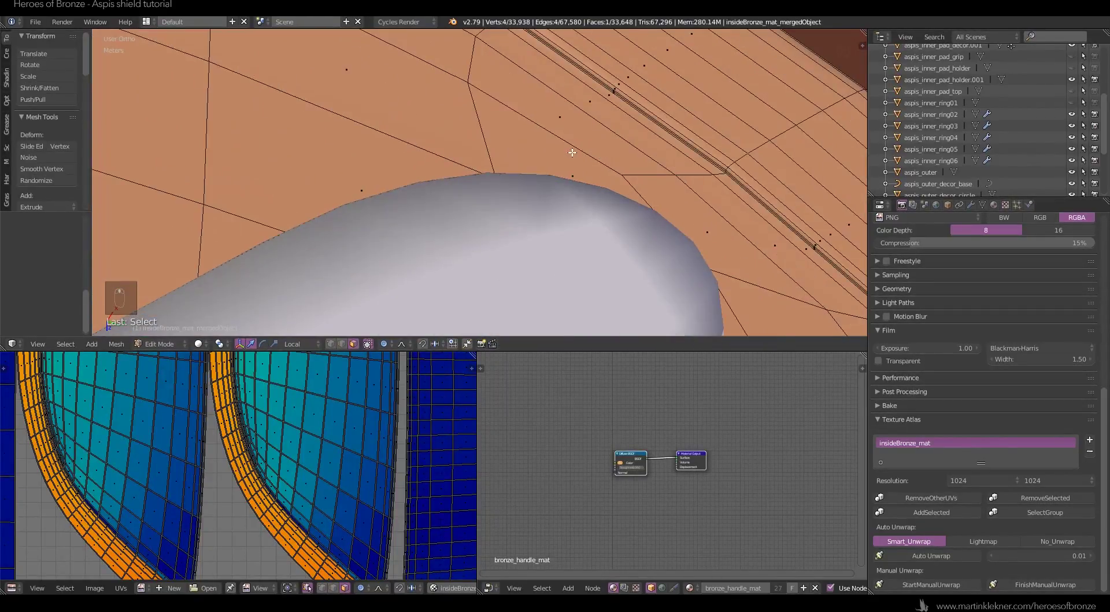
key("z")
key("a")
key("a")
key("a")
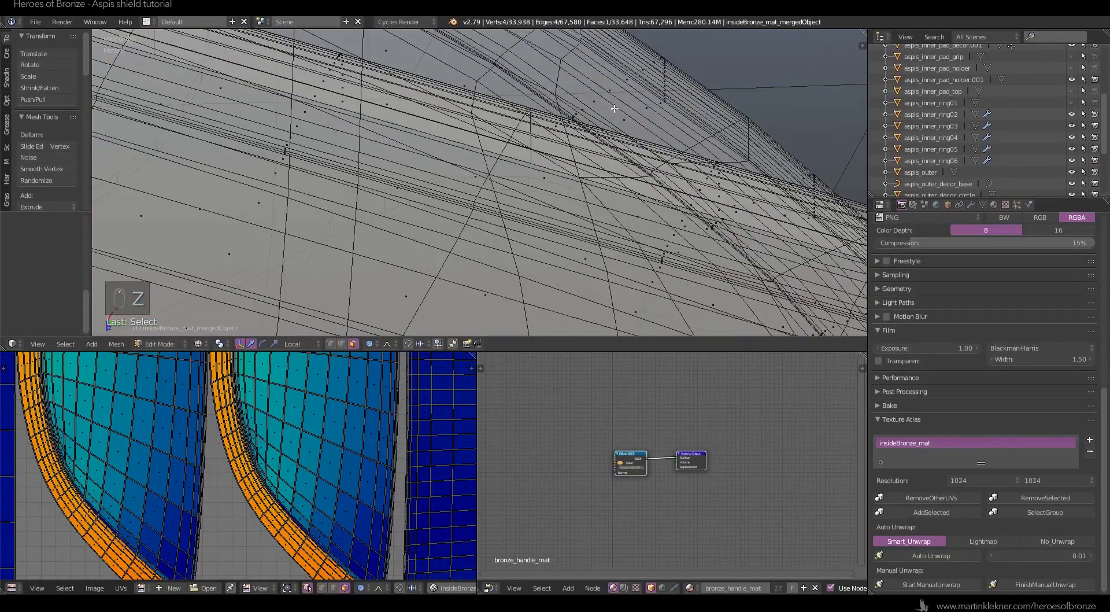
scroll(609, 108, "down", 8)
key("a")
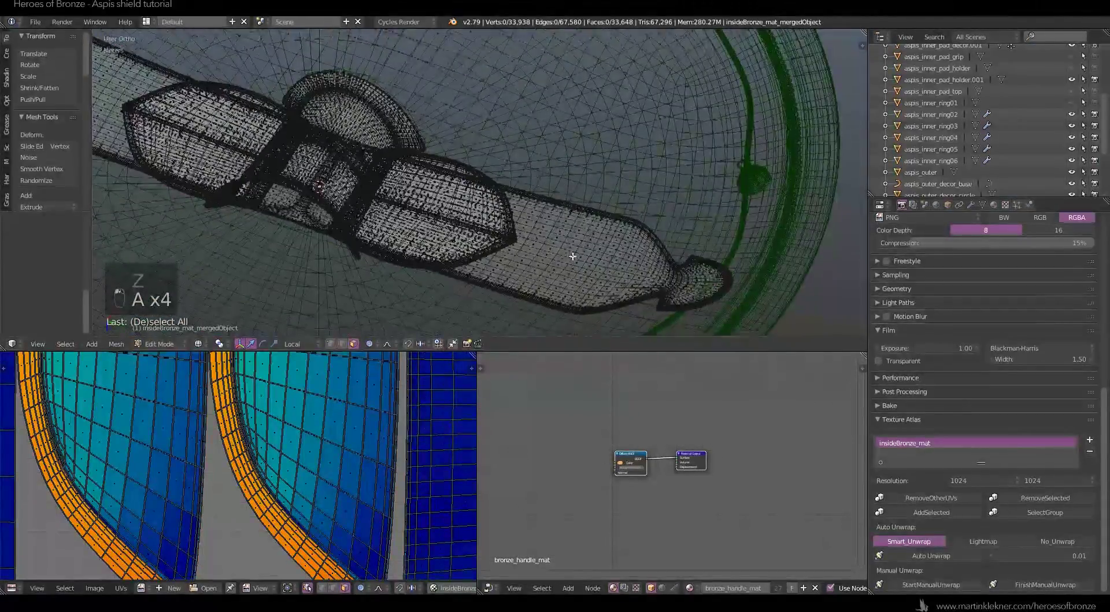
- Examine the packed islands and the pad's edge by selecting a face loop and, in edge select mode, an edge loop
scroll(264, 441, "up", 1)
scroll(274, 437, "down", 15)
scroll(232, 438, "up", 12)
middle_click_drag(130, 380, 186, 441)
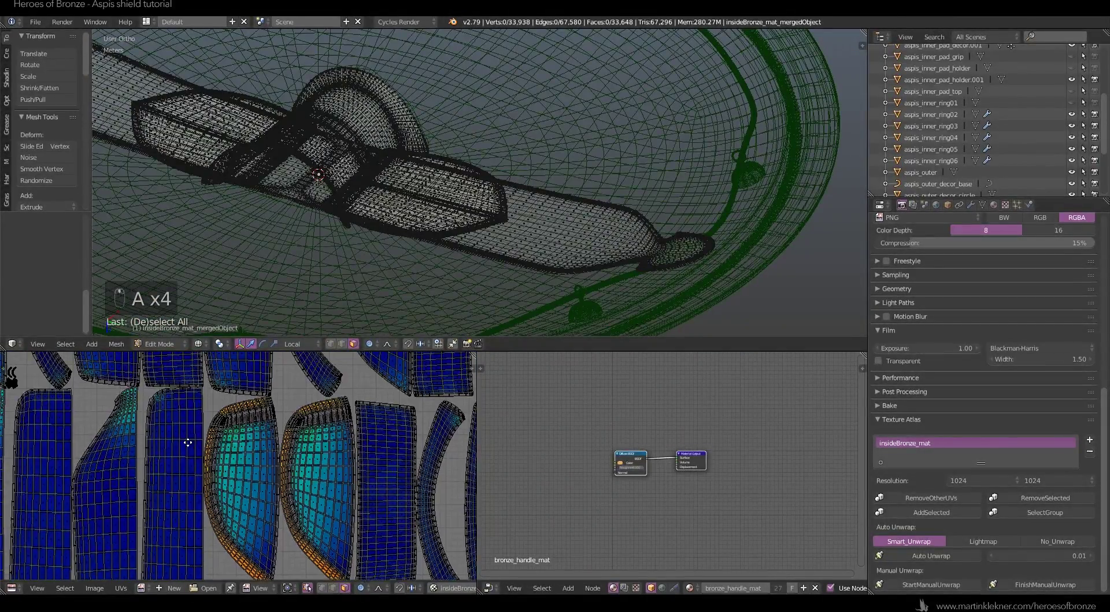
scroll(402, 162, "up", 2)
scroll(402, 163, "up", 10)
key("z")
left_click(828, 116)
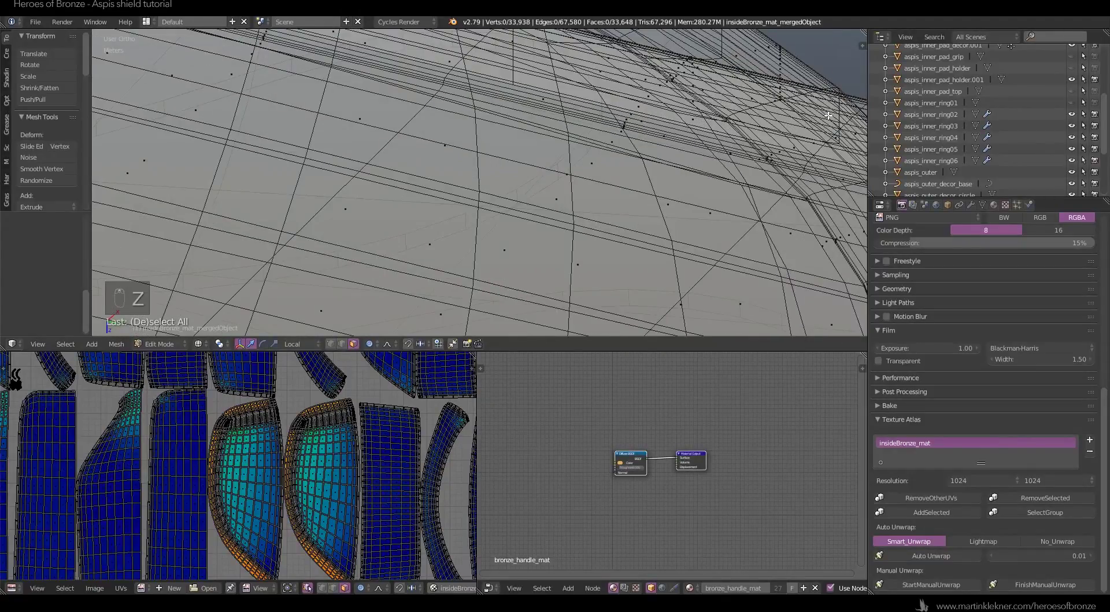
right_click(716, 110, "alt")
key("ctrl+Tab")
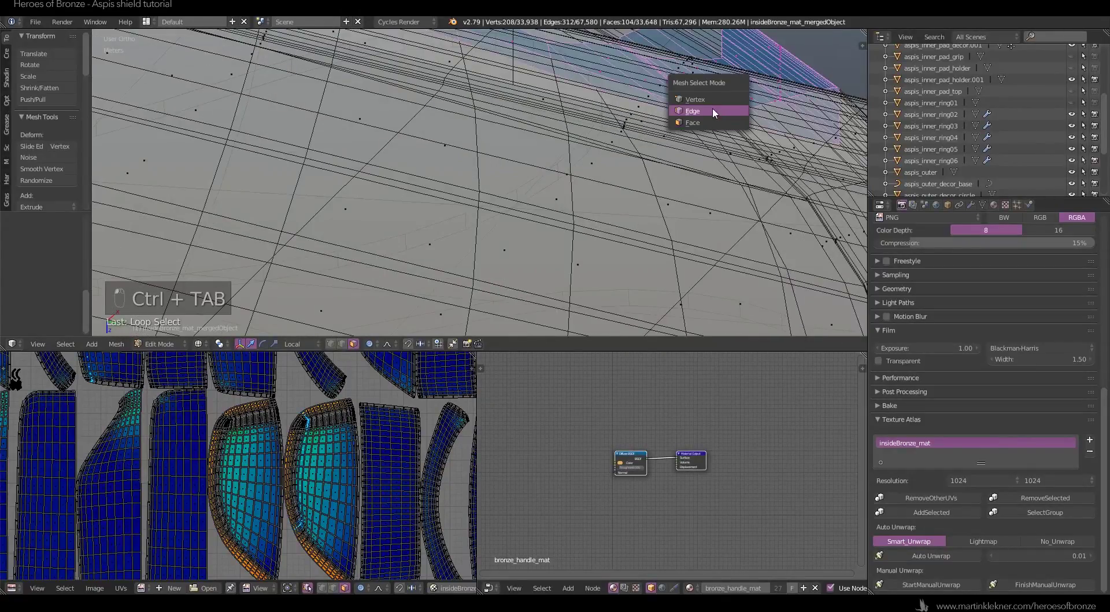
left_click(712, 108)
right_click(742, 133, "alt")
scroll(719, 143, "down", 6)
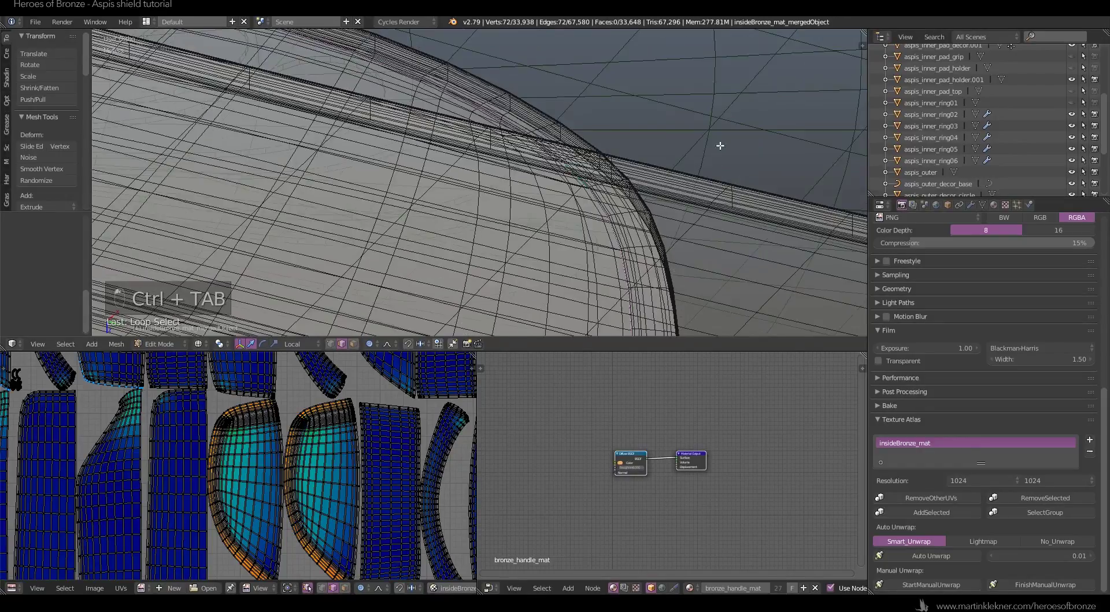
scroll(642, 204, "down", 3)
middle_click_drag(642, 204, 481, 213)
scroll(480, 213, "down", 3)
- Return the merged object to Object Mode with solid shading and finish the manual unwrap of the insideBronze_mat group
key("Tab")
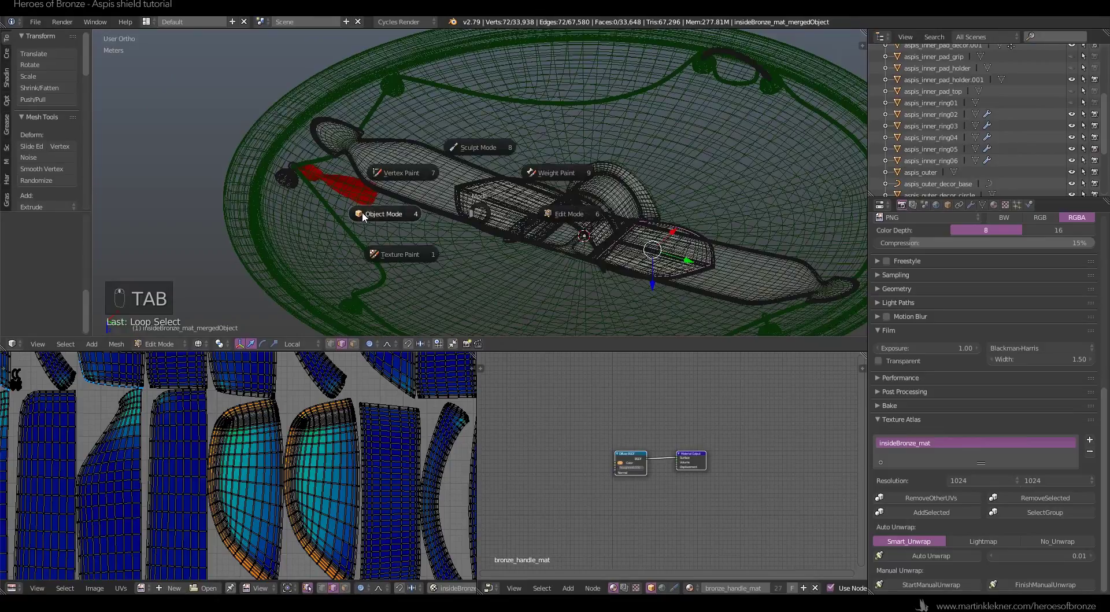
key("a")
key("a")
key("z")
left_click(381, 276)
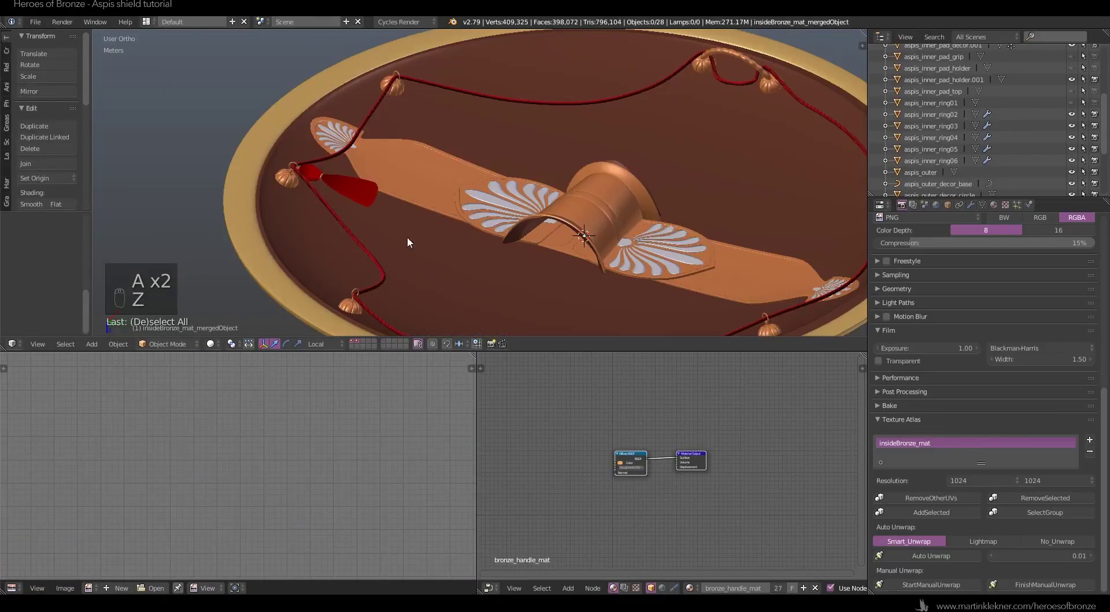
middle_click_drag(407, 236, 489, 224)
scroll(489, 225, "up", 5)
scroll(492, 243, "down", 3)
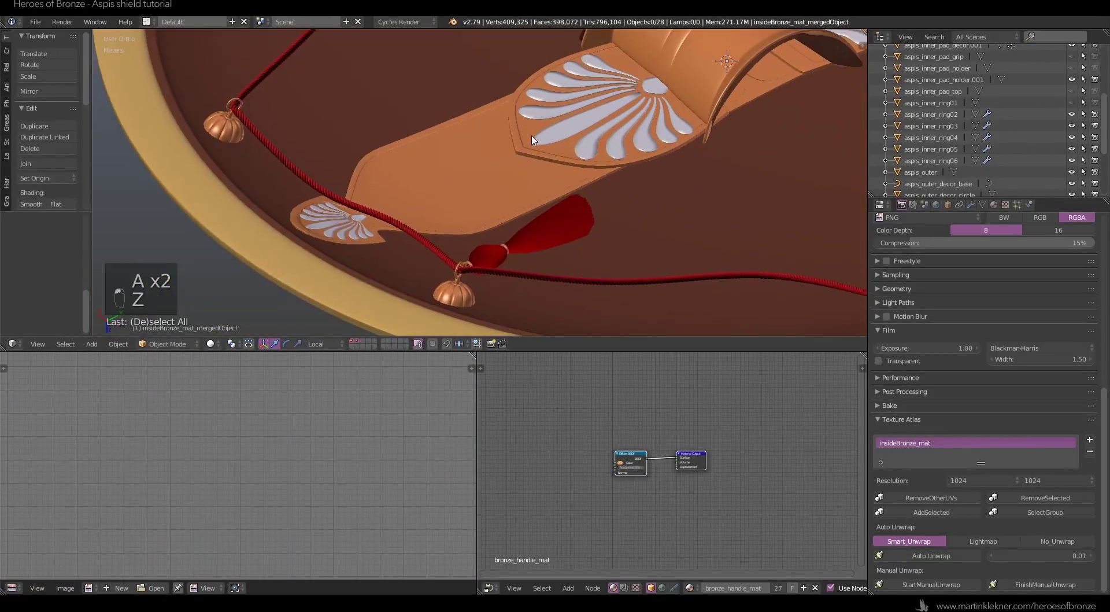
right_click(466, 174)
key("Delete")
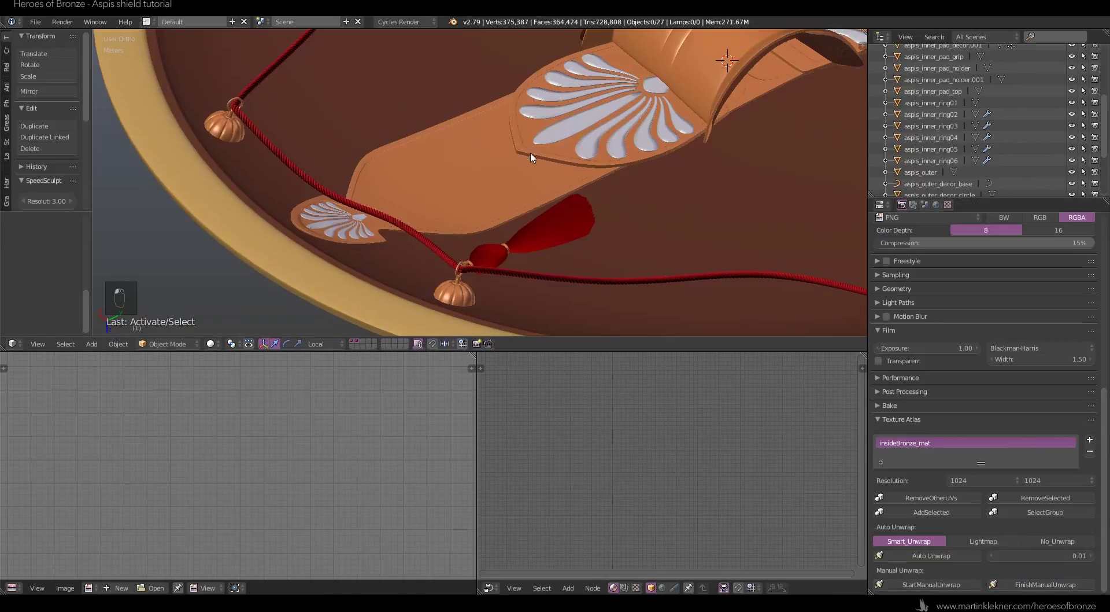
- Check the curved inner pad holder's packed UV islands in Edit Mode and return to Object Mode
scroll(327, 243, "up", 2)
right_click(301, 250)
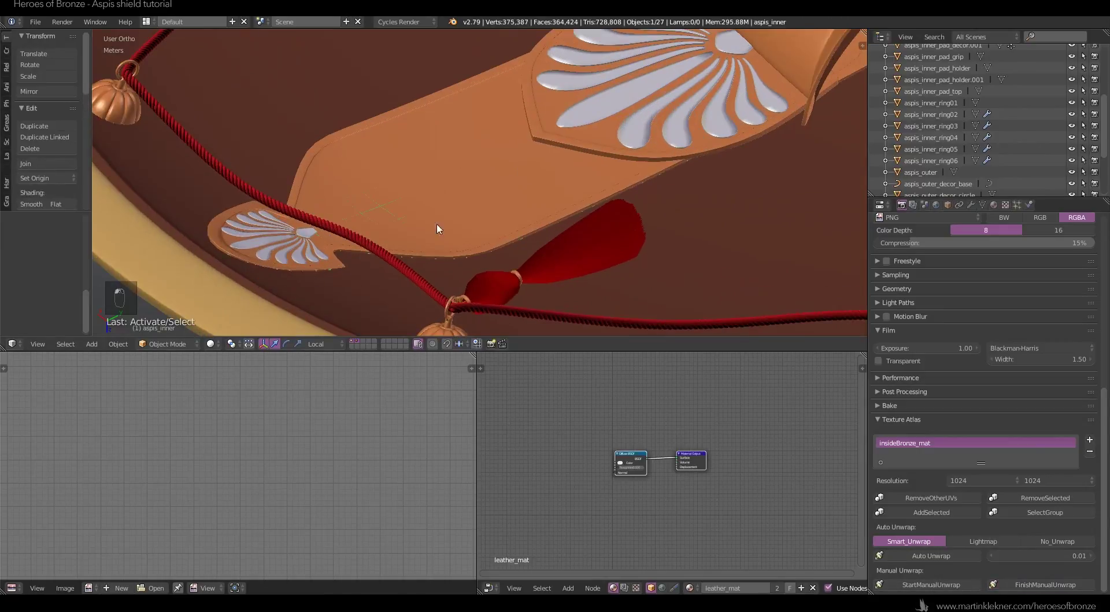
scroll(436, 223, "down", 4)
right_click(559, 109)
key("Tab")
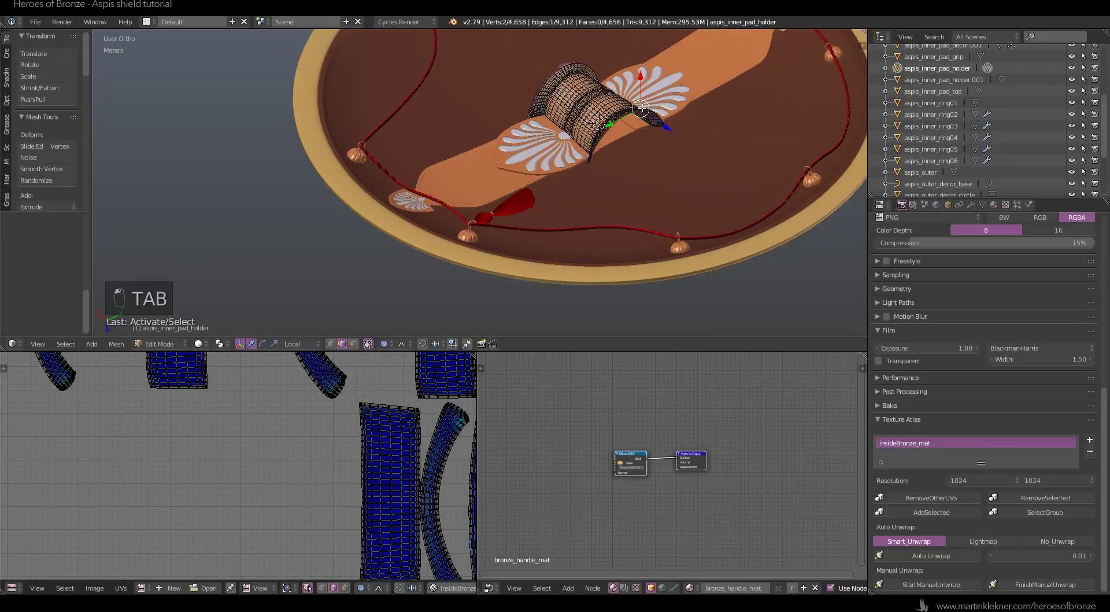
scroll(346, 290, "up", 4)
scroll(346, 289, "up", 4)
key("Tab")
left_click(282, 289)
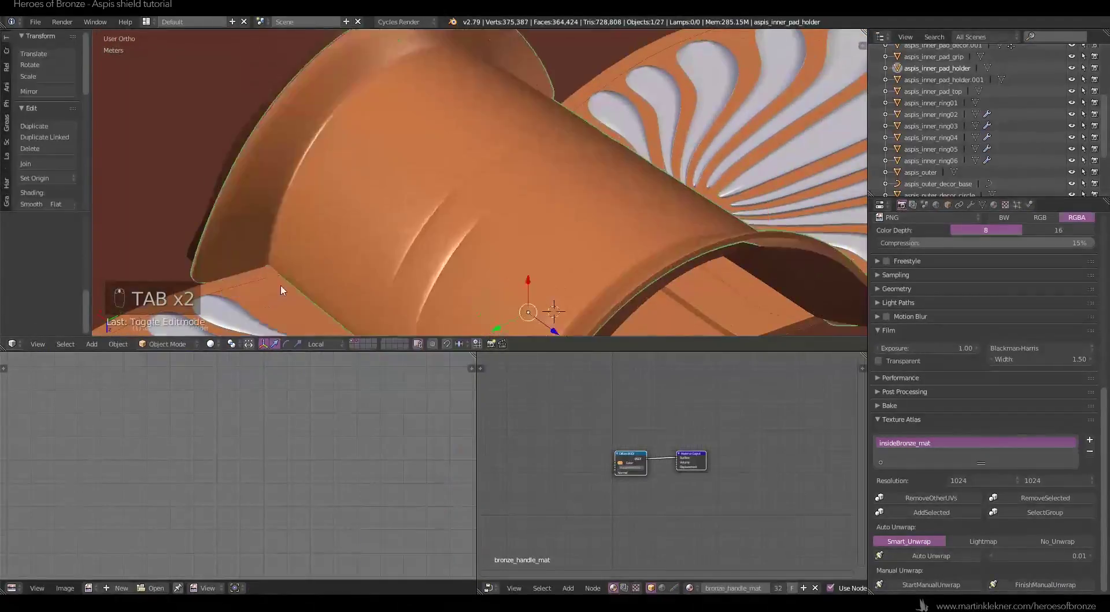
- Inspect the decorated inner pad top's mesh and UV islands in Edit Mode, return to Object Mode and deselect everything
scroll(318, 277, "down", 4)
middle_click_drag(332, 271, 461, 137, "shift")
right_click(415, 236)
right_click(419, 220)
key("Tab")
left_click(480, 221)
scroll(475, 223, "up", 4)
key("a")
key("a")
key("a")
key("a")
middle_click_drag(406, 223, 468, 278)
scroll(504, 232, "down", 4)
middle_click_drag(570, 198, 469, 238)
scroll(179, 198, "up", 4)
scroll(414, 193, "down", 4)
scroll(463, 256, "down", 4)
key("Tab")
key("a")
key("a")
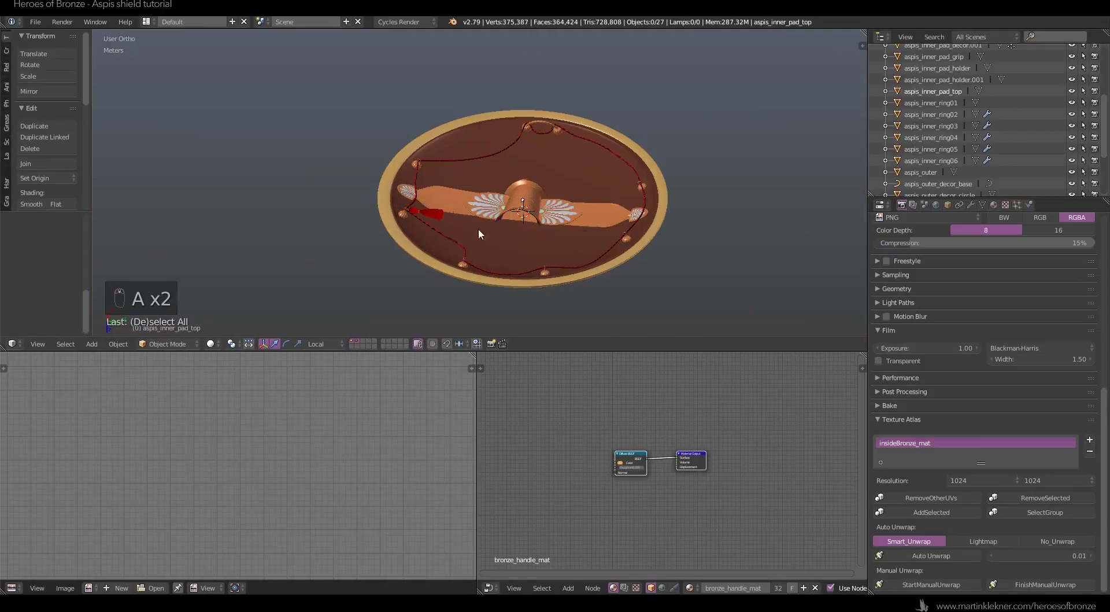
- Select the shield's outer bronze body together with the outer decor circle
scroll(520, 220, "up", 4)
middle_click_drag(574, 213, 596, 141)
scroll(596, 141, "down", 4)
right_click(597, 172)
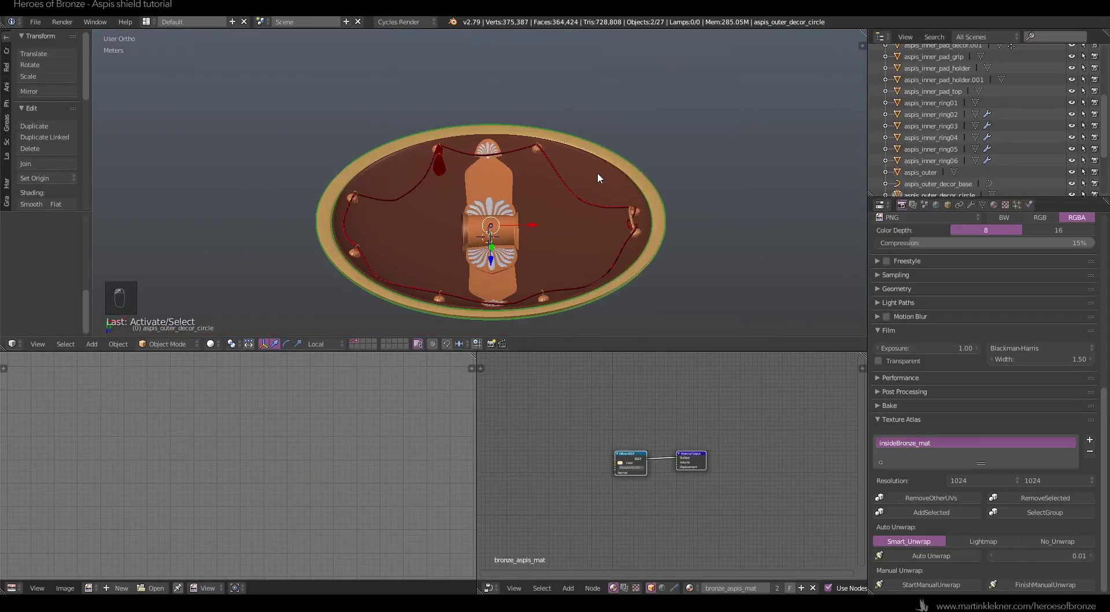
- Add a texture atlas group named outside_bronze_mat for the selected outer shield objects
left_click(1089, 443)
left_click(1044, 453)
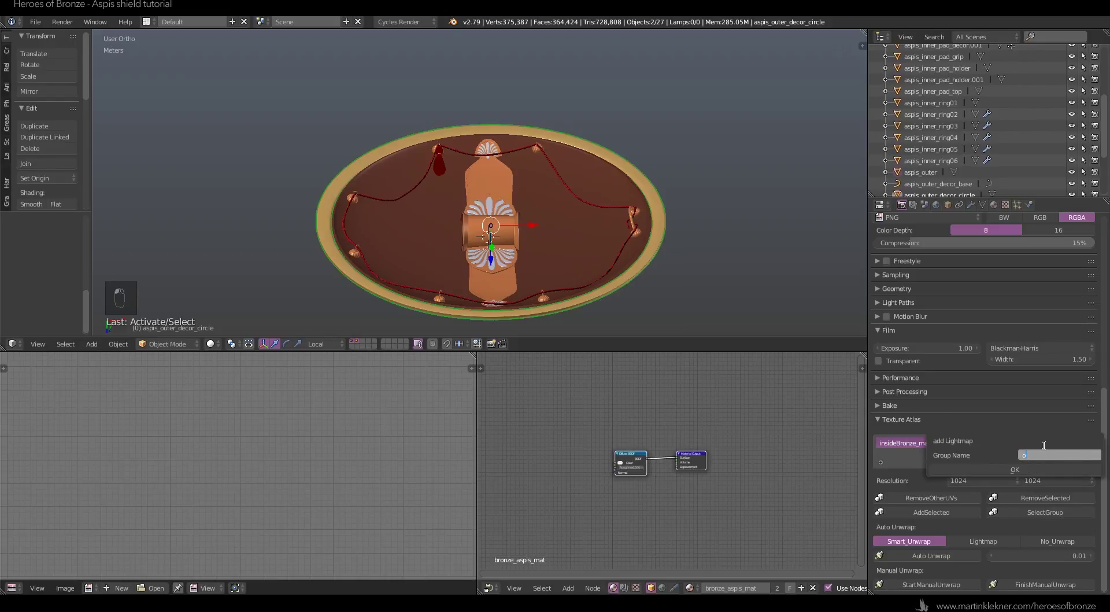
type("outside_bronze_mat")
key("Return")
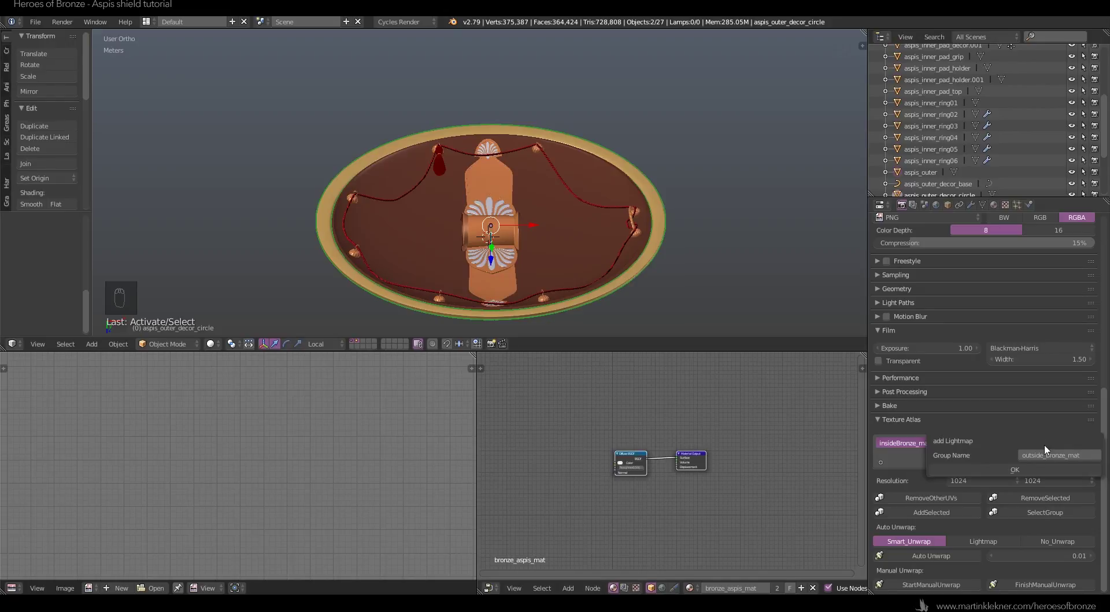
left_click(1013, 470)
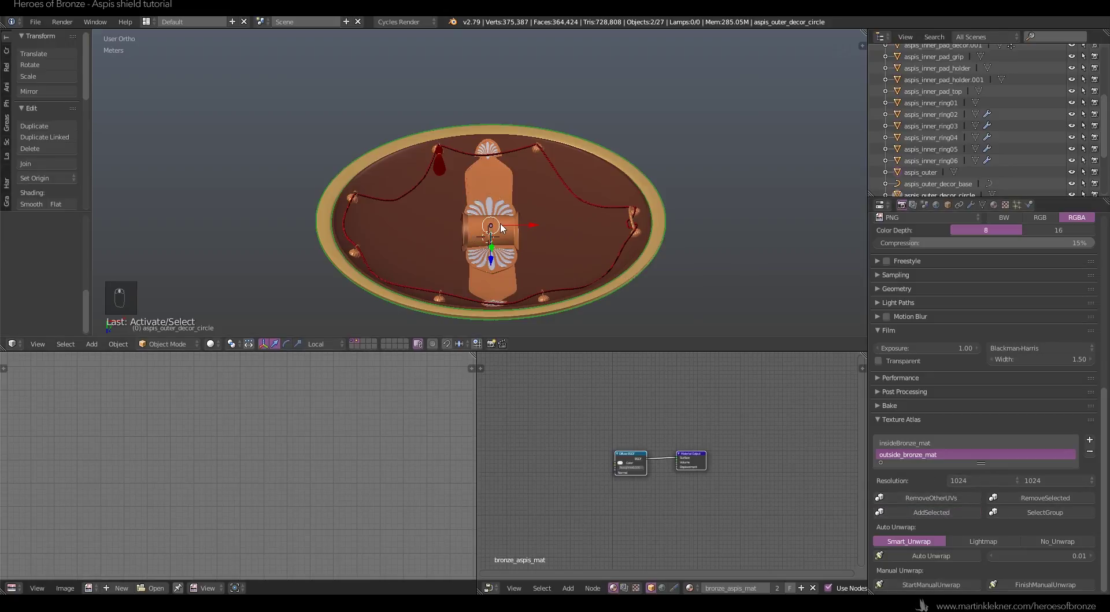
- Invert the selection, remove those objects from the outside_bronze_mat group and deselect everything
key("ctrl+i")
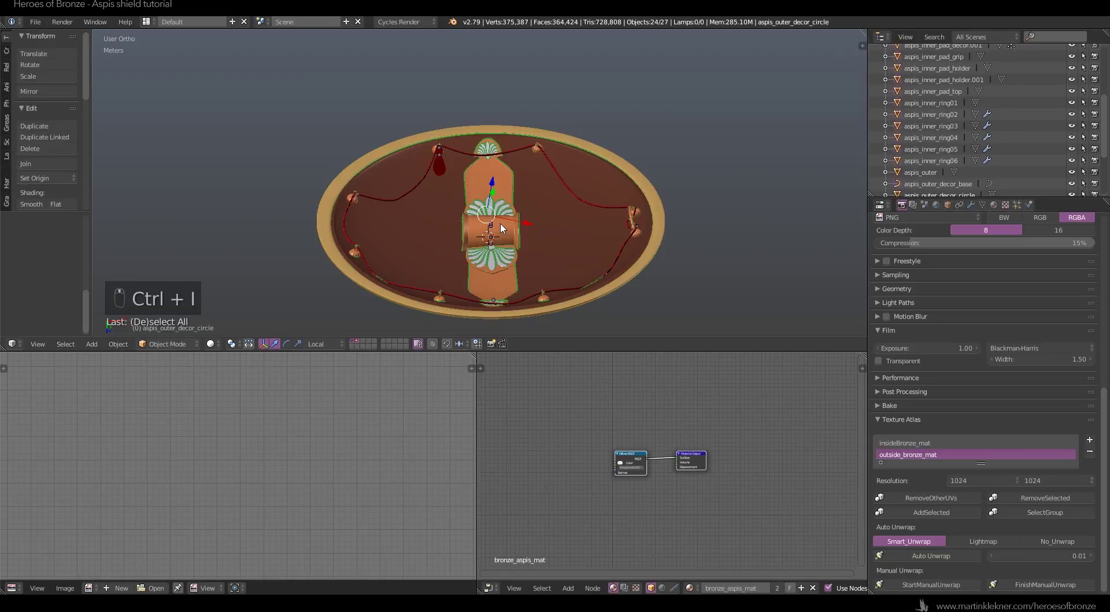
left_click(1038, 496)
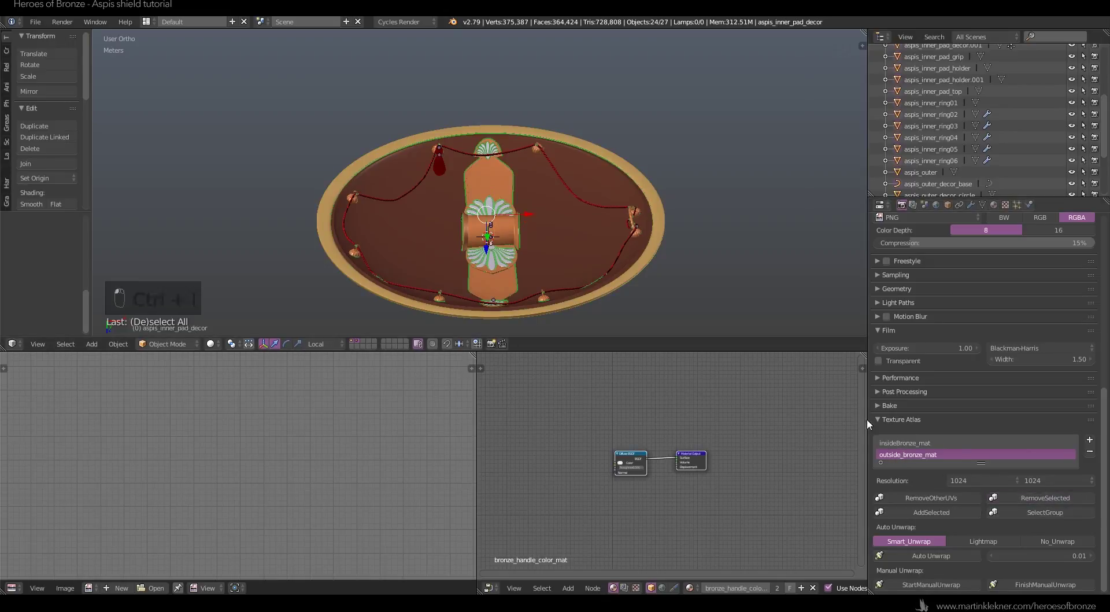
left_click(901, 444)
left_click(907, 456)
key("a")
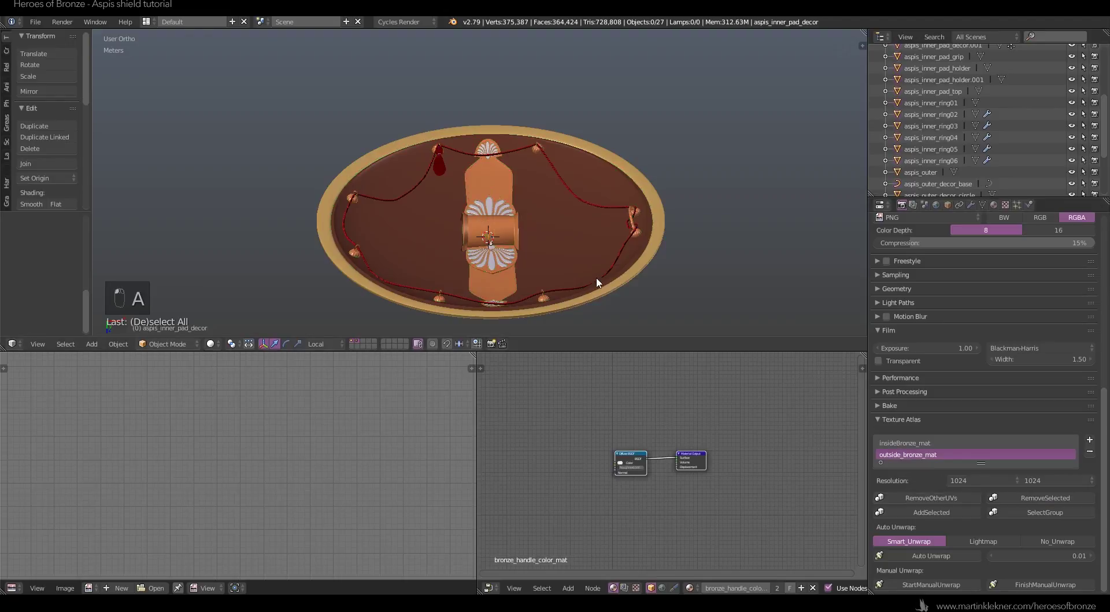
- Select the objects of the outside_bronze_mat atlas group and start a manual unwrap for it
left_click(1031, 511)
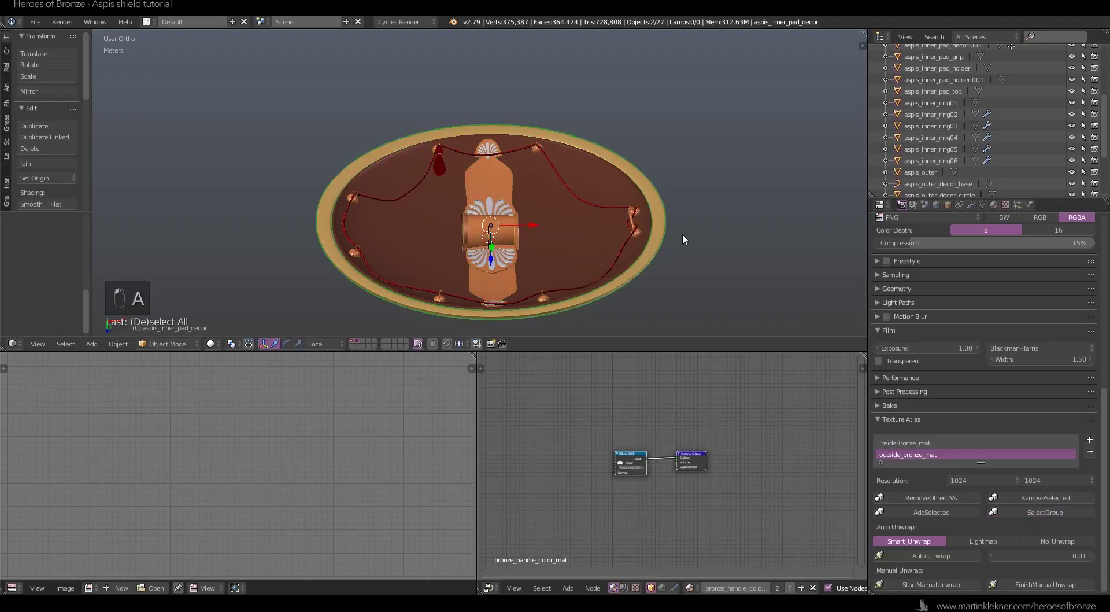
scroll(726, 299, "up", 2)
middle_click_drag(734, 303, 713, 75)
key("Tab")
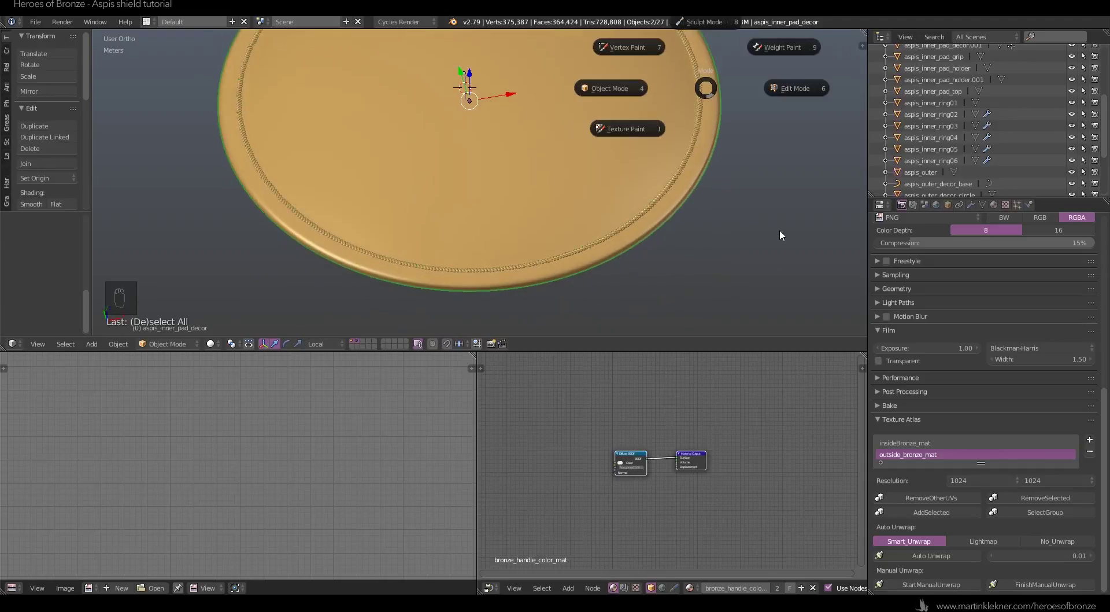
left_click(936, 583)
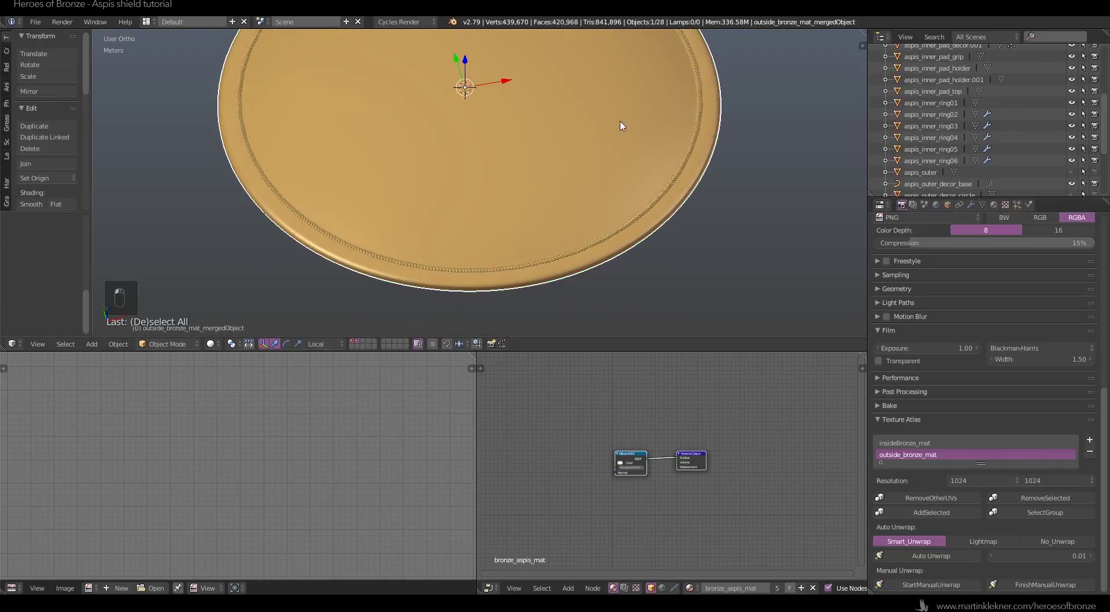
- Select the whole merged outer bronze mesh in Edit Mode, average its UV islands' scale and pack the islands
key("Tab")
key("a")
key("a")
key("a")
key("a")
scroll(245, 491, "down", 4)
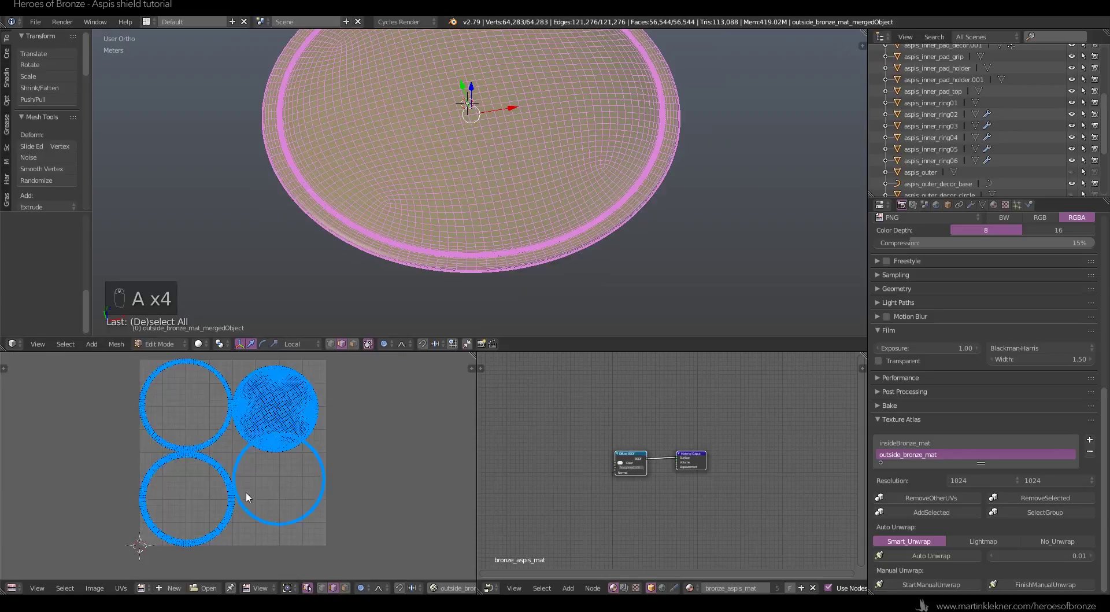
left_click(121, 588)
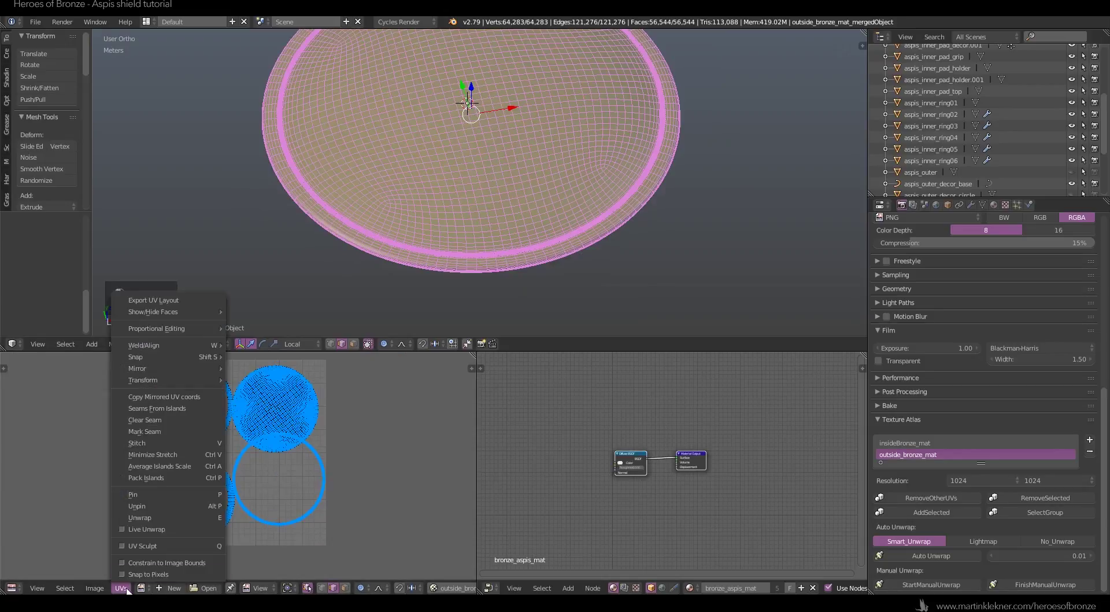
left_click(172, 466)
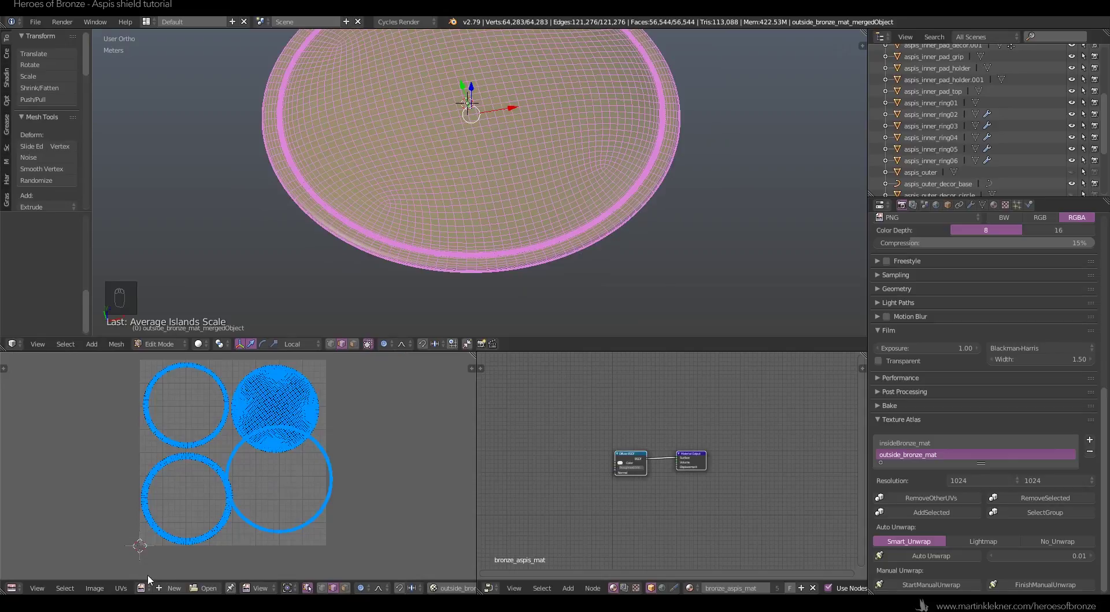
left_click(121, 587)
left_click(163, 477)
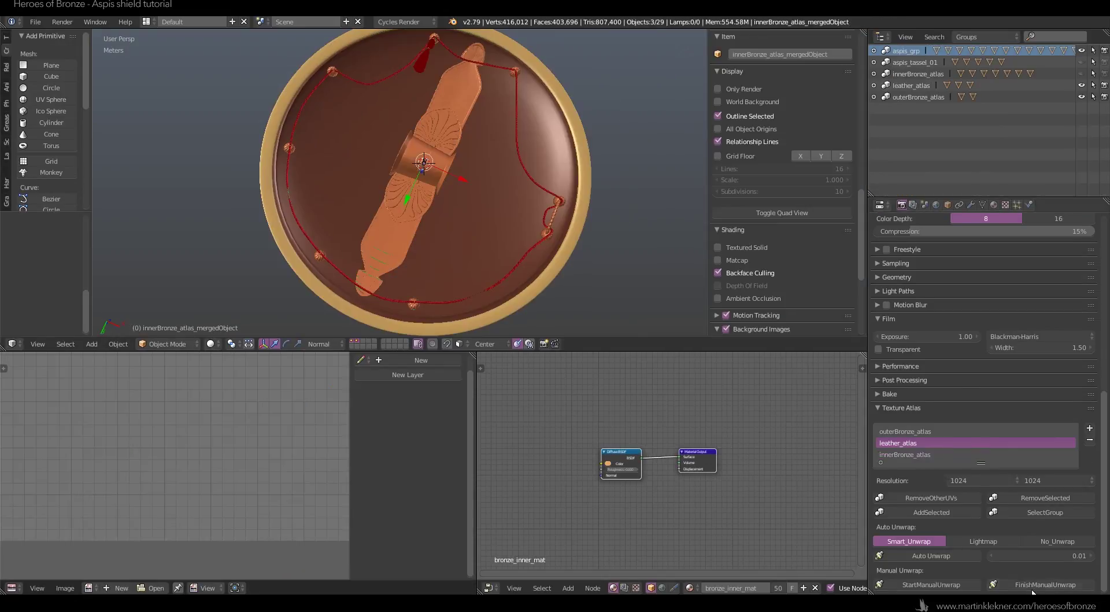
- Finish the manual unwrap of the innerBronze_atlas group
left_click(1032, 586)
left_click(905, 455)
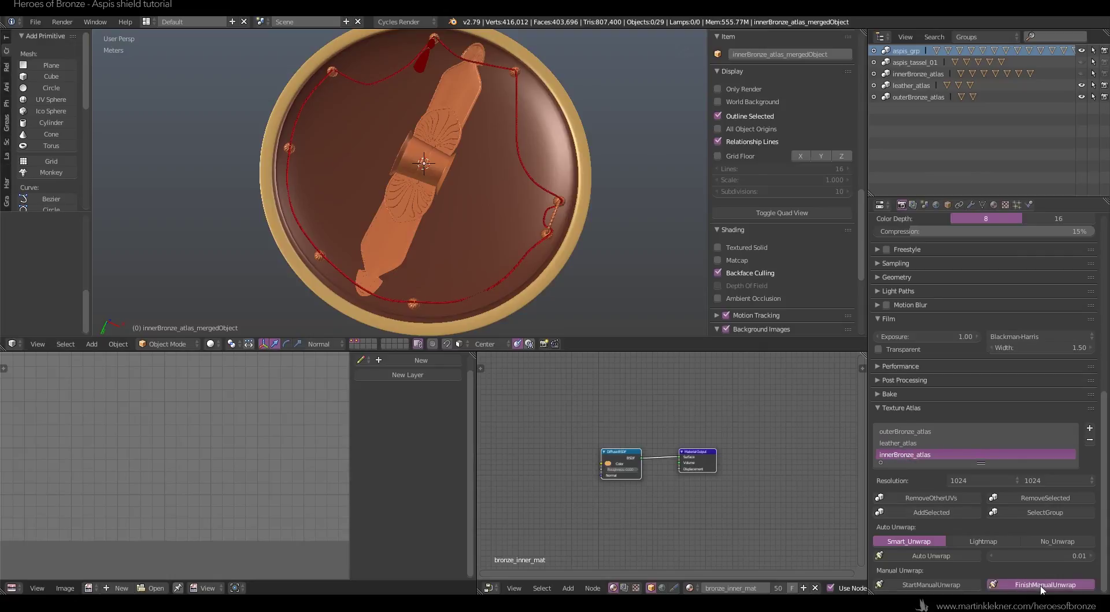
left_click(1038, 584)
- Start a manual unwrap for the leather_atlas group and frame its full UV layout
left_click(909, 443)
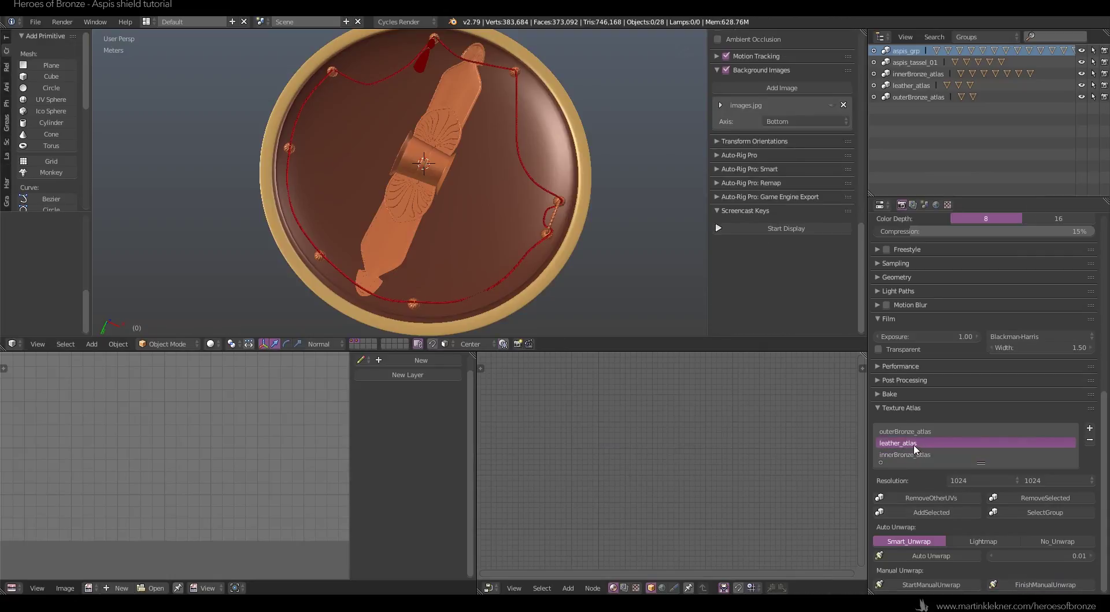
left_click(931, 584)
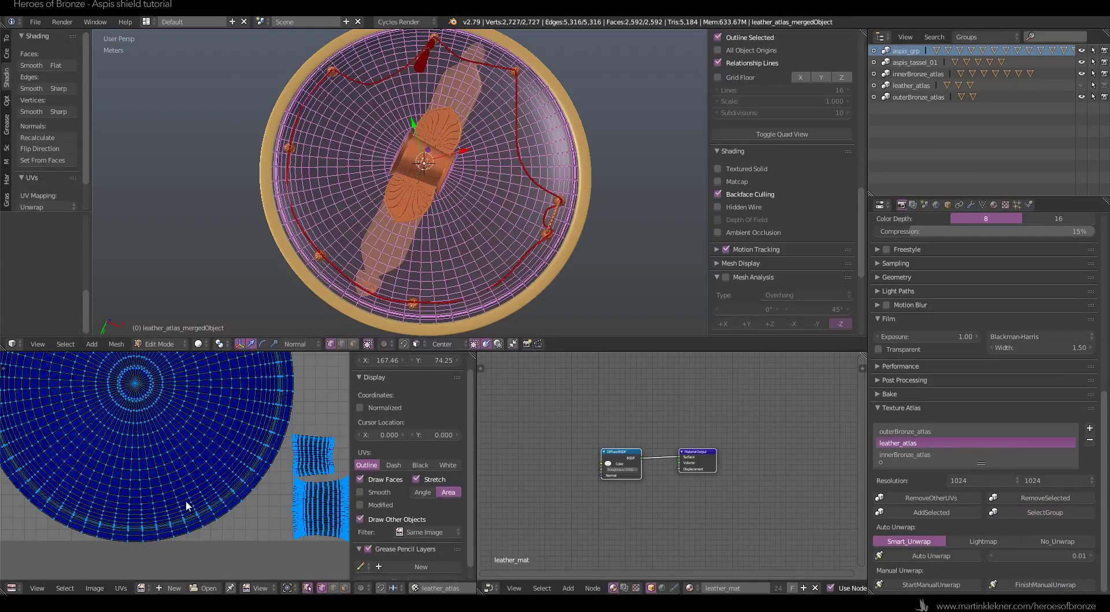
scroll(175, 425, "down", 3)
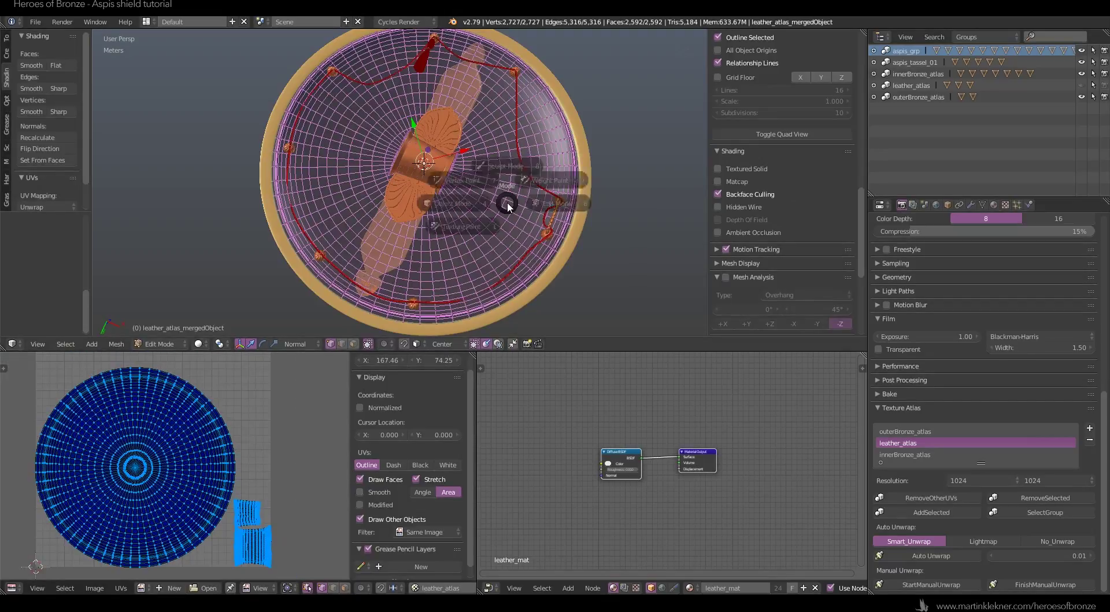
- Return to Object Mode, select the shield's outer bronze body and enter Edit Mode on it
key("Tab")
middle_click_drag(611, 120, 599, 329)
right_click(528, 233)
key("Tab")
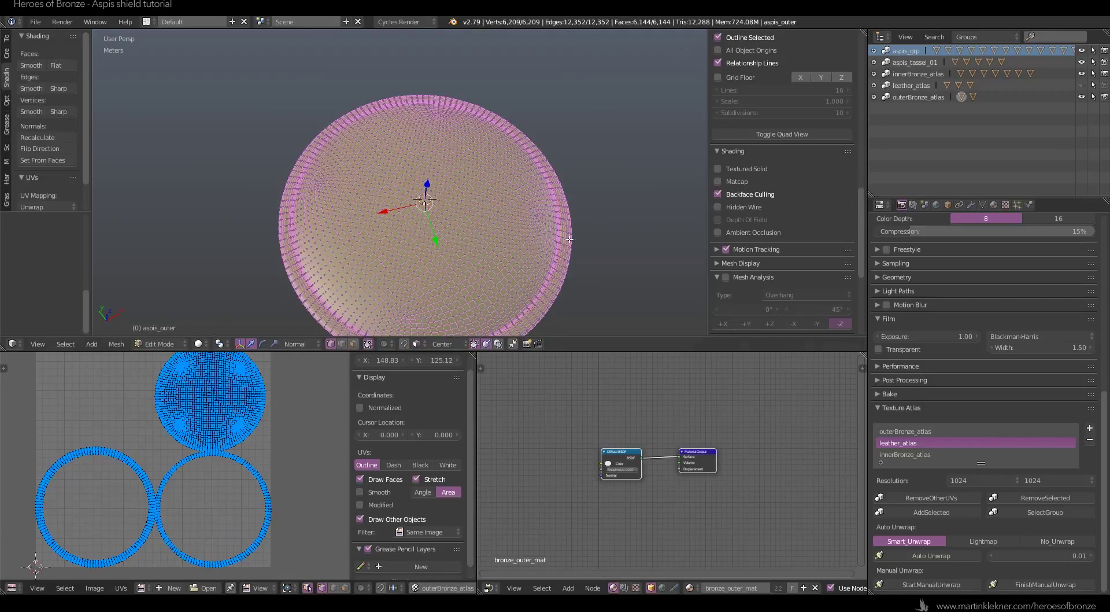
- Re-enter Edit Mode on the outer bronze body and recalculate its normals
key("Tab")
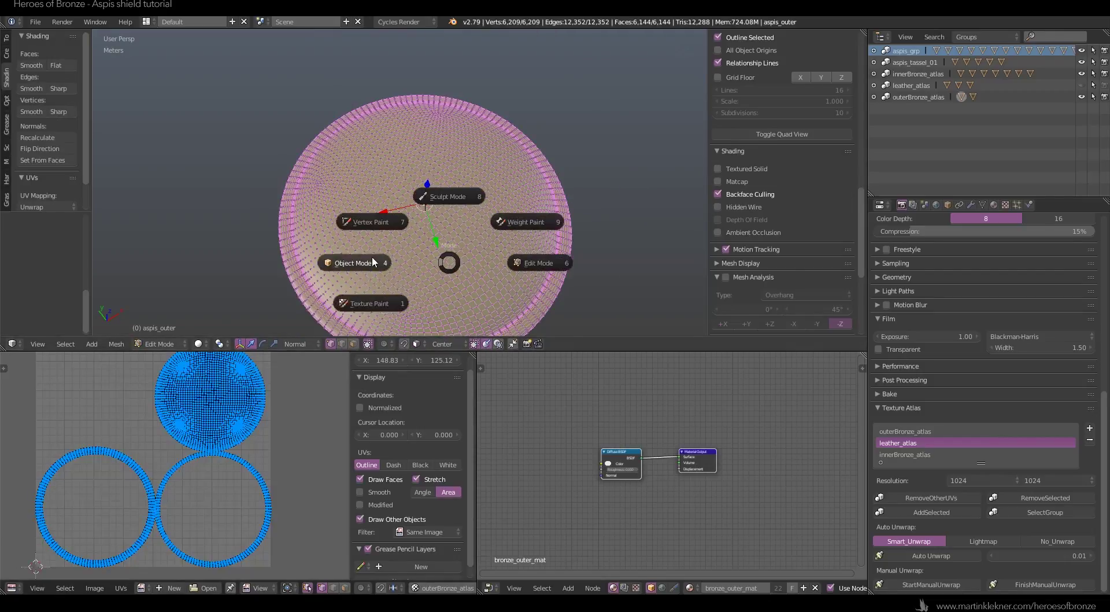
left_click(373, 256)
key("Tab")
left_click(636, 262)
key("a")
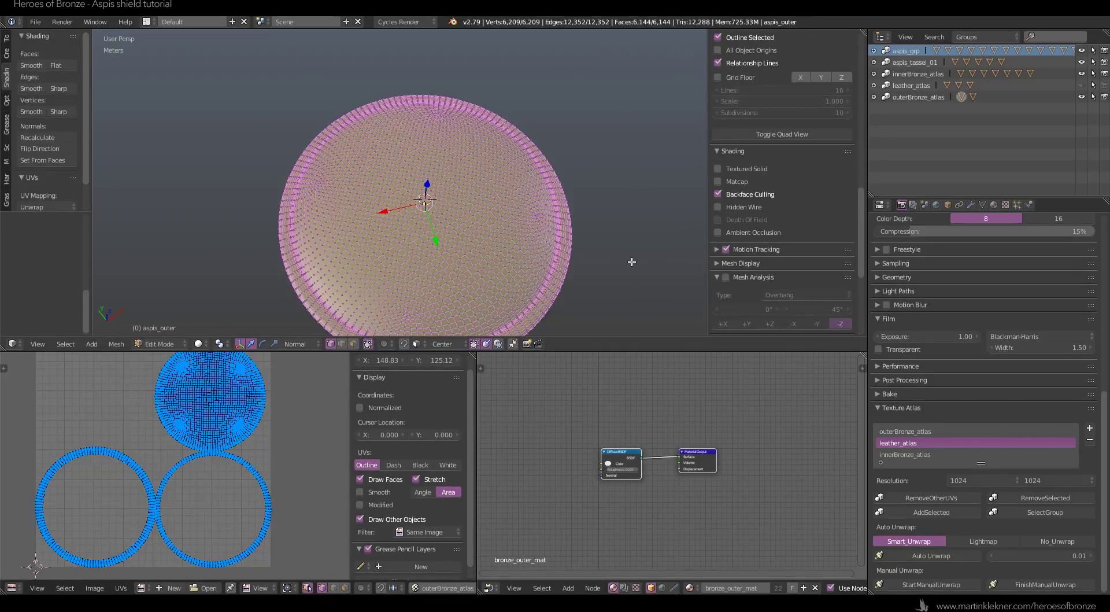
scroll(795, 298, "up", 5)
key("ctrl+n")
scroll(758, 260, "up", 2)
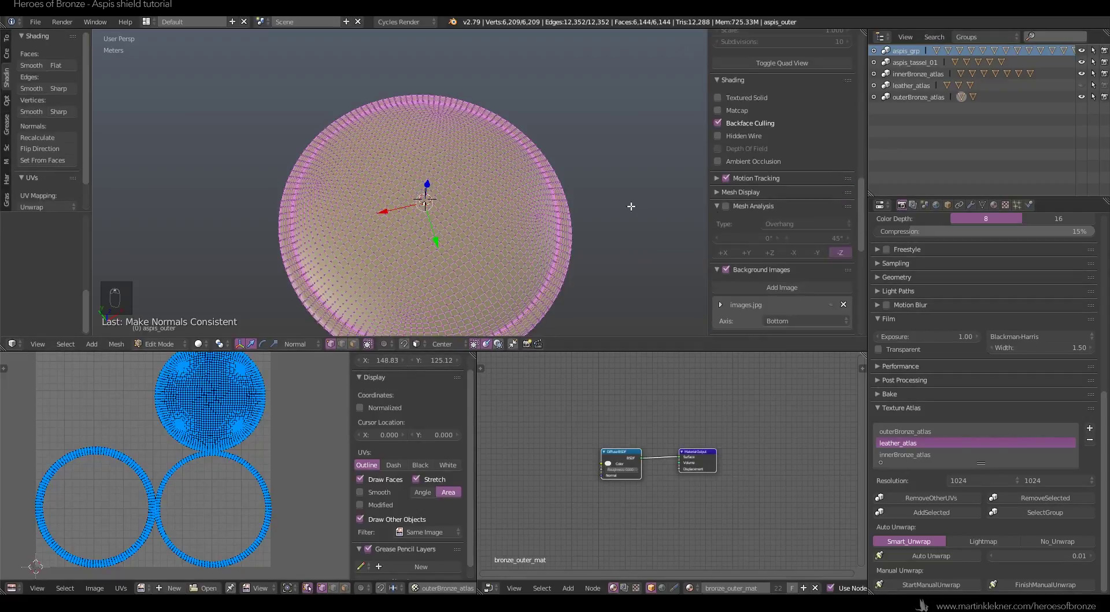
- Hide the viewport's properties sidebar, recalculate the outer body's normals once more and return to Object Mode
key("n")
scroll(630, 206, "down", 2)
middle_click_drag(580, 239, 555, 198, "shift")
key("ctrl+n")
scroll(637, 283, "up", 3)
key("Tab")
left_click(540, 109)
scroll(540, 109, "down", 3)
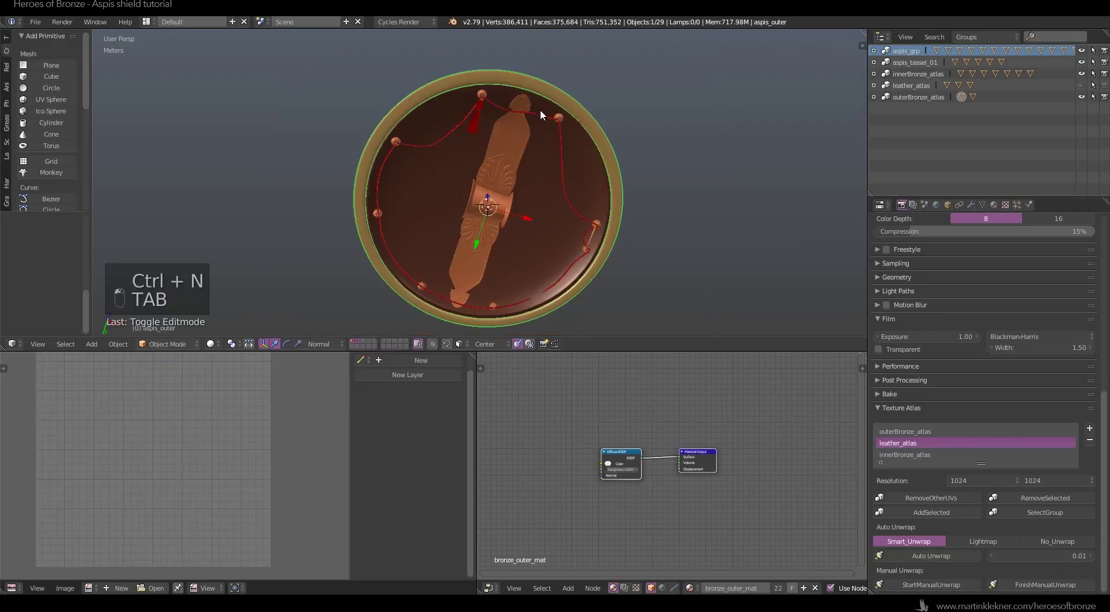
- Recalculate and flip all normals of the merged leather object in Edit Mode, and return to Object Mode
right_click(553, 204)
scroll(553, 204, "up", 2)
key("Tab")
left_click(606, 202)
key("a")
key("a")
key("a")
key("a")
key("a")
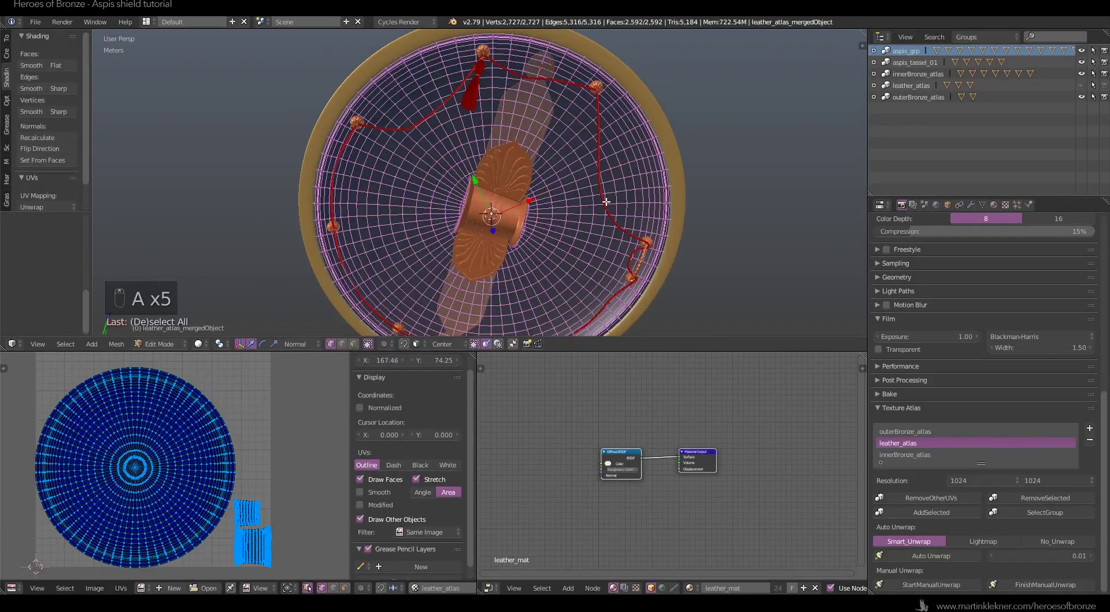
key("ctrl+n")
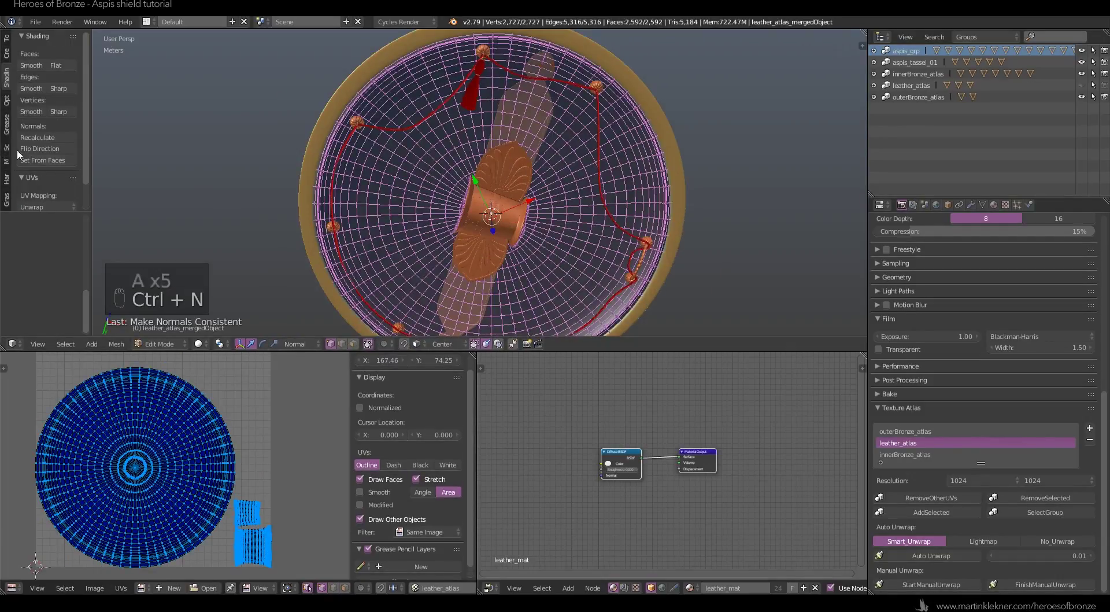
left_click(39, 149)
key("Tab")
left_click(412, 151)
- Check the shield's leather interior, undo the last two actions and deselect everything
key("a")
key("a")
middle_click_drag(624, 172, 627, 292)
key("ctrl+z")
key("ctrl+z")
key("a")
- Examine the shield's rim, tassel, rings and inner handle up close and from several angles
scroll(589, 196, "up", 4)
middle_click_drag(532, 59, 506, 237, "shift")
scroll(507, 252, "up", 4)
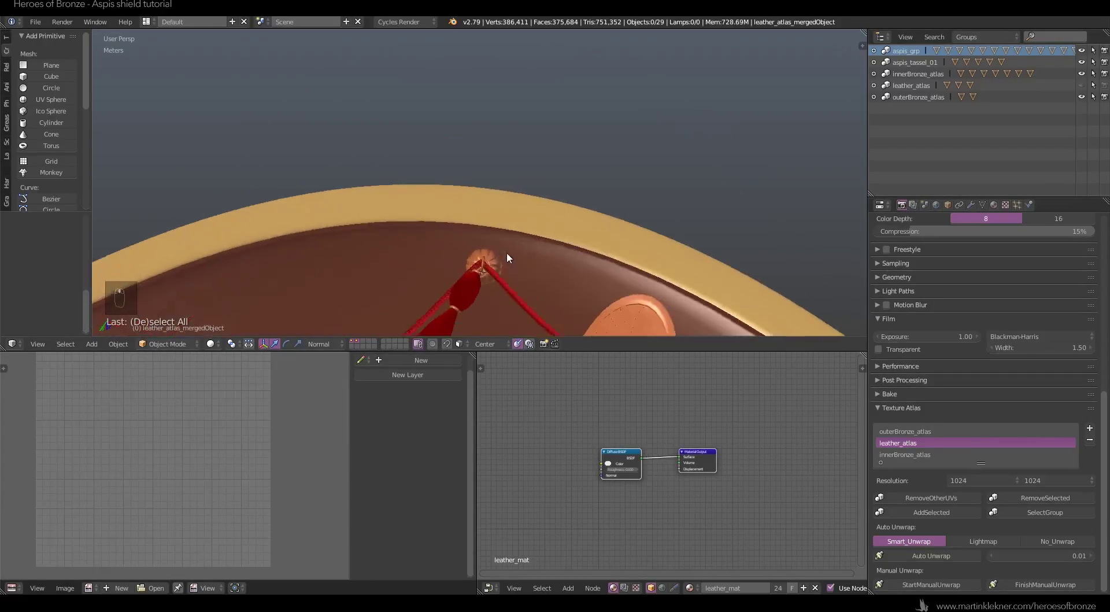
scroll(508, 255, "down", 6)
mouse_move(530, 193)
middle_mouse_down()
mouse_move(515, 181)
mouse_move(538, 195)
middle_mouse_up()
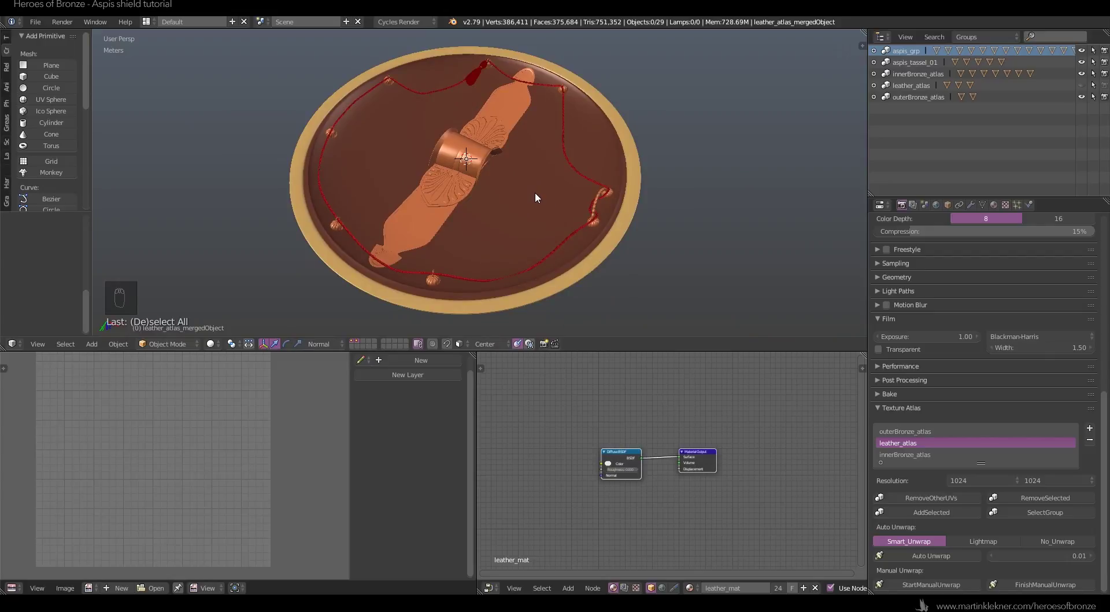
middle_click_drag(535, 198, 525, 287)
scroll(523, 285, "down", 4)
middle_click_drag(516, 200, 448, 221)
scroll(550, 232, "up", 3)
scroll(549, 232, "down", 3)
scroll(448, 220, "up", 4)
middle_click_drag(518, 189, 513, 232)
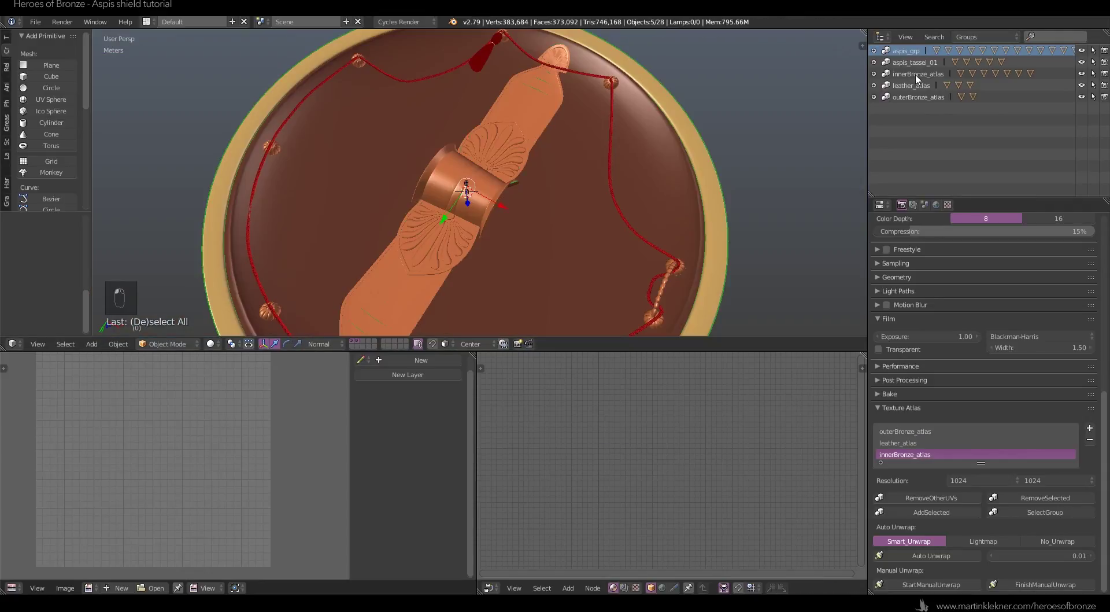
- Switch to wireframe display and check which shield parts are included in the combined atlas group selection
scroll(627, 151, "down", 5)
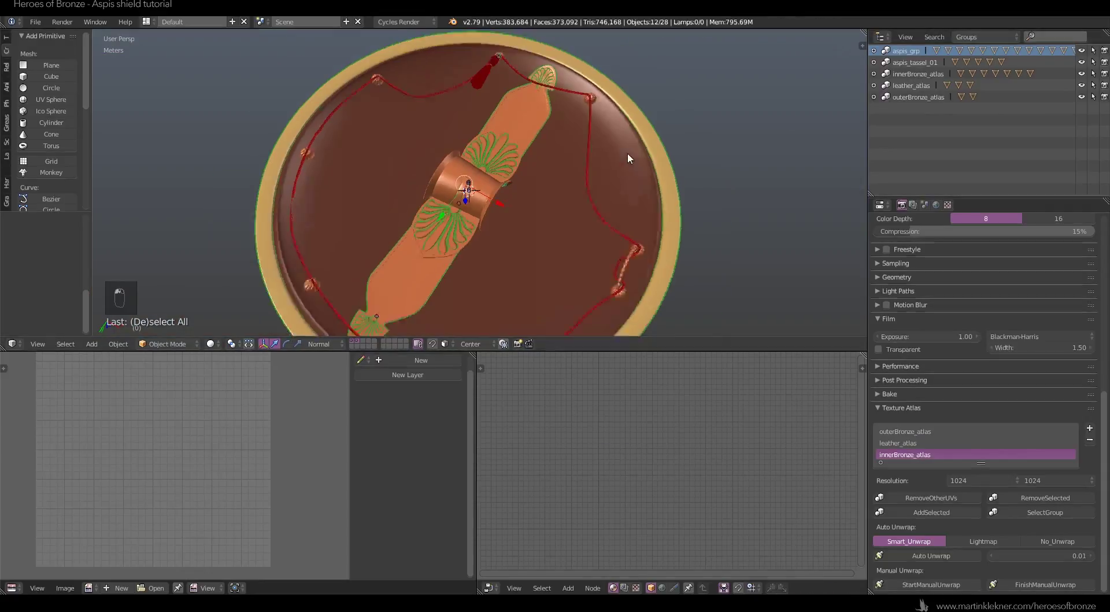
key("z")
left_click(639, 168)
middle_click_drag(638, 167, 622, 141)
scroll(606, 147, "up", 4)
scroll(606, 147, "down", 4)
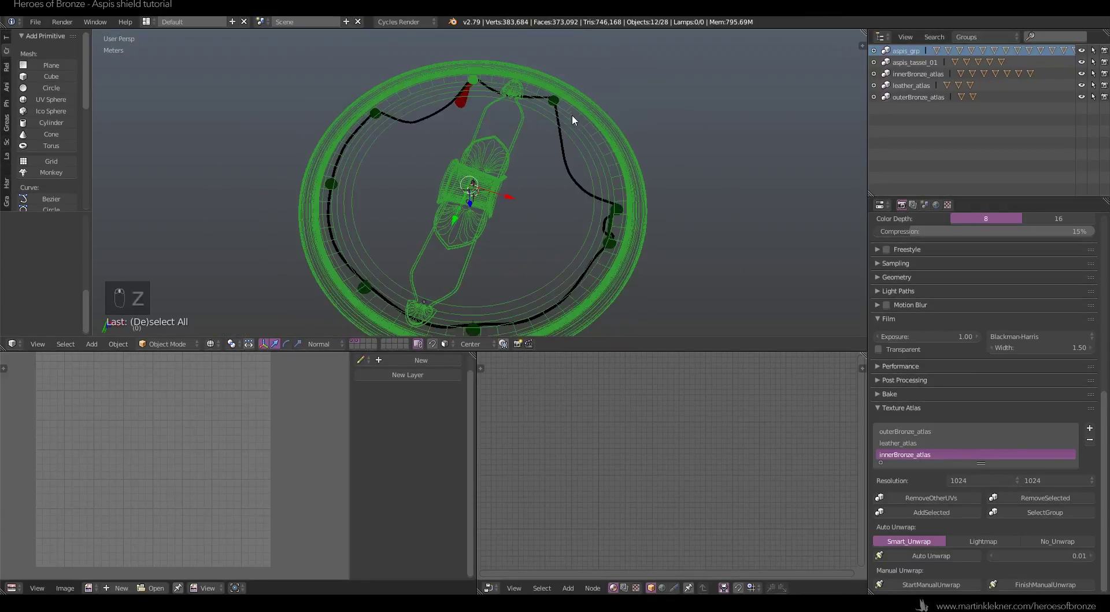
key("KP_Decimal")
middle_click_drag(516, 44, 527, 237, "shift")
scroll(528, 257, "up", 7)
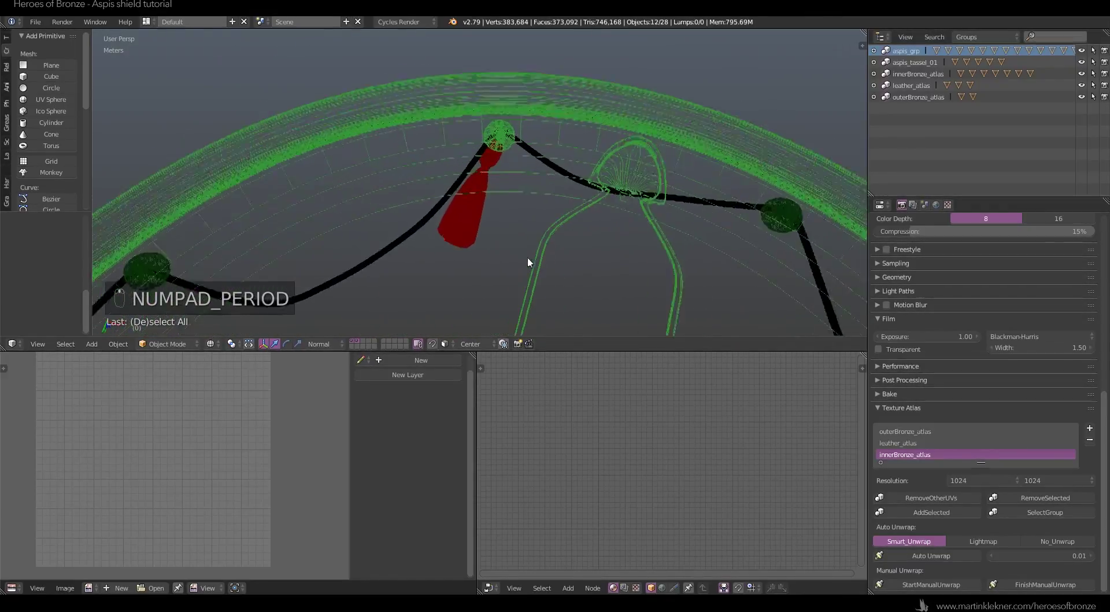
middle_click_drag(524, 133, 634, 236)
scroll(581, 197, "down", 3)
- Export the selected shield objects as a Wavefront OBJ file named aspis_11.obj
left_click(35, 22)
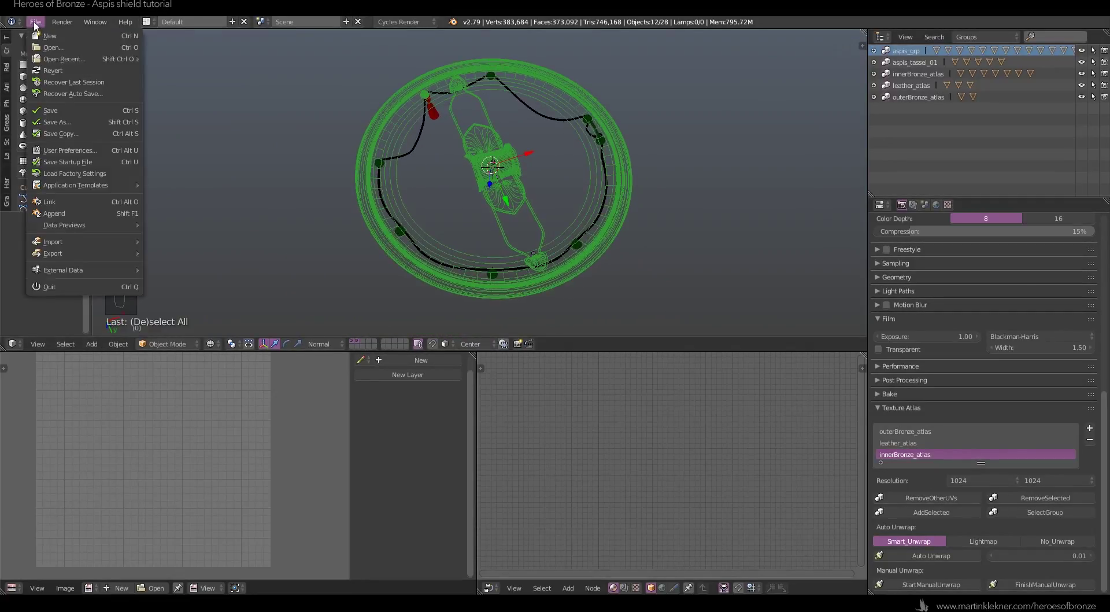
mouse_move(78, 250)
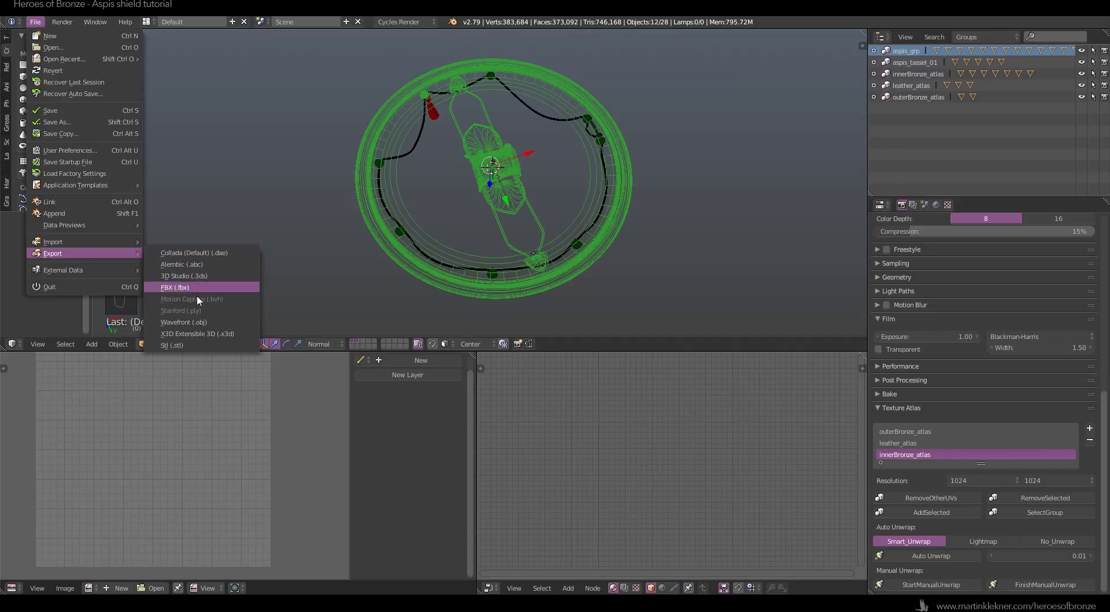
left_click(204, 324)
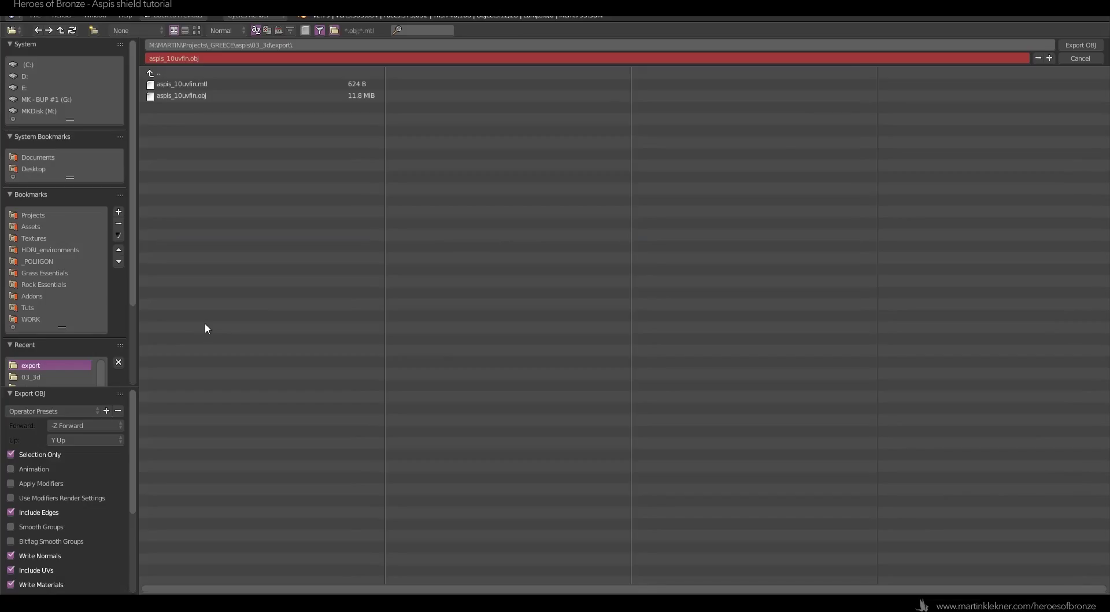
left_click(193, 58)
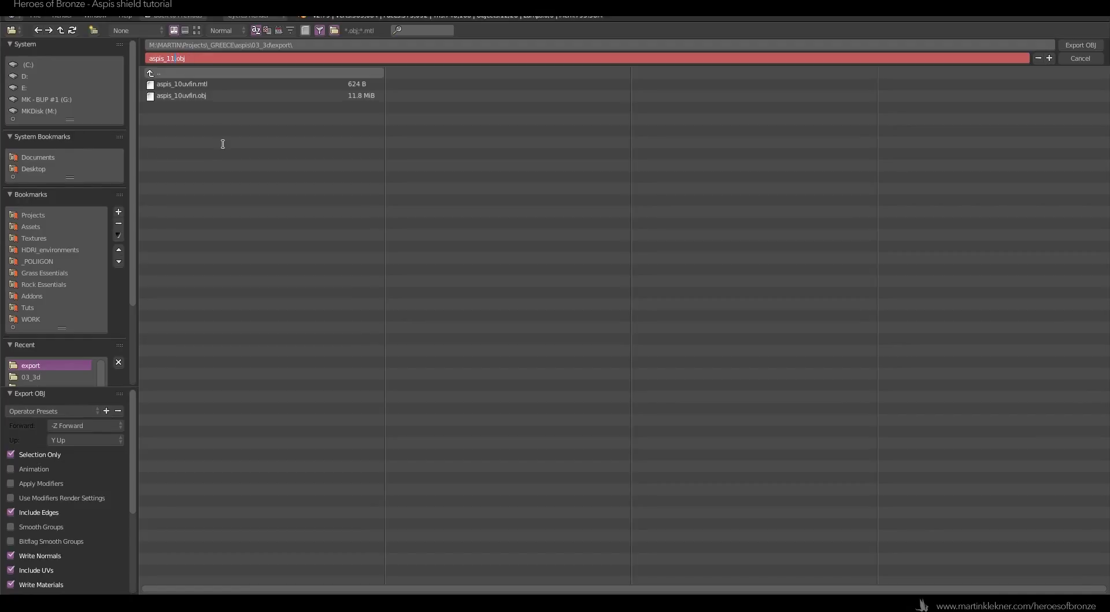
key("Return")
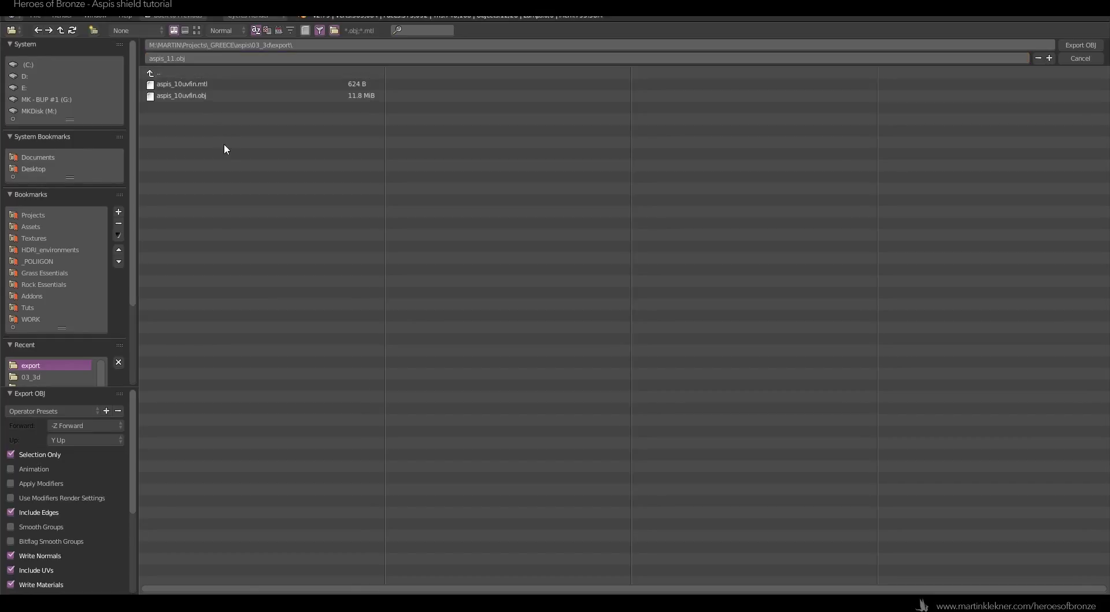
left_click(1080, 45)
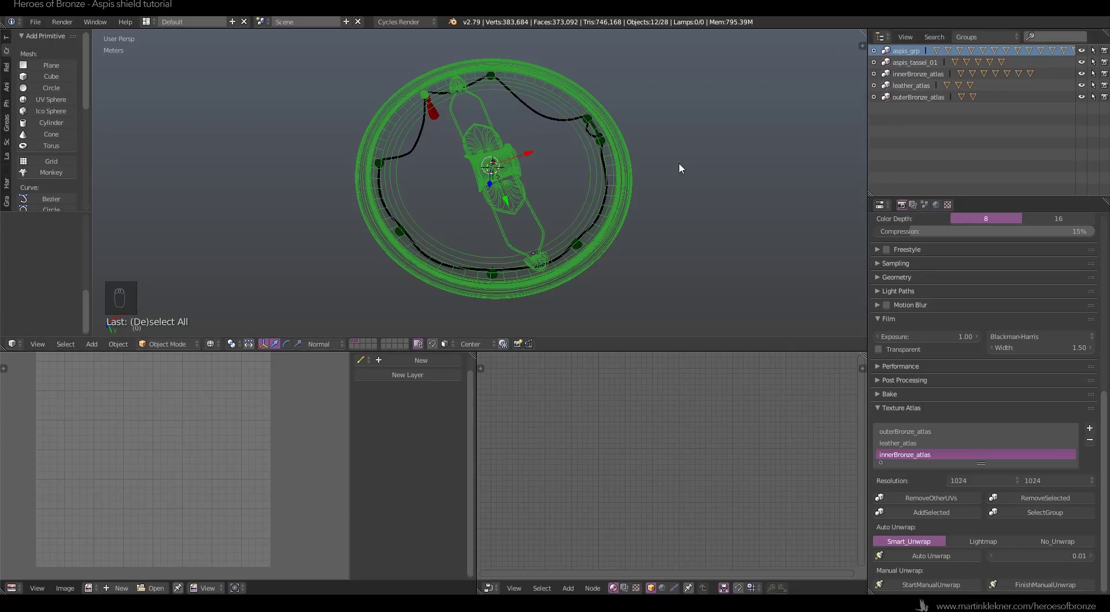
- Deselect everything and switch the viewport back to solid display
key("a")
key("z")
left_click(668, 222)
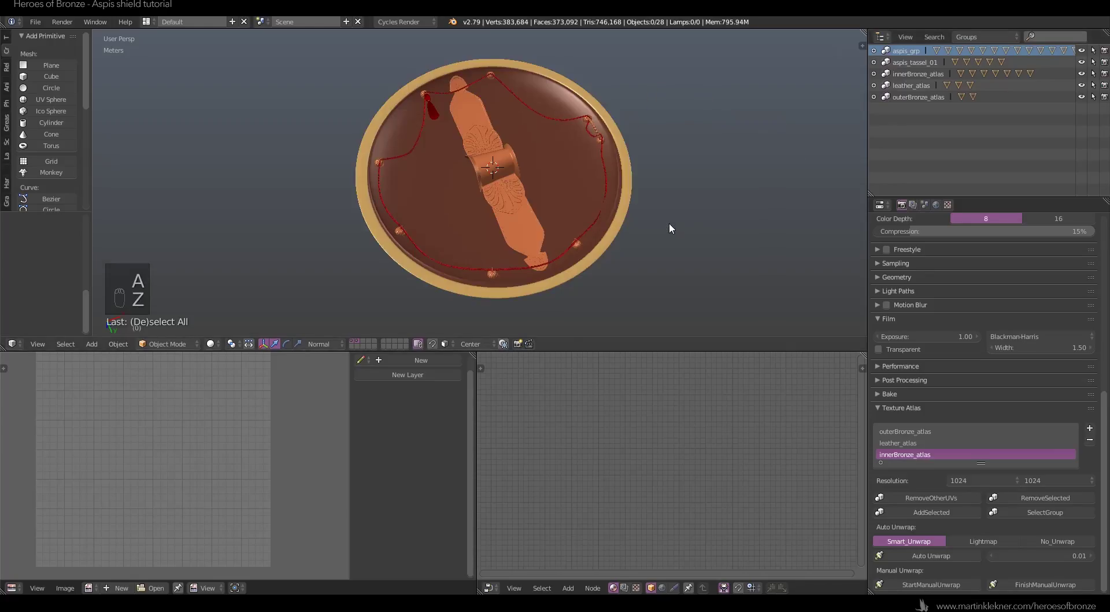